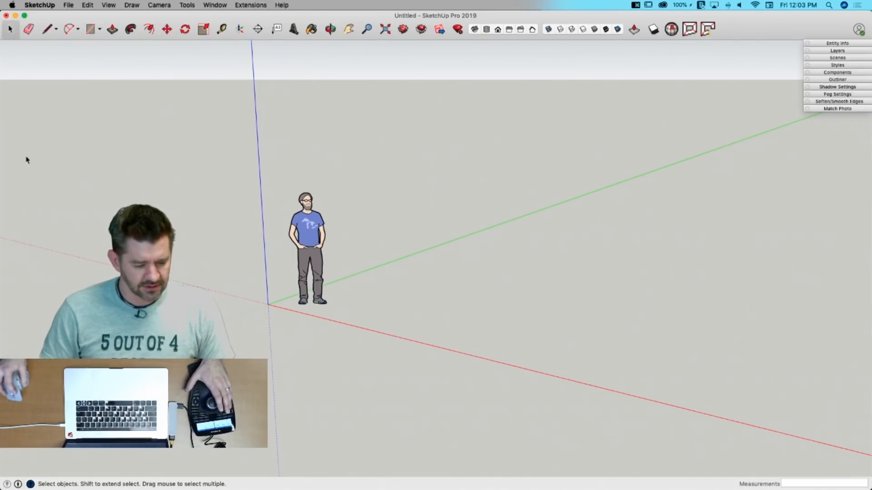
Step: Minimize the model window, switch to Chrome and open the SketchUp Community topic "Live modeling a Cadillac Bicycle (due to popular request)"
mouse_move(23, 157)
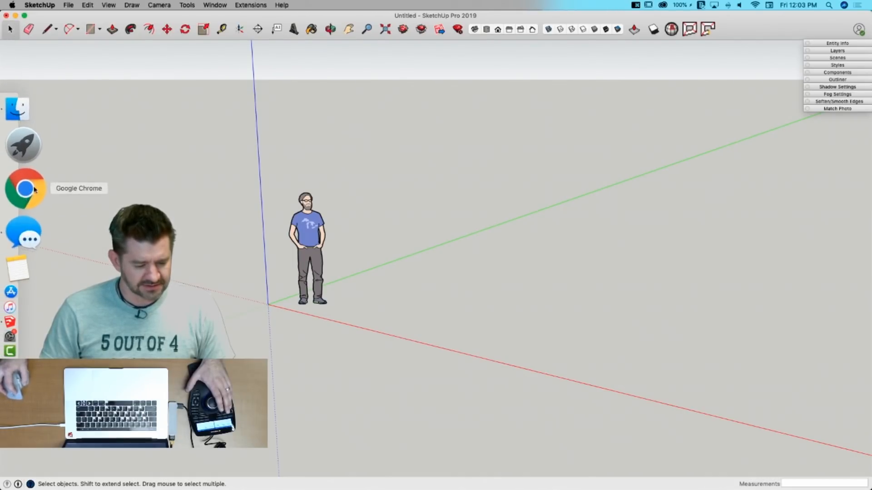
left_click(16, 16)
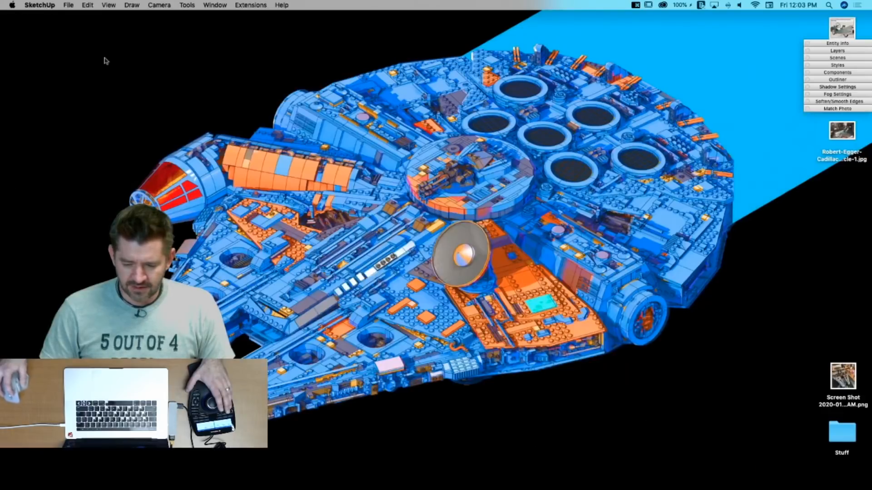
left_click(25, 233)
mouse_move(3, 243)
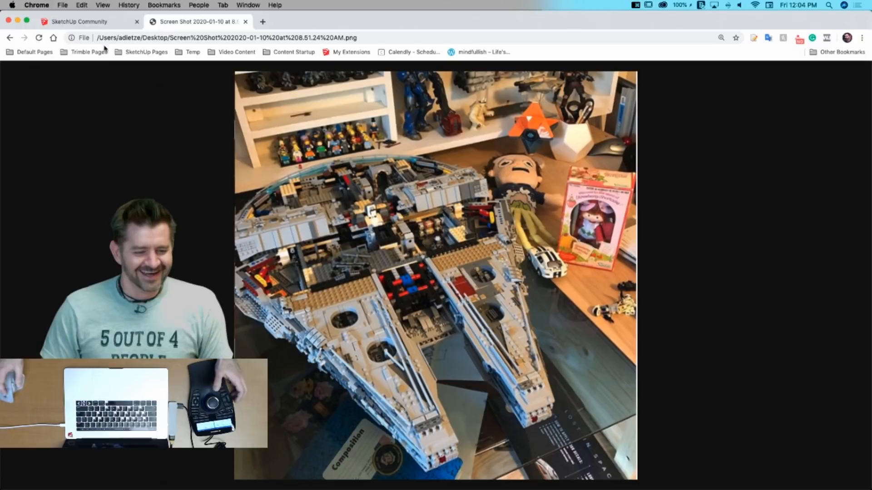
left_click(104, 23)
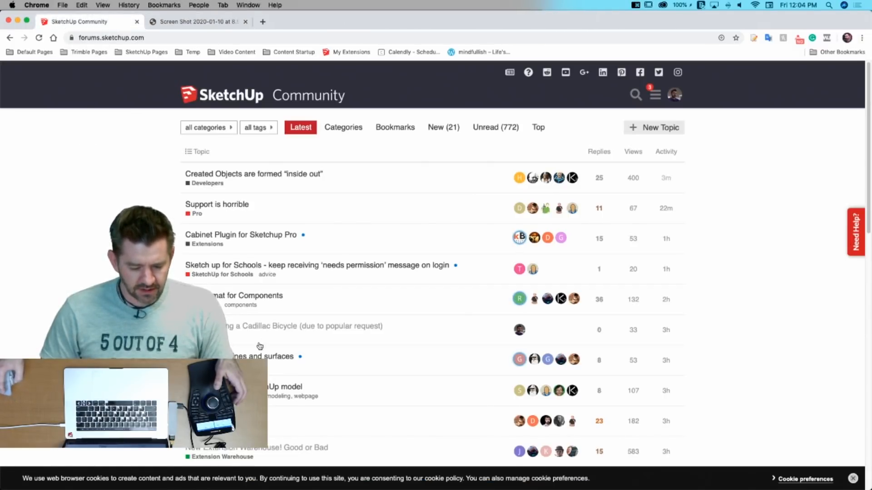
left_click(258, 327)
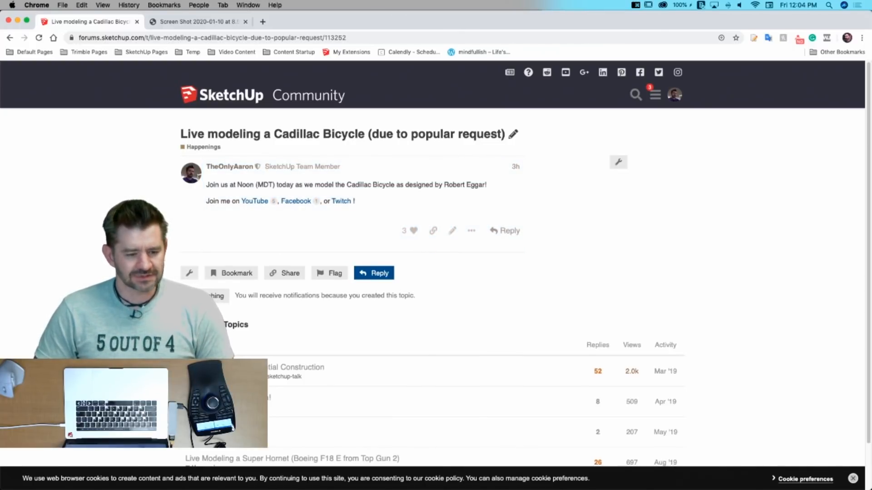
Step: Shift the browser window aside to uncover the topic, dismiss the cookie notice and minimize the window
left_click_drag(1, 123, 204, 146)
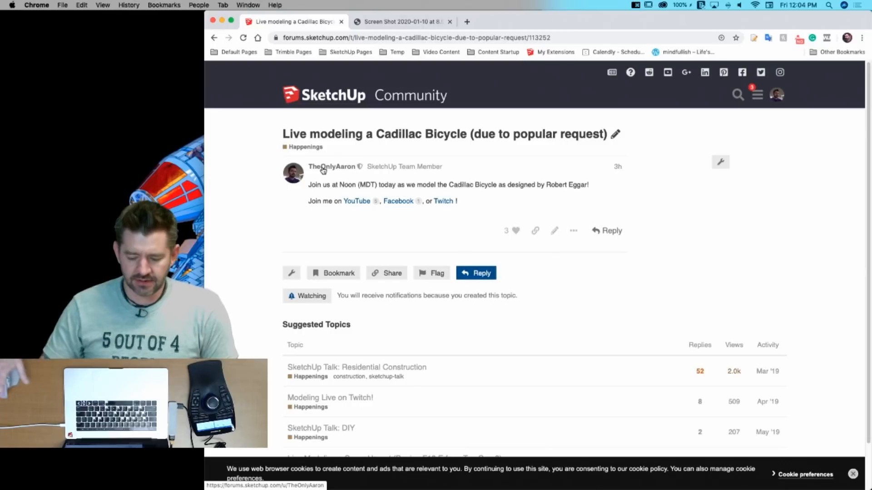
left_click(853, 474)
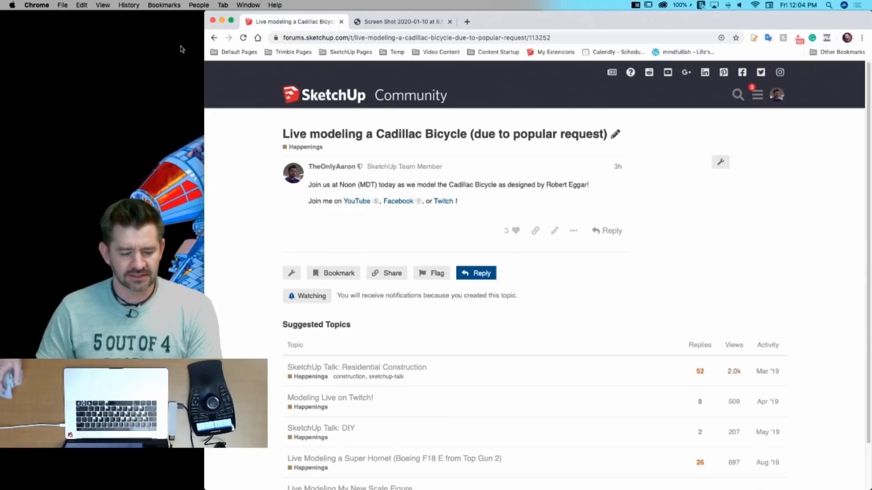
left_click(222, 21)
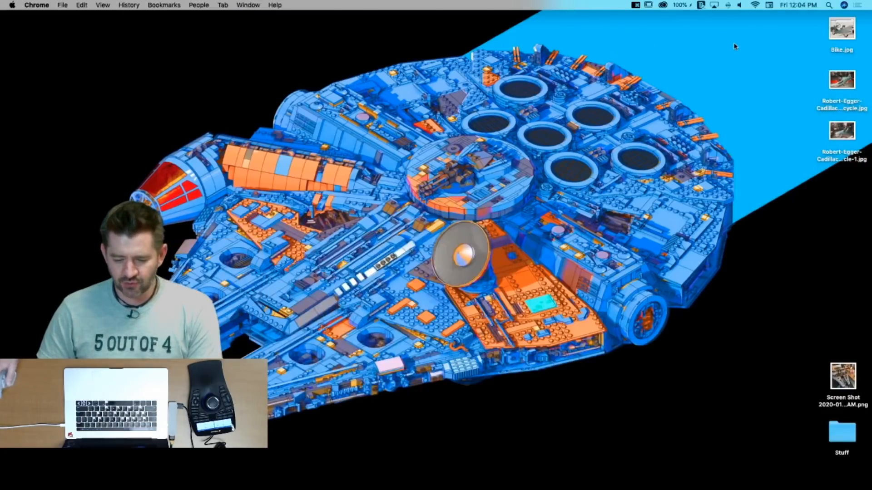
Step: Open the reference photos Bike.jpg and Robert-Egger-Cadillac-bicycle.jpg from the desktop, enlarging the second and arranging both windows for viewing
left_click(847, 35)
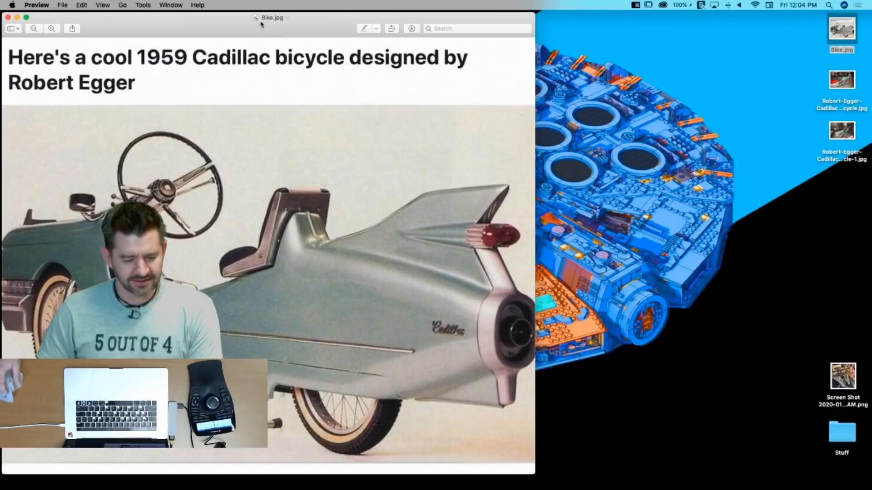
left_click_drag(261, 24, 532, 29)
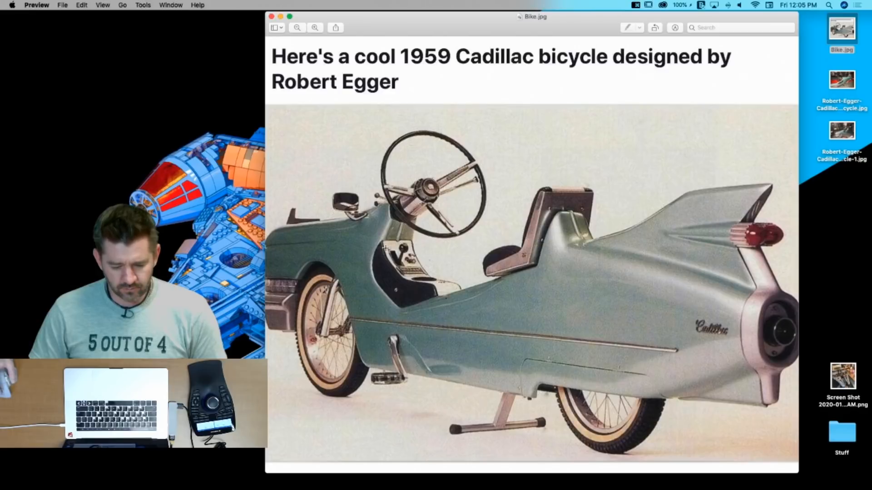
double_click(843, 83)
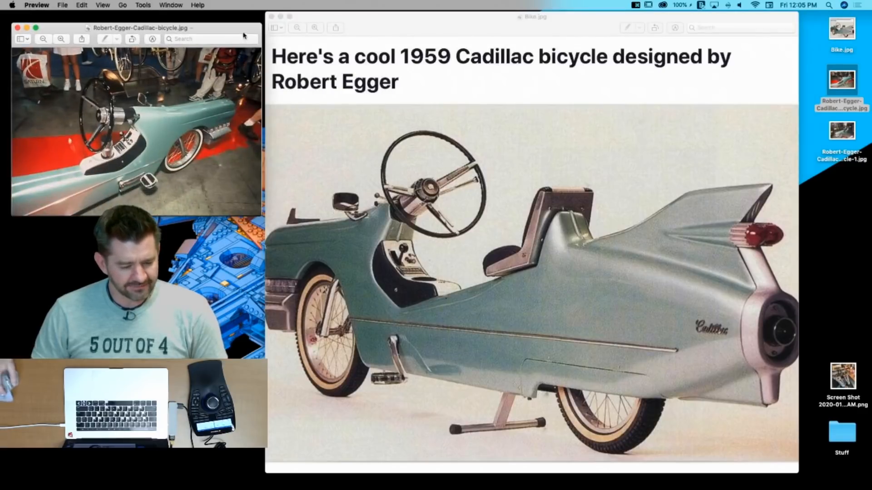
left_click_drag(231, 26, 453, 14)
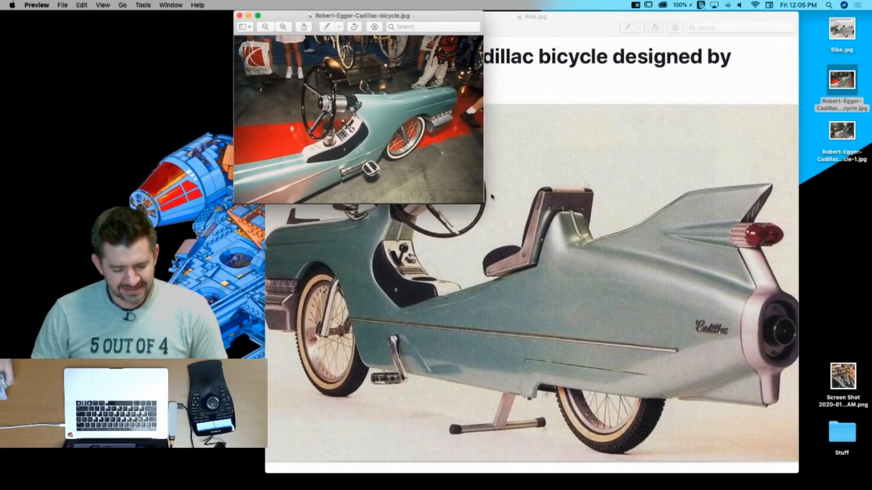
left_click_drag(483, 204, 686, 391)
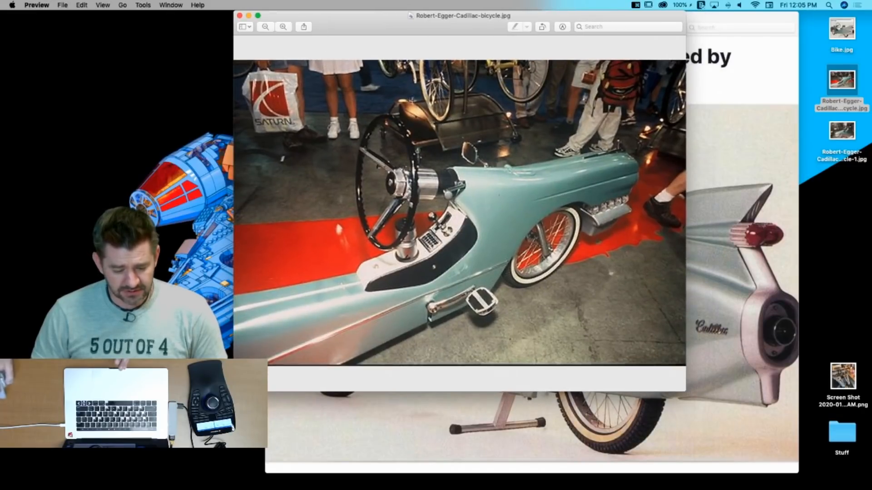
left_click_drag(442, 31, 331, 4)
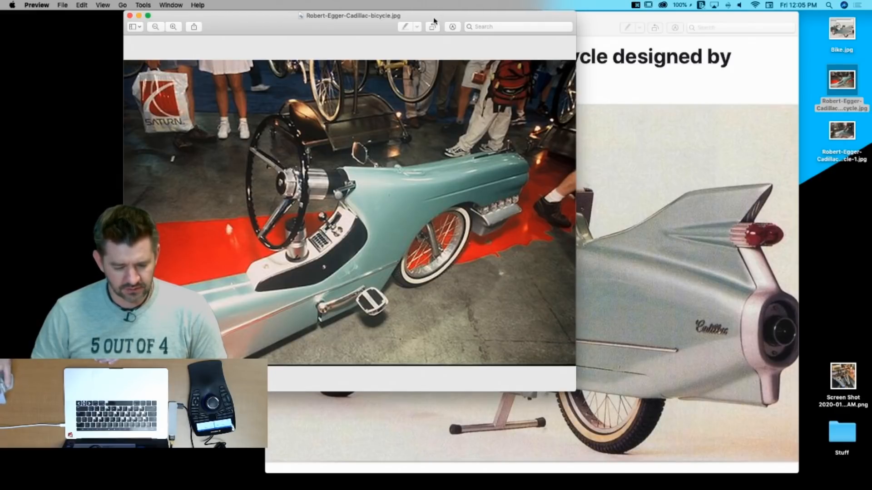
left_click_drag(442, 14, 392, 15)
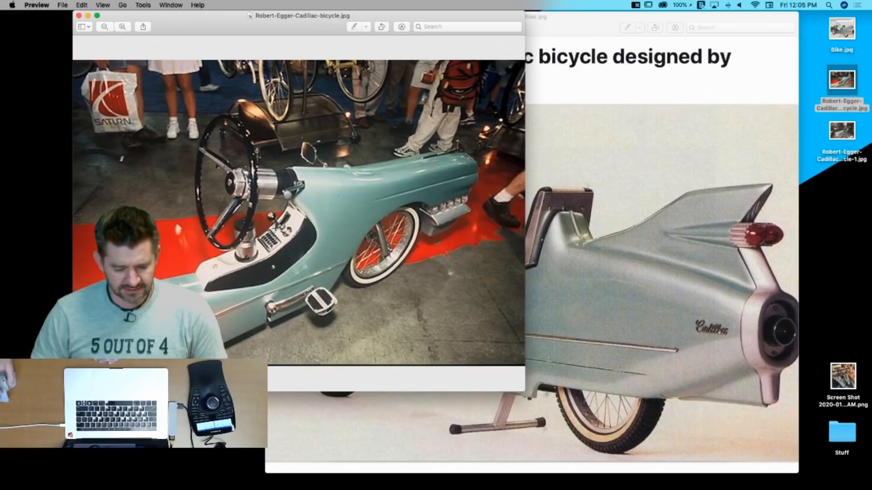
Step: Open Robert-Egger-Cadillac-bicycle-1.jpg enlarged to examine the whole bike, and close both Robert-Egger photos
double_click(842, 132)
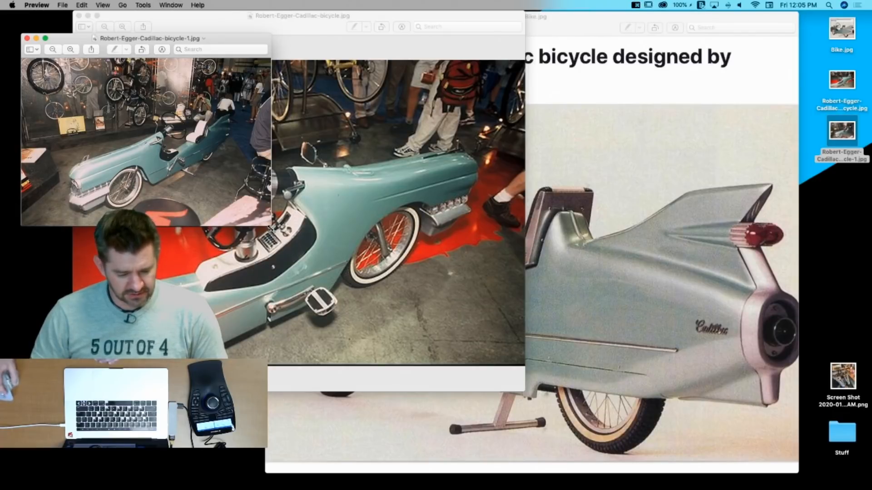
left_click_drag(272, 226, 674, 443)
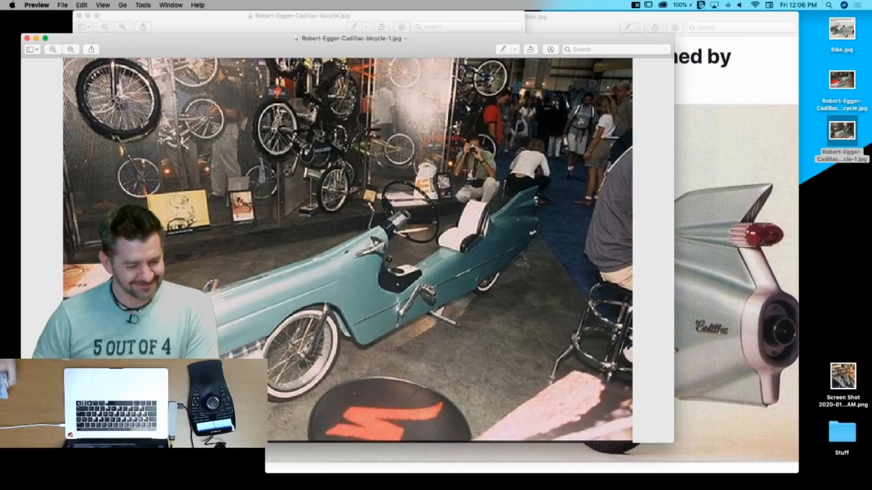
left_click(28, 39)
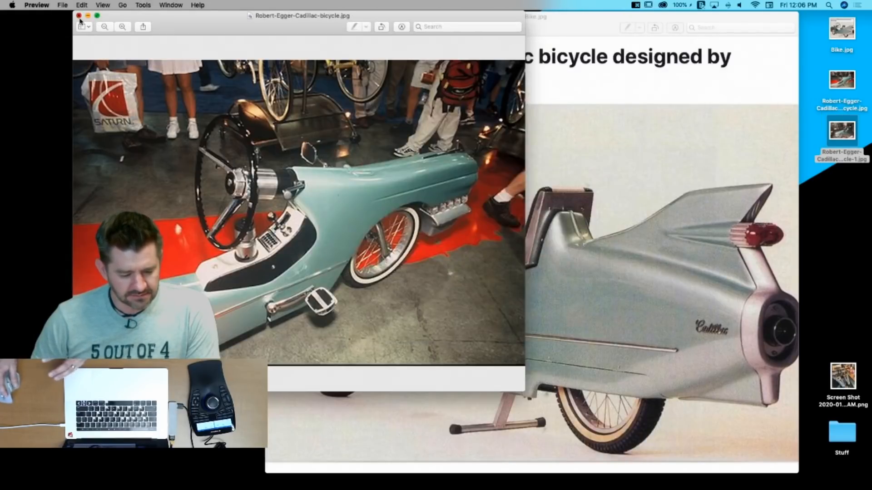
left_click(78, 16)
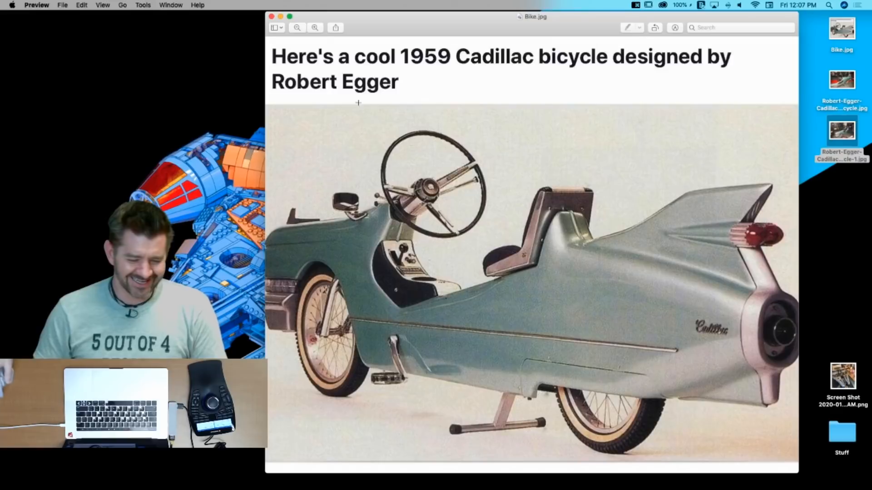
Step: Reposition and enlarge the Bike.jpg window to examine the bike, and switch back to the empty SketchUp model
left_click_drag(386, 24, 460, 16)
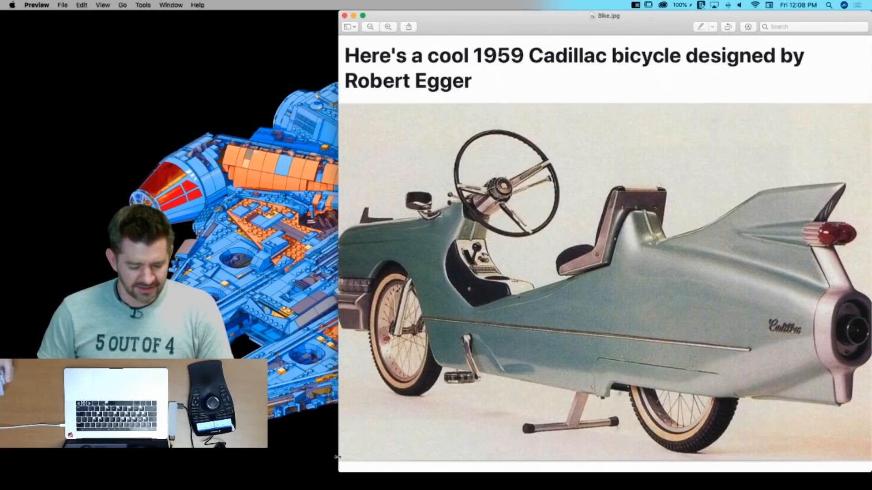
left_click_drag(340, 472, 244, 480)
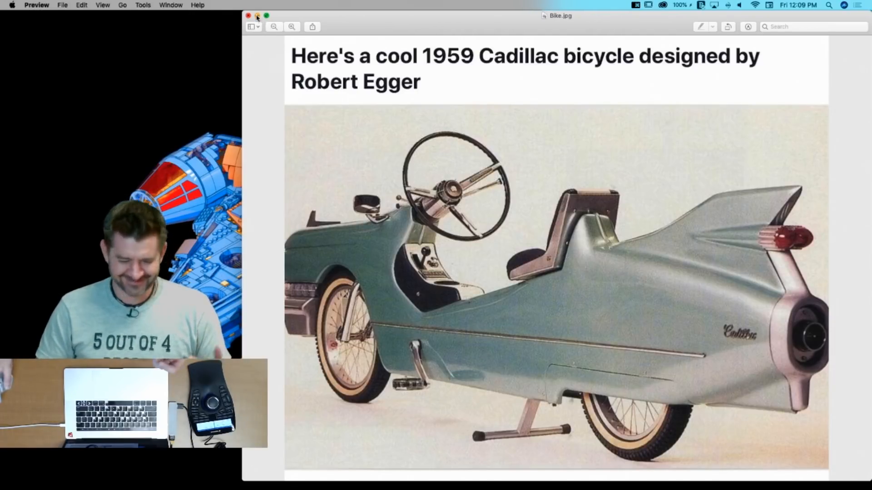
mouse_move(5, 214)
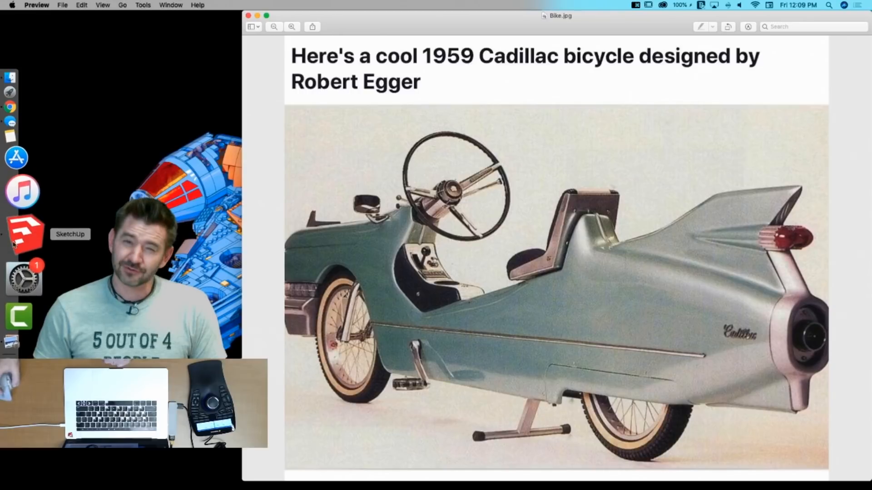
left_click(13, 244)
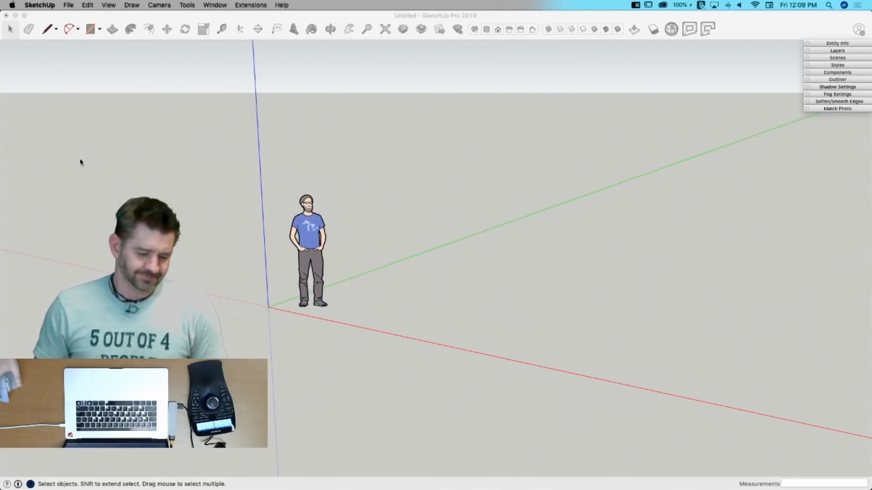
left_click(170, 15)
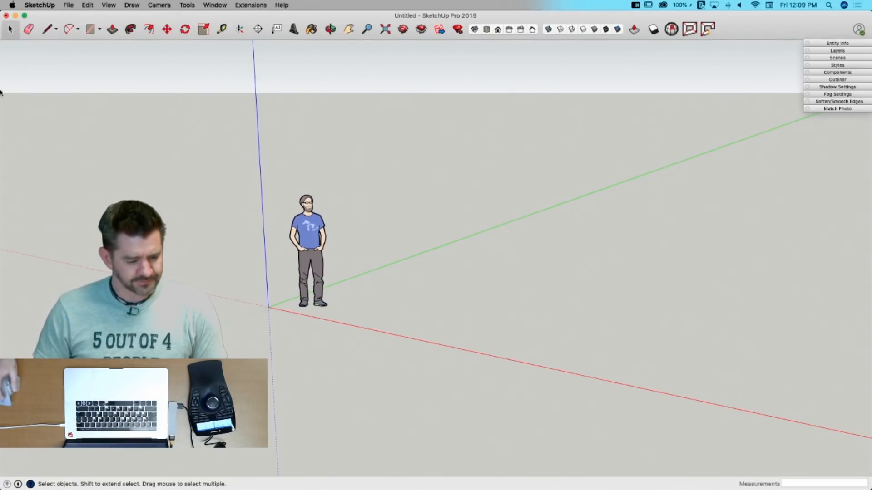
left_click(62, 5)
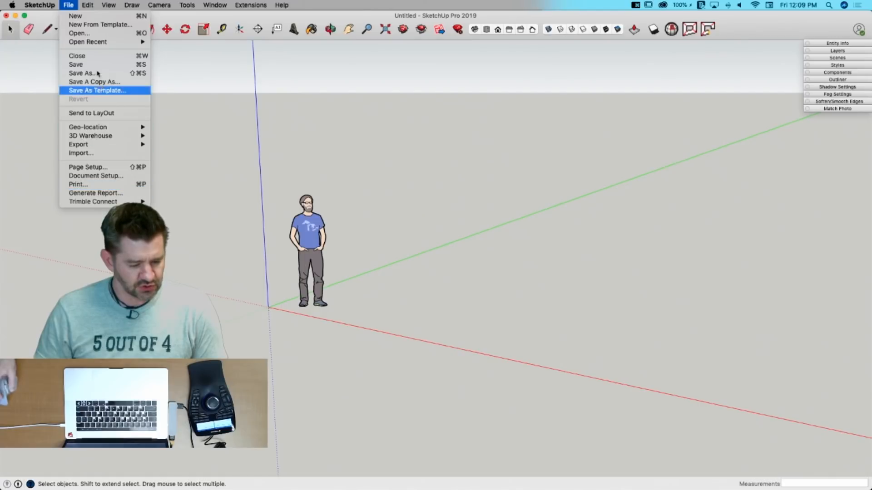
left_click(78, 154)
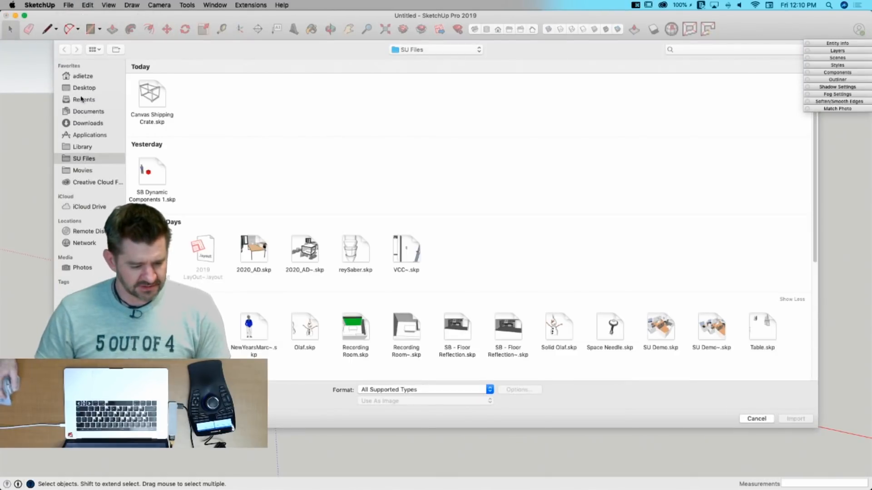
left_click(83, 88)
left_click(154, 171)
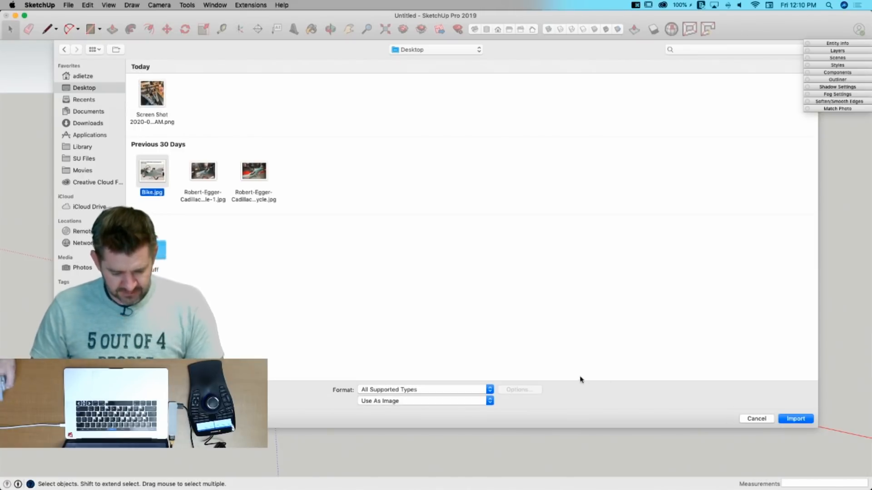
left_click(757, 418)
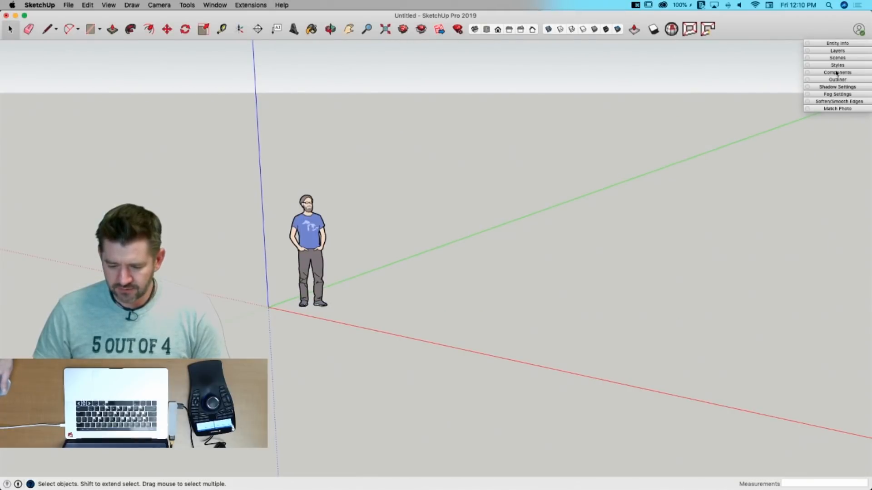
Step: Add Bike.jpg from the Desktop as a new watermark in the current style
left_click(835, 66)
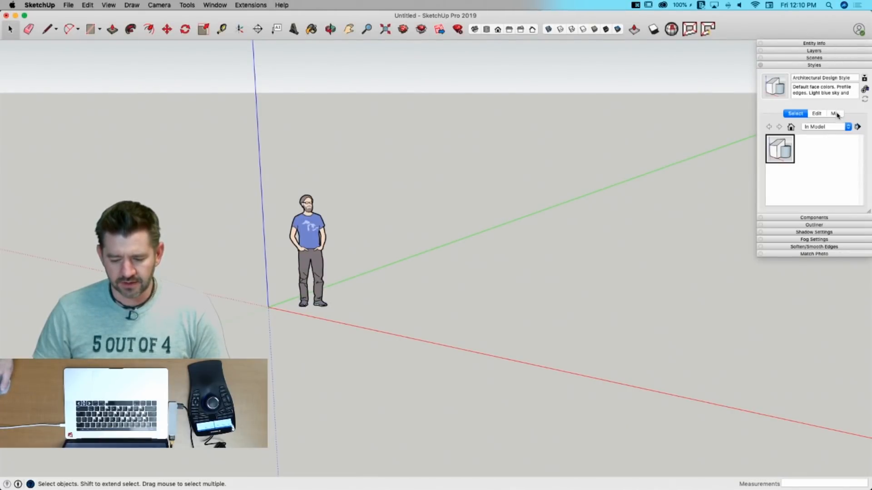
left_click(816, 114)
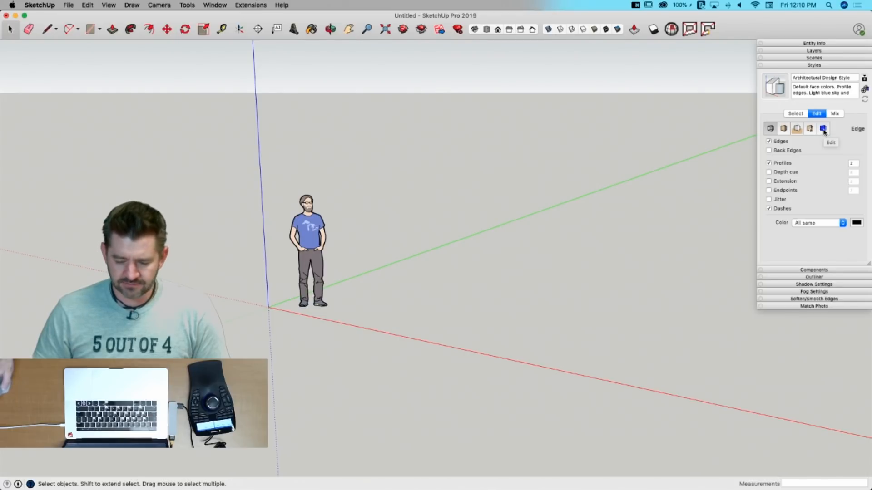
left_click(811, 131)
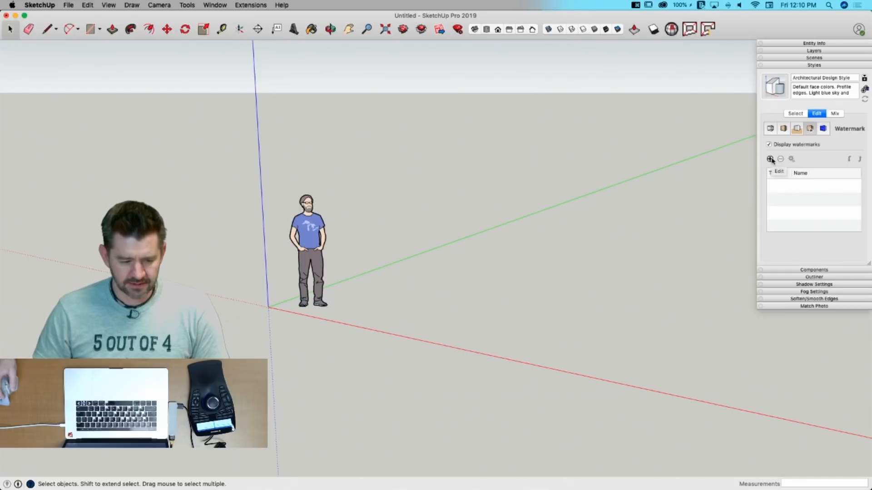
left_click(770, 159)
left_click(86, 82)
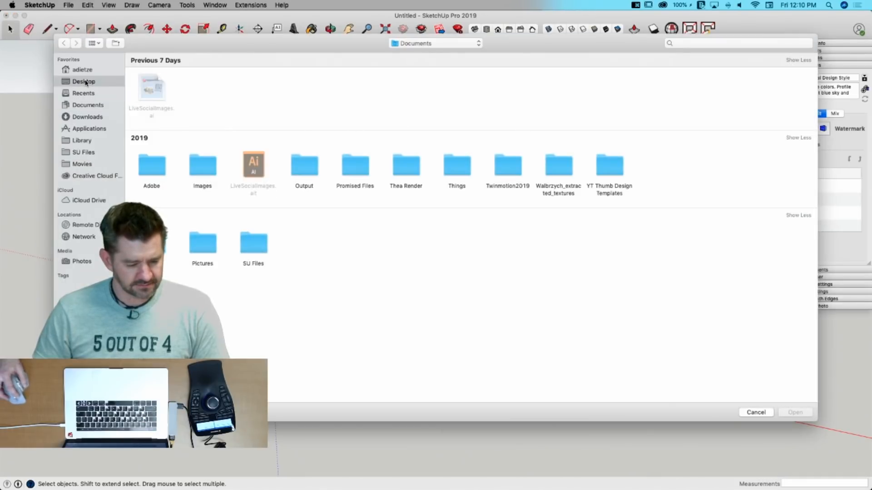
left_click(158, 166)
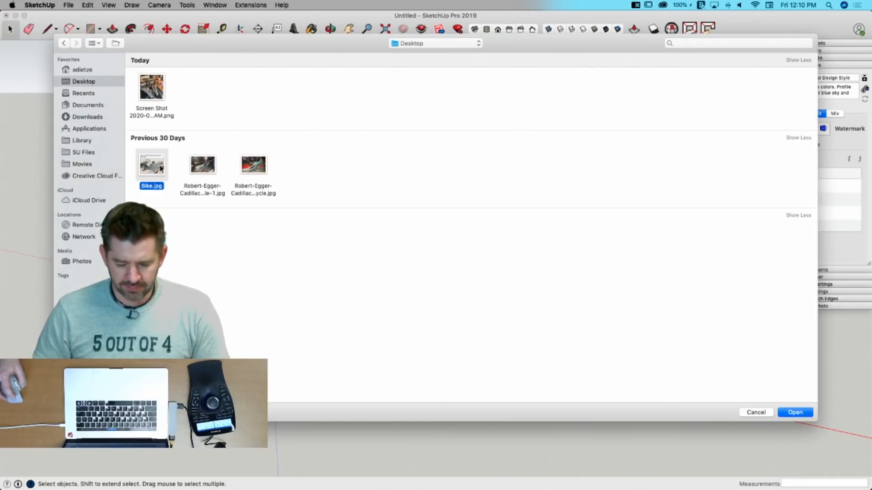
double_click(160, 168)
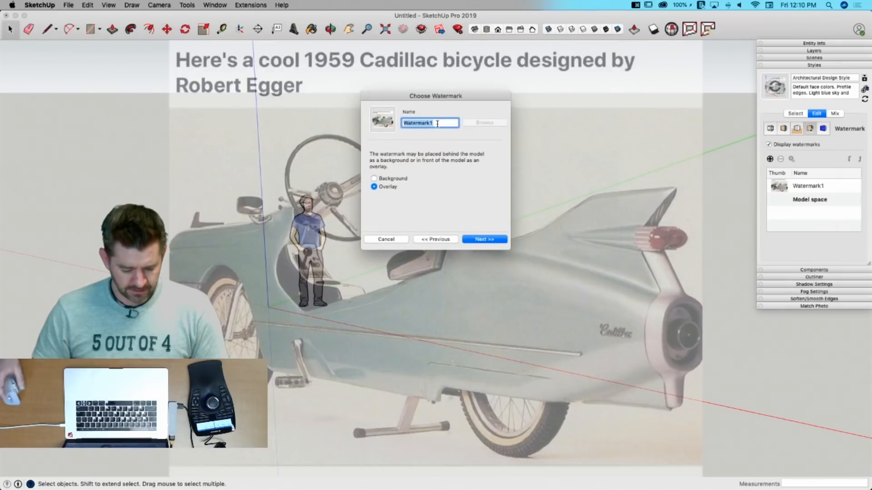
Step: Set the watermark as a background, positioned in the upper-left corner of the model window at a reduced scale
left_click(374, 179)
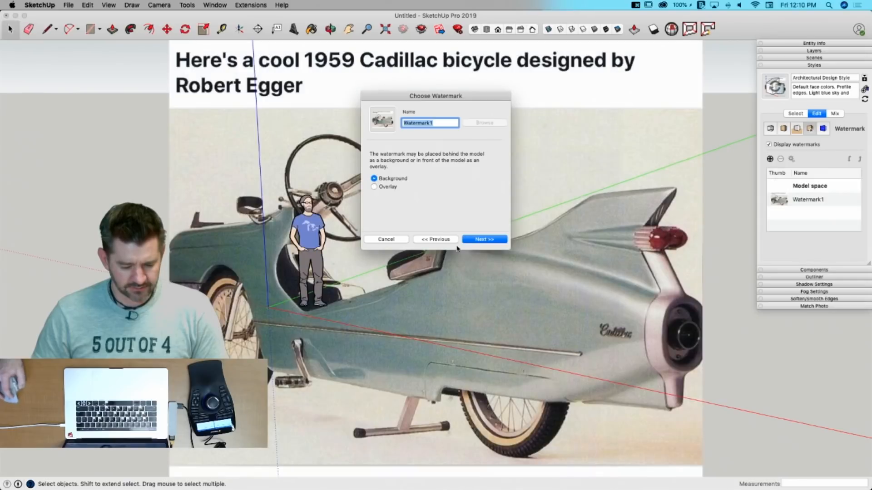
left_click(489, 240)
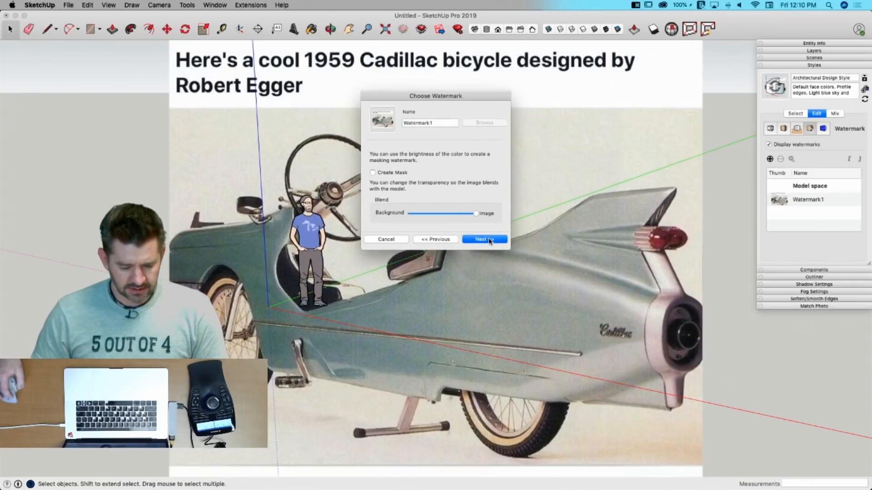
left_click(486, 242)
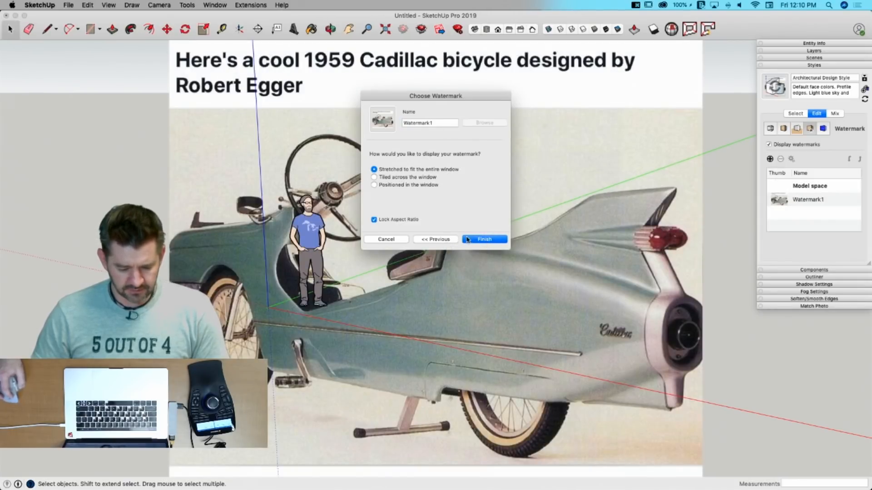
left_click(374, 185)
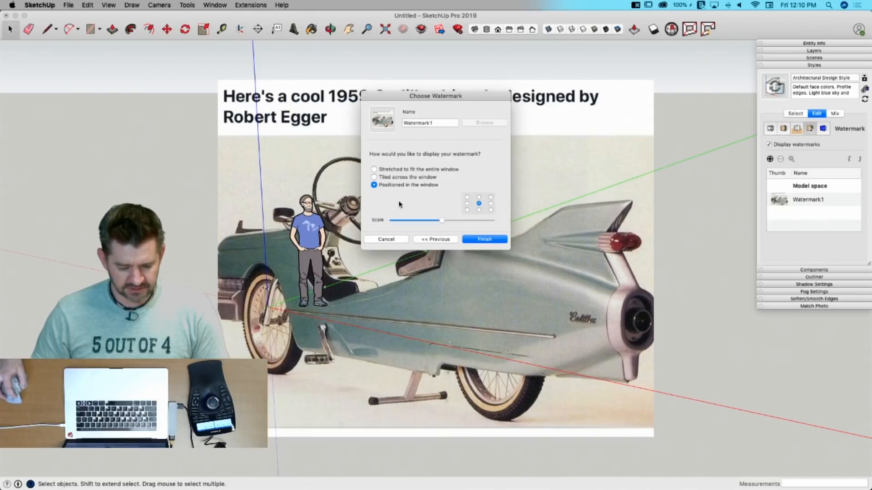
left_click(467, 198)
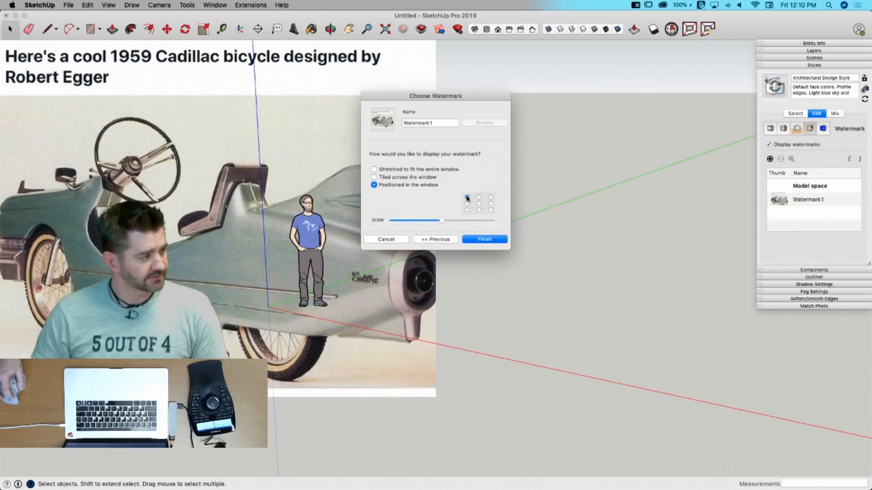
left_click_drag(443, 221, 419, 222)
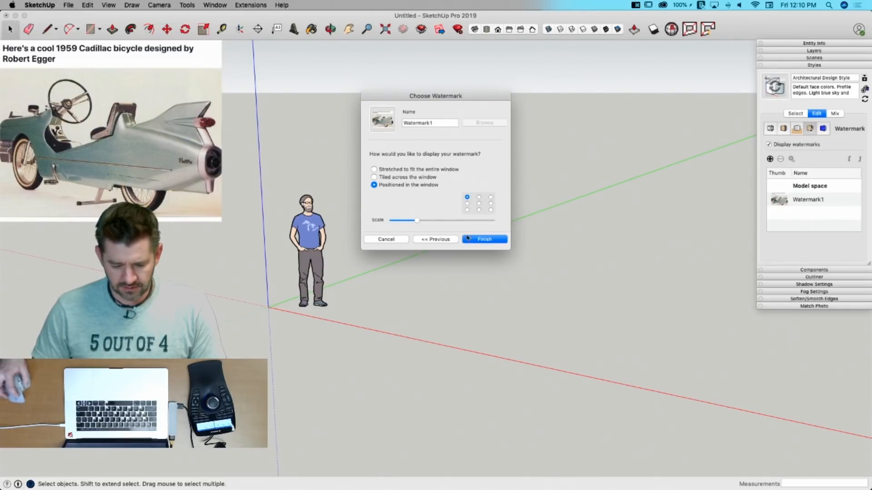
Step: Try the watermark in the upper-right corner, return it to the upper-left, fine-tune its scale and finish the watermark setup
left_click(491, 198)
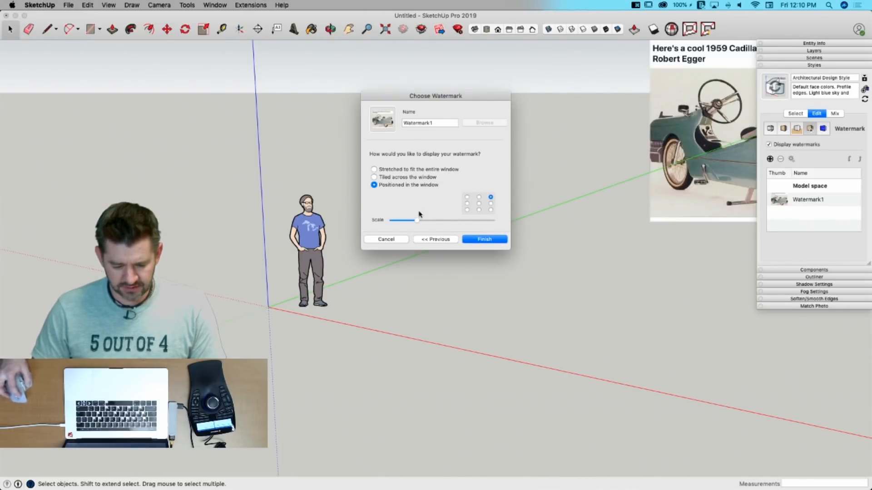
left_click_drag(419, 222, 421, 223)
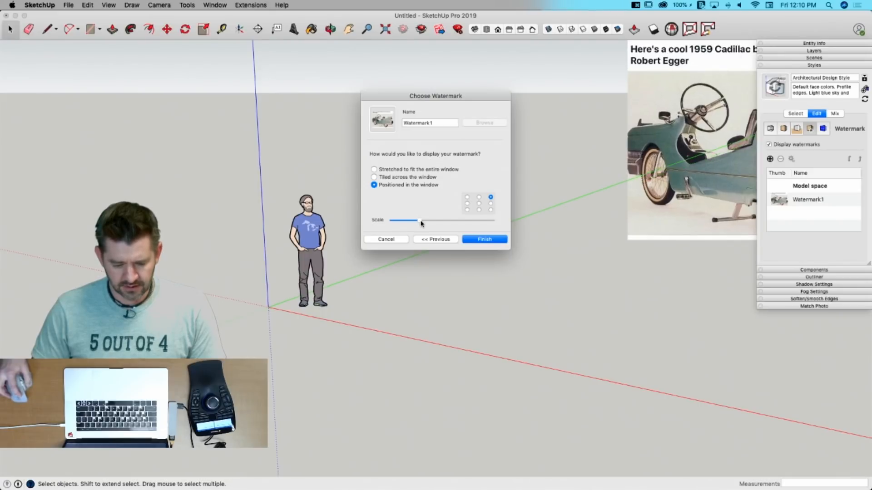
left_click(468, 198)
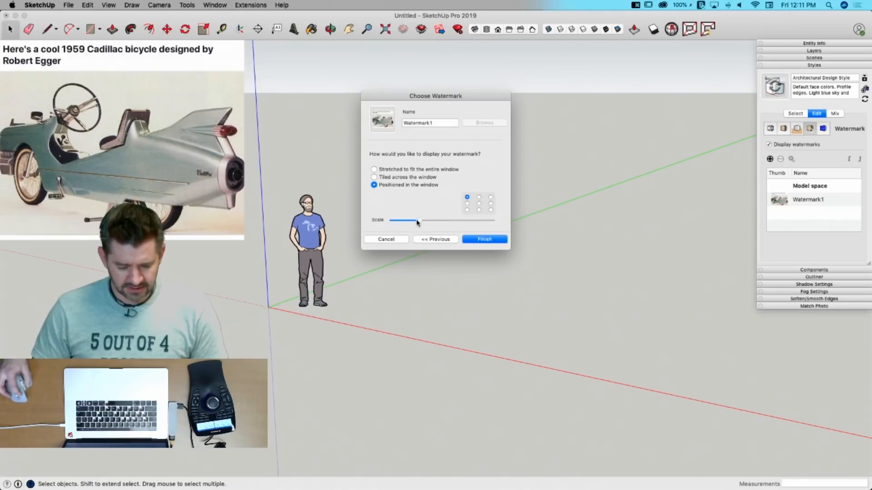
left_click_drag(418, 221, 416, 221)
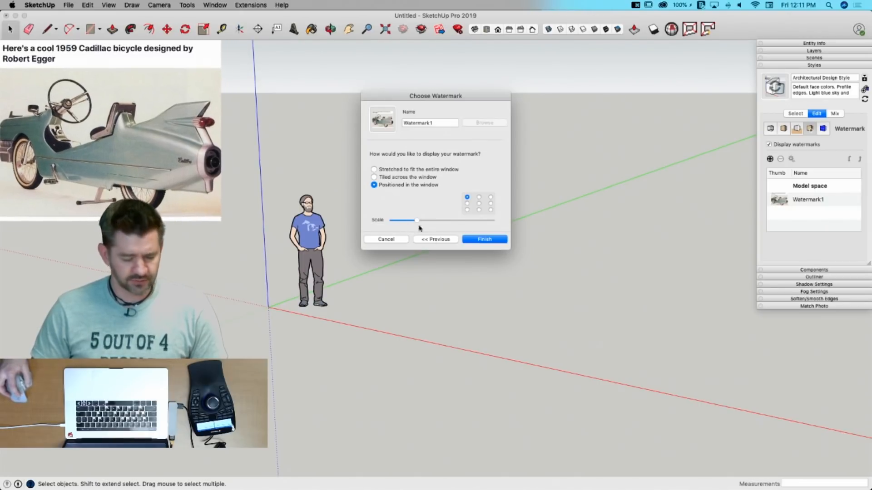
left_click(485, 239)
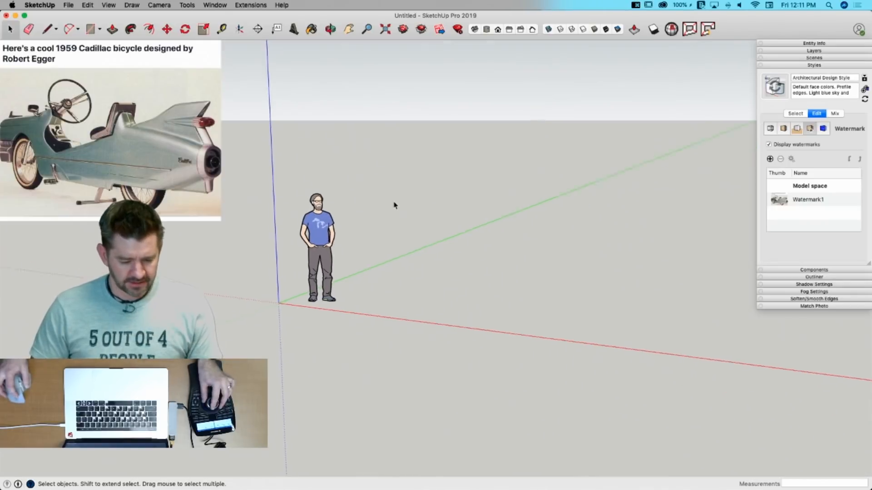
Step: Erase the scale figure and draw an upright rectangle about 13' 10" by 6' 3" from the origin along the red axis
key("e")
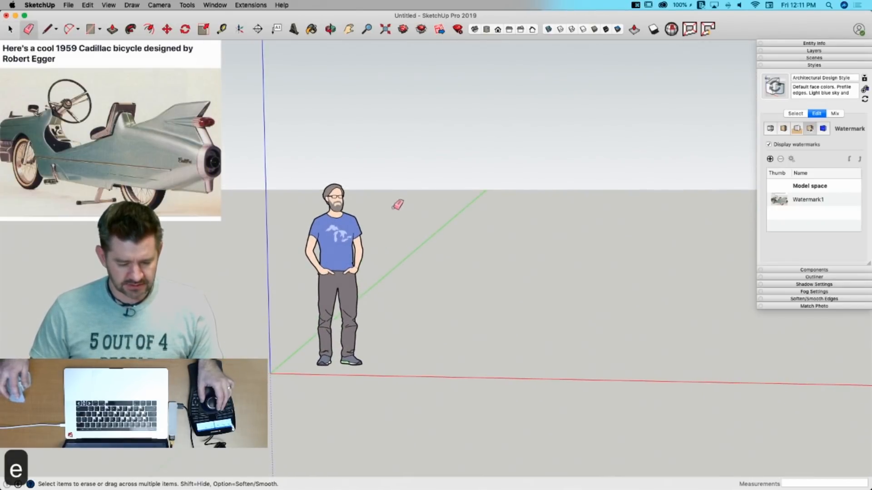
left_click(341, 229)
key("r")
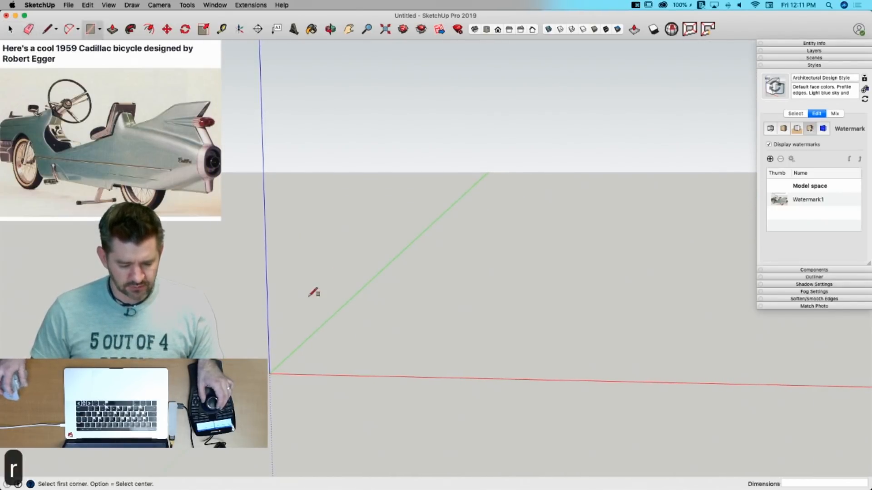
left_click(270, 371)
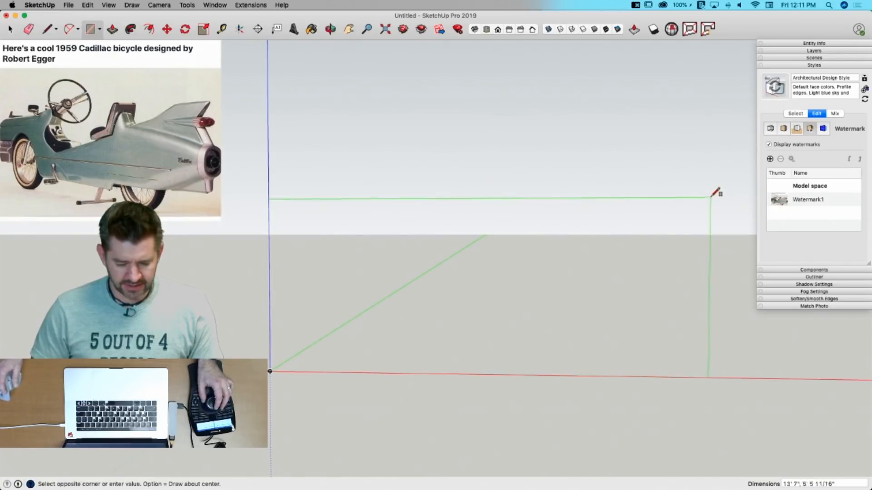
left_click(720, 171)
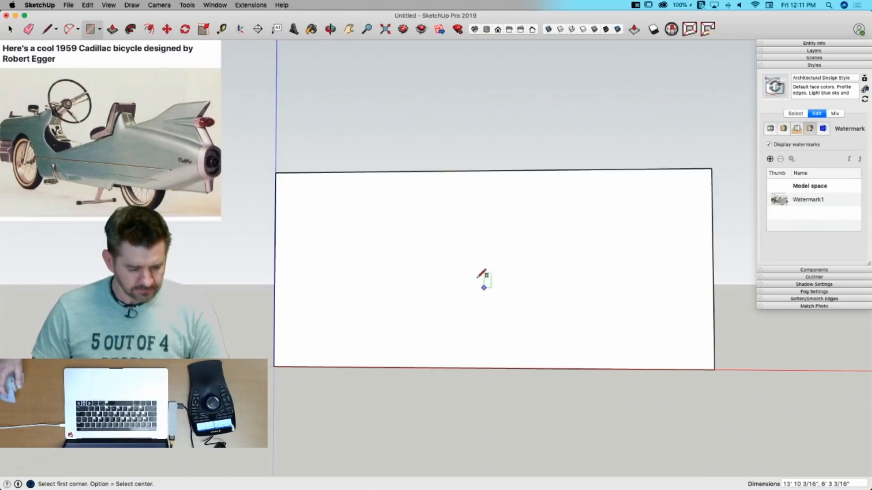
key("space")
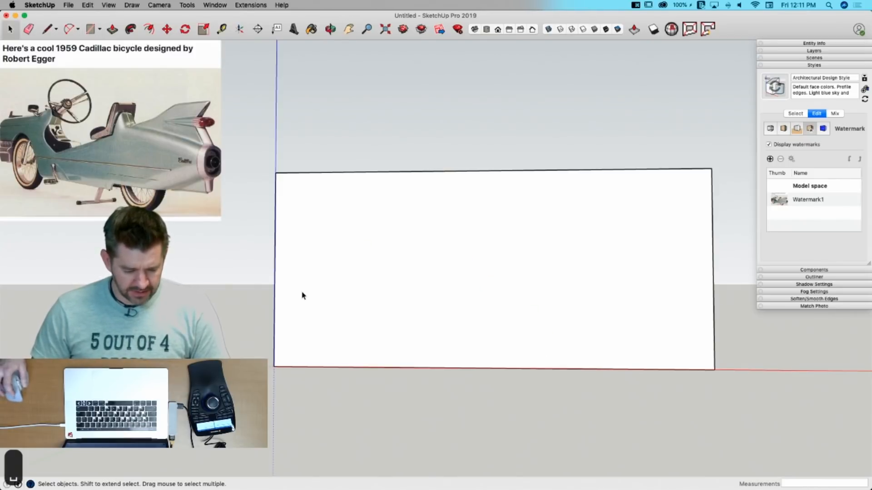
Step: Draw the front half of the bike's profile from the midpoint of the rectangle's blue-axis edge: rising hood, angled cockpit notch and upward-sloping cockpit floor
key("l")
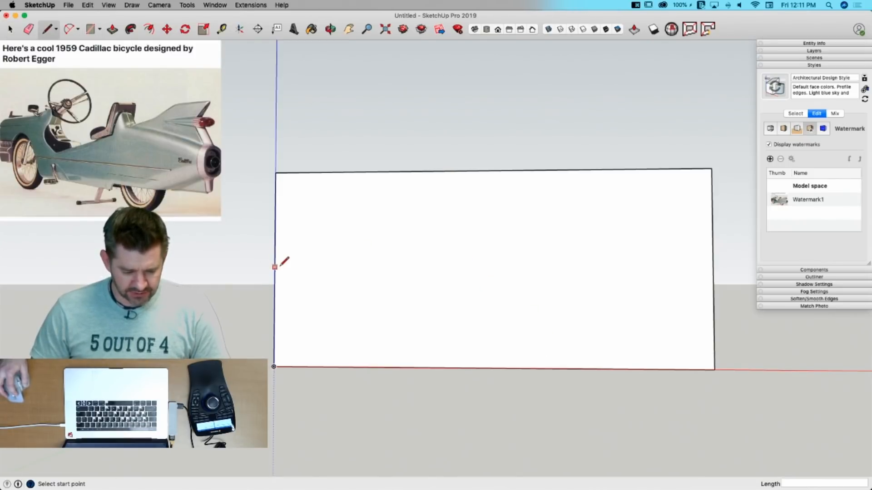
left_click(274, 269)
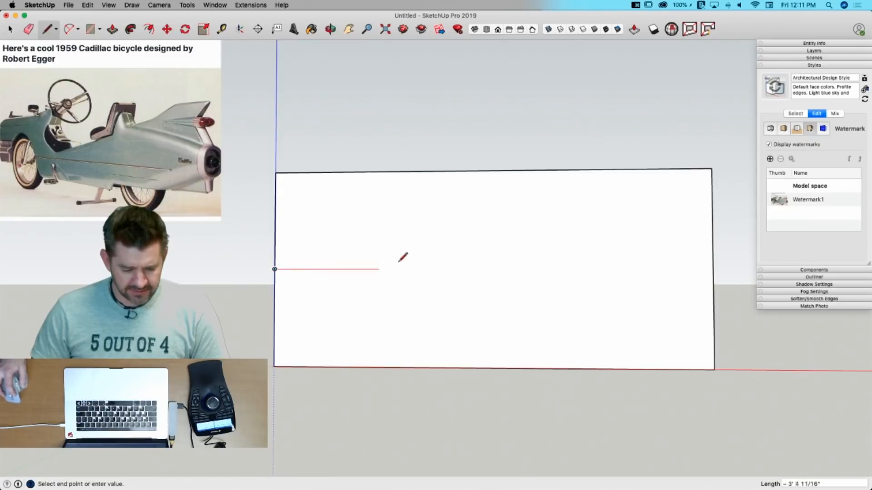
left_click(418, 235)
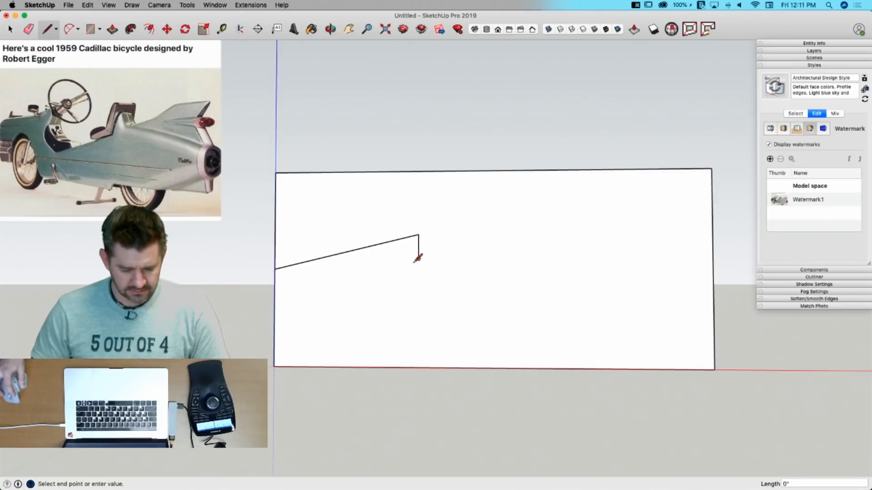
left_click(407, 276)
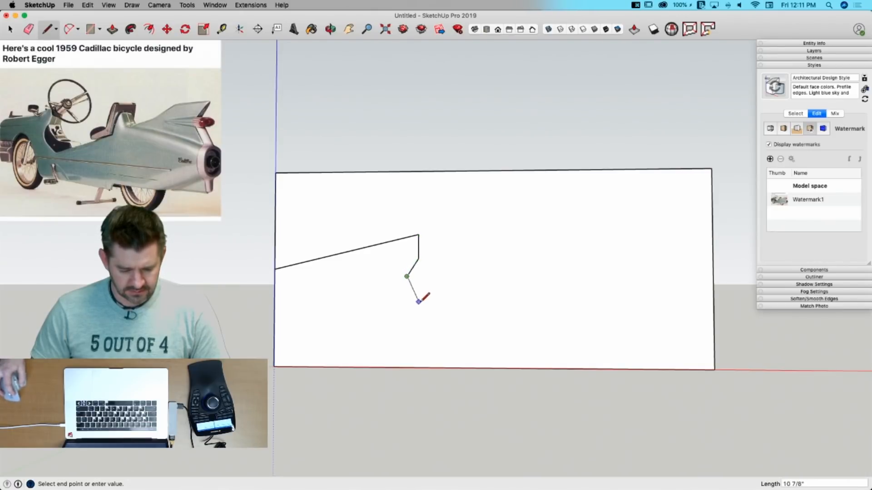
left_click(424, 300)
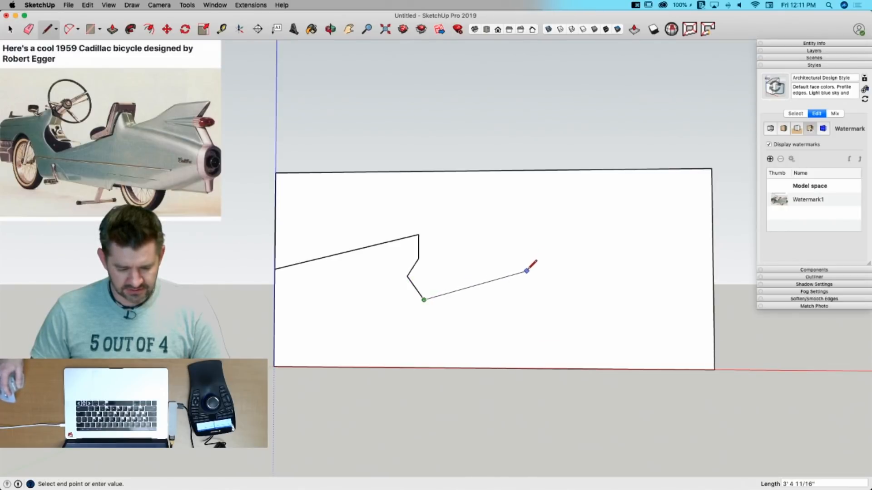
left_click(534, 267)
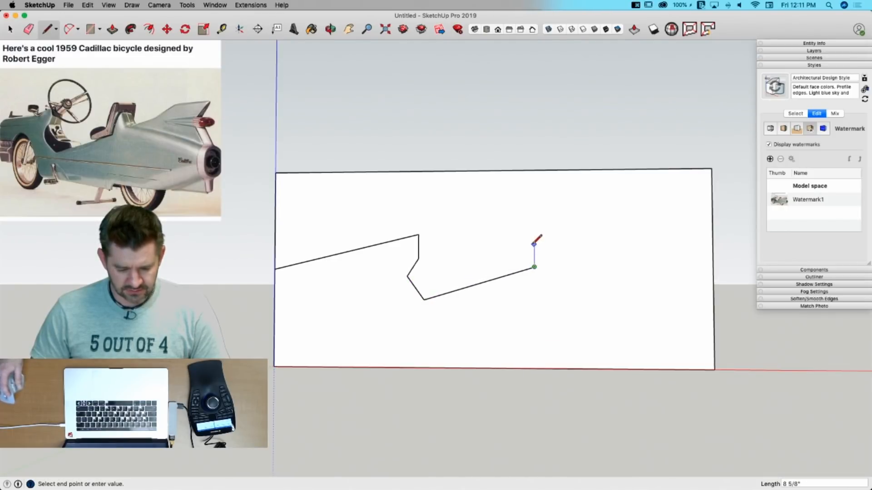
Step: Continue the profile with a seat back about 1' tall, a sloping tail and a rear edge about 1' 6" high, ending on the rectangle's bottom edge
left_click(534, 234)
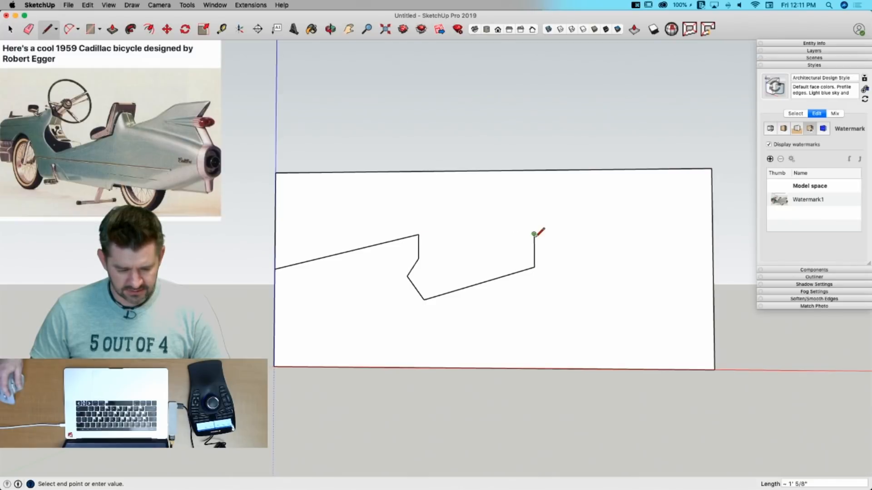
left_click(557, 251)
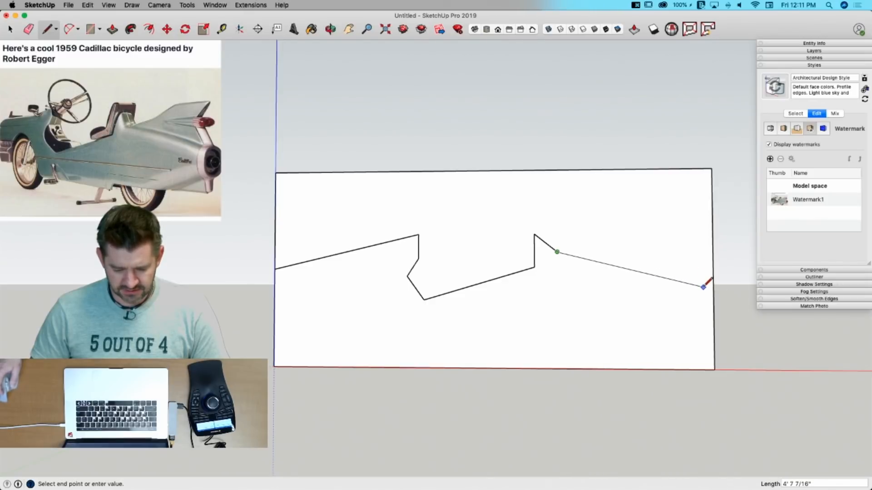
left_click(703, 287)
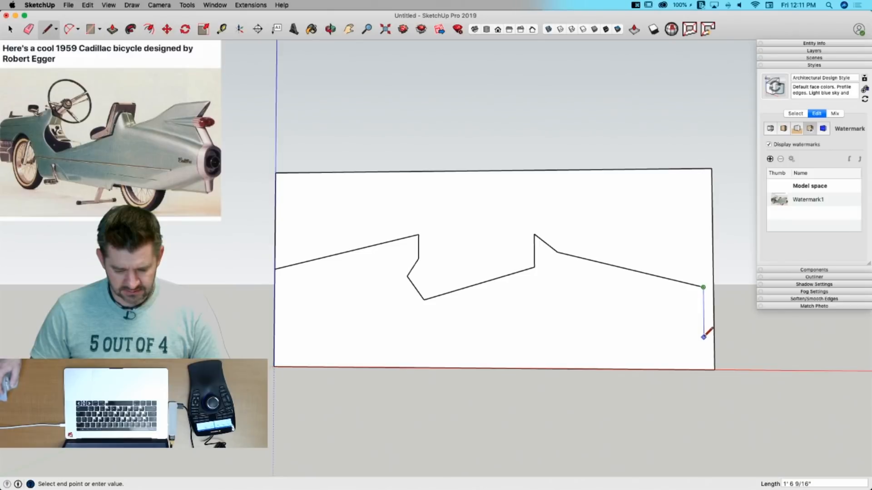
left_click(704, 336)
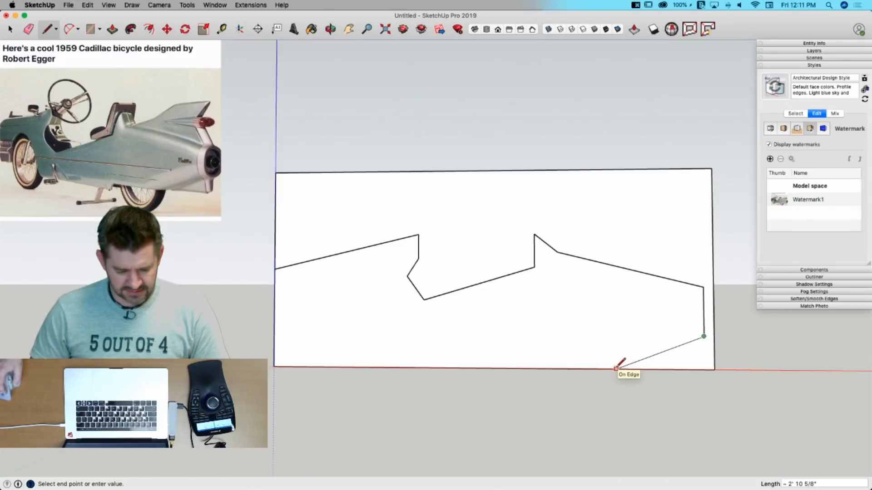
left_click(634, 368)
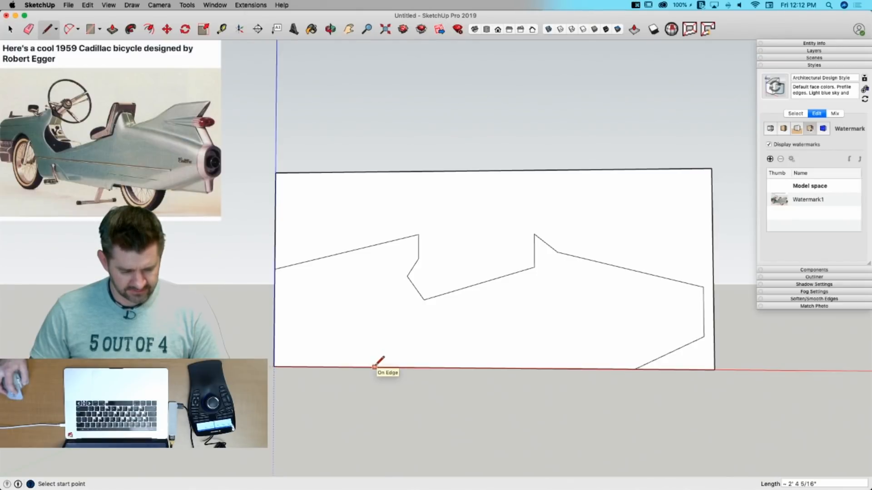
Step: Move the lower half of the rectangle's blue-axis edge outward along the red axis by about 2' 5" to lengthen the front
key("space")
key("m")
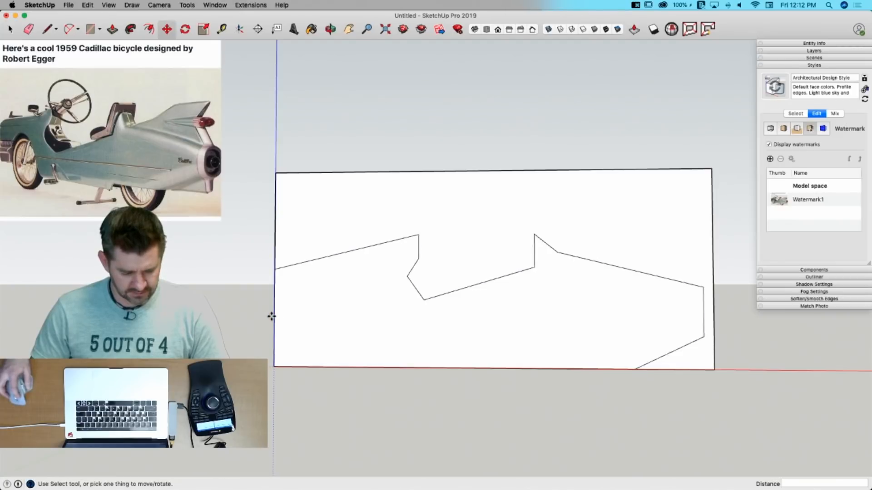
left_click(272, 317)
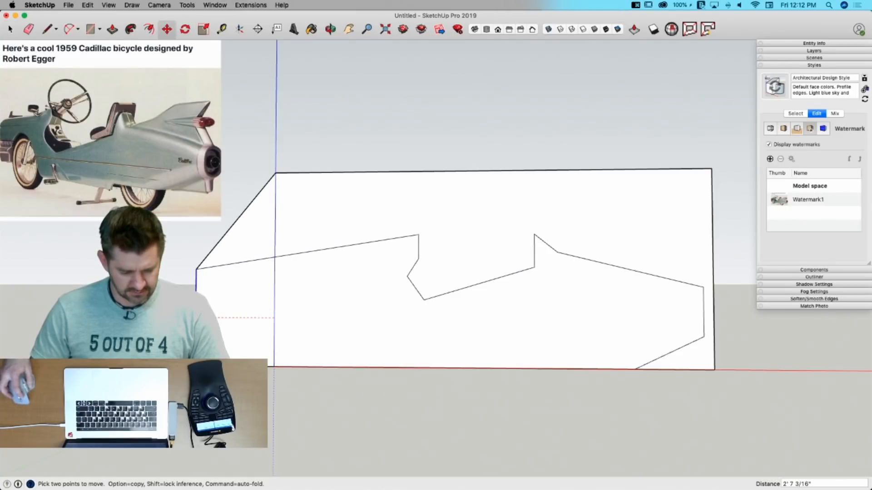
left_click(201, 317)
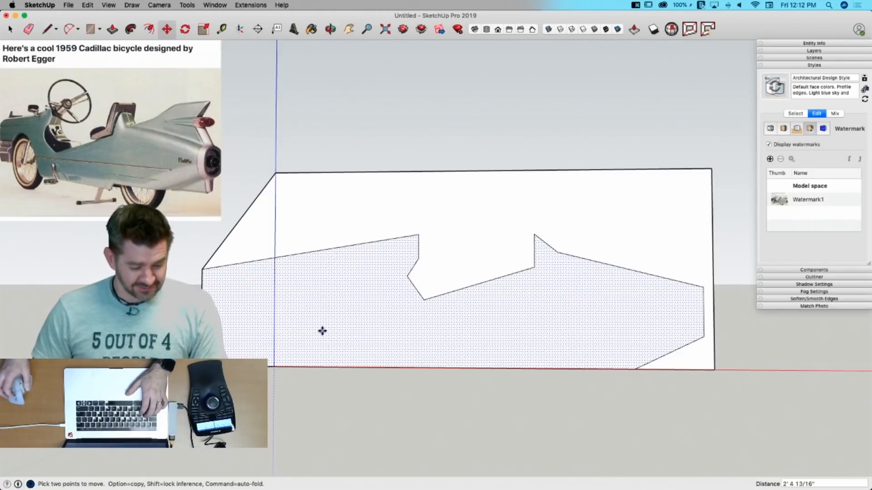
Step: Draw a horizontal guide line inward from the front edge and a wheel circle of about 1' 6" radius centered on it
key("l")
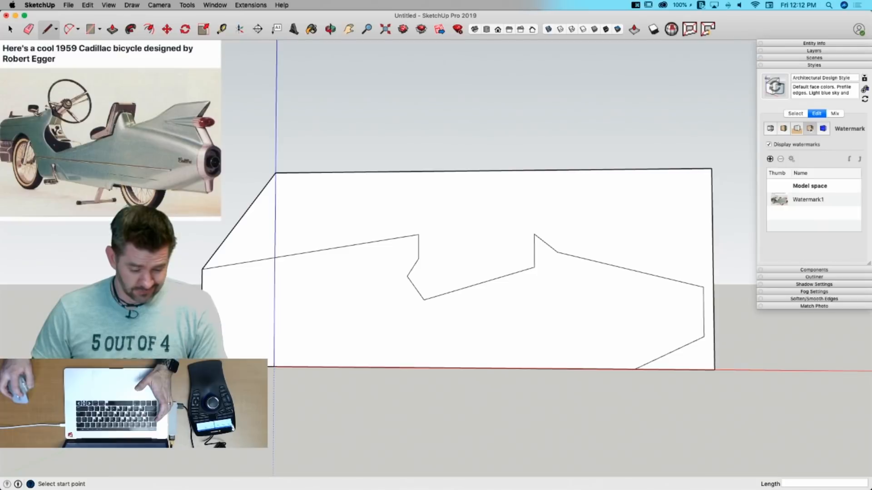
left_click(203, 334)
left_click(370, 334)
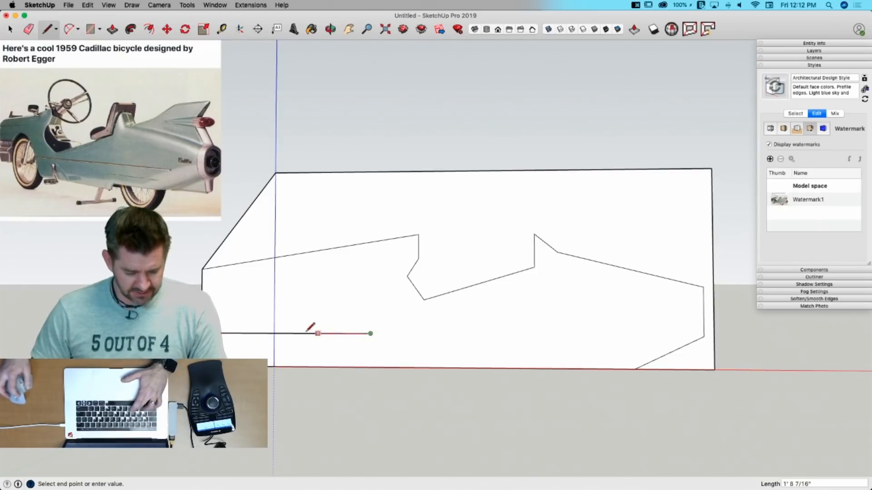
key("c")
left_click(297, 333)
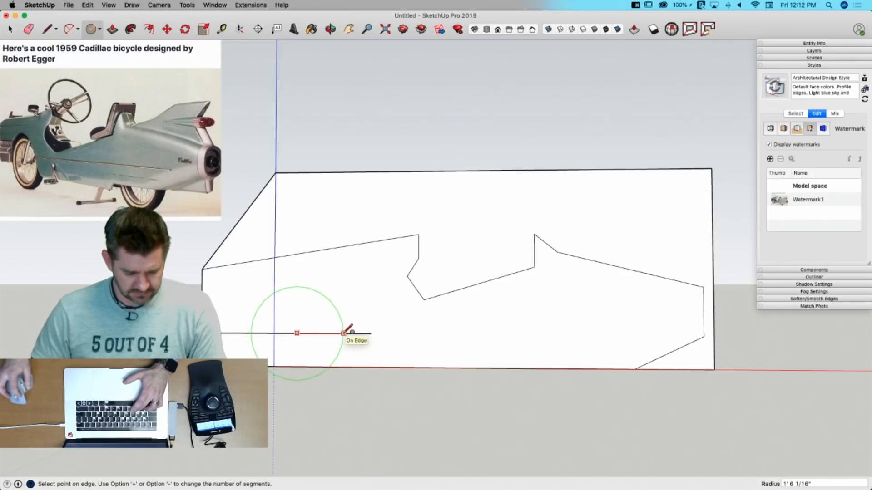
left_click(343, 333)
Step: Draw the wheel arch's rear side about 1' 1" straight down to the bottom edge and a shorter front side with a 1' 6" edge running forward
key("l")
left_click(343, 334)
left_click(343, 367)
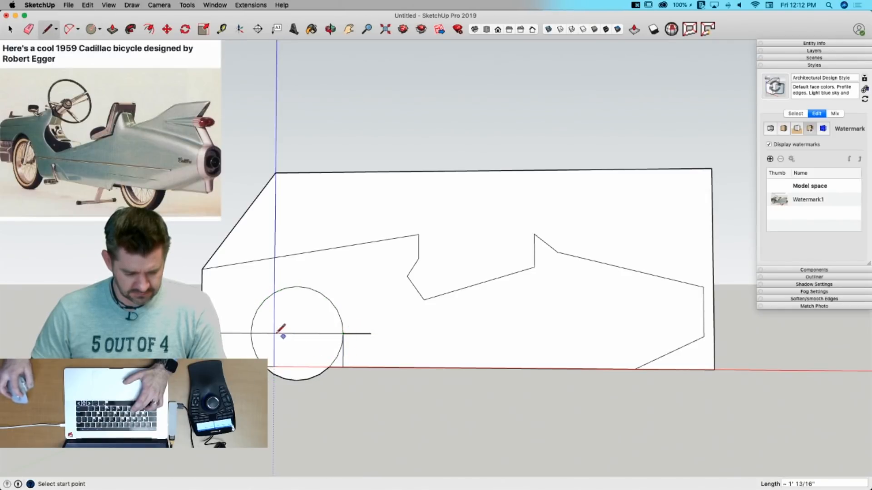
left_click(250, 333)
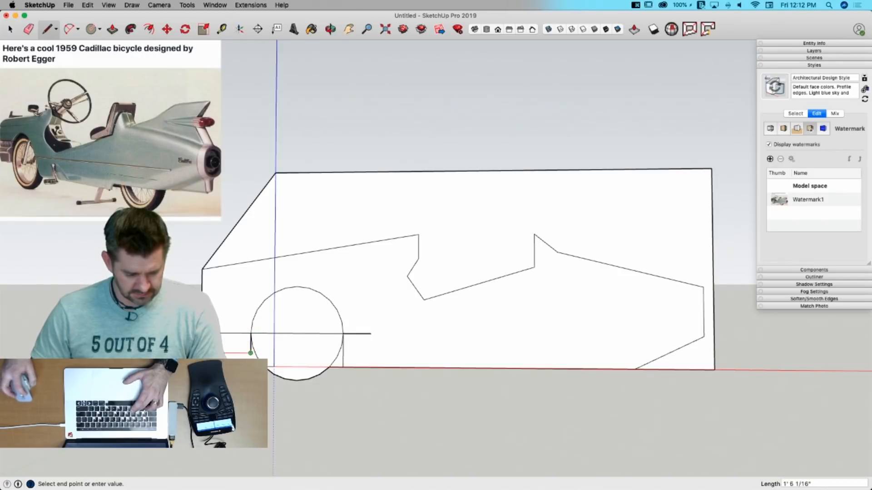
left_click(203, 353)
Step: Erase the lines inside and below the wheel arch, the leftover guide line and the rectangle's edges outside the bike profile
key("e")
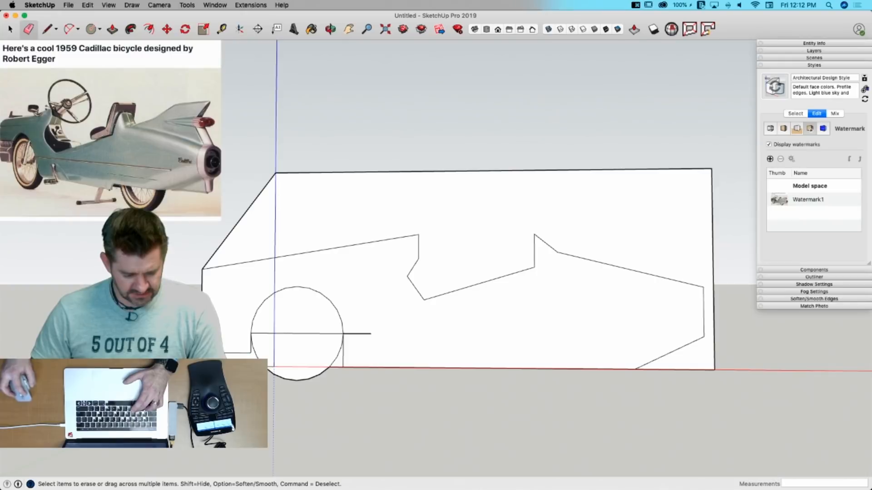
mouse_move(300, 358)
left_mouse_down()
mouse_move(333, 357)
mouse_move(331, 366)
mouse_move(300, 321)
mouse_move(263, 346)
left_mouse_up()
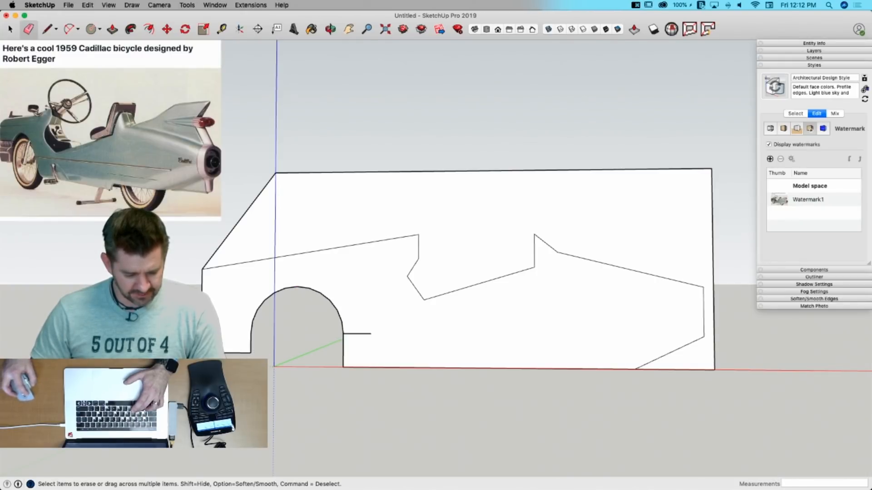
left_click(359, 335)
left_click_drag(267, 187, 313, 172)
left_click(712, 209)
left_click(704, 368)
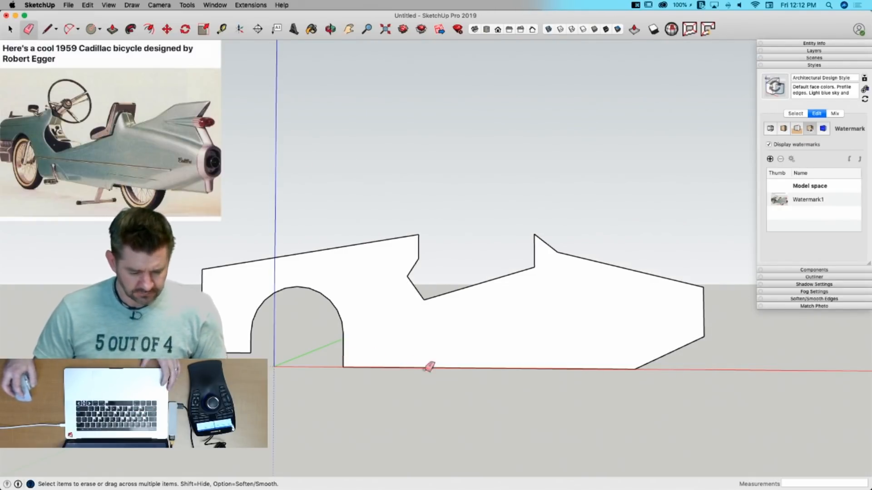
Step: Draw a step about 1 7/8" high along the tail's underside and erase the strip below it
key("l")
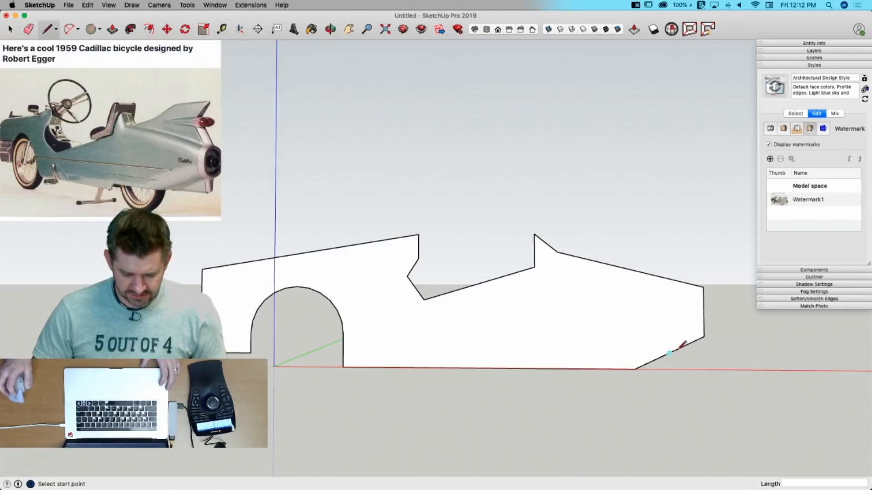
left_click(645, 363)
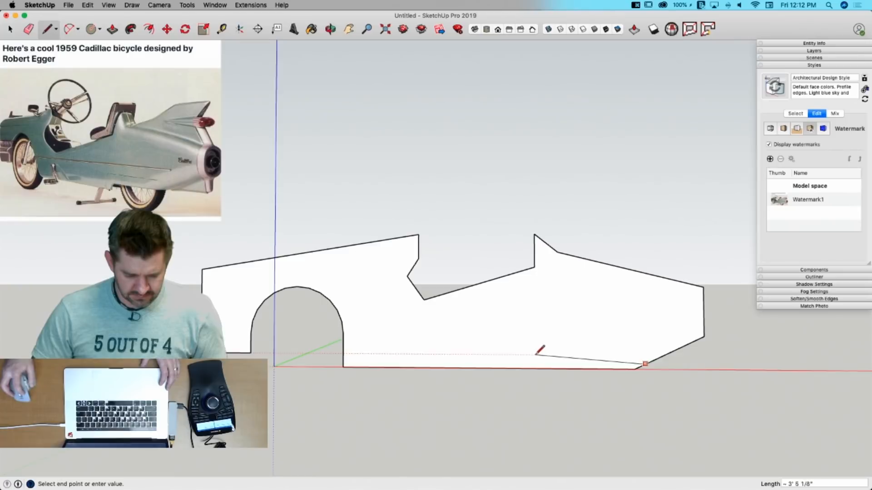
left_click(539, 368)
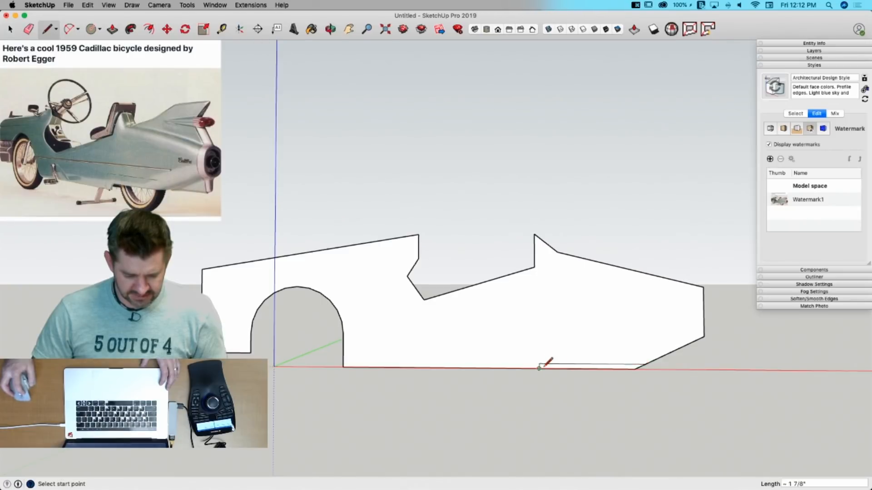
key("e")
left_click_drag(636, 364, 647, 370)
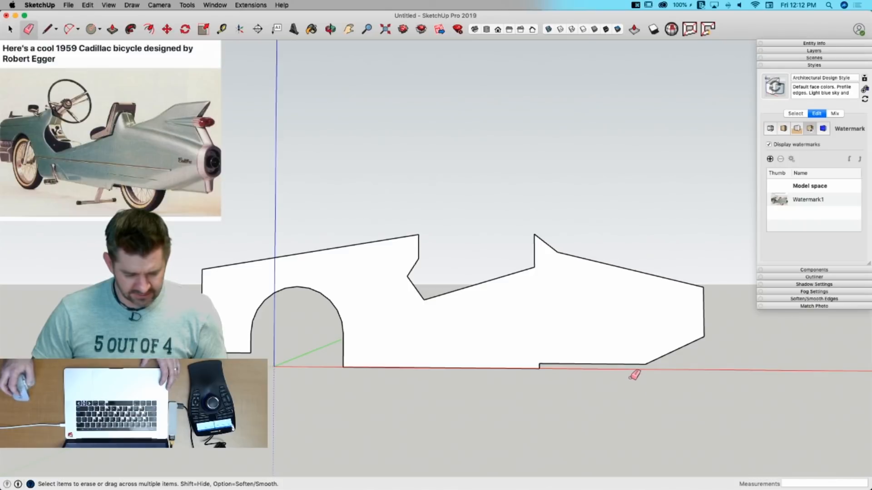
Step: Square off the tail's lower rear corner with edges about 10 1/2" down and 1' 9 1/2" forward to the stepped underside
key("l")
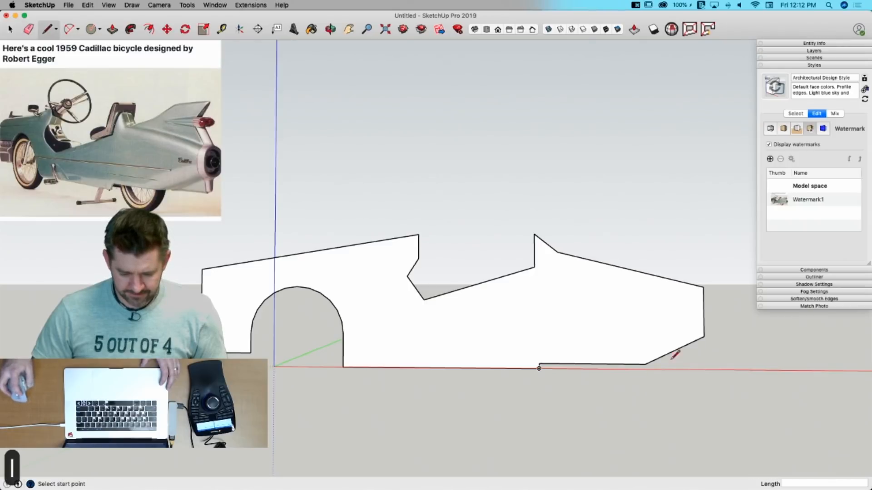
left_click(703, 336)
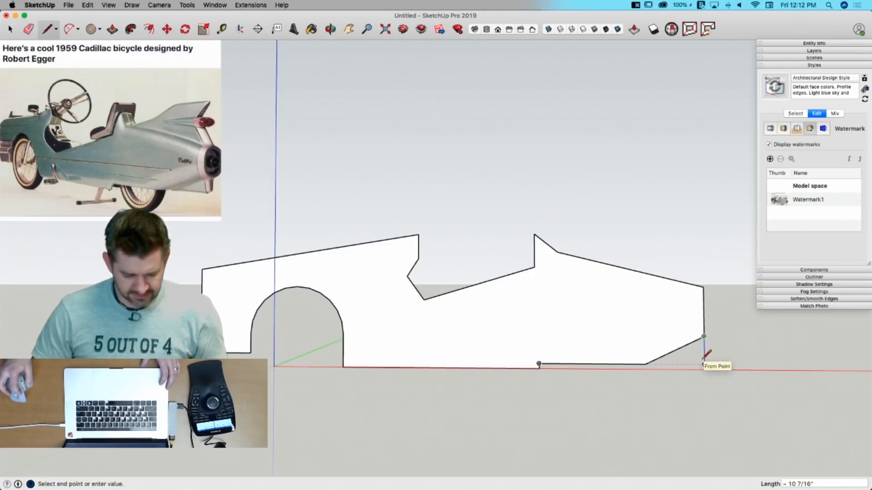
left_click(704, 364)
left_click(646, 364)
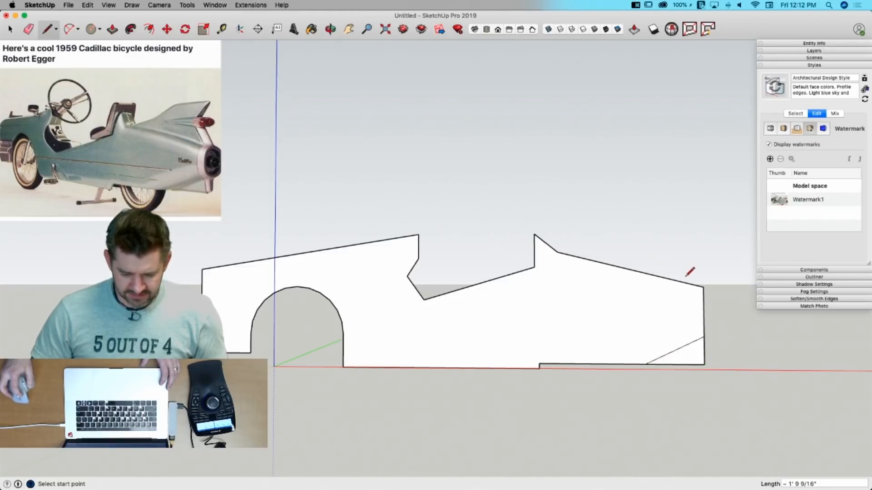
Step: Draw a block for the fin above the sloping tail, from its rear corner up, forward and about 1' 2" down to the seat back's base
left_click(703, 287)
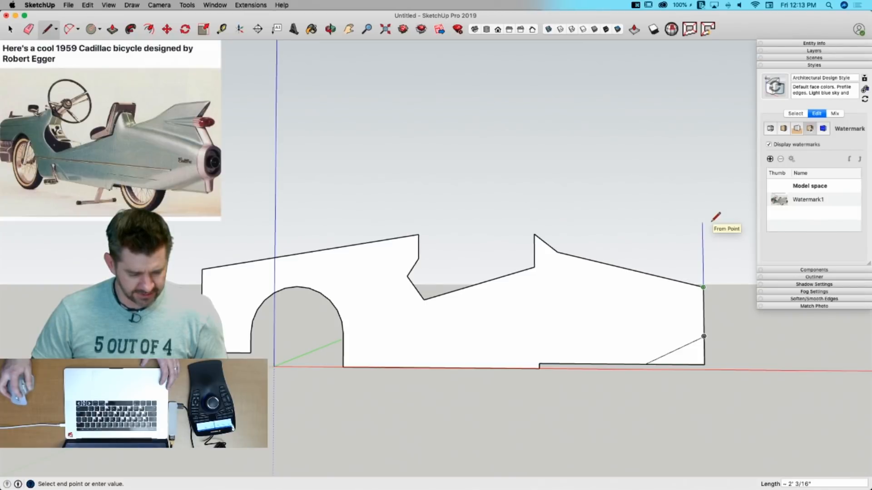
left_click(703, 213)
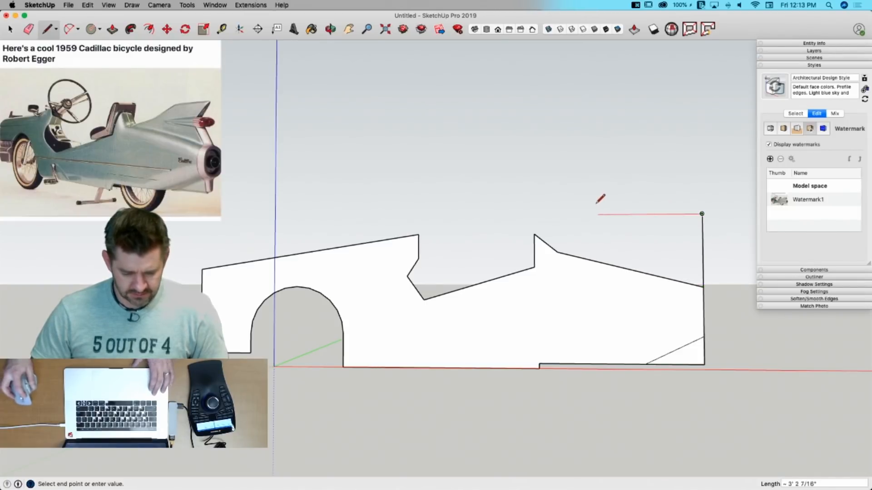
left_click(558, 252)
left_click(558, 252)
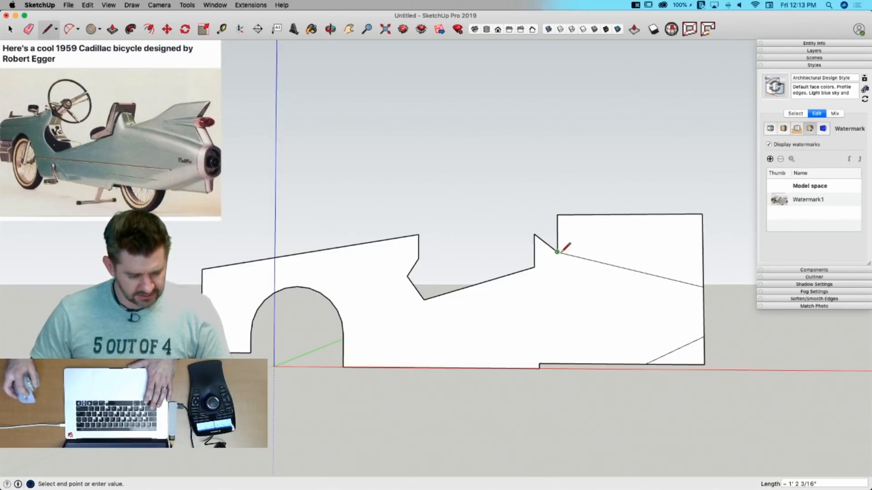
Step: Draw the fin's rising top outline from the seat back's base to the block's upper rear corner and erase the block's excess edges
scroll(606, 244, "up", 3)
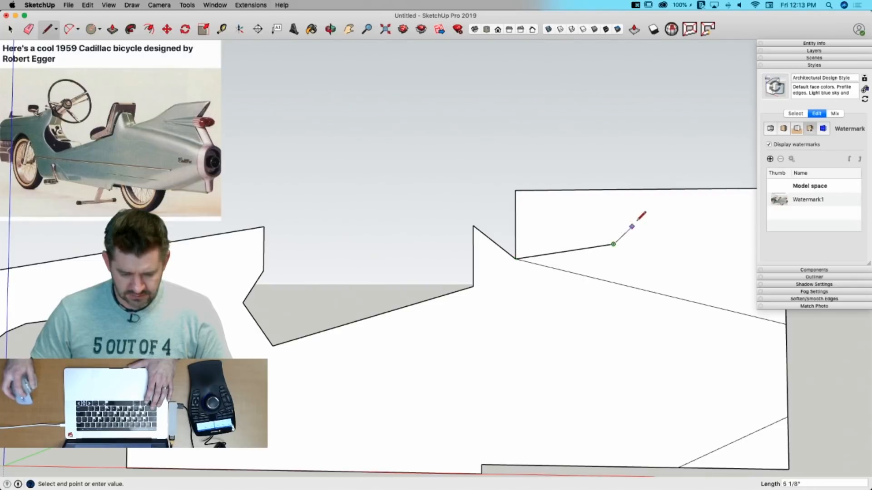
left_click(685, 199)
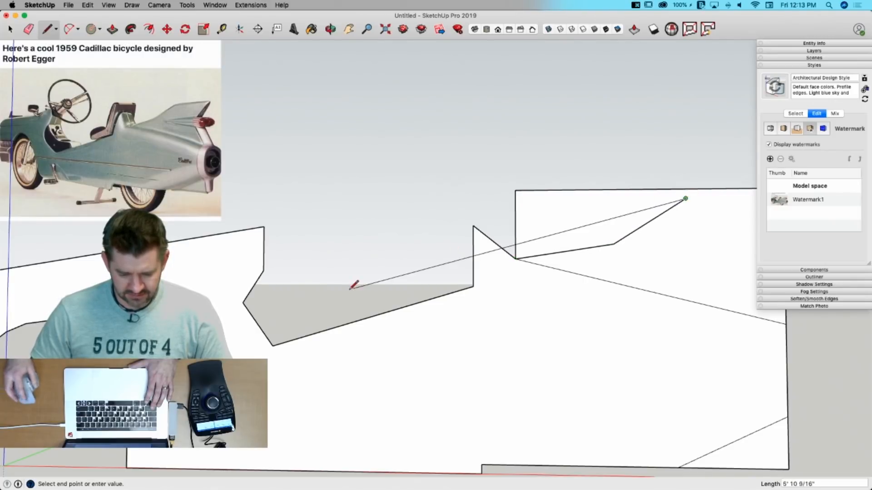
scroll(353, 285, "down", 3)
left_click(642, 222)
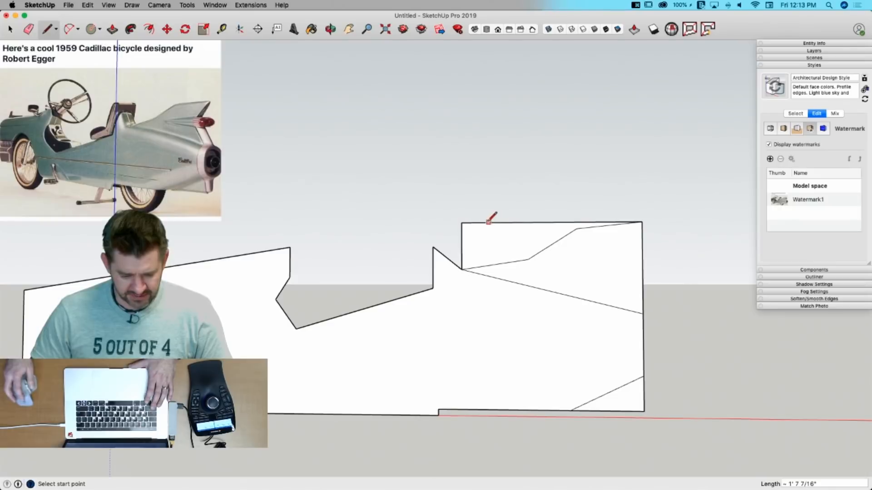
key("e")
left_click_drag(463, 223, 488, 221)
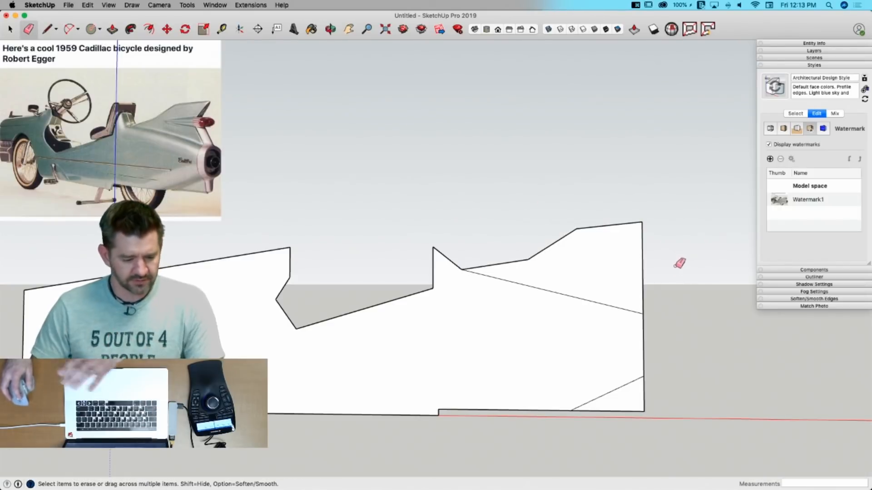
Step: Draw an inward-notched rear edge on the fin from its tip to the tail's rear corner and erase the straight edge behind it
scroll(647, 255, "up", 2)
key("l")
left_click(635, 206)
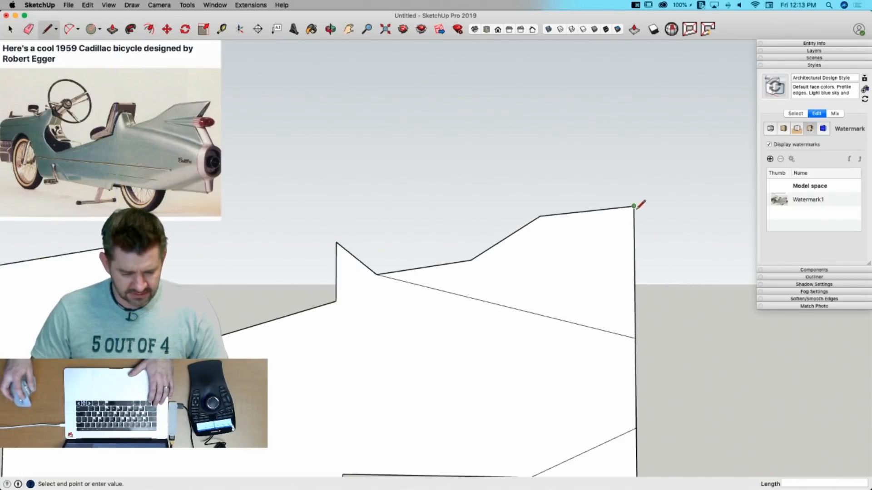
scroll(613, 253, "up", 2)
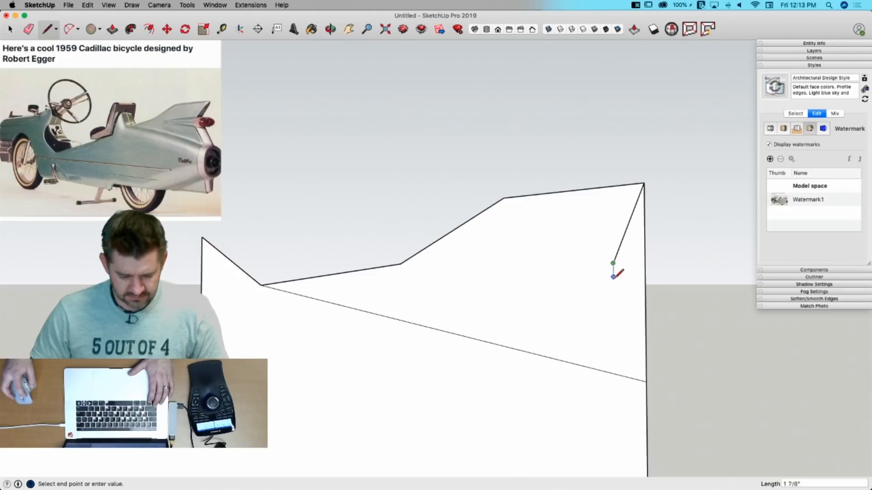
left_click(613, 285)
left_click(646, 381)
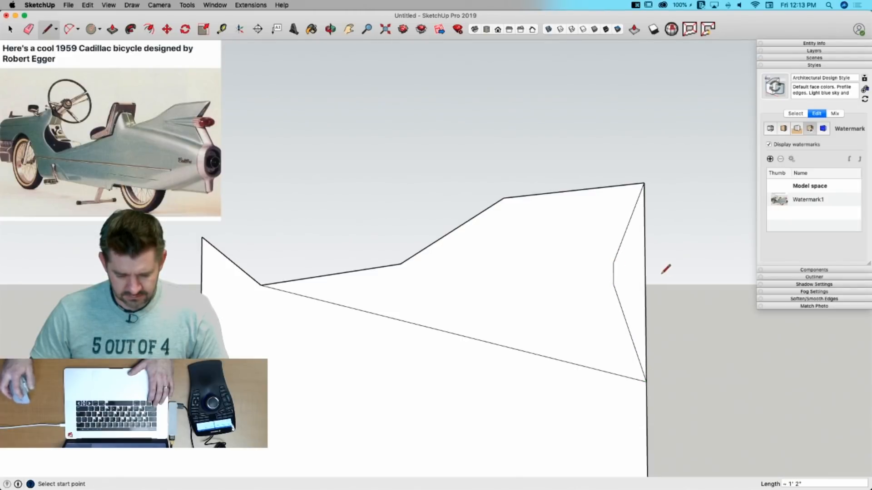
key("e")
left_click(645, 280)
scroll(644, 278, "down", 5)
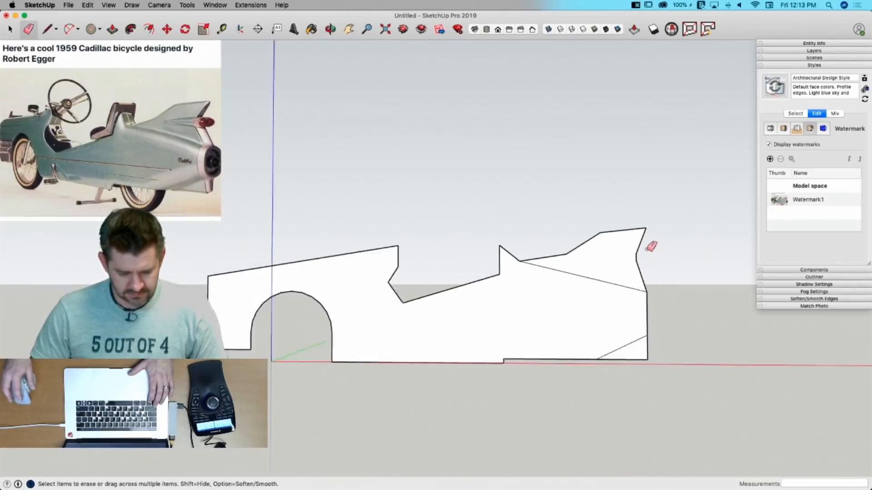
scroll(619, 266, "up", 1)
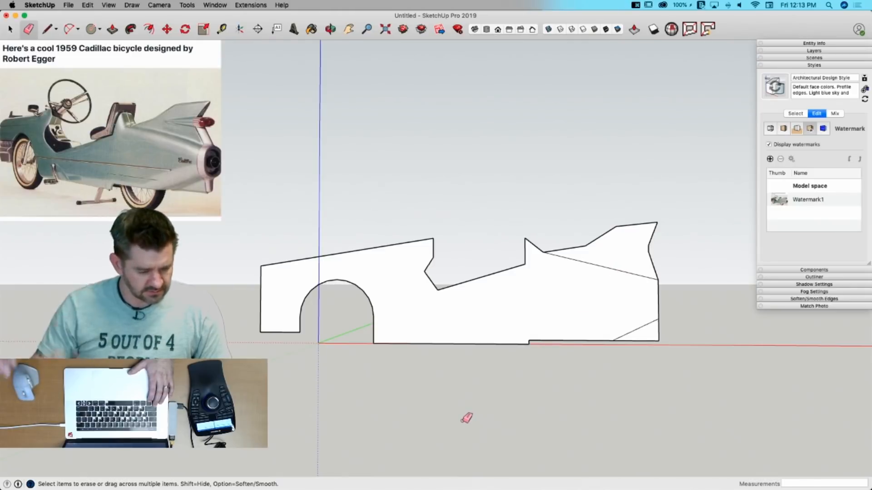
scroll(200, 272, "up", 3)
scroll(239, 283, "down", 3)
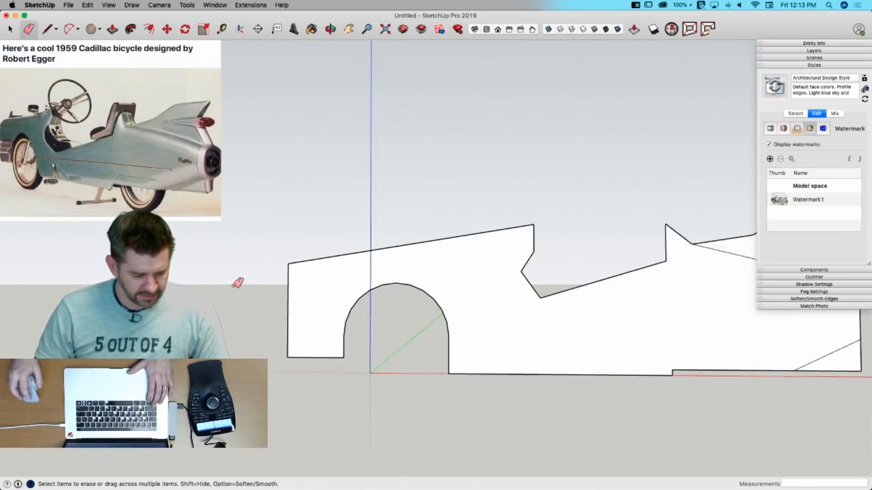
Step: Switch to Preview to close the Bike.jpg image, and minimise the SketchUp window to expose the desktop
key("space")
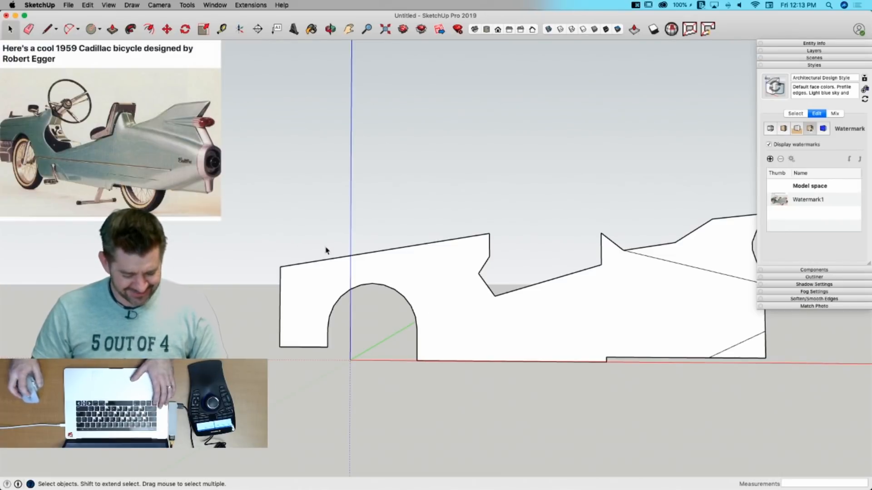
key("super+Tab")
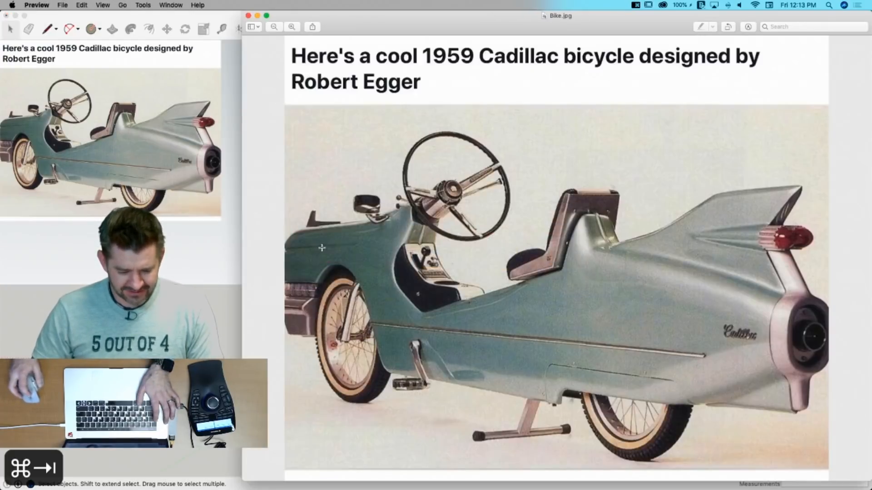
left_click(248, 15)
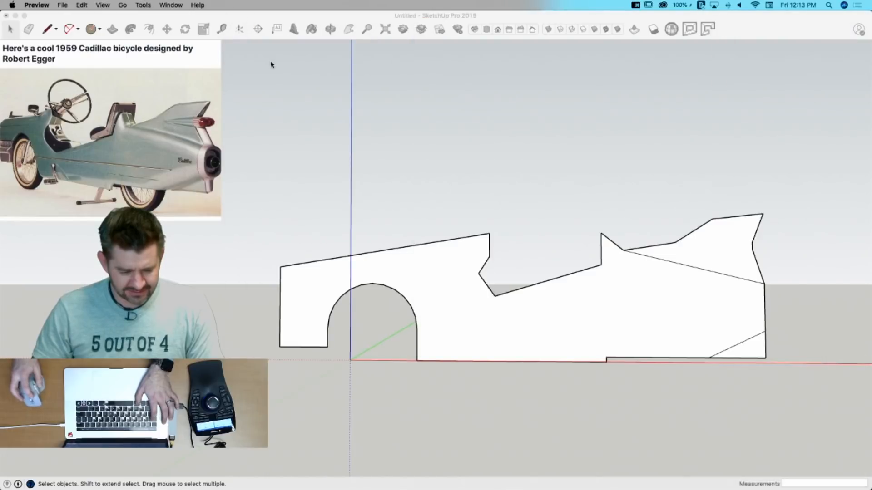
key("super+Tab")
key("super+Tab")
key("super+Tab")
key("super+Tab")
key("super+Tab")
key("super+Tab")
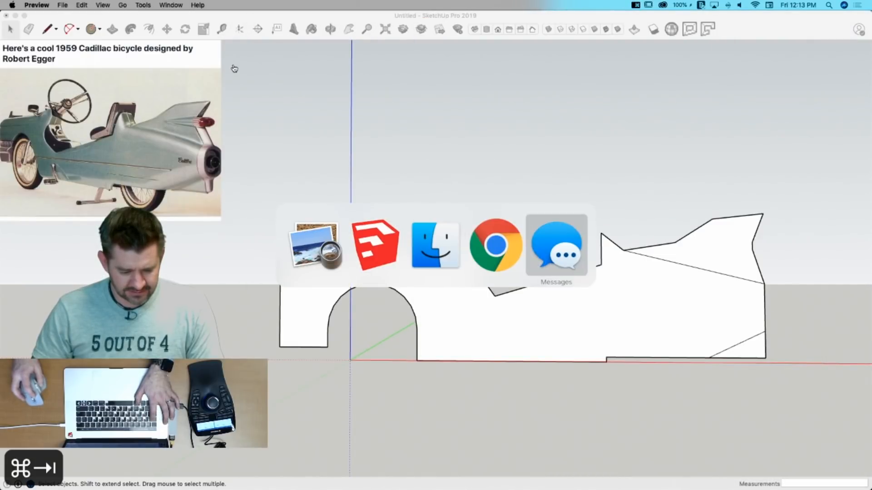
left_click(15, 15)
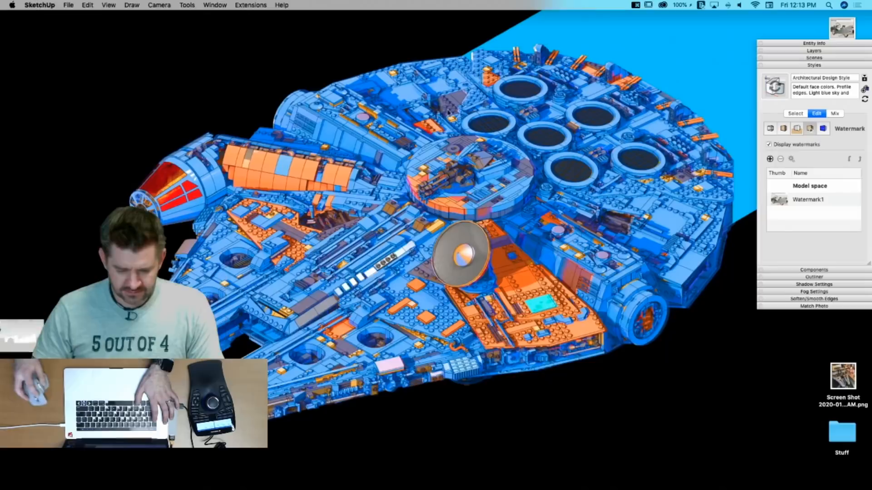
Step: Open the reference photo Robert-Egger-Cadillac-bicycle-1.jpg from the desktop and enlarge its window to about half the screen width
left_click(823, 135)
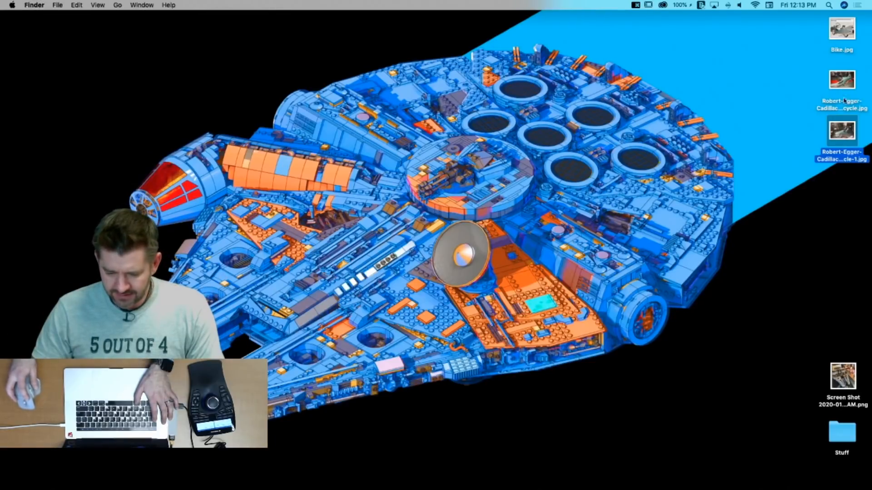
double_click(847, 135)
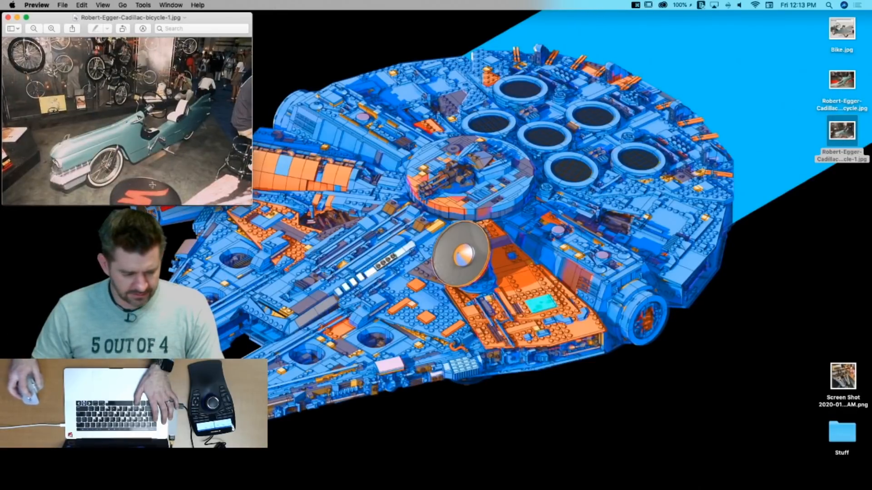
left_click_drag(252, 205, 474, 363)
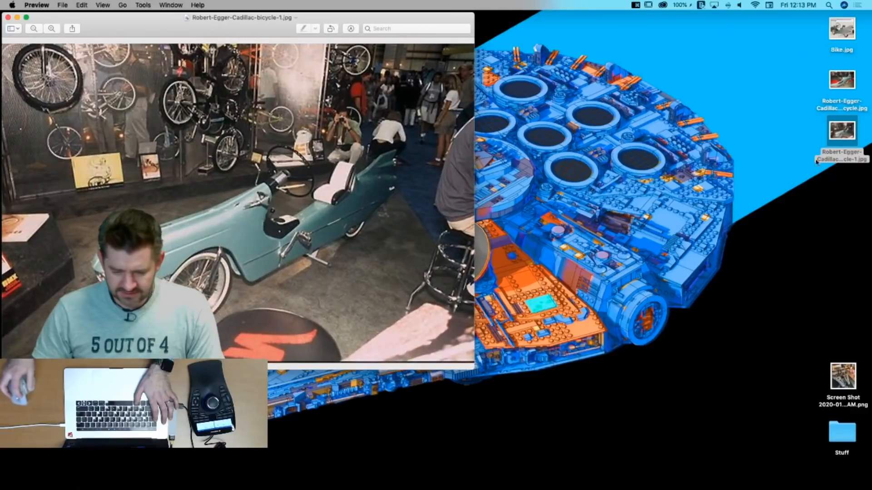
Step: Open Robert-Egger-Cadillac-bicycle.jpg, place it beside the first photo and resize its window to fit the picture
double_click(841, 80)
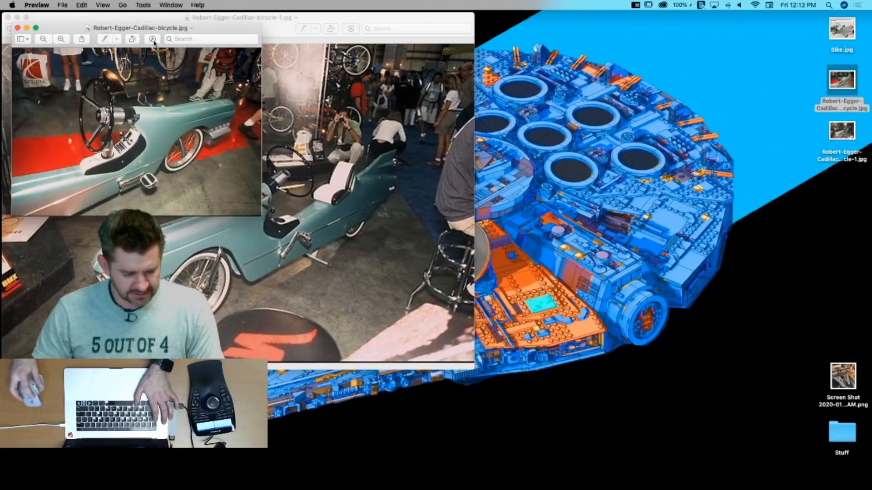
left_click_drag(154, 42, 627, 31)
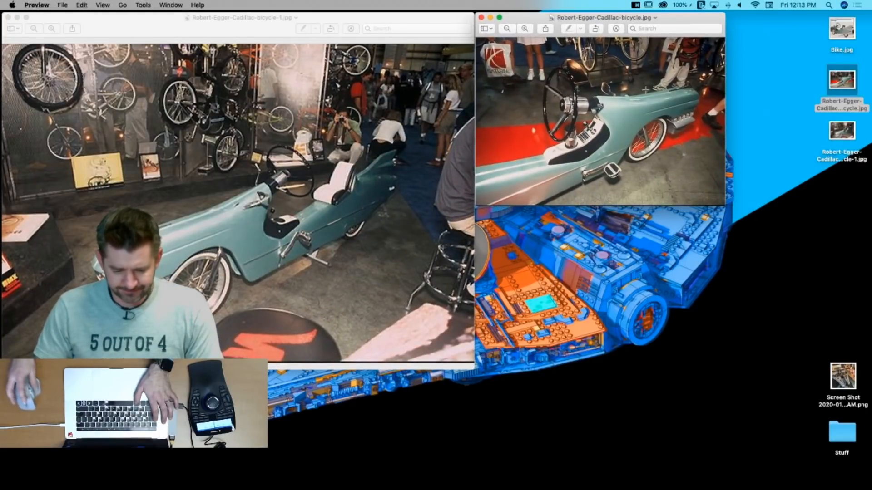
left_click_drag(725, 206, 870, 489)
left_click_drag(704, 354, 698, 253)
left_click(481, 334)
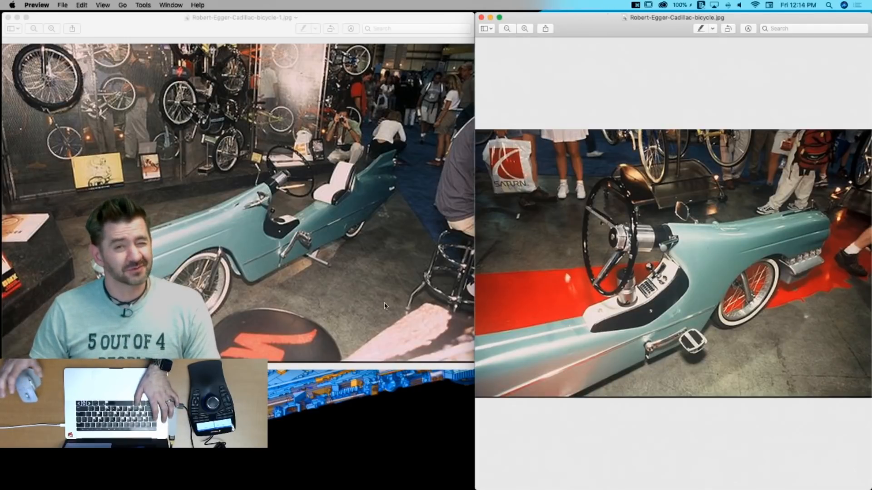
left_click_drag(546, 488, 573, 304)
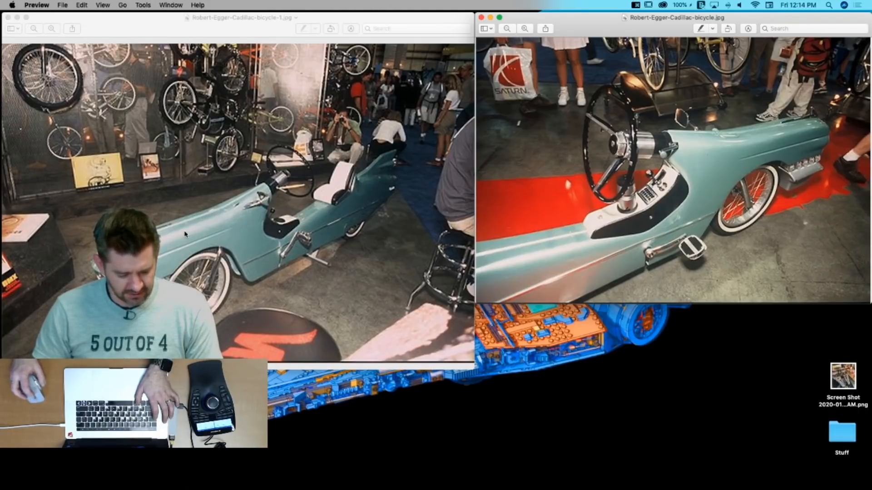
Step: Switch to SketchUp and restore its minimised Untitled model window
key("super+Tab")
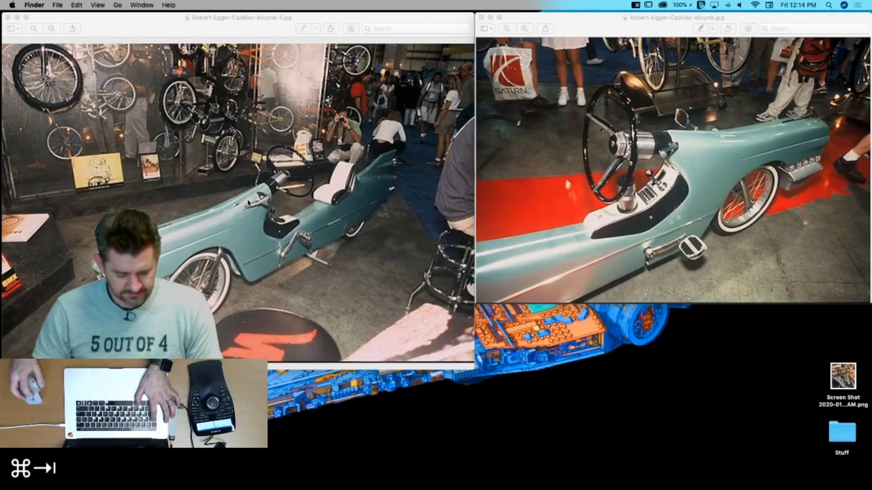
key("super+Tab")
key("super+Tab")
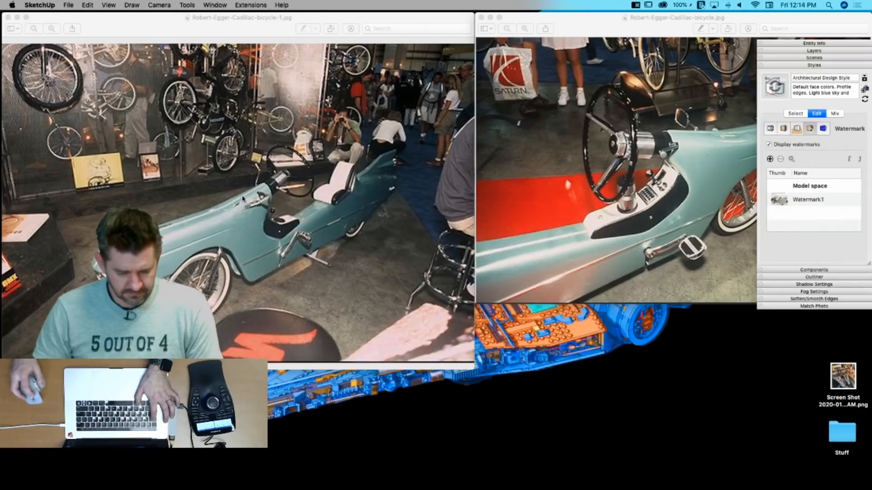
left_click(223, 5)
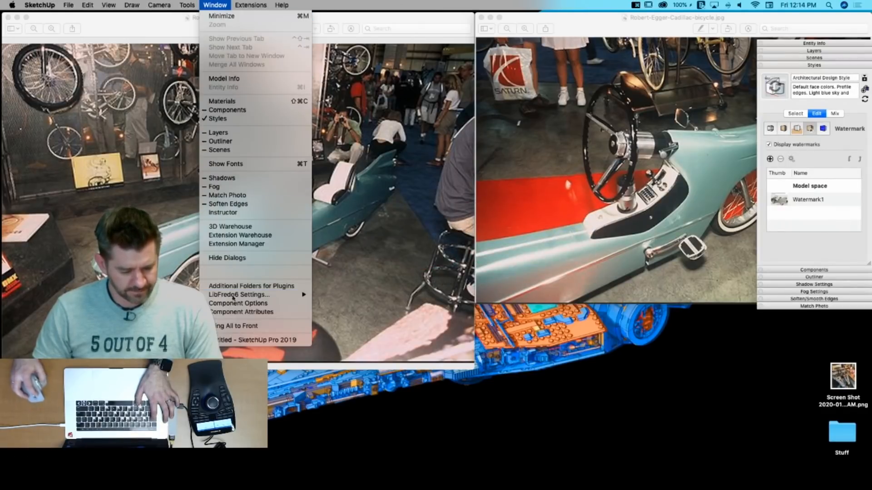
left_click(255, 340)
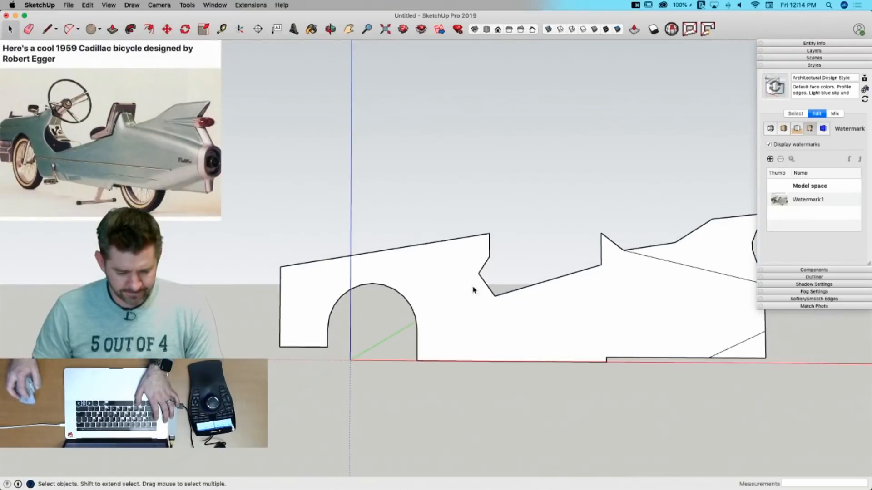
Step: Redraw the hood with a bend about 2' 4 1/2" ahead of the cockpit peak, extend the nose forward, and erase the old front edges
key("l")
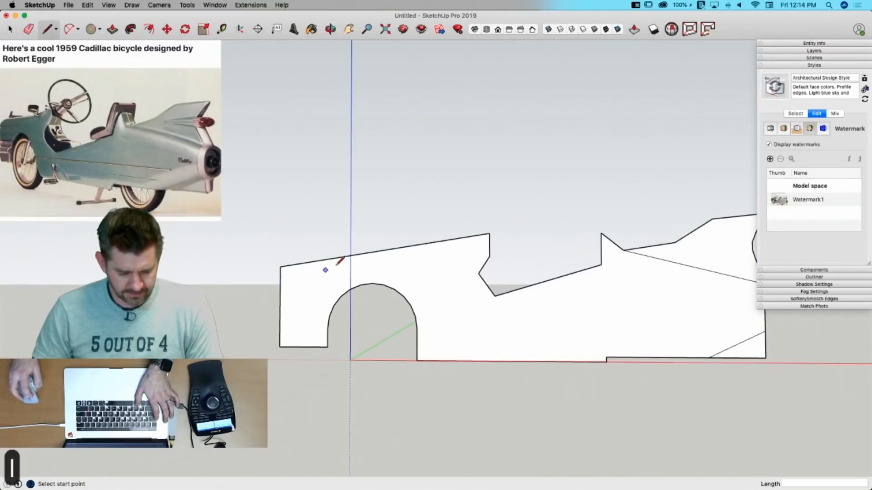
left_click(489, 234)
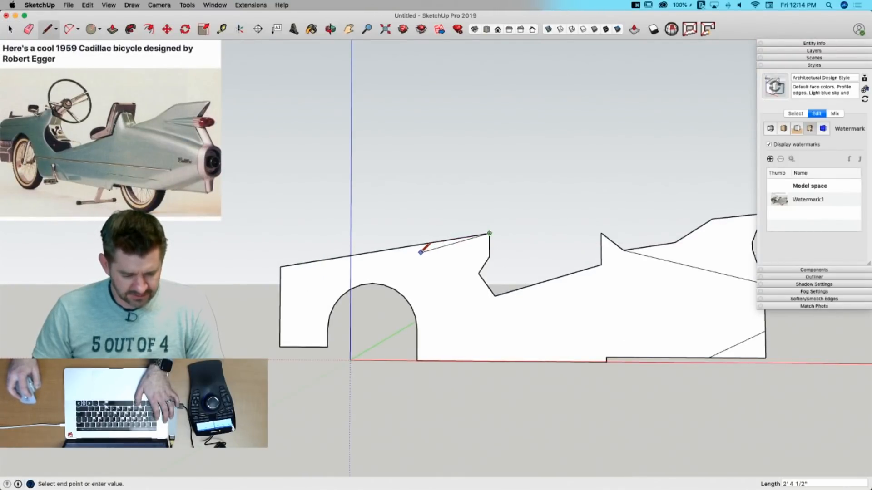
left_click(221, 264)
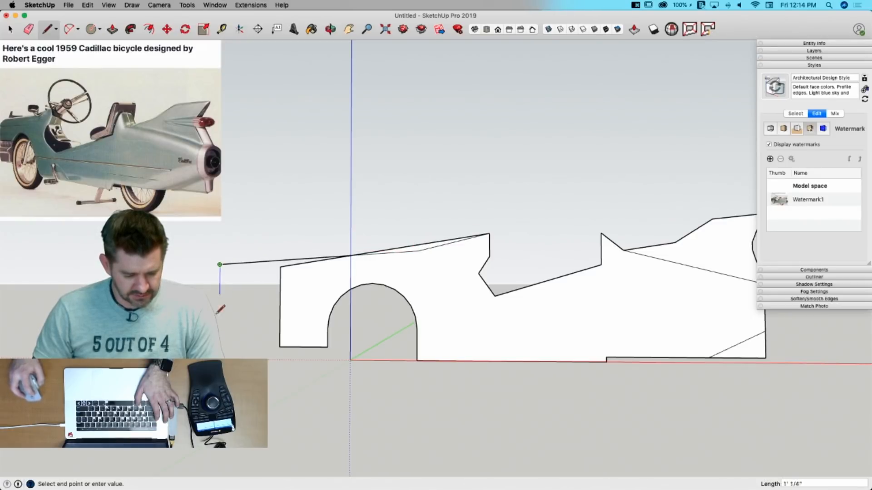
left_click(280, 347)
left_click(281, 346)
key("e")
left_click_drag(287, 263, 286, 266)
left_click(417, 244)
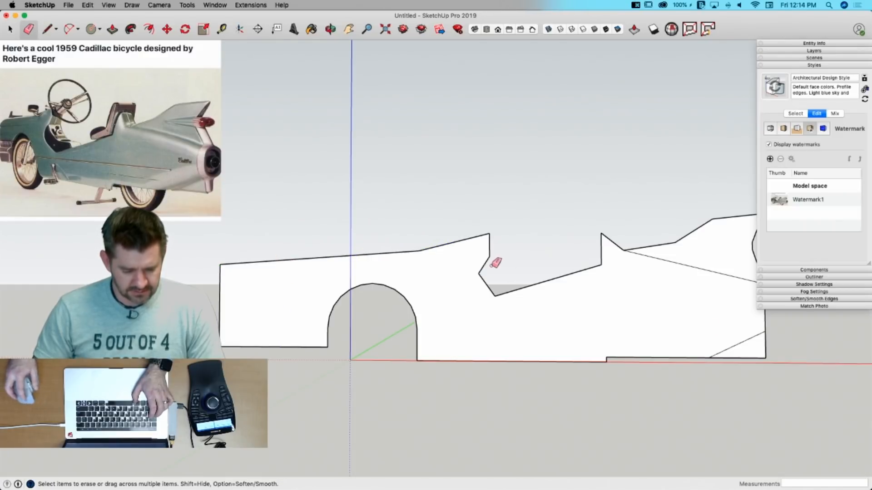
Step: Move the lowest front corner of the cockpit cutout down about 4 1/2" to deepen it
scroll(376, 339, "down", 3)
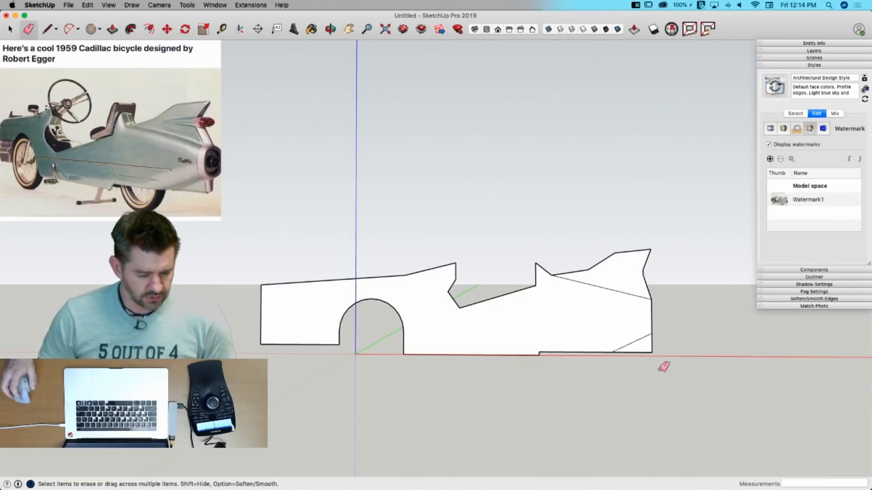
key("space")
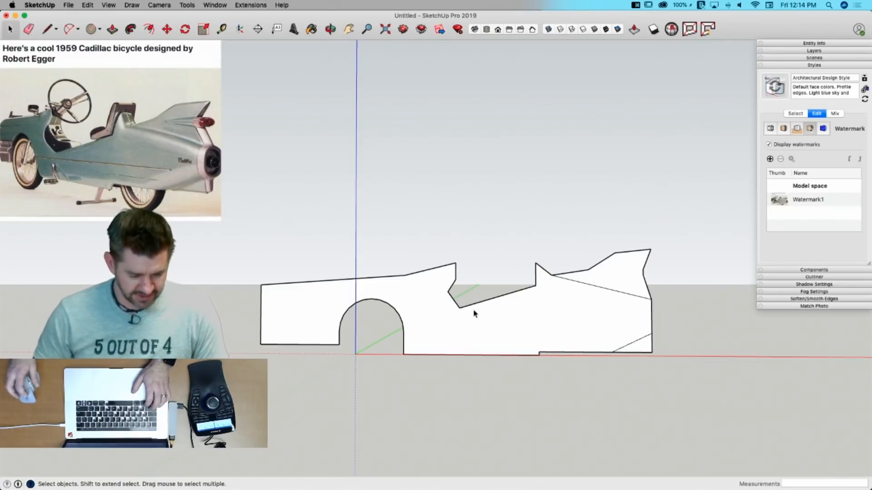
key("m")
left_click(460, 307)
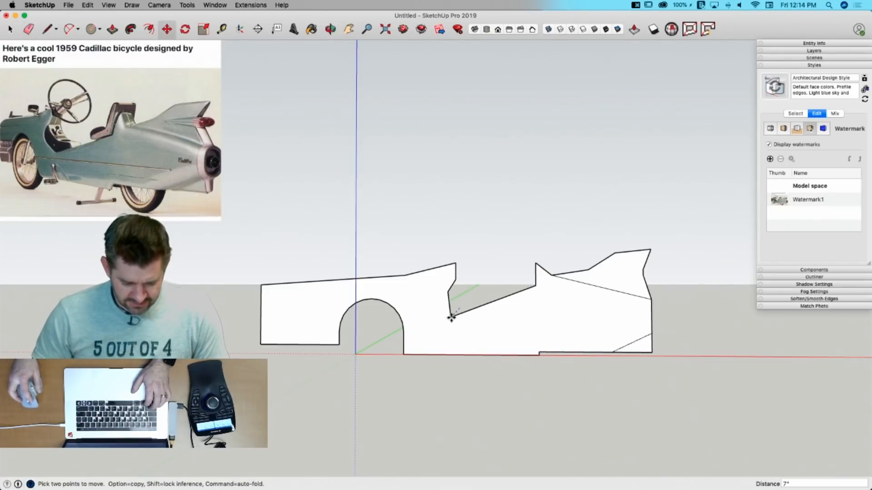
left_click(459, 316)
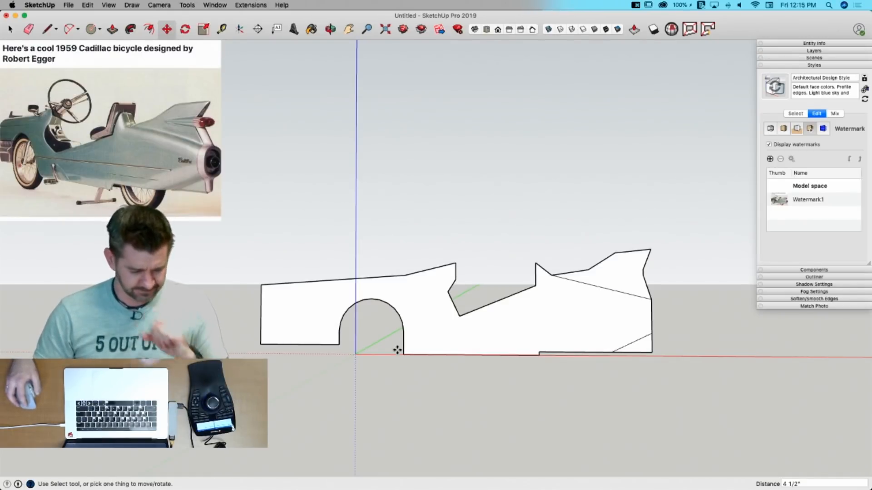
Step: Draw a horizontal line about 3' 11" long from the wheel arch's upper front vertex to the nose's front edge
scroll(430, 322, "up", 1)
scroll(505, 339, "down", 2)
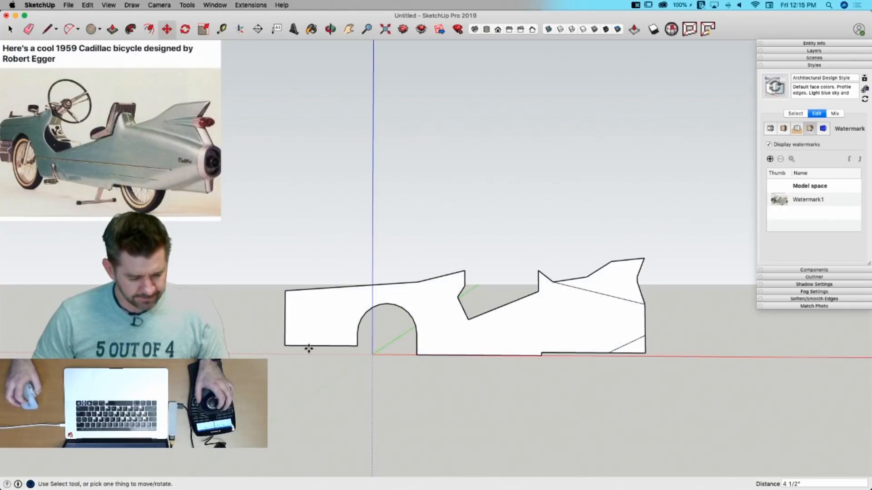
key("l")
scroll(297, 342, "up", 2)
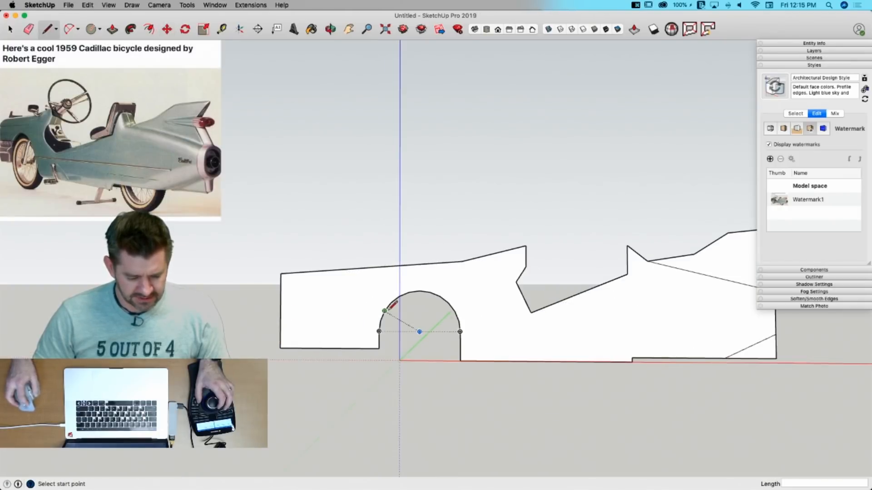
left_click(384, 311)
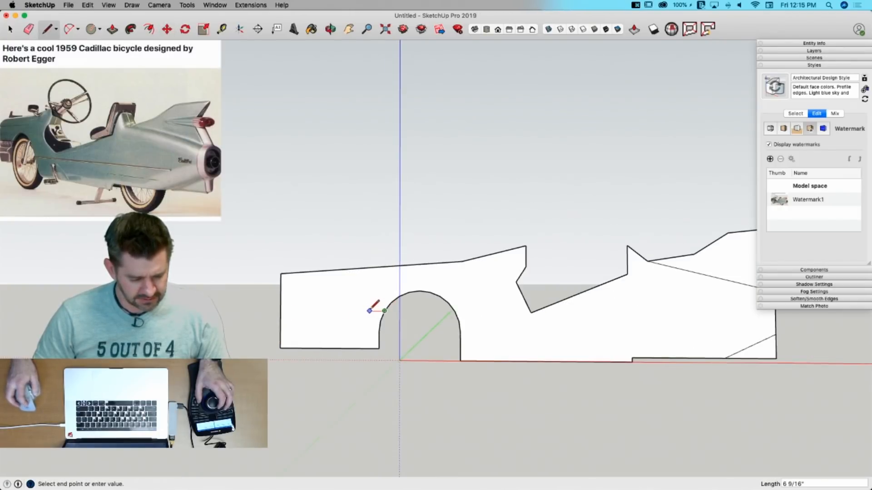
left_click(281, 311)
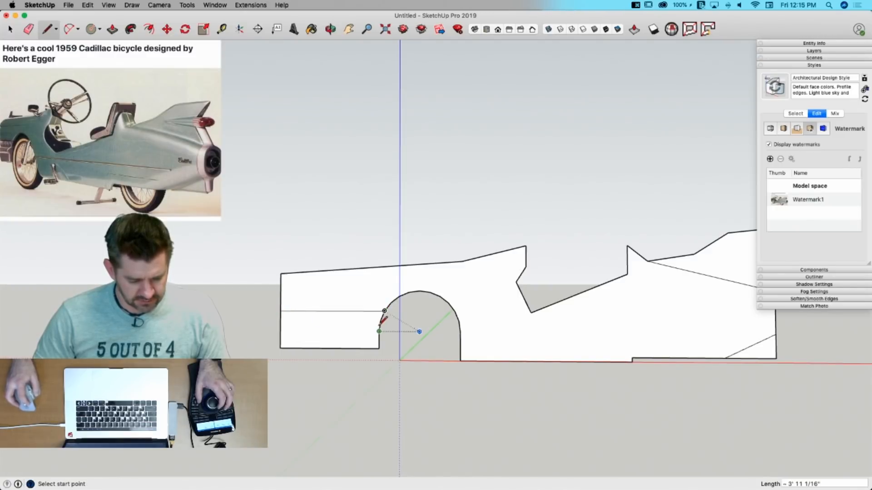
Step: Draw a second horizontal line from the next lower vertex of the wheel arch to the nose's front edge
scroll(380, 321, "up", 3)
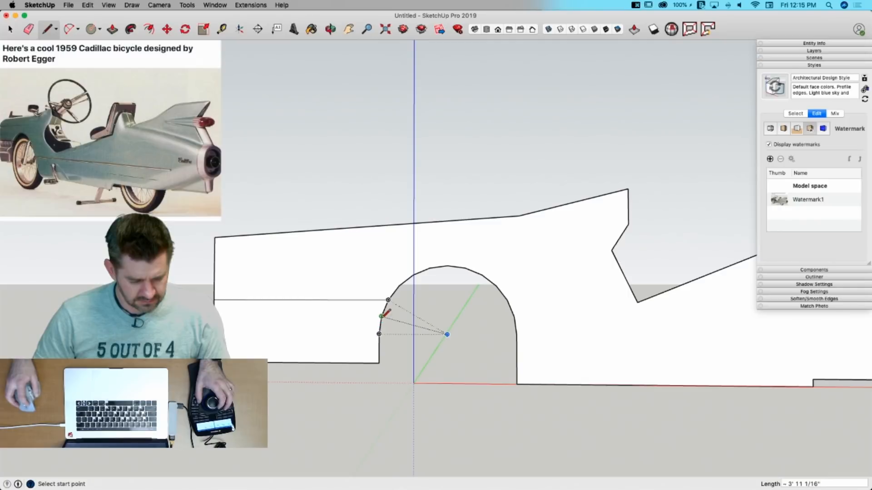
left_click(381, 316)
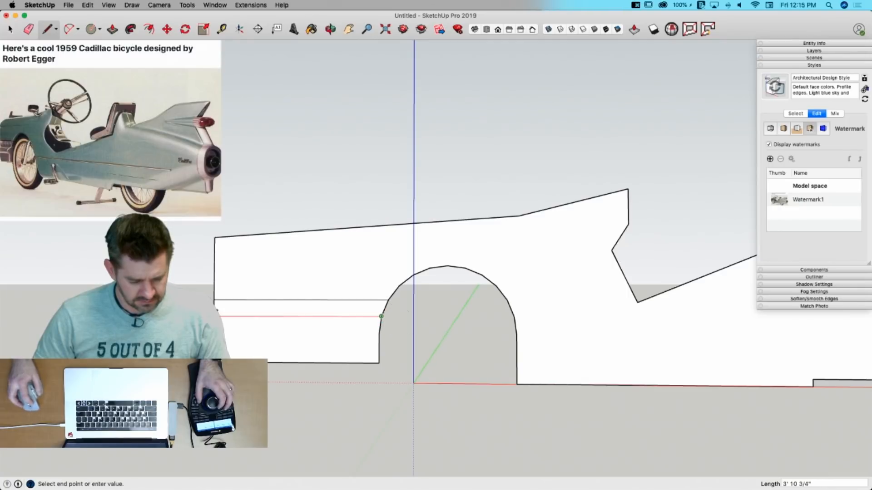
left_click(220, 313)
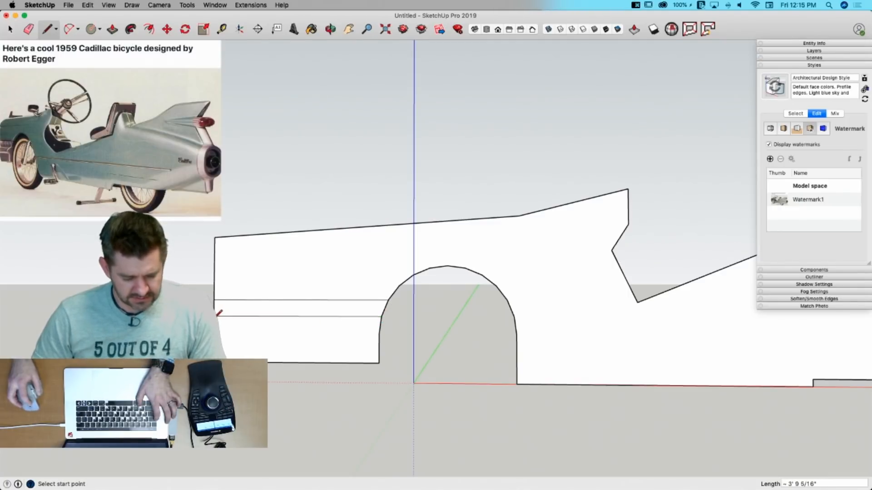
Step: Check the reference photos and draw two more horizontal lines, about 3' 9" long, below the existing ones from the wheel arch to the nose
key("super+Tab")
key("super+Tab")
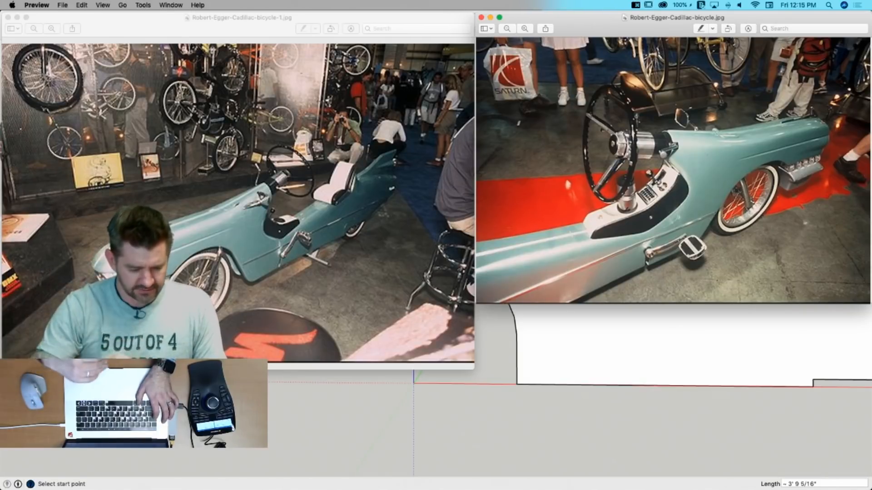
key("super+Tab")
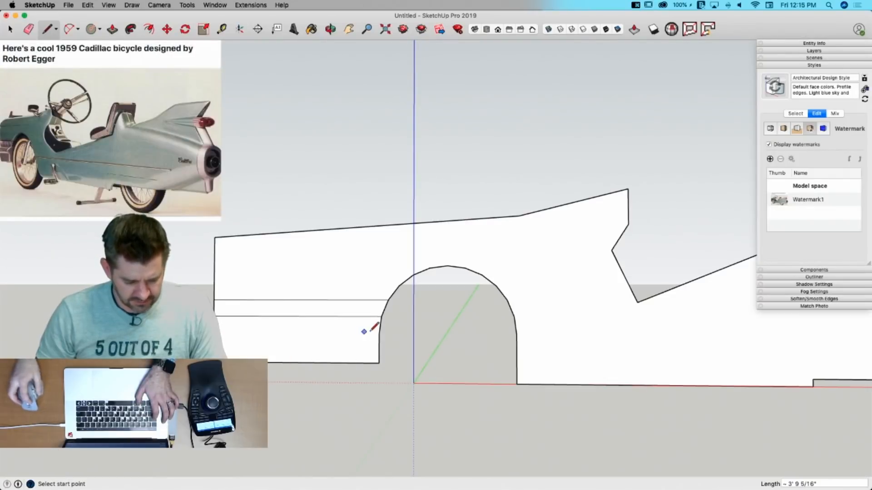
scroll(380, 325, "up", 2)
scroll(381, 322, "up", 2)
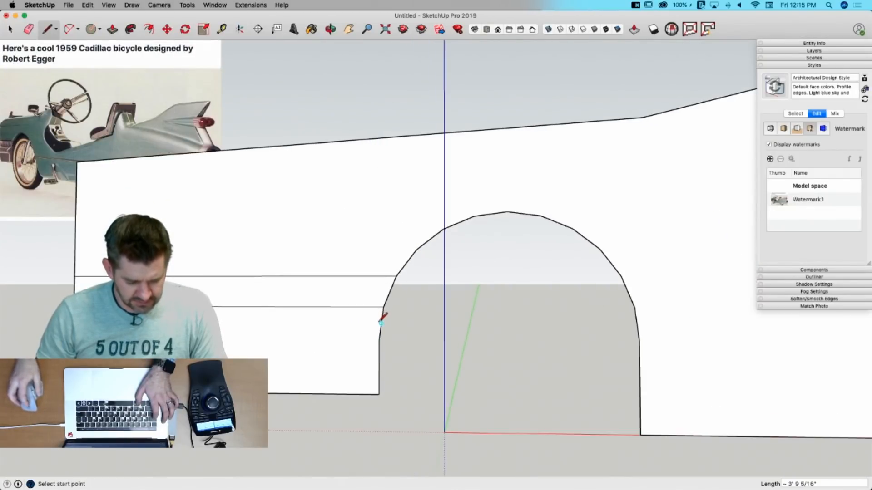
left_click(381, 324)
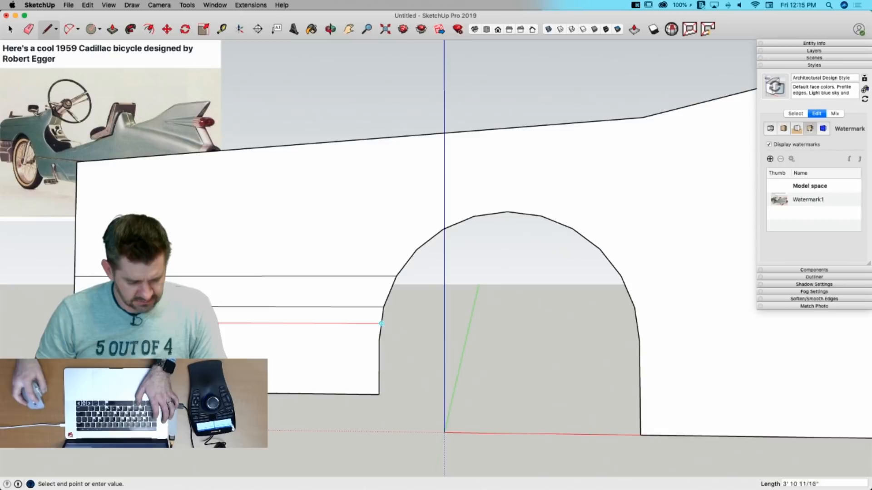
left_click(381, 324)
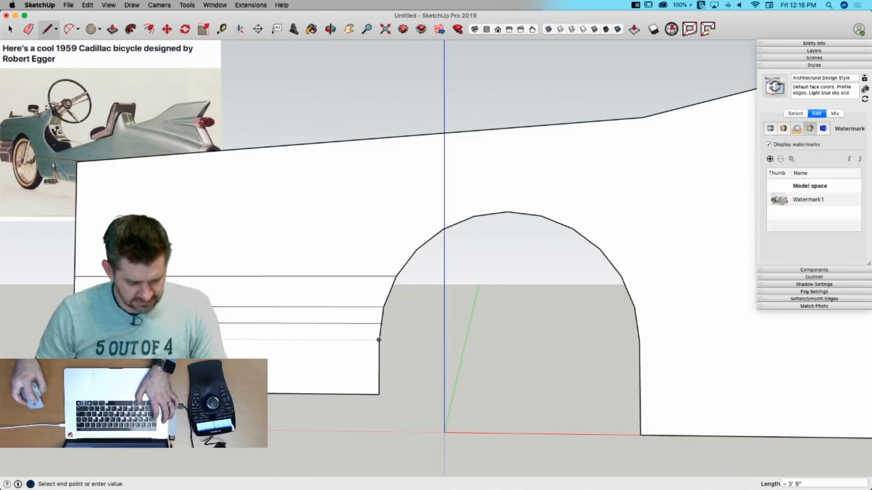
left_click(379, 340)
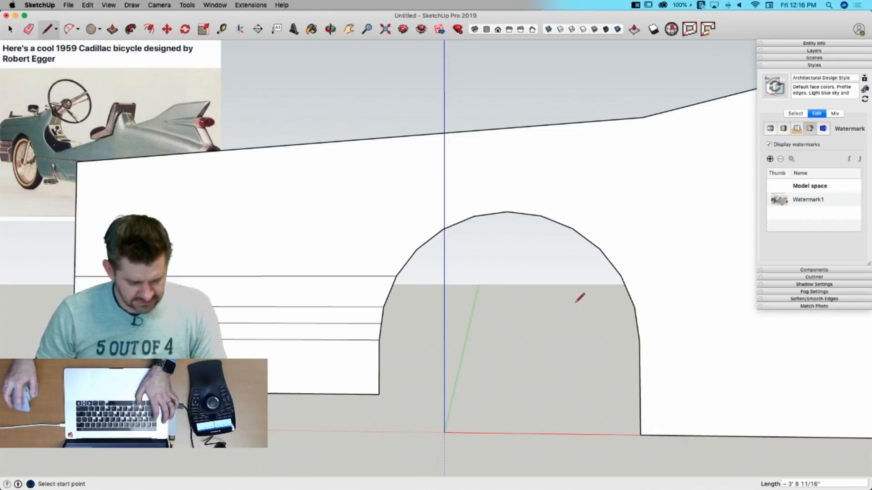
Step: After checking the photos, move the third line's front end forward about 1 9/16" and the nose's bottom corner back about 5 11/16"
scroll(558, 302, "down", 2)
key("super+Tab")
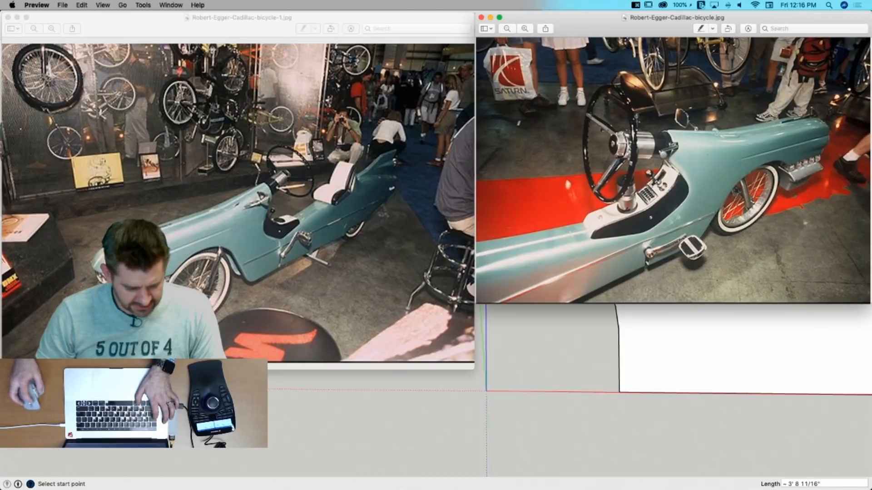
key("super+Tab")
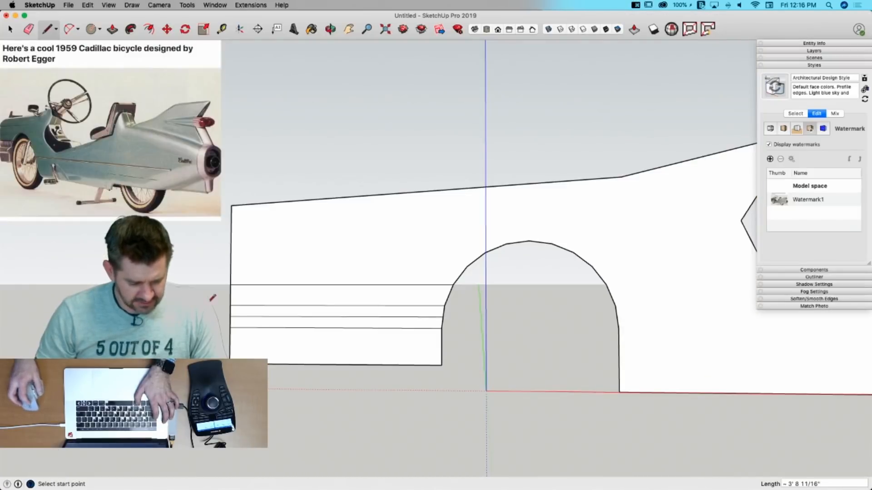
key("m")
left_click(232, 317)
left_click(223, 318)
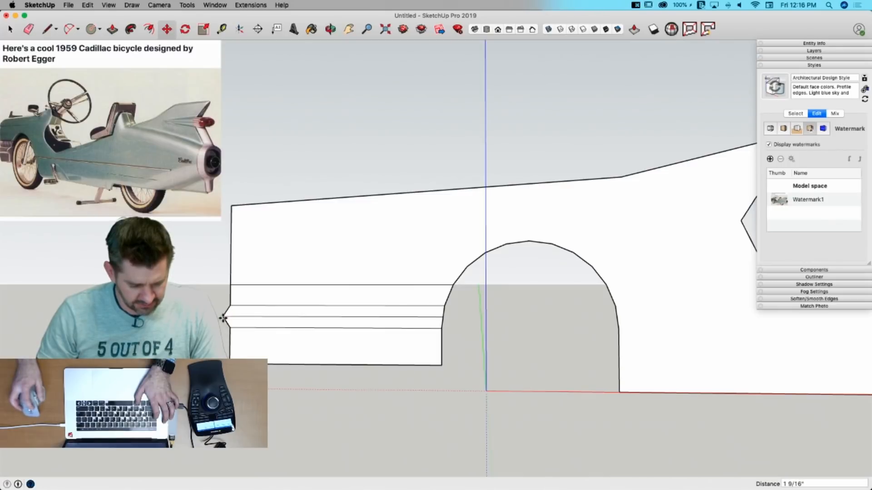
key("m")
left_click(224, 317)
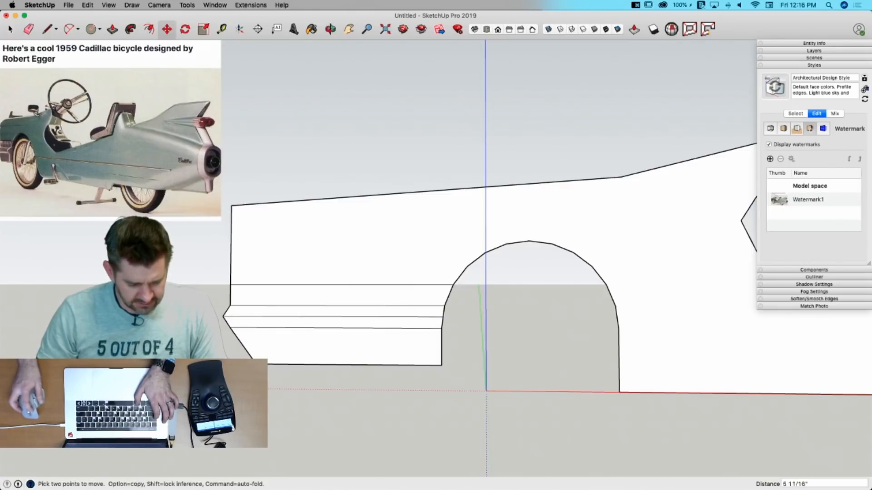
Step: Recheck the reference photos and move the two short edges forming the nose's bumper point forward about 1 3/8"
key("l")
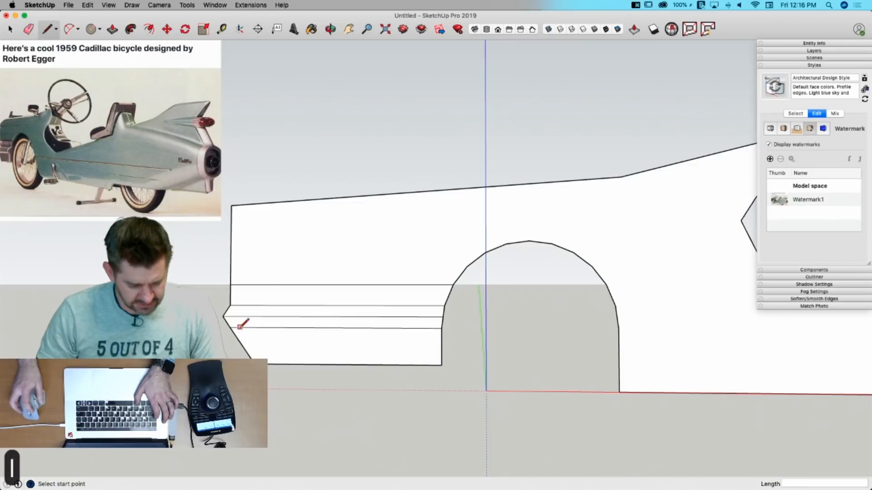
key("super+Tab")
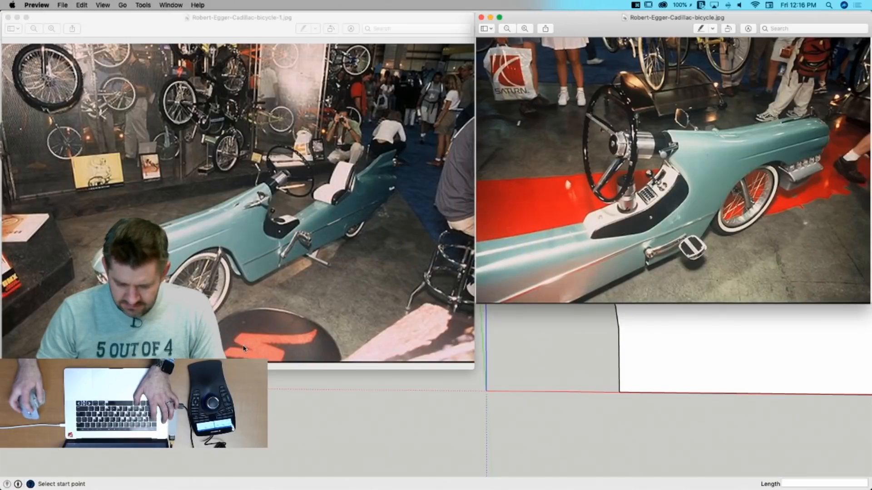
key("super+Tab")
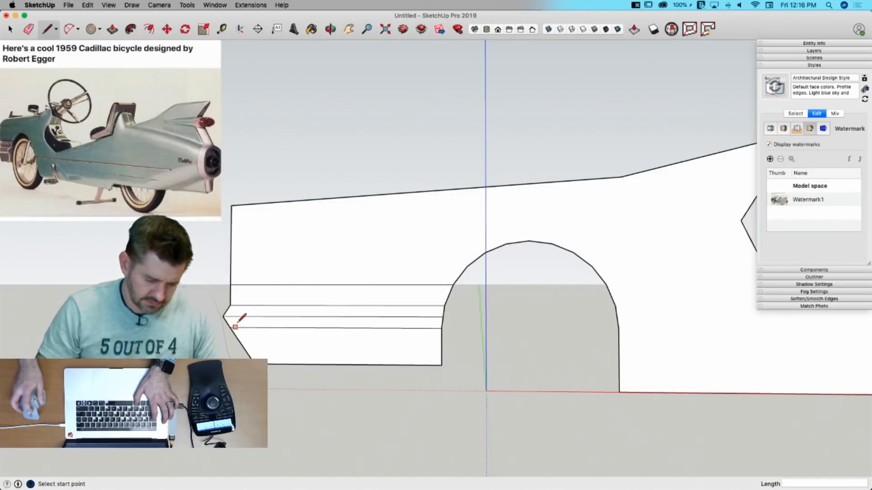
key("space")
left_click(227, 319, "shift")
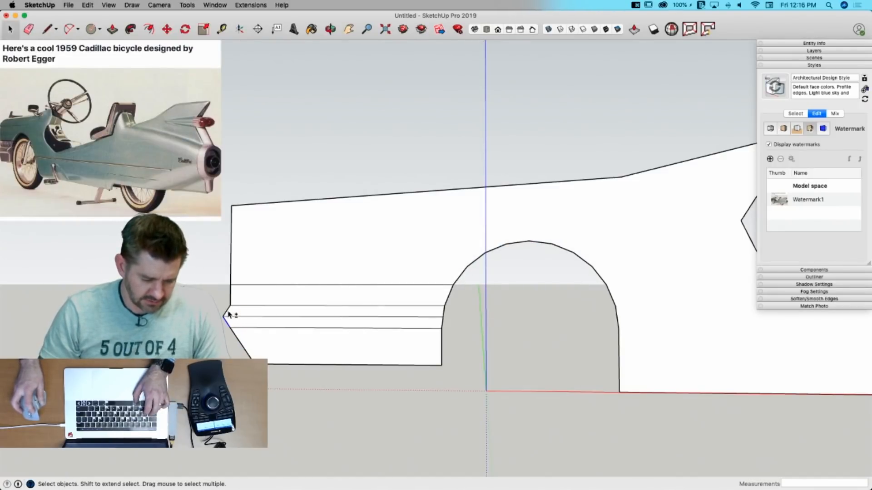
key("m")
left_click(225, 318)
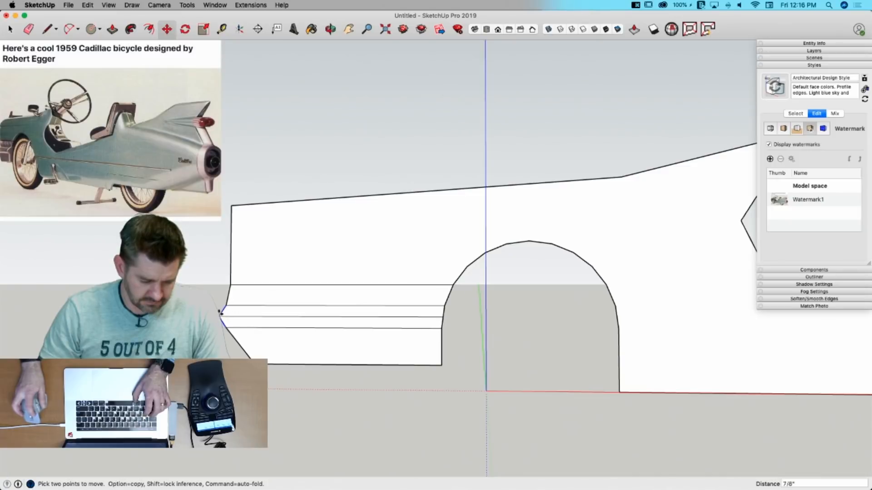
left_click(228, 330)
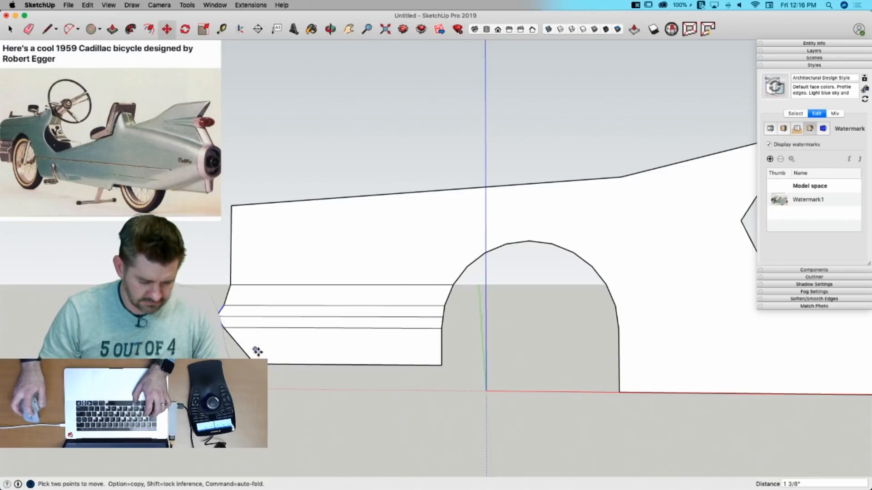
Step: Move the nose's bottom front corner forward about 3 1/4"
key("m")
key("Escape")
left_click(254, 364)
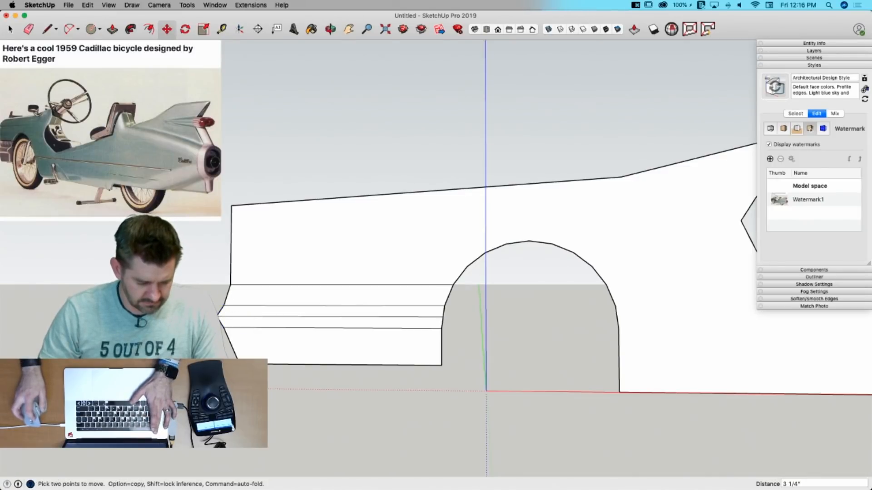
left_click(239, 364)
Step: Pull the line ends just above and below the bumper point back toward the body, the lower one by about 1 3/8"
key("space")
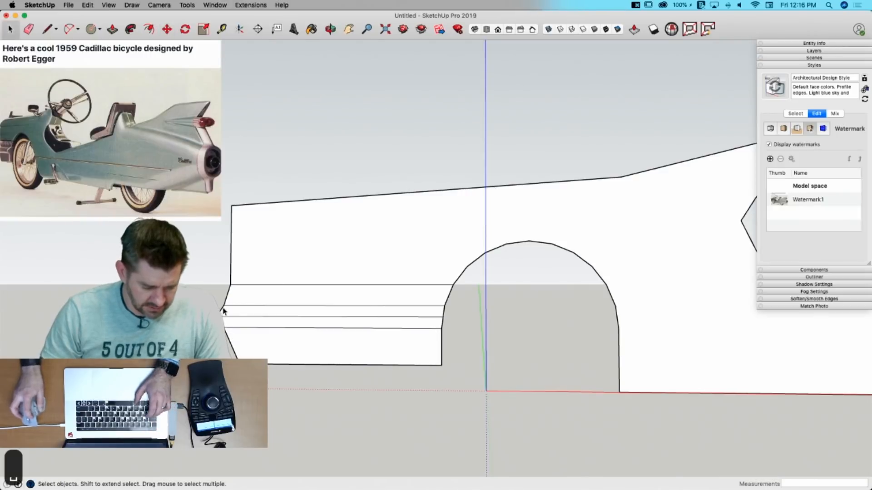
key("m")
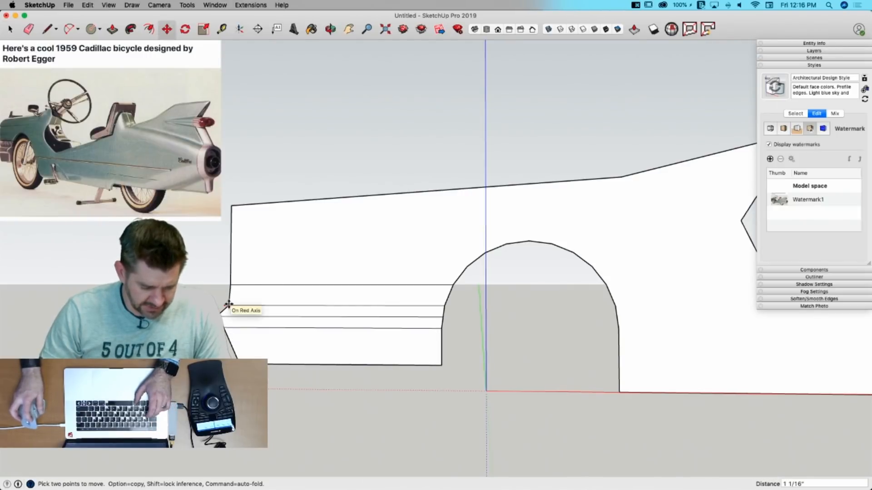
left_click(231, 285)
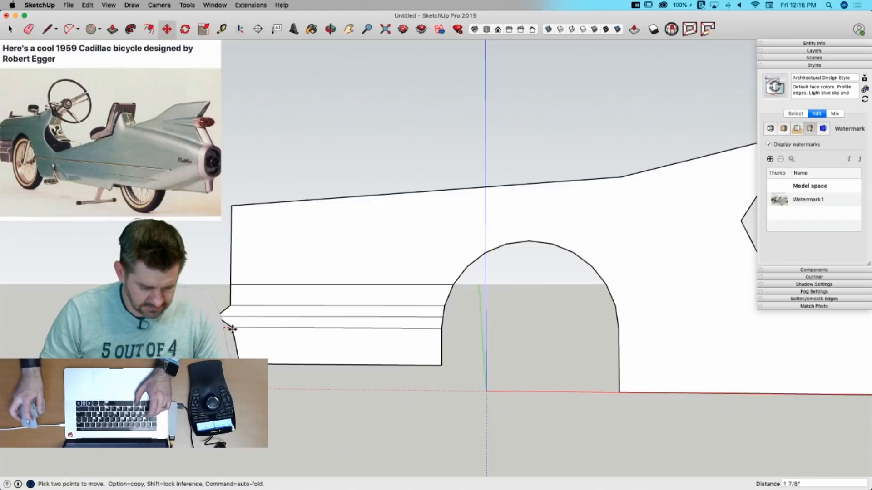
left_click(231, 308)
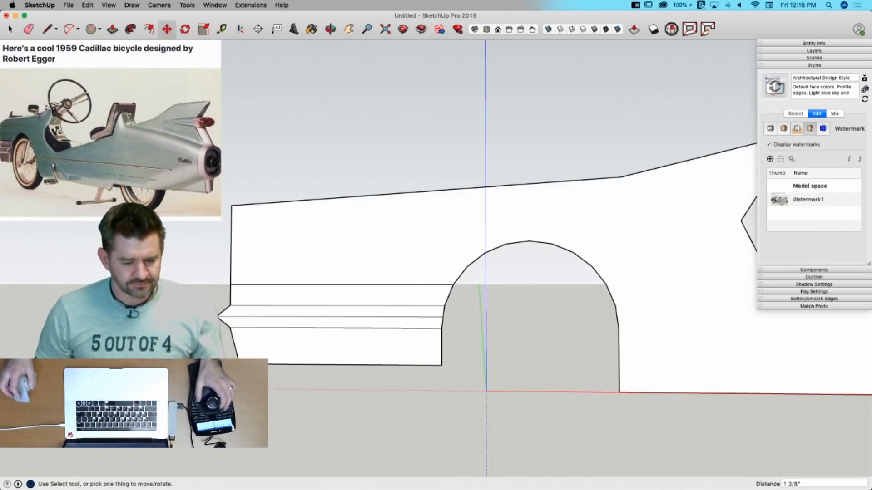
scroll(439, 469, "down", 1)
scroll(436, 291, "down", 5)
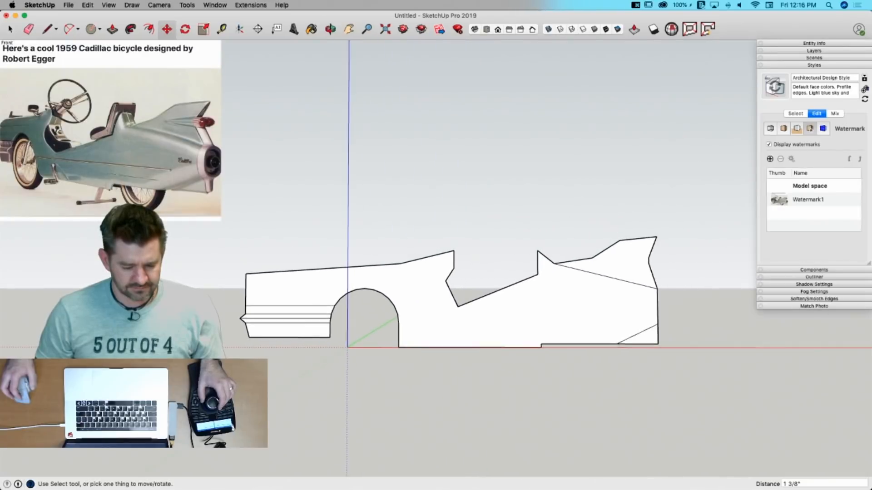
middle_click_drag(459, 290, 458, 300)
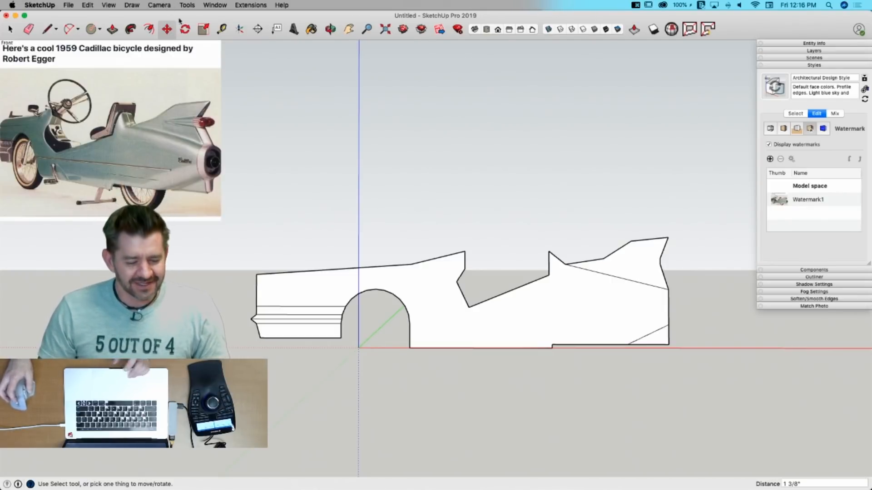
left_click(214, 5)
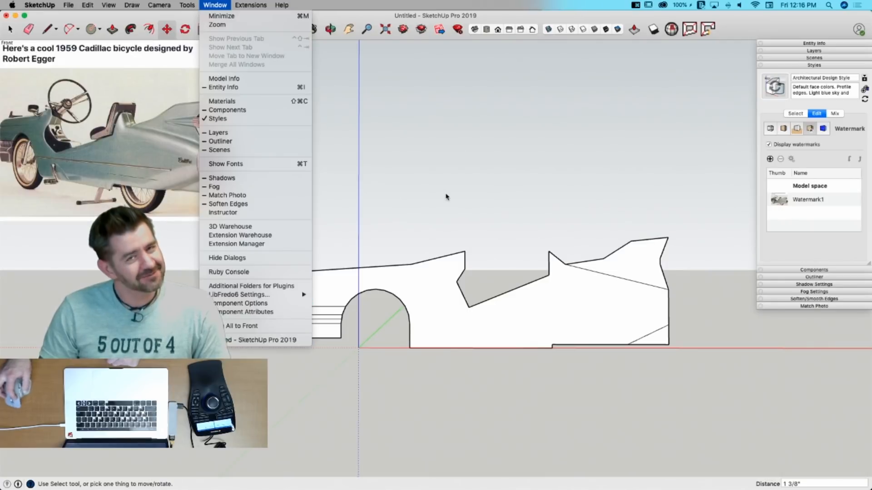
left_click(261, 340)
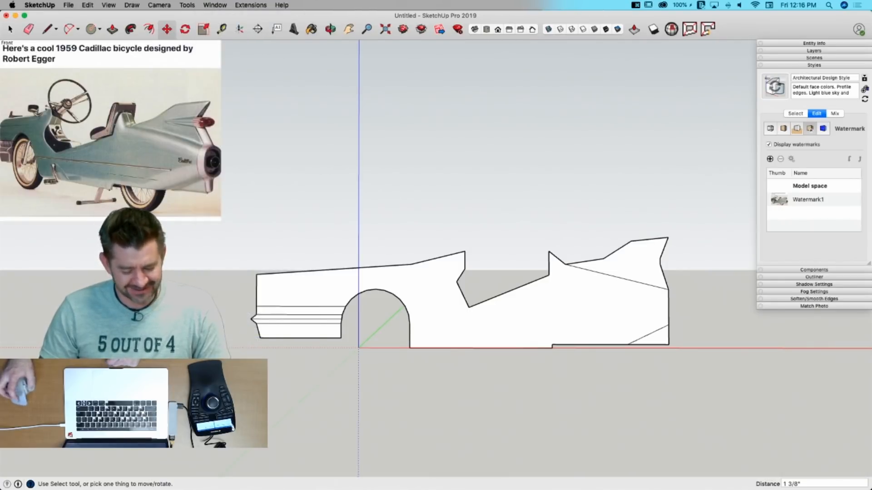
Step: Save the model to the Desktop as CaddyBike.skp
left_click(69, 5)
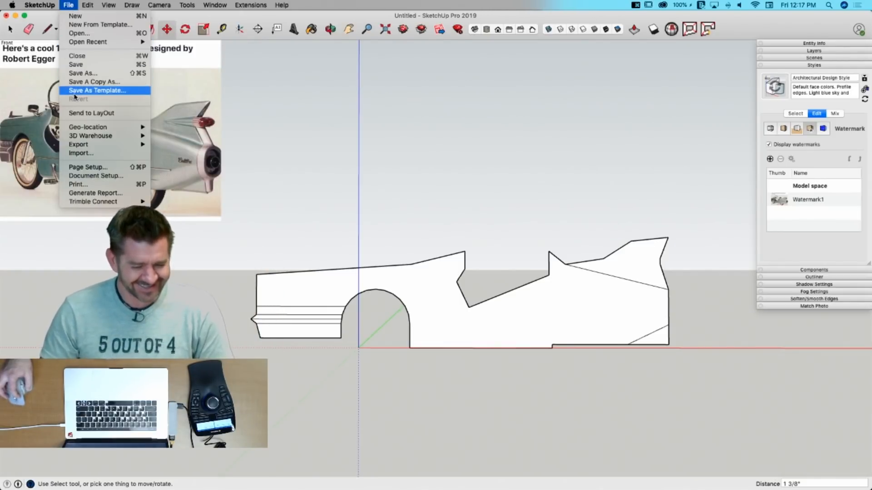
left_click(76, 65)
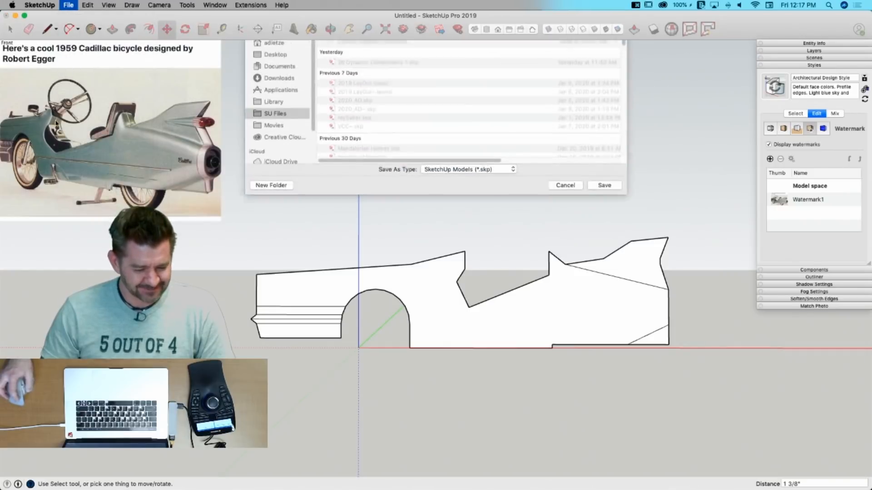
left_click(274, 123)
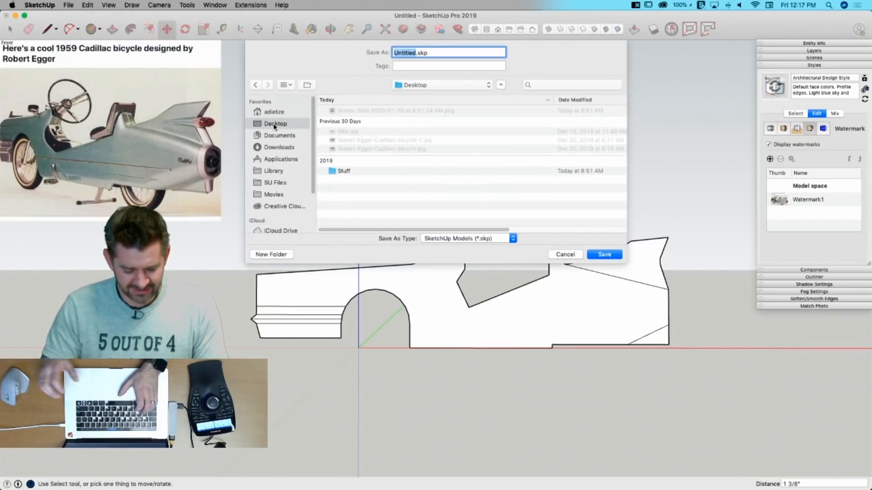
type("Cad")
type("dy")
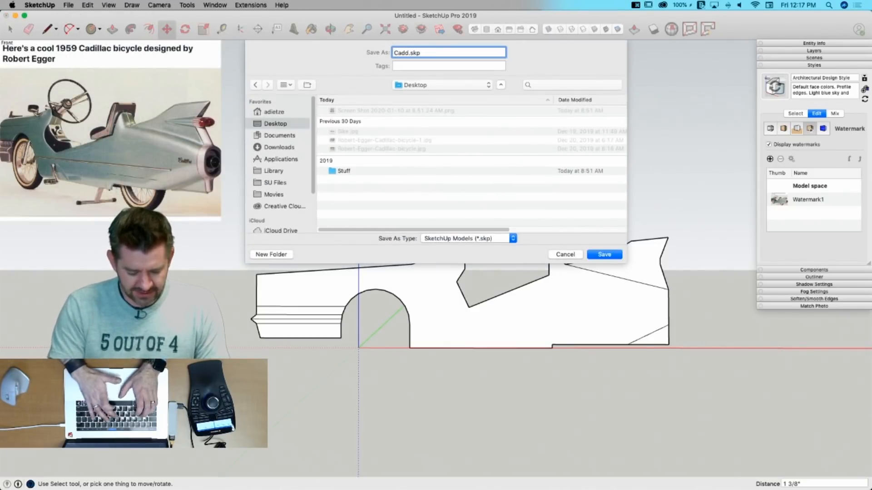
type("Bike")
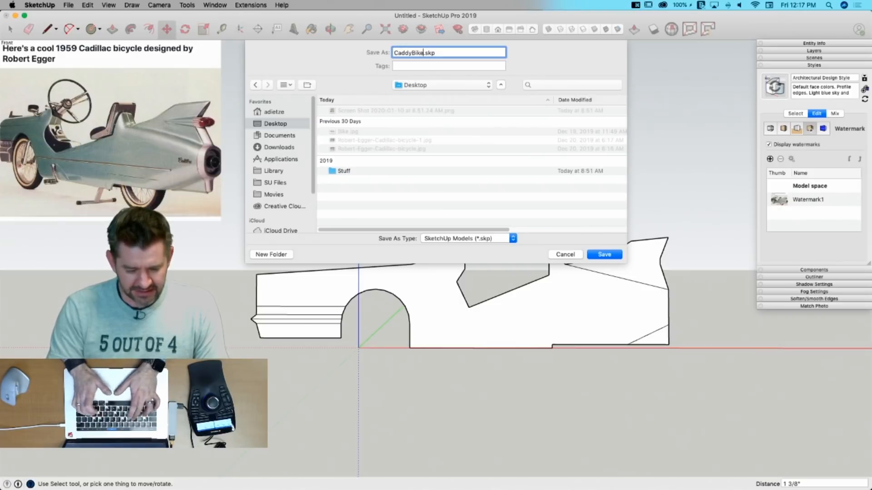
key("Return")
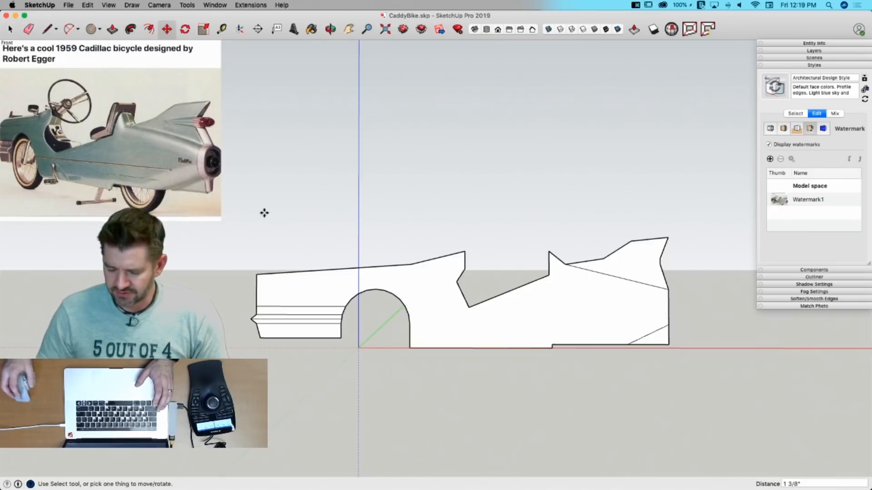
Step: Replace the straight line beneath the tail fin with a shallow arc bulging upward, and erase the old line
scroll(634, 296, "up", 5)
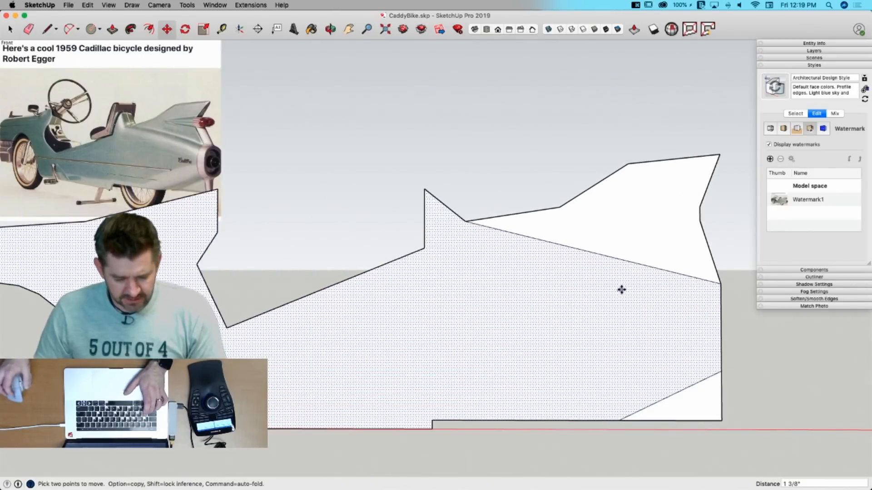
key("a")
left_click(465, 221)
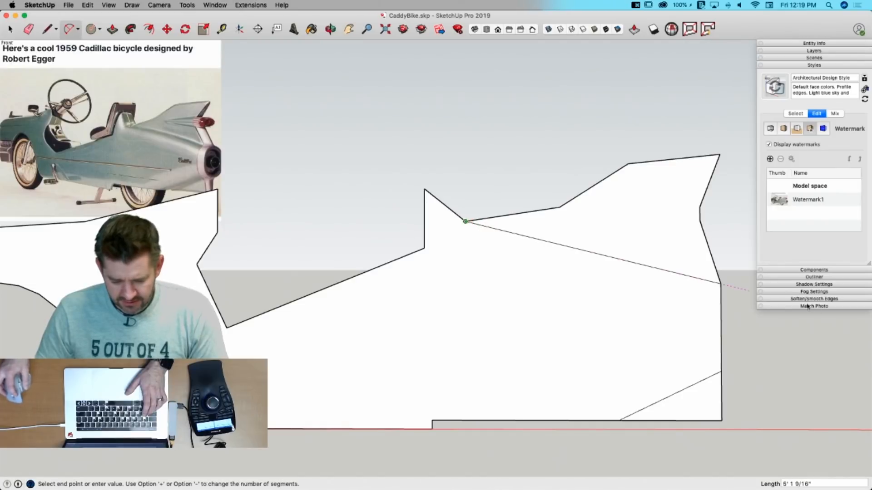
left_click(721, 283)
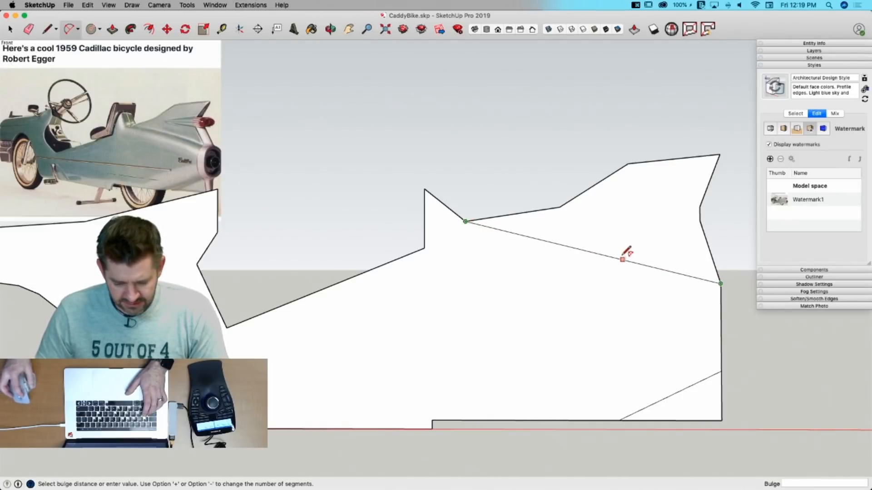
left_click(611, 251)
key("e")
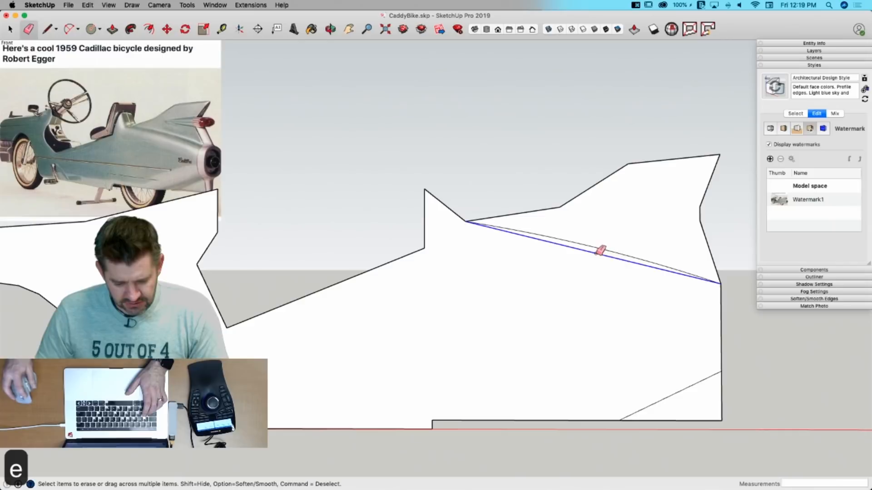
left_click(600, 253)
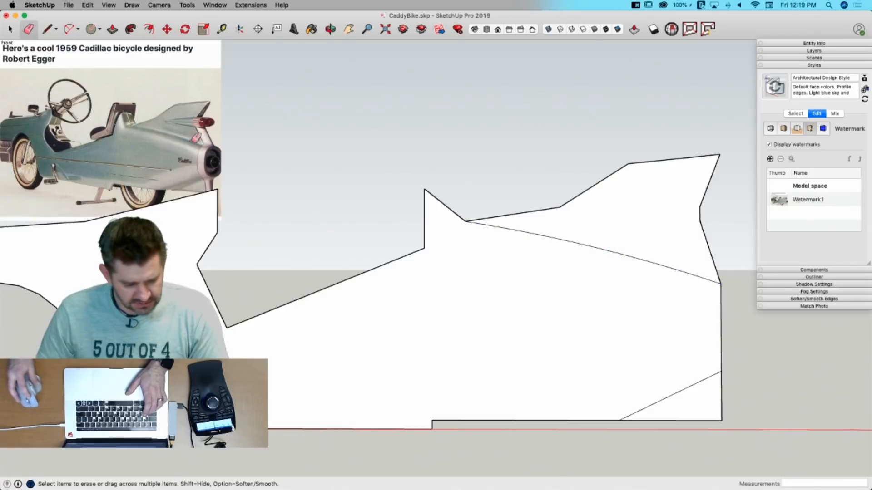
Step: Move the rear end of the arc beneath the tail fin down about 2 1/2" along the rear edge
key("m")
left_click(721, 283)
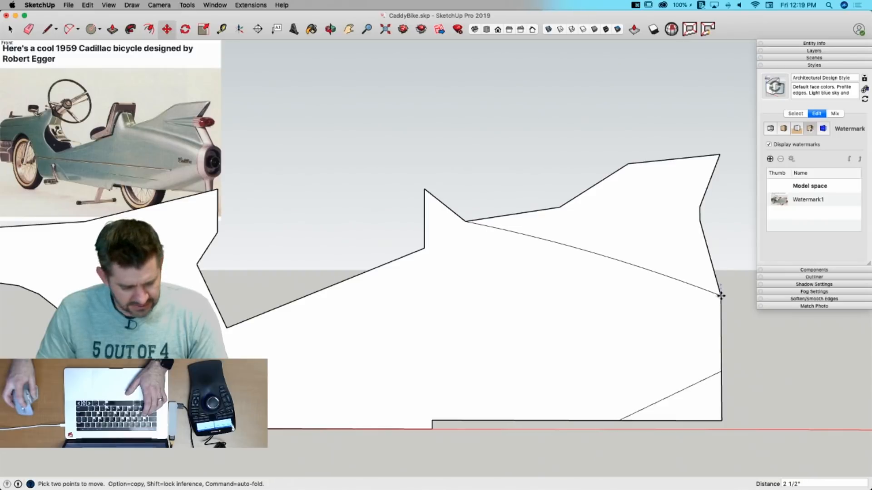
left_click(721, 296)
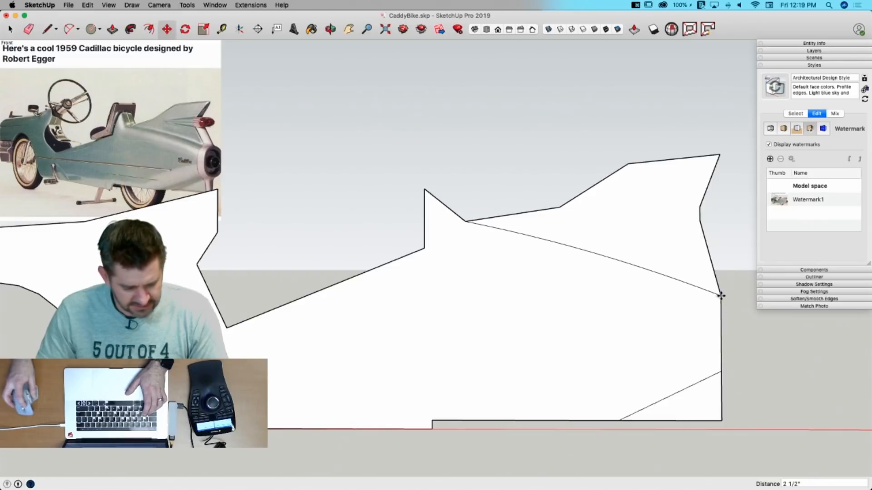
Step: Replace the diagonal across the body's lower rear corner with an arc bulging about 3/4" downward, and erase the old line
key("a")
left_click(720, 371)
left_click(619, 420)
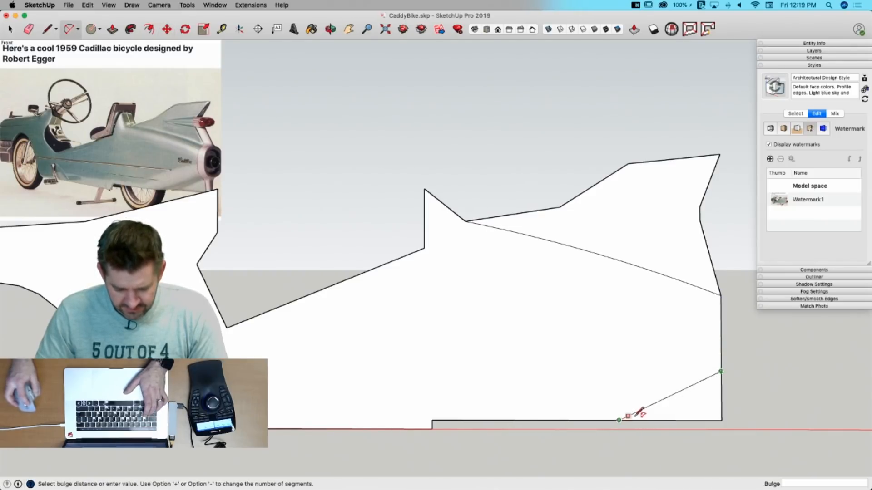
scroll(675, 396, "up", 5)
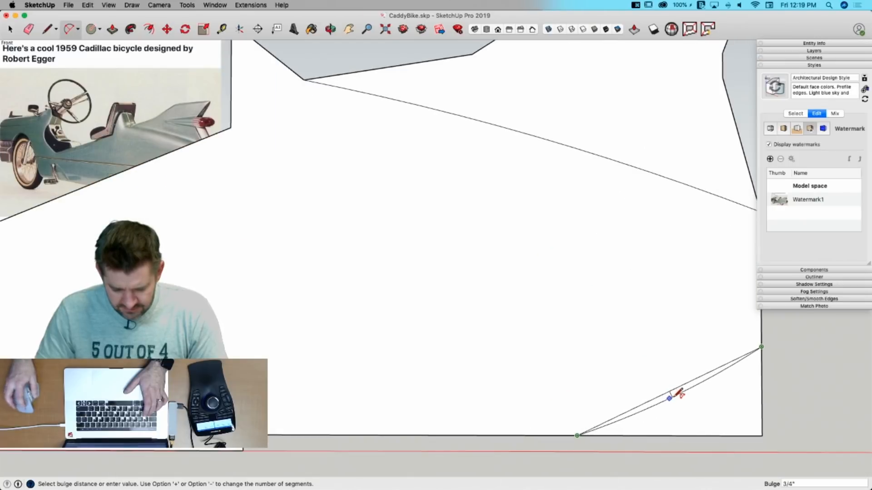
left_click(679, 394)
key("e")
left_click(673, 390)
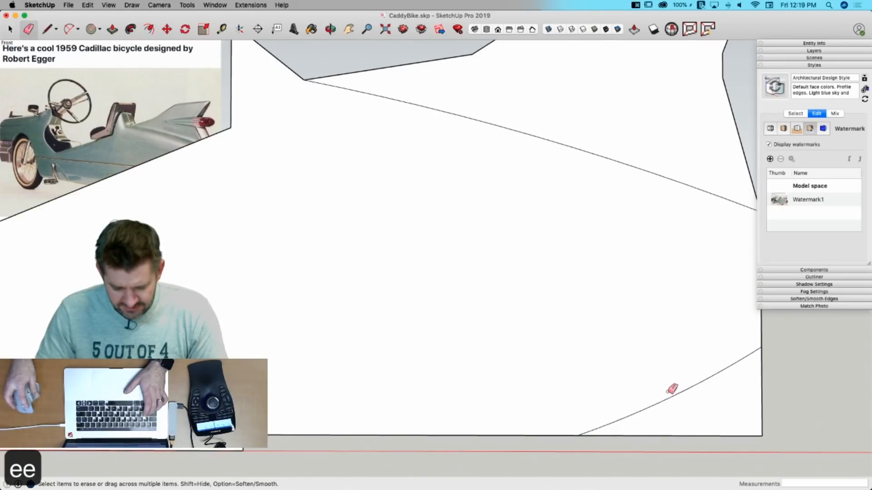
scroll(675, 407, "down", 5)
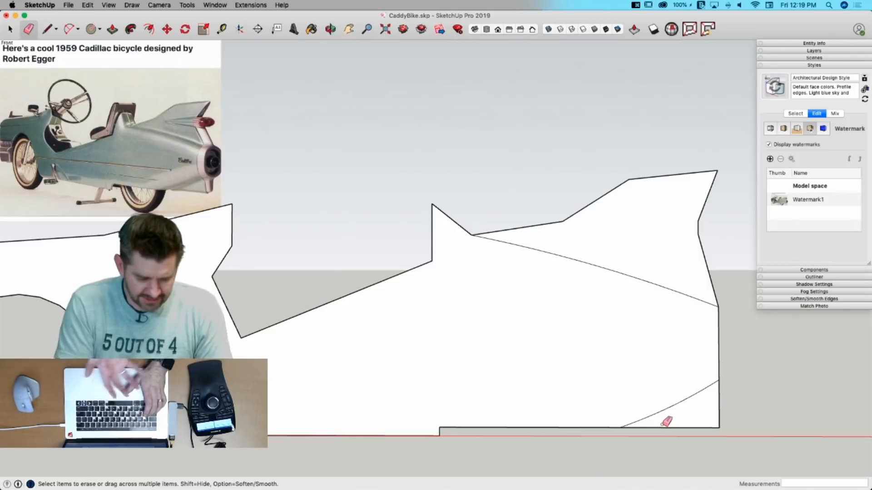
Step: Move the lower end of the rear corner arc forward about 1" along the body's bottom edge
key("m")
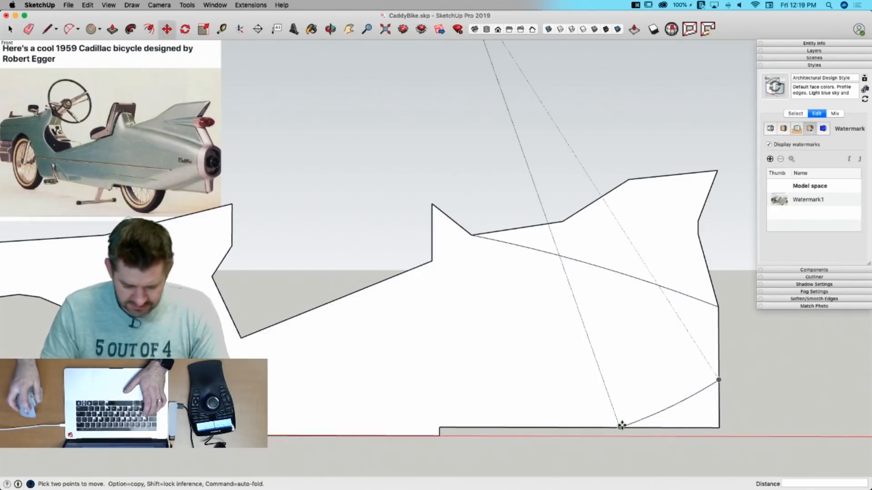
left_click(622, 426)
left_click(618, 427)
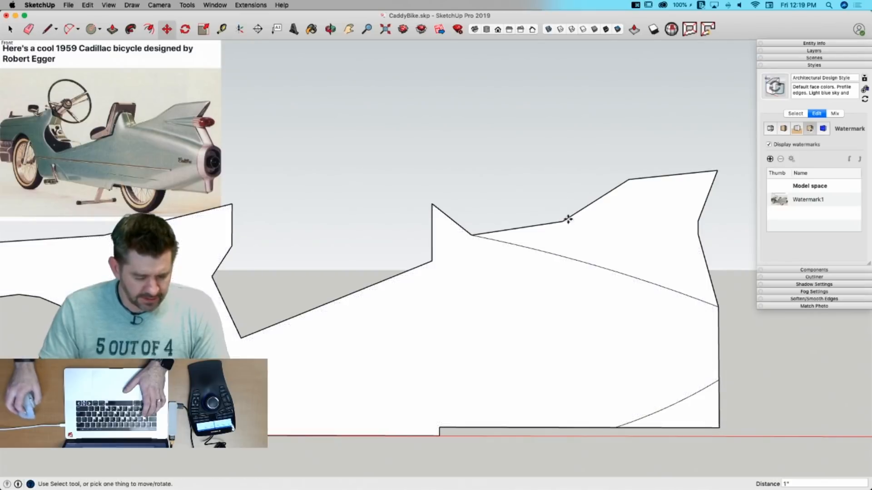
Step: Raise the lower bend in the tail fin's top edge about 1 1/4"
scroll(590, 217, "up", 2)
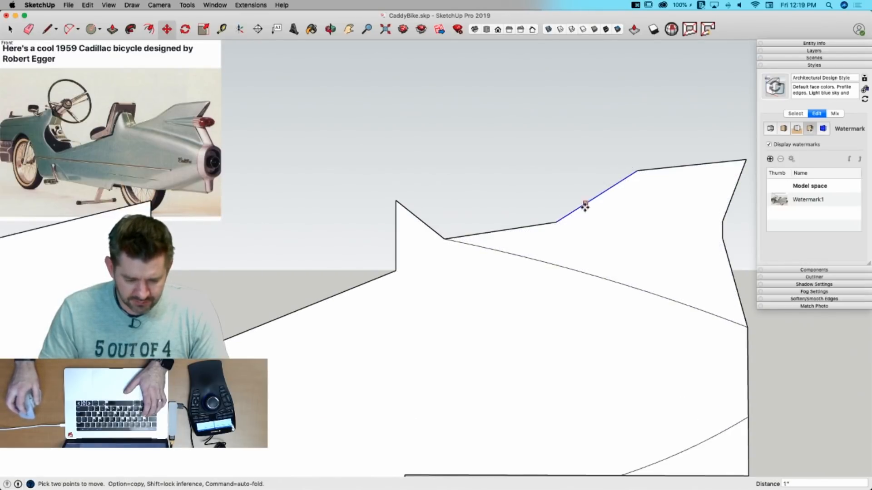
key("m")
left_click(557, 224)
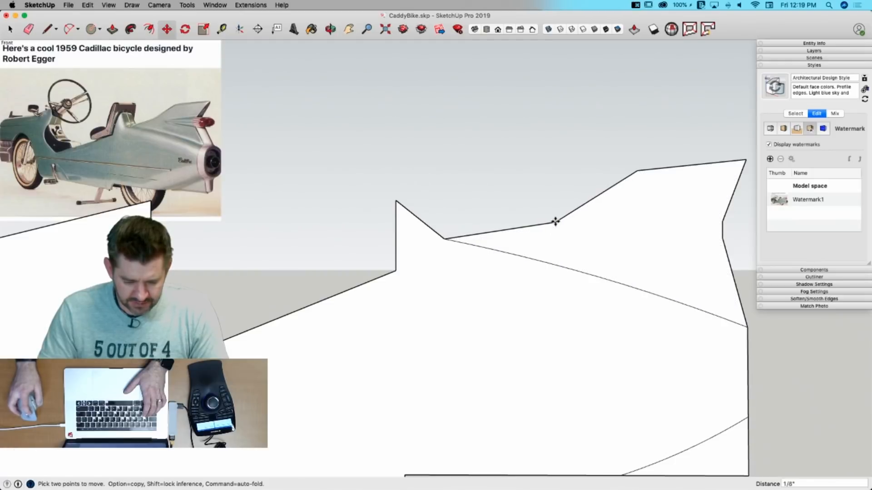
scroll(555, 217, "up", 5)
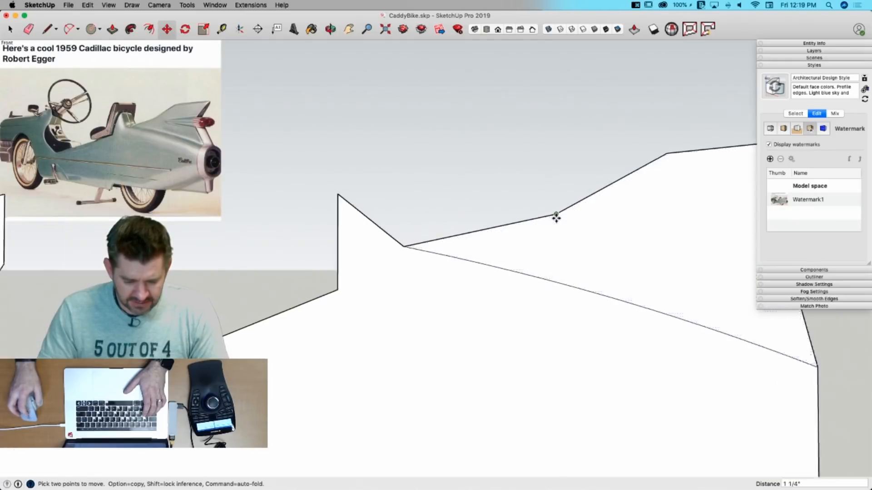
scroll(545, 220, "up", 2)
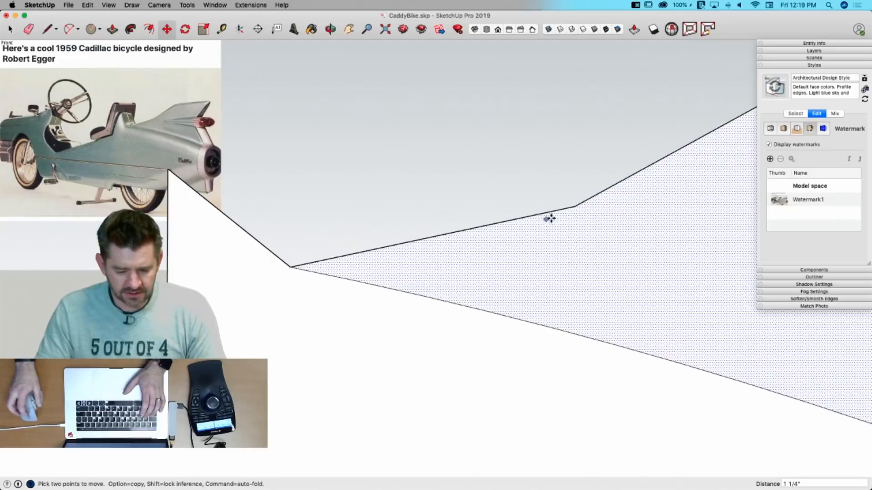
scroll(384, 263, "down", 3)
left_click(659, 146)
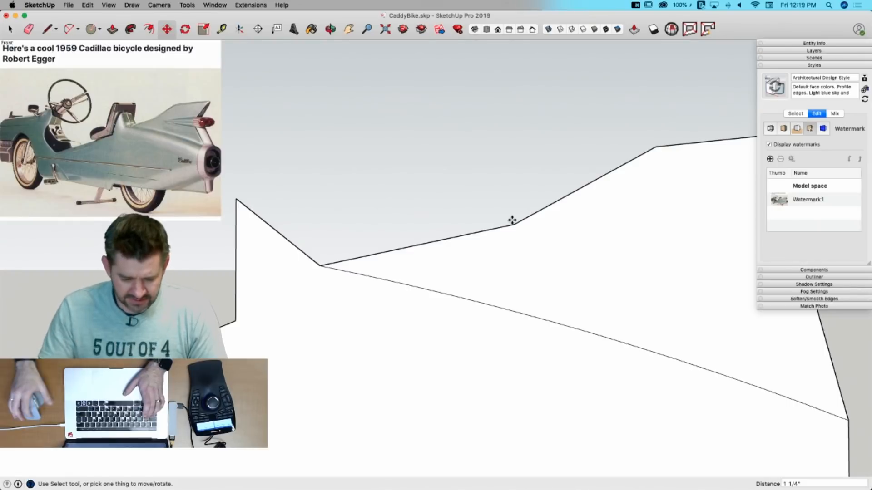
Step: Round the lower bend in the tail fin's top edge with a tangent arc of about 1' 7 13/16" radius
scroll(506, 220, "up", 2)
key("a")
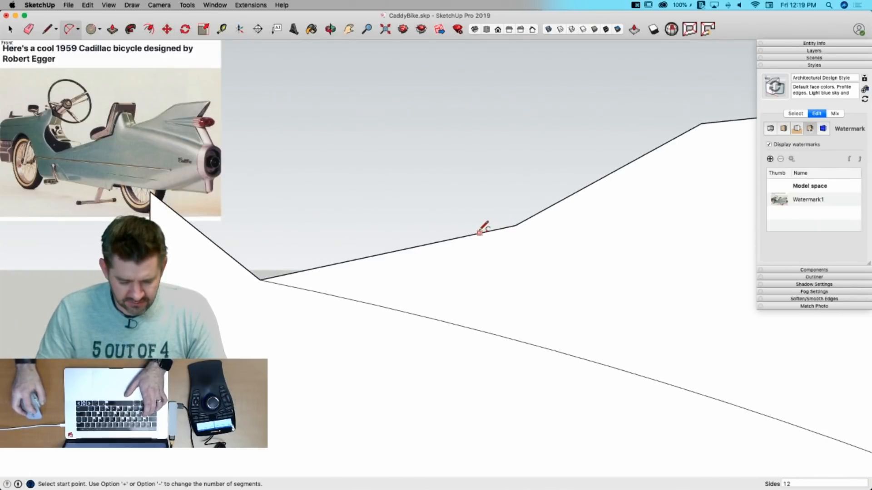
left_click(479, 233)
double_click(549, 207)
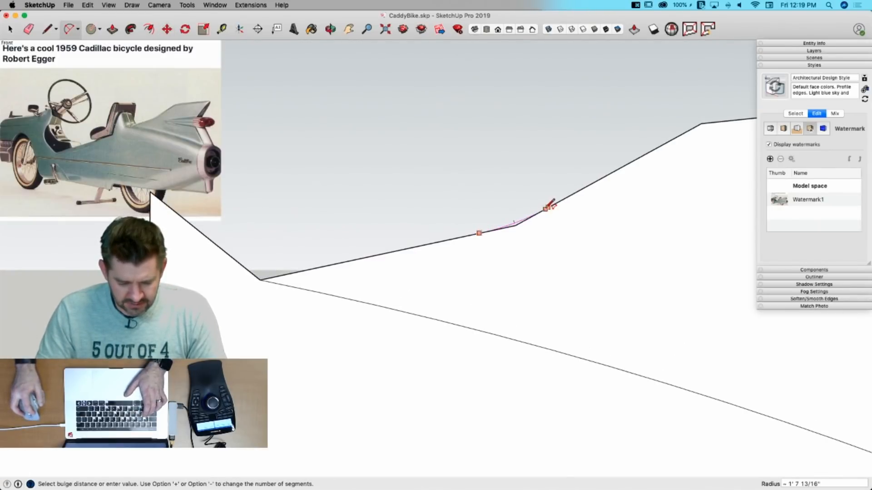
scroll(379, 248, "down", 2)
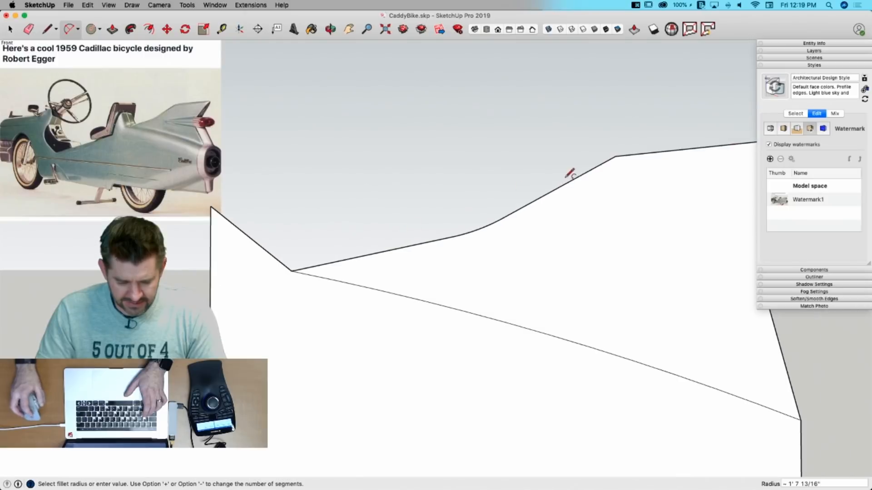
Step: Round the upper bend in the tail fin's top edge with a small tangent arc and save the model
left_click(606, 162)
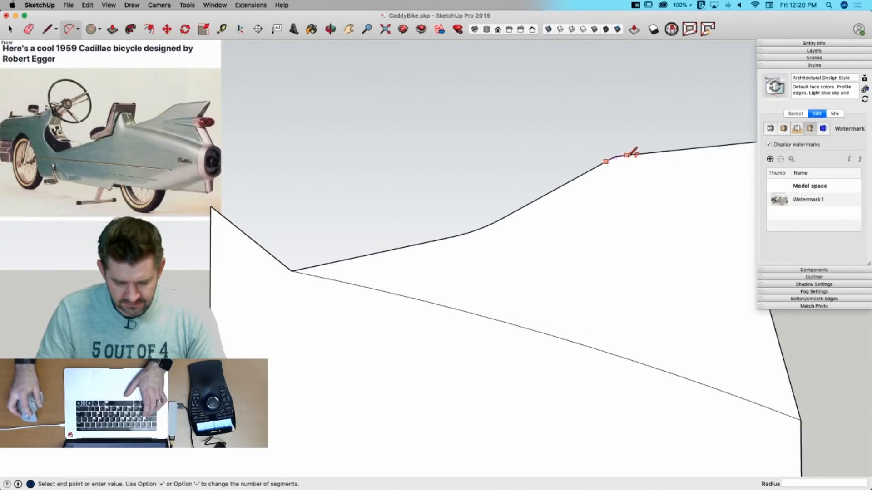
left_click(633, 152)
scroll(506, 132, "down", 2)
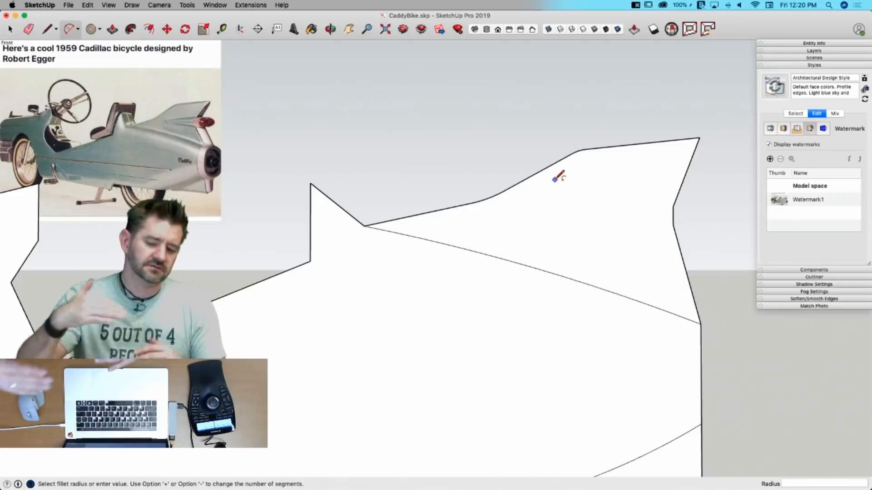
scroll(581, 211, "down", 2)
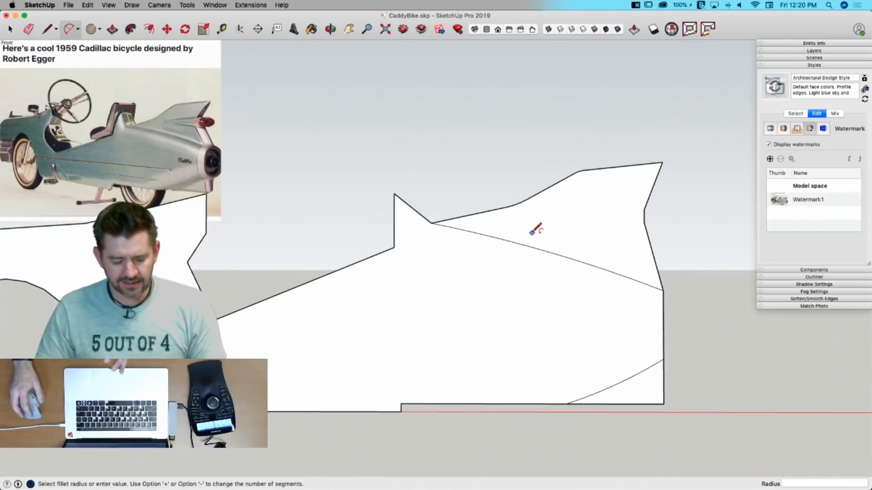
key("super+s")
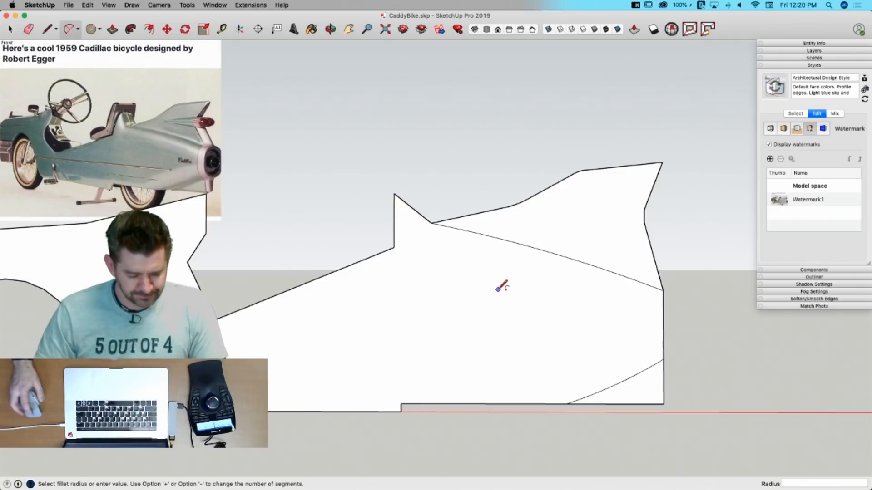
Step: Give the pointed seat back a short flat top and an about 9 5/8" slanted rear edge, erasing the old slanted edge
scroll(413, 245, "up", 3)
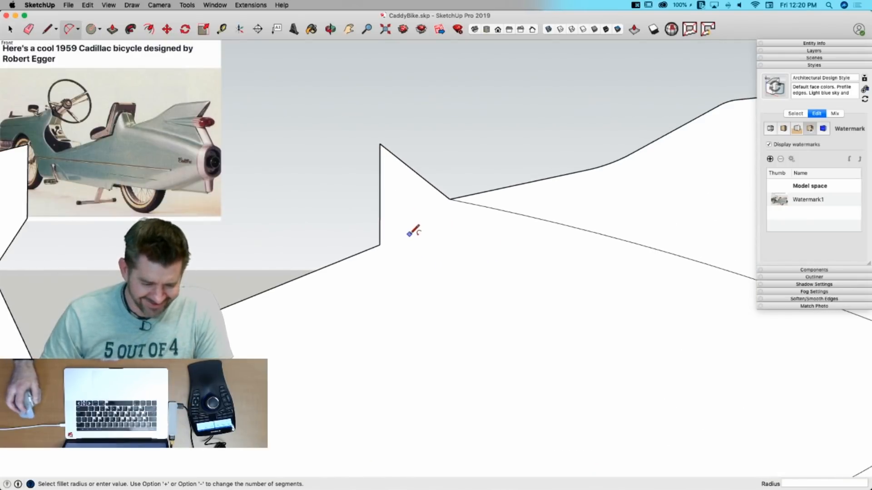
scroll(411, 150, "up", 1)
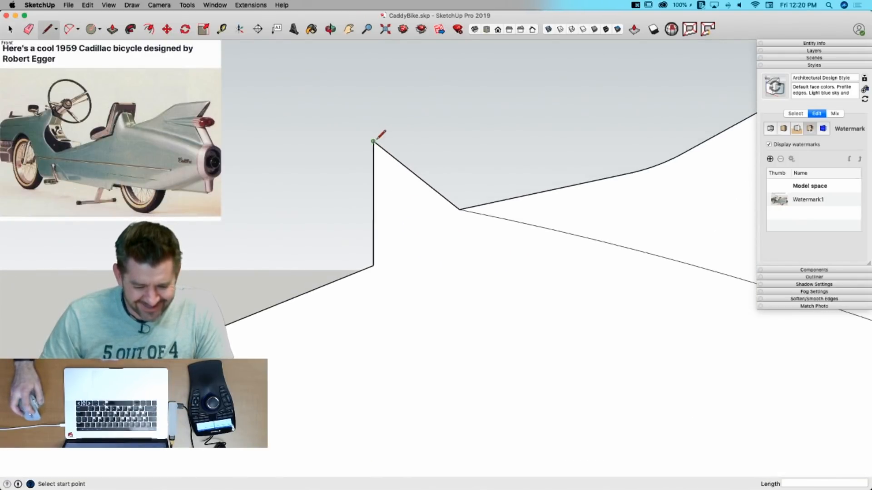
left_click(375, 140)
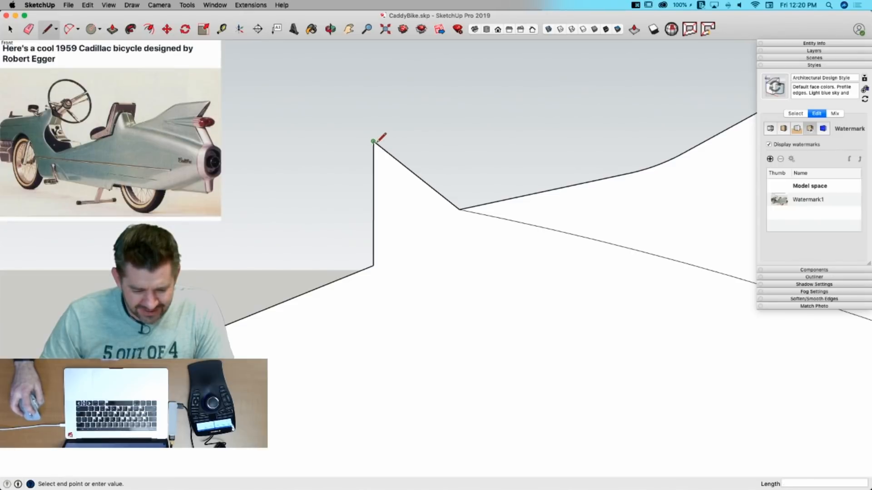
left_click(394, 141)
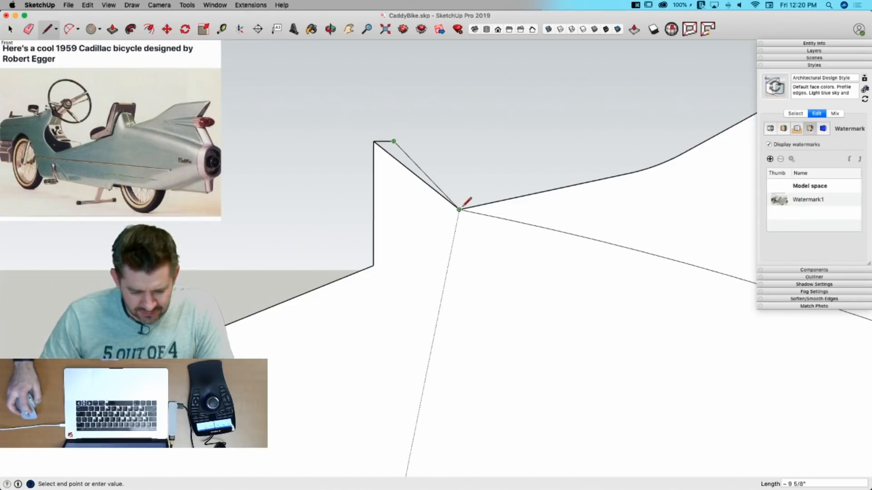
left_click(460, 209)
key("e")
left_click(391, 154)
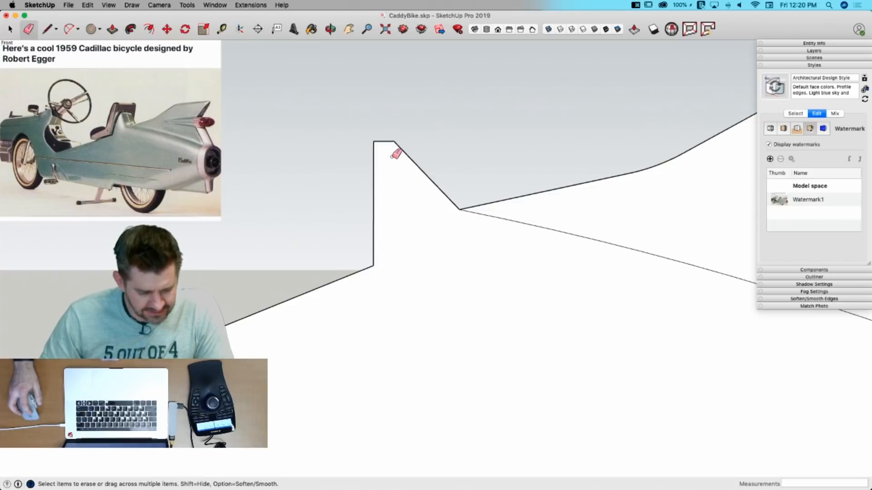
key("super+Tab")
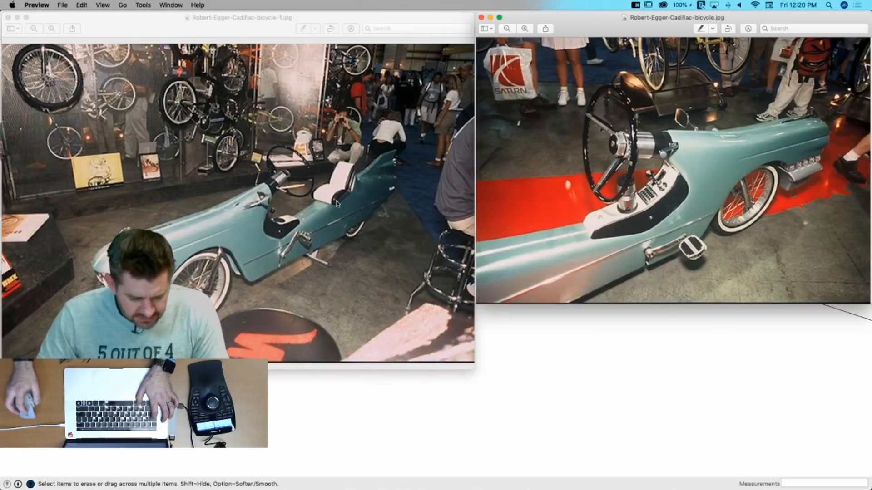
key("super+Tab")
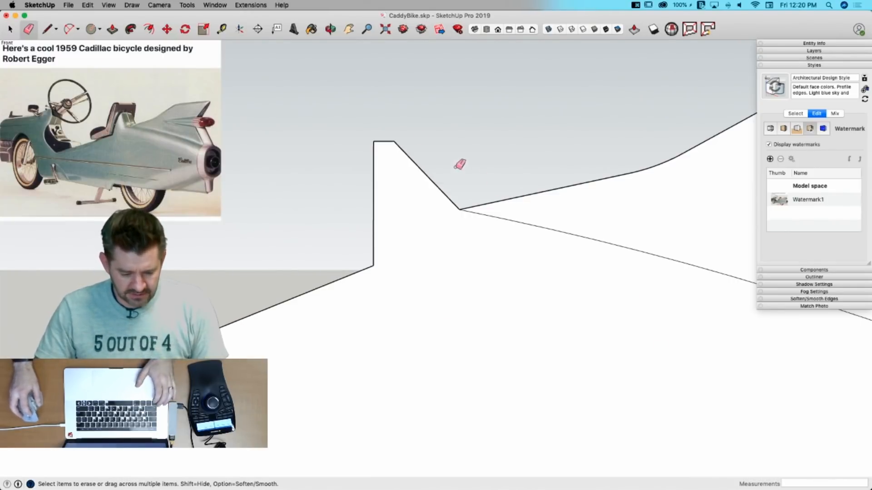
scroll(405, 143, "up", 3)
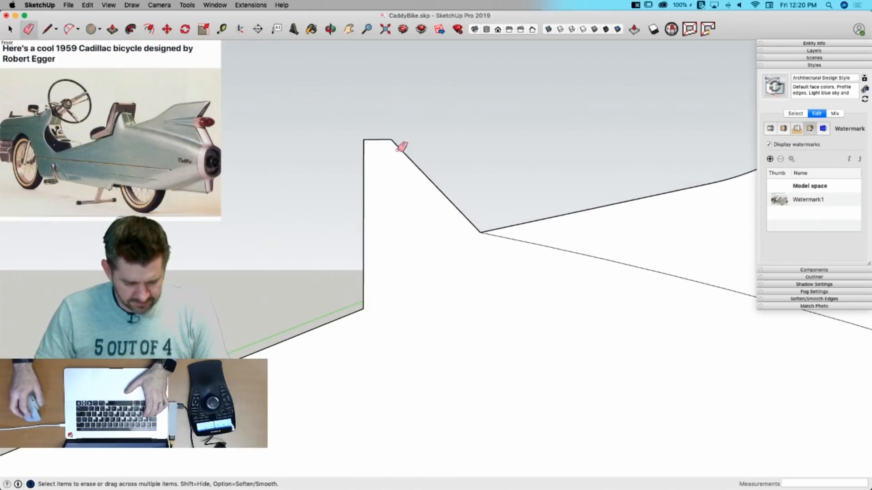
key("l")
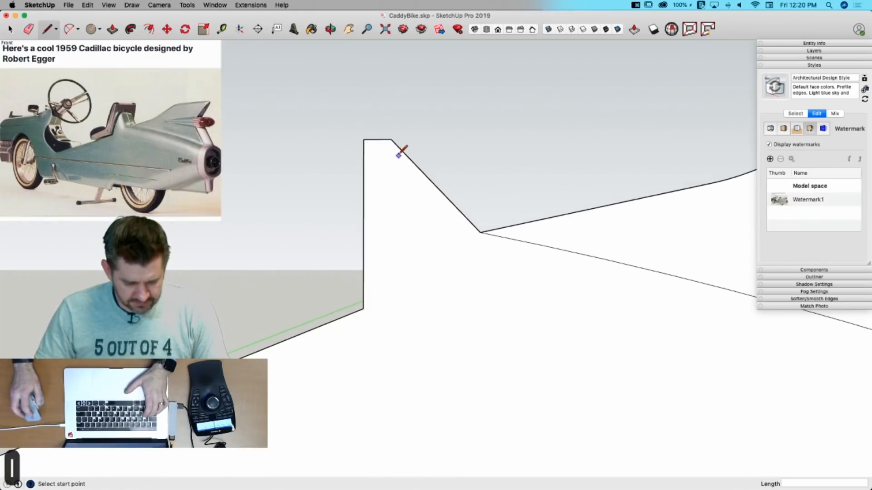
key("a")
left_click(363, 154)
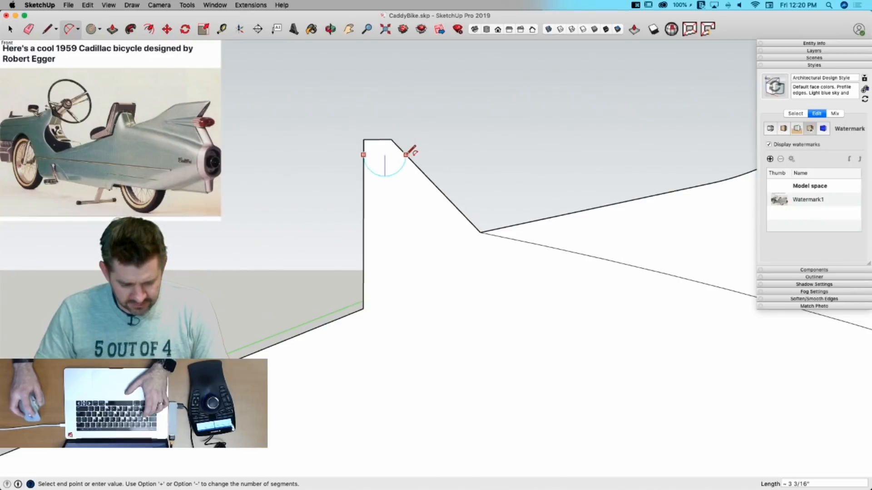
left_click(406, 154)
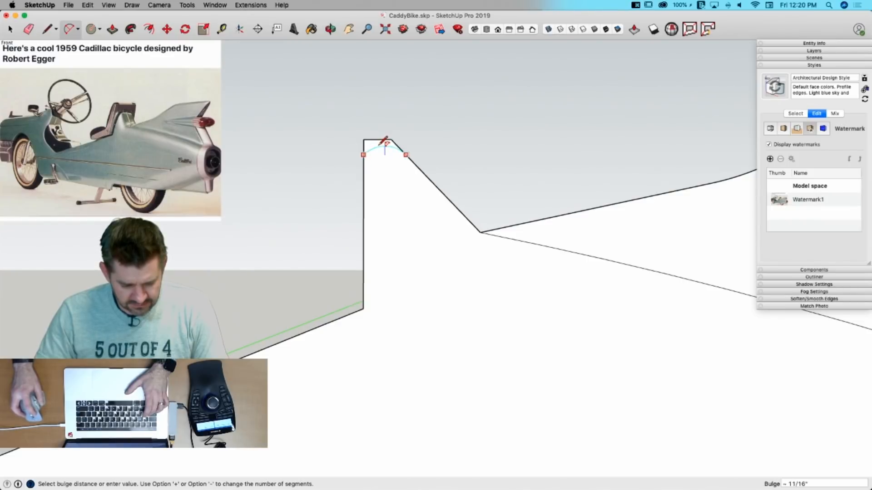
key("Escape")
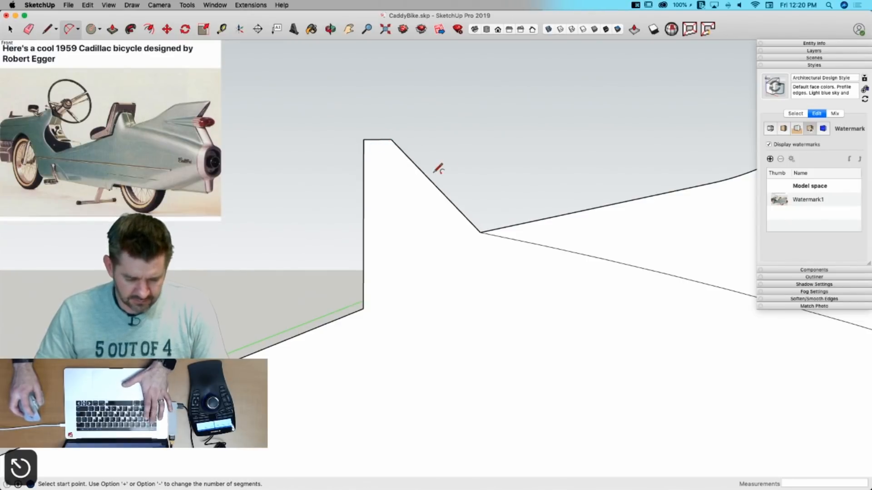
Step: Replace most of the seat back's slanted rear edge with an inward-curving arc of about 11/16" bulge, erasing the straight segment
key("a")
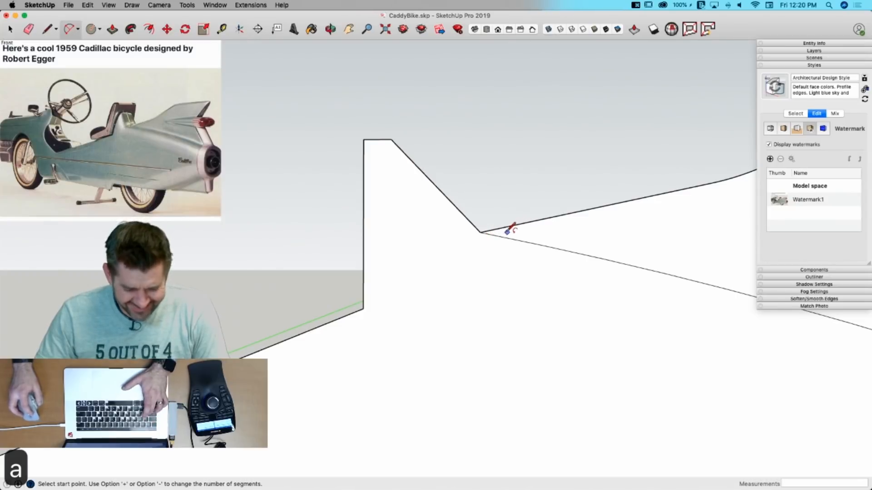
left_click(481, 232)
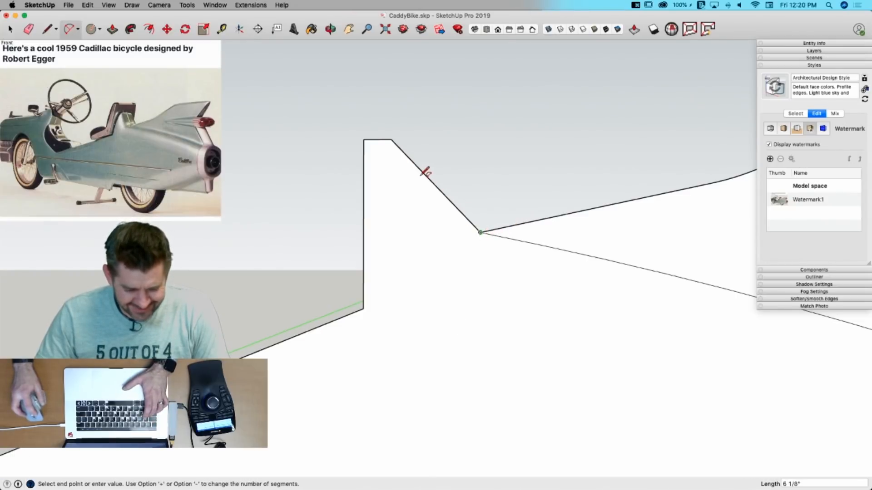
left_click(406, 154)
left_click(427, 178)
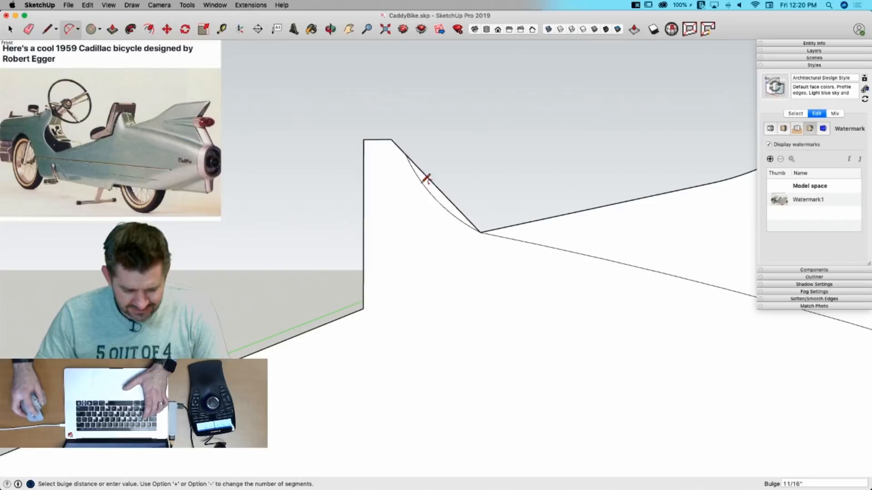
key("e")
left_click(433, 183)
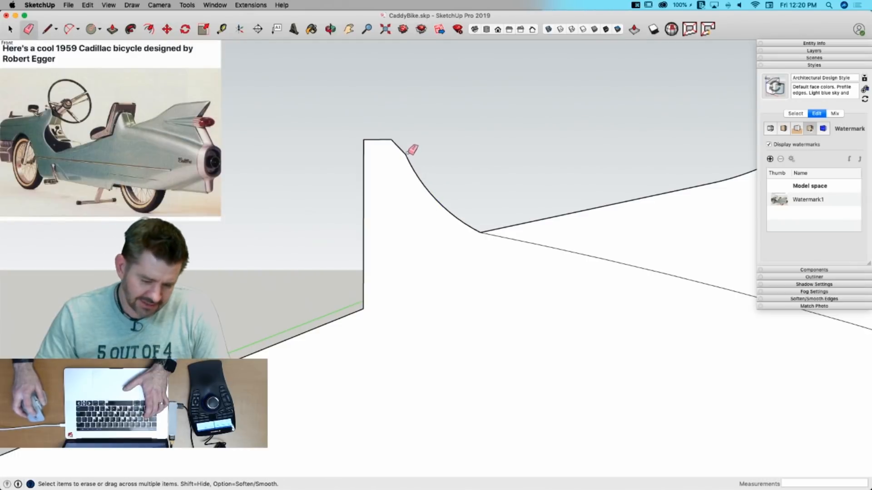
Step: Round the top of the seat back with an arc of about 1 1/8" bulge and erase the leftover straight edges around it
key("a")
left_click(405, 154)
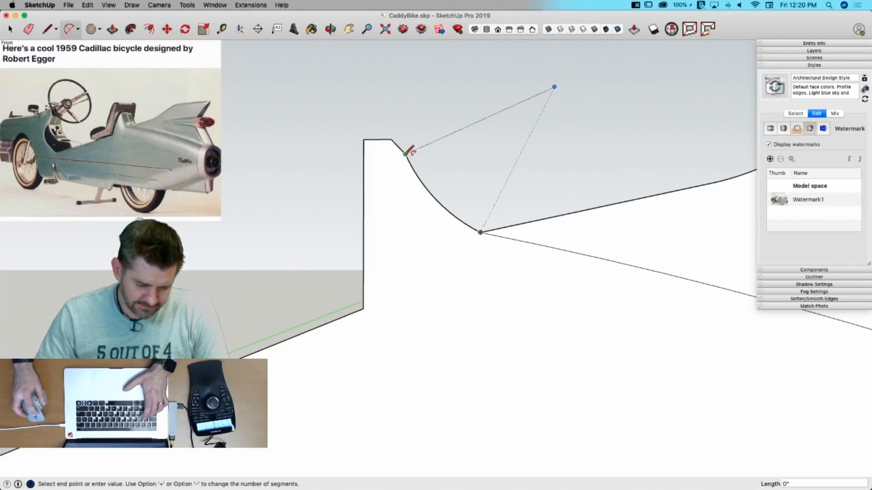
left_click(364, 154)
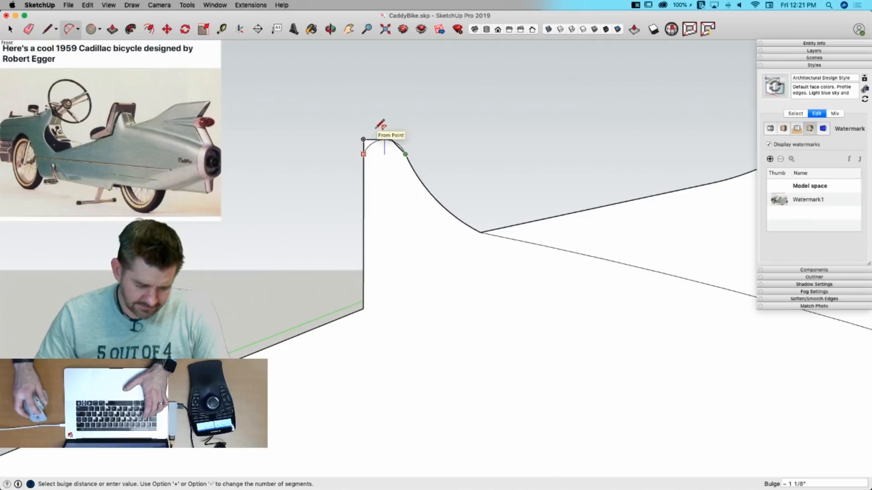
left_click(382, 125)
key("e")
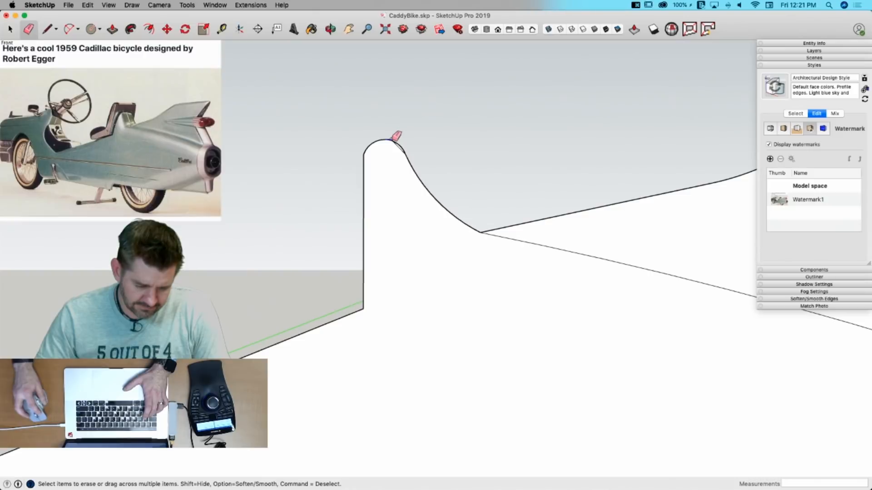
left_click(394, 139)
key("super+z")
scroll(396, 137, "up", 3)
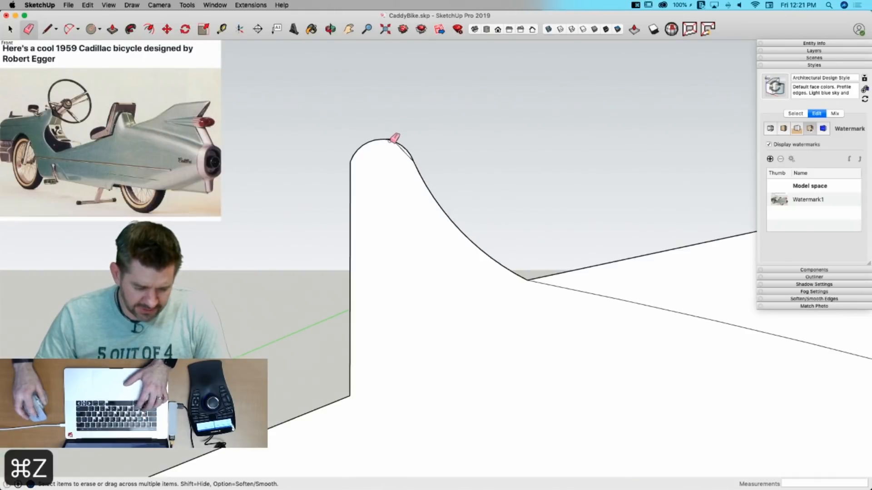
scroll(399, 137, "up", 1)
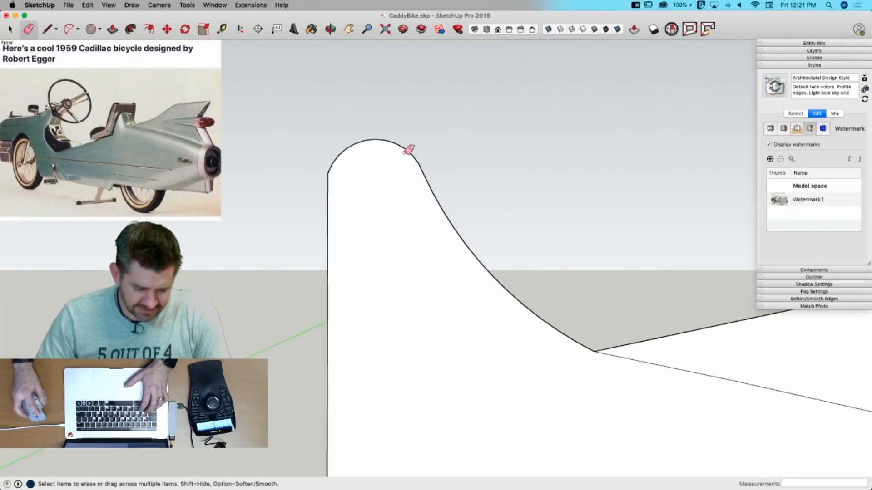
Step: Move the seat back's lower front corner about 1 13/16" forward along the red axis, checking the reference photos
scroll(408, 150, "down", 4)
scroll(374, 204, "down", 2)
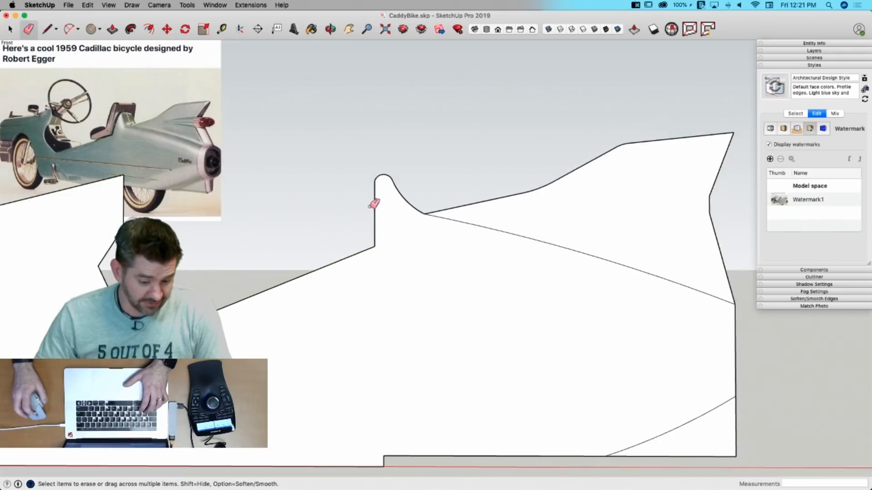
key("m")
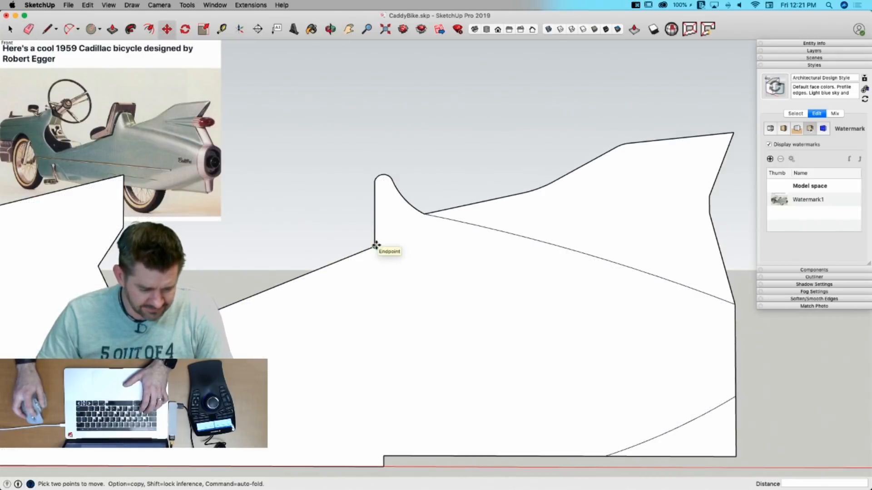
left_click(376, 245)
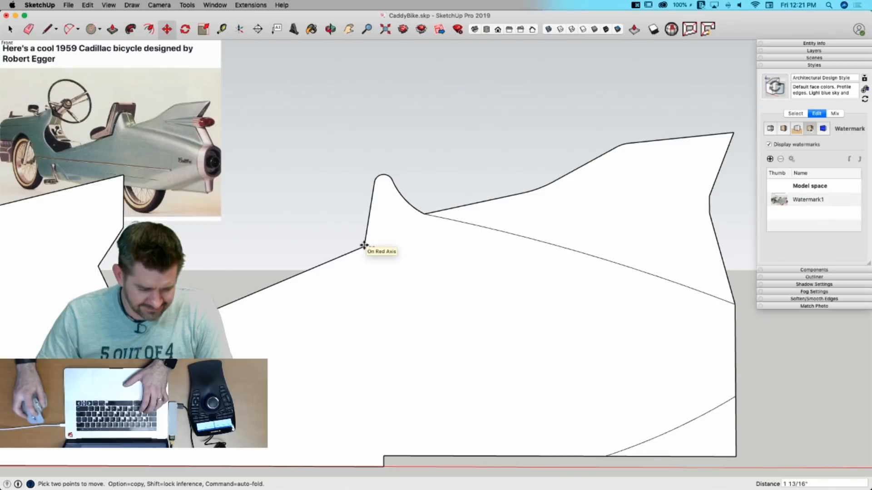
key("super+Tab")
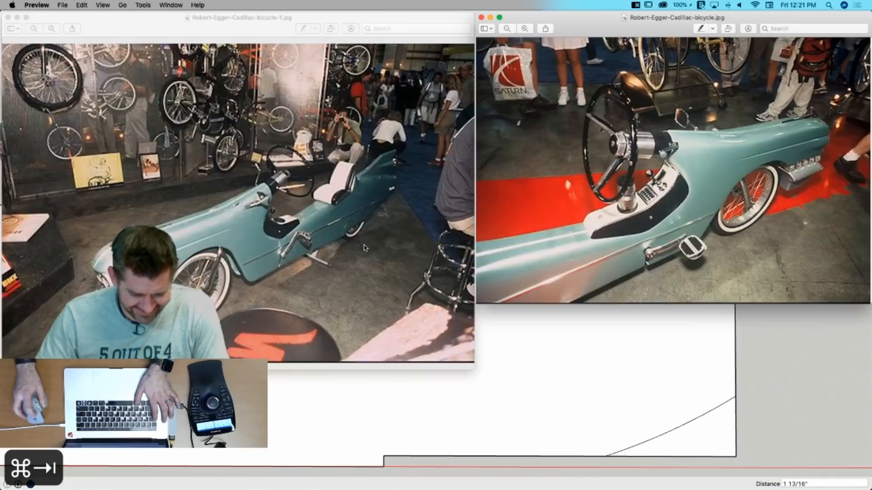
key("super+Tab")
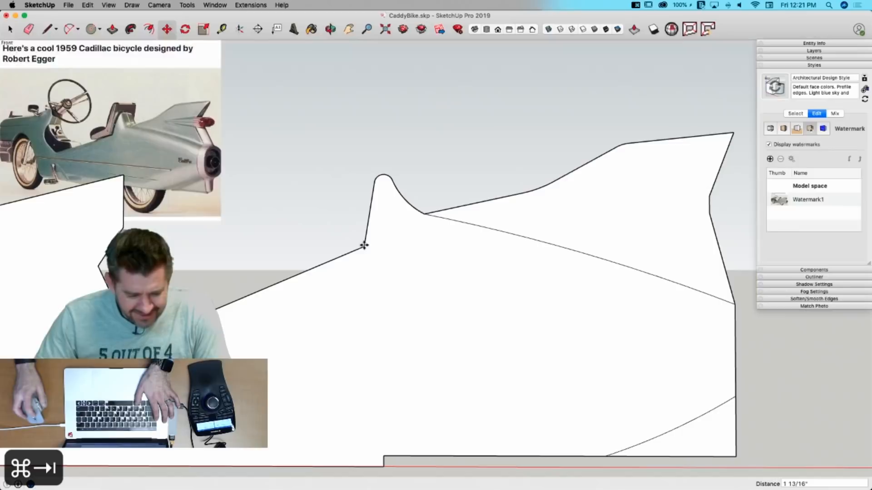
left_click(364, 245)
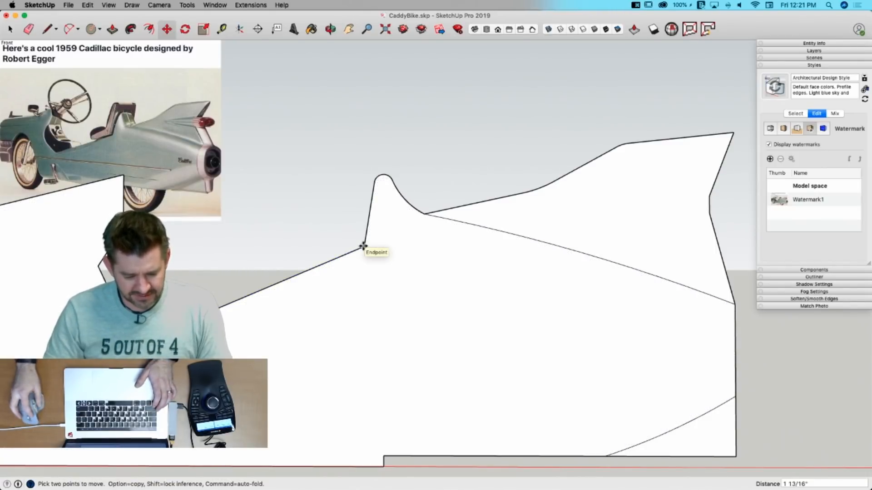
scroll(571, 305, "down", 3)
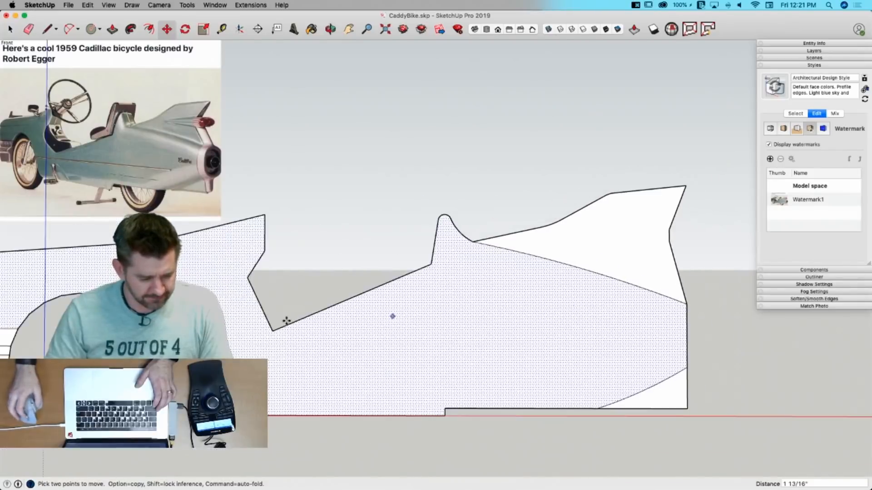
scroll(286, 321, "up", 5)
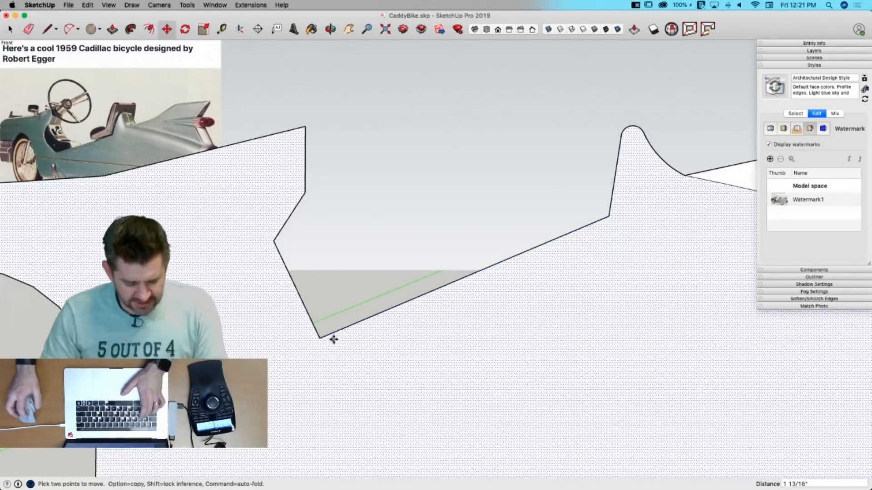
key("a")
left_click(320, 338)
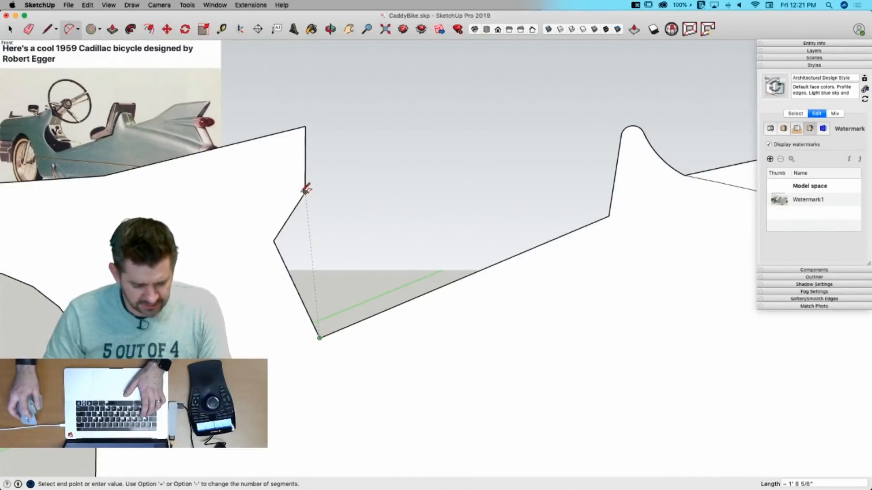
left_click(305, 193)
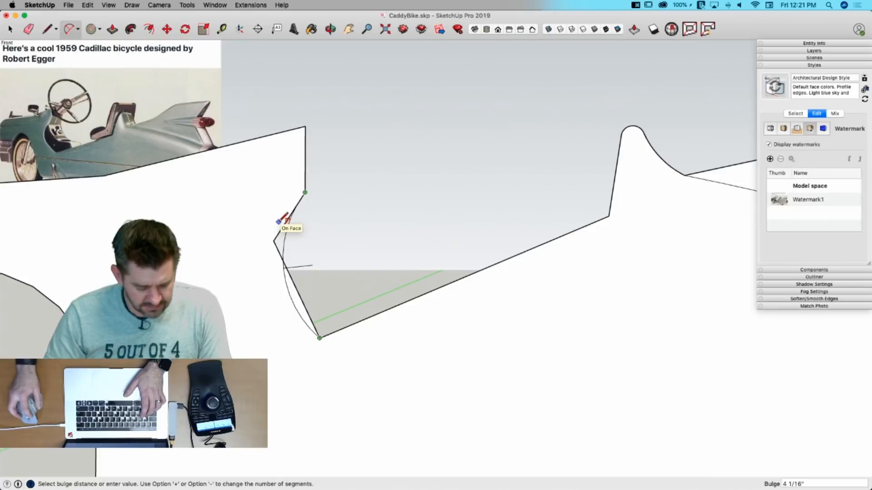
key("Escape")
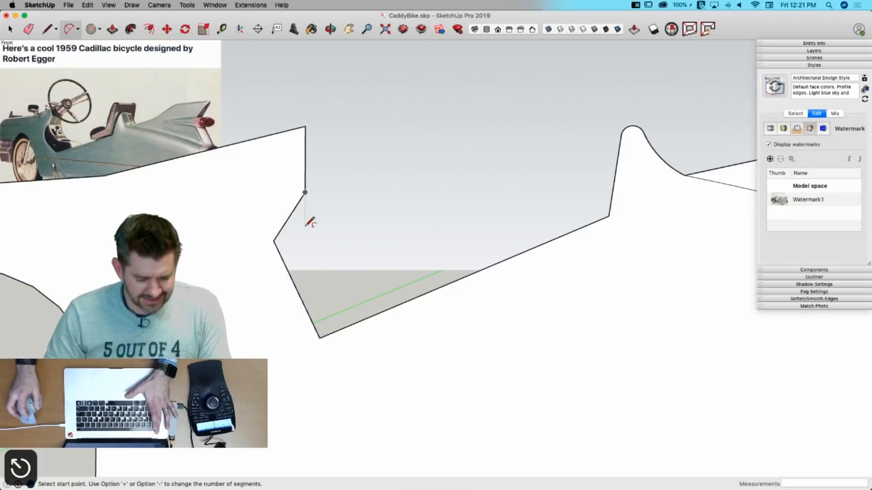
Step: Draw a degree 3 Bezier curve bowing into the body between the upper and lower corners of the cockpit's front edge
left_click(107, 5)
mouse_move(126, 6)
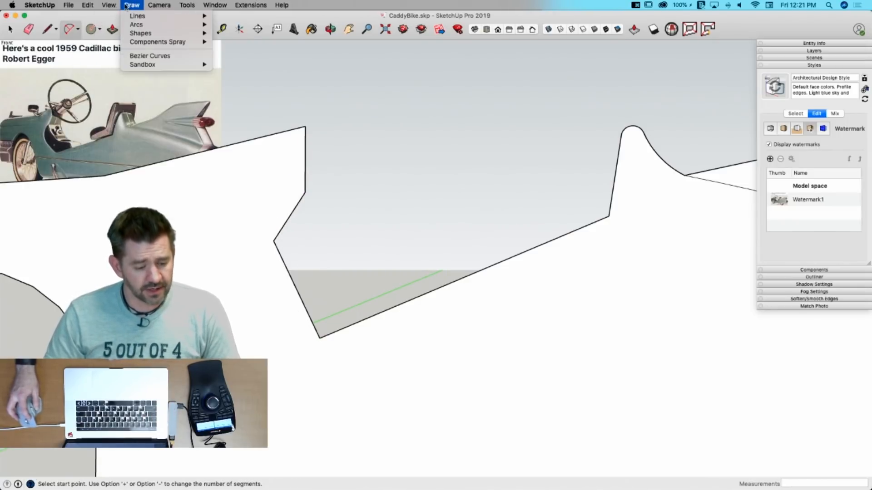
left_click(140, 56)
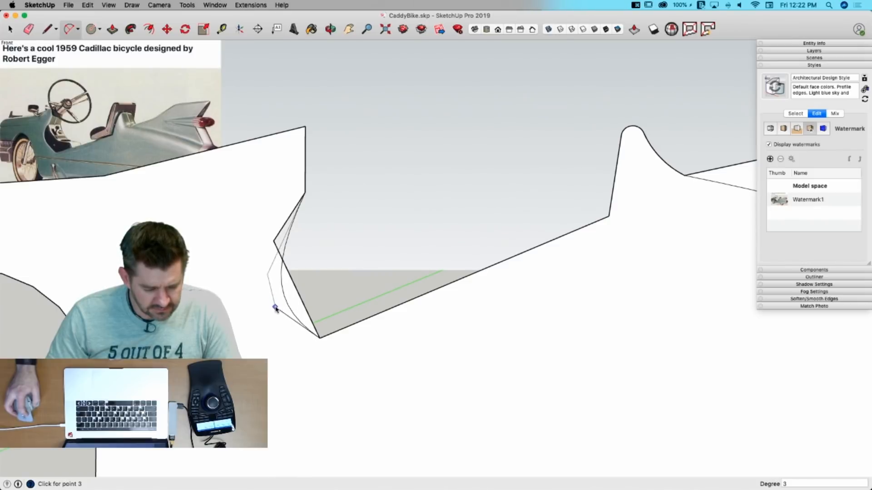
left_click(262, 294)
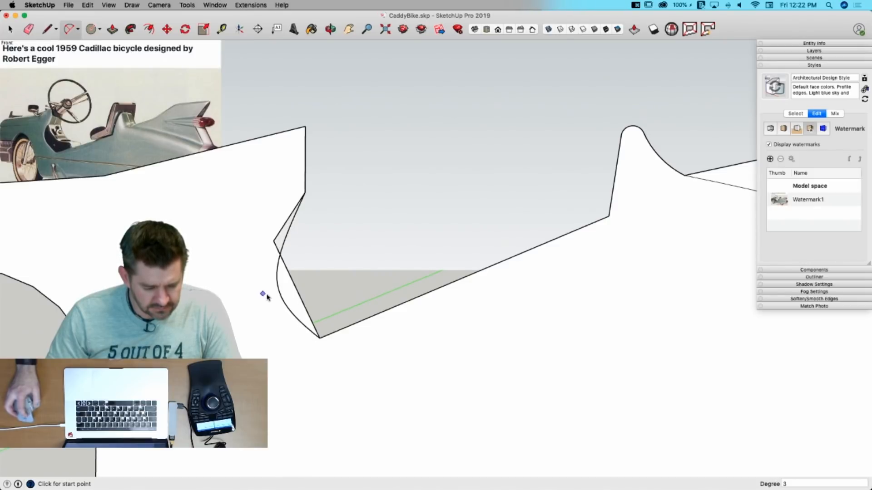
Step: Try to erase the two old angled edges beside the cockpit's new front curve, and undo the erasure
middle_click_drag(312, 271, 369, 270)
key("l")
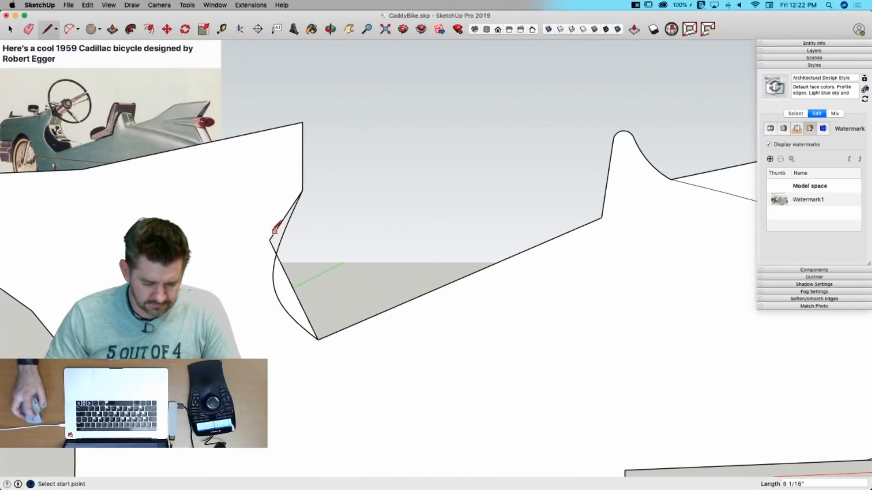
key("e")
scroll(275, 231, "up", 3)
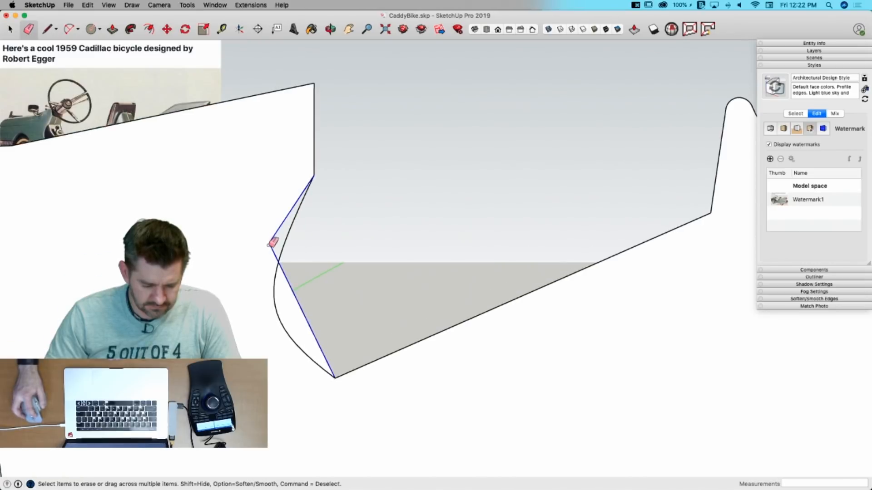
left_click(269, 244)
key("super+z")
Step: Examine from several angles how the cockpit's new front curve lies against the body's face and old angled edges
key("l")
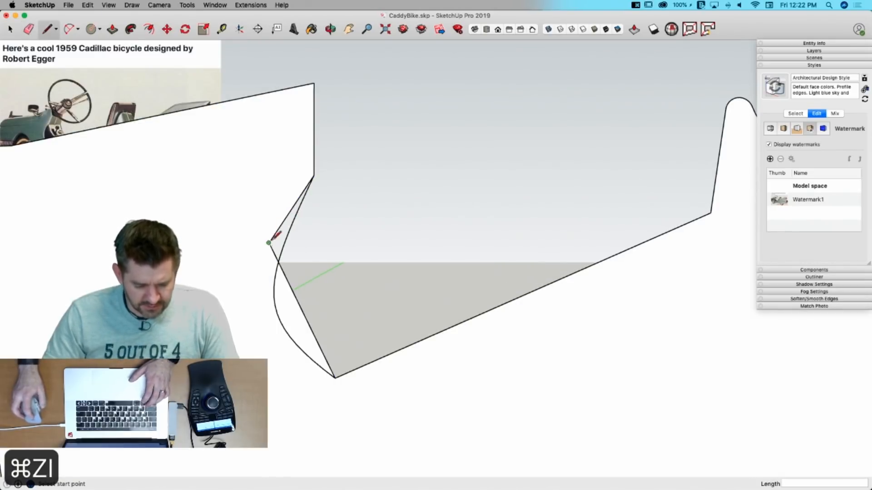
mouse_move(275, 235)
middle_mouse_down()
mouse_move(321, 259)
mouse_move(311, 293)
mouse_move(154, 297)
middle_mouse_up()
middle_click_drag(500, 271, 290, 271)
mouse_move(377, 243)
middle_mouse_down()
mouse_move(577, 264)
mouse_move(558, 268)
middle_mouse_up()
mouse_move(403, 278)
middle_mouse_down()
mouse_move(519, 327)
mouse_move(571, 288)
mouse_move(613, 312)
middle_mouse_up()
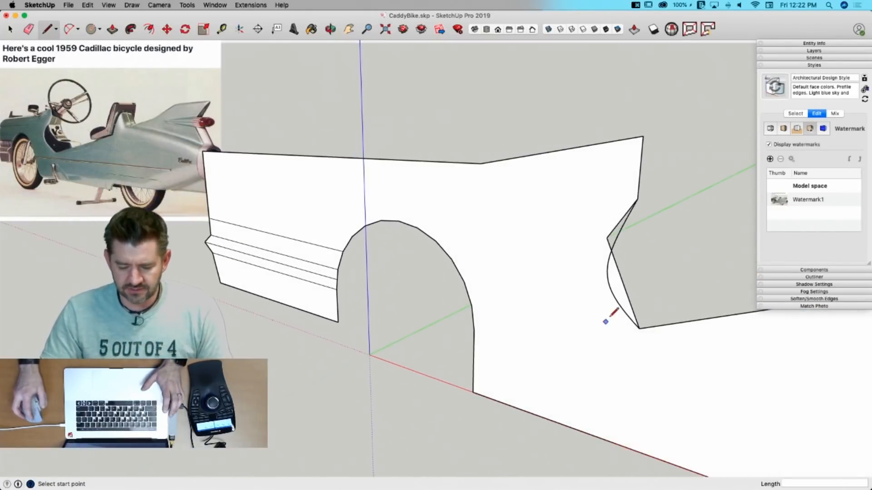
scroll(408, 255, "down", 3)
middle_click_drag(602, 268, 635, 209)
scroll(618, 218, "up", 5)
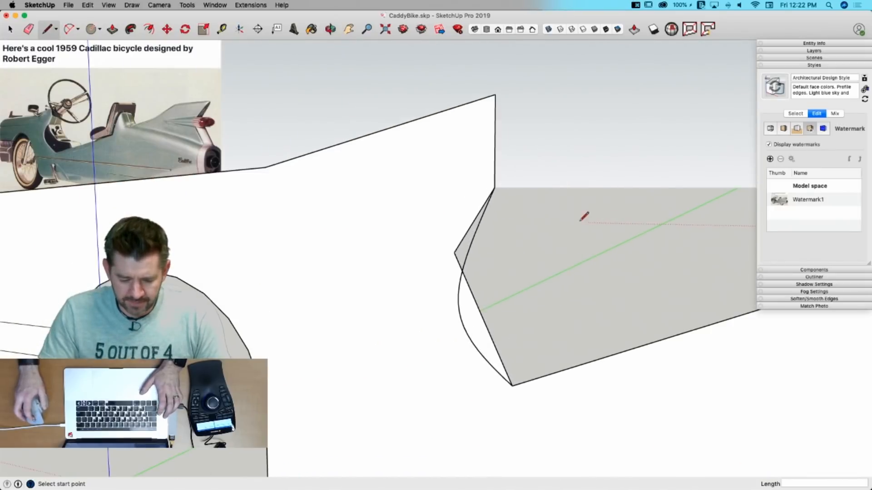
Step: Draw three helper lines across the body's face, linking the upper and lower ends of the cockpit's front curve
middle_click_drag(582, 220, 578, 191)
left_click(508, 182)
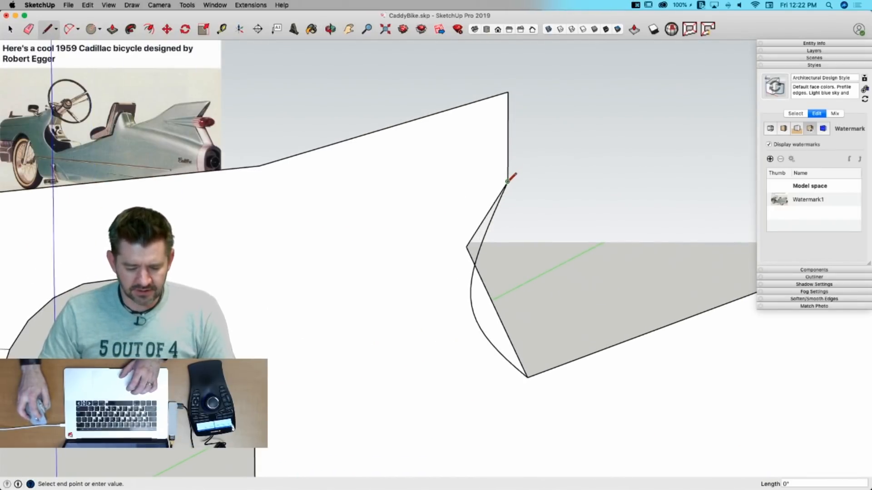
left_click(431, 195)
left_click(431, 380)
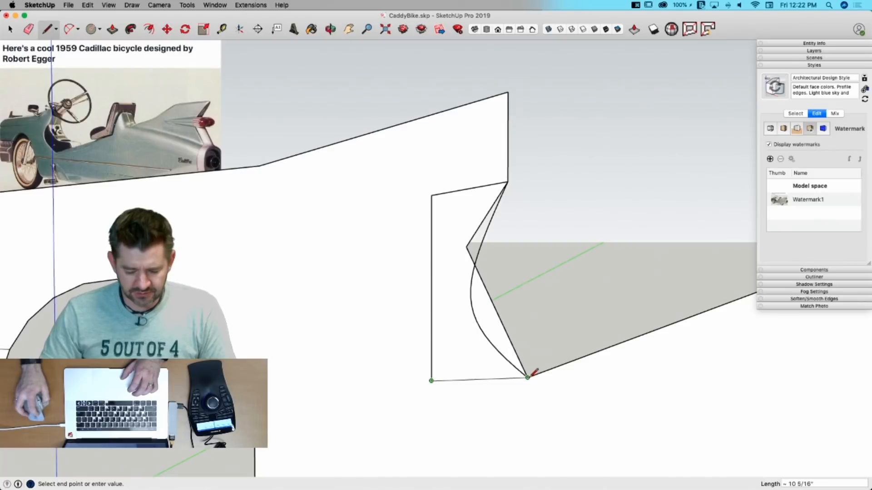
left_click(527, 377)
Step: Erase the two old angled edges beside the cockpit's front curve and retrace the upper helper line to restore the missing face
key("e")
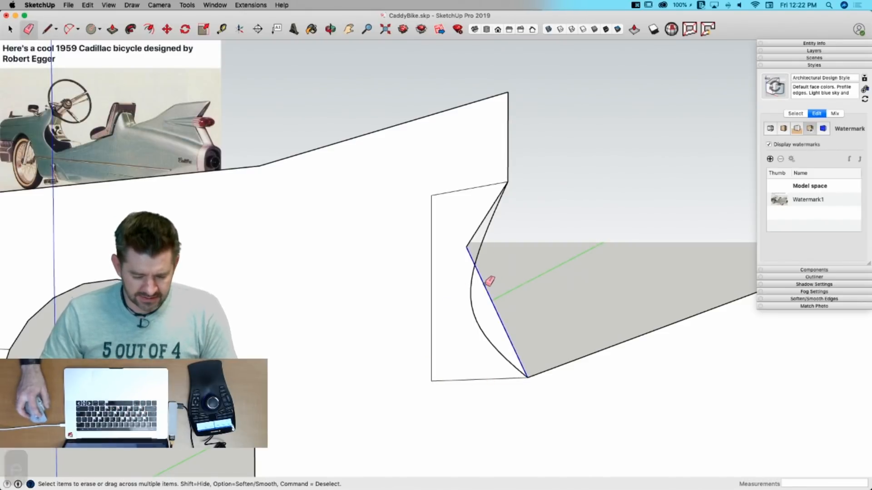
left_click(472, 249)
left_click(471, 242)
key("l")
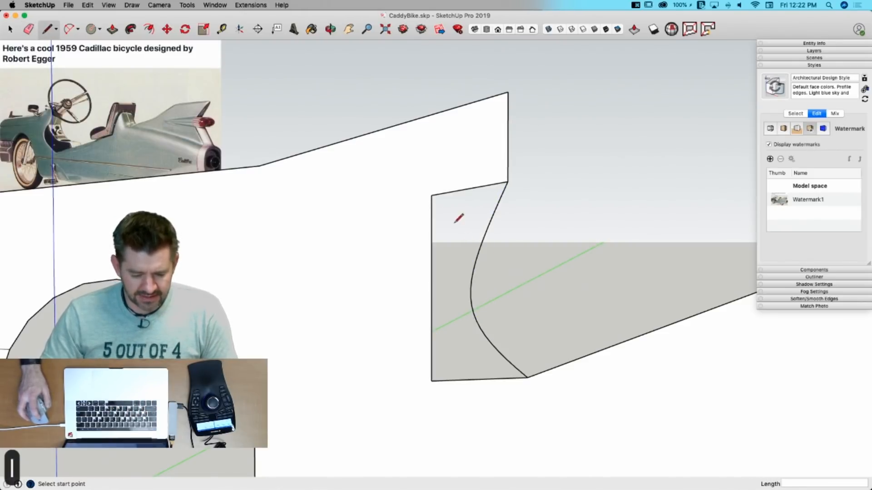
left_click(432, 195)
left_click(508, 181)
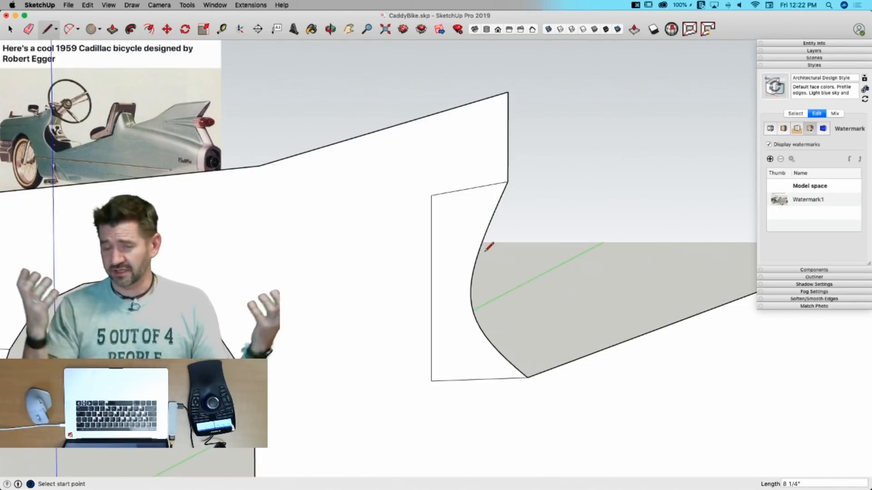
Step: Erase the three helper lines behind the cockpit's front curve
key("e")
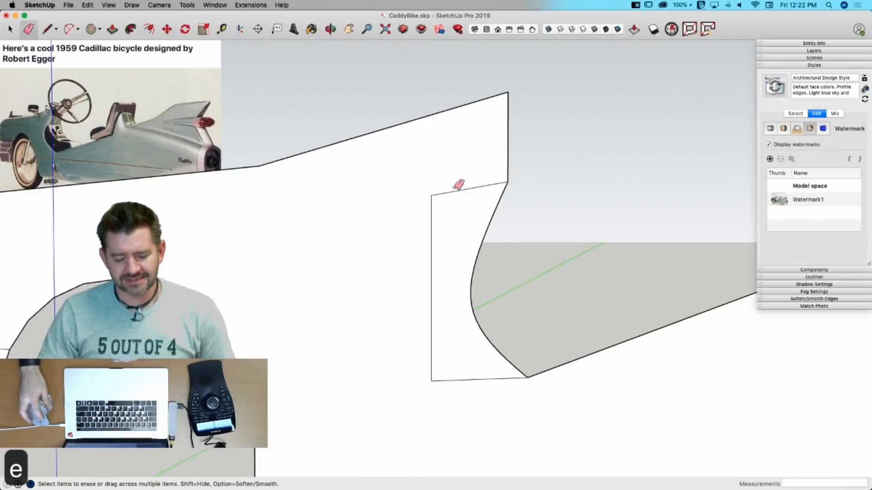
mouse_move(458, 185)
left_mouse_down()
mouse_move(413, 255)
mouse_move(433, 261)
left_mouse_up()
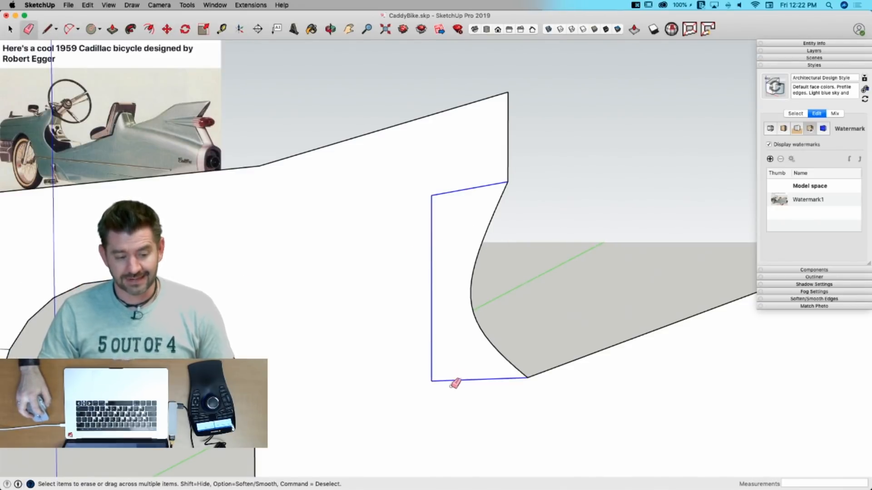
left_click_drag(451, 387, 450, 387)
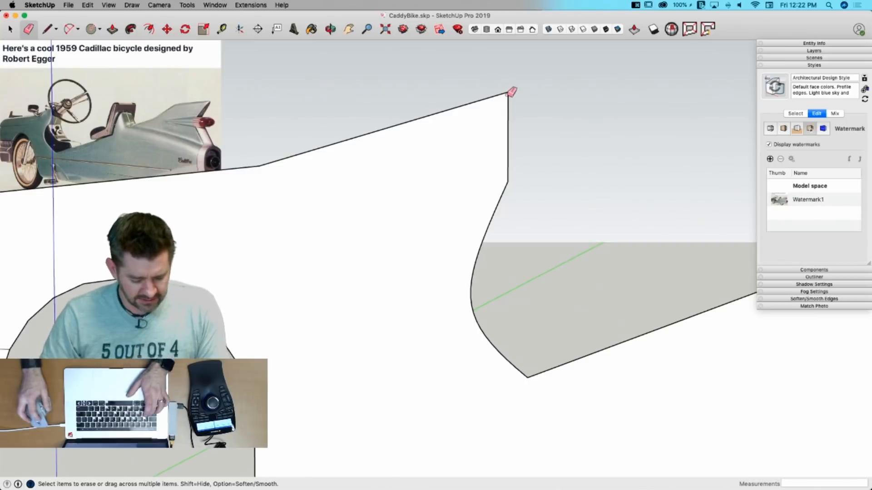
Step: Try an arc bulging 1 3/8" outward over the short vertical edge above the cockpit's front curve, and undo it
key("a")
left_click(507, 182)
left_click(508, 92)
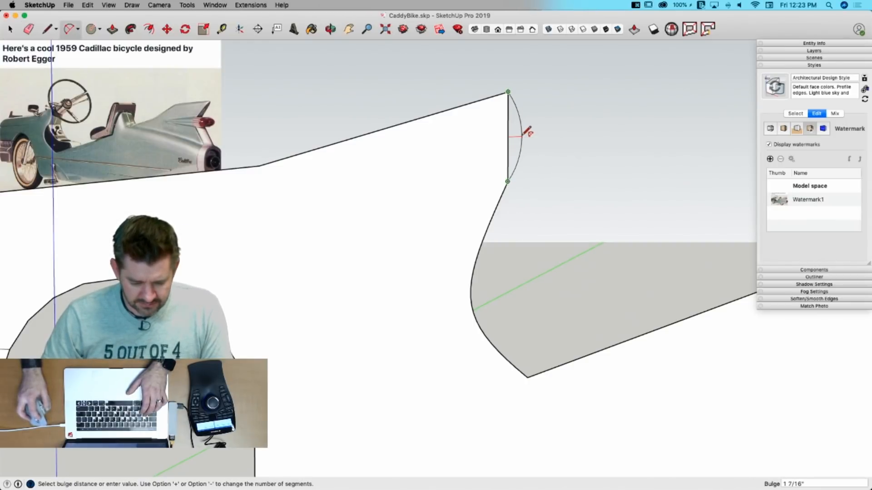
left_click(521, 136)
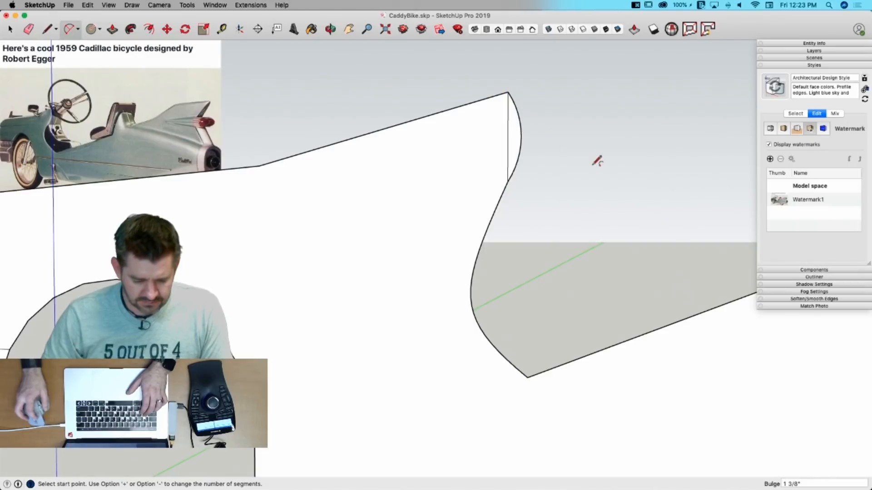
key("super+z")
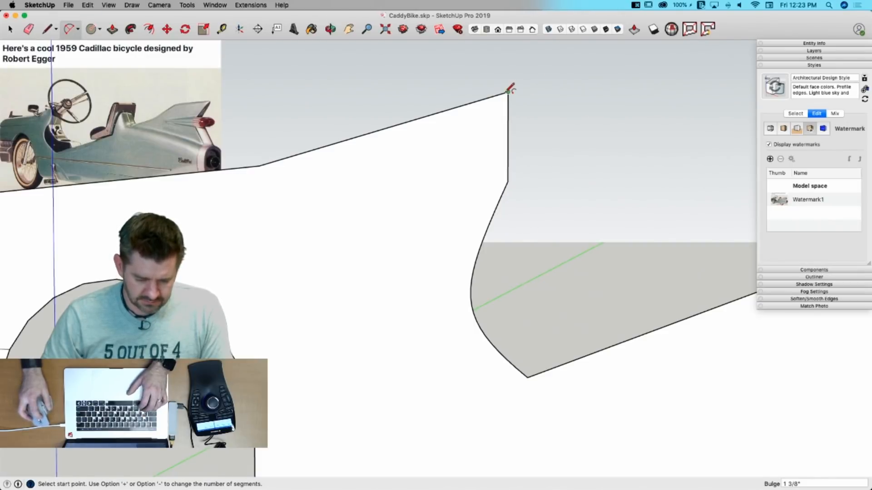
Step: Draw an arc bulging 1 1/16" outward over the vertical edge above the cockpit's front curve, and erase that straight edge
left_click(508, 92)
left_click(507, 182)
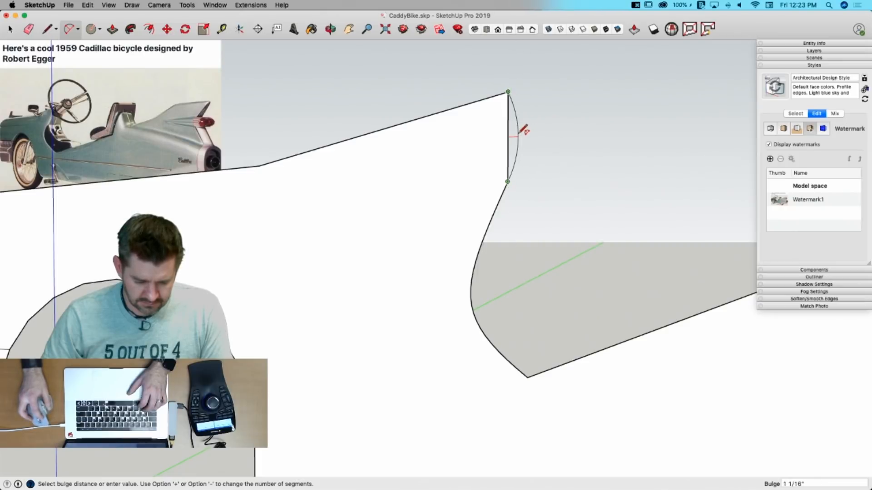
left_click(521, 133)
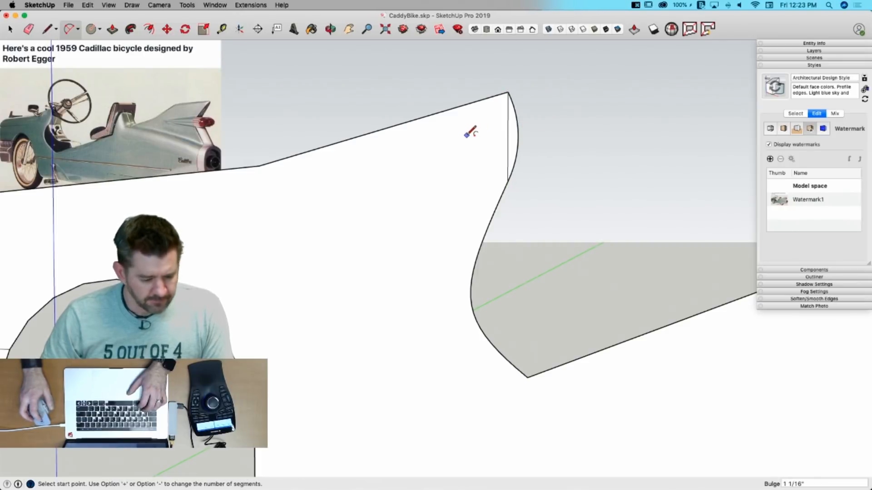
scroll(509, 119, "up", 3)
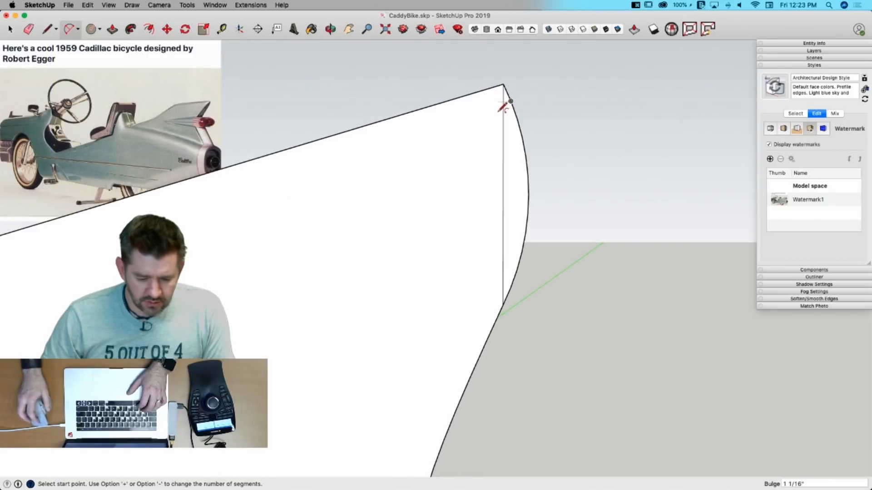
key("e")
left_click(503, 117)
scroll(505, 113, "down", 5)
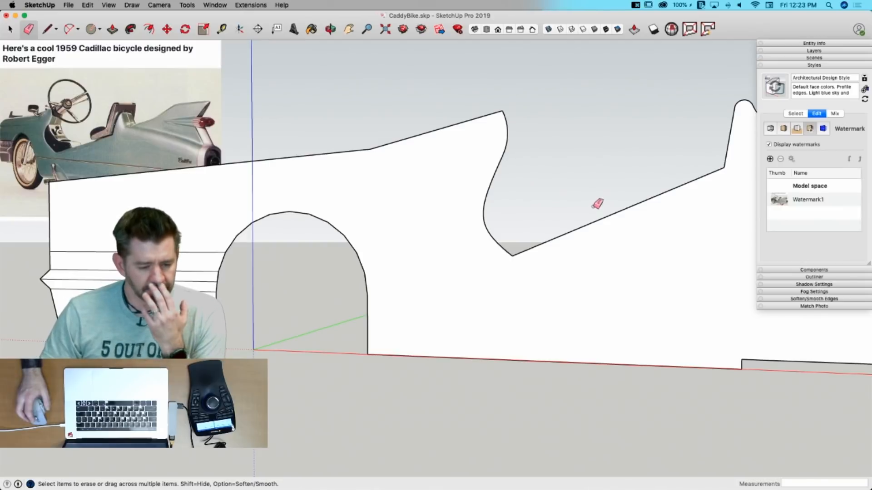
Step: Draw an arc from the cockpit's front tip to the hood's top edge, tangent to that edge, and erase the old angled edges beneath it
scroll(359, 213, "down", 3)
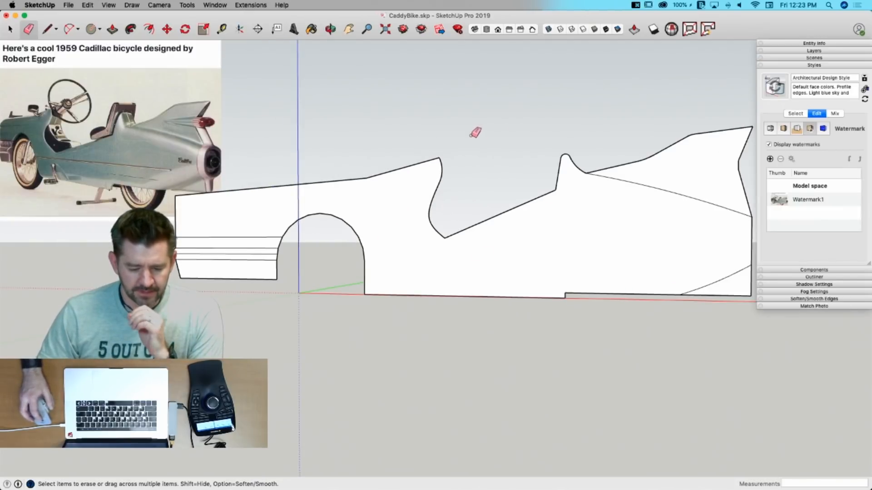
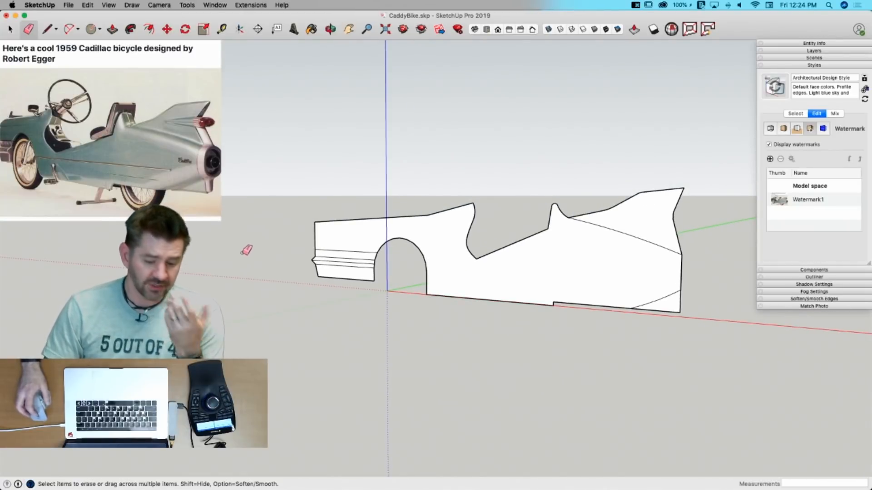
middle_click_drag(230, 278, 306, 289)
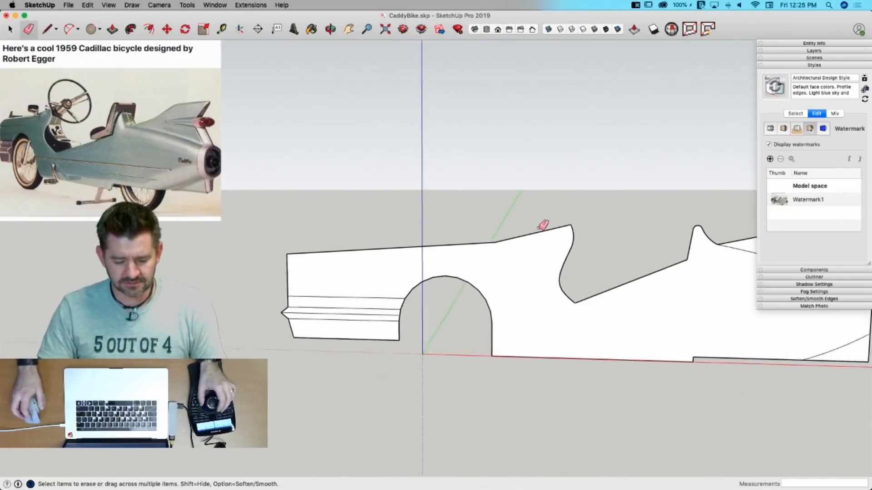
key("a")
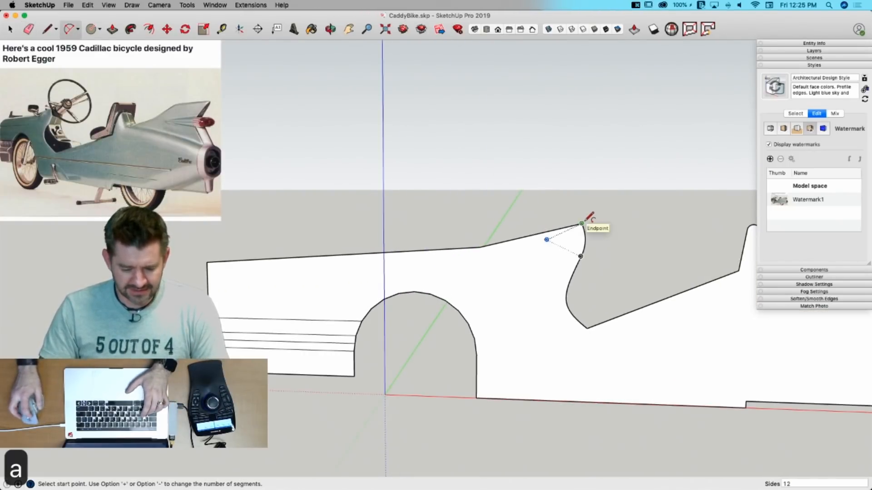
left_click(582, 224)
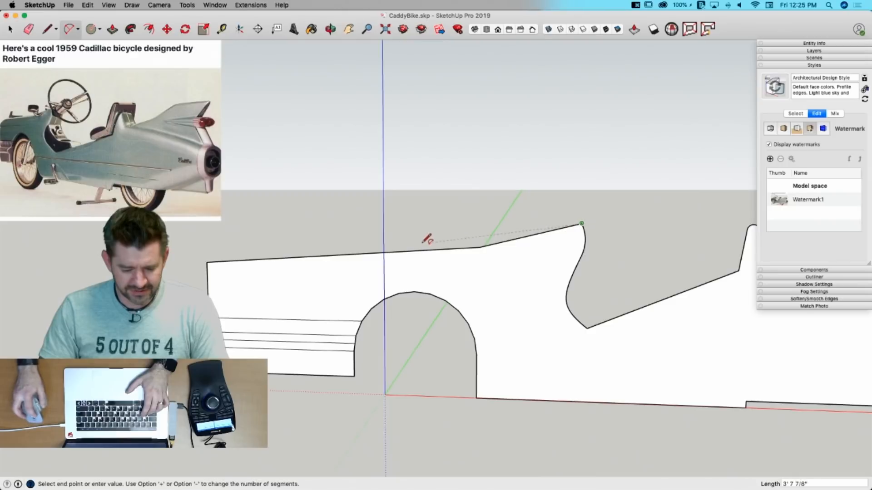
left_click(379, 252)
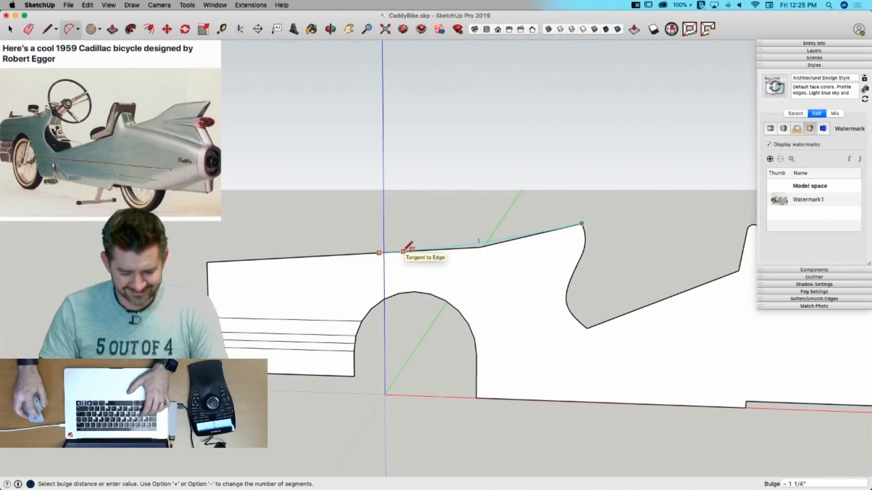
key("e")
left_click_drag(483, 247, 475, 249)
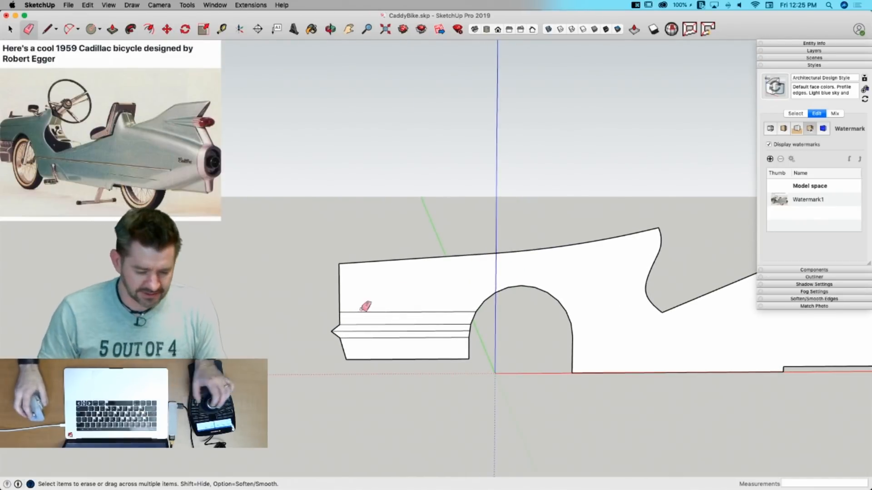
Step: Check the reference photos and outline a headlight recess above the front trim with a vertical line and a 5 15/16" horizontal line to the front edge
key("super+Tab")
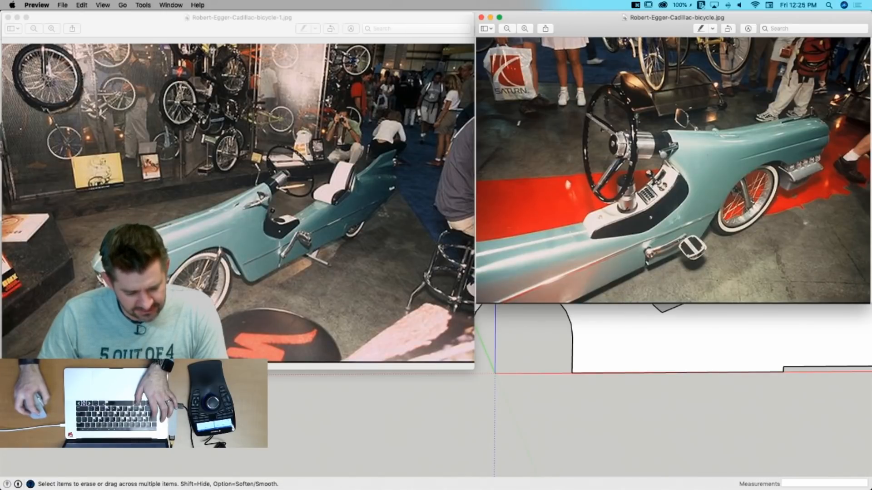
key("super+Tab")
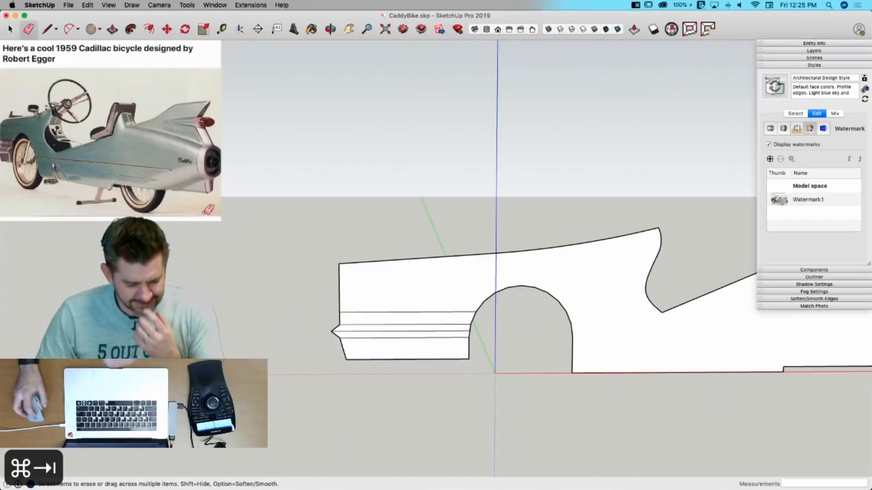
key("l")
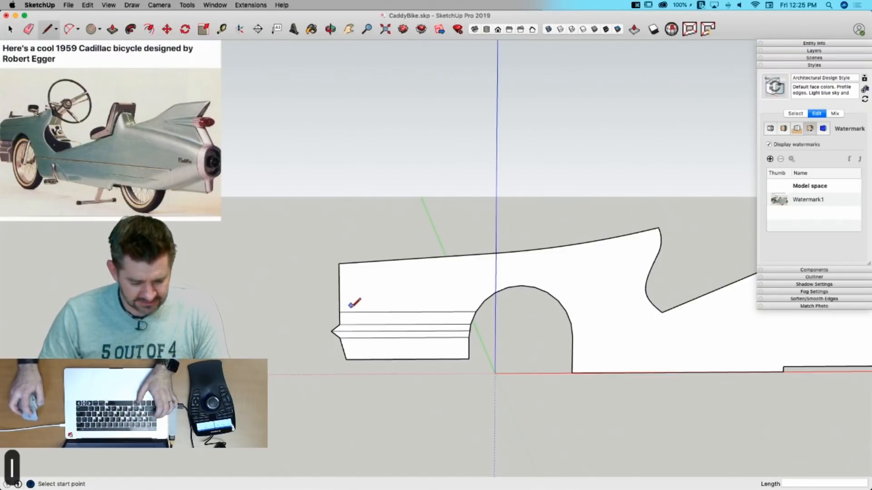
left_click(356, 311)
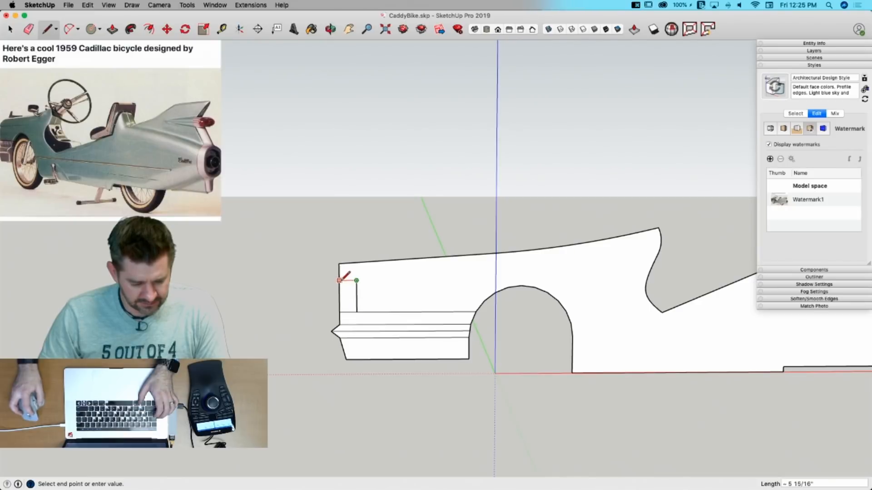
left_click(340, 281)
Step: Round the hood's front upper corner with a tangent arc from the headlight recess's upper corner to the hood's top edge
key("a")
left_click(339, 280)
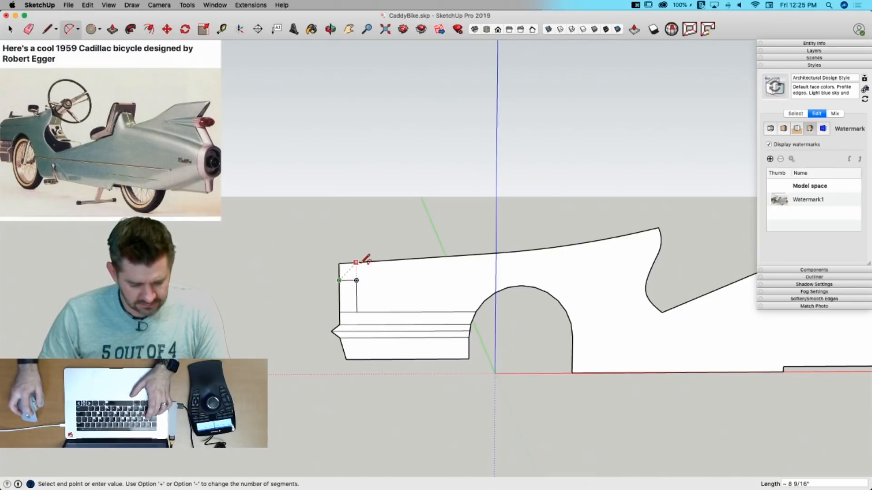
scroll(365, 258, "up", 5)
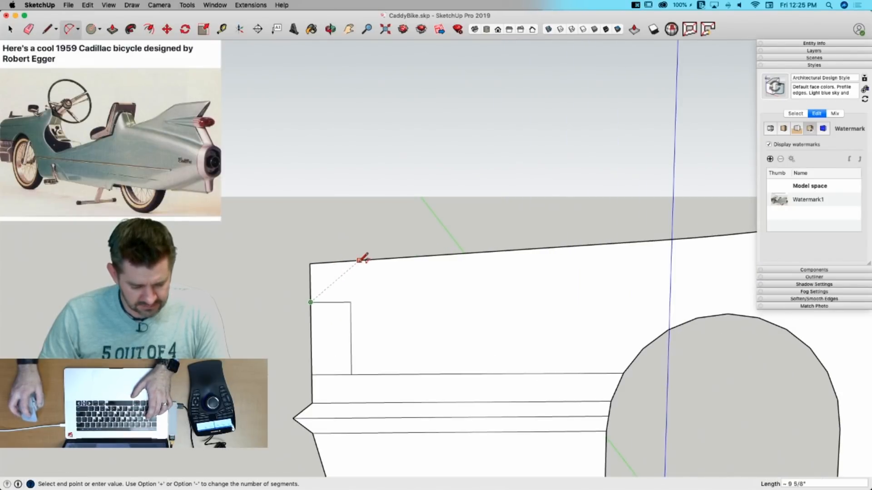
left_click(350, 261)
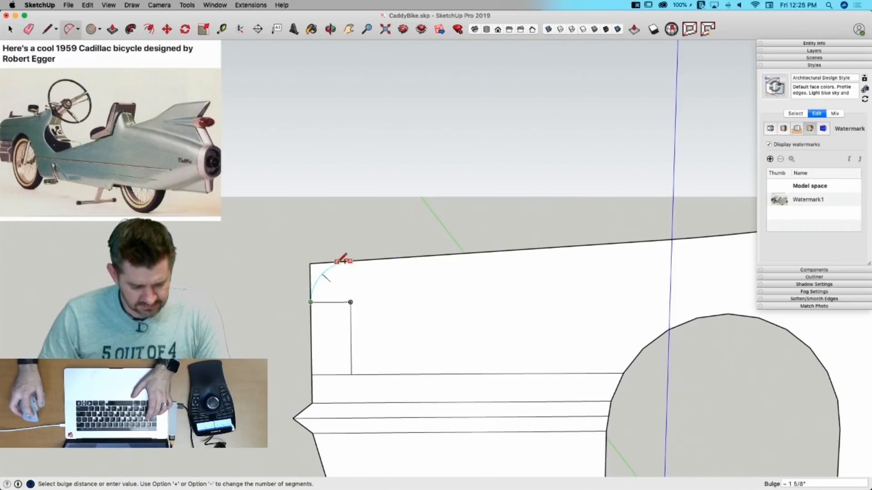
left_click(344, 261)
Step: Erase the front edge segment of the headlight recess to open it as a notch
key("e")
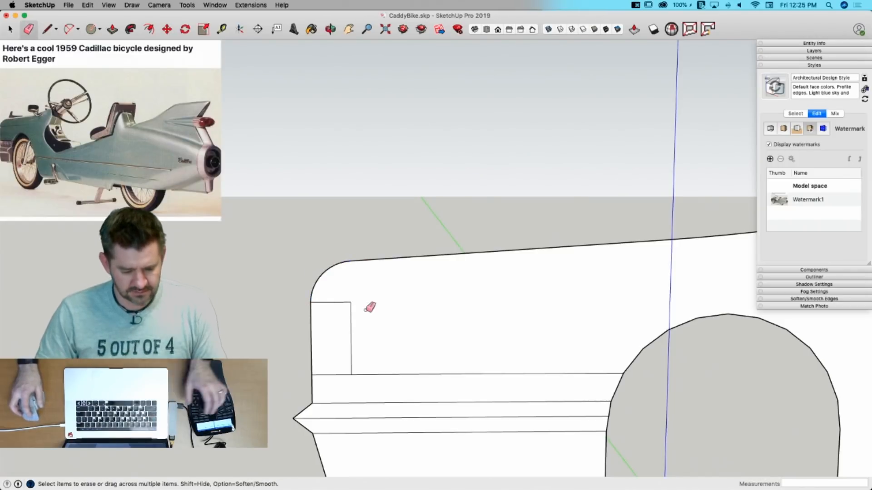
left_click(312, 336)
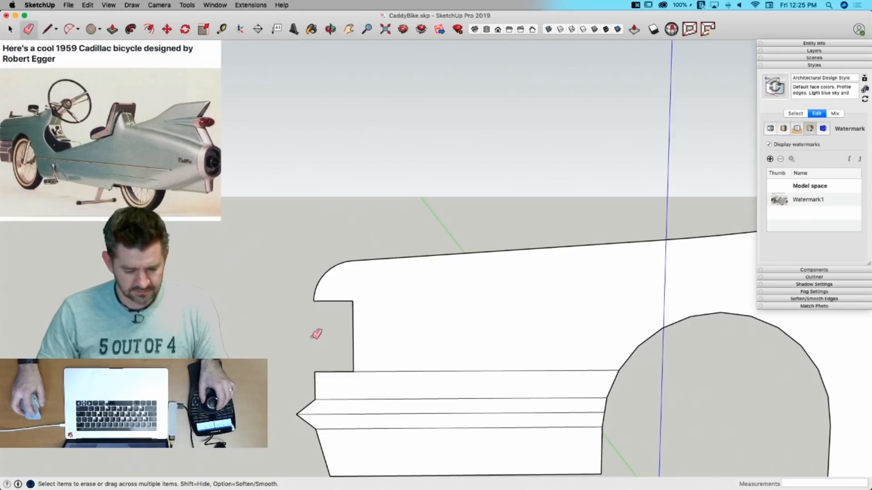
scroll(295, 315, "down", 5)
scroll(295, 315, "down", 3)
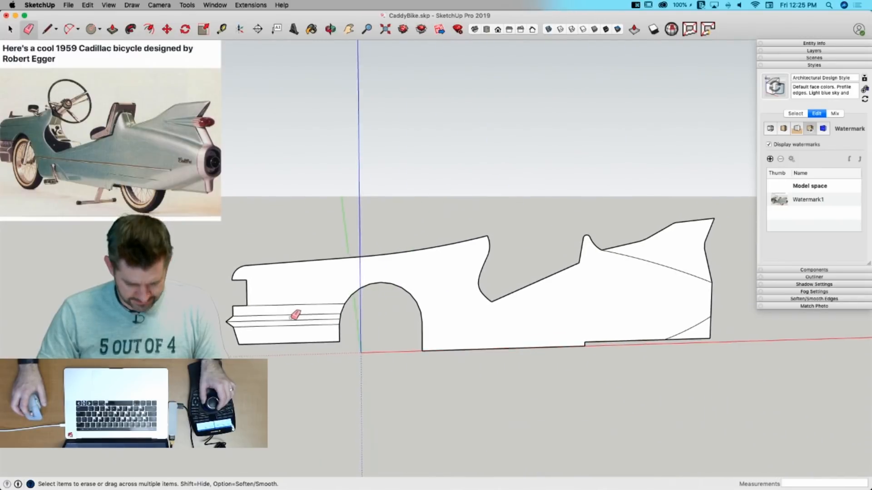
Step: Halve the headlight notch's height by drawing lines from its inner edge's midpoint out and down to its lower front corner, and erase the old lower edge
scroll(288, 303, "up", 6)
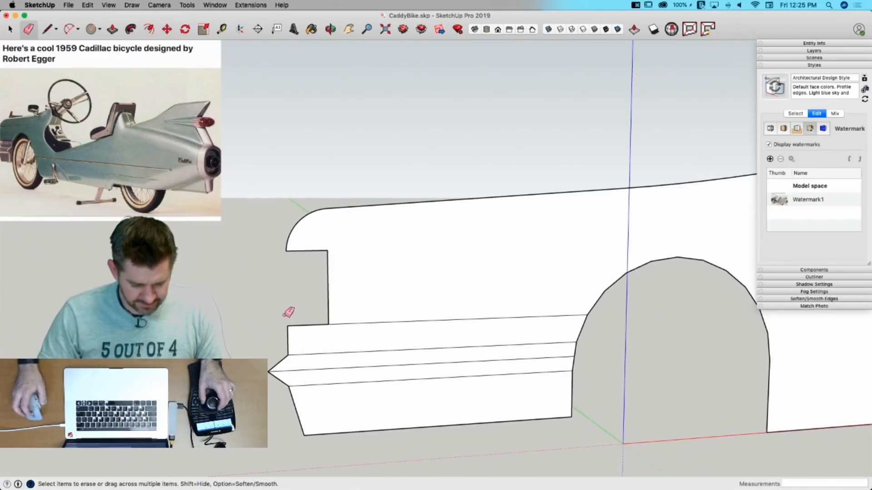
key("l")
left_click(328, 287)
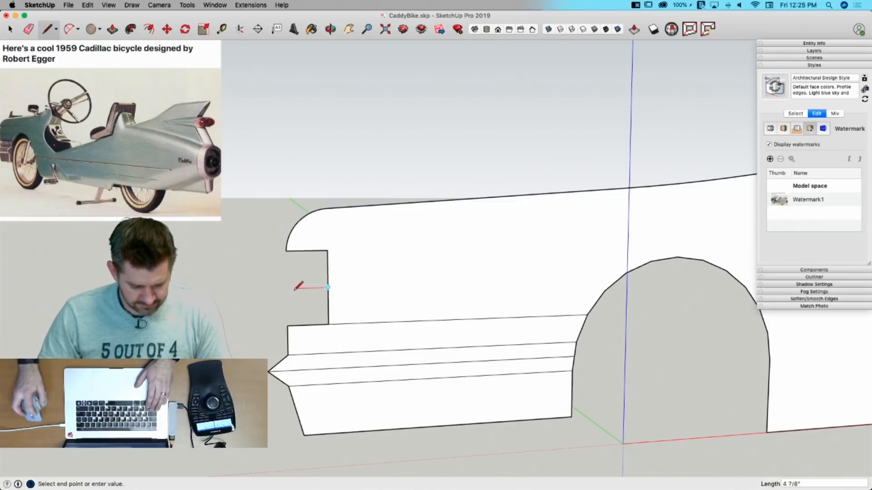
left_click(288, 327)
key("e")
left_click(301, 326)
scroll(329, 366, "down", 4)
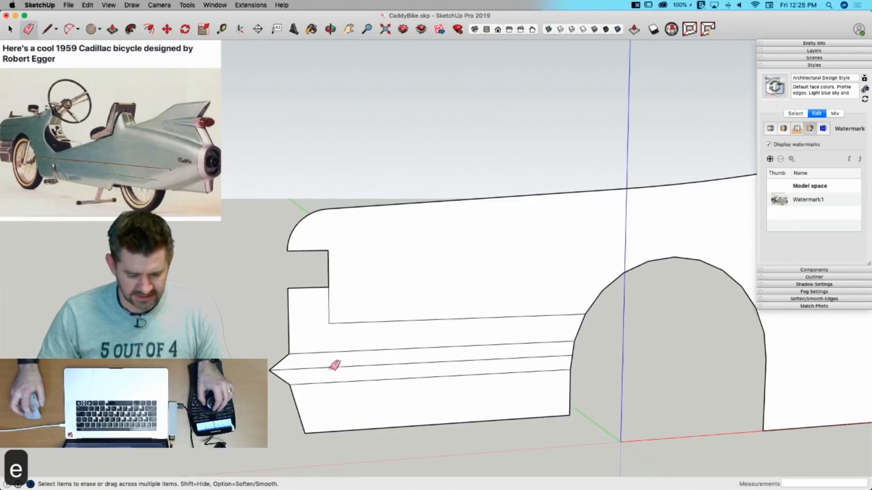
Step: Close the headlight notch with a 5 1/2" vertical line just behind the front edge, and check the reference photos
key("l")
scroll(336, 268, "up", 5)
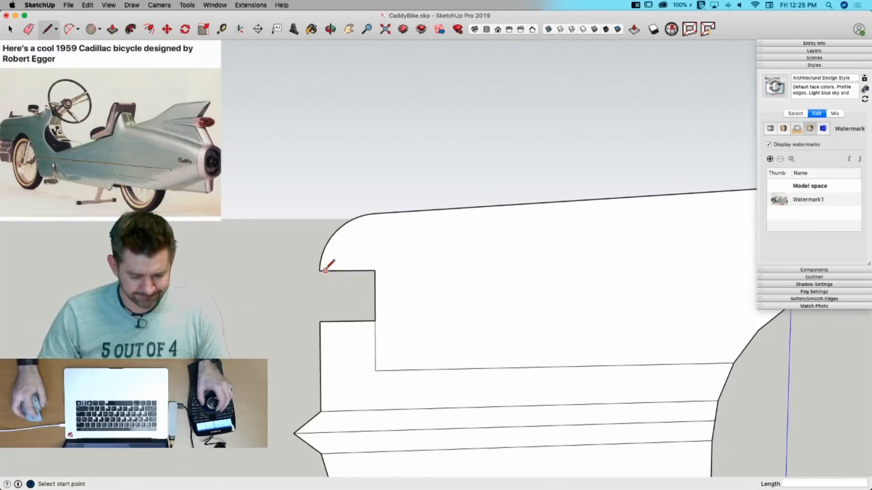
left_click(320, 272)
left_click(325, 271)
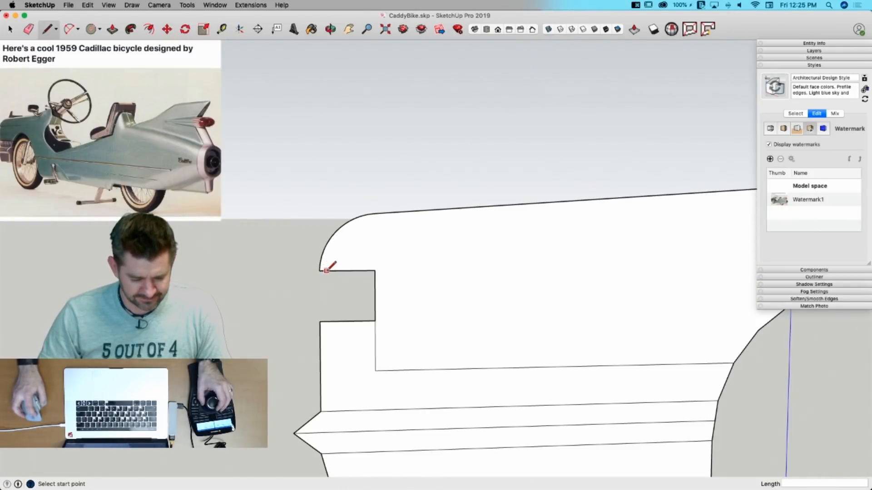
left_click(326, 271)
left_click(328, 321)
scroll(327, 254, "down", 4)
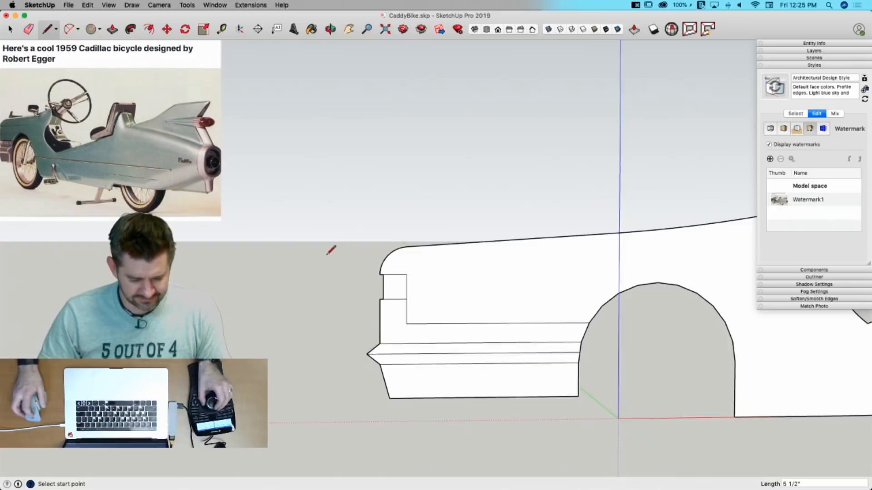
key("super+Tab")
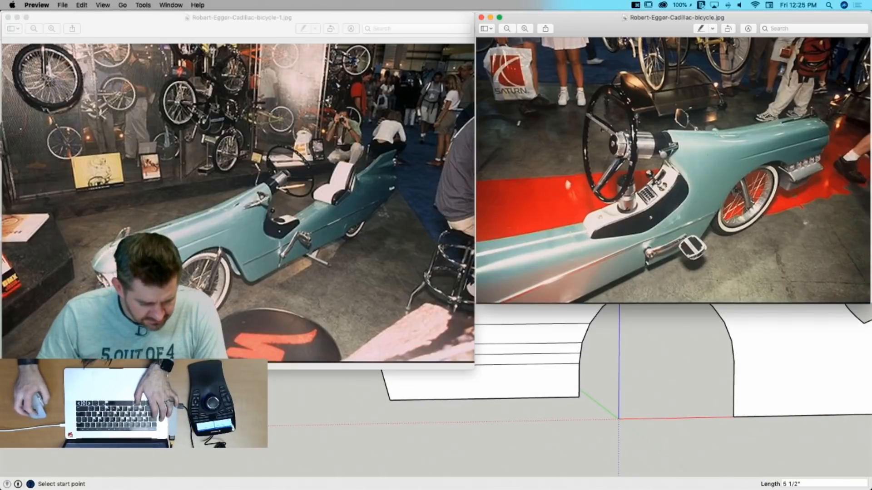
key("super+Tab")
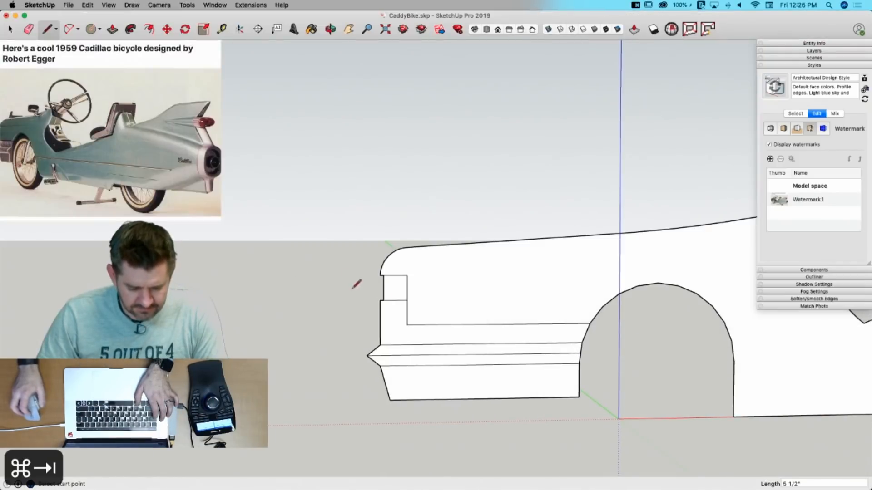
Step: Replace the vertical headlight line with a slanted one from the notch's lower edge forward to its upper edge, and check the reference photos
scroll(391, 284, "up", 5)
left_click(398, 302)
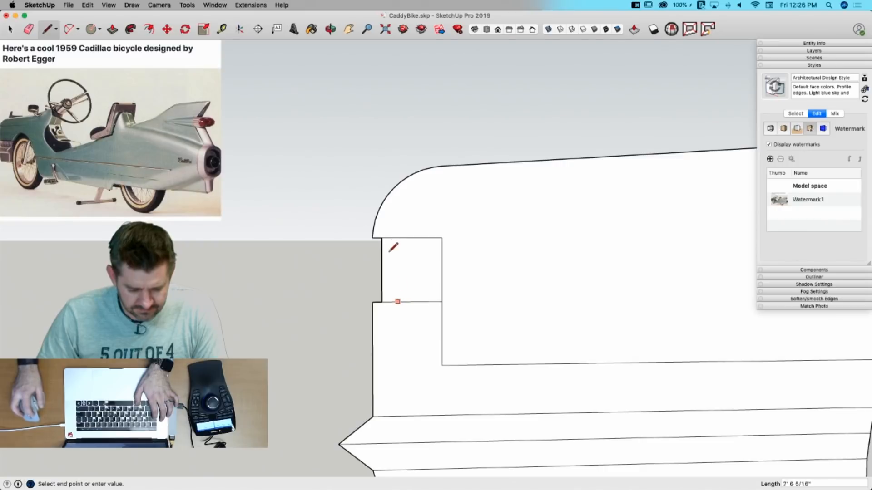
left_click(382, 238)
key("e")
key("super+Tab")
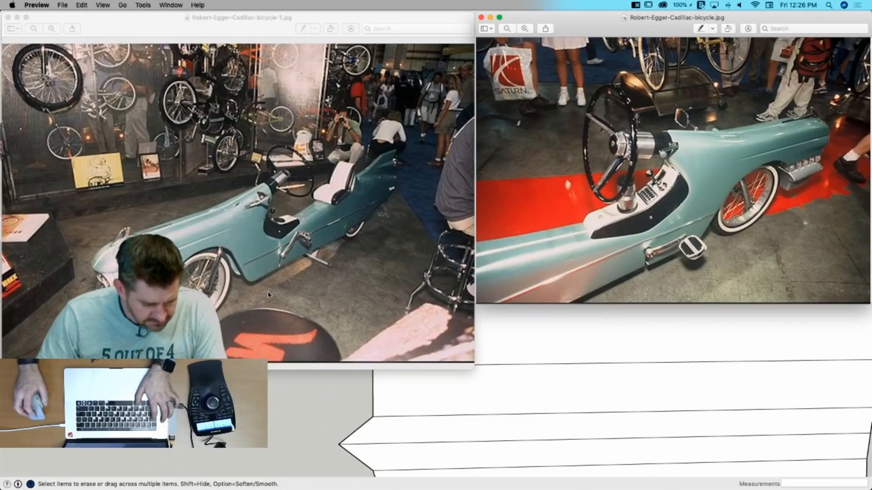
key("super+Tab")
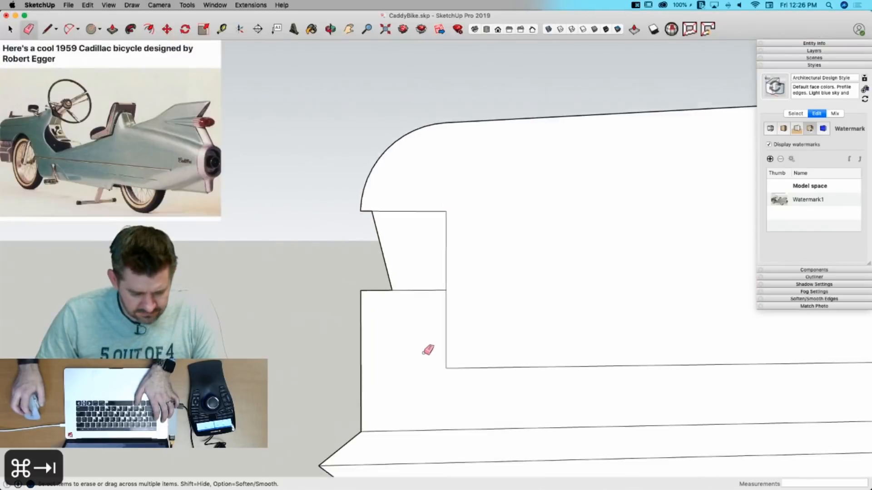
Step: Reshape the front below the headlight into a pointed profile with a 6 13/16" line forward and one back to the trim, erasing the old edges
key("l")
left_click(384, 275)
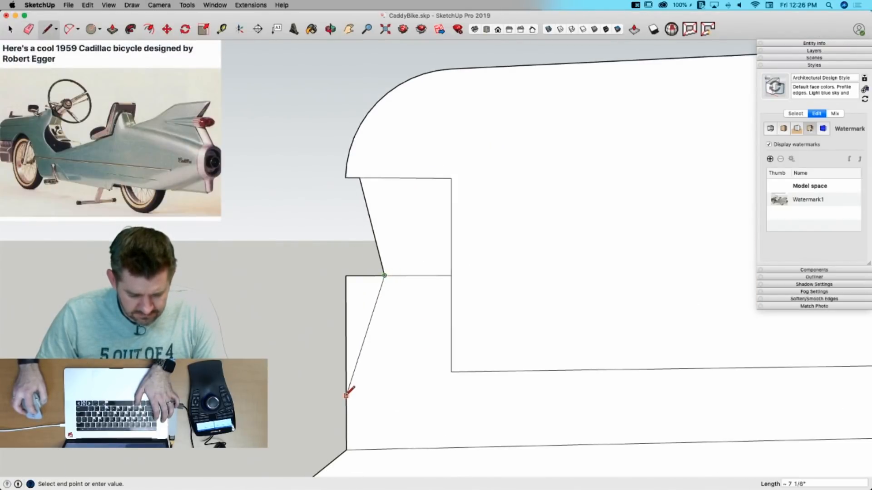
left_click(346, 390)
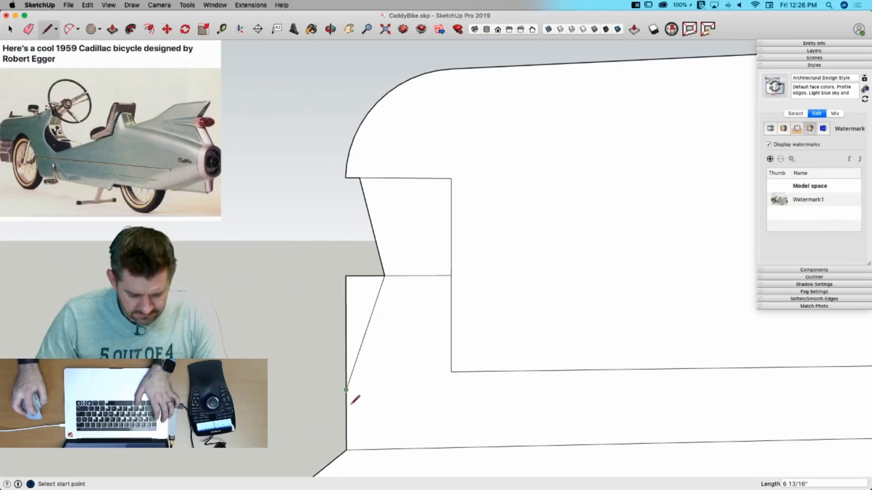
left_click(374, 449)
left_click(346, 390)
key("e")
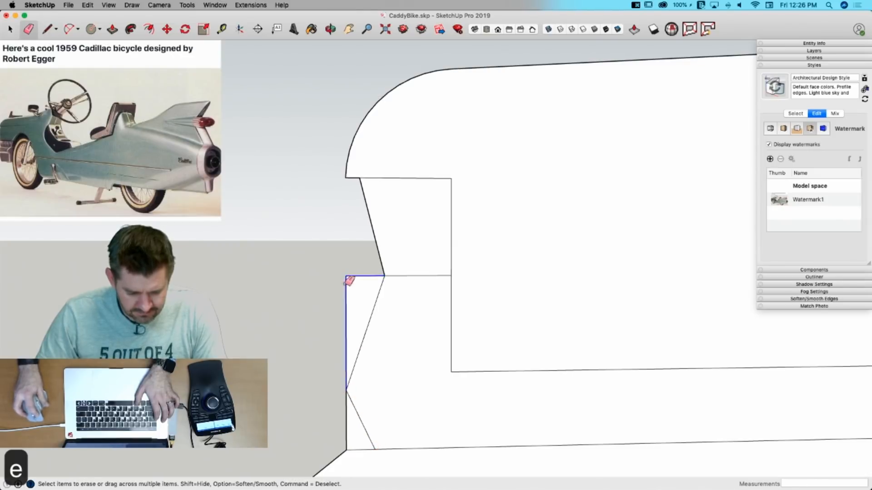
mouse_move(348, 277)
left_mouse_down()
mouse_move(339, 430)
mouse_move(353, 433)
left_mouse_up()
Step: Set the lower front back with a vertical line across the pointed trim and a slanted line to the bottom edge, erasing the old corner edges
key("l")
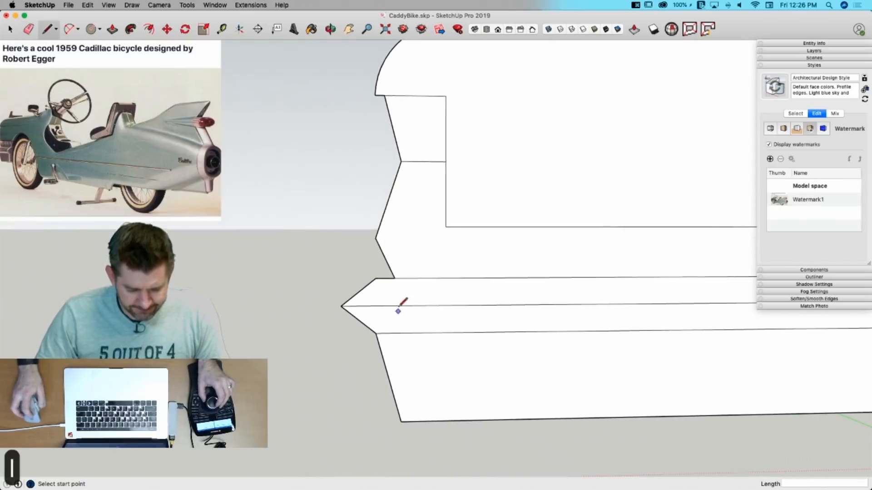
left_click(394, 279)
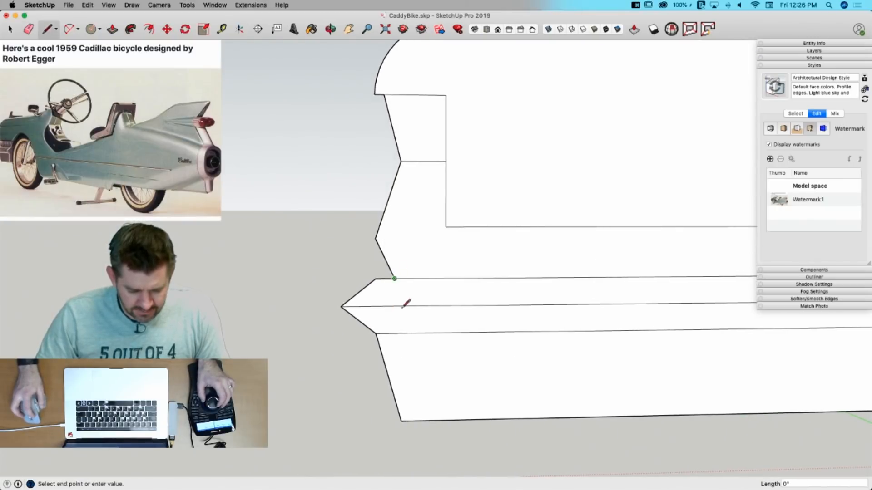
left_click(395, 334)
left_click(395, 334)
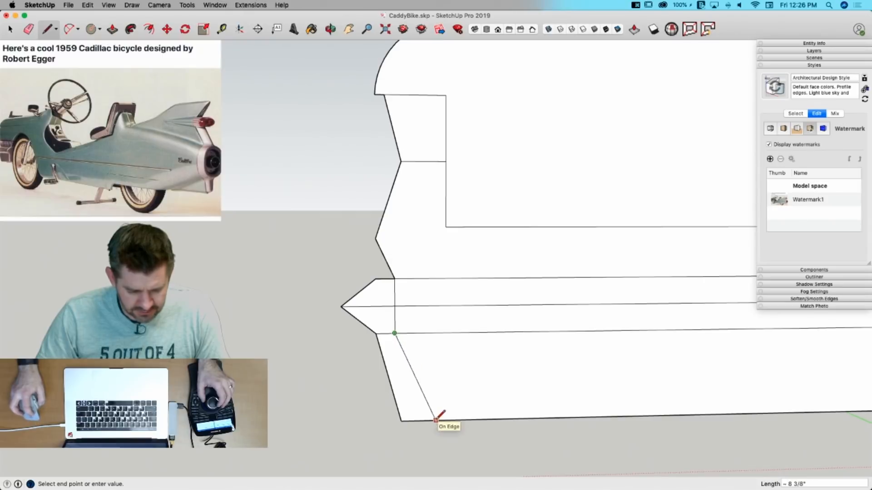
key("space")
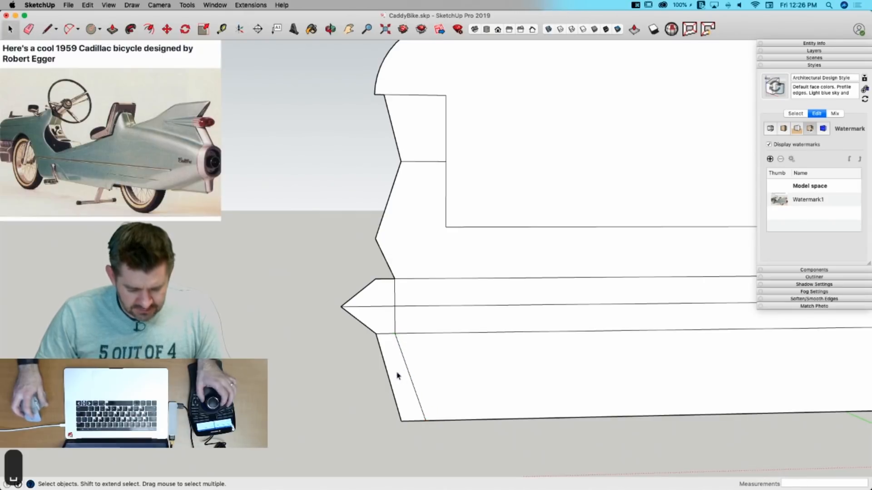
key("e")
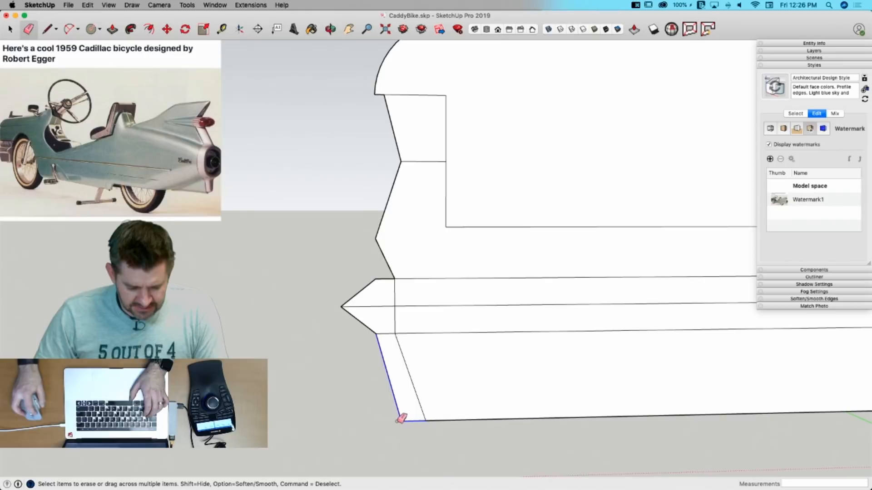
left_click(400, 415)
Step: Move the two edges of the trim's pointed tip back onto the new vertical line, and erase the leftover vertical segments
key("space")
left_click(363, 323)
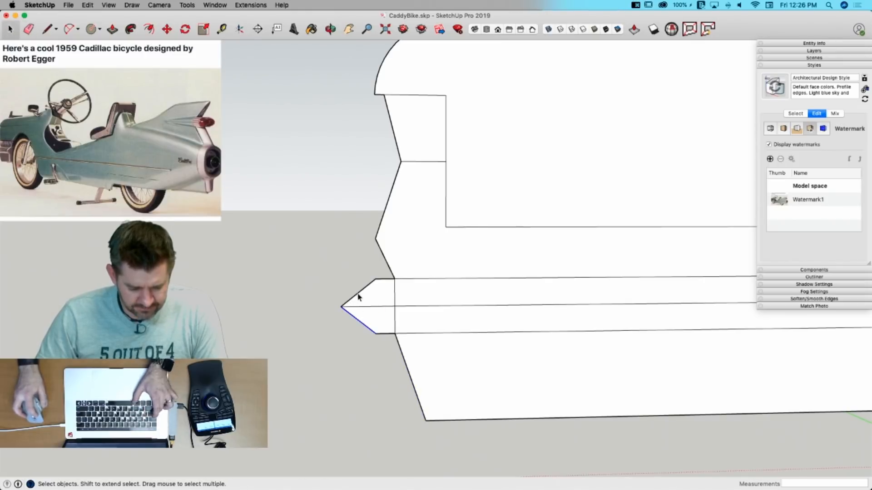
key("m")
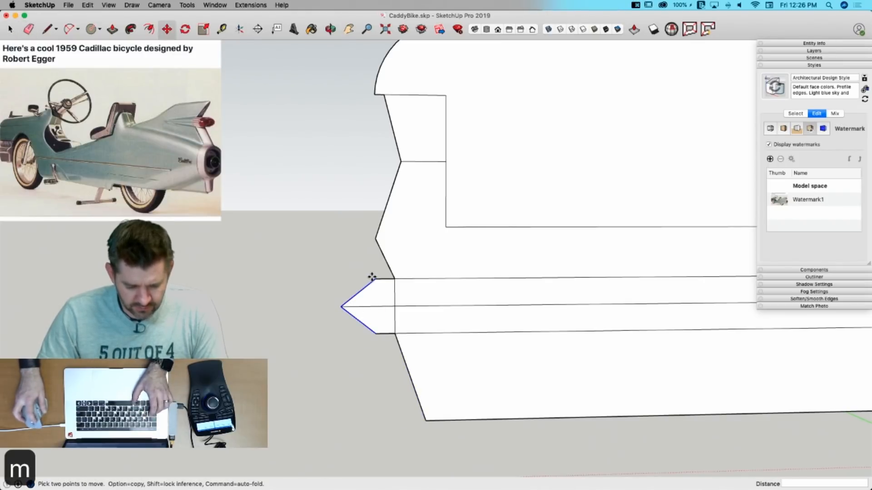
left_click(372, 280)
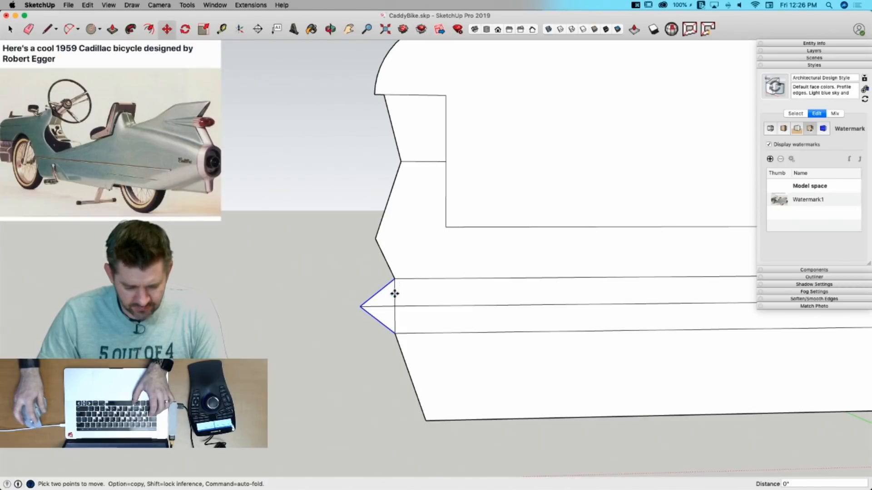
key("e")
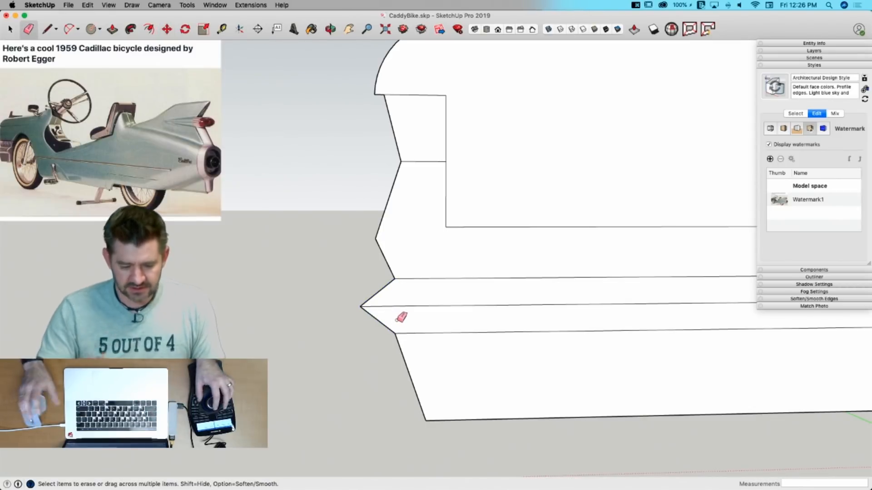
Step: Move the lower corner of the tail fin's rear vertical edge down 2 3/16" to lengthen the taillight face
scroll(398, 321, "down", 6)
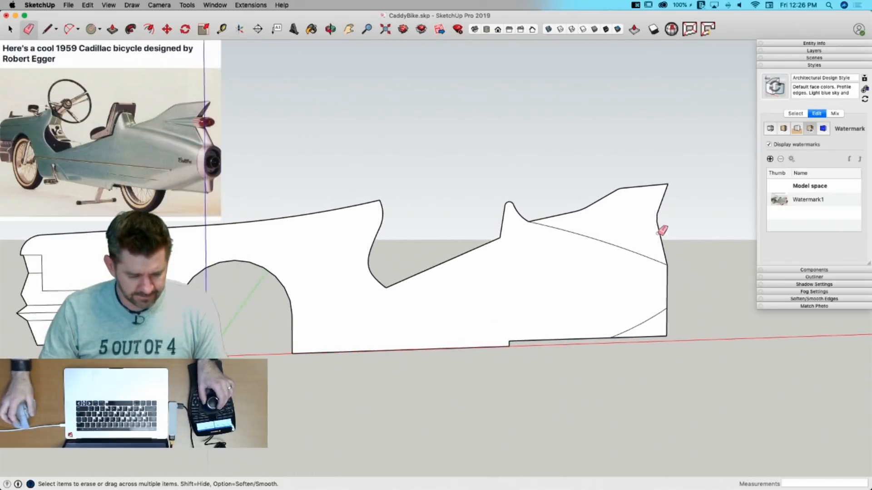
key("l")
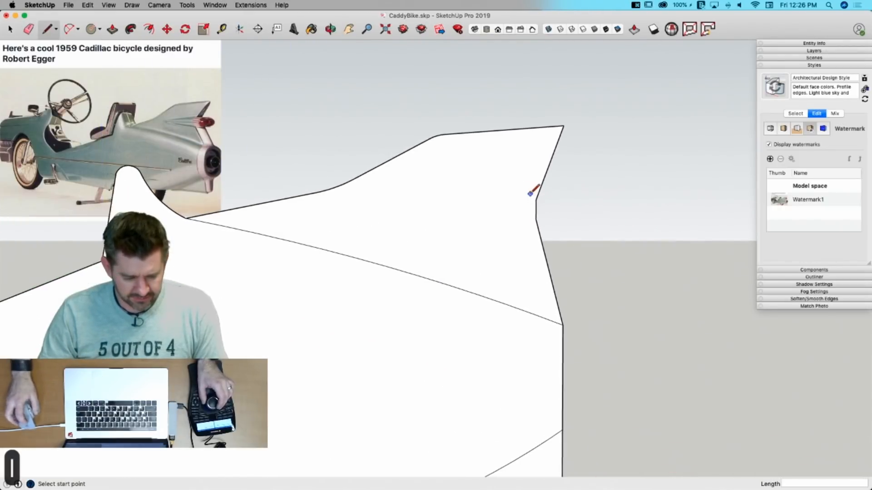
key("space")
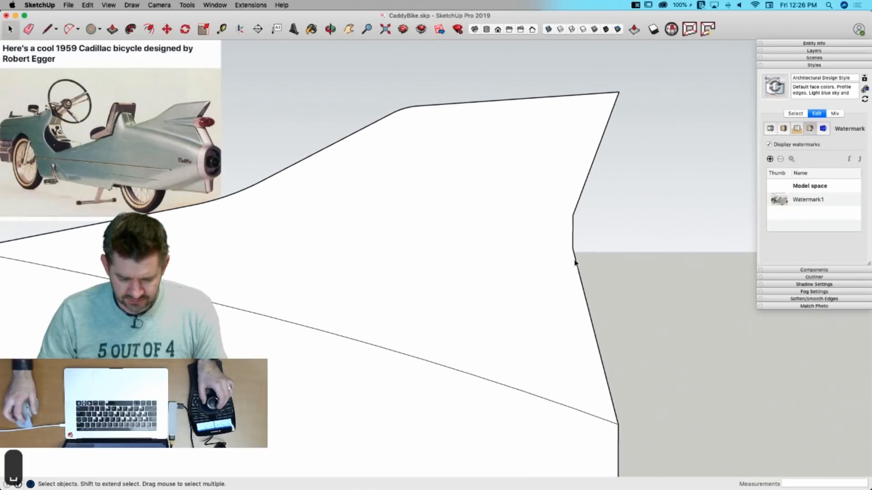
key("m")
left_click_drag(566, 252, 568, 271)
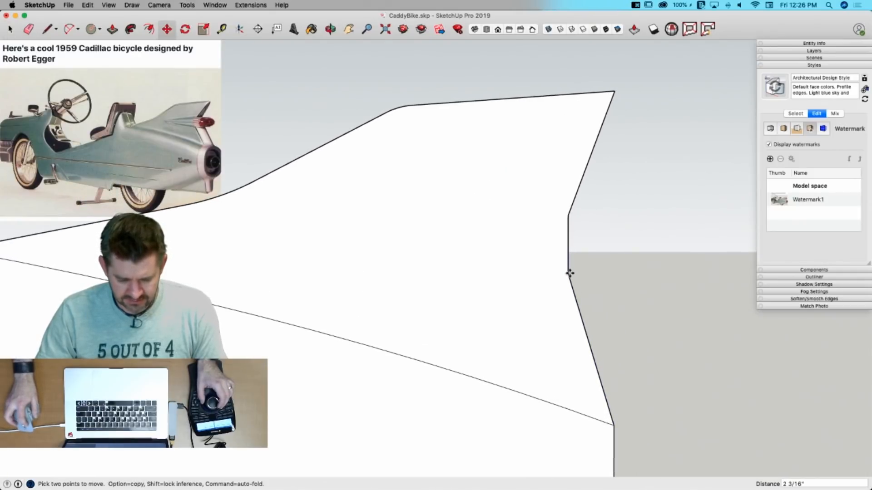
Step: Draw a rectangular taillight about 2 3/4" deep, projecting backward from the vertical edge below the fin
key("l")
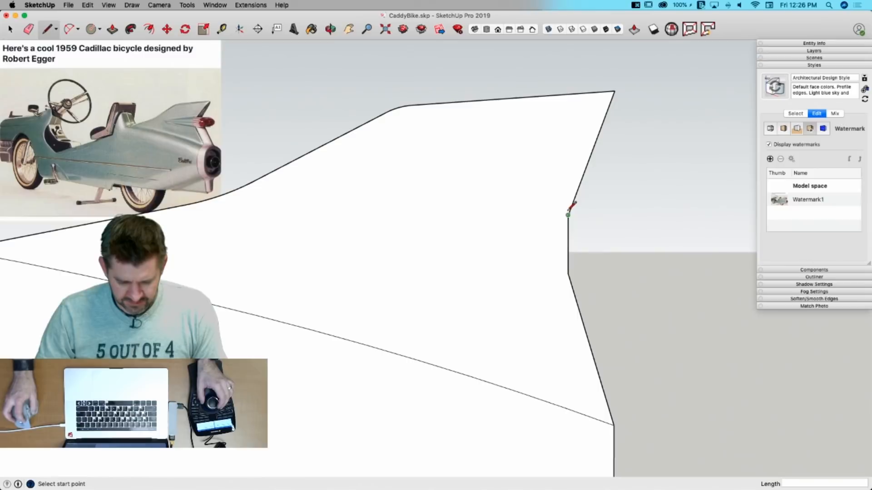
left_click(568, 214)
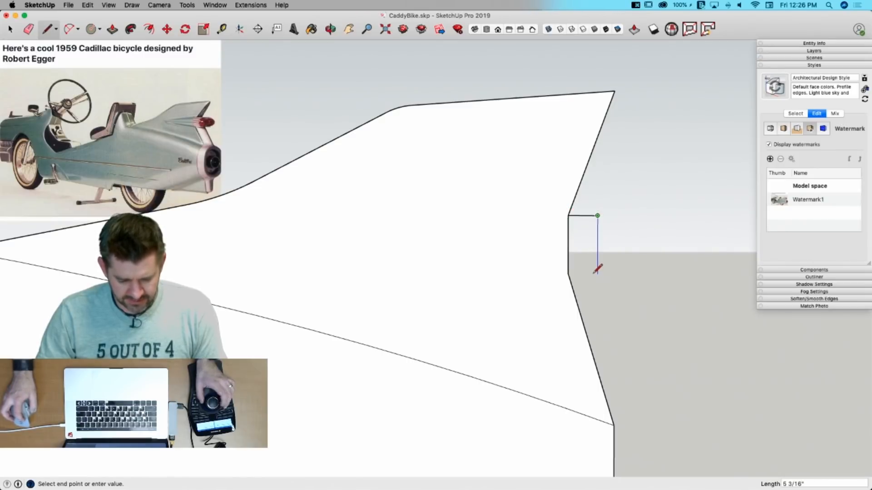
left_click(568, 273)
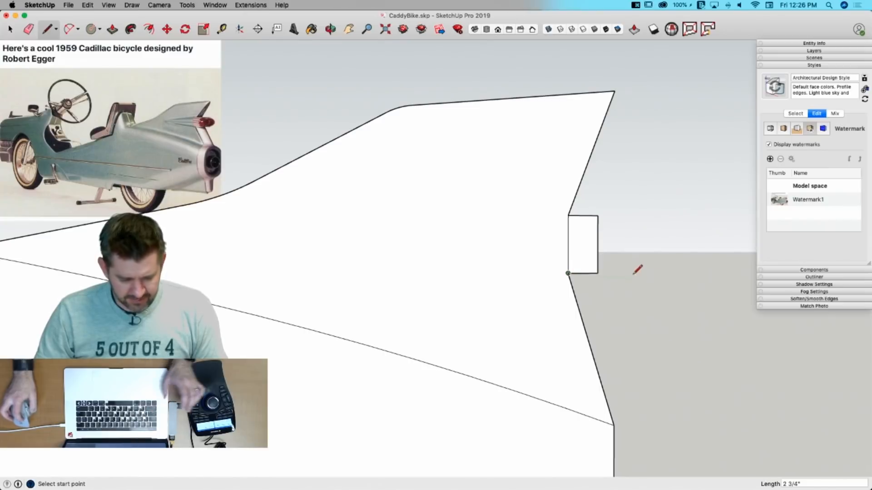
Step: Draw a line from the taillight's lower outer corner downward, parallel to the slanted rear edge and past the upper body curve's end
scroll(575, 189, "up", 3)
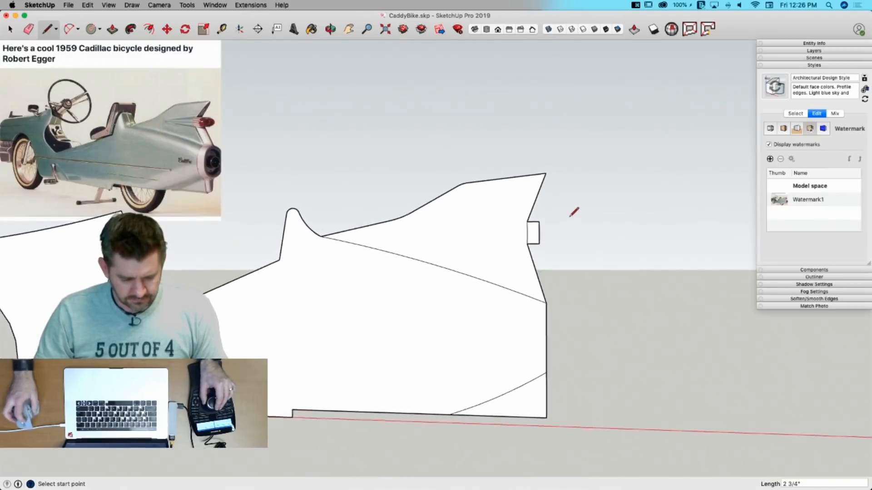
left_click(558, 240)
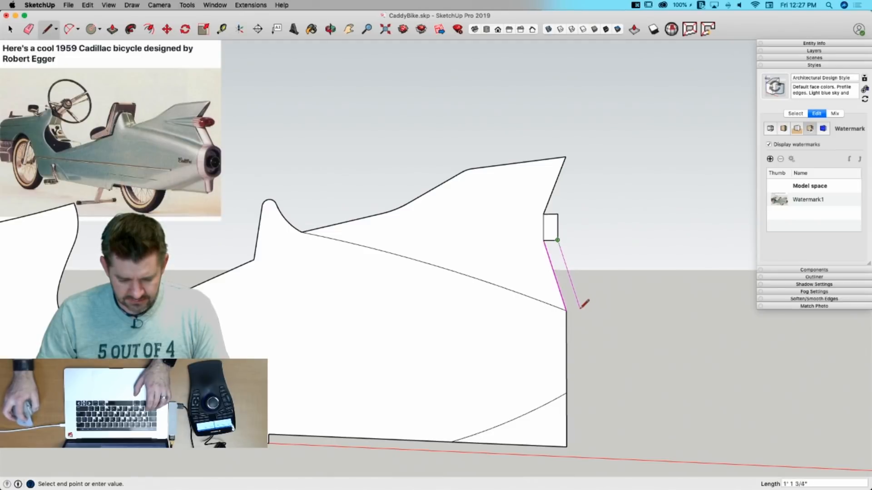
left_click(593, 347)
key("Escape")
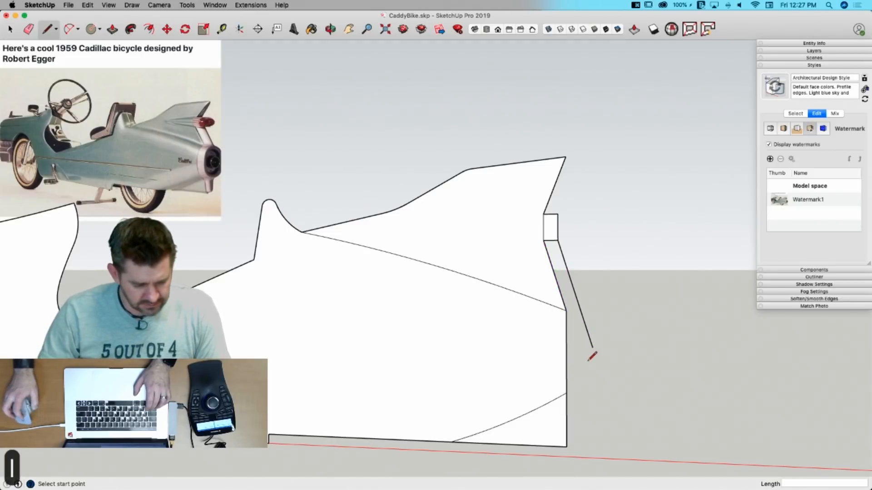
Step: Draw a short horizontal line out from the rear edge near the bottom corner and a vertical line up from its end
scroll(567, 446, "up", 3)
scroll(567, 446, "down", 2)
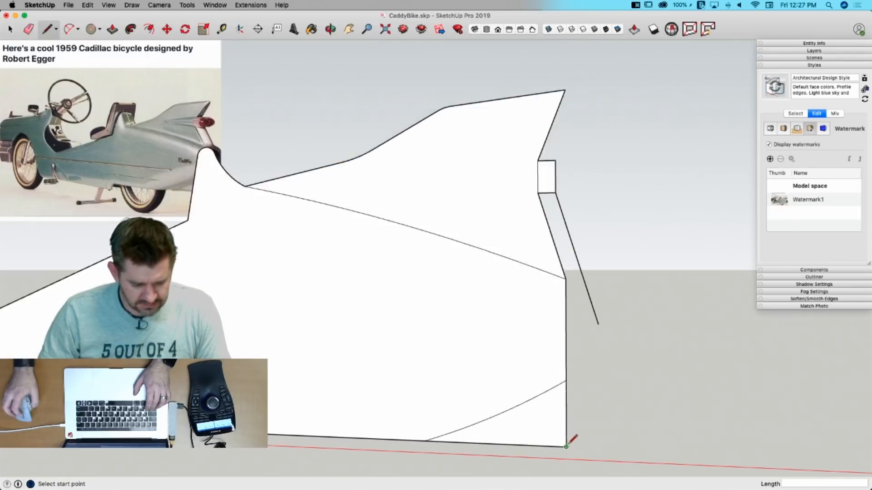
scroll(566, 445, "up", 5)
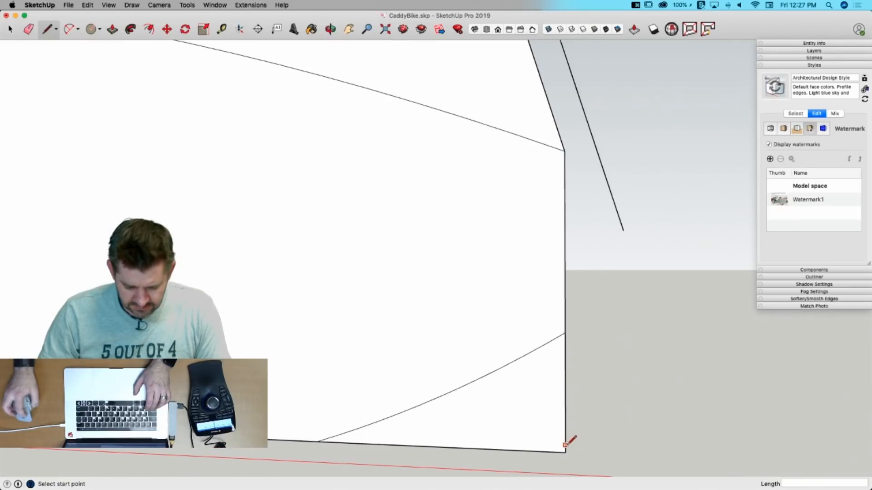
left_click(589, 302)
scroll(614, 390, "down", 4)
key("Escape")
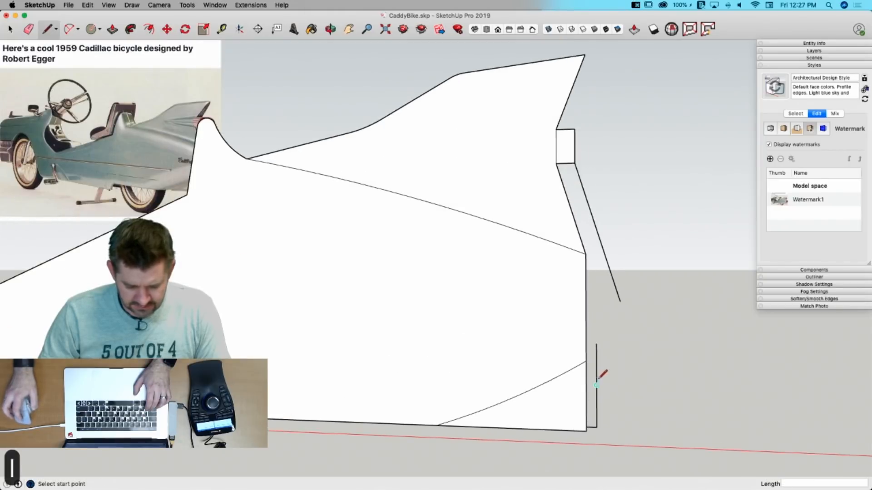
Step: Extend the lower and upper body curves with straight lines reaching about 9" behind the rear vertical edge
left_click(586, 361)
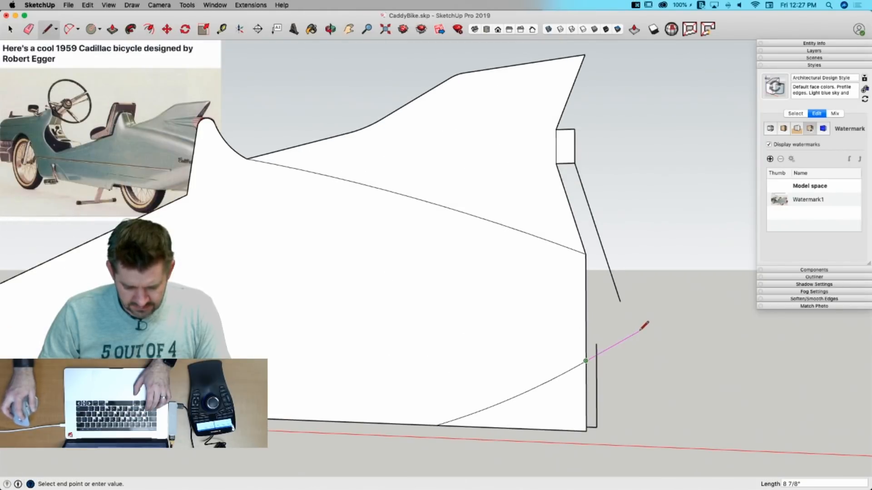
left_click(639, 332)
key("Escape")
left_click(586, 254)
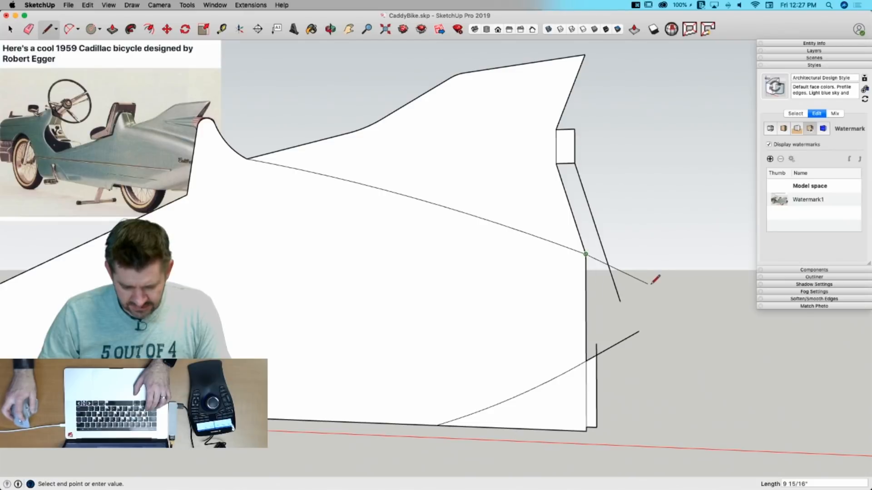
left_click(647, 274)
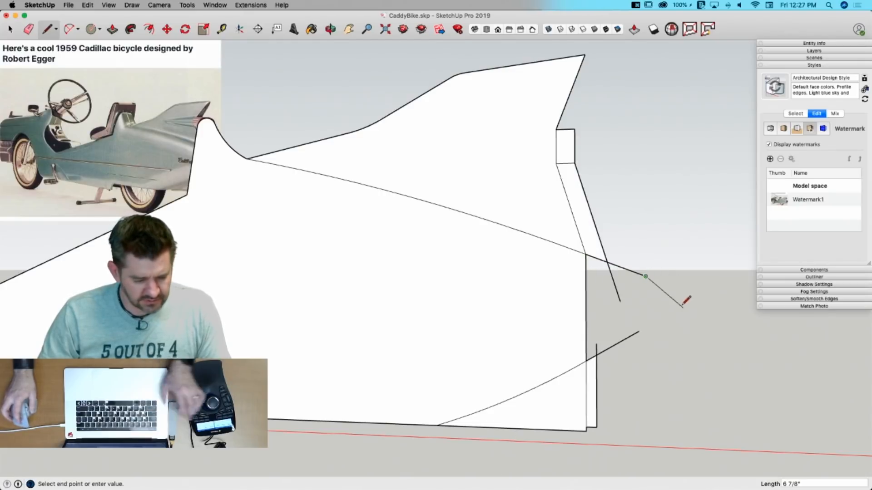
key("Escape")
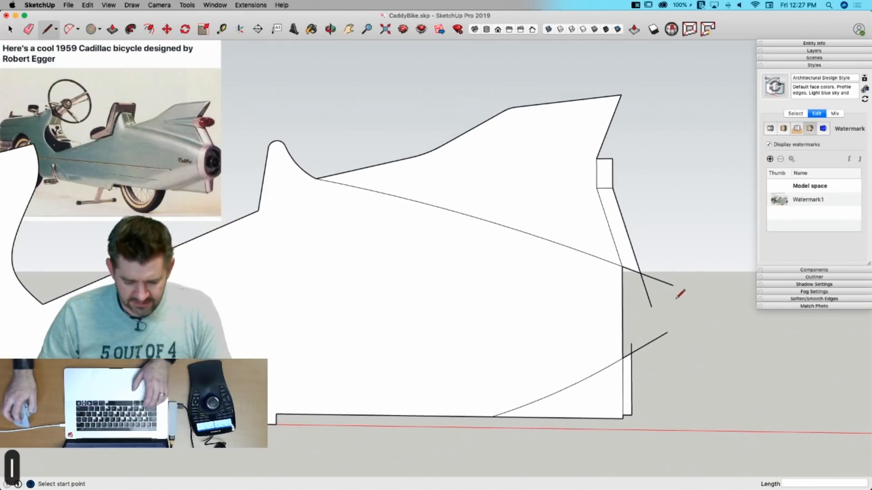
Step: Join the two extensions with a vertical line from the slanted edge's crossing and erase the overhanging line ends, closing the tail outline
left_click(640, 273)
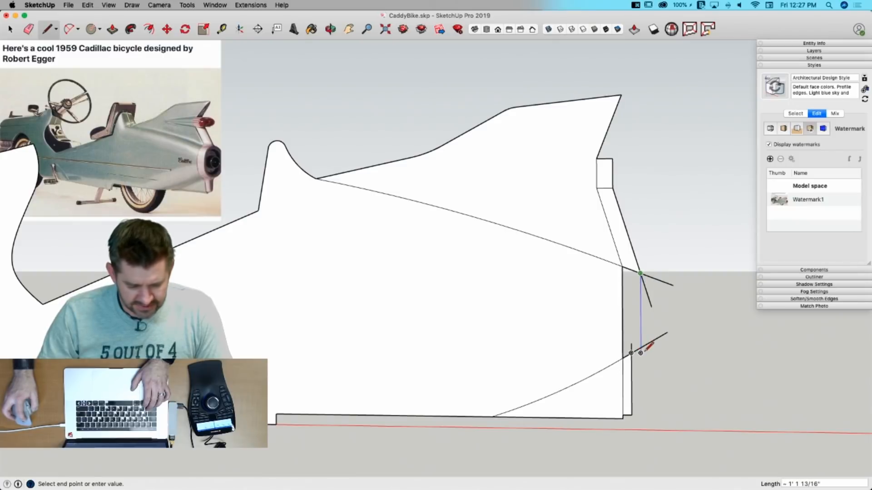
left_click(640, 348)
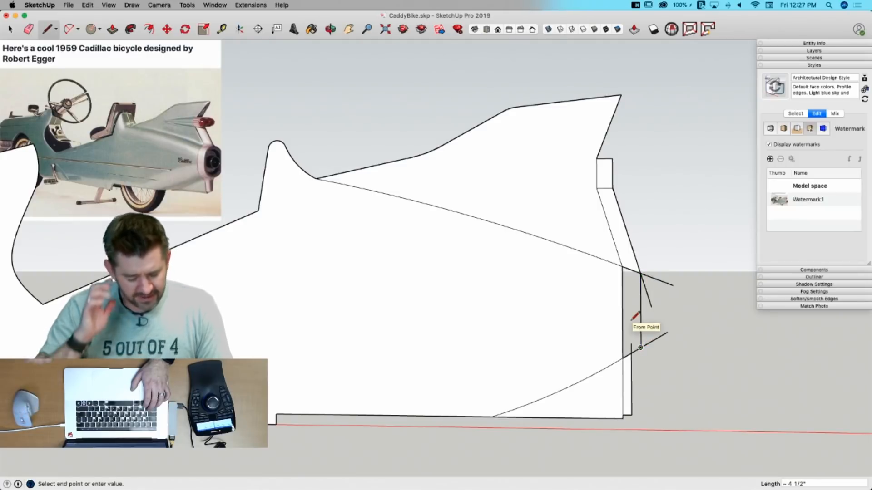
key("e")
key("e")
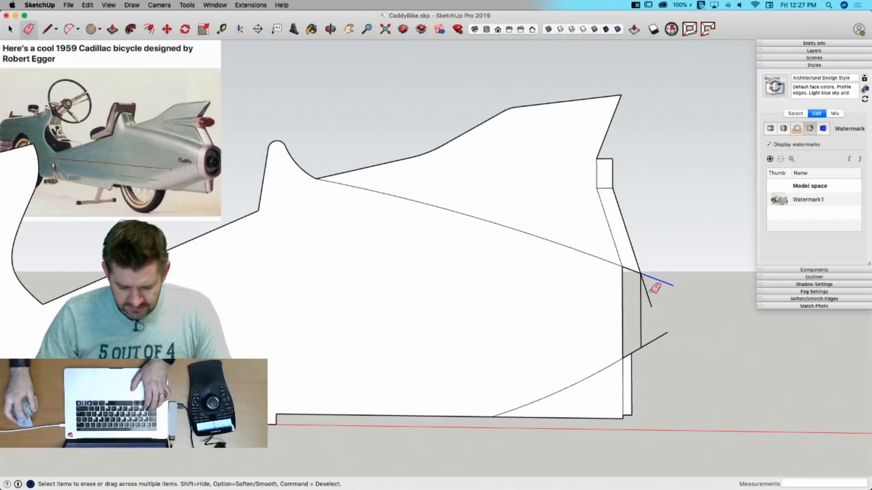
left_click(659, 338)
key("l")
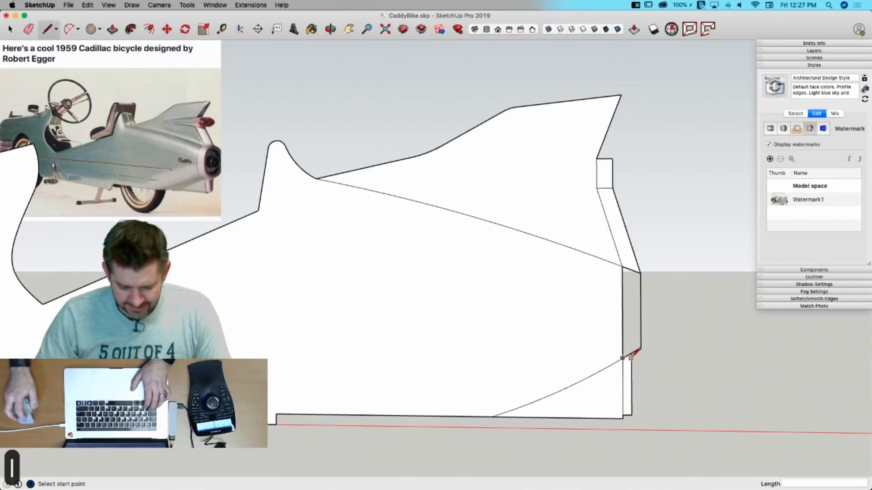
left_click(641, 348)
key("e")
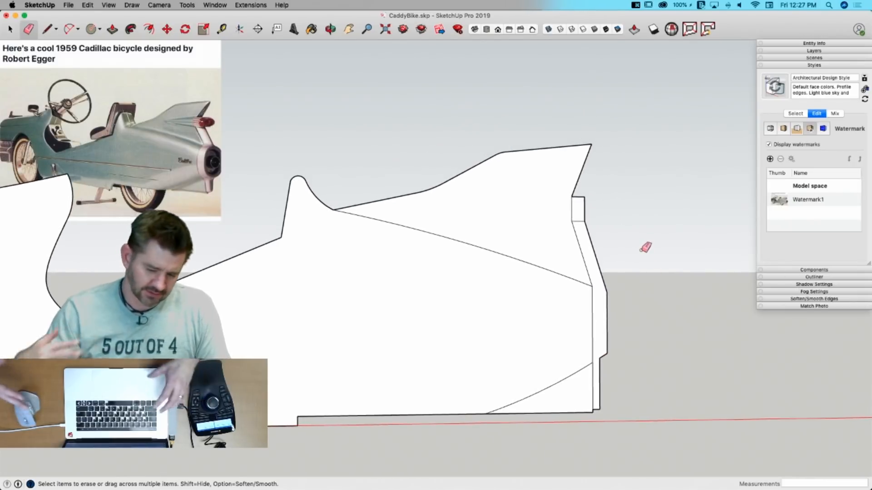
Step: Move the rectangular taillight 4 1/16" forward along the red axis
key("space")
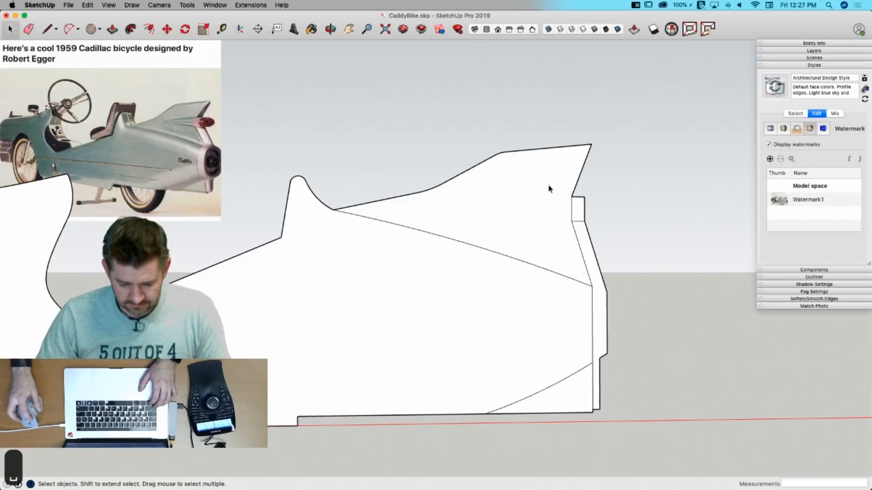
left_click_drag(549, 188, 604, 239)
key("m")
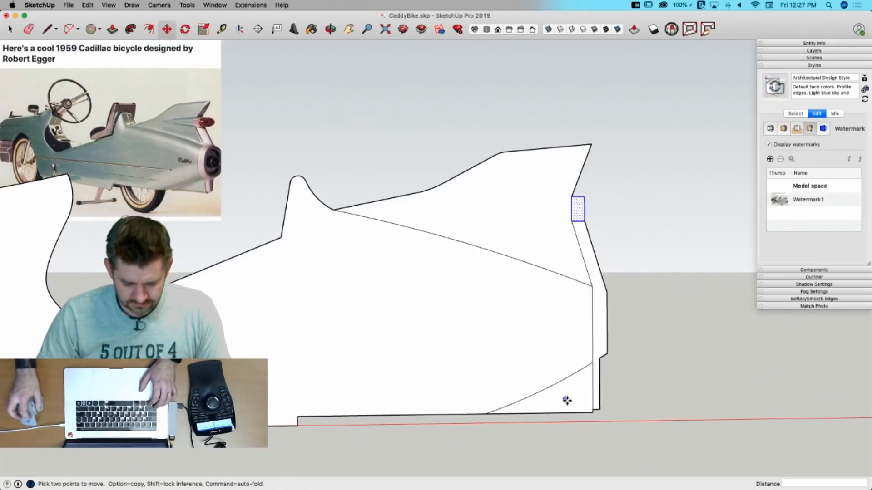
left_click(589, 412)
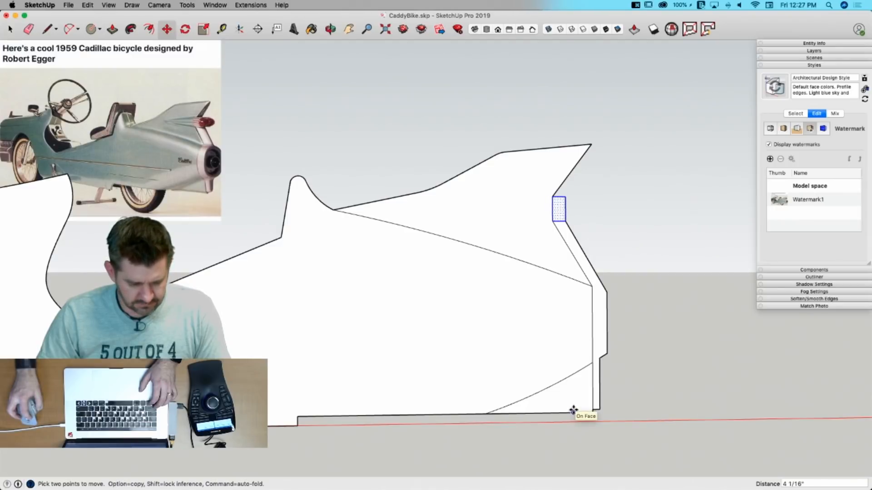
Step: Move the outer rear edges below the taillight 1 5/8" backward along the red axis
key("space")
left_click(603, 287)
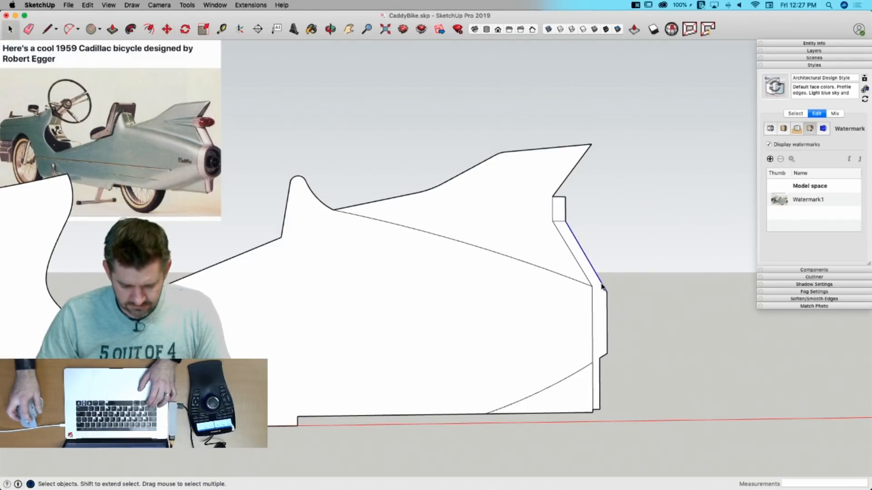
key("m")
left_click(600, 372)
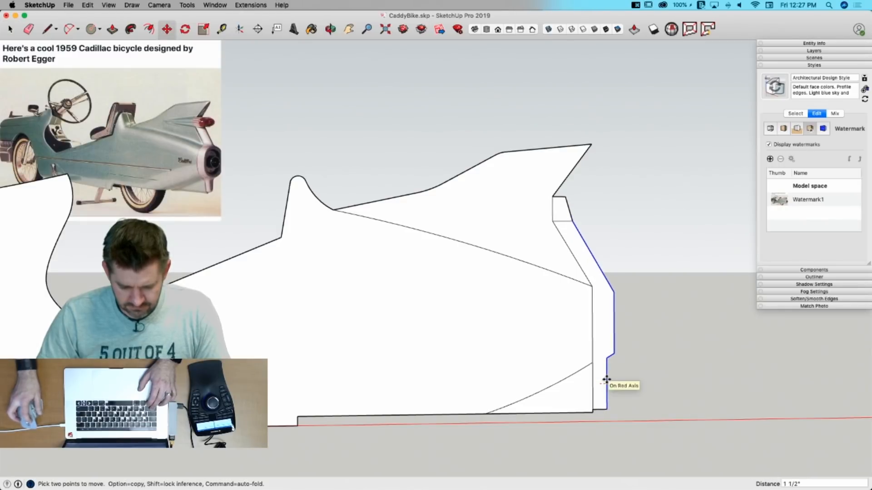
left_click(607, 380)
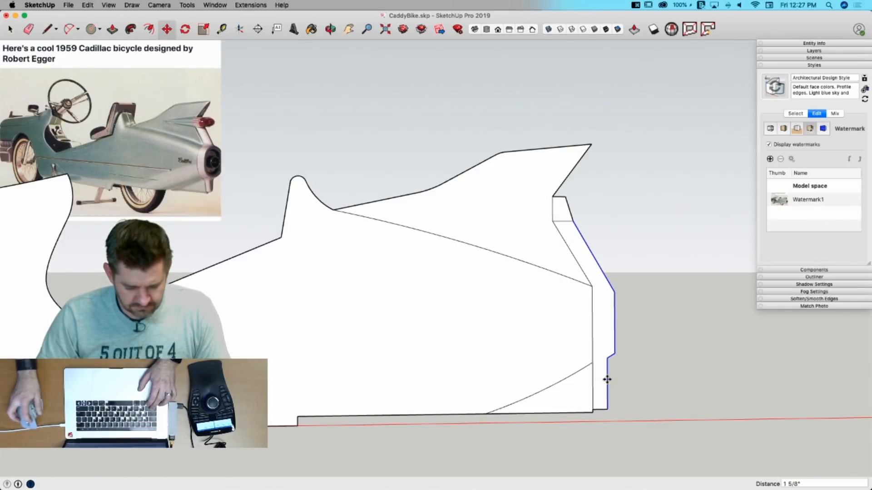
Step: Redraw the taillight as a rectangle about 5 1/8" tall and 4 3/8" deep, erasing its leftover slanted edge
key("l")
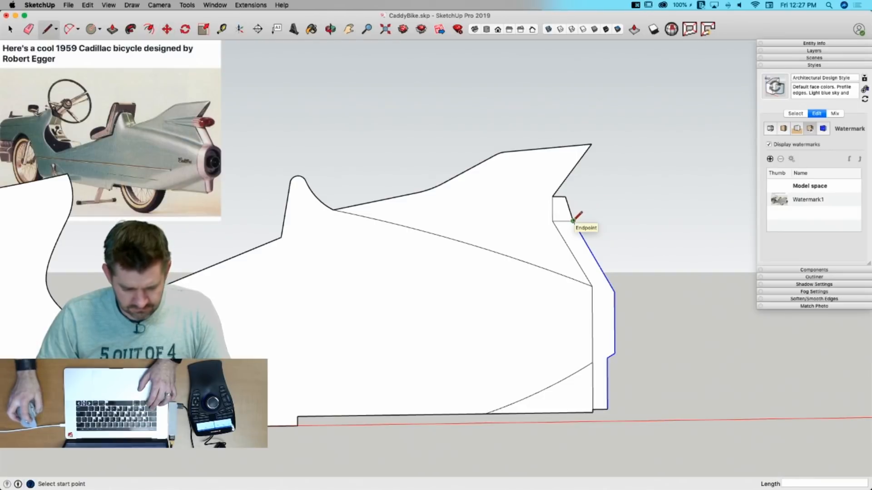
left_click(573, 221)
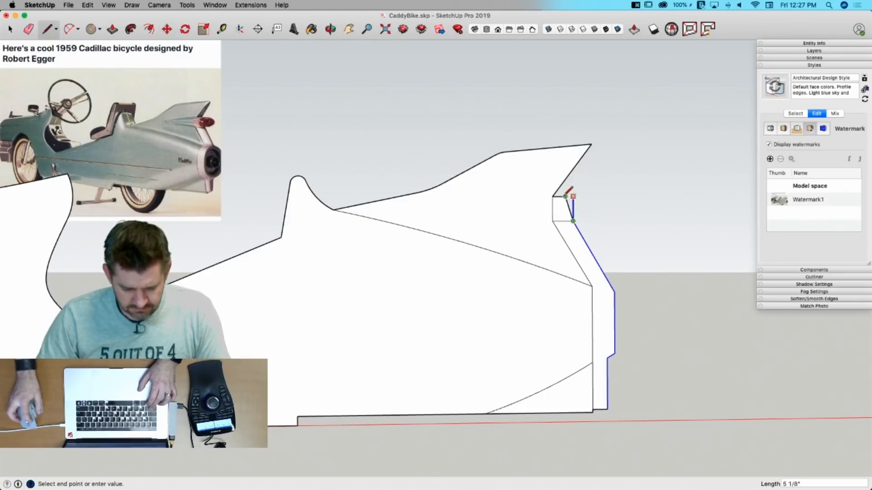
left_click(573, 197)
left_click(552, 196)
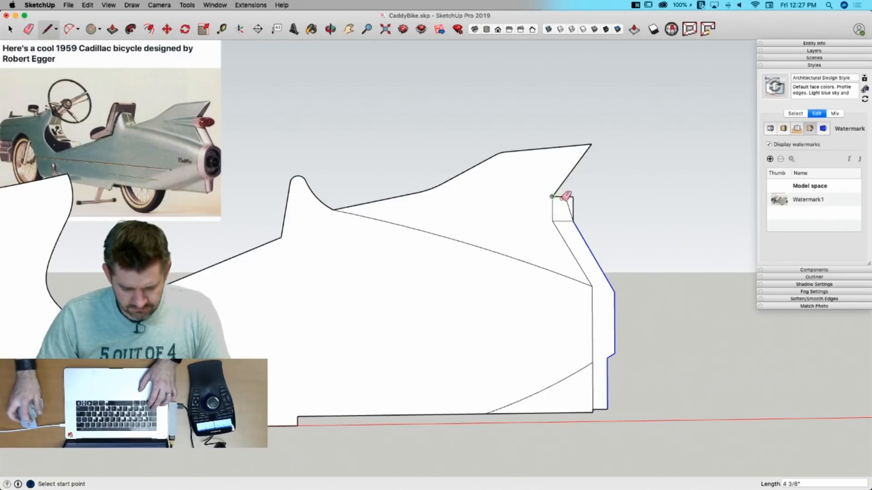
key("e")
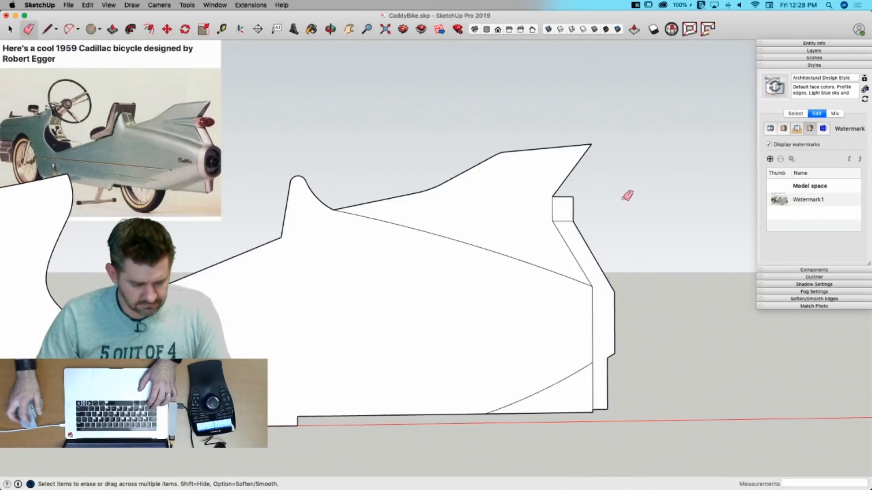
Step: Draw a tapered seat back against the hump's front edge, about 1 7/16" wide at its top and widening down to the sloped seat line
scroll(622, 196, "down", 8)
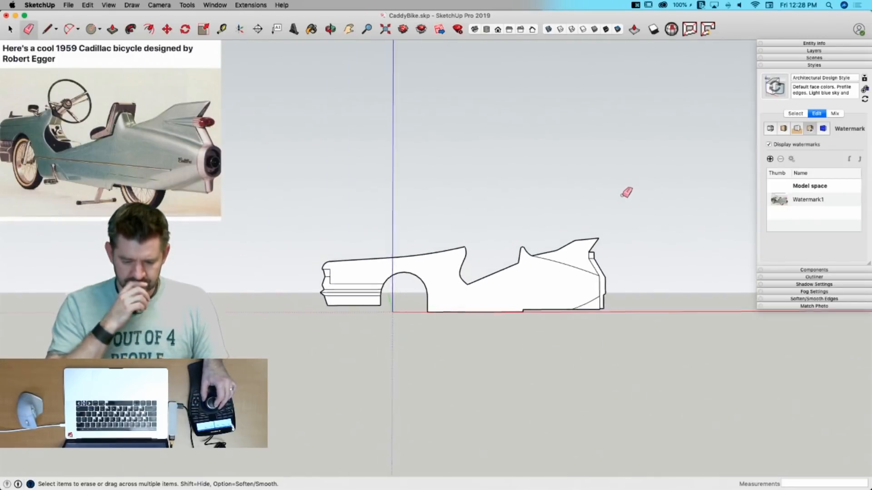
scroll(622, 197, "down", 2)
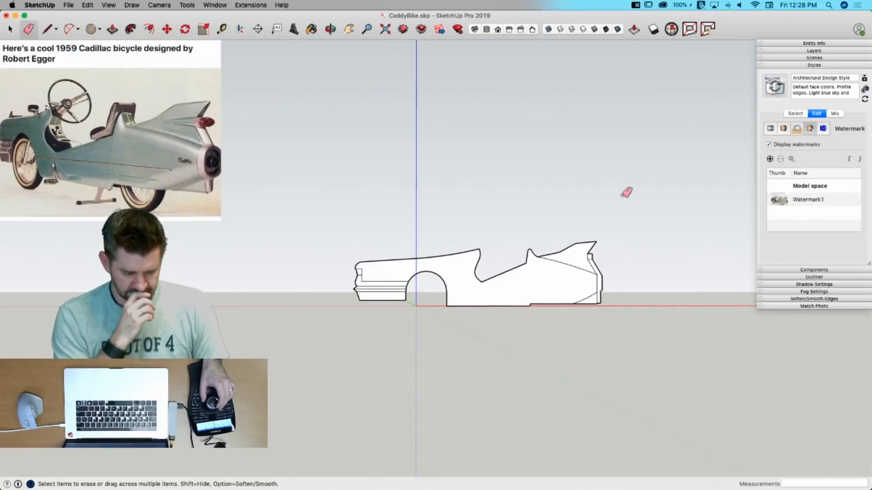
scroll(621, 195, "up", 2)
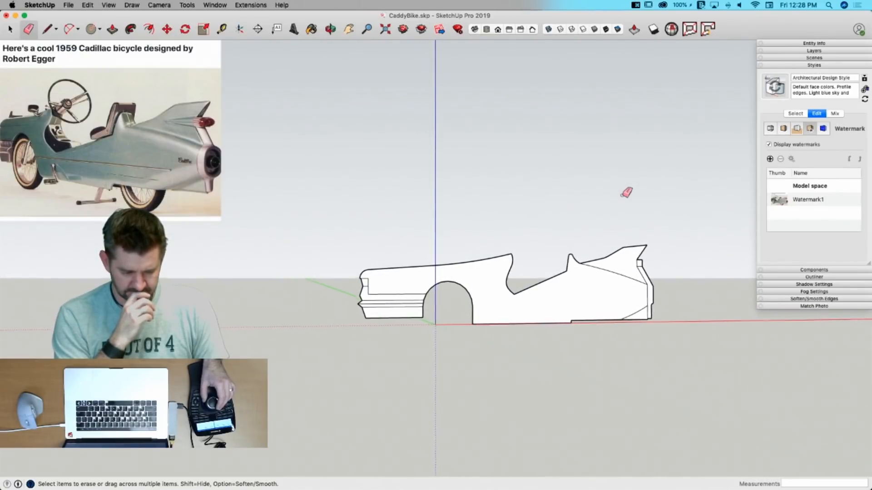
scroll(621, 196, "up", 5)
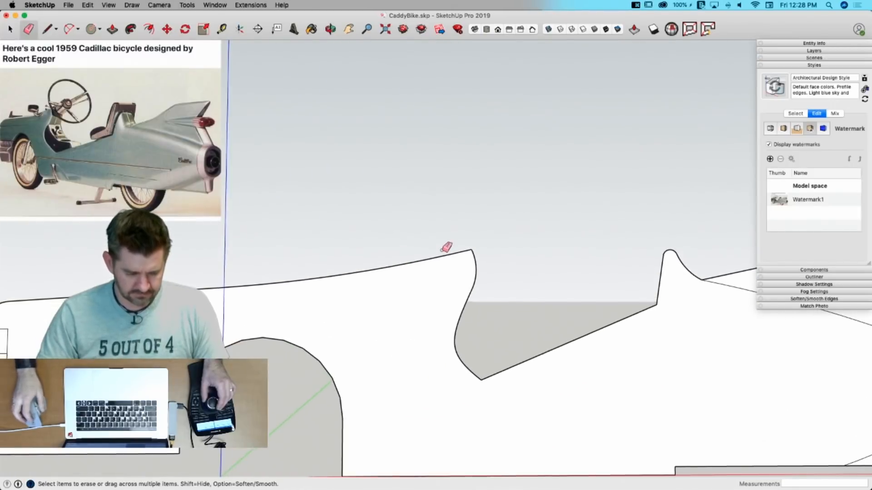
key("l")
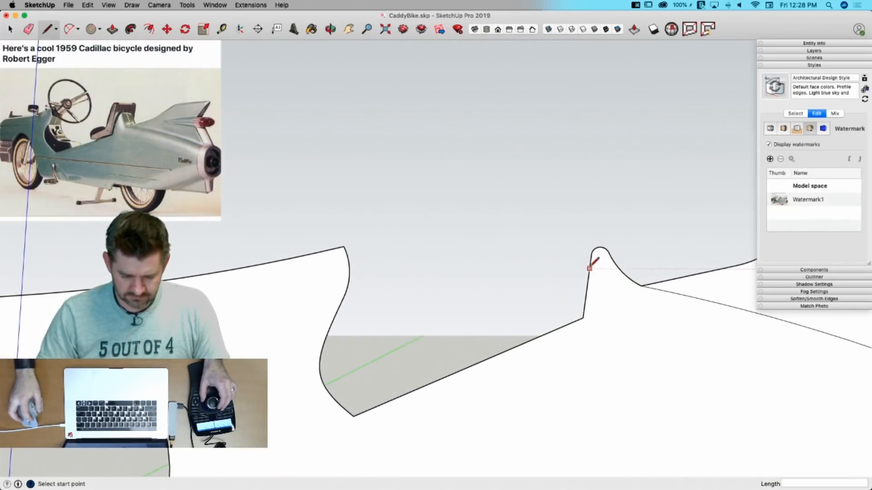
left_click(589, 268)
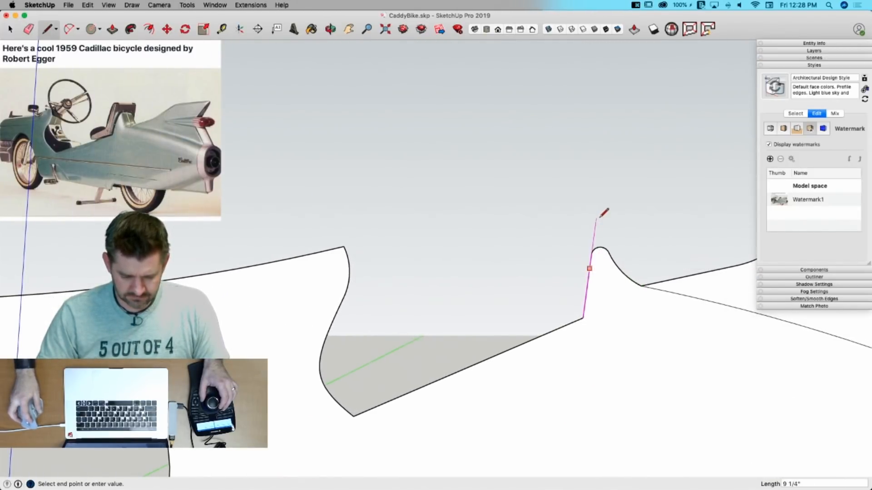
left_click(596, 218)
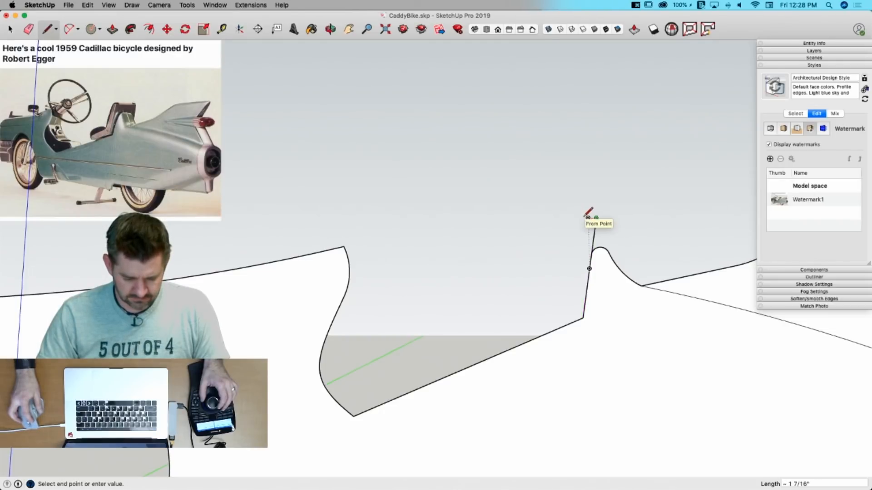
left_click(587, 218)
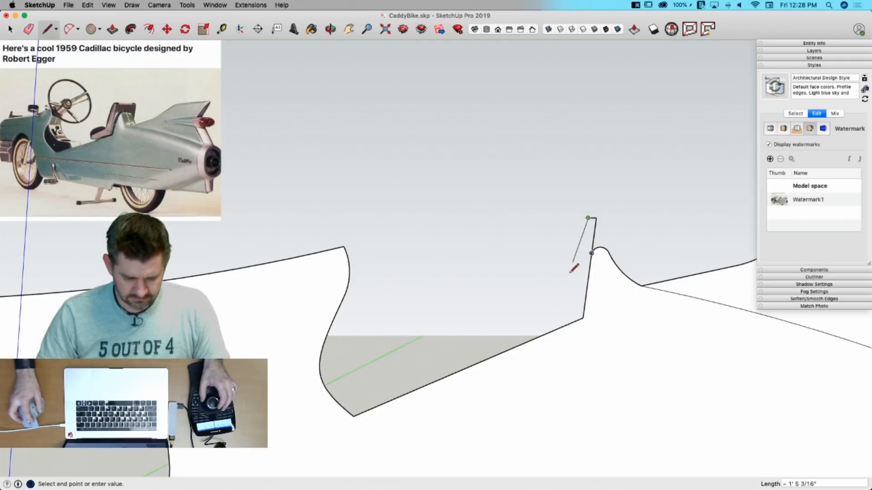
left_click(557, 329)
Step: Place a copy of the seat-back face above the cockpit opening and mirror it with a red-axis scale of -1.00
key("space")
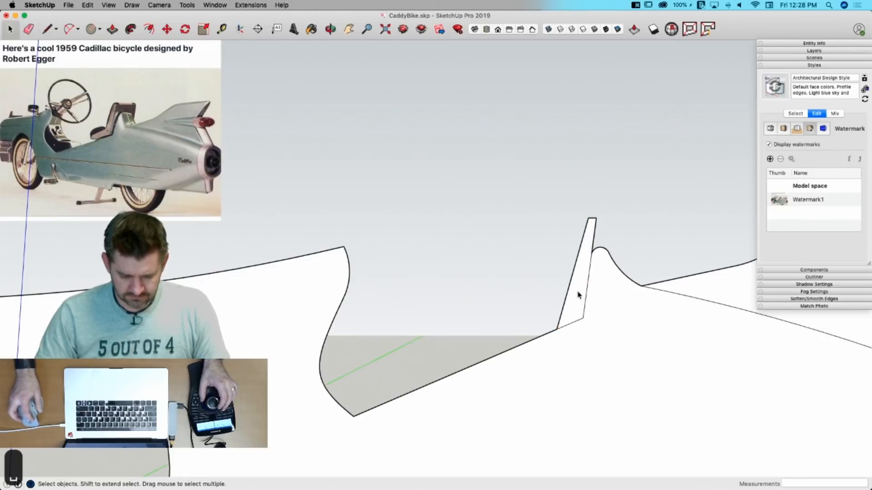
left_click(578, 296)
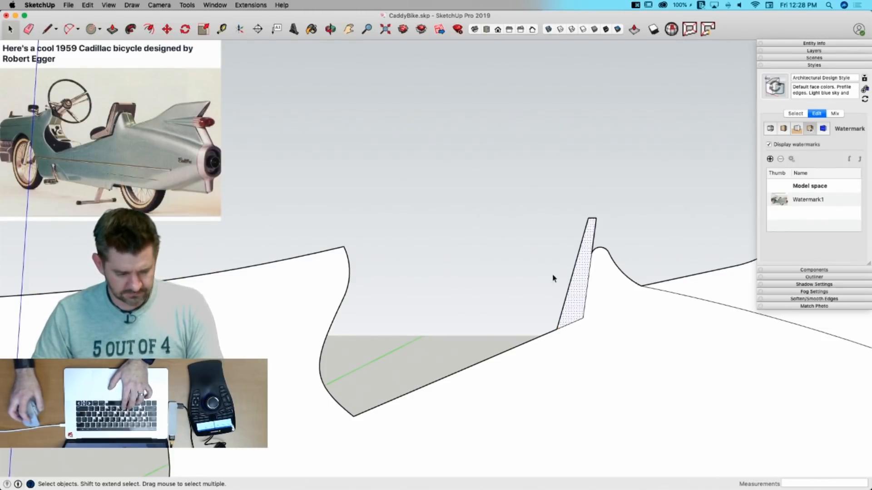
key("cmd+v")
left_click(490, 237)
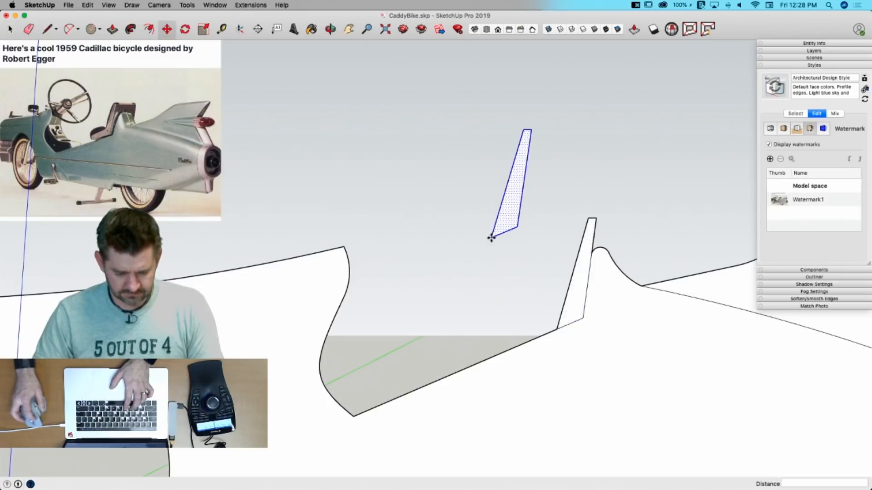
key("m")
key("s")
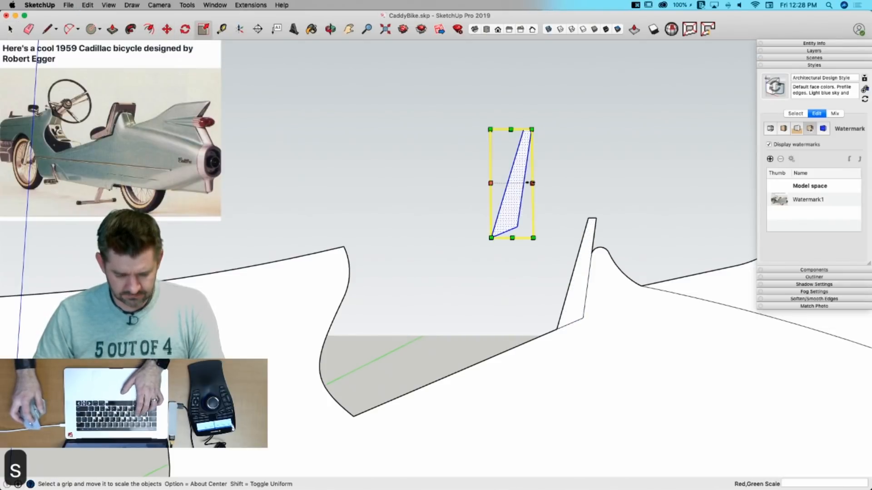
left_click_drag(530, 183, 448, 183)
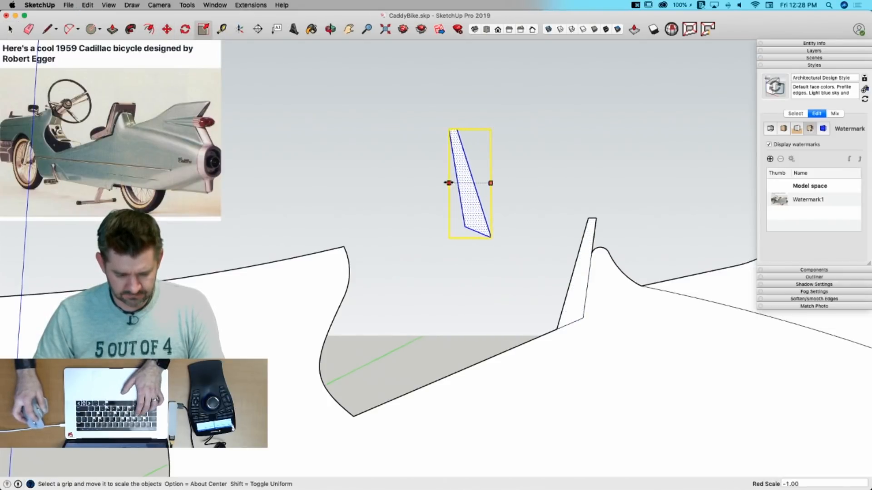
Step: Make the mirrored seat-back copy above the cockpit opening a group
right_click(471, 210)
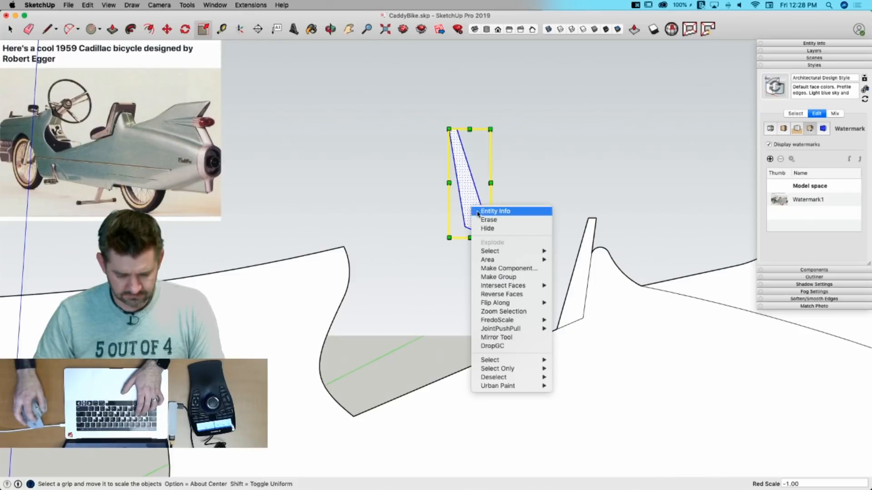
left_click(502, 278)
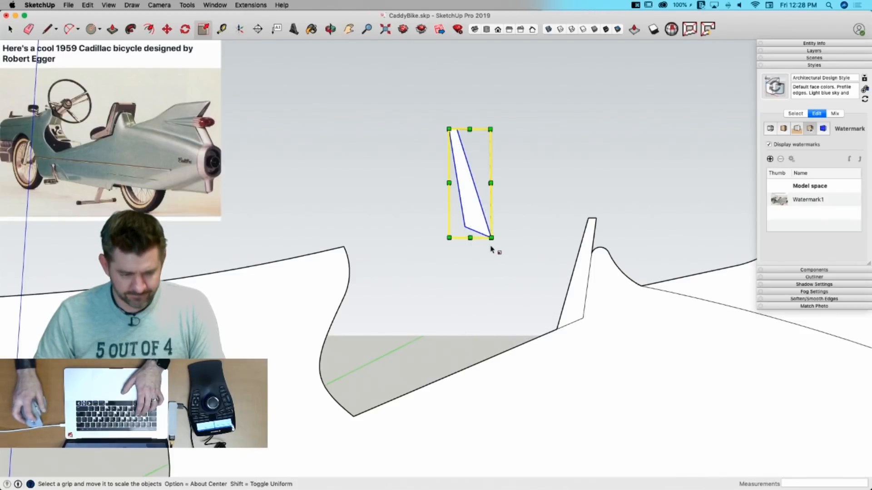
right_click(478, 209)
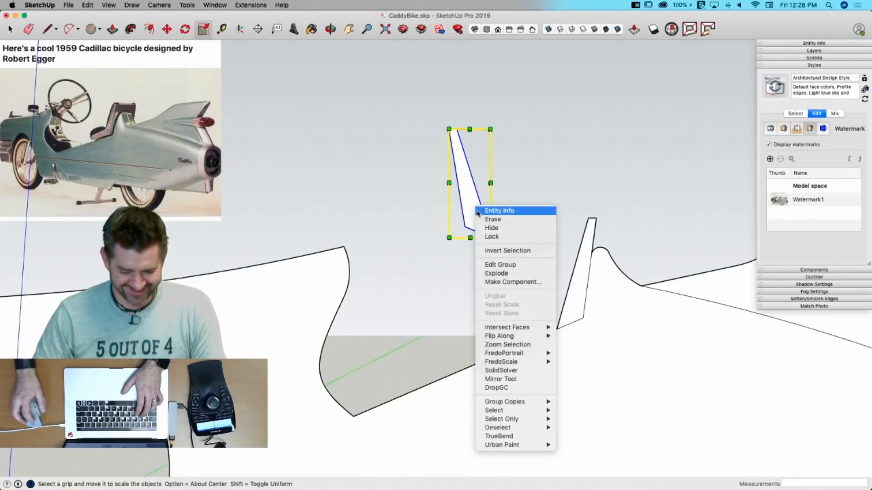
Step: Undo the grouping, mirroring and placement of the seat-back copy
key("super+z")
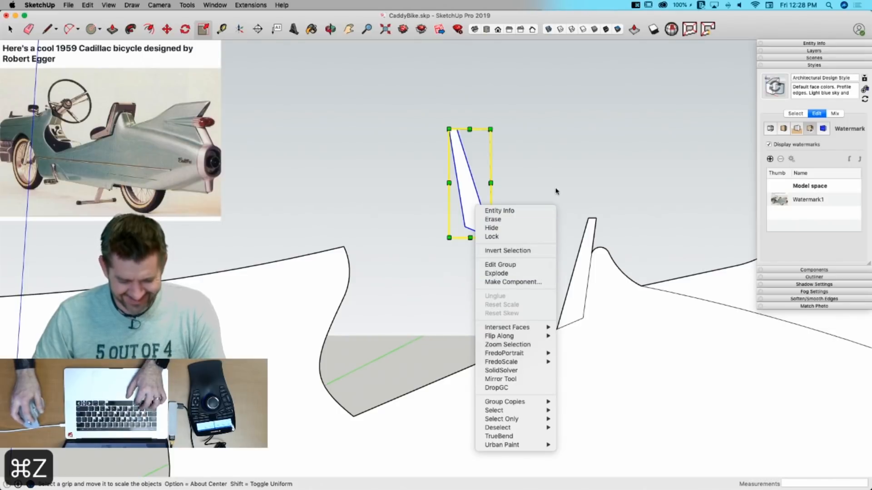
left_click(553, 178)
key("super+z")
key("super+z")
key("super+z")
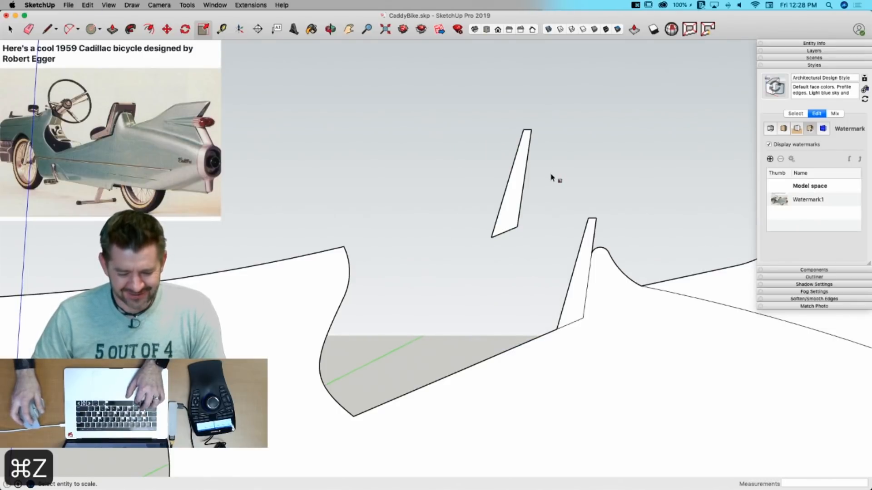
Step: Copy the seat-back face, paste it above the cockpit opening and make the copy a group
left_click(578, 297)
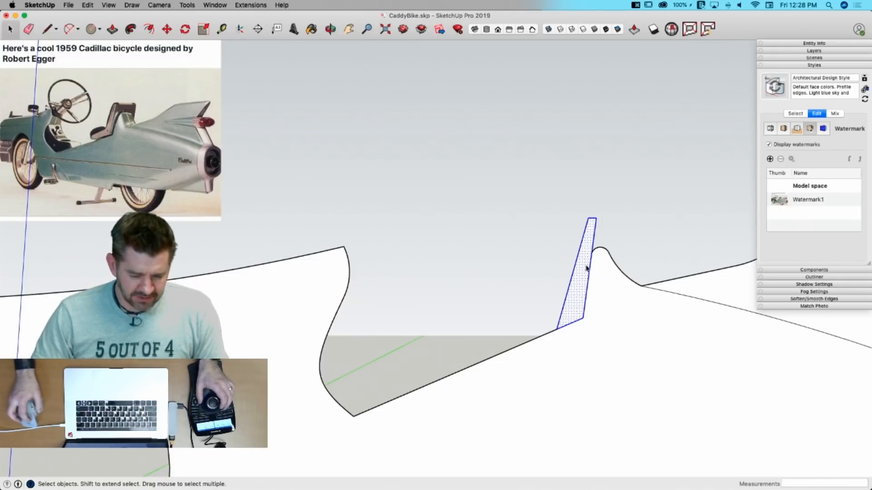
scroll(541, 256, "down", 4)
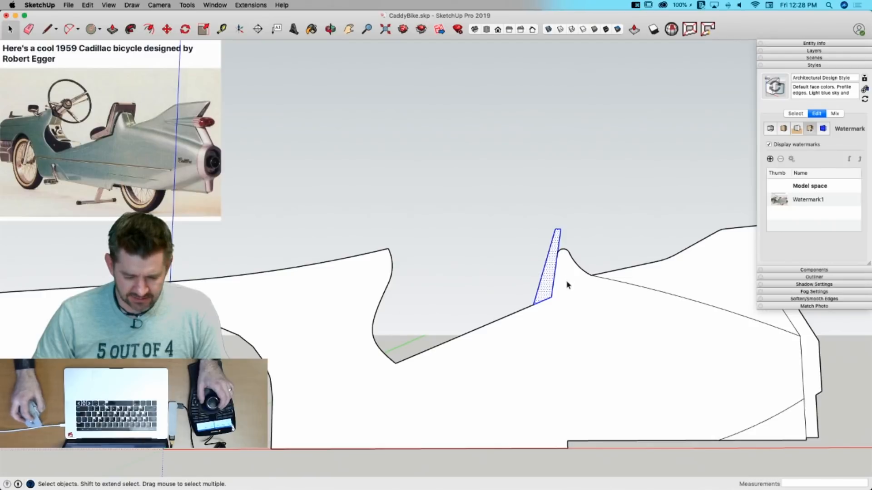
scroll(537, 276, "up", 4)
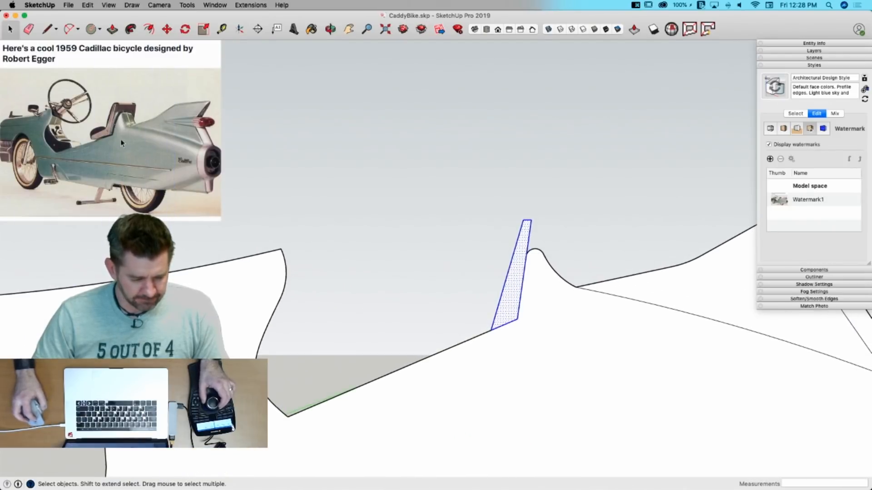
scroll(115, 91, "up", 1)
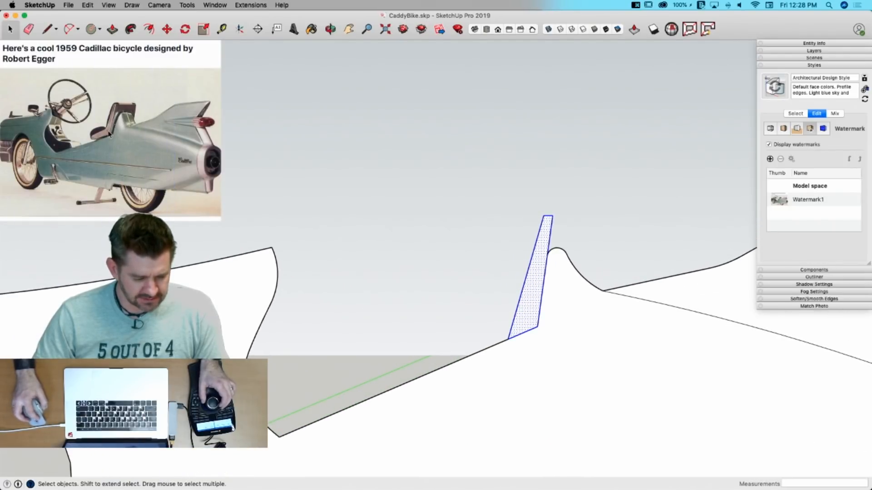
middle_click_drag(486, 263, 537, 255)
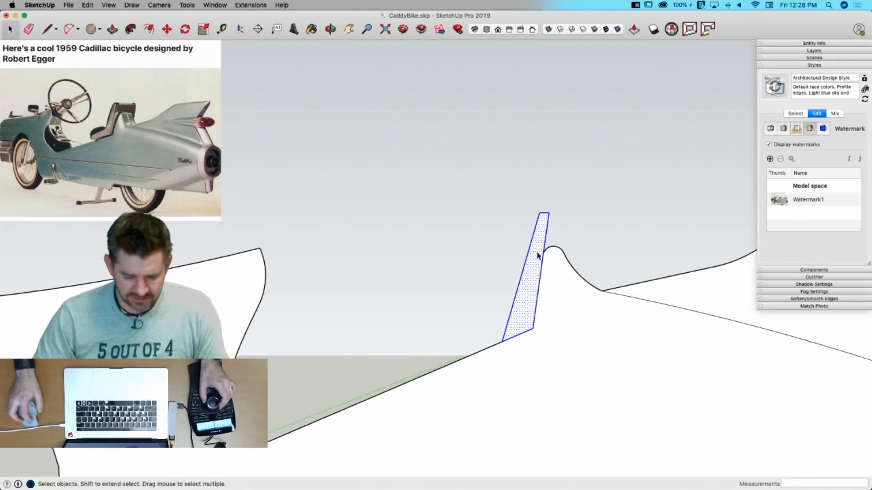
key("super+c")
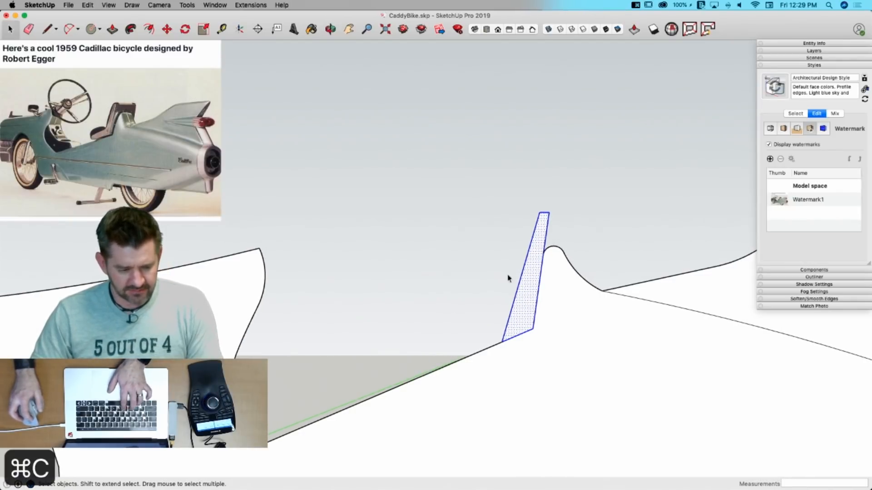
key("super+v")
left_click(401, 246)
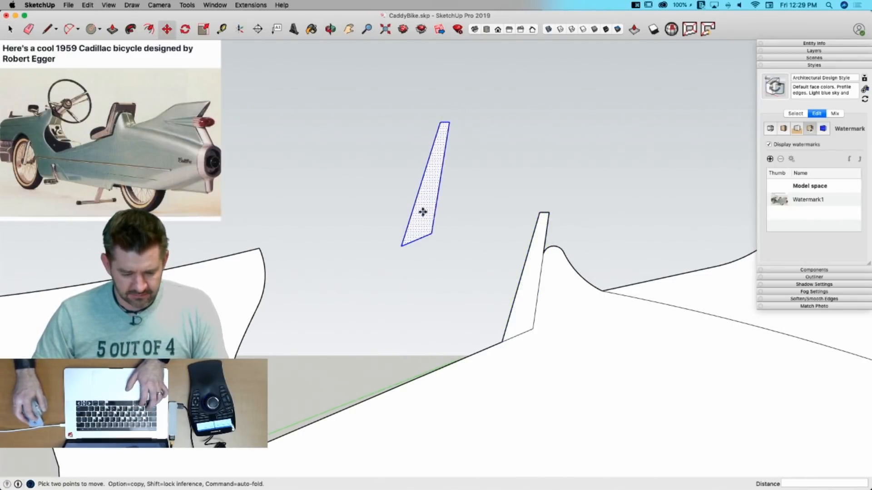
right_click(423, 211)
left_click(458, 279)
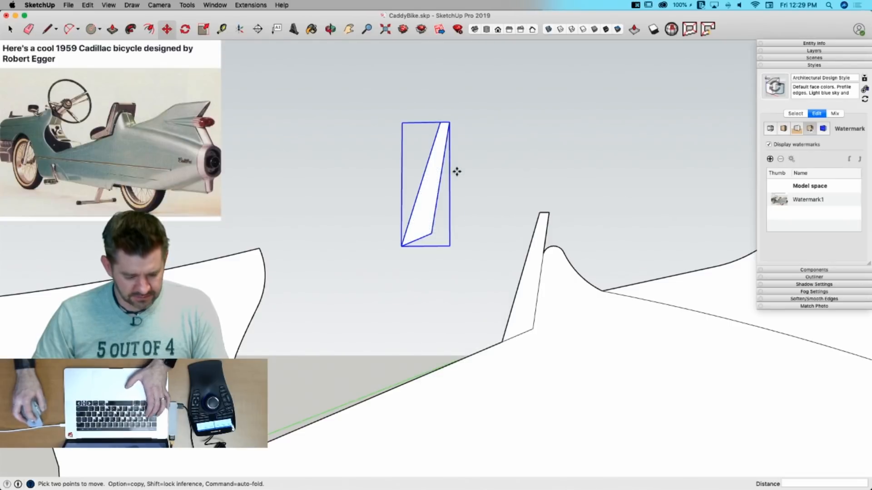
Step: Mirror the group with a red-axis scale of -1.00 and move its inner lower corner onto the seat back's lower rear corner
key("s")
left_click_drag(449, 182, 347, 181)
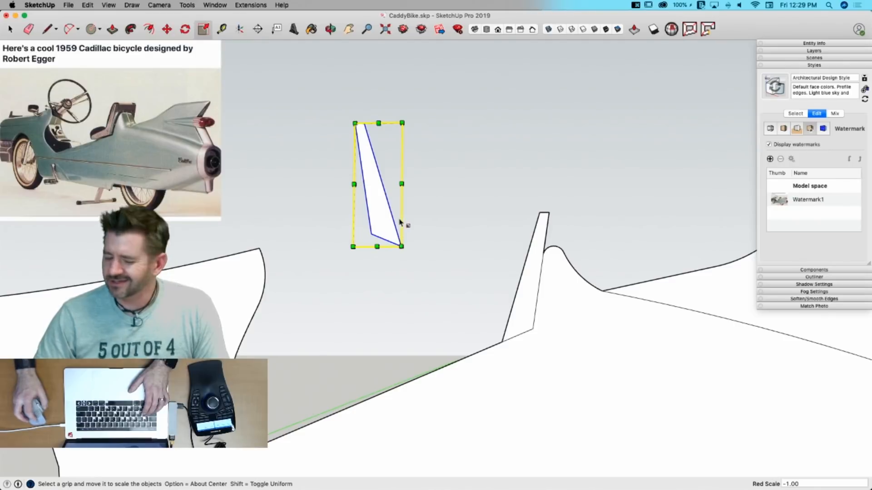
key("m")
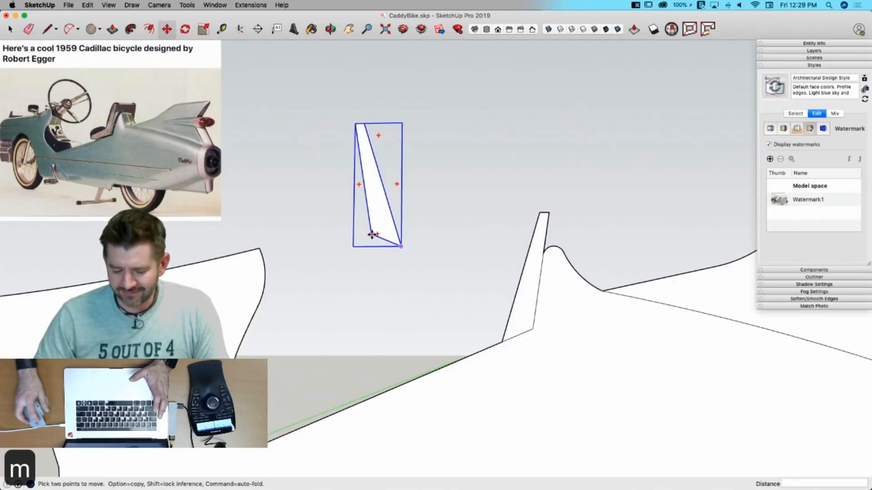
left_click(372, 234)
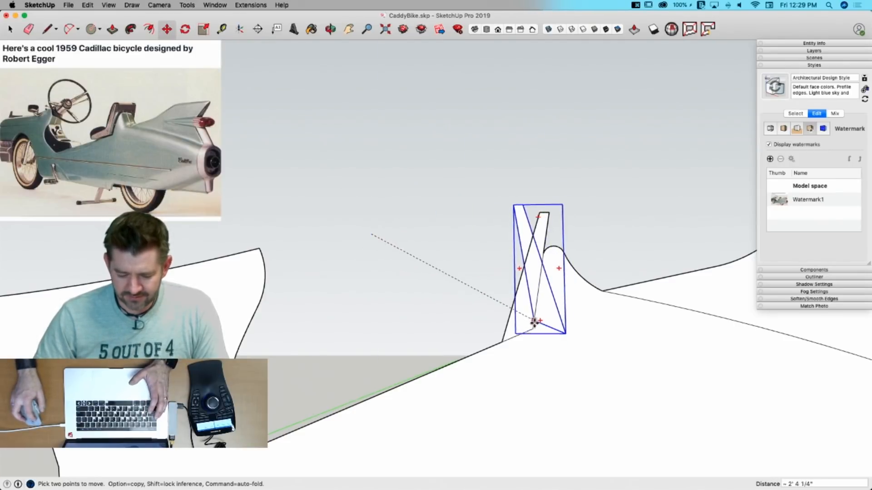
left_click(571, 324)
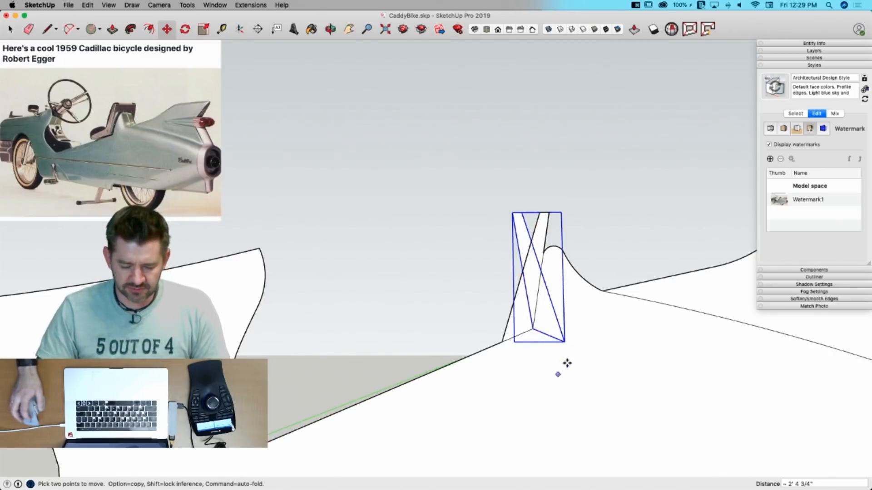
Step: Rotate the mirrored group forward about the shared lower corner until it lies along the sloped seat line as the seat cushion
key("q")
left_click(533, 328)
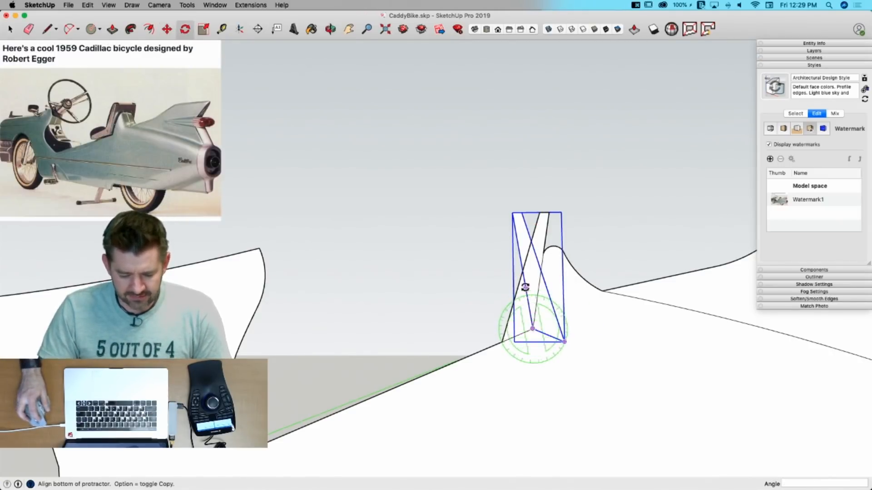
left_click(526, 285)
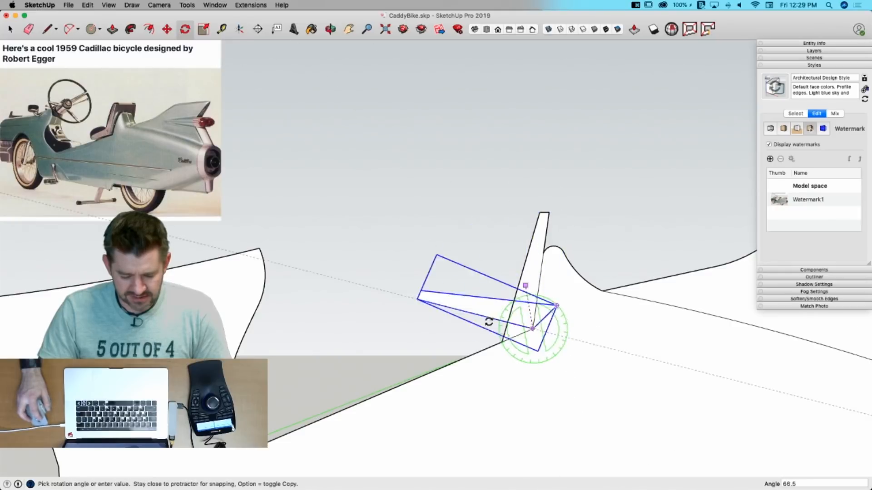
left_click(485, 348)
Step: Explode the rotated group and erase the overlapping edges where the seat cushion meets the seat back
key("e")
right_click(521, 322)
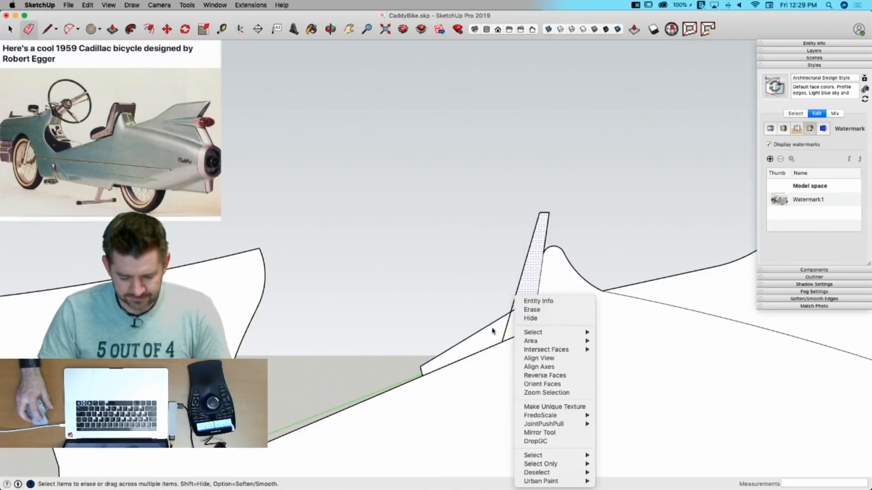
key("Escape")
key("space")
left_click(484, 347)
right_click(484, 347)
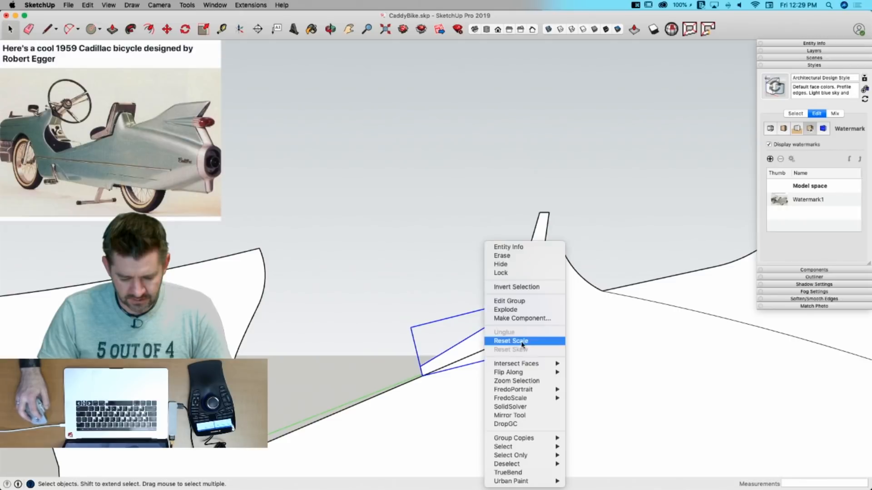
left_click(513, 310)
key("e")
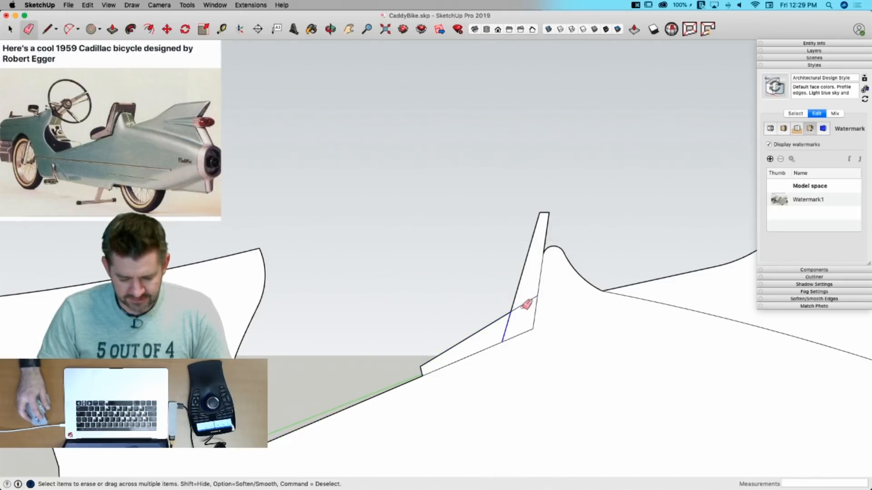
left_click_drag(522, 307, 525, 303)
Step: Draw a line about 1' 9 11/16" long along the red axis, rearward from an endpoint on the cockpit opening's curved front edge
scroll(514, 384, "down", 5)
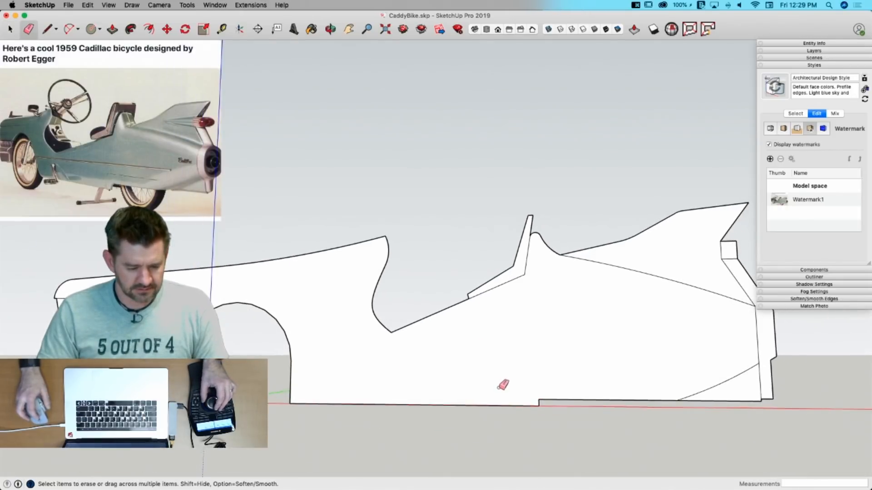
middle_click_drag(517, 399, 427, 350)
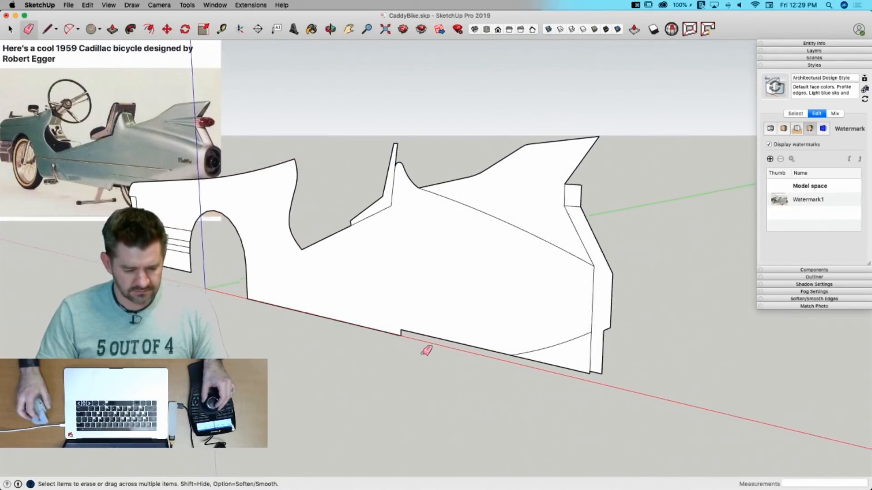
scroll(427, 350, "up", 5)
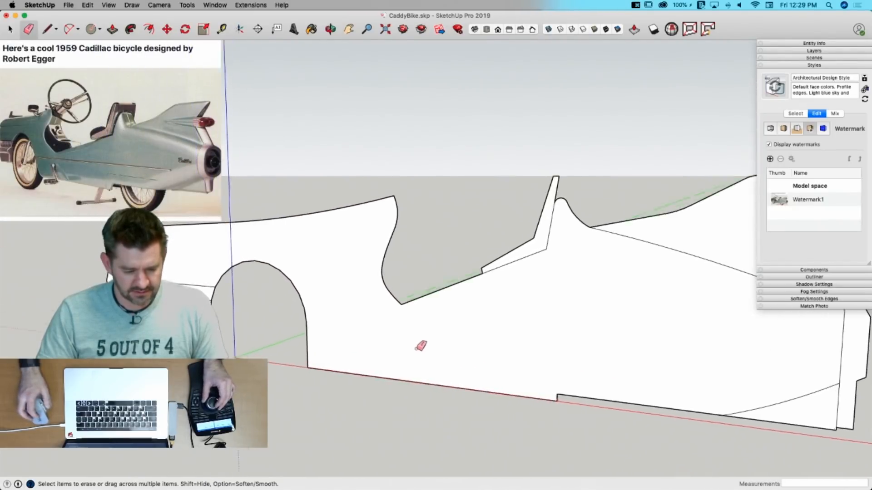
key("l")
scroll(422, 300, "up", 4)
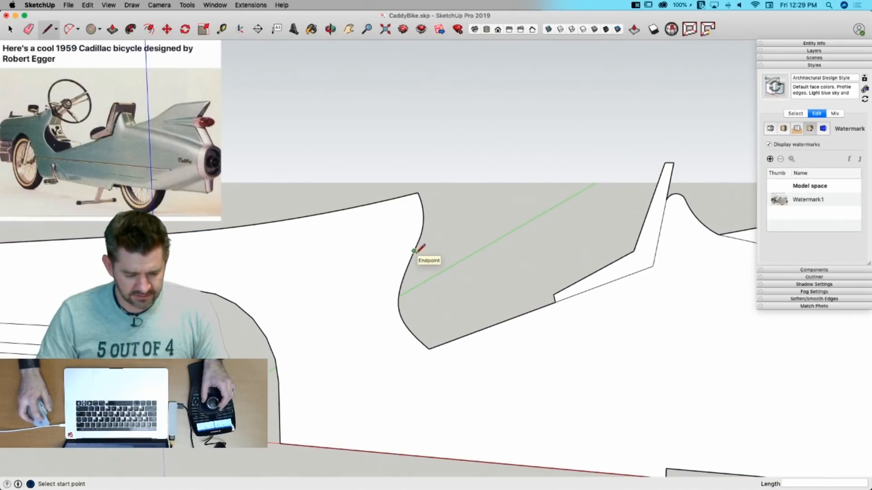
left_click(414, 251)
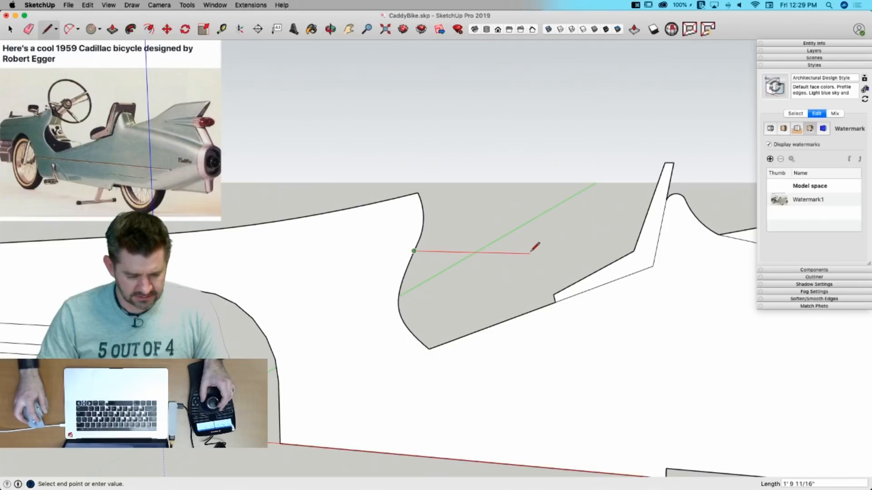
left_click(530, 252)
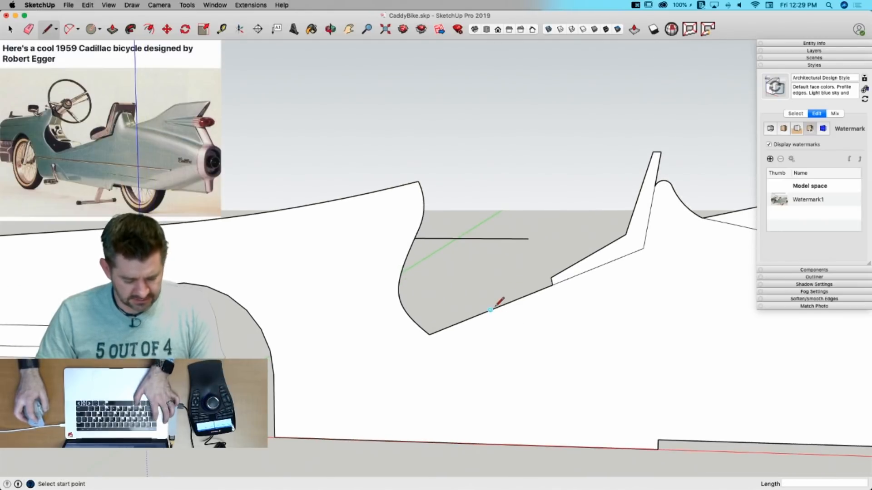
Step: Check the bicycle photos in Preview and draw a slanted line from the sloped seat line up and forward across the horizontal line
key("super+Tab")
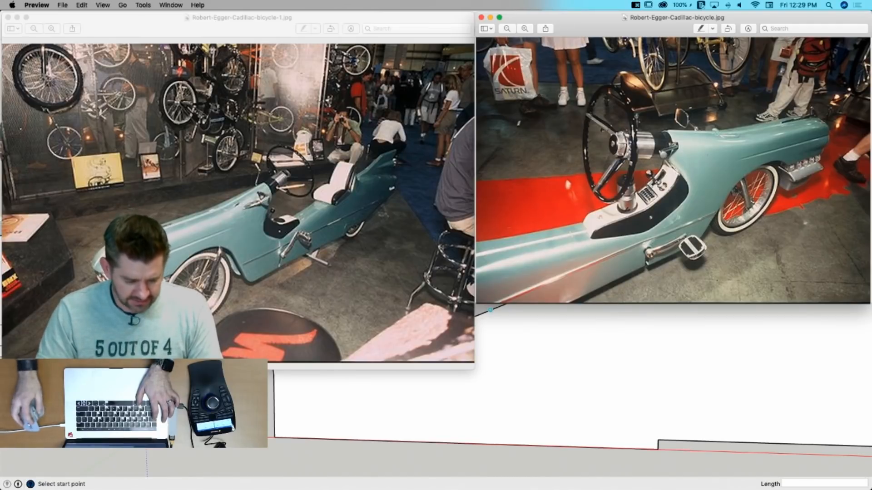
key("super+Tab")
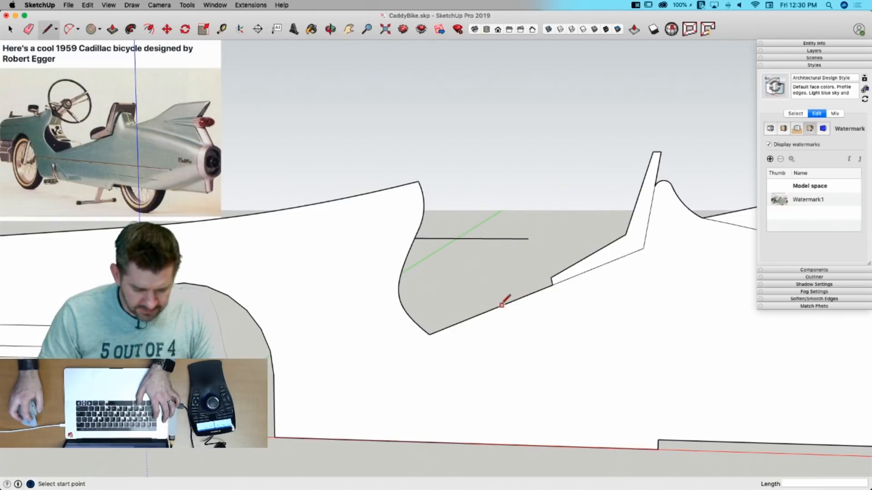
left_click(459, 203)
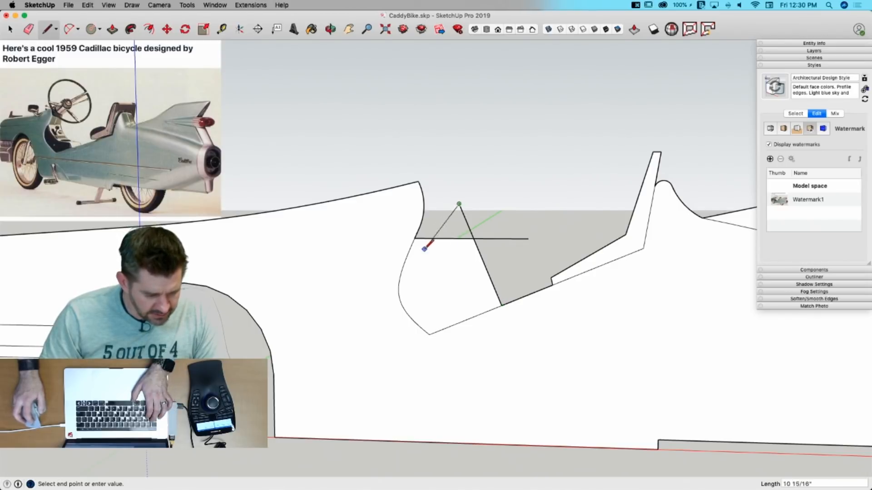
key("Escape")
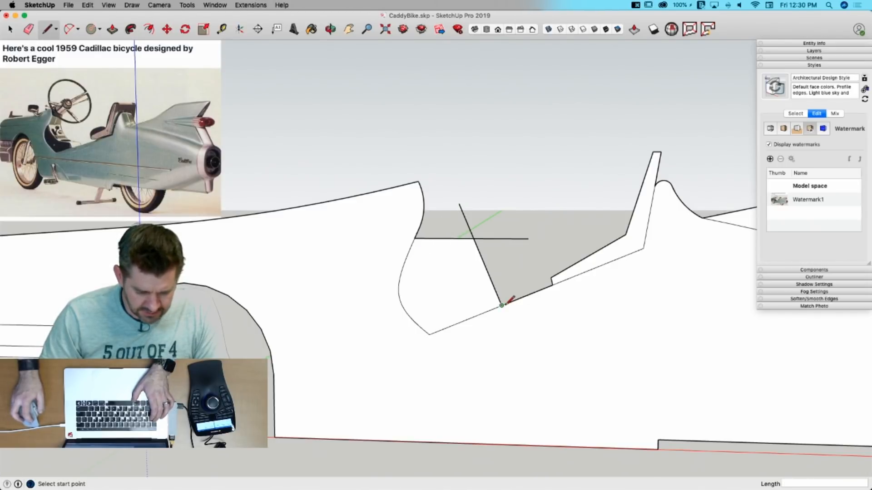
Step: Draw a small arc with a bulge of about 13/16" from the slanted line's foot on the seat line, up and forward
key("a")
left_click(501, 306)
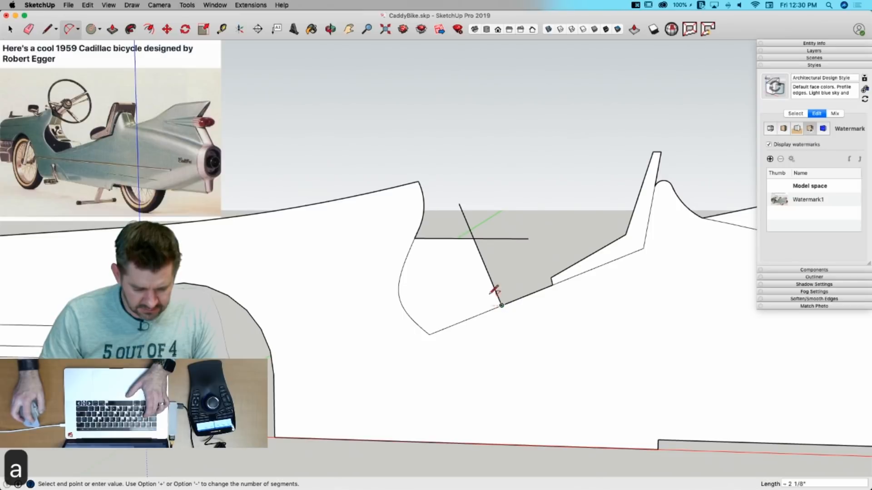
left_click(481, 290)
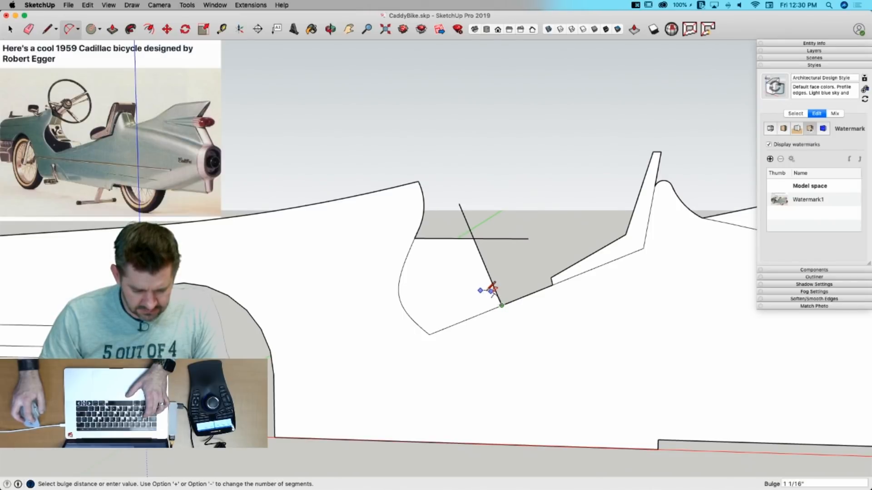
scroll(492, 288, "up", 5)
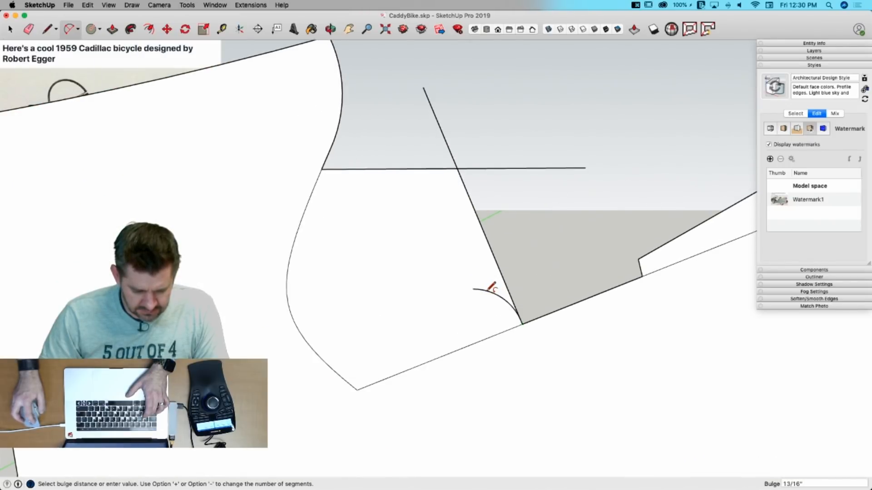
left_click(491, 289)
scroll(586, 309, "down", 3)
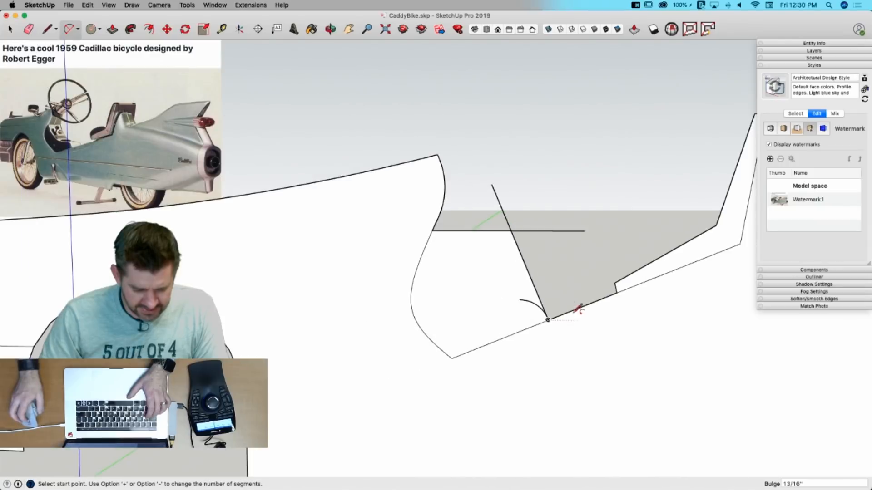
Step: Draw a concave arc from the small arc's forward end to the endpoint on the cockpit's front edge and erase the construction lines
left_click(521, 299)
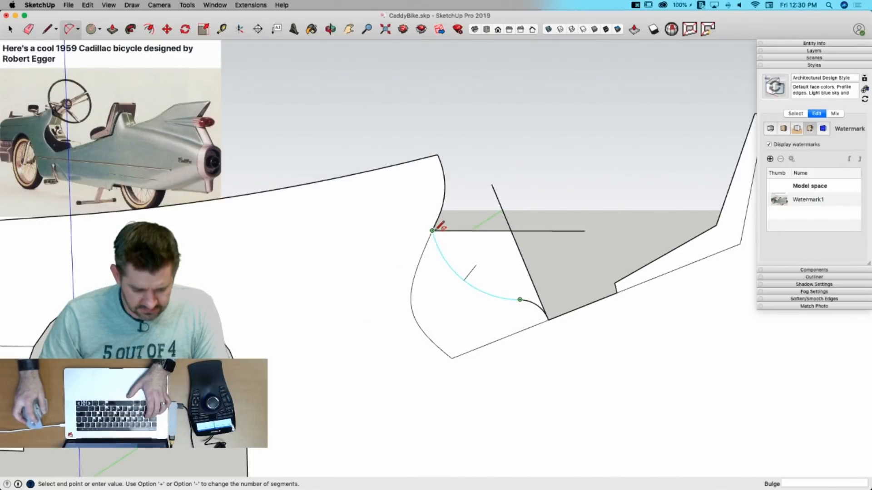
left_click(434, 230)
key("e")
mouse_move(520, 216)
left_mouse_down()
mouse_move(517, 226)
mouse_move(532, 220)
left_mouse_up()
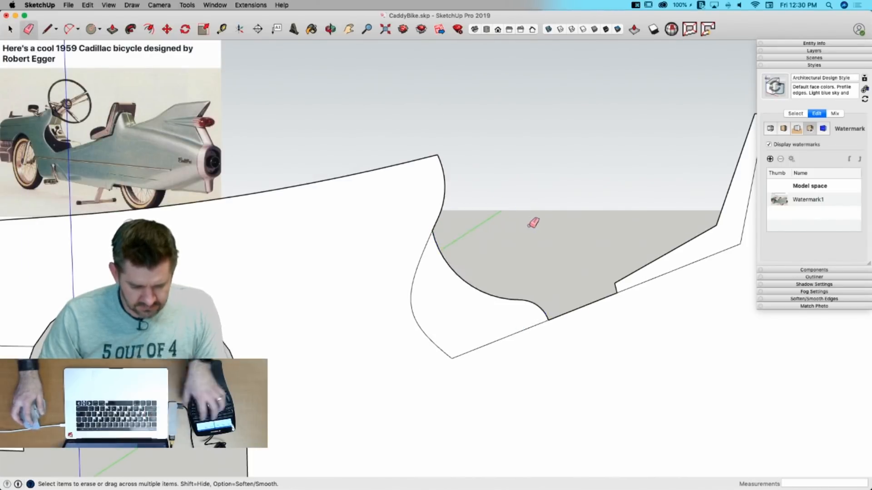
Step: Undo the concave arc and the construction-line erasure, and erase the small arc at the slanted line's foot
mouse_move(534, 227)
middle_mouse_down()
mouse_move(510, 278)
mouse_move(529, 283)
mouse_move(539, 271)
middle_mouse_up()
key("super+z")
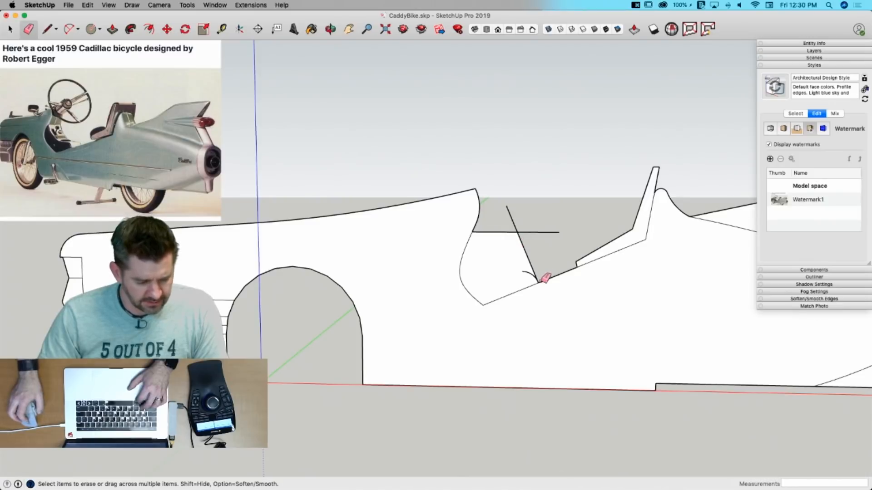
scroll(543, 278, "up", 5)
left_click_drag(509, 259, 515, 266)
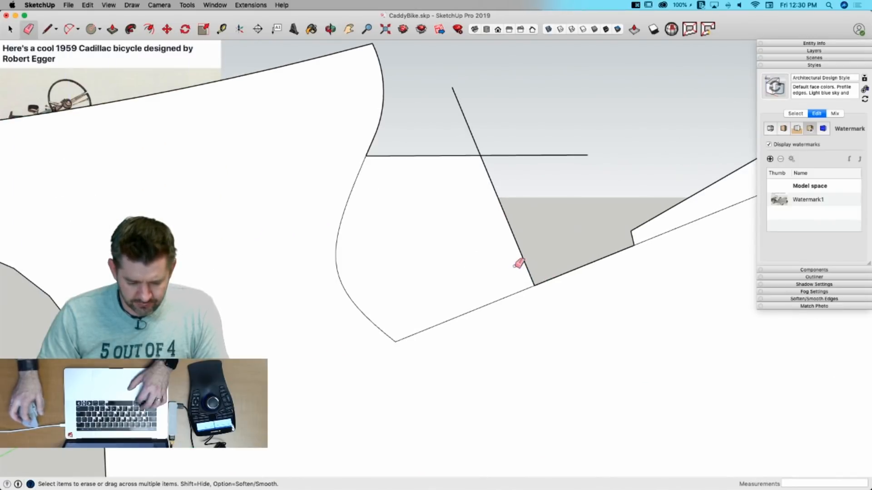
Step: Draw a short diagonal helper line from the cockpit opening's lowest corner up and rearward into the face beside the slanted line
key("l")
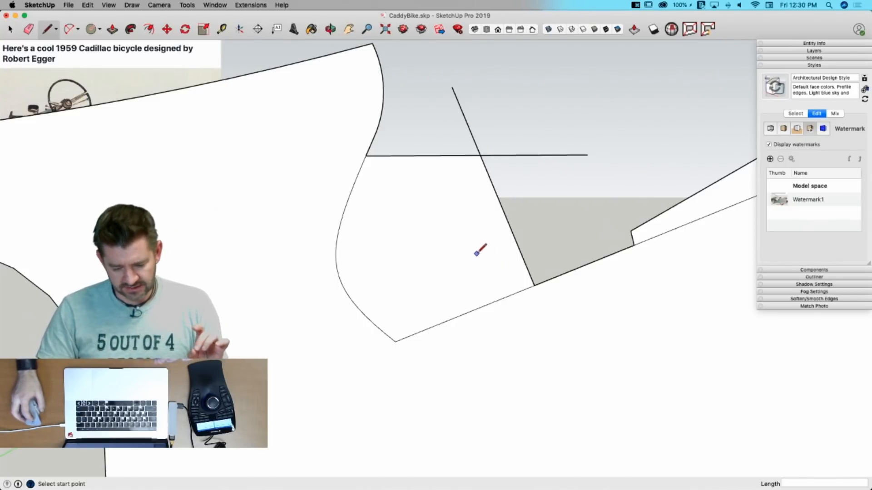
scroll(485, 257, "down", 3)
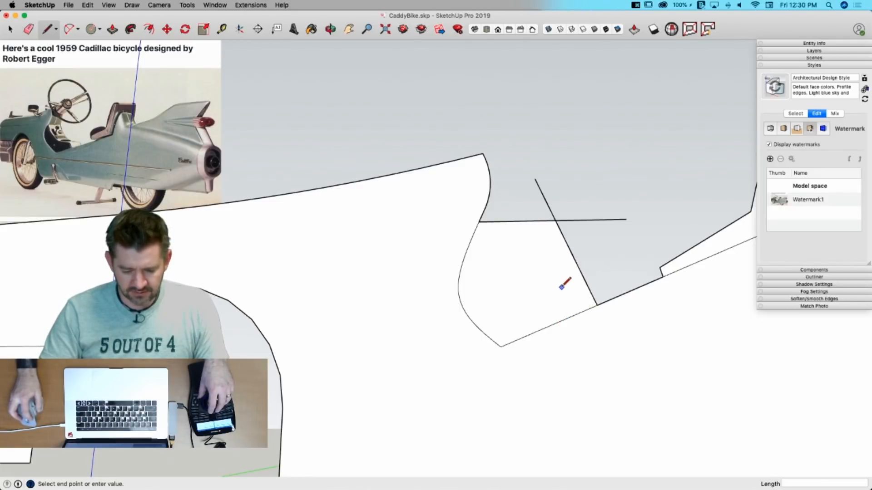
left_click(500, 346)
key("space")
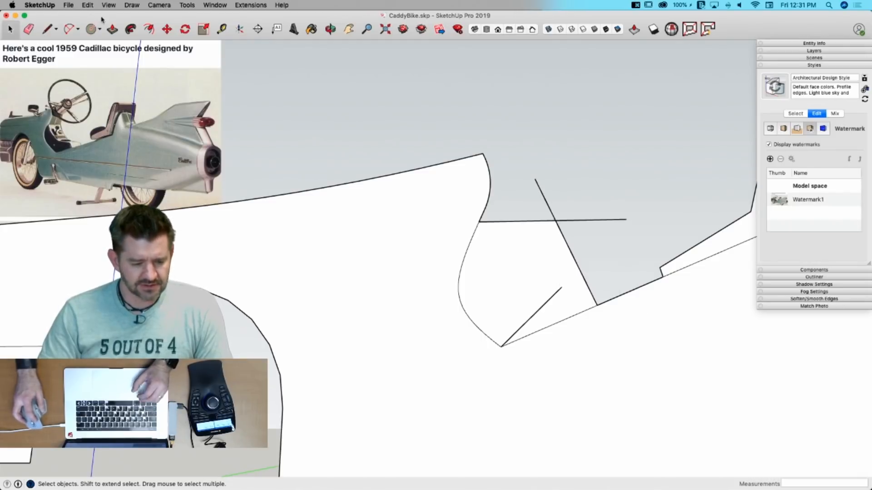
Step: Draw two Bezier curves, from the slanted line's foot to the helper line's upper end and on to the front edge's endpoint
left_click(86, 6)
mouse_move(132, 5)
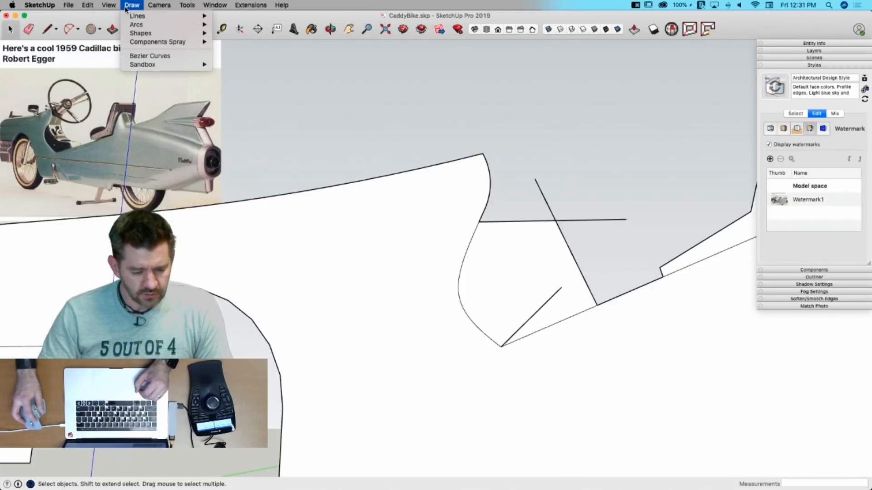
left_click(137, 56)
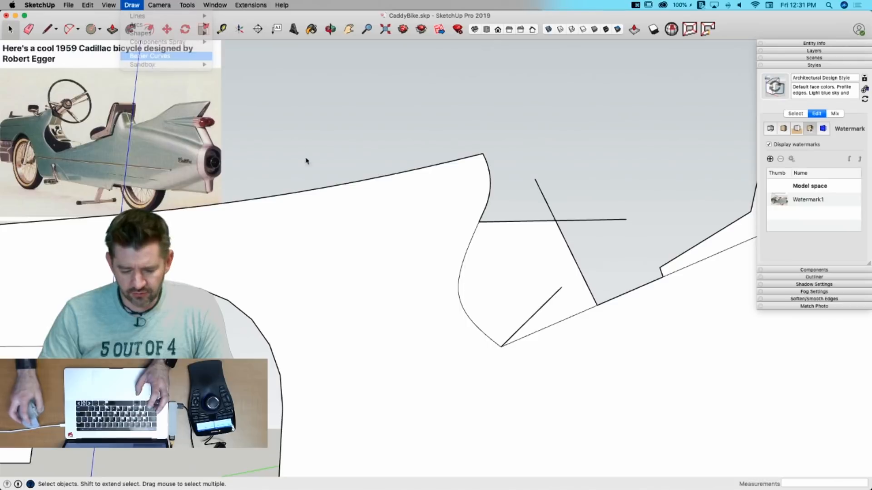
left_click(597, 306)
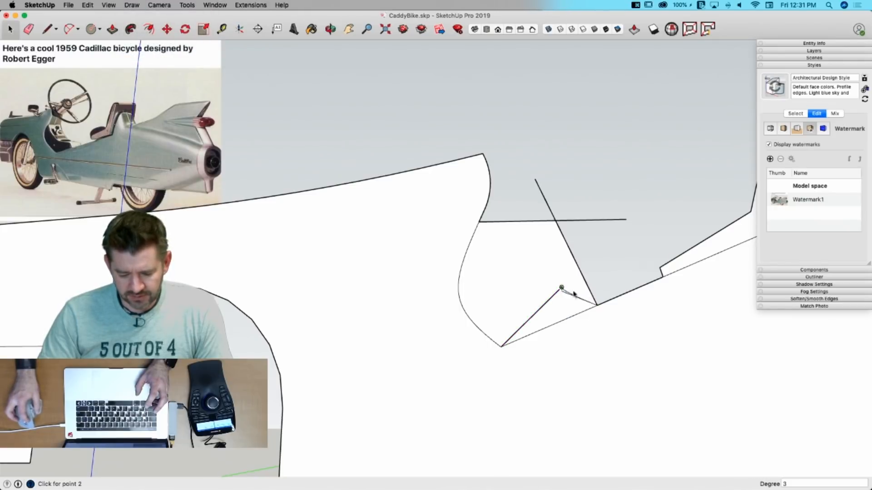
scroll(597, 303, "up", 5)
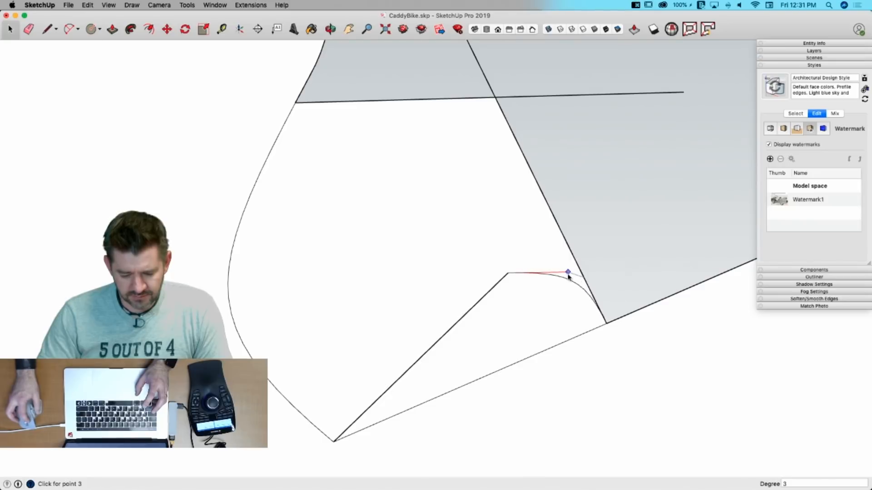
left_click(572, 273)
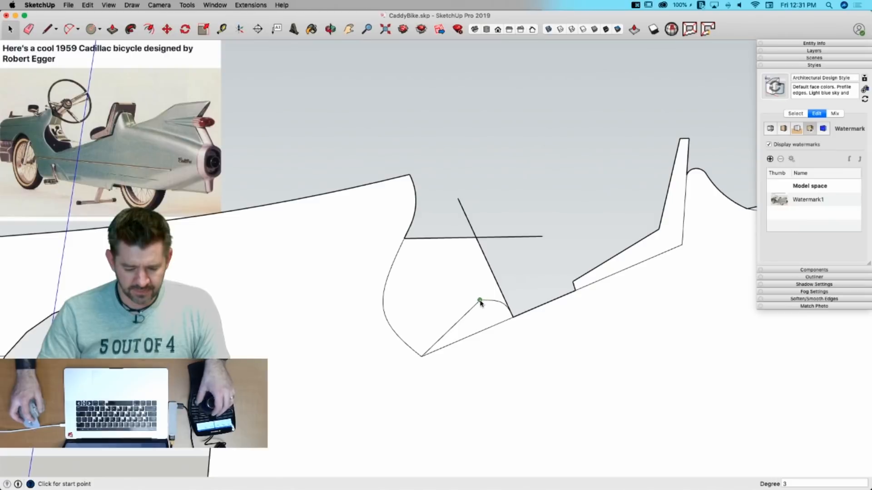
left_click(480, 301)
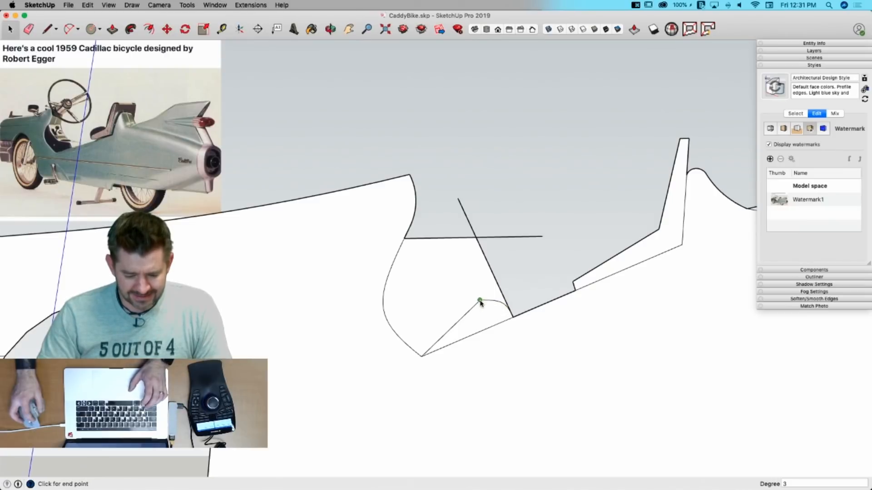
left_click(405, 239)
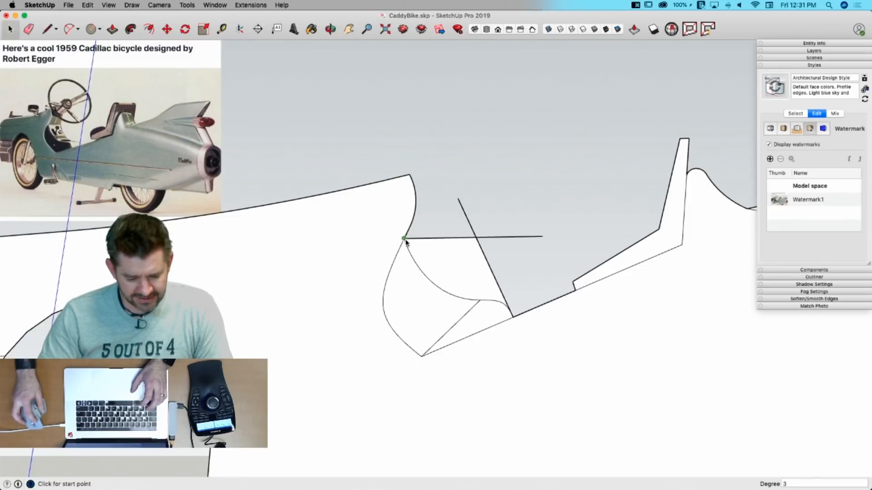
Step: Erase the diagonal helper line, the slanted line and the horizontal line, leaving the curved console profile in the cockpit
key("e")
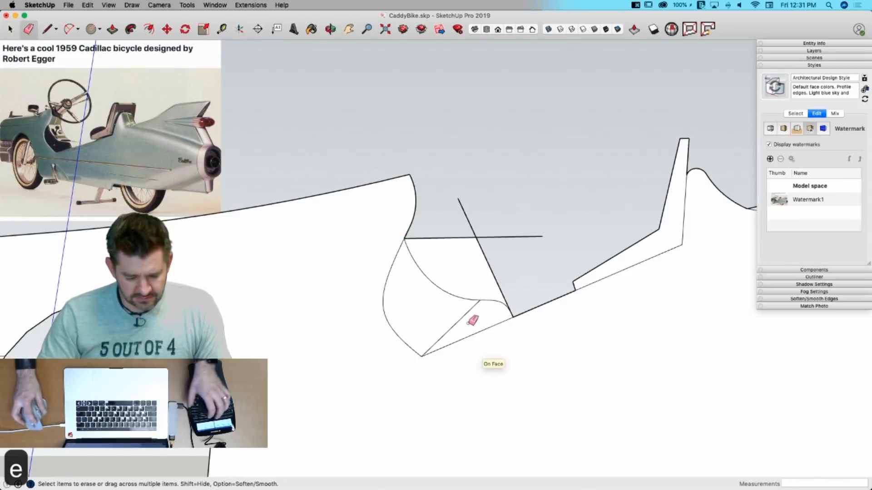
left_click(464, 318)
left_click_drag(481, 238, 480, 247)
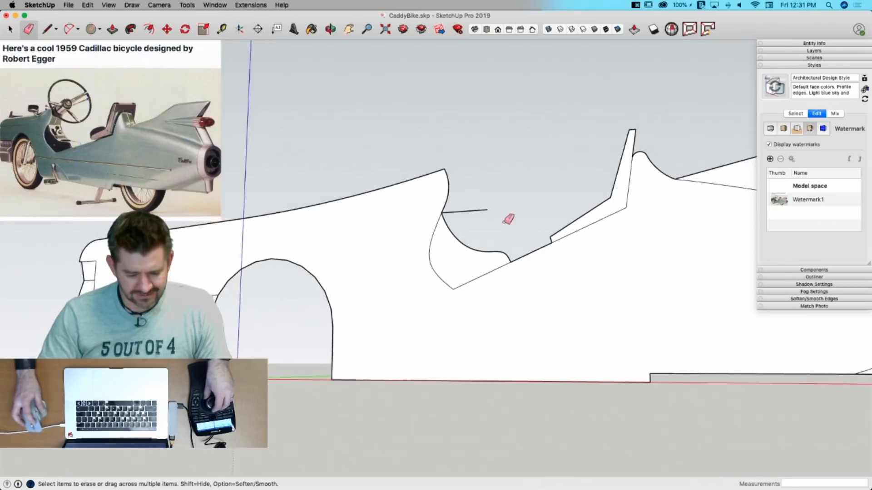
left_click(485, 213)
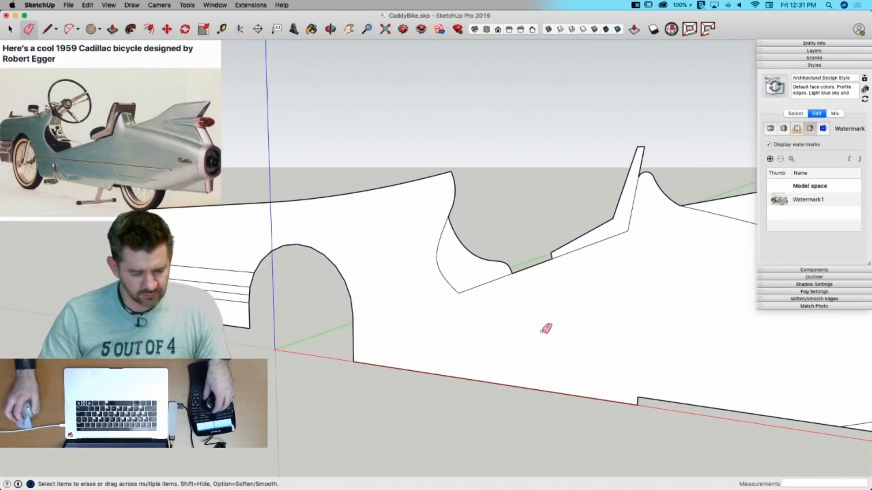
Step: Draw a vertical line down from the console curve's upper end and a line about 11 11/16" long rearward to where the curves join
key("l")
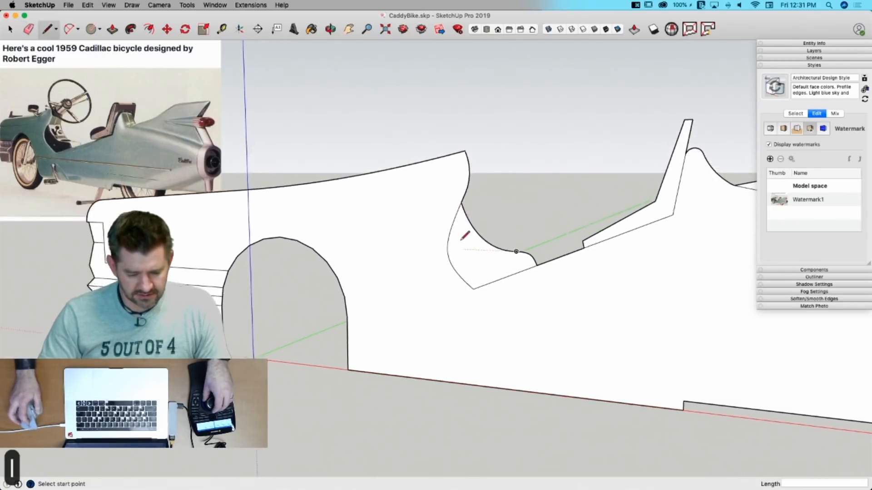
left_click(461, 204)
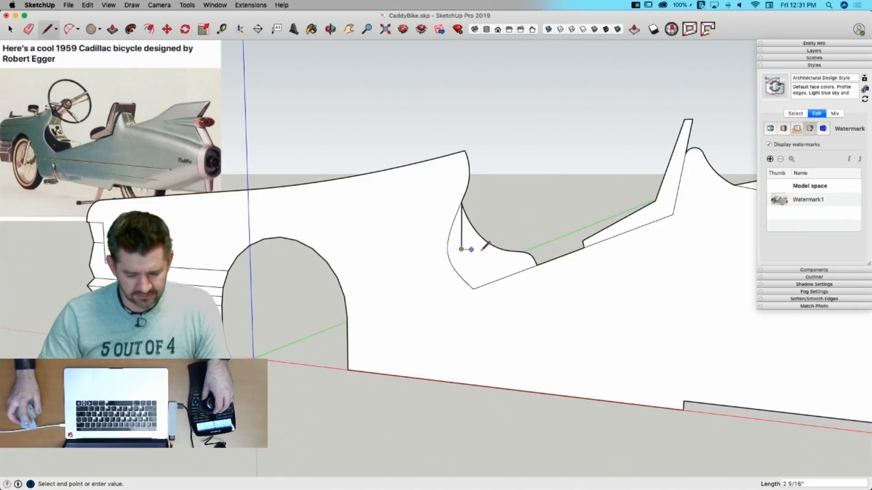
left_click(514, 251)
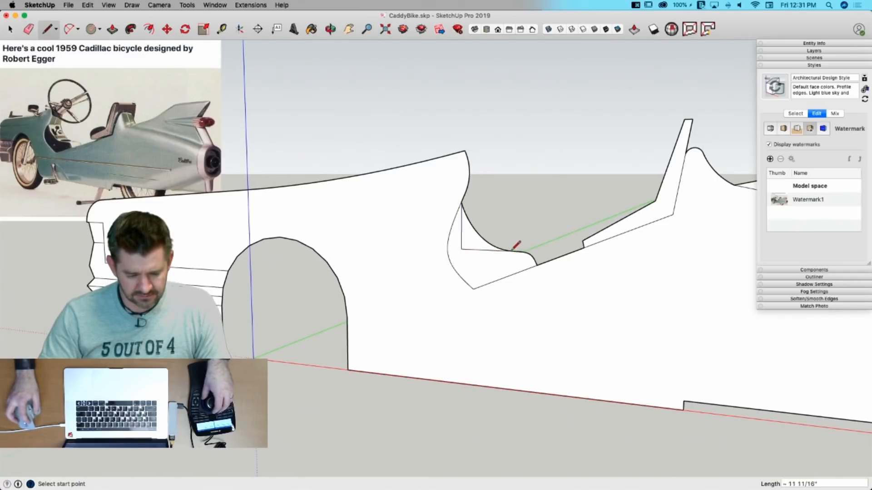
Step: Replace the vertical line with a longer one extending below the horizontal line, and start a line forward from the horizontal line's front end
key("space")
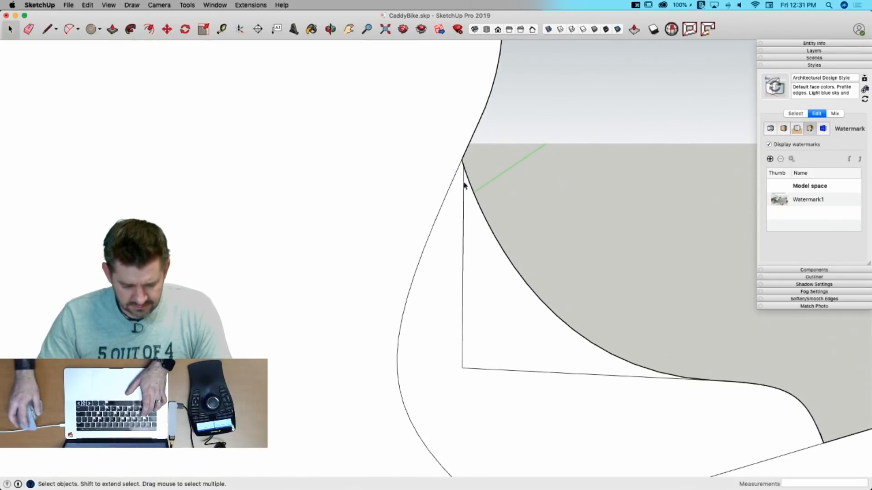
key("e")
key("l")
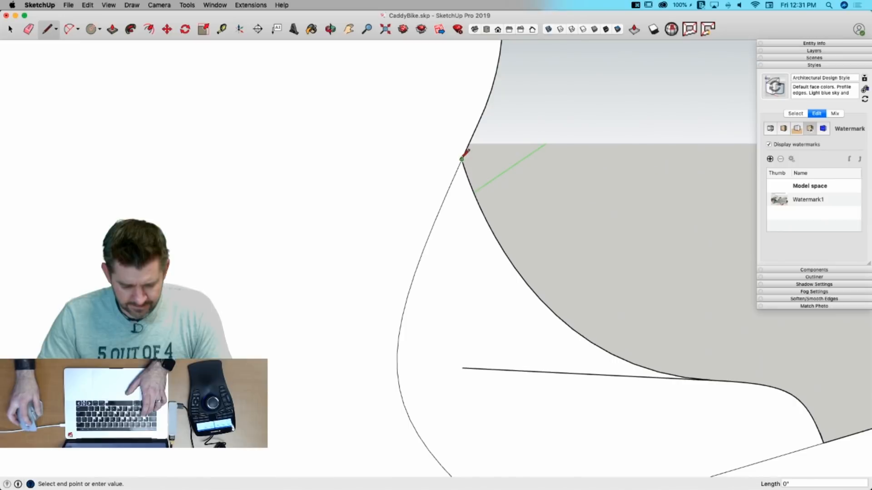
left_click(460, 462)
key("Escape")
left_click(462, 367)
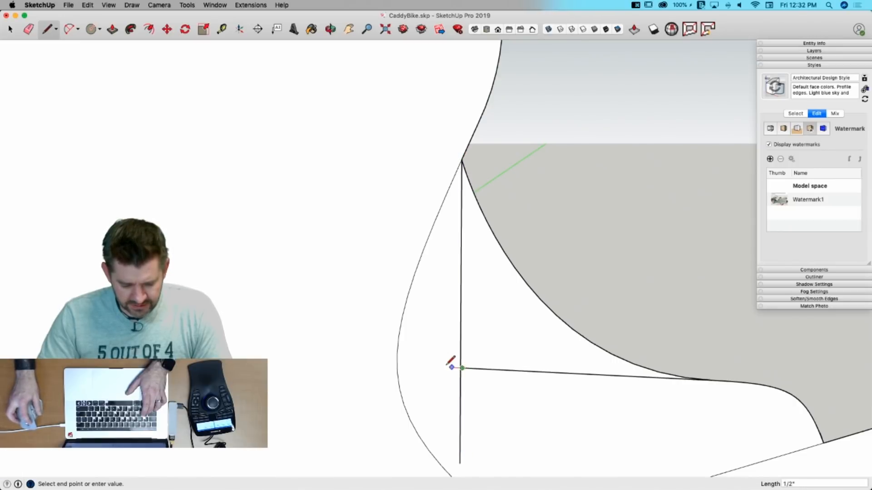
Step: Complete the two straight guide lines beneath the cockpit's front curve and erase the overhang below their crossing
left_click(442, 367)
key("e")
left_click_drag(466, 401, 466, 400)
scroll(478, 397, "down", 6)
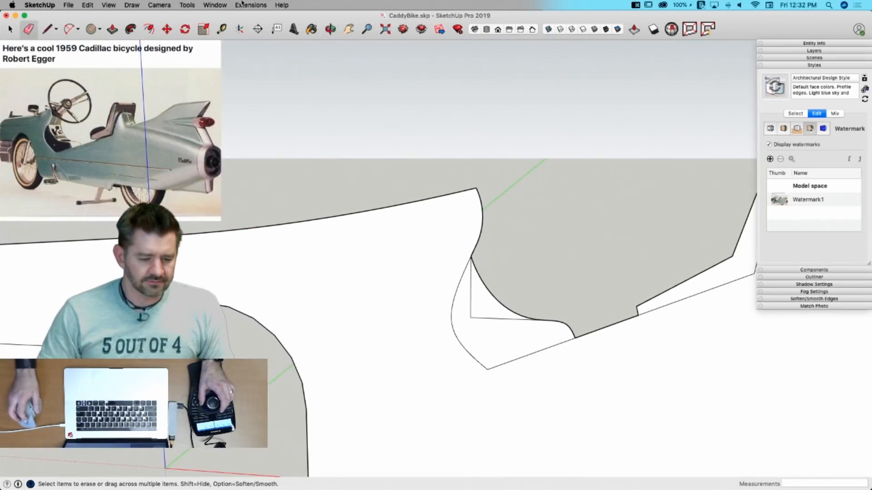
Step: Draw a degree 3 Bezier curve between the endpoints of the existing concave edge, bulging it toward the corner of the guide lines
left_click(87, 5)
mouse_move(100, 5)
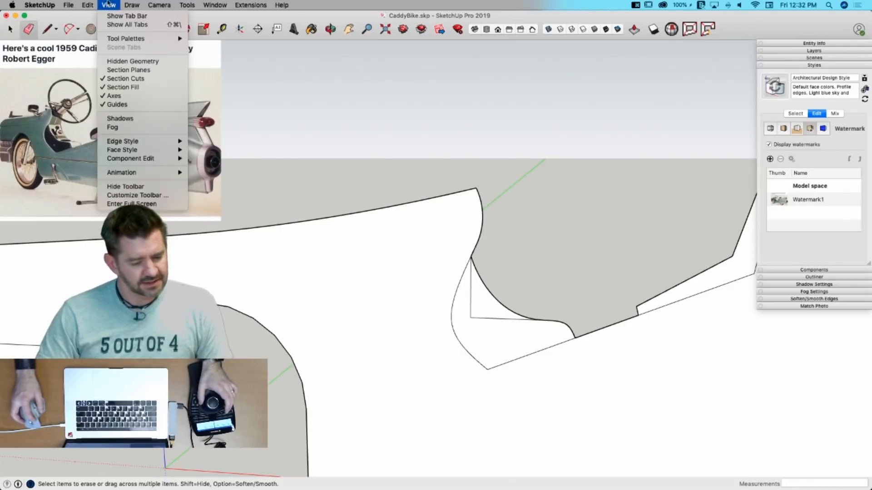
mouse_move(131, 4)
left_click(149, 56)
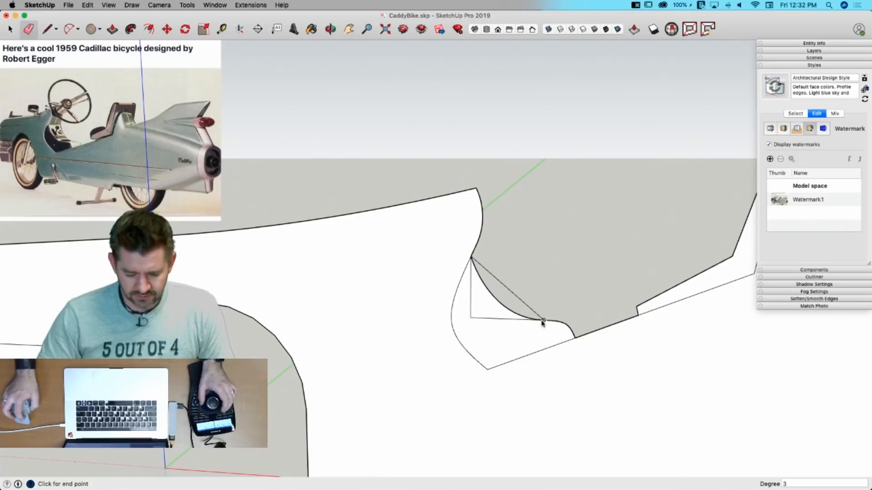
scroll(537, 322, "up", 5)
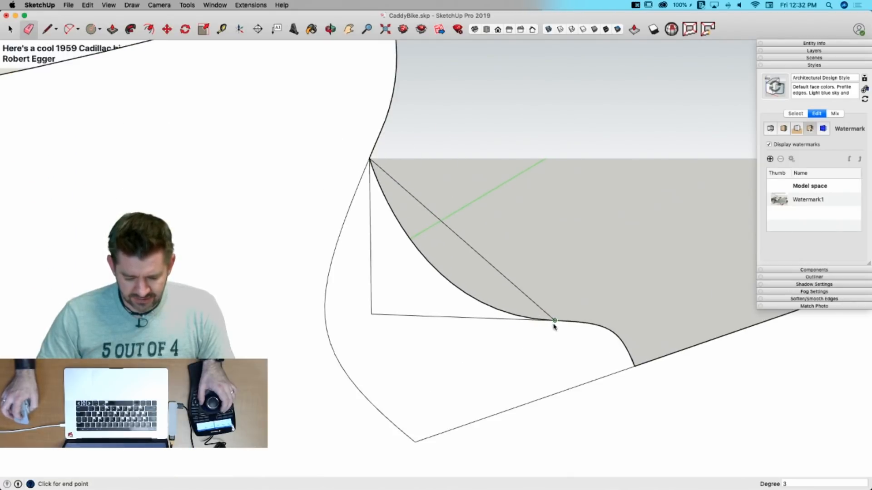
scroll(548, 325, "up", 4)
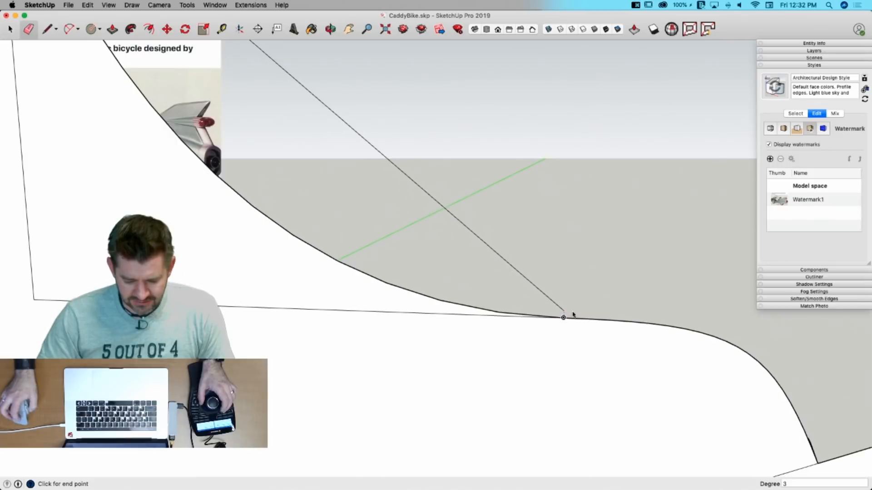
left_click(564, 318)
scroll(371, 311, "down", 5)
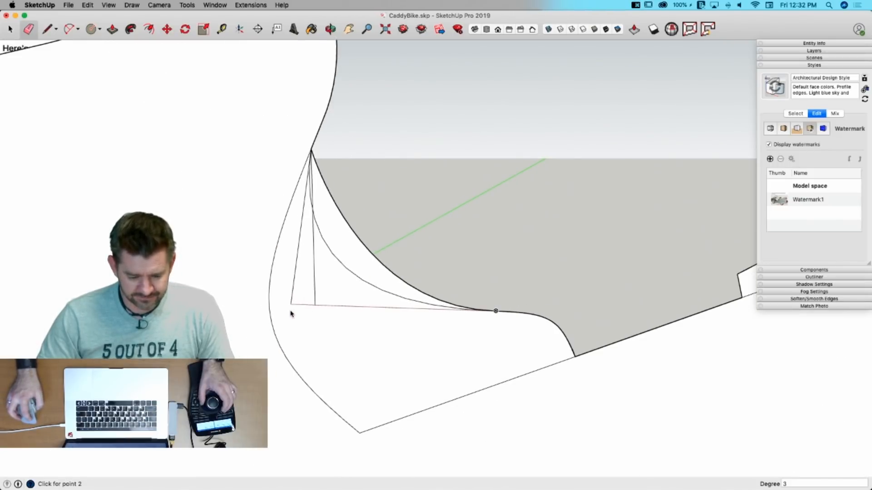
left_click(284, 313)
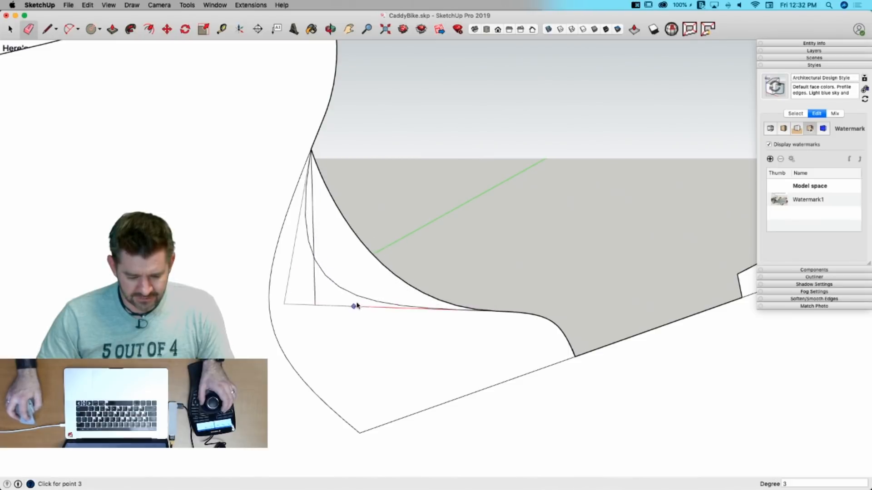
left_click(446, 313)
Step: Erase the old shallower curve and both straight guide lines around the new Bezier curve
key("e")
left_click(347, 218)
left_click(313, 195)
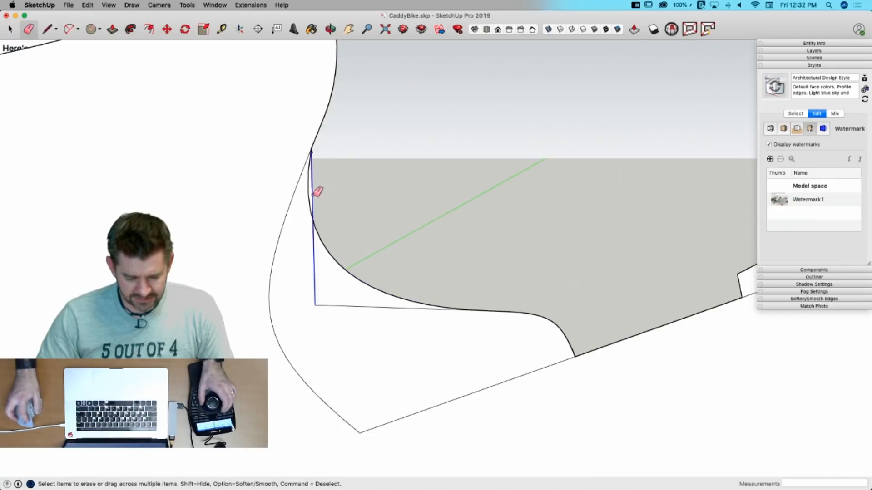
left_click(326, 306)
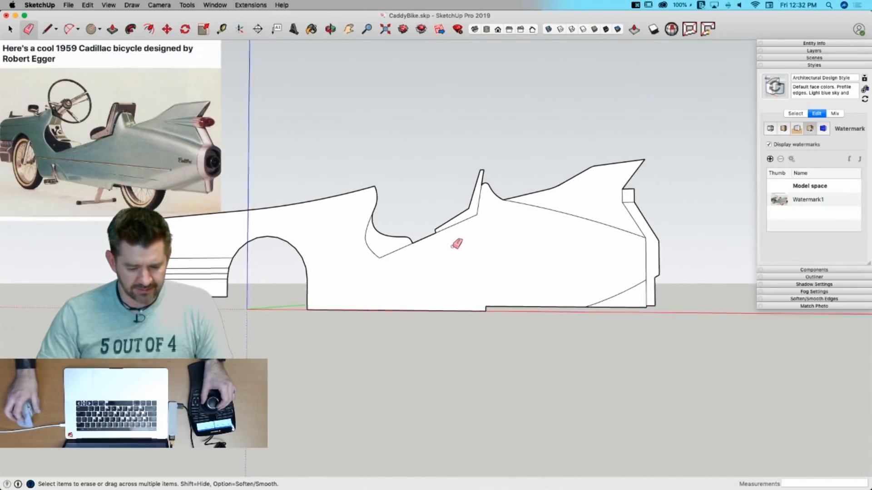
Step: Move the rear body section with the seat and tail fin back along the red axis by about 1' 5/16"
key("space")
left_click_drag(423, 132, 705, 383)
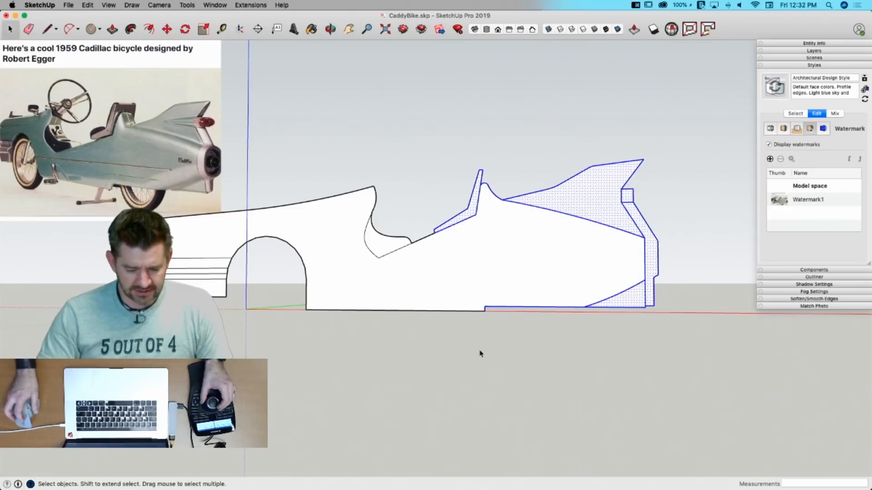
key("m")
left_click(480, 343)
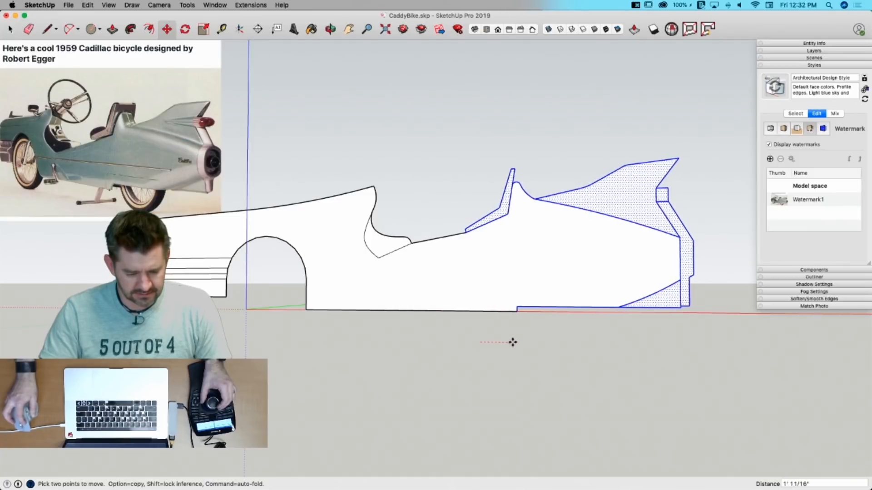
left_click(511, 343)
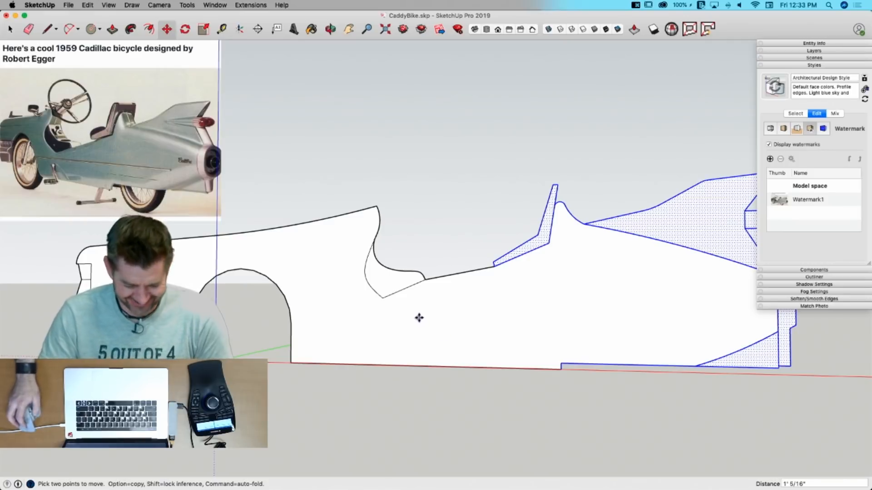
Step: Redraw the cockpit floor as one straight line between the backrest's lower corner and the front curve, and erase the old floor edges
key("l")
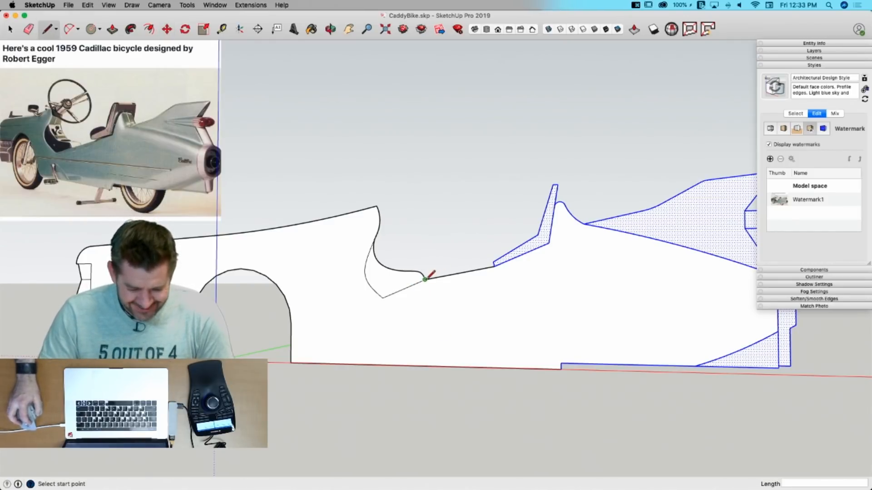
left_click(426, 278)
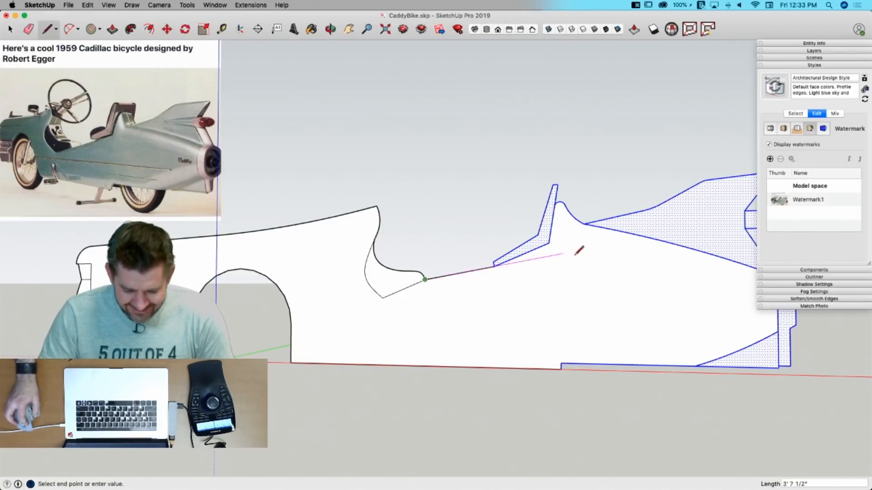
left_click(425, 279)
key("e")
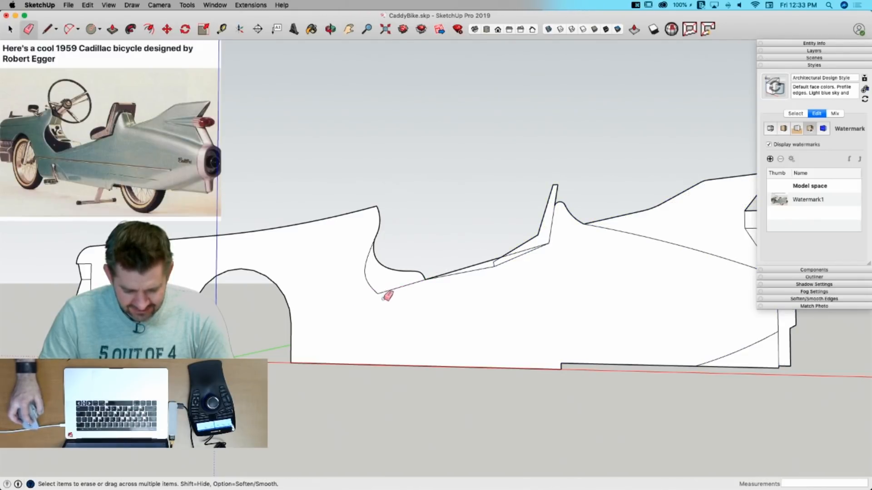
left_click_drag(486, 269, 505, 262)
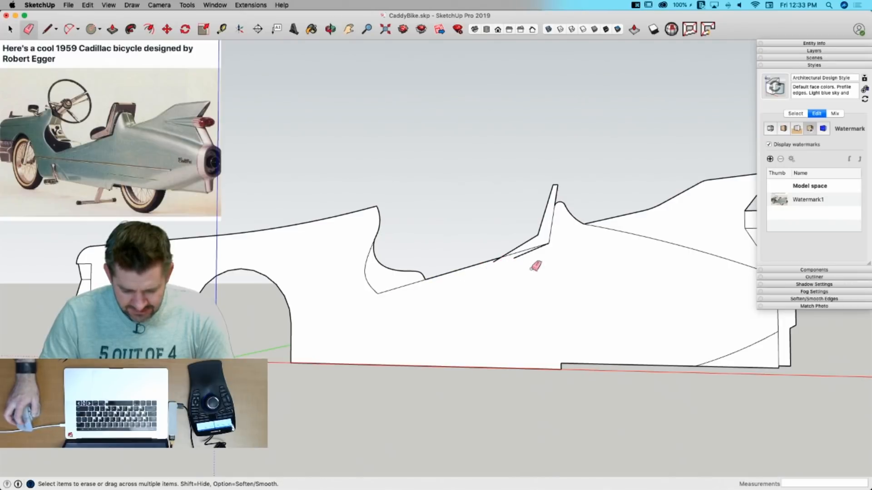
Step: Close the bottom of the backrest with a short line and erase the leftover seat cushion edges
key("l")
left_click(538, 235)
key("e")
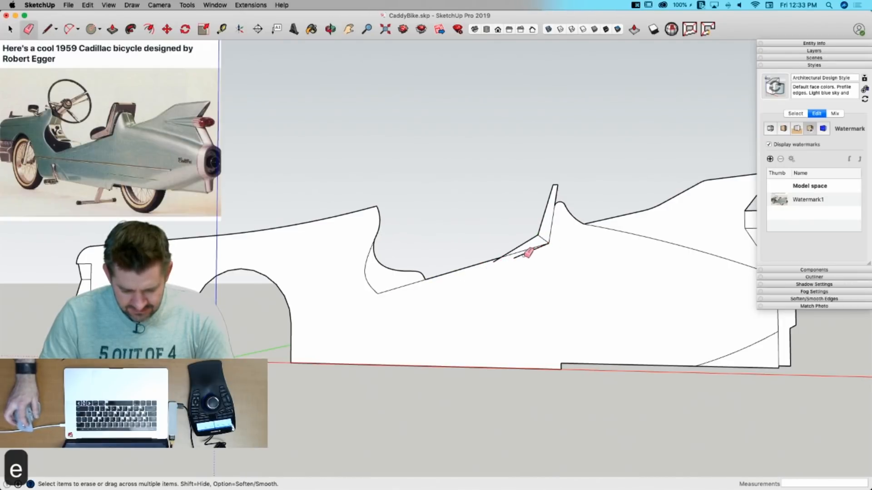
left_click(507, 251)
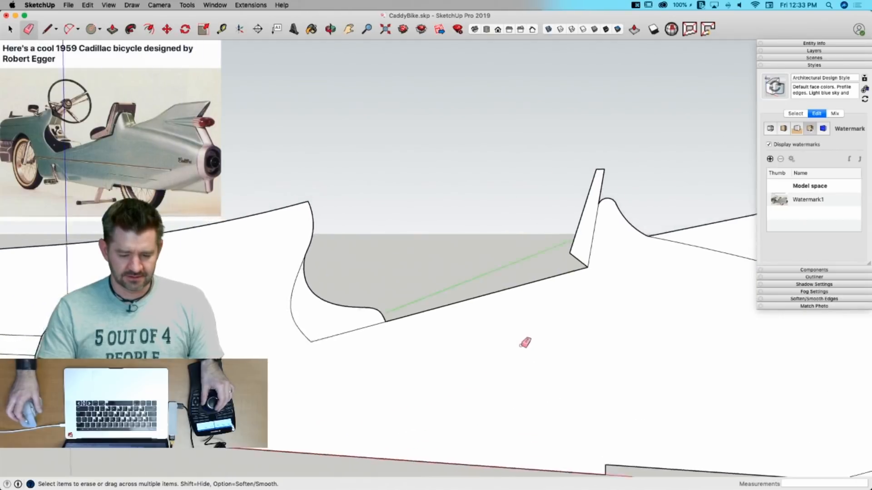
Step: Copy the backrest shape about 1' 7 3/16" toward the front of the cockpit and make the copy a group
key("space")
left_click(537, 260)
key("m")
left_click(537, 268)
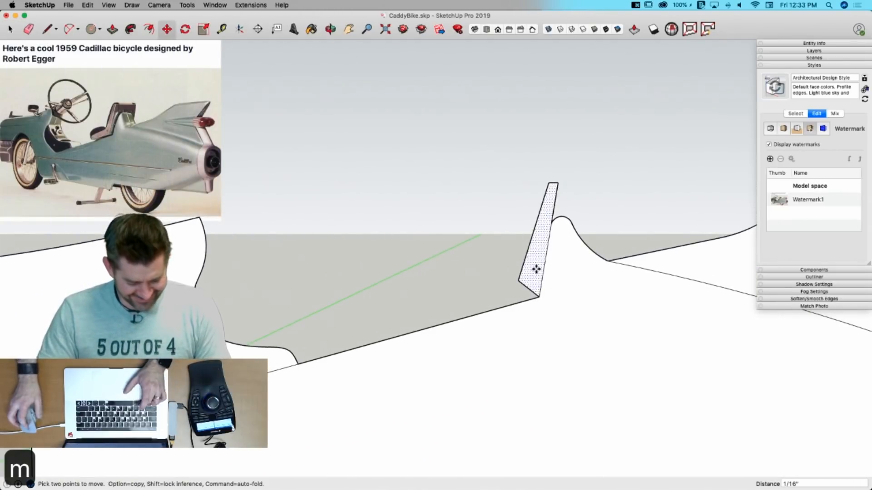
key("alt")
left_click(415, 262)
right_click(415, 262)
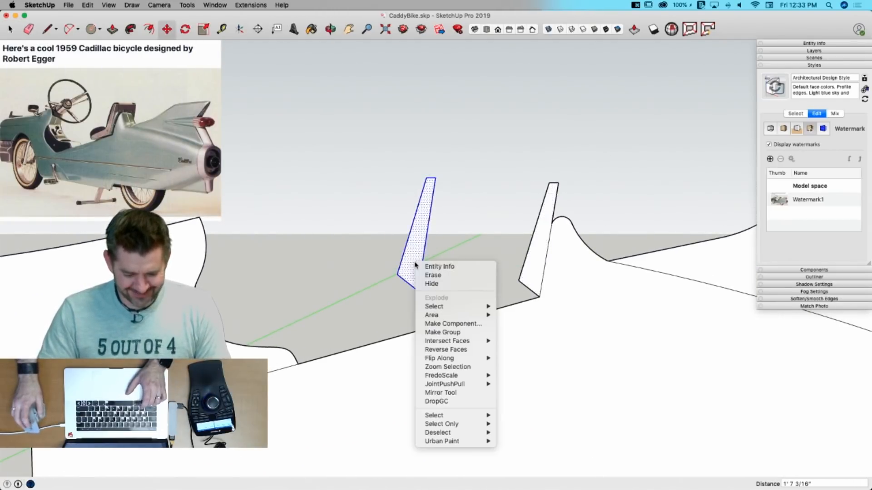
left_click(443, 332)
Step: Try to flip the copied backrest group along the group's green axis
right_click(422, 249)
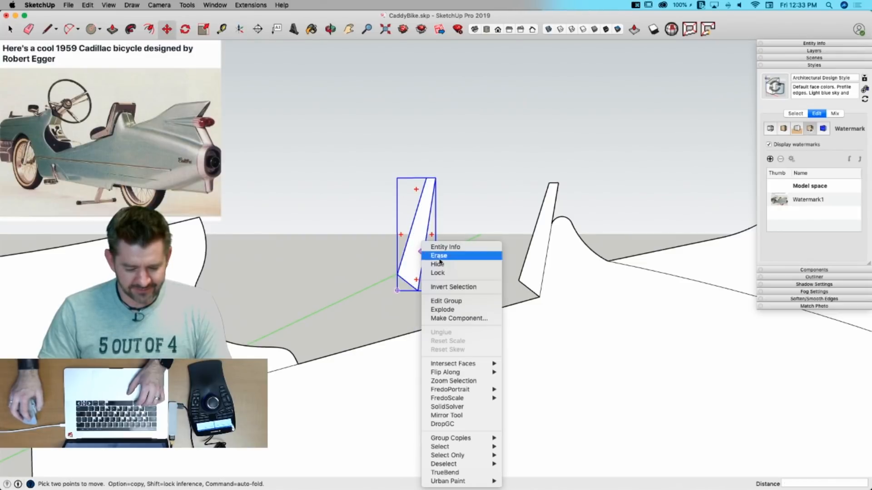
mouse_move(451, 373)
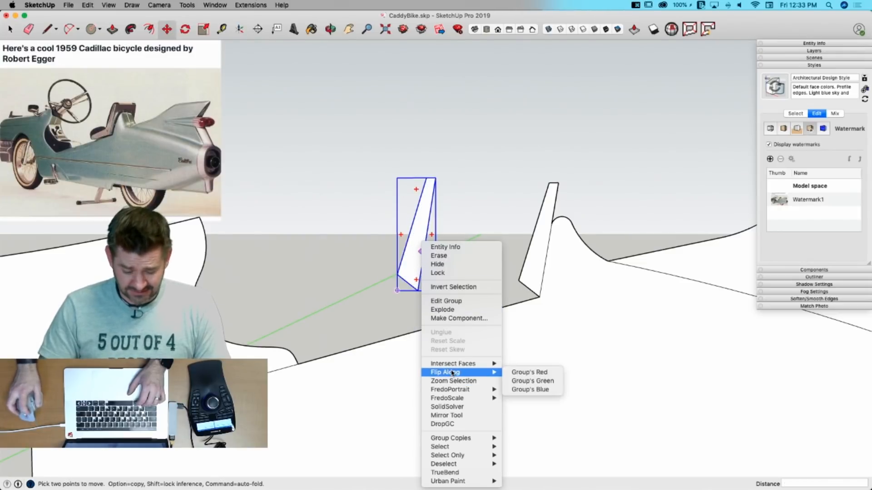
left_click(539, 383)
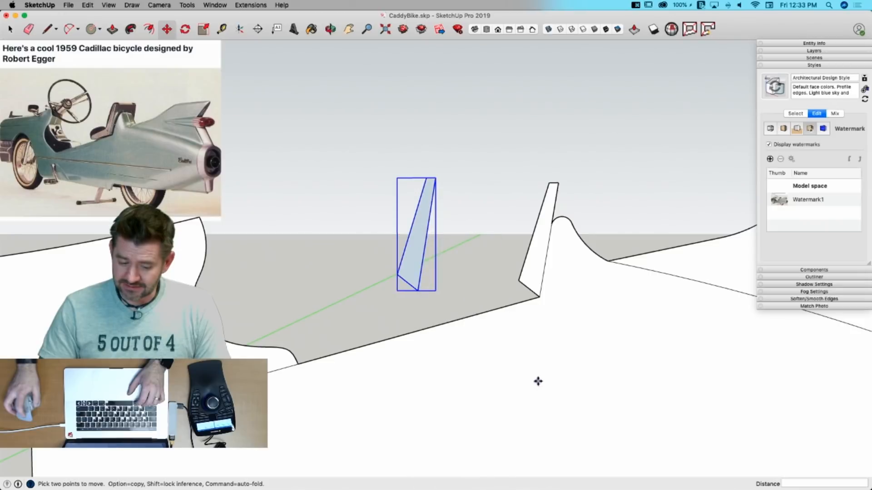
Step: Flip the copied group along the group's red axis and move it by its bottom corner onto the original backrest's lower corner
right_click(412, 266)
mouse_move(463, 394)
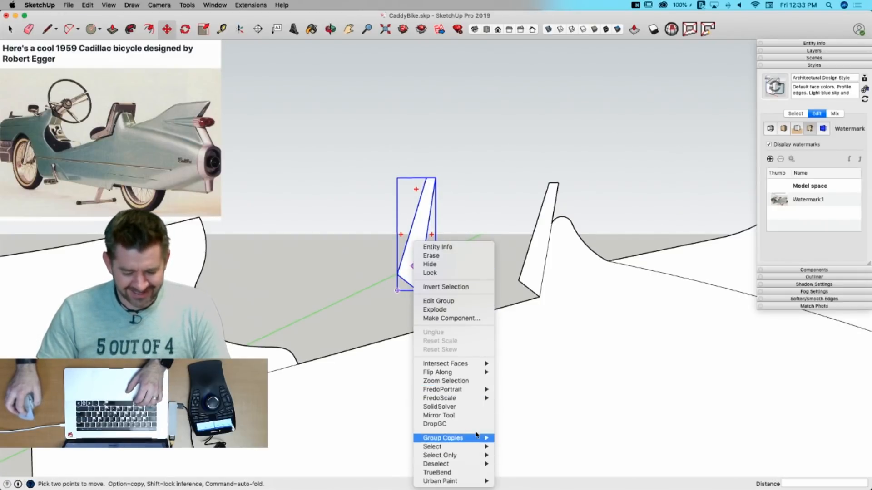
mouse_move(468, 376)
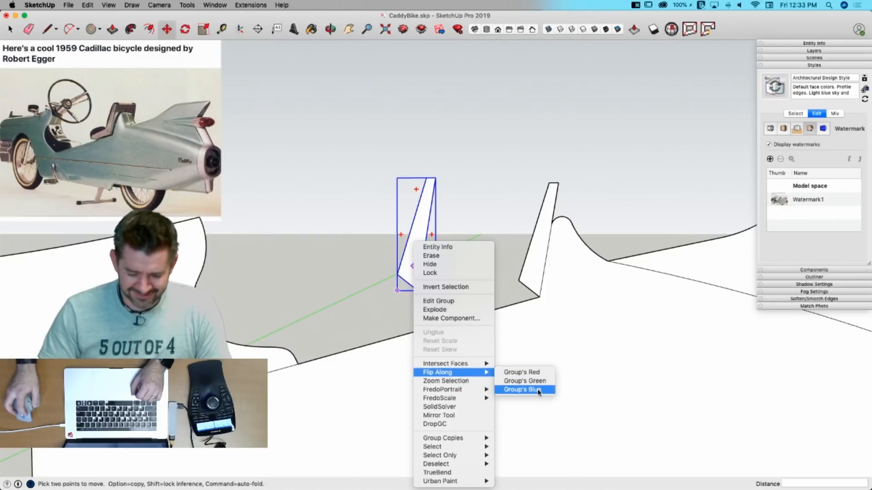
left_click(522, 372)
key("m")
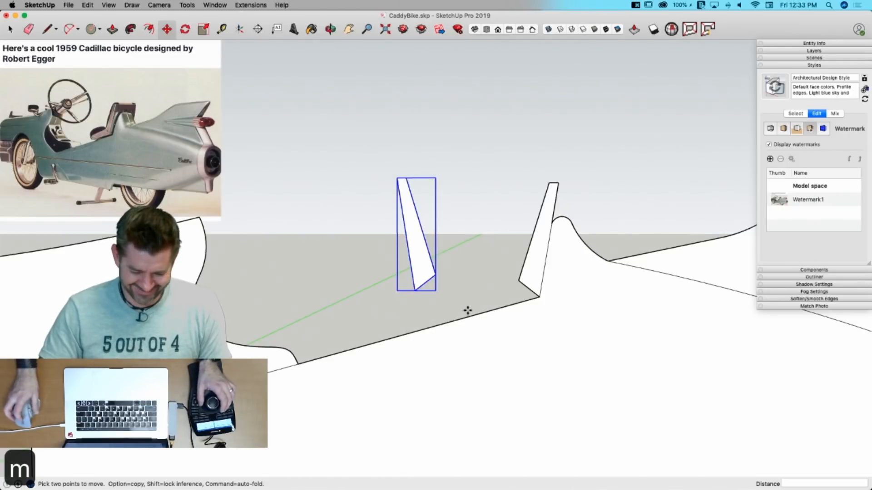
left_click(415, 288)
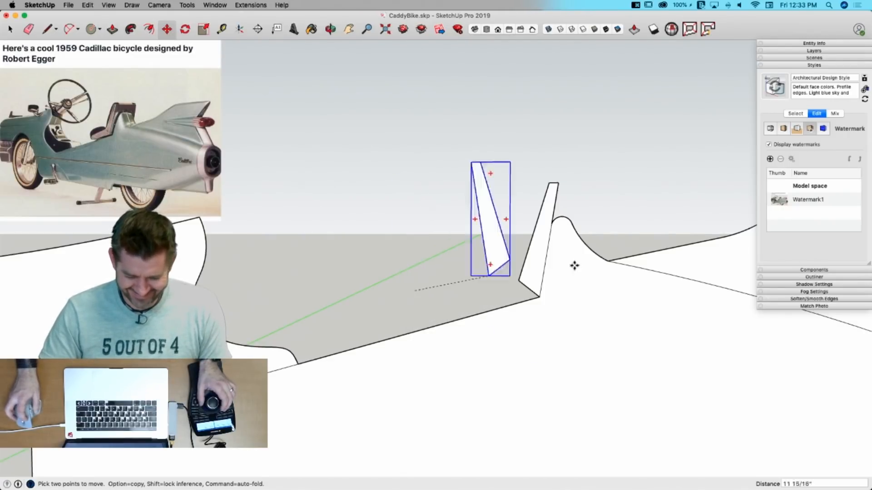
left_click(541, 297)
Step: Rotate the copied group about the backrest's lower corner until it lies along the cockpit floor as a seat cushion, and explode it
key("q")
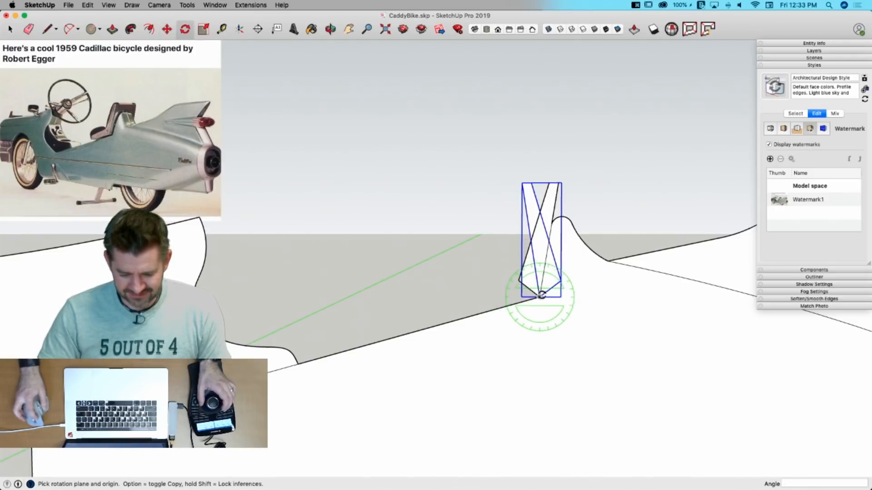
left_click(563, 278)
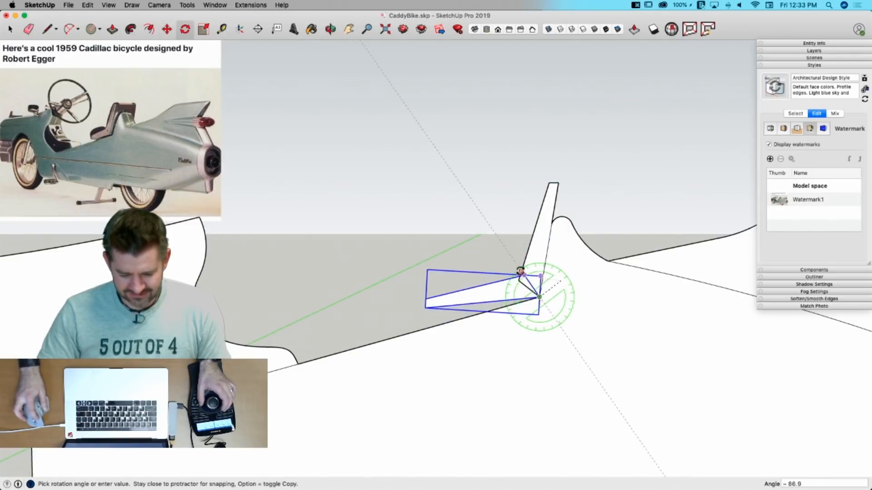
left_click(560, 245)
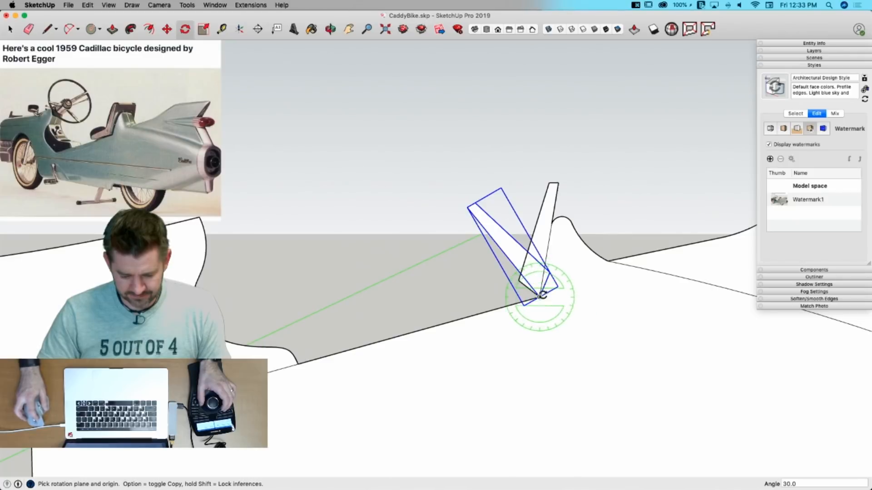
left_click_drag(539, 297, 494, 232)
left_click(494, 236)
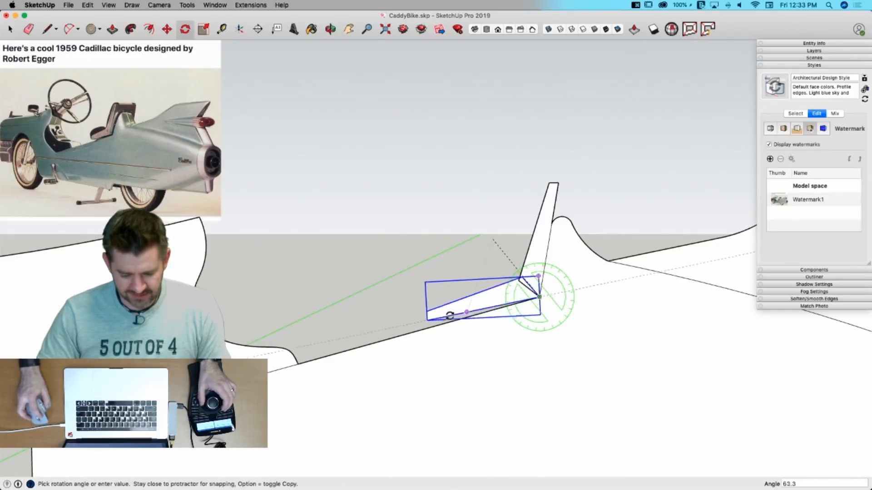
left_click(472, 309)
right_click(472, 309)
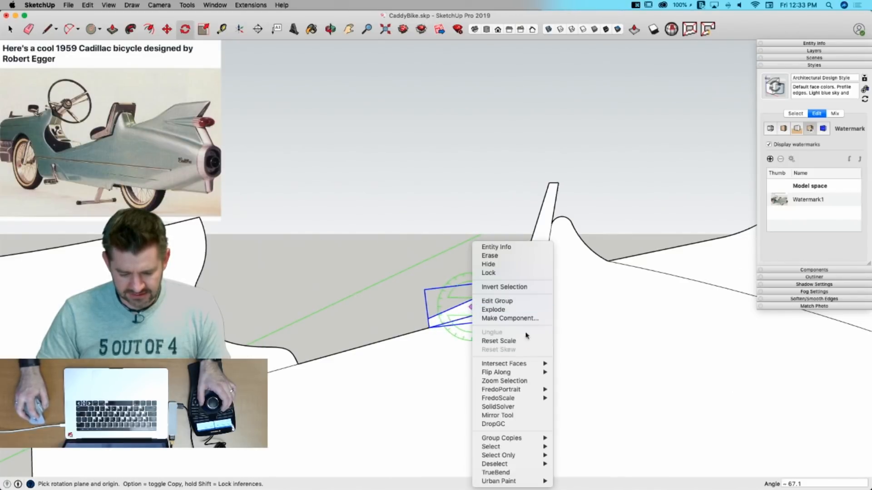
left_click(519, 311)
Step: Erase the stray short edges where the seat cushion meets the backrest
scroll(477, 273, "up", 5)
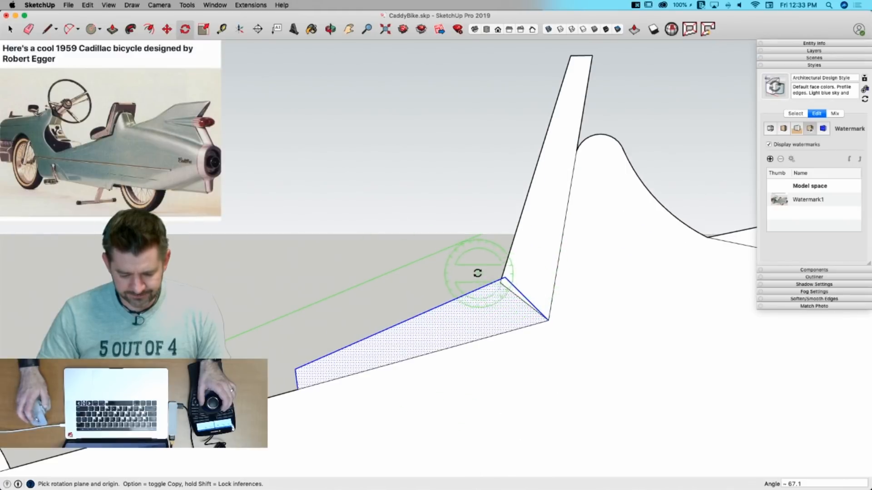
key("e")
left_click_drag(503, 283, 508, 277)
scroll(515, 293, "down", 10)
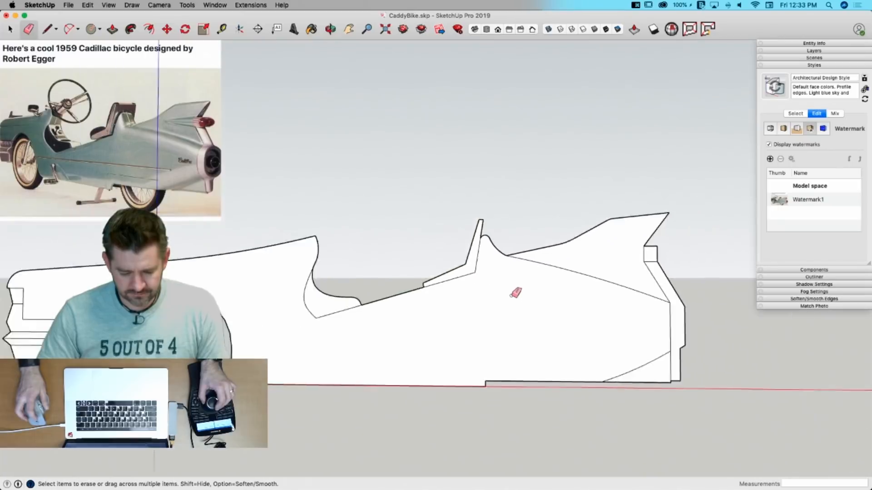
key("space")
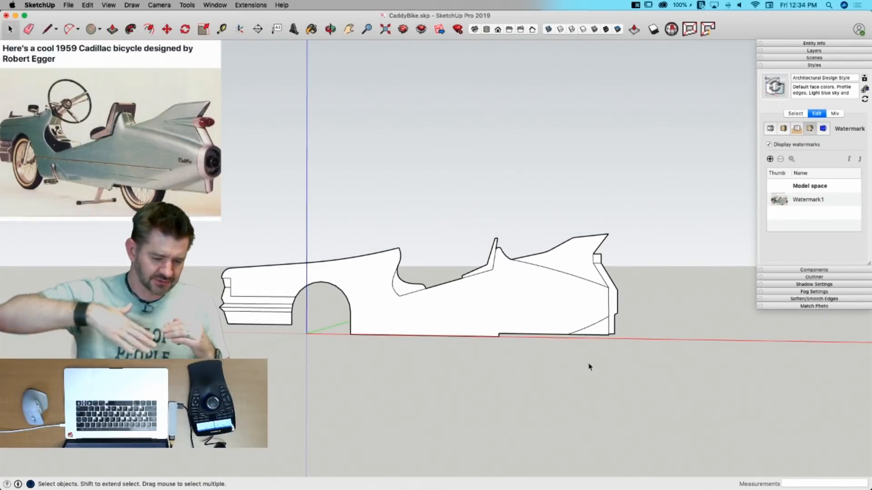
Step: Examine the bicycle's side profile up close, at an angle and in the standard front view, checking the cockpit, seat and tail outlines
scroll(634, 268, "down", 2)
scroll(505, 242, "up", 6)
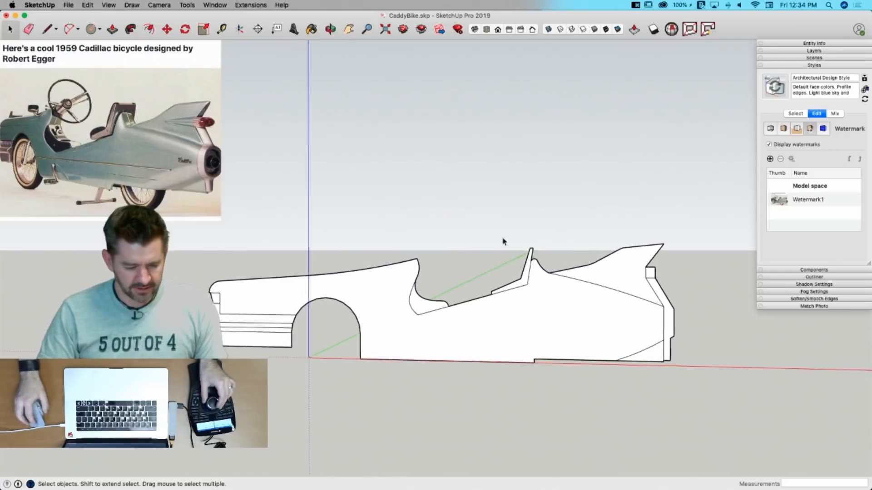
scroll(546, 245, "up", 4)
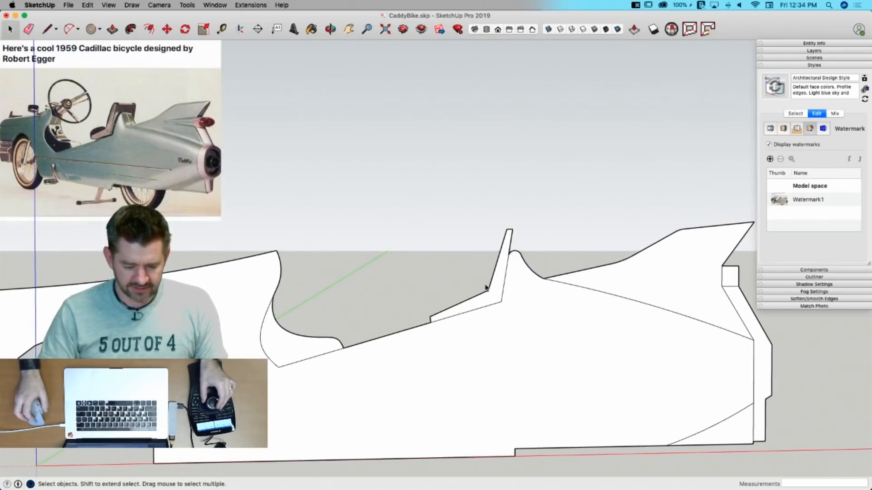
scroll(492, 301, "down", 5)
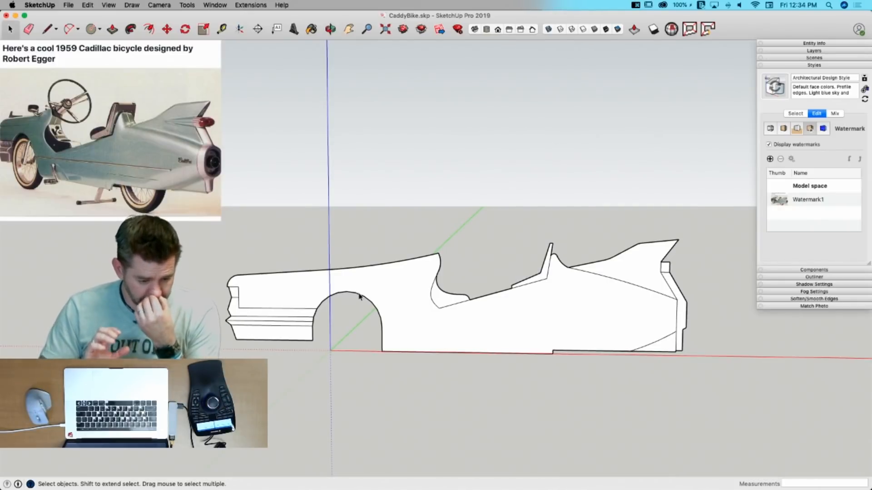
middle_click_drag(432, 311, 418, 351)
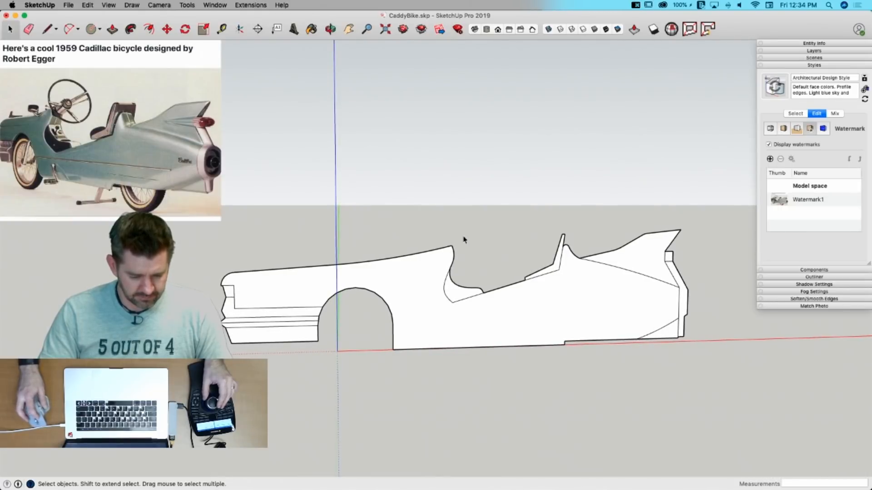
middle_click_drag(386, 301, 404, 319)
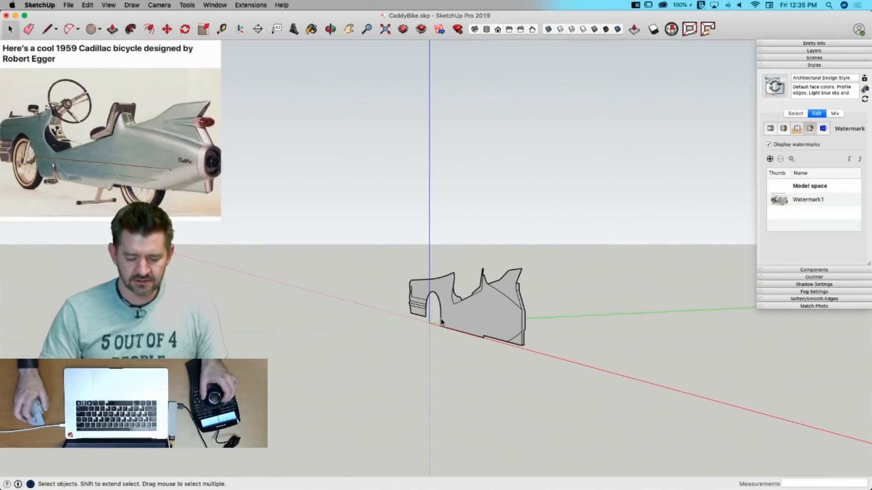
scroll(471, 307, "up", 5)
key("super+3")
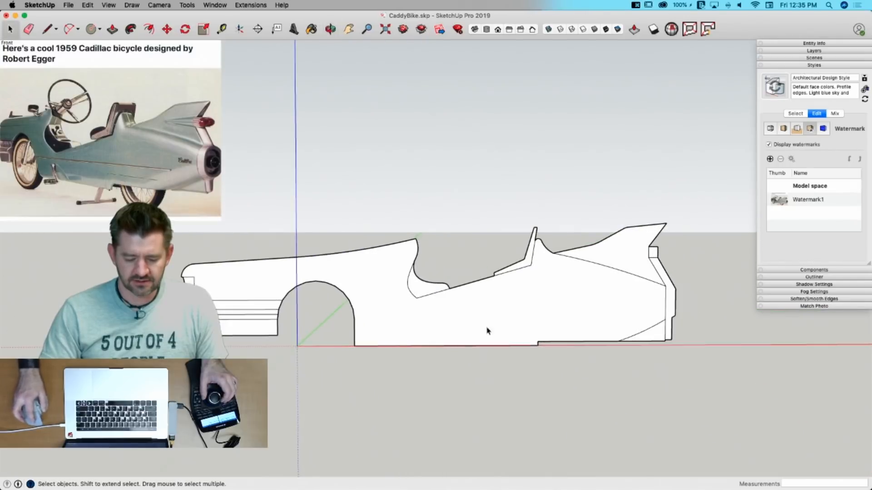
middle_click_drag(487, 331, 551, 311)
middle_click_drag(391, 321, 331, 333)
middle_click_drag(504, 313, 468, 337)
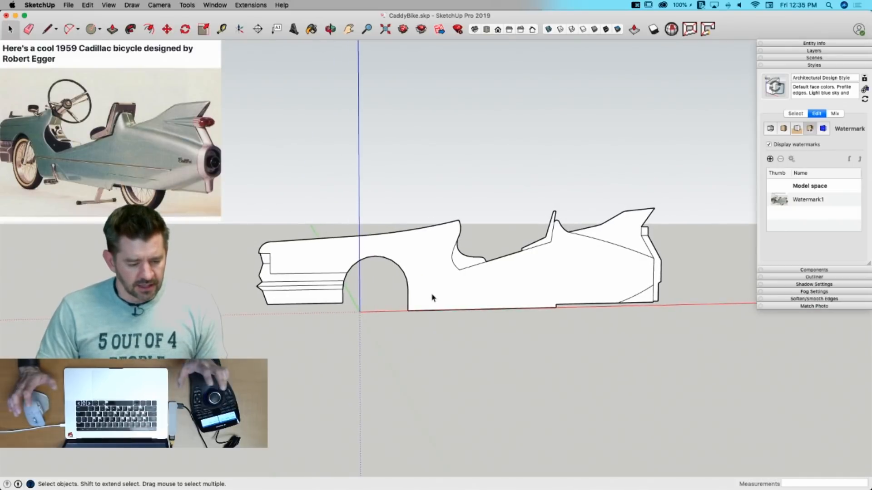
Step: Make the large main body face of the side profile into a component named Body
left_click(421, 258)
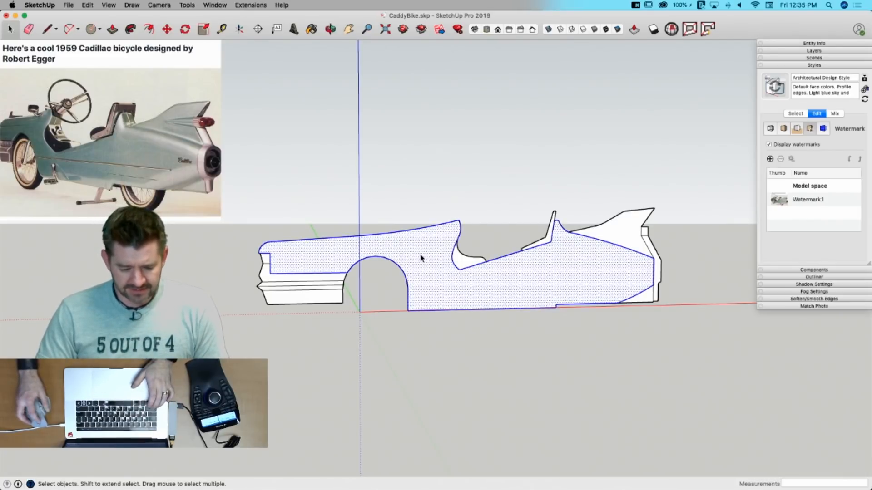
right_click(479, 289)
left_click(510, 330)
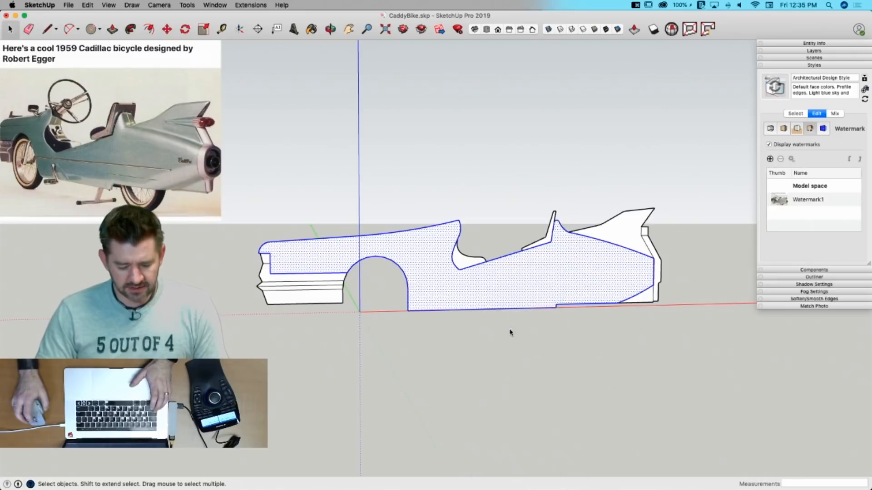
type("Body")
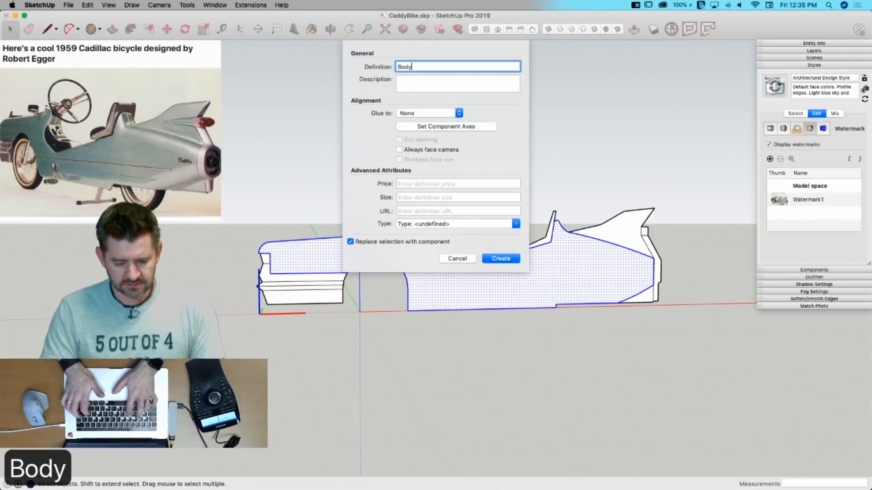
key("Return")
Step: Make the upper tail fin face behind the seat into a component named Upper Fin
left_click(623, 238)
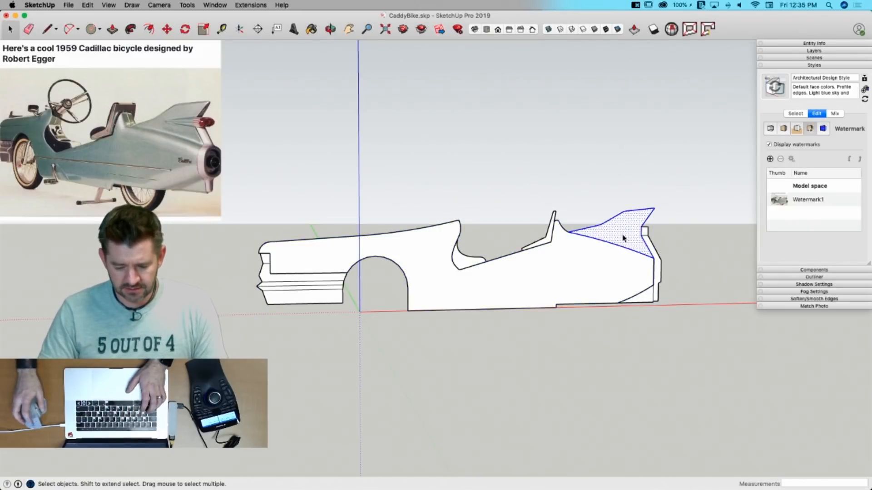
right_click(623, 238)
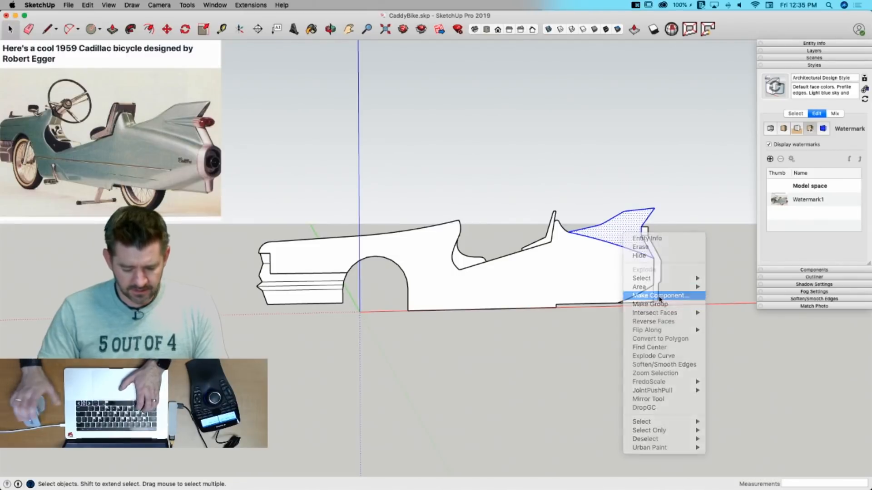
left_click(660, 296)
type("Upper Fin")
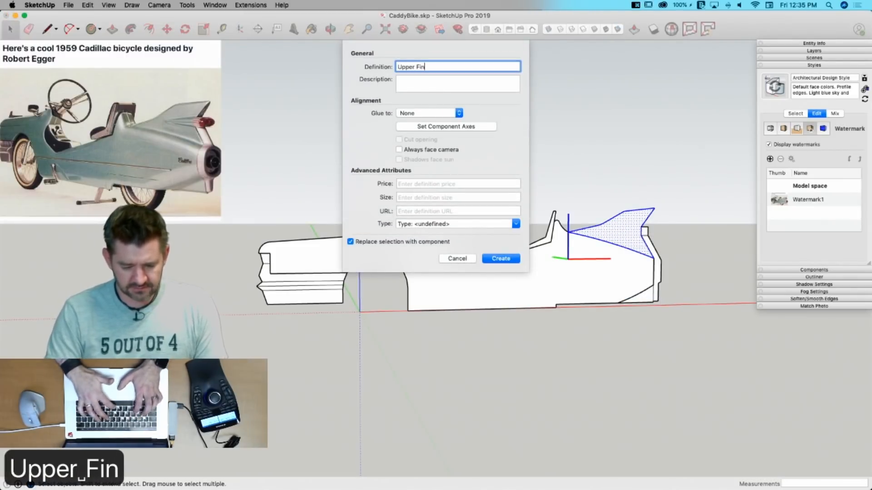
key("Return")
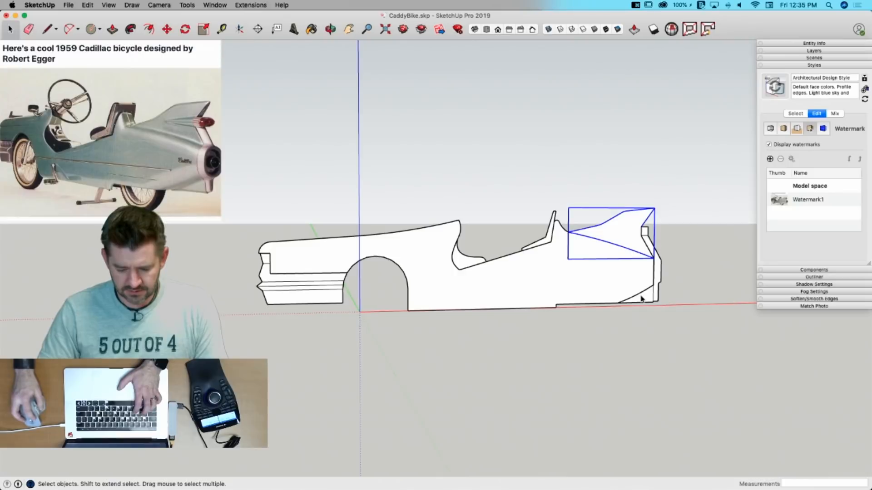
Step: Make the small curved face at the body's lower rear corner into a component named Lower Fin
left_click(641, 299)
right_click(643, 299)
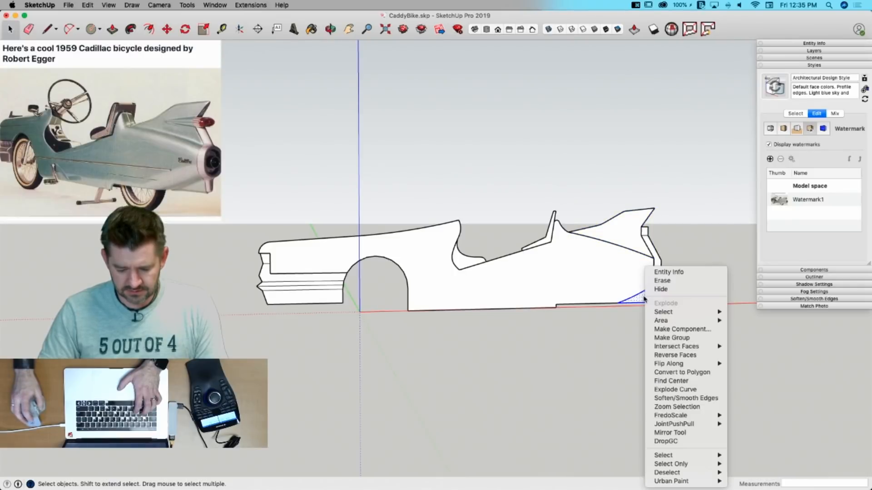
left_click(668, 329)
type("Lower ")
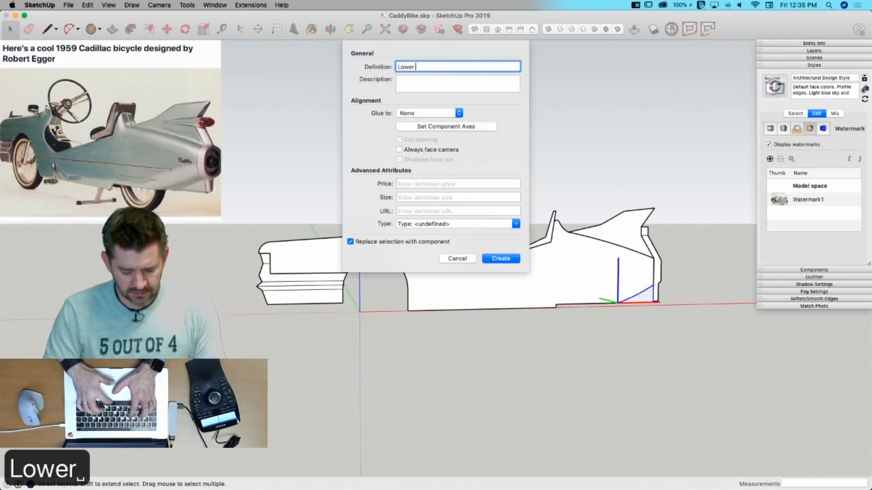
type("Fin")
key("Return")
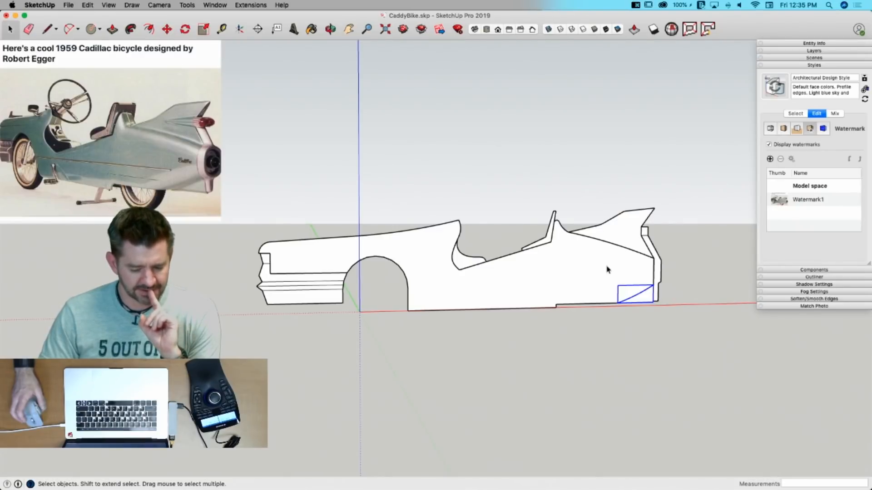
Step: Select all the narrow faces along the rear end and make them into one component named Tail
scroll(646, 268, "up", 3)
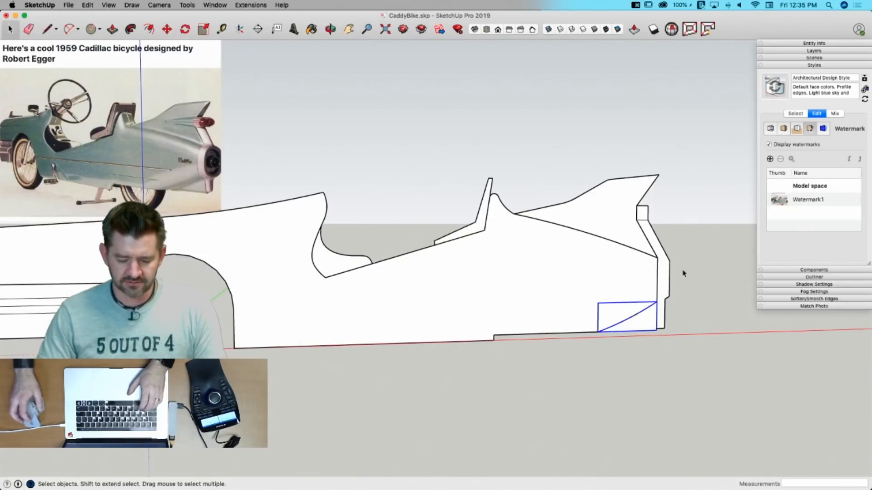
left_click(660, 253)
right_click(647, 234)
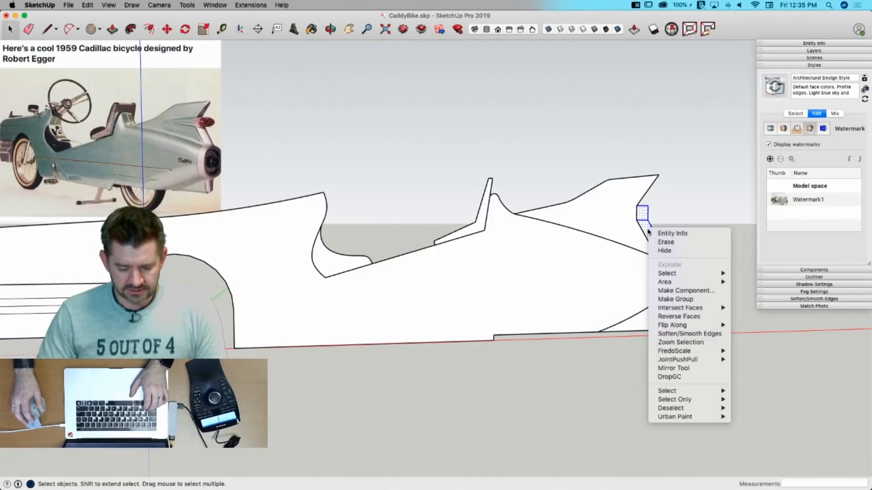
left_click(688, 291)
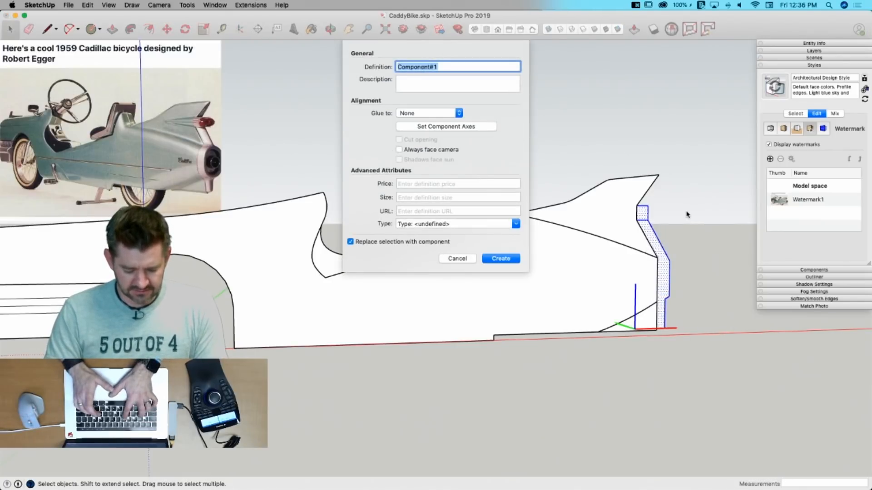
type("Tail")
key("Return")
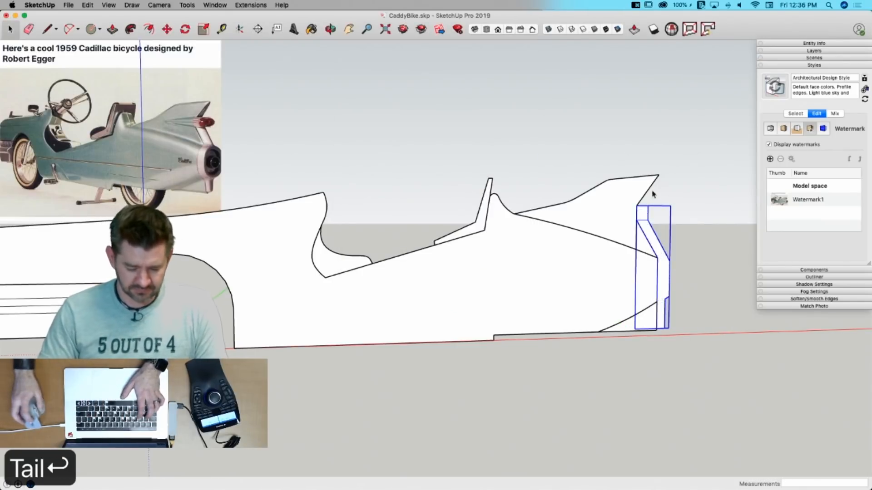
Step: Make the joined backrest and cushion face in the cockpit into a component named Seat
left_click(482, 225)
right_click(483, 225)
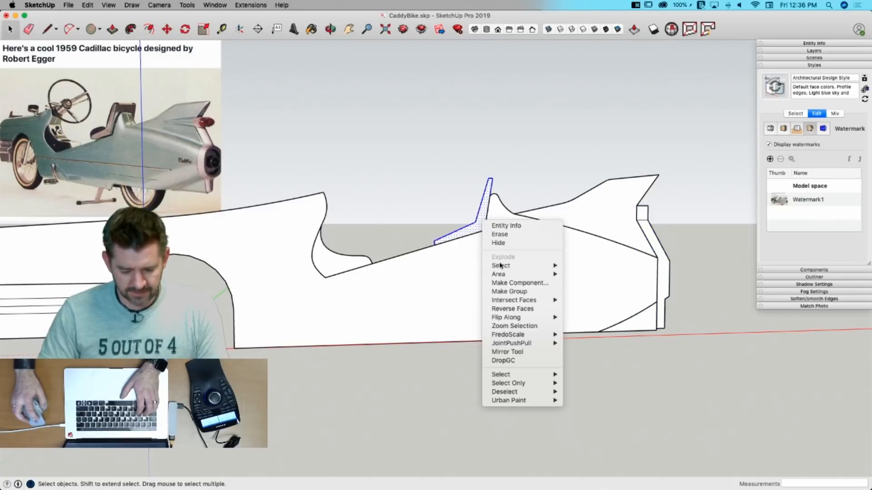
left_click(503, 283)
type("Seat")
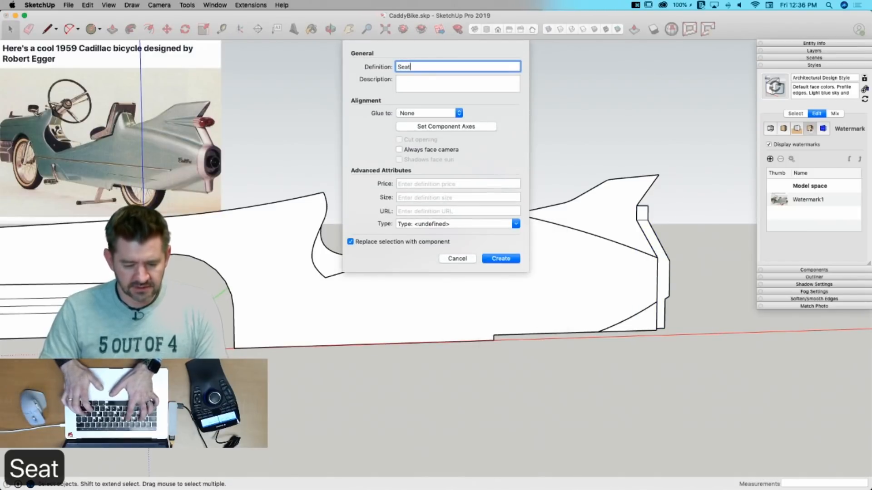
key("Return")
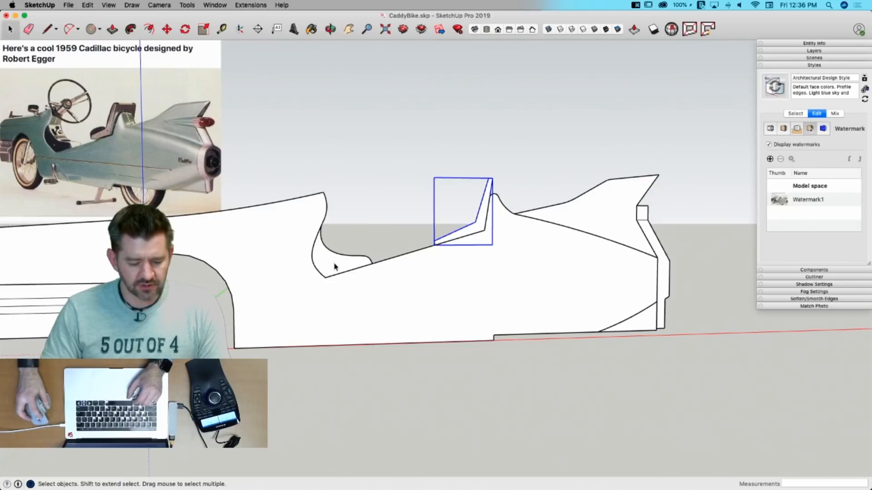
Step: Make the curved face at the front of the cockpit opening into a component named Console
left_click(335, 266)
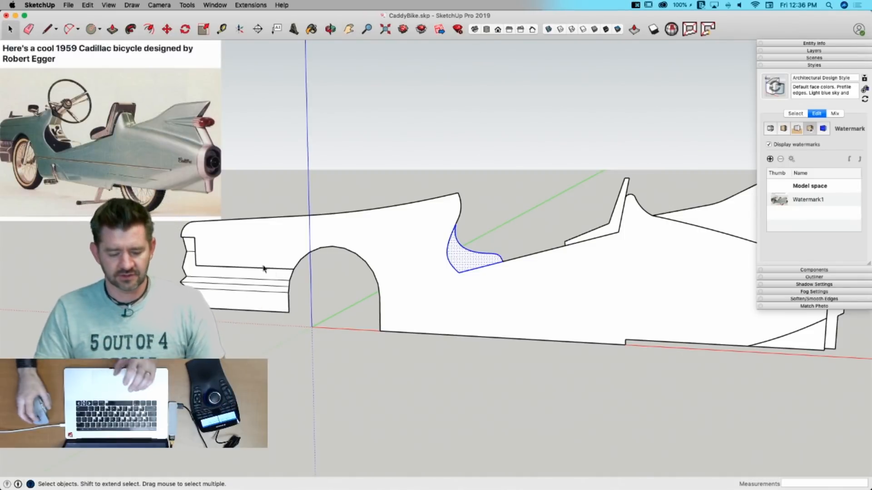
right_click(474, 263)
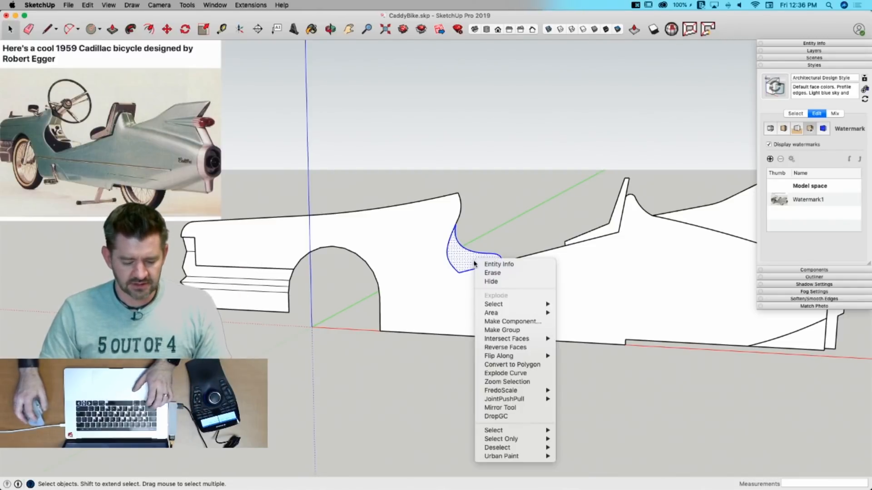
left_click(512, 323)
type("Console")
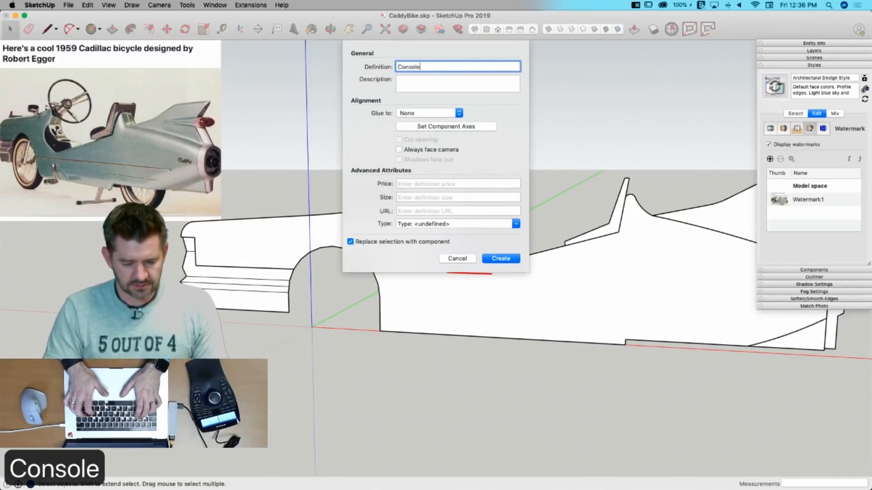
key("Return")
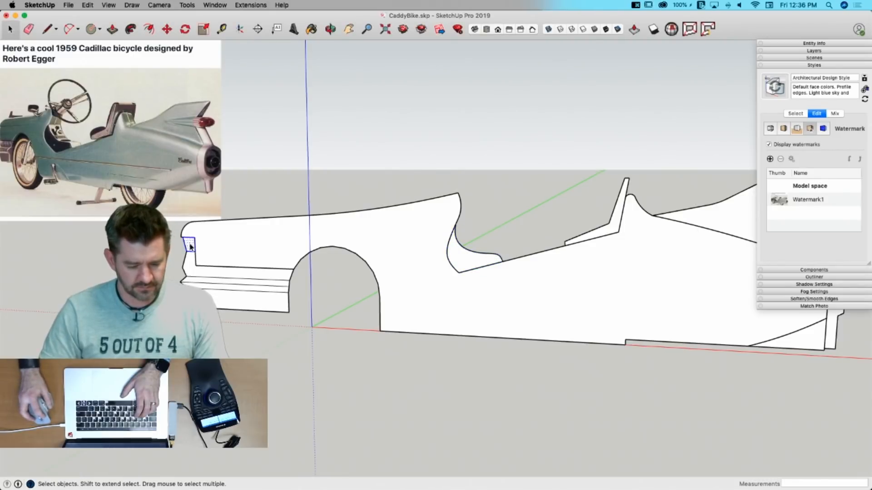
Step: Make the small face under the body's front nose into a component named Headlight
right_click(190, 247)
left_click(218, 307)
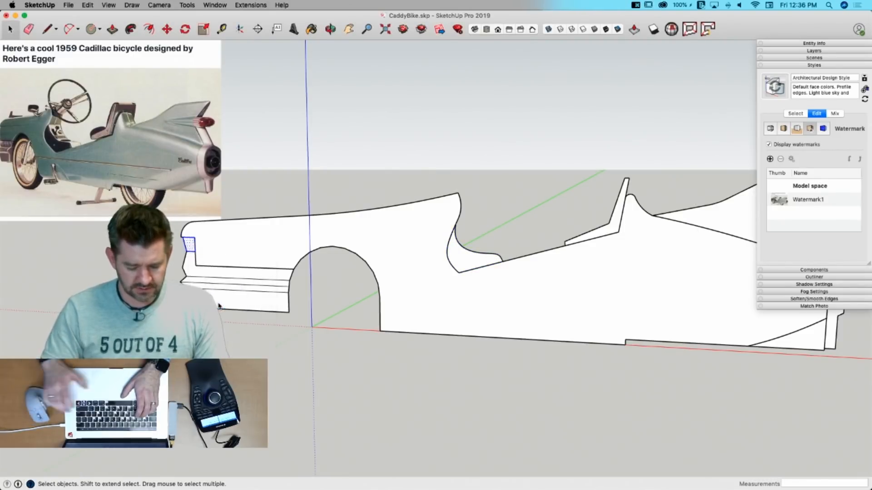
type("Headligh")
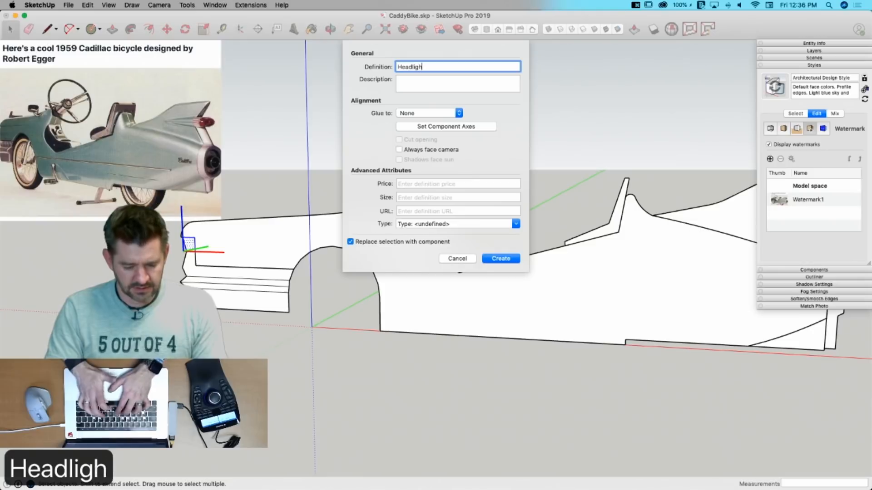
type("t")
key("Return")
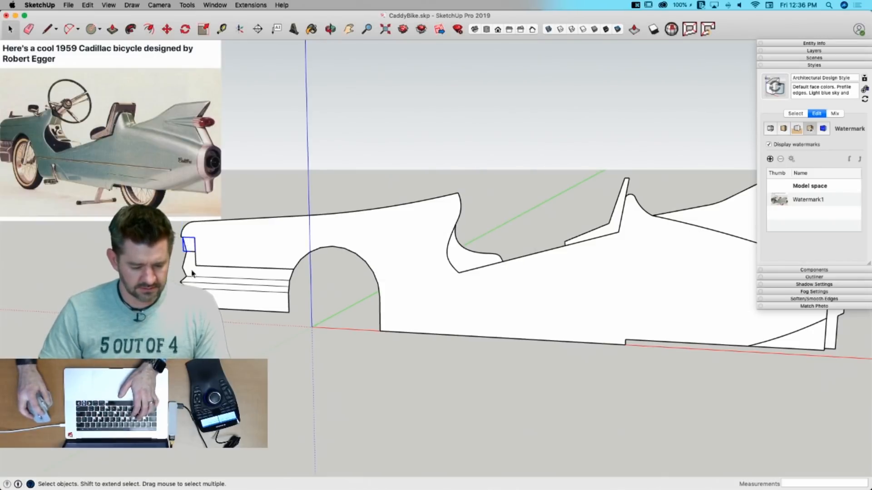
Step: Make the L-shaped face below the headlight, running back to the wheel arch, into a component named Grill
right_click(192, 273)
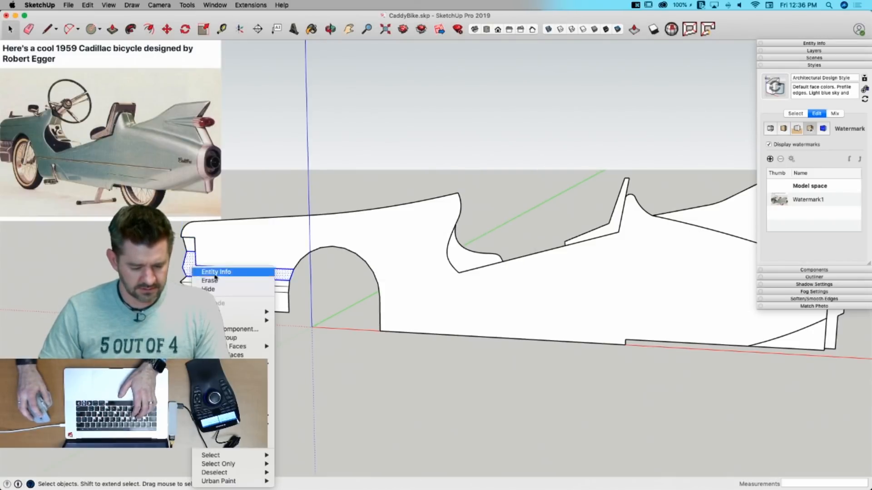
left_click(230, 329)
type("Grill")
key("Return")
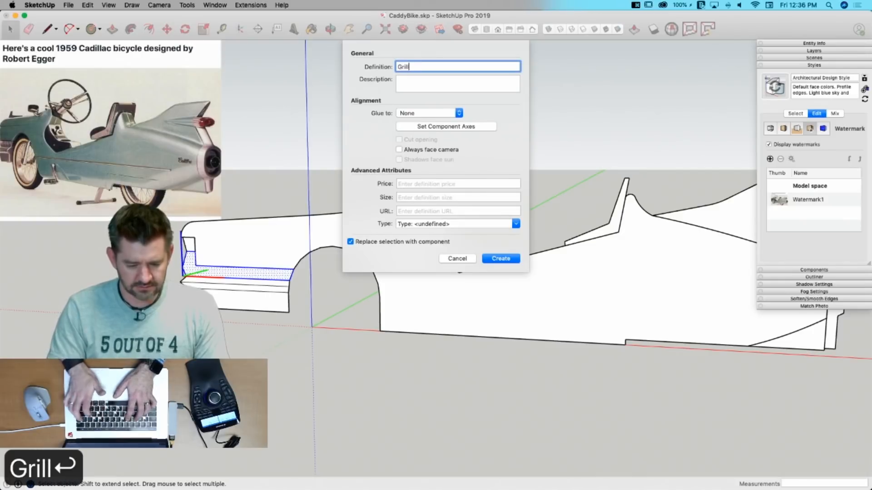
Step: Make the stacked faces below the grill, ahead of the wheel arch, into a component named Bumper
left_click(198, 283)
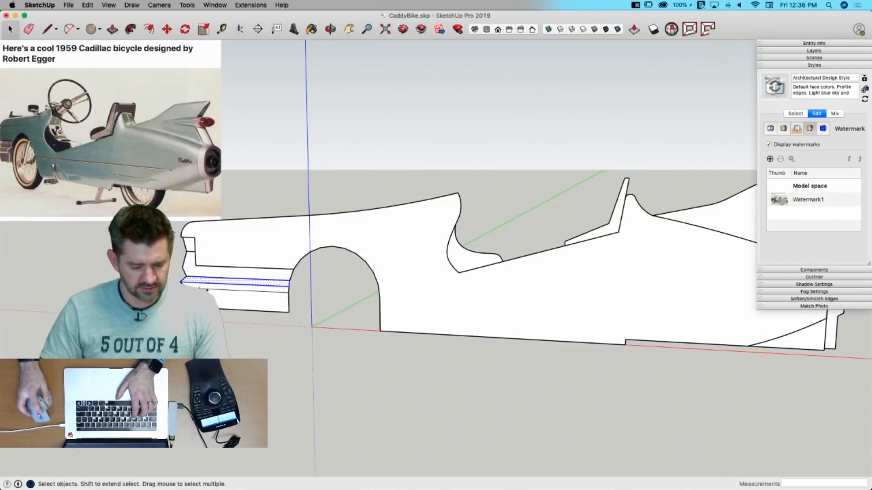
right_click(206, 282)
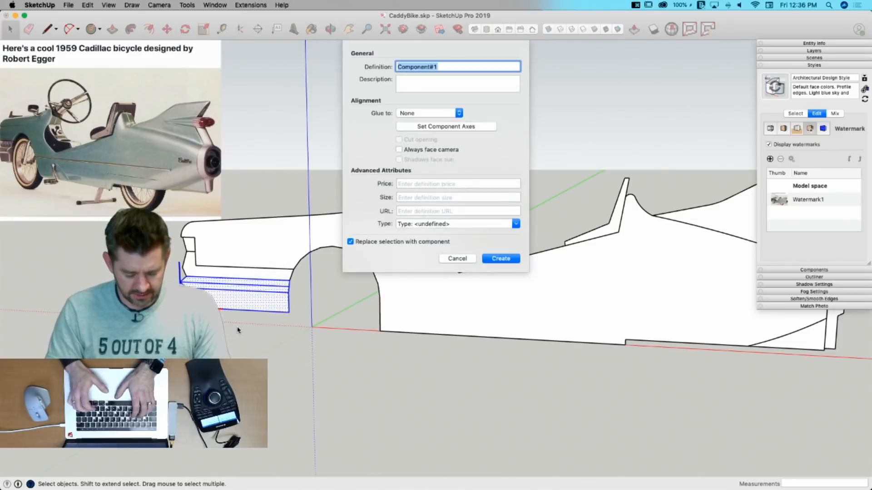
type("Bum")
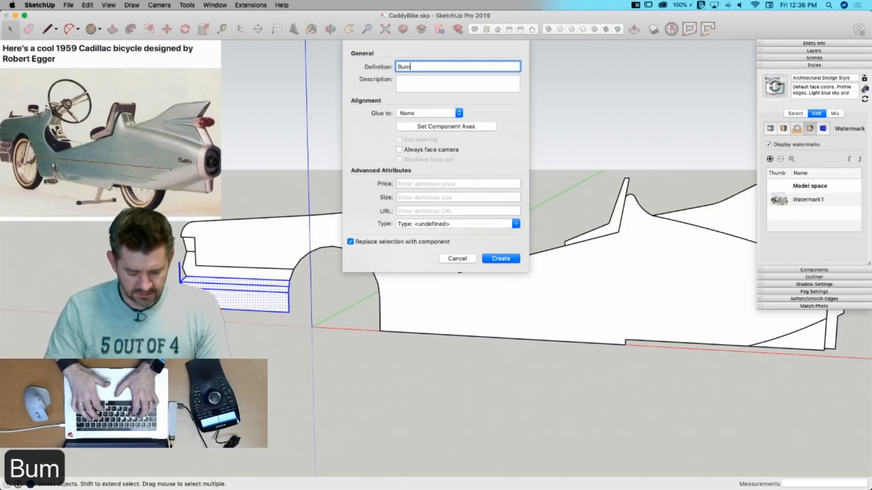
type("per")
key("Return")
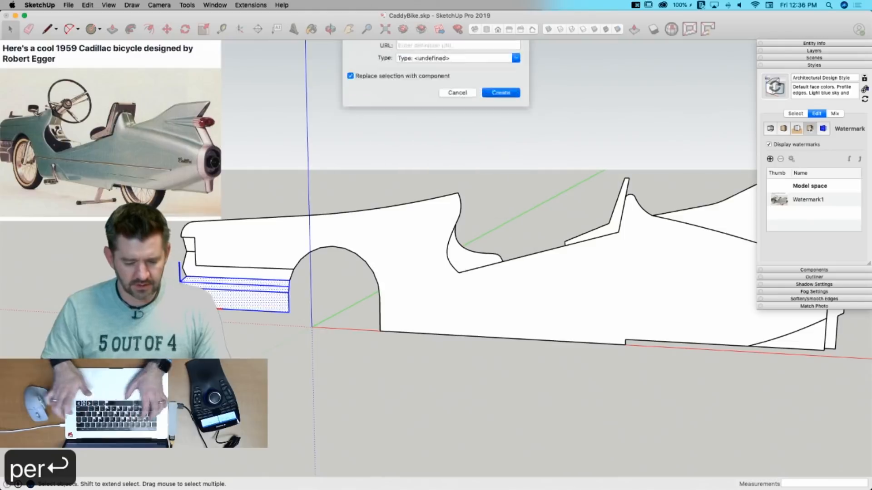
Step: Copy all the side-profile components along the red axis, about 59' 10 13/16" away from the originals
scroll(358, 246, "down", 5)
left_click_drag(304, 215, 655, 356)
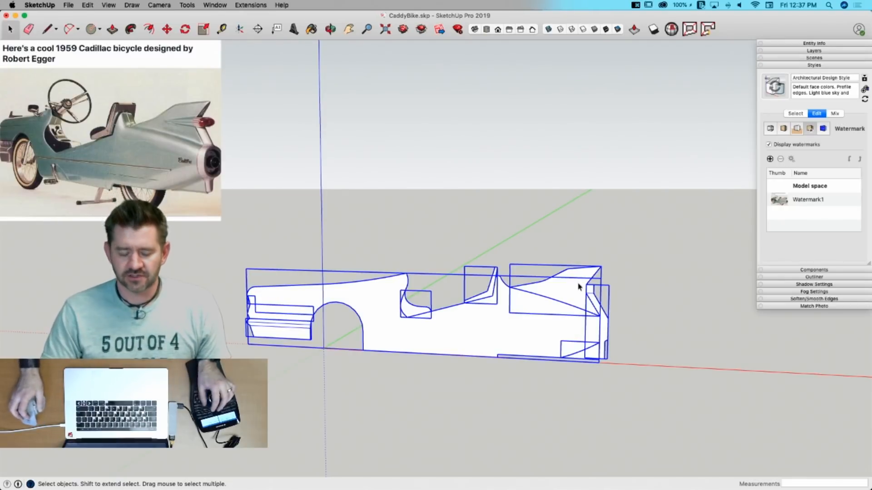
key("m")
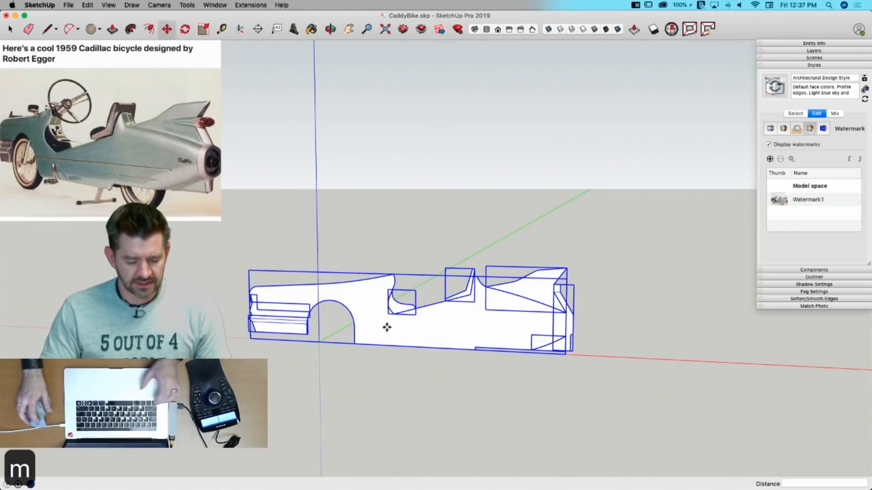
left_click(378, 331)
key("alt")
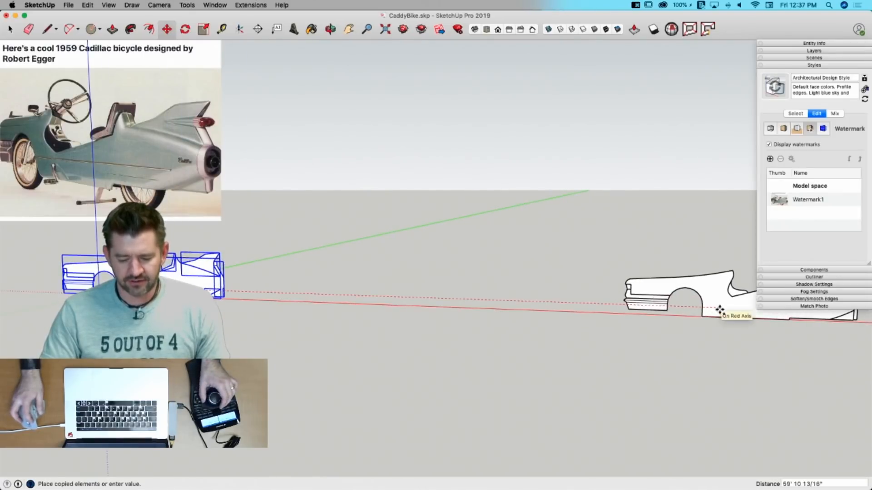
left_click(724, 314)
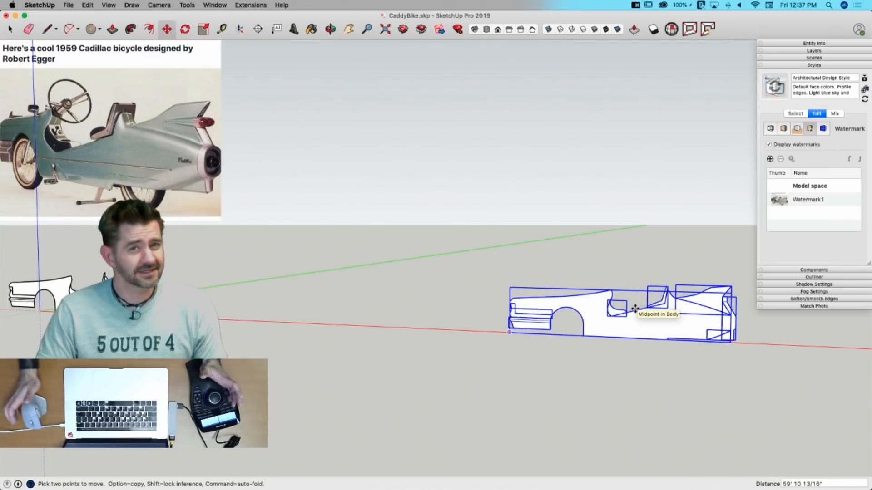
Step: Make the copied components unique from the originals and clear the selection
key("space")
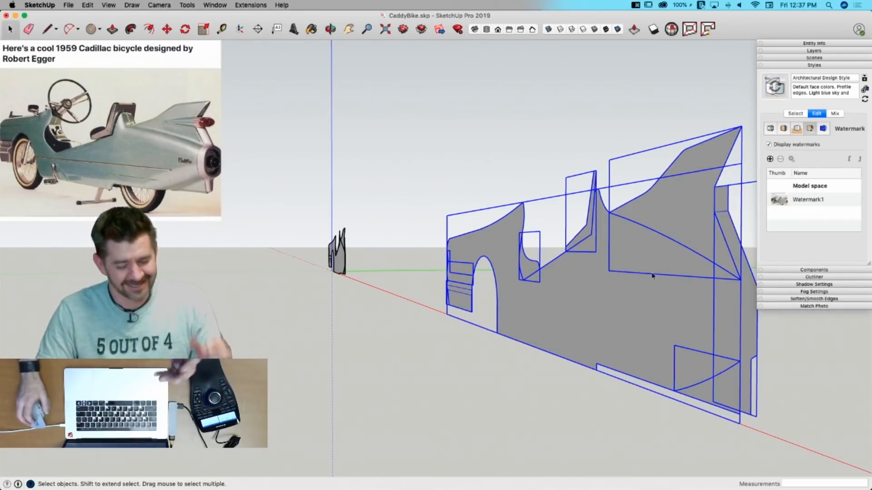
right_click(565, 289)
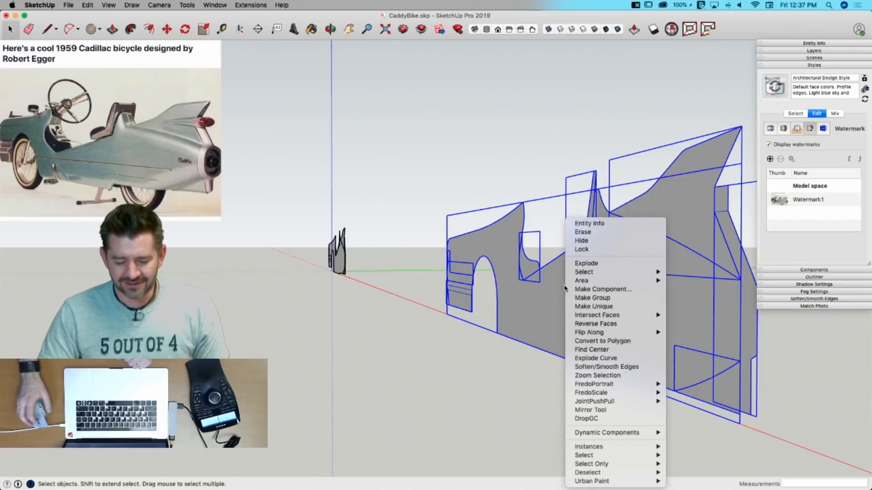
left_click(614, 307)
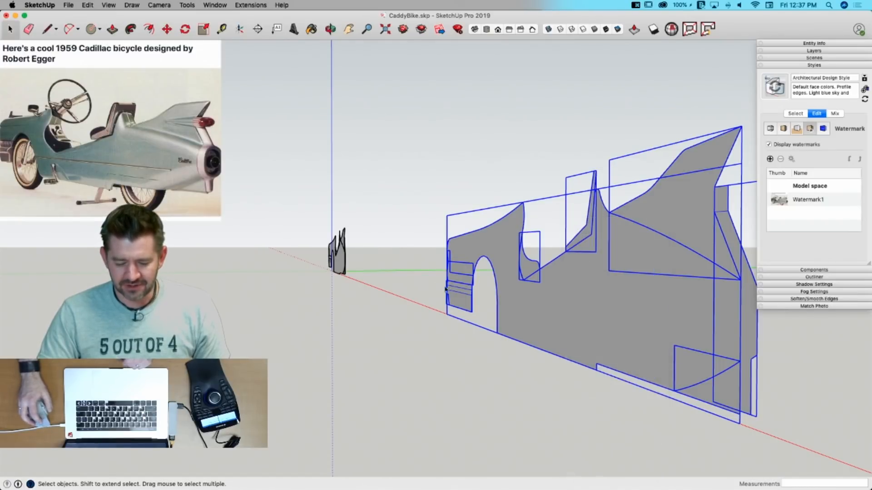
left_click(403, 214)
Step: Open the entity information and compare the definition names of the original body, the copied body and the copied tail
left_click(792, 66)
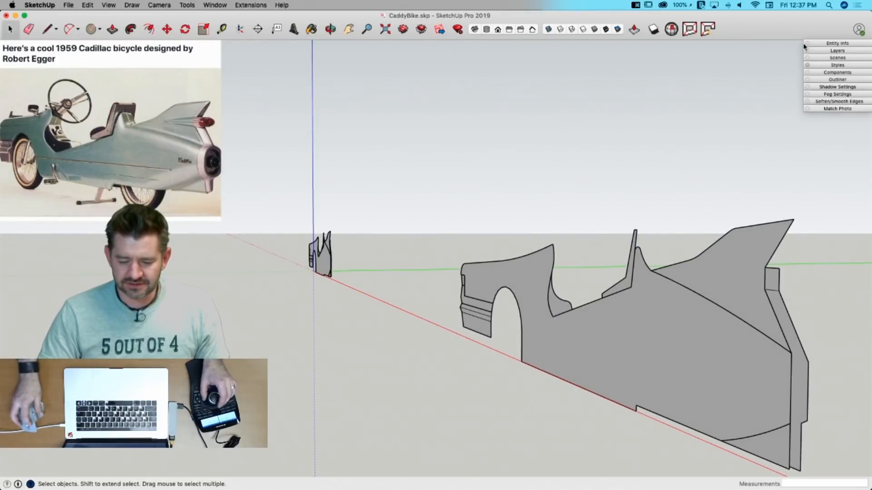
left_click(376, 275)
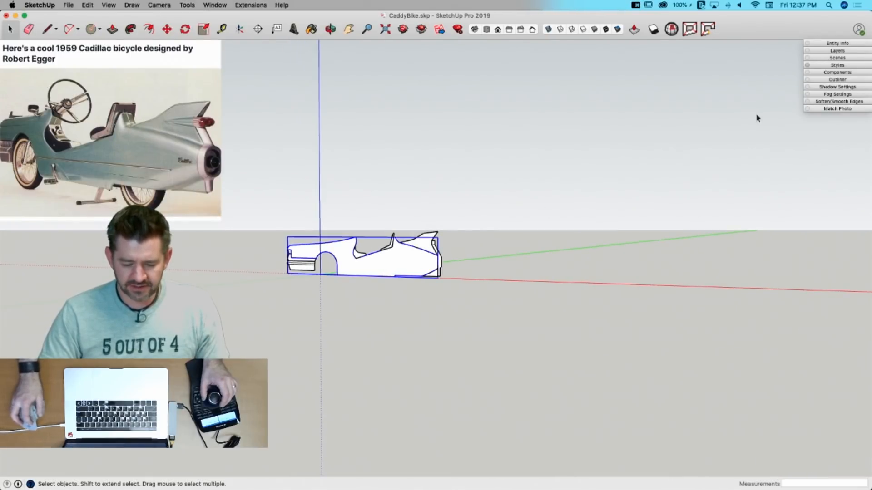
left_click(862, 44)
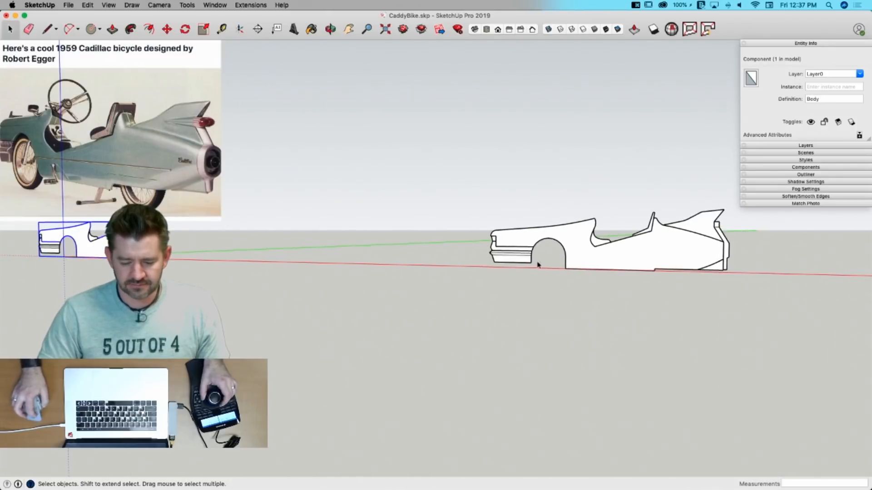
left_click(628, 257)
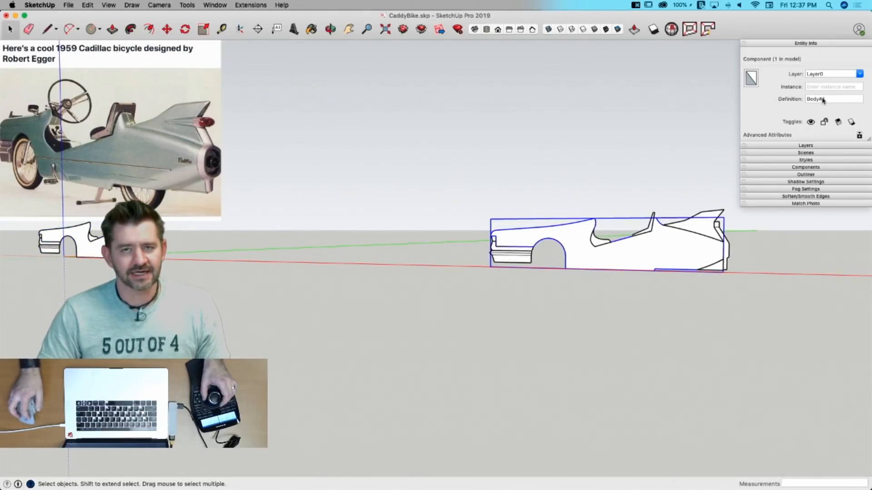
left_click(715, 236)
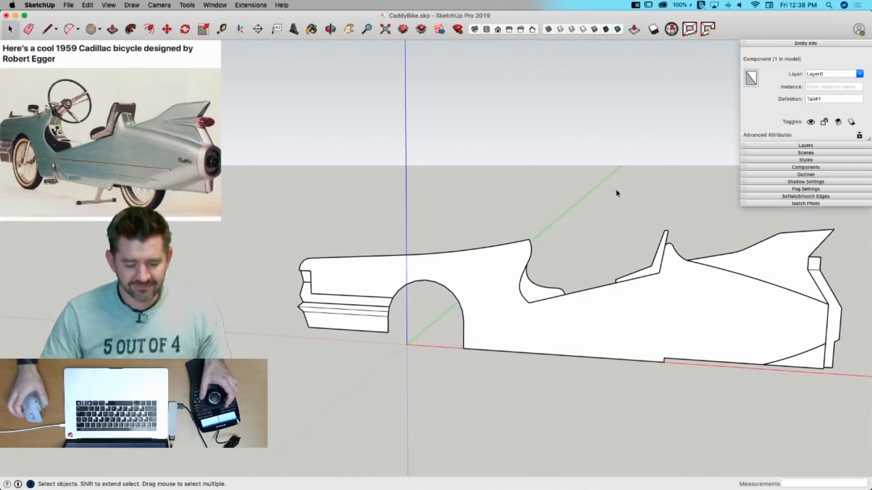
Step: Extrude the face inside the original Body component about 5 3/16" and adjust its depth by about 3/8"
left_click(520, 328)
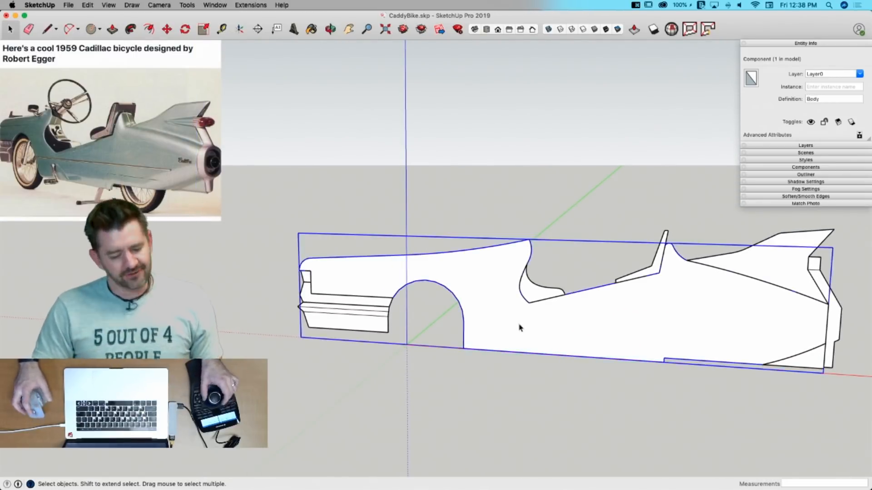
double_click(502, 314)
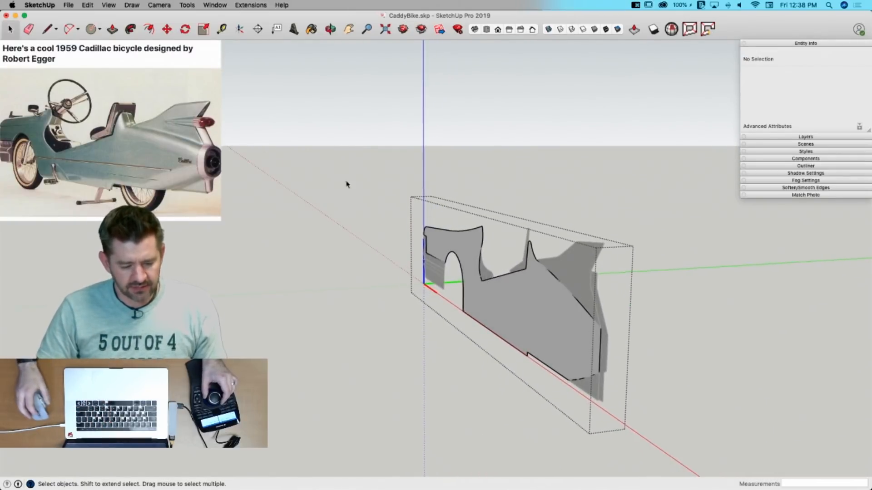
key("p")
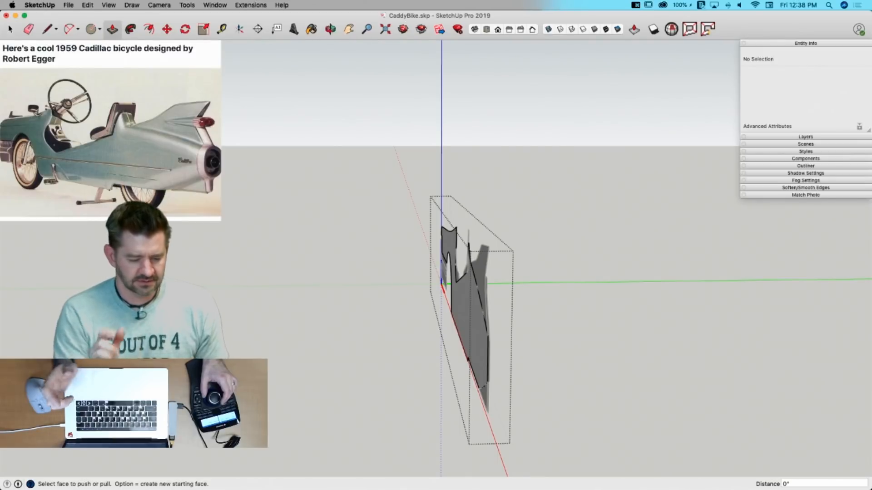
key("p")
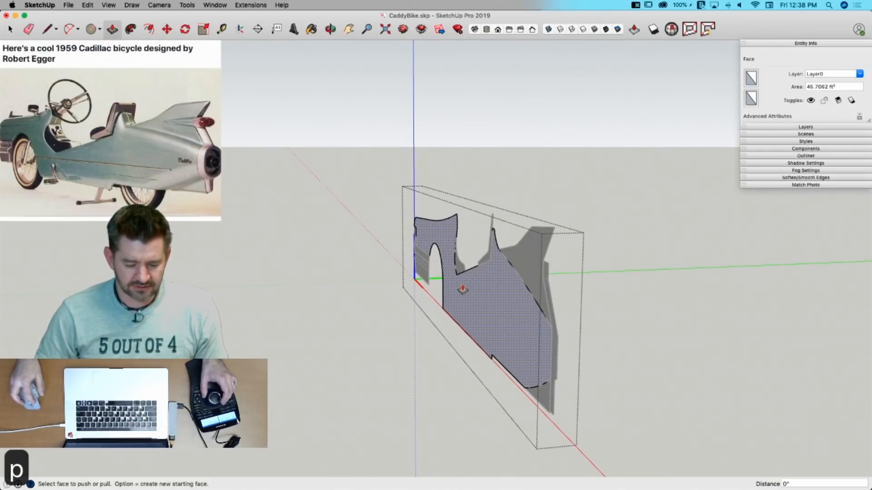
left_click_drag(463, 289, 452, 291)
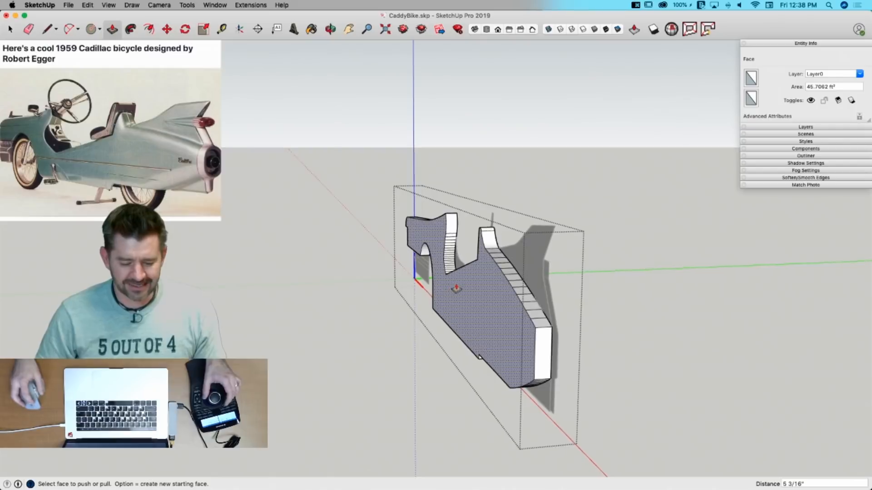
left_click(460, 289)
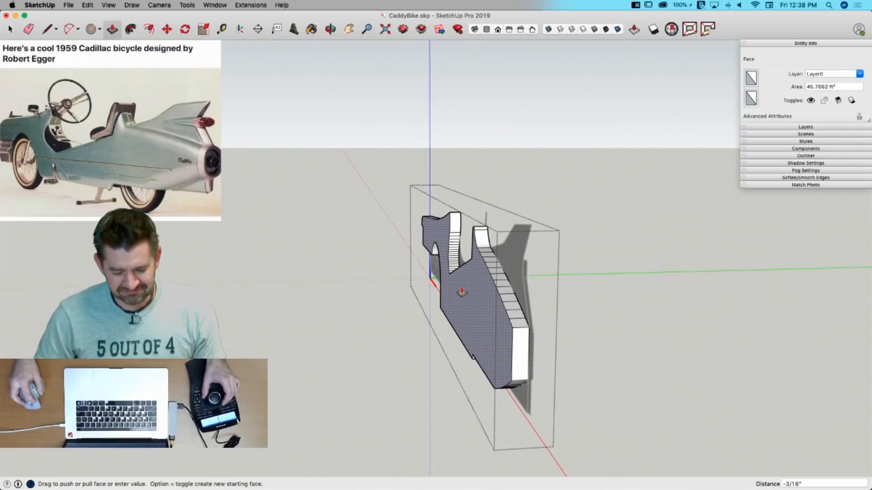
left_click(460, 292)
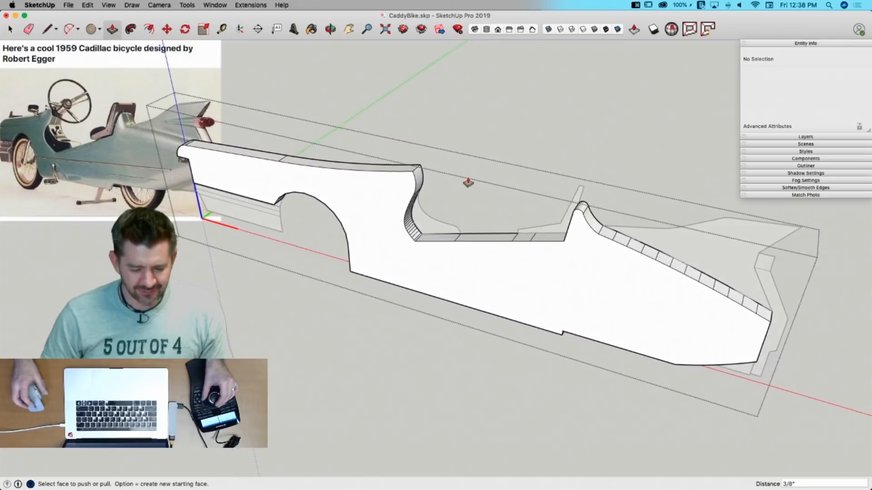
Step: Soften the edges of the extruded body at 36 degrees with smooth normals and soften coplanar, and close the component
key("space")
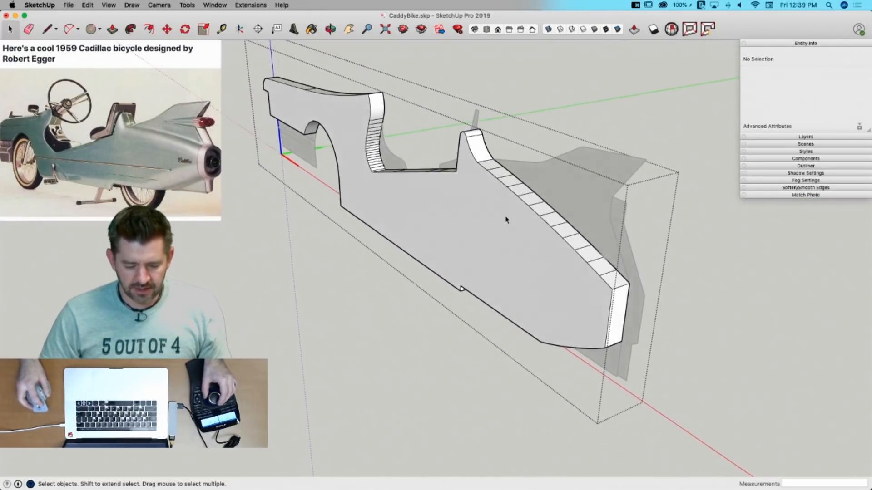
triple_click(506, 220)
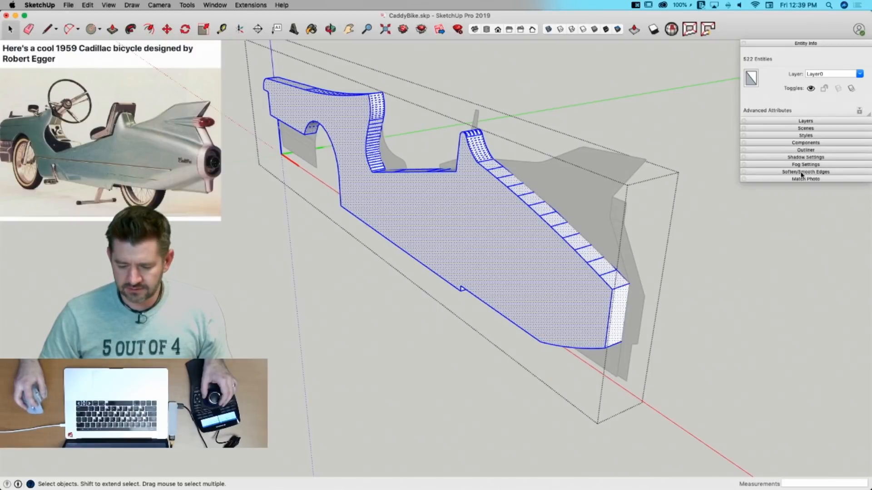
left_click(802, 173)
left_click(752, 215)
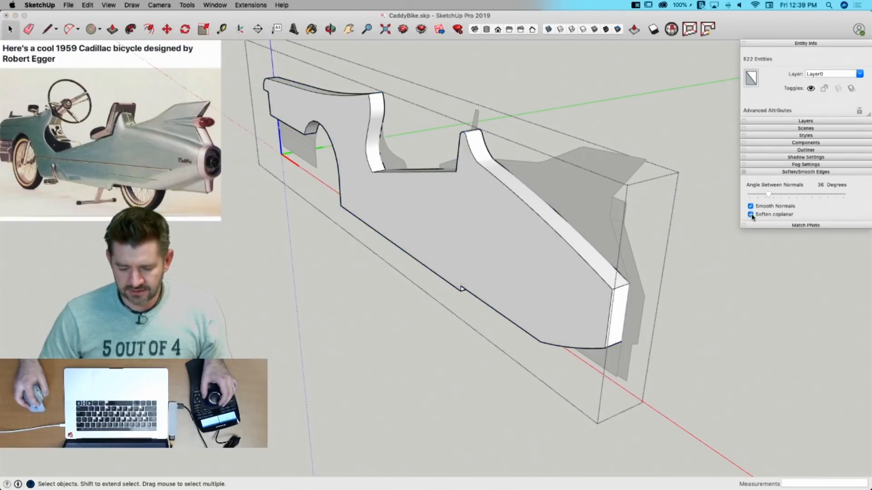
left_click(598, 122)
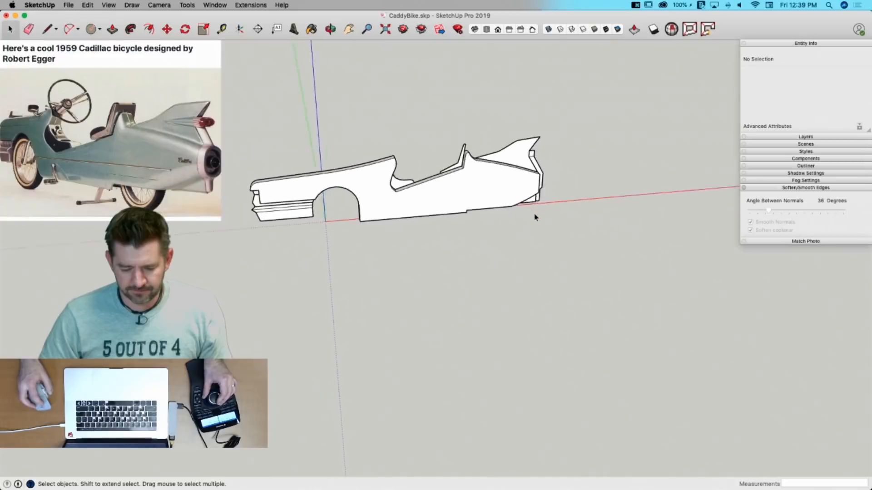
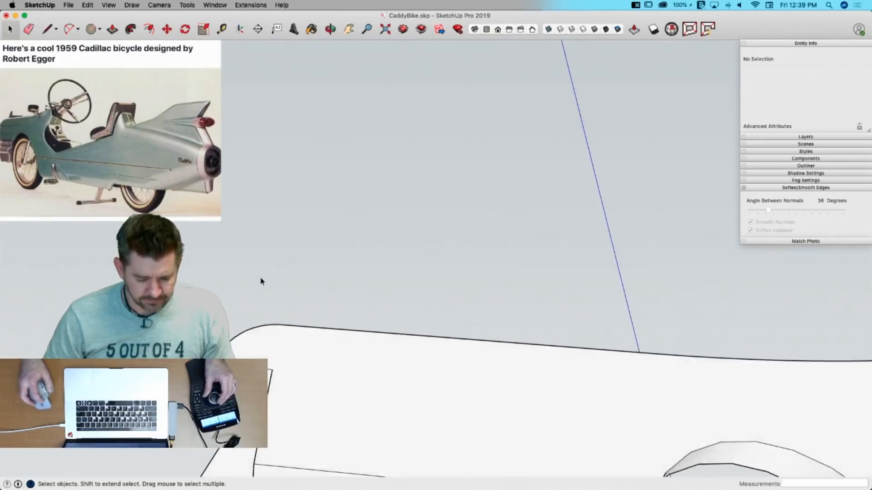
Step: Try to draw a corner-rounding arc on the body's front end face from outside the component
key("l")
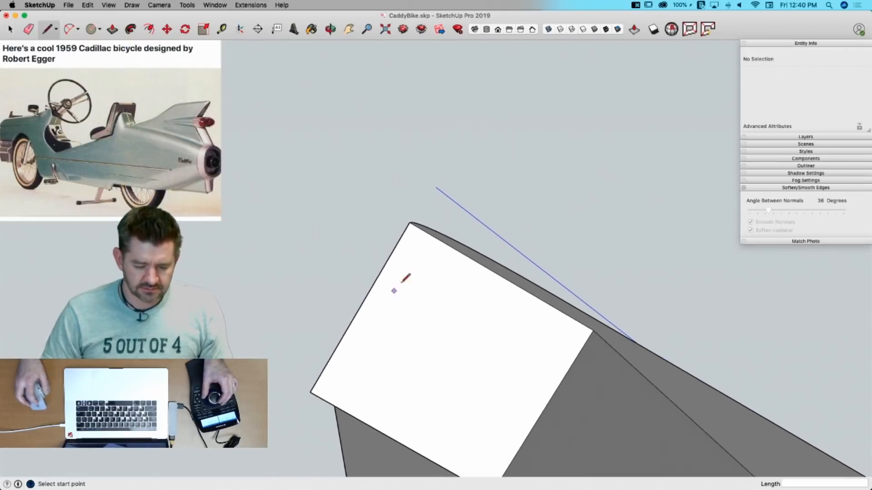
key("a")
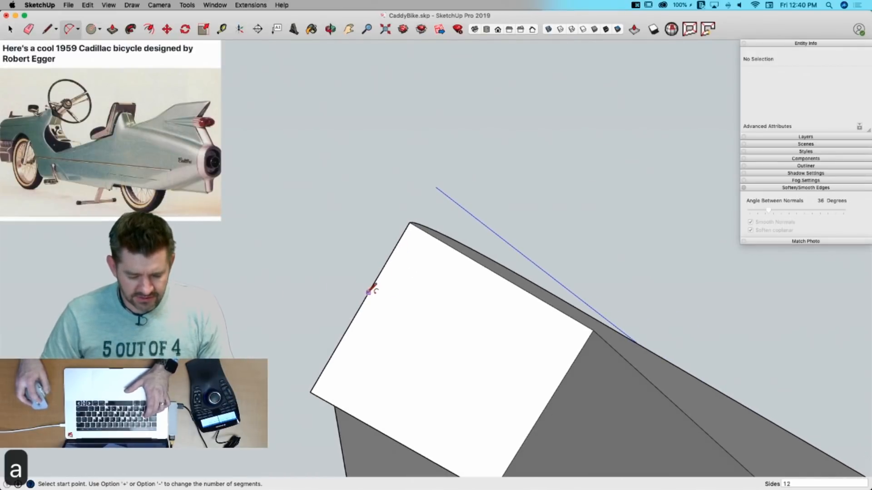
left_click(482, 265)
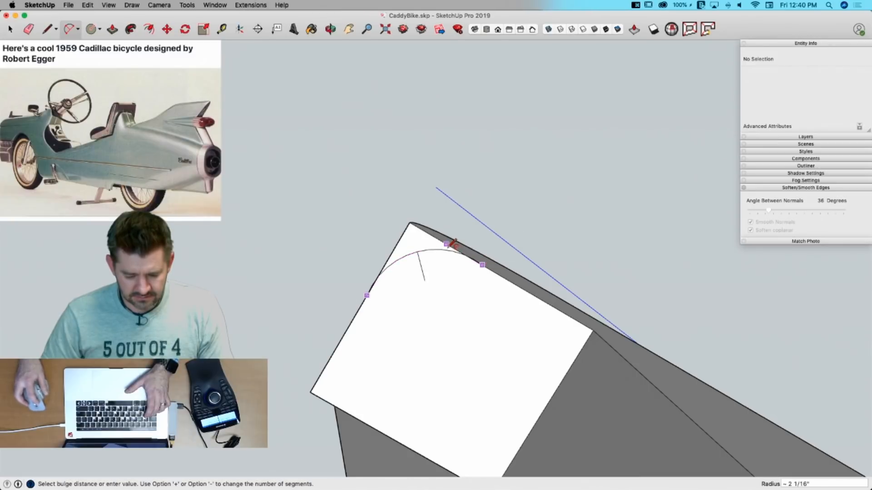
key("space")
left_click(427, 252)
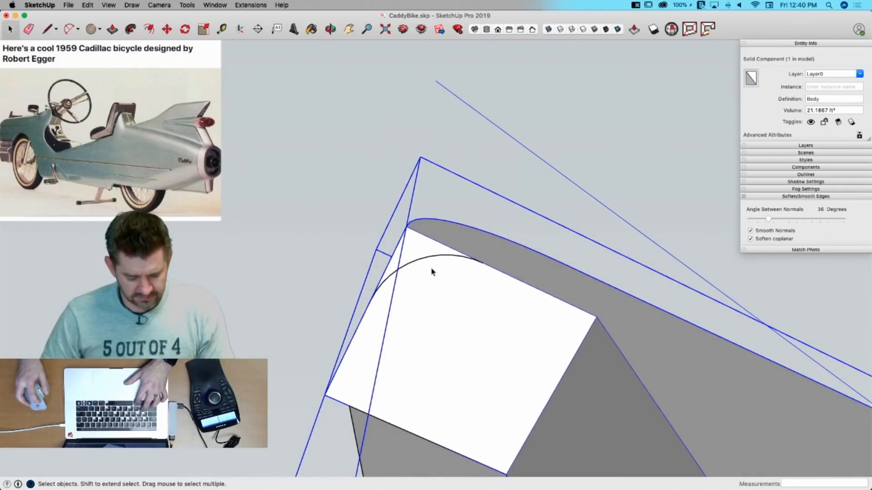
key("super+z")
Step: Draw a tangent arc rounding the upper outer corner of the front end face inside the Body component
key("s")
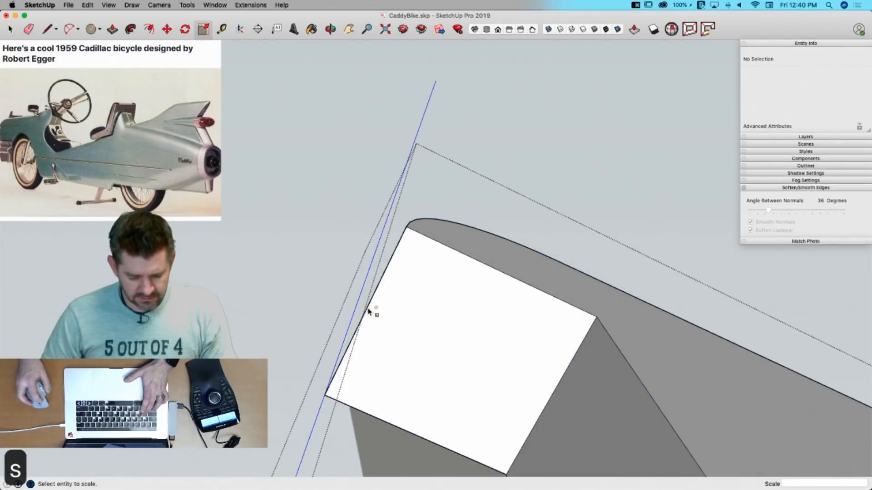
key("a")
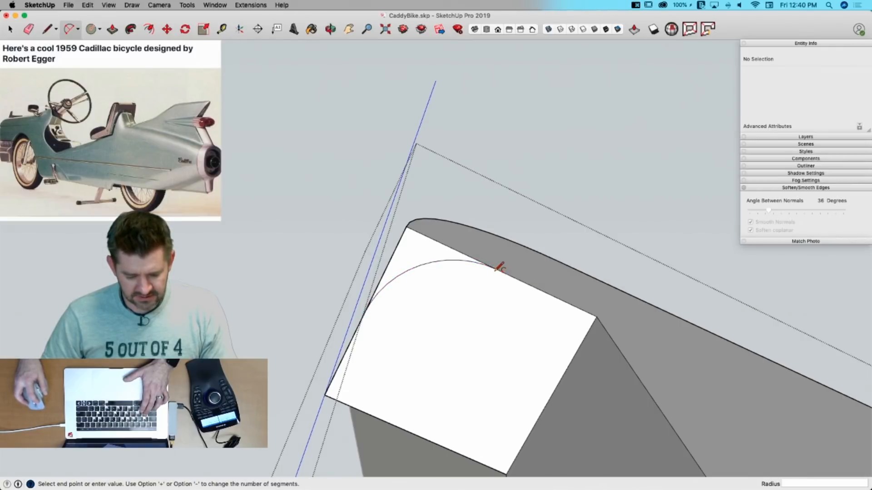
left_click(439, 254)
key("space")
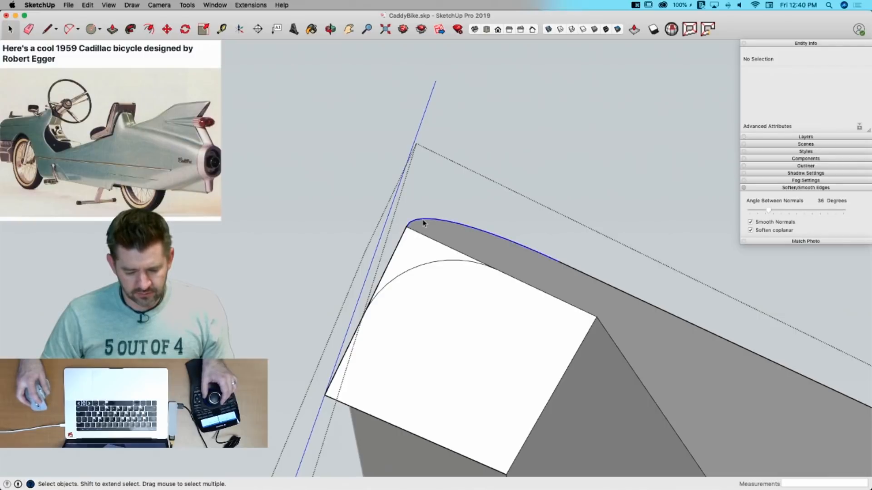
left_click(423, 223)
left_click(466, 221, "shift")
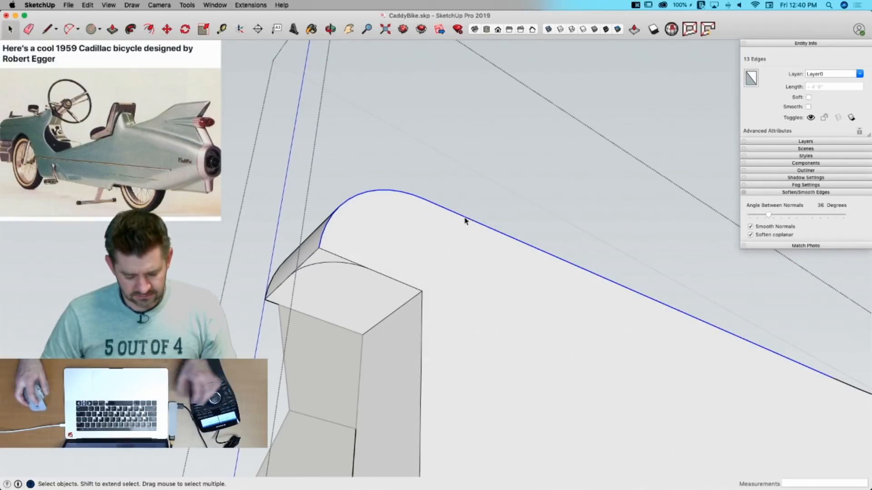
key("super+s")
middle_click_drag(471, 221, 272, 256)
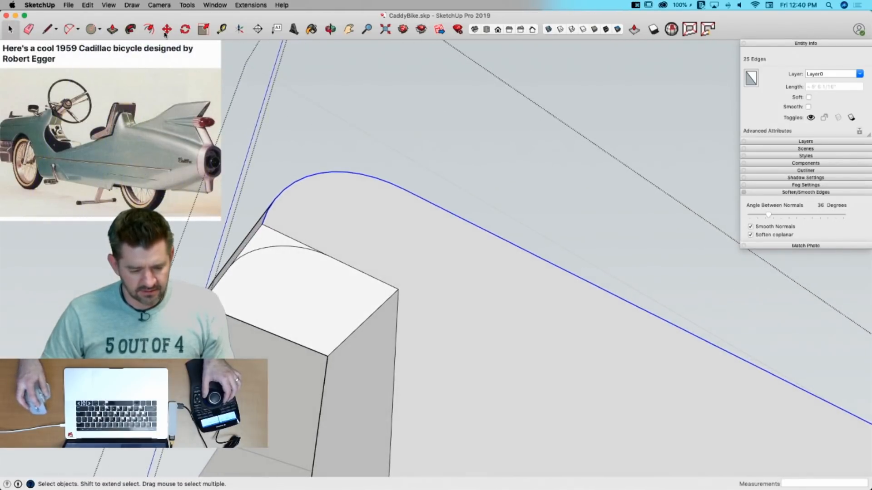
left_click(131, 29)
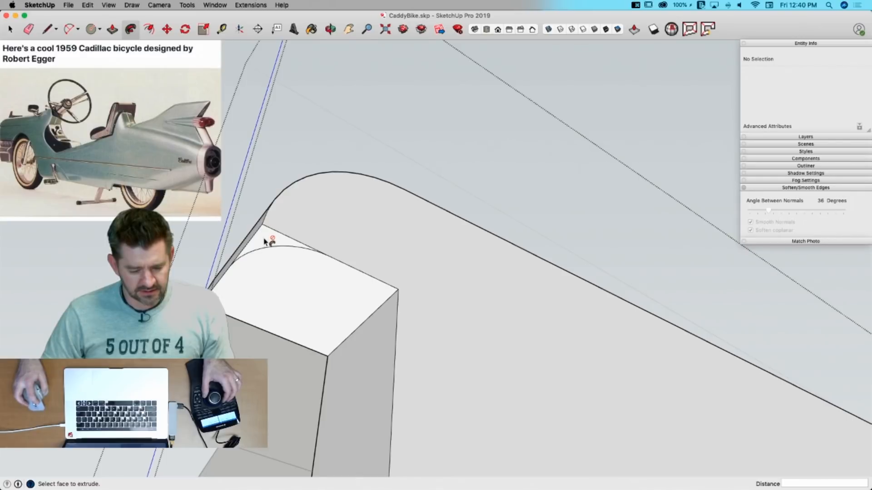
key("space")
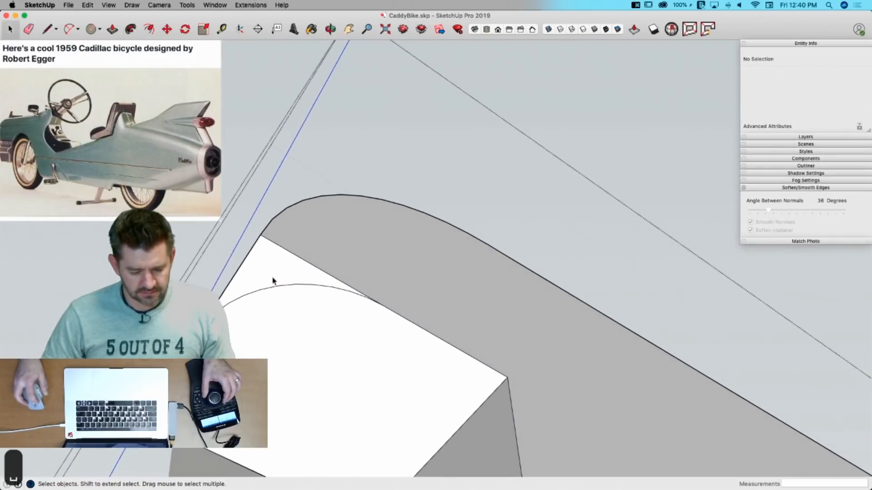
left_click(272, 280)
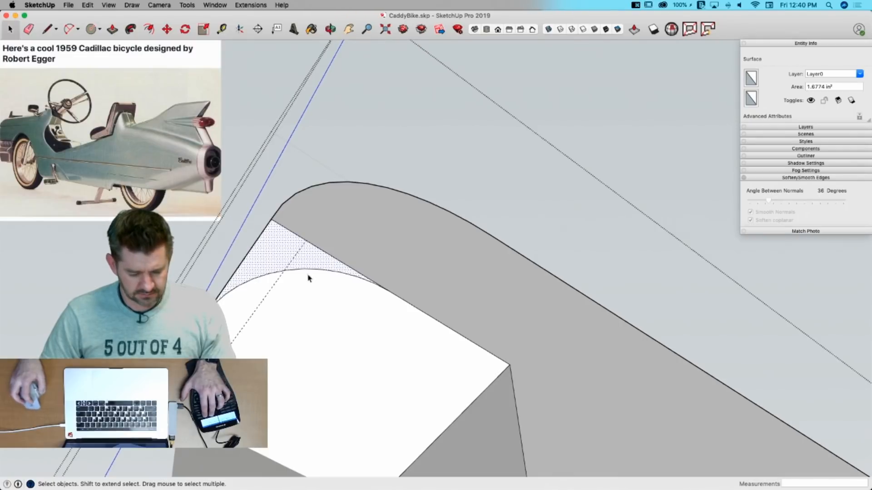
key("e")
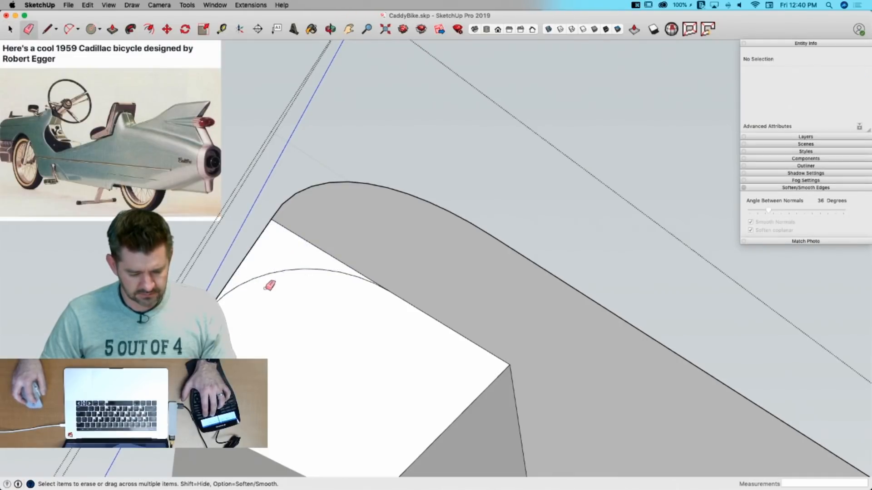
key("space")
Step: Try to round the body's upper outer edge by running Follow Me with the corner sliver face along the top edges, and undo it
left_click(280, 213)
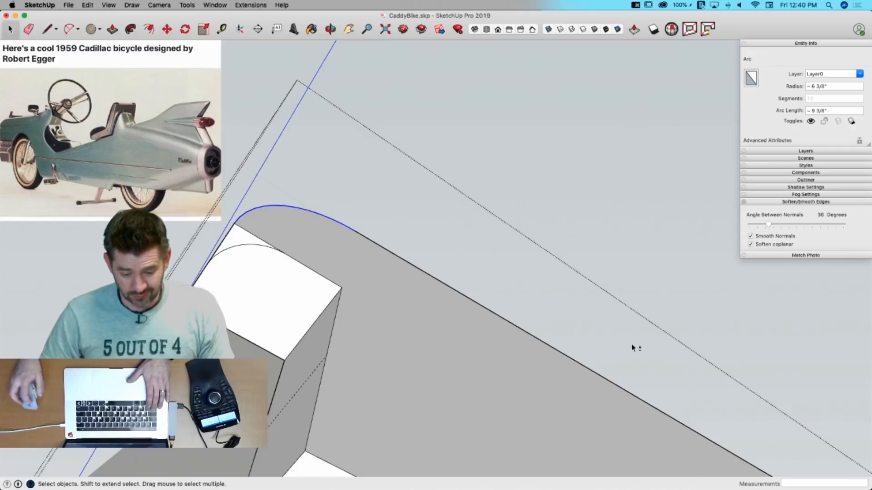
left_click(545, 348, "shift")
left_click(443, 315, "shift")
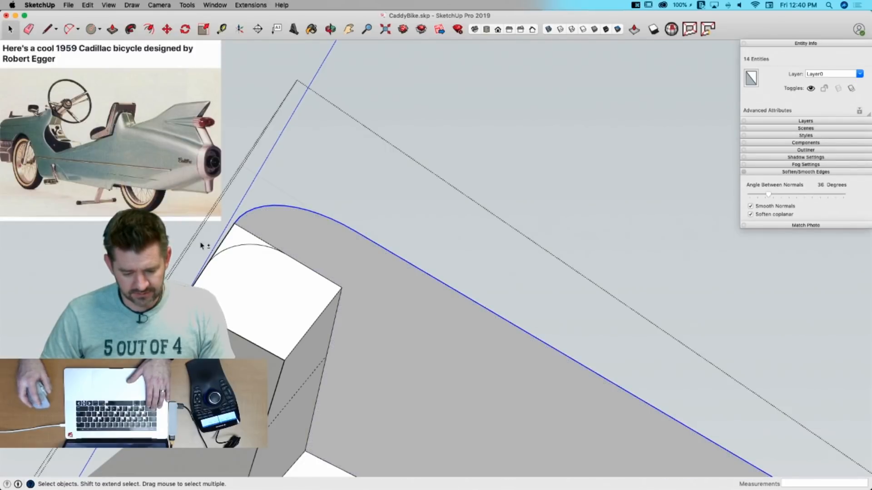
scroll(197, 263, "down", 2)
scroll(338, 158, "down", 4)
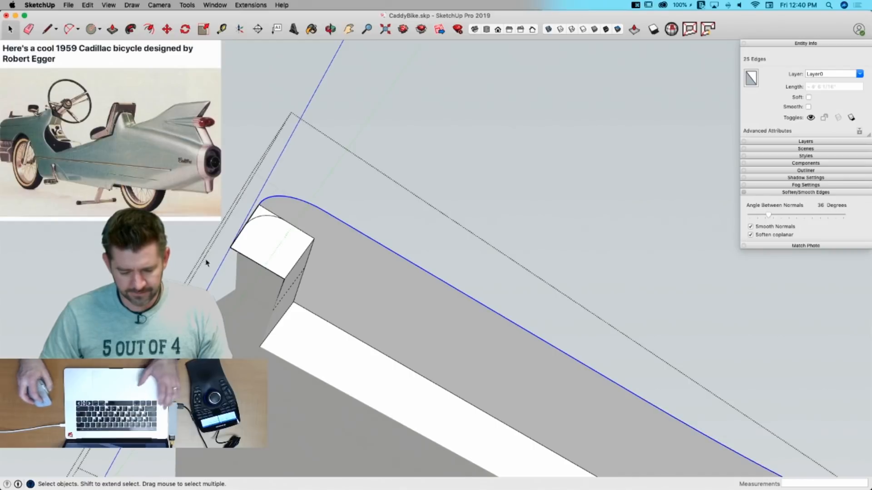
key("p")
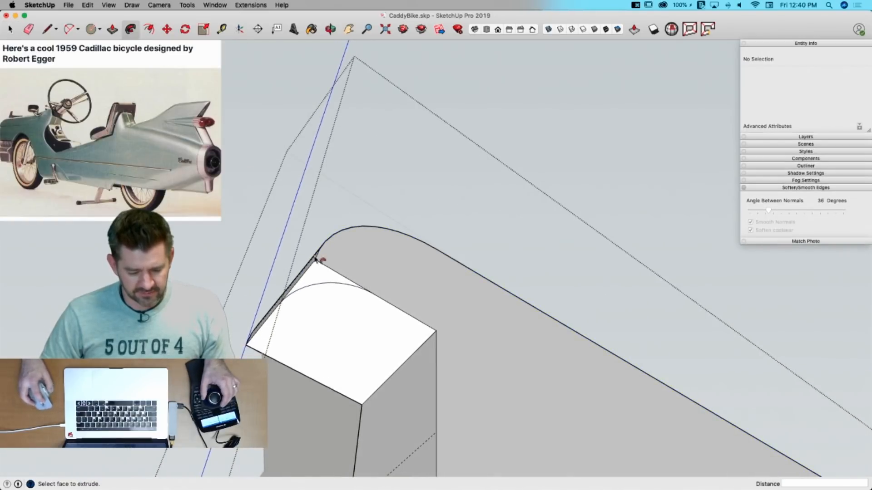
left_click(318, 262)
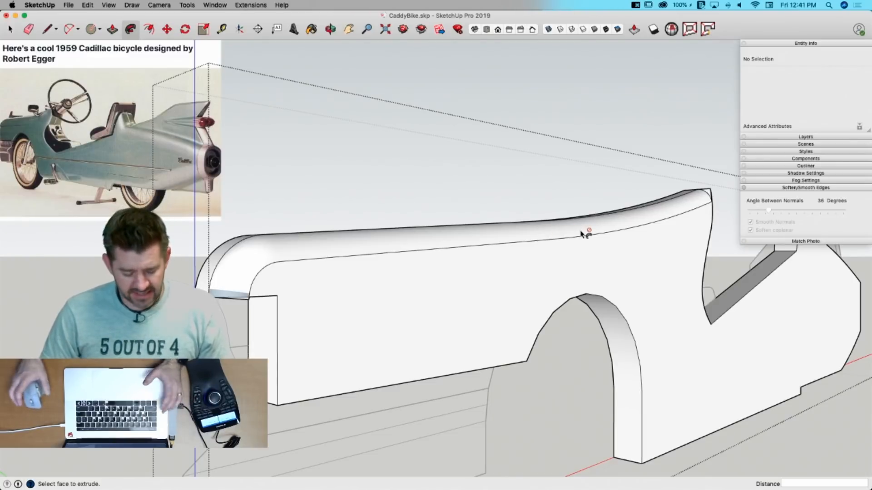
key("super+z")
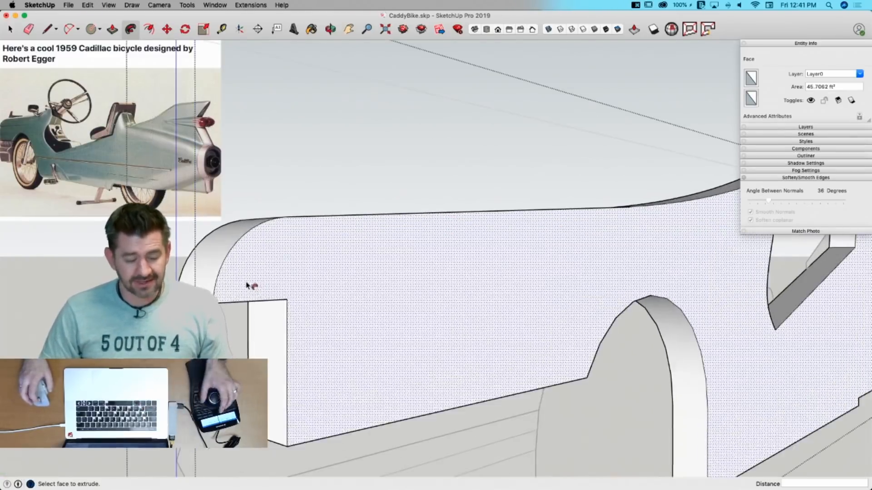
left_click(178, 258)
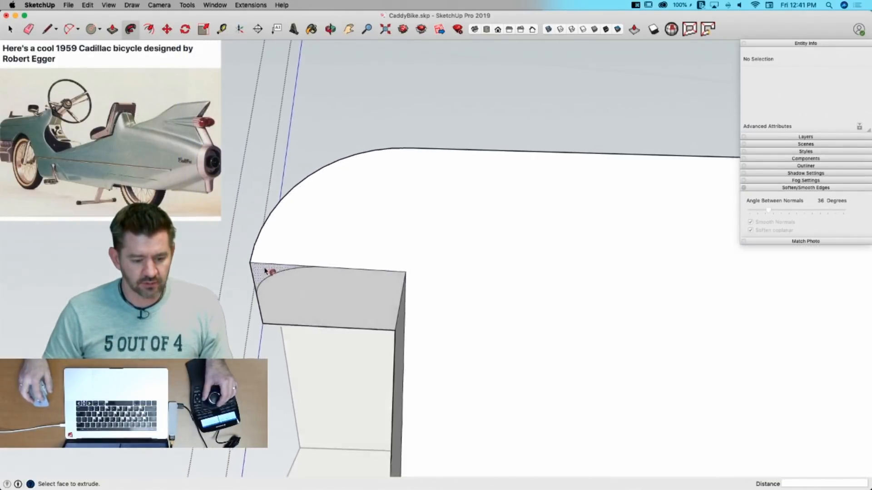
Step: Copy the corner sliver face about 2 1/2" straight down from the body's front end face
key("space")
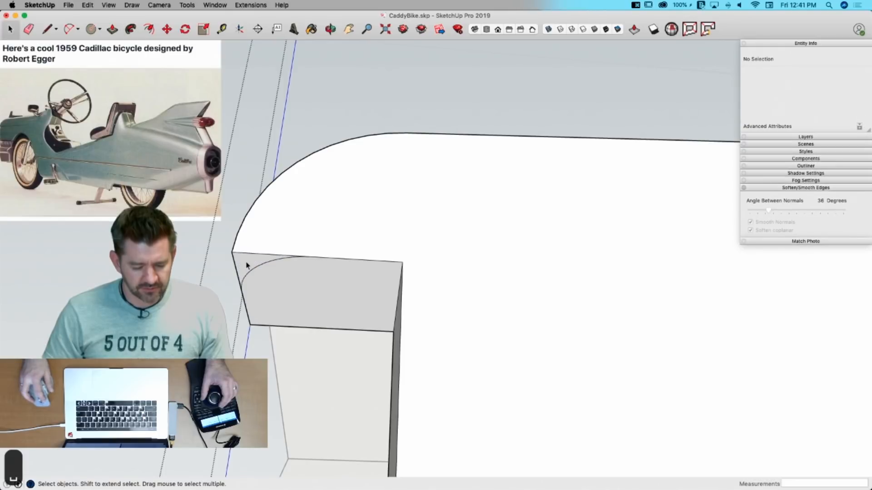
left_click(261, 266)
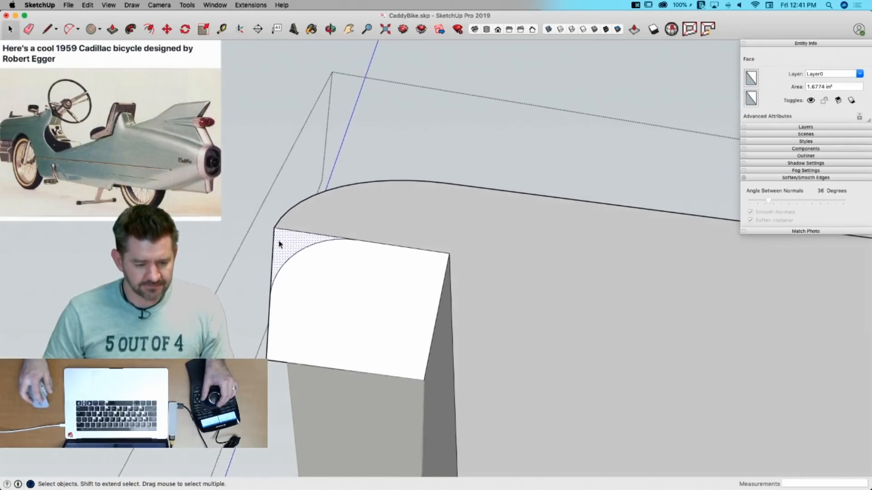
key("m")
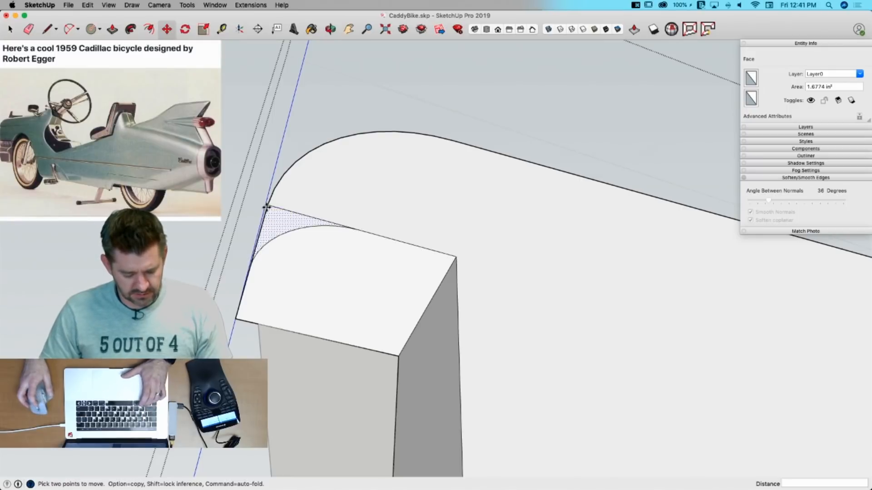
key("alt")
left_click(266, 207)
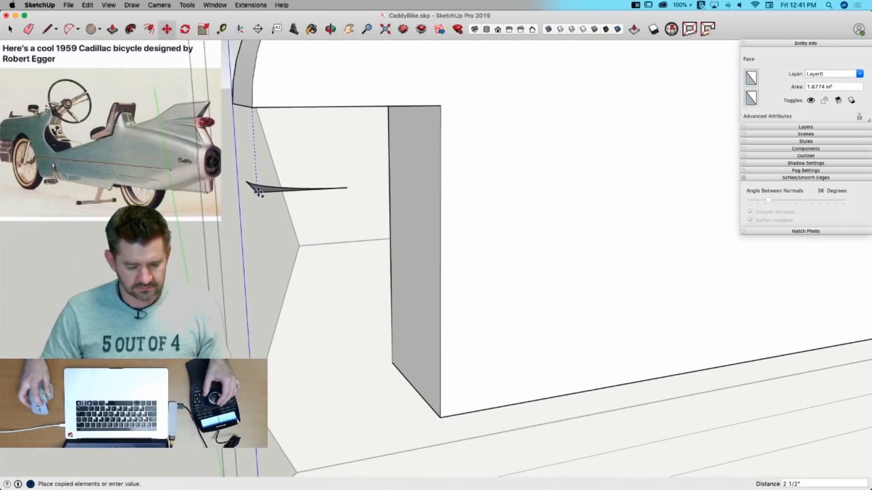
left_click(257, 195)
Step: Draw an edge joining the front end face's outer corner to the copied profile, and erase the original corner arc
key("l")
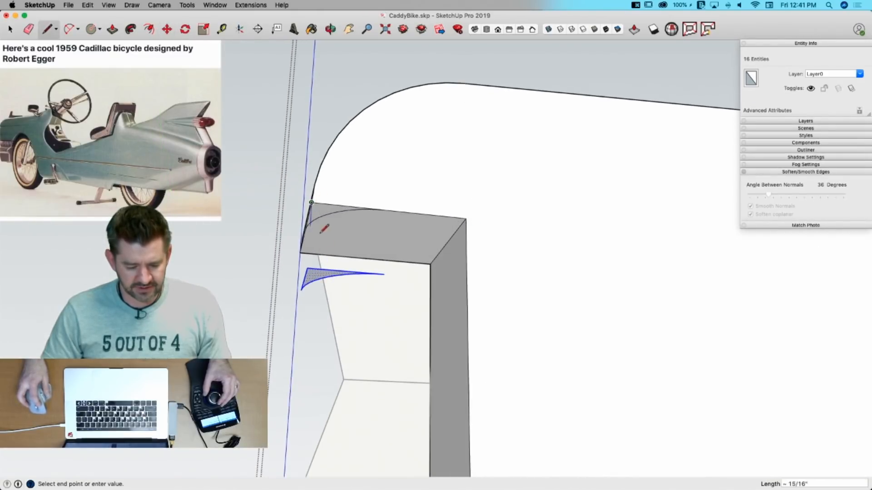
key("e")
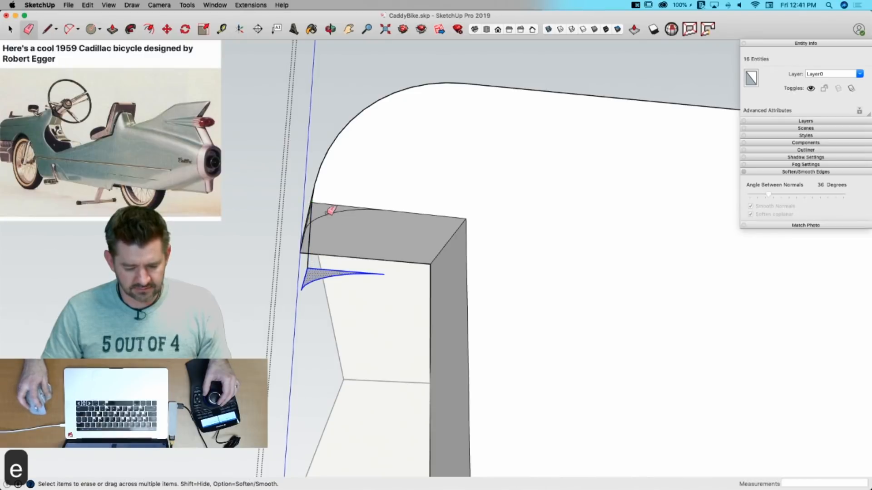
left_click(331, 210)
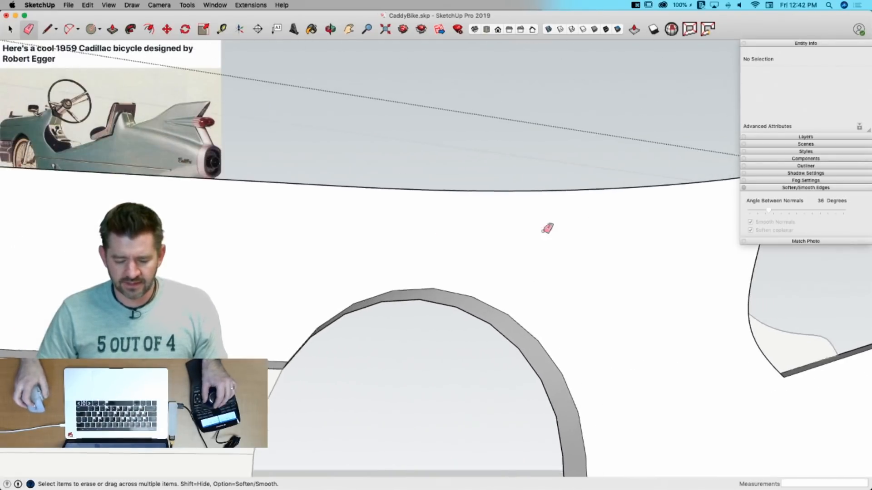
Step: Extend the body's outer top edge past its rear upper corner with a line about 8 9/16" long in the edge's direction
key("l")
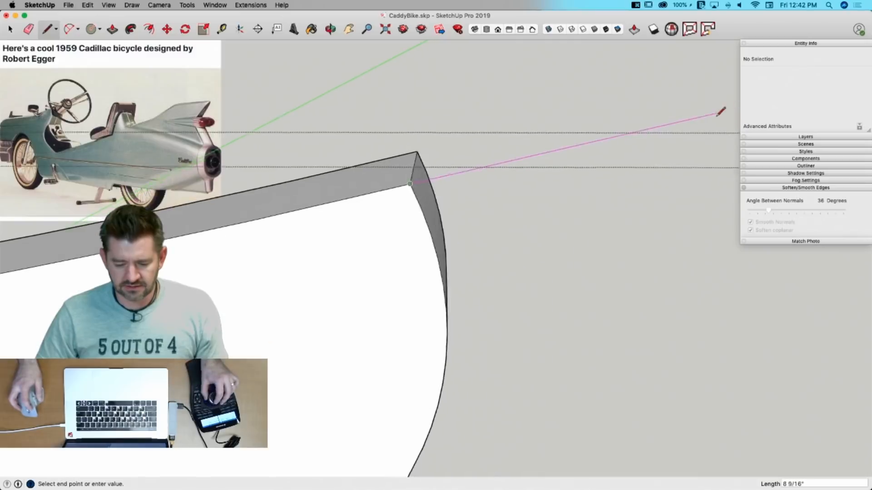
key("space")
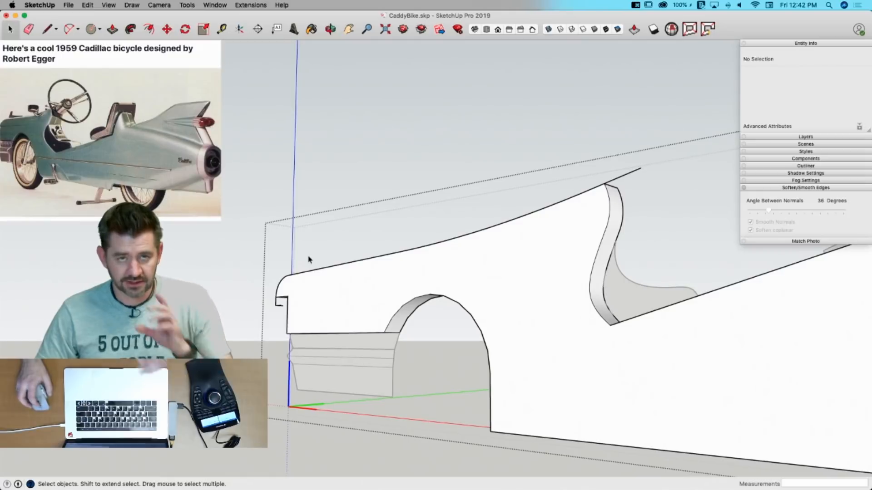
left_click(553, 208)
left_click(371, 260, "shift")
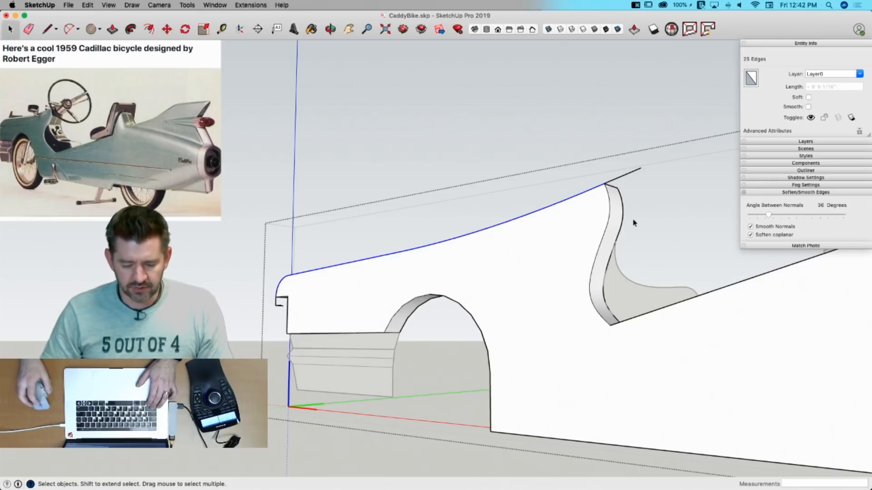
scroll(199, 312, "up", 5)
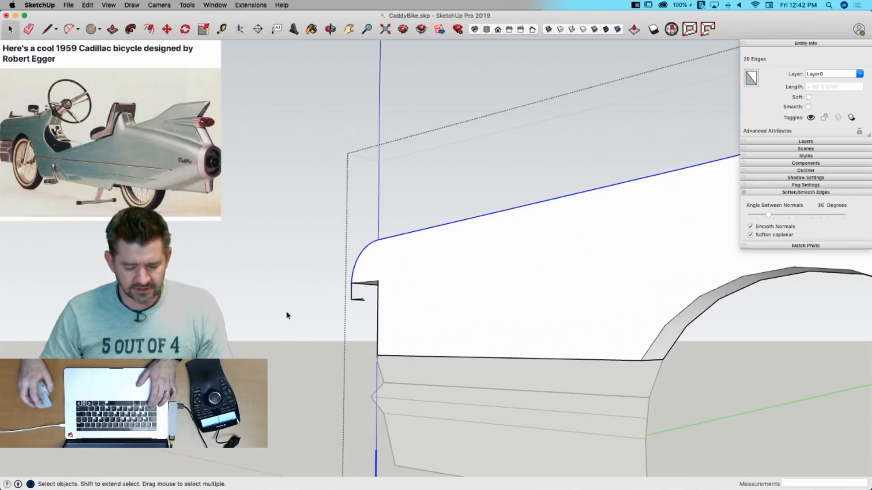
middle_click_drag(346, 214, 310, 177)
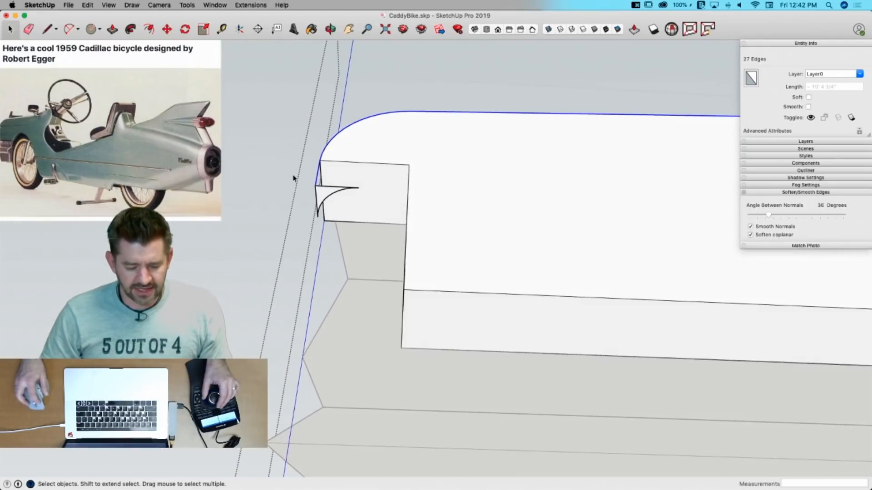
left_click(294, 179)
Step: Scale the copied corner profile face to 1.44 along the red axis
scroll(419, 192, "up", 3)
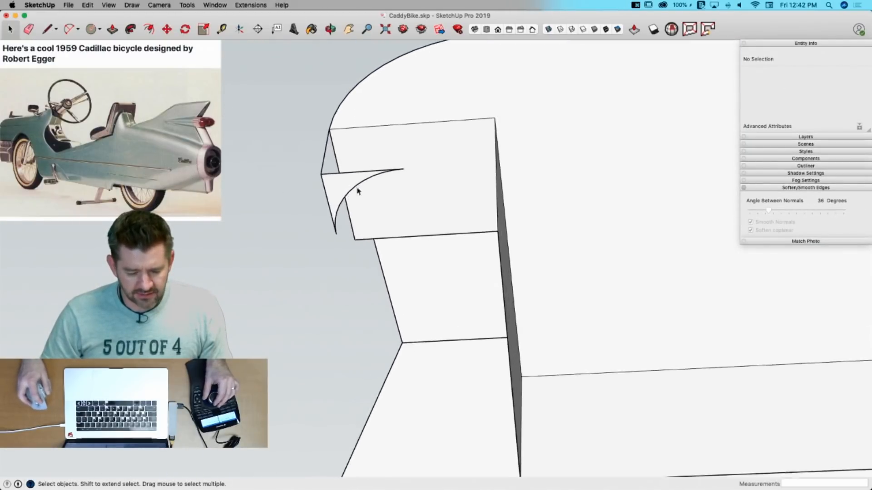
left_click(349, 184)
double_click(349, 184)
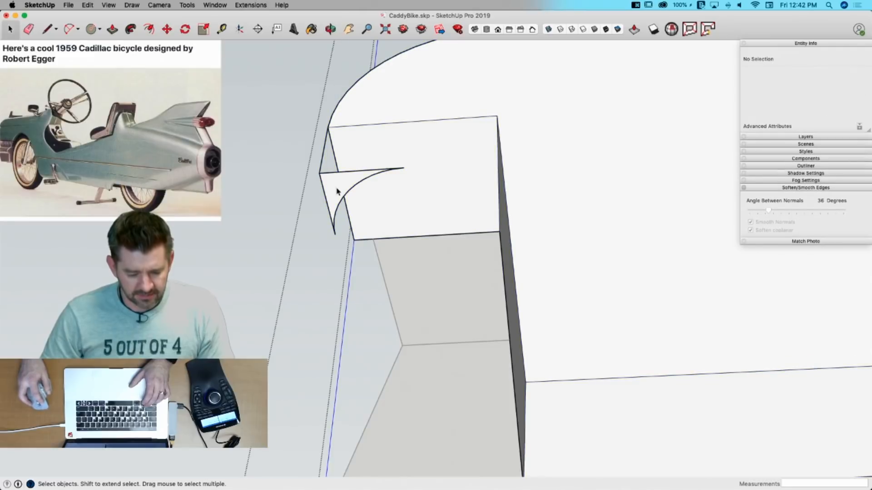
left_click(345, 186)
key("s")
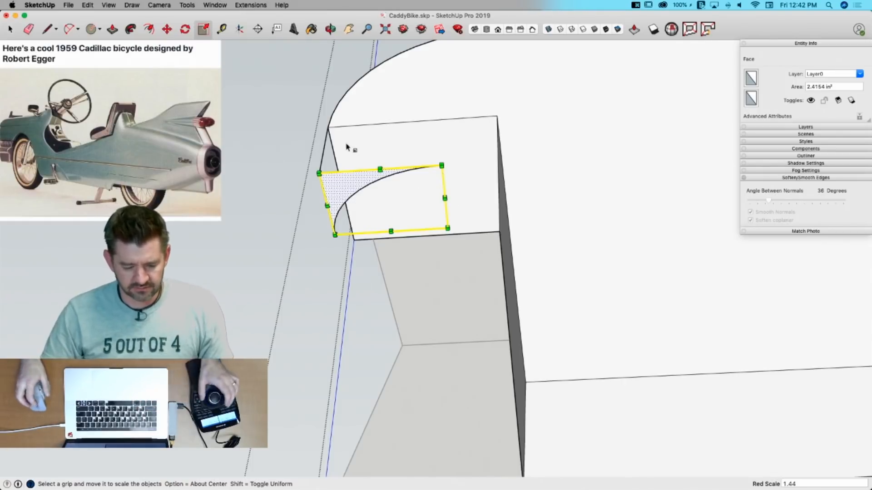
key("space")
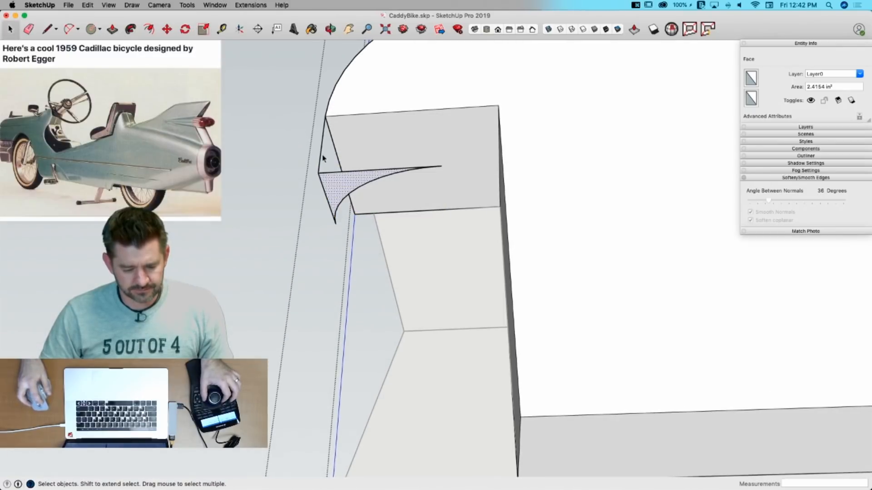
Step: Sweep the scaled corner profile with Follow Me along the front connector, rounded nose, top edges and rear extension line to round the body
left_click(323, 157)
left_click(334, 122)
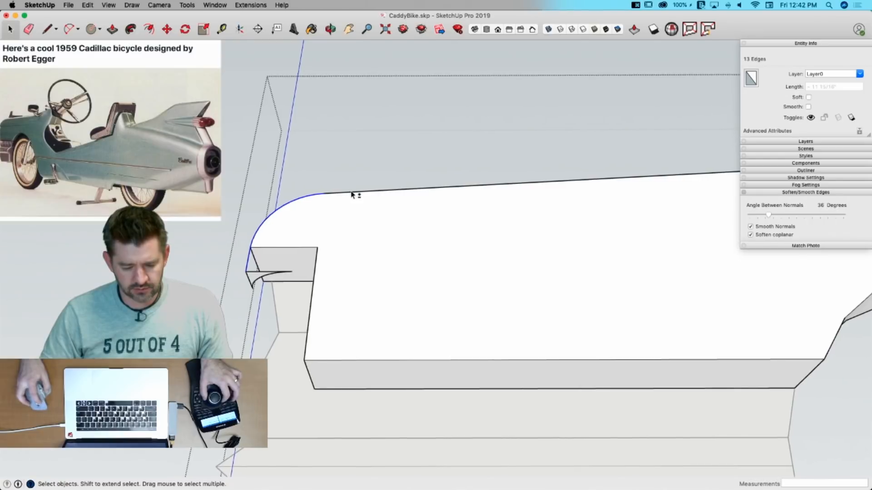
left_click(352, 192, "shift")
left_click(509, 210, "shift")
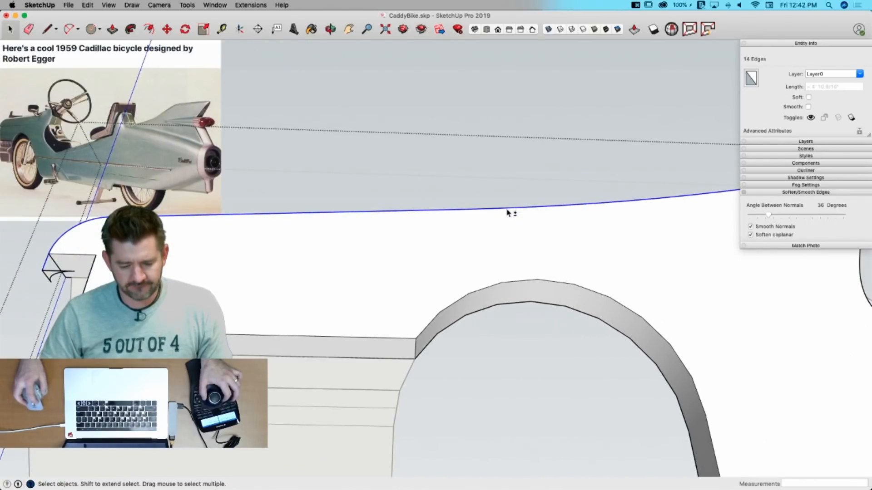
left_click(632, 180, "shift")
left_click(649, 174, "shift")
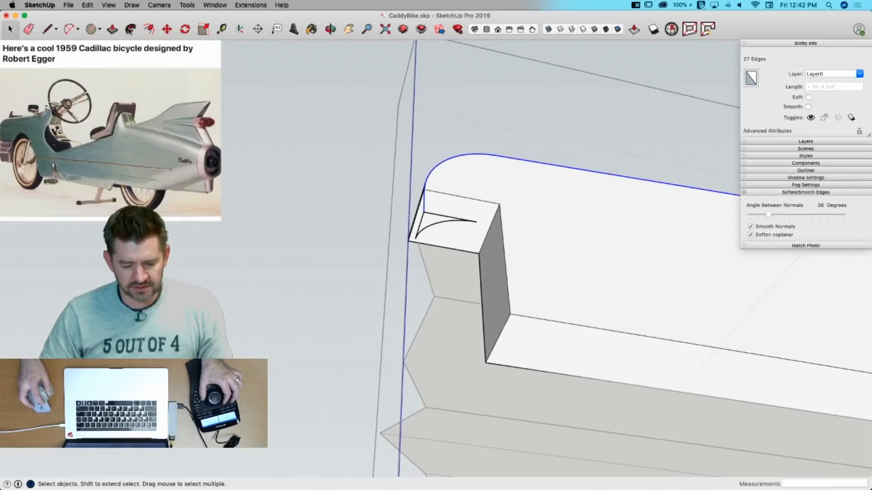
left_click(130, 29)
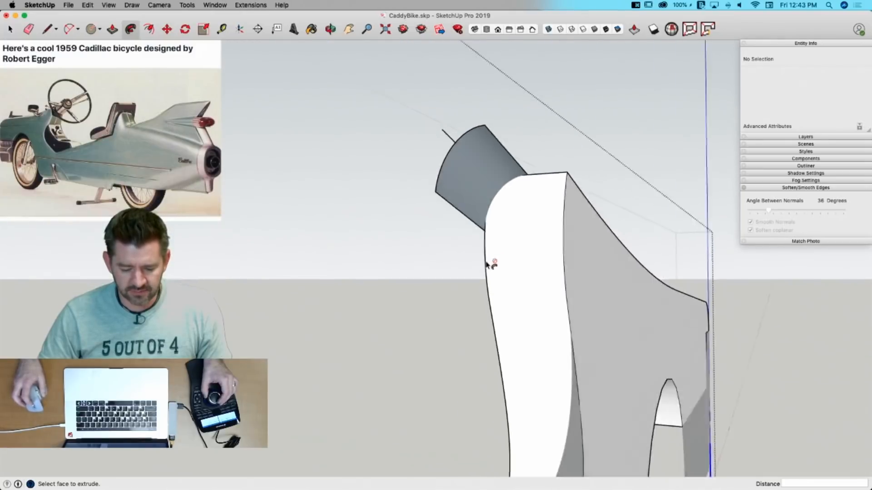
Step: Intersect the swept corner profile's rear extension with the body's faces
key("space")
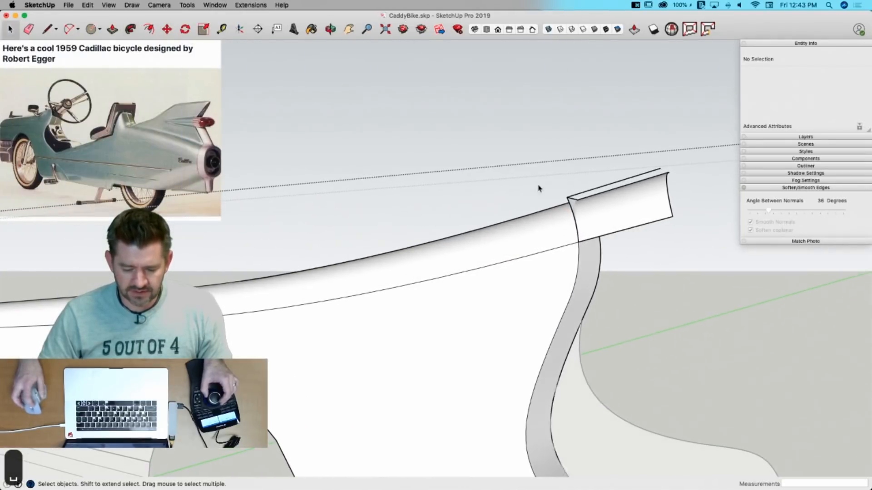
left_click_drag(697, 147, 692, 155)
left_click_drag(541, 270, 535, 272)
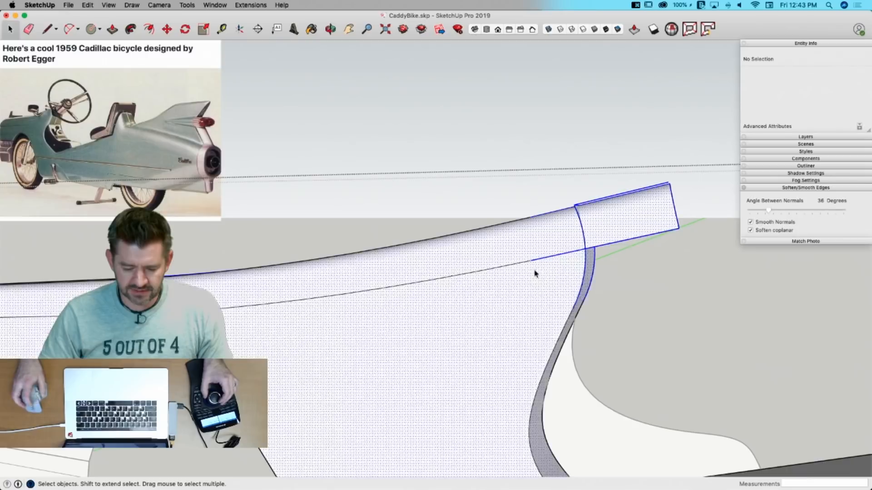
right_click(622, 247)
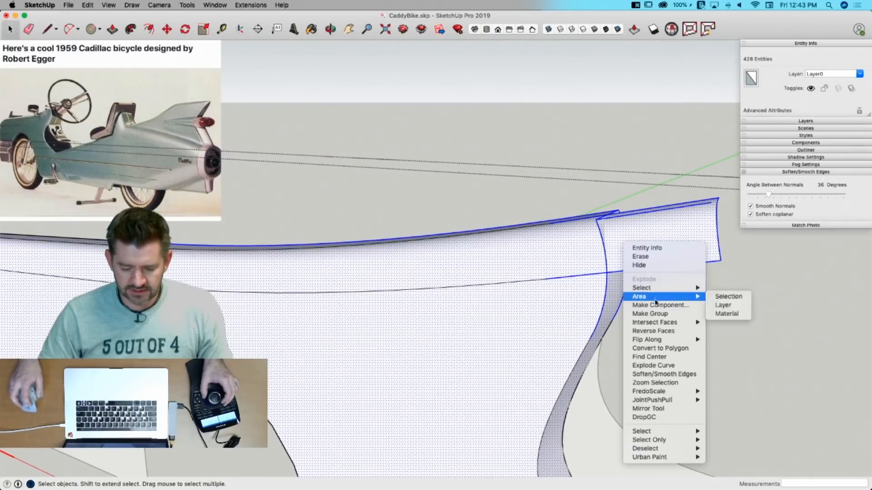
mouse_move(660, 323)
left_click(737, 341)
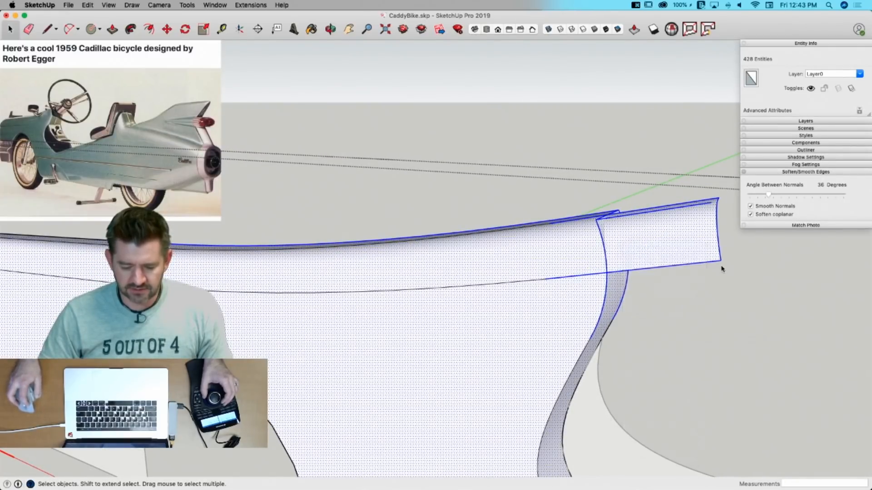
Step: Delete the swept overhang past the body's rear upper corner and the waste outside the rounded corner there
left_click_drag(667, 145, 599, 284)
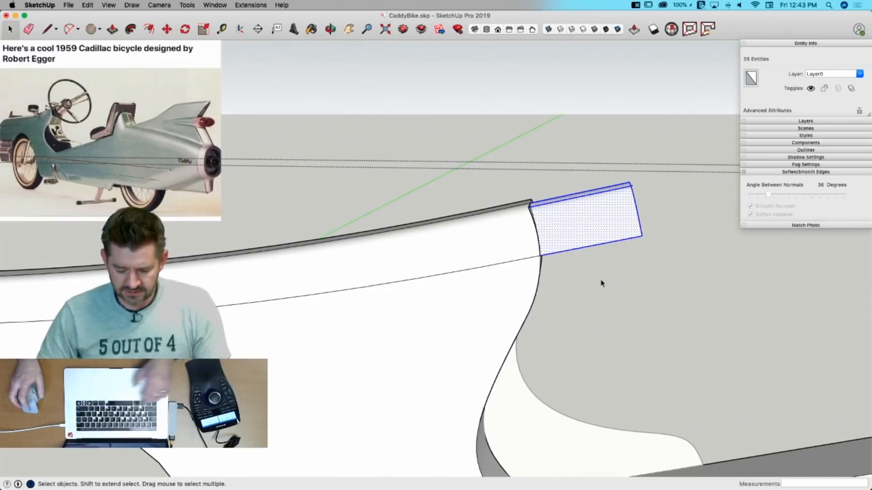
key("BackSpace")
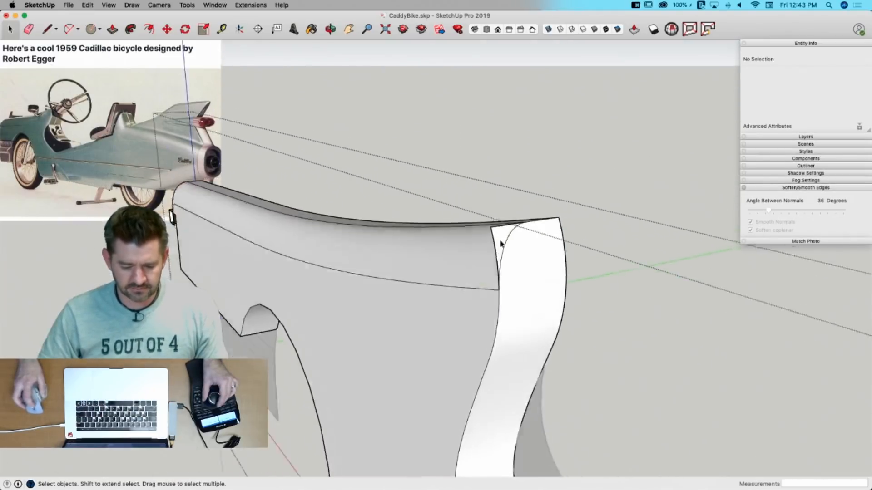
left_click_drag(404, 232, 393, 264)
key("BackSpace")
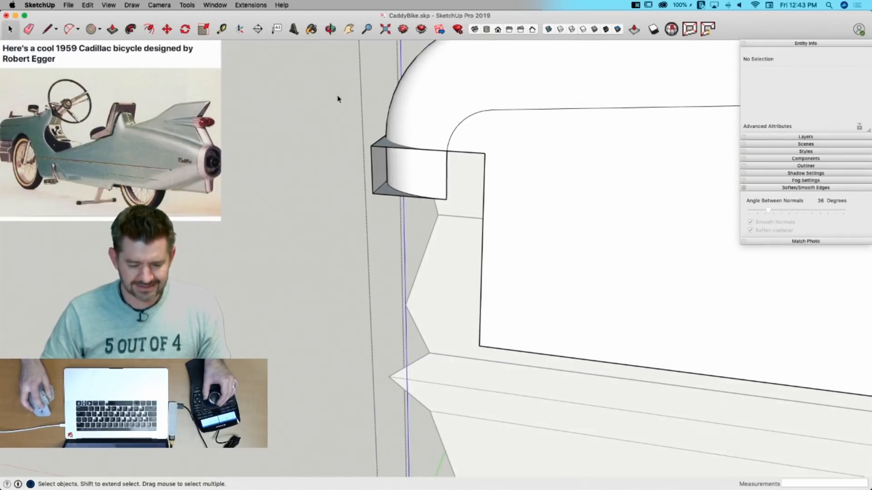
Step: Intersect the swept profile's front extension below the nose with the body's faces
left_click_drag(477, 232, 478, 231)
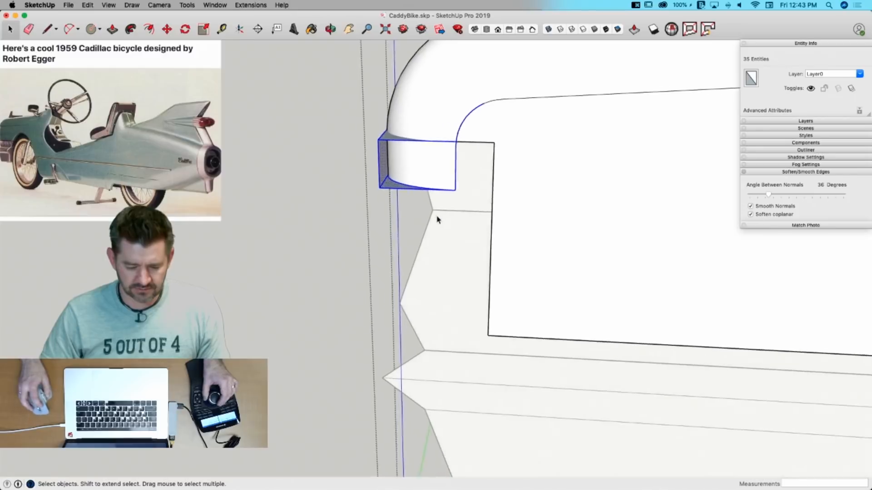
left_click(395, 121, "shift")
right_click(380, 124)
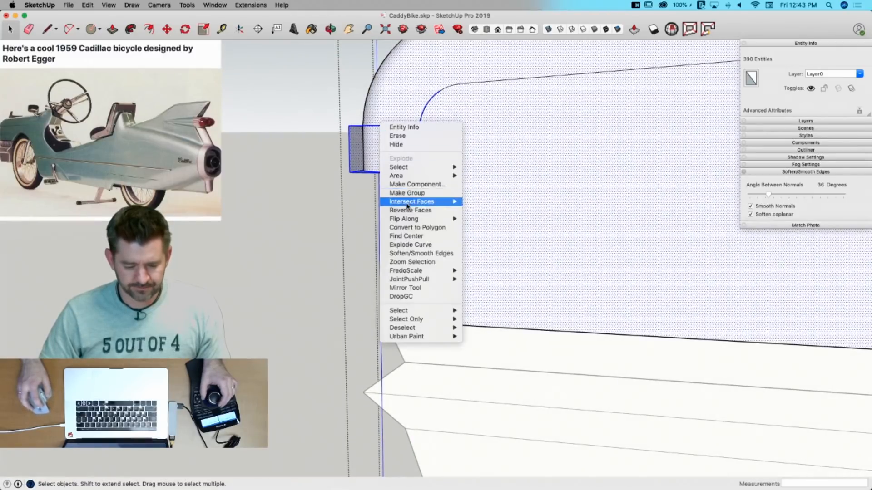
left_click(479, 219)
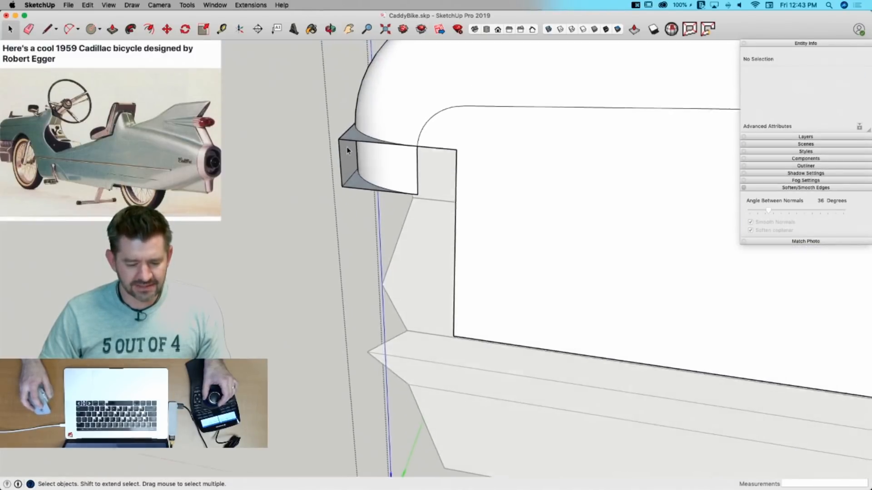
Step: Delete the boxy waste and the leftover curved strip hanging below the rounded nose
left_click_drag(345, 122, 330, 230)
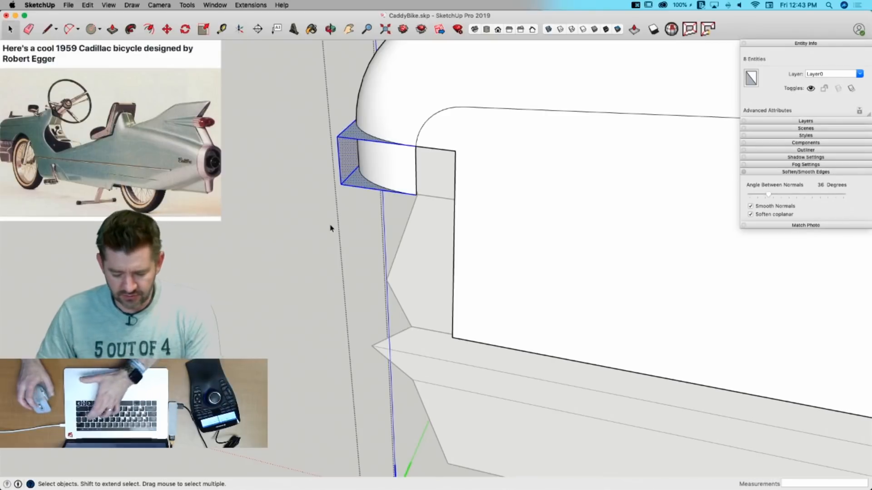
key("BackSpace")
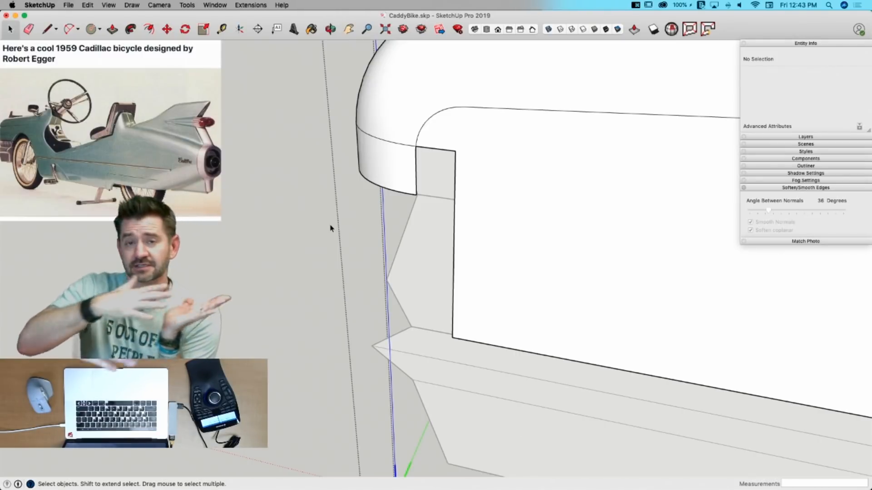
middle_click_drag(366, 185, 431, 173)
left_click(403, 167)
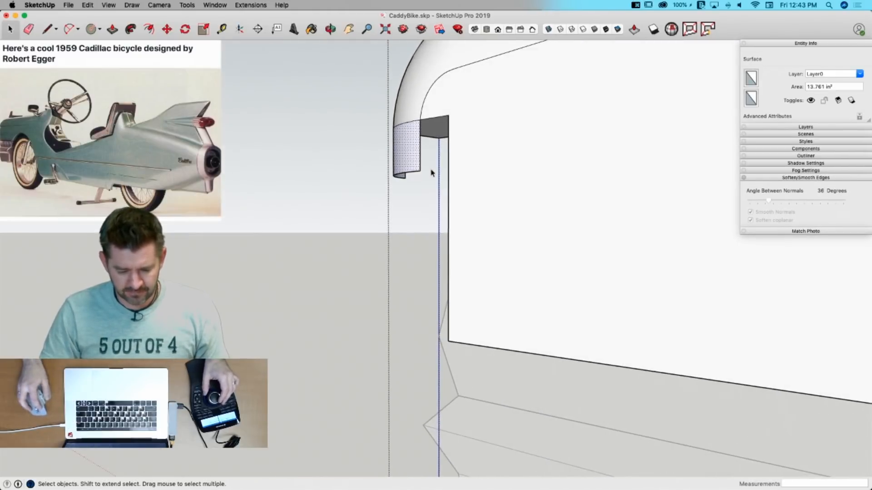
left_click_drag(391, 200, 391, 200)
left_click(392, 200)
middle_click_drag(392, 200, 439, 139)
key("e")
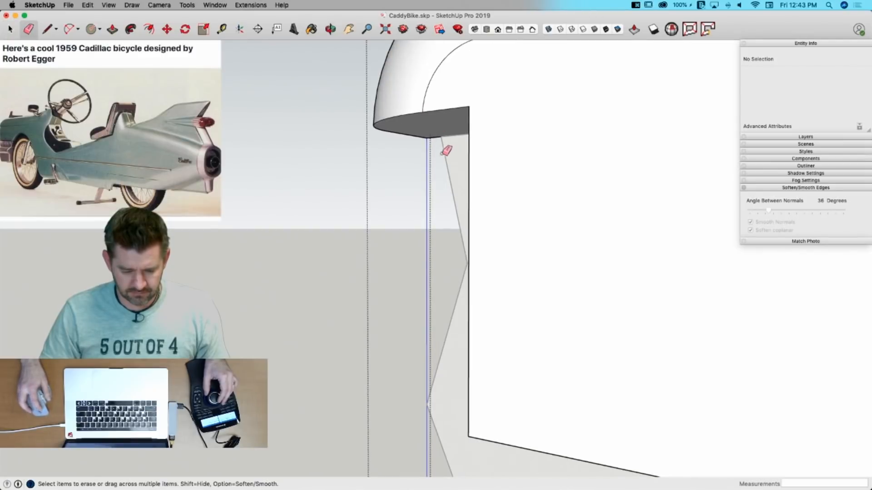
key("space")
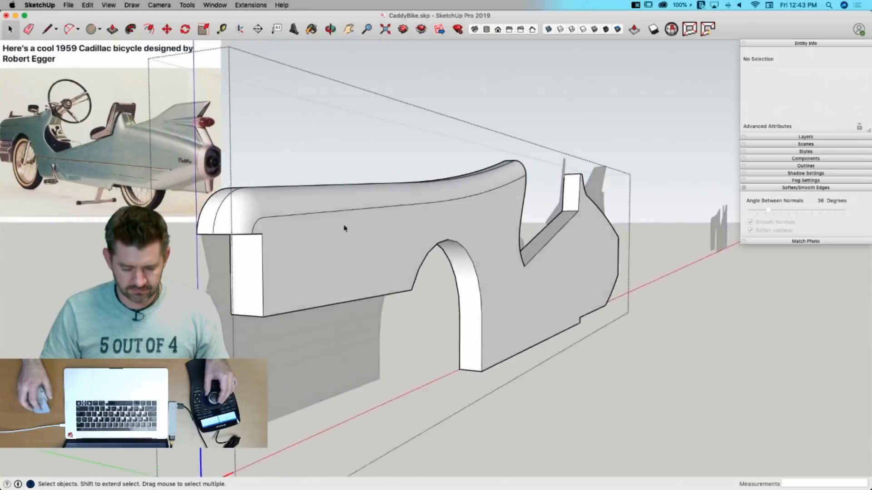
Step: Select the whole connected body and soften its edges to hide the seams along the rounded corner
key("e")
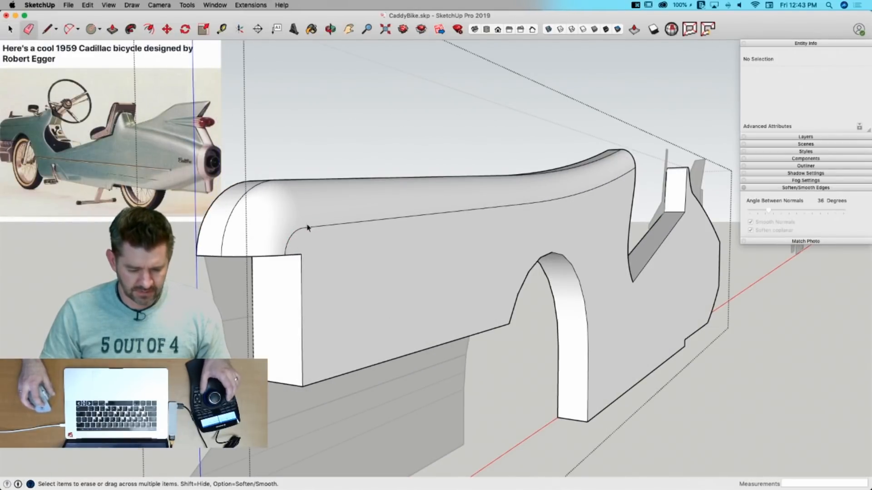
key("space")
triple_click(311, 240)
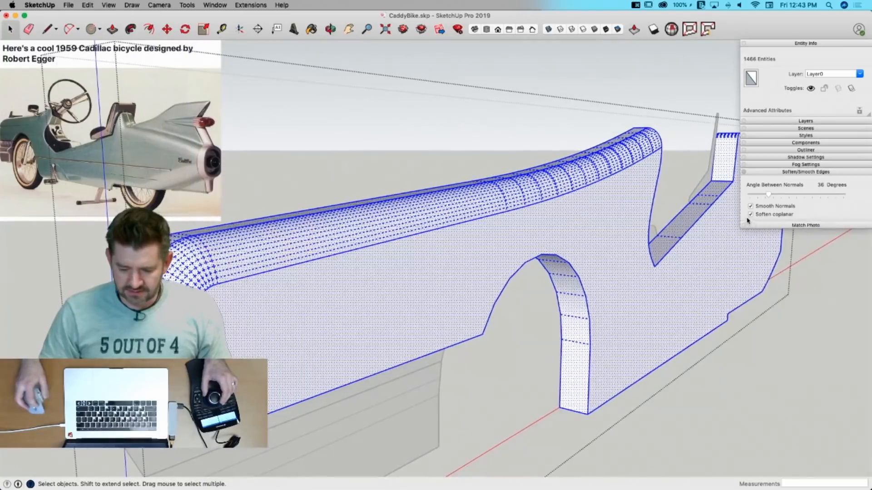
left_click(485, 143)
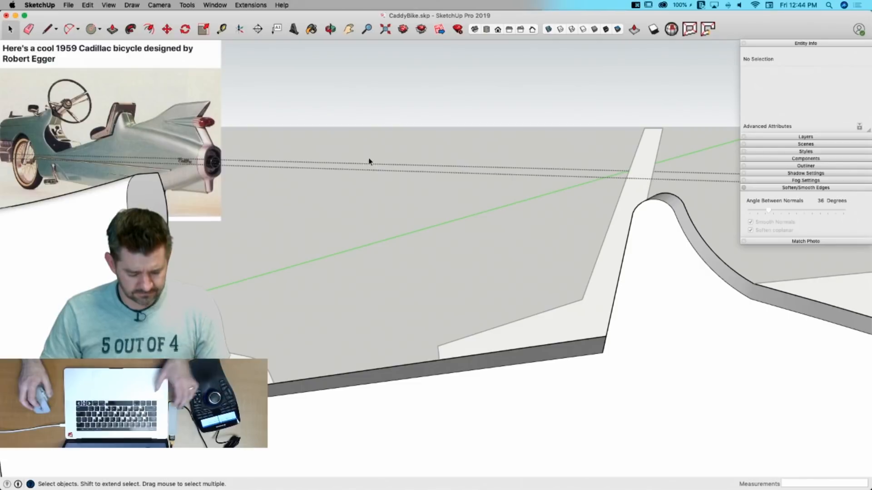
Step: Check the reference photos in Preview, then square the seat-back hump's front top corner with two extended lines, trimming the horizontal overhang
key("super+Tab")
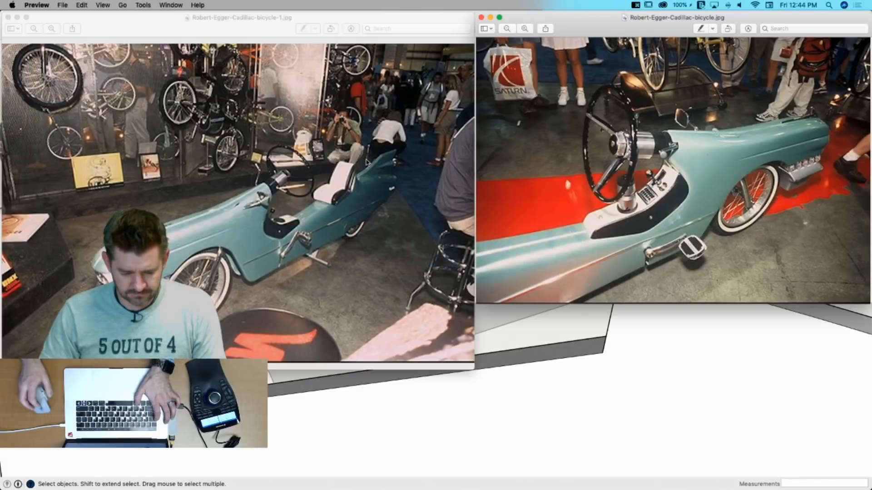
key("super+Tab")
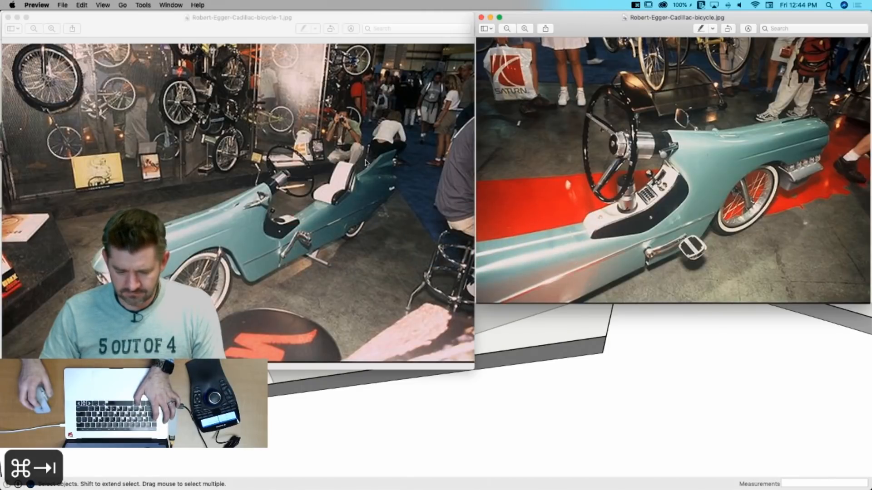
key("l")
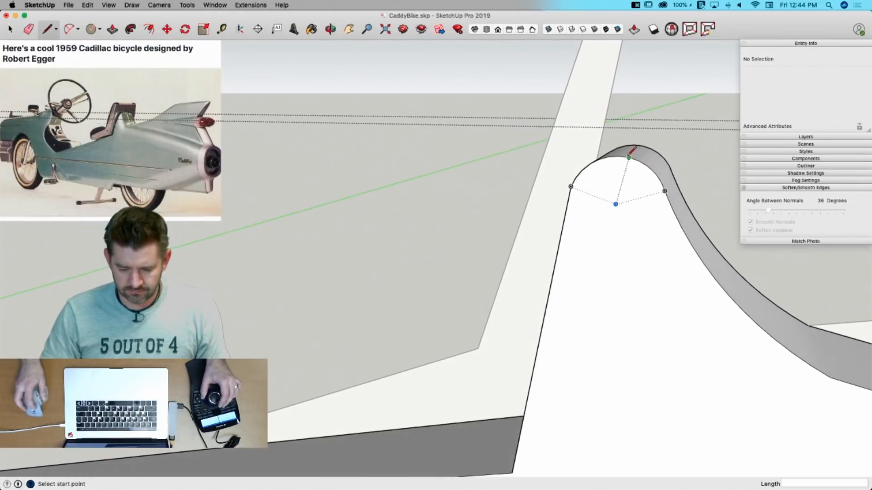
left_click(618, 156)
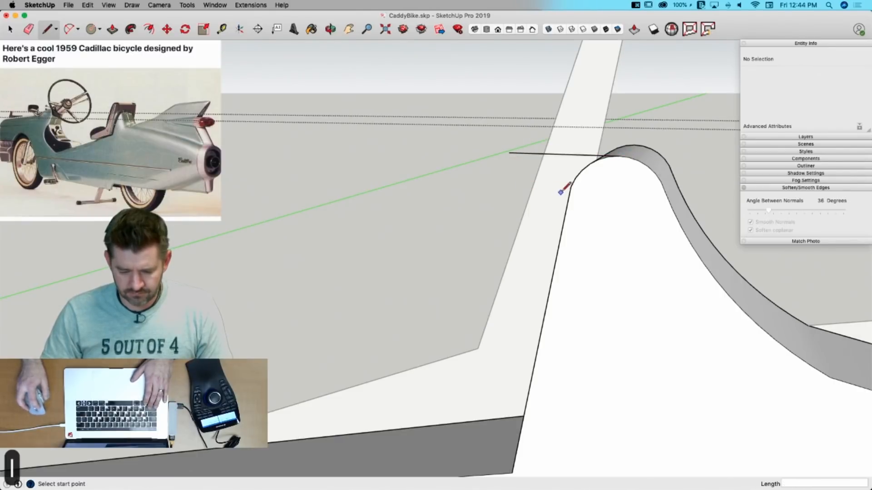
left_click(584, 129)
key("e")
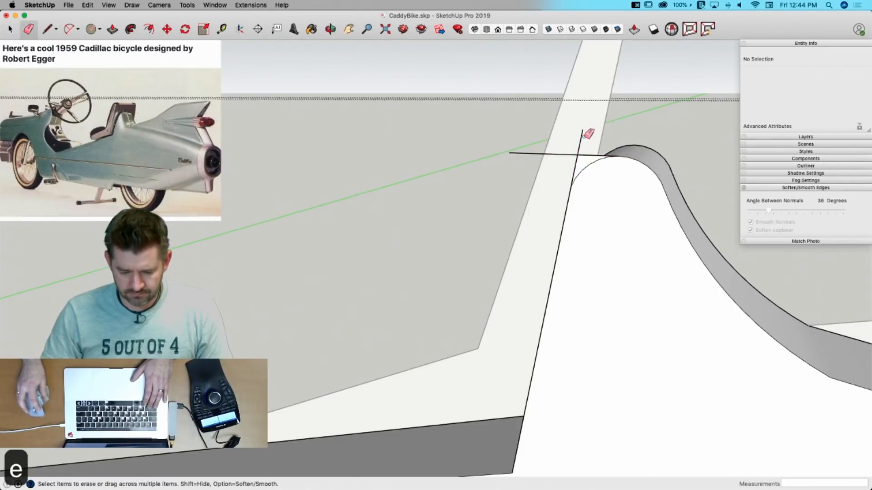
left_click(552, 155)
Step: Push/Pull the new corner face 5 9/16" to the body's full thickness and erase the leftover seam edges
key("p")
left_click(580, 160)
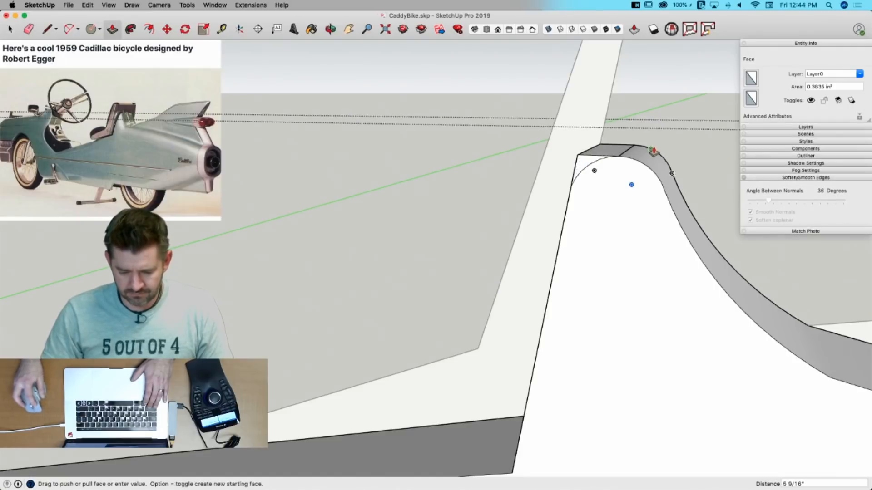
left_click(652, 151)
key("e")
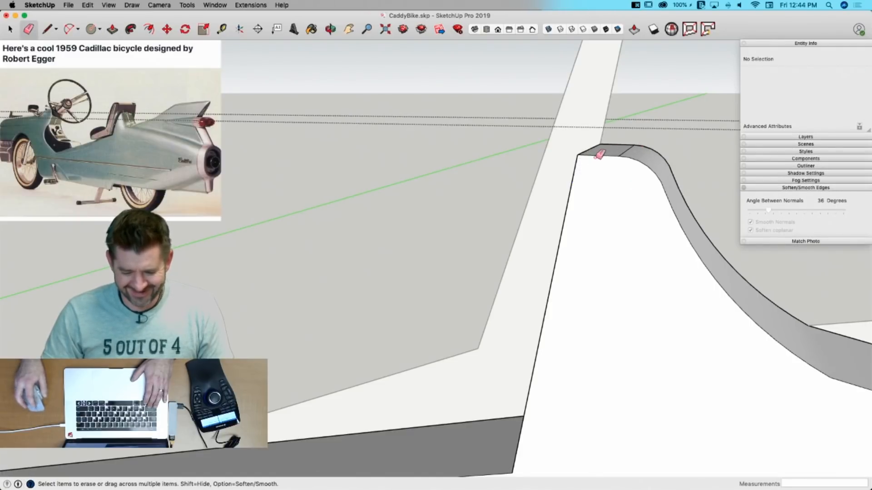
middle_click_drag(600, 155, 675, 206)
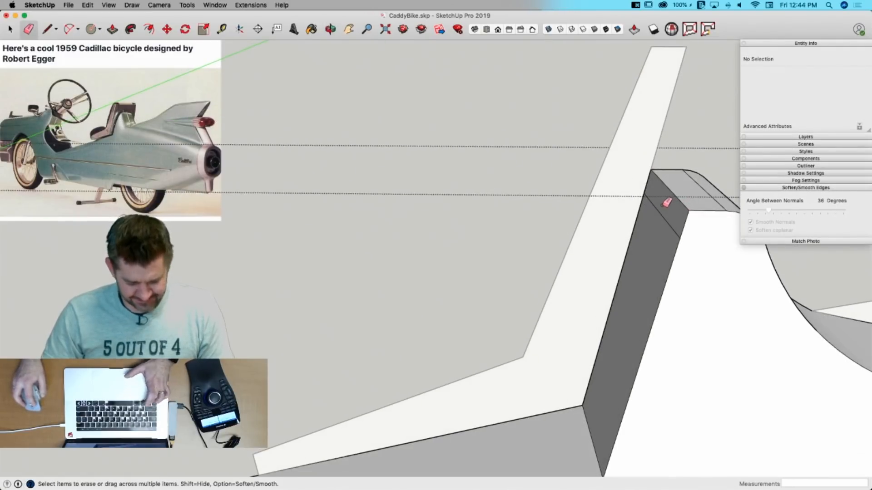
left_click(664, 205)
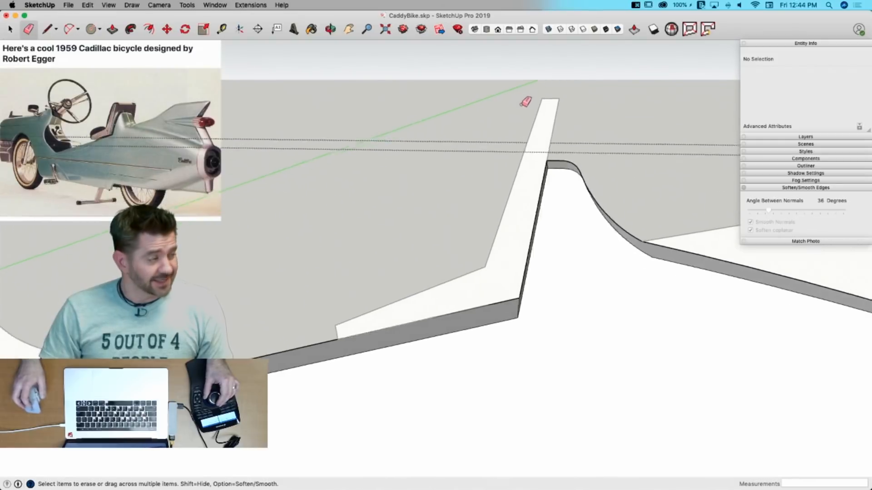
Step: Outline a strip along the hump's front by extending the seat base edge and drawing a parallel slanted line, and trim the overhang
key("l")
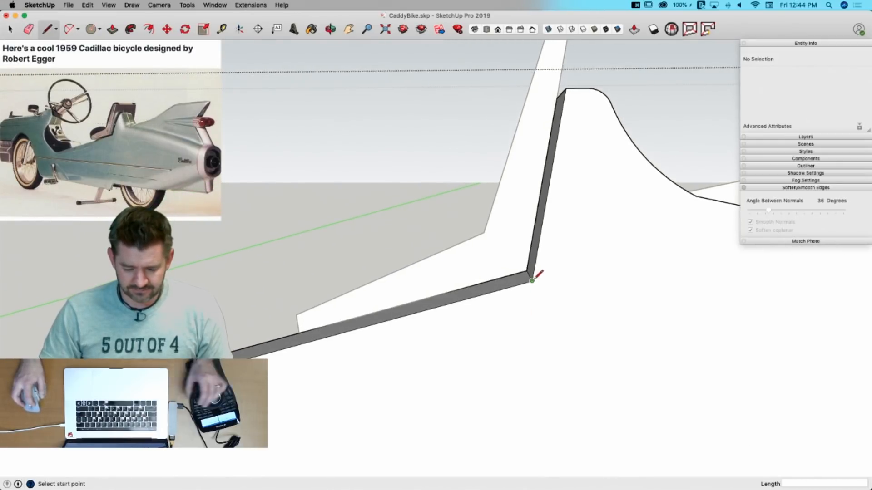
left_click(533, 280)
left_click(592, 265)
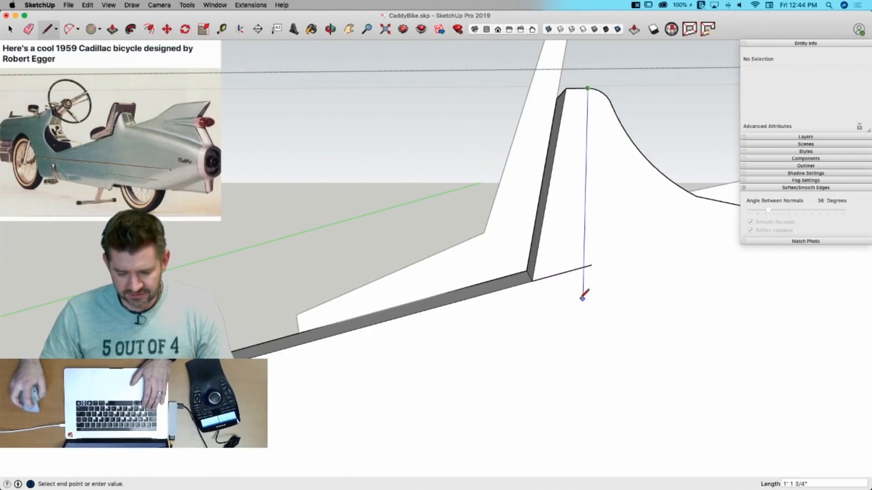
left_click(550, 303)
key("e")
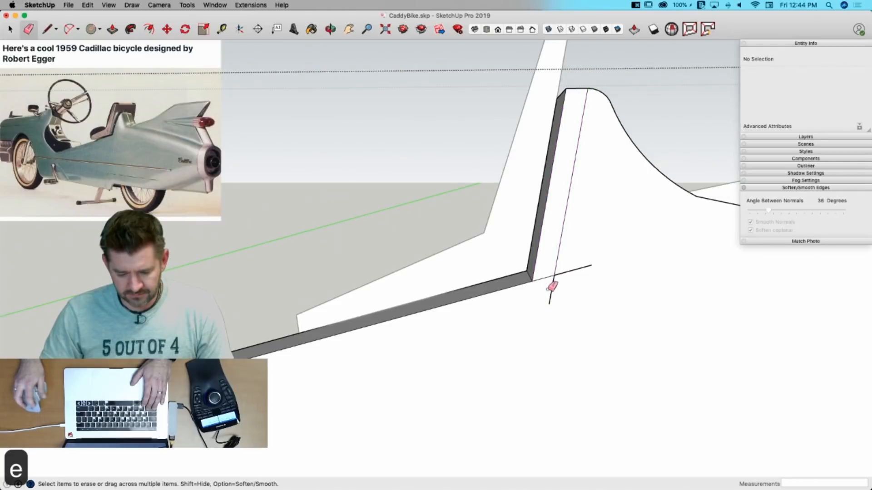
left_click(569, 272)
Step: Push the strip through the body by 5 9/16" to remove it, and erase its leftover face and stray line
key("p")
left_click(550, 265)
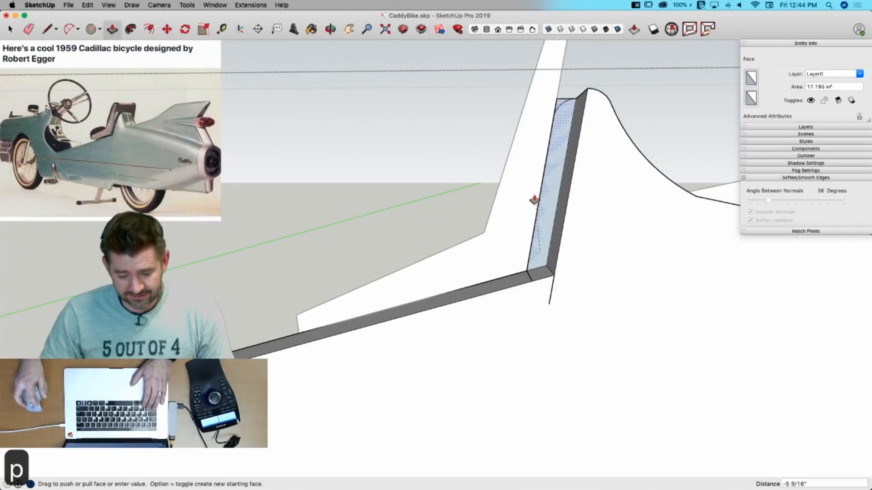
left_click(532, 190)
key("e")
left_click_drag(564, 94, 557, 110)
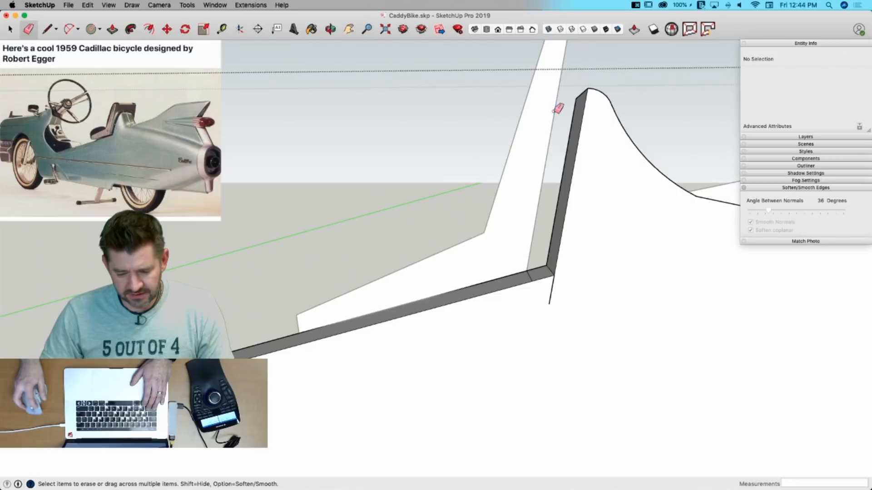
left_click(552, 294)
key("space")
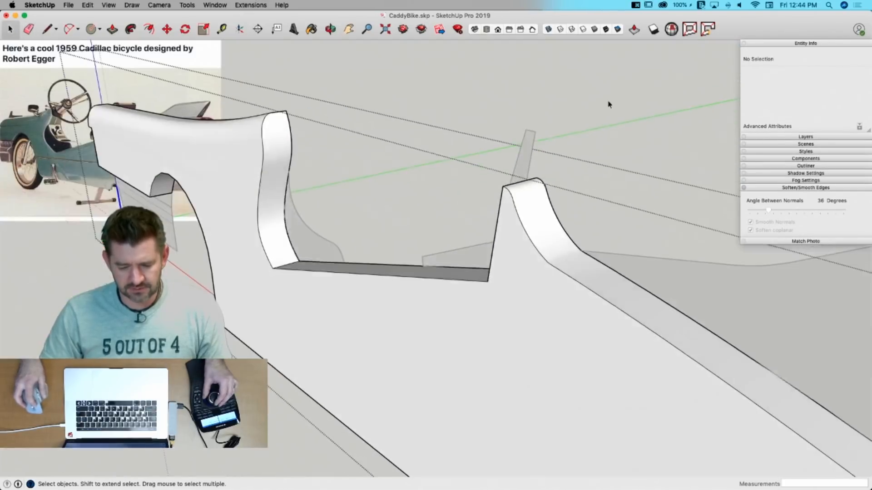
Step: Move the Seat component so the lower corner of its backrest meets the inner corner of the body's seat cutout
left_click(608, 108)
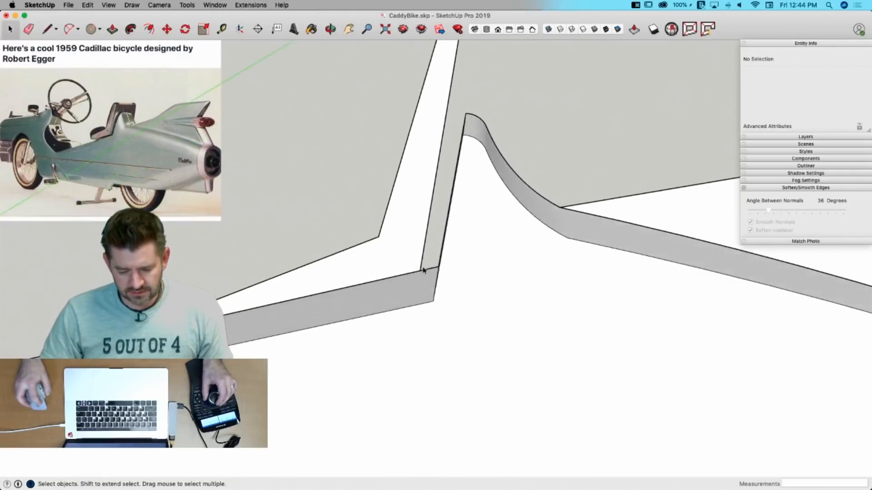
left_click(399, 278)
key("m")
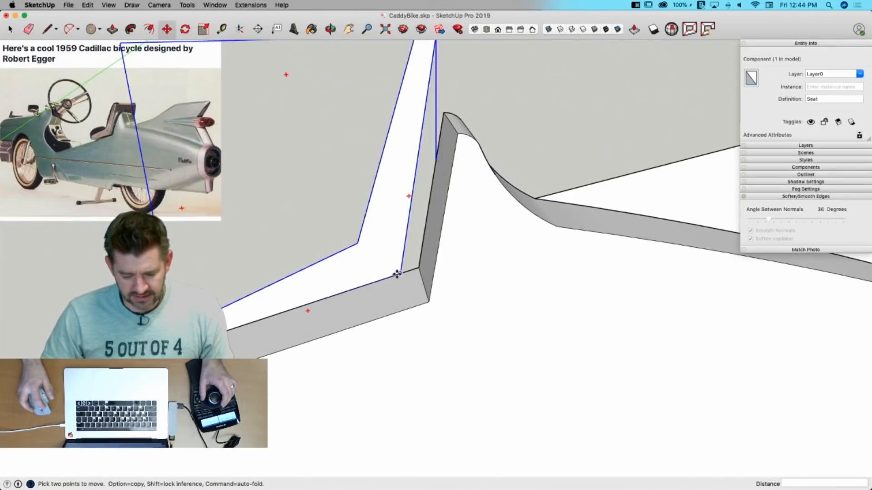
left_click(397, 274)
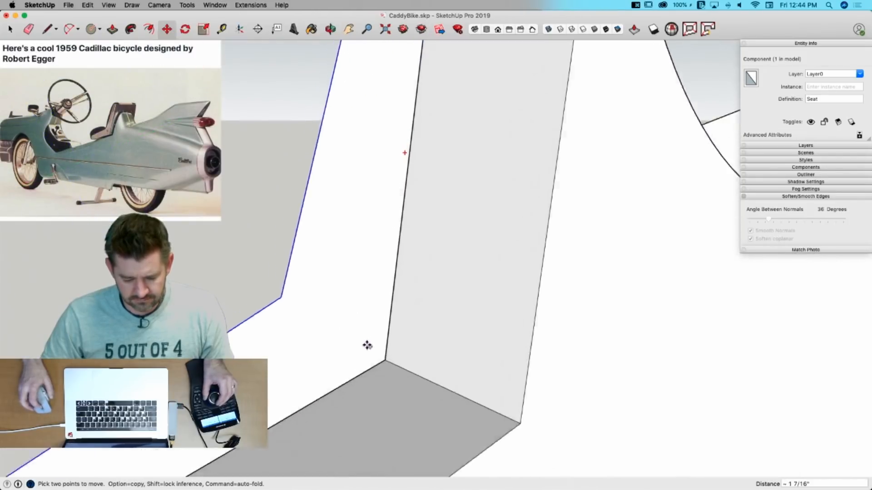
key("m")
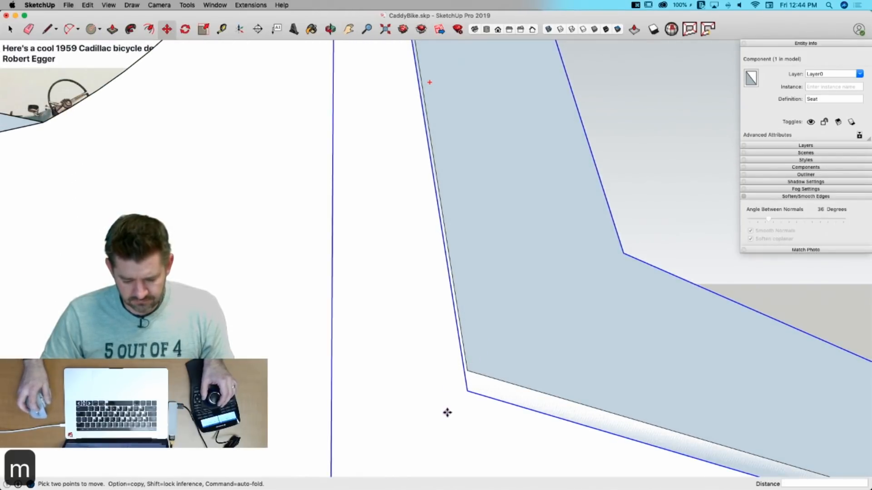
left_click(469, 393)
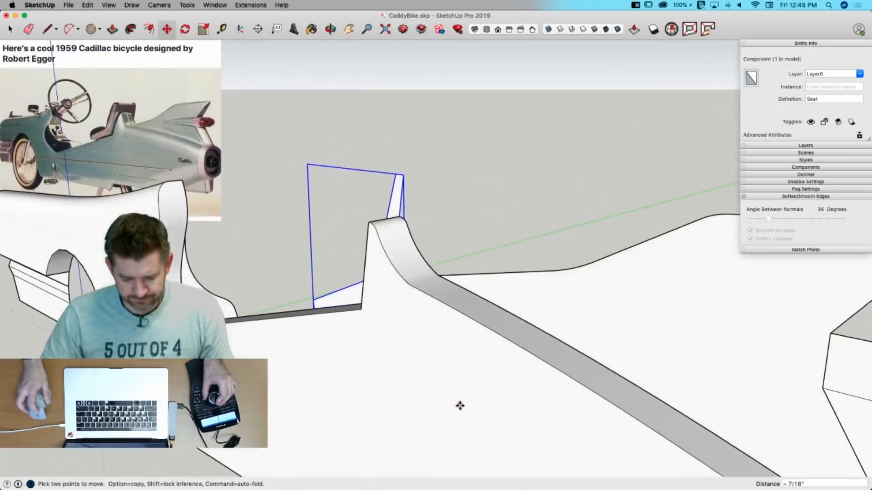
key("space")
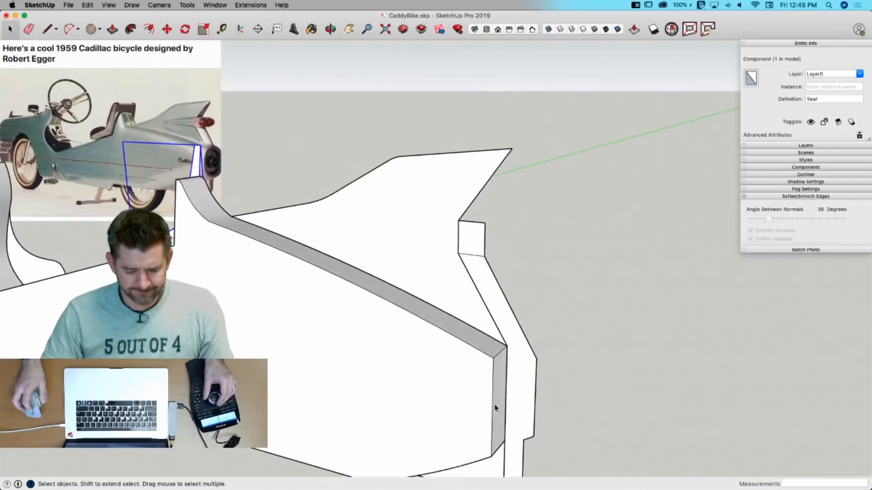
Step: Draw a straight line forward from the hump's front top corner and another extending rearward from the body's upper tail corner
key("l")
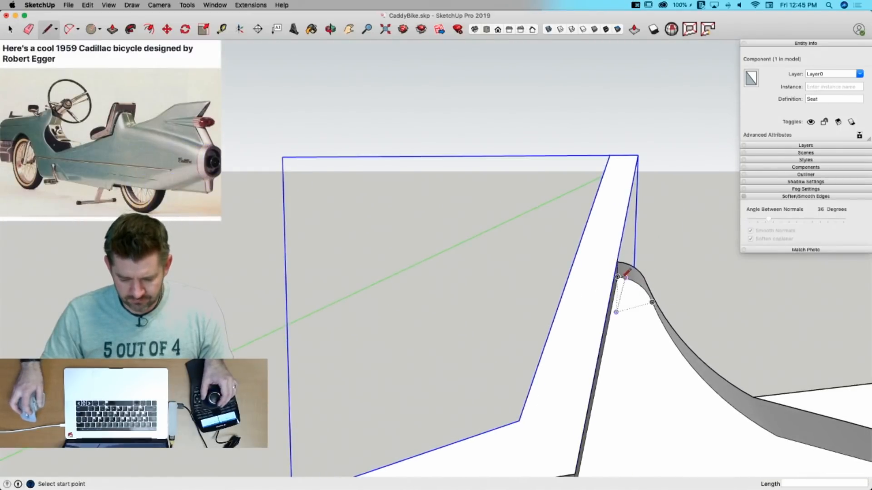
left_click(617, 277)
left_click(498, 273)
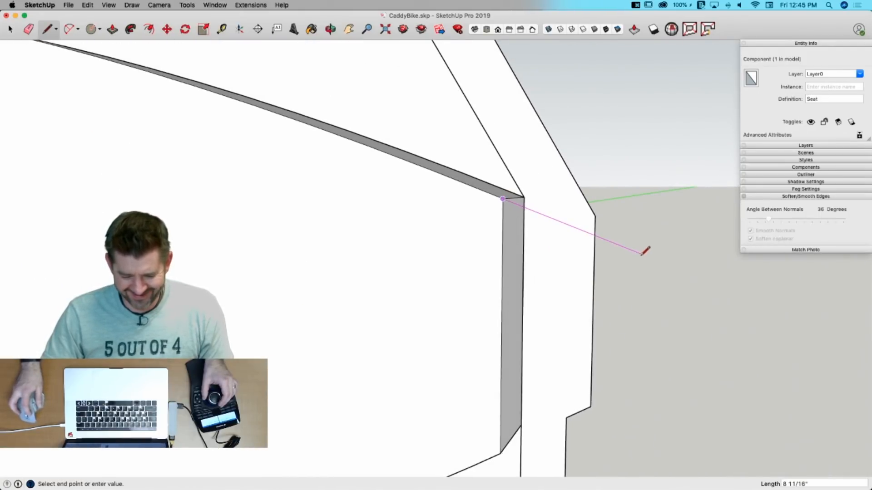
key("space")
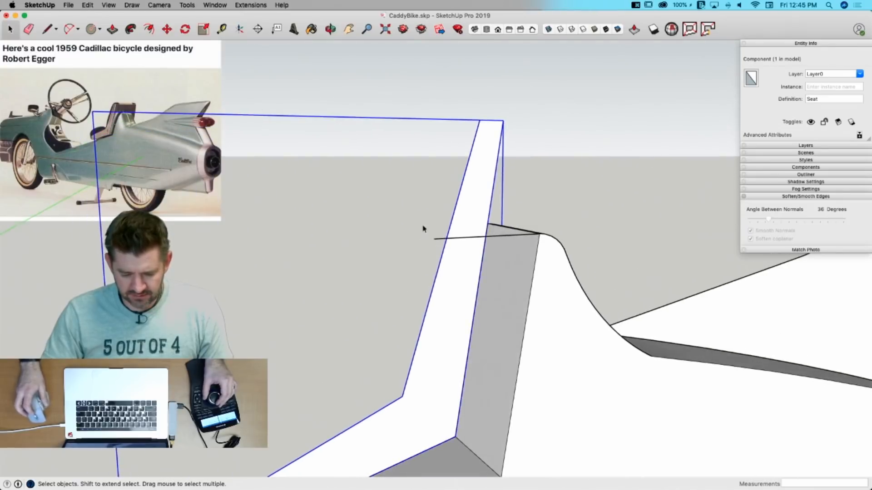
Step: Draw a vertical rectangle about 3 3/8" tall at the free end of the line in front of the hump
key("l")
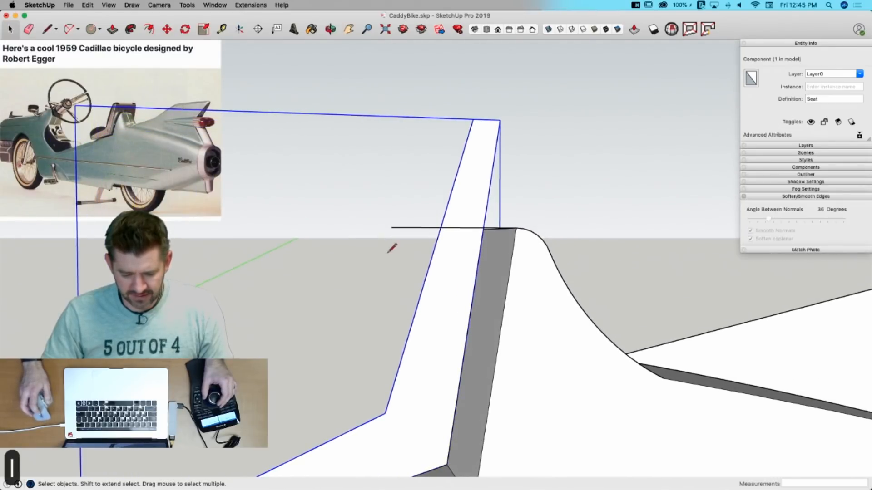
left_click(391, 227)
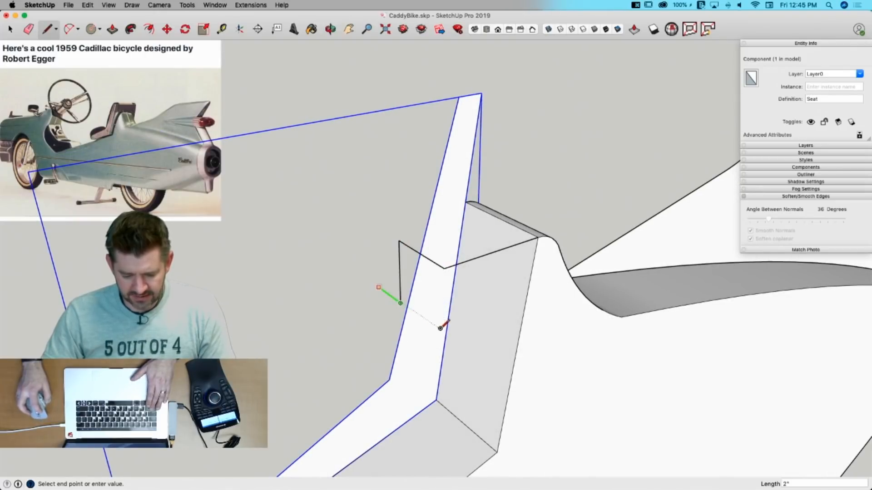
left_click(444, 270)
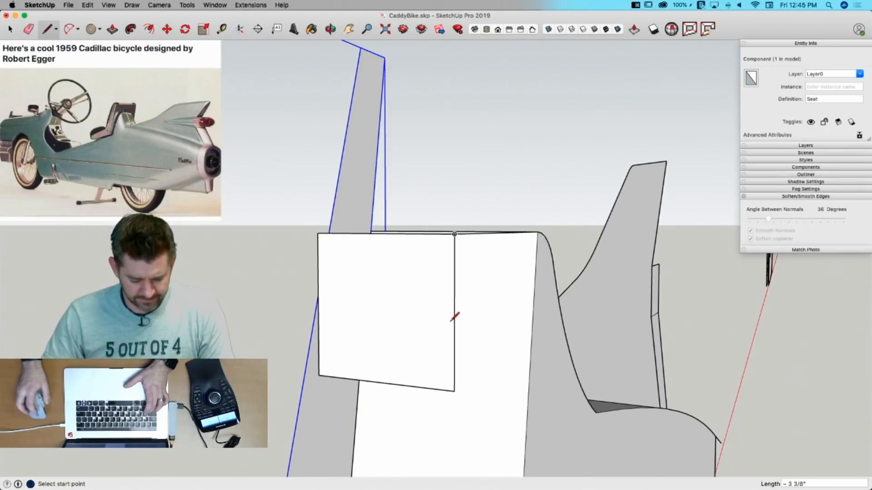
Step: Draw a tangent arc spanning about 2 1/2" across the rectangle's corner at the line, and erase everything outside that corner profile
key("a")
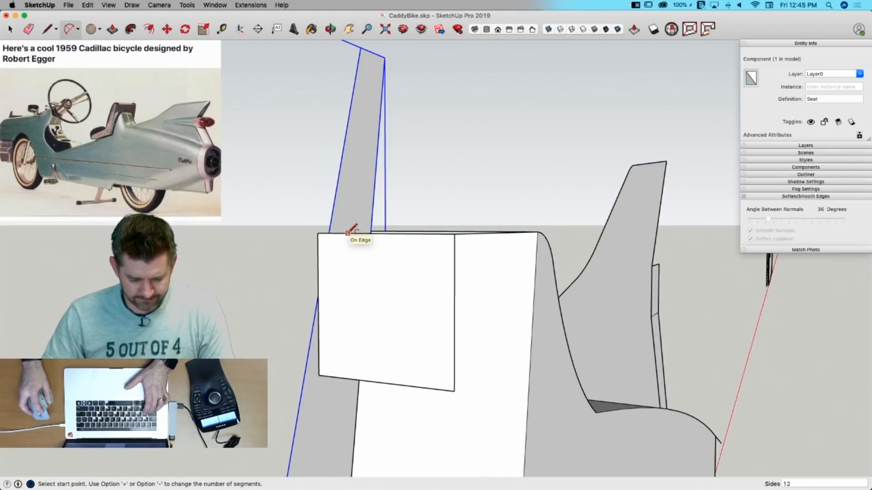
left_click(348, 233)
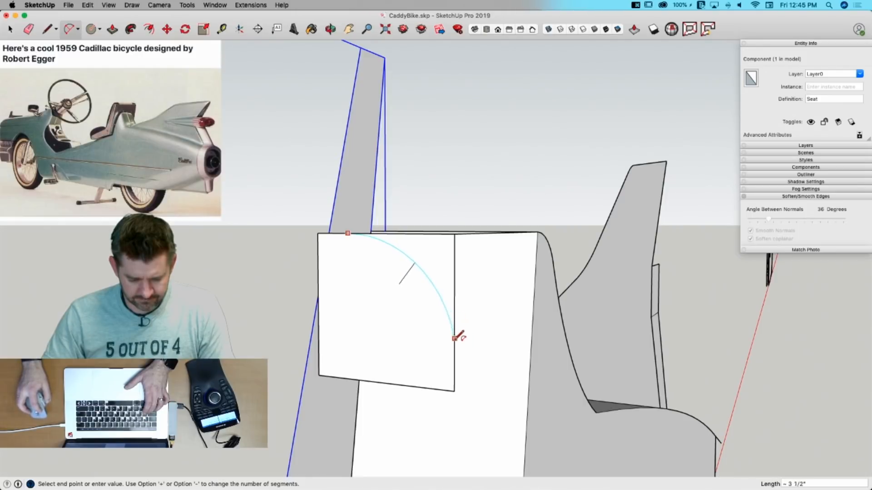
double_click(454, 362)
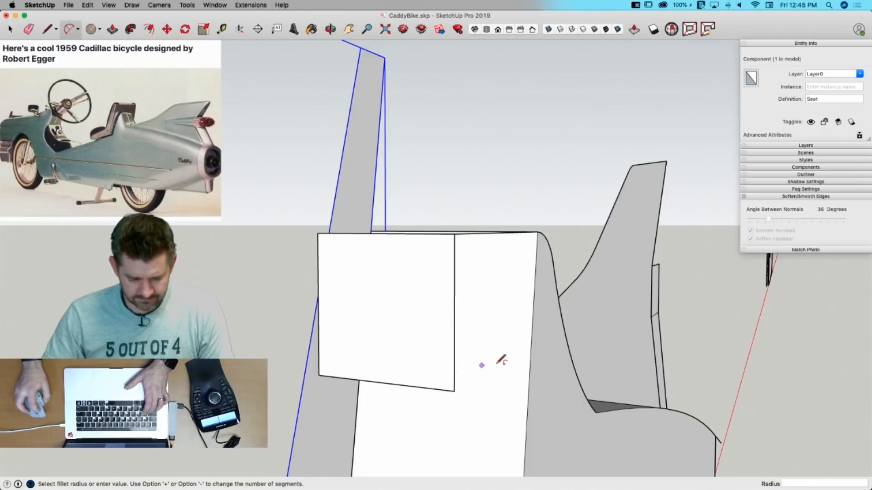
middle_click_drag(362, 267, 386, 277)
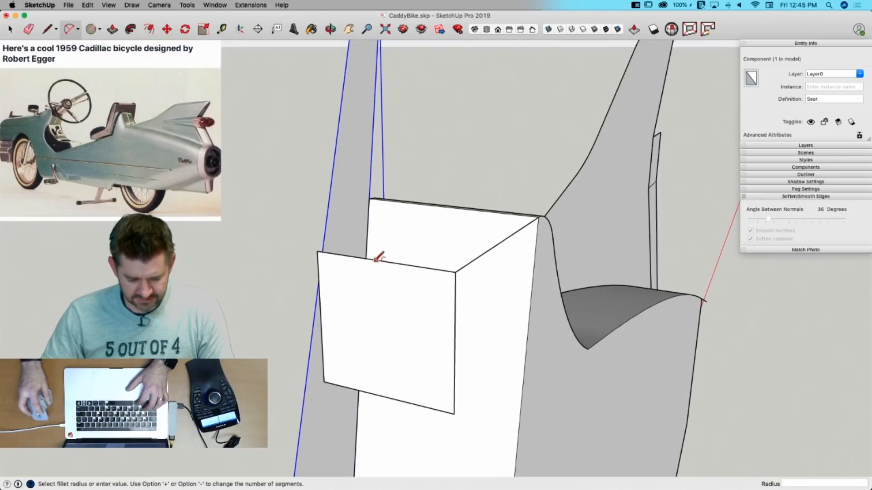
left_click(383, 261)
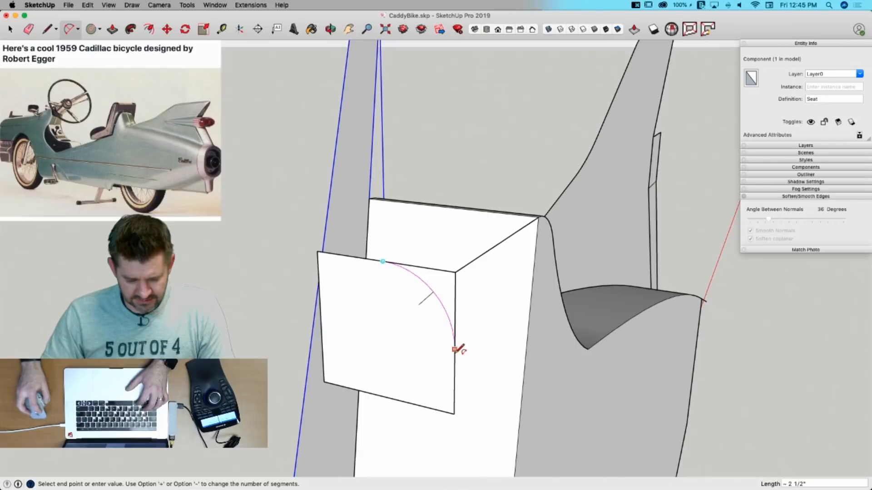
key("e")
left_click(376, 260)
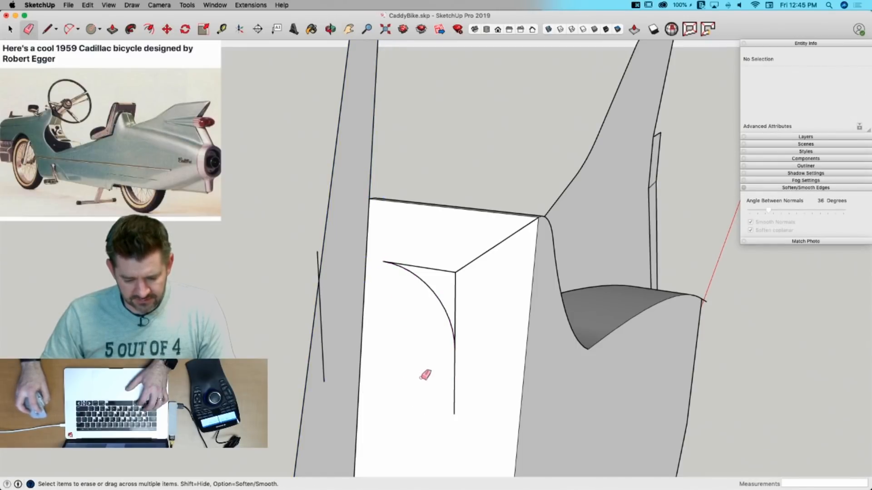
left_click(325, 366)
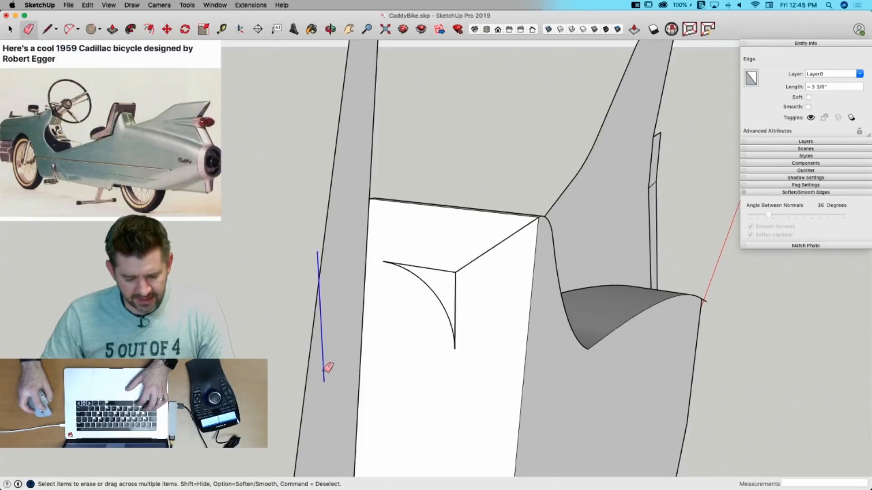
Step: Stretch the curved corner profile downward by a scale factor of 1.50
key("space")
left_click(435, 284)
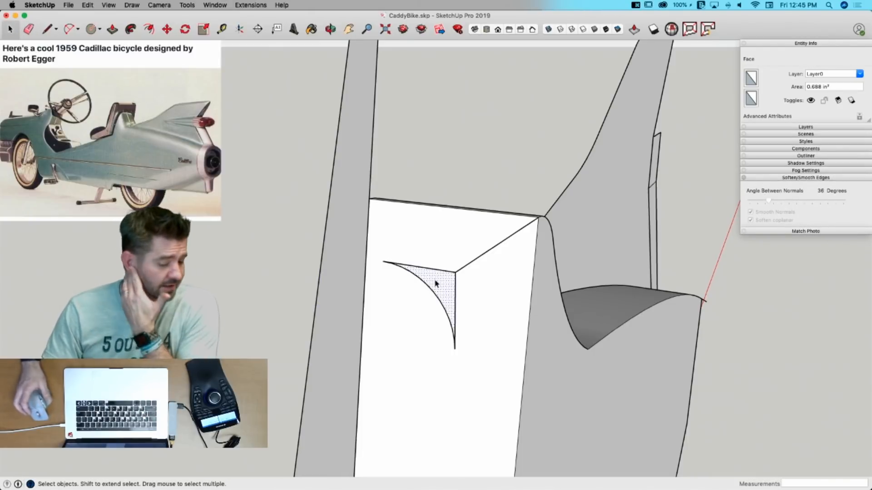
double_click(435, 283)
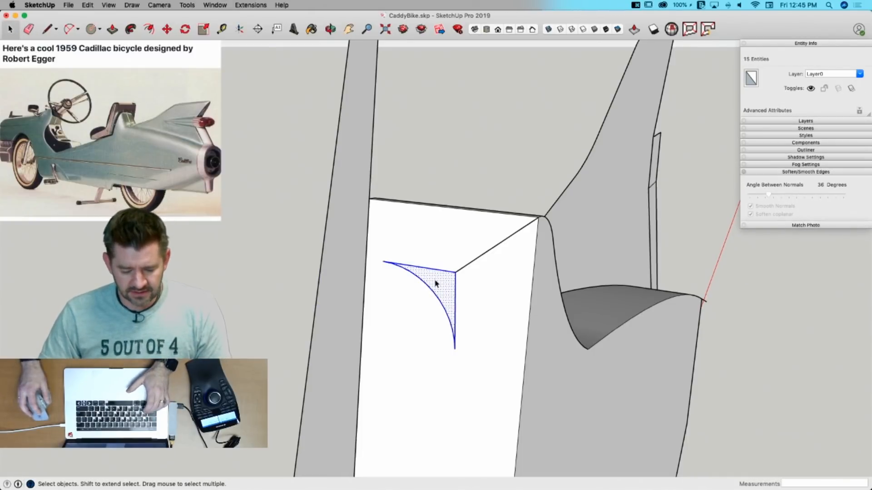
key("s")
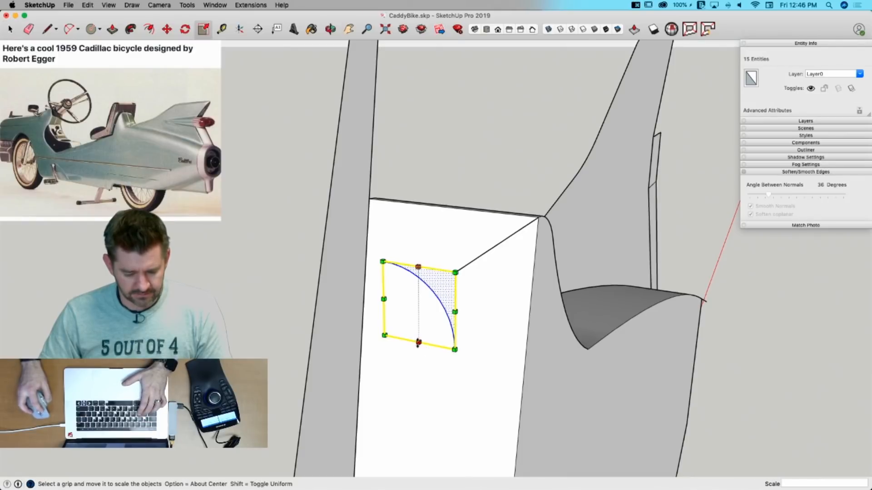
left_click_drag(418, 343, 414, 372)
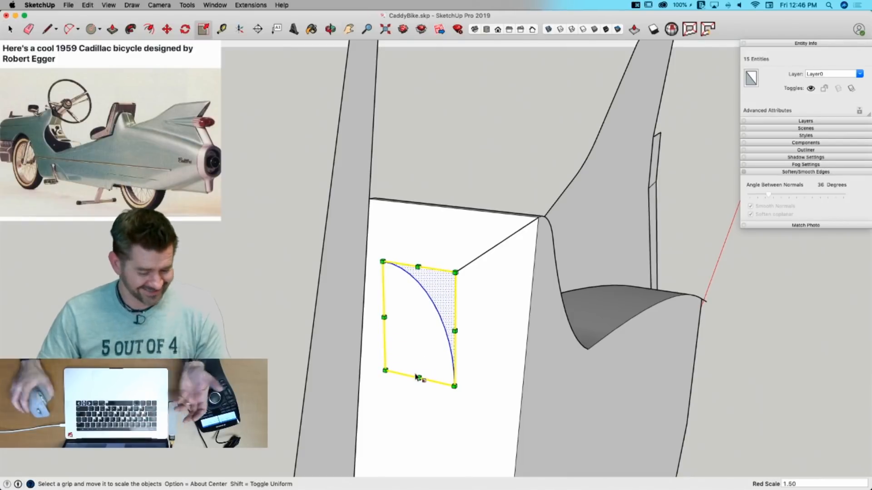
key("space")
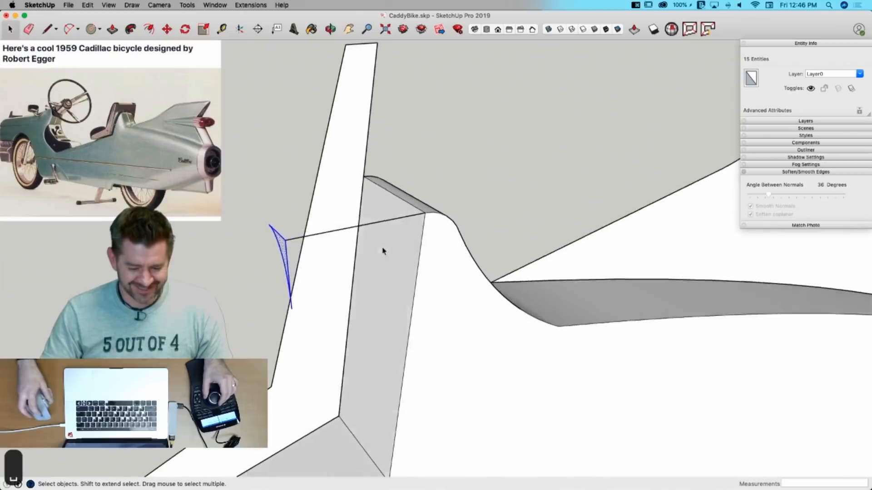
Step: Cut the corner profile with its connecting line and paste them in place inside the Body component
left_click(371, 219)
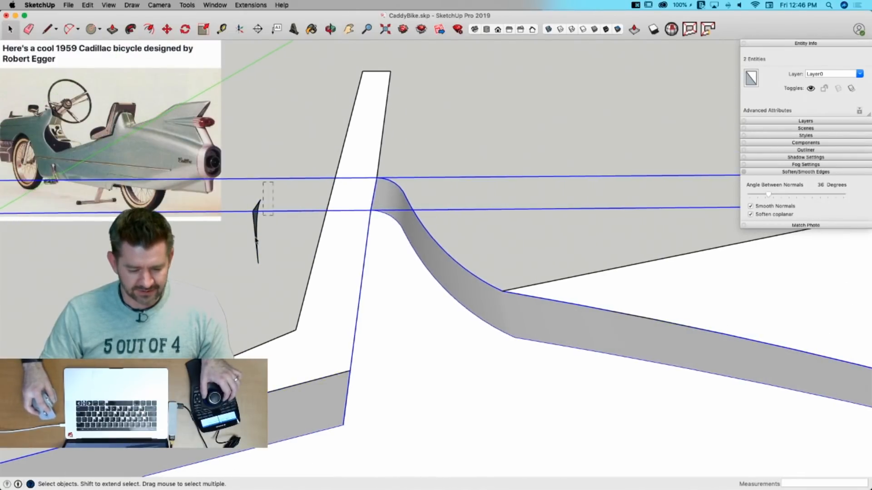
left_click(243, 263)
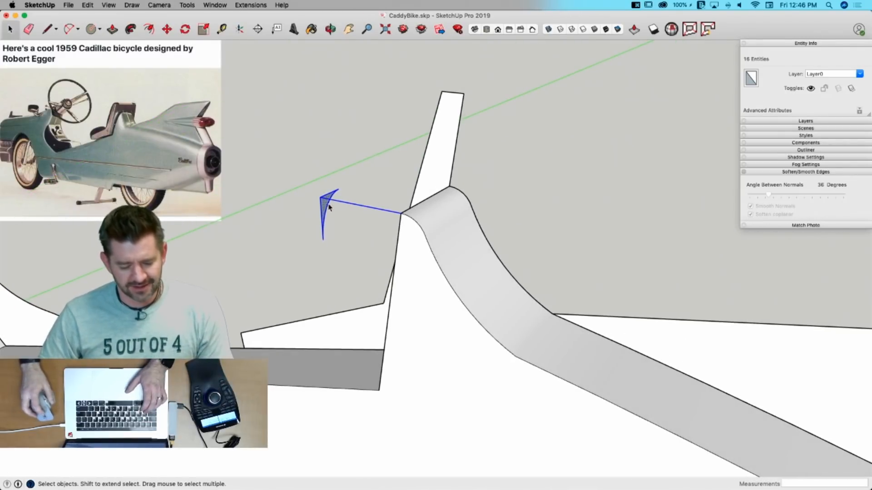
left_click(424, 273)
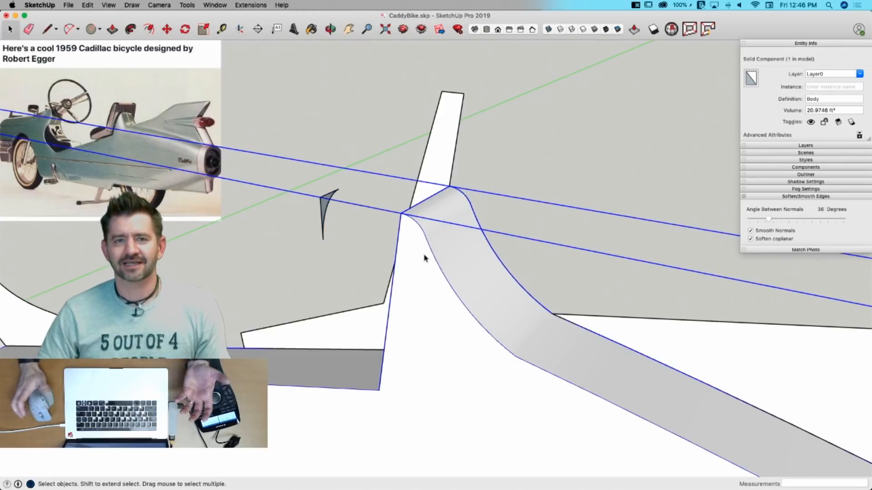
left_click(394, 154)
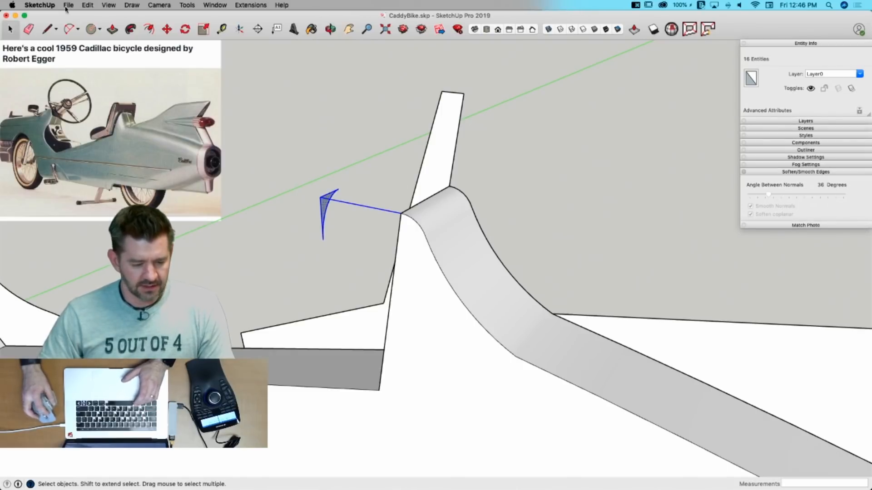
left_click(87, 5)
left_click(90, 38)
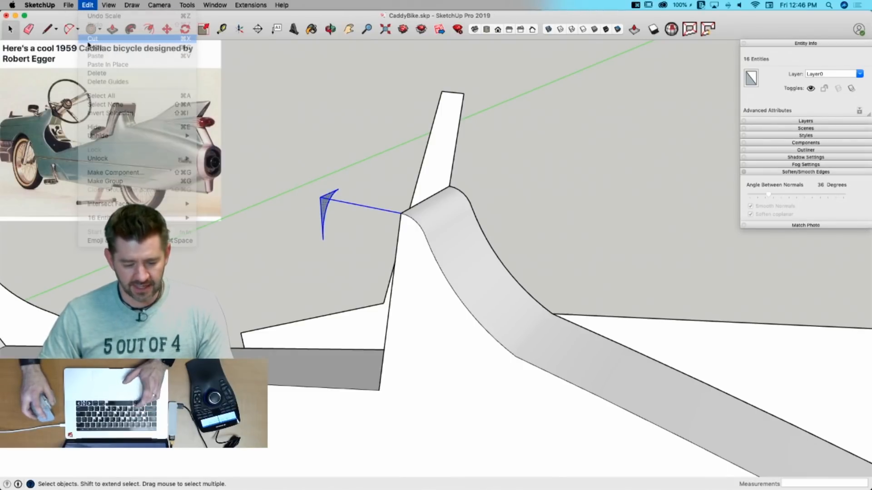
double_click(440, 293)
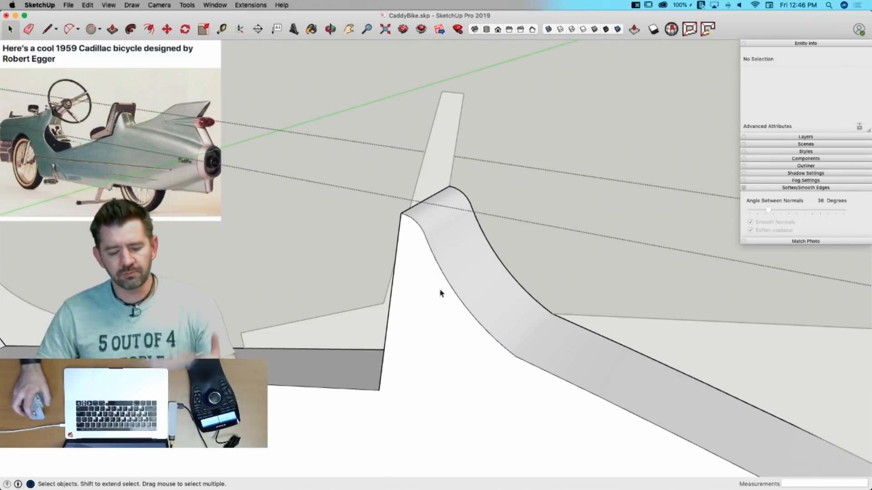
left_click(87, 5)
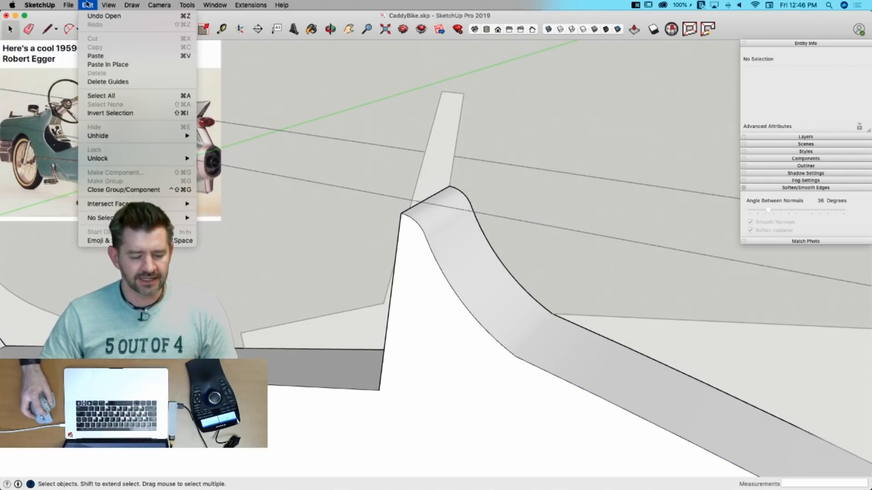
left_click(104, 64)
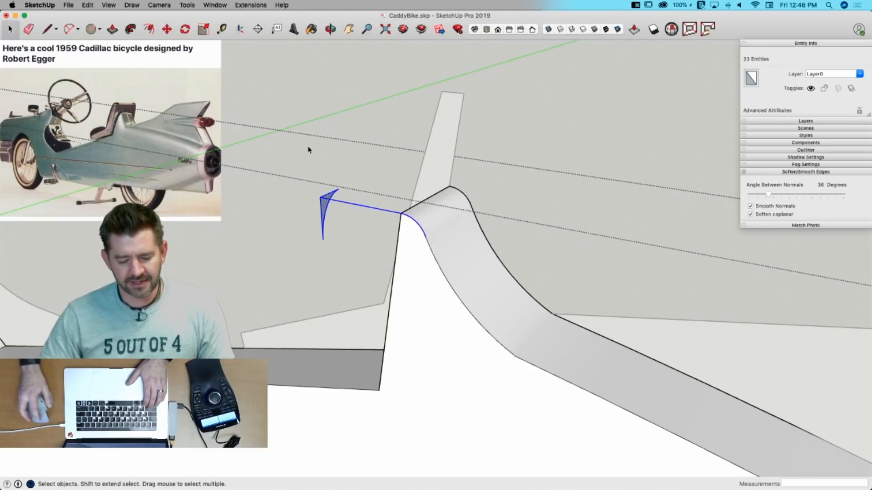
Step: Extend the selection from the pasted profile along the hump's curve and the body's upper rear edge, and close the Body component
scroll(308, 150, "down", 5)
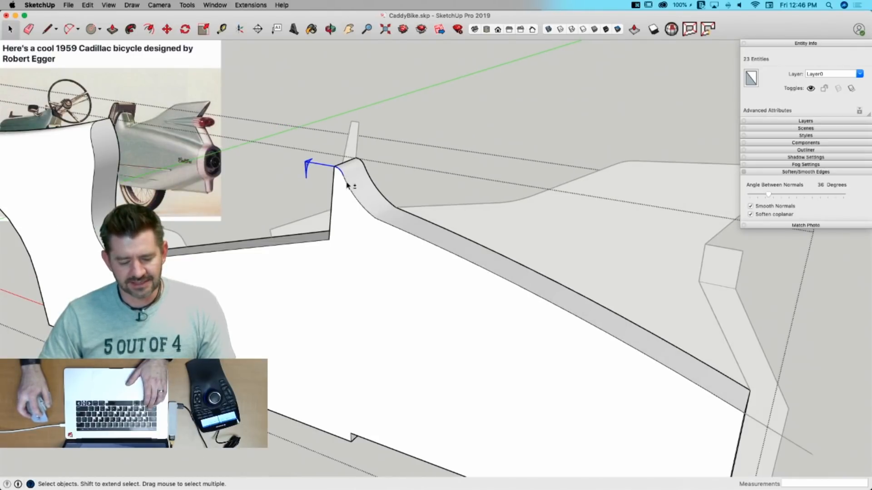
scroll(263, 148, "down", 4)
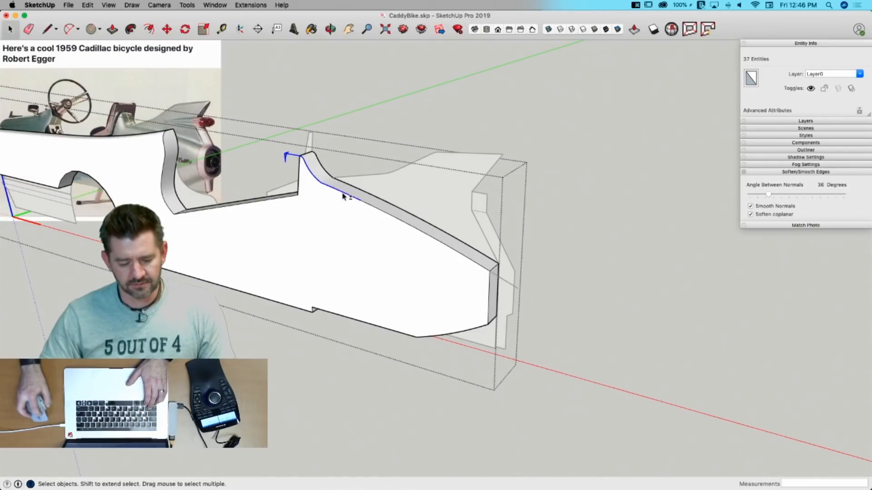
left_click(576, 296)
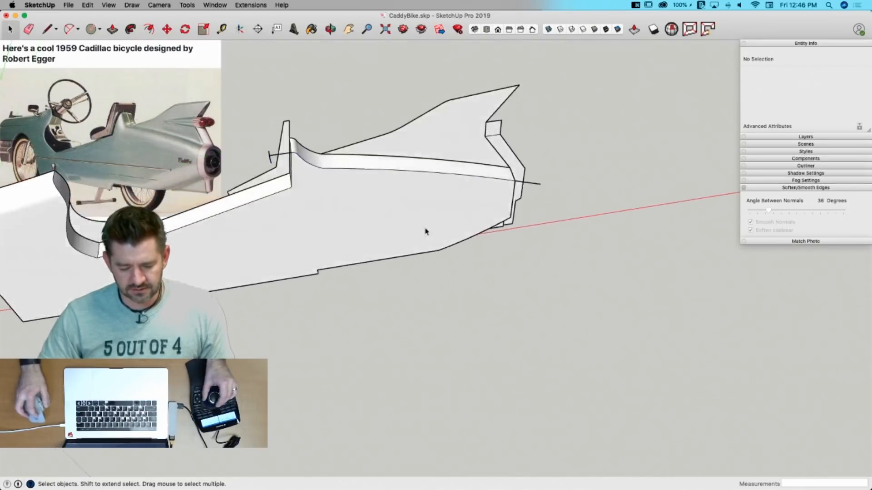
double_click(359, 187)
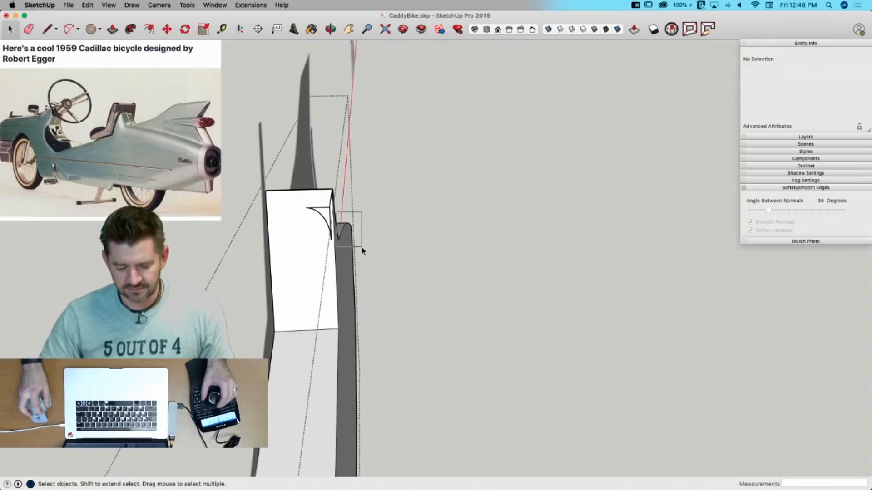
left_click_drag(362, 251, 362, 249)
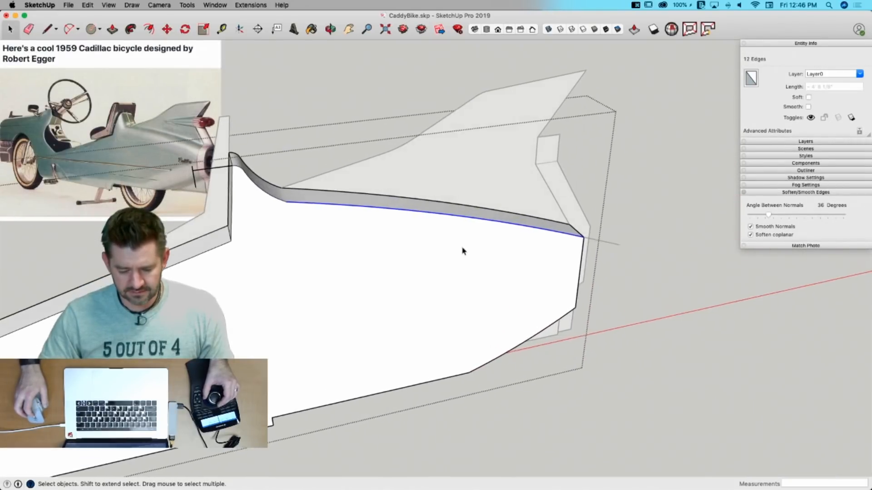
left_click(250, 5)
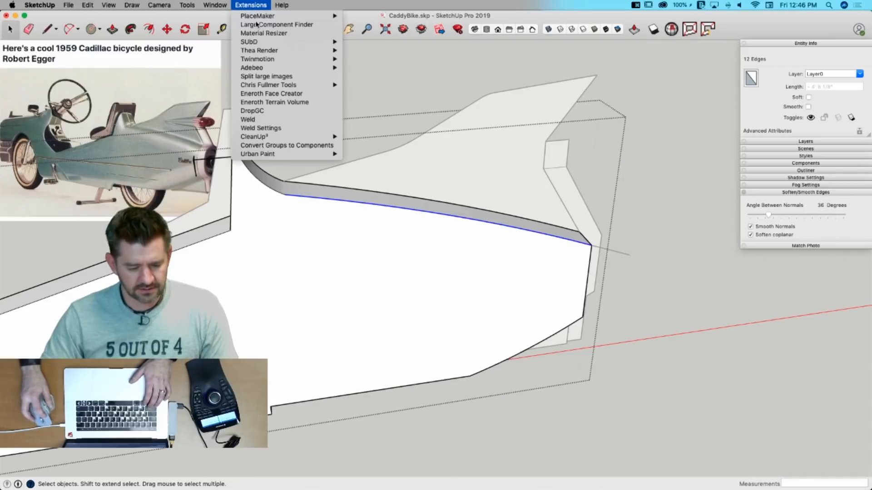
left_click(654, 214)
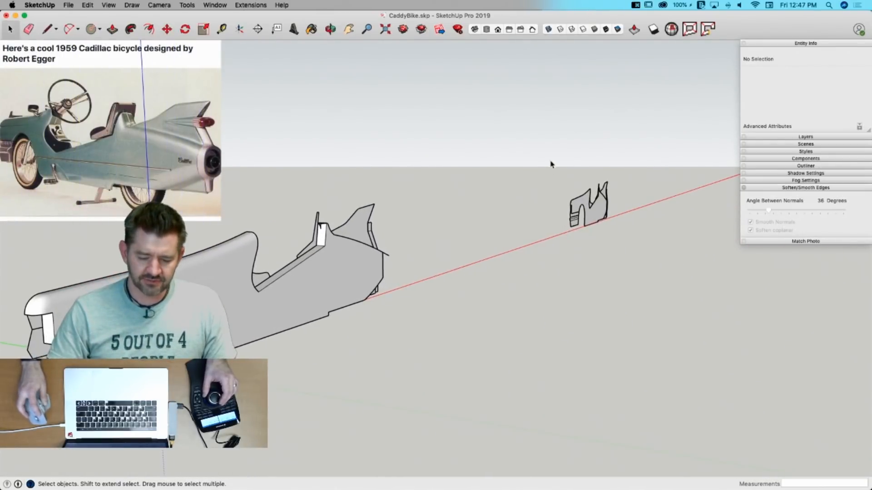
Step: Select all the spare part copies standing apart behind the bike and assign them to a new layer named Saftey
left_click_drag(529, 158, 657, 278)
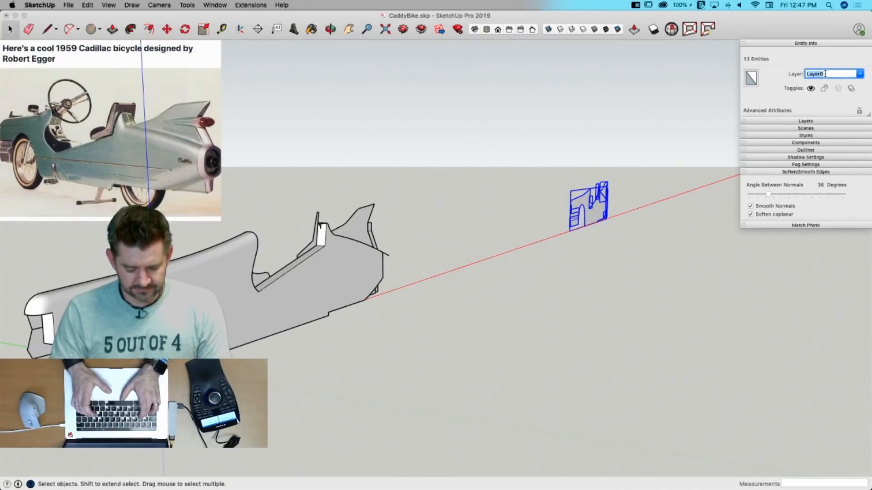
type("SAftey")
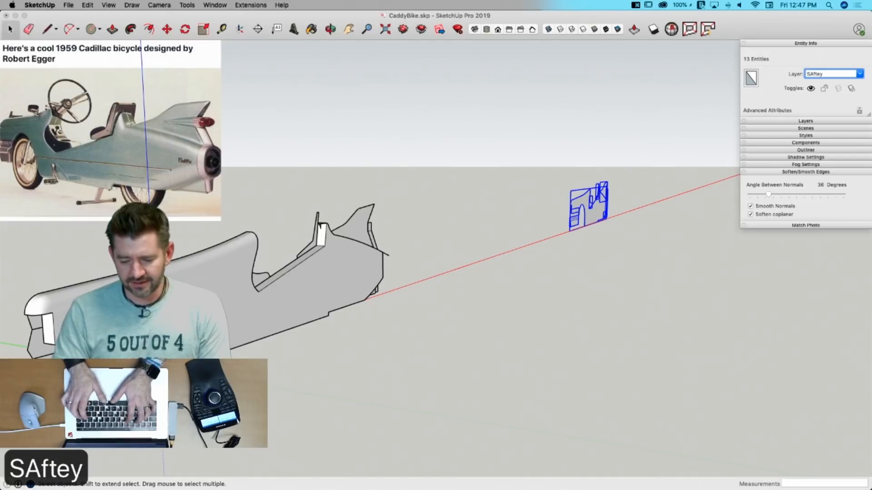
key("BackSpace")
key("BackSpace")
key("BackSpace")
type("aft")
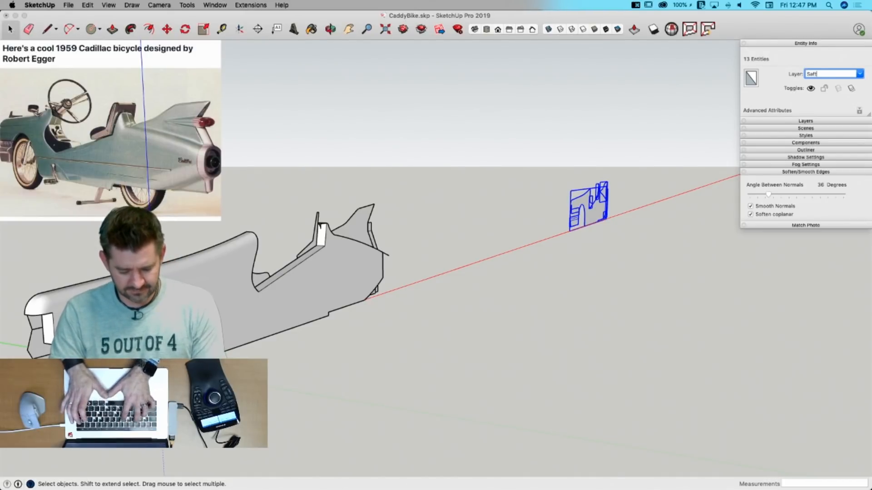
type("ey")
key("Return")
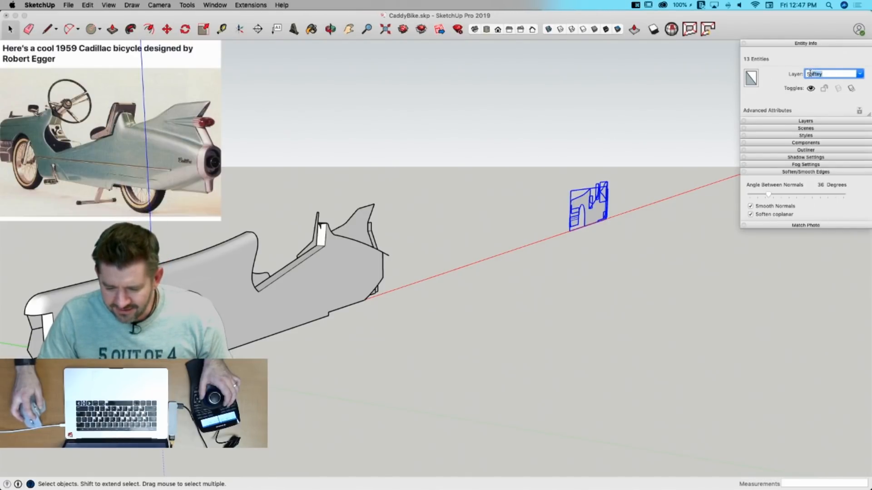
Step: Hide the Saftey layer
left_click(773, 44)
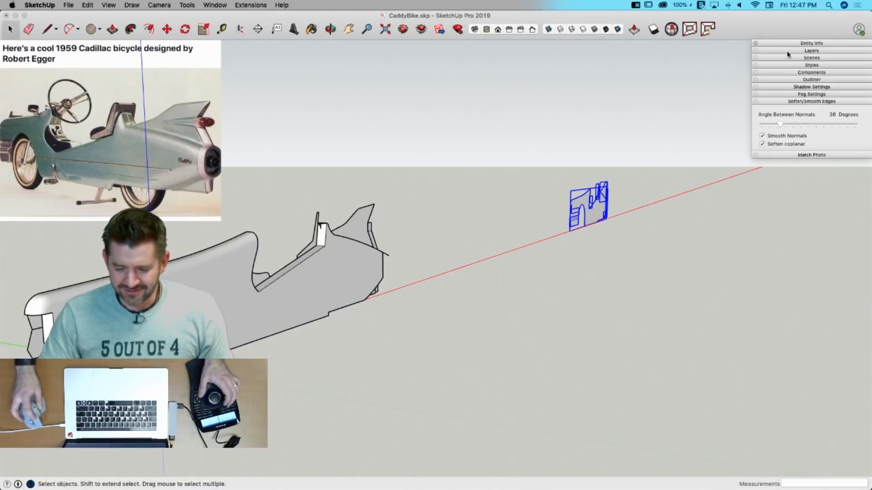
left_click(788, 51)
left_click(742, 92)
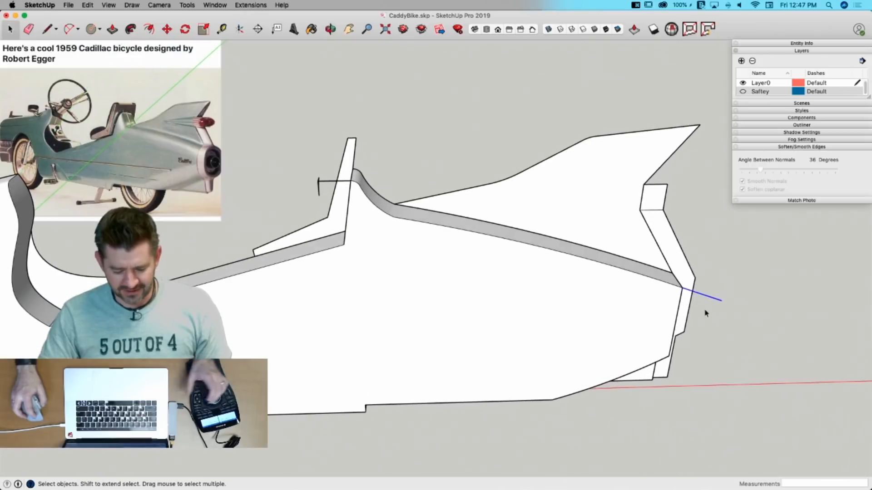
Step: Cut the line extending past the body's rear, paste it in place inside the Body component, and sweep the corner profile along the path with Follow Me
key("super+x")
double_click(603, 297)
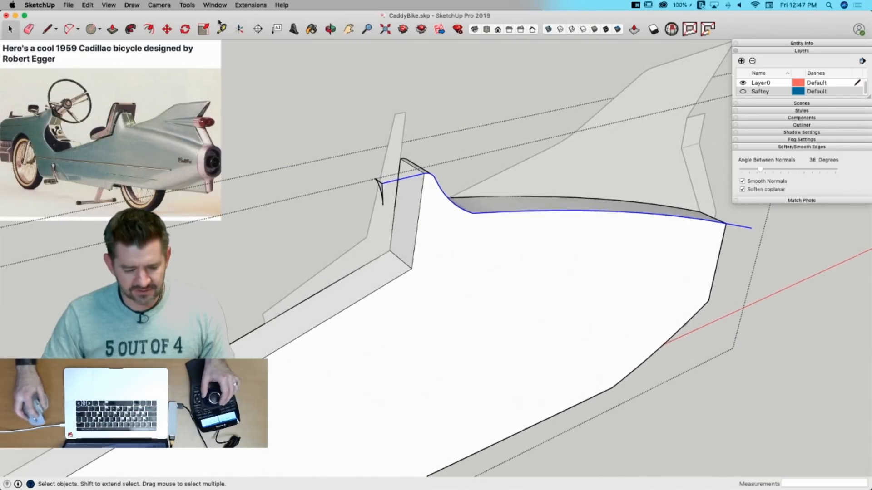
left_click(131, 29)
left_click(409, 211)
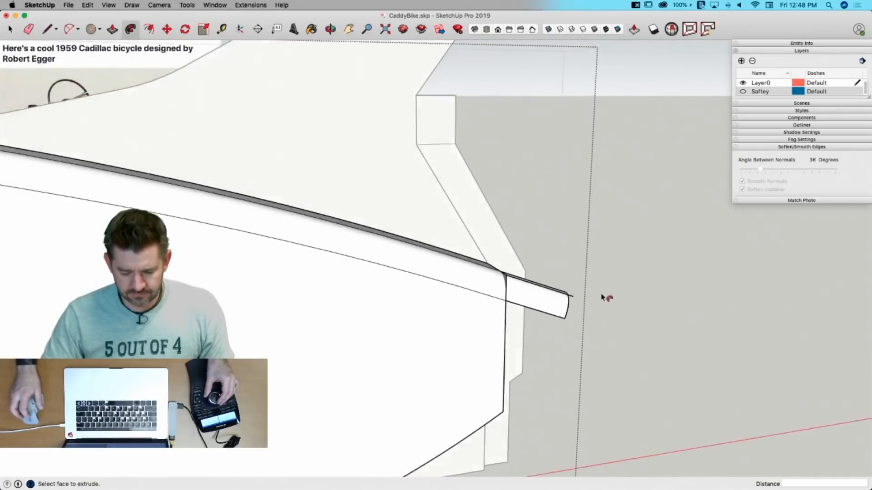
Step: Intersect the swept rounding with the selected body faces at the rear and delete the piece overhanging the rear edge
key("space")
double_click(484, 320)
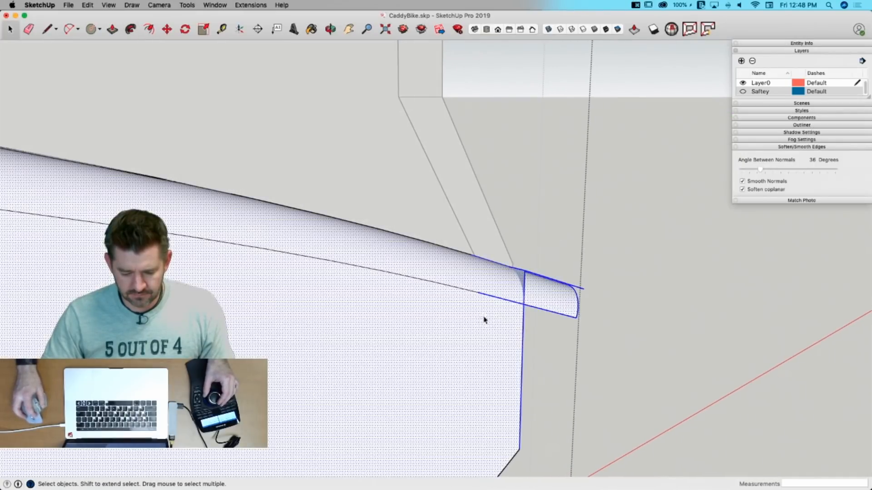
right_click(515, 291)
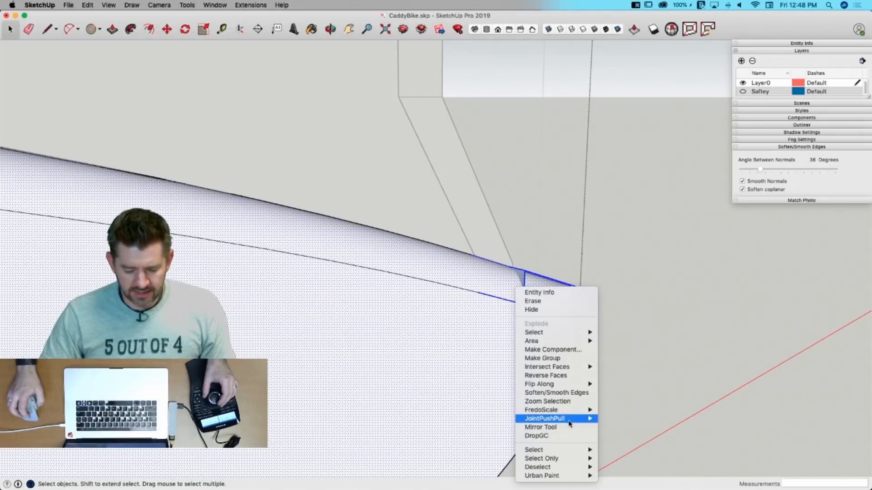
mouse_move(570, 420)
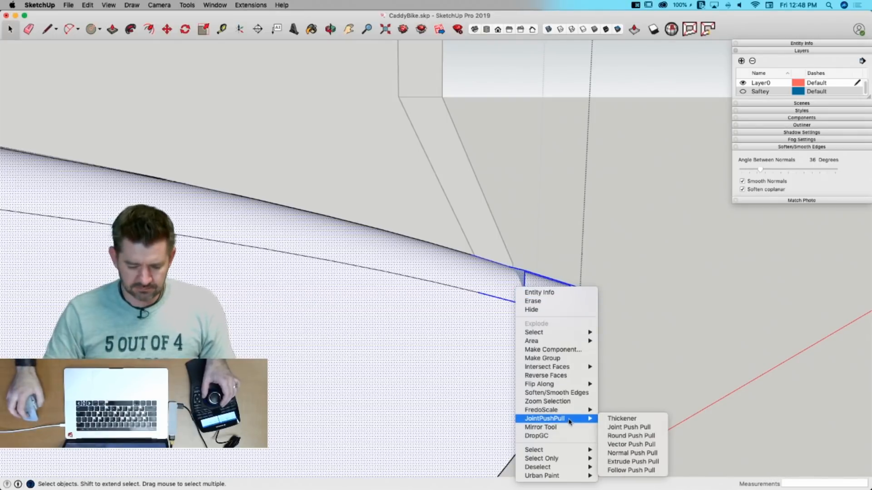
mouse_move(573, 370)
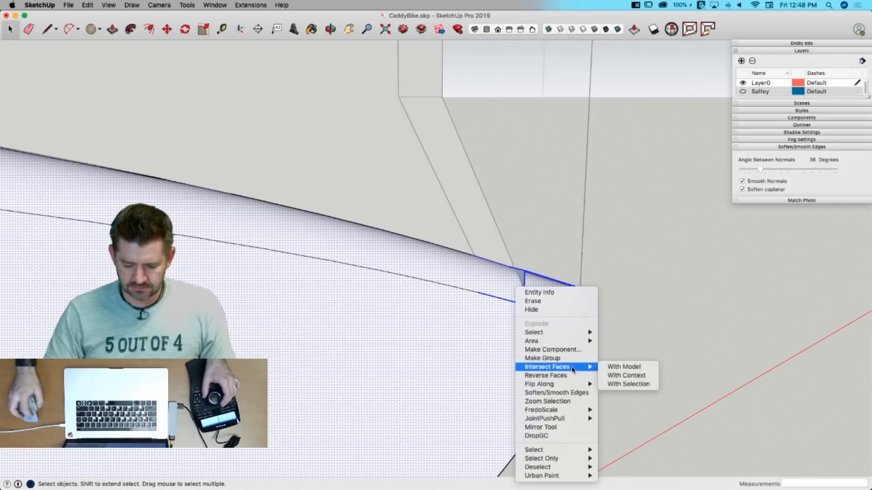
left_click(636, 387)
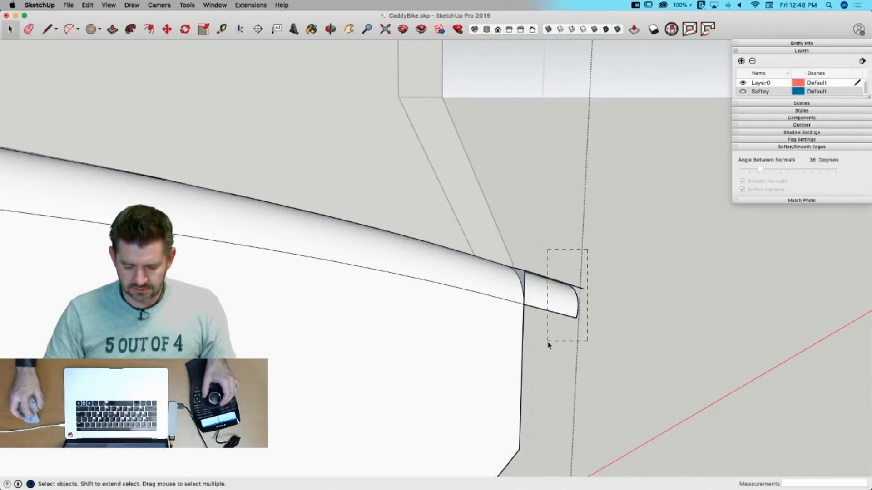
key("BackSpace")
Step: Try to delete the swept block overhanging in front of the hump
mouse_move(547, 345)
middle_mouse_down()
mouse_move(555, 272)
mouse_move(547, 276)
middle_mouse_up()
key("e")
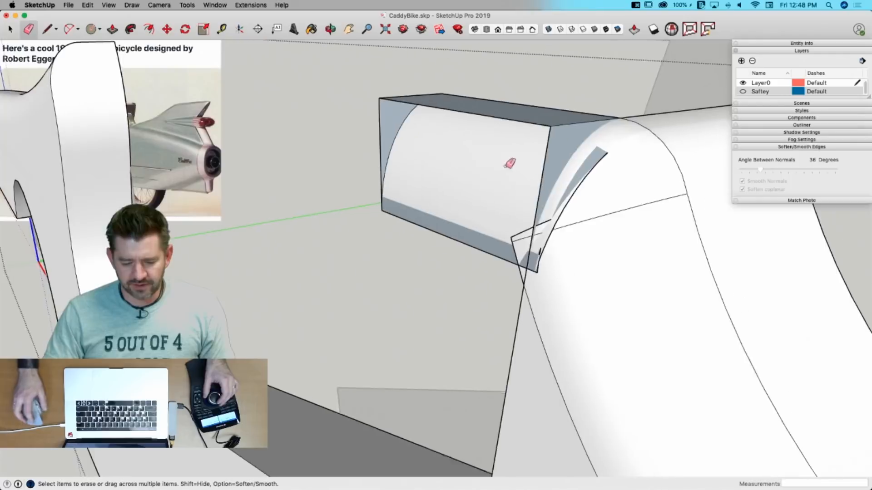
key("space")
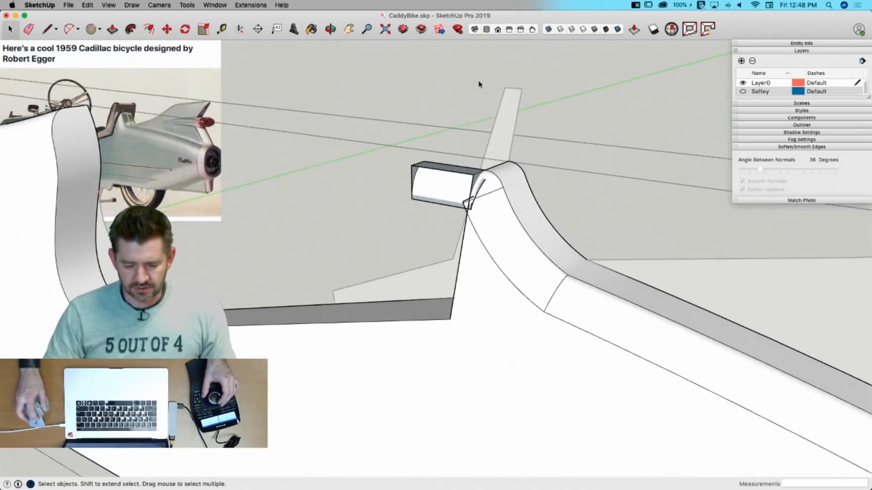
left_click_drag(367, 244, 366, 243)
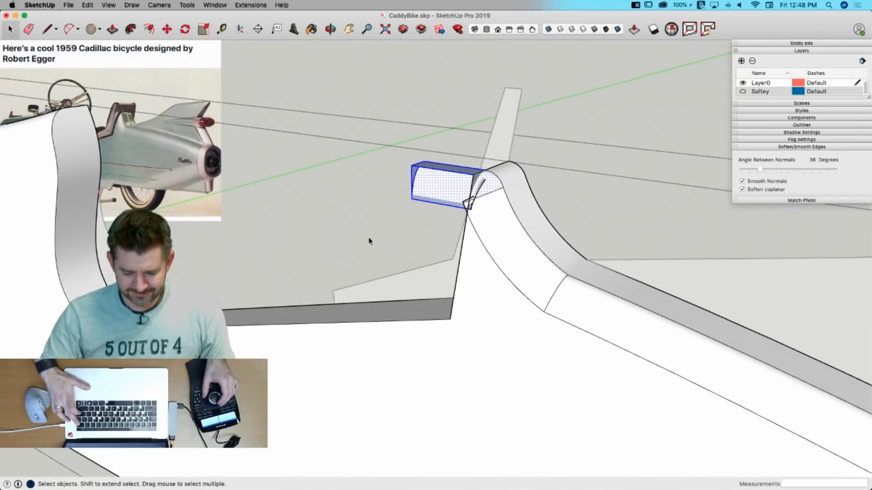
key("BackSpace")
key("super+z")
Step: Intersect the overhanging swept block with the selected hump faces and delete the part projecting in front of the hump
scroll(473, 189, "up", 5)
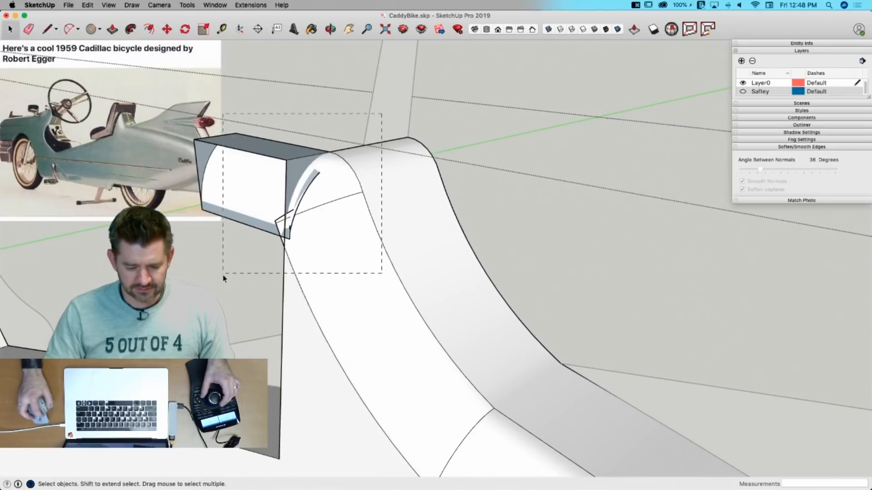
left_click_drag(223, 278, 223, 278)
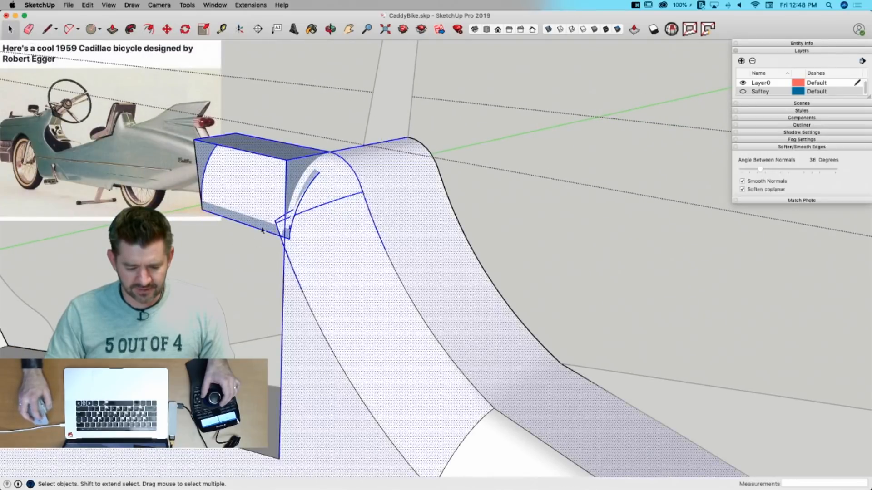
right_click(273, 187)
mouse_move(323, 264)
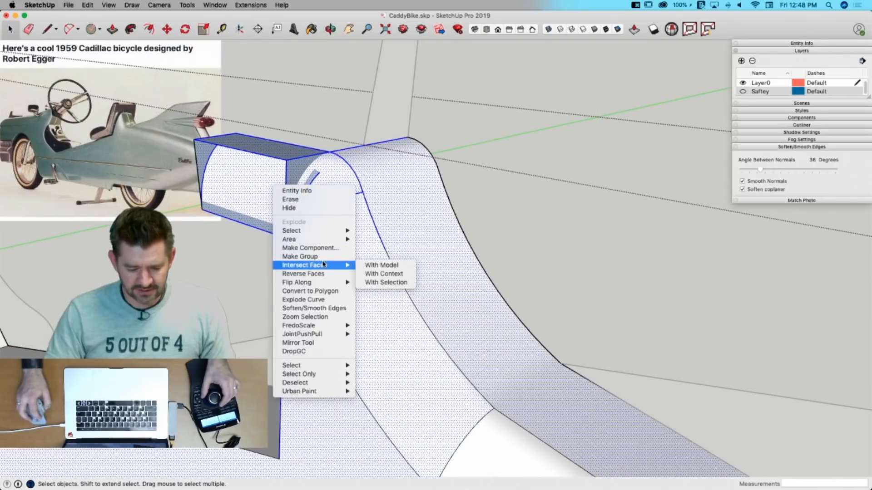
left_click(377, 282)
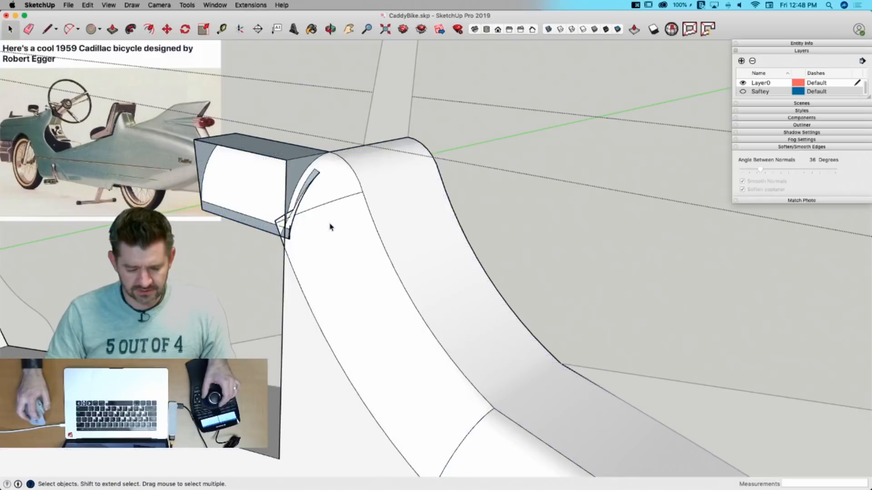
left_click_drag(302, 130, 205, 276)
key("Delete")
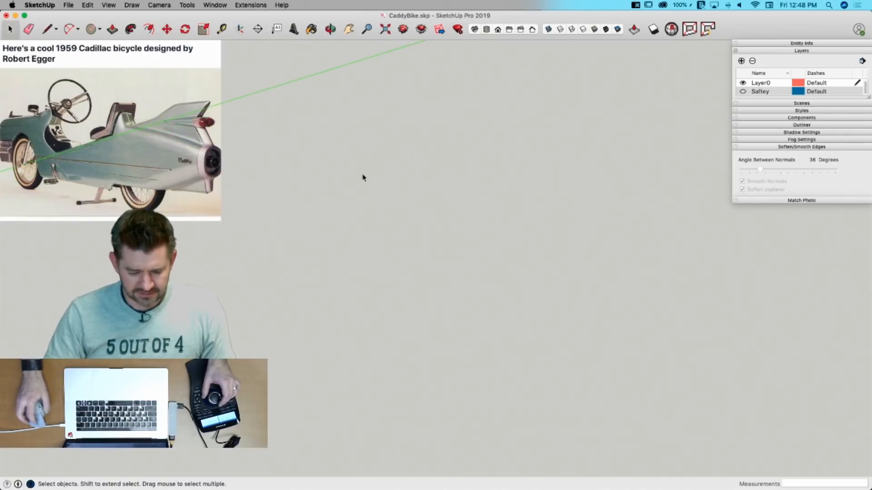
Step: Try to erase the corner edge outside the rounding and the sliver's edge on the hump's front
key("e")
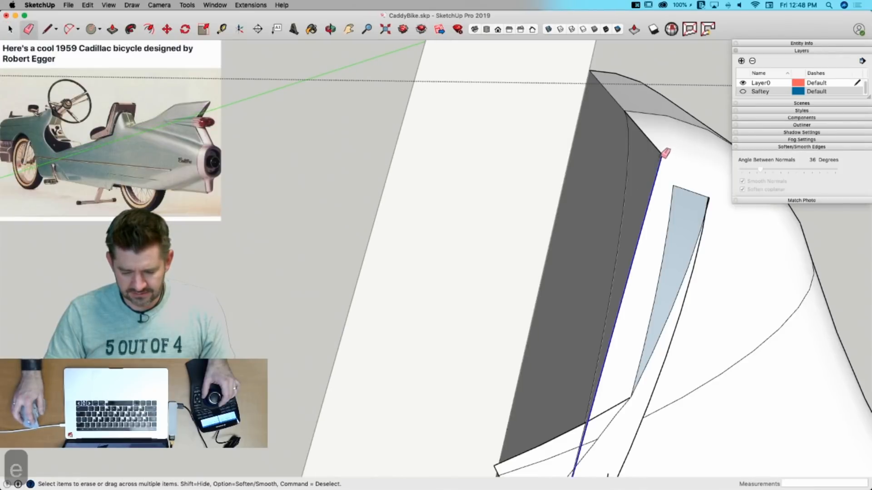
left_click(661, 156)
left_click(707, 199)
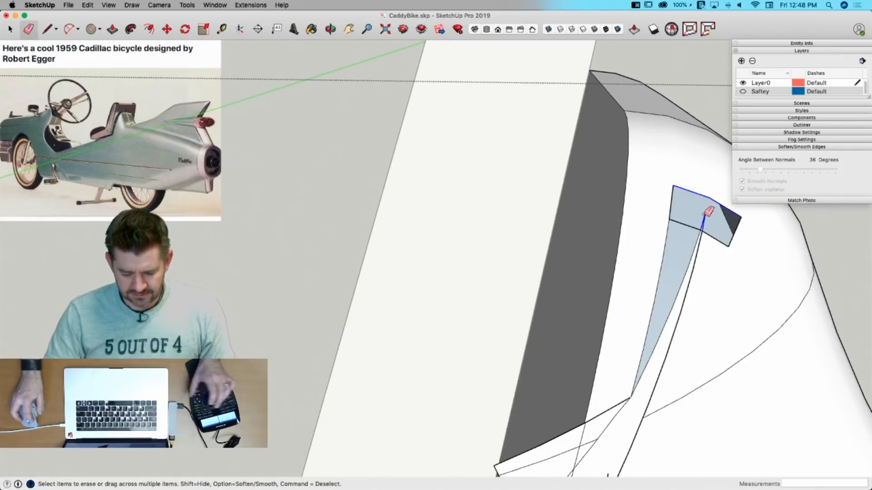
key("super+z")
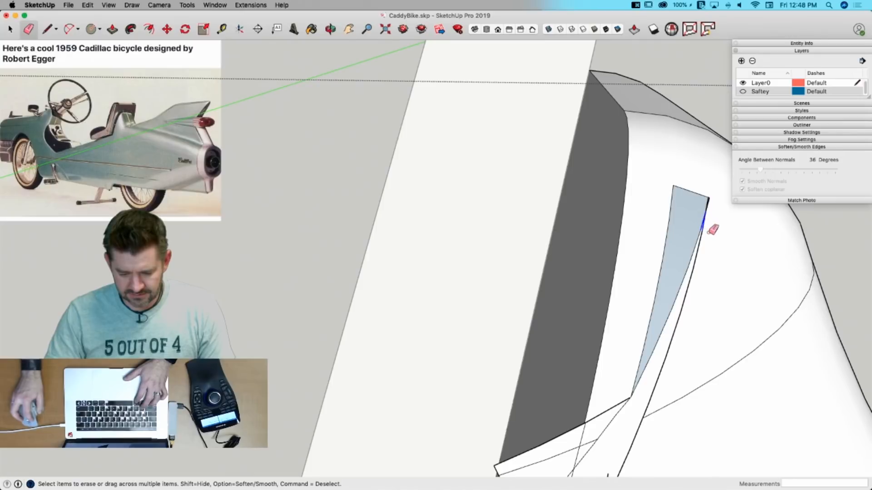
key("super+z")
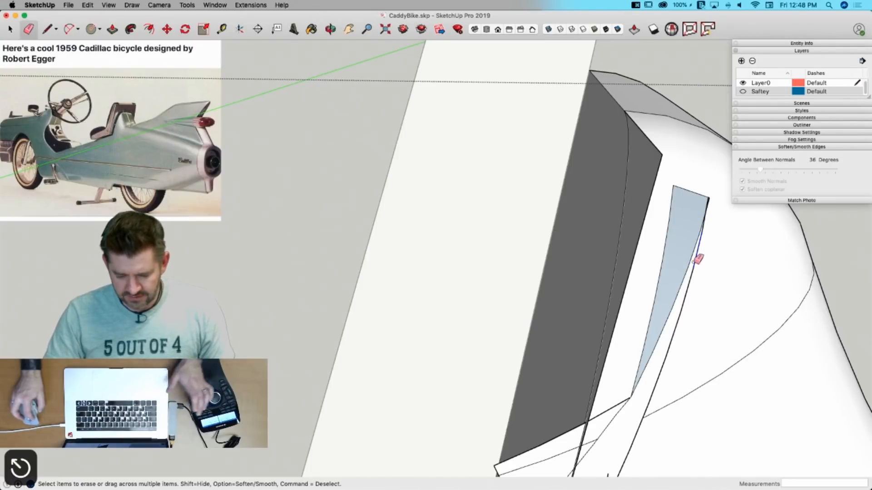
Step: Erase the sliver's stray edge and the overhanging flap's edges around the lower tip of the rounding on the hump's front
left_click(698, 260)
left_click_drag(663, 166, 658, 150)
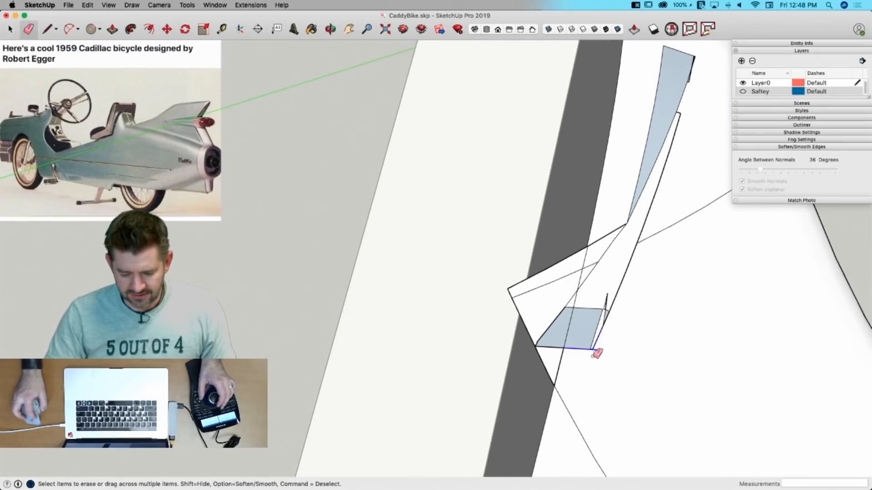
left_click_drag(589, 348, 622, 294)
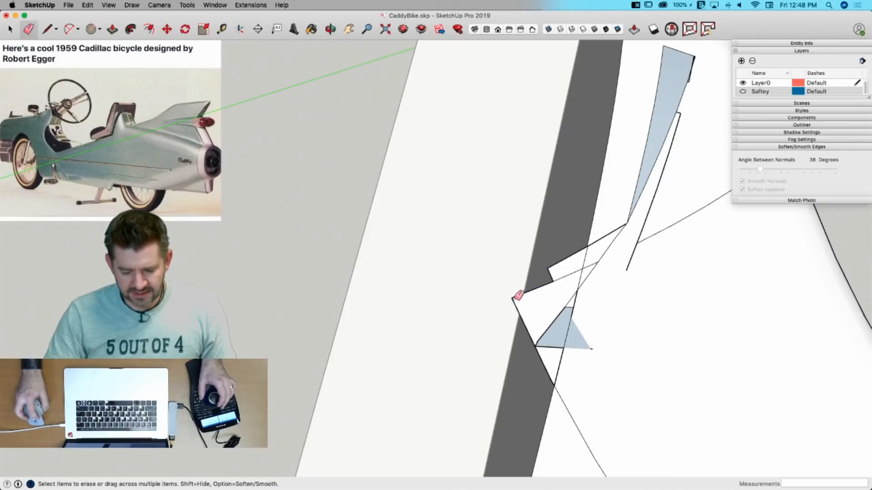
left_click_drag(518, 296, 574, 257)
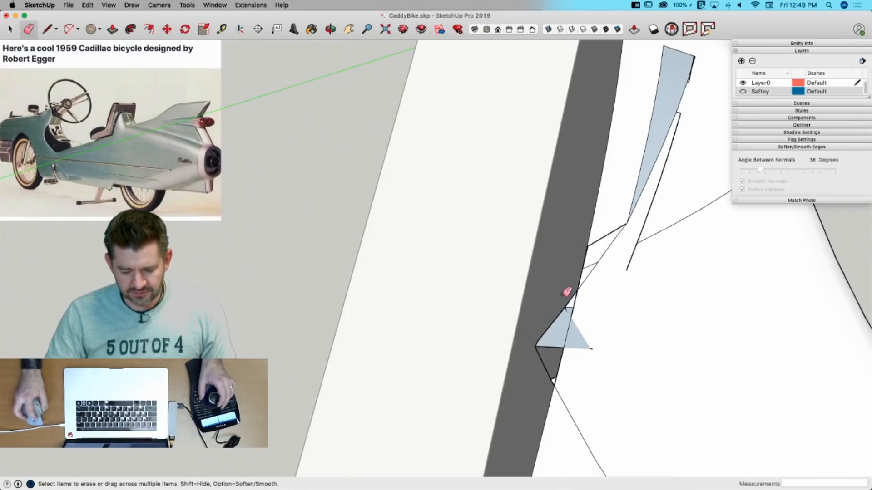
left_click_drag(567, 315, 551, 358)
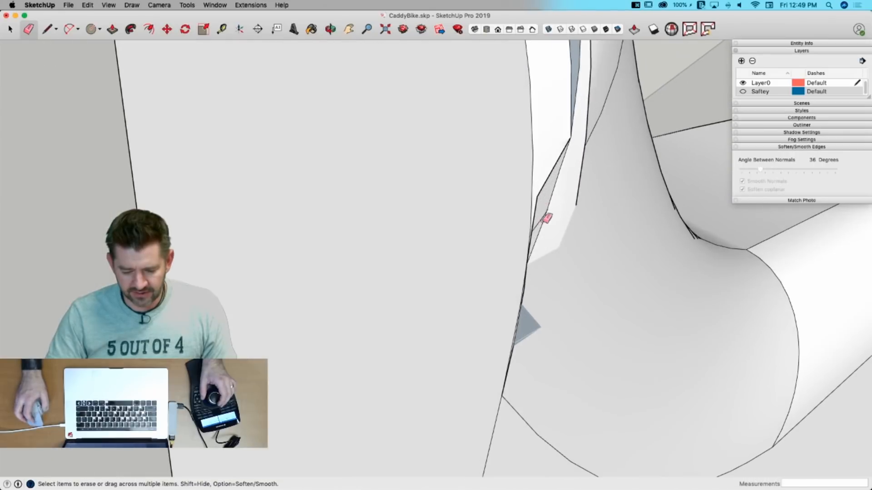
Step: Erase the remaining flap and the loose edges beside the lower tip of the rounding, undoing the mistaken erasure
left_click_drag(540, 224, 538, 200)
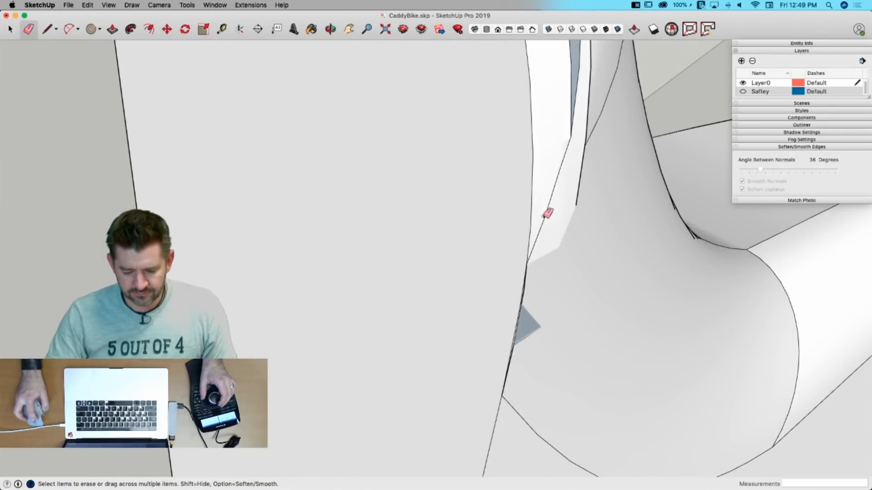
left_click(545, 216)
key("super+z")
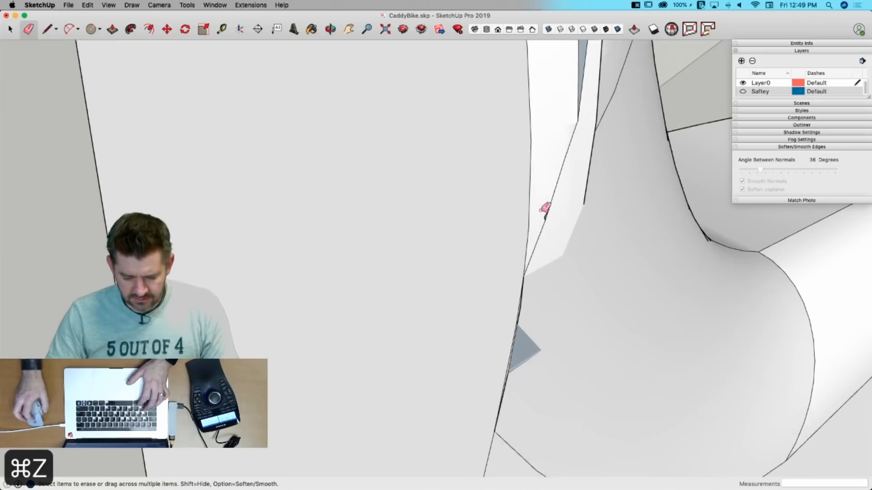
scroll(532, 201, "up", 1)
scroll(531, 203, "down", 4)
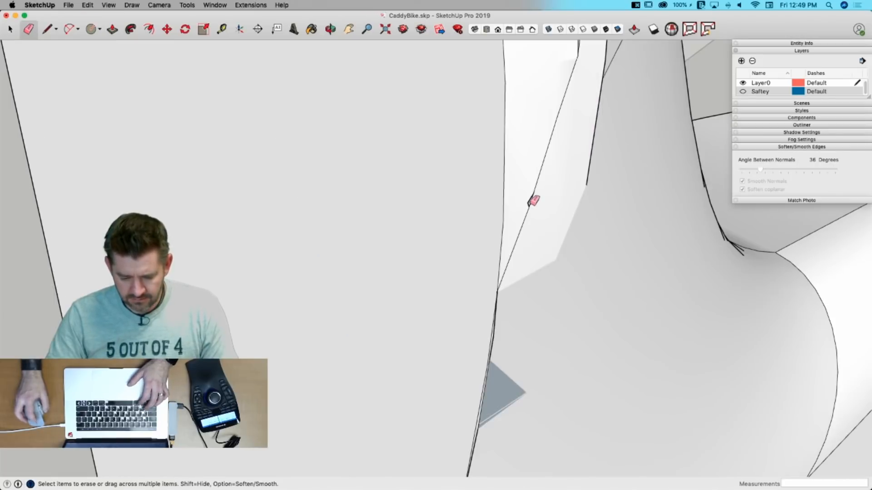
left_click(588, 176)
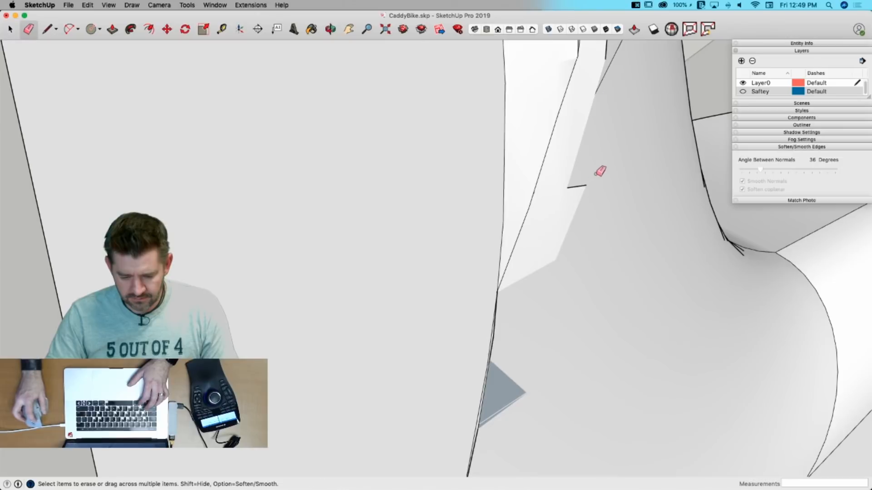
left_click(578, 186)
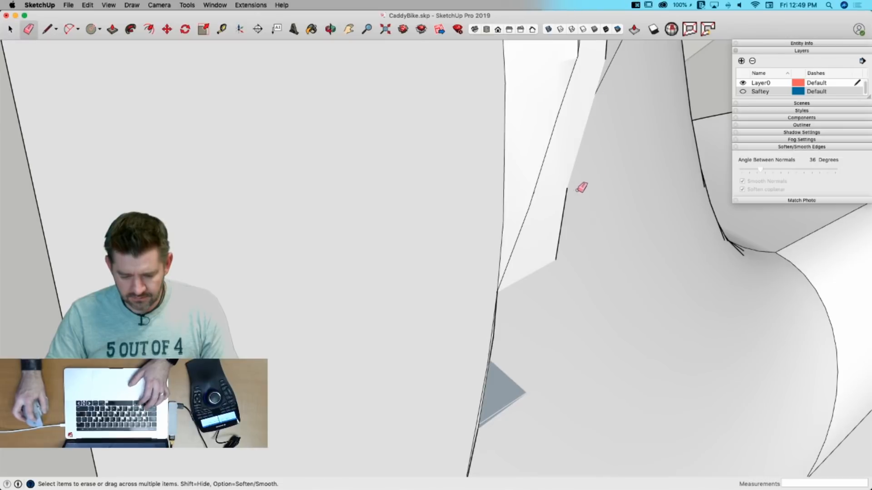
left_click(564, 221)
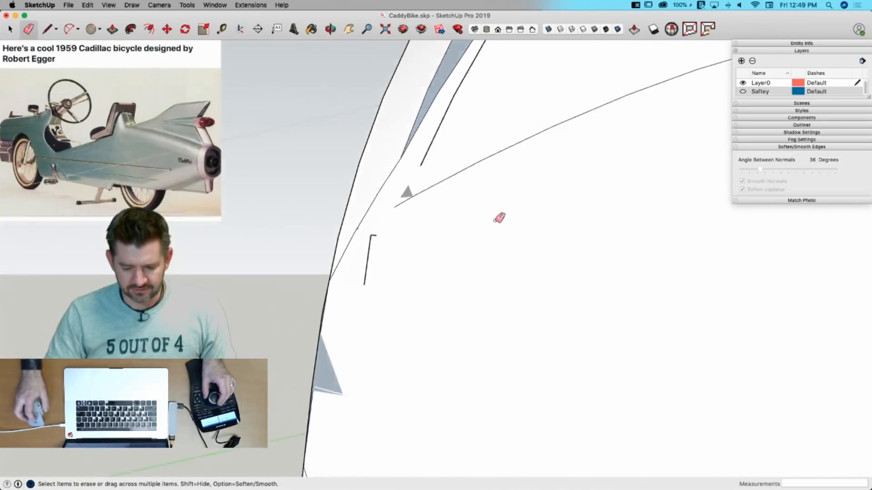
Step: Delete the leftover sliver surface running alongside the narrow strip on the rounding
key("space")
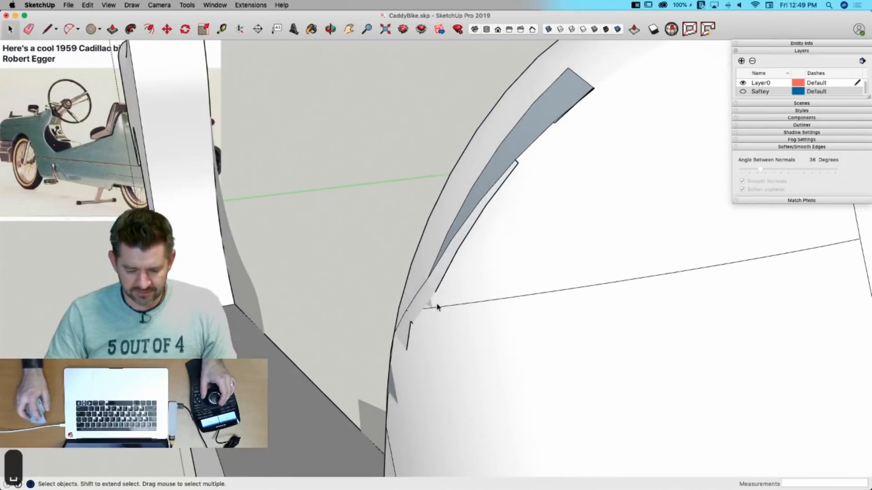
left_click(429, 297)
key("BackSpace")
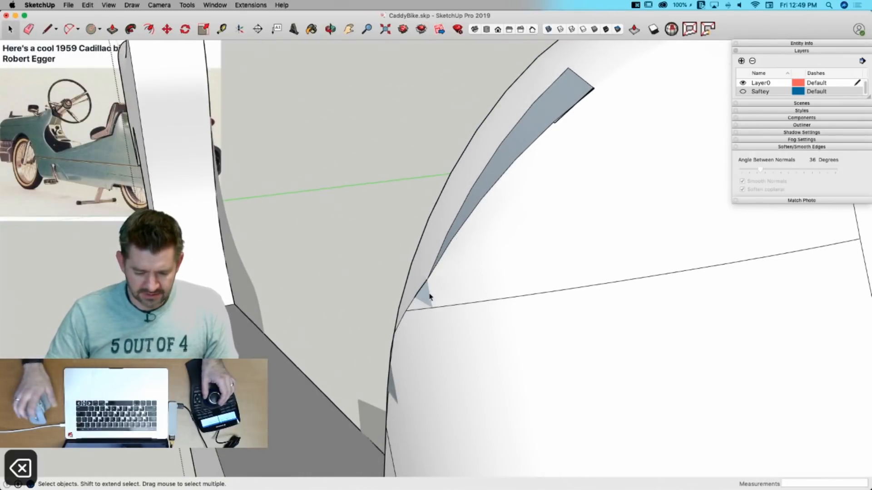
Step: Erase the duplicate edge at the triangular gap and draw a line from its outer corner to the vertex on the rounding's border
key("l")
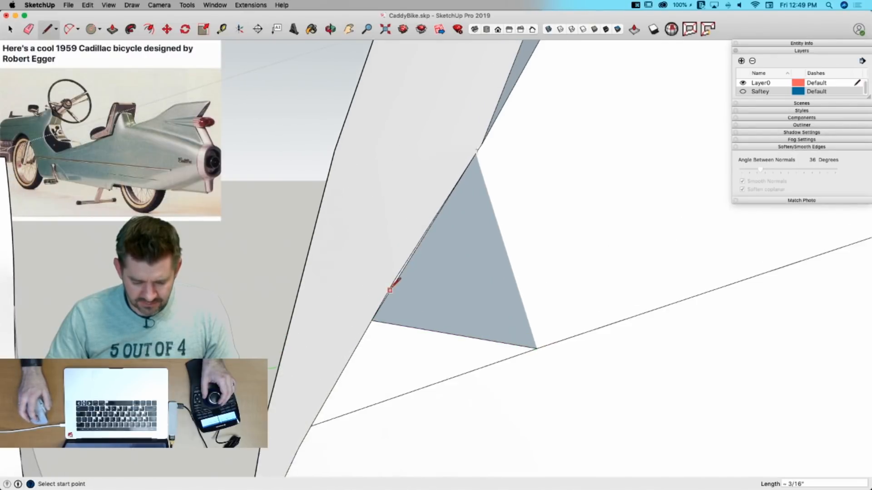
key("e")
left_click(404, 277)
key("l")
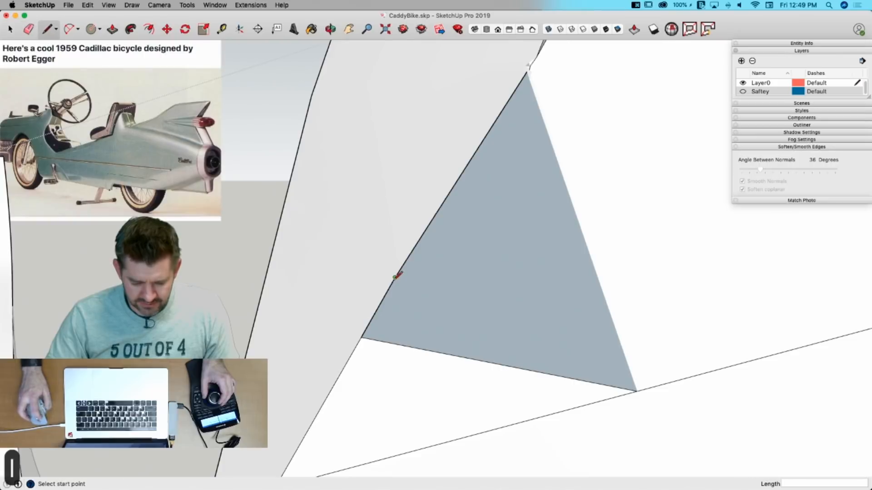
left_click(634, 389)
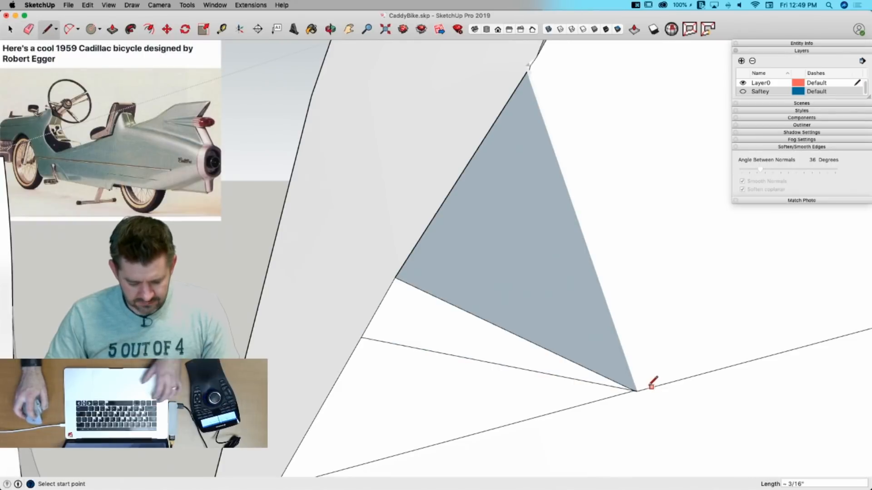
key("cmd+z")
left_click(637, 390)
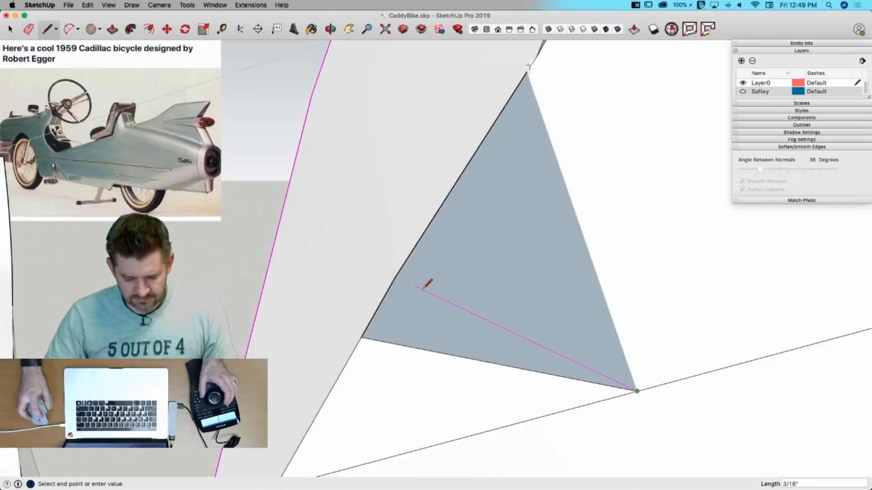
left_click(396, 277)
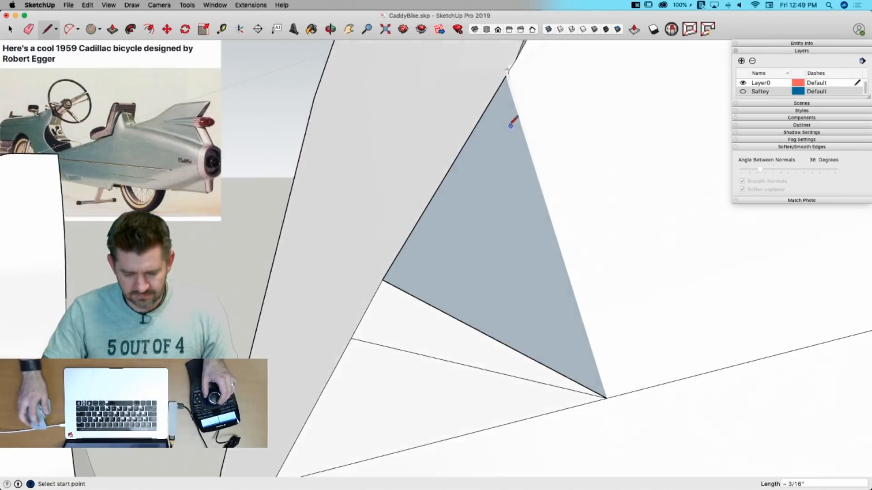
Step: Erase the small stray flap at the wide end of the narrow strip and patch the corner with a line
key("e")
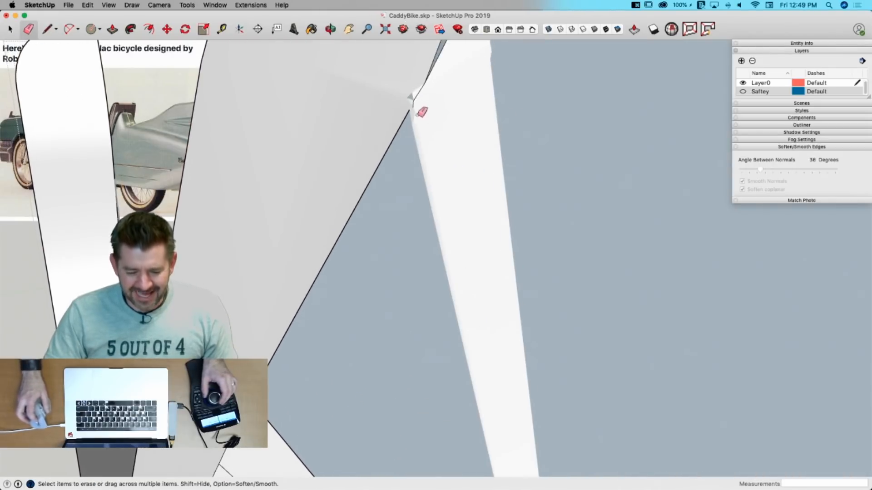
key("e")
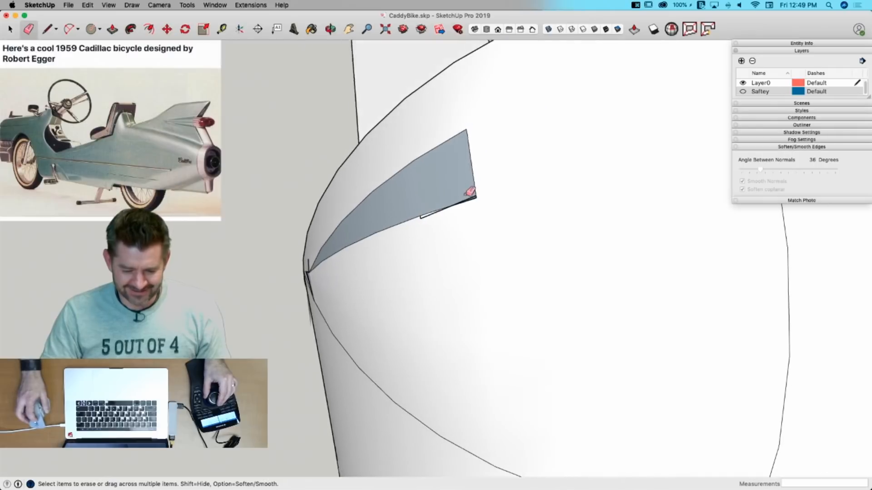
key("space")
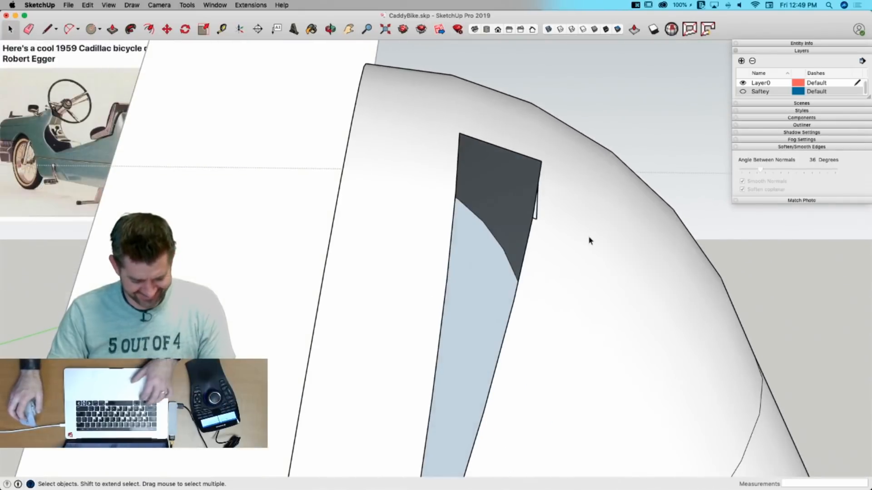
key("super+z")
key("e")
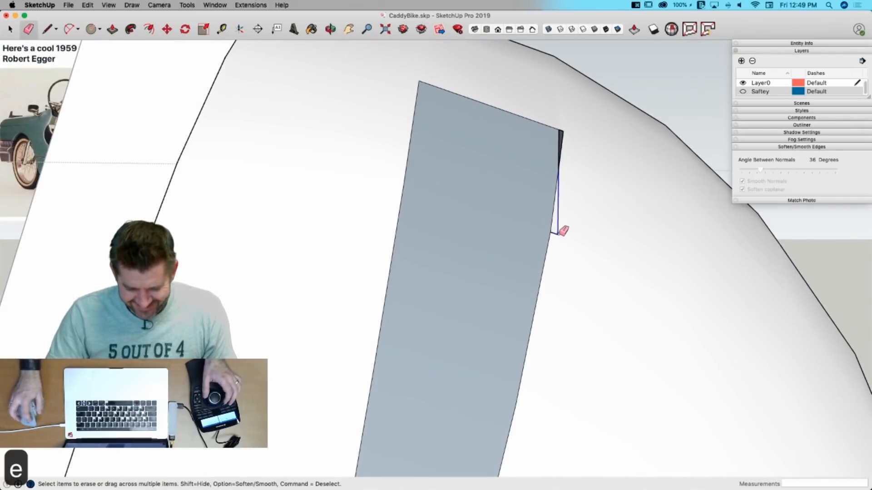
left_click(560, 234)
key("l")
left_click(561, 119)
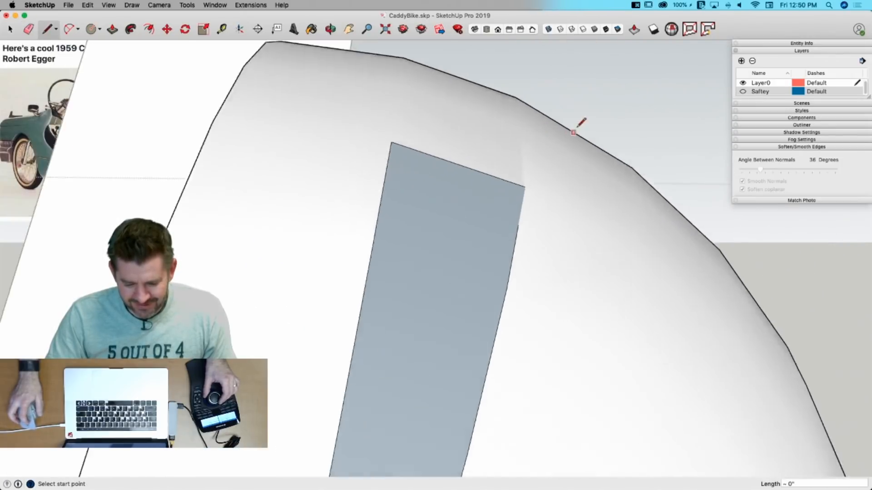
Step: Orient the faces of the rounded surface so the narrow strip matches its surroundings
key("space")
right_click(578, 211)
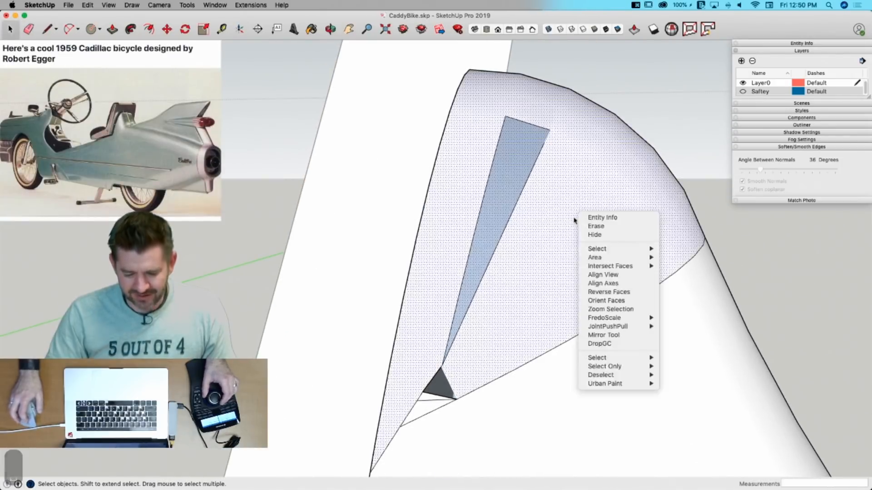
mouse_move(609, 320)
left_click(610, 300)
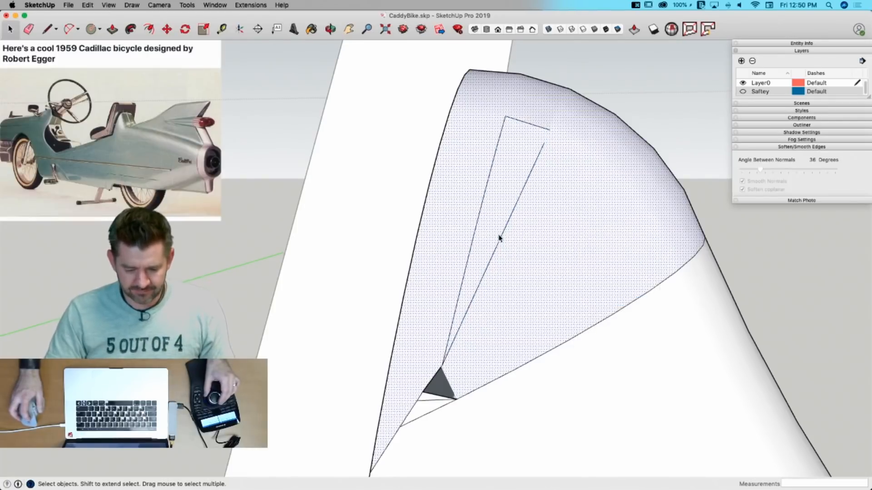
Step: Select the large hump surface below the rounding and orient its faces
key("e")
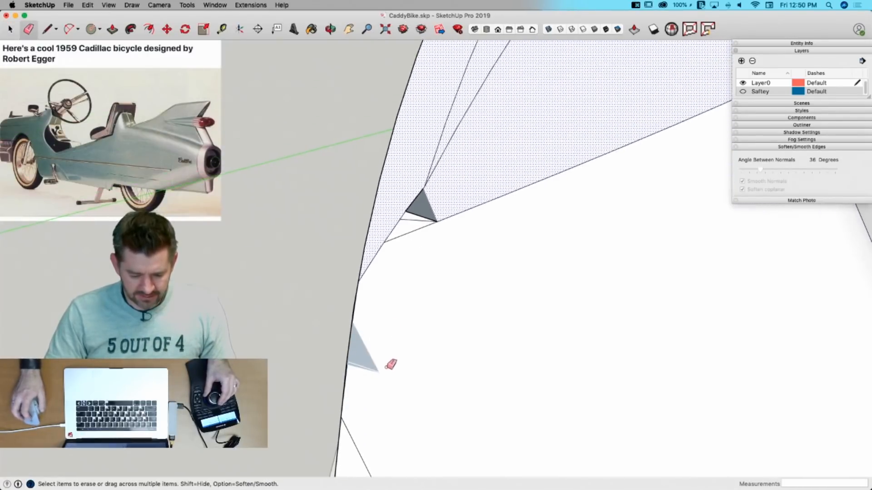
key("space")
left_click(415, 335)
right_click(415, 335)
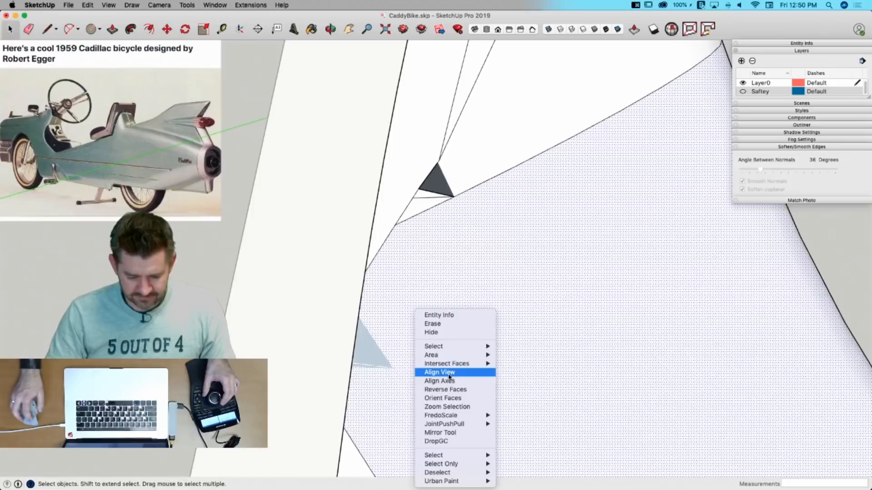
left_click(445, 398)
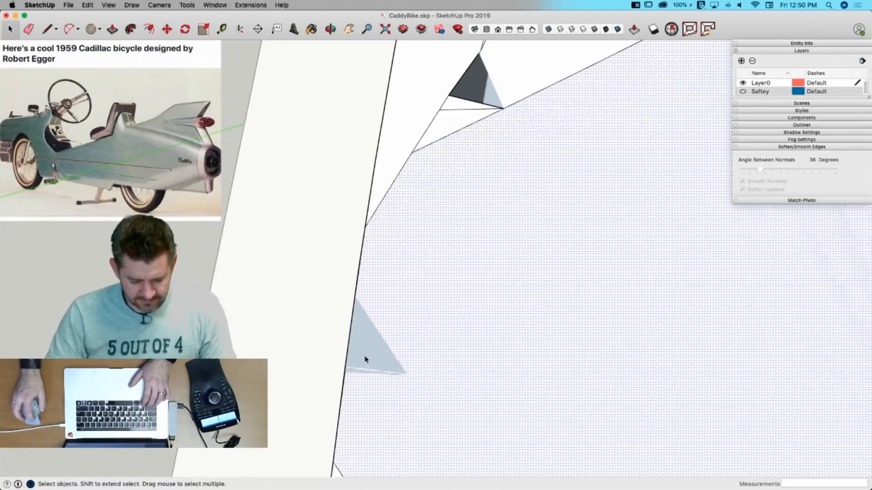
Step: Remove the leftover triangular flap and its edges along the hump's front border below the rounding
left_click(365, 360)
scroll(350, 374, "up", 2)
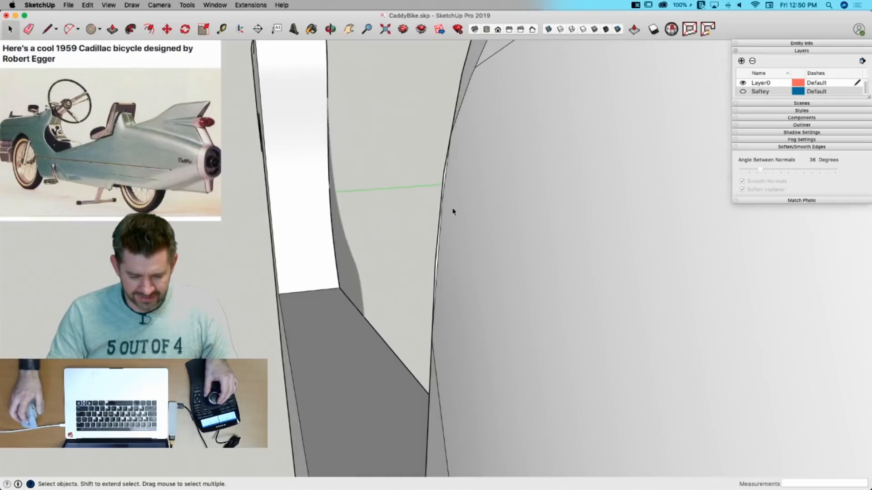
key("e")
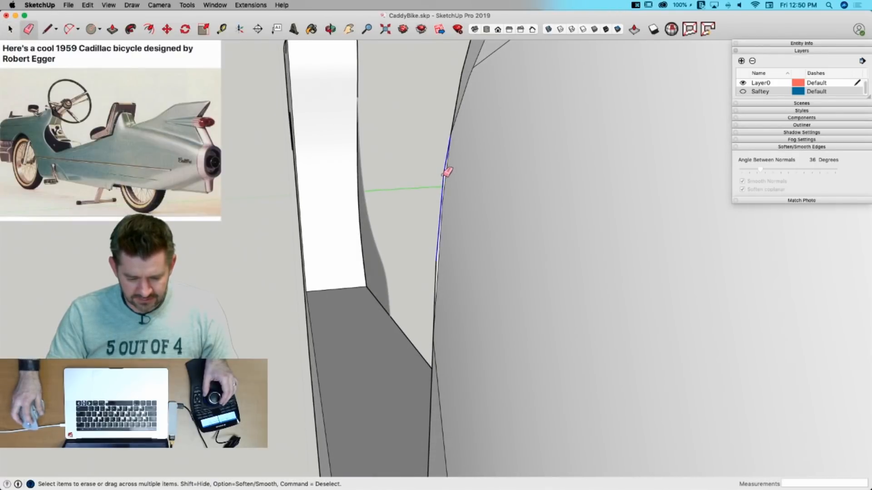
left_click_drag(447, 171, 423, 279)
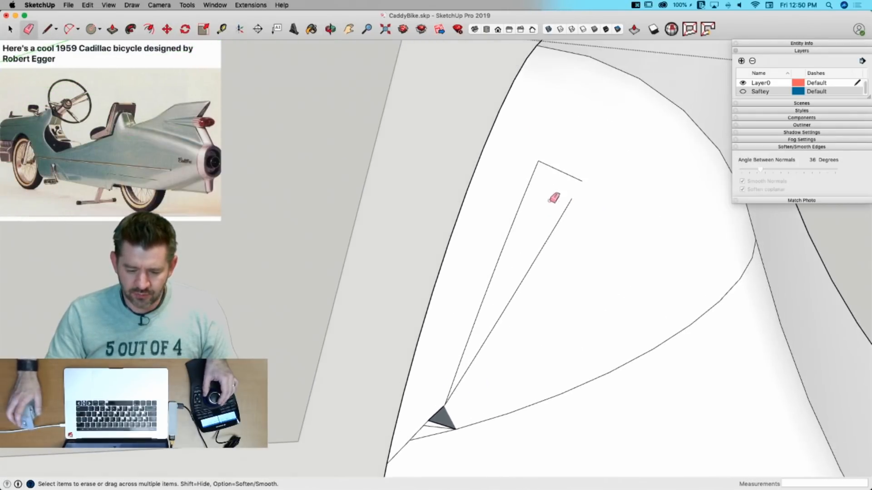
Step: Try to erase the short edge at the narrow strip's wide end, and undo the erasure
left_click_drag(560, 171, 576, 167)
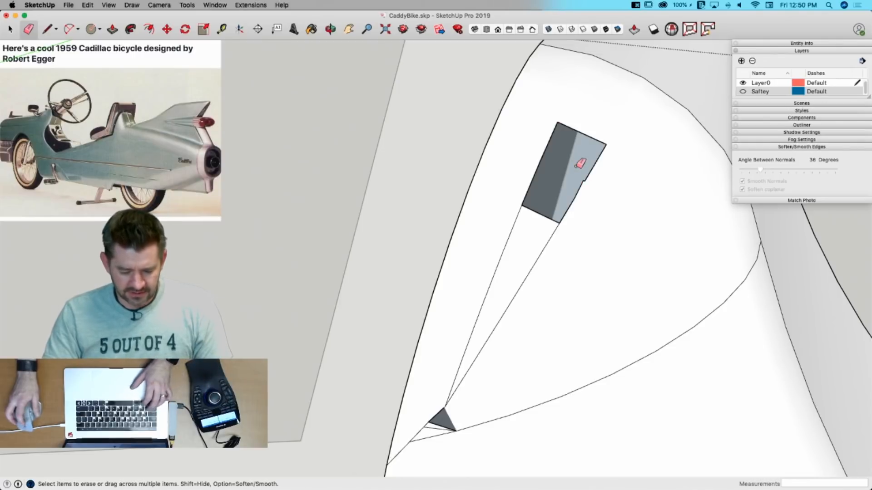
key("super+z")
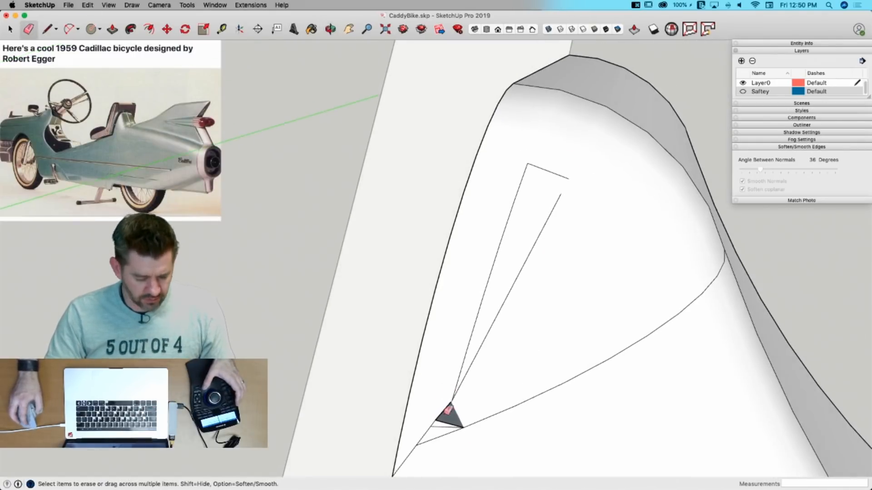
Step: Show hidden geometry to expose the facets around the dark triangular gap at the strip's tip
key("alt+h")
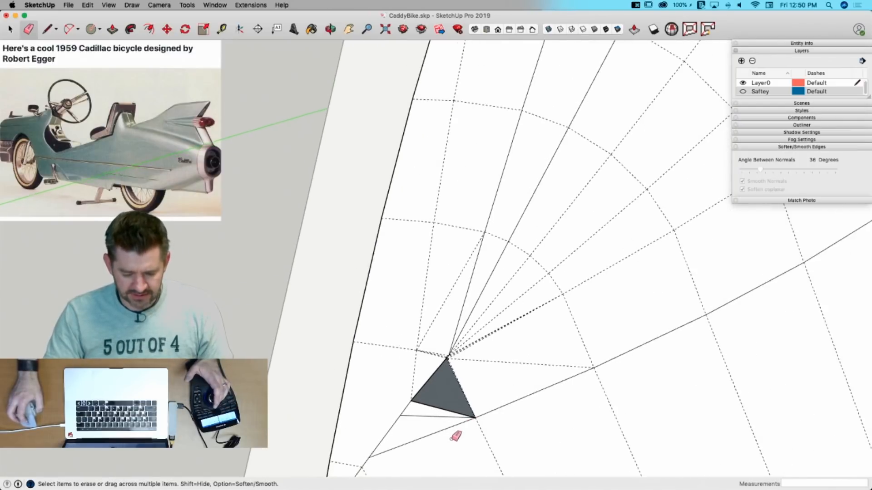
mouse_move(452, 336)
middle_mouse_down()
mouse_move(428, 347)
mouse_move(441, 343)
mouse_move(437, 333)
middle_mouse_up()
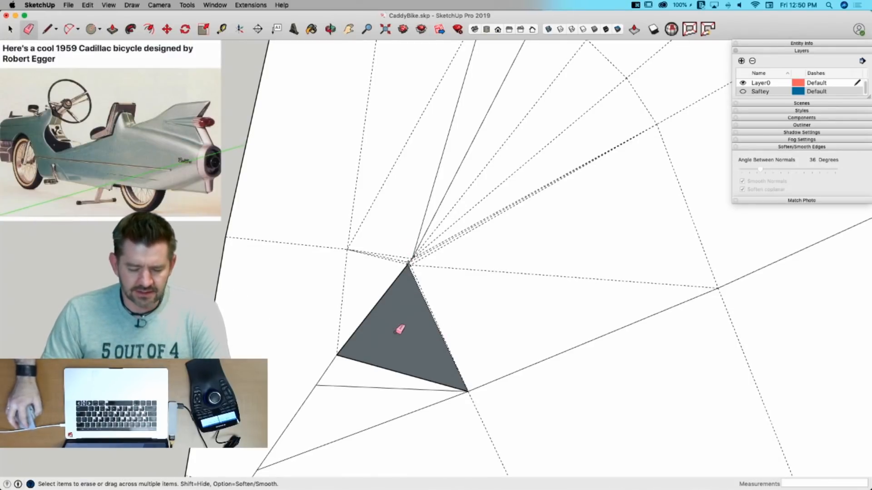
scroll(400, 329, "down", 3)
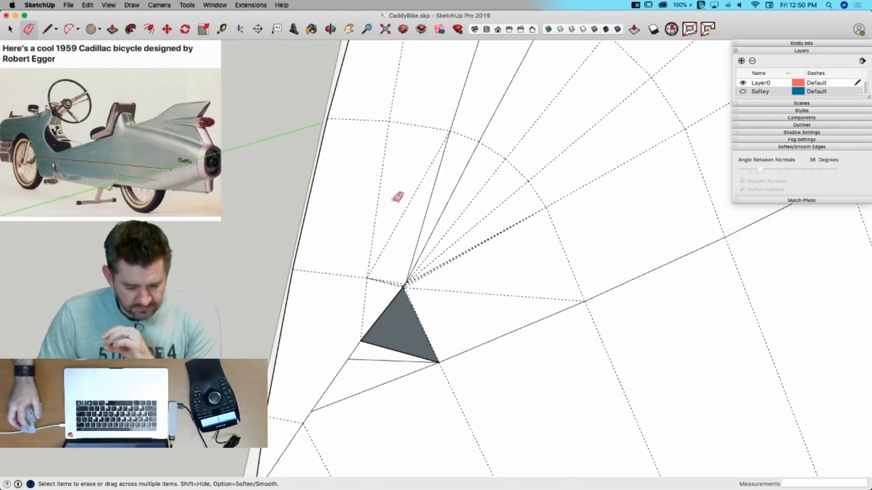
Step: Erase the edges around the dark triangular gap and redraw edges from the facet corner to the gap's corner and hump border
left_click(369, 356)
left_click(351, 361)
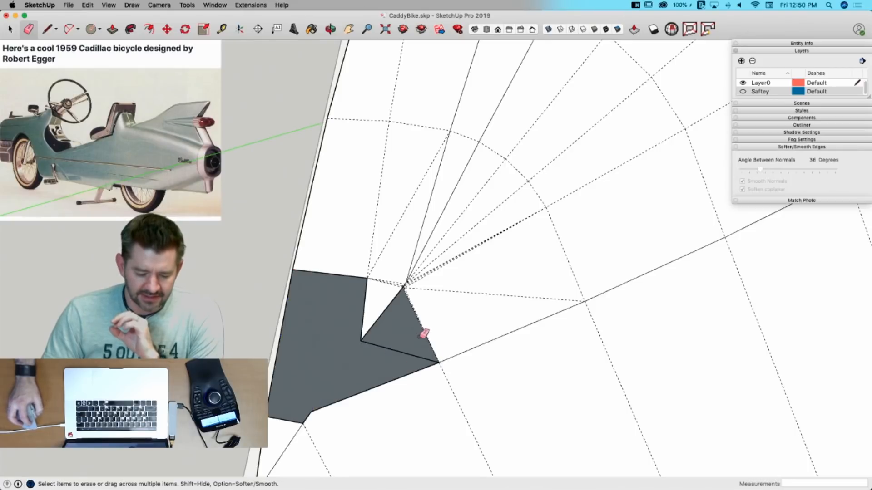
left_click(395, 301)
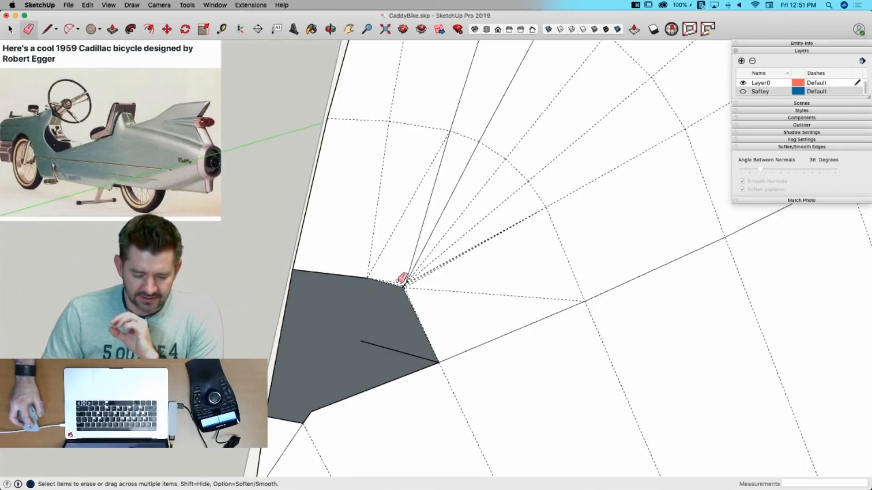
key("l")
left_click(367, 277)
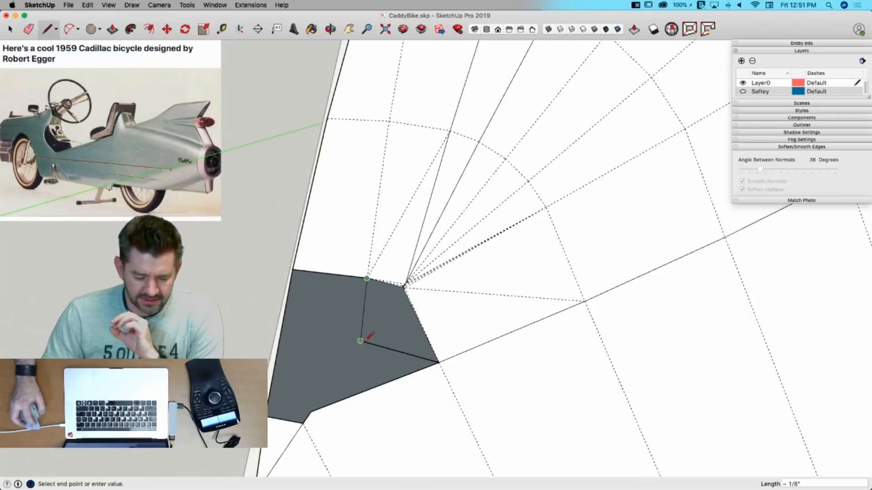
left_click(313, 410)
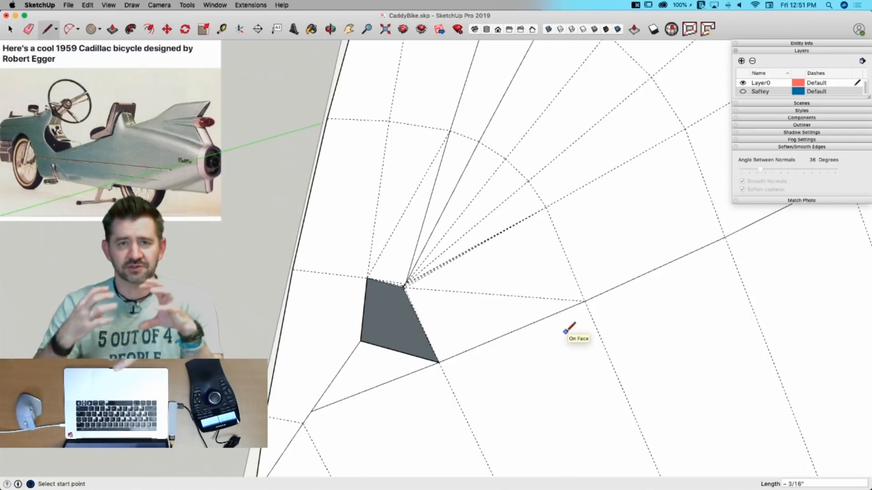
Step: Erase the crowded facet edges converging at the gap's upper corner, beside the narrow strip's tip
scroll(396, 289, "up", 2)
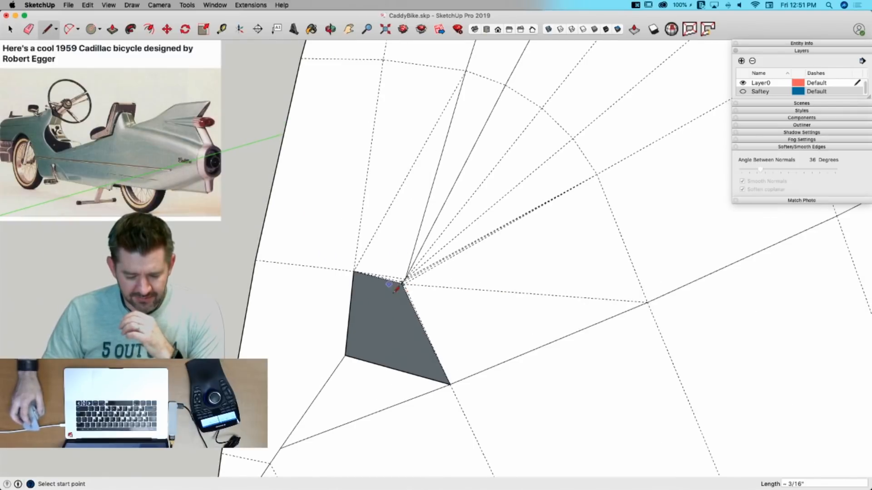
key("e")
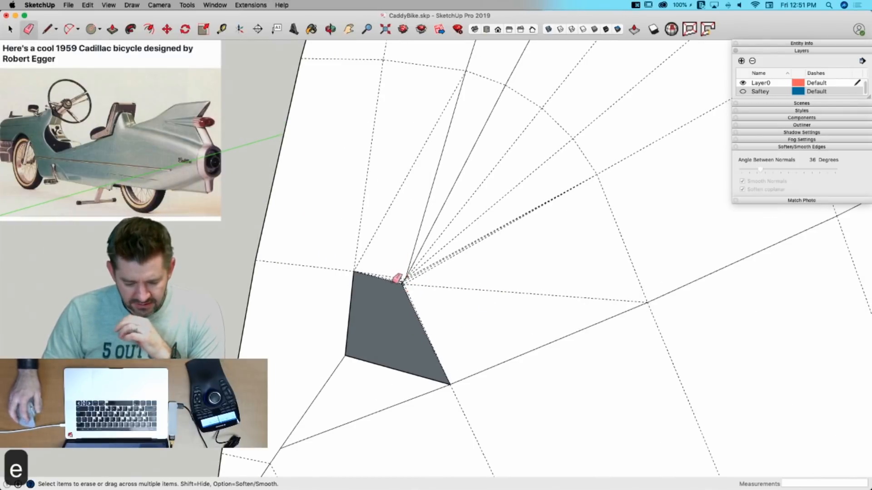
left_click_drag(411, 271, 407, 280)
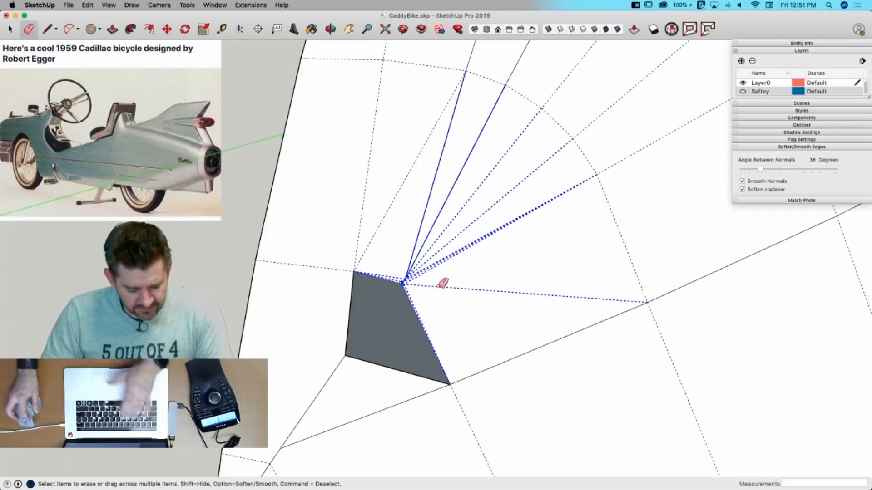
key("Escape")
mouse_move(426, 293)
left_mouse_down()
mouse_move(404, 282)
mouse_move(419, 268)
mouse_move(408, 286)
left_mouse_up()
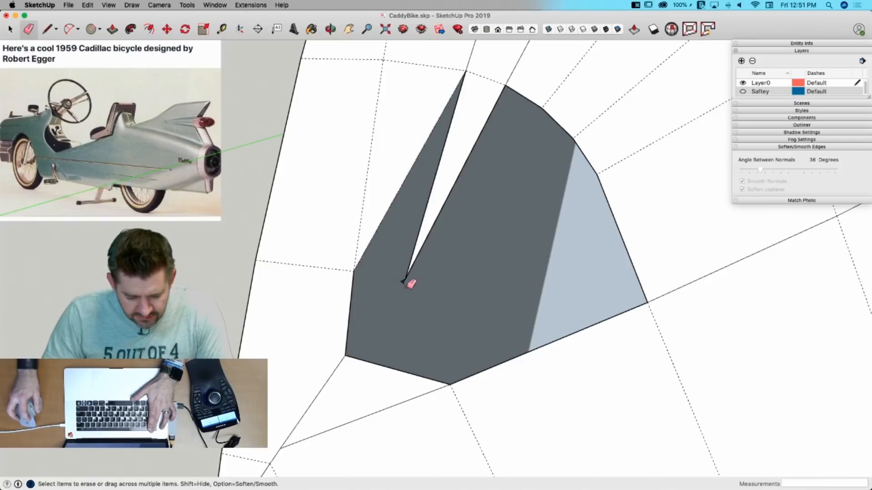
Step: Try to bridge the opening with edges meeting beside the strip's tip, and undo those edges
scroll(408, 286, "up", 5)
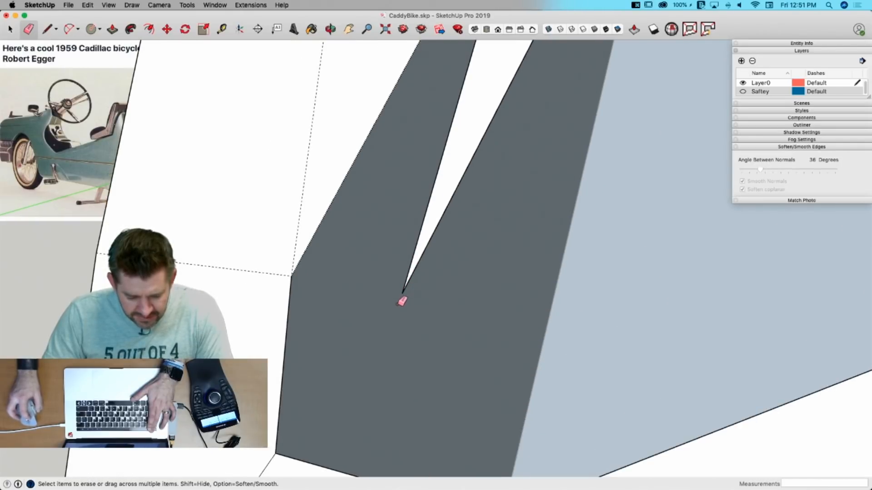
scroll(402, 301, "down", 4)
key("l")
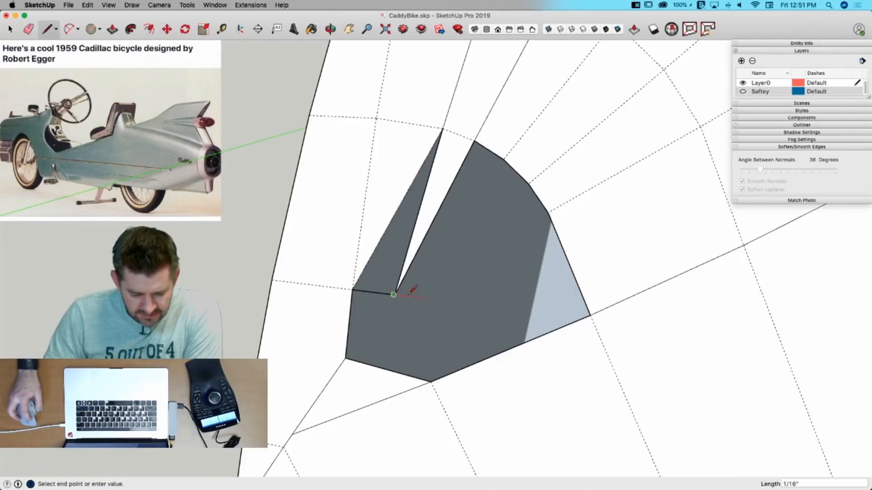
key("Escape")
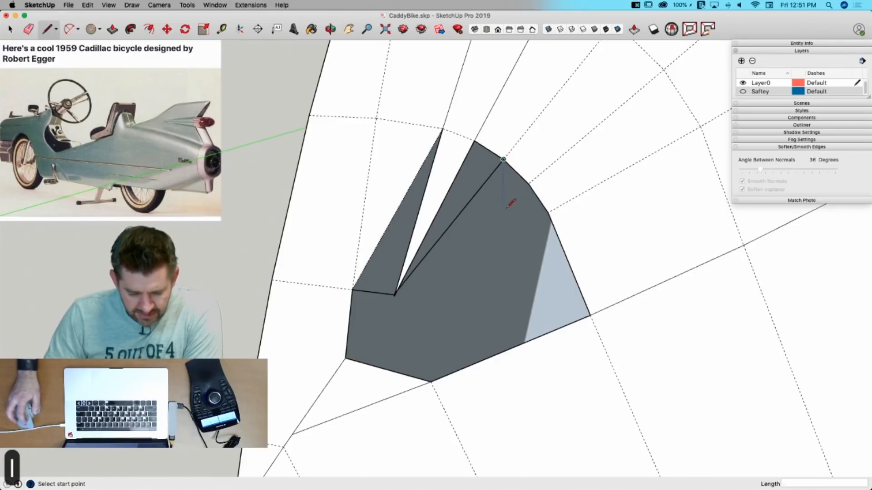
scroll(391, 286, "up", 5)
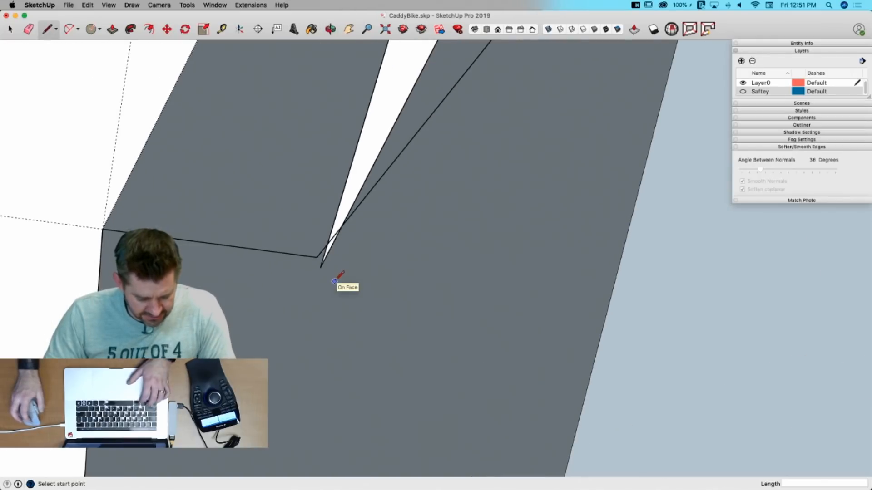
key("super+z")
key("e")
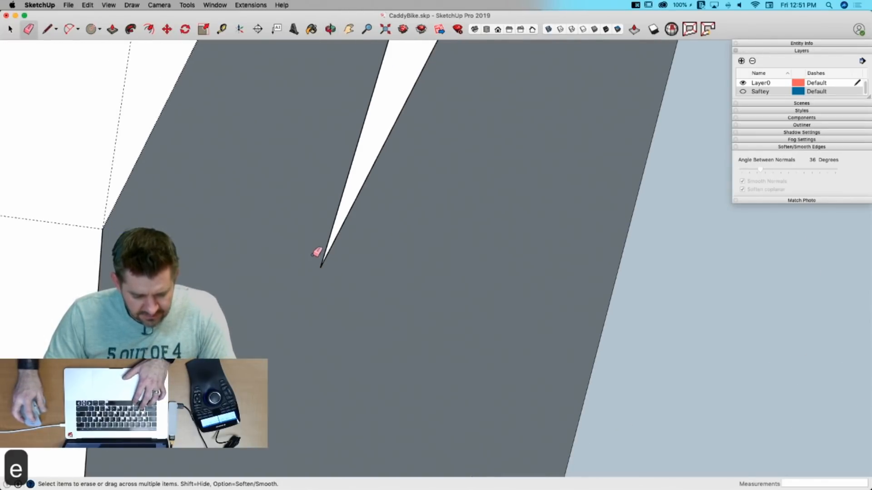
Step: Fill the upper opening by drawing edges from the strip's exact tip to the neighbouring facet corner and successive arc endpoints
key("l")
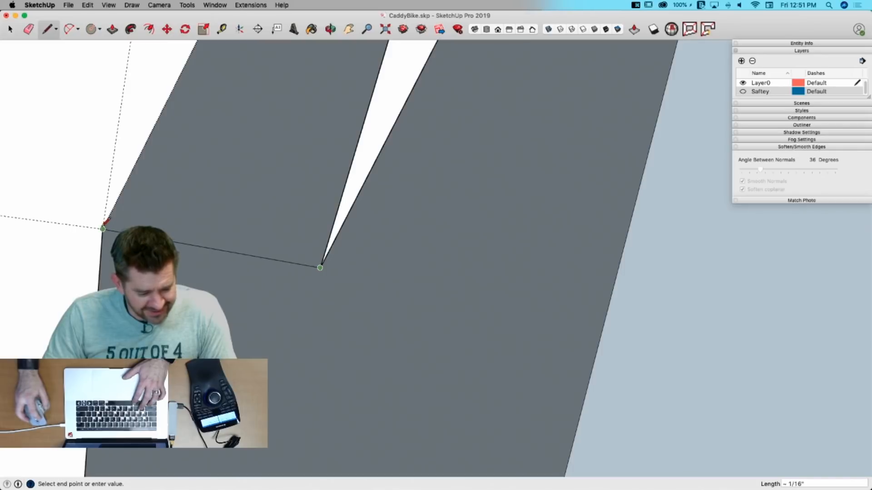
left_click(103, 229)
left_click(320, 268)
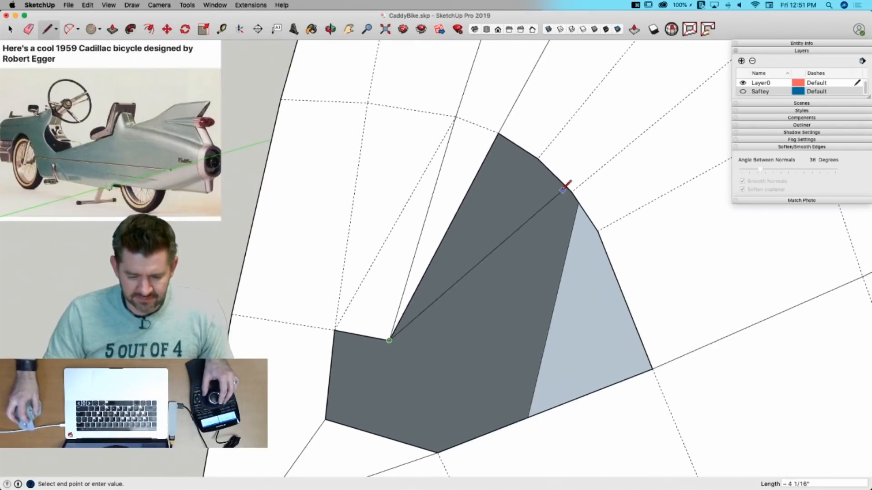
left_click(539, 157)
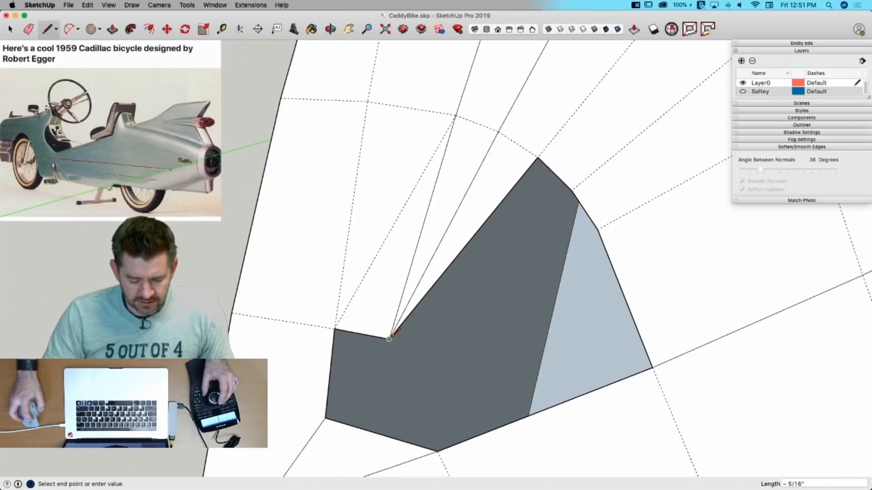
left_click(573, 190)
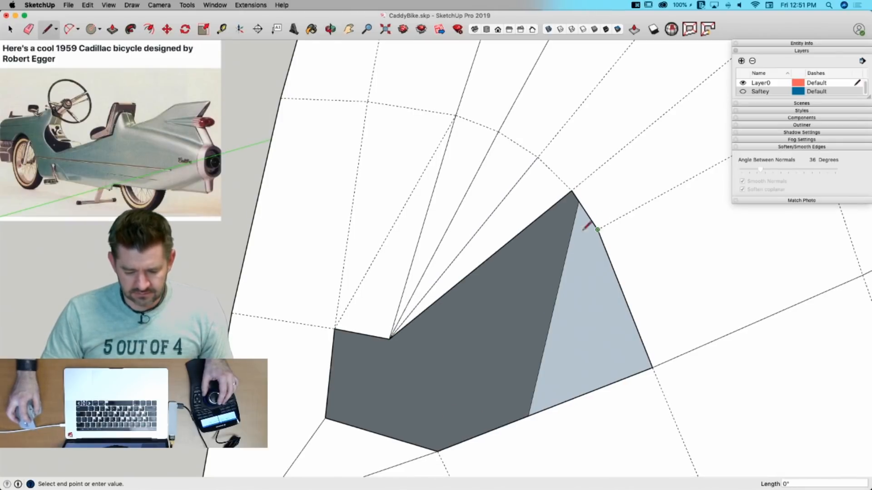
left_click(390, 339)
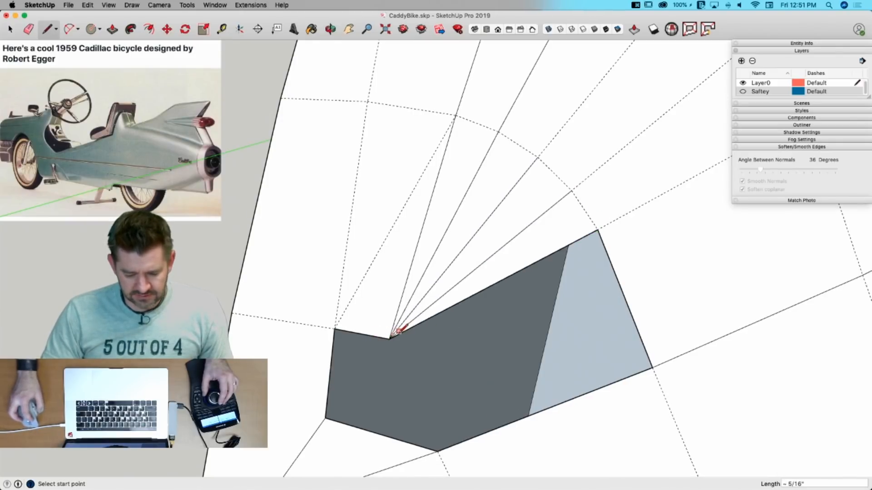
Step: Close the rest of the gap with edges from the strip's tip to the remaining corners along the hump border
key("l")
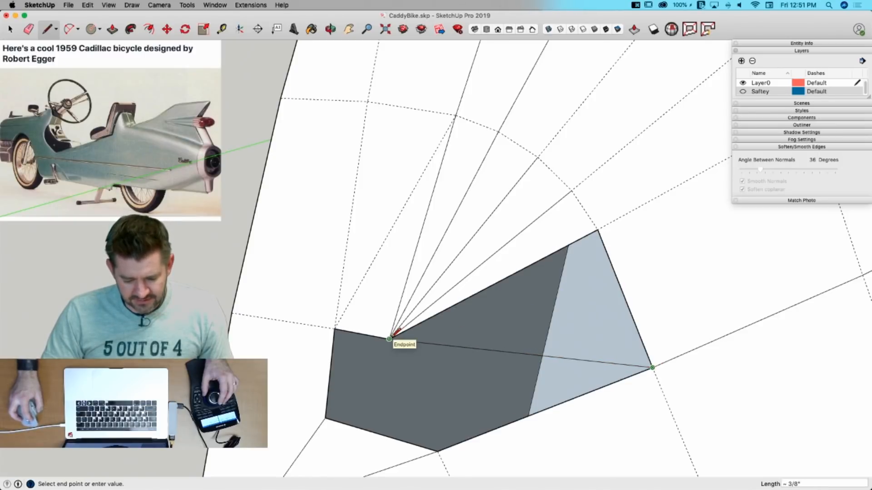
left_click(389, 339)
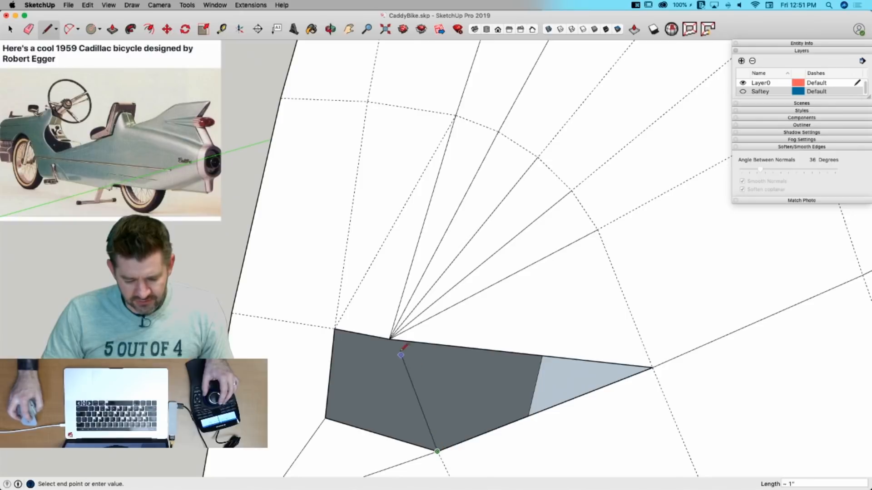
left_click(389, 338)
left_click(335, 409)
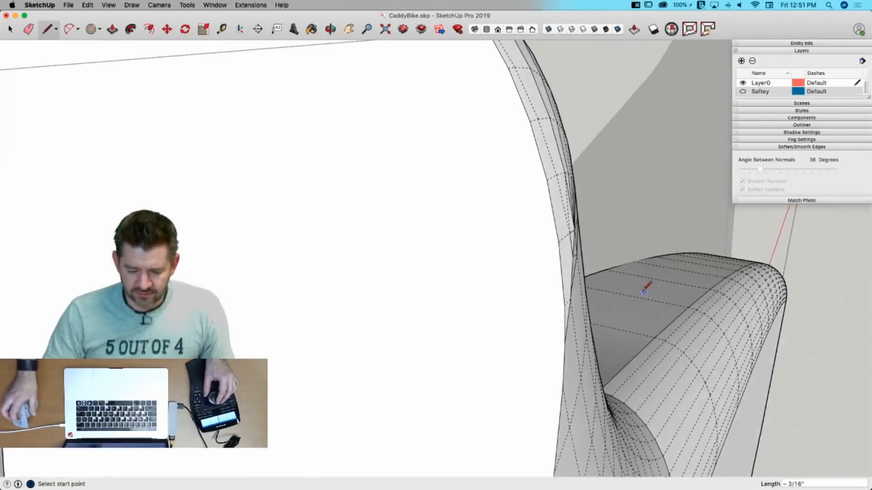
Step: Soften the new fan edges and the adjoining border edges with the Eraser, and turn off hidden geometry
key("space")
key("e")
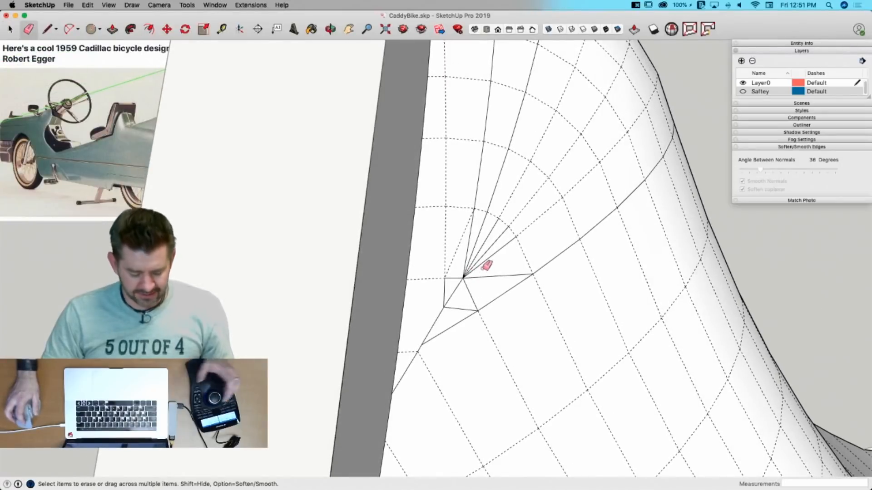
left_click_drag(472, 276, 469, 278)
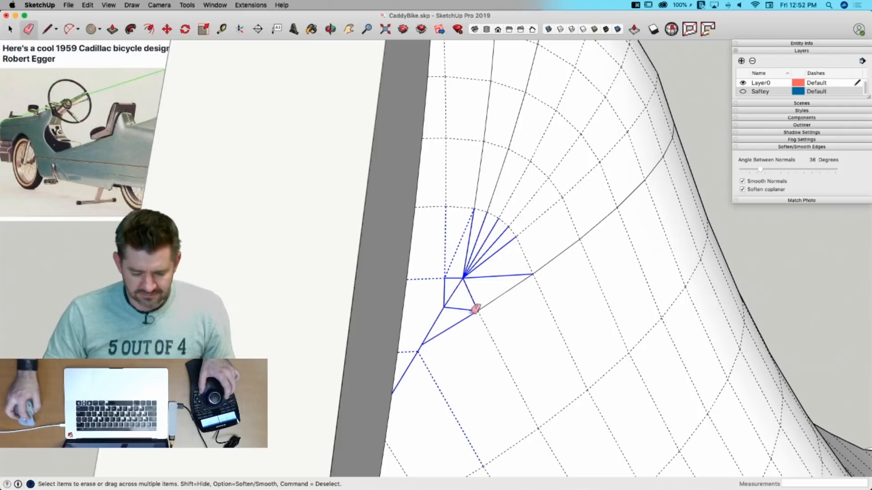
mouse_move(558, 253)
left_mouse_down("alt")
mouse_move(490, 203)
mouse_move(490, 188)
mouse_move(490, 198)
left_mouse_up("alt")
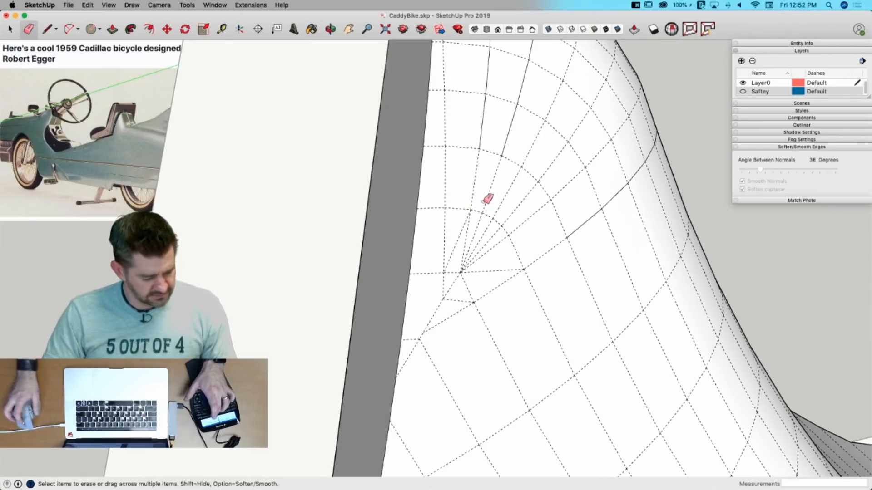
key("alt+h")
Step: Select the entire connected body and soften its edges with Smooth Normals and Soften Coplanar enabled
key("space")
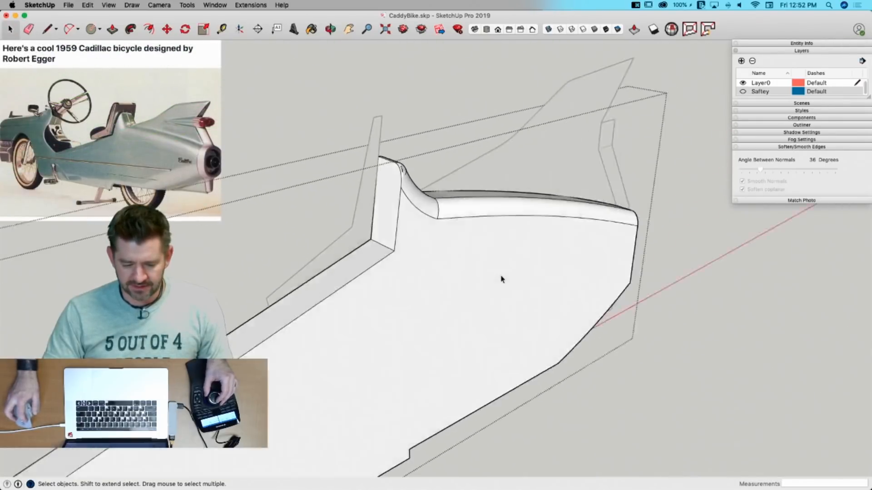
left_click(501, 278)
triple_click(500, 278)
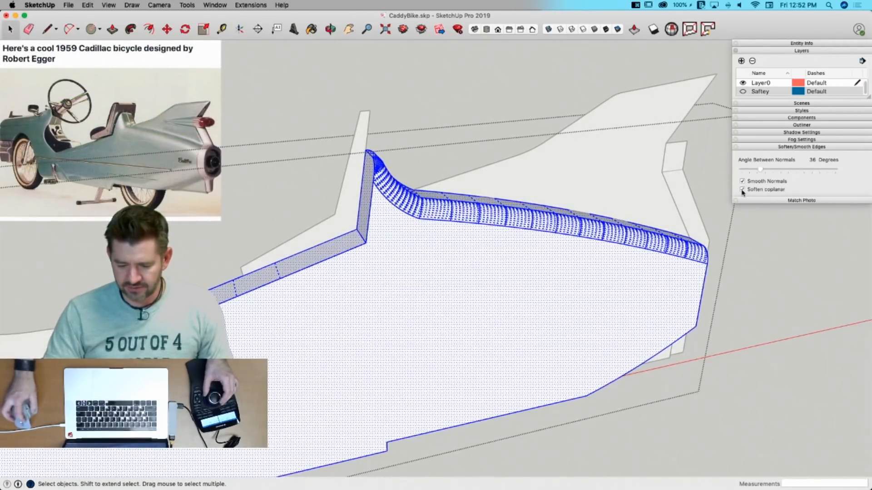
left_click(743, 190)
left_click(742, 189)
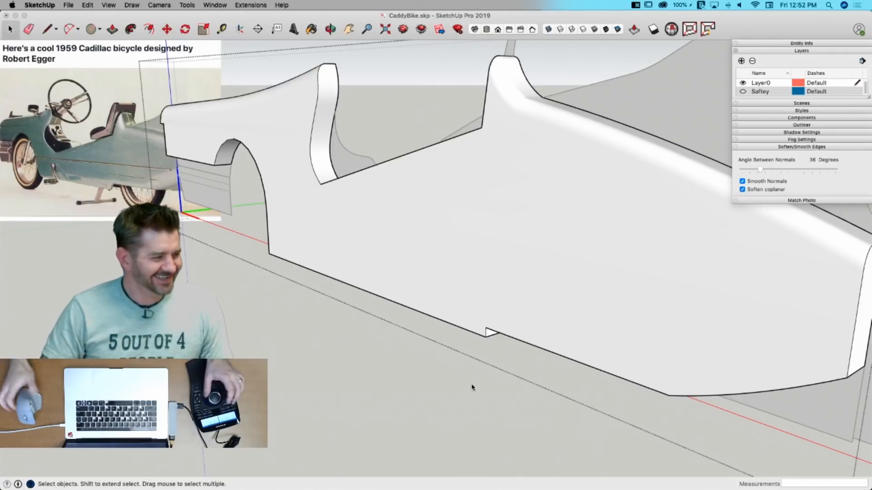
scroll(457, 408, "down", 1)
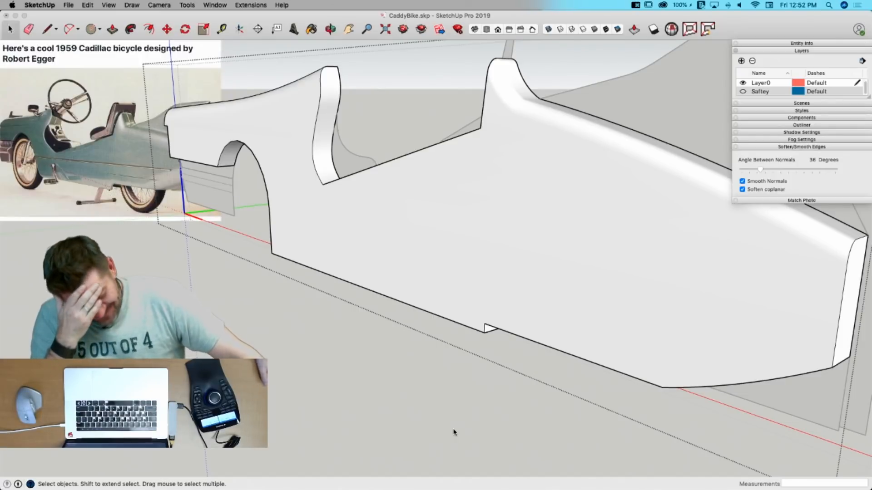
Step: Switch to Chrome, view the latest reply in the Cadillac bicycle forum topic, and minimize the browser window
key("super+Tab")
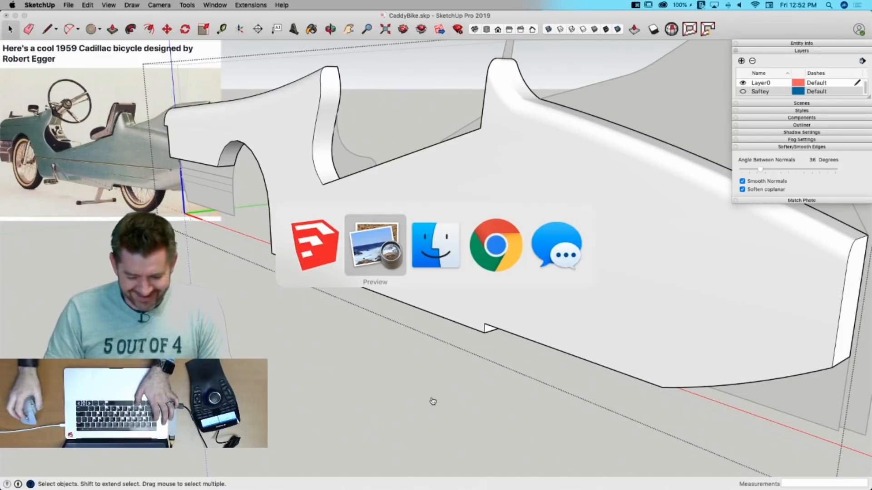
key("super+Tab")
key("super+Tab")
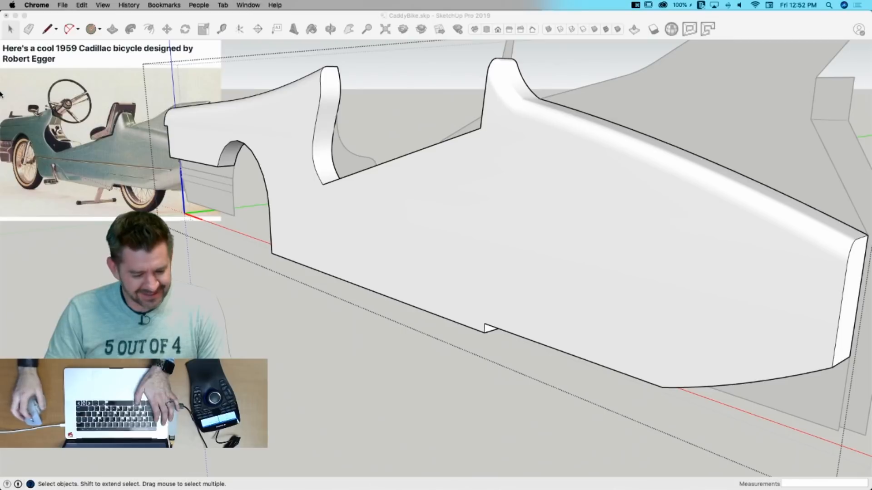
mouse_move(0, 109)
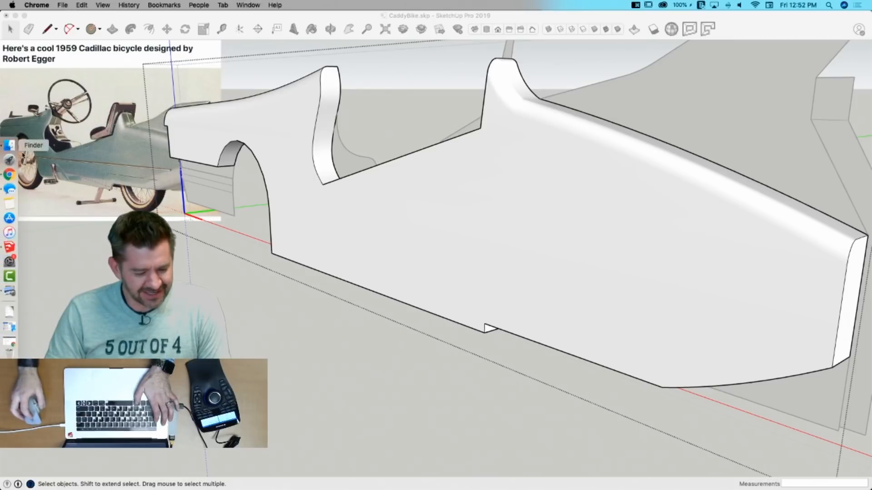
left_click(19, 176)
scroll(532, 169, "down", 4)
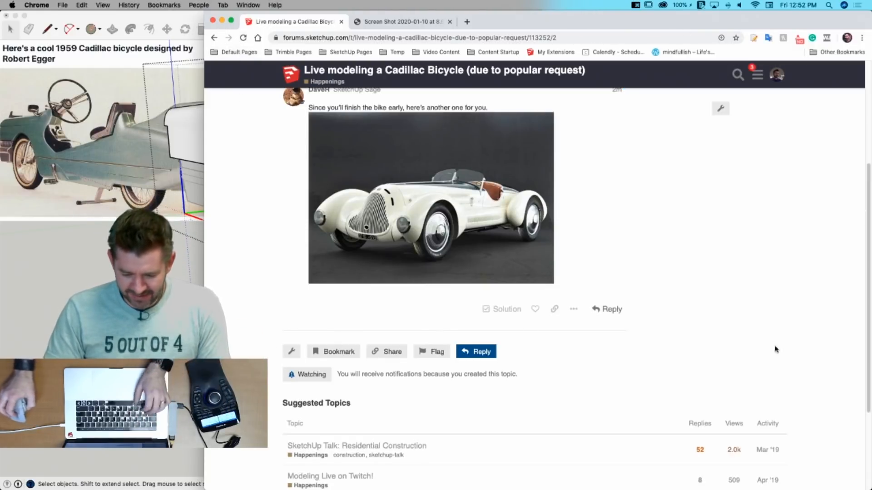
scroll(760, 327, "up", 1)
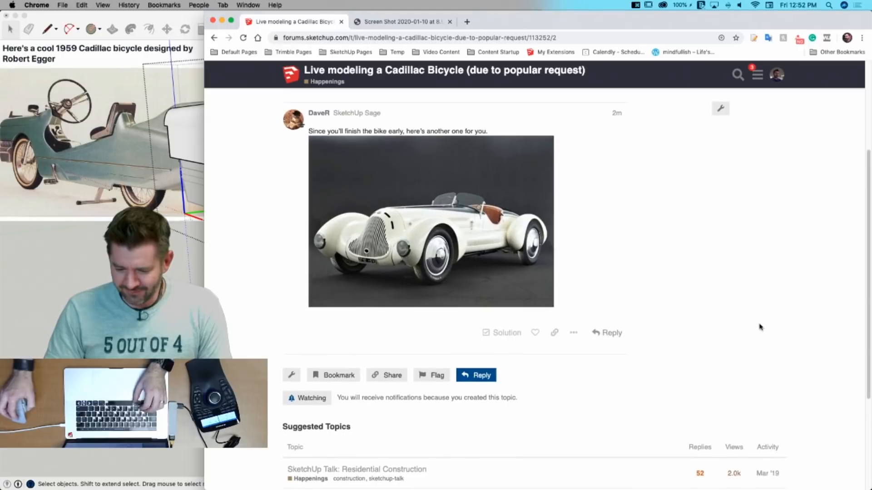
left_click(222, 21)
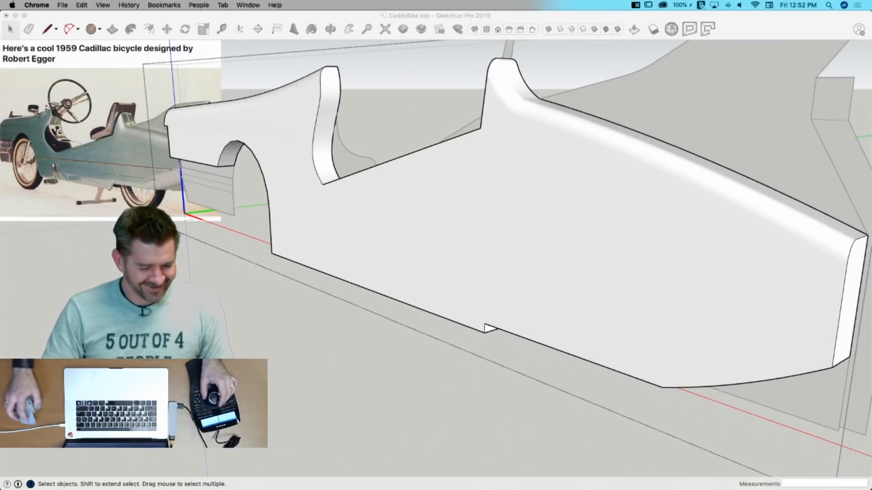
triple_click(313, 227)
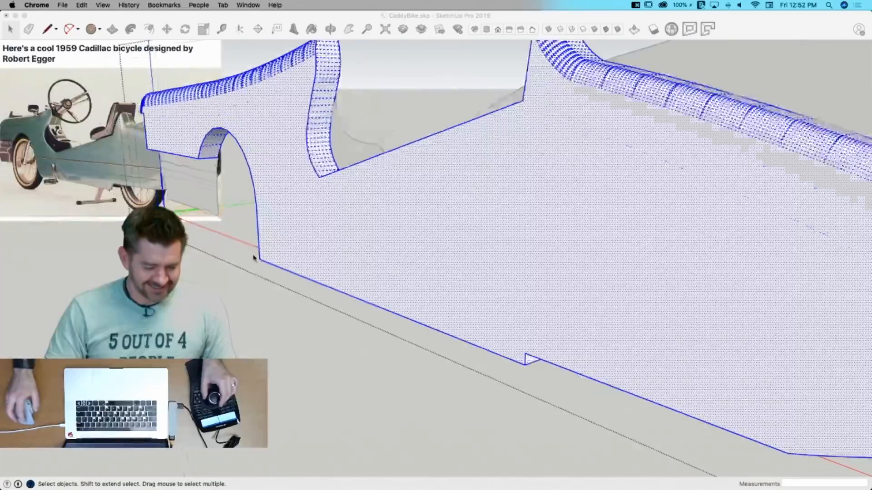
left_click(238, 290)
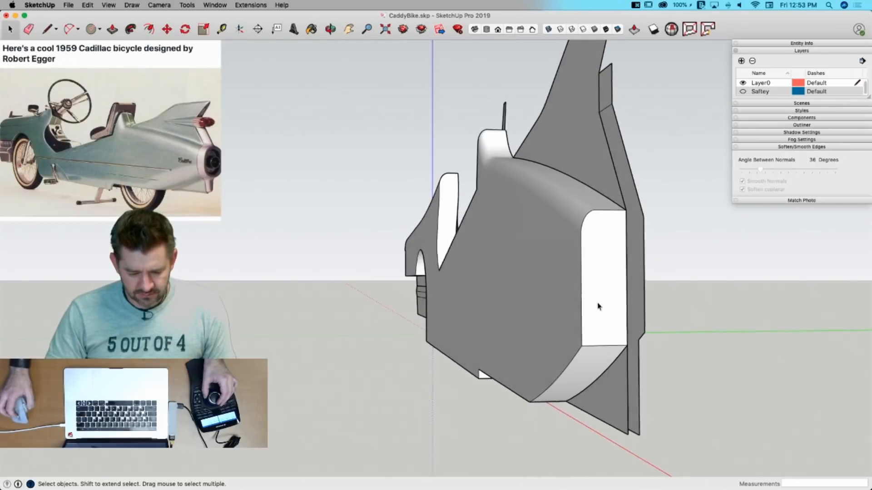
left_click(590, 233)
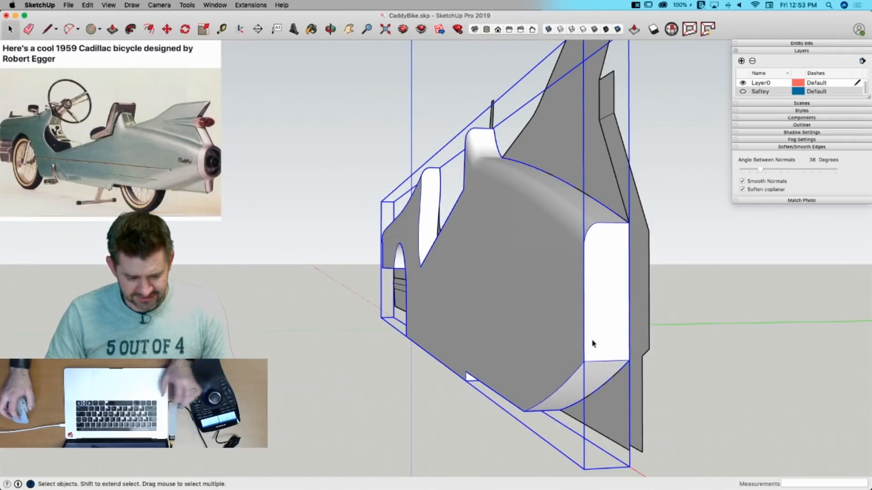
left_click(710, 287)
Step: Open the body group and draw straight edges extending both ends of the body's lower rear curve beyond the body
key("l")
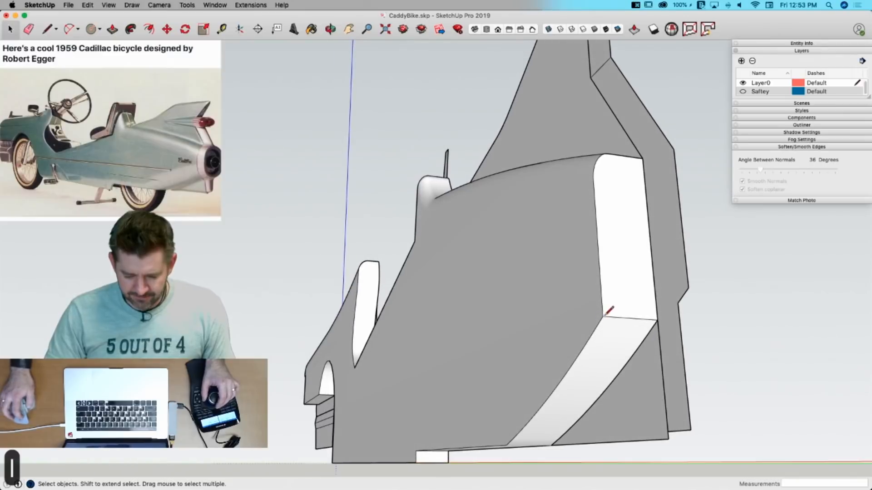
key("space")
double_click(591, 331)
key("l")
left_click(603, 316)
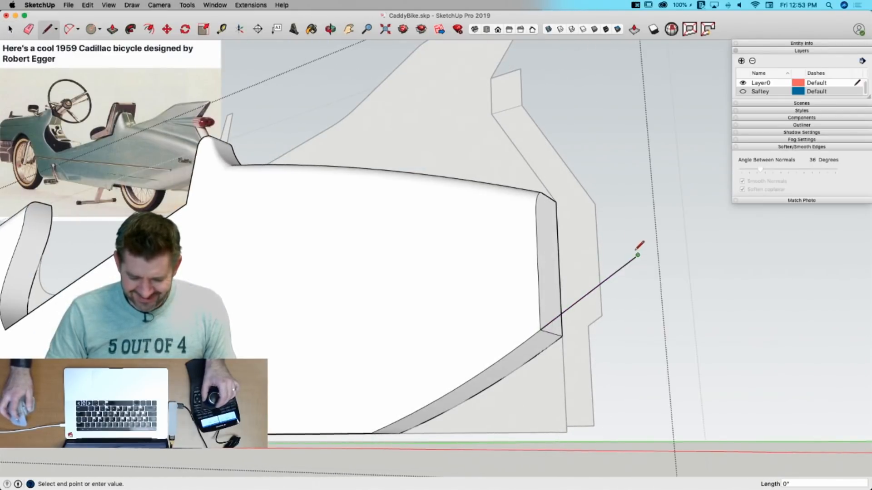
key("Escape")
left_click(489, 349)
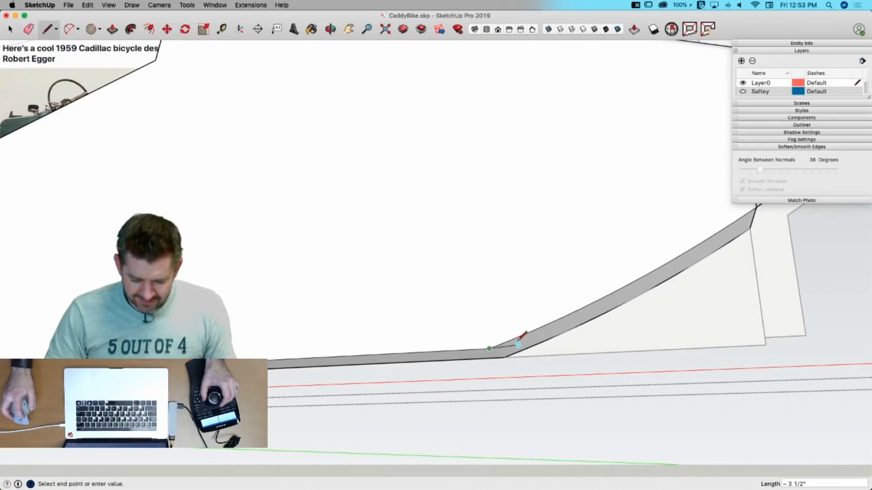
left_click(456, 393)
key("space")
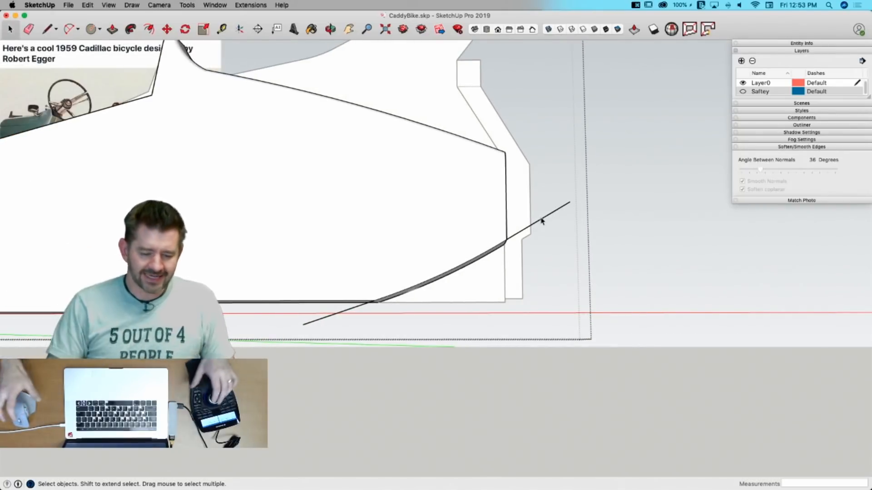
Step: Place the drawing axes at the free end of the upper extension edge, with the red axis along that edge
middle_click_drag(428, 196, 223, 109)
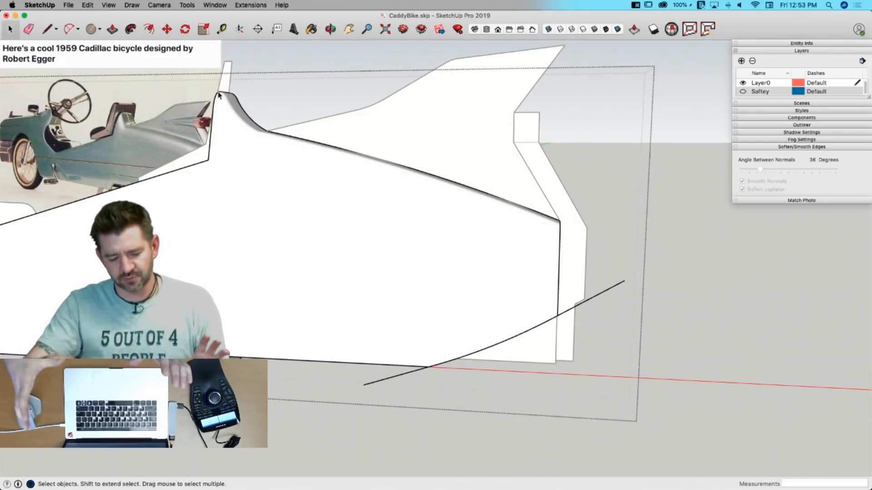
middle_click_drag(223, 97, 574, 220)
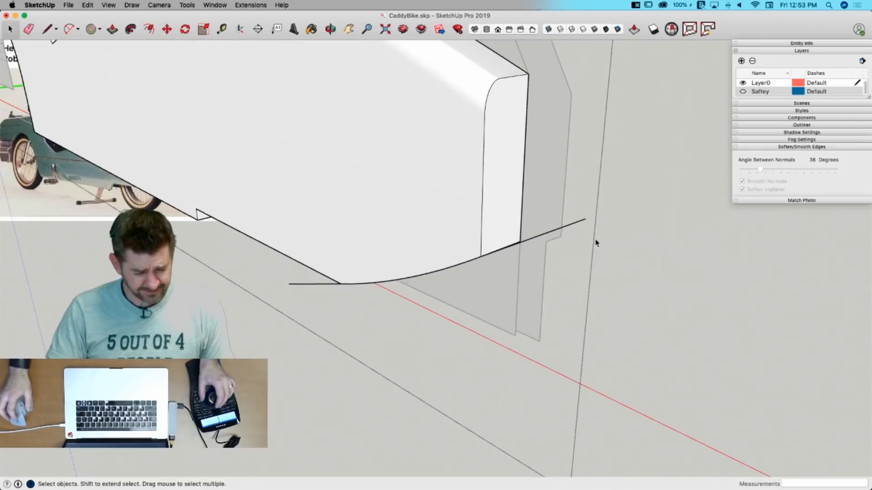
middle_click_drag(594, 241, 597, 243)
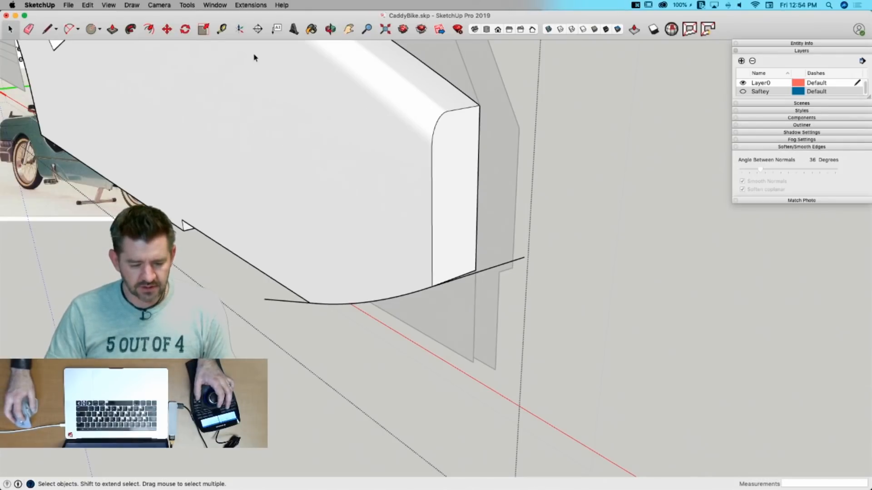
left_click(240, 30)
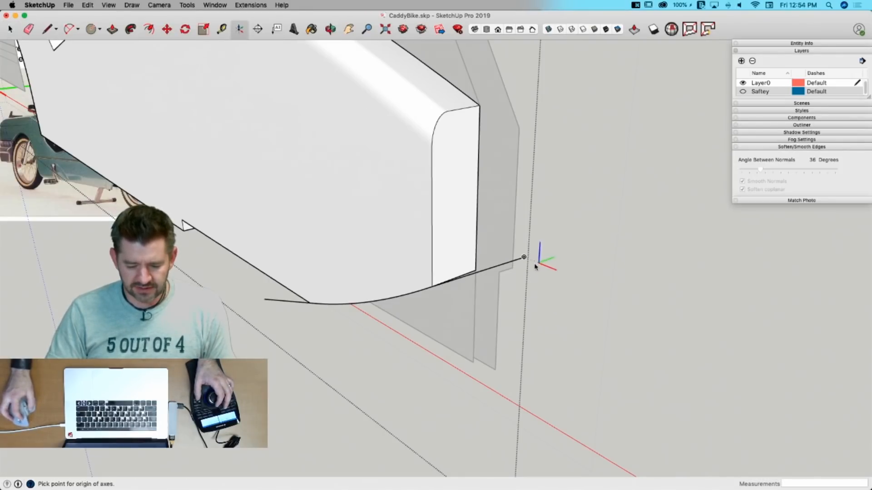
left_click(499, 268)
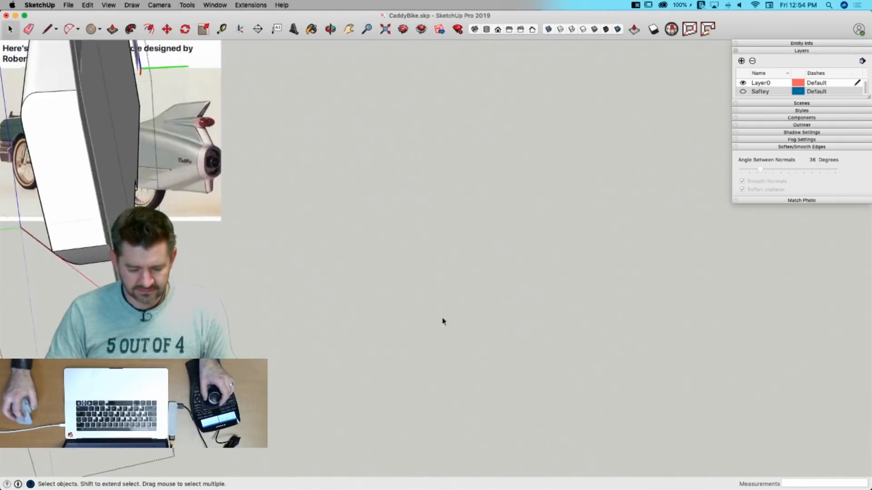
Step: Draw a square about 3 1/4" wide perpendicular to the extension edge's end, with a diagonal arc bulging about 7/8" towards the axes origin
key("l")
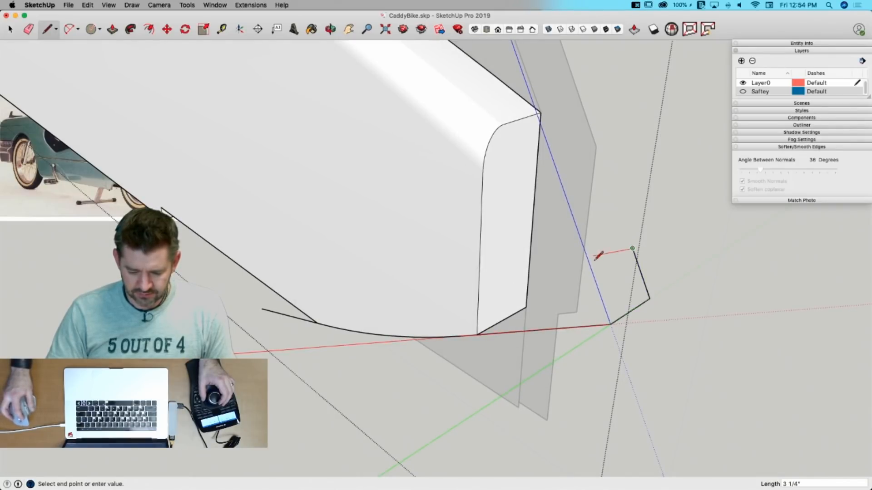
left_click(610, 324)
key("a")
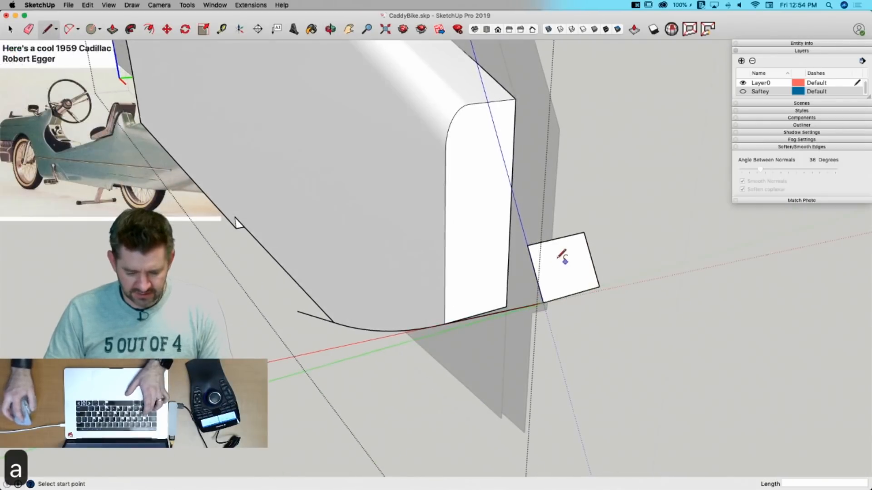
left_click(527, 246)
left_click(599, 287)
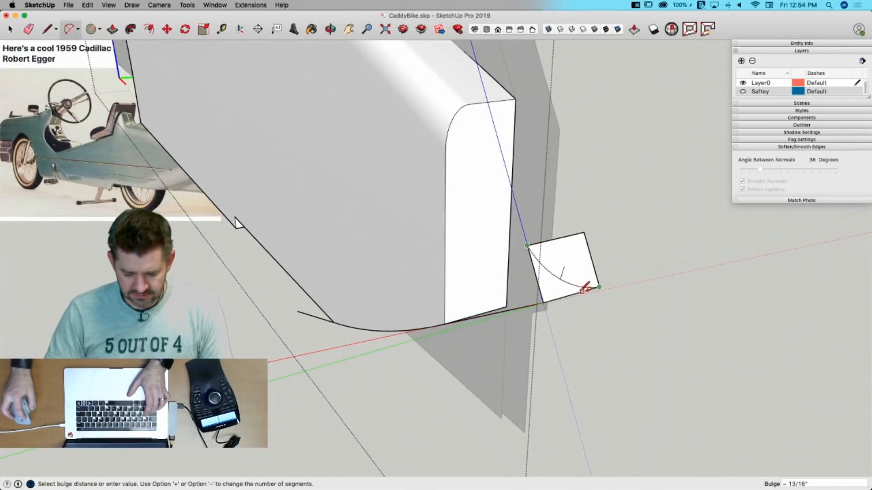
scroll(580, 288, "up", 2)
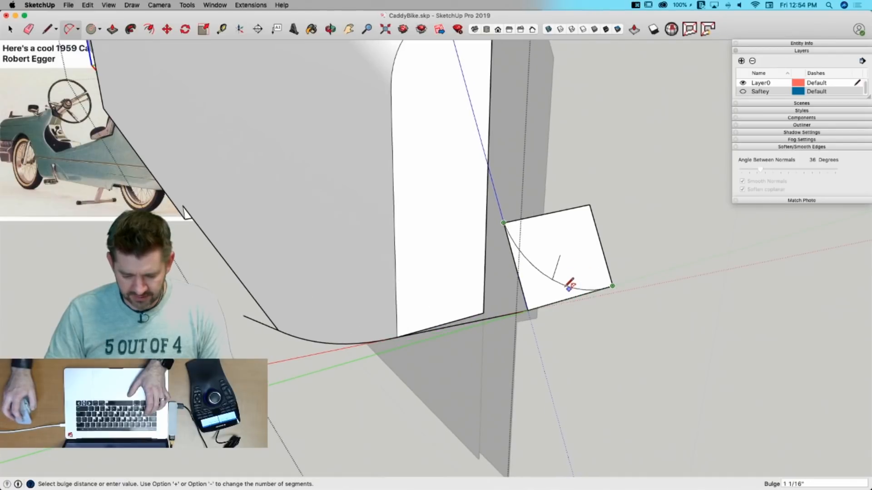
left_click(568, 282)
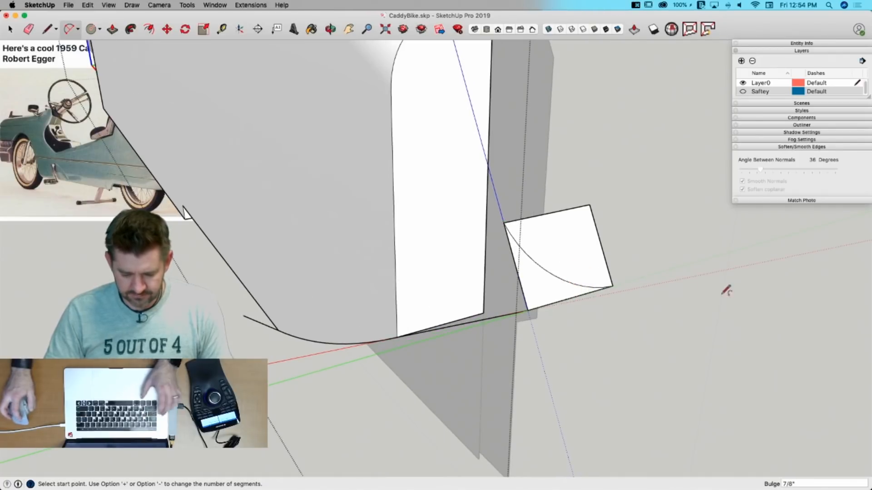
Step: Erase the square's outer edges beyond the arc and select the remaining concave corner profile
key("space")
key("e")
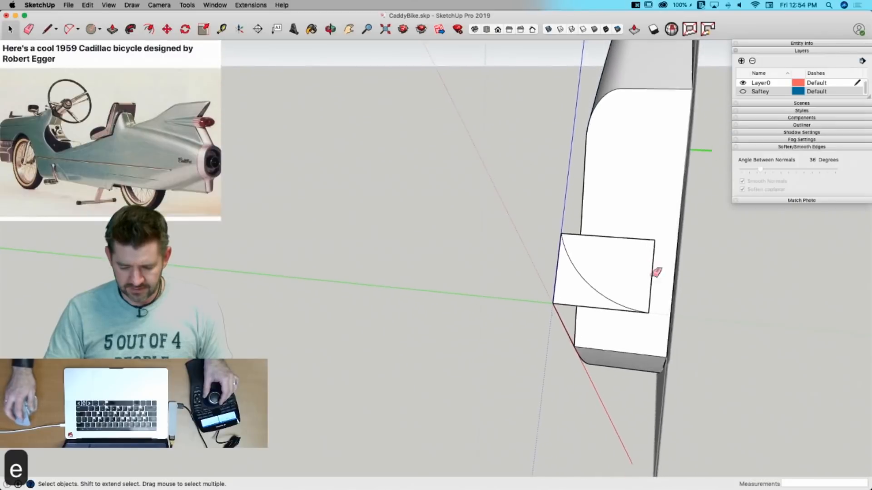
key("space")
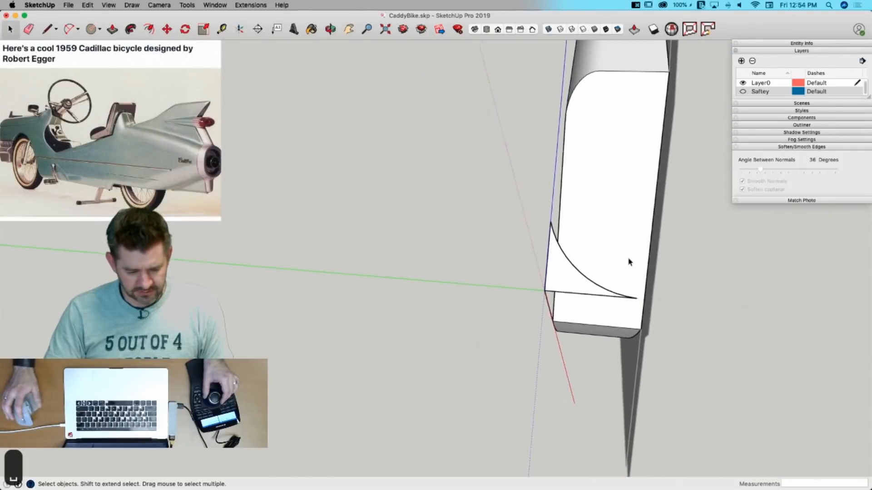
left_click(576, 284)
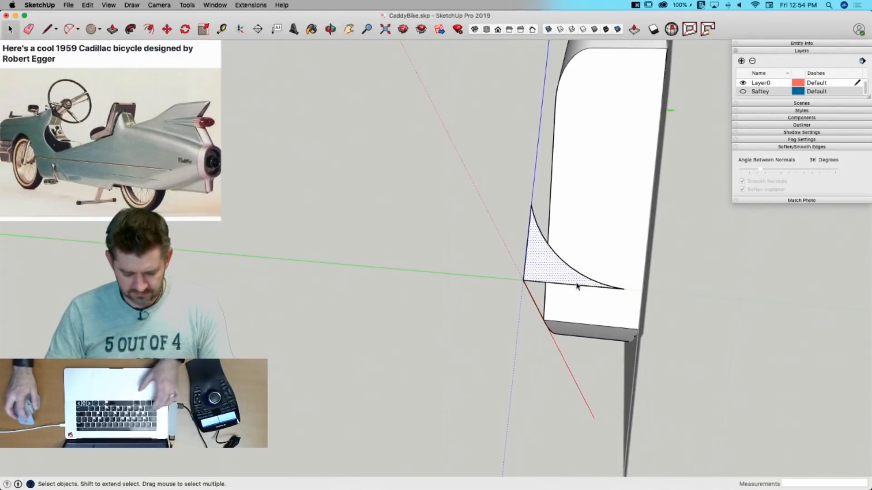
Step: Scale the concave profile slightly narrower and about 1.42 times taller, and reset the drawing axes
key("s")
left_click_drag(625, 249, 616, 249)
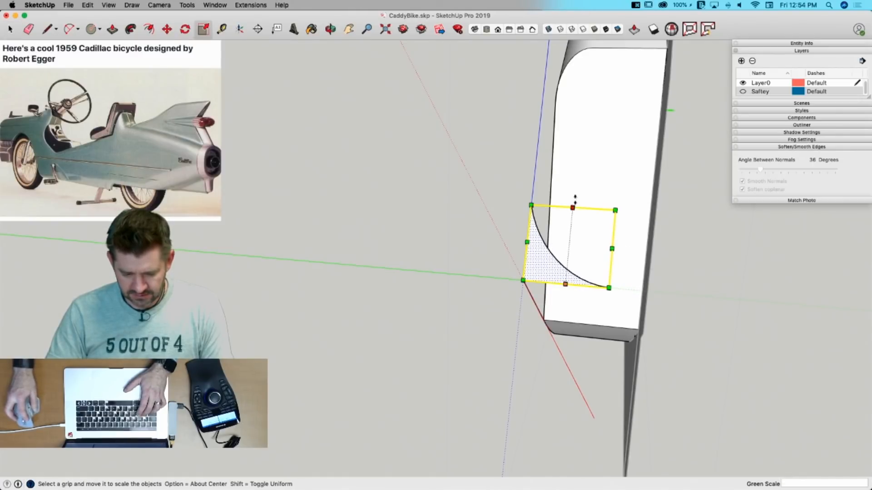
left_click_drag(573, 207, 576, 177)
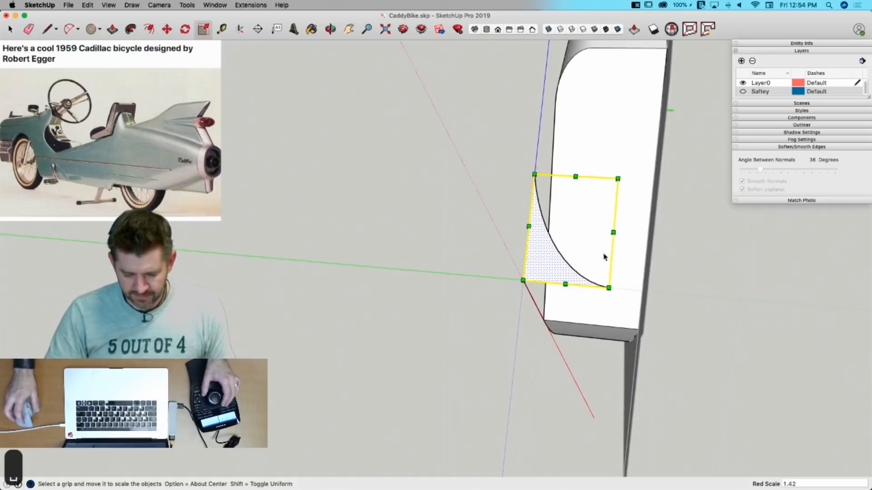
key("space")
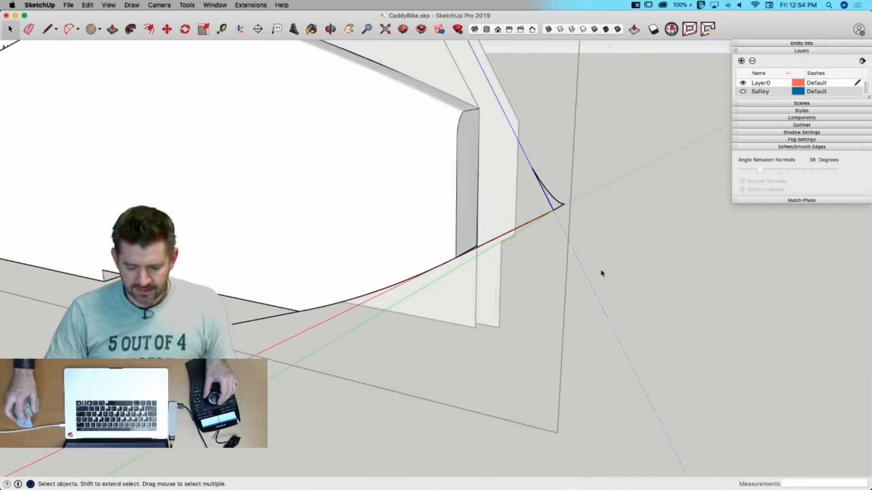
right_click(543, 237)
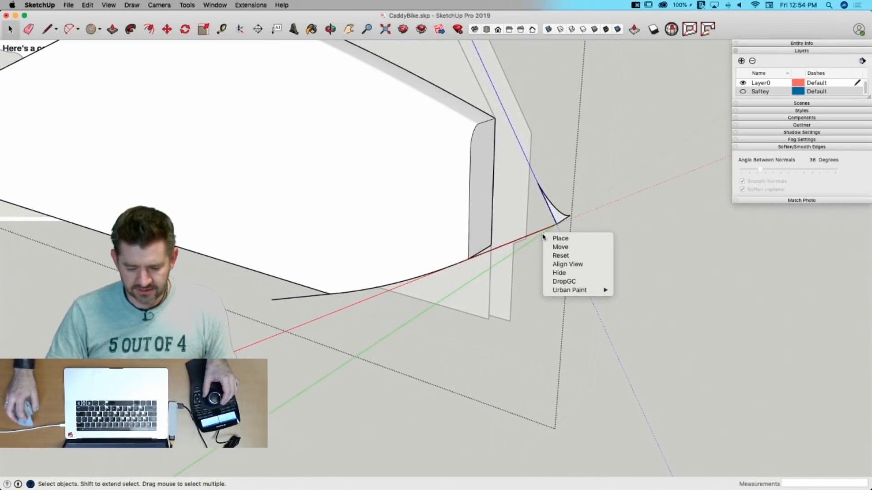
left_click(573, 256)
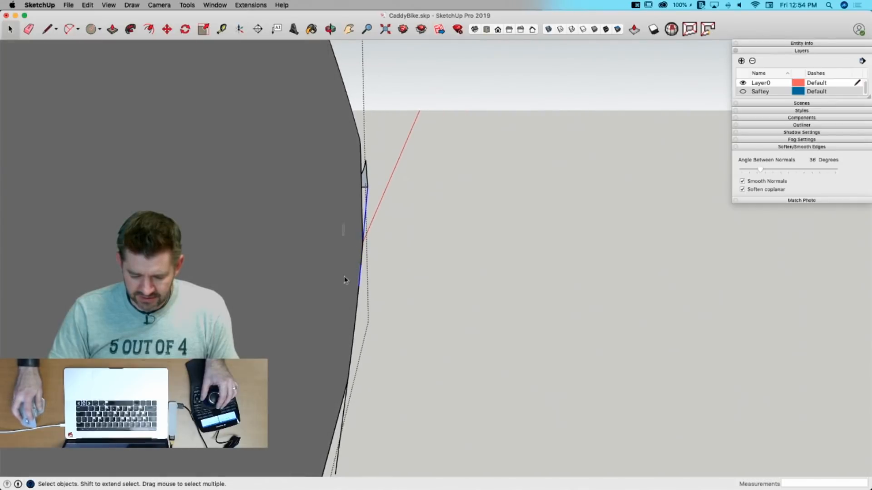
Step: Weld the body's lower rear curve and its two extension edges into one continuous path
left_click_drag(385, 413, 385, 414)
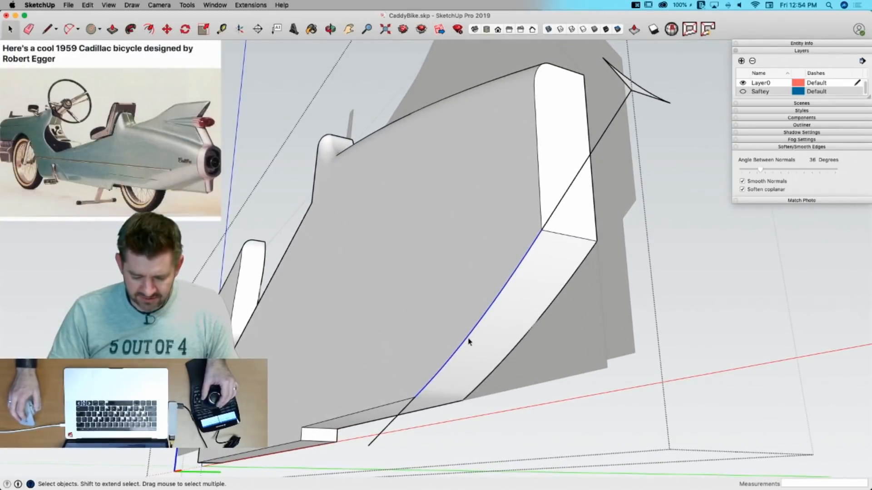
left_click(251, 5)
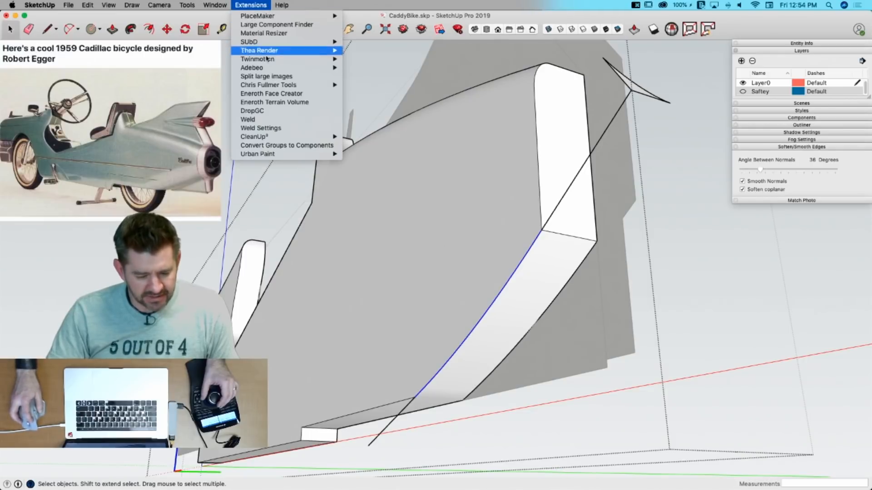
left_click(269, 122)
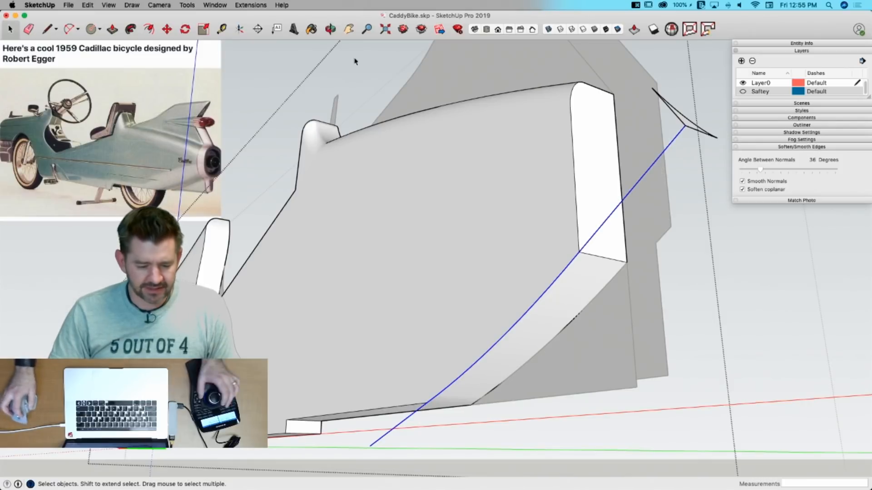
Step: Sweep the concave profile along the welded curve with Follow Me
key("p")
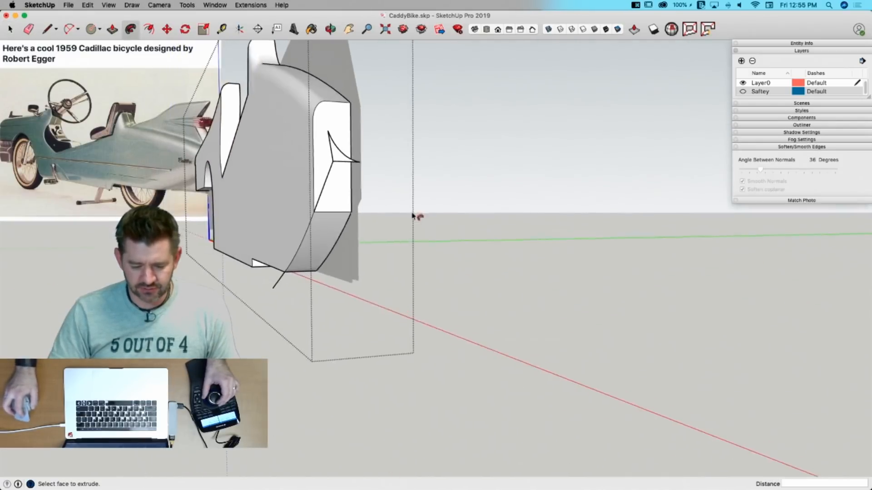
left_click(336, 161)
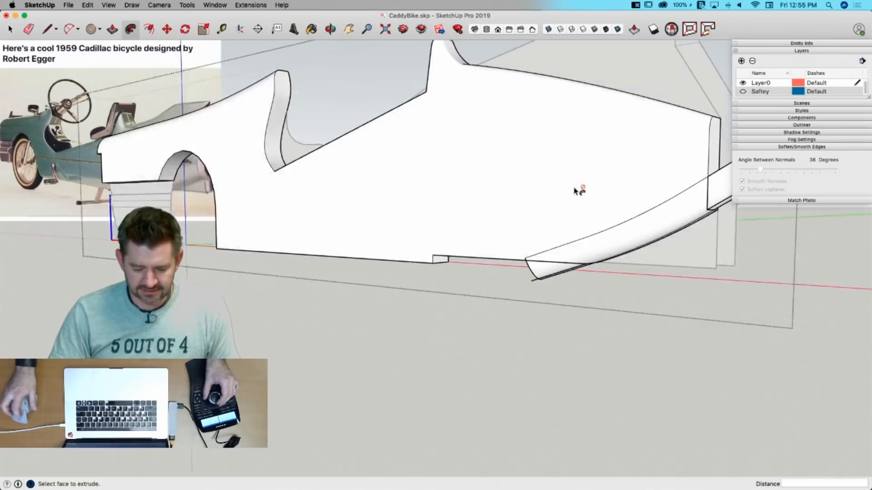
key("space")
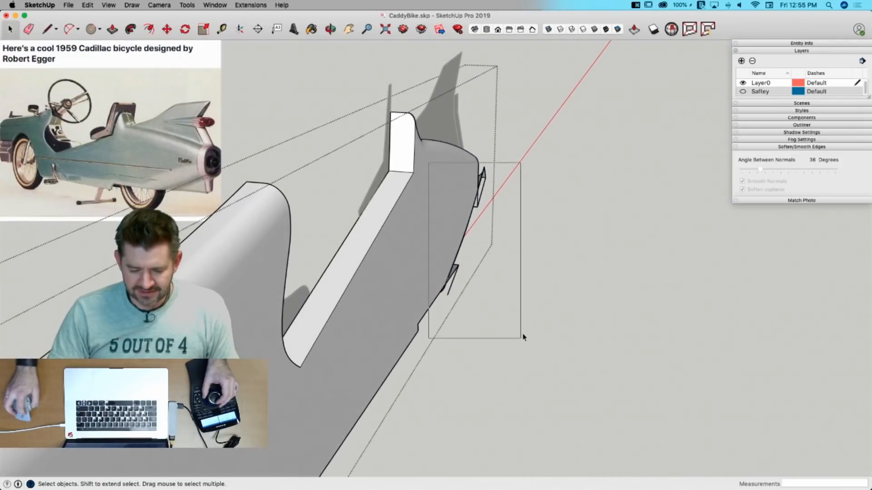
Step: Try intersecting the swept cutter's faces with the selection at the body's lower rear edge
left_click_drag(523, 338, 524, 326)
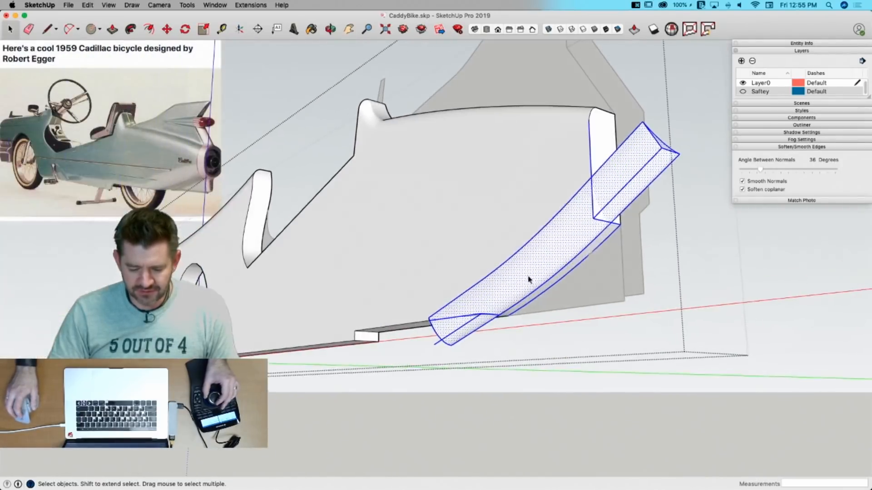
right_click(528, 279)
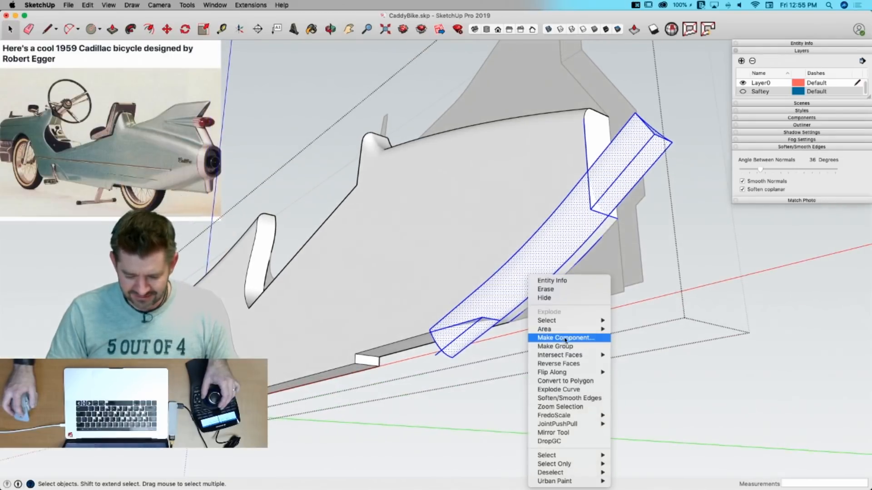
mouse_move(587, 371)
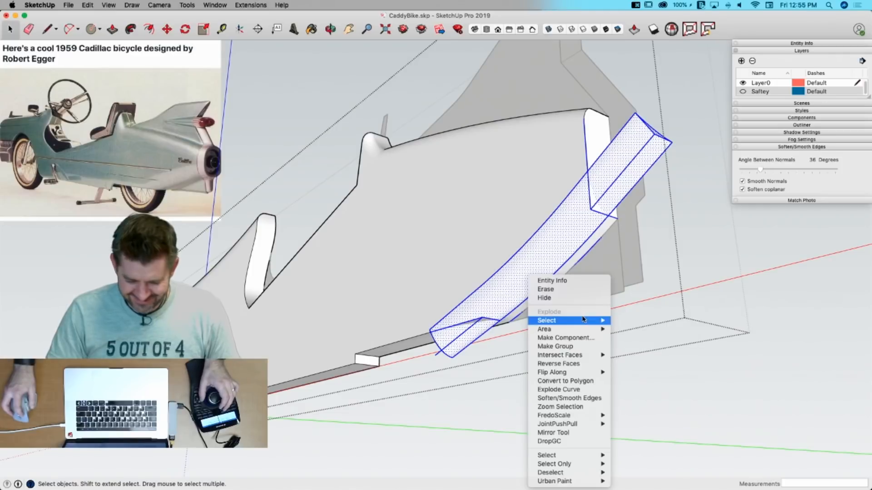
mouse_move(581, 355)
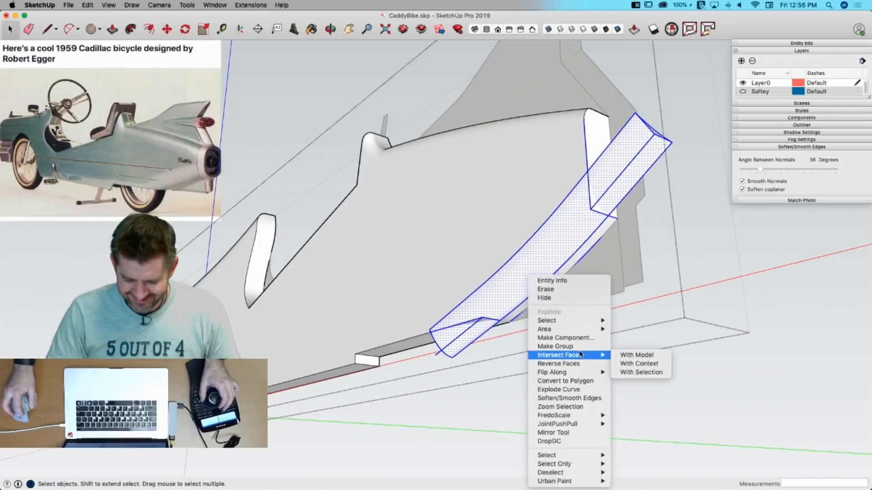
left_click(644, 372)
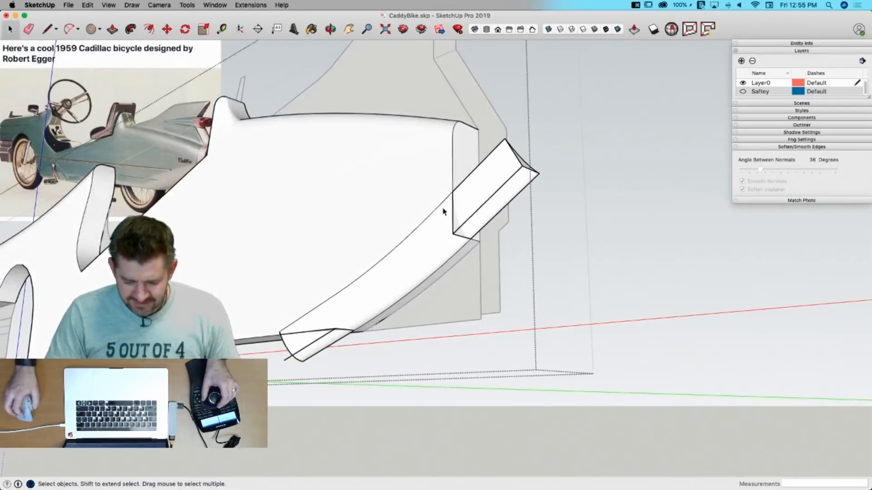
Step: Try selecting the body together with the swept cutter and intersecting their faces with the selection
scroll(443, 211, "up", 4)
left_click(471, 248)
triple_click(486, 215)
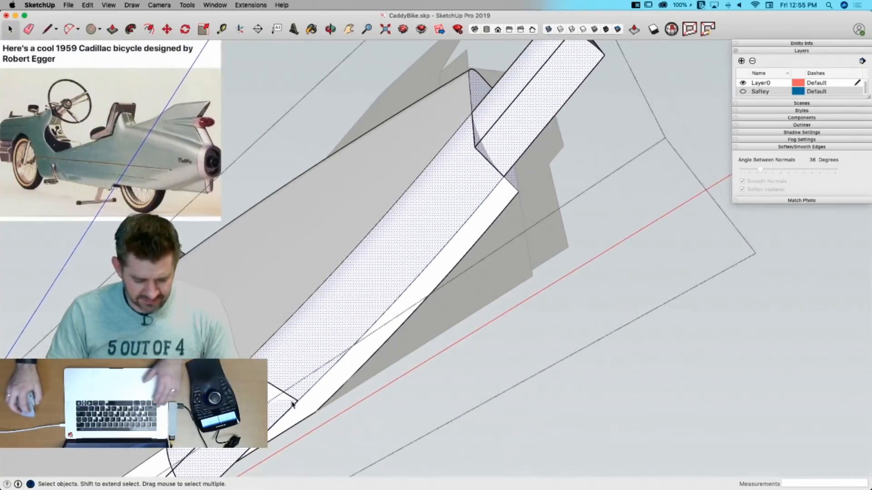
left_click(268, 400, "shift")
right_click(525, 130)
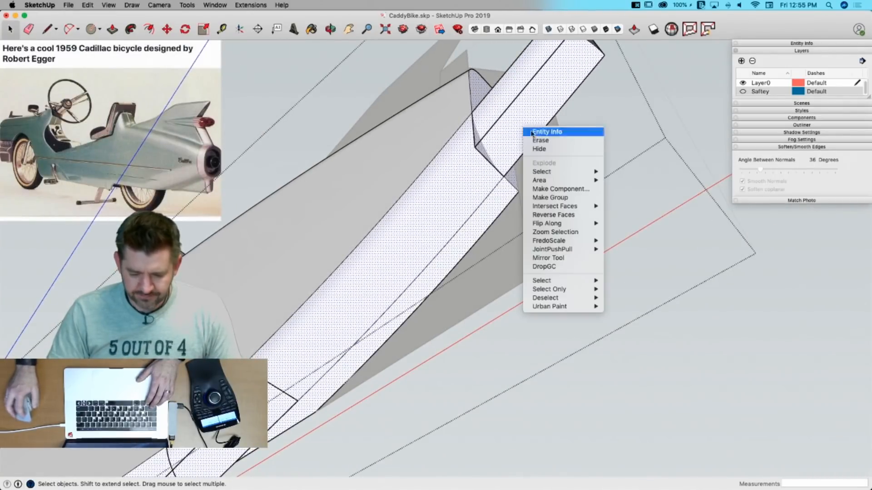
mouse_move(591, 207)
left_click(639, 223)
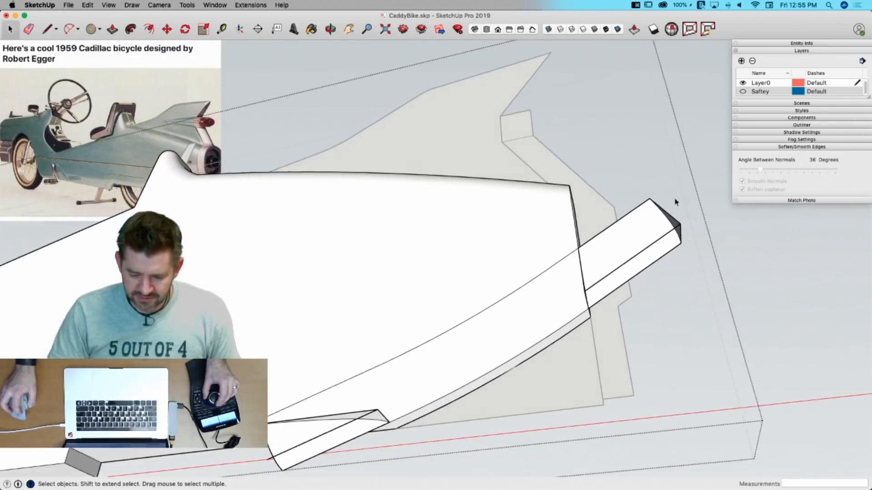
Step: Try to remove the cutter's overhanging ends and the waste corner face on the body's rear
left_click_drag(692, 159, 652, 307)
key("BackSpace")
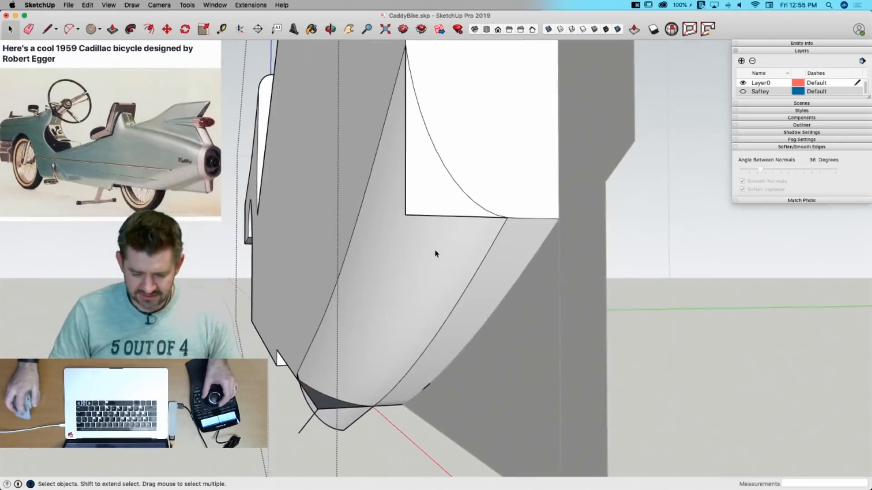
left_click(422, 202)
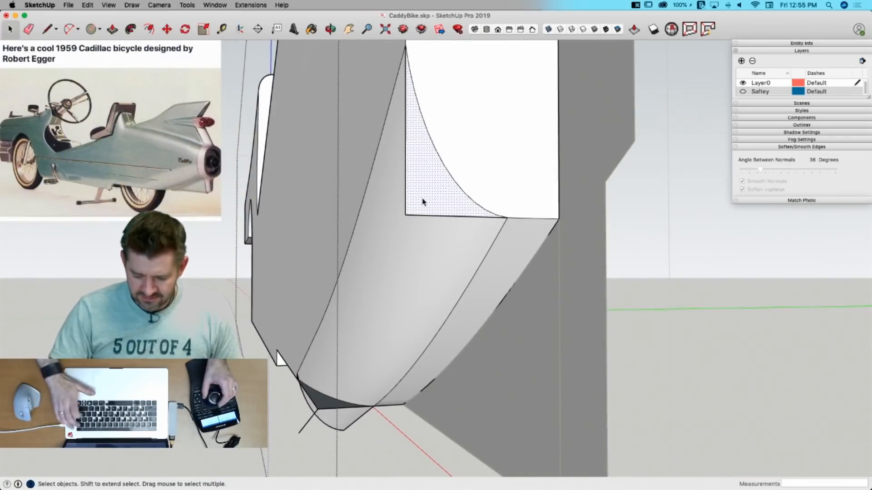
key("BackSpace")
key("e")
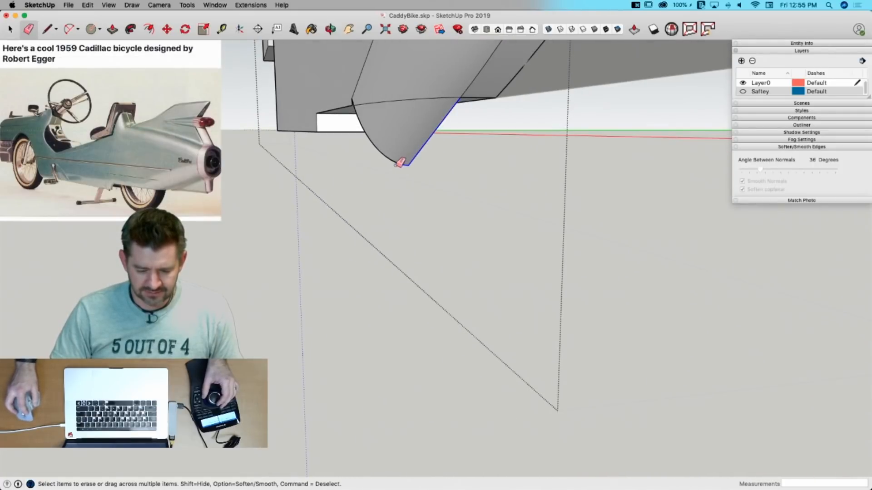
left_click_drag(396, 165, 397, 166)
key("space")
left_click(394, 145)
key("BackSpace")
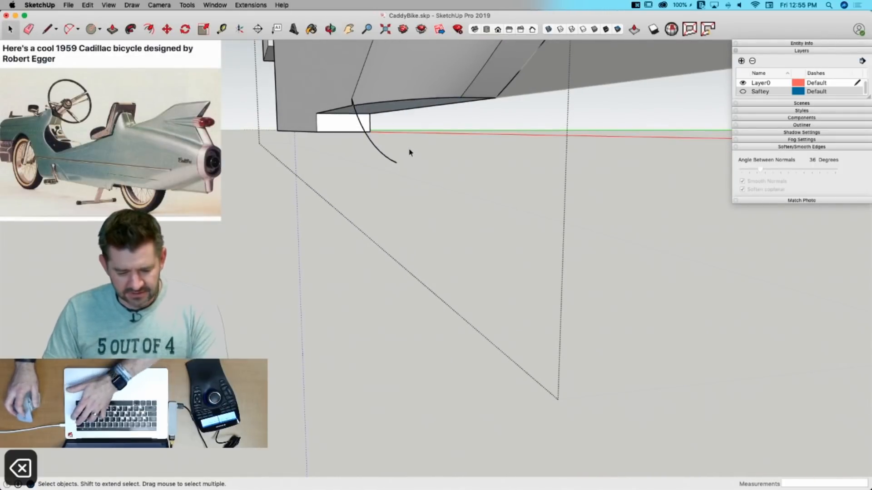
Step: Undo the trimming, the face intersection and the Follow Me sweep back to the bare path and profile
key("e")
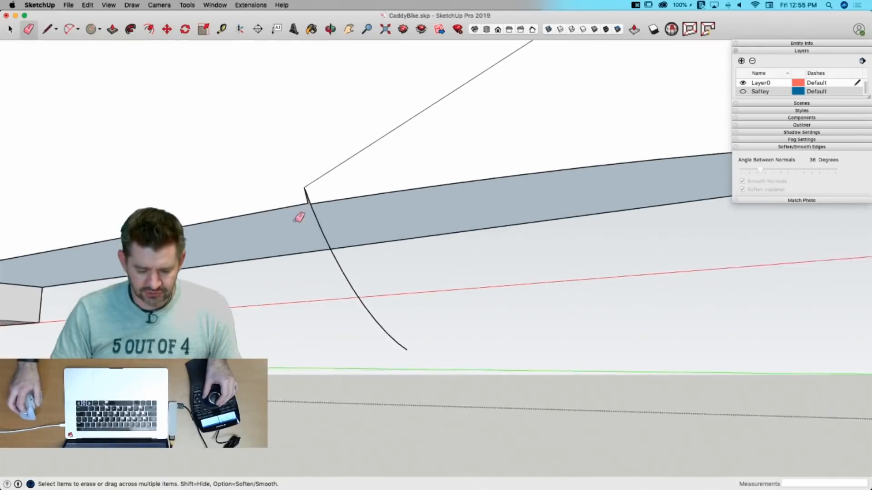
key("super+z")
key("super+z")
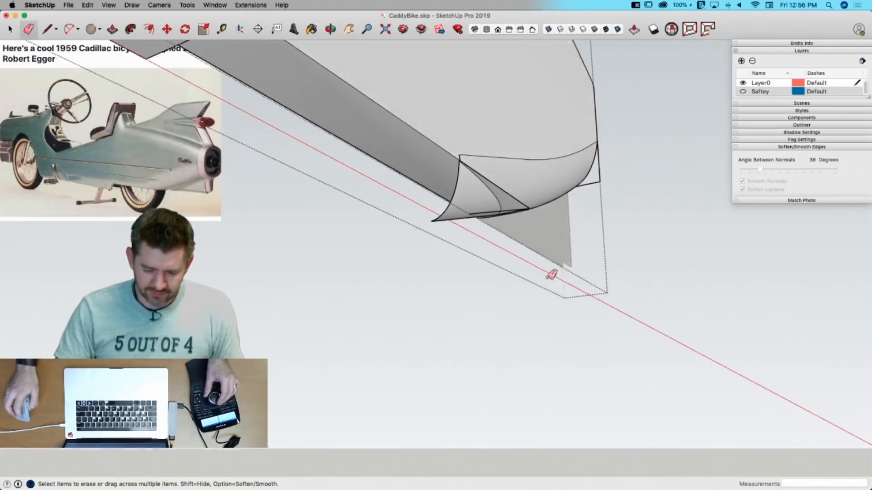
key("super+z")
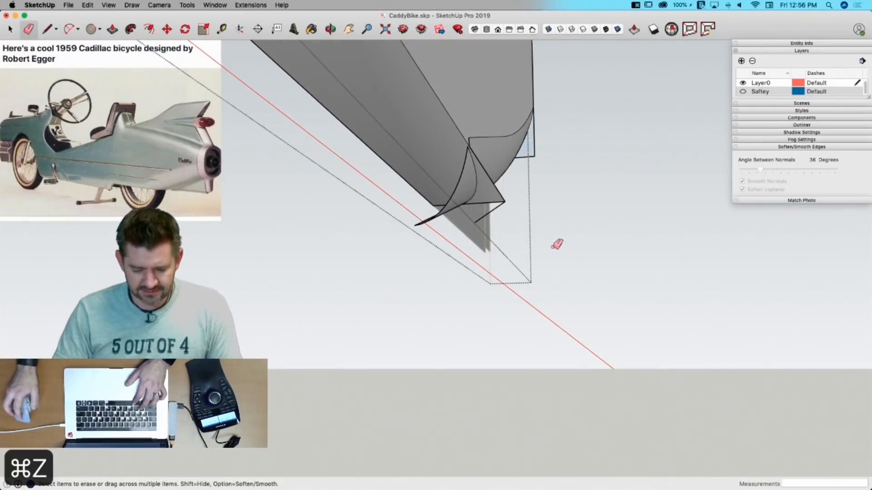
key("super+z")
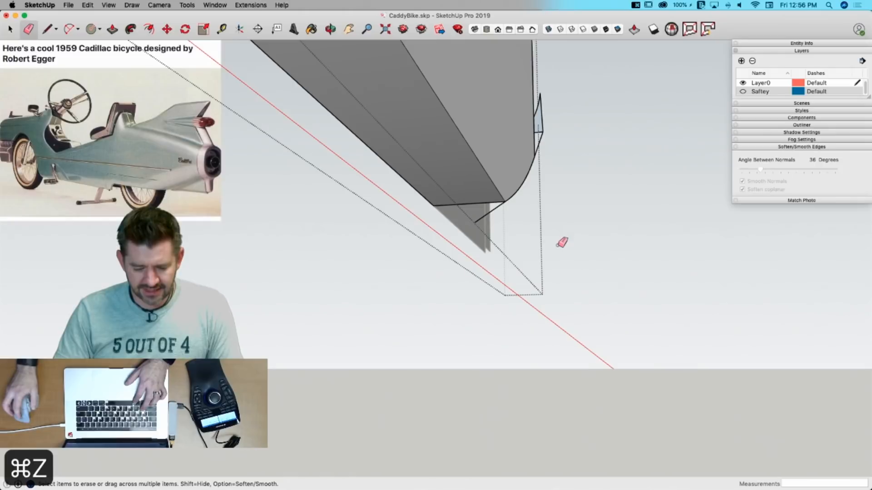
Step: Draw a line that extends the sweep path further below the body's underside
key("l")
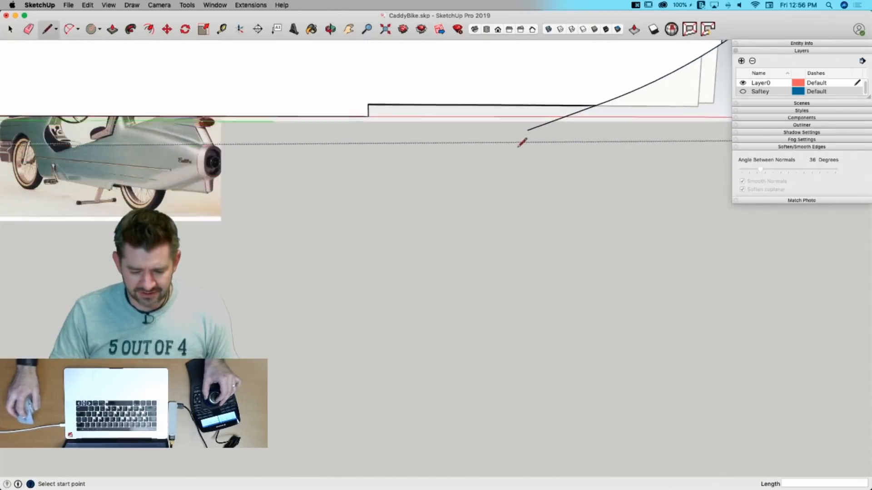
left_click(475, 150)
key("space")
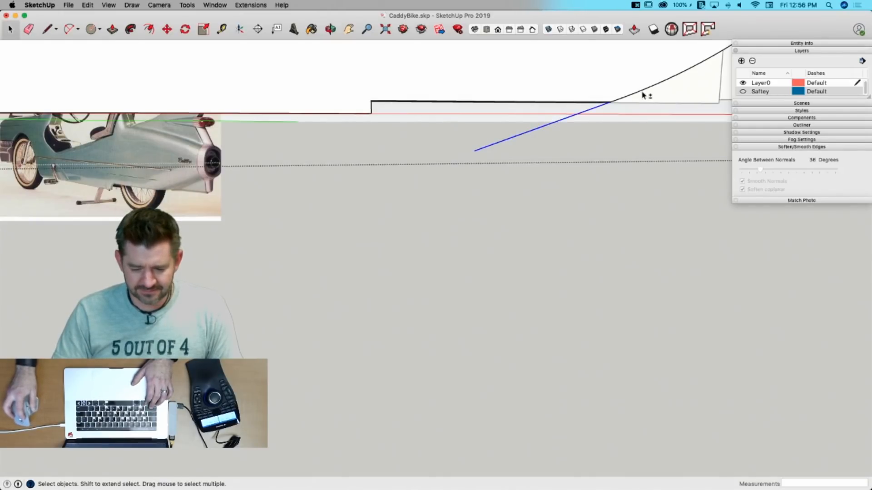
Step: Sweep the concave profile along the lengthened path with Follow Me and save the model
scroll(205, 354, "down", 3)
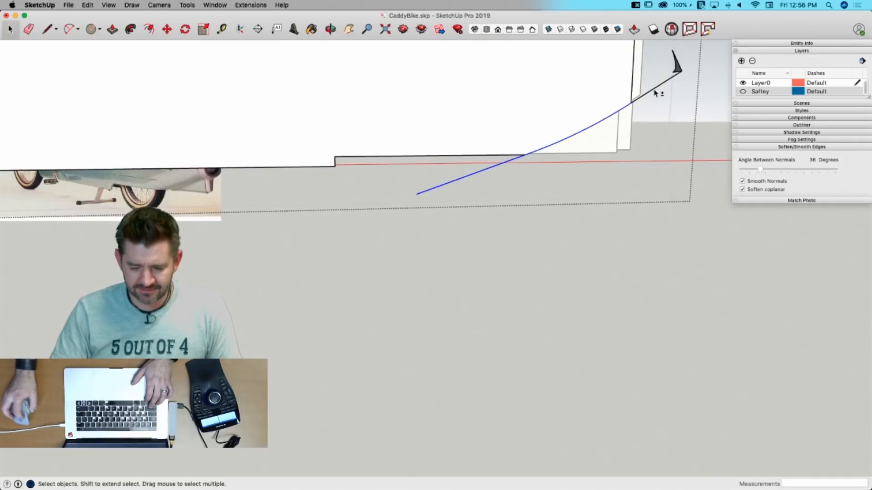
key("p")
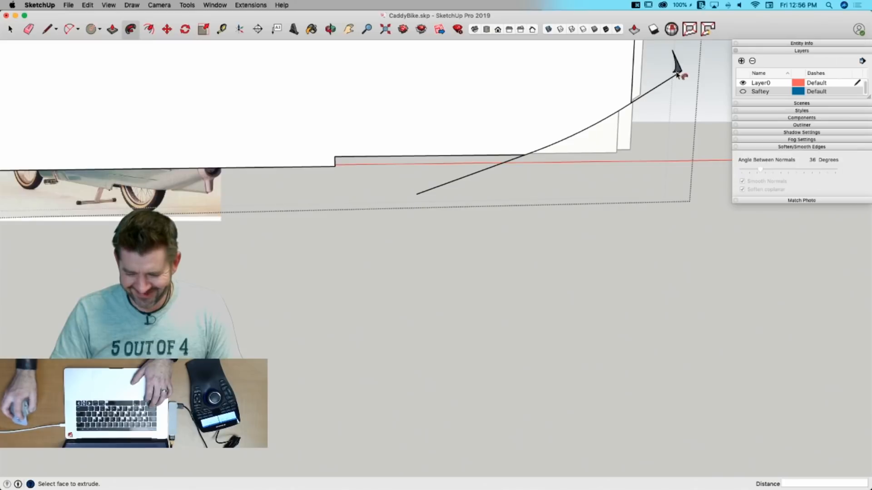
left_click(678, 69)
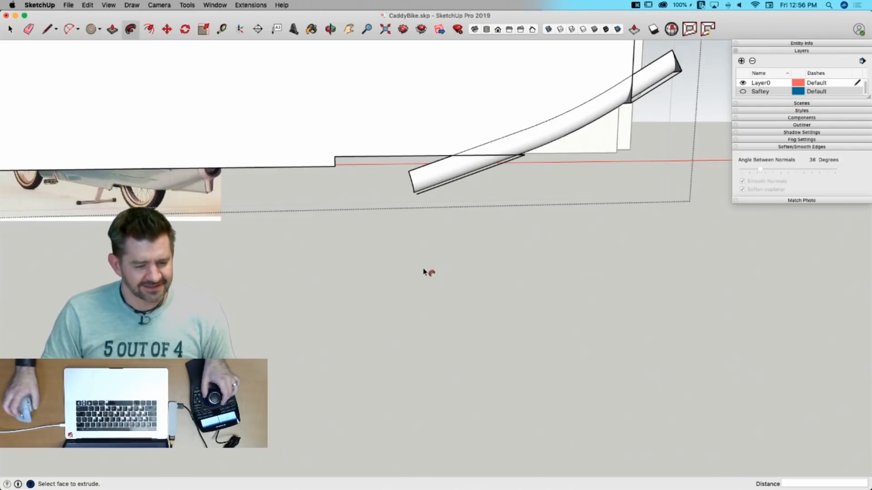
middle_click_drag(412, 266, 404, 265)
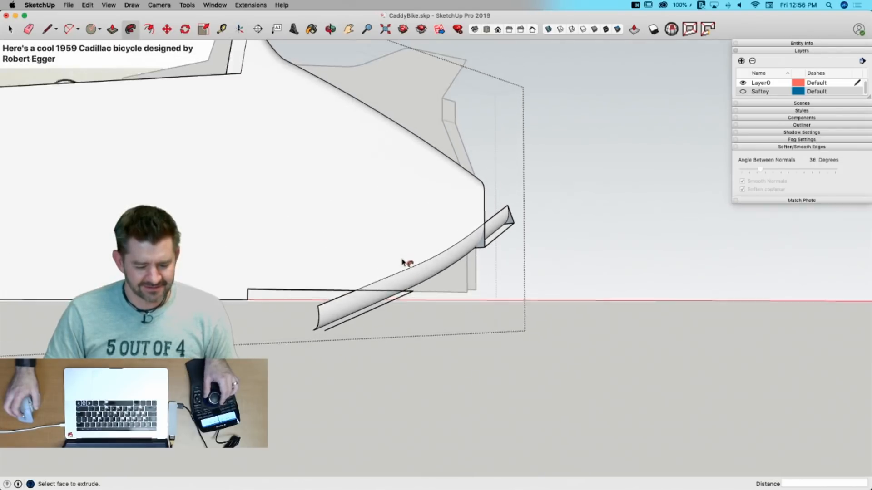
key("super+s")
Step: Select the body and the new swept cutter together and intersect their faces with the selection
key("space")
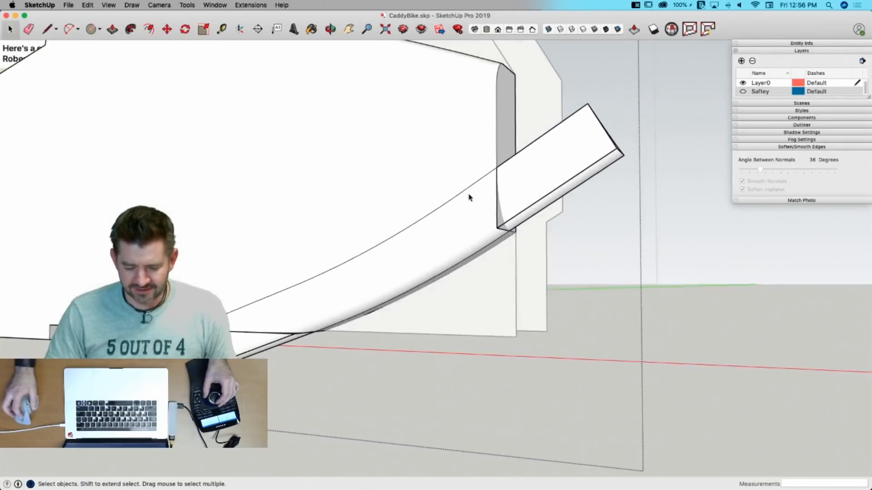
triple_click(471, 274)
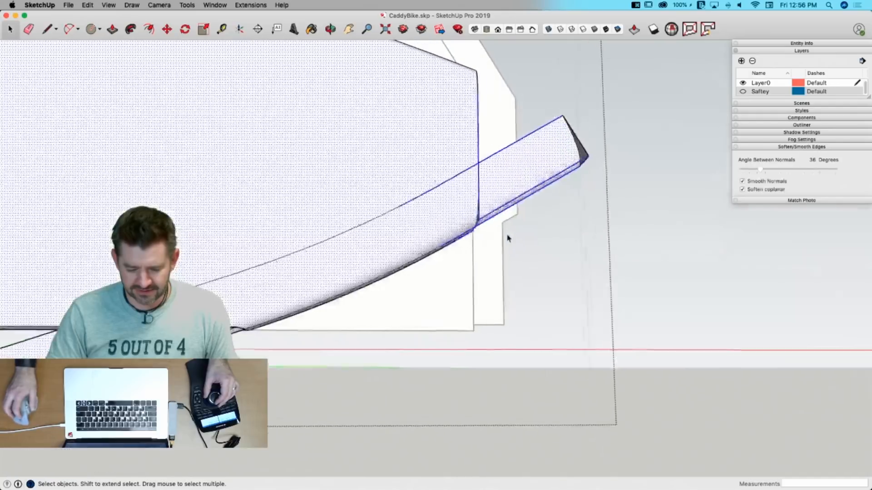
right_click(415, 201)
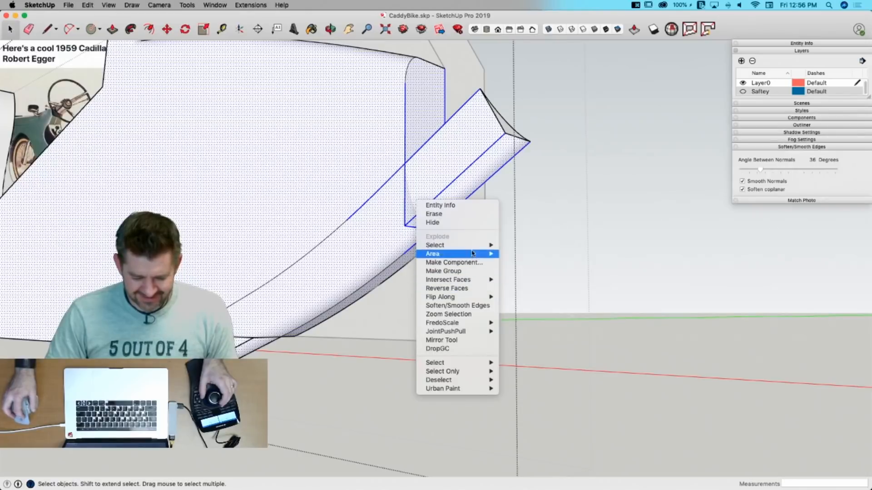
mouse_move(472, 285)
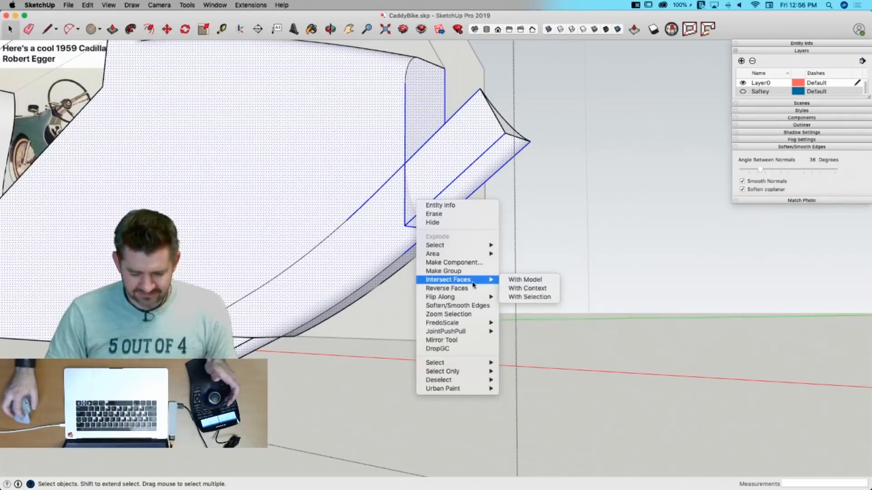
left_click(520, 298)
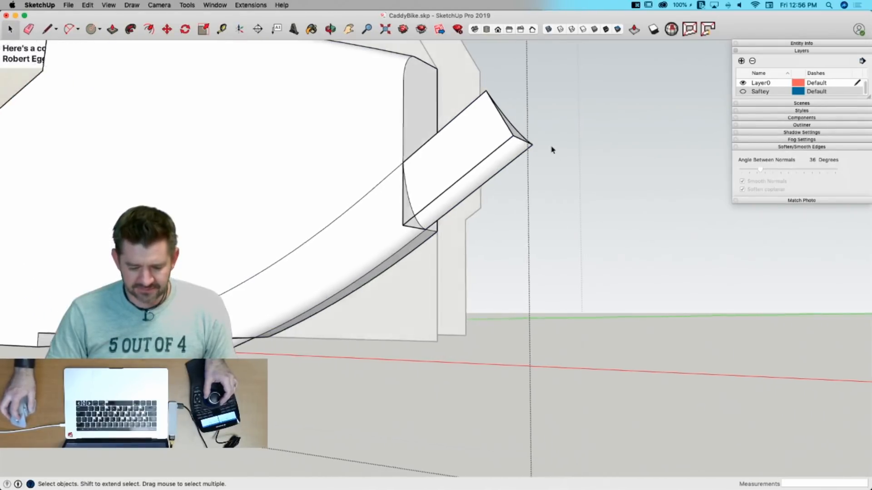
Step: Delete the cutter's overhang behind the body and erase the waste corner from the rear face
left_click_drag(524, 200, 524, 197)
key("BackSpace")
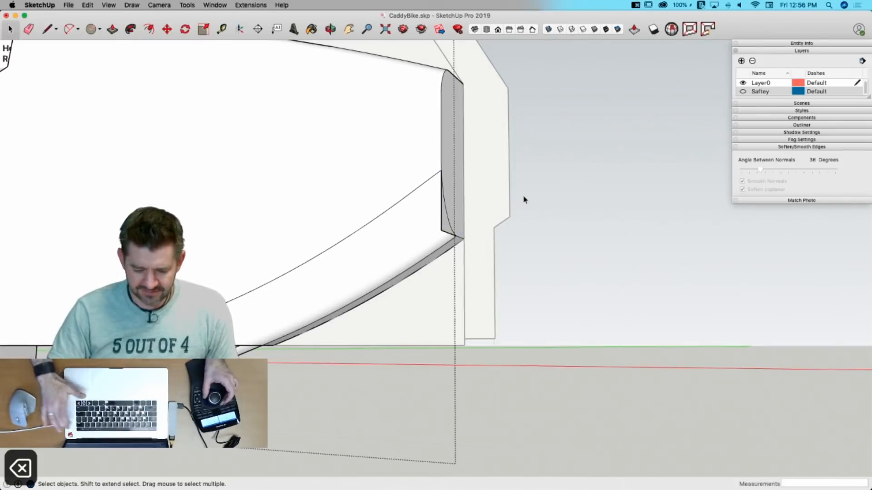
key("e")
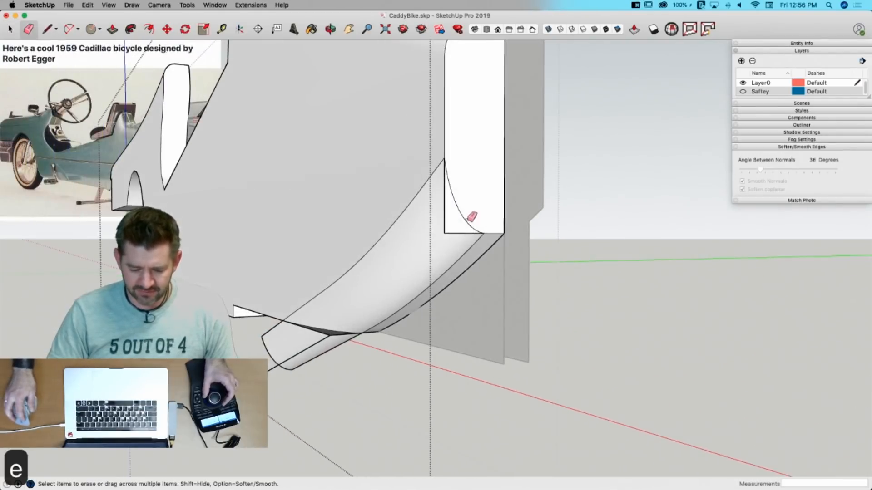
left_click(449, 229)
key("space")
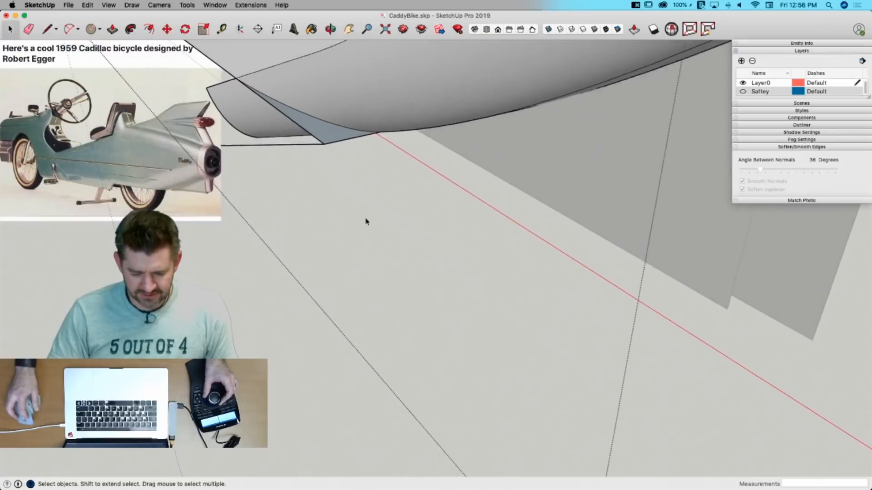
Step: Delete the waste corner face and the leftover cutter geometry sticking out below the body's underside
left_click_drag(361, 190, 310, 172)
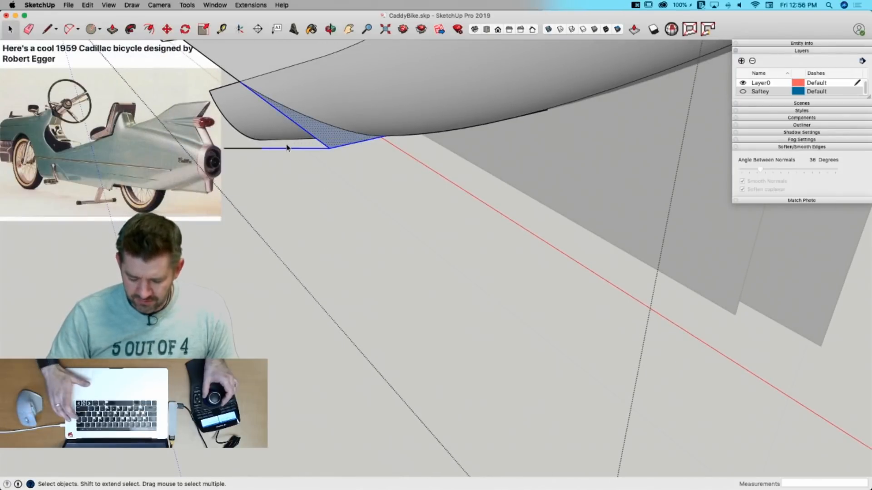
key("BackSpace")
mouse_move(399, 248)
left_mouse_down()
mouse_move(233, 175)
mouse_move(253, 171)
left_mouse_up()
key("BackSpace")
middle_click_drag(253, 172, 390, 211)
Step: Draw a line from the end of the underside's intersection curve to the body's bottom edge to close the face
key("l")
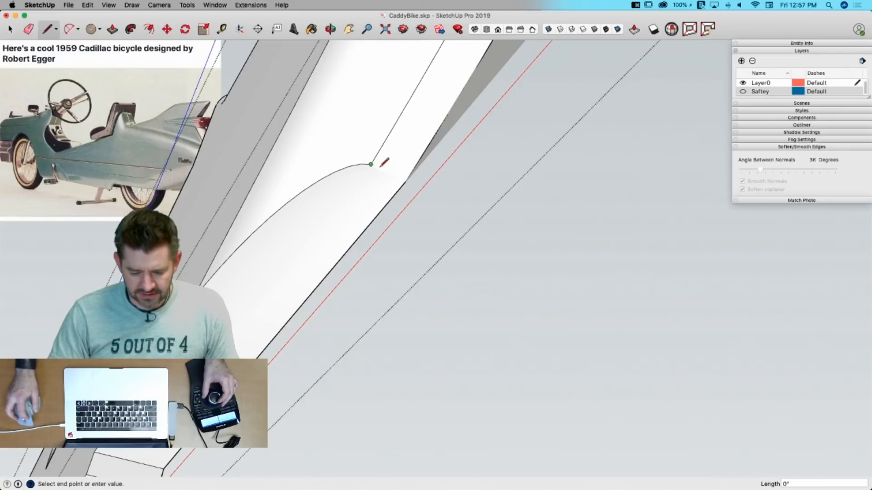
left_click(406, 181)
key("space")
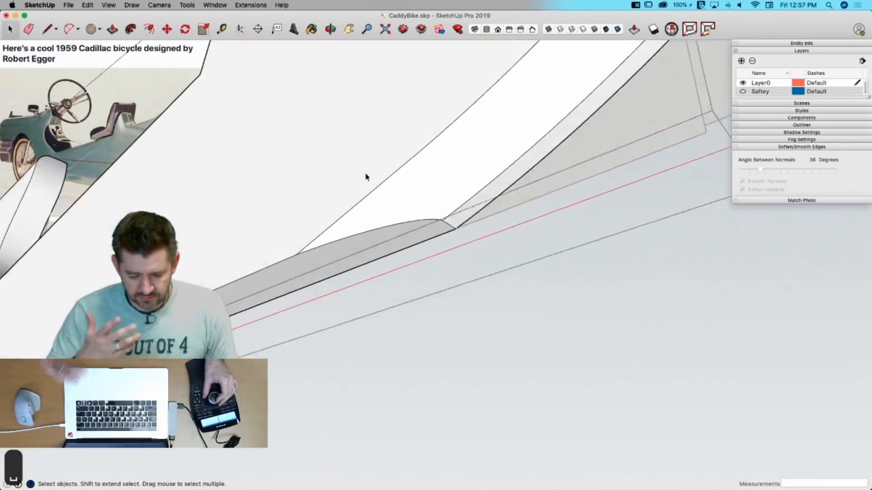
Step: Select all connected body geometry and soften its edges with the Soften coplanar option, blending the rounded lower rear into the side
left_click(367, 177)
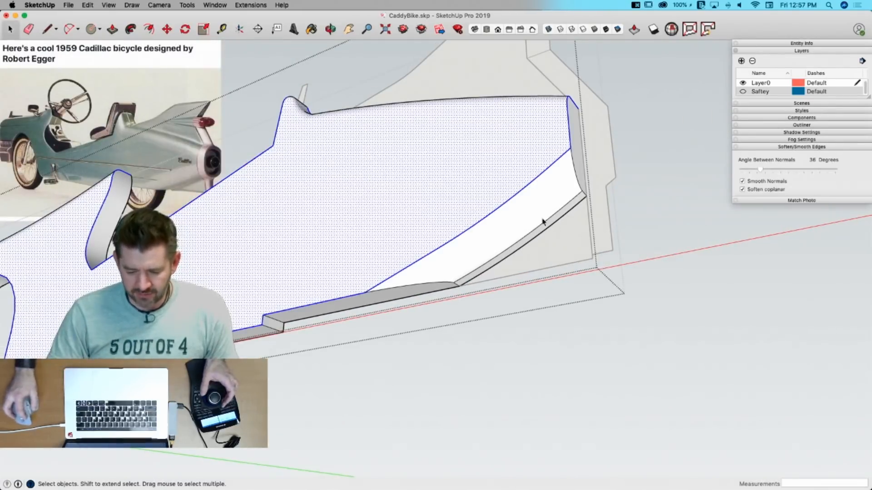
triple_click(542, 222)
left_click(743, 190)
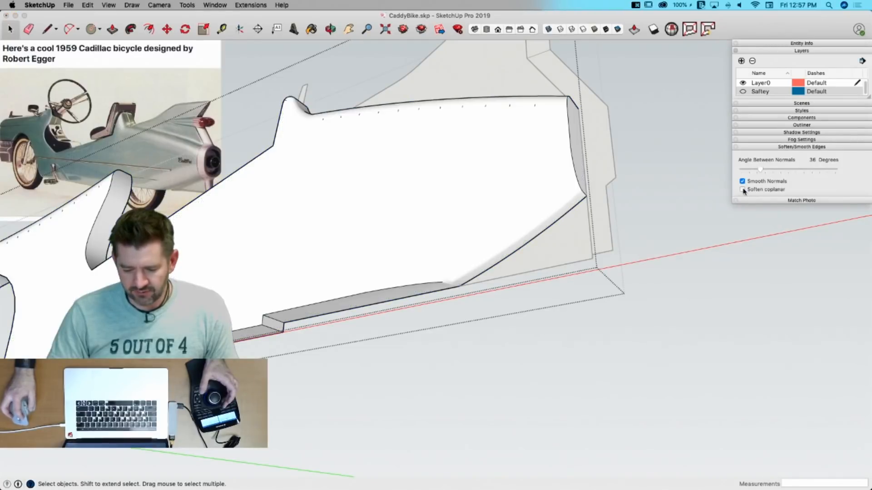
Step: In the body group, draw an arc across the lower outer corner behind the front wheel arch and Push/Pull the waste about 7' 3" rearward
left_click(638, 165)
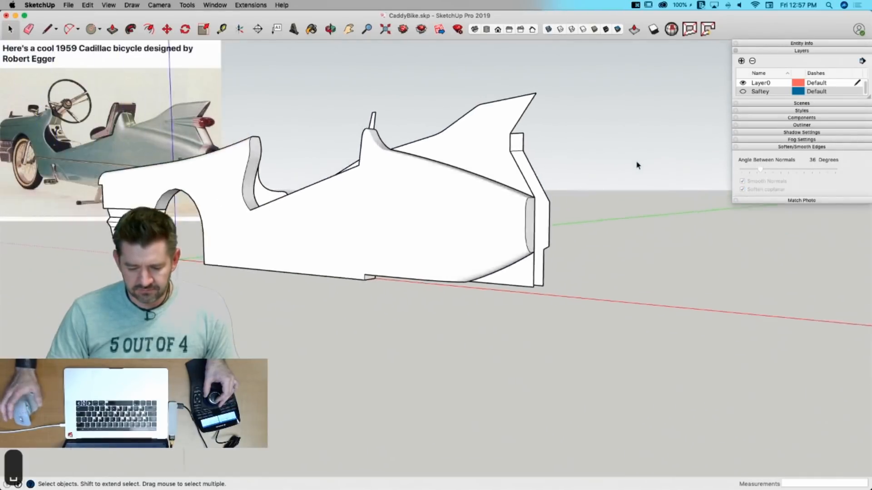
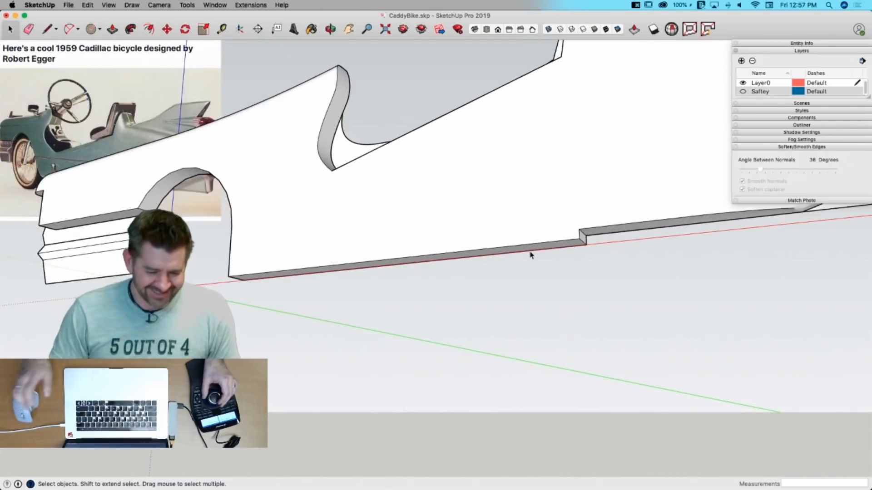
left_click(253, 196)
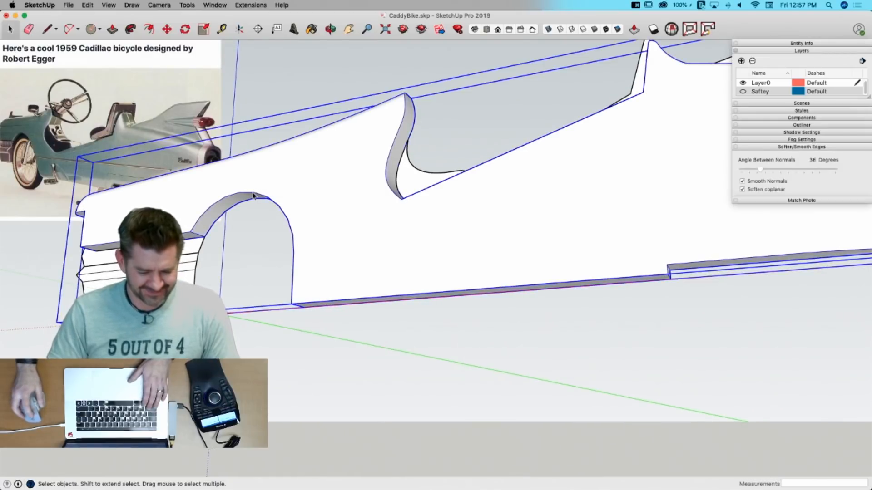
triple_click(253, 197)
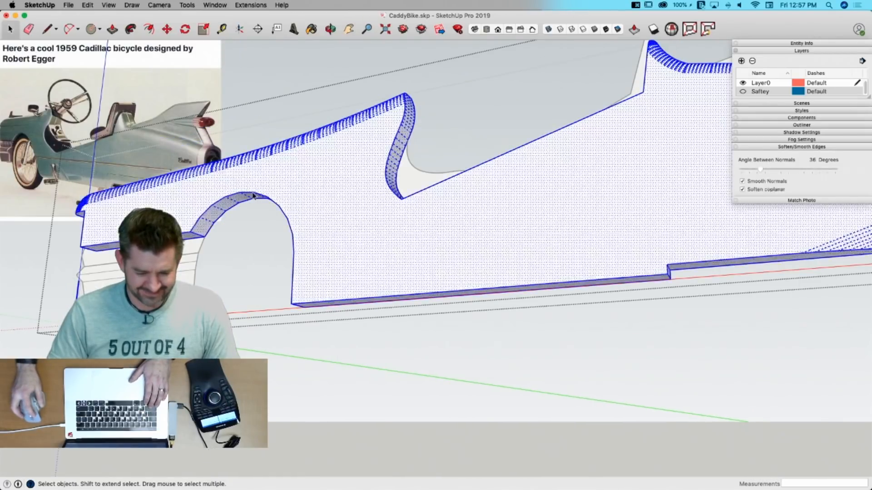
left_click(253, 196)
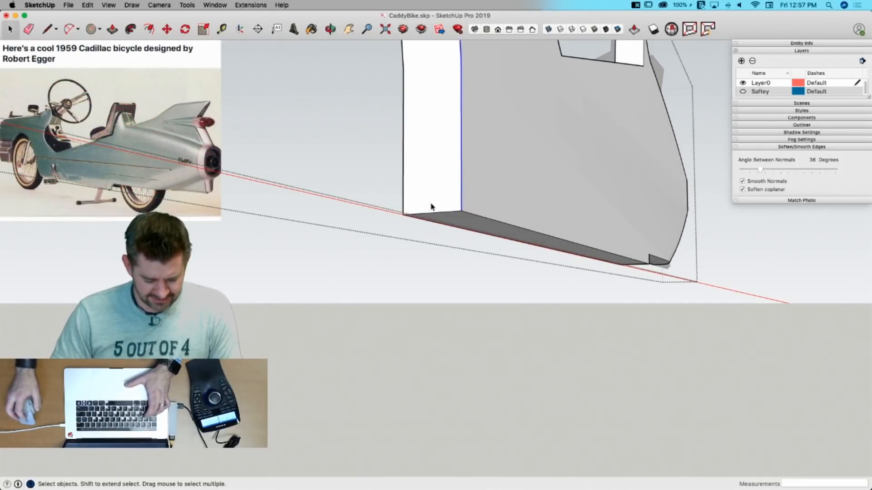
key("a")
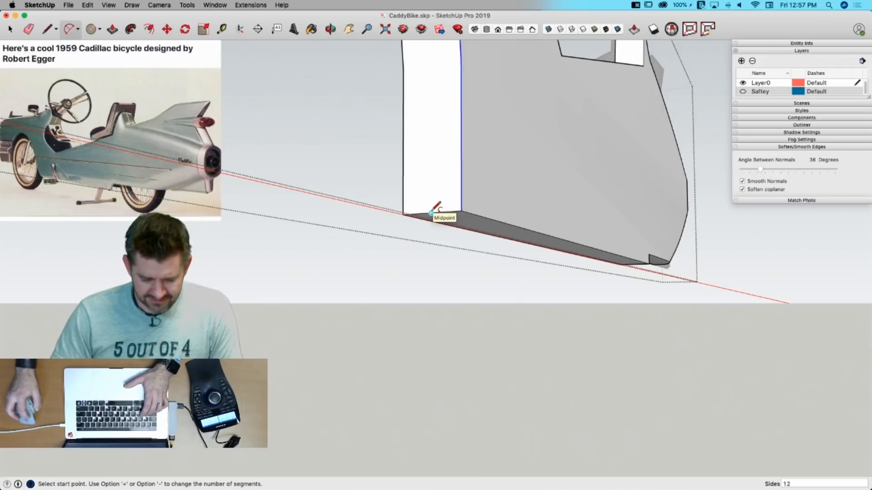
left_click(462, 185)
key("p")
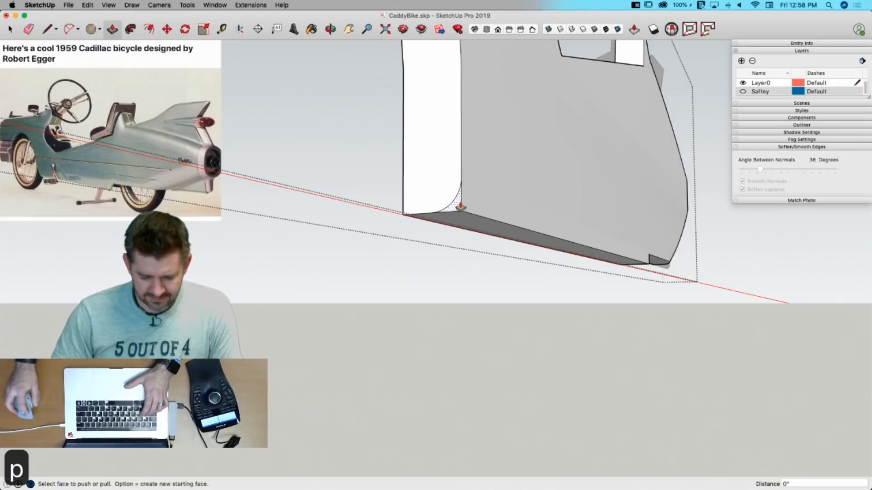
left_click_drag(460, 205, 723, 268)
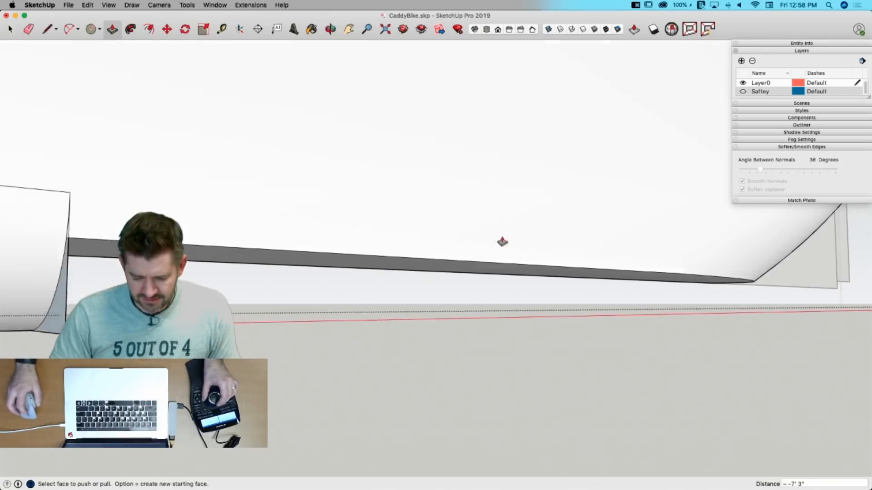
Step: Erase the leftover waste corner at the underside step and Push/Pull the remaining corner sliver about 1' 11 1/4" toward the rear
key("e")
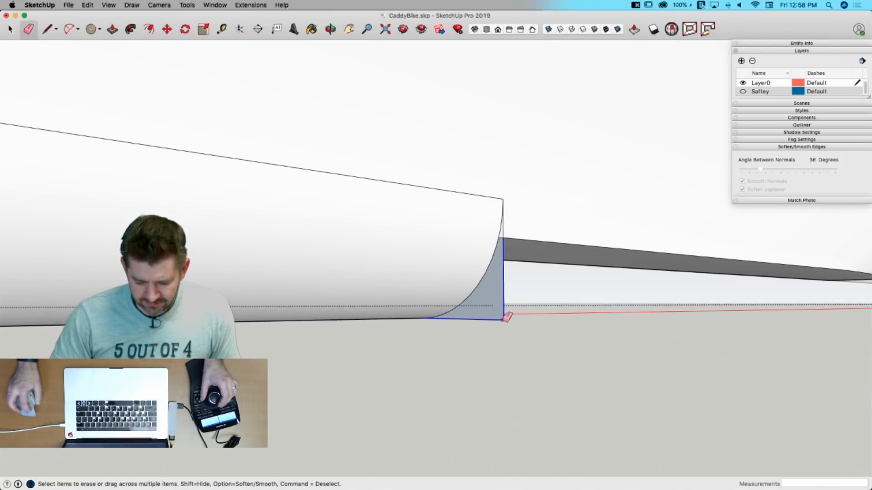
left_click(504, 319)
key("p")
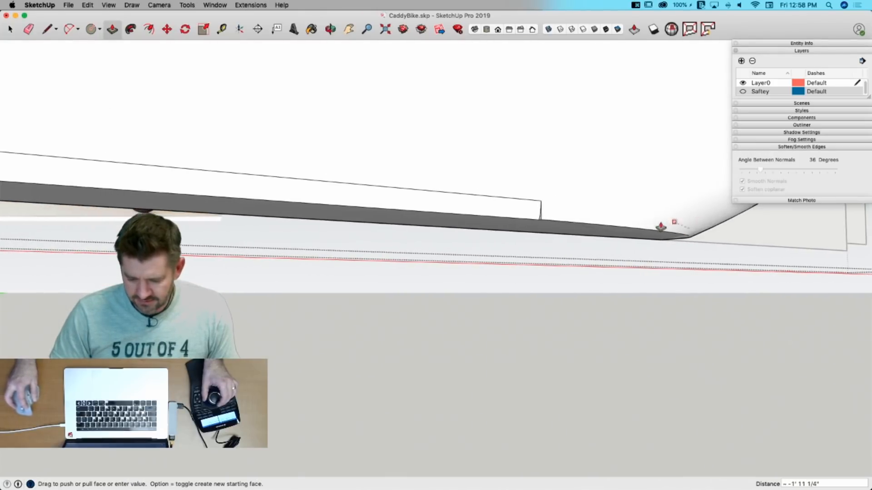
left_click(642, 229)
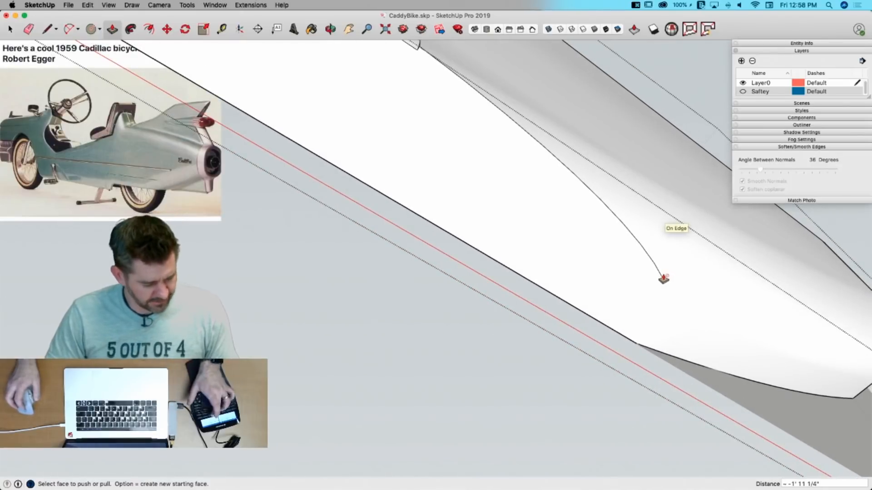
Step: Draw a line along the hidden mesh edge from the curved edge's end to the body's bottom edge, closing the underside face, and save the model
key("alt+h")
key("l")
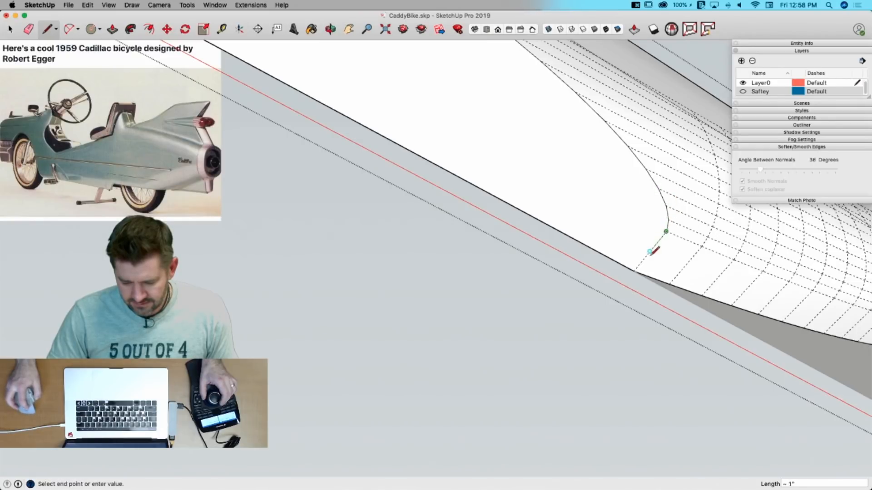
key("space")
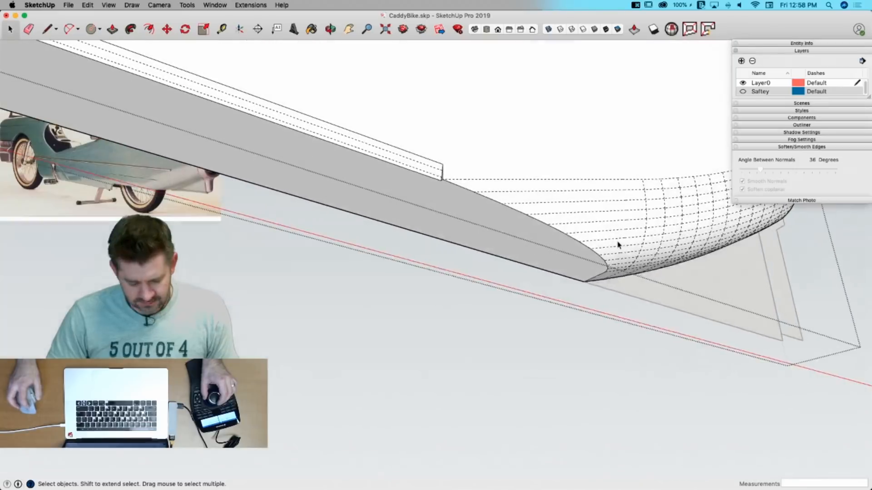
key("alt+h")
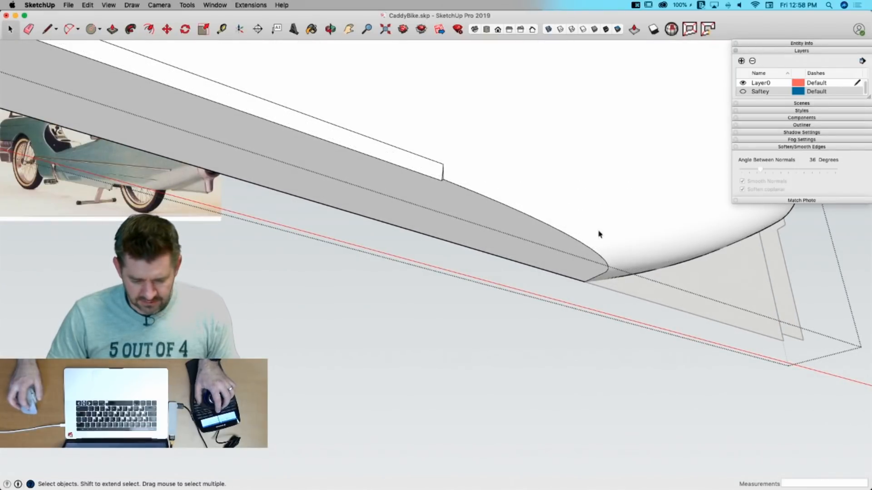
middle_click_drag(470, 184, 469, 190)
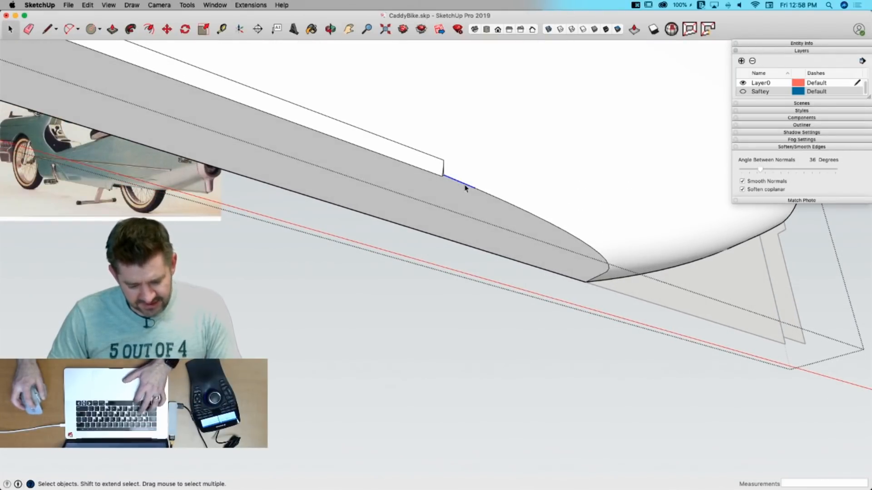
key("super+s")
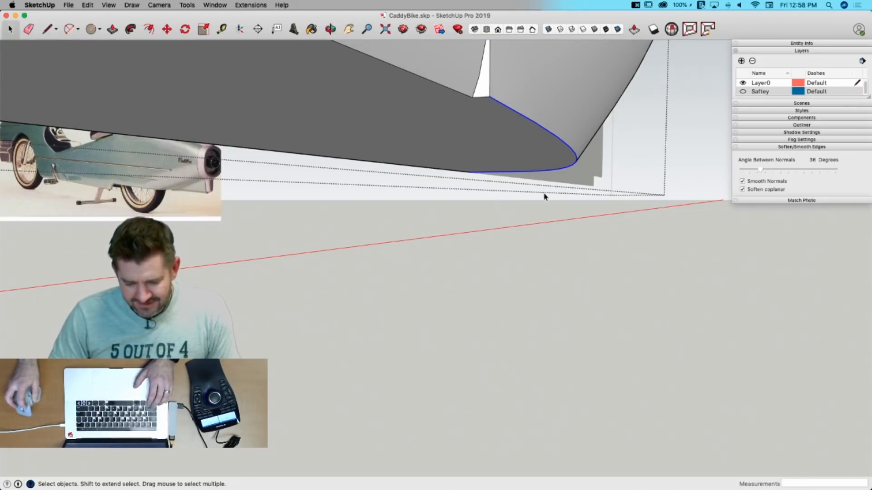
Step: Try to sweep the small end face of the lower side strip along the curved underside edge with Follow Me
left_click(131, 30)
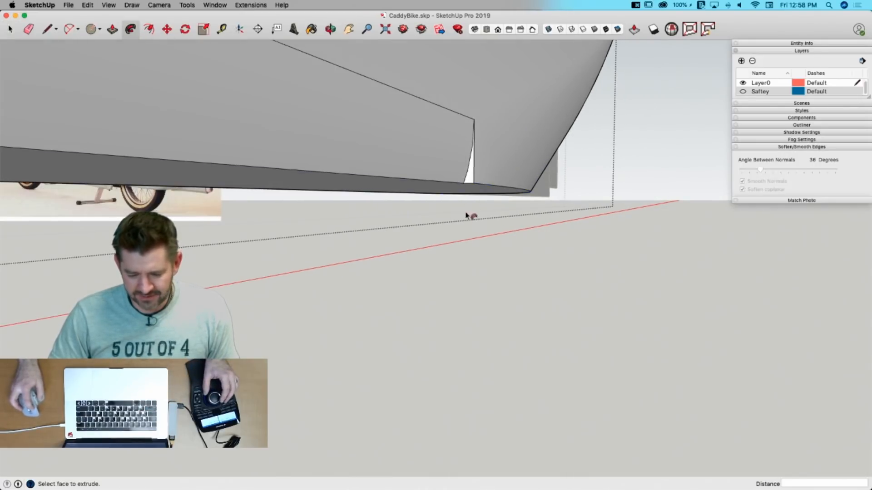
left_click(472, 185)
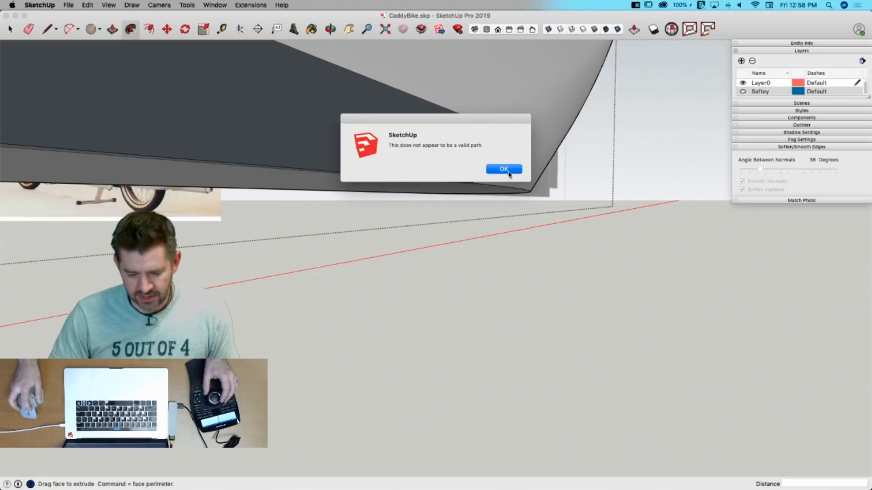
left_click(504, 169)
key("space")
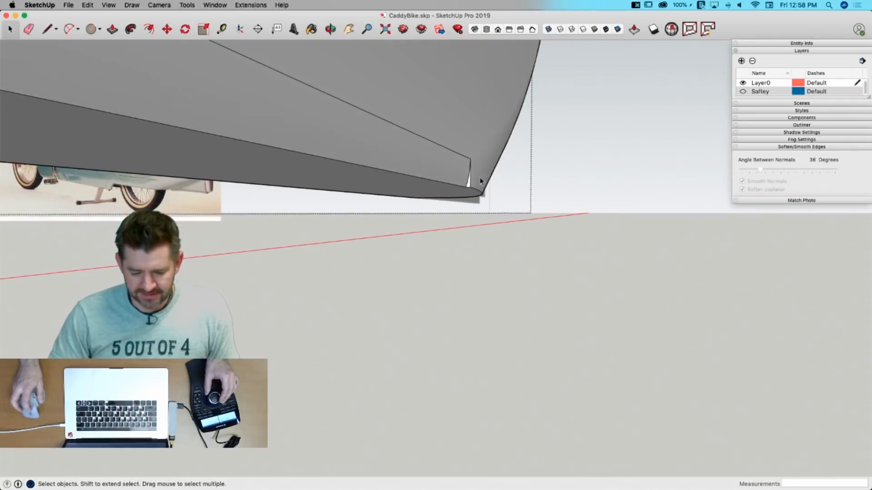
Step: Push/Pull the lower strip's small end face about 1' 6 1/16" past the tapering body, creating a new starting face
key("p")
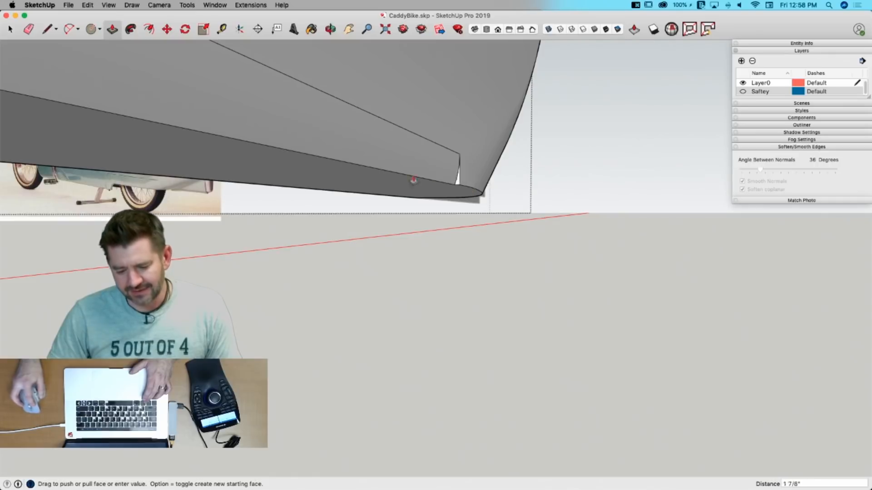
key("alt")
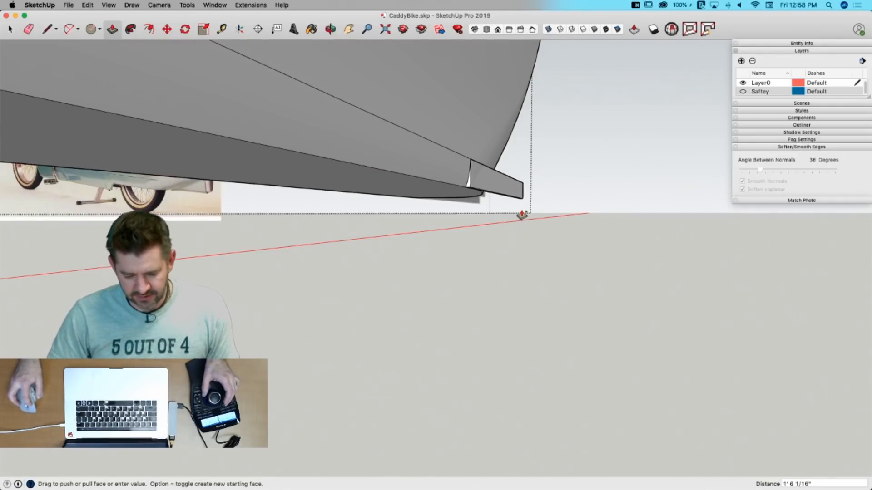
left_click(522, 214)
key("space")
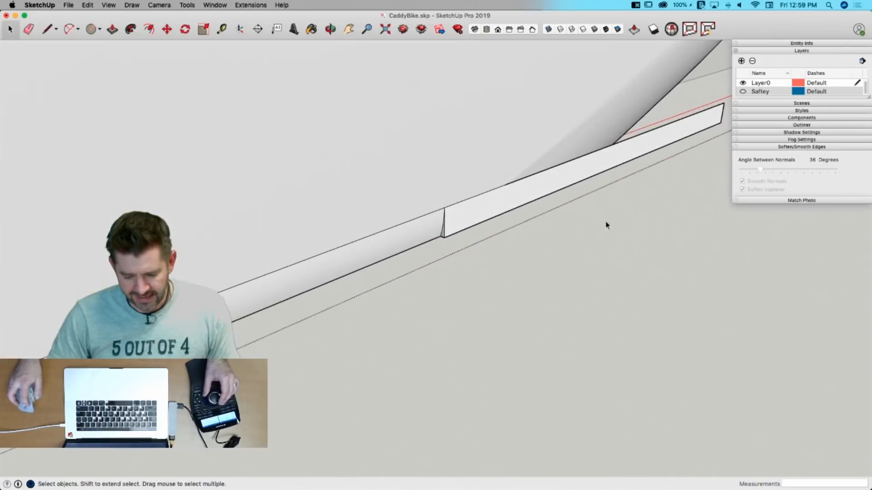
Step: Intersect the extruded strip and the body faces with the selection, and delete the strip's surplus end beyond the body
left_click_drag(611, 168, 394, 278)
right_click(479, 212)
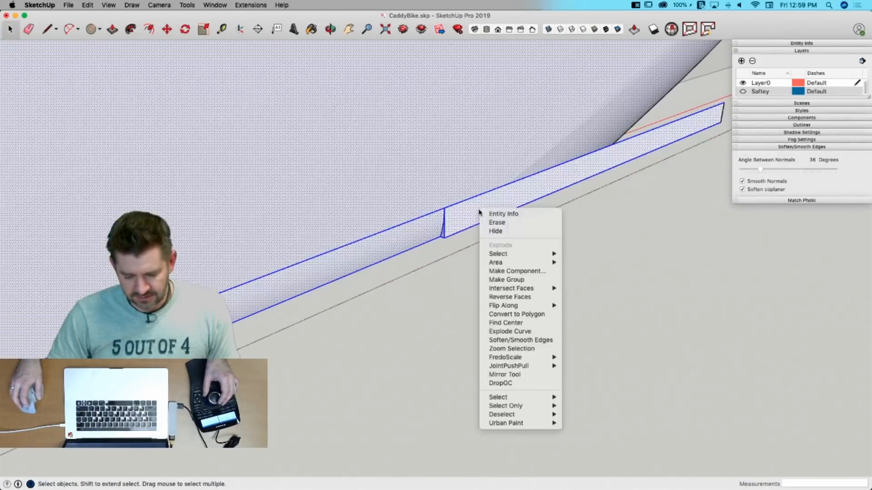
mouse_move(522, 290)
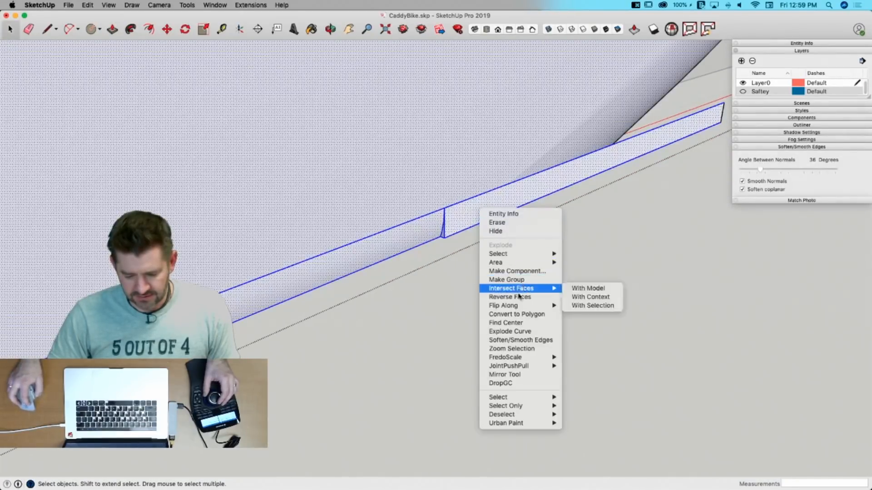
left_click(584, 305)
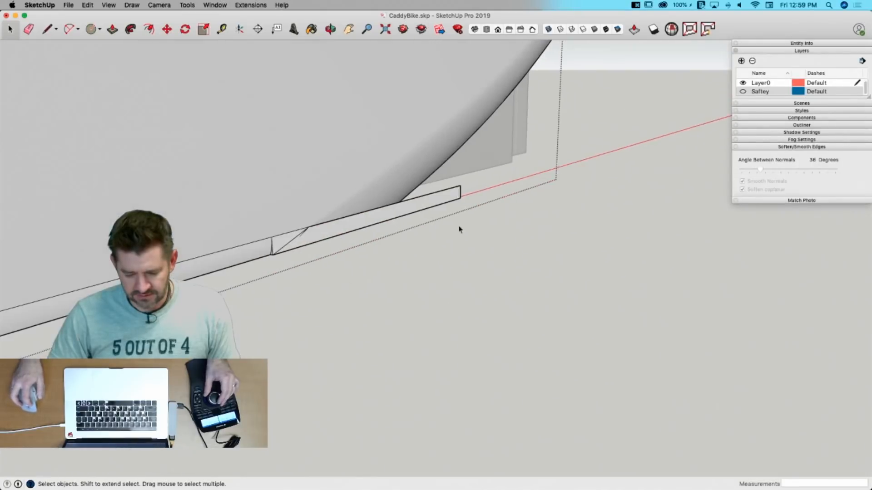
left_click(445, 222)
key("BackSpace")
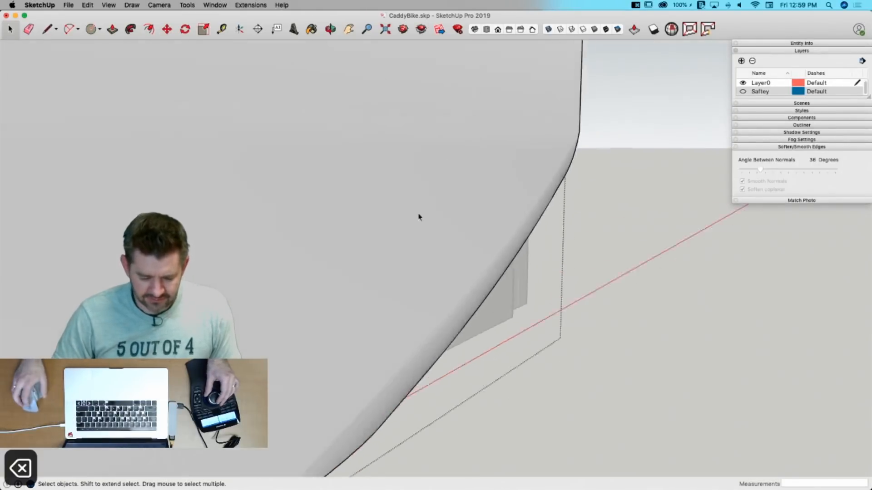
Step: Erase the leftover diagonal edges, the stray inner geometry and the seam between the original strip and its extension
scroll(559, 385, "up", 6)
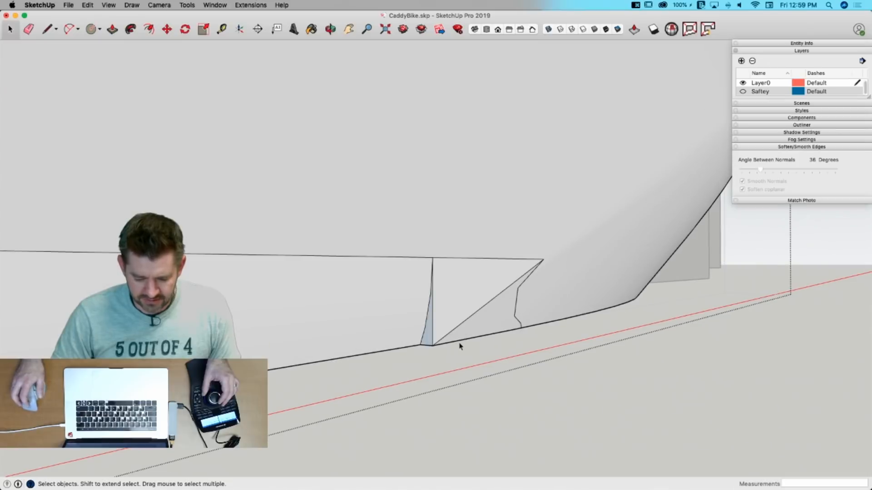
key("e")
left_click_drag(437, 343, 438, 342)
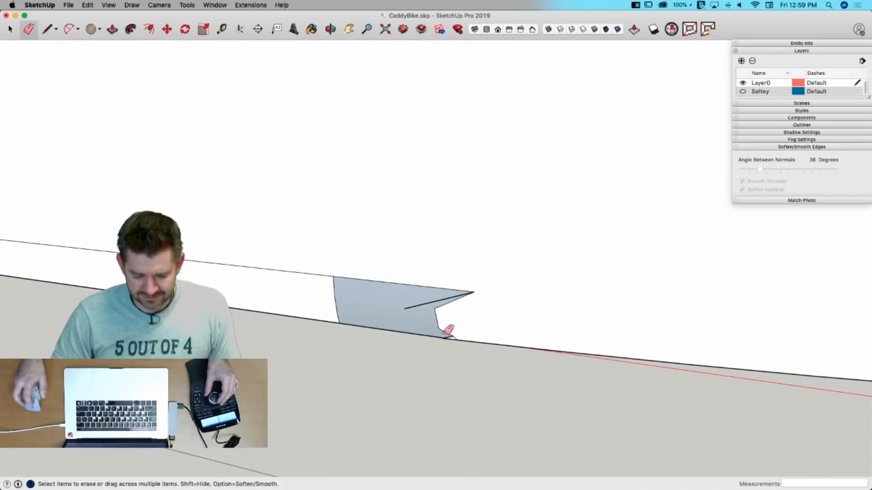
key("e")
left_click(372, 298)
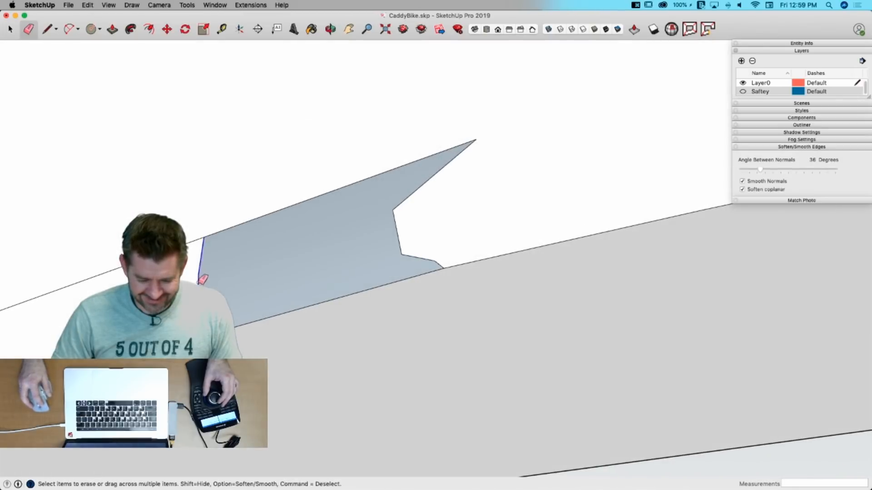
left_click(201, 279)
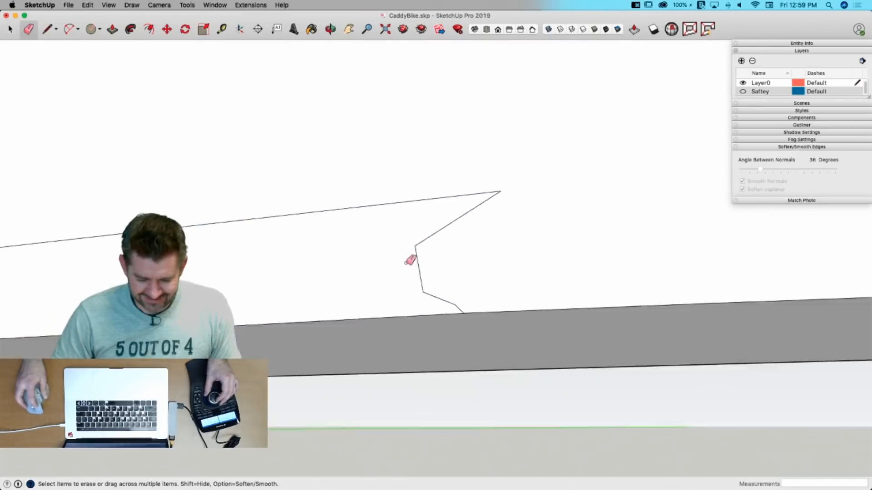
Step: Select all connected body geometry, apply Soften coplanar with Smooth Normals, and close the body group
key("space")
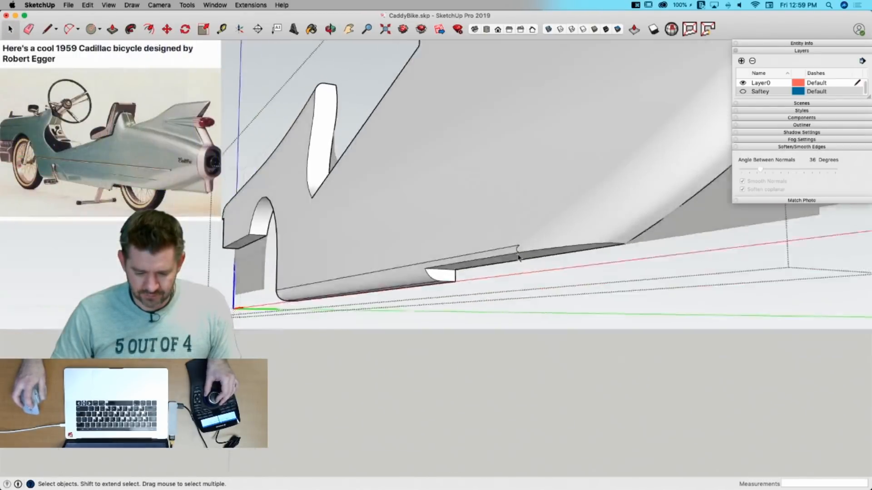
triple_click(522, 242)
left_click(744, 189)
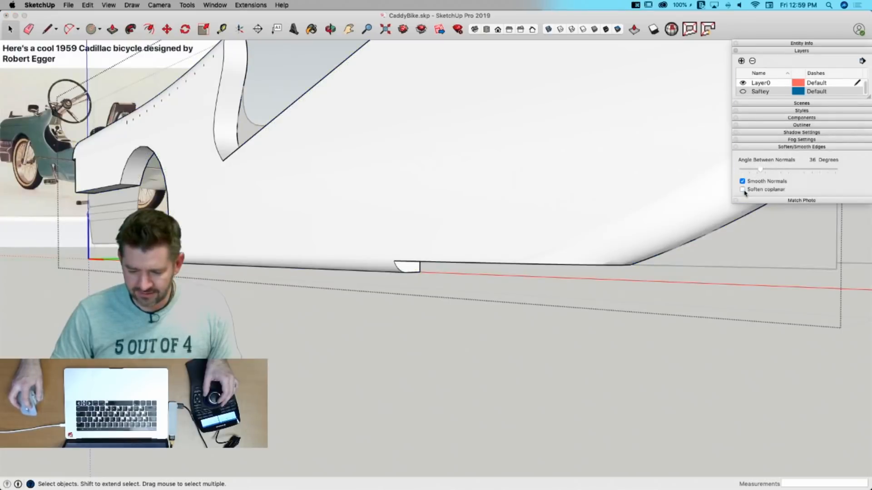
left_click(596, 381)
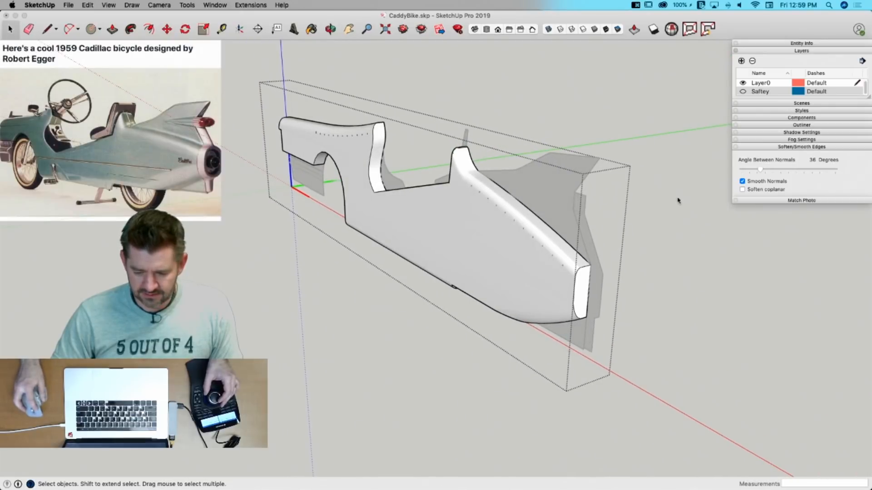
triple_click(506, 269)
left_click(743, 190)
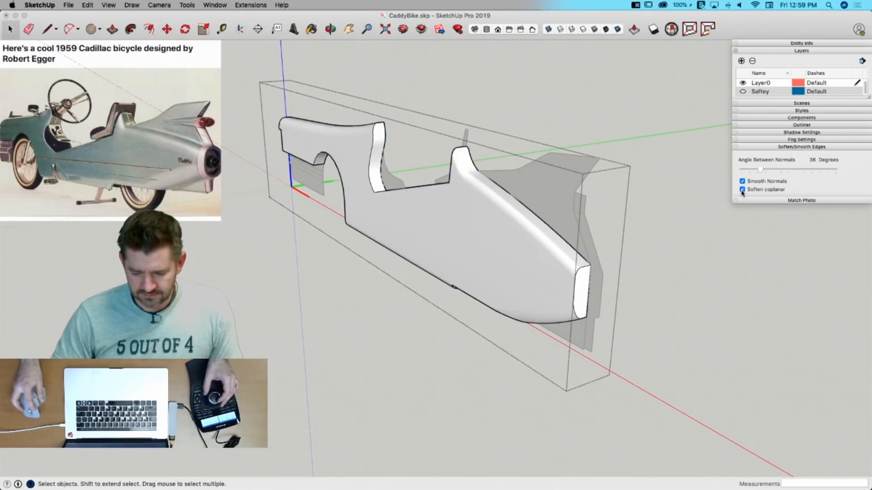
left_click(619, 191)
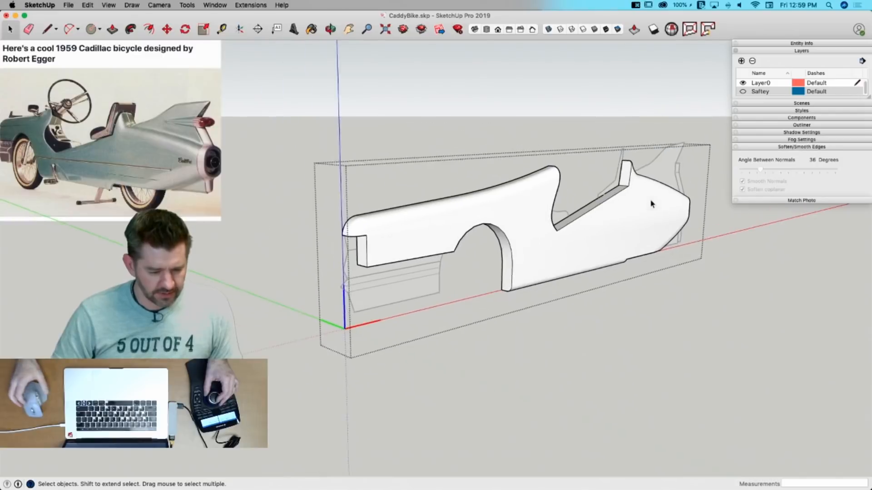
left_click(477, 131)
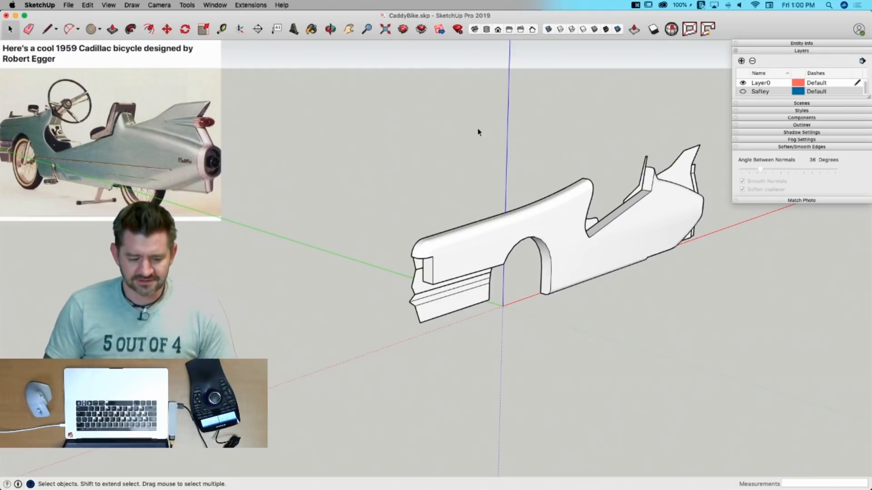
Step: Inside the rear plate group, draw a line along the green axis from its vertical edge outward, ending level with the body's side face
middle_click_drag(479, 132, 669, 192)
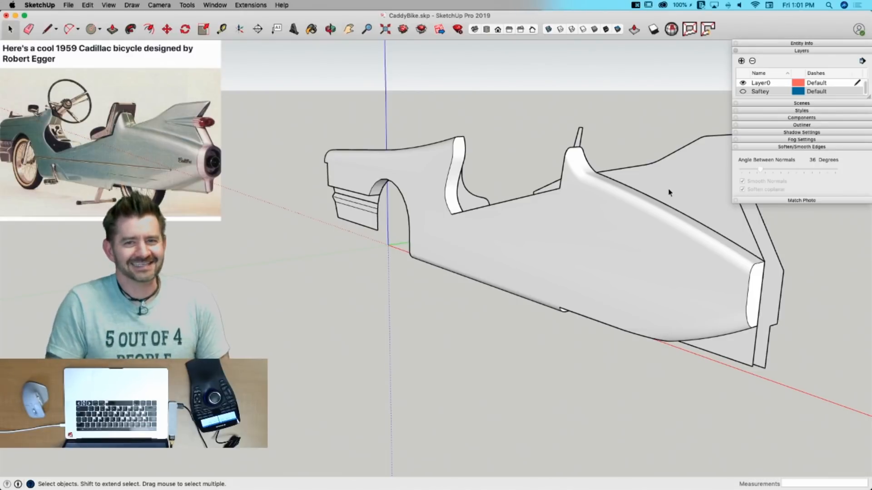
mouse_move(637, 178)
middle_mouse_down()
mouse_move(637, 170)
mouse_move(604, 179)
mouse_move(658, 227)
mouse_move(661, 243)
mouse_move(568, 249)
mouse_move(636, 235)
mouse_move(604, 258)
mouse_move(599, 235)
mouse_move(574, 220)
mouse_move(615, 246)
mouse_move(574, 172)
middle_mouse_up()
scroll(635, 237, "up", 5)
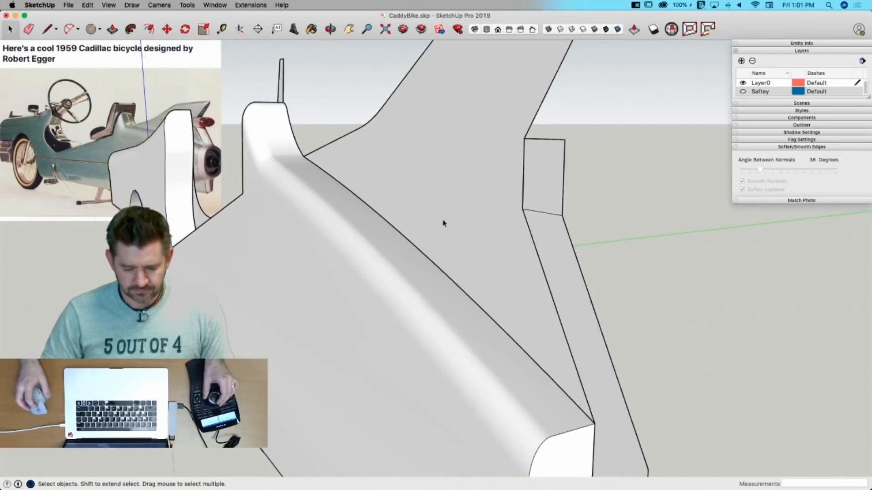
key("l")
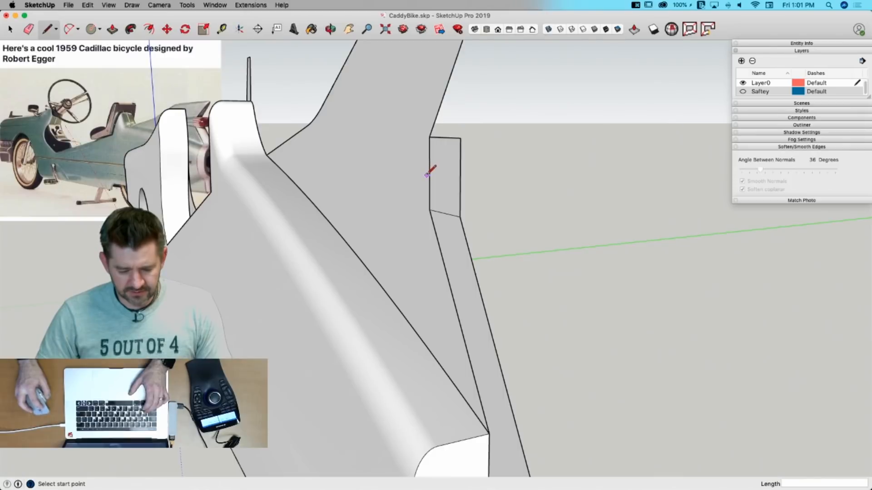
key("space")
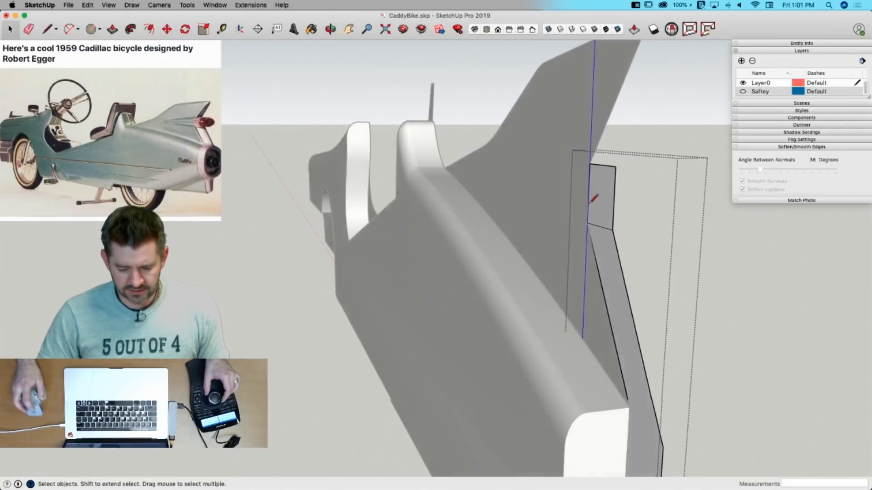
key("l")
left_click(579, 189)
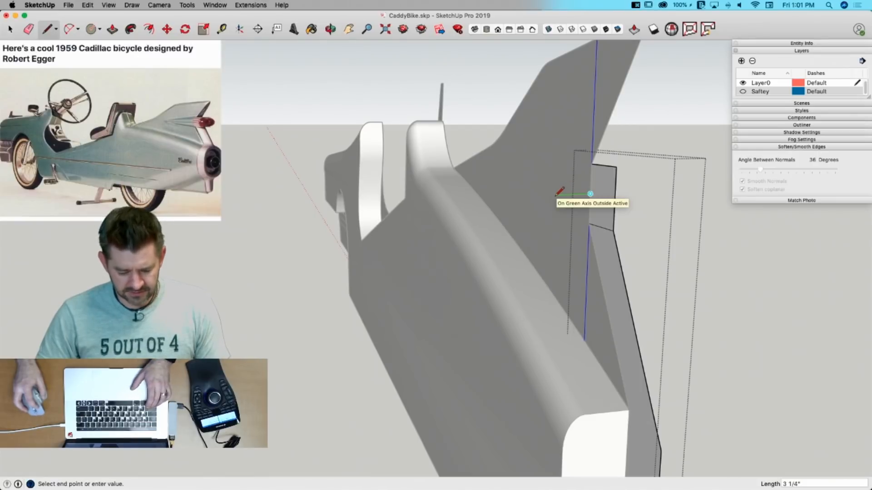
key("shift")
left_click(459, 373)
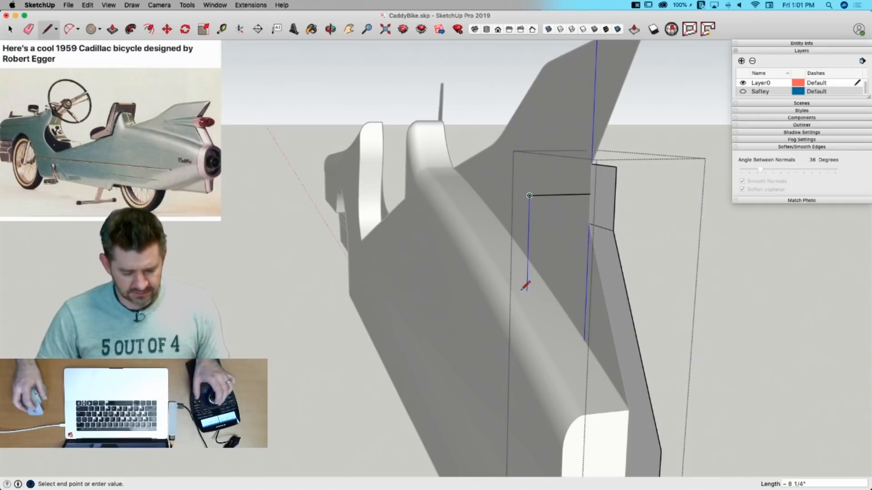
Step: Switch to Preview to examine the tail in the Cadillac bicycle reference photos, and return to the SketchUp model
key("super+Tab")
key("super+Tab")
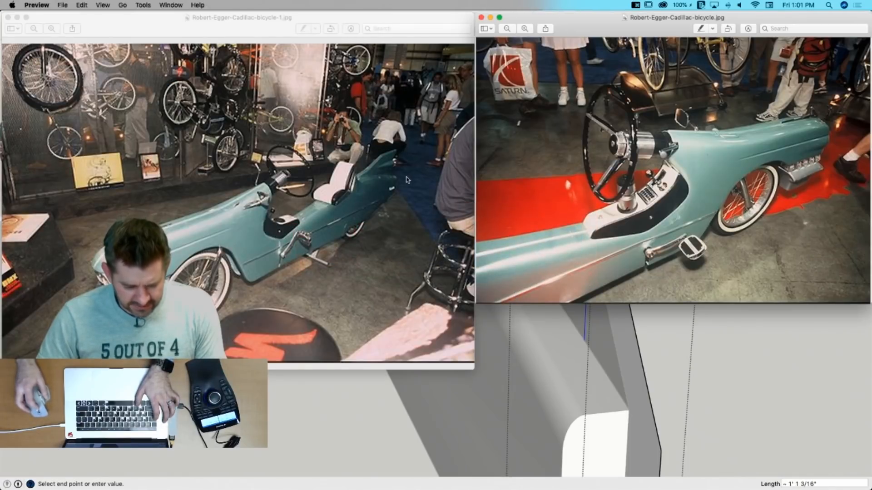
key("super+Tab")
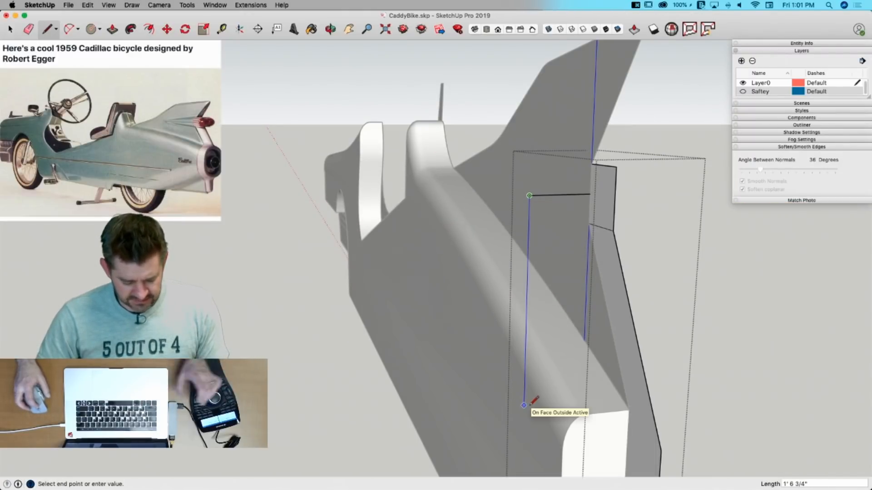
Step: Draw a 24-sided circle of about 2 13/16" radius, centred on the horizontal line's midpoint and reaching the plate's vertical edge
key("c")
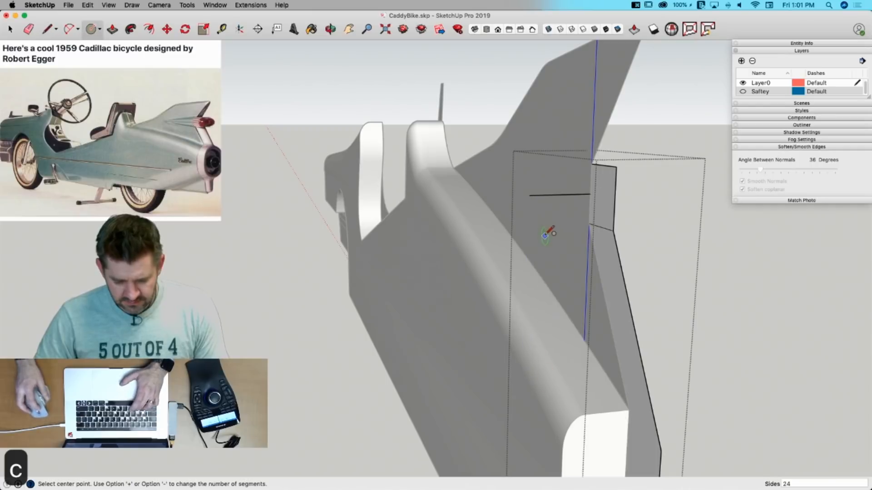
left_click(560, 194)
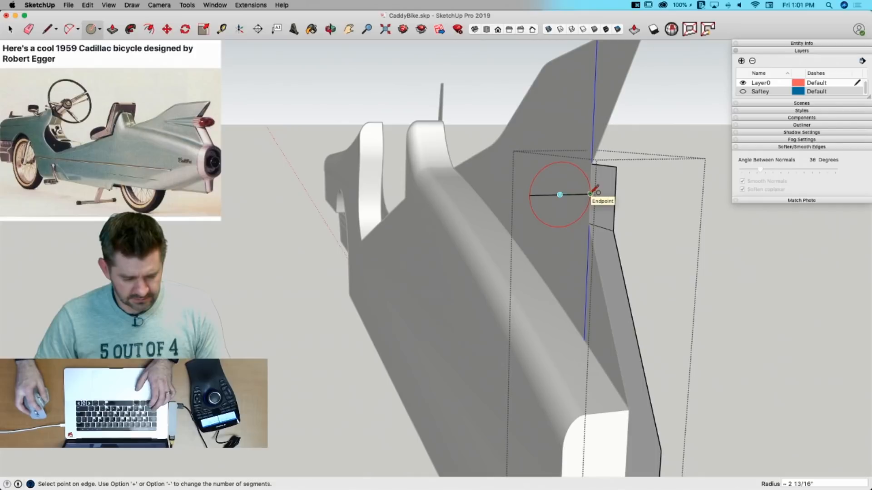
left_click(591, 194)
scroll(593, 192, "up", 5)
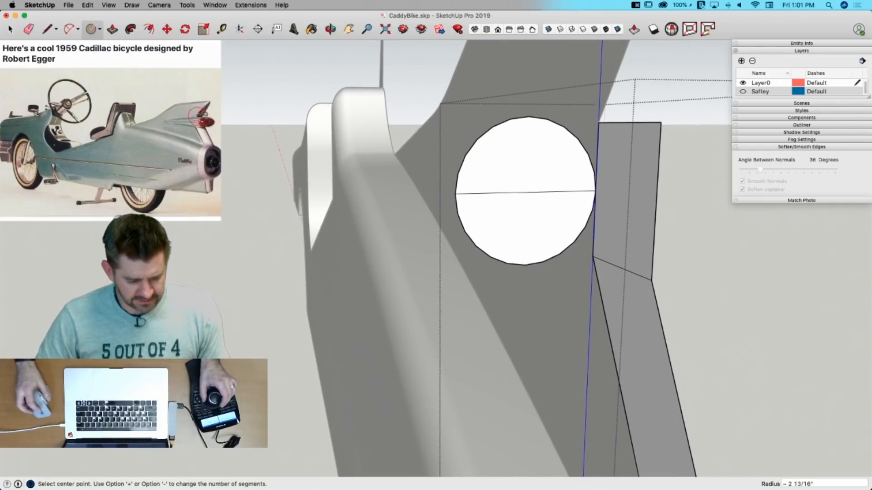
Step: Draw two 1/4" lines inward from the circle's edge, above and below the diameter line, each continued by a short slanted line away from the diameter
key("l")
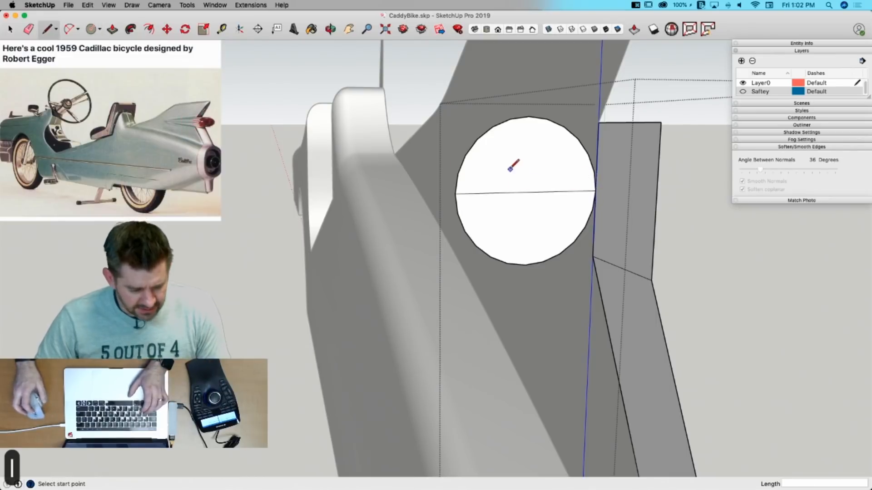
scroll(483, 160, "up", 5)
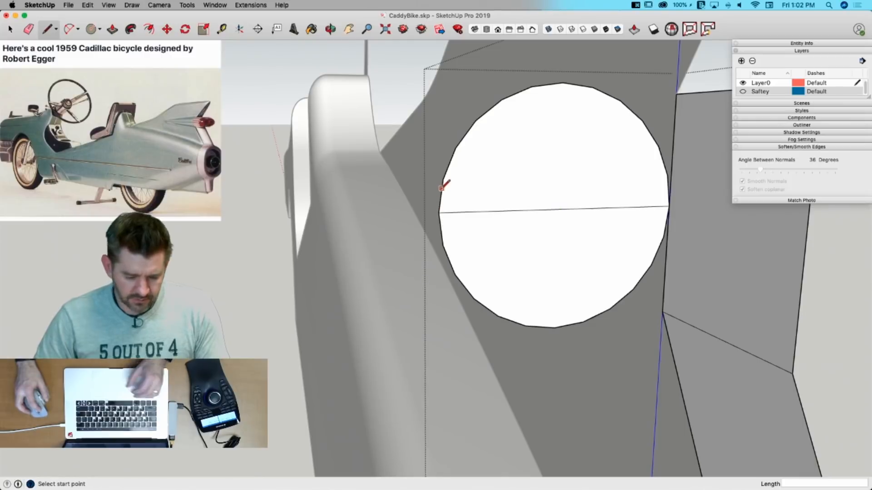
left_click(440, 196)
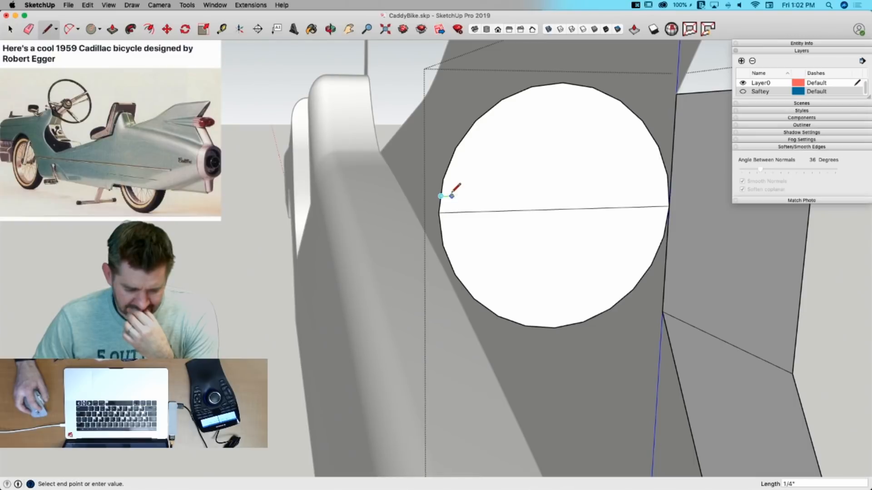
left_click(452, 196)
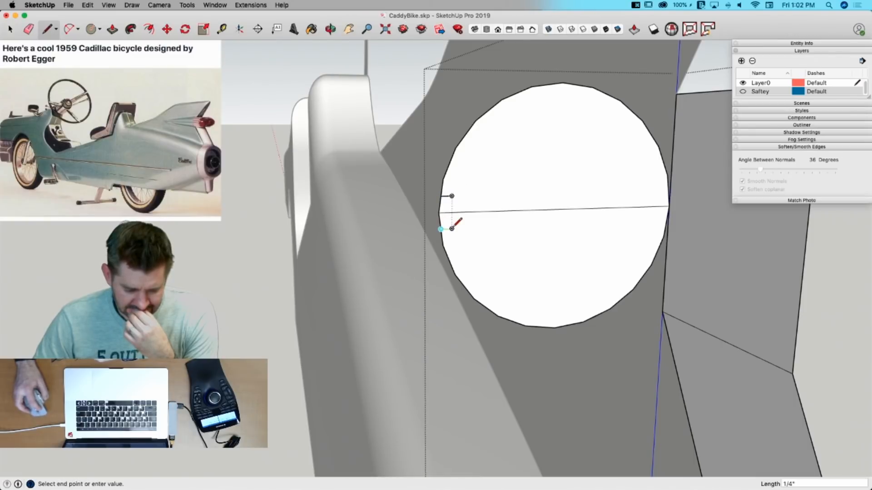
left_click(452, 229)
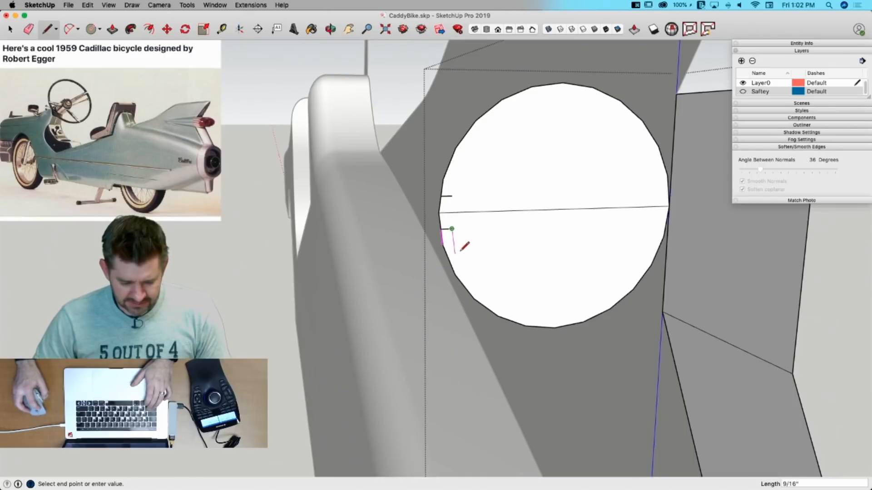
key("Escape")
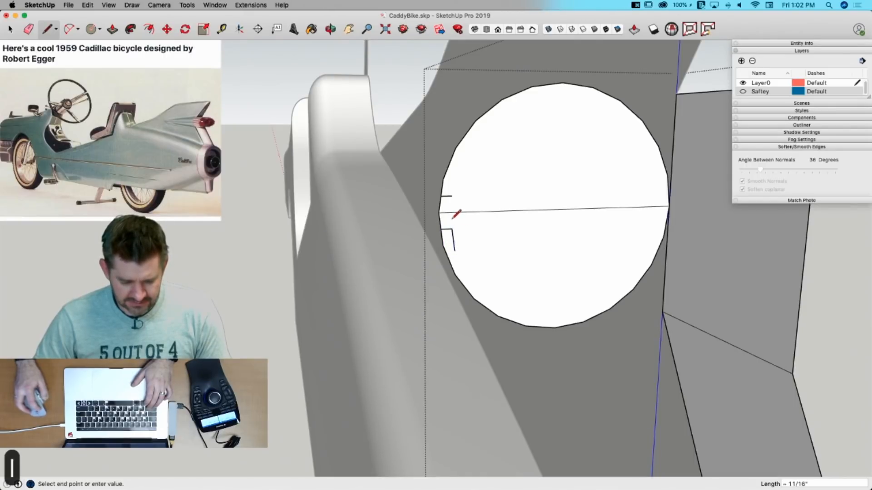
left_click(452, 196)
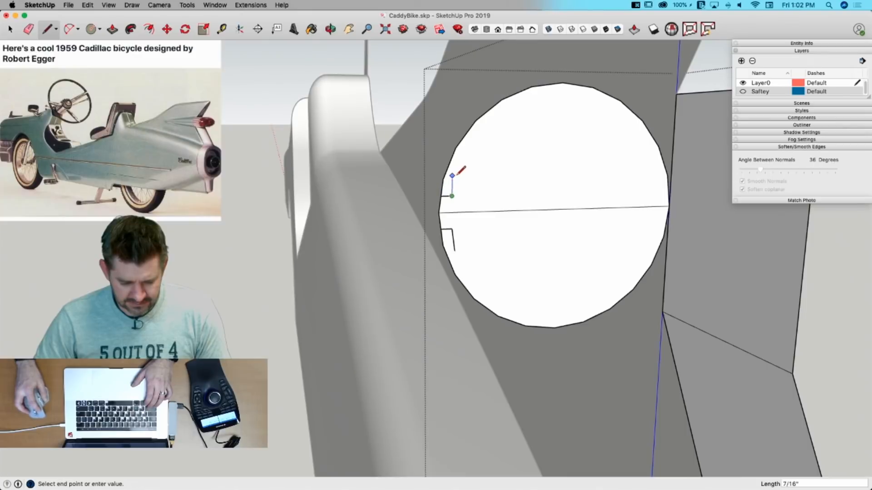
left_click(455, 173)
Step: Join the free ends of the two slanted lines with a vertical line and erase the diameter segment inside the profile
key("space")
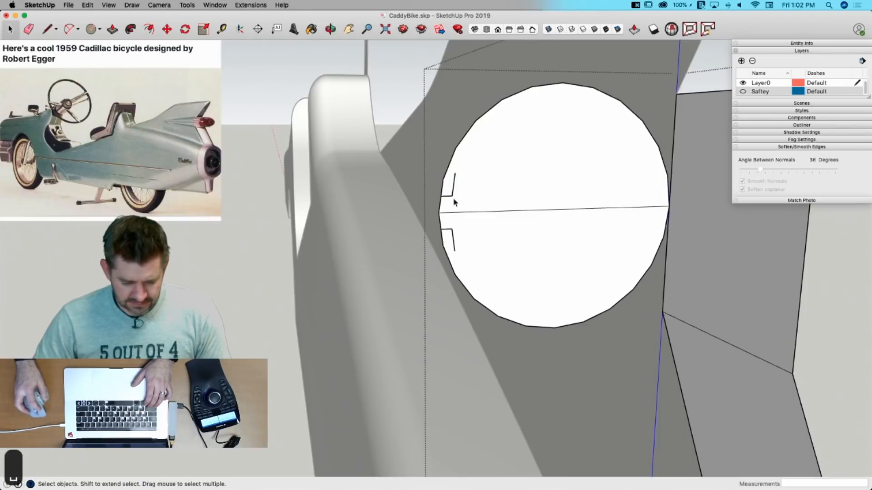
key("l")
left_click(454, 173)
left_click(454, 251)
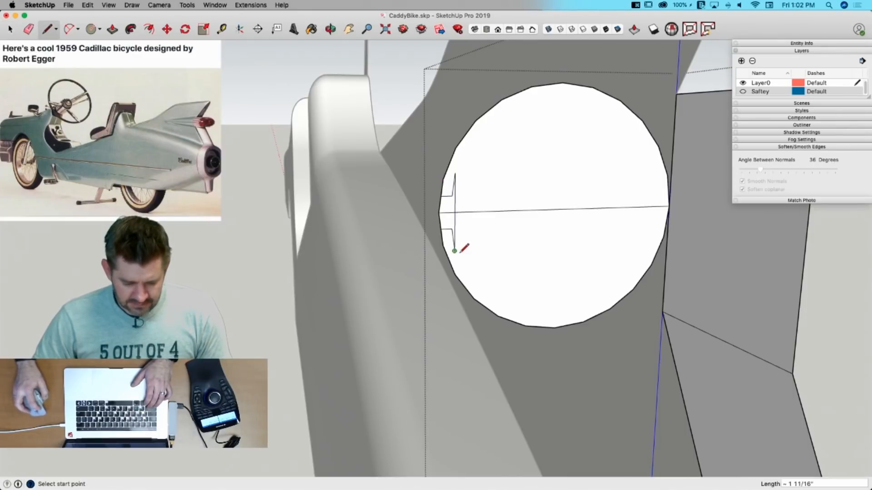
key("space")
key("e")
left_click(448, 212)
key("space")
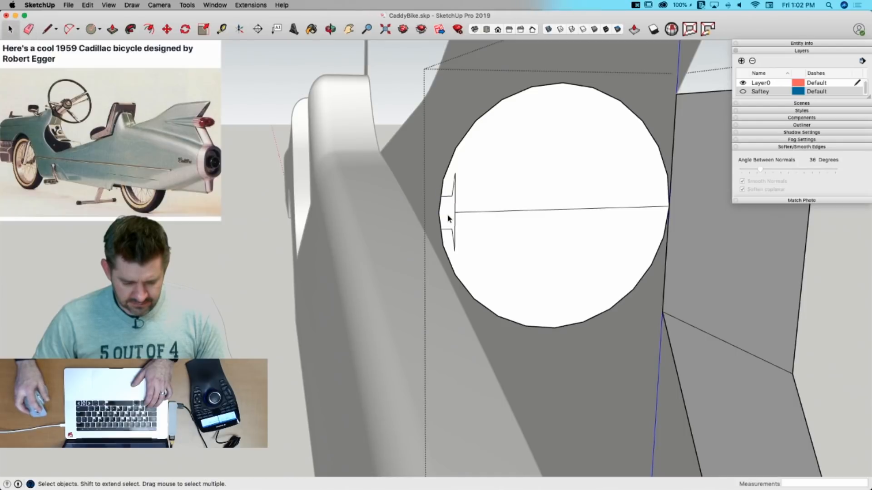
Step: Try to rotate-copy the closed T-shaped face 30 degrees about the circle's centre
left_click(447, 217)
key("q")
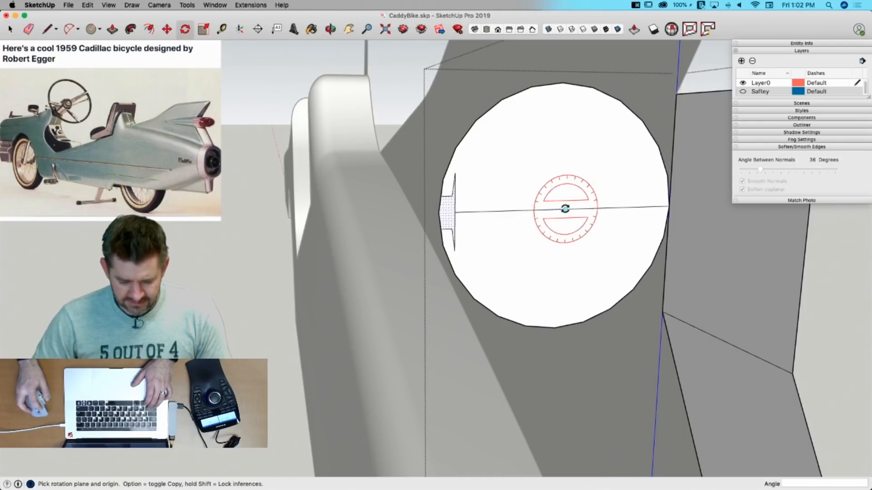
left_click(559, 209)
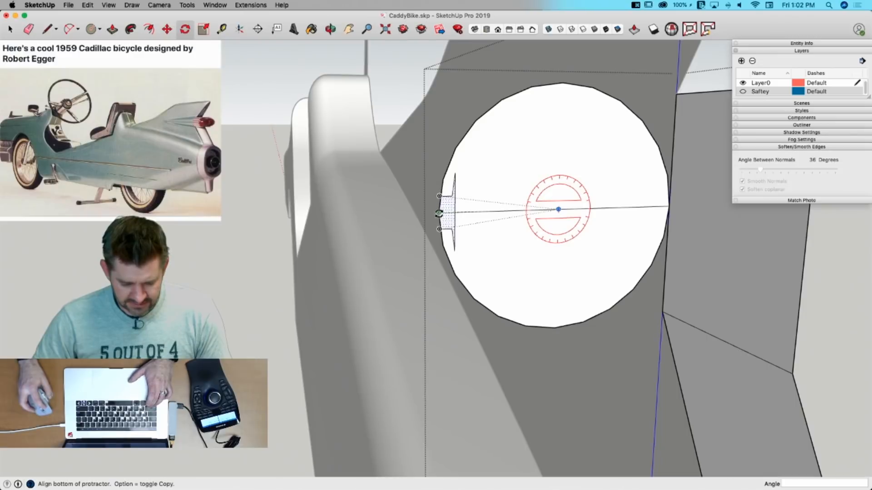
left_click(439, 213)
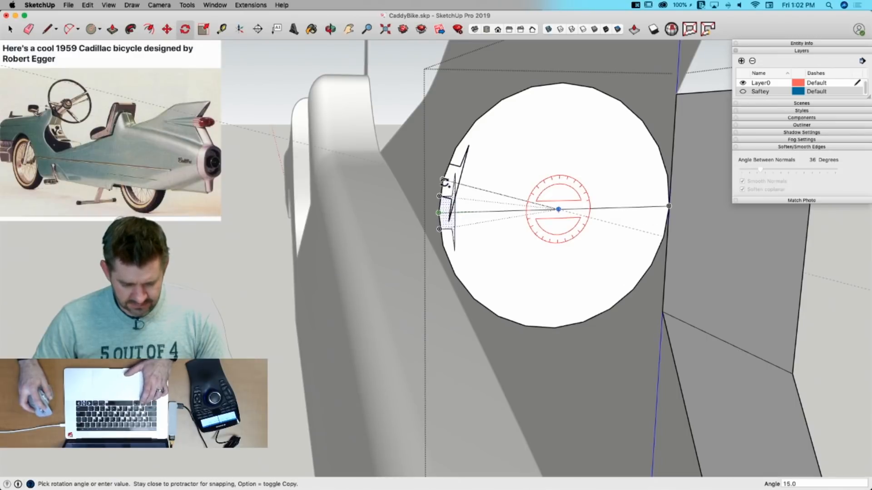
left_click(454, 151)
scroll(454, 186, "up", 5)
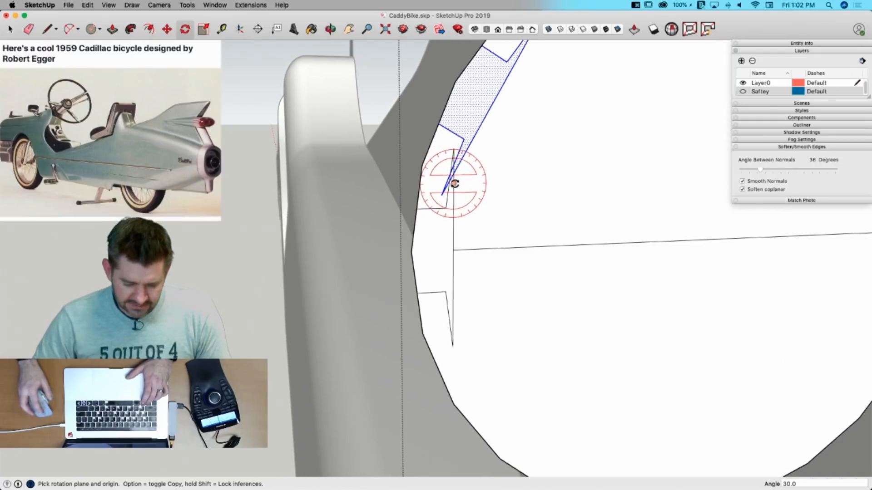
Step: Draw a short line inward from where the rotated copy crosses the original profile, and undo back to before the copy and the last erasure
key("l")
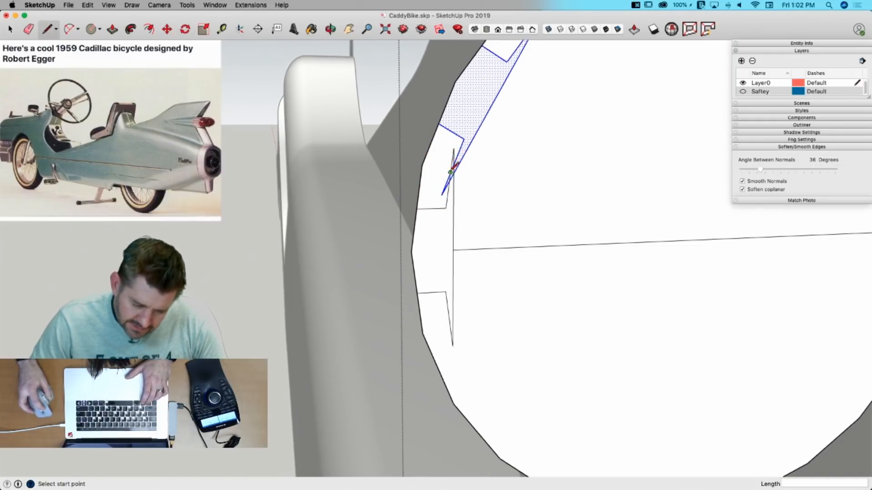
left_click(451, 172)
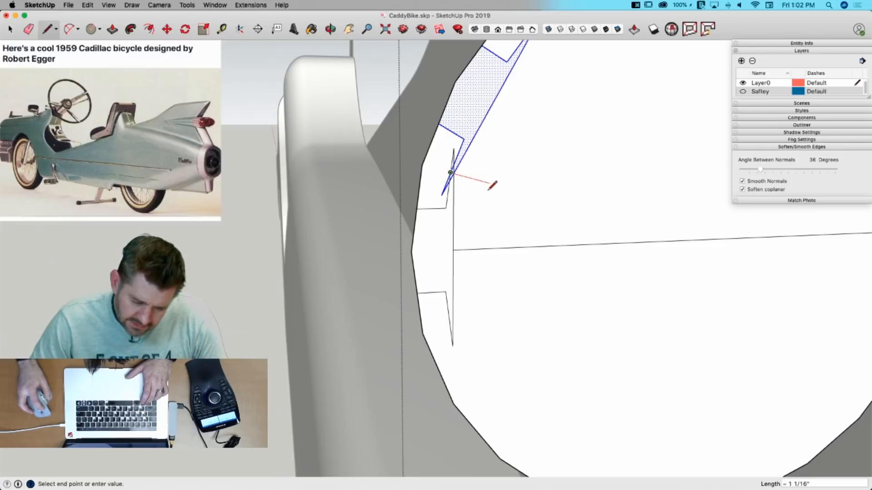
key("Escape")
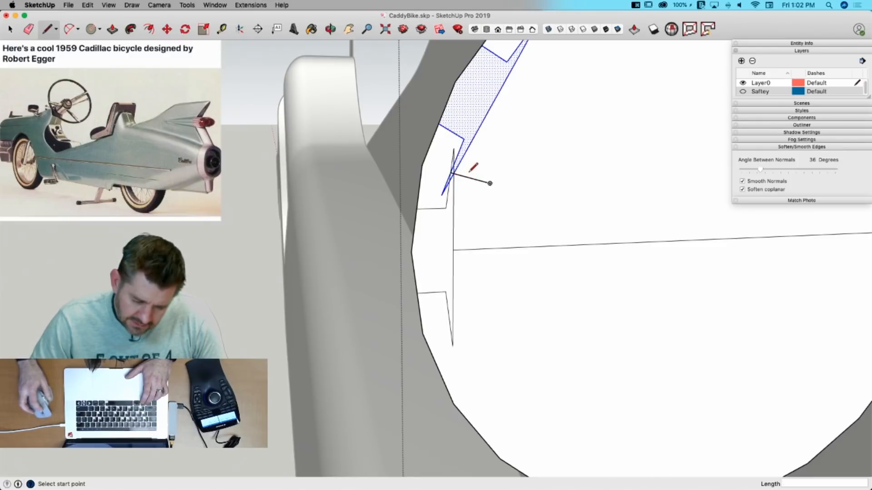
key("q")
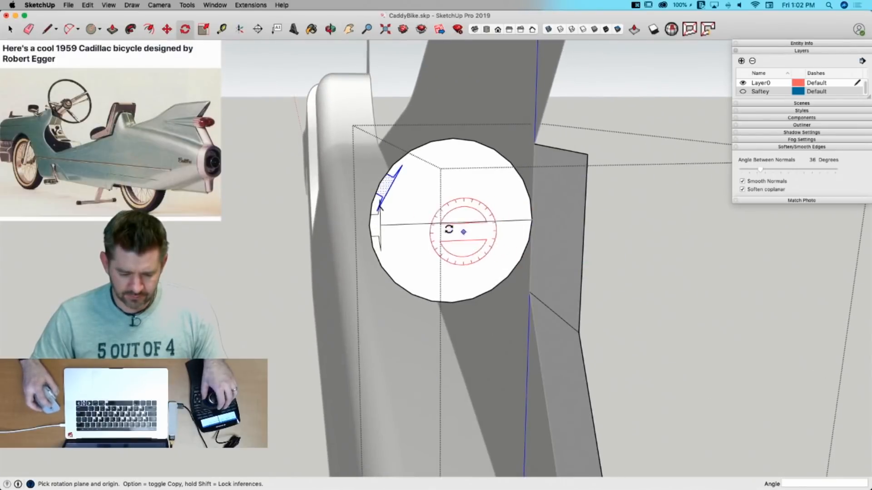
key("super+z")
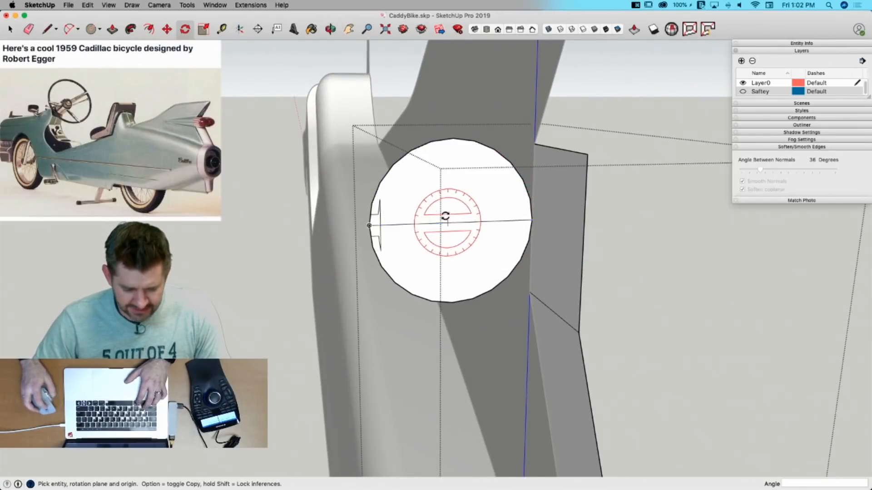
Step: Draw a vertical diameter line through the circle's centre and erase the horizontal diameter segment inside the T-shaped profile
key("l")
left_click(453, 137)
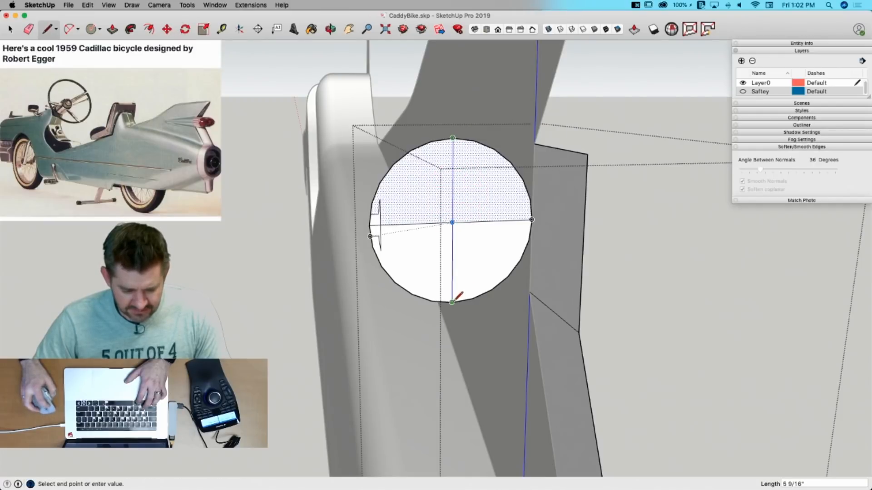
left_click(452, 302)
scroll(386, 236, "up", 5)
key("e")
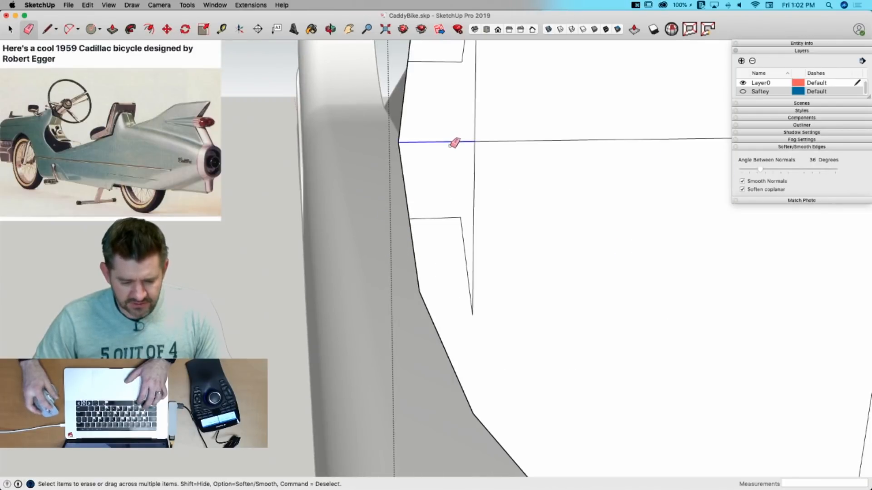
left_click(451, 146)
scroll(424, 157, "down", 5)
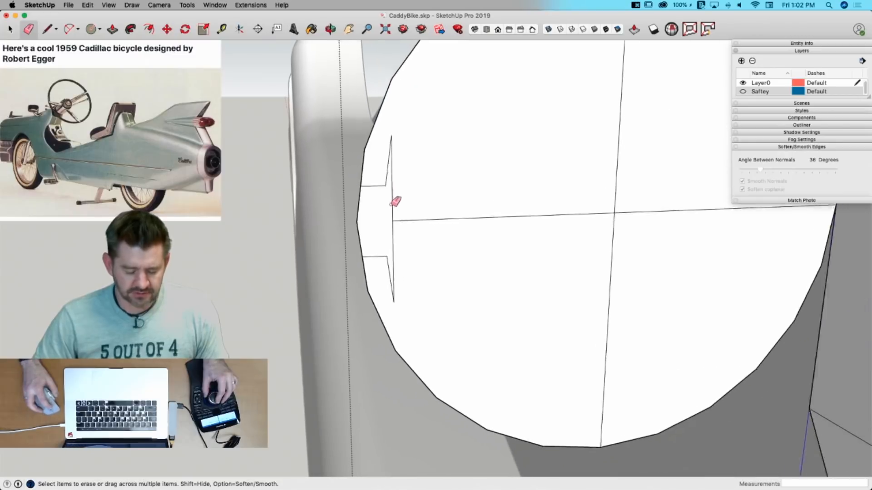
Step: Widen the T-shaped profile inward by 1/4" with a rectangle along its vertical edge, and erase the edges dividing it inside
scroll(395, 202, "down", 1)
key("space")
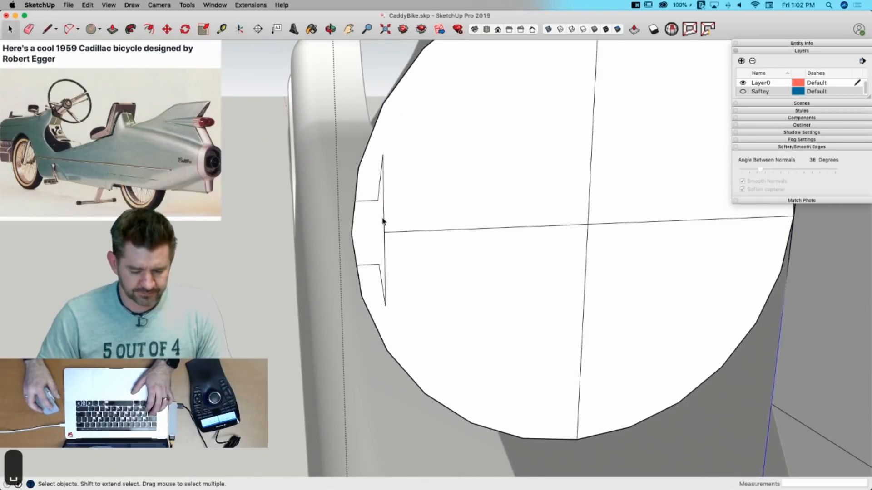
key("l")
left_click(382, 155)
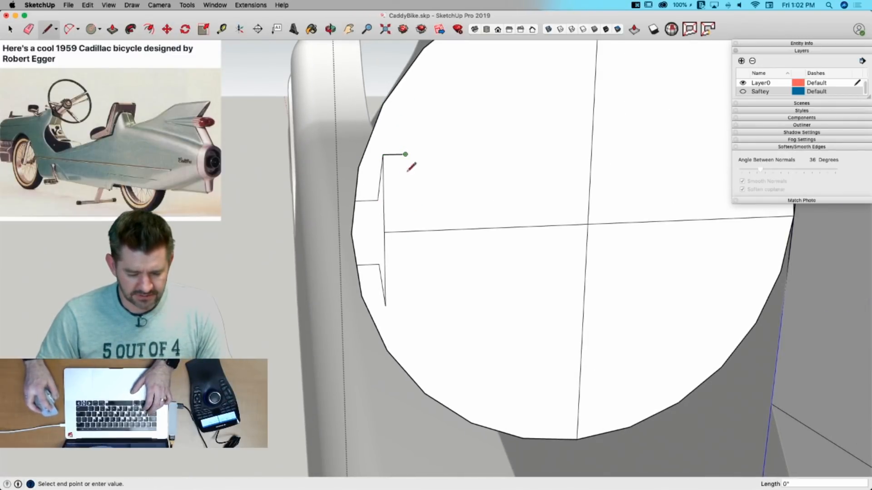
left_click(386, 302)
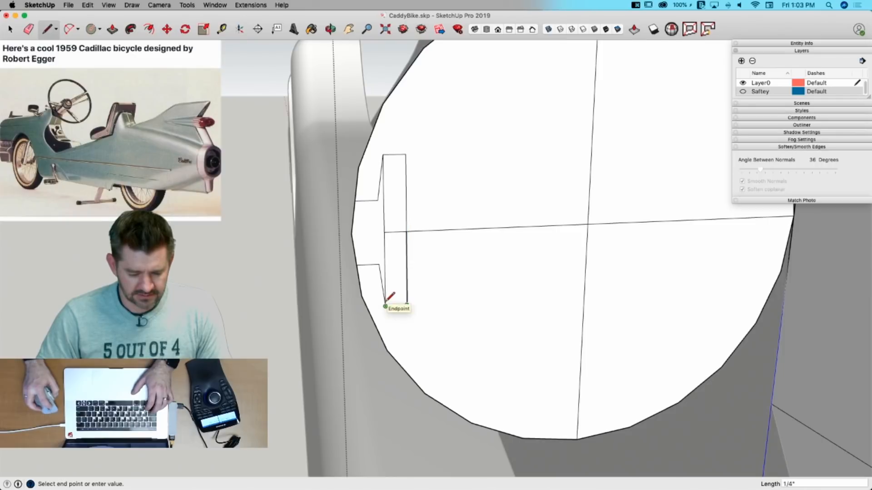
left_click(386, 306)
key("e")
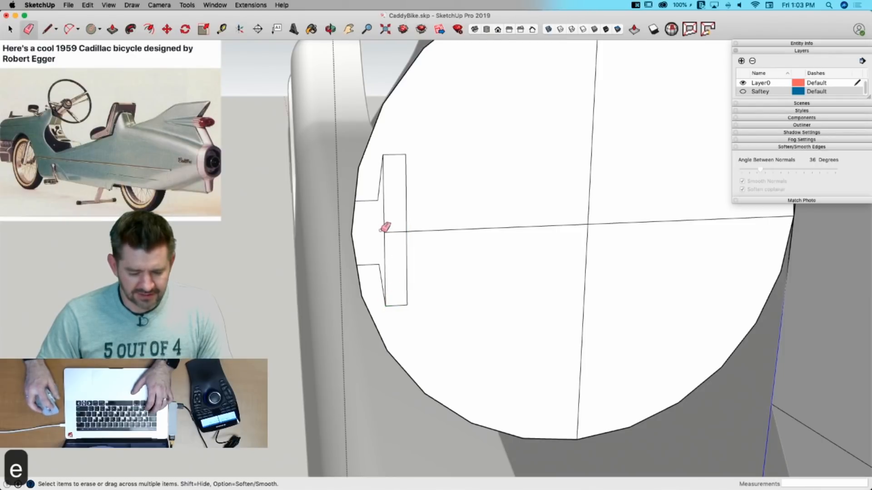
left_click_drag(385, 226, 395, 228)
Step: Rotate-copy the T-shaped face 30 degrees about the circle's centre and array it as 2x copies around the rim
key("space")
left_click(391, 236)
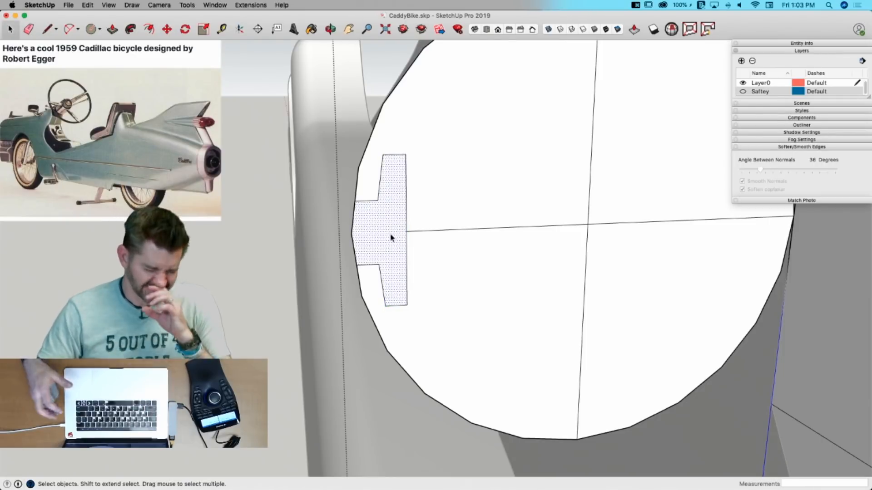
scroll(400, 238, "down", 1)
scroll(399, 238, "down", 1)
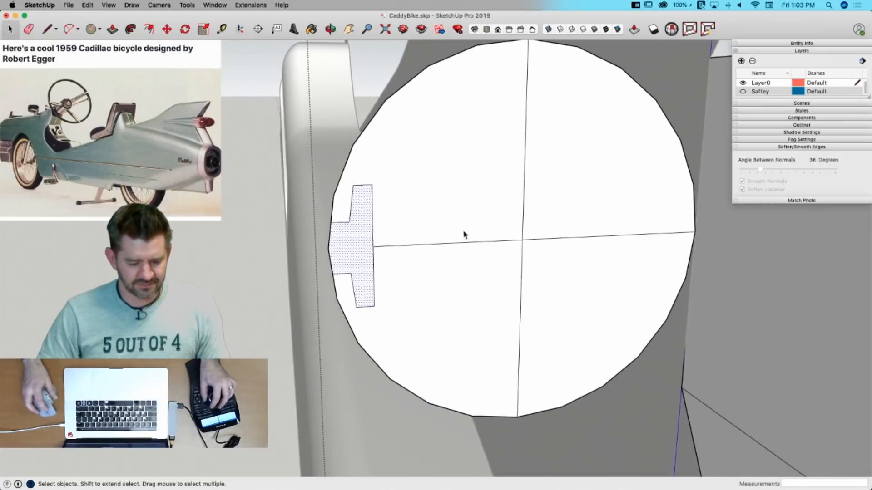
key("q")
left_click(522, 240)
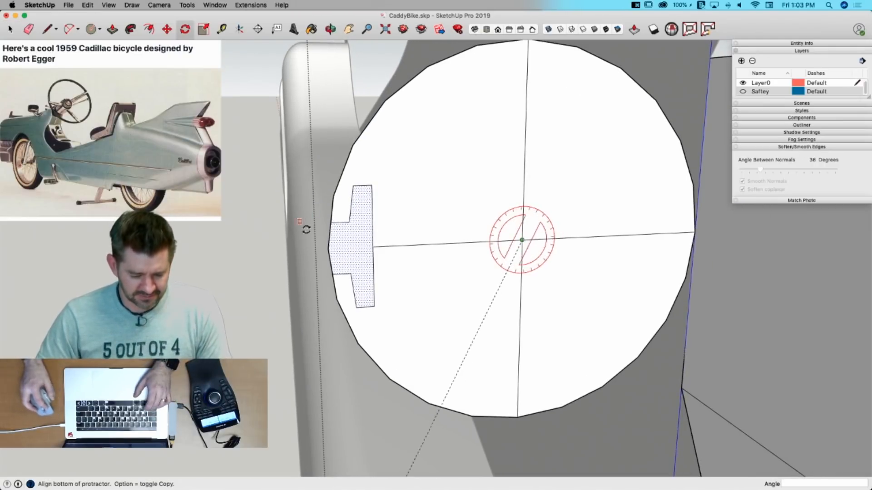
left_click(328, 249)
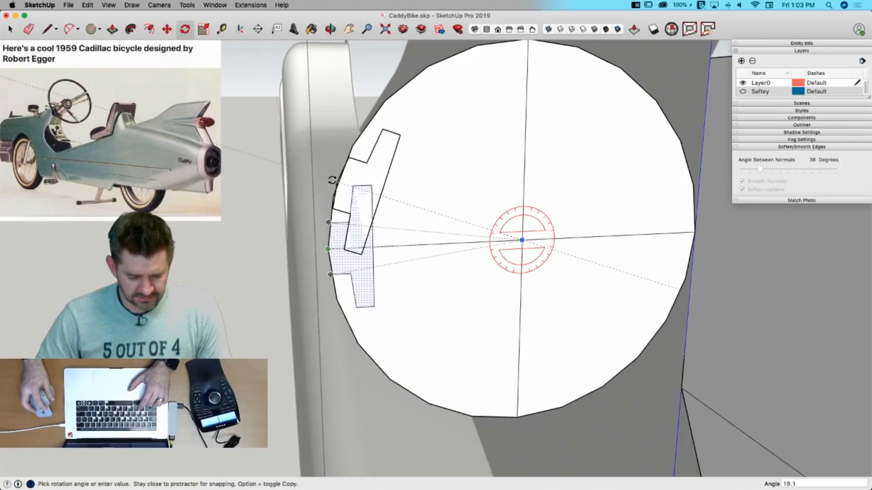
left_click(350, 145)
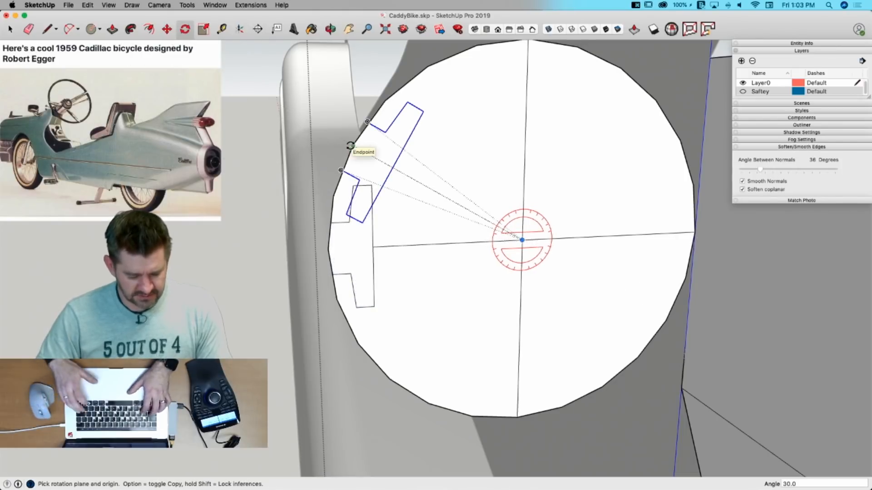
type("2x")
key("Return")
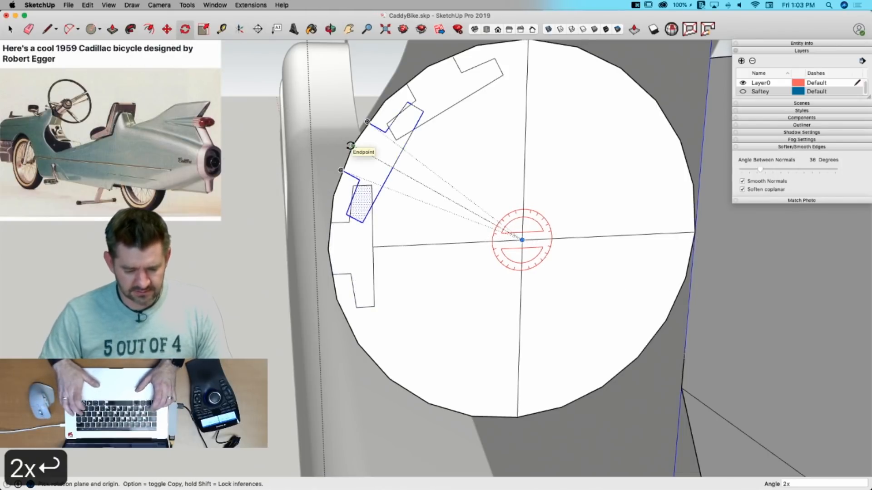
Step: Draw a short line across the overlap of the two lower T-shaped profiles and erase their overlapping end edges
scroll(373, 187, "up", 2)
key("l")
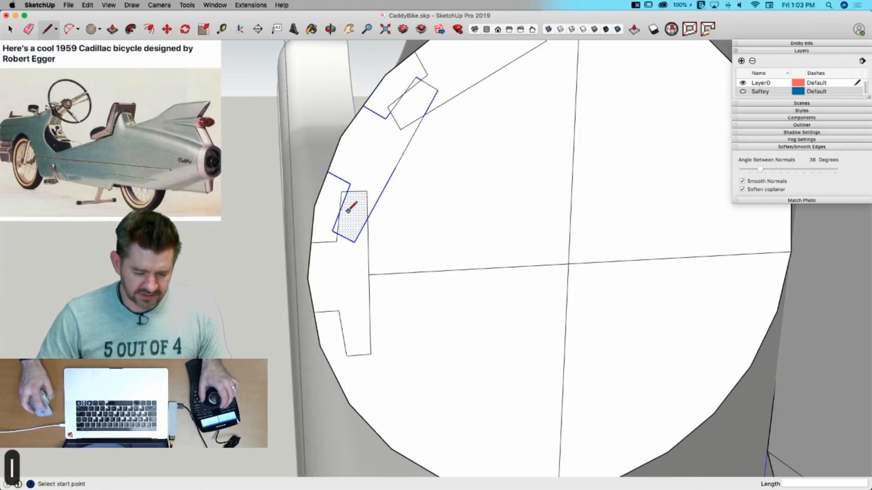
left_click(339, 211)
key("e")
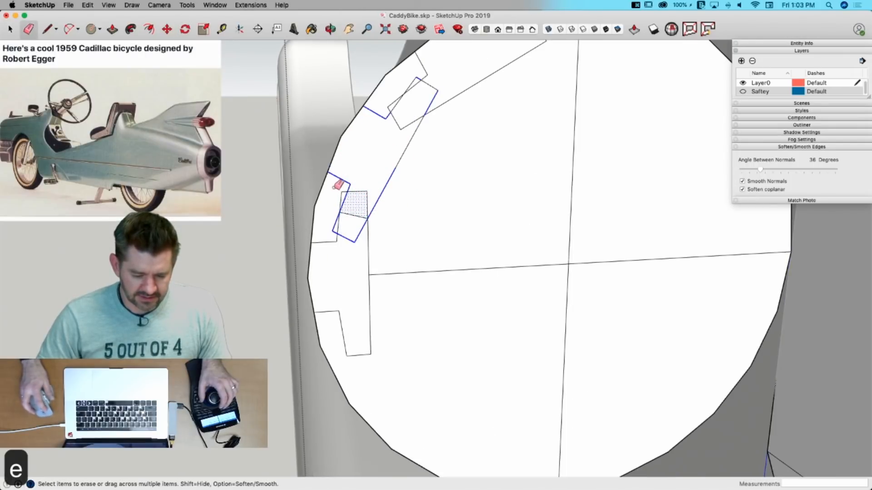
left_click(333, 227)
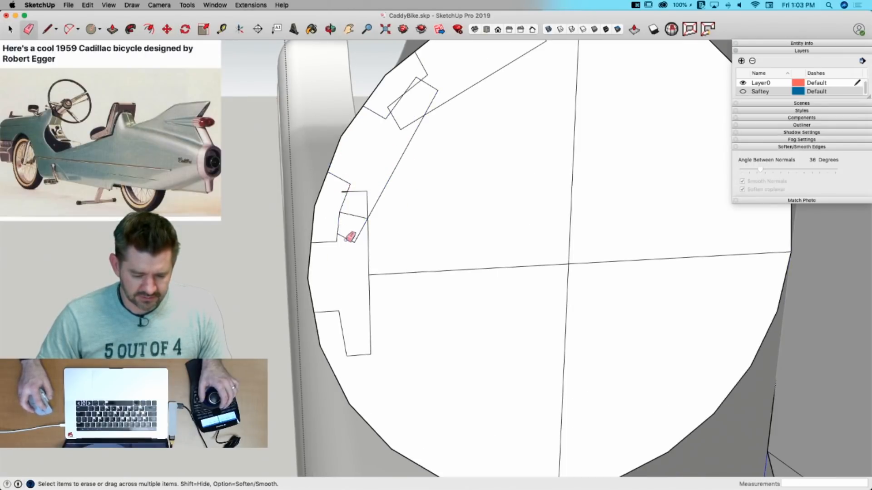
left_click_drag(347, 240, 354, 241)
left_click_drag(363, 192, 344, 189)
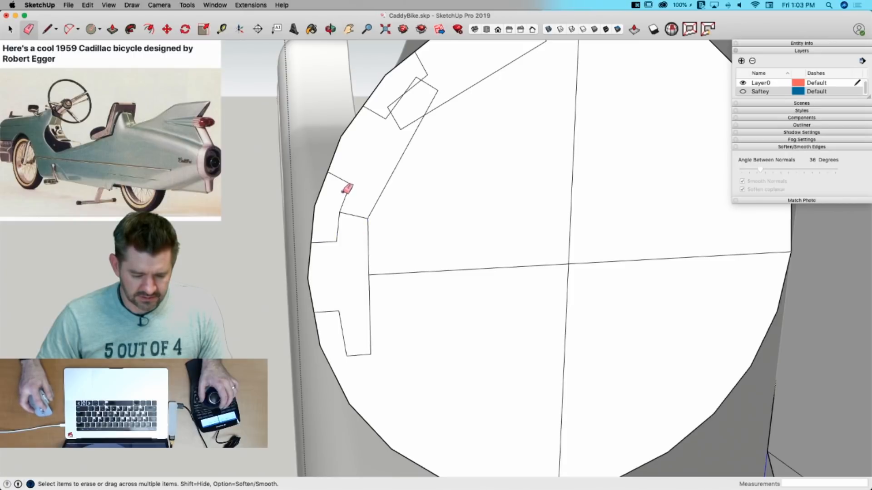
Step: Erase the remaining T-profile edges and the left radius line, keeping only the middle profile's two L-shaped outlines at the rim
mouse_move(399, 97)
left_mouse_down()
mouse_move(394, 105)
mouse_move(432, 66)
left_mouse_up()
key("l")
key("e")
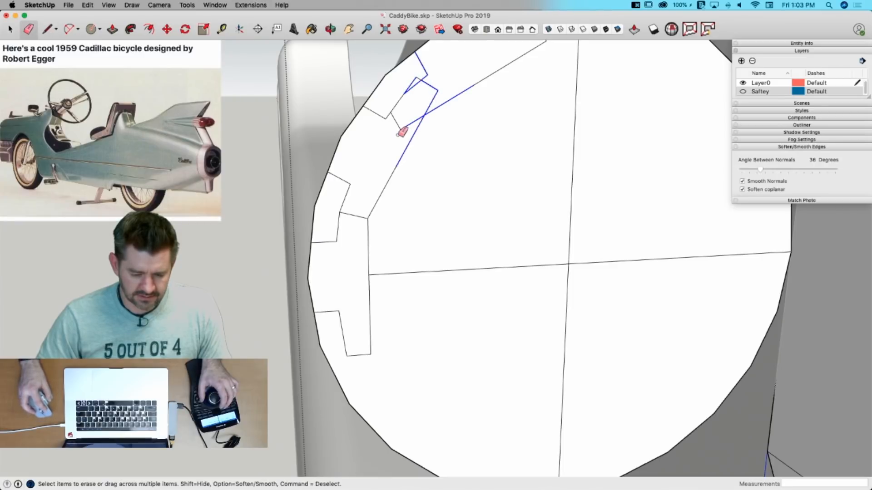
left_click_drag(401, 132, 399, 132)
mouse_move(387, 171)
left_mouse_down()
mouse_move(374, 218)
mouse_move(339, 222)
mouse_move(338, 327)
left_mouse_up()
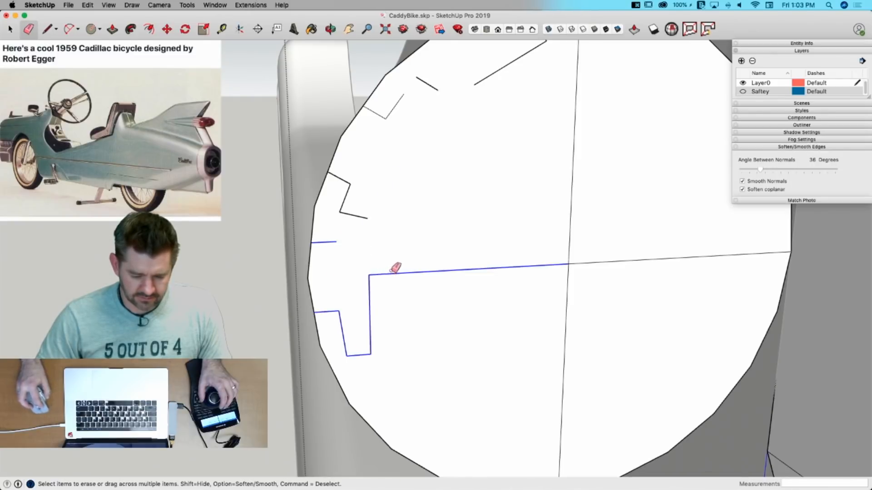
left_click_drag(395, 268, 368, 213)
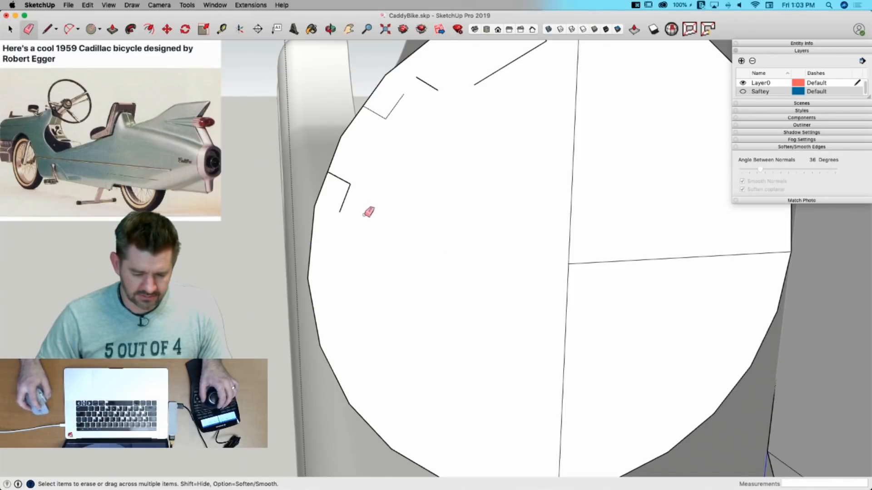
mouse_move(368, 212)
middle_mouse_down()
mouse_move(440, 124)
mouse_move(434, 116)
middle_mouse_up()
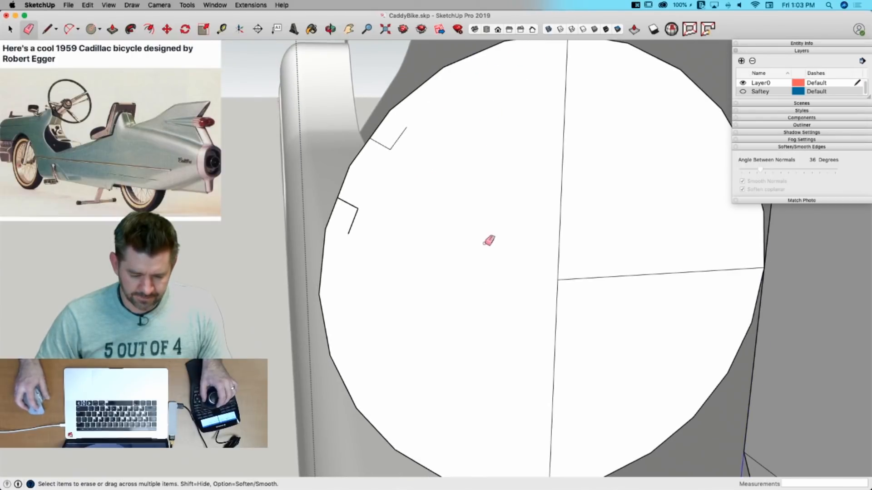
Step: Rotate-copy the two L-shaped outlines 30 degrees about the circle's centre and array them as 11x copies around the rim
key("space")
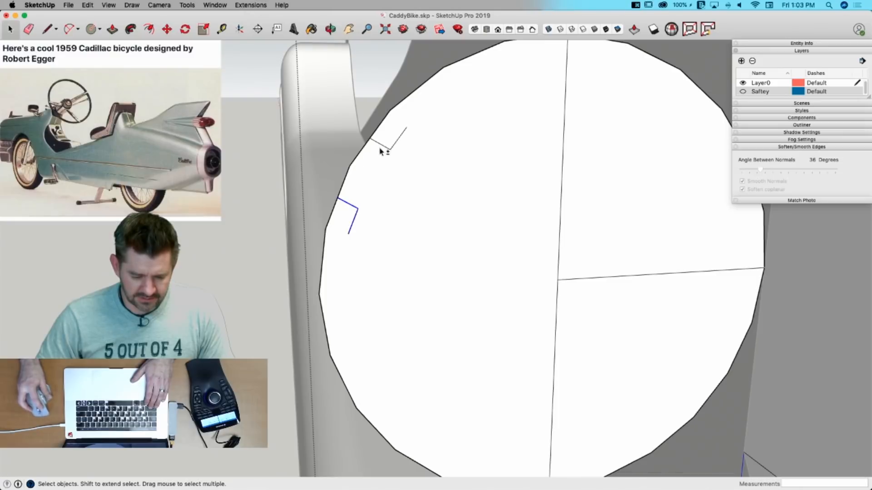
left_click(516, 181)
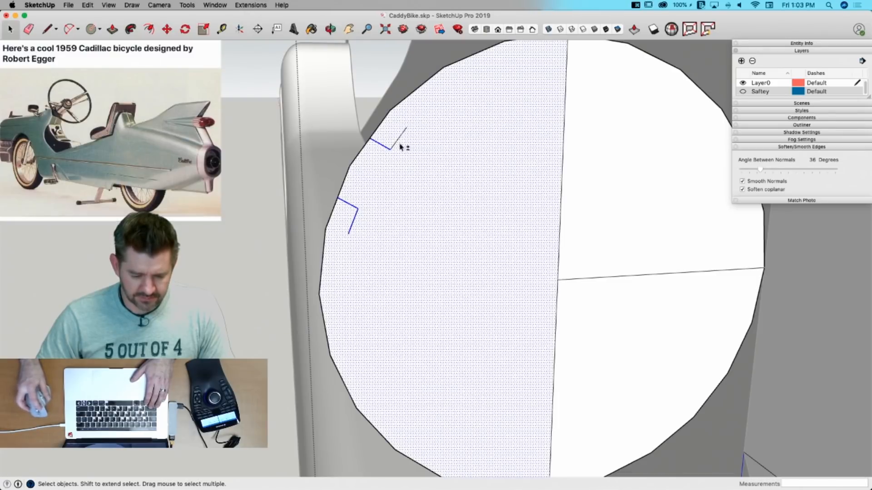
key("q")
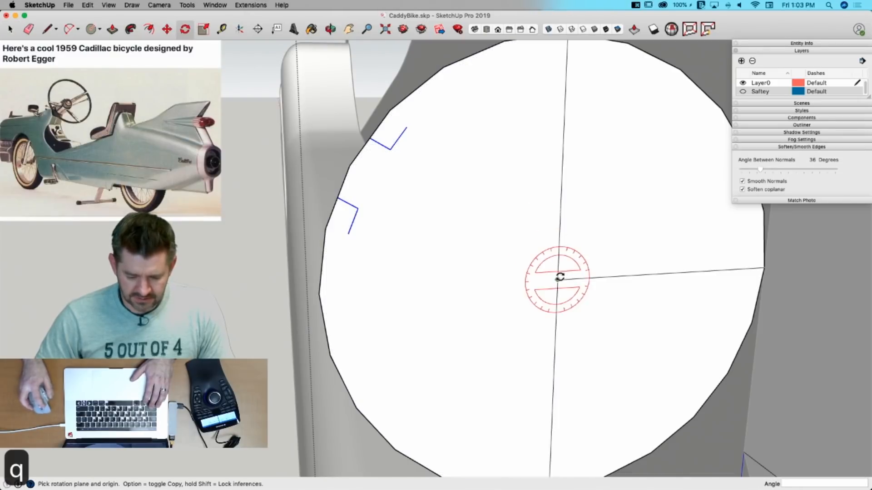
left_click(561, 279)
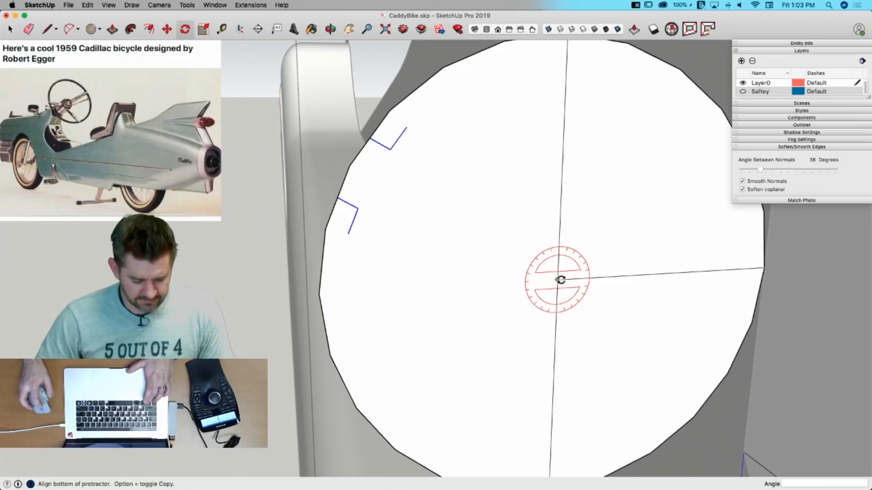
left_click(350, 166)
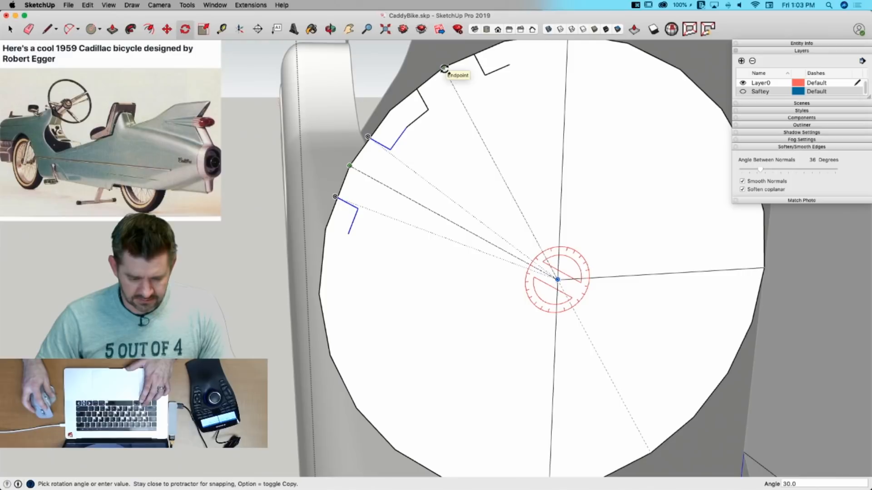
left_click(444, 68)
type("11")
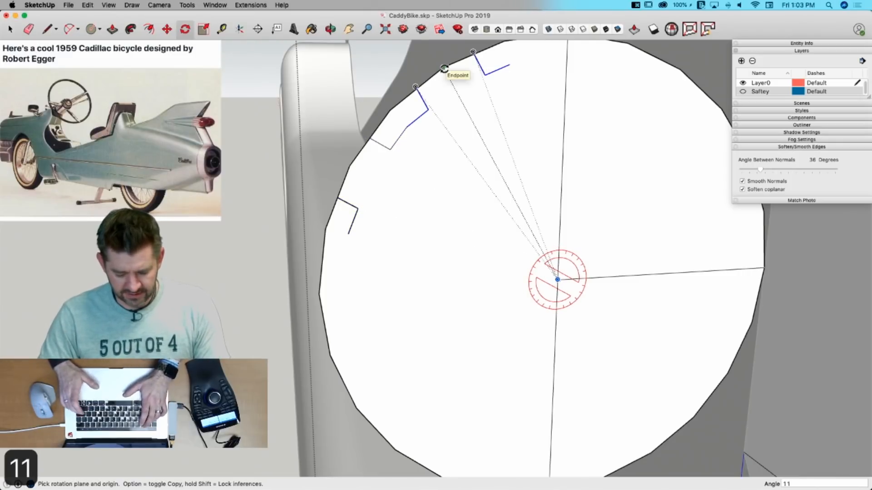
type("x")
key("Return")
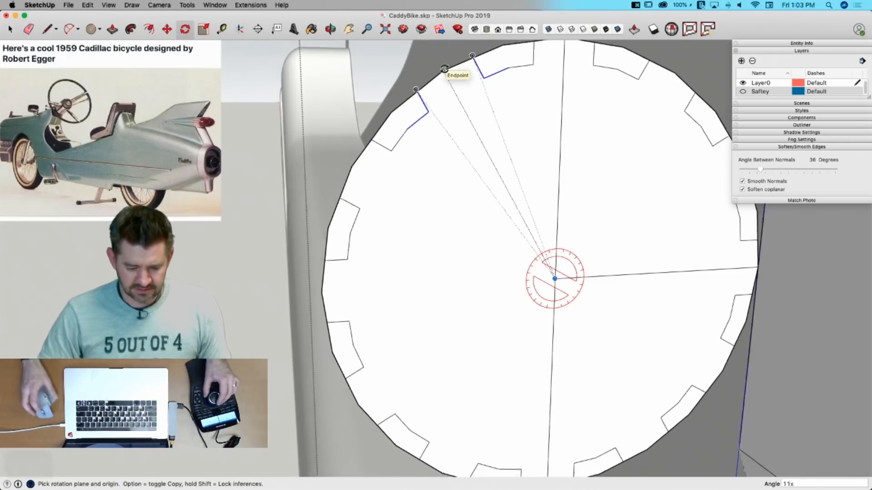
Step: Erase the rim segments closing off the notches and the diameter lines, leaving one gear-shaped face
scroll(757, 227, "down", 5)
key("e")
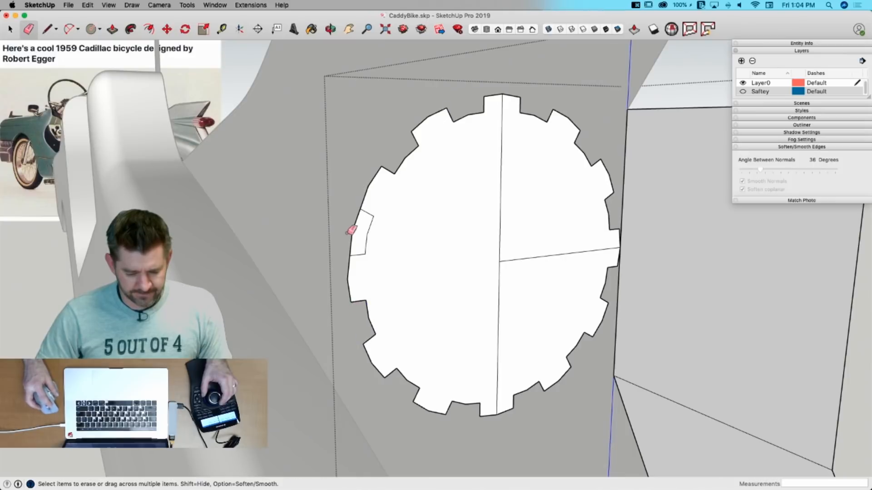
left_click(514, 258)
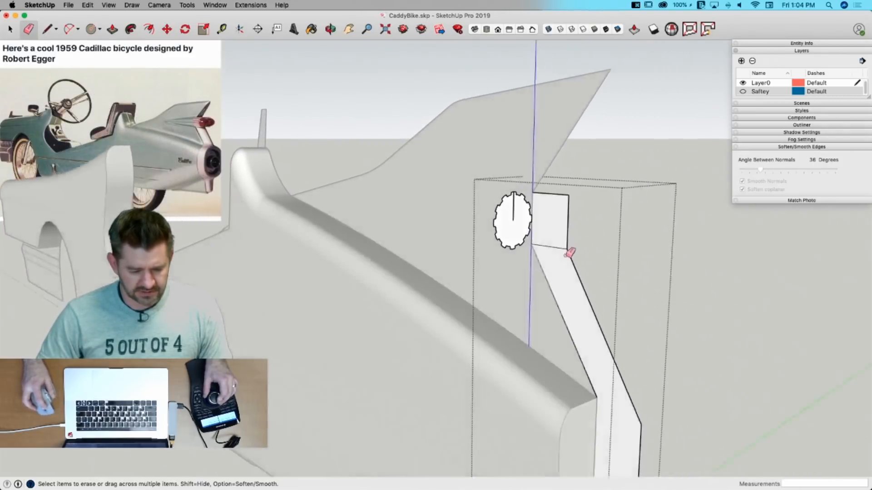
Step: Push/Pull the gear-shaped face about 4 3/8" to form a toothed cylinder beside the bracket
key("p")
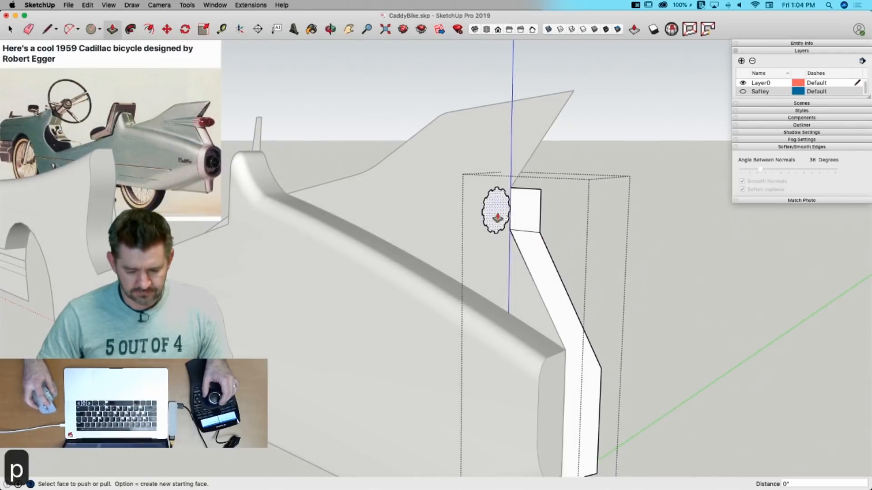
left_click(496, 211)
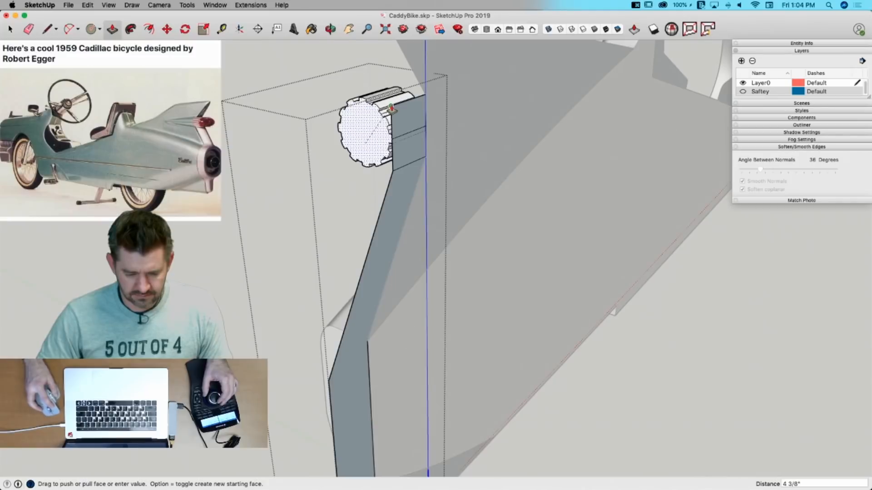
left_click(385, 112)
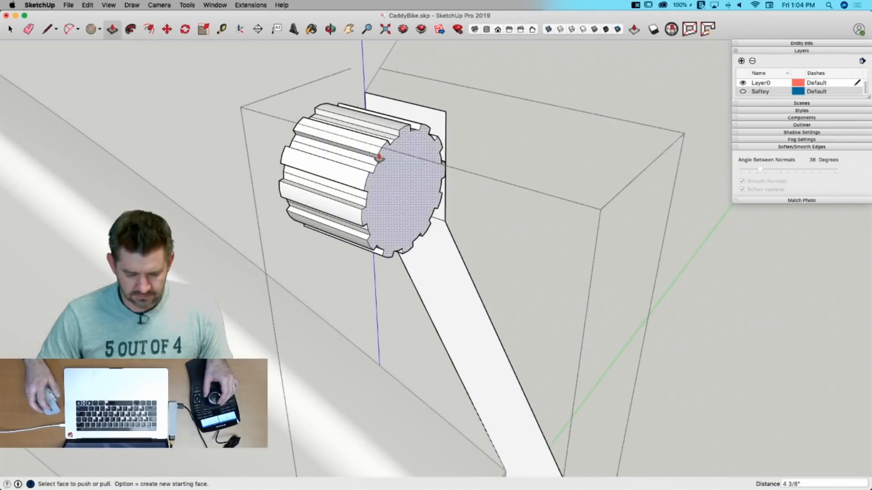
Step: Soften the coplanar edges of the toothed cylinder and its connected bracket, and clear the selection
key("e")
key("space")
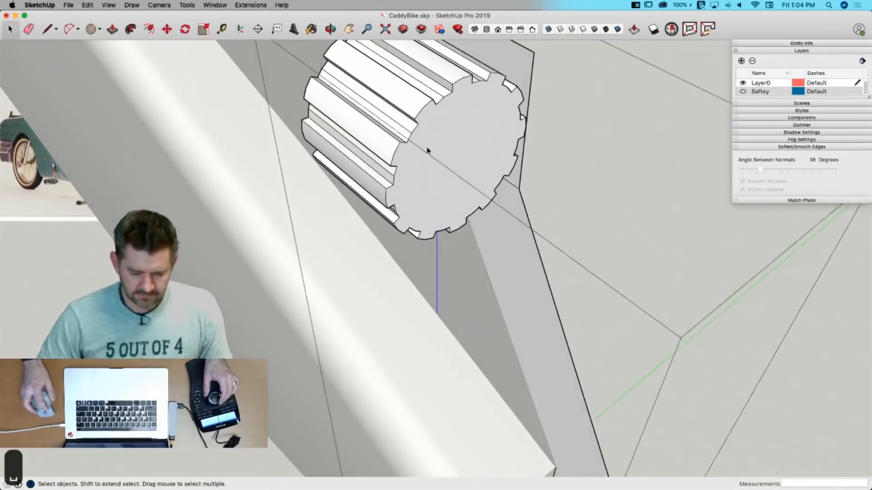
triple_click(428, 148)
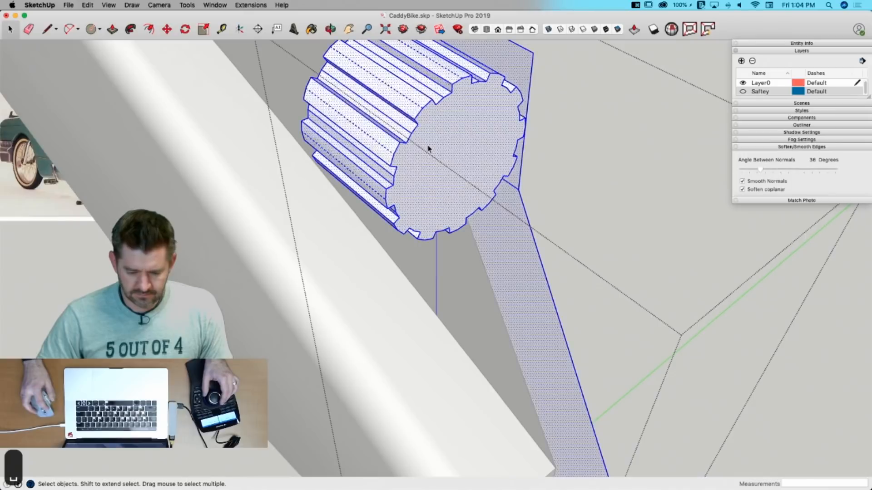
left_click(743, 190)
left_click(599, 190)
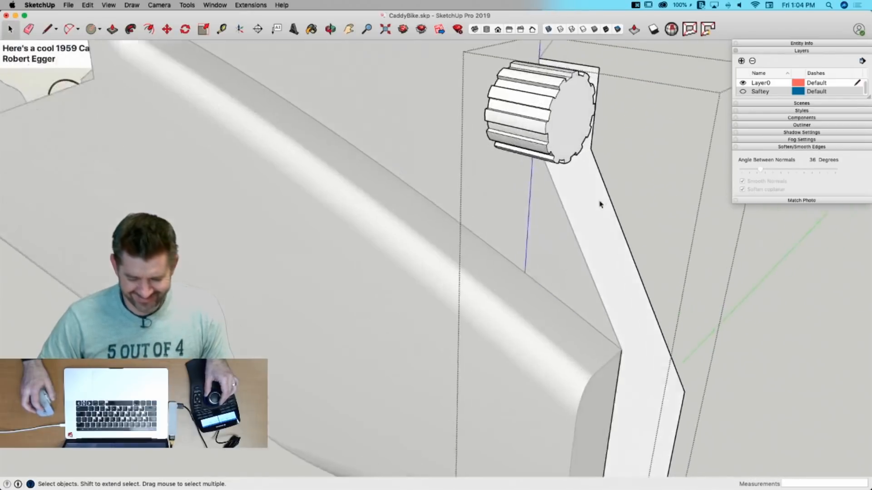
Step: Draw a concentric circle of about 2 5/16" radius on the cylinder's end face and push it in about 1/4"
key("l")
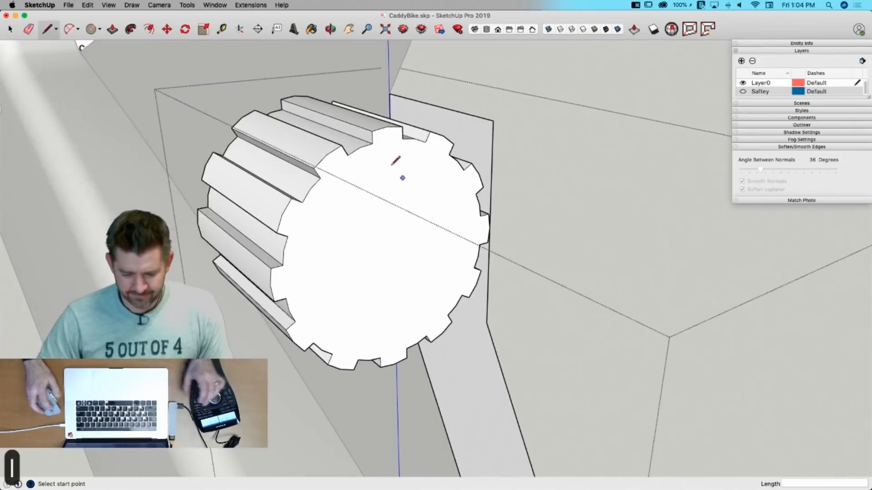
key("c")
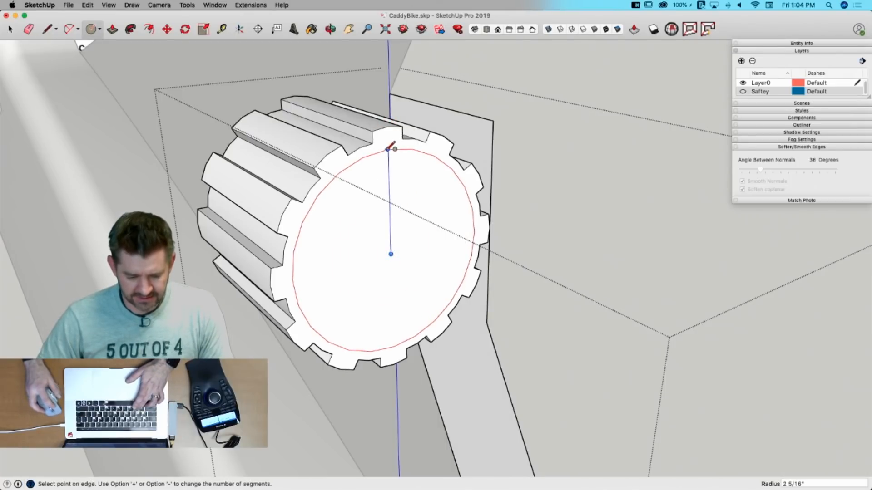
left_click(387, 149)
key("p")
left_click(408, 310)
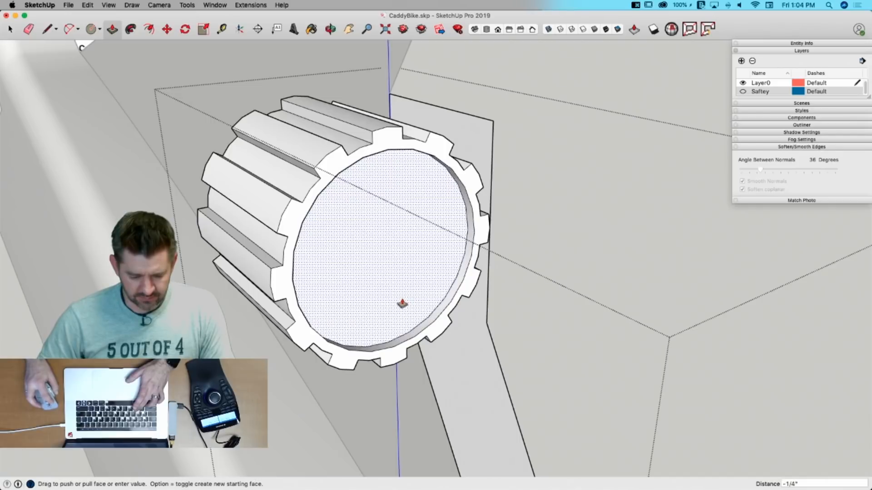
left_click(429, 296)
Step: Draw an upright rectangle about 3 13/16" long outward from the recess centre, and round it with a degree 3 curve, erasing the outer corner
key("l")
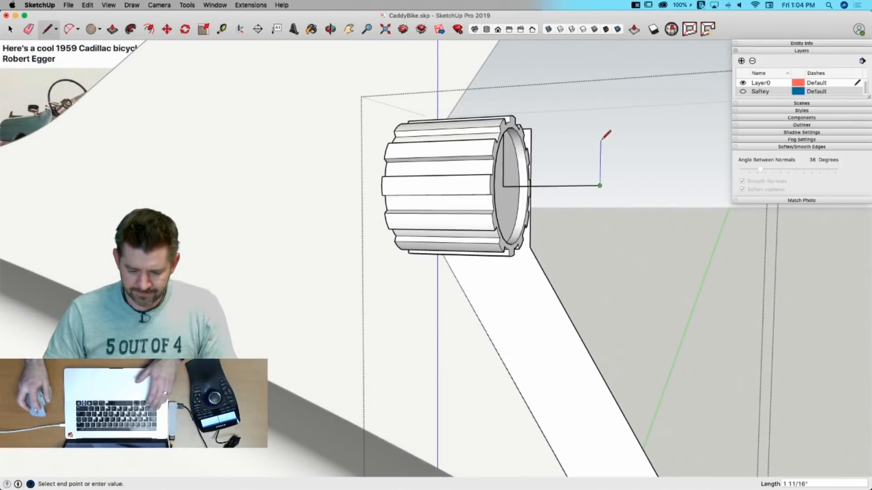
left_click(515, 124)
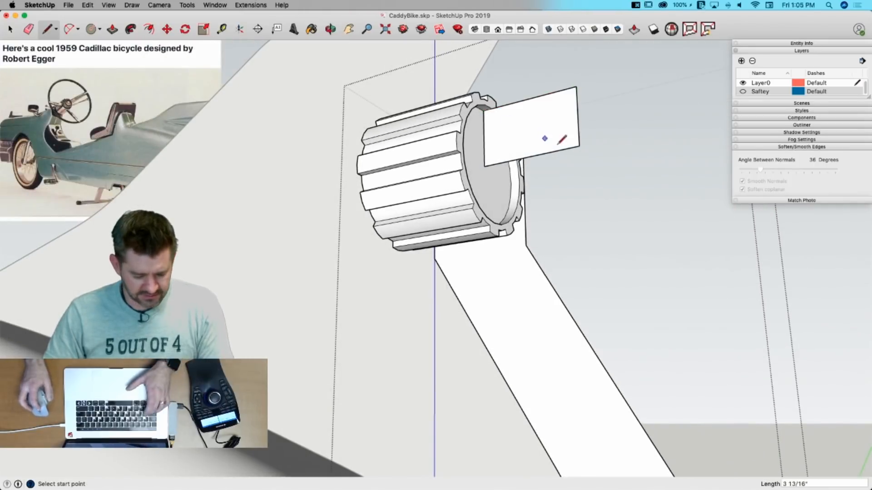
key("a")
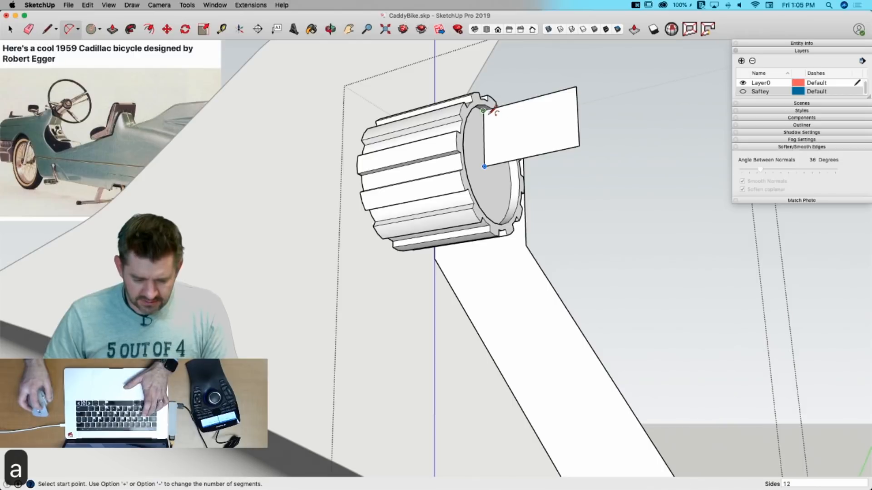
left_click(88, 5)
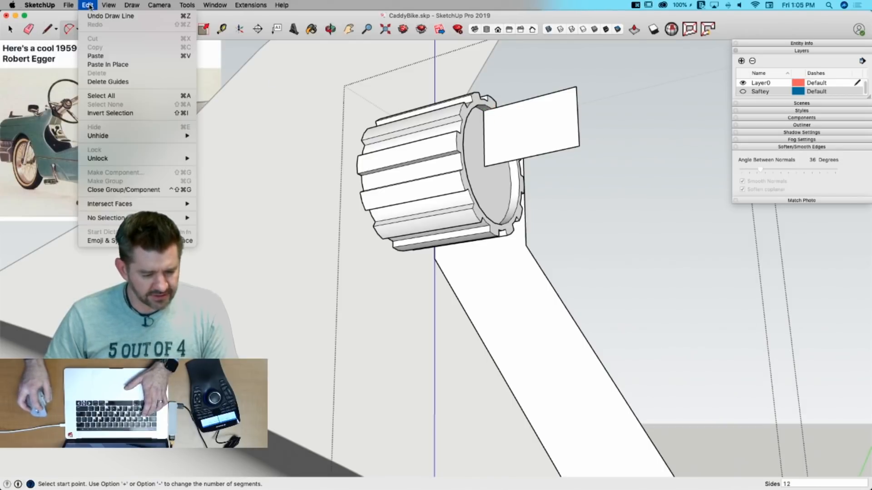
mouse_move(133, 5)
left_click(150, 56)
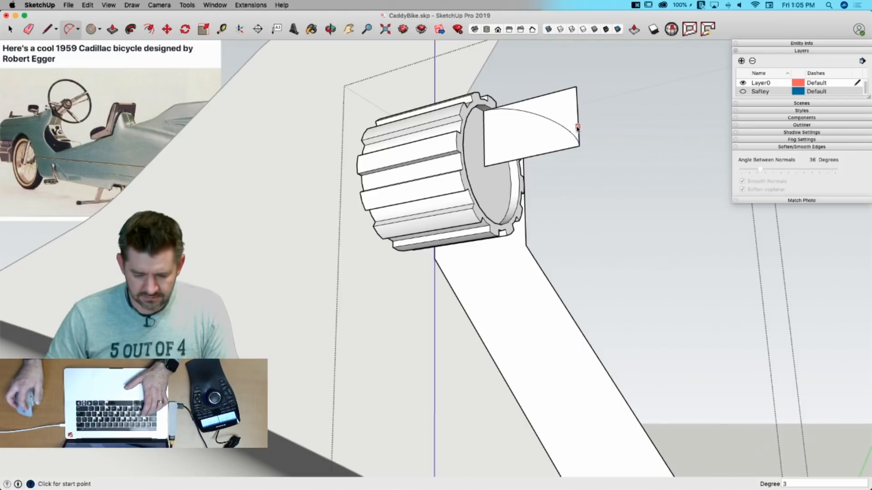
key("e")
left_click_drag(572, 84, 586, 111)
Step: Sweep the curved profile around the circular recess with Follow Me to form the pointed cone
key("space")
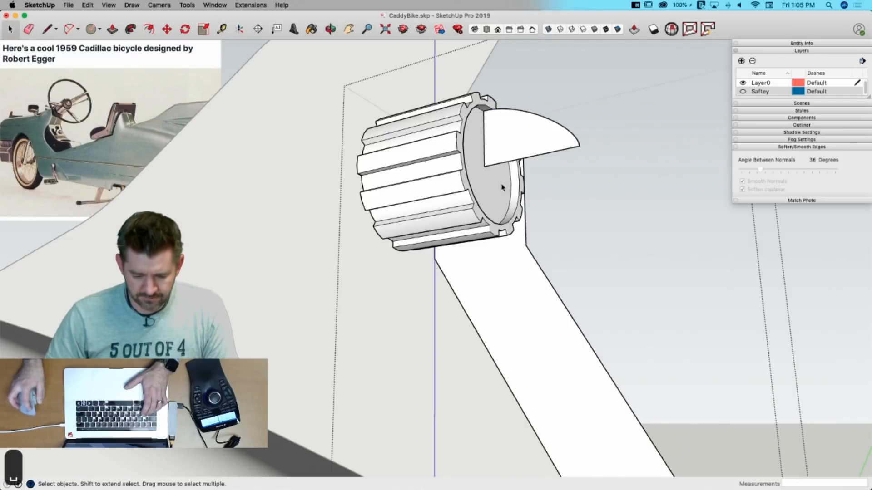
left_click(131, 29)
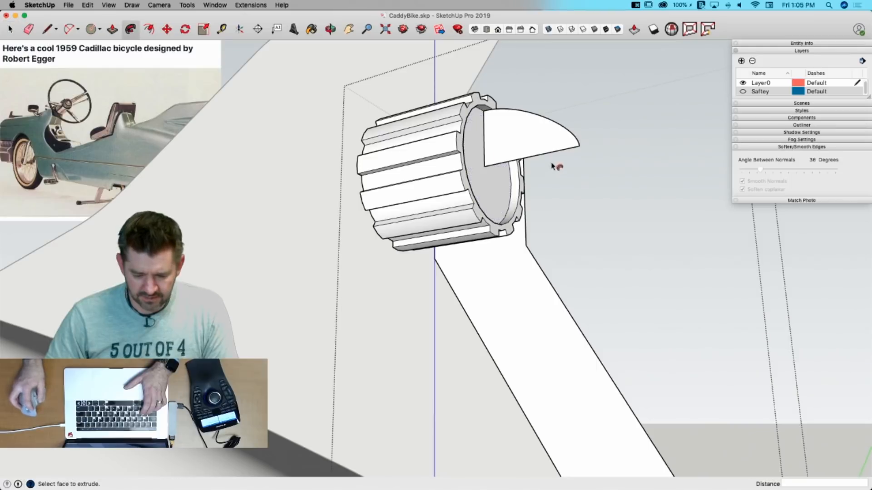
left_click(543, 146)
key("space")
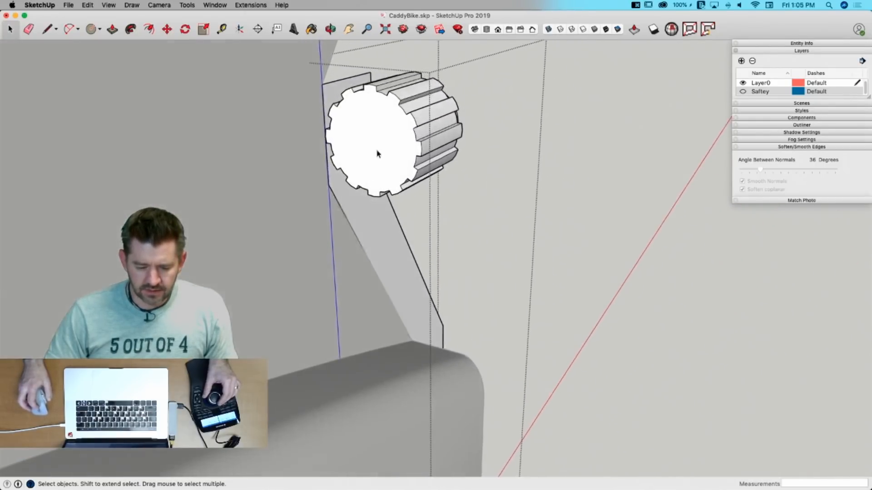
Step: Finish editing the group that holds the toothed cylinder and its pointed cone
key("l")
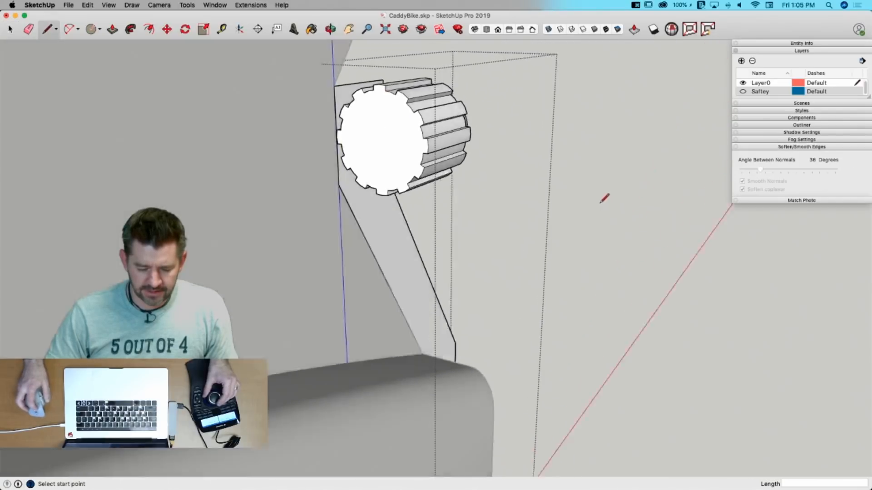
key("space")
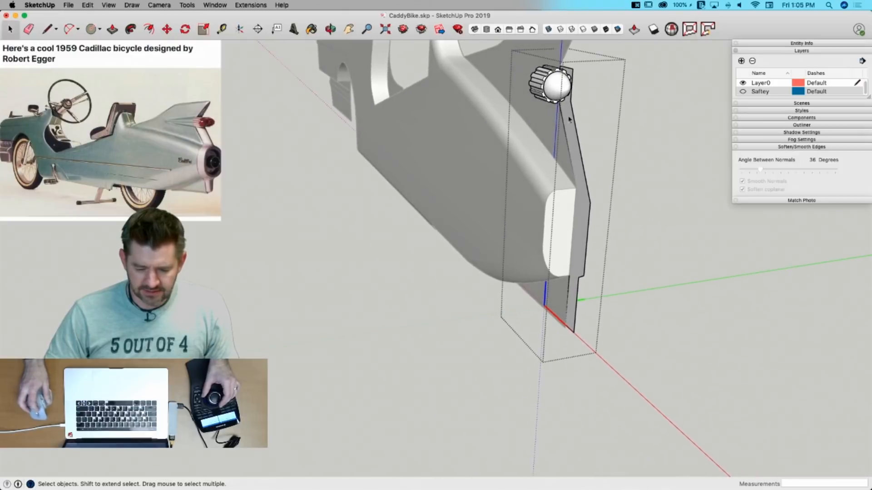
left_click(663, 89)
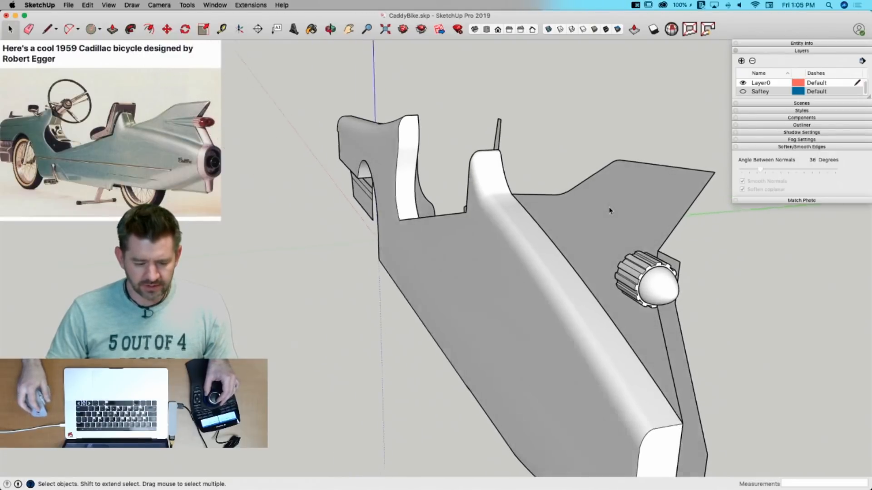
Step: Open the tail fin group and pull the fin's face out about 1 11/16" with Push/Pull
left_click(610, 211)
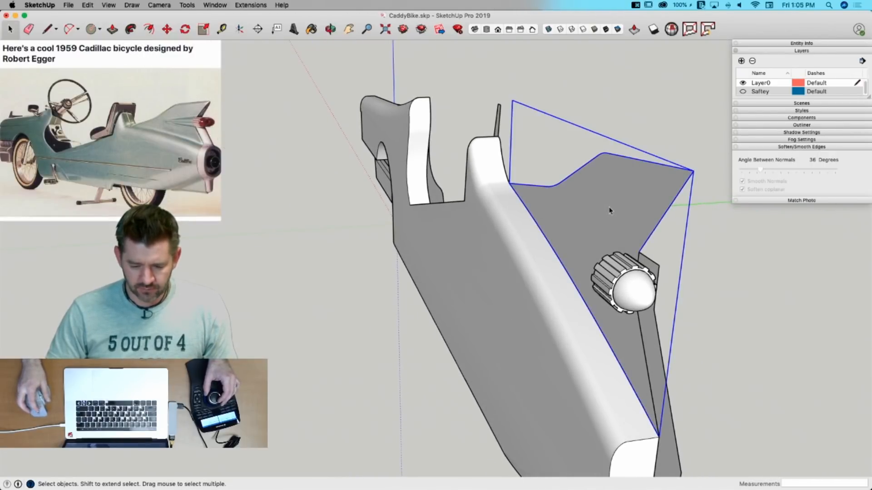
key("p")
key("space")
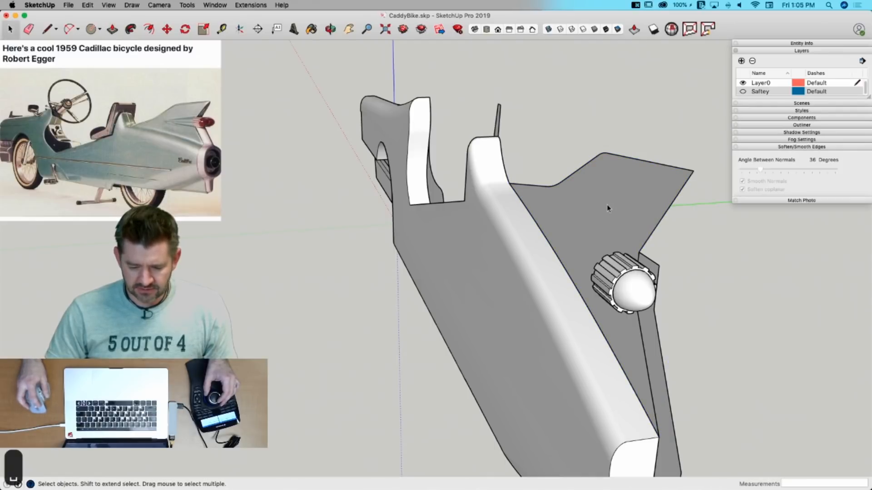
key("p")
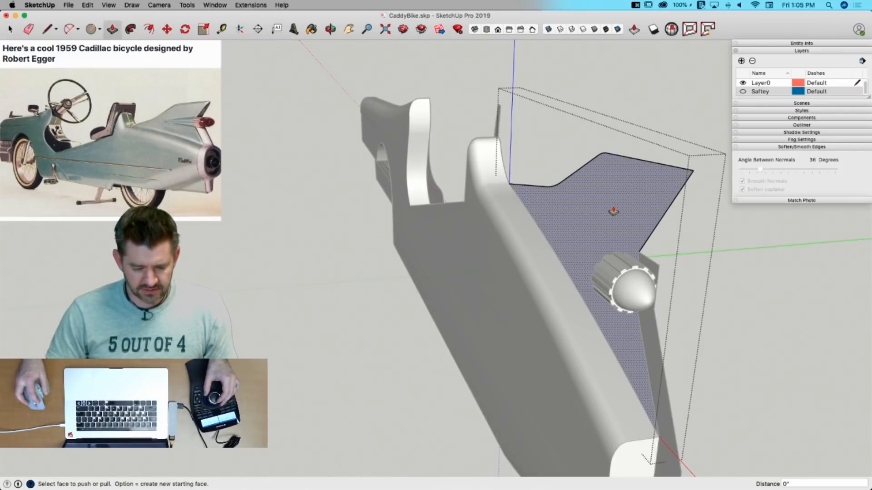
left_click_drag(612, 212, 600, 210)
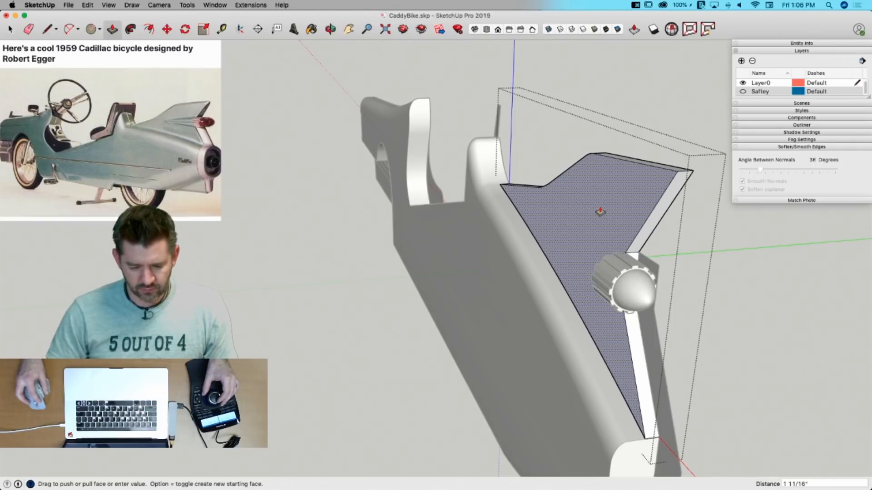
left_click(600, 212)
key("space")
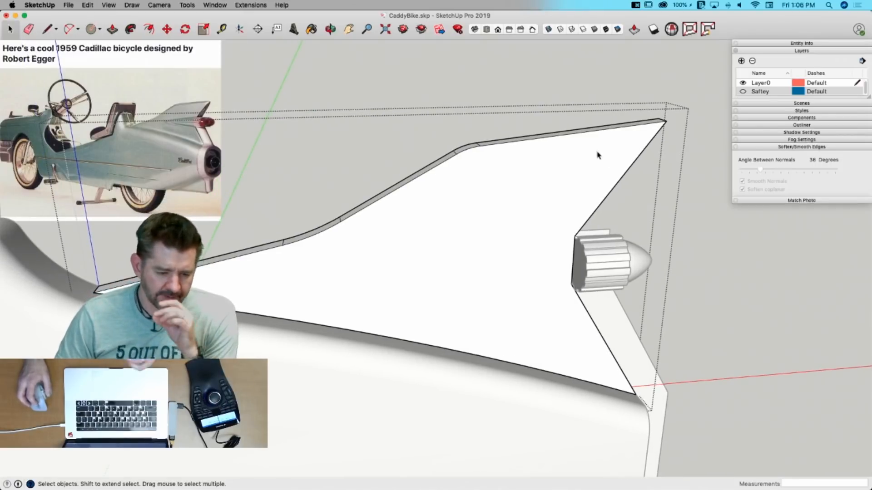
middle_click_drag(636, 159, 403, 206)
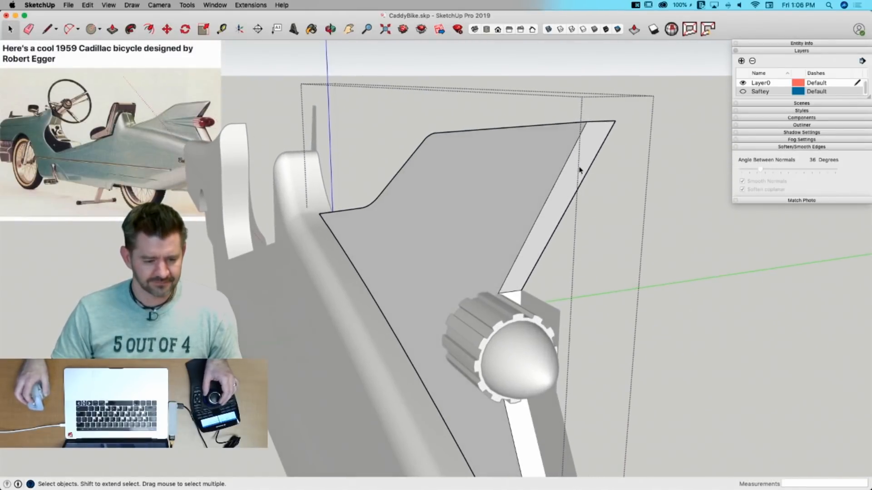
Step: Draw straight extension lines from the fin's top outline, rearward beyond the tip and forward beyond the front point
key("l")
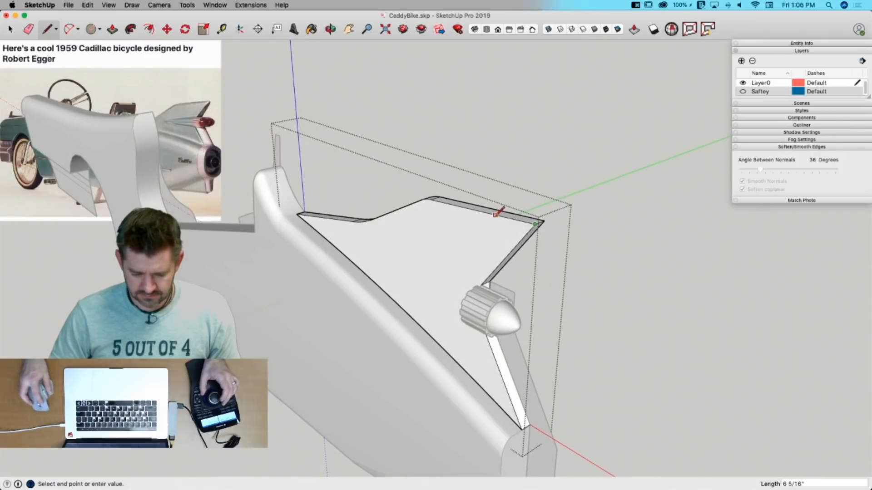
left_click(636, 248)
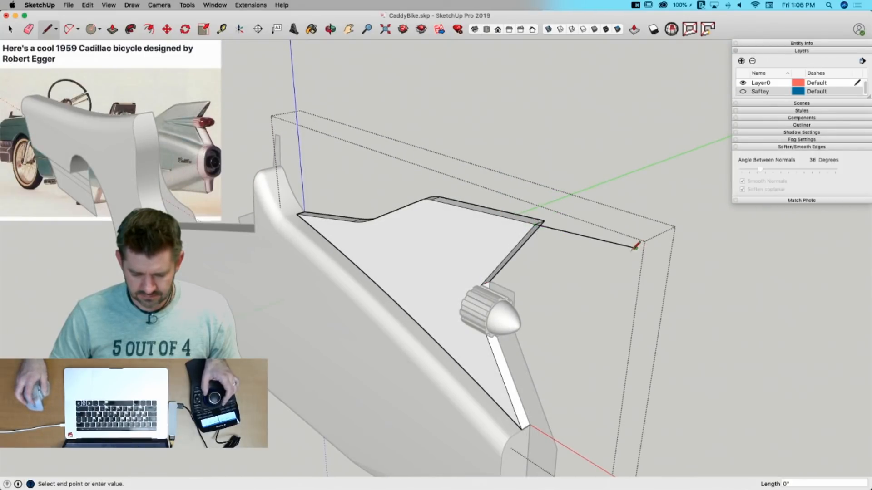
key("Escape")
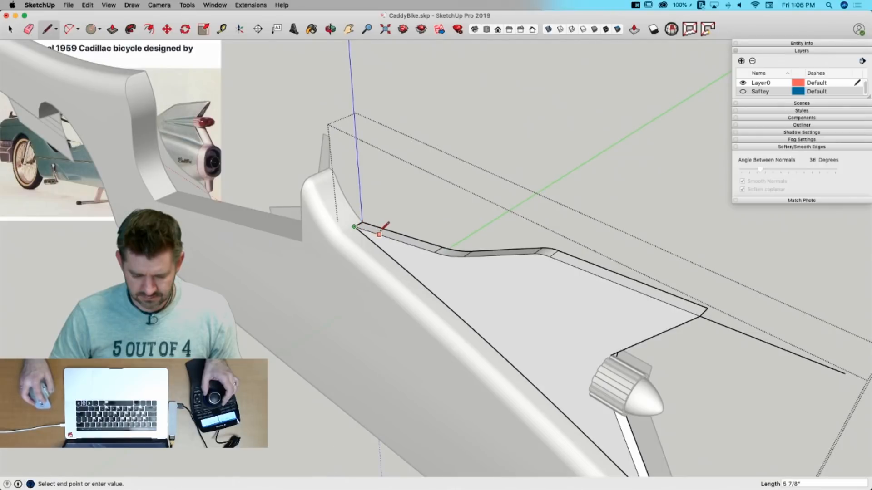
key("space")
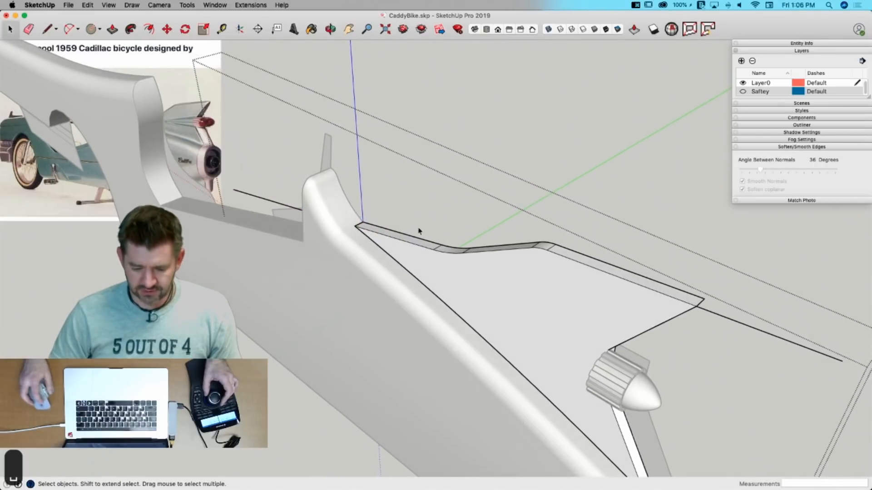
Step: Soften the short cross edges at the bends along the fin's upper edge face
key("e")
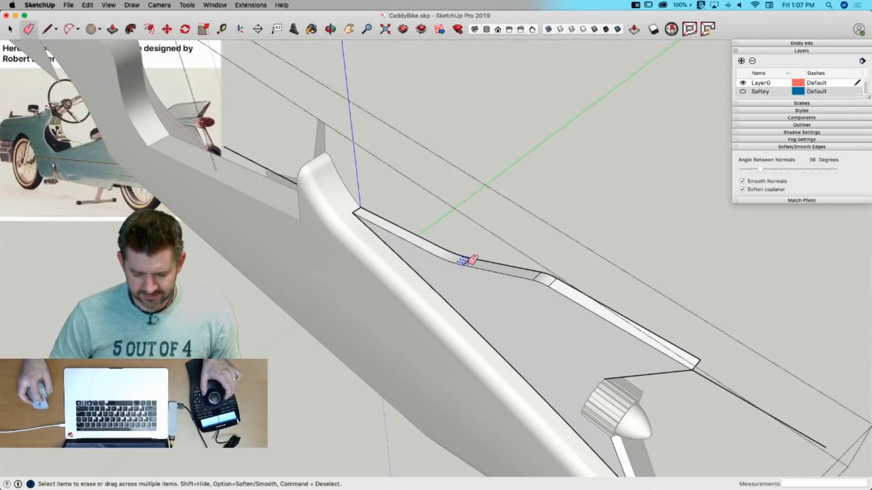
left_click_drag(558, 283, 560, 283)
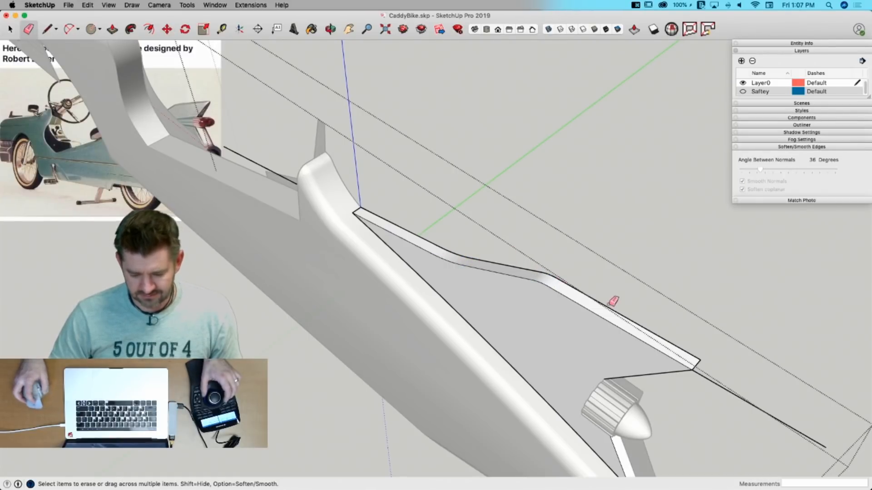
middle_click_drag(601, 297, 625, 280)
Step: Place the drawing axes at the rear end of the extension line, with the red axis aligned along that line
key("l")
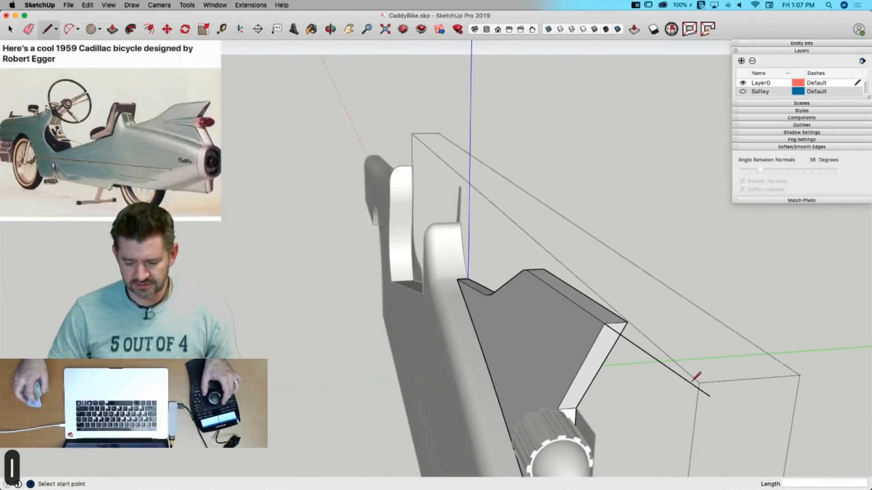
mouse_move(696, 377)
middle_mouse_down()
mouse_move(681, 336)
mouse_move(551, 302)
mouse_move(576, 234)
mouse_move(510, 111)
mouse_move(527, 139)
middle_mouse_up()
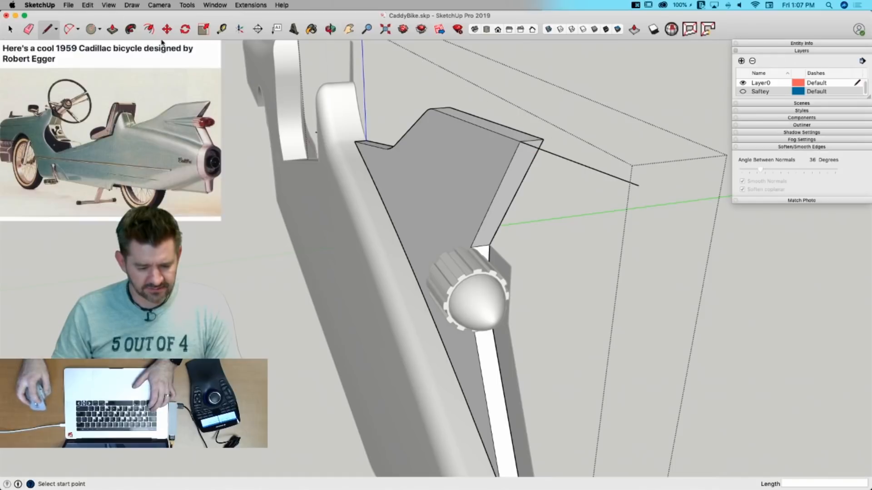
left_click(239, 30)
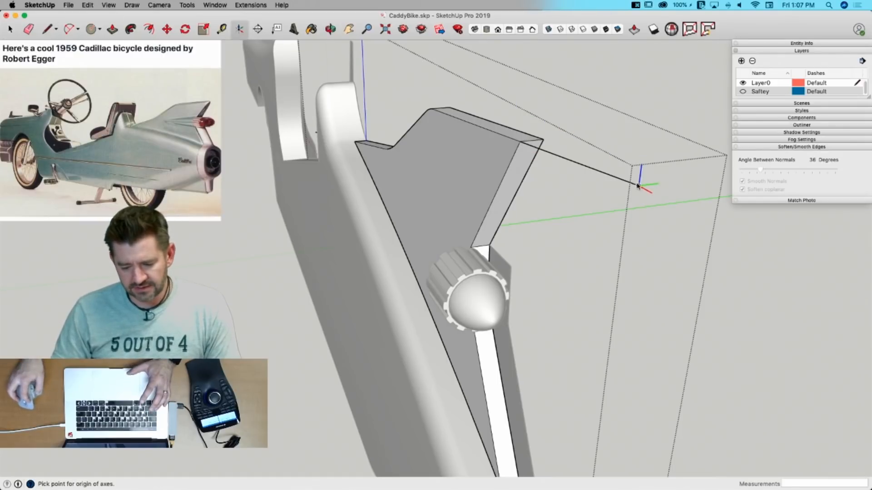
left_click(607, 175)
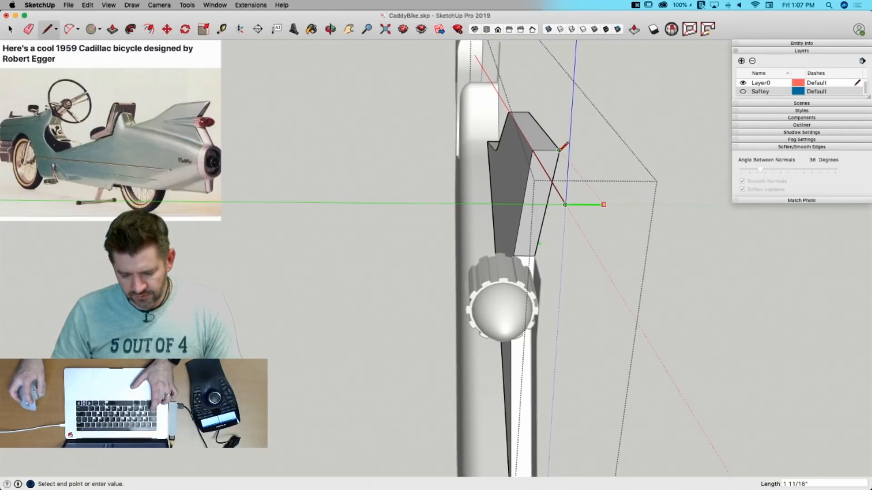
Step: Draw an upright rectangle about 1 11/16" wide and 5 1/8" high at the extension line's end, perpendicular to the line
mouse_move(594, 301)
middle_mouse_down()
mouse_move(596, 253)
mouse_move(595, 280)
middle_mouse_up()
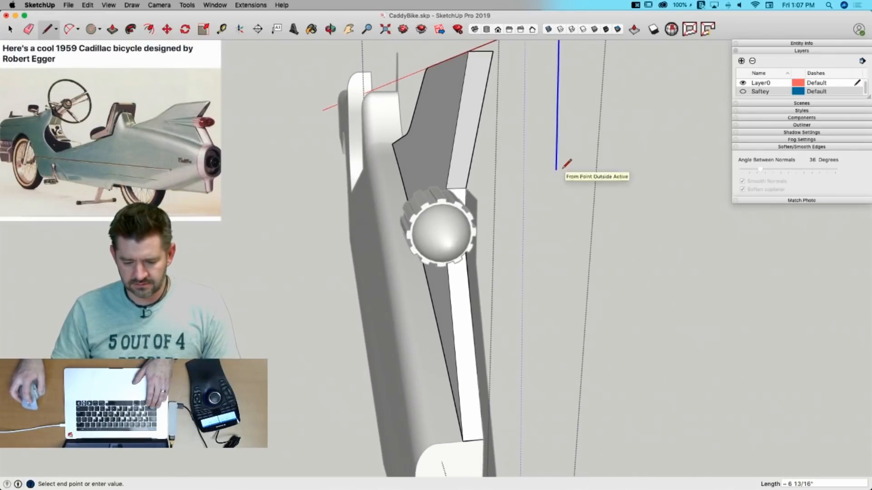
left_click(480, 125)
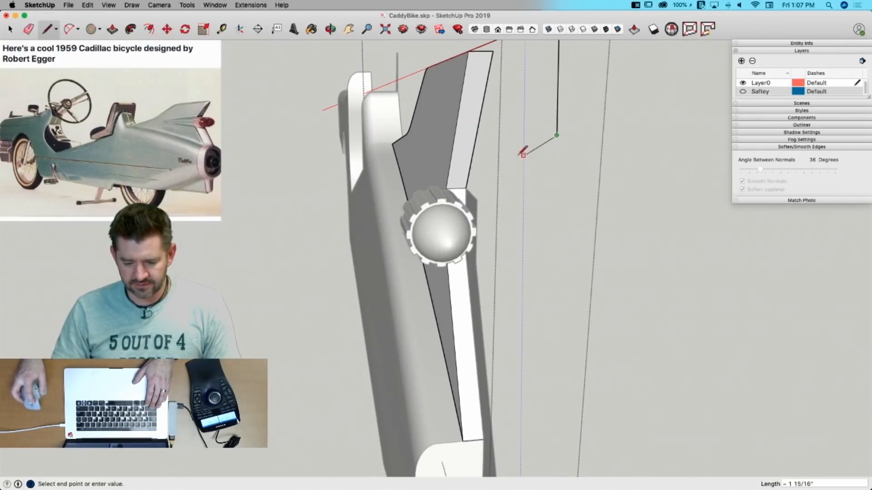
mouse_move(523, 154)
middle_mouse_down()
mouse_move(469, 166)
mouse_move(482, 169)
middle_mouse_up()
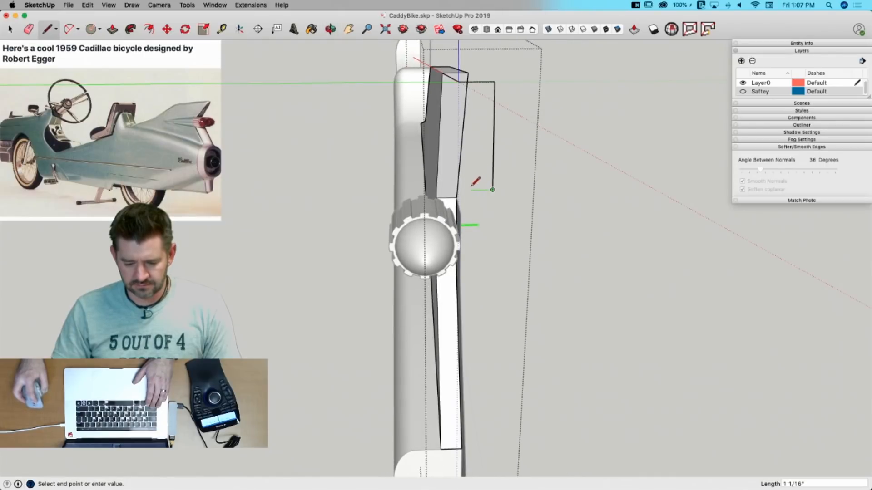
key("shift")
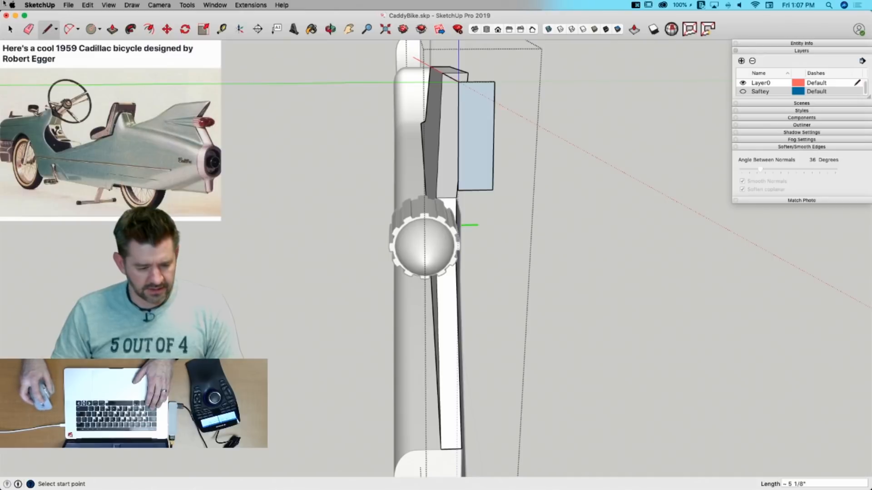
Step: Draw a degree 3 curve diagonally across the rectangle and erase the outer edges to leave a tapered curved profile
left_click(129, 5)
left_click(138, 58)
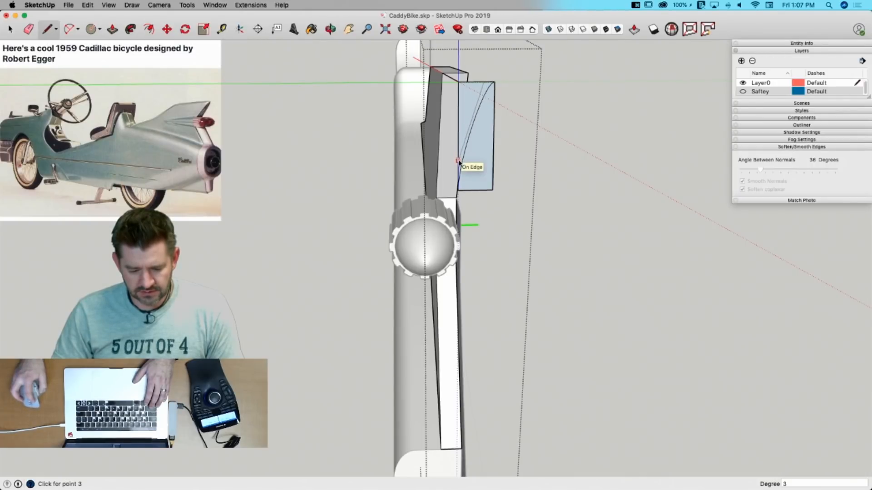
key("e")
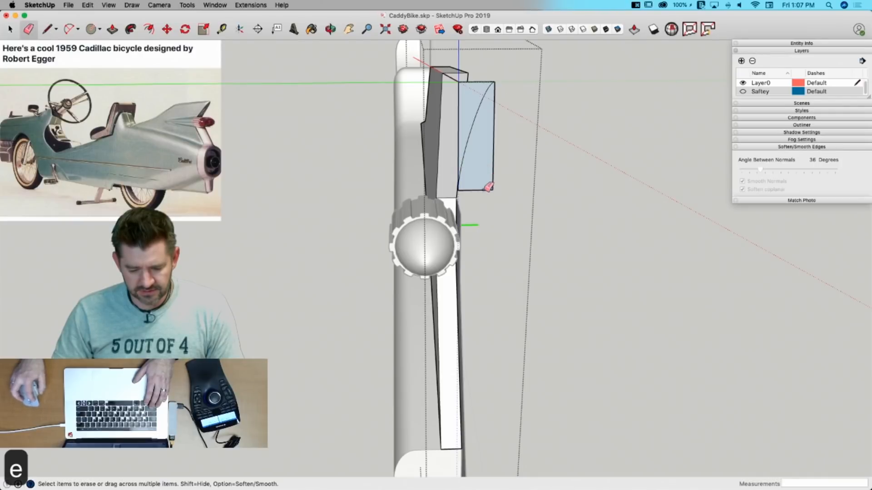
left_click_drag(488, 187, 518, 150)
key("space")
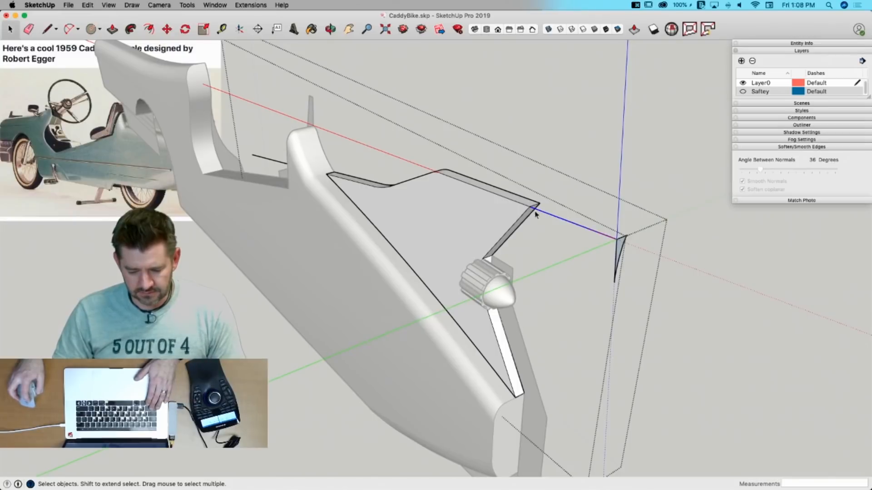
Step: Sweep the curved profile with Follow Me along the fin's top outline and its front and rear extension lines
scroll(419, 176, "up", 8)
scroll(481, 180, "down", 6)
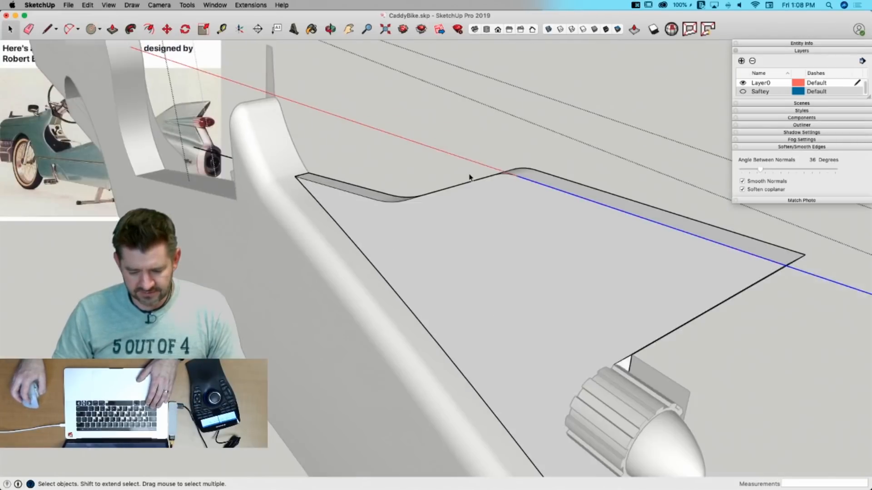
scroll(469, 177, "up", 2)
left_click(535, 180)
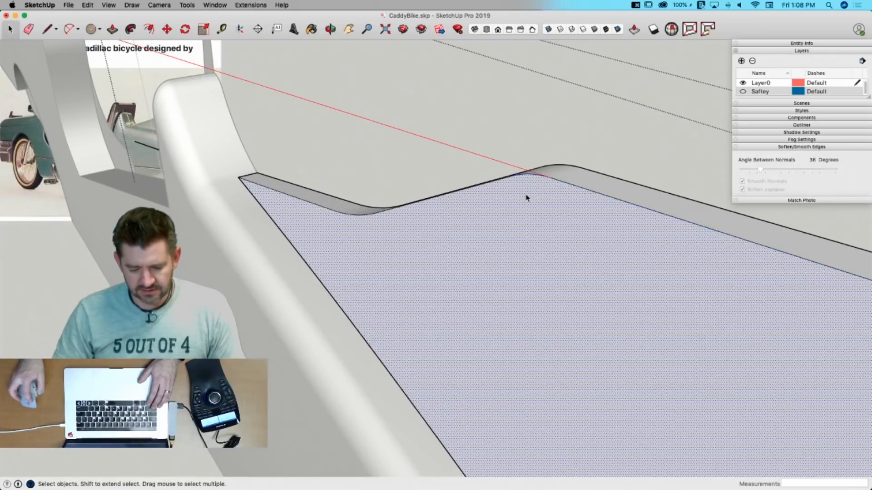
double_click(526, 195)
scroll(381, 224, "down", 3)
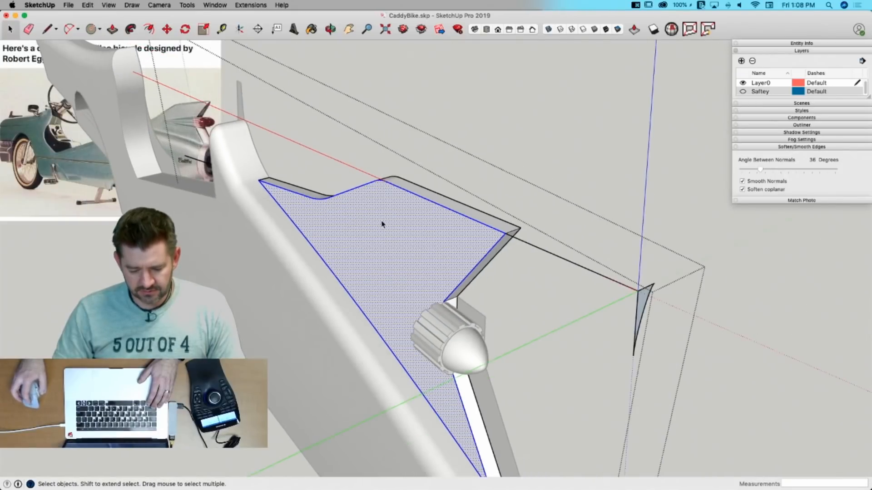
left_click(514, 239)
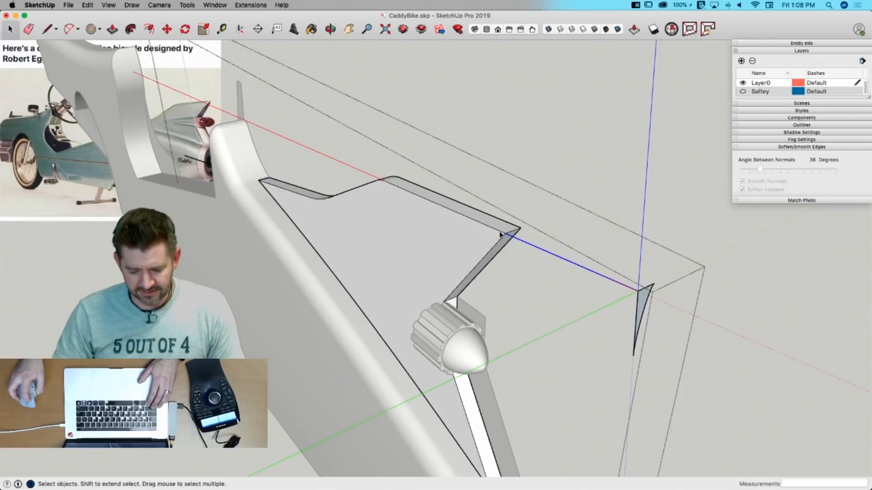
scroll(366, 188, "up", 3)
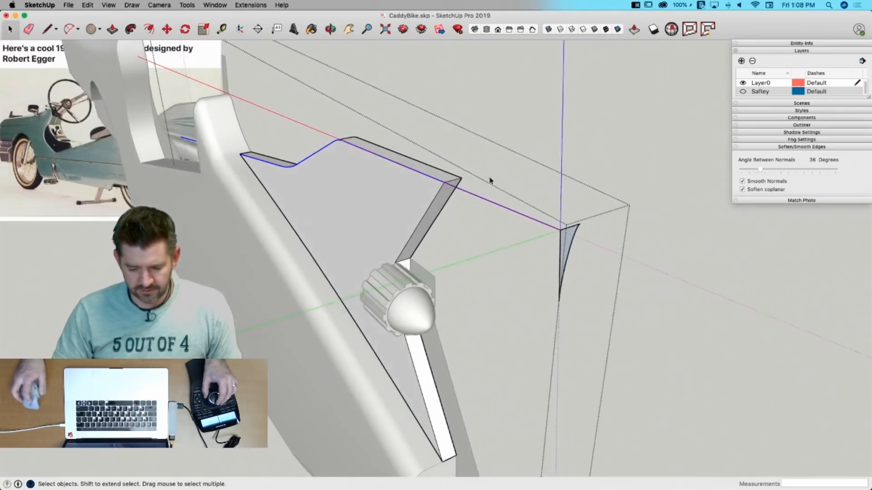
left_click(131, 30)
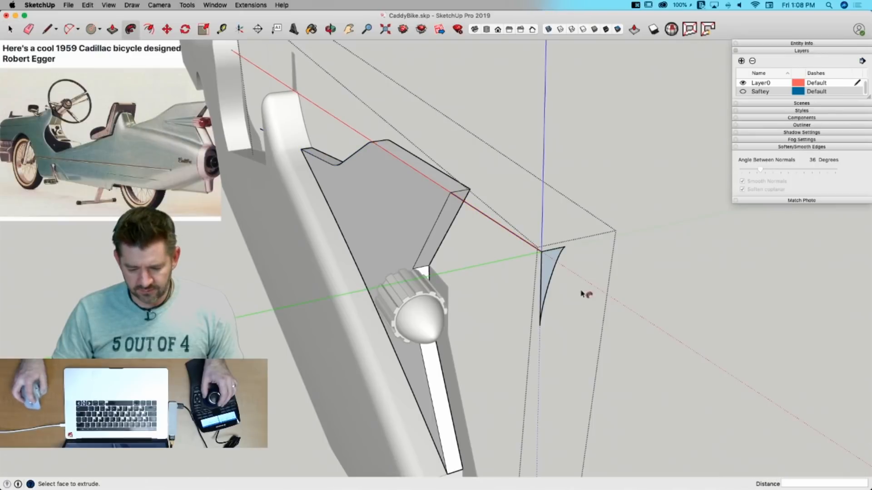
left_click(549, 269)
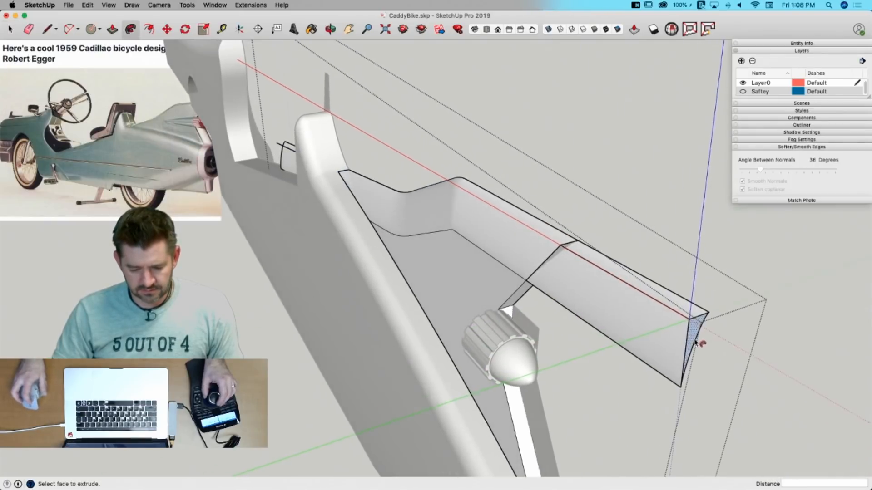
Step: Select the whole fin with its swept edge and intersect the faces where they cross
key("space")
left_click_drag(702, 245, 262, 351)
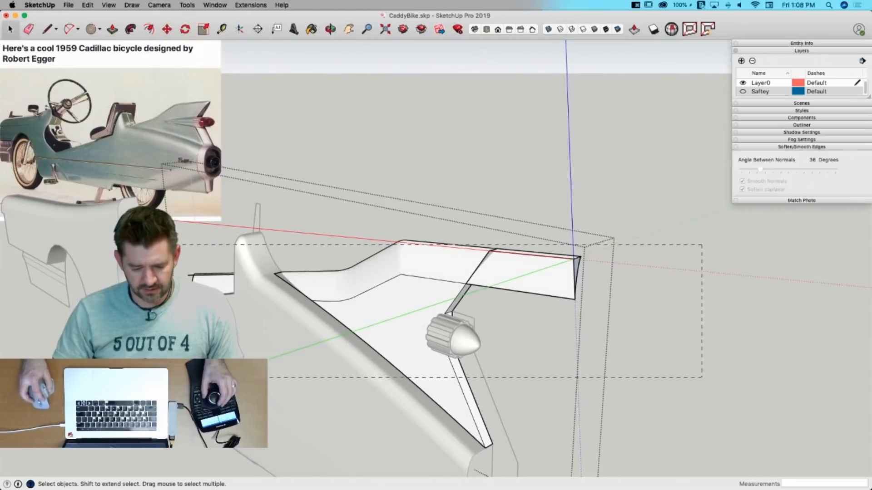
right_click(334, 284)
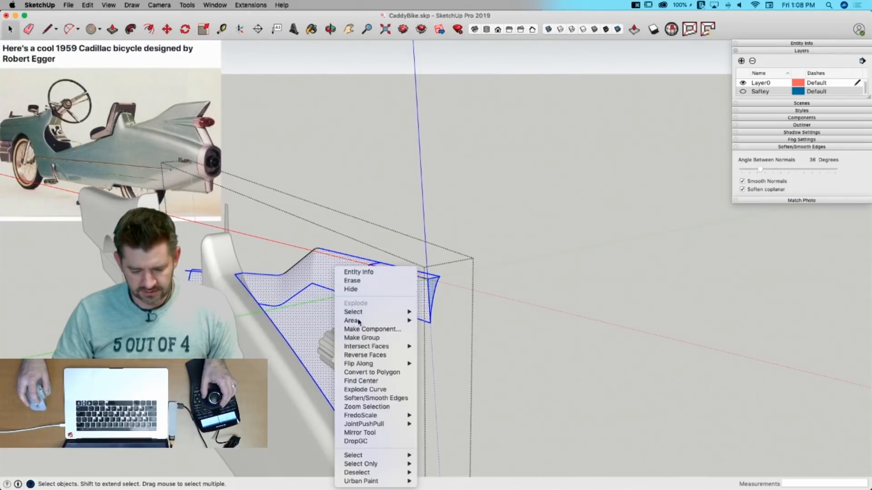
mouse_move(368, 346)
left_click(448, 363)
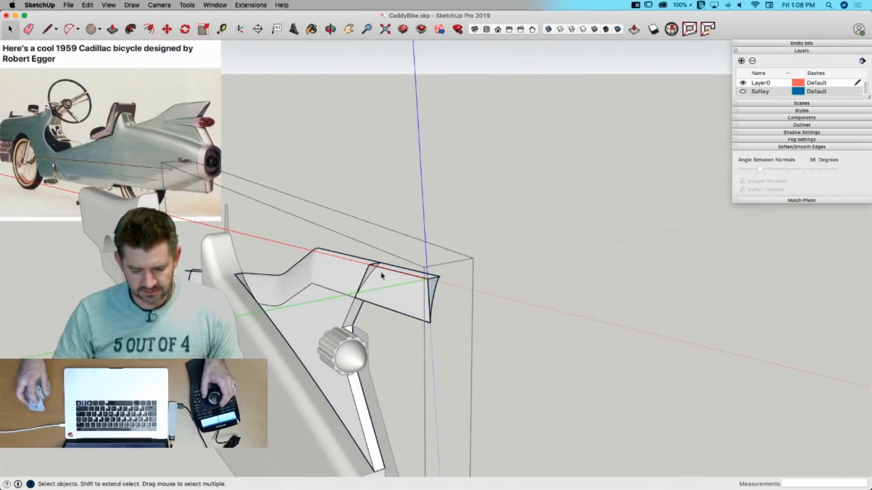
Step: Delete the swept surface overhanging the fin's rear edge and erase the leftover edges and faces at its rear and front ends
left_click_drag(410, 344, 409, 348)
key("BackSpace")
scroll(374, 269, "up", 5)
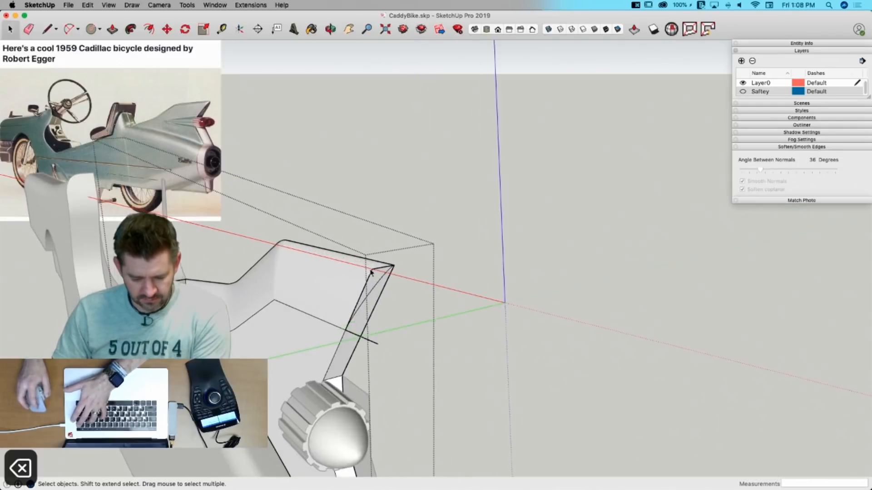
left_click(374, 269)
key("e")
left_click_drag(377, 267, 370, 274)
left_click(370, 376)
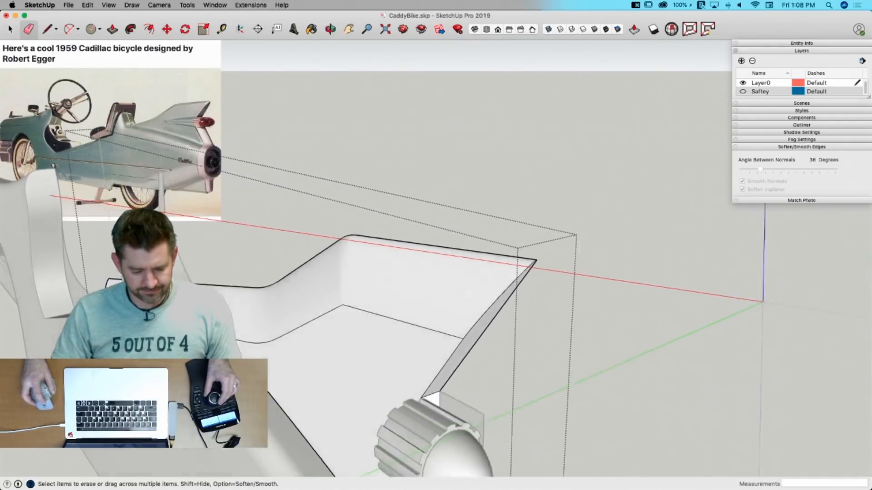
key("space")
key("BackSpace")
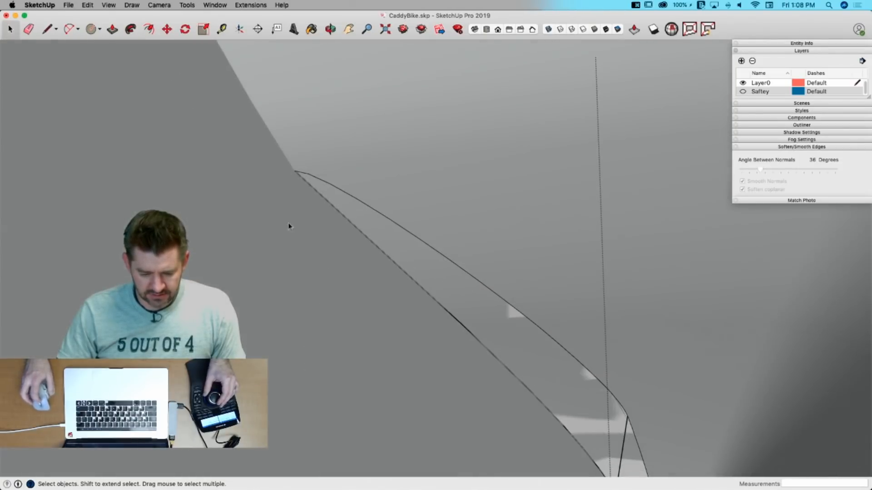
key("e")
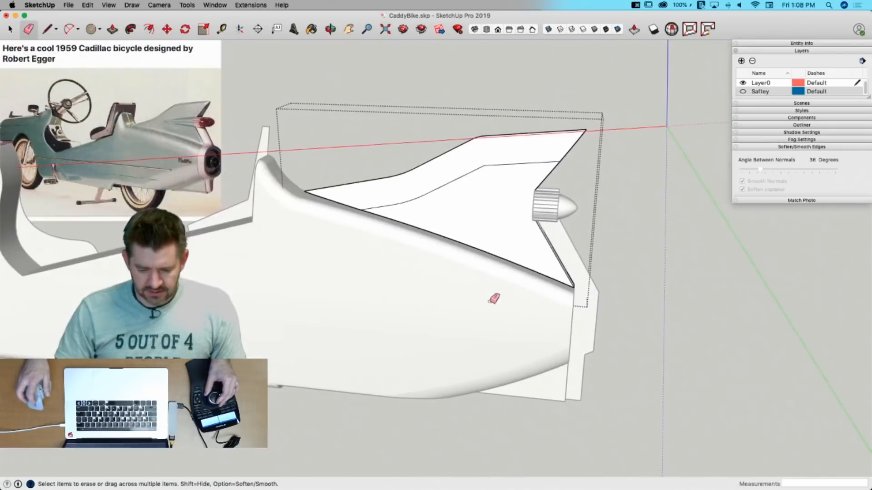
Step: Select all of the fin's geometry, soften its coplanar edges, and close the fin for editing
key("space")
triple_click(489, 258)
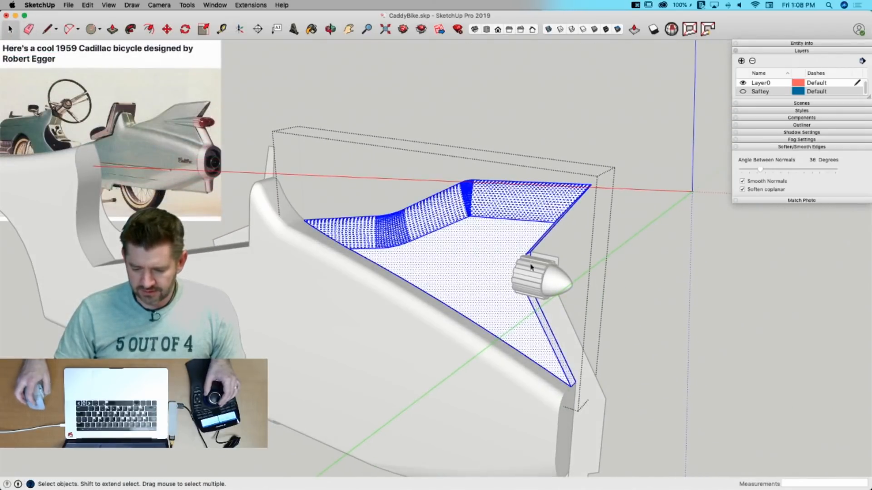
left_click(743, 190)
left_click(653, 227)
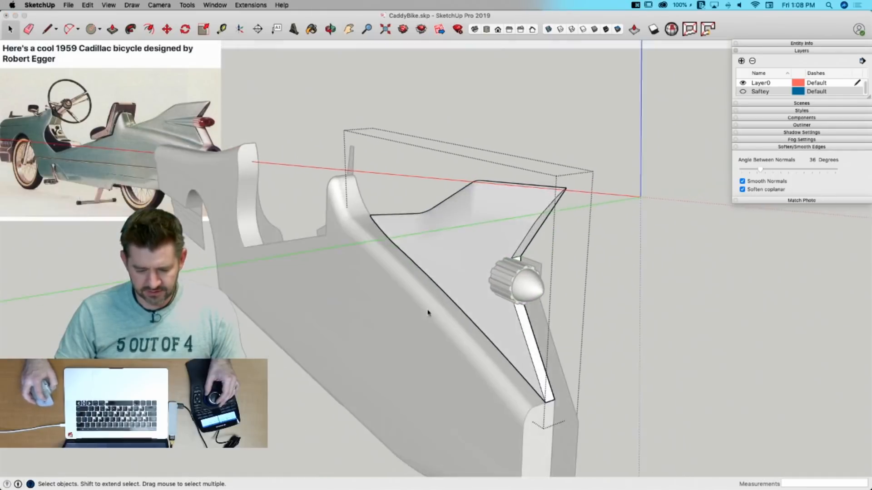
left_click(681, 310)
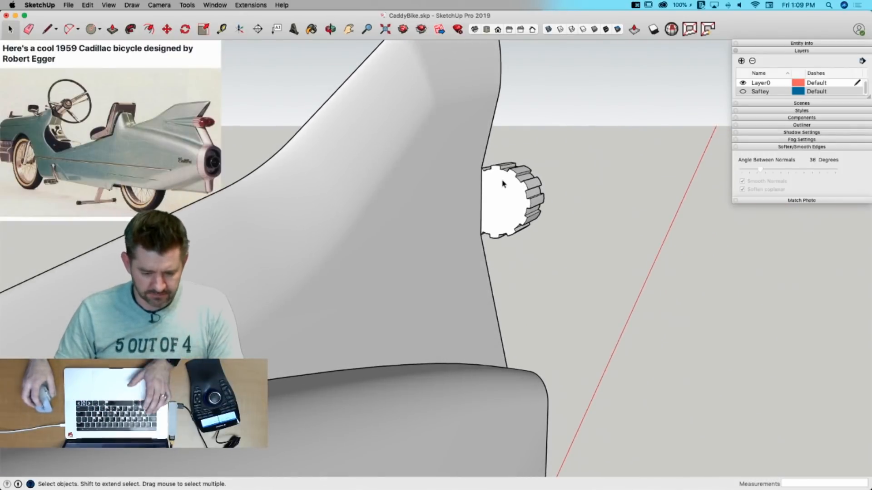
Step: Draw a vertical centre line across the taillight's flat front face and a circle from its centre out to the ridged rim
key("l")
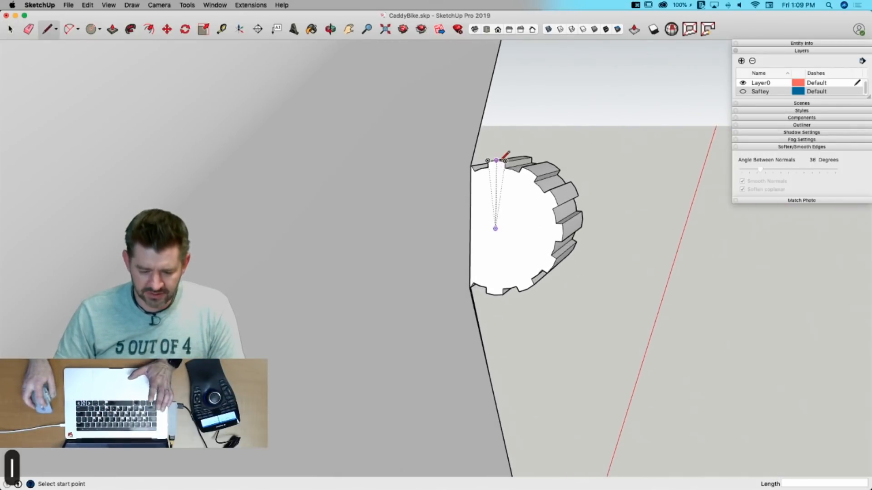
left_click(502, 159)
left_click(495, 294)
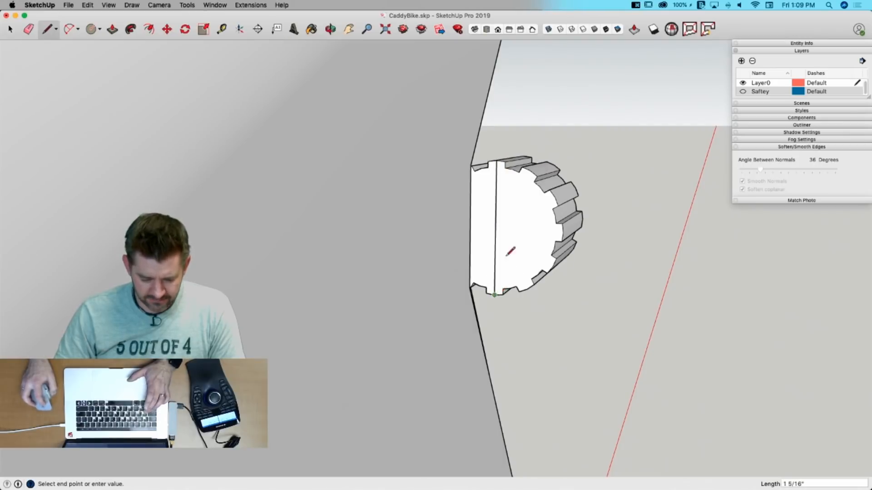
key("space")
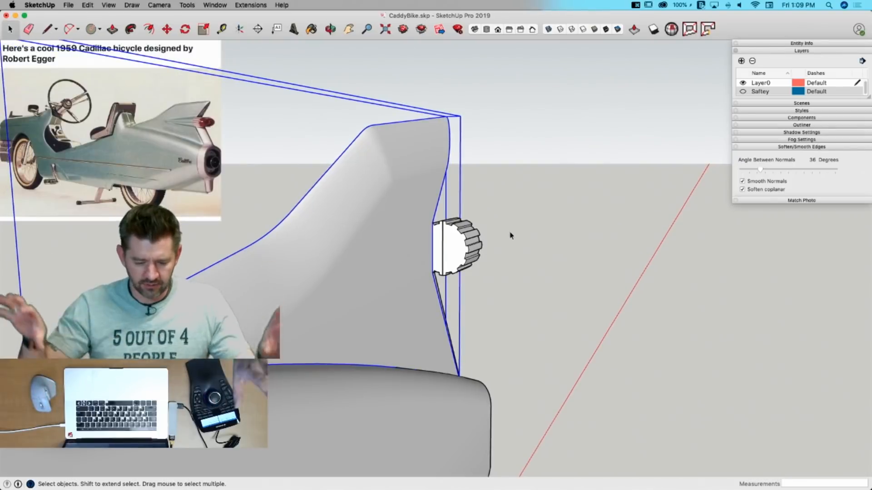
scroll(464, 237, "up", 5)
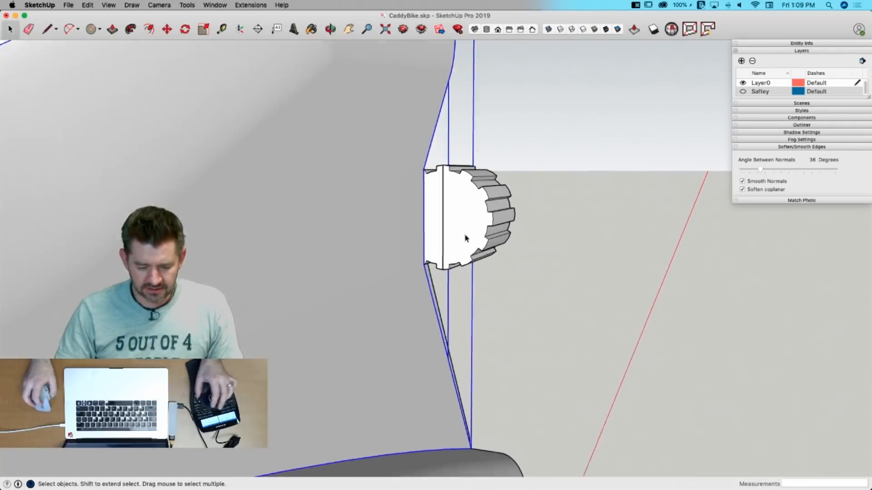
key("c")
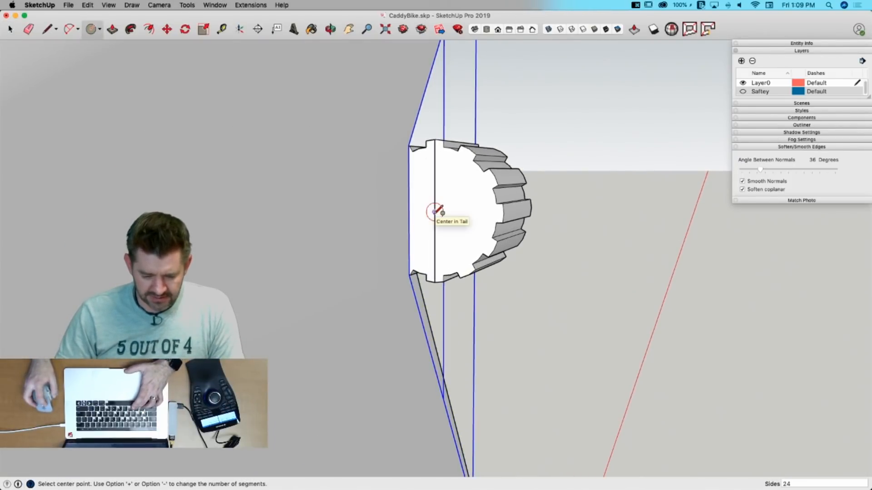
left_click(434, 212)
left_click(434, 139)
Step: Draw lines from the circle's highest and lowest points to the fin's inner face, close them vertically, and erase the overshooting ends
key("l")
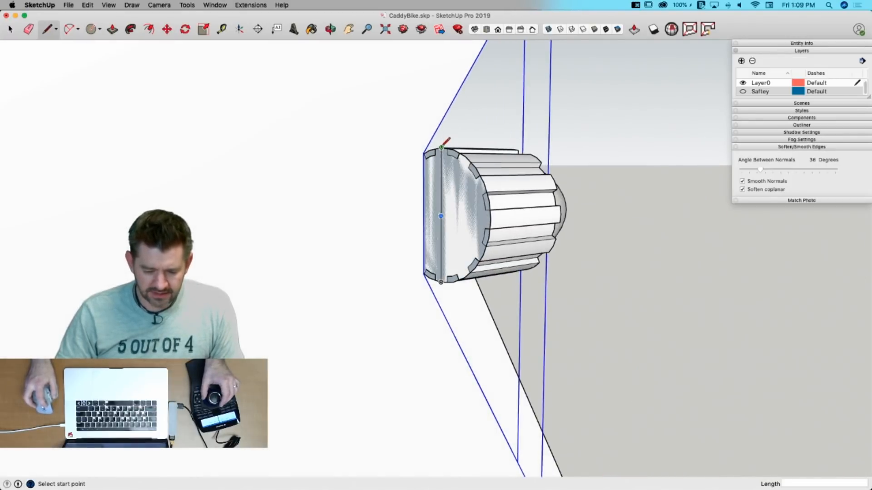
left_click(441, 147)
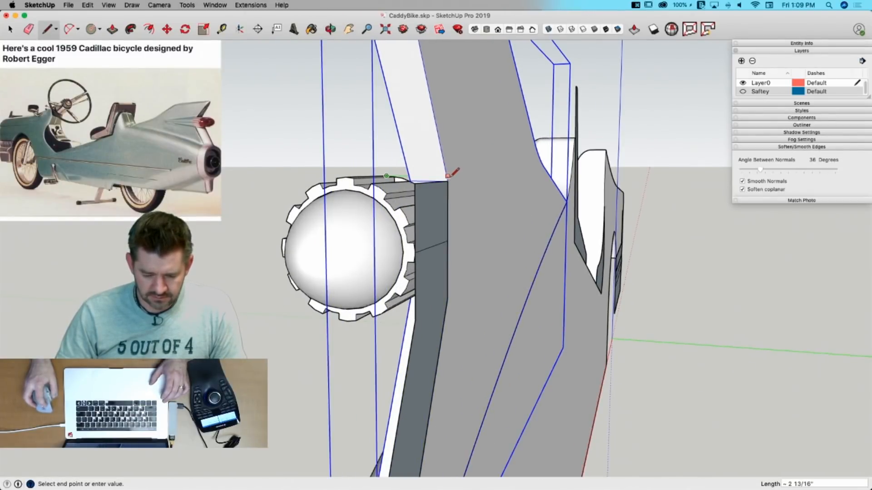
key("Escape")
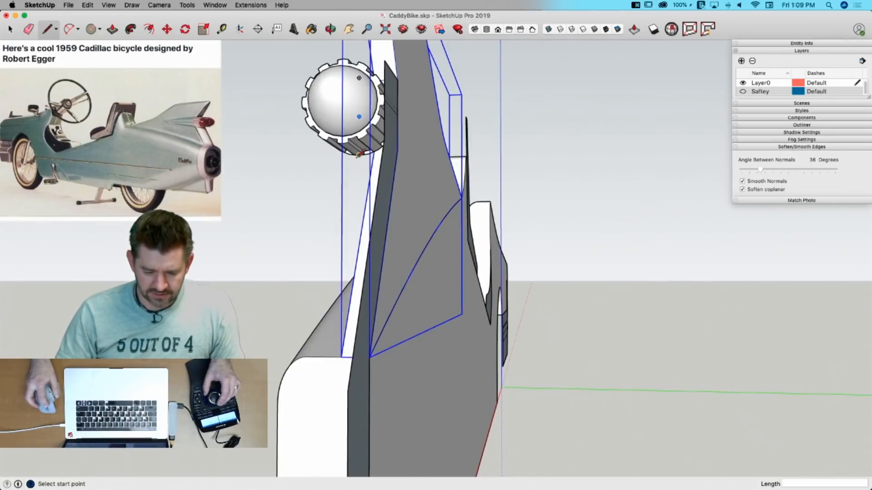
key("e")
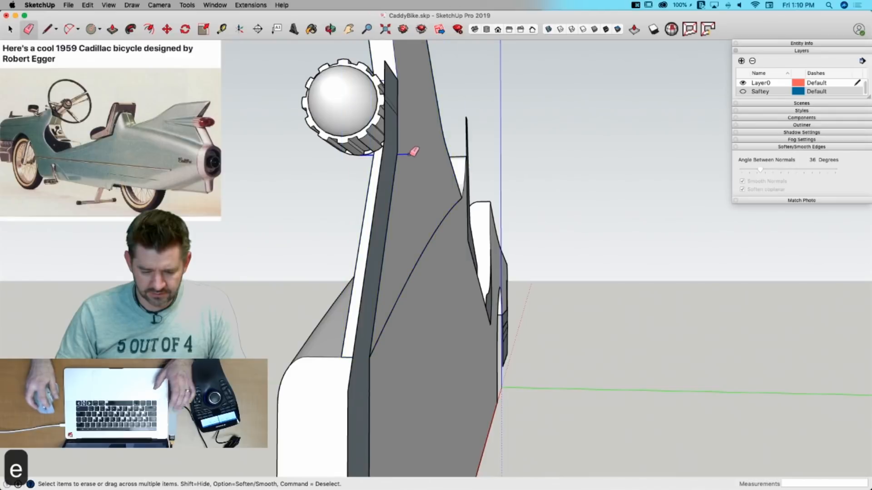
key("l")
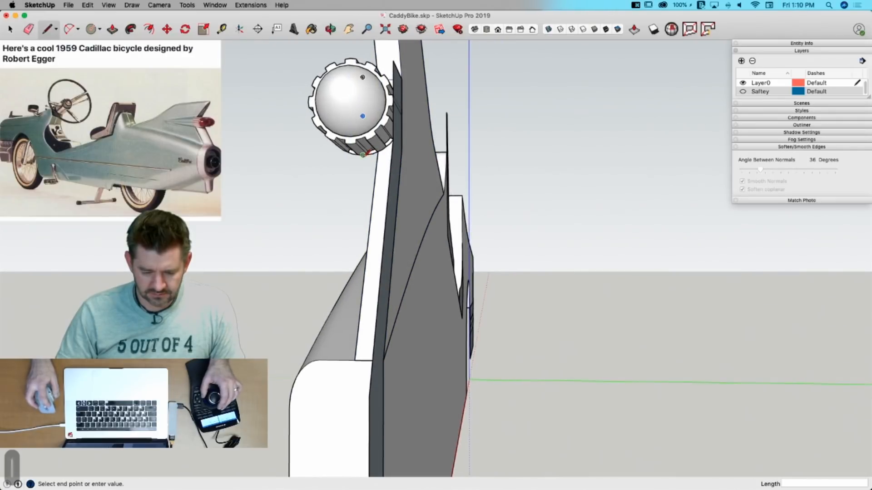
key("Escape")
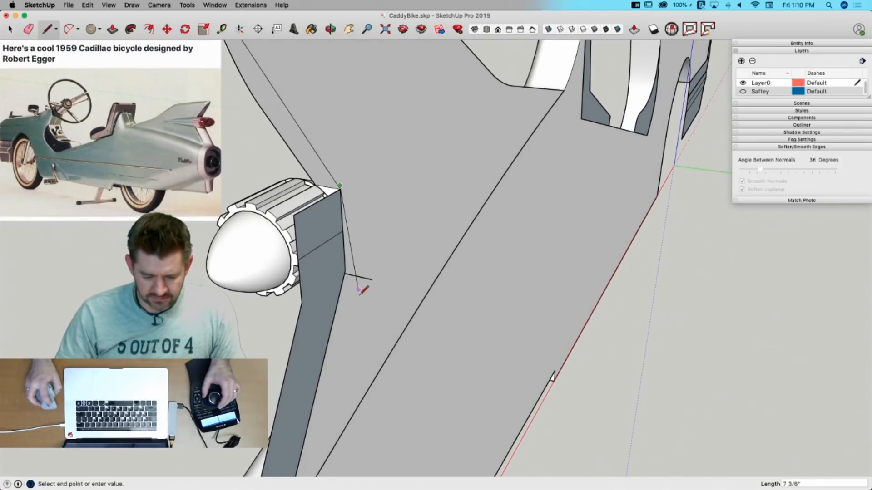
key("e")
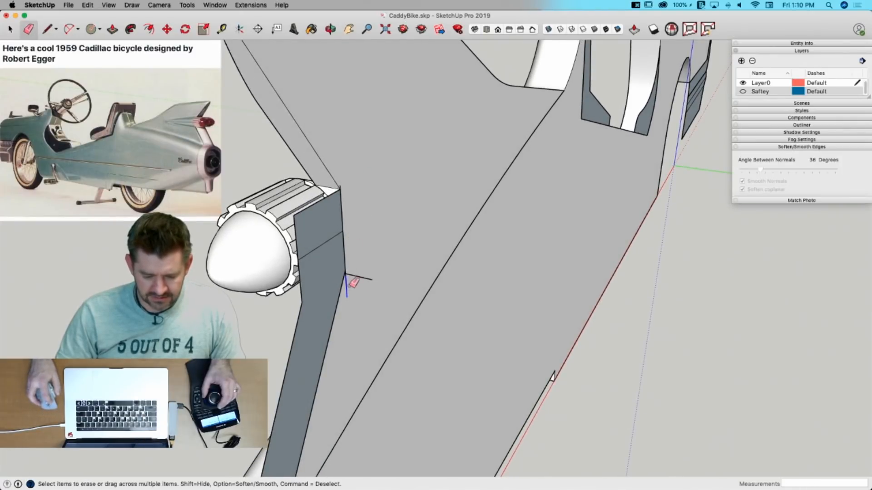
Step: Select the tail fin together with the taillight and hide both
key("space")
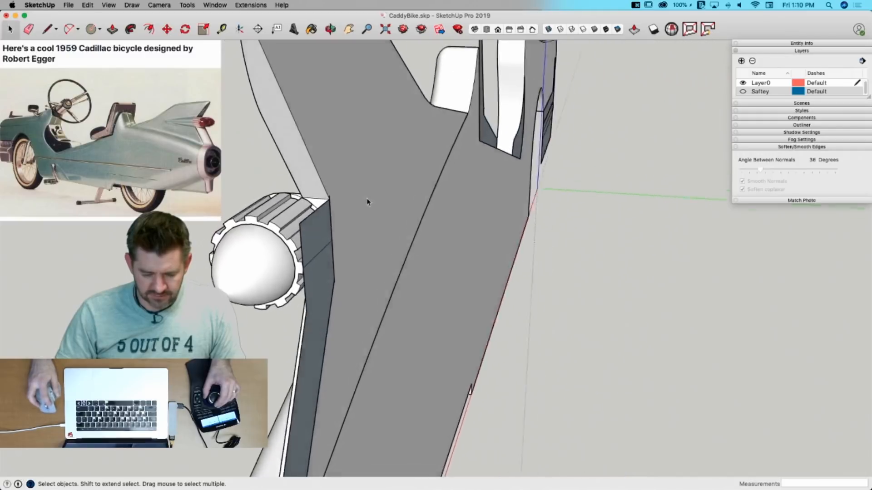
left_click(373, 198)
left_click(327, 277)
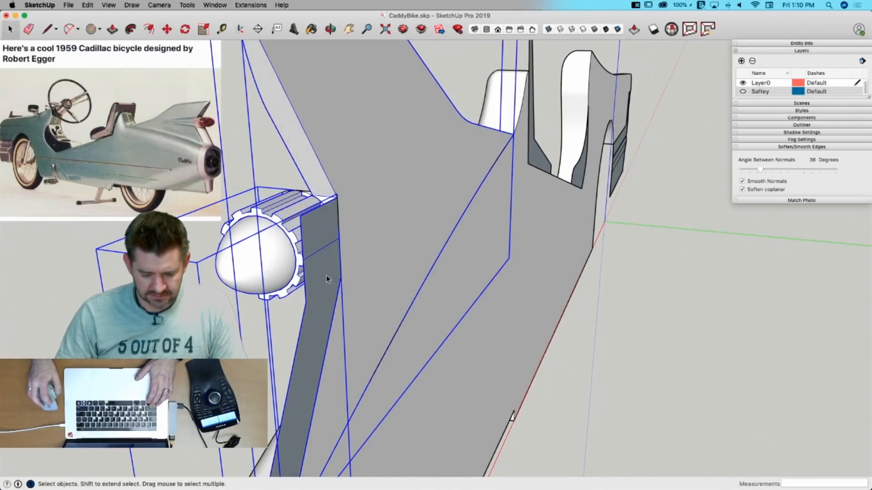
right_click(327, 276)
left_click(348, 284)
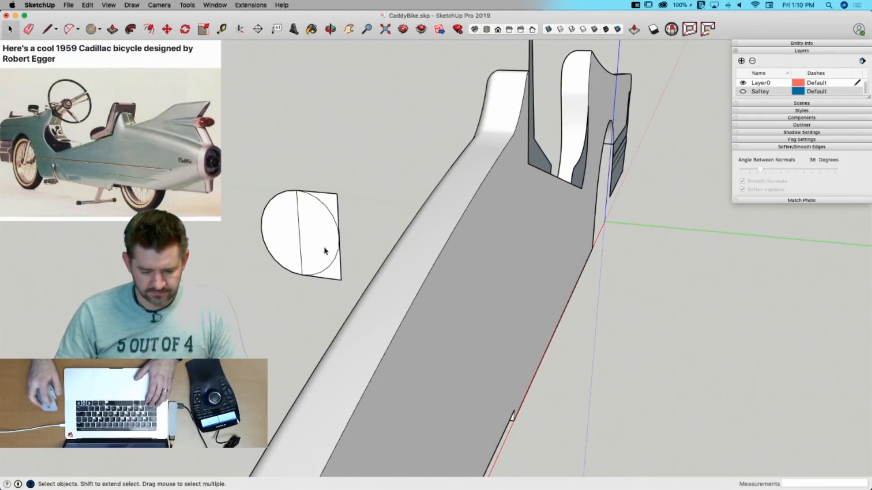
Step: Erase the centre line and inner arc from the circle outline, leaving one D-shaped profile with a flat inner side
key("e")
left_click_drag(331, 201, 318, 215)
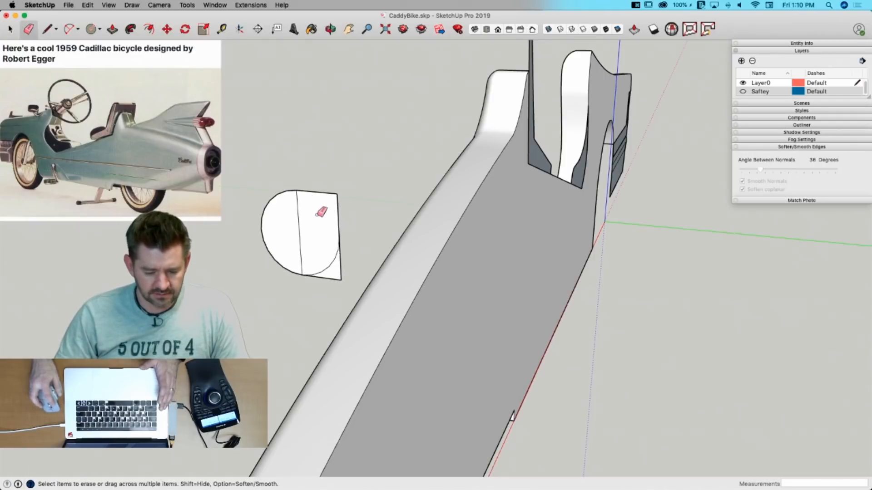
left_click_drag(331, 264, 341, 243)
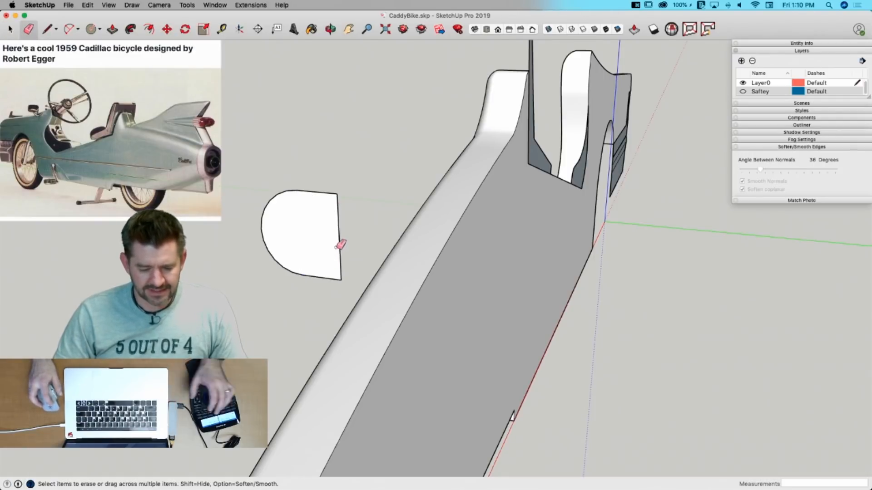
Step: Extrude the D-shaped profile forward into a long tube over the body and soften its coplanar edges
key("p")
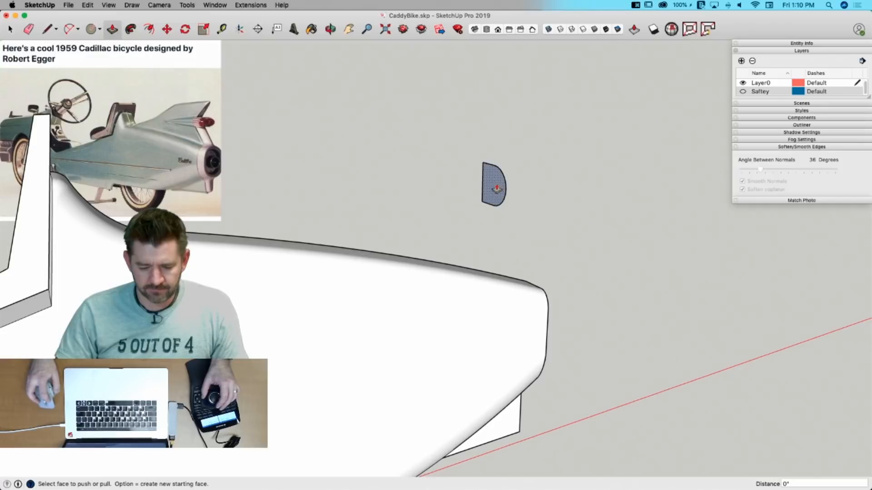
left_click_drag(493, 191, 242, 200)
key("space")
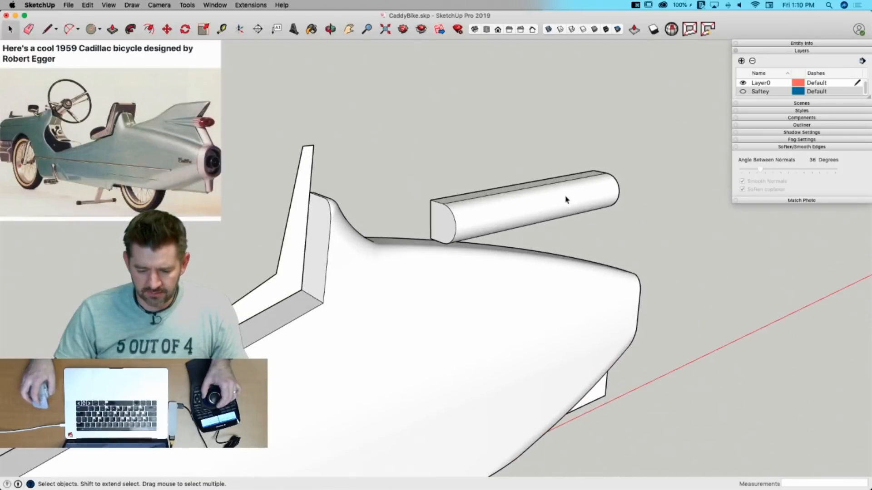
double_click(551, 206)
left_click(552, 206)
left_click(742, 190)
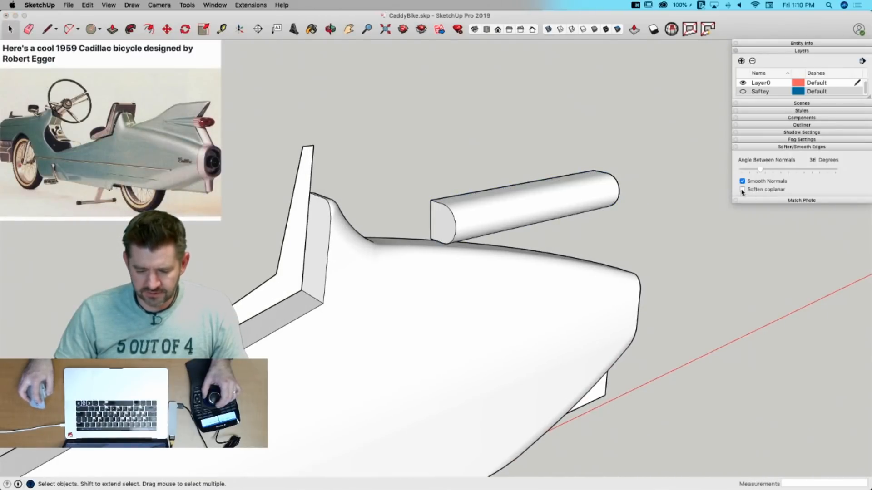
left_click(680, 209)
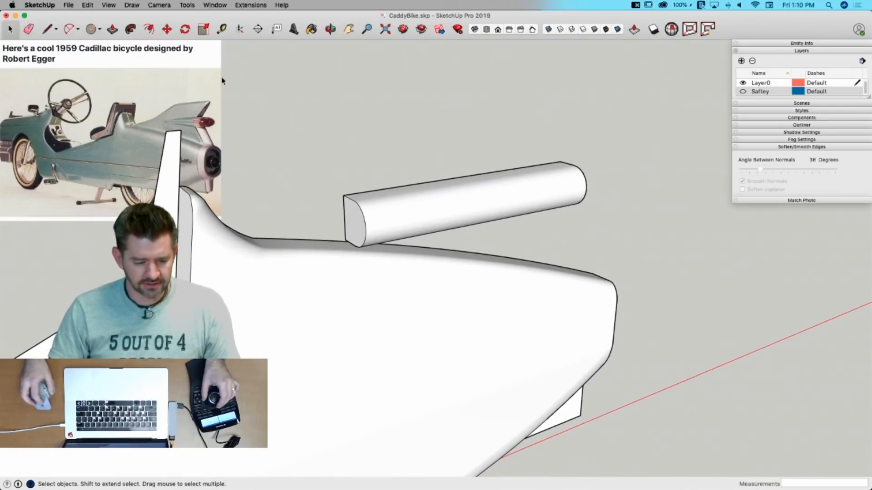
Step: Unhide the tail fin and taillight around the extruded tube
left_click(87, 5)
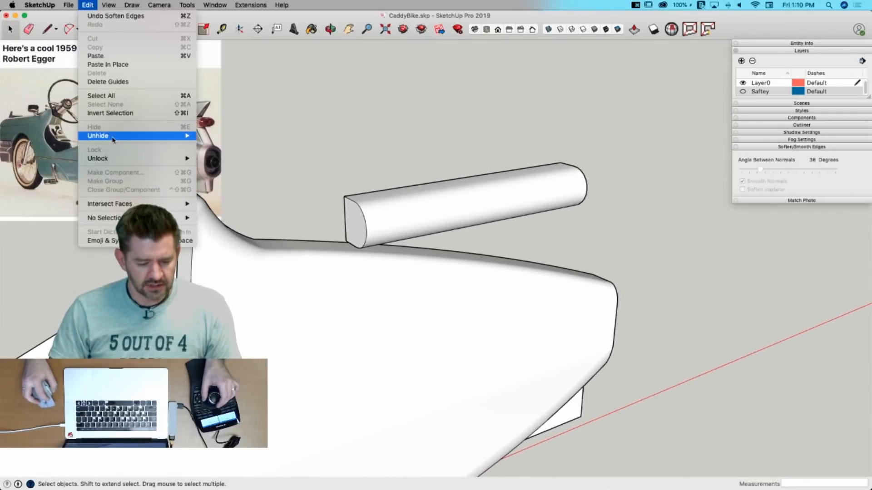
mouse_move(113, 138)
left_click(236, 154)
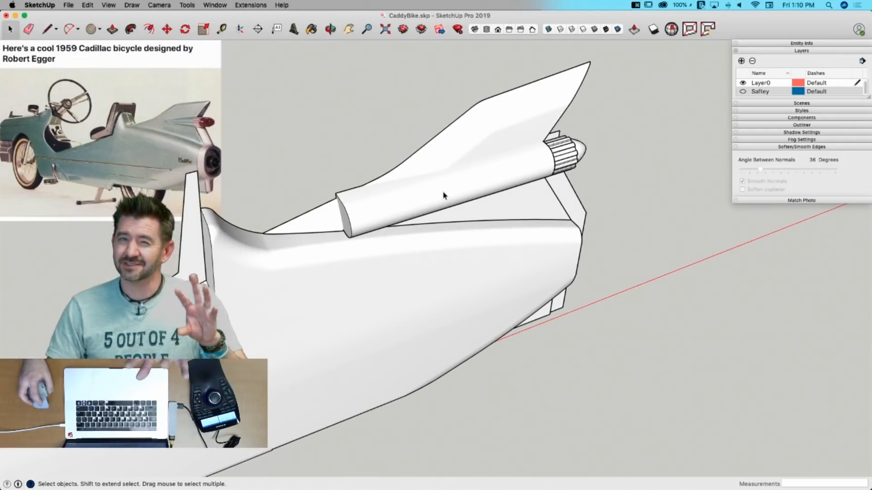
Step: Move the tube's front D-shaped face back toward the taillight by about 1' 6 1/4"
left_click(375, 221)
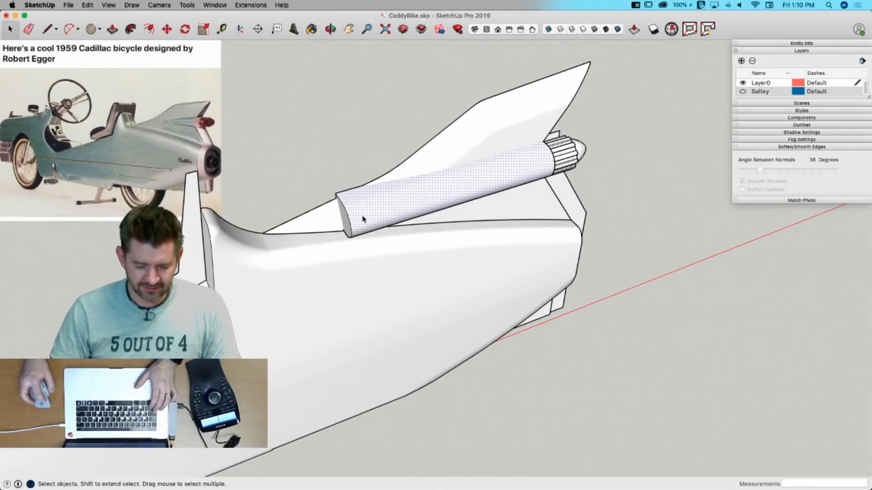
left_click(348, 225)
key("m")
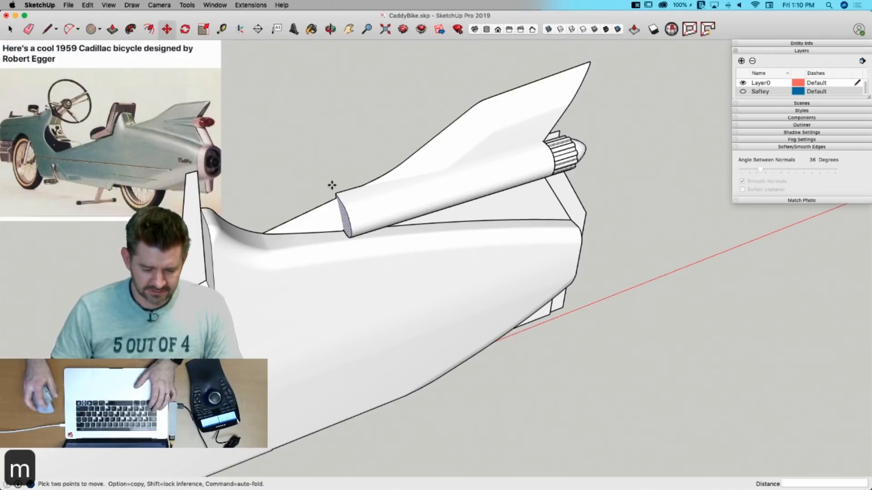
left_click(318, 173)
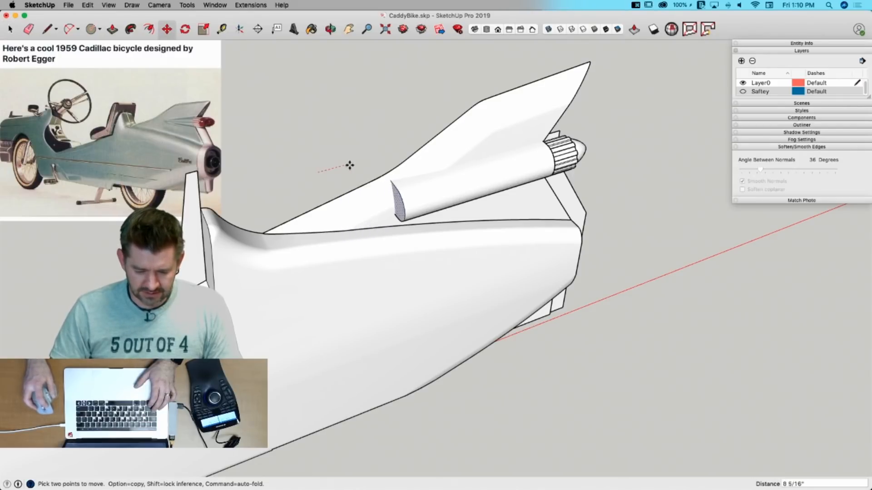
left_click(381, 159)
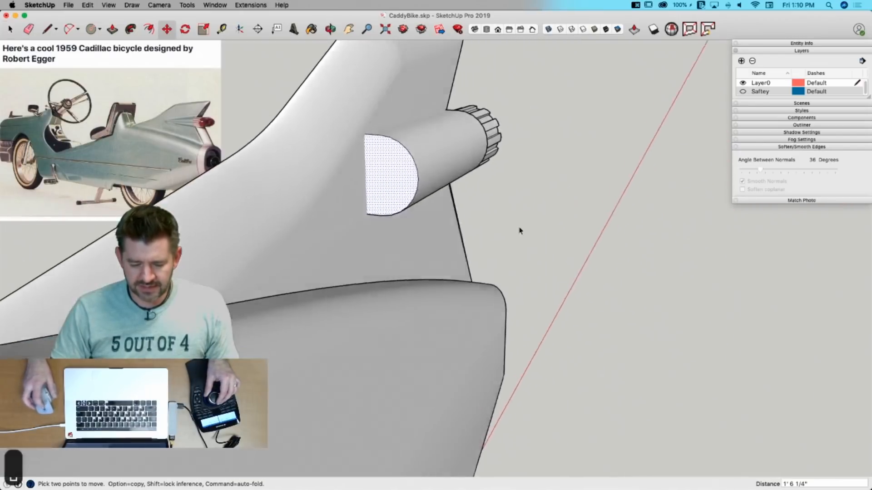
Step: Scale the tube's front D-shaped face uniformly about its centre to 0.28, tapering the tube away from the taillight
key("space")
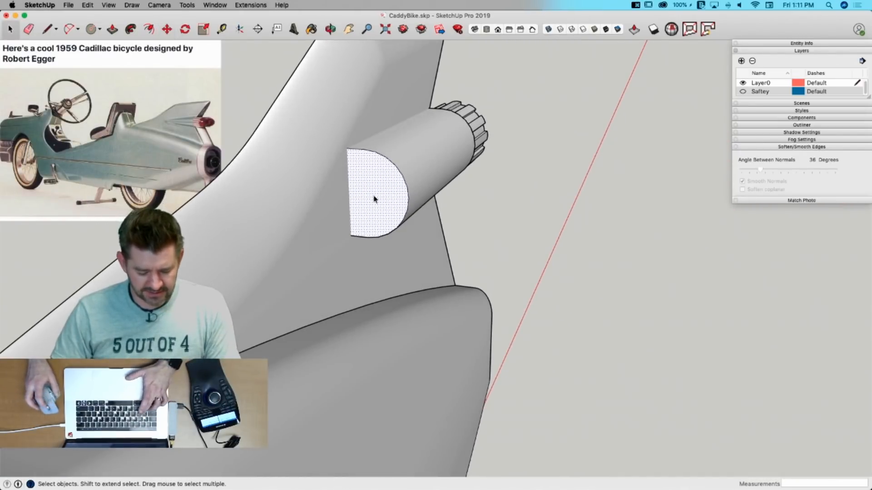
key("s")
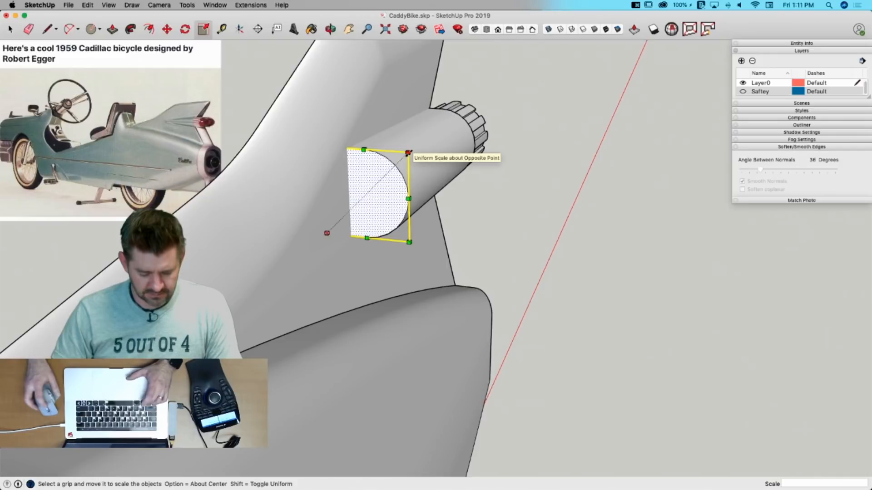
key("alt")
left_click_drag(408, 153, 375, 185, "alt")
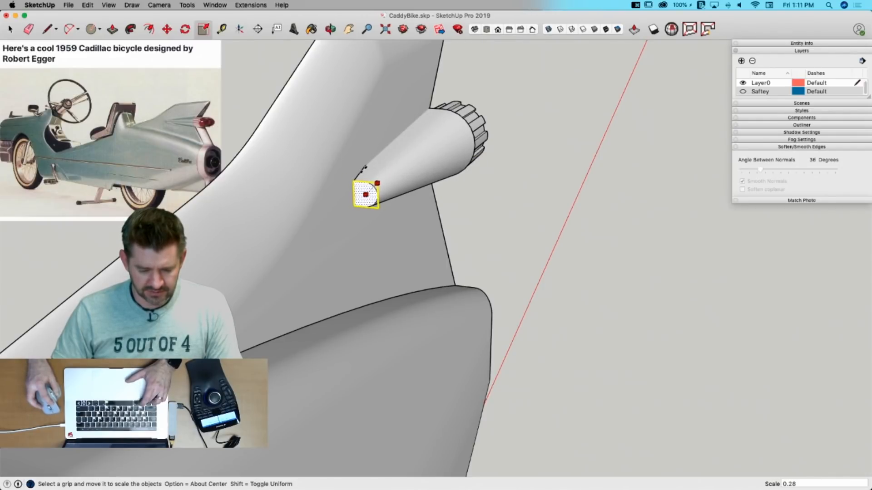
left_click(364, 175, "alt")
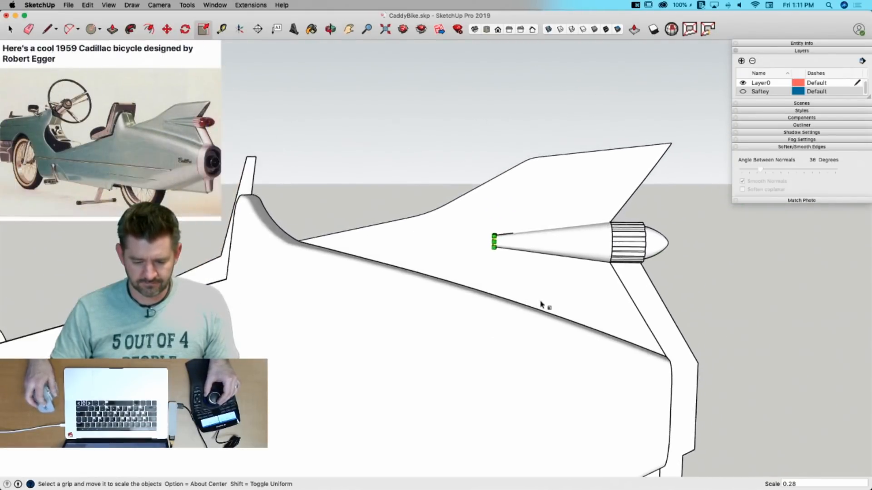
Step: Move the tube's small front face forward about 7 1/4", then about 2" sideways into the fin so the taper blends into its surface
key("m")
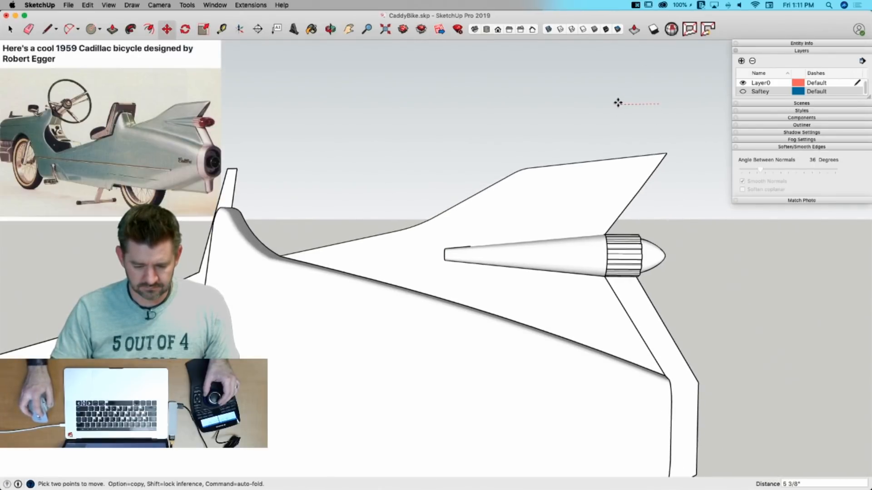
left_click(604, 102)
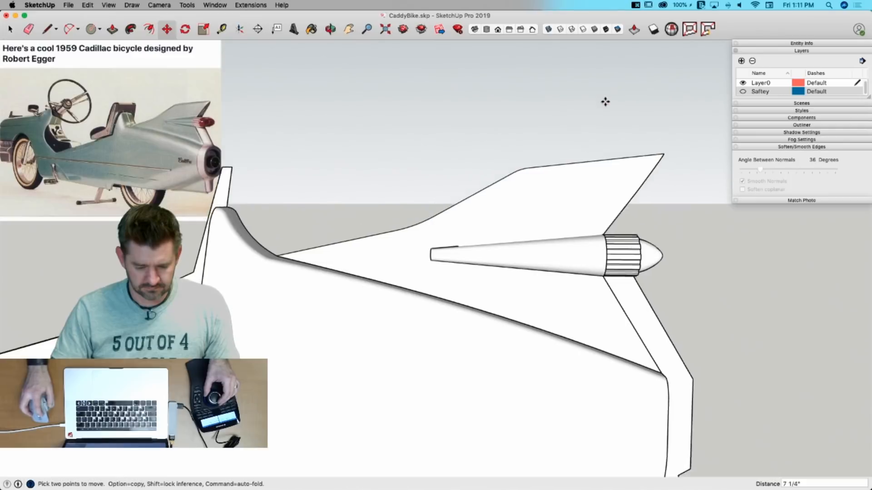
key("space")
key("m")
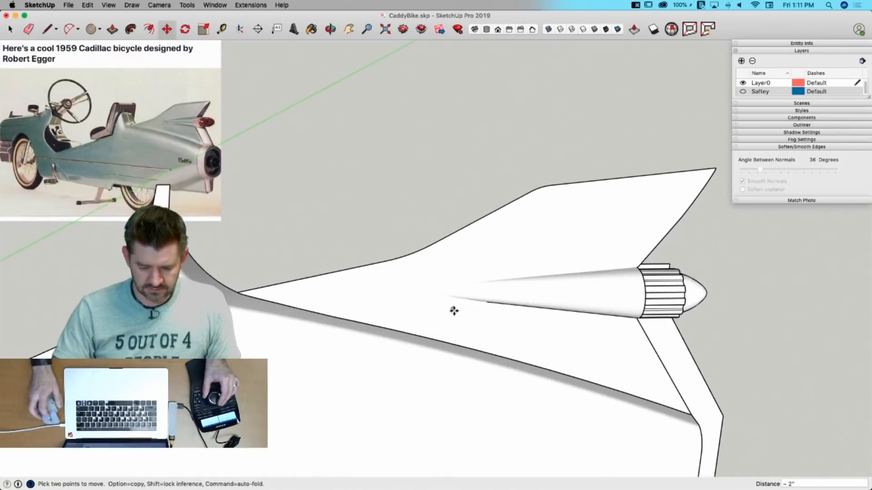
key("space")
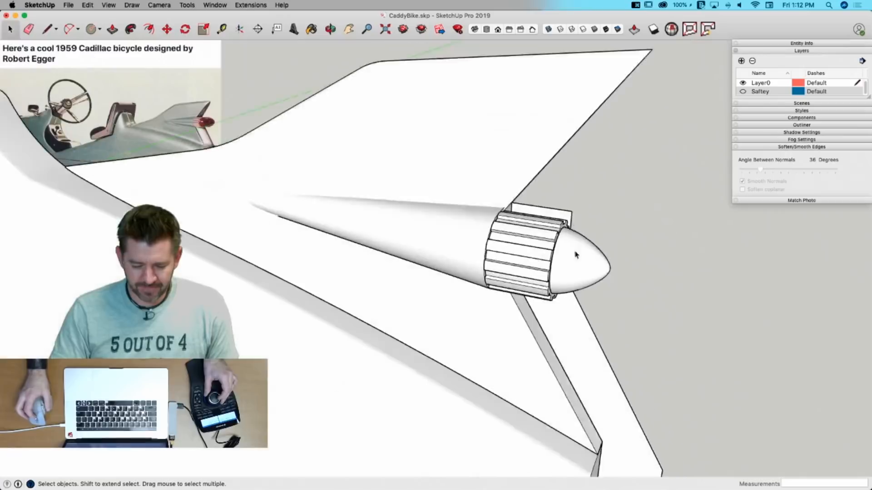
Step: Show the entity information for the tail fin component and the tapered tube's geometry
left_click(427, 198)
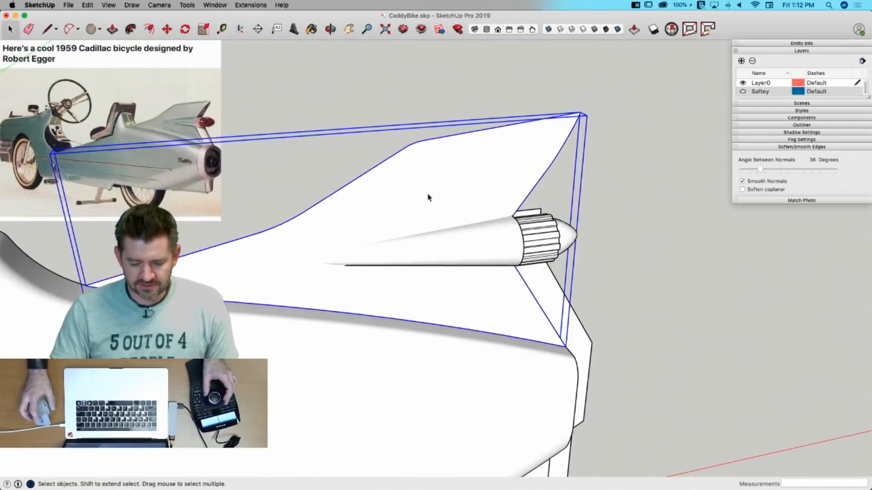
left_click(786, 51)
left_click(793, 43)
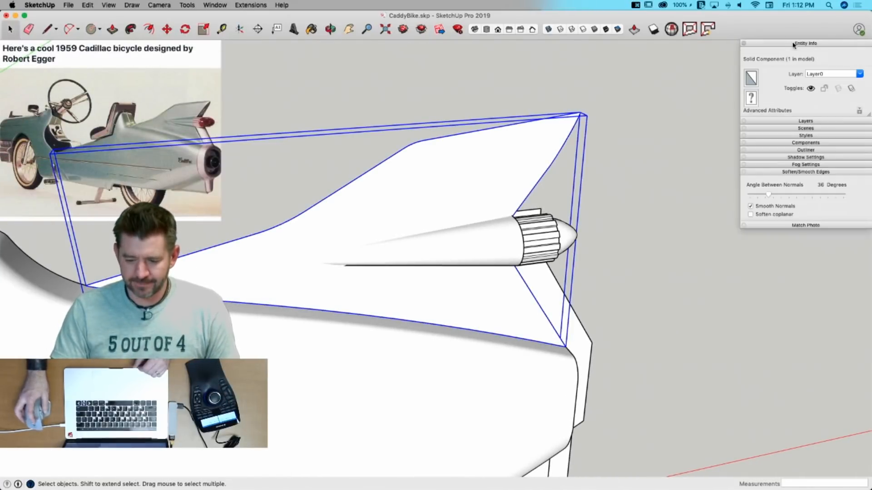
double_click(475, 245)
double_click(475, 246)
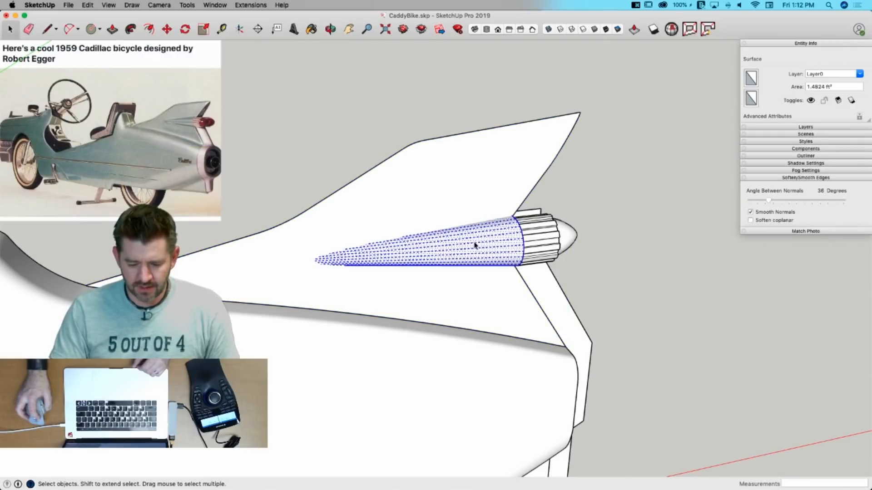
key("Escape")
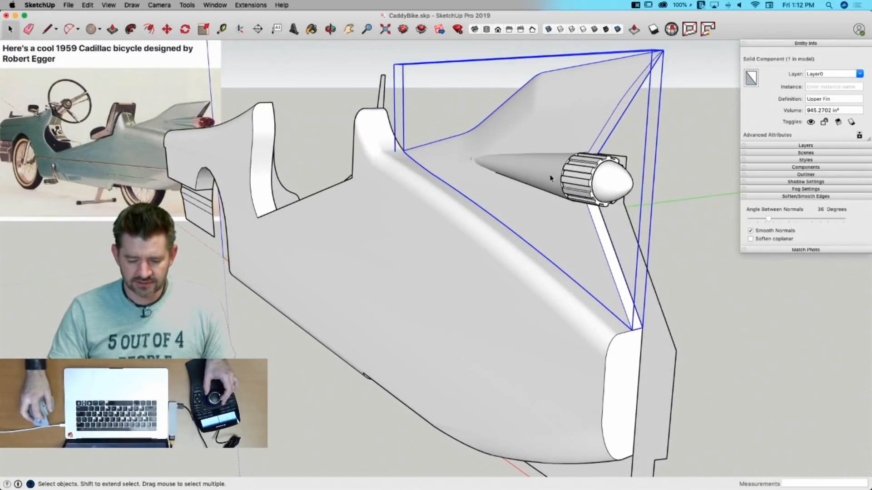
Step: Select the whole tapered taillight tube with its edges and make it a group
left_click(551, 177)
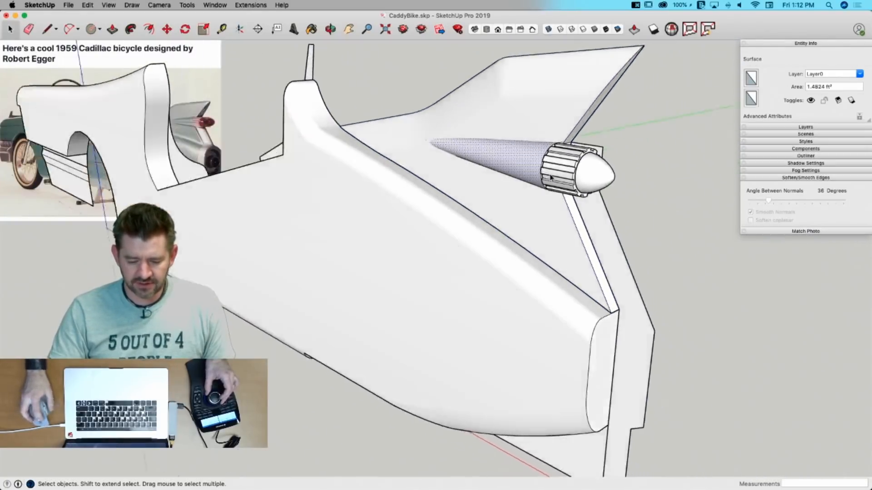
double_click(488, 151)
right_click(487, 149)
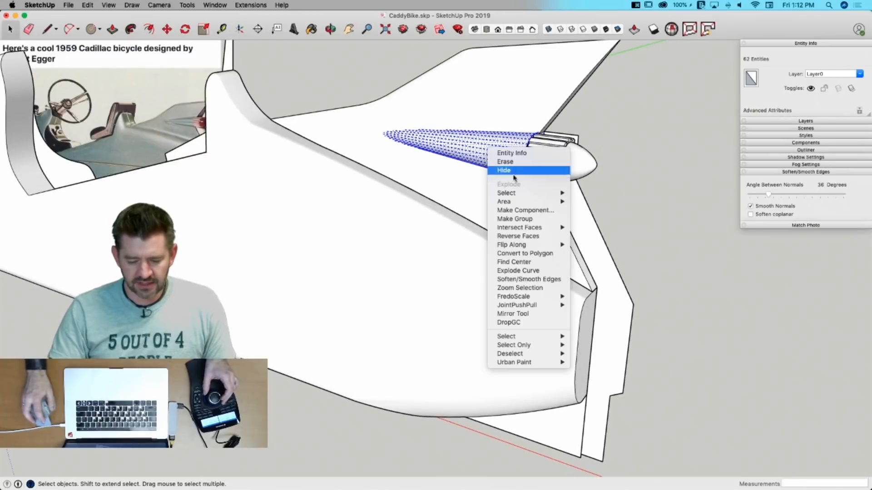
left_click(514, 219)
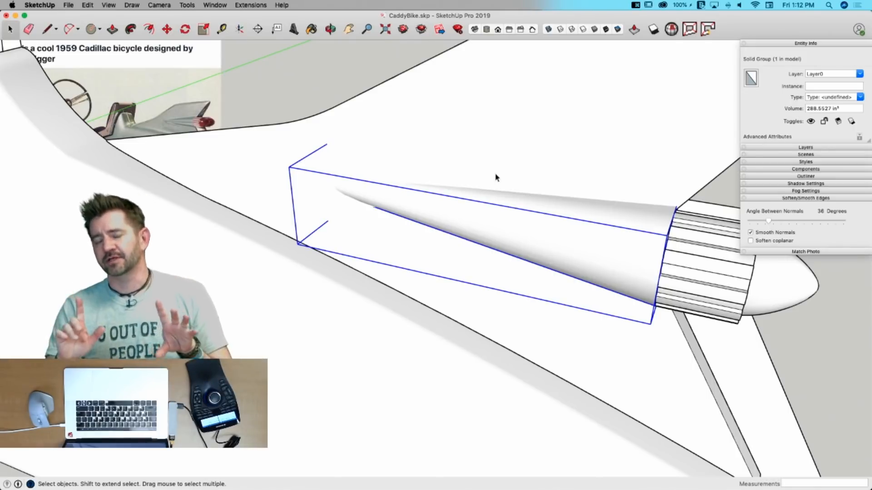
Step: Edit the tapered tube group and push its flat inner face inward so it no longer protrudes through the fin's inner side
left_click(572, 166)
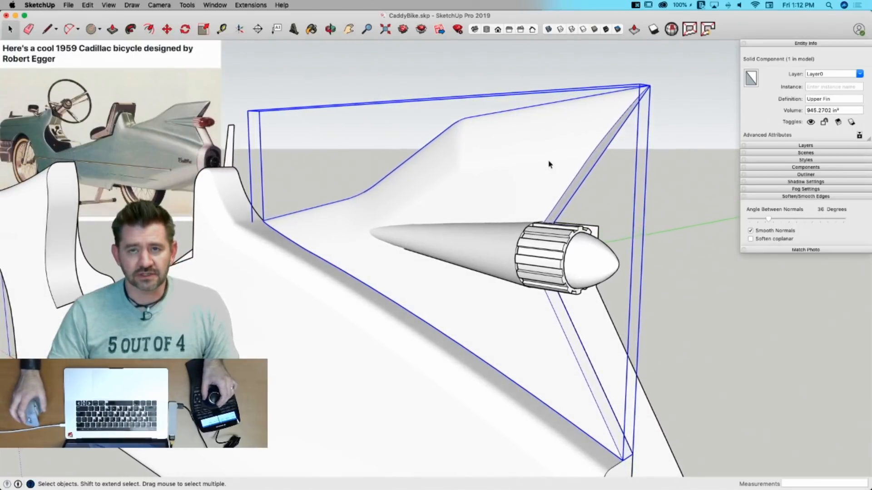
left_click(485, 230)
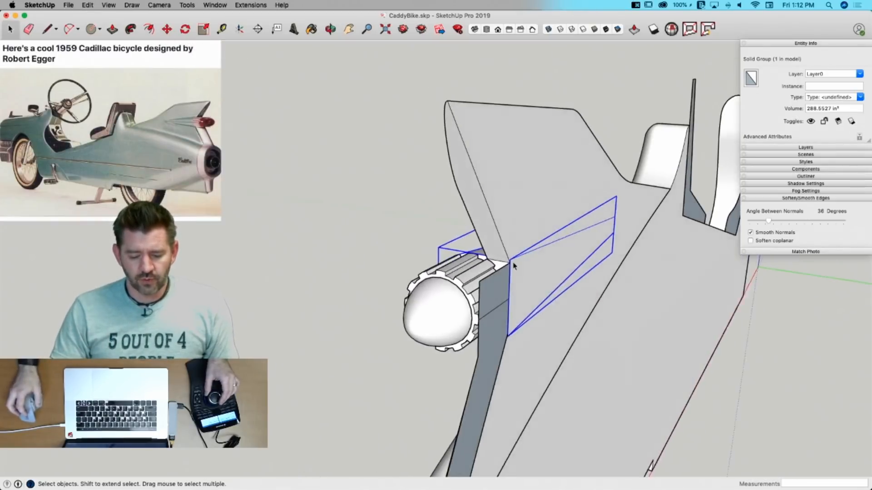
double_click(465, 248)
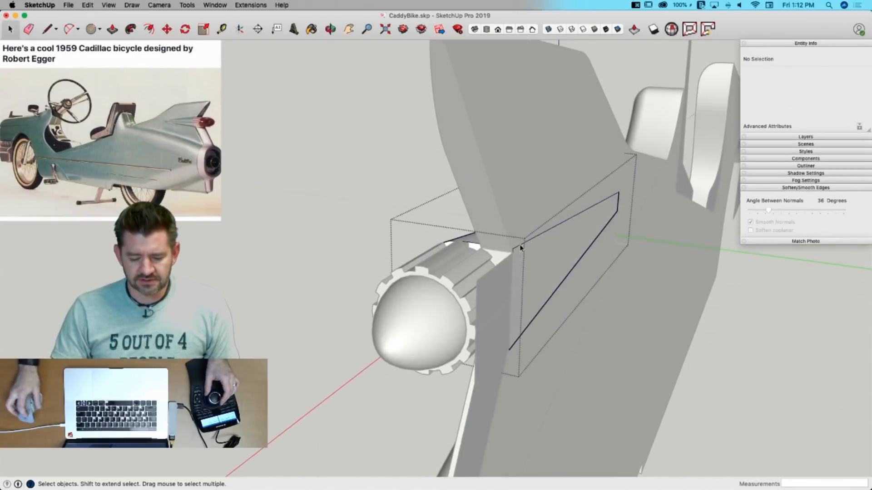
key("p")
left_click(538, 288)
left_click(529, 292)
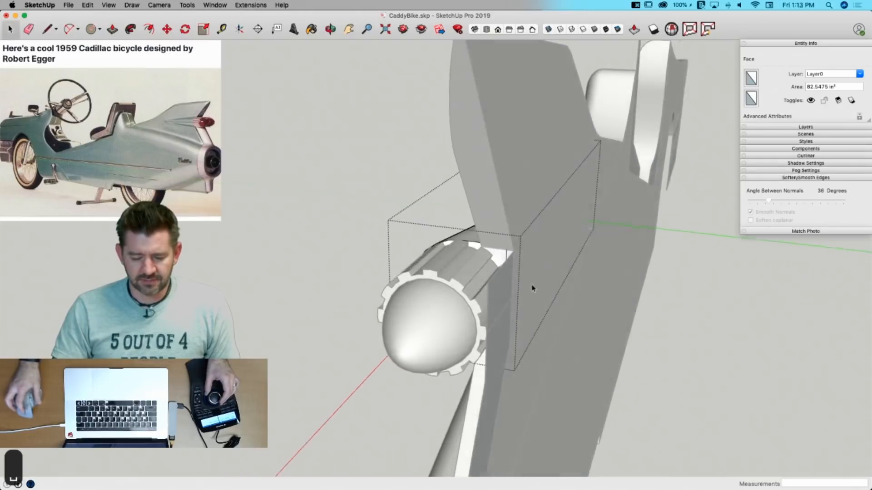
key("space")
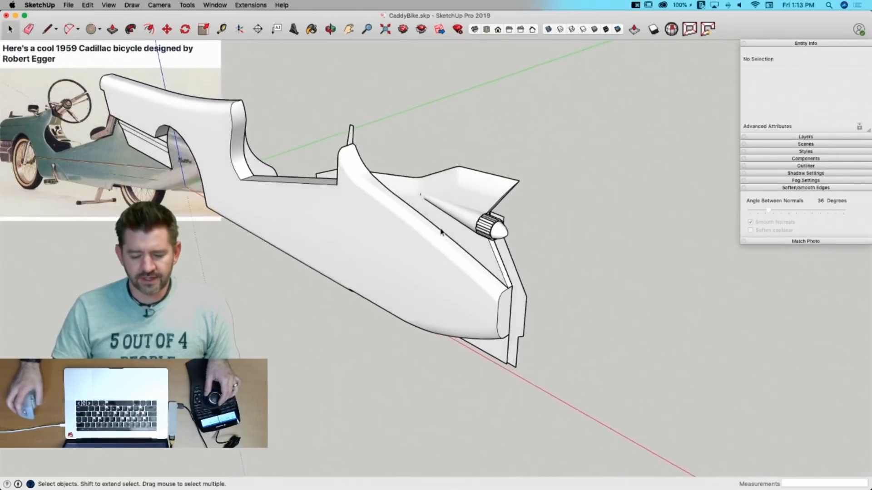
Step: Cut the tapered tube group and paste it in place inside the tail fin component
left_click(475, 236)
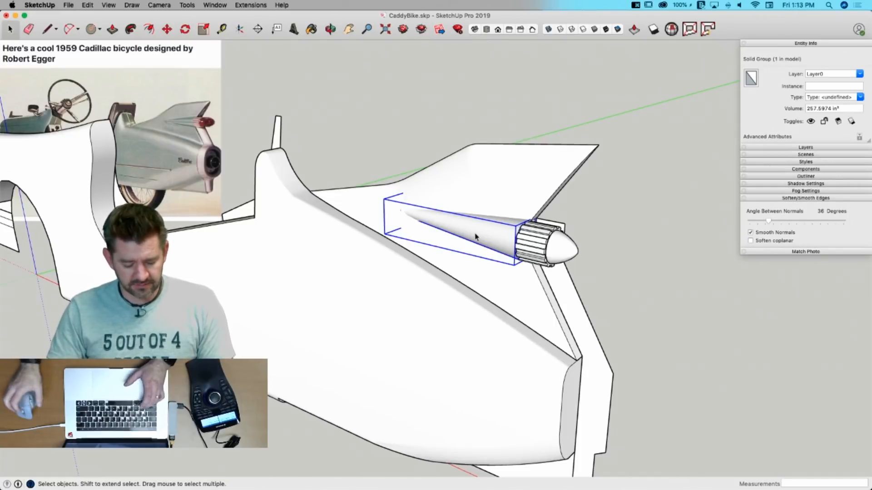
key("super+x")
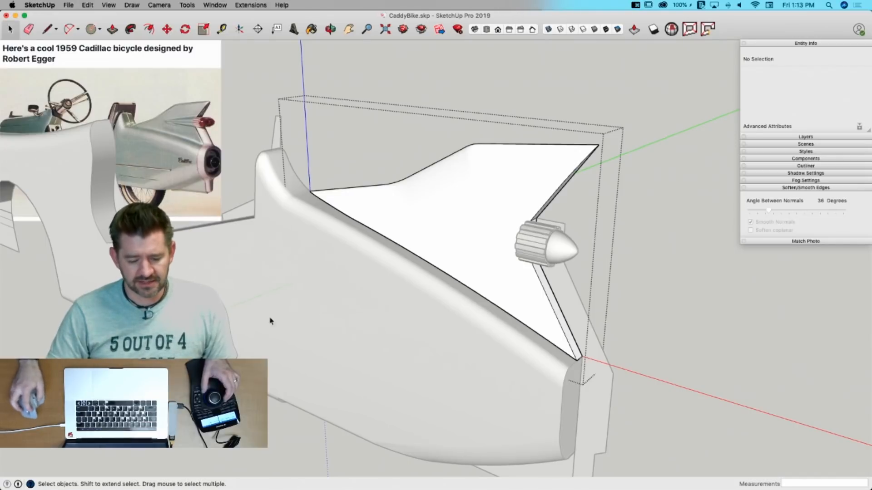
left_click(470, 232)
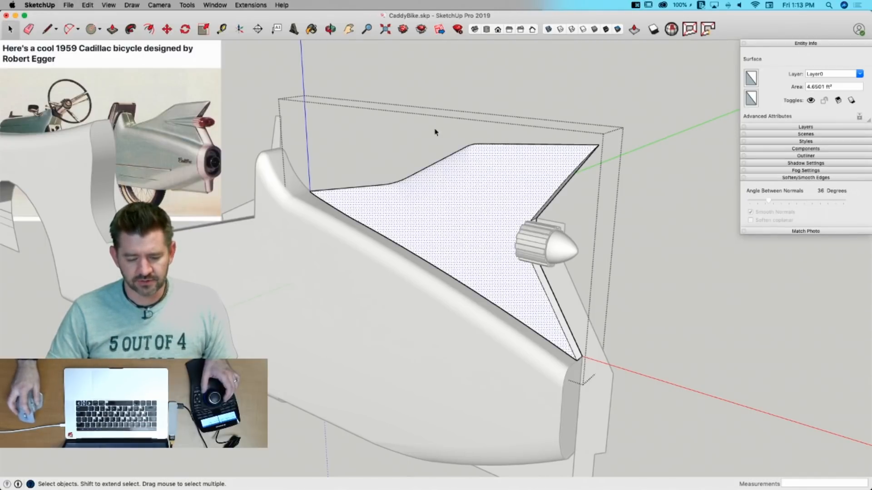
left_click(434, 132)
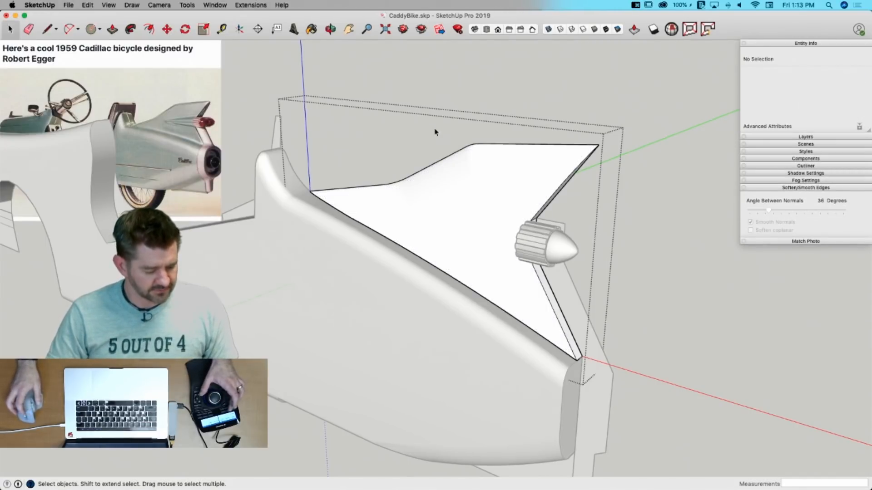
key("alt+v")
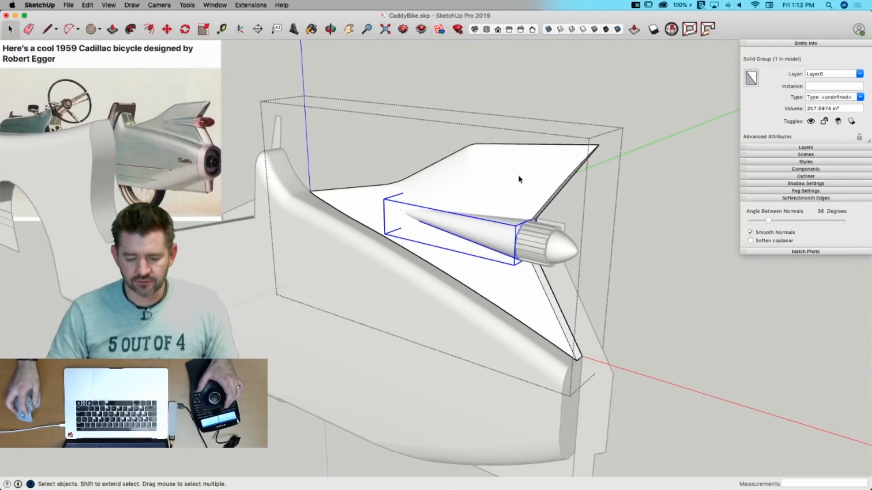
Step: Group all of the fin's connected geometry inside the component, check that it is a solid group, and leave the component
left_click(468, 186)
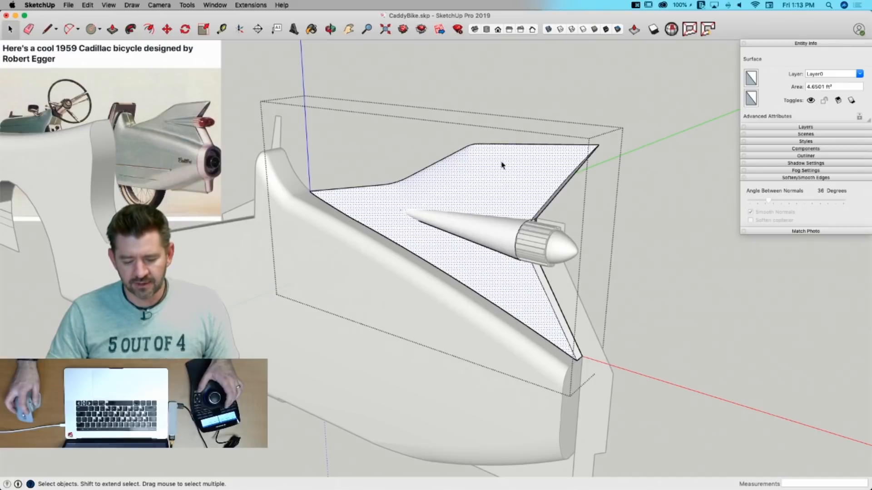
triple_click(502, 165)
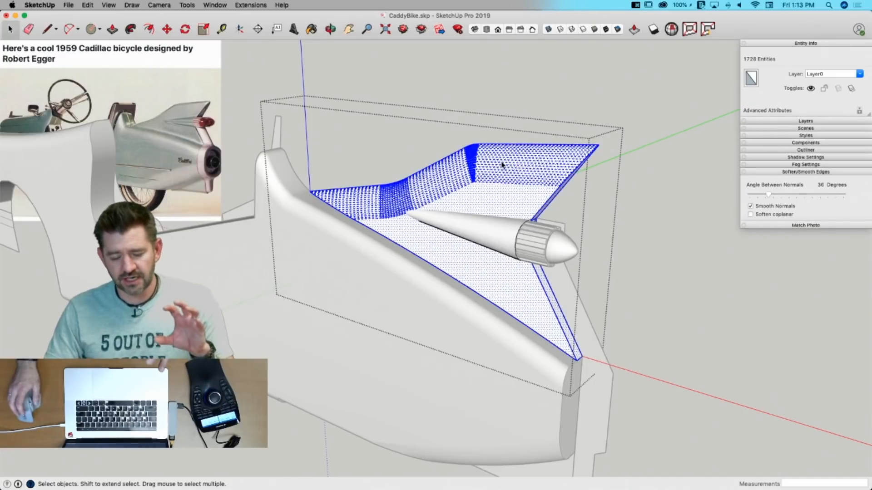
right_click(502, 164)
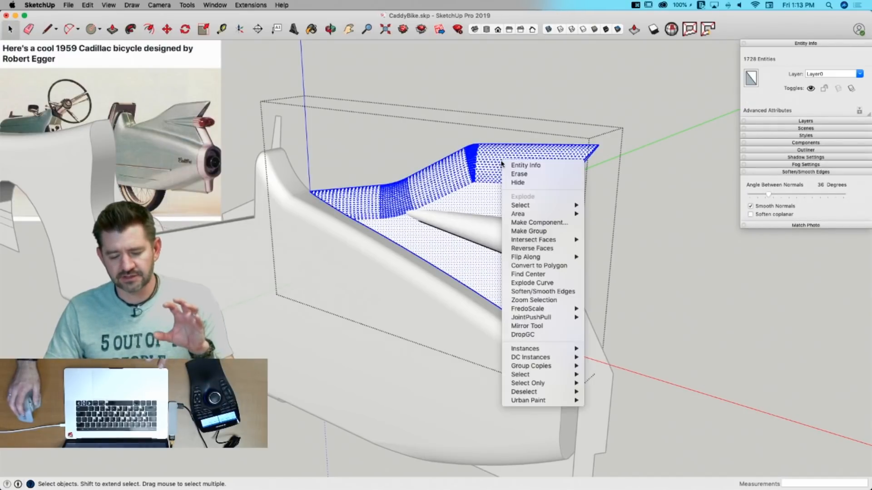
left_click(529, 231)
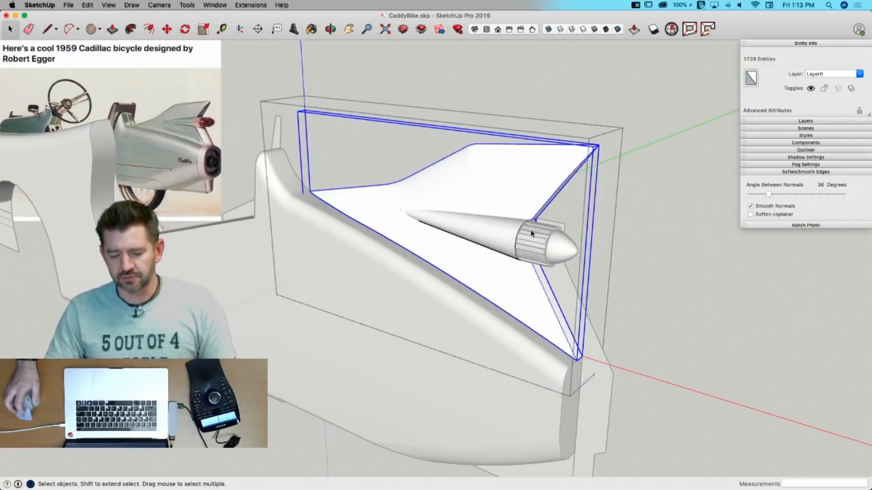
left_click(503, 234)
left_click(508, 197)
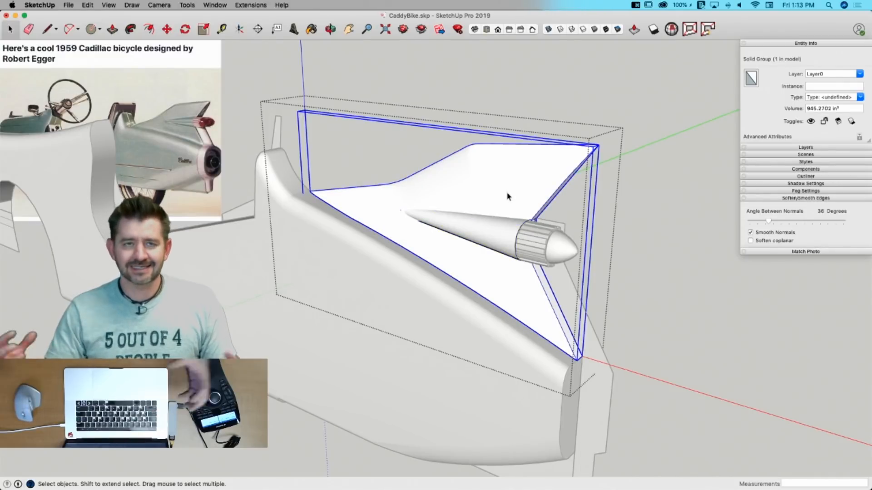
left_click(566, 94)
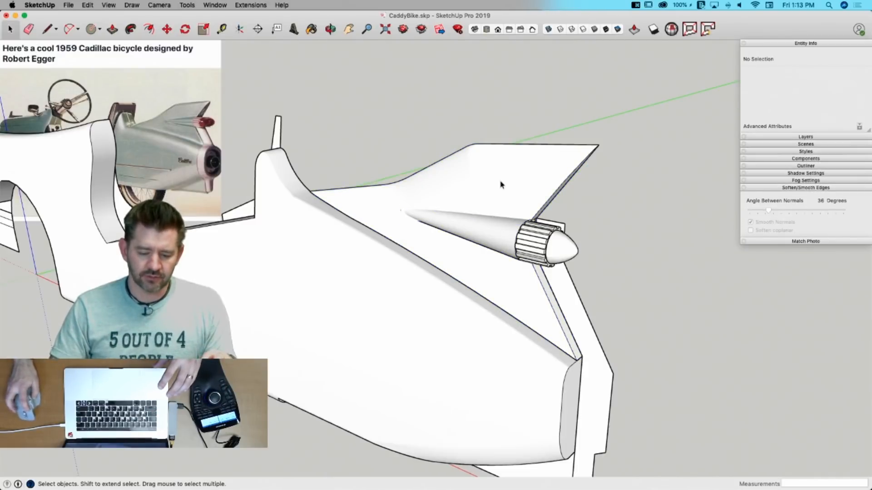
Step: Select the solid fin group inside the Upper Fin component and save the model
left_click(500, 183)
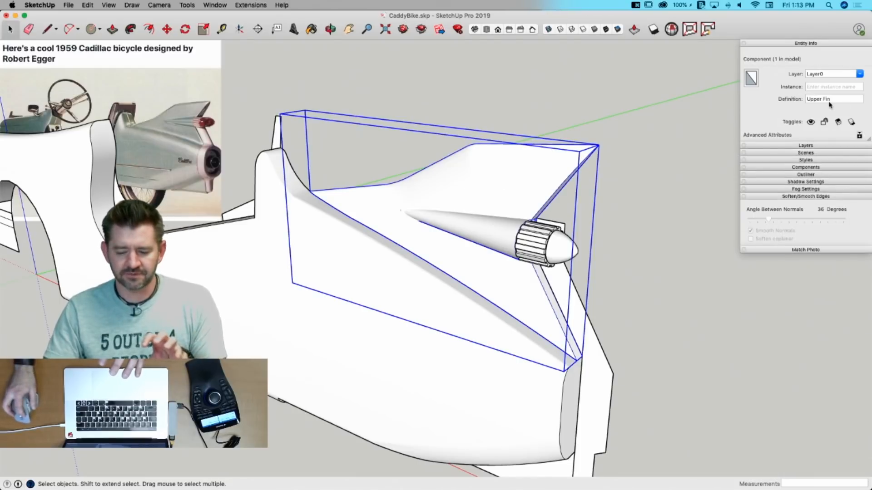
left_click(513, 208)
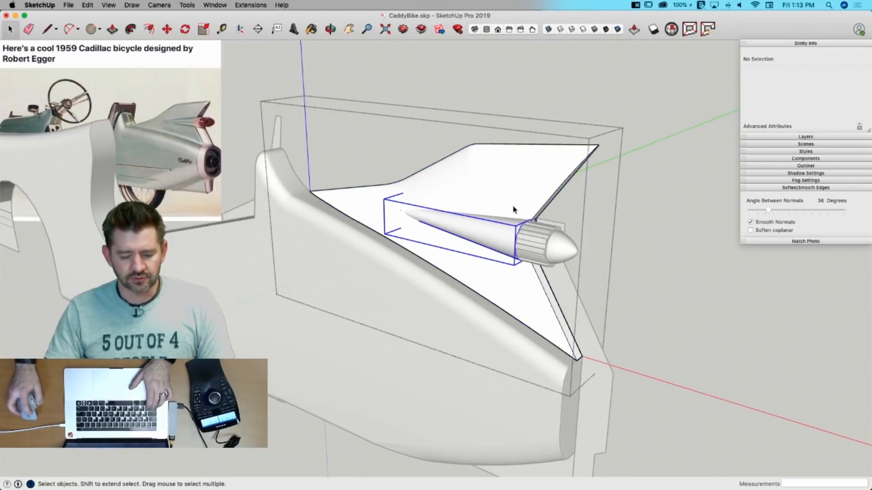
left_click(517, 198)
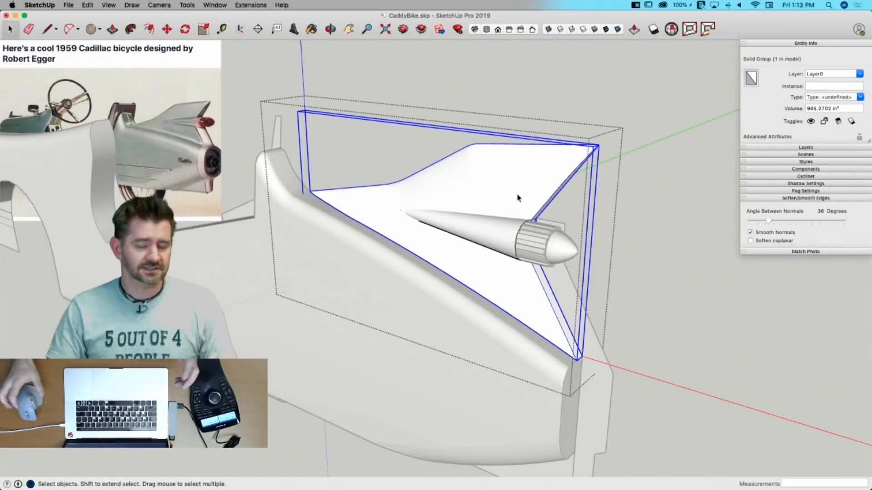
left_click(67, 5)
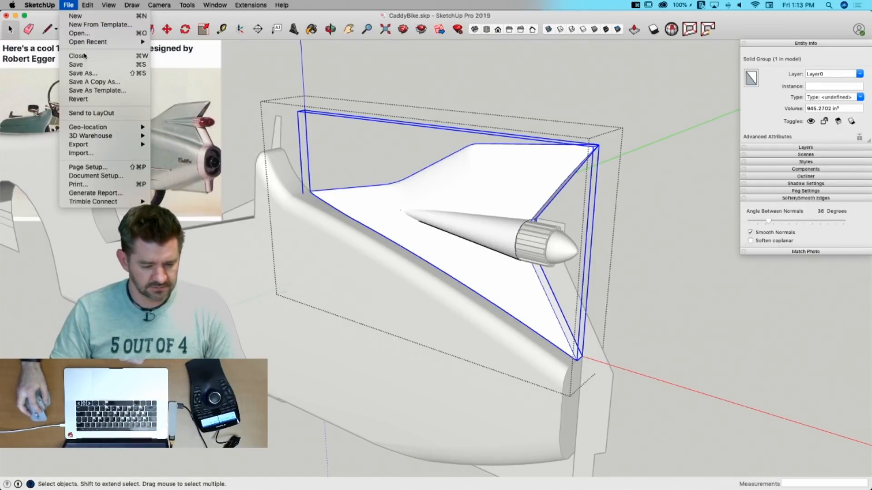
left_click(75, 64)
Step: Display the Solid Tools palette for combining the fin and tapered tube groups
left_click(136, 5)
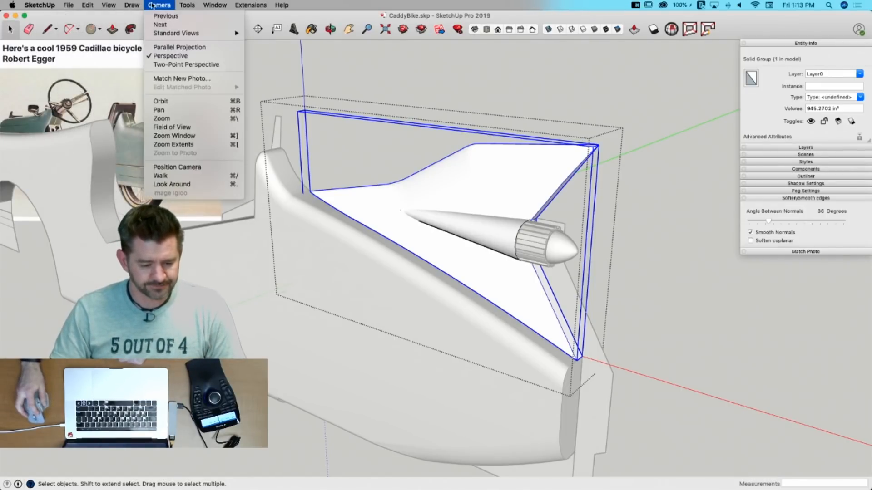
mouse_move(132, 40)
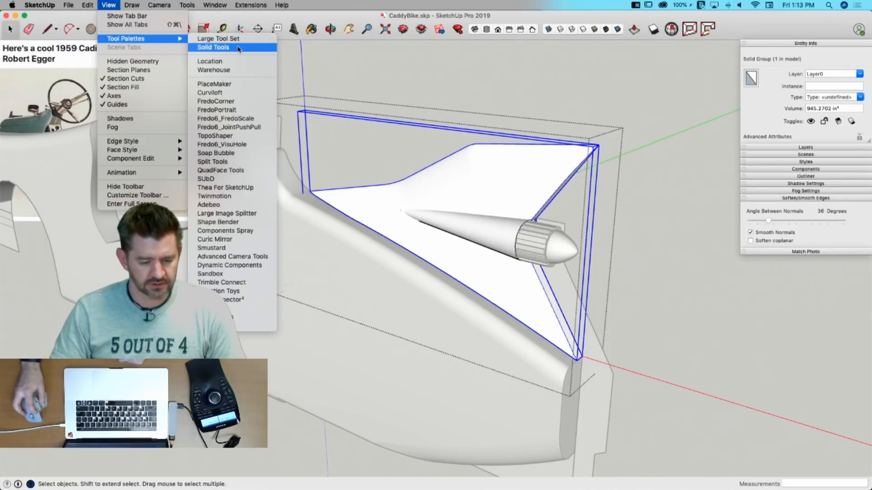
left_click(214, 47)
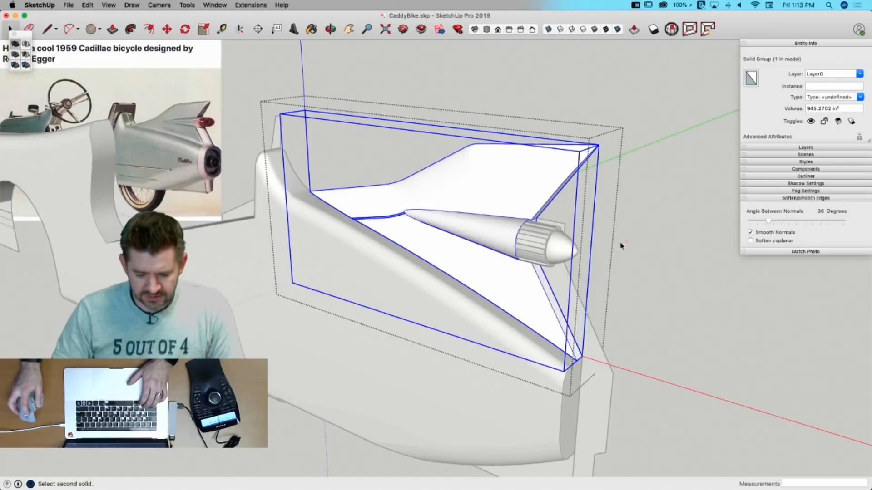
Step: Inspect the join around the tapered tube's narrow tip and undo the Outer Shell merge
scroll(381, 219, "up", 10)
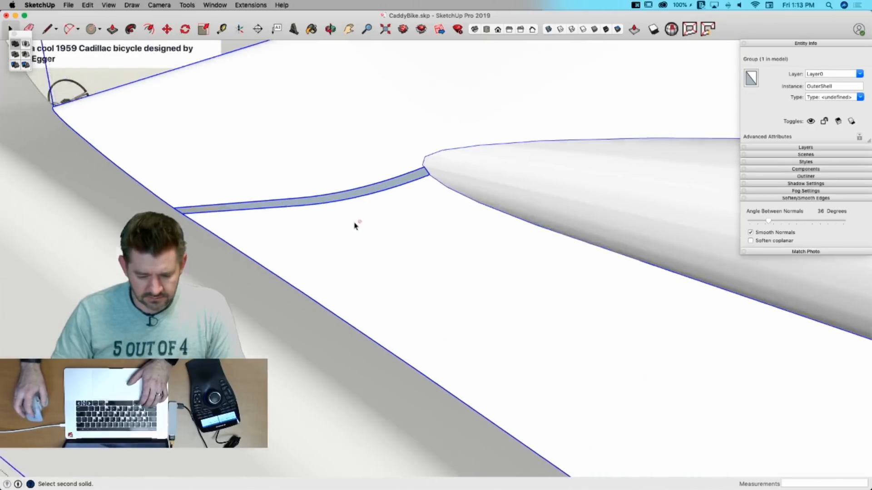
key("o")
left_click_drag(347, 223, 461, 204)
key("super+z")
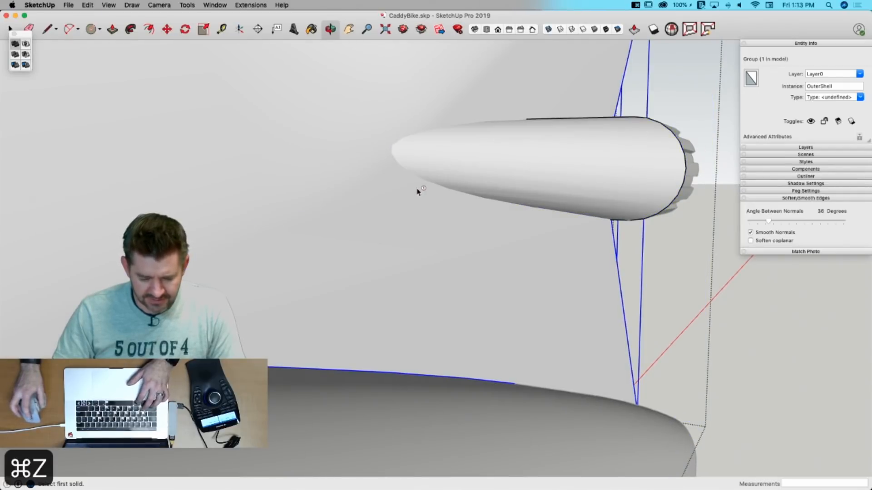
Step: Edit the tapered tube group and scale its small end face to 0.85 along the green axis
key("space")
double_click(438, 161)
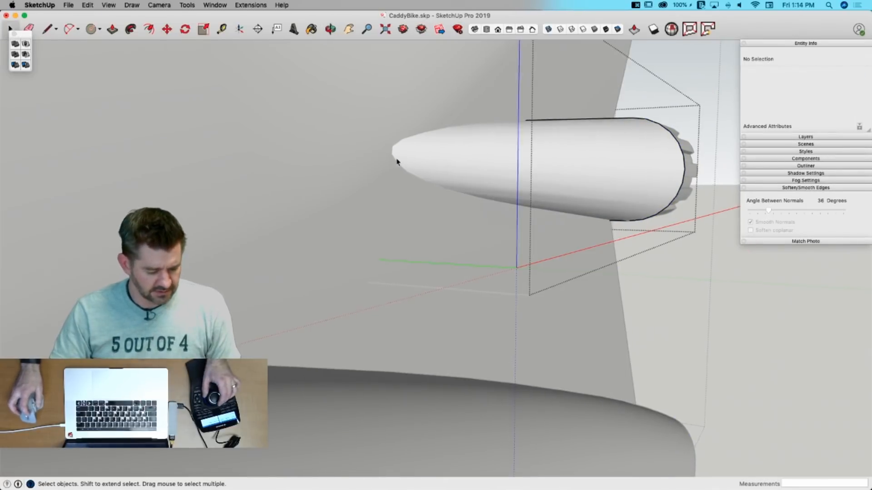
scroll(397, 162, "down", 3)
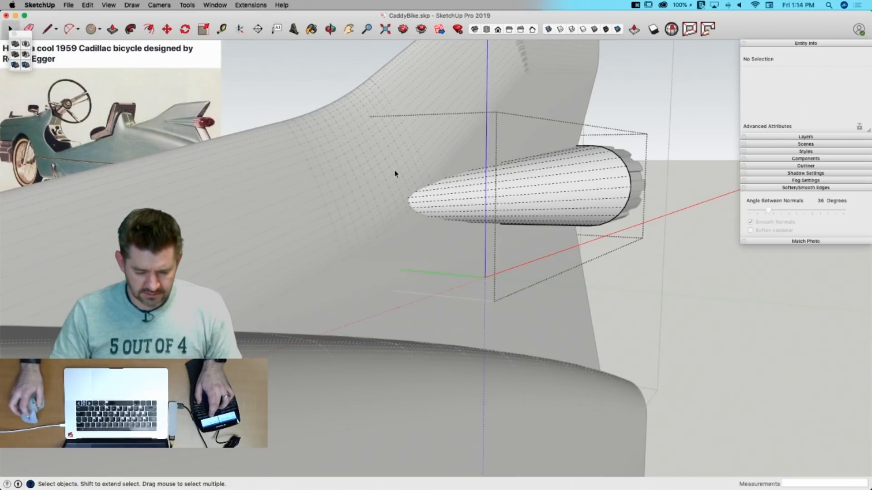
key("alt+h")
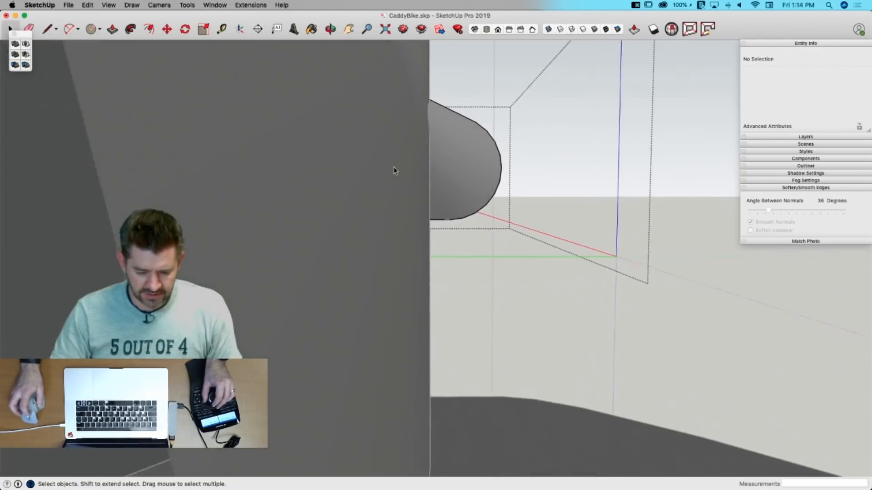
left_click(437, 97)
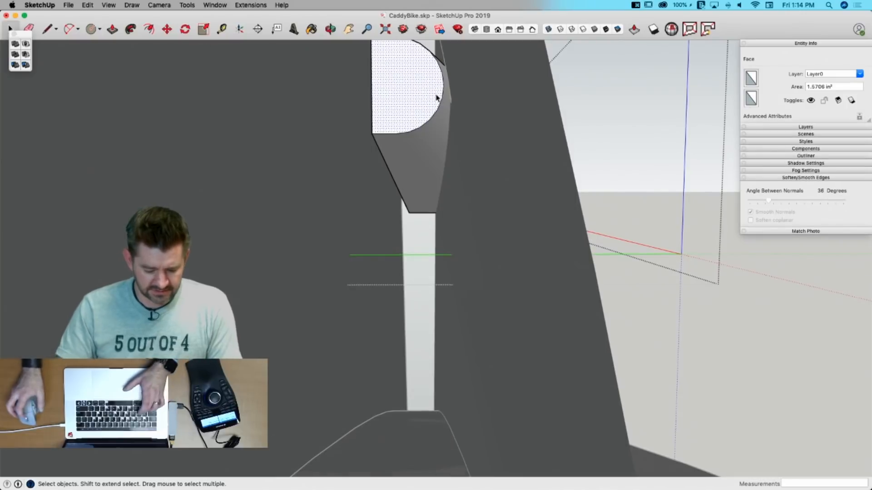
key("s")
left_click_drag(444, 86, 432, 85)
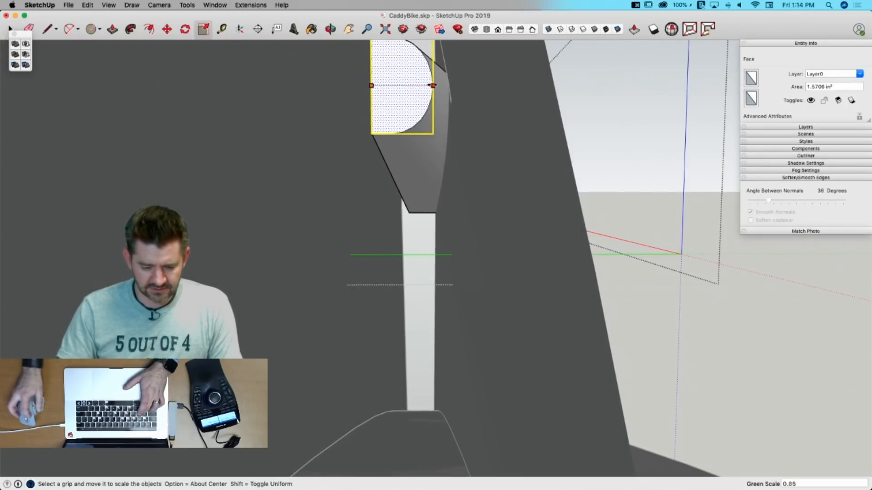
key("space")
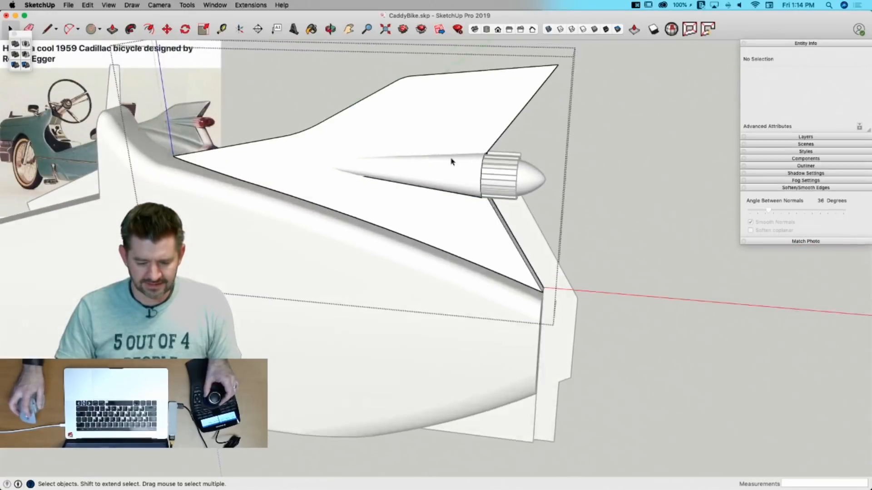
Step: Combine the fin group and the tapered tube group into one using Outer Shell
left_click(434, 149)
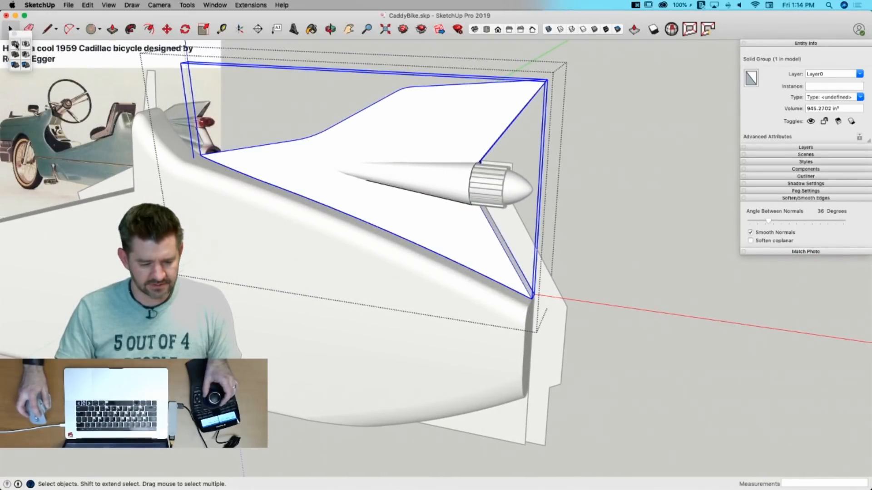
scroll(321, 175, "up", 6)
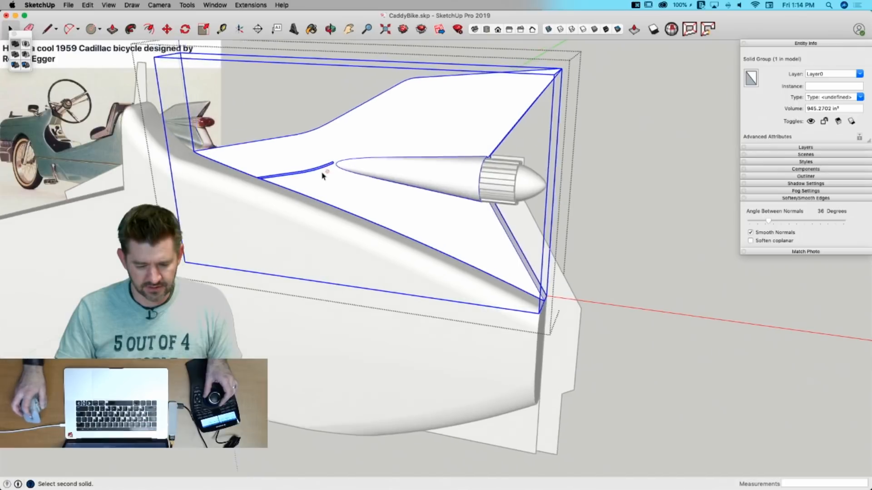
left_click(329, 162)
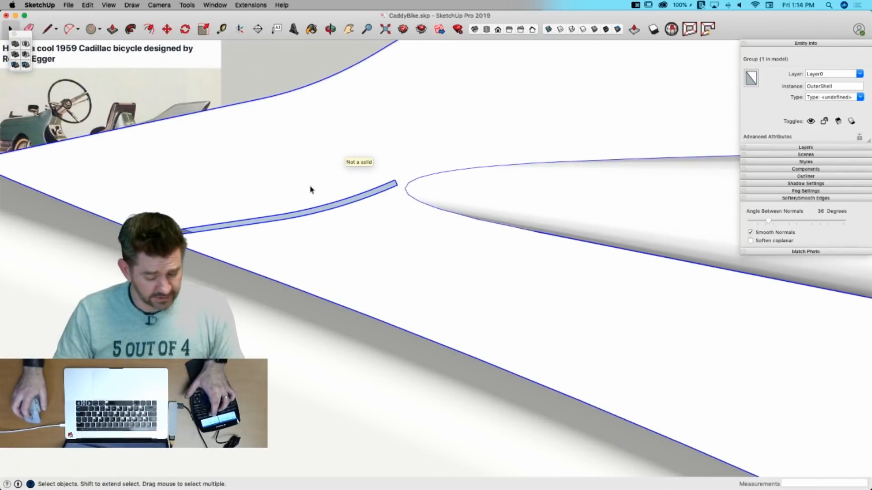
Step: Show hidden geometry, edit the merged fin group, and trace lines across the curved gap ahead of the tube tip to fill it
key("alt+h")
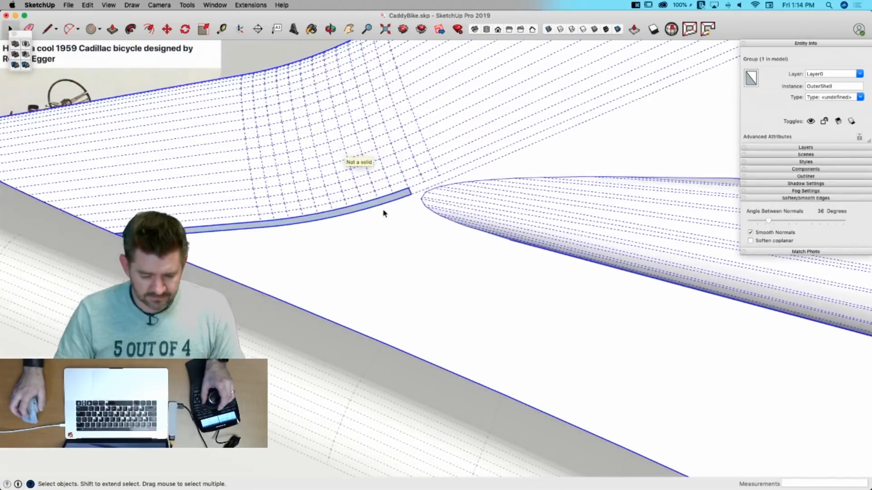
double_click(417, 208)
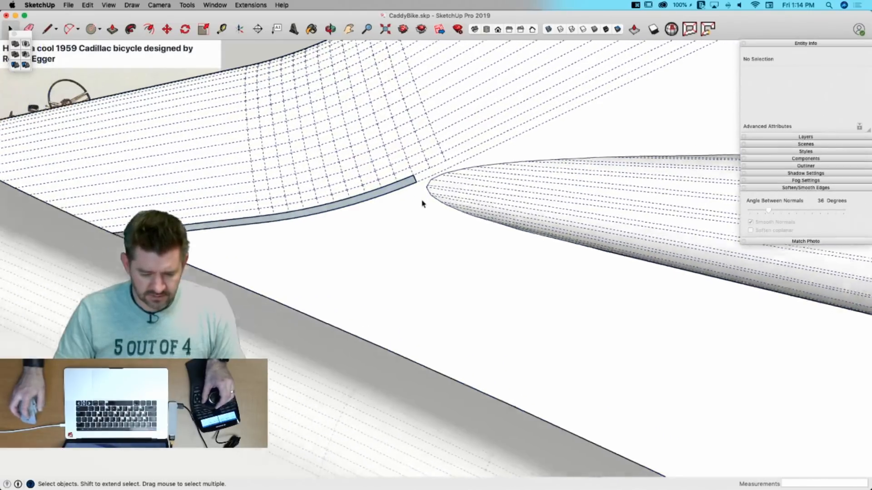
key("l")
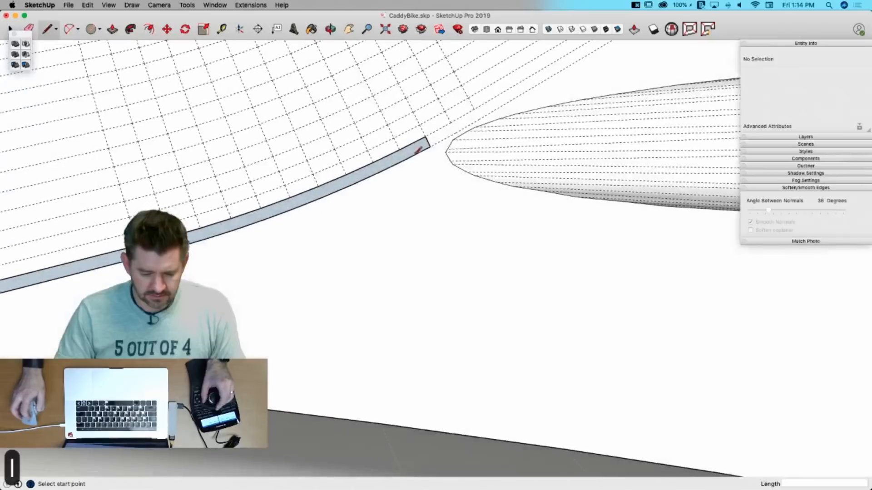
left_click(404, 160)
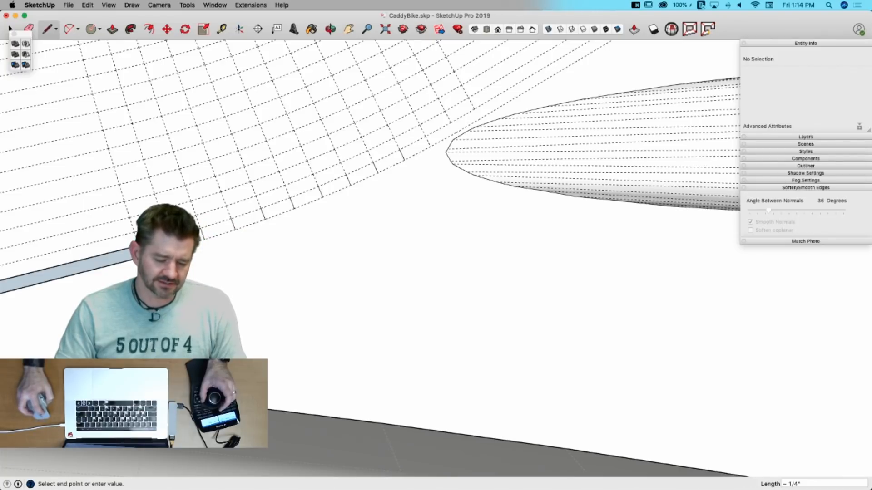
Step: Soften the leftover short edges along the patched gap and turn hidden geometry off
key("e")
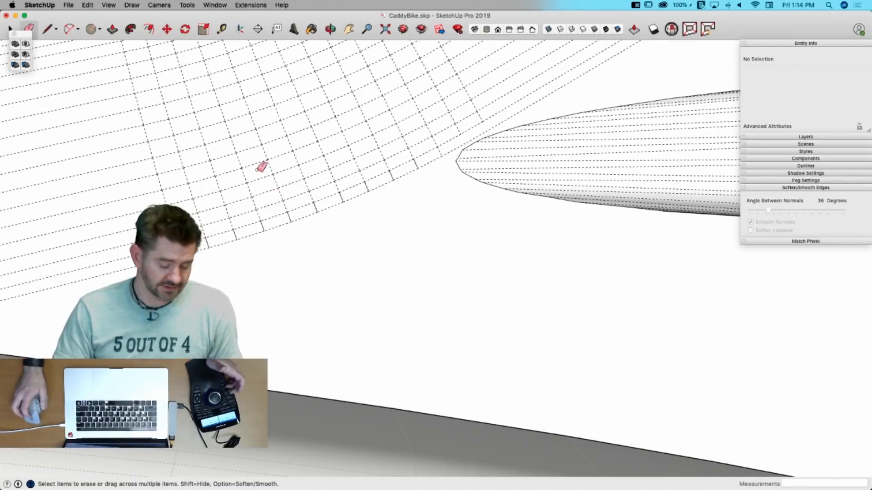
left_click_drag(207, 245, 202, 245)
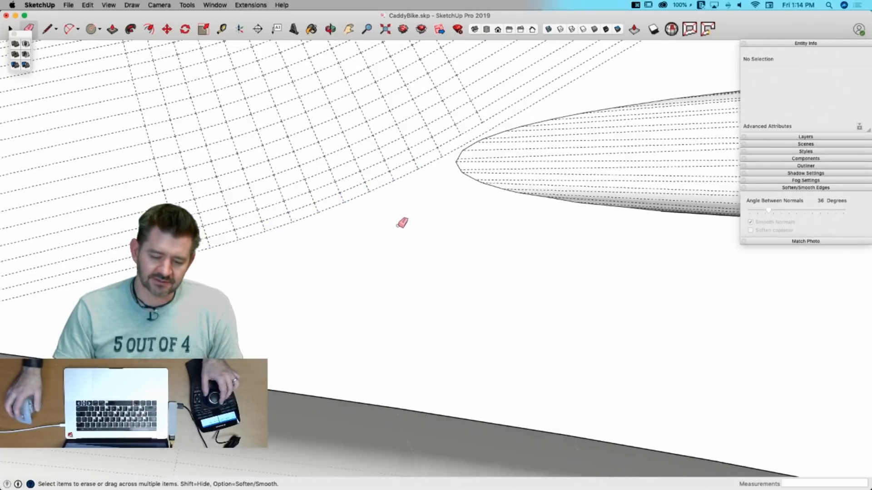
key("space")
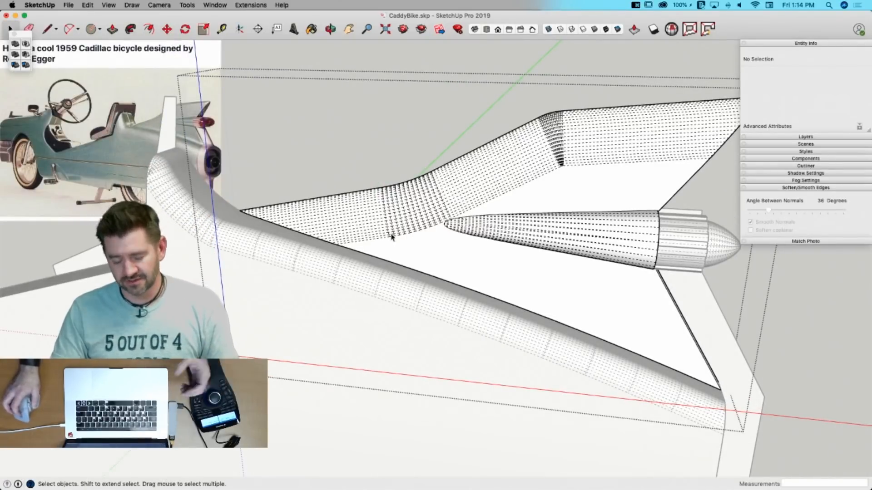
key("alt+h")
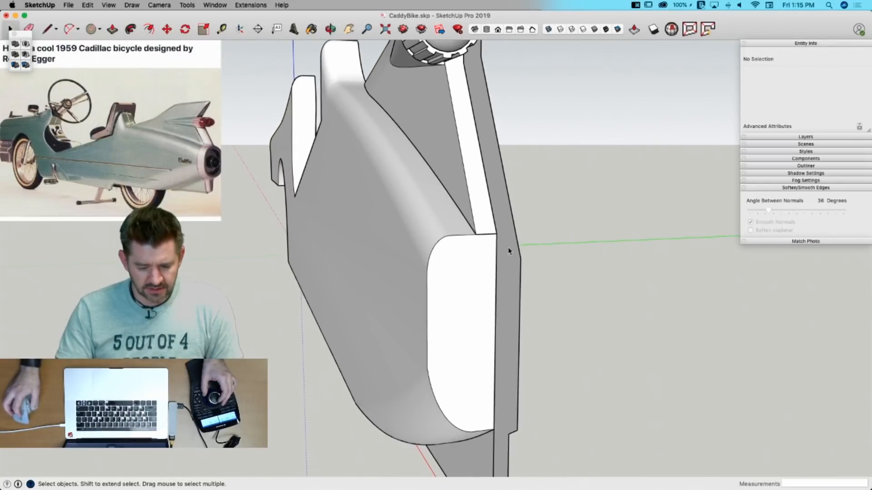
Step: Edit the Tail component and clean up the edge at its upper end beside the taillight with the Eraser
left_click(511, 247)
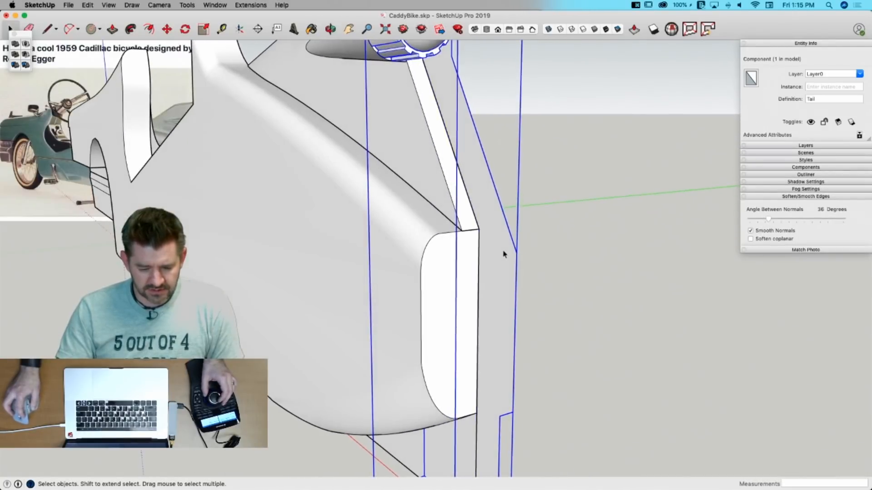
double_click(502, 252)
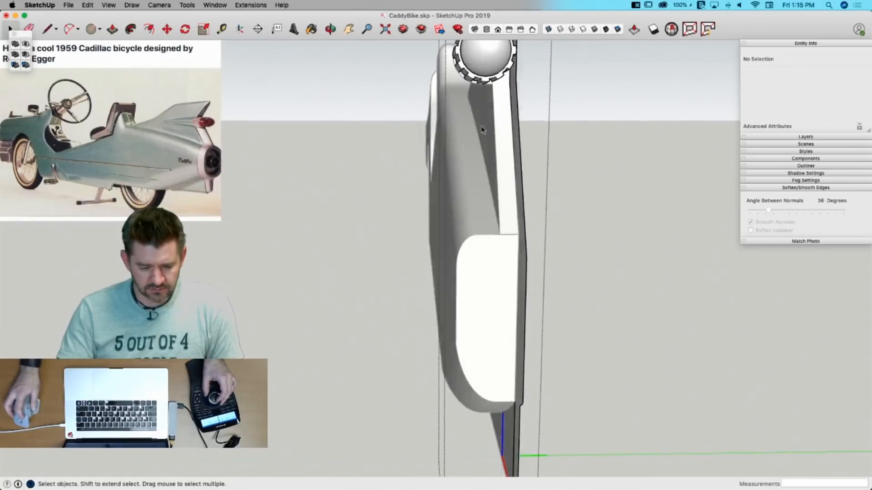
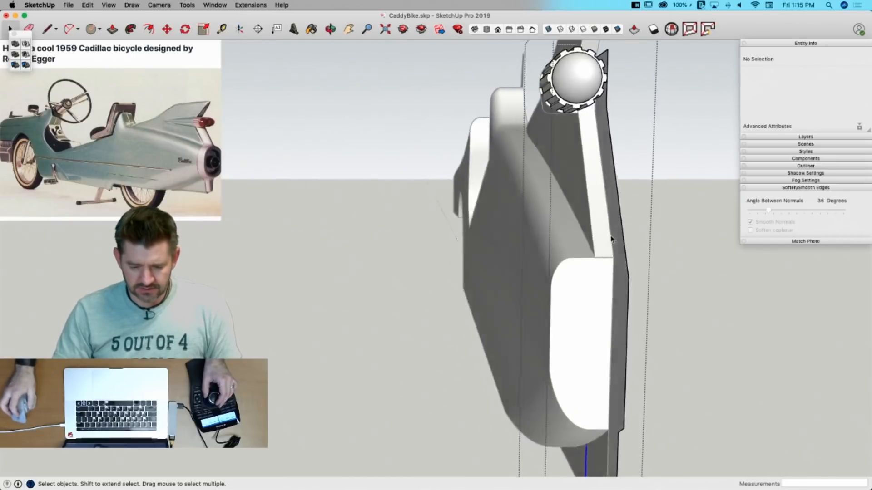
key("l")
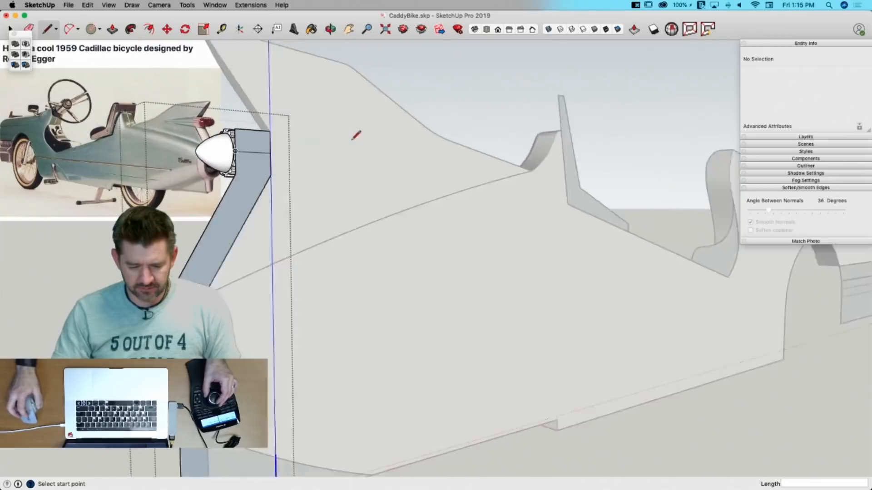
key("e")
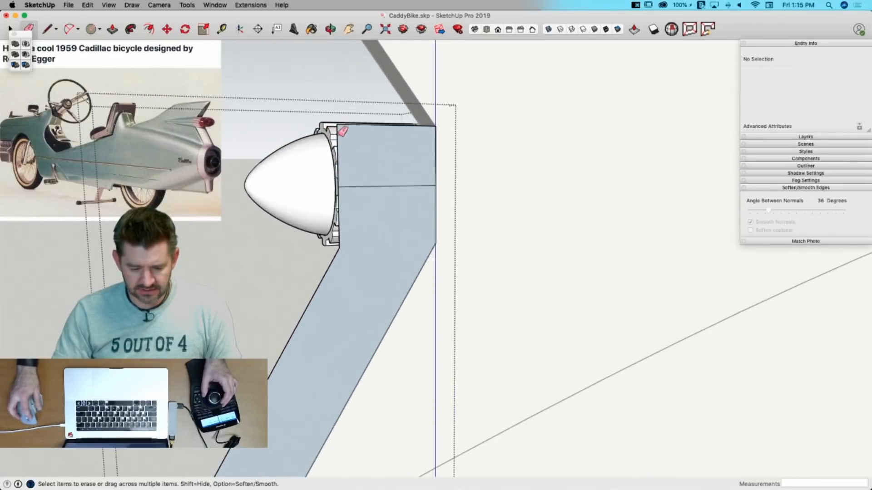
left_click(342, 128)
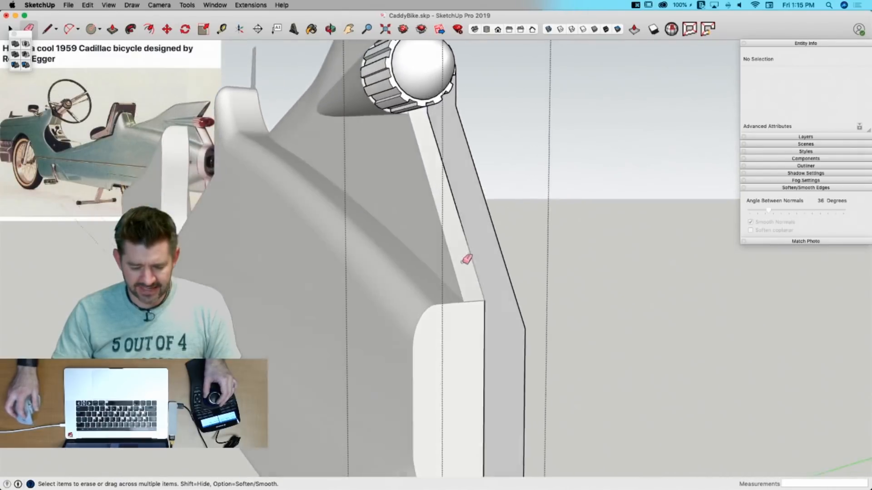
Step: Show hidden geometry and push/pull the flat face of the tail strip by 1 11/16" to give it thickness
key("p")
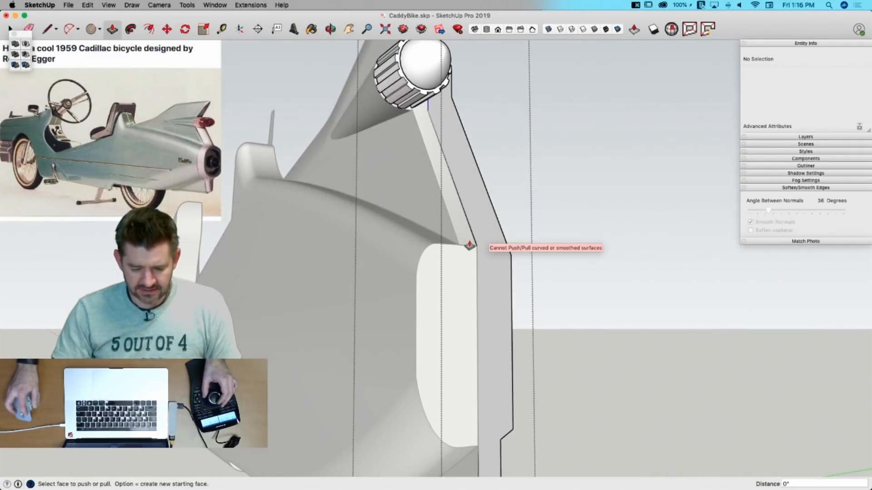
key("space")
left_click(493, 255)
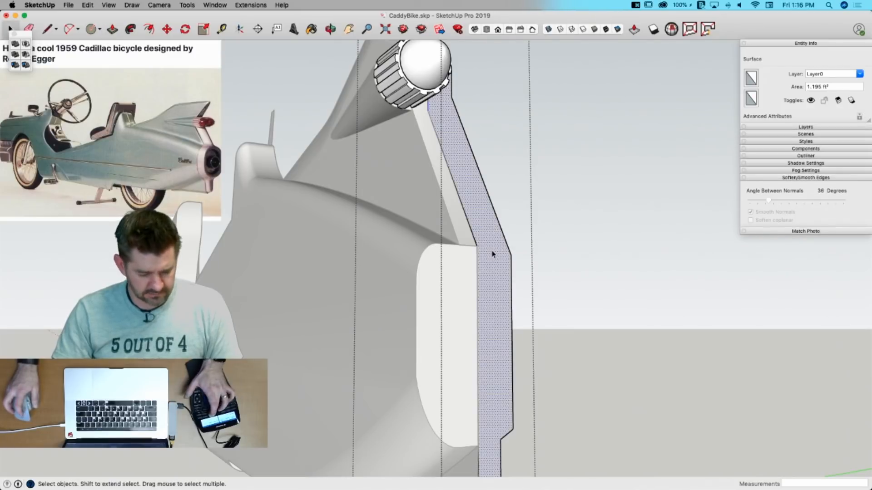
key("e")
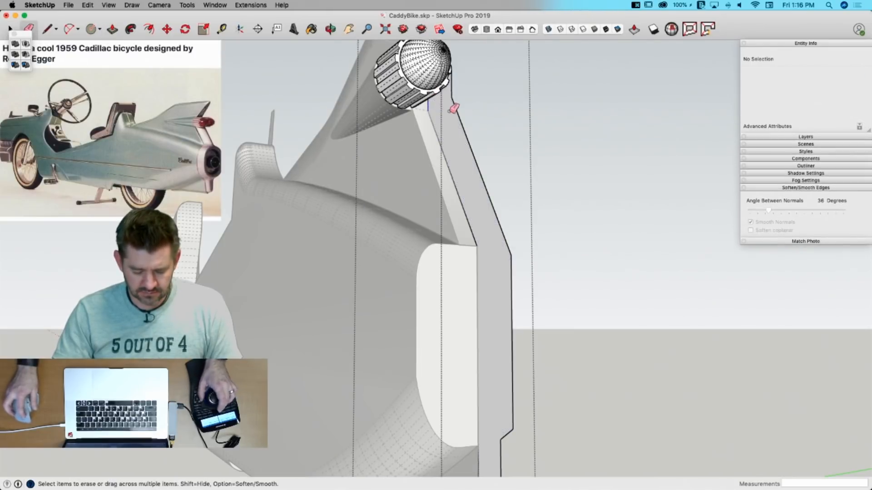
key("p")
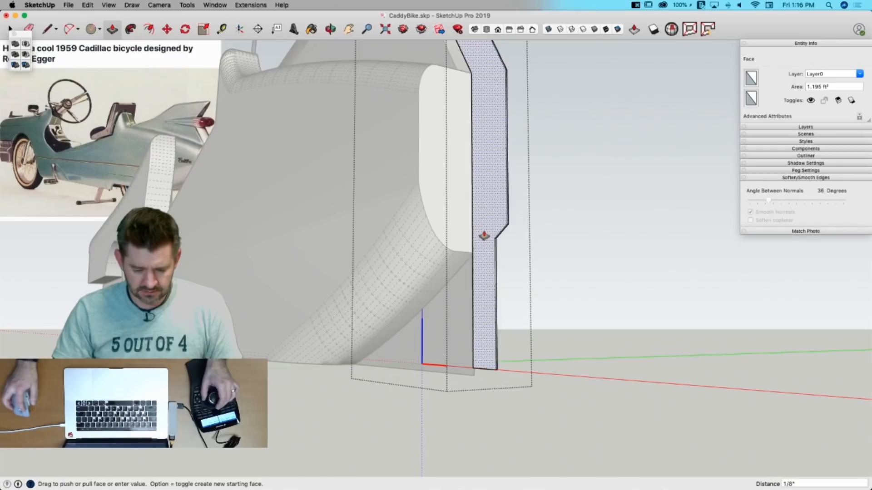
left_click(484, 235)
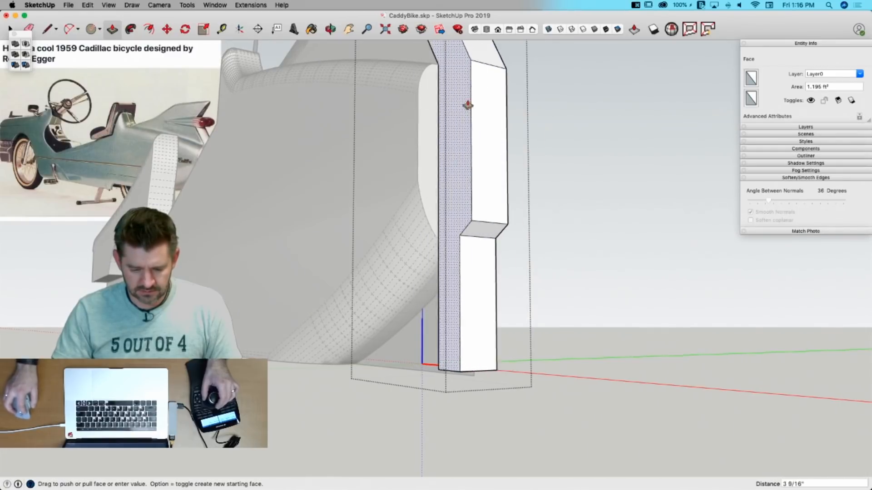
left_click(468, 86)
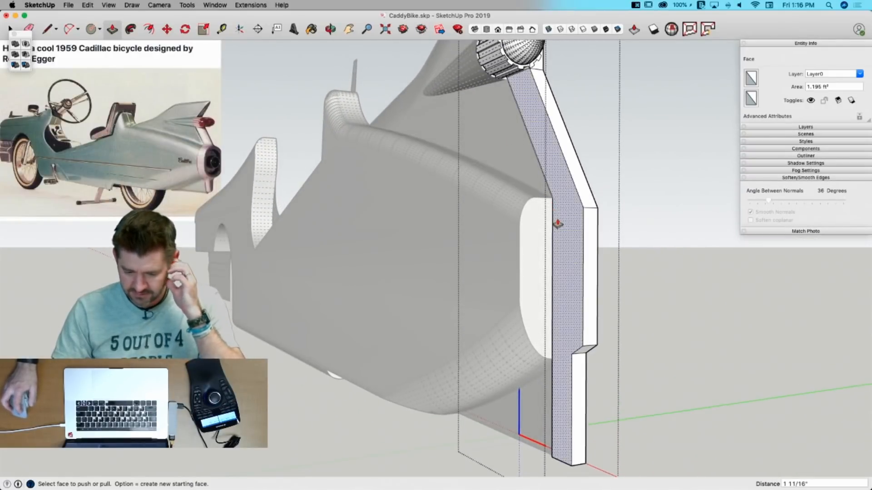
Step: Copy the rounded end face of the body and paste it in place inside the Tail component
key("space")
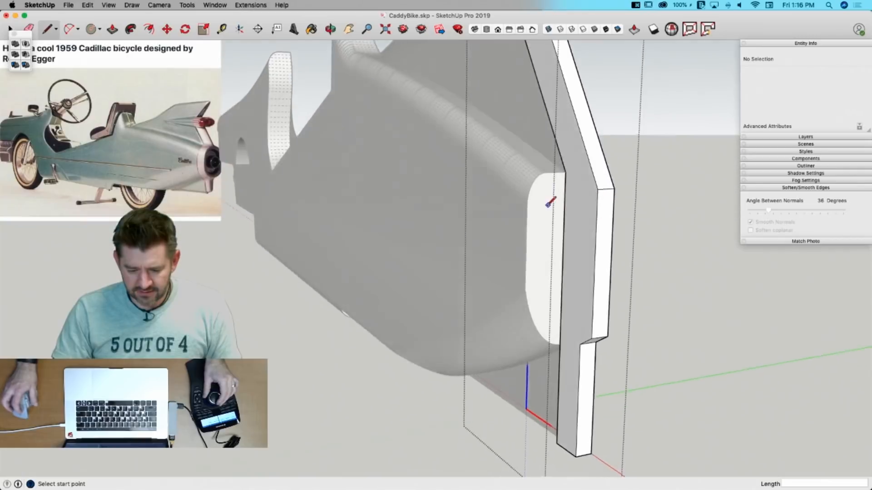
double_click(552, 228)
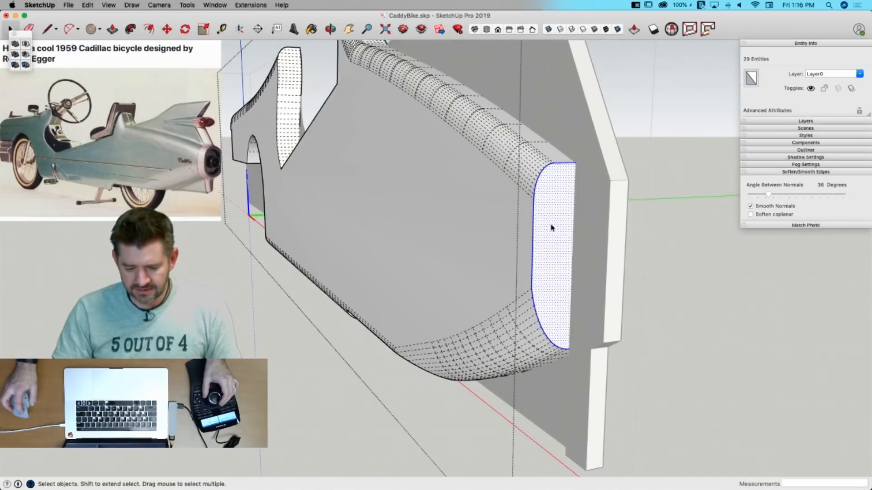
left_click(555, 225)
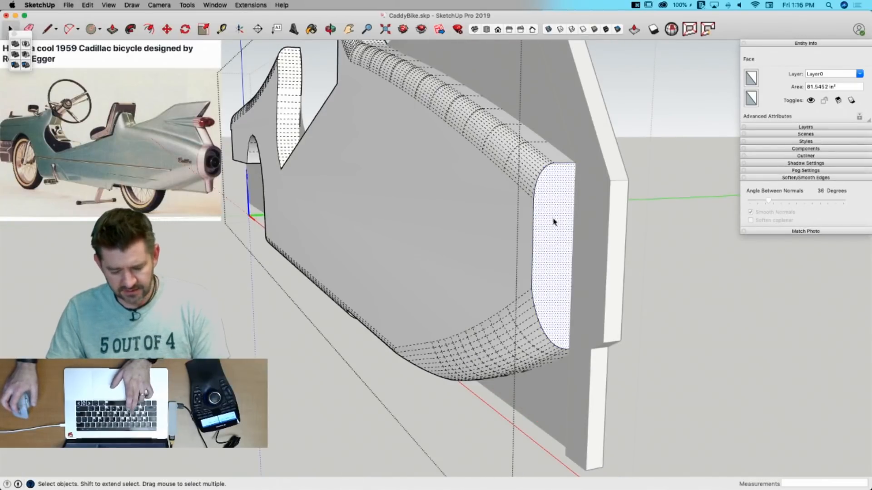
key("super+c")
left_click(690, 226)
double_click(602, 220)
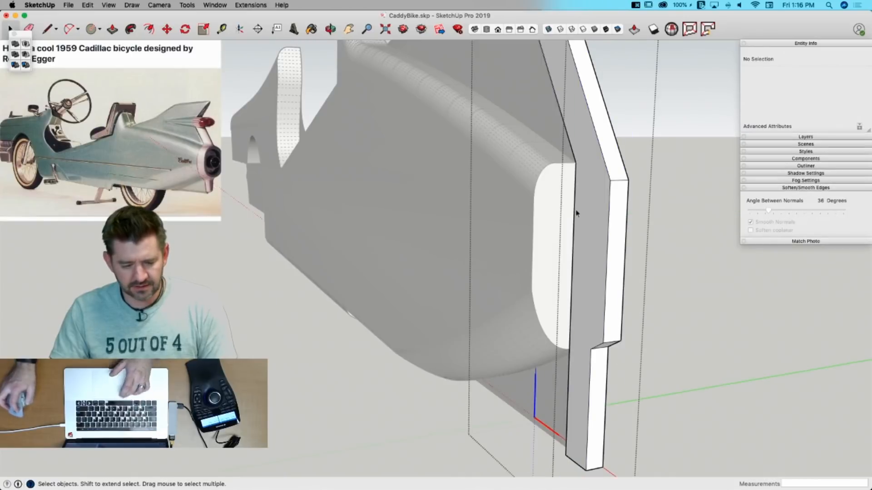
left_click(88, 5)
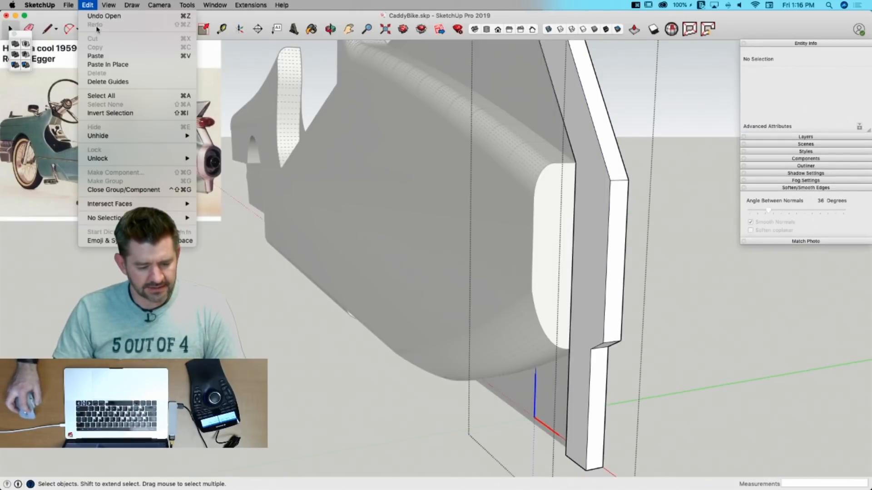
left_click(108, 56)
left_click(555, 218)
key("p")
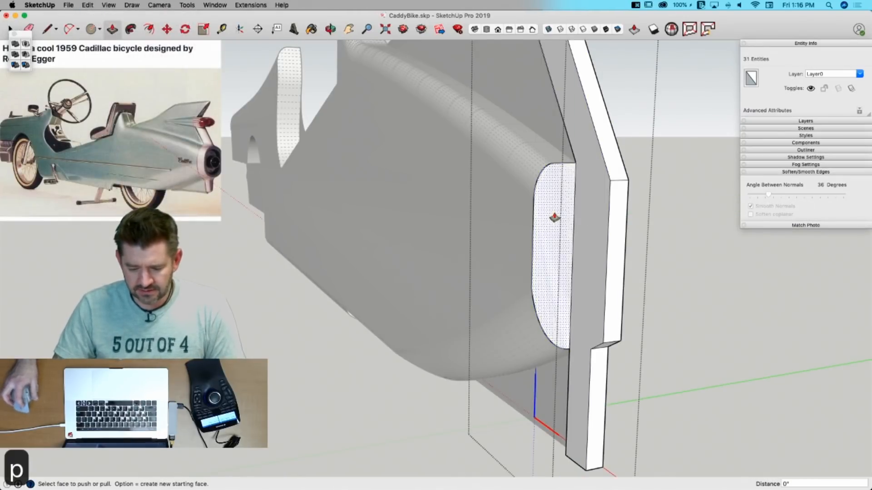
left_click(555, 218)
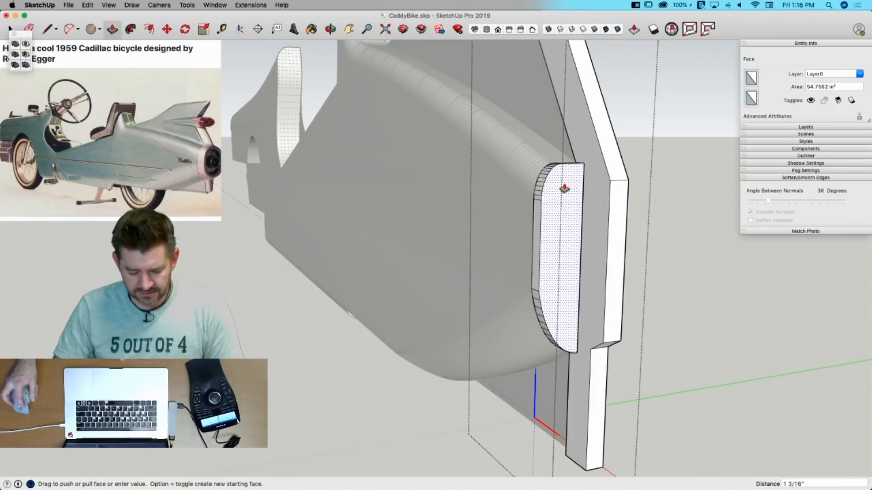
key("Escape")
Step: Orient the pasted end face inside the Tail component after checking the matching face on the body
key("space")
double_click(561, 191)
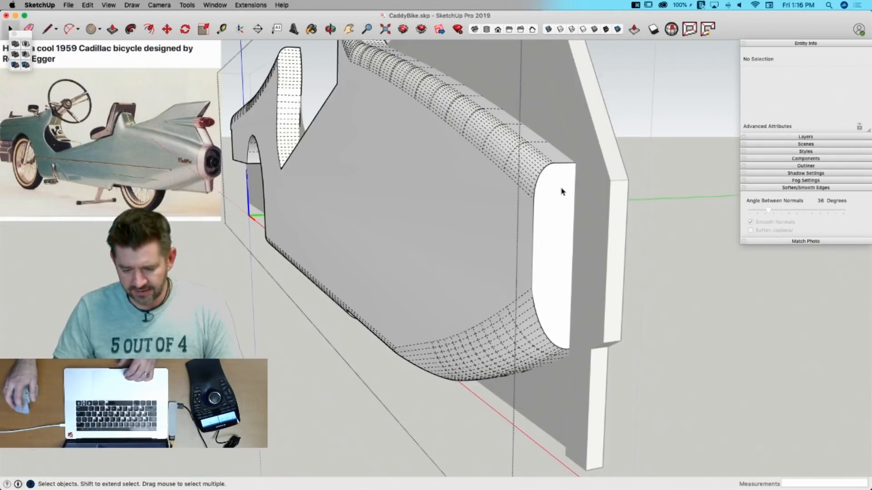
double_click(625, 195)
right_click(557, 214)
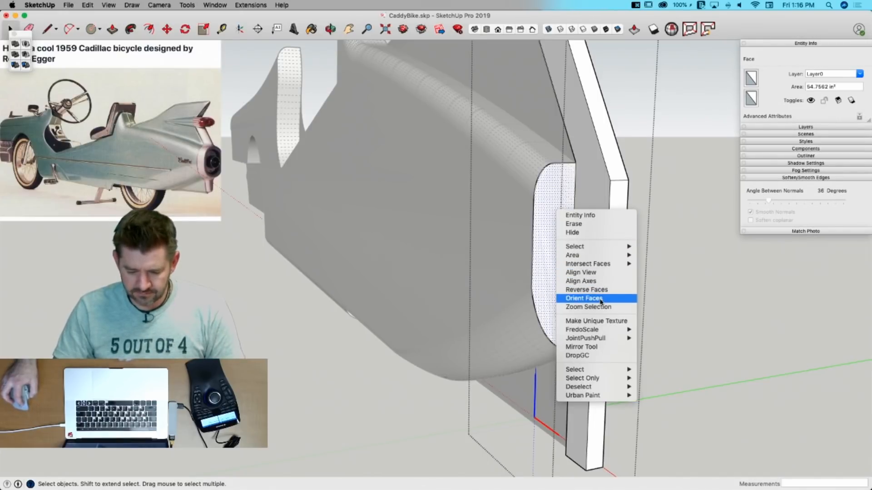
left_click(555, 198)
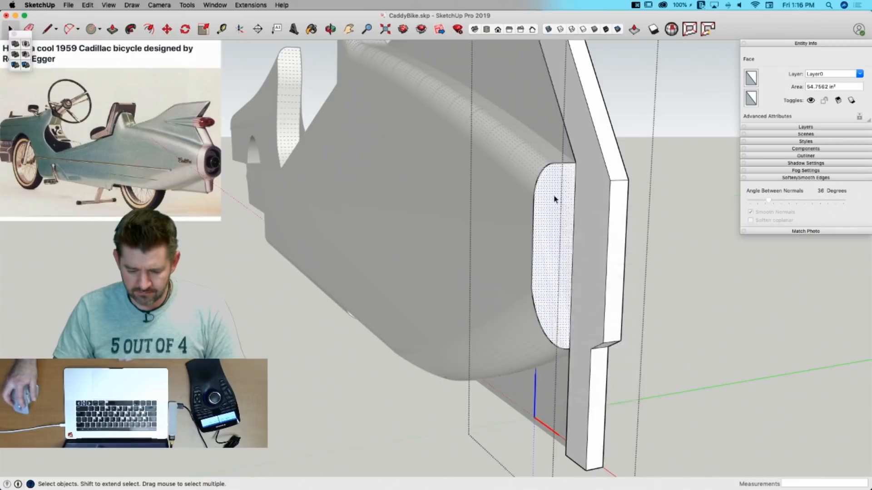
Step: Open the body and the Tail component in turn and examine which one the overlapping end face belongs to
double_click(554, 199)
left_click(554, 199)
double_click(611, 210)
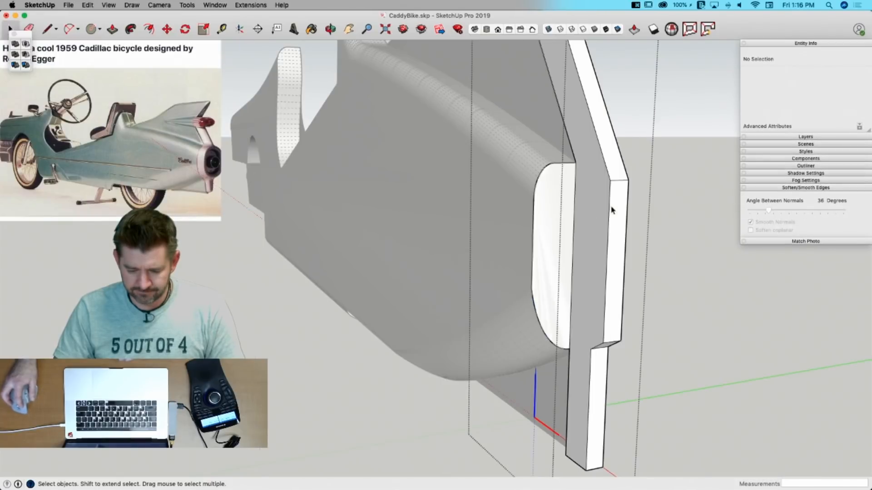
double_click(555, 213)
double_click(617, 210)
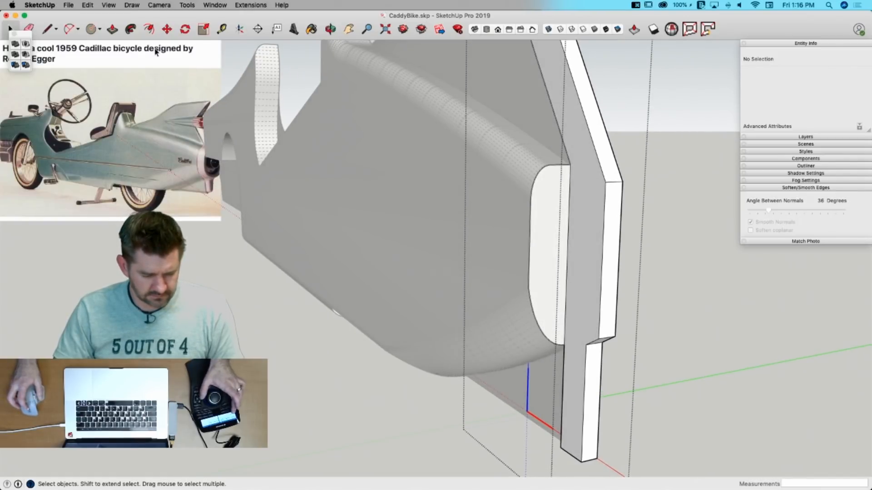
key("f")
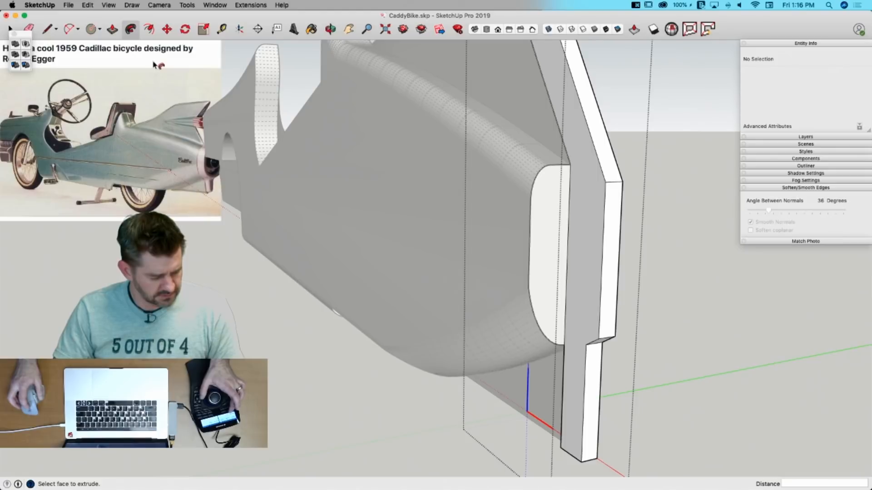
key("shift+super+z")
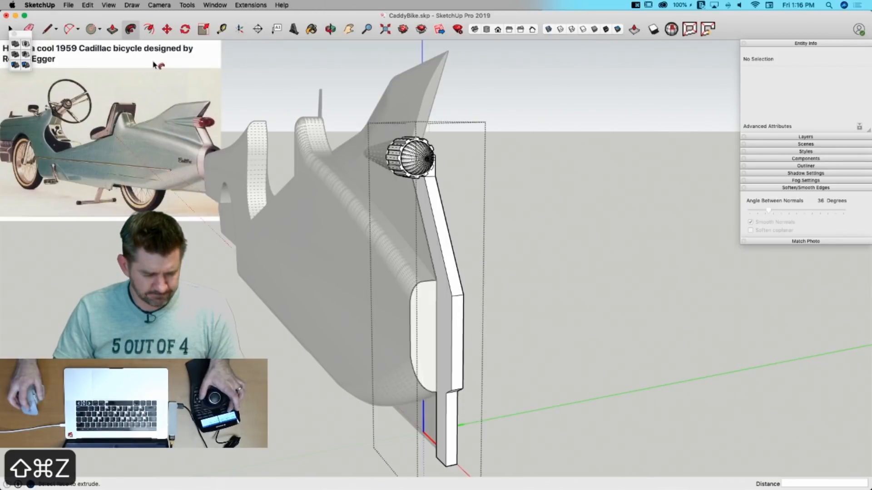
key("space")
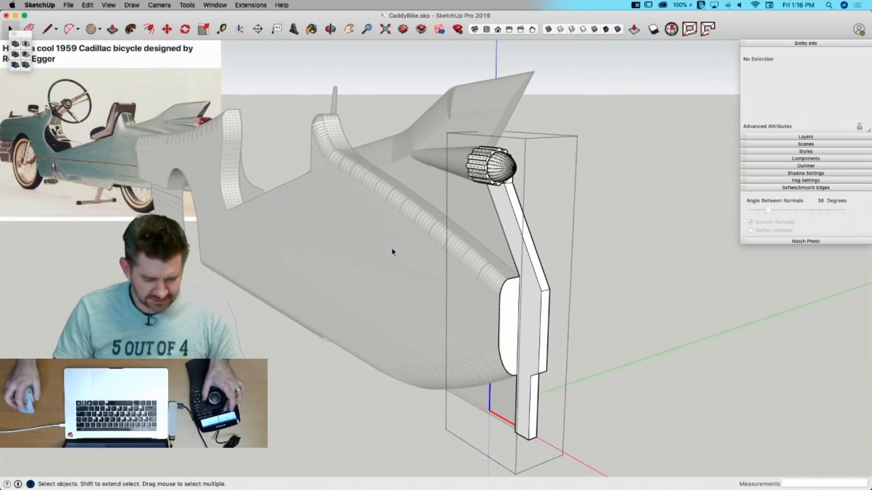
left_click(538, 307)
double_click(513, 310)
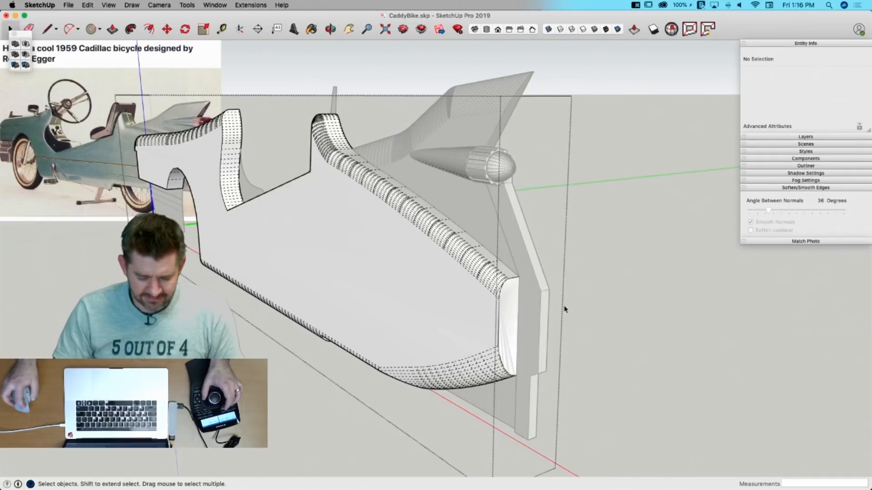
left_click(565, 308)
left_click(513, 316)
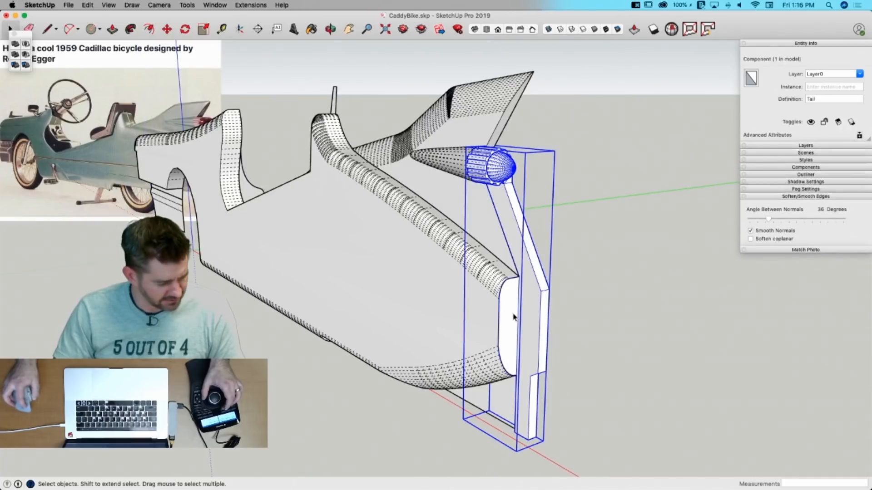
double_click(538, 319)
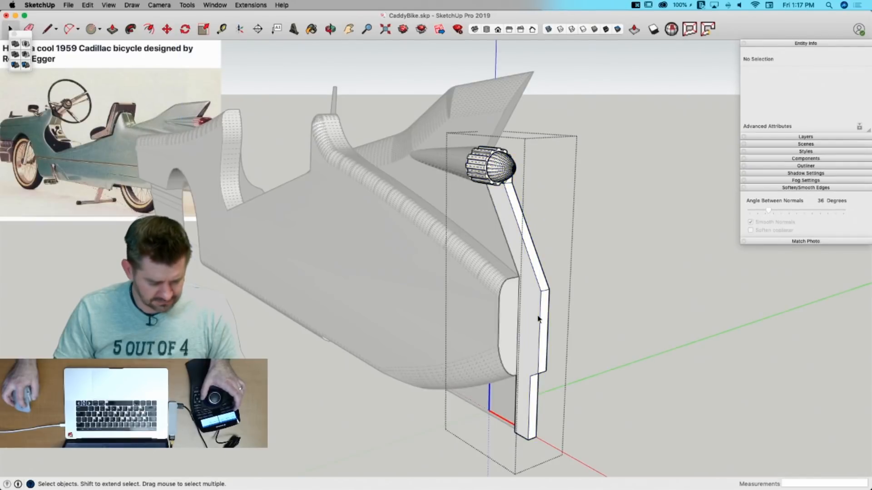
left_click(530, 307)
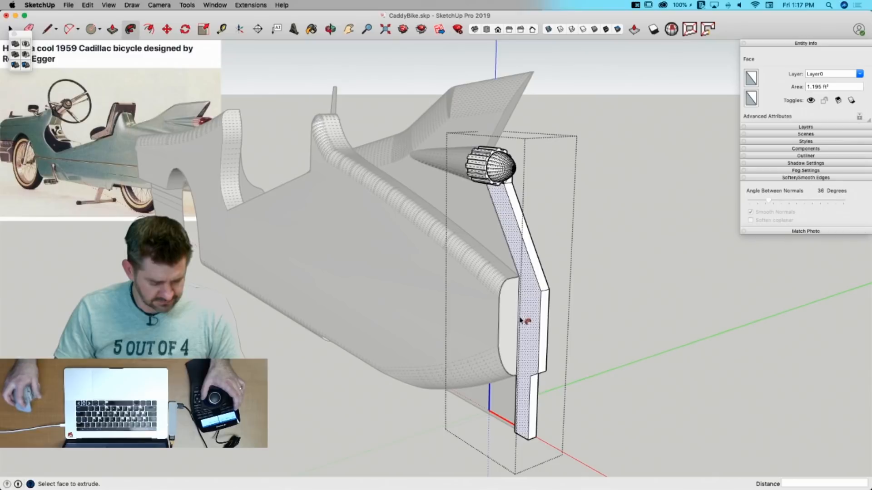
scroll(519, 322, "up", 1)
scroll(518, 322, "up", 4)
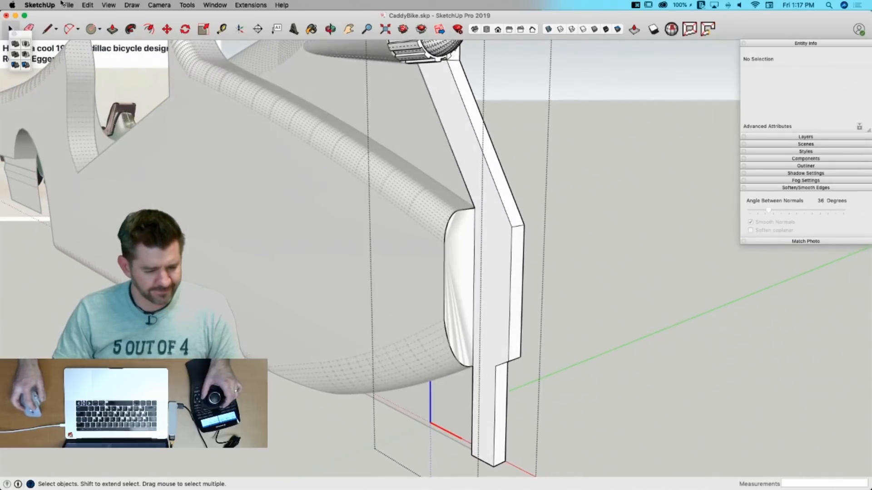
Step: Hide the rest of the model while editing the Tail component
left_click(88, 5)
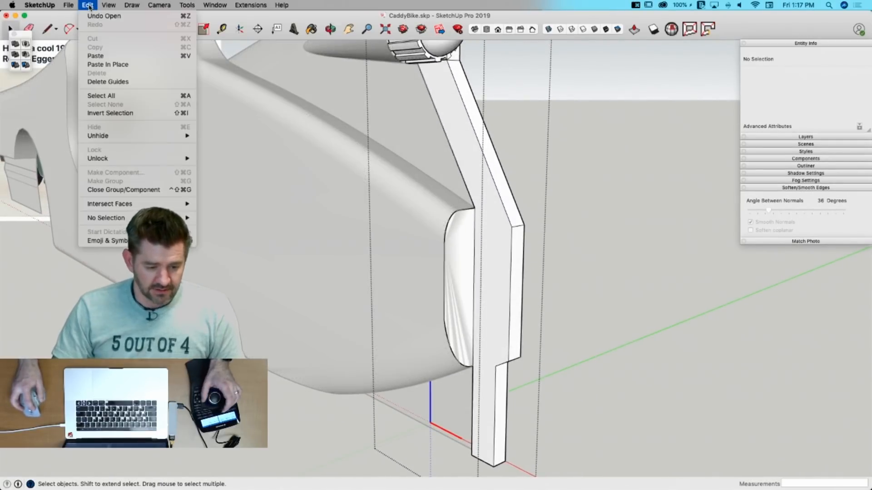
mouse_move(117, 9)
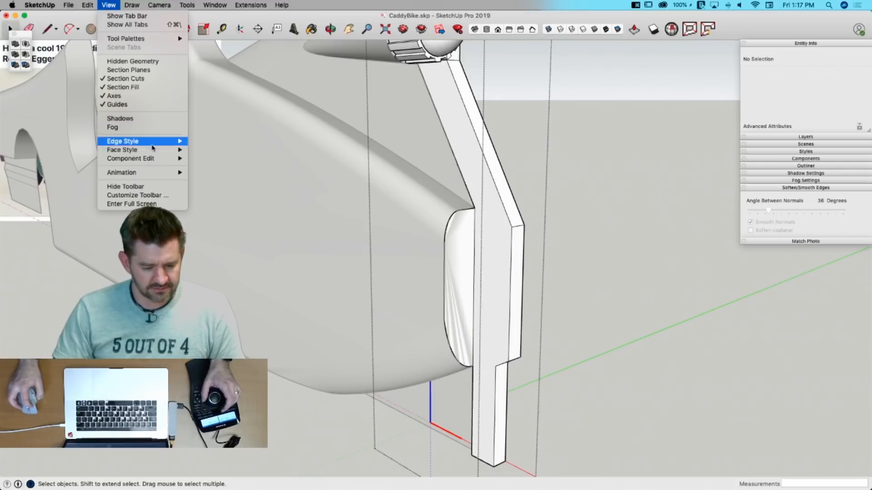
mouse_move(155, 159)
left_click(213, 159)
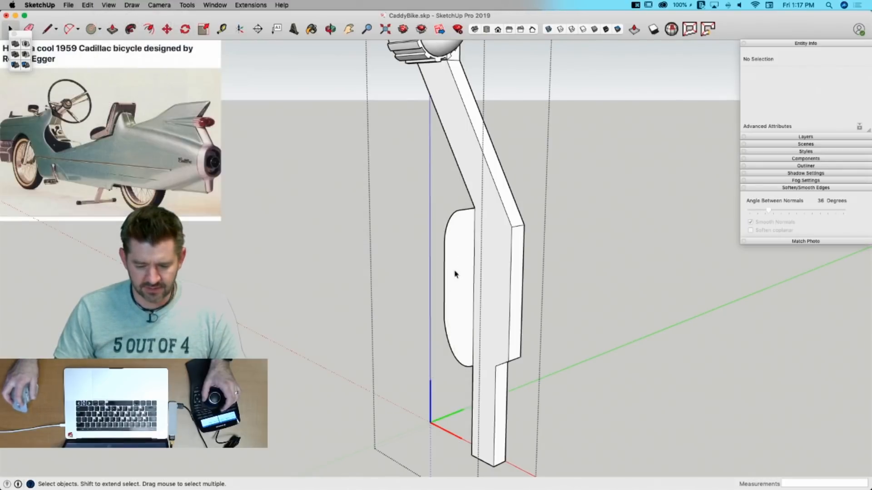
Step: Group the pasted end face together with its boundary edges
left_click(455, 261)
left_click(455, 262, "shift")
left_click(455, 264)
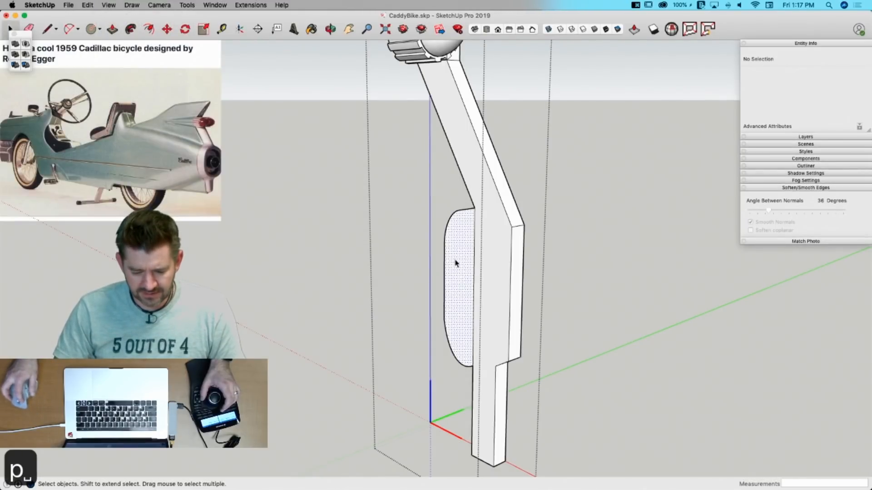
double_click(454, 264)
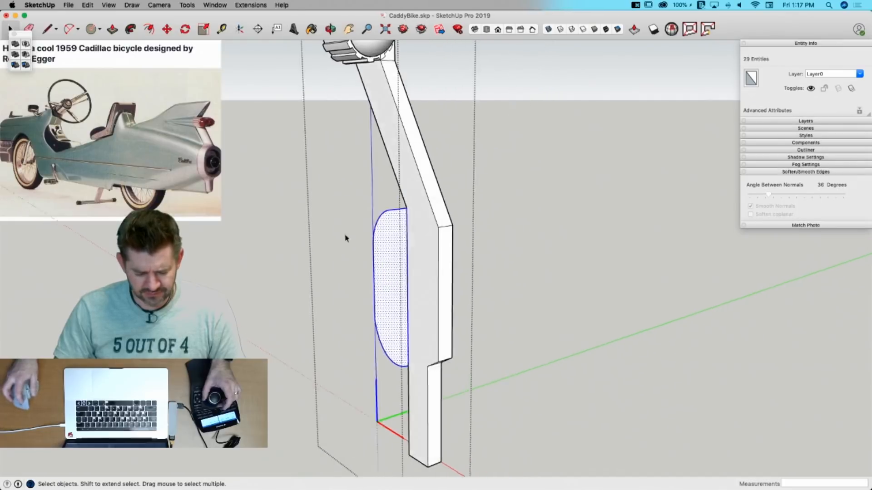
right_click(378, 265)
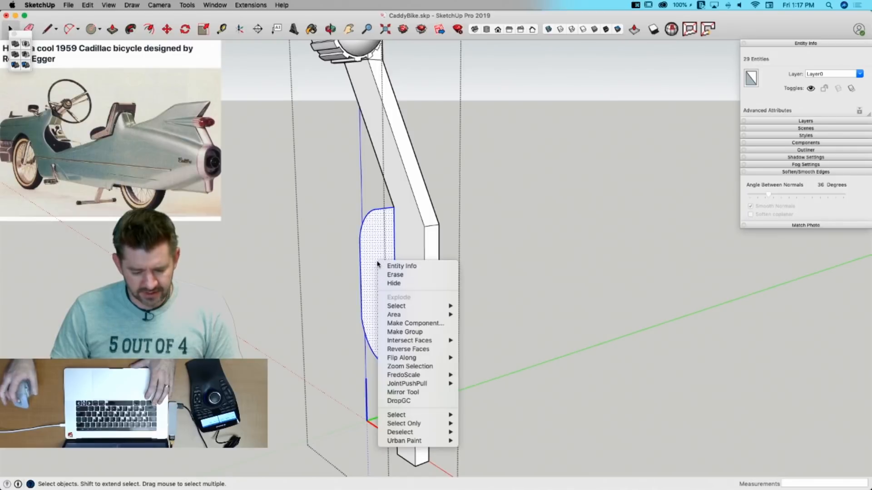
left_click(419, 332)
Step: Open the end face group for editing and show the rest of the model again
key("p")
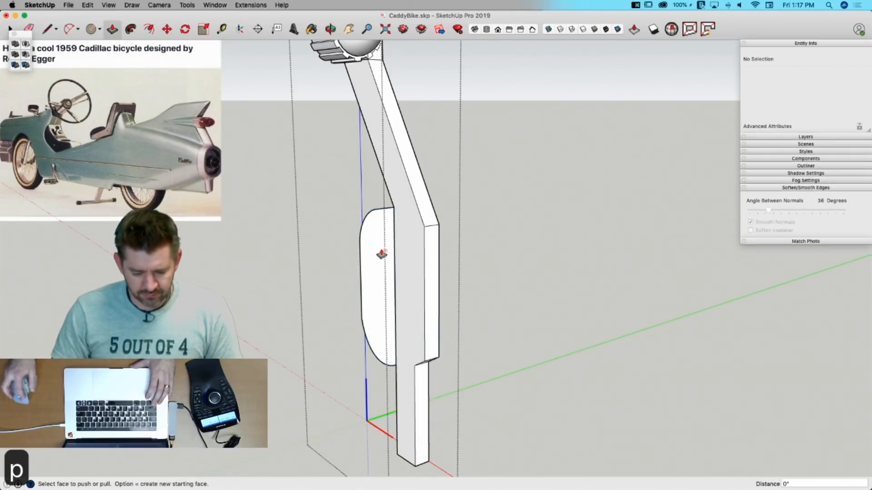
key("space")
double_click(381, 250)
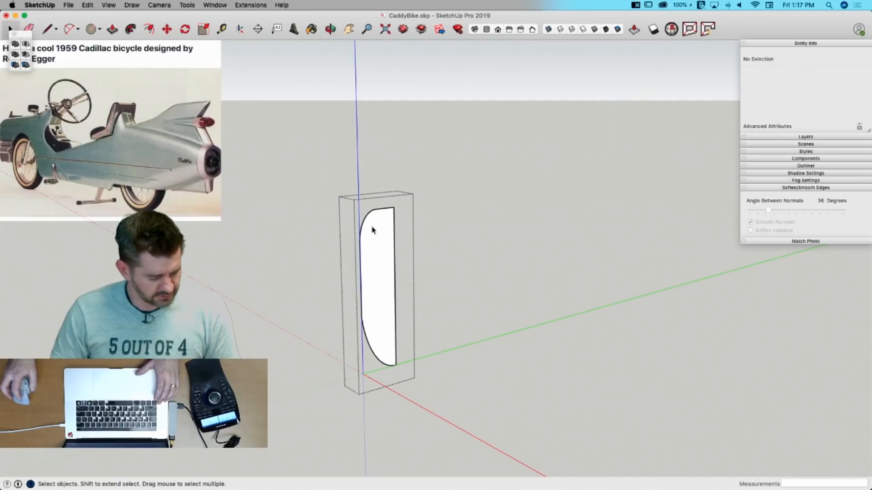
left_click(109, 5)
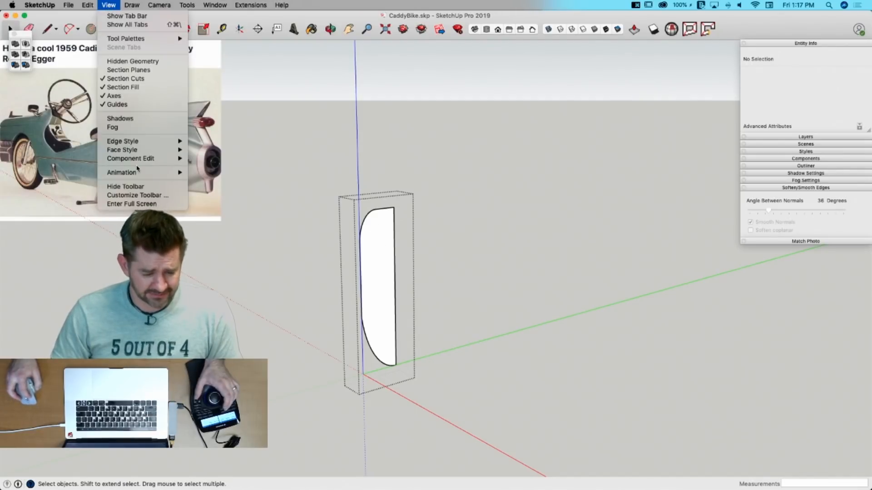
mouse_move(137, 164)
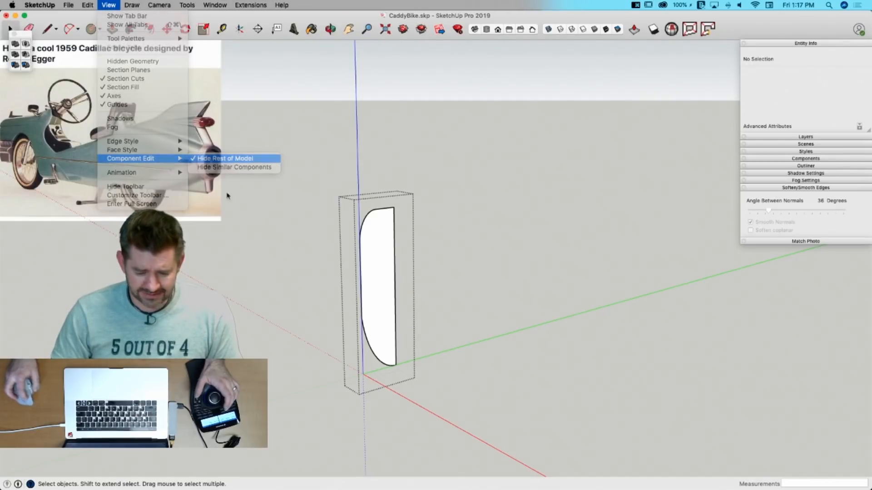
left_click(199, 159)
Step: Extrude the end face about 4 9/16" to line up with the outer corner of the tail strip
key("p")
left_click(385, 298)
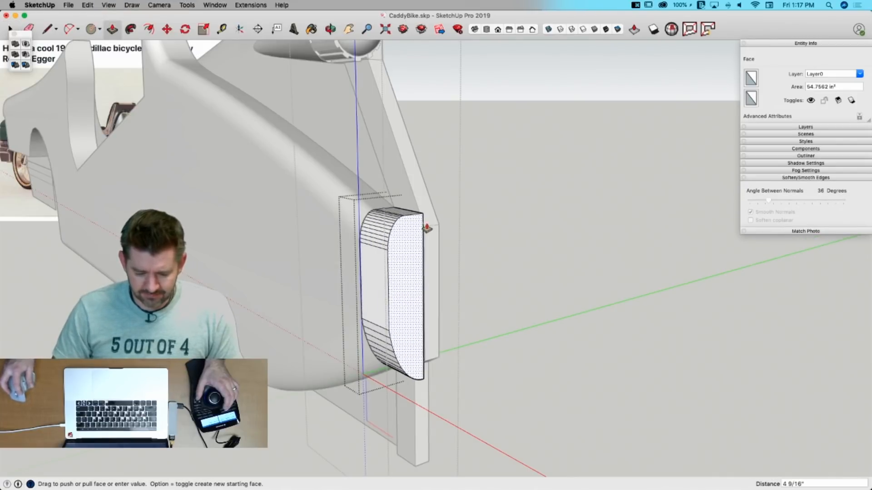
left_click(424, 232)
key("space")
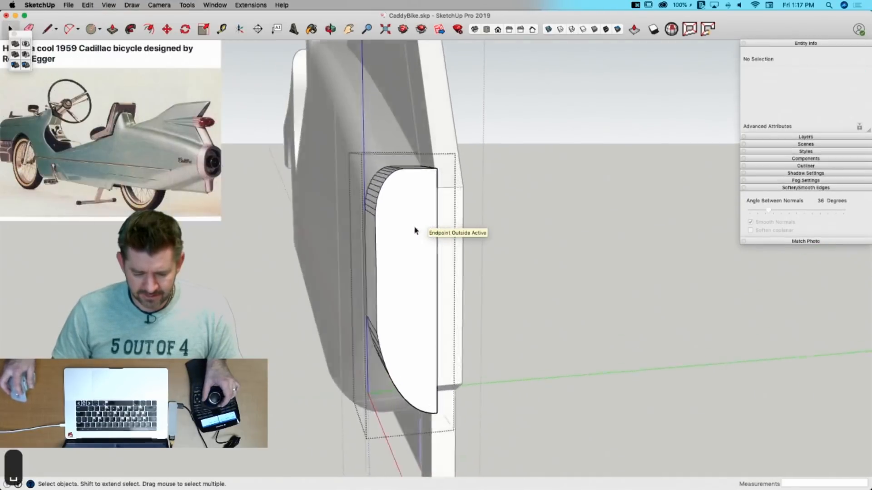
Step: Taper the extruded end piece by scaling its outer face at the upper and lower edges to match the tail strip's corners
left_click(401, 218)
key("s")
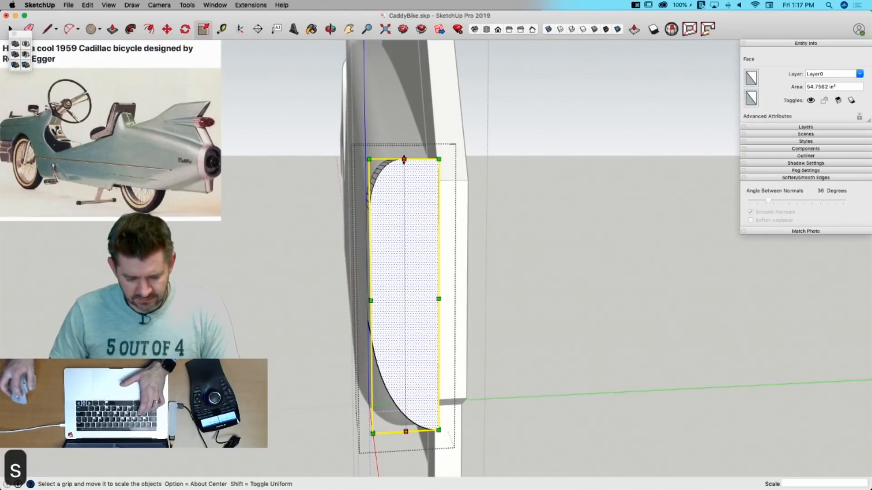
left_click_drag(404, 159, 404, 174)
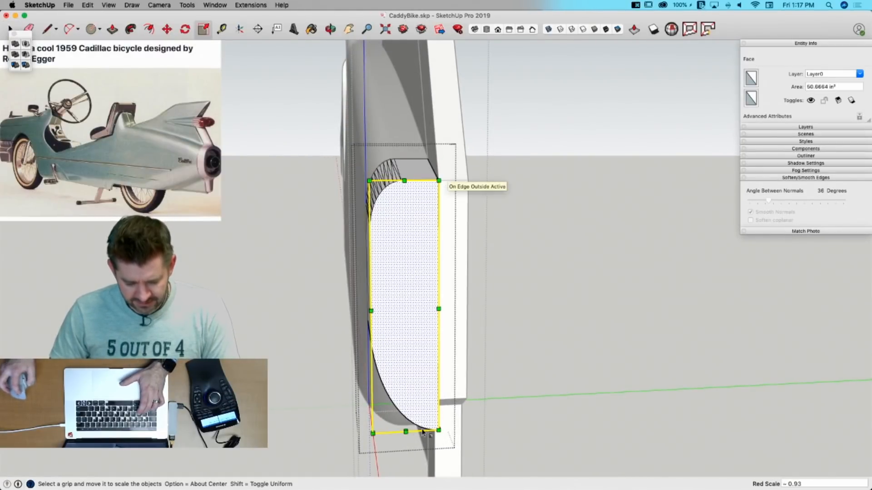
left_click_drag(406, 431, 452, 398)
key("space")
left_click(545, 351)
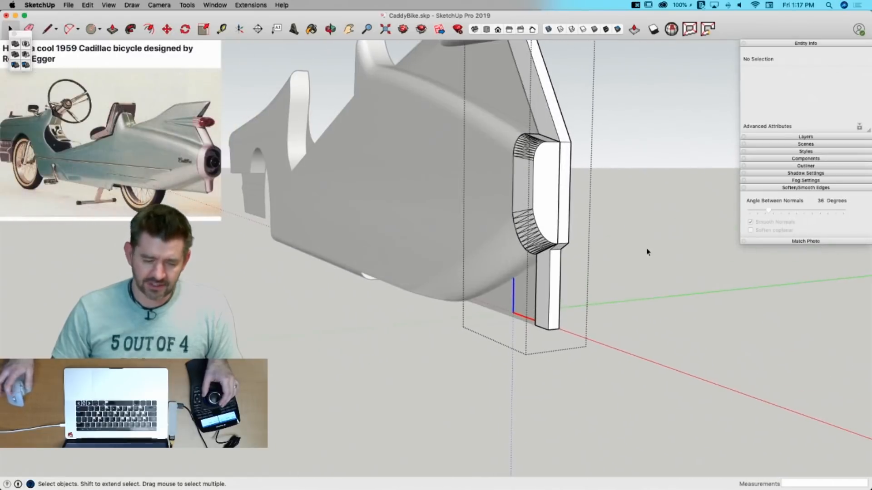
key("e")
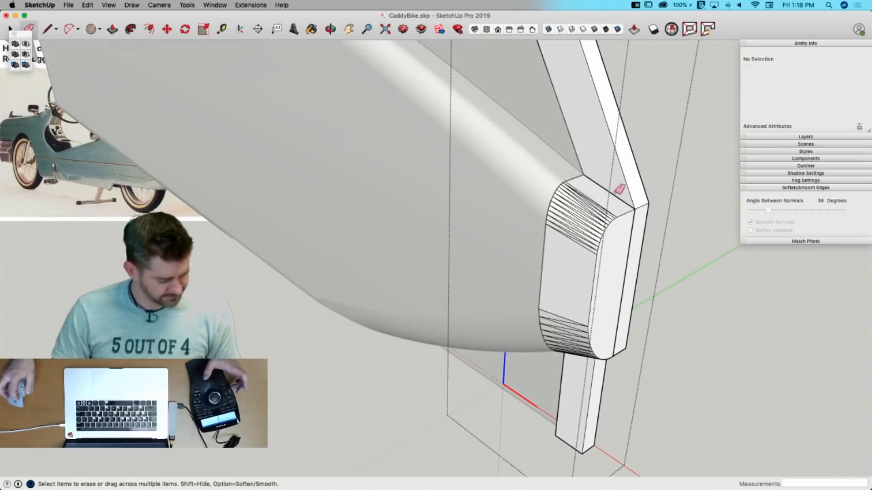
left_click_drag(608, 199, 592, 216)
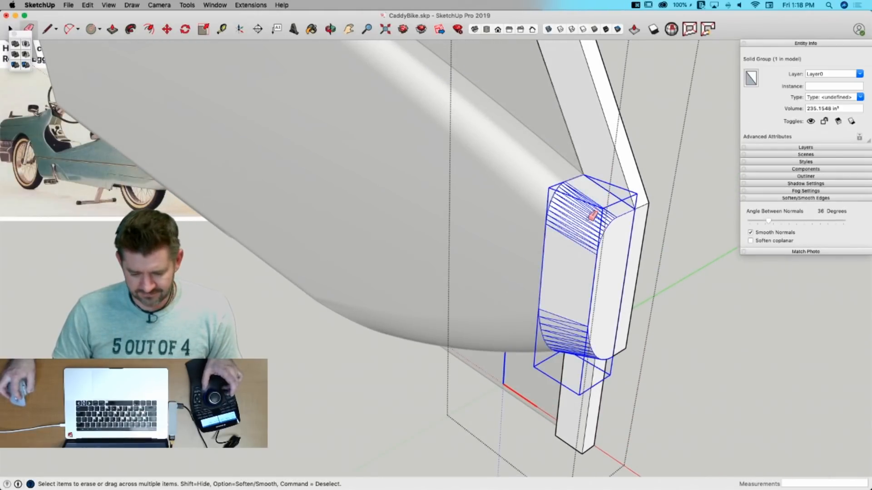
key("space")
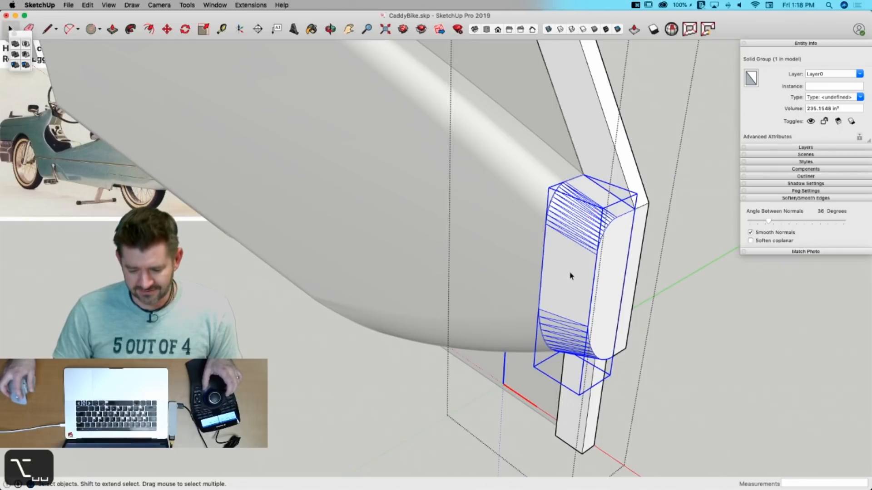
left_click(578, 278)
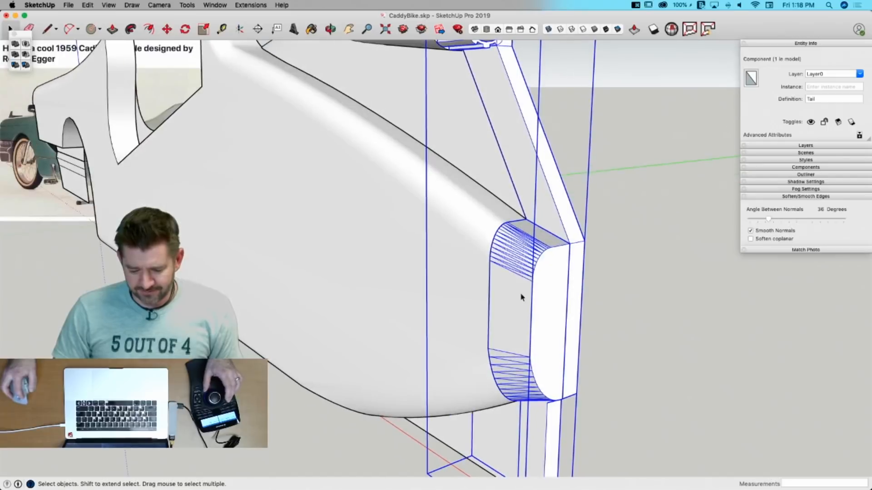
Step: Explode the end piece group inside the Tail component
double_click(521, 297)
left_click(521, 298)
right_click(521, 296)
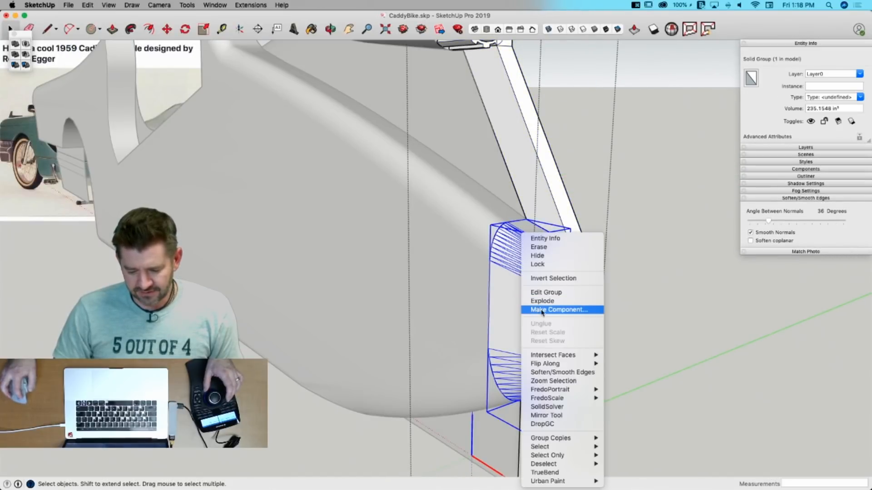
left_click(542, 301)
Step: Soften the facet edges on the upper and lower rounded corners of the end piece
key("e")
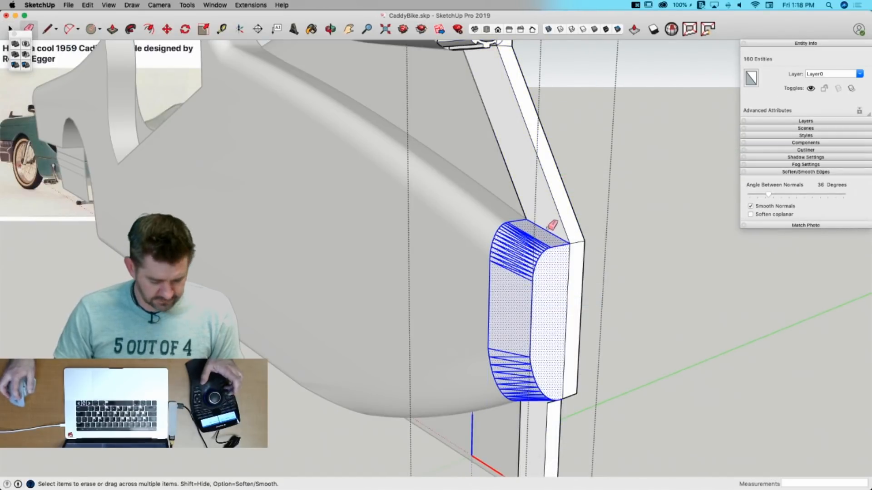
left_click_drag(543, 230, 531, 246)
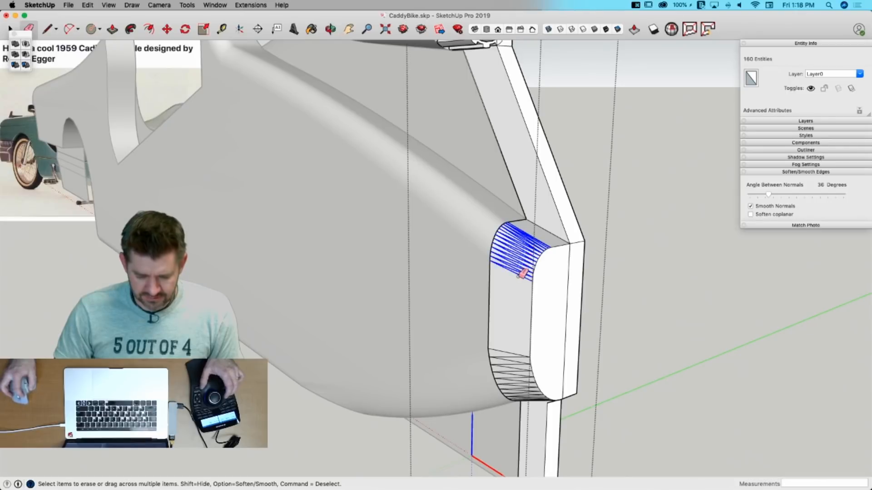
left_click_drag(518, 277, 518, 280, "alt")
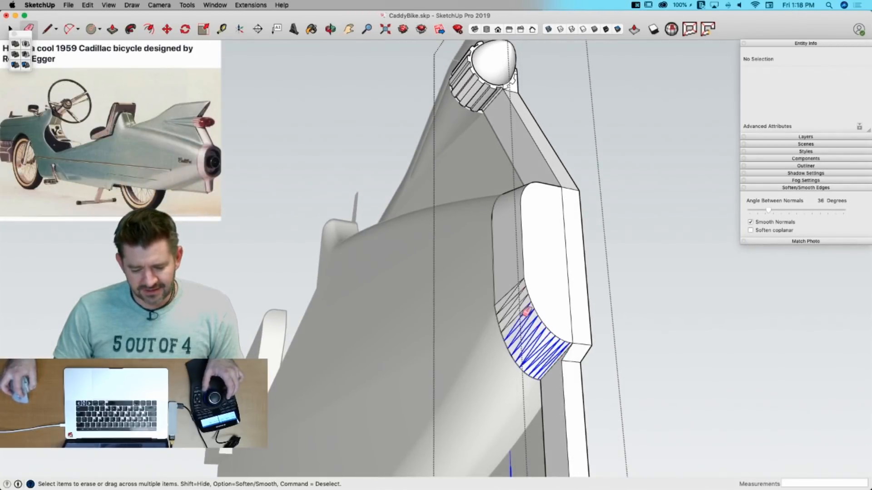
left_click_drag(518, 291, 516, 288, "alt")
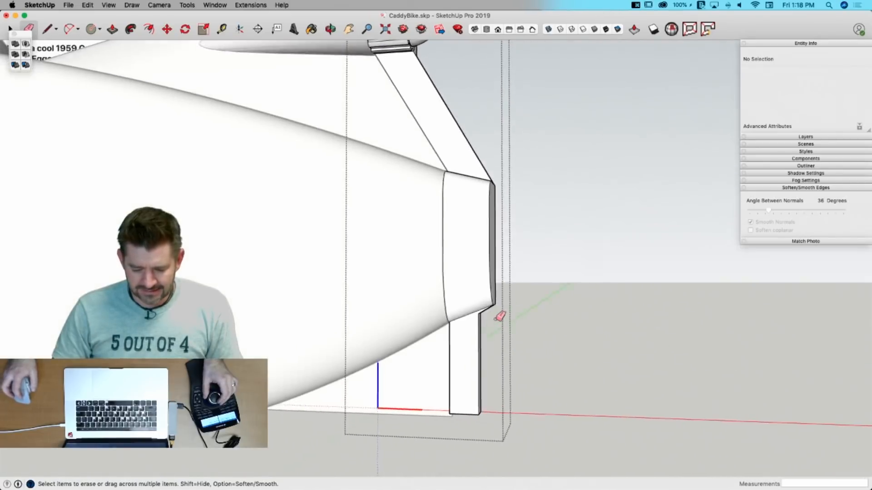
Step: Push/Pull the small sliver where the end piece's underside meets the tail strip and clean up the leftover seam edges
key("l")
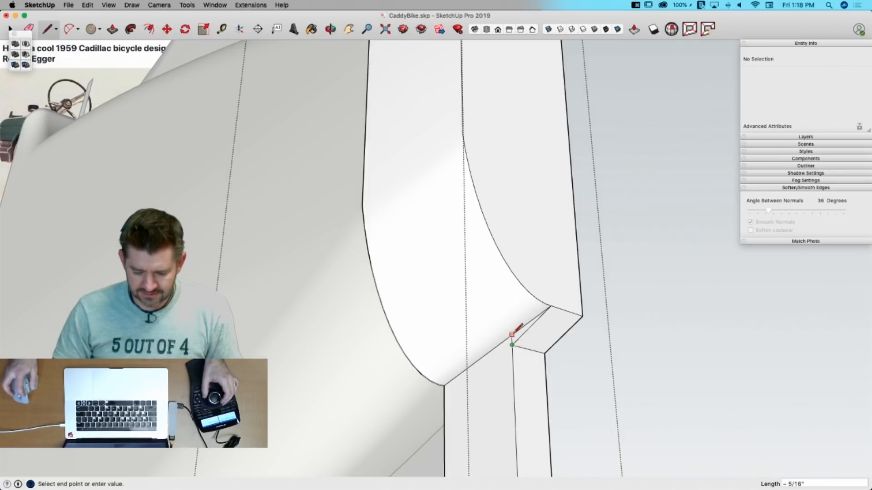
key("p")
left_click(518, 336)
left_click(726, 366)
key("e")
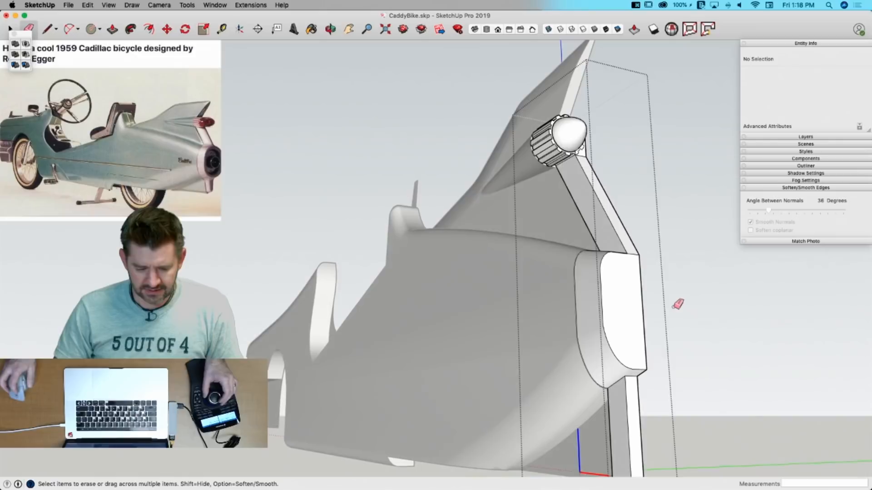
key("space")
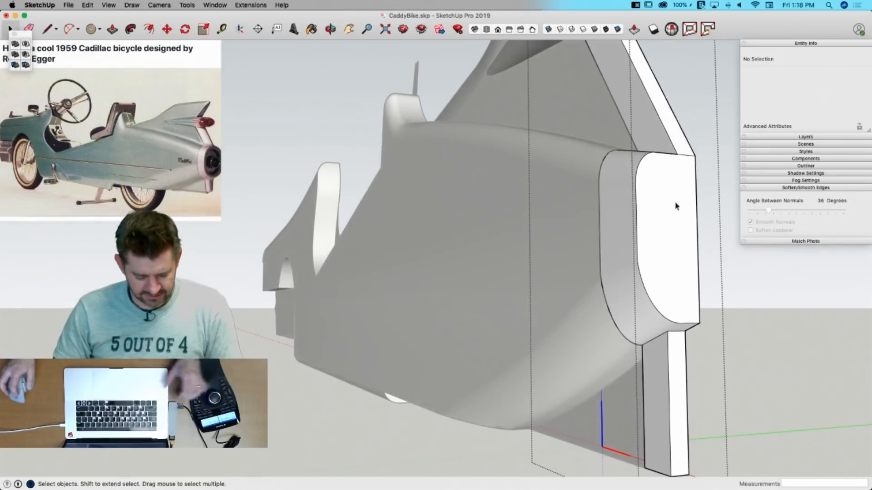
Step: Offset the end face outline inward about 1 7/16" and extend its upper inner edge past the strip's side
key("f")
left_click(694, 180)
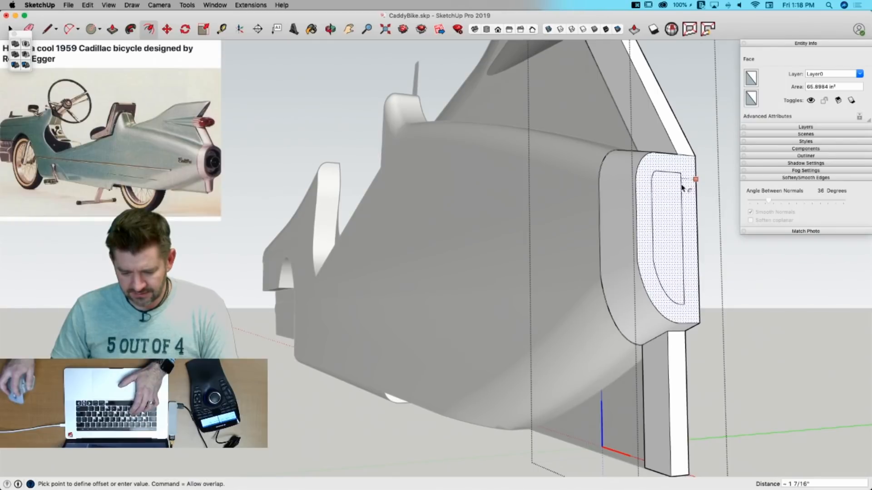
left_click(681, 188)
key("l")
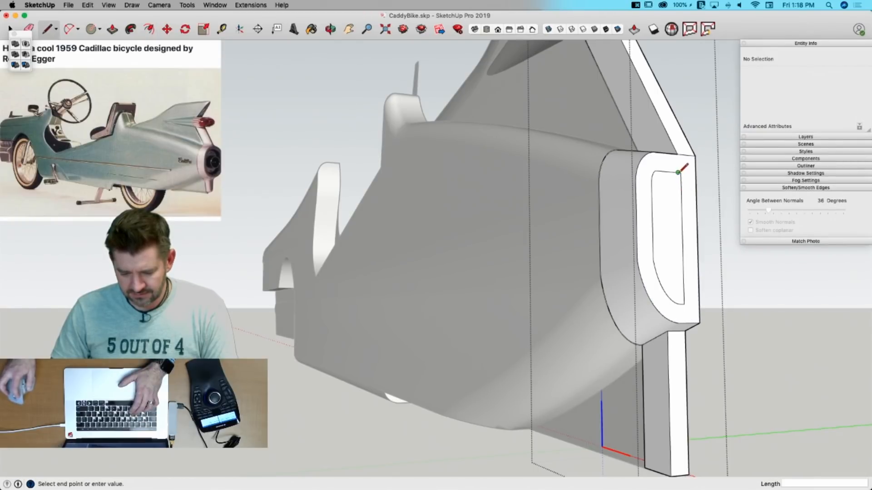
left_click(712, 174)
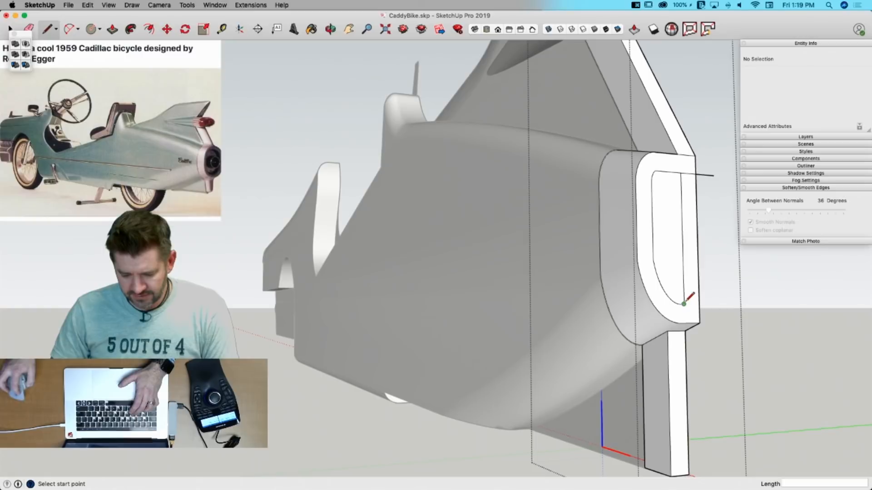
Step: Try erasing the overhang of the upper extension line and undo the deletion
key("e")
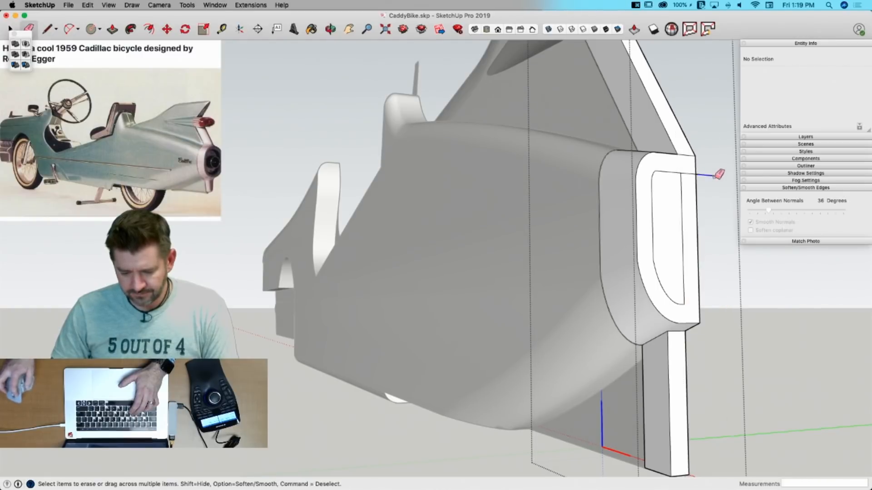
left_click(715, 176)
key("p")
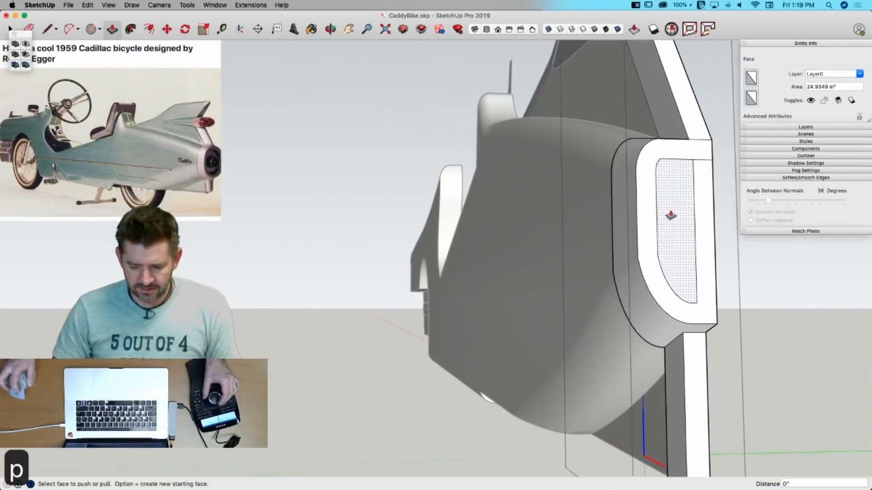
key("e")
key("super+z")
key("super+z")
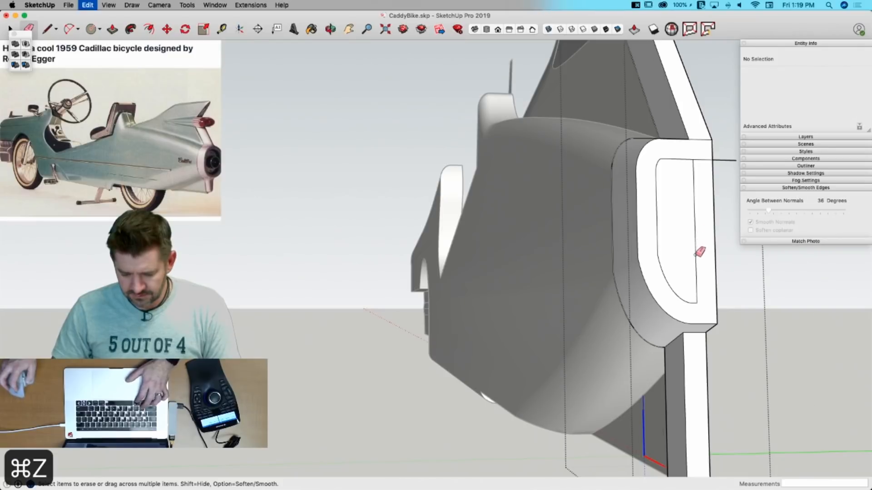
Step: Extend the inset outline's lower corner to the strip's side and erase the overhanging lines and the inset's inner vertical edge
key("e")
left_click(726, 302)
key("l")
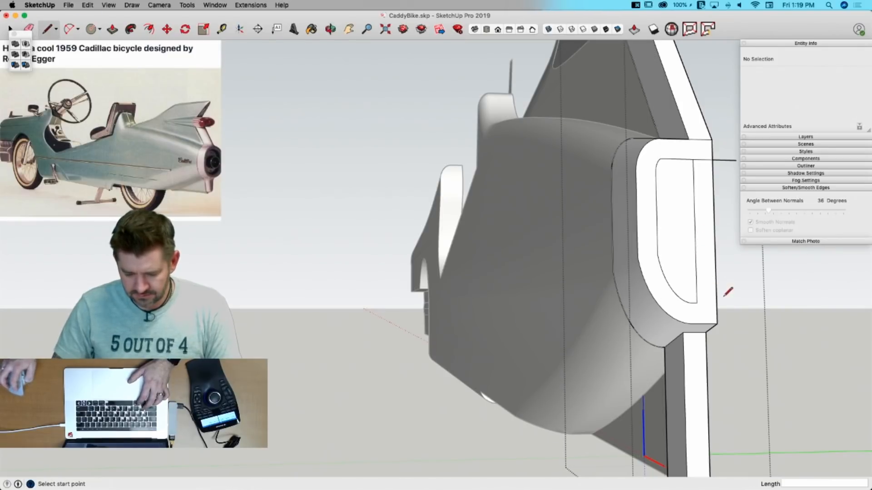
left_click(739, 302)
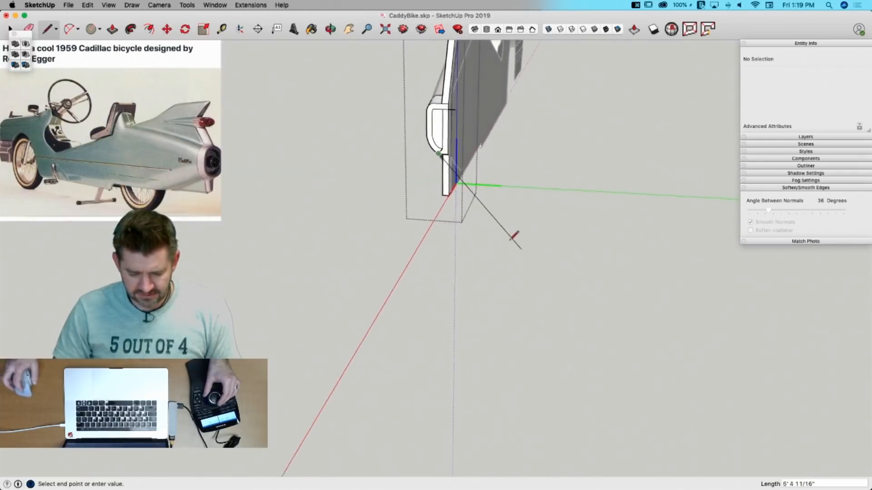
key("e")
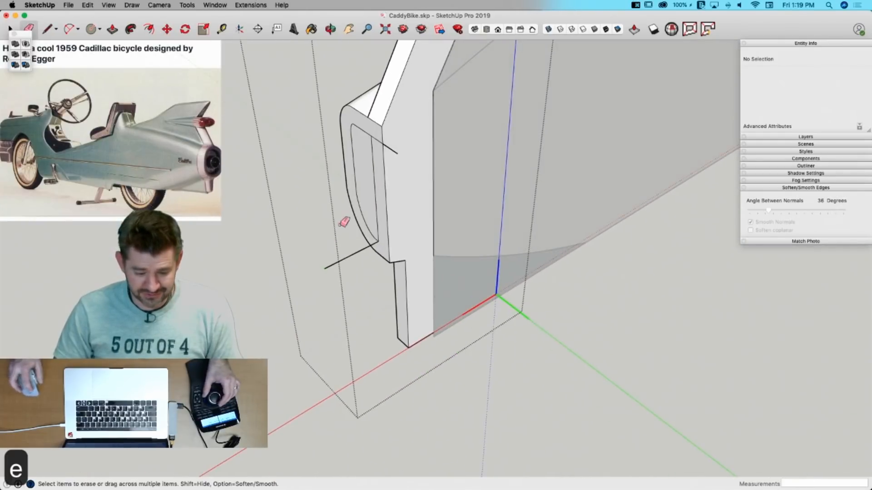
key("l")
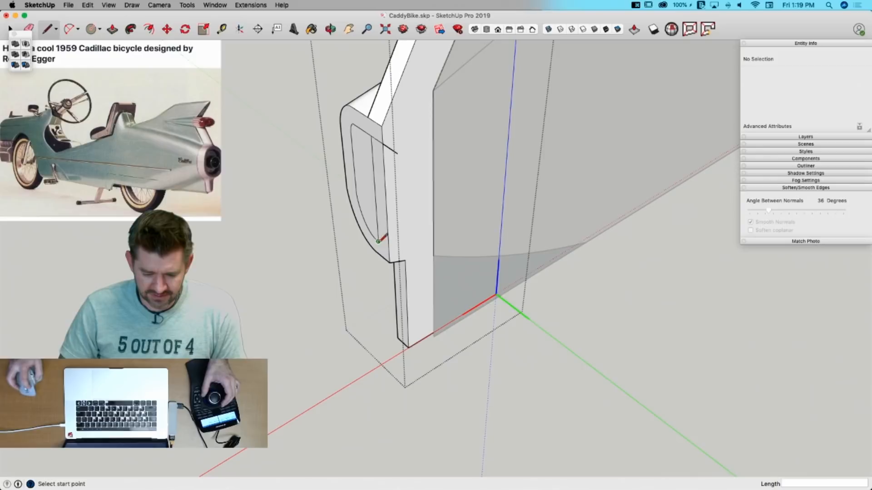
key("e")
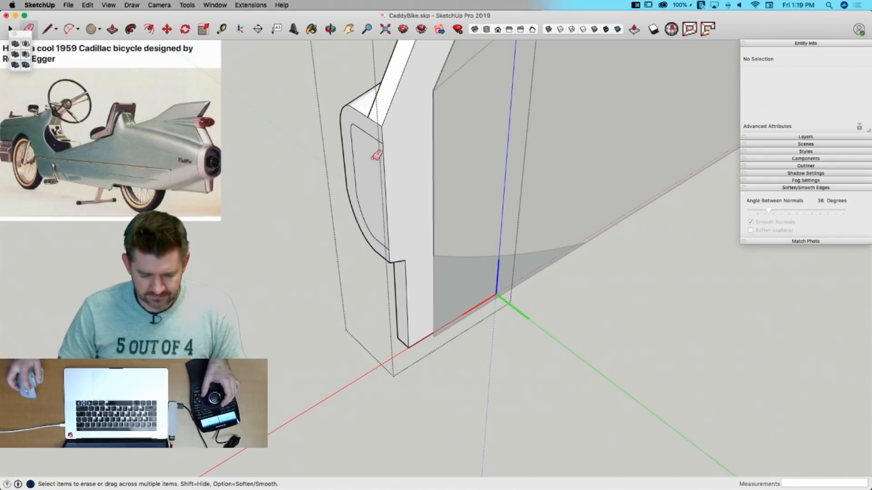
Step: Push the inset face inward to form a recess in the end piece
key("p")
left_click_drag(369, 205, 383, 205)
key("space")
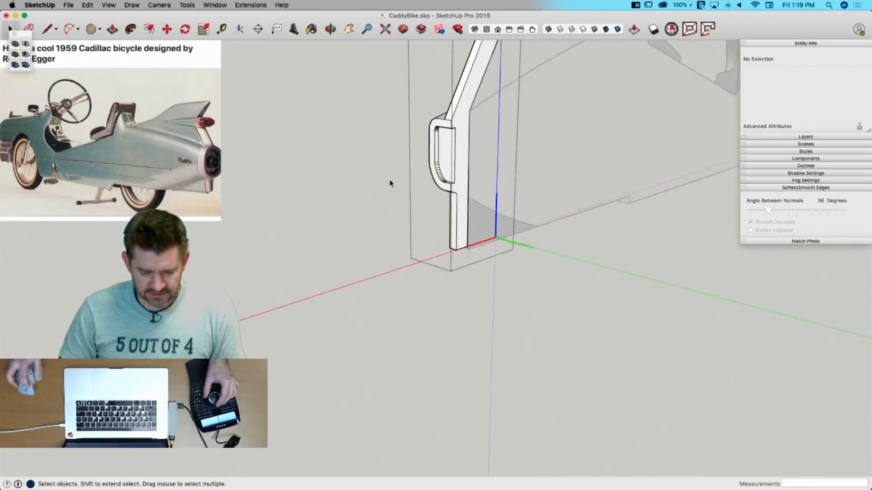
Step: Soften the coplanar edges of all the connected Tail geometry
triple_click(451, 177)
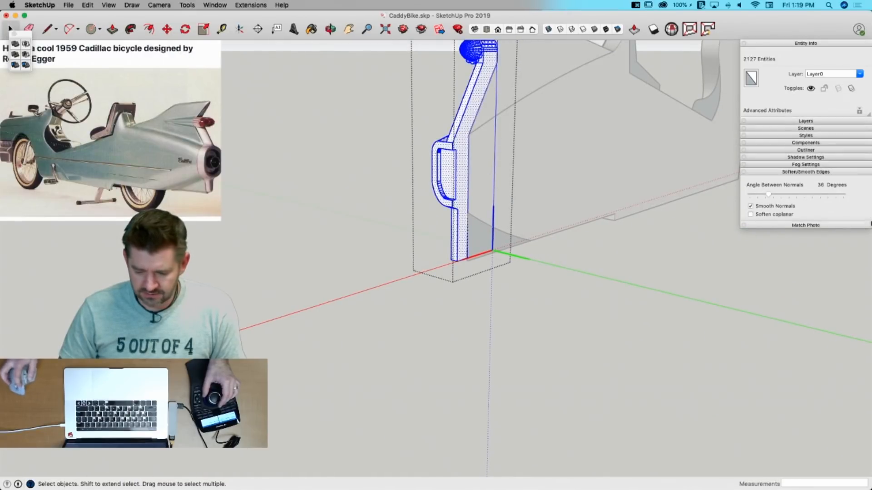
left_click(751, 214)
left_click(479, 312)
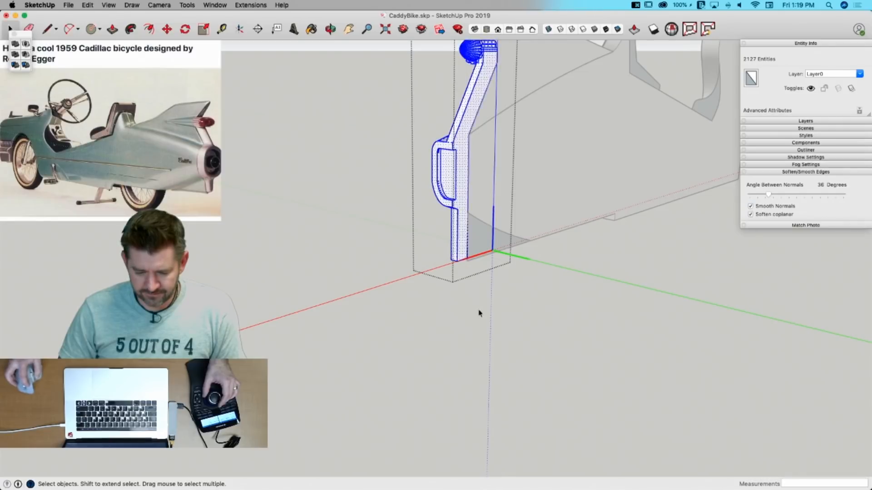
Step: Clear the selection and save the model
left_click(479, 312)
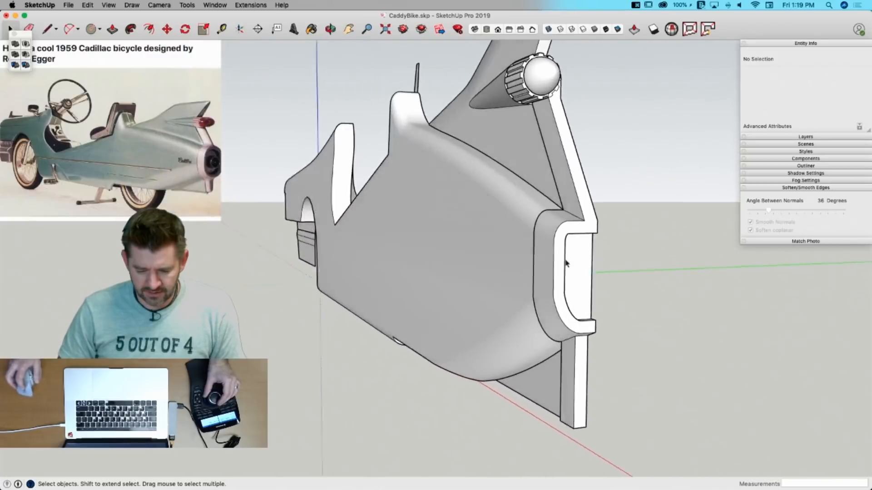
key("super+s")
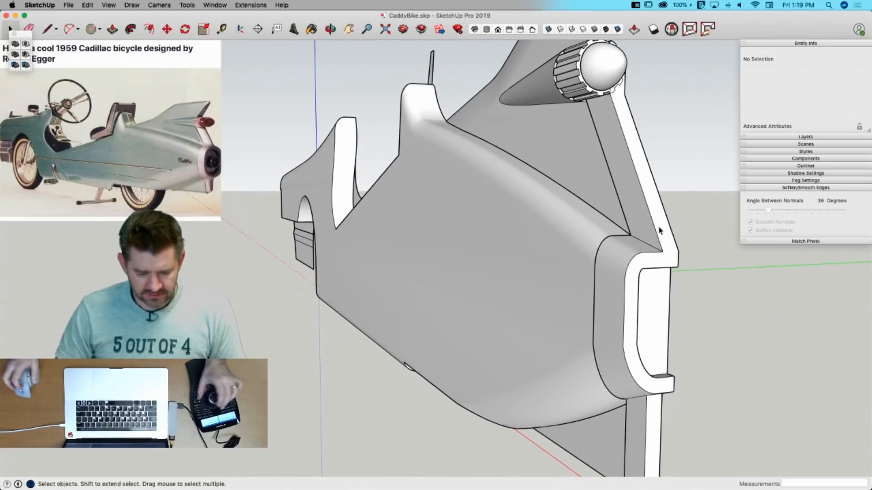
Step: Try to soften the short edge where the strip meets the underside of the taillight housing, and undo it
scroll(641, 94, "up", 6)
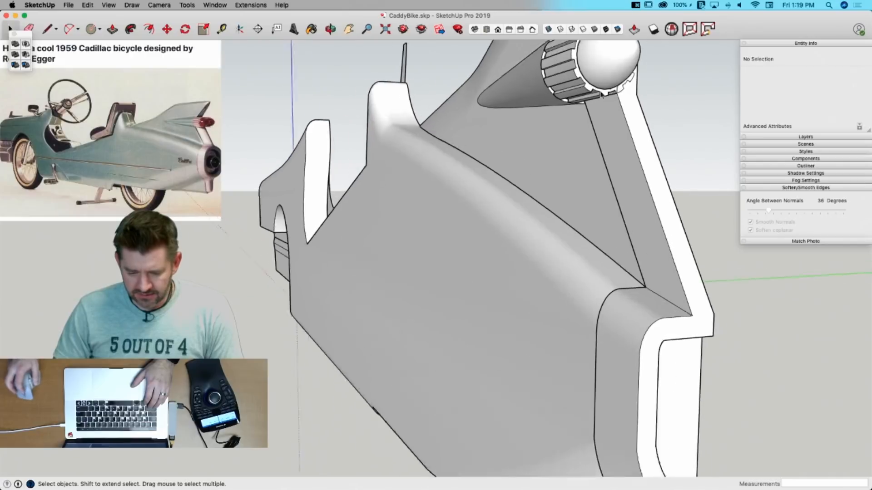
middle_click_drag(641, 96, 608, 93)
key("alt+h")
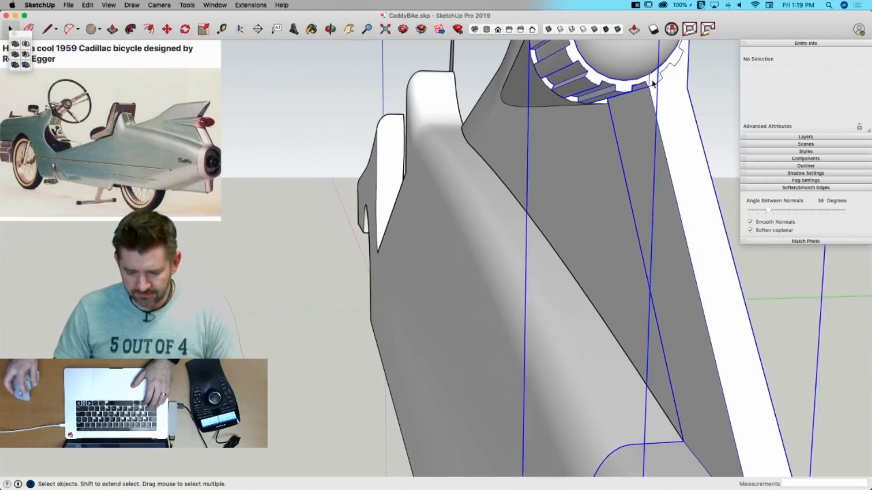
key("e")
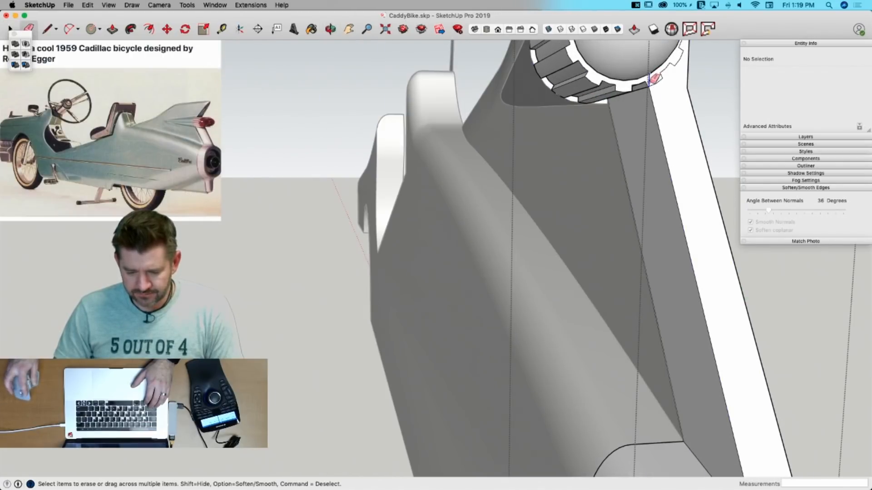
left_click(650, 82, "alt")
key("super+z")
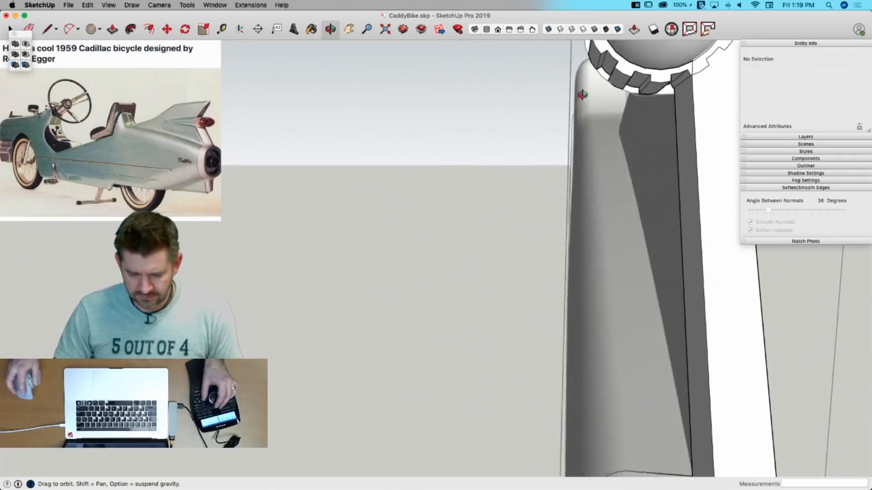
Step: Draw a line about 4 3/8" long along the strip's side where it meets the ribbed taillight housing
key("l")
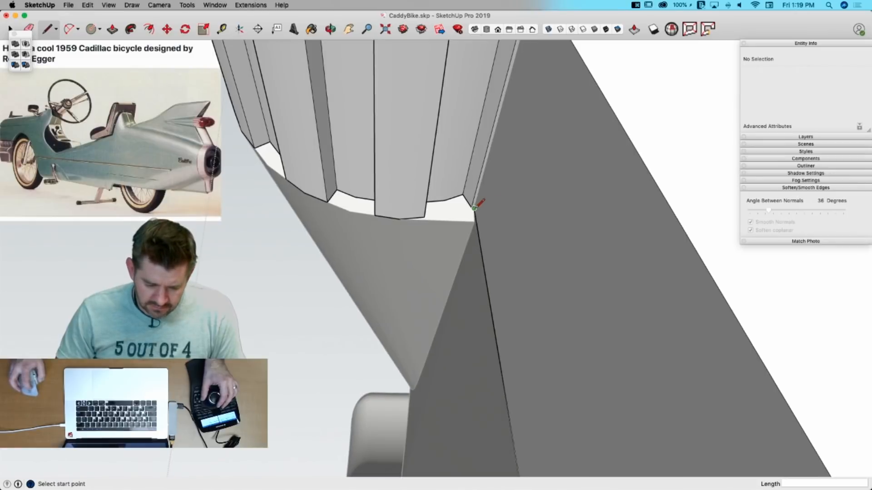
scroll(474, 208, "up", 5)
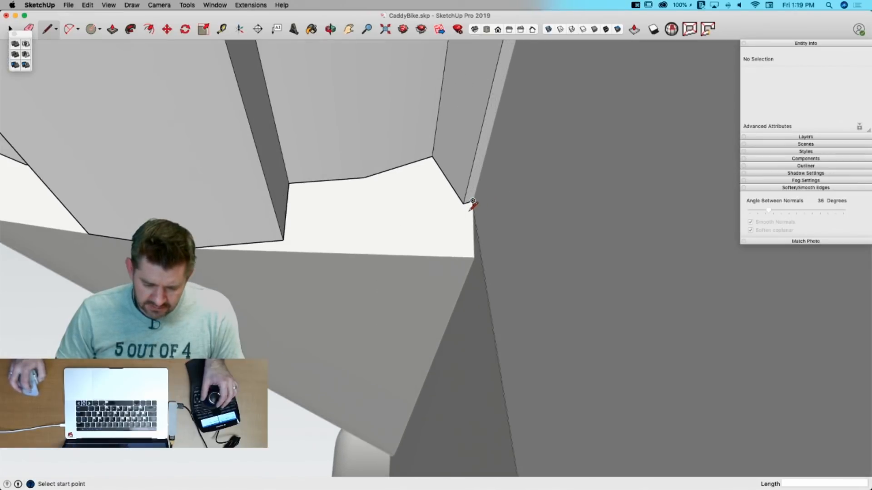
left_click(472, 200)
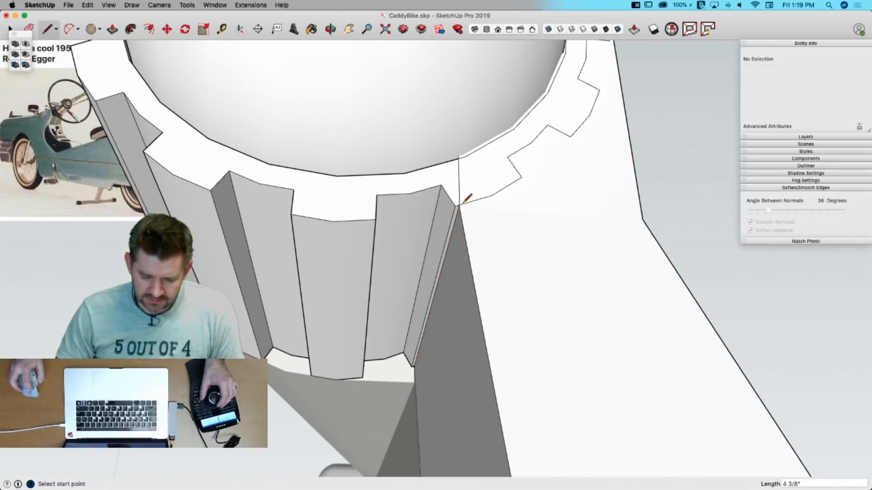
Step: Erase the taillight housing's notched outline and the stray stub edge from the strip's rear face, undoing an accidental deletion at the dome
key("e")
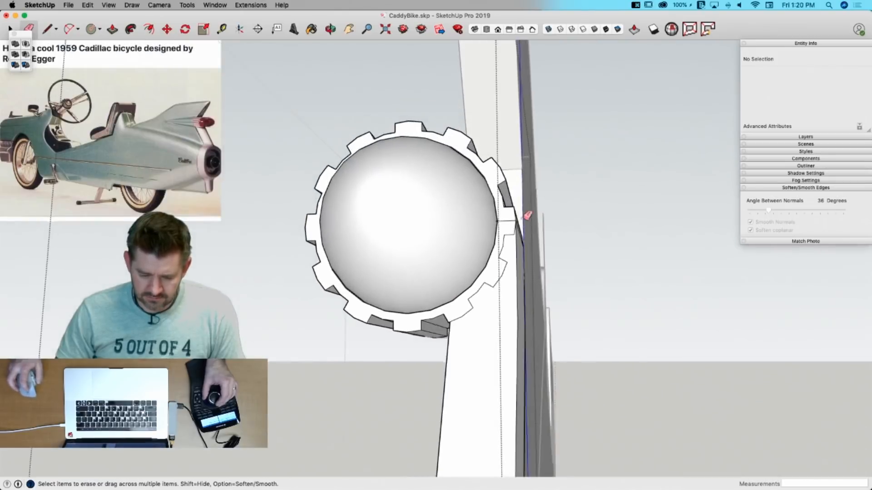
key("space")
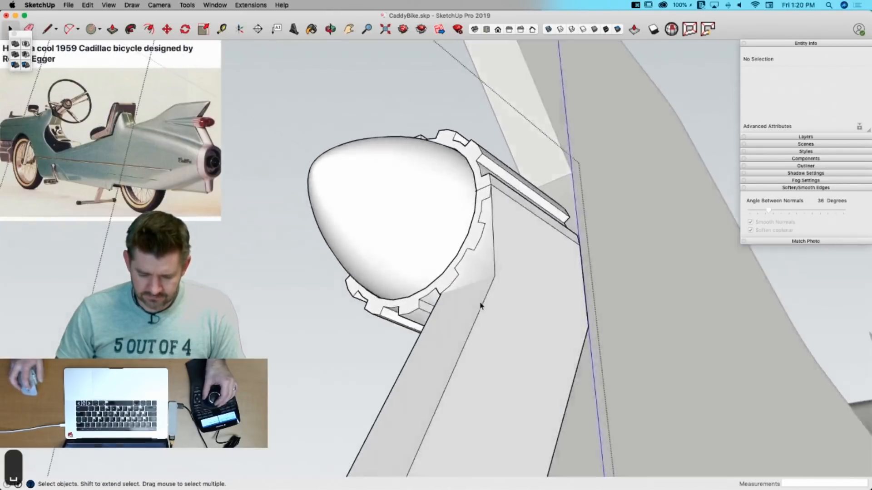
key("e")
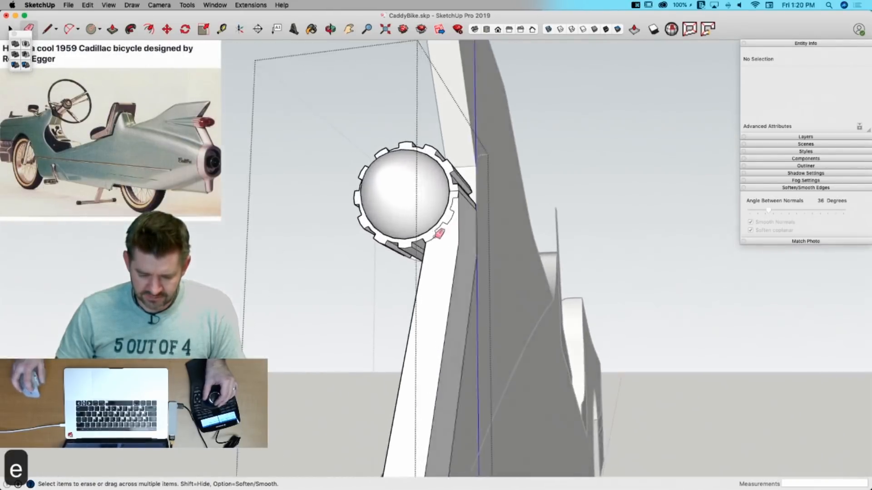
left_click_drag(431, 256, 445, 232)
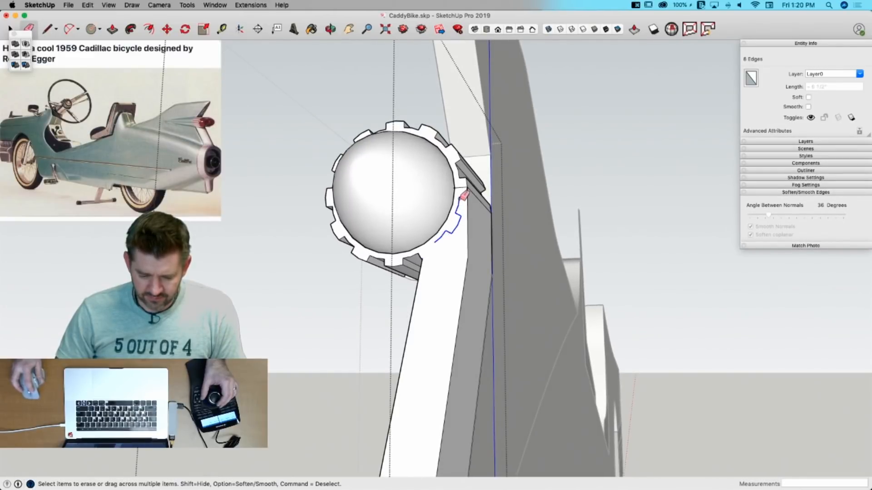
left_click_drag(467, 195, 467, 195)
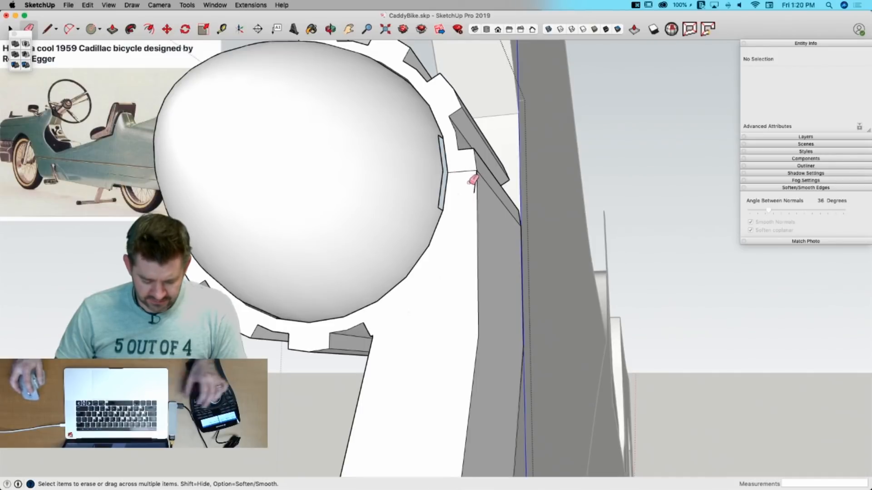
key("super+z")
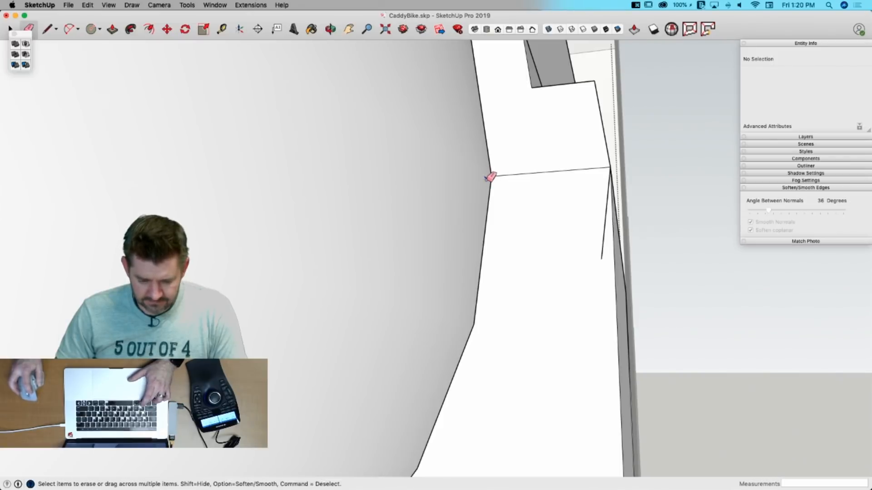
left_click(603, 230)
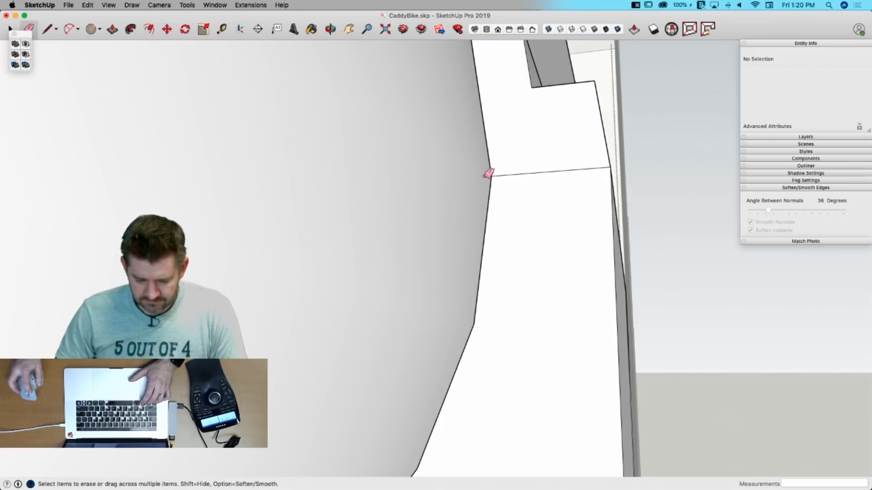
middle_click_drag(421, 209, 501, 185)
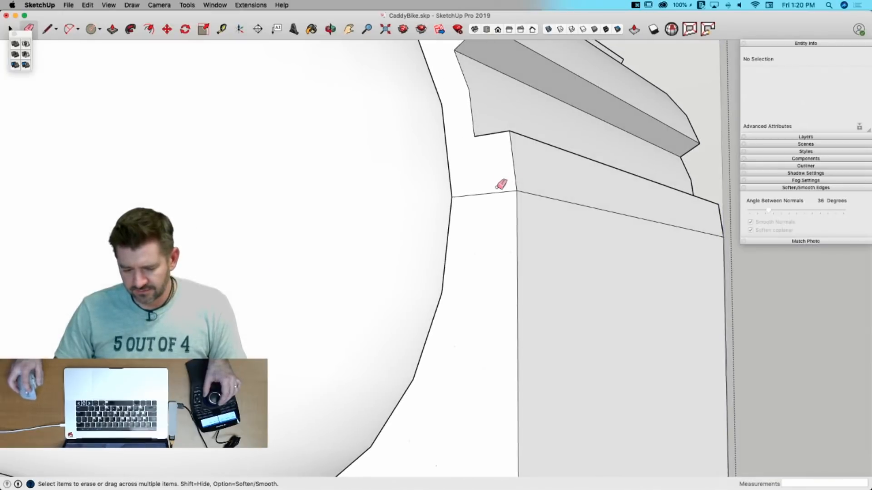
middle_click_drag(537, 217, 331, 198)
mouse_move(331, 193)
left_mouse_down()
mouse_move(333, 213)
mouse_move(319, 243)
mouse_move(327, 239)
left_mouse_up()
mouse_move(306, 284)
middle_mouse_down()
mouse_move(345, 279)
mouse_move(383, 255)
mouse_move(331, 233)
mouse_move(408, 230)
mouse_move(378, 227)
mouse_move(399, 172)
mouse_move(430, 208)
mouse_move(423, 180)
middle_mouse_up()
key("space")
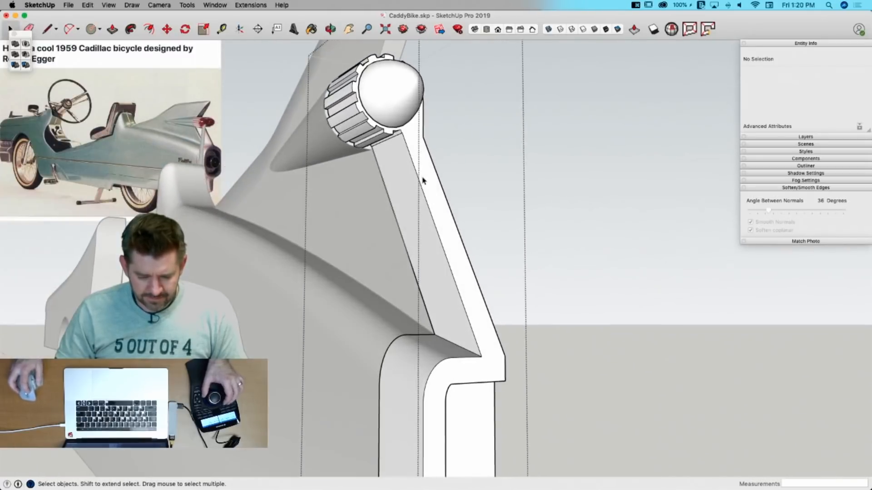
left_click(418, 181)
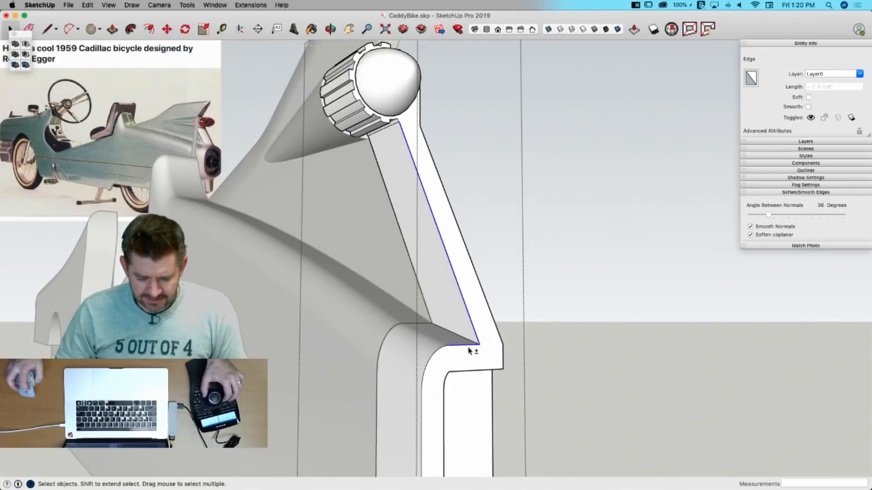
left_click(470, 349, "shift")
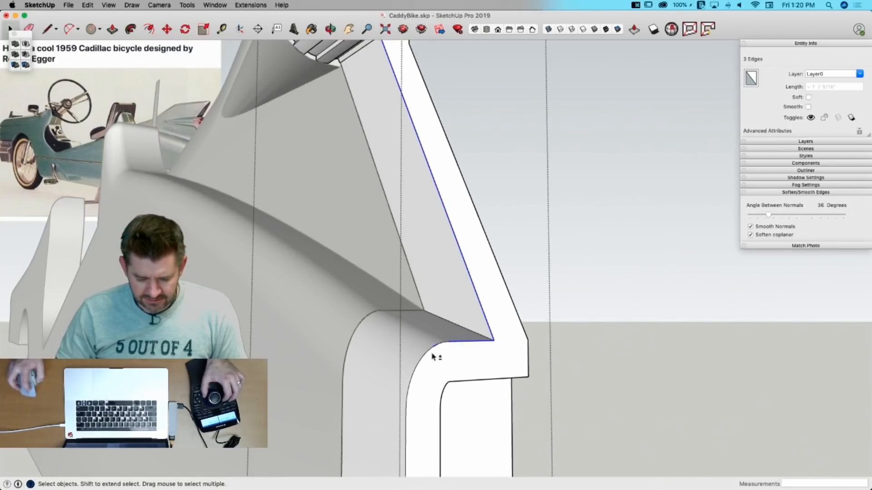
middle_click_drag(431, 357, 442, 252)
double_click(441, 251)
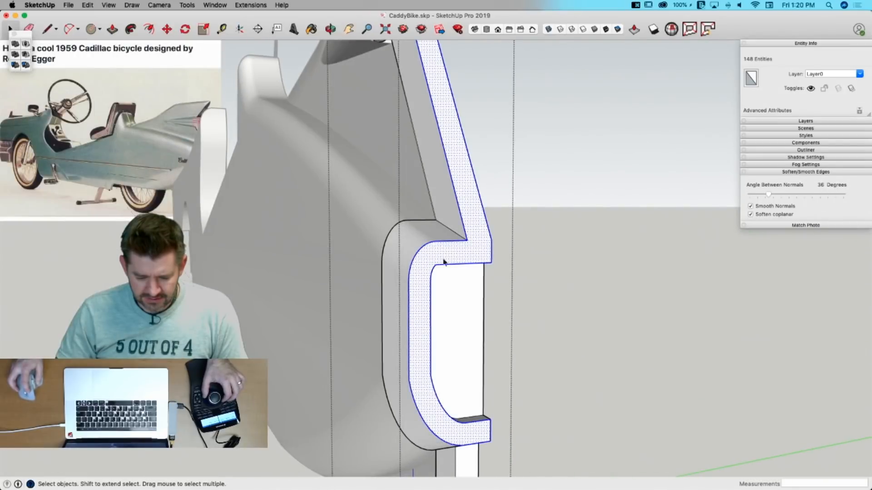
left_click(344, 257)
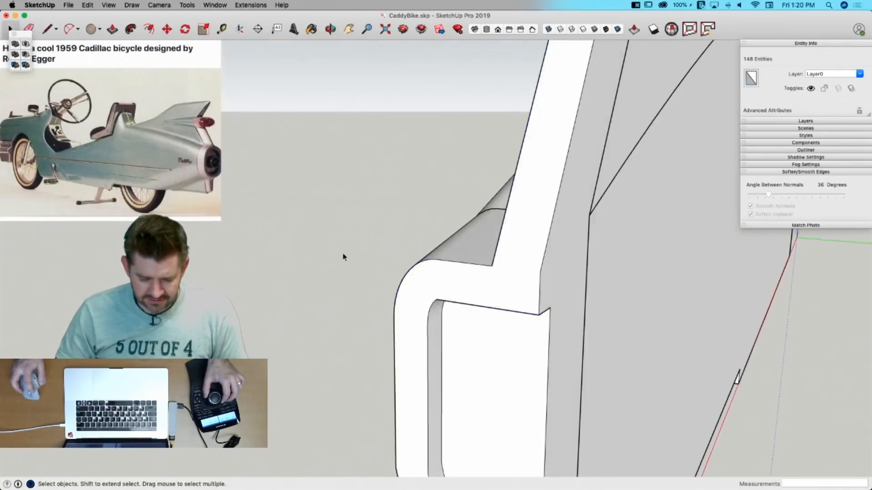
double_click(440, 275)
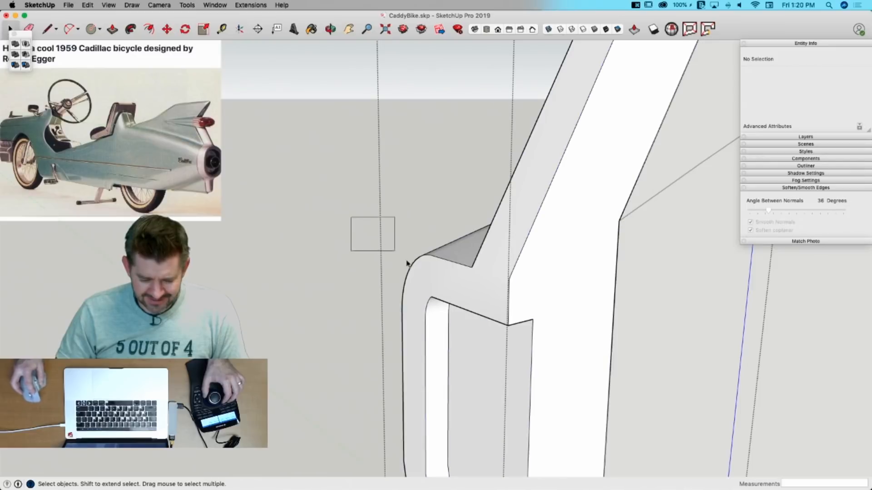
left_click_drag(407, 263, 445, 293)
left_click_drag(383, 271, 411, 325, "shift")
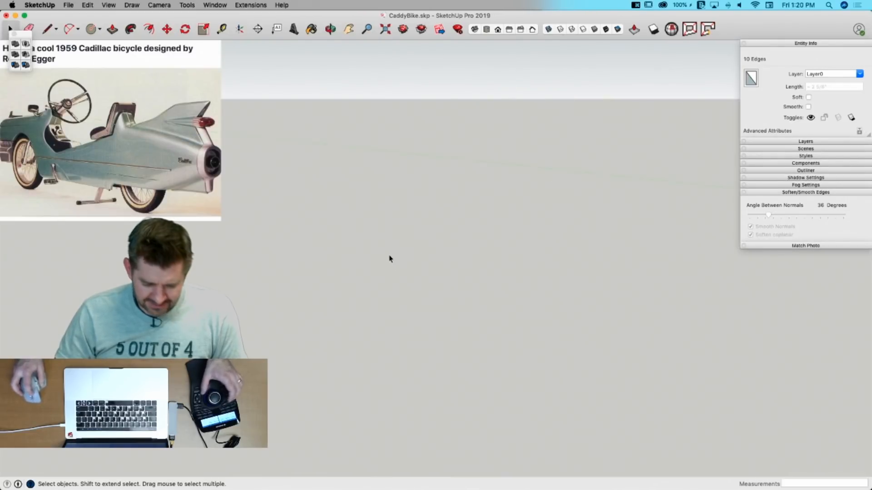
left_click(383, 274)
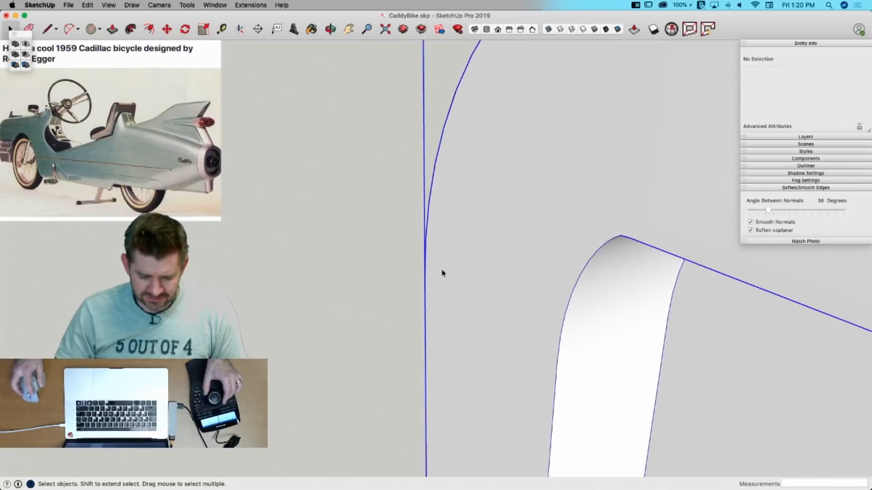
left_click(447, 273)
left_click(446, 249)
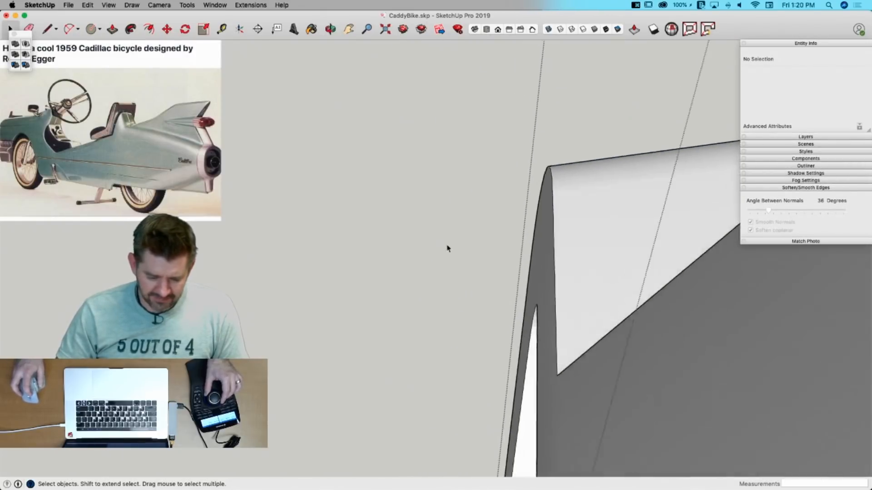
Step: Weld the edges of the upper rounded corner on the end piece's outer outline into one curve
left_click_drag(498, 153, 603, 298)
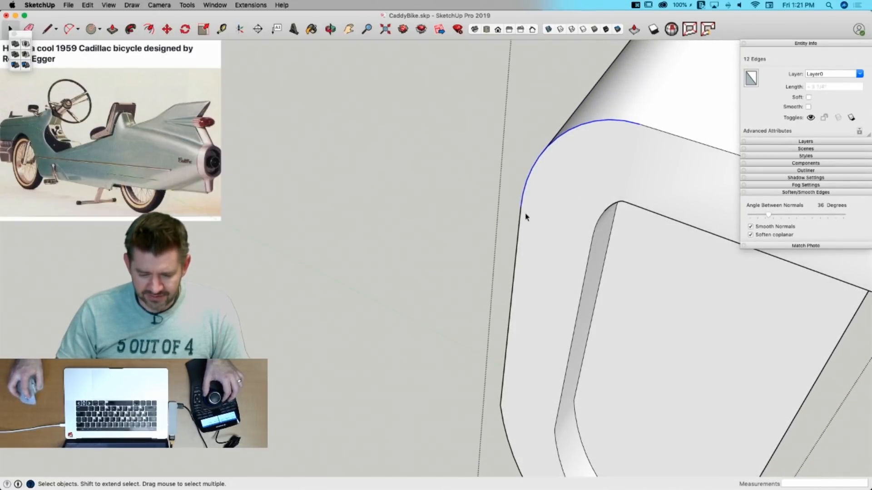
left_click(250, 5)
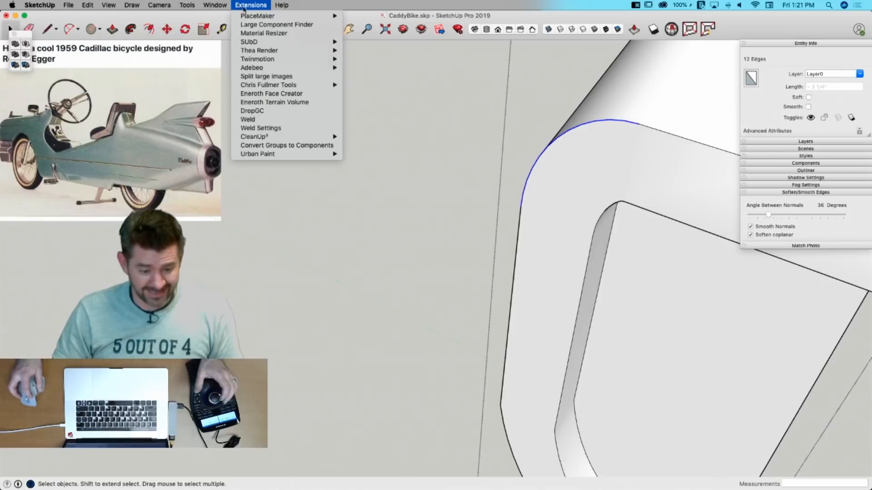
left_click(281, 120)
left_click(387, 223)
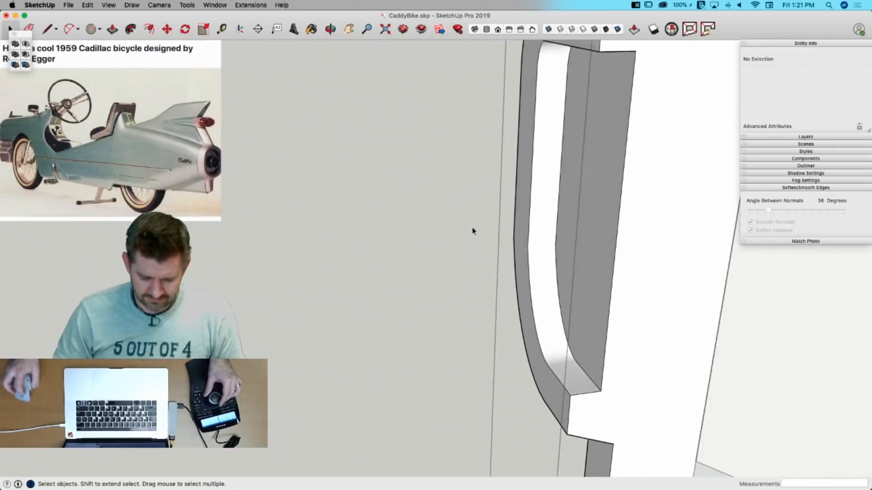
Step: Select only the outer edges of the end piece's lower rounded corner and weld them into one curve
left_click_drag(474, 192, 543, 440)
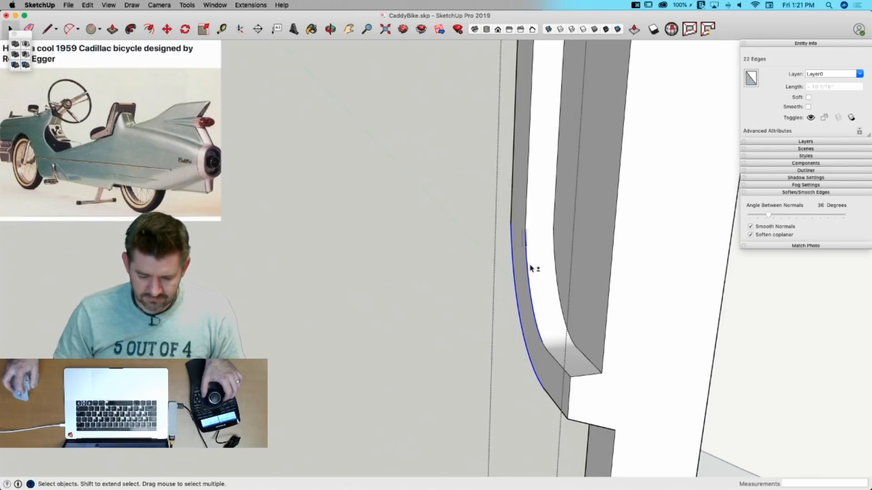
left_click_drag(531, 268, 535, 303, "shift")
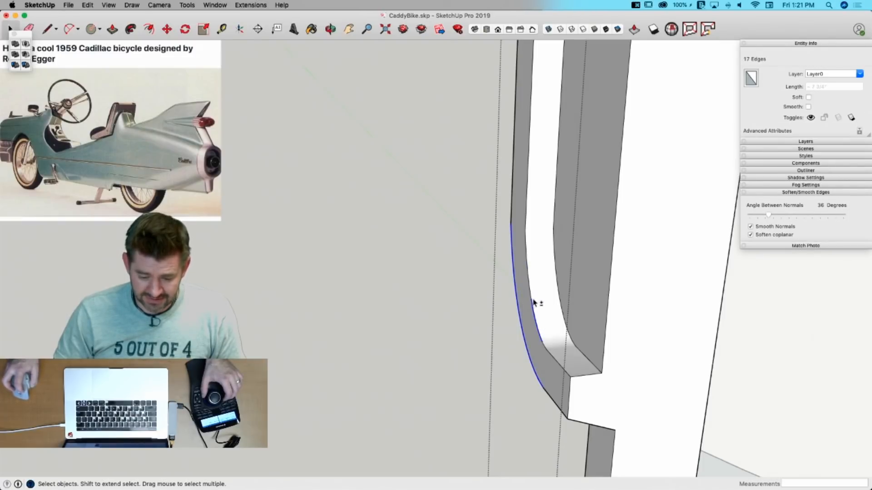
left_click(538, 330, "shift")
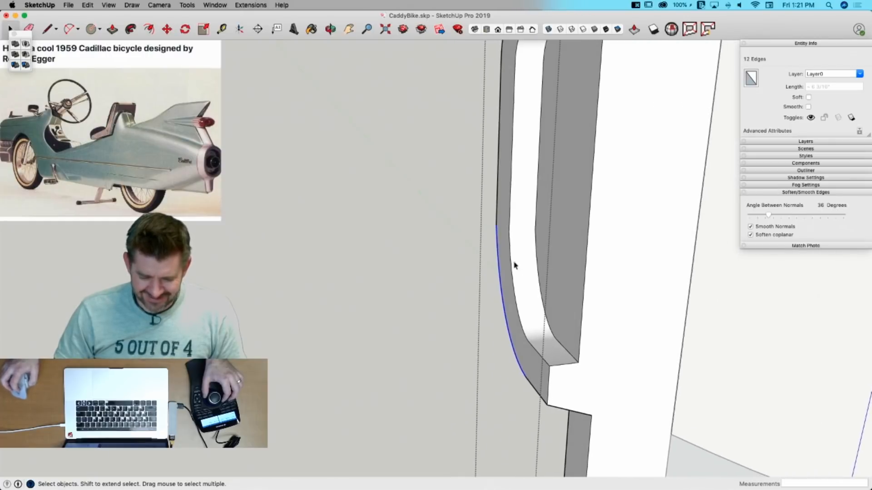
left_click(251, 5)
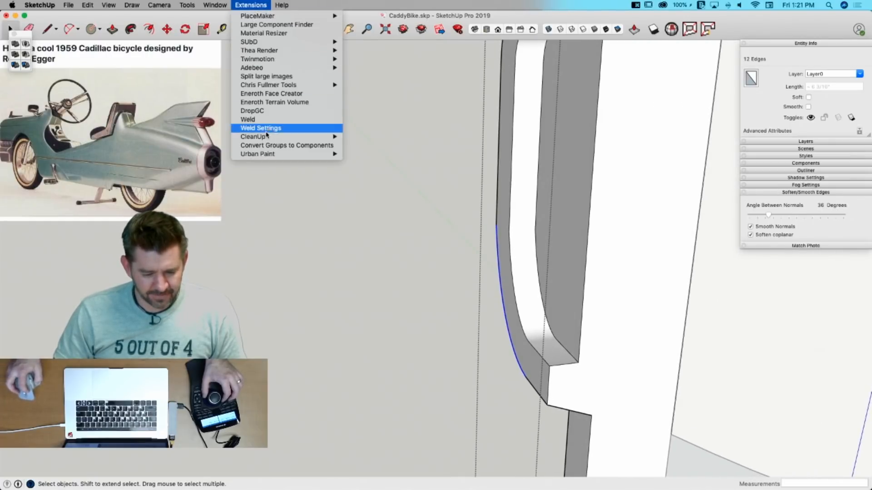
left_click(259, 121)
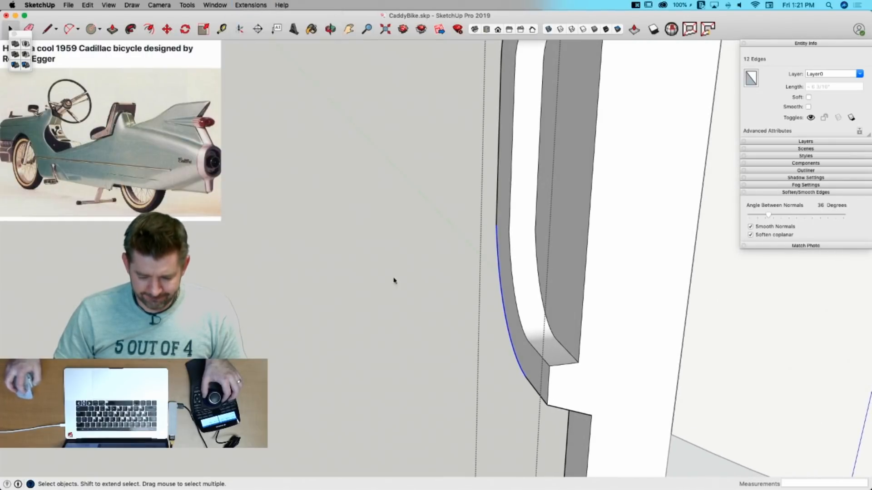
Step: Add the remaining outline edges to the selection, covering the taillight strip and the end piece's rounded outer profile, and save the model
left_click(538, 395)
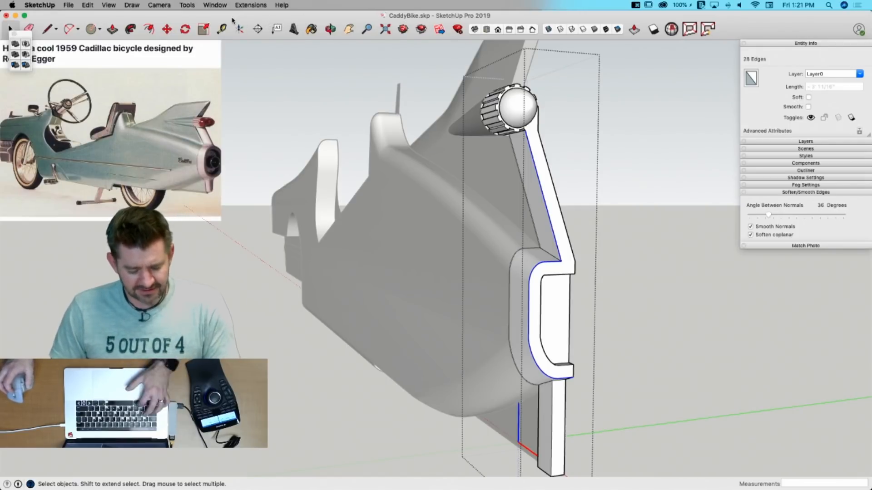
key("super+s")
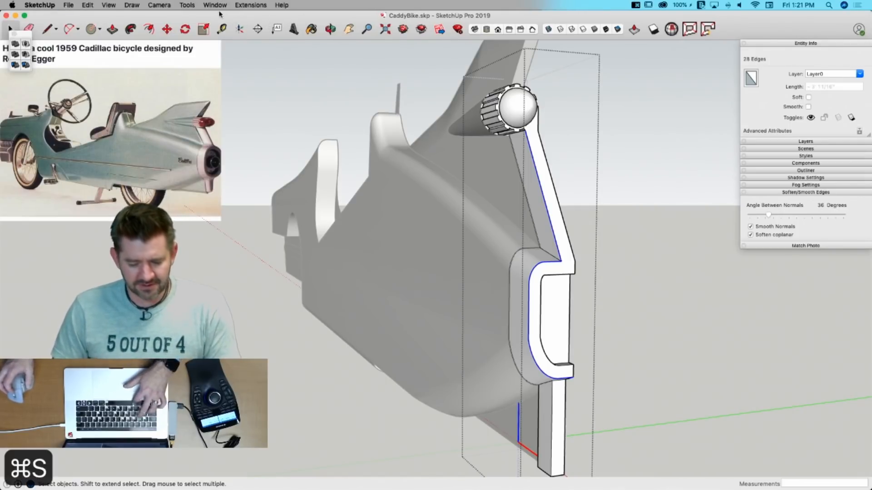
Step: Show the FredoCorner tool palette
left_click(186, 6)
mouse_move(214, 9)
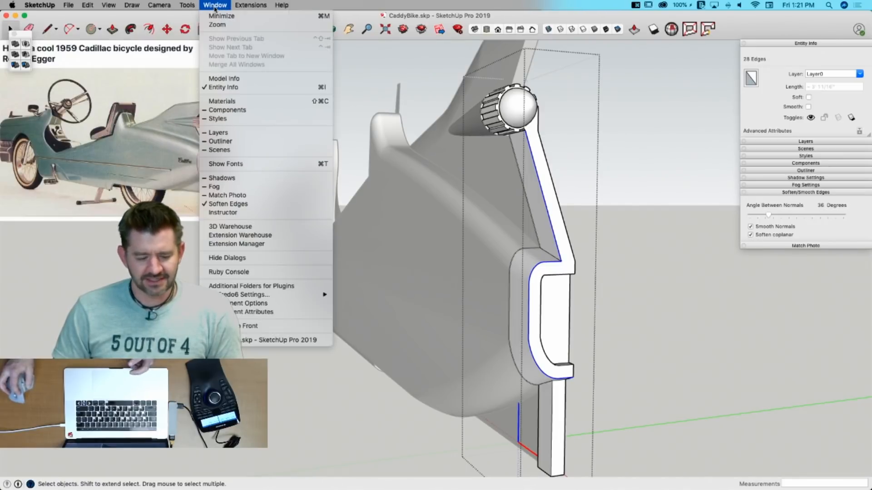
mouse_move(252, 8)
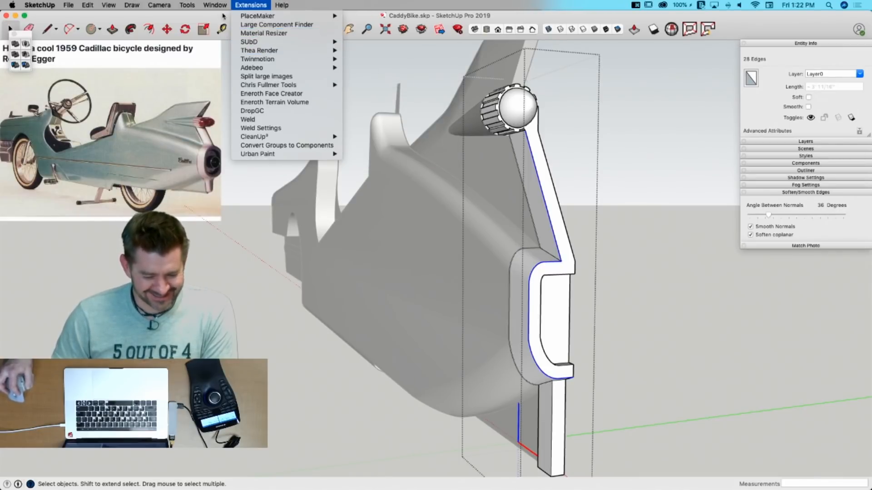
mouse_move(186, 6)
mouse_move(109, 5)
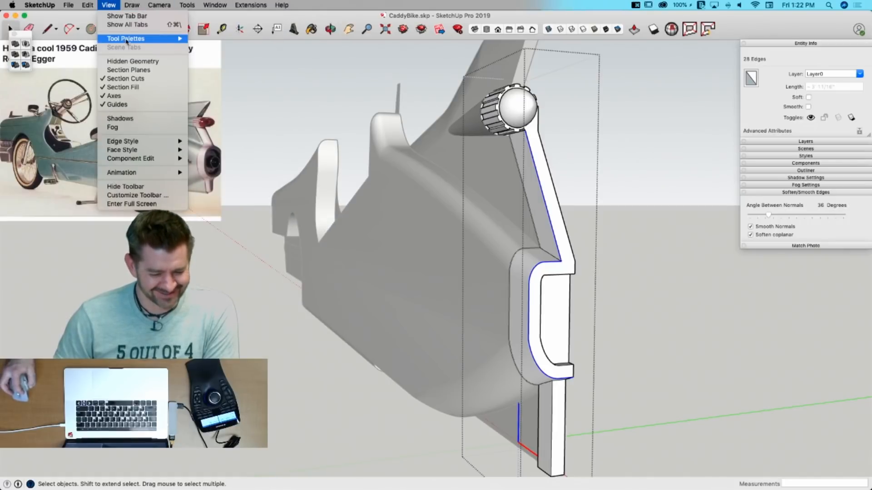
mouse_move(128, 40)
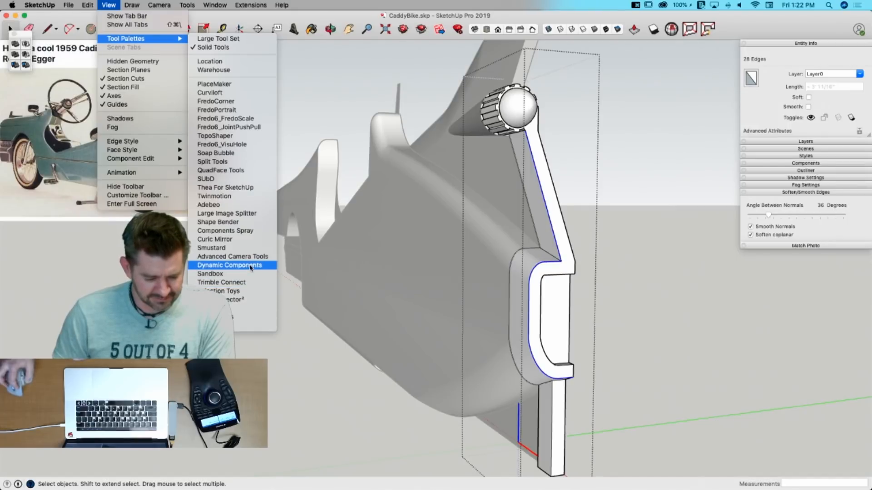
left_click(241, 110)
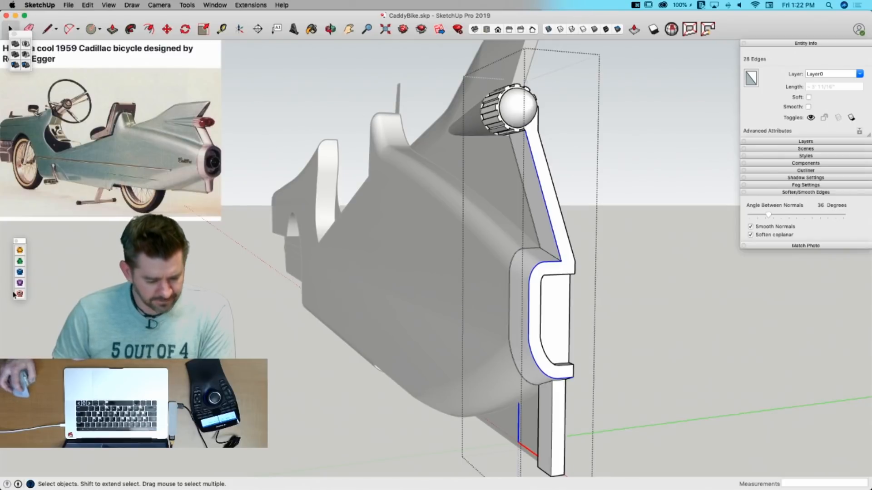
Step: Try to start FredoCorner's rounding tool on the selected outline edges, and put its tool palette away
left_click(20, 250)
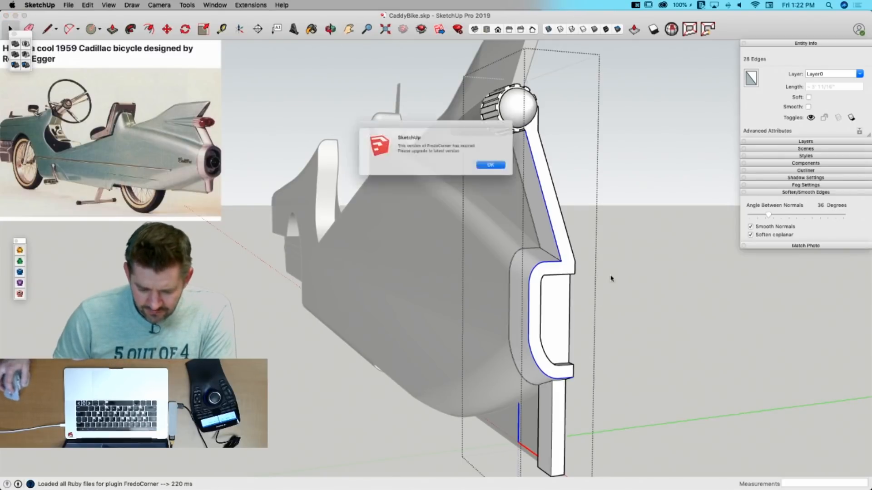
left_click(505, 170)
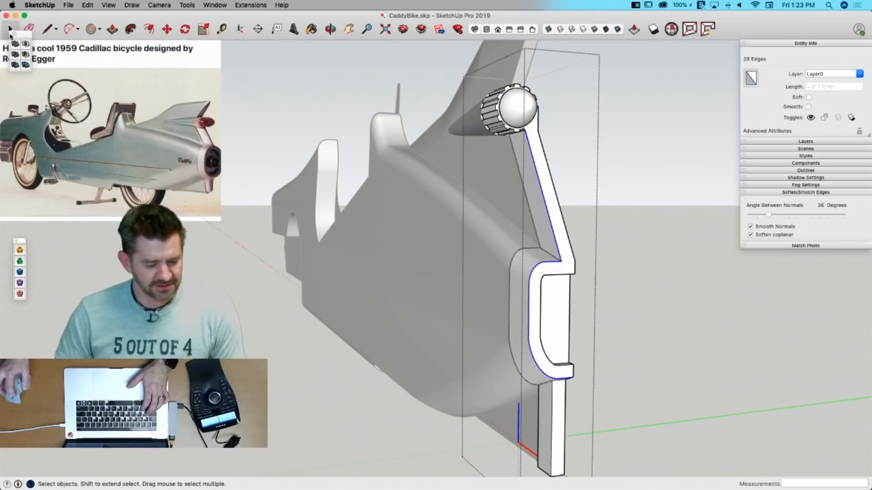
left_click(16, 241)
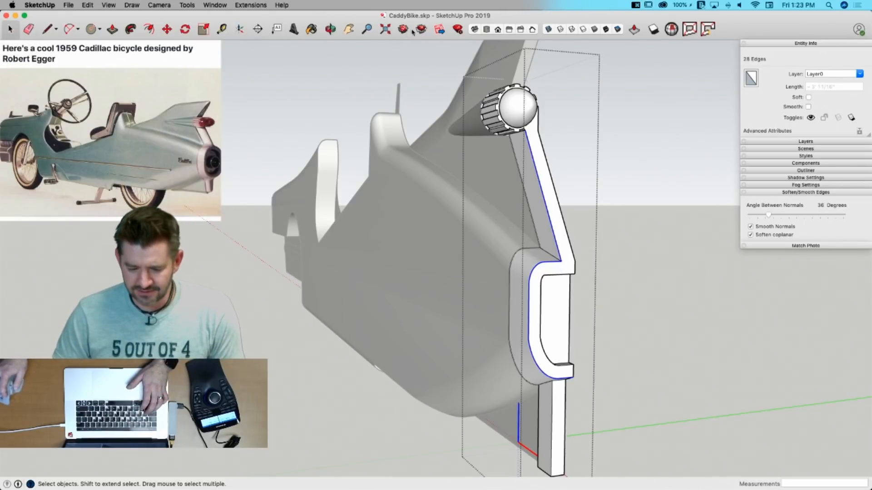
Step: Save the model and search the Extension Warehouse for "fredocorner"
key("super+s")
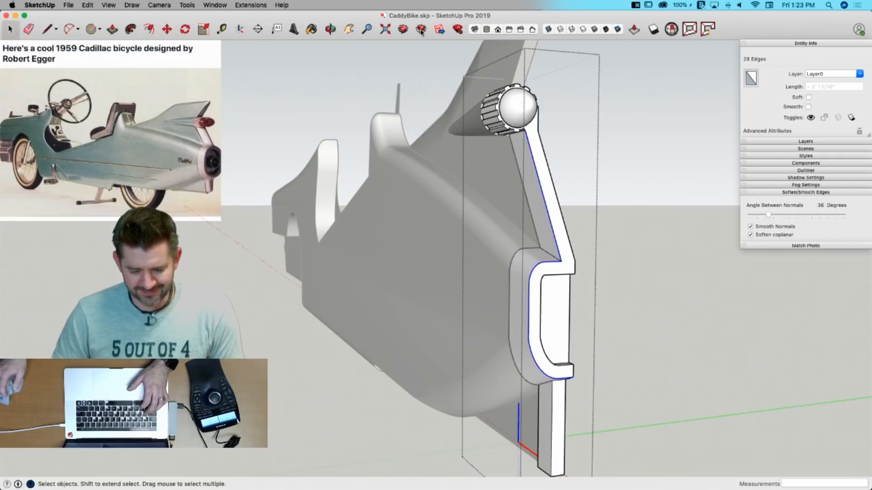
left_click(421, 30)
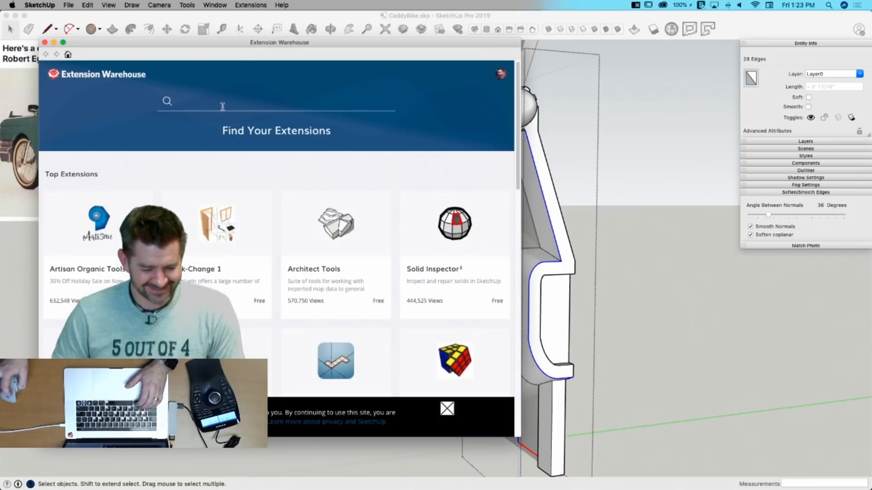
type("fredo")
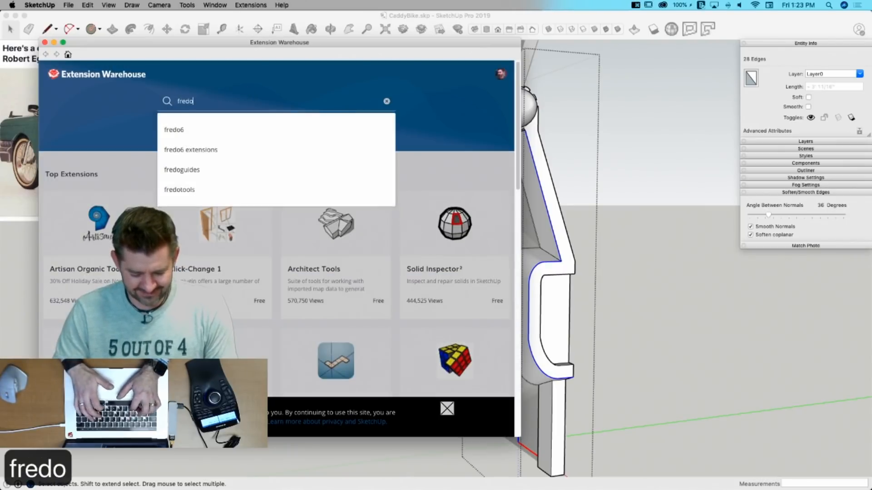
type("corner")
key("Return")
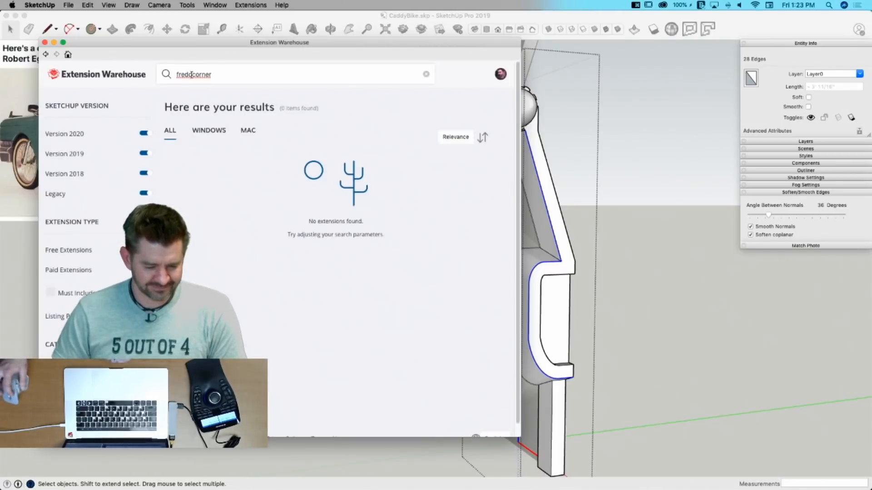
Step: Shorten the Extension Warehouse search to "corner" and close the warehouse window
left_click_drag(191, 74, 176, 74)
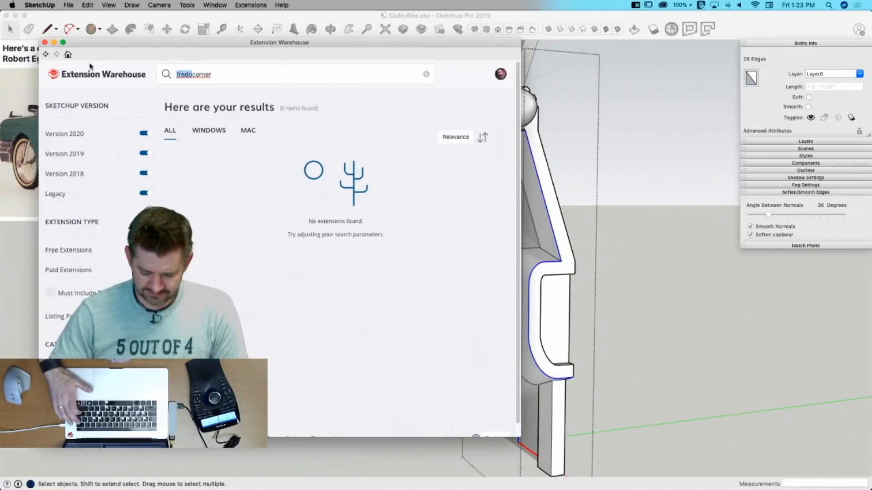
key("BackSpace")
key("Return")
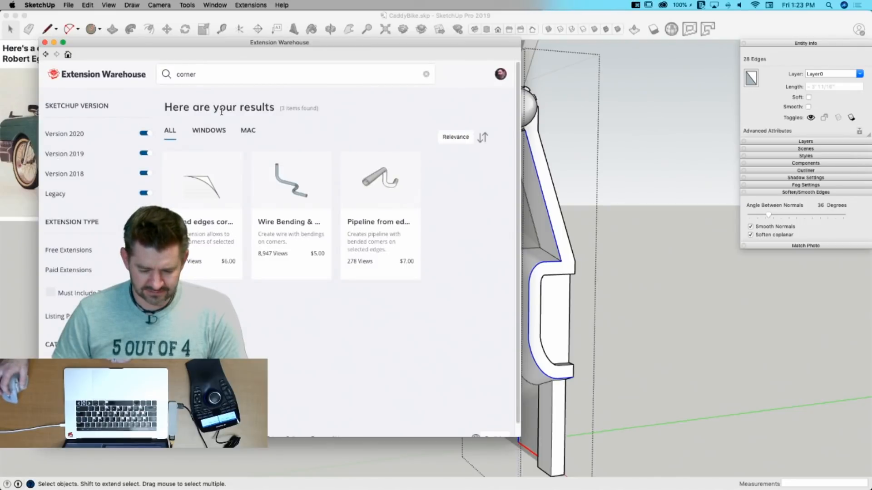
left_click(45, 43)
Step: Switch to Chrome, search the web for "sketchupcation" in the blank tab, and open the SketchUcation website
mouse_move(1, 186)
left_click(25, 176)
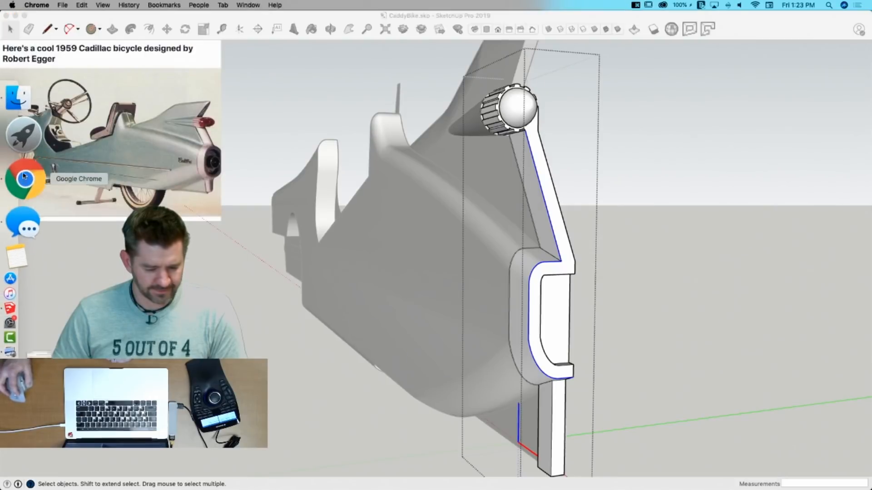
left_click(468, 22)
type("sketchup")
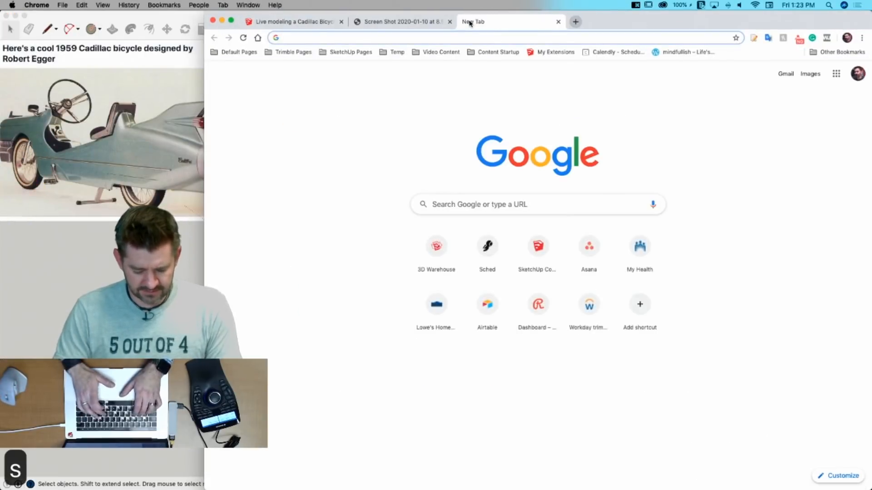
key("BackSpace")
type("catiopnm")
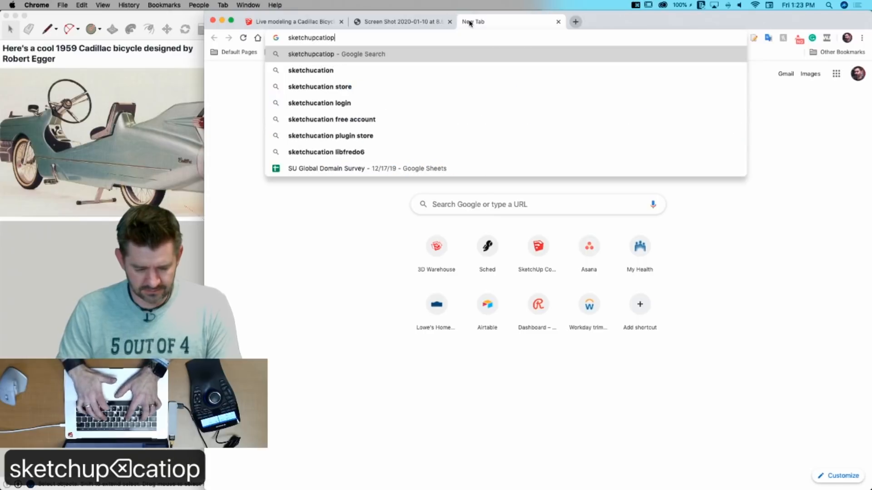
key("BackSpace")
key("BackSpace")
key("BackSpace")
key("BackSpace")
type("ion")
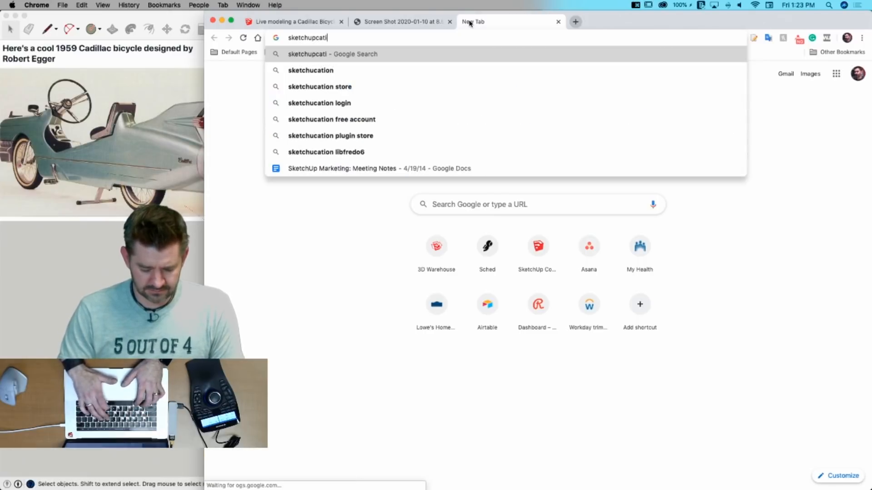
key("Return")
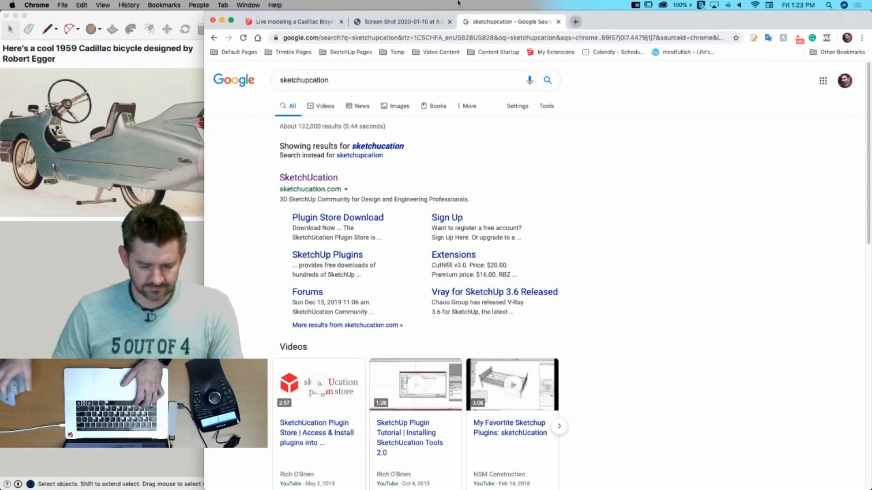
left_click(309, 181)
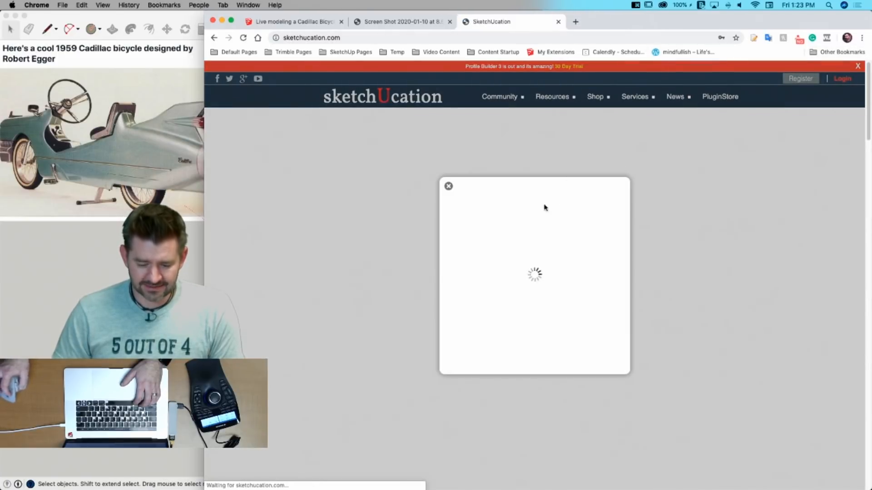
Step: Log in to SketchUcation with the prefilled account credentials and dismiss the browser's offer to save the password
left_click(517, 290)
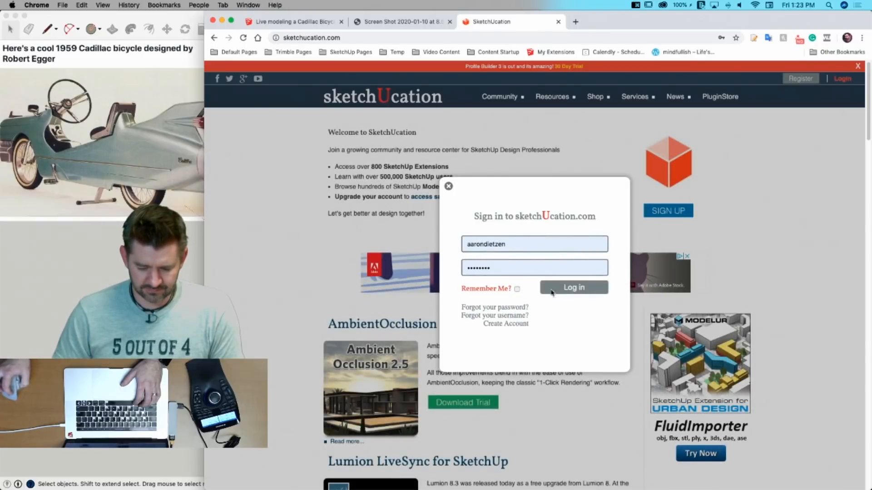
key("Return")
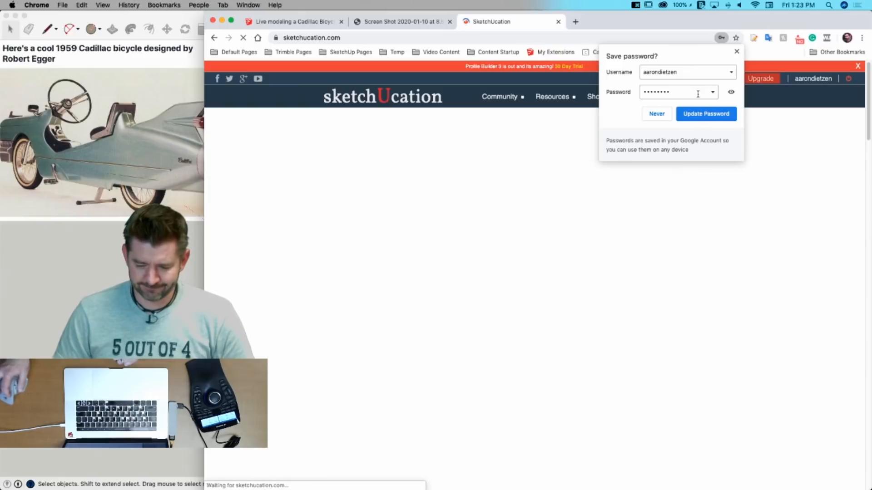
left_click(736, 52)
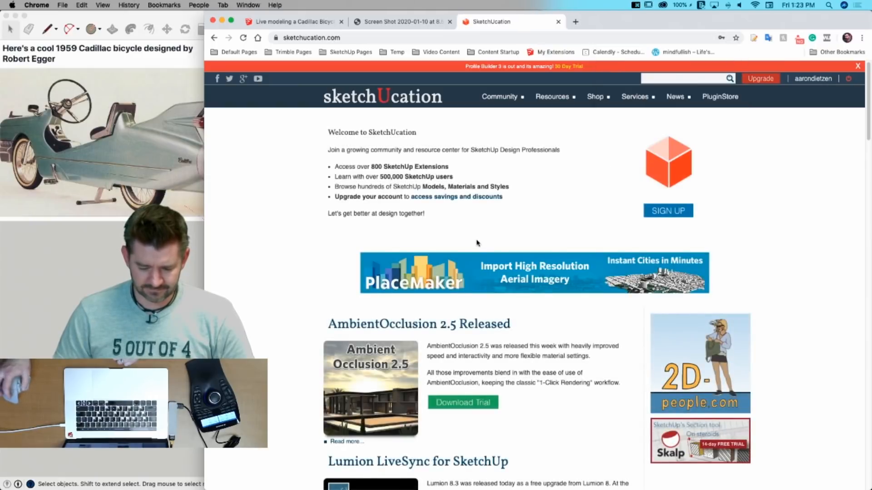
Step: Search SketchUcation's PluginStore for "fredocorner" and download FredoCorner v1.7c
left_click(709, 102)
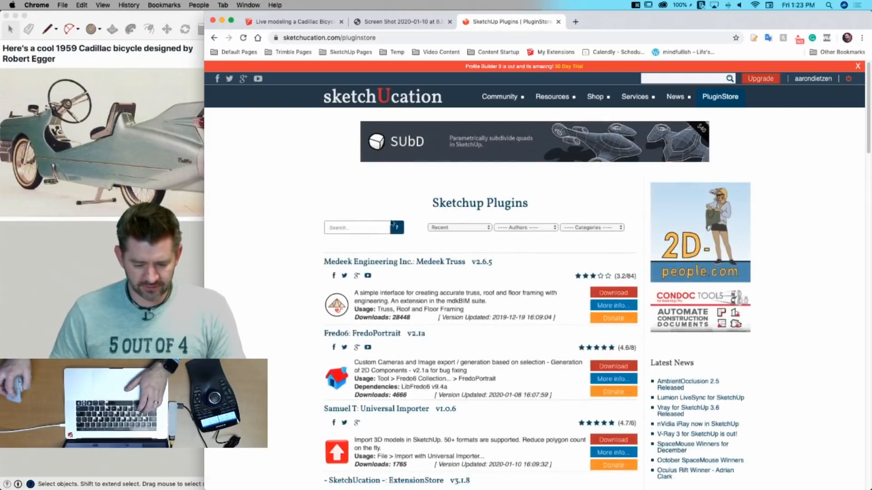
left_click(366, 227)
type("fre")
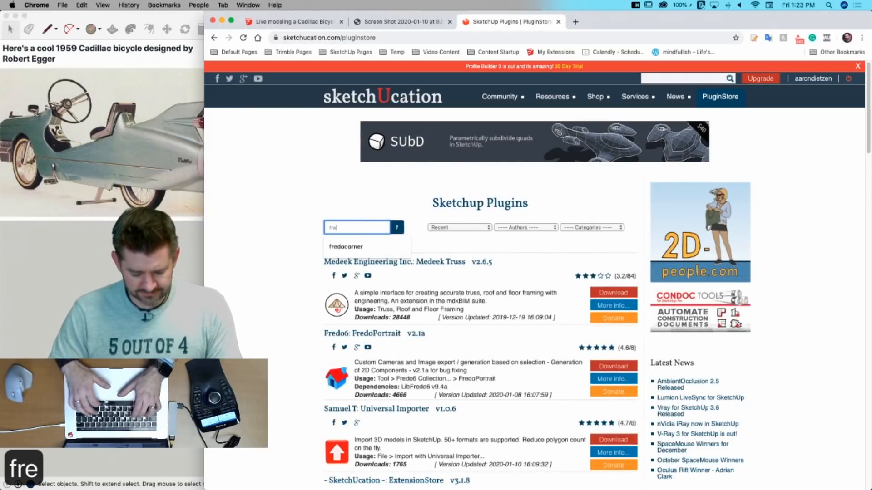
type("docorner")
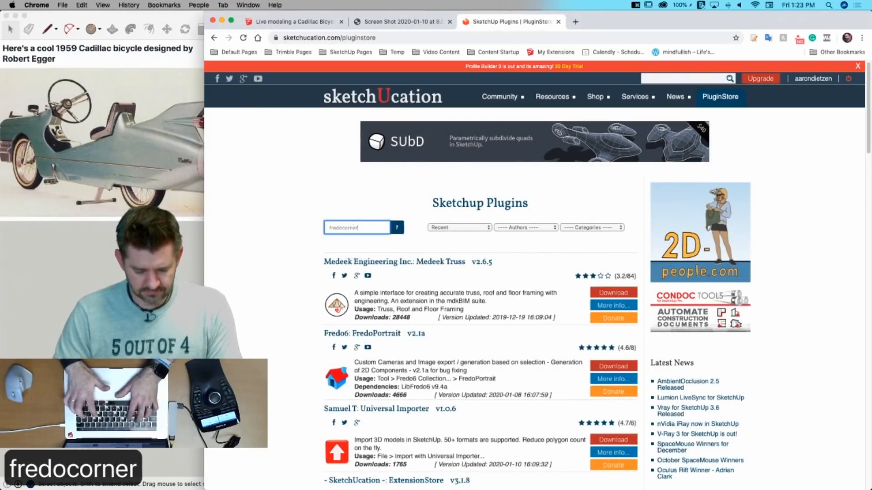
key("Return")
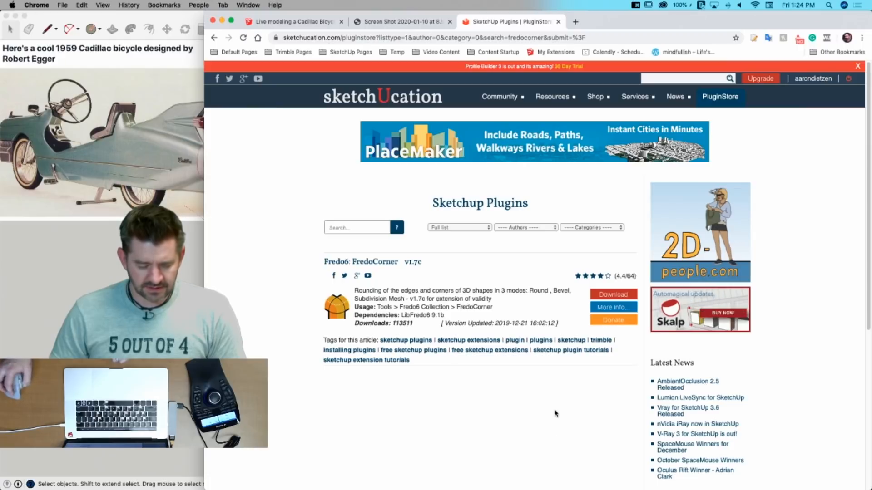
left_click(611, 296)
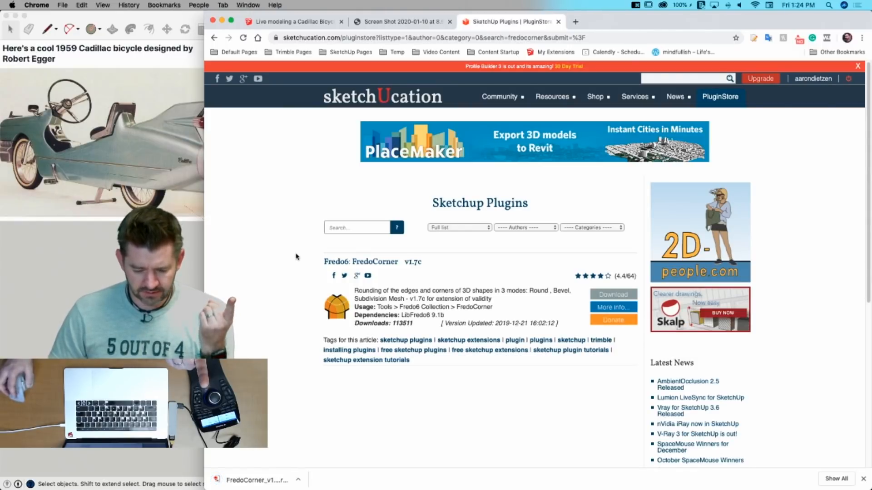
Step: Search SketchUcation's PluginStore for "libfredo" and download LibFredo6 v9.5c
scroll(295, 257, "down", 3)
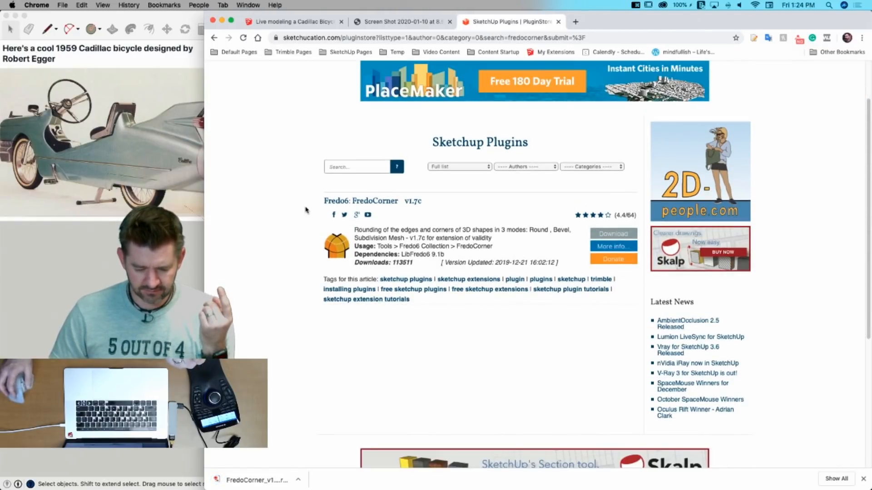
scroll(309, 231, "up", 1)
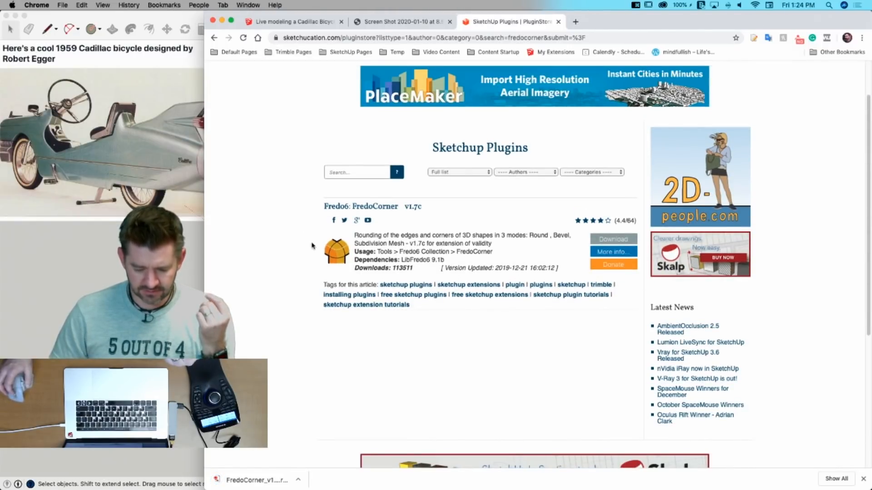
left_click(364, 173)
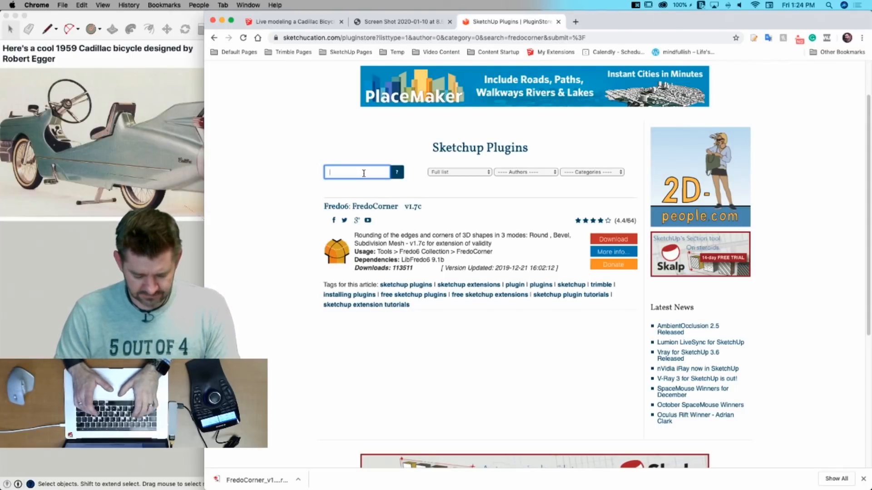
type("libfredo")
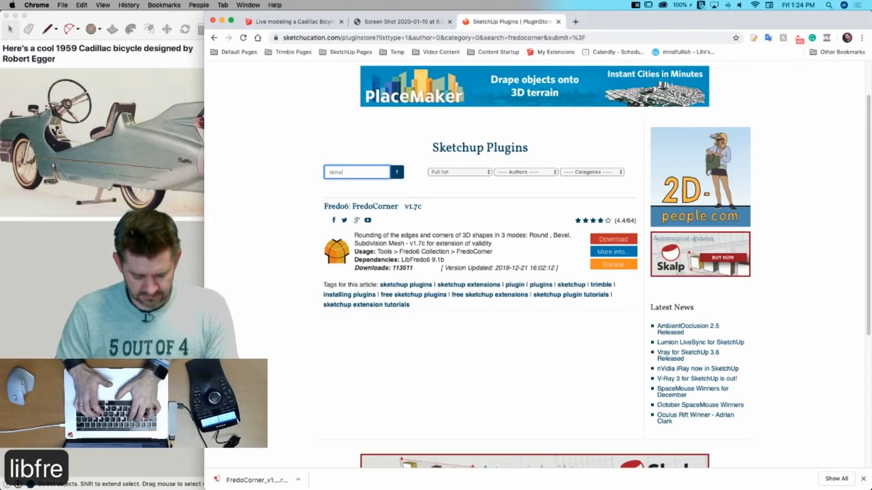
key("Return")
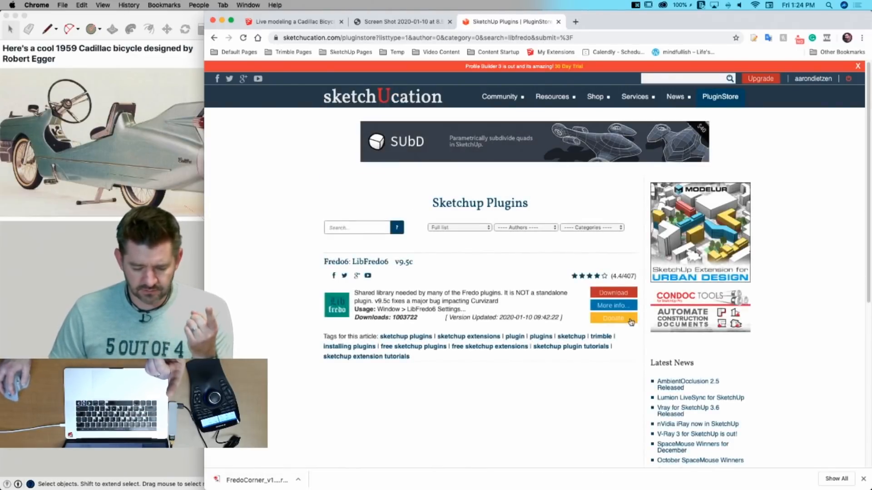
left_click(622, 294)
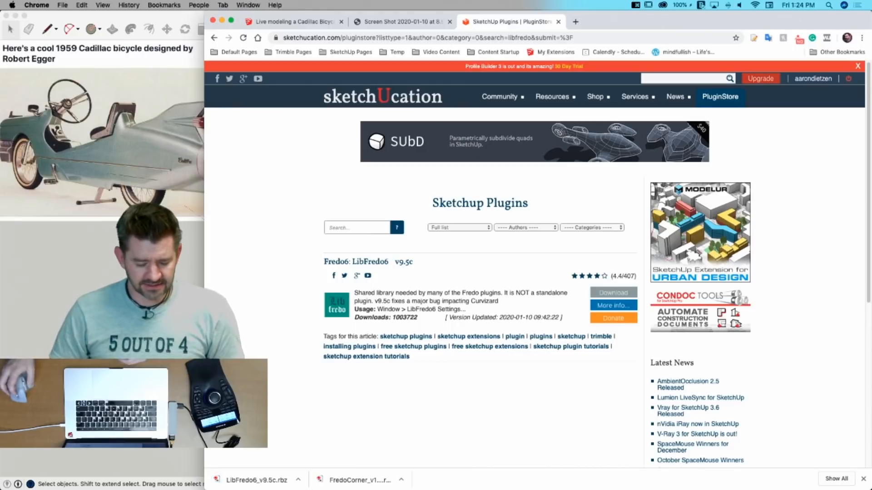
Step: Switch to SketchUp and use the Extension Manager to install LibFredo6_v9.5c.rbz and FredoCorner_v1.7c.rbz from the Downloads folder
left_click(222, 20)
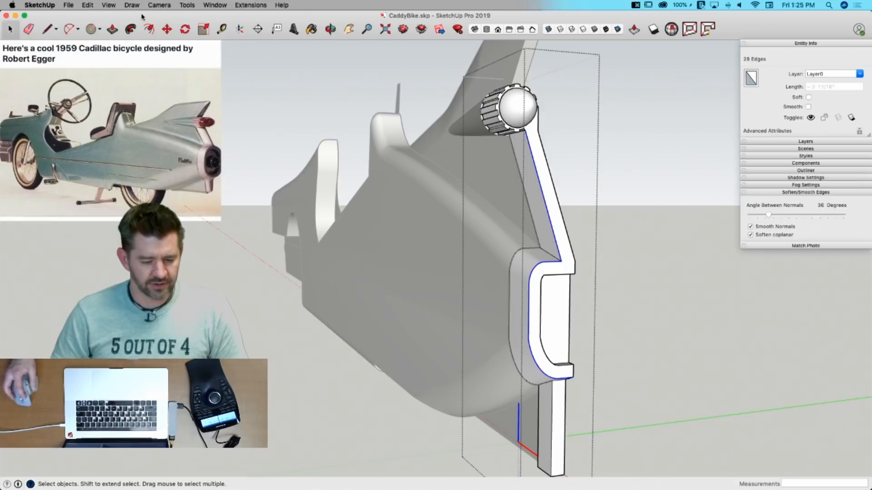
left_click(458, 30)
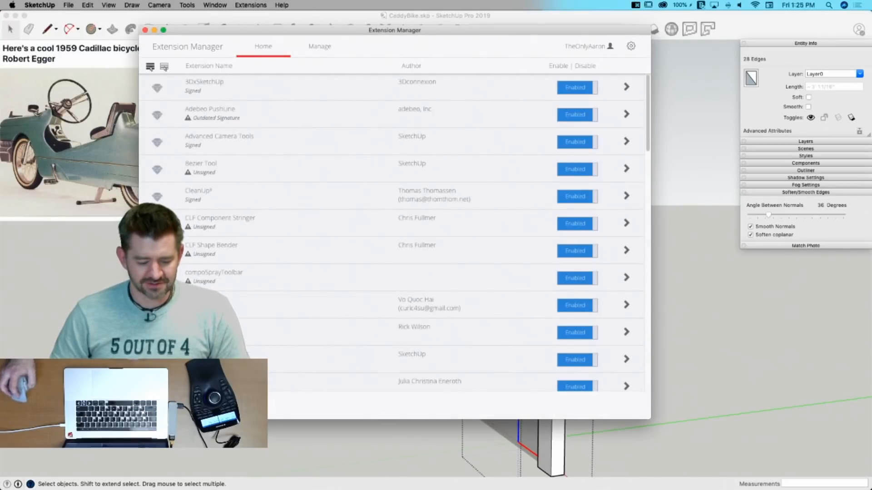
left_click(180, 406)
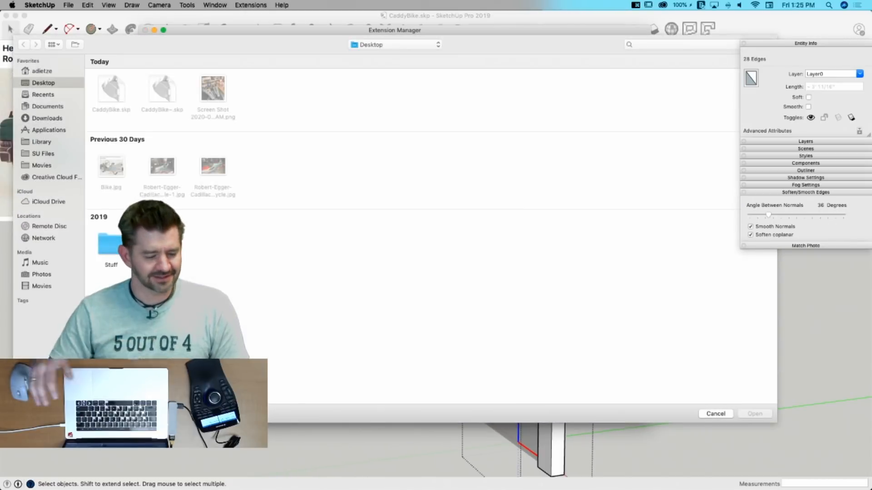
left_click(48, 119)
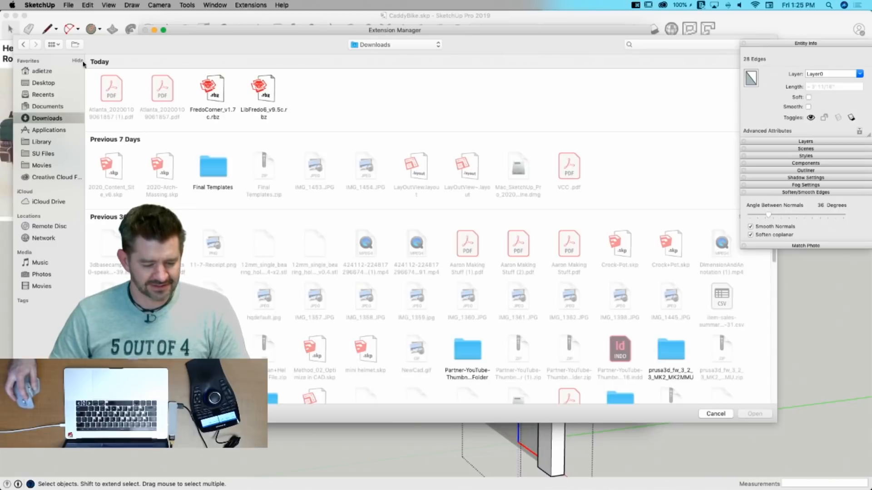
double_click(265, 91)
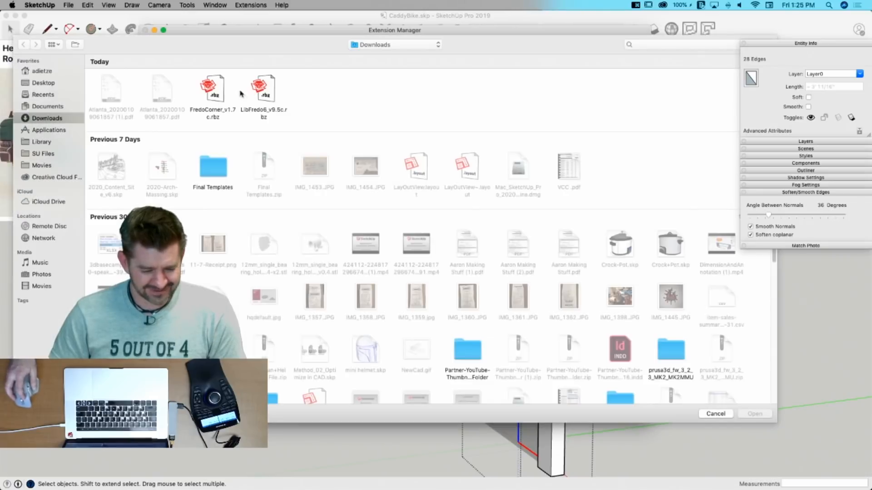
double_click(219, 93)
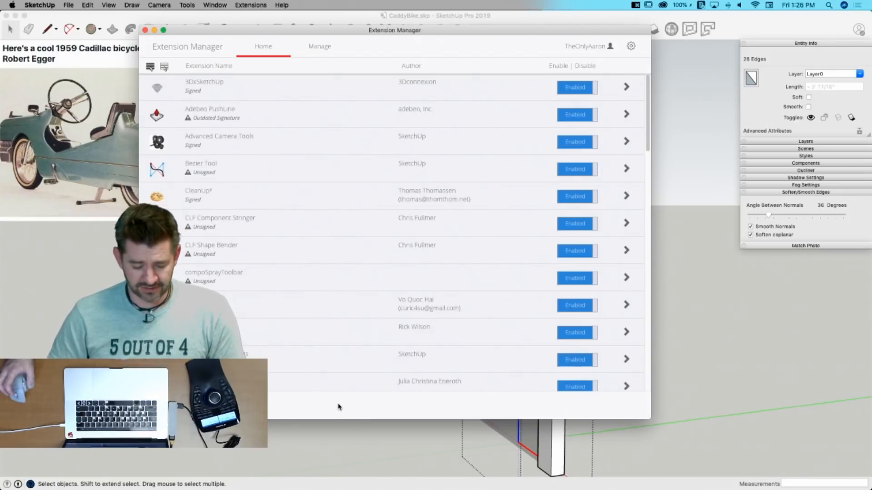
Step: Display the FredoCorner tool palette and try to round the selected edges of the tail trim
left_click(145, 30)
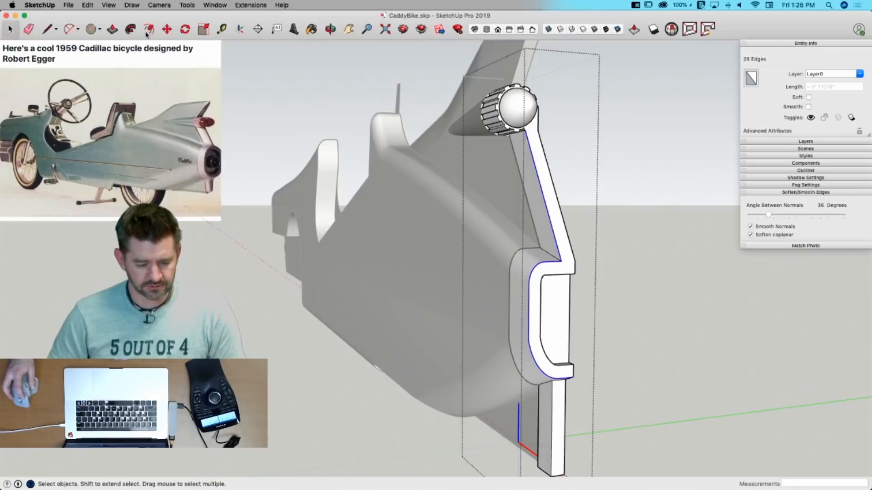
left_click(109, 5)
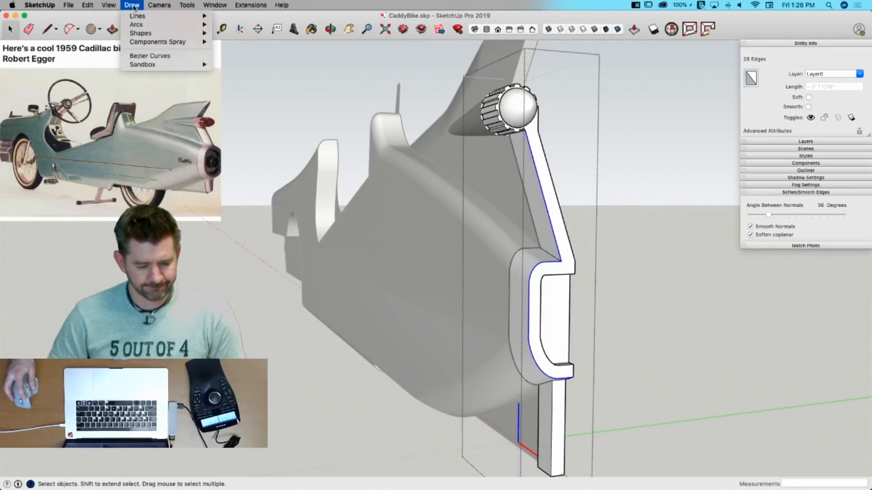
mouse_move(113, 40)
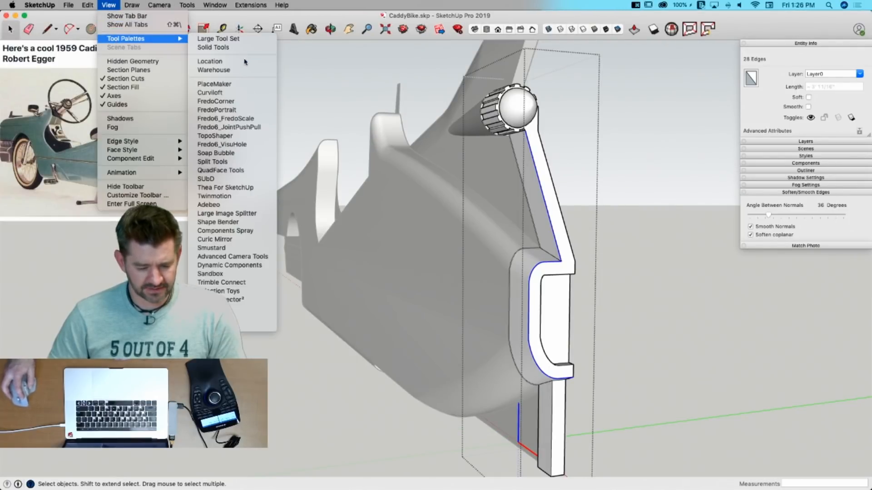
left_click(251, 102)
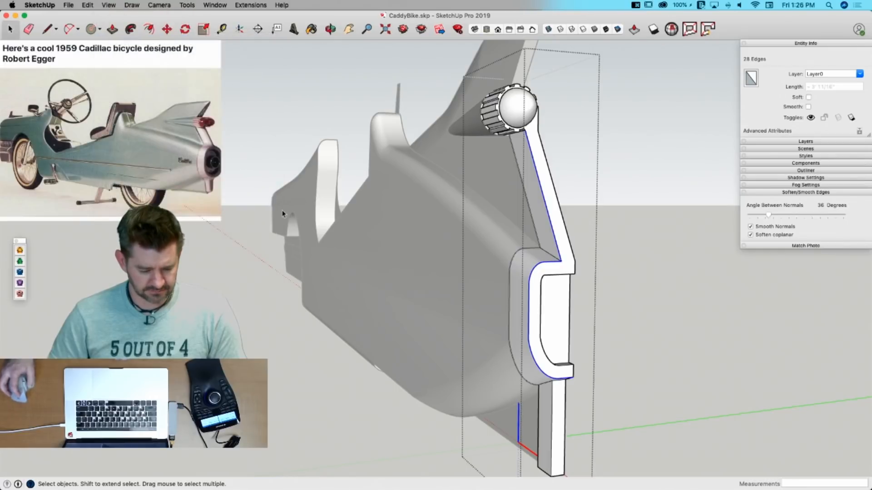
left_click(20, 251)
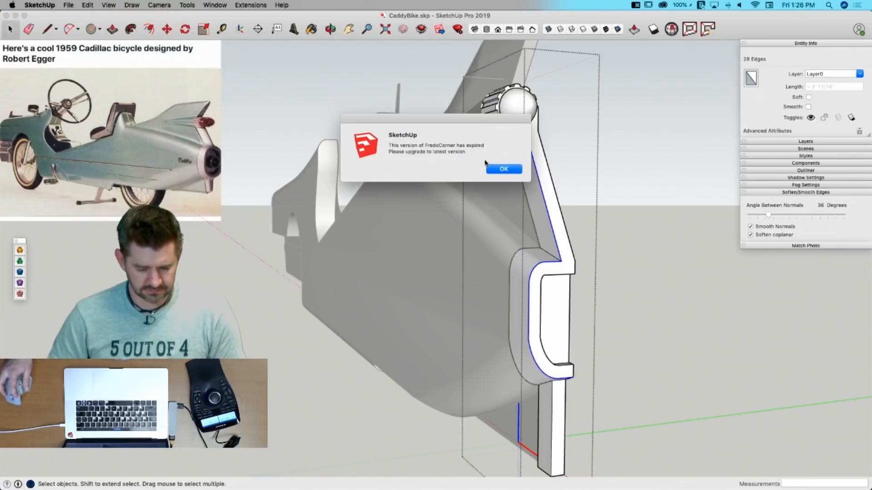
left_click(504, 169)
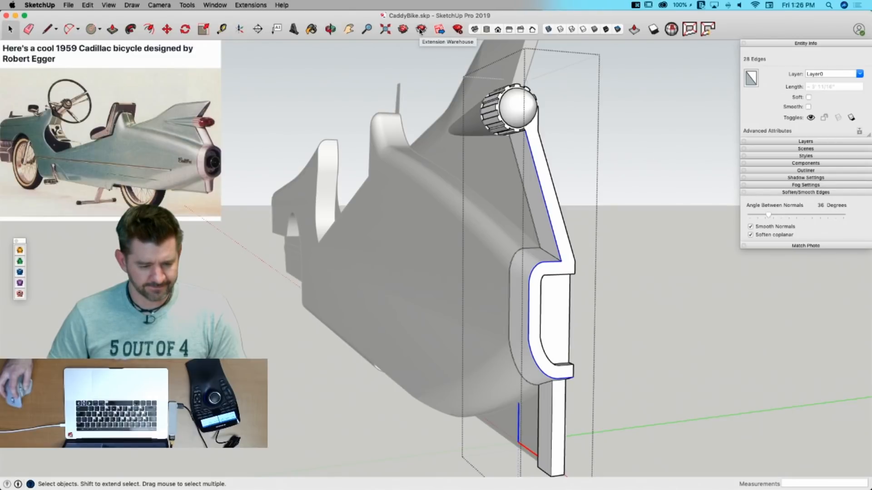
Step: Install the FredoCorner_v1.7c.rbz extension file from the Downloads folder
left_click(420, 30)
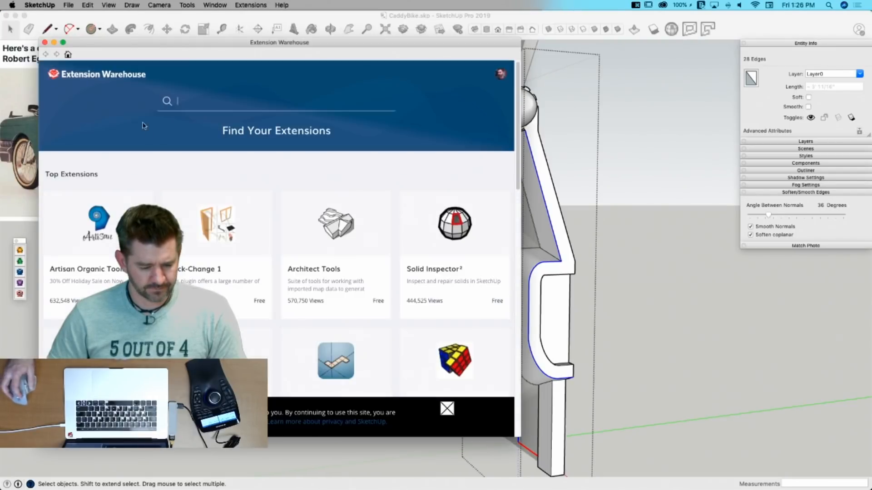
left_click(44, 42)
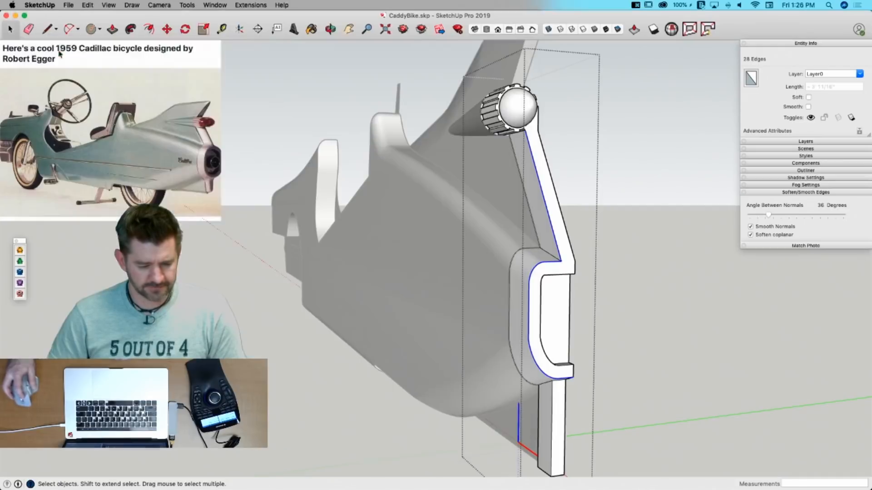
left_click(458, 30)
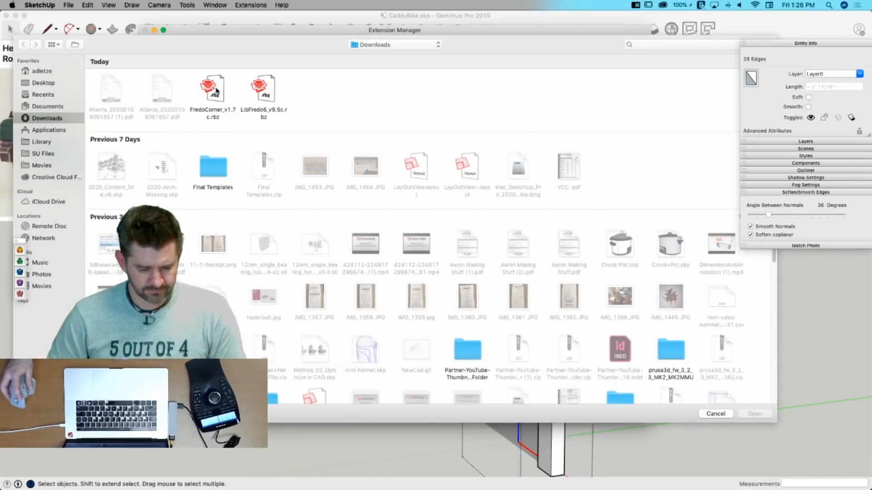
left_click(216, 90)
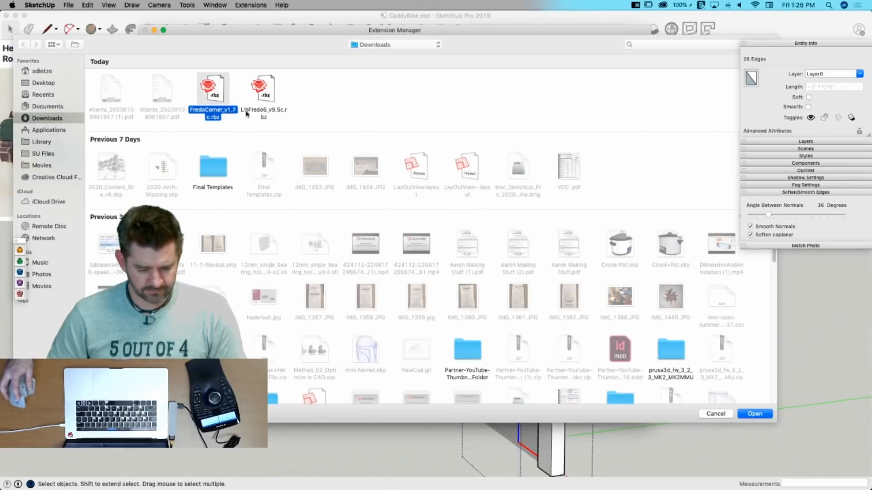
left_click(755, 413)
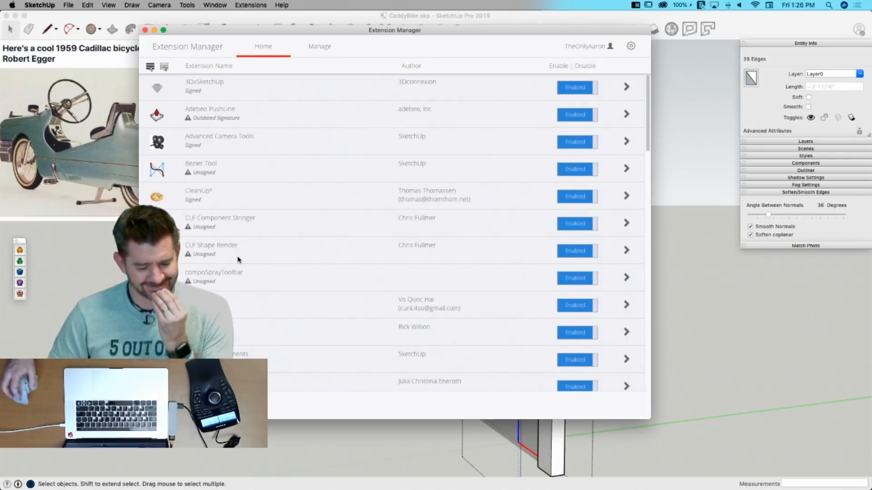
Step: Uninstall the Fredo6 Fredo Corner extension and close the extension manager
scroll(239, 268, "down", 5)
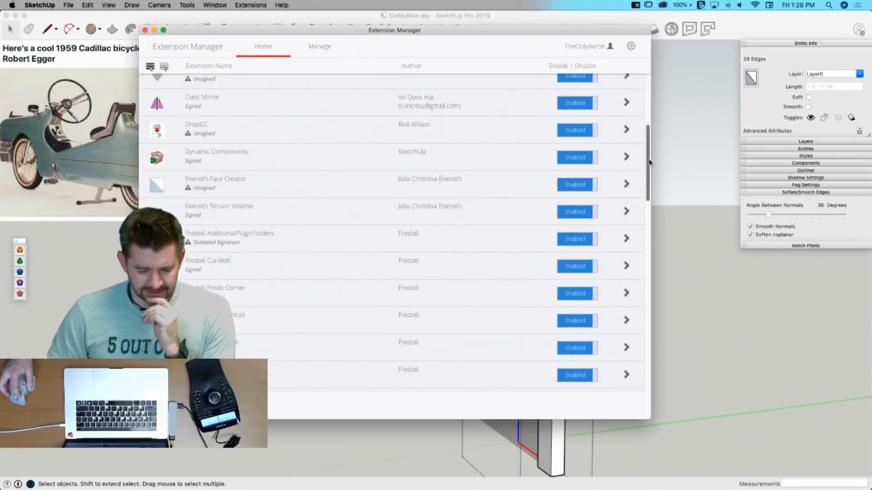
left_click_drag(648, 162, 648, 187)
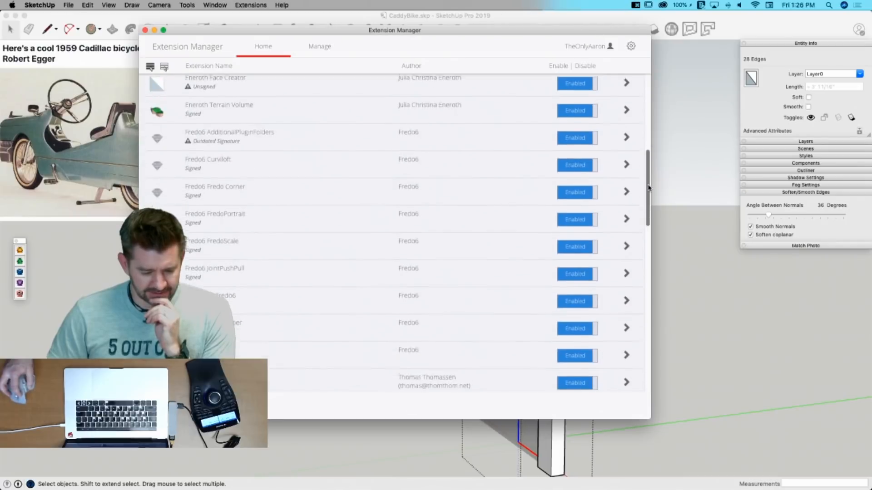
left_click(265, 189)
left_click(319, 47)
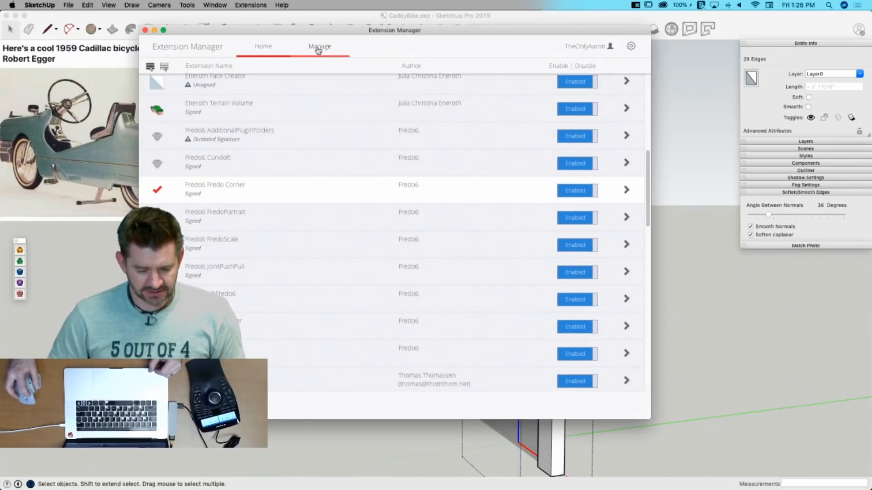
left_click(589, 199)
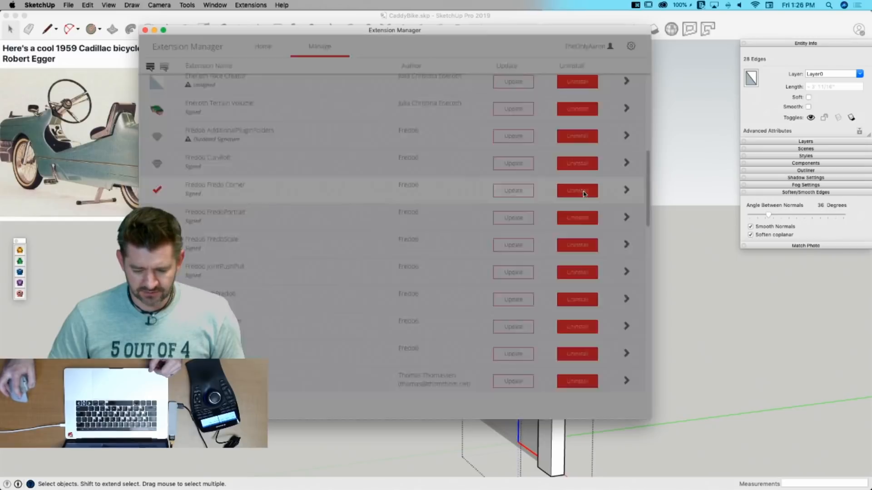
left_click(501, 133)
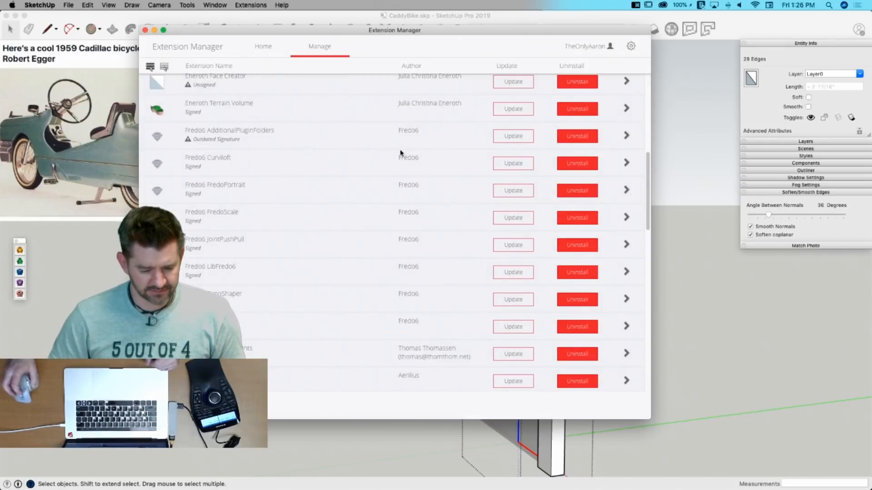
left_click(145, 30)
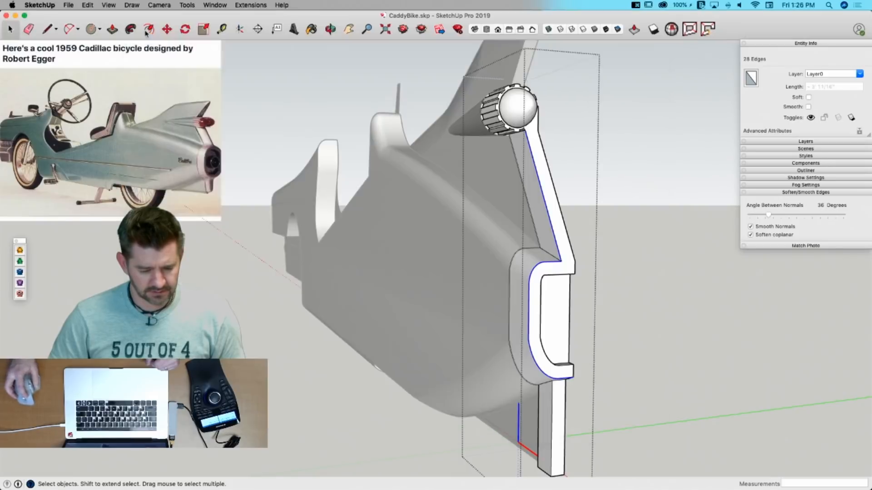
Step: Reinstall Fredo Corner from FredoCorner_v1.7c.rbz in Downloads and check the list of installed extensions
left_click(458, 30)
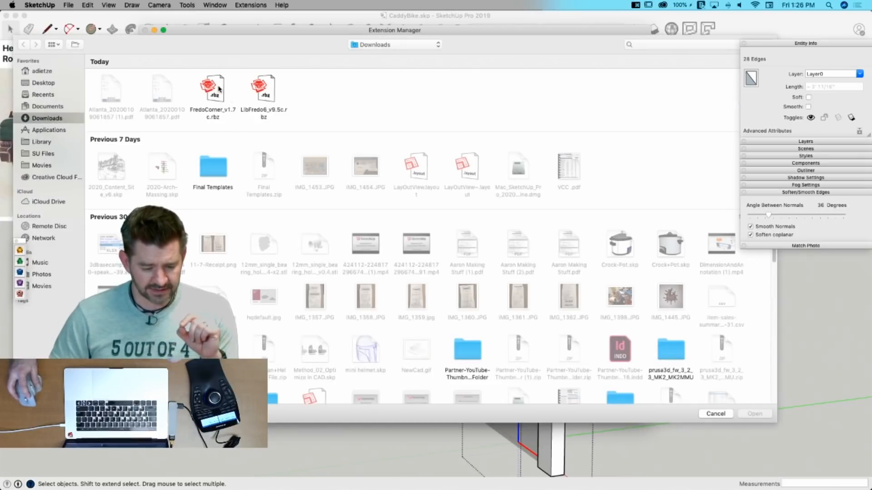
double_click(215, 91)
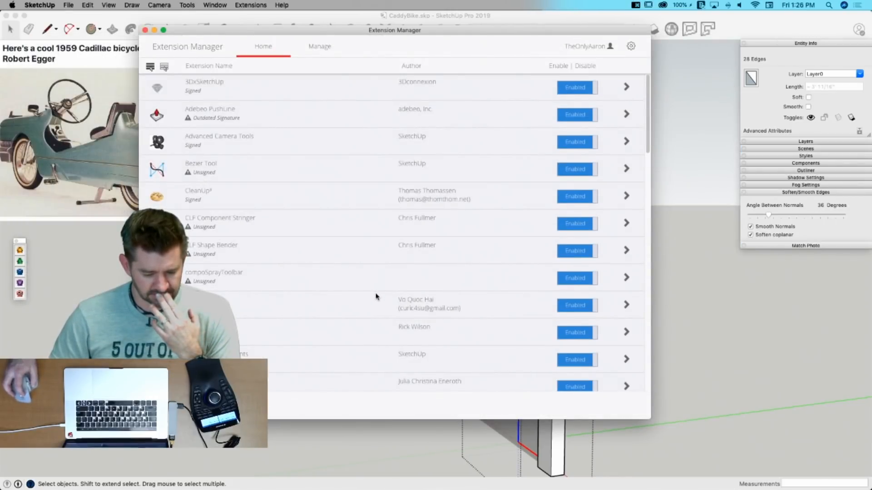
scroll(296, 312, "down", 10)
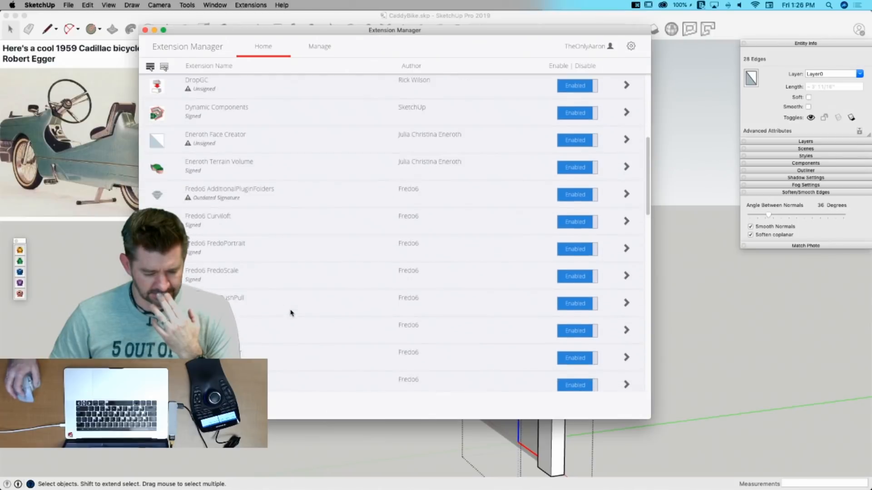
scroll(291, 313, "down", 1)
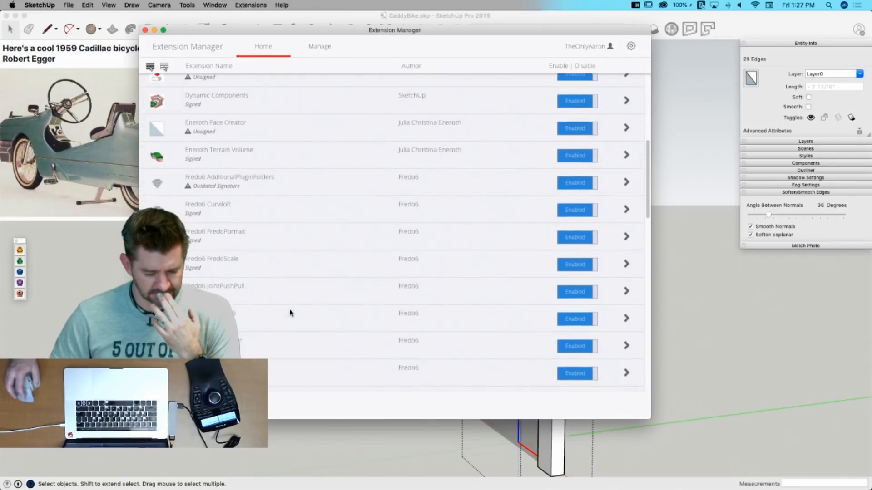
left_click(146, 30)
Step: Save the CaddyBike model and quit SketchUp
key("super+s")
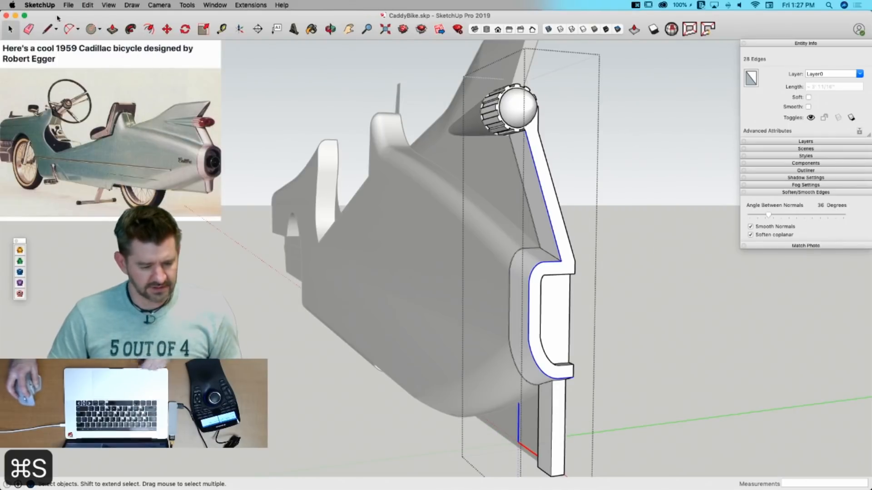
left_click(6, 16)
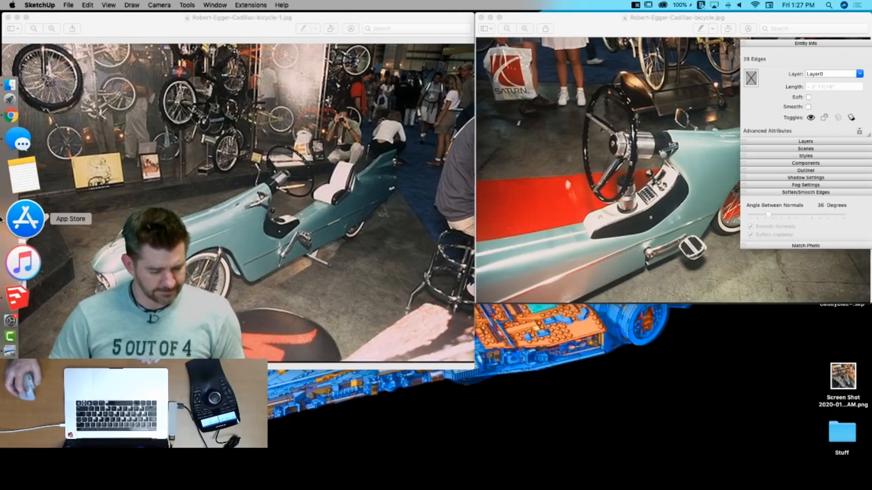
left_click(41, 5)
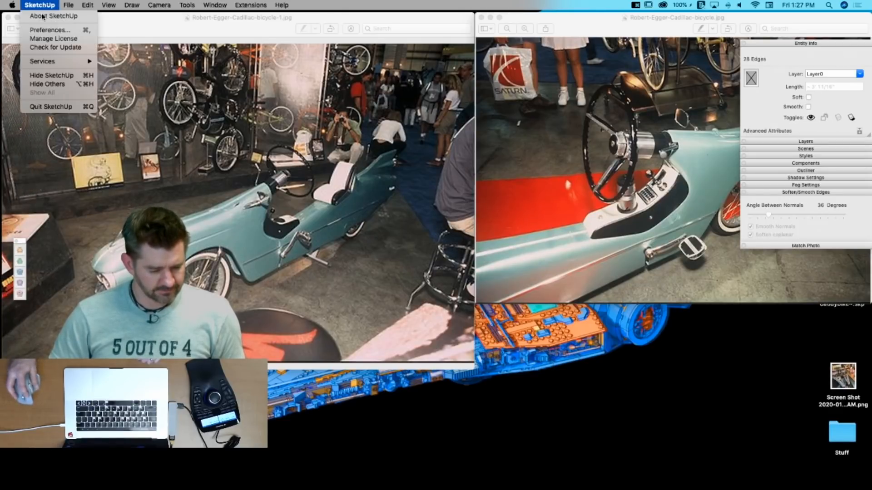
left_click(39, 107)
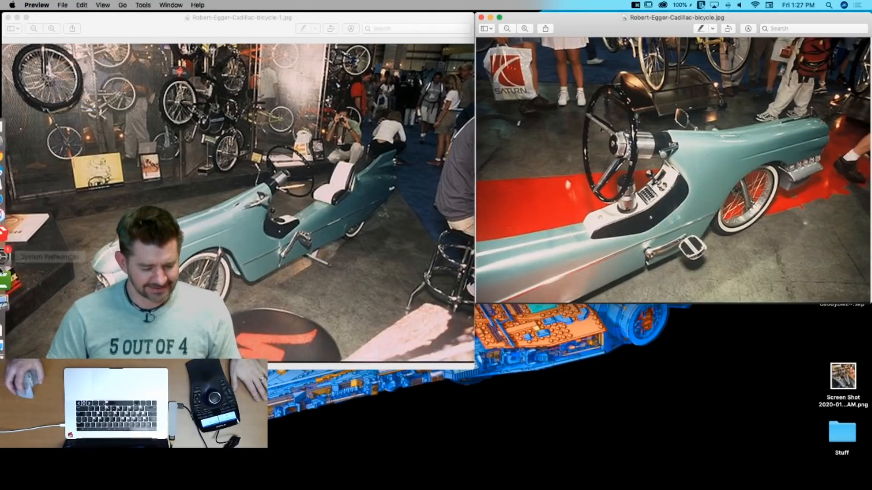
Step: Relaunch SketchUp and test-start FredoCorner's Round tool in the untitled model before closing it
left_click(17, 253)
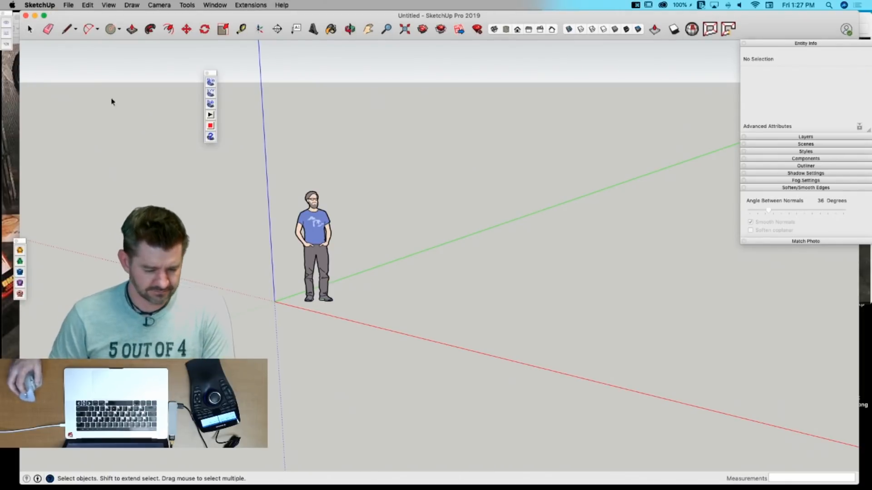
left_click(207, 73)
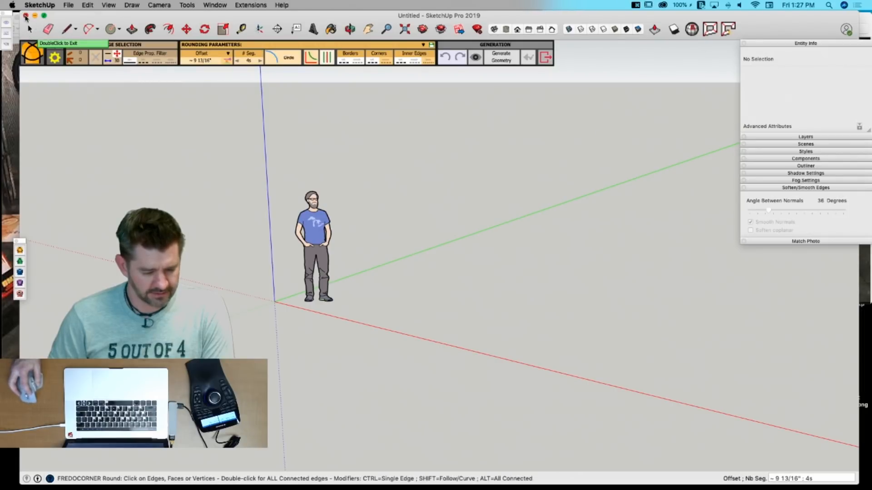
left_click(26, 16)
Step: Reopen the recent file CaddyBike.skp and widen its window to the full screen width
left_click(67, 5)
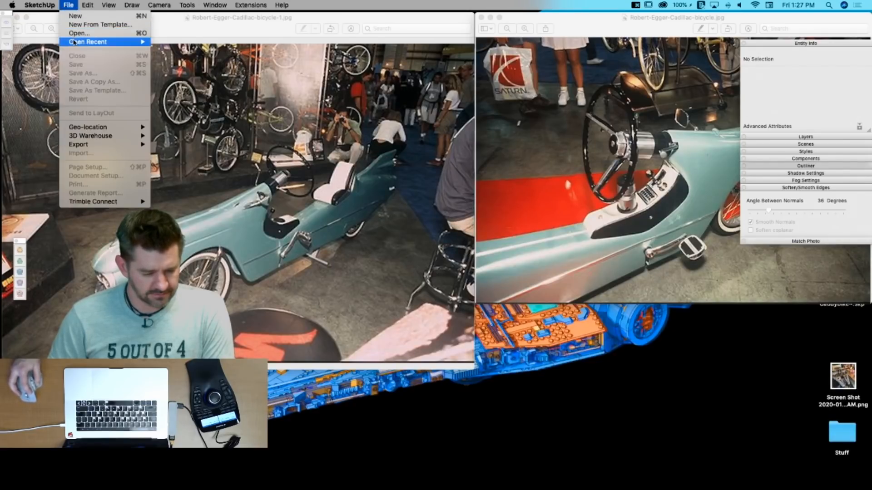
mouse_move(77, 42)
left_click(198, 45)
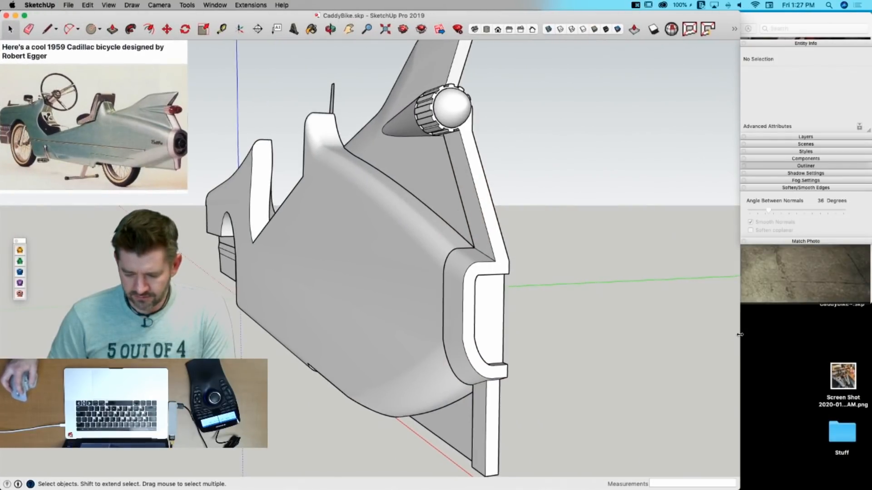
left_click_drag(740, 335, 869, 334)
Step: Inside the tail trim group, select the outline edges running from the taillight around the curved end, and try to round them with FredoCorner
double_click(553, 229)
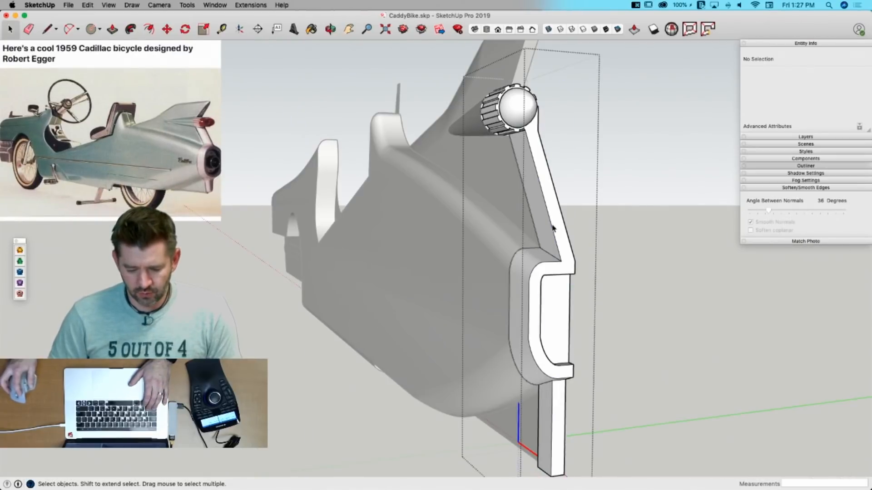
left_click(552, 228)
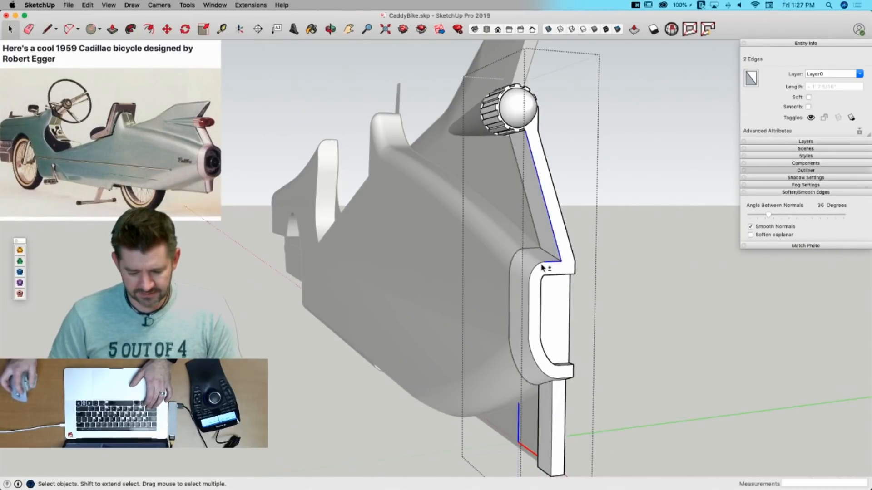
left_click(531, 293, "shift")
left_click(531, 294, "shift")
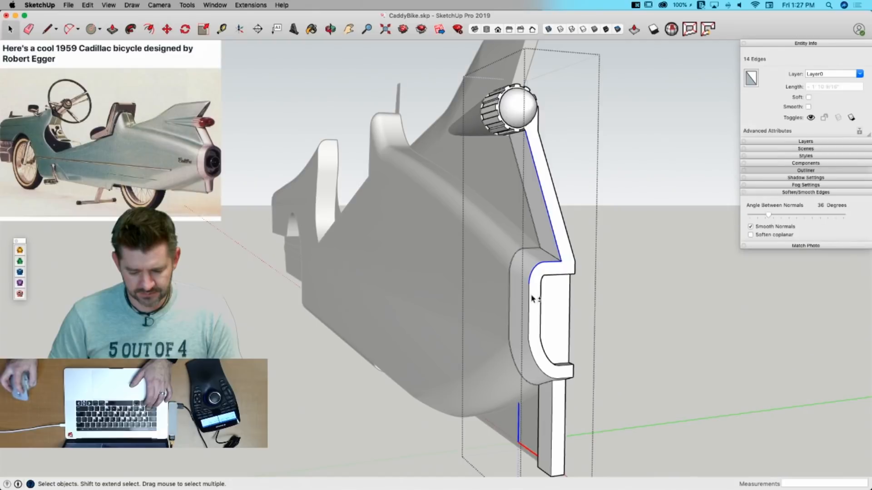
left_click(531, 301, "shift")
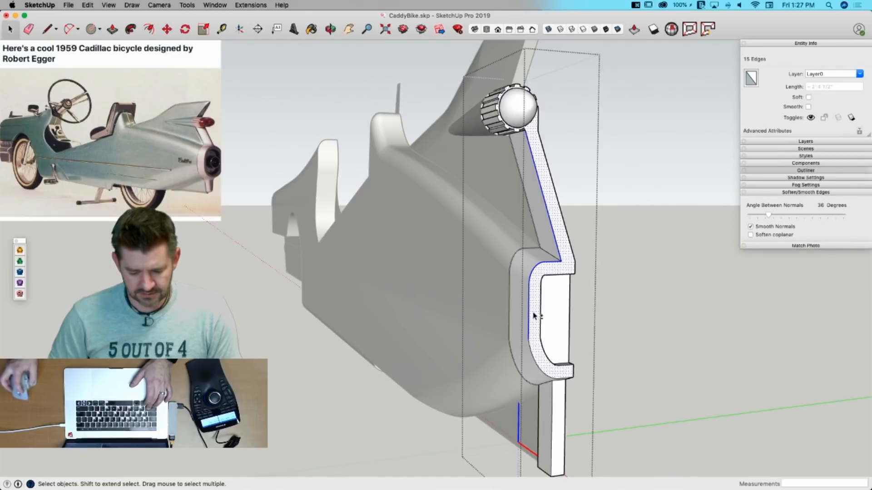
left_click(543, 360, "shift")
middle_click_drag(571, 383, 518, 354)
left_click(21, 252)
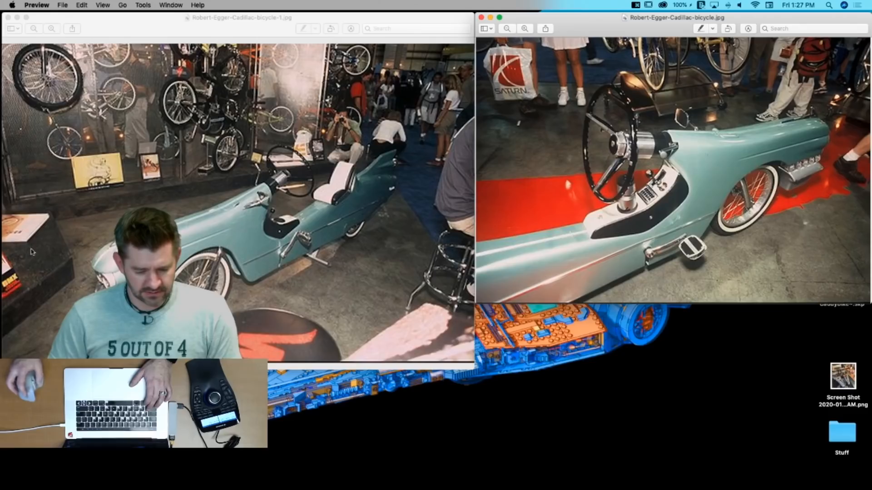
Step: Relaunch SketchUp with the CaddyBike model and open the tail trim group for editing
mouse_move(2, 205)
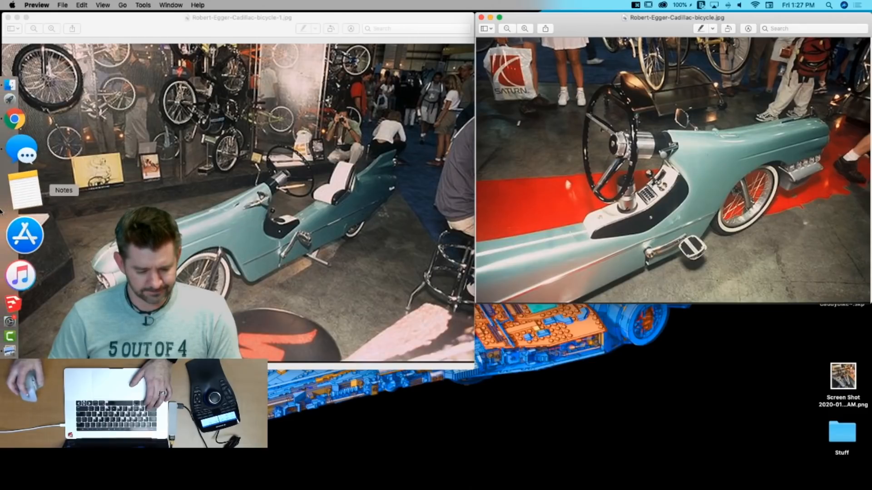
left_click(21, 250)
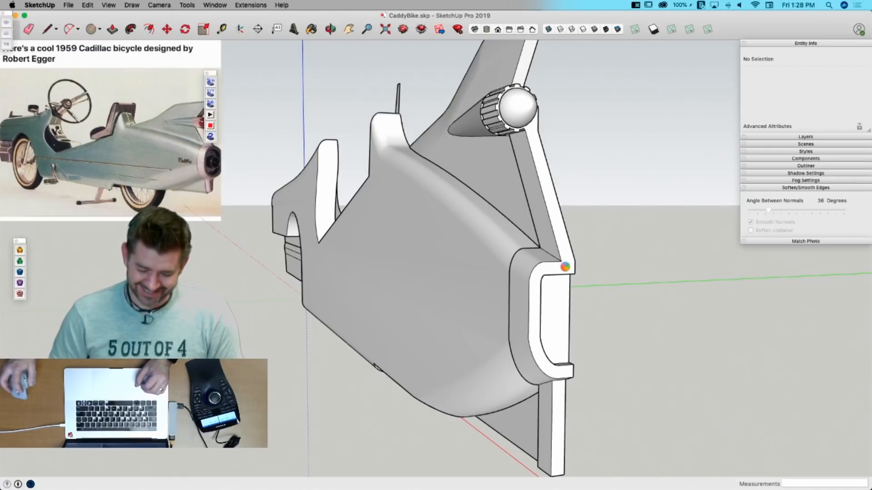
left_click(565, 266)
double_click(567, 270)
key("l")
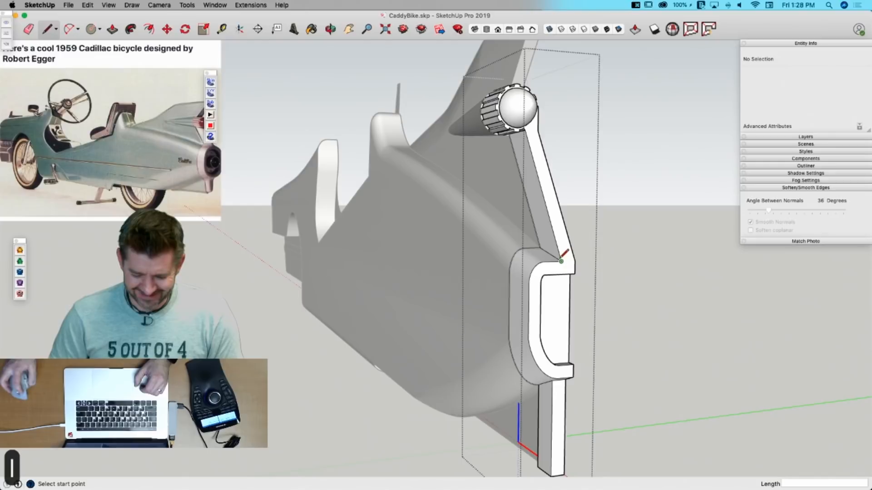
key("space")
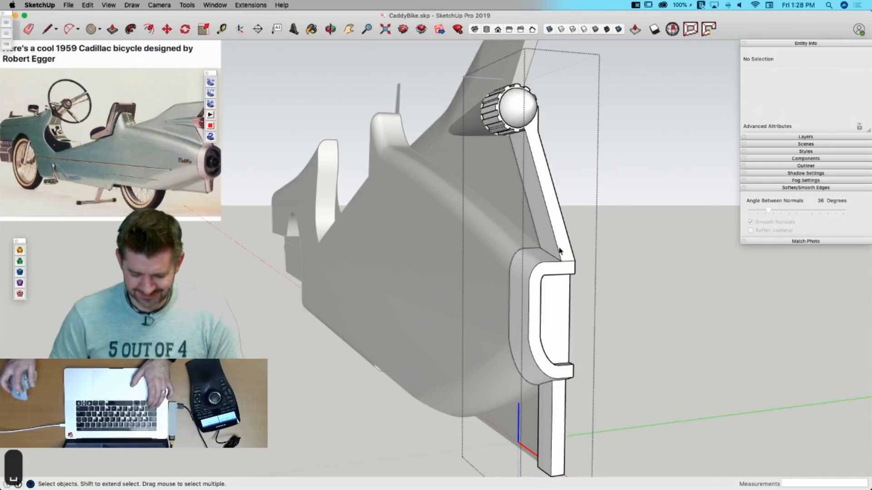
Step: Select the trim's outline edges from the taillight down around the curved end, dismissing the crash report without reopening the application
left_click(557, 256)
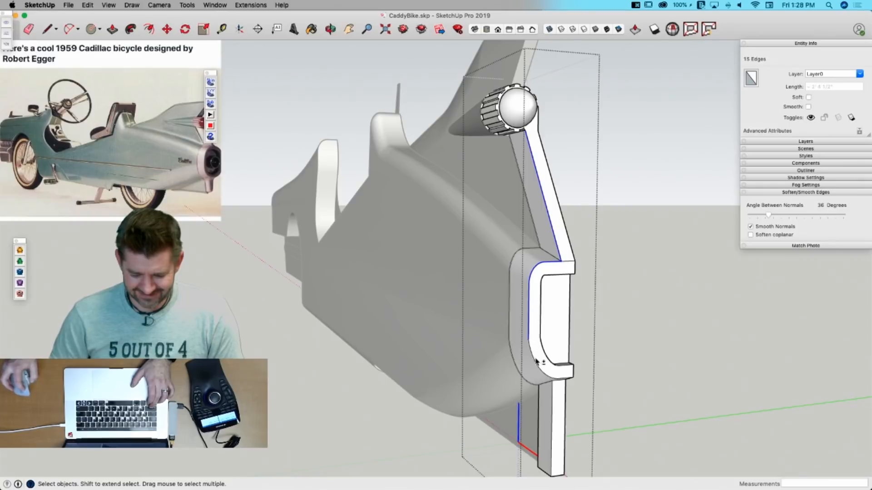
left_click(550, 374, "shift")
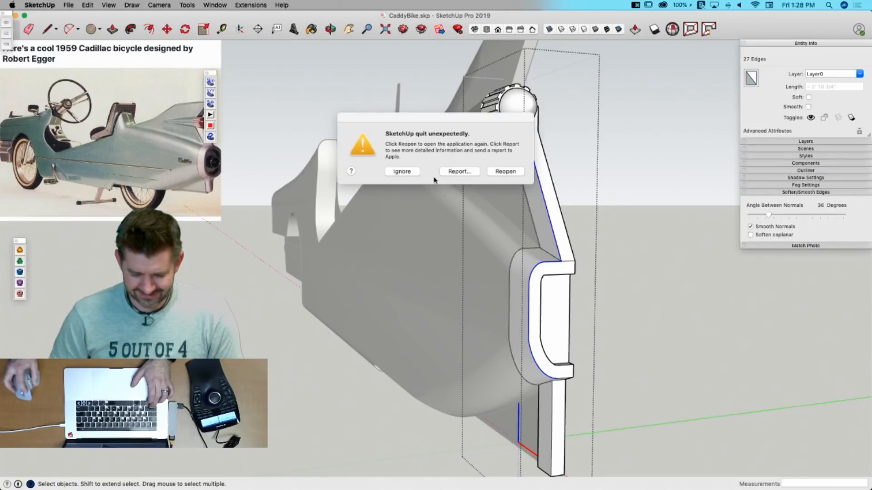
left_click(408, 175)
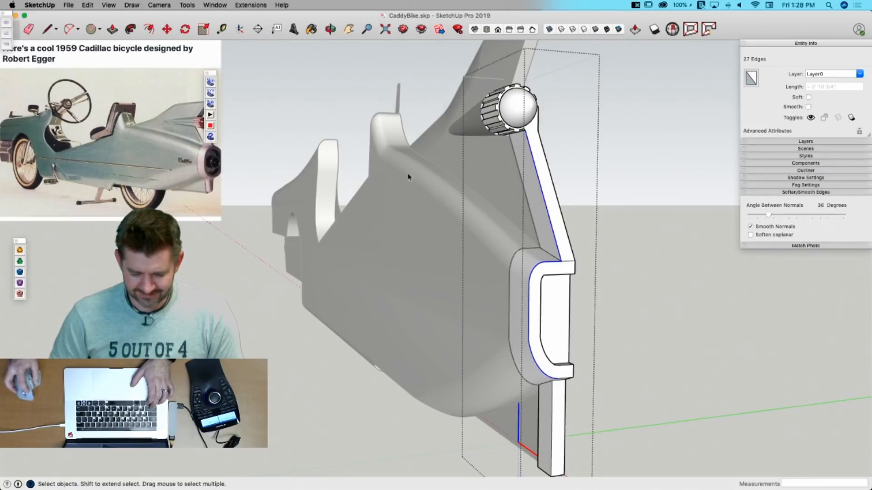
left_click(567, 380, "shift")
mouse_move(613, 357)
middle_mouse_down()
mouse_move(537, 280)
mouse_move(524, 282)
mouse_move(565, 309)
mouse_move(608, 359)
middle_mouse_up()
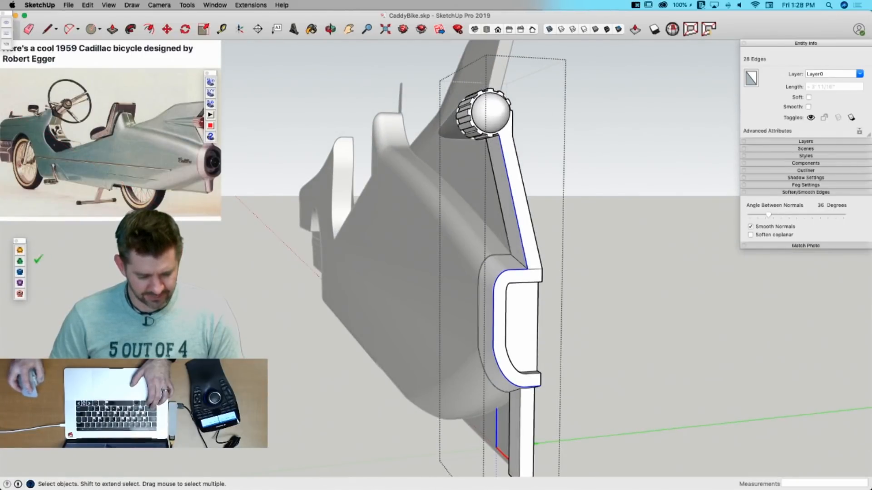
Step: Start FredoCorner's Round on the selected trim edges and set its offset to 1 inch
left_click(20, 250)
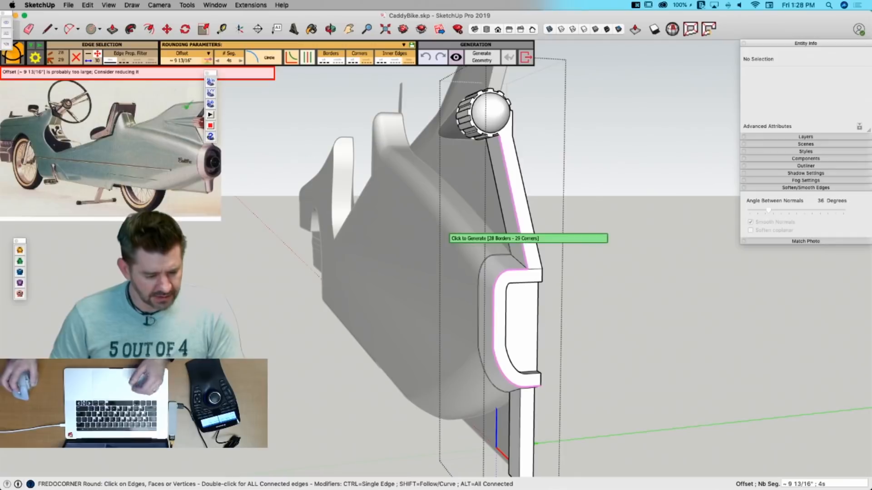
scroll(195, 63, "up", 5)
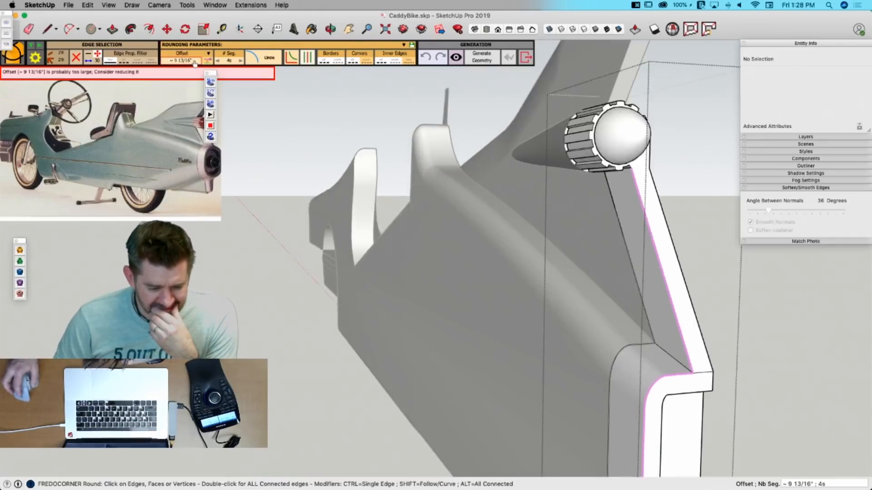
scroll(195, 63, "down", 6)
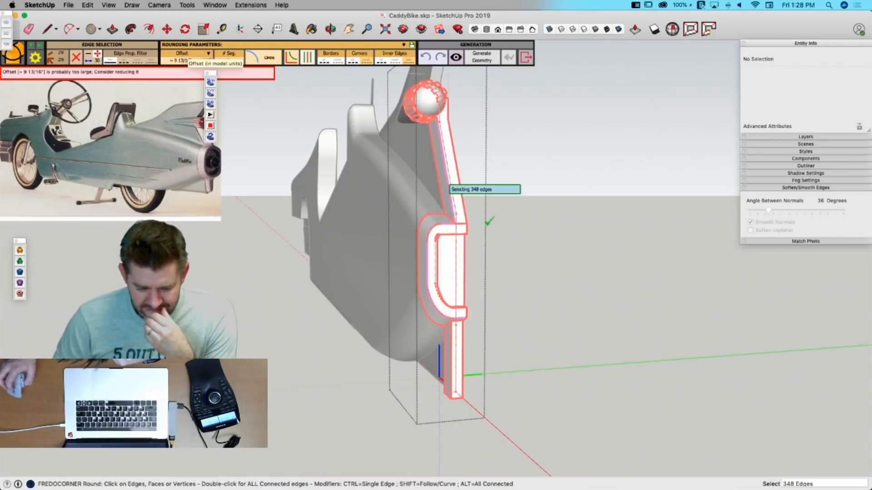
scroll(461, 218, "up", 2)
scroll(461, 217, "up", 5)
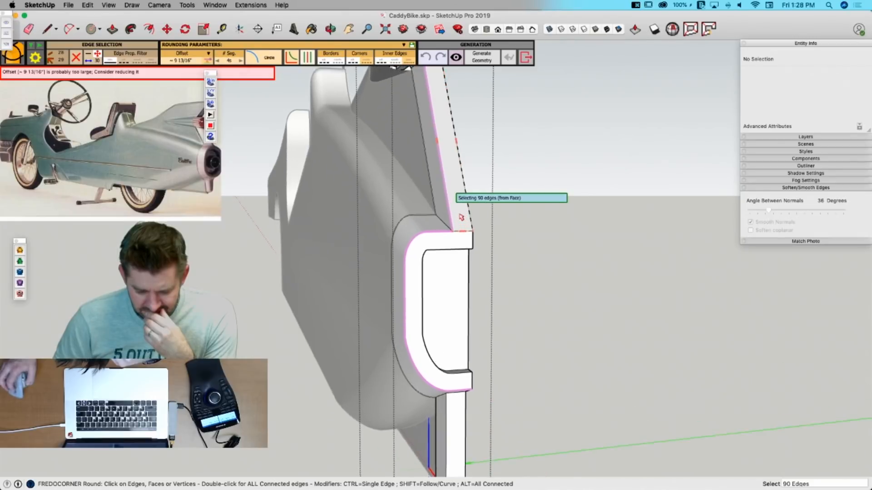
scroll(451, 217, "up", 4)
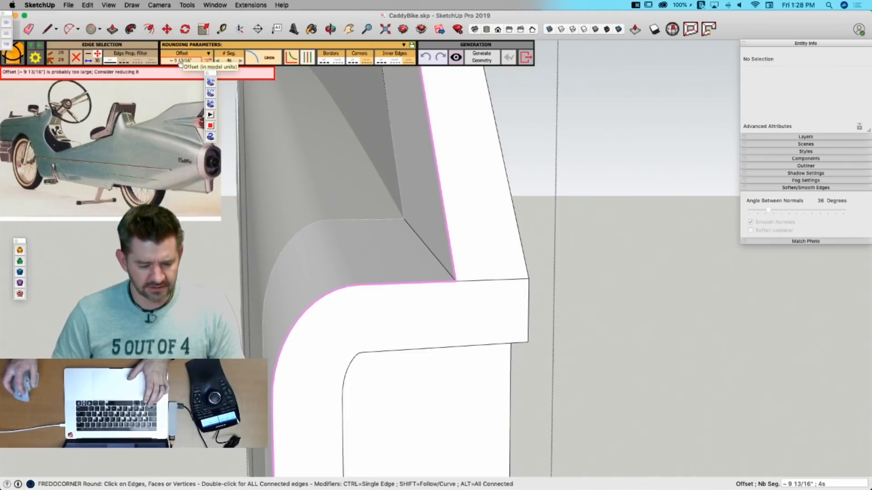
left_click(181, 63)
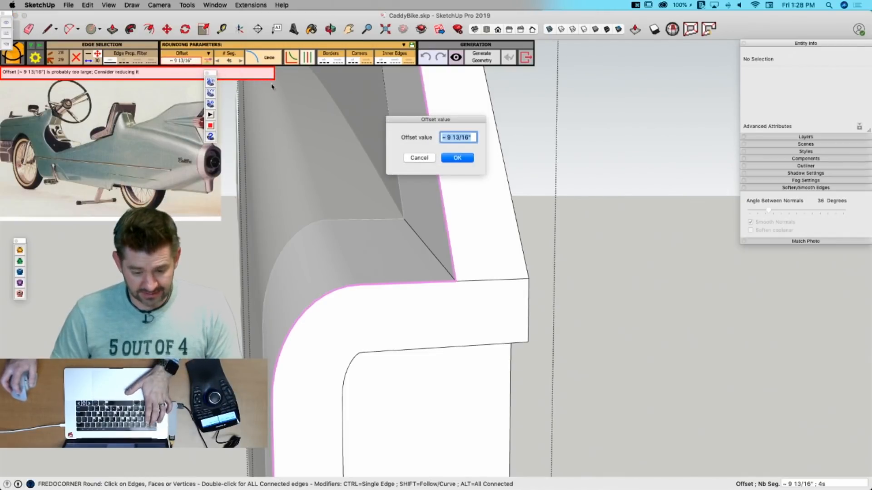
type("1")
left_click(468, 159)
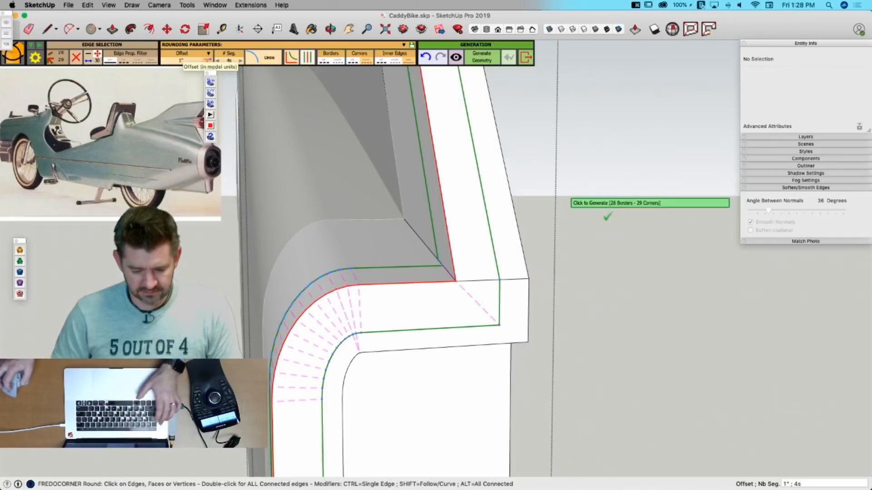
Step: Try rounding offsets of 0.5 and 0.7 inch on the selected trim edges
scroll(413, 136, "down", 3)
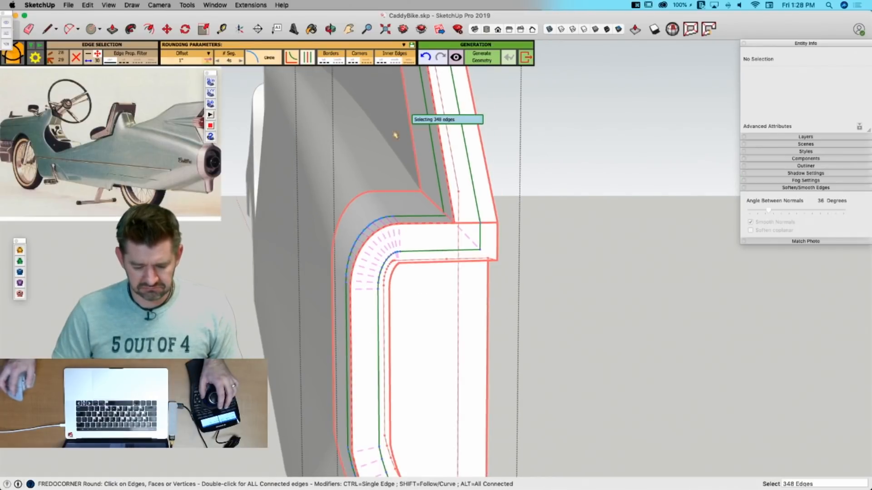
left_click(367, 135)
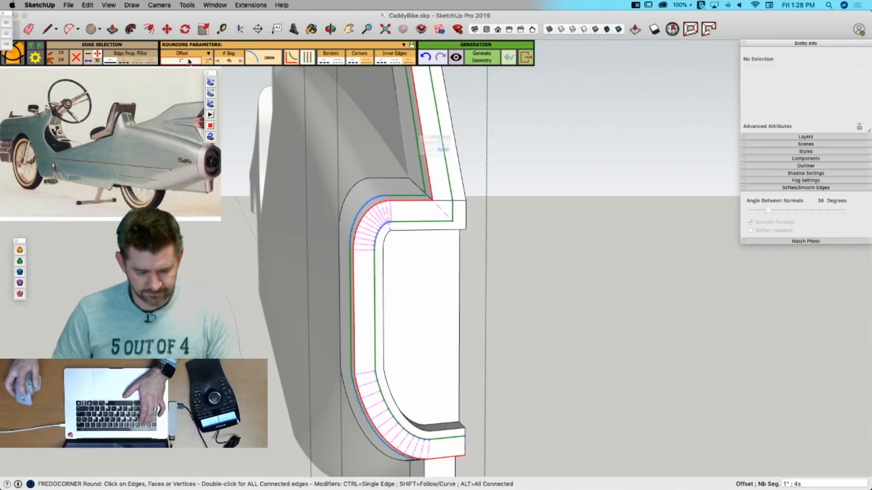
left_click(188, 62)
type(".5")
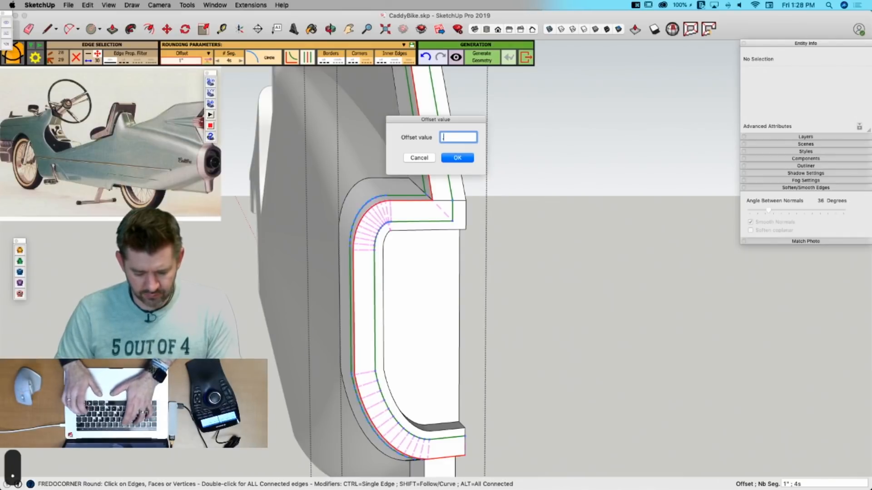
key("Return")
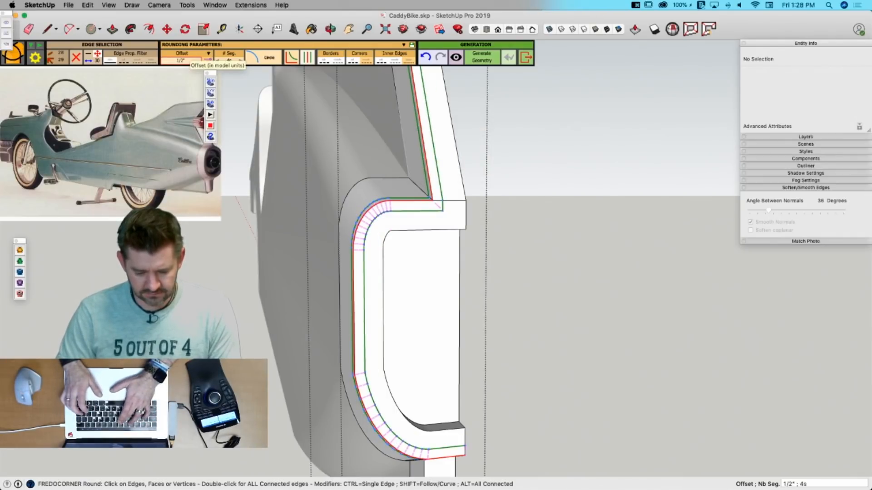
left_click(181, 64)
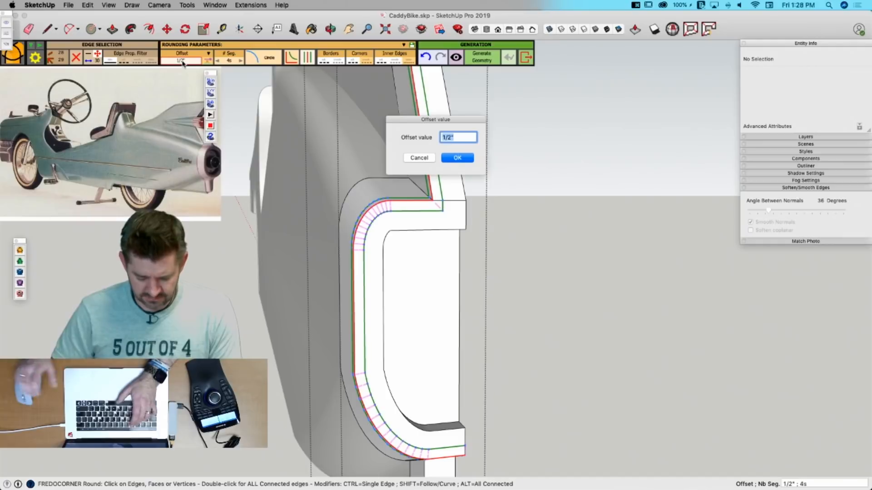
type(".7")
key("Return")
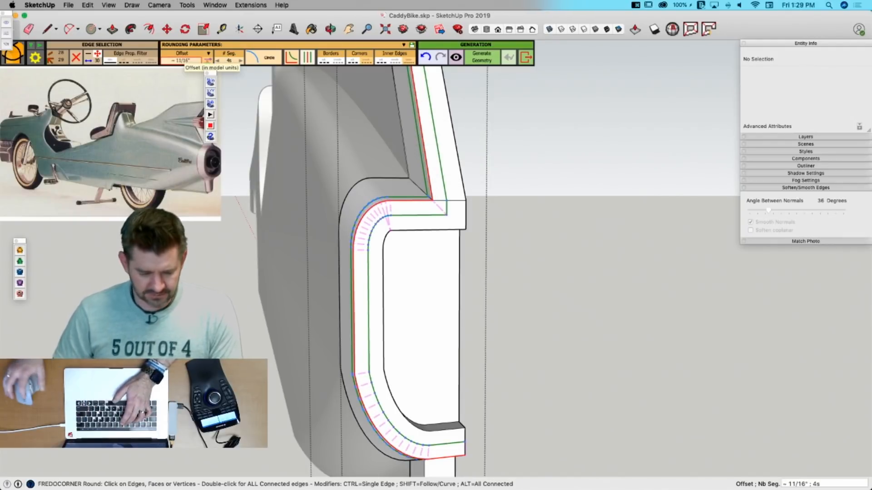
Step: Set the rounding offset to 0.6 inch and generate the rounded trim edges
left_click(182, 60)
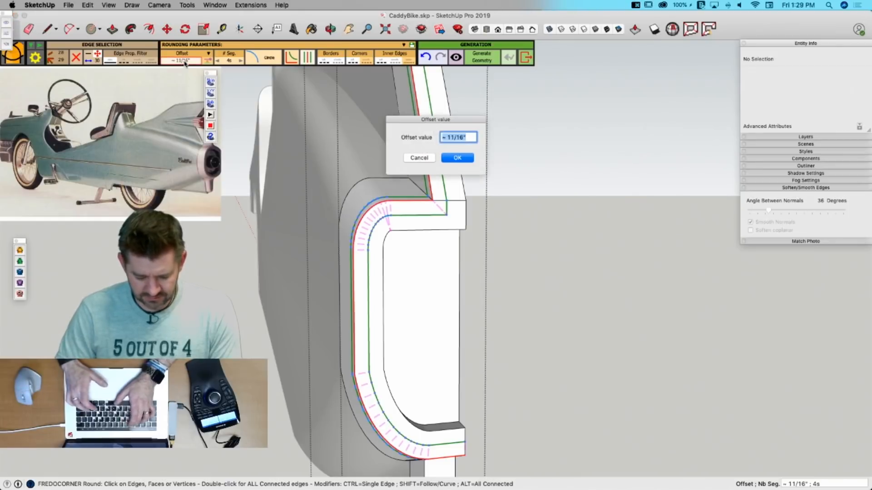
type(".6")
key("Return")
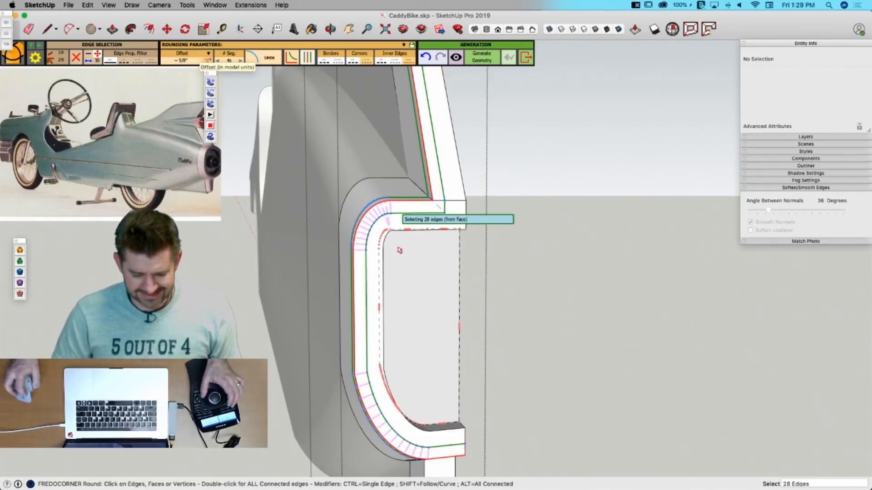
left_click(524, 239)
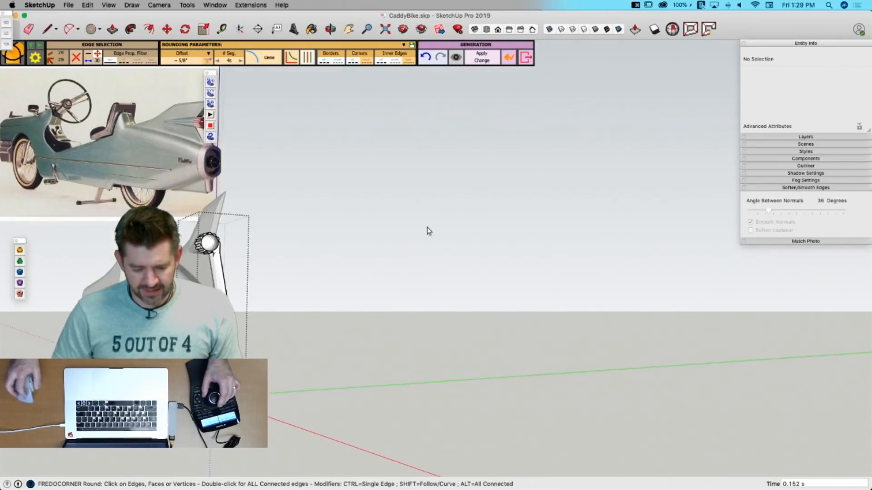
Step: Leave the Round tool and erase the stray triangle's edges at the corner where the fin trim meets the curved end
scroll(251, 331, "up", 8)
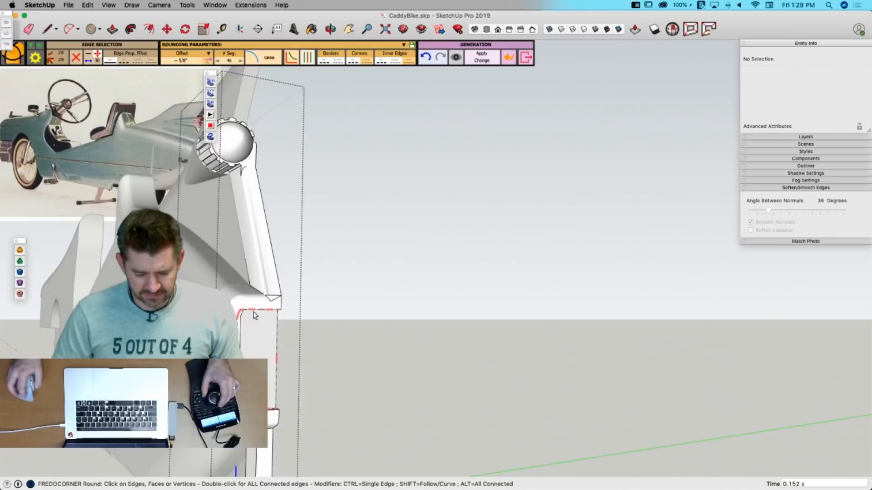
scroll(268, 302, "up", 4)
middle_click_drag(288, 303, 378, 331)
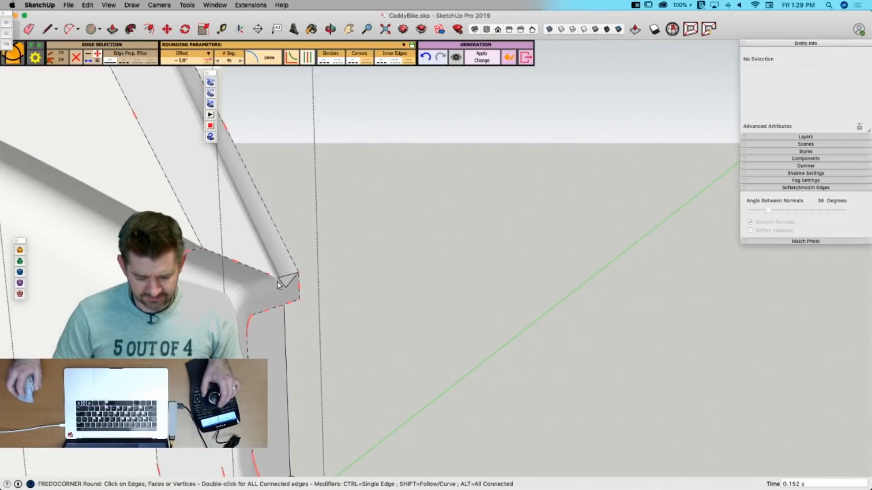
scroll(286, 285, "up", 4)
scroll(286, 281, "up", 4)
key("Escape")
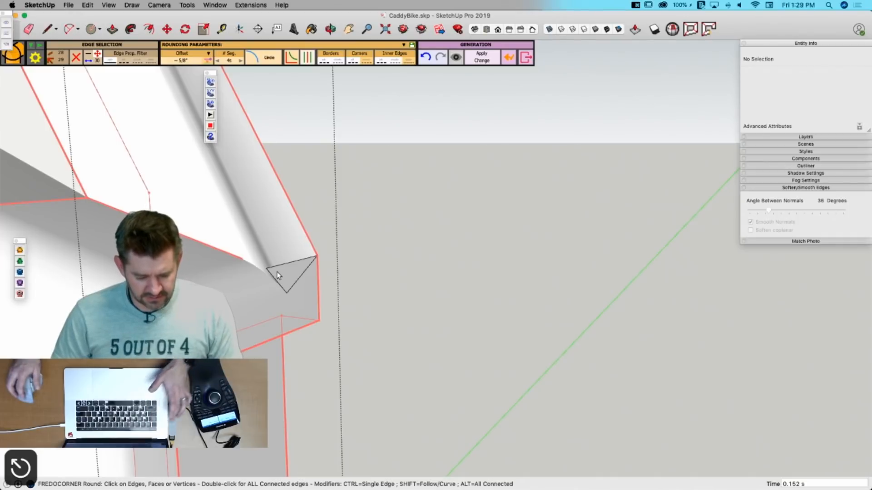
key("e")
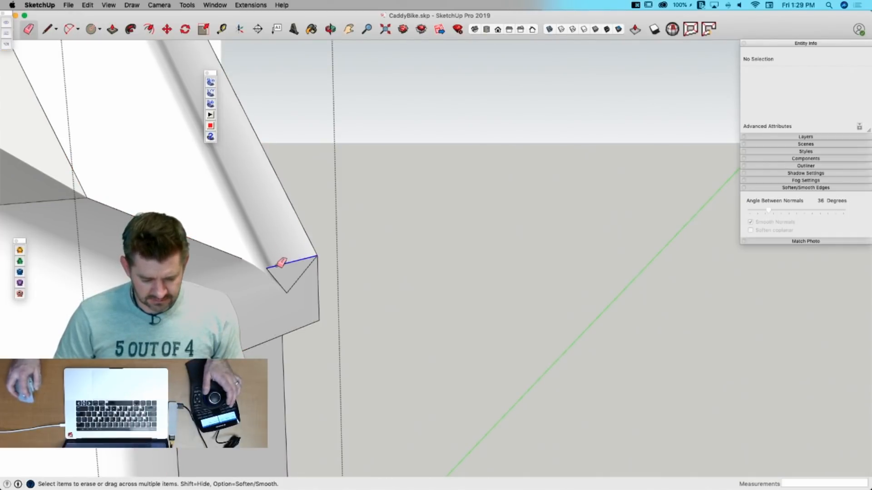
mouse_move(316, 280)
middle_mouse_down()
mouse_move(301, 276)
mouse_move(290, 247)
mouse_move(317, 241)
mouse_move(332, 218)
mouse_move(371, 248)
middle_mouse_up()
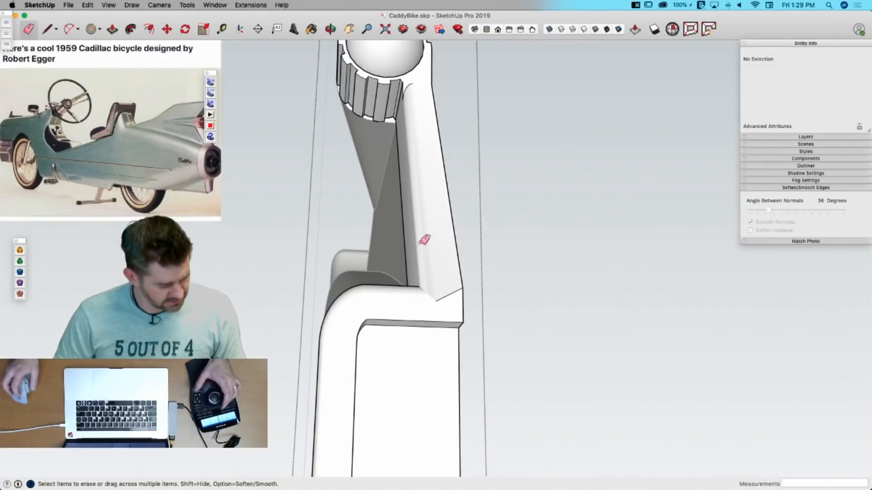
Step: Show hidden geometry and draw a line about 2 1/8" long along the green axis from the rounding's end past the trim's outer edge
key("alt+h")
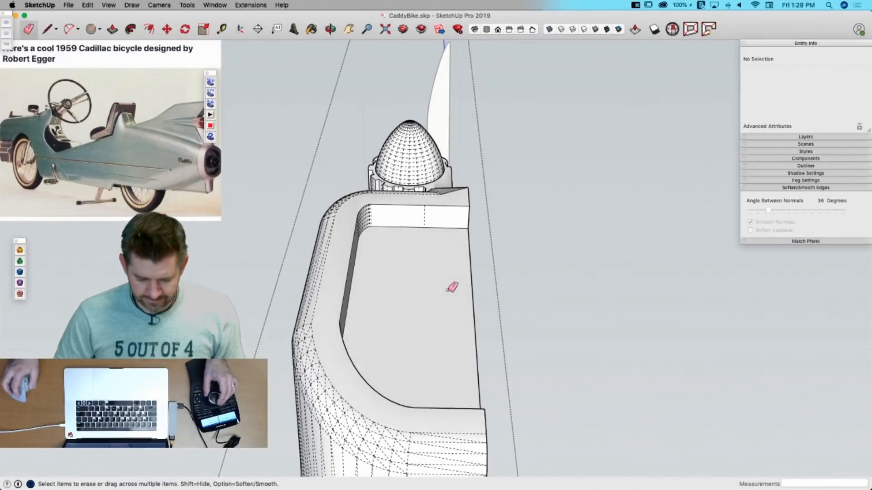
key("l")
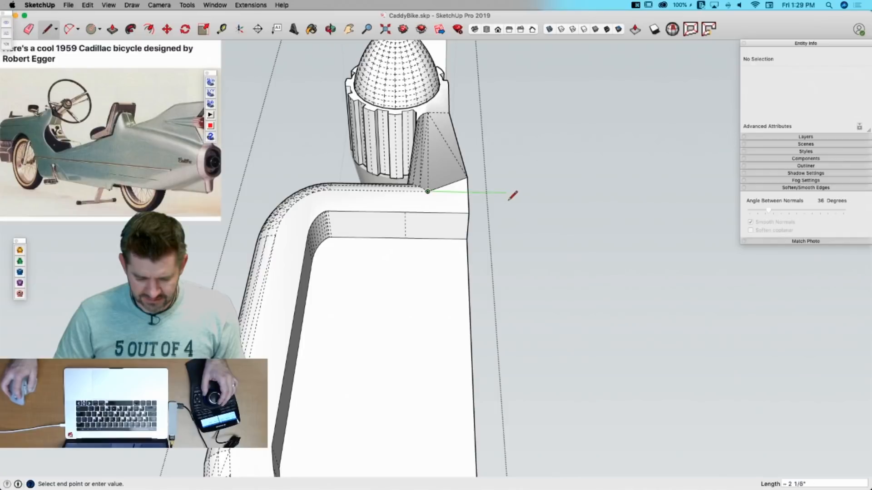
left_click(513, 194)
key("e")
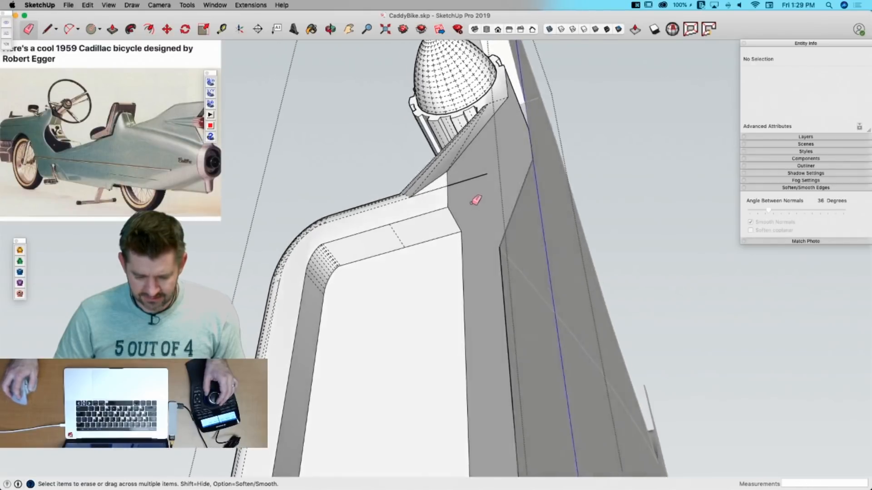
Step: Draw a short edge from where the overhanging line crosses the trim's outer edge to the corner below, and erase the overhanging end
key("l")
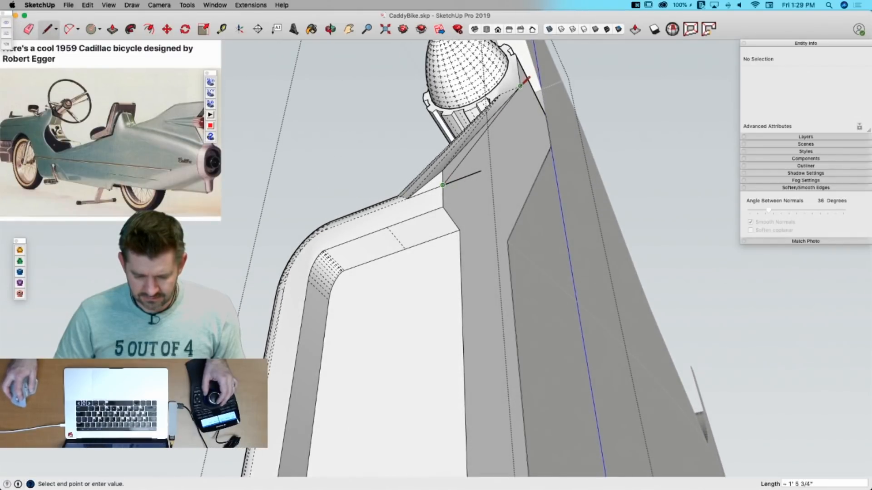
key("e")
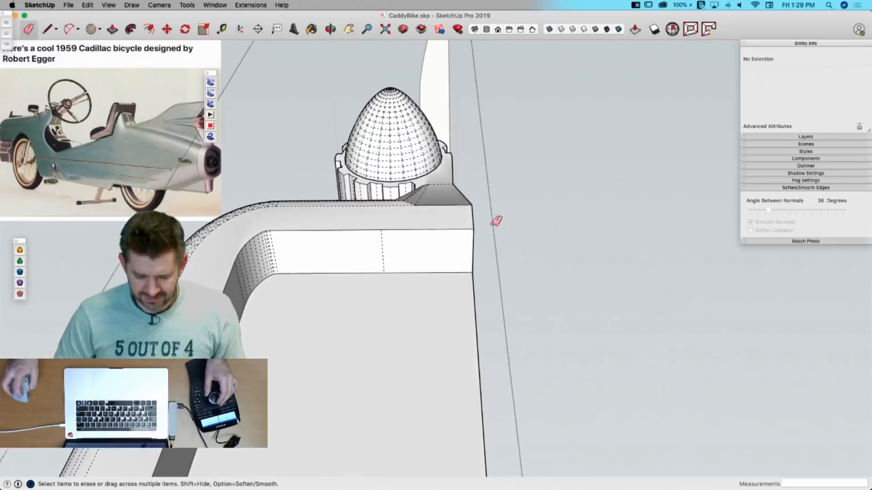
key("l")
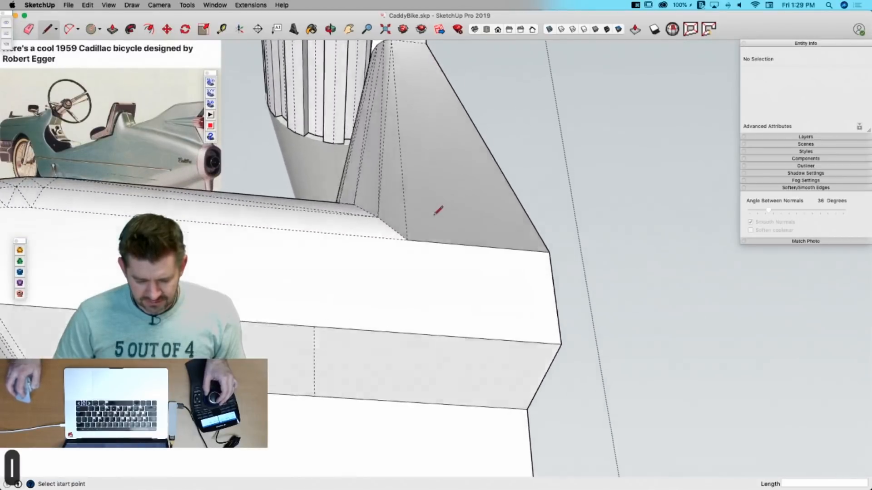
left_click(574, 248)
key("Escape")
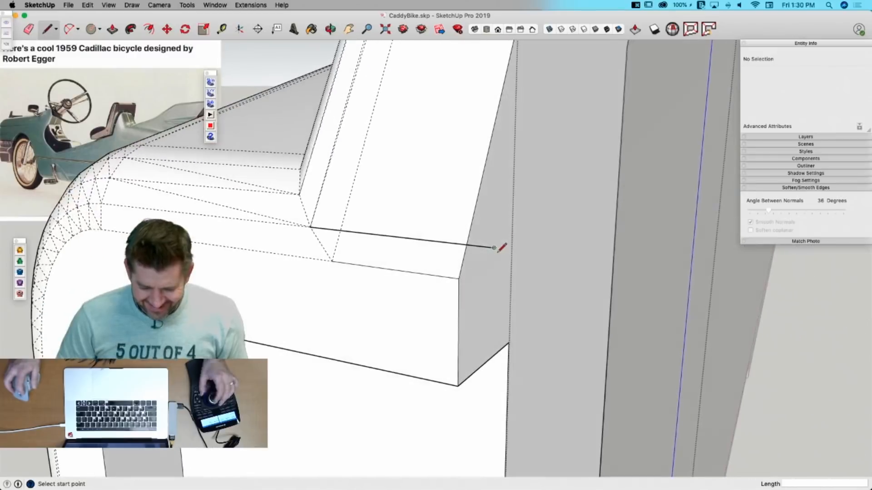
left_click(485, 246)
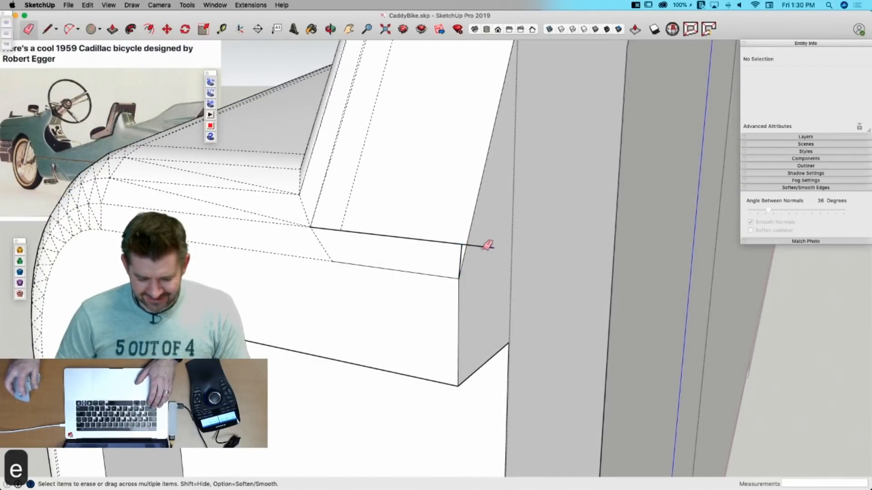
Step: Draw an edge about 1' 5 1/2" long from the crossing point up the fin to the tail light housing, and erase the leftover sliver edges beside it
left_click(462, 244)
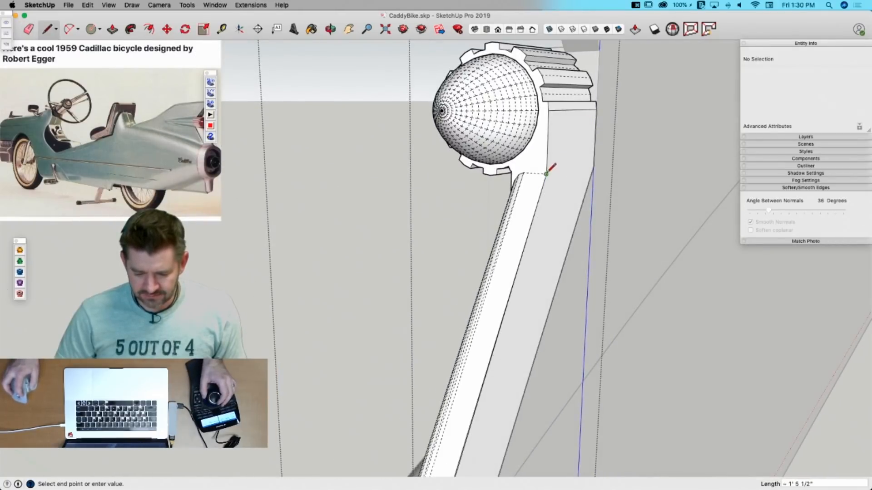
key("Escape")
key("e")
left_click_drag(536, 351, 522, 354)
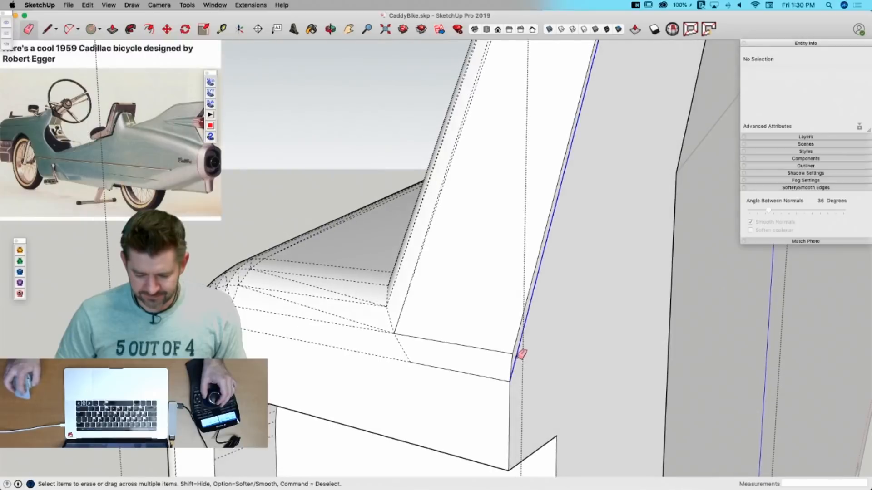
left_click_drag(531, 258, 529, 265)
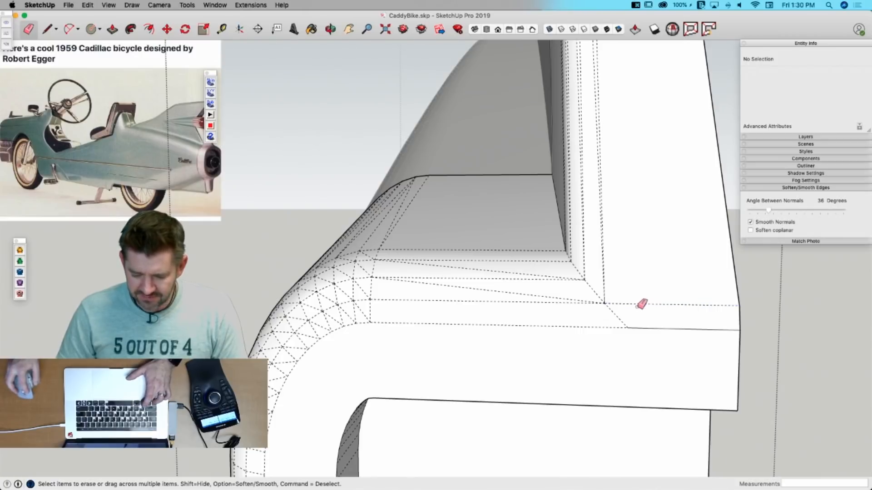
Step: Turn off hidden geometry and soften the stray curved edge on the trim's rounded face beside the recess's upper corner
mouse_move(596, 264)
middle_mouse_down()
mouse_move(603, 276)
mouse_move(569, 352)
mouse_move(545, 305)
mouse_move(497, 261)
mouse_move(529, 263)
mouse_move(498, 306)
mouse_move(579, 302)
mouse_move(455, 203)
mouse_move(470, 169)
mouse_move(454, 175)
middle_mouse_up()
key("space")
scroll(455, 180, "up", 2)
scroll(454, 180, "up", 1)
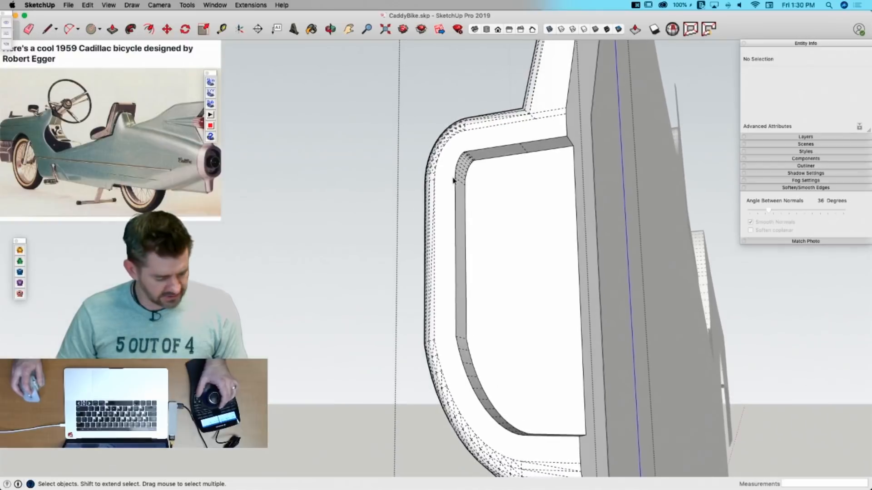
key("alt+h")
left_click(457, 173)
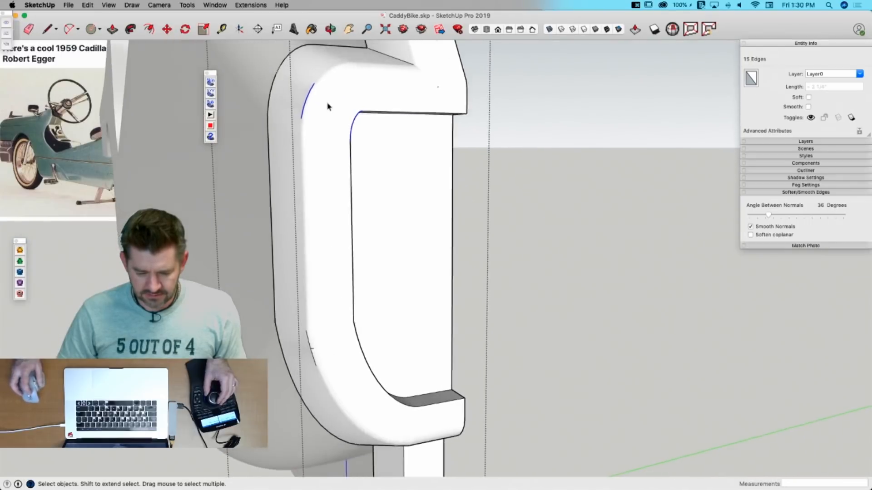
left_click(328, 109, "shift")
left_click(330, 111)
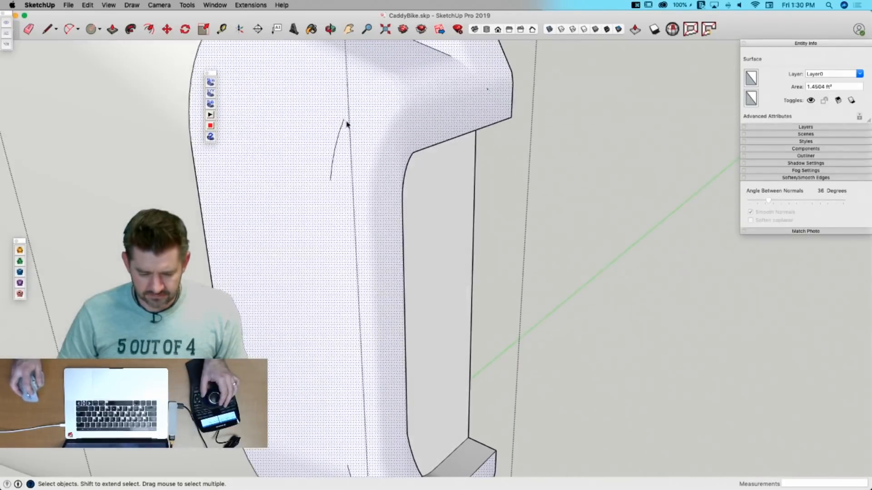
key("e")
left_click_drag(344, 115, 337, 168)
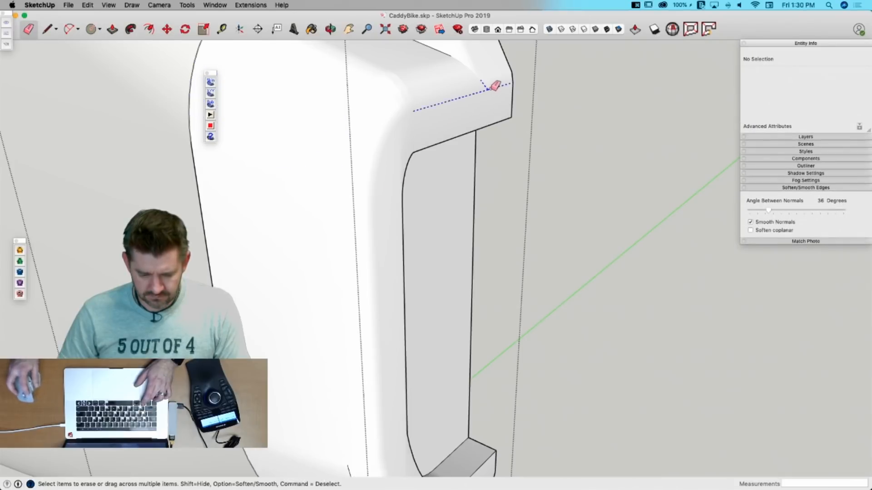
Step: Try to remove the tiny stray edge left on the trim face near the outer corner above the recess
scroll(499, 93, "up", 6)
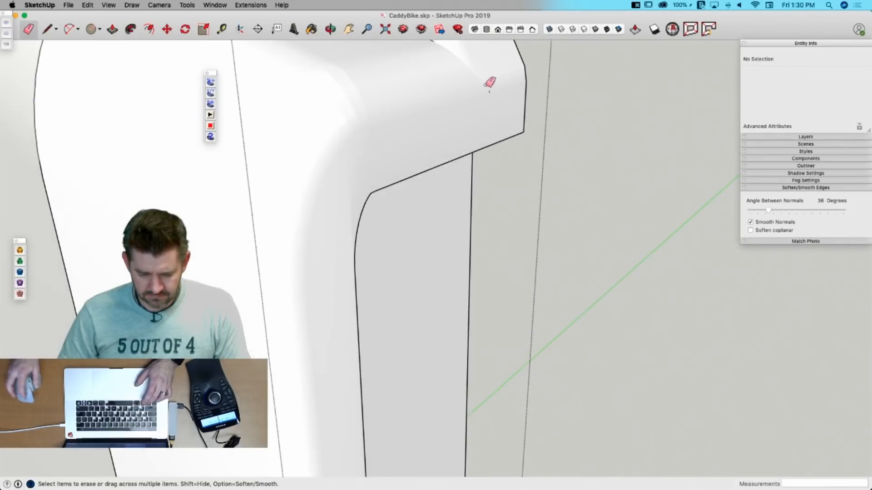
left_click(489, 97)
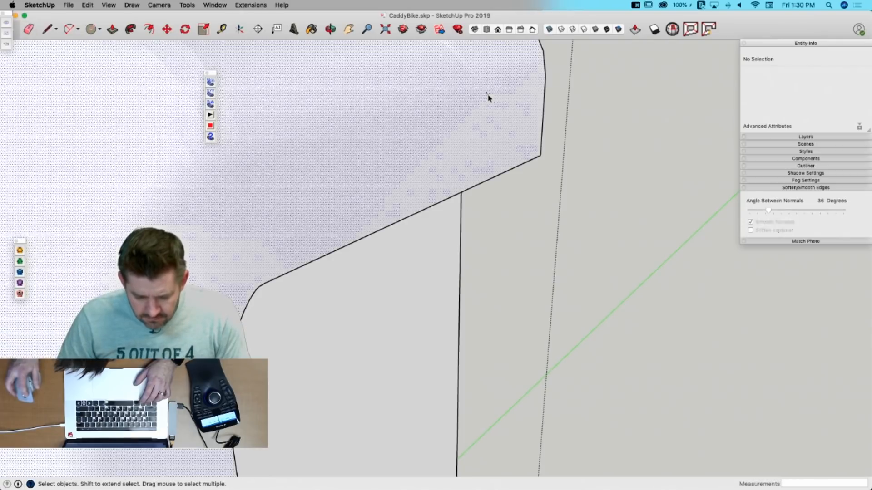
left_click(485, 94, "shift")
key("BackSpace")
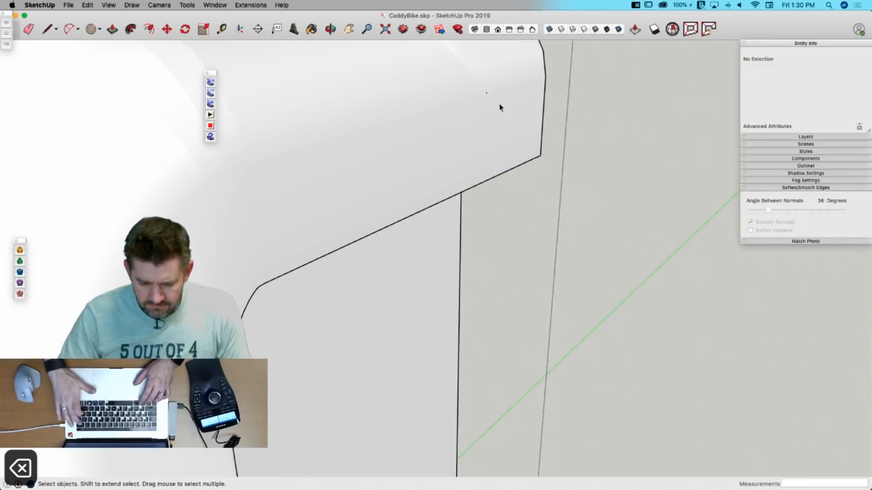
key("e")
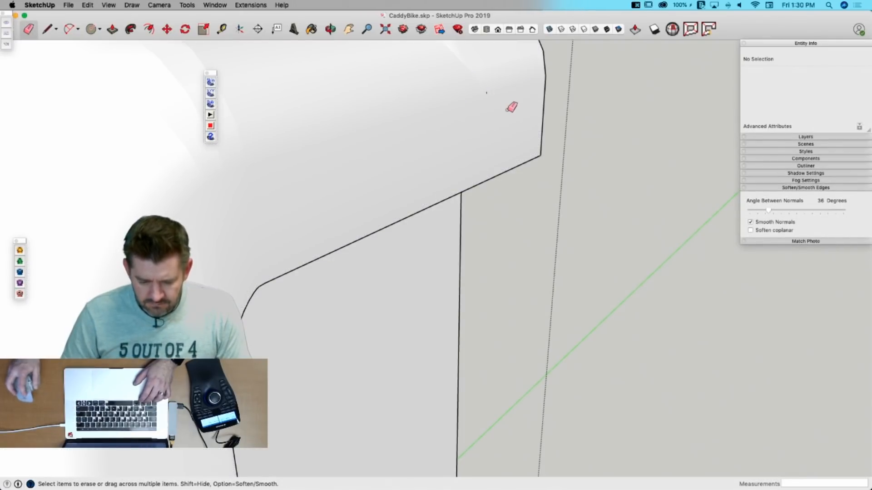
Step: Select the front edges of the recess's upper curved corner and weld them into one curve
key("space")
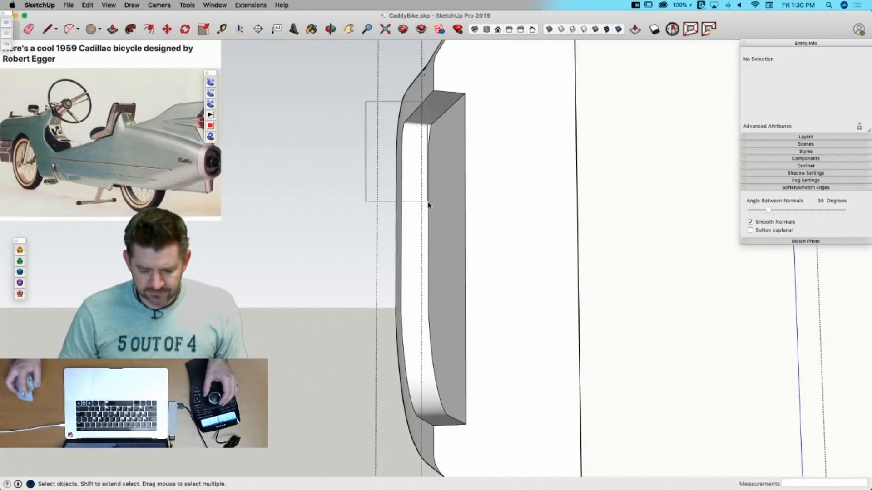
left_click_drag(419, 190, 417, 189)
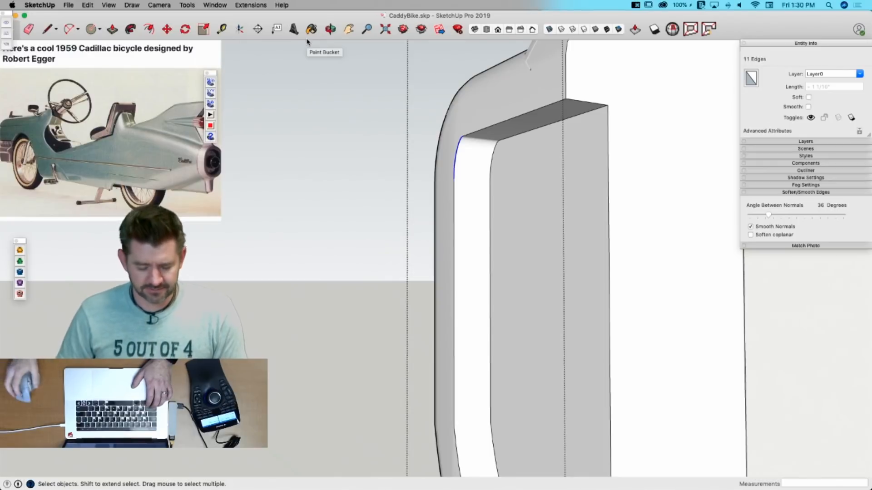
left_click(253, 7)
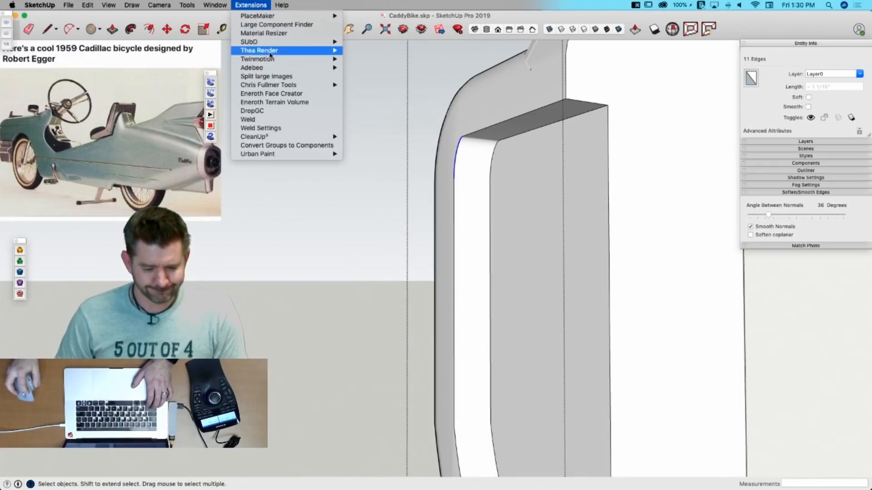
left_click(277, 119)
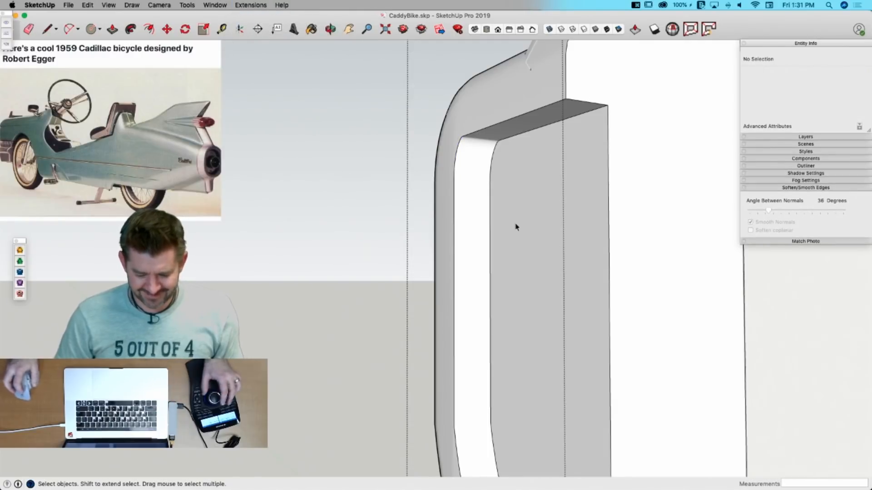
Step: Try to erase the stray edges on the trim face beside the recess's lower curve, and undo each erasure
key("space")
mouse_move(399, 190)
left_mouse_down()
mouse_move(486, 340)
mouse_move(483, 412)
left_mouse_up()
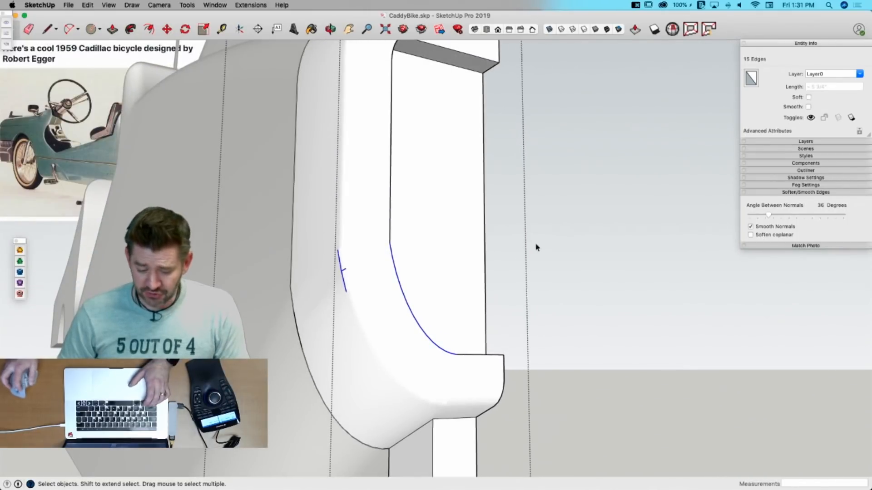
key("e")
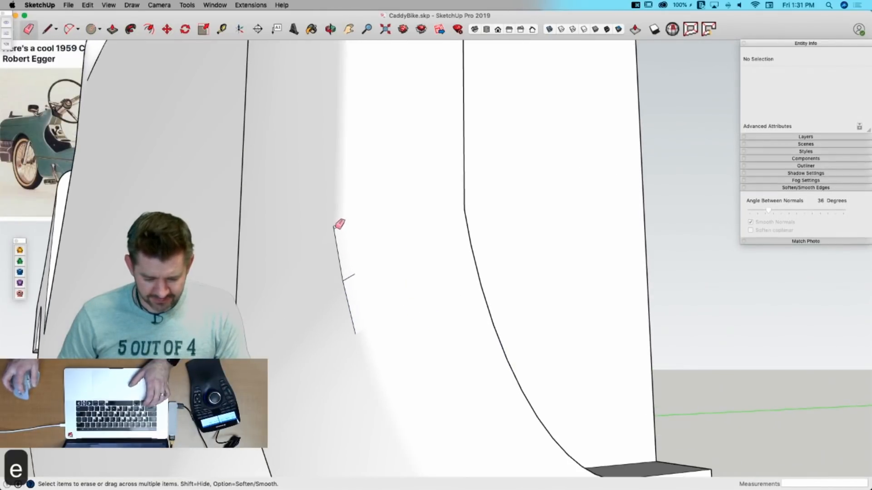
left_click(335, 228)
key("super+z")
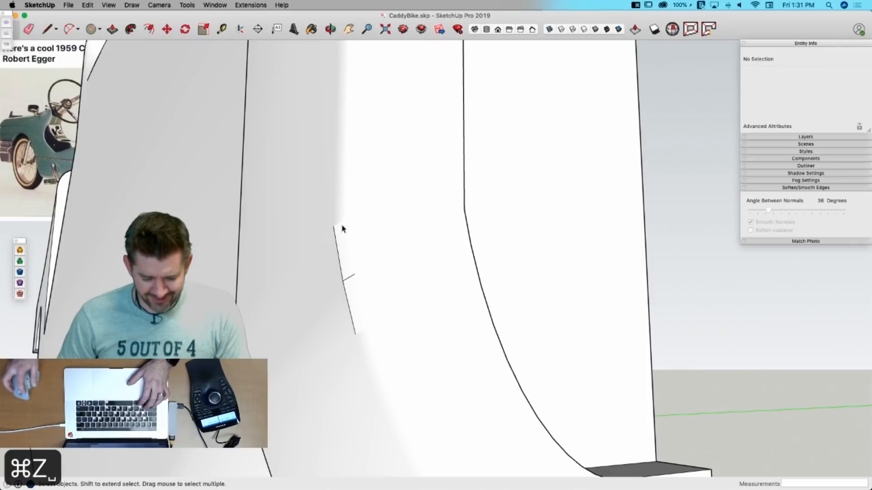
double_click(339, 217)
key("e")
left_click(335, 232)
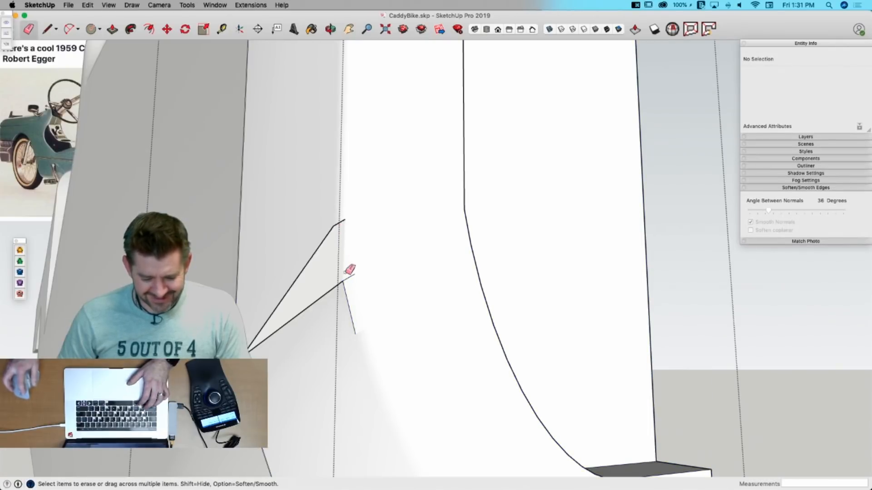
key("super+z")
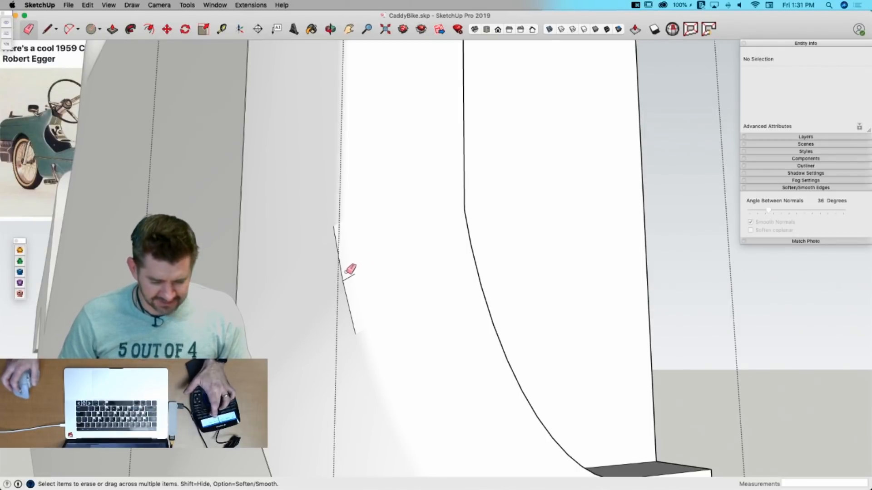
Step: Soften the stray edges beside the recess's lower curve and check the surrounding mesh with hidden geometry shown
key("alt+h")
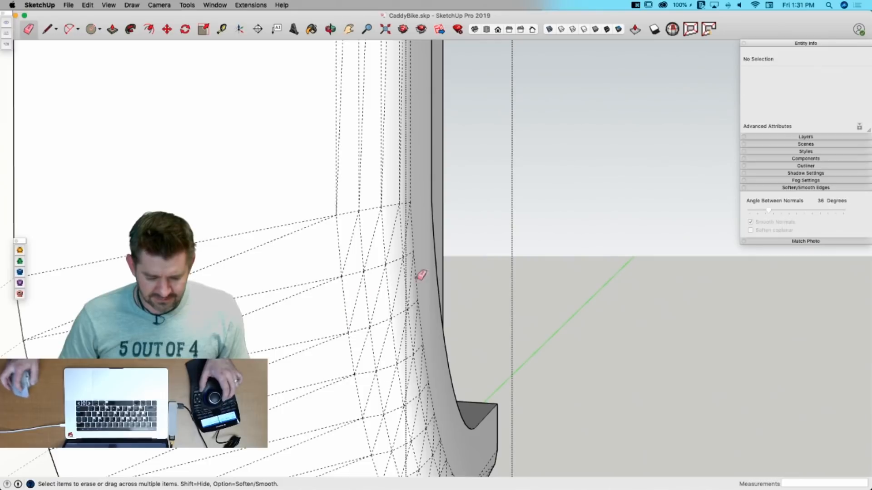
key("space")
left_click(538, 278)
left_click(516, 268)
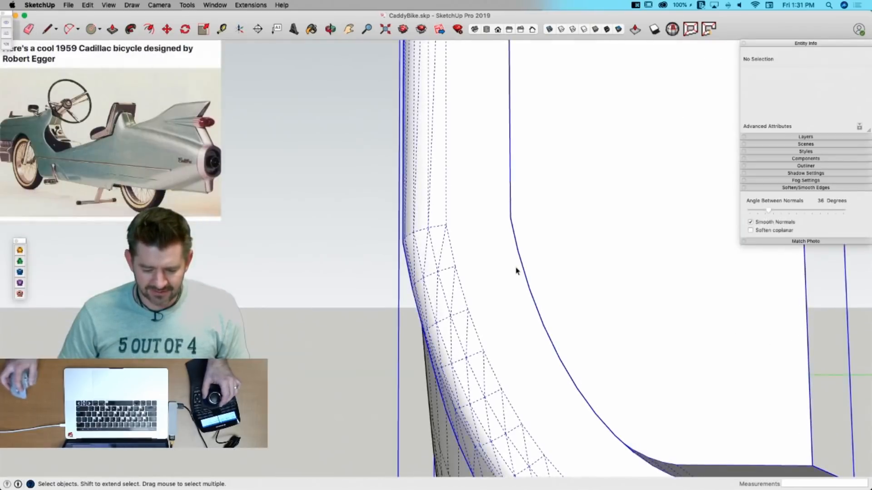
double_click(516, 268)
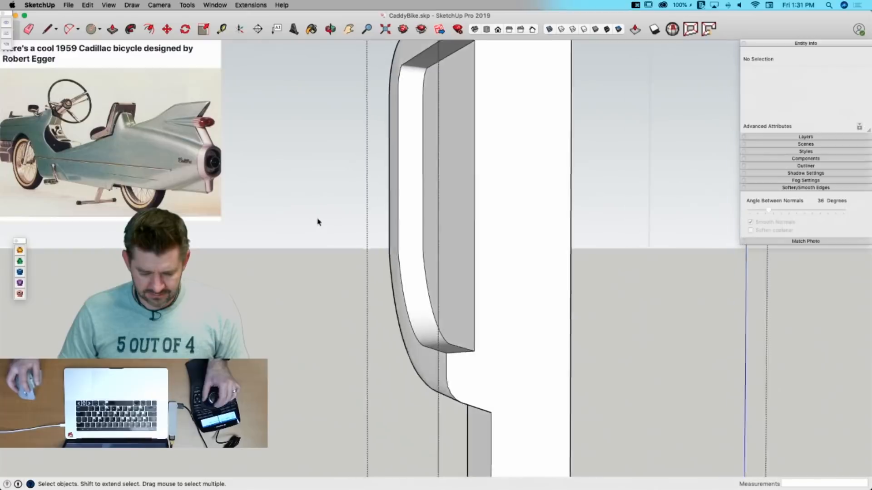
Step: Select the front edges of the recess's lower curved corner and weld them into one curve
left_click_drag(318, 217, 453, 375)
left_click(250, 5)
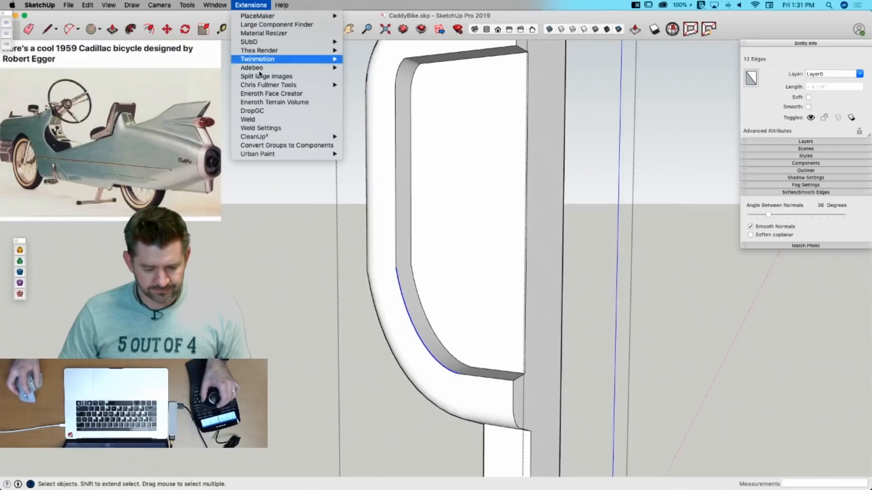
left_click(249, 120)
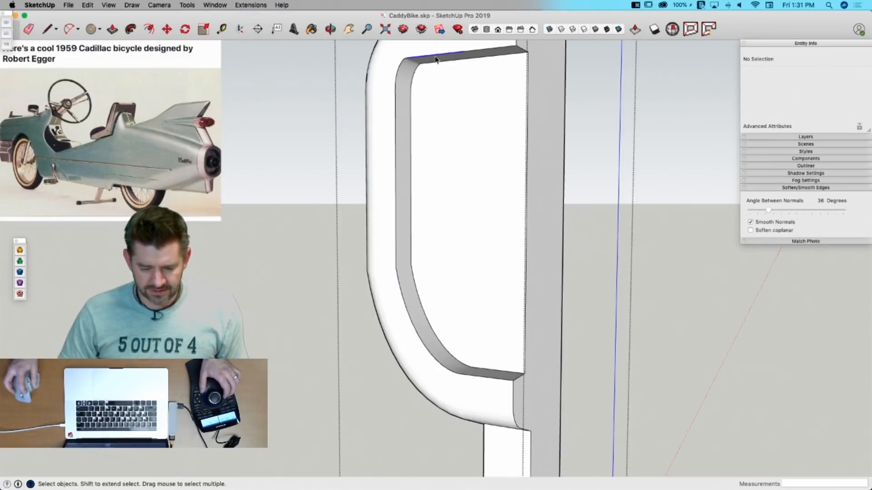
Step: Select all the front edges around the trim's recess, including the upper edge, corner curves and side, and save the model
left_click(435, 58)
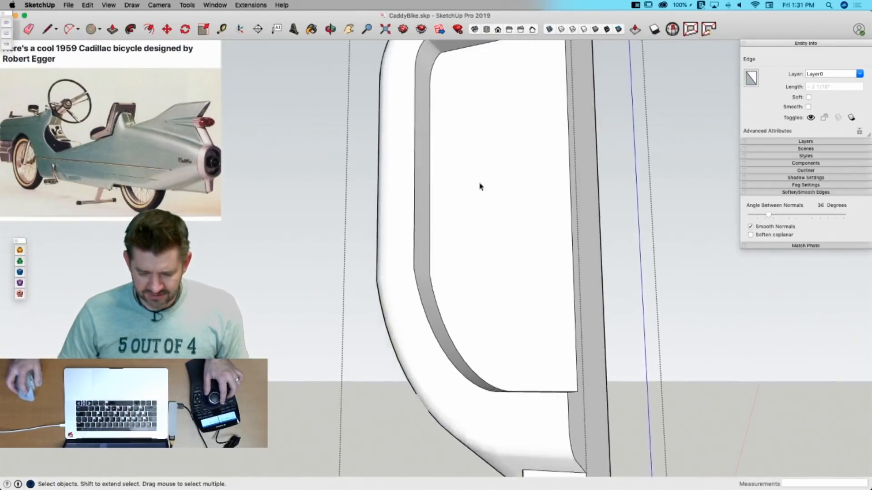
left_click(472, 105, "shift")
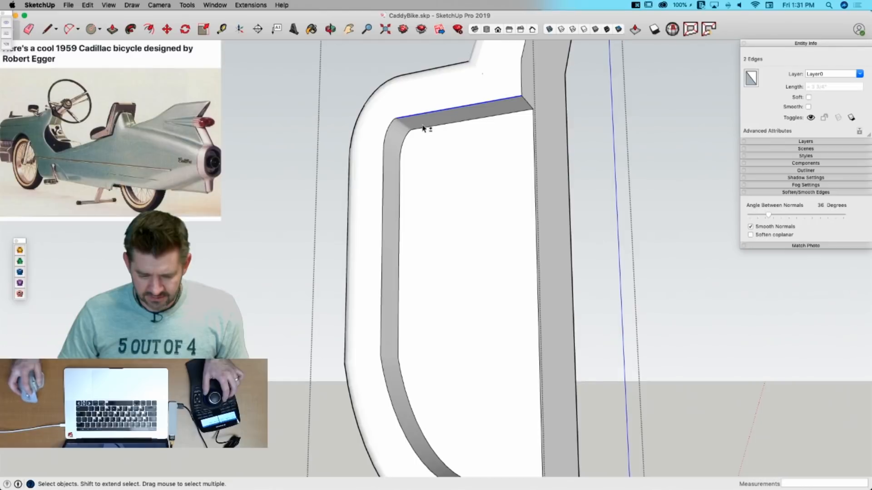
left_click(383, 171, "shift")
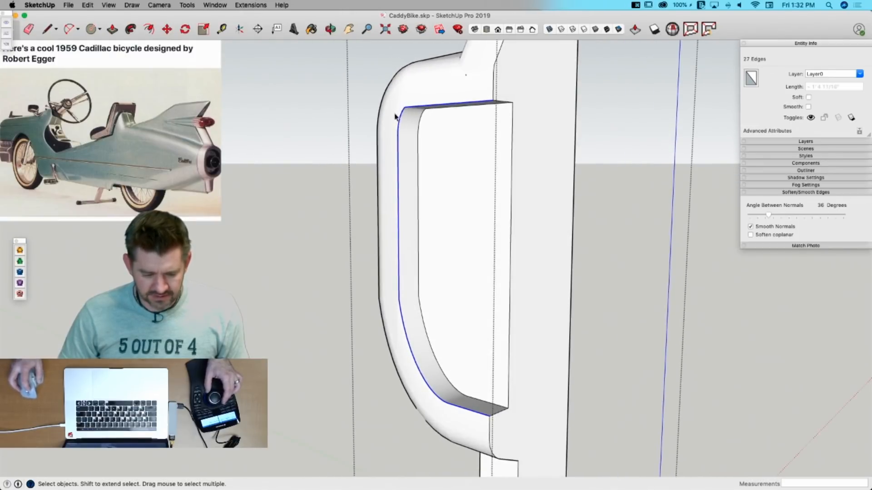
key("super+s")
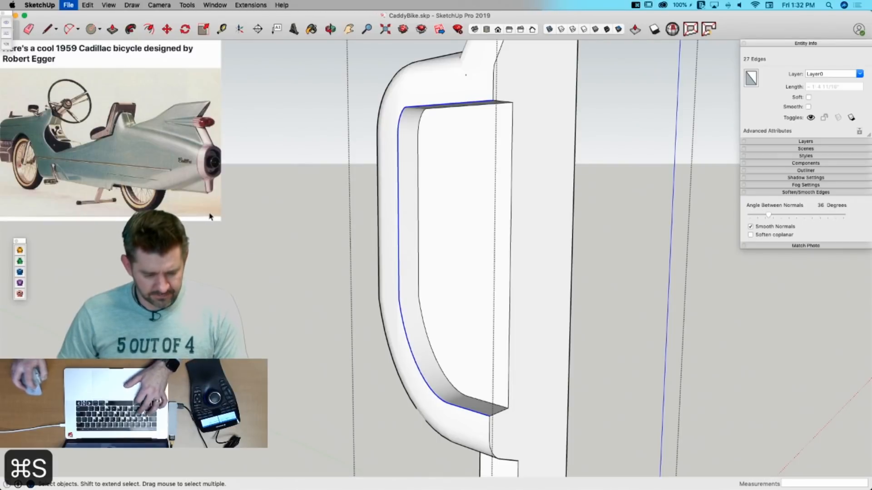
Step: Round the selected recess edges with FredoCorner, using a 5/8" offset and 4 segments
left_click(21, 253)
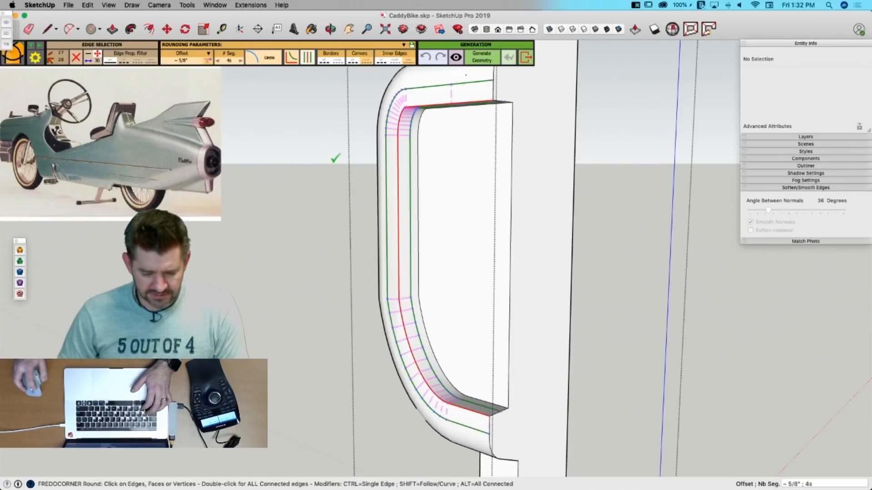
mouse_move(459, 136)
middle_mouse_down()
mouse_move(624, 78)
mouse_move(564, 16)
mouse_move(423, 74)
mouse_move(453, 123)
middle_mouse_up()
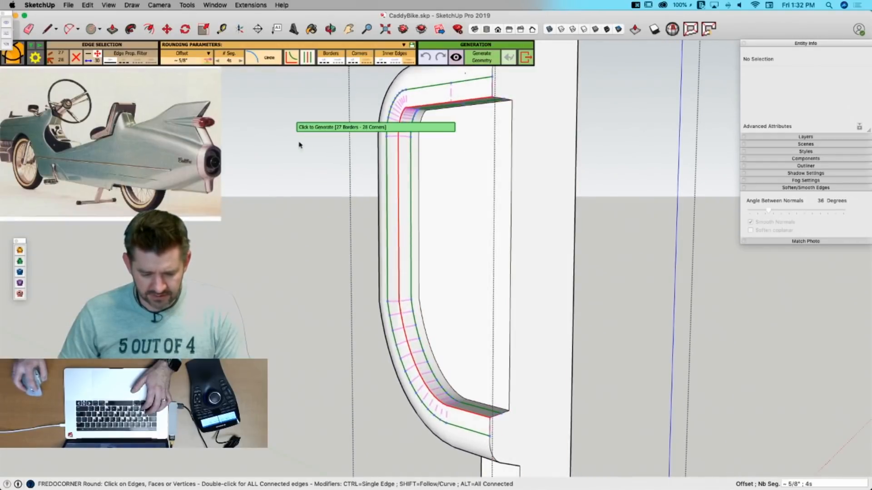
left_click(303, 148)
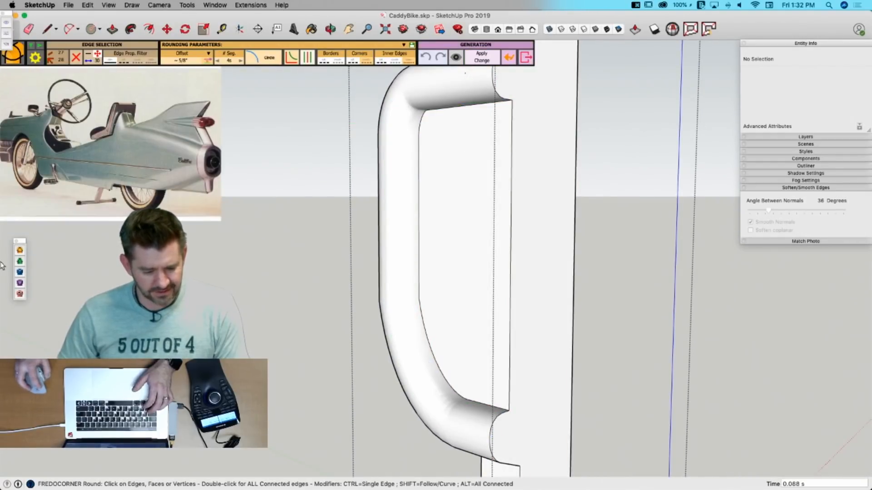
key("space")
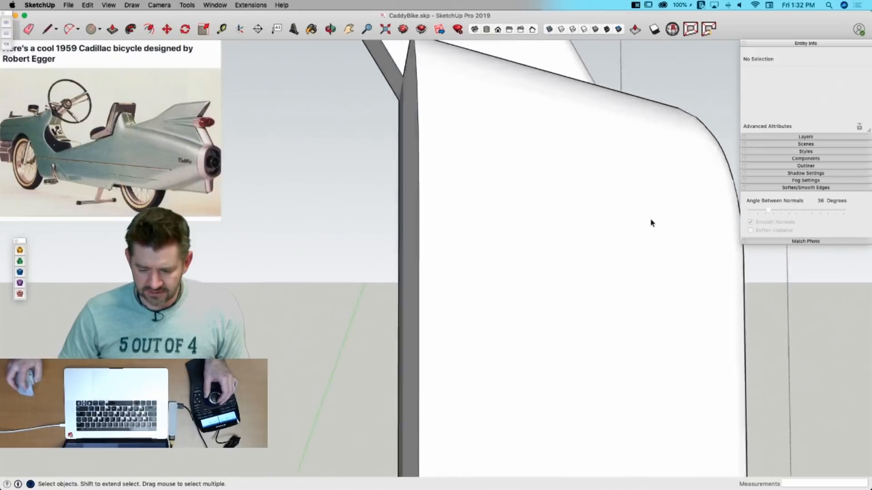
Step: Delete the leftover face inside the hollow trim shell and clear the selection
key("e")
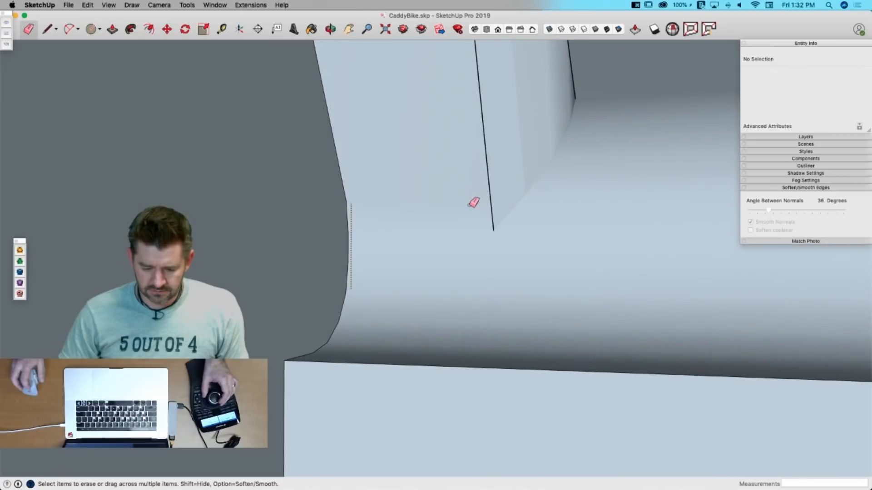
key("space")
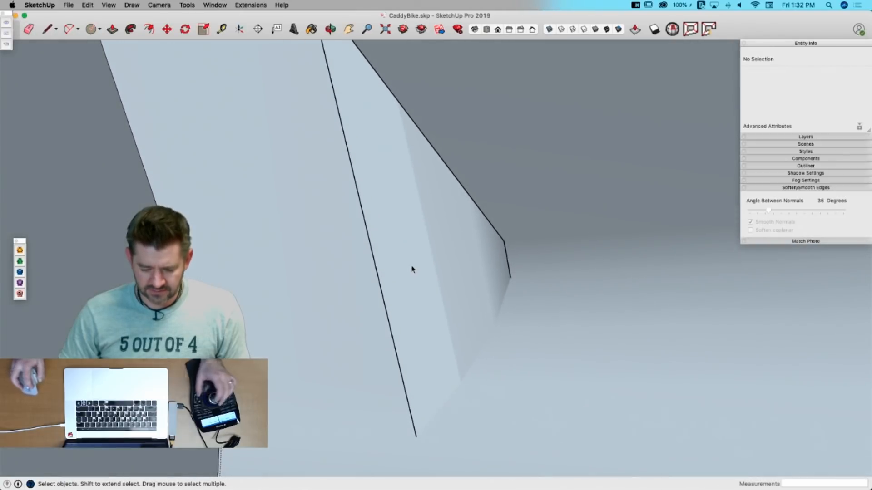
left_click(411, 269)
key("BackSpace")
left_click(495, 265)
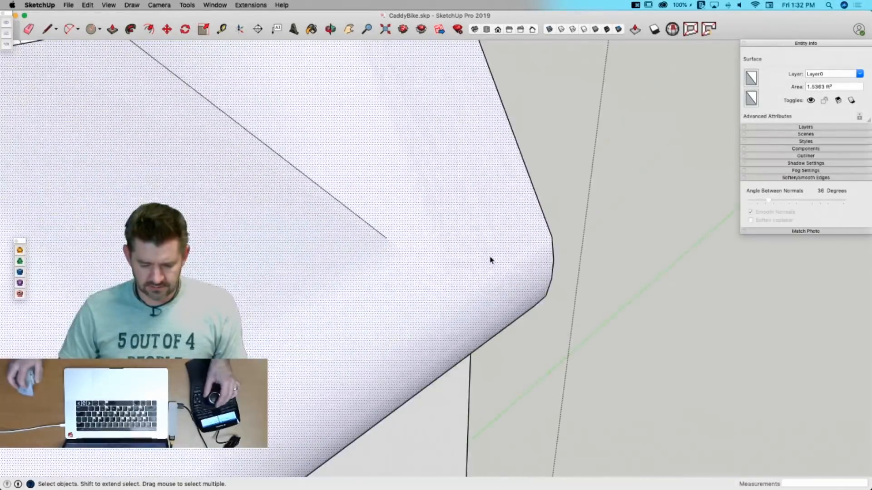
key("space")
left_click(618, 236)
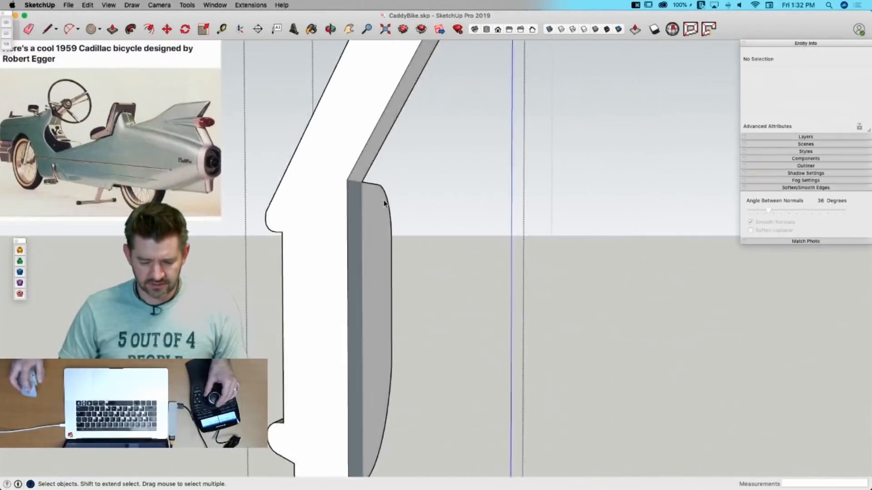
Step: Orient the faces on the trim's flat inner side and erase the hidden edge dividing it
right_click(434, 186)
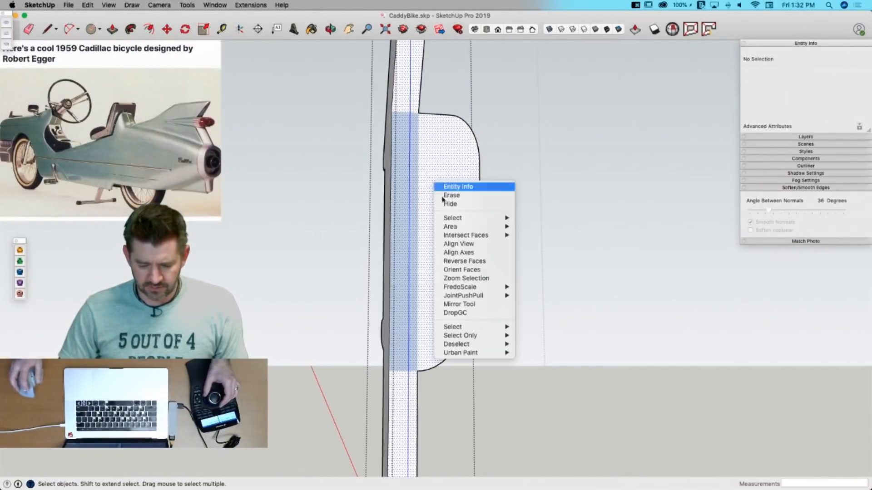
left_click(461, 270)
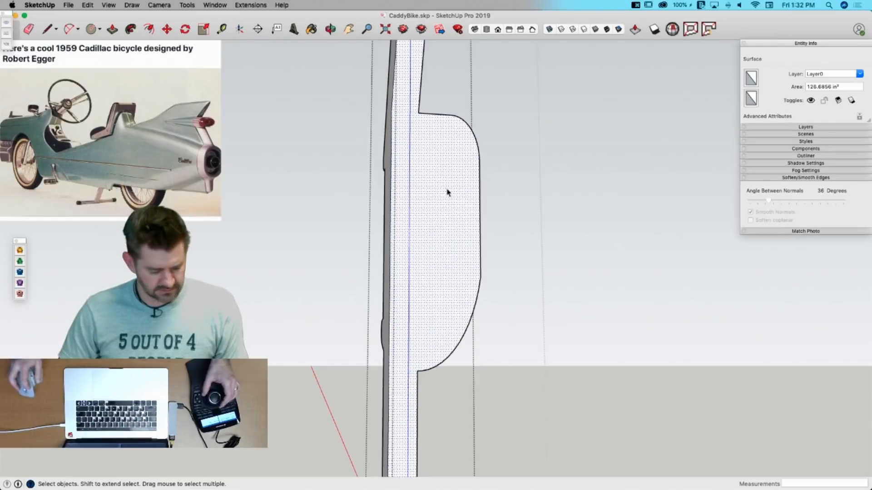
key("e")
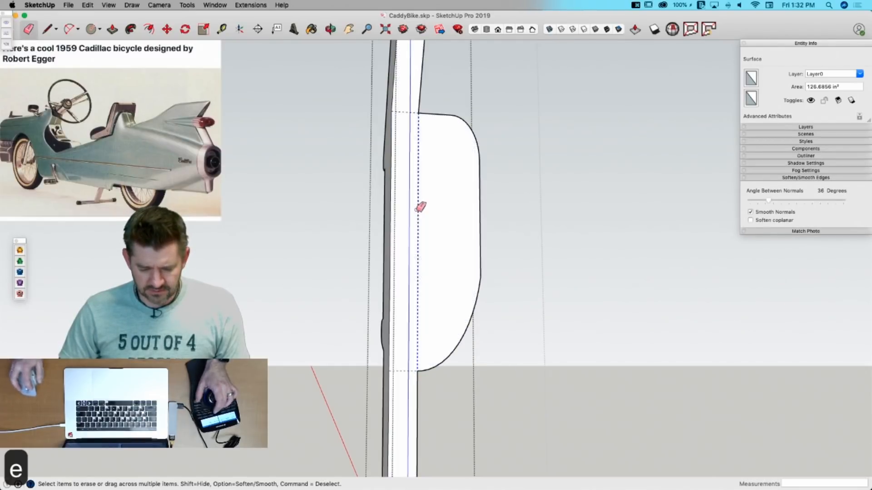
key("space")
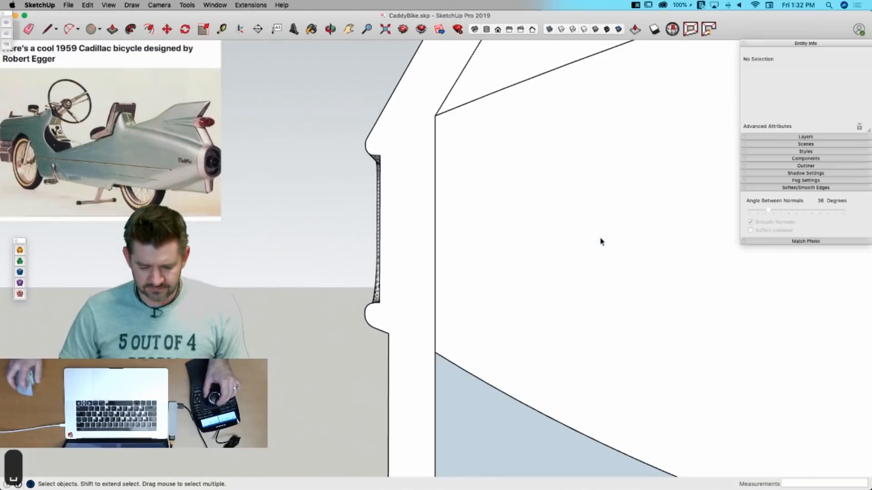
key("alt+h")
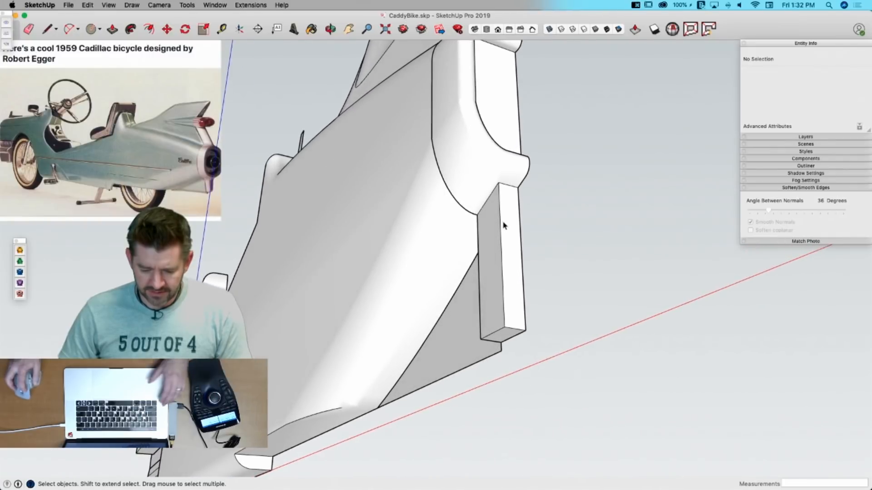
Step: Open the Tail component, select the three outer edges of its lower post, and start FredoCorner rounding on them
left_click(503, 230)
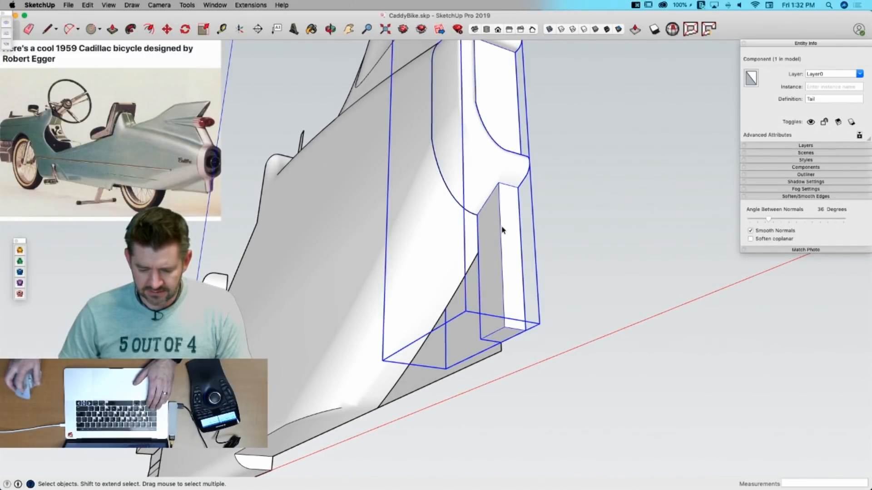
double_click(501, 229)
left_click(502, 230)
left_click(502, 271)
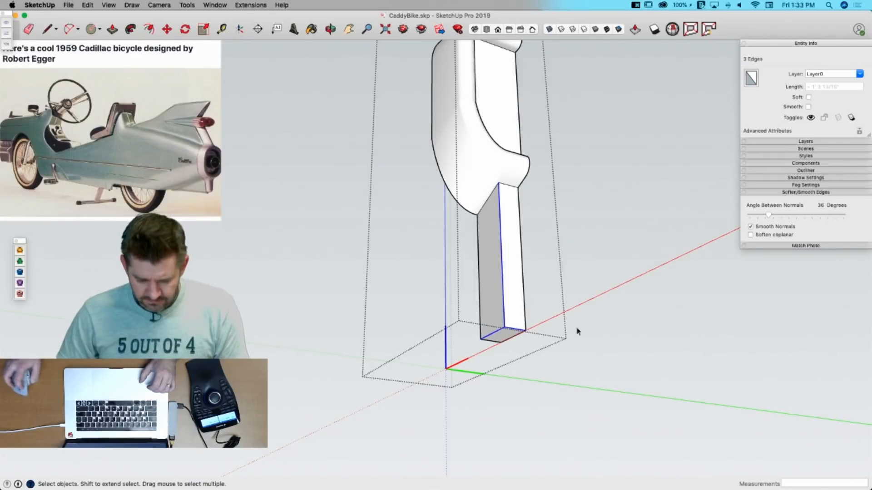
left_click(19, 250)
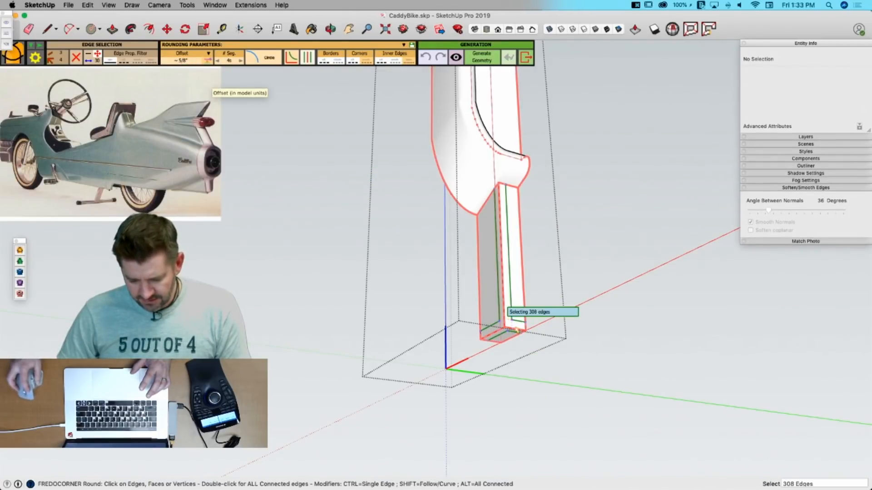
Step: Try rounding offsets of 1" and 1.2" on the lower post's edges
left_click(191, 65)
type("1")
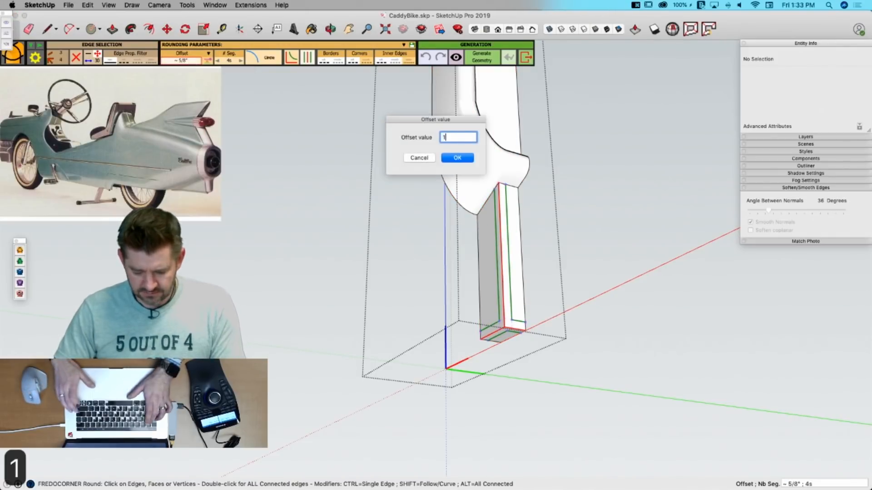
key("Return")
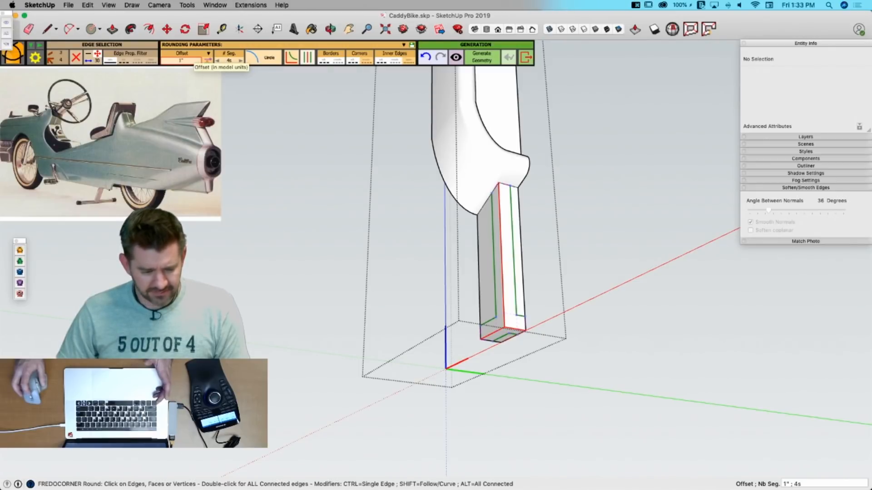
left_click(186, 64)
type("1.")
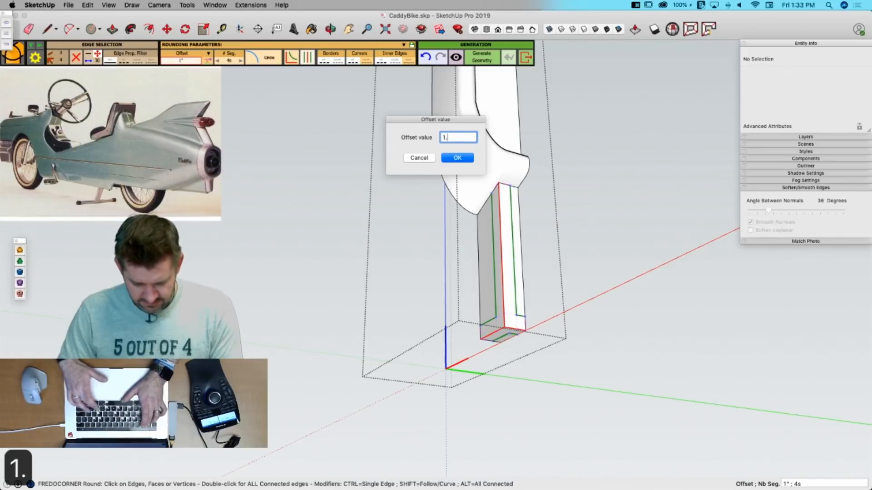
type("2")
key("Return")
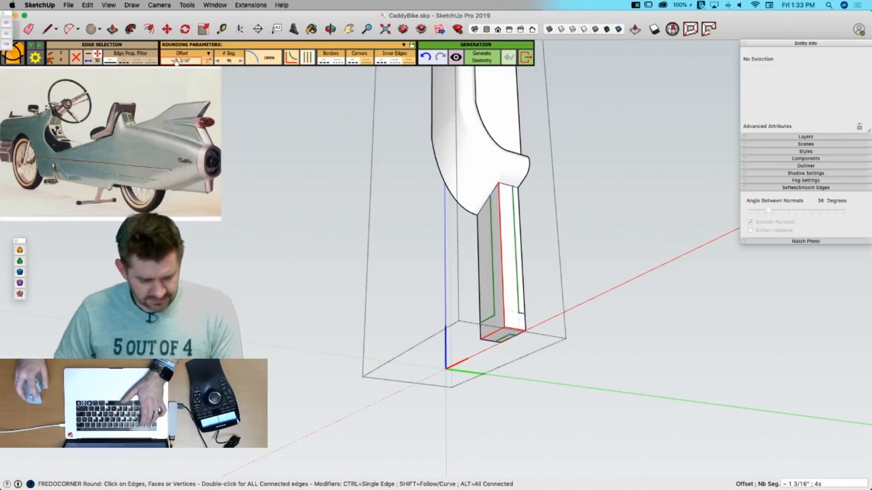
Step: Set the rounding offset to 1 1/2", generate the rounded edges on the lower post, and leave the component
left_click(180, 64)
type("1")
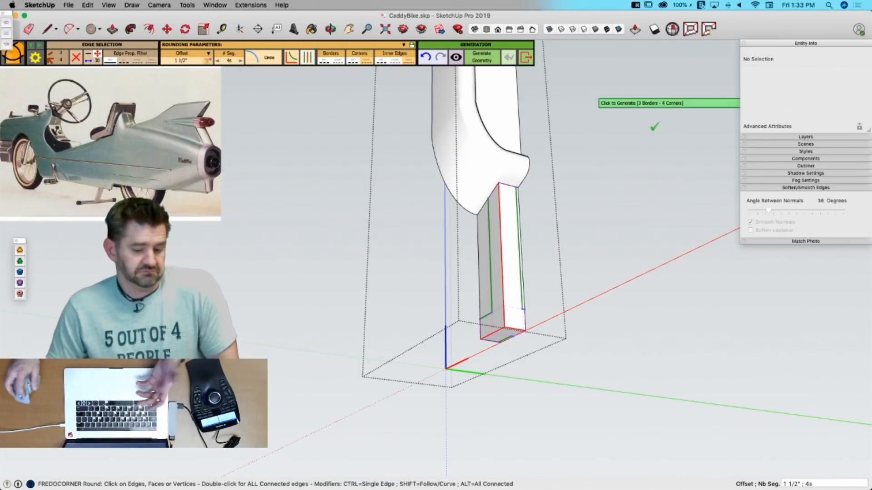
left_click(590, 192)
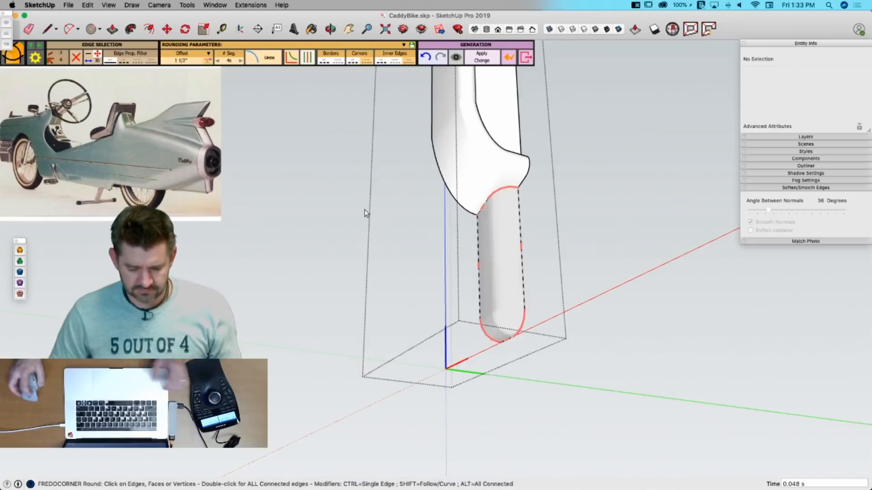
key("space")
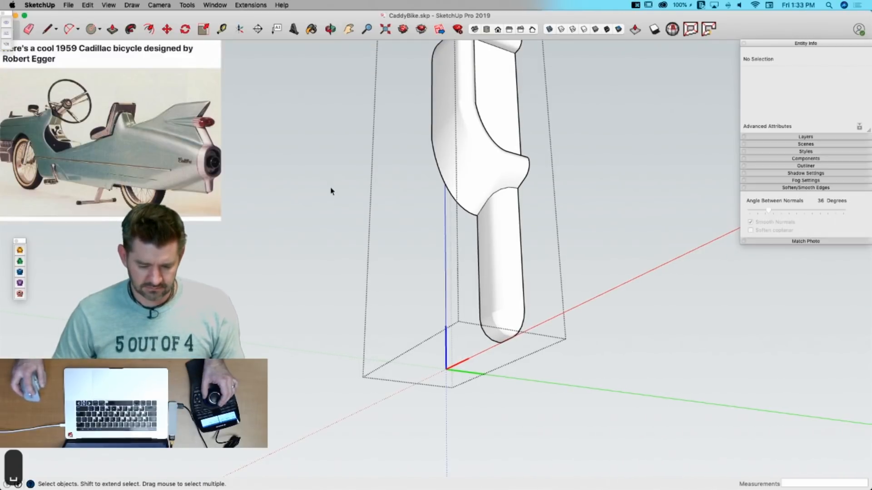
left_click(331, 189)
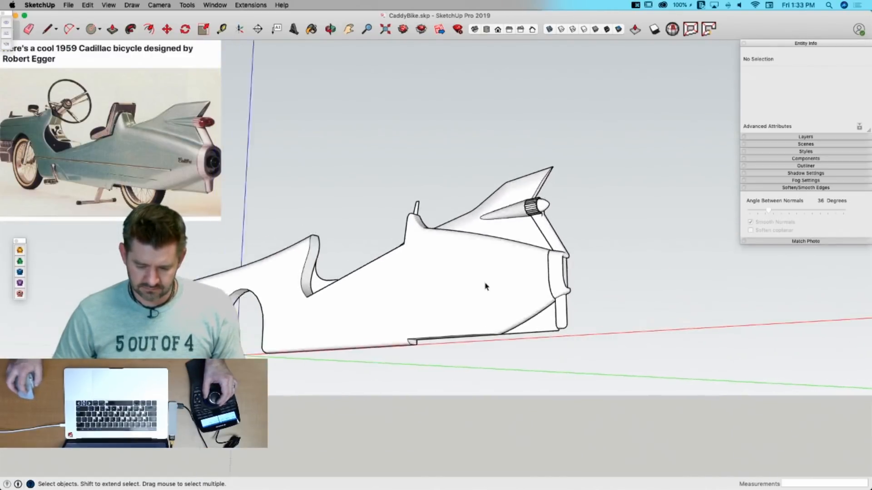
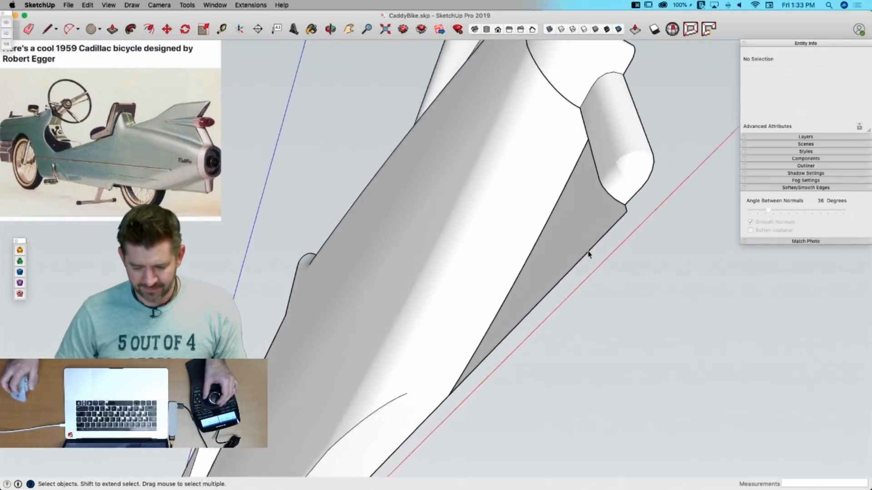
Step: Redraw the triangular panel's lower edge from the post's rounded end to the front corner, and erase the excess strip below
key("l")
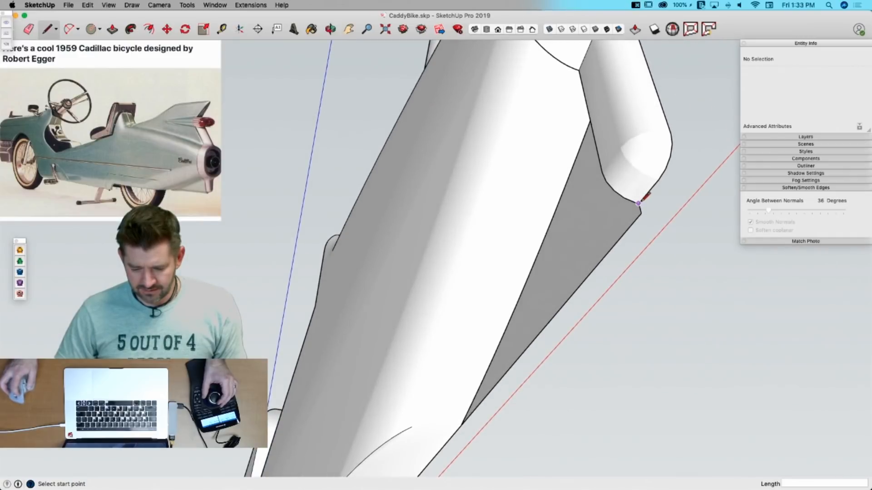
scroll(632, 217, "down", 5)
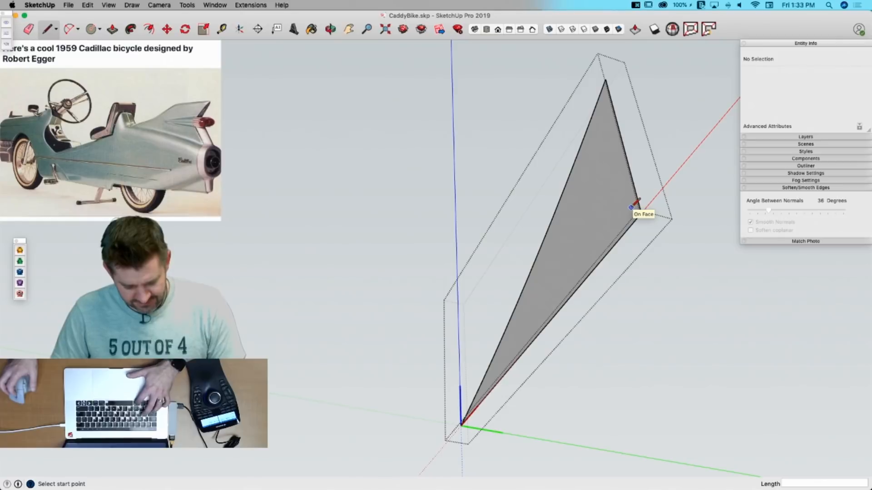
key("super+s")
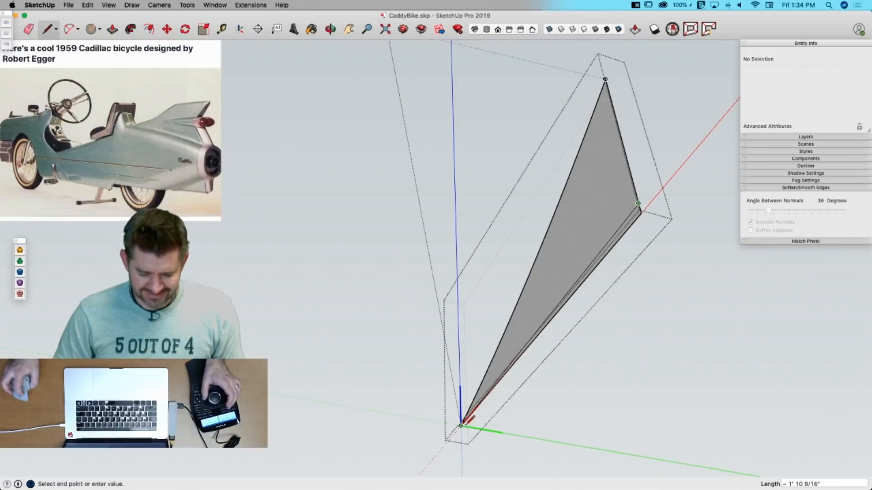
left_click(461, 425)
key("e")
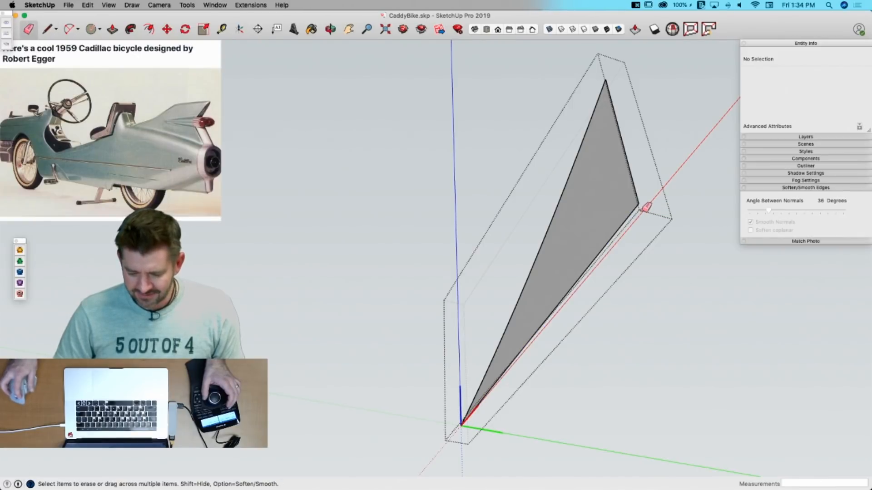
key("space")
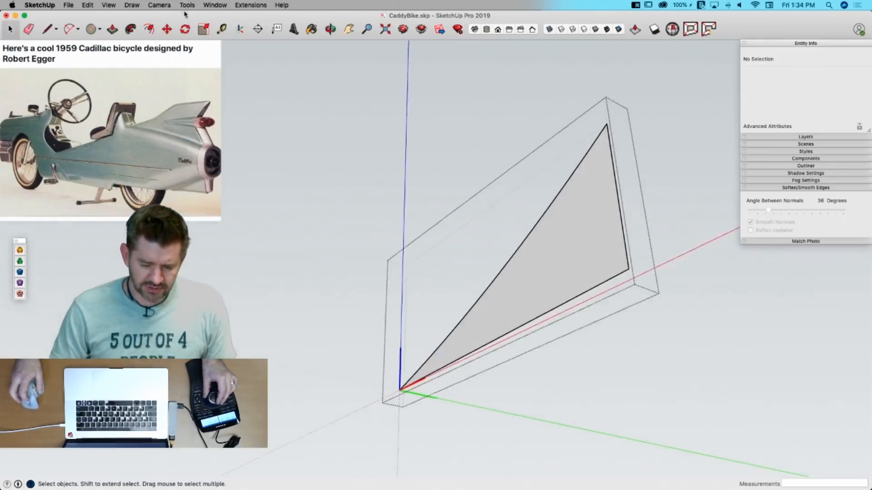
Step: Look up the shortcut assigned to Hide Rest of Model by filtering the shortcut preferences for "rest"
left_click(75, 6)
mouse_move(40, 5)
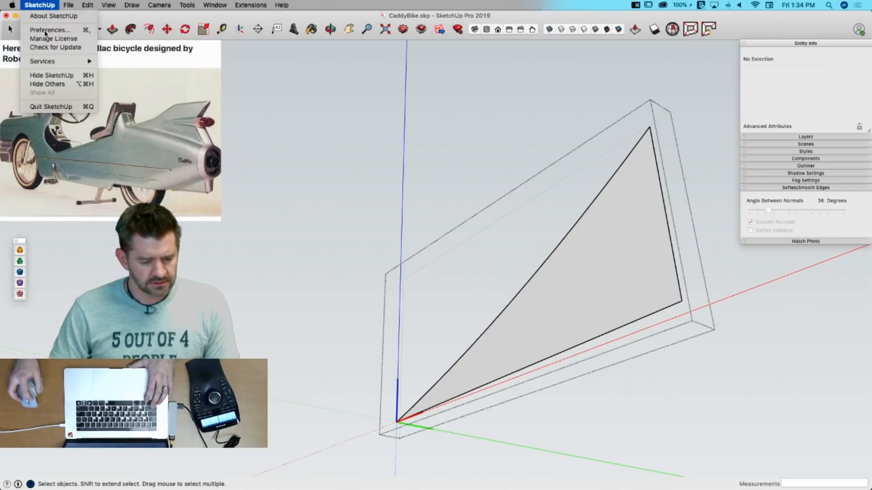
left_click(47, 30)
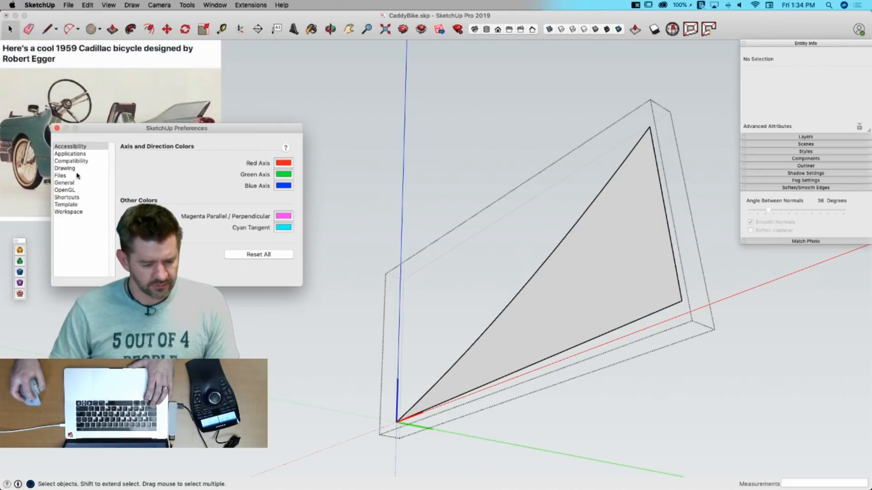
left_click(72, 199)
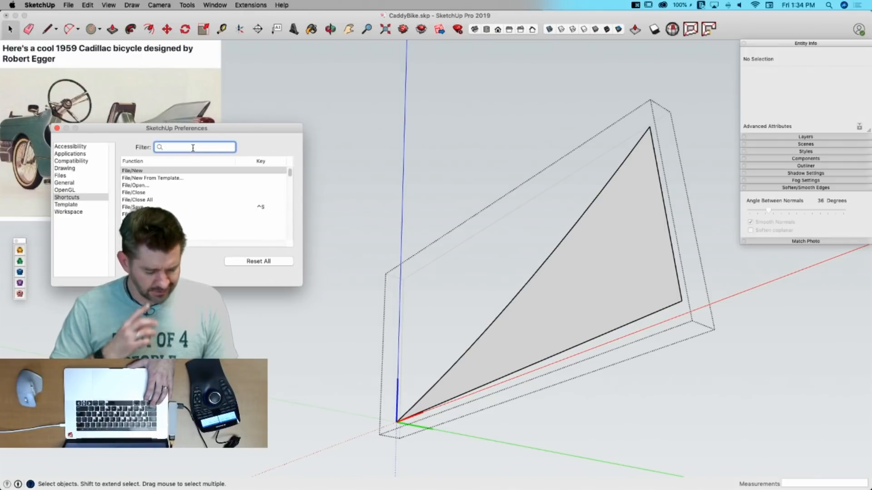
type("rest")
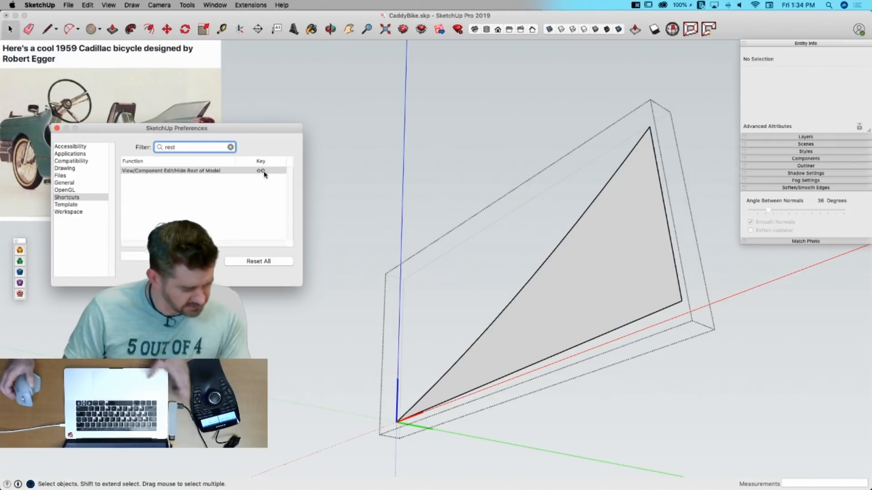
left_click(57, 129)
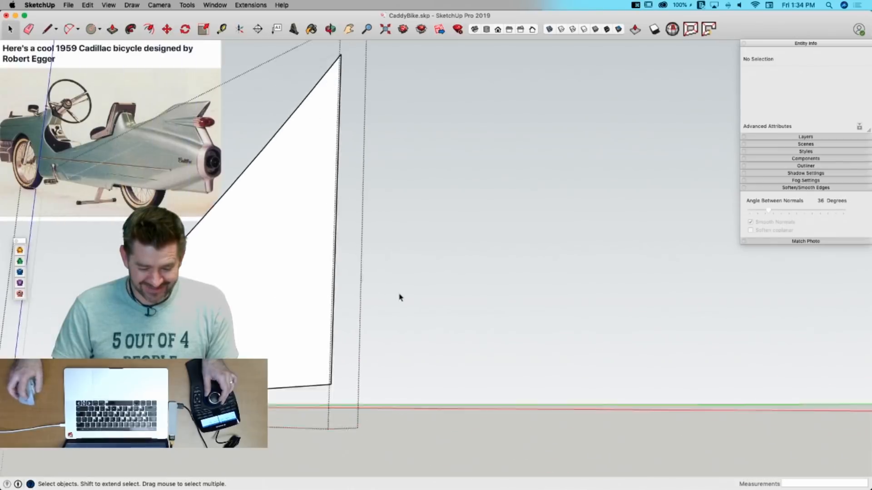
Step: Show the rest of the model and push/pull the triangular panel's face by about 1 11/16" to thicken it
key("l")
key("space")
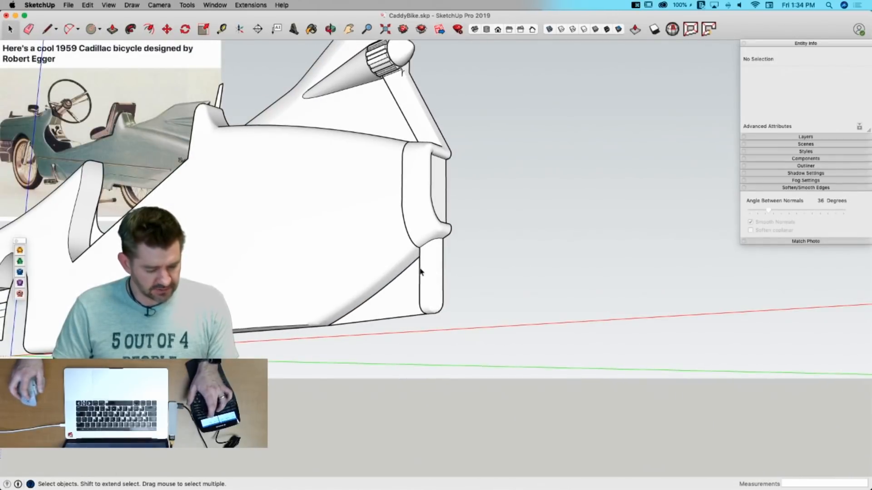
key("q")
key("p")
left_click(405, 289)
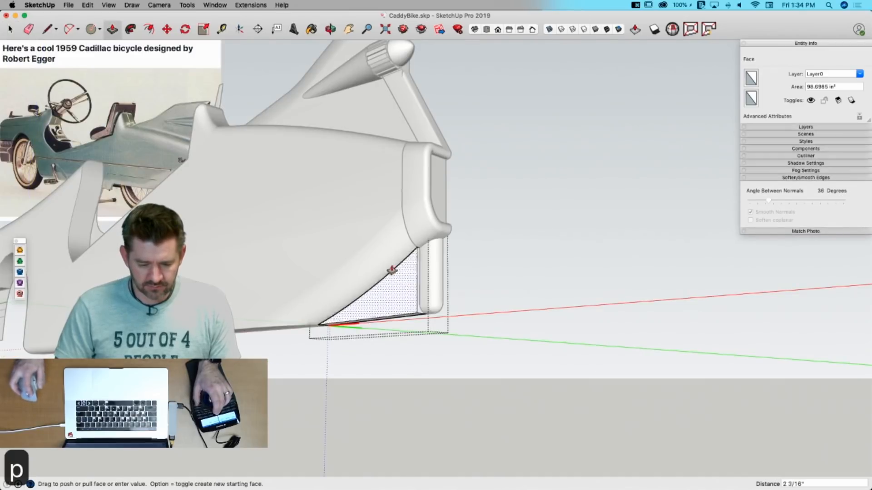
left_click(356, 111)
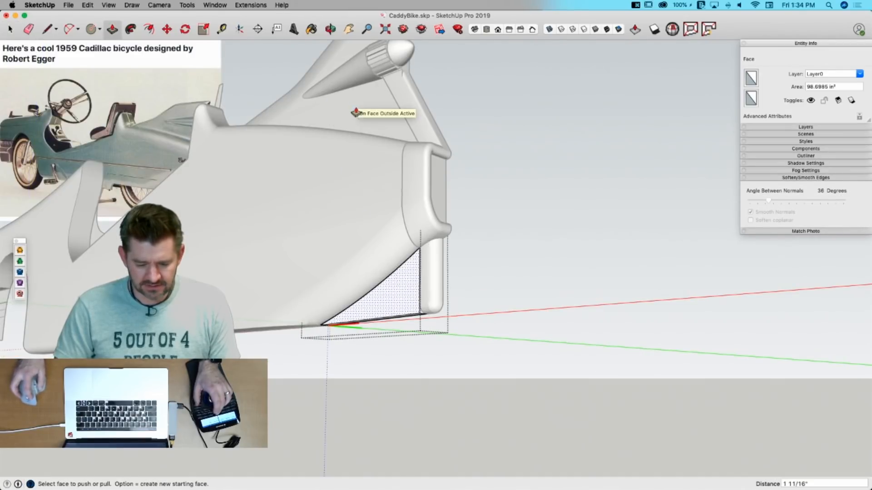
key("space")
Step: Draw a line about 3' 3 5/8" long from the panel's front corner along its lower edge, extending past the post
scroll(431, 318, "up", 6)
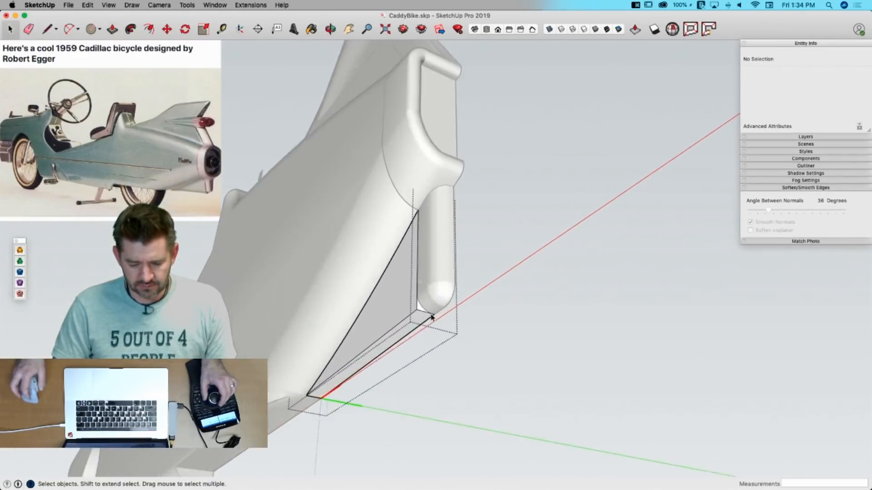
key("l")
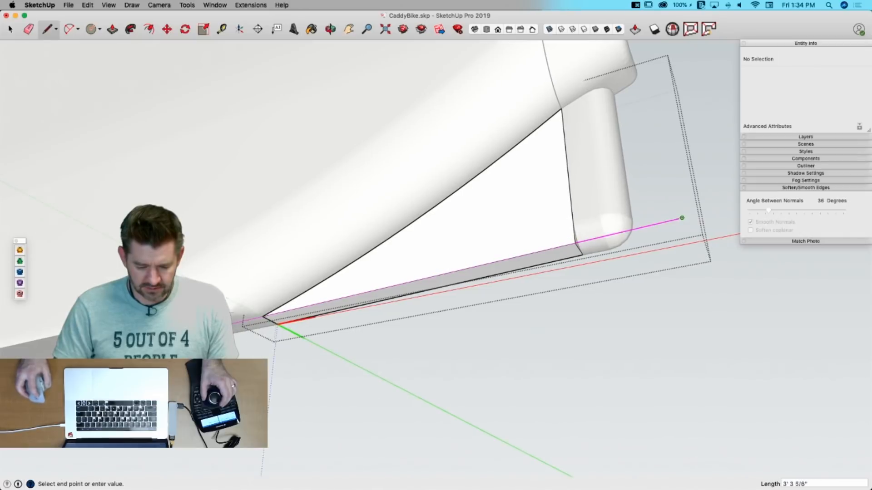
left_click(682, 218)
key("space")
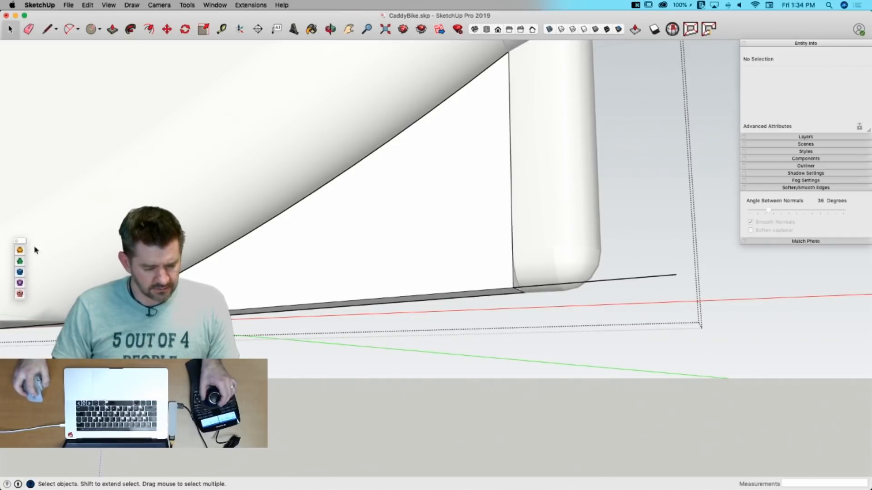
Step: Move the component's axes to the free end of the new line, with the red axis running along it
left_click(240, 30)
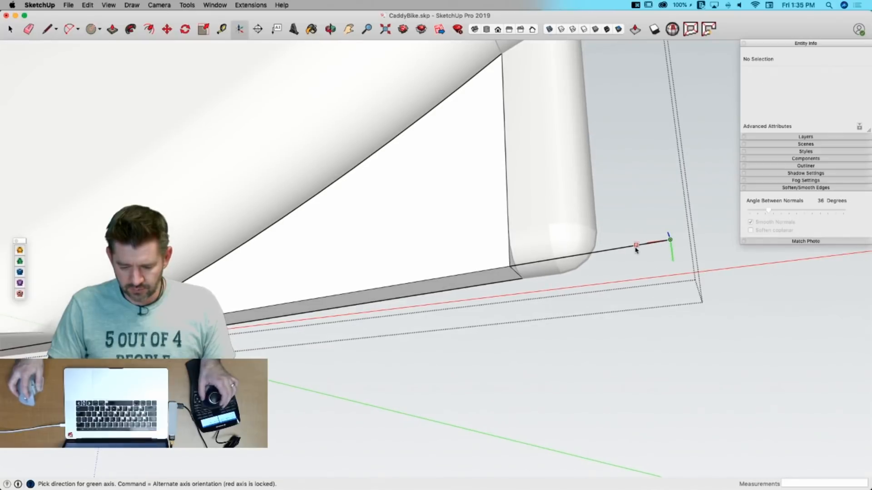
key("space")
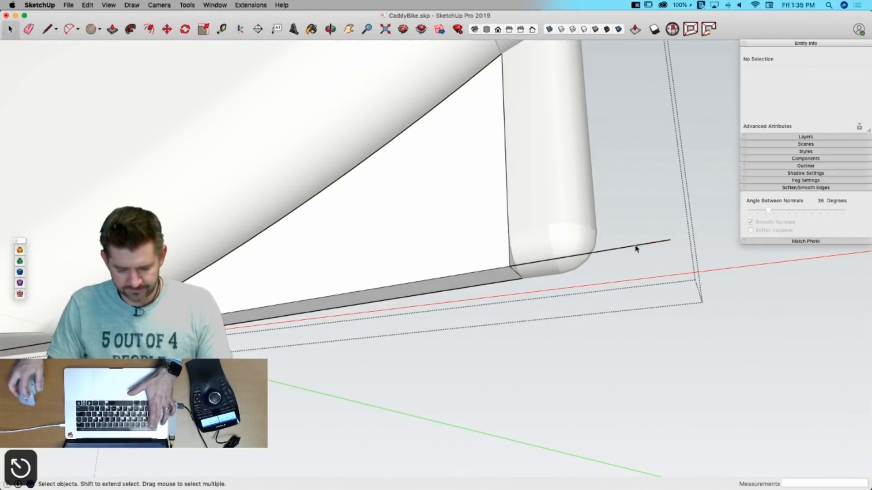
left_click(241, 30)
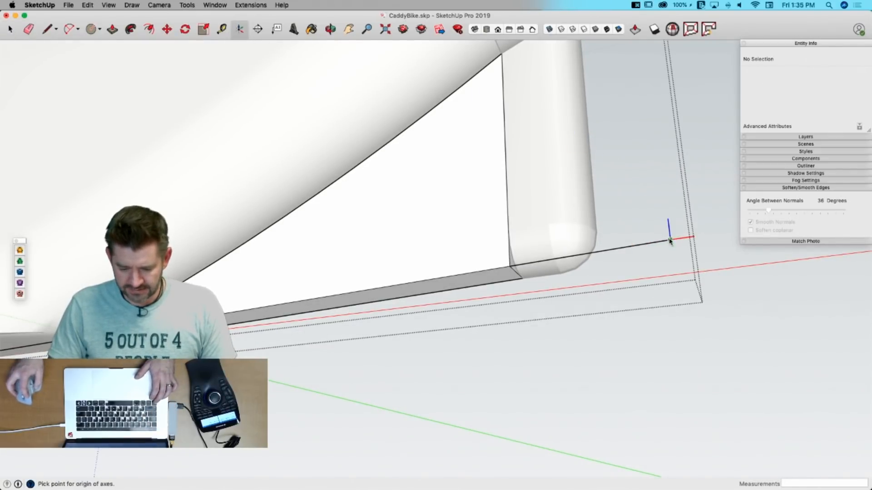
left_click(626, 248)
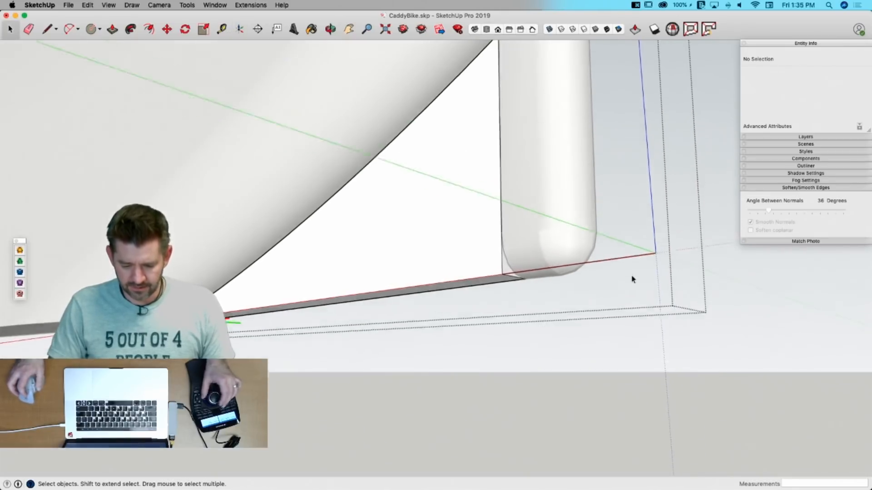
Step: Draw an upright rectangle about 4 9/16" by 2 13/16" from the axes origin, perpendicular to the extended line
key("r")
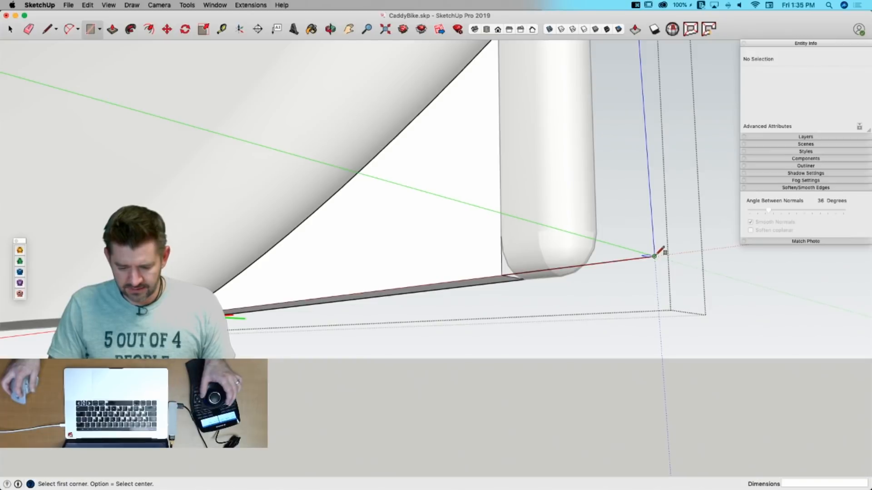
left_click(656, 254)
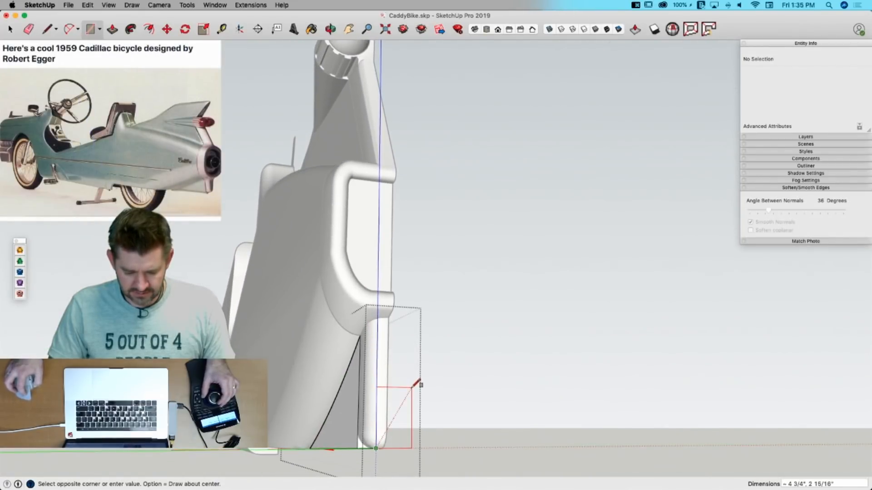
left_click(411, 386)
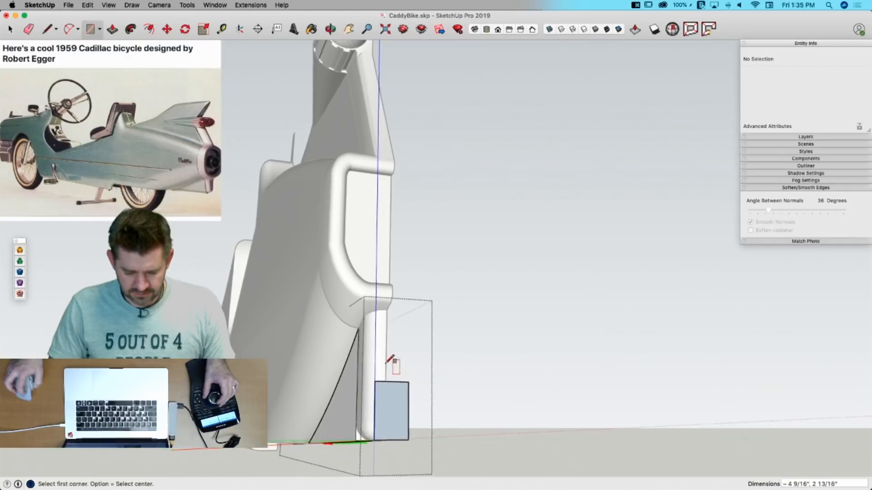
Step: Extend the panel's outer bottom edge to the rectangle and erase the part of the rectangle beyond it
key("l")
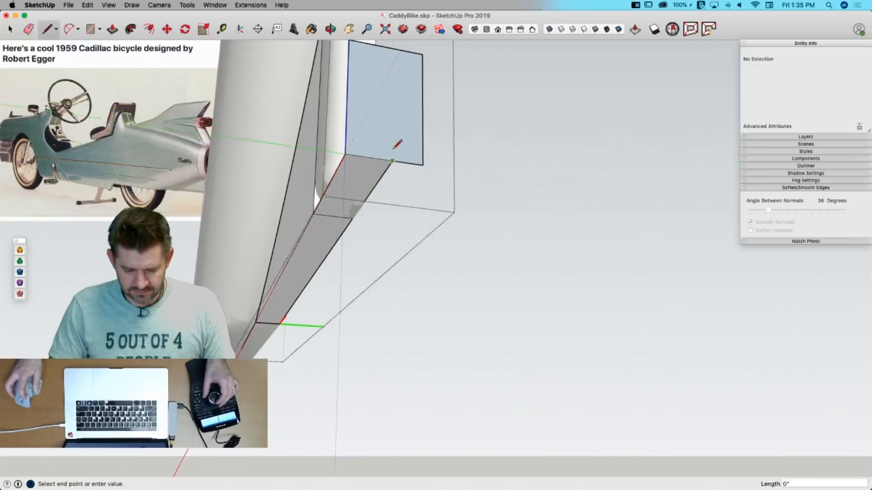
key("e")
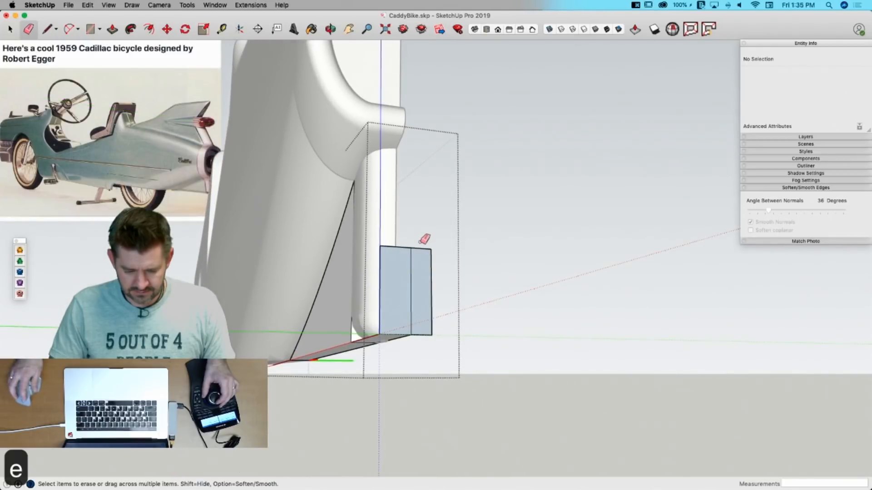
mouse_move(435, 272)
left_mouse_down()
mouse_move(430, 334)
mouse_move(420, 337)
mouse_move(424, 331)
left_mouse_up()
Step: Carry the height where the post's rounding starts across to the rectangle, split its face there, and erase the helper line
key("l")
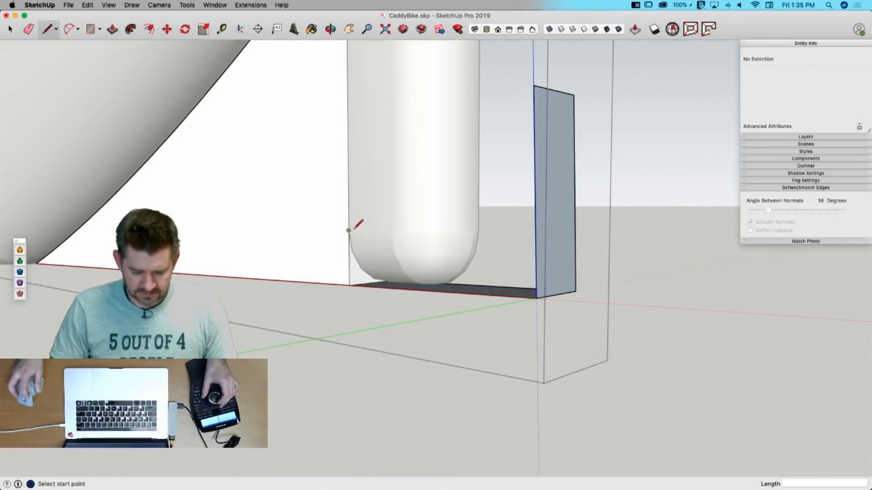
left_click(354, 229)
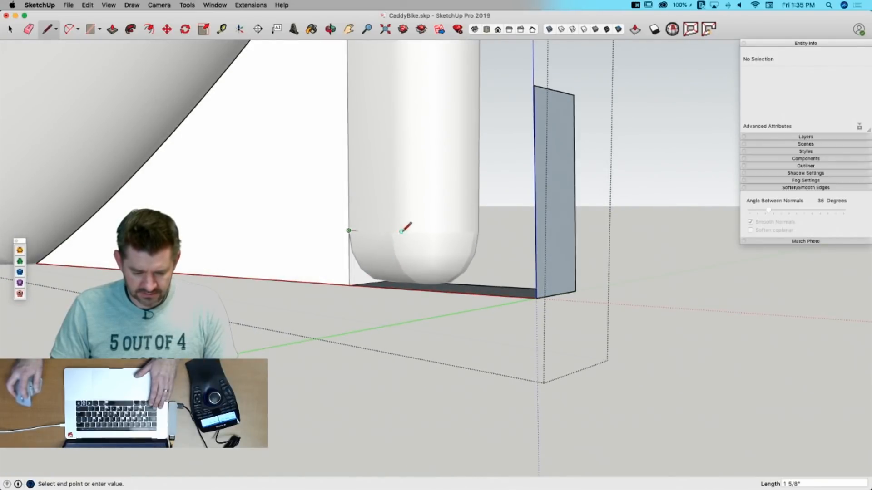
left_click(536, 237)
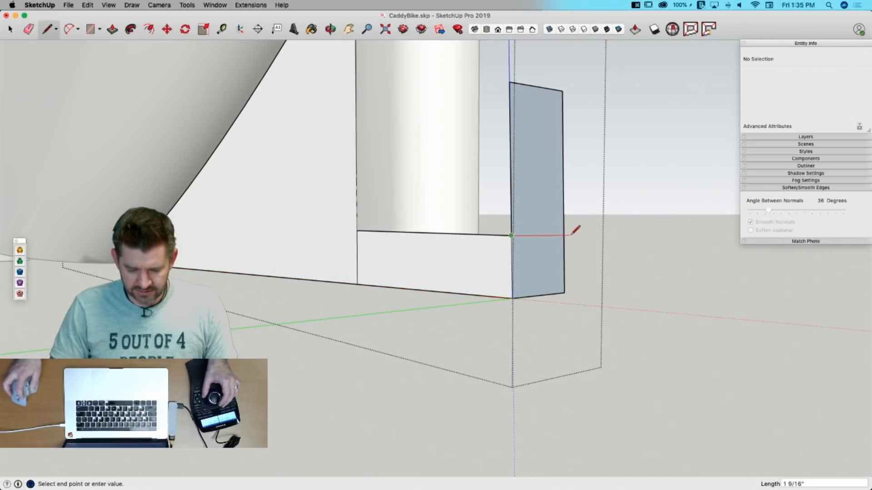
left_click(565, 234)
key("e")
left_click(491, 236)
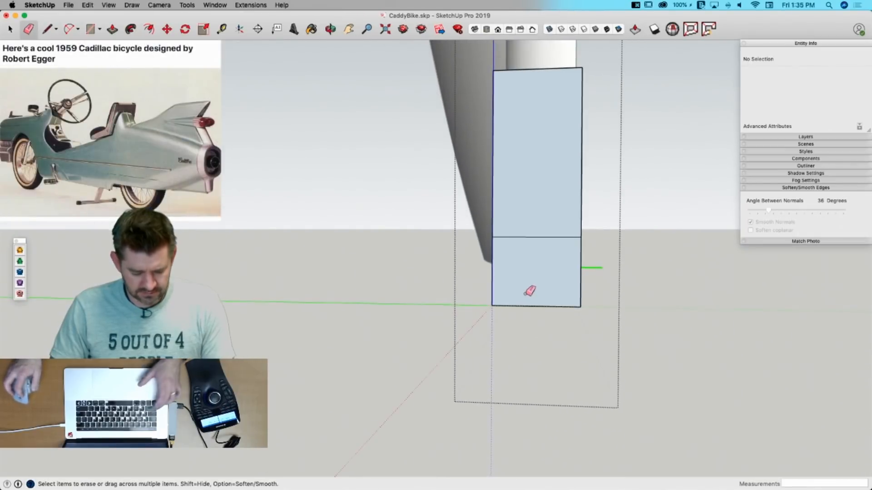
Step: Draw an arc with about 5/16" bulge across the rectangle's lower section and erase everything except the curved corner profile
key("a")
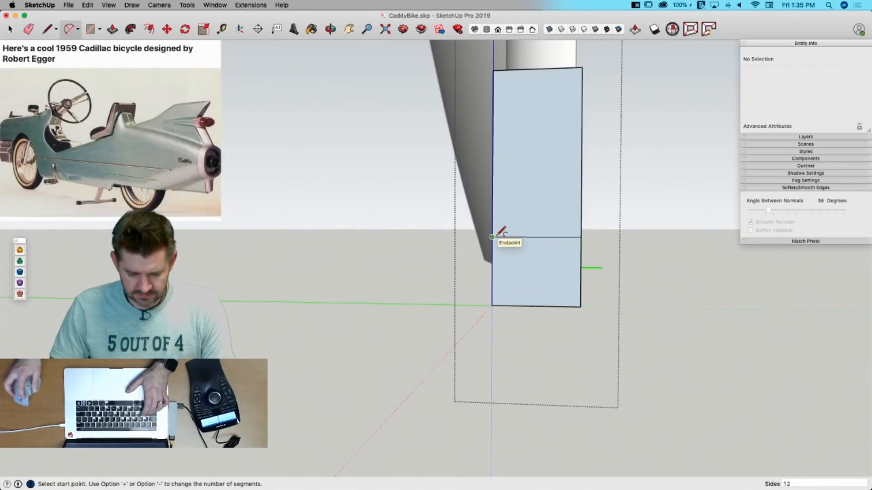
left_click(580, 306)
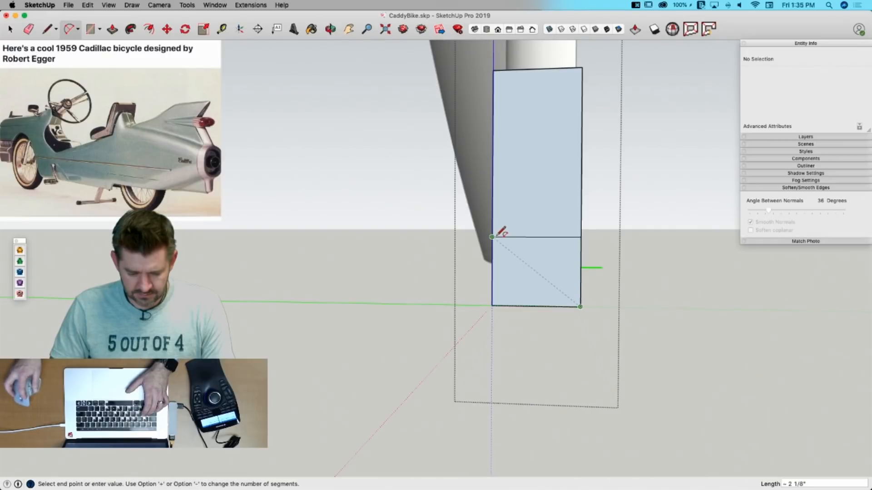
left_click(494, 236)
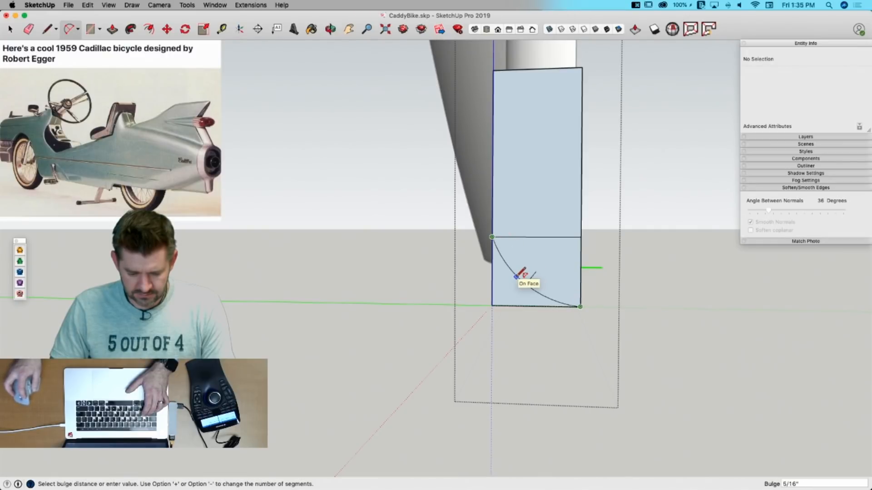
left_click(516, 276)
key("e")
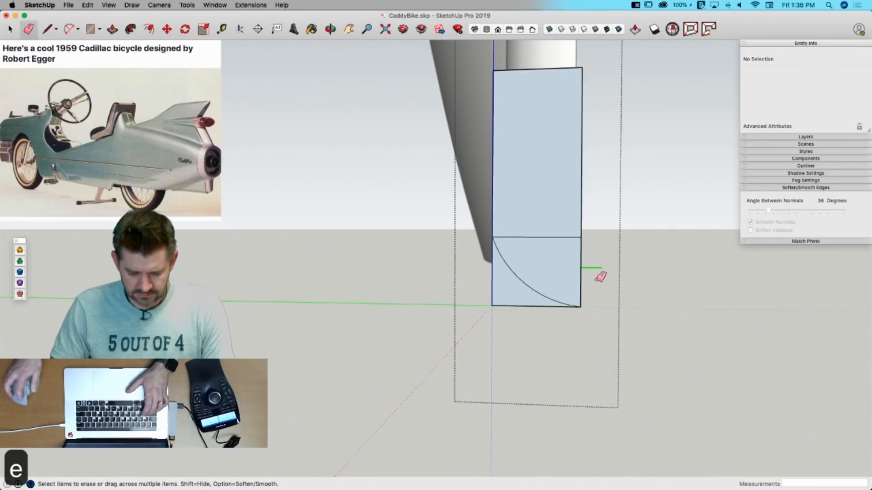
left_click(586, 238)
left_click_drag(490, 80, 490, 83)
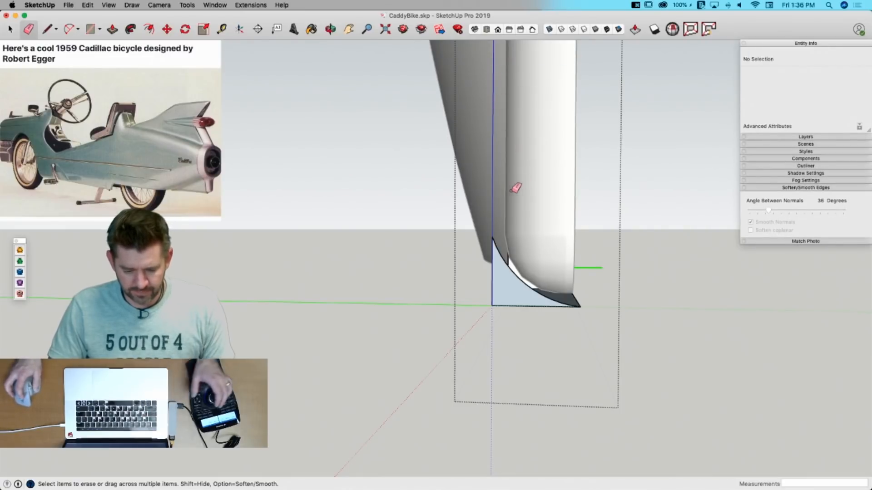
Step: Erase the outer edge of the bottom strip that runs beyond the panel to the curved profile
key("space")
key("e")
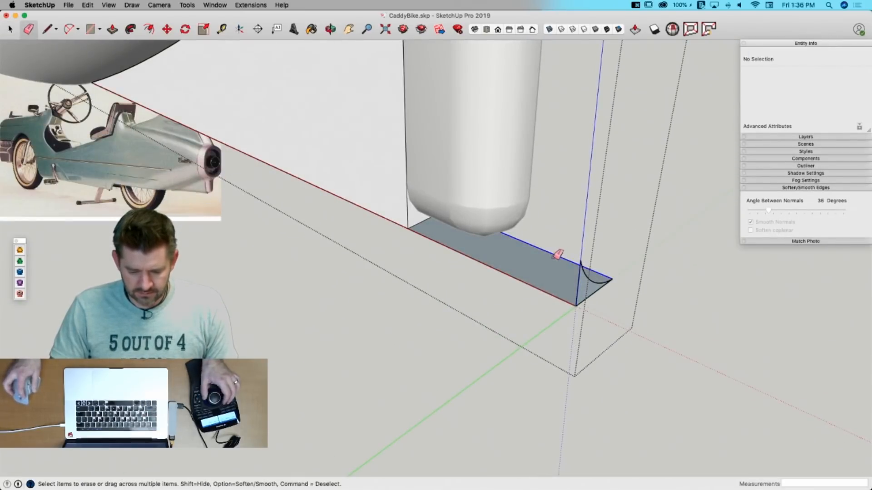
left_click(556, 256)
Step: Try to sweep the curved profile with Follow Me along the three segments of the extended lower edge
key("space")
left_click(502, 276)
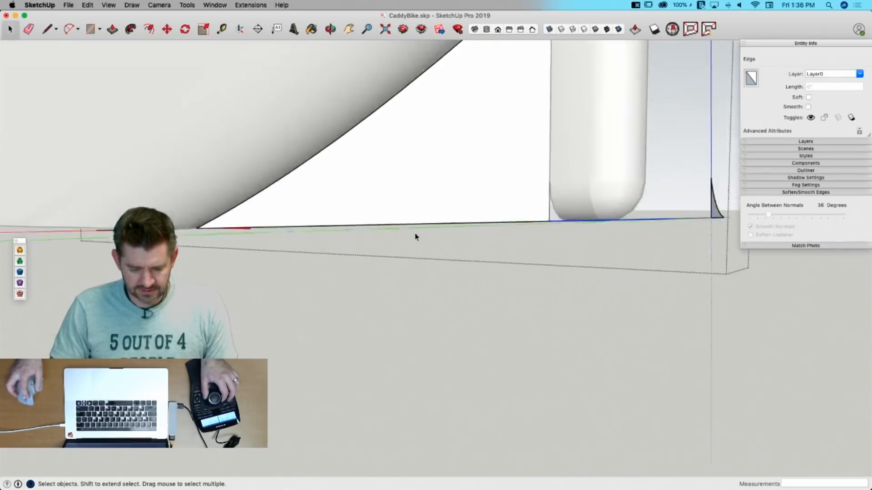
left_click(411, 232, "shift")
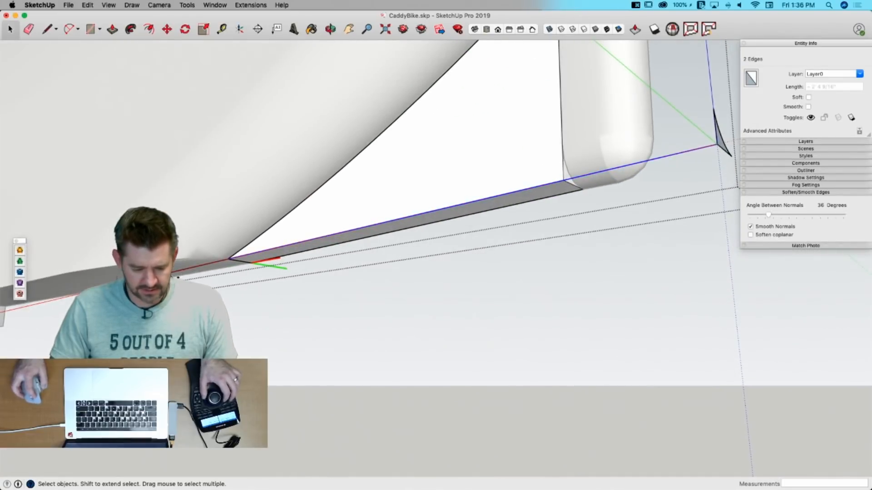
left_click(173, 272, "shift")
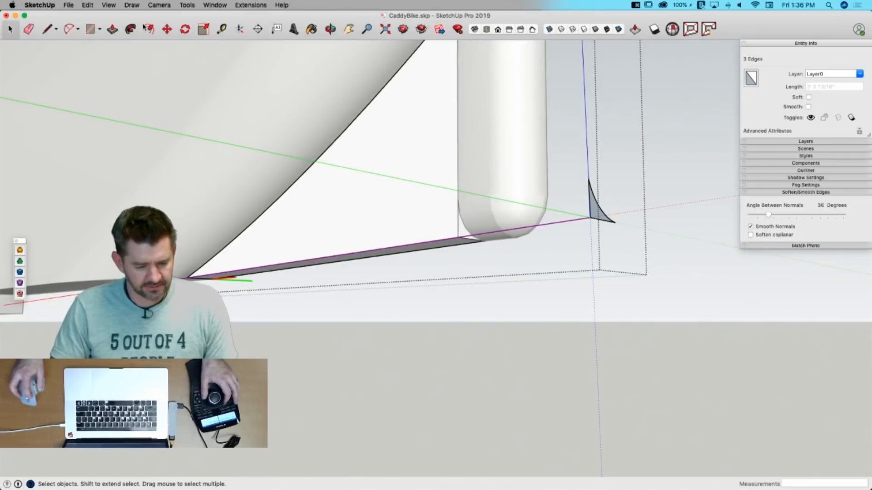
left_click(130, 29)
left_click(595, 222)
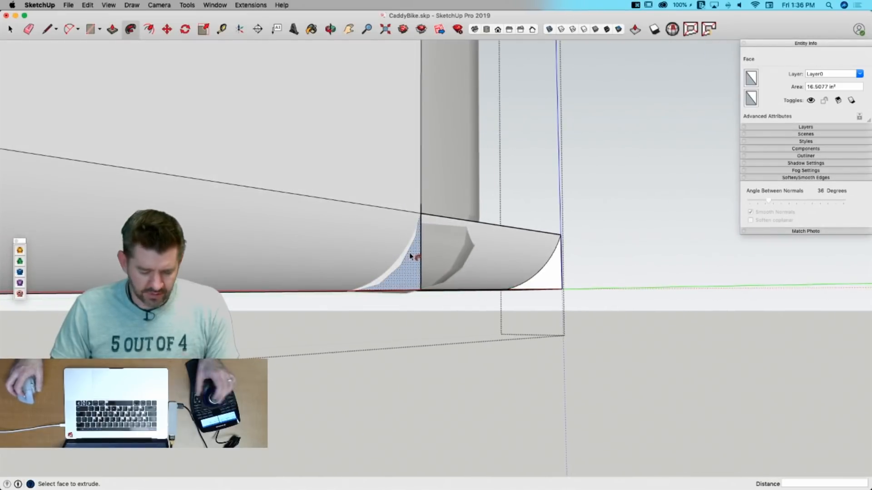
key("super+z")
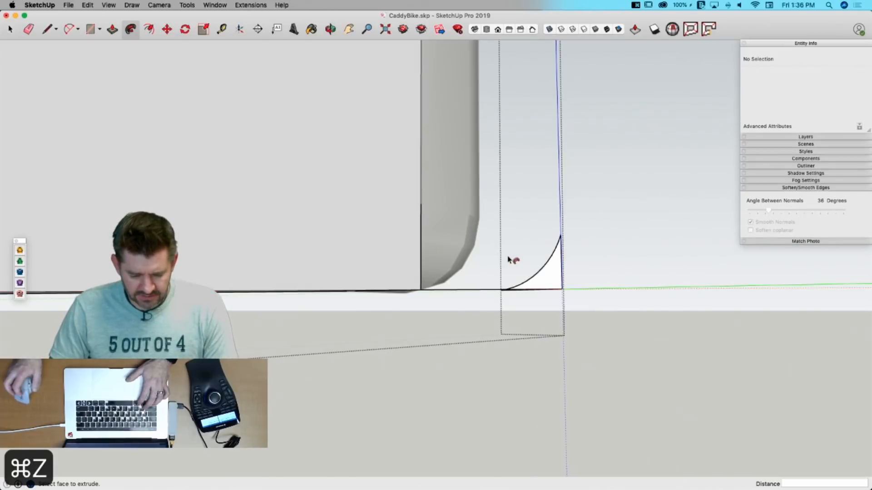
Step: Trace a segment of the curved profile on the panel's end to form the corner face, and try to Push/Pull that face
key("l")
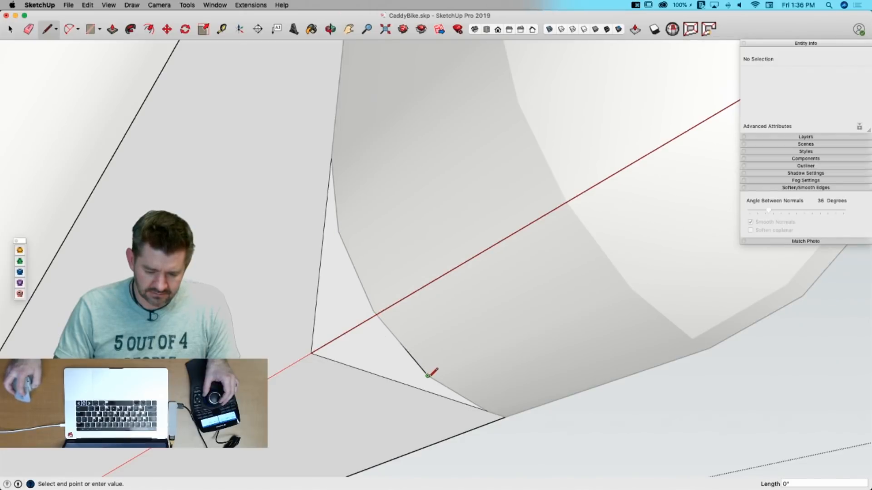
key("p")
left_click(353, 322)
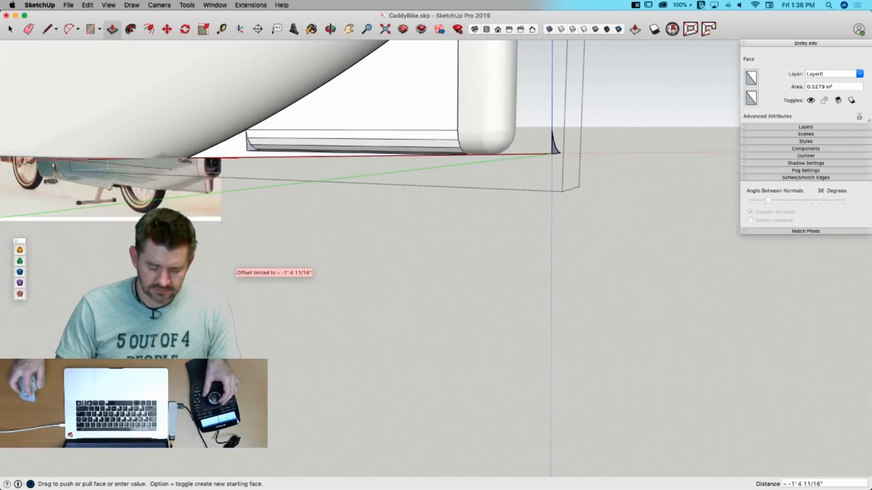
key("Escape")
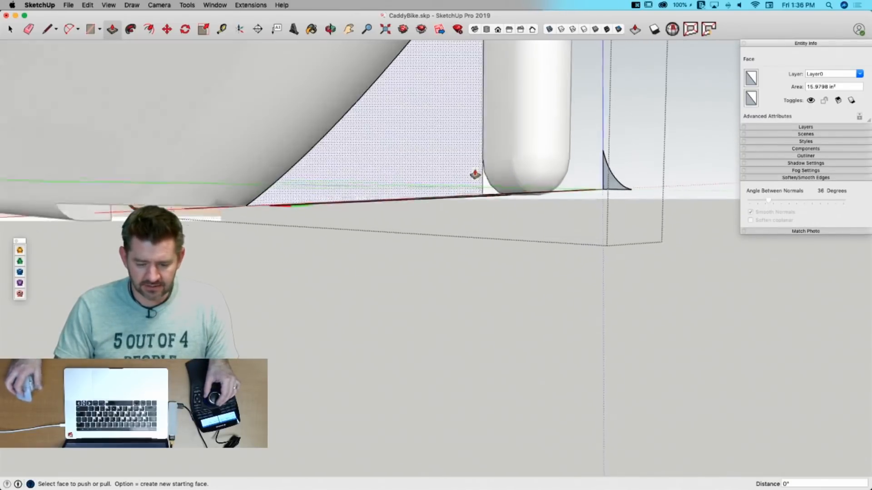
Step: Try to copy the curved corner face from the panel's end to the far end of its lower edge
key("space")
left_click(501, 169)
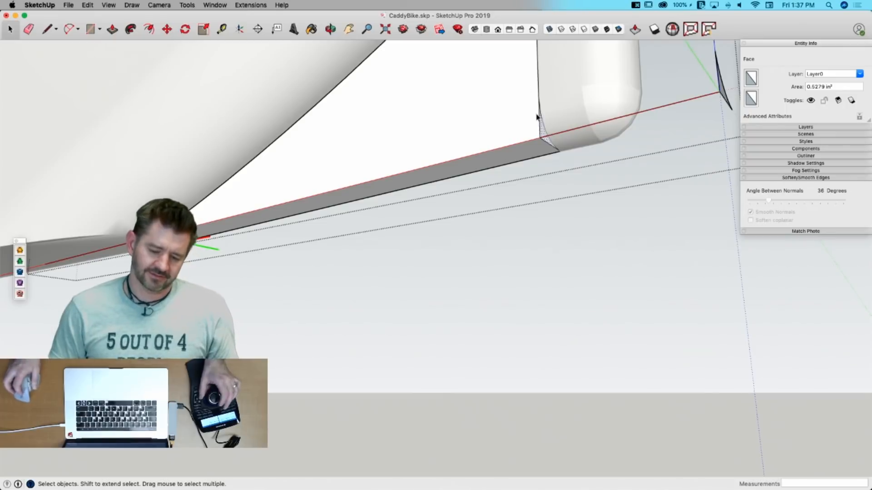
key("m")
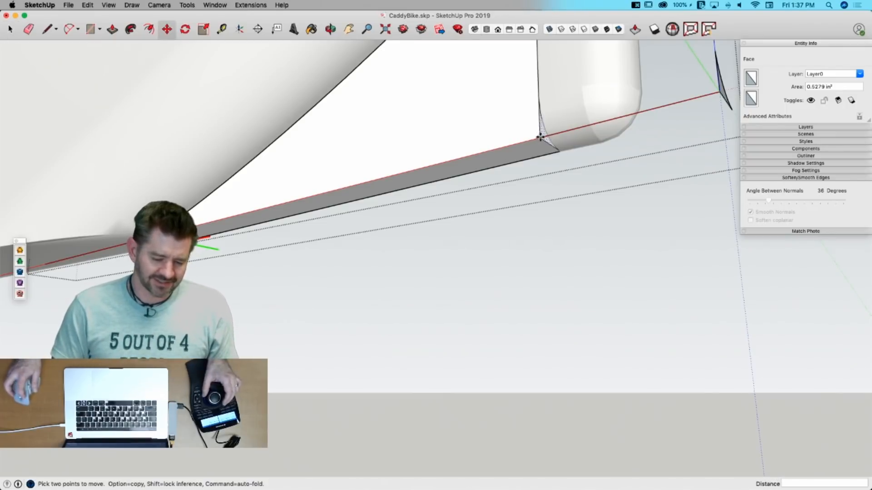
left_click(541, 137)
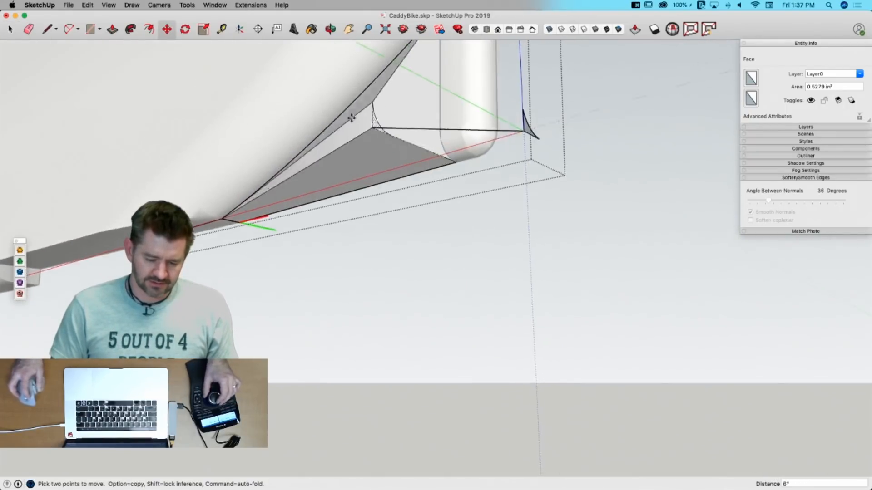
key("alt")
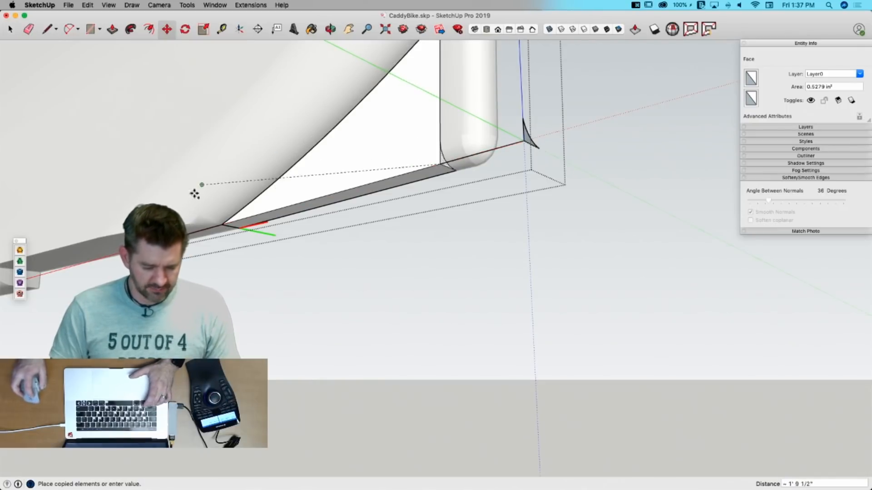
left_click(236, 220)
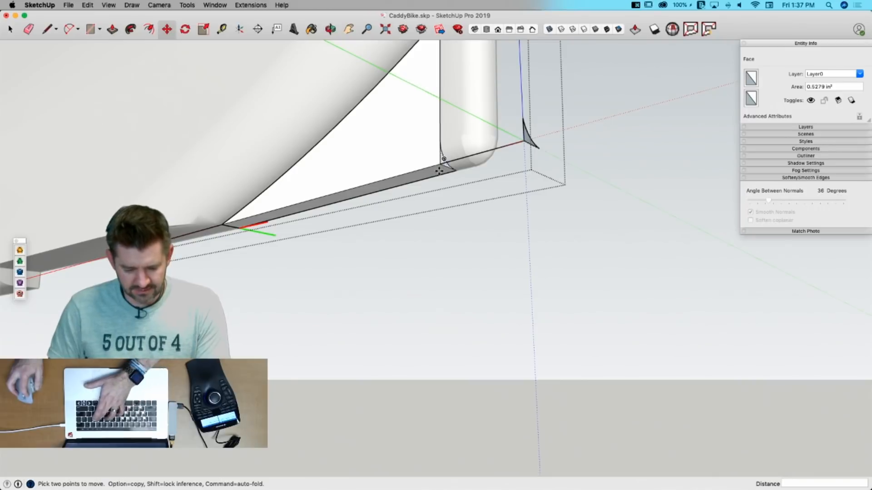
Step: Push/Pull the curved corner face along the panel's lower edge past its pointed tip
key("p")
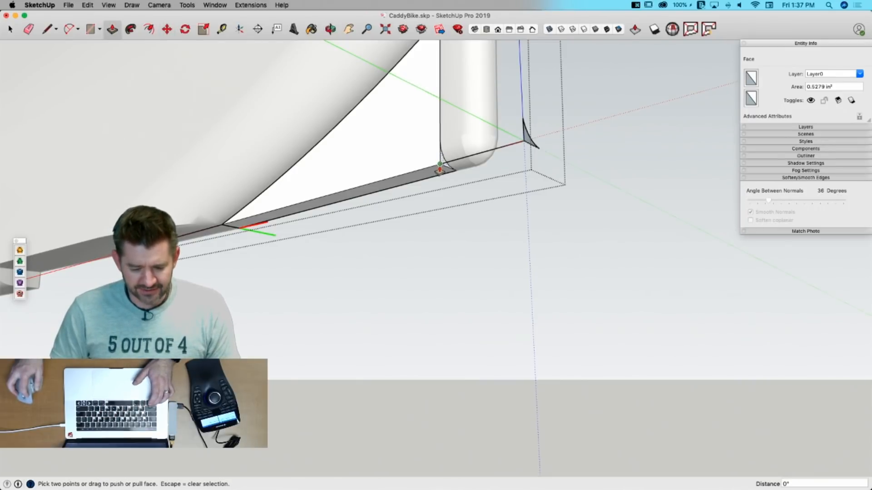
left_click(439, 169)
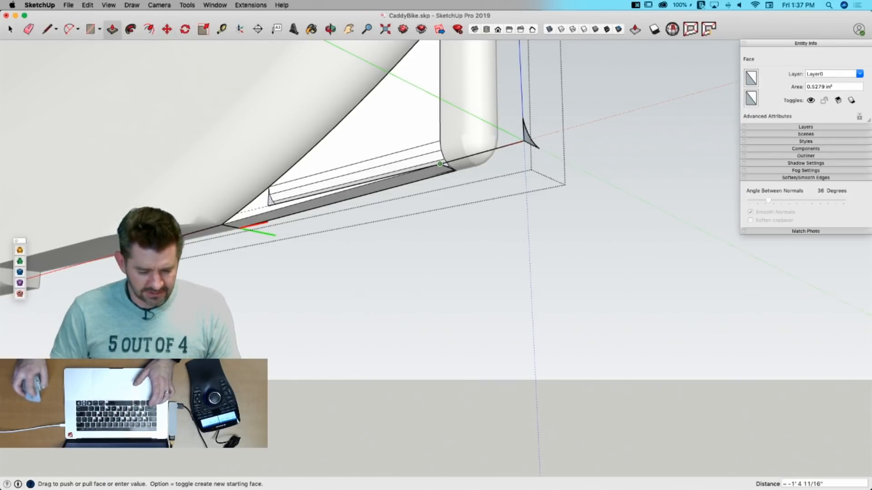
left_click(440, 164)
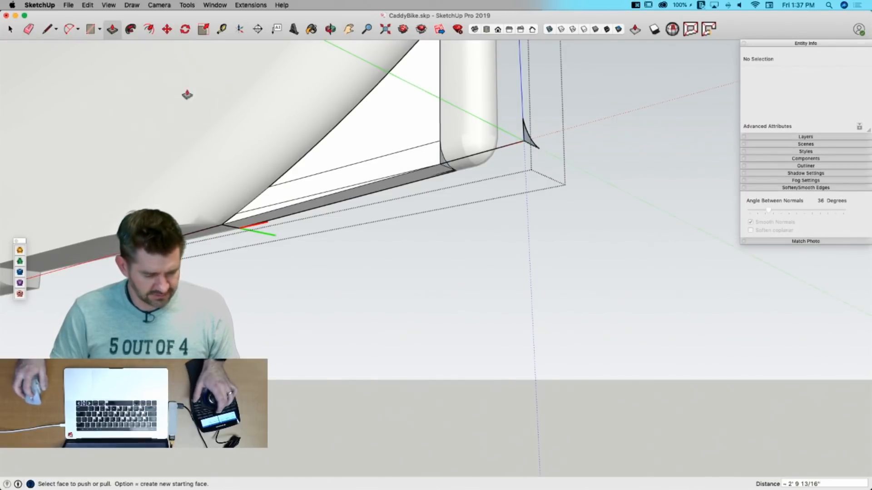
Step: Switch on X-ray display and hide the rest of the model around the panel
left_click(550, 29)
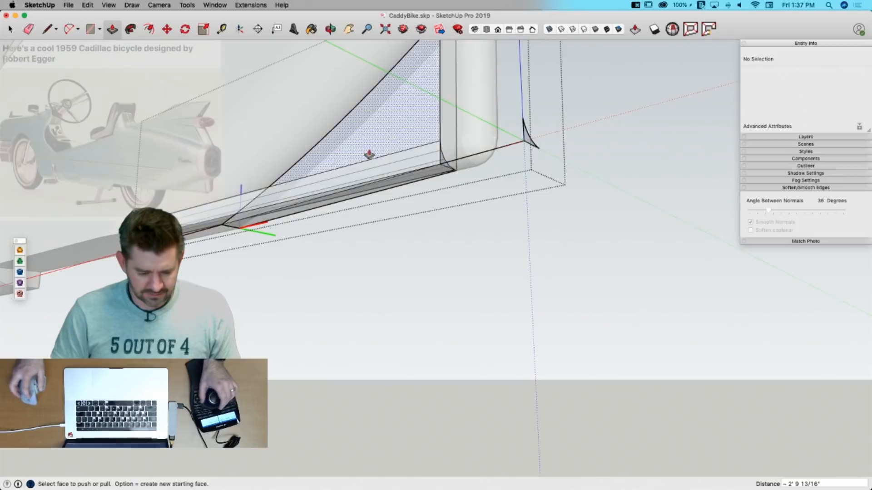
key("space")
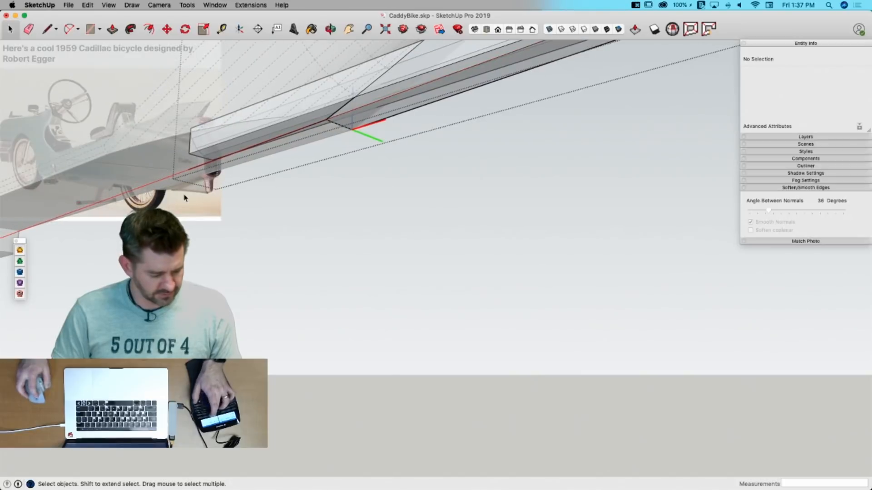
key("q")
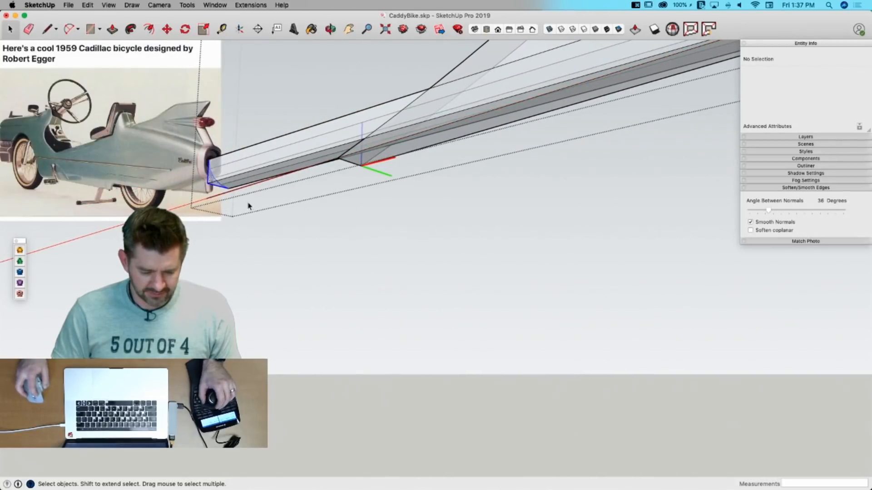
Step: Move the extruded strip's far end vertically by about 15/16", and undo both that move and the extrusion
key("super+a")
key("m")
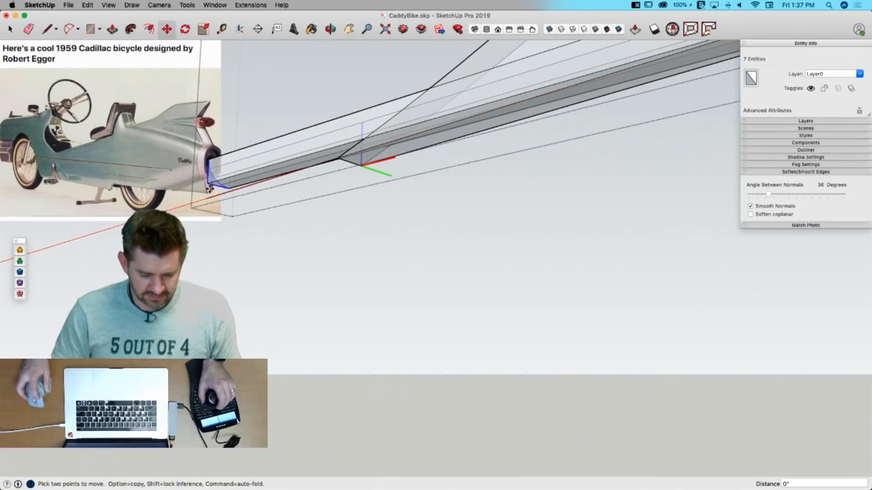
key("Up")
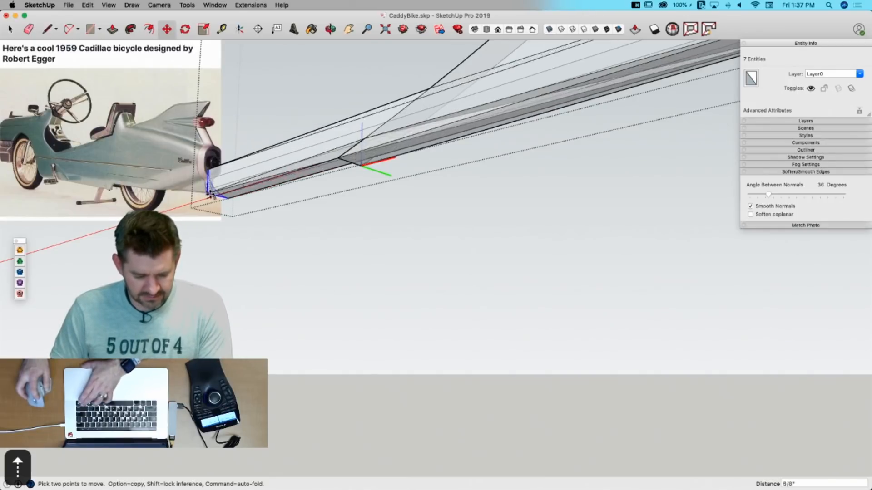
left_click(208, 200)
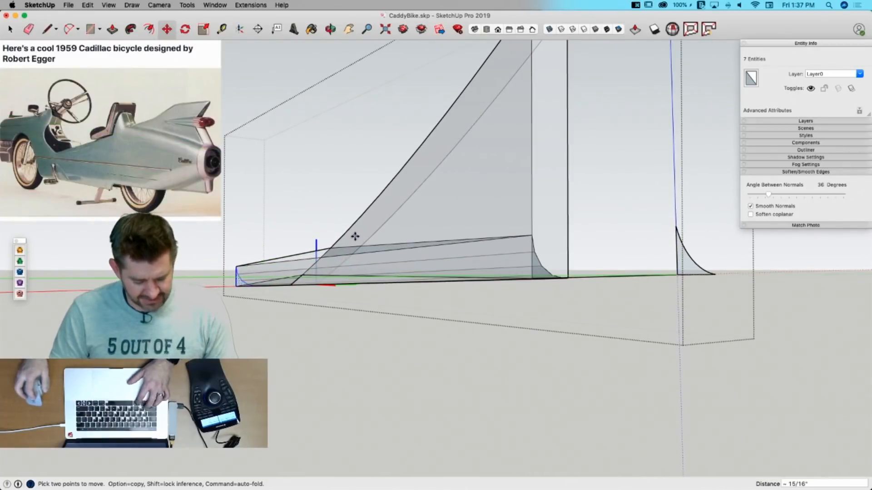
key("super+z")
key("super+z")
Step: Push/Pull the curved corner face partway along the panel and move its end face to the end of the extended lower edge
key("p")
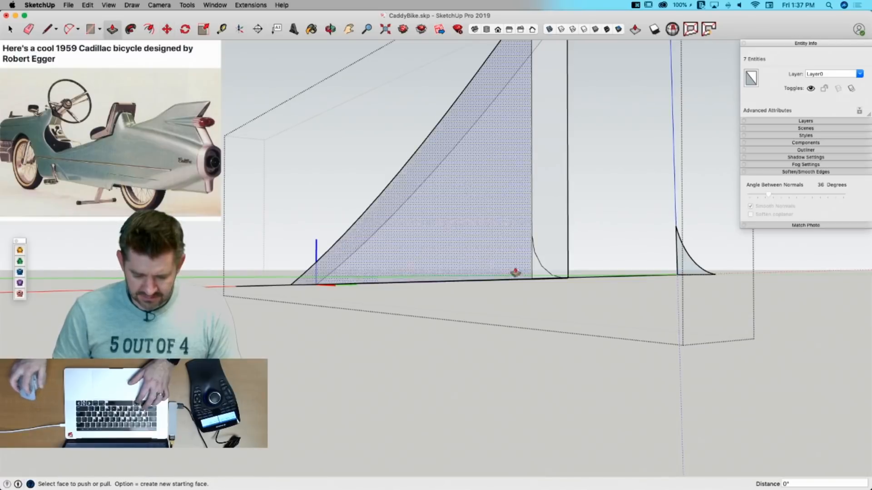
left_click(543, 276)
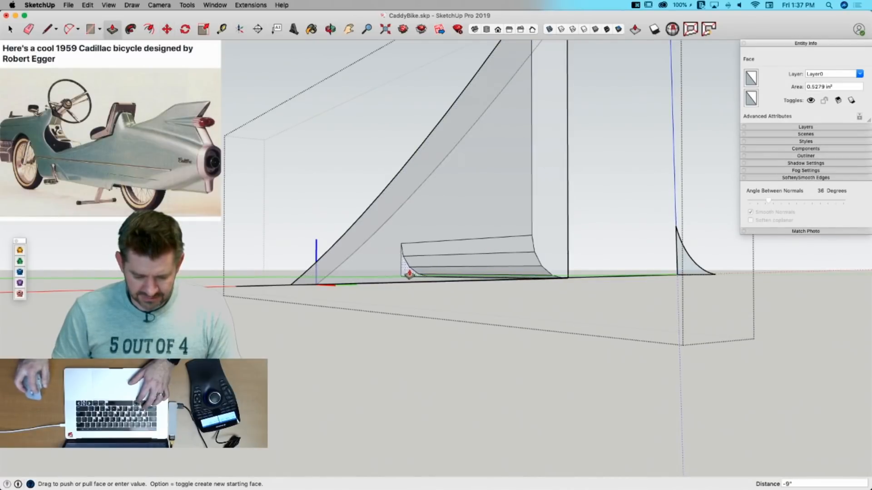
key("space")
key("m")
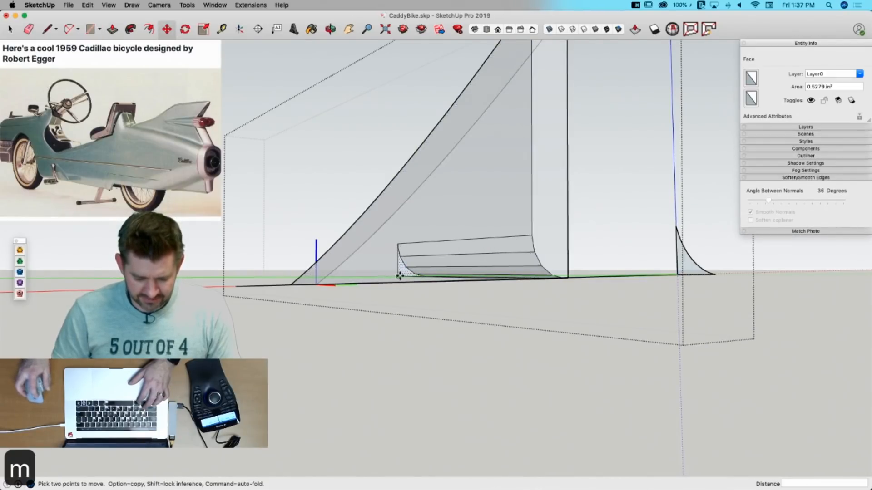
left_click(398, 277)
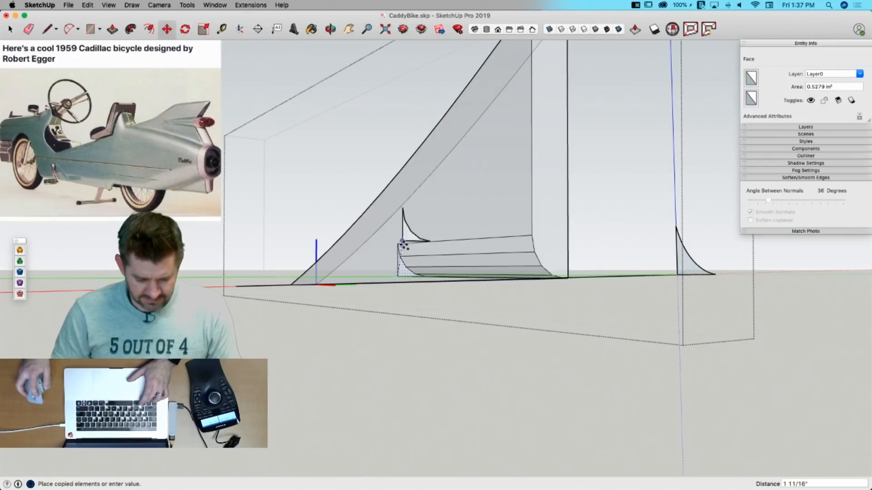
left_click(398, 278)
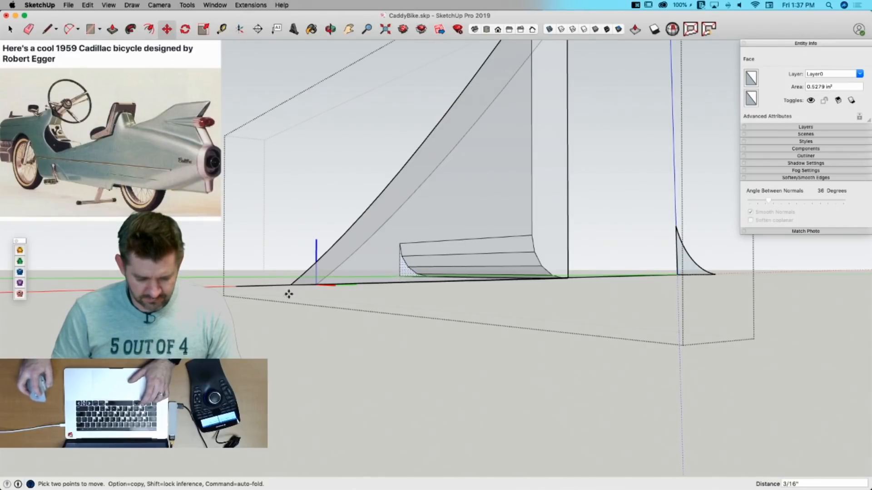
left_click(402, 277)
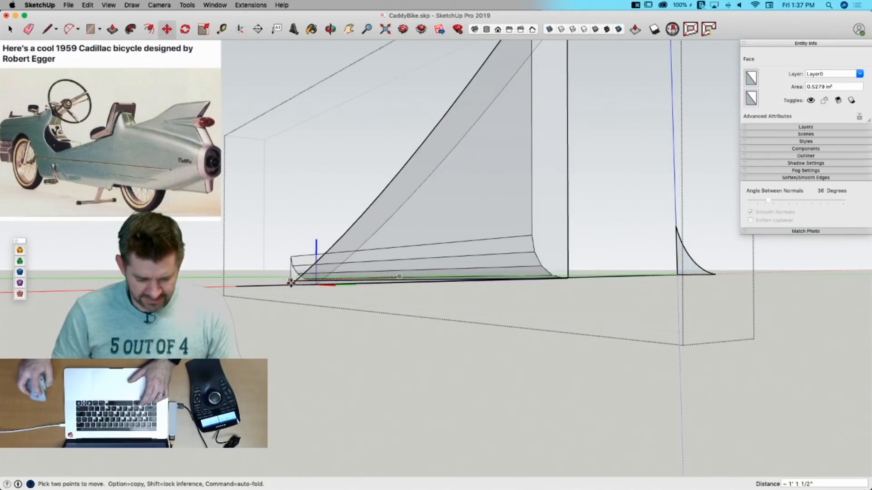
left_click(235, 287)
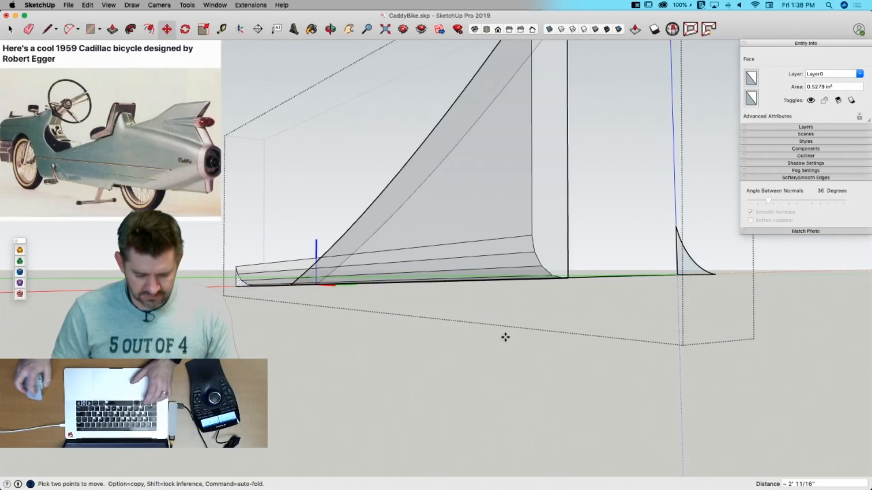
Step: Intersect the faces of the panel and the curved strip with the selection, and clear the selection
key("space")
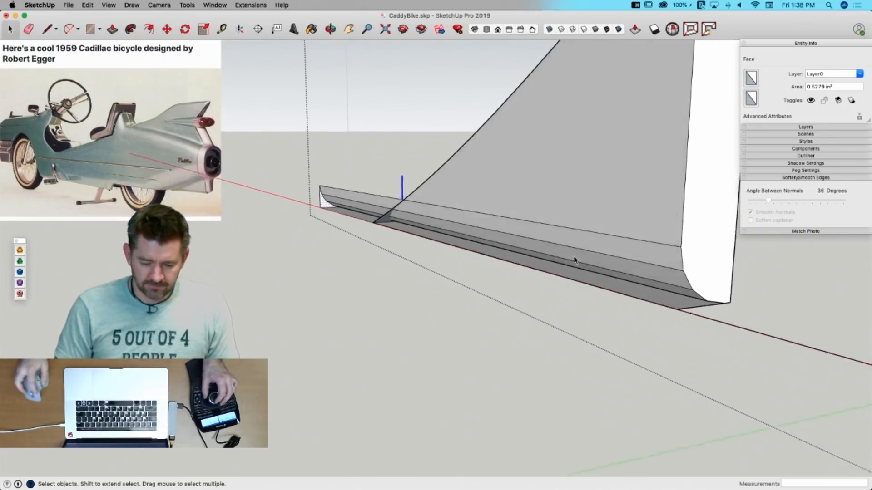
left_click_drag(236, 292, 235, 292)
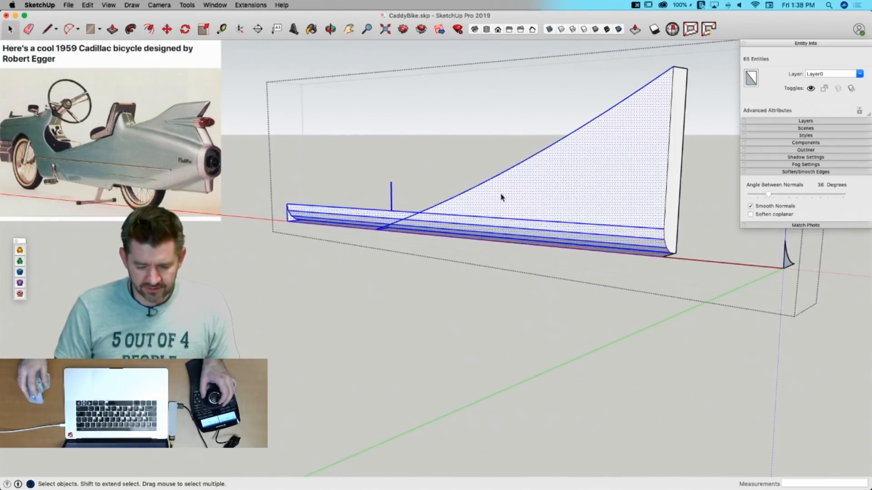
right_click(502, 197)
mouse_move(542, 272)
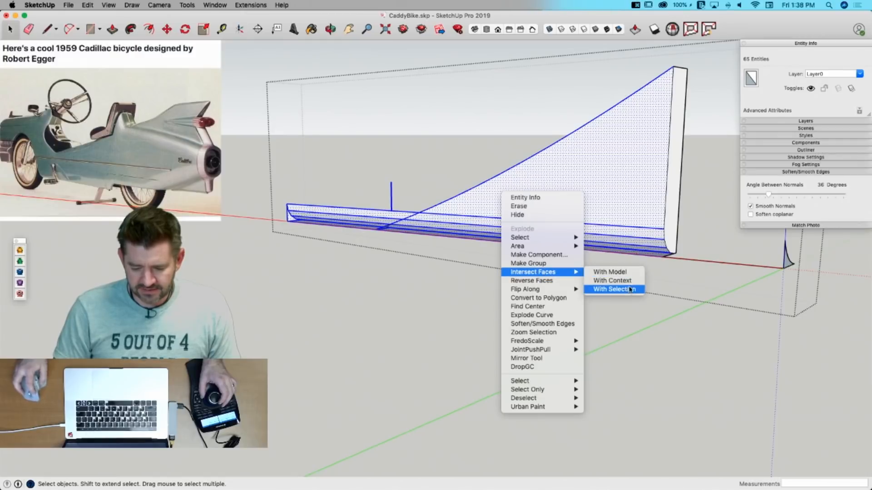
left_click(627, 294)
left_click_drag(340, 166, 276, 257)
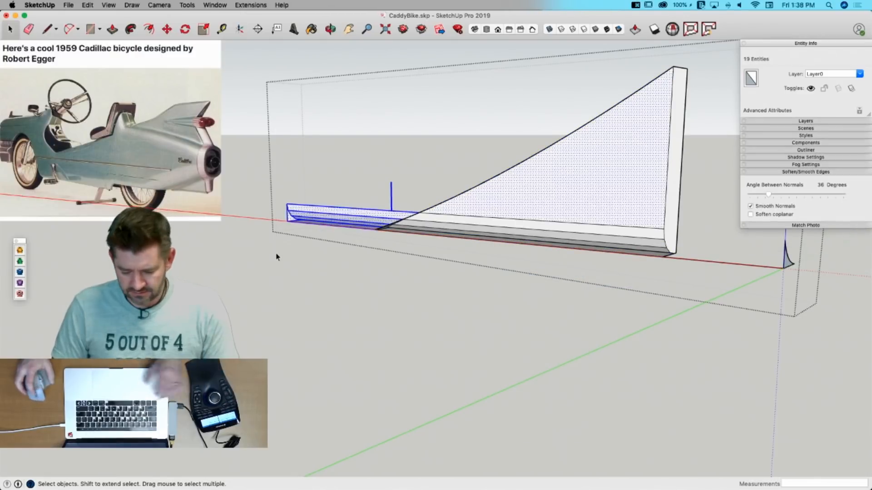
left_click(351, 244)
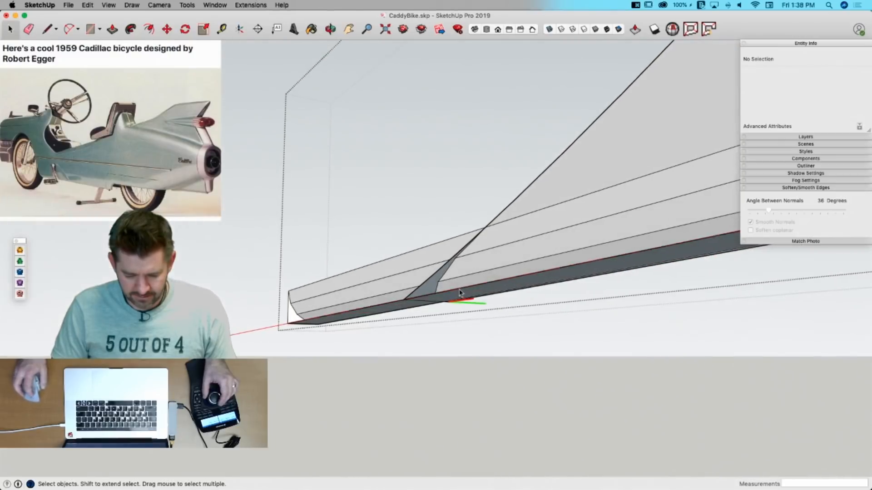
Step: Try to erase the edges where the panel's tip meets the curved strip, and undo the erasures
key("e")
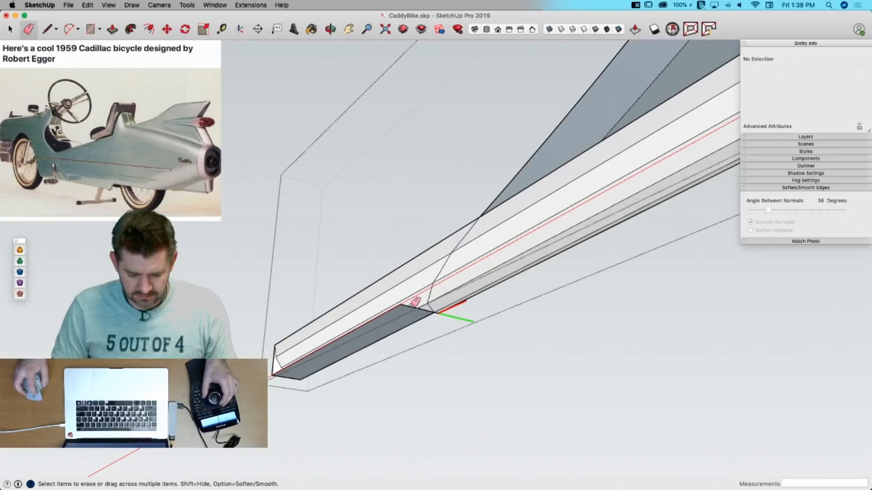
key("super+z")
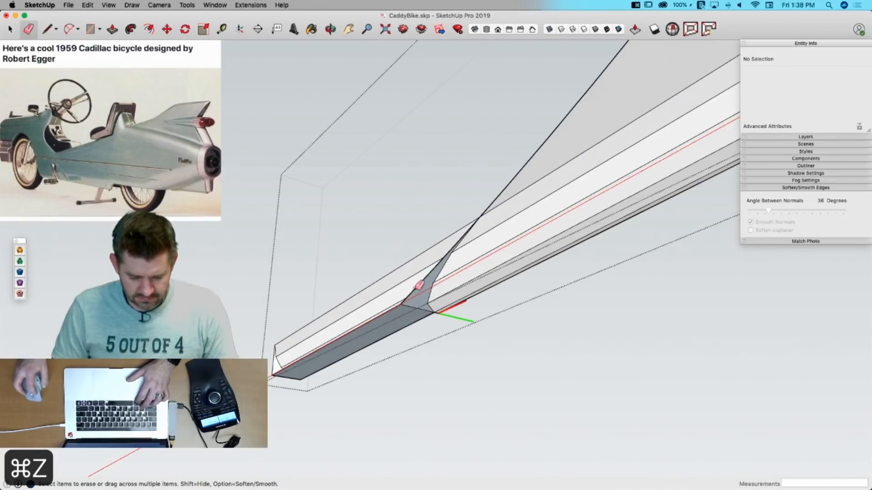
left_click(414, 291)
key("super+z")
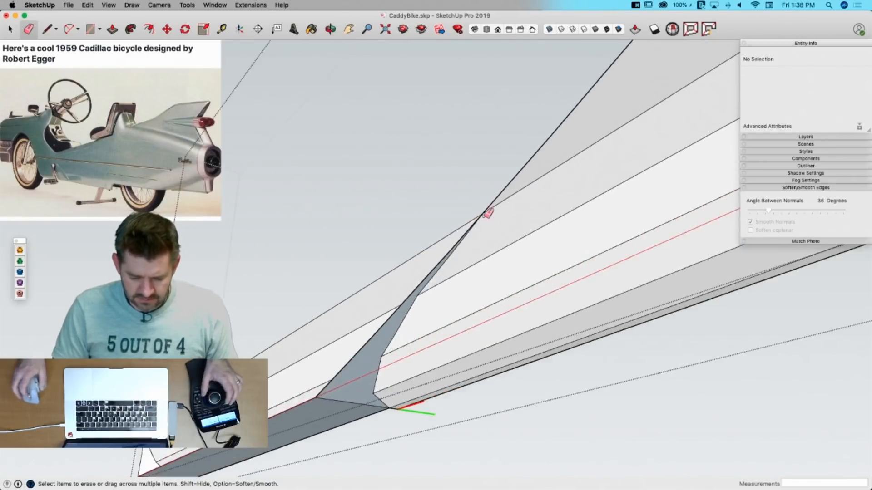
Step: Draw a line from where the slanted edge meets the strip's upper edge along the strip to beyond the panel's vertical end
key("l")
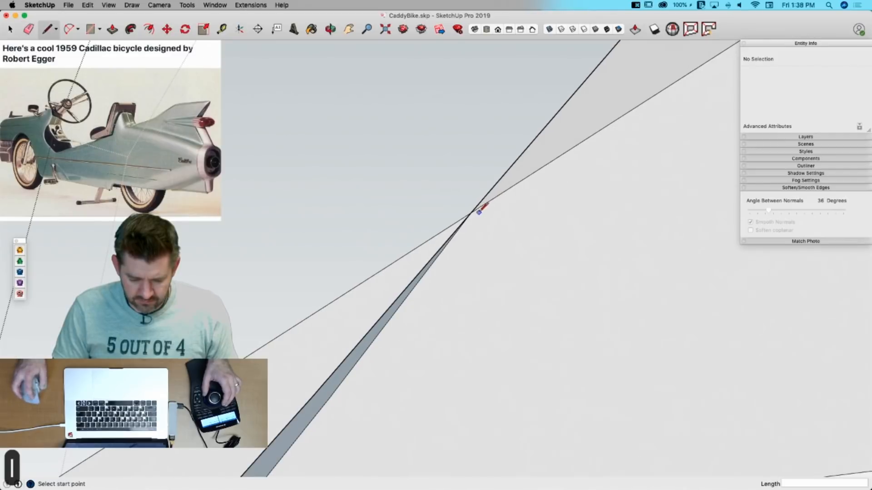
left_click(472, 213)
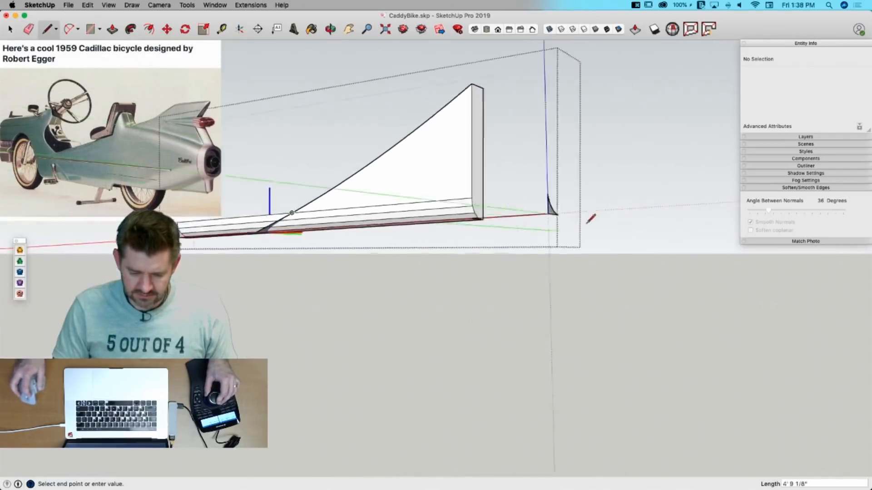
key("e")
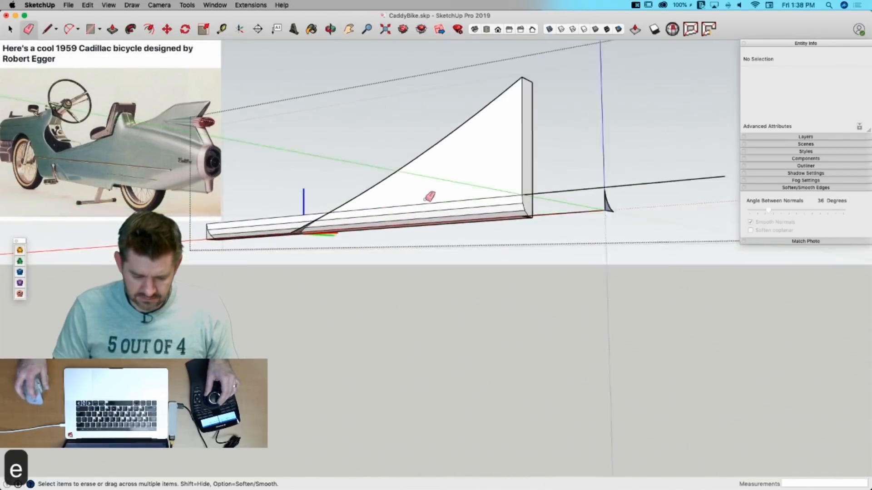
Step: Draw a line about 1' 4 3/4" long across the panel's side from the slanted edge to the vertical end, following the curved strip
left_click(377, 237)
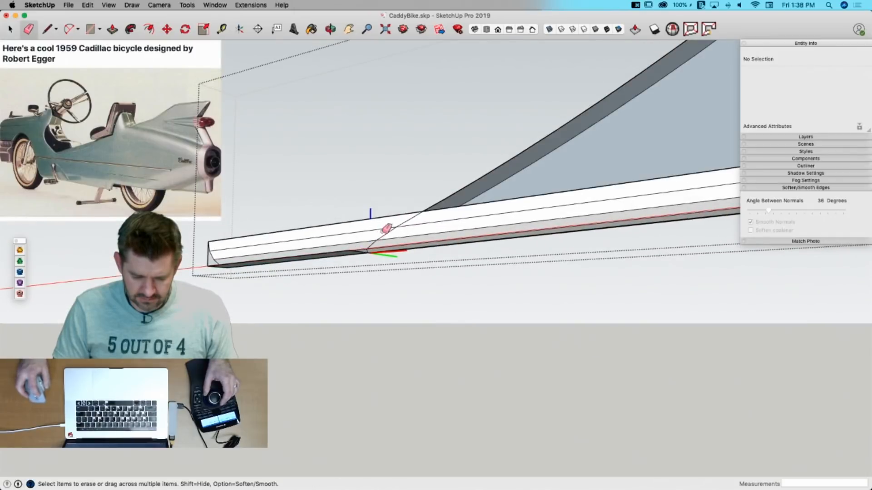
key("l")
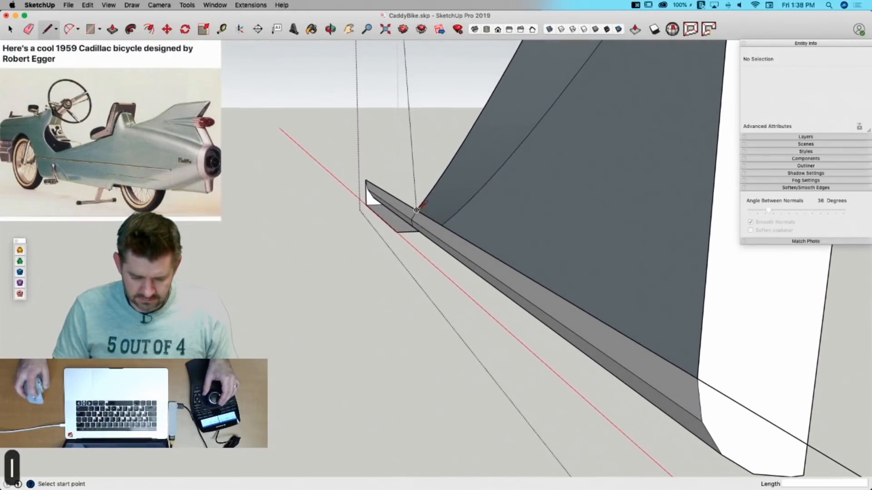
left_click(423, 201)
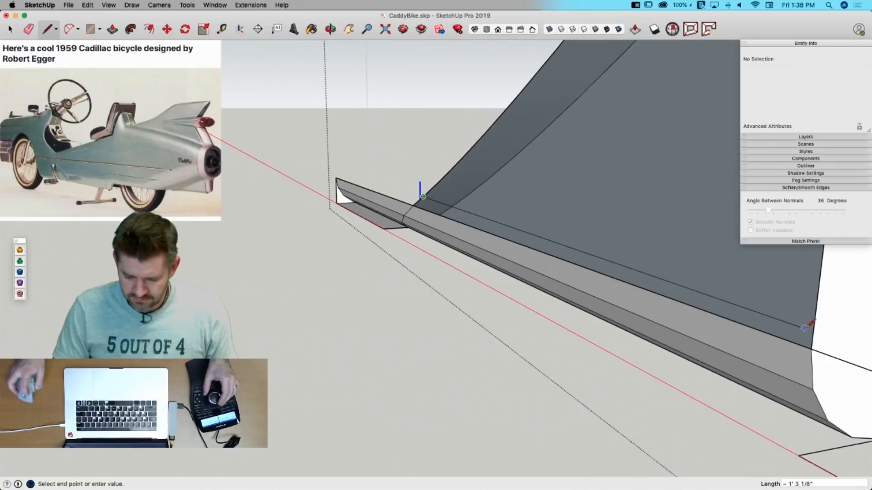
left_click(815, 314)
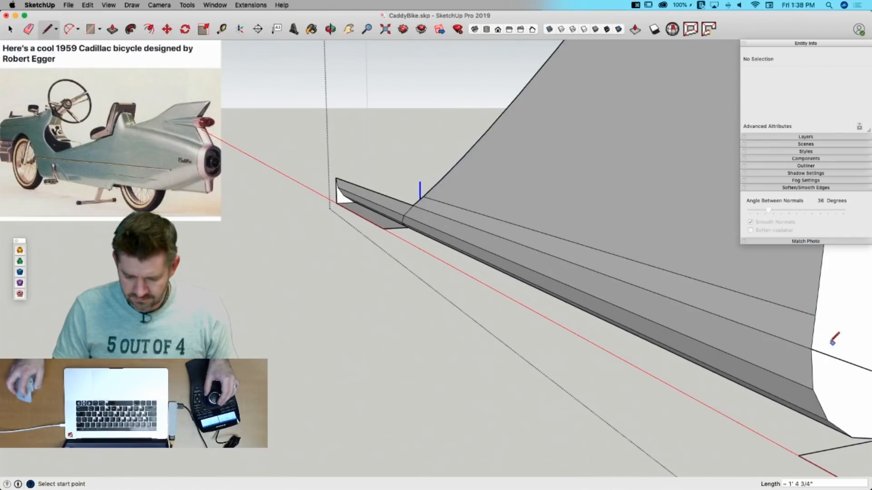
Step: Delete the part of the curved strip that protrudes beyond the panel's slanted edge at the tip
key("e")
key("space")
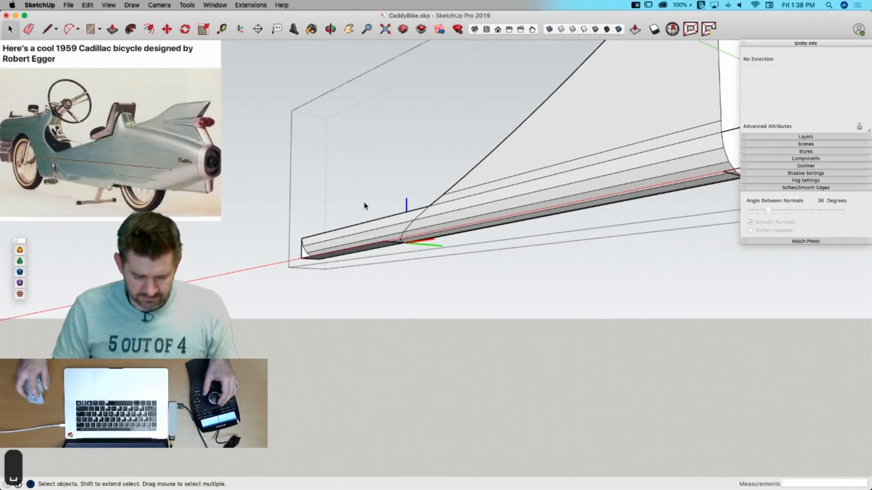
left_click_drag(364, 203, 271, 332)
key("BackSpace")
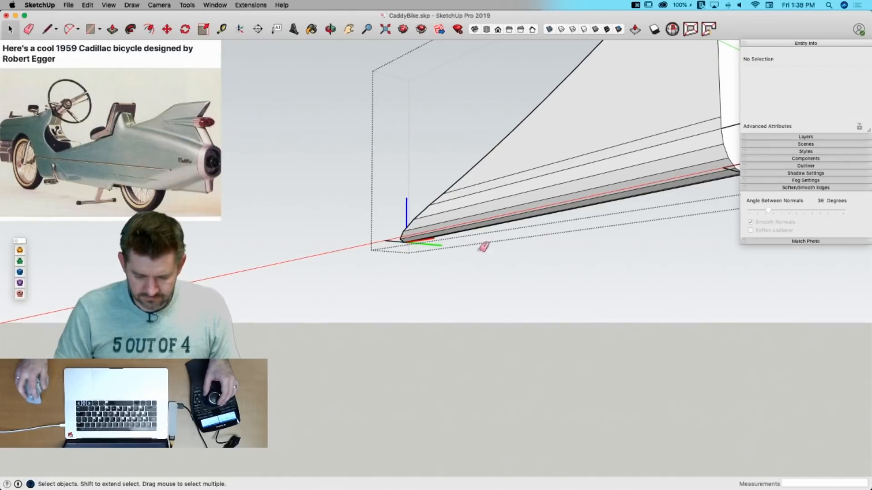
Step: Soften the lengthwise edges of the panel's rounded lower corner and delete the leftover curved profile beyond its vertical end
key("e")
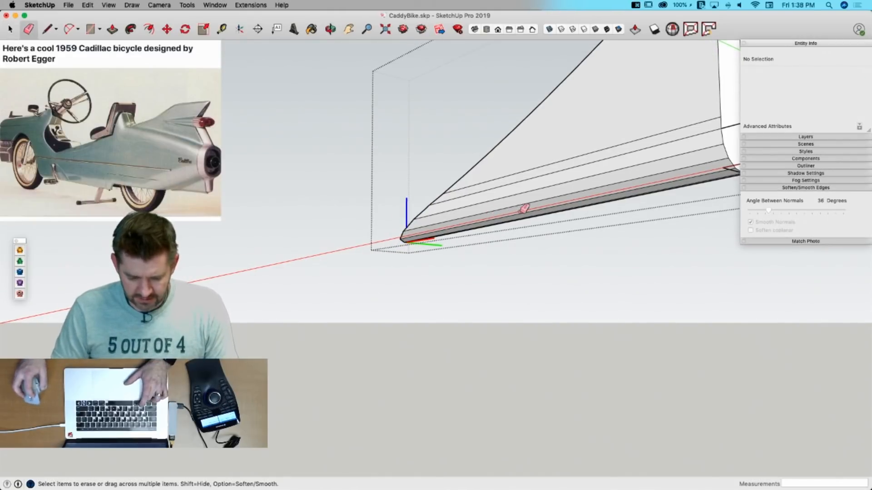
mouse_move(523, 208)
left_mouse_down("alt")
mouse_move(554, 150)
mouse_move(541, 194)
mouse_move(554, 211)
left_mouse_up("alt")
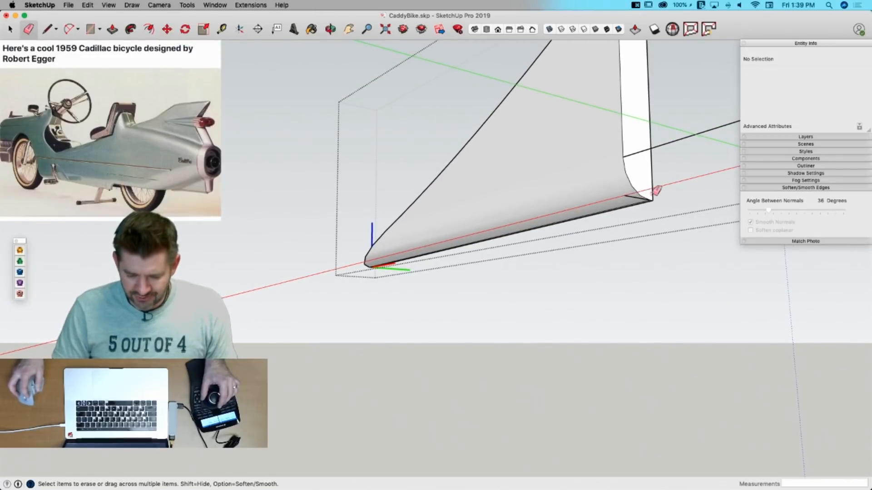
key("space")
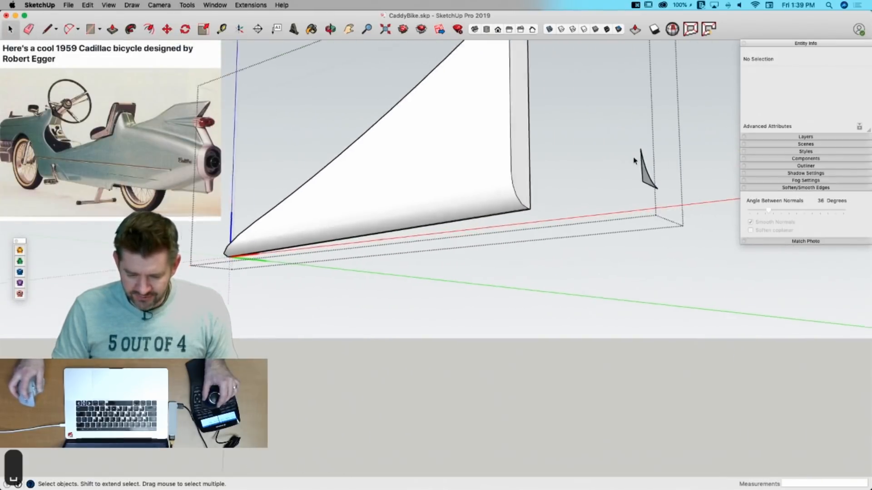
left_click_drag(598, 121, 690, 241)
key("BackSpace")
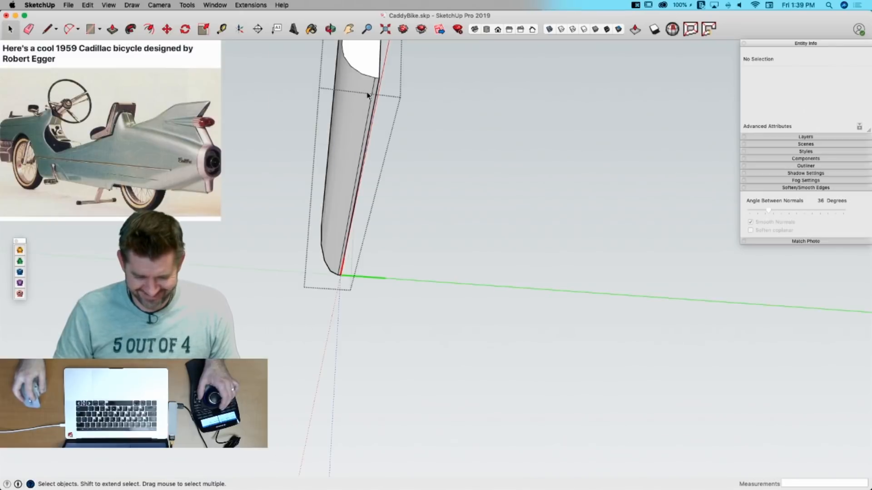
key("e")
key("space")
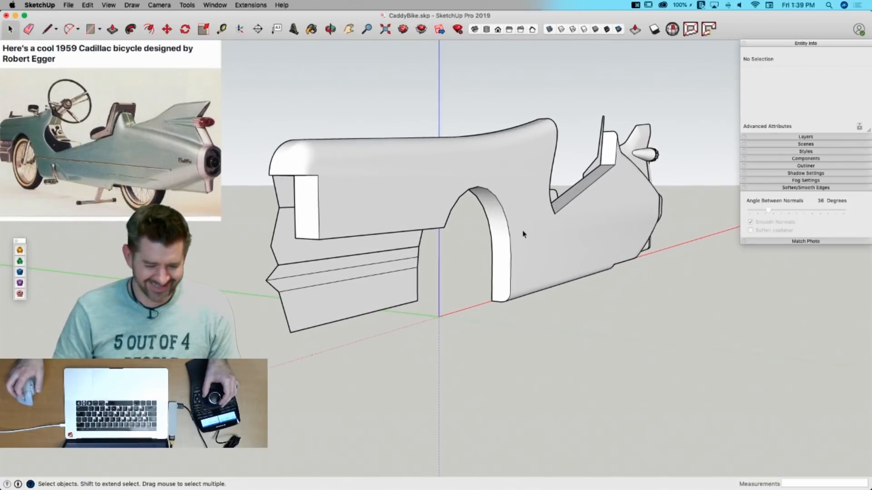
Step: Save the model, view the Cadillac bicycle reference photos in Preview, and return to SketchUp
key("super+s")
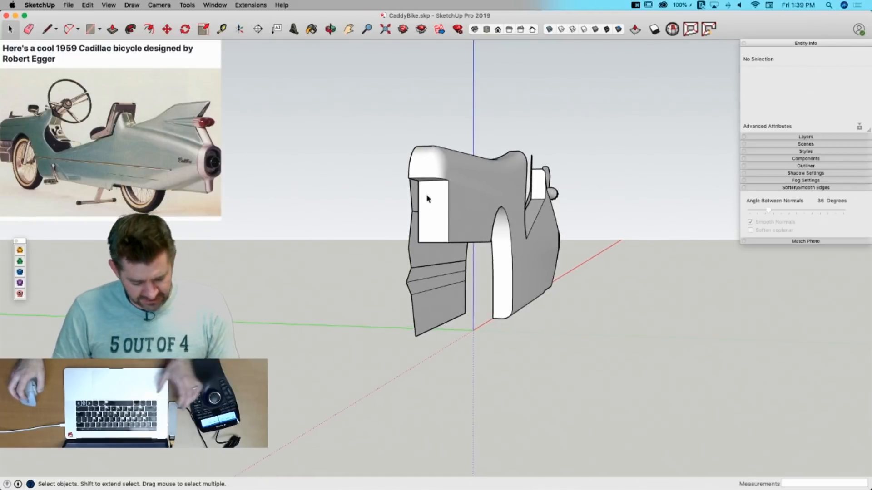
key("super+Tab")
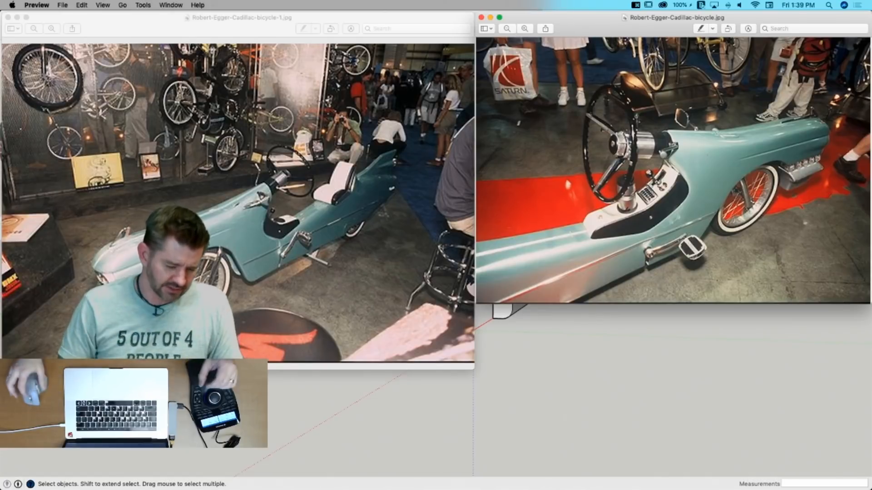
key("super+Tab")
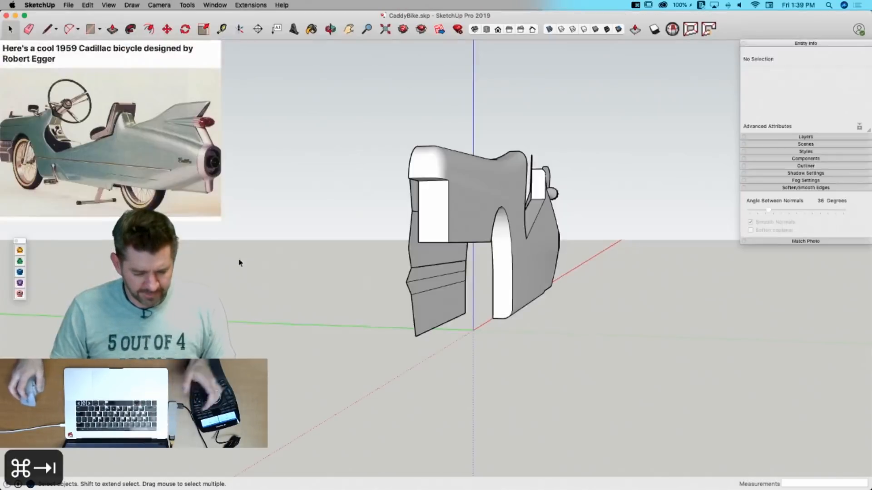
Step: Try a circle with a 2 3/4" radius between dividing lines on the headlight's front face, undo it and erase the lines
key("l")
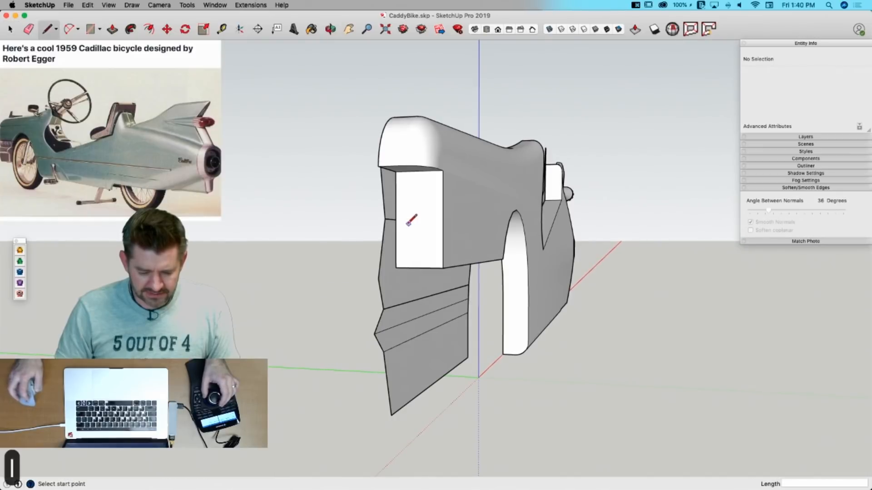
left_click(442, 220)
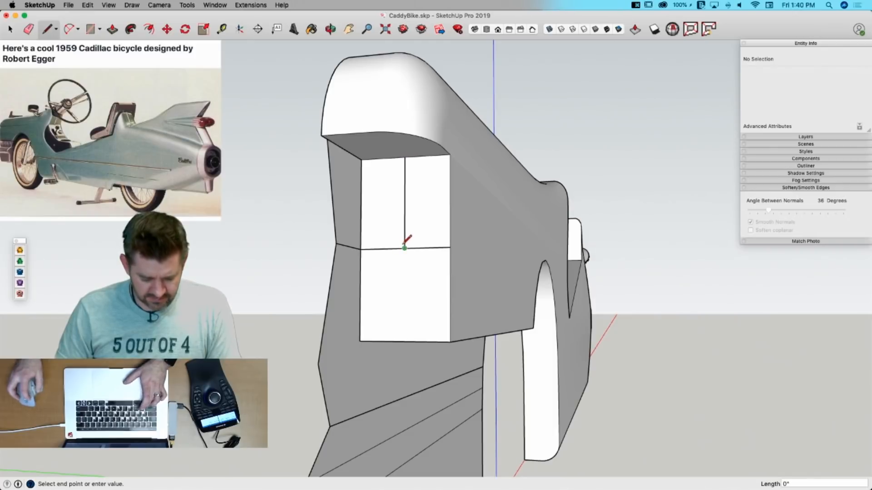
key("c")
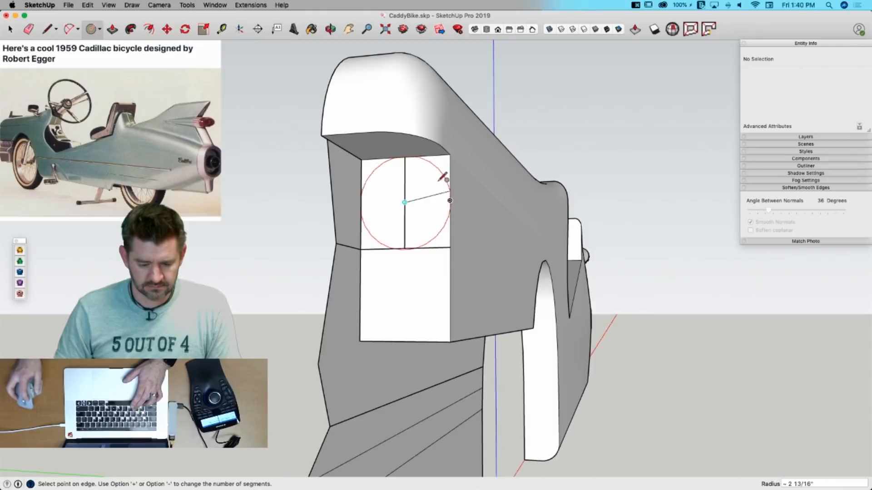
scroll(443, 206, "up", 8)
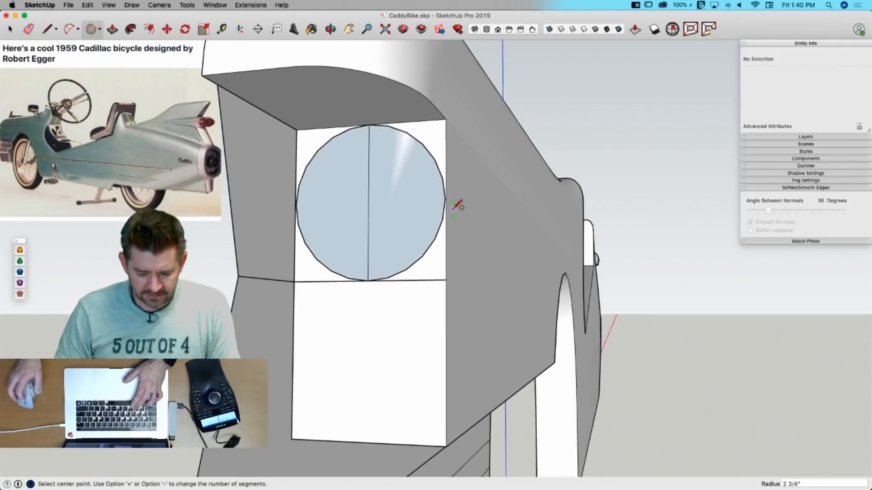
scroll(396, 307, "down", 6)
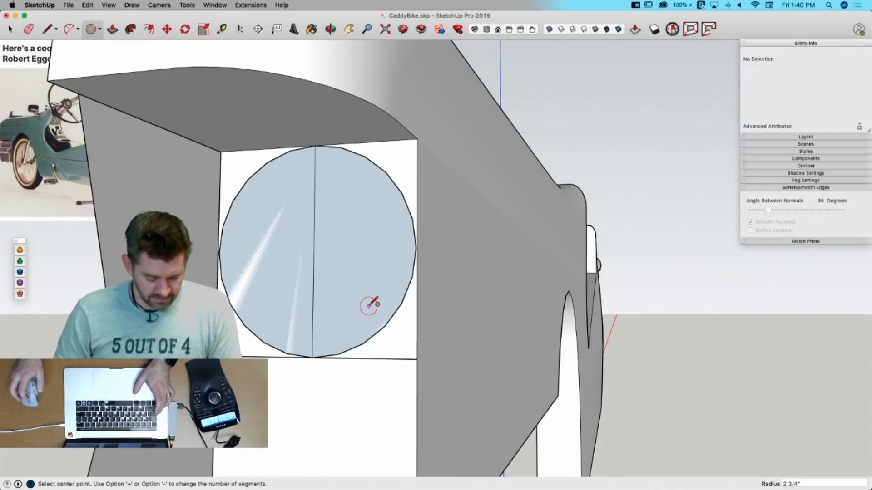
key("super+z")
key("e")
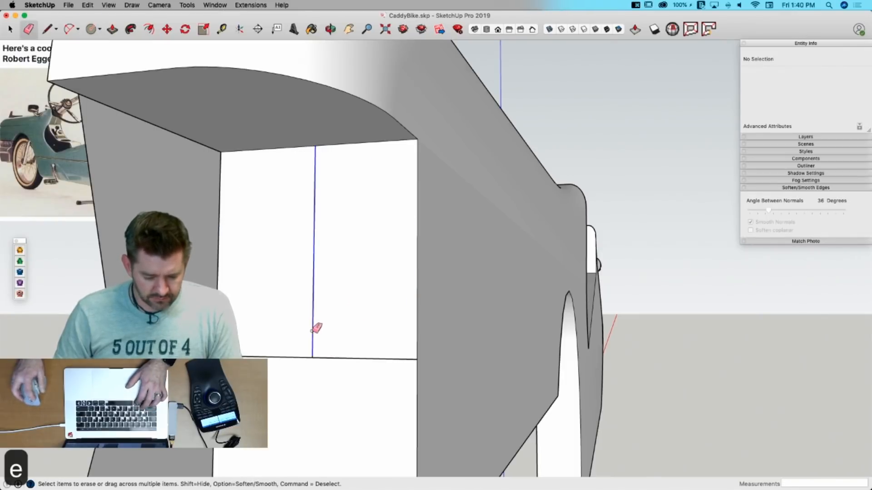
left_click(312, 330)
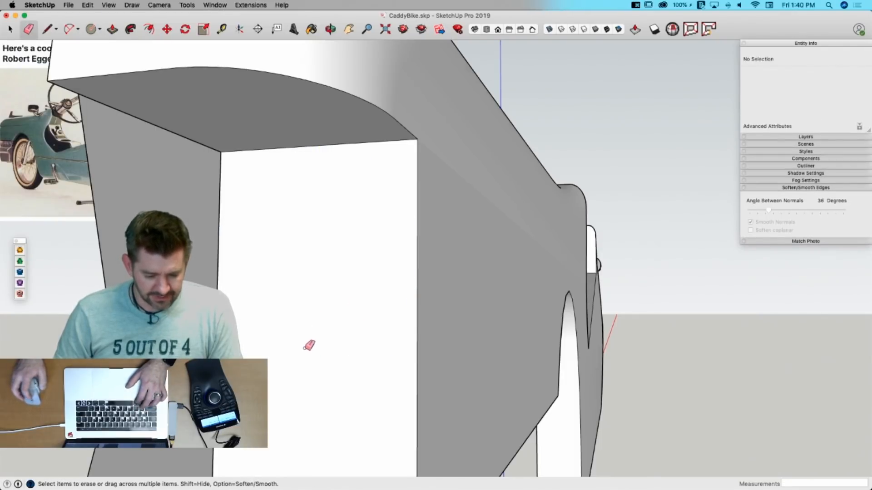
key("l")
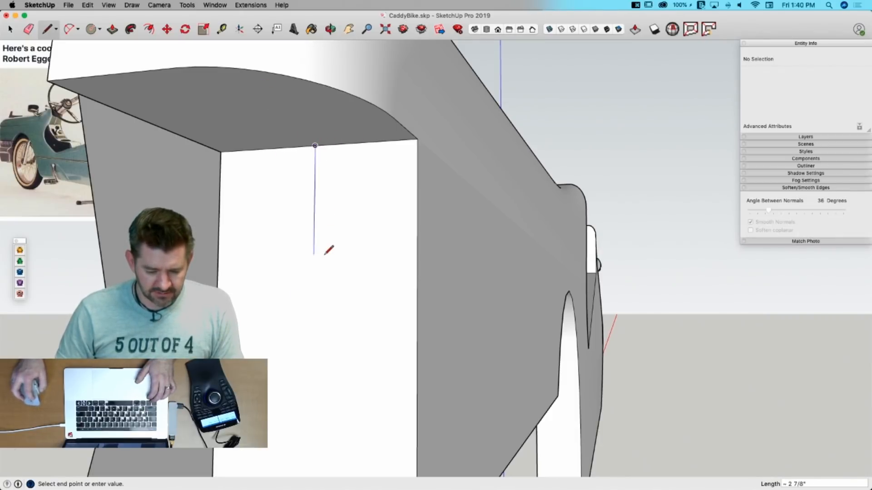
key("r")
left_click(315, 146)
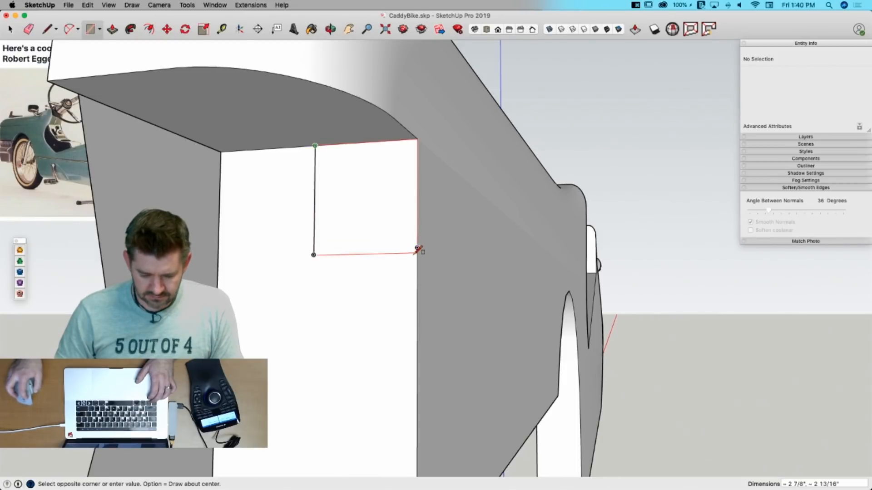
key("Escape")
key("l")
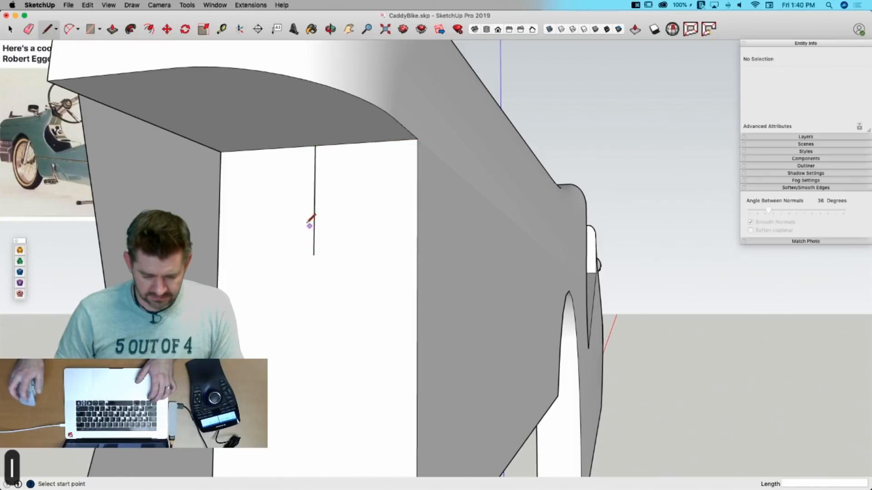
key("super+z")
Step: Draw a short line down from the midpoint of the front face's upper edge and a rectangle about 2 3/4" by 2 13/16" from there
left_click(315, 145)
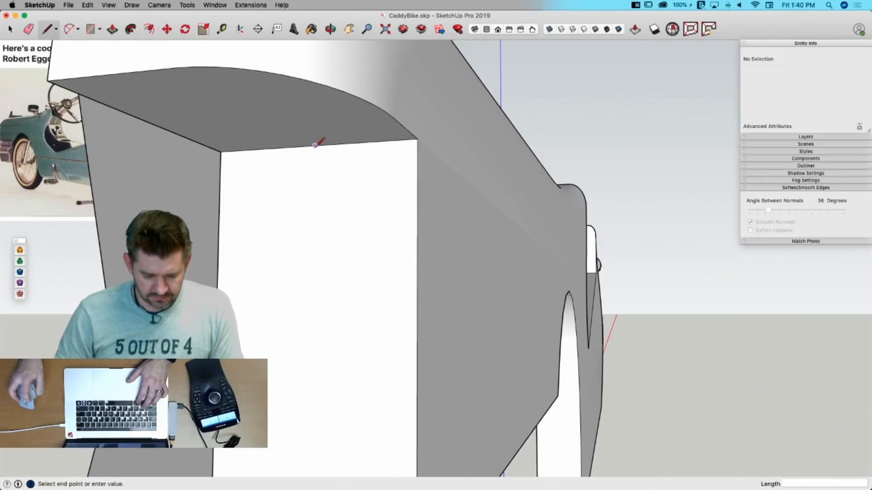
left_click(316, 167)
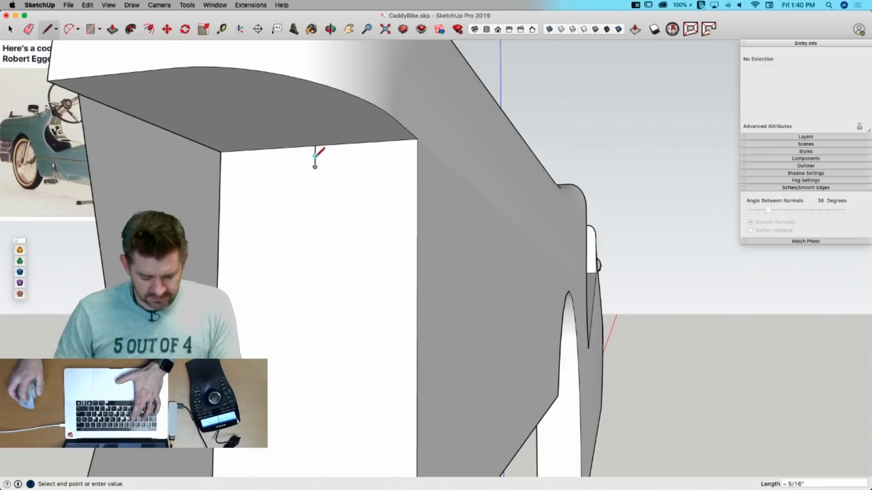
key("r")
left_click(315, 146)
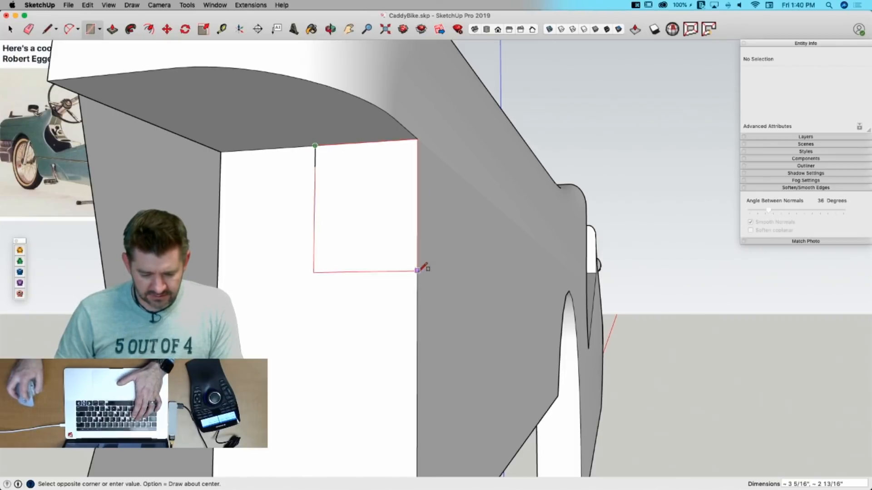
left_click(417, 247)
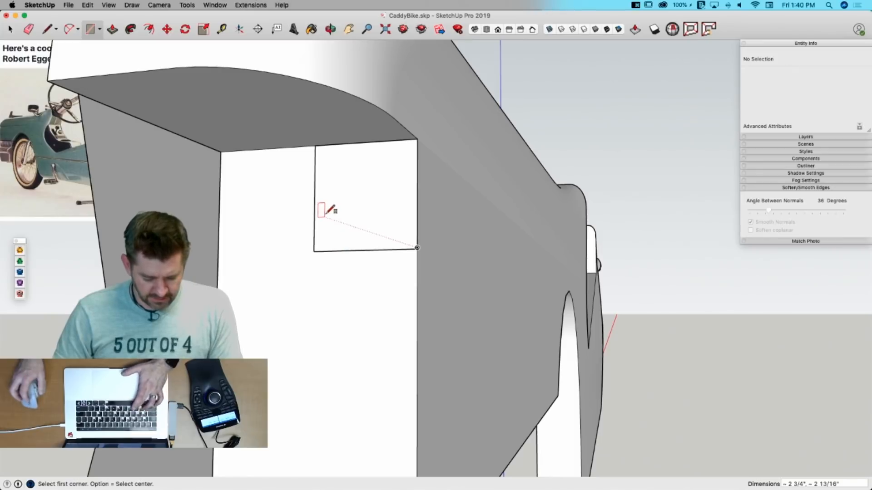
Step: Draw a circle centred on the rectangle's inner lower corner reaching the face's upper edge, and a tangent line across the face beneath it
key("l")
key("c")
left_click(314, 251)
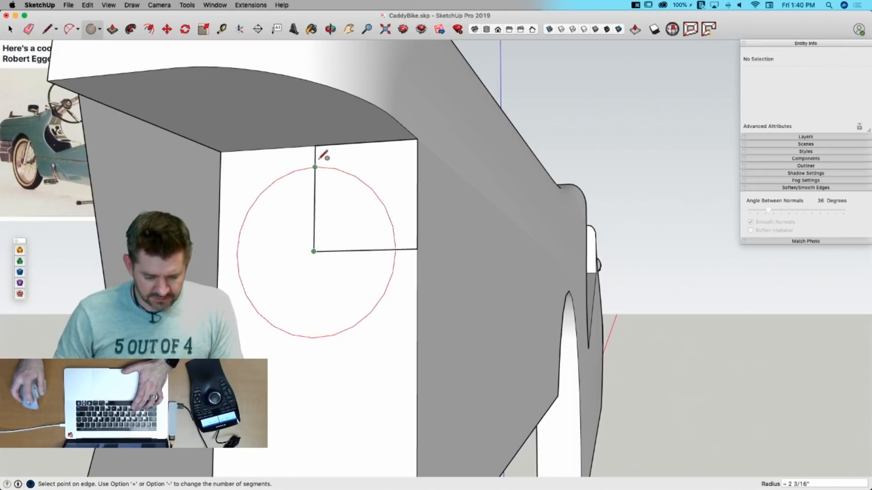
left_click(320, 144)
key("l")
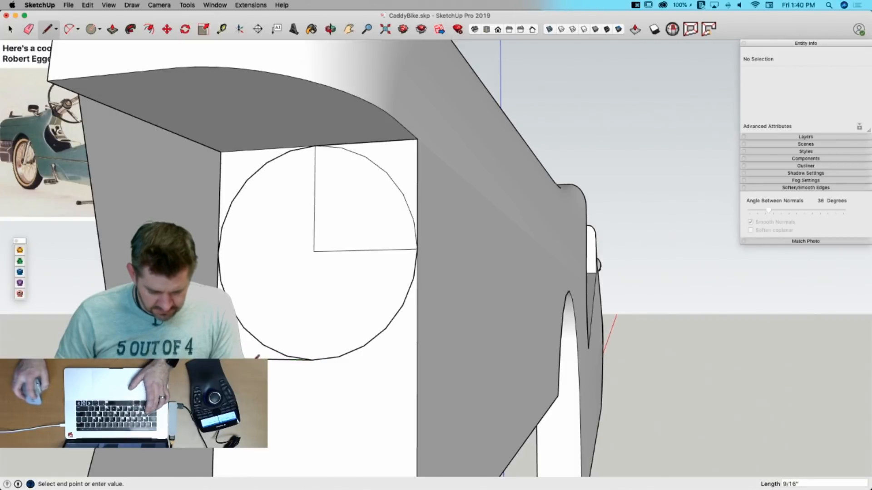
left_click(416, 362)
key("space")
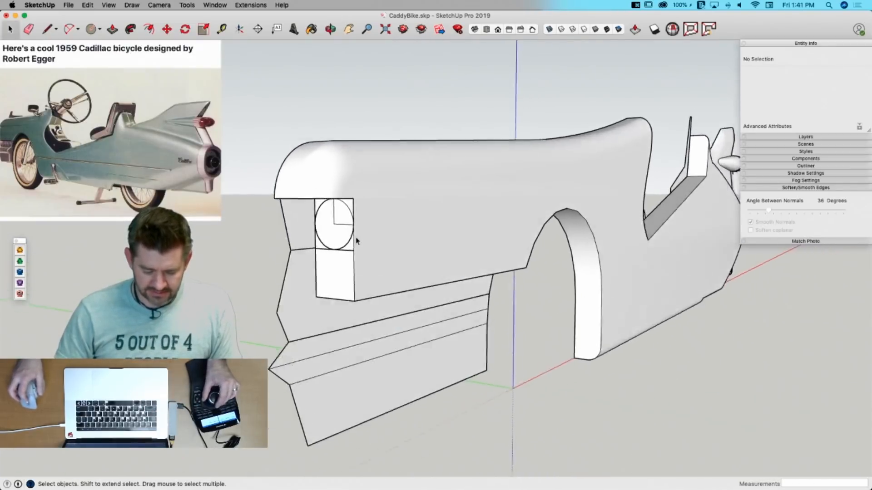
scroll(357, 241, "up", 10)
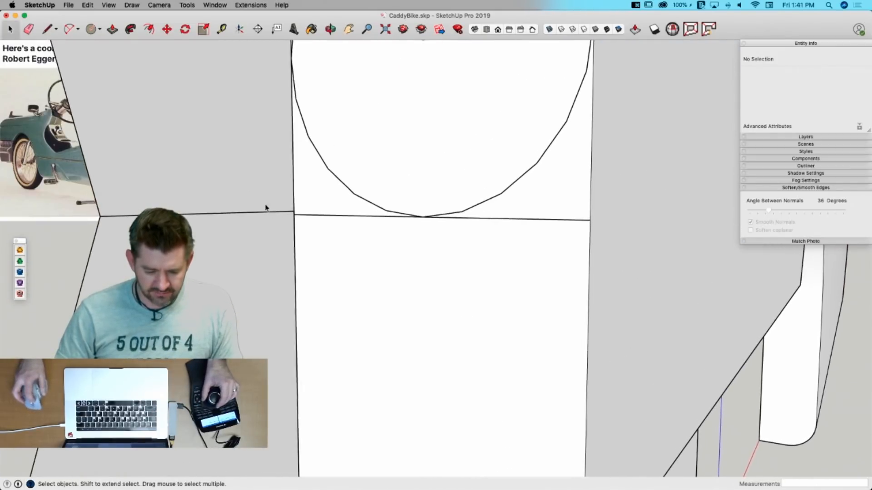
scroll(282, 211, "up", 2)
key("l")
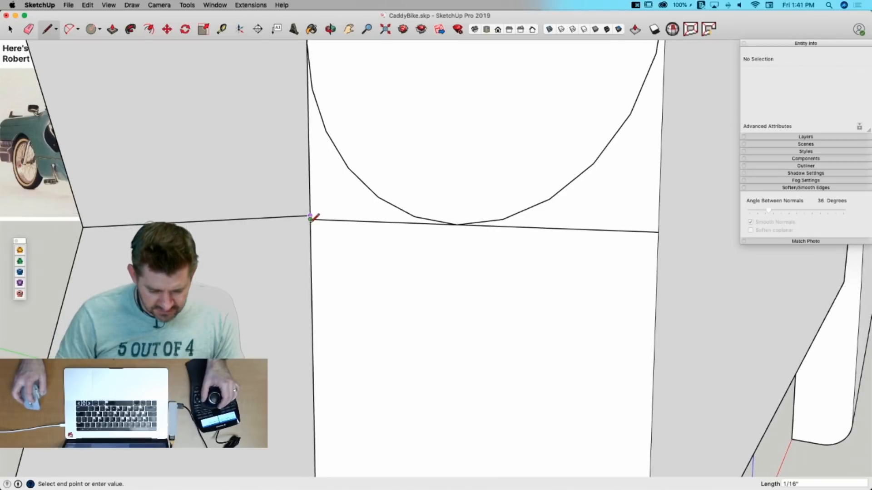
scroll(310, 218, "down", 6)
key("space")
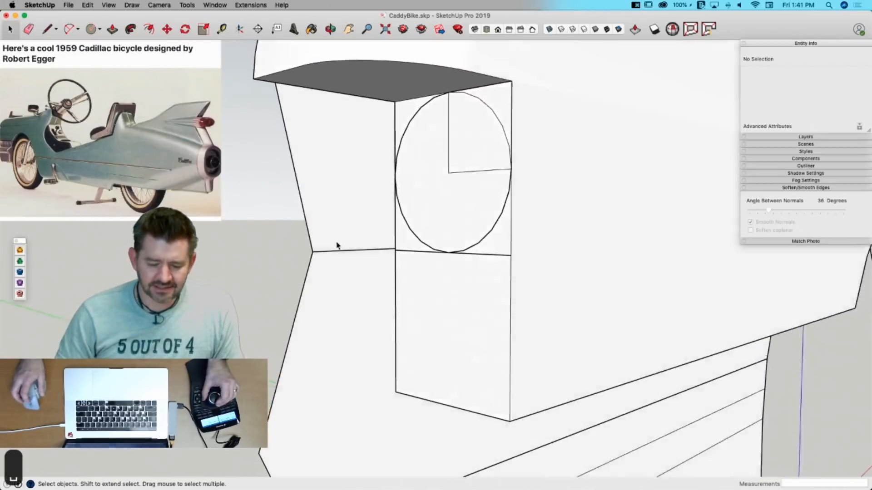
Step: Edit the lower front panel group and move its upper edge down 1/16" to the endpoint of the tangent line beneath the circle
double_click(367, 263)
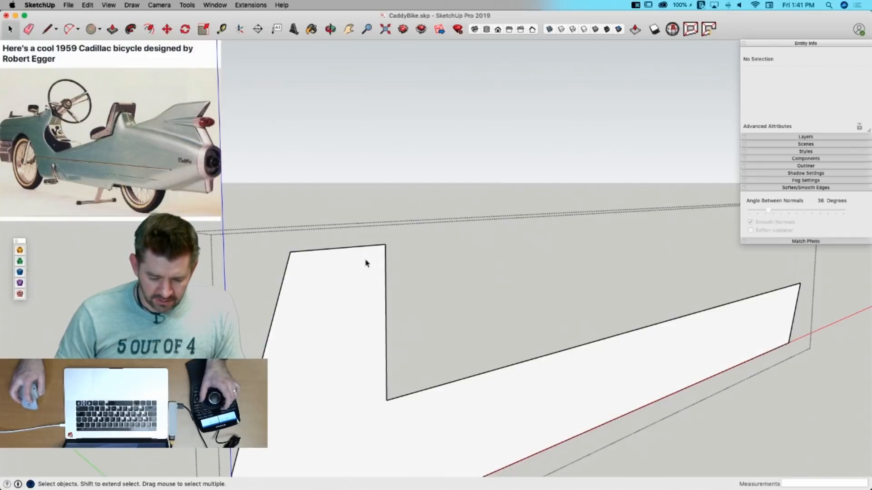
key("q")
key("m")
left_click(382, 243)
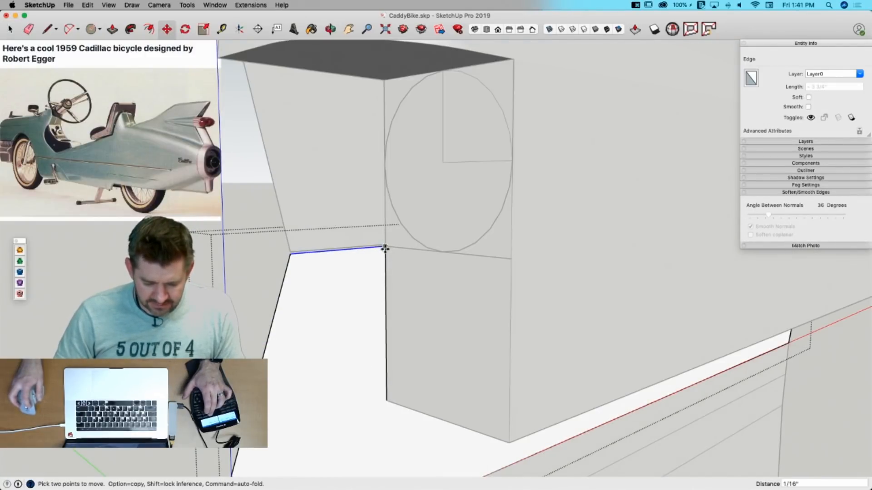
left_click(386, 248)
key("space")
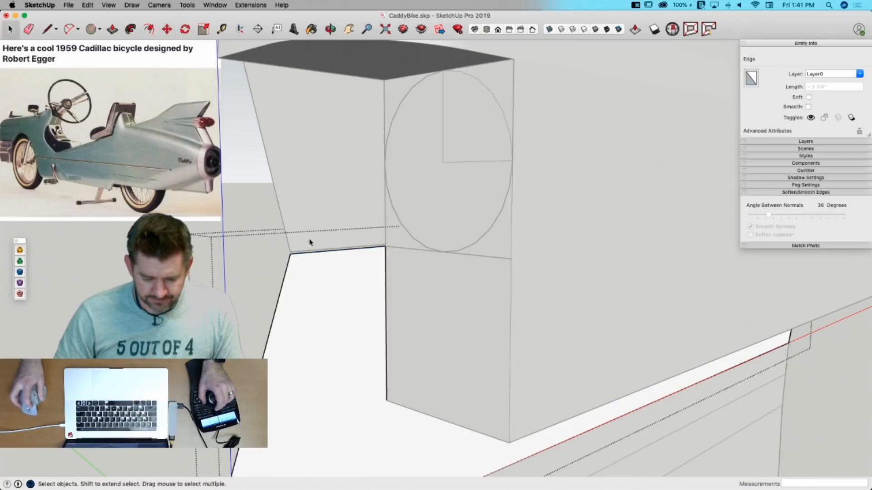
Step: Edit the upper panel group beside the headlight, move its lower edge down 1/16" to the tangent line's endpoint, and leave the group
left_click(269, 242)
double_click(327, 238)
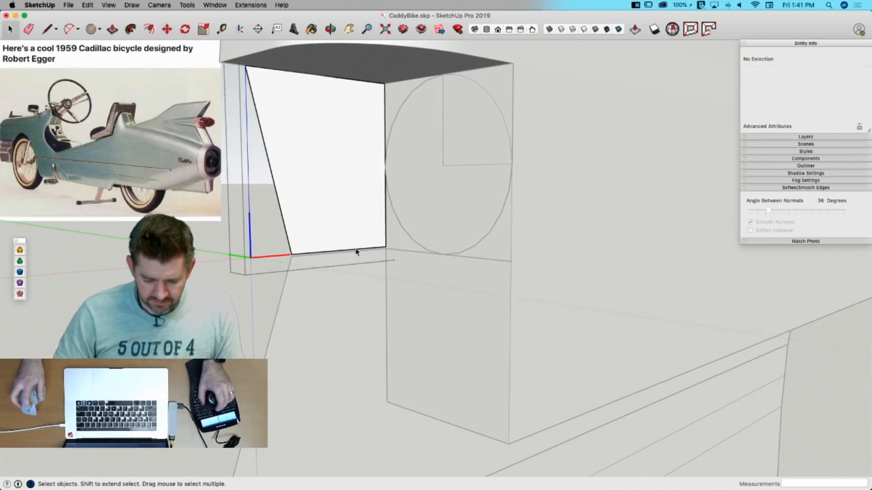
left_click(356, 248)
left_click(357, 250)
key("m")
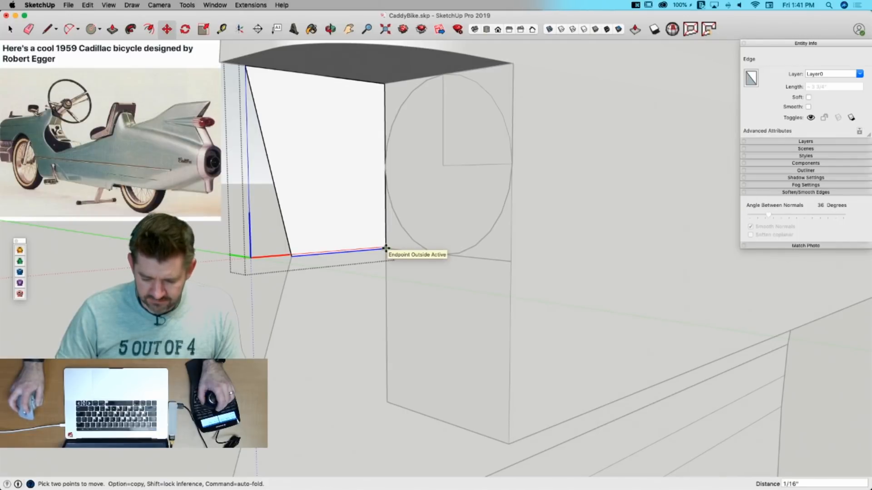
left_click(385, 248)
key("space")
left_click(498, 140)
Step: Erase the two construction lines inside the headlight circle and pull the circle forward 10 11/16" into a cylinder
key("e")
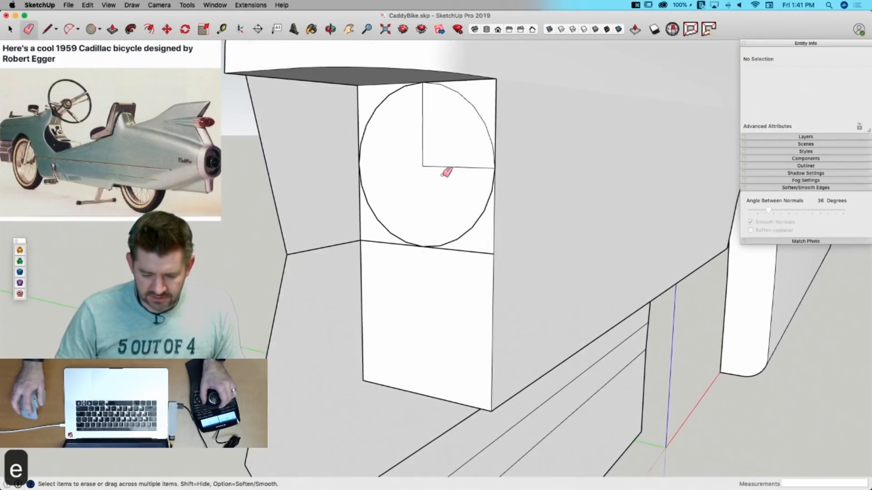
left_click_drag(443, 175, 421, 160)
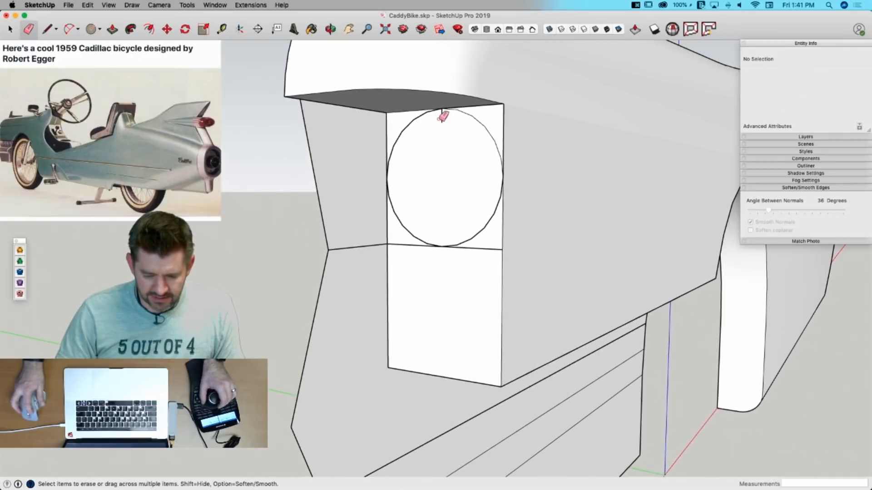
key("p")
left_click_drag(450, 175, 415, 175)
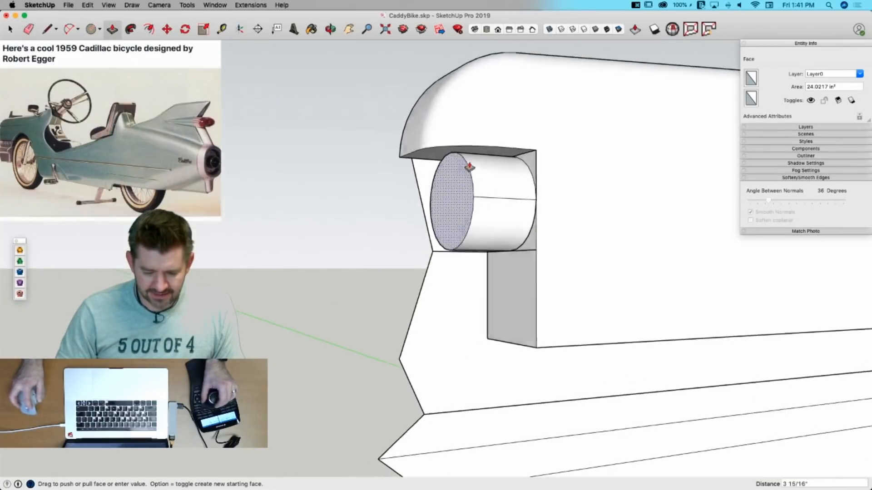
left_click_drag(469, 167, 342, 202)
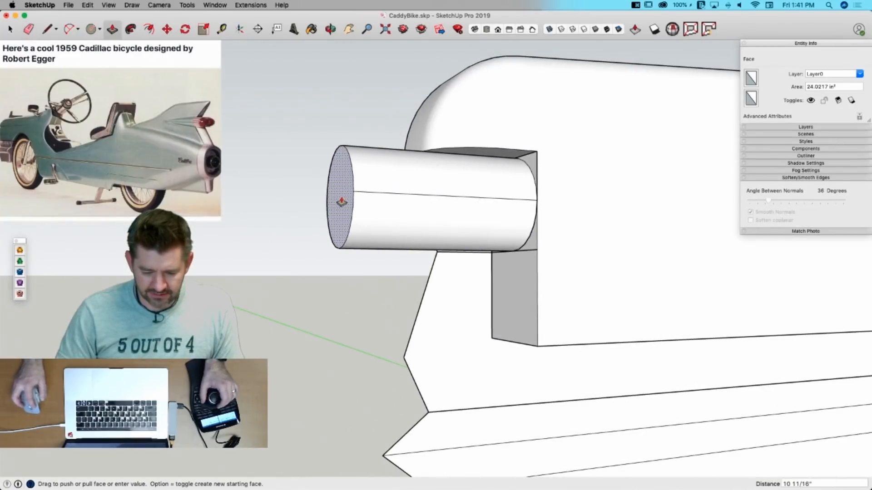
Step: Soften the two visible seam edges along the outside of the headlight cylinder
key("e")
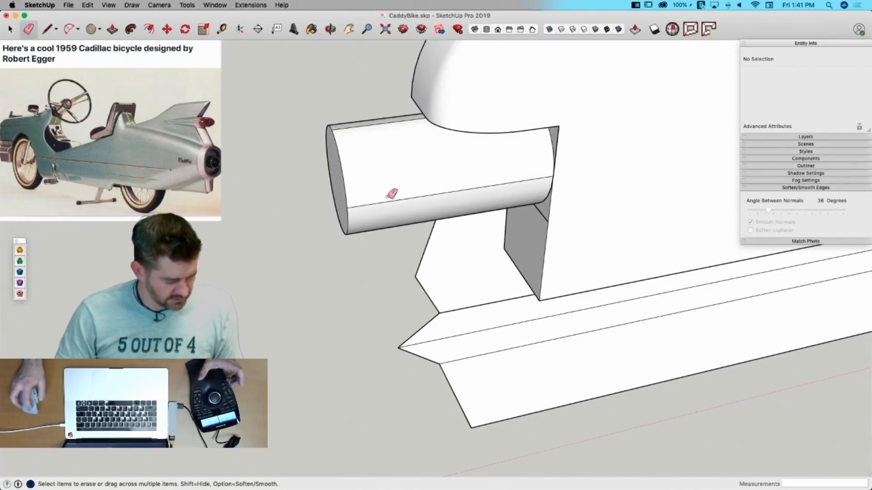
left_click(357, 126, "alt")
left_click(370, 205, "alt")
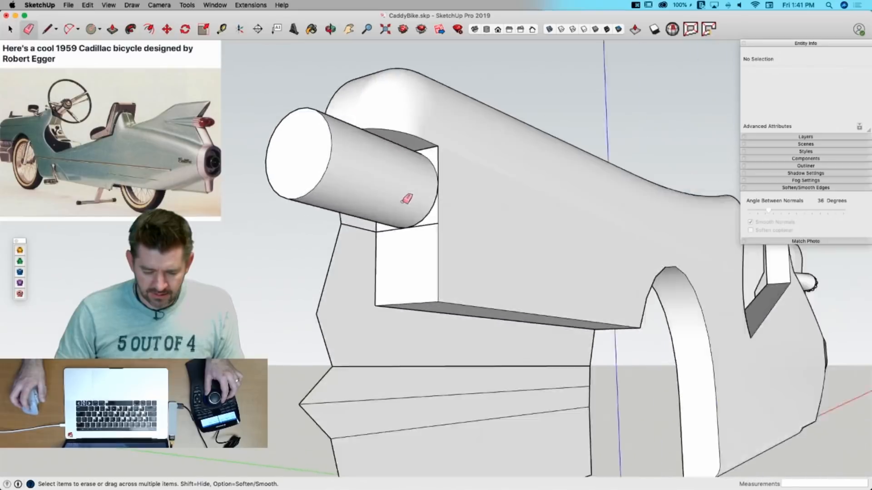
key("space")
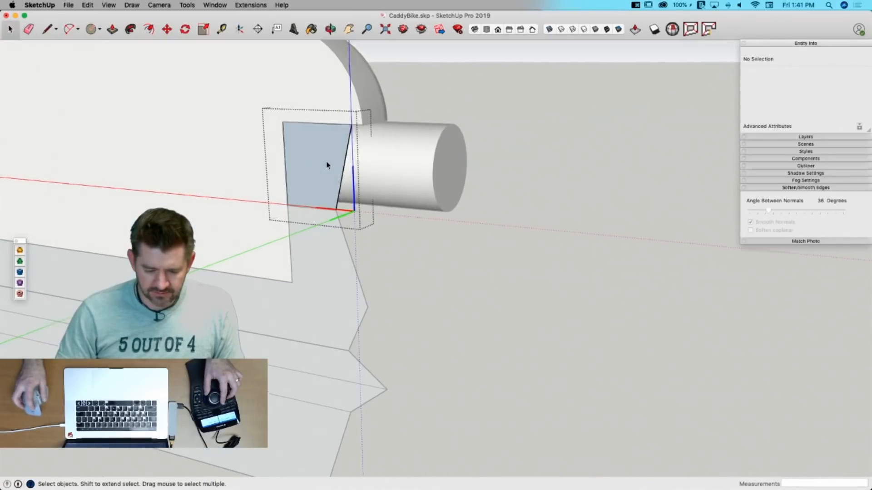
Step: Pull the face of the upper panel beside the headlight out 2' 6 9/16" past the cylinder and close the group
key("p")
left_click(322, 171)
left_click(487, 187)
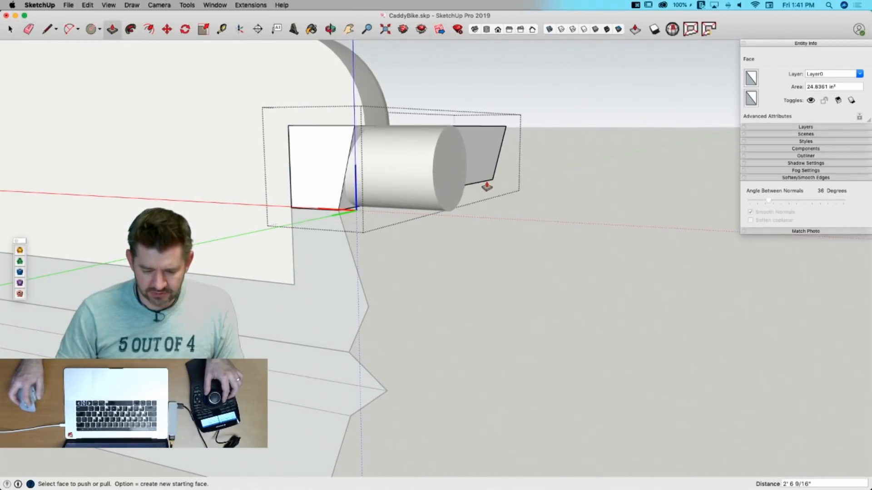
key("space")
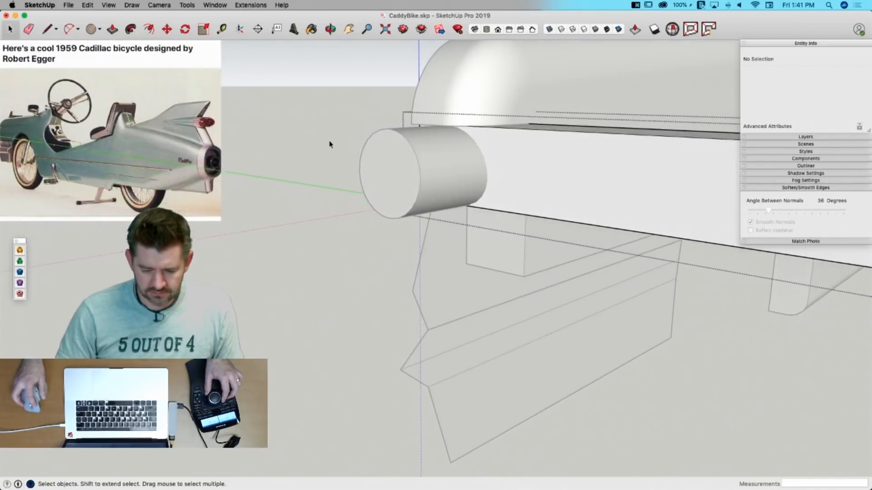
left_click(321, 143)
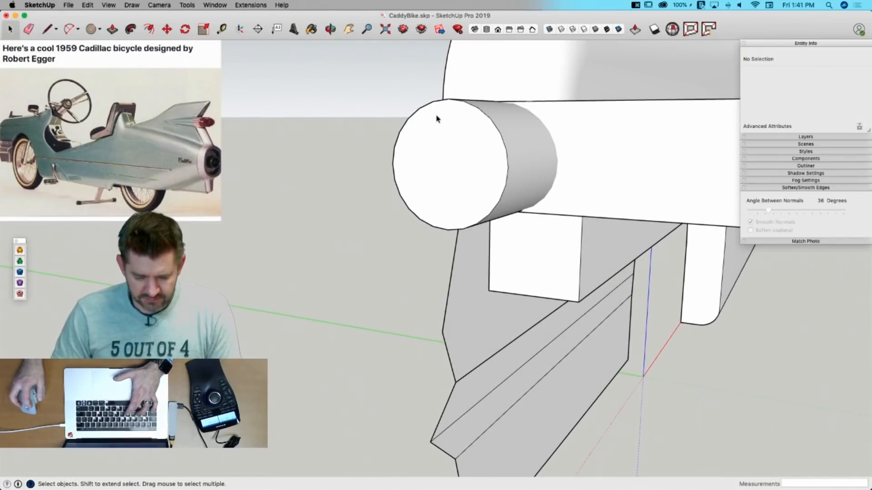
Step: Offset the cylinder's front rim inward about 1/4" and push the inner face back 10 11/16" to hollow it into a tube
key("f")
left_click(452, 106)
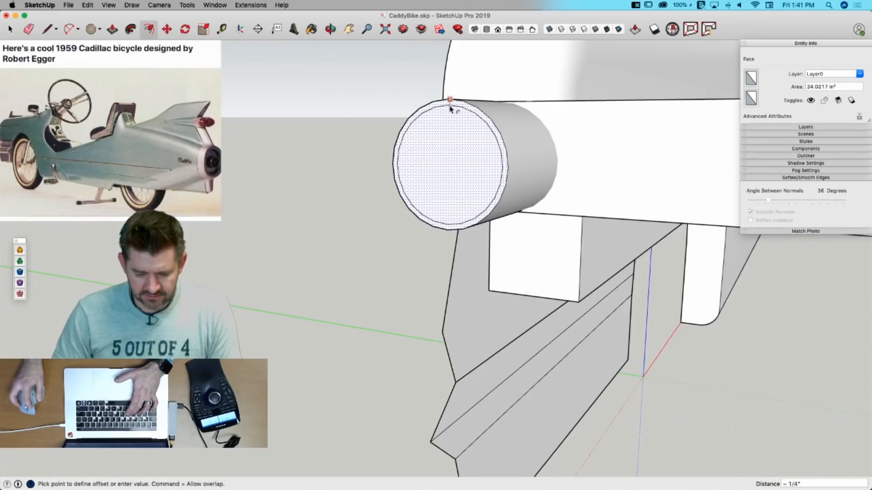
left_click(451, 110)
key("p")
left_click(448, 171)
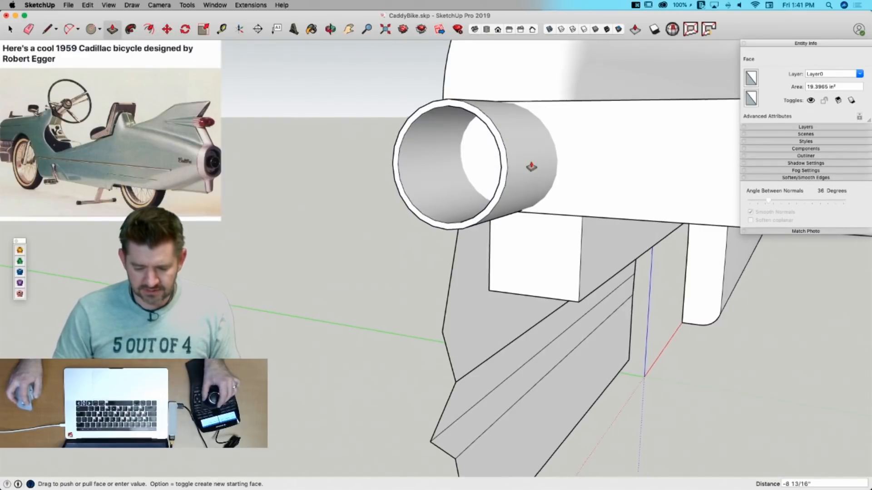
left_click(429, 156)
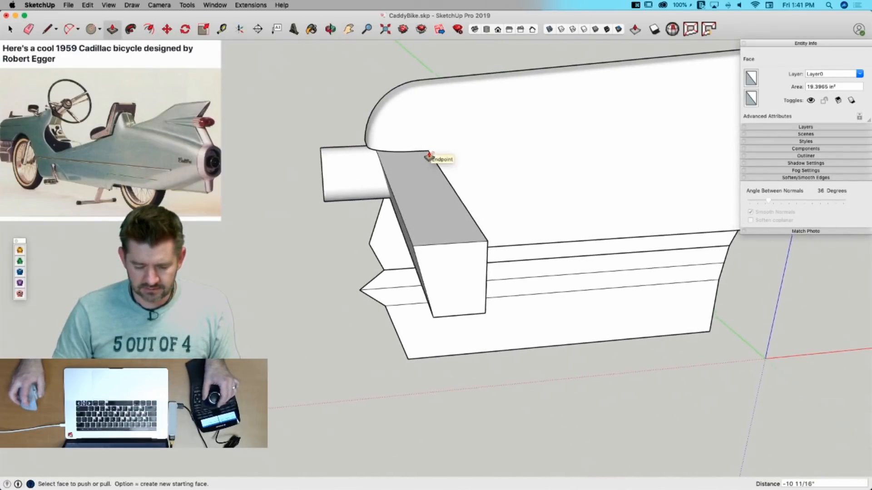
key("space")
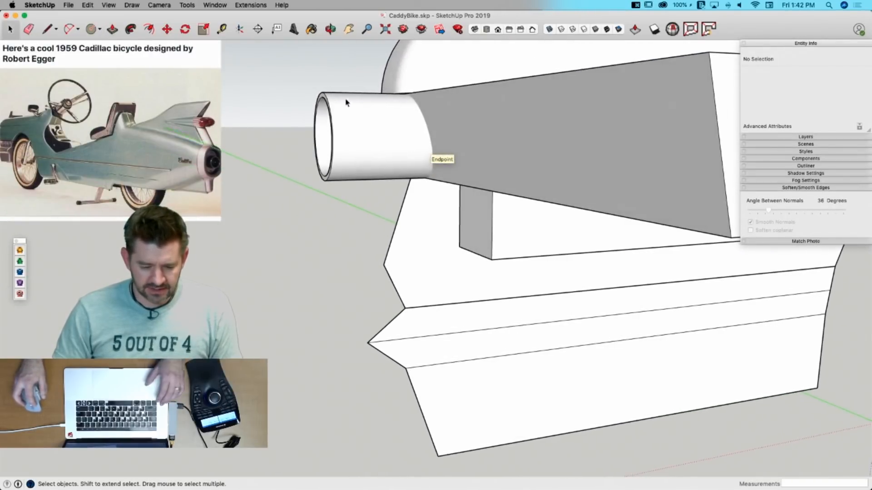
Step: Try to intersect the headlight tube's faces with the model and delete the part protruding in front of the extended panel
left_click(338, 126)
left_click(317, 132, "shift")
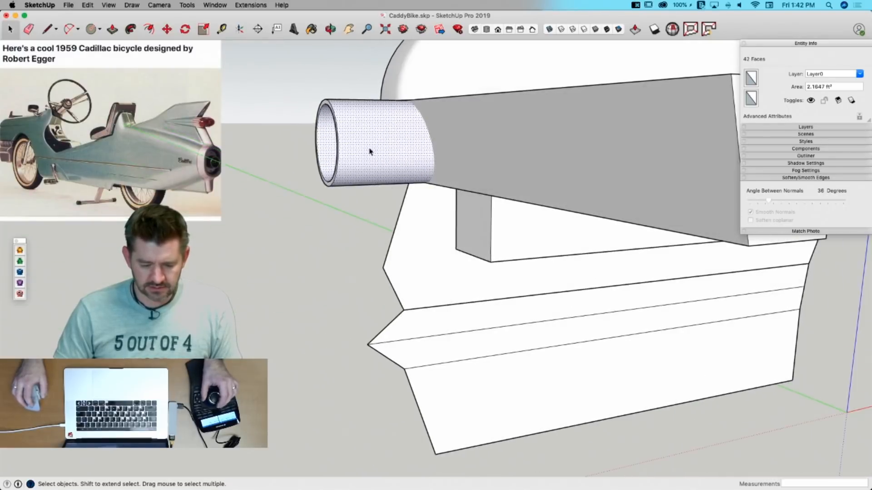
right_click(380, 132)
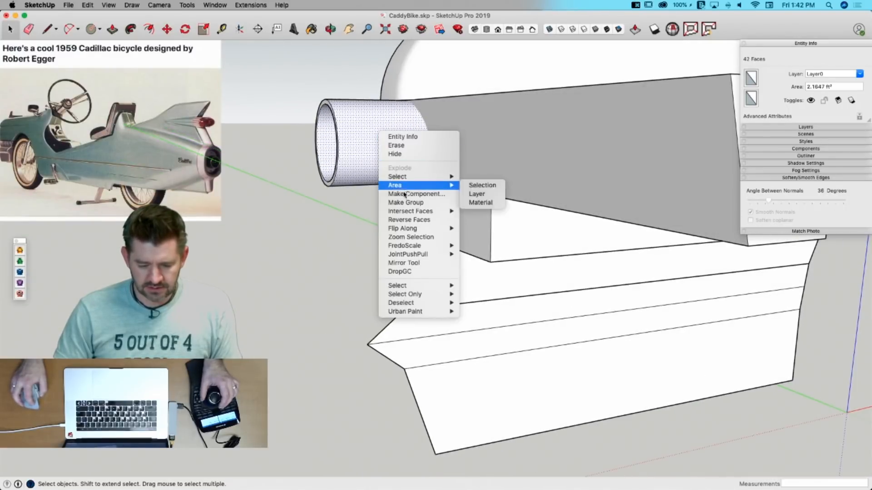
mouse_move(408, 211)
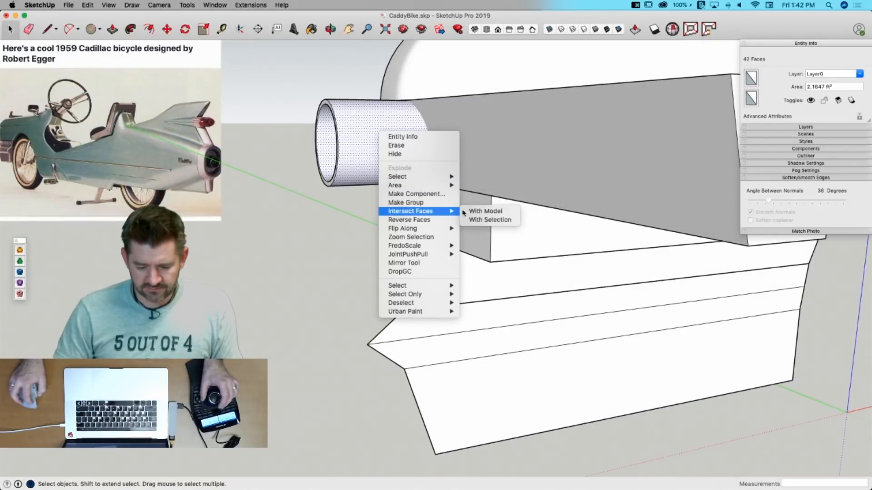
left_click(491, 211)
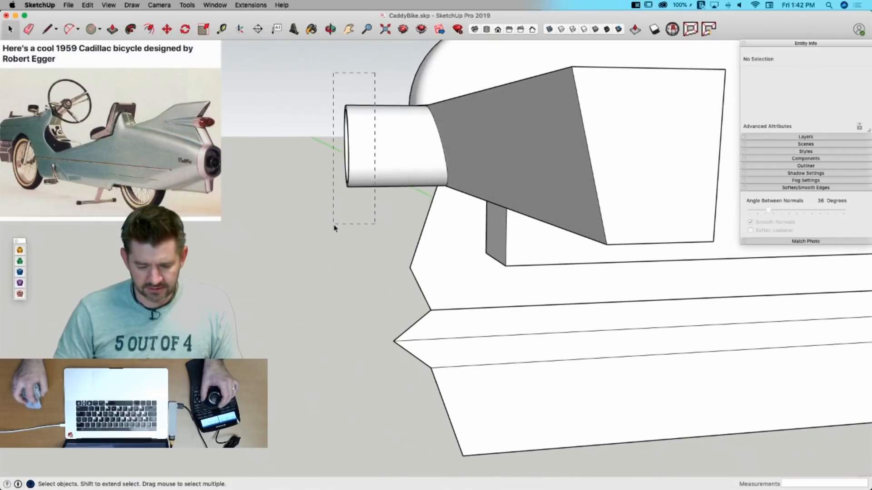
left_click_drag(334, 227, 341, 230)
key("Delete")
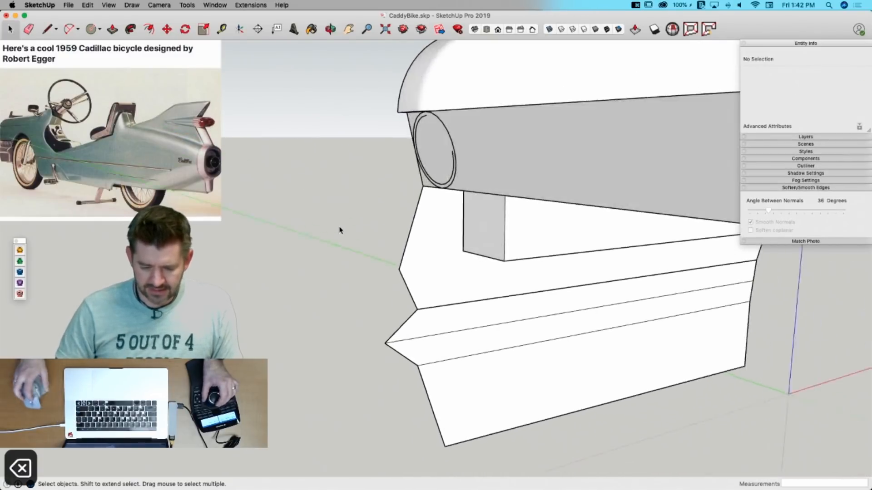
Step: Undo the deletion of the tube's front part and the intersection with the model
key("super+z")
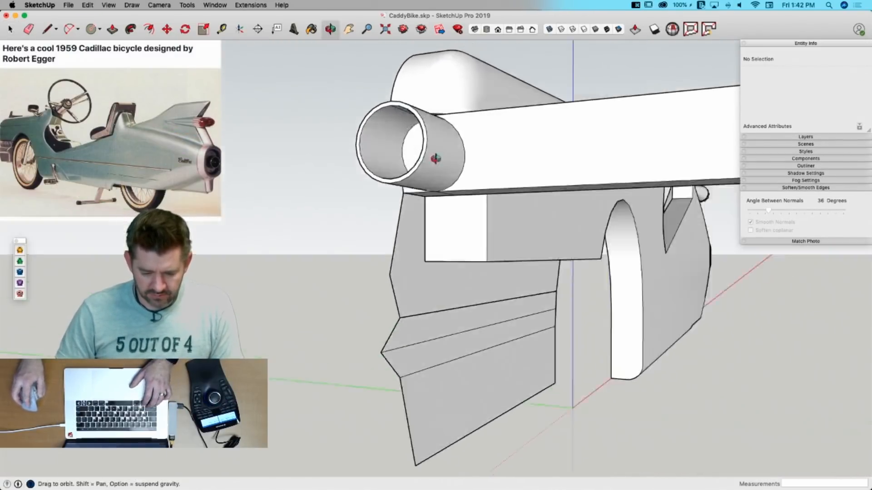
scroll(454, 127, "up", 10)
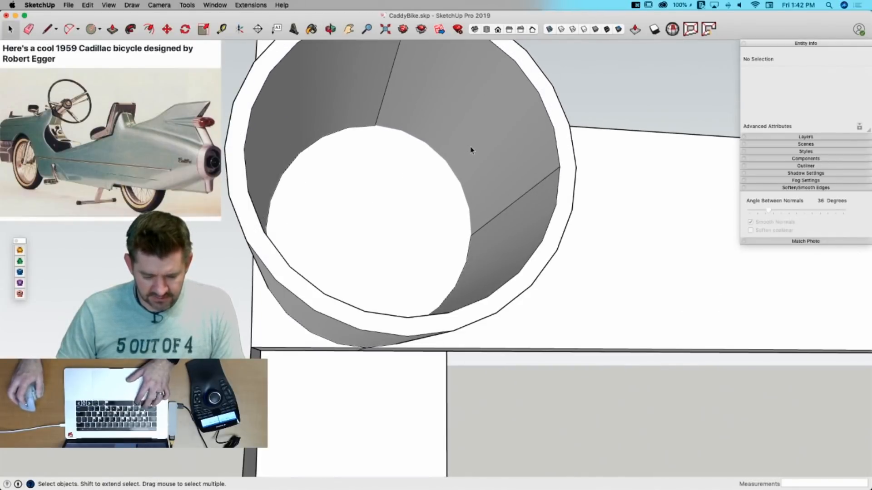
key("super+z")
Step: Soften the visible seam edges on the inner wall of the headlight tube
key("e")
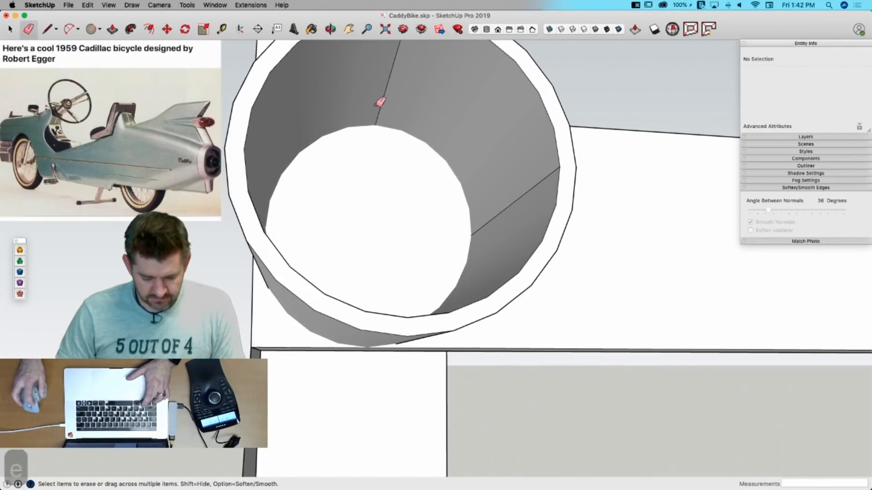
left_click(387, 102, "alt")
key("space")
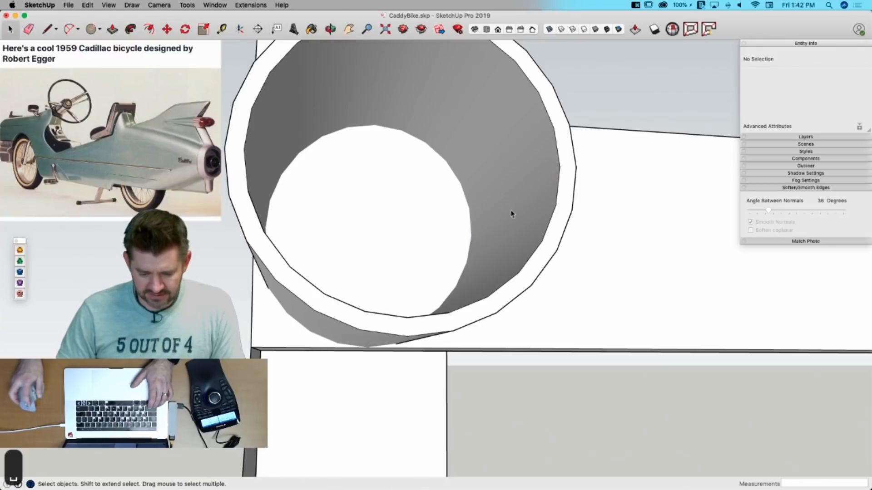
Step: Intersect the tube's inner and outer faces with the model and delete the part protruding in front of the extended panel
left_click(512, 212)
middle_click_drag(673, 208, 444, 274)
left_click(368, 227, "shift")
right_click(368, 229)
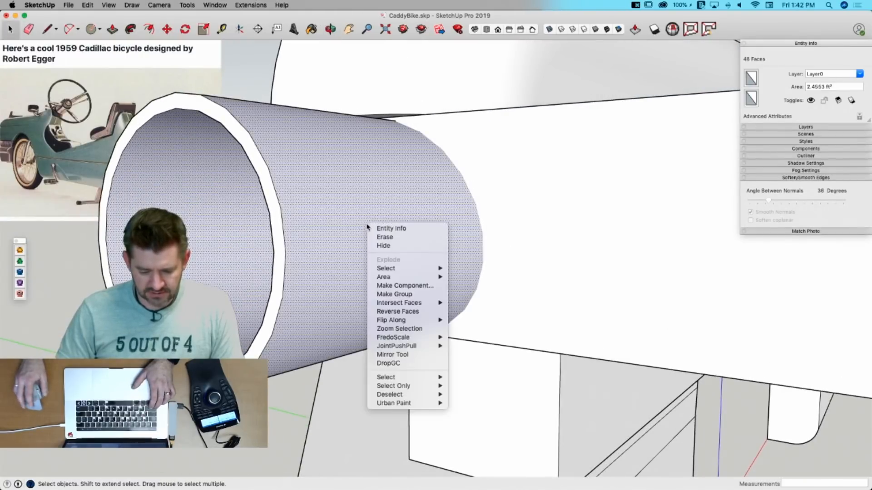
mouse_move(420, 303)
left_click(481, 311)
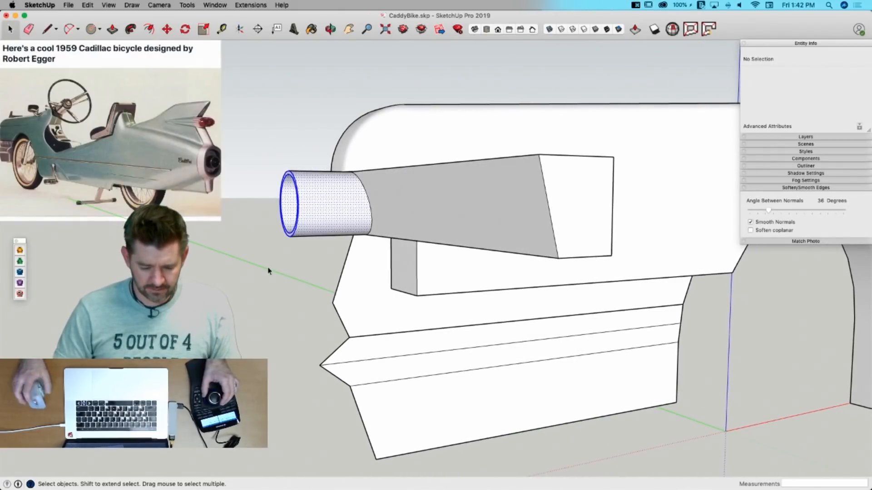
key("BackSpace")
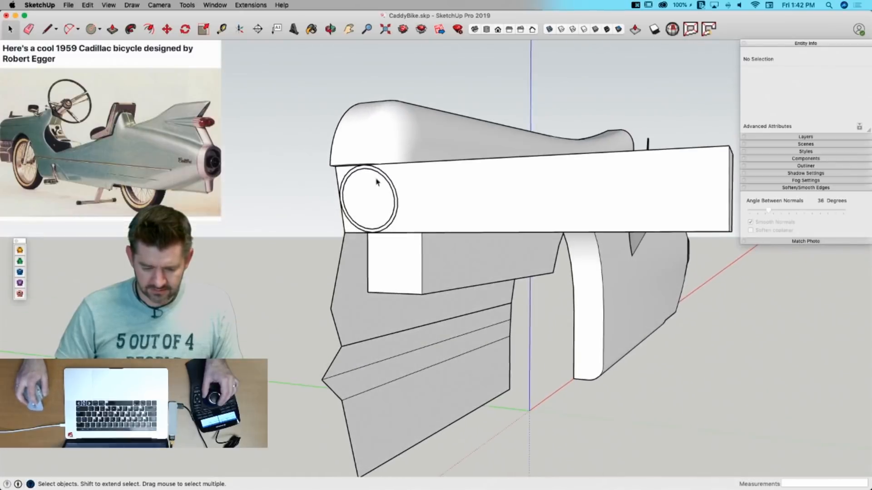
Step: Push the extended front panel's face back toward the body so the headlight tube stands out in front of it
double_click(621, 217)
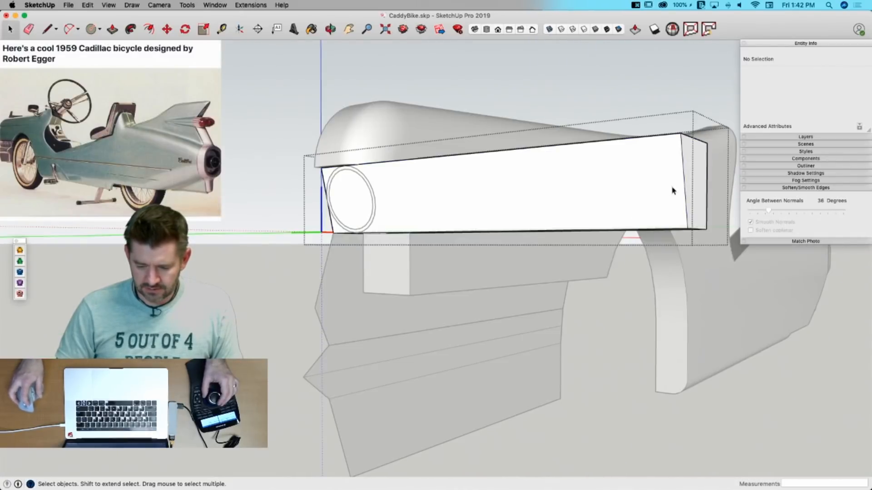
key("p")
left_click_drag(696, 185, 336, 233)
key("space")
left_click(290, 234)
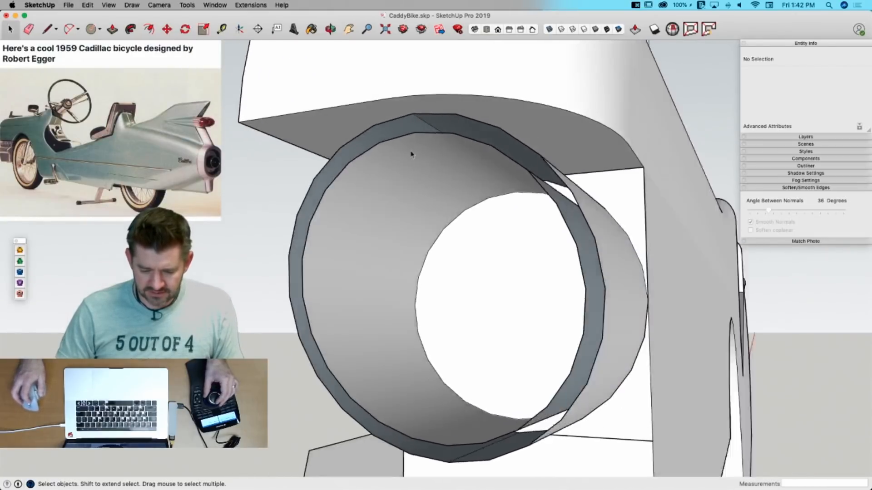
Step: Close the headlight tube's open front rim with a face by drawing a line across it, and erase that helper line
key("l")
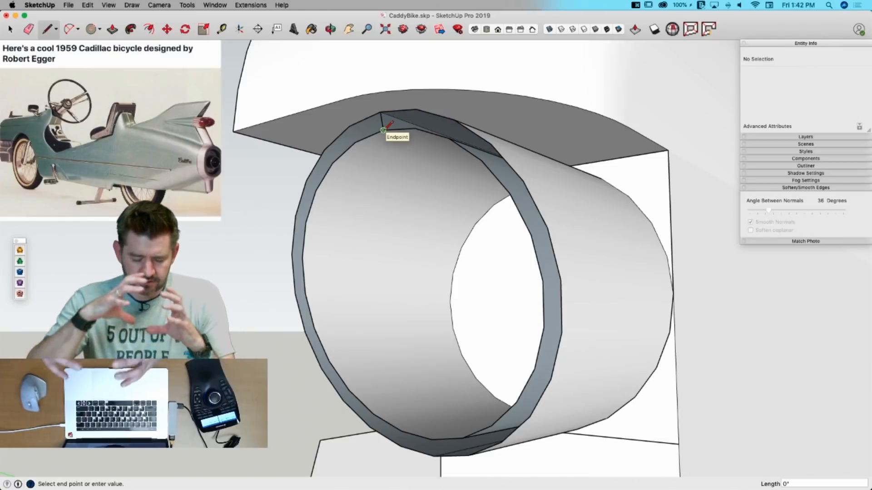
key("Escape")
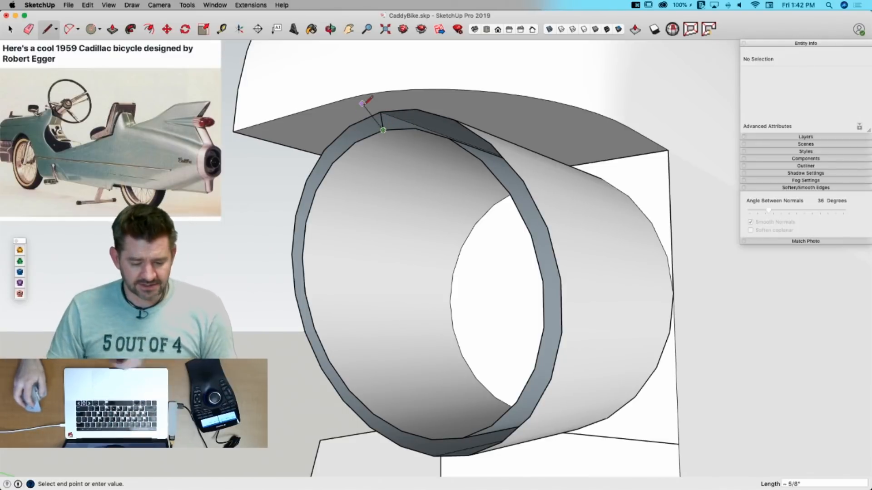
left_click(422, 111)
key("e")
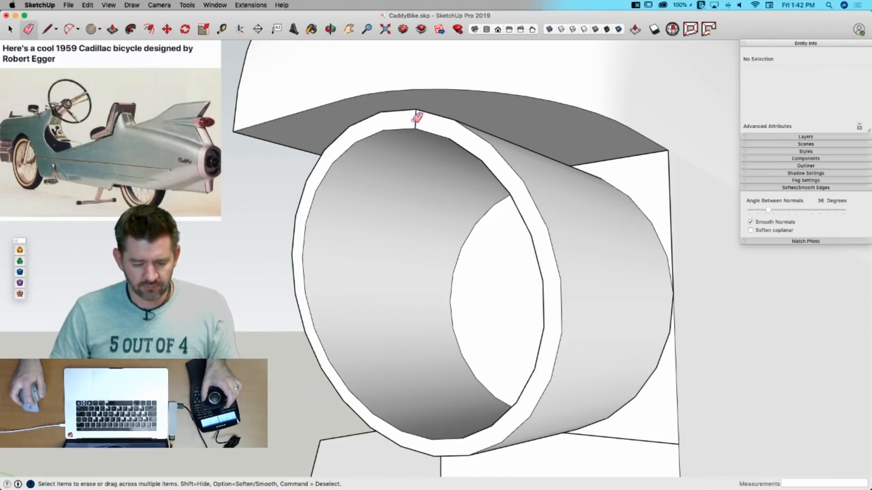
left_click(414, 120)
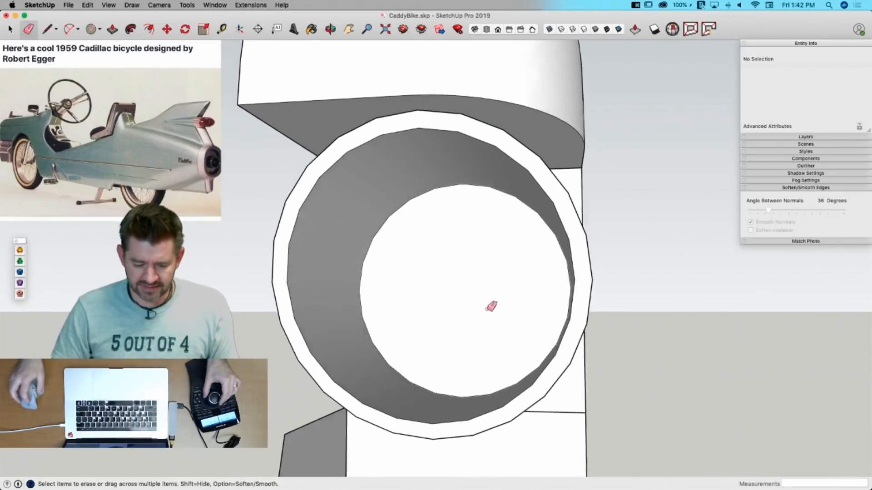
Step: Pull the circular face at the back of the headlight tube forward 3"
key("p")
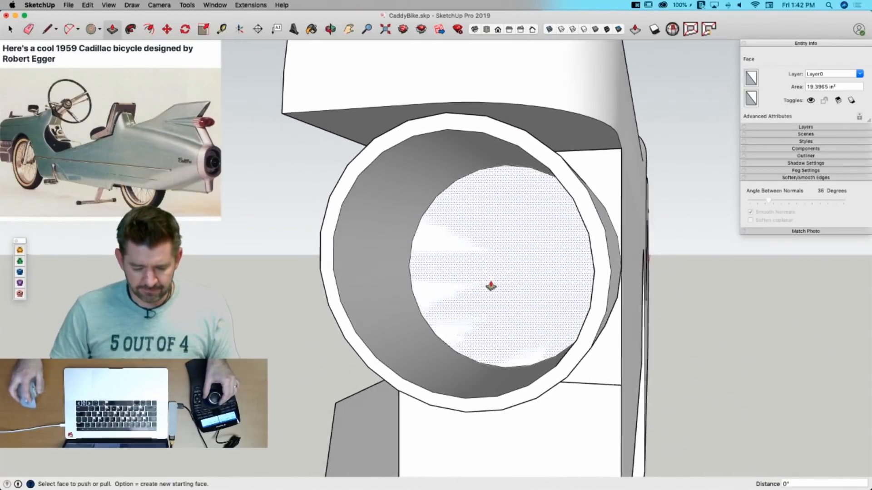
left_click(473, 278)
left_click(471, 280)
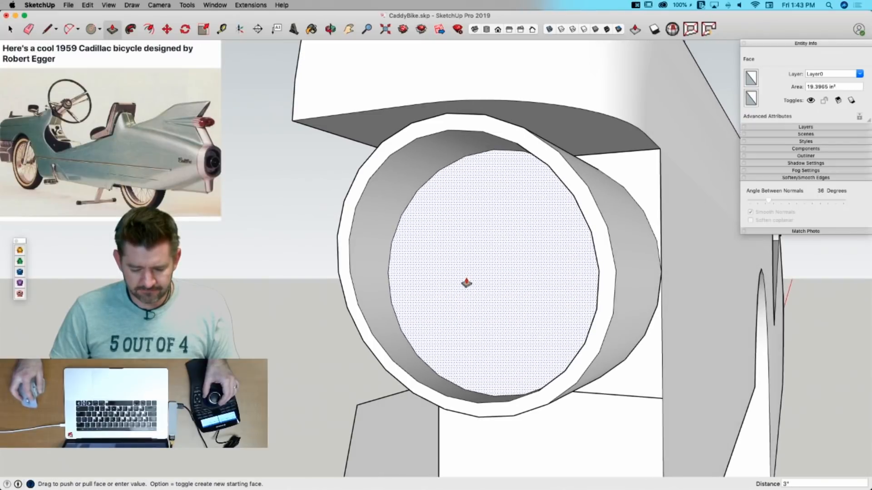
Step: Draw a vertical line across the headlight's inner disc and an upright rectangle projecting about 15/16" from the disc's centre
key("l")
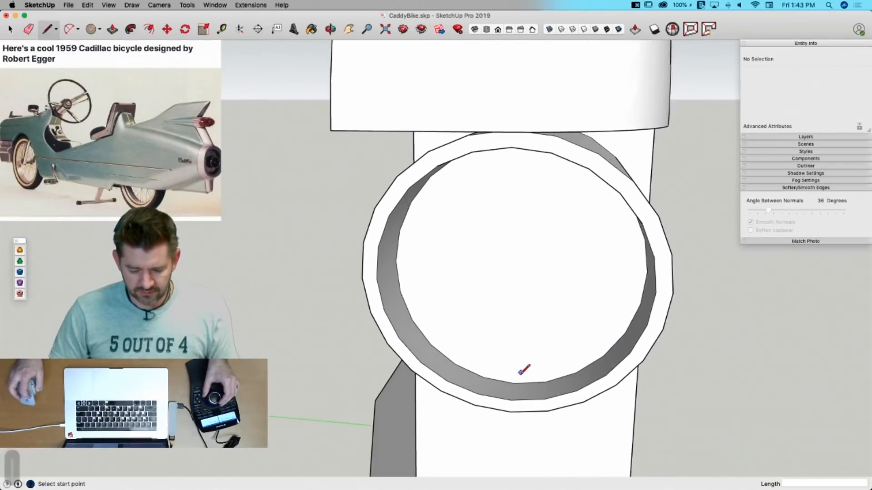
left_click(515, 383)
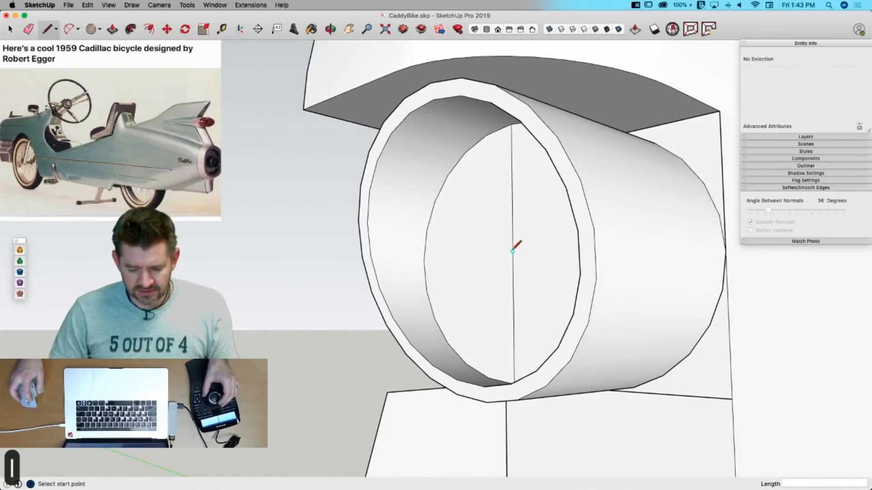
left_click(512, 252)
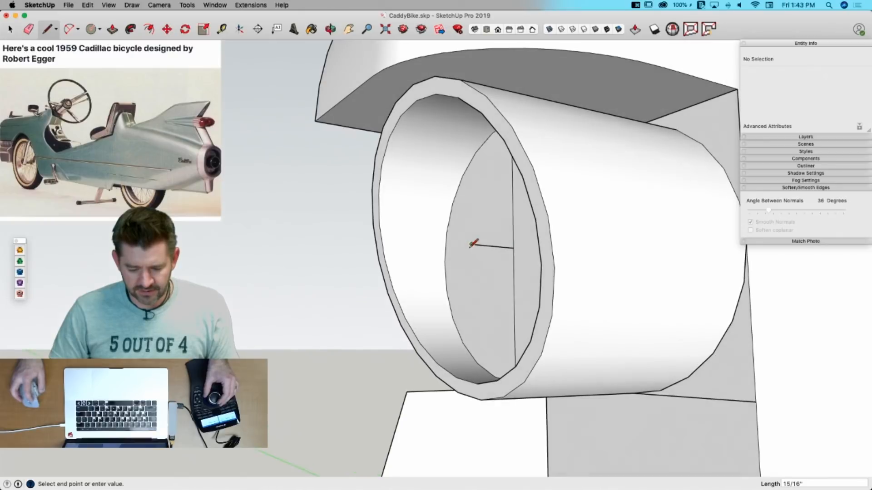
left_click(470, 246)
left_click(470, 123)
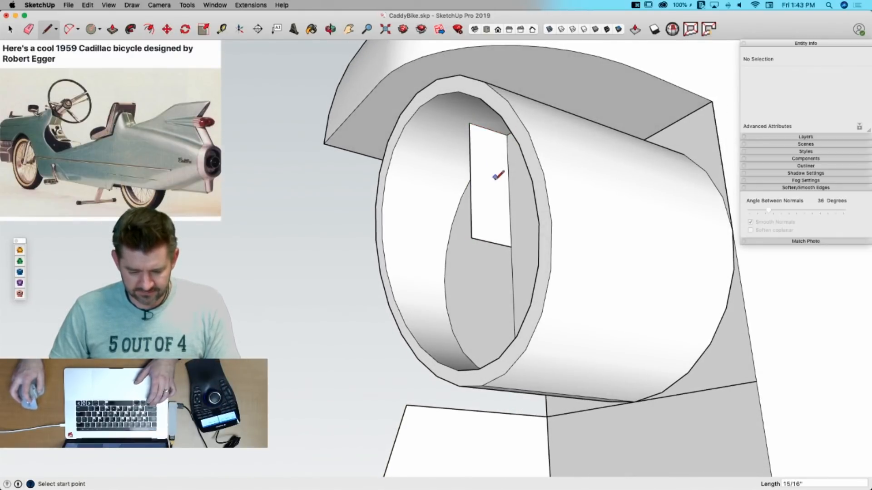
Step: Draw an arc bulging about 1/4" across the upright rectangle and erase the surplus edges, leaving a curved lens profile
key("a")
left_click(471, 237)
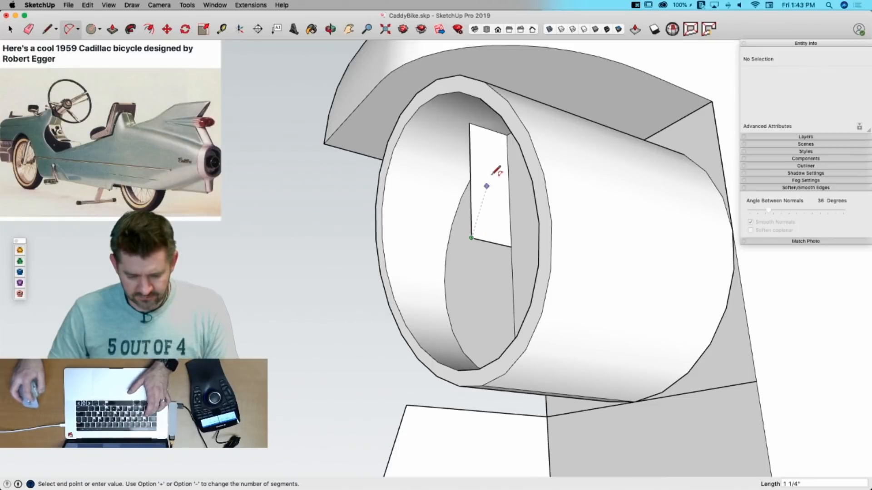
left_click(507, 135)
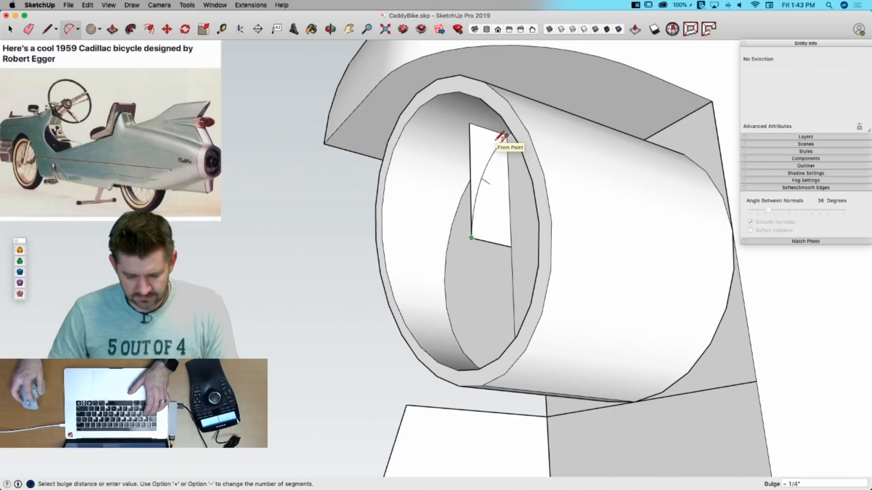
left_click(504, 136)
key("e")
mouse_move(465, 139)
left_mouse_down()
mouse_move(473, 124)
mouse_move(485, 136)
left_mouse_up()
key("space")
key("e")
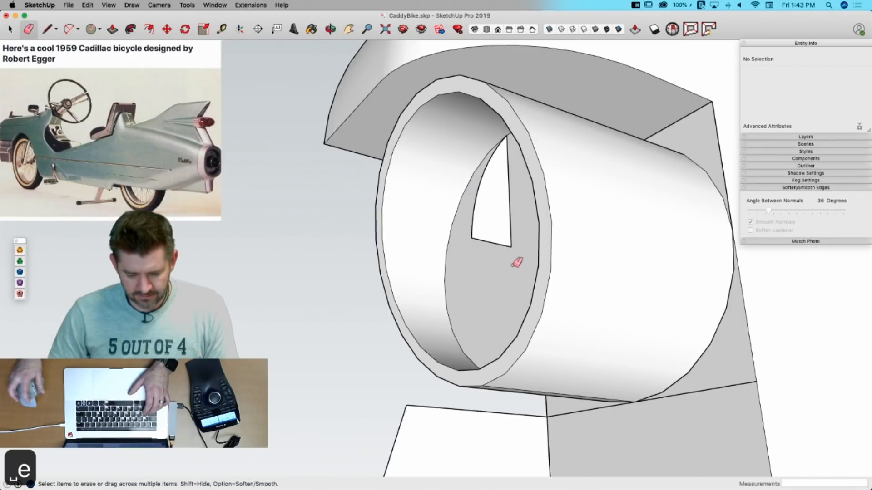
key("space")
Step: Sweep the lens profile around the inner disc with Follow Me, and soften the coplanar edges of the whole headlight
left_click(514, 267)
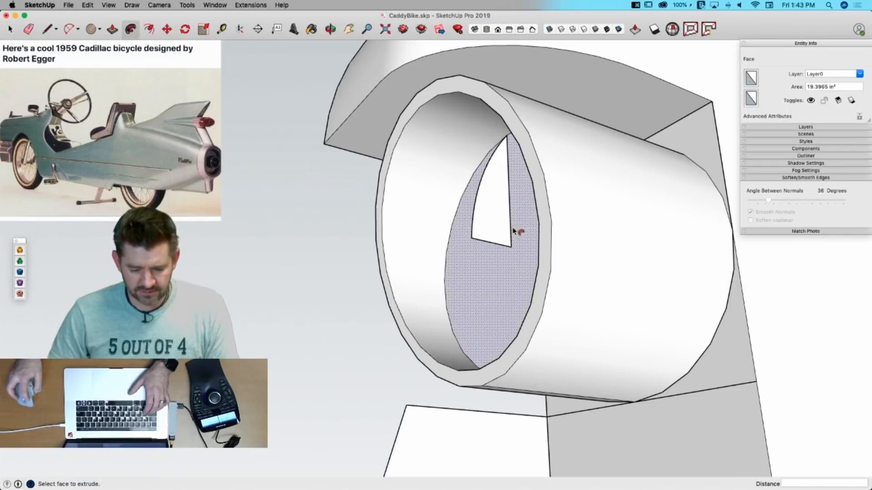
key("e")
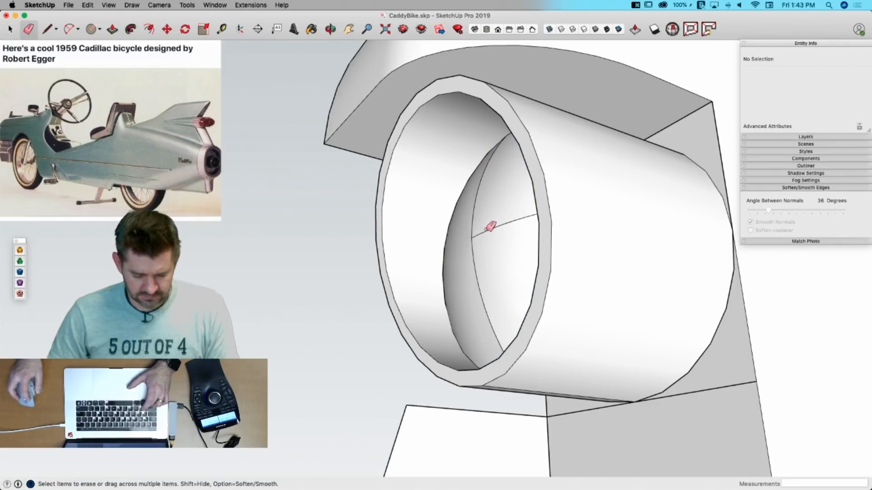
key("space")
triple_click(492, 253)
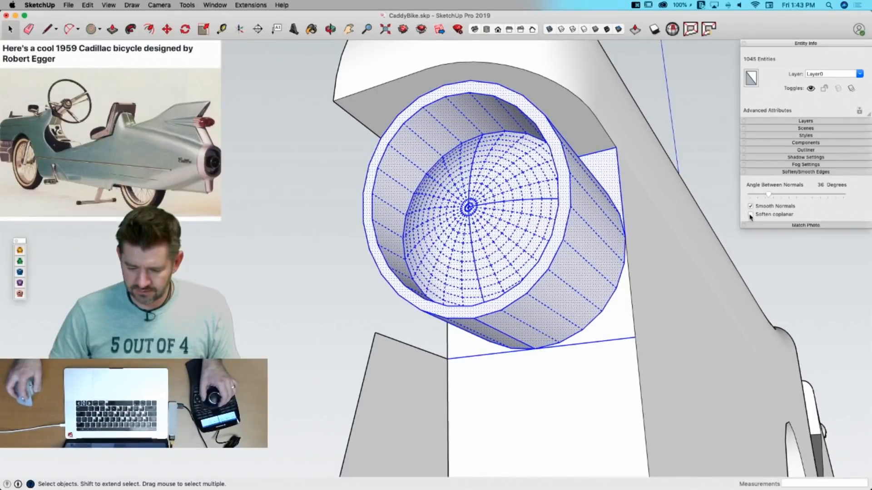
left_click(751, 214)
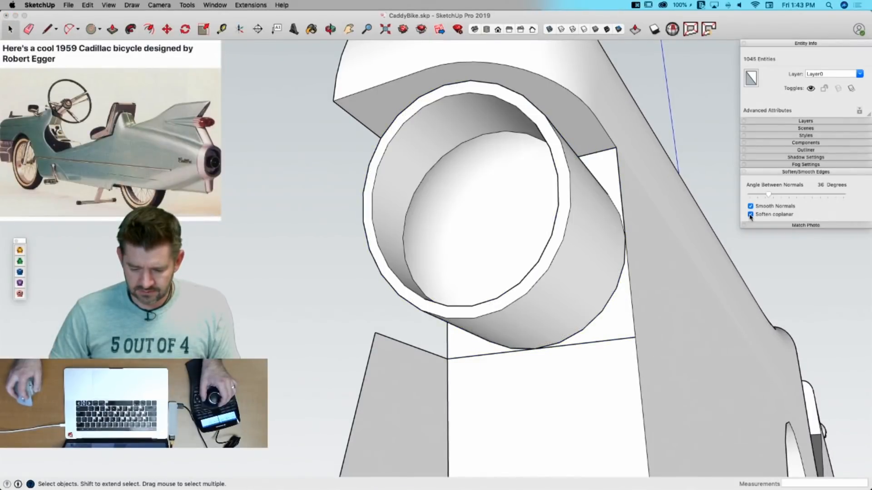
Step: Delete the stray edges lying beneath and beside the headlight tube on the body's front
key("e")
key("e")
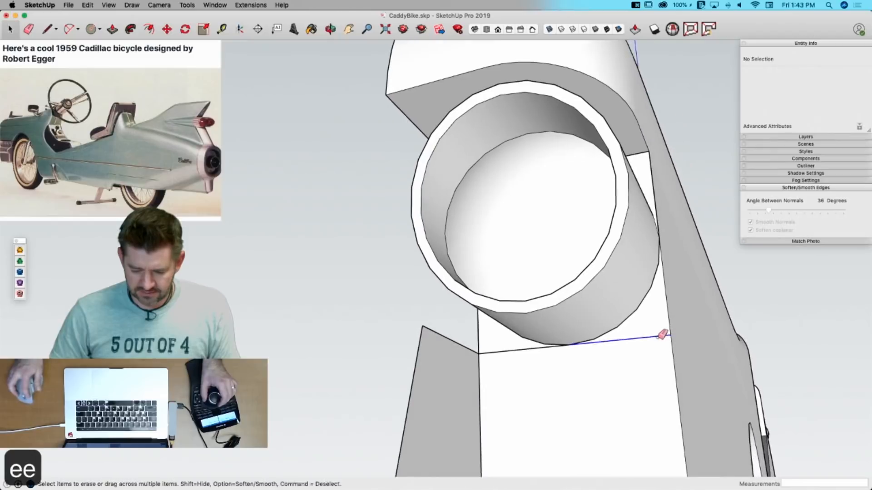
left_click_drag(518, 350, 517, 349)
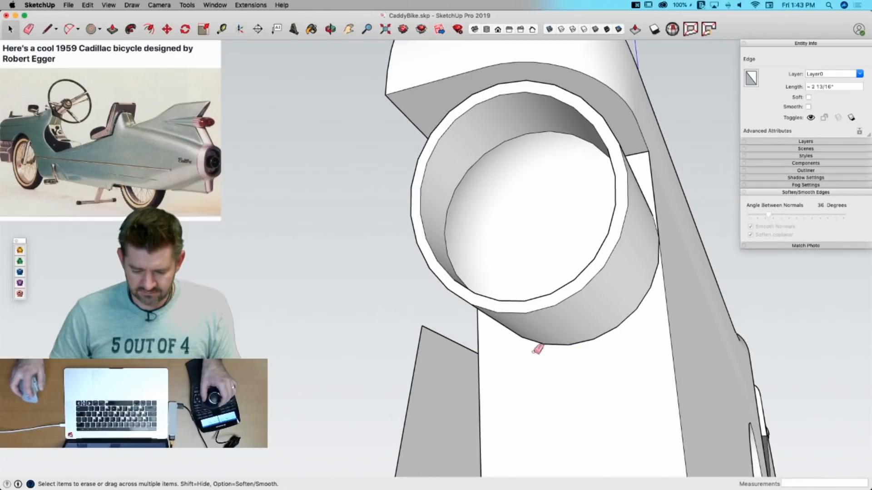
key("space")
left_click(654, 172)
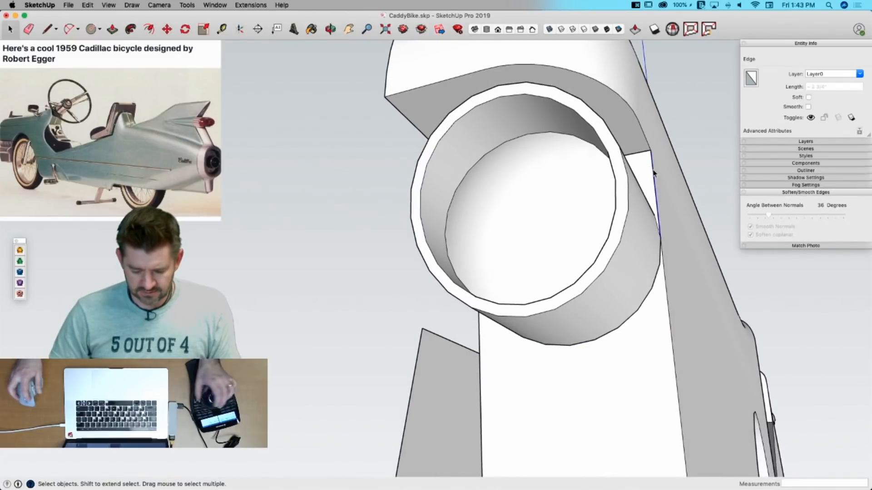
key("BackSpace")
Step: Make the connected headlight geometry into a component named Headlight
left_click(631, 206)
triple_click(631, 206)
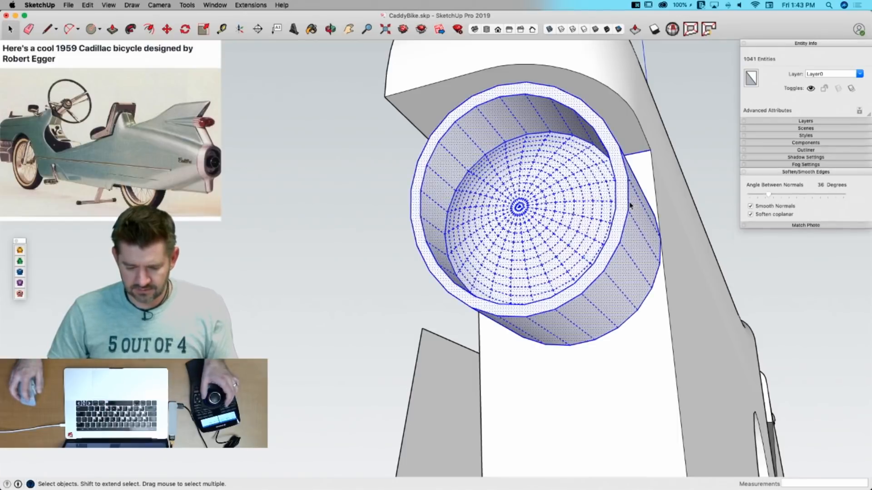
right_click(632, 204)
right_click(631, 217)
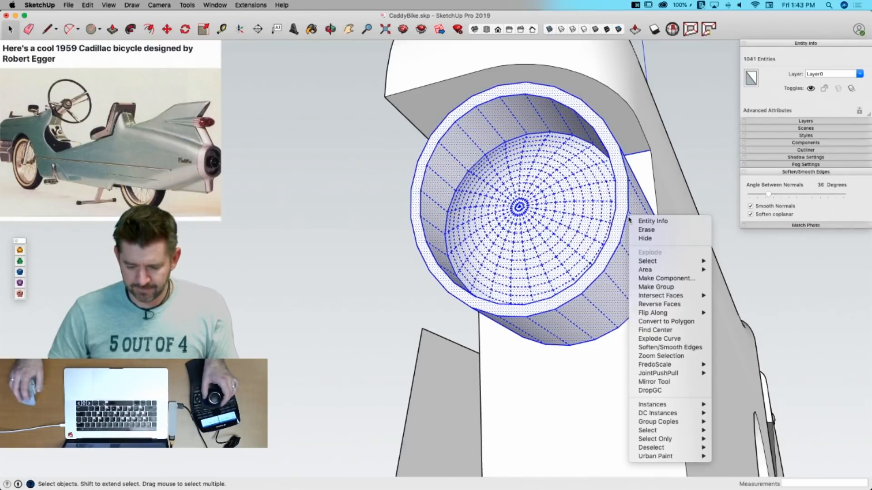
left_click(662, 278)
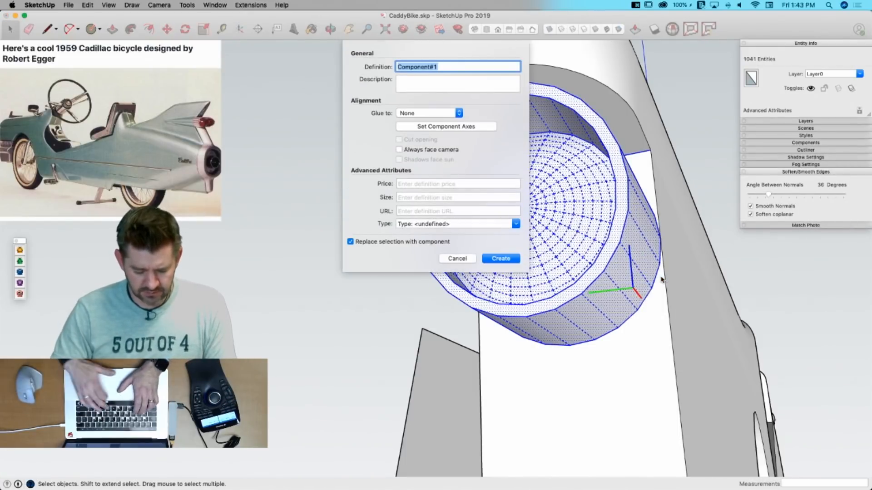
type("Headlight")
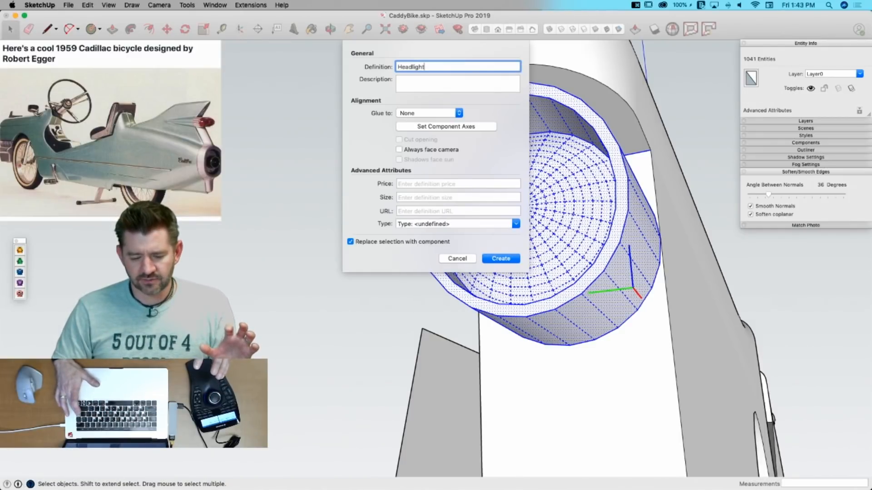
key("Return")
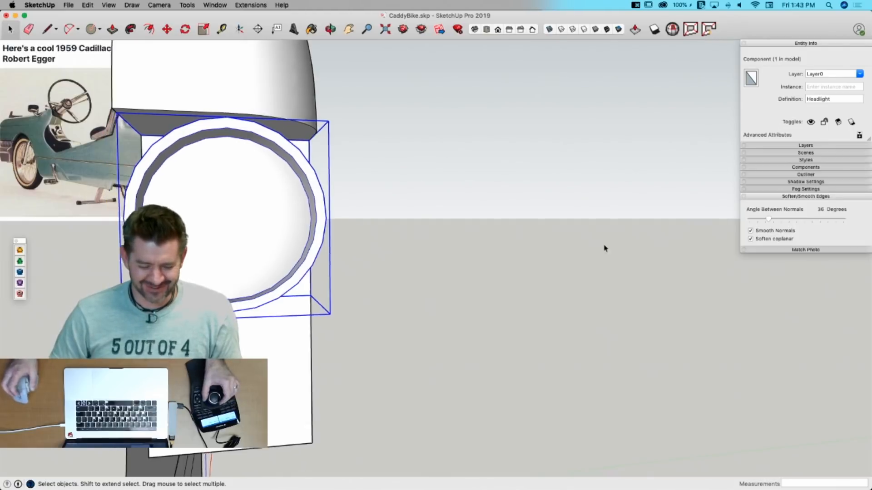
Step: Erase the loose edge behind the tube inside the Headlight component and leave the component
double_click(359, 236)
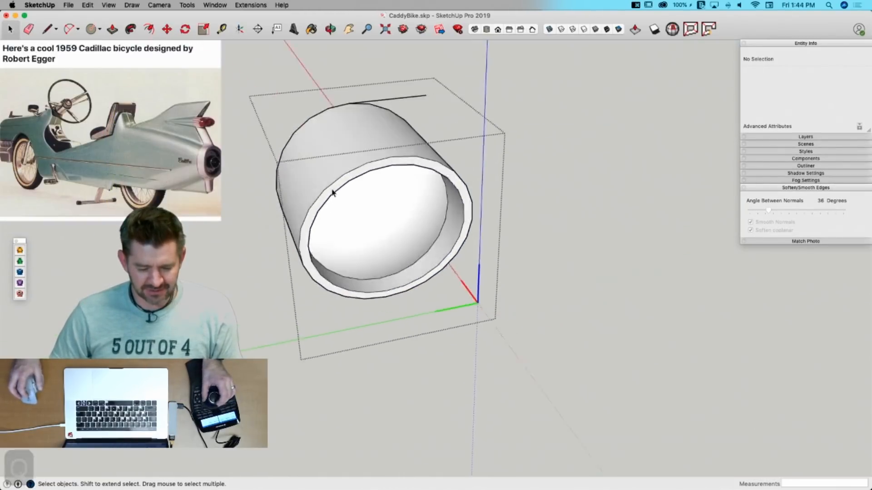
key("e")
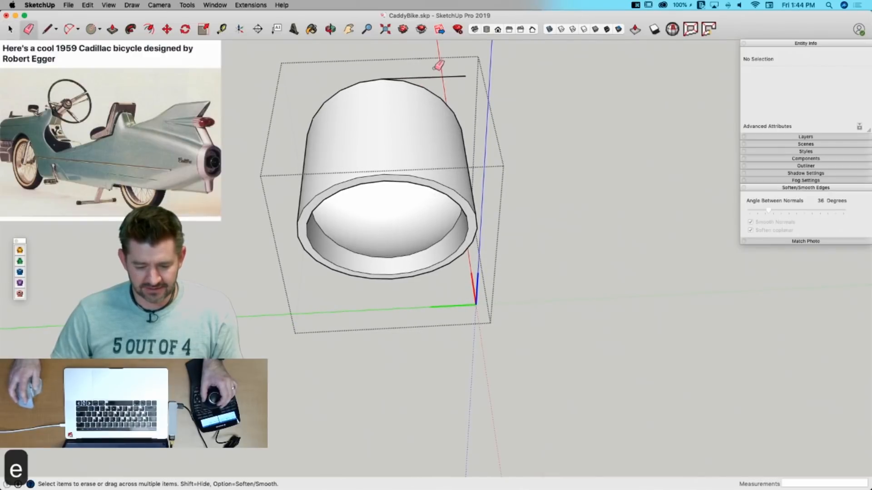
left_click(439, 79)
key("space")
left_click(595, 152)
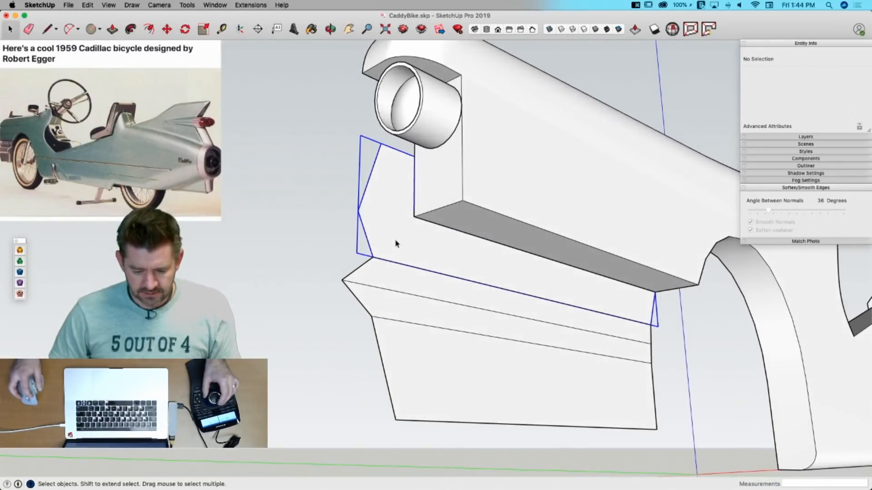
Step: Extrude the L-shaped panel below the headlight 5 9/16", matching the body corner beside the headlight
double_click(396, 244)
key("q")
key("p")
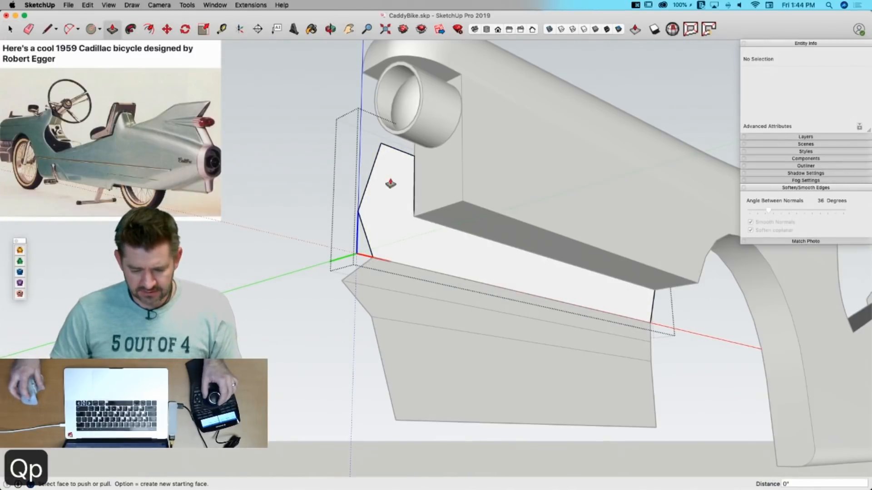
left_click(392, 186)
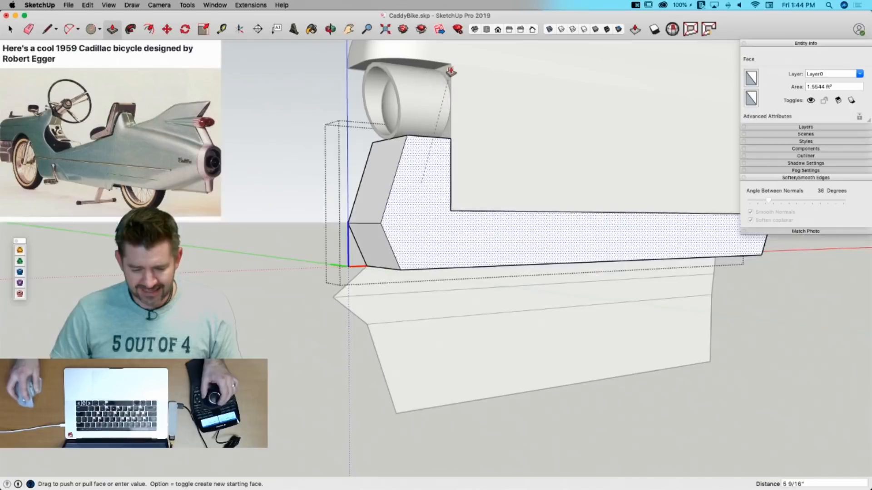
left_click(450, 67)
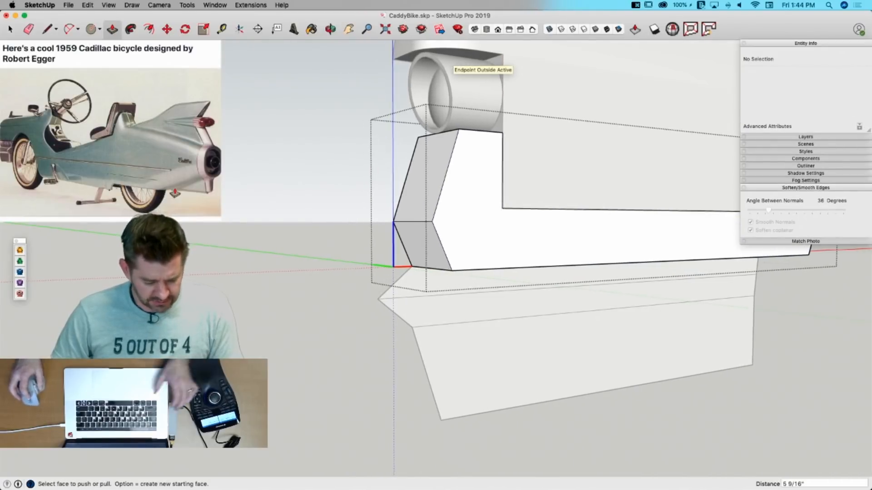
Step: Examine the Cadillac bicycle reference photos in Preview and return to the SketchUp model
key("super+Tab")
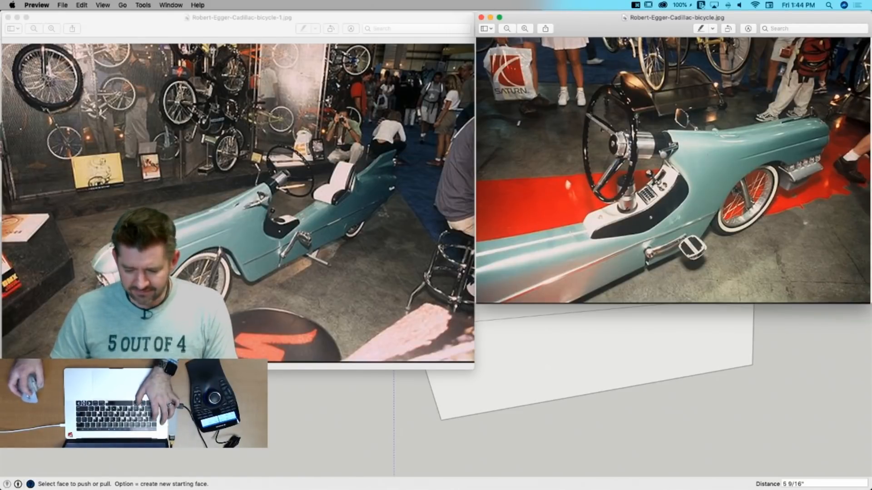
left_click(517, 372)
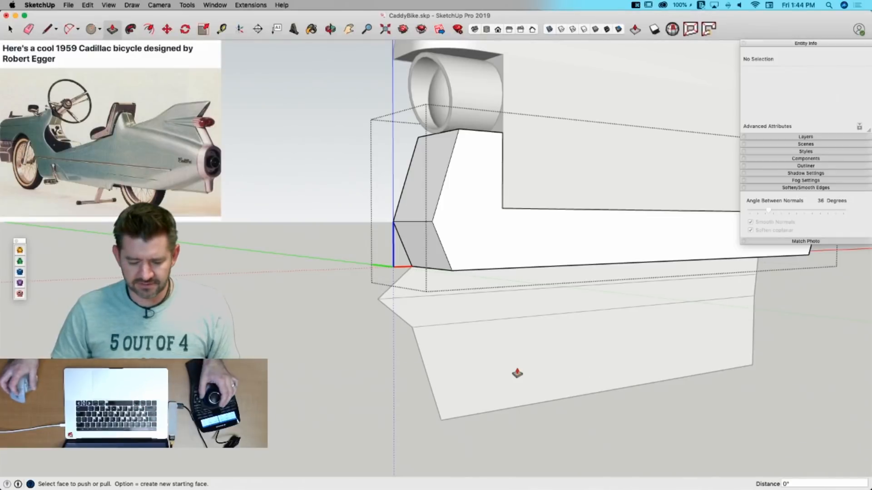
Step: Extrude the three faces of the lower bumper panel 5 9/16", matching the thickness of the L-shaped panel above
key("space")
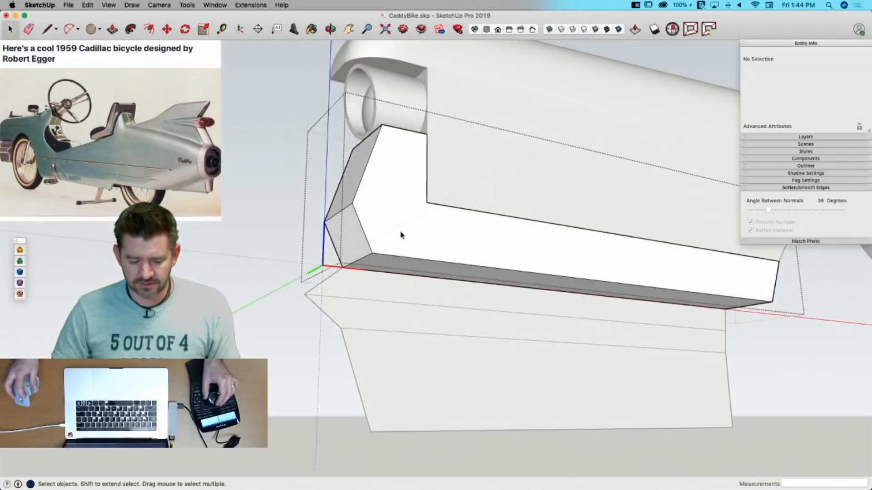
left_click(272, 321)
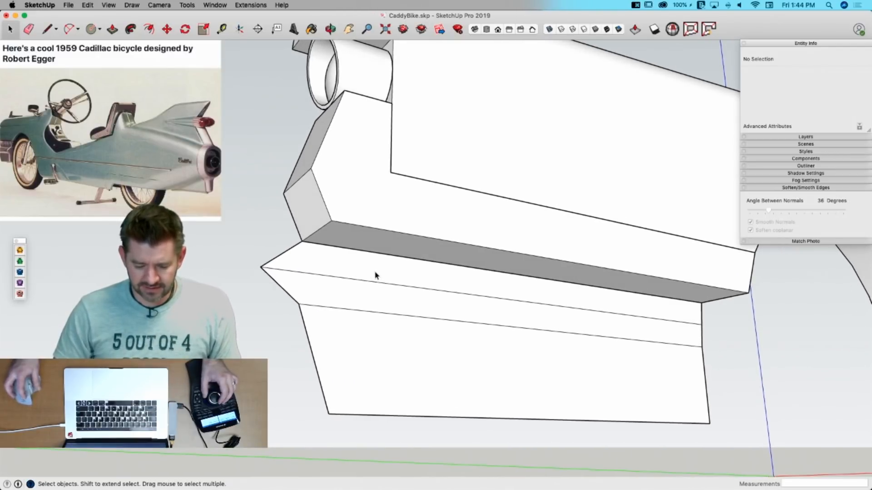
key("p")
key("space")
double_click(370, 273)
key("p")
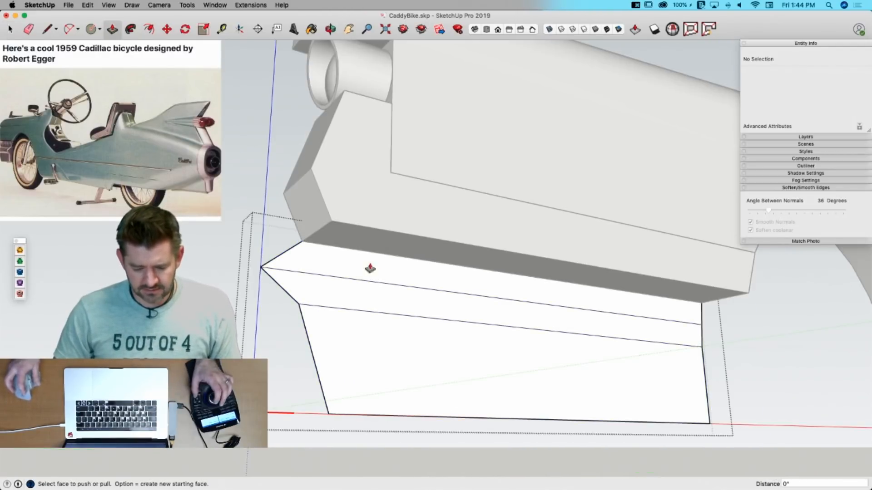
left_click(369, 268)
left_click(331, 222)
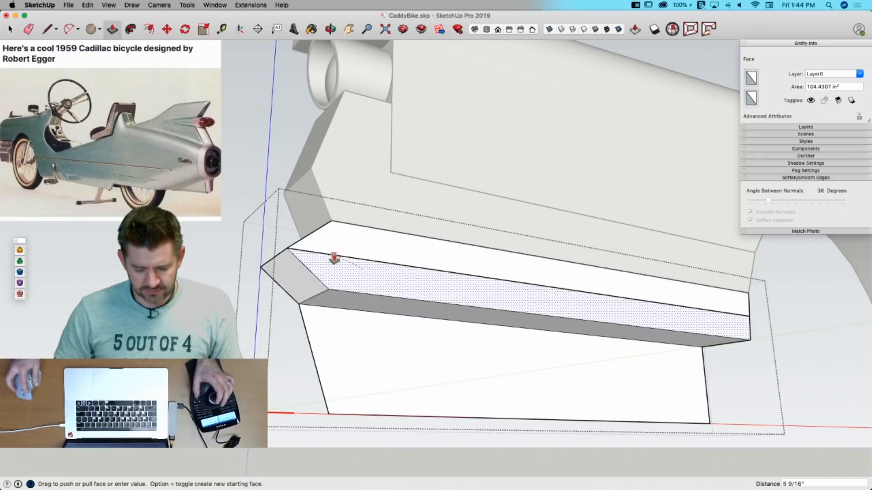
left_click(339, 317)
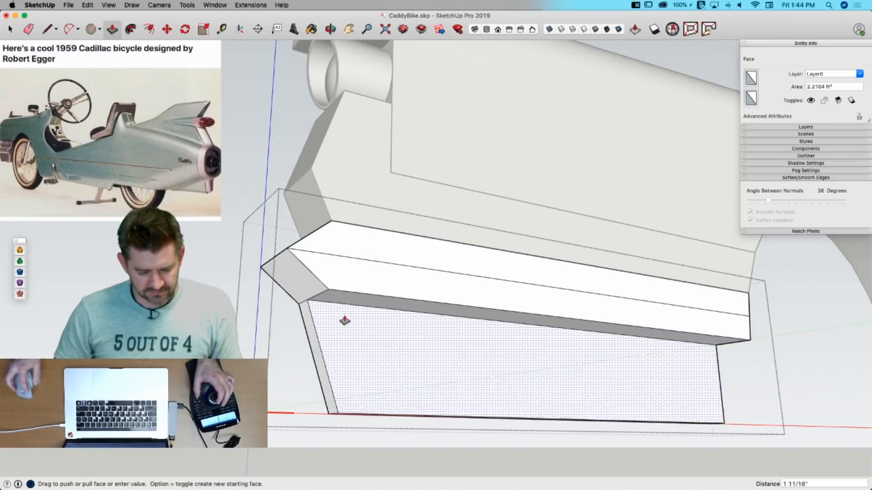
left_click(350, 289)
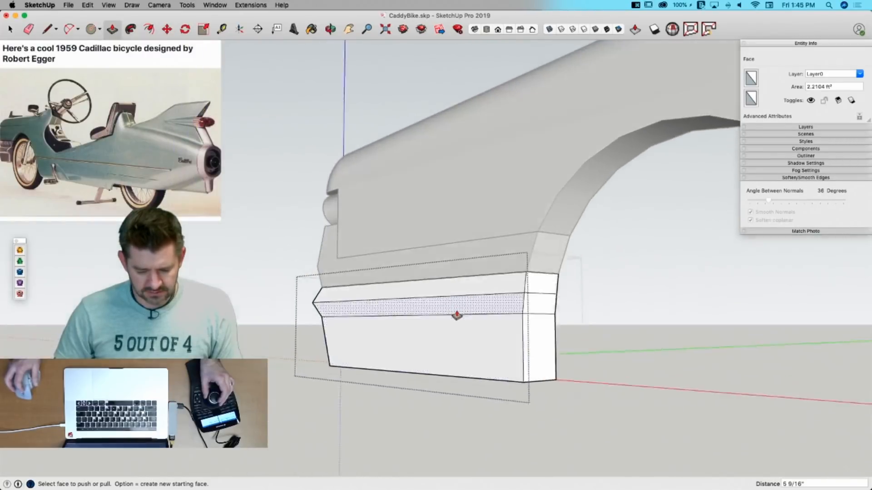
Step: Move the bumper's long outer ridge edge 1 13/16" outward from the side of the body
key("space")
left_click(430, 317)
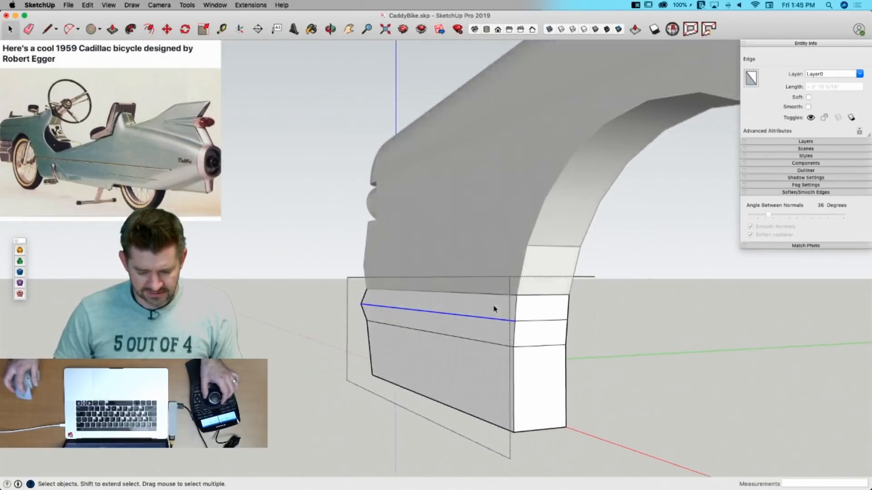
key("m")
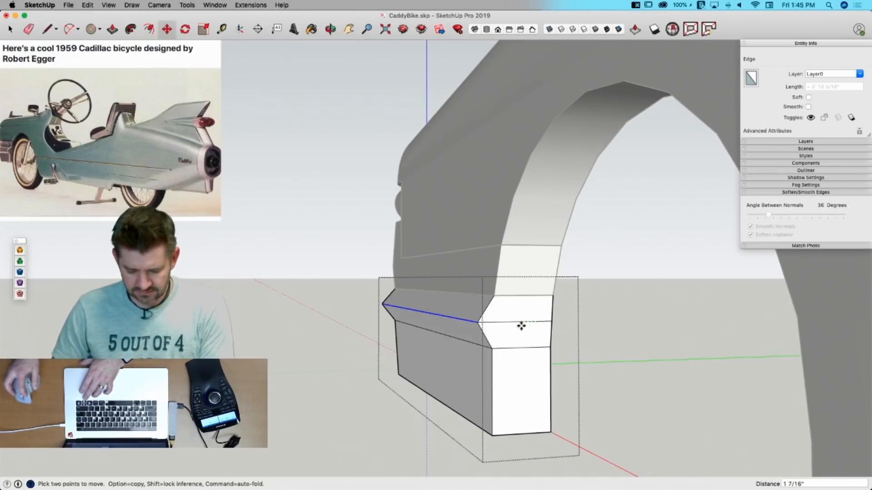
left_click(517, 325)
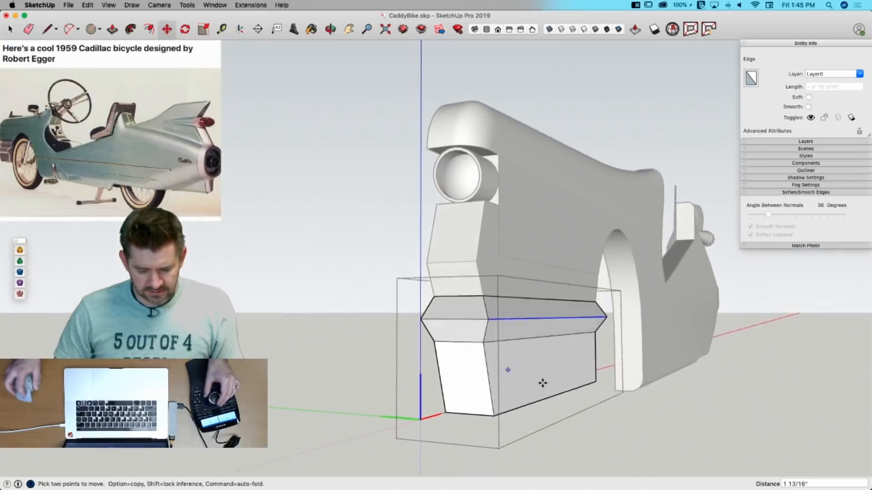
Step: Move the bumper's bottom outer edge 3/4" inward to taper the lower panel, and save the model
key("space")
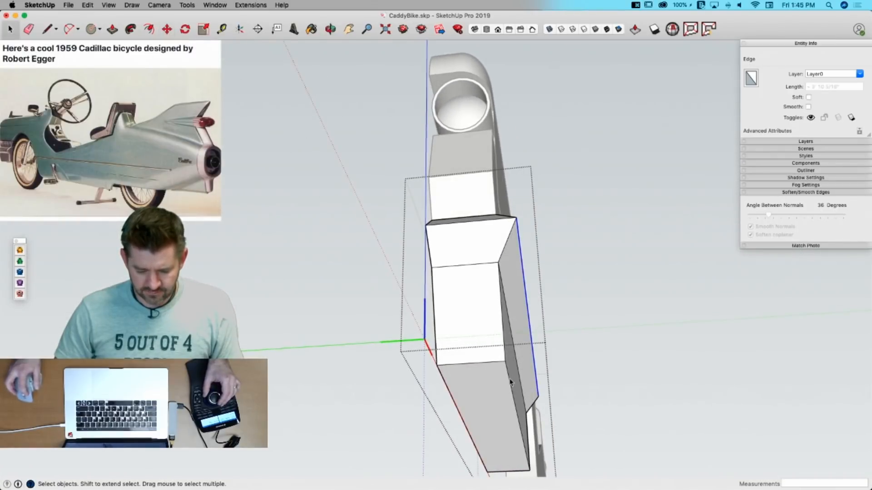
key("m")
left_click_drag(503, 362, 496, 362)
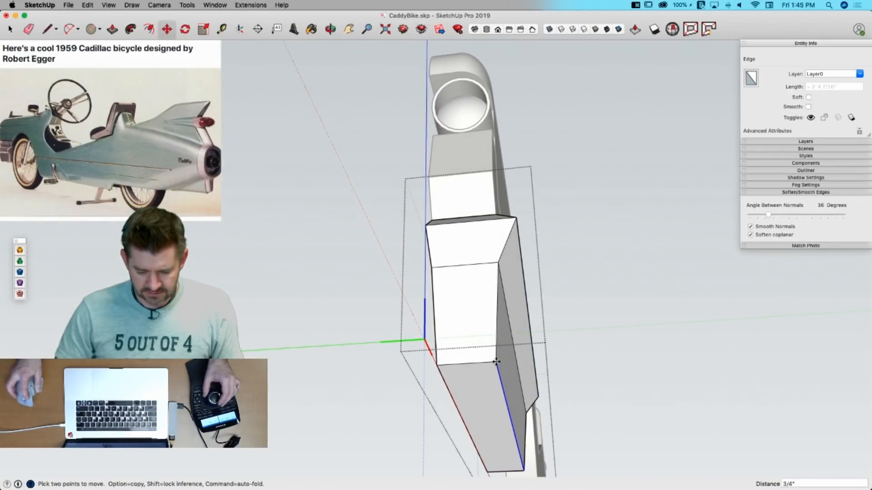
key("space")
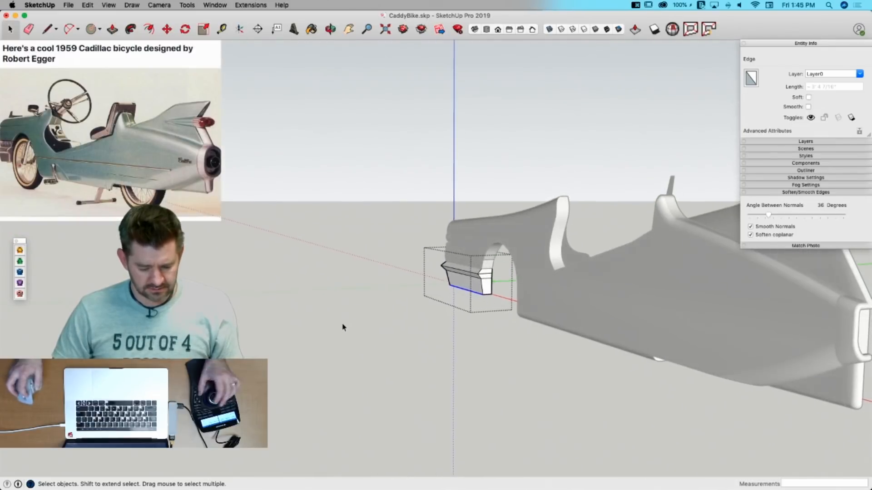
key("super+s")
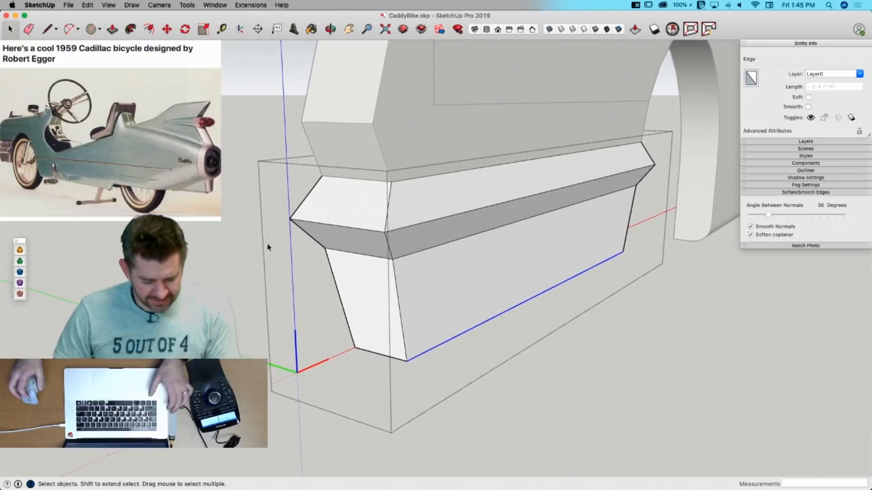
Step: Check the bicycle reference photos in Preview, and in SketchUp move the ridge's outer front point back about 1 7/16"
key("super+Tab")
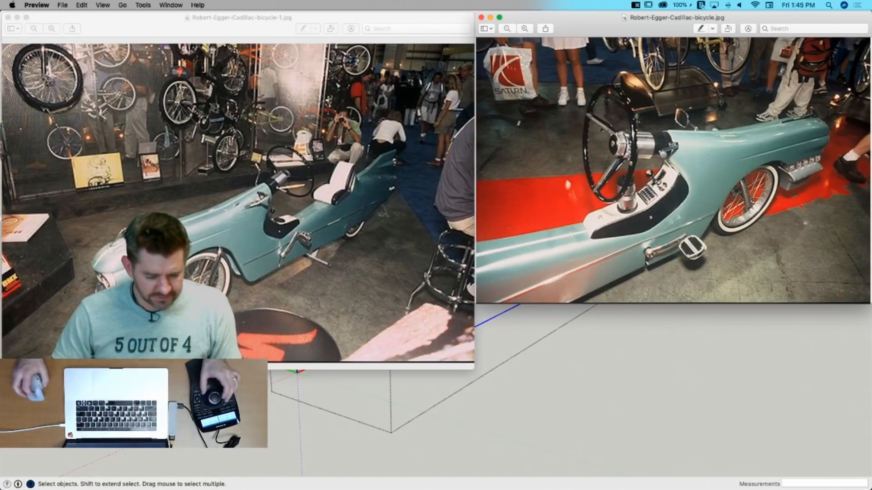
key("super+Tab")
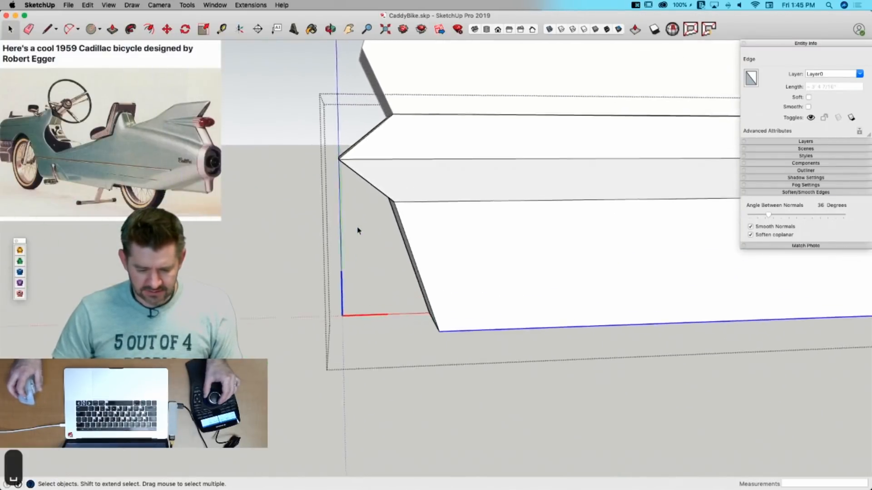
key("m")
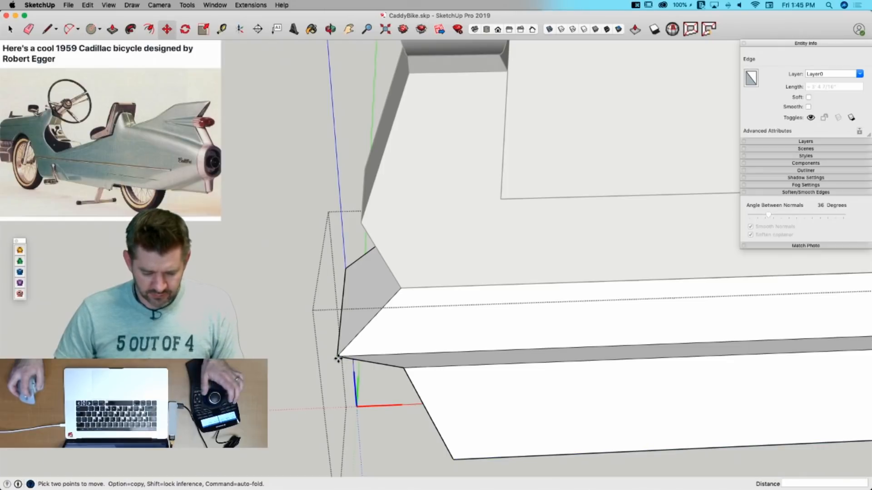
left_click(337, 356)
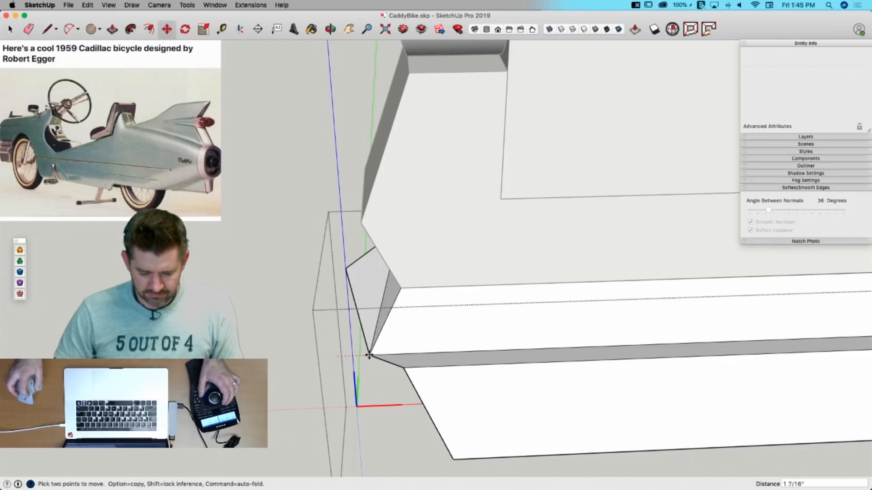
key("space")
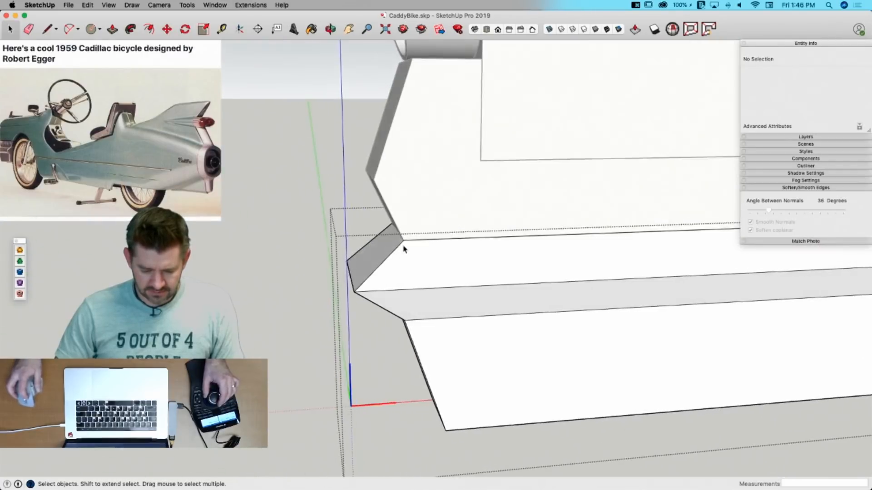
Step: Move the bumper's outer front corners above and below the ridge back, lining up the lower corner with the upper one
key("m")
left_click(404, 239)
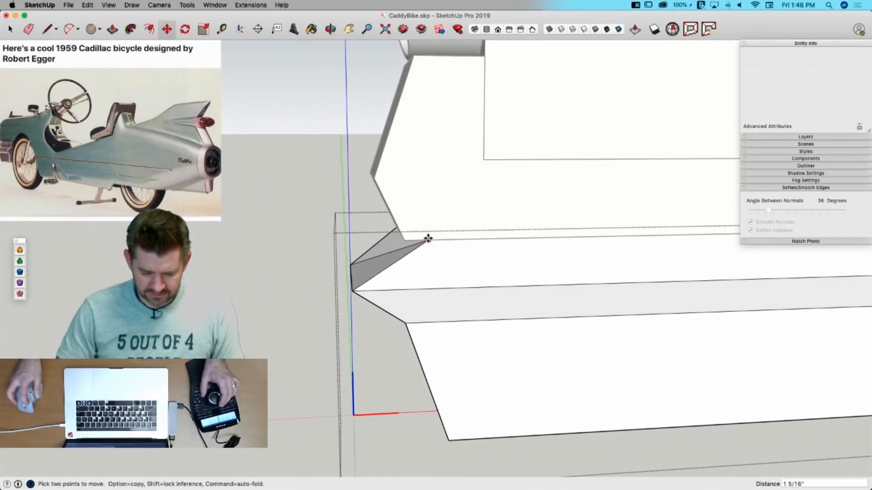
left_click(433, 239)
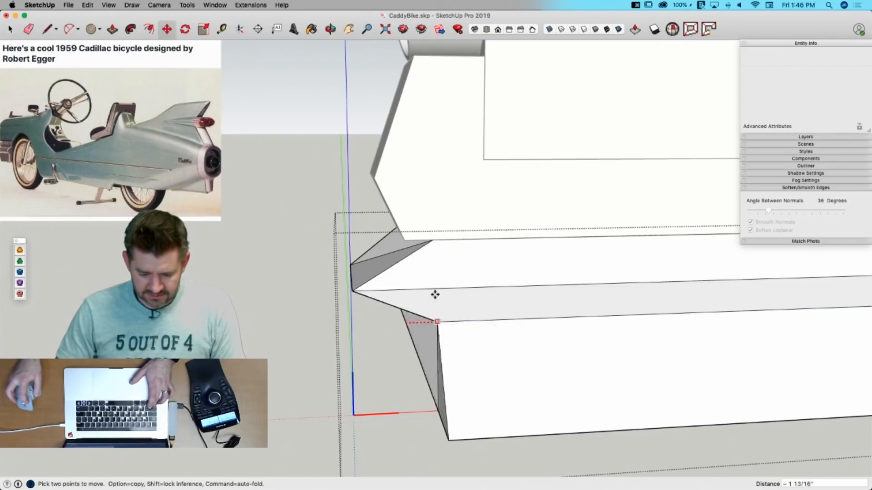
left_click(433, 243)
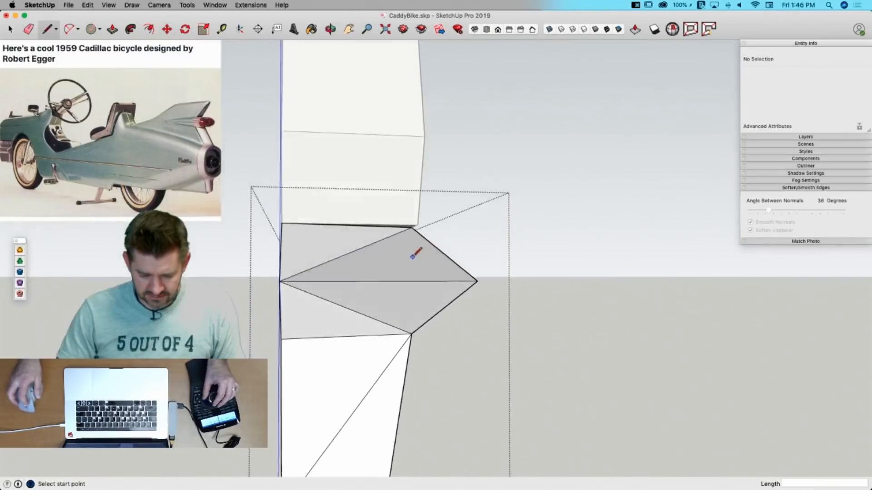
Step: Replace the diagonals on the ridge's upper and lower front faces with lines from the opposite inner corners to the outer ridge point
key("e")
left_click(355, 244)
key("l")
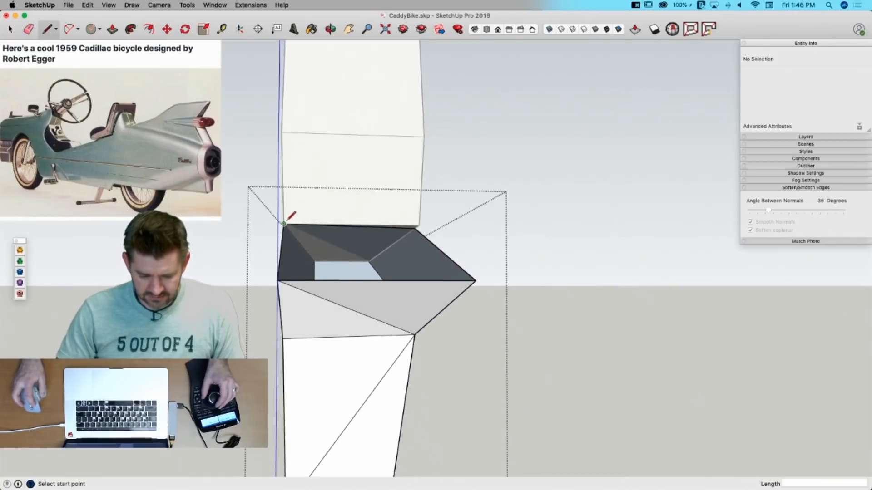
left_click(476, 280)
key("e")
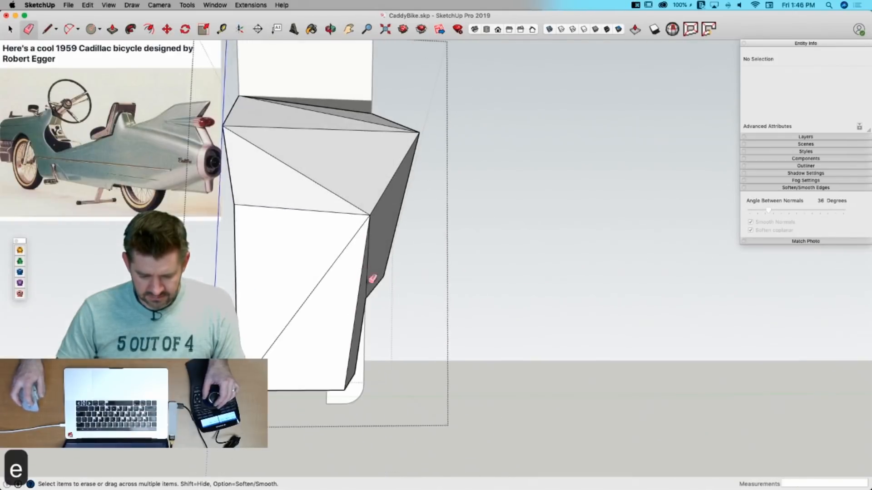
left_click(325, 182)
key("l")
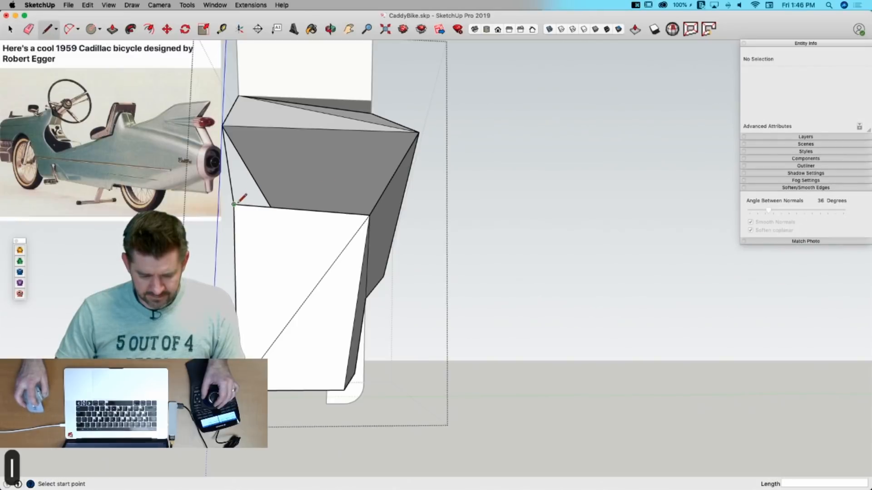
left_click(419, 132)
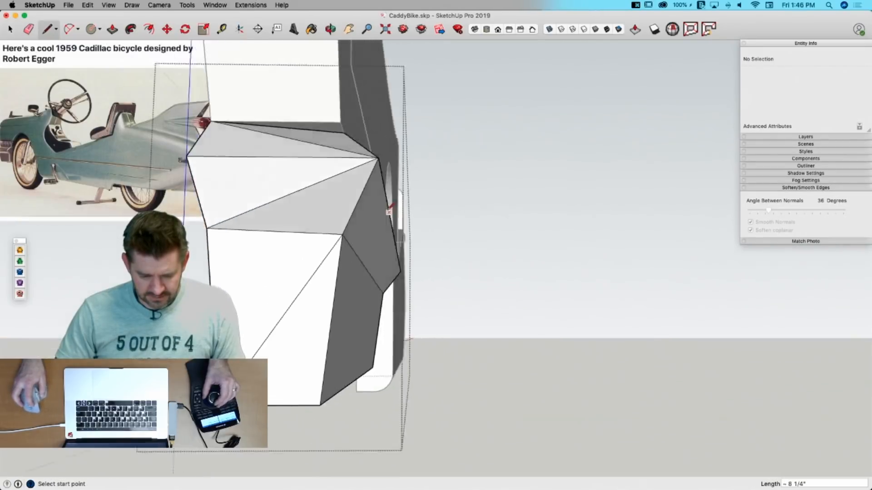
Step: Soften the diagonal edges across the bumper's front faces and redraw the outer corner edge of the lower face
key("e")
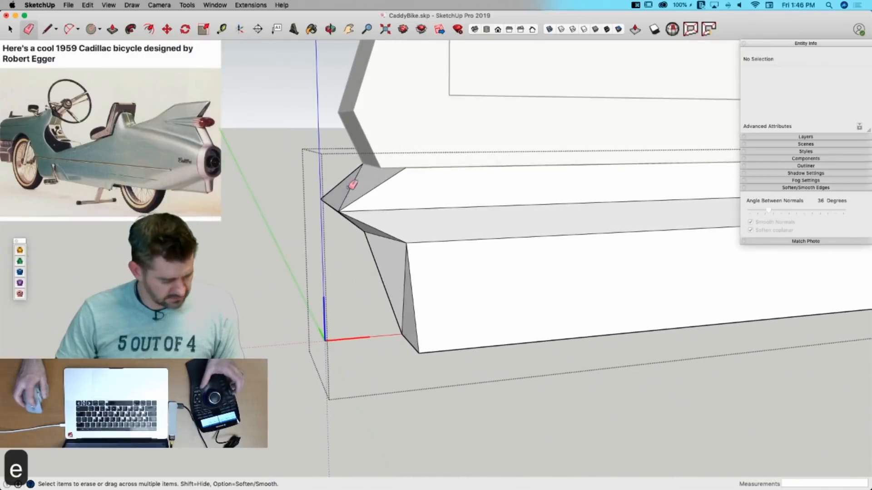
left_click(353, 181)
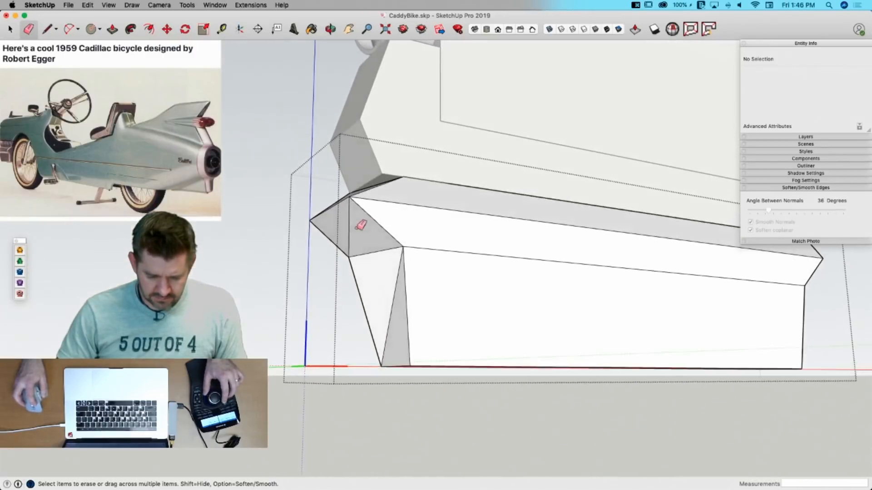
left_click(349, 234)
key("l")
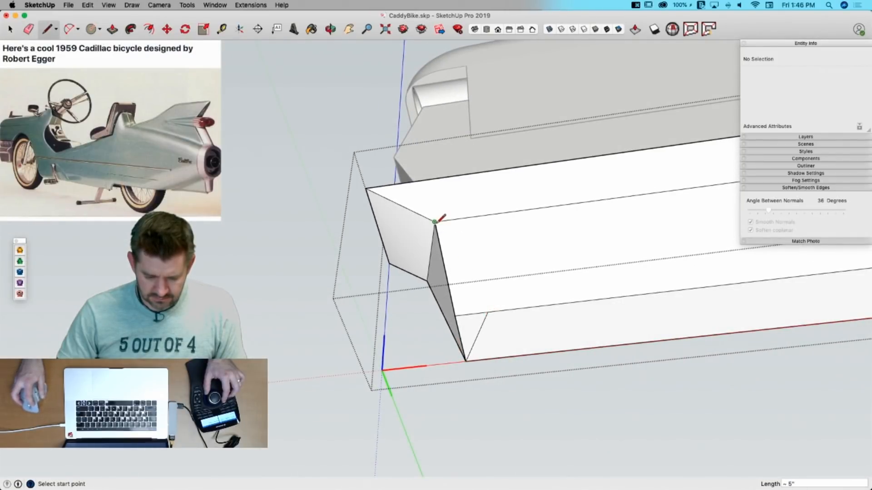
key("e")
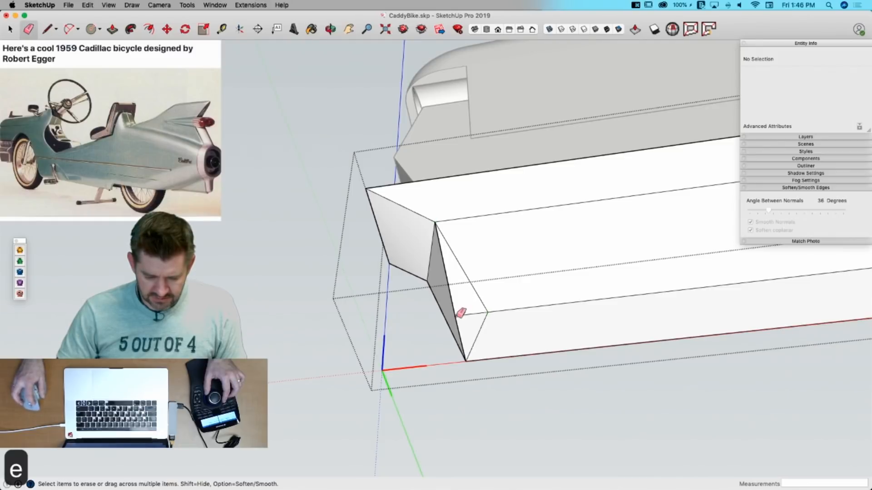
left_click(457, 313)
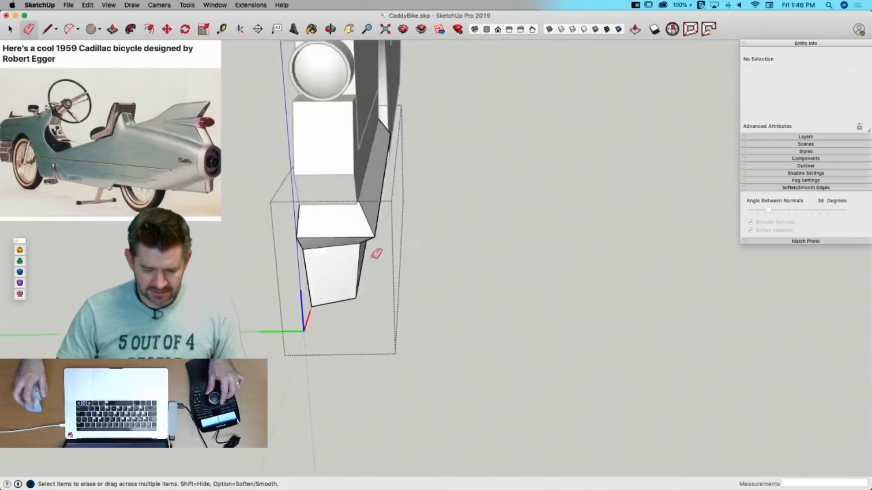
Step: Move the outer front point of the bumper ridge 2" back along the body's length
key("m")
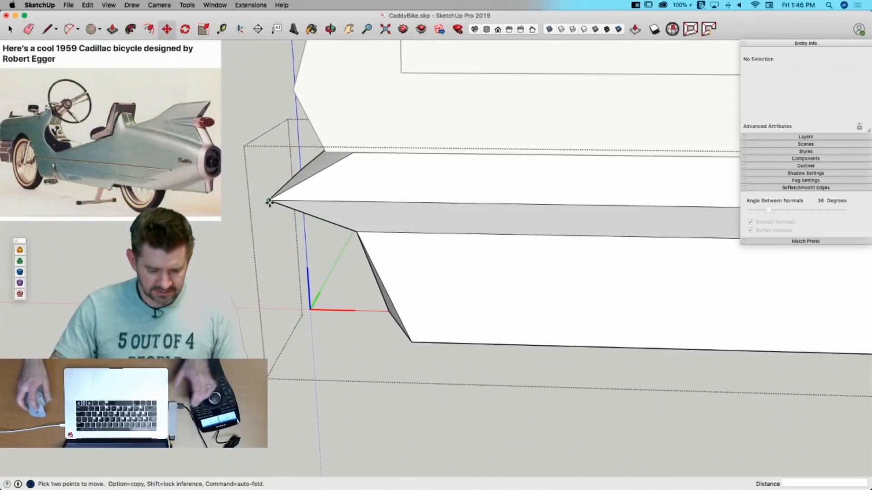
type("2 1/16\"")
key("Return")
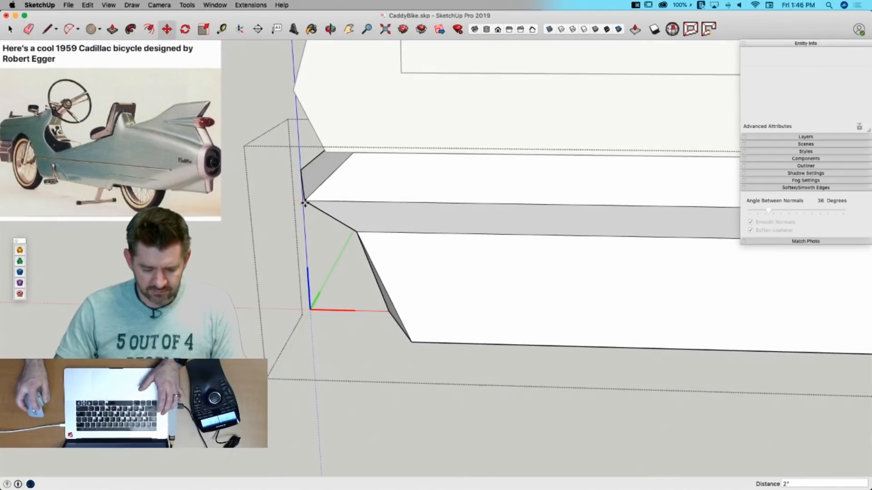
Step: Switch to Preview to check the bicycle's front end in the reference photos, and return to SketchUp to view the bumper
key("super+Tab")
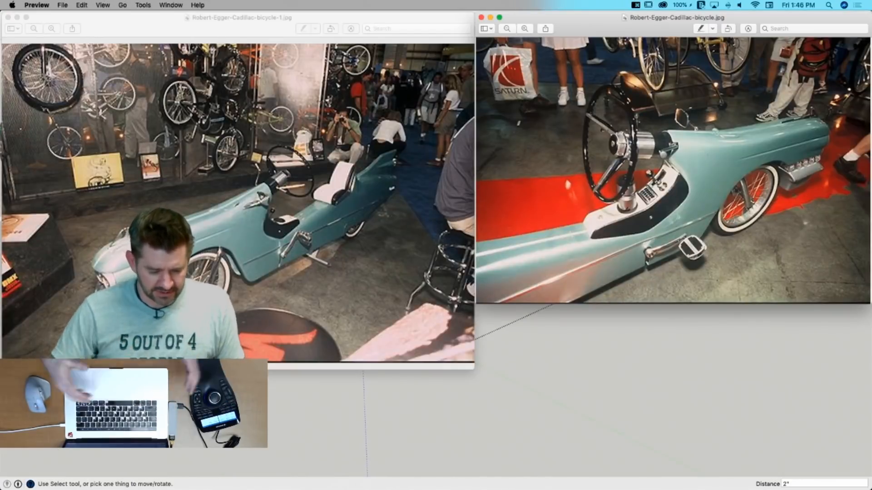
key("super+Tab")
middle_click_drag(327, 243, 280, 220)
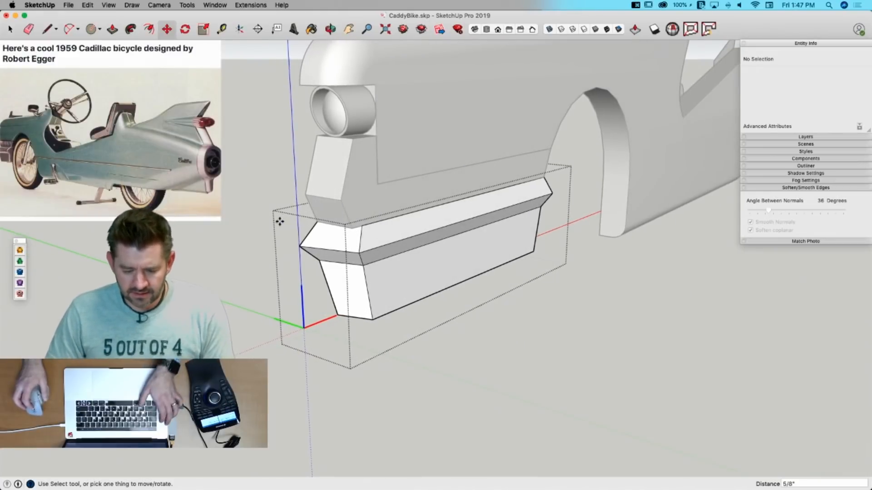
Step: Switch to Chrome and enlarge the red Cadillac photo in the "Live modeling a Cadillac Bicycle" forum topic to examine its front bumper and grill
key("super+Tab")
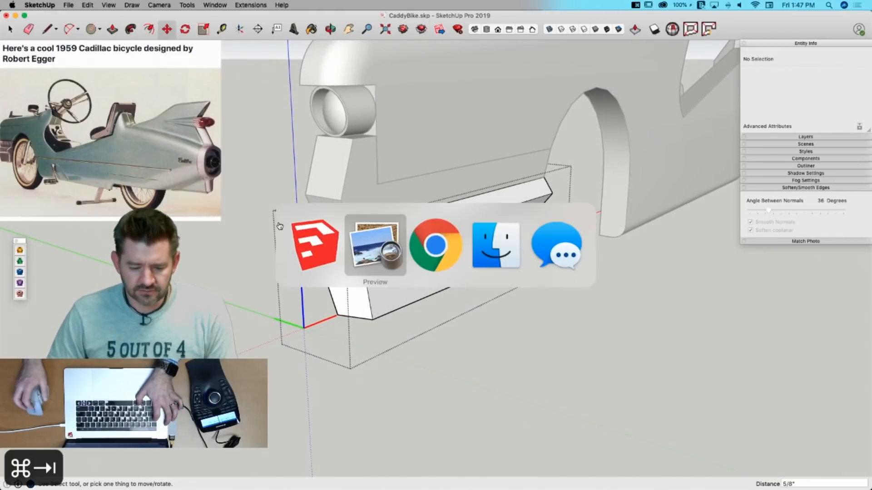
key("super+Tab")
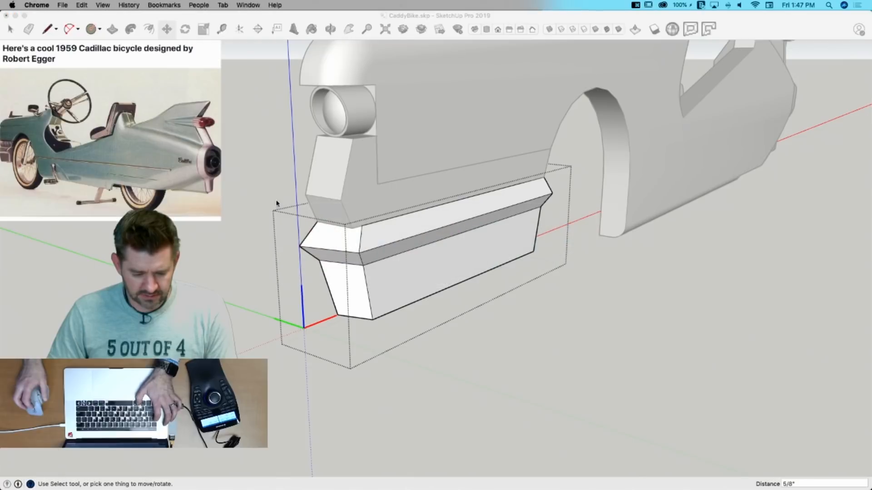
mouse_move(1, 130)
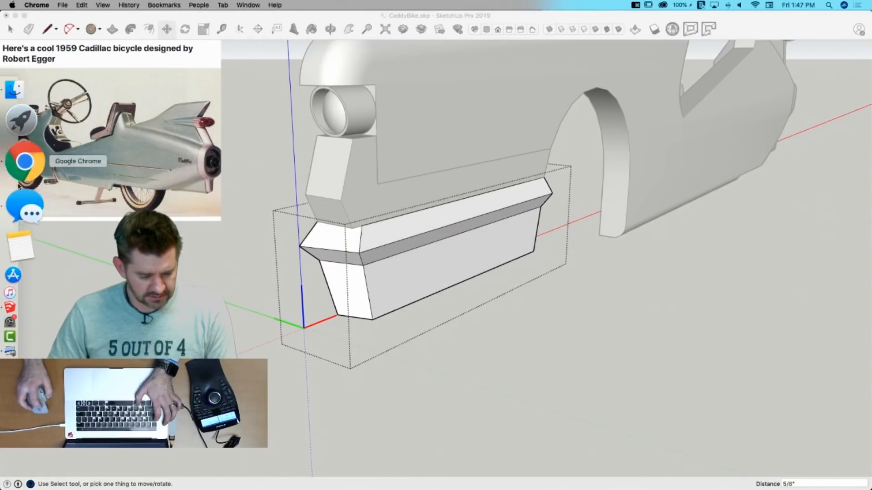
left_click(24, 170)
left_click(291, 21)
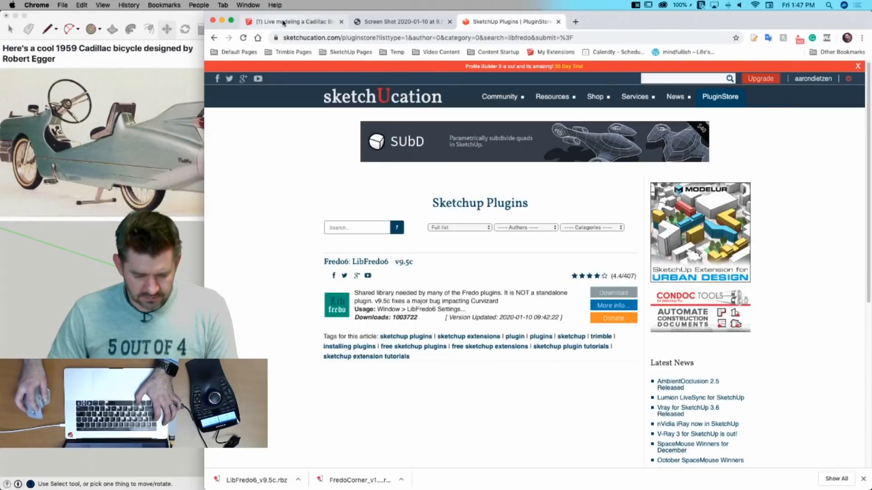
scroll(431, 256, "down", 3)
scroll(431, 256, "down", 5)
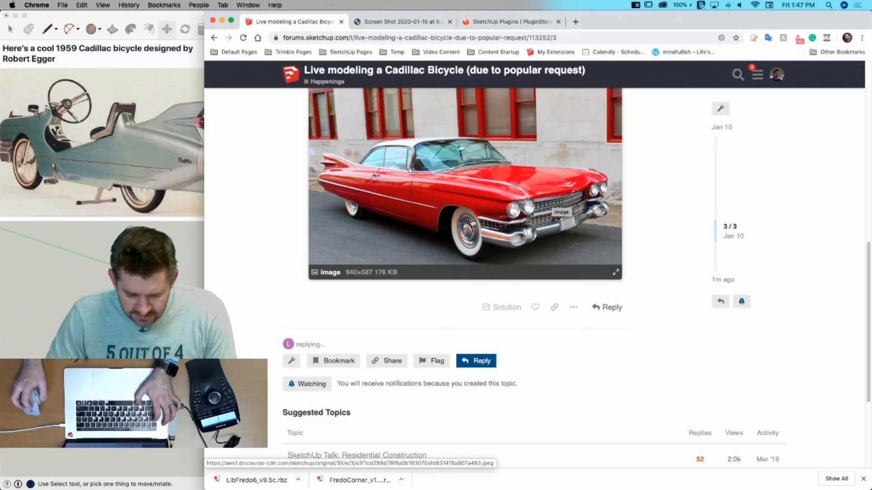
left_click(513, 225)
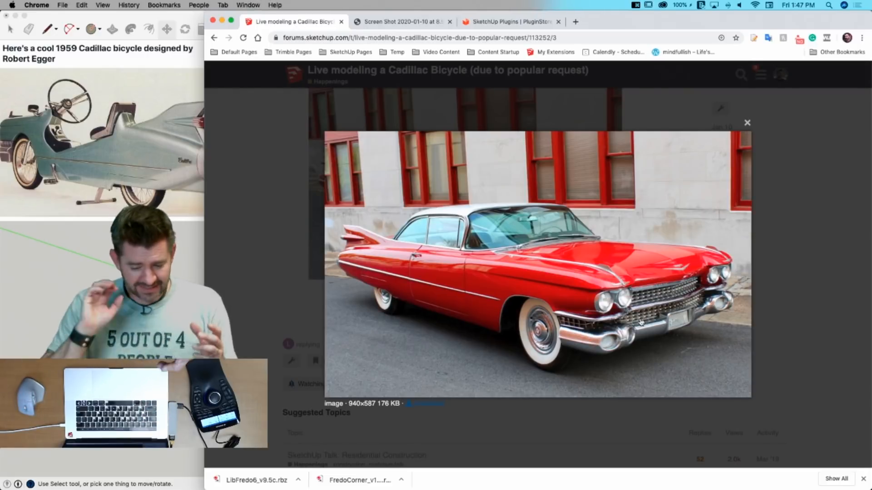
scroll(644, 326, "down", 1)
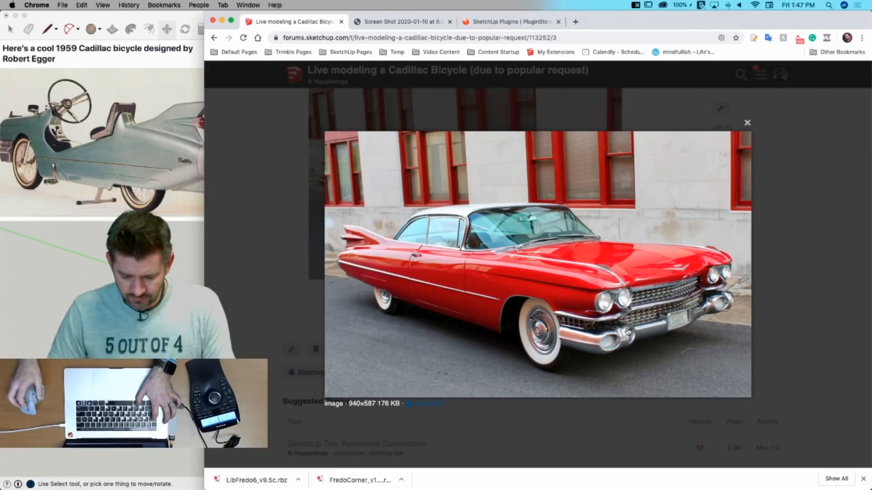
key("super+Tab")
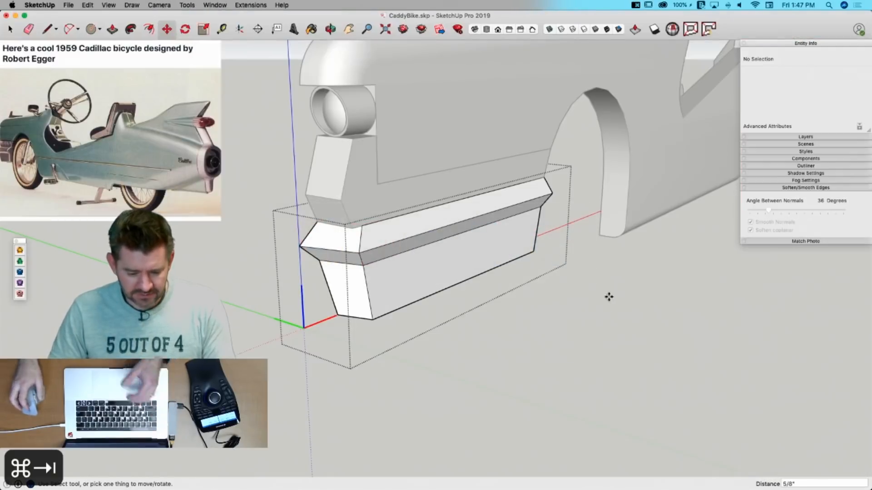
Step: Compare the modeled bumper with the bicycle photos in Preview and the enlarged red Cadillac photo in Chrome
key("space")
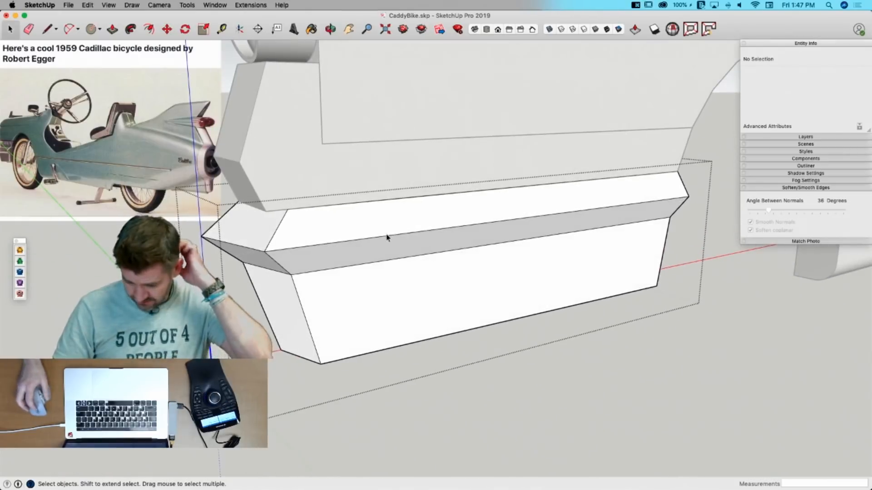
key("super+Tab")
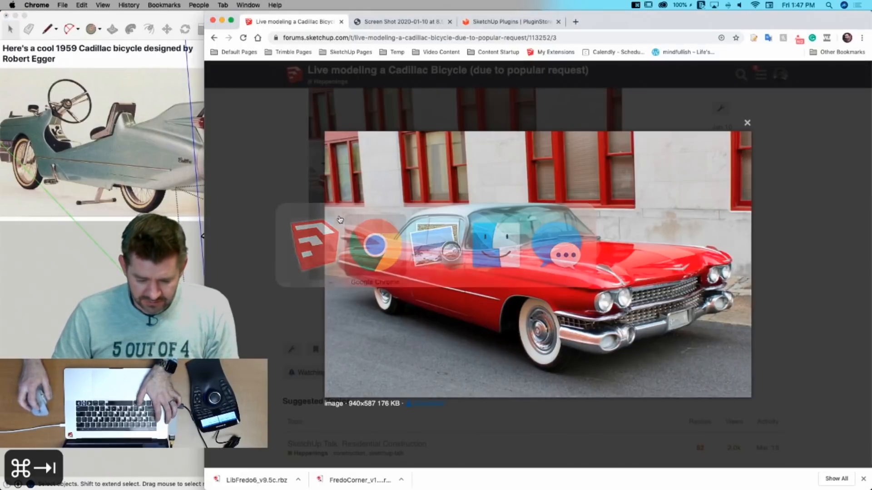
key("super+Tab")
key("super+Tab")
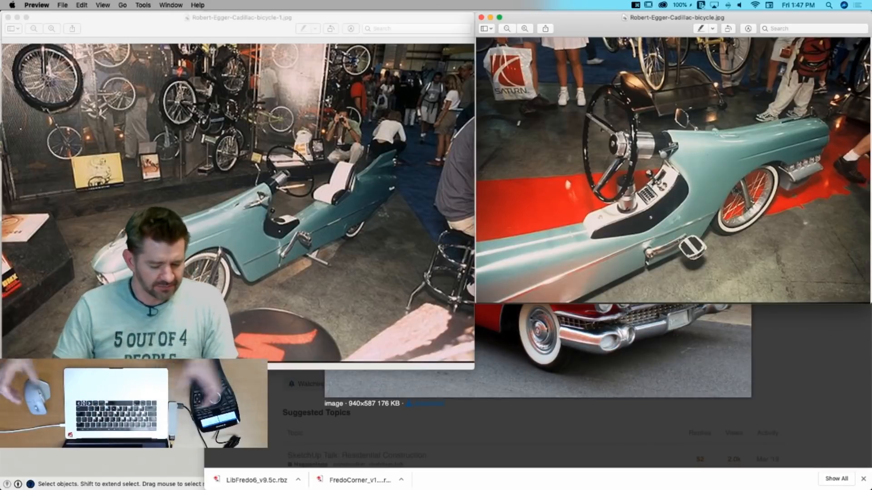
key("super+Tab")
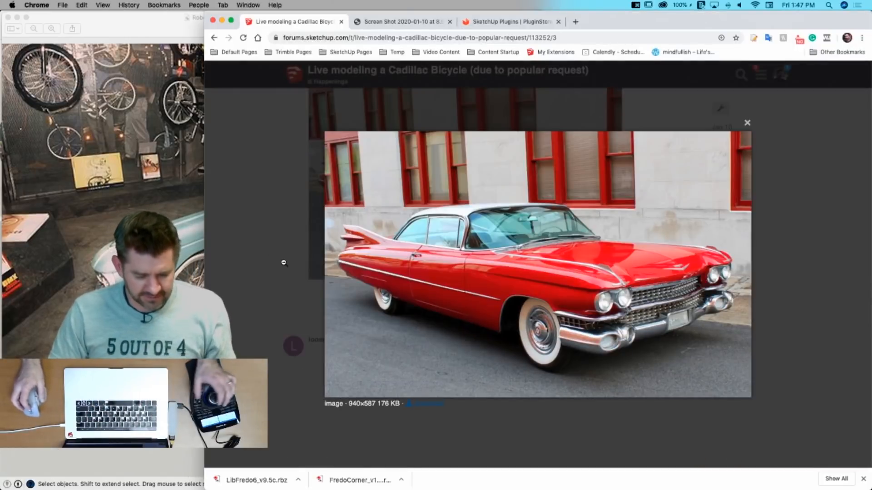
key("super+Tab")
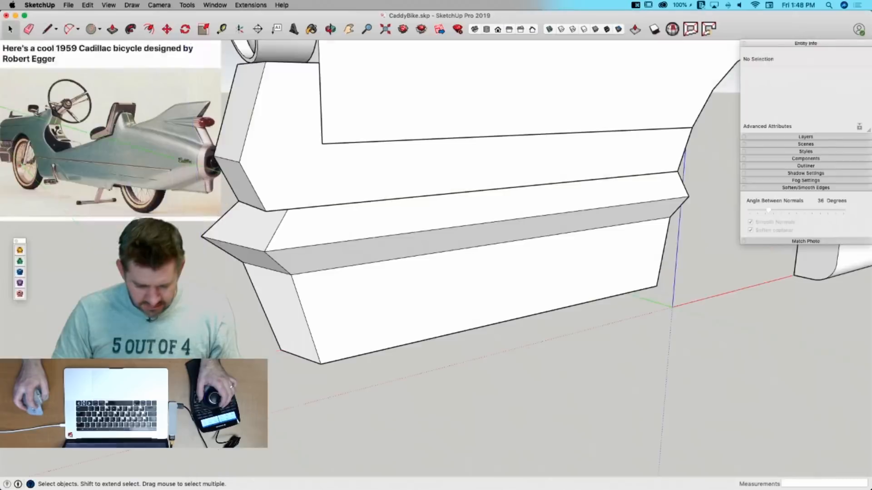
Step: In the Grill component, move the middle horizontal front edge straight up about 15/16", level with the inner corner of the side notch
middle_click_drag(257, 274, 341, 269)
left_click(353, 272)
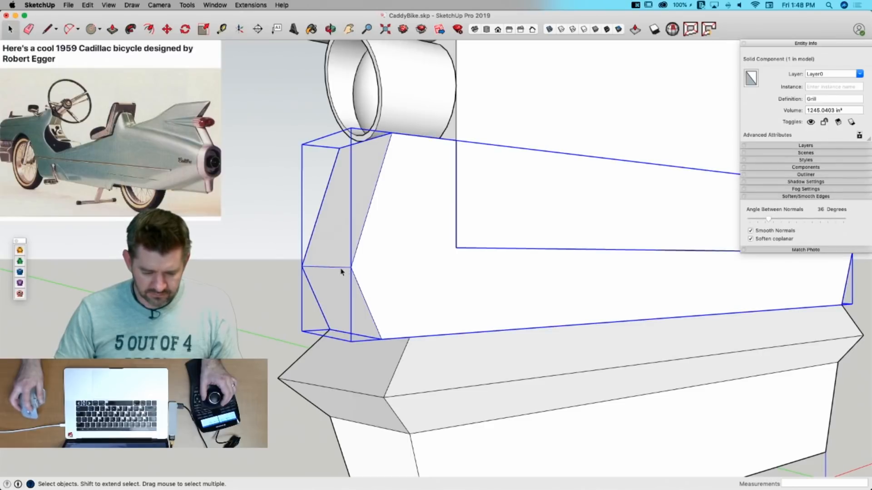
double_click(343, 272)
left_click(350, 268)
key("m")
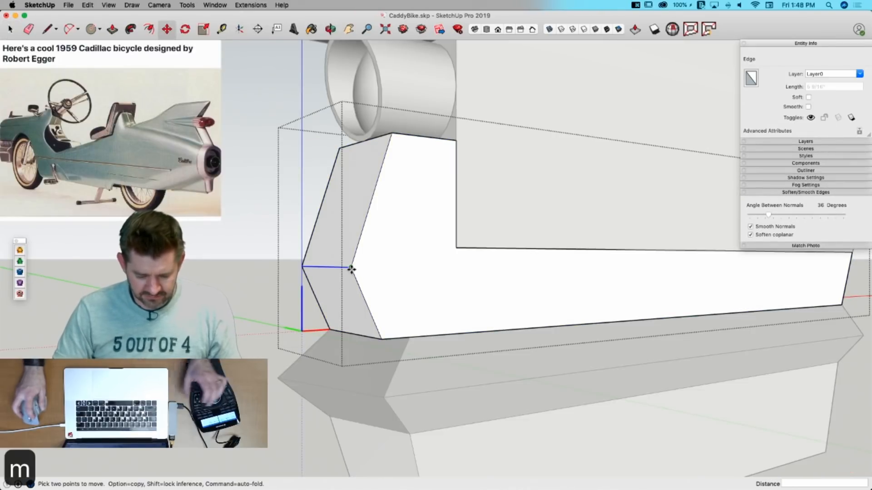
left_click(352, 269)
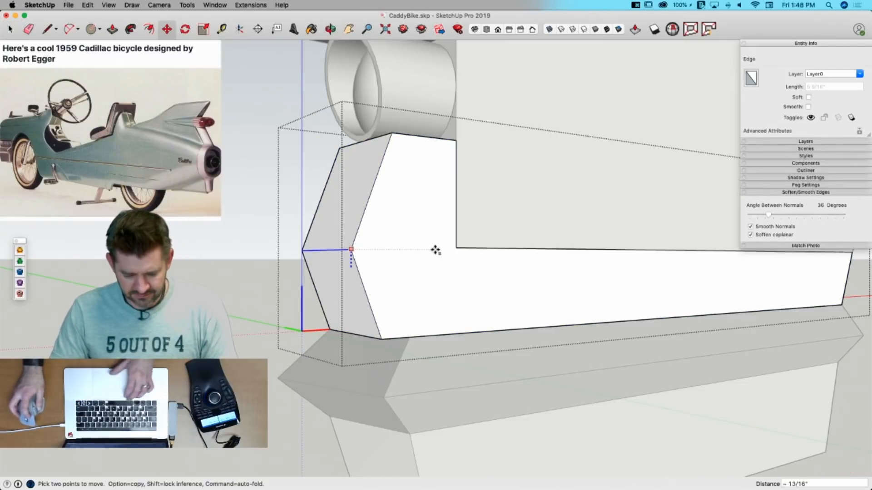
left_click(455, 248)
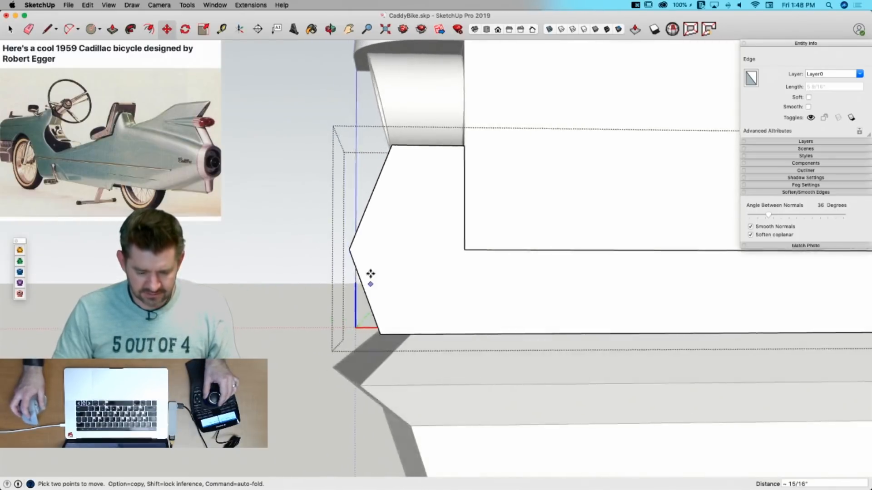
key("m")
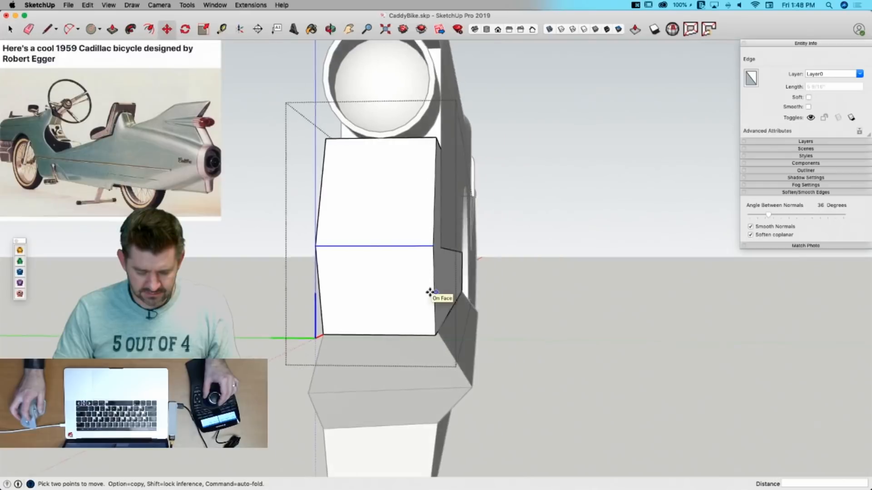
Step: Check the grill's shape against the red Cadillac photo in Chrome and the bicycle photos in Preview, and return to SketchUp
key("super+Tab")
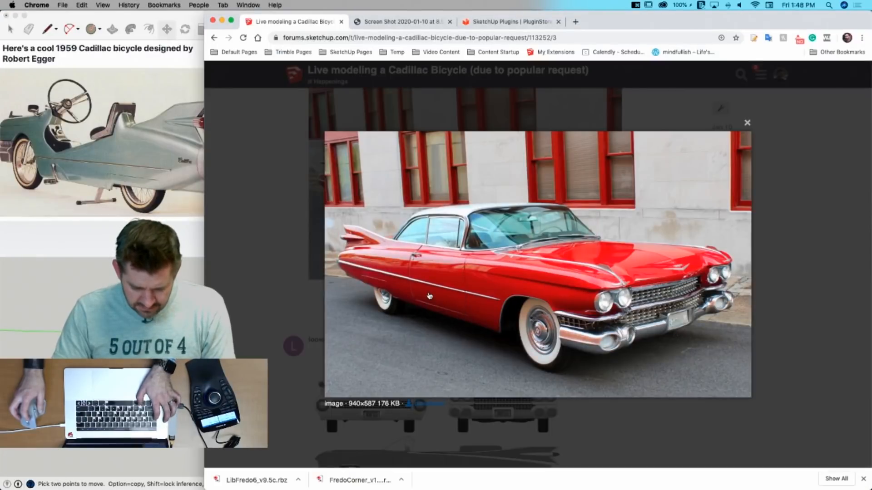
key("super+Tab")
key("super+Tab")
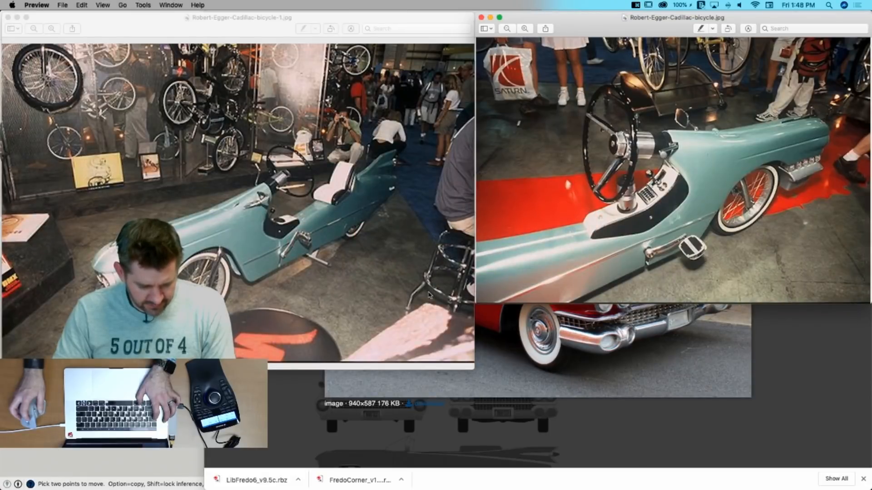
key("super+Tab")
key("ctrl+Up")
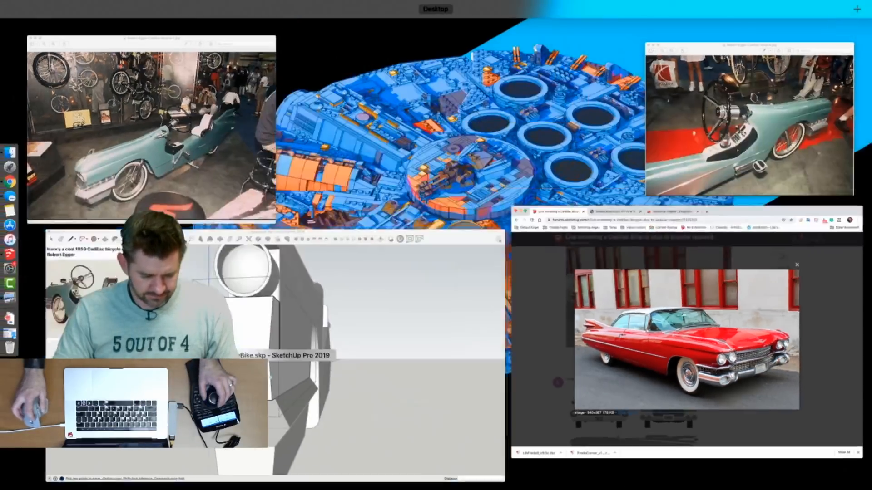
left_click(333, 339)
Step: Draw horizontal dividing lines between edge midpoints across the grill's side and front faces, above and below the middle edge
key("space")
key("l")
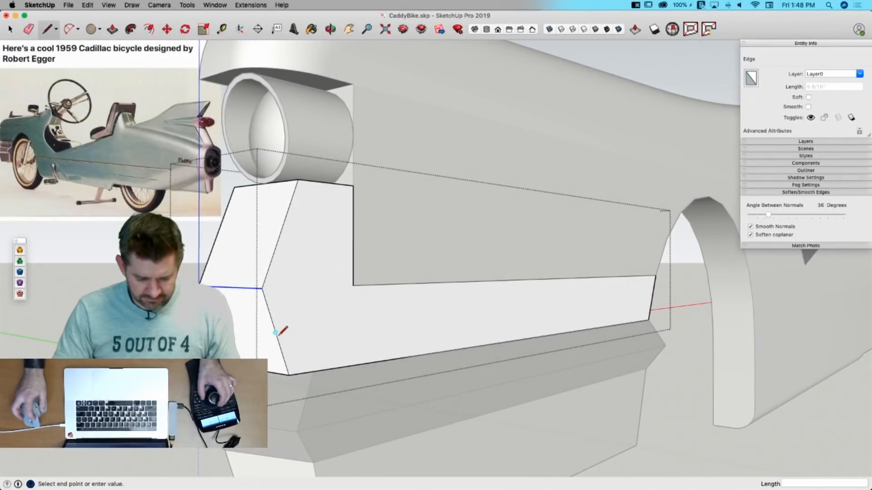
left_click(652, 298)
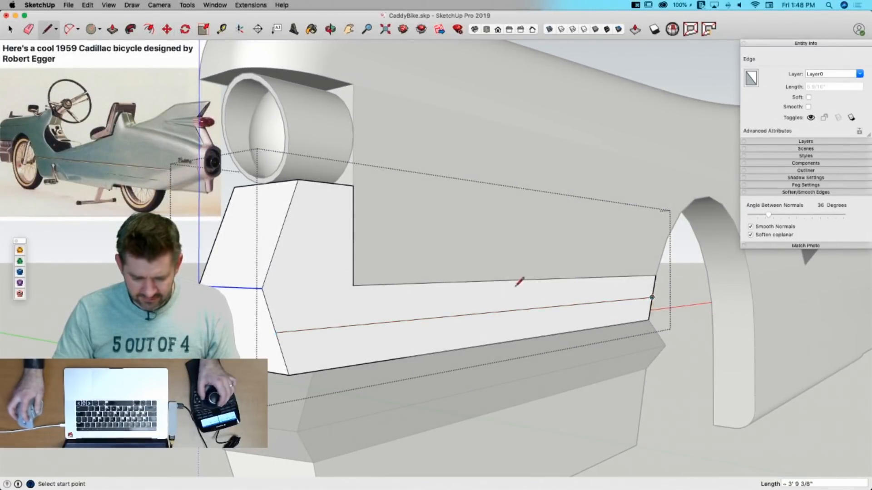
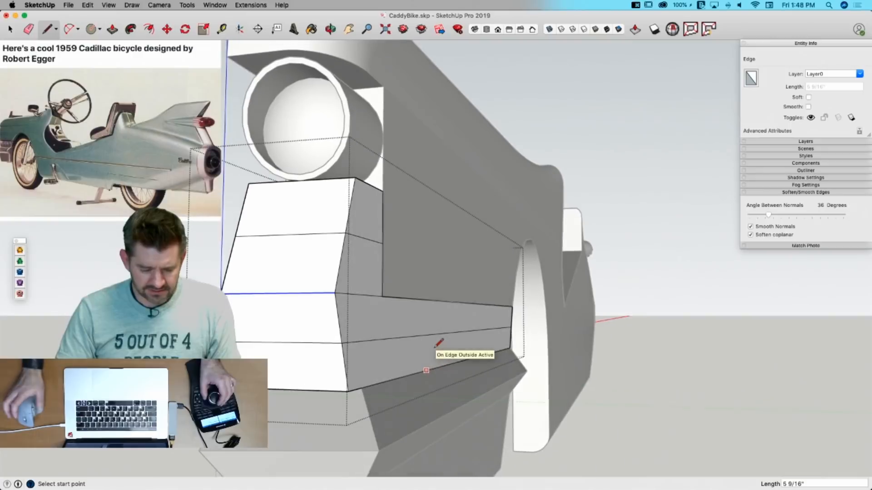
Step: Check the bicycle photos in Preview and divide the grill's side with vertical lines, below the notch corner and midway under the headlight
key("super+Tab")
key("super+Tab")
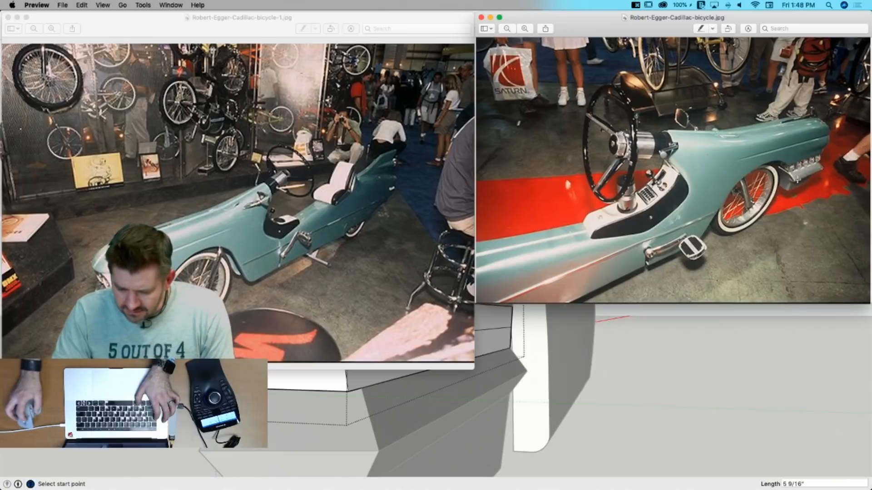
key("super+Tab")
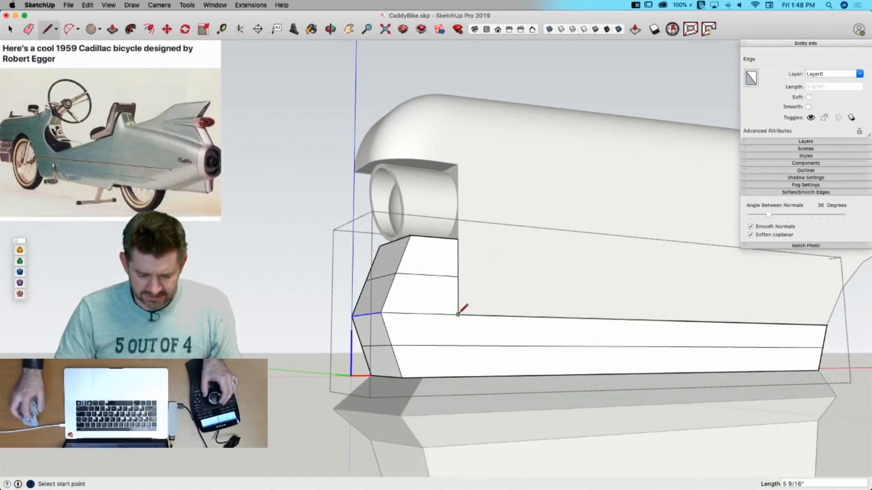
left_click(458, 314)
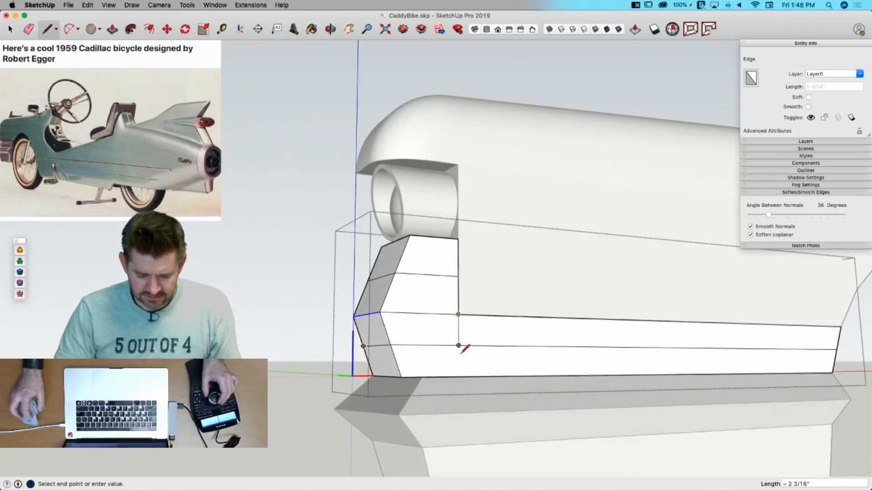
left_click(459, 376)
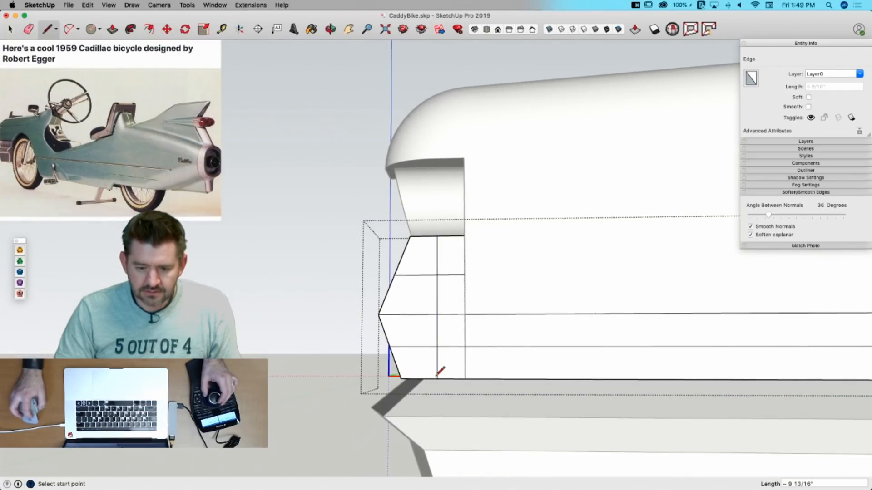
Step: Switch to Chrome, close the enlarged photo and examine the Cadillac line drawings and front-end close-up posted in the forum topic
key("super+Tab")
key("super+Tab")
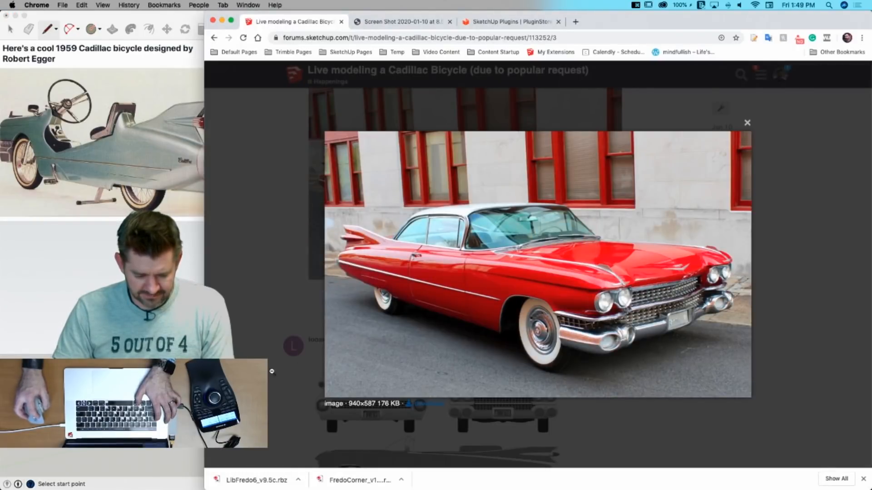
left_click(272, 371)
scroll(399, 363, "down", 5)
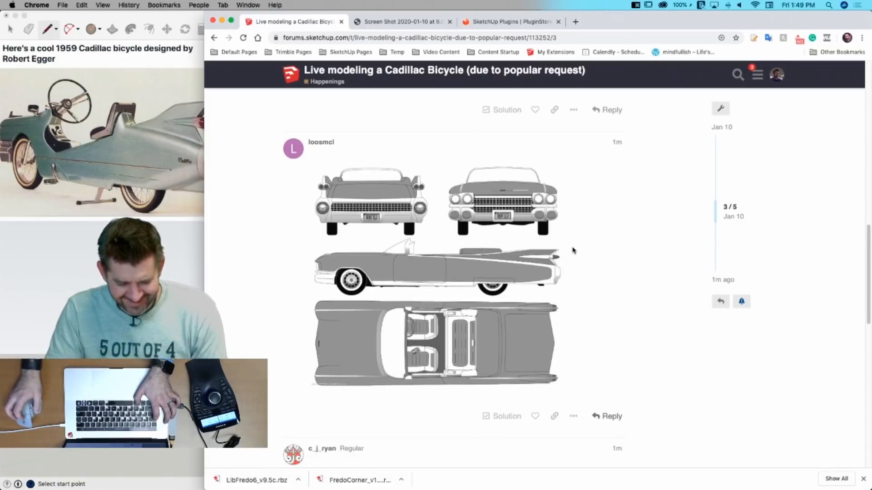
scroll(478, 328, "down", 6)
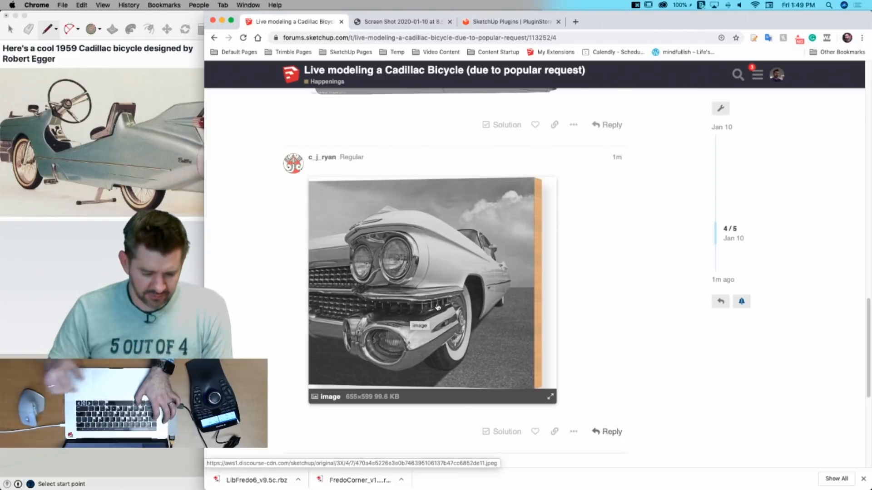
Step: Return to SketchUp and divide the grill's front faces into four columns with vertical lines running from top to bottom
key("super+Tab")
mouse_move(367, 292)
middle_mouse_down()
mouse_move(427, 358)
mouse_move(448, 354)
mouse_move(370, 315)
mouse_move(367, 205)
middle_mouse_up()
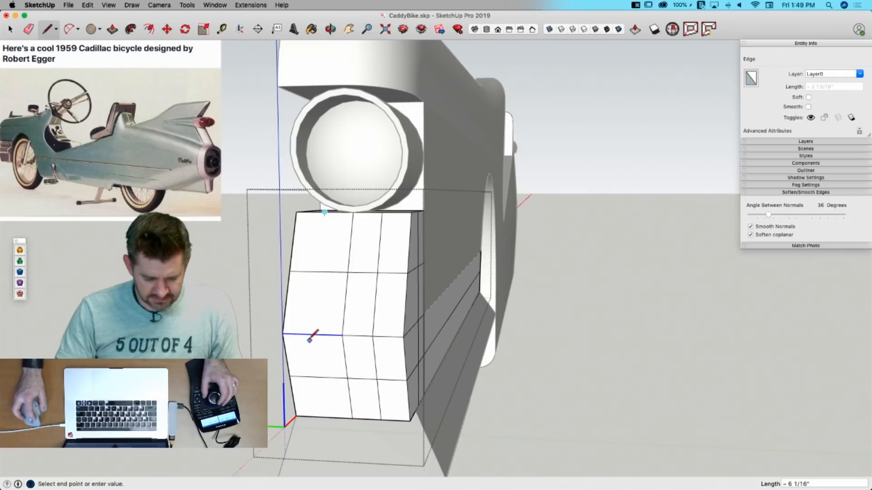
left_click(324, 416)
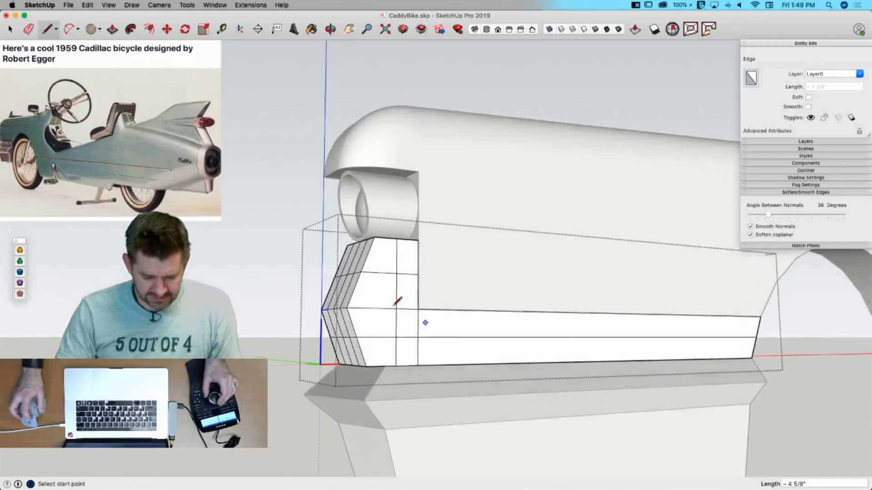
Step: Draw a vertical dividing line below the grill side's top front corner, and array the two lower rear cells 20 times along the side strip
left_click(373, 241)
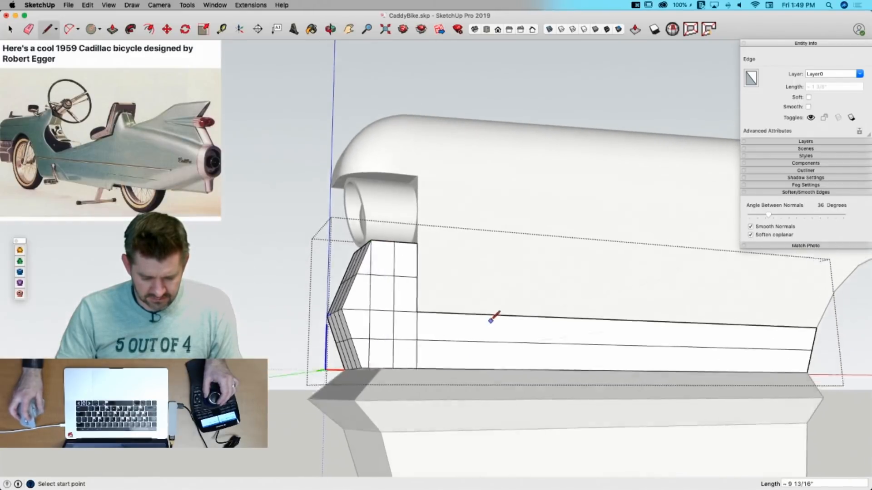
key("space")
left_click(384, 380)
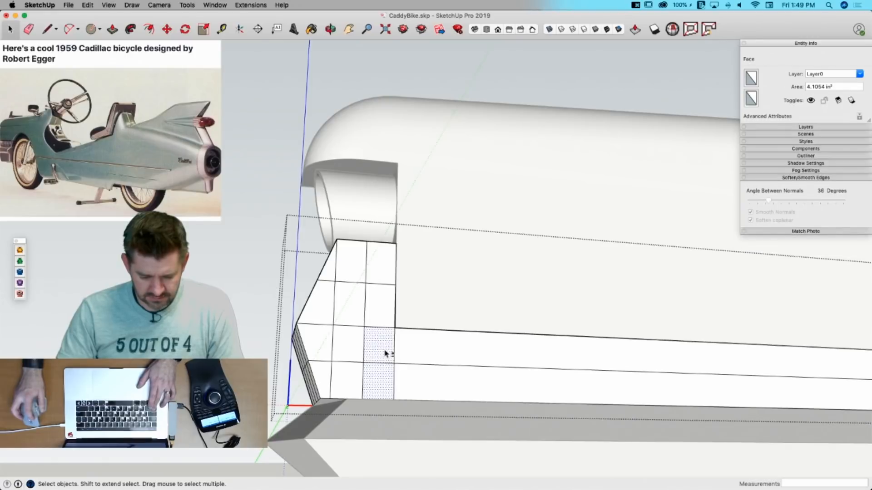
key("m")
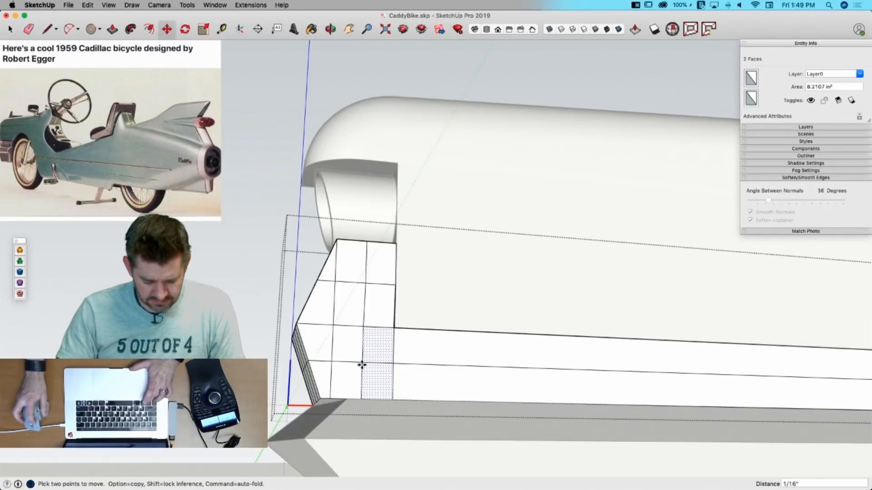
left_click(362, 364)
left_click(397, 364)
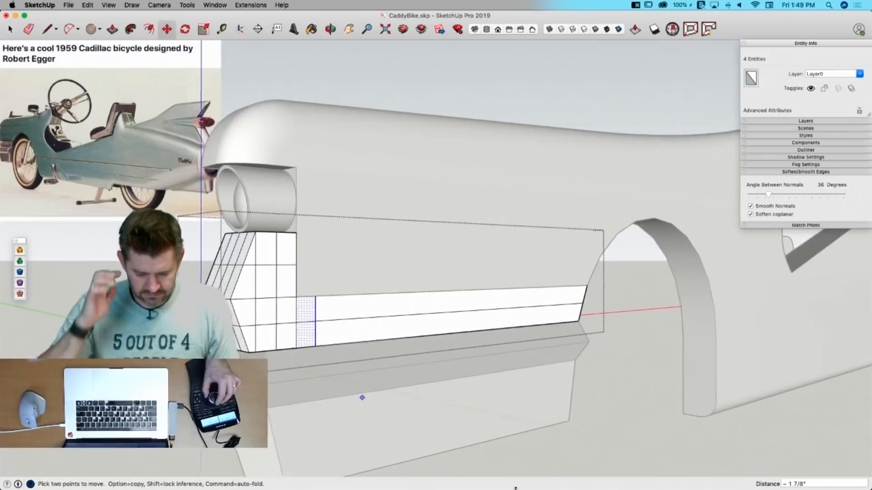
type("20")
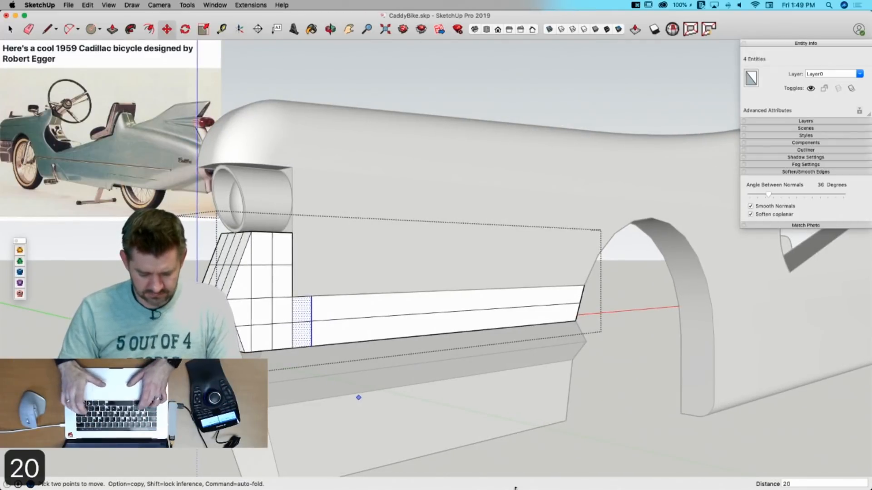
type("x")
key("Return")
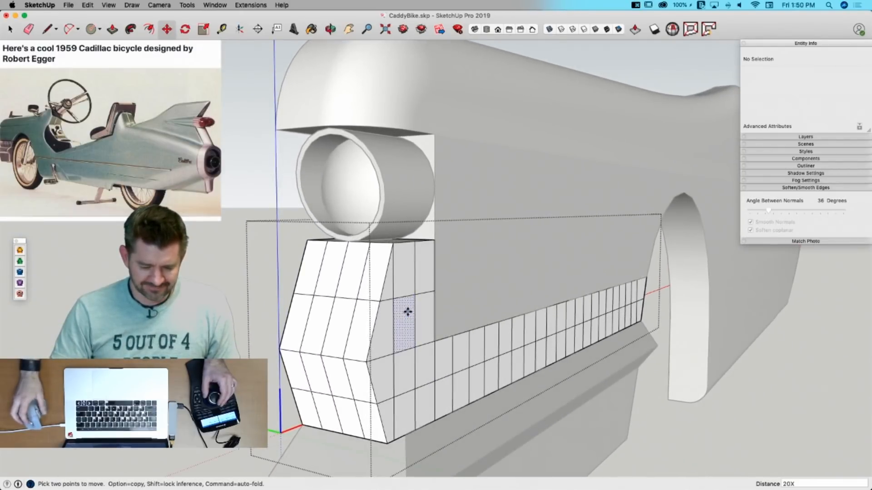
left_click(408, 311)
left_click(424, 341)
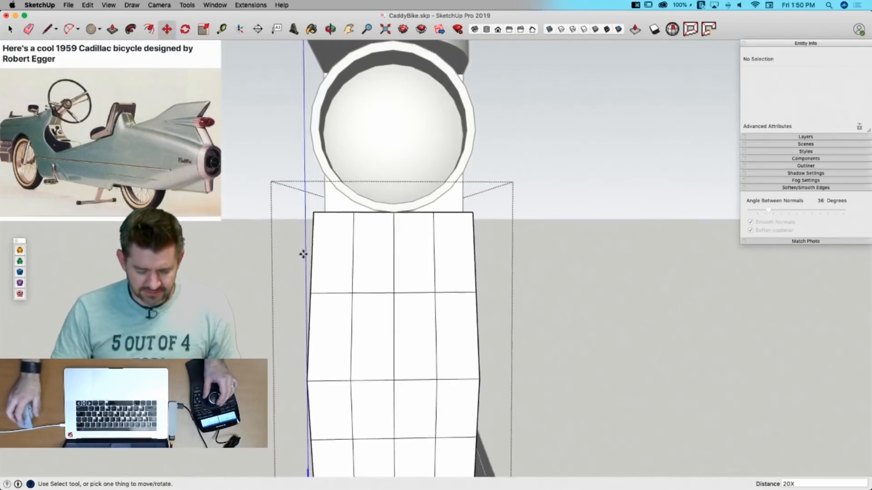
Step: Offset the outlines of the grill's upper front cells inward by about 3/16", covering the top row and starting the second row
key("space")
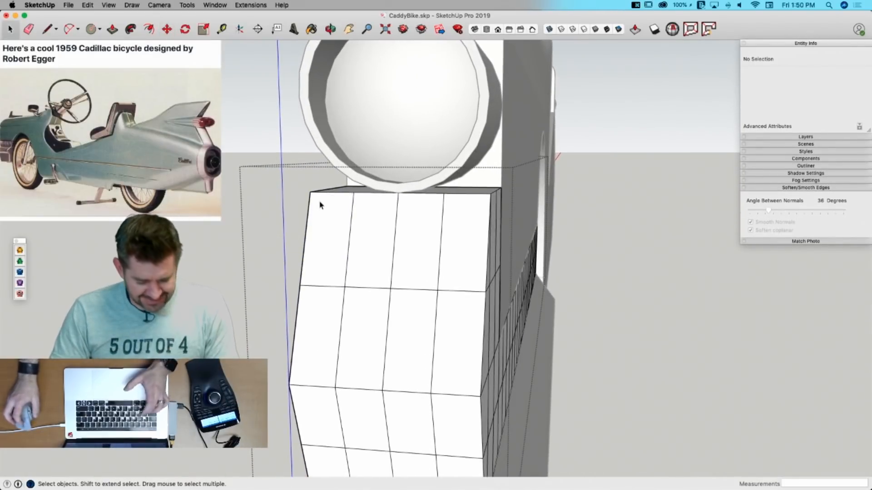
key("f")
left_click(321, 202)
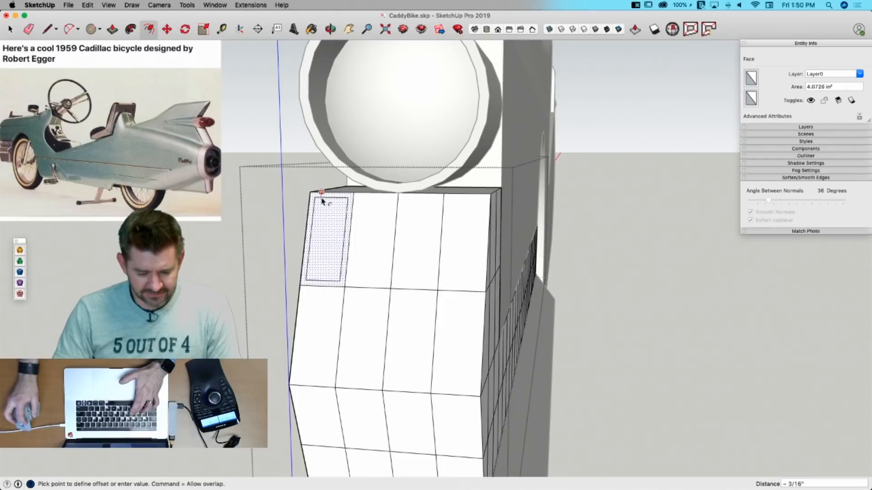
left_click(321, 202)
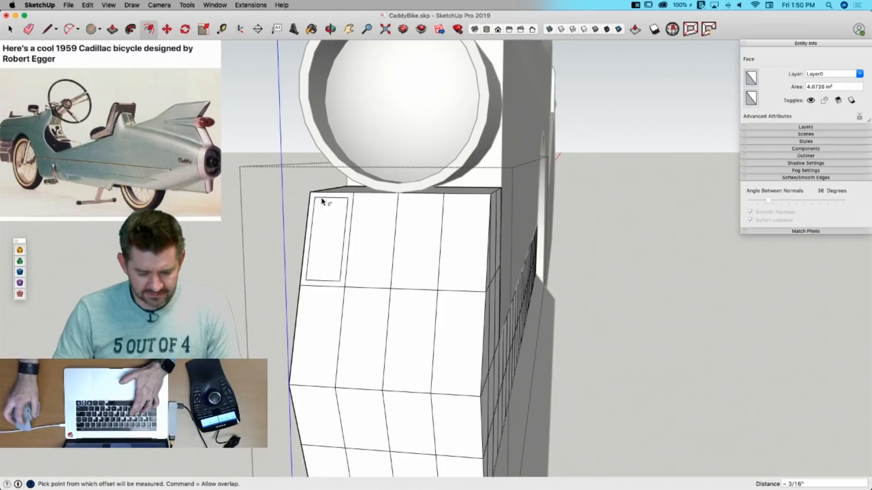
double_click(363, 217)
double_click(423, 231)
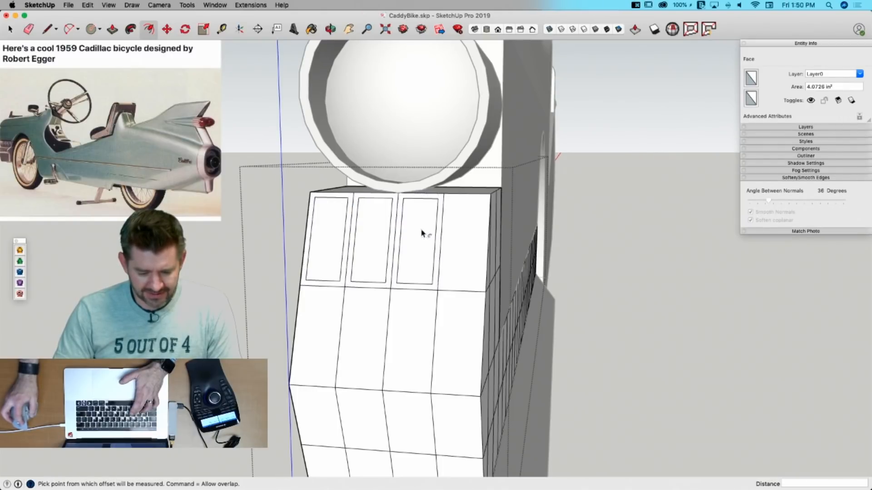
double_click(453, 318)
double_click(410, 331)
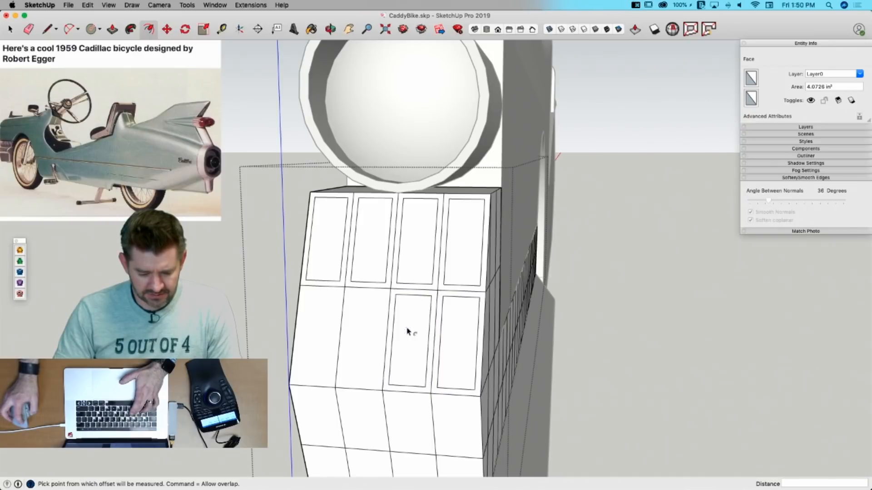
Step: Offset the remaining cells on the sloped front face of the grille block inward to match the existing framed cells
double_click(375, 328)
double_click(318, 333)
double_click(320, 415)
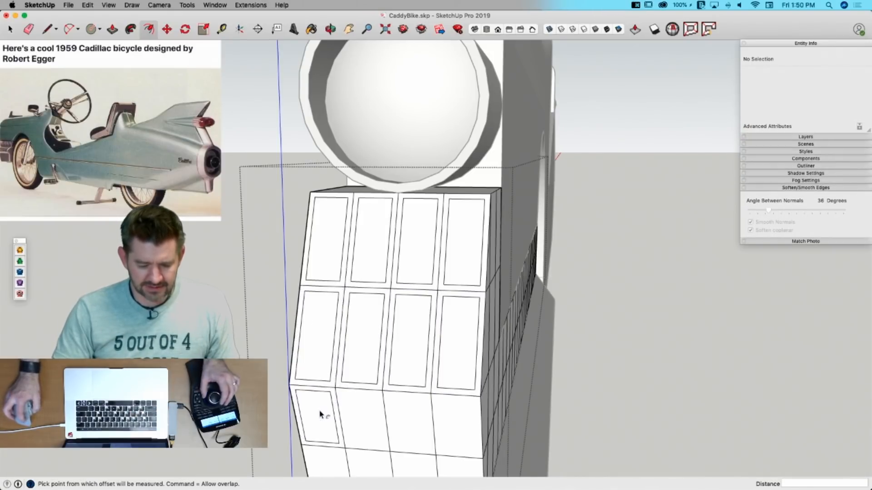
middle_click_drag(320, 414, 340, 413)
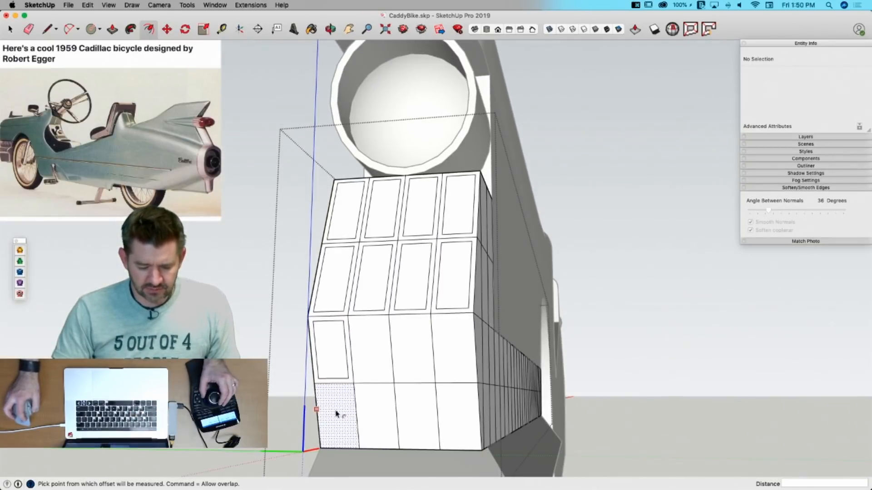
double_click(367, 386)
double_click(369, 360)
double_click(401, 356)
double_click(456, 349)
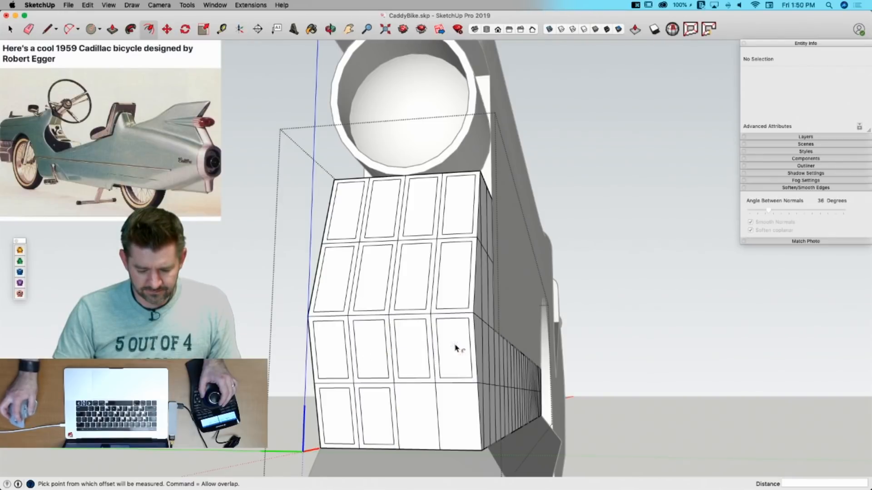
double_click(454, 401)
double_click(425, 406)
Step: Offset the cells on the side of the tall front grille block inward with the same frame width
middle_click_drag(424, 407, 414, 252)
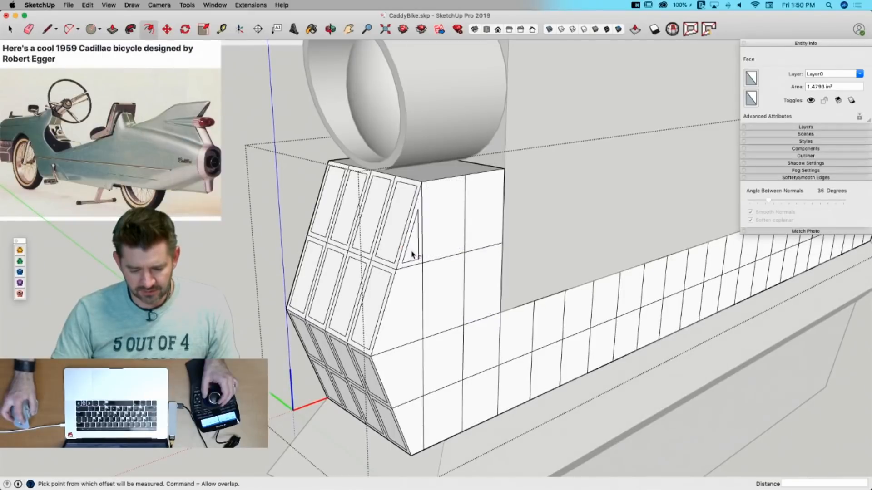
double_click(437, 227)
double_click(472, 212)
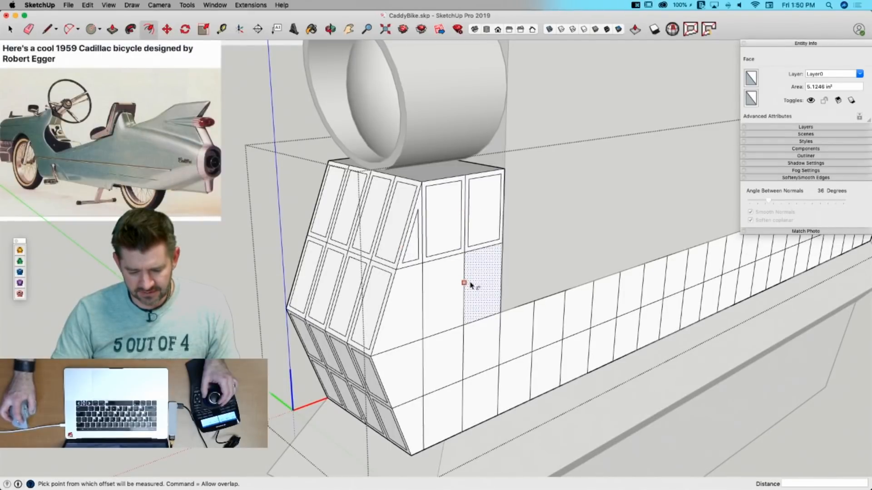
double_click(471, 285)
double_click(450, 290)
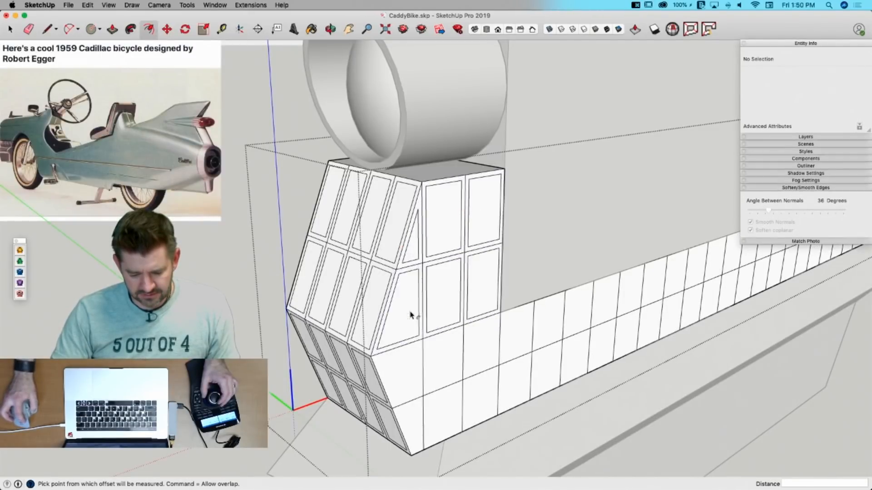
double_click(411, 314)
double_click(402, 375)
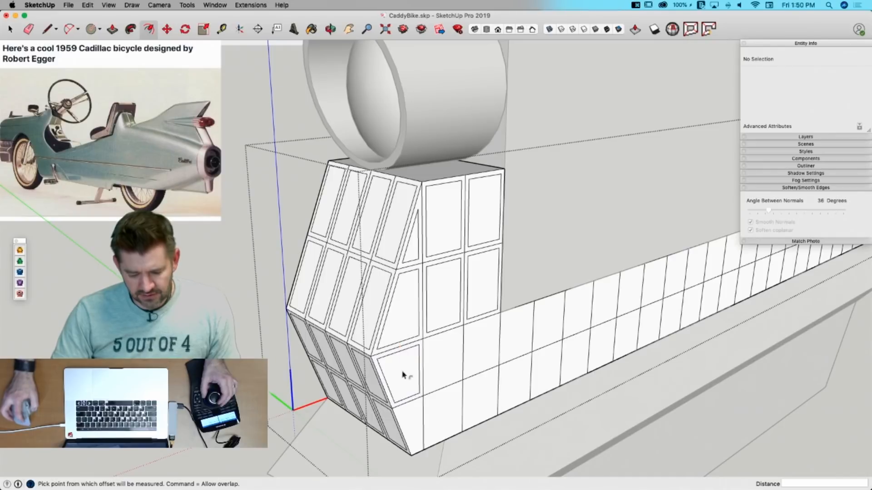
double_click(438, 416)
double_click(442, 366)
double_click(477, 351)
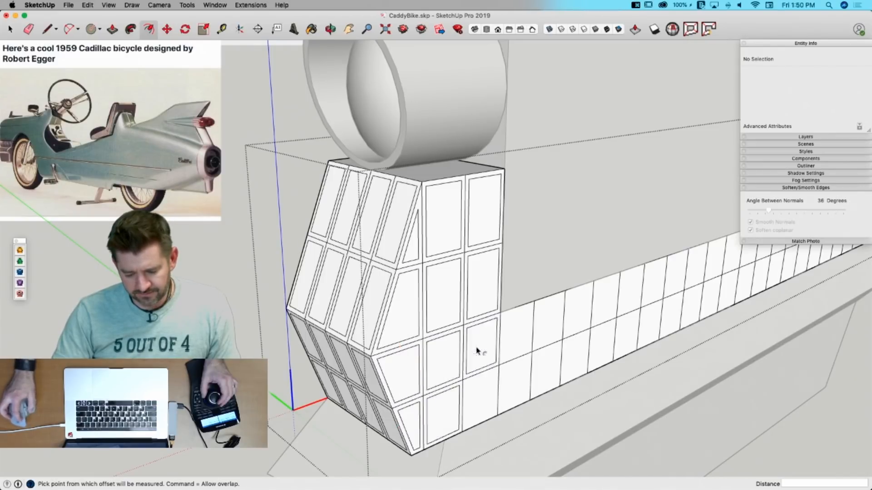
double_click(480, 384)
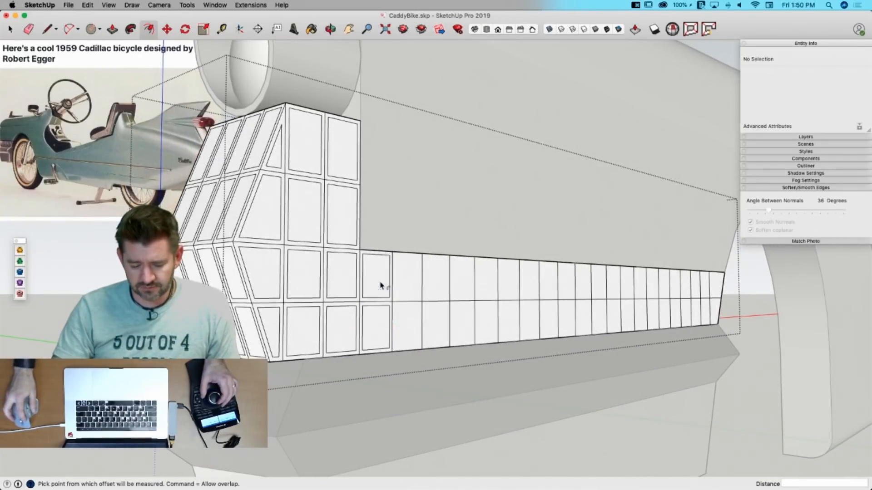
Step: Offset the cells in the upper row of the long side strip inward, working from the front block toward the rear
double_click(427, 285)
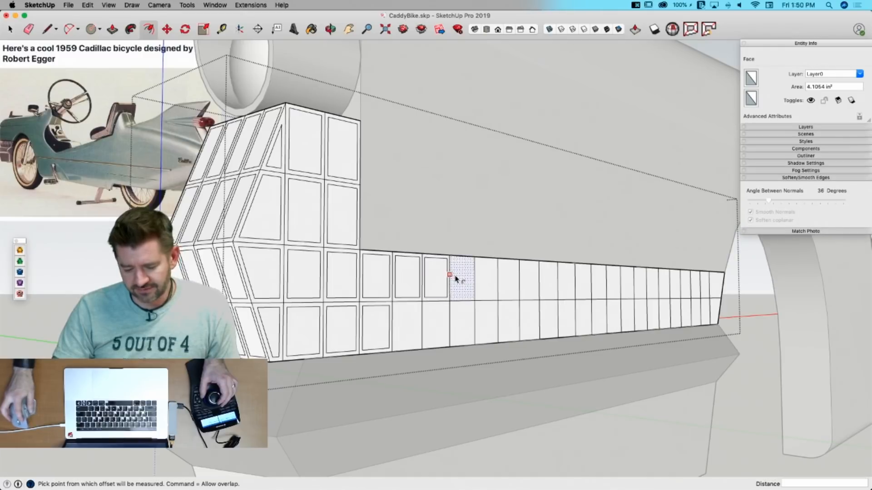
double_click(491, 285)
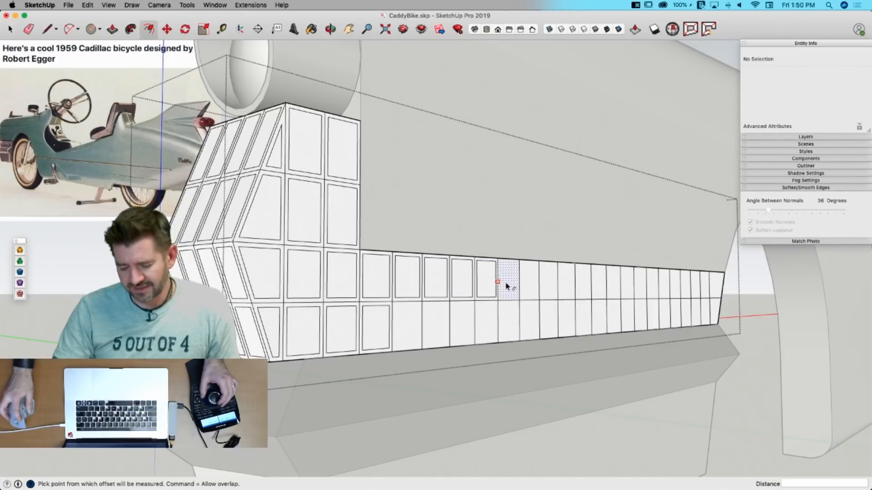
double_click(569, 280)
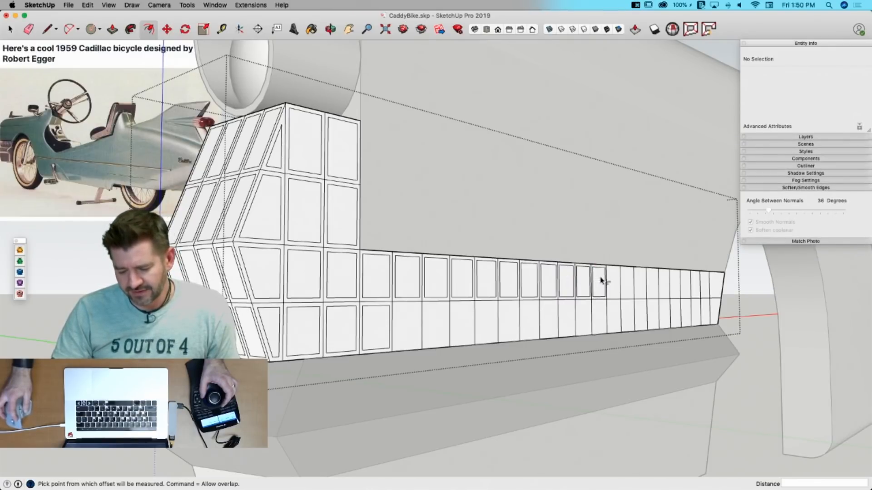
double_click(642, 285)
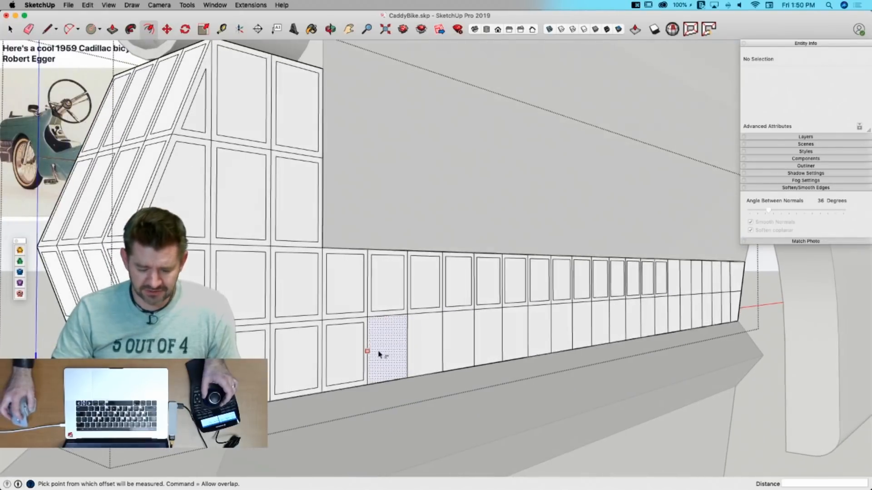
Step: Offset the lower-row cells of the side strip inward by 3/16" to match the row above, undoing the mis-sized insets
double_click(390, 348)
key("super+z")
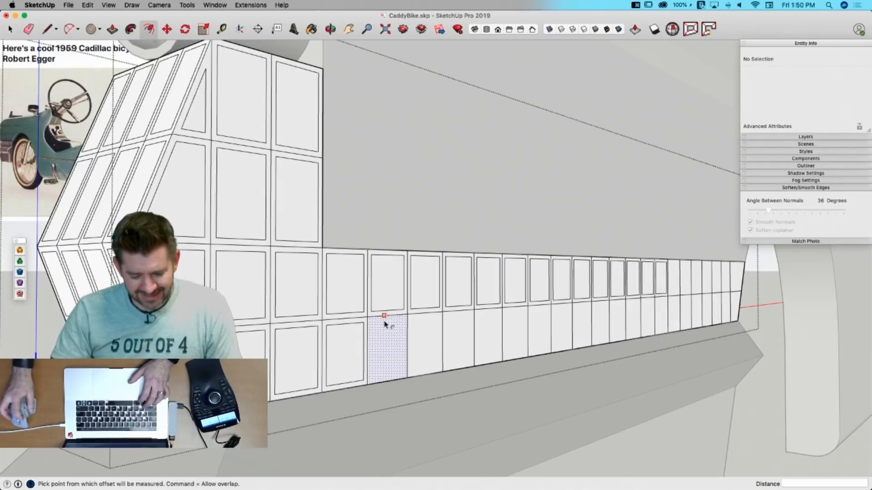
left_click(385, 320)
left_click(353, 325)
double_click(425, 331)
double_click(460, 335)
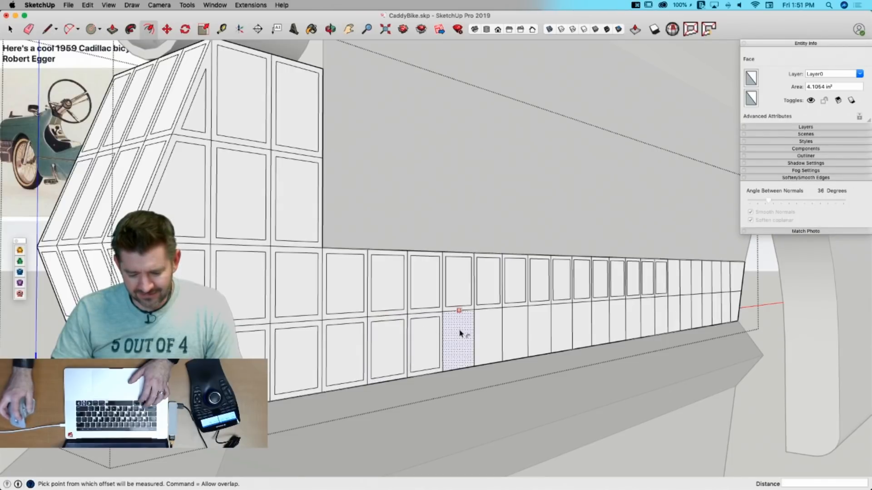
double_click(501, 331)
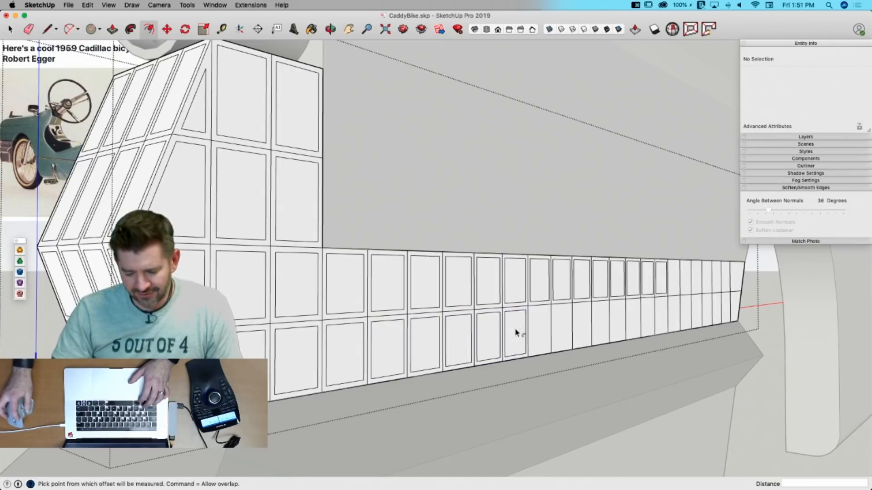
double_click(565, 327)
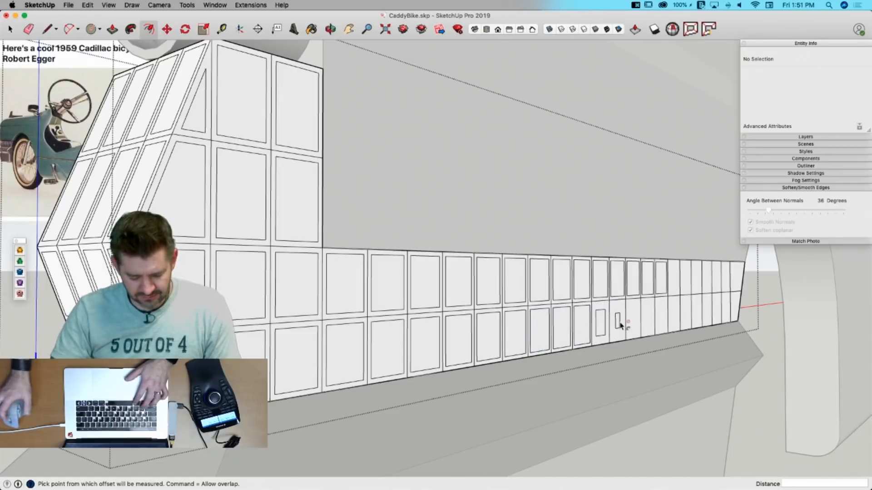
key("super+z")
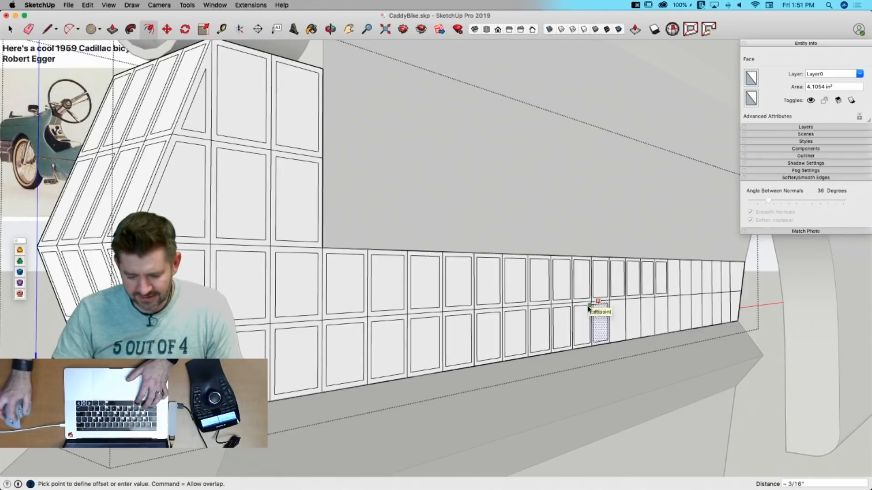
key("Escape")
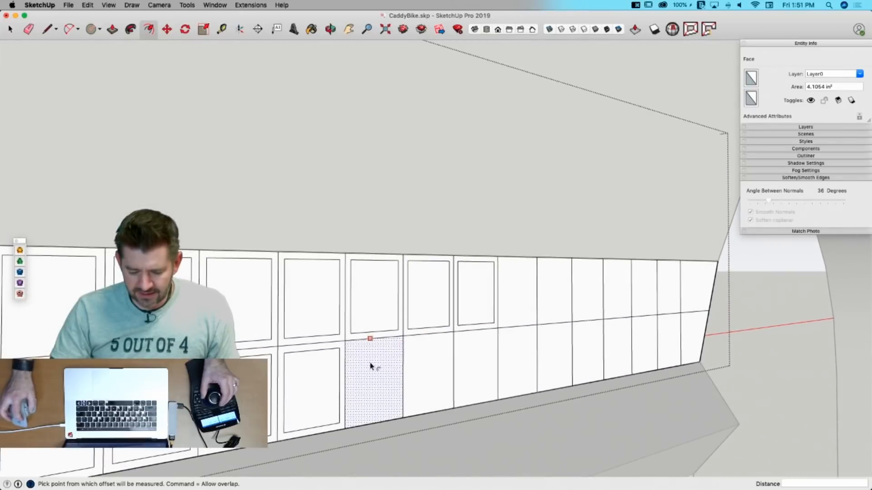
Step: Continue insetting cells in both rows toward the rear of the side strip, and undo the last pair of insets
double_click(466, 352)
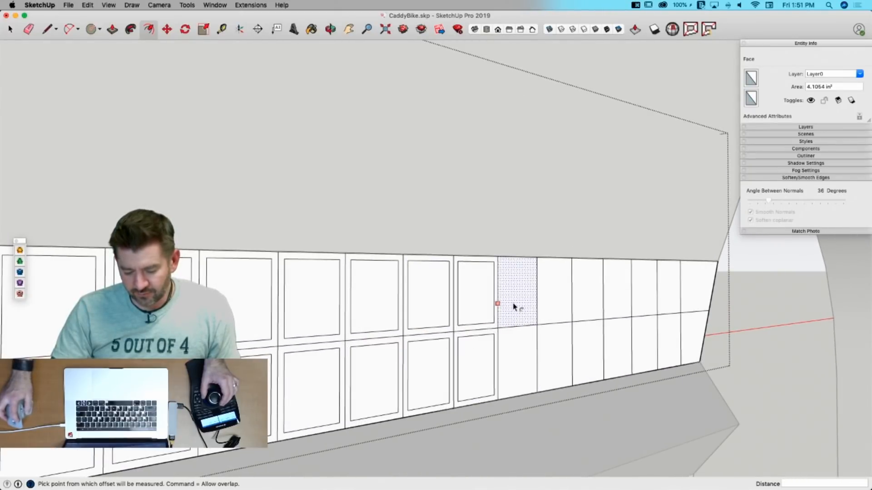
double_click(512, 305)
double_click(517, 359)
double_click(551, 347)
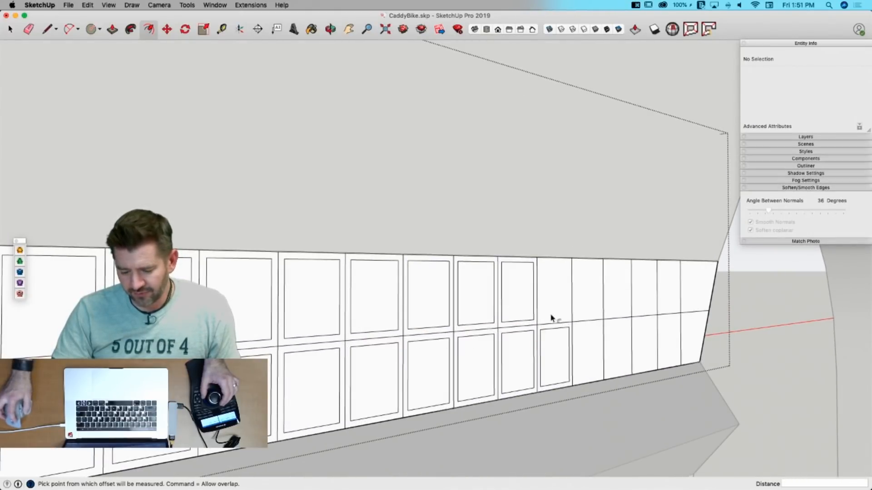
double_click(555, 304)
double_click(579, 307)
double_click(583, 352)
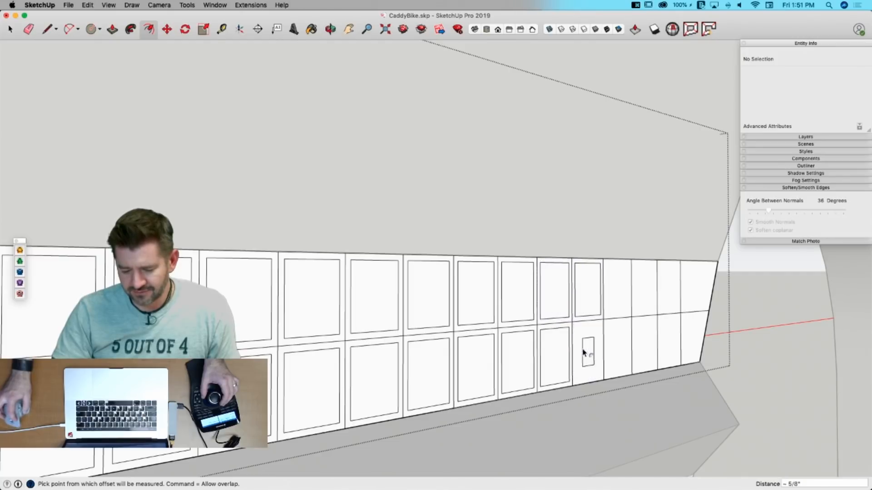
key("super+z")
key("super+z")
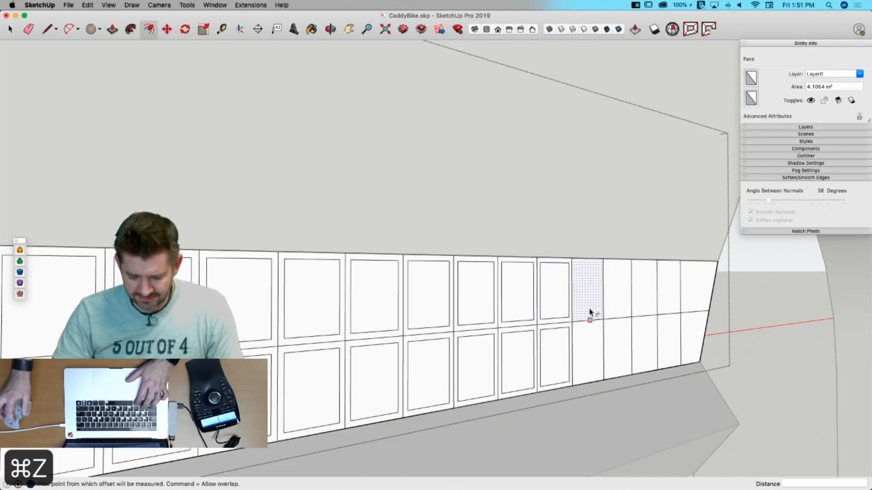
Step: Offset the undone upper and lower cells inward by 3/16" again and repeat the inset on the following cells
left_click(585, 318)
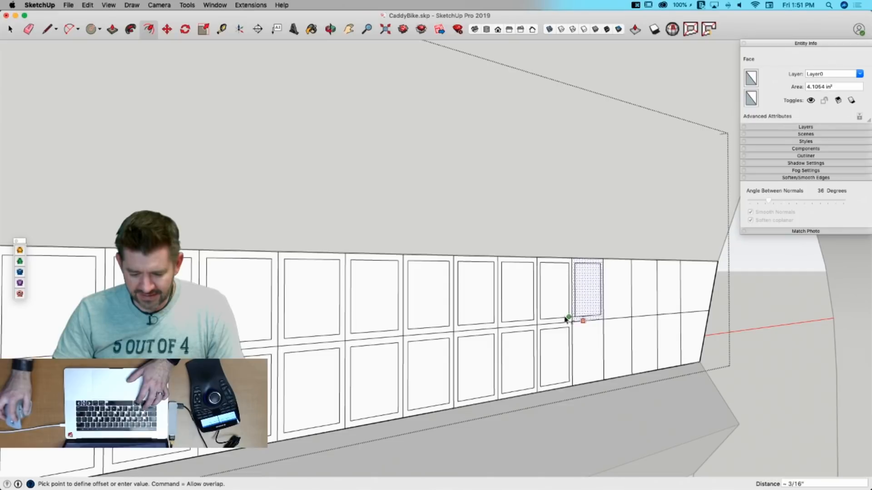
left_click(565, 318)
left_click(586, 327)
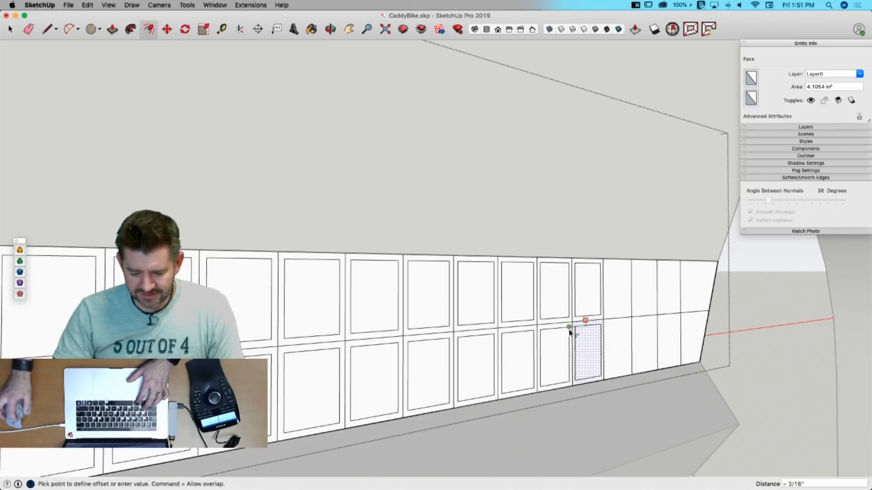
left_click(566, 333)
double_click(621, 333)
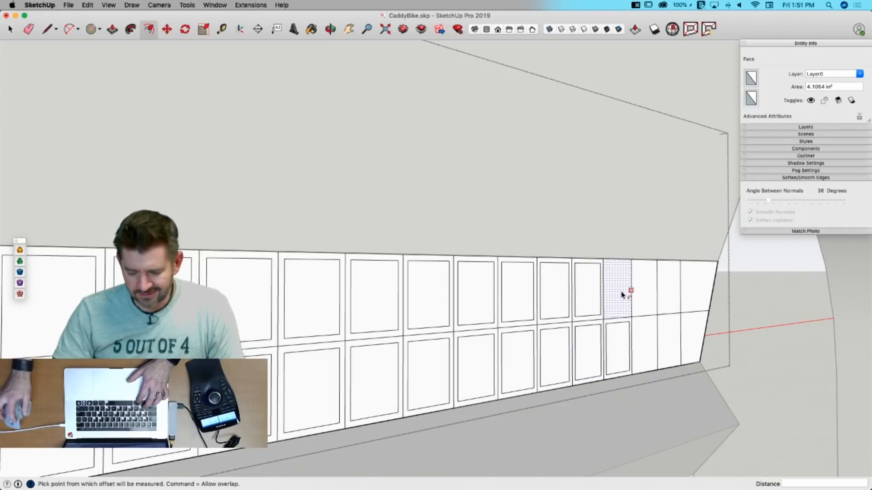
double_click(626, 295)
double_click(637, 297)
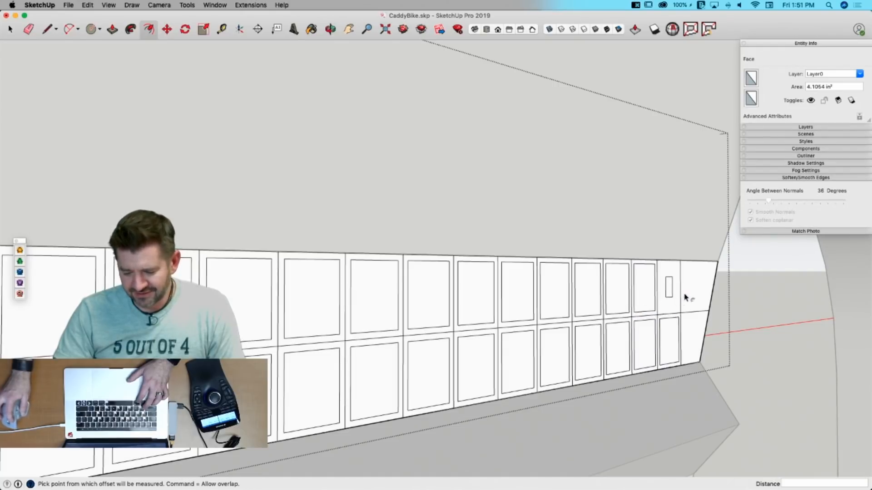
Step: Redo the mis-sized upper-row inset to match its neighbour and inset the two cells at the strip's rear end
key("super+z")
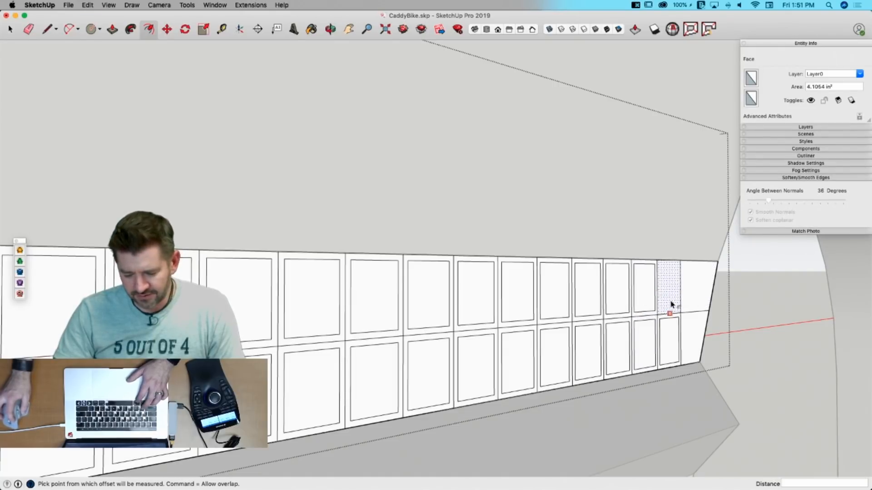
left_click(667, 305)
left_click(648, 312)
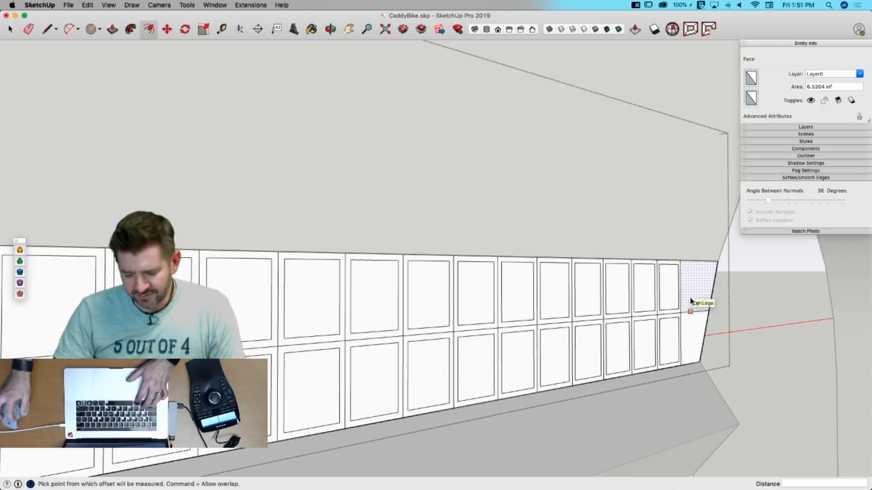
double_click(690, 302)
double_click(693, 331)
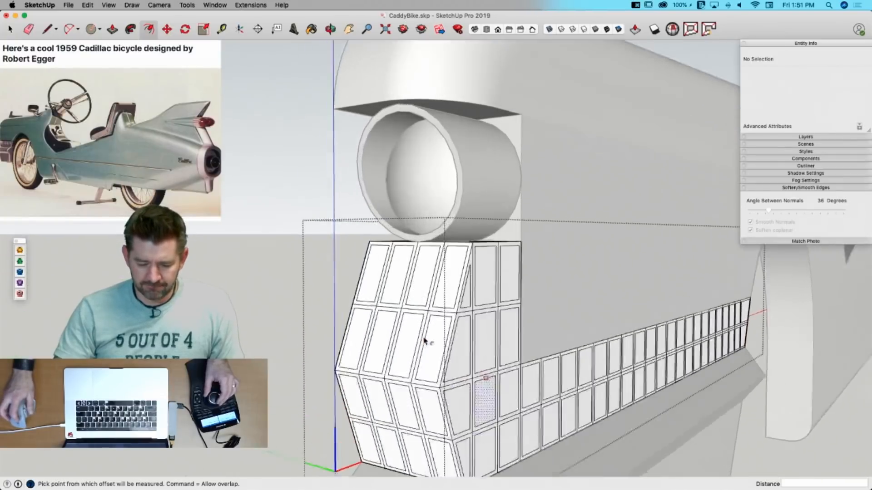
left_click(424, 340)
key("p")
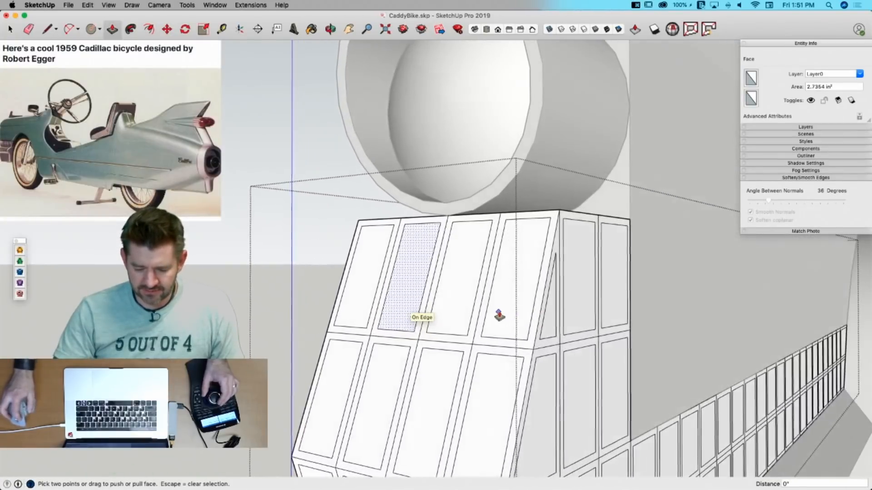
key("l")
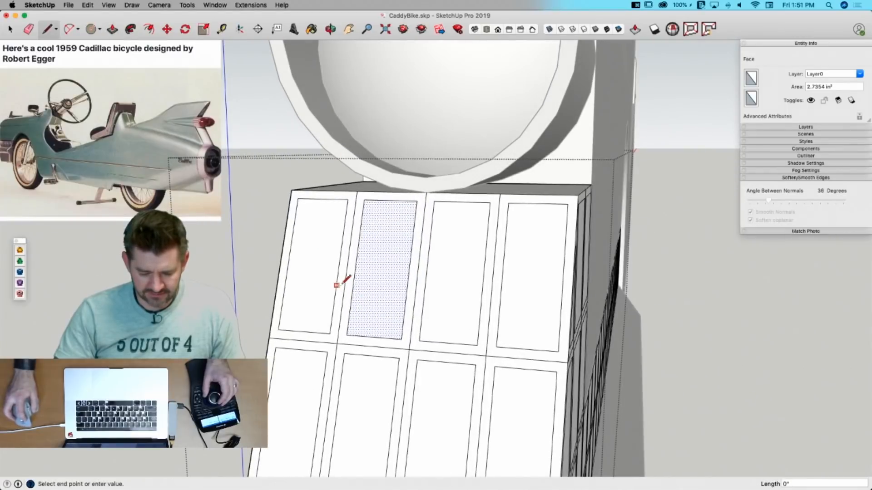
key("space")
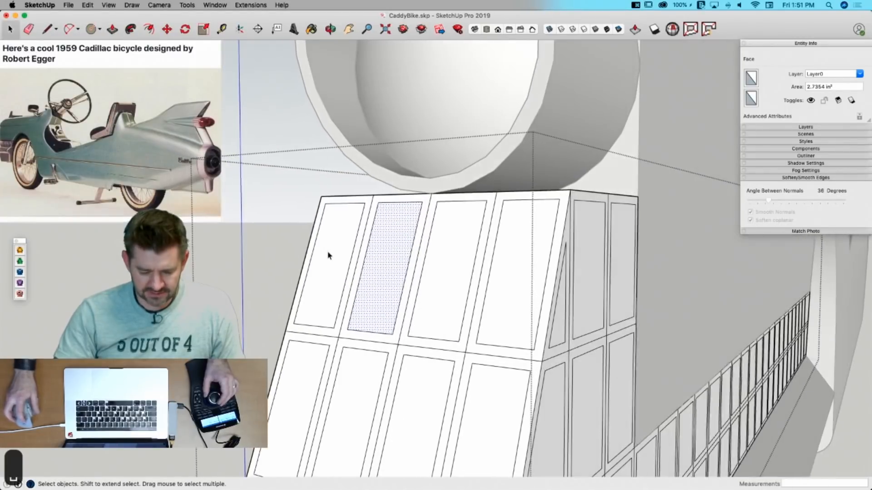
Step: Push the second inset panel in the front face's top row inward 1/8" and repeat the recess on the first panel
key("p")
left_click(382, 276)
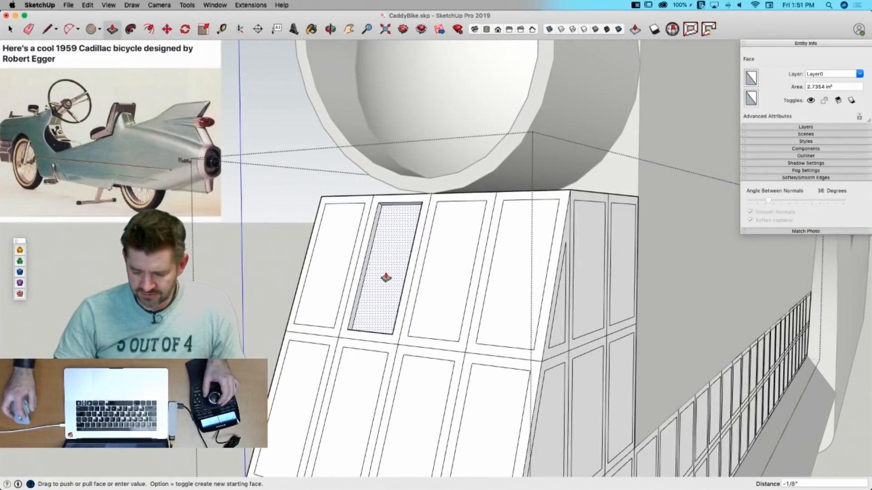
double_click(333, 263)
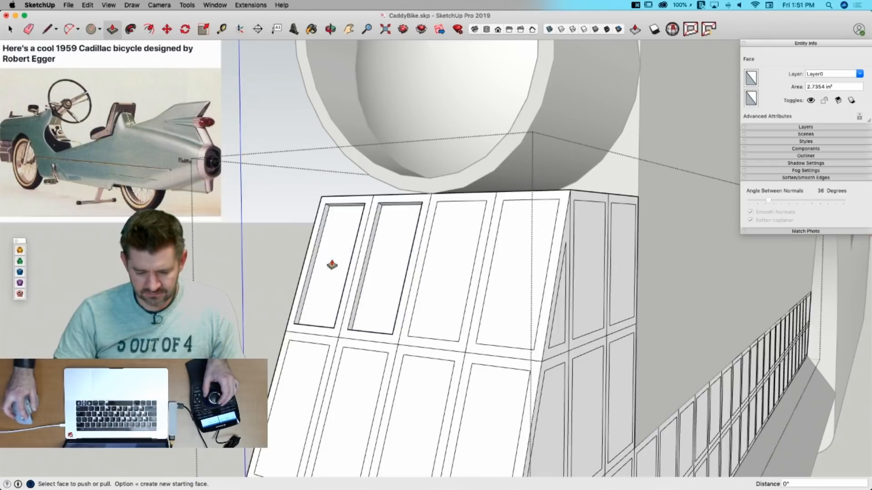
Step: Repeat the 1/8" recess on the rest of the top row: the last two front cells, the narrow corner cell and two side cells
double_click(453, 281)
double_click(500, 284)
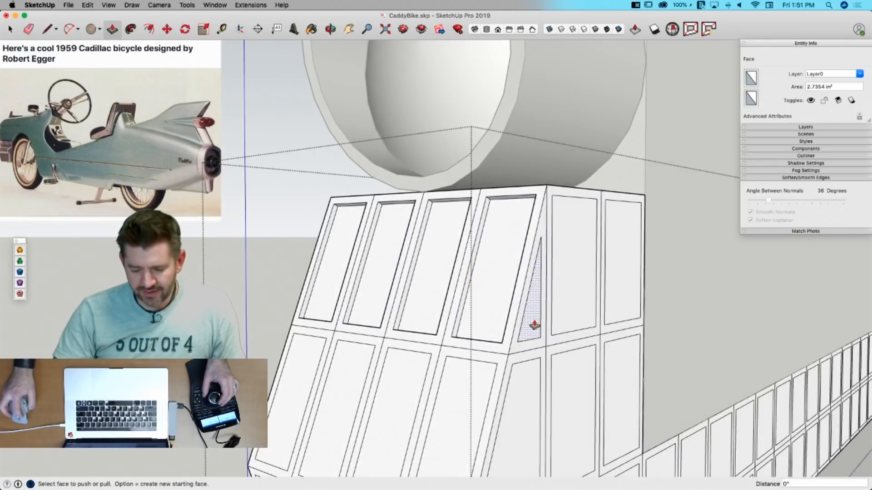
double_click(537, 323)
double_click(579, 304)
double_click(623, 297)
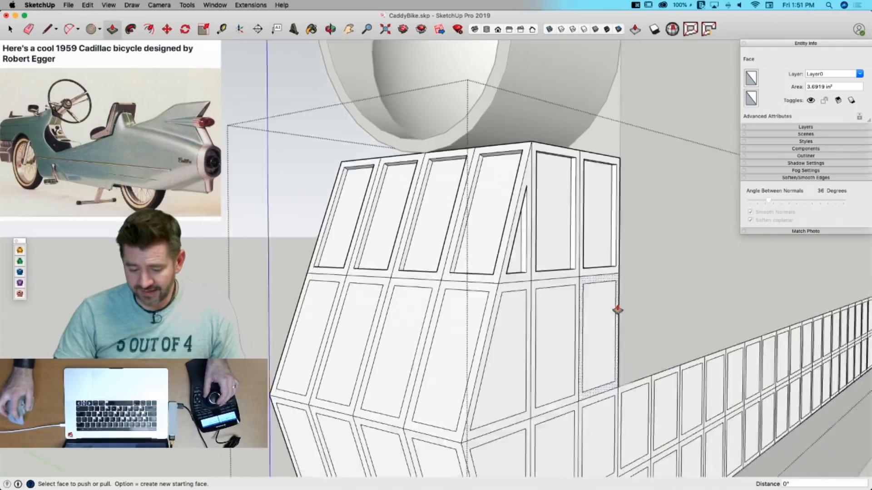
Step: Recess the second row's inset cells by the same 1/8", covering the four front cells, the corner cell and the two side cells
double_click(371, 249)
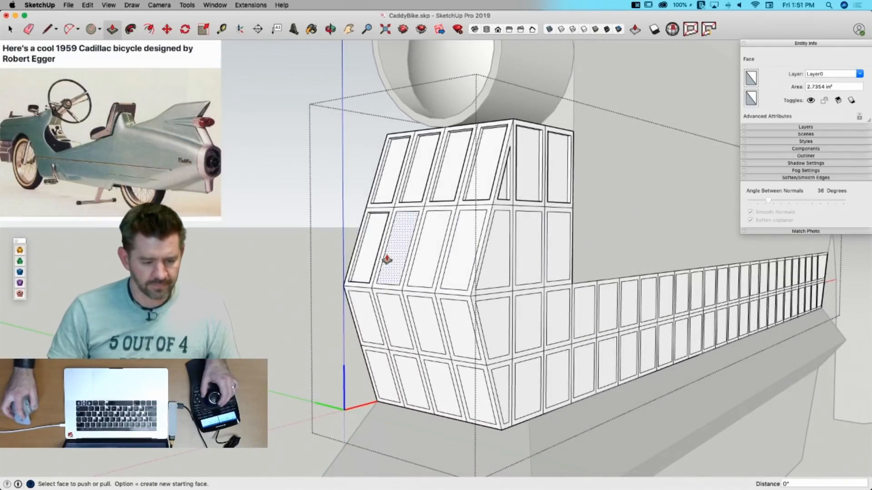
double_click(390, 265)
double_click(433, 251)
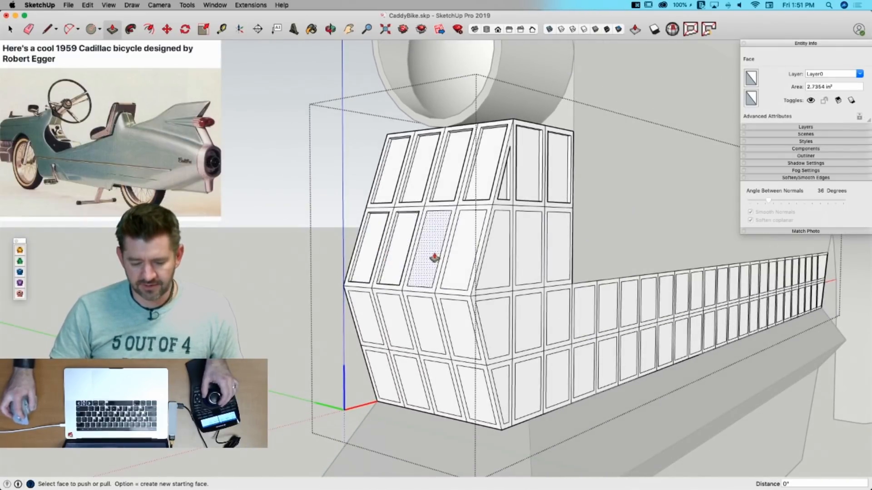
double_click(464, 249)
double_click(493, 255)
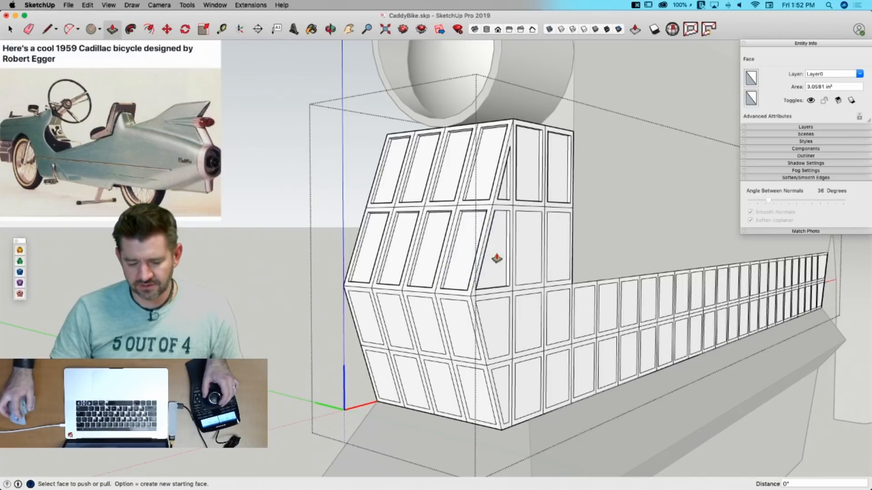
double_click(526, 253)
double_click(555, 247)
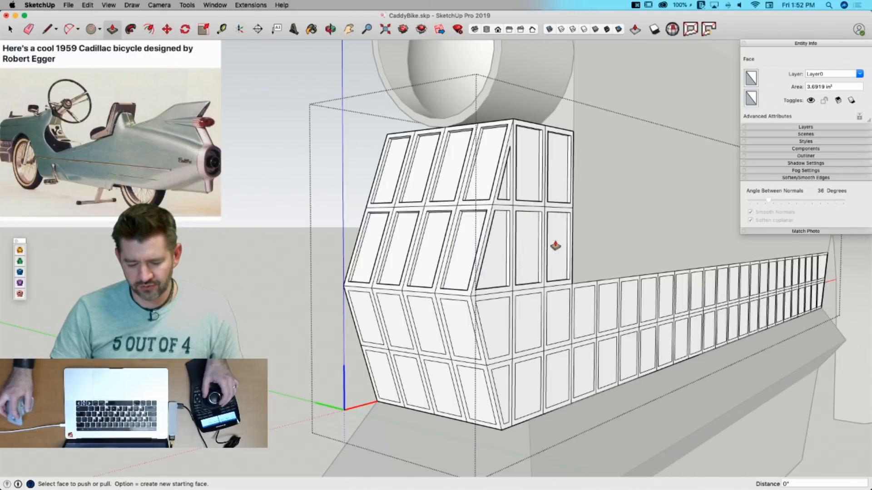
Step: Recess the front cells of the two lower rows and their adjoining corner cells by the same depth
double_click(372, 320)
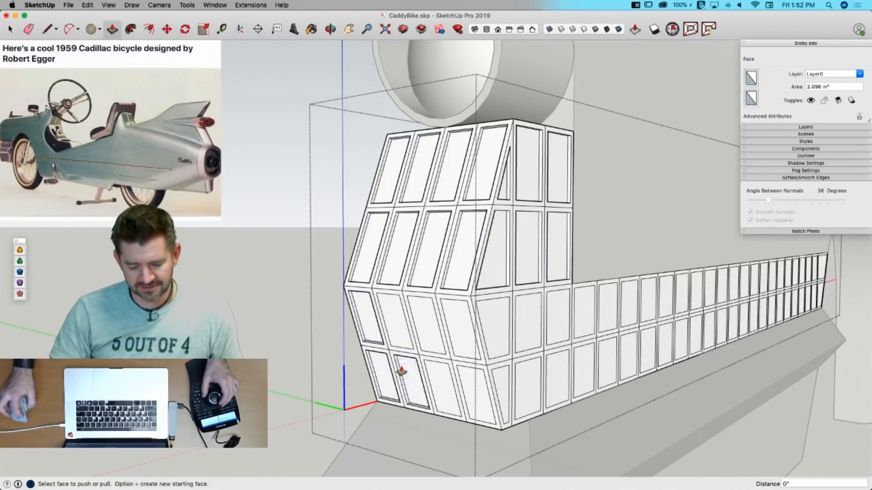
double_click(398, 333)
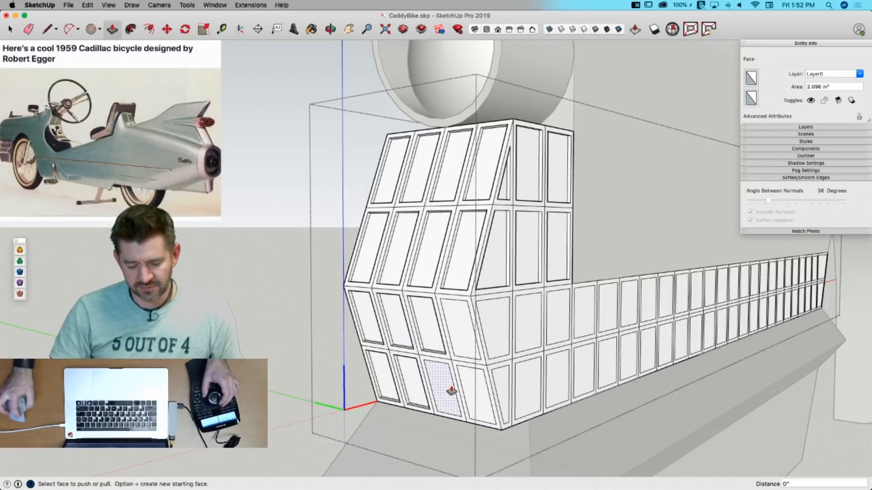
double_click(479, 391)
double_click(463, 342)
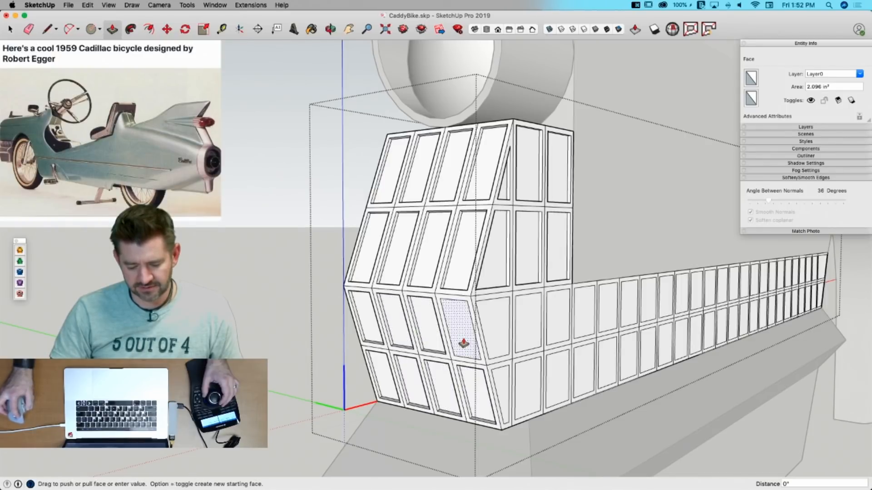
double_click(499, 337)
double_click(502, 392)
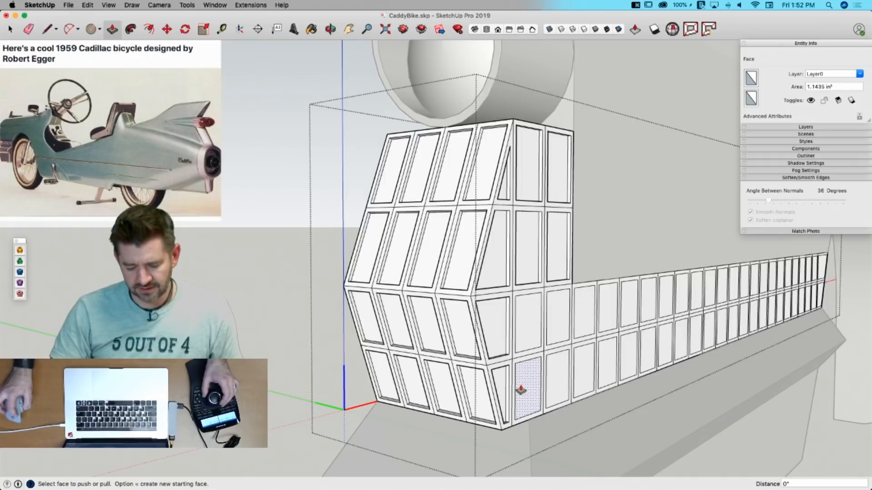
Step: Recess the two lower rows' side cells beneath the tall block and the first few cells of the side strip
double_click(533, 307)
double_click(558, 313)
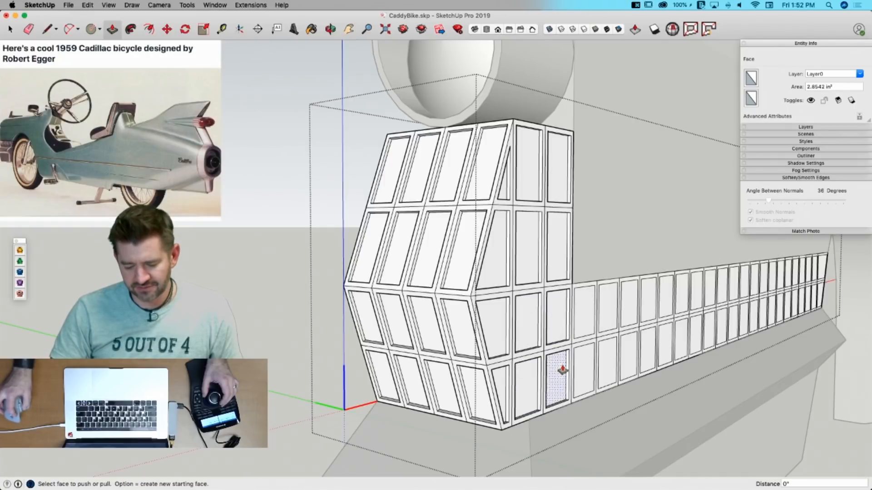
double_click(582, 366)
double_click(607, 318)
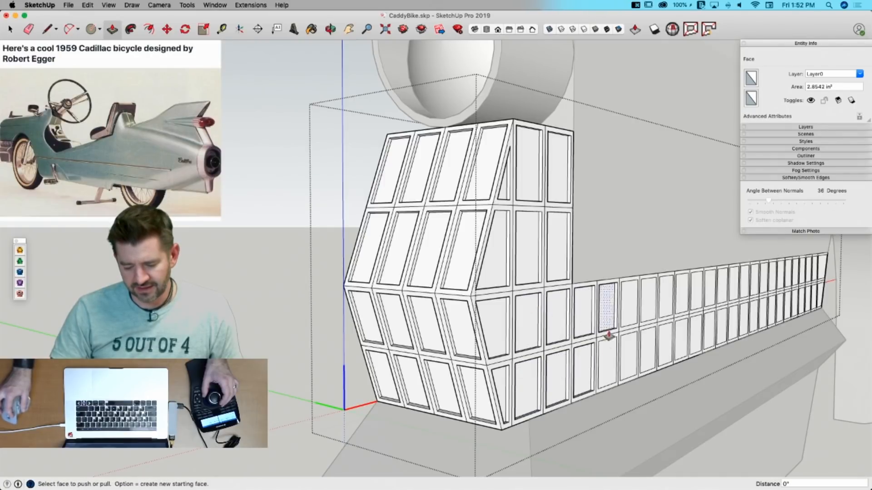
Step: Repeat the recess on the next cells in the side strip's lower row
double_click(627, 351)
double_click(648, 346)
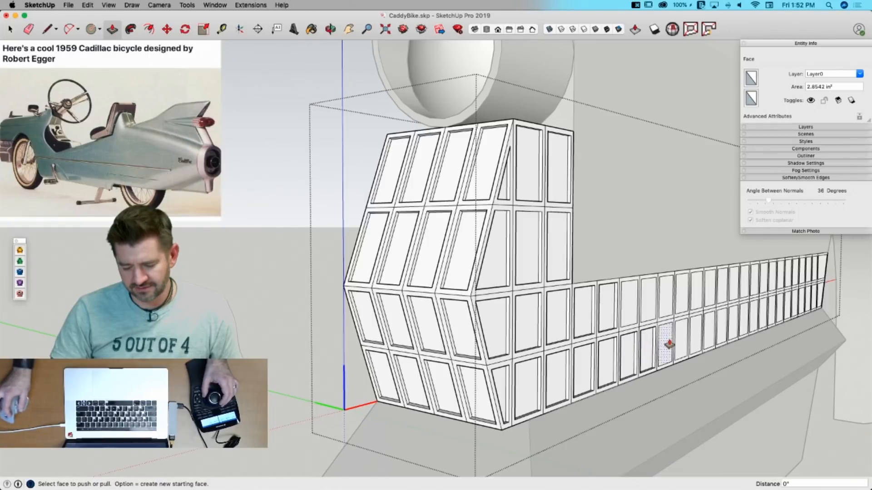
double_click(684, 341)
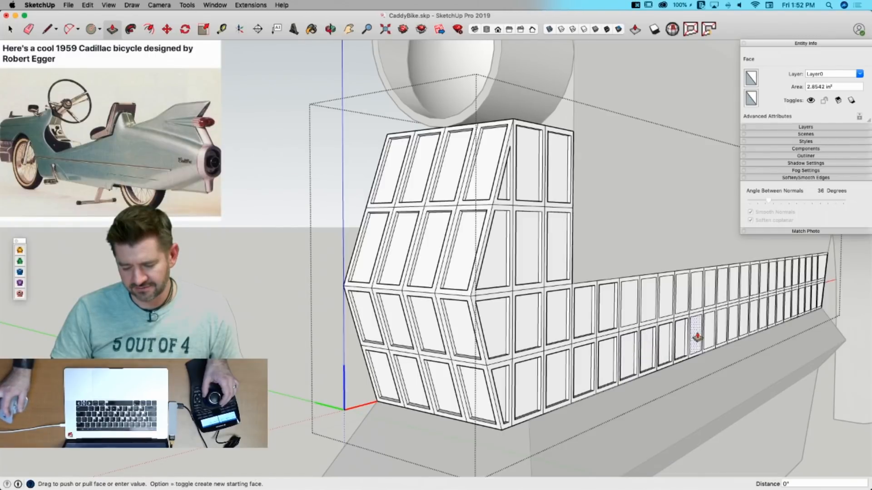
double_click(697, 337)
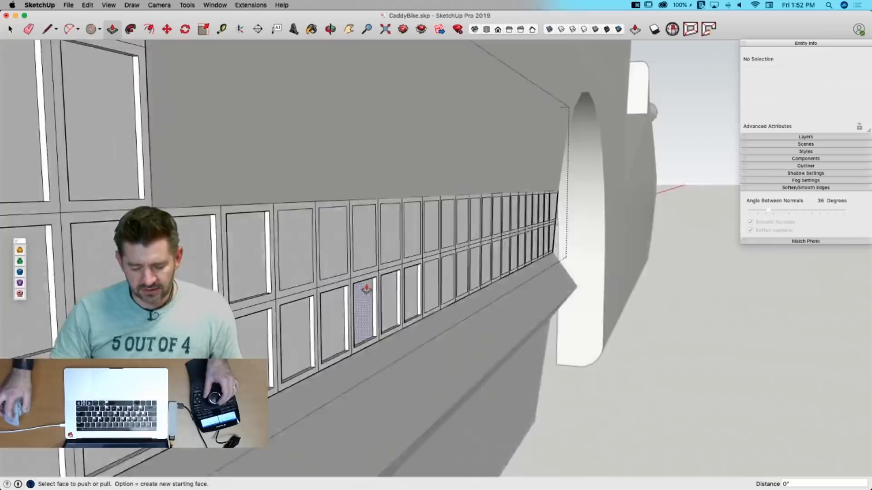
Step: Recess the side strip's upper-row cells above the recessed lower-row cells
double_click(255, 252)
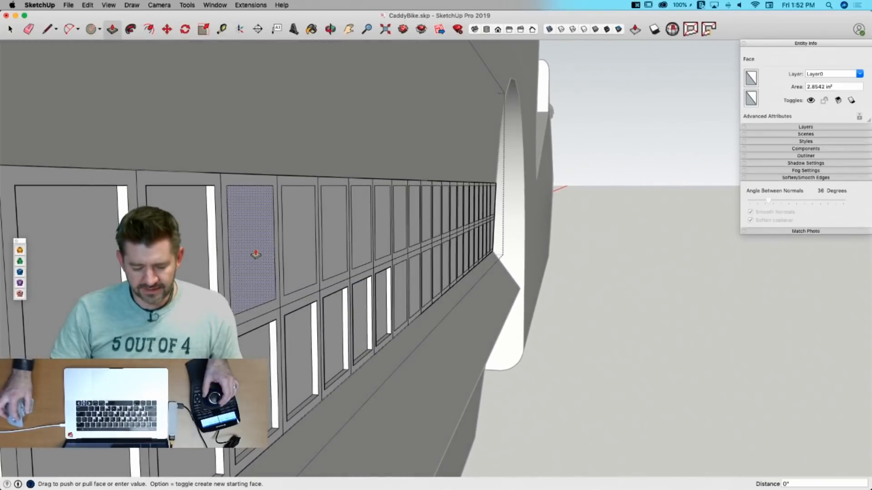
double_click(298, 247)
double_click(334, 239)
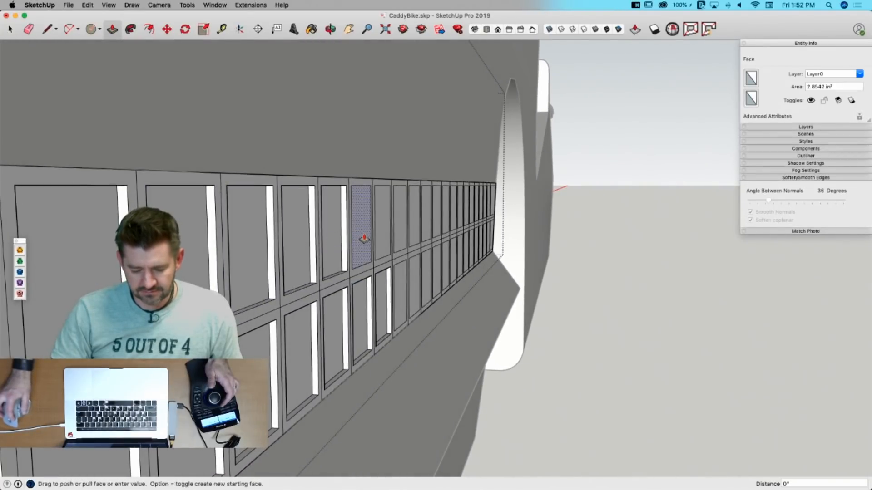
double_click(364, 238)
double_click(385, 237)
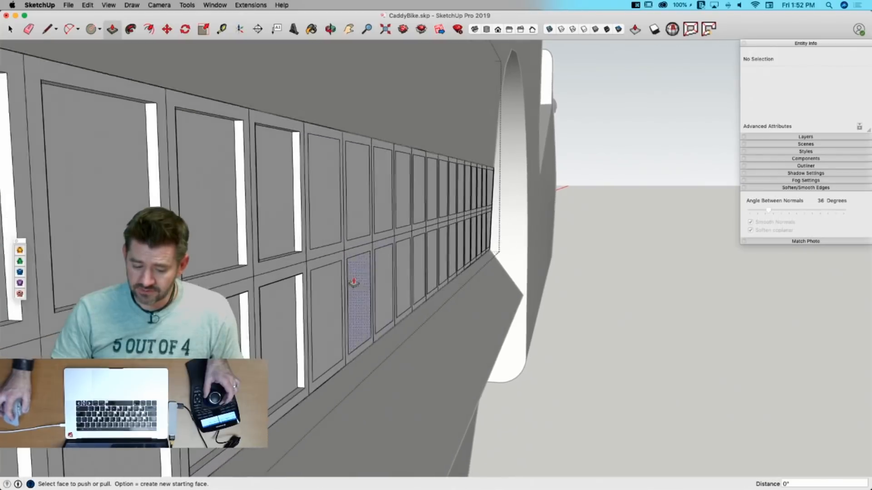
Step: Push in the next several cells of both rows by the same depth through the middle of the side strip
double_click(288, 219)
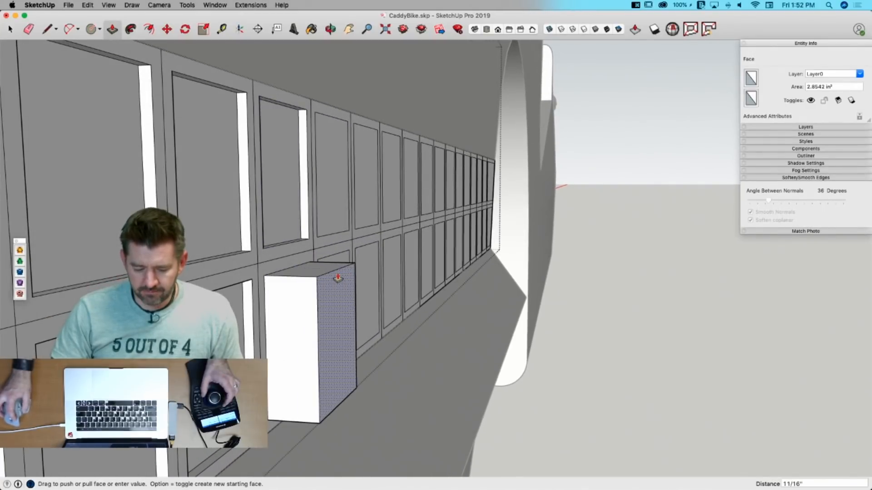
left_click(277, 194)
double_click(328, 277)
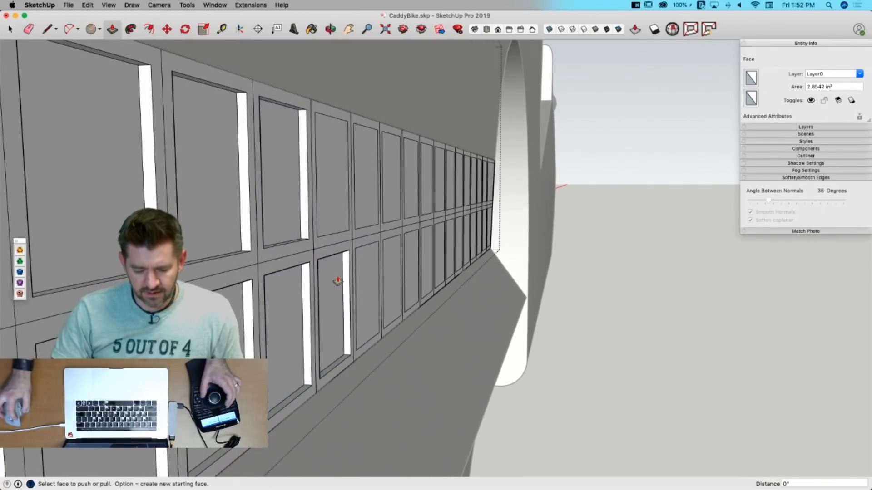
double_click(327, 199)
double_click(361, 191)
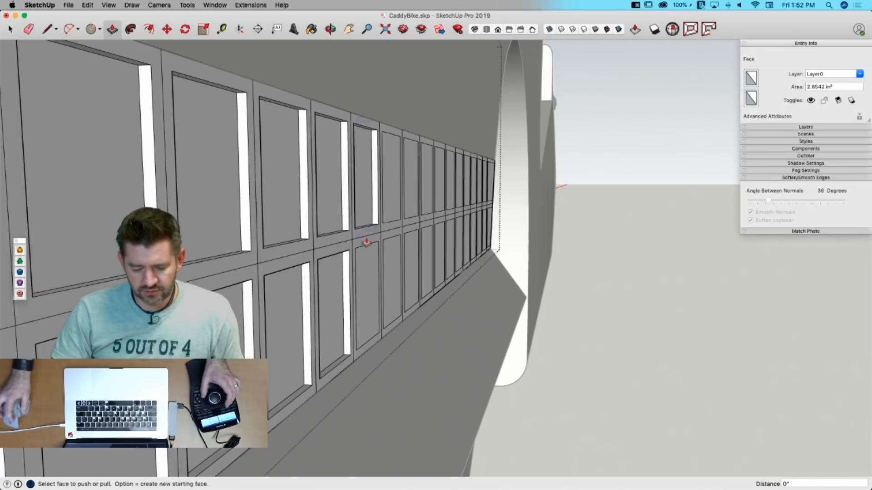
double_click(369, 273)
double_click(393, 256)
double_click(390, 210)
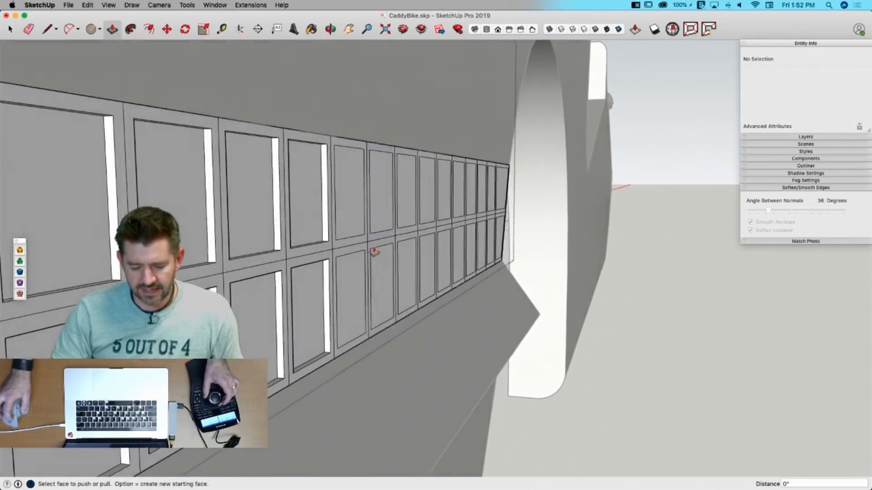
Step: Continue recessing the upper and lower cells toward the rear of the side strip
double_click(268, 304)
double_click(261, 194)
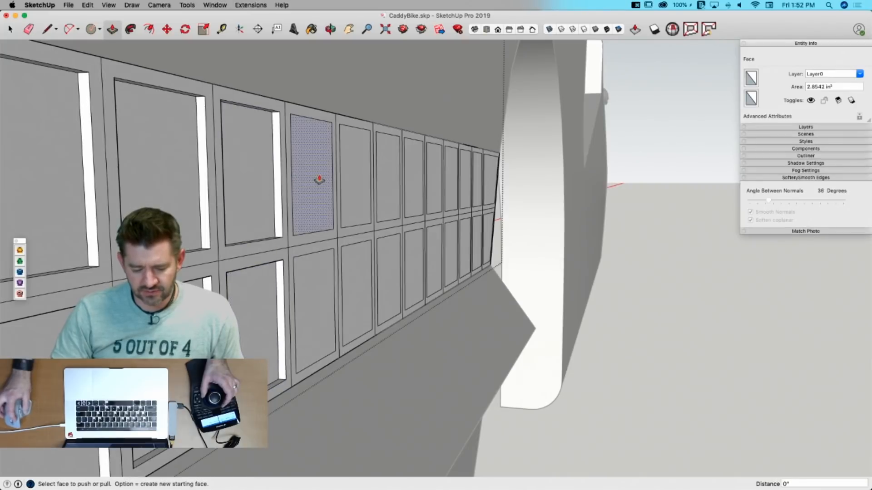
double_click(319, 180)
double_click(312, 288)
double_click(350, 271)
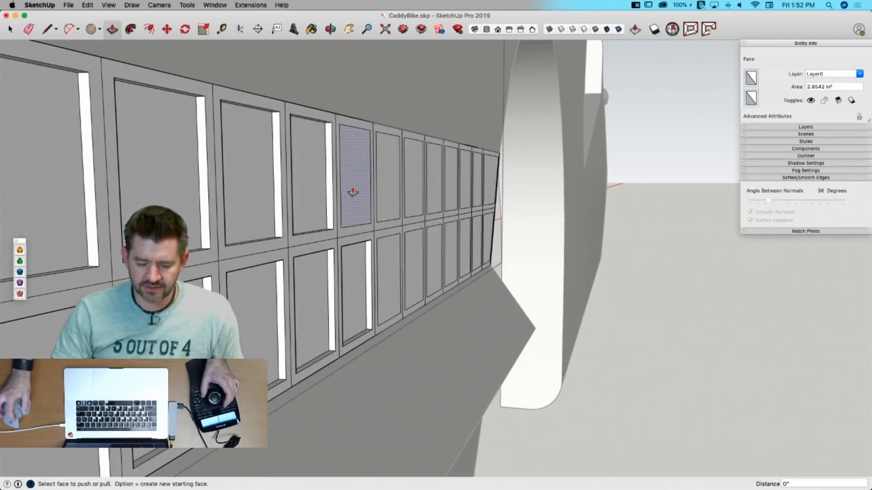
double_click(353, 192)
double_click(386, 187)
double_click(384, 267)
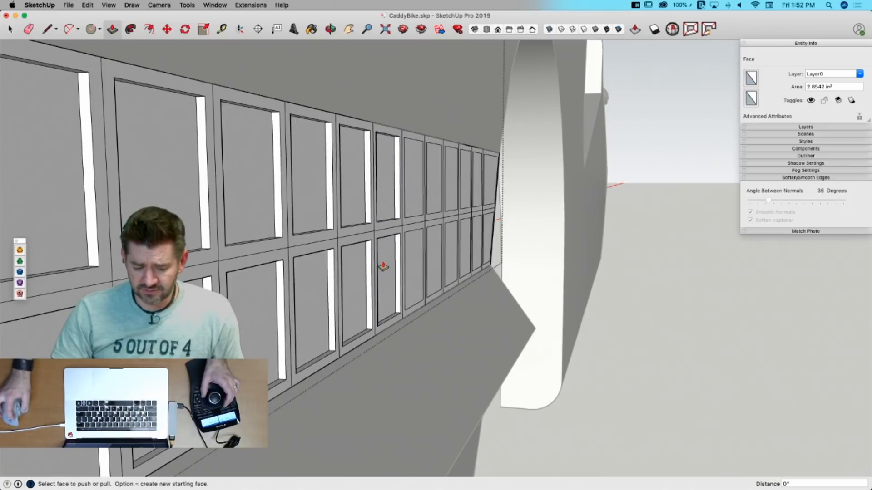
double_click(415, 256)
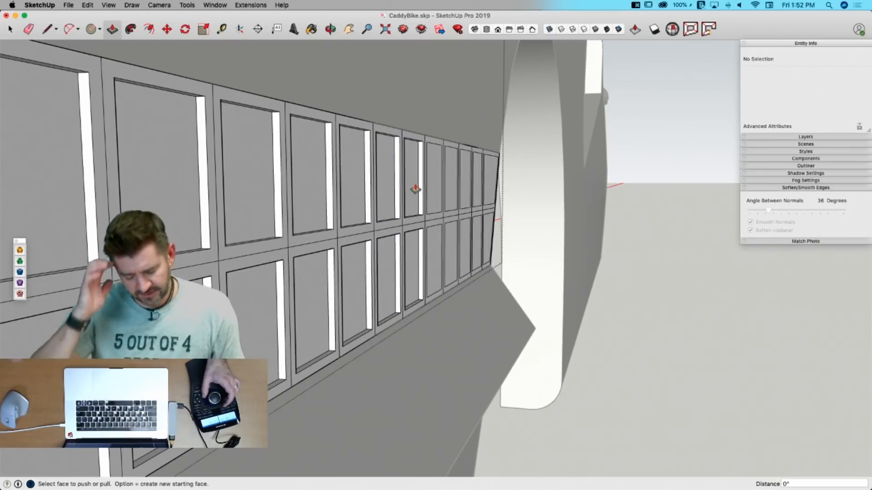
Step: Recess the last cells of both rows at the strip's rear end by 1/8" and save the model
double_click(380, 214)
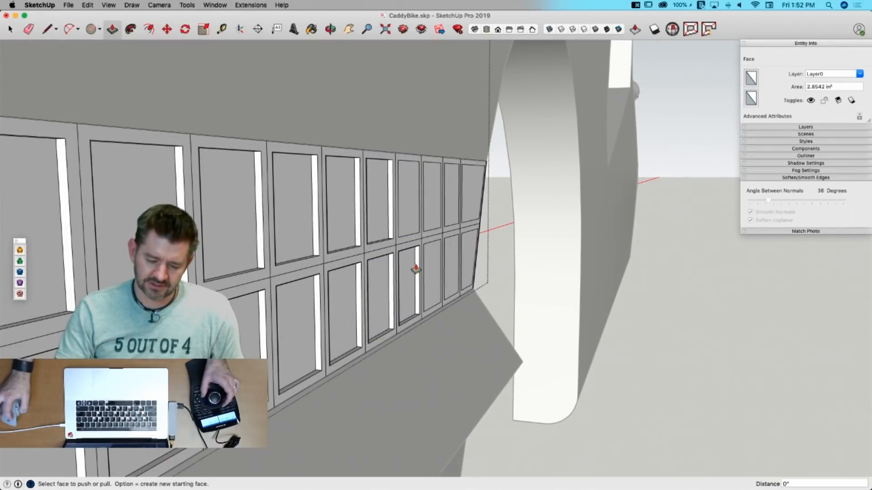
double_click(437, 206)
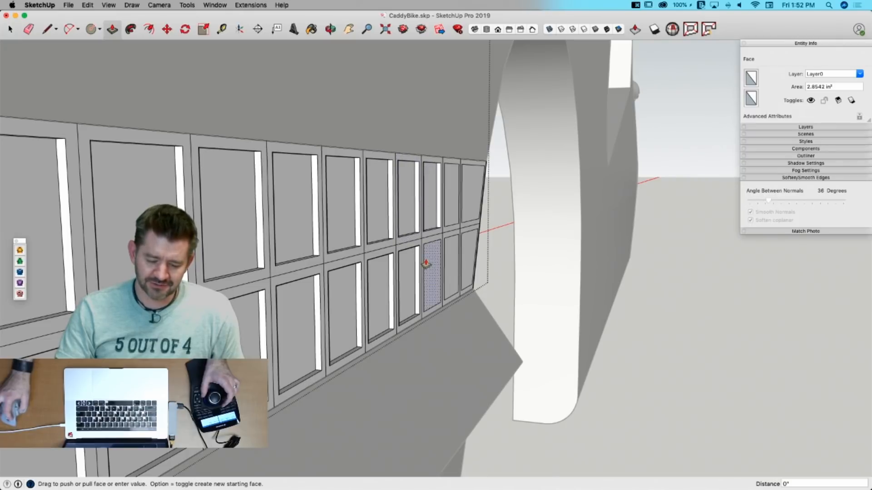
double_click(426, 263)
double_click(452, 254)
double_click(452, 210)
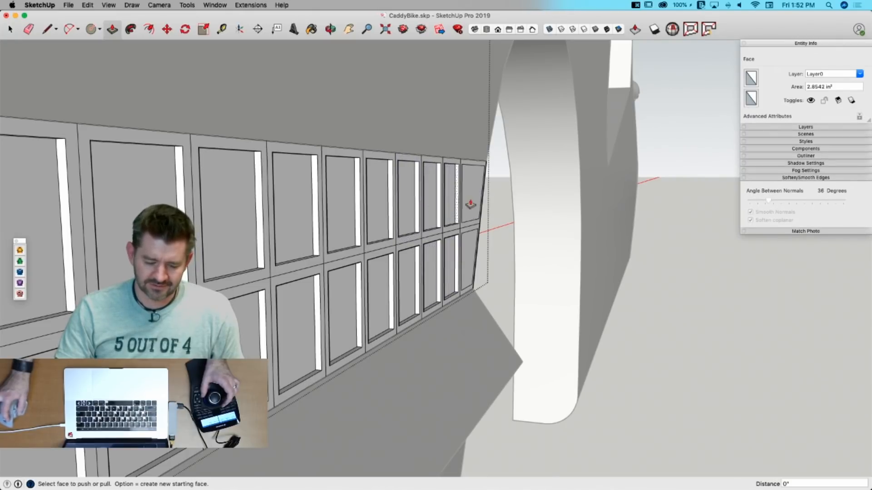
left_click(468, 257)
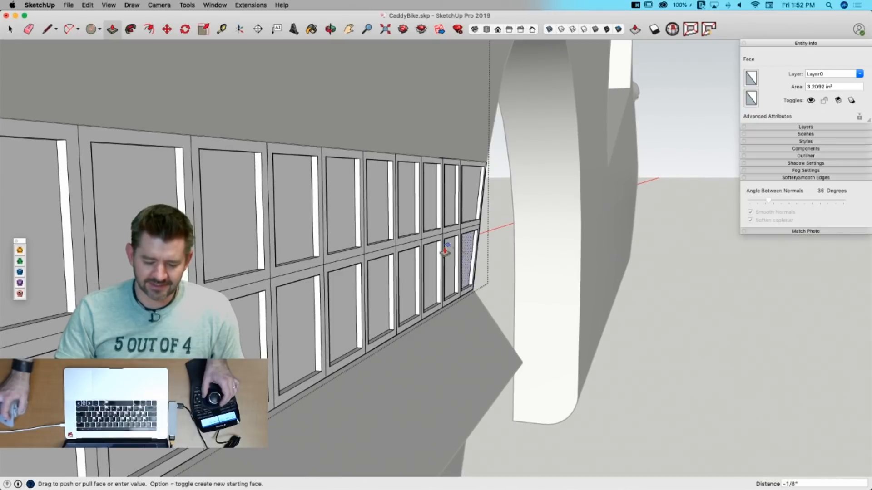
left_click(453, 221)
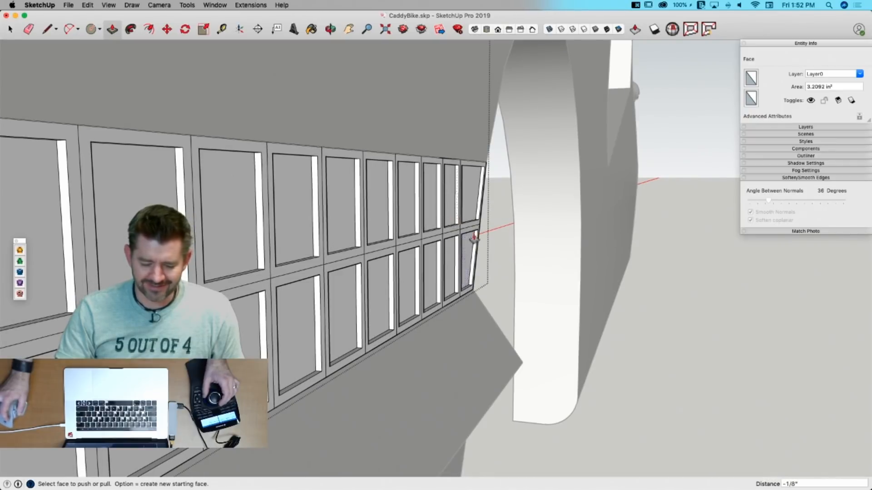
key("space")
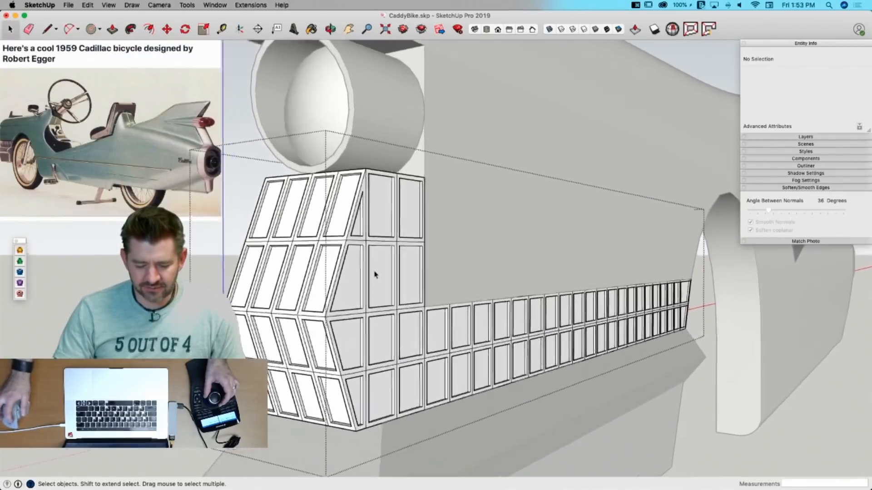
key("super+s")
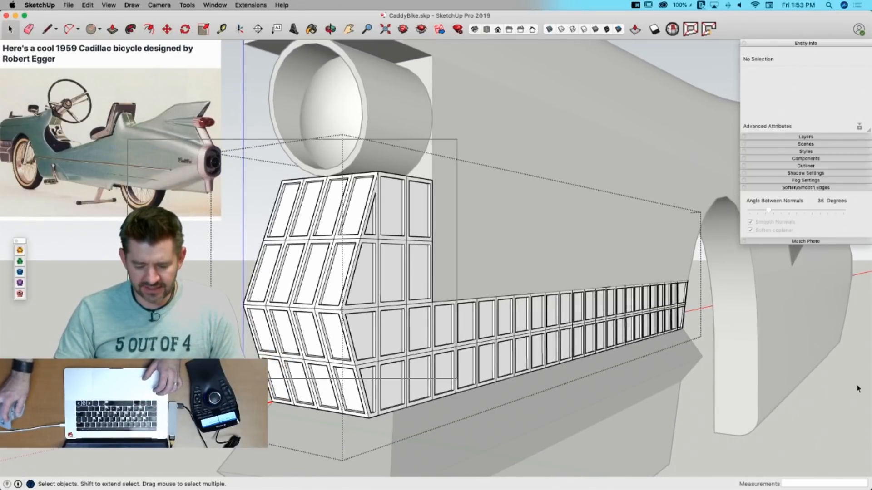
Step: Select all of the grille group's connected geometry, including the missed lower front cells, and merge its faces with CleanUp³
triple_click(482, 354)
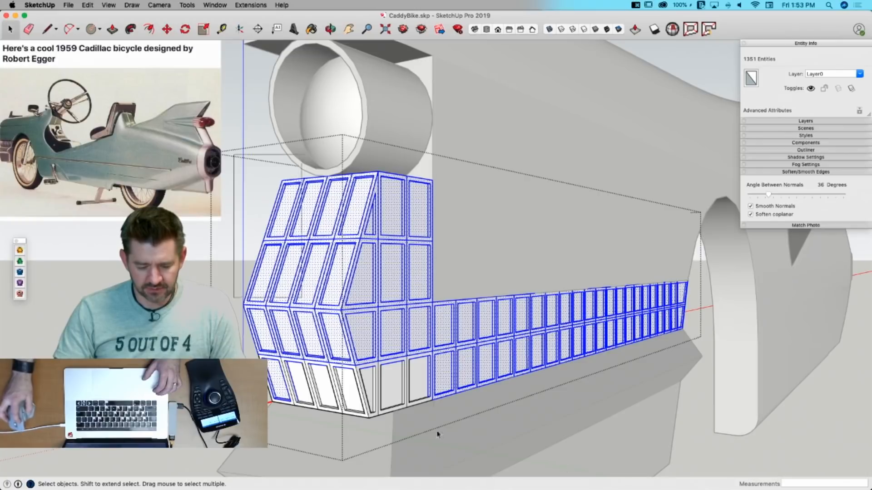
left_click_drag(437, 432, 736, 417)
left_click(250, 5)
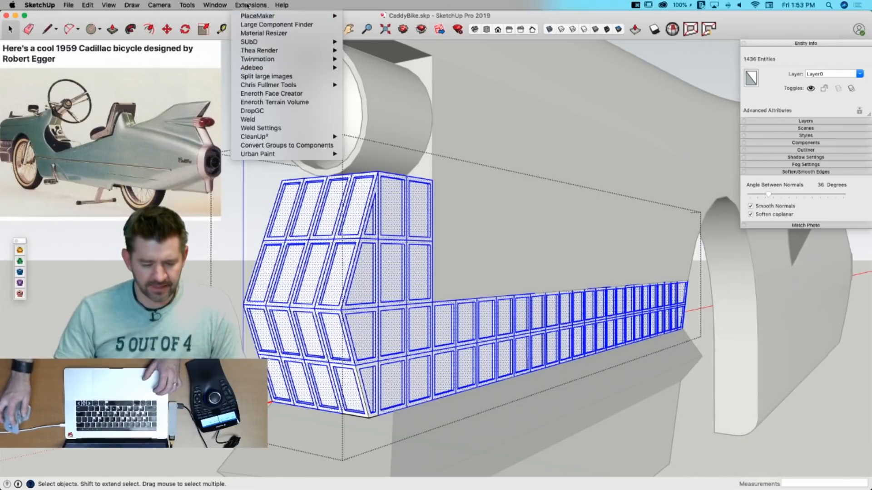
mouse_move(271, 138)
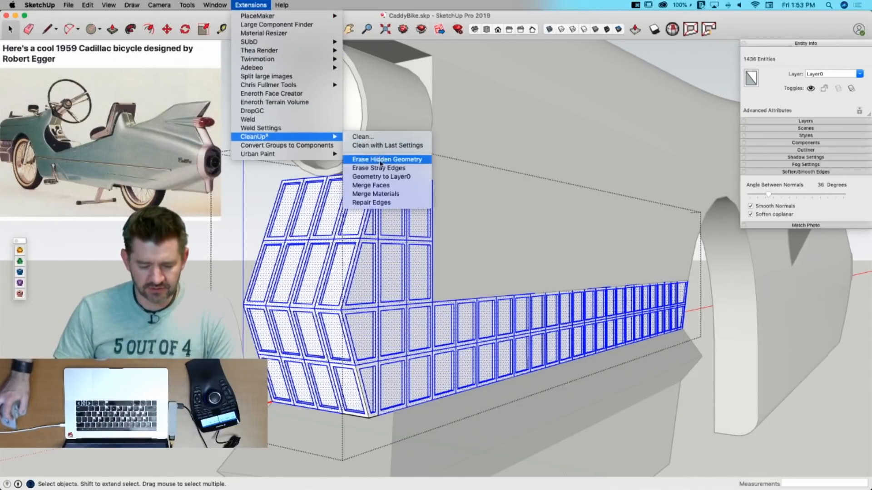
left_click(382, 185)
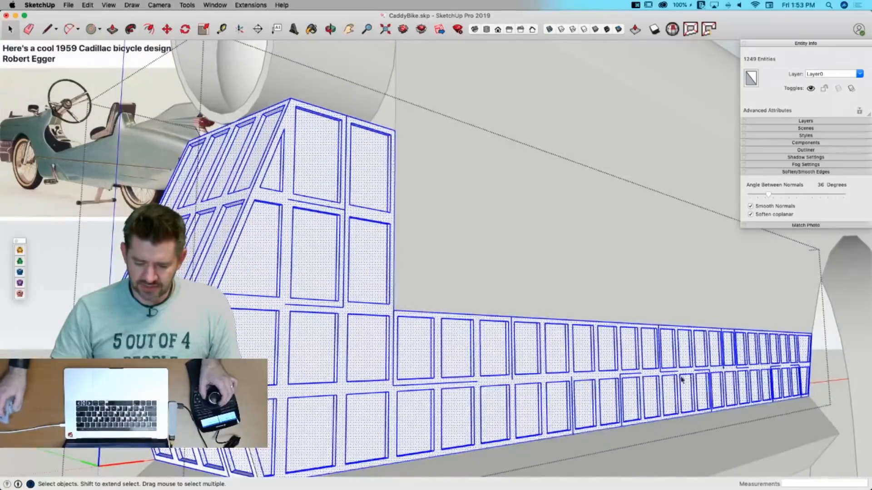
Step: Erase the stray edges from the selected grille geometry with CleanUp³, leave the grille group, and save the model
left_click(245, 7)
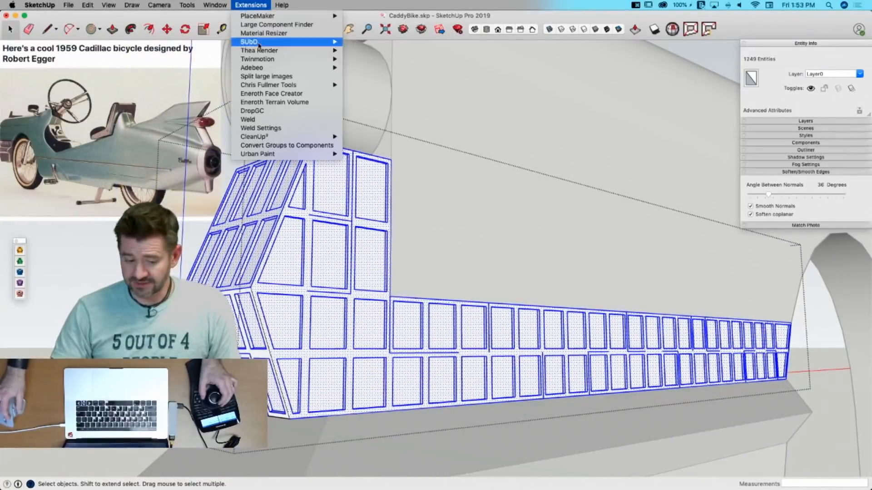
mouse_move(271, 136)
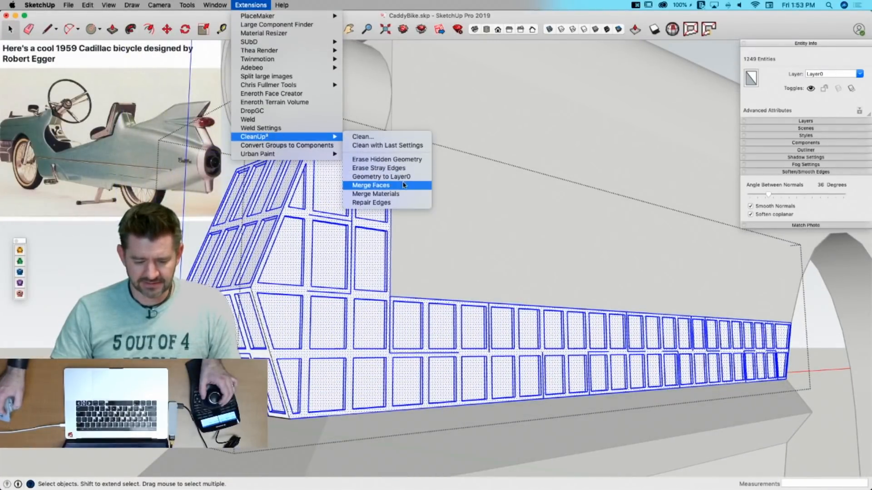
left_click(400, 169)
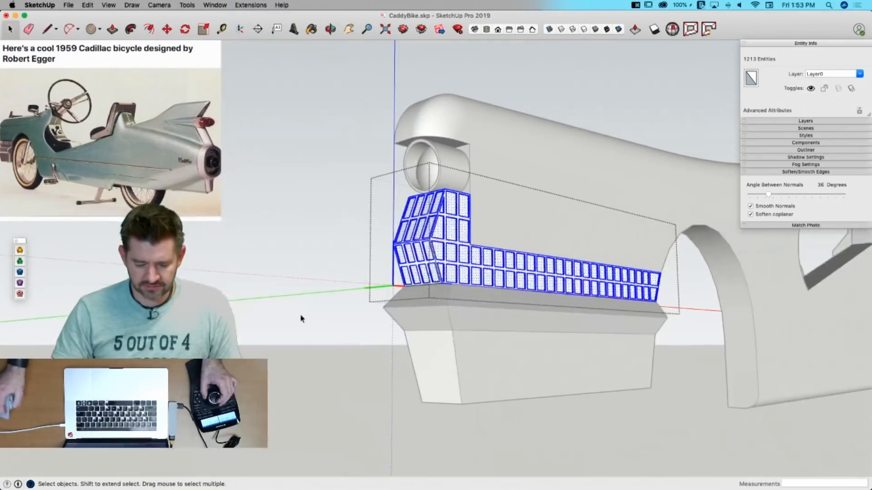
left_click(297, 316)
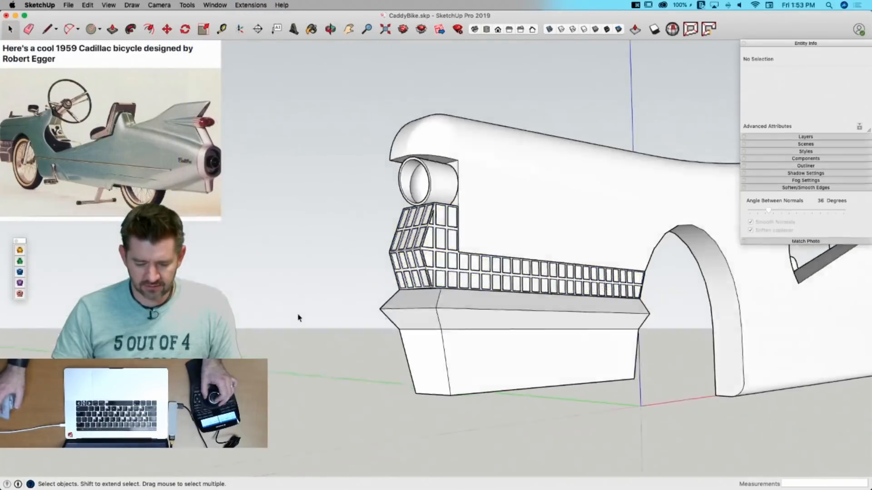
scroll(298, 317, "up", 5)
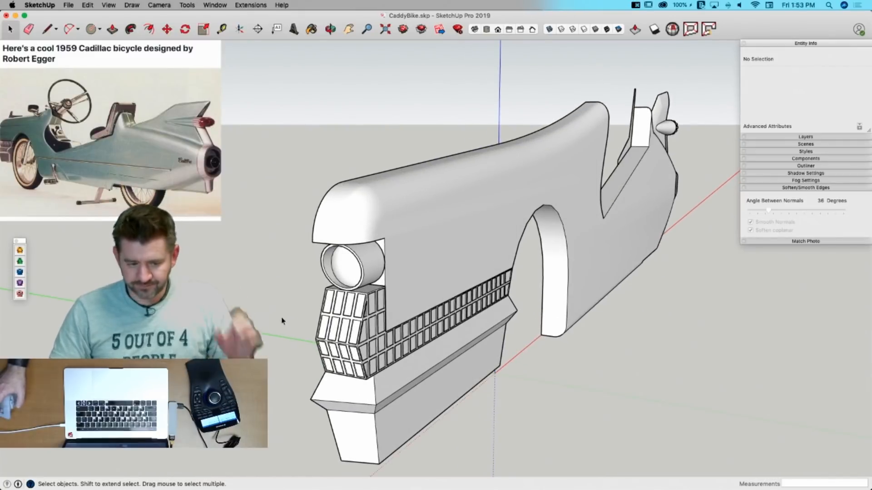
scroll(266, 310, "up", 10)
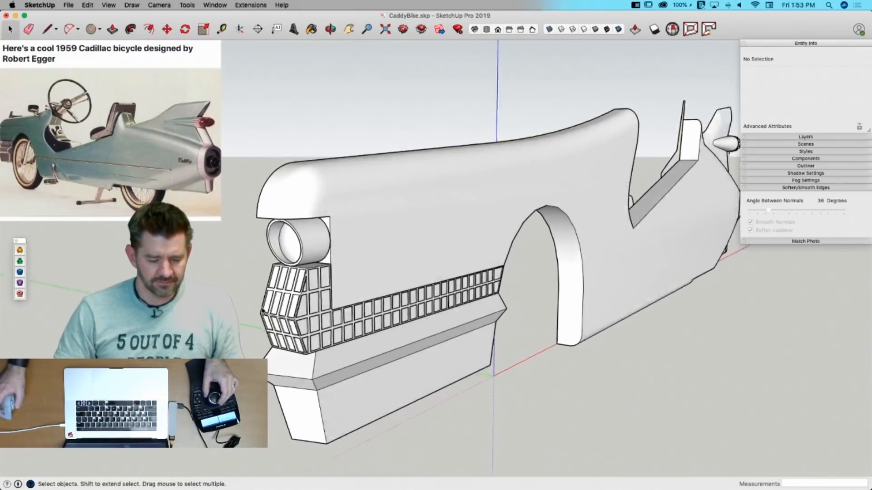
scroll(261, 311, "up", 5)
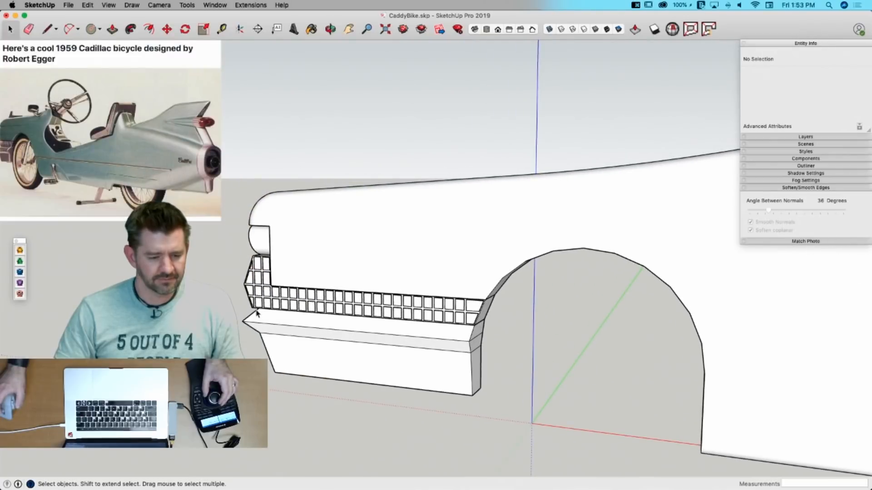
scroll(256, 312, "down", 5)
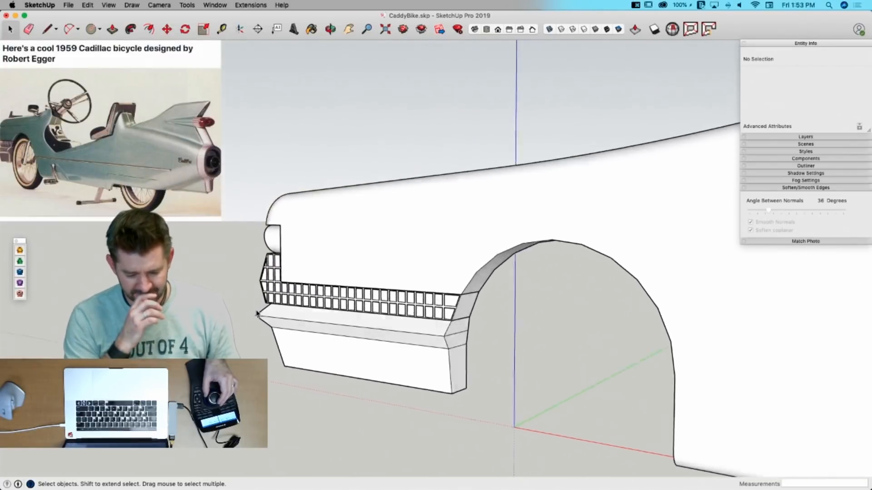
key("super+s")
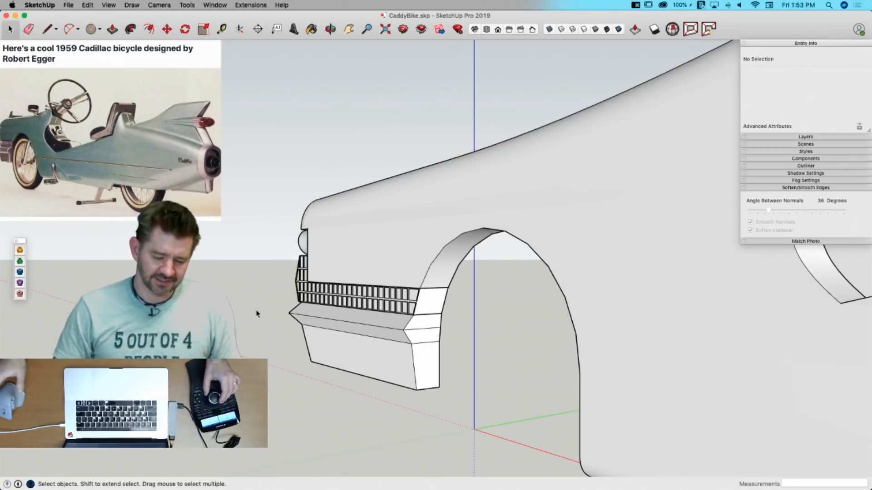
Step: Inside the curved console group behind the front wheel arch, extrude the side face 5 9/16" to meet the body's outer side
scroll(257, 312, "up", 5)
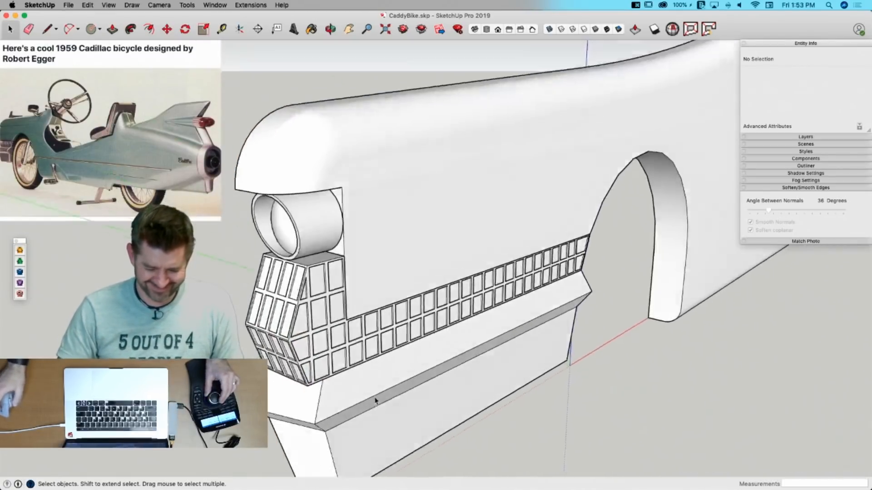
middle_click_drag(376, 401, 338, 296)
middle_click_drag(441, 299, 374, 216)
middle_click_drag(339, 269, 363, 282)
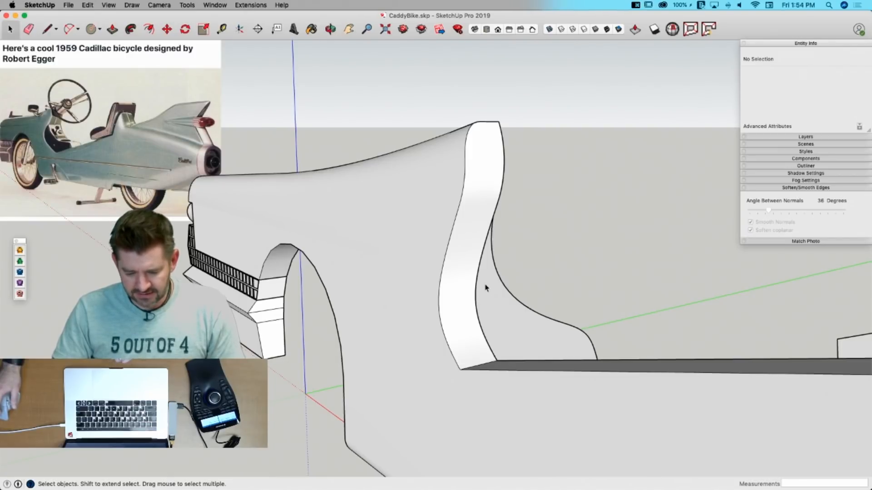
key("p")
key("space")
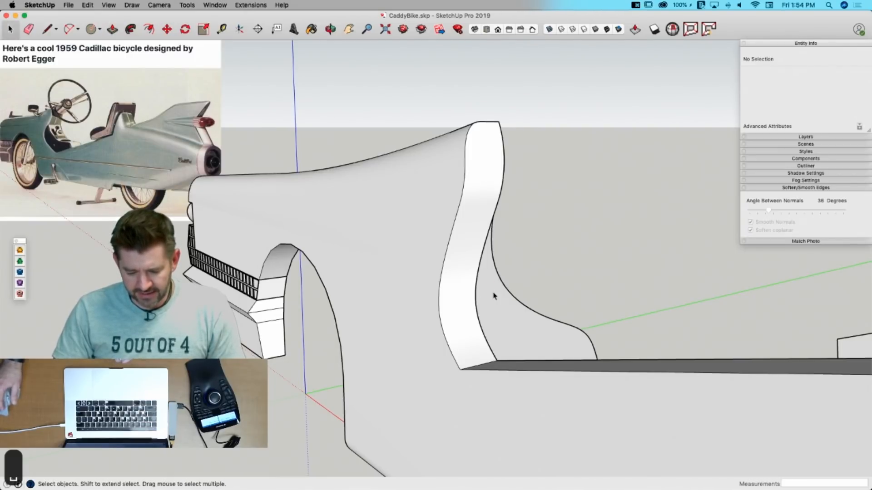
double_click(491, 295)
key("p")
left_click_drag(496, 313, 474, 376)
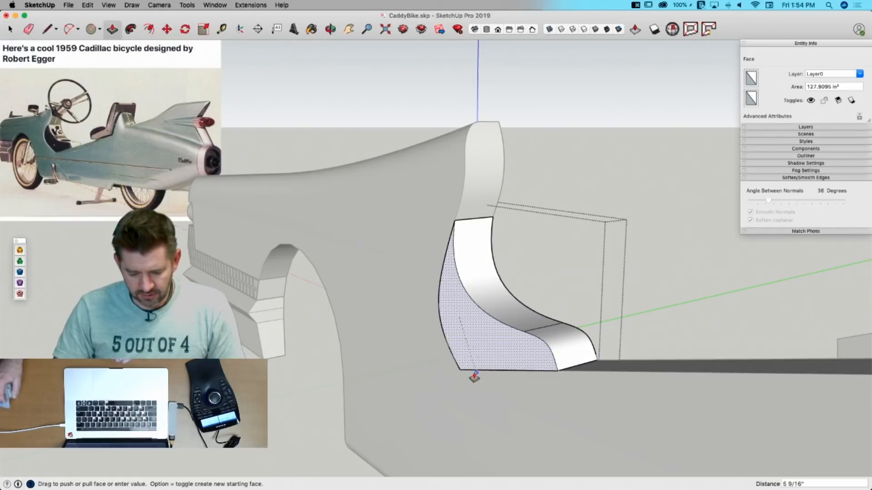
left_click(460, 369)
Step: Smooth the crease edge running across the console's curved top surface
middle_click_drag(522, 345, 435, 344)
scroll(425, 351, "up", 5)
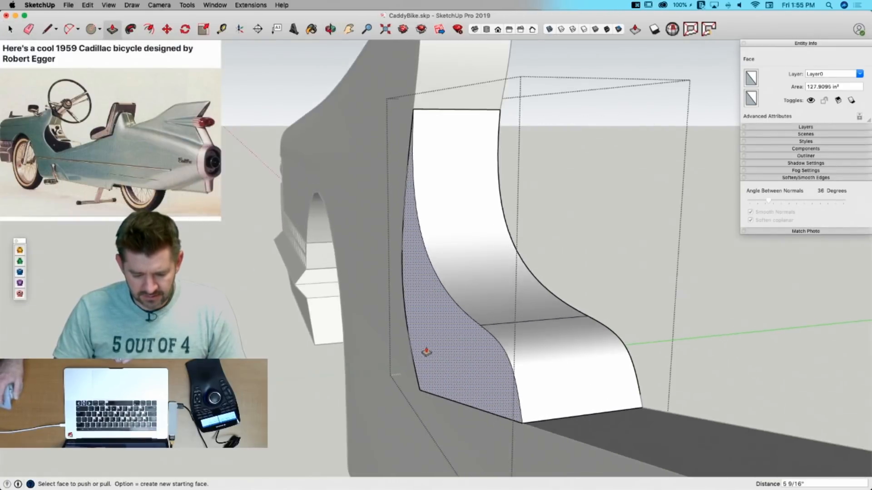
key("e")
left_click_drag(518, 313, 519, 319)
key("space")
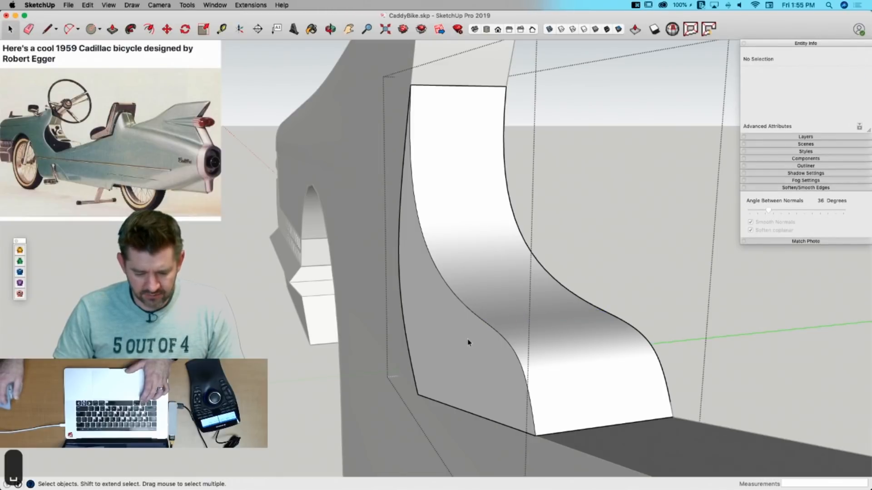
Step: Copy the outline edges of the console's side face 7/16" inward to divide a narrow border from the curved top surface
left_click(460, 344)
key("m")
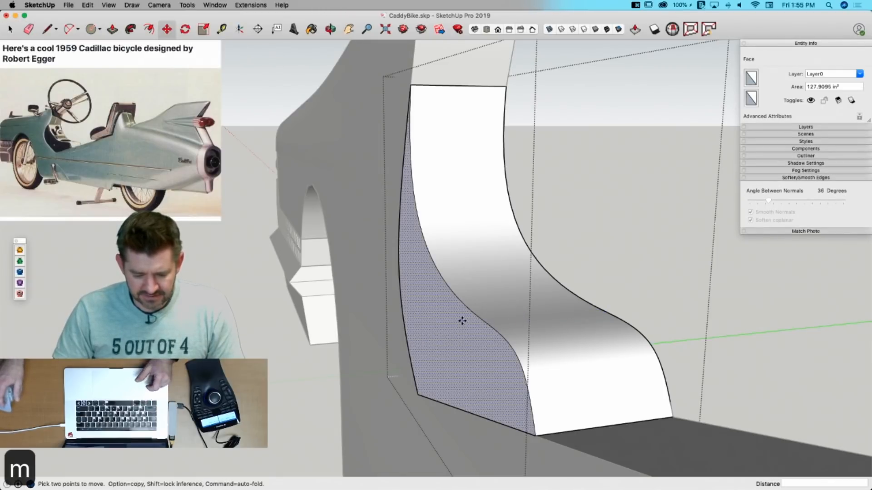
double_click(455, 326)
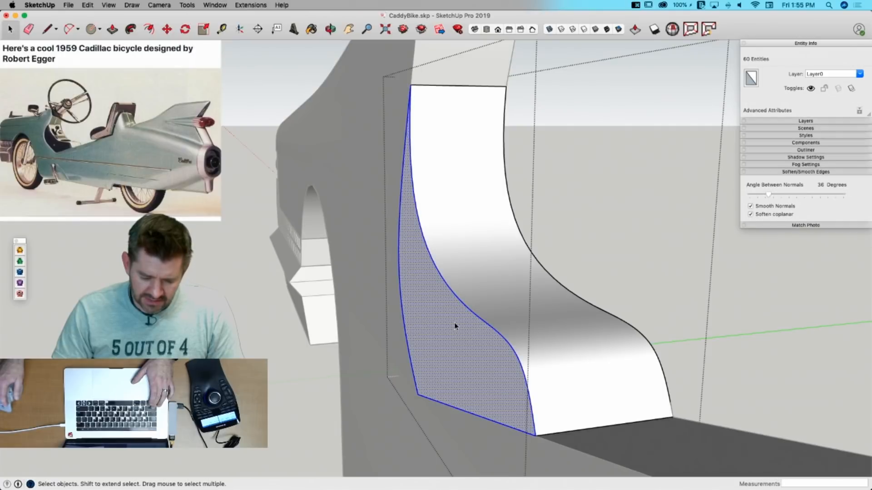
left_click(434, 307, "shift")
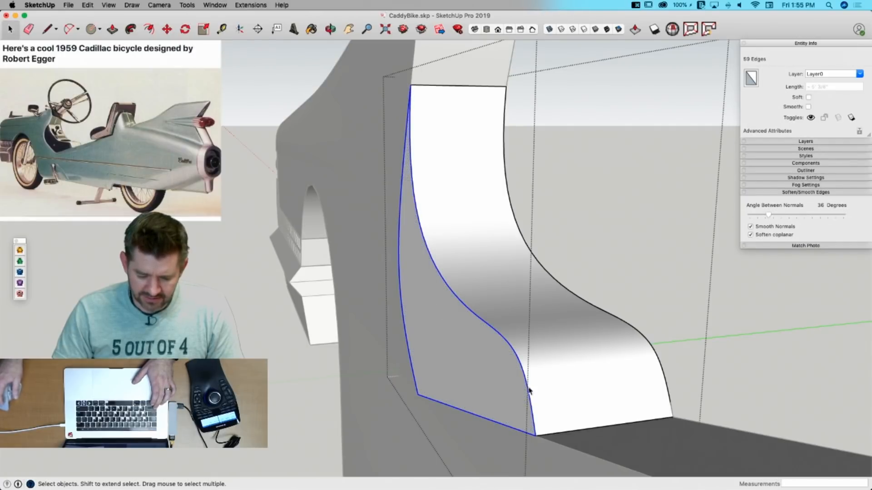
key("m")
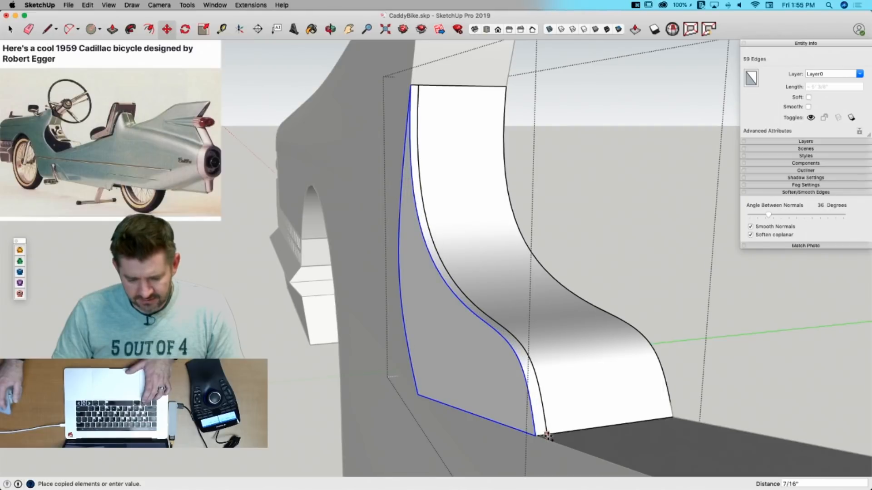
left_click(547, 436)
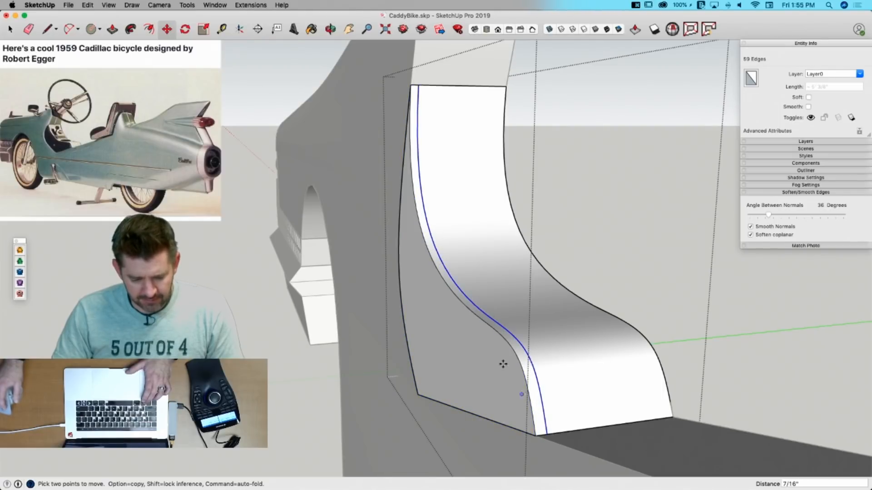
key("space")
left_click(690, 312)
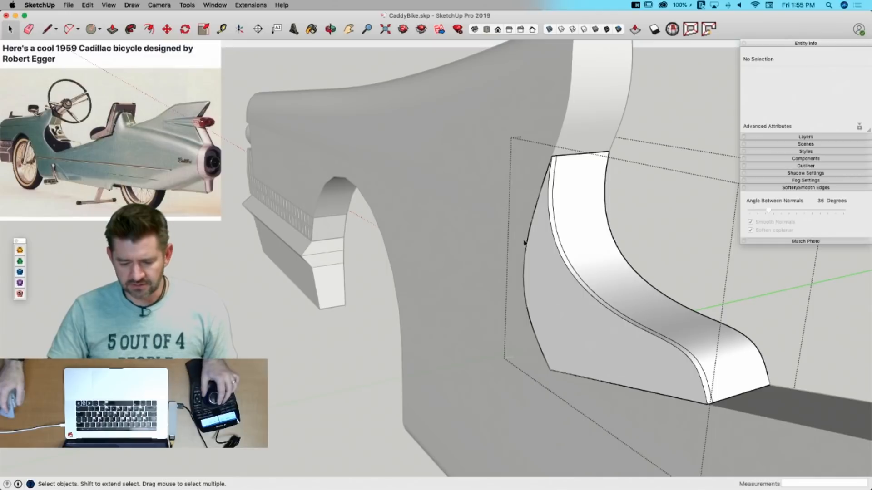
Step: Switch to Preview to examine the console's shape and trim in the Cadillac bicycle reference photos, and return to SketchUp
left_click(577, 279)
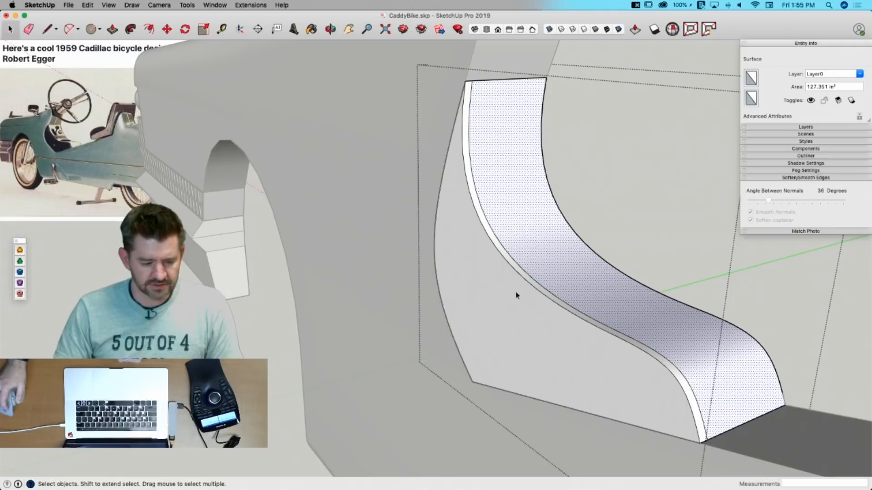
key("super+Tab")
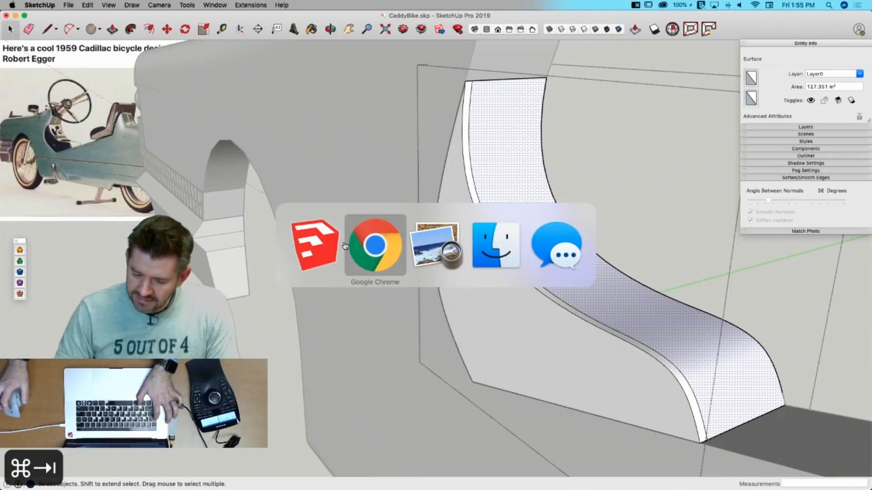
key("super+Tab")
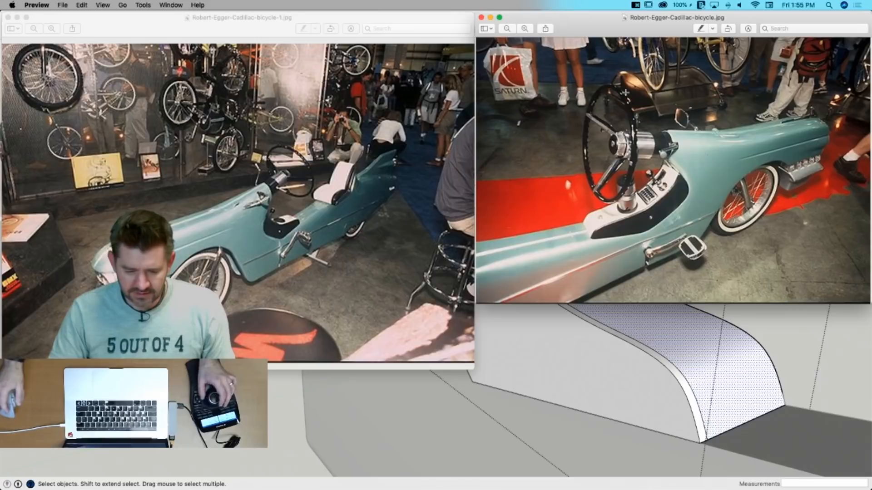
left_click(454, 402)
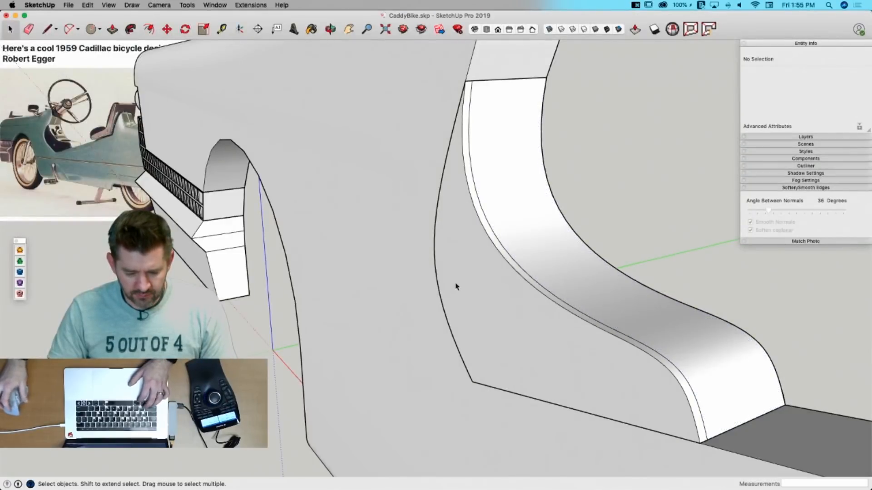
Step: Select only the wide curved top surface inside the console group and save the model
left_click(524, 215)
triple_click(523, 215)
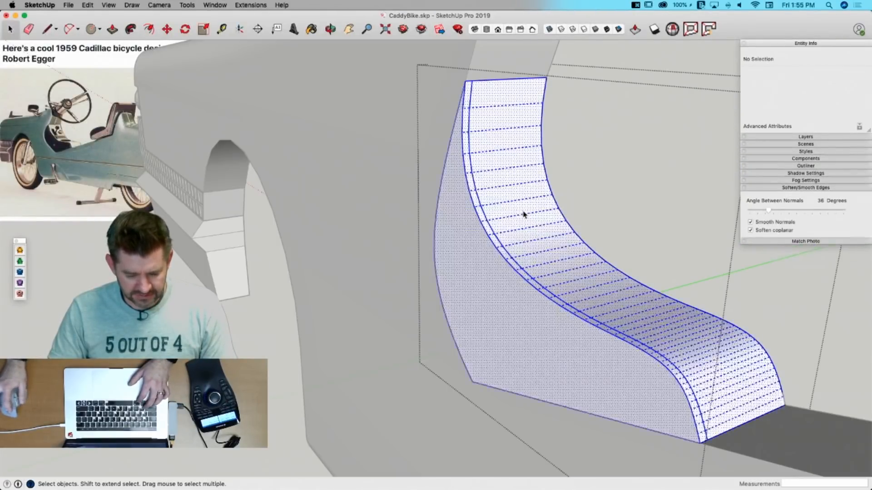
left_click(524, 215)
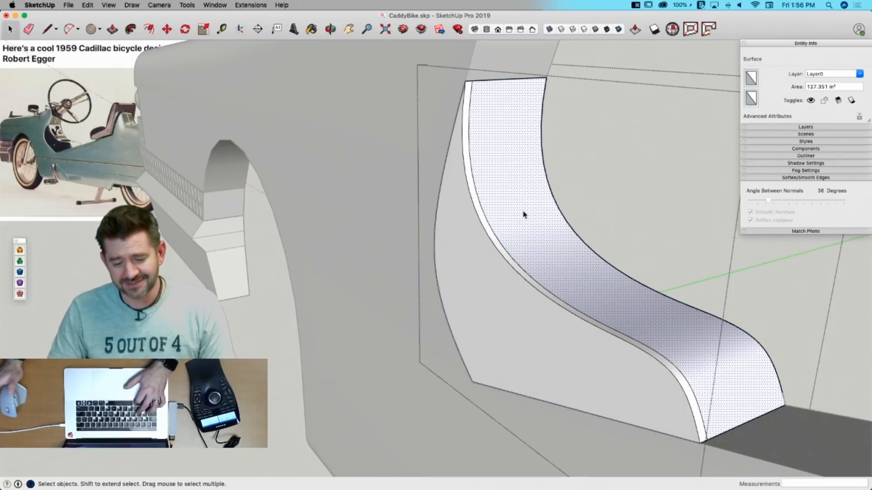
key("super+s")
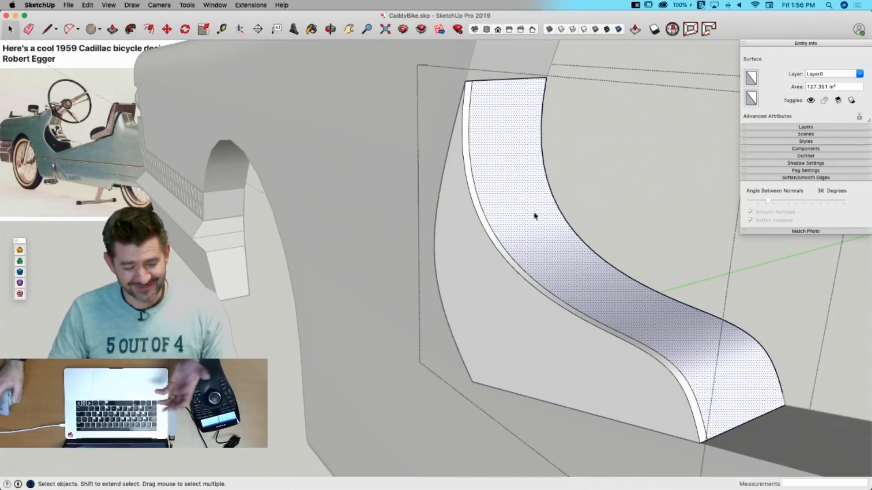
Step: Show the Fredo6_JointPushPull tools and thicken the console's selected curved top surface with a 1/8" offset
left_click(108, 5)
mouse_move(127, 38)
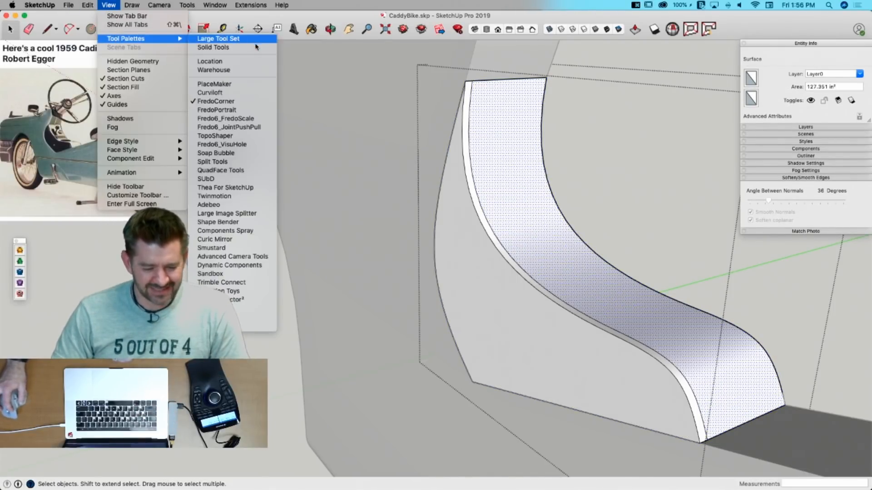
left_click(257, 135)
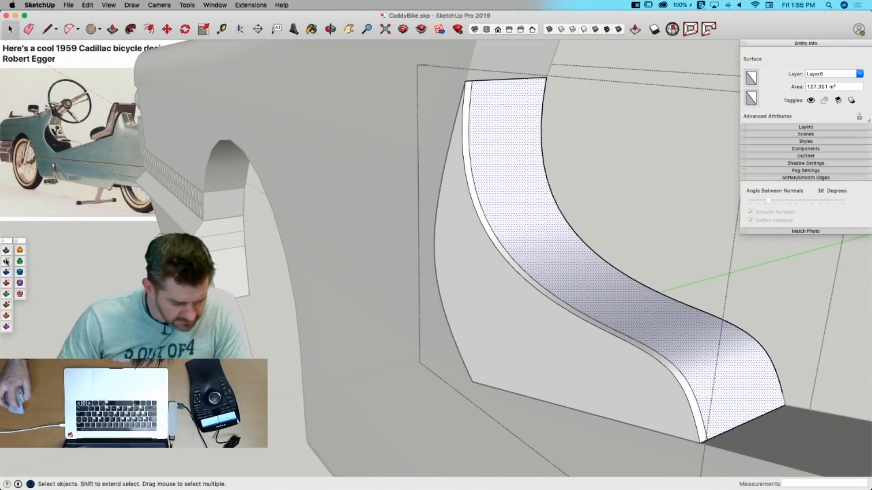
left_click(6, 261)
left_click_drag(520, 198, 525, 198)
scroll(521, 197, "up", 5)
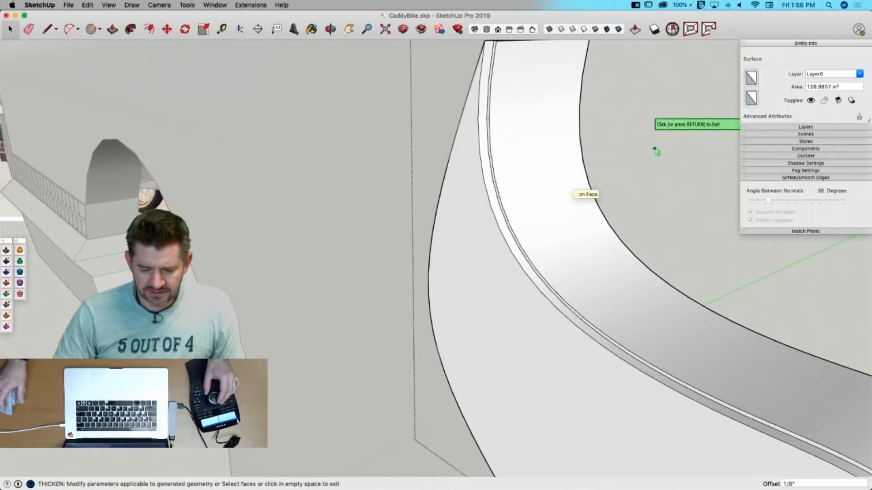
Step: Undo the 1/8" thickening and thicken the console's wide curved top surface again with a much smaller offset
key("space")
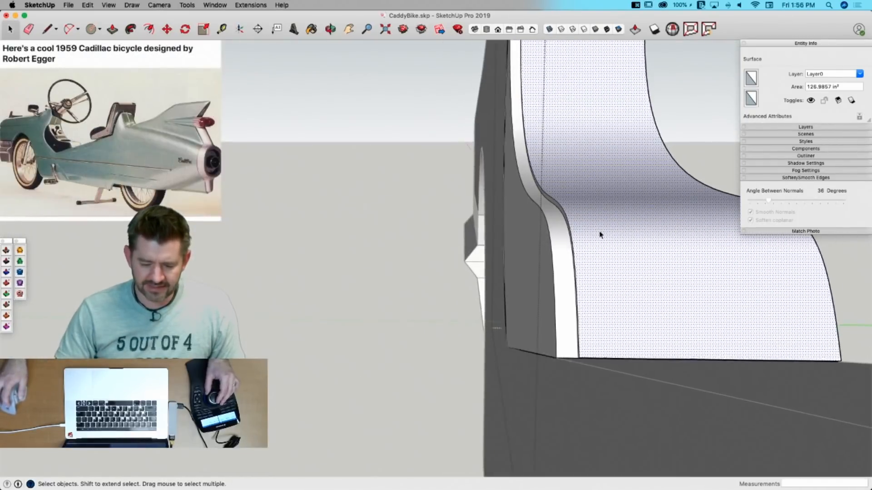
key("super+z")
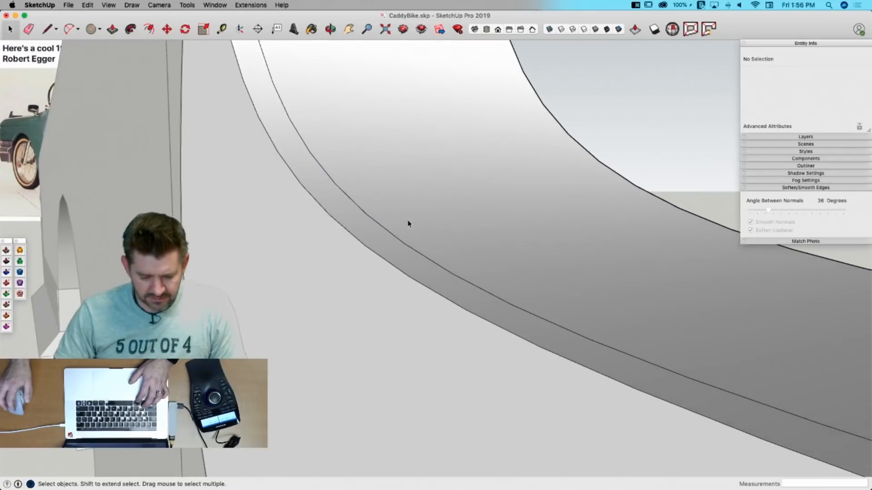
left_click(408, 222)
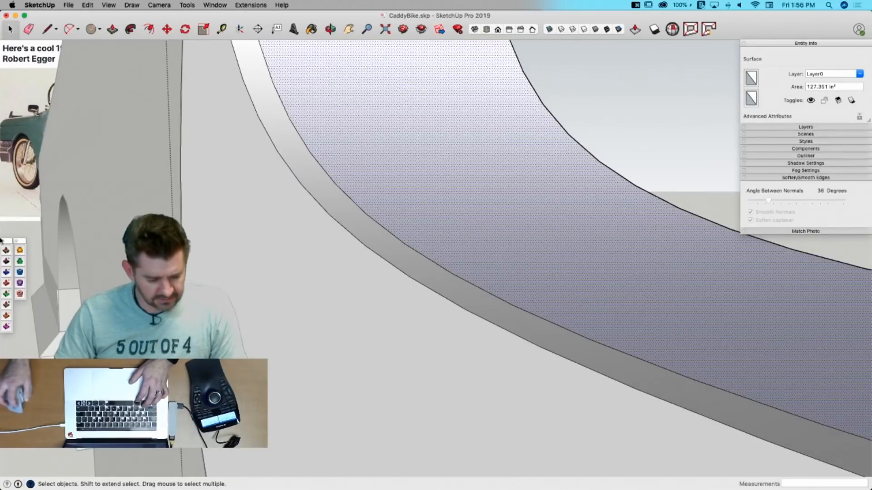
left_click(7, 261)
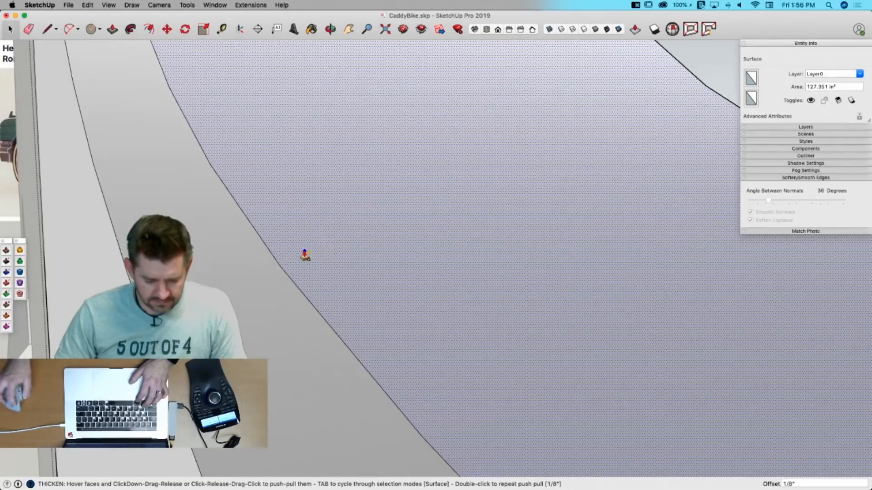
left_click(304, 254)
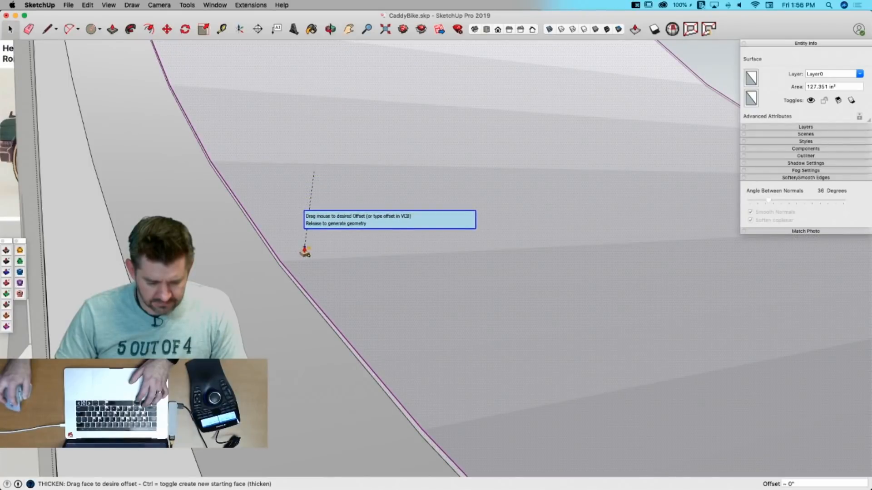
left_click(304, 252)
key("space")
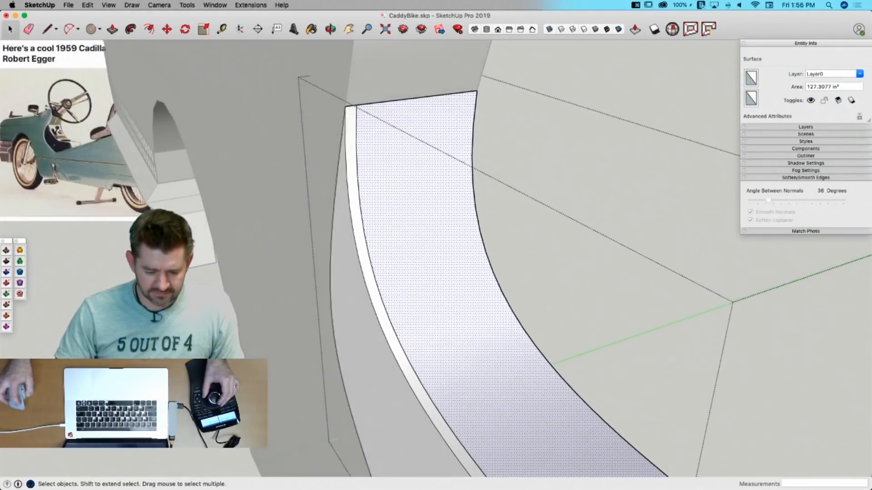
left_click(359, 210)
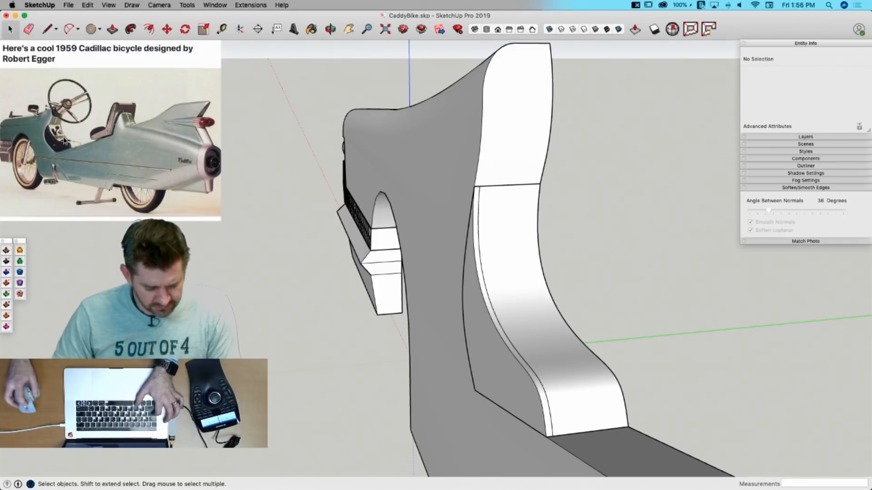
Step: Switch to Preview to examine the Cadillac bicycle reference photos, return to SketchUp and inspect the seat area
key("super+Tab")
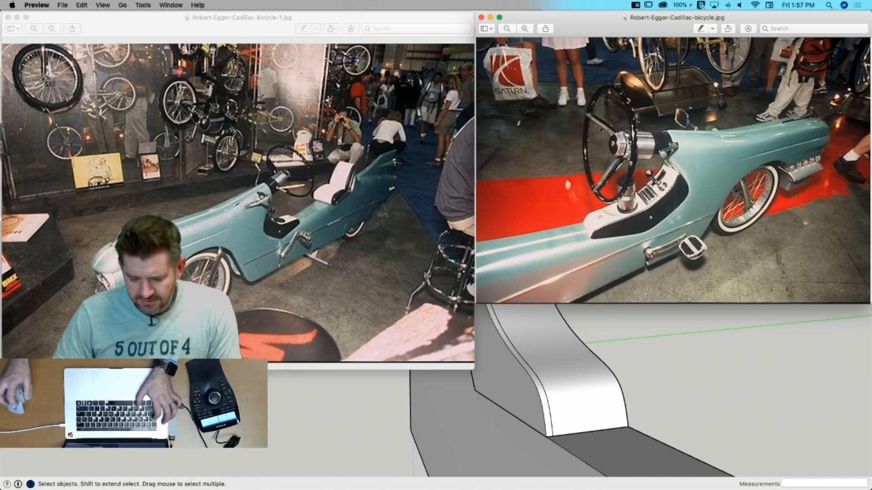
key("super+Tab")
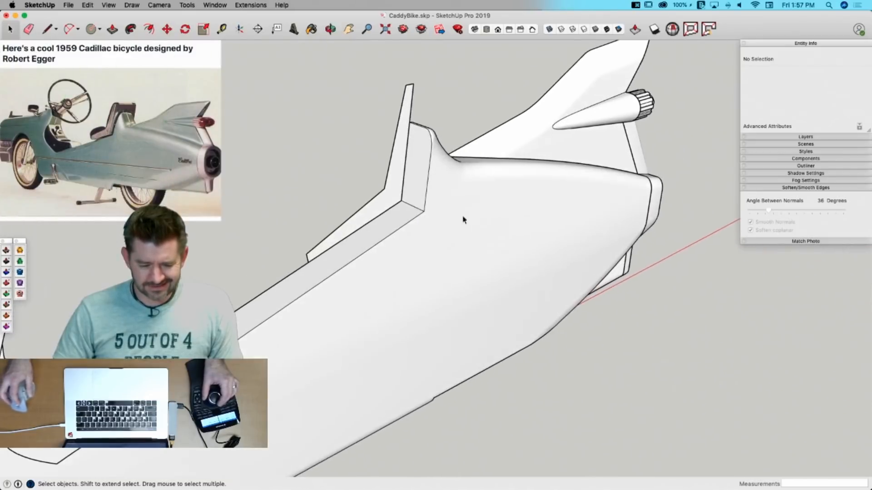
Step: Try to extrude the flat seat side profile 5 9/16" across the body, and undo the extrusion
key("p")
key("space")
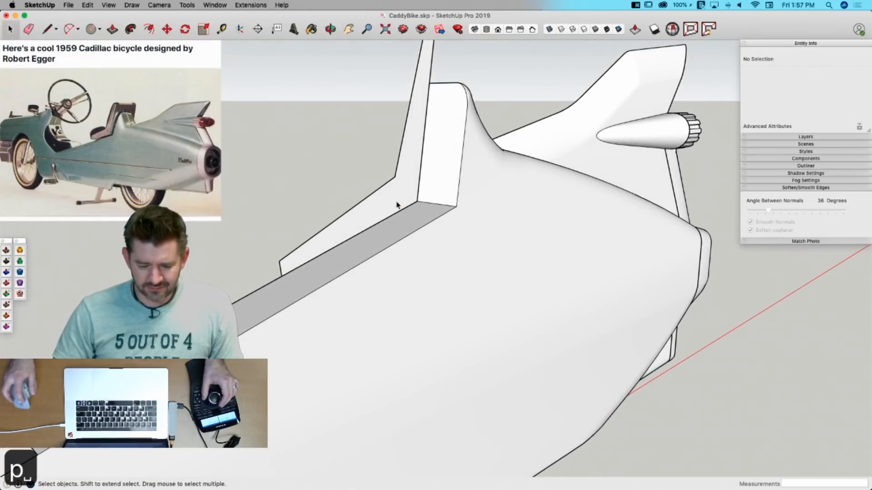
key("p")
left_click(391, 208)
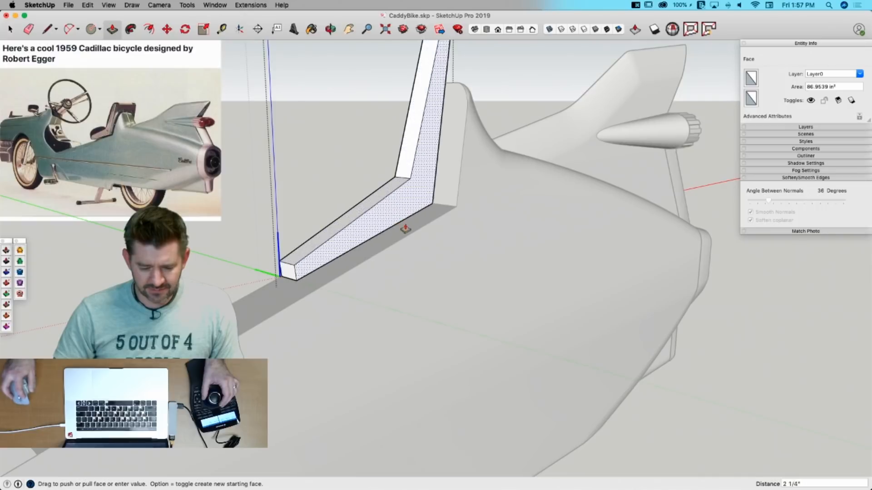
left_click(409, 240)
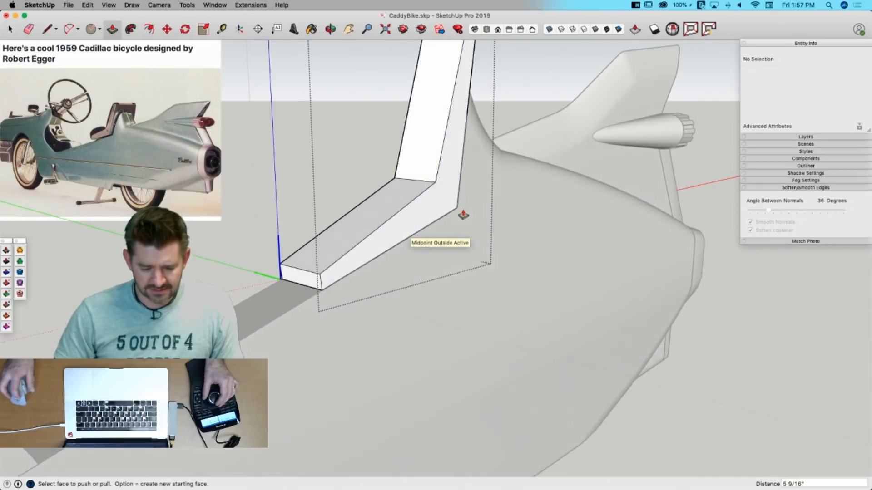
key("space")
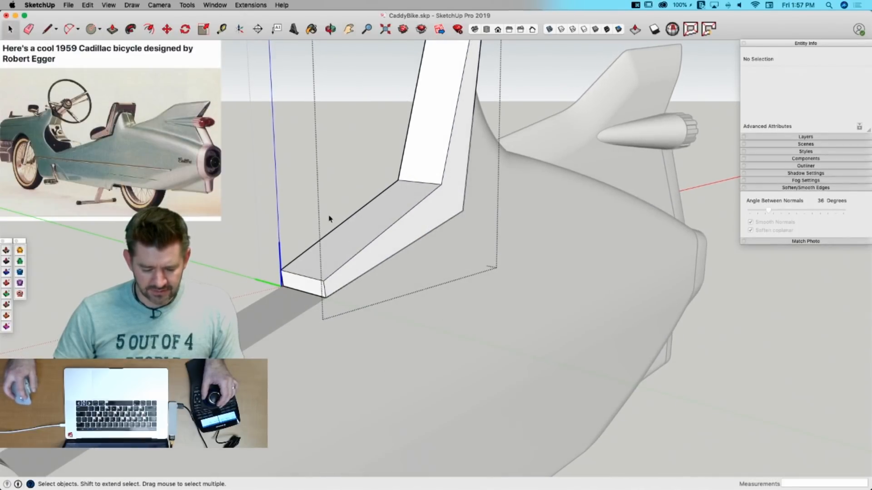
key("super+z")
Step: Copy the seat's side profile 5 9/16" across to the opposite side of the body and thicken the copy by 1/4"
left_click(335, 243)
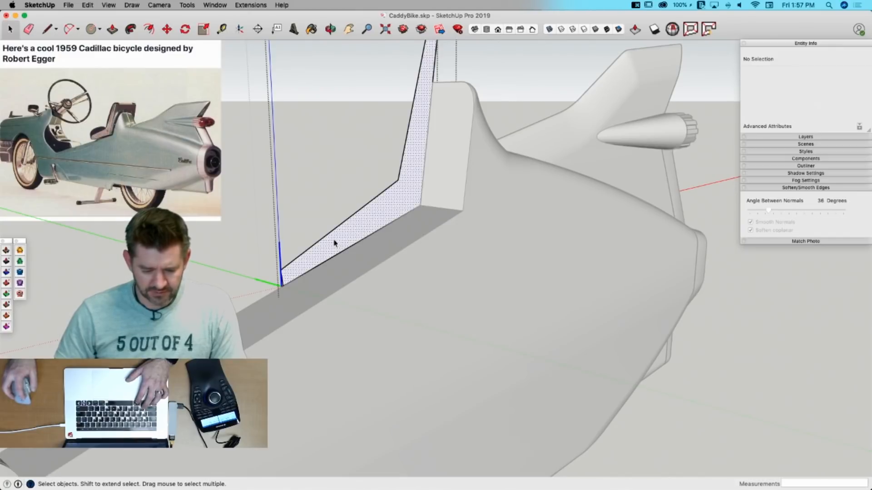
key("m")
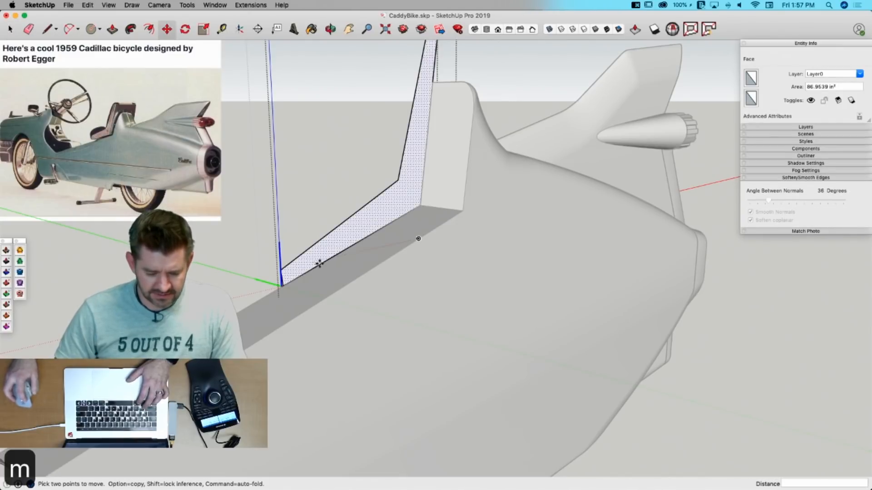
left_click(422, 207)
key("alt")
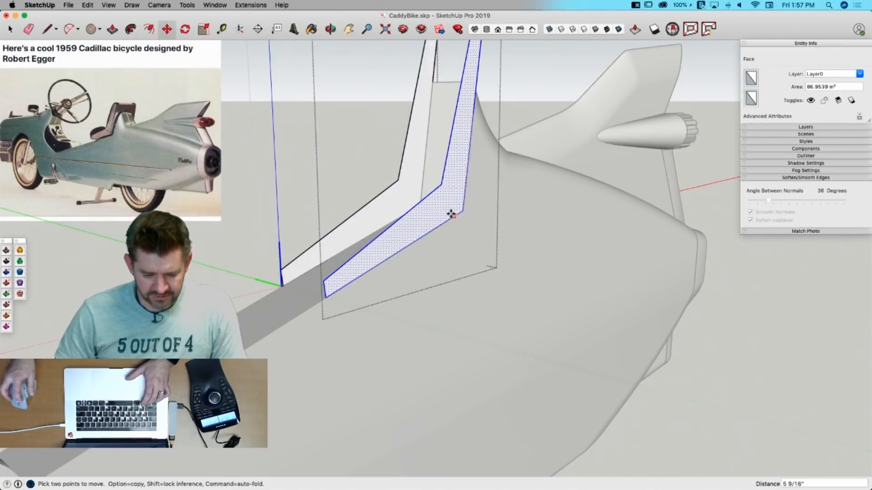
left_click(443, 215)
key("p")
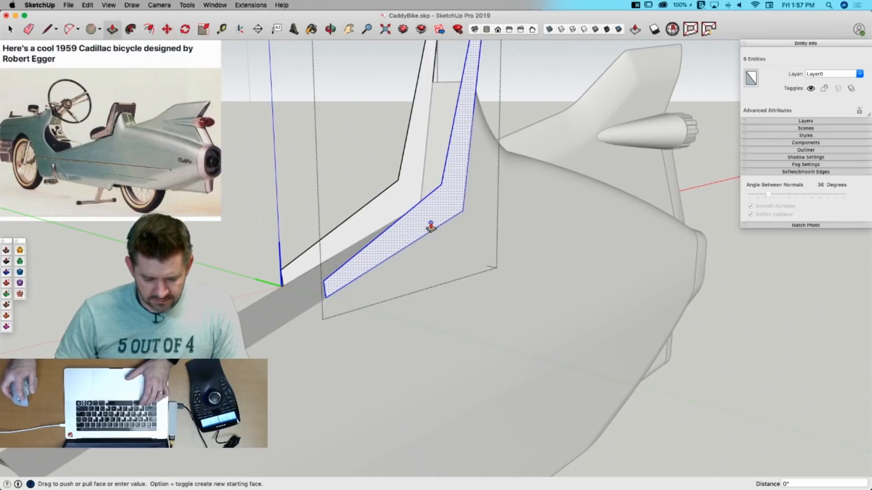
left_click_drag(430, 226, 429, 227)
left_click(429, 226)
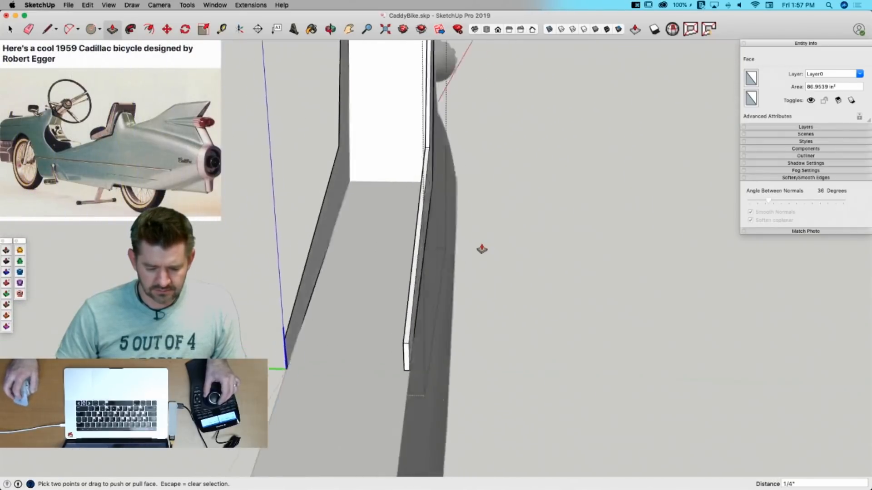
key("space")
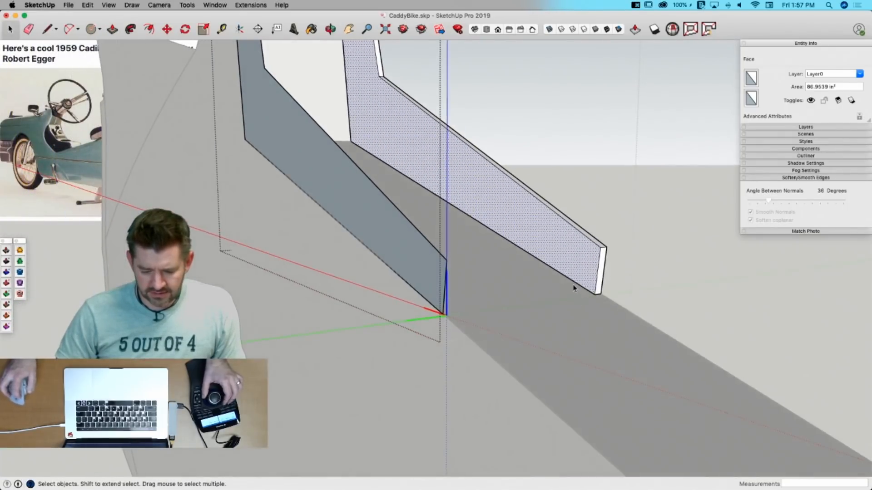
Step: Offset the lower and rear edges of the thickened side panel's inner face by .25" to outline a narrow strip
left_click(575, 285)
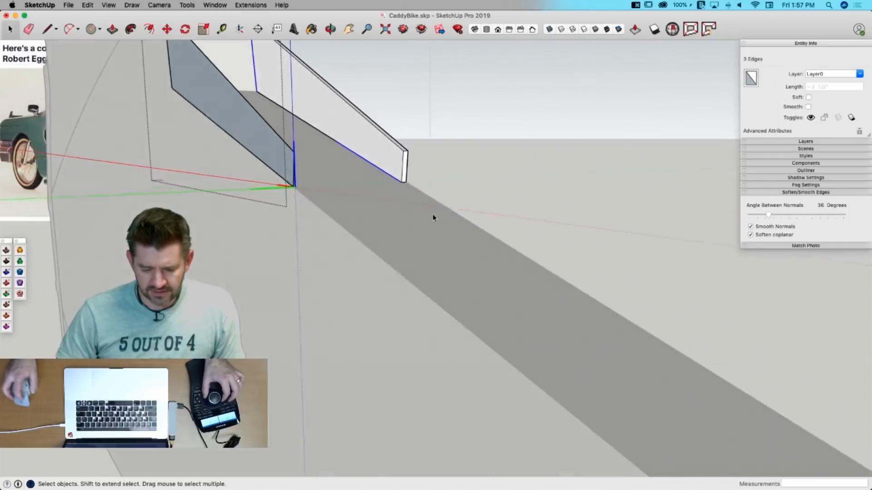
left_click(431, 208, "shift")
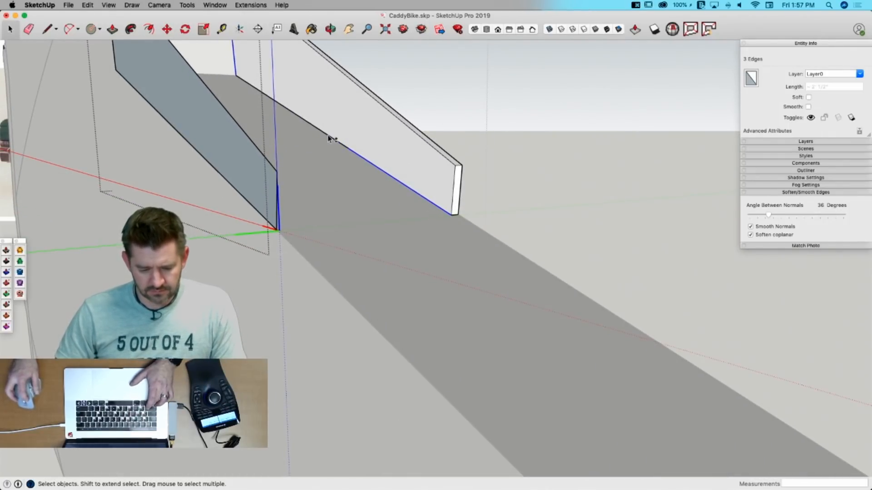
key("f")
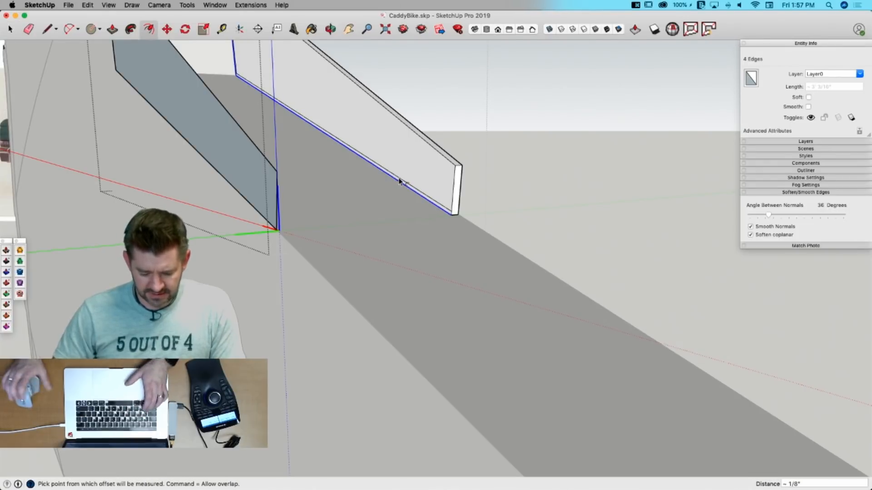
type(".25")
key("Return")
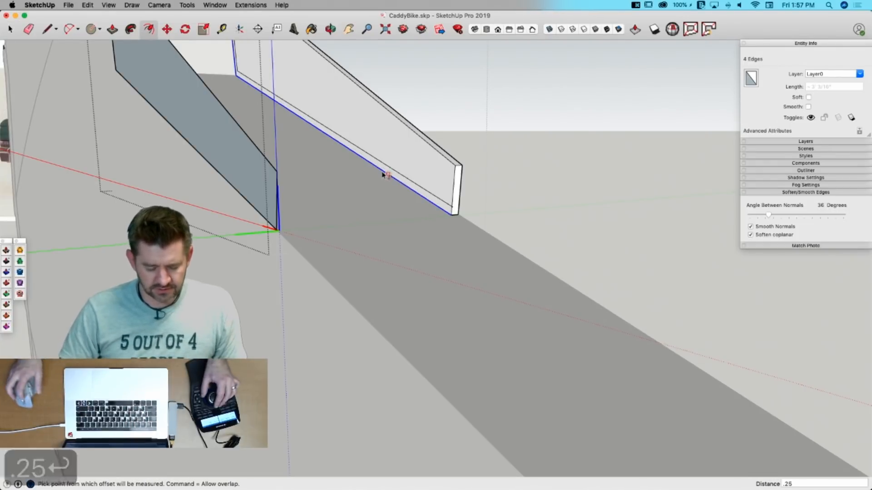
Step: Erase the original flat seat profile and its leftover edges, keeping only the thickened side panel
key("e")
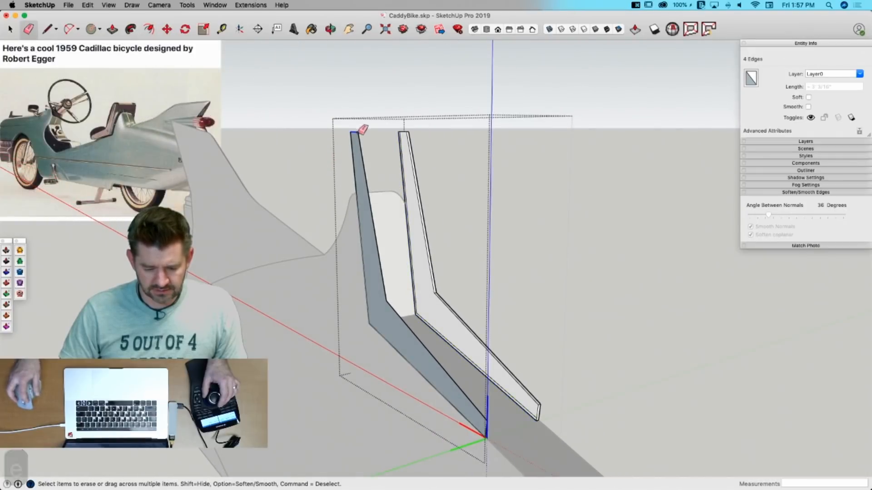
left_click(353, 136)
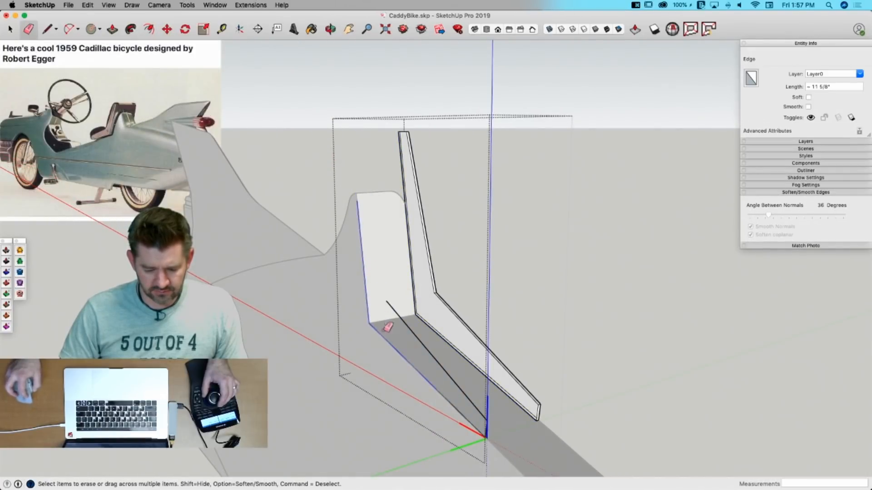
left_click_drag(398, 300, 396, 298)
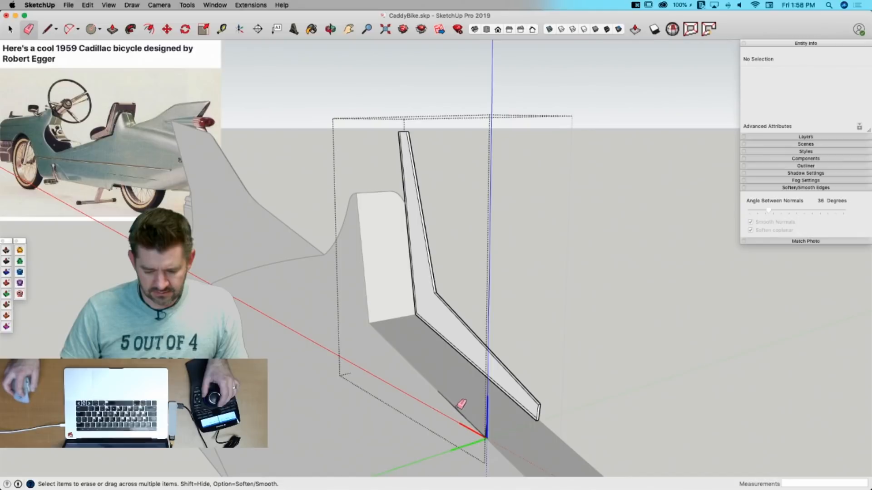
Step: Extrude the narrow strip 5 5/16" across to form the seat base and back, and erase the dividing lines on both
key("p")
left_click(433, 337)
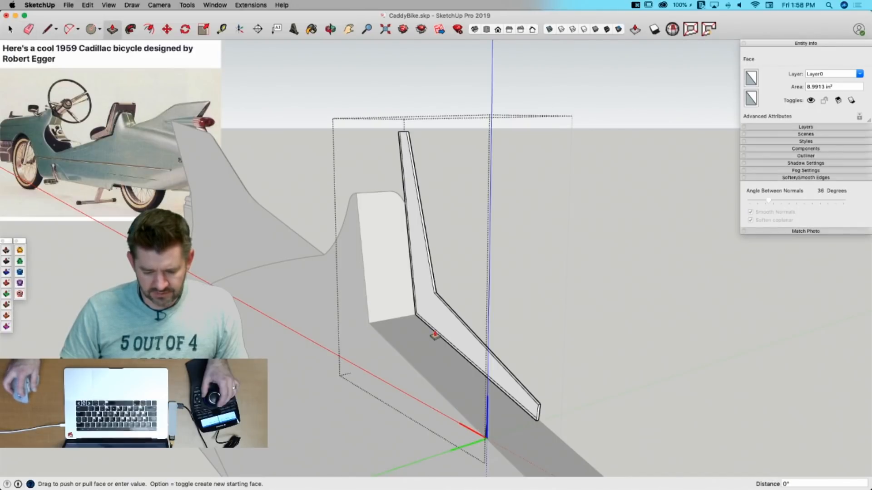
left_click(495, 453)
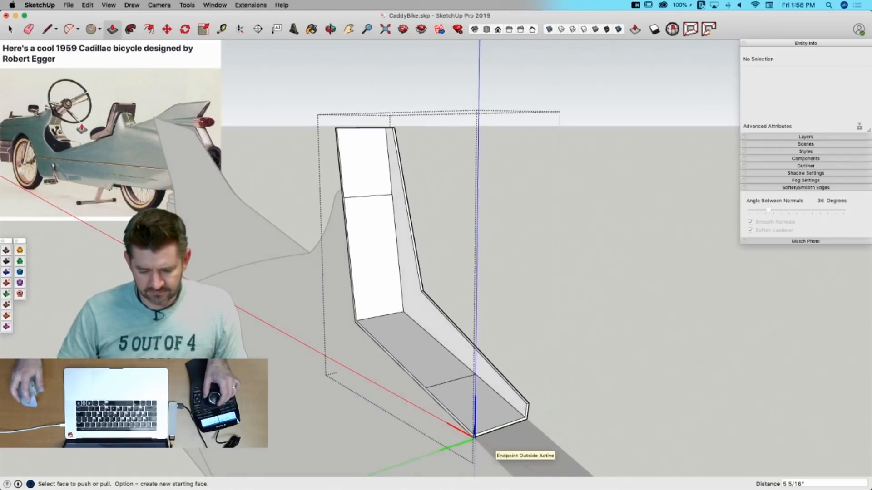
key("e")
left_click(365, 195)
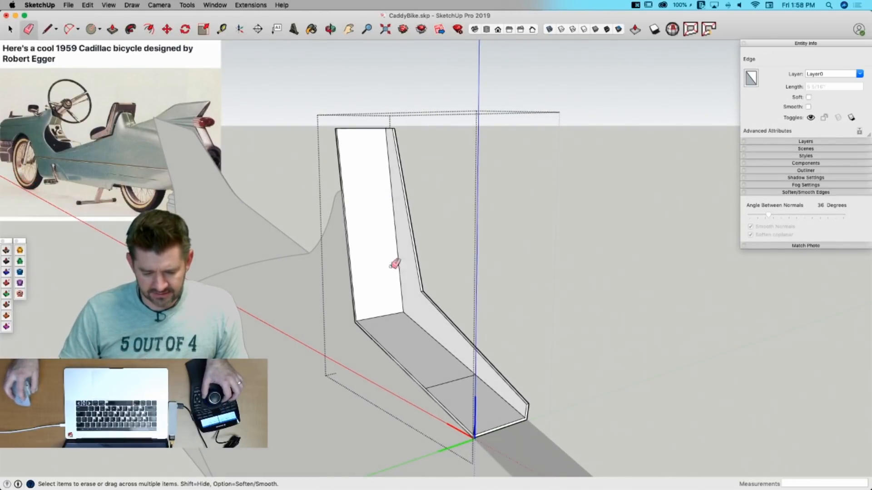
left_click(451, 381)
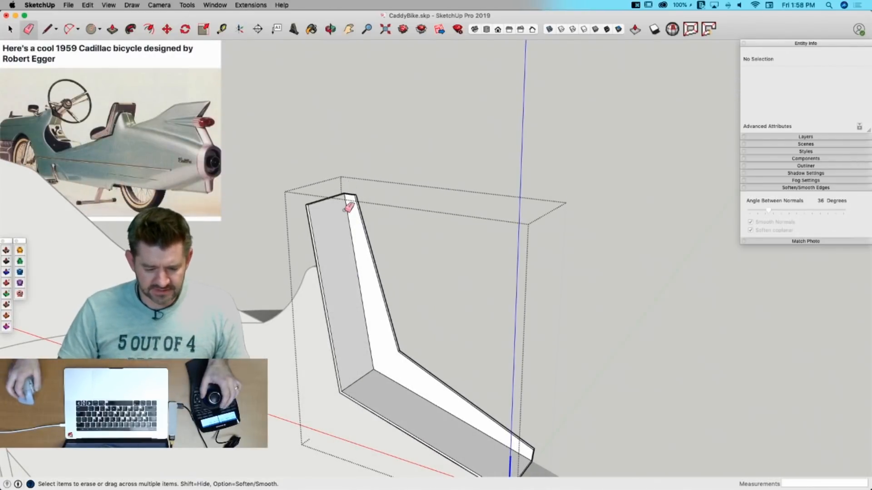
Step: Select all of the seat shell's connected geometry and make it a group
key("space")
triple_click(352, 230)
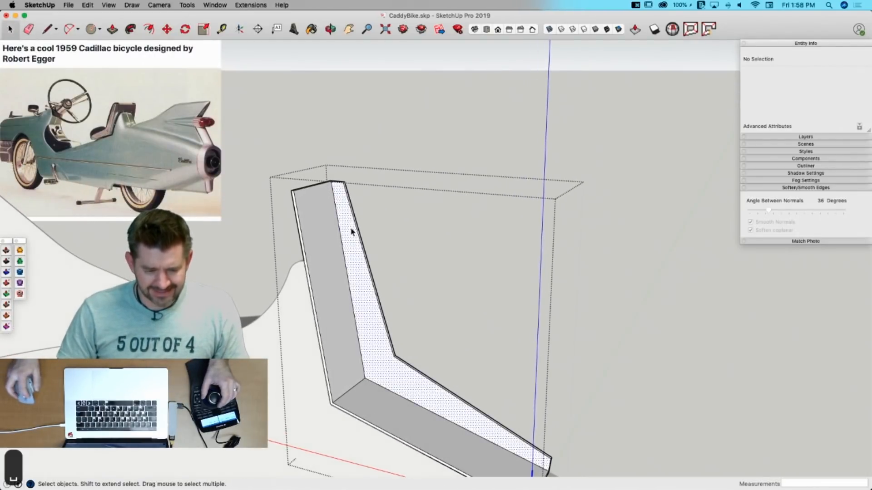
right_click(352, 228)
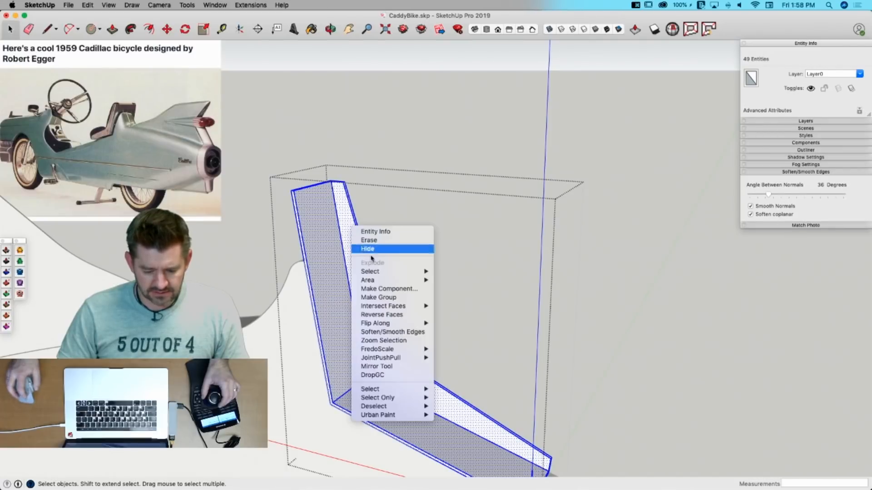
left_click(395, 298)
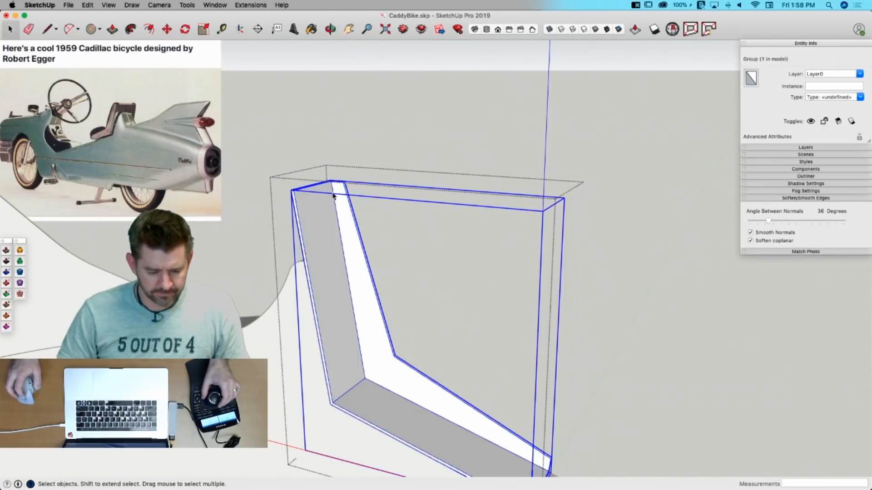
Step: Draw a closed L-shaped face with straight lines on the open side of the seat shell, extending above and in front of the seat profile
scroll(335, 196, "up", 3)
scroll(334, 193, "up", 2)
key("l")
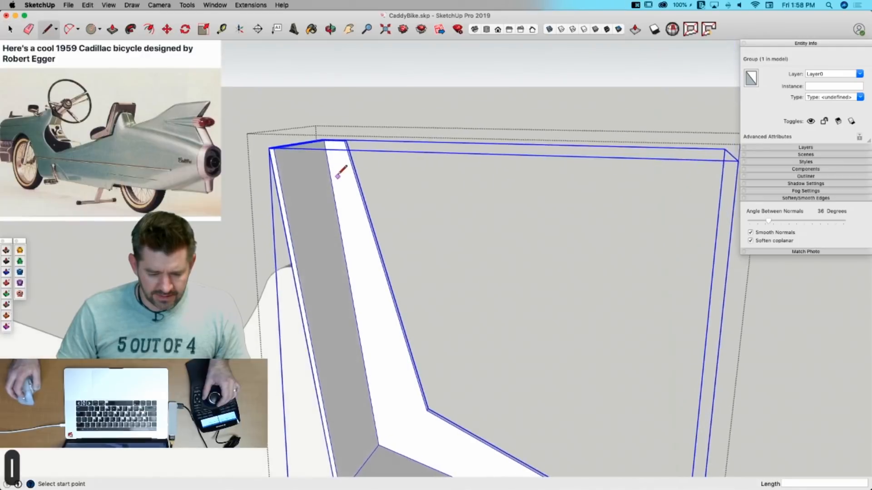
scroll(331, 128, "up", 3)
scroll(315, 99, "down", 2)
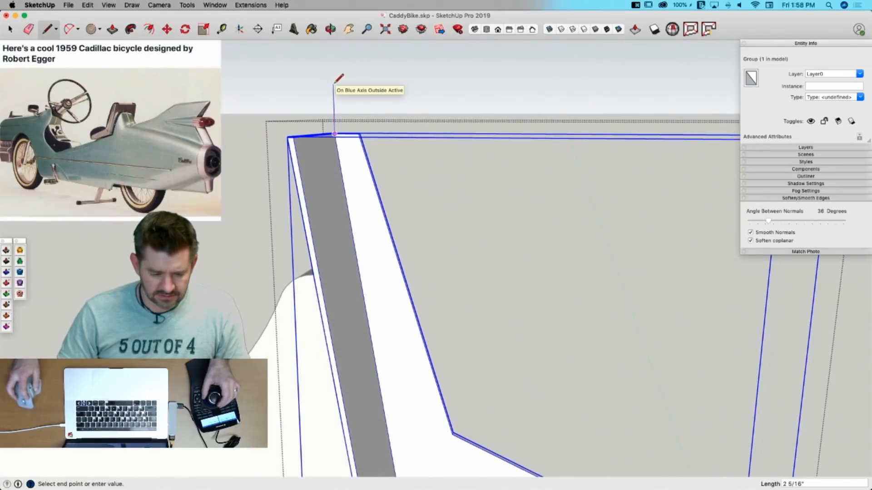
left_click(335, 82)
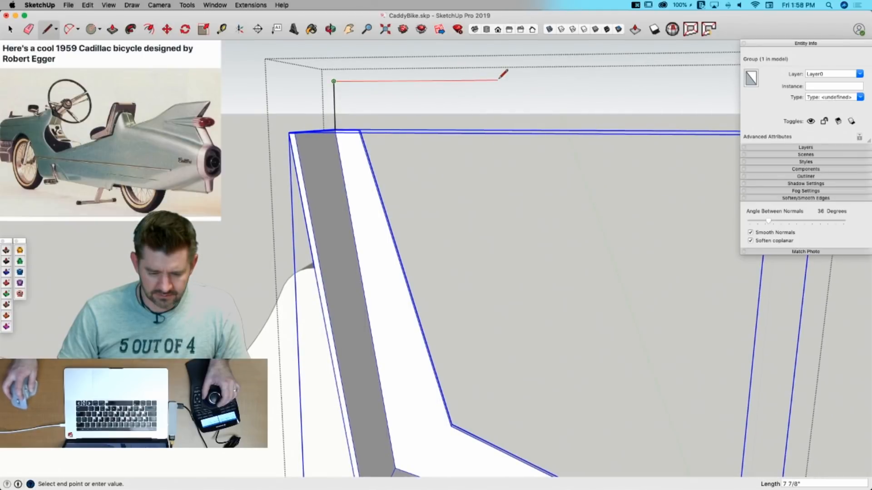
left_click(476, 296)
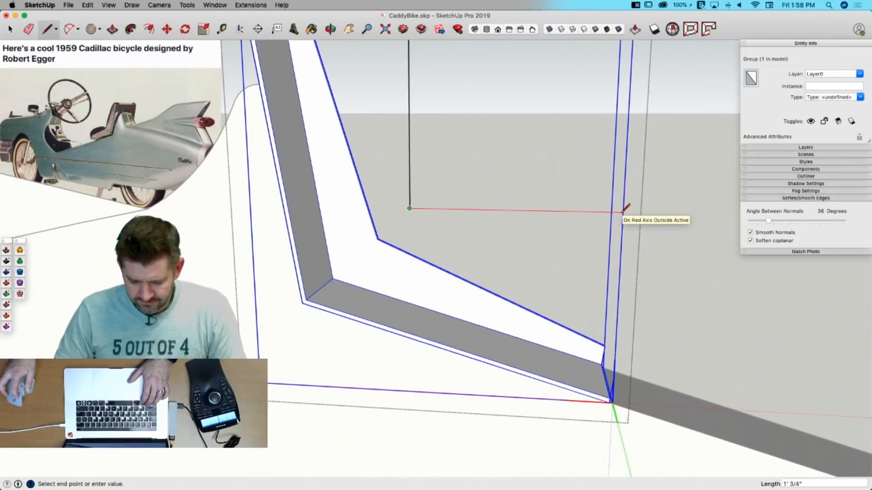
left_click(622, 212)
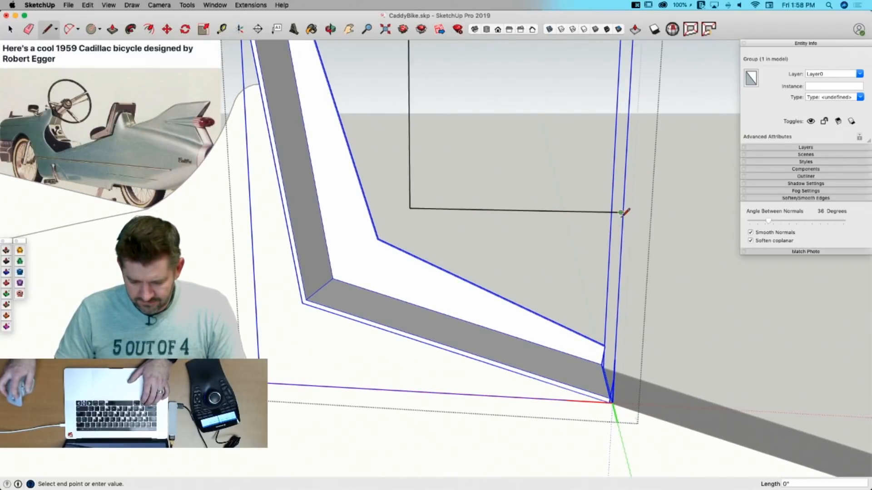
left_click(612, 365)
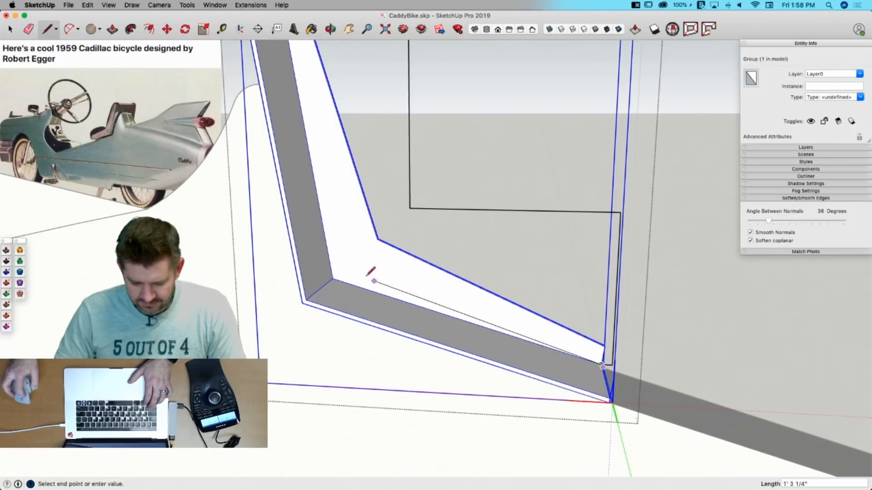
left_click(342, 257)
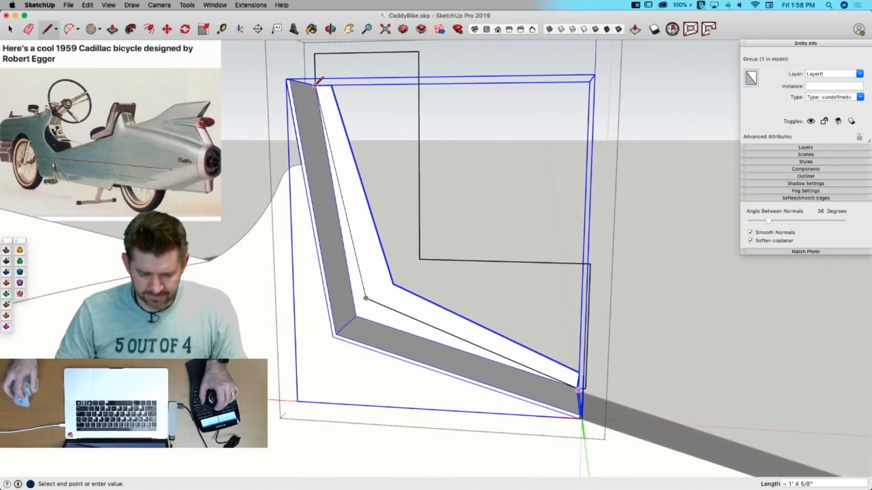
left_click(318, 104)
key("space")
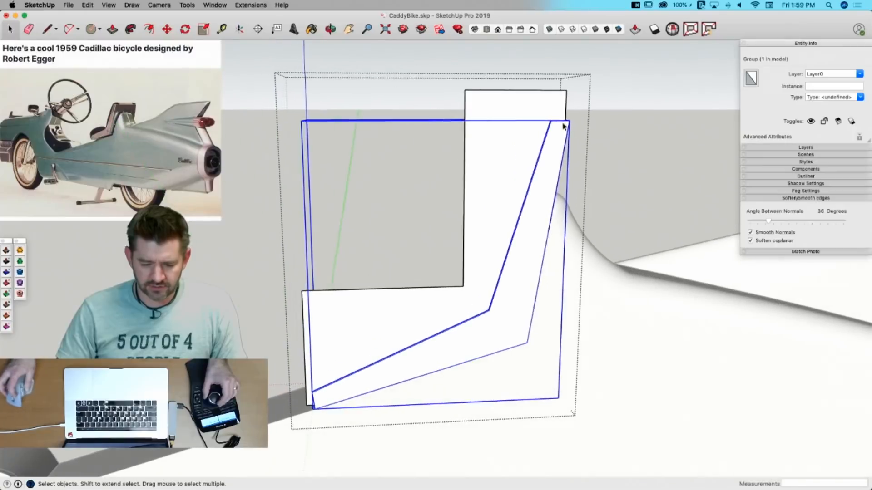
Step: Move the front vertical edge of the L-shaped face about 1 11/16" forward, away from the seat
double_click(306, 370)
key("m")
left_click(357, 311)
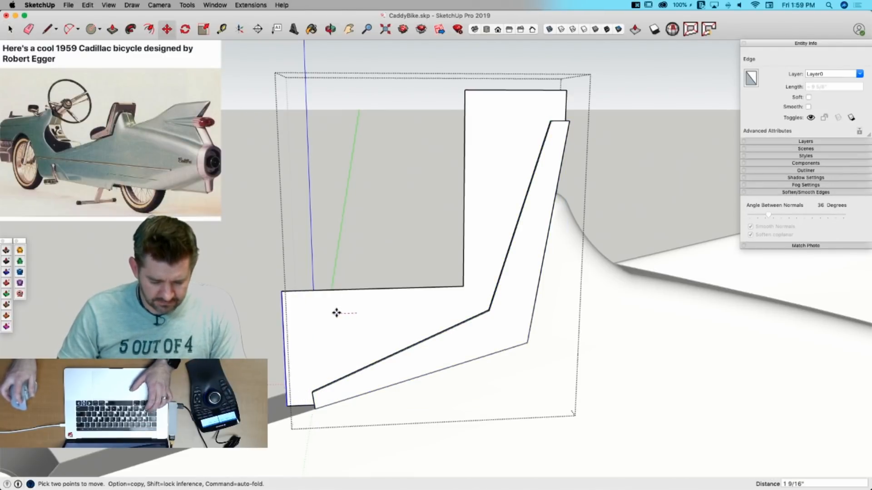
left_click(335, 312)
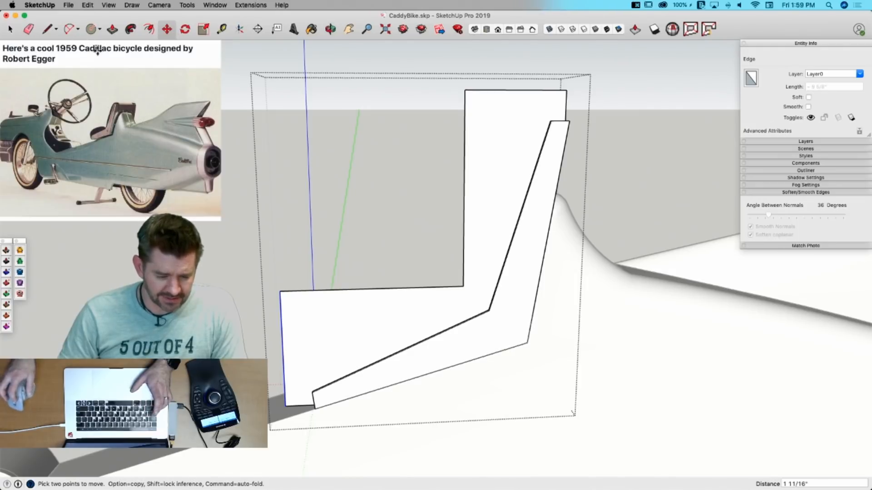
Step: Draw a degree 3 Bezier curve on the face that arcs from the rear top corner of the seat back over its top end
left_click(108, 5)
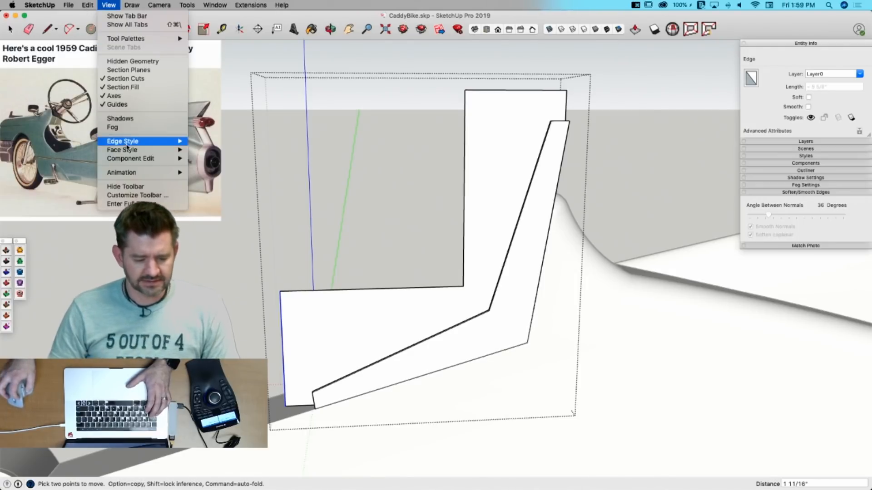
mouse_move(131, 5)
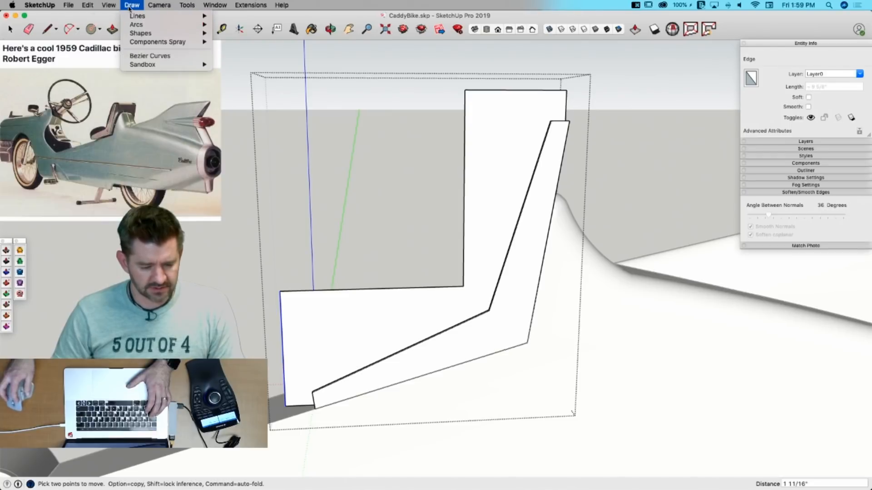
left_click(141, 56)
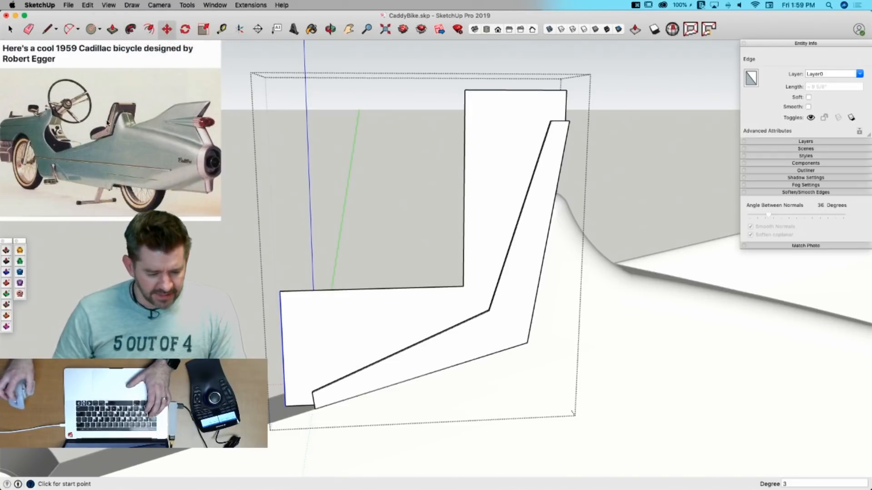
scroll(574, 131, "up", 5)
scroll(569, 129, "down", 5)
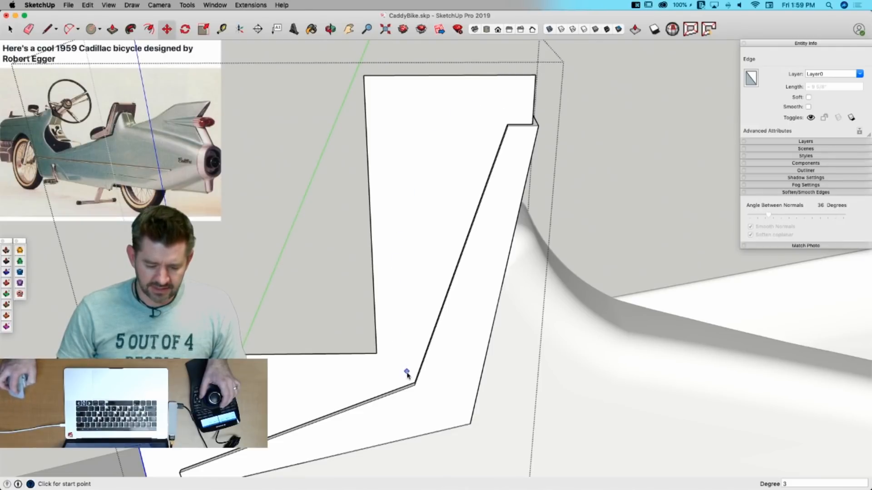
scroll(411, 392, "up", 4)
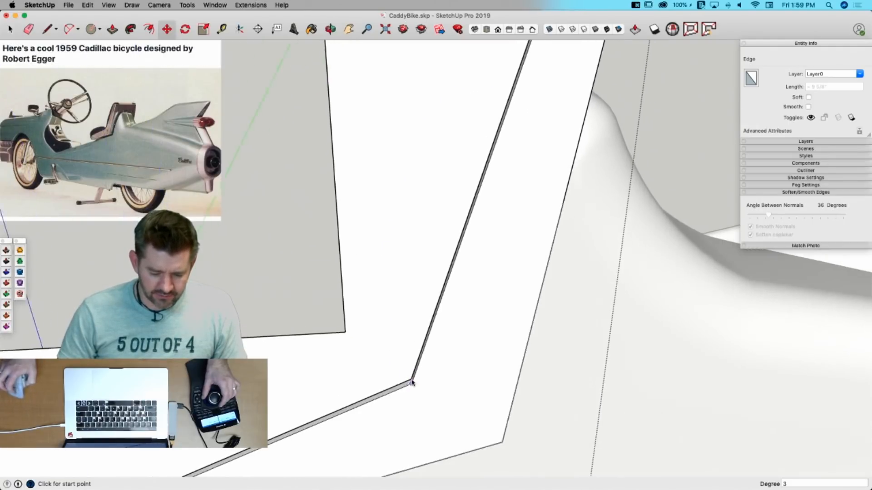
scroll(405, 384, "down", 1)
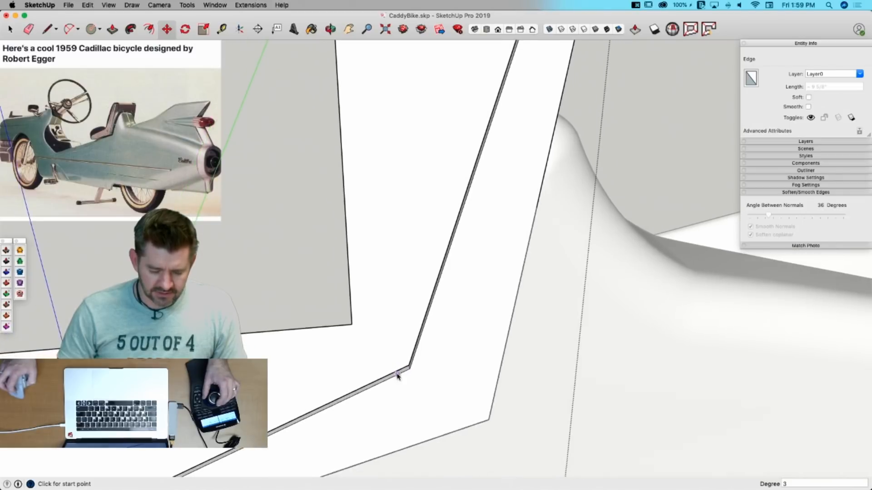
scroll(392, 338, "down", 3)
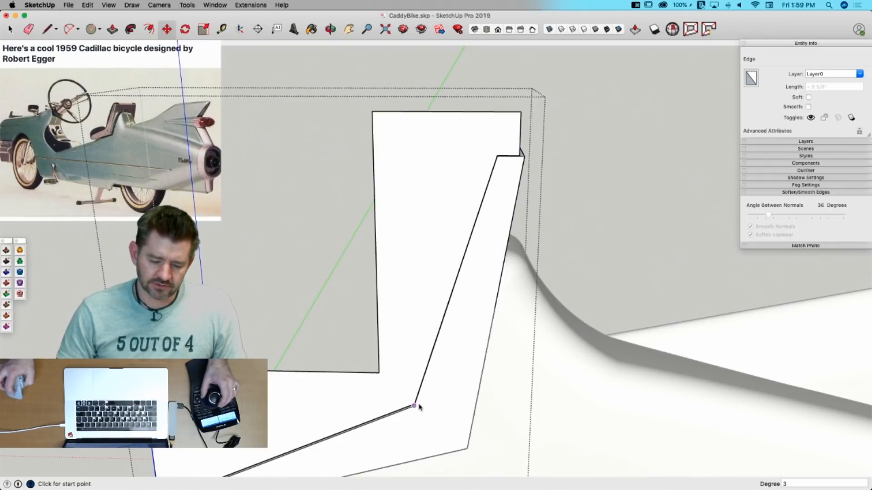
scroll(508, 185, "up", 4)
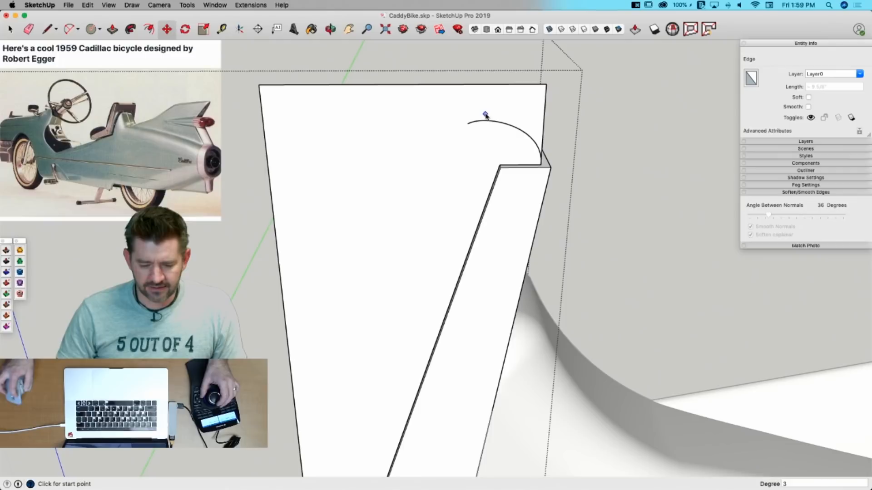
Step: Try a degree 3 Bezier curve from the top arc's end to the seat's inner corner, and remove that curve
left_click(468, 126)
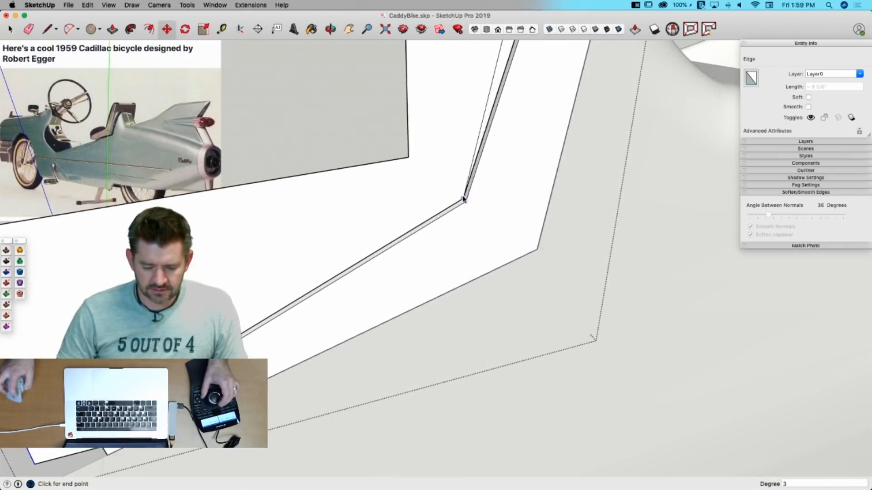
scroll(464, 200, "up", 5)
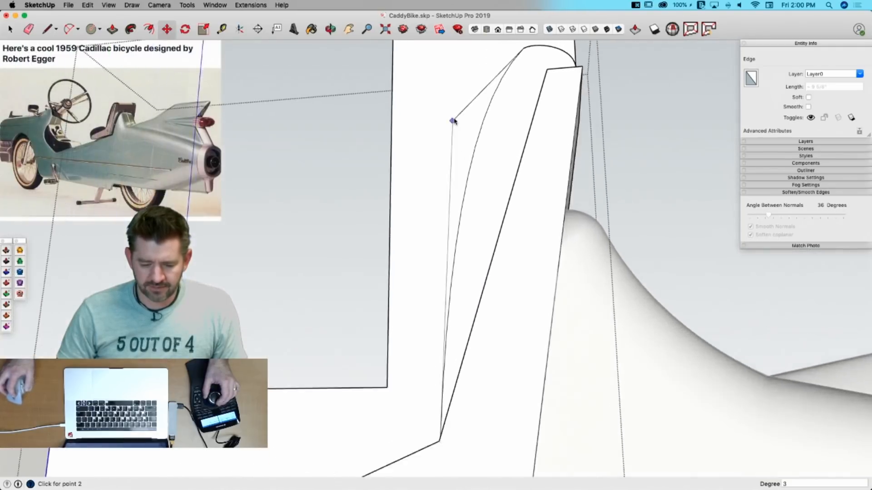
left_click(521, 104)
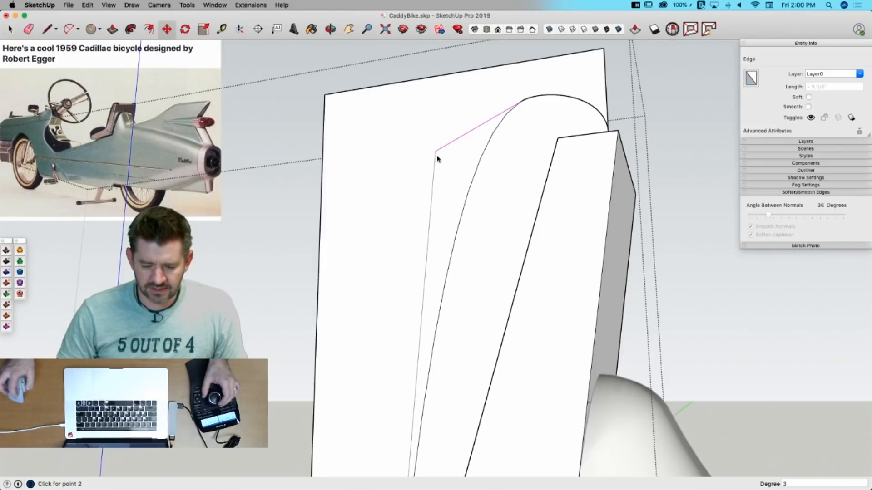
left_click(434, 161)
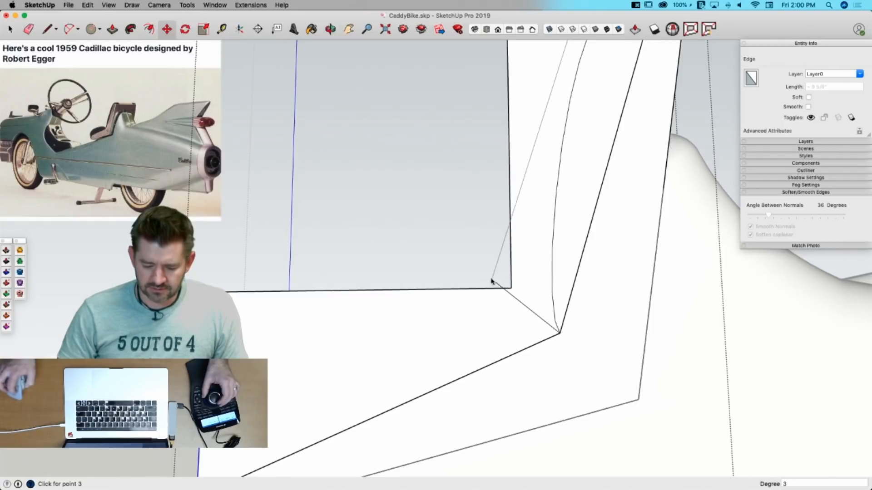
double_click(446, 278)
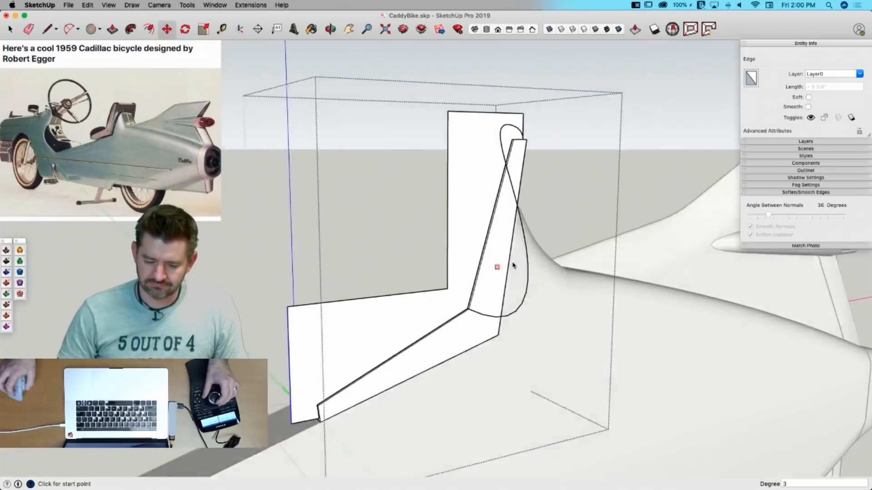
middle_click_drag(513, 266, 549, 236)
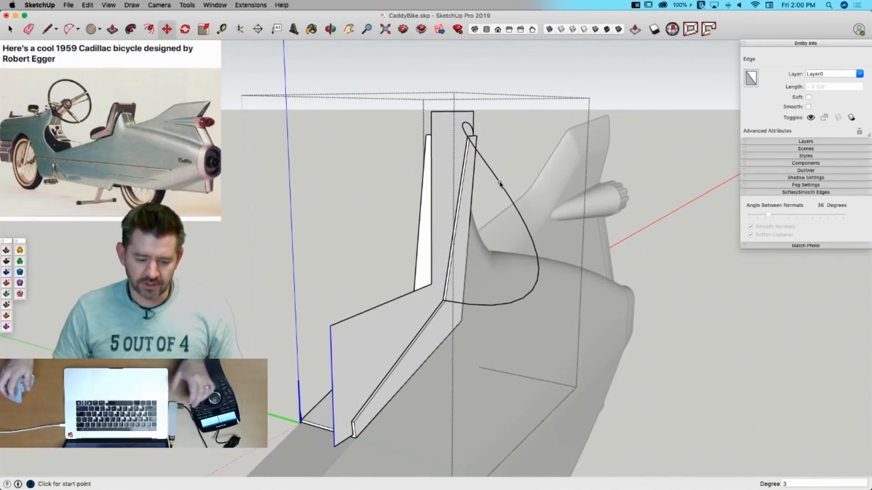
key("e")
left_click_drag(468, 132, 443, 334)
key("super+z")
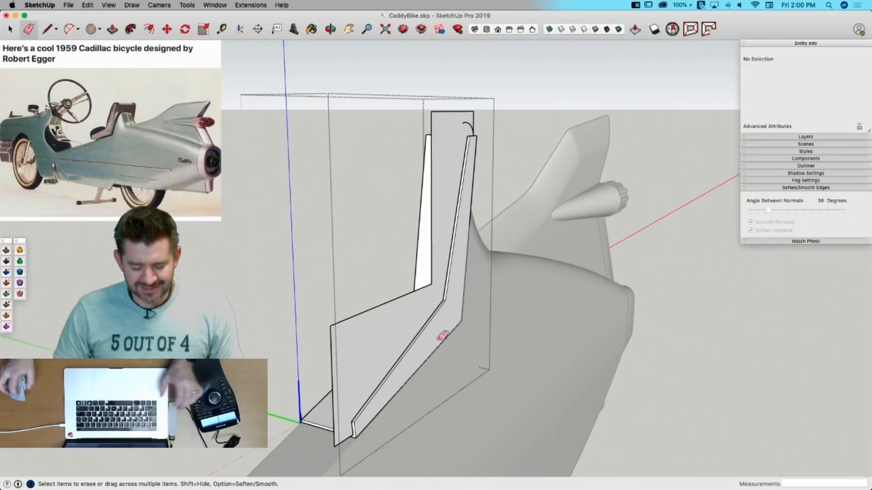
Step: Fill the open corner of the L-shaped face with a rectangle and erase the dividing edges to make one large face
middle_click_drag(443, 335, 454, 278)
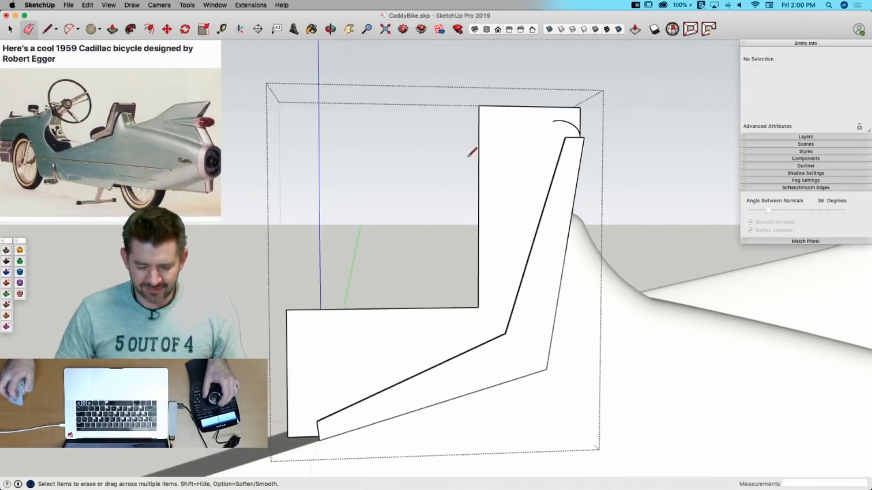
key("l")
key("r")
left_click(287, 311)
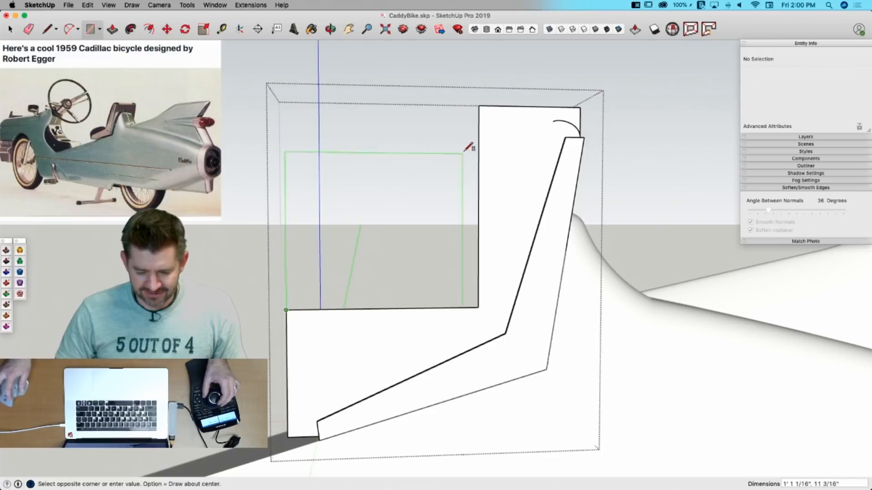
left_click(483, 104)
key("e")
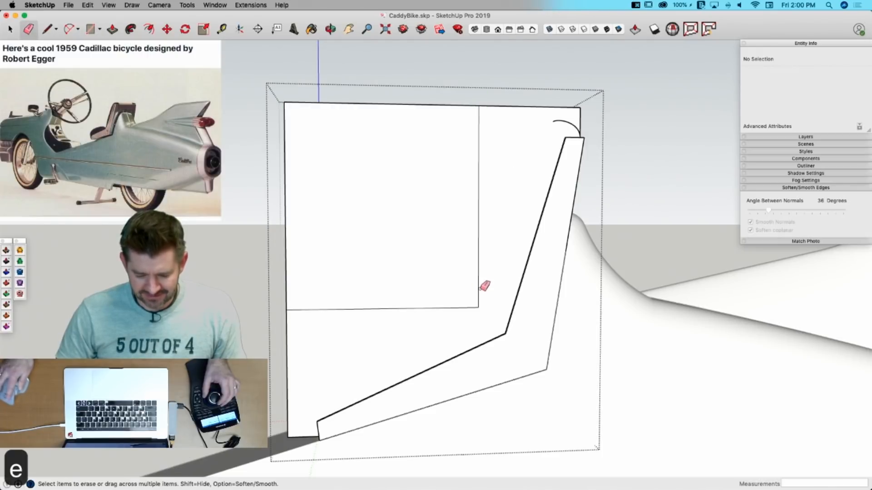
left_click_drag(484, 286, 485, 309)
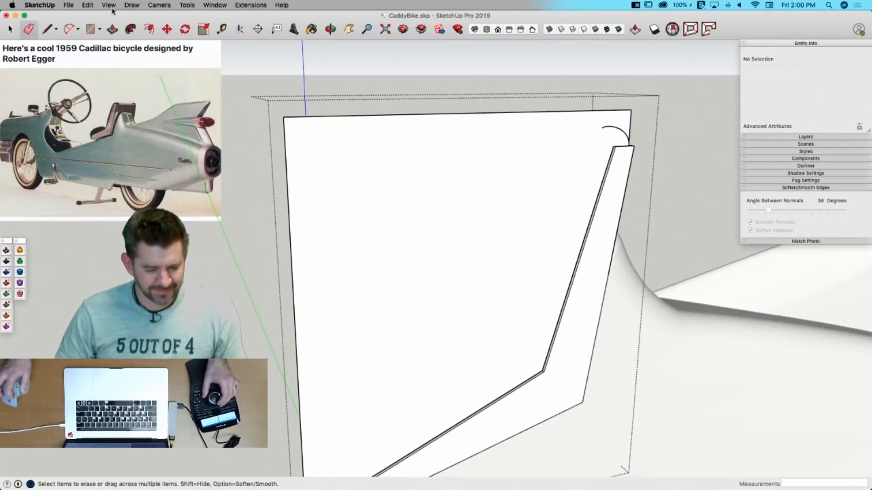
Step: Draw a degree 3 Bezier curve on the large face from the top arc's end down to the seat's inner corner for the back cushion
left_click(131, 5)
left_click(146, 56)
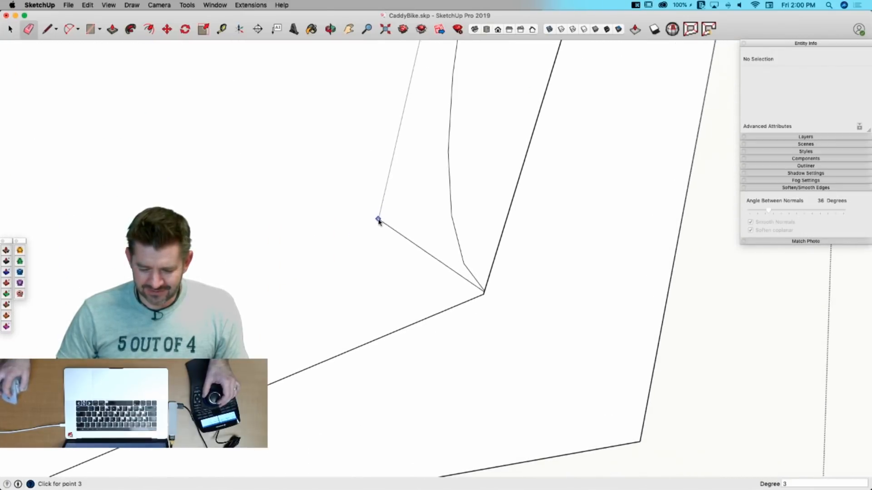
left_click(371, 224)
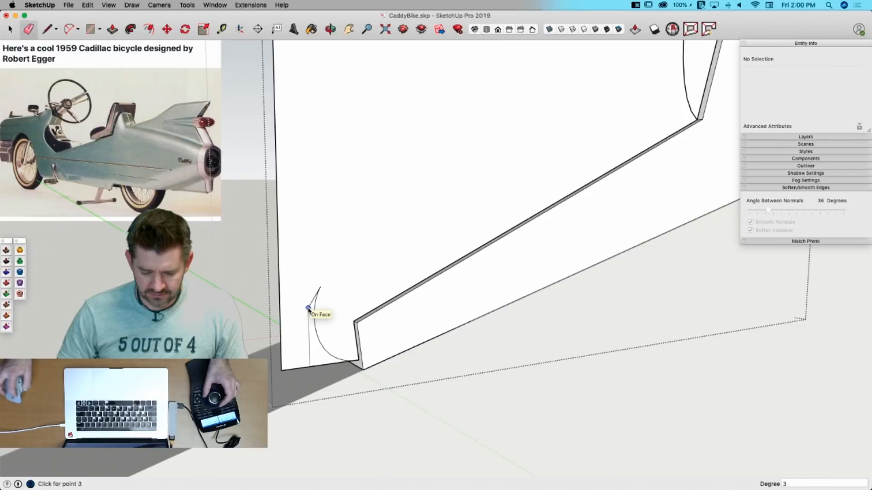
Step: Draw degree 3 Bezier curves around the front end of the seat base and over it to the inner corner for the base cushion
left_click(320, 289)
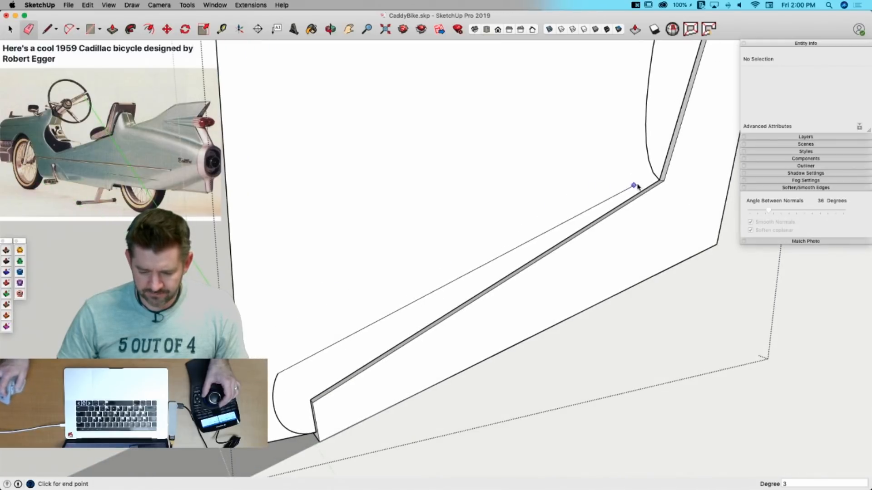
left_click(661, 180)
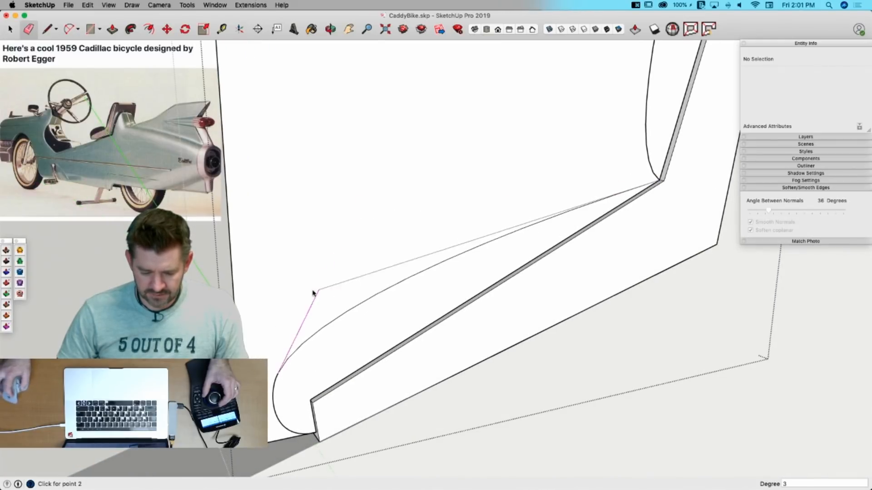
left_click(320, 285)
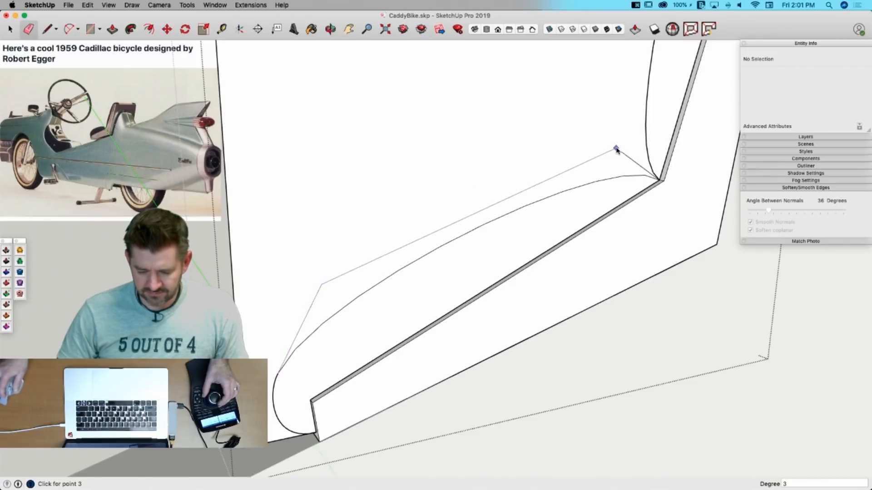
left_click(624, 153)
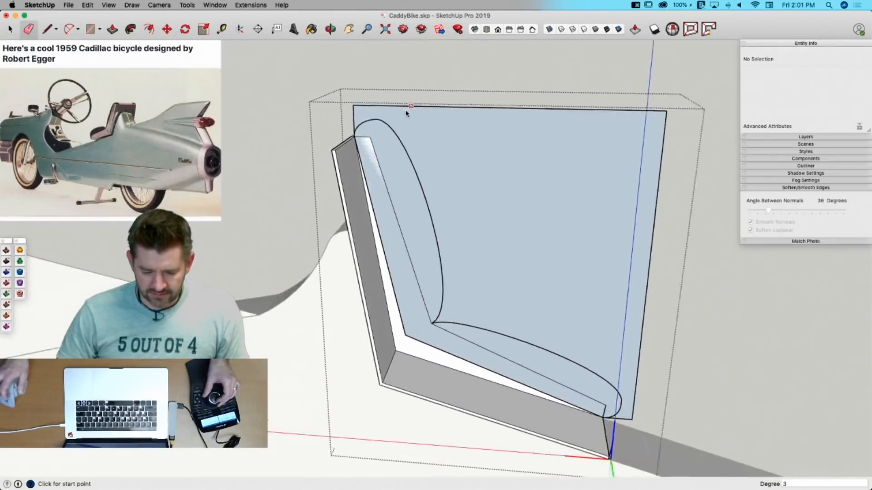
key("l")
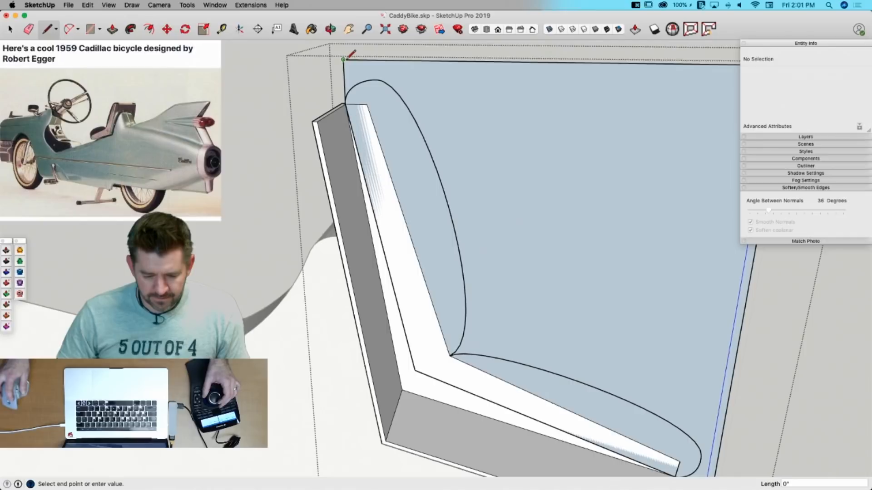
key("Escape")
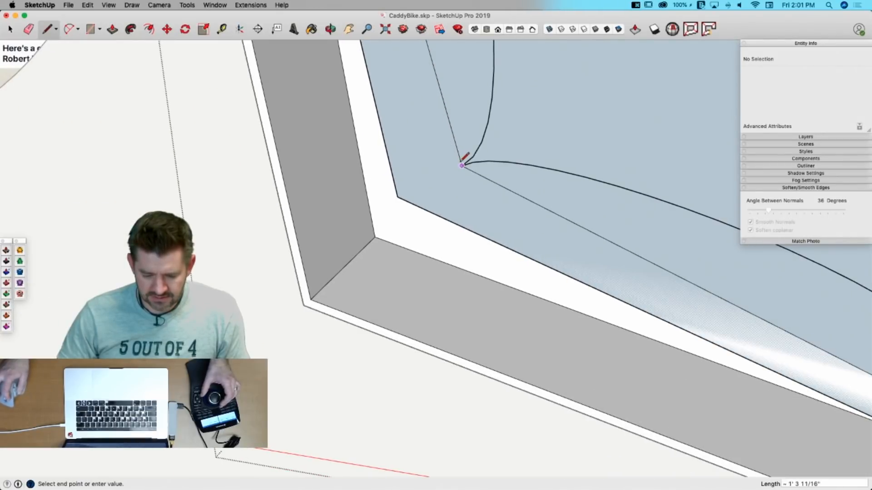
left_click(461, 165)
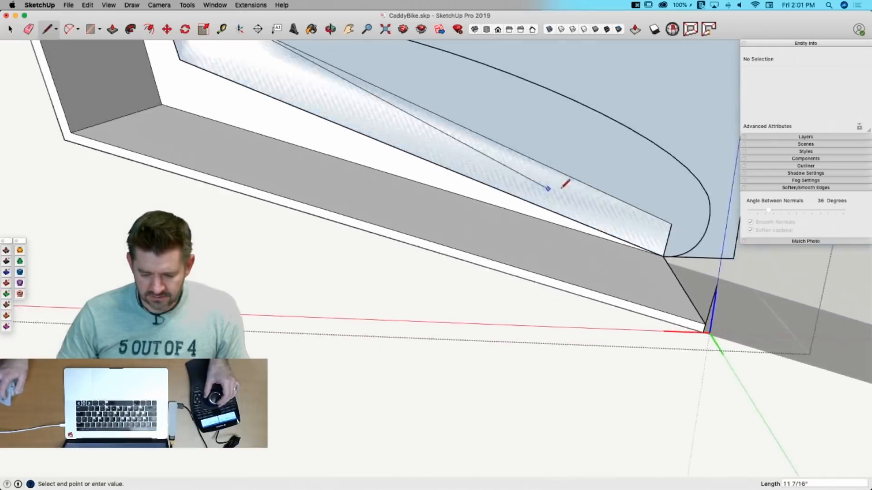
key("e")
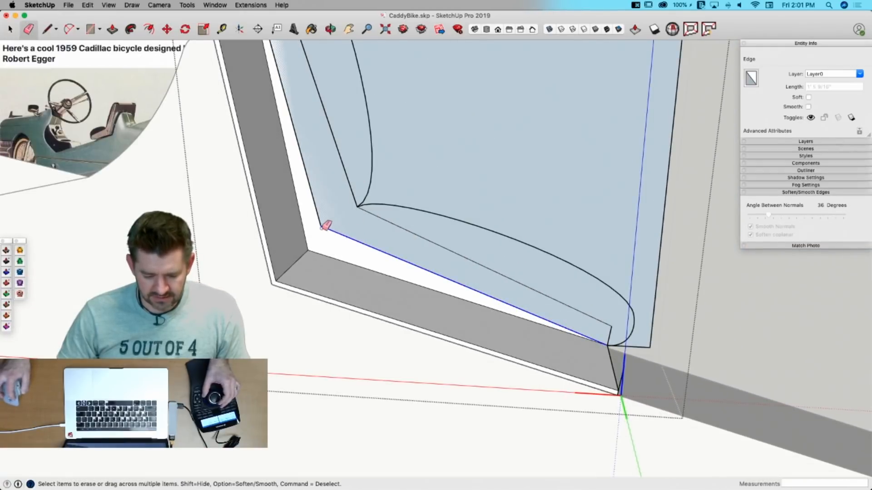
key("super+z")
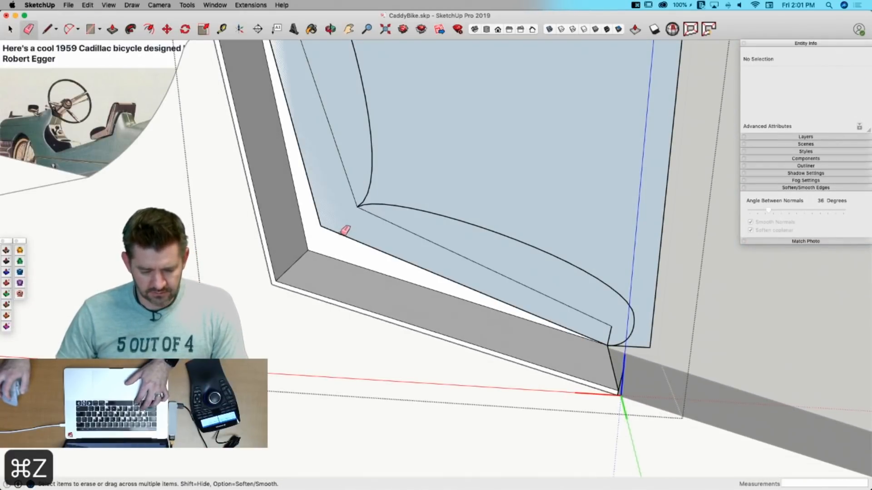
Step: Erase the large face's outer edges and its L-shaped lower edges, keeping only the two cushion curves
left_click_drag(359, 182, 348, 195)
mouse_move(536, 192)
left_mouse_down()
mouse_move(548, 180)
mouse_move(561, 210)
mouse_move(543, 216)
left_mouse_up()
left_click_drag(634, 385, 627, 387)
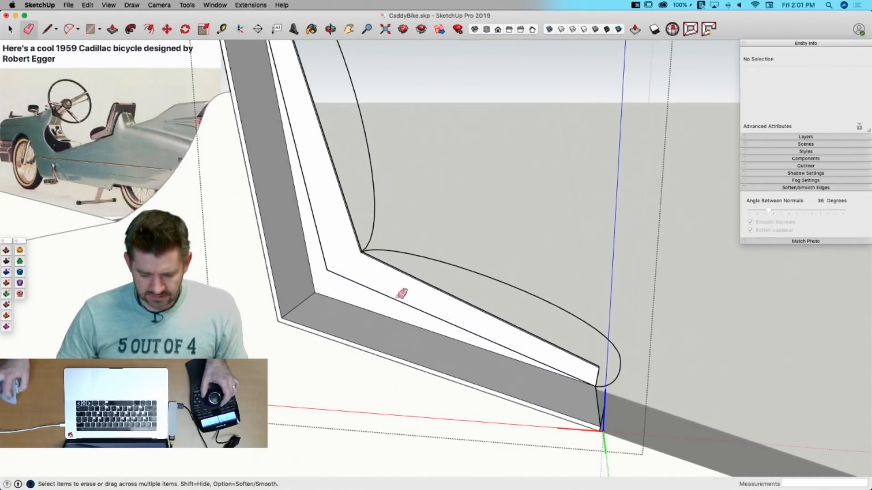
left_click_drag(338, 276, 309, 237)
Step: Draw lines along the shell's inner surface from the front end to the rear corner and up the back, and connect that corner to the curves' junction
key("l")
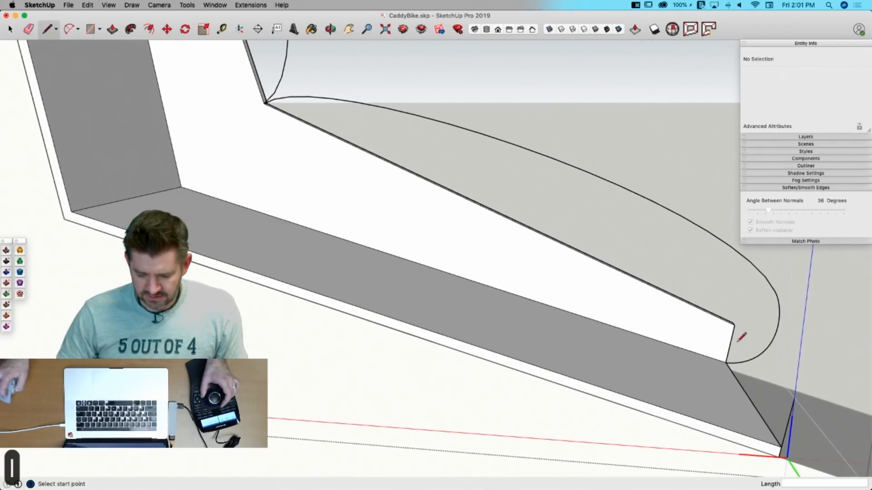
left_click(725, 362)
left_click(181, 187)
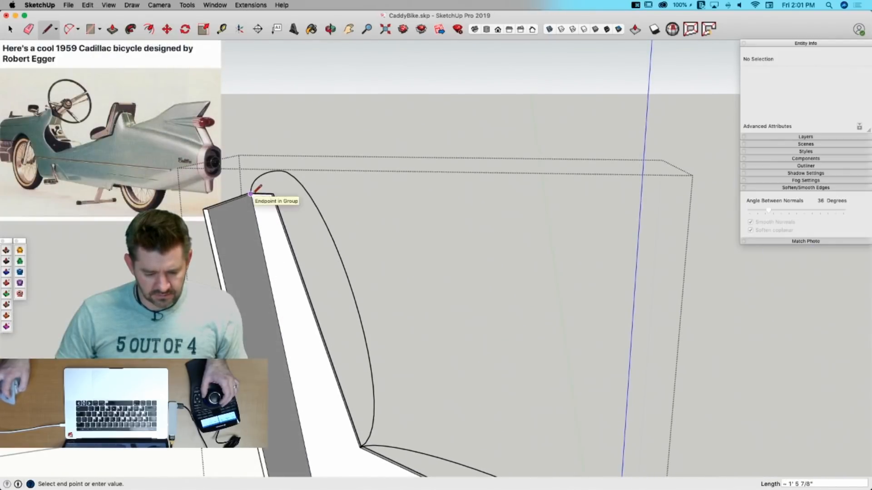
left_click(252, 194)
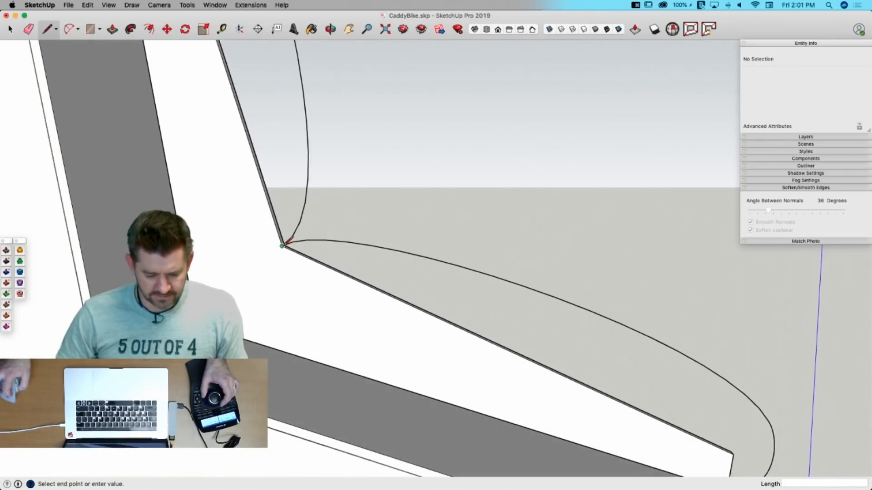
key("space")
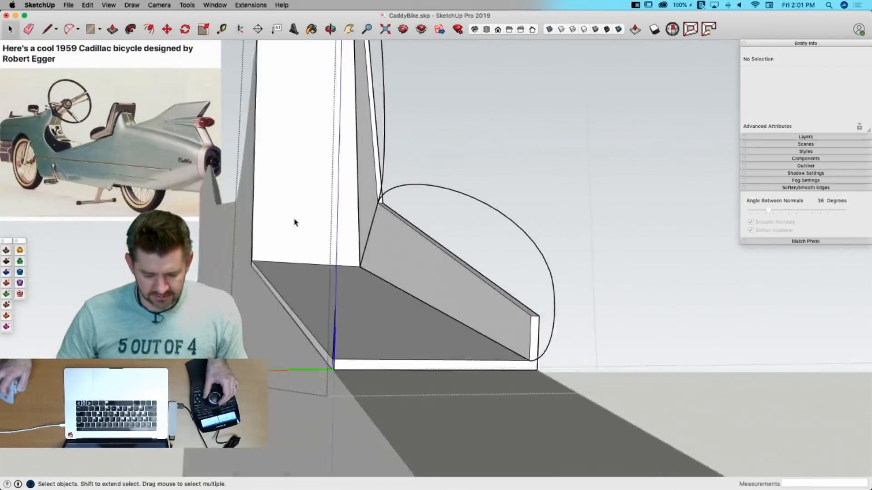
Step: Draw two lines from the shell's rear corner to the base cushion's front curve to fill the upper area with faces
key("l")
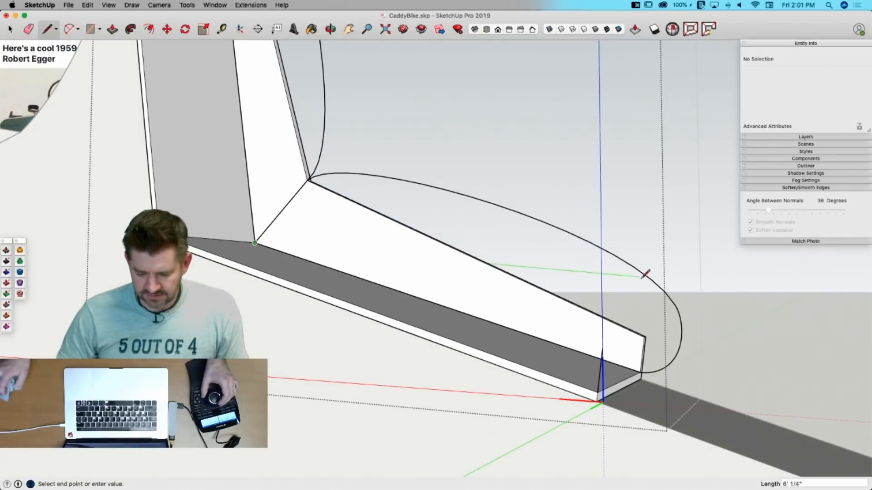
left_click(676, 307)
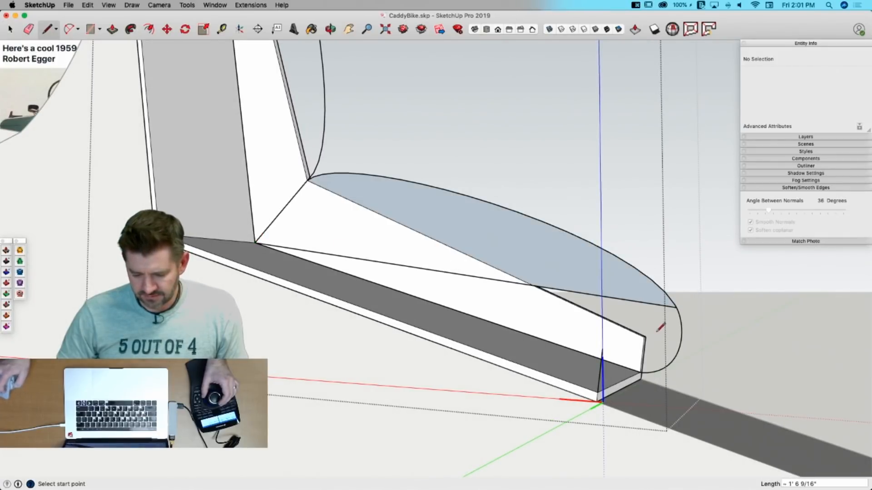
left_click(679, 351)
left_click(255, 243)
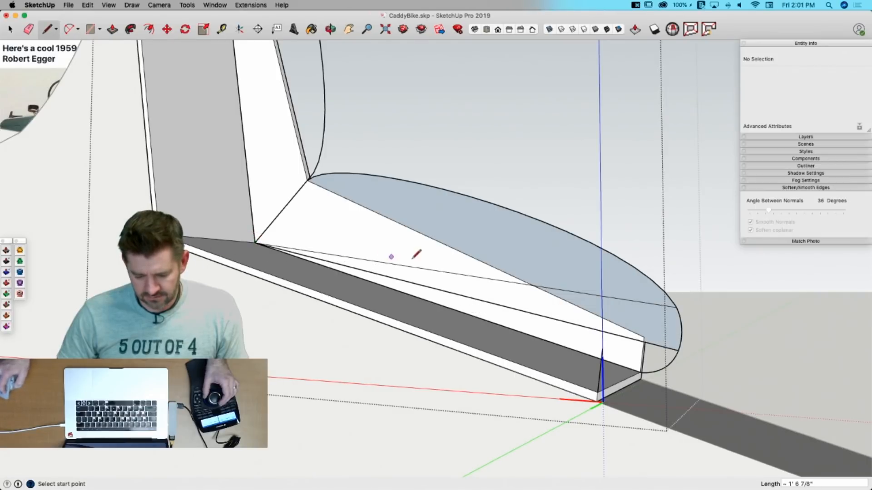
Step: Subdivide the base cushion's front end with helper lines from its lower corner and curve vertices to the dividing line to create the missing faces
scroll(523, 324, "up", 5)
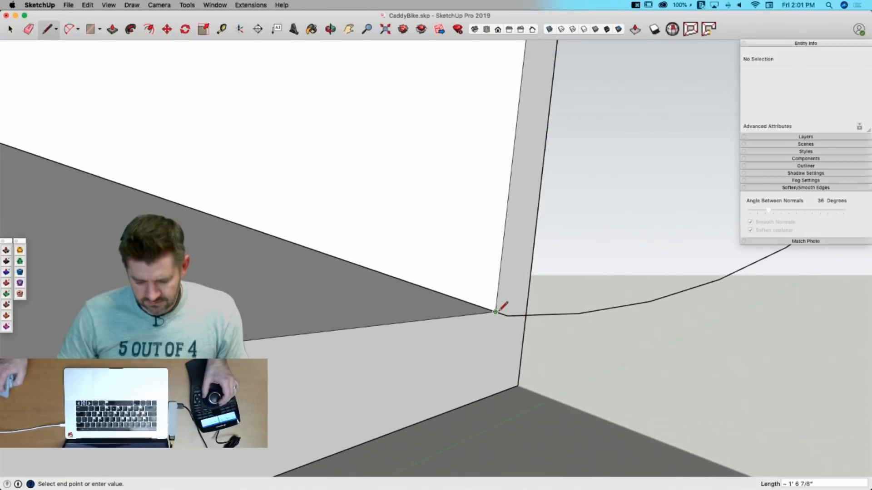
left_click(496, 312)
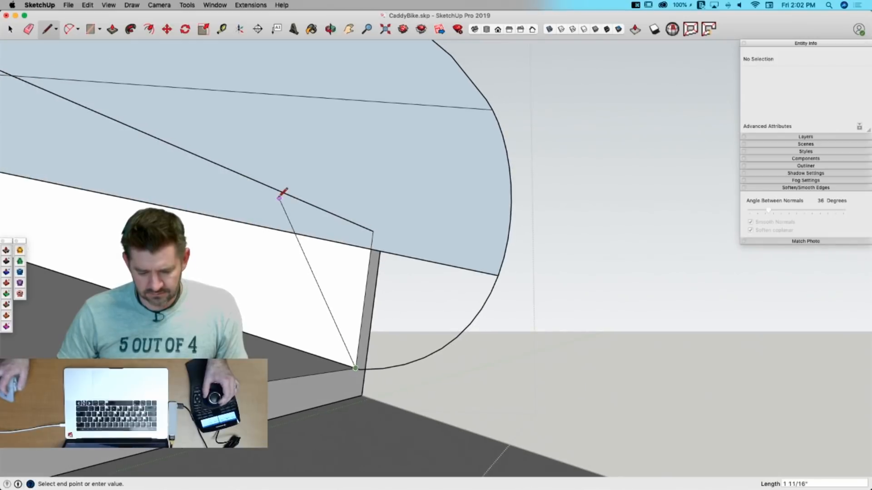
left_click(308, 236)
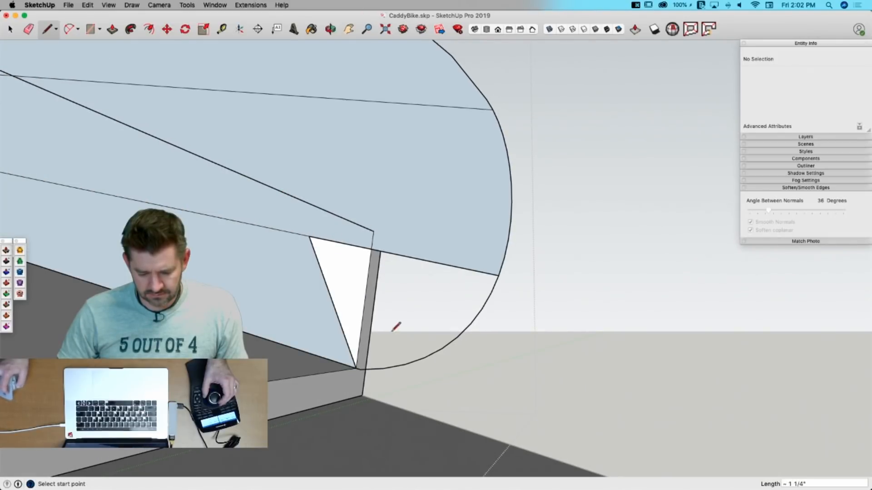
left_click(442, 263)
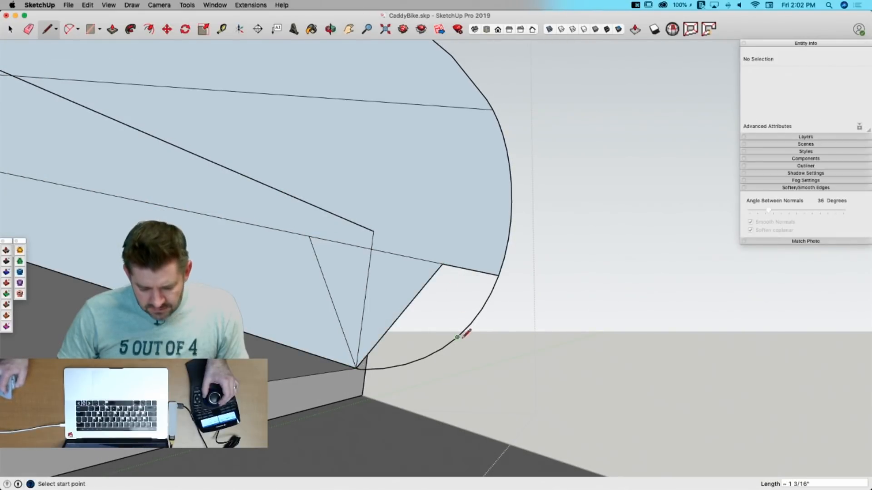
left_click(442, 264)
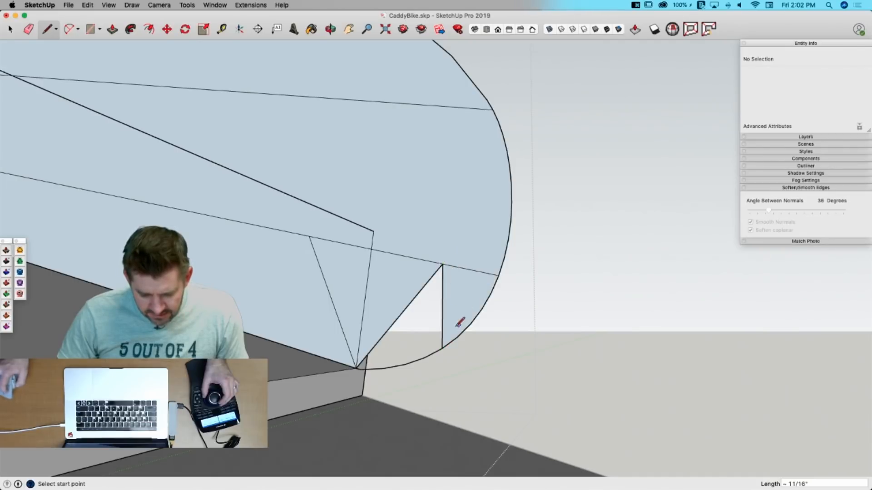
left_click(443, 264)
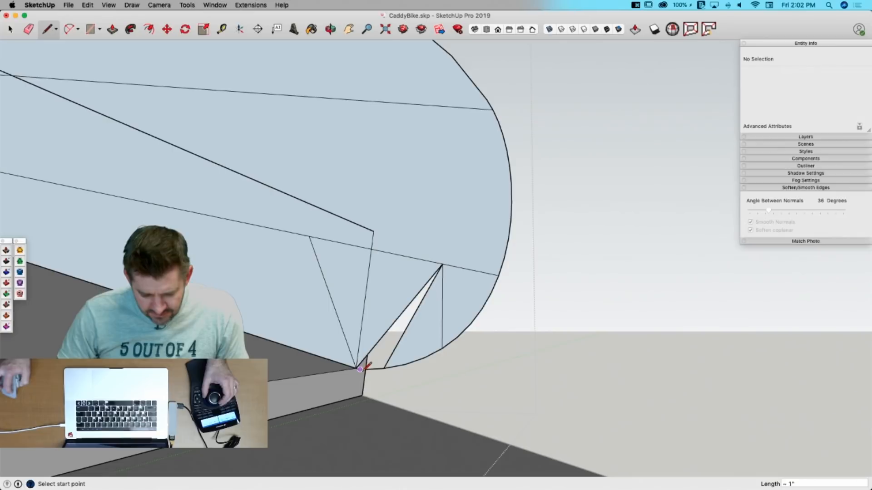
left_click(442, 264)
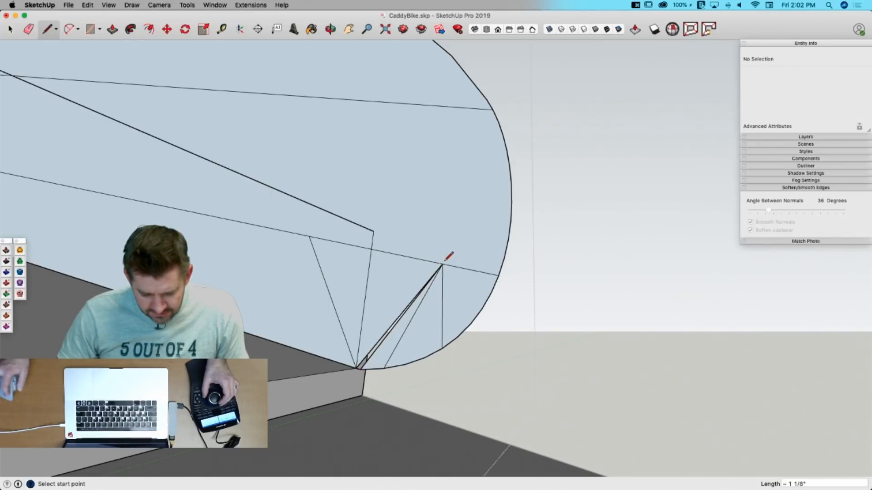
Step: Hide the seat shell group to expose the gap at the base cushion's lower front corner
scroll(359, 364, "up", 5)
scroll(352, 363, "up", 3)
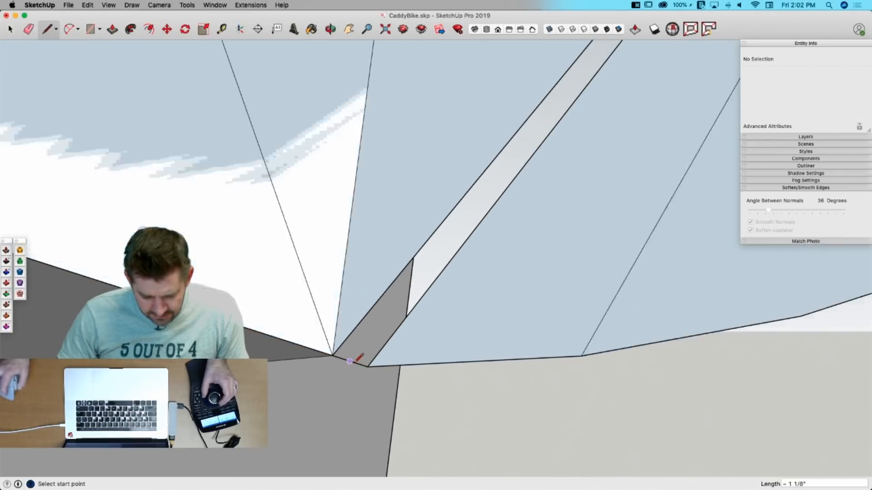
key("m")
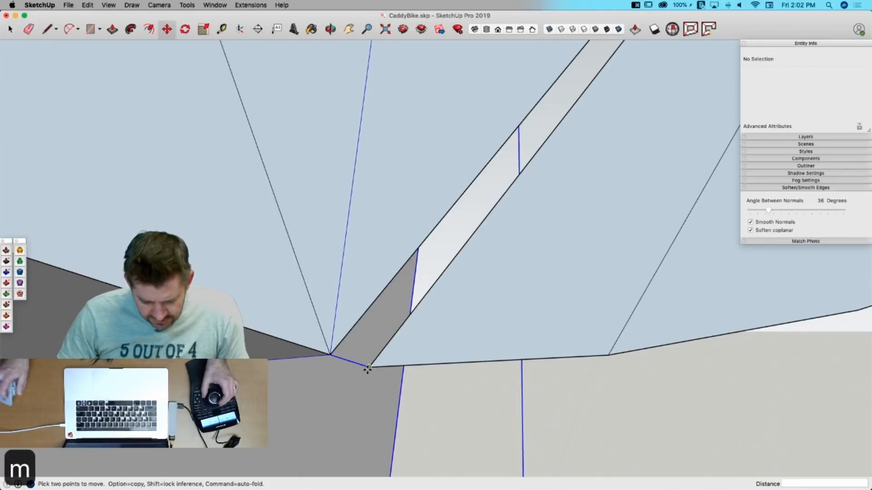
key("space")
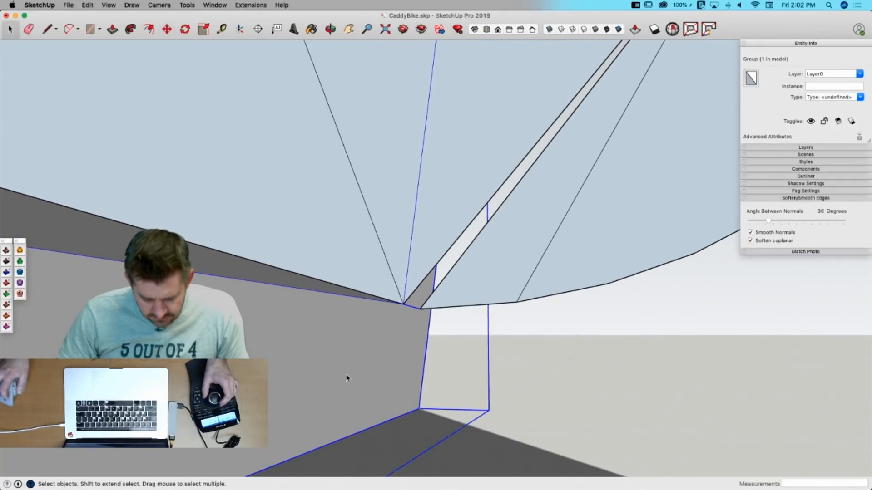
right_click(346, 375)
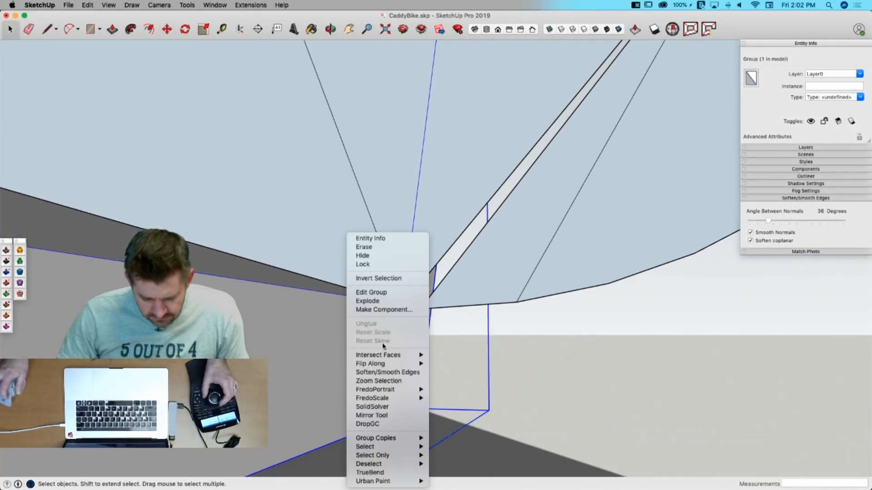
key("Return")
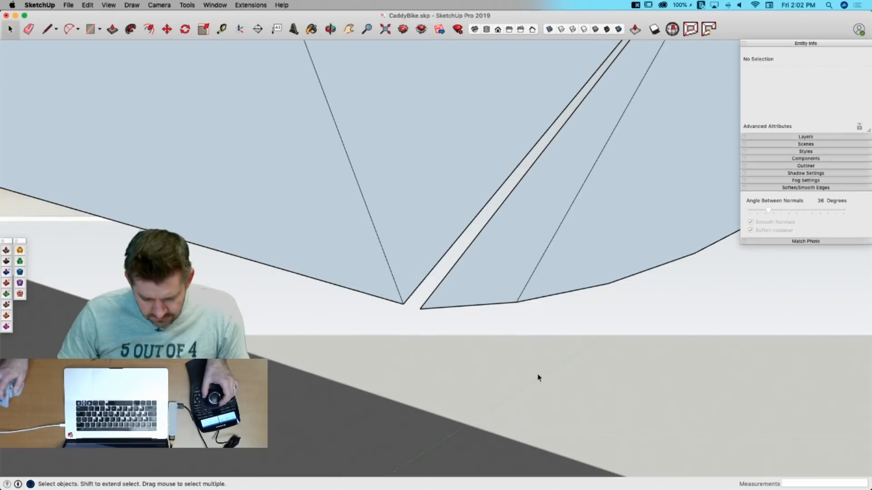
Step: Close the gap at the base cushion's lower front corner with a line and erase the helper lines to leave one face
key("l")
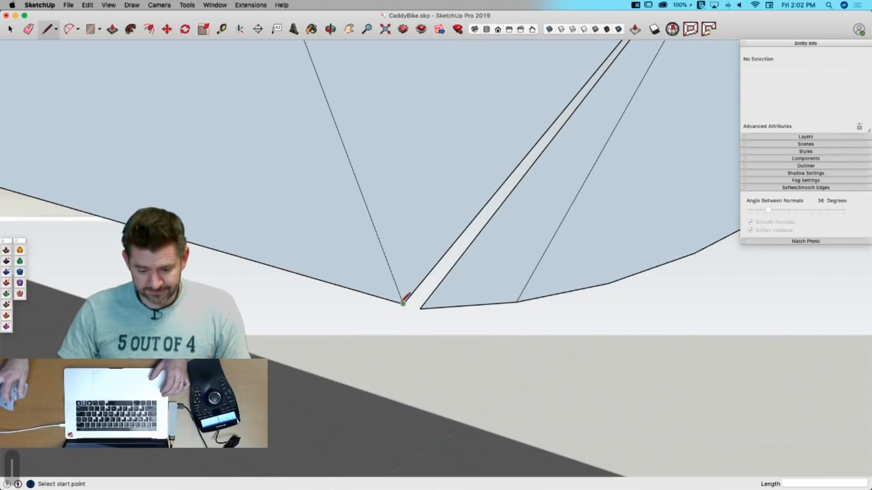
key("e")
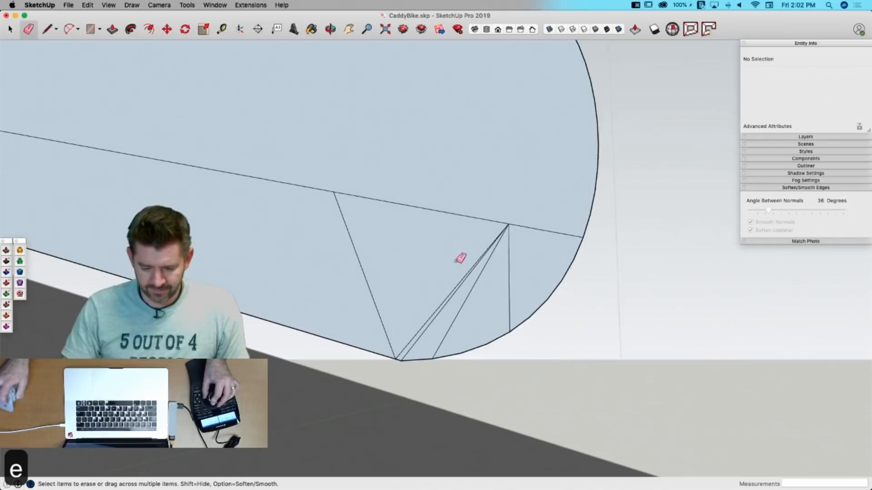
mouse_move(512, 220)
left_mouse_down()
mouse_move(377, 250)
mouse_move(334, 191)
left_mouse_up()
left_click(335, 191)
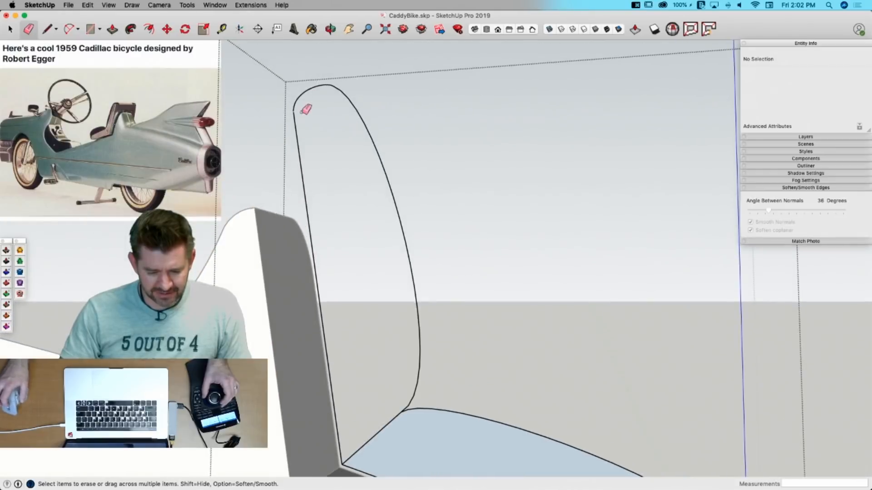
Step: Close the gap near the top of the back cushion outline with a line about 1/16" long to form its face
scroll(293, 102, "up", 3)
scroll(289, 127, "down", 4)
scroll(274, 127, "up", 6)
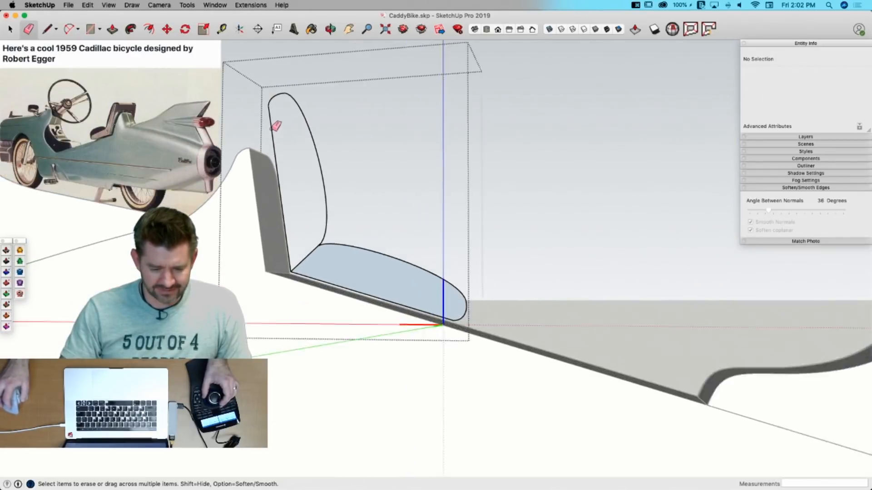
scroll(272, 99, "up", 5)
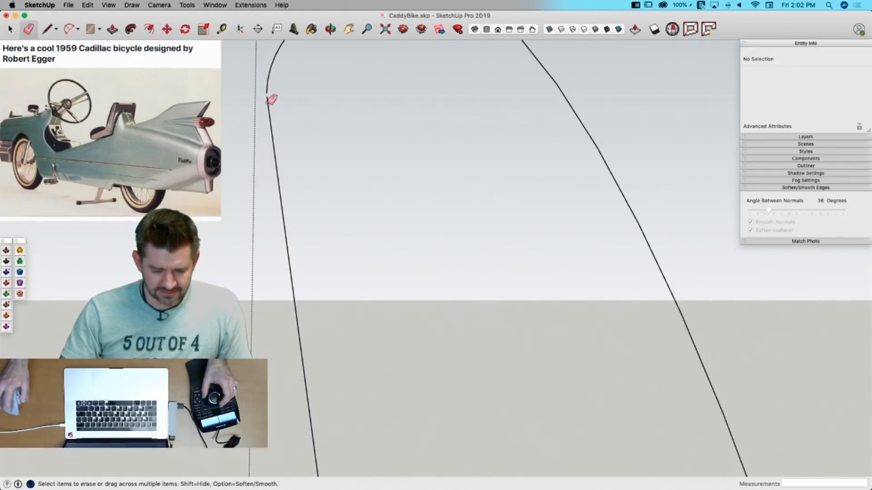
key("l")
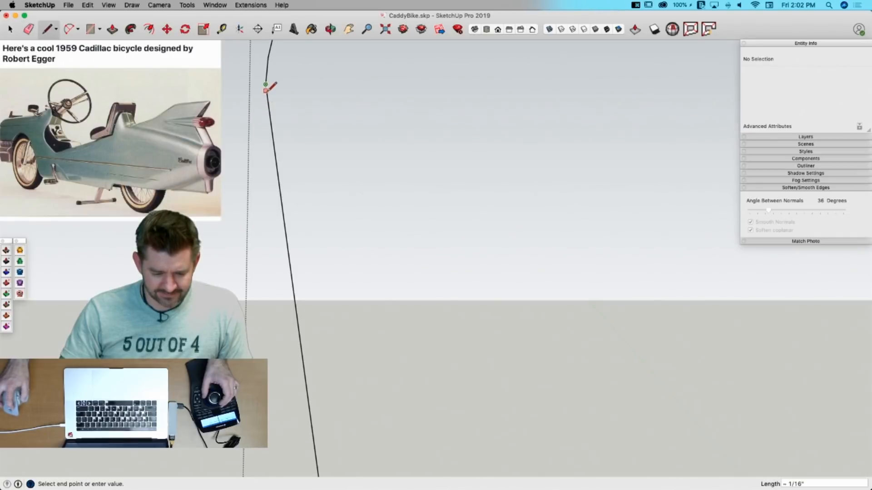
key("super+z")
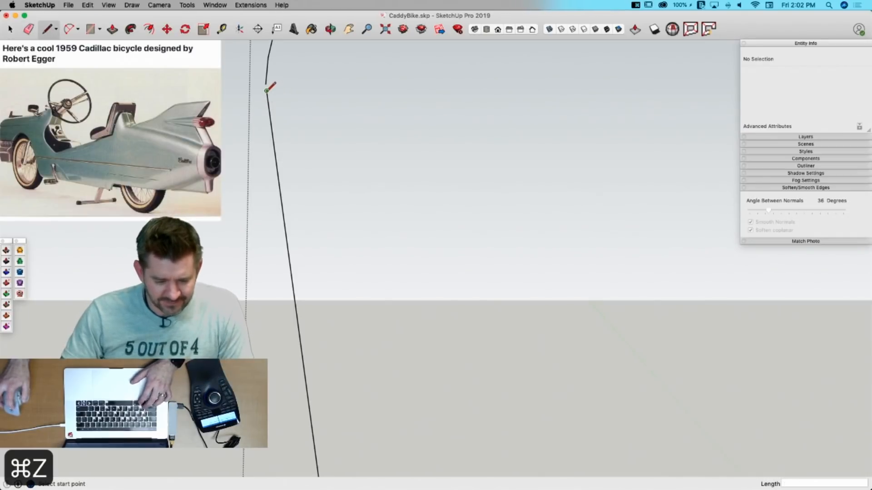
left_click(267, 90)
key("Escape")
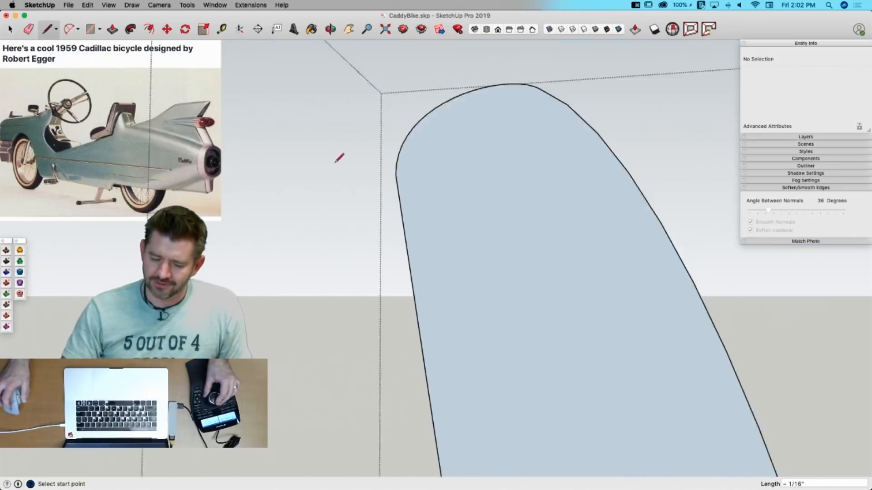
Step: Erase the dividing line between the back and base cushions and extrude the merged seat profile about 5 5/16"
key("e")
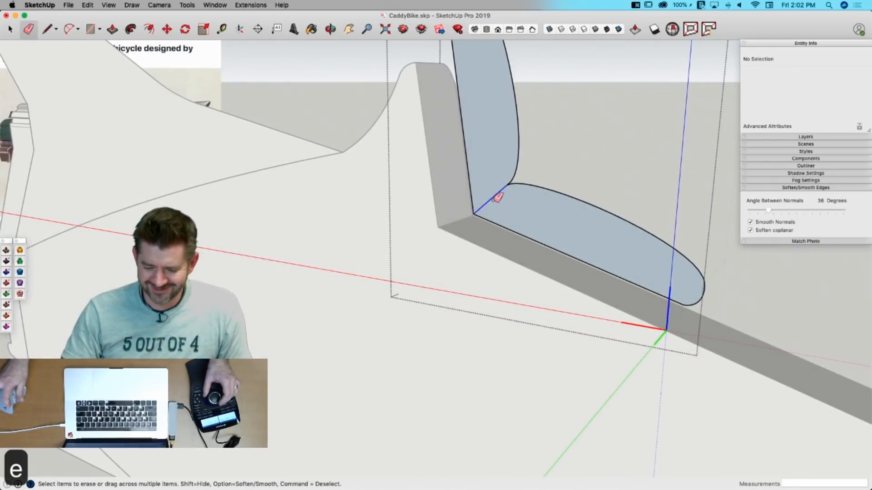
key("p")
left_click(500, 216)
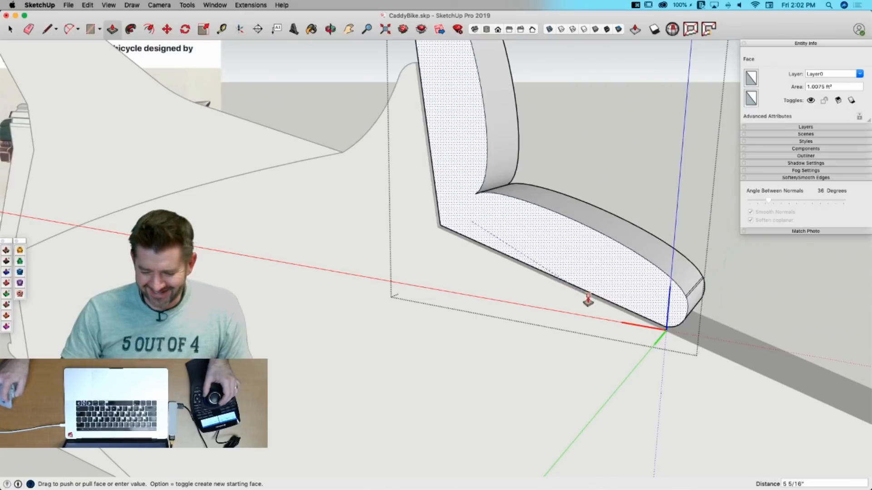
left_click(587, 300)
key("e")
key("space")
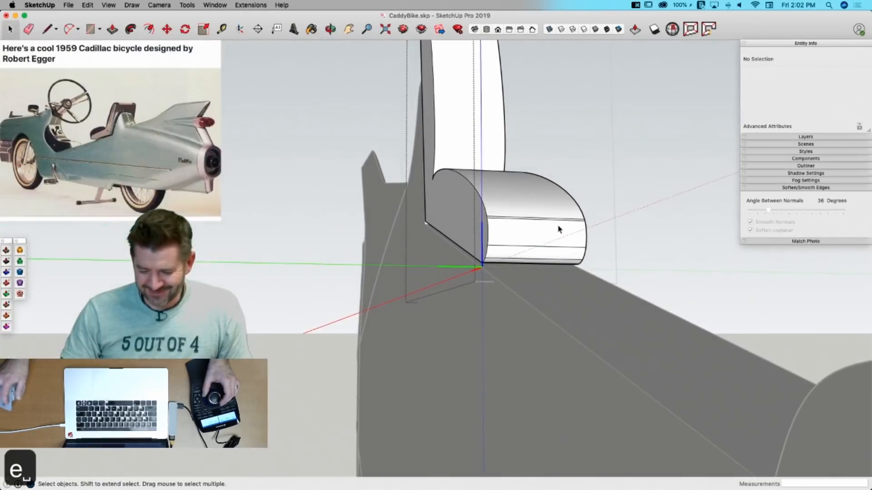
Step: Soften the edges of the whole extruded seat cushion with Smooth Normals on and Soften coplanar off
double_click(559, 229)
left_click(559, 229)
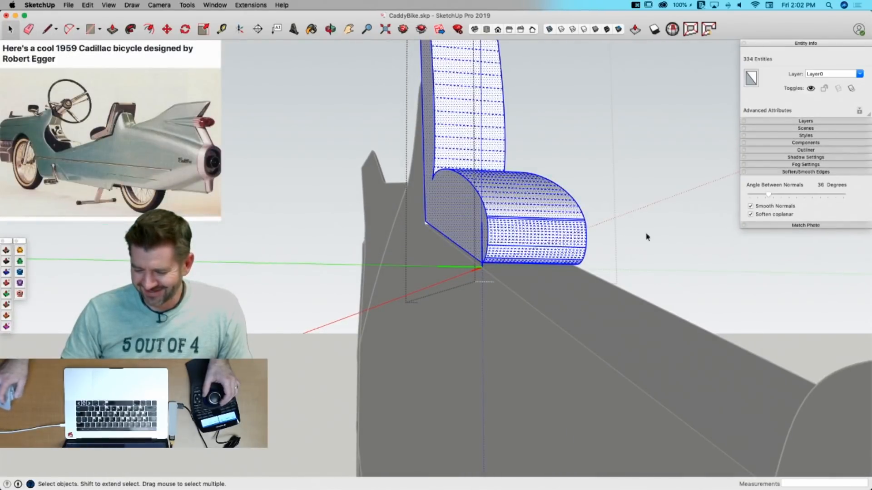
left_click(751, 216)
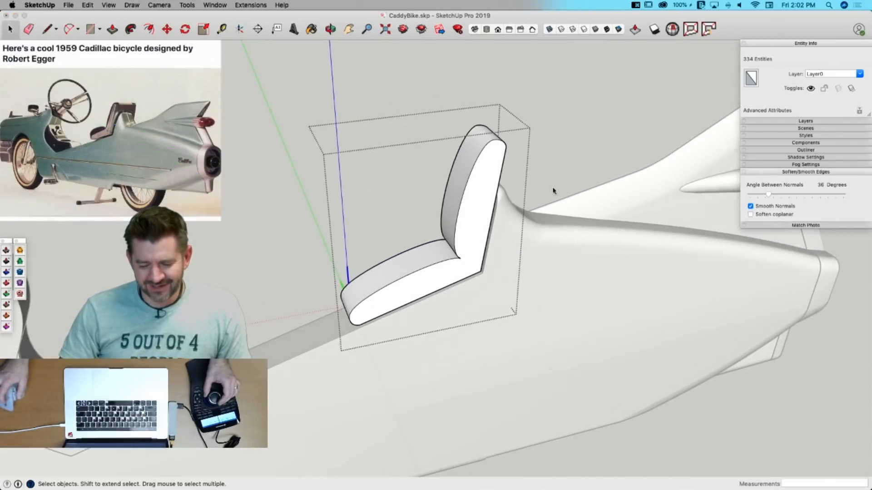
Step: Unhide the last hidden object, the seat shell group behind the cushion
left_click(87, 5)
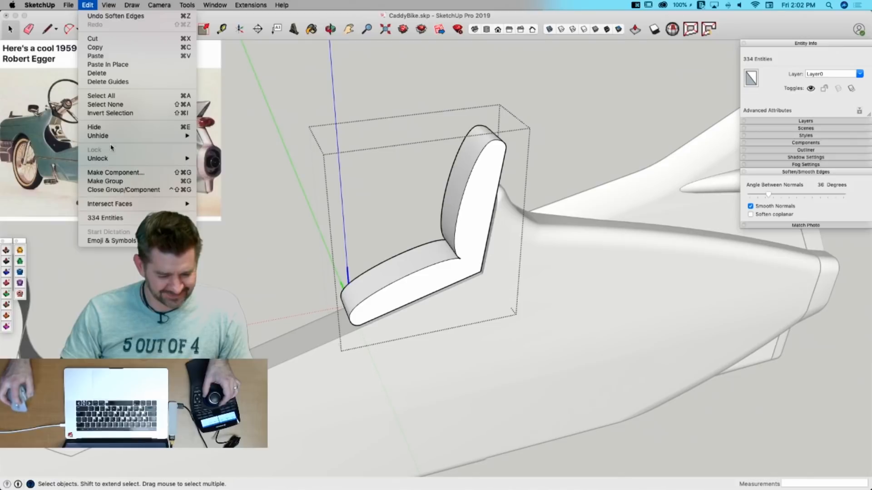
mouse_move(113, 138)
left_click(222, 145)
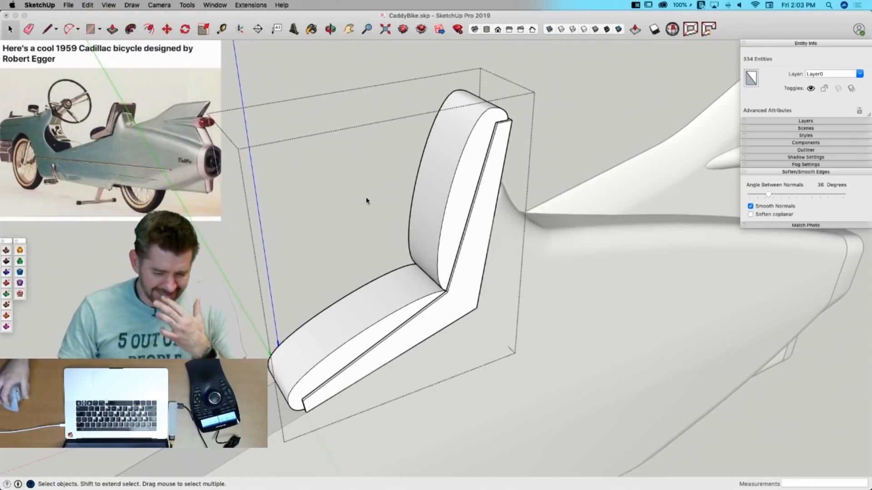
Step: Hide the seat shell group to expose the cushion's full side face
double_click(475, 138)
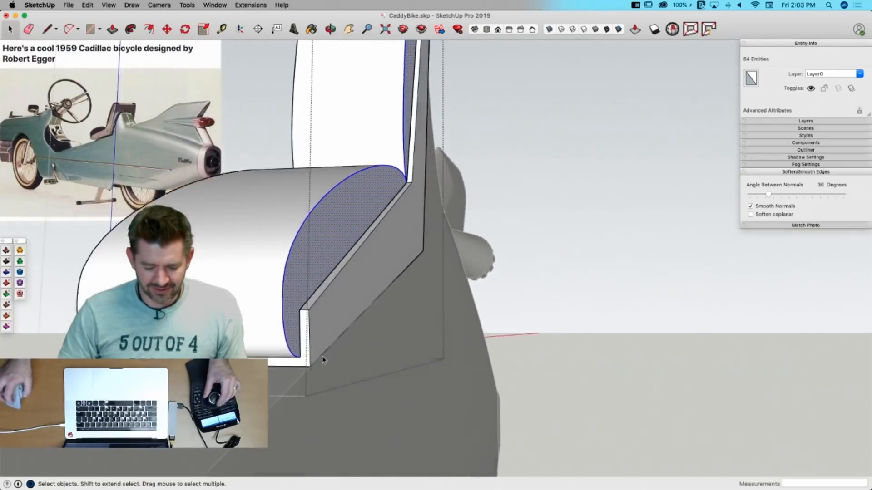
right_click(310, 246)
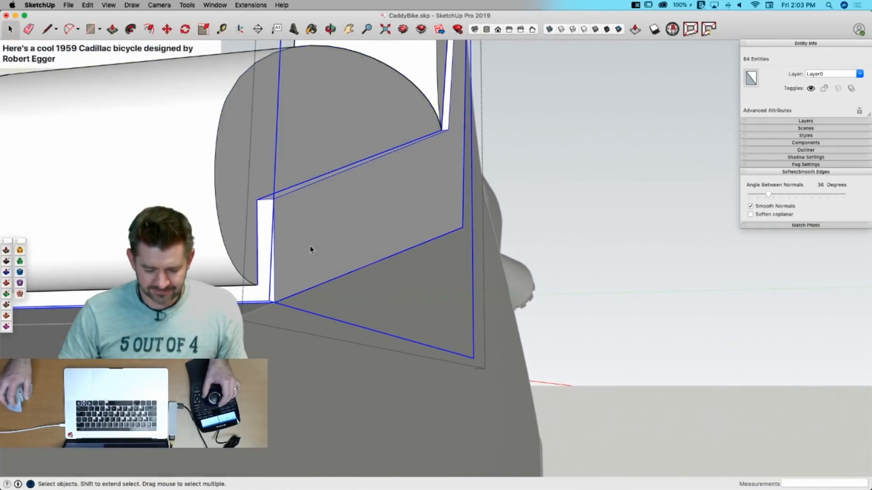
left_click(333, 257)
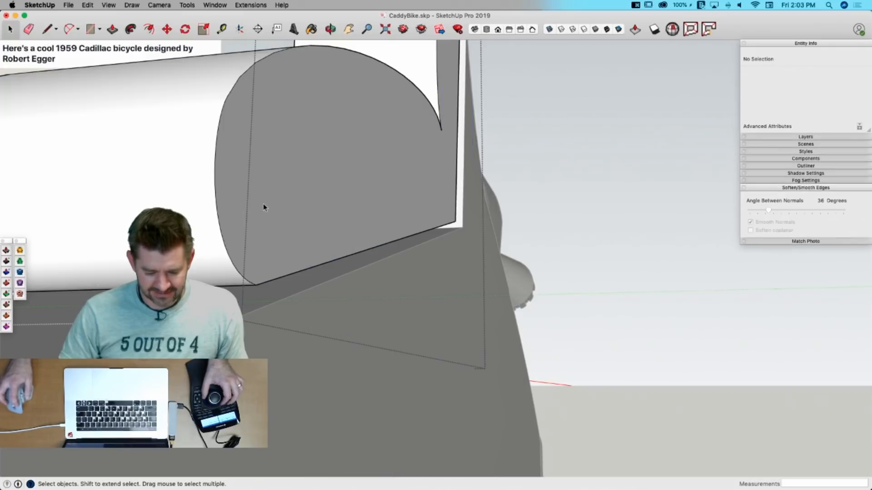
Step: Select only the outline edges of the cushion's side face, leaving the face itself out, and save the model
double_click(292, 267)
key("l")
key("space")
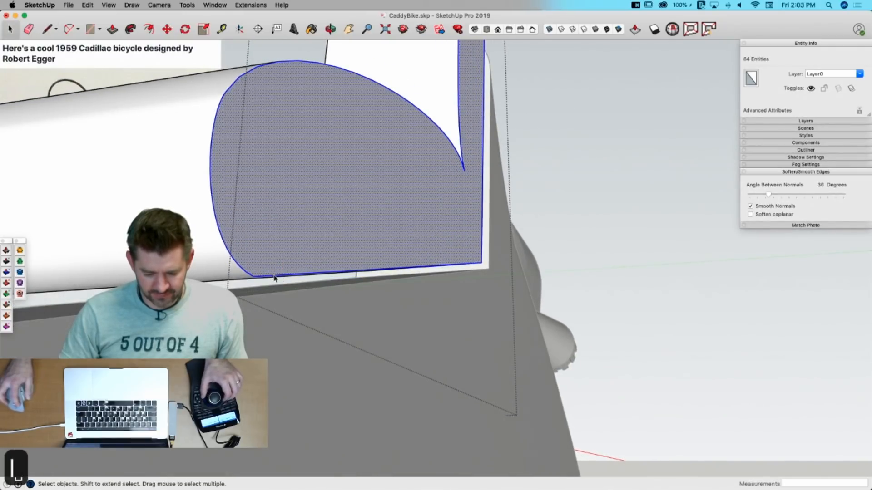
left_click(281, 264, "shift")
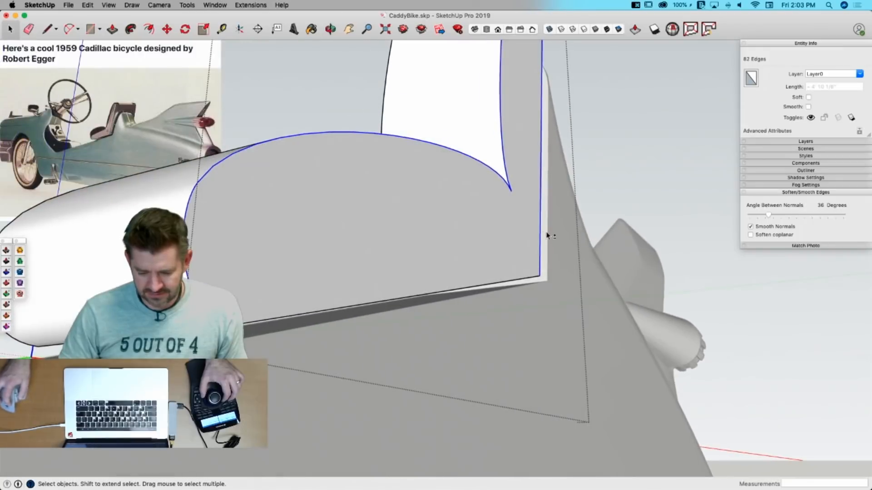
left_click(541, 235, "shift")
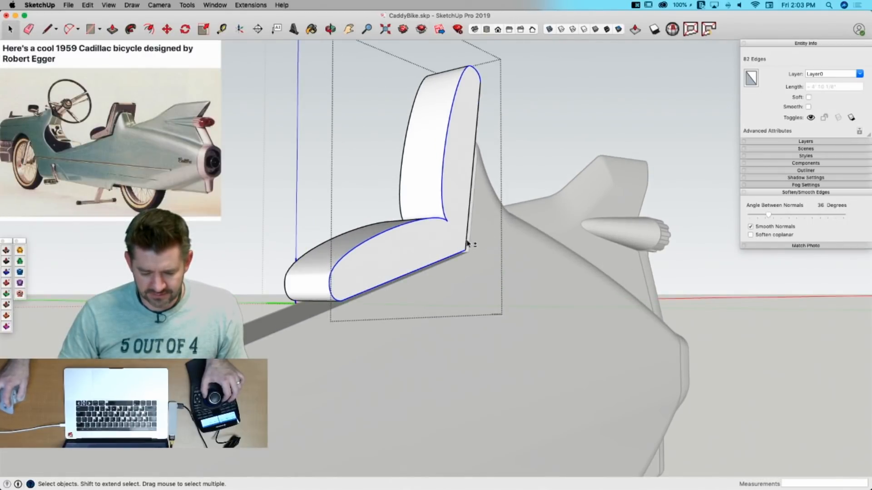
key("super+s")
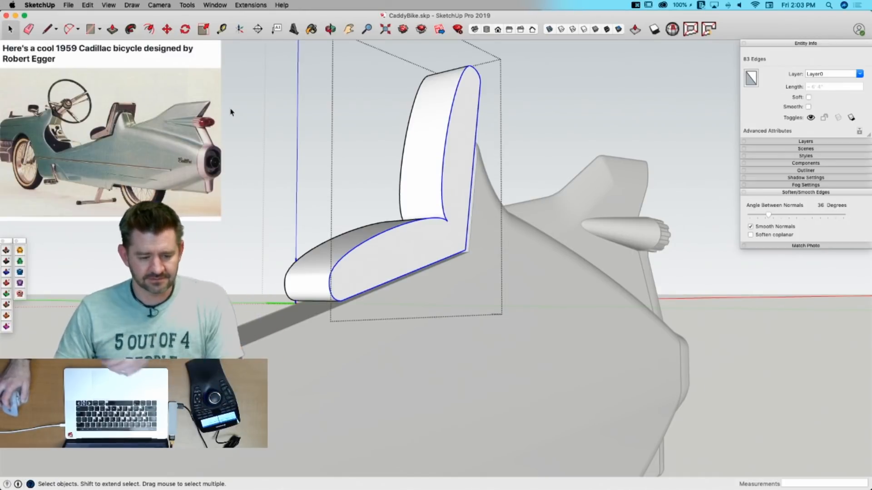
Step: Start FredoCorner Round on the selected outline edges of the cushion's side face
left_click(256, 5)
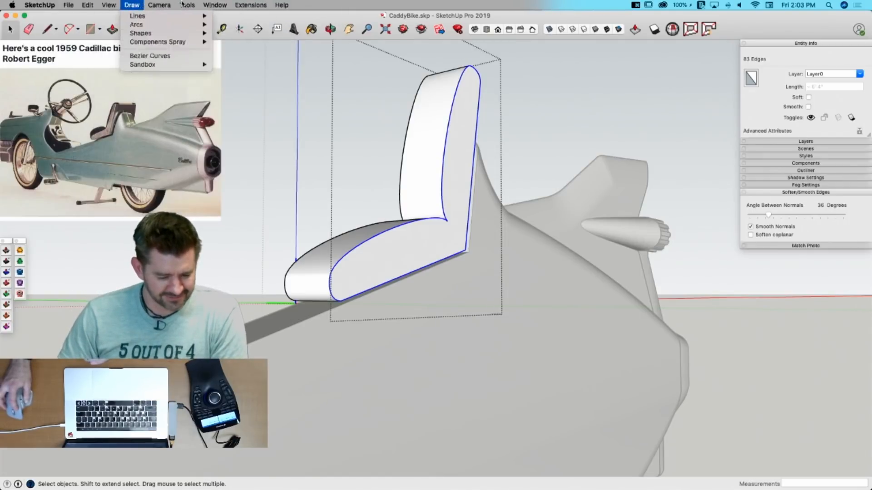
left_click(132, 5)
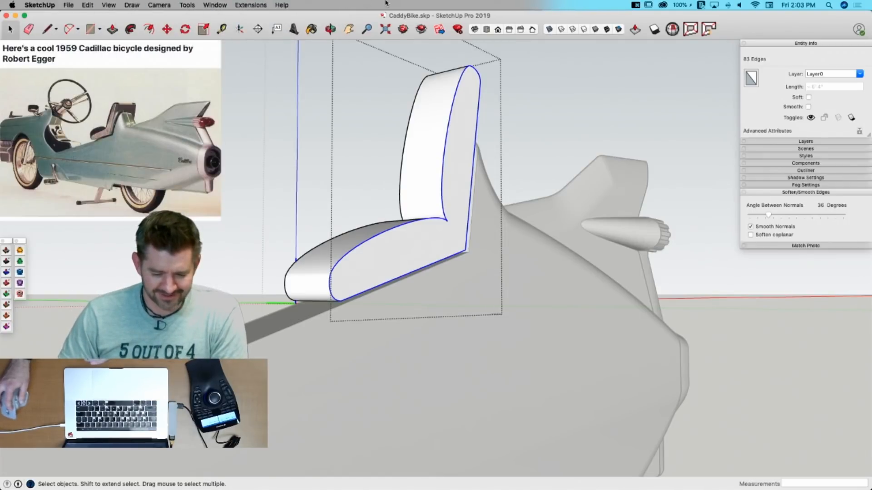
left_click(20, 251)
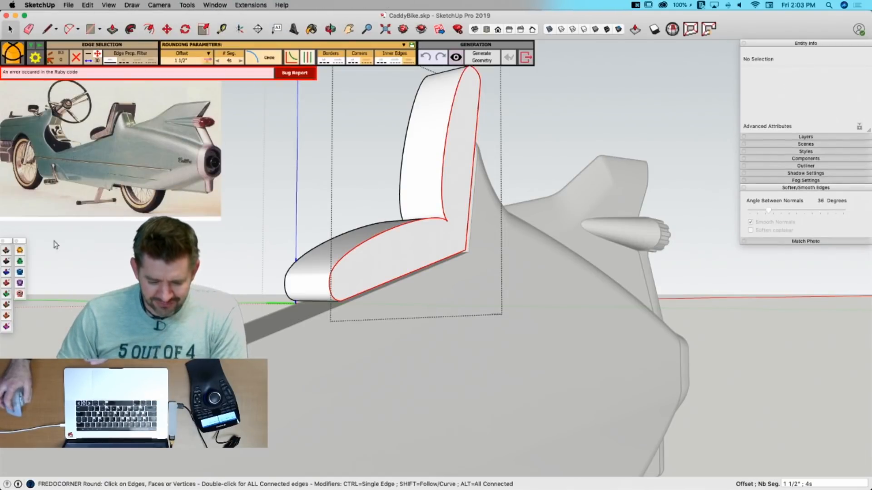
Step: Try rounding offsets of 5" and 0.5" on the cushion's outline edges
left_click(189, 61)
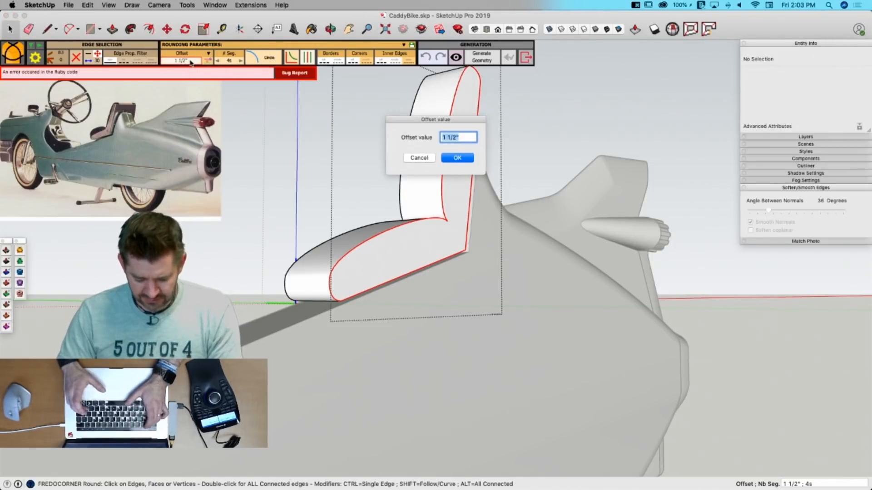
type("1")
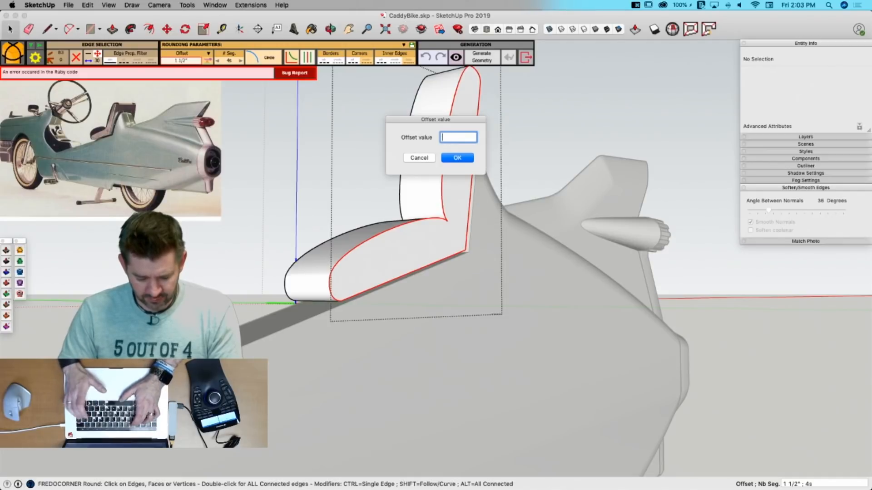
key("Return")
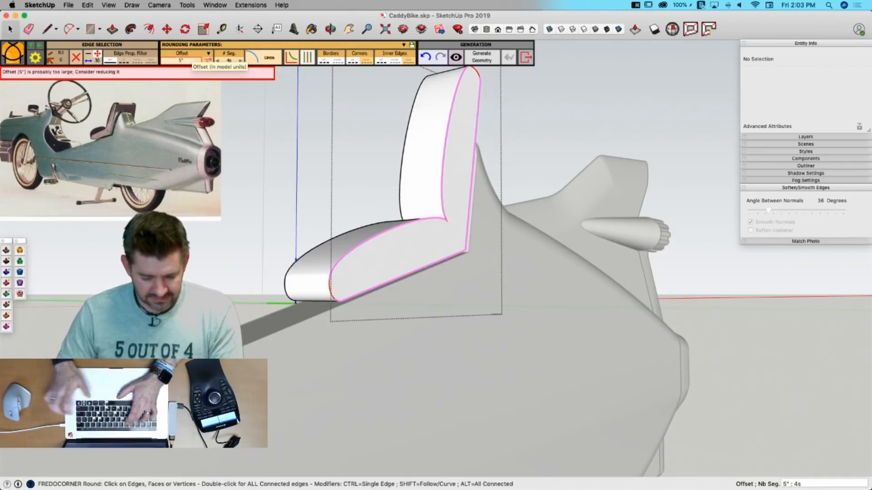
middle_click_drag(277, 91, 443, 309)
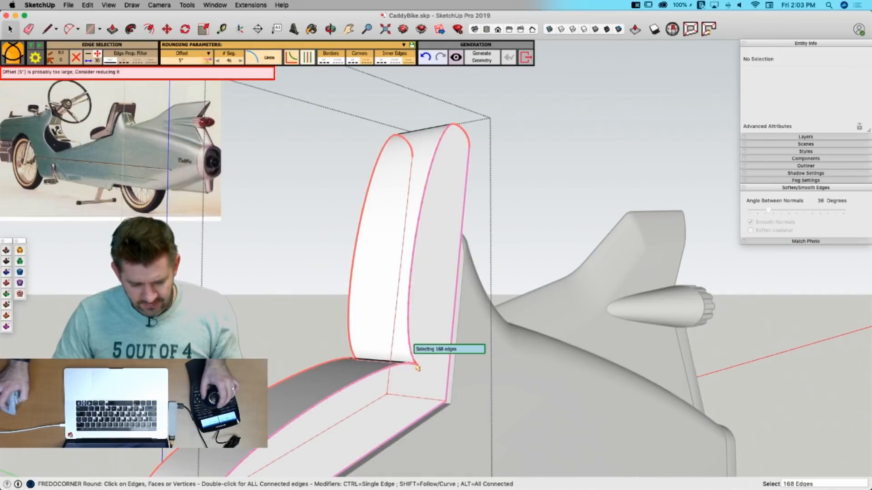
left_click(183, 62)
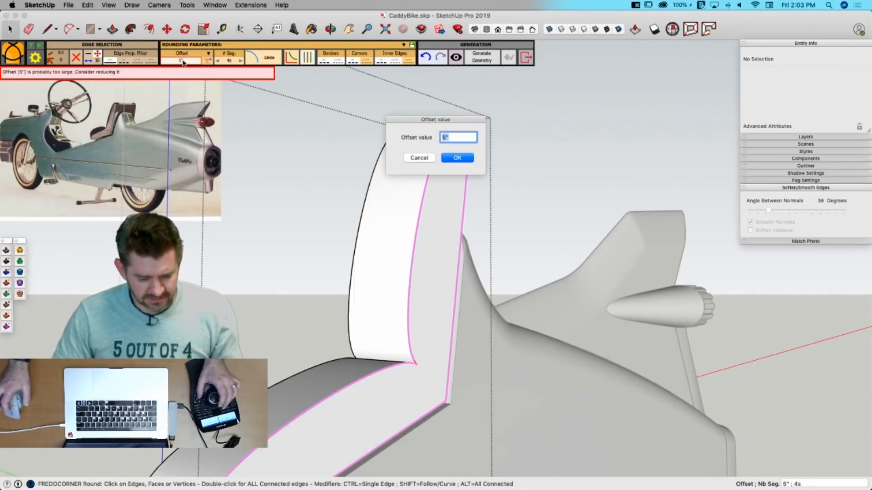
type(".5")
key("Return")
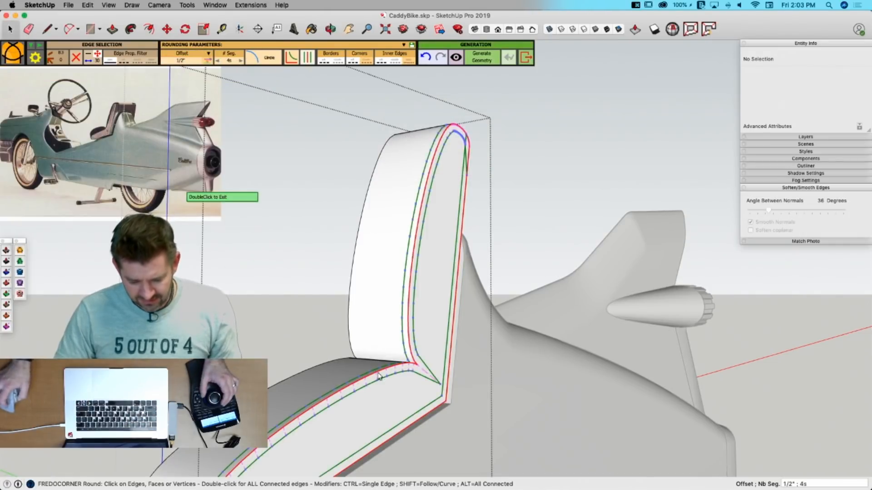
Step: Set the rounding offset to 0.333" and generate the rounded edges around the cushion's side face
left_click(191, 62)
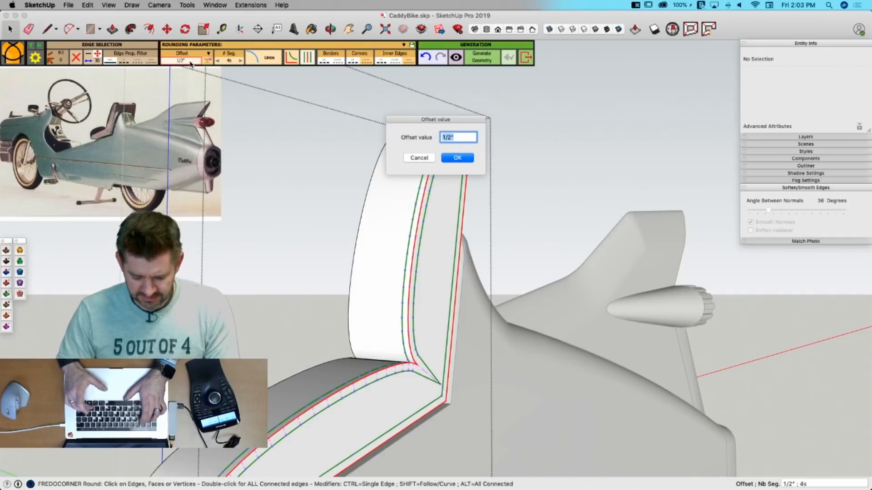
type(".333")
key("Return")
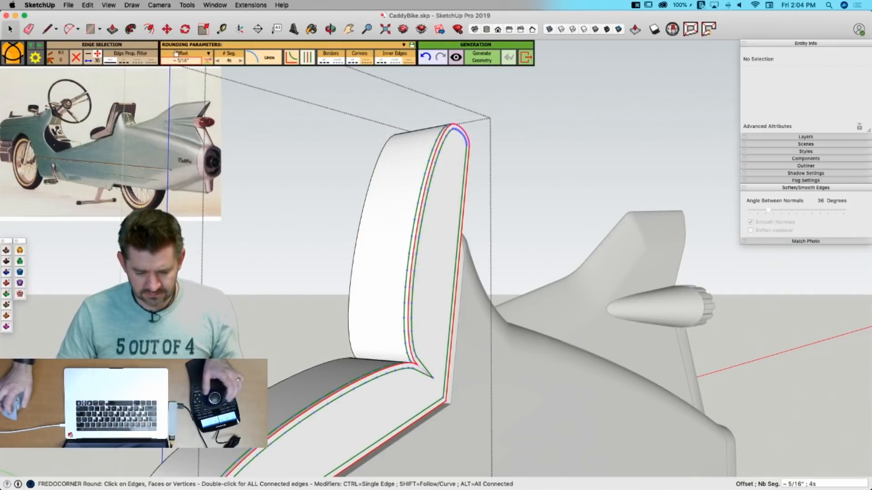
left_click(426, 108)
scroll(427, 107, "up", 3)
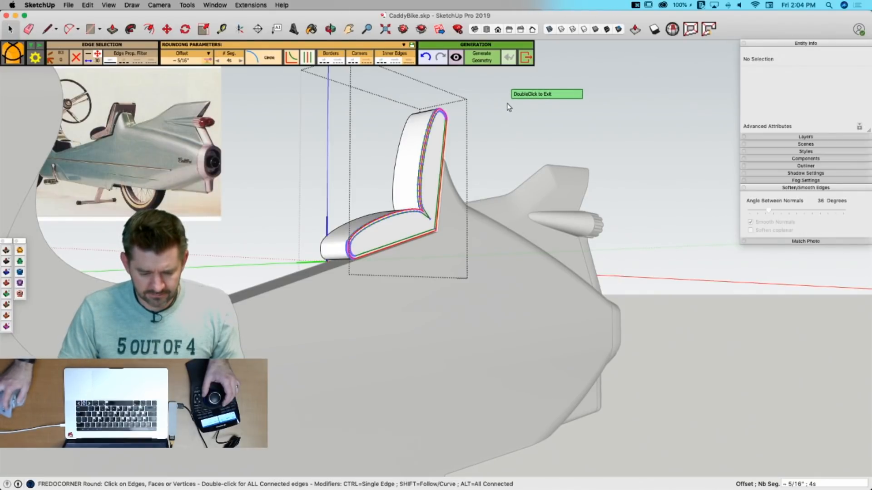
left_click(437, 163)
scroll(440, 160, "up", 5)
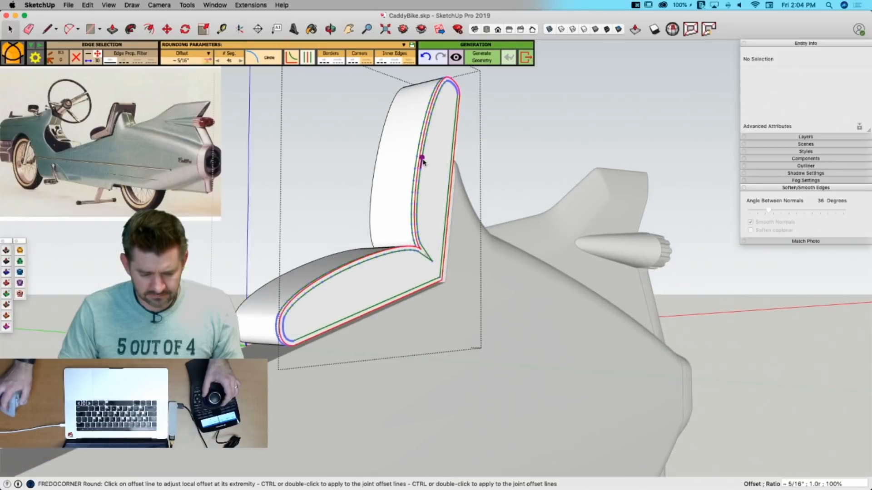
middle_click_drag(445, 160, 330, 219)
scroll(389, 187, "down", 4)
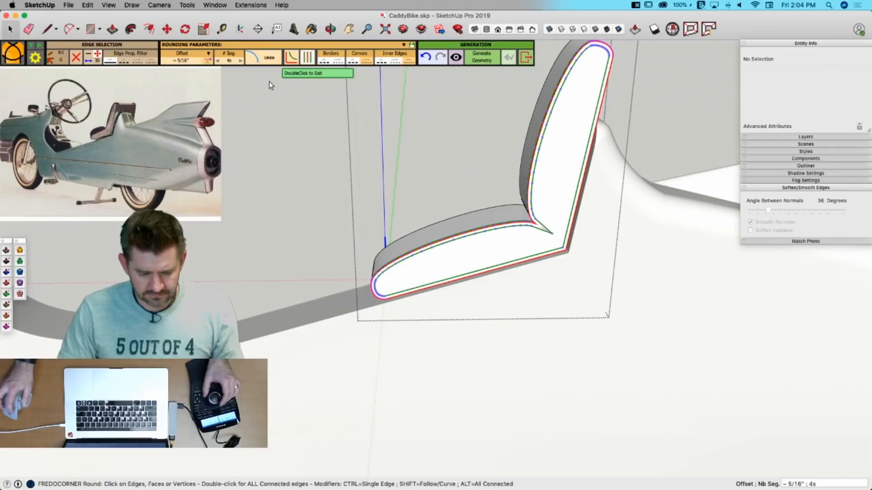
left_click(475, 59)
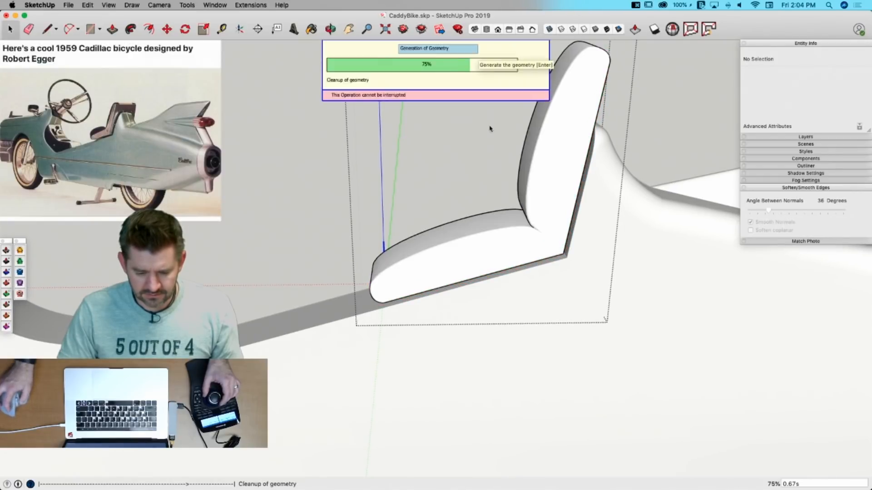
key("space")
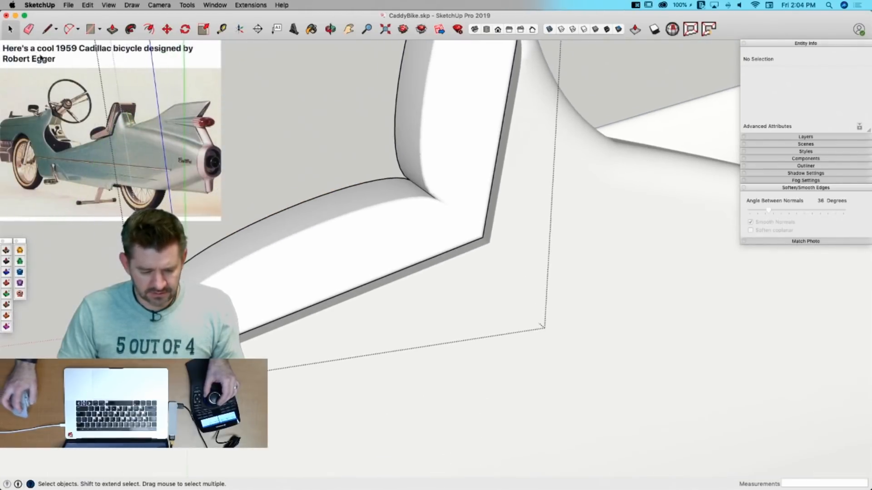
Step: Unhide the seat shell group around the rounded cushion
left_click(87, 5)
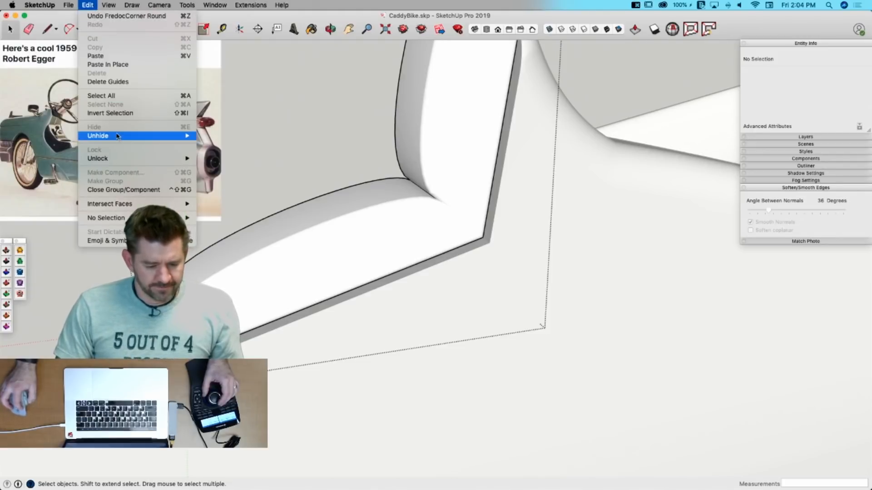
left_click(240, 146)
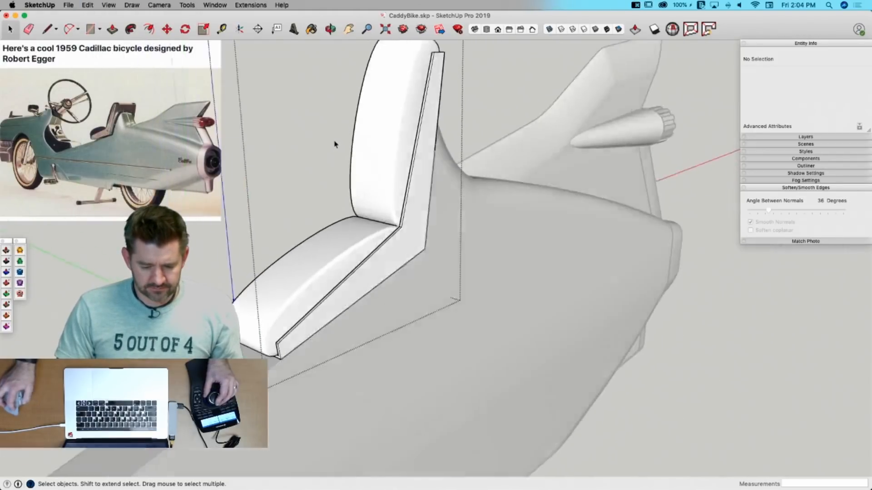
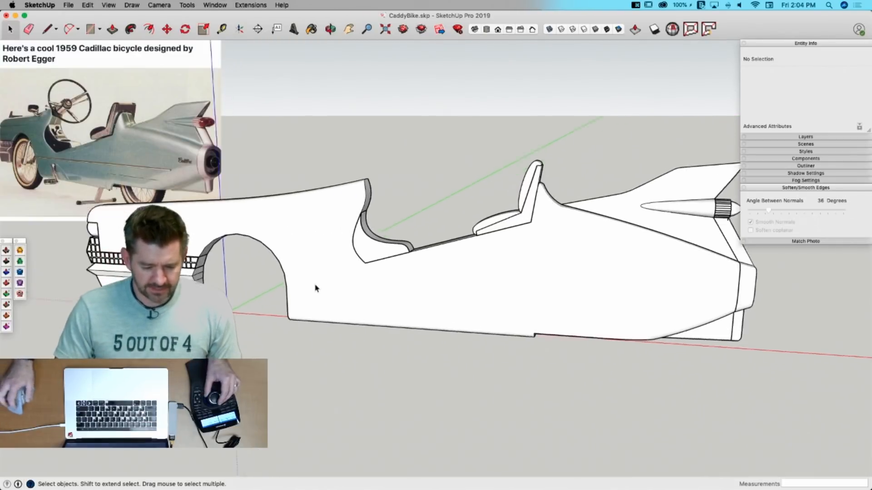
Step: Draw a horizontal line about 11' long on the body's side from the wheel arch toward the tail, with hidden geometry shown
key("l")
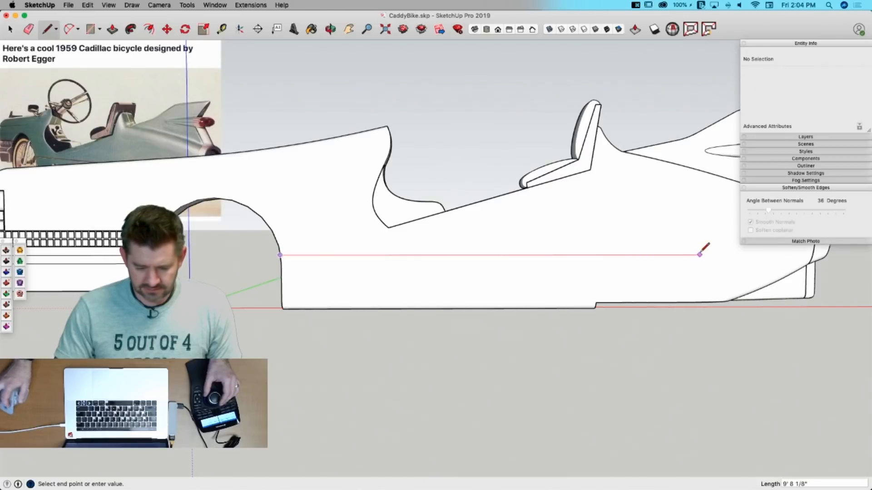
scroll(699, 255, "down", 4)
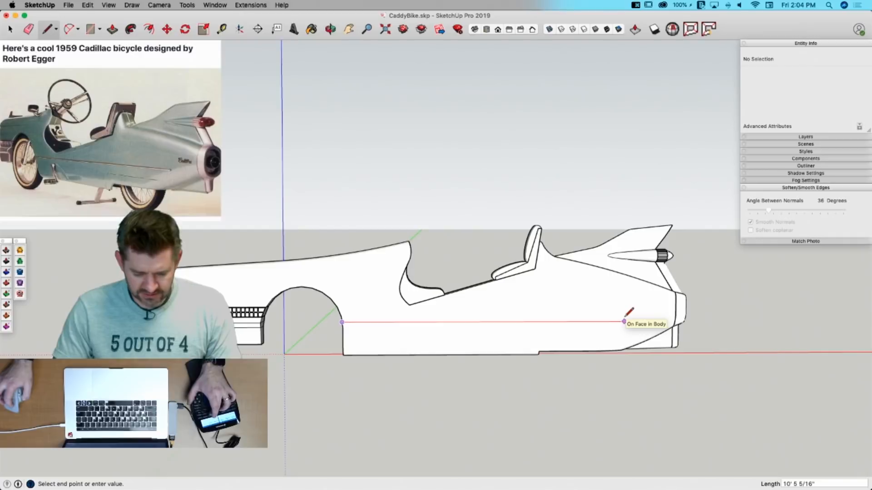
key("alt+h")
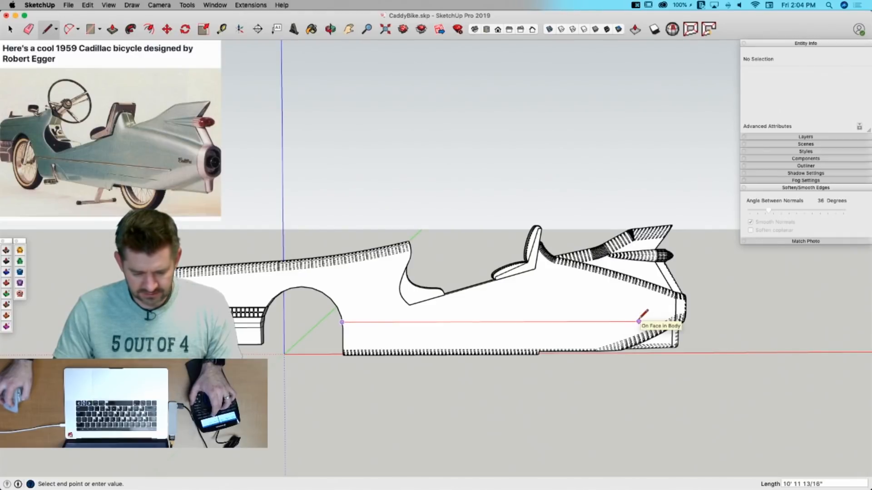
key("space")
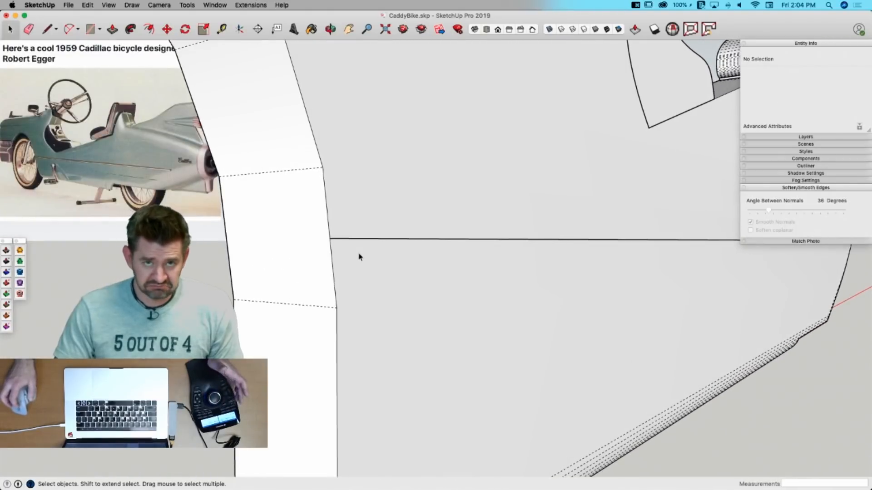
Step: Draw a small right triangle standing off the body's side at the line's front end, with legs about 9/16" long
key("l")
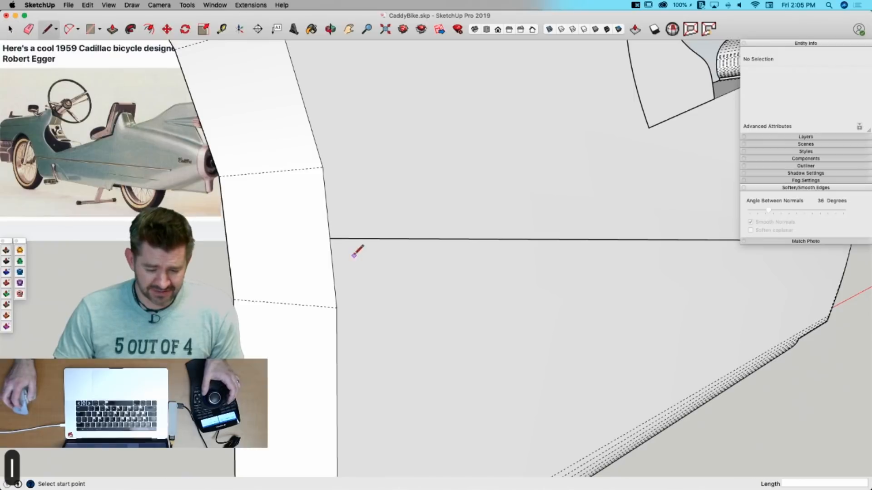
left_click(337, 220)
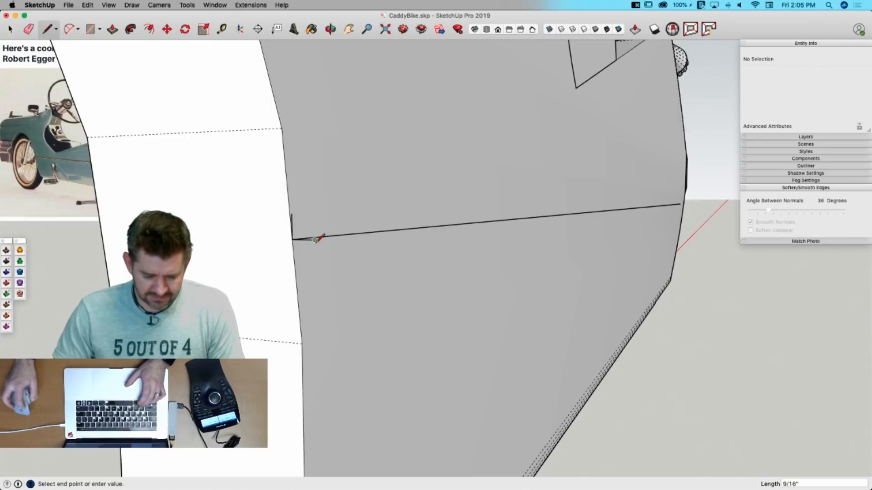
scroll(308, 252, "up", 5)
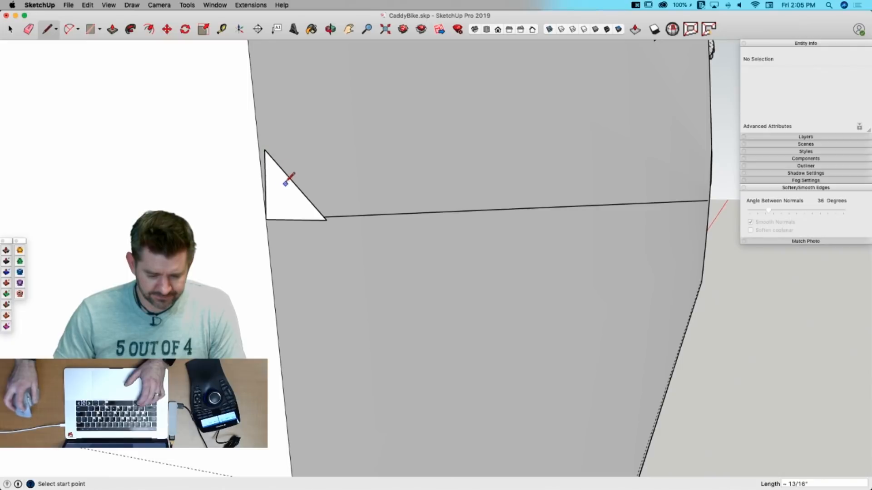
Step: Rotate a copy of the triangle about its outward edge to lie below the line, and erase the edge shared by both halves
key("space")
left_click(291, 200)
key("q")
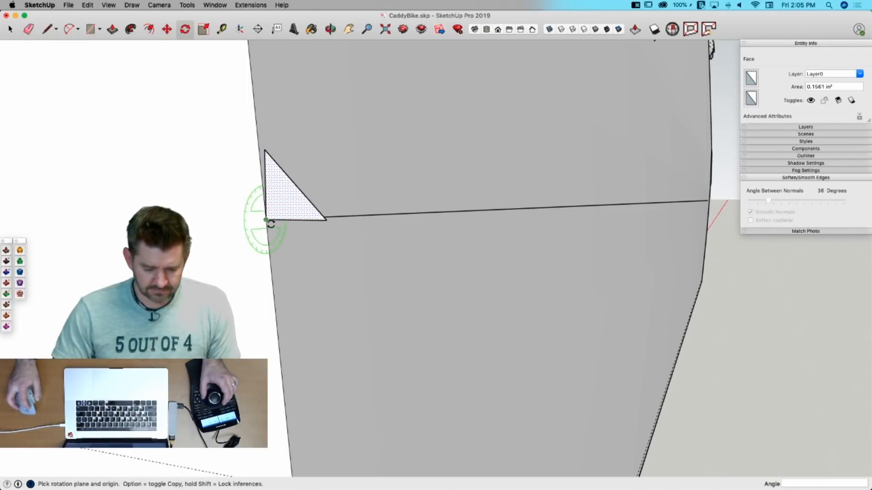
left_click(264, 166)
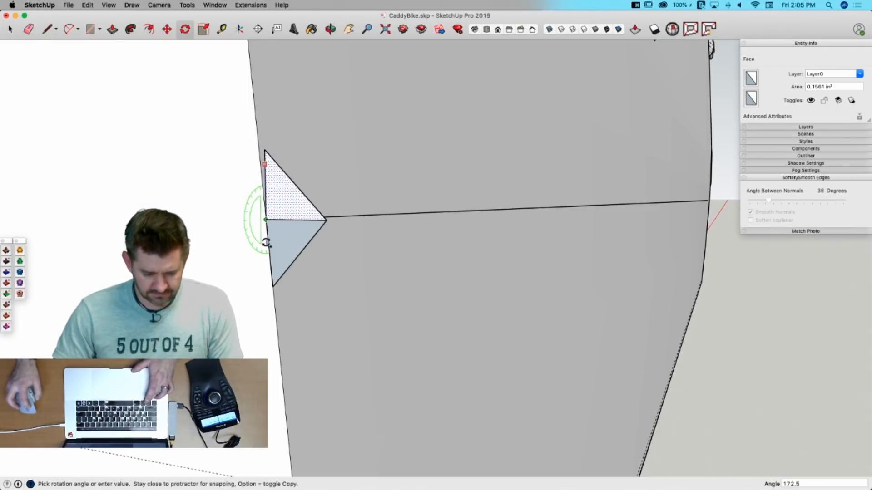
left_click(264, 254)
key("e")
left_click(288, 219)
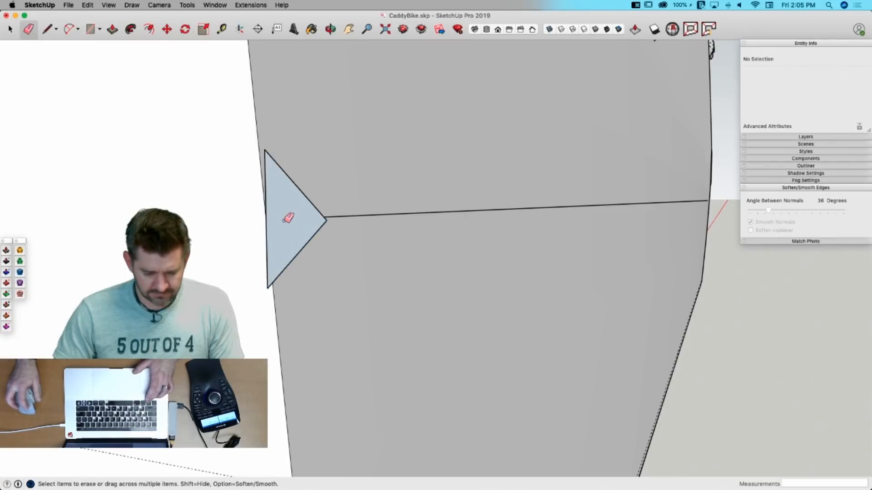
Step: Push/Pull the triangular profile 3/16" forward and its opposite end 11' 1 1/16" along the body line to form the trim strip
key("space")
key("p")
left_click(285, 217)
left_click(269, 216)
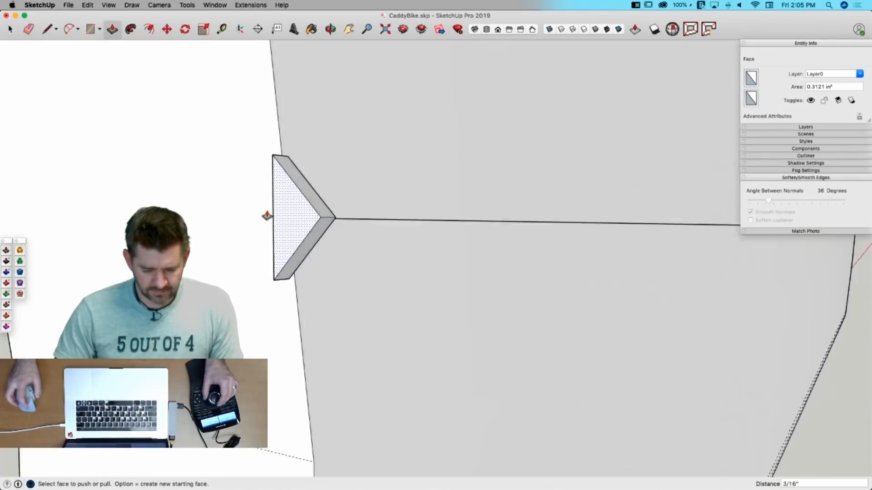
left_click(517, 252)
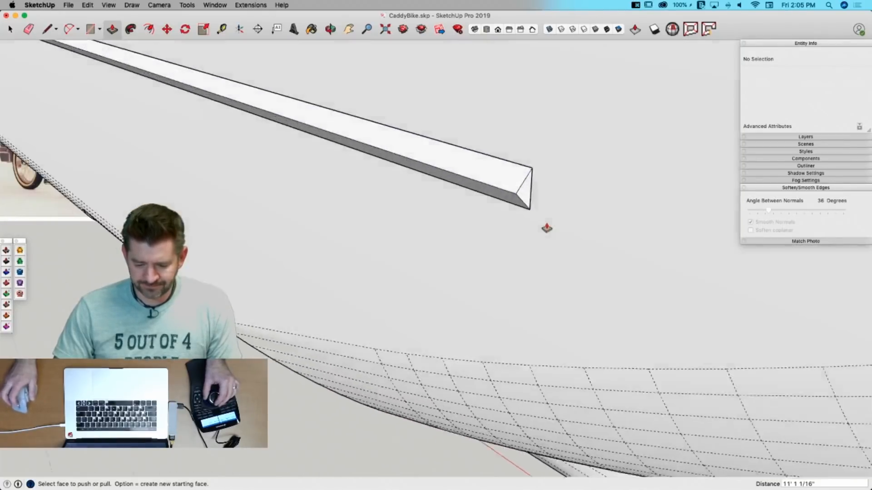
Step: Taper the trim strip's rear end by moving its outer tip vertex 3/4" forward along the strip
key("space")
key("m")
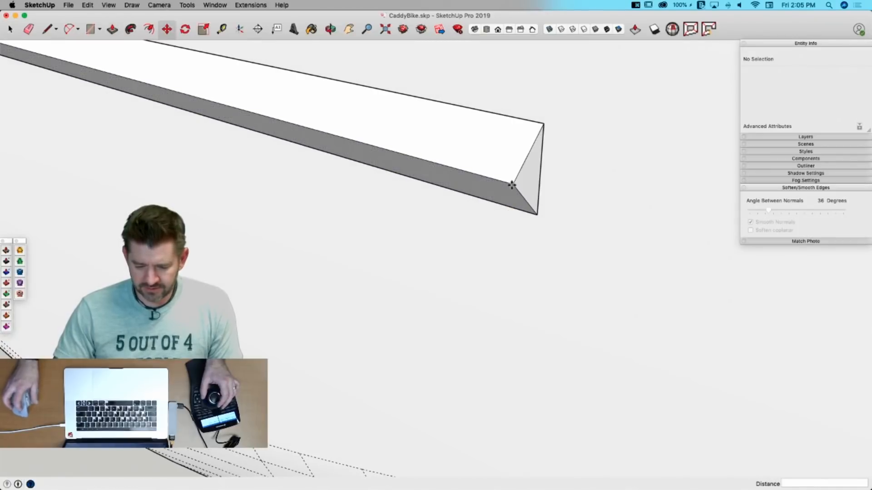
left_click(513, 185)
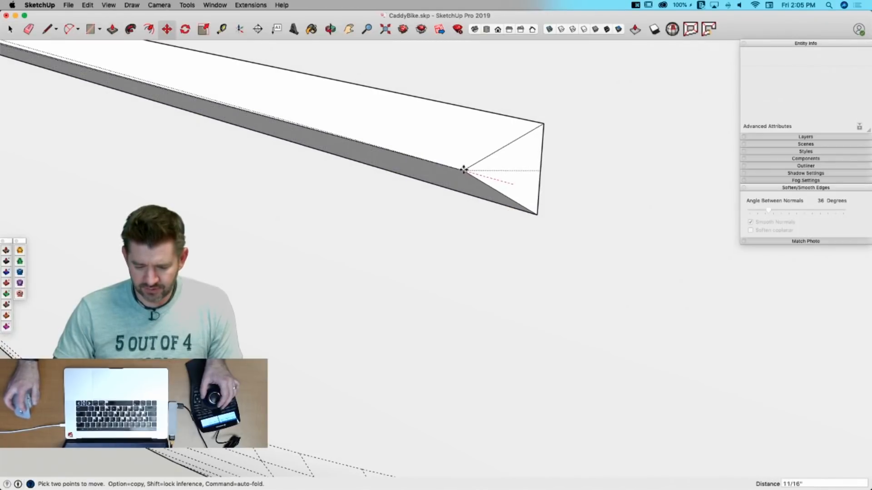
left_click(460, 169)
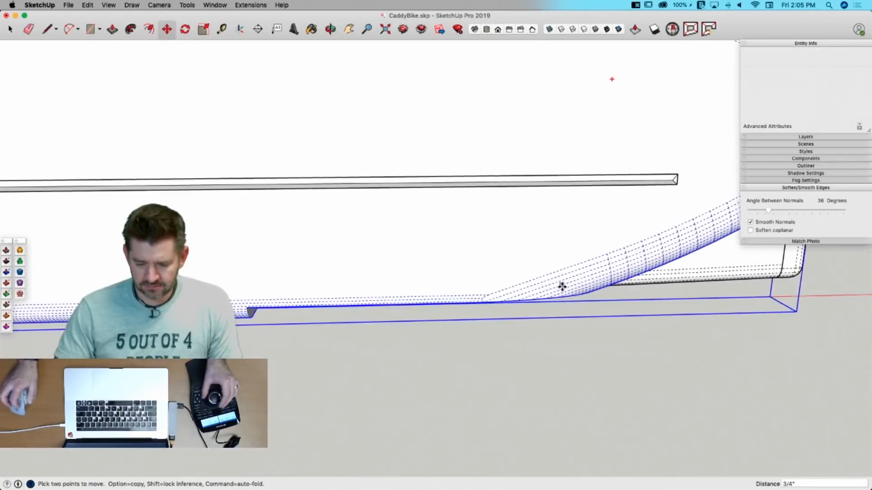
Step: Taper the trim strip's front end by moving its outer tip vertex about 15/16" back along the strip
scroll(485, 259, "up", 3)
scroll(384, 227, "up", 5)
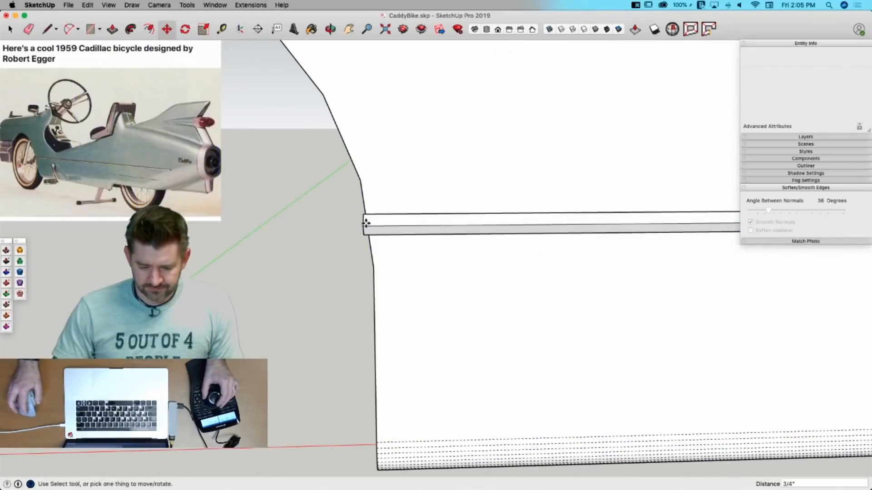
key("m")
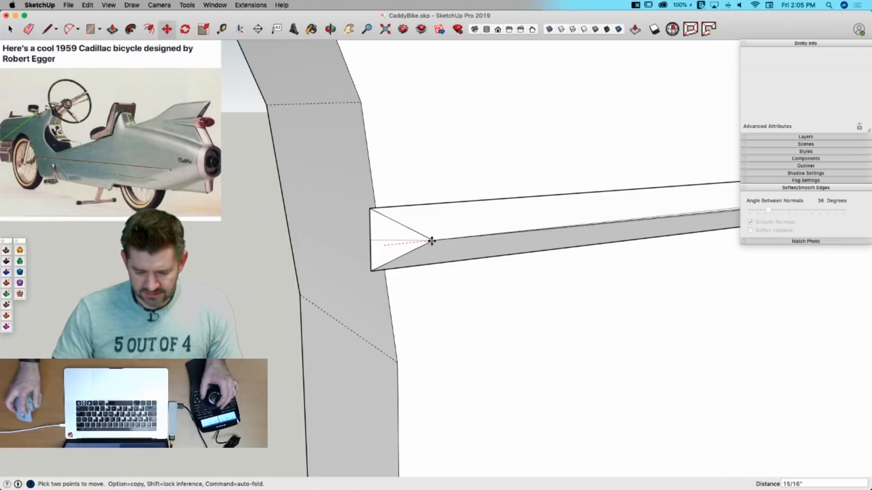
Step: Move the strip's lower and upper front corners onto the wheel arch edge and erase the leftover edges between them
key("m")
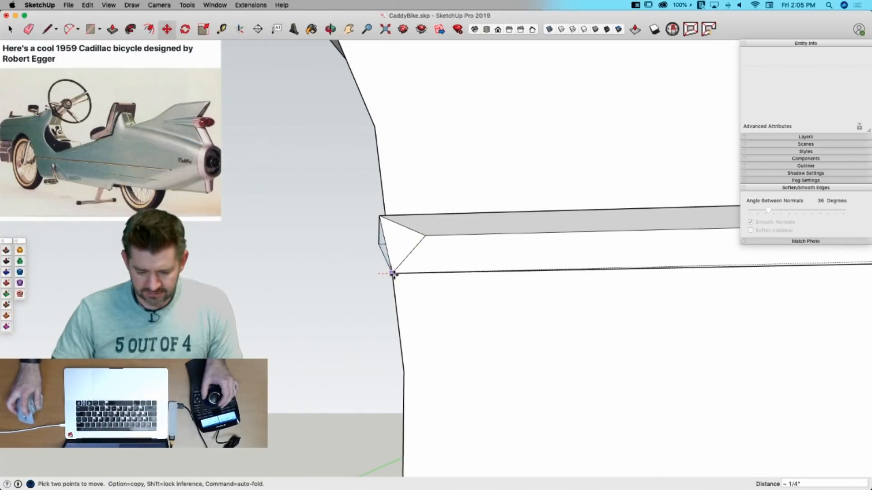
key("e")
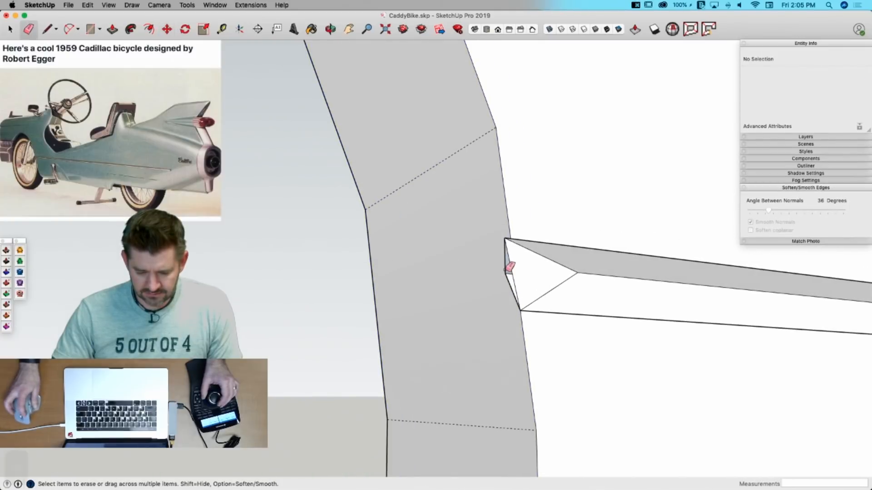
left_click_drag(505, 271, 508, 278)
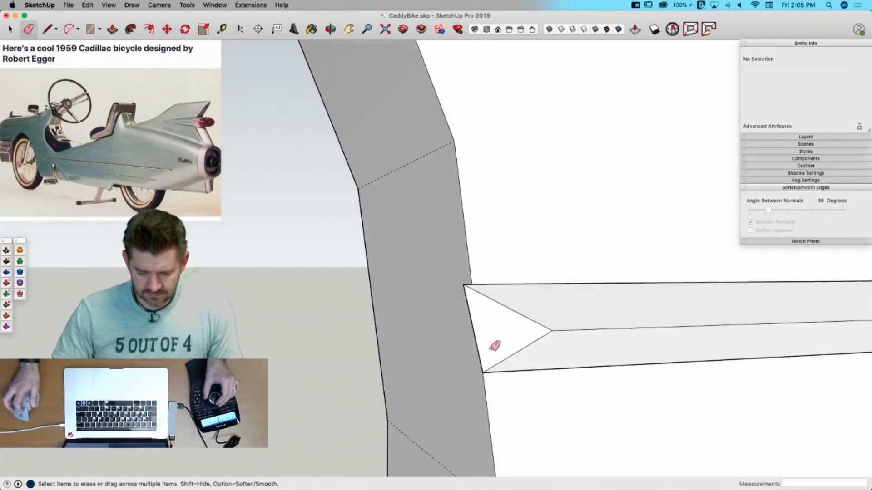
key("m")
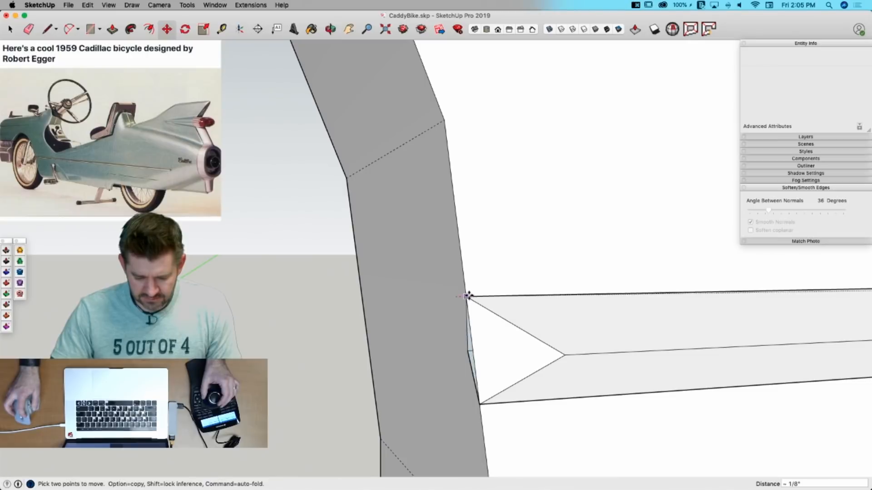
key("e")
left_click(471, 349)
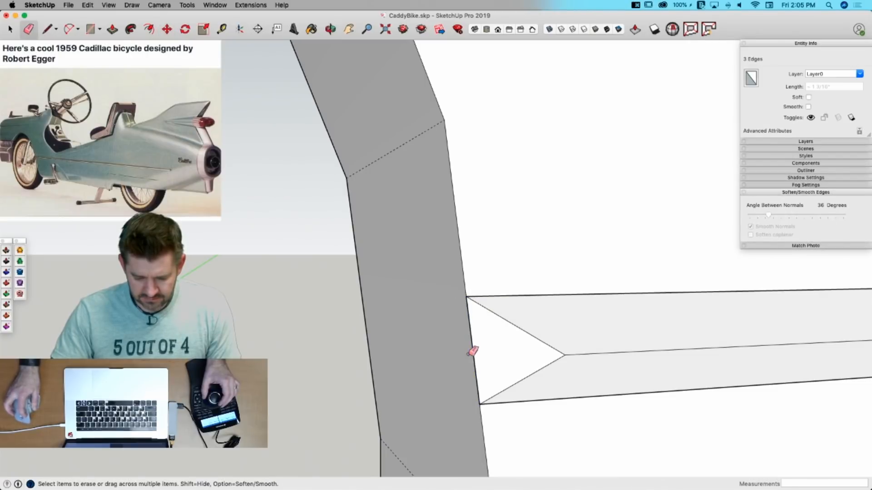
Step: Make the whole side trim strip a group and save the model
key("space")
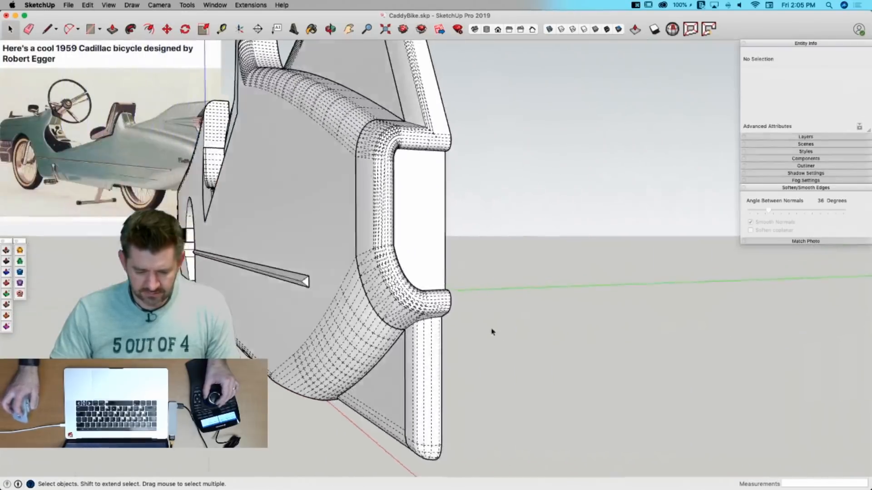
triple_click(274, 280)
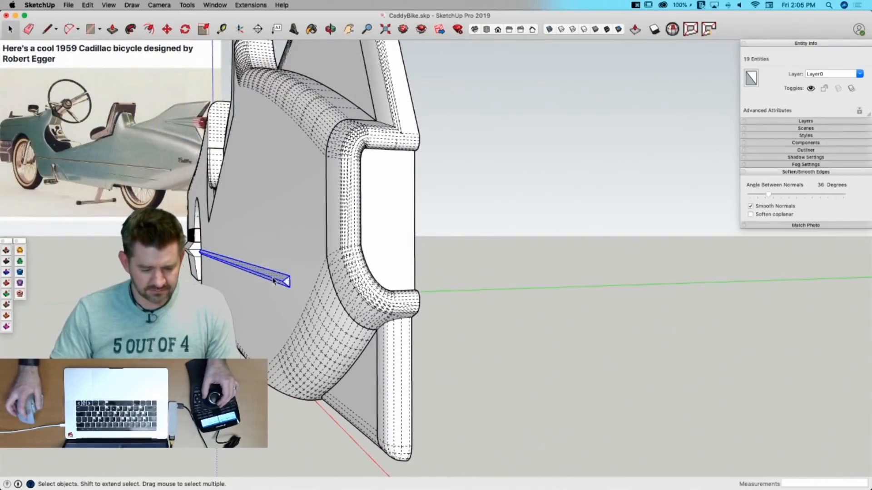
right_click(274, 280)
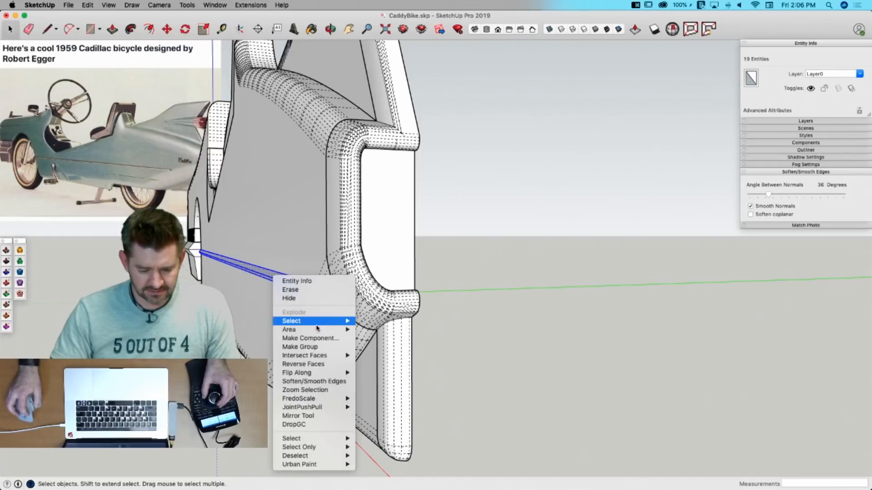
left_click(311, 348)
left_click(541, 294)
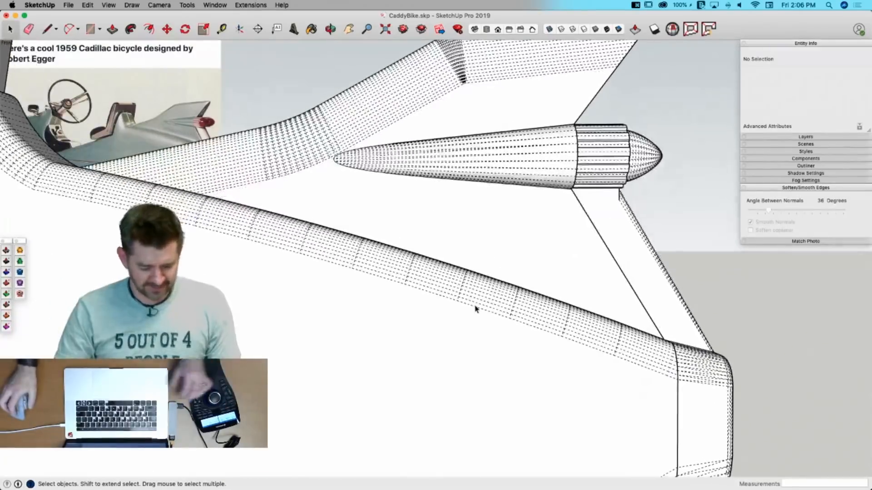
key("super+s")
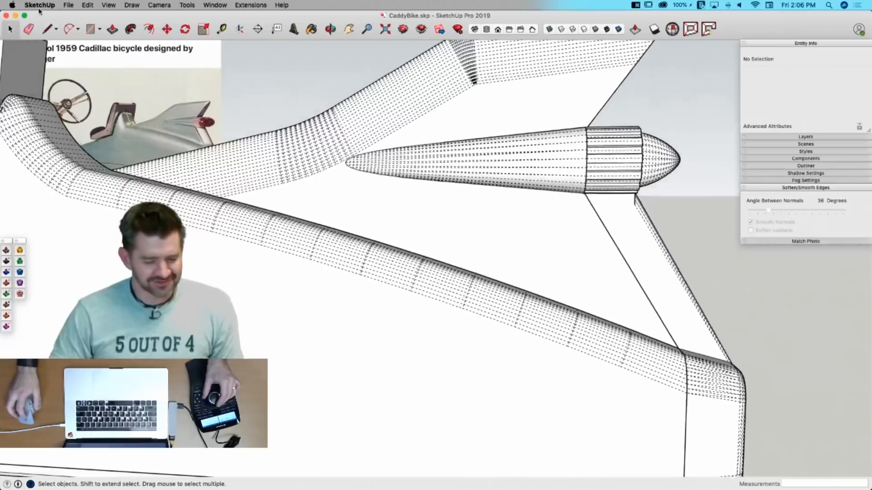
Step: Set up a 3D text reading "Caddy" in the Bradley Hand Bold font
left_click(293, 30)
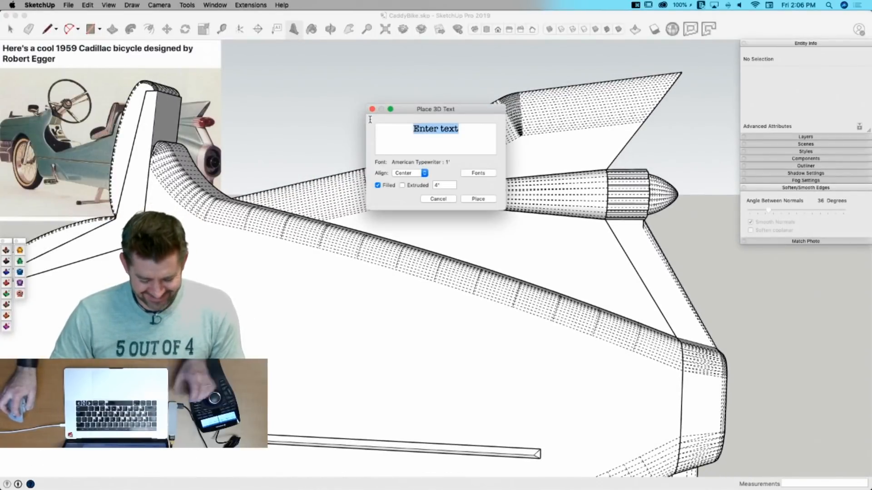
type("Caddy")
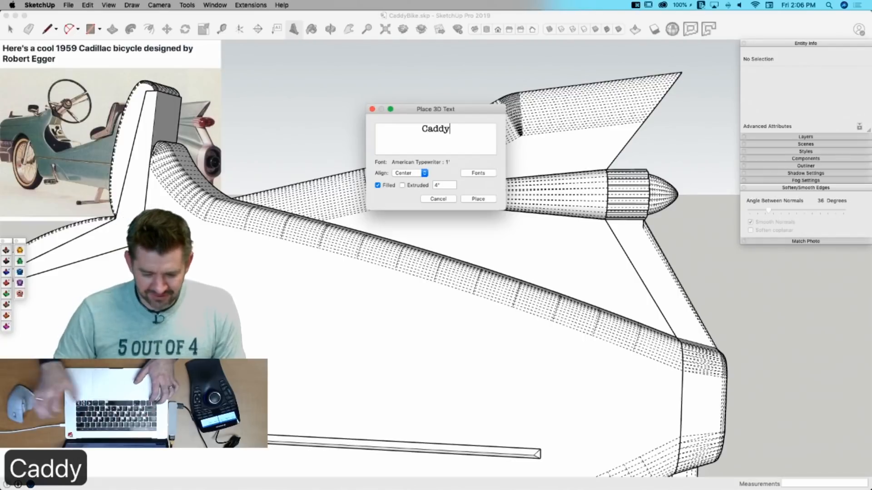
left_click(479, 173)
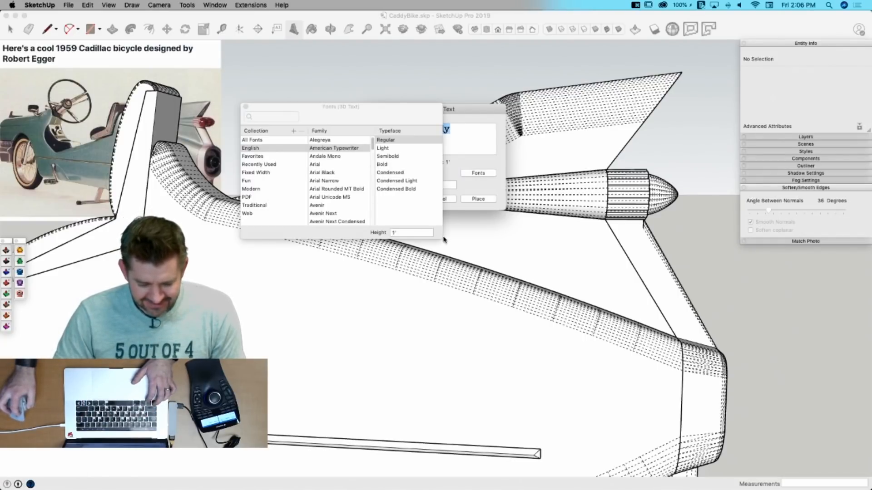
left_click_drag(444, 239, 611, 439)
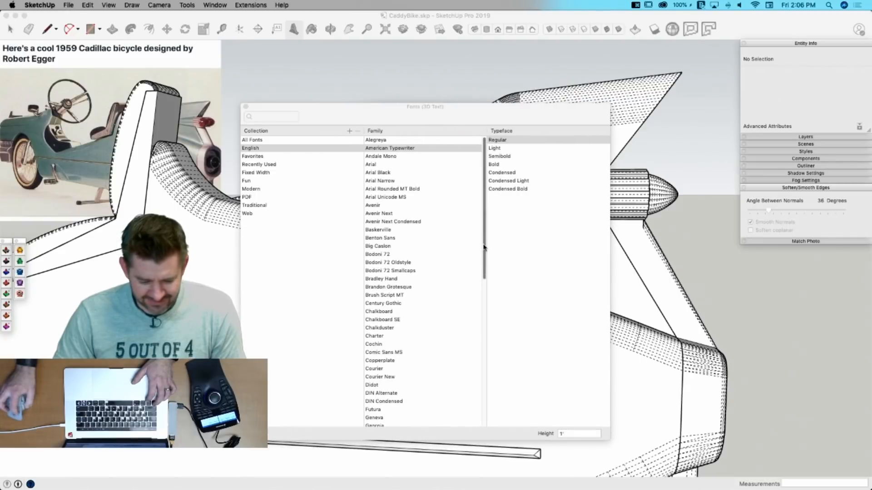
left_click_drag(484, 248, 481, 192)
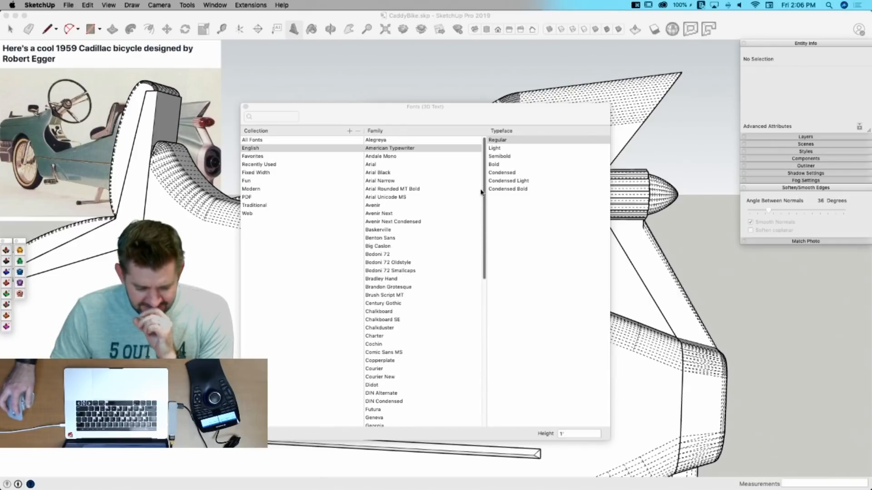
left_click(387, 281)
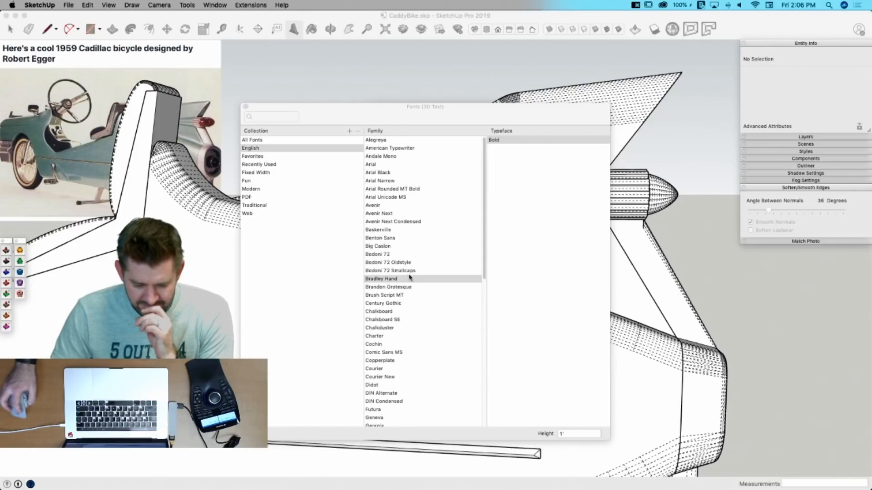
left_click_drag(317, 115, 567, 145)
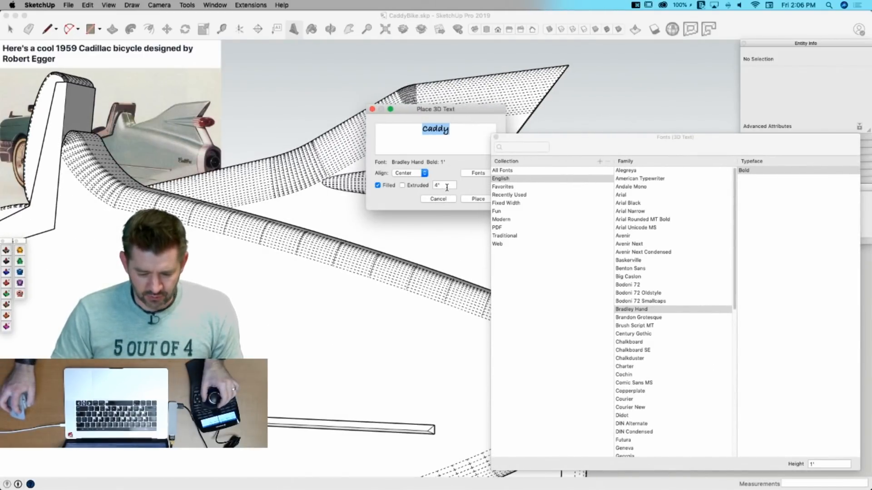
left_click(497, 138)
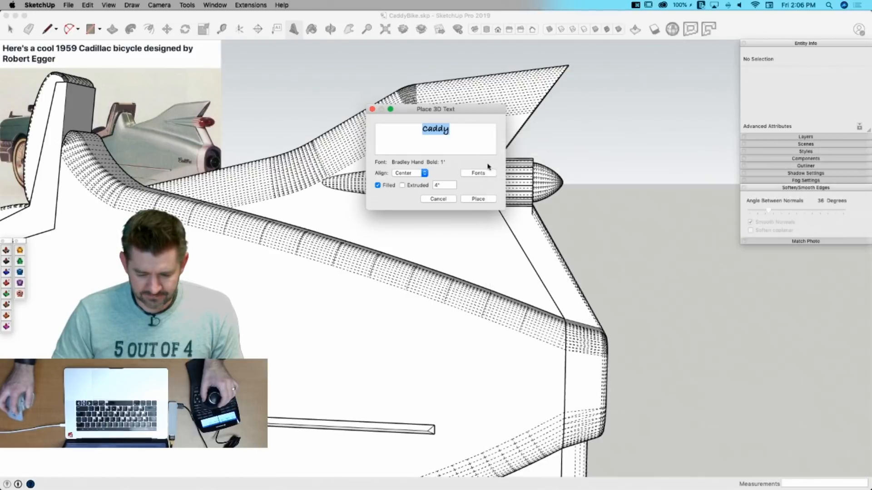
Step: Place the "Caddy" text on the rear side of the body and scale it down uniformly to about 0.19
left_click(477, 199)
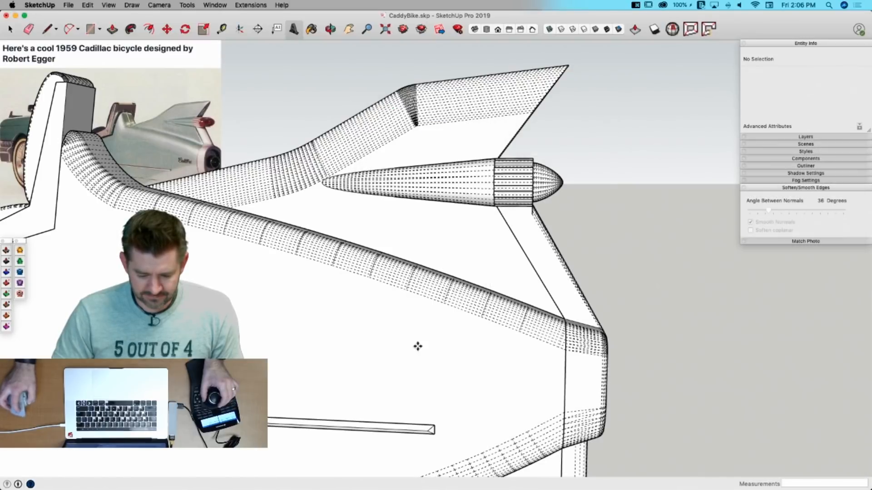
left_click(415, 402)
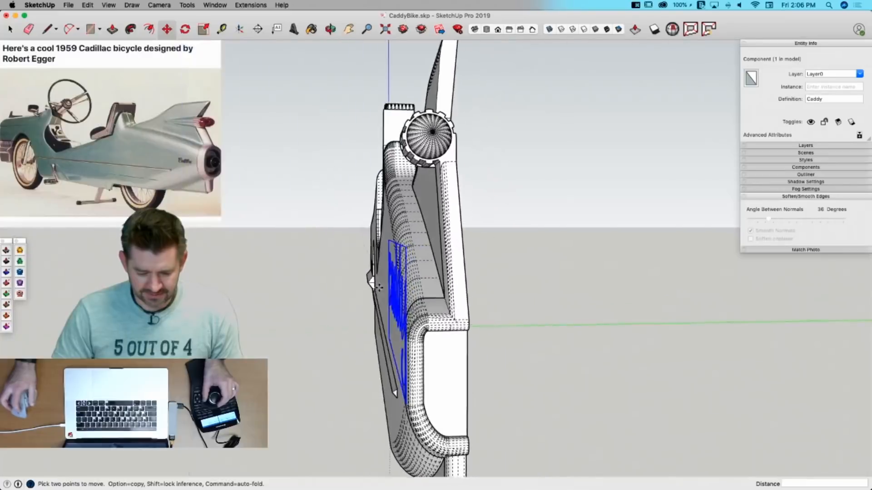
key("s")
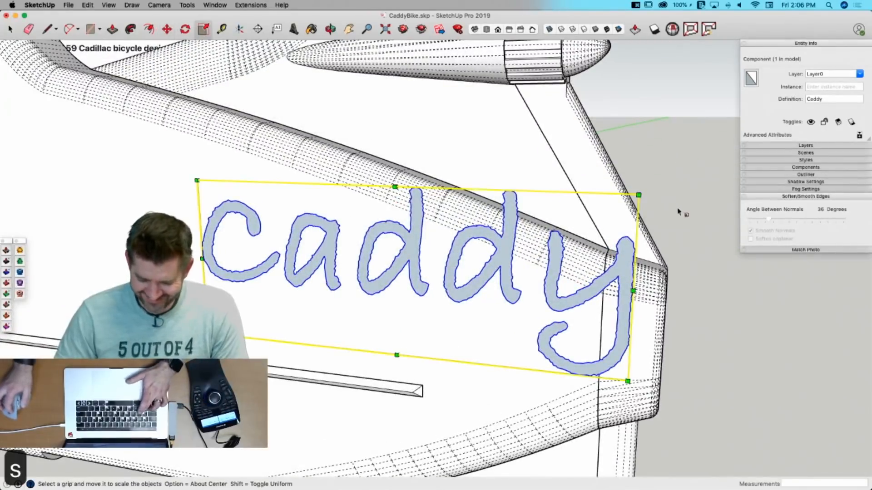
left_click_drag(644, 195, 268, 296)
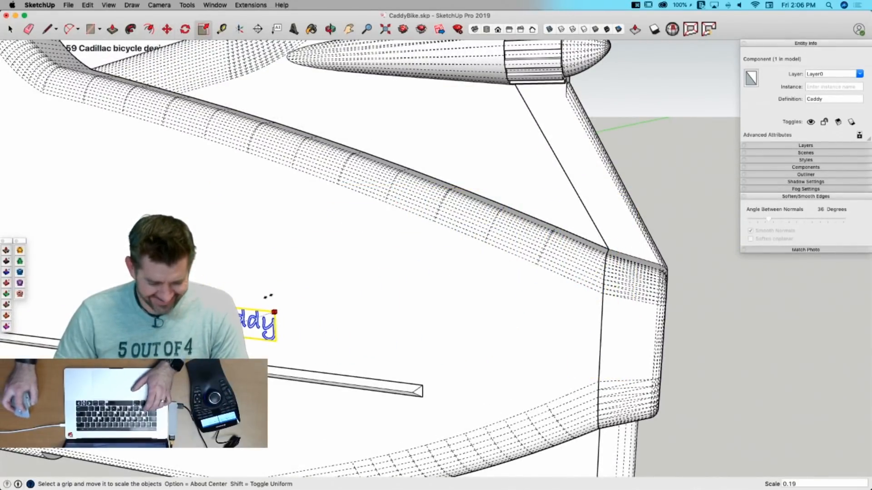
Step: Move the small "Caddy" badge about 2' 2 7/16" toward the tail, just above the rear end of the trim strip
key("m")
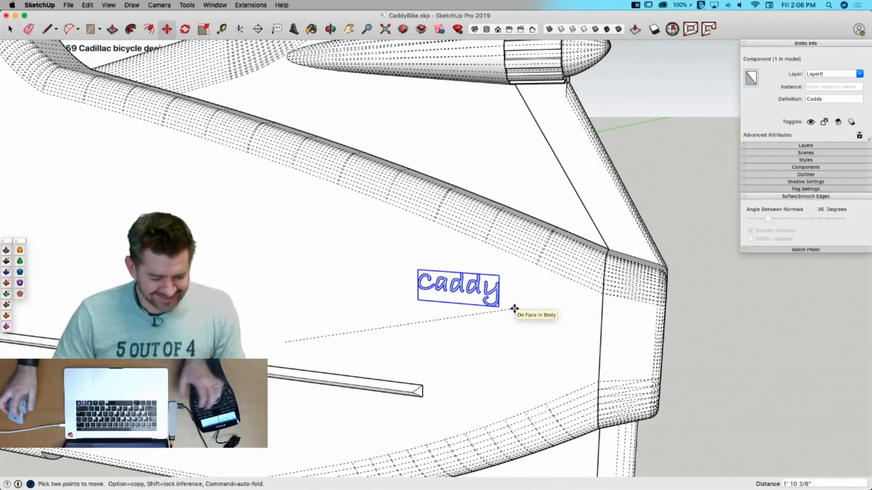
scroll(514, 309, "down", 5)
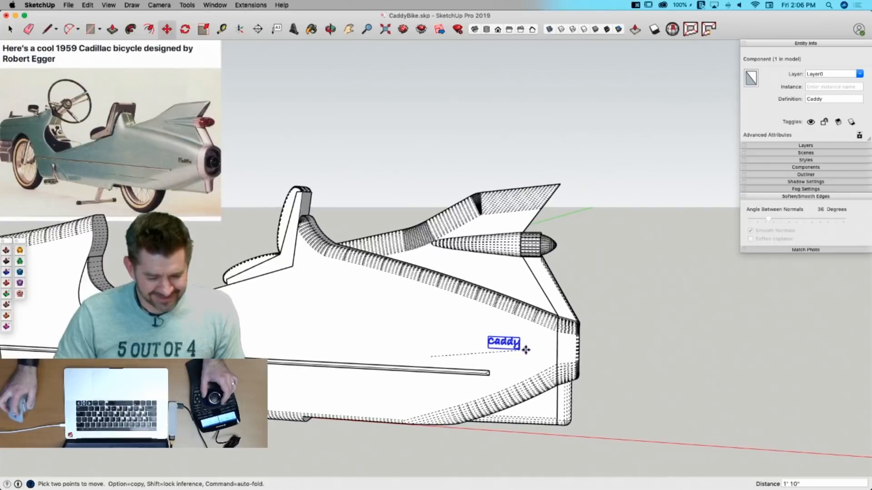
scroll(536, 349, "up", 4)
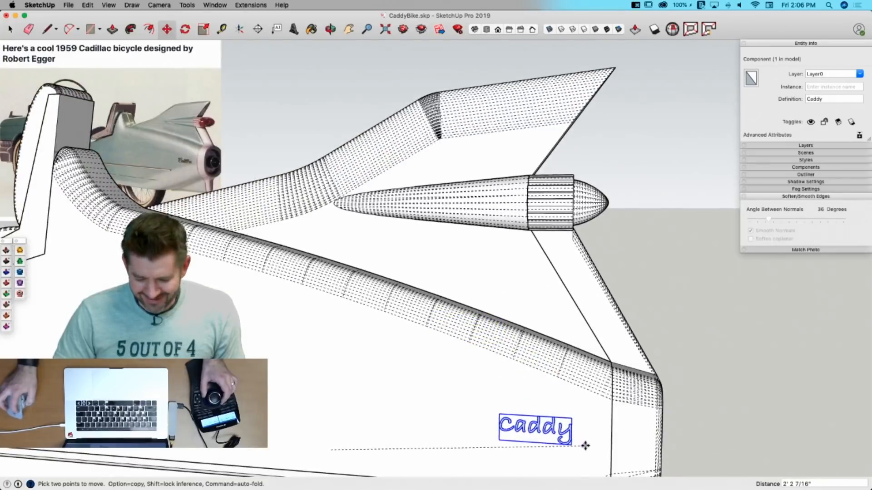
left_click(585, 446)
scroll(552, 395, "up", 10)
Step: Extrude each letter of the "Caddy" badge outward by the same small thickness and save the model
key("space")
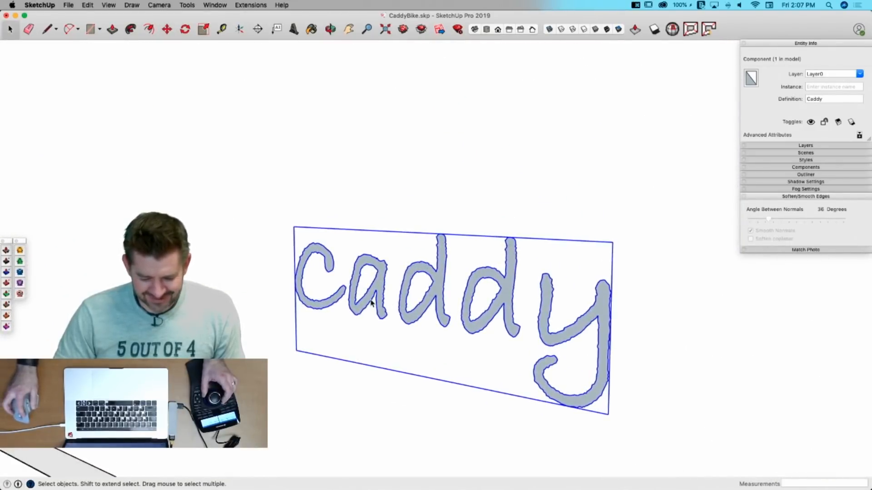
double_click(371, 303)
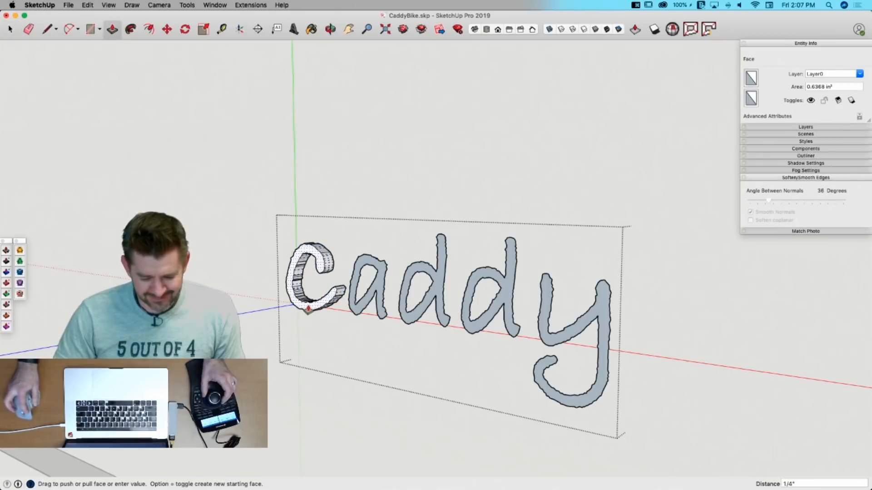
double_click(362, 311)
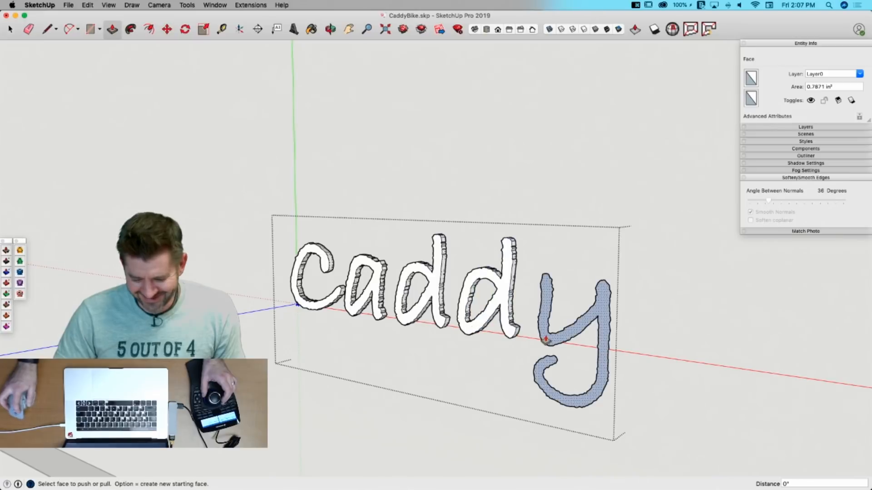
key("space")
key("Escape")
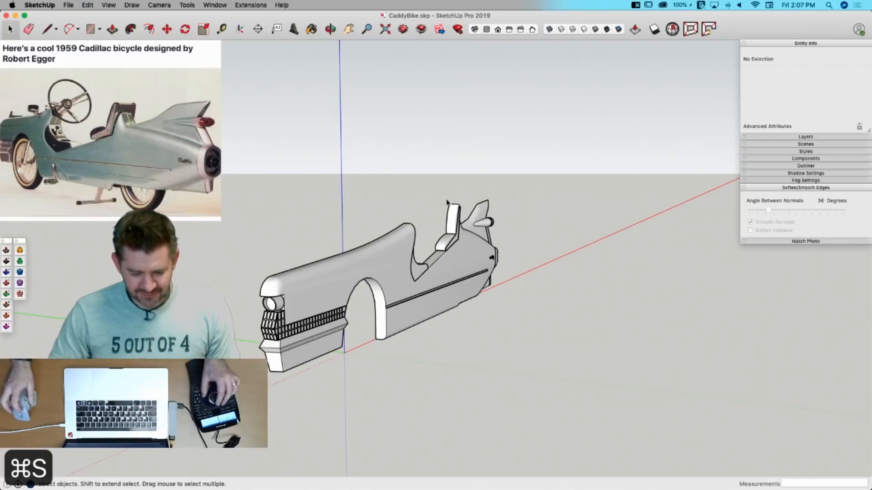
Step: Delete the upper sloped face on the front bumper's open inner side and draw a line across its rear end
left_click_drag(386, 207, 620, 418)
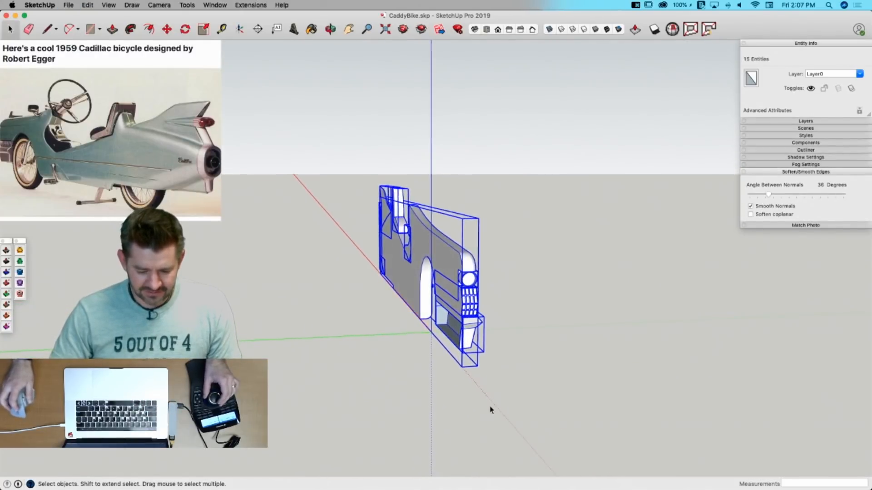
double_click(498, 342)
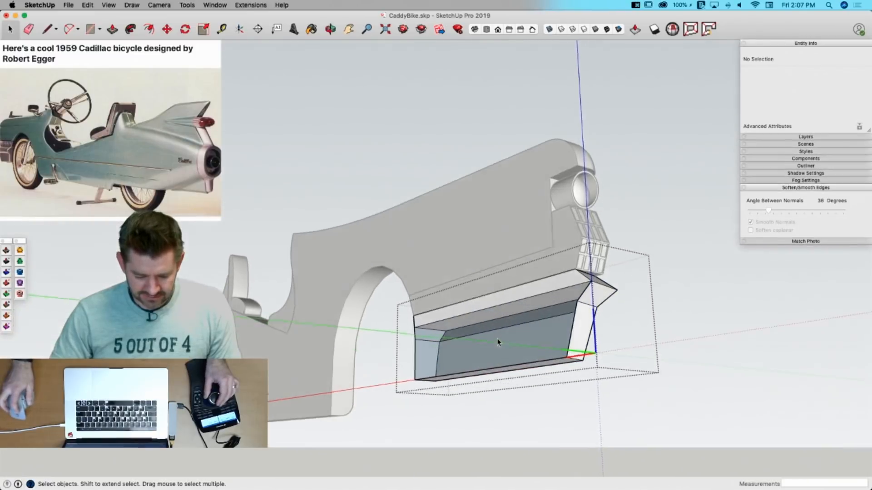
left_click(468, 327)
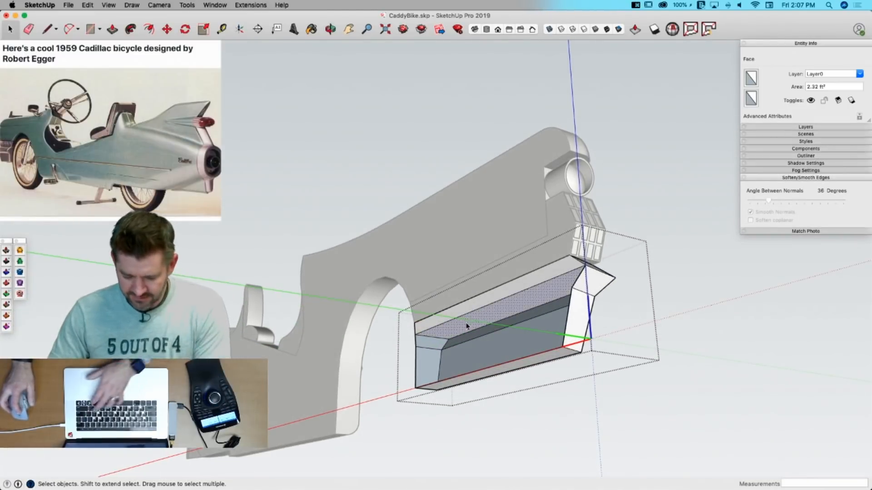
key("Delete")
key("l")
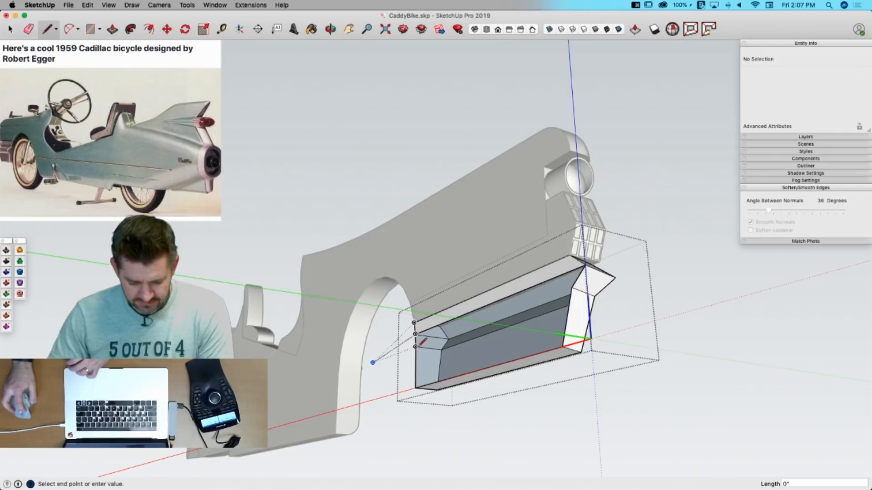
left_click(420, 346)
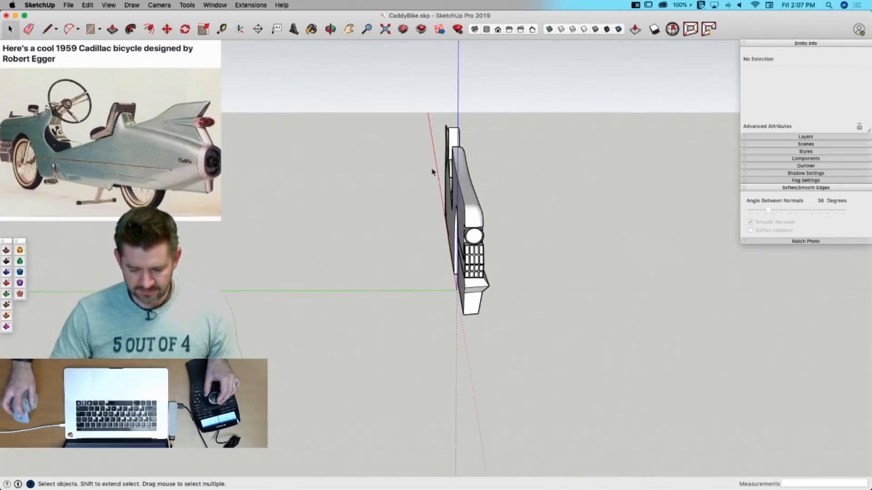
Step: Copy the entire half of the bicycle about 4' 4 15/16" sideways along the green axis
left_click_drag(400, 87, 534, 387)
key("m")
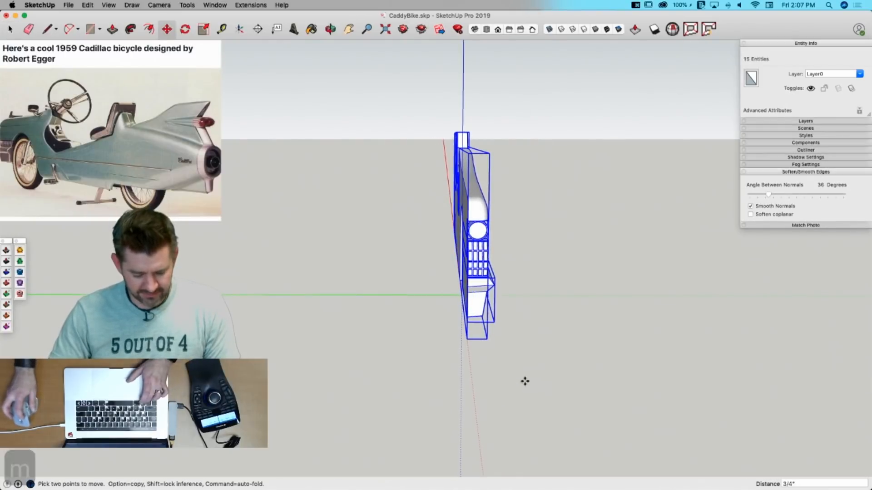
left_click(525, 382)
key("alt")
left_click(379, 382)
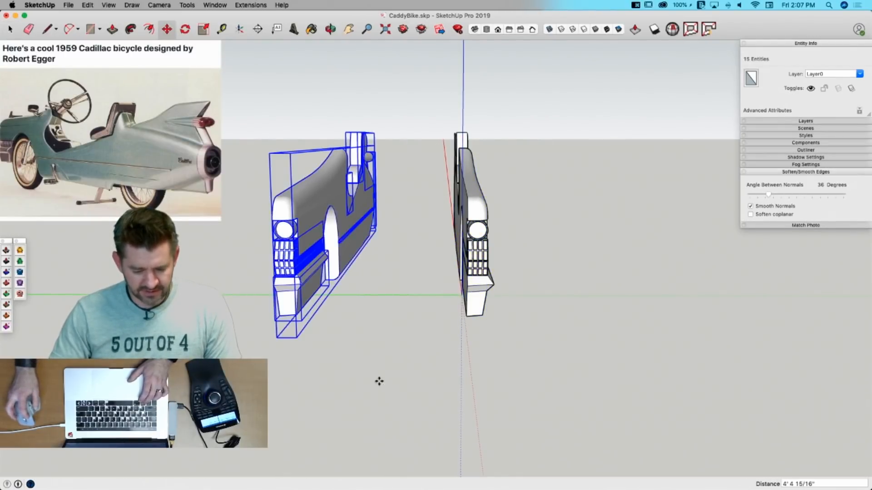
Step: Flip the copied half along the green direction and move it about 3' 9 9/16" to meet the original half
right_click(302, 228)
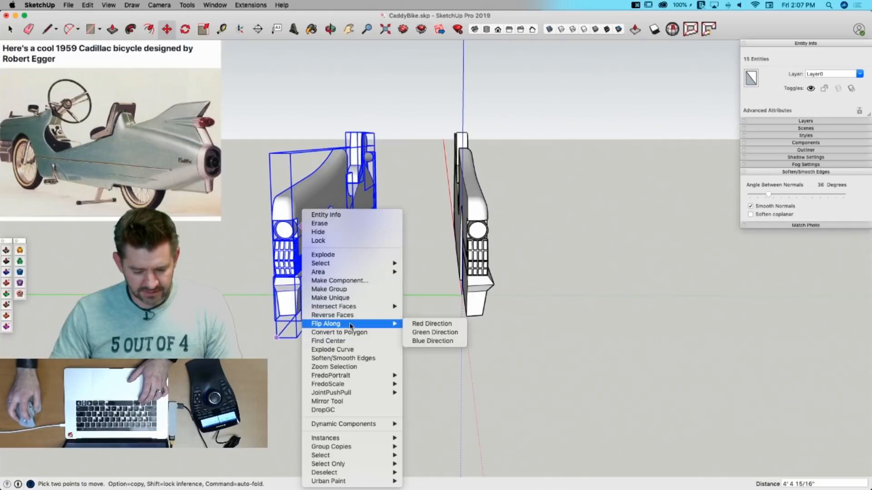
left_click(437, 335)
key("m")
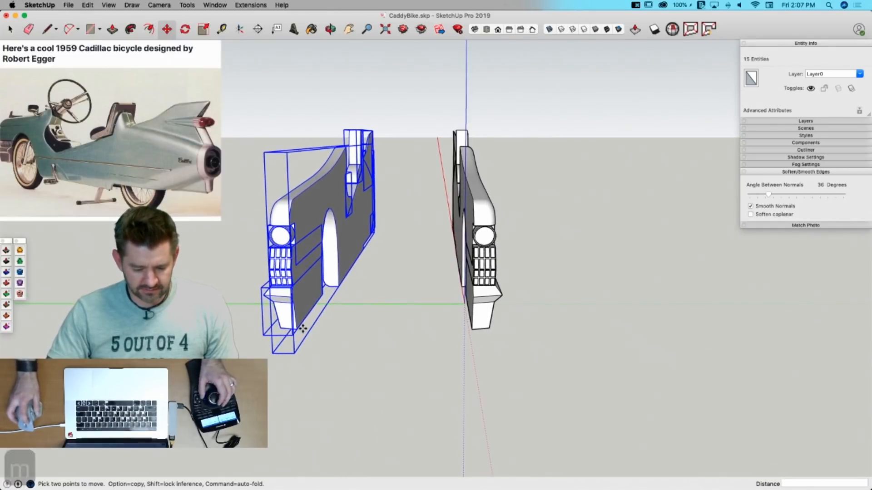
left_click(300, 328)
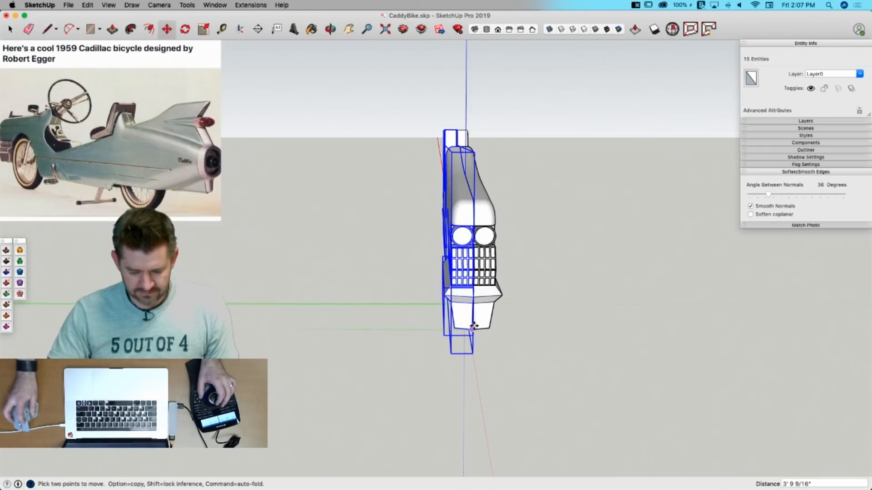
left_click(473, 326)
key("space")
left_click(607, 399)
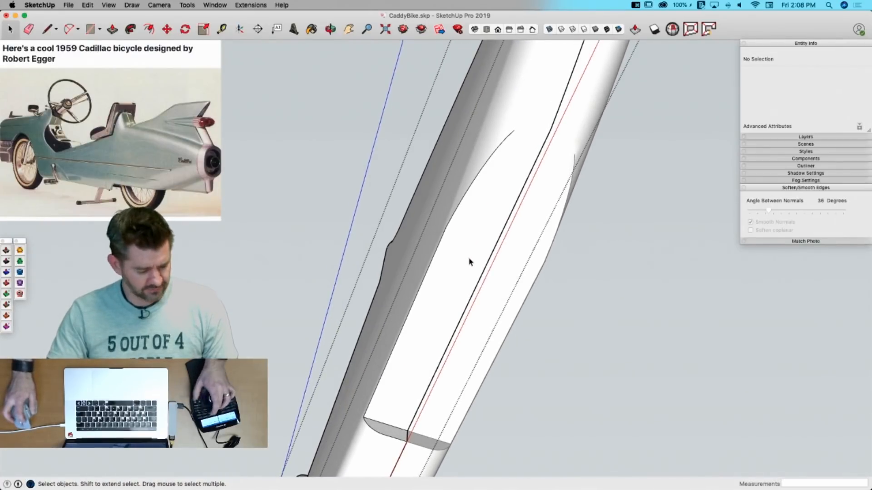
Step: Offset the flat rear underside face's outline inward by about 1 1/16", leaving out its front edge
key("shift+q")
key("q")
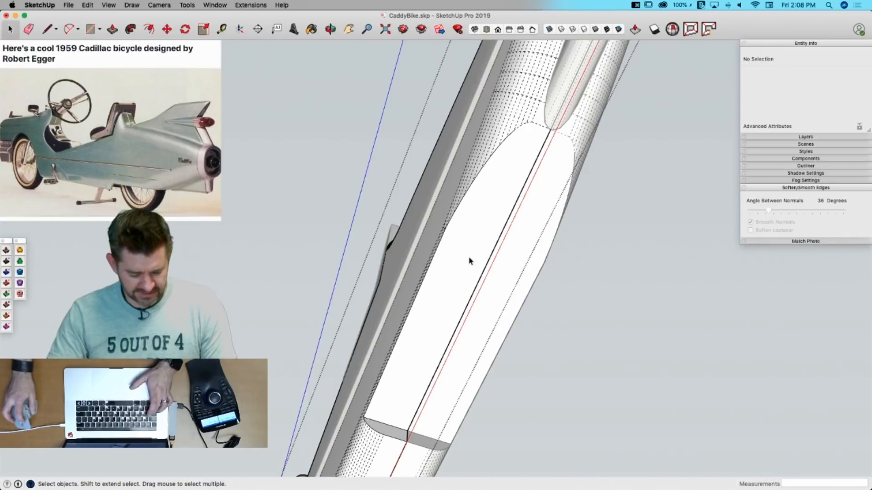
key("f")
key("space")
left_click(464, 260)
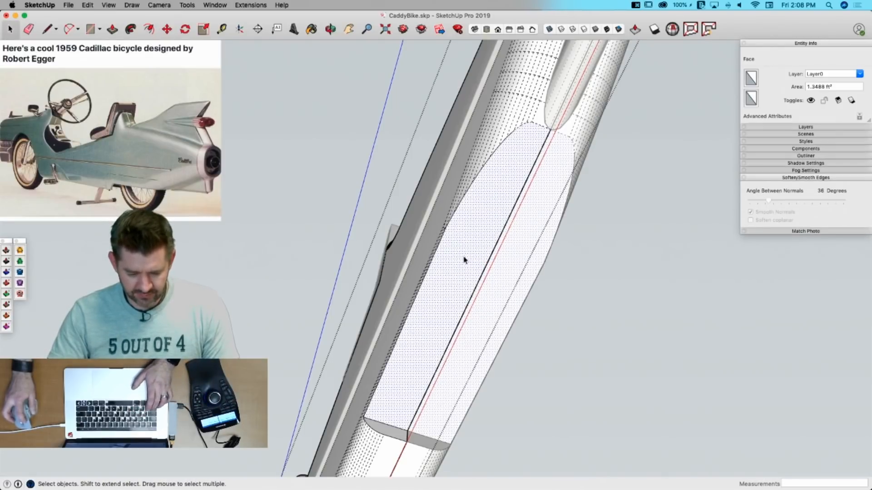
double_click(464, 260)
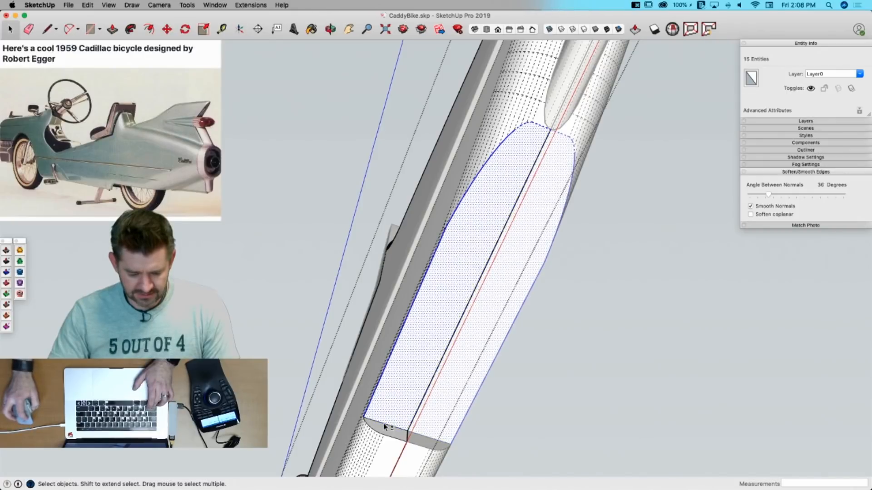
left_click(399, 390, "shift")
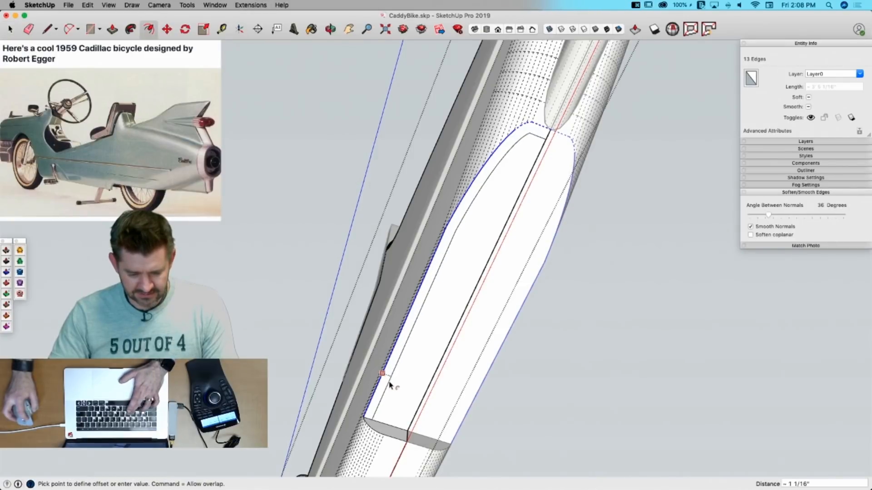
Step: Push the inset underside face about 1' 5 3/16" up into the body to form the rear wheel well
key("p")
left_click_drag(418, 400, 419, 348)
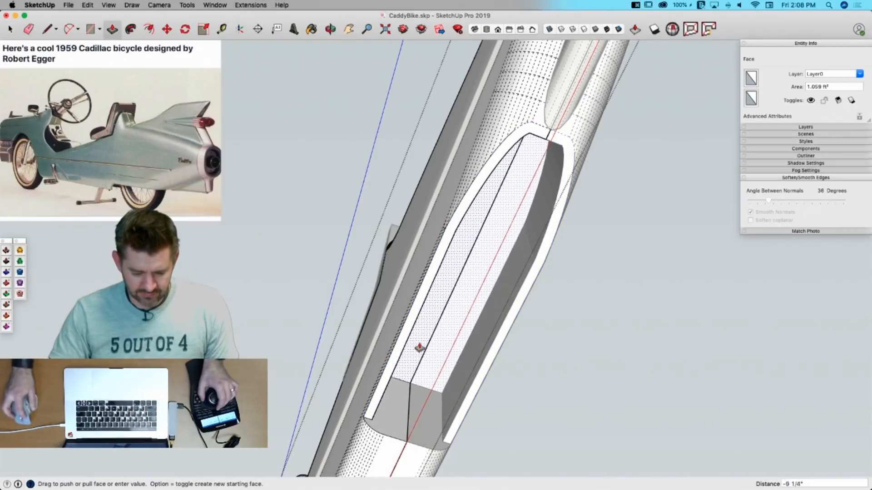
left_click(424, 319)
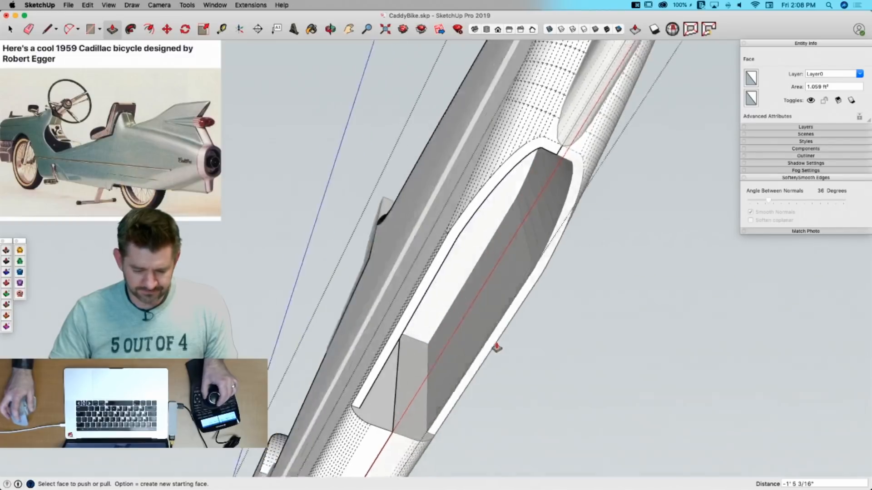
key("space")
left_click(499, 351)
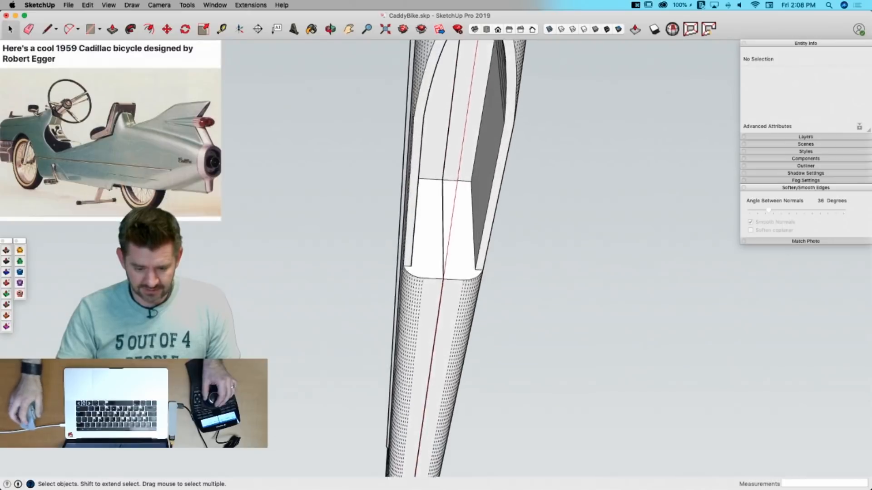
Step: Open the body component and draw a vertical line down from the rear wheel well's front inner corner
key("l")
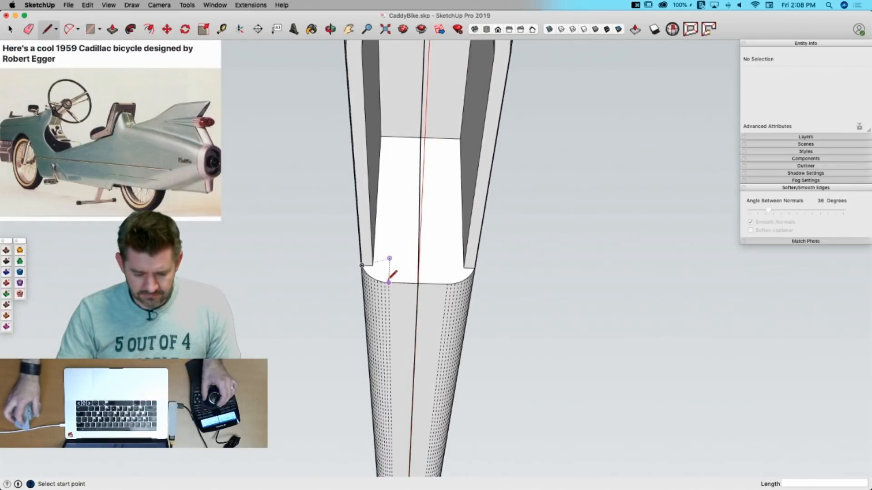
key("space")
left_click(387, 223)
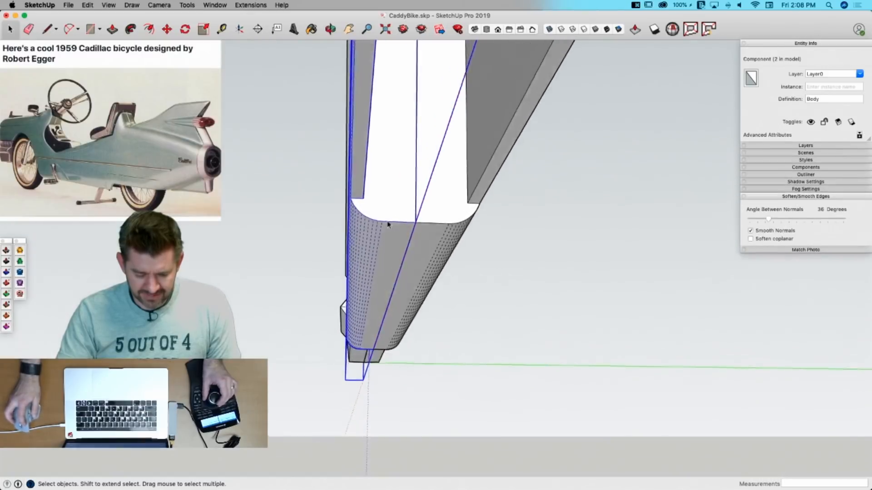
key("l")
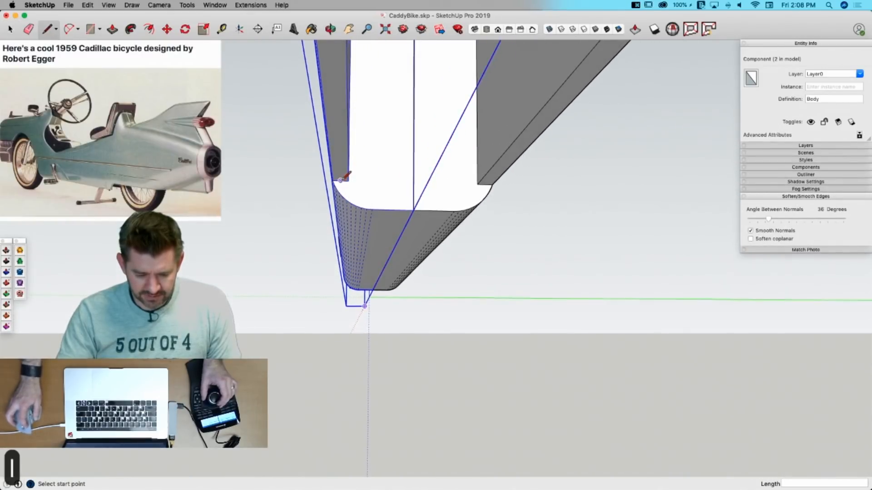
double_click(364, 198)
key("l")
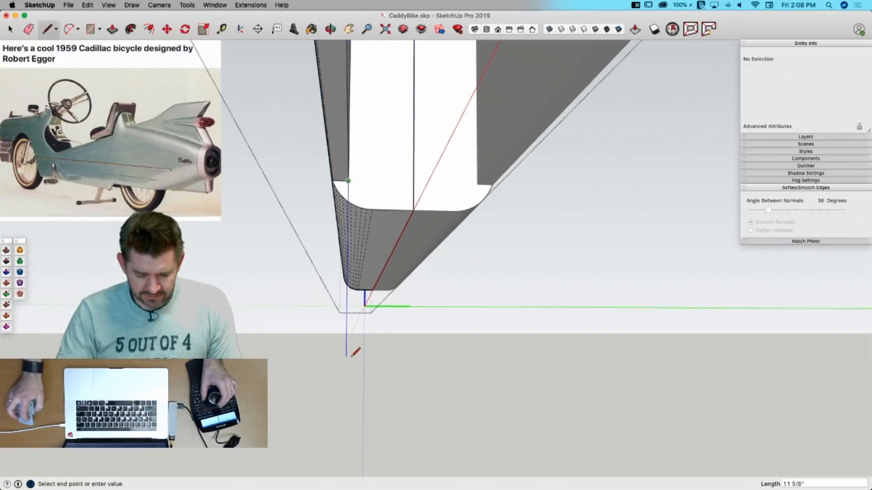
Step: Try to push the wheel well's front face about 7' 3" forward to the front wheel arch and erase the leftover edges
left_click(393, 194)
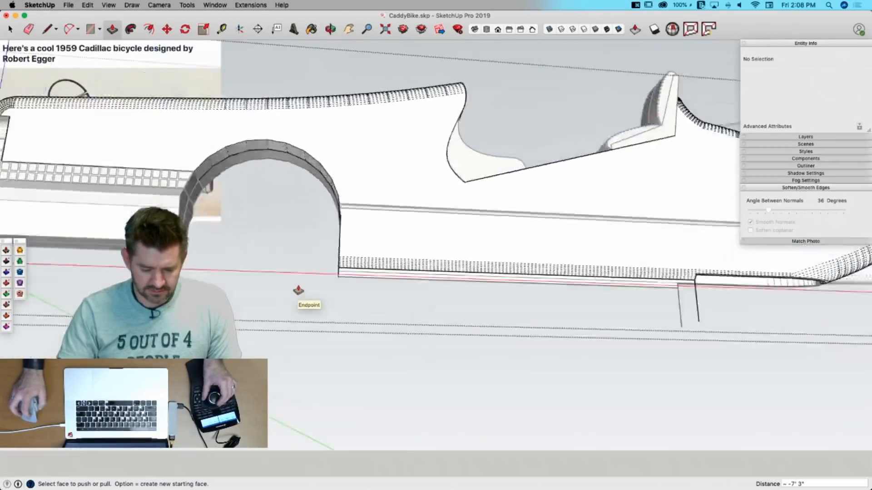
key("e")
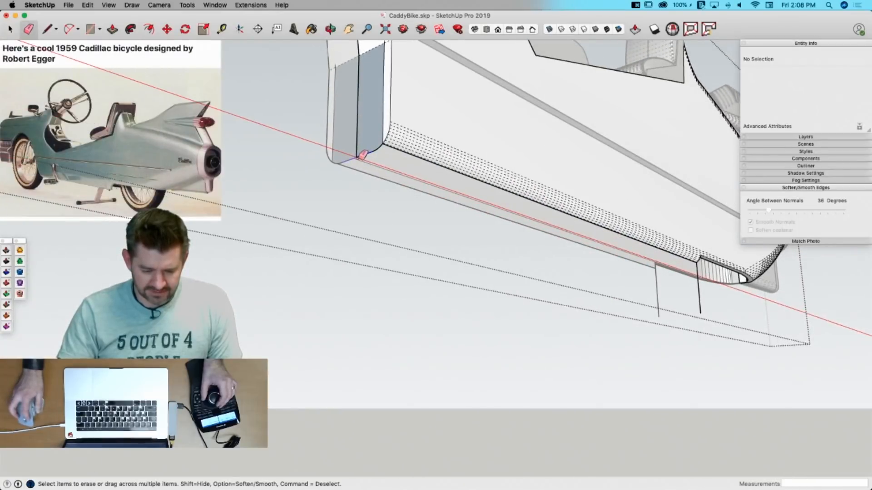
left_click(361, 156)
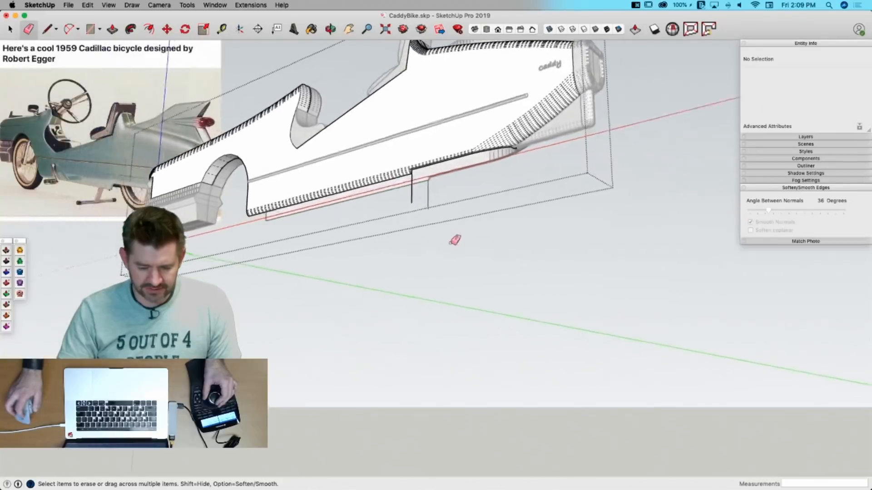
left_click_drag(360, 219, 401, 225)
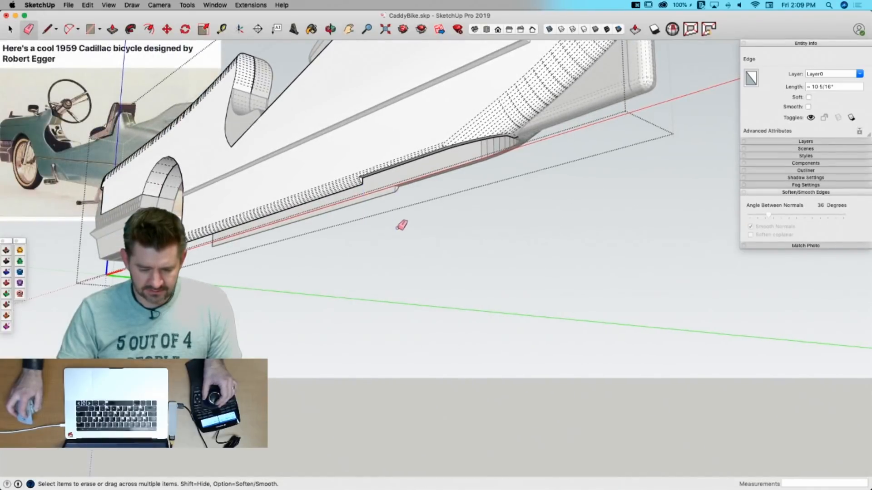
Step: Try to erase the edge where the underside channel meets the front wheel arch, and undo the erasure
key("space")
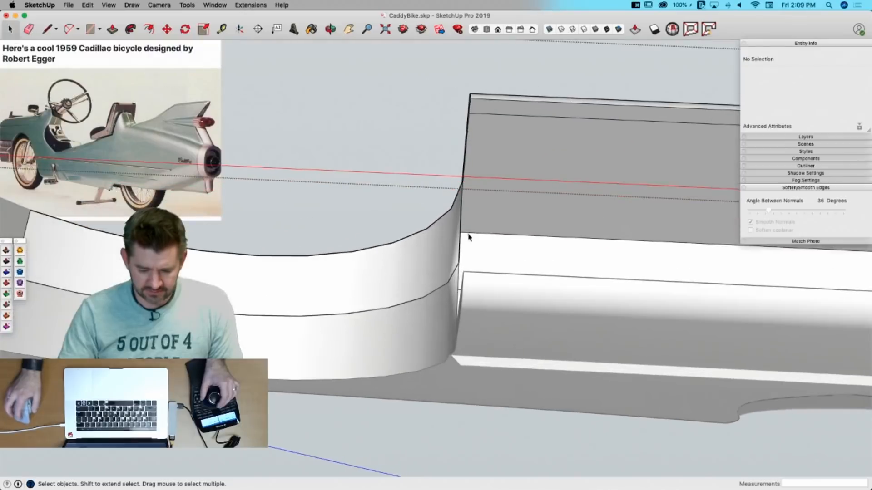
middle_click_drag(469, 237, 349, 221)
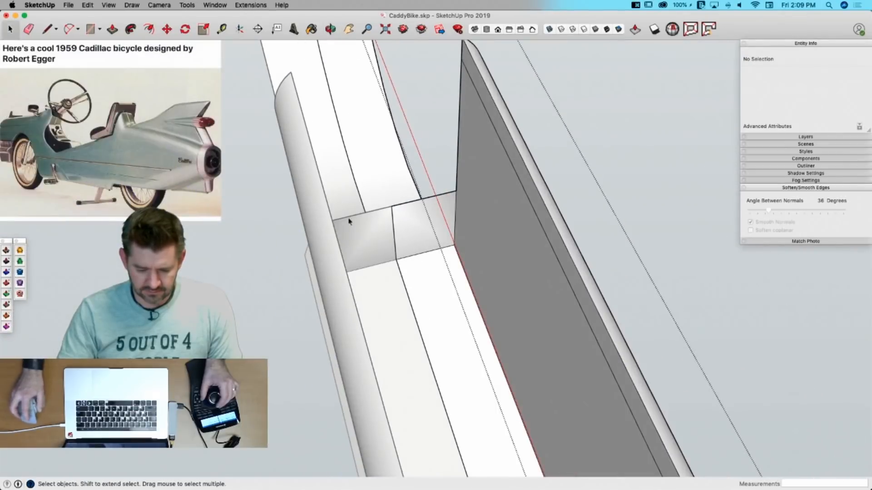
key("space")
left_click(409, 218)
key("e")
left_click(403, 204)
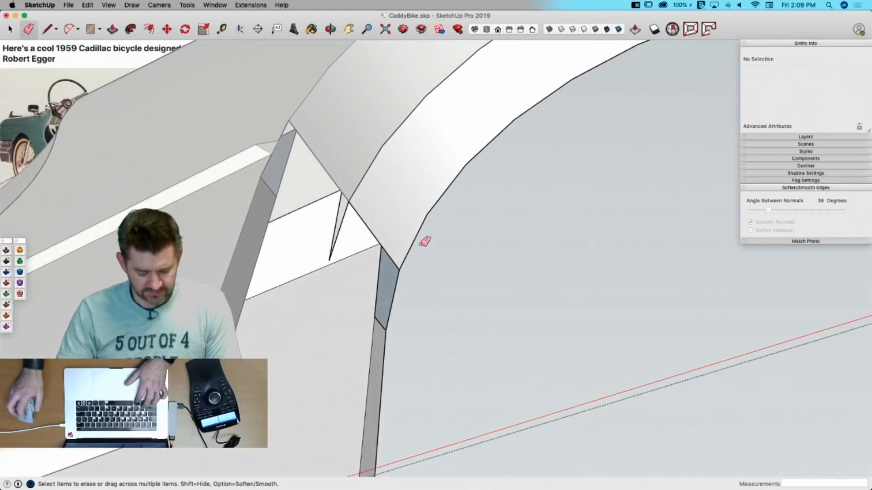
key("super+z")
Step: Undo the channel cut until the underside between the rear wheel well and front wheel arch is restored
mouse_move(345, 272)
middle_mouse_down()
mouse_move(458, 173)
mouse_move(664, 229)
mouse_move(648, 189)
middle_mouse_up()
key("p")
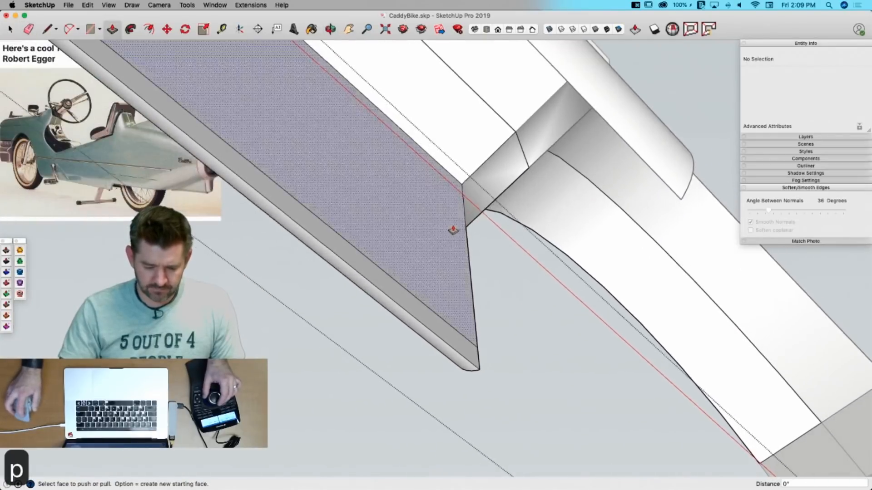
key("space")
left_click(481, 191)
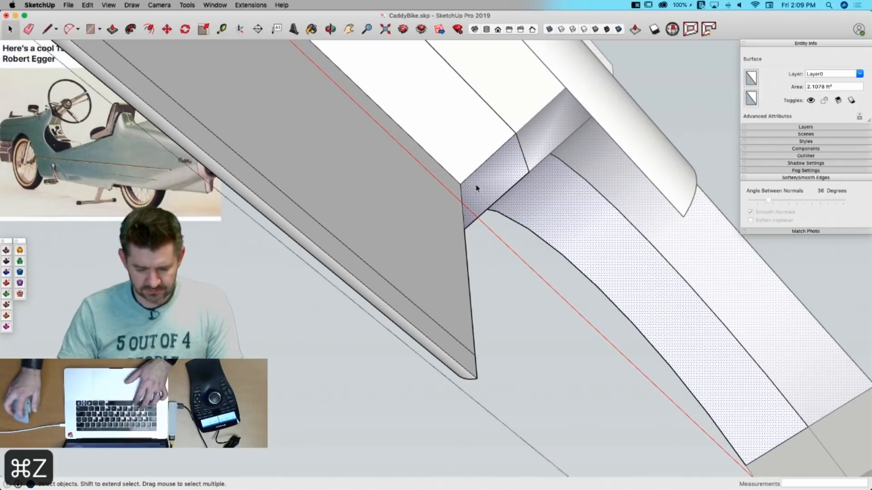
key("super+z")
key("super+z")
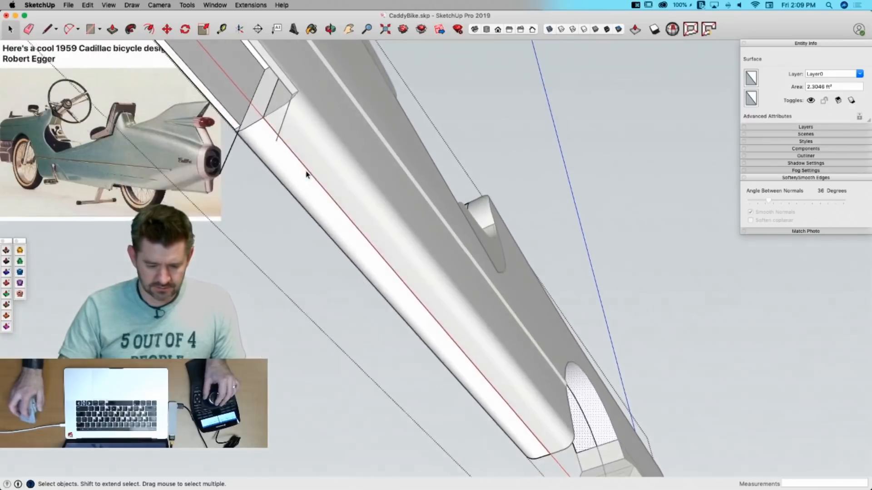
Step: Extend the wheel well forward as a channel, carry its end about 8 7/16" through the front wheel arch, and intersect the faces with the selection
left_click(254, 106)
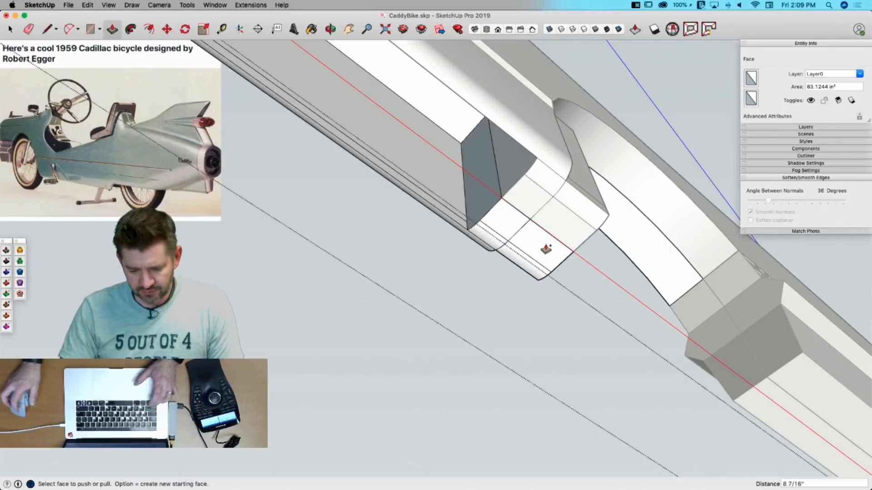
key("space")
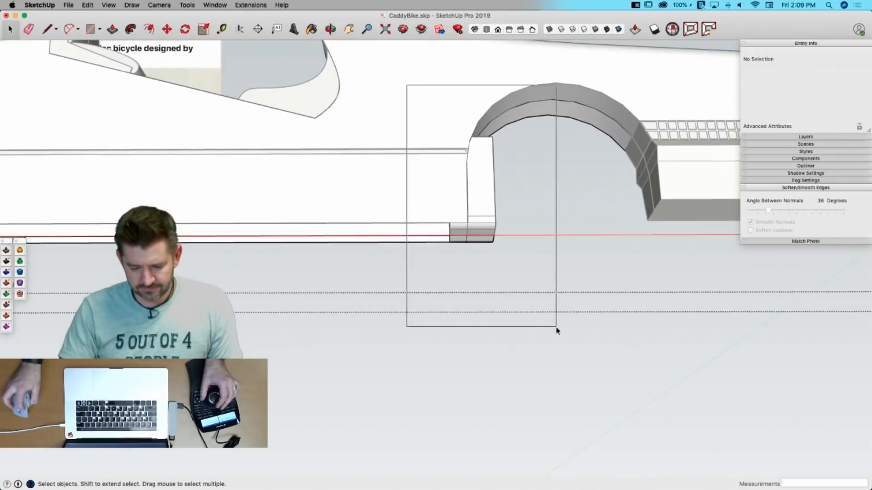
left_click_drag(557, 330, 556, 330)
left_click_drag(342, 66, 341, 67)
right_click(427, 150)
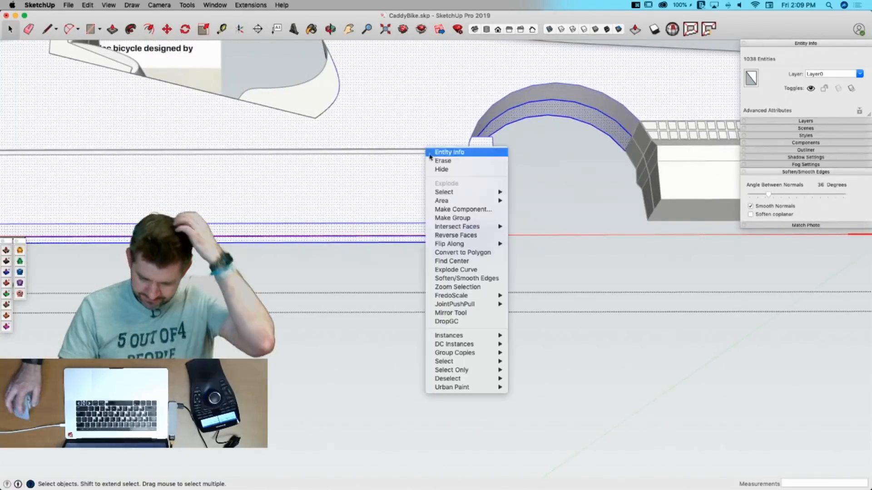
mouse_move(476, 227)
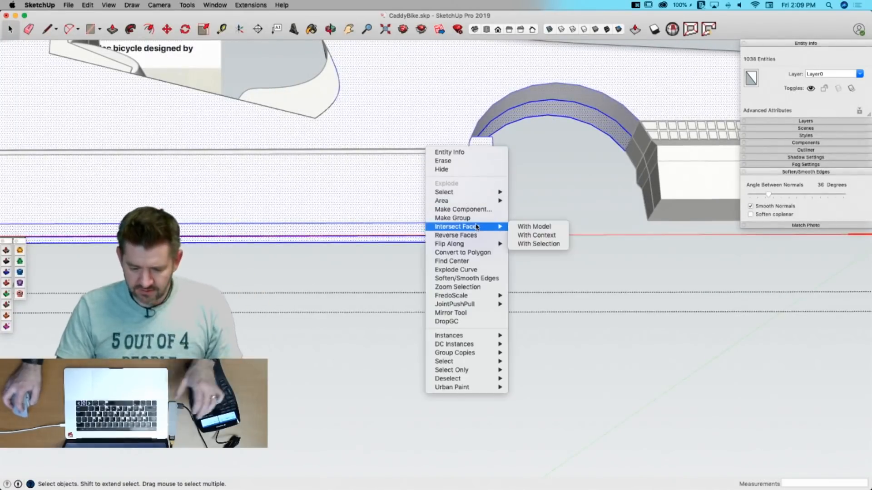
left_click(539, 244)
Step: Delete the excess part of the extended block protruding into the front wheel arch
scroll(522, 191, "up", 5)
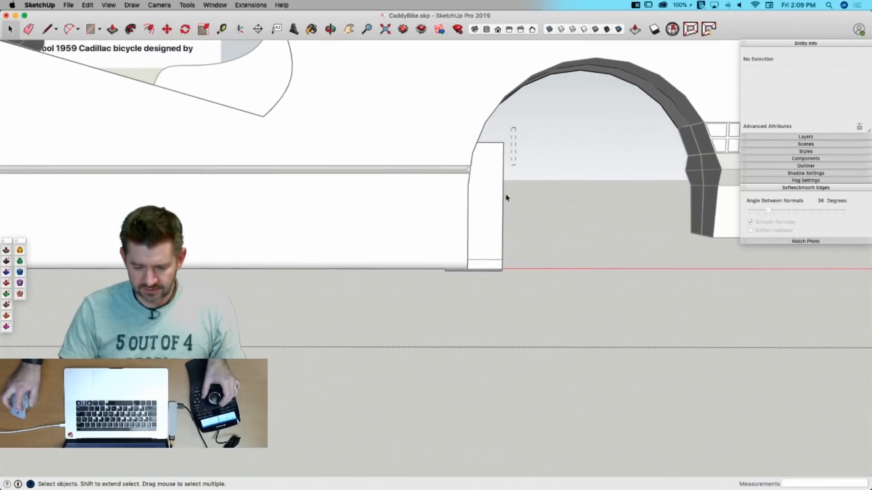
left_click_drag(494, 297, 495, 299)
key("BackSpace")
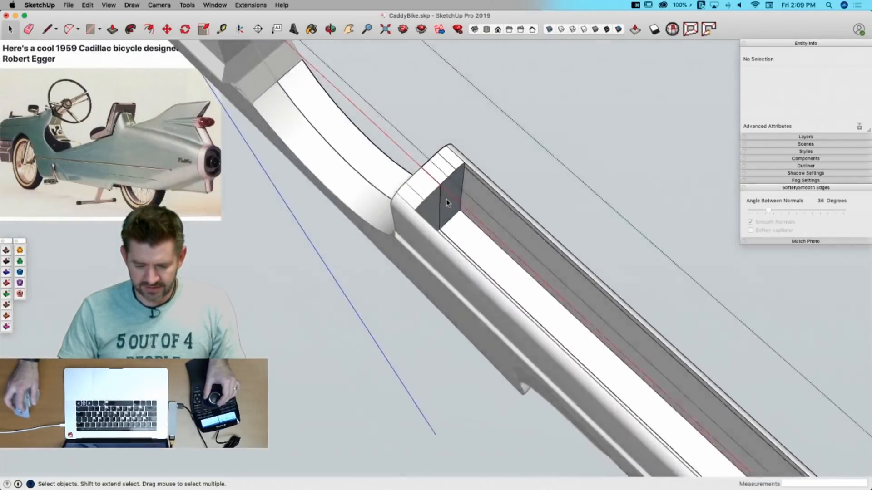
Step: Erase the remaining wall and stray edges at the channel's front end to open it into the front wheel arch
key("e")
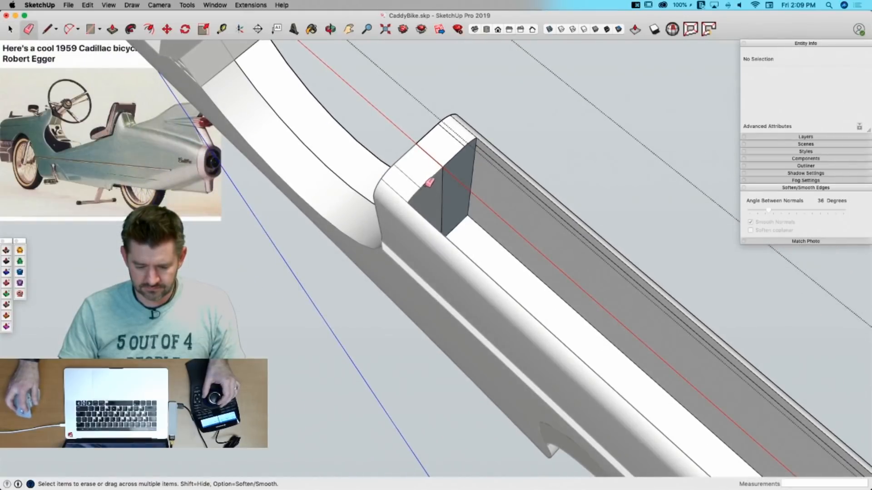
left_click_drag(440, 163, 449, 167)
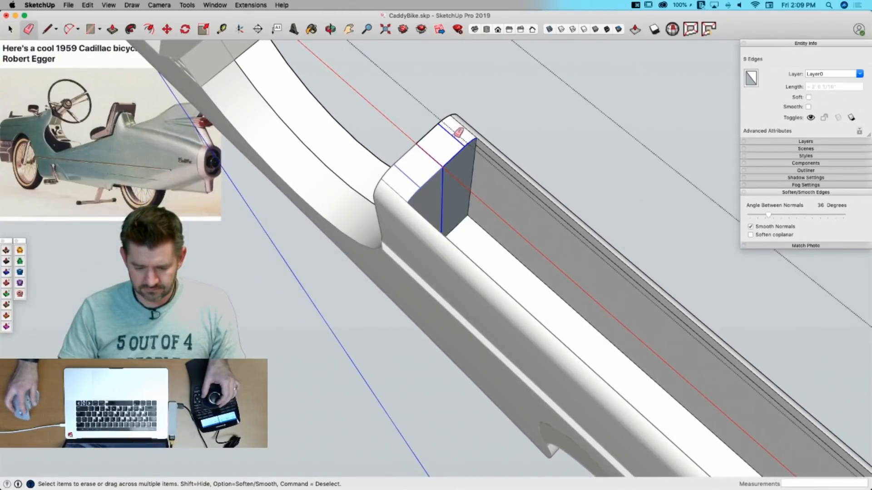
left_click_drag(426, 131, 427, 133)
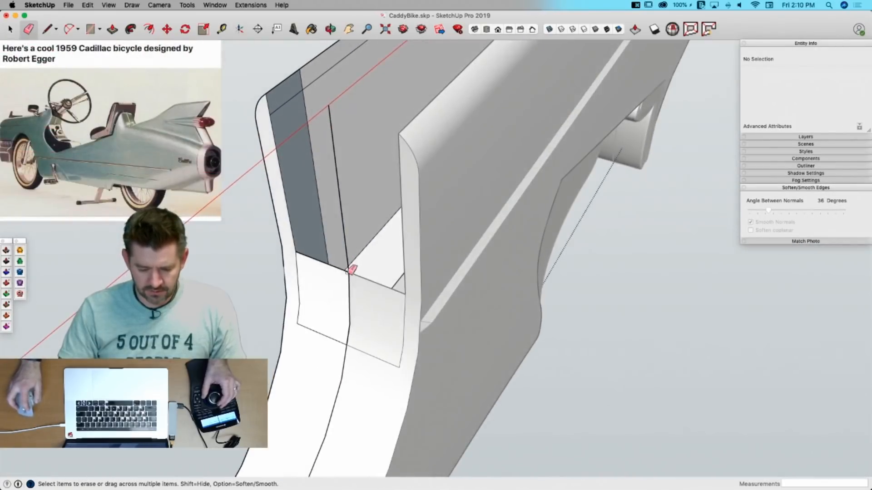
left_click(350, 272)
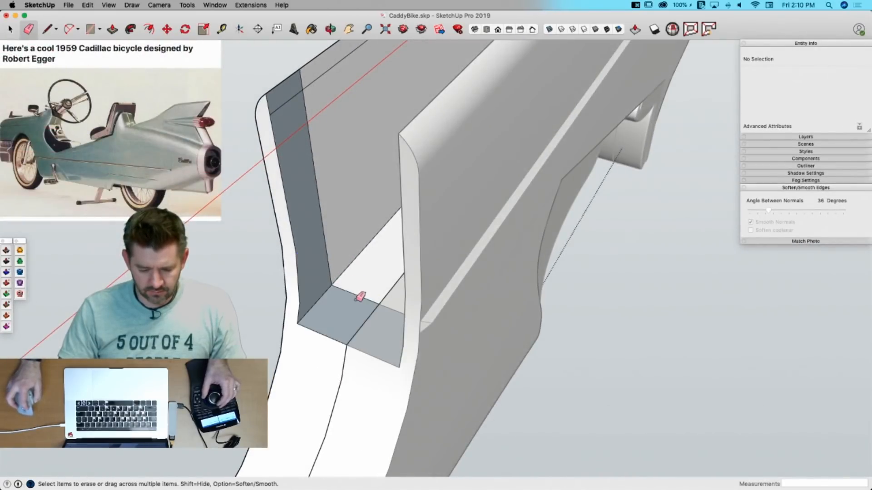
left_click_drag(328, 248, 326, 236)
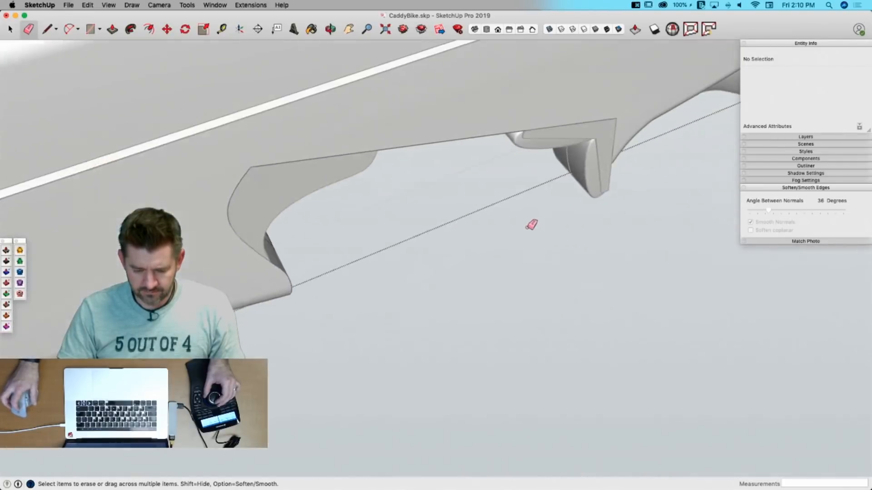
Step: Soften the vertical edges on the curved rear wall of the rear wheel well inside the body component
key("space")
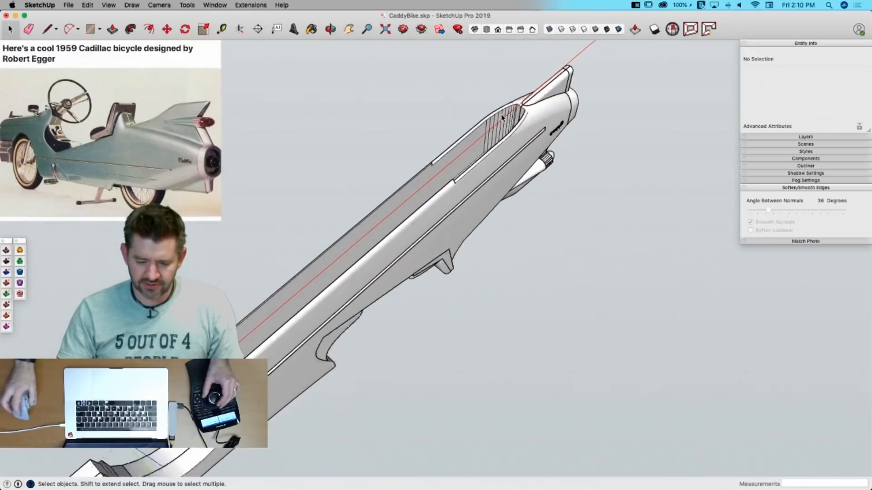
key("e")
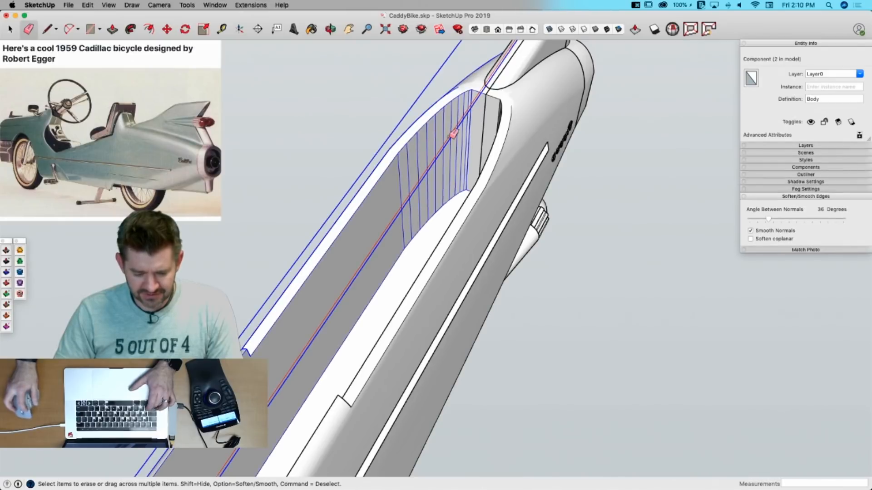
key("shift+Escape")
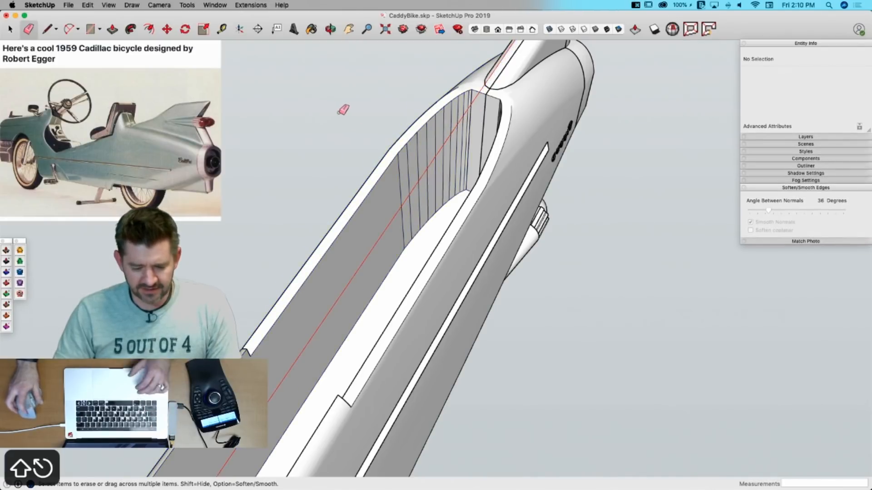
key("e")
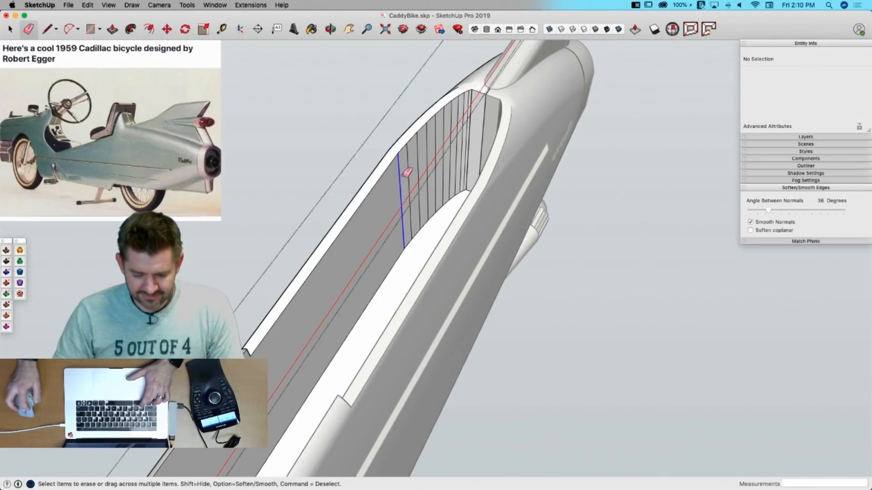
left_click_drag(474, 116, 474, 116, "alt")
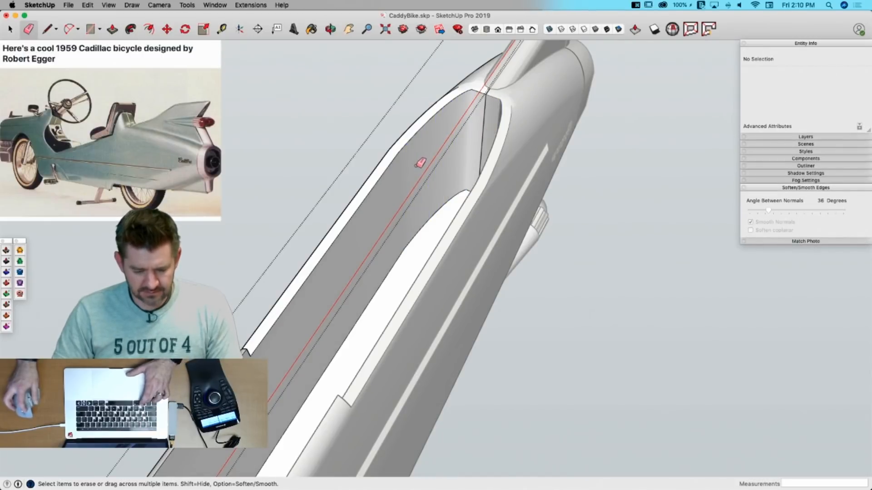
Step: Open the body component for editing from inside the model and delete its exposed interior face
key("space")
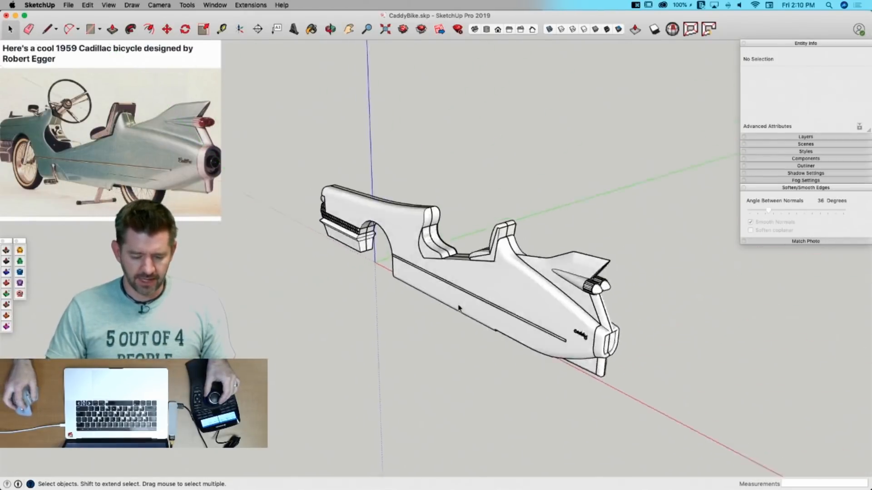
left_click(460, 313)
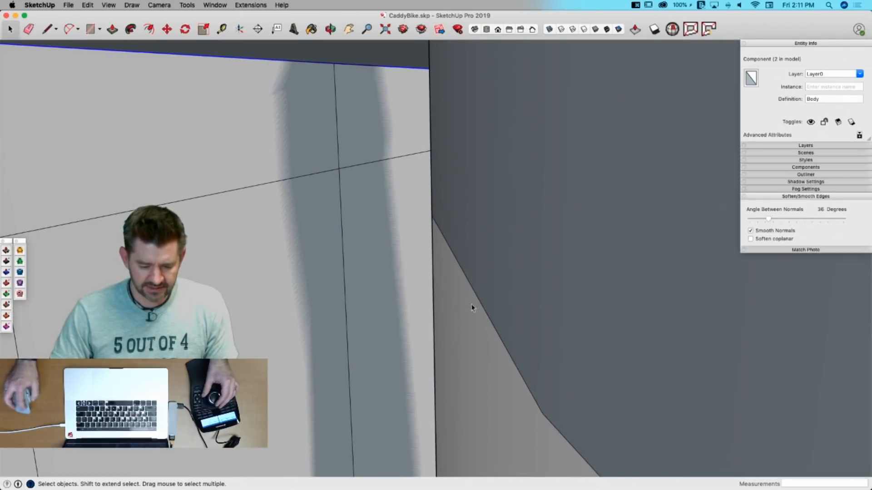
double_click(469, 312)
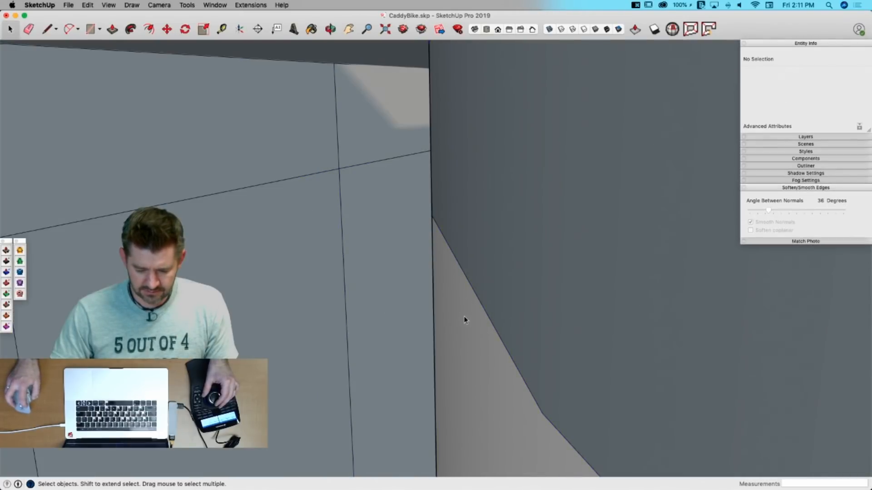
left_click(464, 316)
key("BackSpace")
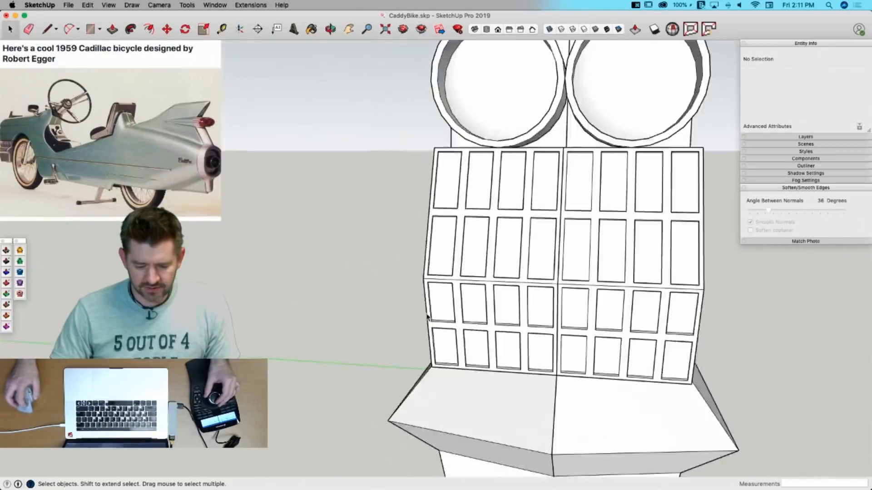
Step: Group the two bumper halves and explode both components inside the group into loose geometry
left_click(558, 327)
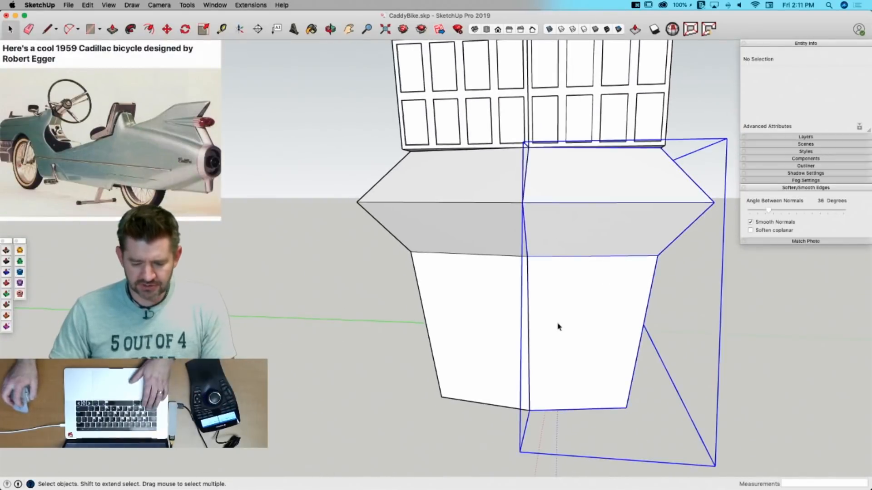
right_click(503, 315)
left_click(525, 324)
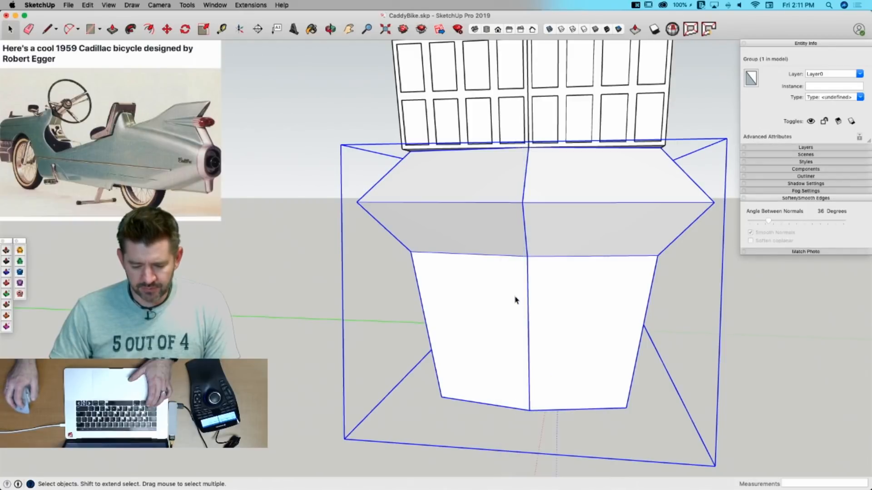
double_click(518, 300)
left_click_drag(493, 324, 497, 319)
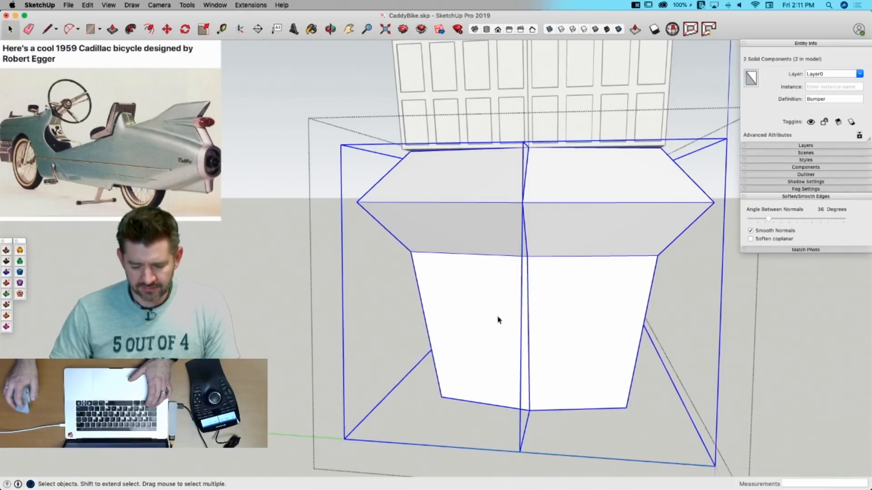
right_click(500, 317)
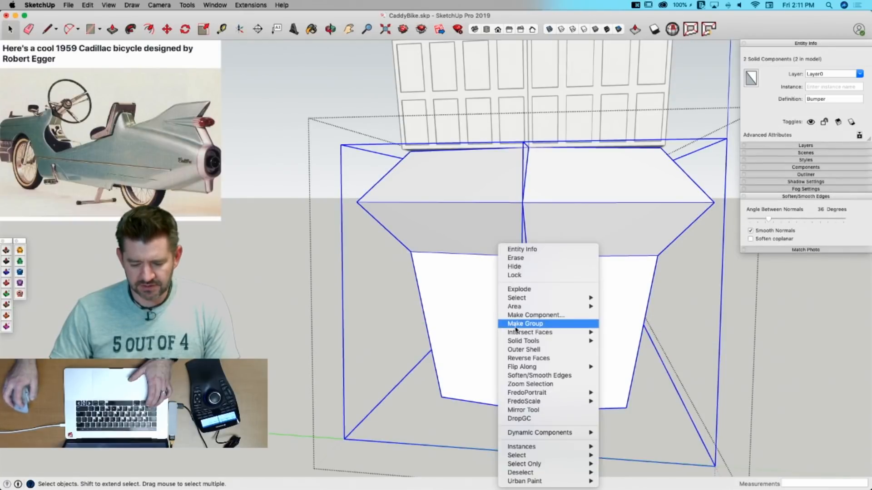
left_click(521, 290)
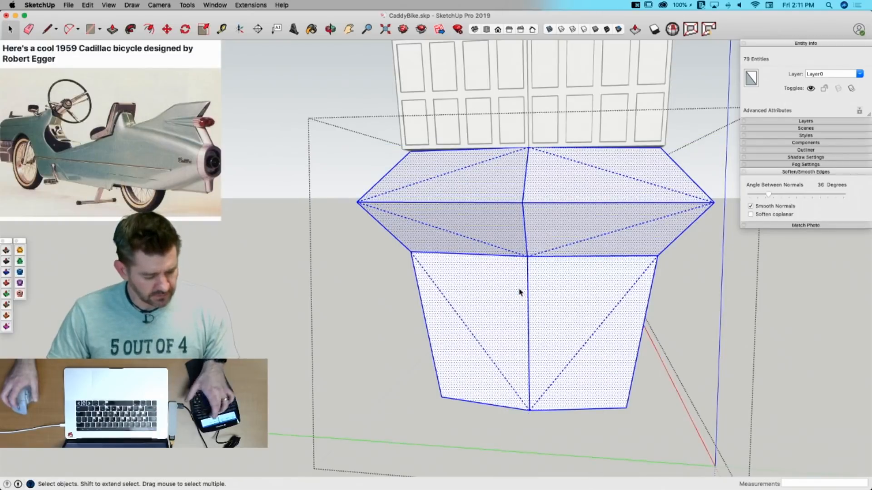
Step: Erase the centre seam edges along the bumper's top, ends and underside, and close the group
key("q")
key("e")
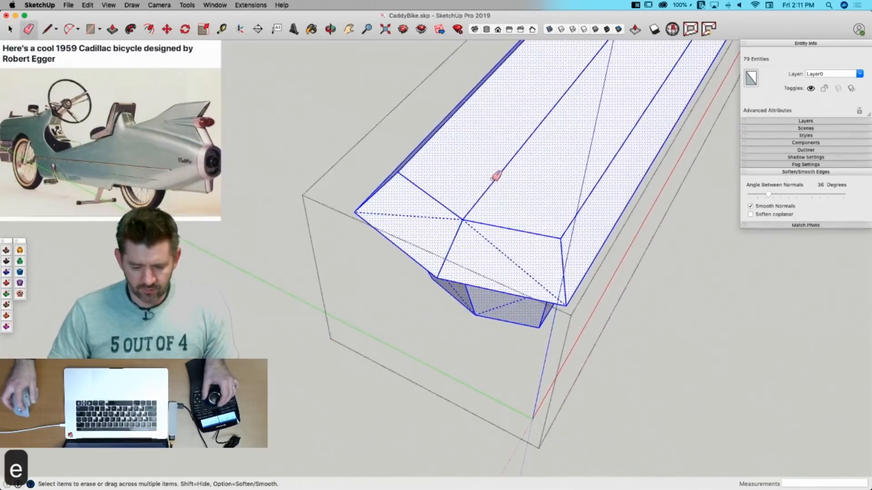
left_click(498, 183)
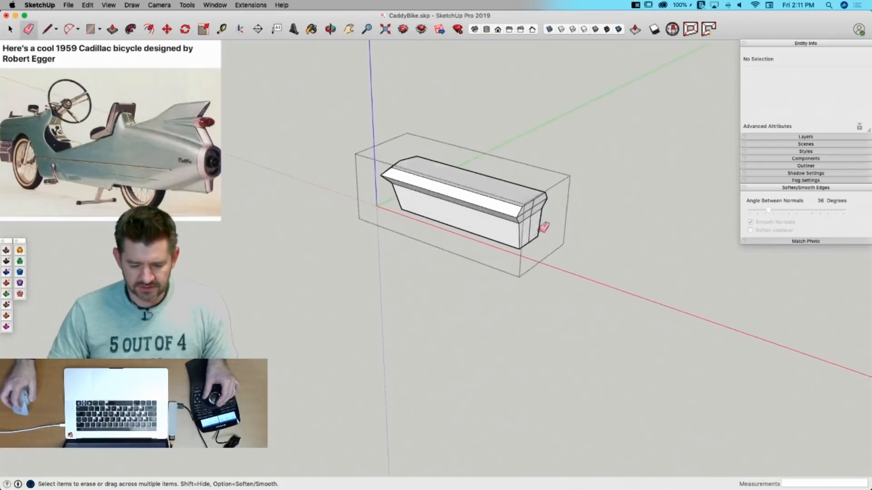
left_click(638, 145)
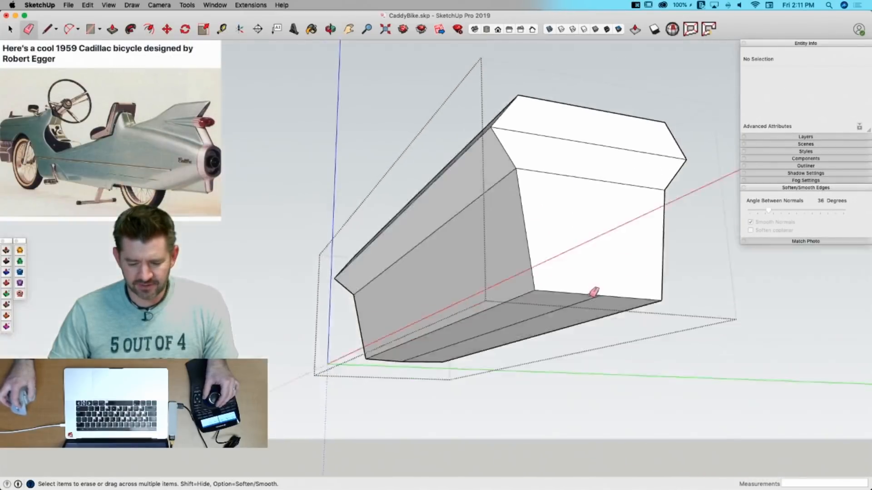
left_click(570, 300)
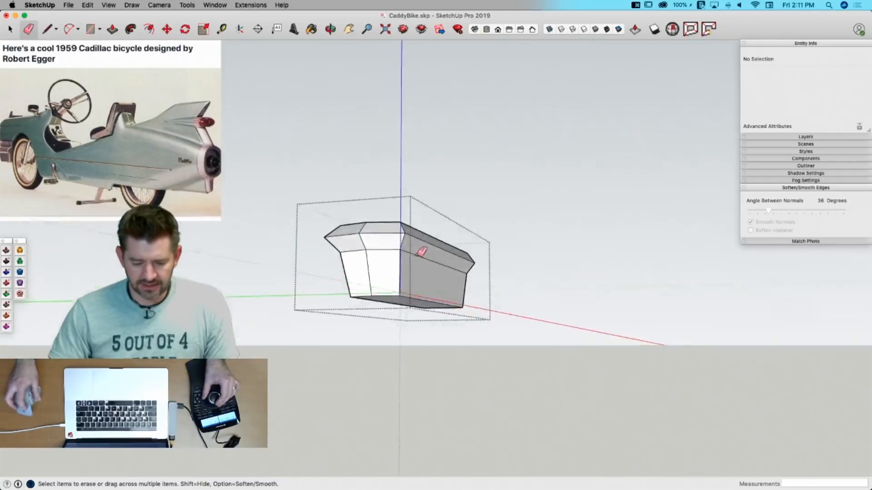
key("space")
left_click(467, 404)
Step: Group the two grill halves and explode both components inside the group
double_click(388, 346)
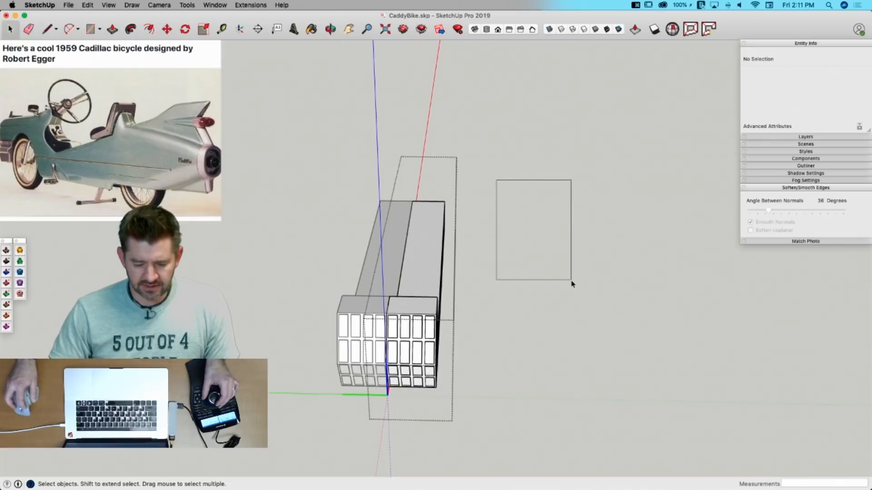
left_click_drag(571, 281, 572, 283)
left_click(547, 309)
left_click(423, 302)
left_click(376, 307, "shift")
right_click(375, 306)
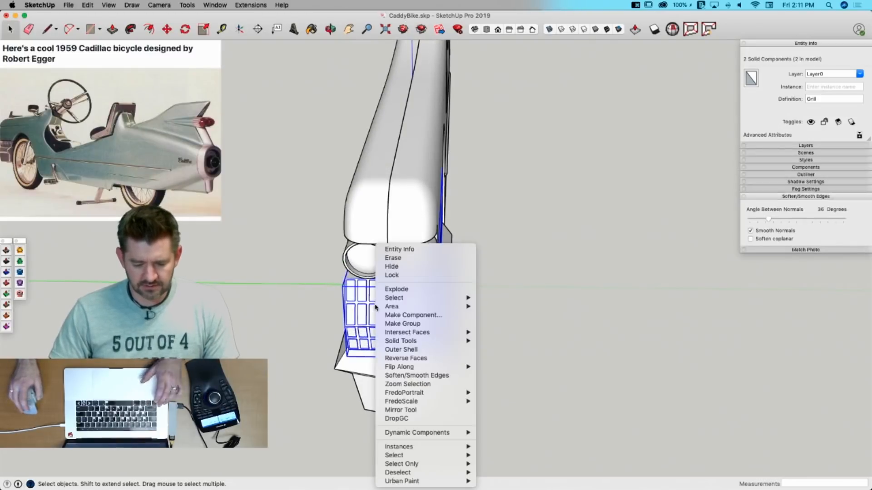
left_click(428, 325)
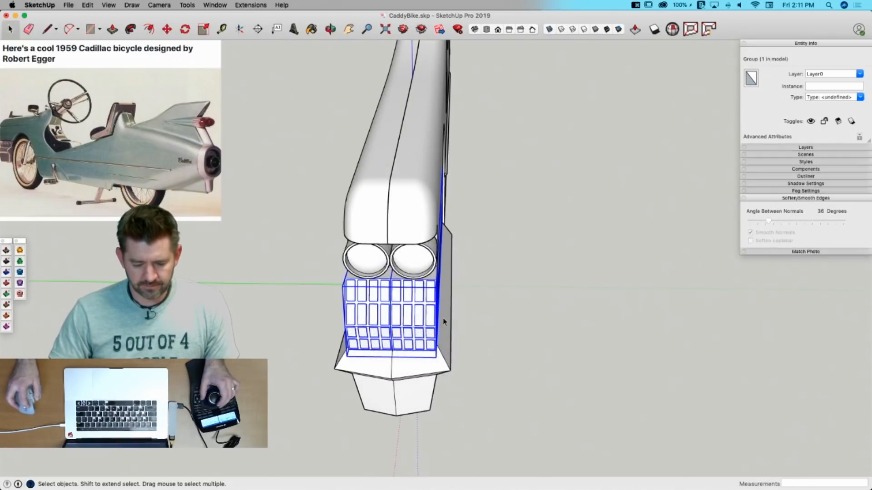
double_click(349, 316)
key("super+a")
right_click(361, 303)
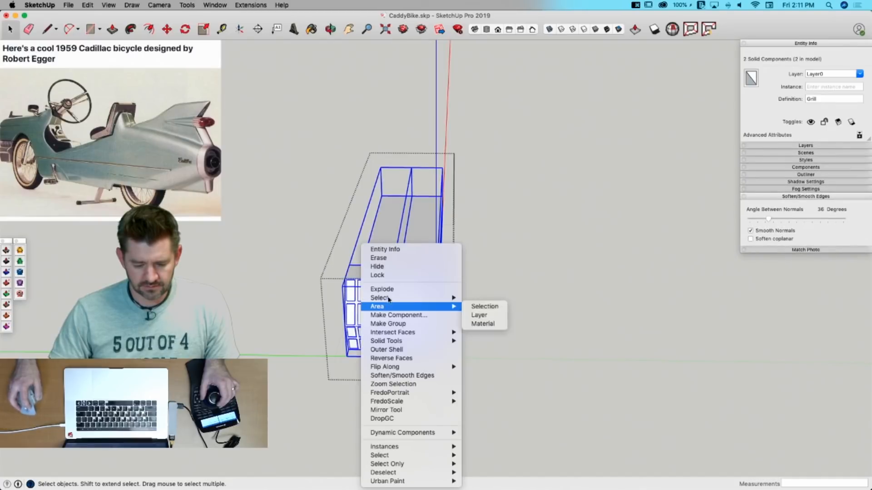
left_click(383, 289)
Step: Erase the centre seam edges on the grill's front, underside and rear, and leave the group
key("e")
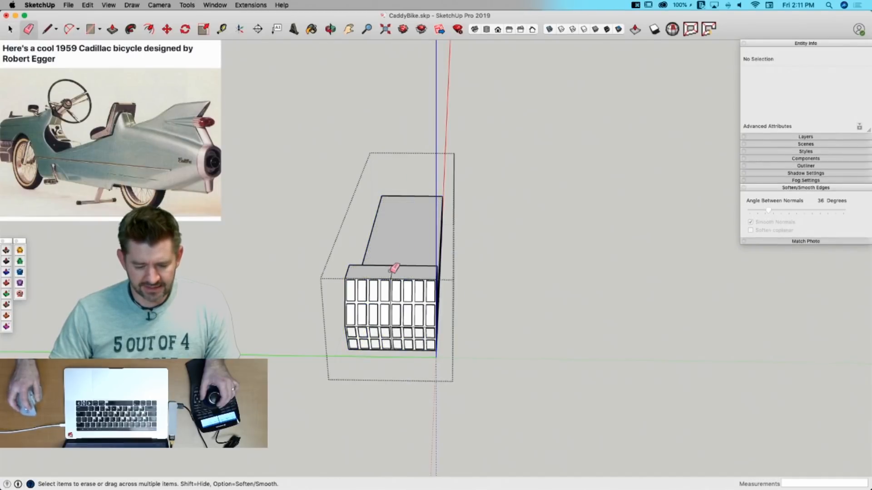
scroll(395, 275, "up", 10)
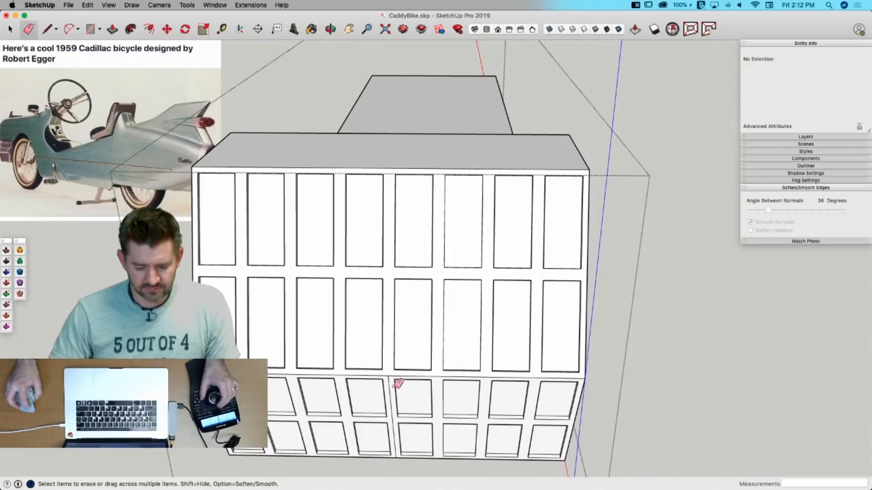
left_click(391, 386)
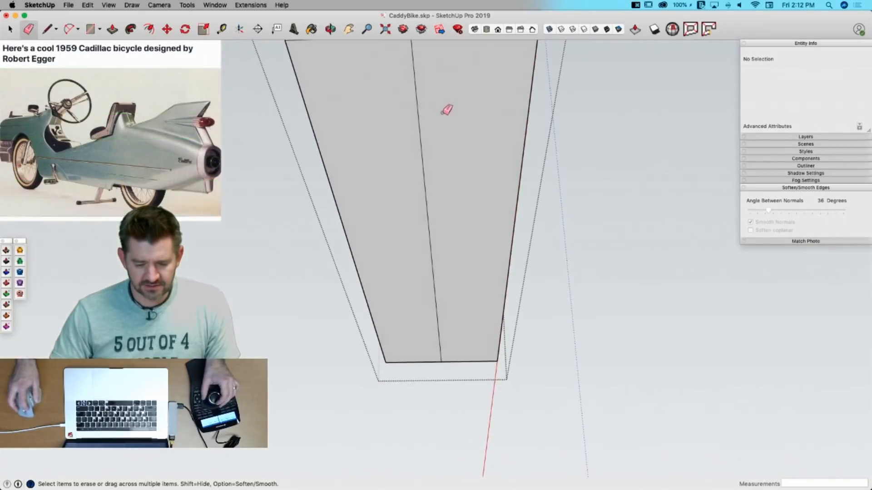
left_click(419, 139)
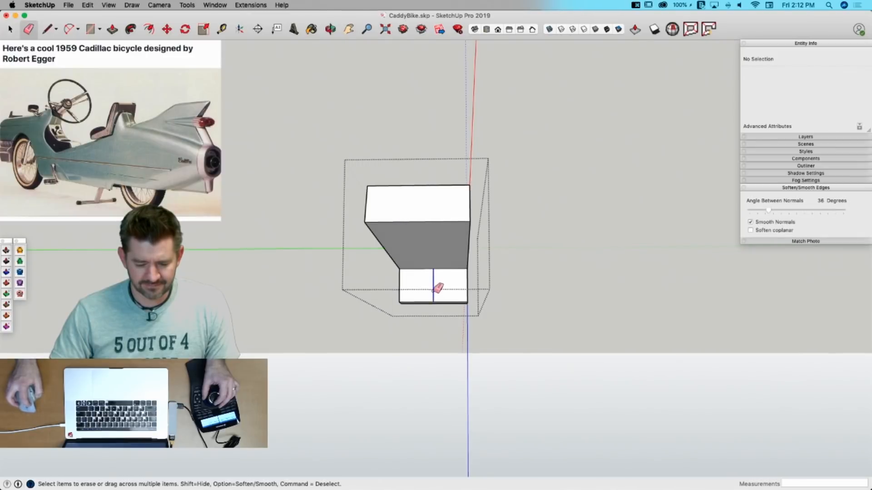
key("space")
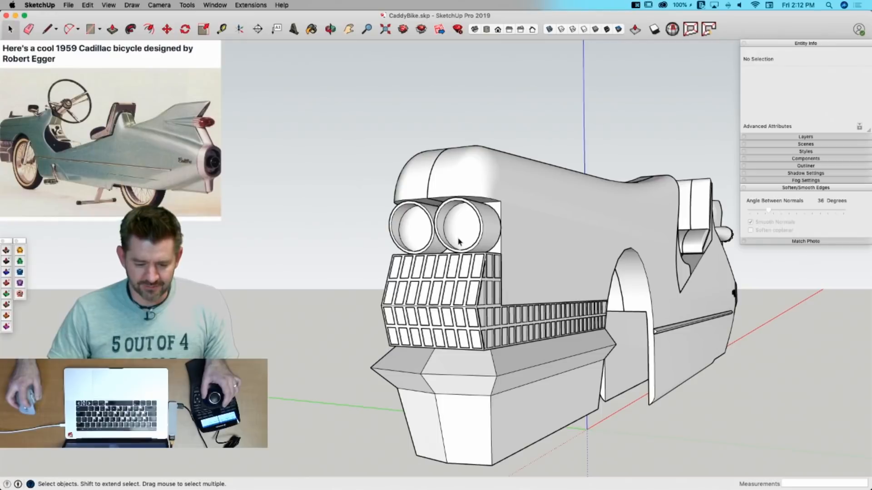
Step: Combine the two headlight components into one group
left_click(459, 242)
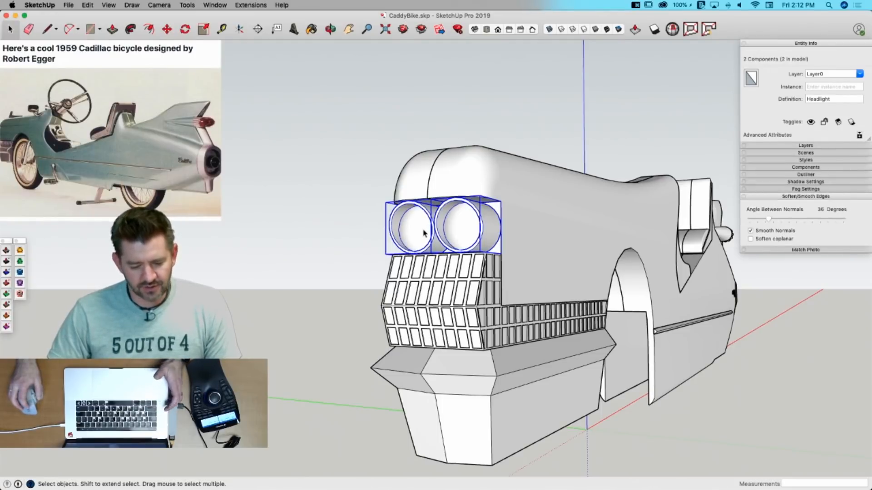
right_click(423, 233)
left_click(463, 308)
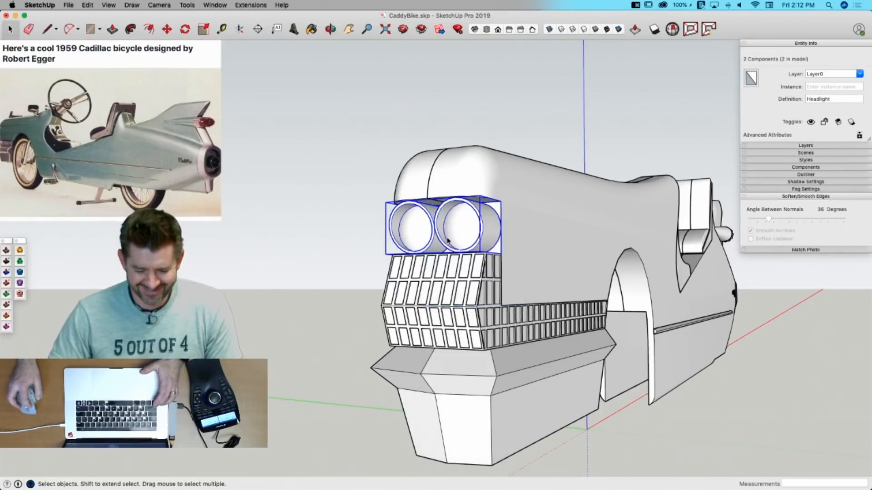
double_click(451, 240)
key("super+a")
left_click(354, 225)
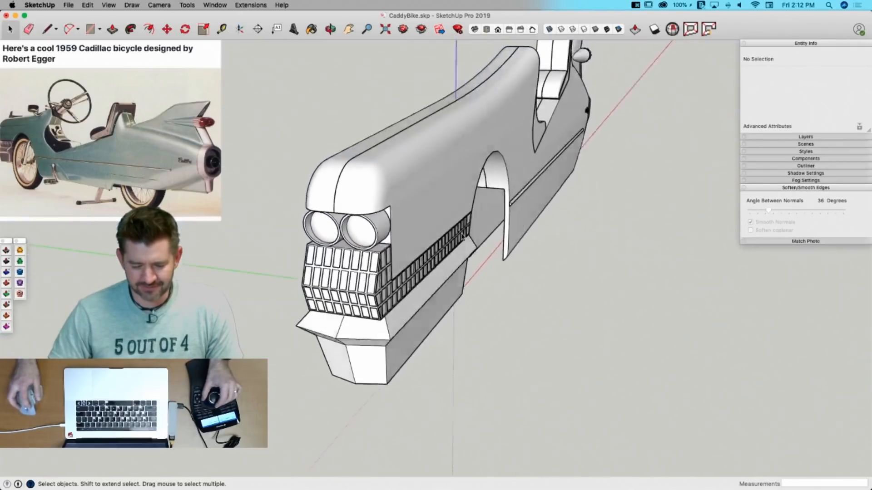
Step: Group the two body halves and explode both components inside the group into loose geometry
left_click(342, 187)
right_click(326, 188)
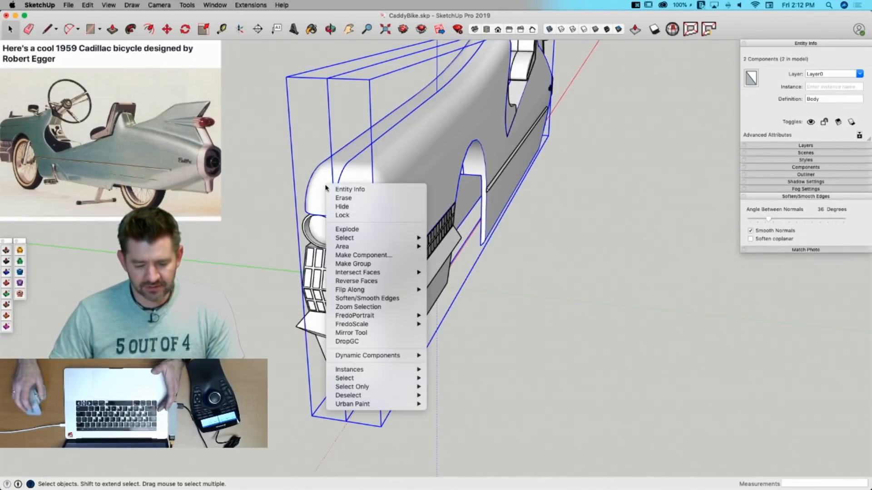
left_click(368, 266)
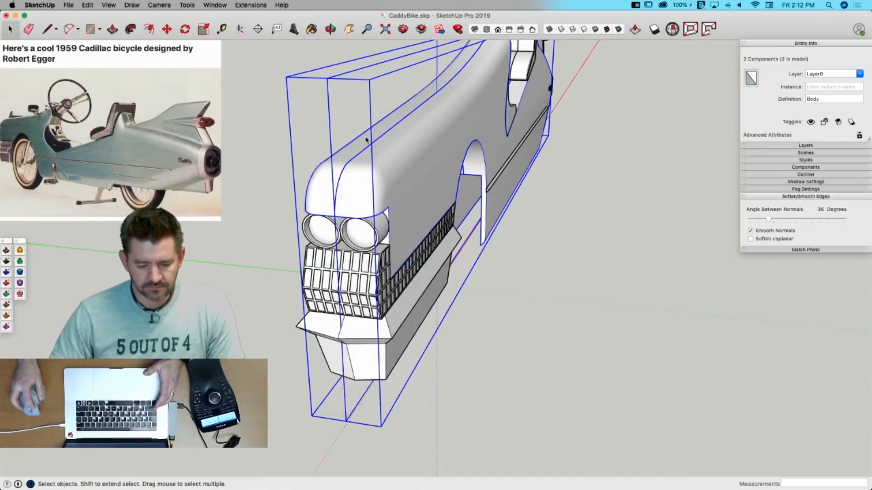
double_click(367, 183)
left_click(320, 187, "shift")
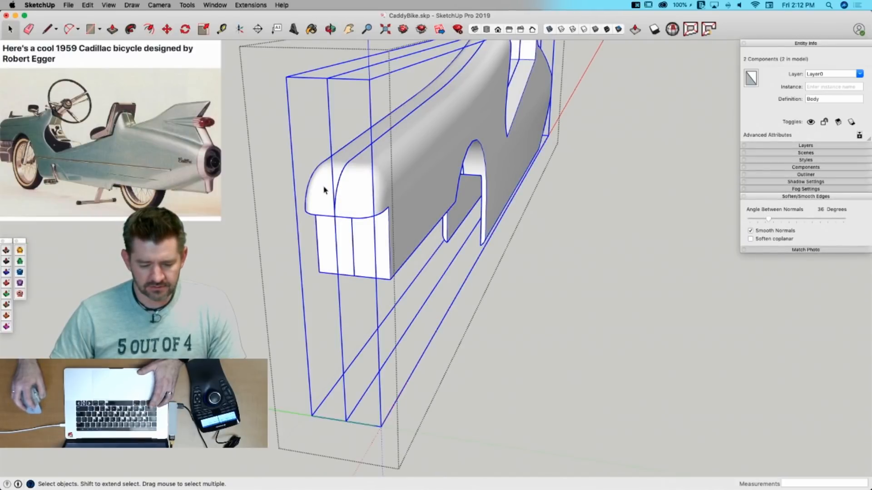
right_click(324, 190)
left_click(351, 231)
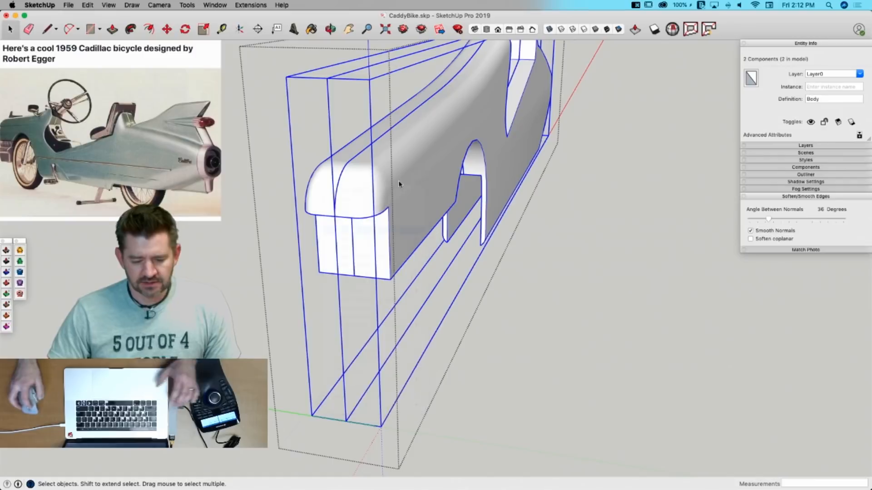
Step: Erase the centre seam edges on the flat front face of the body below the hood
key("e")
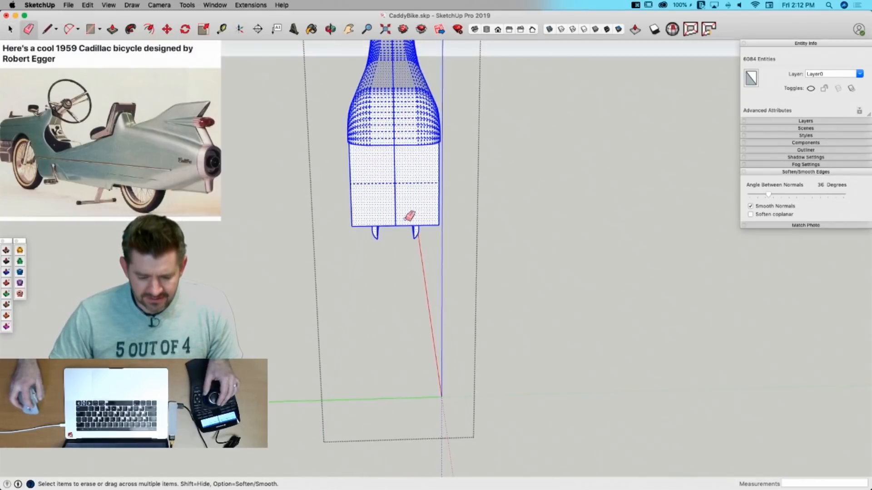
left_click(395, 205)
left_click(395, 184)
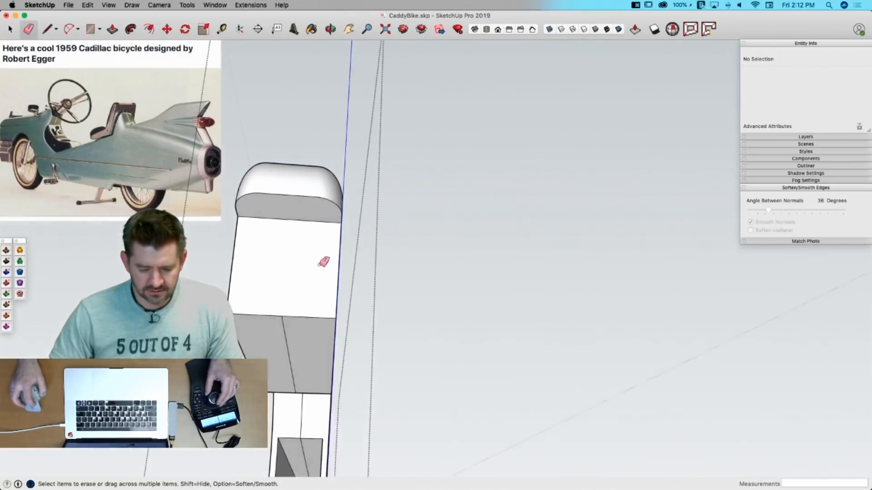
Step: Merge the coplanar faces of the selected body geometry with CleanUp's Merge Faces, and close the group
key("space")
left_click_drag(328, 138, 440, 369)
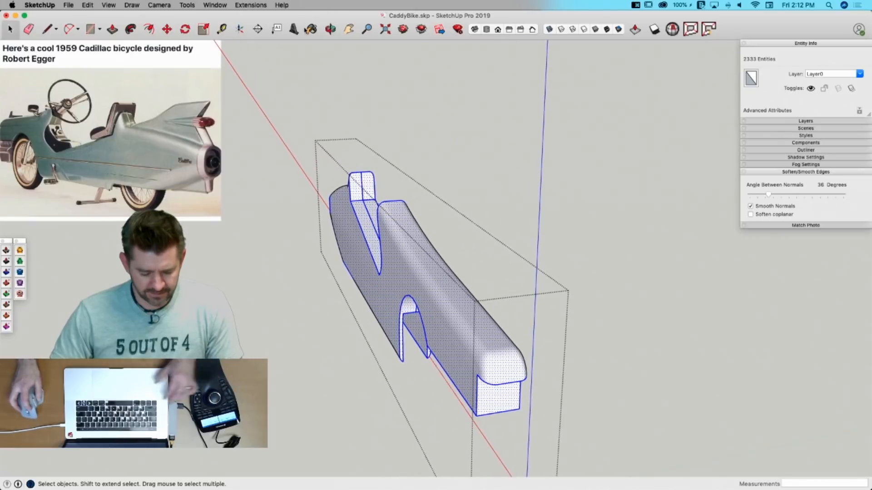
left_click(240, 6)
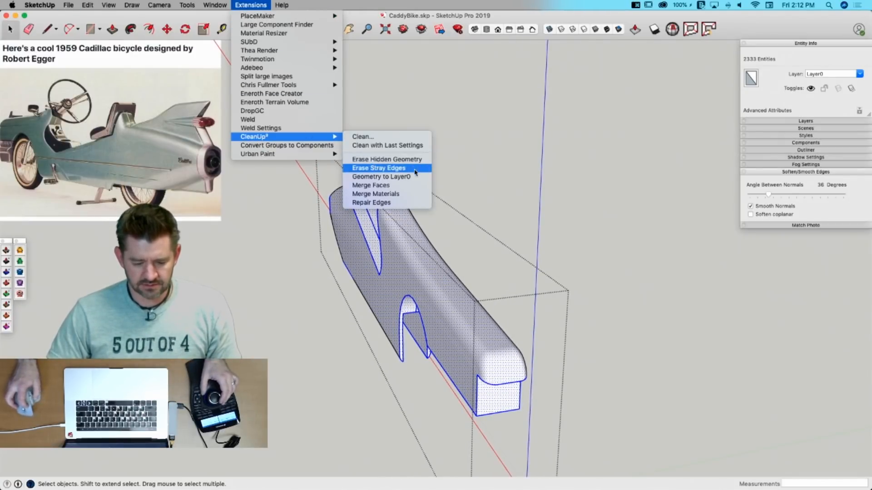
left_click(407, 186)
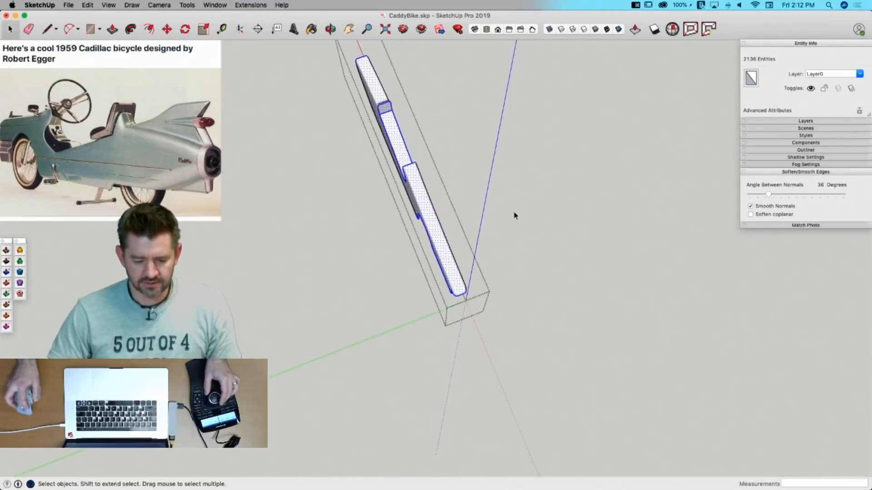
left_click(483, 202)
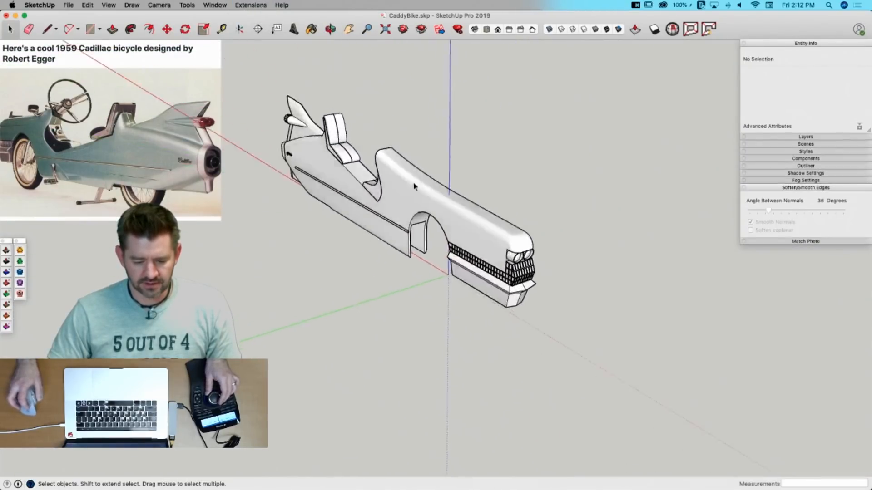
Step: Group the two console halves in front of the seat and explode both components inside the group
left_click(435, 242)
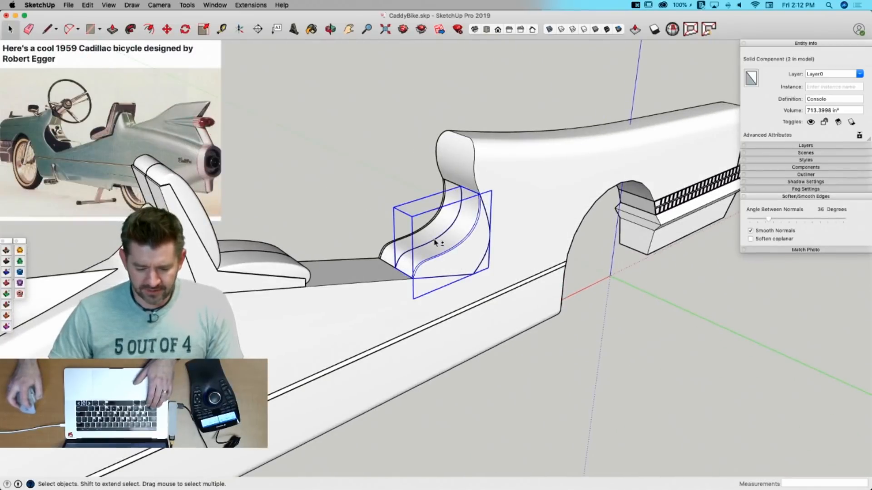
right_click(432, 240)
left_click(468, 314)
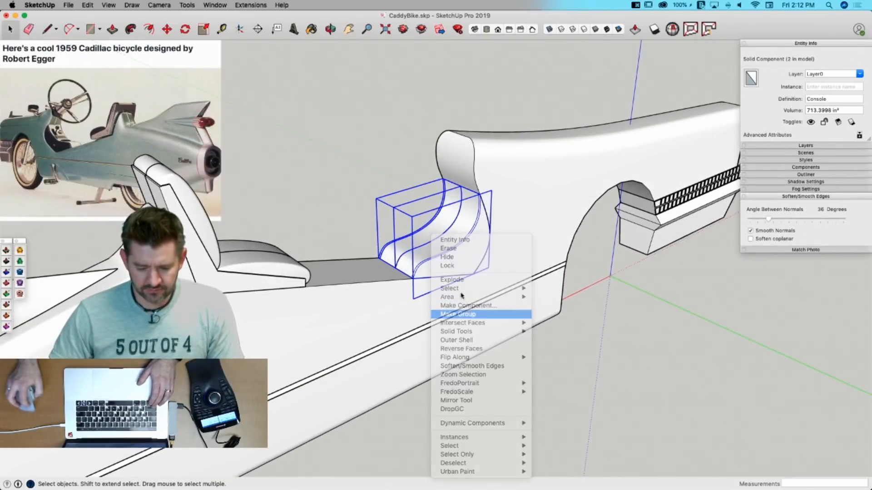
double_click(450, 250)
left_click(445, 246)
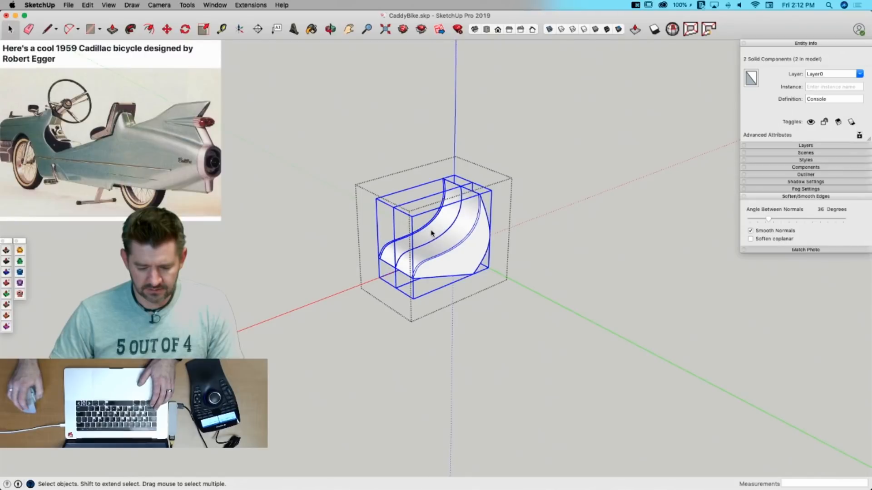
right_click(432, 234)
left_click(461, 275)
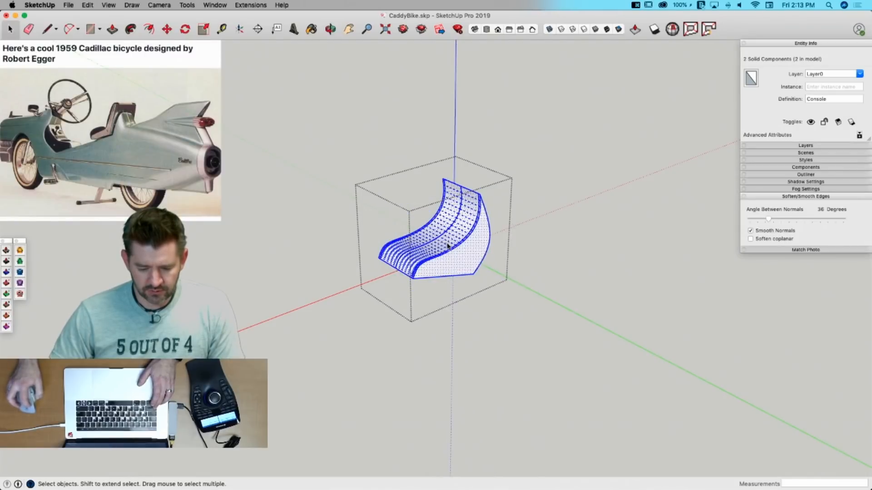
Step: Run CleanUp's Merge Faces twice on the selected console geometry to merge its coplanar faces
left_click(250, 5)
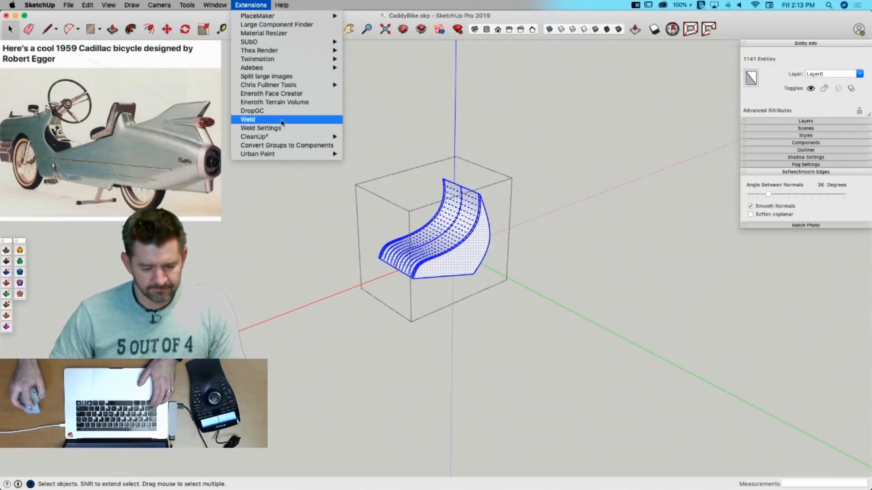
mouse_move(328, 138)
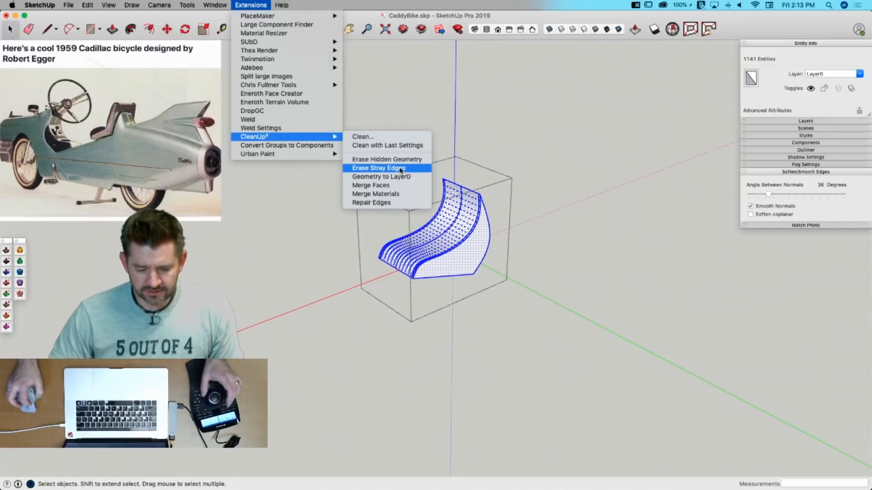
left_click(407, 188)
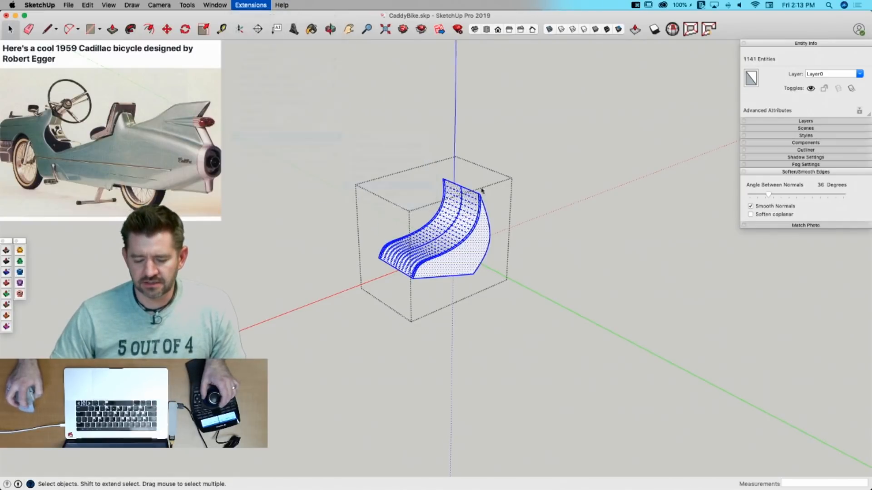
middle_click_drag(558, 189, 455, 201)
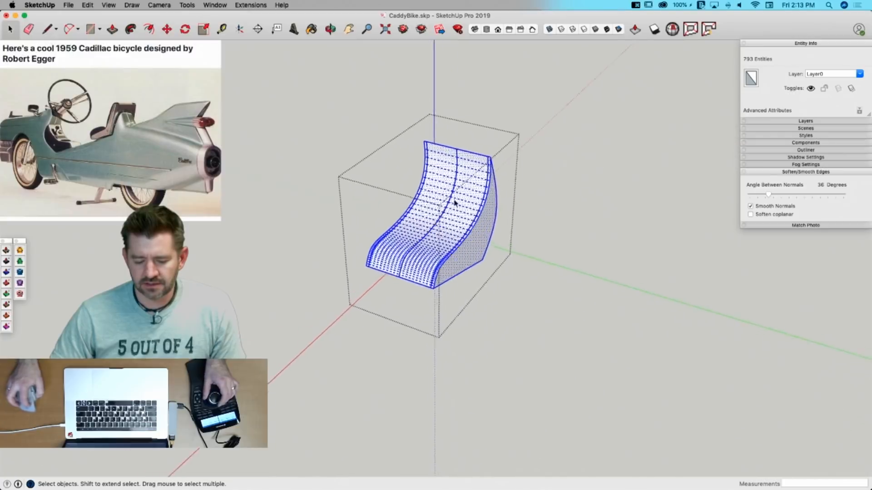
scroll(444, 190, "up", 5)
left_click(251, 5)
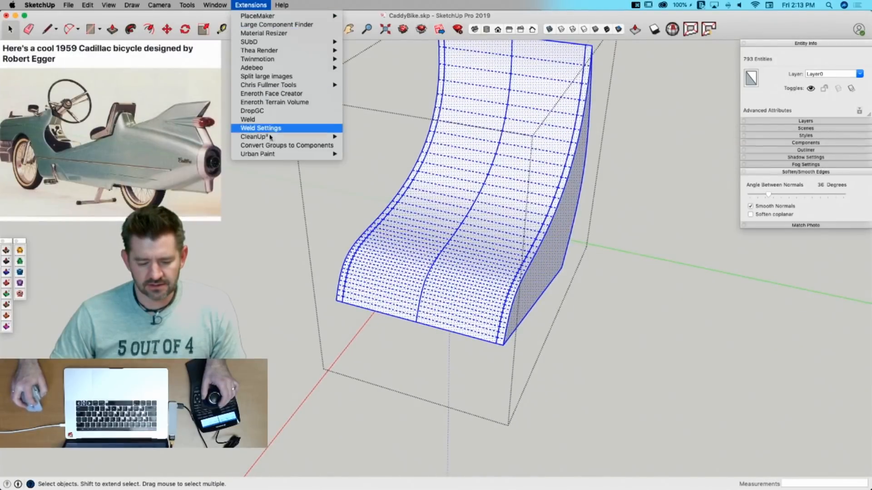
mouse_move(270, 138)
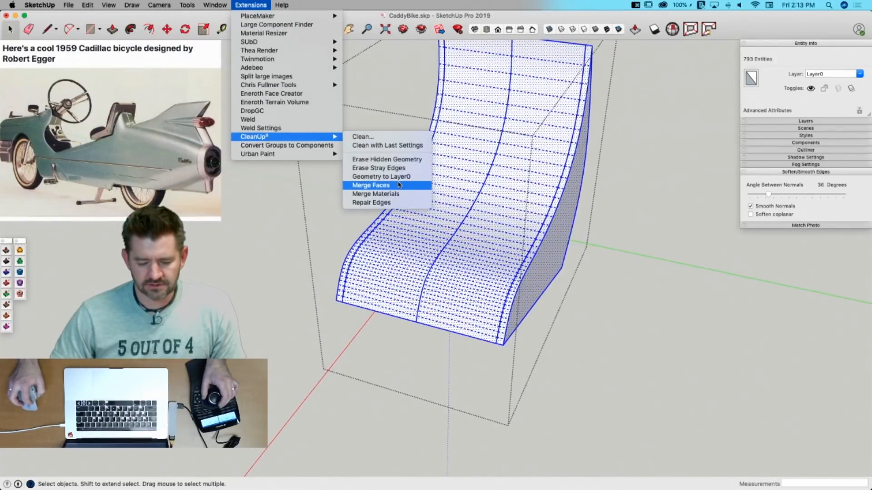
left_click(398, 185)
Step: Open the console group for editing and erase the centre seam edges along its curved front face
scroll(522, 214, "up", 6)
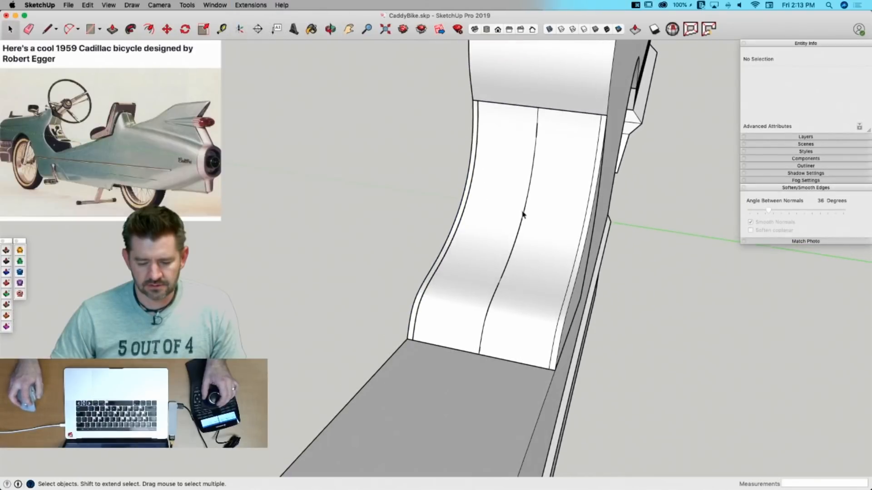
double_click(522, 215)
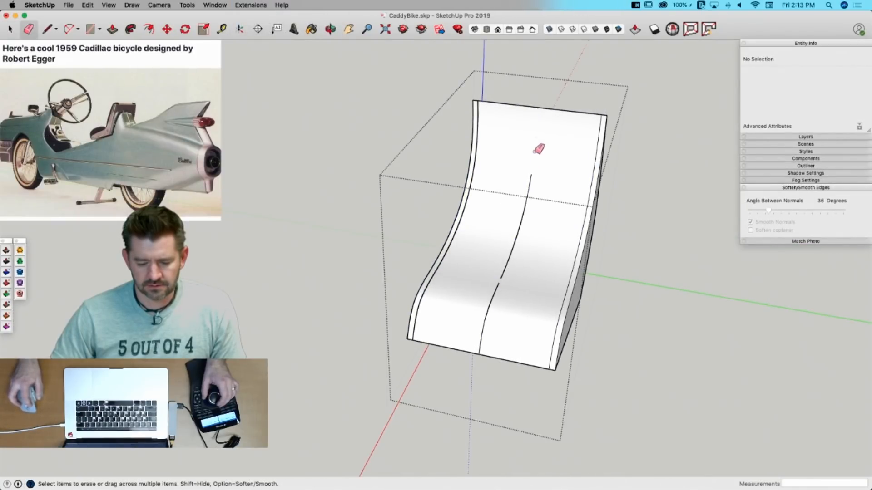
Step: Erase the center seam along the curved front surface, including CleanUp's Erase Stray Edges on the leftover pieces
left_click(528, 199)
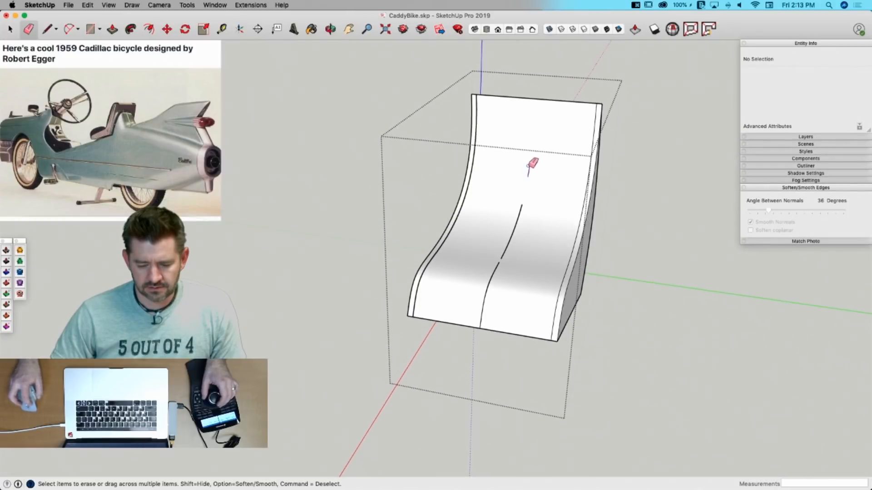
left_click(250, 5)
mouse_move(285, 139)
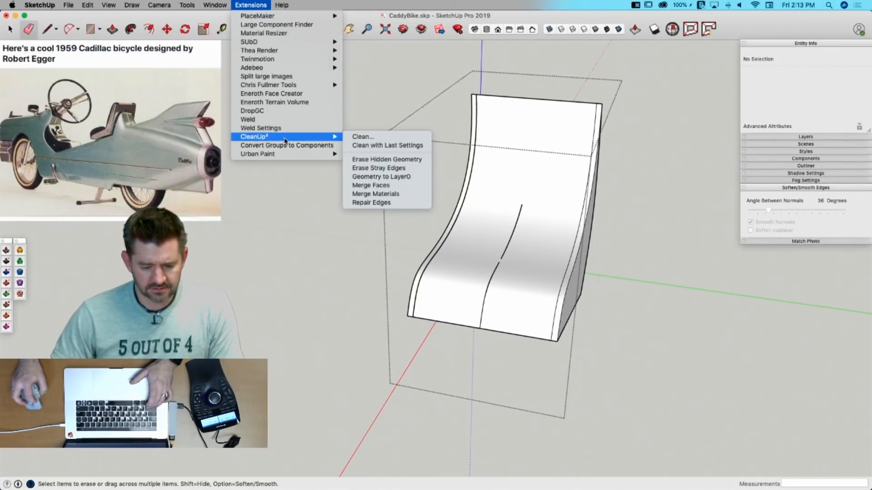
left_click(368, 169)
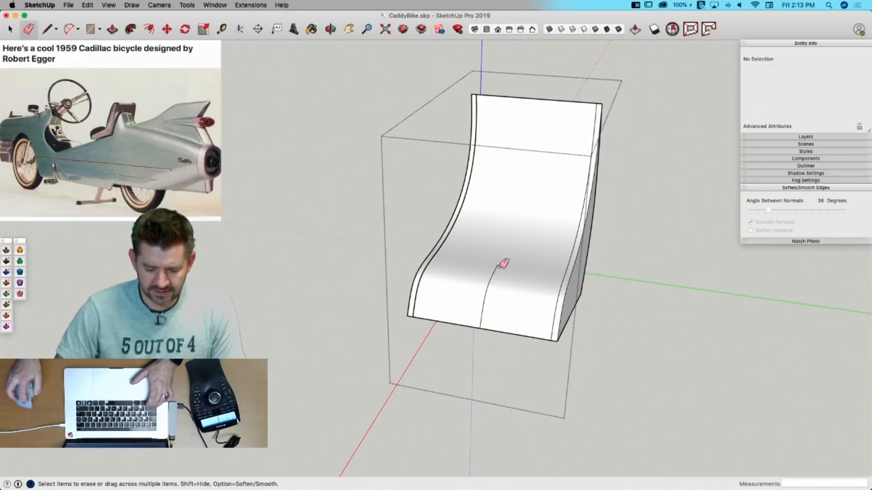
left_click(489, 288)
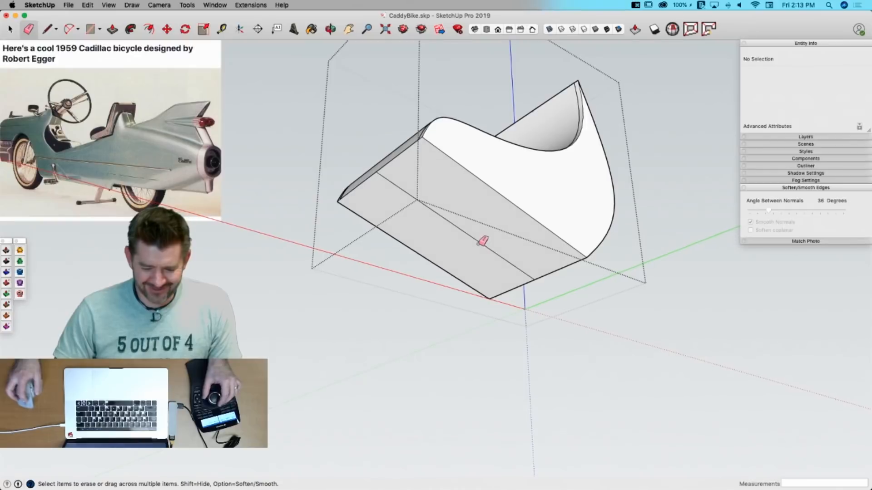
Step: Erase the center seam across the underside and the curved back of the same solid
left_click(480, 244)
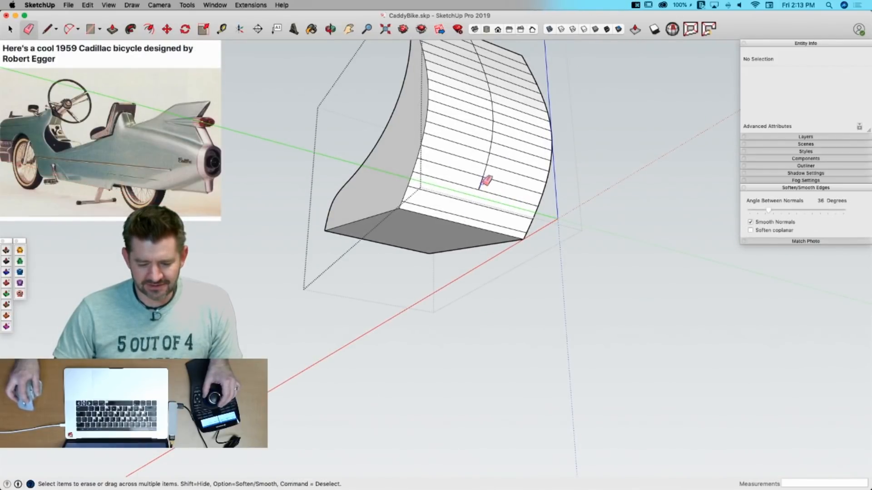
middle_click_drag(496, 143, 480, 146)
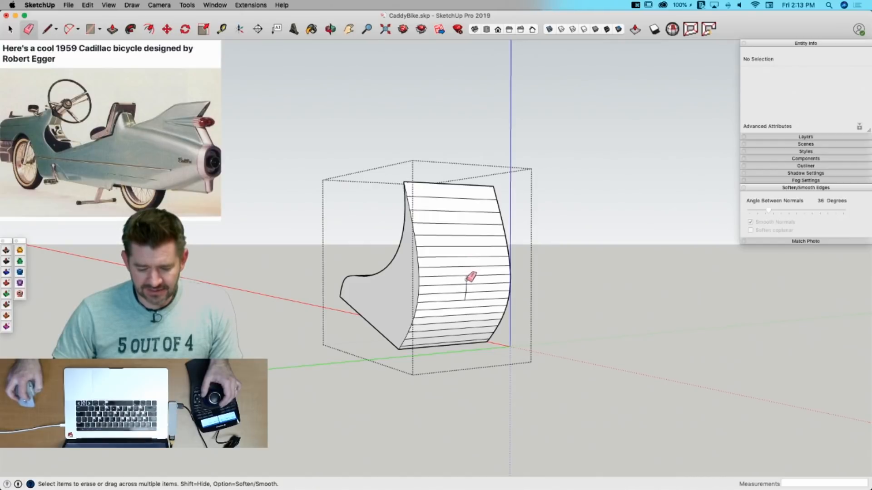
left_click(468, 294)
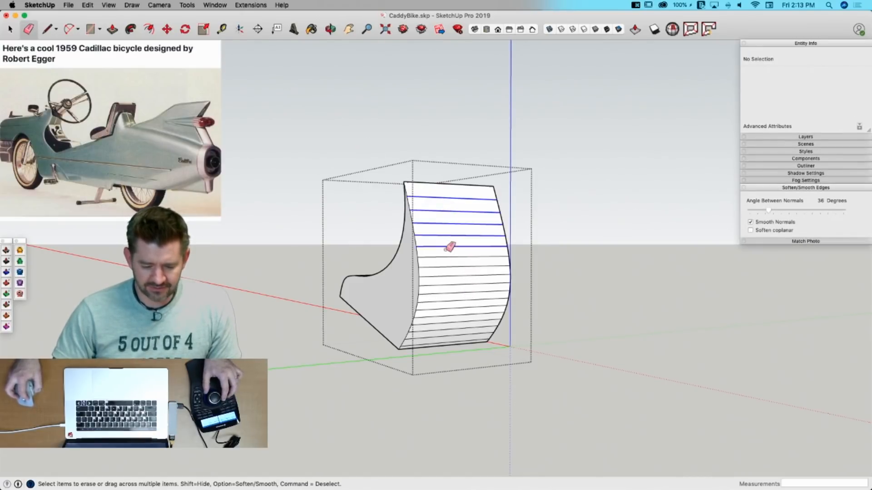
Step: Soften the horizontal edges across the curved back face with the Eraser and leave the group
left_click_drag(441, 328, 434, 338, "alt")
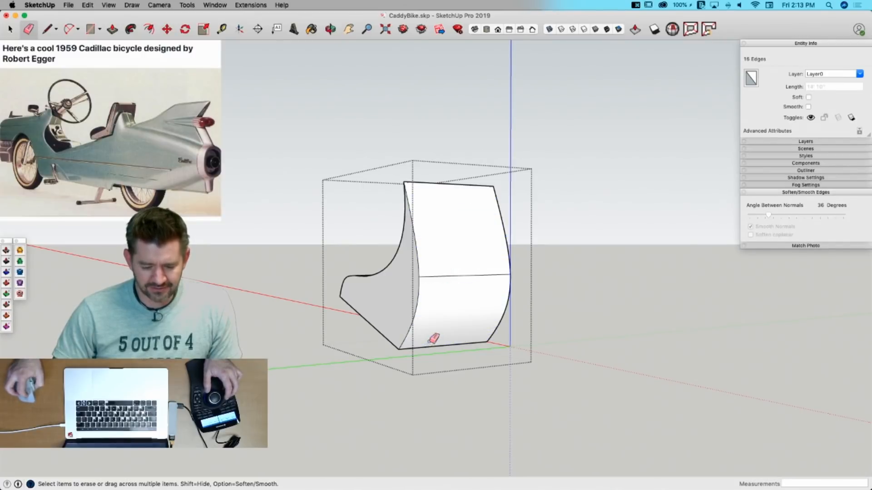
key("space")
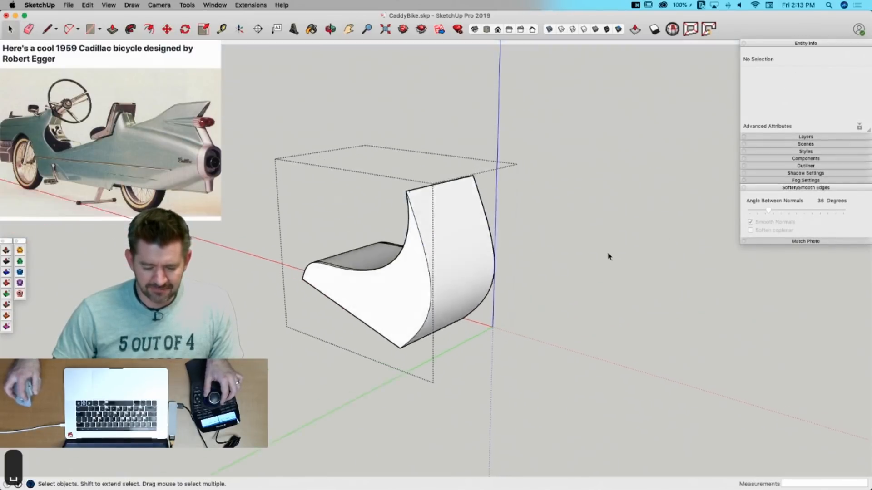
left_click(601, 252)
Step: Select the two mirrored Seat components and combine them into one group
middle_click_drag(267, 287, 336, 245)
left_click(336, 245)
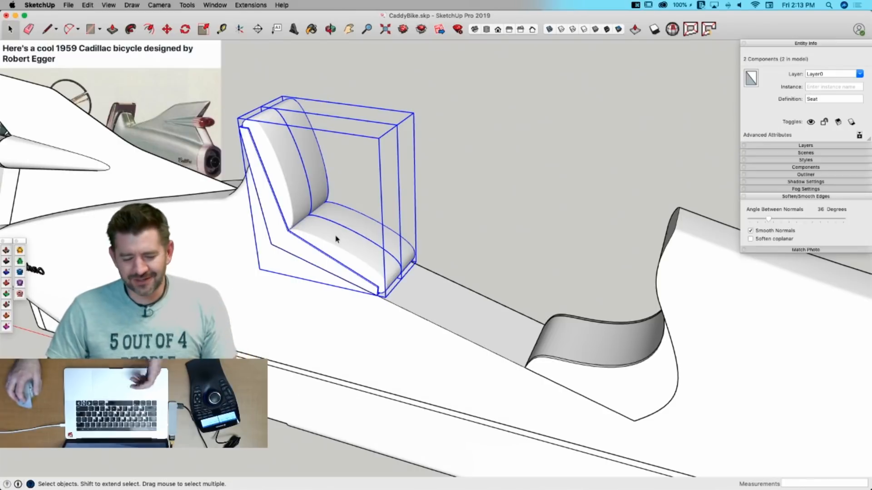
right_click(336, 238)
left_click(363, 314)
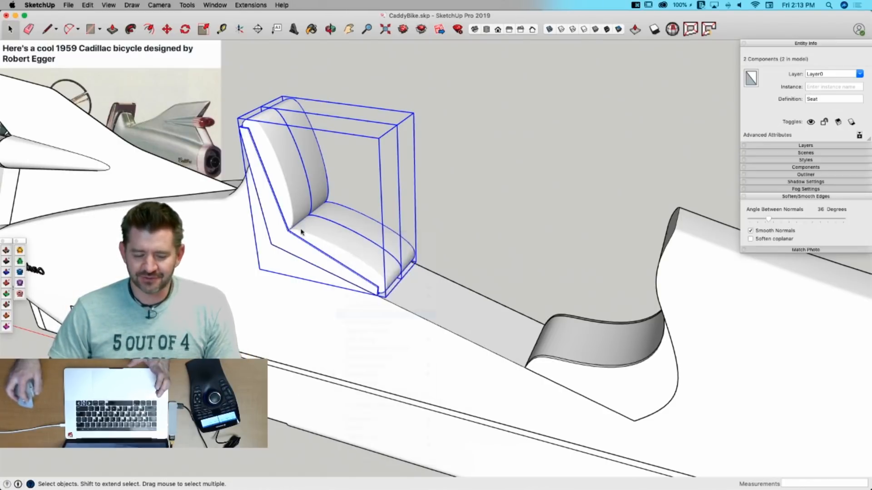
Step: Open the new seat group and explode both Seat components inside it
double_click(298, 215)
middle_click_drag(239, 210, 537, 231)
left_click(494, 211)
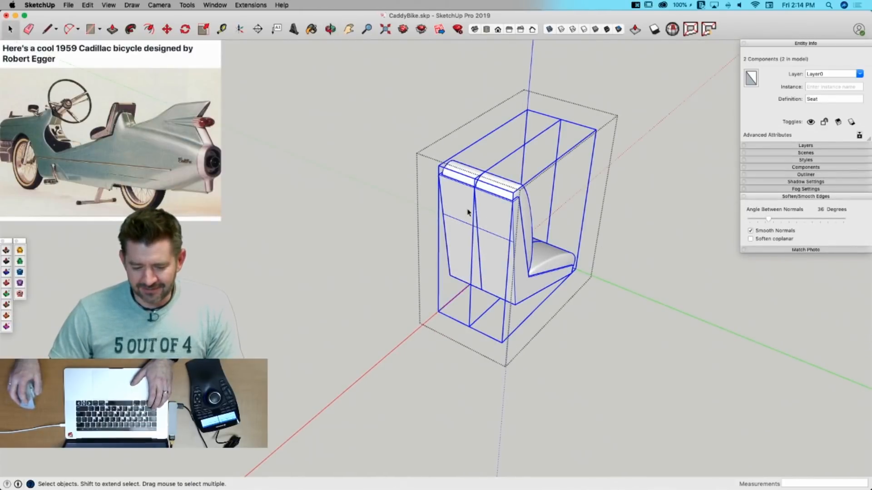
right_click(496, 220)
left_click(520, 260)
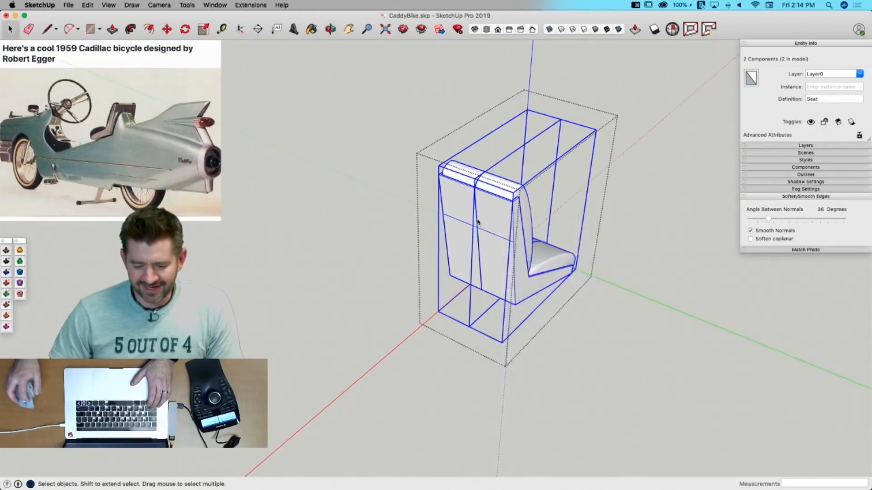
left_click(490, 223)
left_click(490, 223)
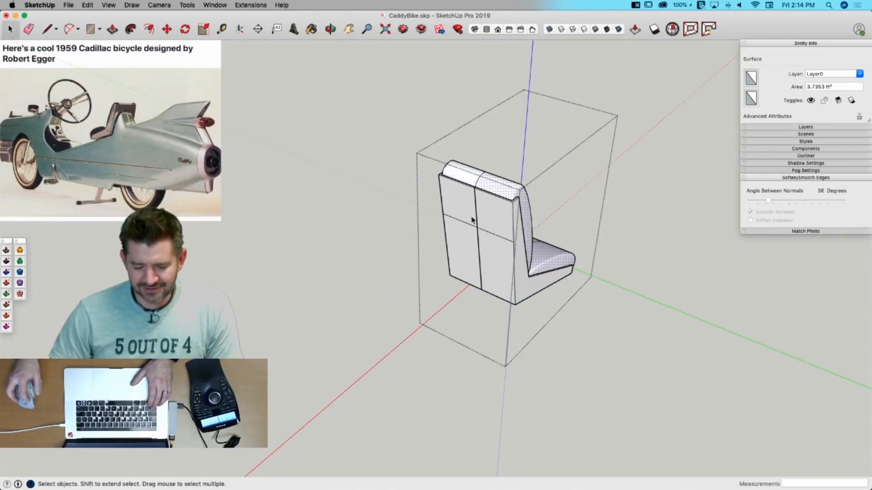
Step: Select the two halves of the seat's backing frame and make them one group
left_click(500, 299)
left_click(474, 274)
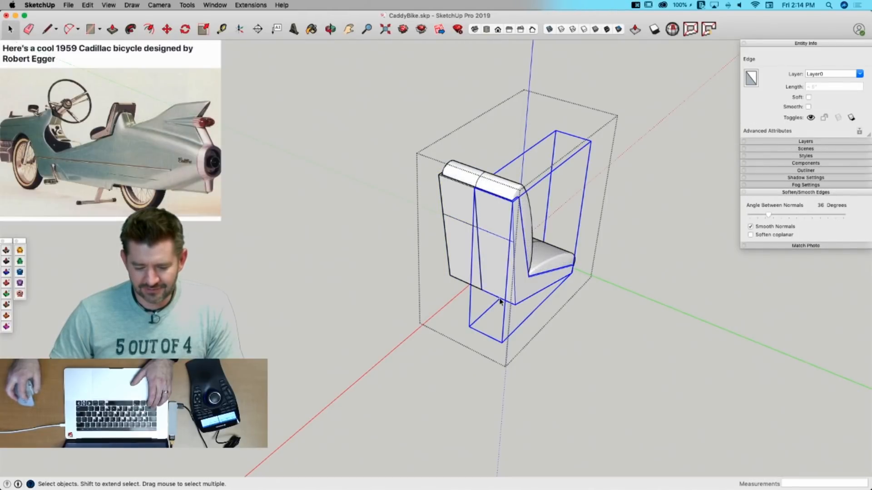
right_click(469, 288)
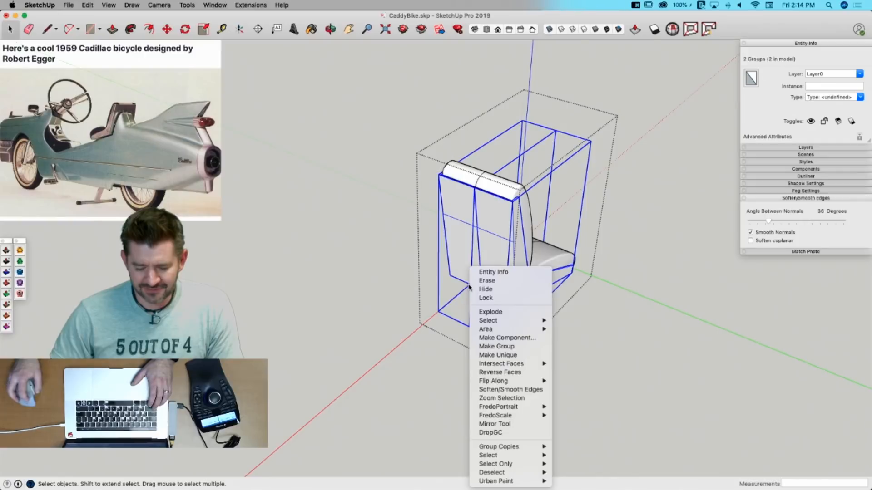
left_click(514, 348)
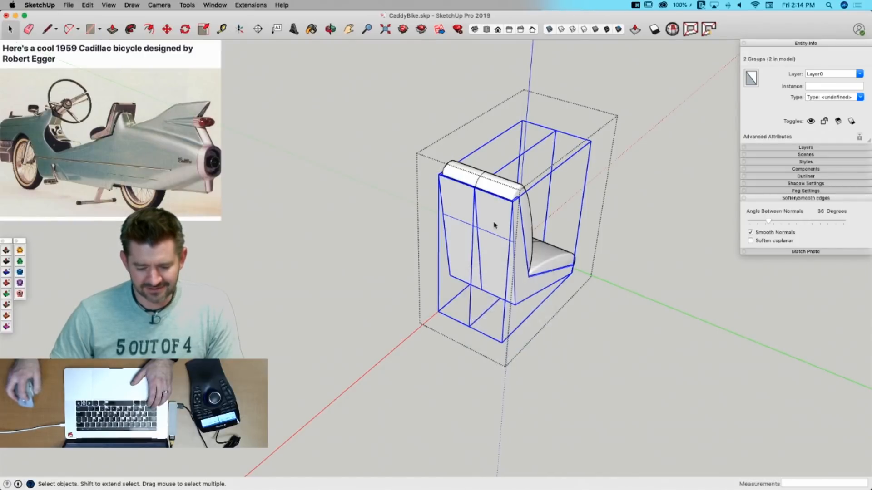
Step: Select all cushion surfaces and seam edges without the frame group, and run CleanUp's Merge Faces on them
double_click(484, 191)
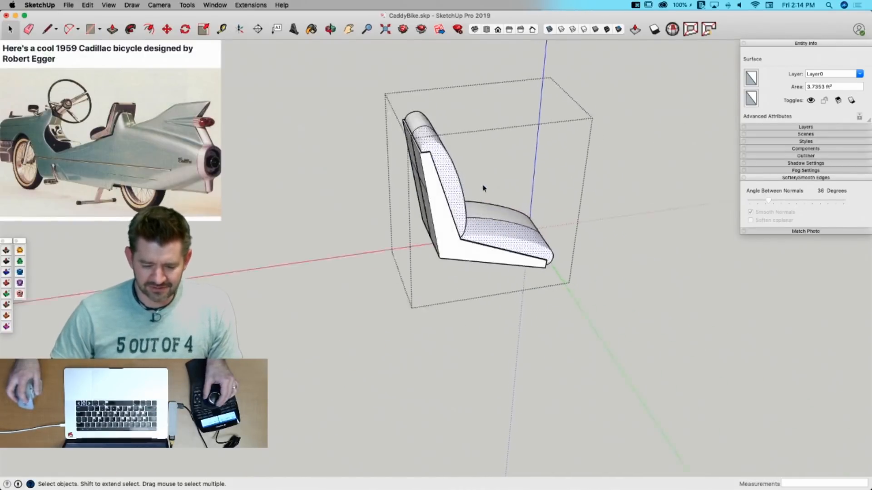
double_click(567, 301)
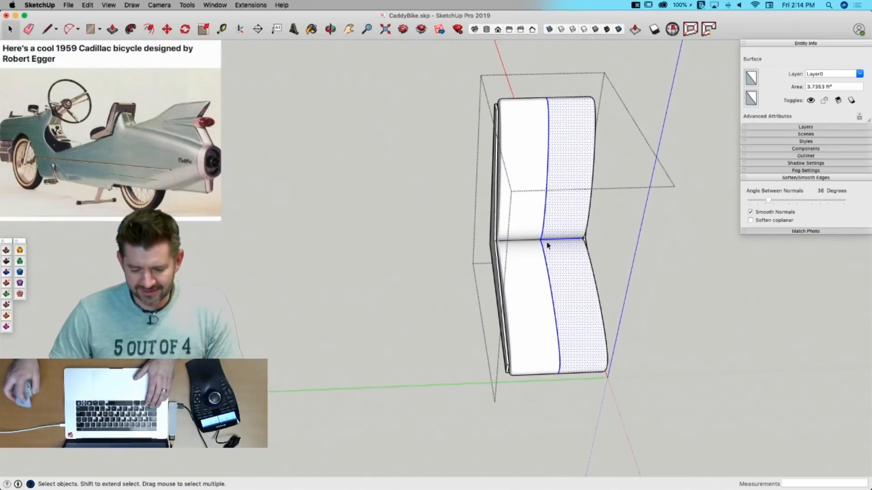
left_click(566, 257)
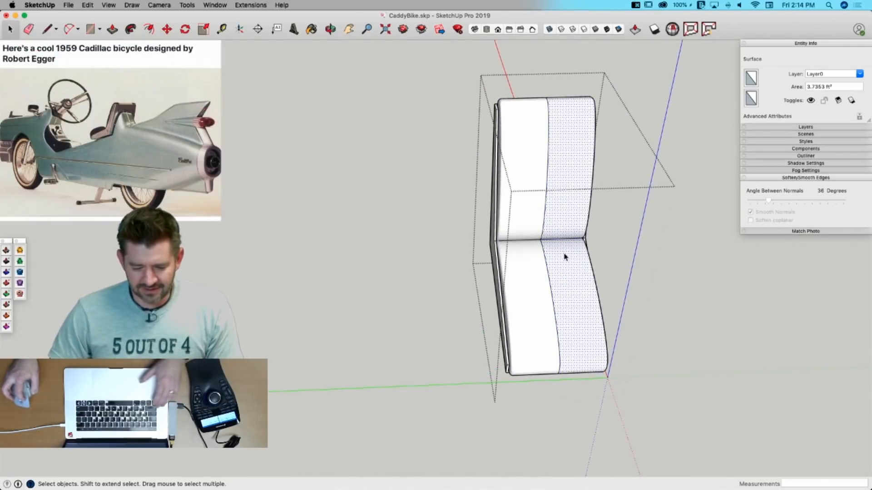
left_click(525, 275, "shift")
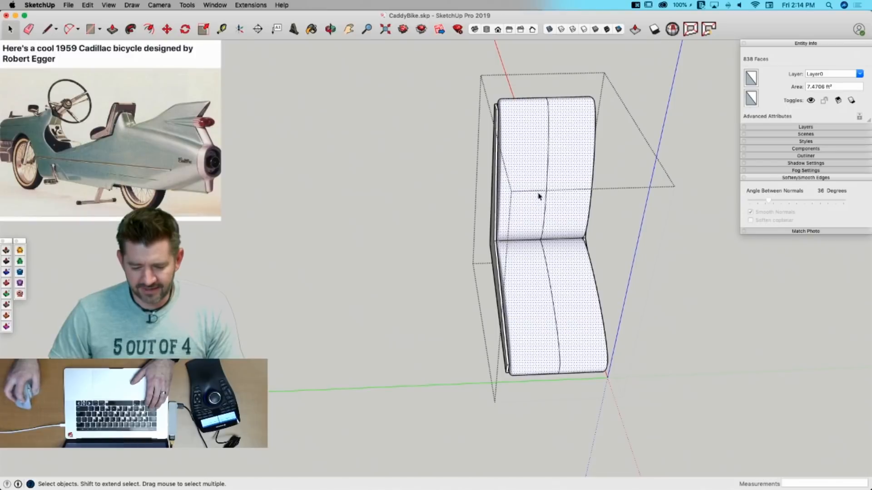
left_click_drag(444, 56, 669, 432, "shift")
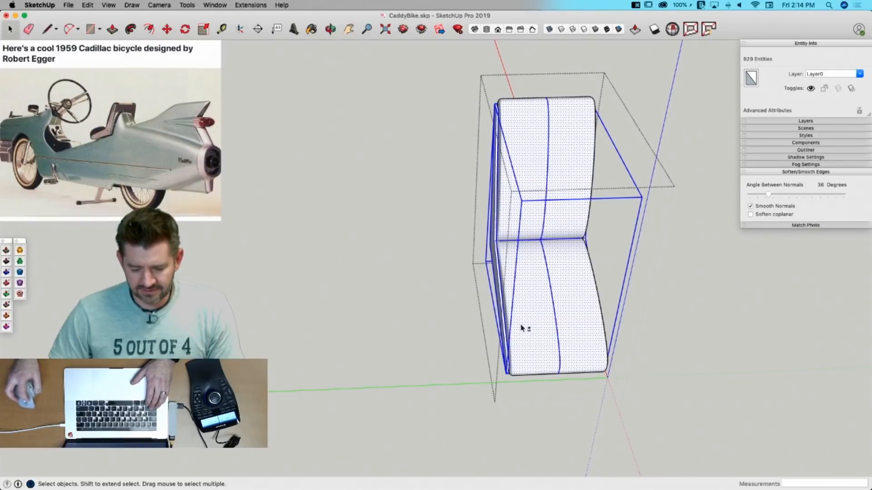
left_click(497, 294, "shift")
middle_click_drag(634, 258, 476, 239)
left_click(241, 5)
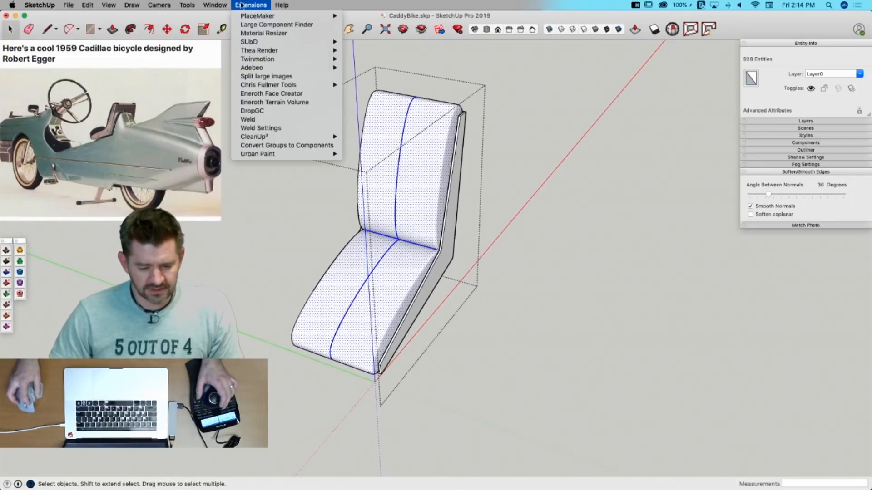
mouse_move(270, 137)
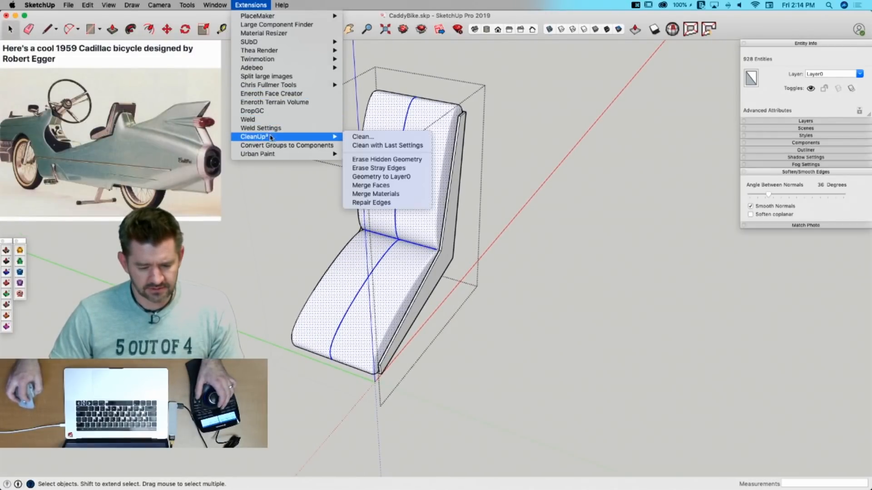
left_click(367, 186)
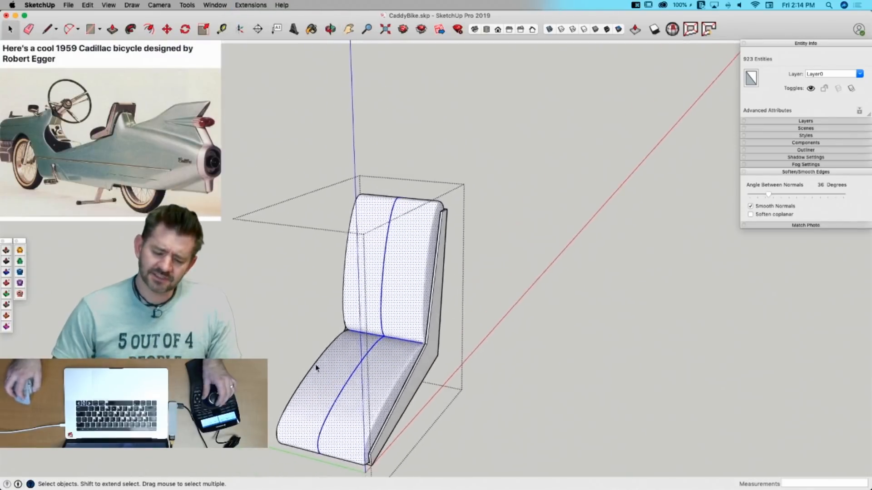
Step: Run CleanUp's Erase Stray Edges on the selected cushion geometry
left_click(263, 5)
mouse_move(280, 138)
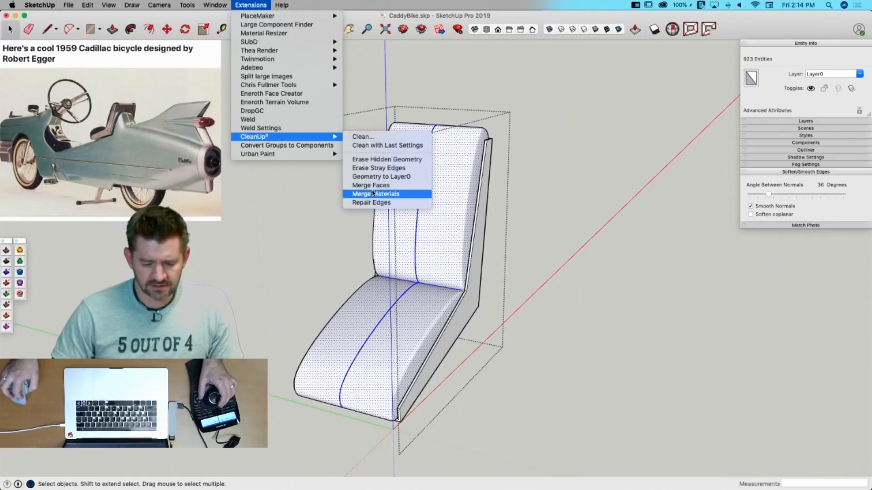
left_click(376, 168)
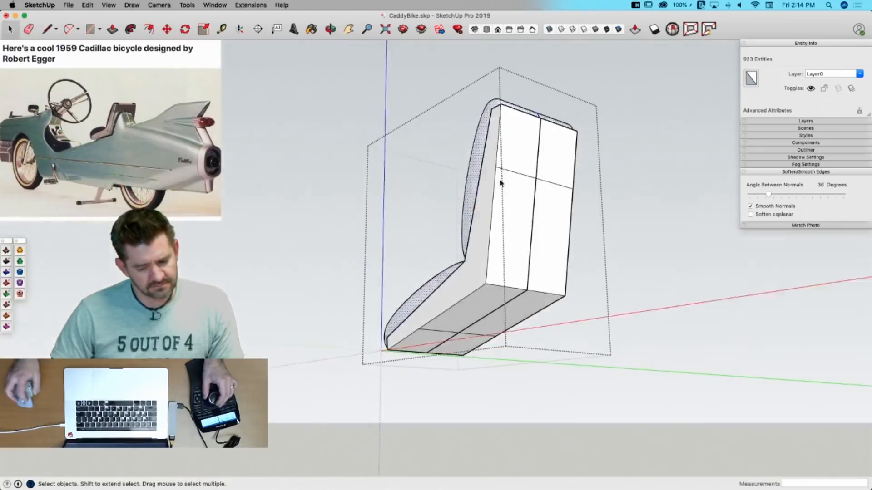
Step: Open the seat frame group and explode the two half-frame groups inside it
key("e")
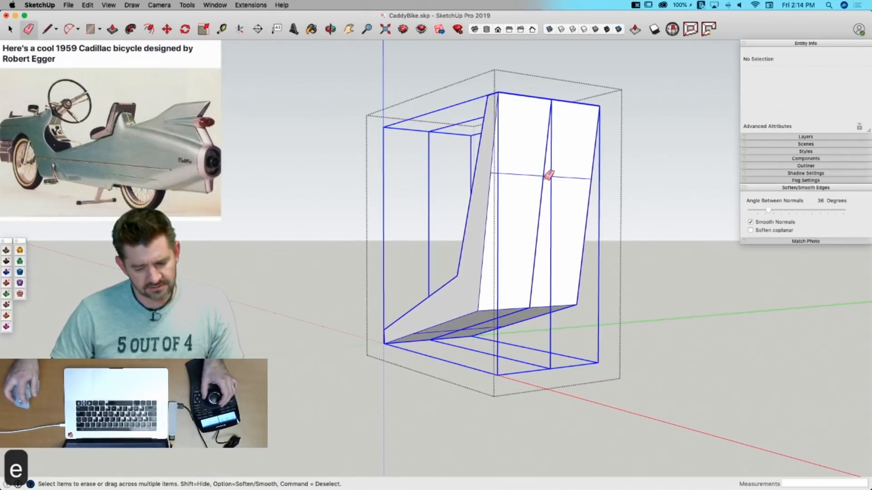
key("Escape")
key("space")
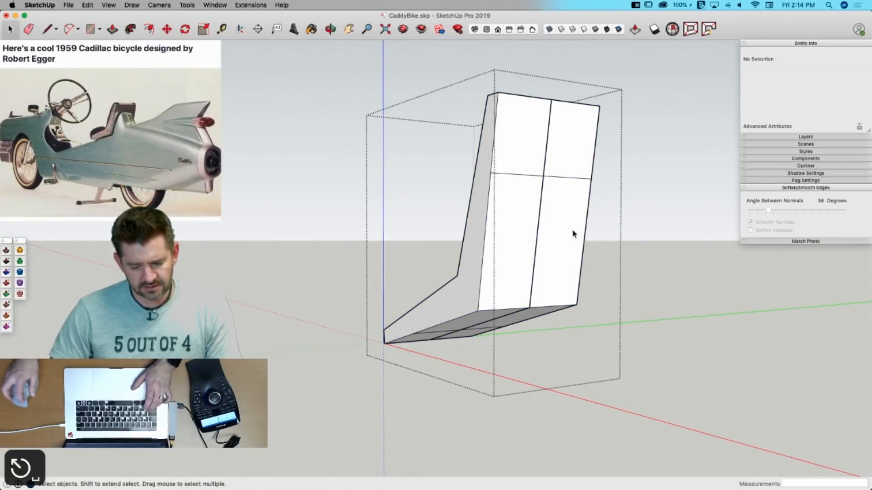
left_click(490, 228)
left_click(501, 224, "shift")
right_click(500, 221)
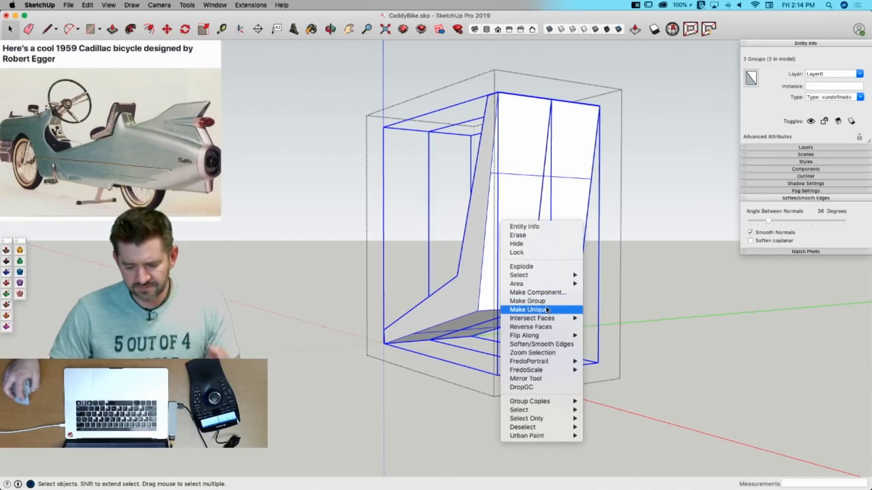
left_click(522, 267)
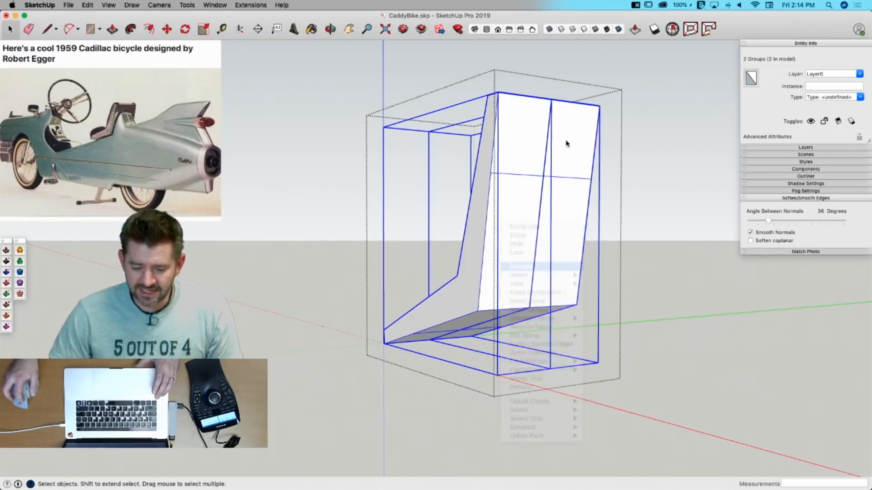
Step: Erase the center seams and leftover cross lines on the frame's back, underside, inner seat and inner backrest faces
key("e")
left_click(545, 177)
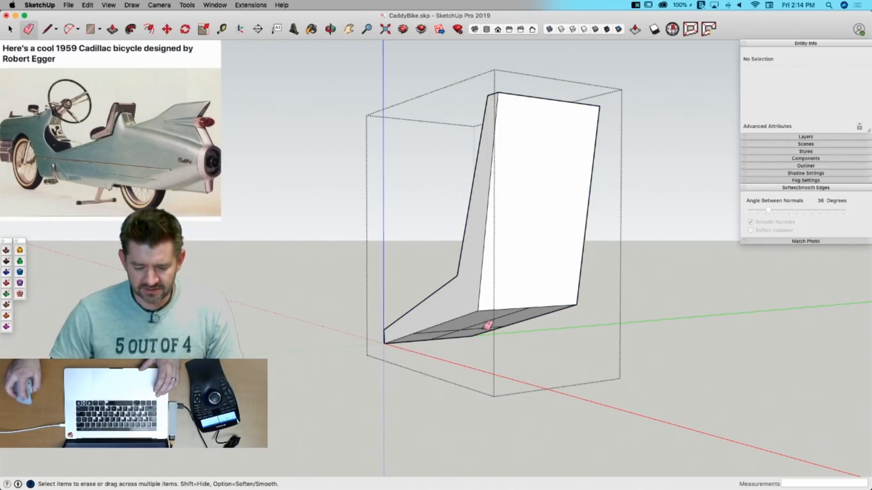
left_click(462, 330)
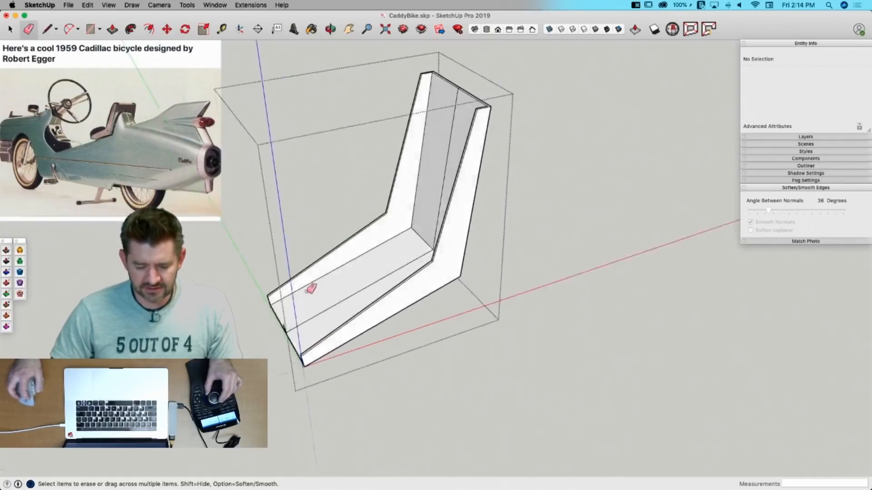
left_click(323, 323)
left_click(330, 296)
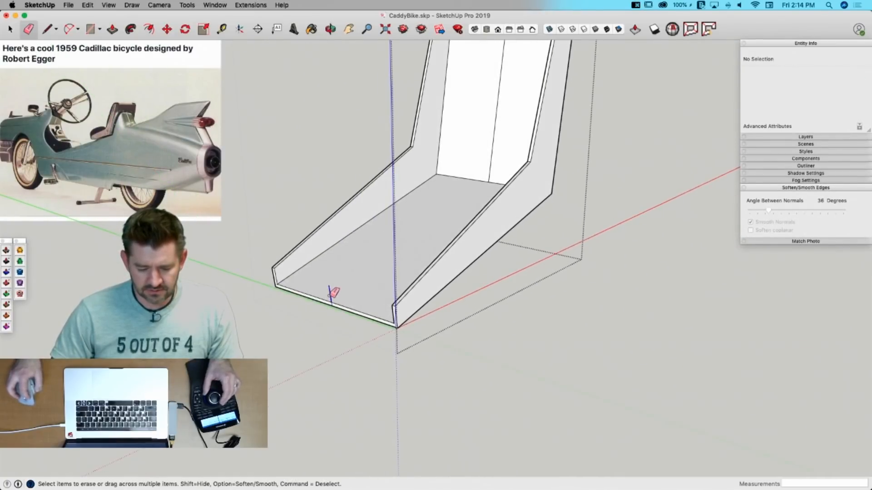
left_click(485, 148)
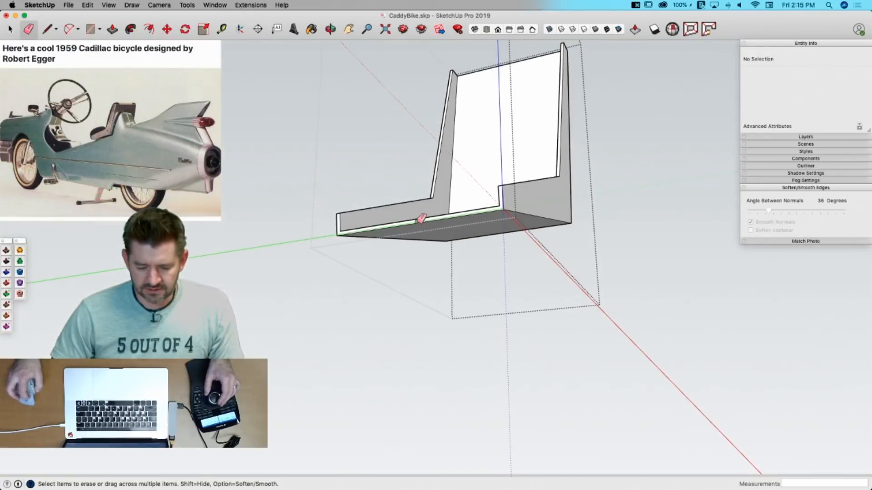
Step: Leave the frame group and select the cushion's full center seam on the seat and backrest, with hidden geometry shown
scroll(420, 218, "up", 3)
key("space")
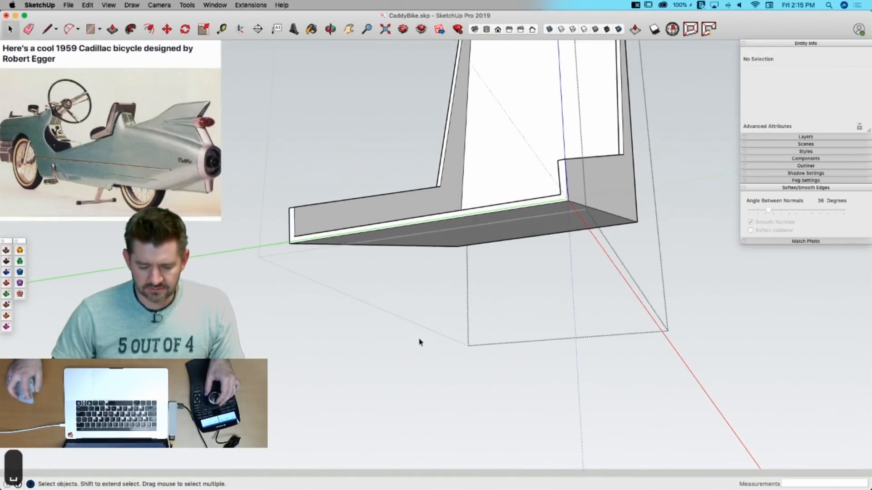
left_click(451, 251)
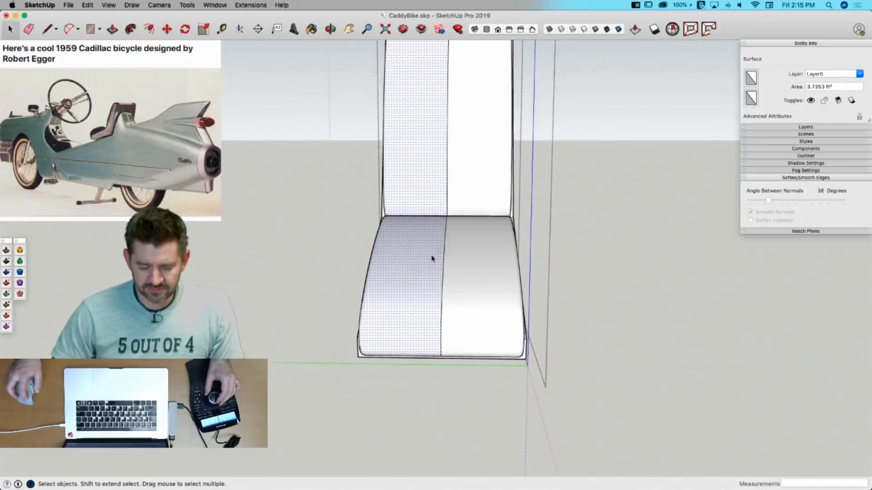
left_click_drag(429, 72, 468, 415)
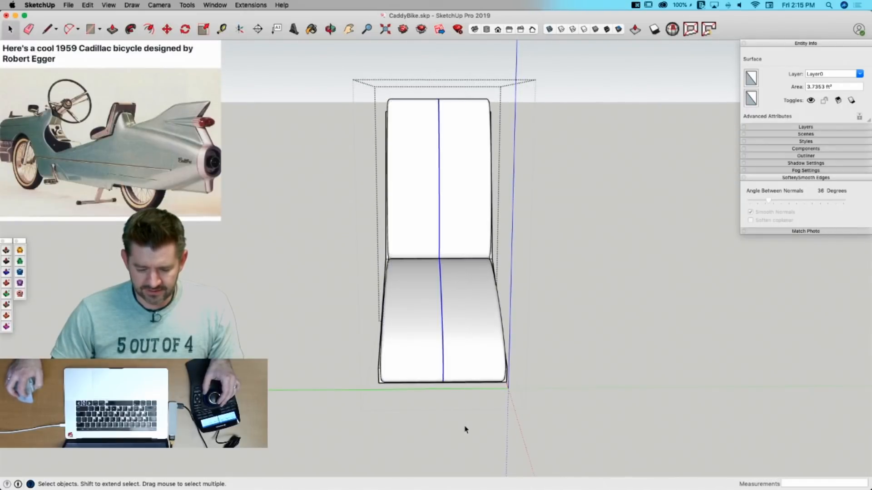
key("alt+h")
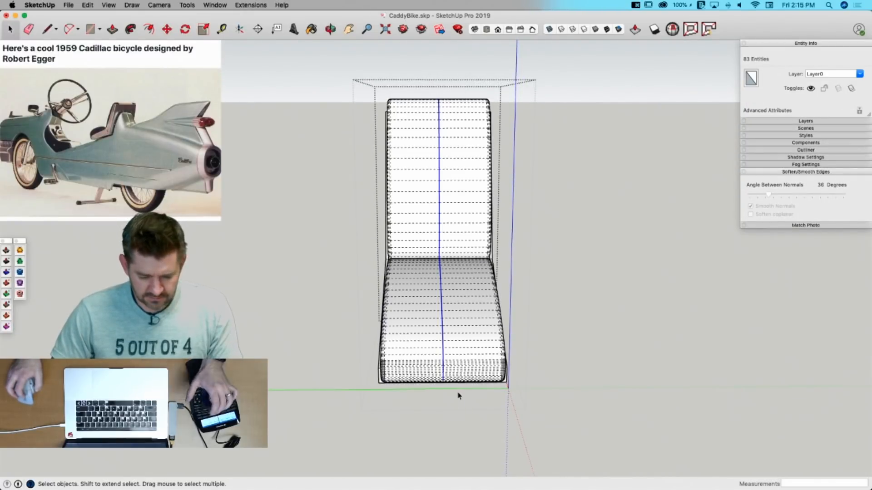
Step: Move the selected cushion seam close to one side edge and copy it to the matching place near the opposite edge
key("m")
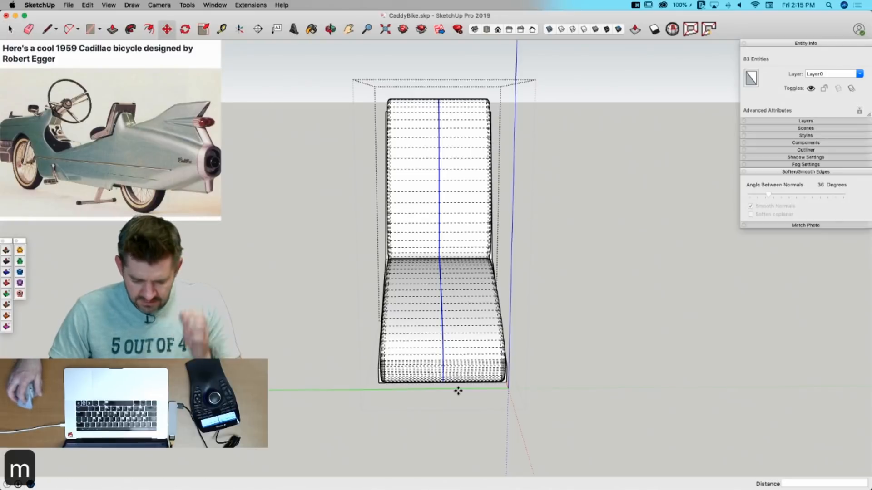
left_click(474, 413)
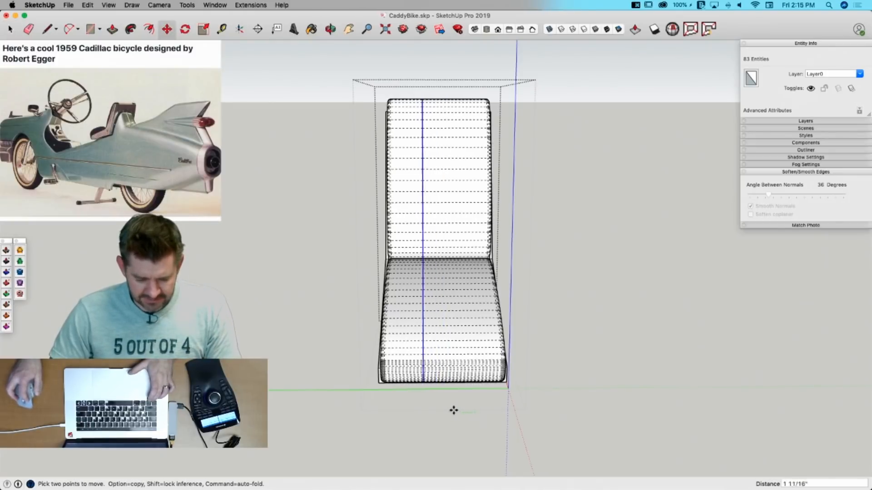
left_click(430, 412)
key("alt")
left_click(417, 418)
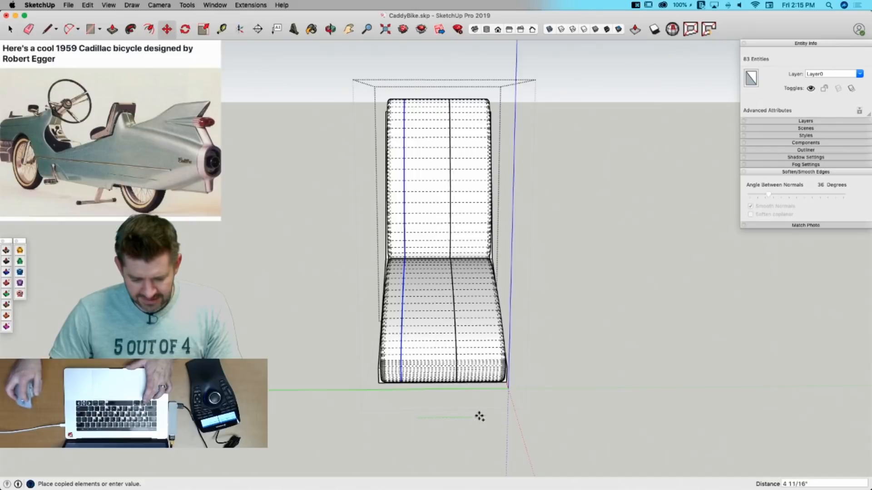
left_click(507, 416)
key("space")
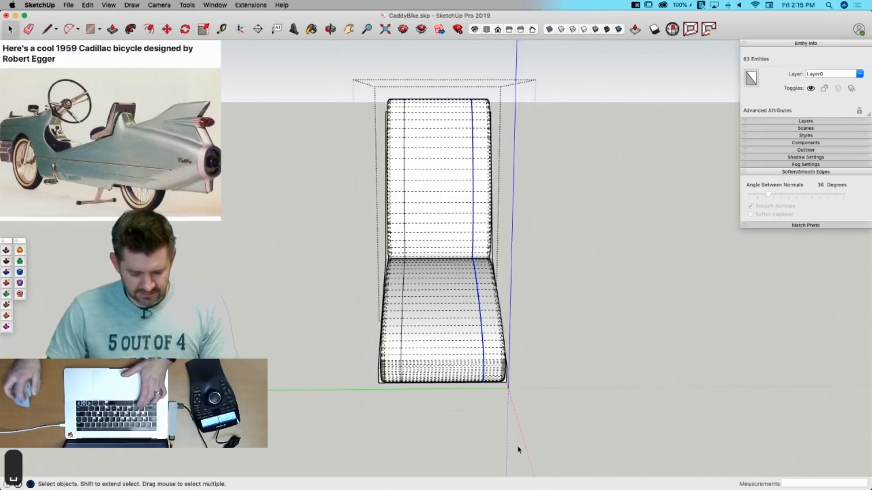
Step: Paint the two outer side strips of the cushion with the Tungsten color and leave the seat group
key("b")
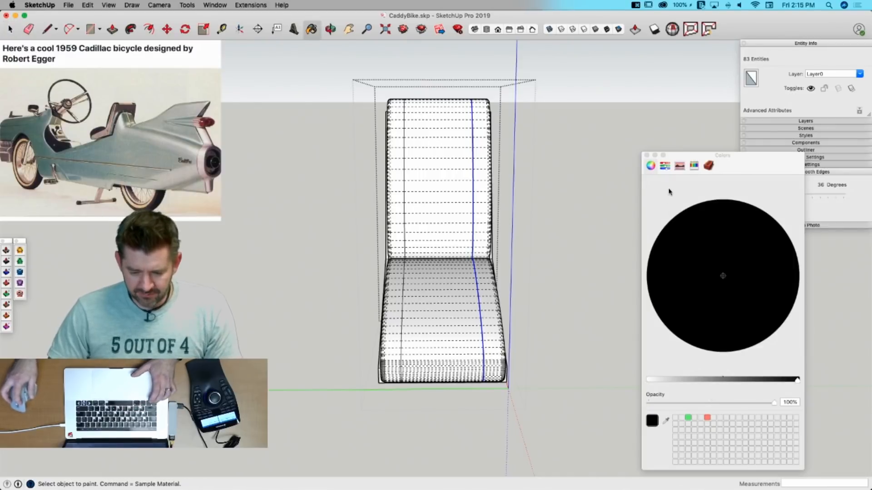
left_click(695, 166)
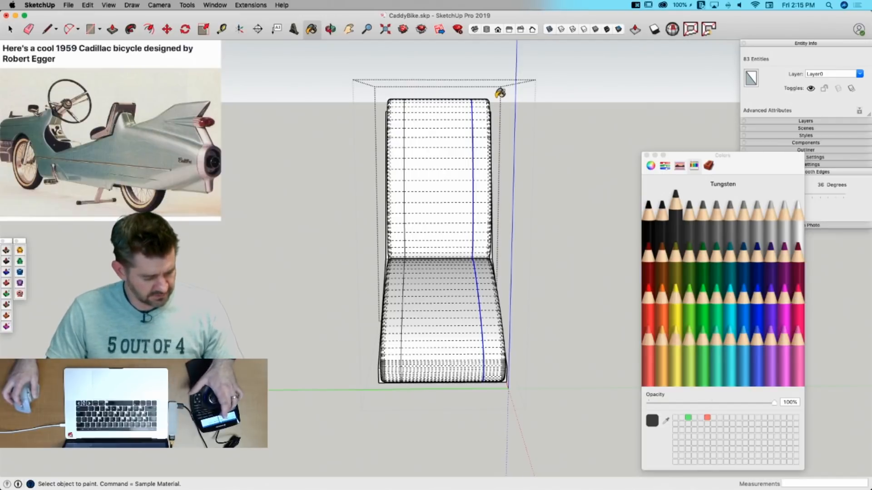
left_click(487, 132)
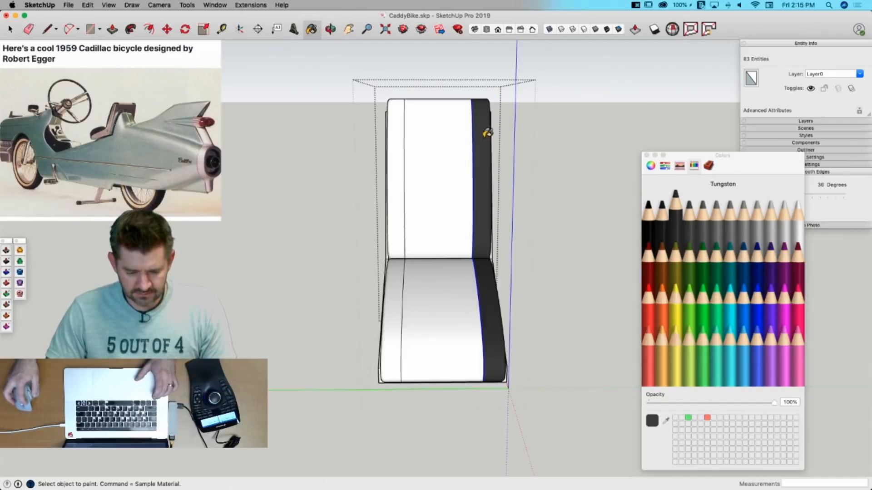
left_click(402, 156)
key("space")
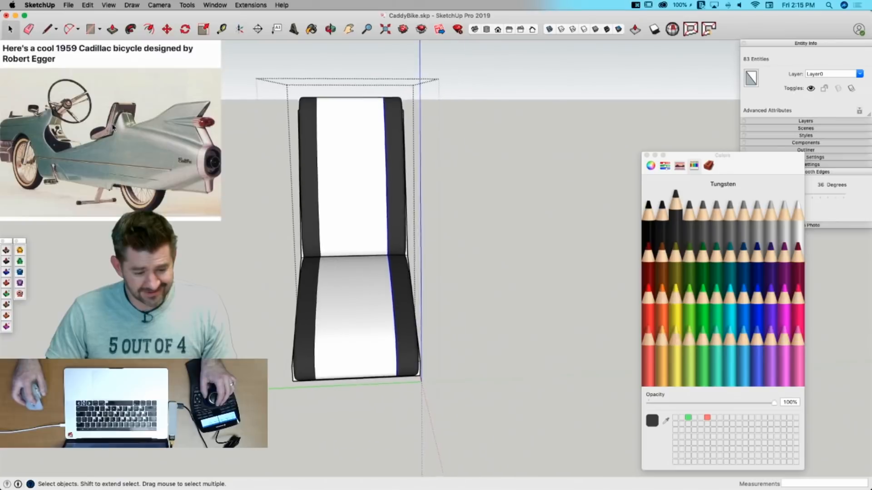
left_click(274, 166)
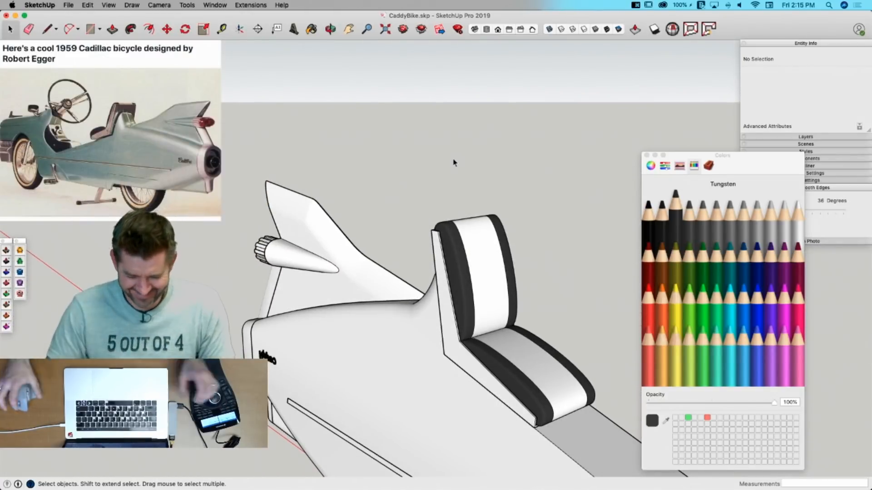
double_click(453, 332)
triple_click(452, 332)
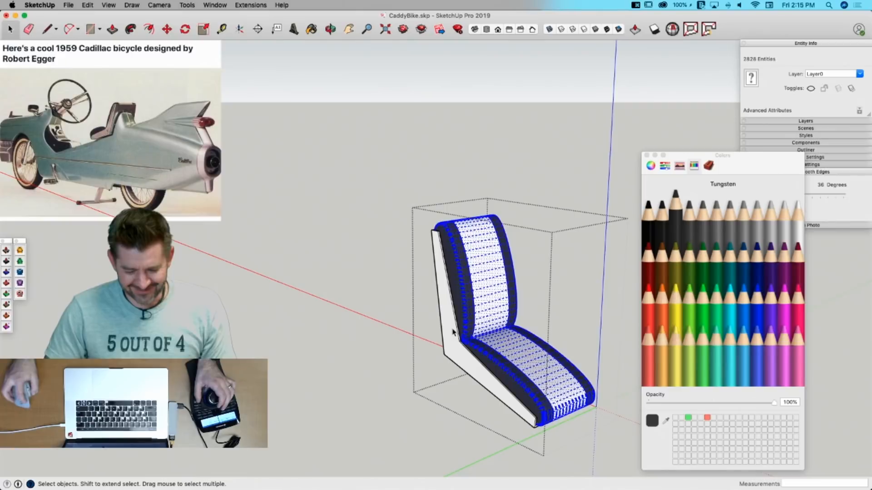
triple_click(446, 315)
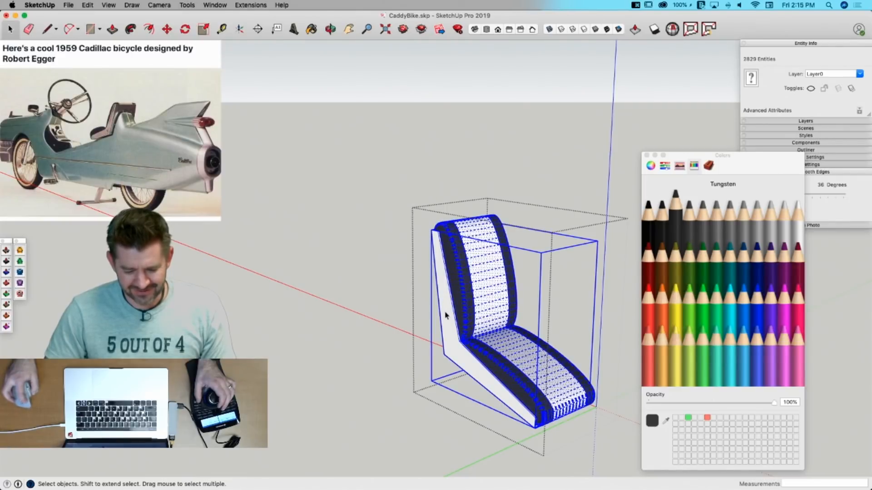
left_click(395, 295)
Step: Open the frame group inside the seat, paint all its faces with the Silver color and return to the whole model
double_click(446, 357)
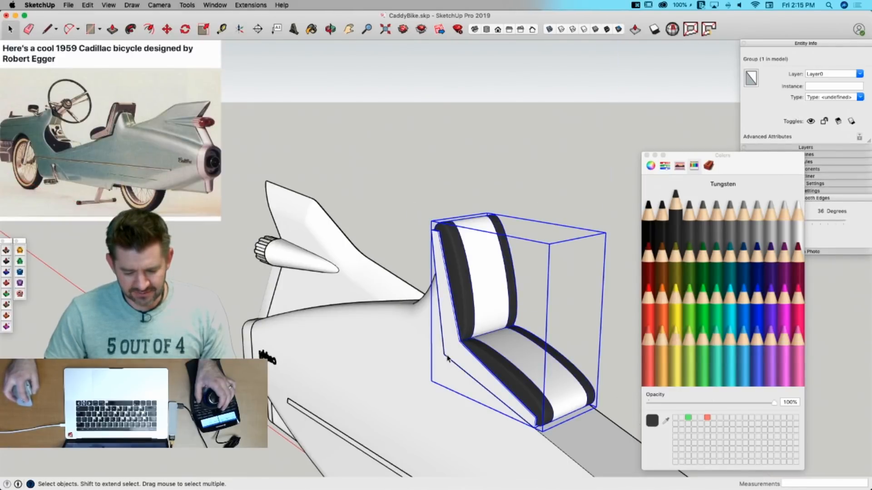
double_click(446, 359)
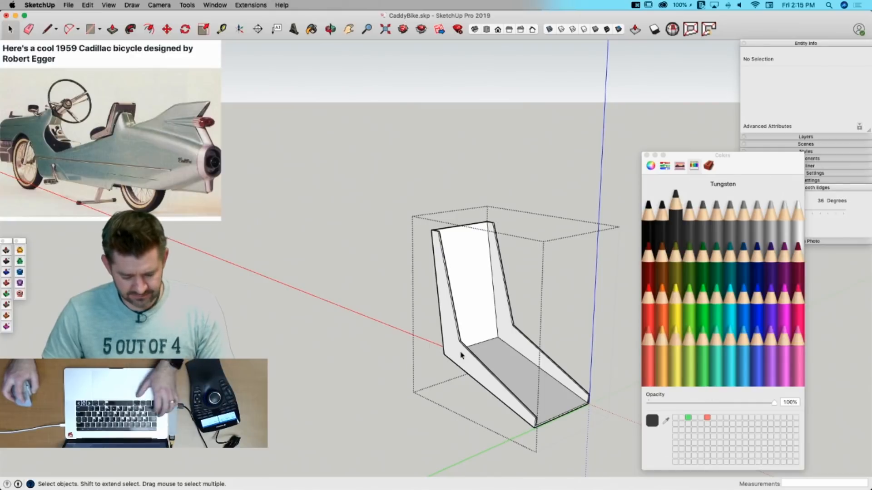
key("super+a")
key("b")
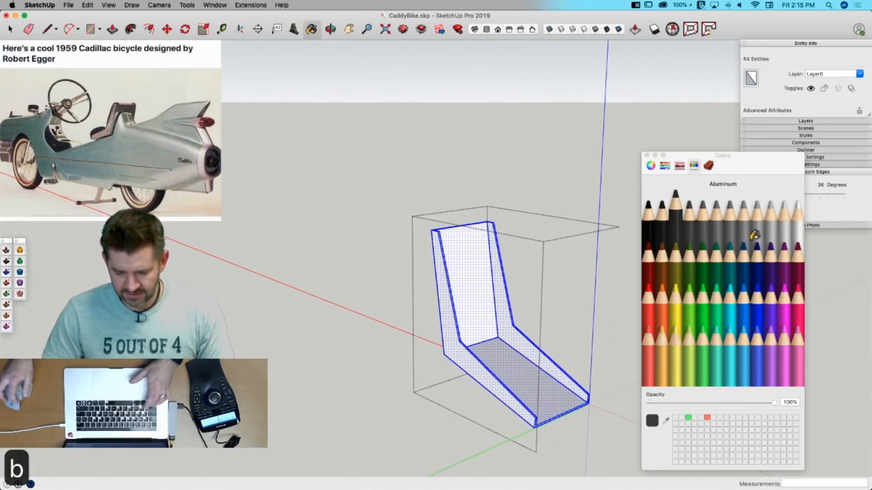
left_click(775, 225)
left_click(539, 358)
key("space")
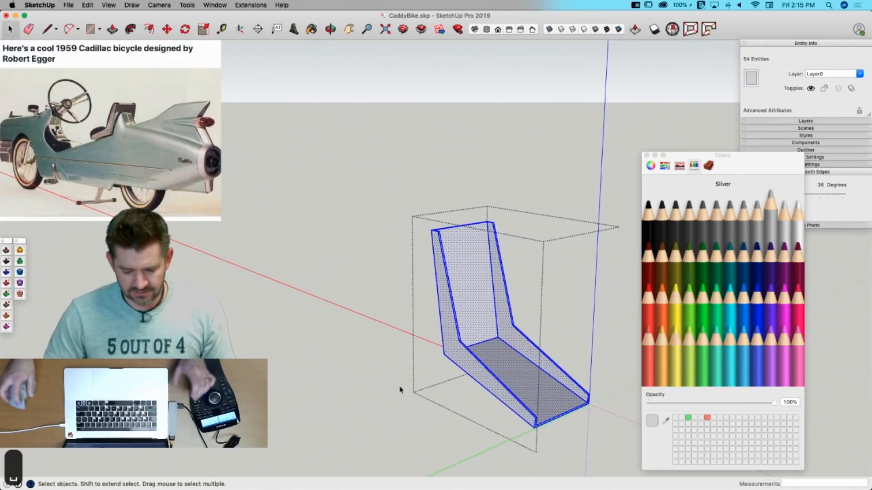
left_click(312, 370)
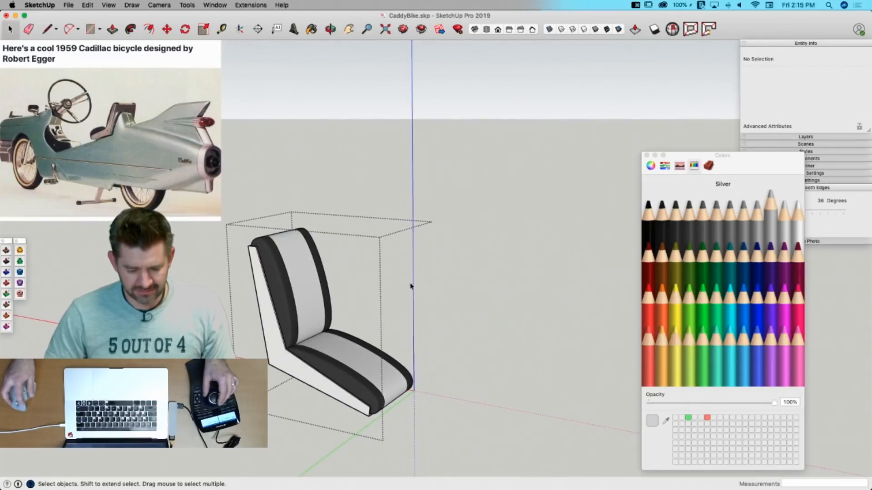
left_click(456, 157)
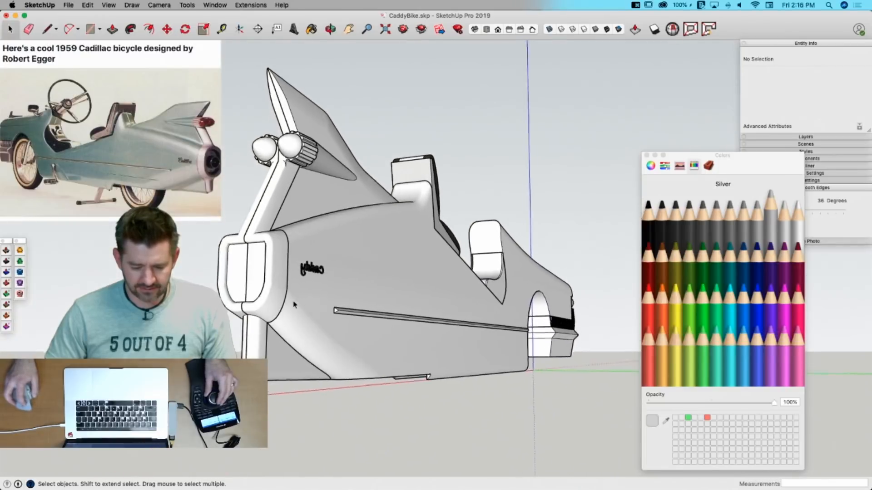
Step: Select both mirrored Tail components and make them one group
left_click(233, 283)
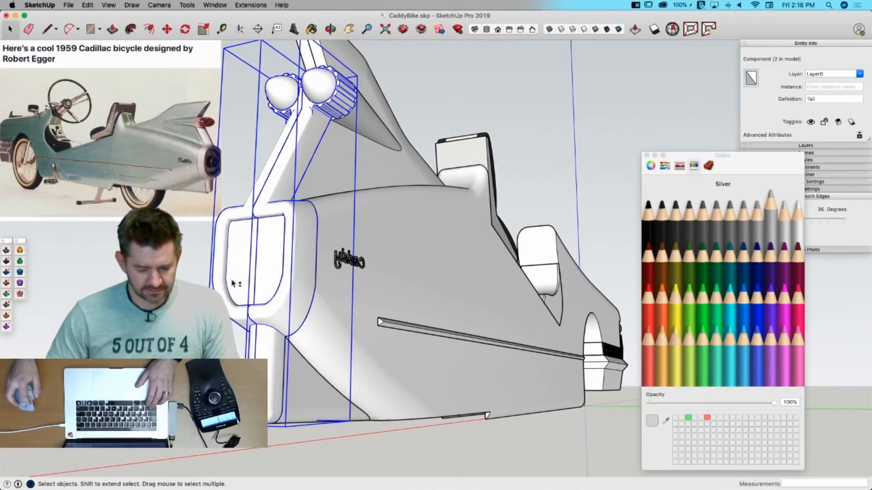
double_click(275, 280)
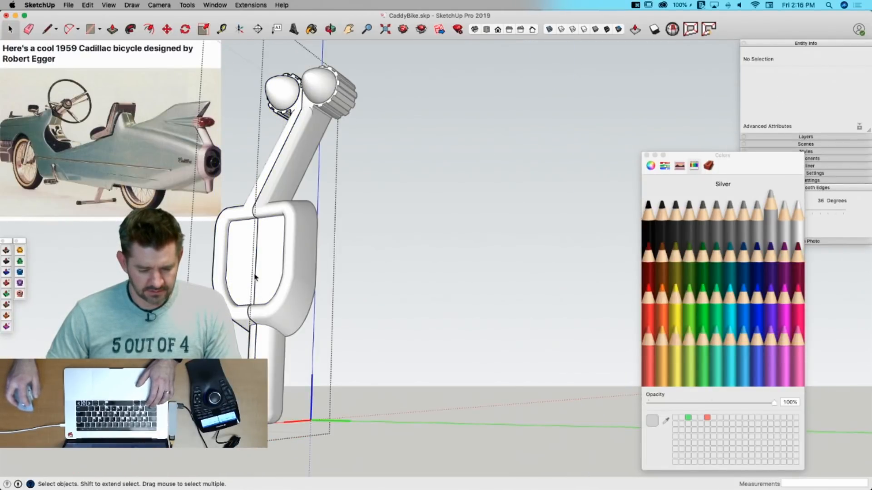
left_click(446, 284)
left_click(247, 276)
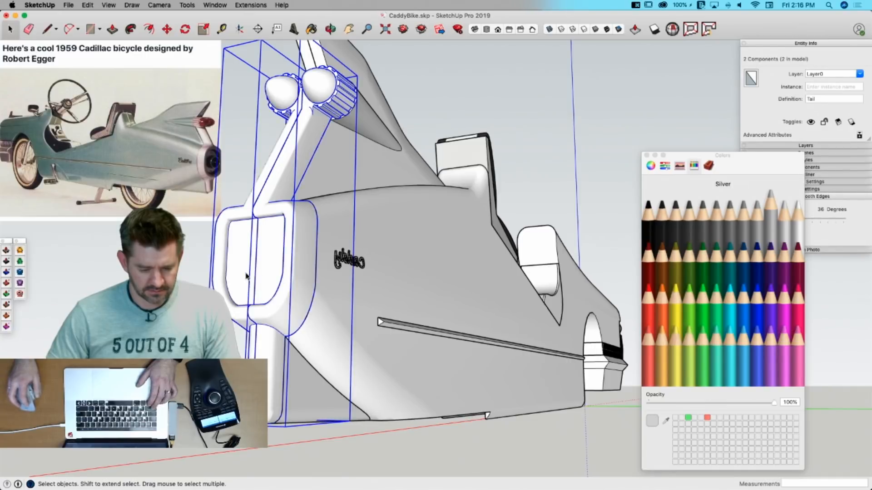
right_click(247, 276)
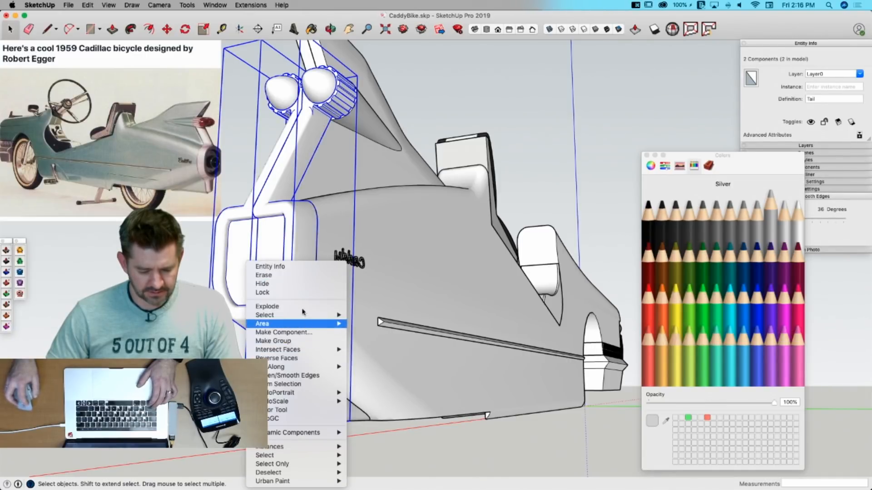
left_click(304, 341)
Step: Open the new tail group and explode both Tail components inside it
double_click(267, 252)
left_click(241, 256)
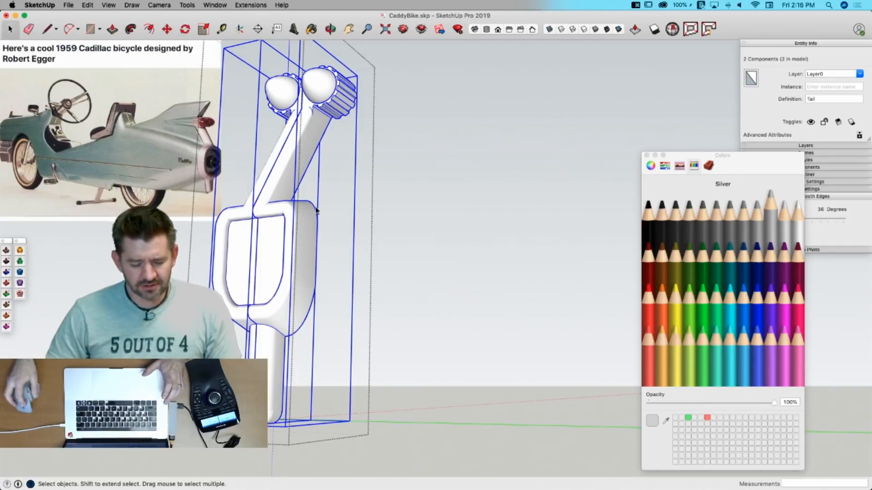
right_click(279, 250)
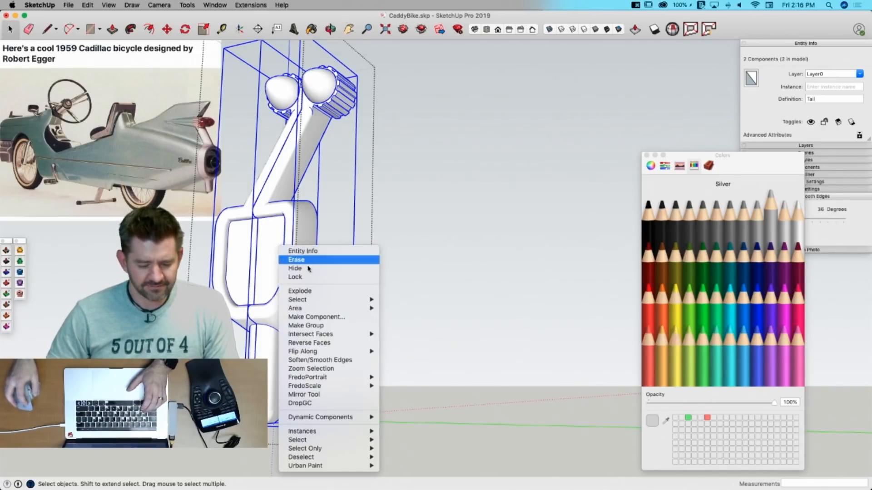
left_click(308, 292)
Step: Draw a circle of about 3 13/16" radius centered on the recessed tail panel's seam, and erase the seam lines across that panel
scroll(246, 277, "up", 10)
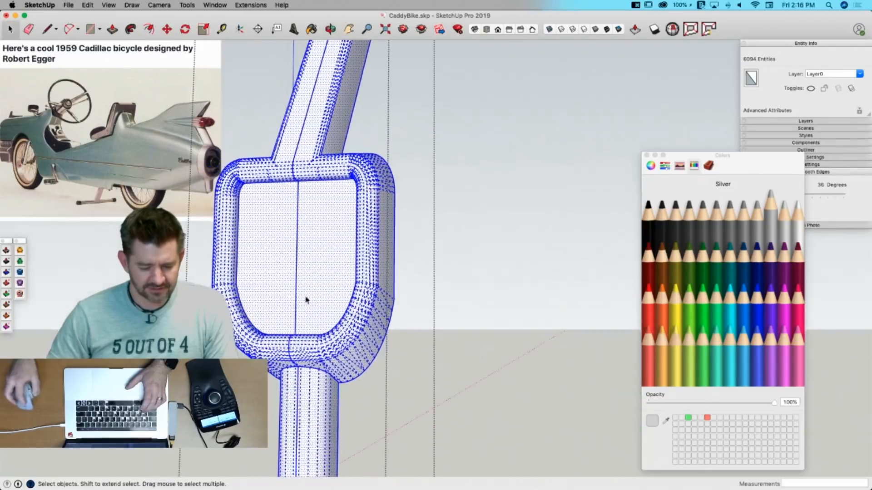
scroll(298, 274, "up", 3)
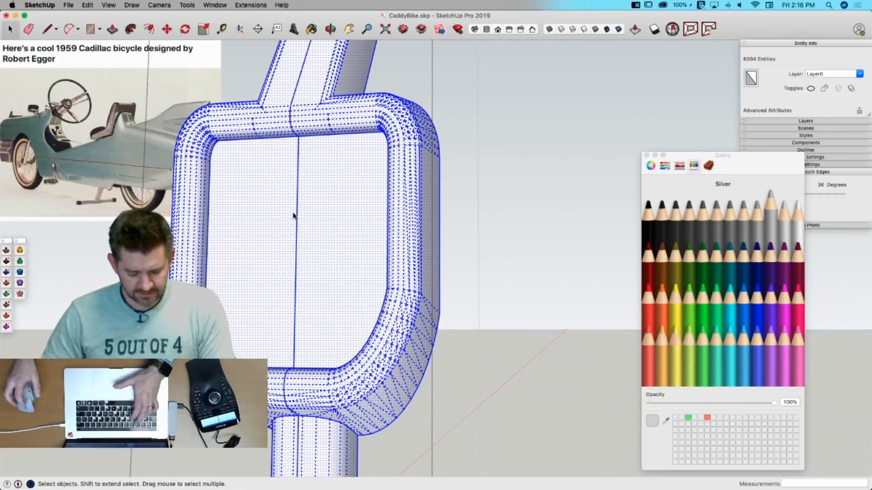
key("e")
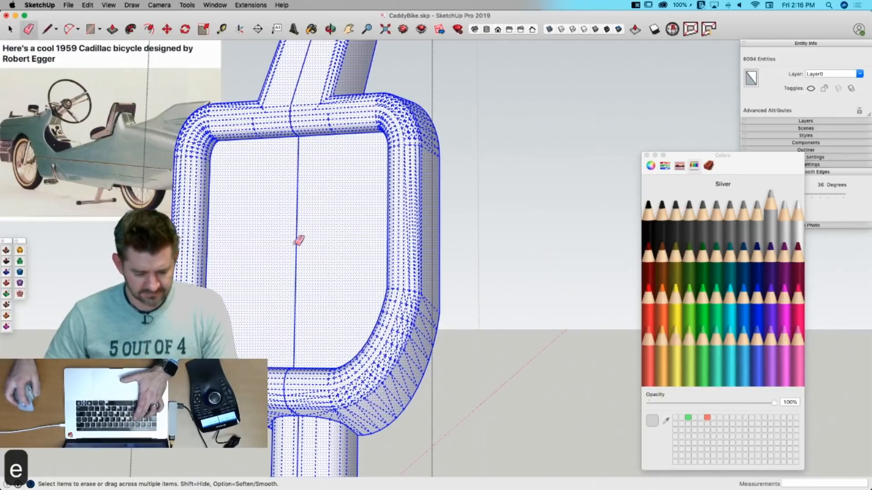
key("c")
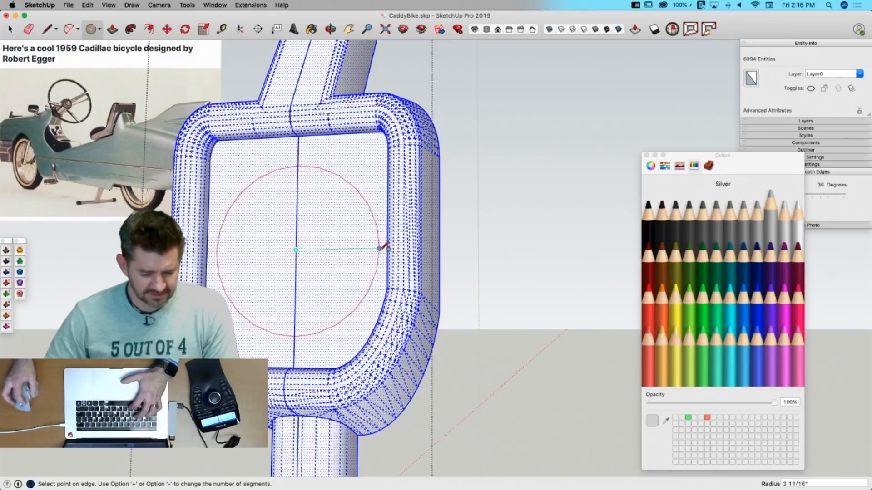
left_click(386, 248)
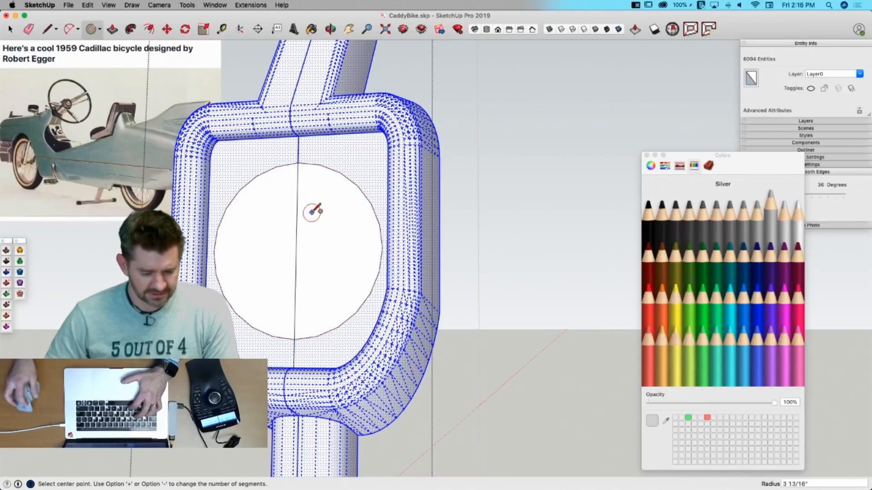
key("e")
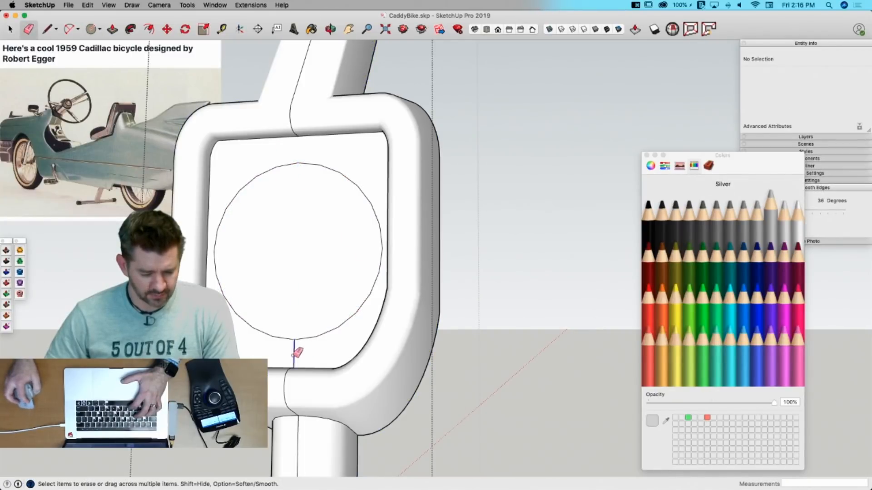
left_click(294, 355)
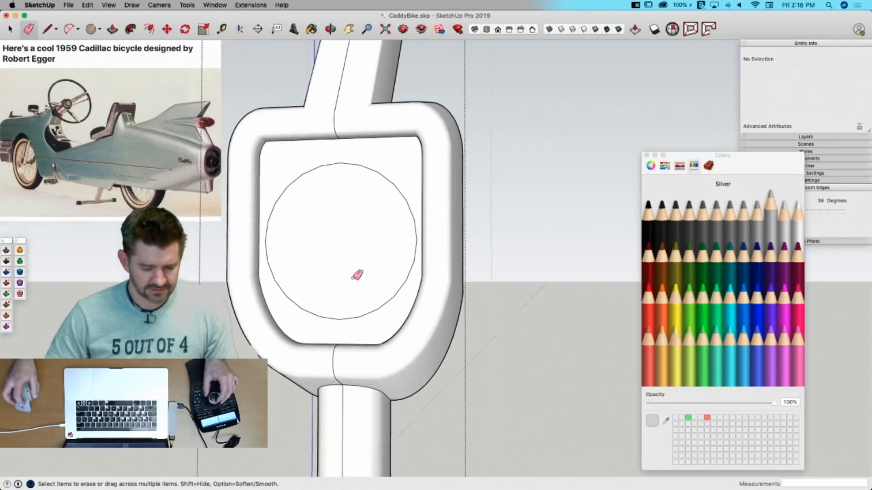
Step: Offset the circle inward into a ring on the recessed tail panel, and pull the ring face out 3 7/16"
key("f")
left_click(306, 181)
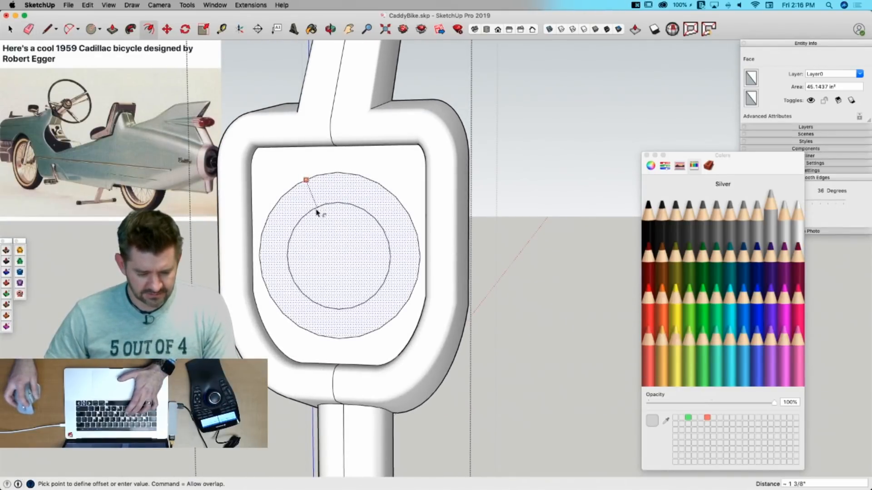
left_click(316, 202)
key("p")
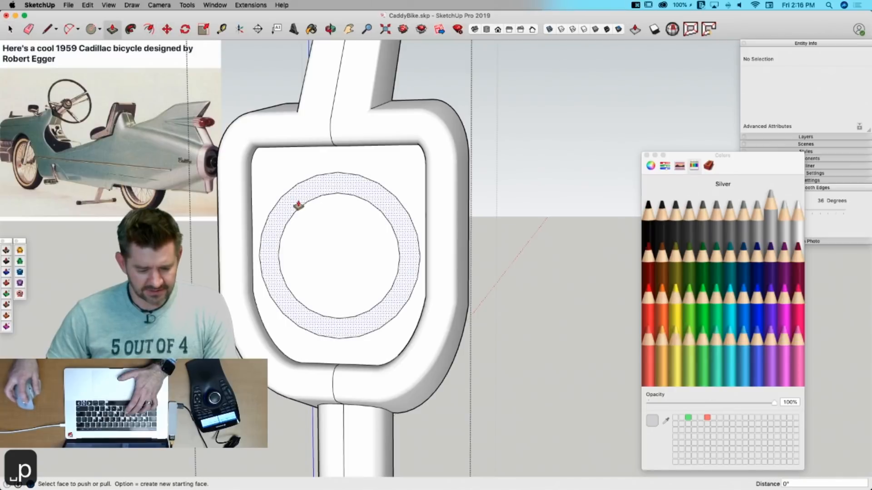
left_click(299, 205)
scroll(199, 221, "down", 10)
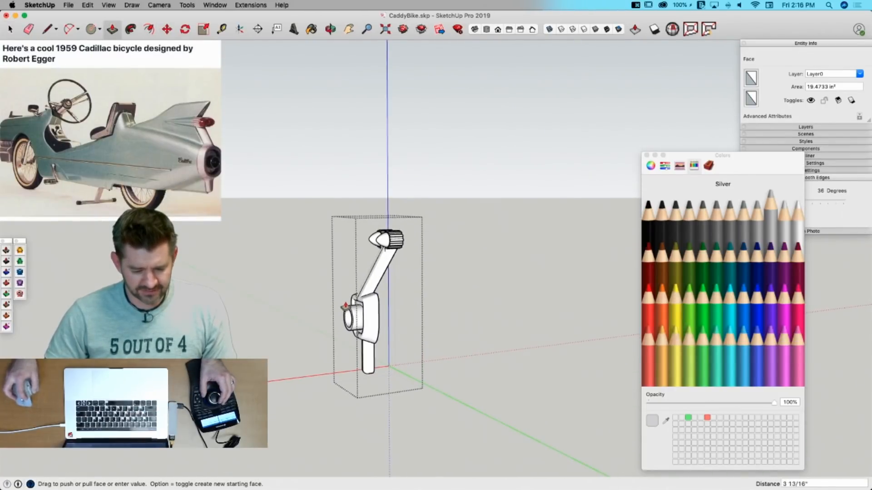
scroll(349, 304, "up", 10)
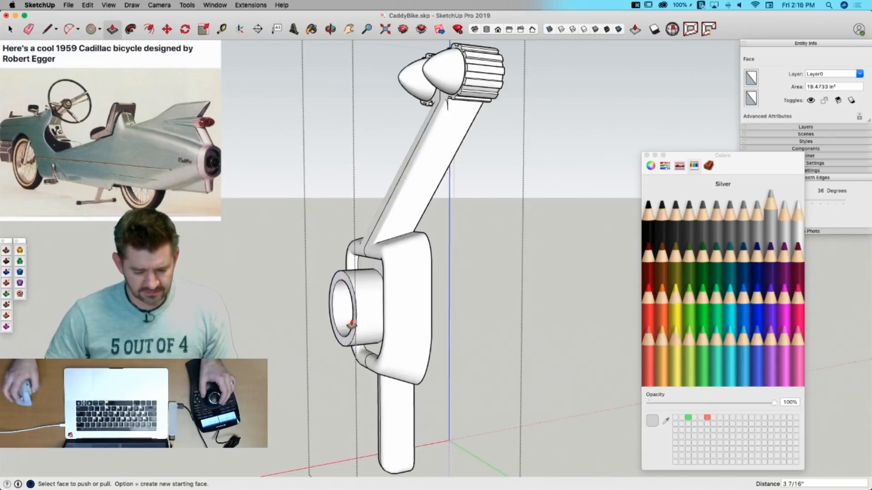
Step: Scale the ring's outer end face down uniformly about its center to taper the tail tube
key("space")
scroll(353, 292, "up", 3)
left_click(354, 293)
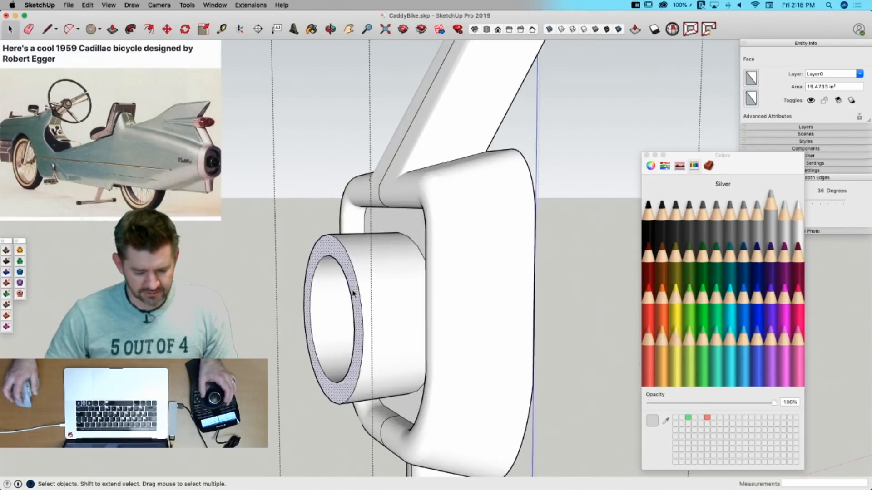
key("s")
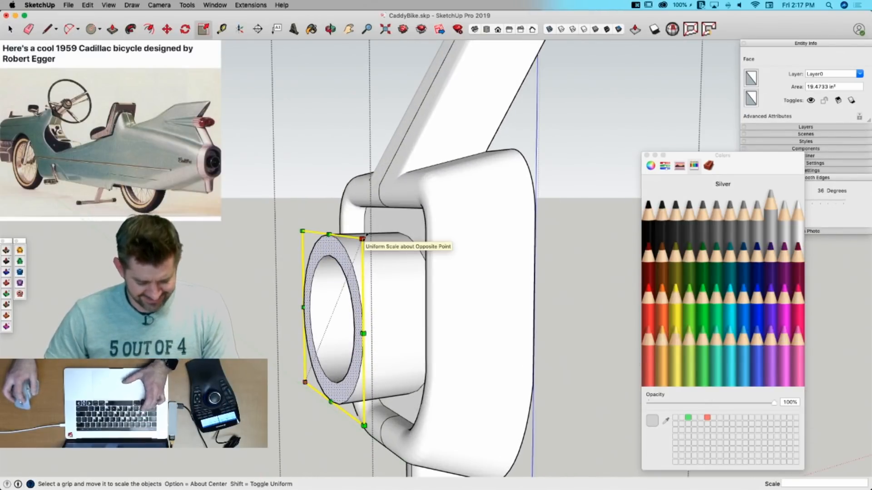
left_click_drag(362, 239, 357, 258, "alt")
Step: Move the ring's end face 7/8" along the red axis back toward the tail panel
key("m")
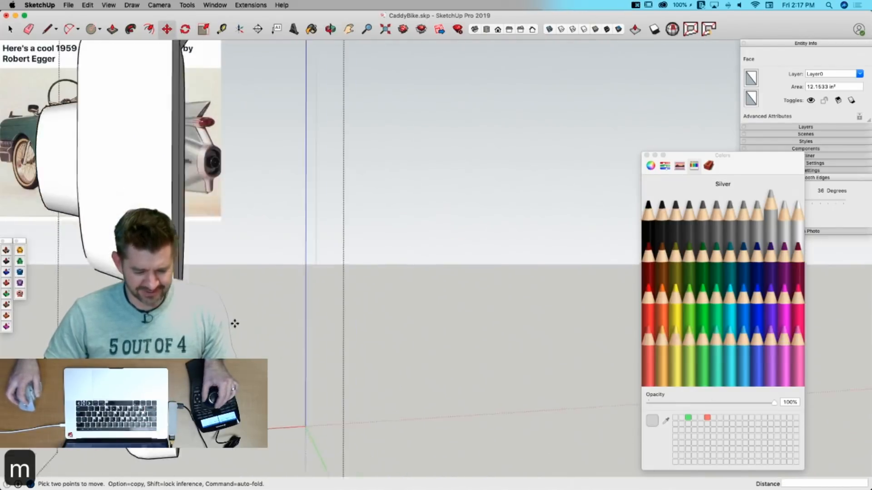
key("m")
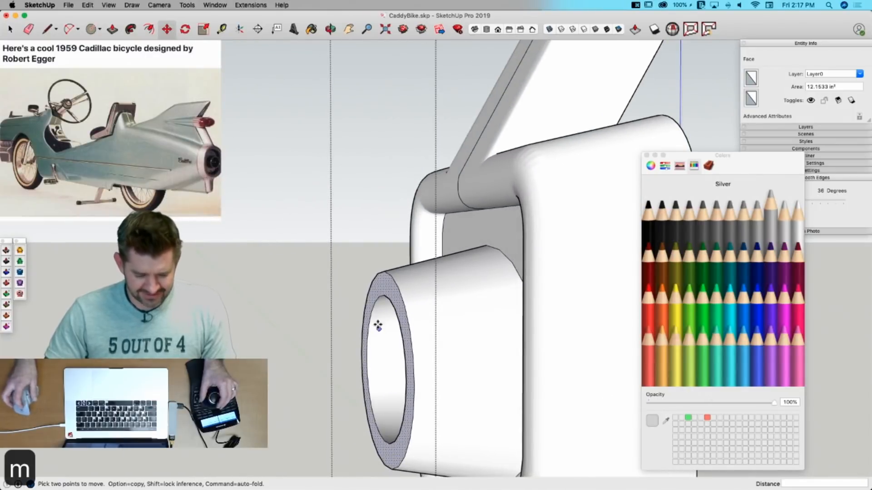
left_click(370, 288)
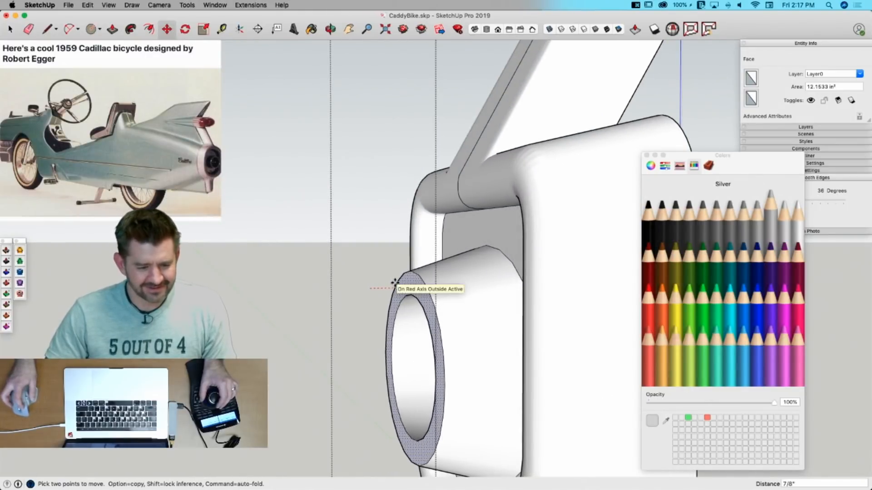
left_click(395, 283)
key("space")
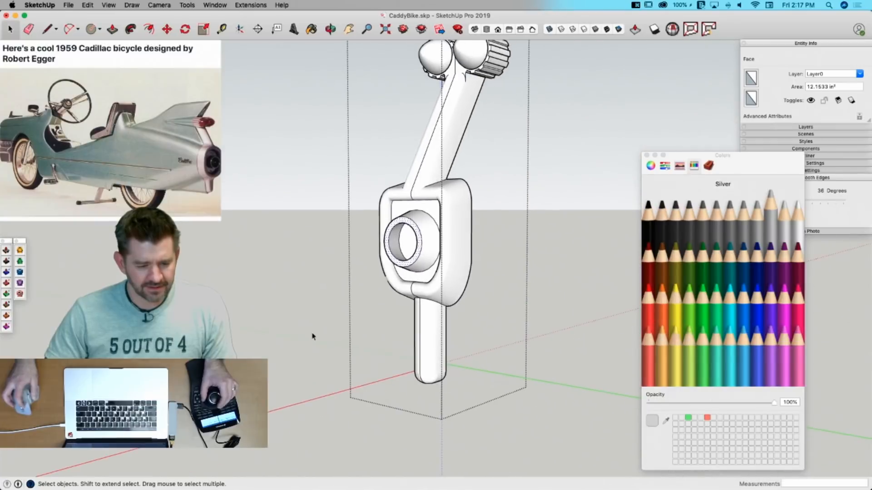
Step: Select all connected geometry of the tail and run CleanUp³'s Merge Faces on it
middle_click_drag(312, 337, 385, 284)
triple_click(385, 284)
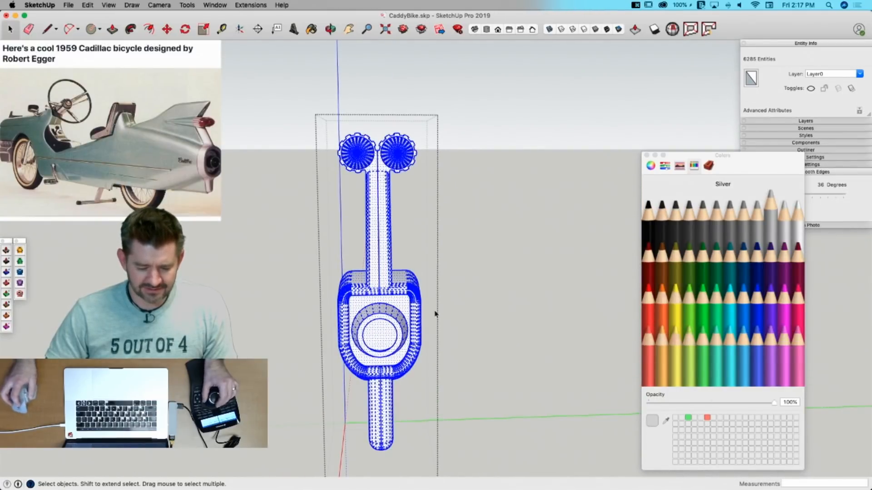
middle_click_drag(435, 314, 365, 34)
left_click(250, 5)
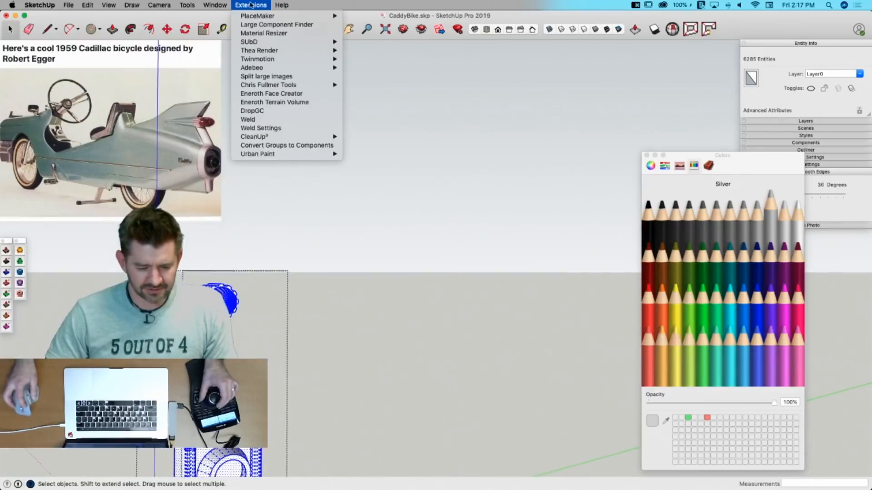
mouse_move(302, 137)
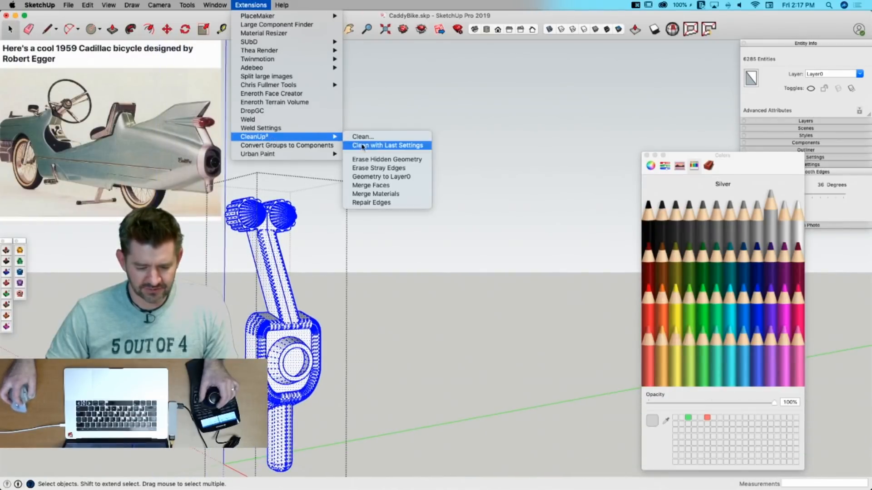
left_click(375, 186)
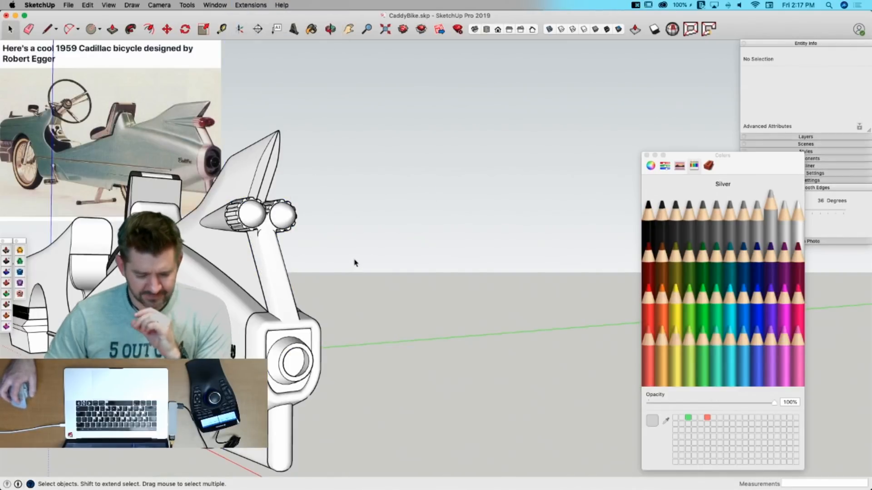
Step: Delete the short stray edge at the lower end of the curved strip in the body opening
middle_click_drag(342, 242, 503, 241)
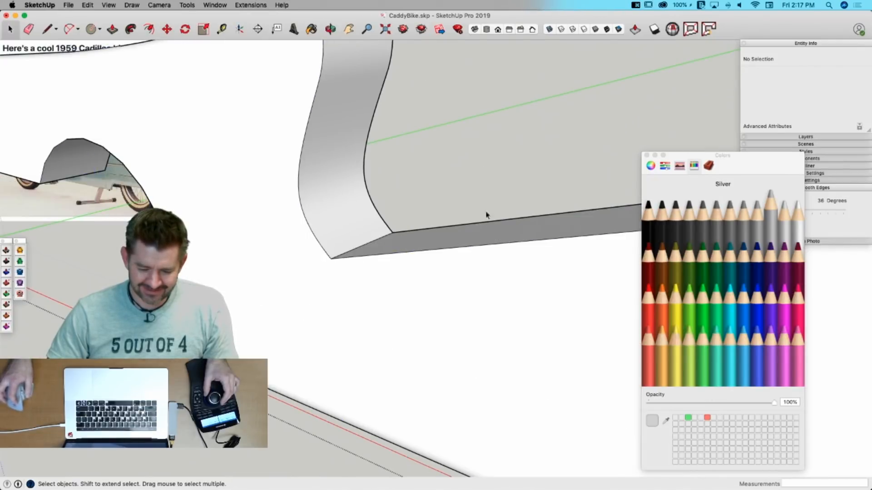
middle_click_drag(427, 290, 432, 292)
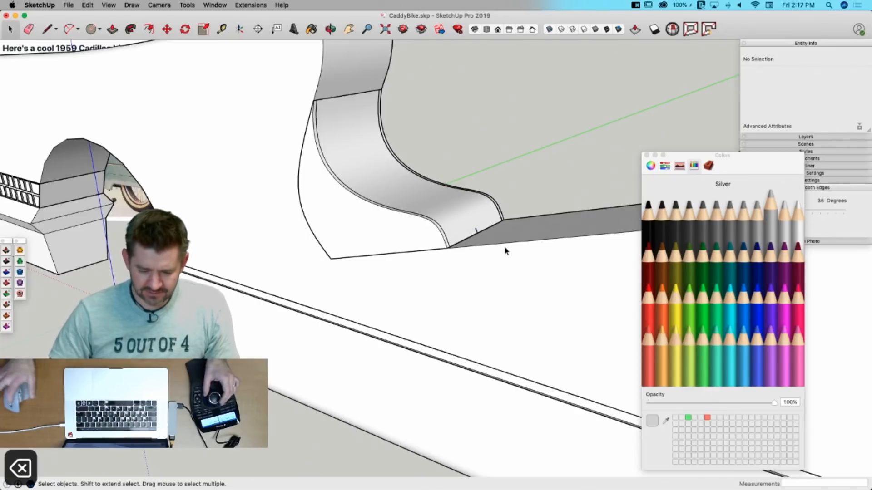
scroll(475, 231, "up", 3)
scroll(472, 232, "up", 2)
left_click(471, 241)
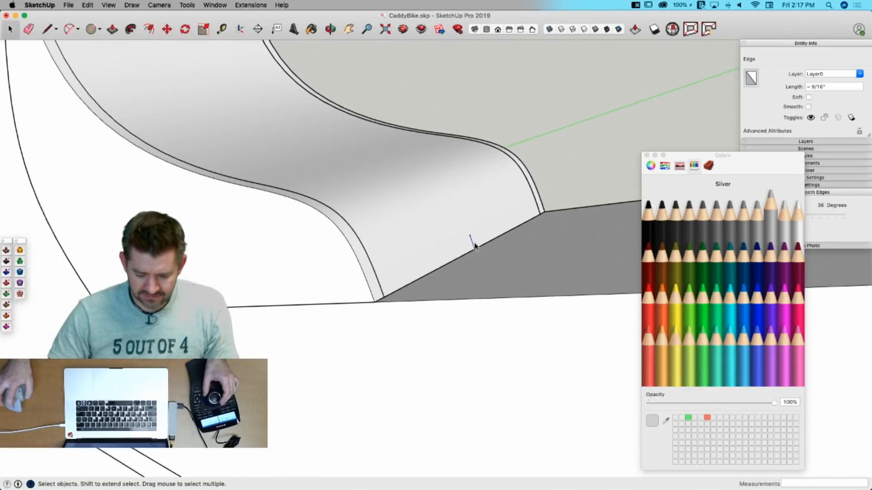
key("BackSpace")
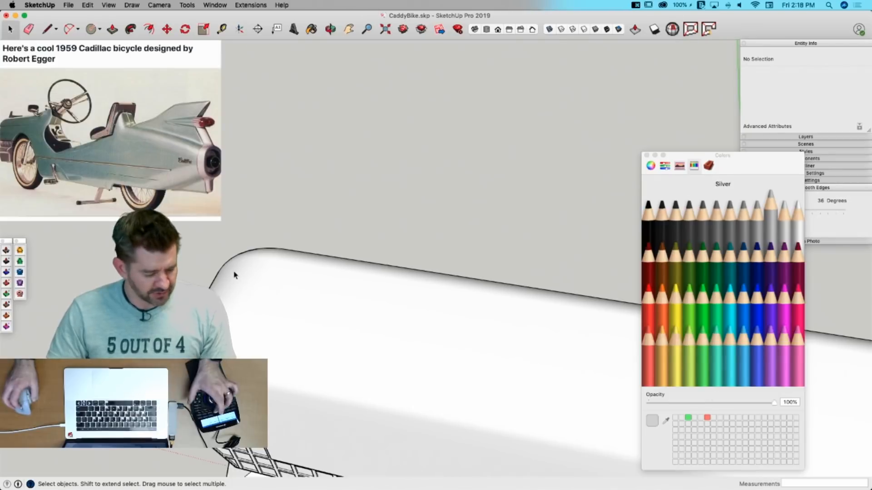
Step: Show hidden geometry and draw an upright L-shaped face along the center of the body's top, near its rounded end
key("alt+h")
key("l")
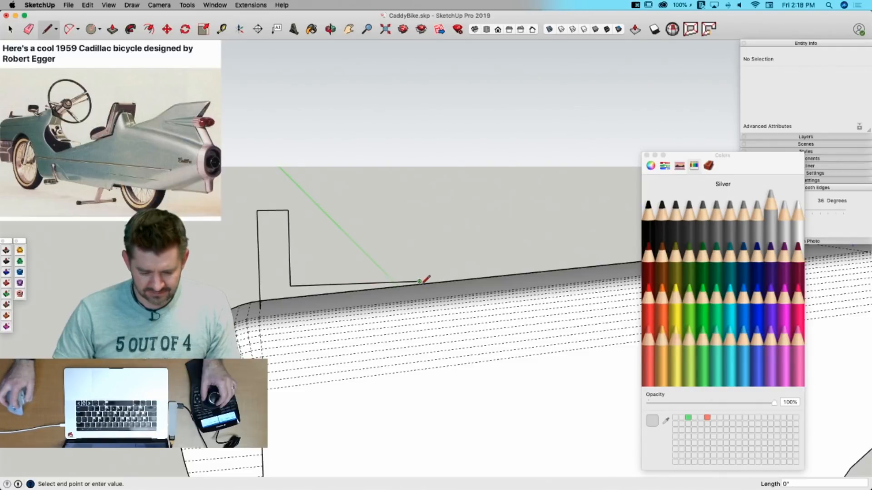
left_click(266, 305)
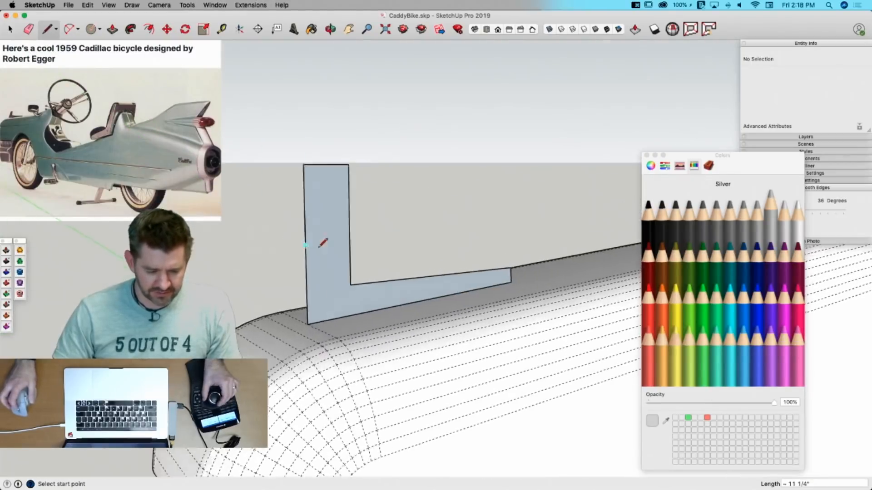
Step: Move the L-shaped profile's top edge 2 13/16" diagonally down toward the long leg, shortening and slanting the upright
key("space")
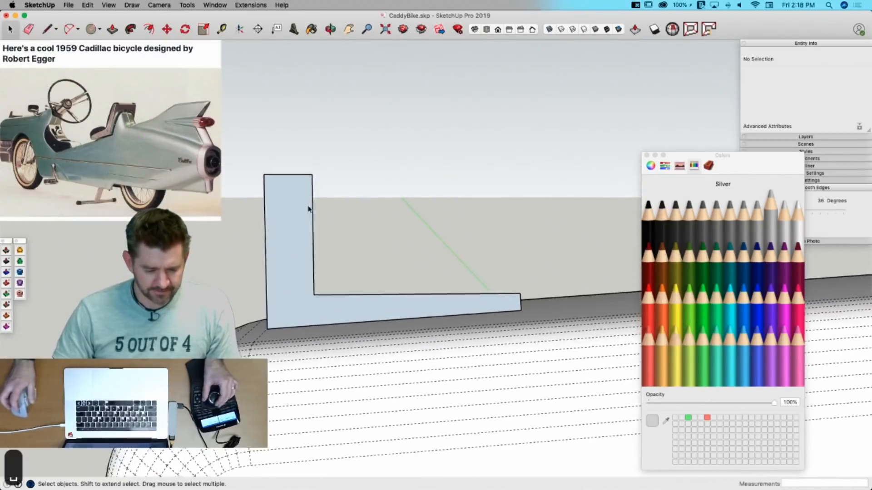
left_click(286, 177)
key("m")
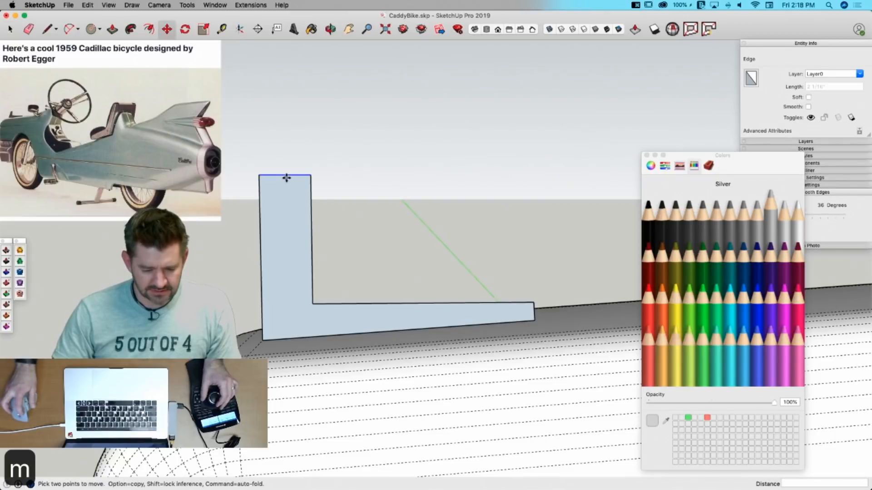
left_click(287, 177)
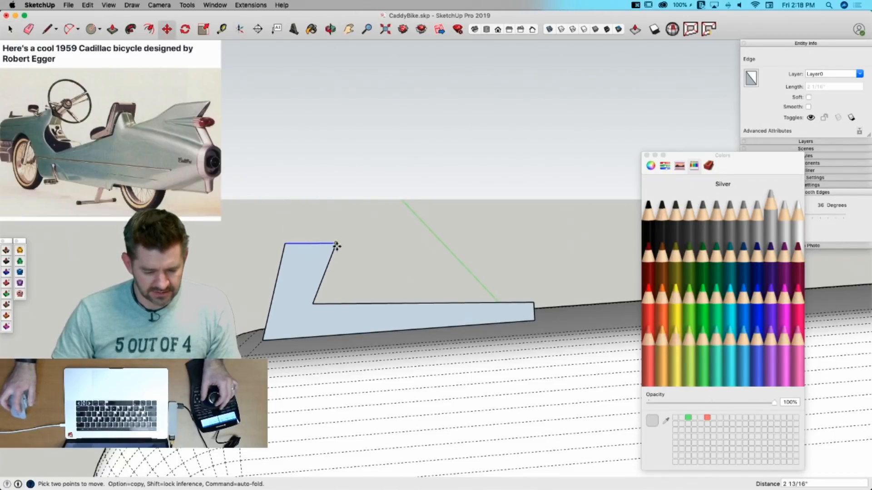
key("Escape")
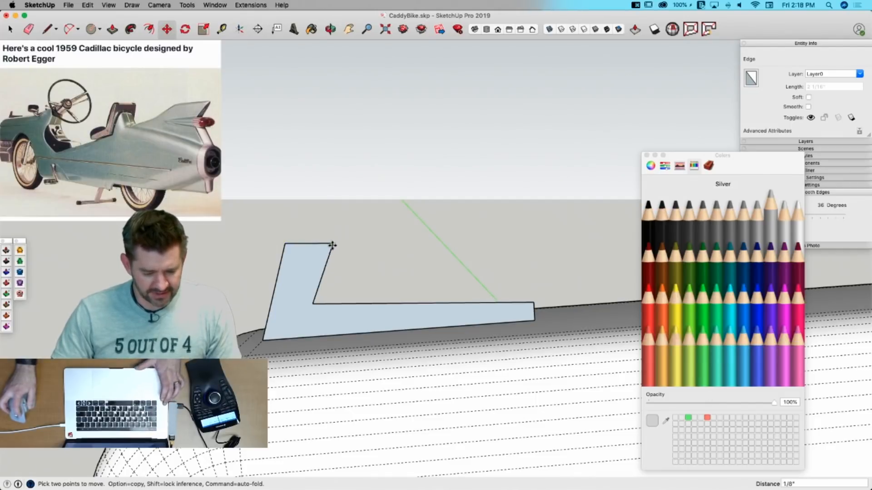
Step: Move the upright's upper inner corner 15/16" to narrow the top, and raise the inside corner about 1/4"
left_click(314, 247)
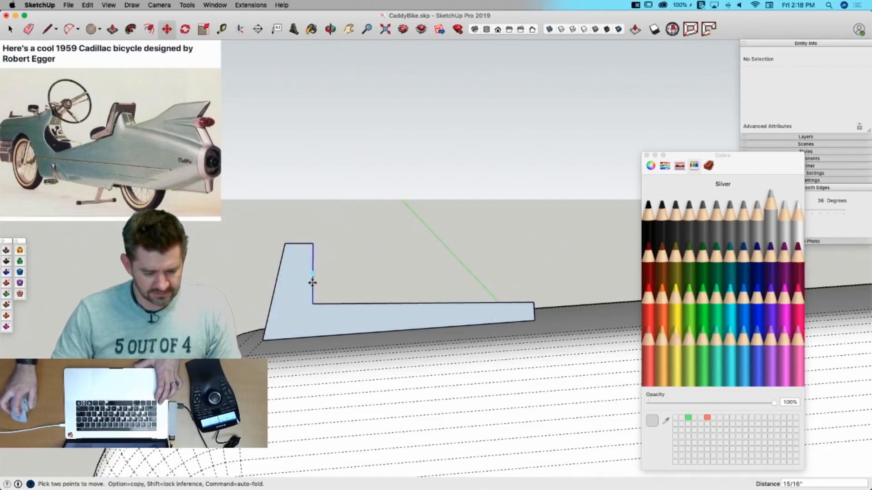
key("Escape")
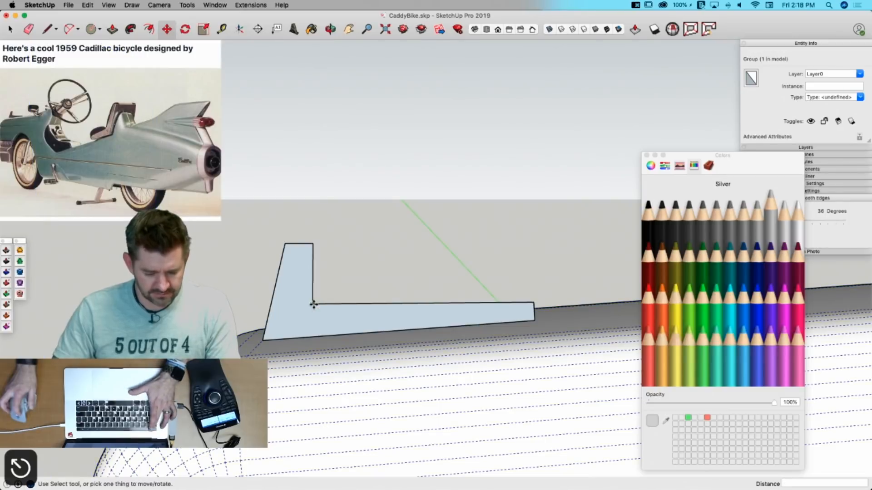
left_click(314, 303)
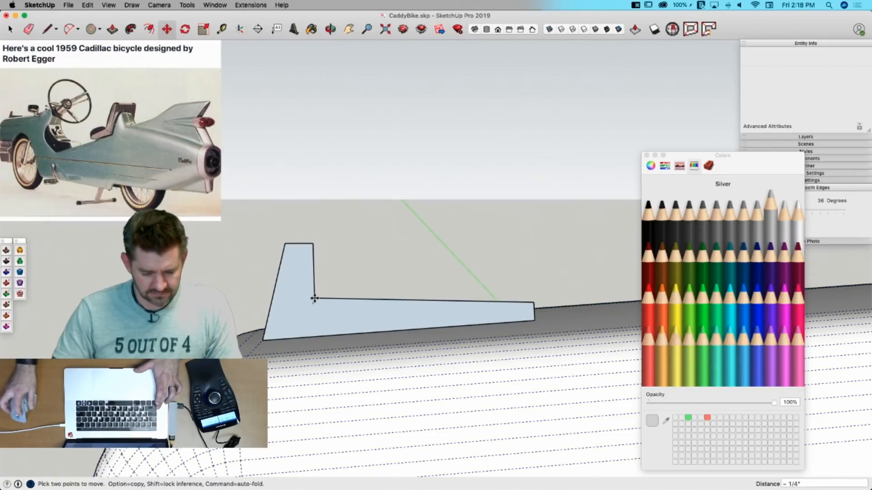
Step: Select the upright's top and inner edges and move them together 9/16" toward the long leg
key("space")
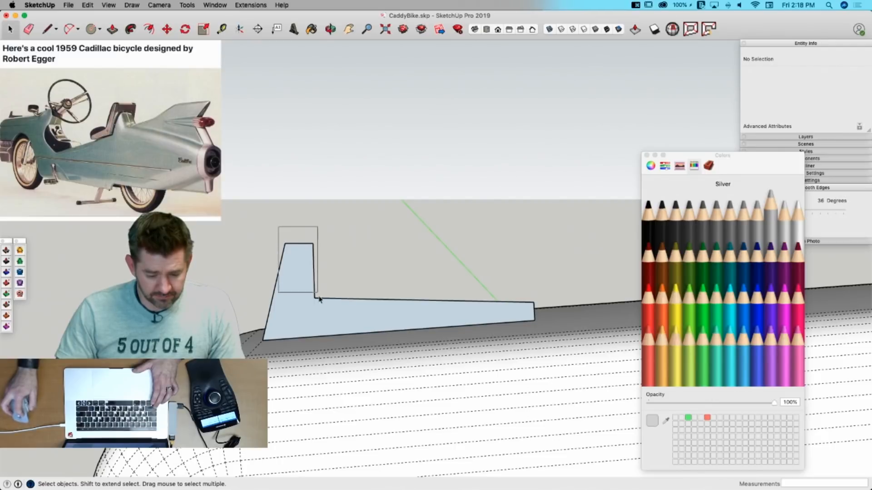
key("m")
left_click(322, 320)
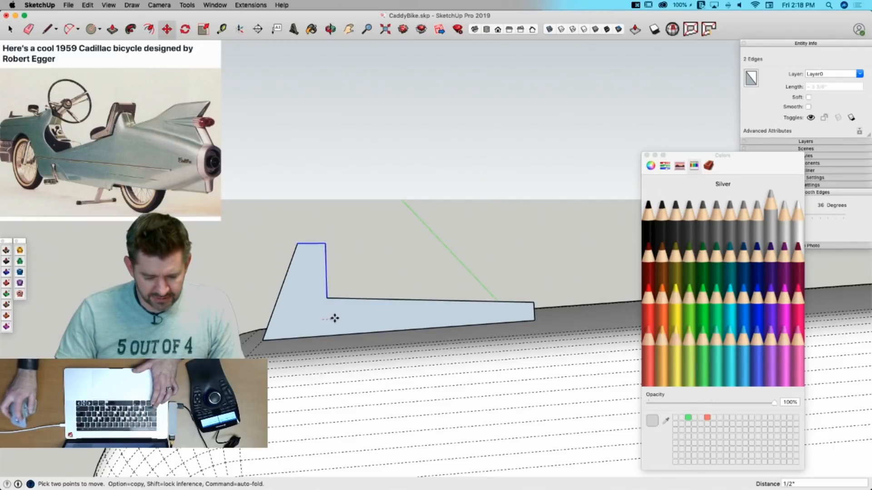
left_click(337, 319)
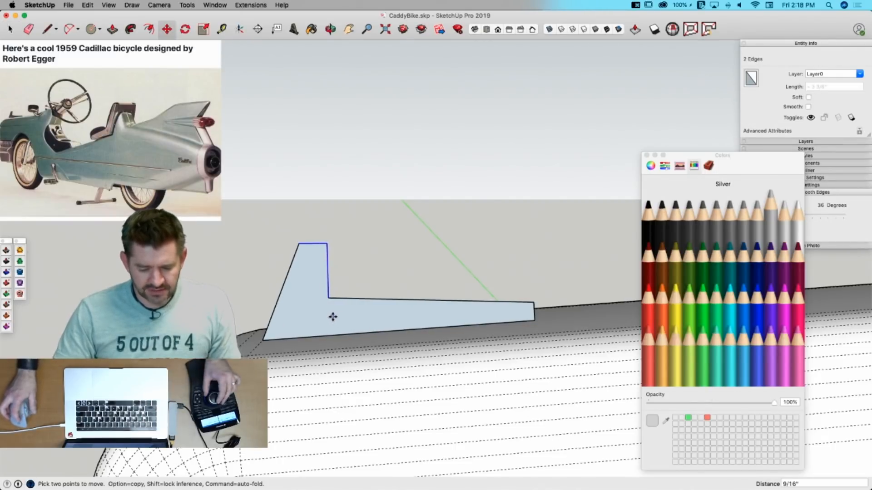
key("space")
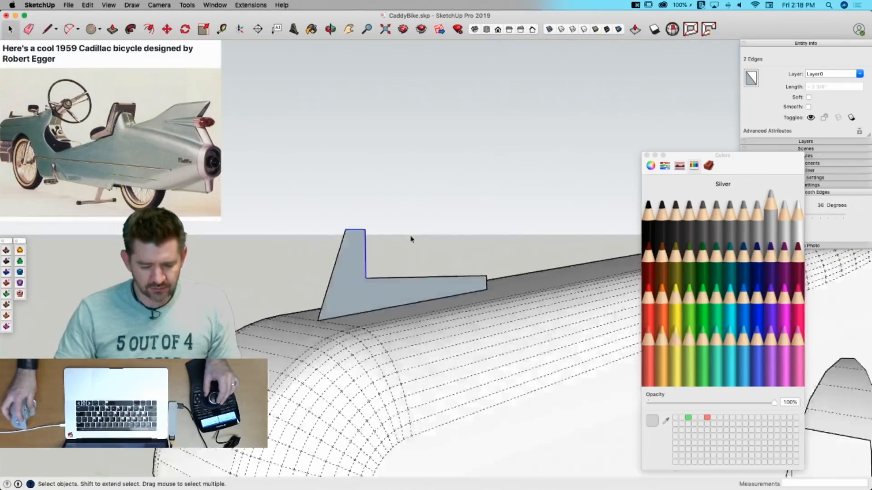
left_click(409, 236)
key("m")
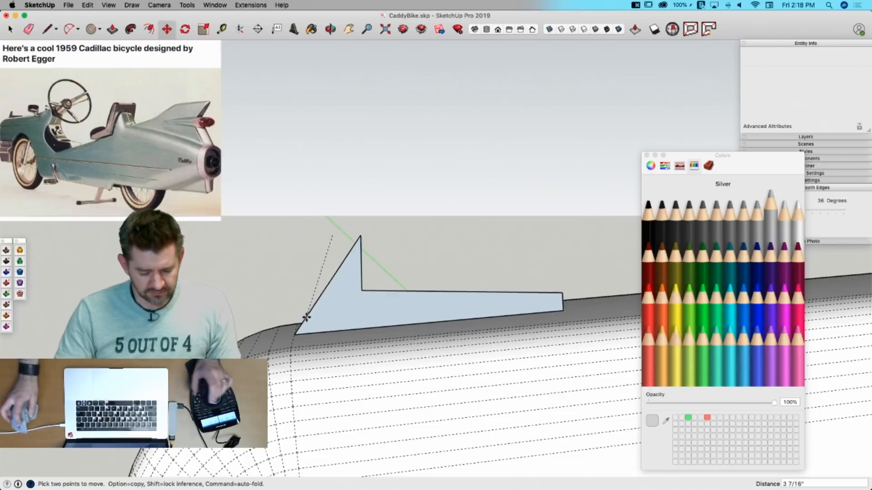
key("Escape")
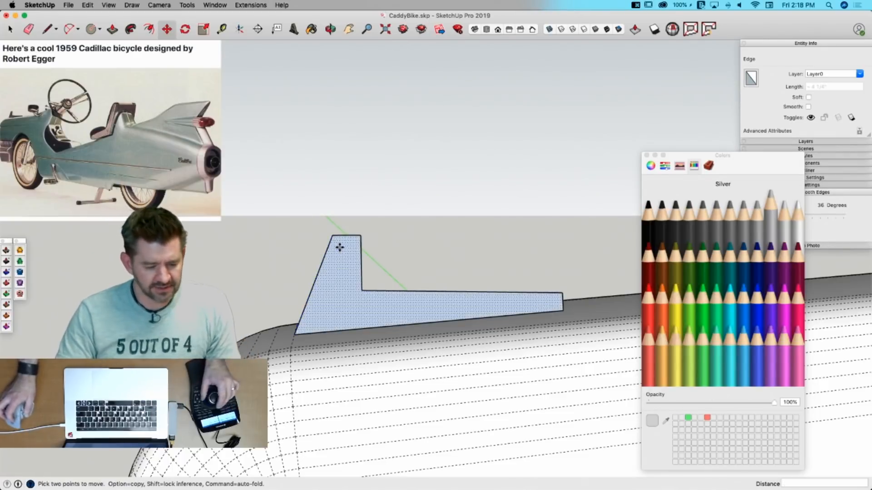
Step: Push/pull both sides of the L-shaped face outward by 1/8", leaving its outline as a center ridge
key("space")
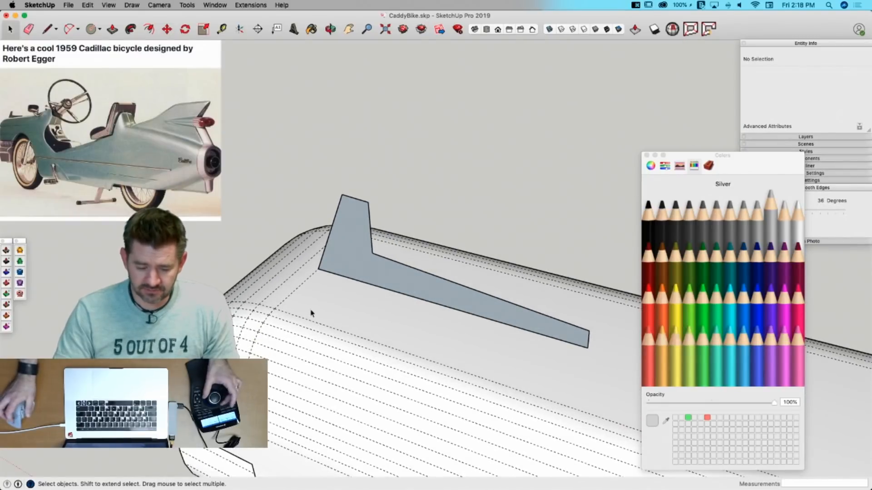
key("p")
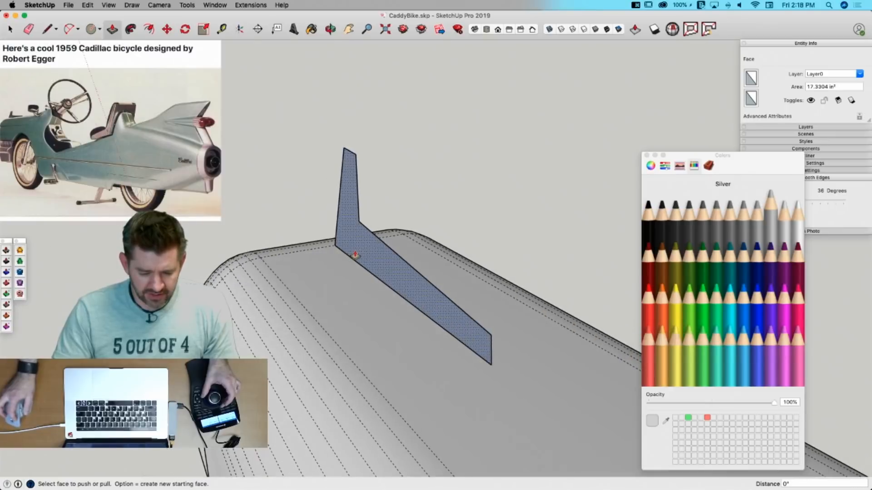
left_click(355, 255)
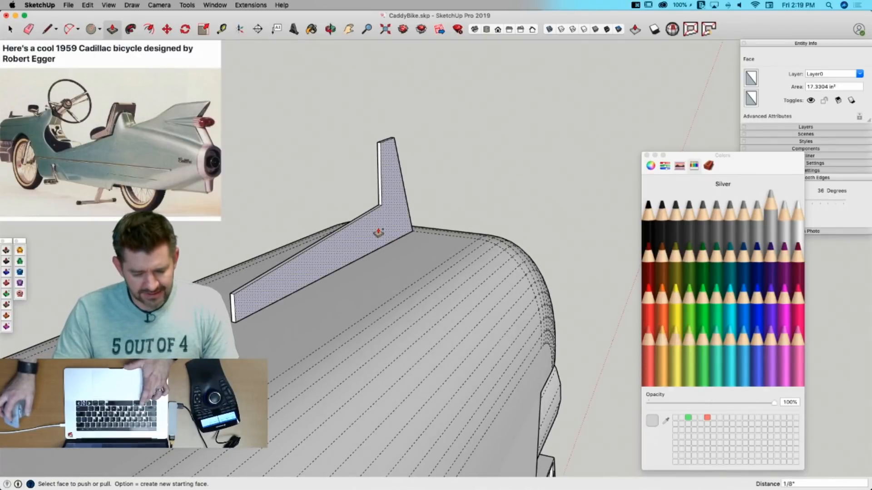
left_click(378, 233)
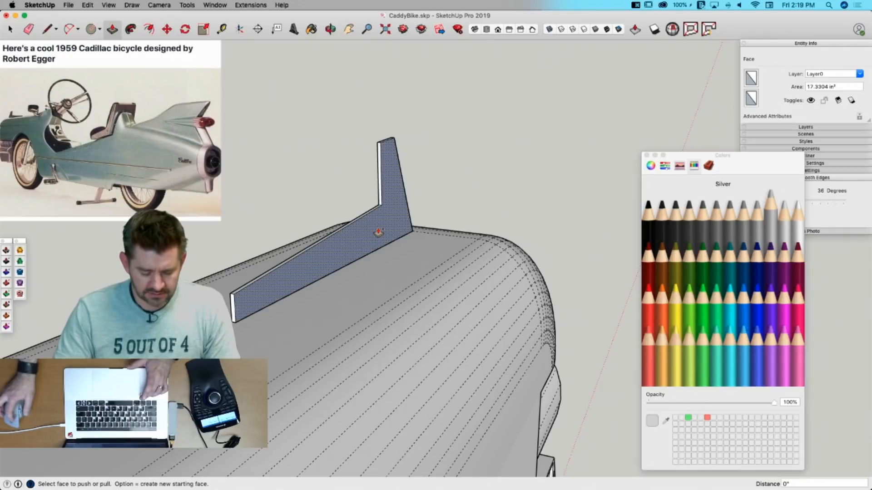
key("super+z")
key("super+z")
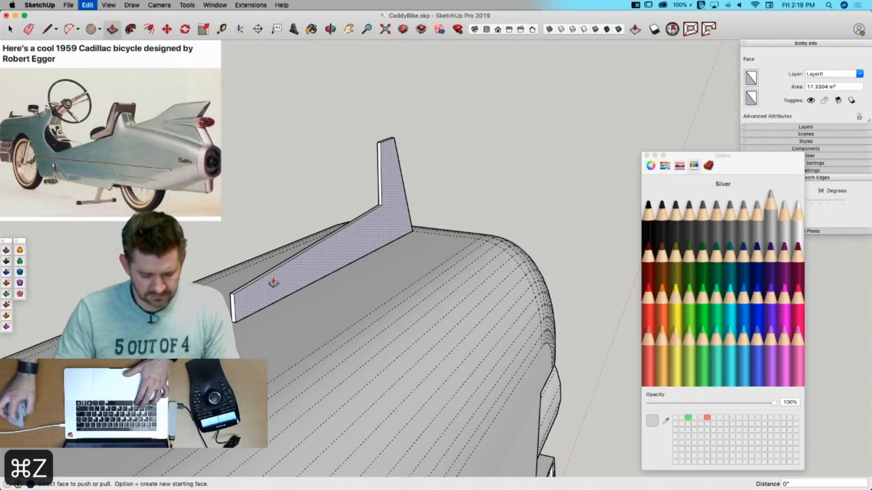
middle_click_drag(351, 311, 253, 275)
left_click(460, 269)
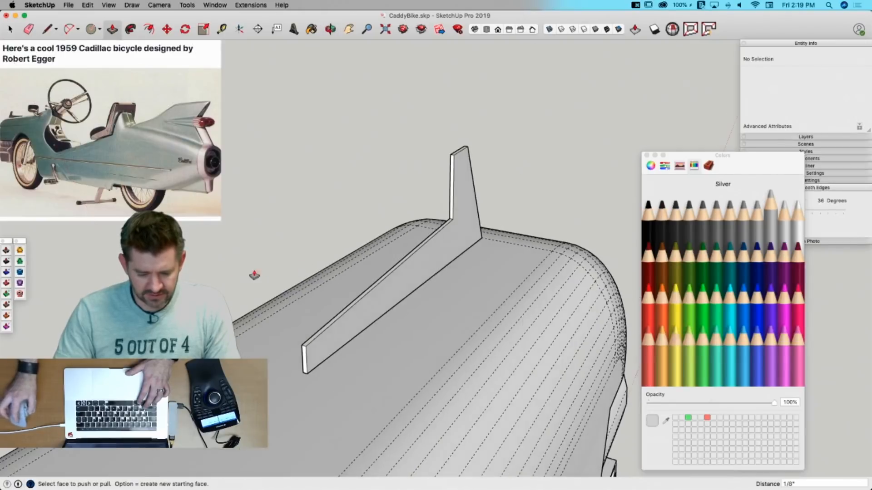
left_click(415, 284)
key("space")
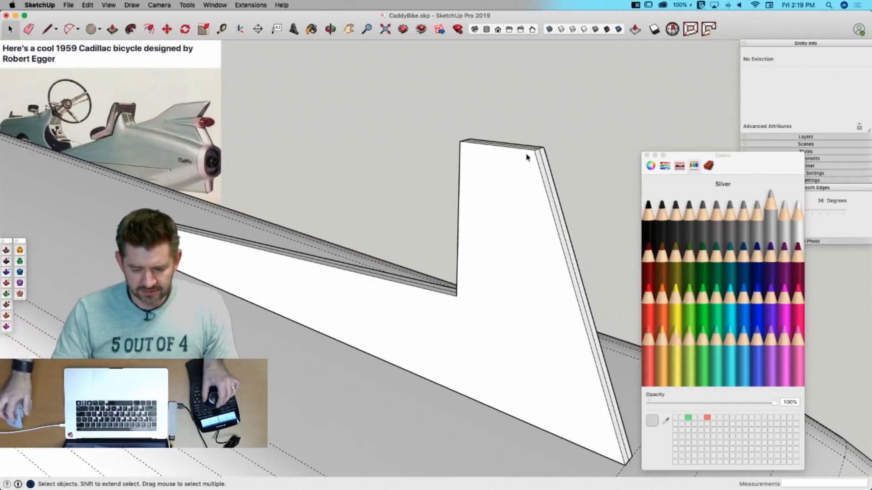
Step: Select the upright's two outer top edges and move them 3/16" straight down to bevel the top on both sides
left_click(515, 151)
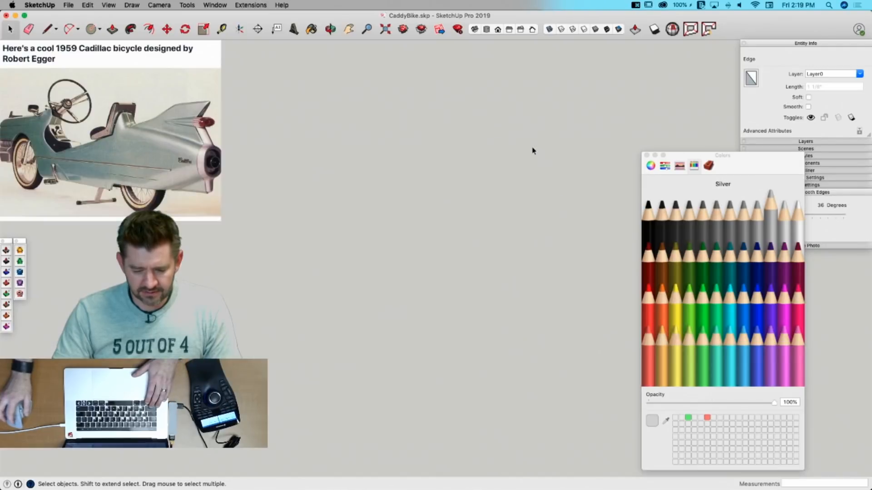
scroll(499, 161, "up", 3)
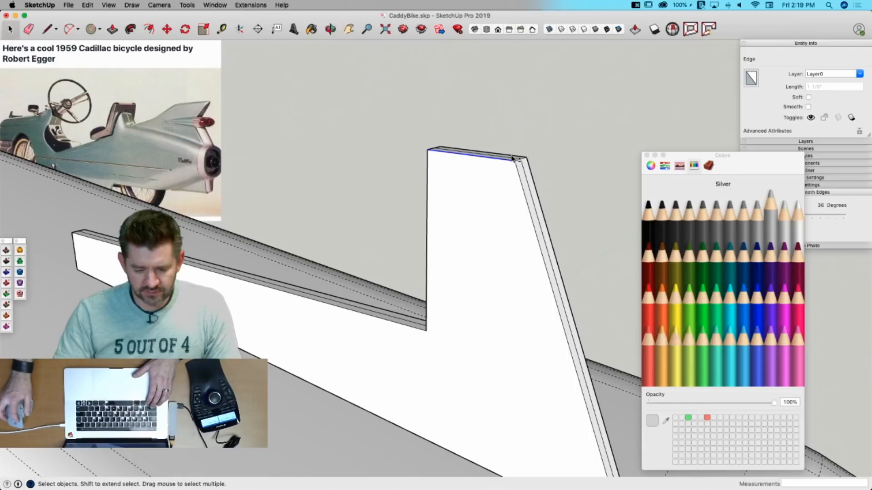
key("m")
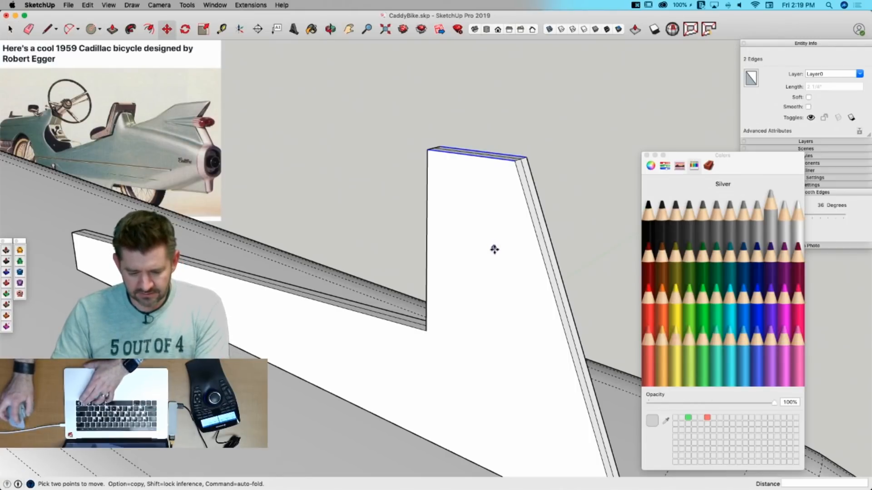
left_click(515, 163)
key("Up")
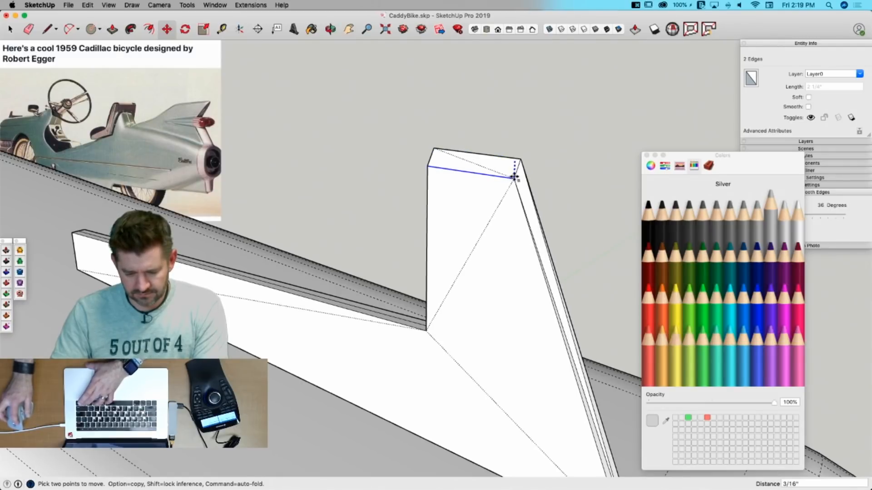
left_click(514, 176)
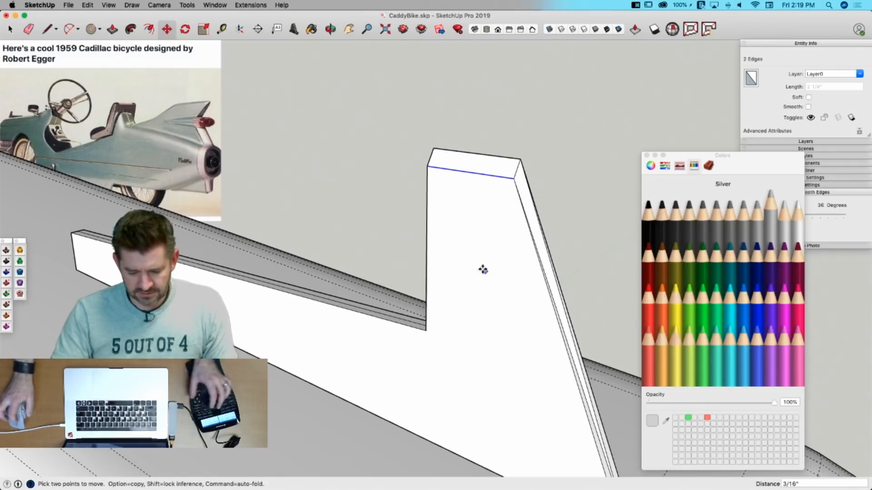
Step: Move the outer corners at the foot of the slanted edge about 1/4" toward the long leg, one on each side
key("space")
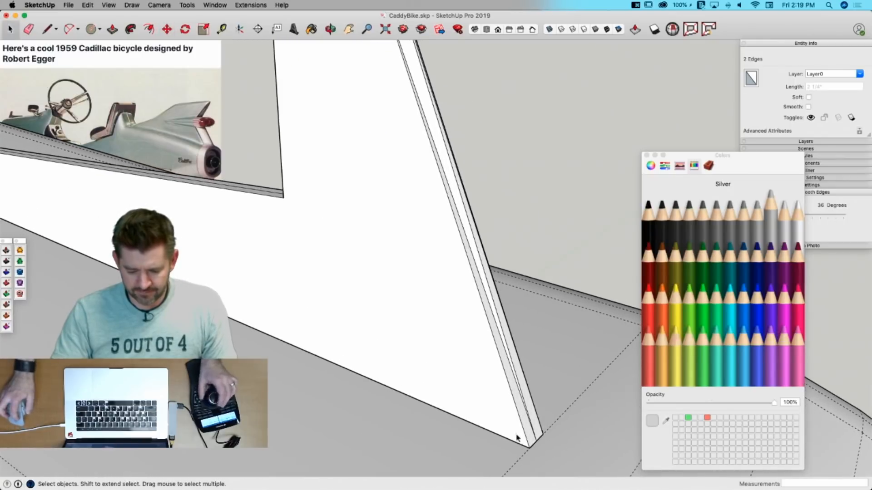
key("m")
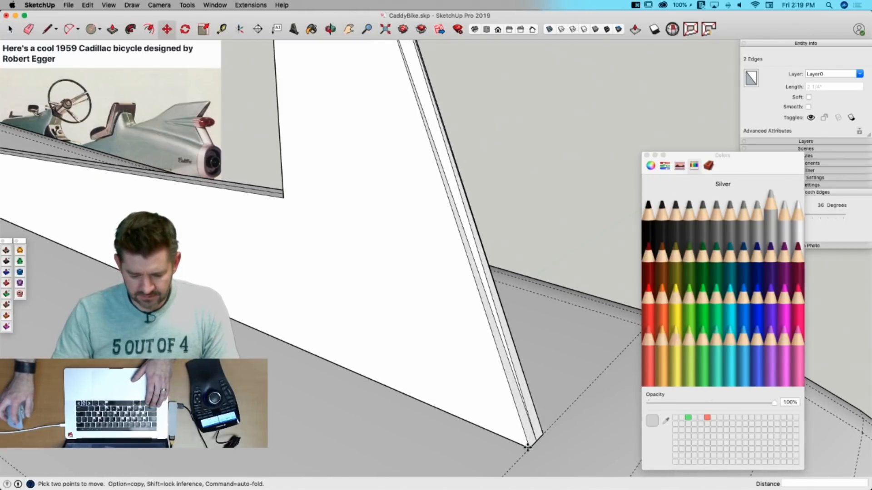
left_click(528, 447)
key("Escape")
key("Escape")
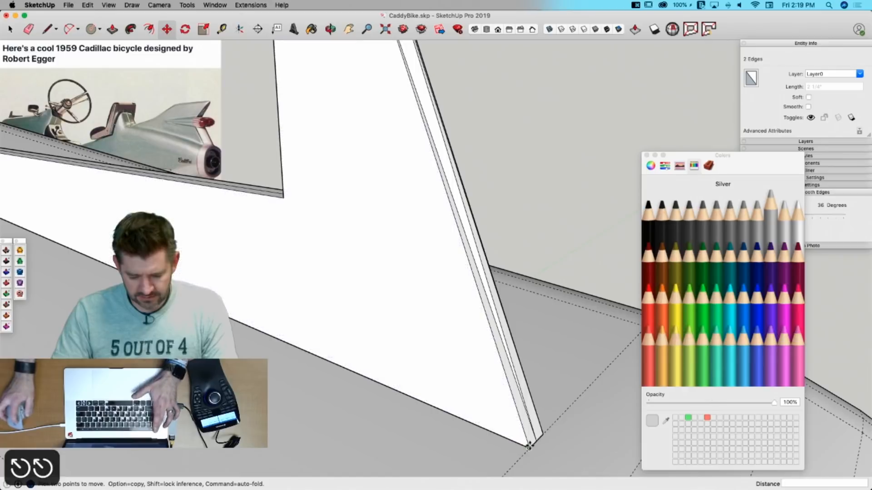
left_click(530, 448)
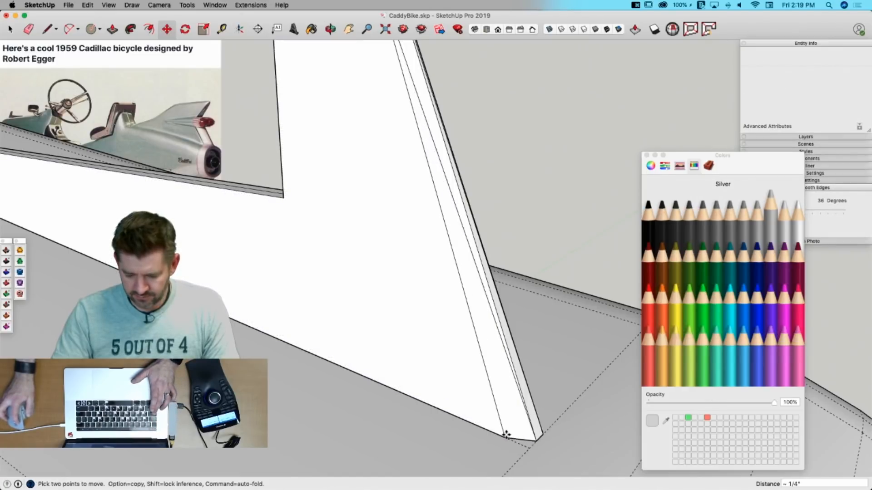
left_click(507, 435)
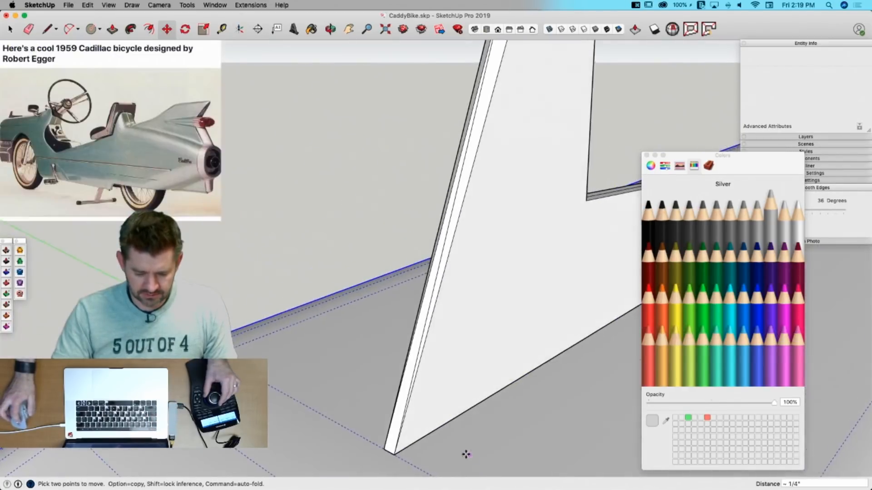
left_click(396, 452)
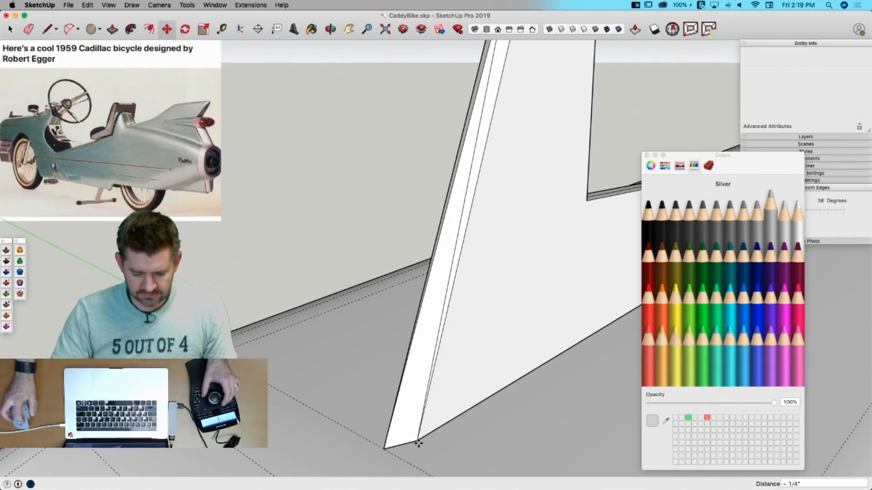
left_click(418, 444)
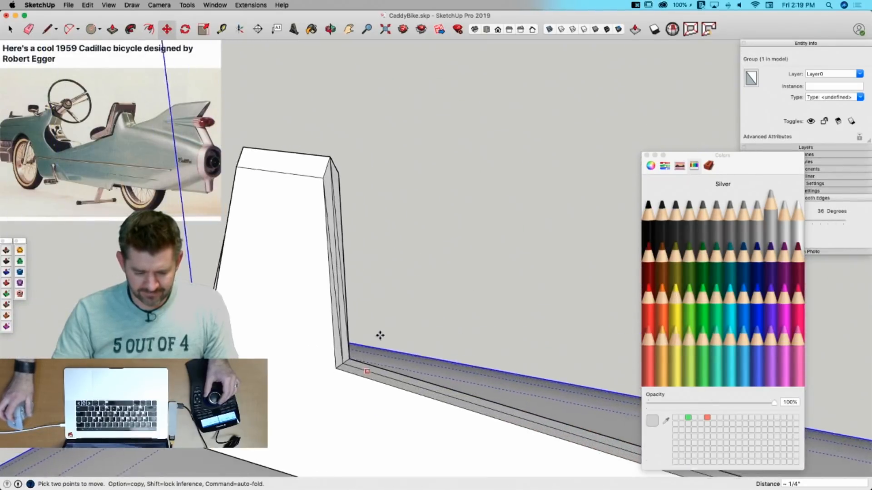
key("space")
key("e")
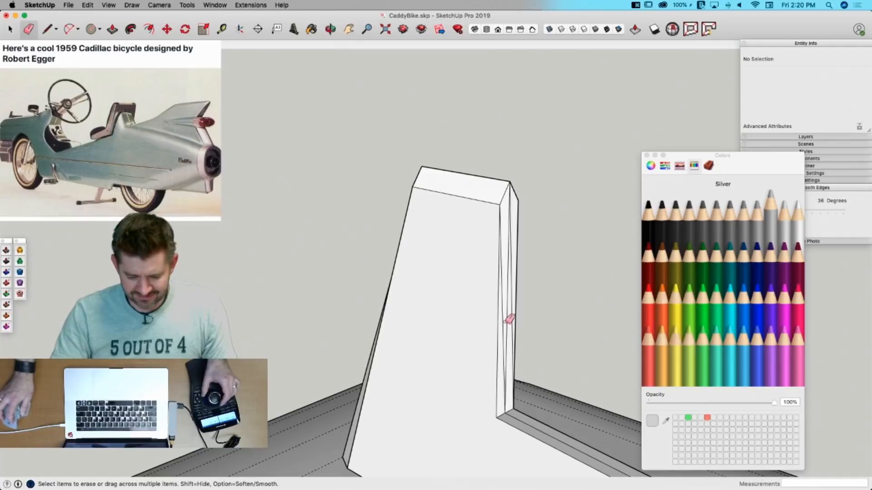
left_click(514, 315)
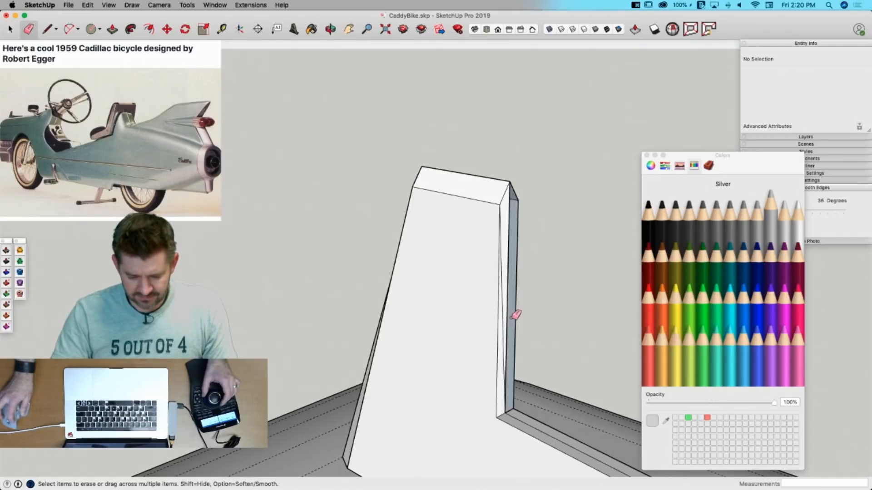
key("super+z")
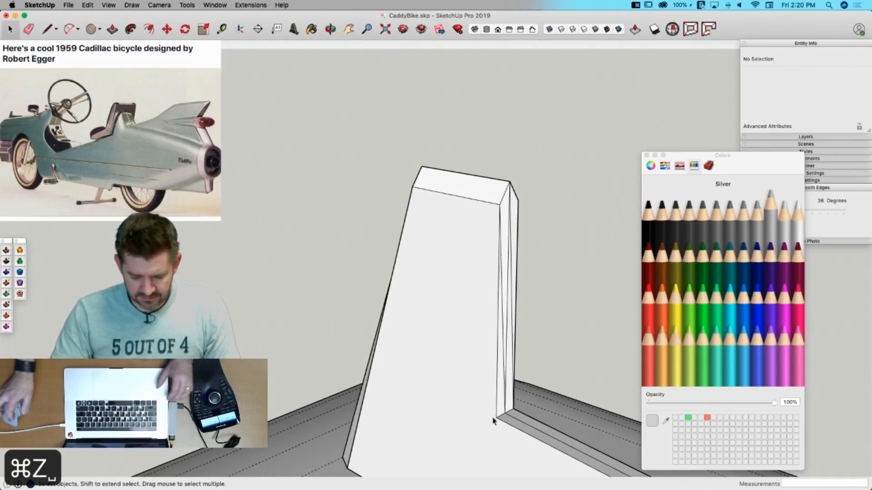
Step: Select the upright's two outer vertical edges facing the long leg and move them 1/8" along the red axis, away from the leg
key("m")
key("space")
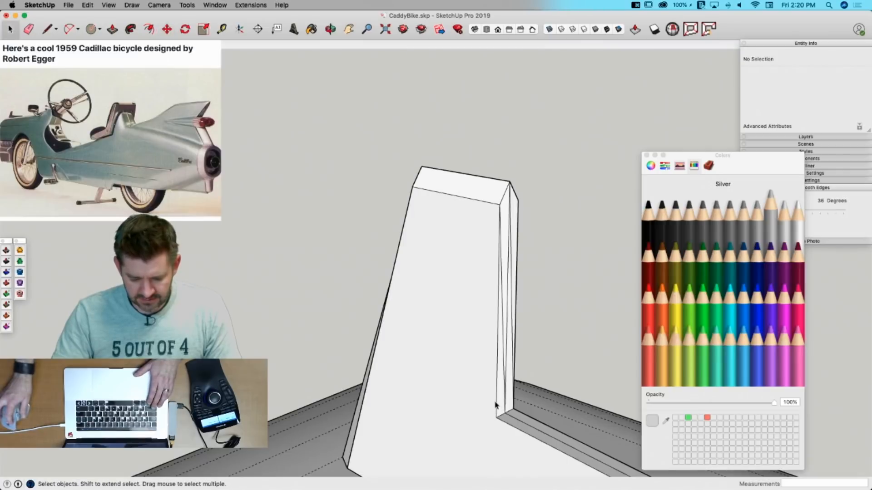
left_click(496, 405)
left_click(499, 407)
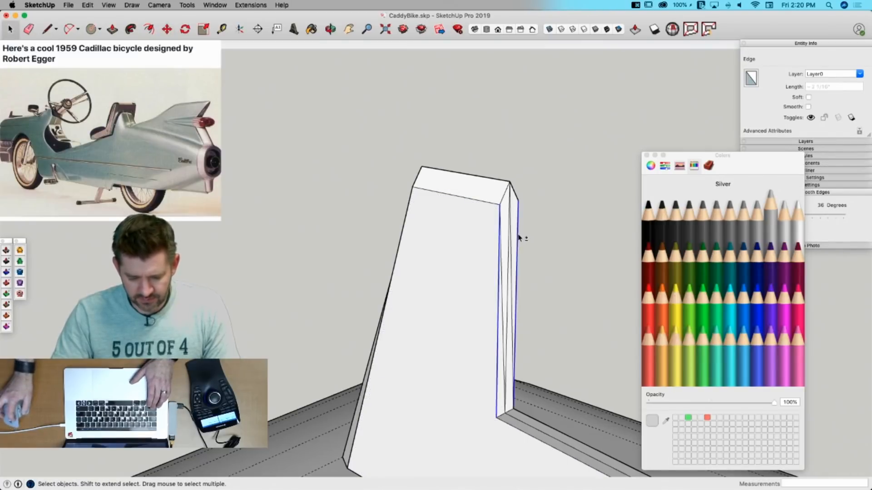
key("m")
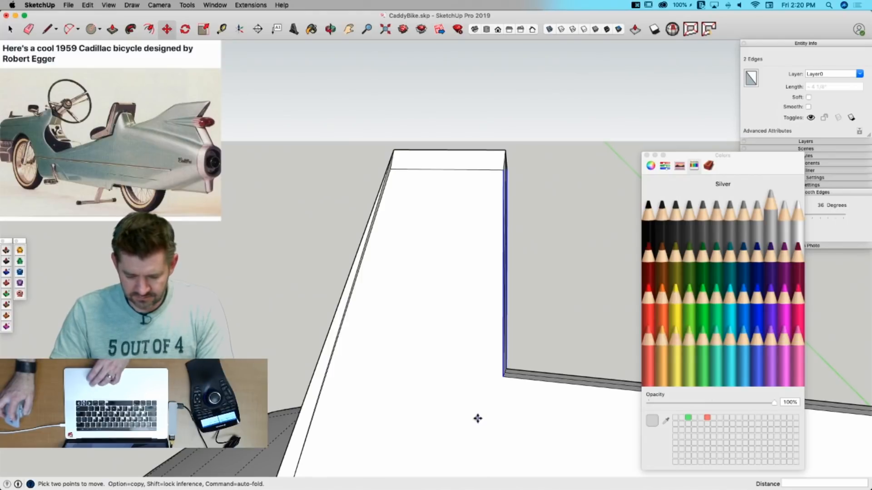
left_click(503, 378)
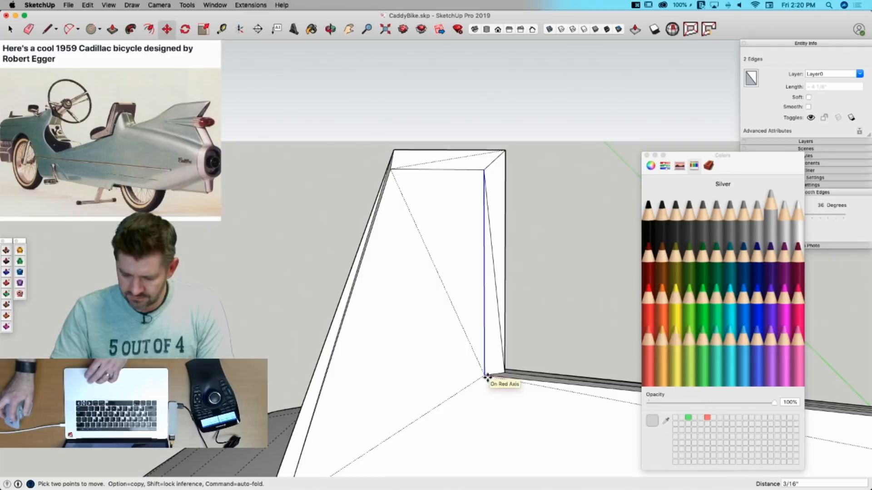
left_click(490, 378)
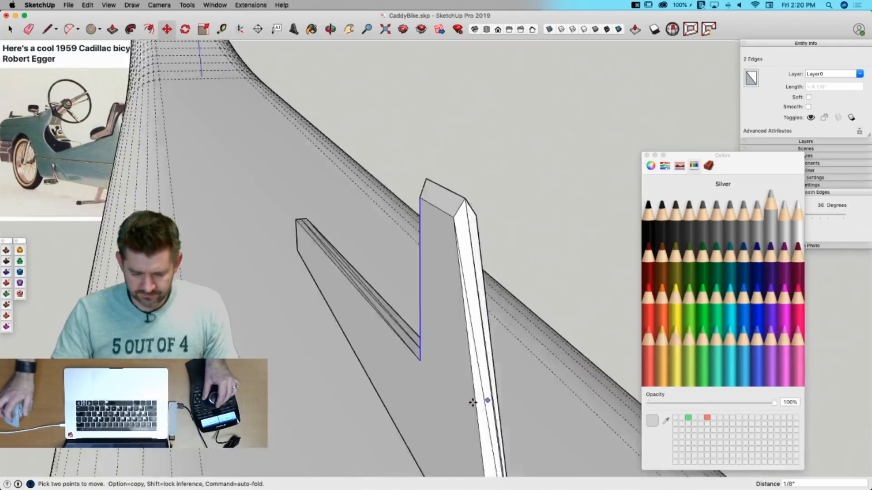
Step: Select the long leg's two outer top edges and move them 3/16" down to bevel its top
middle_click_drag(473, 402, 456, 361)
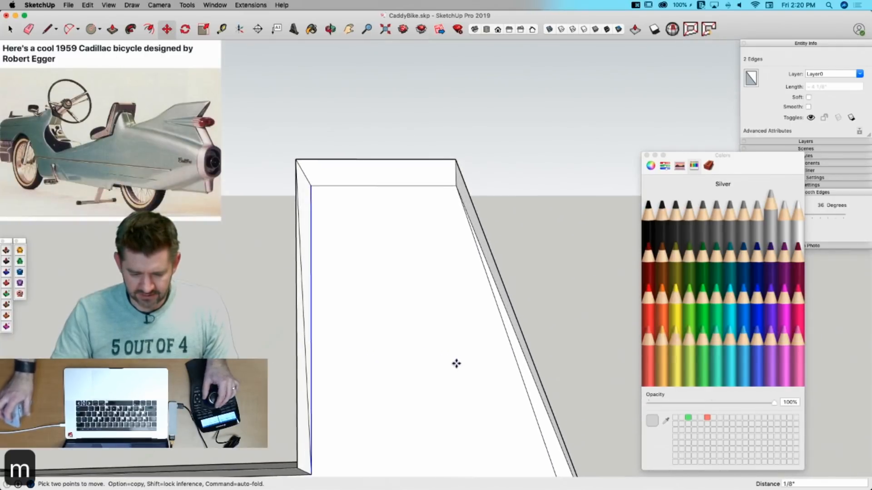
left_click(446, 186)
middle_click_drag(446, 185, 481, 299)
key("space")
left_click(487, 303)
middle_click_drag(562, 302, 429, 318)
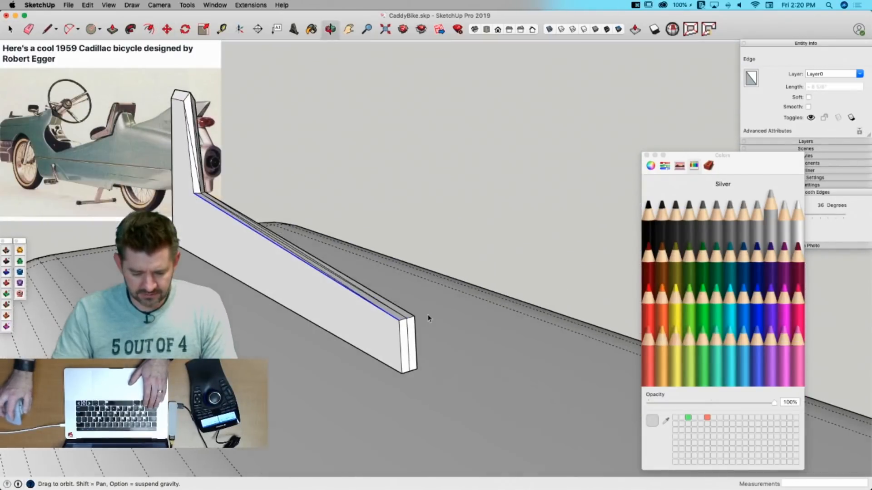
key("m")
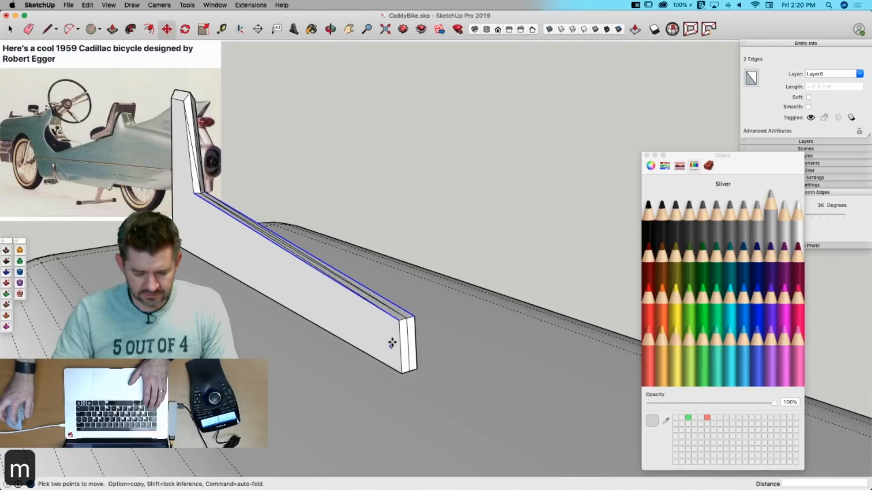
left_click_drag(398, 320, 397, 333)
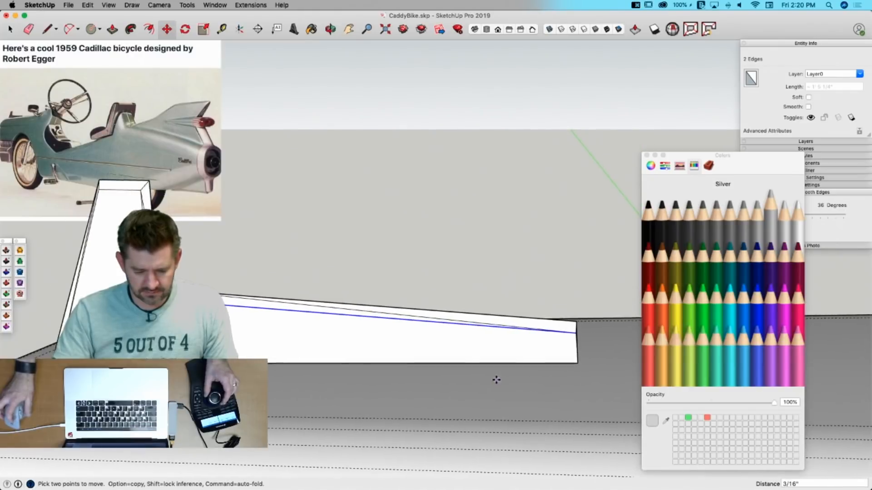
Step: Select the two outer vertical edges at the long leg's free end and move them about 3/16" inward to bevel the end
key("space")
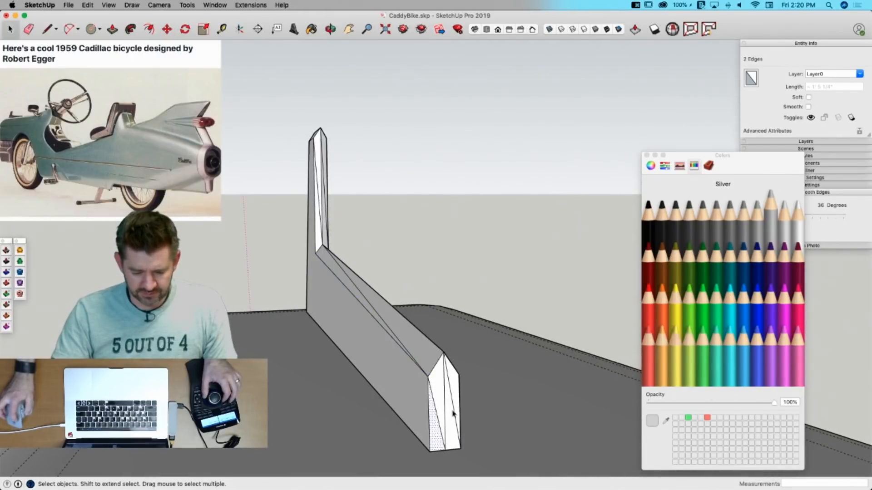
left_click(459, 402)
left_click(431, 417, "shift")
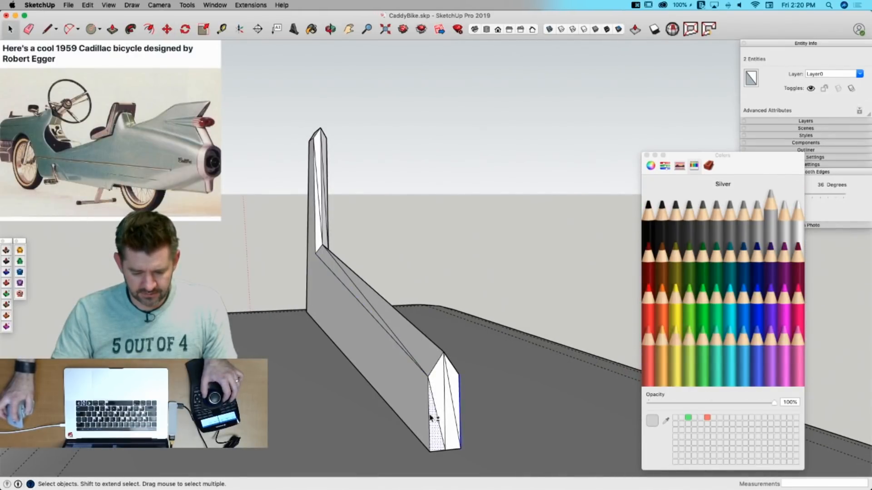
left_click(435, 418, "shift")
key("m")
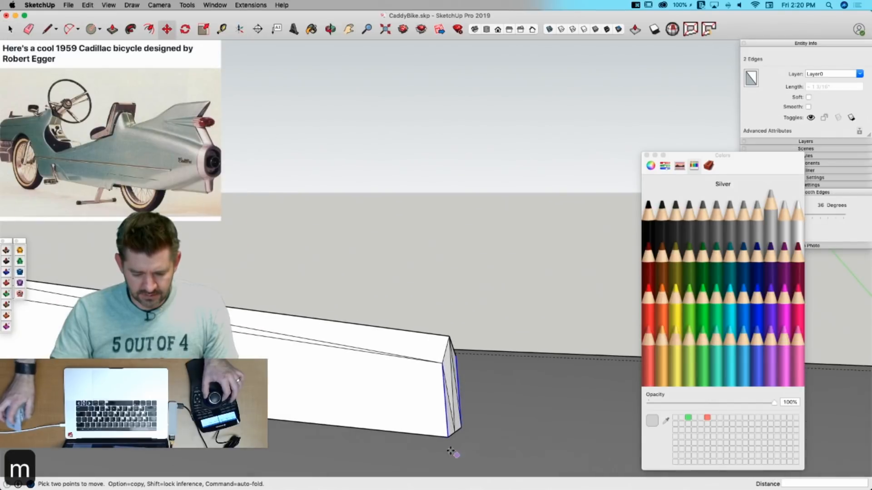
left_click(447, 436)
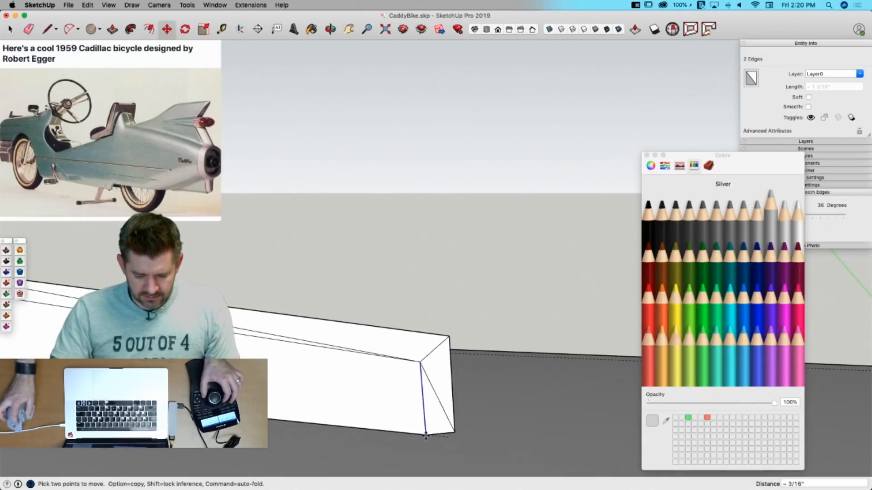
left_click(426, 436)
Step: Select the whole ornament, move the Colors window off the Soften/Smooth Edges settings and soften the ornament's coplanar edges
key("e")
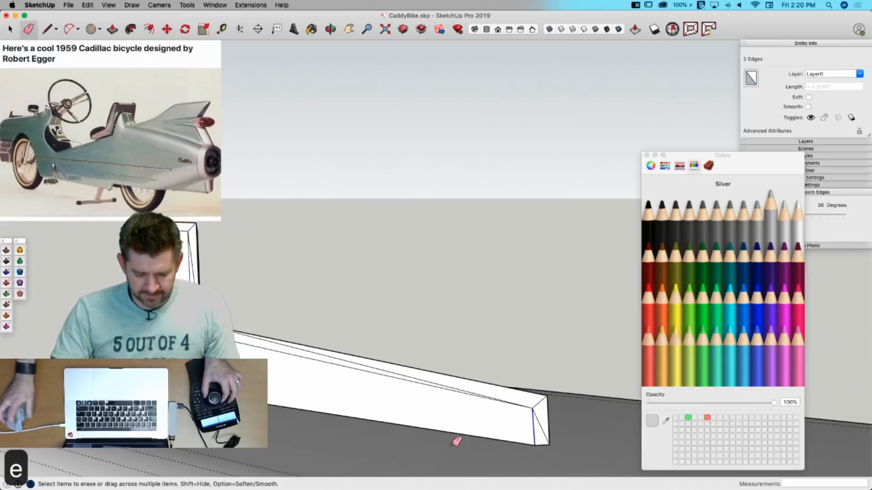
key("space")
triple_click(413, 432)
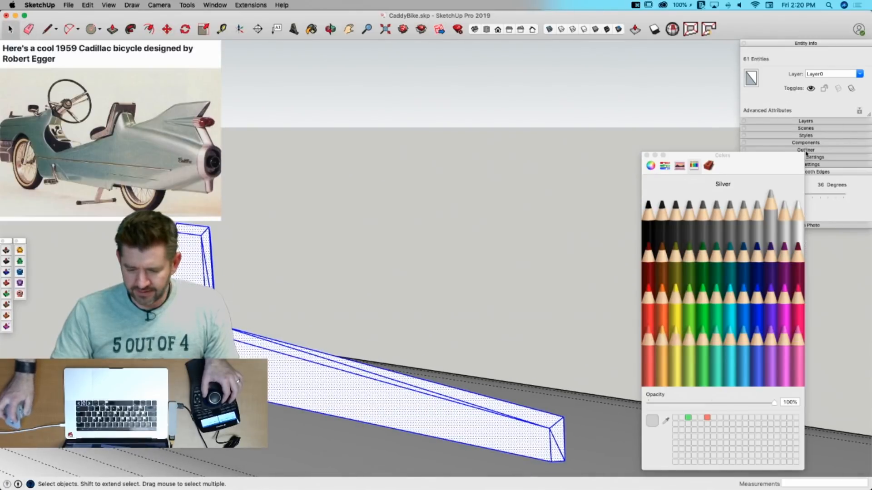
left_click_drag(767, 160, 672, 68)
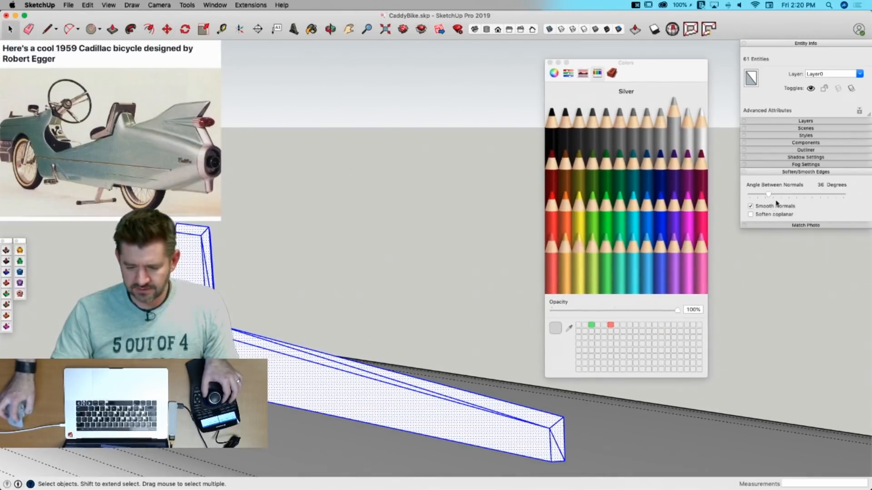
left_click(751, 215)
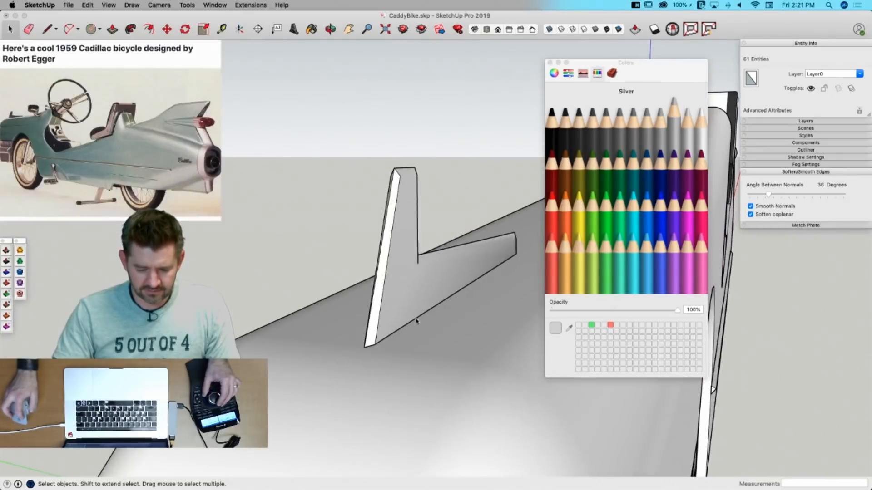
Step: Select all of the ornament's connected geometry and make it a group
triple_click(416, 321)
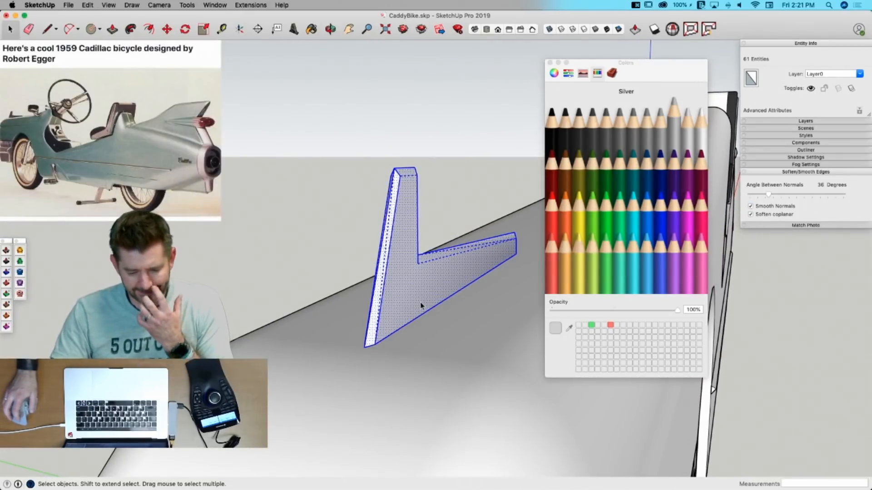
right_click(421, 301)
left_click(452, 363)
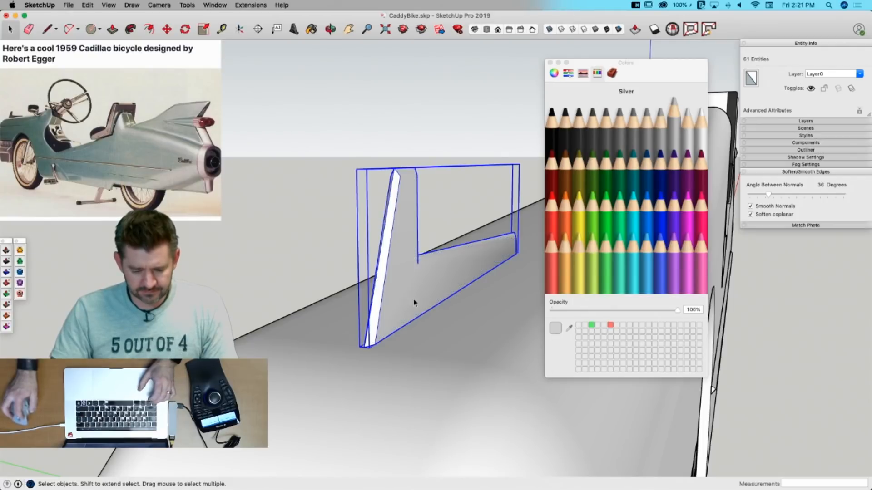
Step: Open the ornament group for editing and erase the surplus edges along its underside
double_click(409, 301)
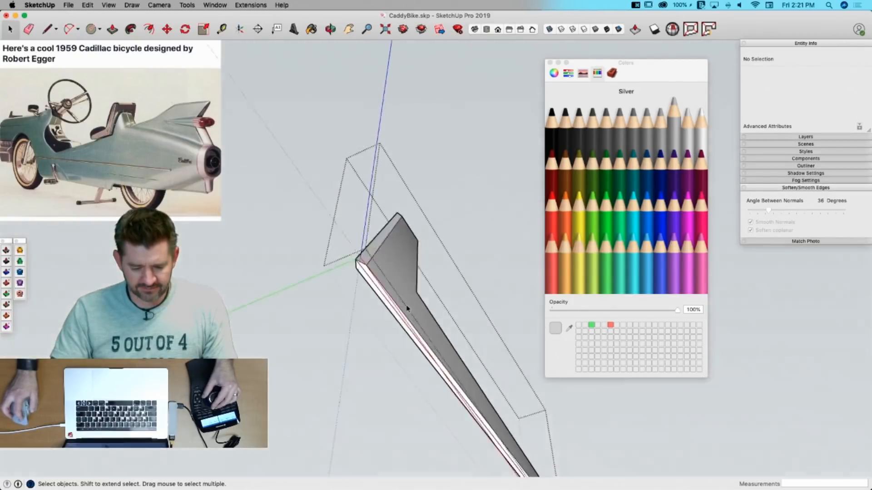
key("e")
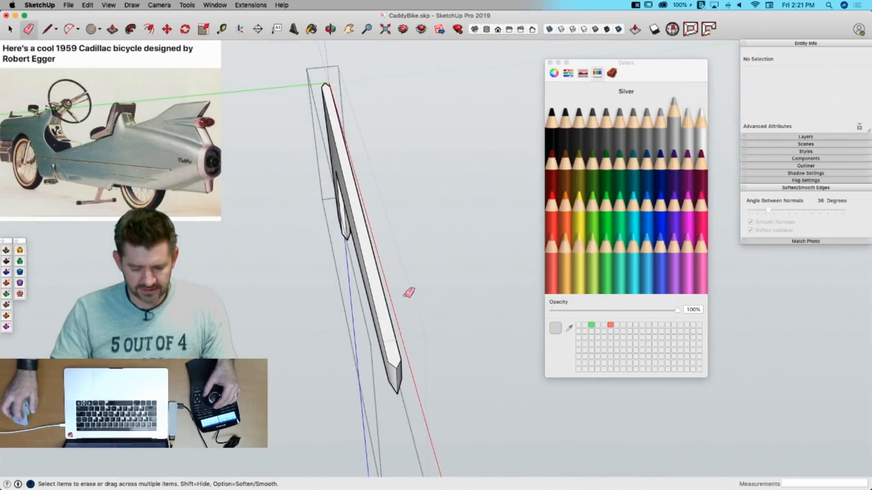
key("space")
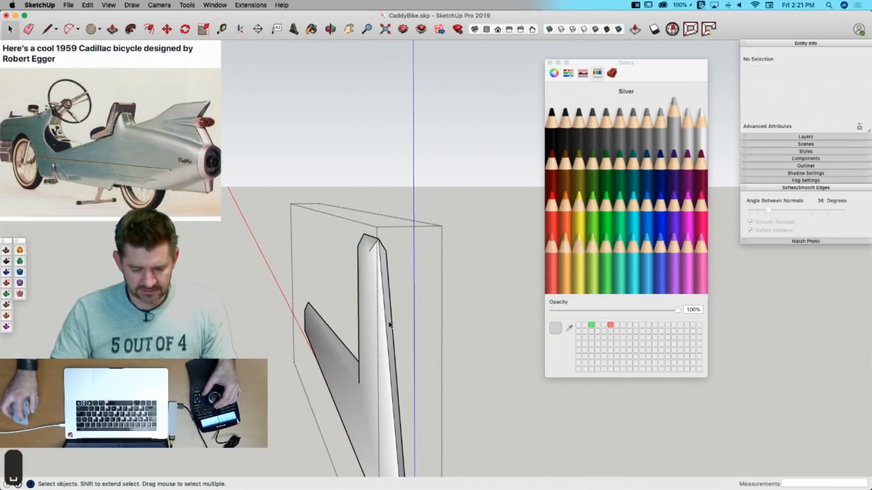
Step: Soften the ornament's edges with coplanar softening on and an angle between normals of 51 degrees, and clear the selection
triple_click(389, 325)
left_click(750, 215)
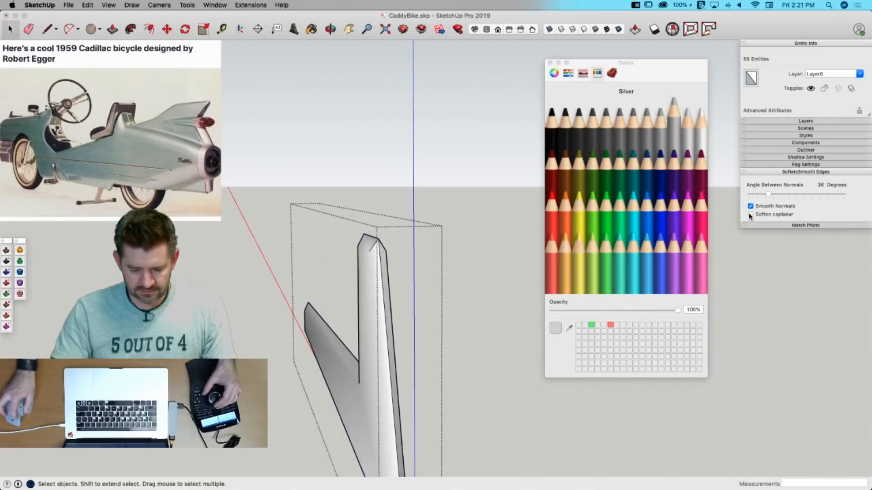
mouse_move(768, 196)
left_mouse_down()
mouse_move(790, 197)
mouse_move(775, 197)
left_mouse_up()
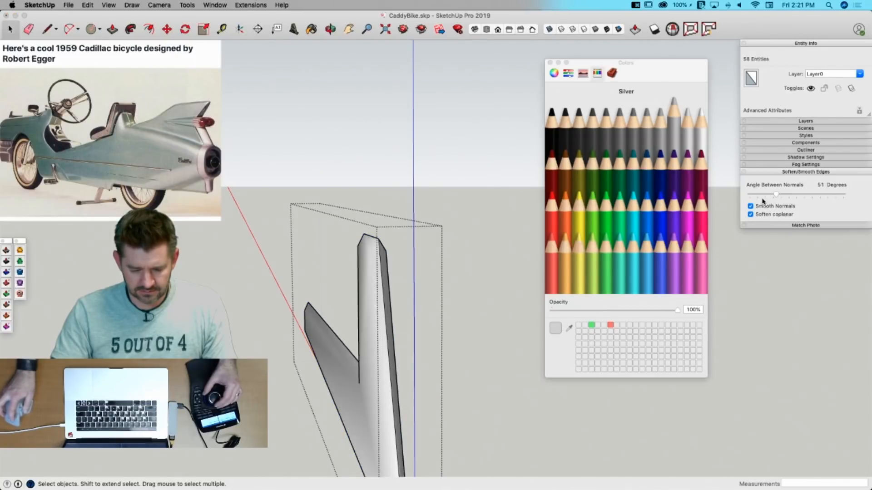
left_click(443, 273)
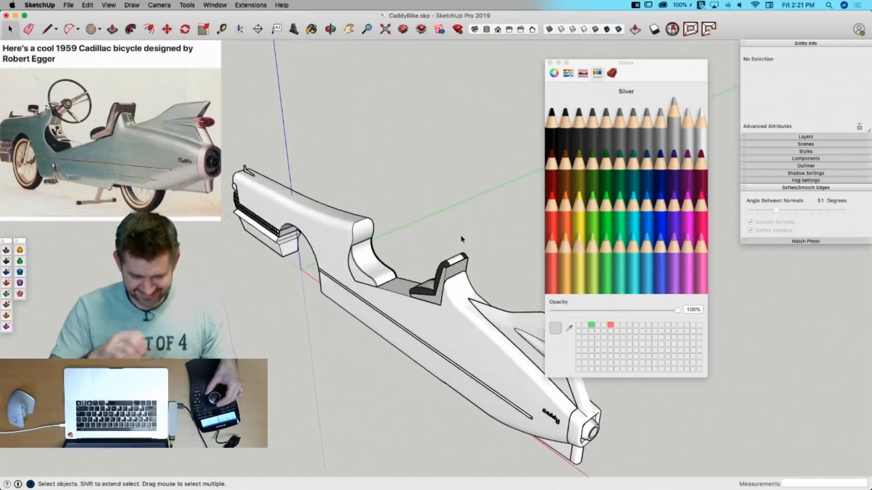
Step: Close the Colors window, open the curved cockpit panel's group for editing and briefly check its hidden geometry
left_click(550, 63)
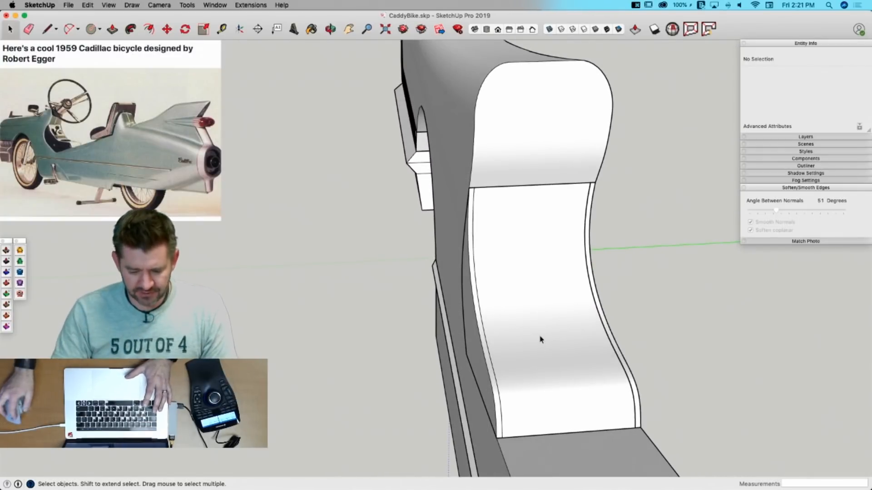
left_click(521, 334)
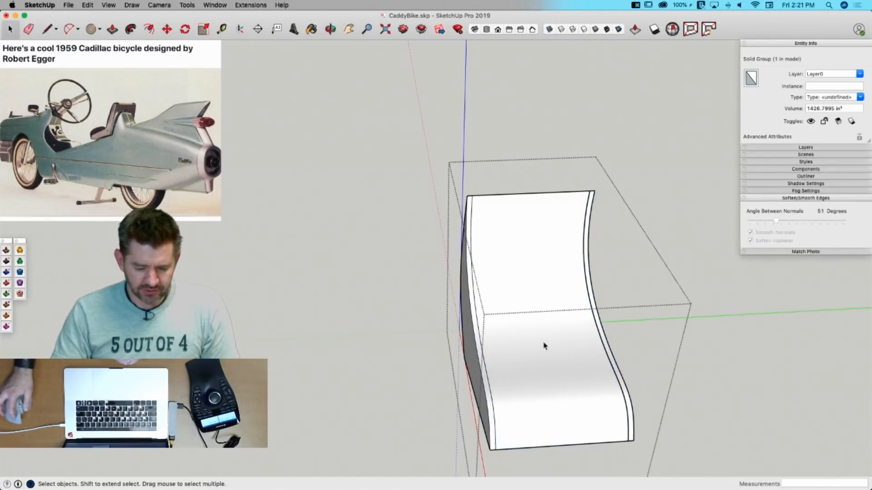
double_click(544, 347)
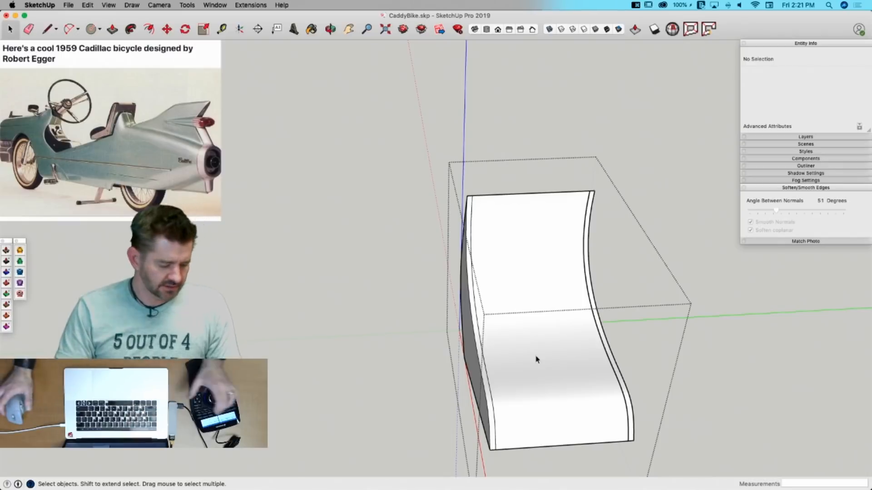
key("alt+h")
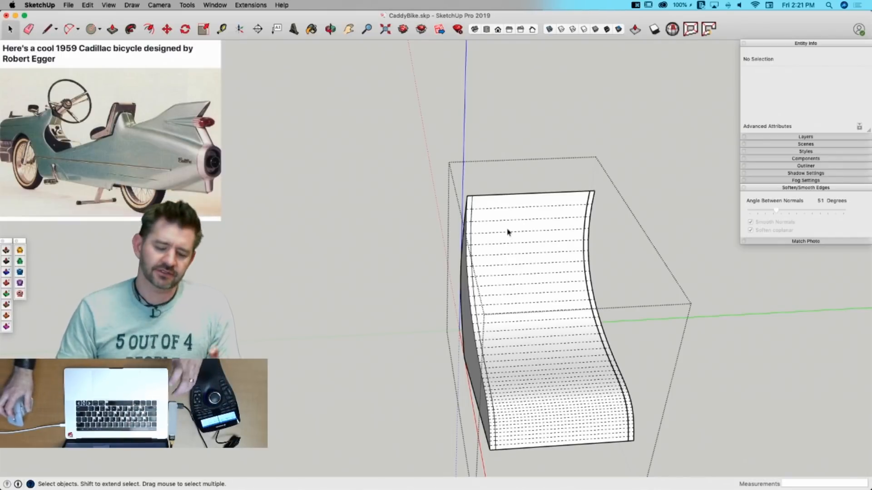
key("alt+h")
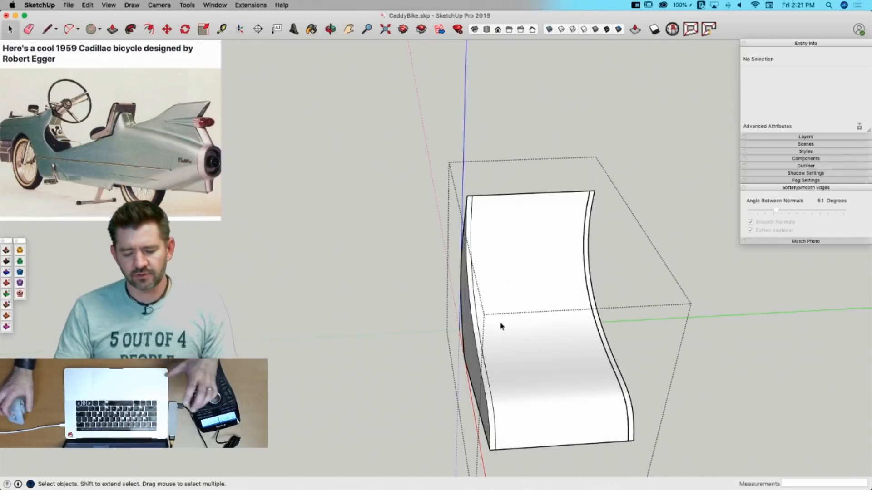
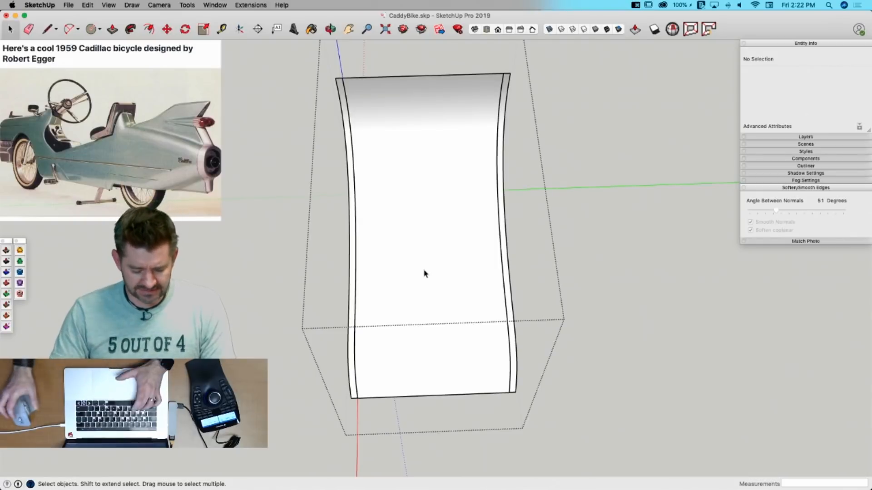
Step: Try a circle of about 3 1/2" radius directly on the curved panel's face for Push/Pull, and undo it
key("c")
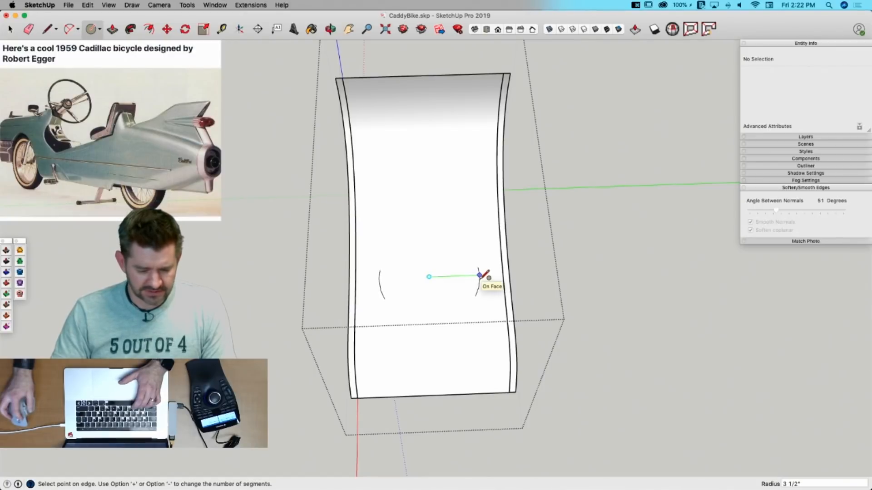
key("p")
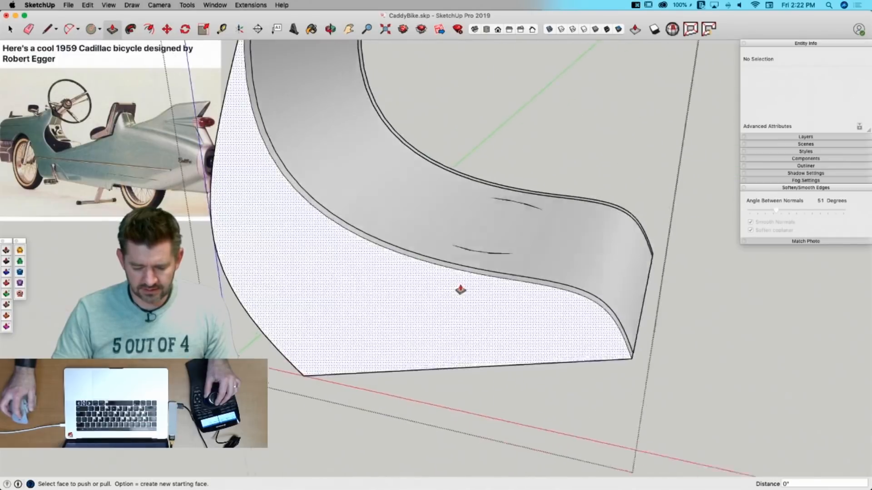
key("space")
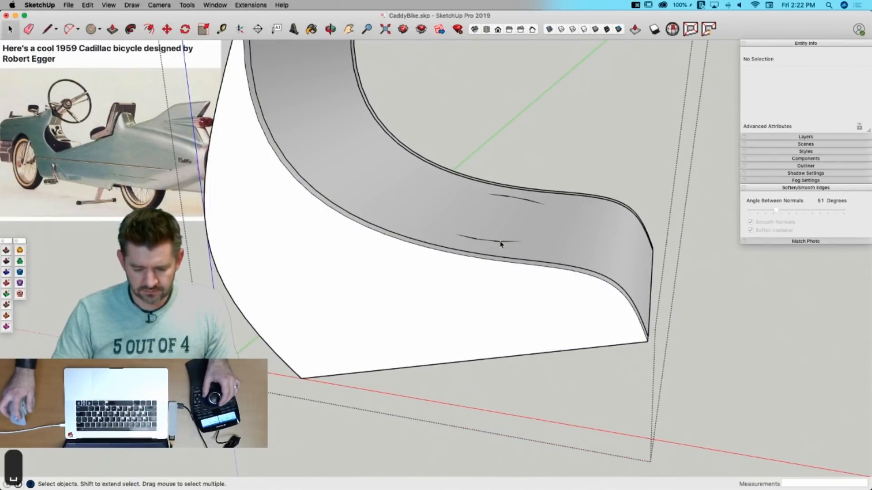
left_click(490, 265)
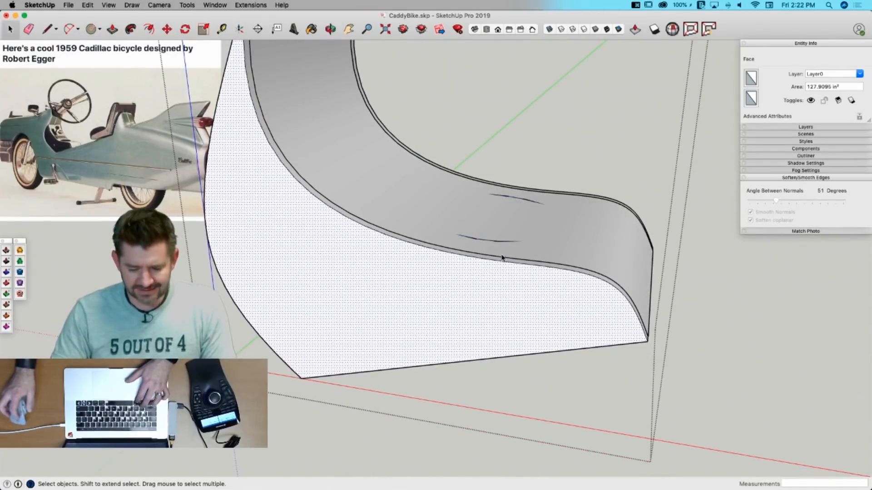
key("super+z")
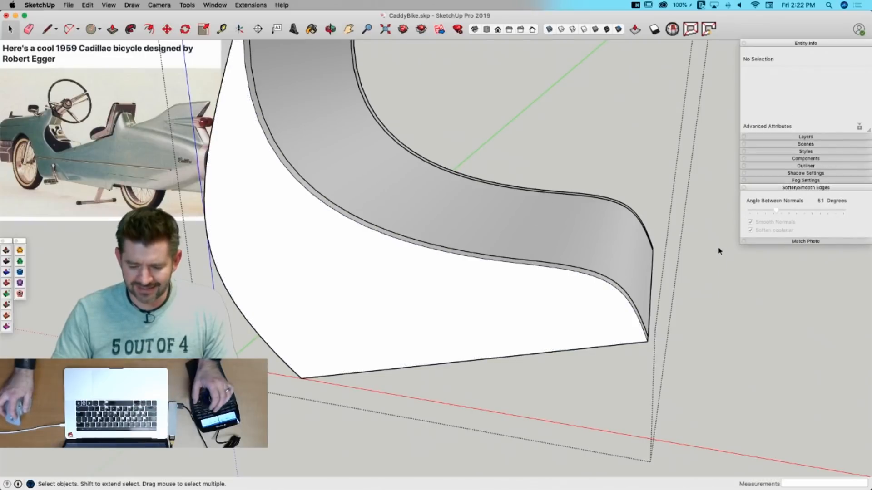
Step: Draw a horizontal circle of about 3 3/4" radius outside the panel's group, centered across the lower part of the curved panel
key("c")
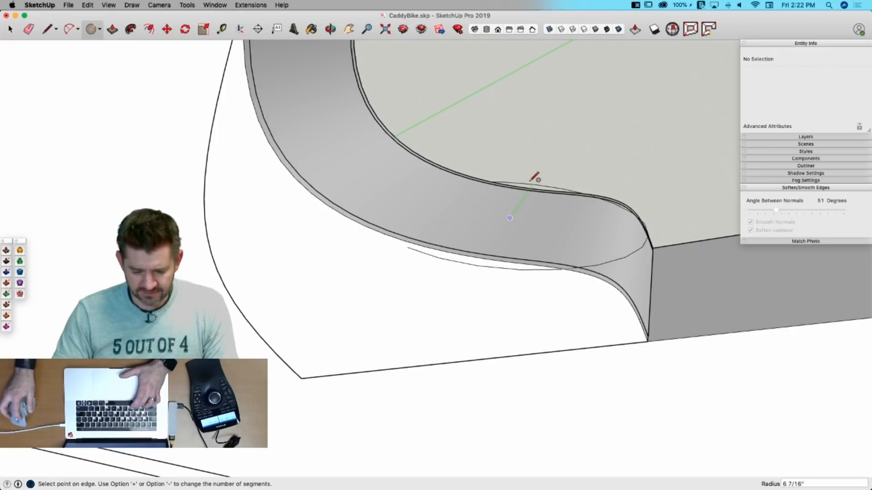
key("Escape")
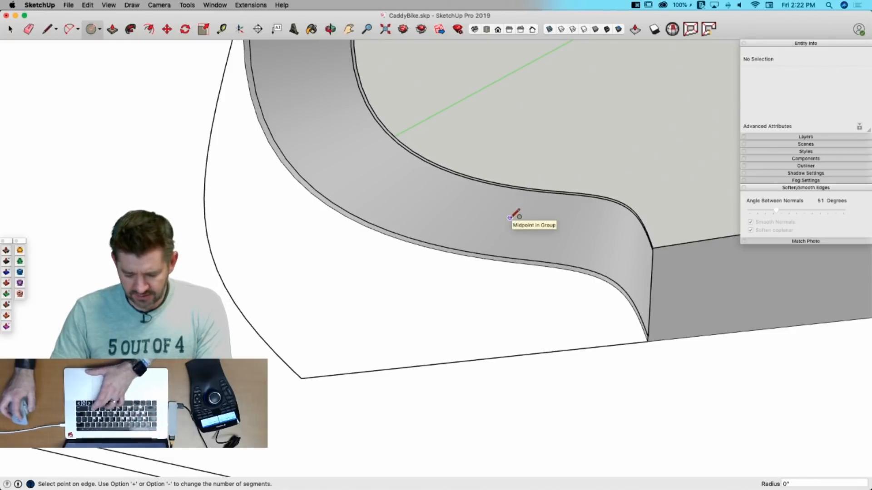
left_click(510, 218)
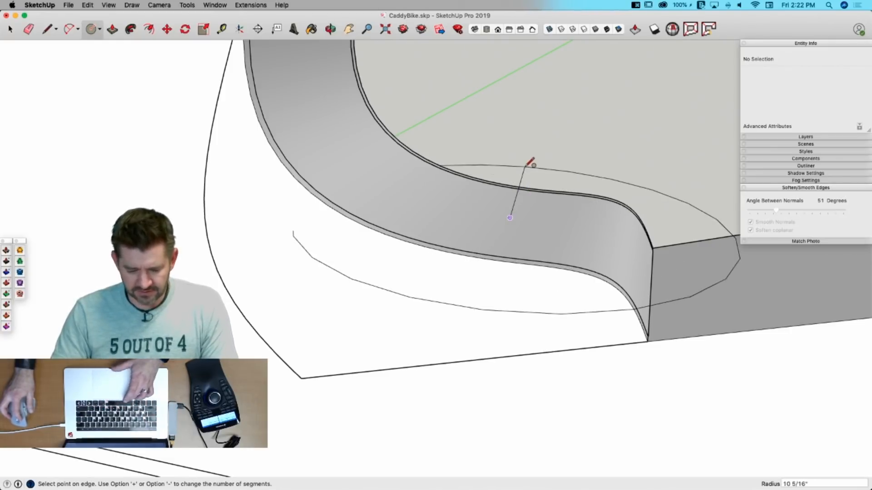
key("Escape")
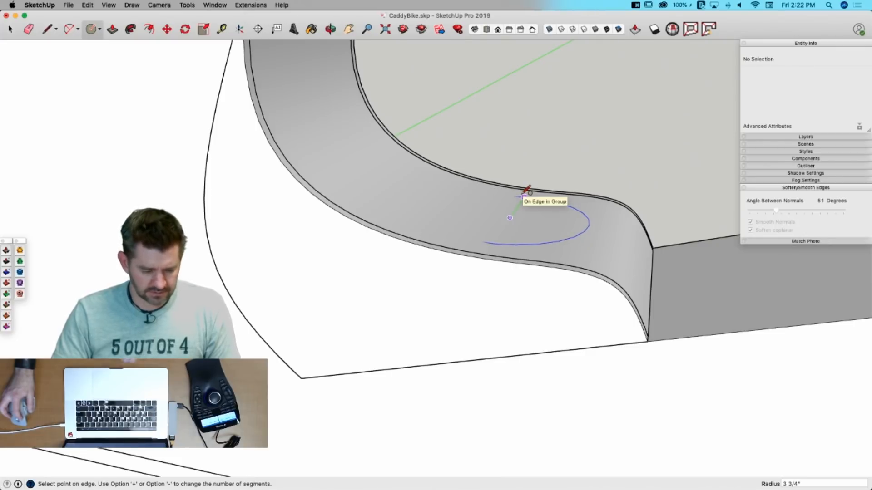
scroll(526, 193, "down", 10)
scroll(539, 227, "up", 3)
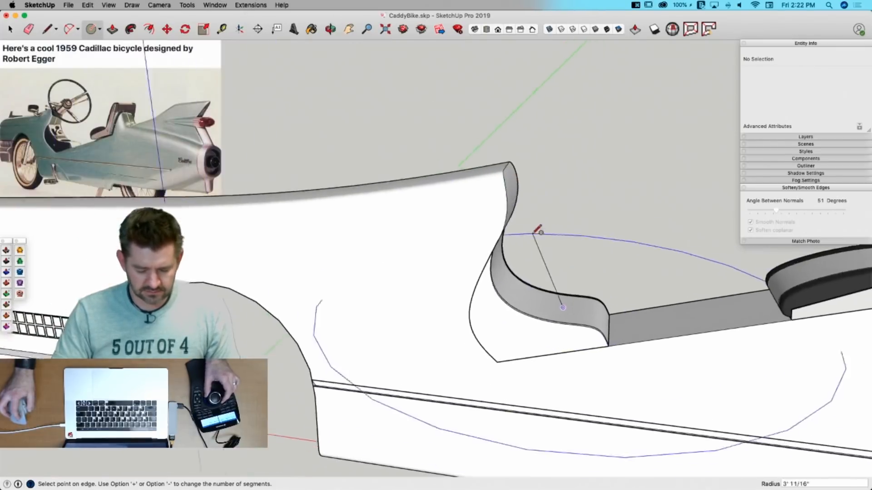
scroll(540, 232, "up", 6)
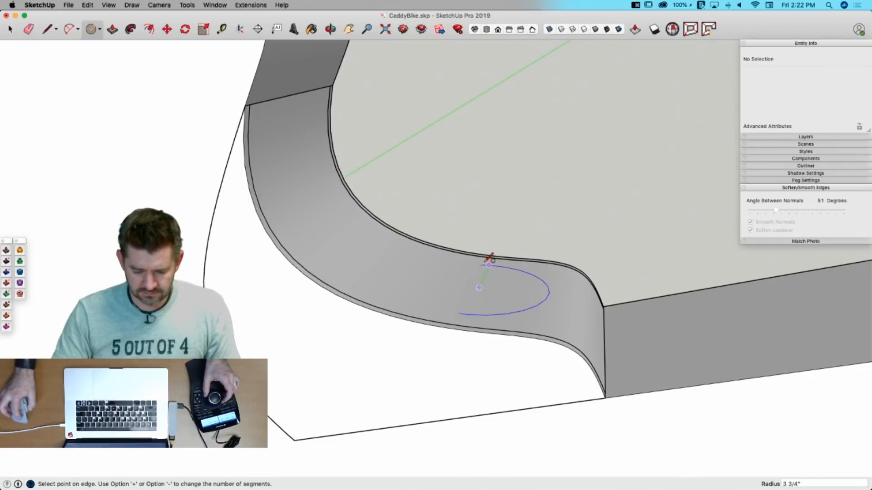
Step: Push/Pull the circle upward into a cylinder standing on the curved cockpit panel
key("p")
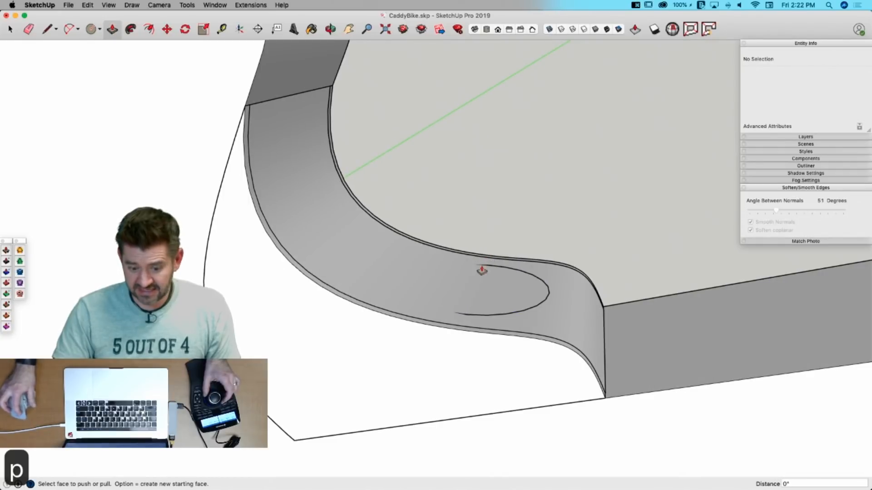
left_click(489, 298)
left_click(487, 222)
middle_click_drag(496, 277, 509, 237)
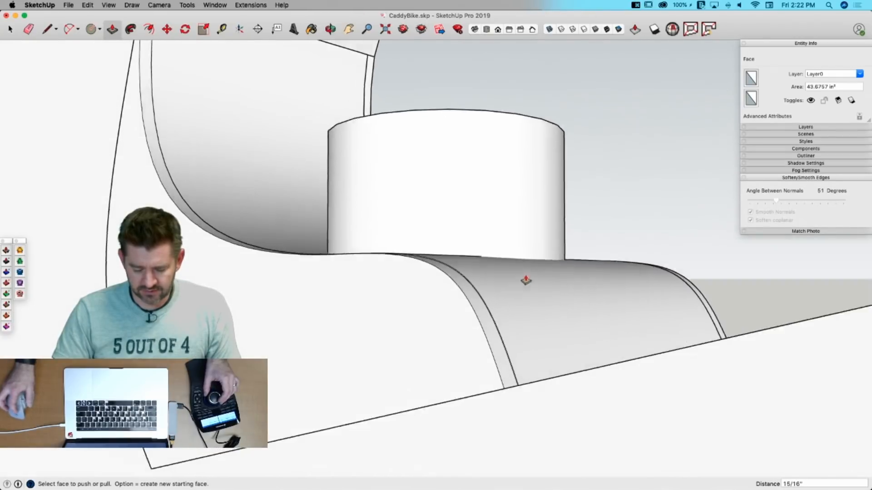
Step: Offset the cylinder's top circle inward and Push/Pull the inner face down about 3 15/16" to hollow it out
key("space")
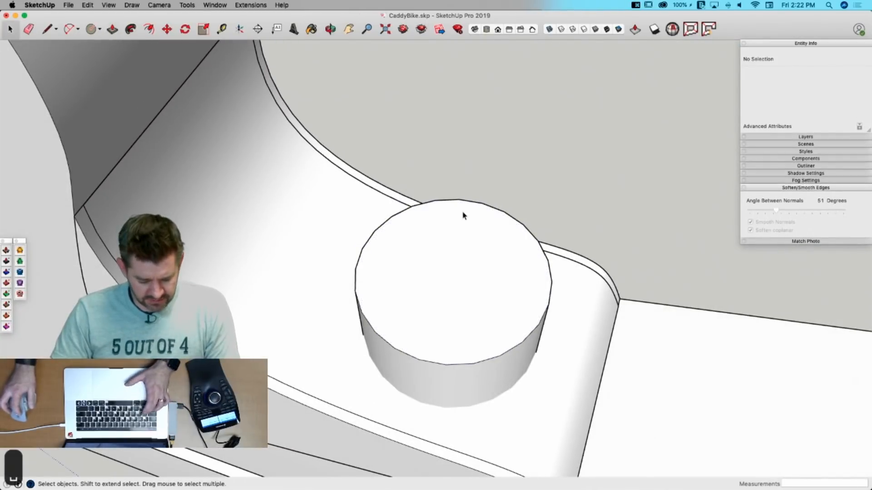
key("f")
left_click(452, 209)
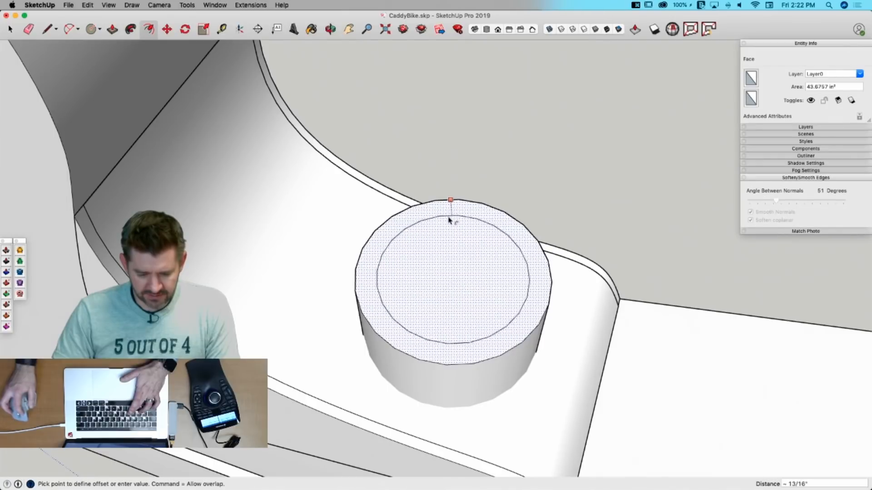
left_click(447, 223)
key("p")
left_click(452, 267)
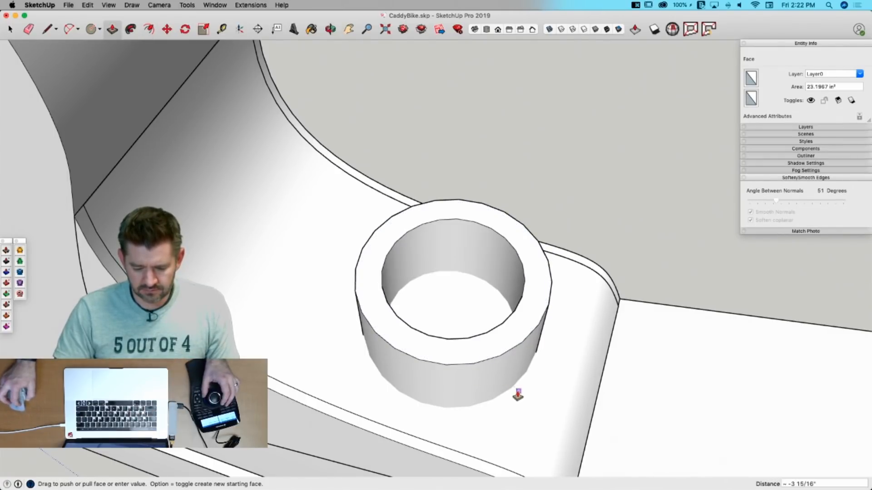
Step: Select all the connected geometry of the hollow cylinder and make it a group
key("space")
triple_click(485, 258)
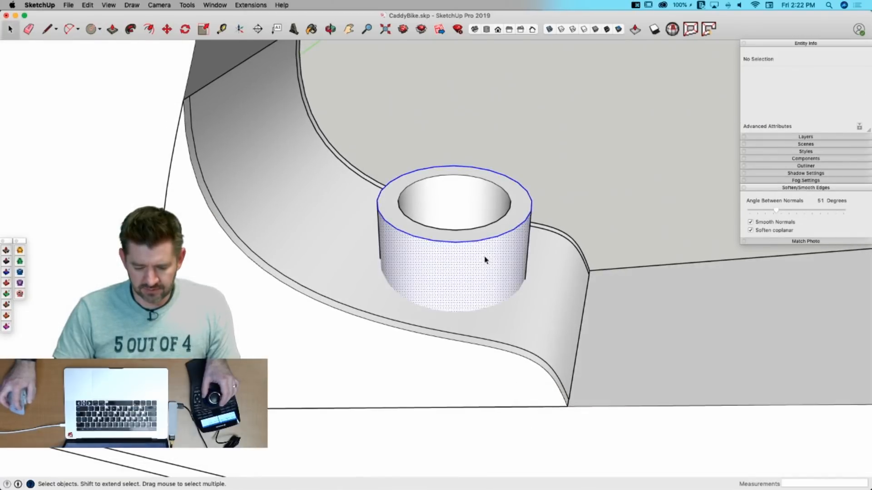
right_click(485, 260)
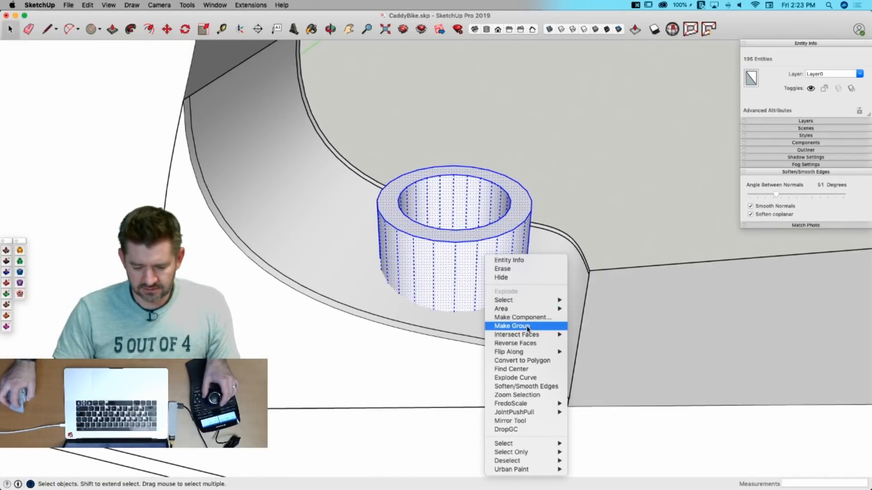
left_click(512, 326)
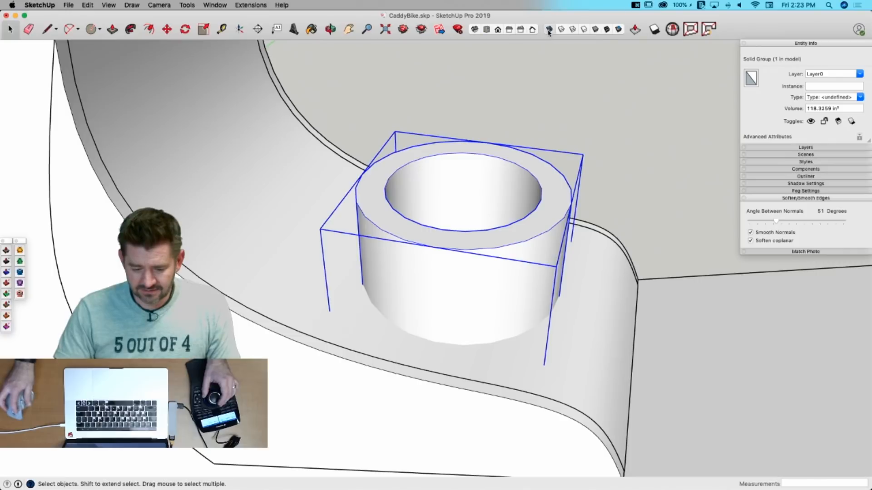
Step: Turn on X-ray, open the hollow cylinder's group and Push/Pull its bottom face further down below the curved panel
left_click(549, 30)
key("p")
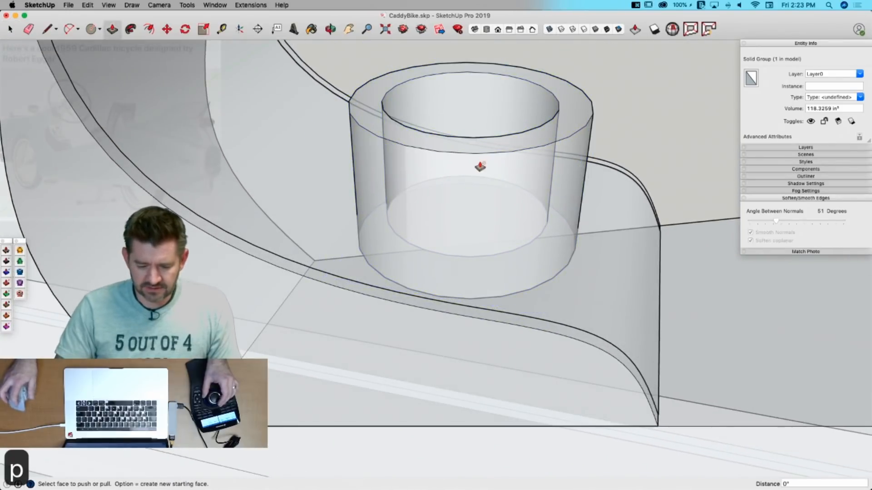
key("space")
double_click(570, 126)
key("p")
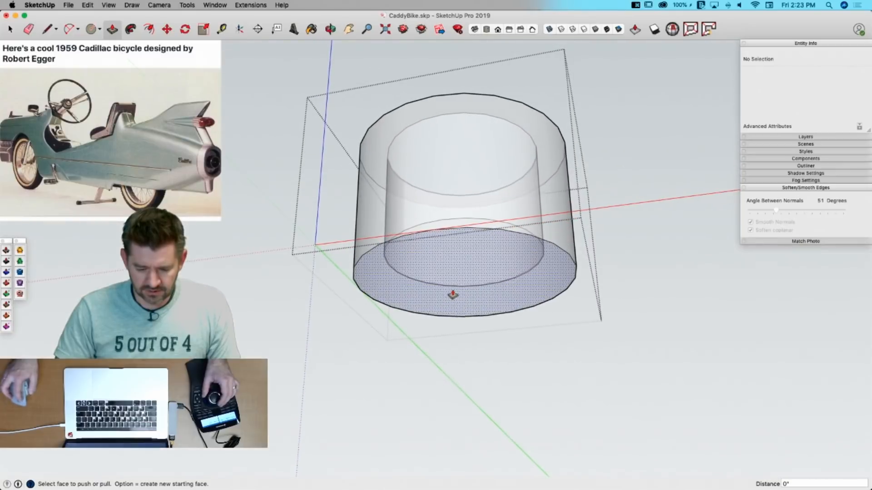
left_click(445, 321)
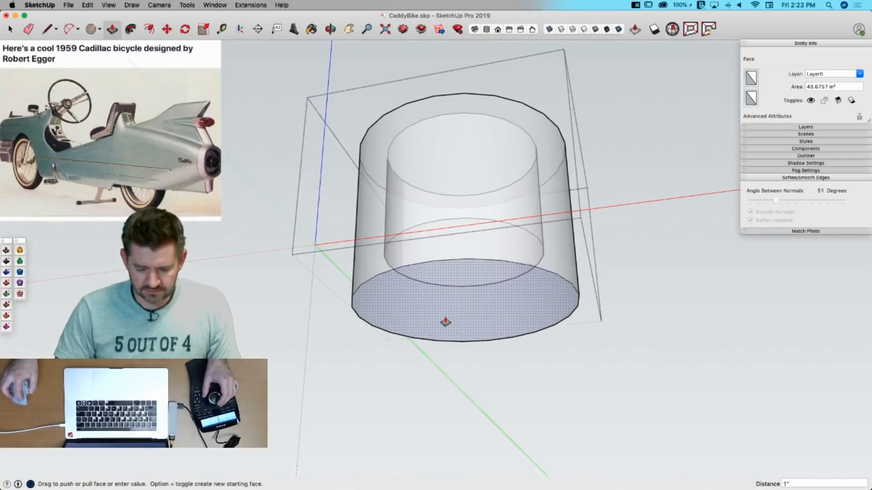
left_click(441, 345)
Step: Deepen the hollow's floor about 3 3/16", raise it back about 7/8" to just above the cylinder's base, and close the group
left_click(459, 259)
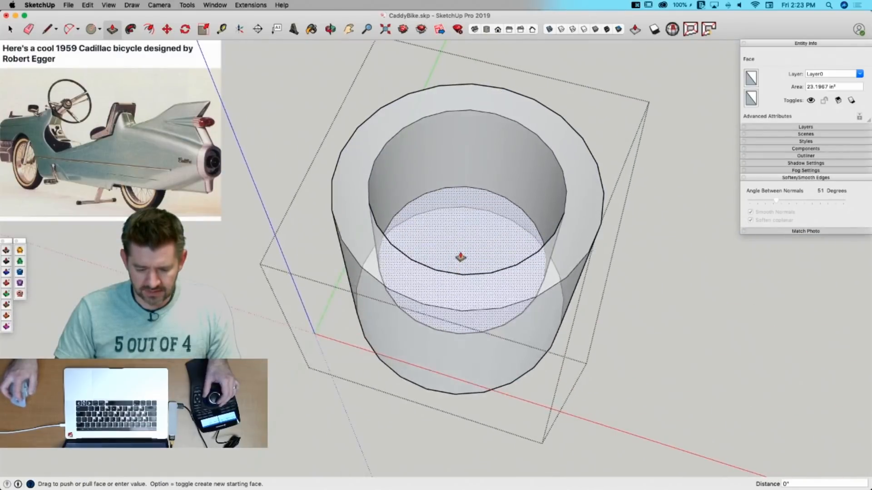
left_click(451, 266)
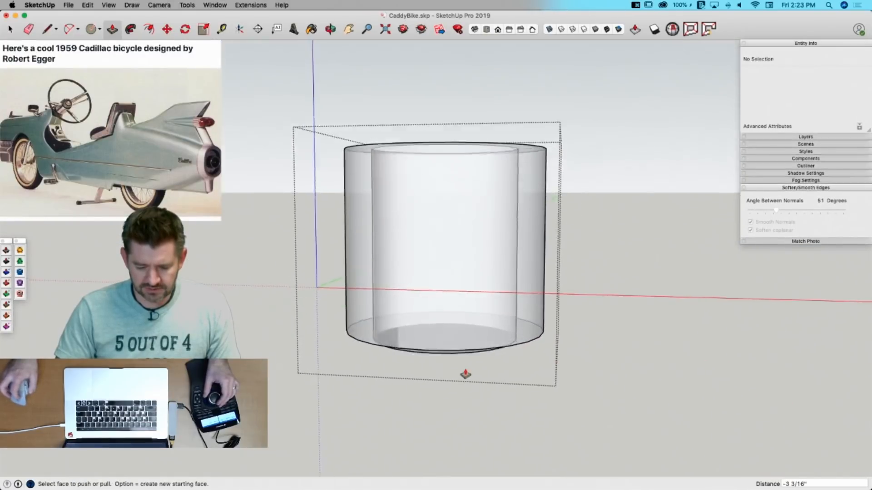
left_click(445, 354)
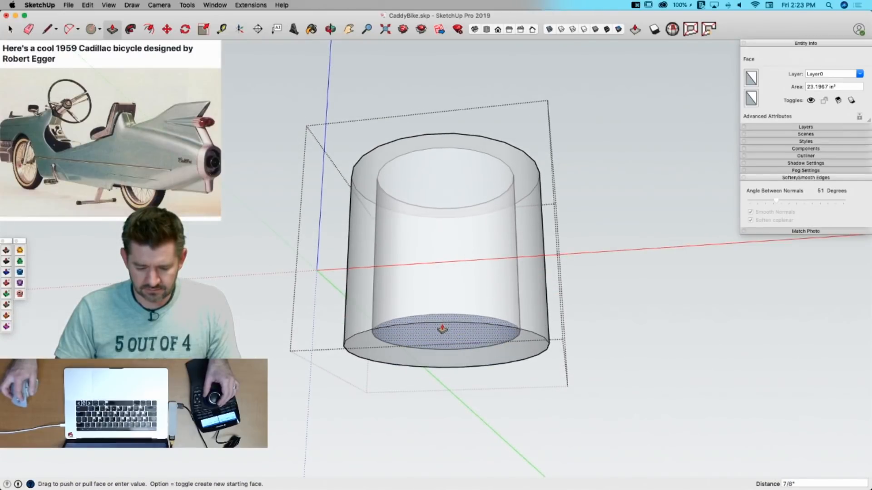
left_click(442, 329)
key("space")
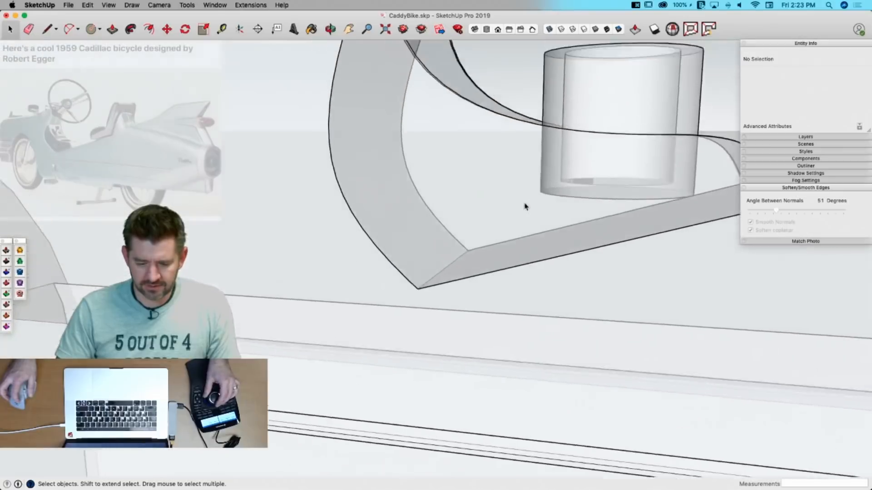
Step: Inside the hollow cylinder's group, with X-ray off and the surroundings shown, push the top face down about 3 1/4" to form a low ring
key("p")
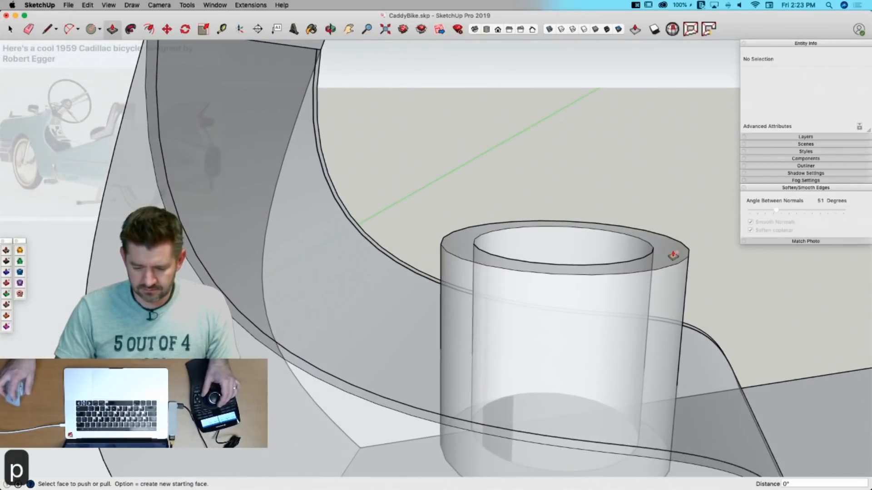
key("space")
left_click(673, 255)
double_click(672, 256)
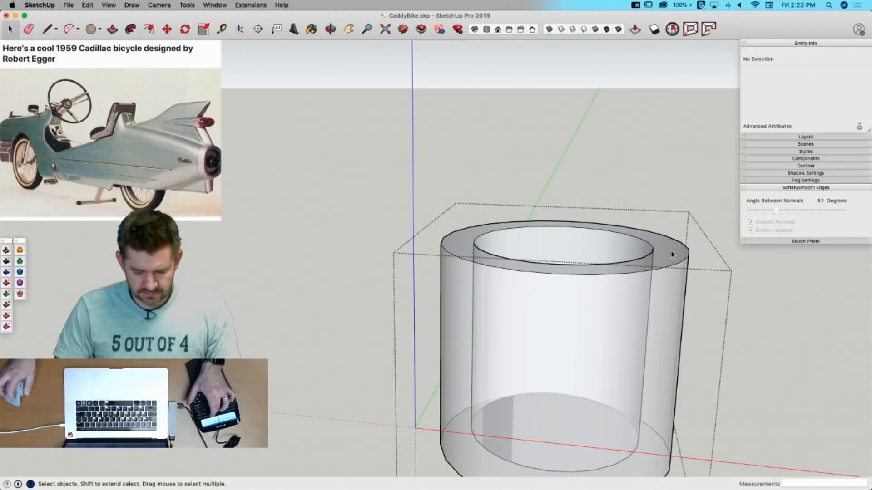
key("q")
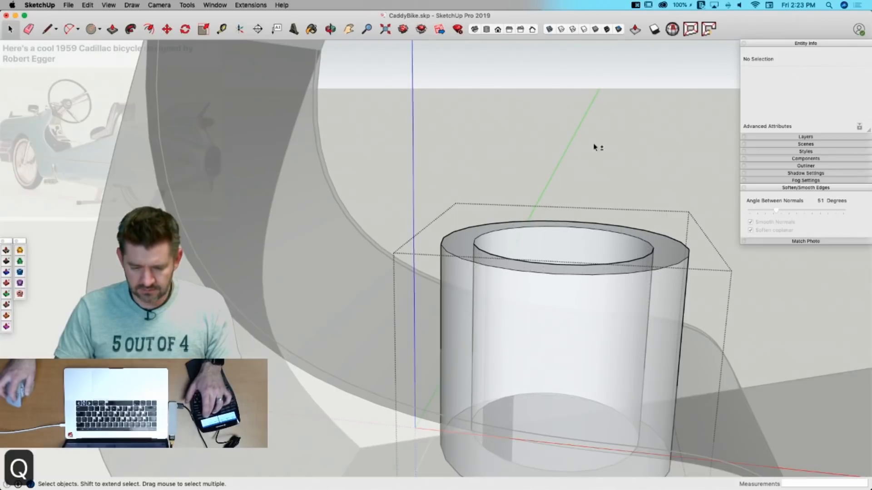
left_click(549, 29)
key("p")
left_click(668, 268)
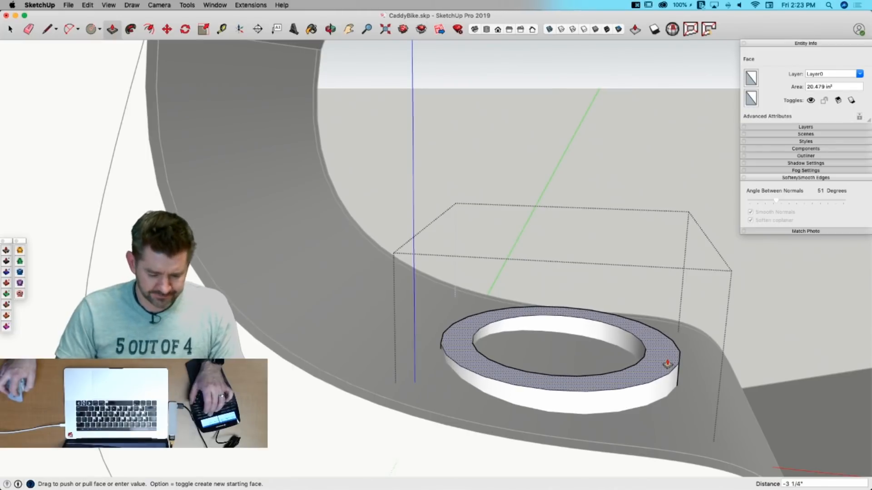
left_click(668, 363)
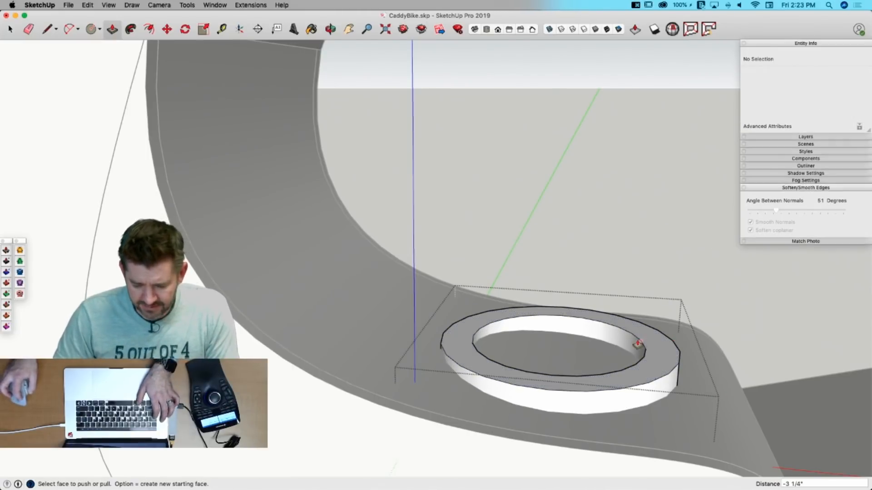
left_click(638, 344)
left_click(611, 209)
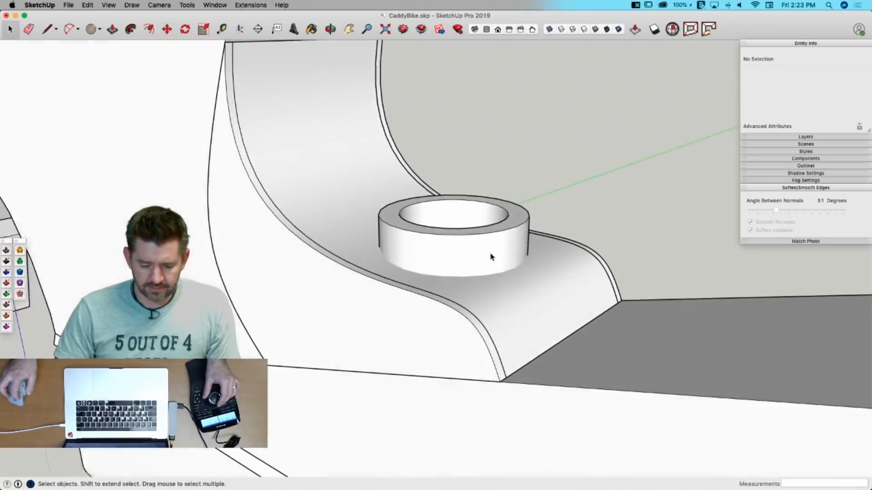
Step: Open the curved panel's group, turn X-ray off and intersect its curved face with the model to imprint the ring's footprint
double_click(490, 255)
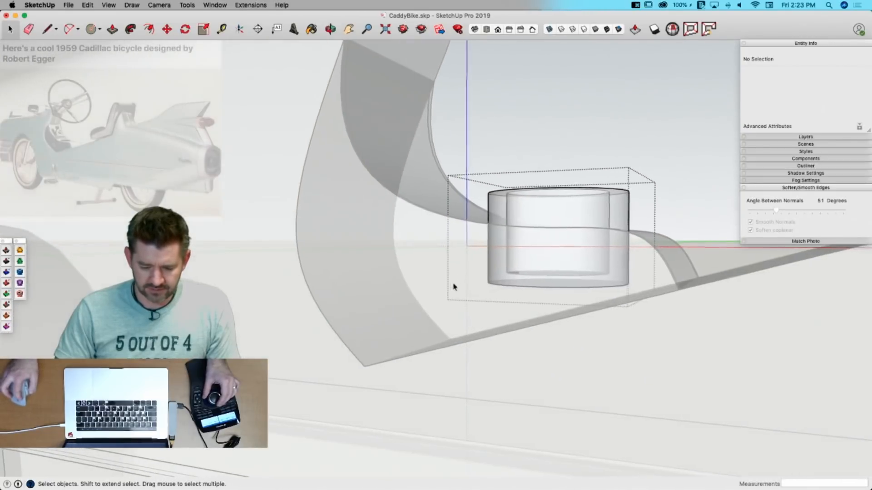
left_click(588, 154)
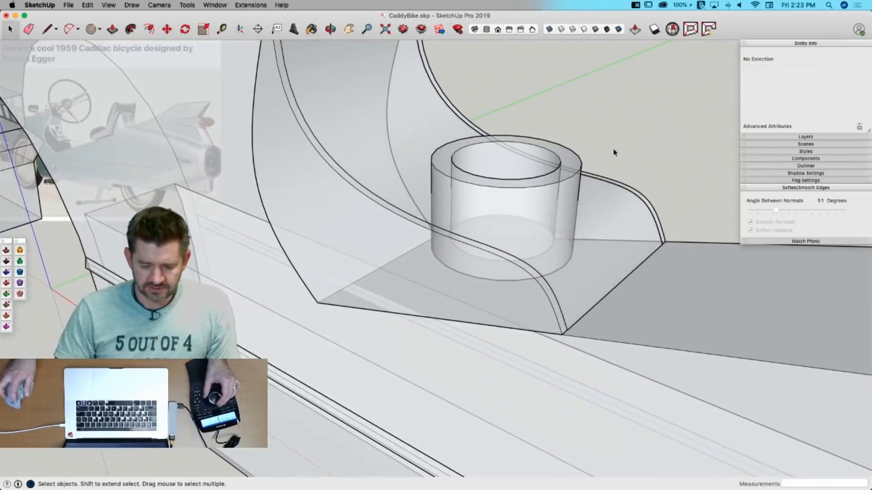
double_click(626, 217)
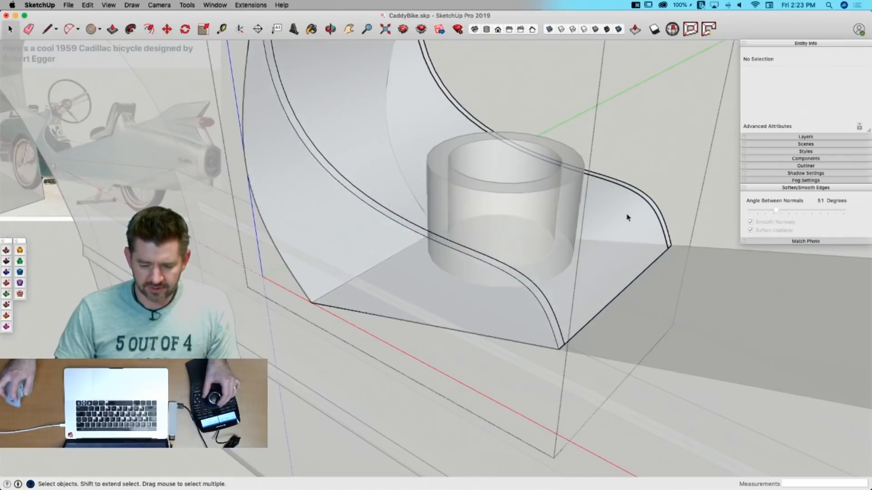
left_click(550, 30)
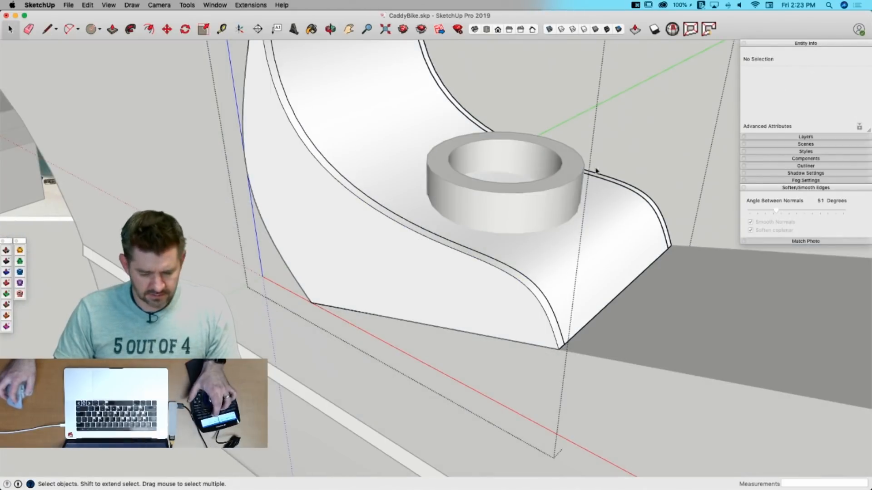
left_click(566, 217)
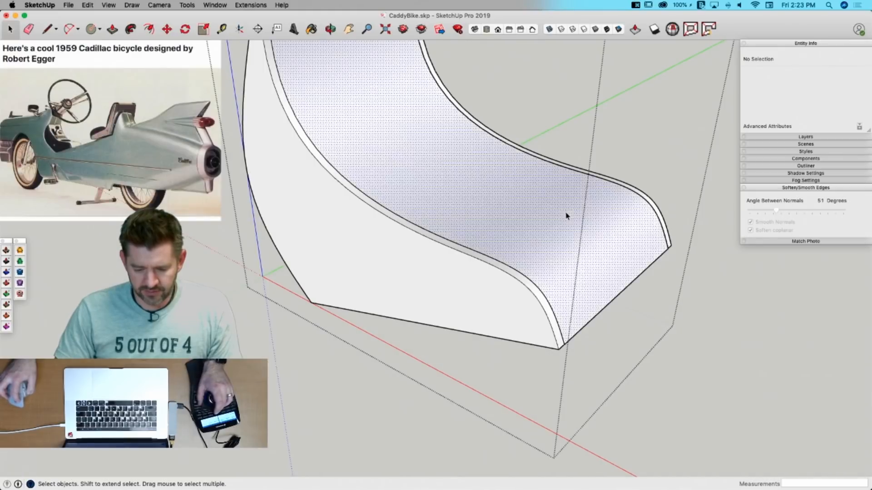
right_click(525, 210)
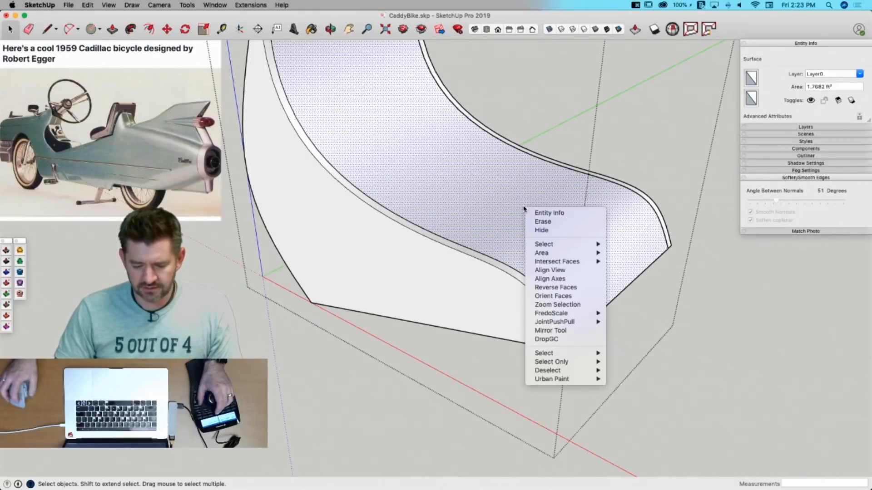
left_click(618, 263)
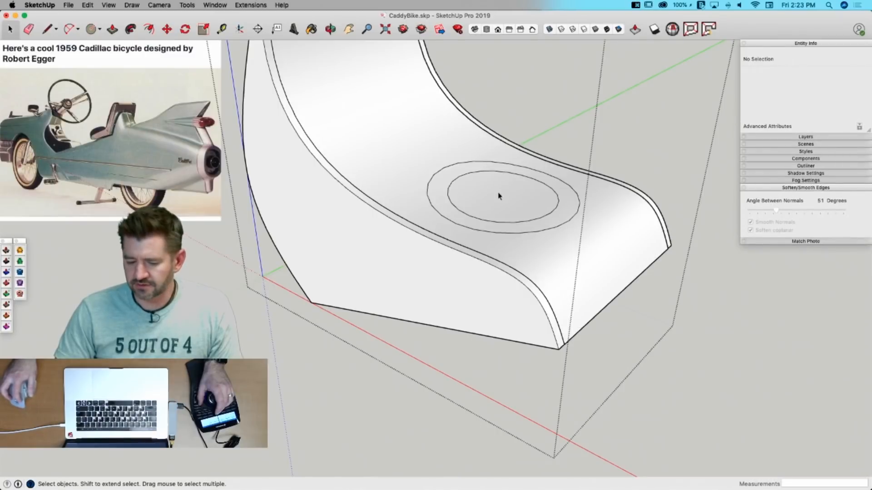
Step: Raise the ring-shaped area imprinted on the curved panel vertically about 1/8" with JointPushPull, and close the panel's group
scroll(492, 194, "up", 5)
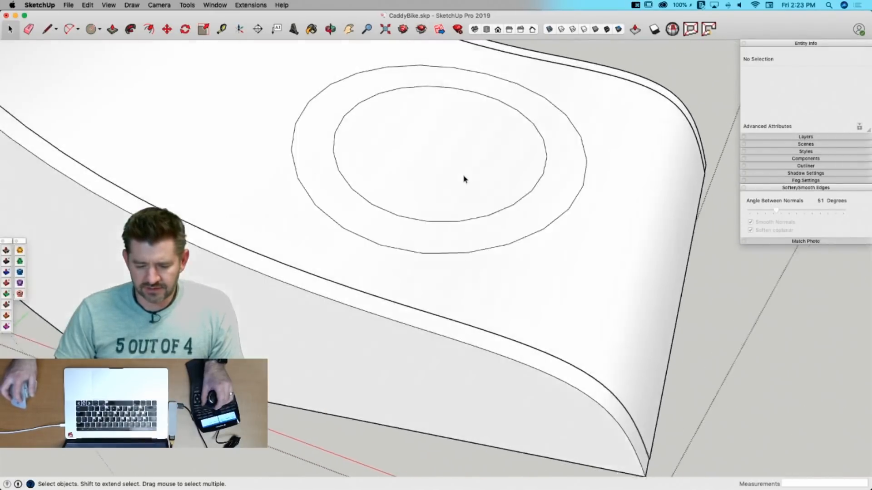
mouse_move(464, 179)
middle_mouse_down()
mouse_move(450, 201)
mouse_move(370, 224)
middle_mouse_up()
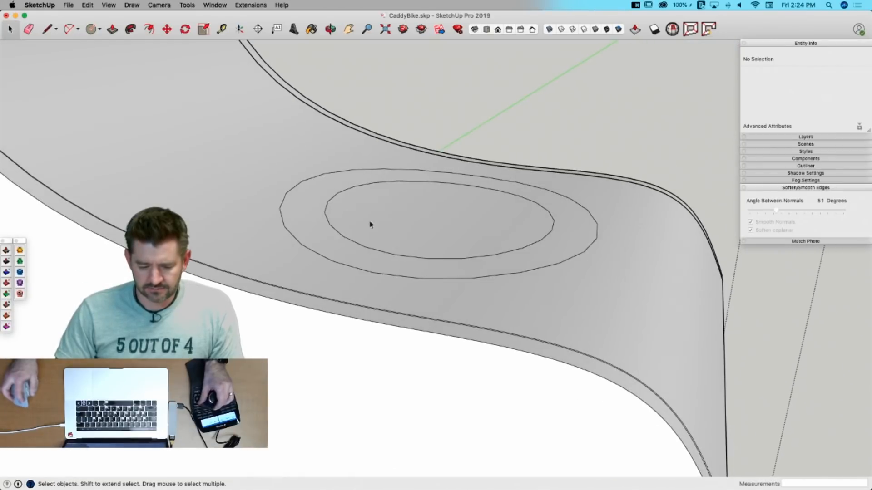
left_click(301, 212)
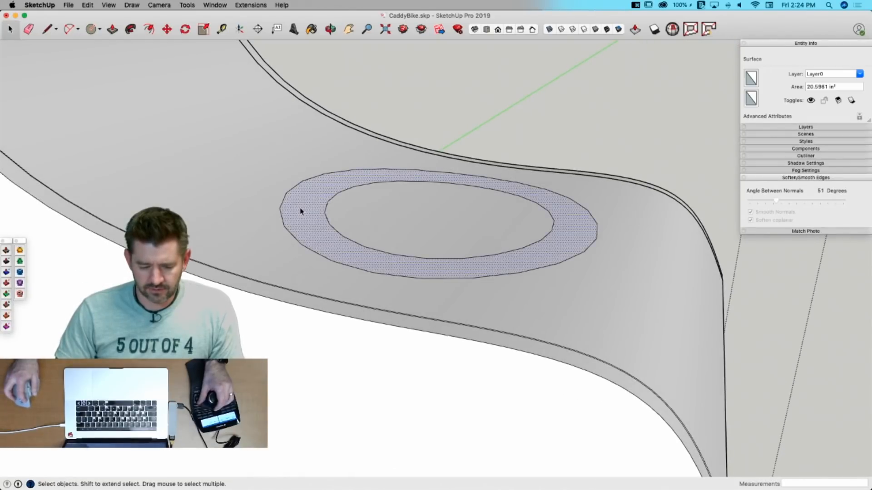
left_click(6, 262)
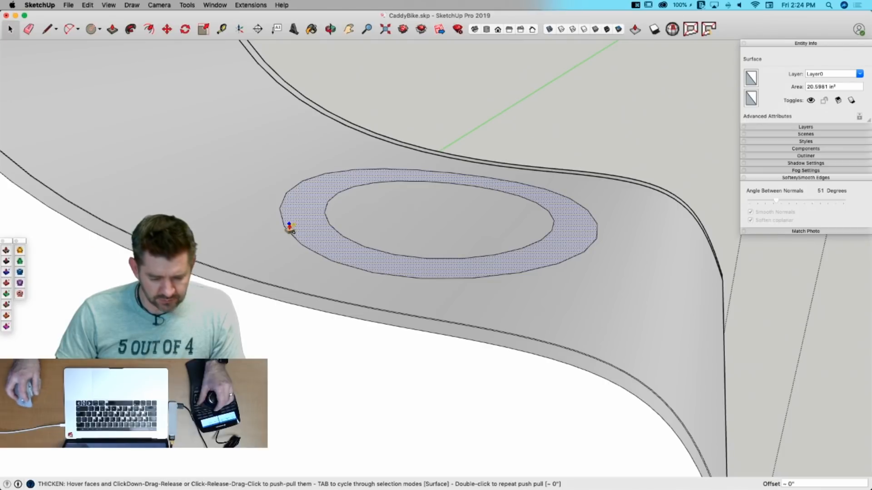
left_click(303, 214)
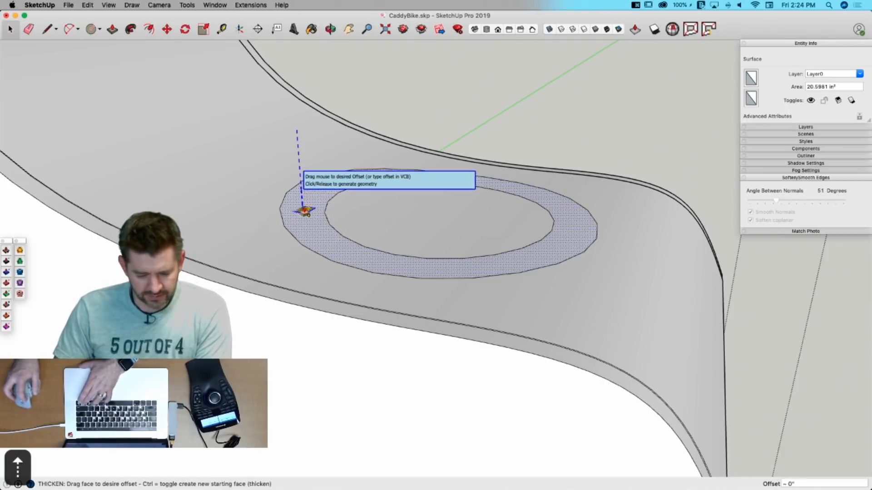
left_click(306, 208)
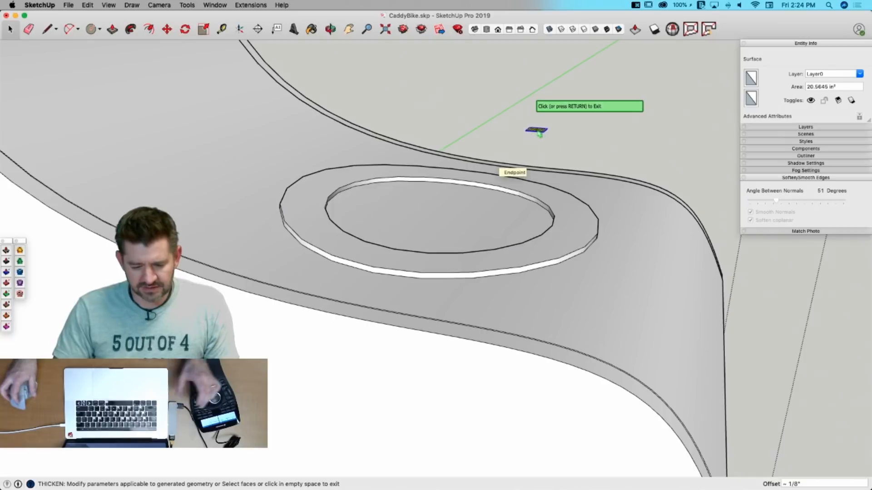
key("space")
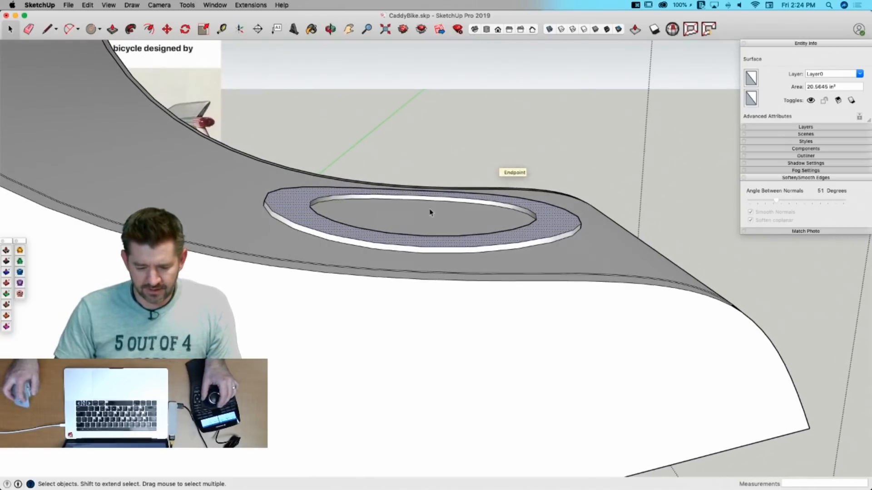
left_click(429, 208)
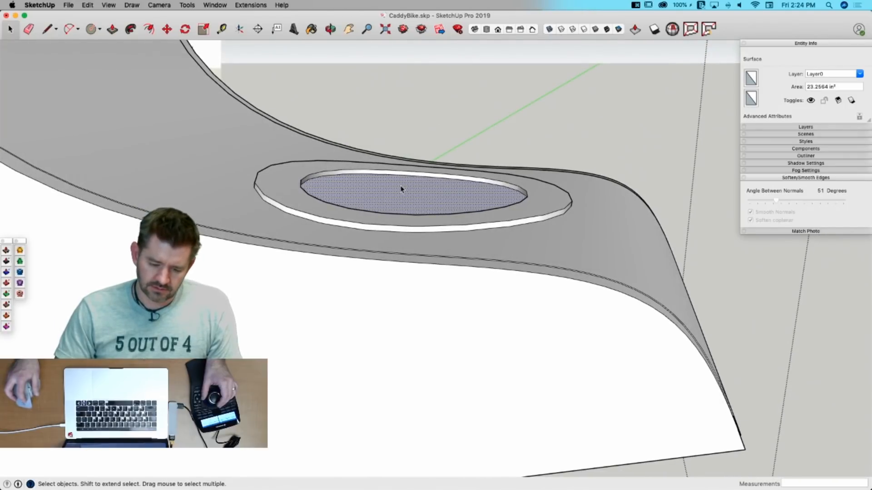
left_click(535, 108)
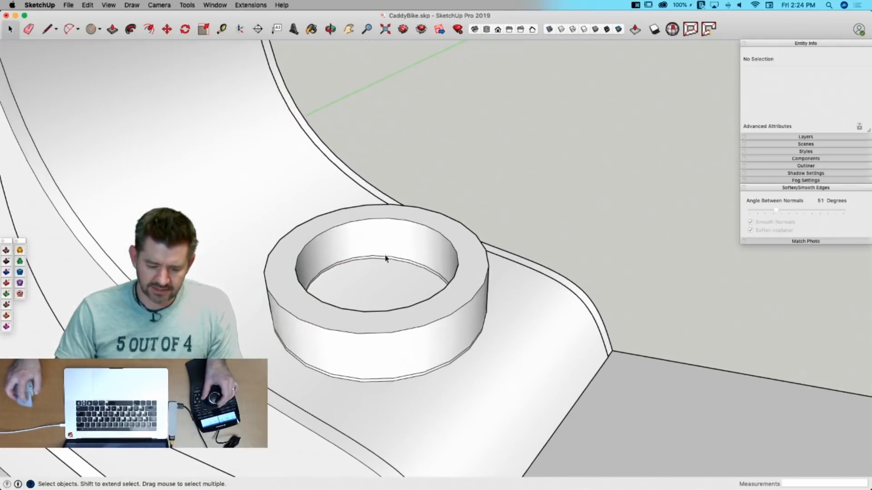
Step: Copy the inner wall and floor faces from the ring's group and paste them in place inside the curved panel's group
left_click(398, 243)
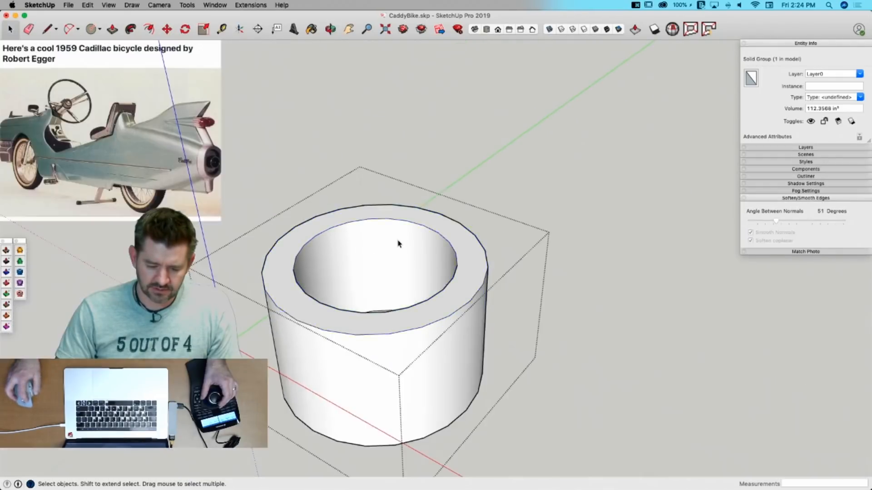
double_click(399, 243)
left_click(402, 240)
key("o")
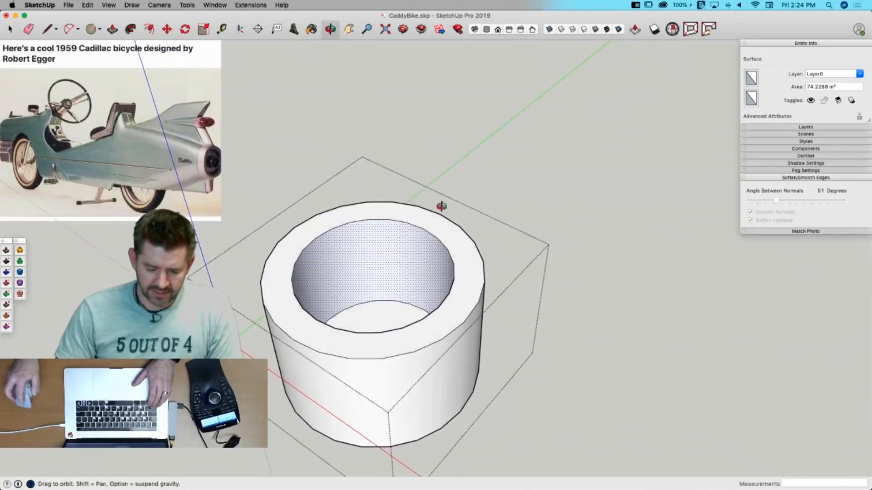
key("space")
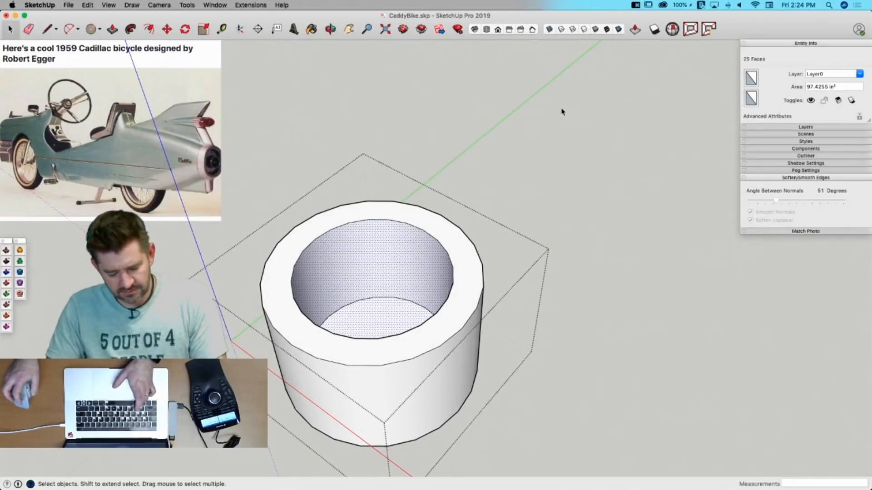
left_click(578, 105)
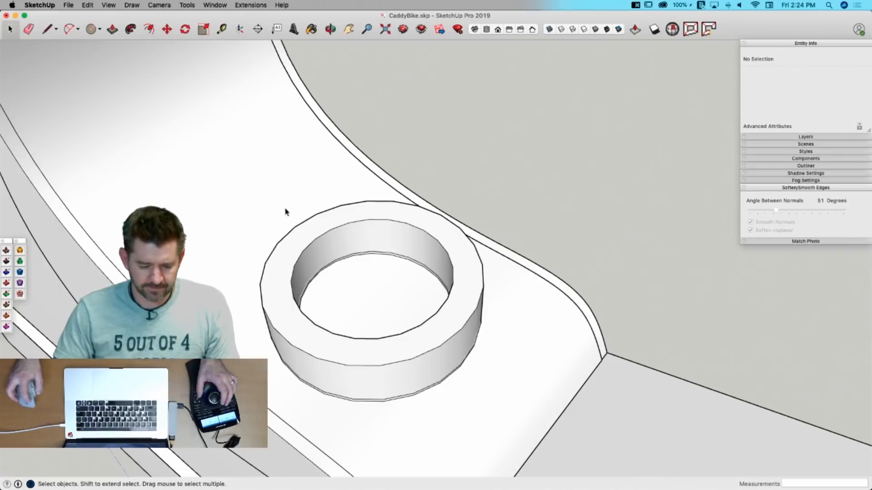
double_click(274, 196)
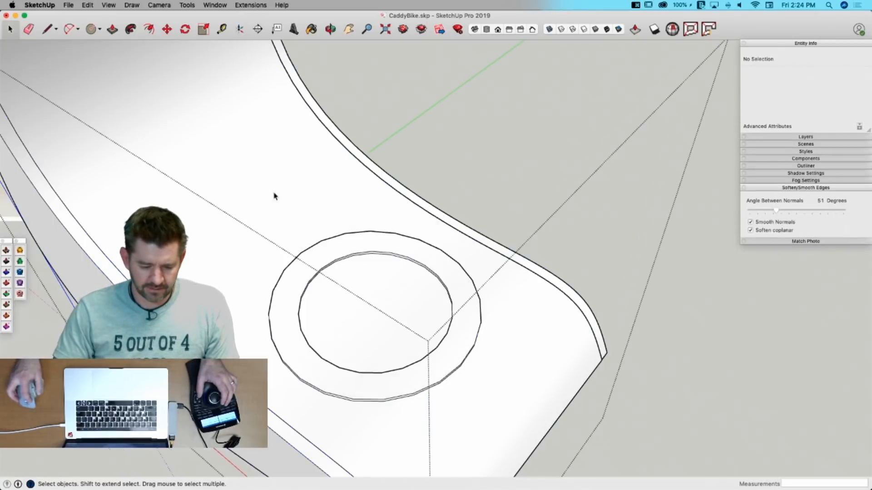
left_click(87, 6)
left_click(105, 65)
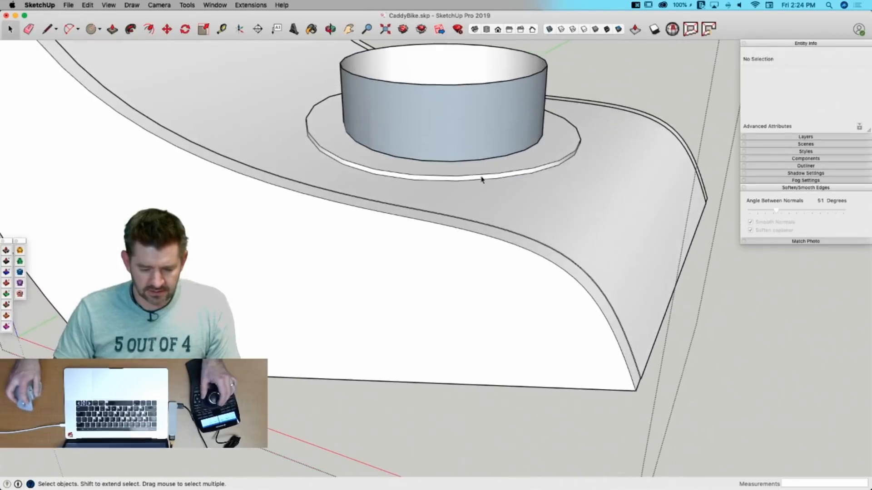
Step: Try deleting the pasted wall, its rim circle and the panel area inside the raised ring, and undo these deletions
left_click(482, 81)
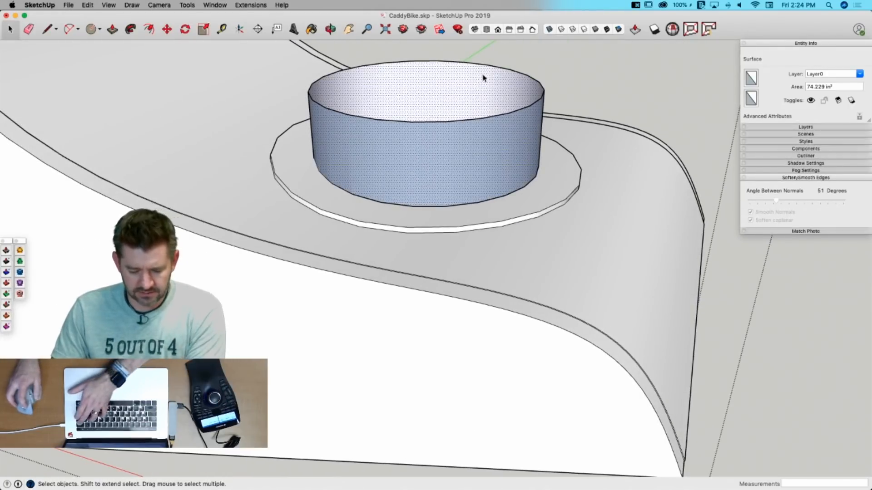
key("BackSpace")
left_click(541, 100)
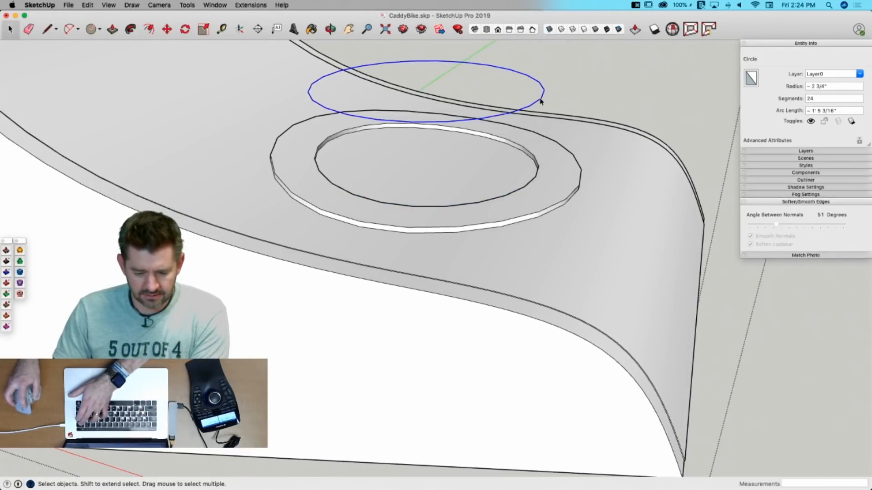
left_click(468, 174)
key("BackSpace")
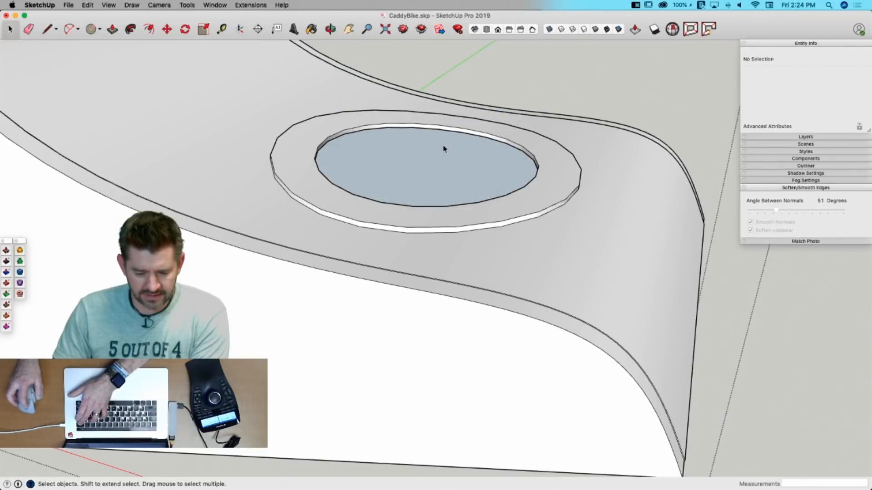
middle_click_drag(443, 147, 210, 193)
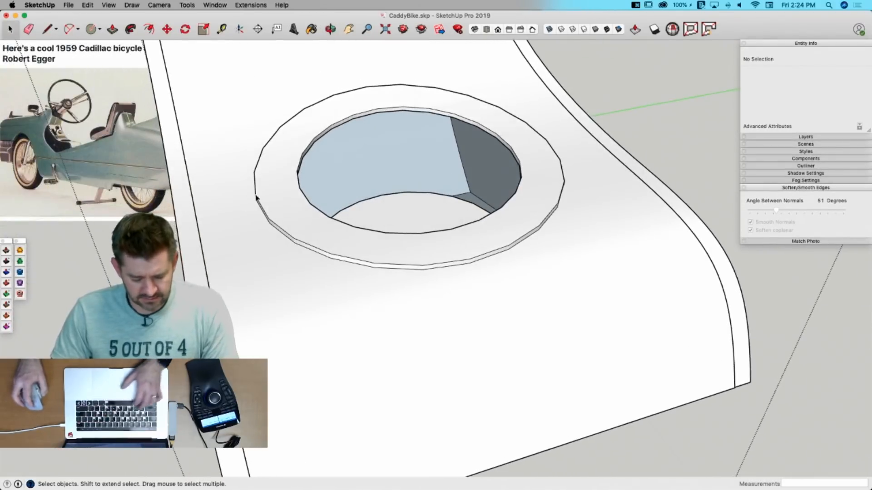
key("super+z")
key("super+z")
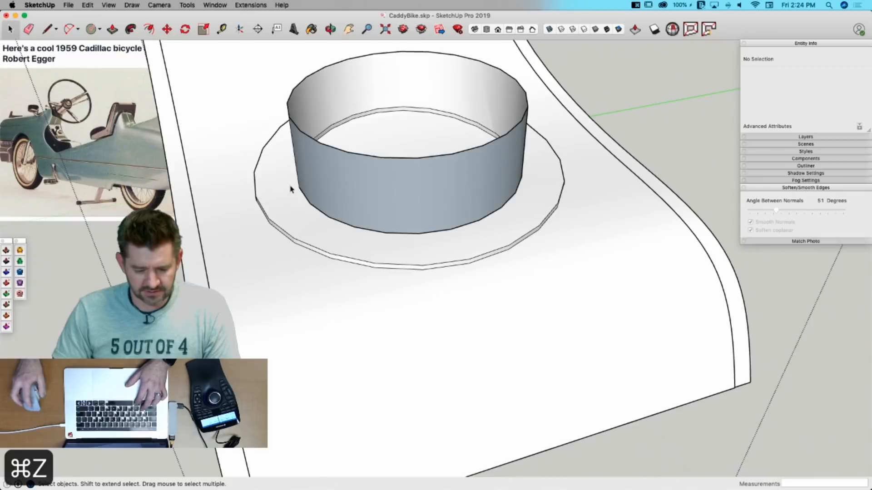
Step: Intersect the pasted cylindrical wall's faces with the context of the panel's group
left_click(400, 186)
right_click(400, 184)
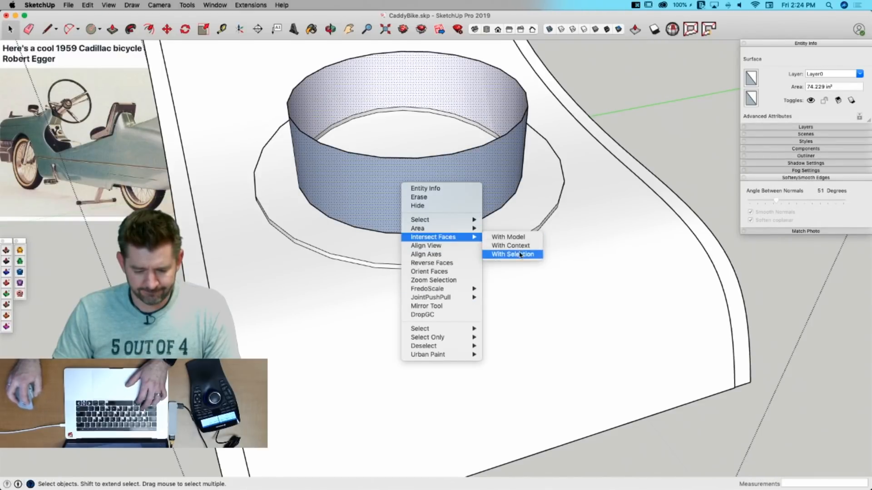
left_click(510, 246)
Step: Try removing the panel area inside the ring together with the pasted wall and its top circle, and undo the removal
left_click(432, 90)
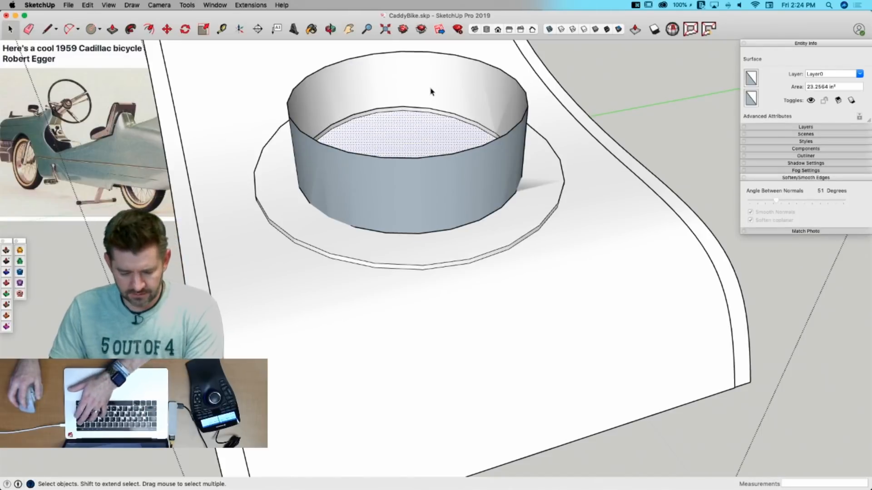
key("BackSpace")
middle_click_drag(457, 91, 387, 135)
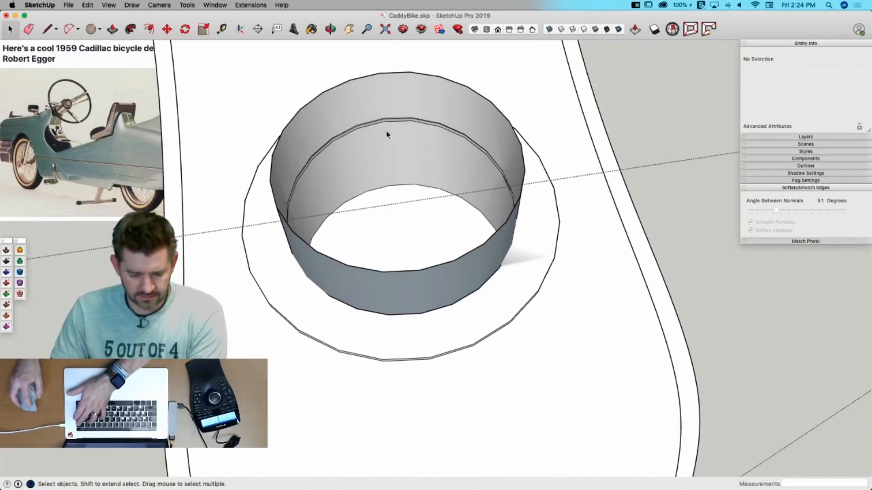
left_click(358, 91)
key("BackSpace")
left_click(444, 80)
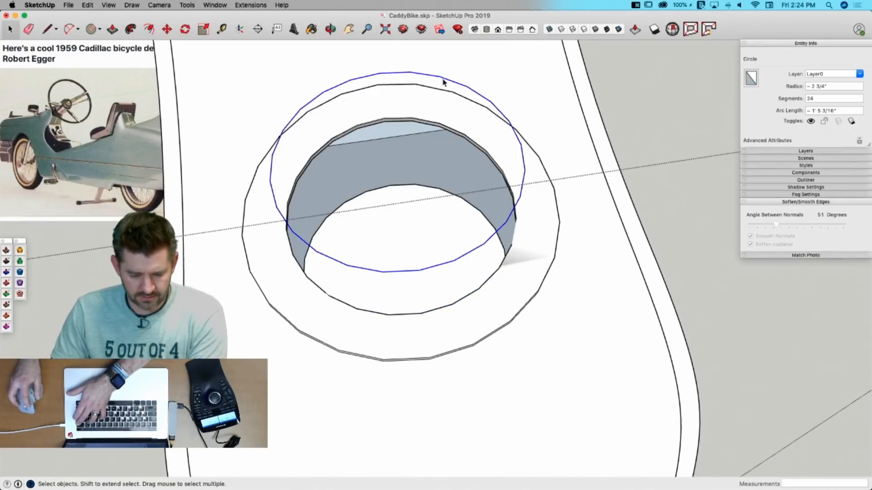
key("BackSpace")
middle_click_drag(477, 197, 411, 156)
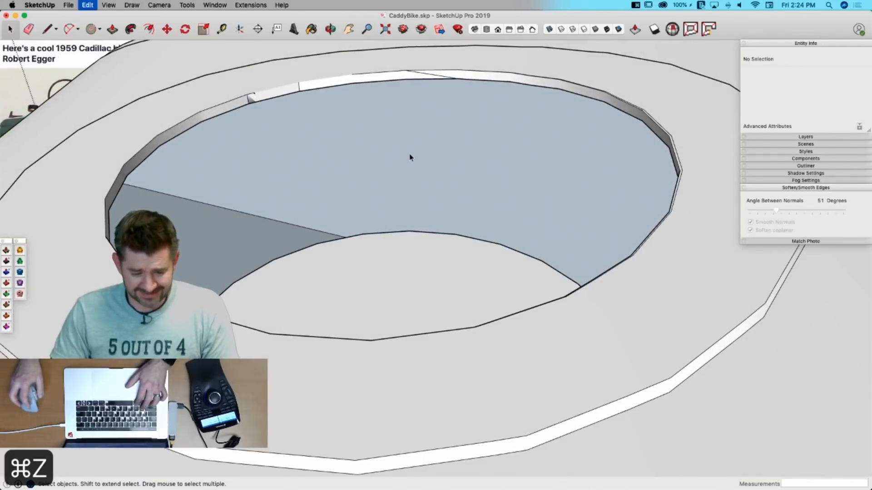
key("super+z")
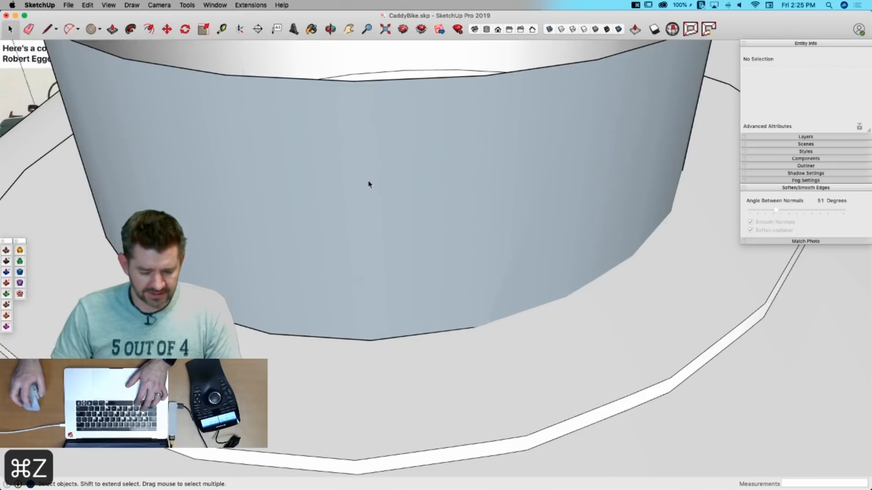
Step: Delete the pasted cylindrical wall together with its top rim edge above the panel
middle_click_drag(368, 185, 472, 204)
scroll(375, 224, "down", 5)
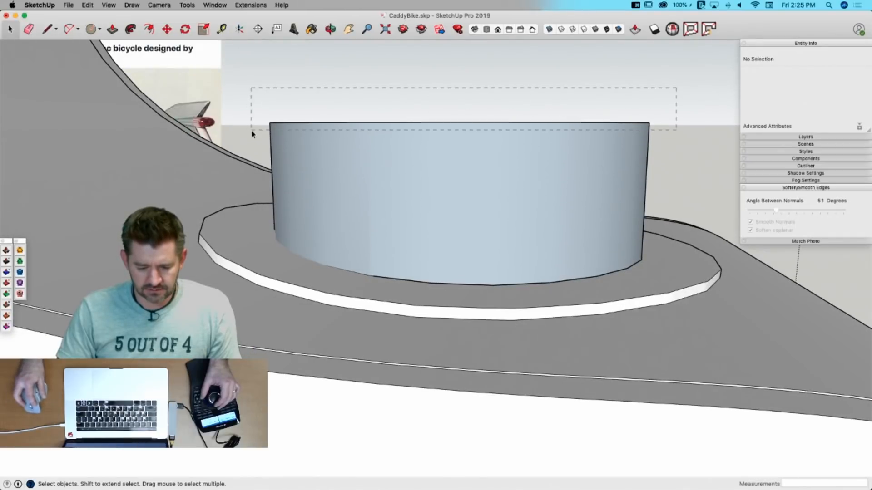
left_click_drag(252, 134, 250, 132)
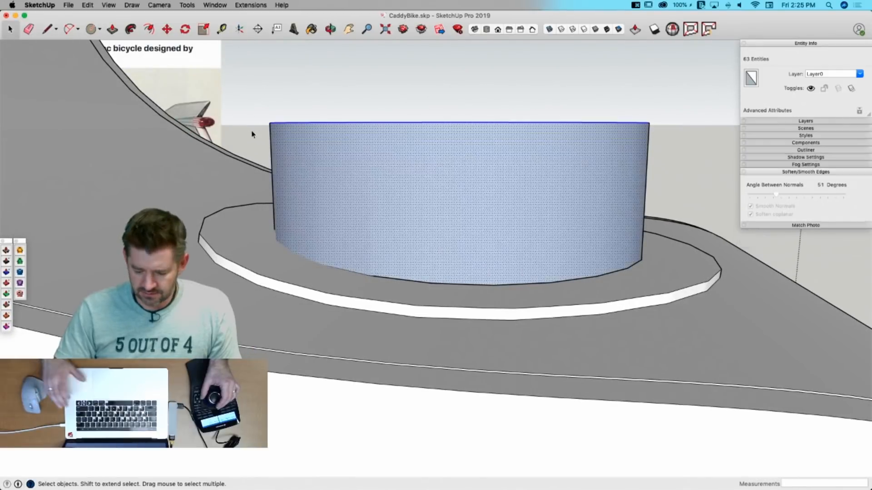
key("BackSpace")
Step: Push the circular area inside the raised ring vertically down about 3 13/16" with JointPushPull in Vector mode to sink a round recess
left_click(451, 210)
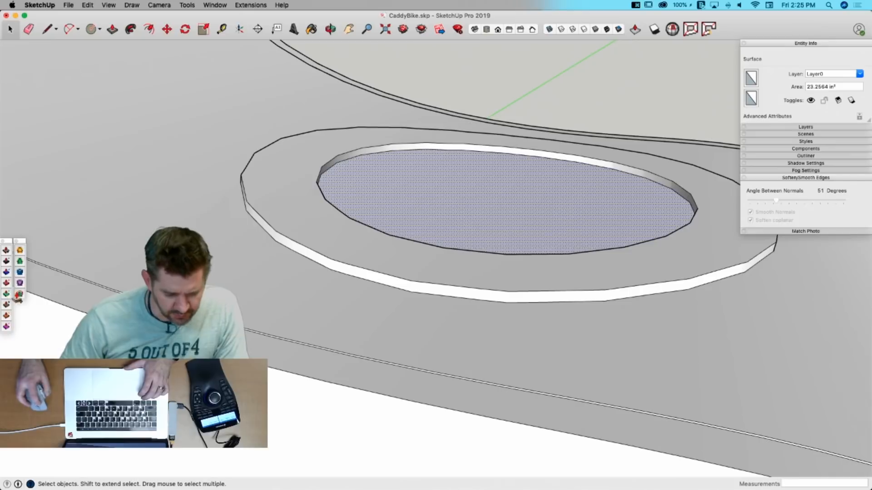
left_click(19, 295)
left_click(504, 186)
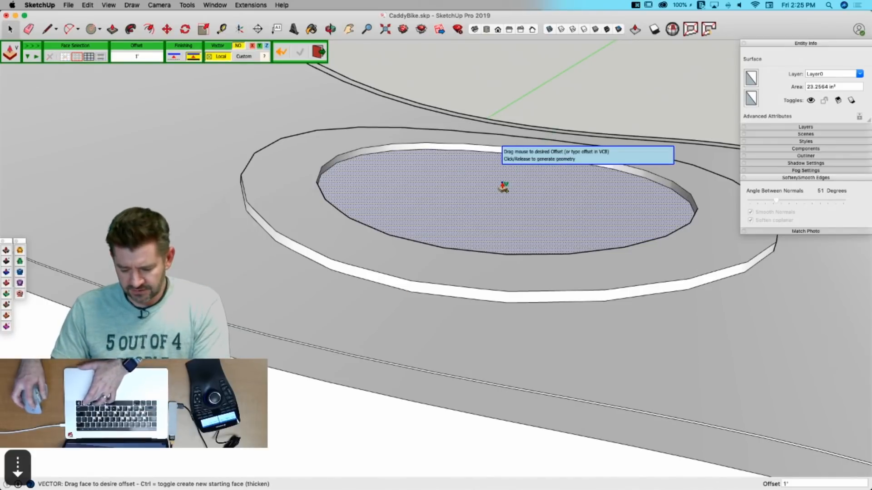
key("Up")
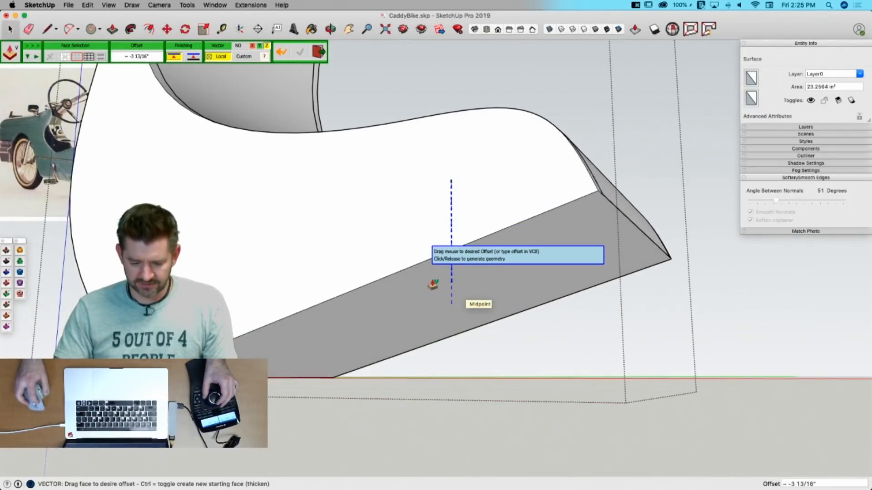
left_click(433, 274)
key("space")
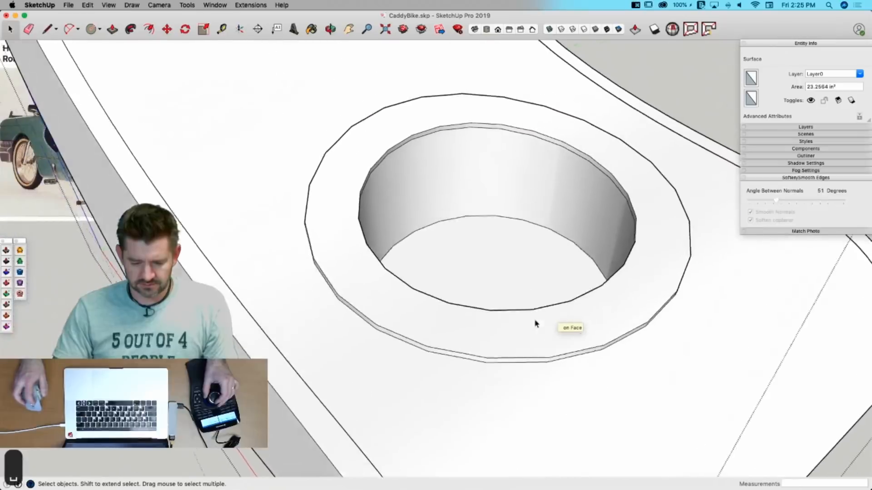
Step: Undo the last operation on the recess, apply Soften coplanar to all of the panel's connected geometry, and close the panel's group
key("e")
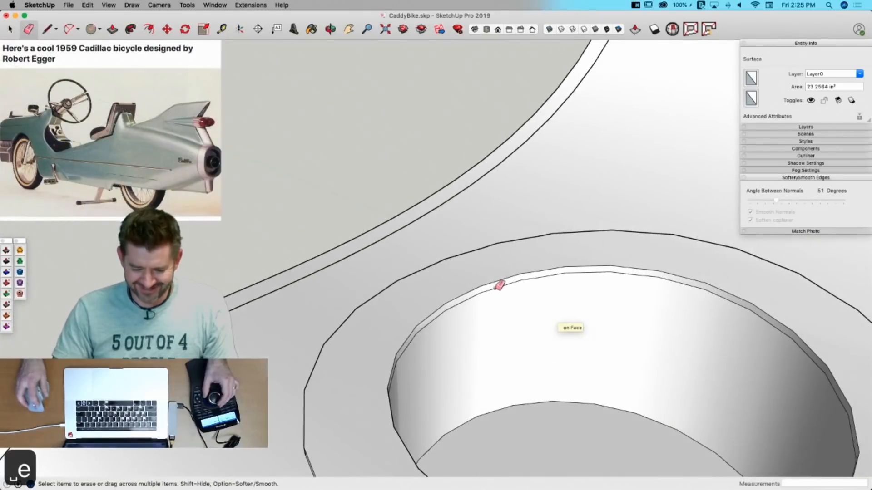
key("super+z")
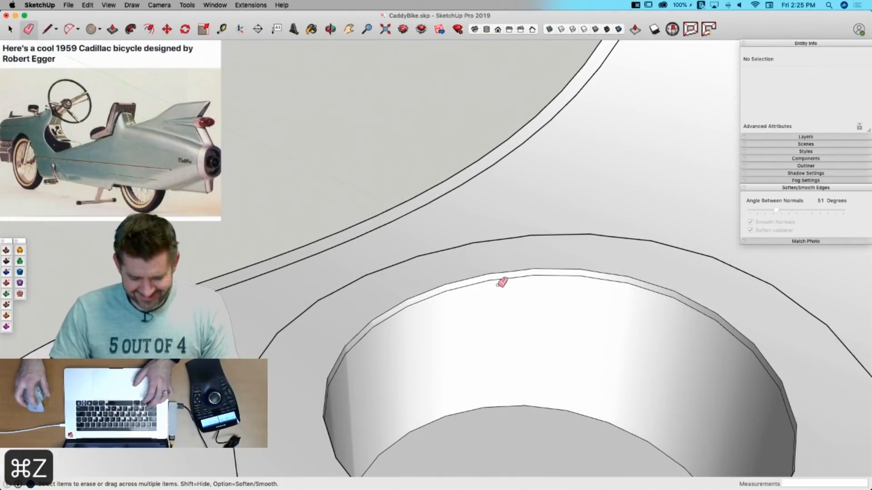
triple_click(501, 310)
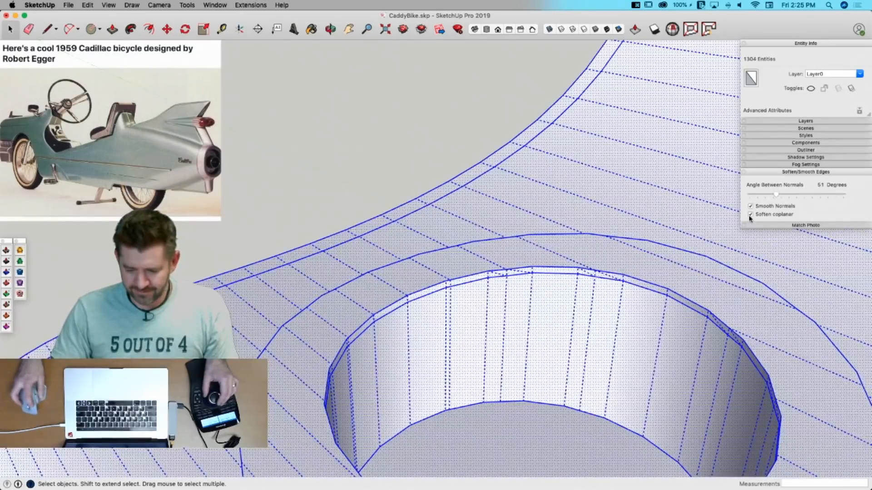
left_click(750, 215)
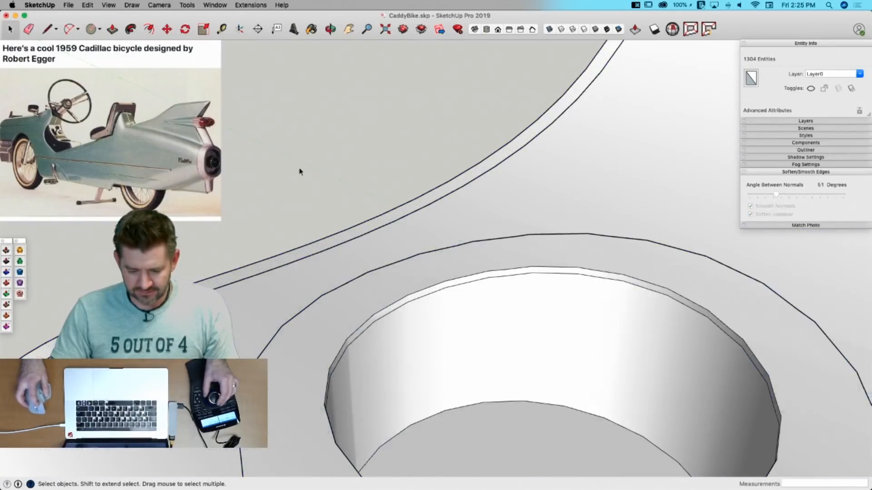
left_click(300, 172)
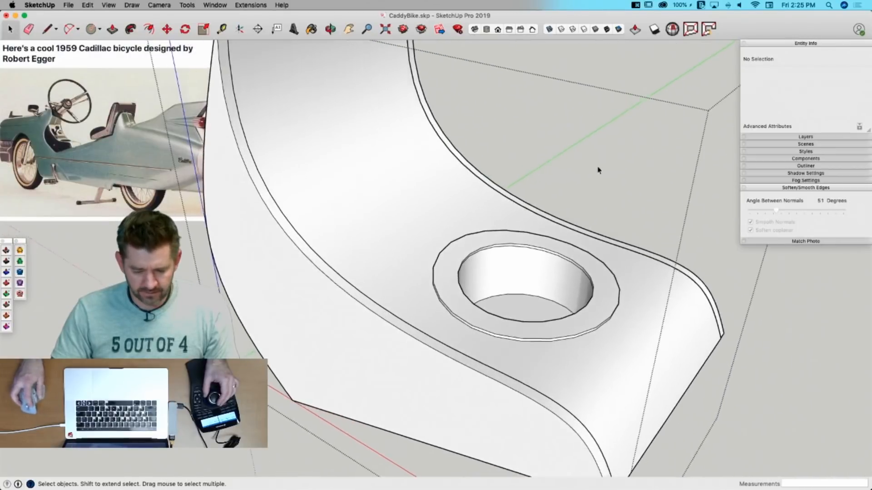
left_click(620, 138)
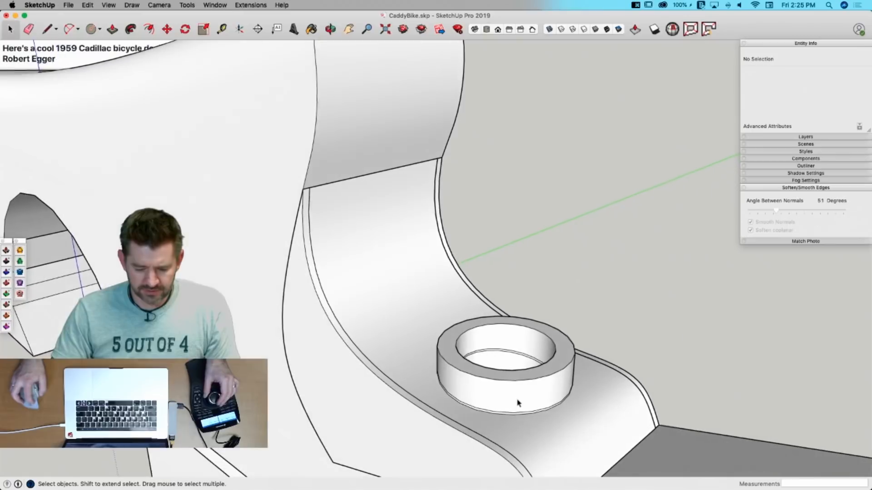
Step: Delete the low ring group standing on the panel's raised rim and show the model's hidden geometry
left_click(514, 386)
key("BackSpace")
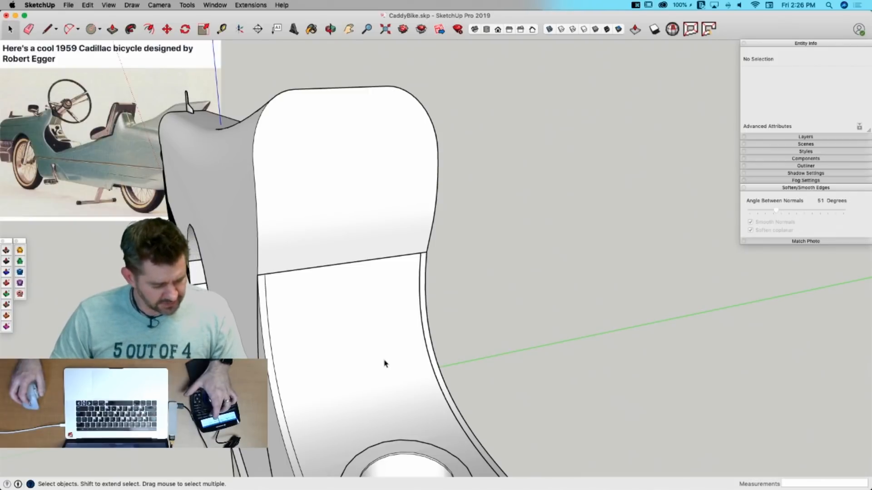
key("alt+h")
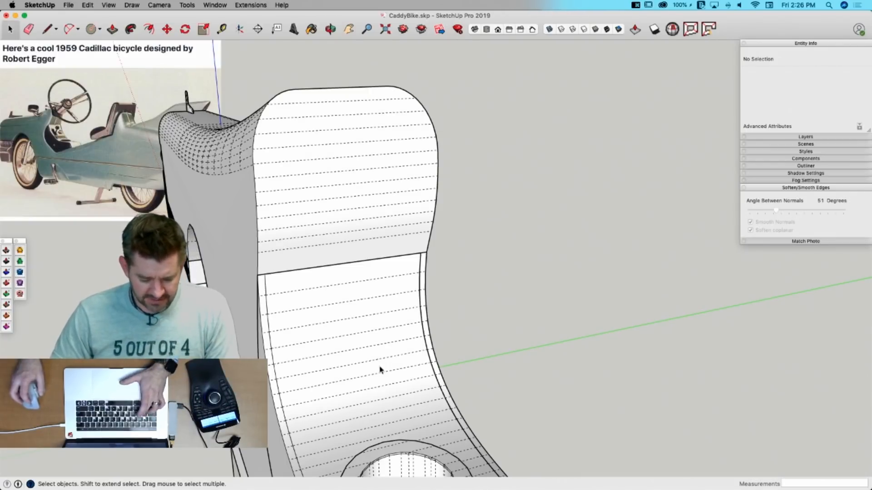
Step: Draw a circle about 1 1/2" in radius on the panel's upper slope, extrude it about 5/8", and extend its rear face about 1/8"
key("c")
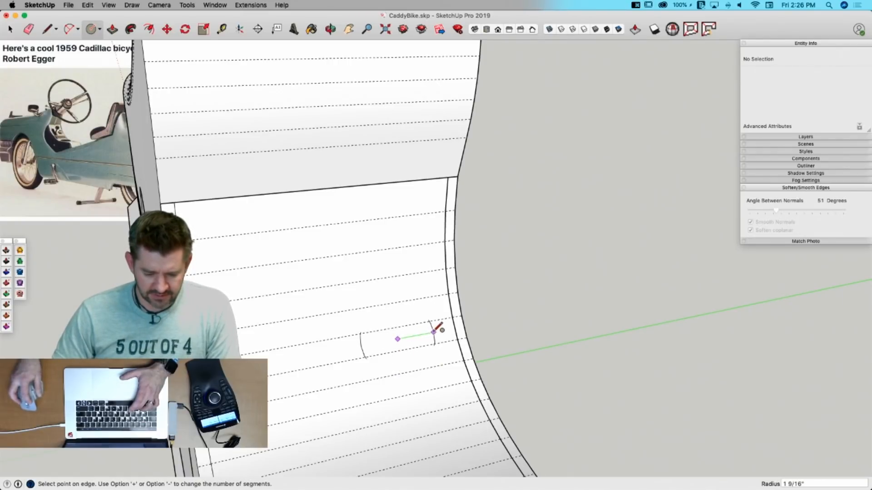
key("p")
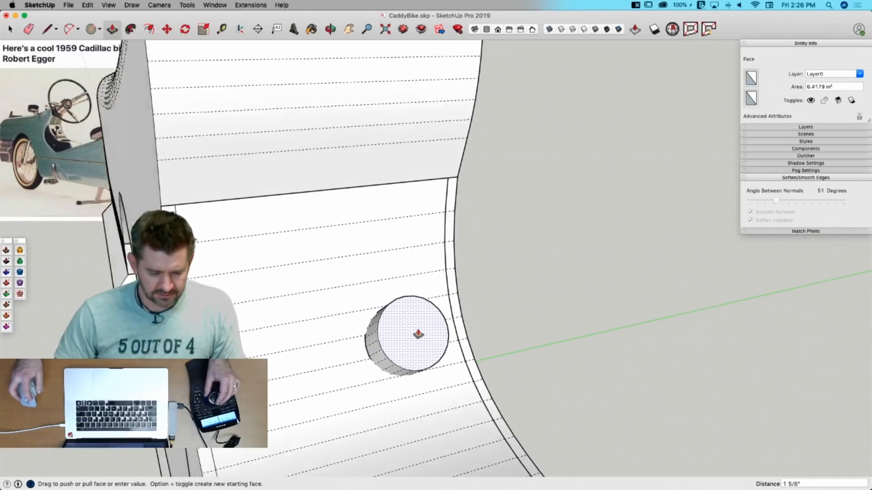
left_click(445, 314)
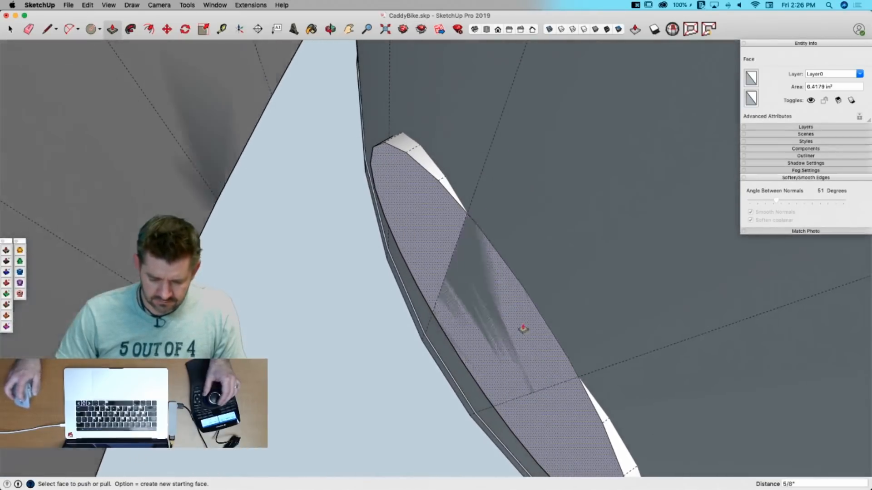
left_click(433, 245)
left_click(414, 256)
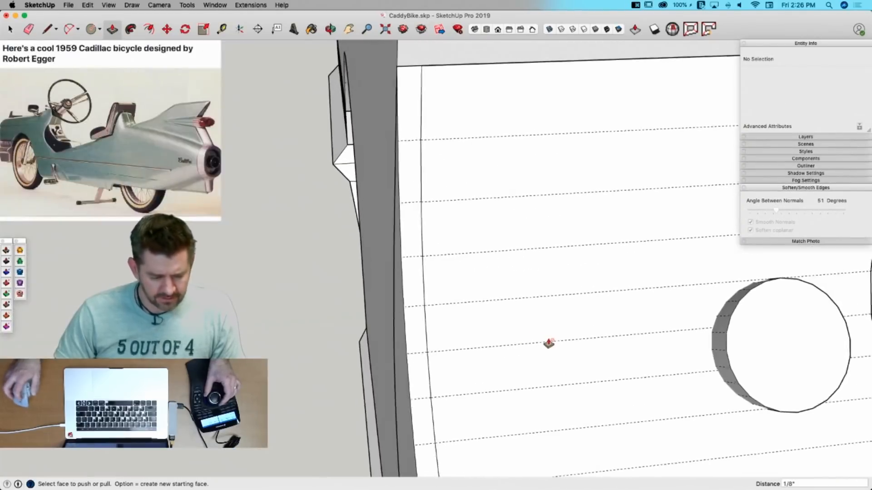
Step: Offset the protruding disc's face inward about 3/8", then offset the resulting circle inward again about 5/16"
key("space")
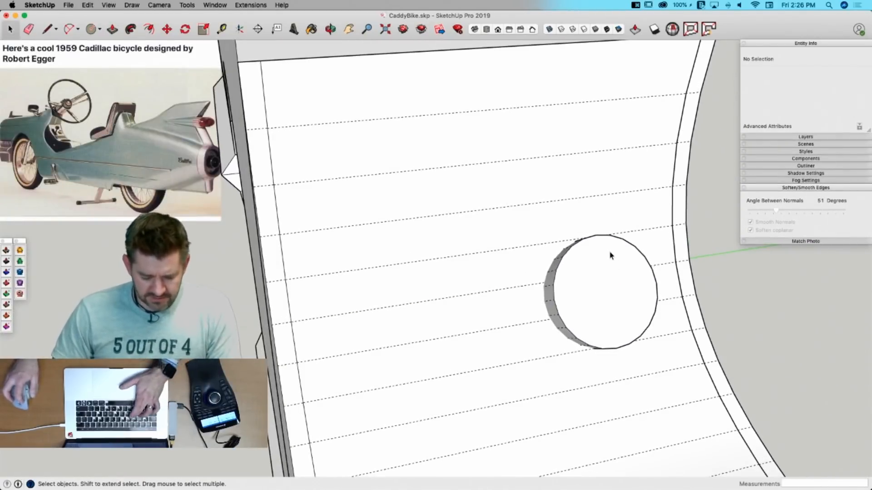
key("f")
left_click(604, 256)
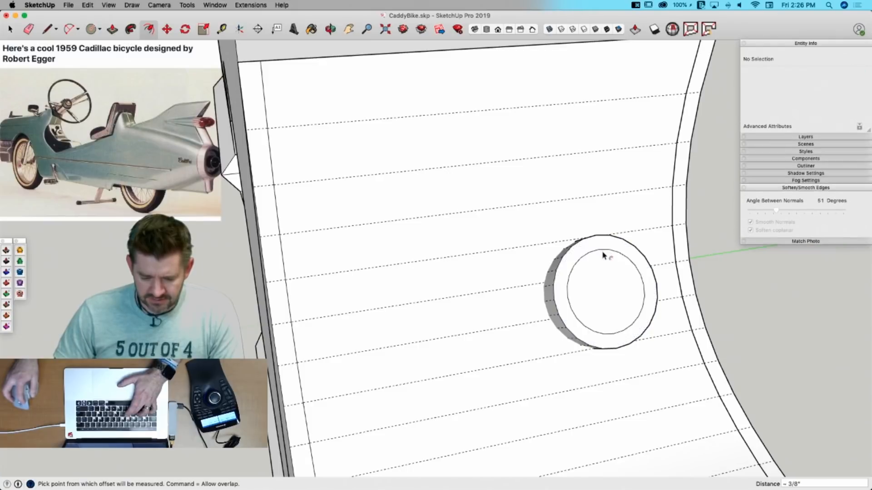
left_click(604, 257)
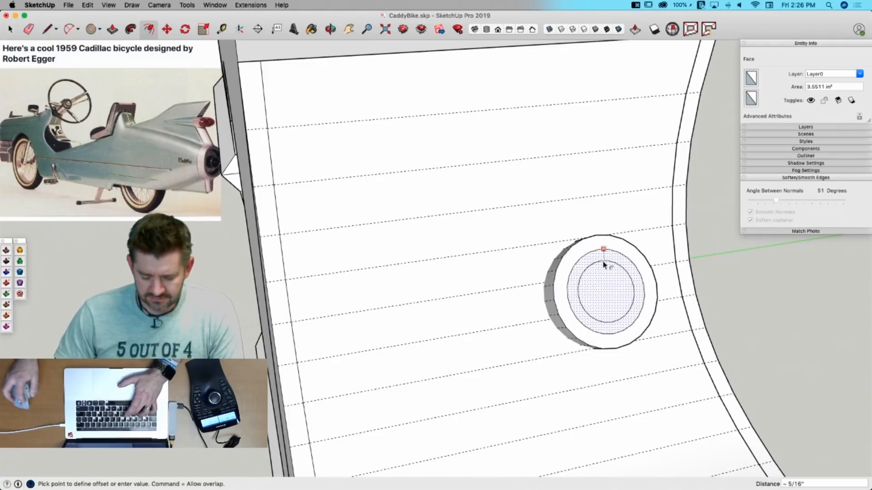
left_click(603, 267)
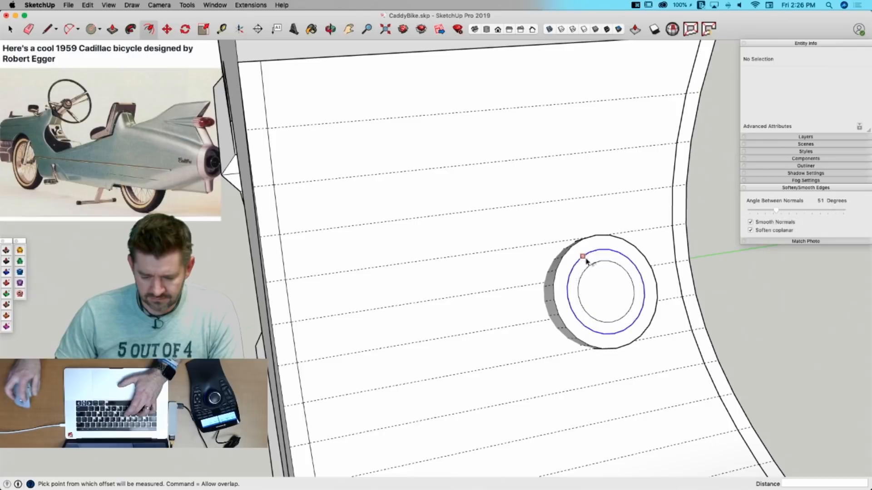
left_click(602, 261)
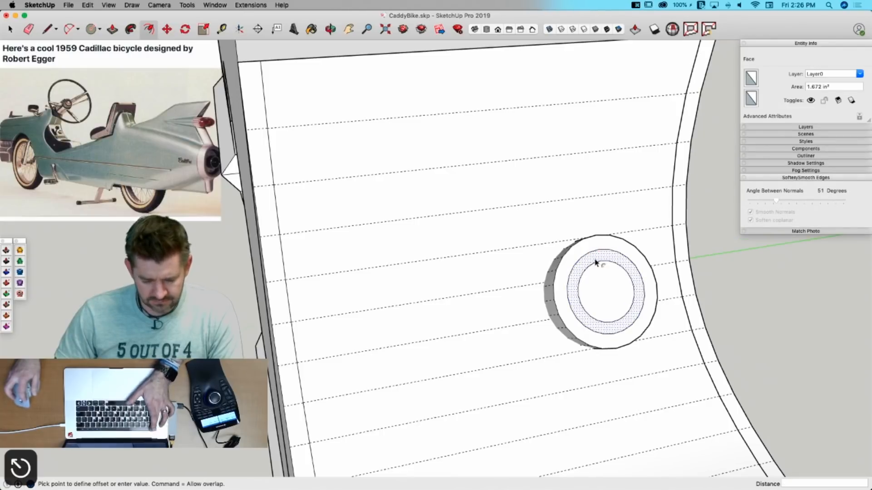
Step: Sink the ring between the two offset circles into a groove and pull the centre disc out about 5/16"
key("p")
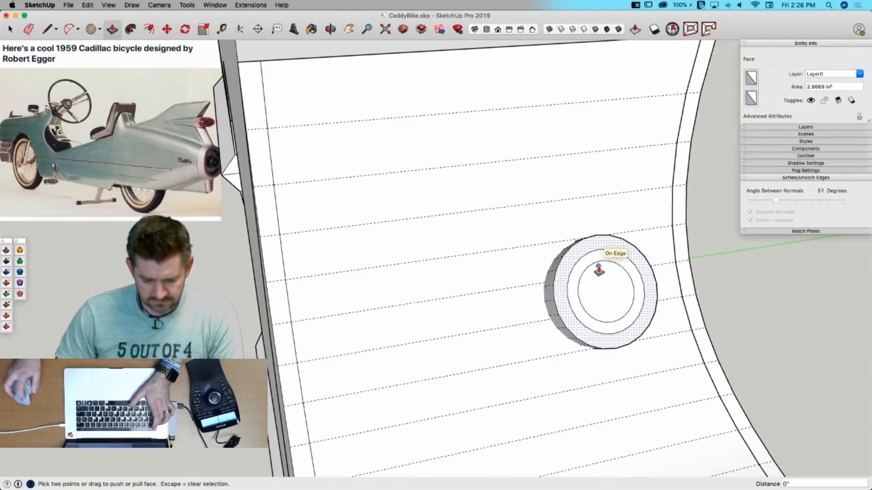
left_click(596, 261)
left_click(593, 263)
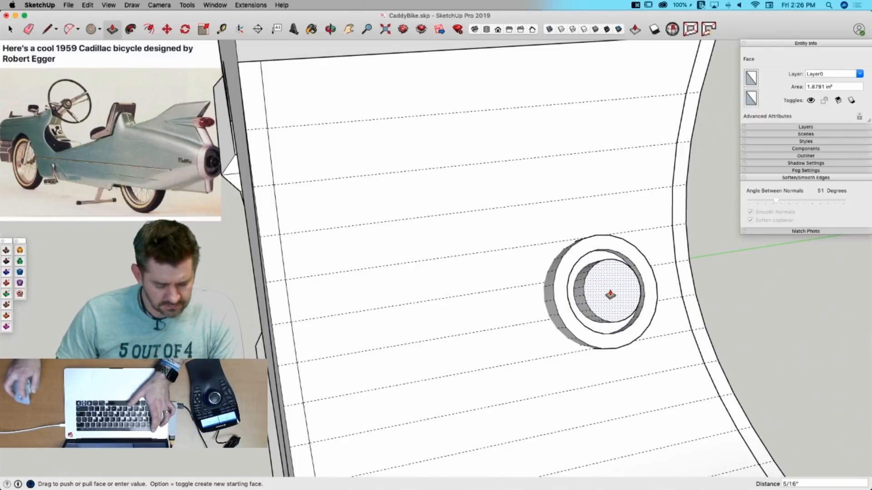
middle_click_drag(610, 294, 648, 217)
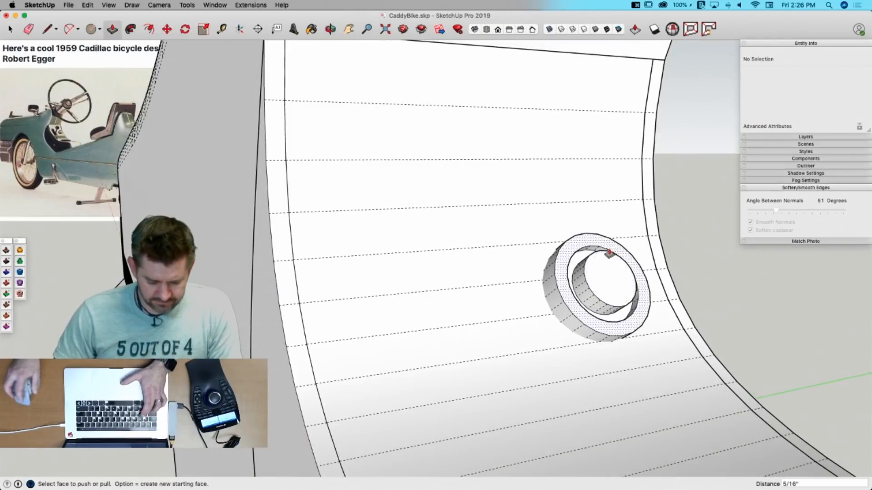
Step: Pull the centre disc's face further out beyond the surrounding ring to form a cylindrical stem
key("f")
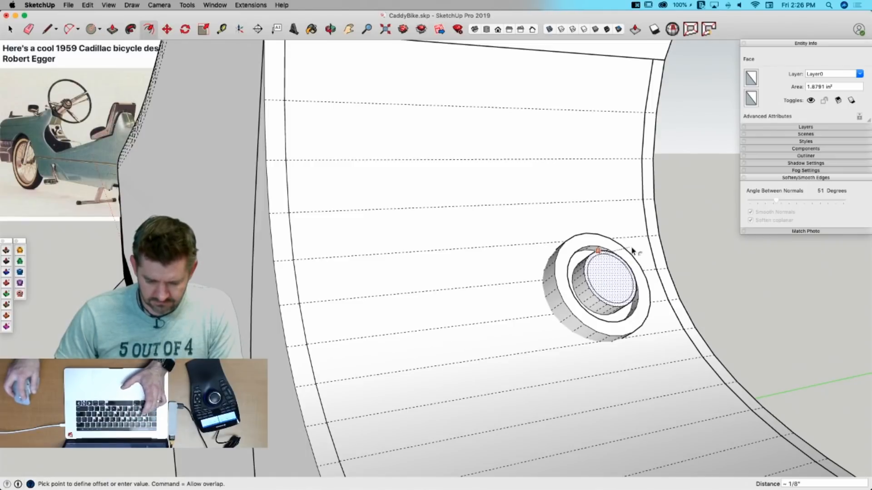
key("super+z")
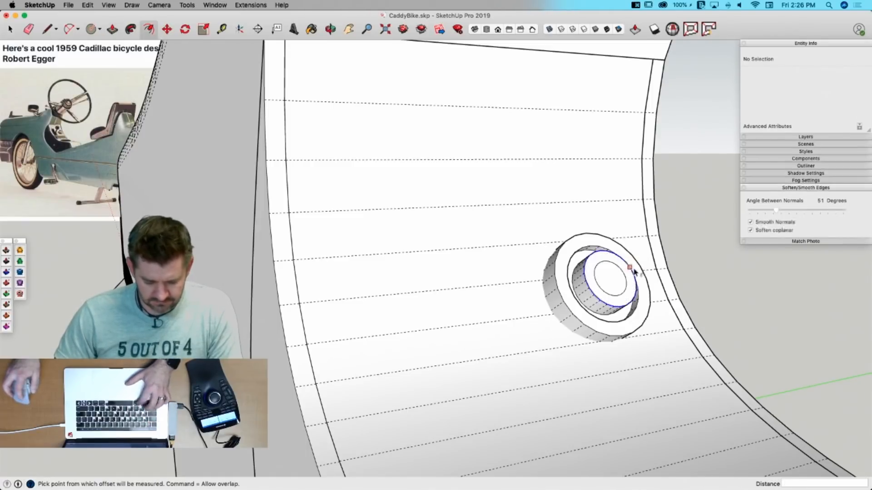
key("p")
left_click(609, 279)
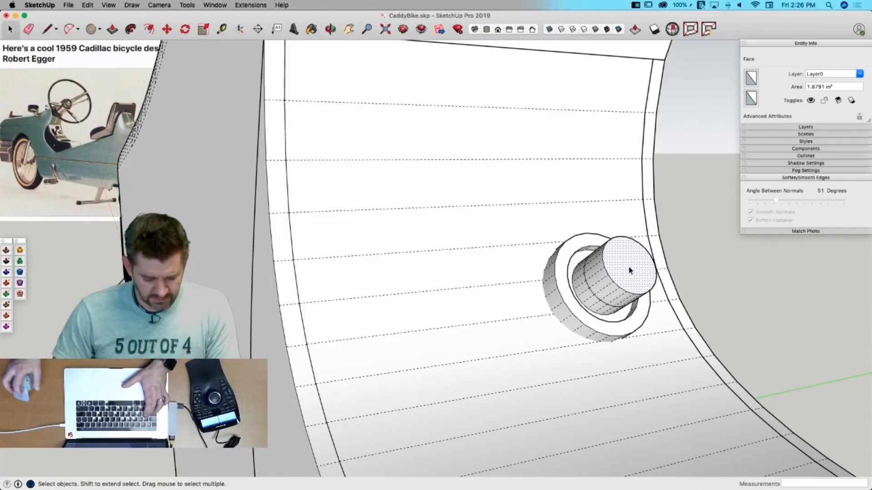
key("f")
key("space")
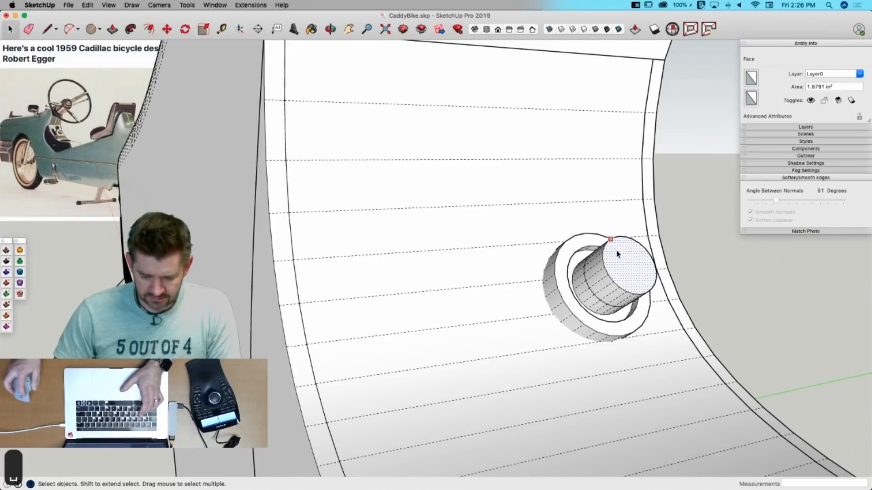
key("s")
key("space")
left_click(754, 222)
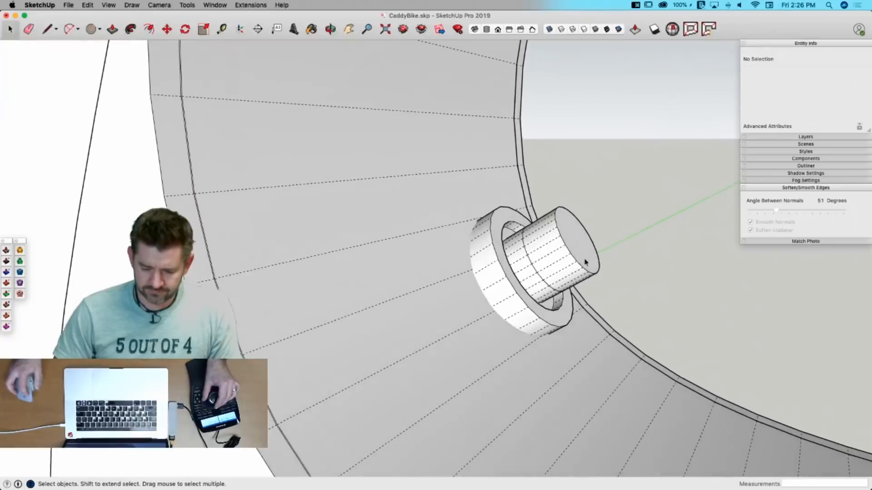
Step: Make a group from all the connected geometry of the knob and open the group for editing
triple_click(580, 261)
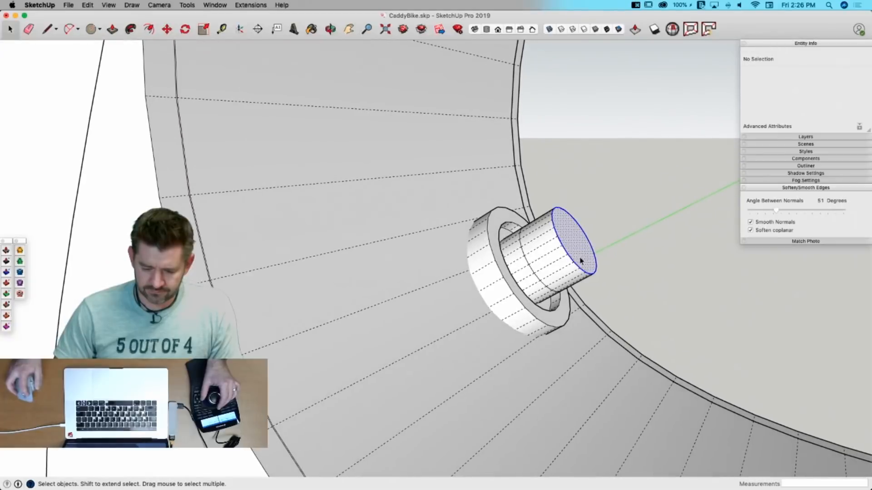
right_click(580, 260)
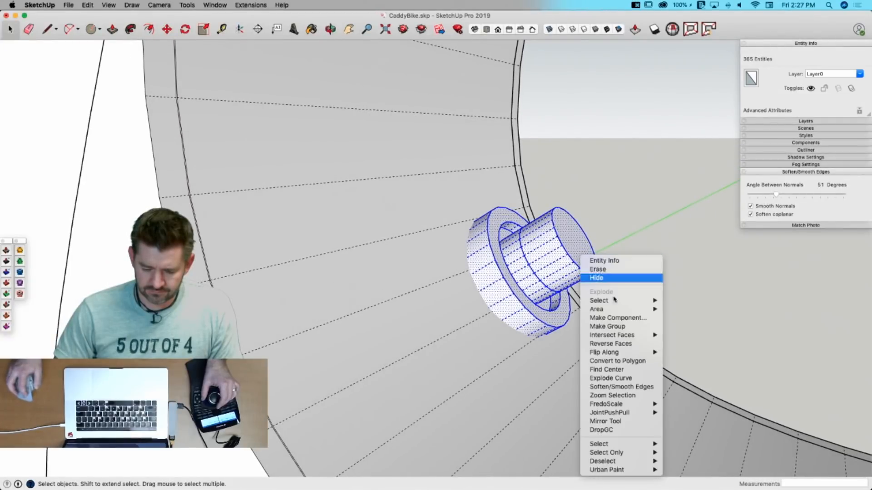
left_click(608, 326)
double_click(570, 251)
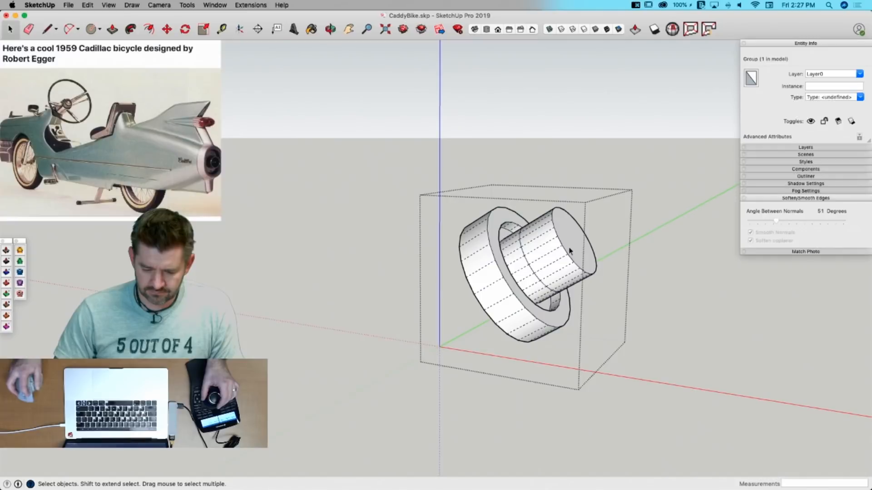
Step: Align the drawing axes with the stem's direction and scale the stem's end face uniformly about its centre by about 1.68
left_click(240, 30)
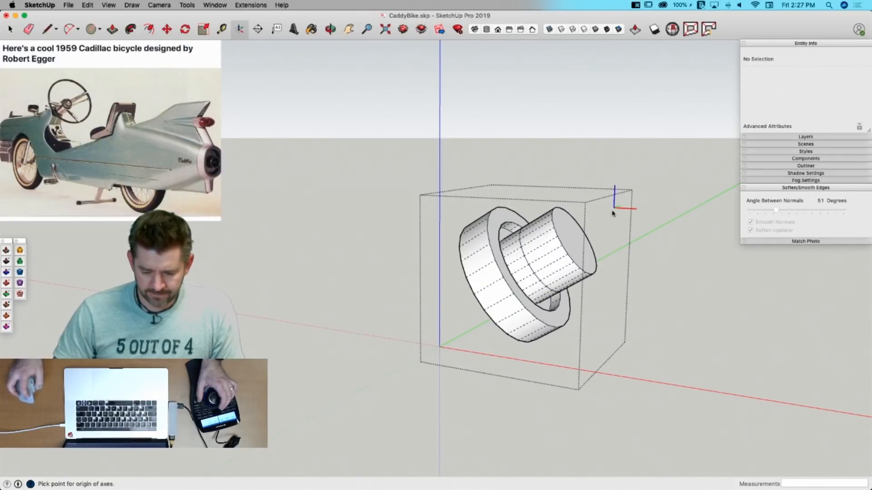
left_click(567, 246)
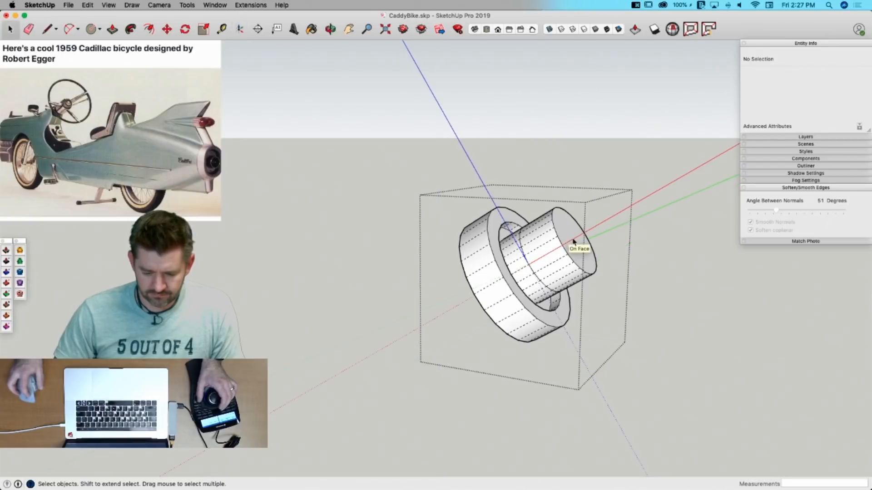
left_click(578, 243)
key("s")
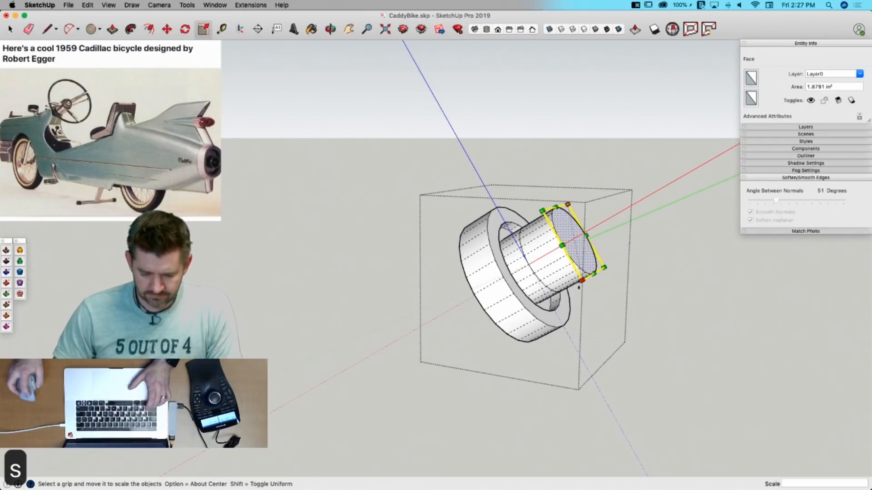
left_click_drag(581, 282, 580, 312)
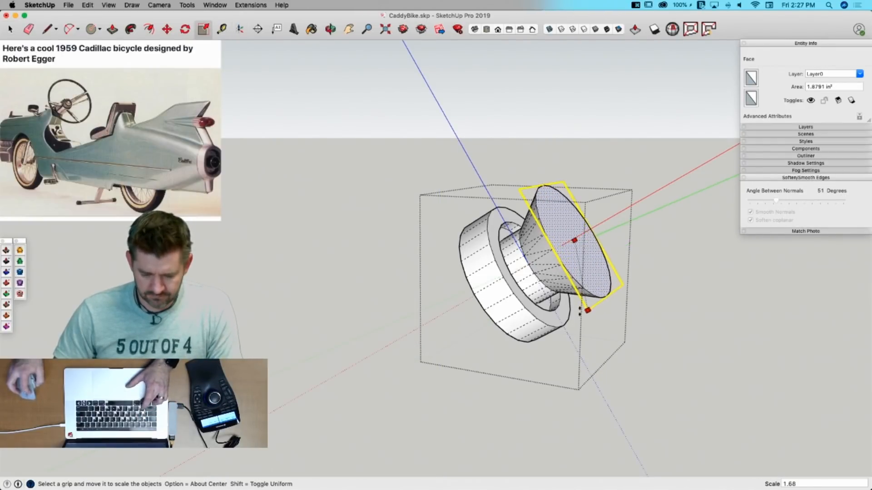
Step: Extrude the enlarged end face a short distance outward to give the flared head a cylindrical rim
key("p")
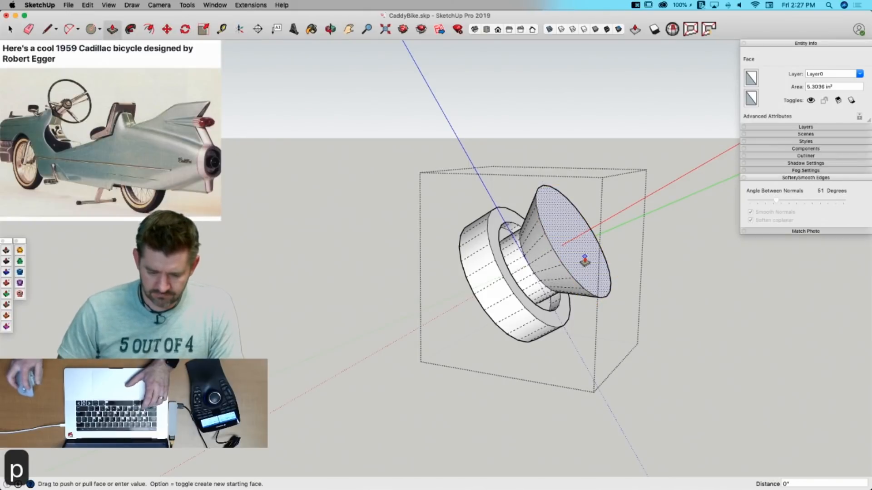
left_click_drag(584, 260, 604, 253)
key("space")
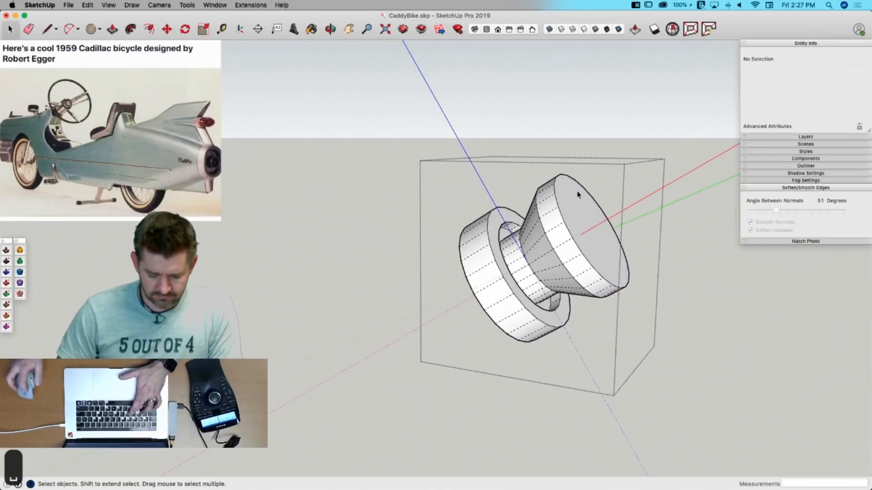
Step: Offset the head's end face inward and push the inner circle in to form a shallow recess, leaving the group
key("f")
left_click(578, 196)
left_click(587, 204)
key("p")
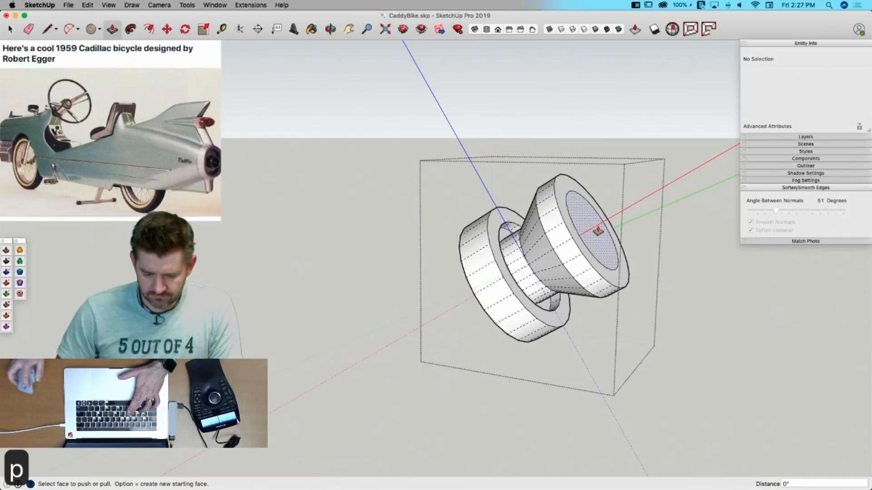
left_click_drag(598, 230, 649, 218)
key("space")
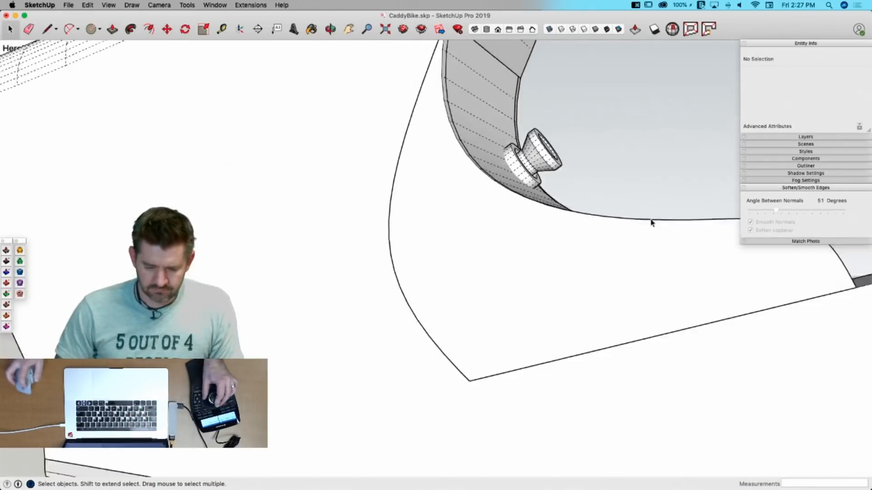
Step: Reopen the knob group, select the head's rim and recess, move them slightly outward along the stem's axis, and close the group
middle_click_drag(651, 223, 218, 234)
scroll(443, 267, "up", 2)
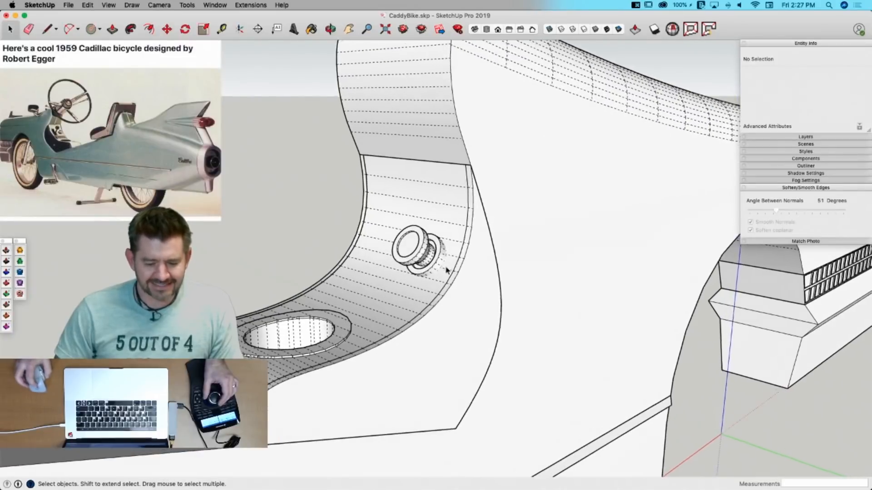
middle_click_drag(443, 267, 358, 126)
double_click(390, 193)
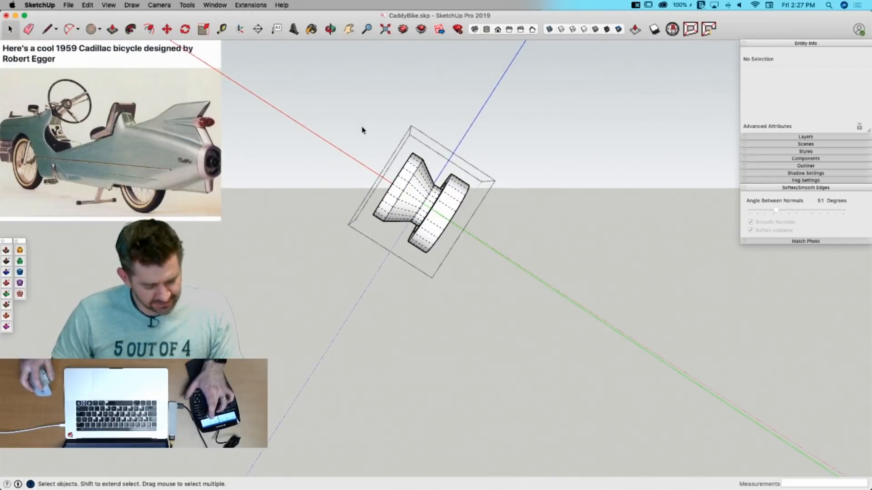
triple_click(375, 192)
middle_click_drag(65, 136, 316, 99)
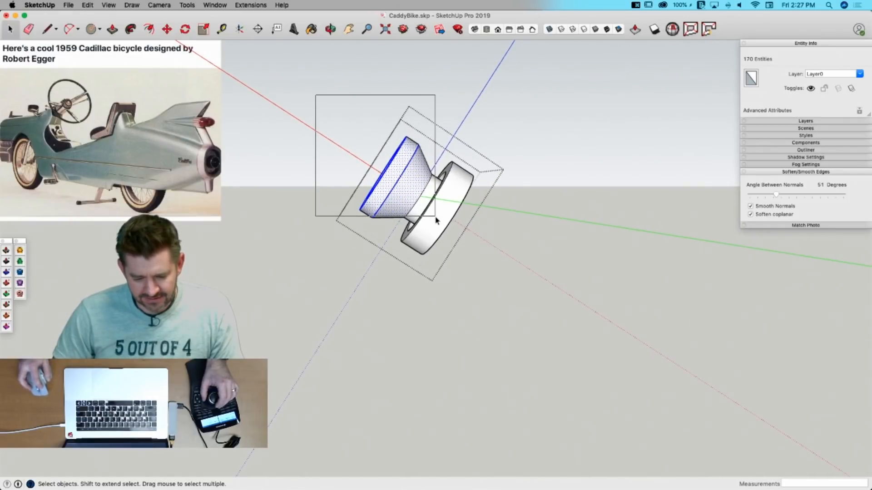
left_click_drag(432, 227, 432, 227)
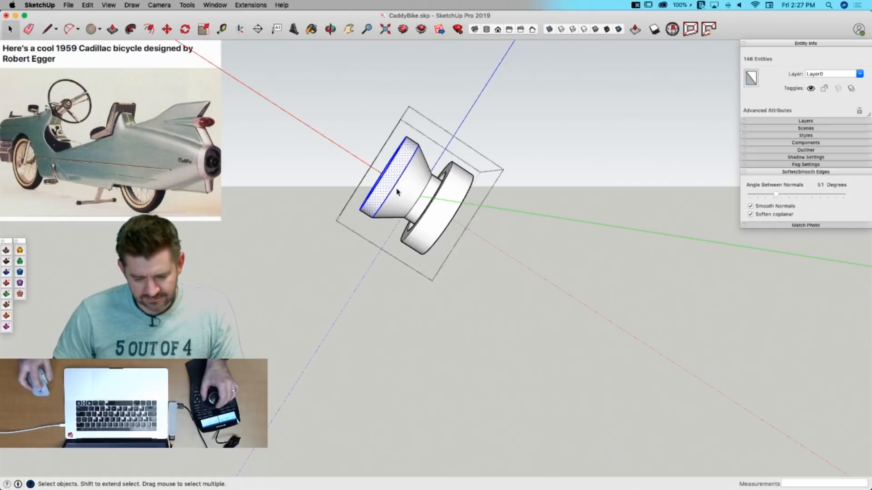
key("m")
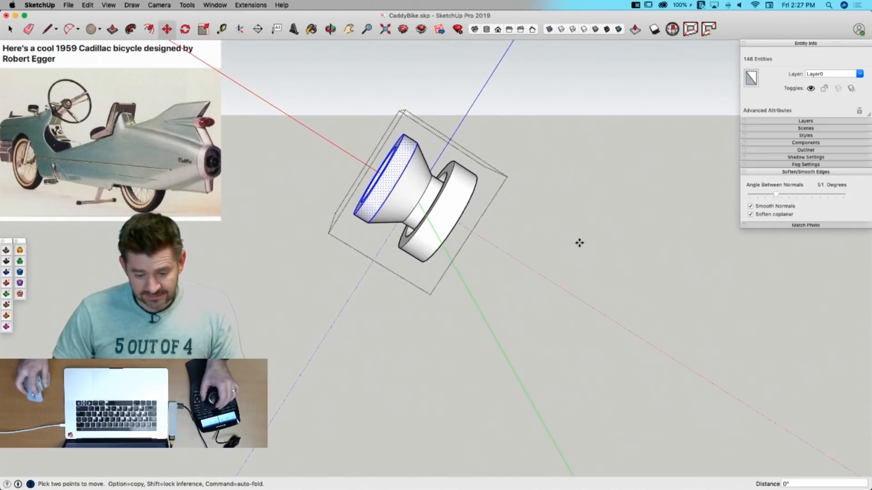
left_click(580, 243)
left_click(572, 238)
key("space")
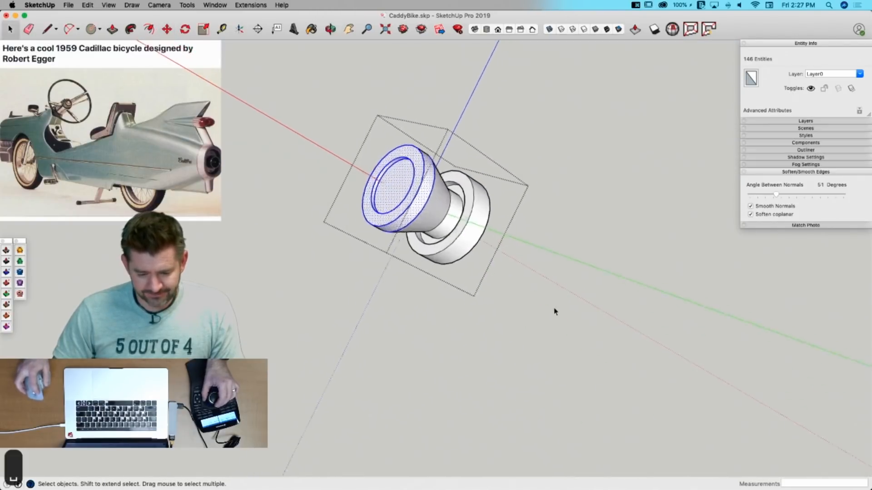
left_click(554, 310)
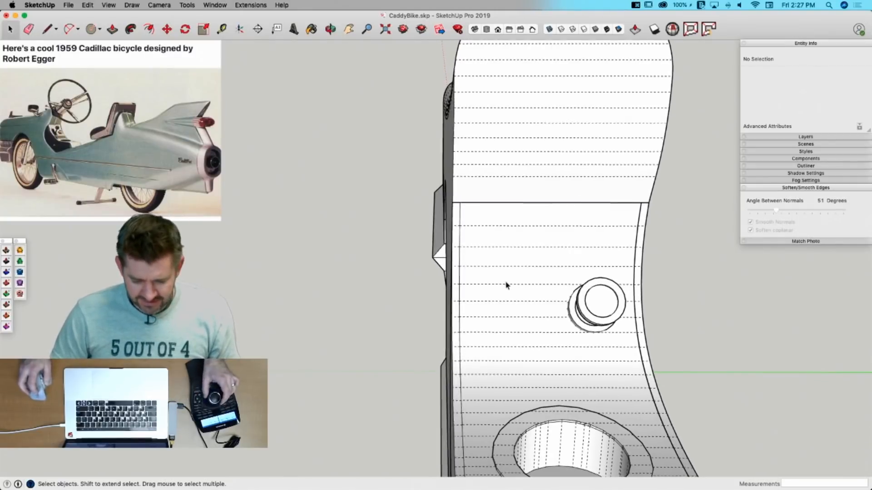
Step: Draw a horizontal line about 2" long on the panel's upper slope, ending at the border line opposite the knob
key("l")
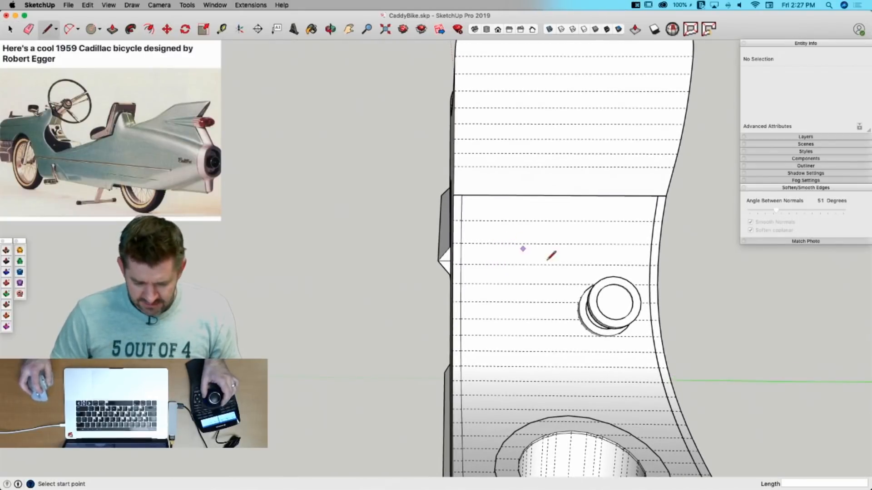
left_click(499, 243)
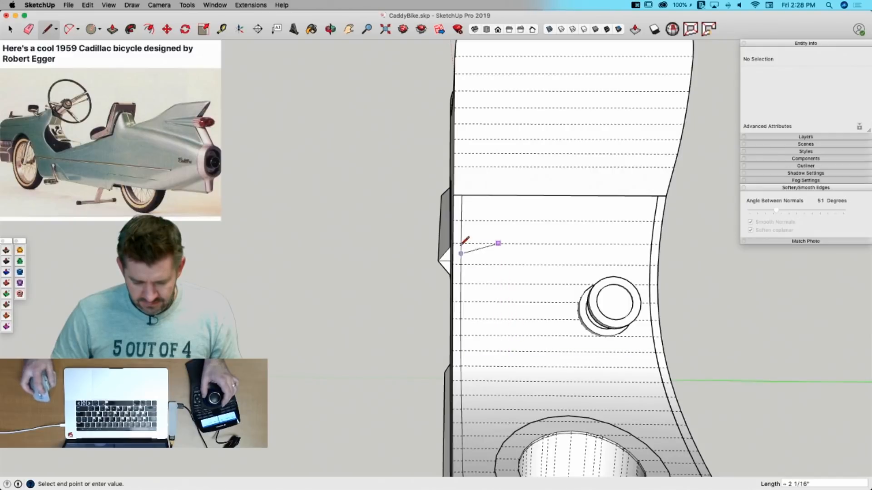
key("space")
Step: Copy the 2" line about 7 3/8" down the slope and join the two lines at their outer ends and midpoints
left_click(487, 243)
key("m")
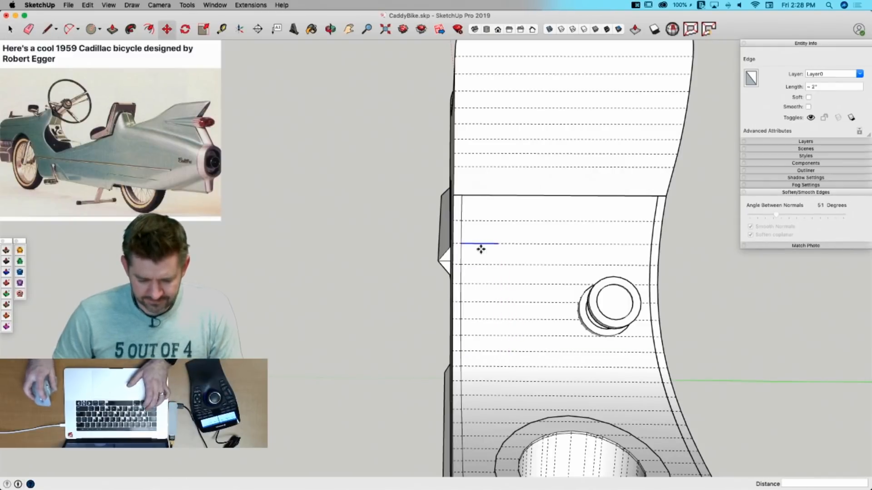
left_click(461, 244)
key("alt")
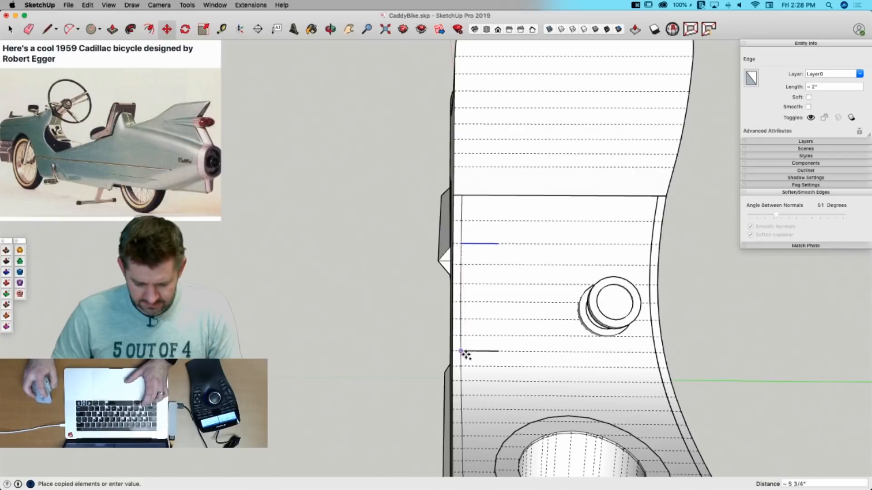
left_click(463, 381)
key("l")
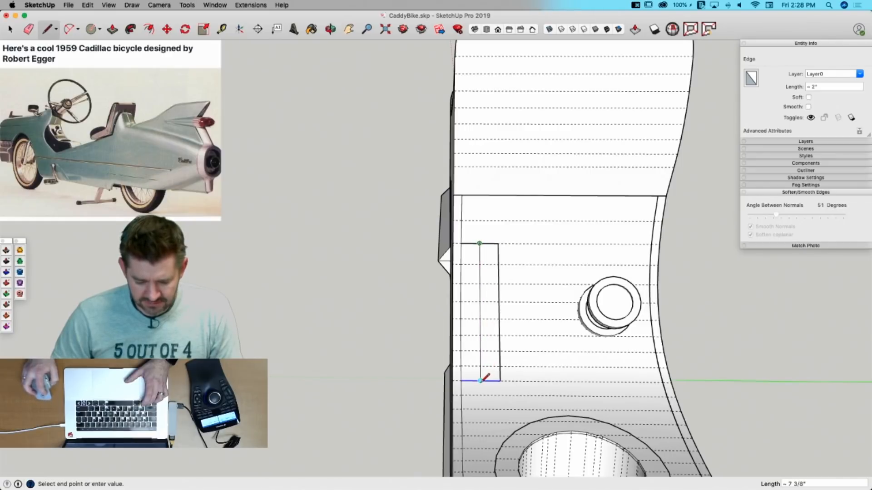
Step: Delete the two short leftover edges between the narrow rectangle and the panel's border line
key("space")
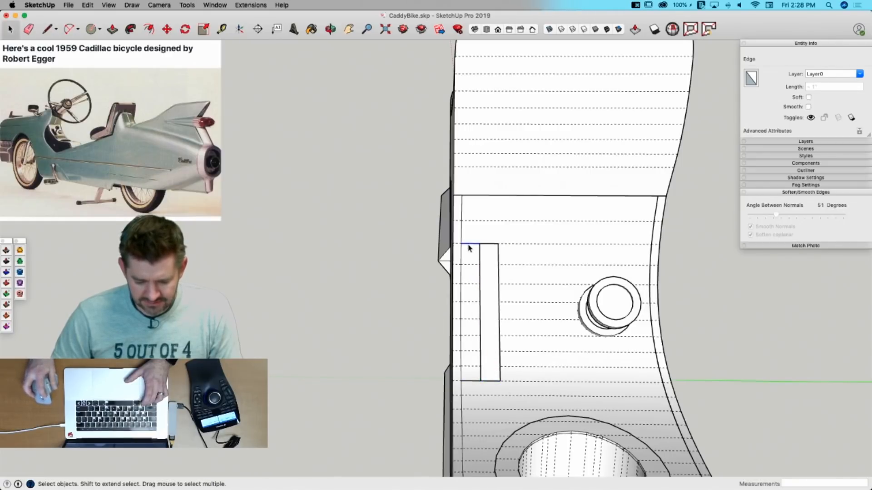
key("BackSpace")
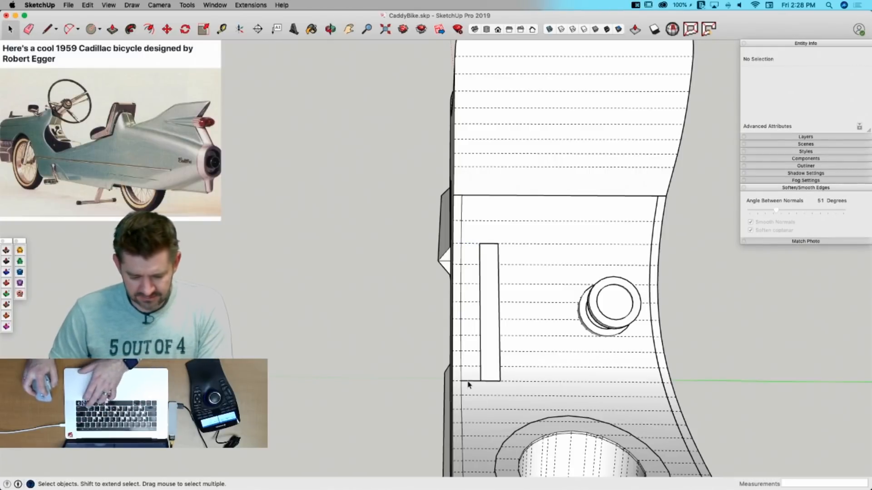
left_click(469, 383)
key("BackSpace")
Step: Copy the narrow rectangle about 1" toward the knob and erase the shared edge to merge both into one face
left_click(492, 364)
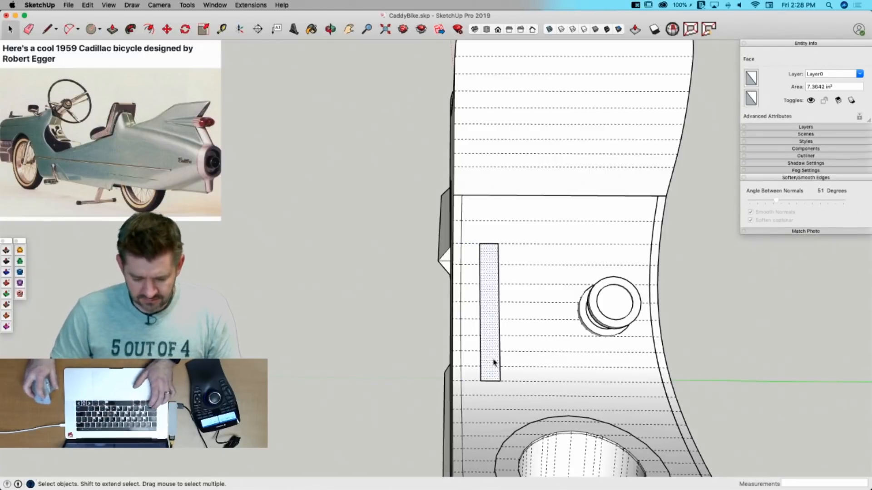
key("m")
left_click(482, 379)
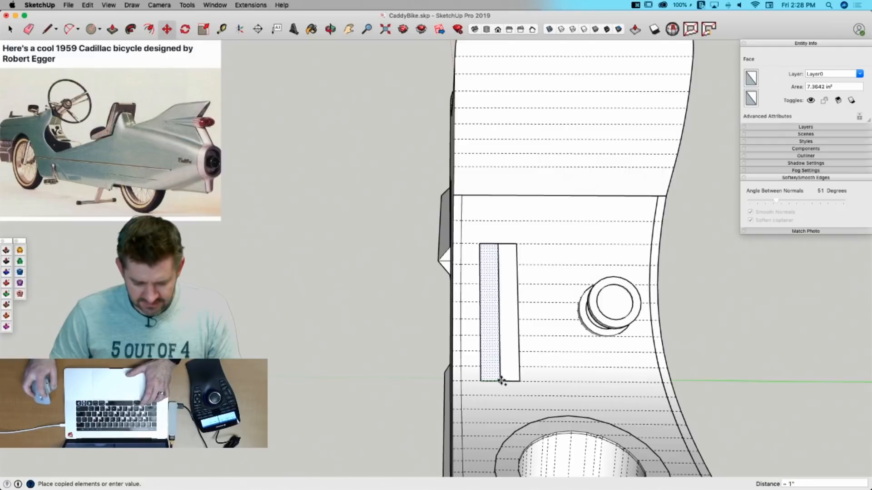
left_click(500, 379)
key("e")
left_click(500, 305)
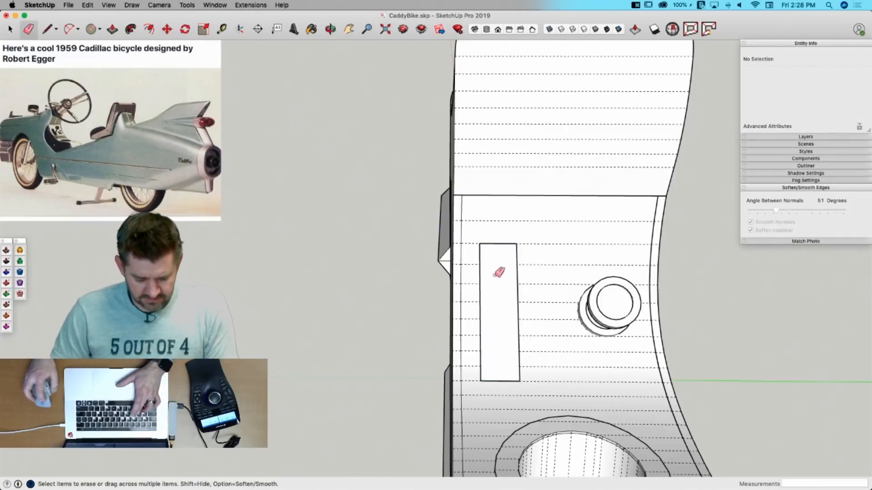
Step: Offset the merged rectangle's outline inward by about 7/16"
key("f")
left_click(501, 244)
left_click(499, 251)
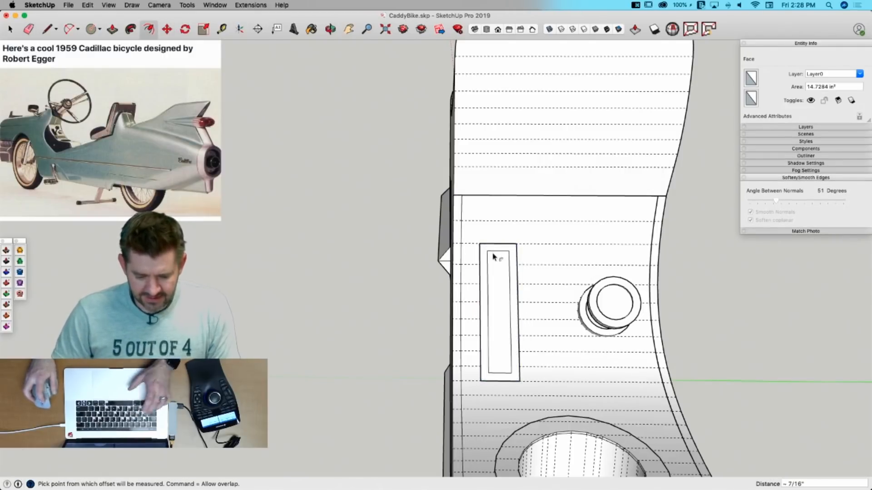
Step: Push/Pull the rectangle's border into a raised frame and recess its inner face about 9/16" to form a slot
key("p")
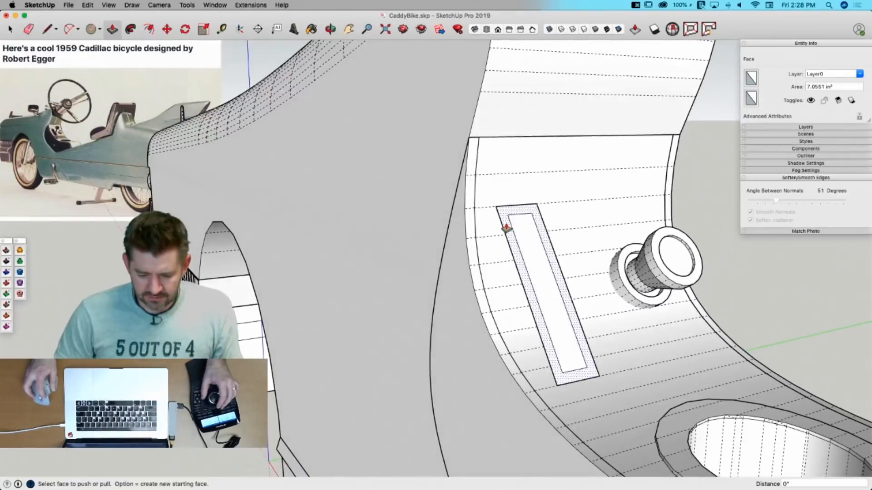
left_click(506, 229)
left_click(489, 259)
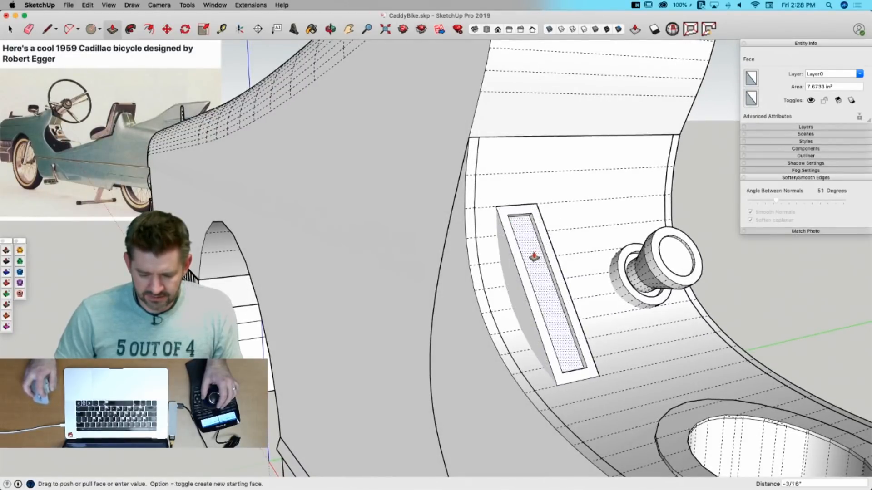
left_click(525, 272)
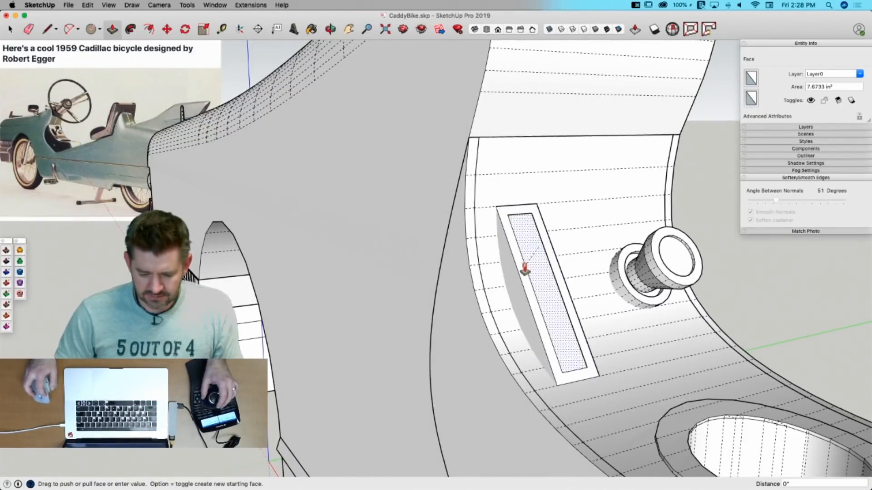
left_click(504, 241)
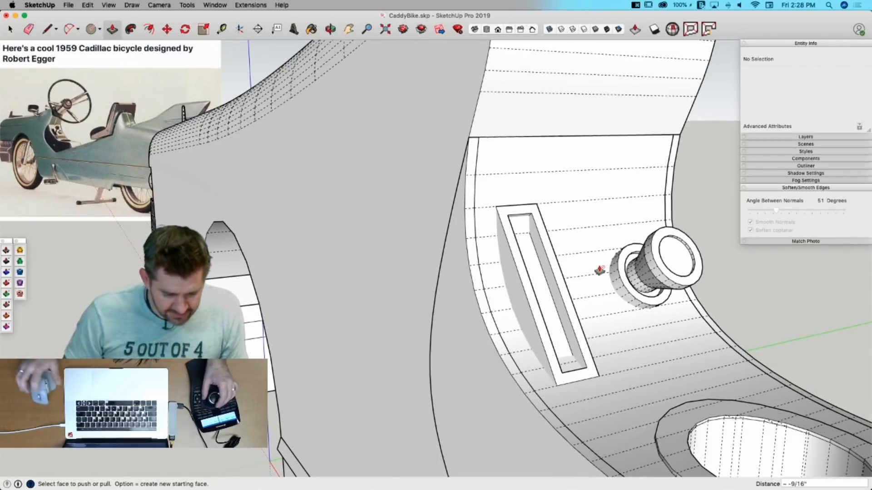
scroll(599, 271, "up", 3)
key("c")
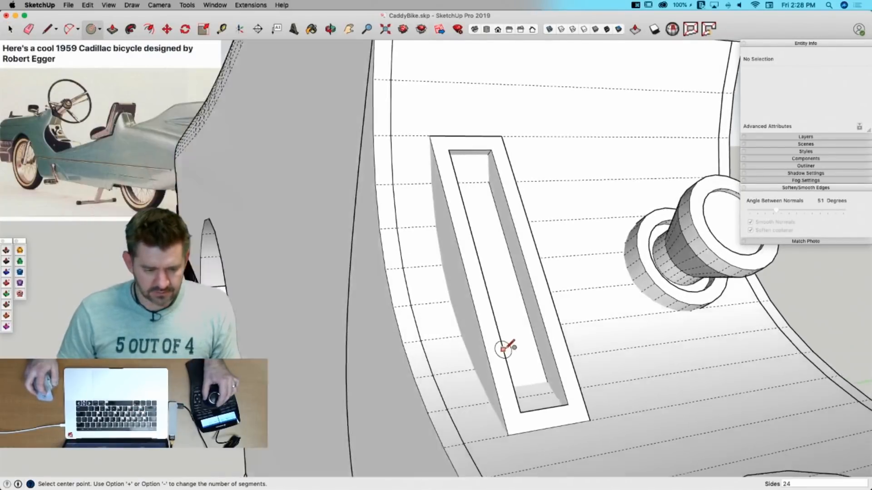
key("l")
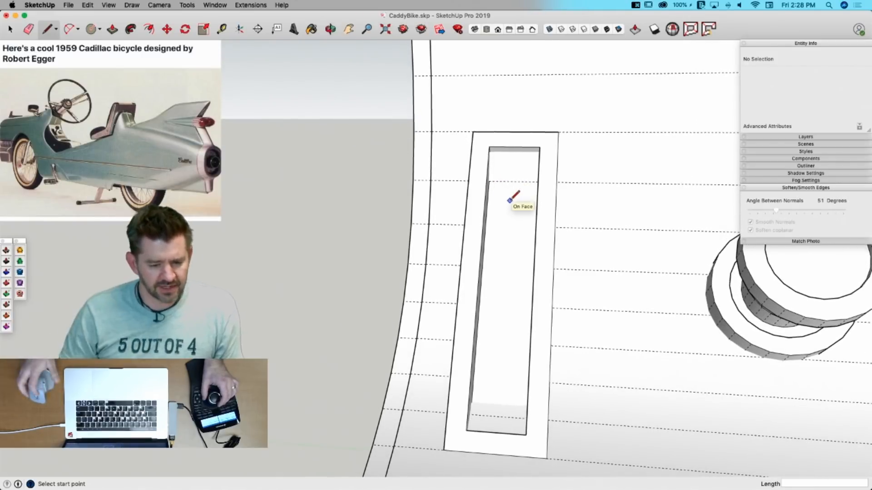
key("space")
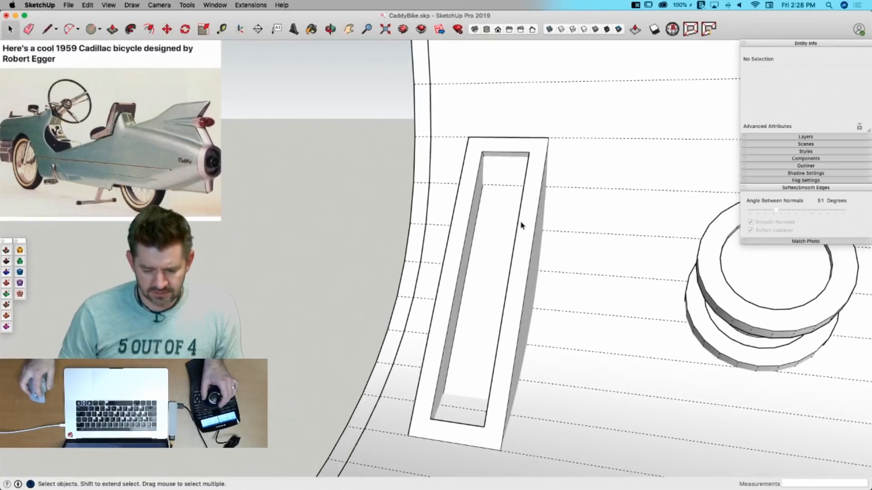
Step: Select all connected geometry of the slotted block and make it a group
left_click(525, 223)
double_click(525, 224)
left_click(263, 166)
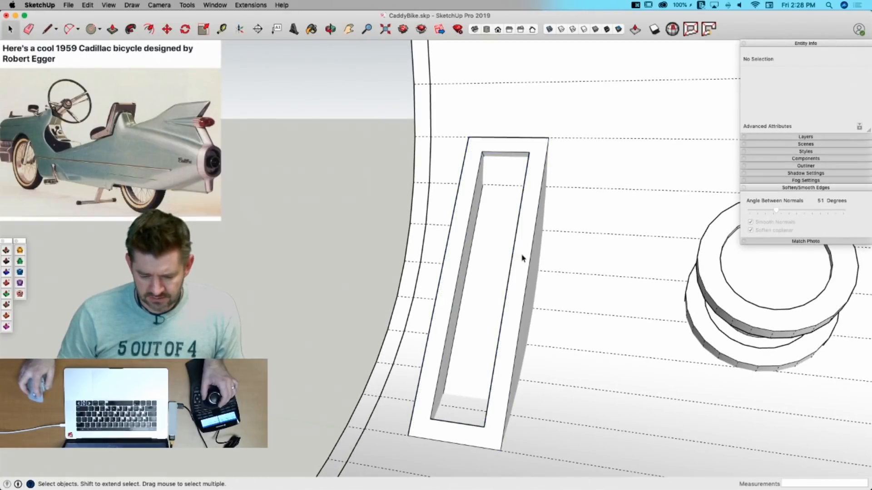
triple_click(521, 253)
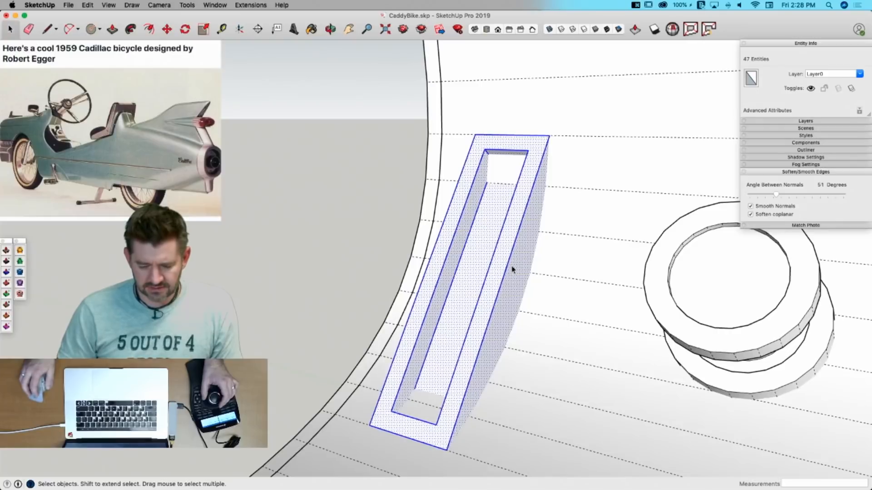
right_click(508, 267)
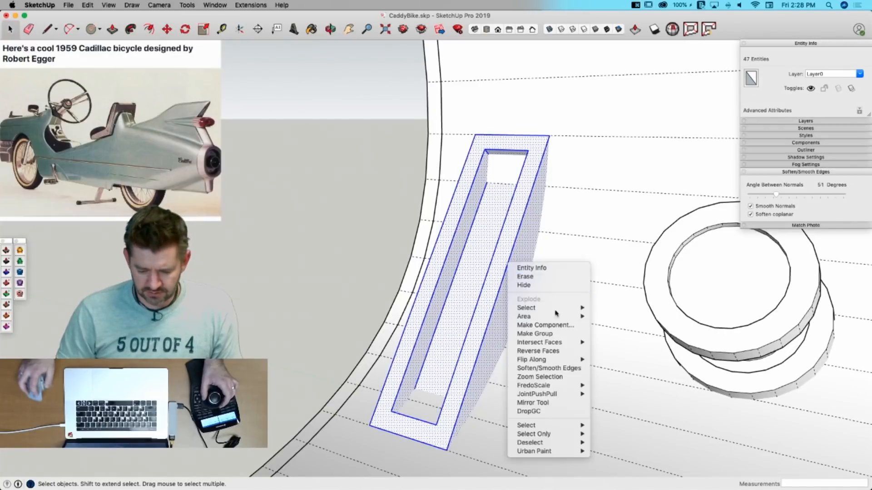
left_click(556, 334)
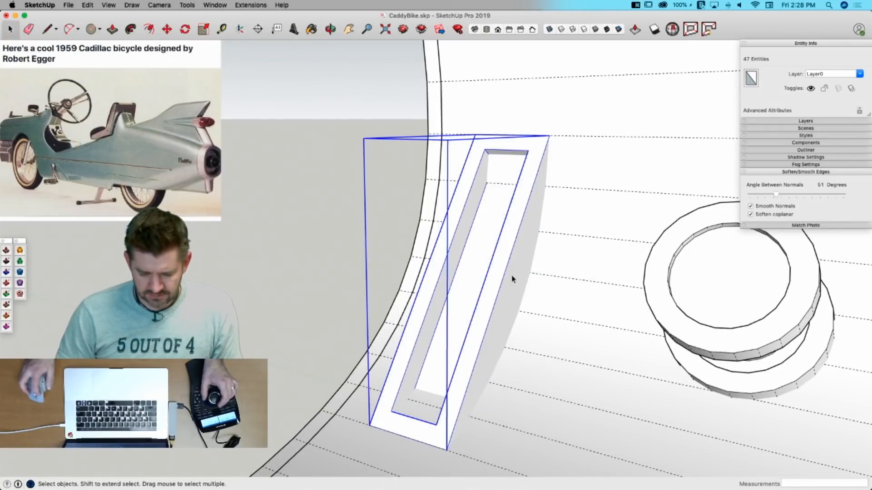
Step: Open the slotted block's group and pull its front frame face outward by about 1/8"
double_click(511, 279)
key("p")
left_click(498, 278)
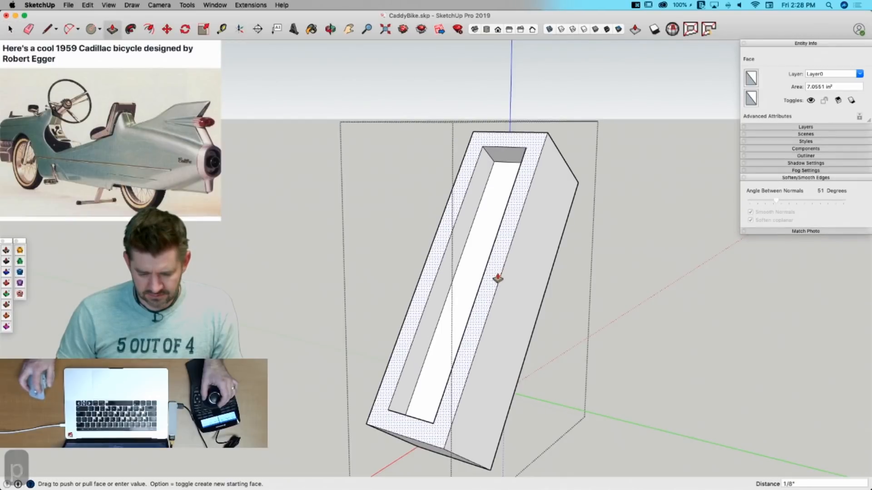
left_click(497, 277)
Step: Draw a circle of about 7/16" radius on the slot floor's centreline, just below its middle, using a temporary centre line that is erased
key("l")
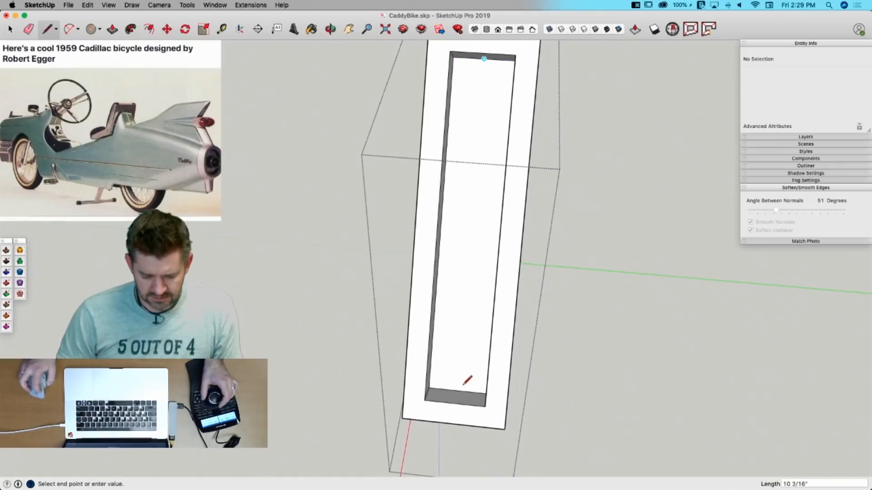
left_click(458, 390)
key("c")
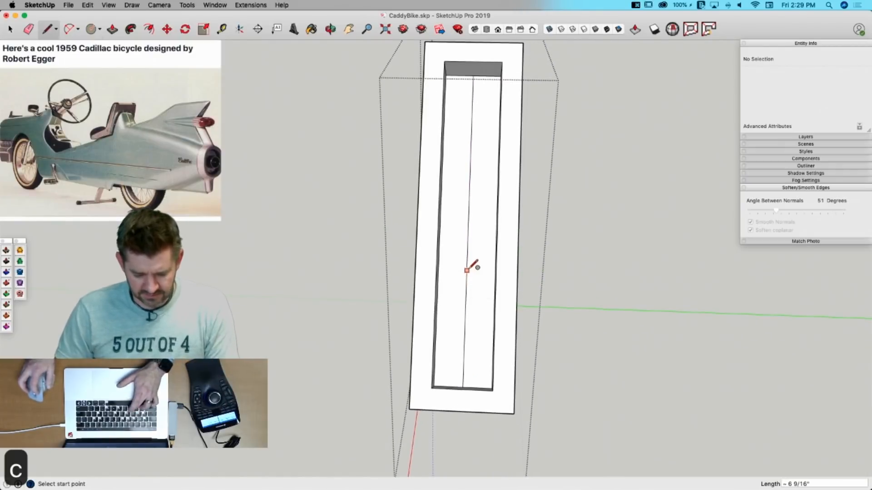
left_click(467, 266)
left_click(491, 264)
key("e")
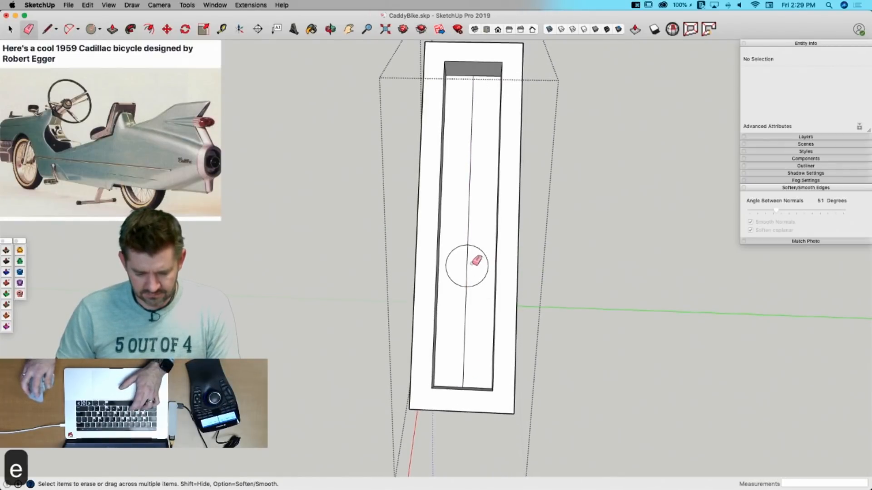
left_click(463, 332)
Step: Extrude the circle on the slot floor outward about 4 5/16" to form the lever's rod
key("p")
left_click(467, 281)
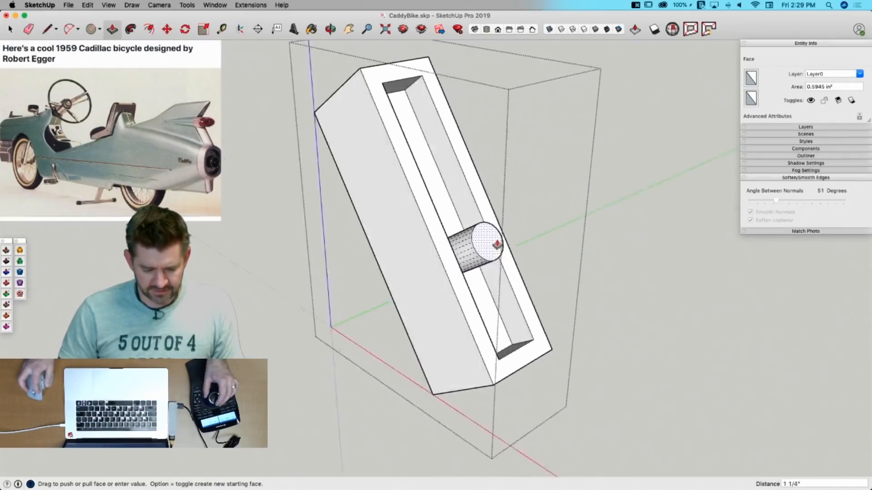
left_click(563, 214)
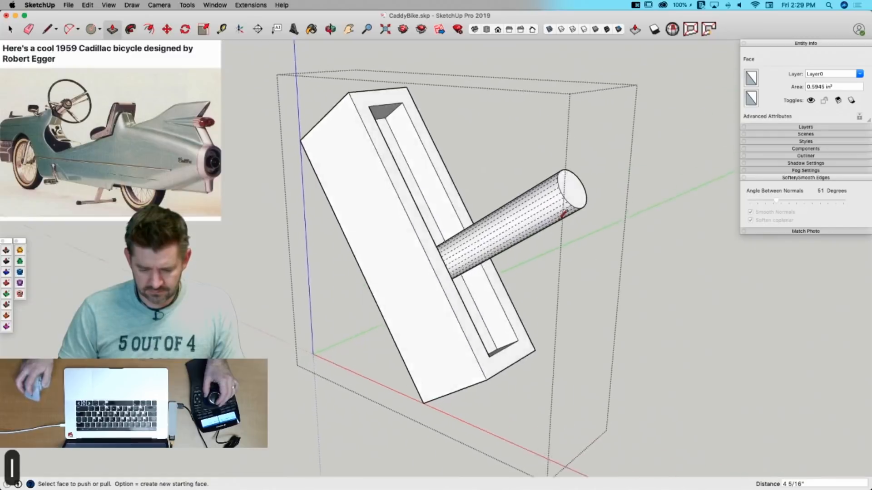
Step: Draw an upright circle of 11/16" radius beyond the rod's end, centred on a temporary line along its axis, and erase that line
key("l")
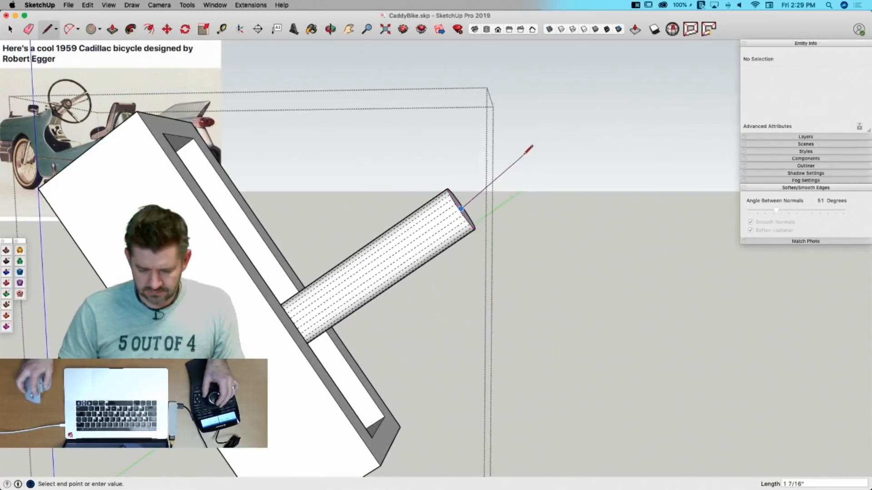
left_click(525, 164)
key("c")
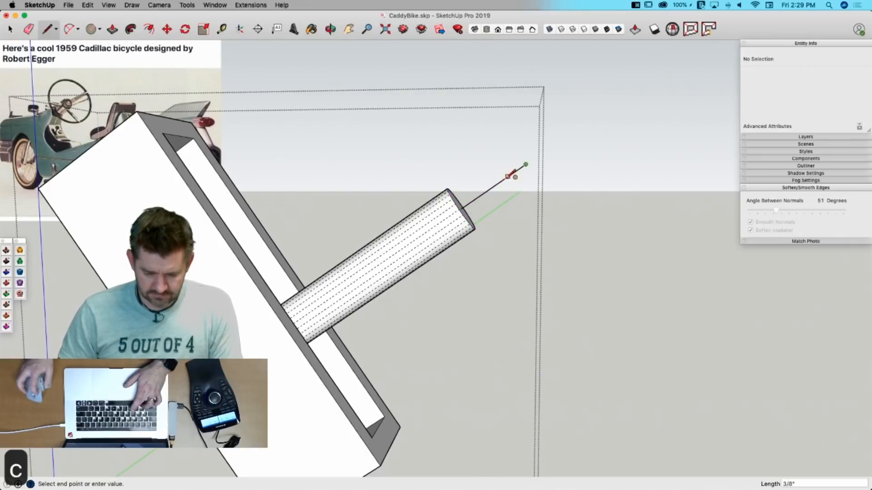
left_click(494, 186)
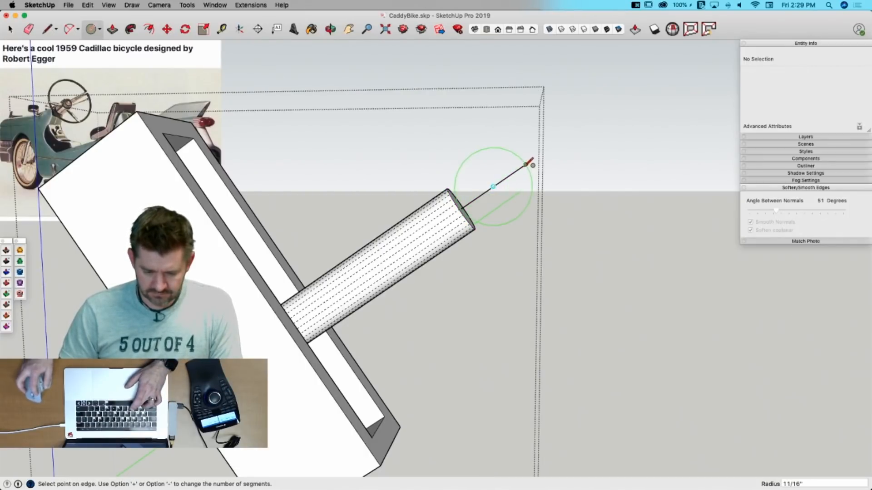
left_click(526, 164)
key("e")
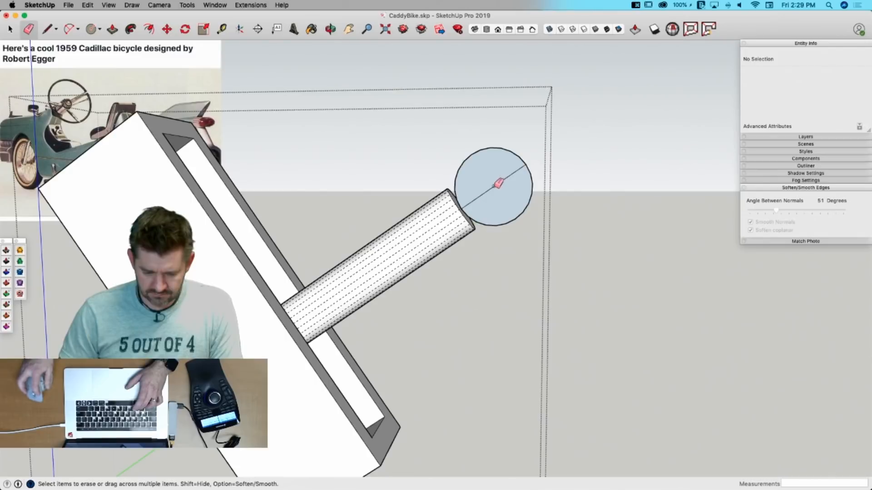
Step: Sweep the upright circle around the rod's end edge with Follow Me to form a ball
key("space")
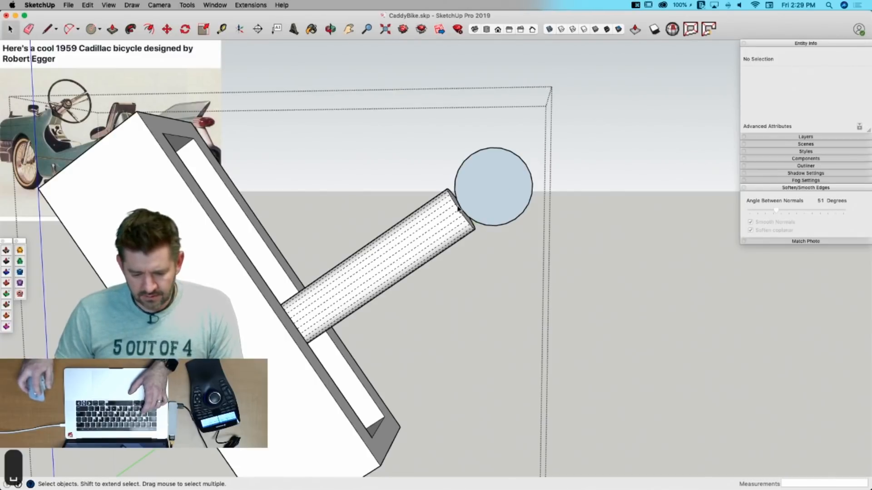
left_click(458, 209)
middle_click_drag(458, 209, 430, 233)
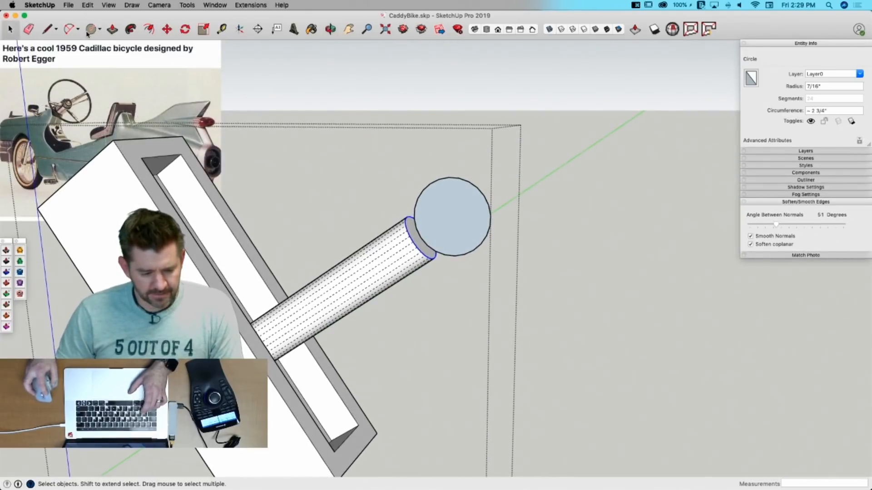
left_click(131, 29)
left_click(443, 213)
Step: Extend the rod's end face into the ball so that the two meet
key("p")
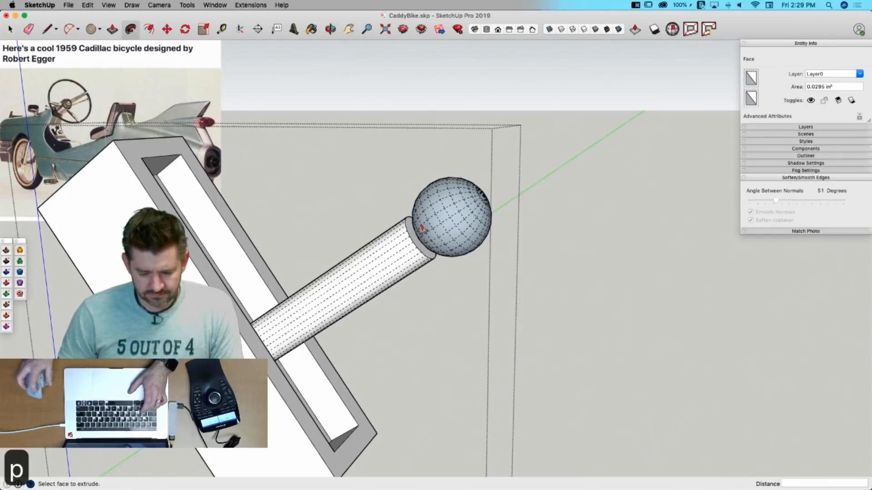
left_click(415, 245)
left_click(450, 228)
Step: Orient all connected faces of the shift lever group to match the side face of its base
key("space")
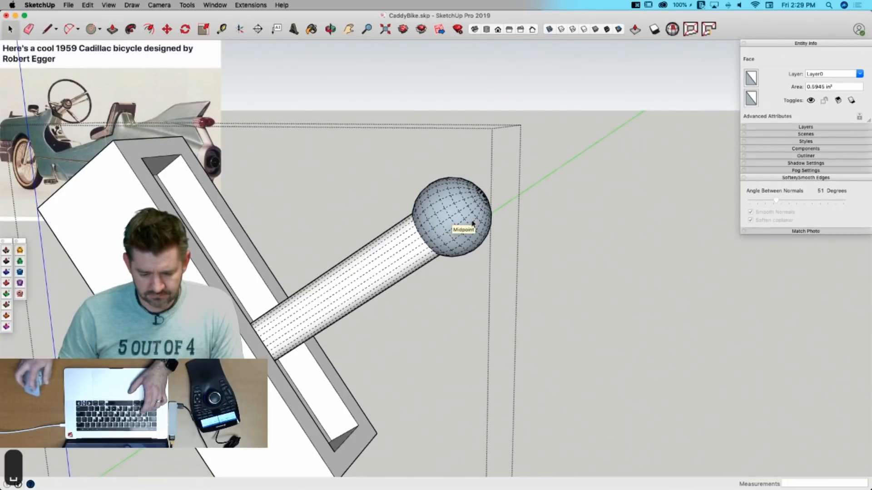
triple_click(452, 225)
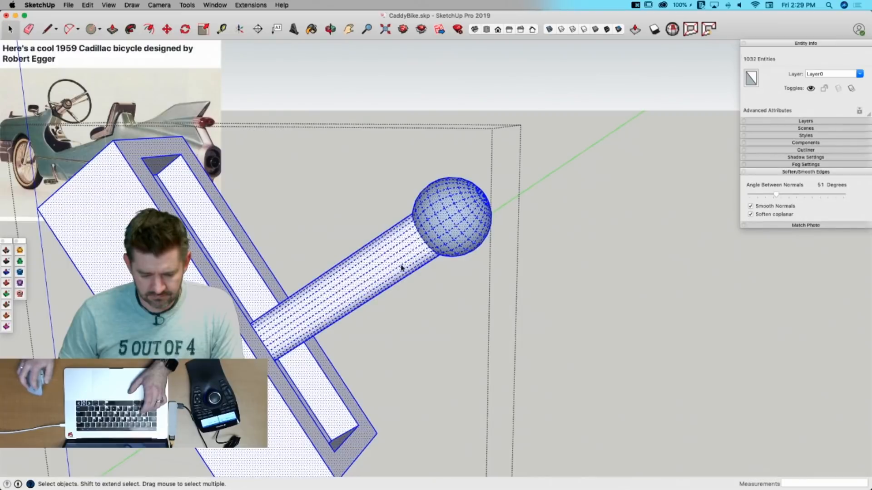
right_click(209, 241)
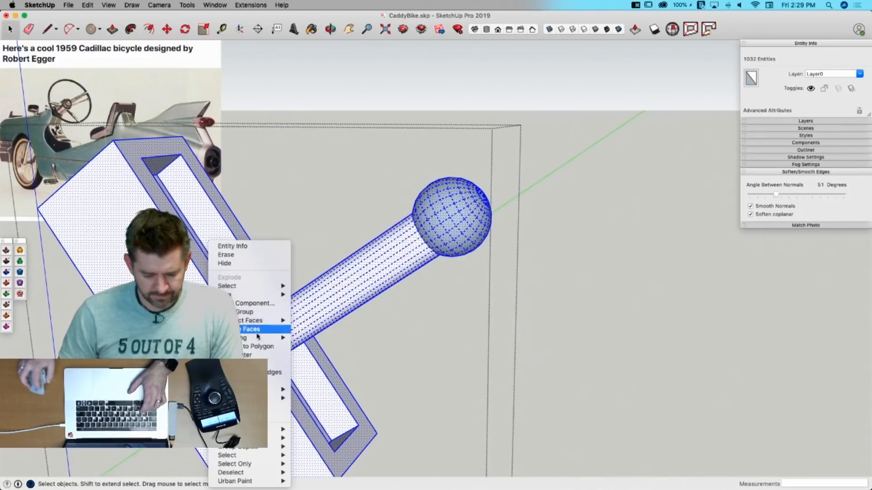
left_click(545, 306)
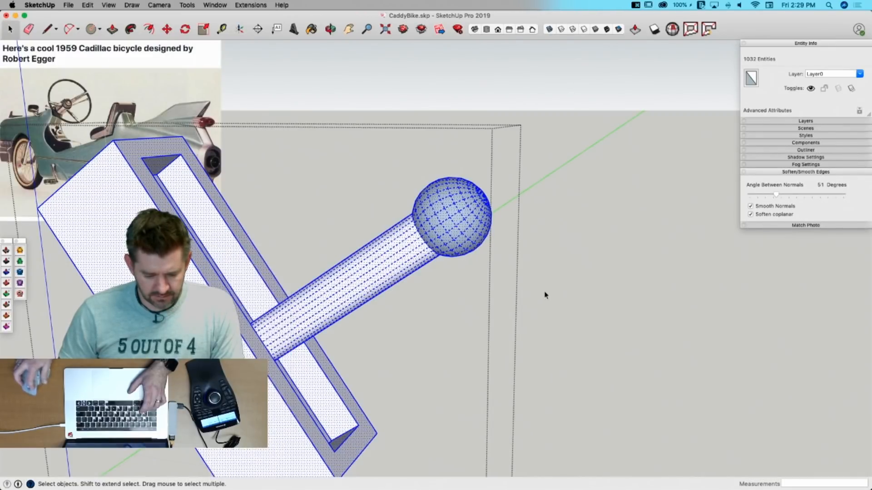
left_click(545, 294)
double_click(353, 305)
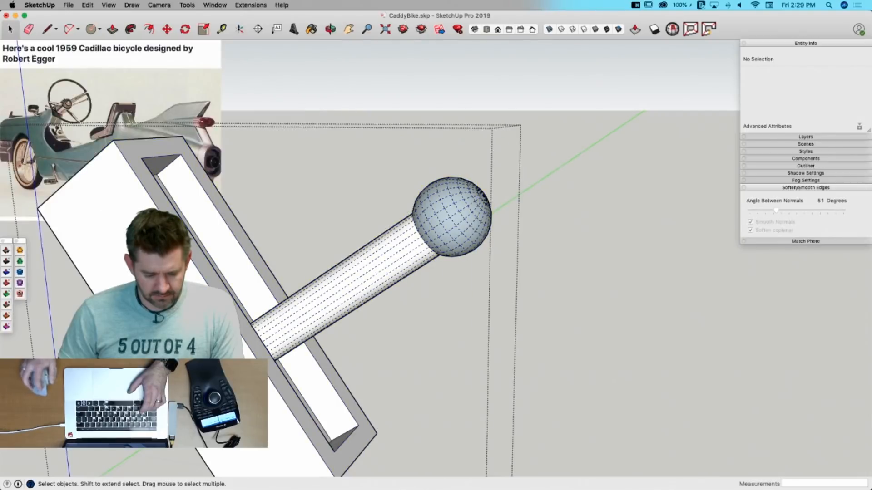
right_click(206, 357)
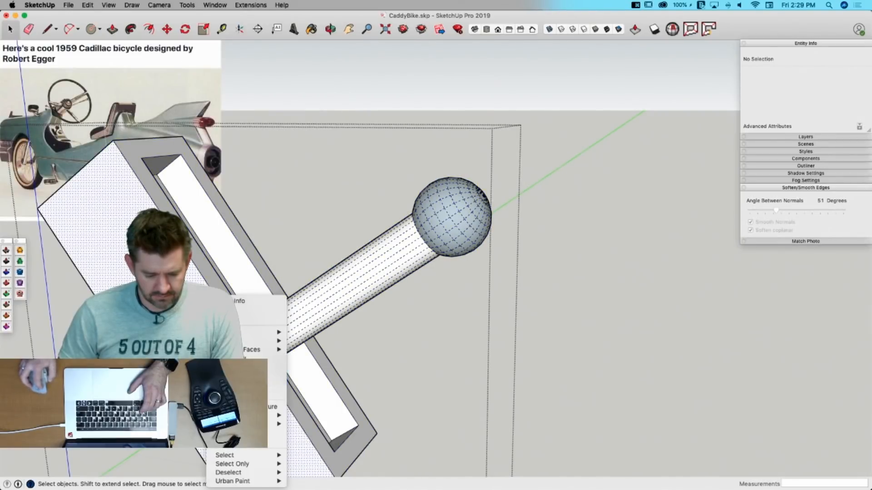
left_click(247, 358)
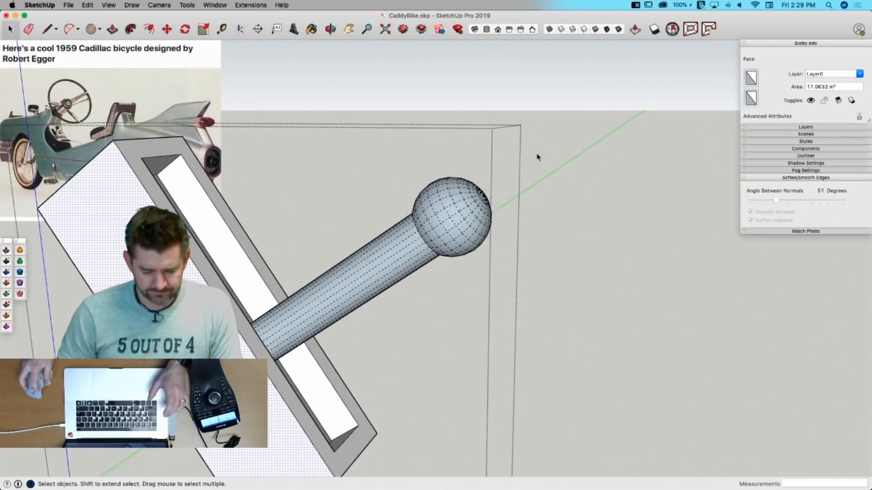
Step: Reverse the faces of the lever's rod, ball and slot floor so their front sides face outward, and leave the group
left_click_drag(537, 154, 400, 272)
right_click(433, 230)
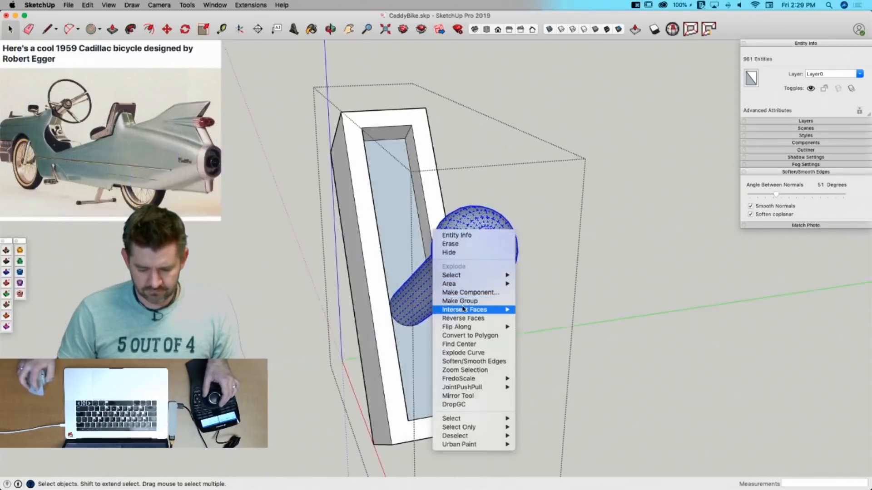
left_click(389, 212)
left_click(388, 213, "shift")
right_click(387, 213)
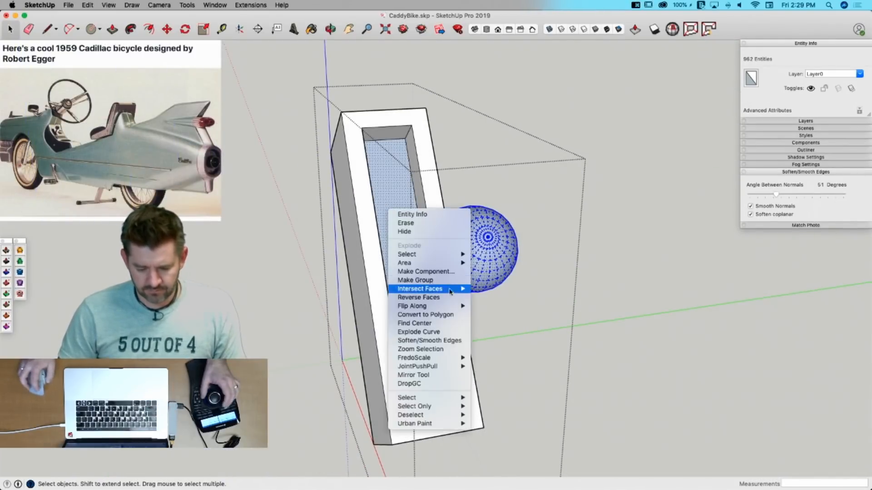
left_click(431, 294)
left_click(627, 195)
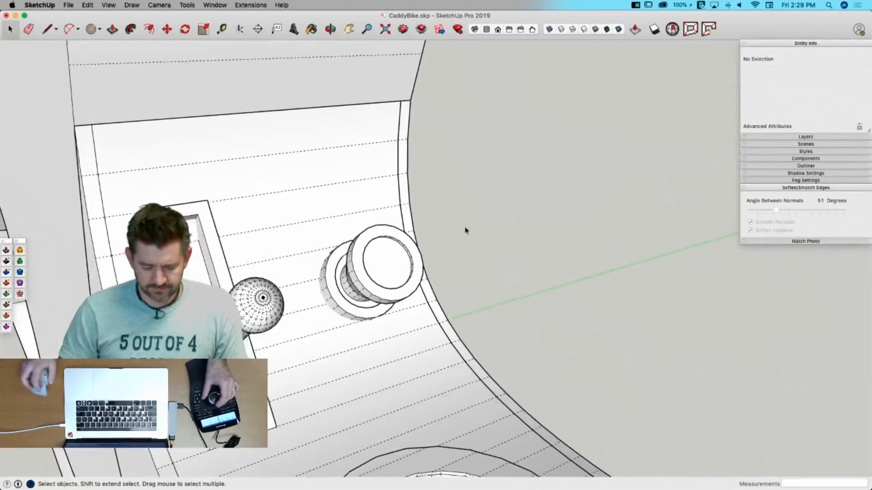
Step: Check the knob and the curved cockpit panel with Solid Inspector and fix the panel's internal faces
left_click(481, 253)
left_click(456, 261)
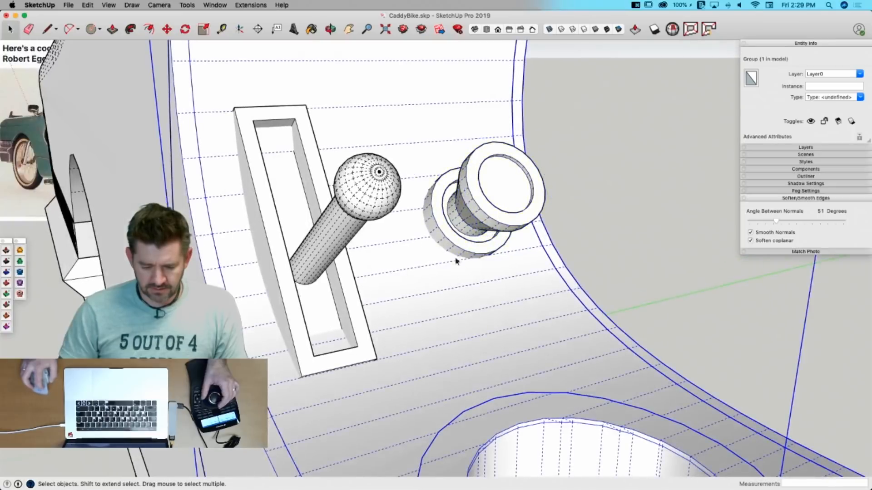
left_click(471, 216)
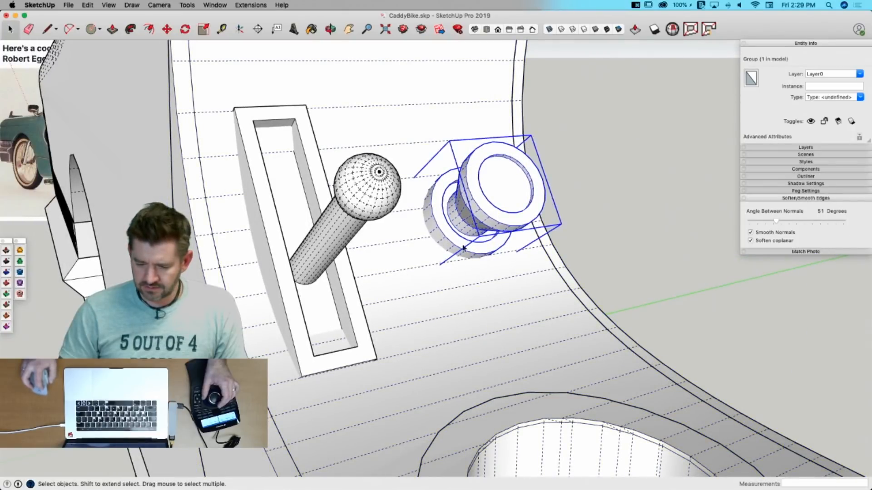
left_click(455, 295)
left_click(479, 202)
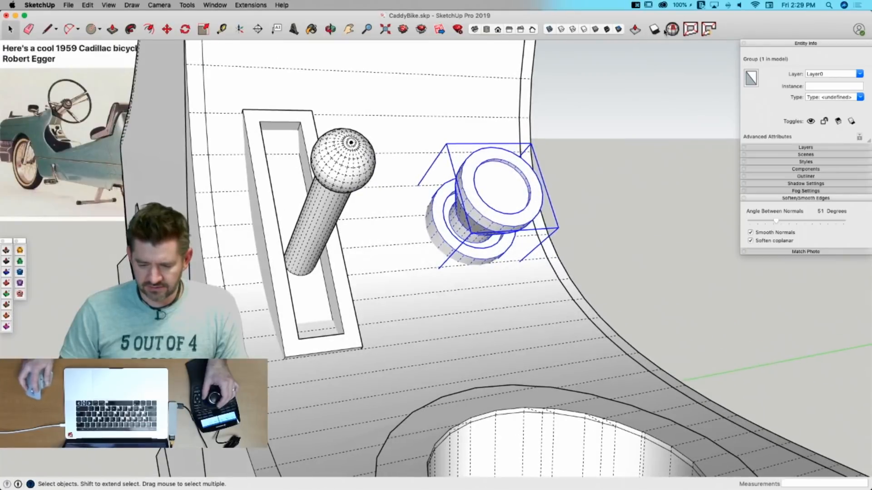
left_click(673, 29)
left_click(245, 109)
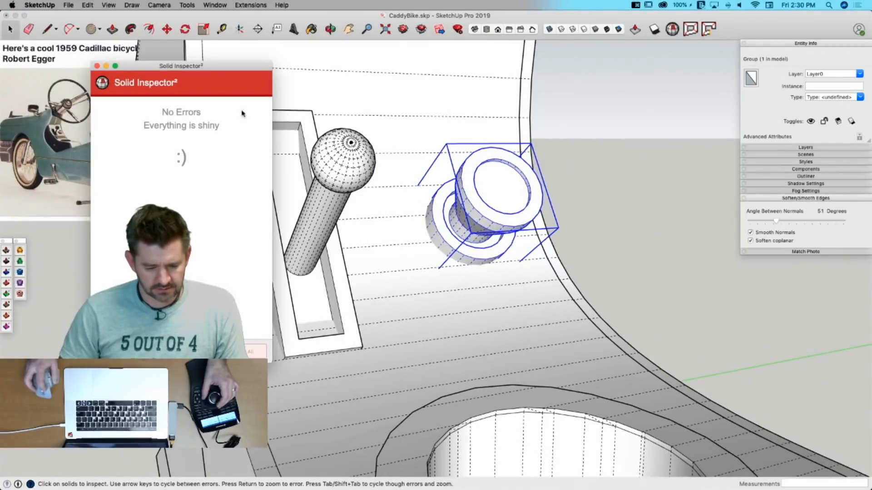
left_click(429, 336)
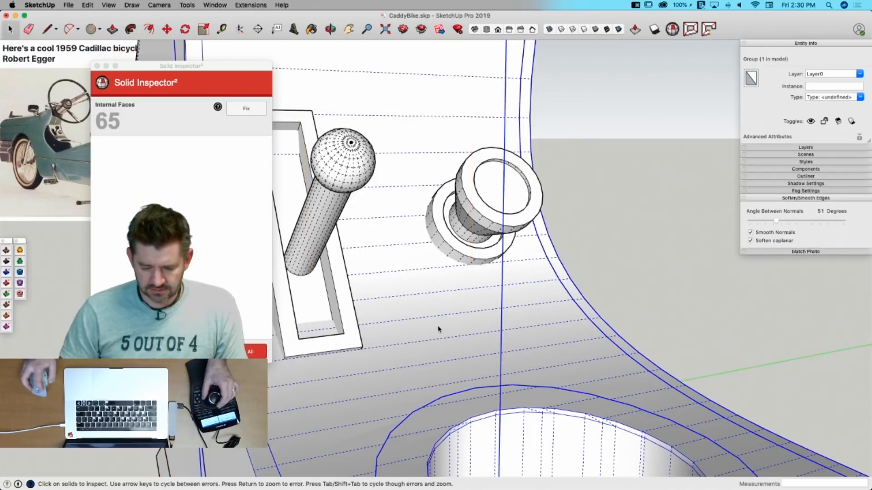
left_click(251, 113)
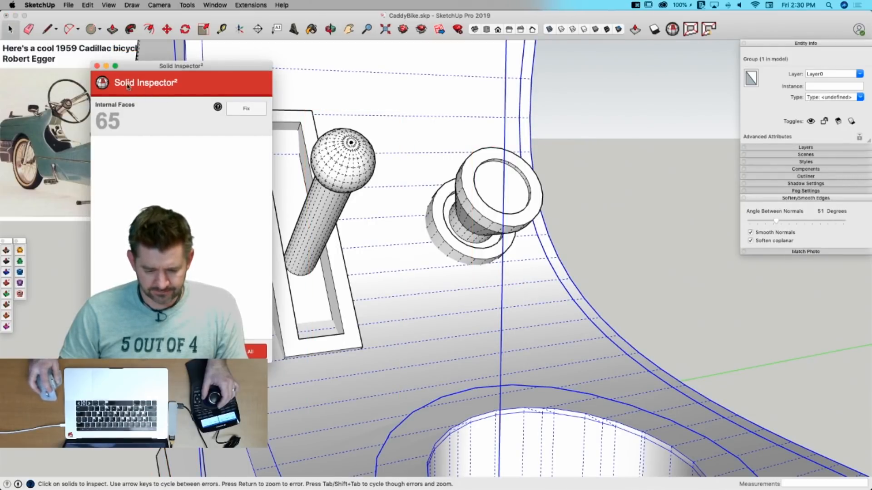
left_click(248, 111)
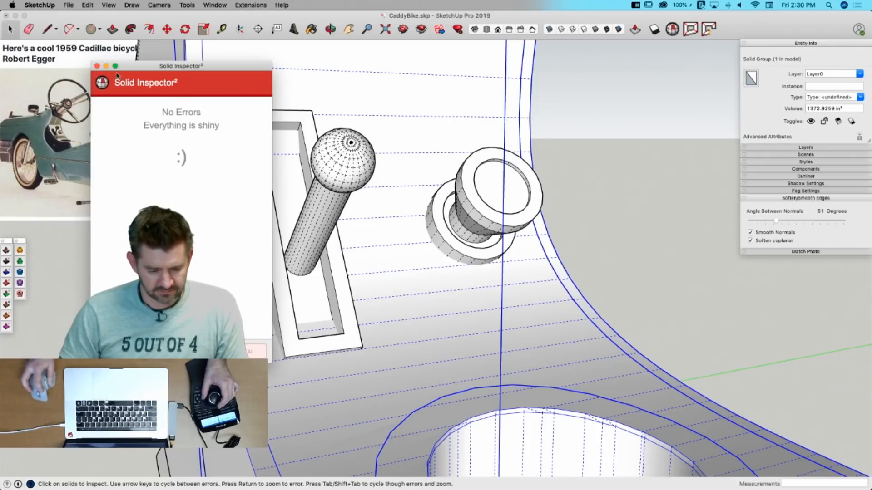
left_click(97, 66)
Step: Save the model and turn off the display of hidden geometry
left_click(613, 193)
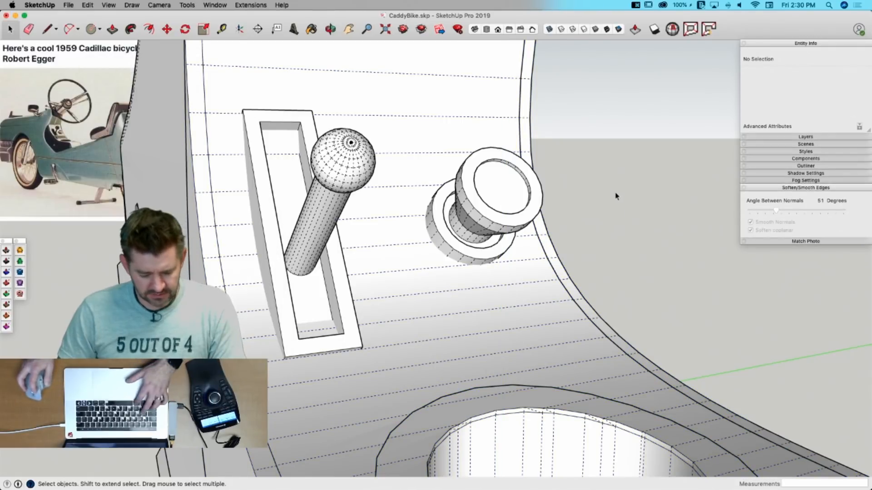
key("super+s")
key("alt+h")
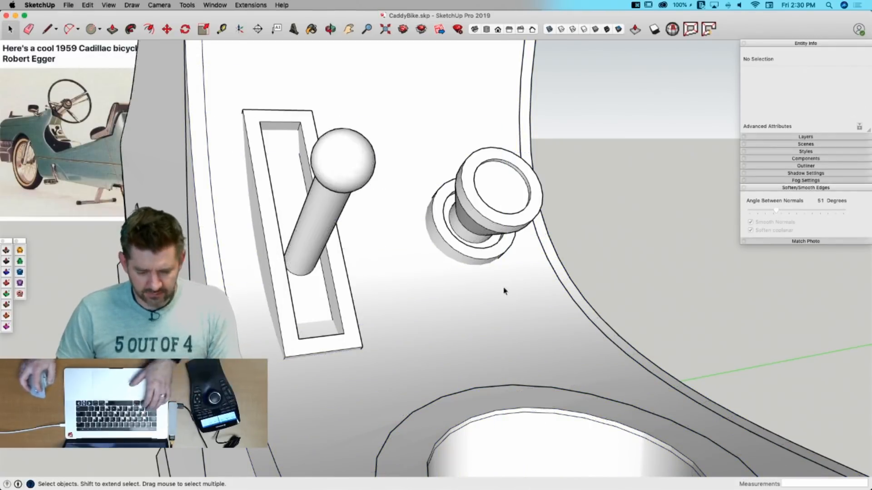
Step: Show the Solid Tools palette and merge the flared knob with the cockpit panel using Outer Shell
left_click(477, 246)
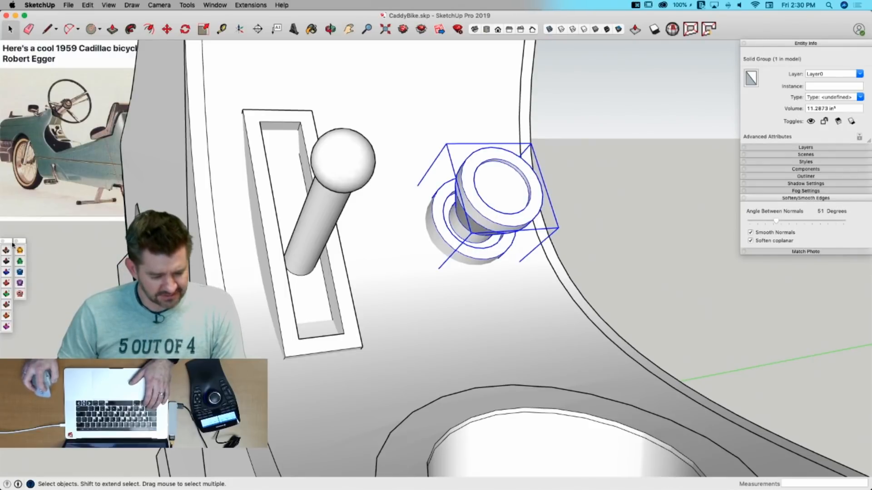
left_click(109, 5)
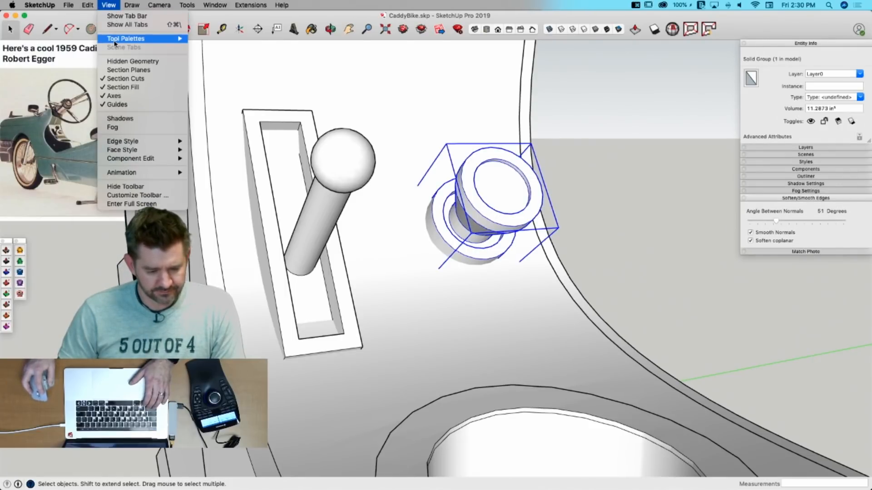
mouse_move(117, 40)
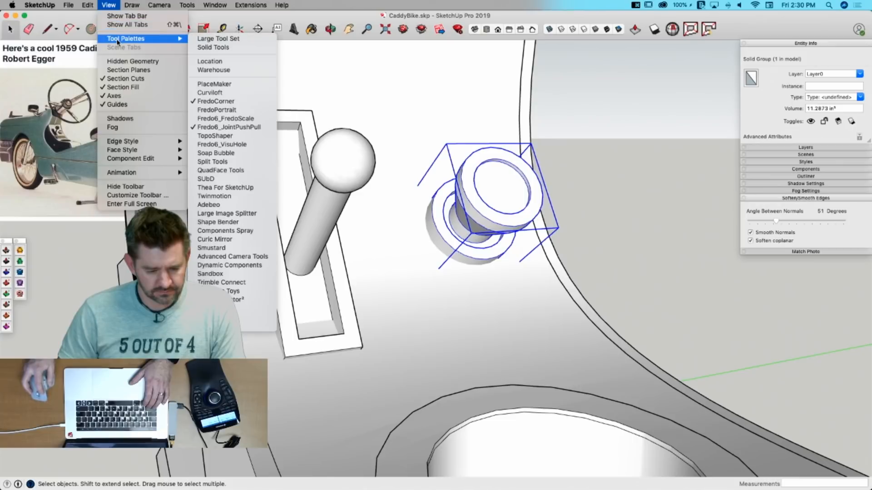
left_click(243, 48)
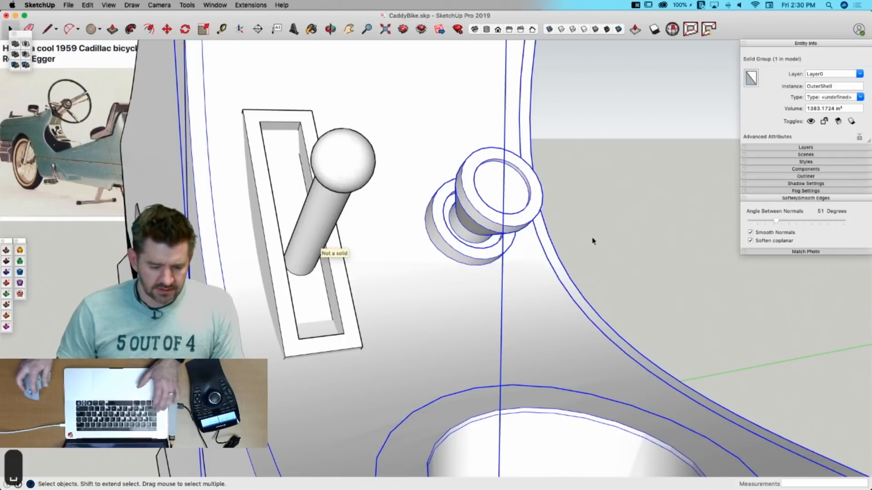
left_click(604, 244)
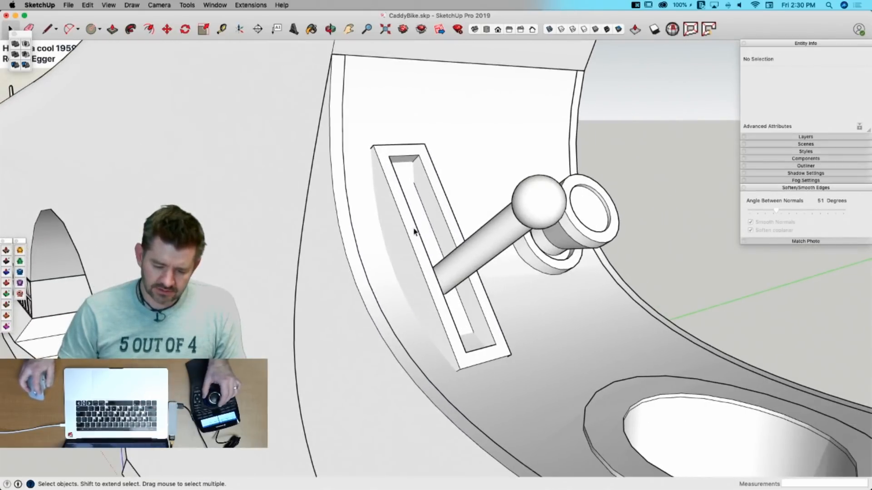
Step: Inside the cockpit panel group, intersect the curved inner surface with the model to imprint the shift lever base's outline
left_click(414, 231)
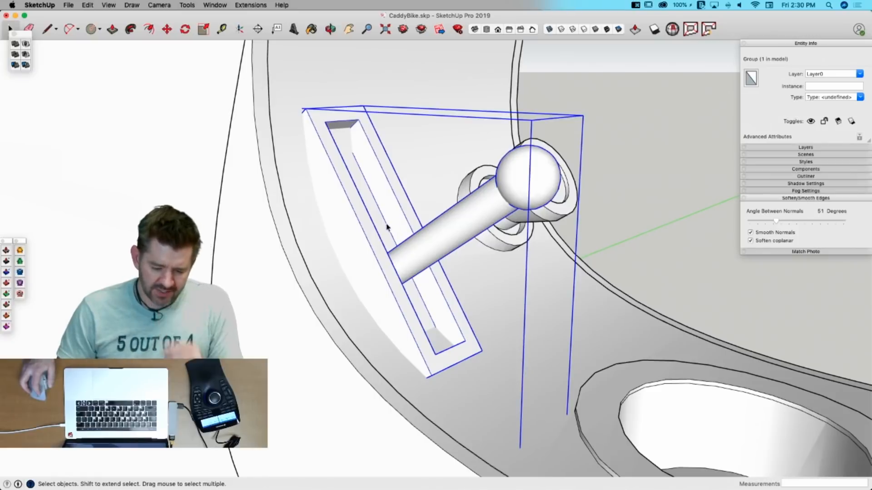
left_click(329, 303)
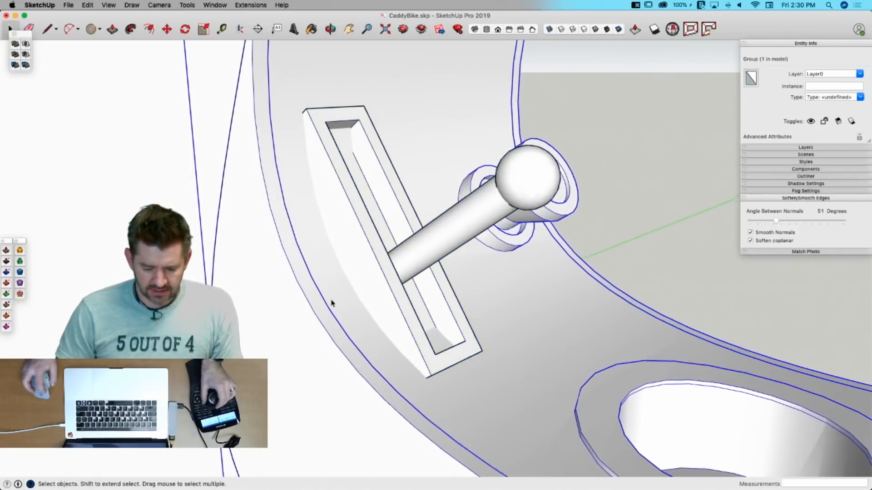
double_click(338, 257)
left_click(340, 254)
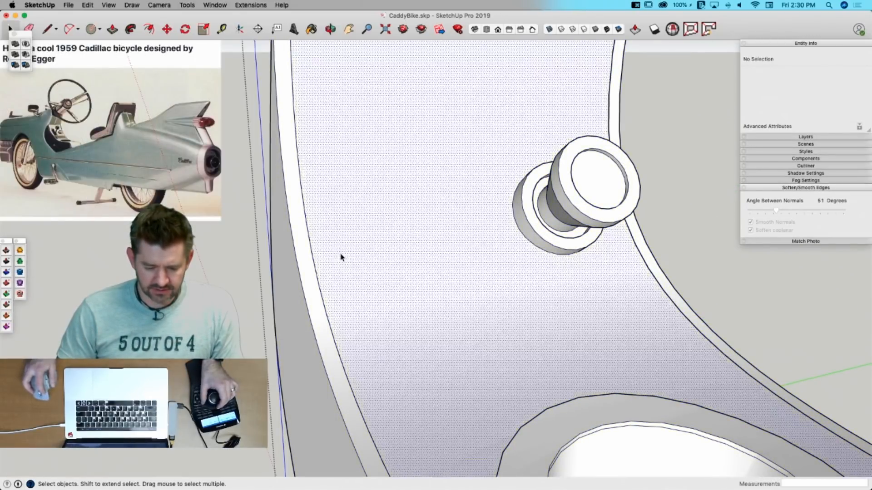
right_click(346, 253)
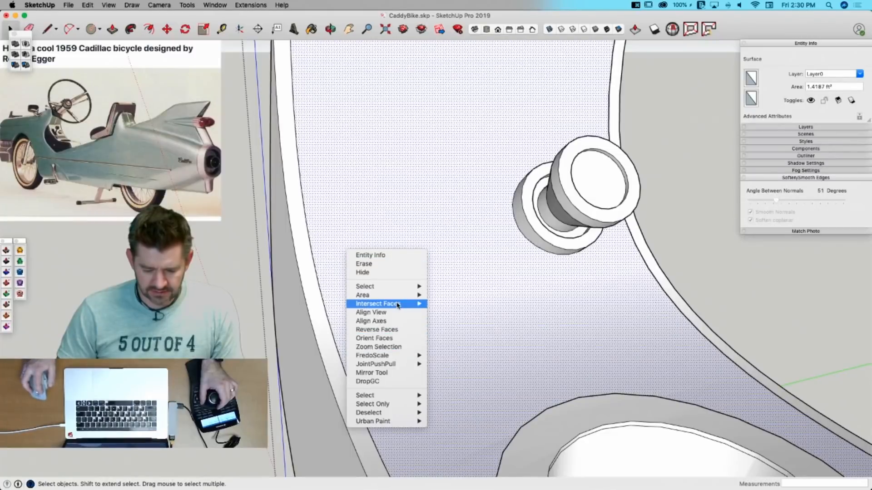
mouse_move(398, 304)
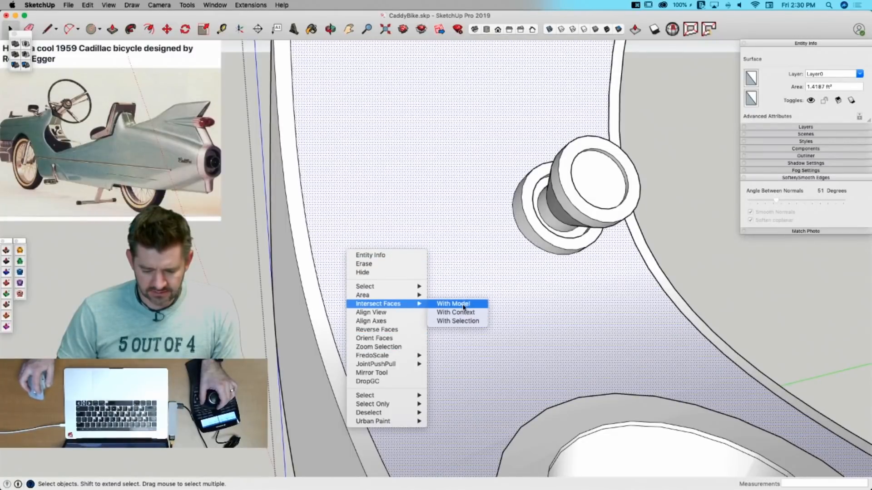
left_click(463, 307)
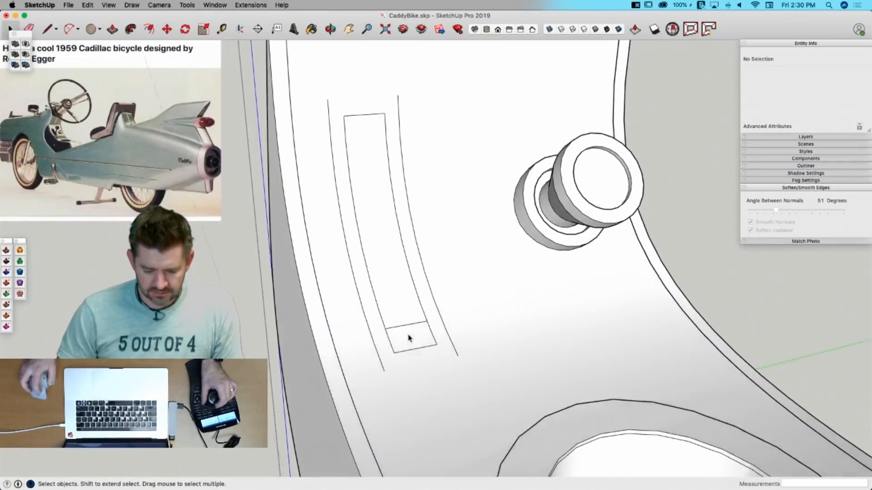
Step: Close both open ends of the imprinted outer outline with lines about 2" long
key("l")
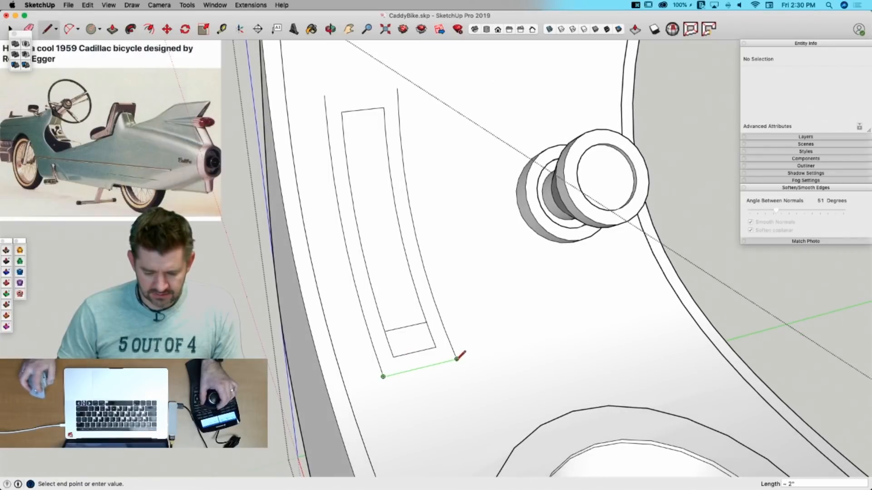
left_click(397, 88)
key("space")
Step: Delete the two surfaces inside the inner outline and erase the edge between them to open the slot in the panel
left_click(367, 114)
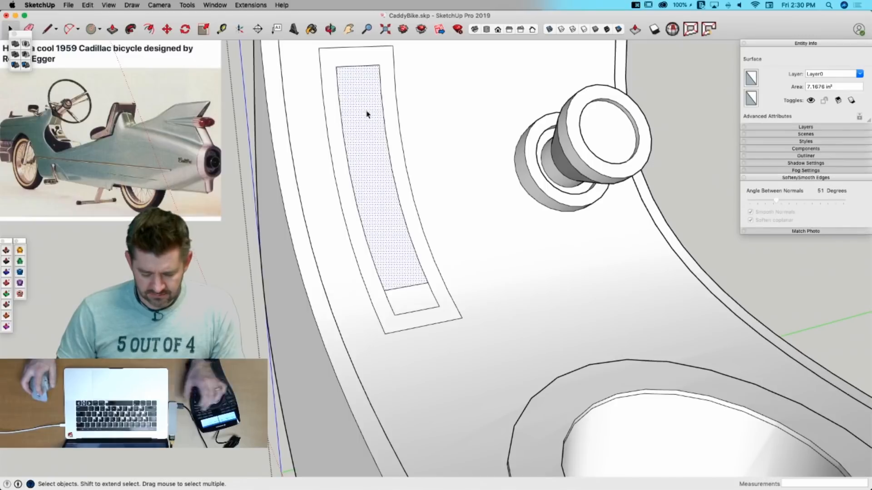
key("Delete")
left_click(411, 297)
key("Delete")
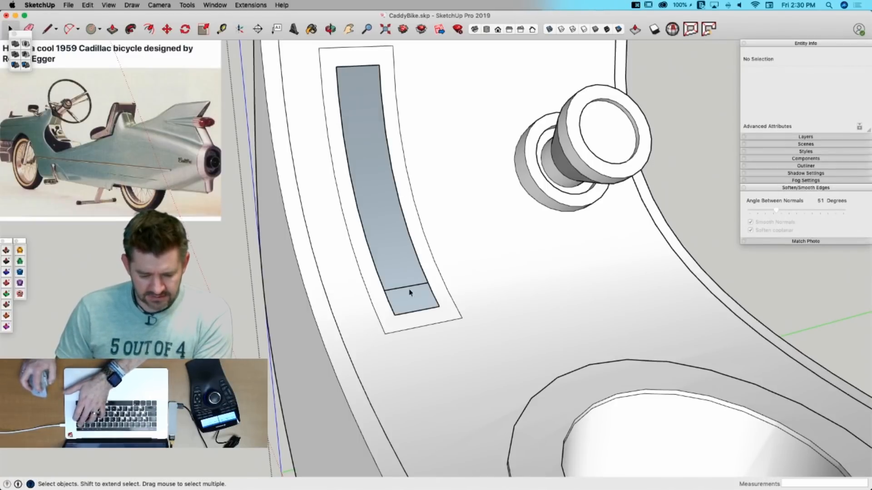
key("e")
left_click(404, 287)
key("space")
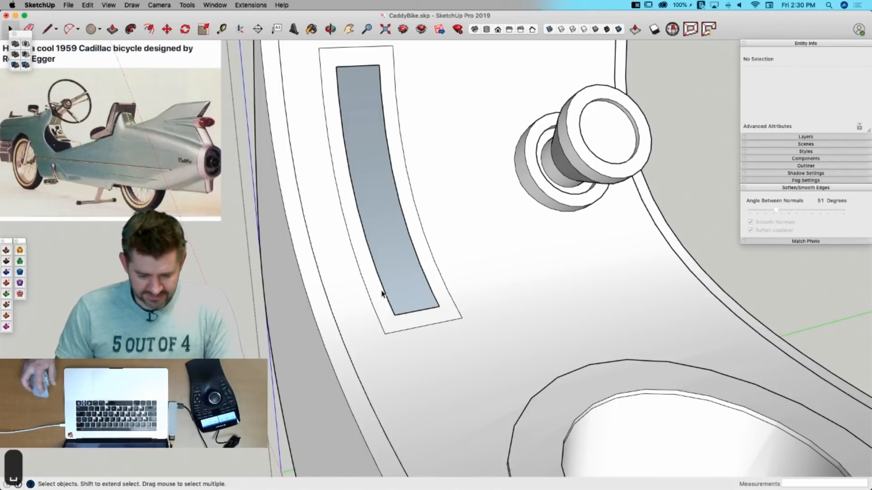
Step: Thicken the border surface around the slot with Joint Push Pull to form a raised curved frame
left_click(378, 293)
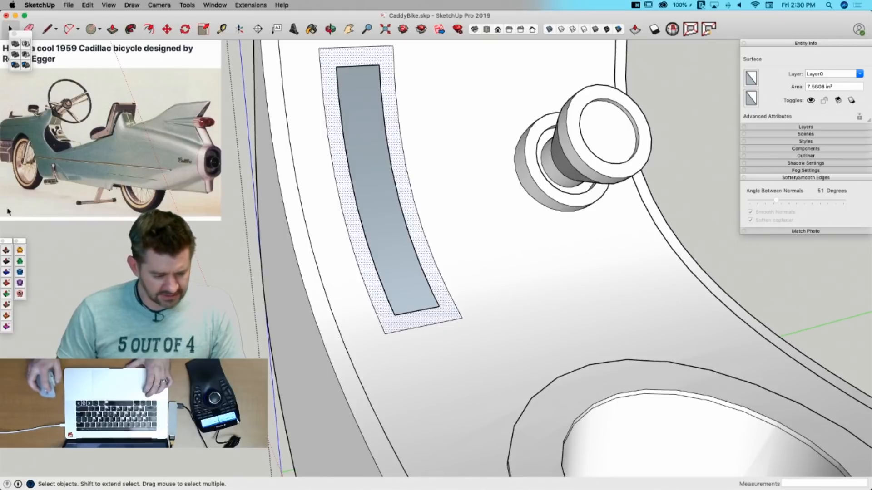
left_click(7, 273)
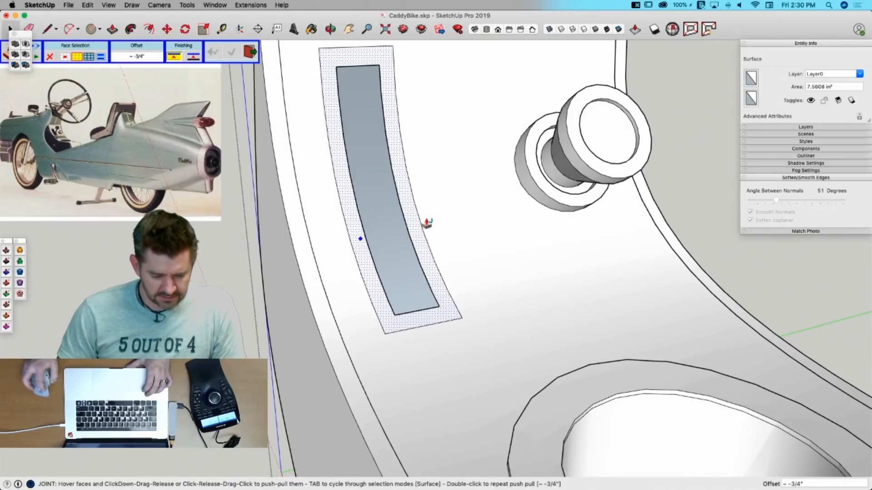
left_click_drag(356, 213, 356, 208)
key("space")
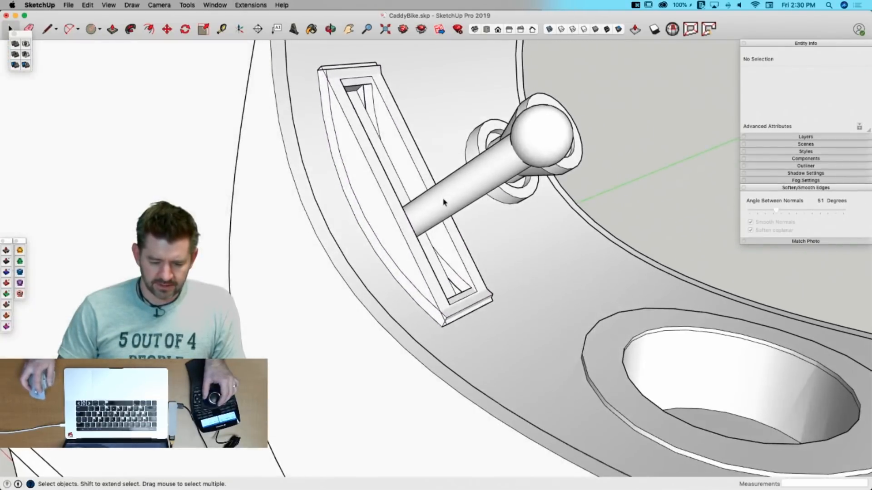
Step: Inside the shift lever group, delete the outer side and end faces of the base block
double_click(444, 199)
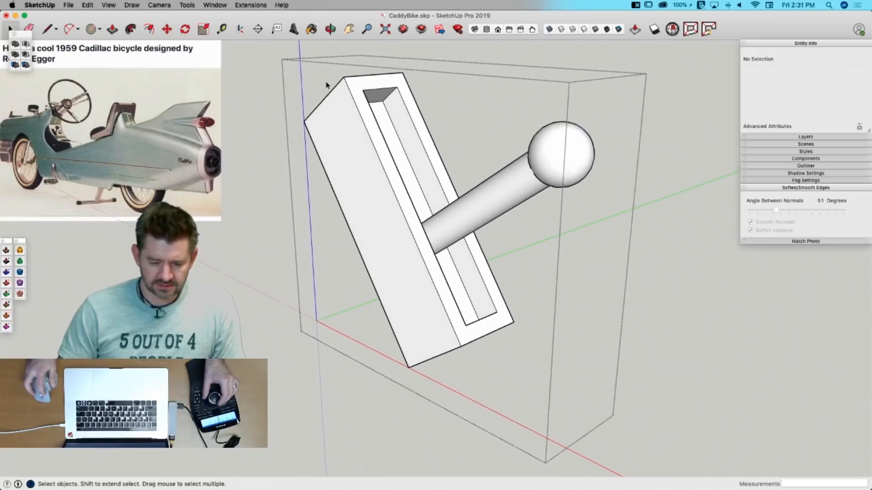
left_click_drag(306, 164, 309, 173)
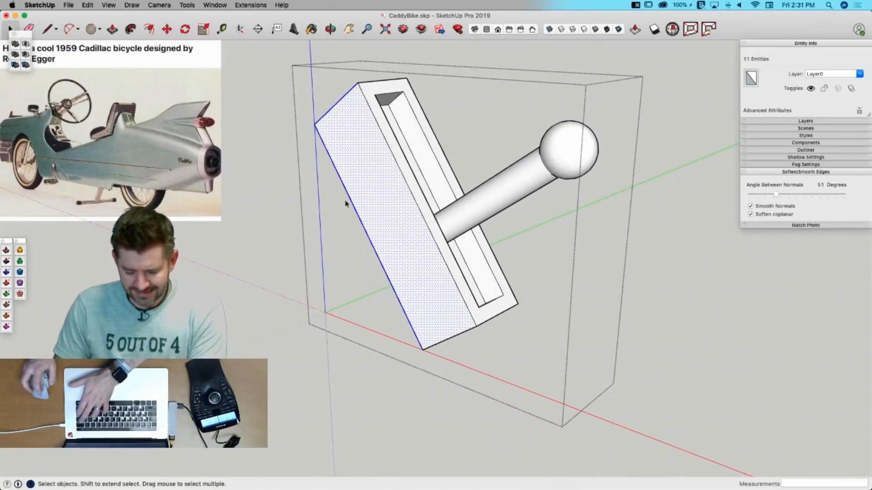
key("BackSpace")
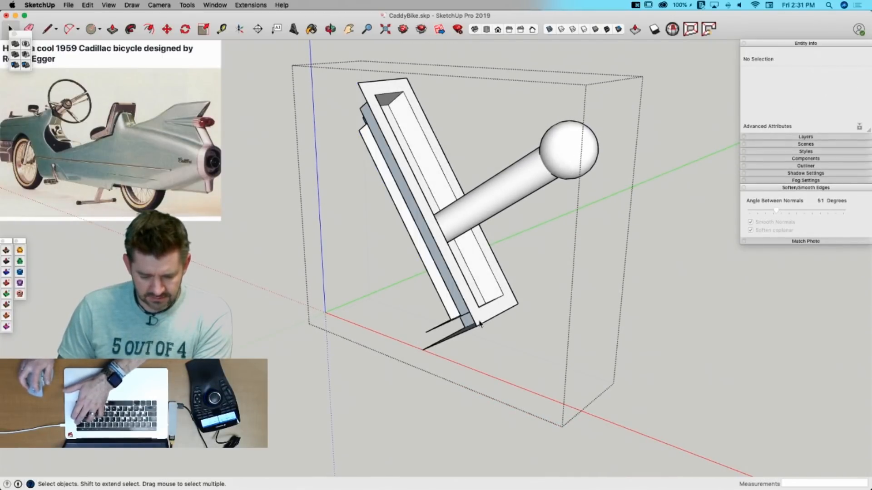
Step: Erase the remaining outer edges of the base block, leaving only the inner trough and the lever, and close the group
key("e")
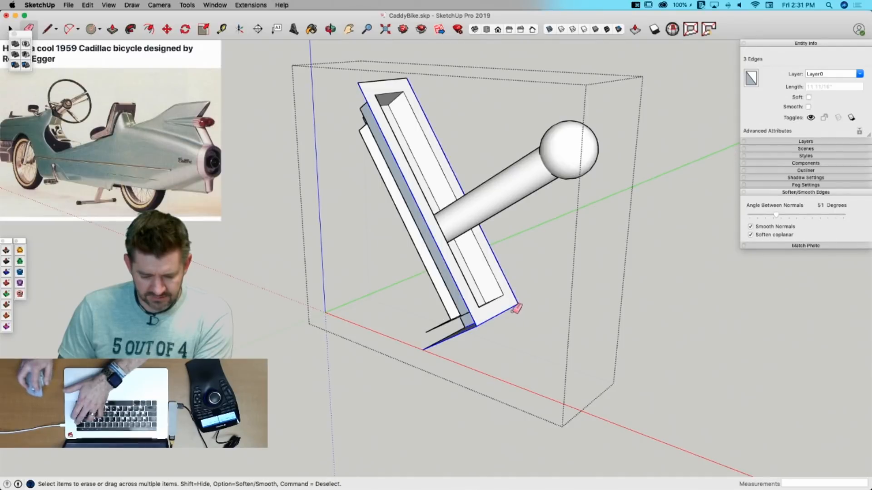
left_click(513, 311)
left_click_drag(435, 337, 451, 312)
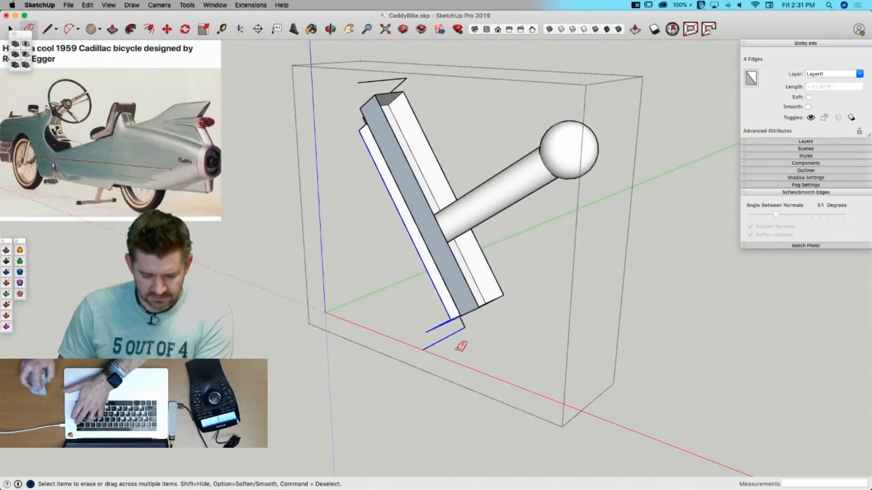
left_click_drag(460, 348, 472, 332)
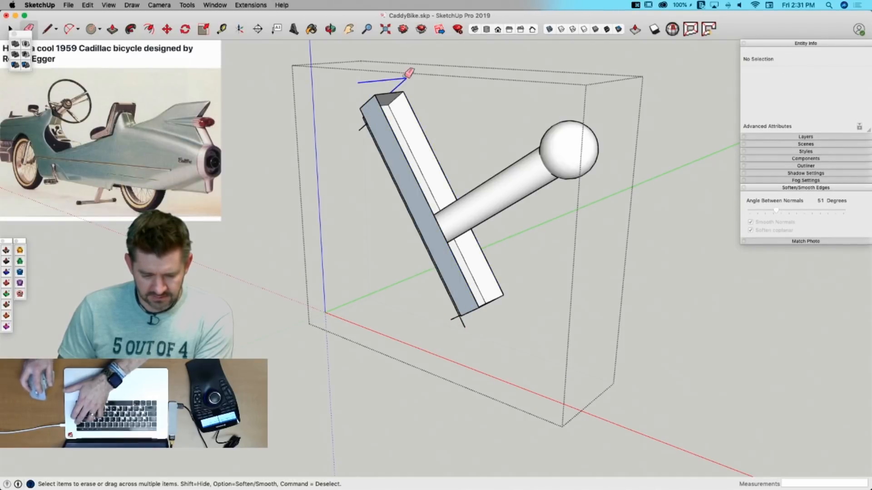
left_click_drag(405, 78, 403, 83)
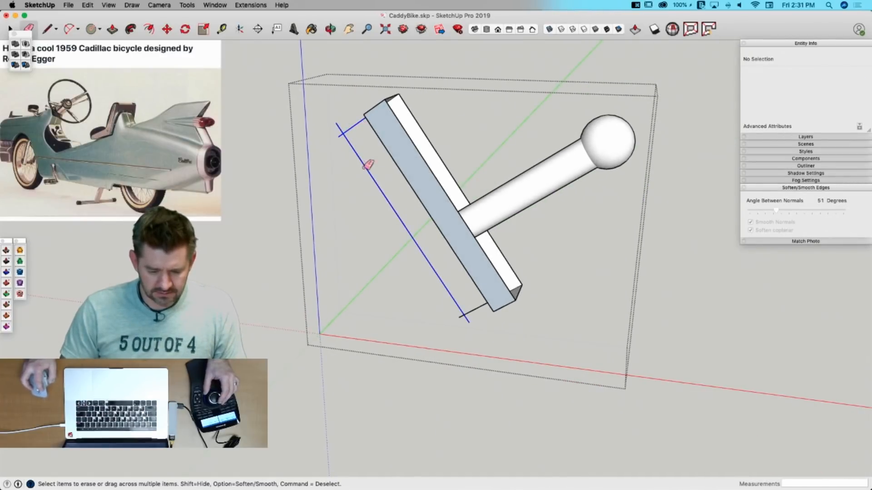
left_click_drag(368, 164, 464, 319)
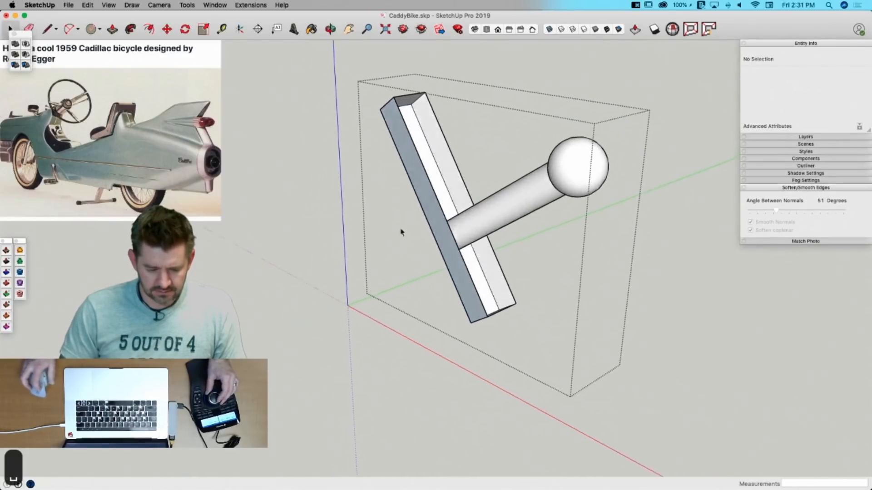
key("space")
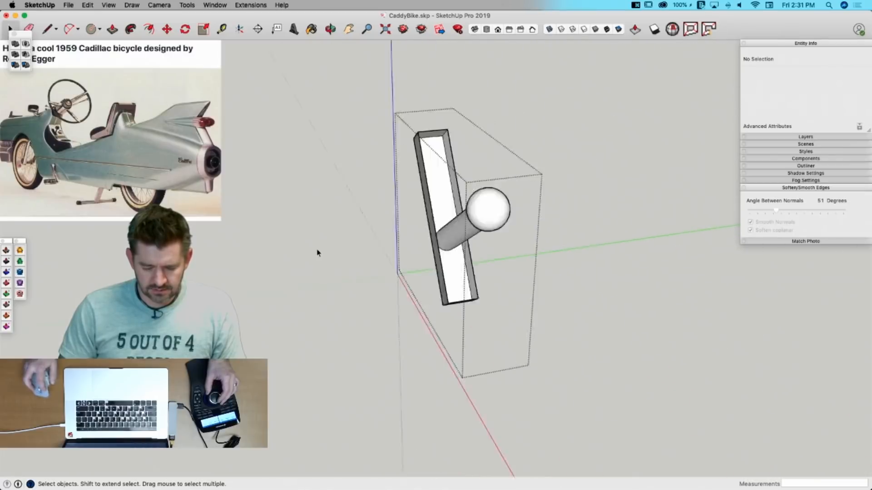
left_click(495, 254)
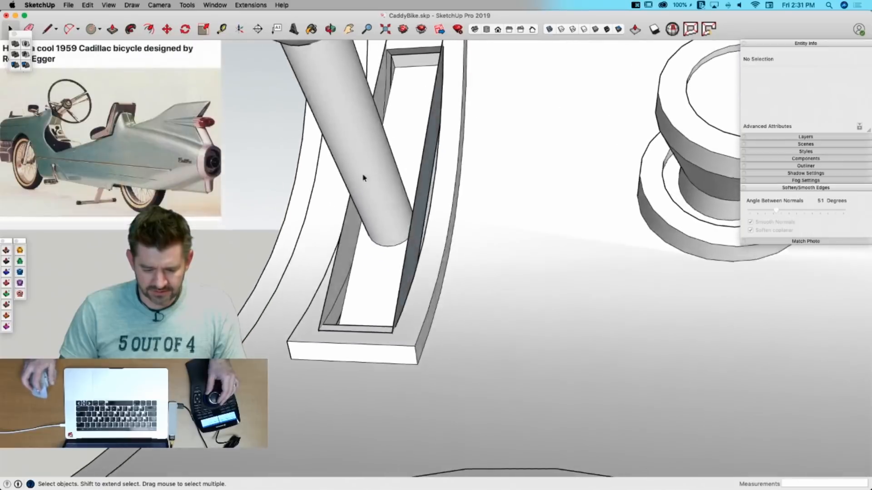
Step: Reopen the shift lever group and push the trough's floor back 15/16" to deepen it behind the panel
double_click(422, 121)
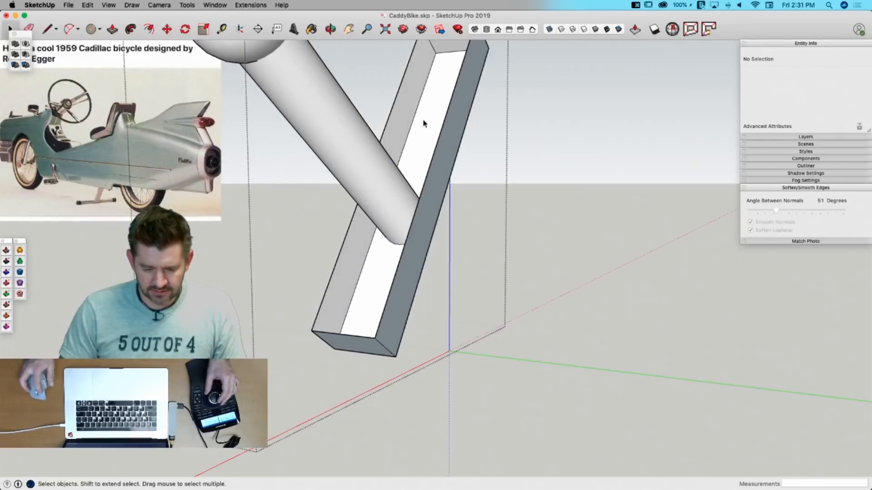
key("p")
left_click(438, 144)
left_click(454, 155)
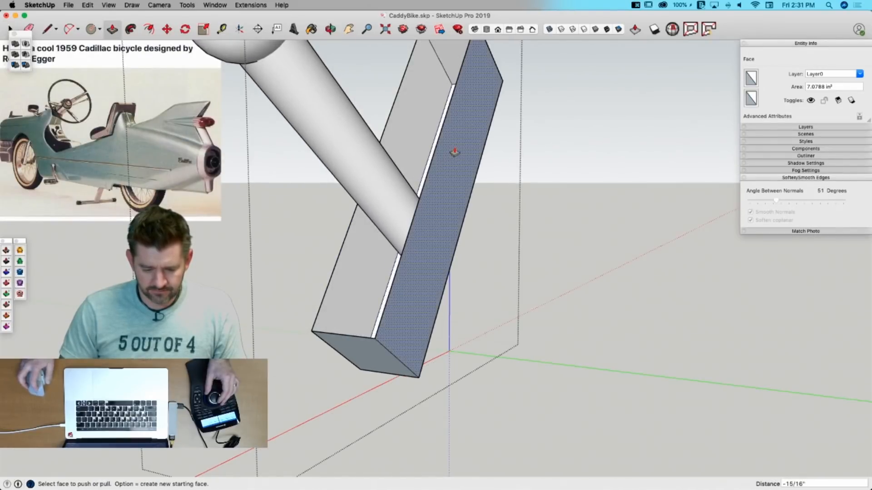
key("space")
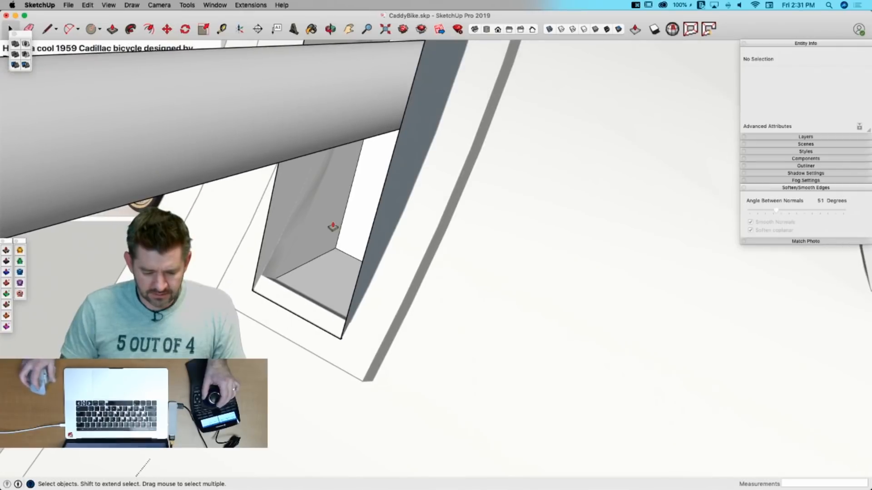
Step: Push both end walls of the lever trough in to the ends of the slot, the first by about 3/16"
key("p")
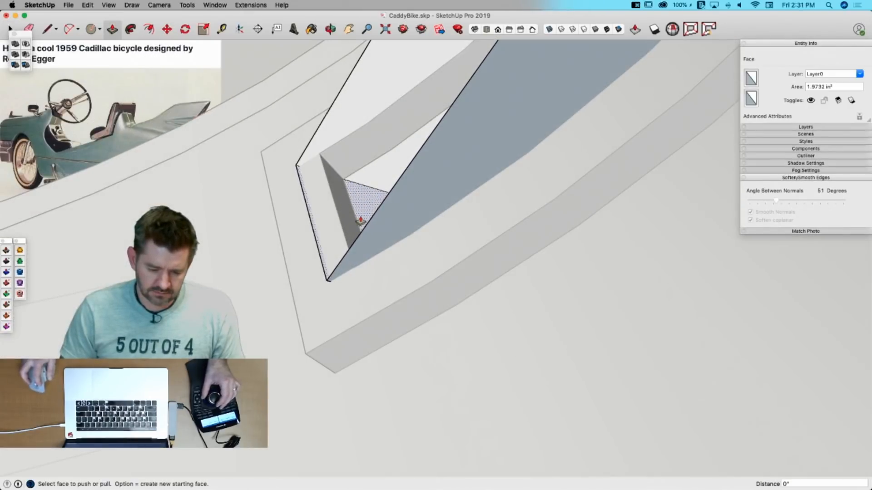
left_click(361, 221)
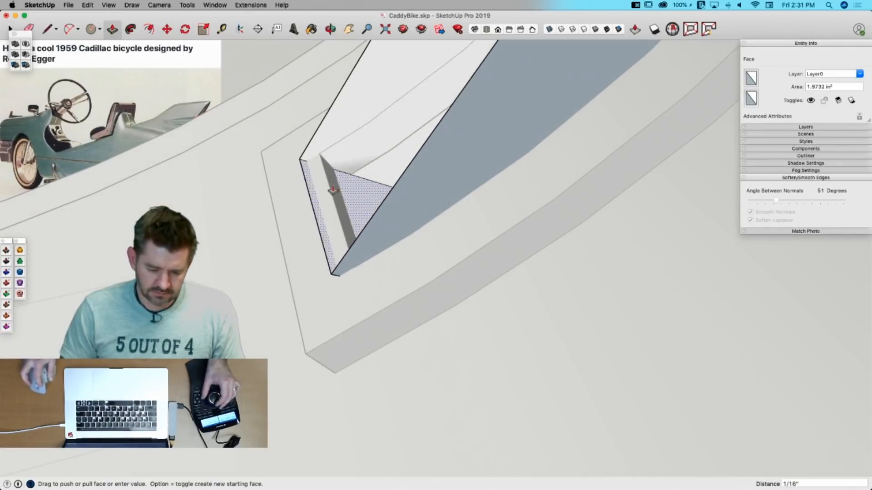
left_click(324, 178)
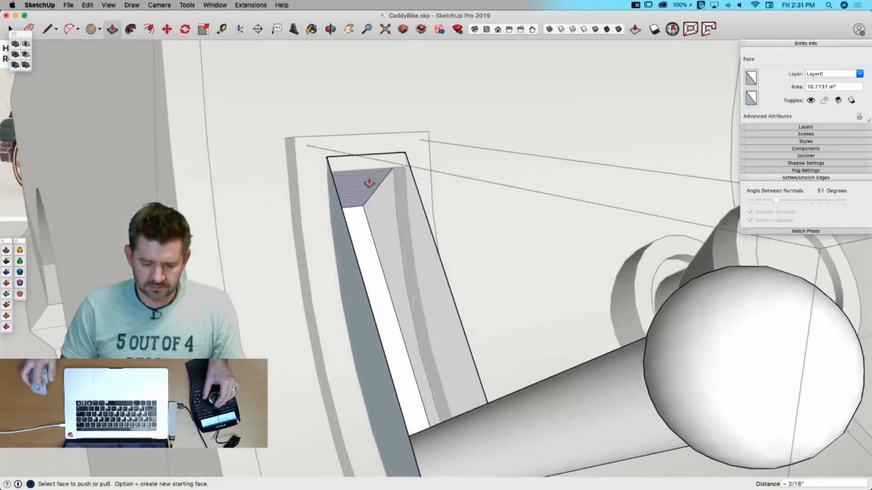
left_click(352, 172)
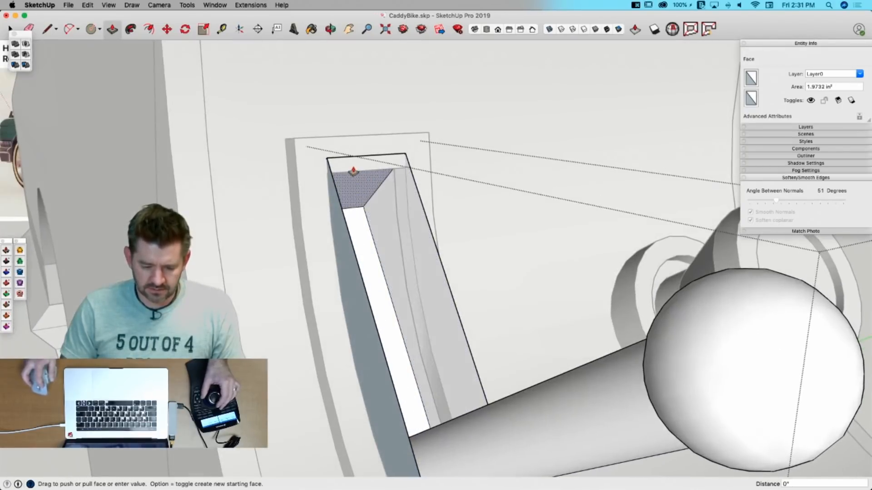
left_click(344, 174)
key("space")
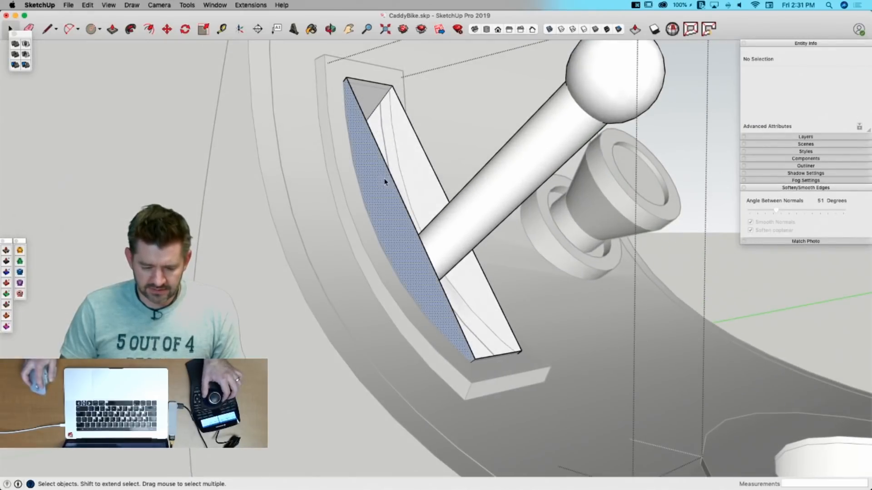
Step: Intersect the trough's four walls with the model to imprint the panel's curve on them, and close the lever group
left_click(384, 182)
left_click(414, 157, "shift")
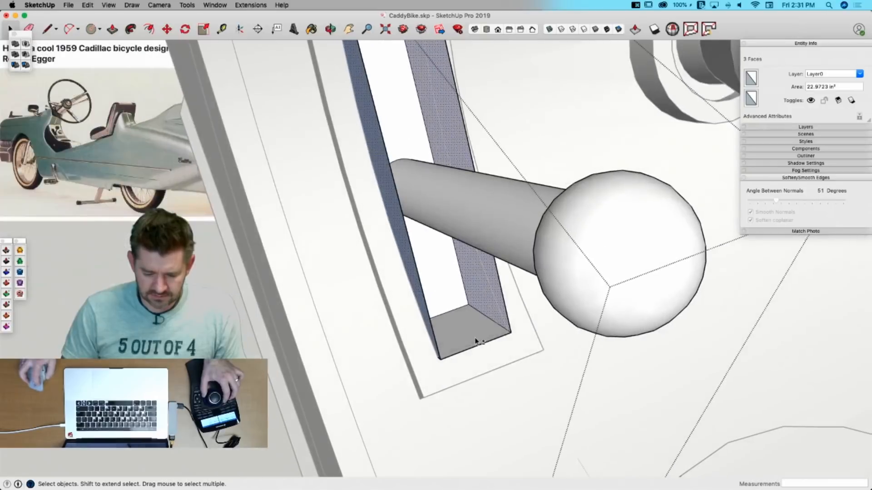
left_click(477, 341, "shift")
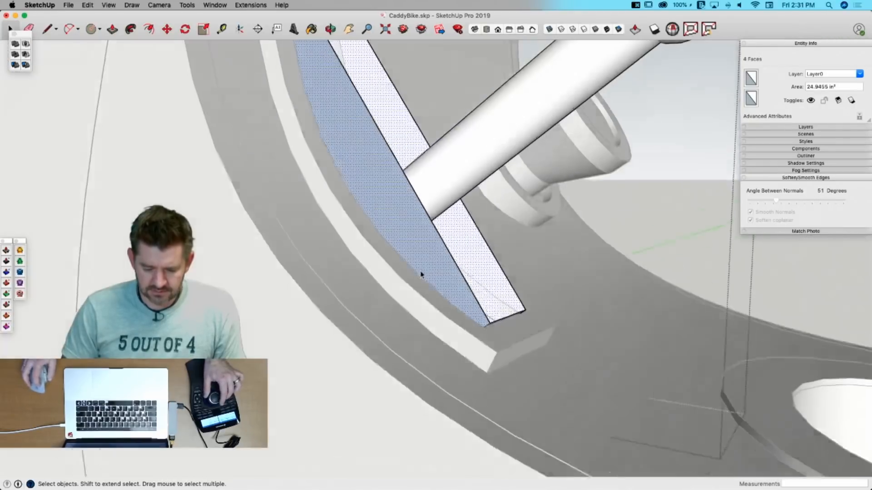
right_click(423, 248)
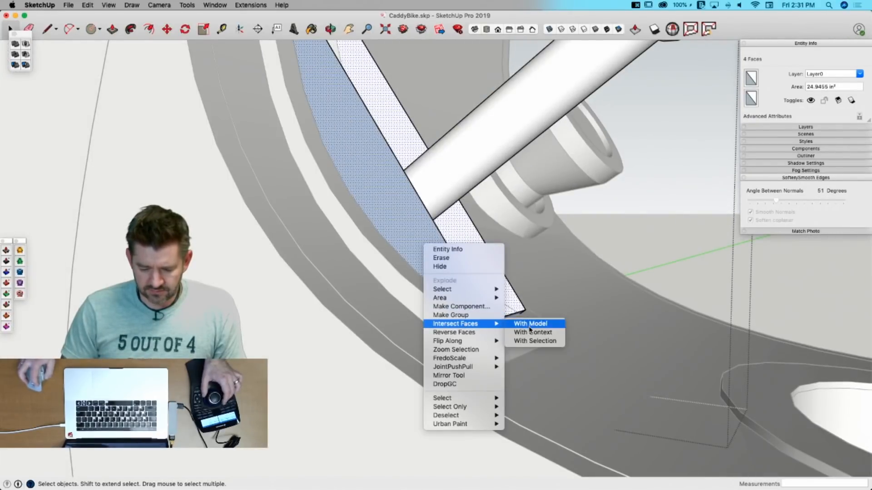
left_click(530, 327)
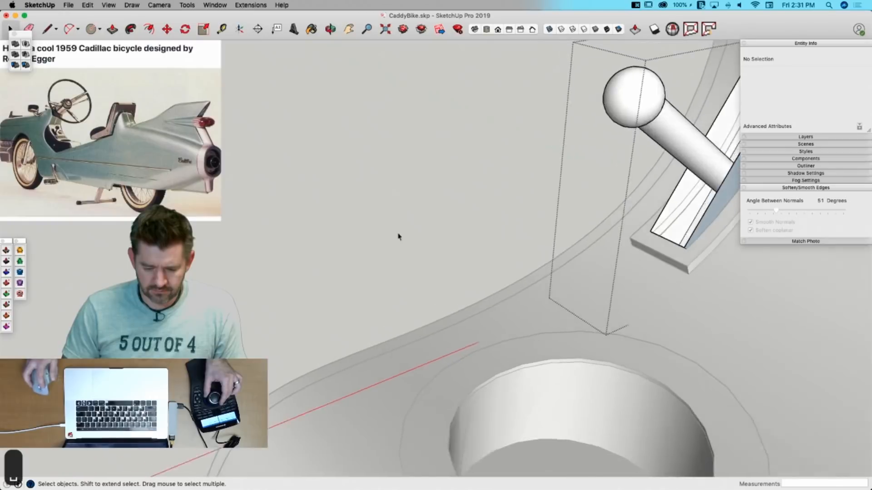
left_click(398, 234)
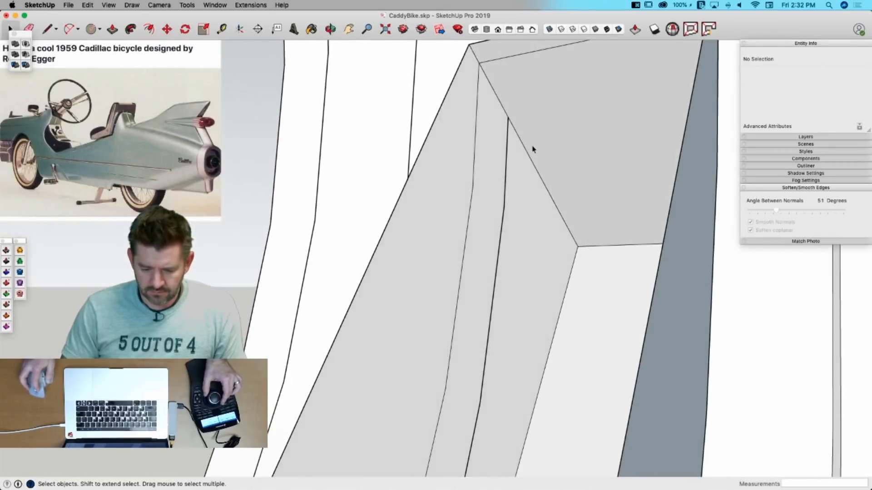
Step: Cut the shift lever group, paste it in place inside the cockpit panel group and explode it there
key("l")
key("space")
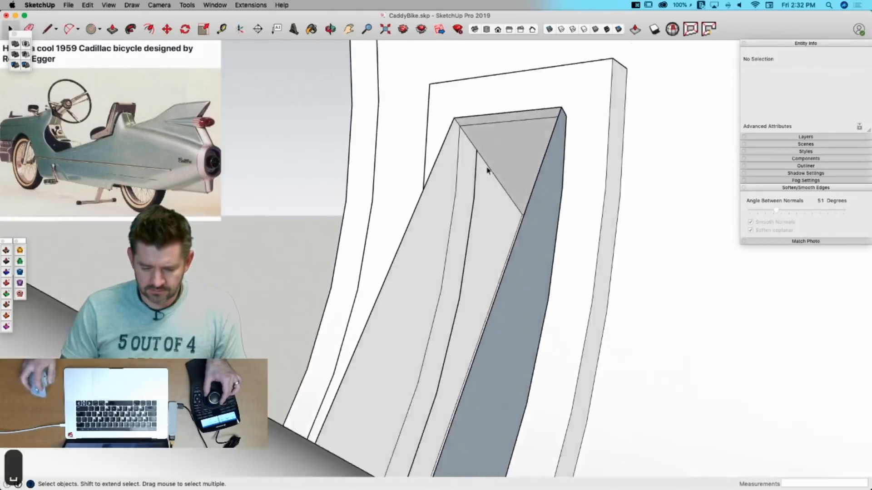
left_click(457, 278)
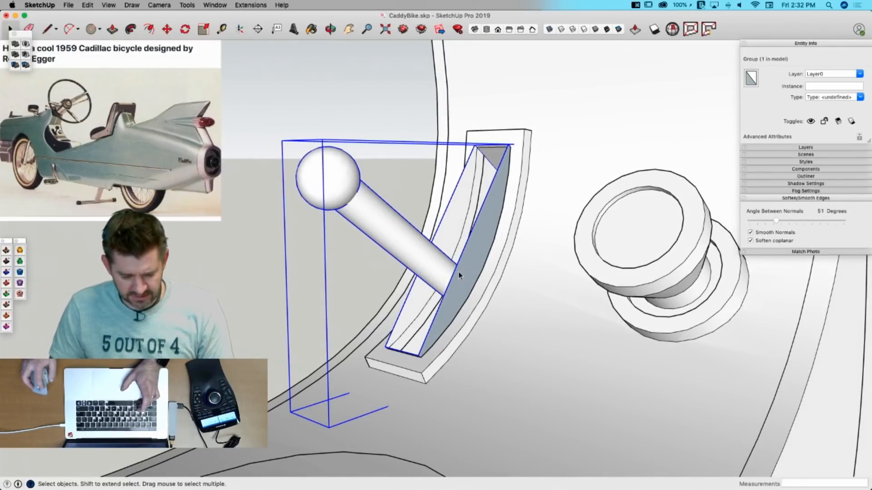
right_click(458, 274)
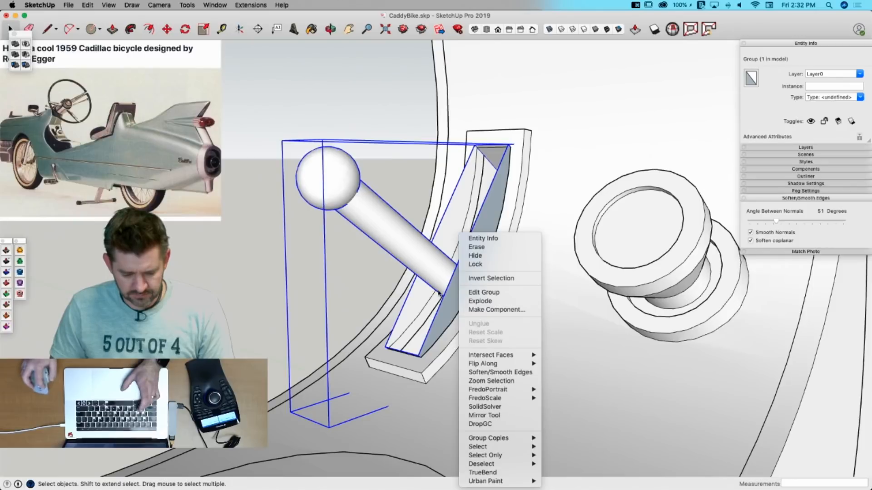
key("Escape")
key("super+x")
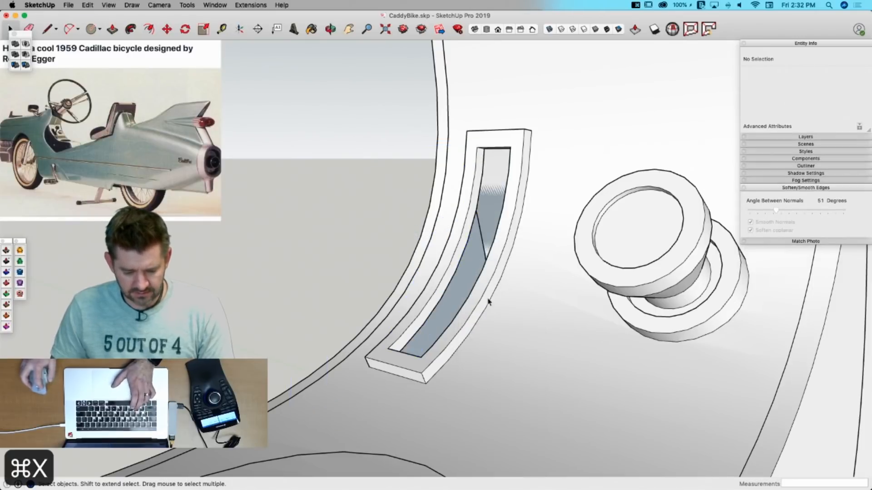
left_click(87, 5)
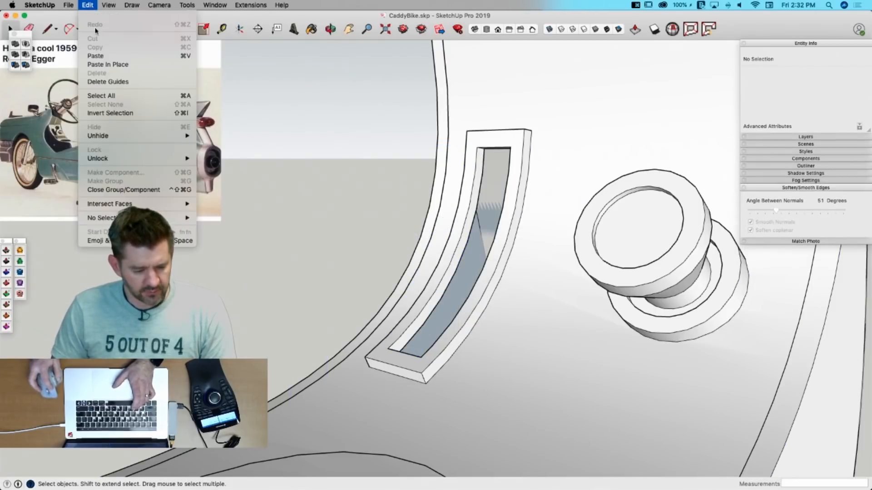
left_click(110, 64)
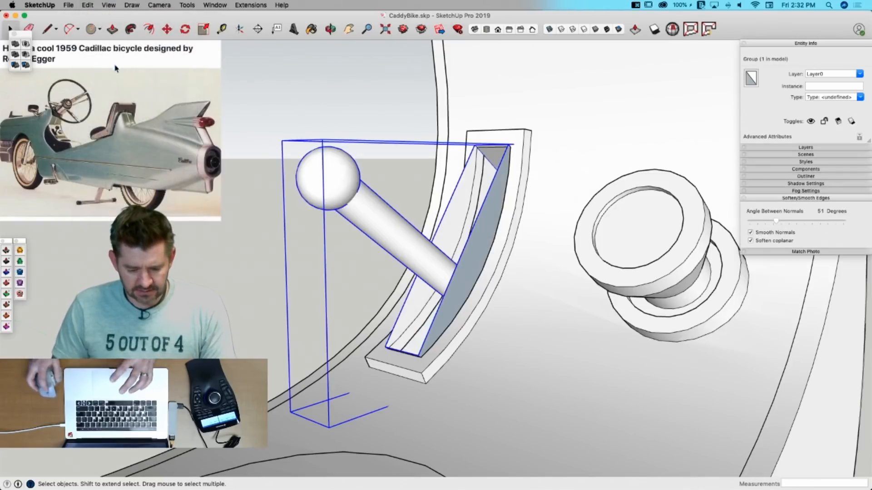
right_click(482, 255)
left_click(503, 302)
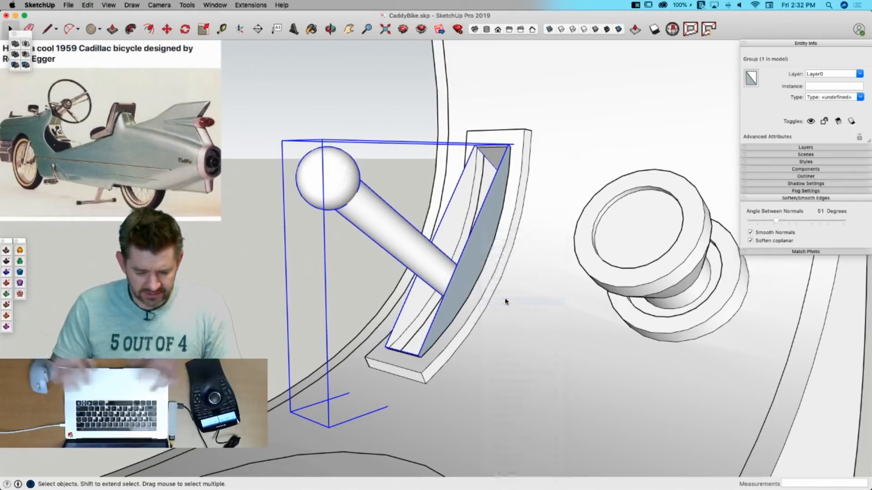
Step: Erase the trough's straight upper edges that project above the curved slot frame
key("e")
scroll(521, 136, "up", 3)
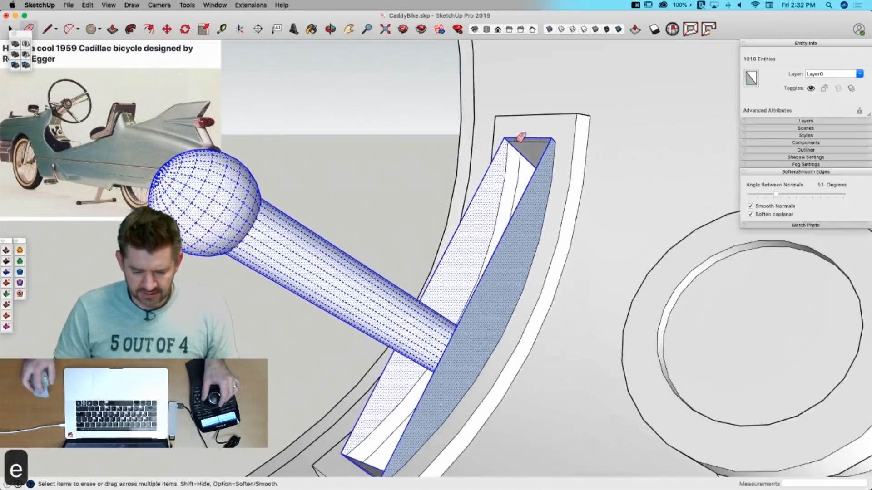
left_click(505, 137)
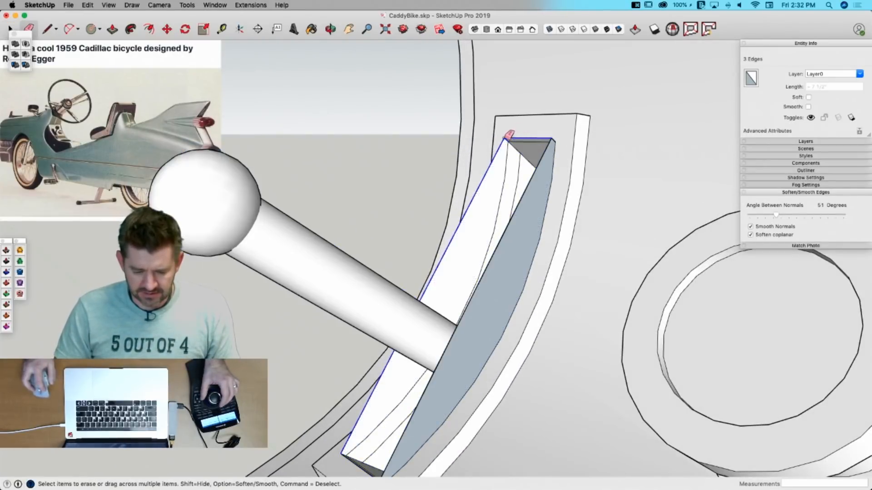
left_click(552, 139)
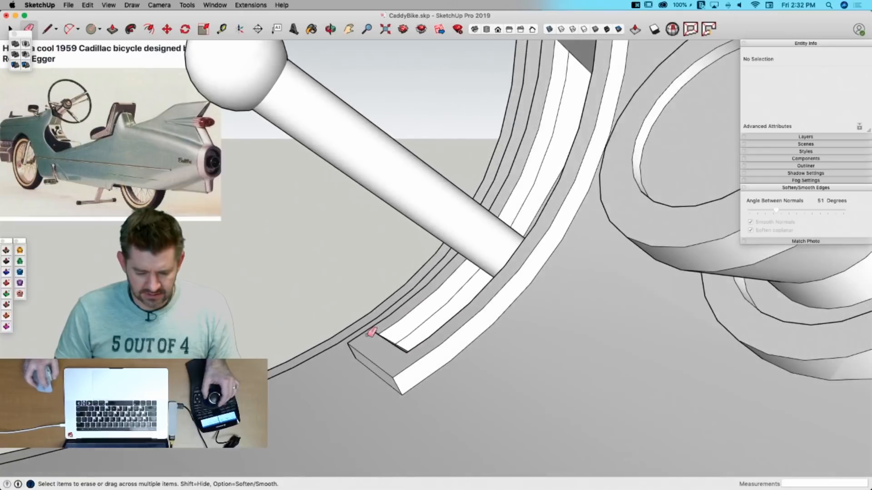
left_click(375, 333)
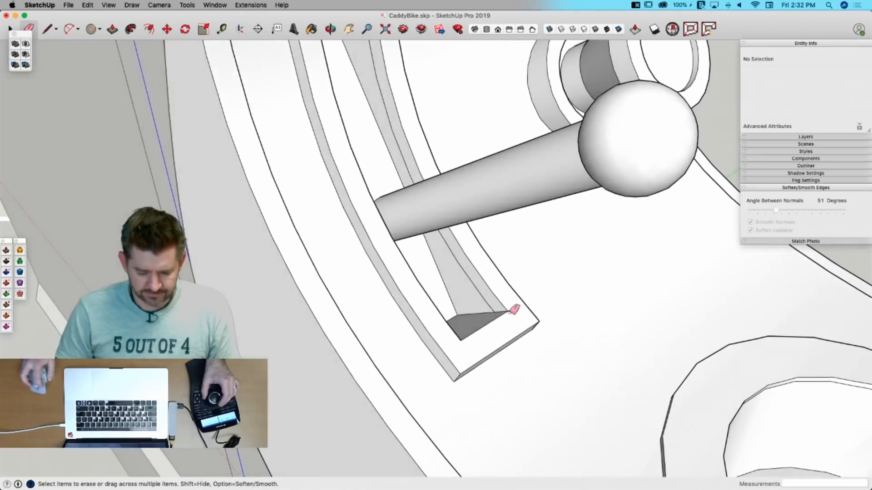
Step: Try to erase the leftover intersection line along the trough's inner side wall
left_click(477, 290)
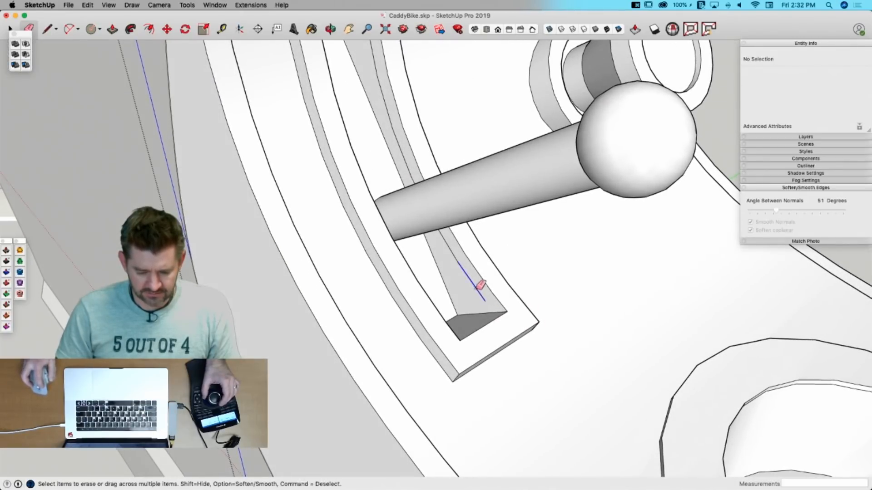
key("super+z")
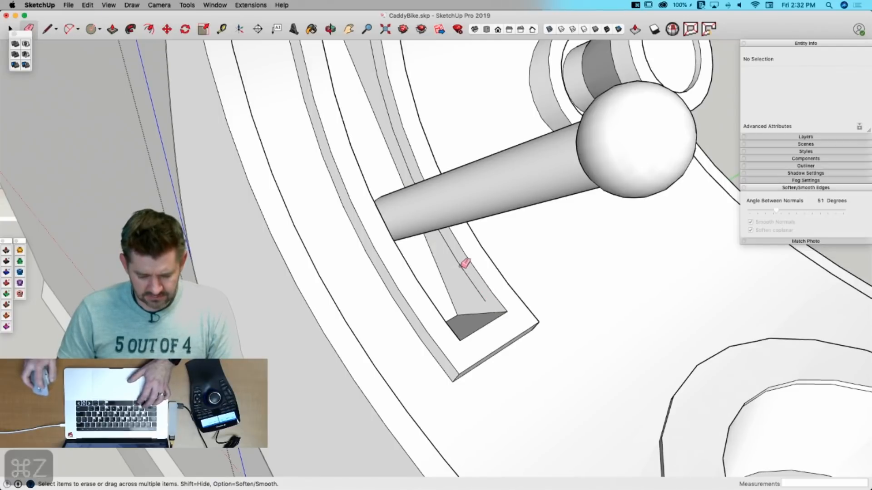
key("super+z")
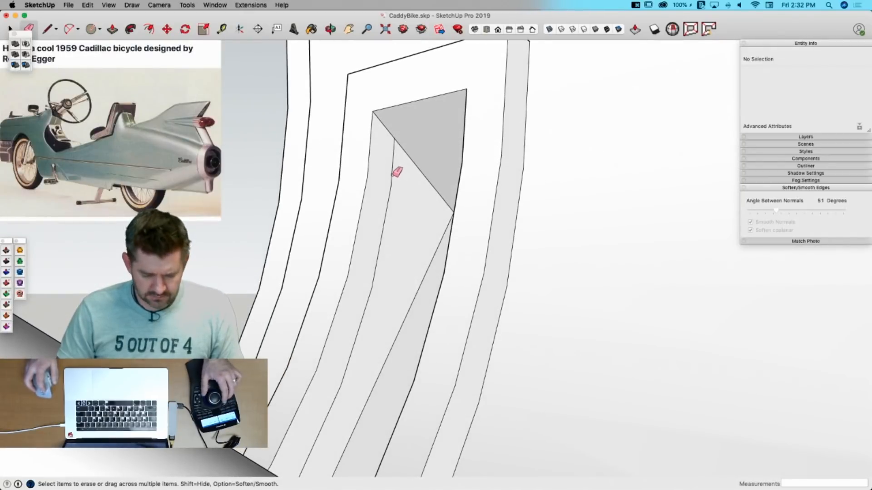
Step: Erase the stray lengthwise edges running along the inside of the curved shifter slot
left_click_drag(393, 215, 362, 318)
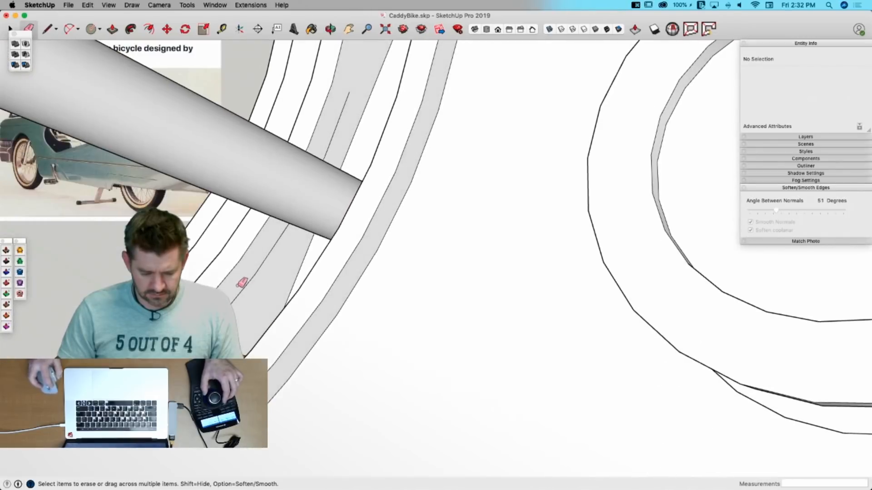
left_click_drag(243, 286, 232, 299)
left_click_drag(282, 240, 283, 237)
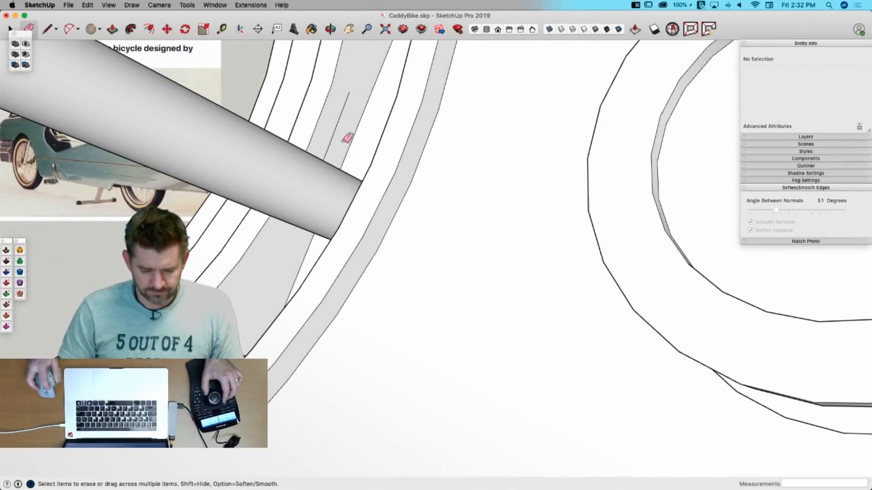
left_click_drag(325, 159, 326, 156)
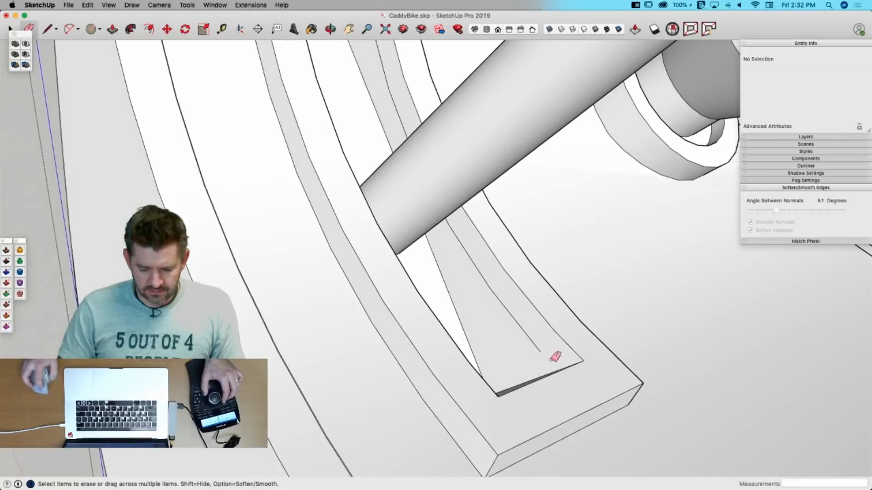
left_click_drag(501, 298, 496, 299)
mouse_move(452, 222)
left_mouse_down()
mouse_move(461, 206)
mouse_move(440, 134)
left_mouse_up()
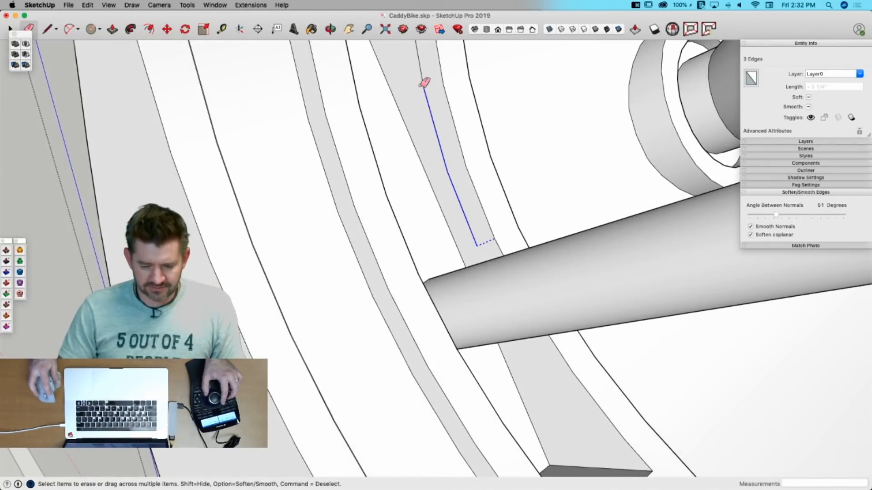
left_click_drag(421, 85, 420, 84)
left_click_drag(413, 114, 407, 63)
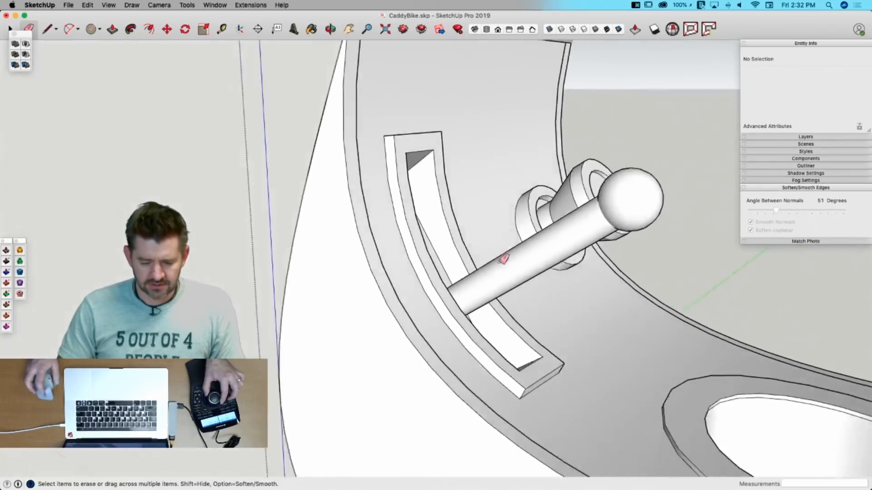
key("space")
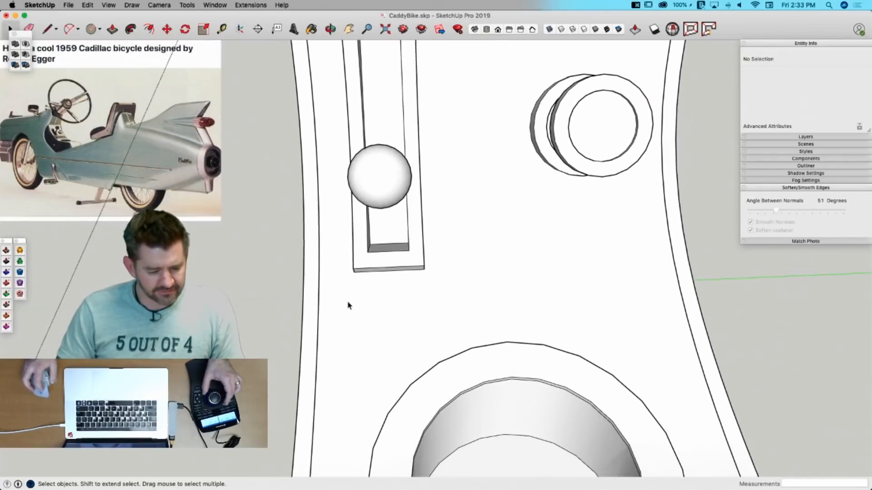
Step: Check the Cadillac bicycle reference photos in Preview and draw a rectangle about 9 1/8" long on the SketchUp console between shifter plate and round recess
key("super+Tab")
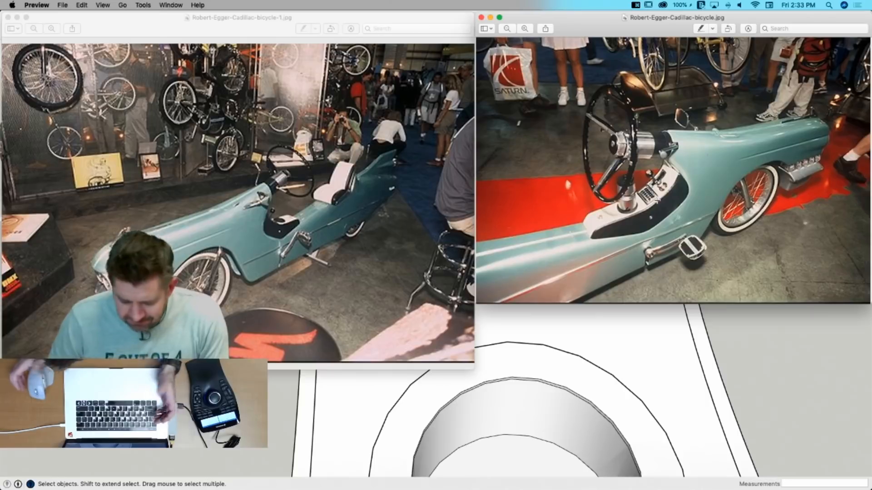
key("super+Tab")
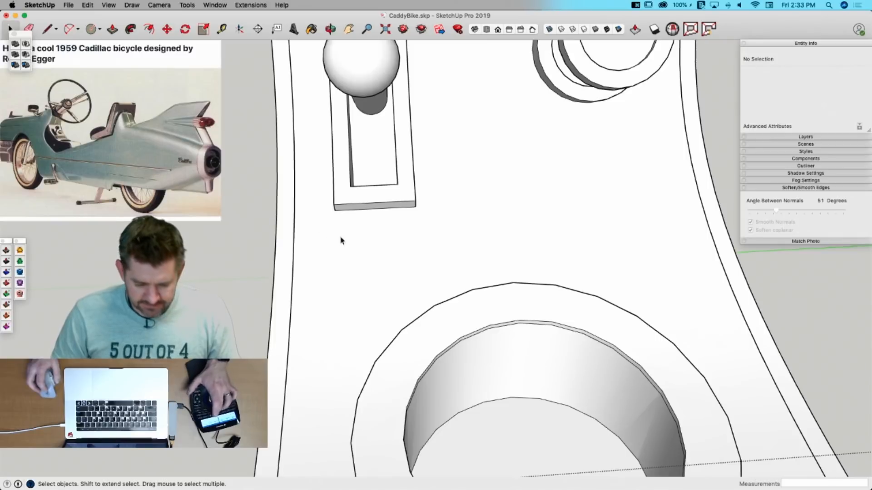
key("l")
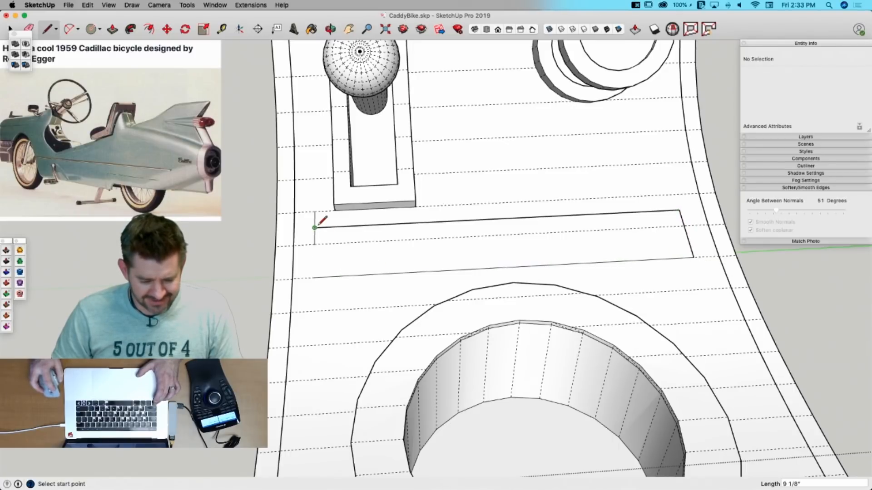
key("e")
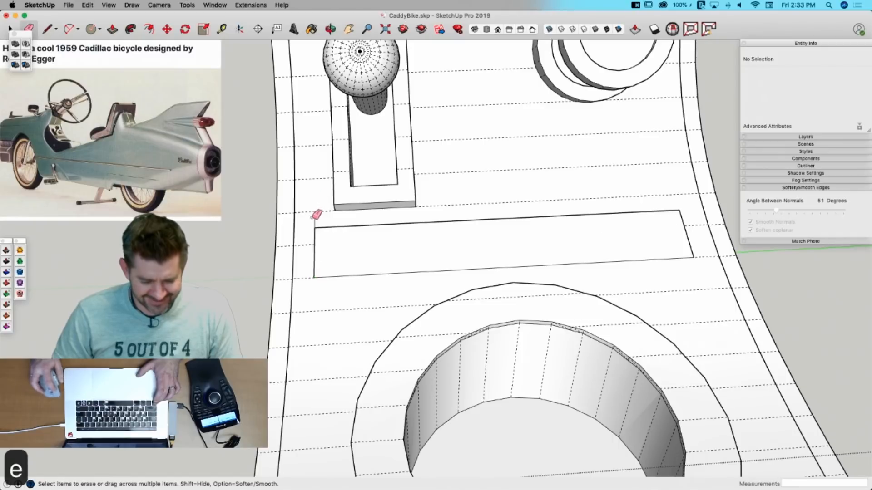
Step: Extrude the rectangle 3/16" out of the console and offset its top outline 3/16" inward
key("p")
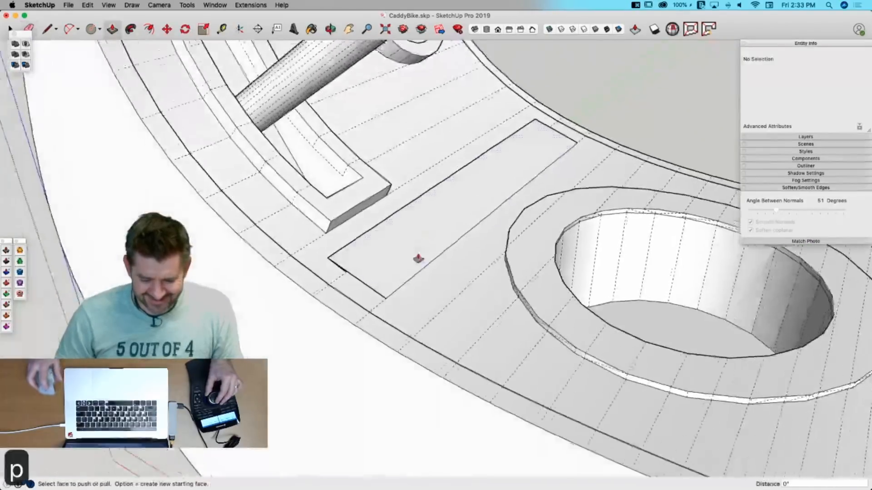
left_click(402, 253)
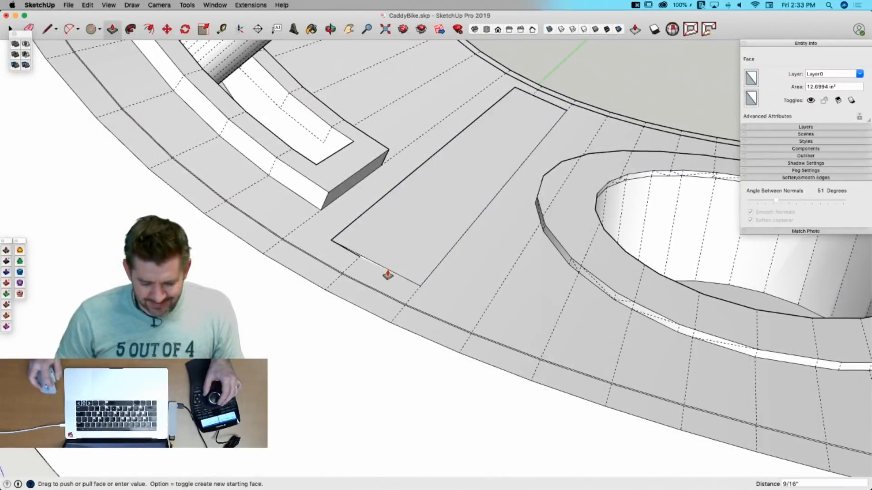
left_click(402, 247)
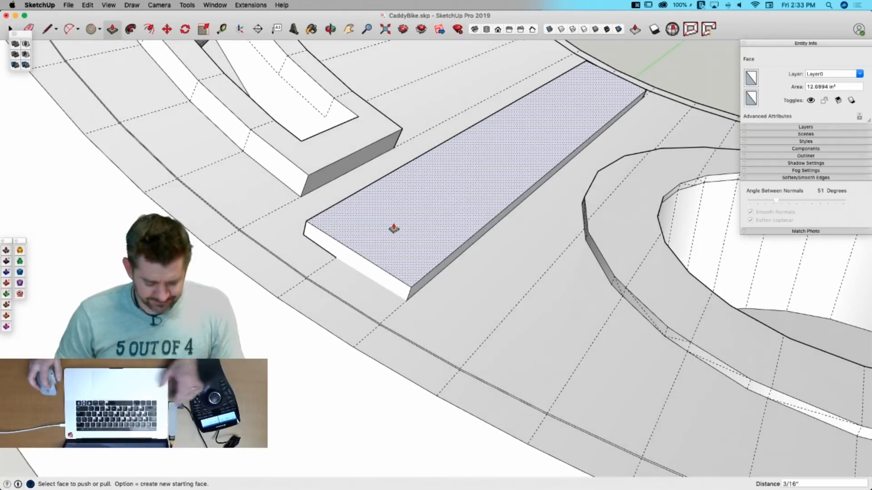
key("f")
left_click(391, 220)
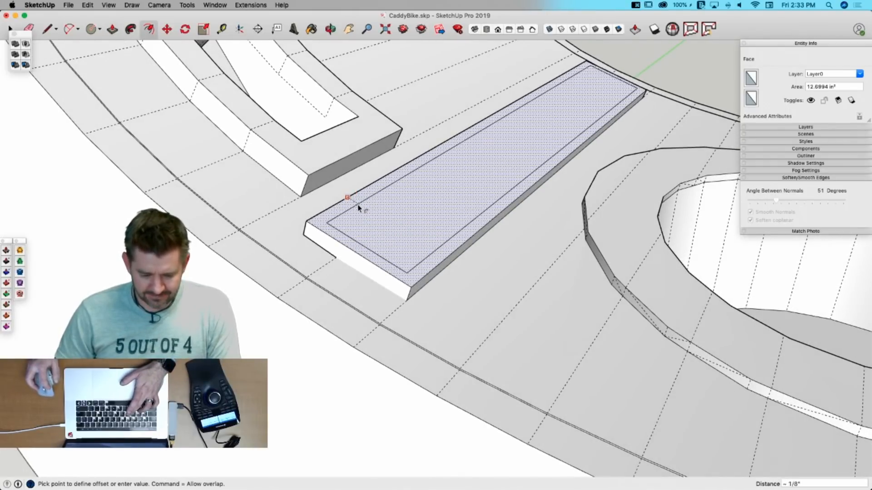
type("3/16")
key("Return")
Step: Divide the panel's inner rectangle into eight equal cells with crosswise lines
key("l")
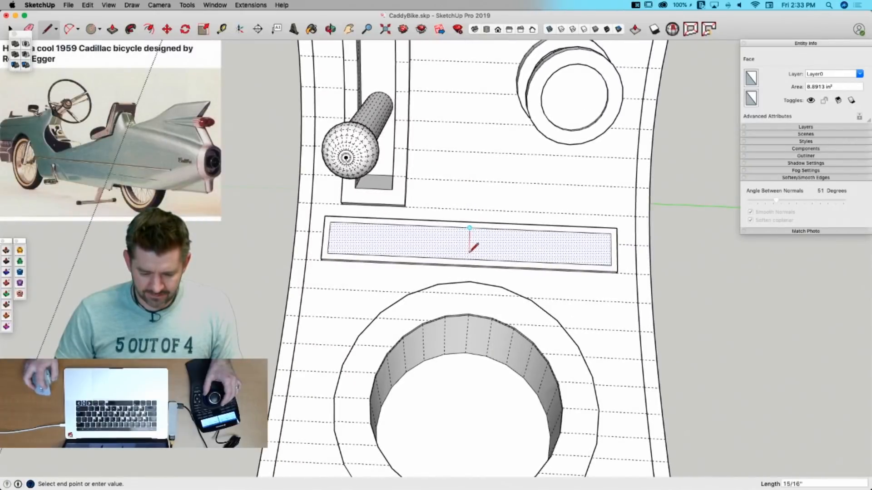
left_click(469, 259)
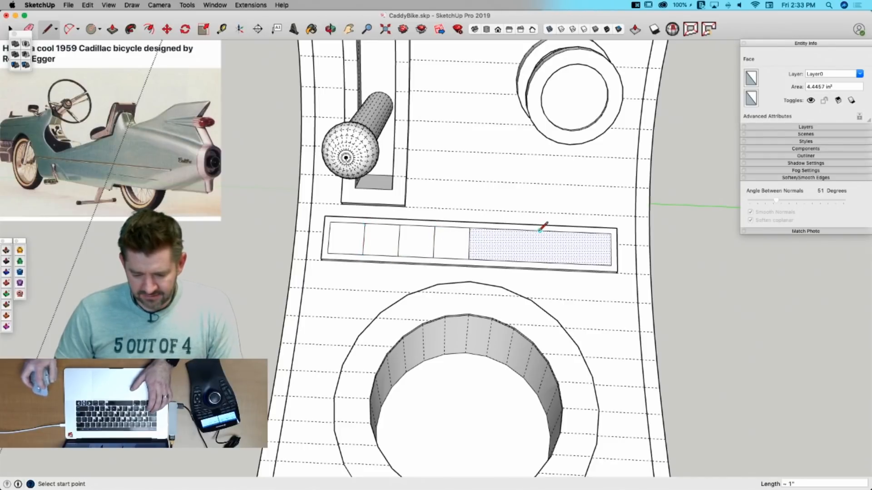
left_click(539, 261)
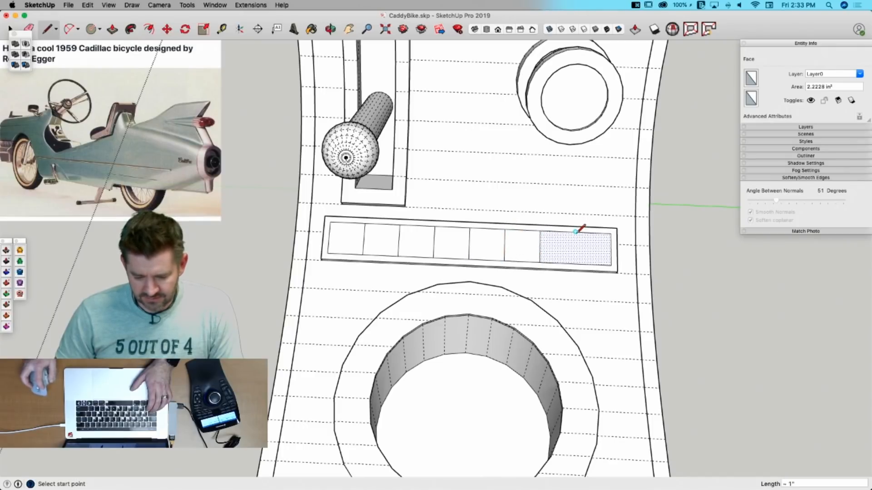
left_click(574, 264)
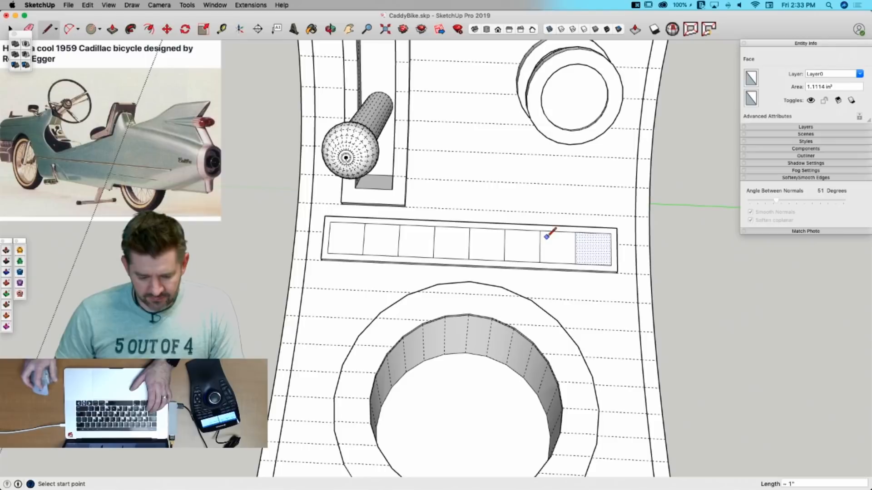
key("space")
Step: Offset the outline of each of the eight cells inward by about 1/8"
key("f")
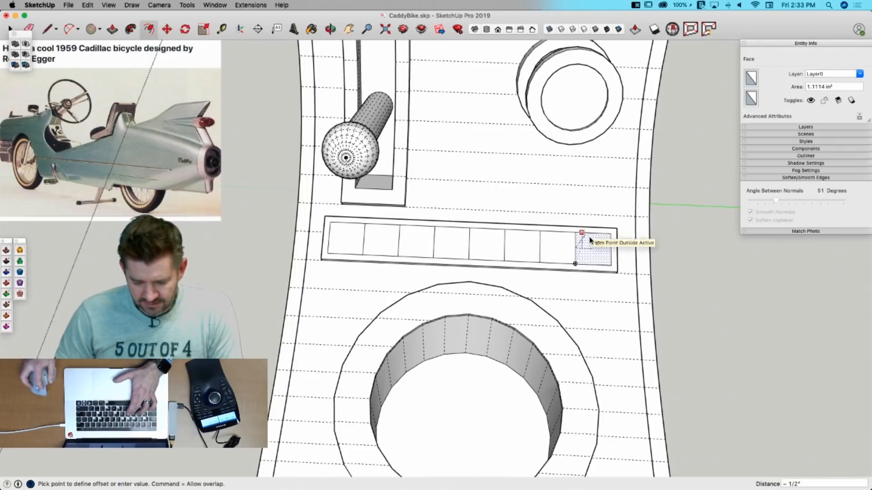
scroll(593, 239, "up", 3)
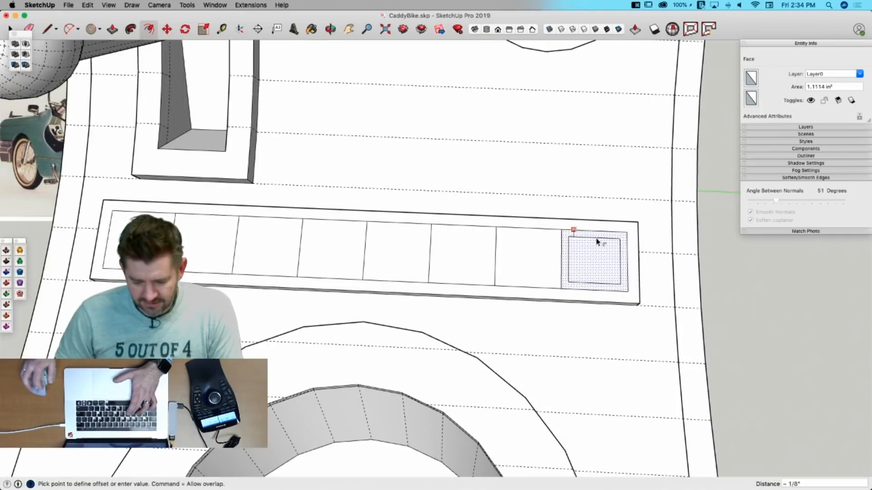
left_click(598, 242)
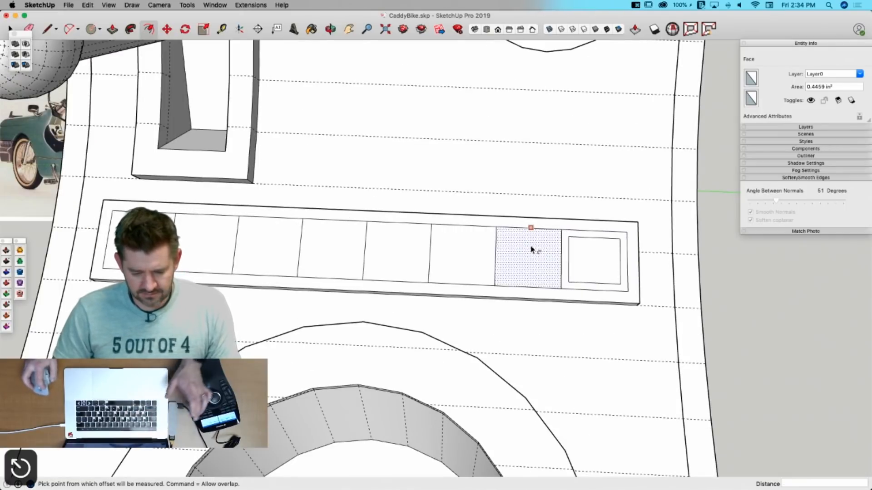
double_click(533, 249)
double_click(470, 244)
double_click(389, 243)
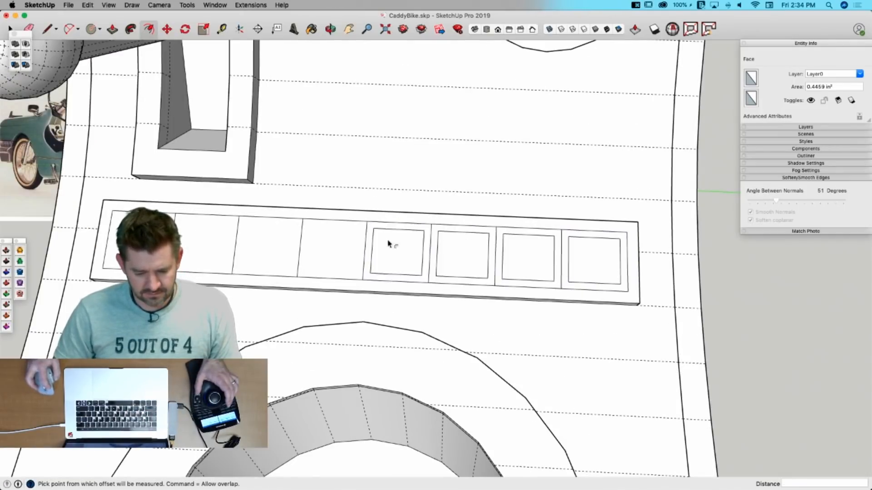
double_click(334, 240)
double_click(272, 242)
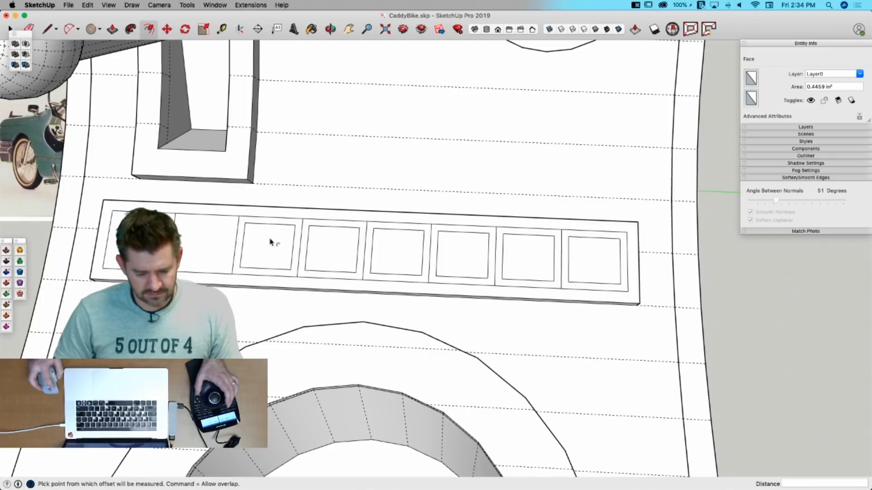
double_click(221, 242)
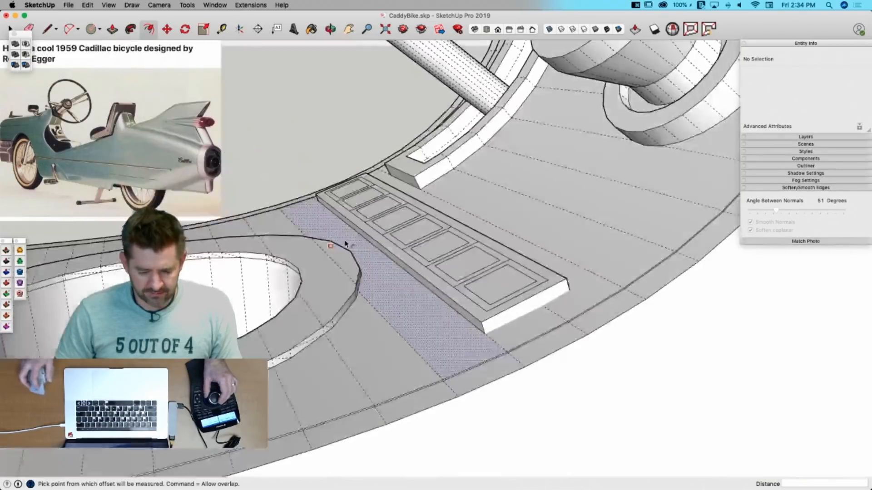
Step: Move the eight inner cell faces together 3/16" outward from the panel to form raised, bevelled buttons
key("space")
left_click(433, 326)
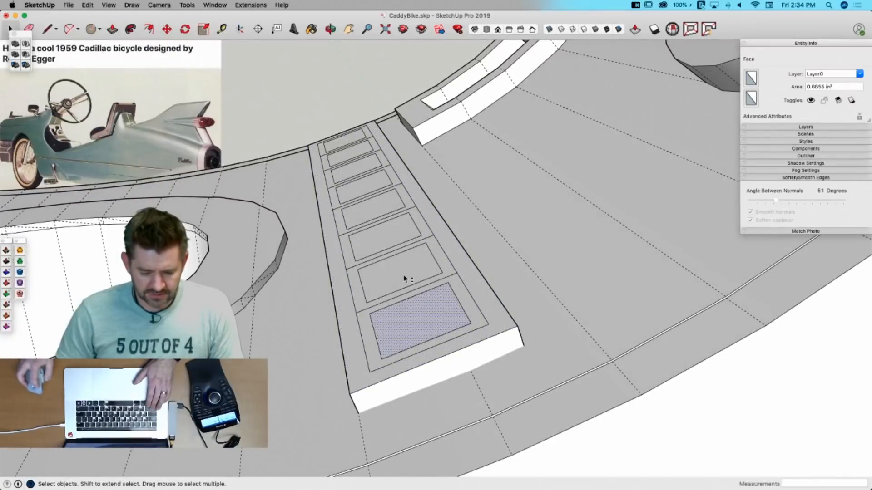
left_click(379, 209, "shift")
left_click(360, 186, "shift")
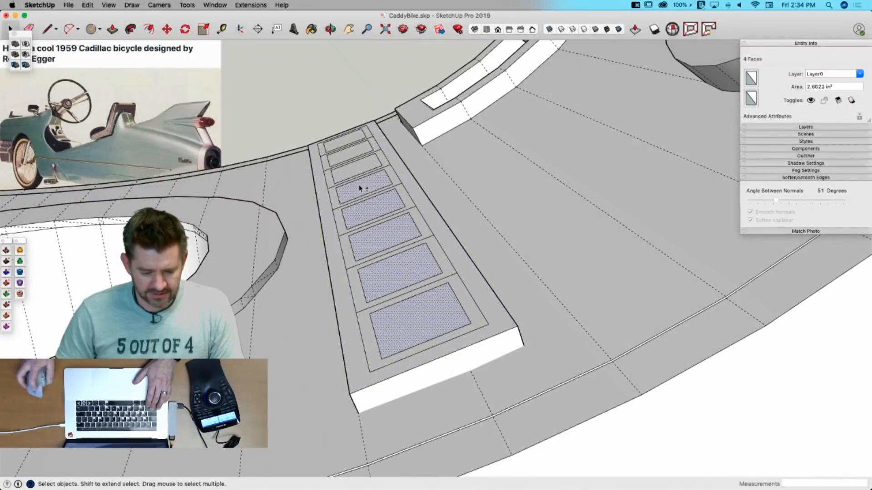
left_click(353, 168, "shift")
left_click(354, 168, "shift")
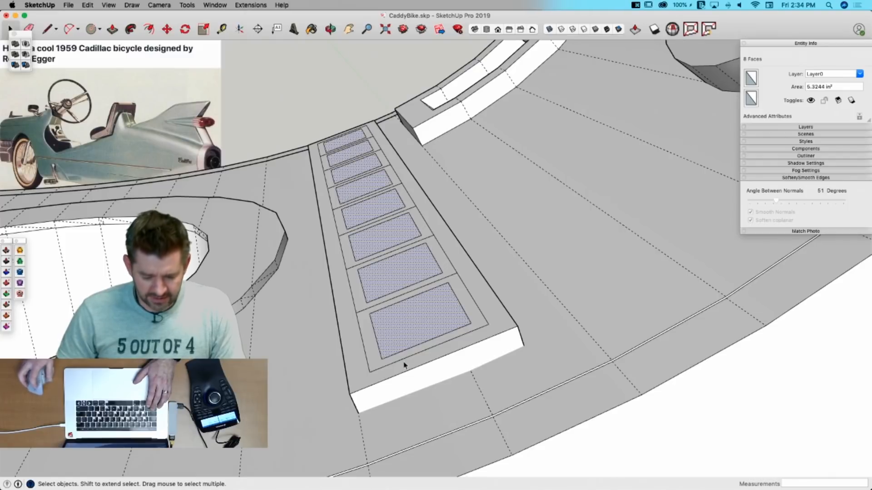
key("m")
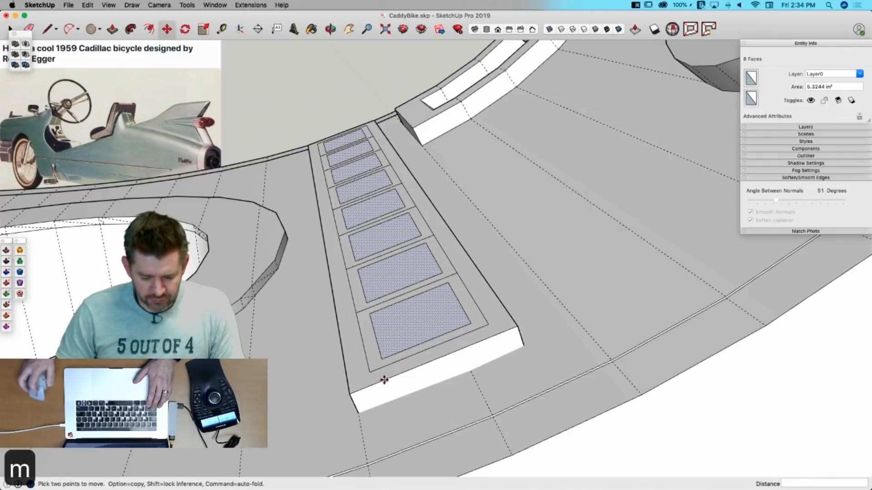
left_click(357, 413)
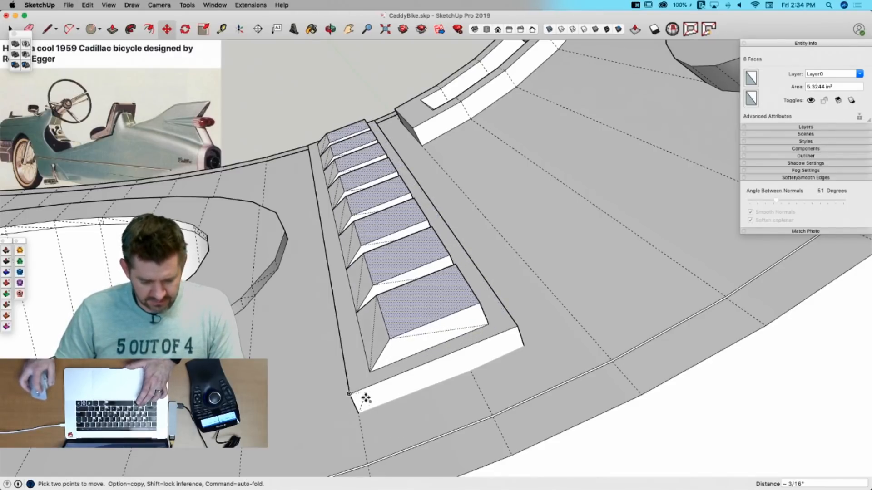
left_click(351, 396)
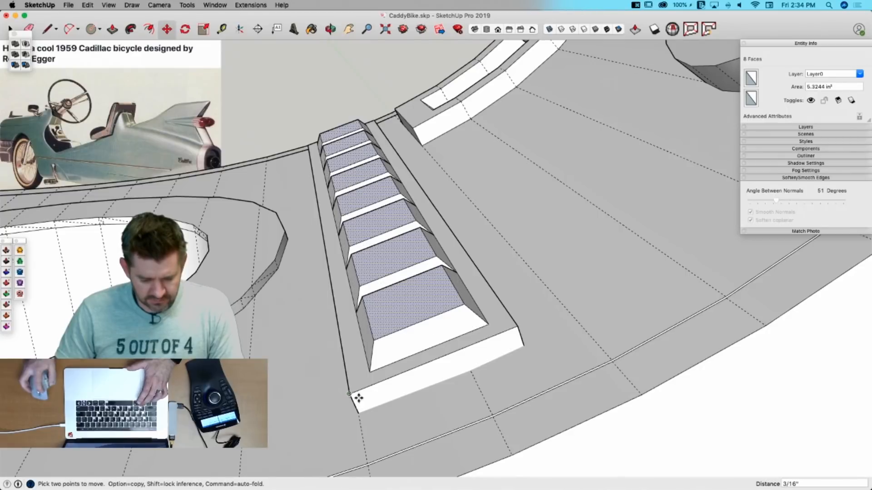
key("space")
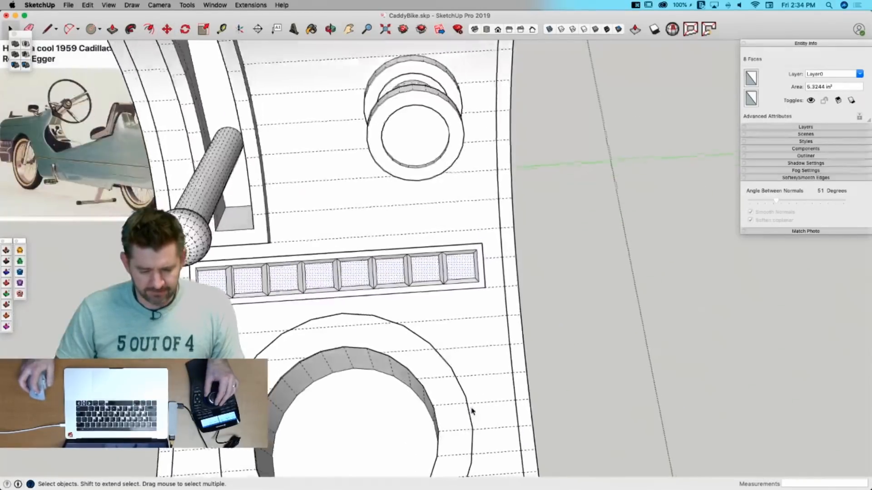
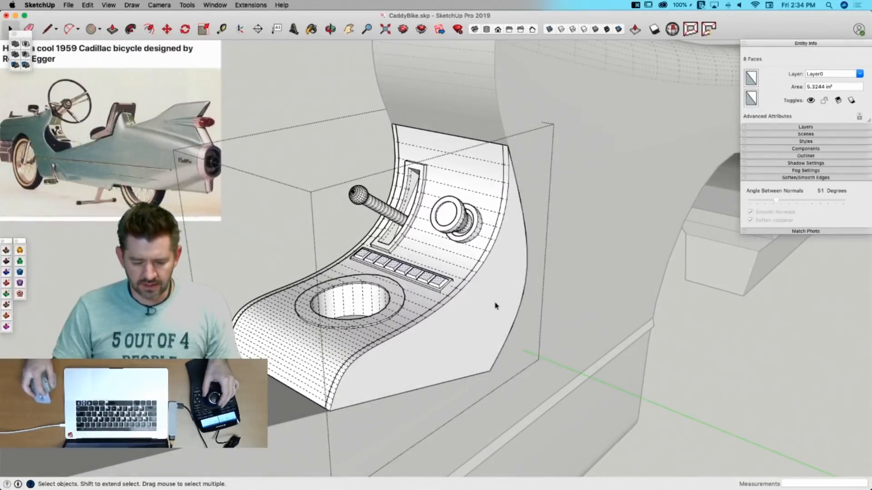
Step: Inspect the console with Solid Inspector² and fix only its stray edges
left_click(673, 29)
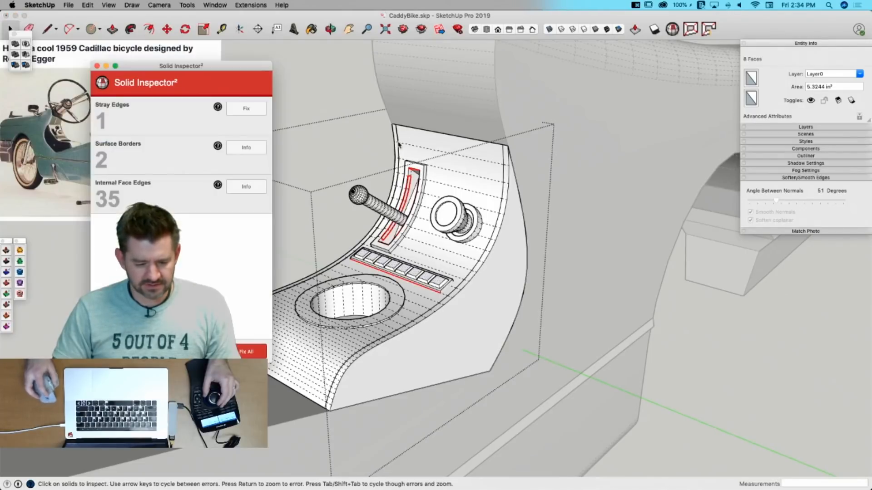
left_click(245, 109)
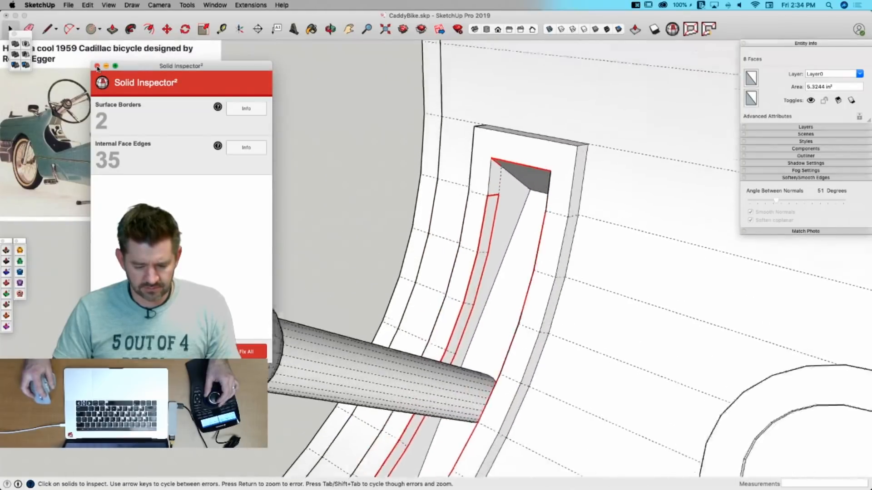
left_click(97, 67)
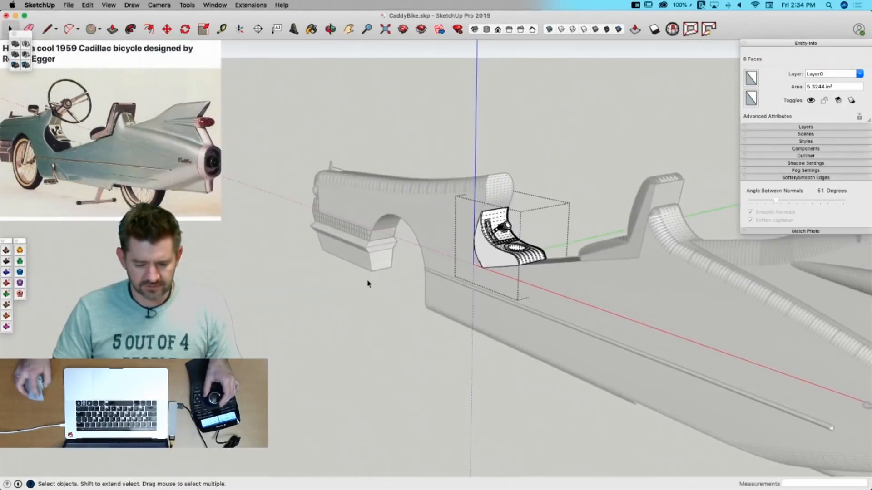
Step: Show hidden geometry and draw a vertical circle, about 3 1/2" in radius and facing the red axis, centred on the console's upper front face
left_click(368, 284)
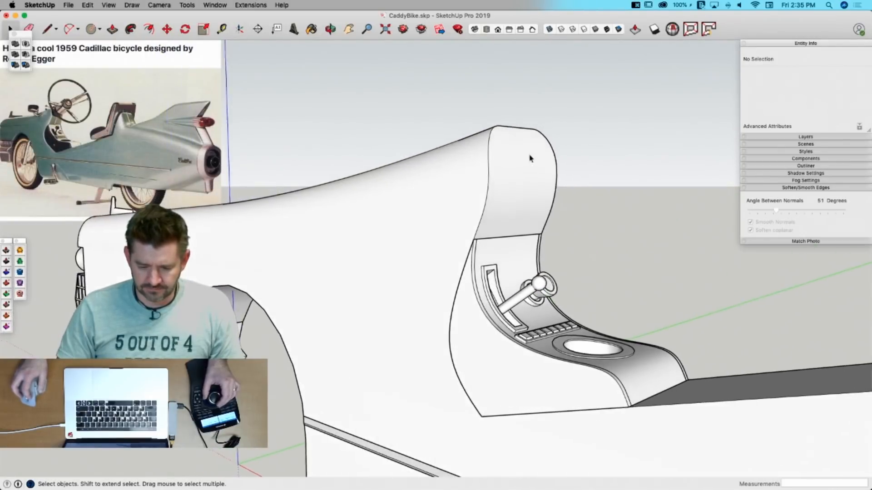
key("l")
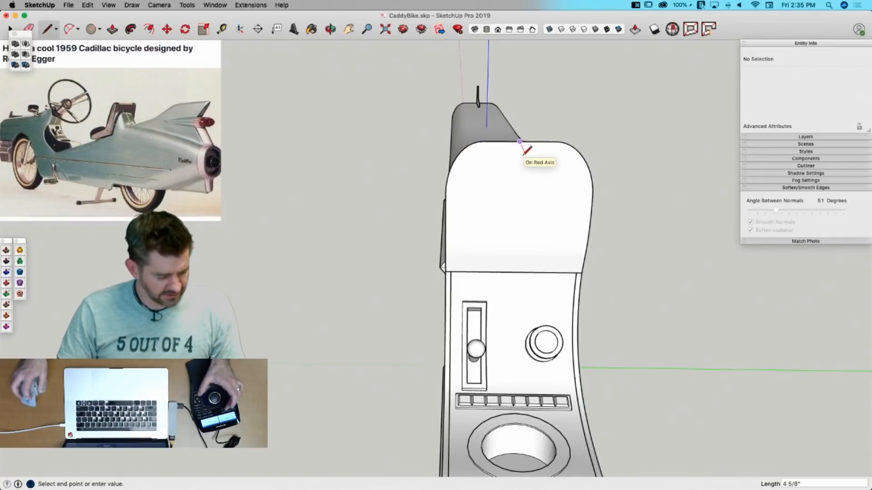
key("alt+h")
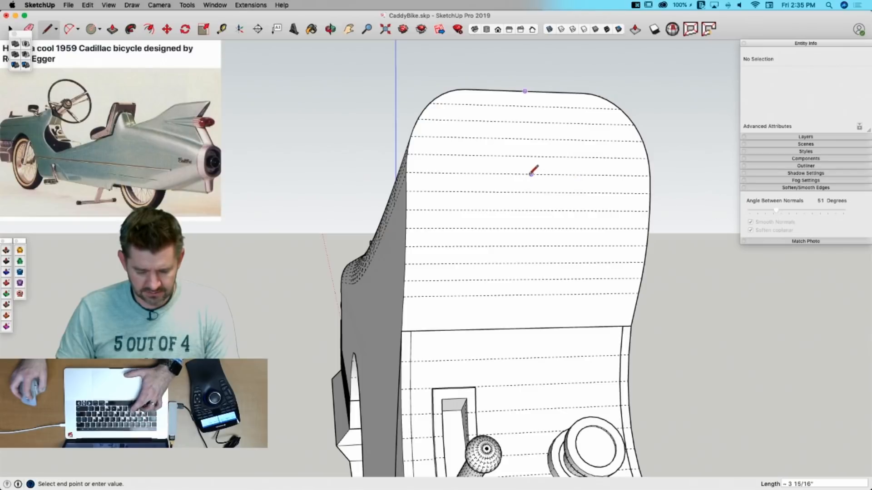
key("c")
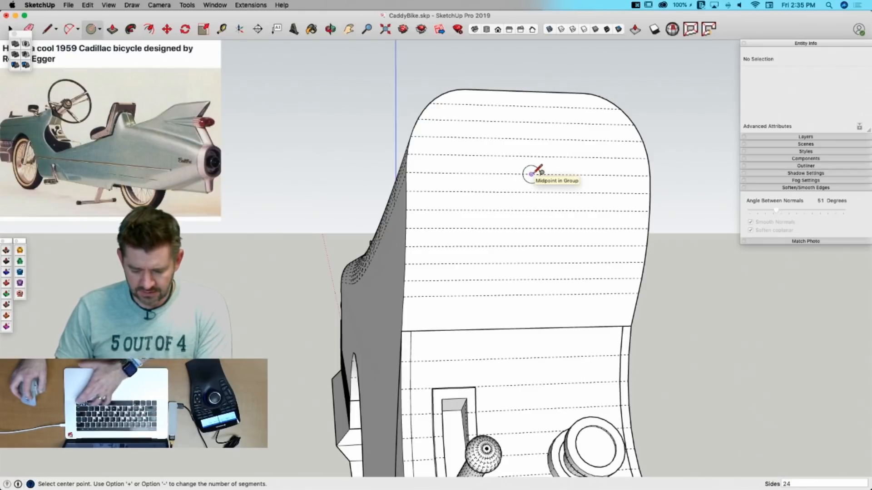
key("Right")
left_click(531, 174)
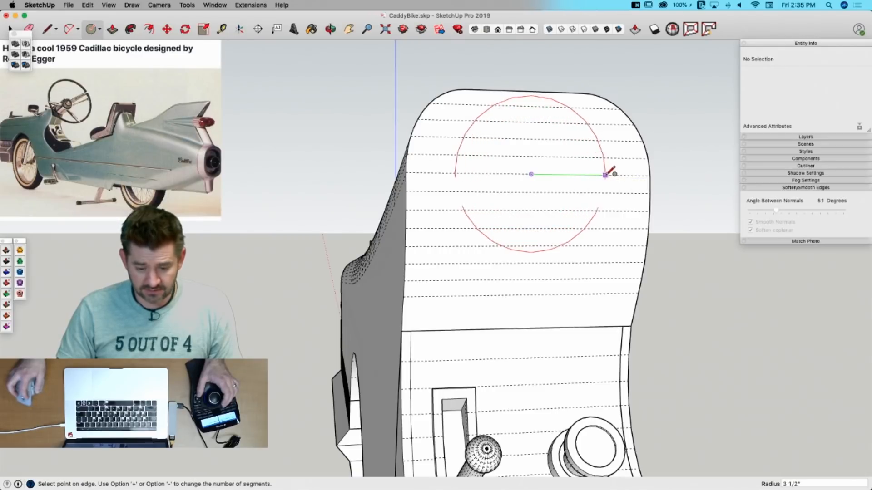
left_click(605, 174)
Step: Extrude the circle about 6 1/16" out from the console to form the steering column housing
key("p")
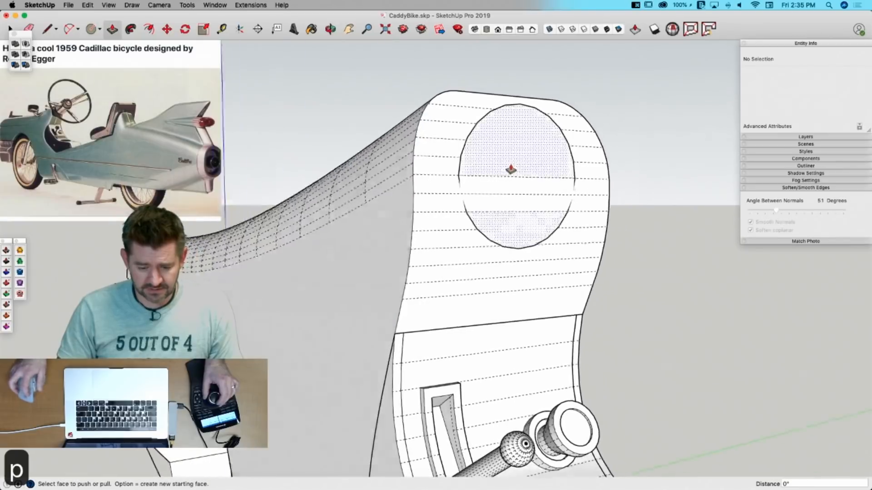
left_click(511, 168)
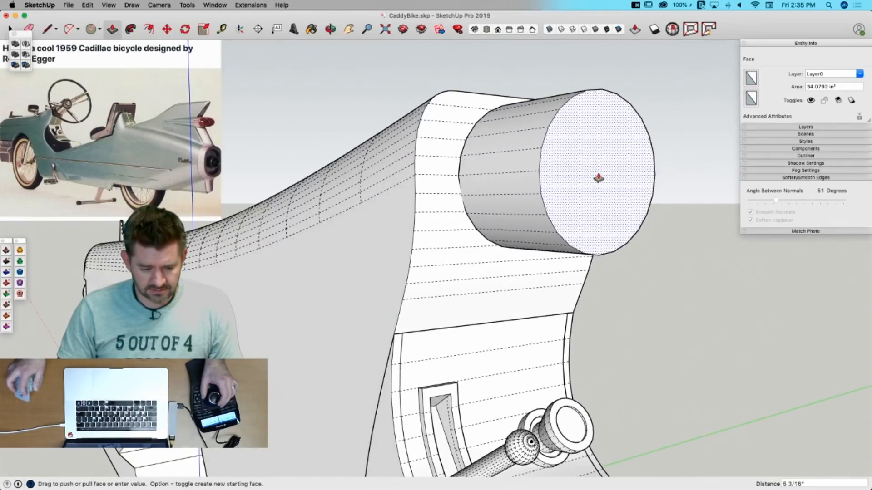
left_click(613, 179)
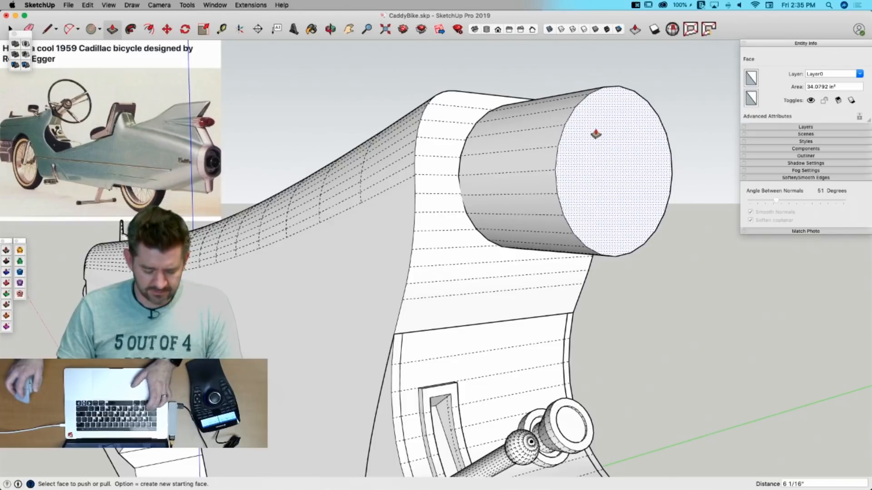
Step: Offset the housing's end outline slightly inward and extrude the inner face about 1 5/8" to form a narrower neck
key("f")
left_click(586, 108)
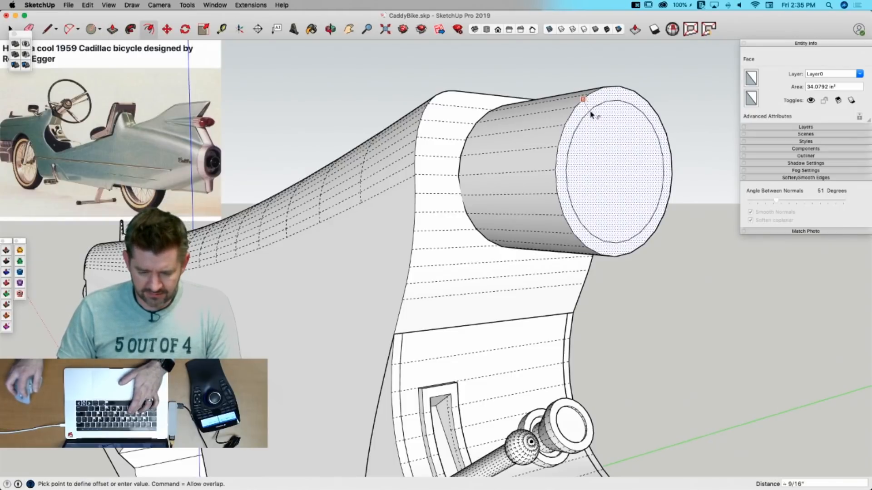
left_click(591, 113)
key("p")
left_click(596, 130)
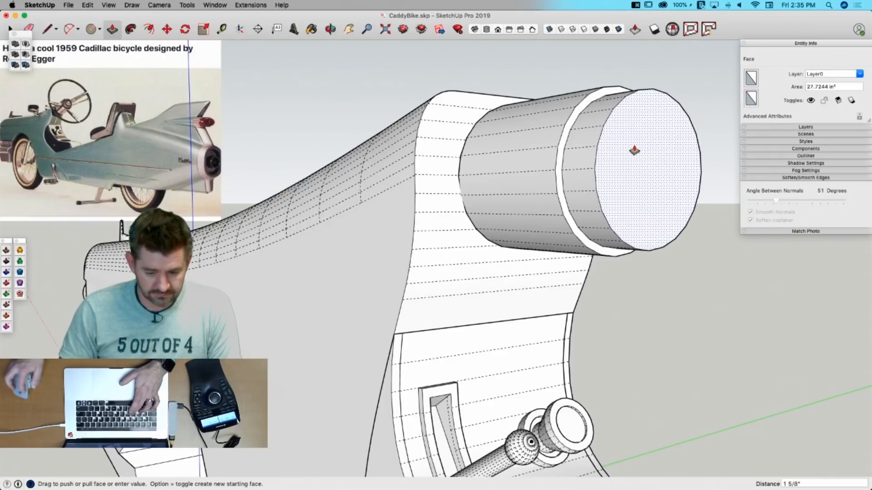
Step: Offset the neck's end outline outward to form a ring slightly wider than the main housing
key("f")
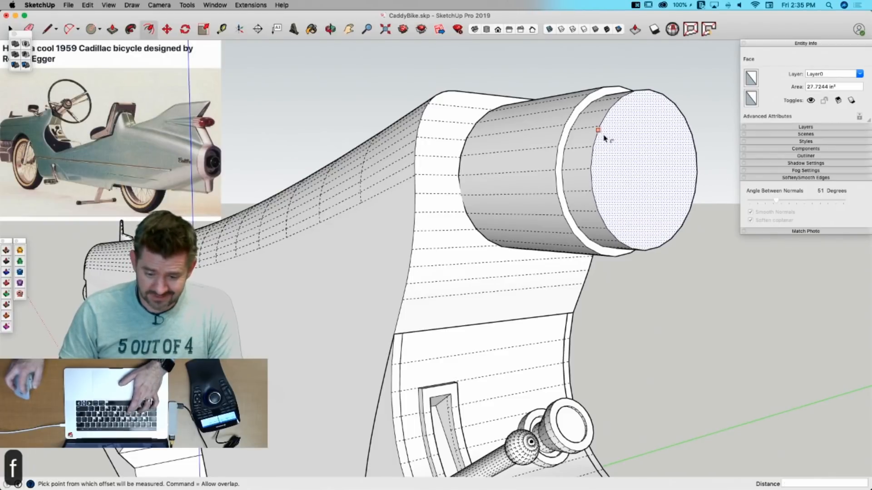
left_click(600, 132)
left_click(564, 126)
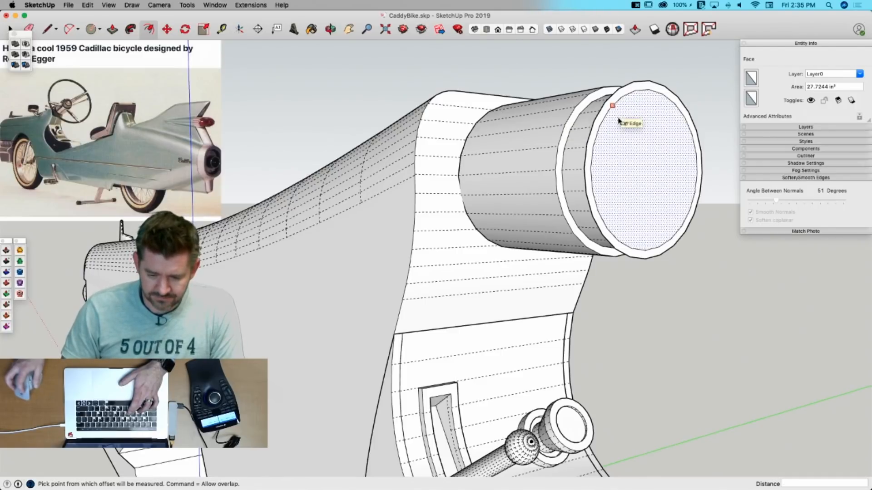
left_click(619, 119)
key("p")
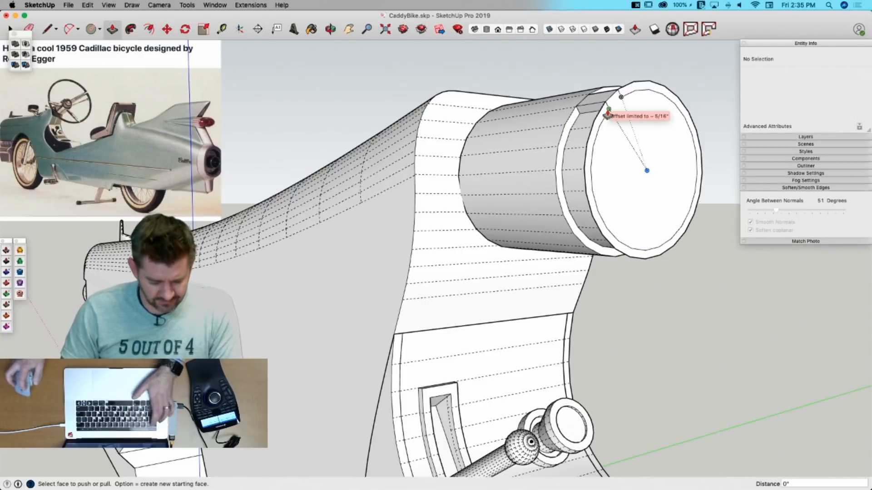
key("super+z")
key("super+z")
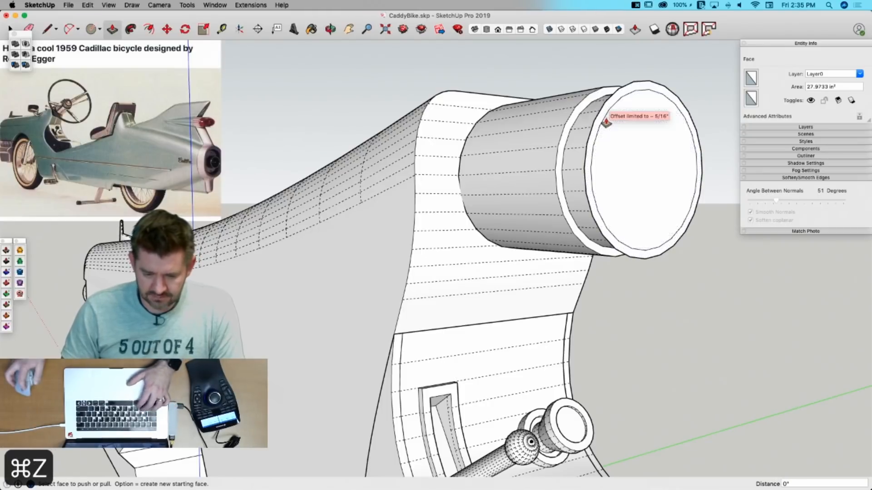
Step: Extrude the outer ring in two 1/2" passes to form a collar, and pull the inner end face out about 1 1/8"
left_click(606, 122)
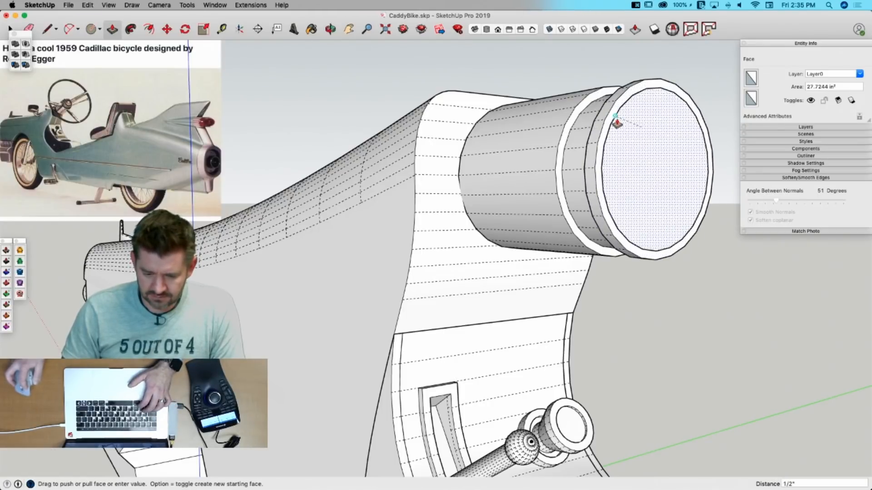
left_click(616, 120)
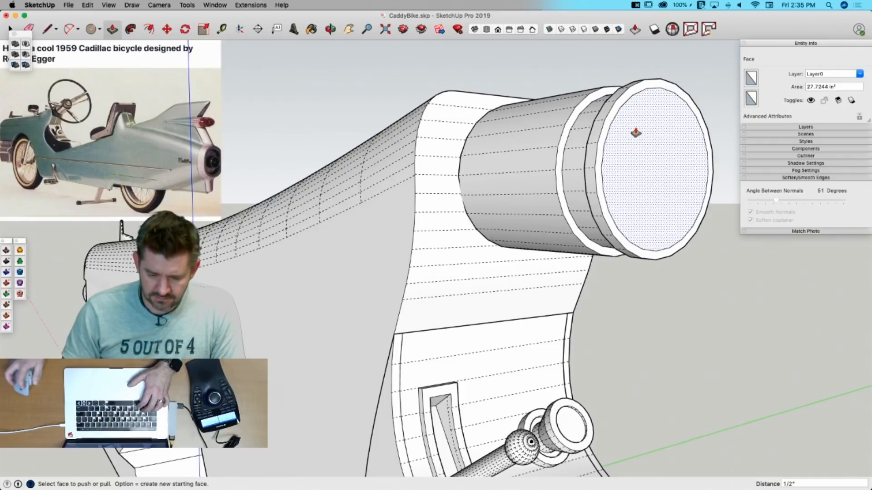
left_click(611, 123)
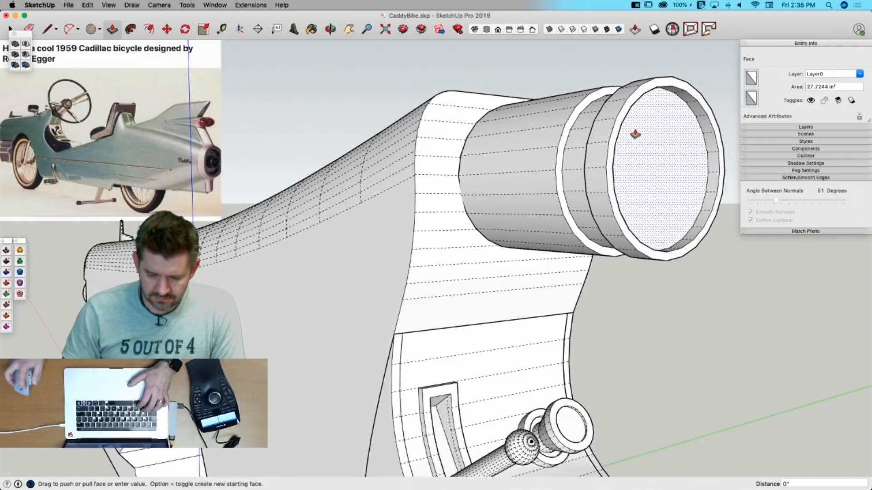
left_click(662, 132)
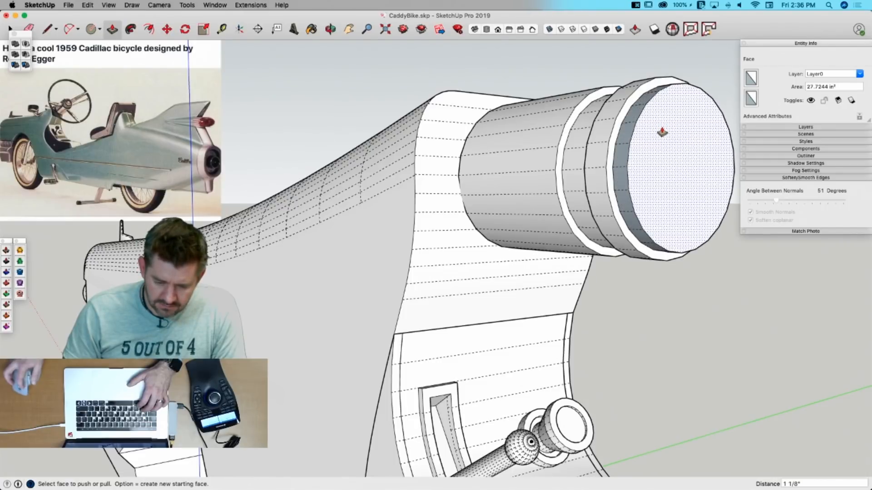
Step: Offset the end face inward to a small central disc and auto-fold move the disc outward 5/8" to form a tapered cap
key("f")
left_click(667, 86)
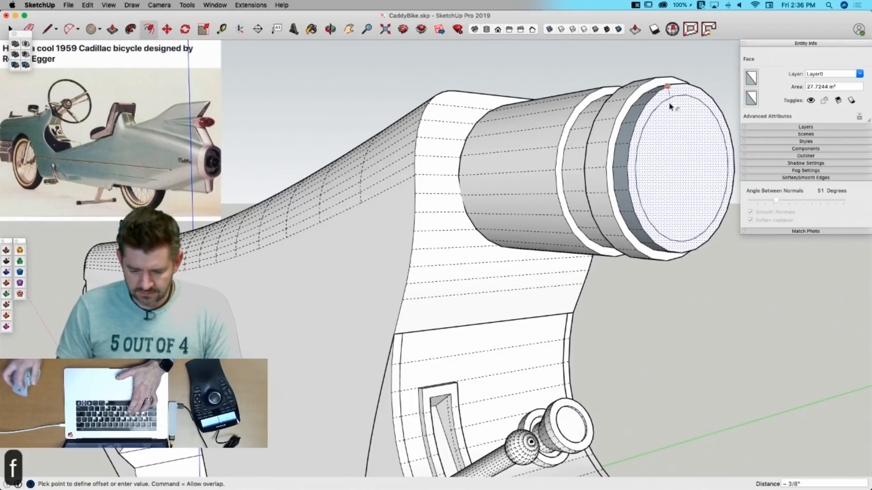
left_click(672, 146)
key("space")
left_click(685, 168)
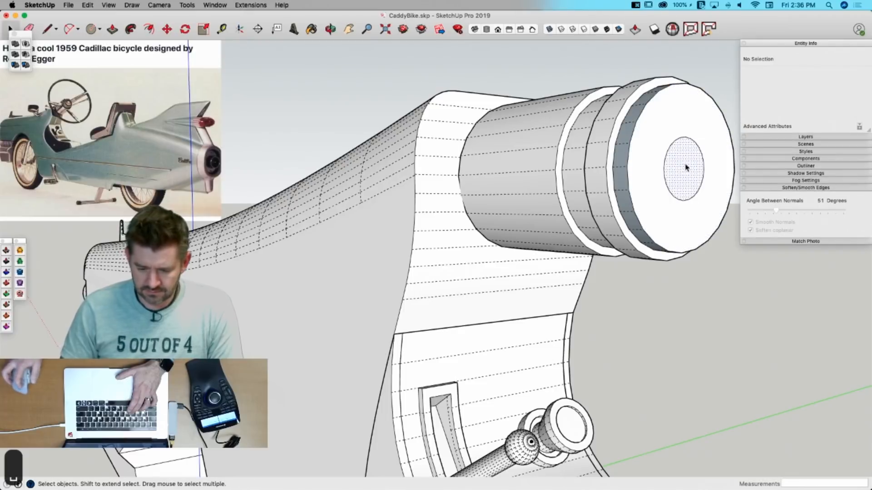
key("m")
left_click(614, 167)
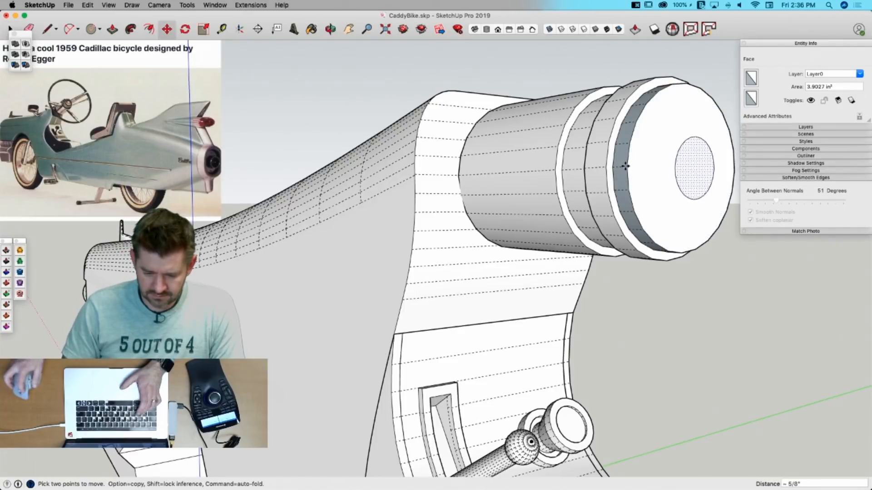
key("super")
left_click(629, 168)
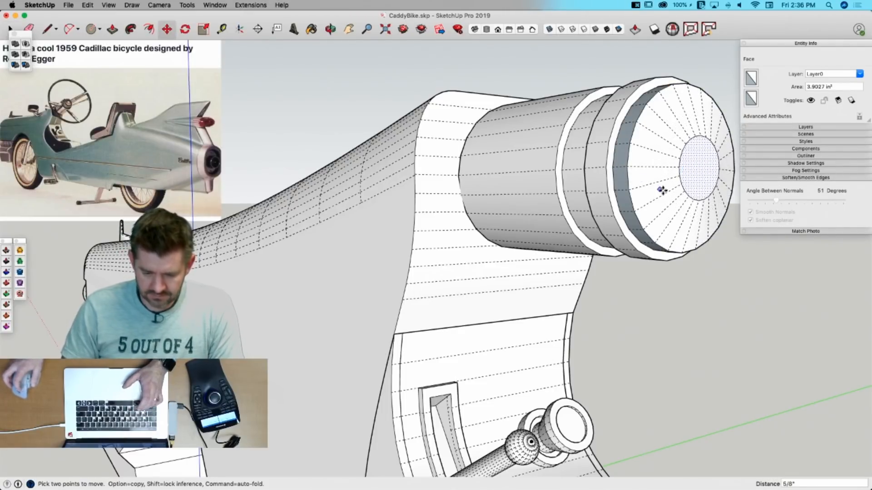
Step: Orient the faces of the column to match a side face of the housing
key("space")
middle_click_drag(662, 194, 561, 240)
right_click(561, 235)
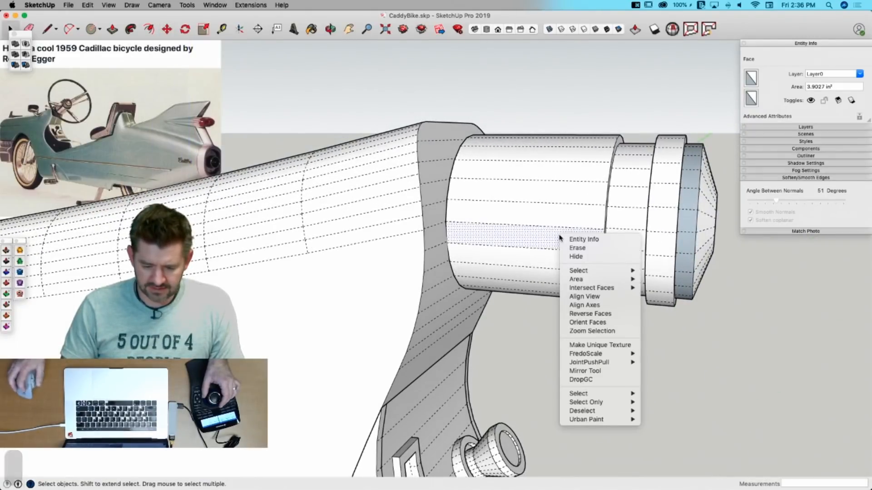
left_click(611, 322)
Step: Select all geometry connected to the steering column and make it a group
middle_click_drag(767, 319, 691, 279)
scroll(691, 278, "up", 5)
scroll(606, 224, "down", 5)
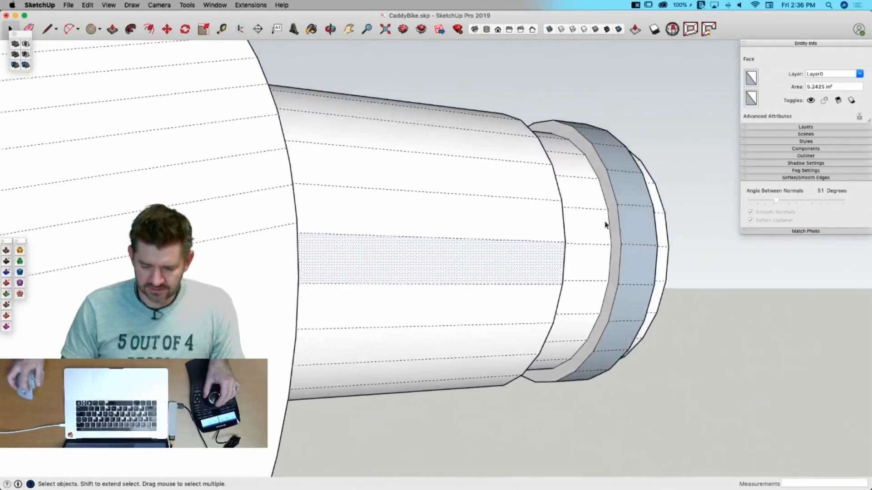
triple_click(579, 225)
right_click(581, 224)
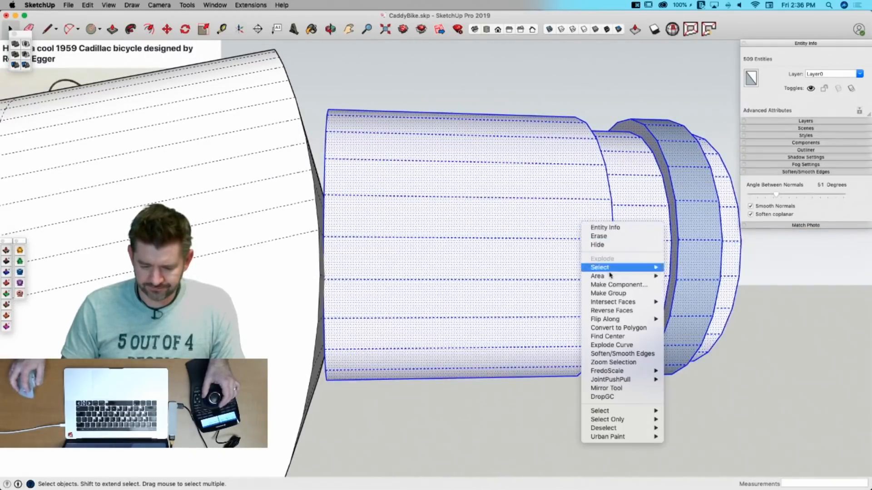
left_click(609, 294)
Step: Inspect the column group with Solid Inspector² and fix its internal faces and reversed faces
left_click(672, 29)
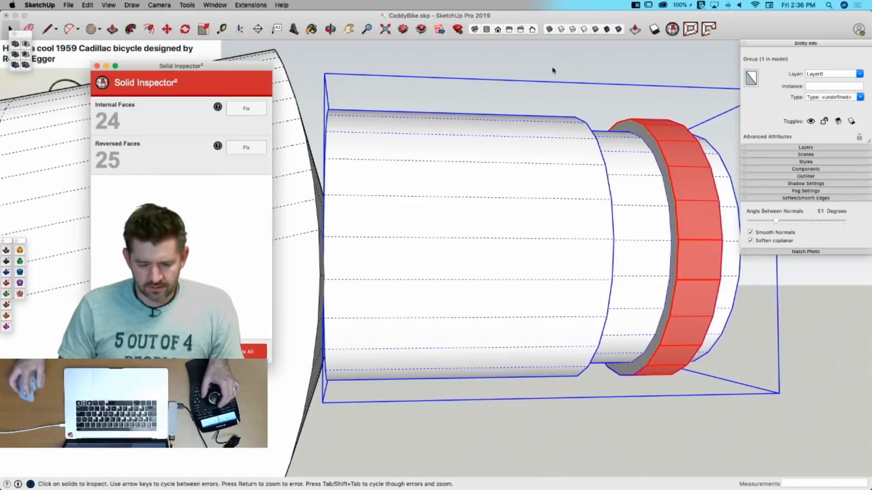
left_click(258, 112)
left_click(257, 112)
left_click(537, 67)
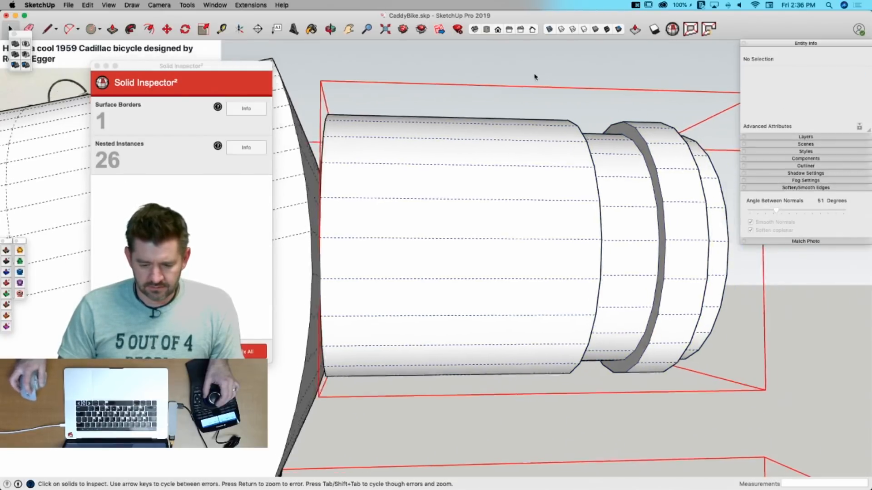
left_click(97, 66)
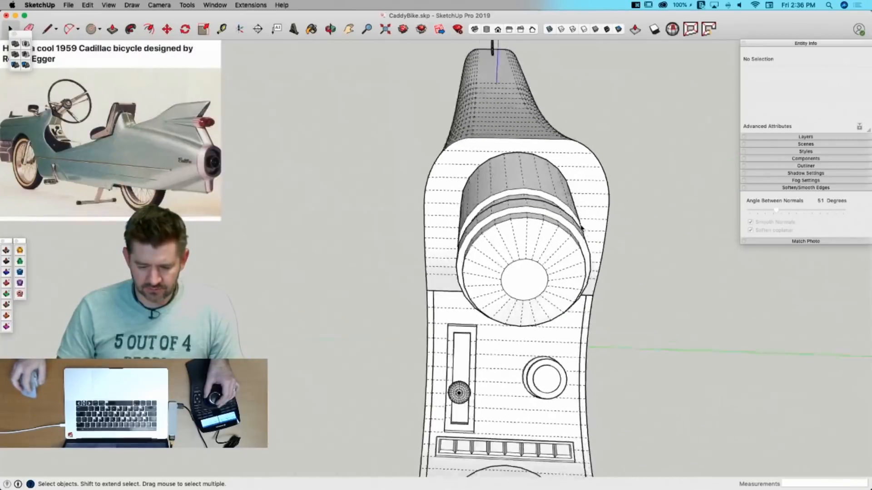
Step: Draw a guide line sideways from the column's narrow neck and a circle of 1/4" radius centred on the line's free end
key("l")
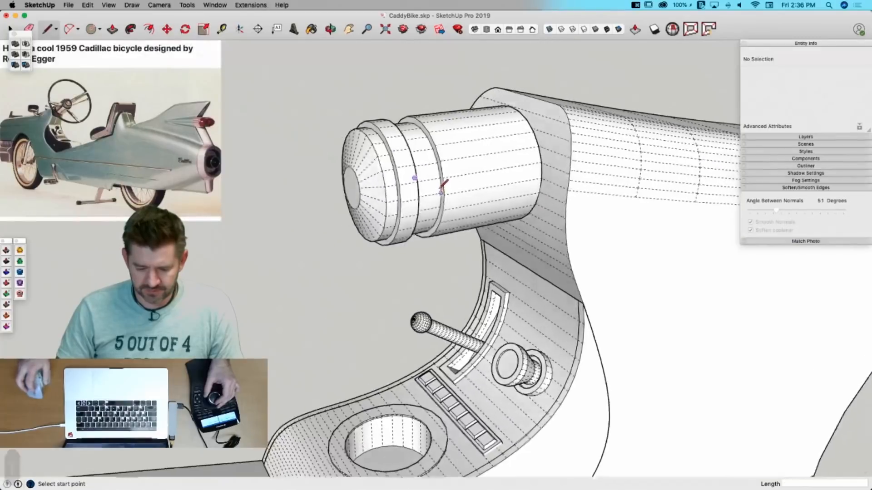
left_click(416, 187)
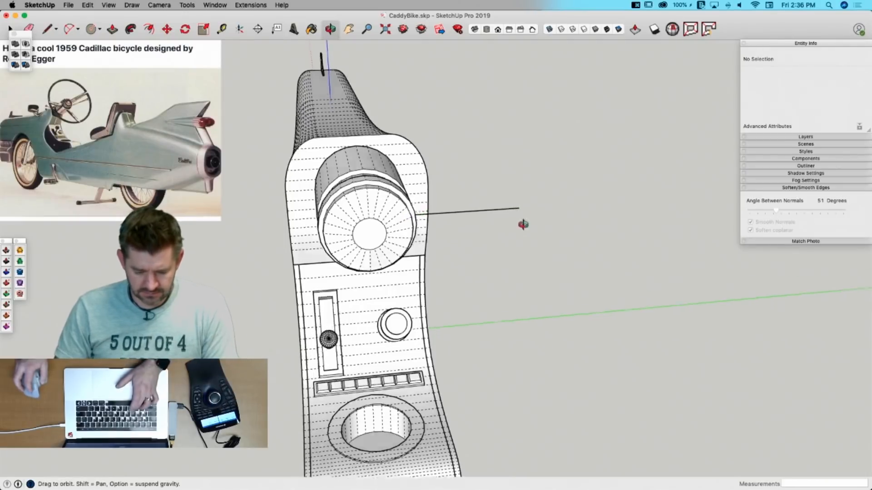
key("c")
scroll(520, 264, "up", 5)
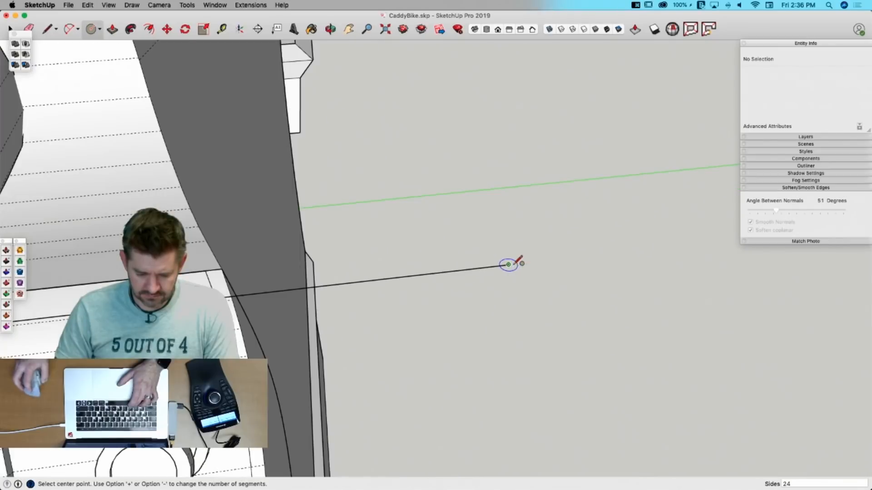
left_click(509, 264)
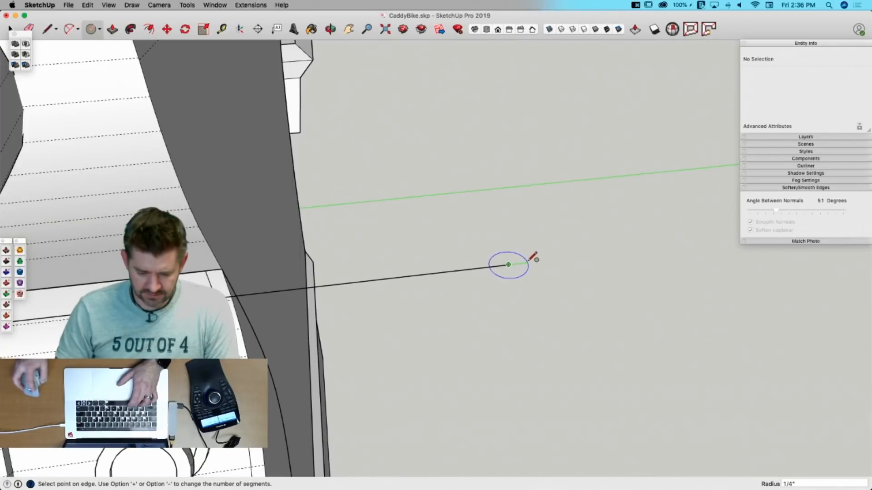
left_click(534, 258)
Step: Erase the guide line at the circle and scale the circle's face uniformly by 2.20
key("e")
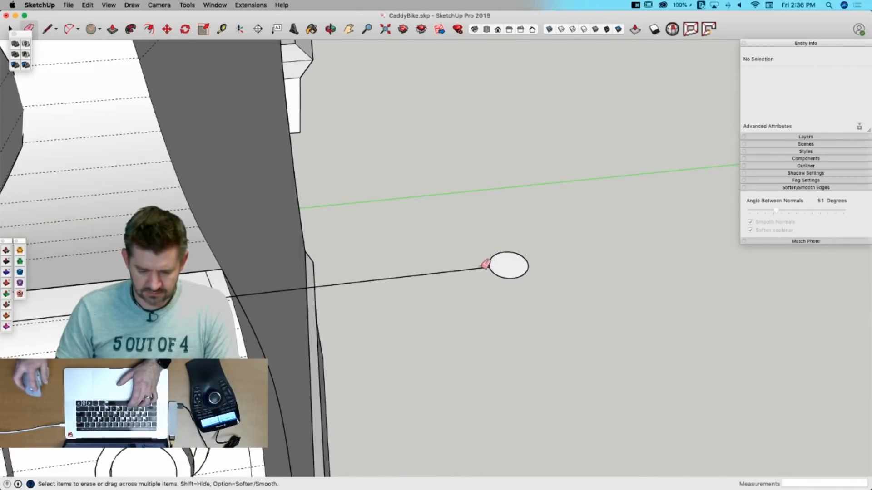
left_click(480, 268)
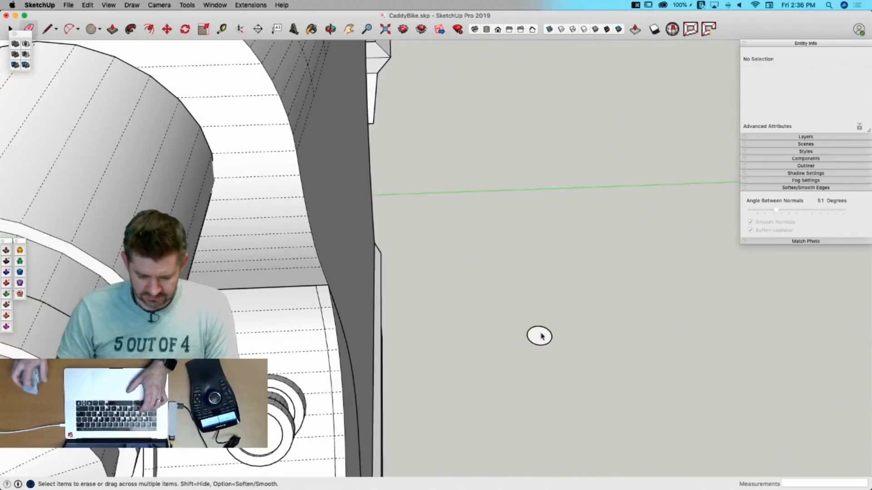
key("space")
left_click(545, 339)
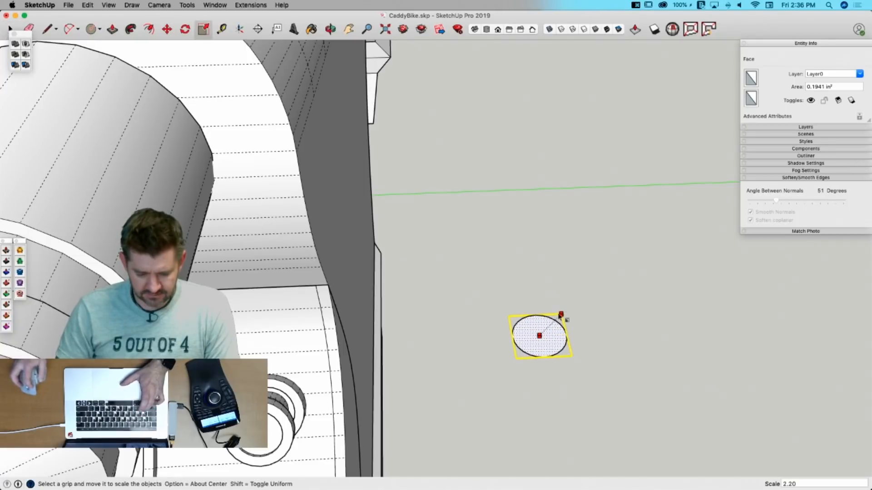
left_click(560, 316)
key("space")
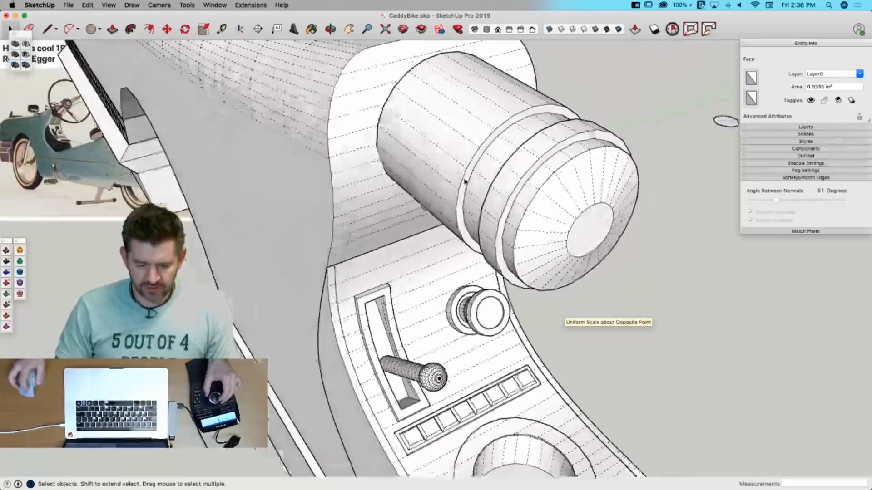
Step: Explode the steering column group into loose geometry
middle_click_drag(465, 181, 435, 190)
left_click(405, 205)
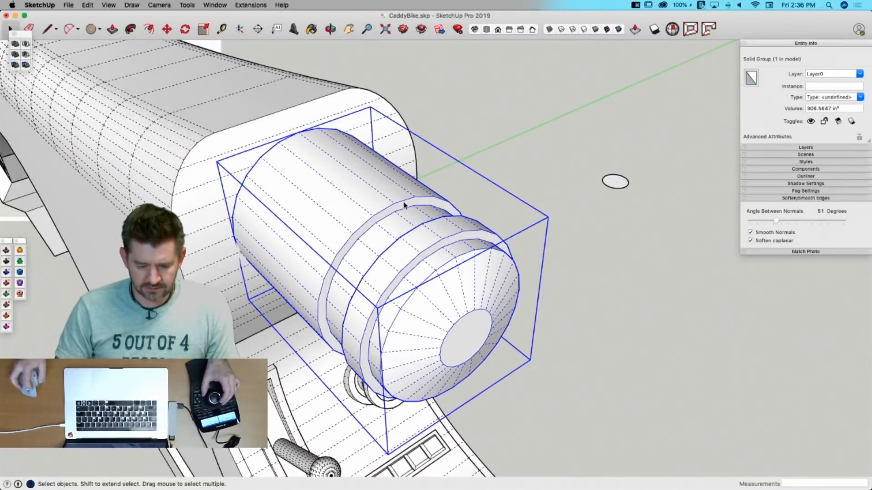
right_click(404, 205)
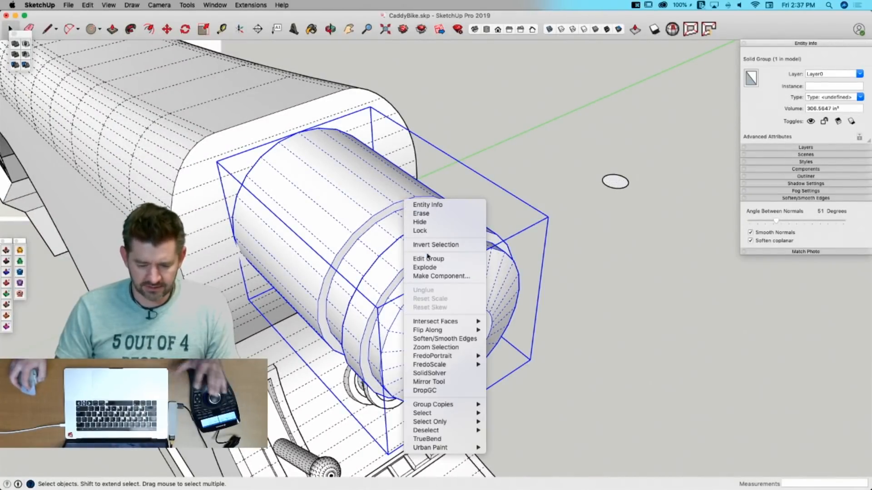
left_click(431, 269)
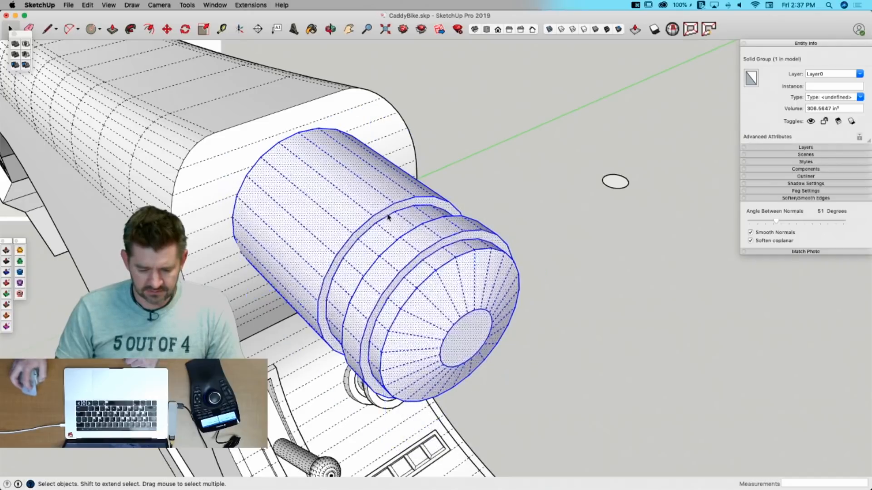
Step: Sweep the scaled circle along the column's circular edge beside the neck with Follow Me to form the steering wheel rim
left_click(386, 212)
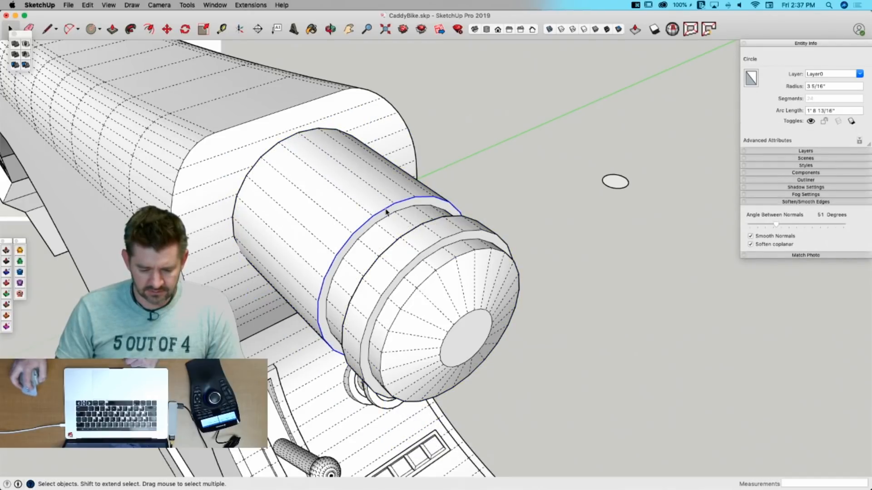
left_click(131, 29)
key("super+z")
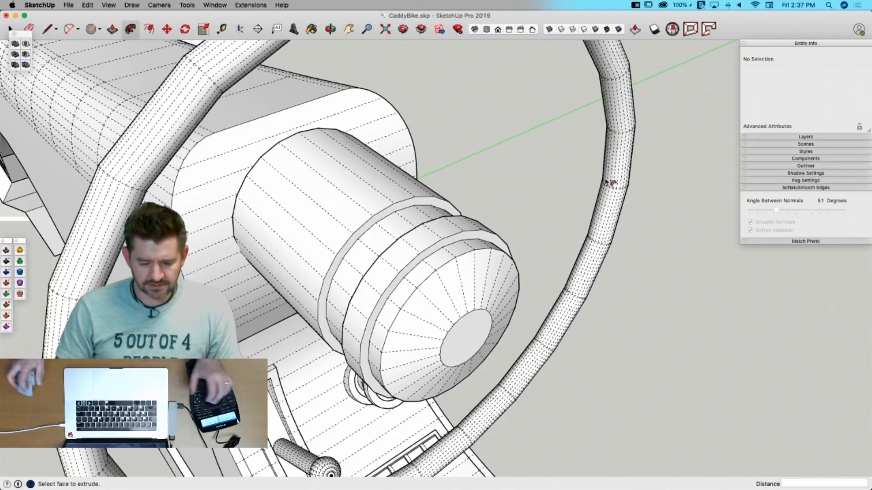
Step: Offset one upper facet of the column's narrow neck inward to outline a rectangular spoke base
middle_click_drag(611, 182, 455, 138)
key("space")
left_click(456, 139)
key("p")
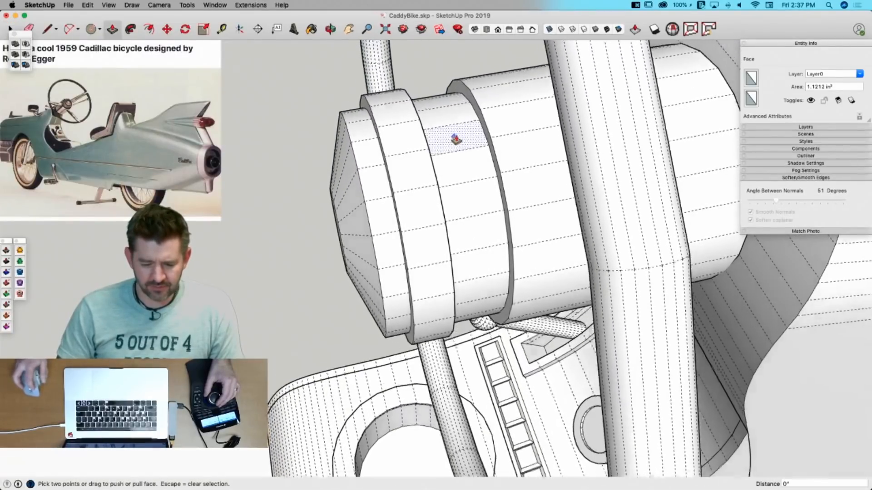
scroll(454, 141, "up", 6)
key("space")
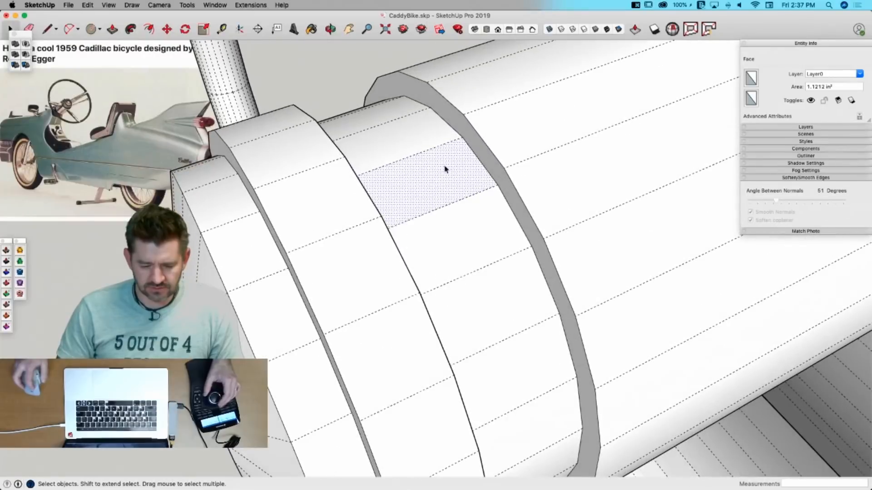
middle_click_drag(445, 169, 434, 176)
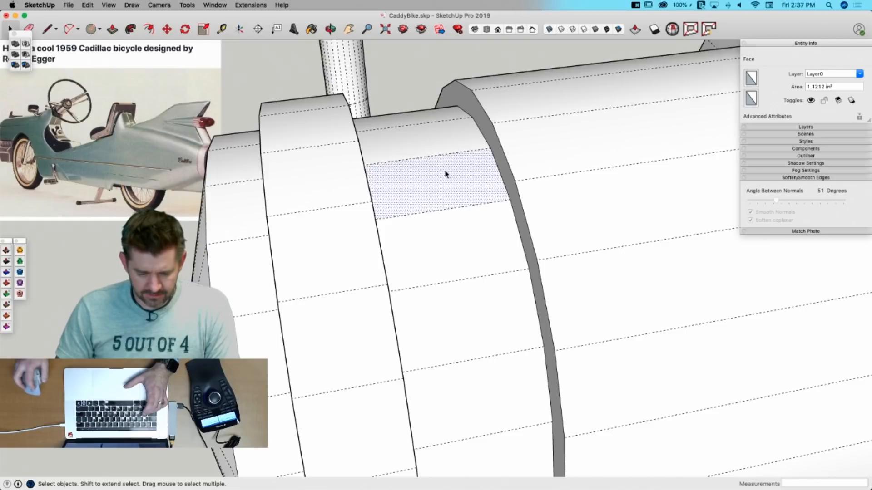
key("f")
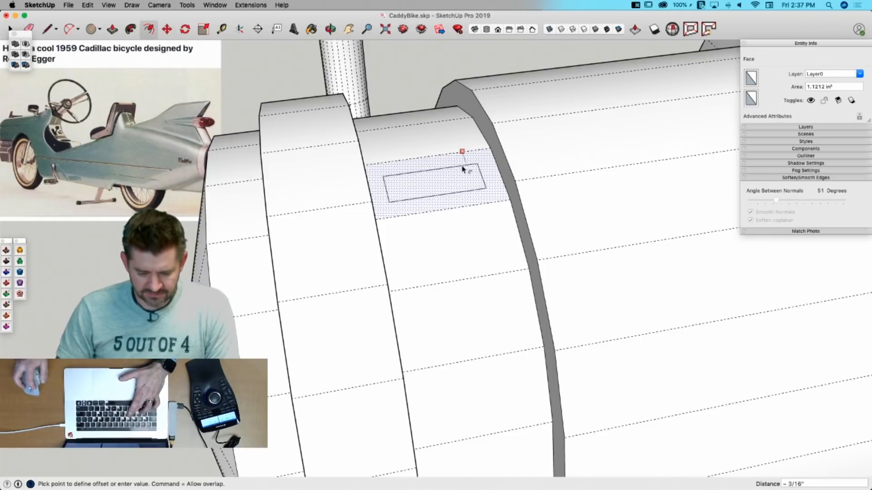
left_click(463, 169)
Step: Push/Pull the inset rectangle about 6 15/16" outward toward the rim to form a spoke
key("p")
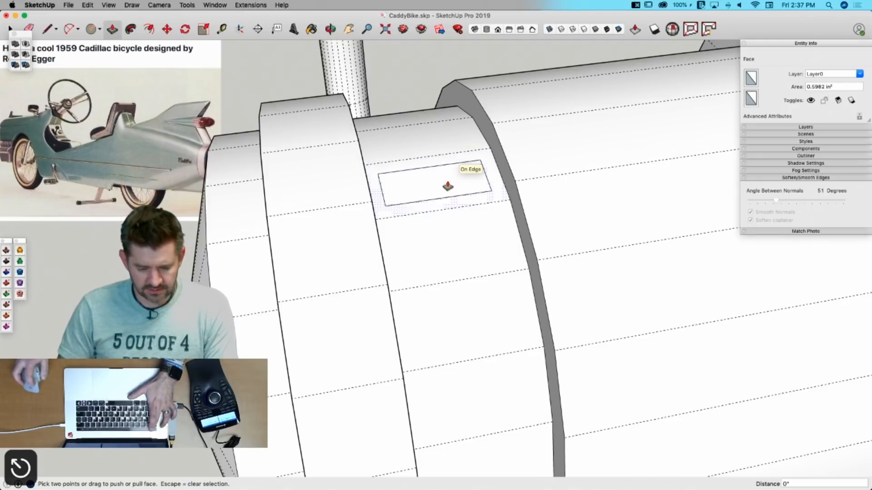
left_click(447, 187)
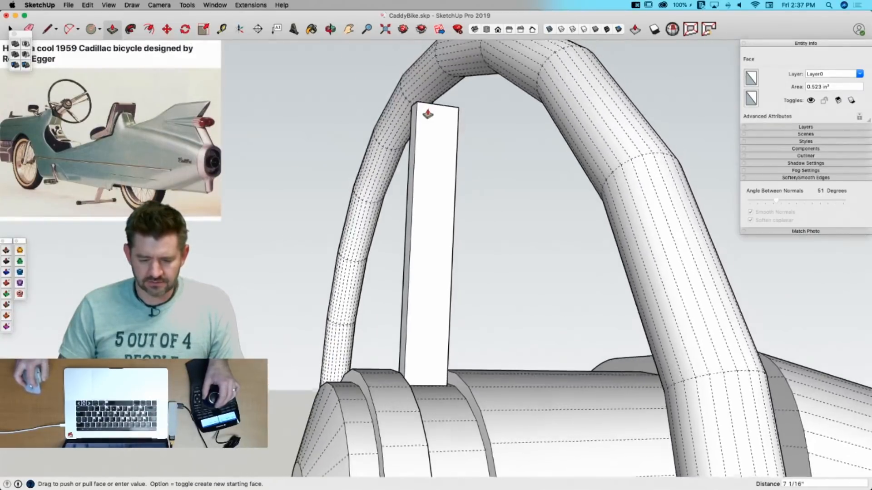
left_click(427, 112)
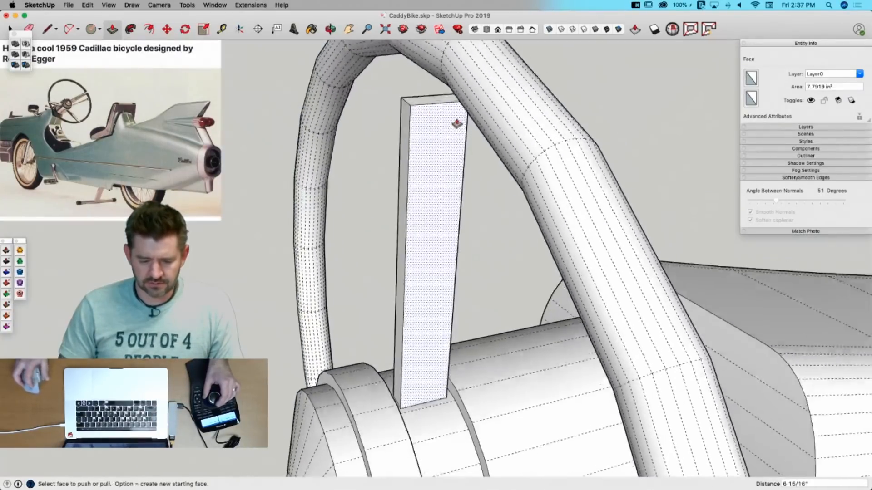
Step: Scale the spoke's end face to 0.21 along the red axis so the spoke tapers toward the rim
key("space")
left_click(443, 120)
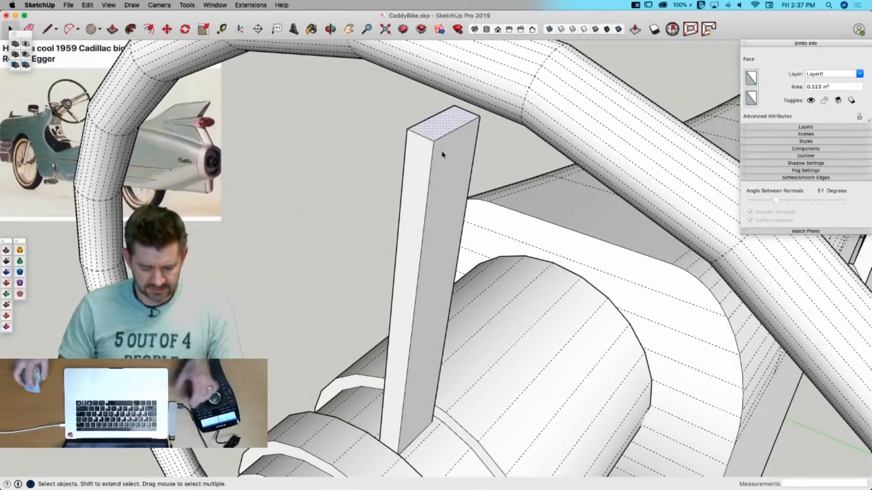
key("s")
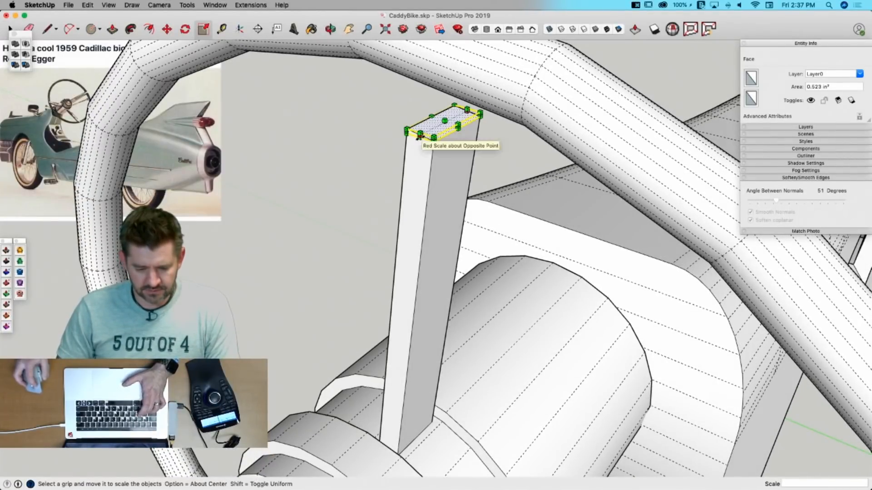
left_click_drag(420, 135, 440, 124)
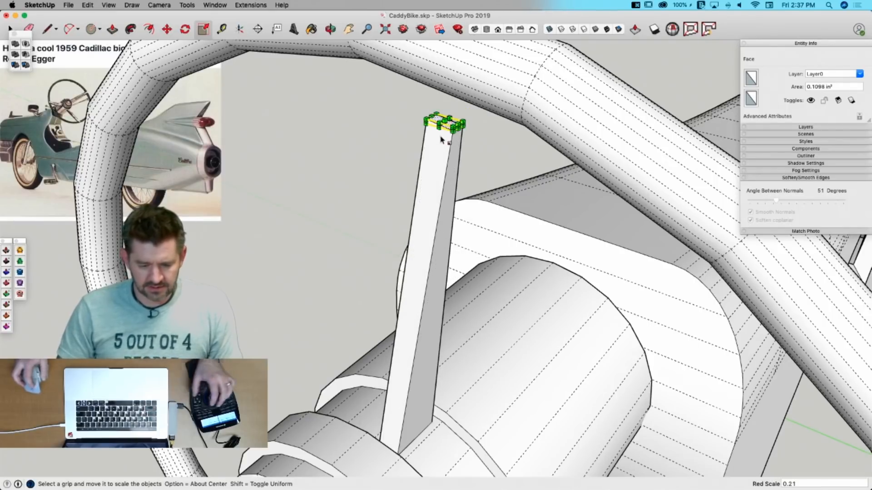
middle_click_drag(440, 137, 498, 178)
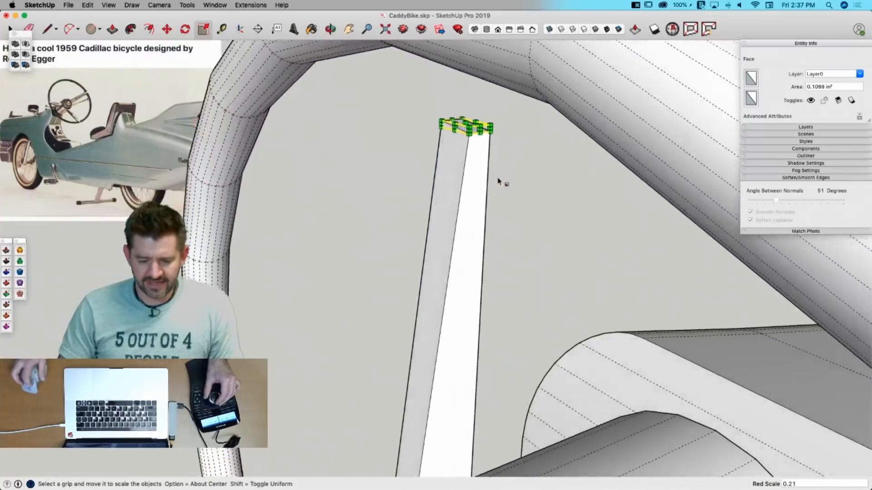
key("m")
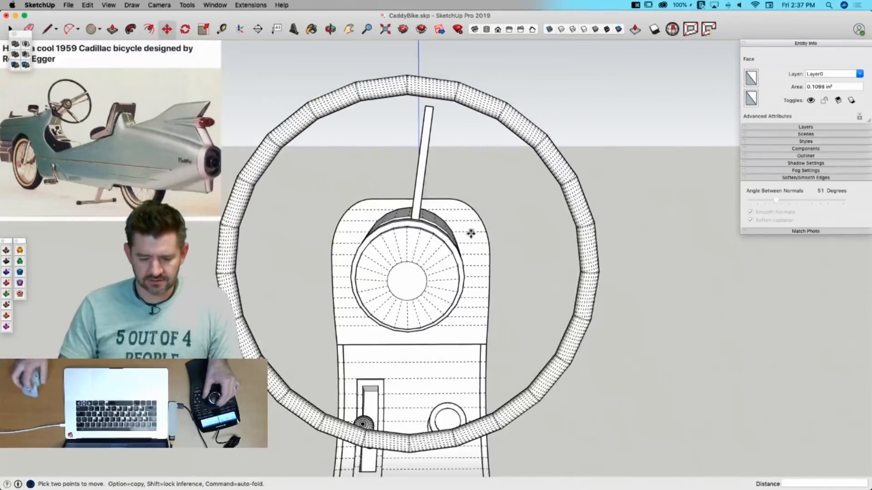
scroll(459, 204, "up", 6)
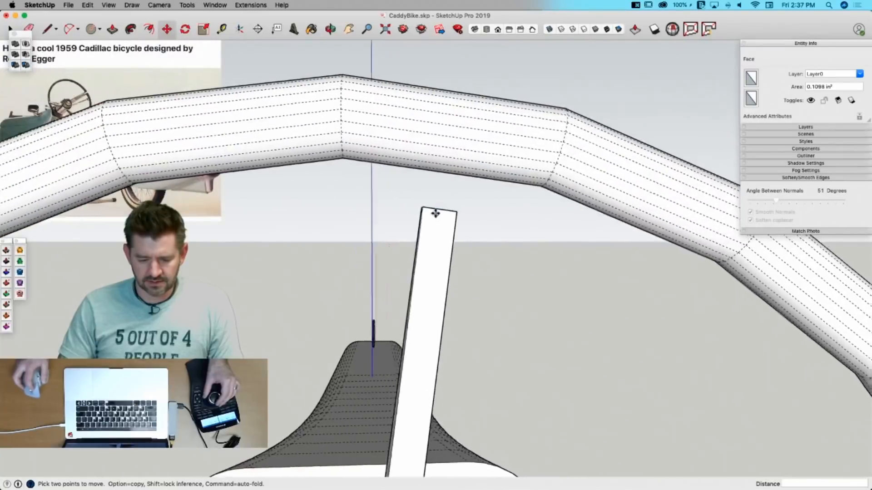
middle_click_drag(435, 214, 425, 228)
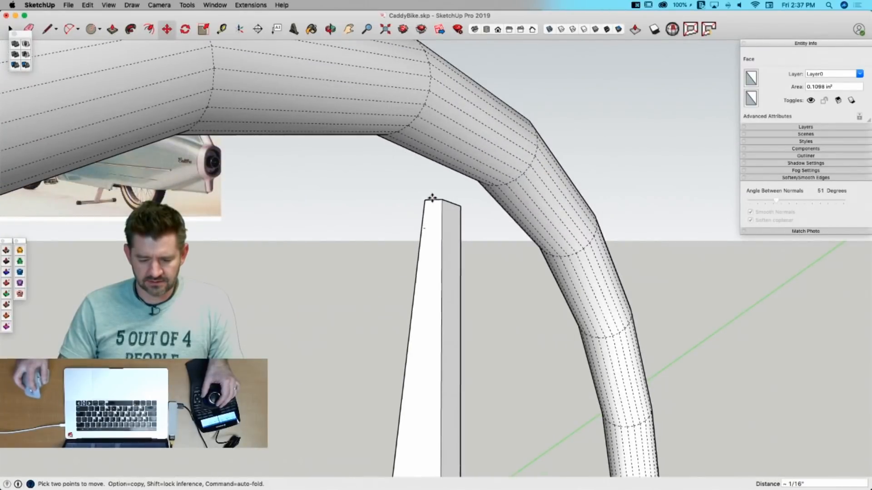
key("space")
key("l")
Step: Select the column, spoke and rim and rotate them 7.5° about the column's centre so the spoke stands vertical
middle_click_drag(396, 267, 406, 312)
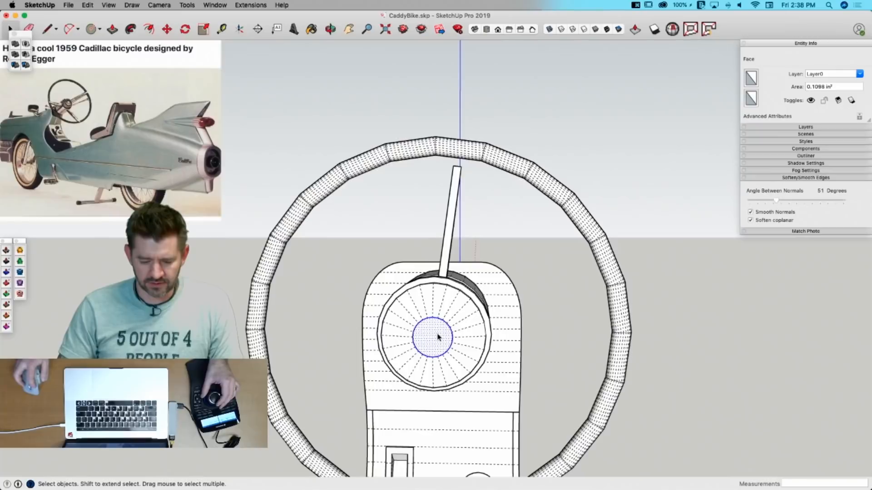
triple_click(441, 333)
triple_click(512, 161, "shift")
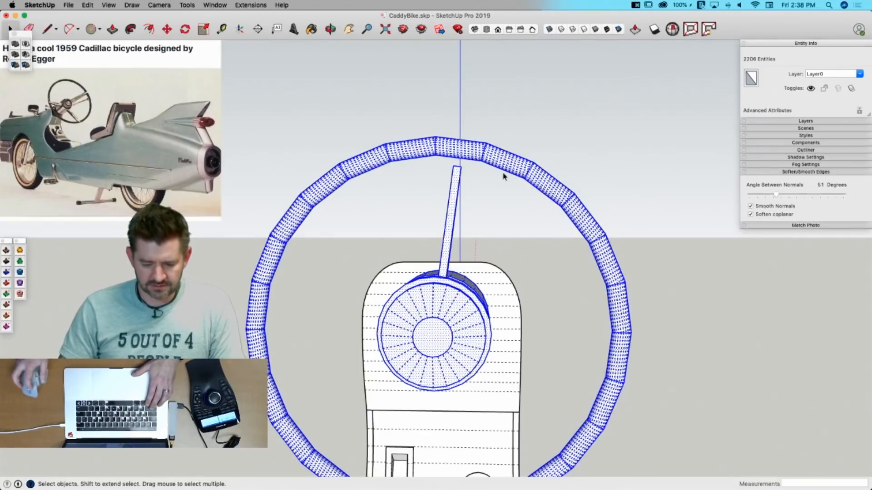
key("q")
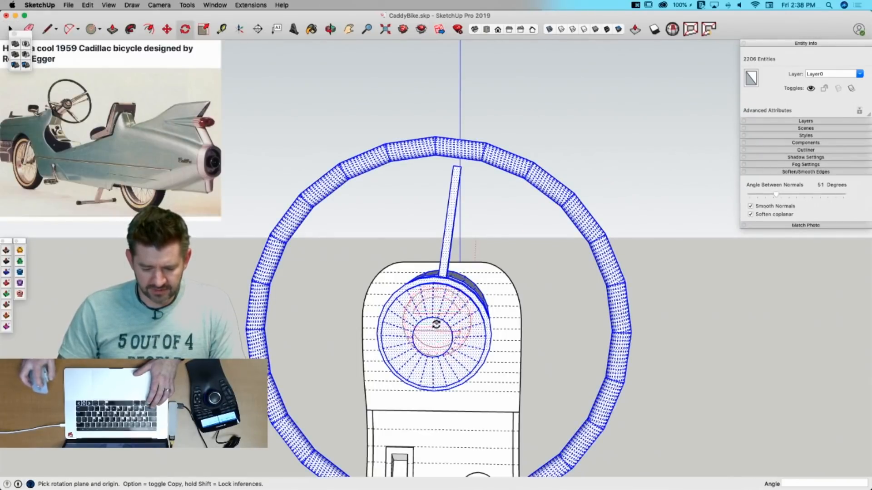
scroll(464, 160, "up", 5)
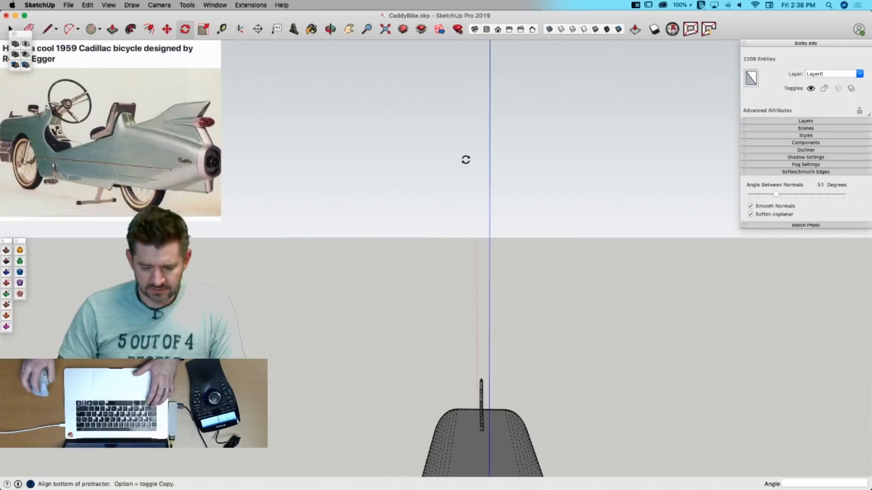
scroll(464, 158, "down", 3)
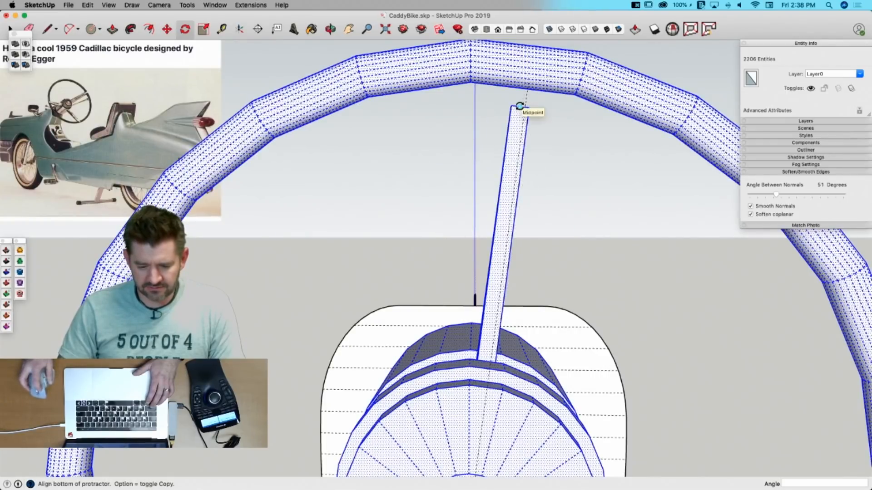
left_click(519, 107)
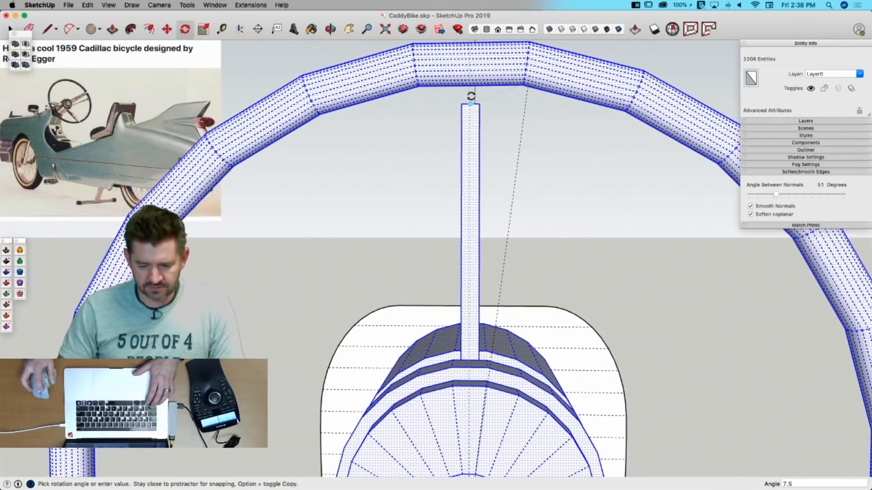
left_click(470, 104)
key("space")
Step: Move the spoke's end face up 1 3/16" so it meets the steering wheel rim
left_click(521, 166)
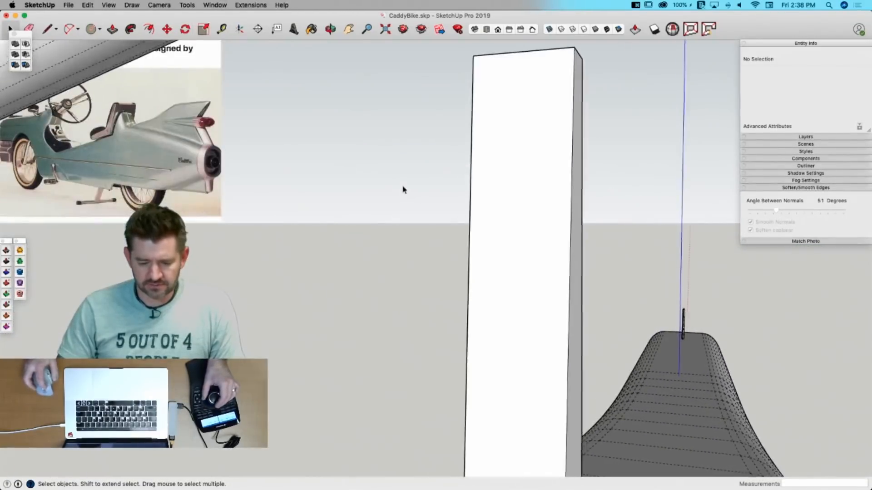
key("m")
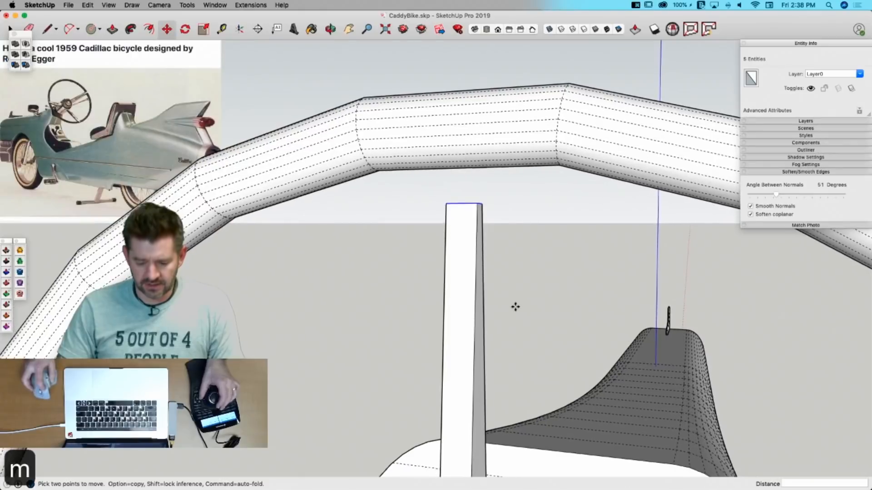
left_click(515, 307)
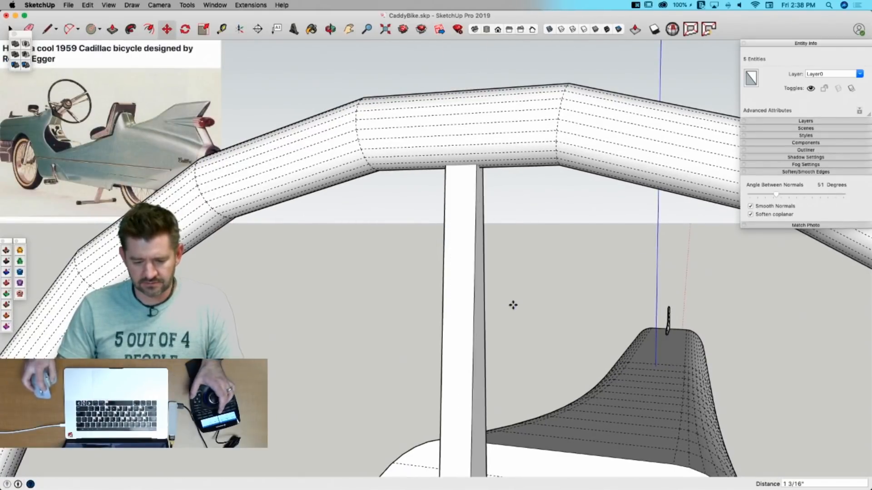
left_click(513, 306)
key("space")
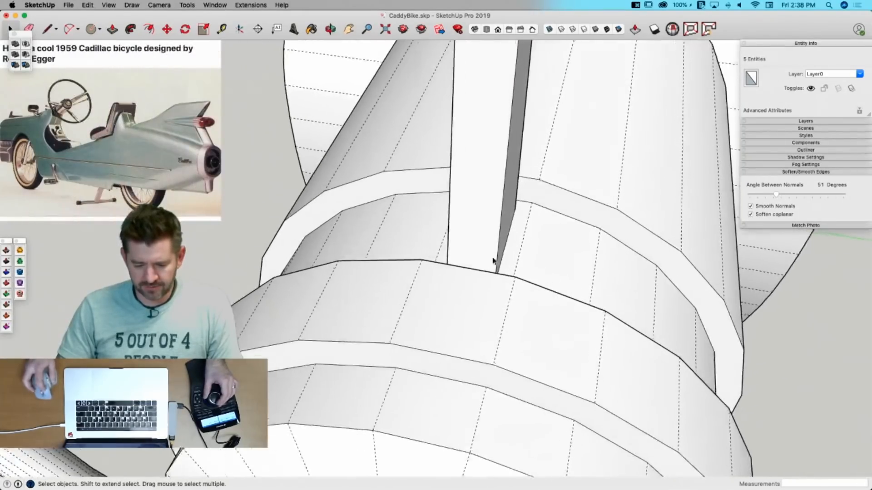
Step: Scale the spoke's two lower base edges to about 1.68 along the green axis to widen the spoke at the column
left_click(481, 255)
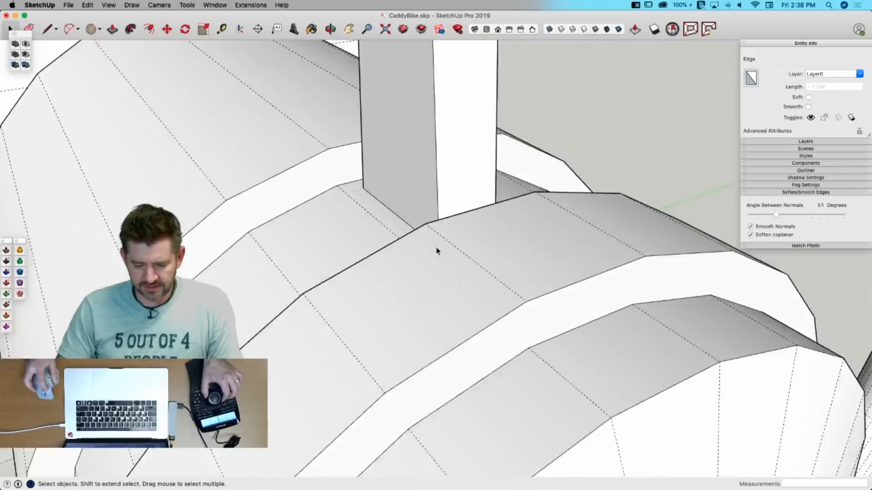
left_click(401, 227, "shift")
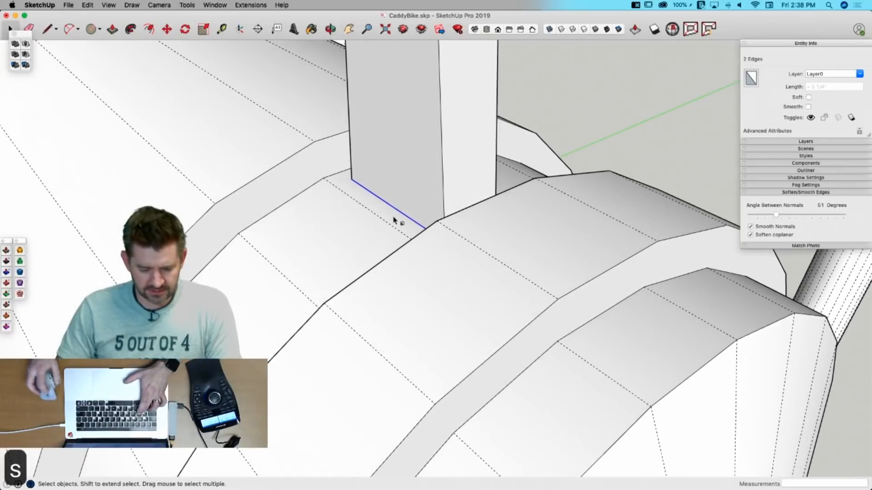
key("s")
left_click(390, 208)
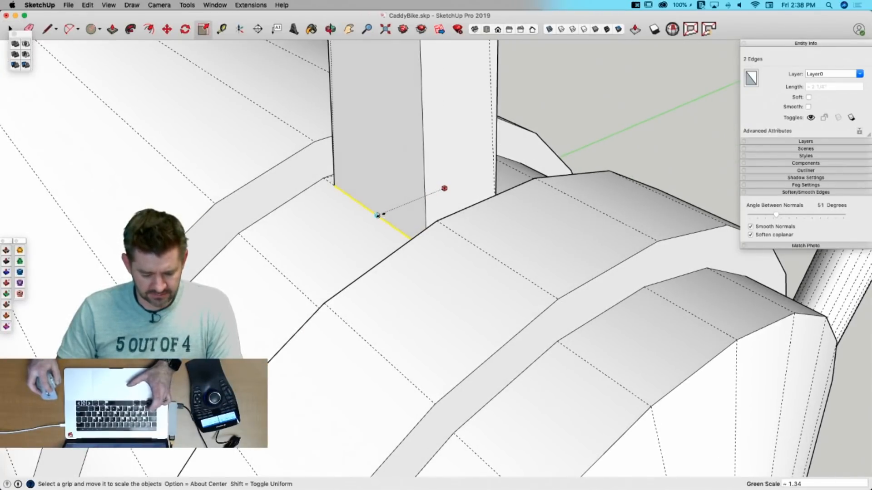
left_click(378, 216)
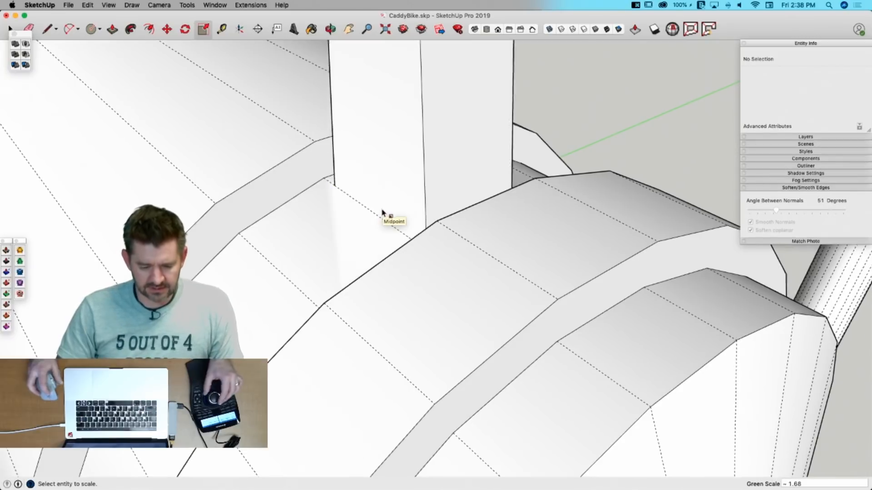
key("space")
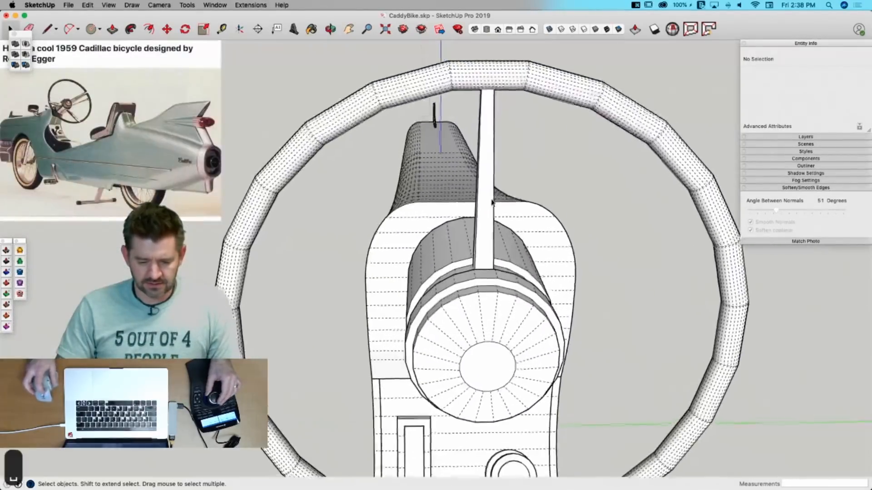
Step: Rotate copies of the spoke about the column's centre at 120°, repeated twice, to make three evenly spaced spokes
left_click_drag(504, 80, 466, 95)
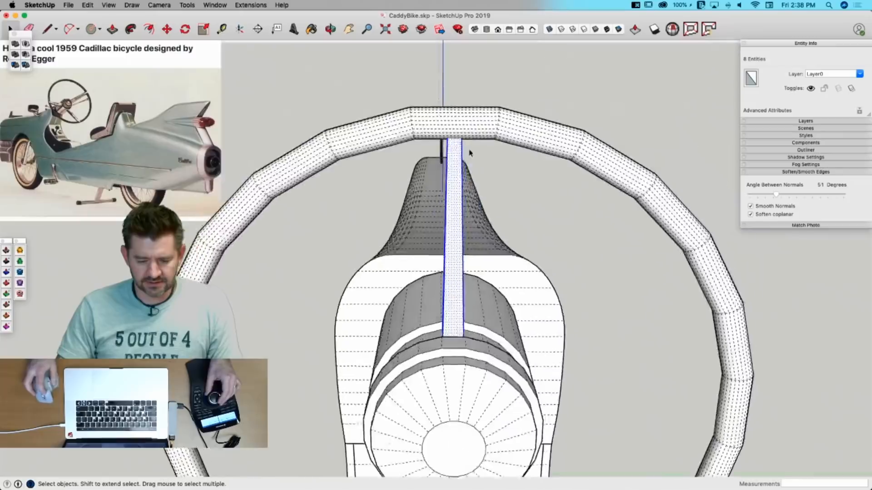
key("q")
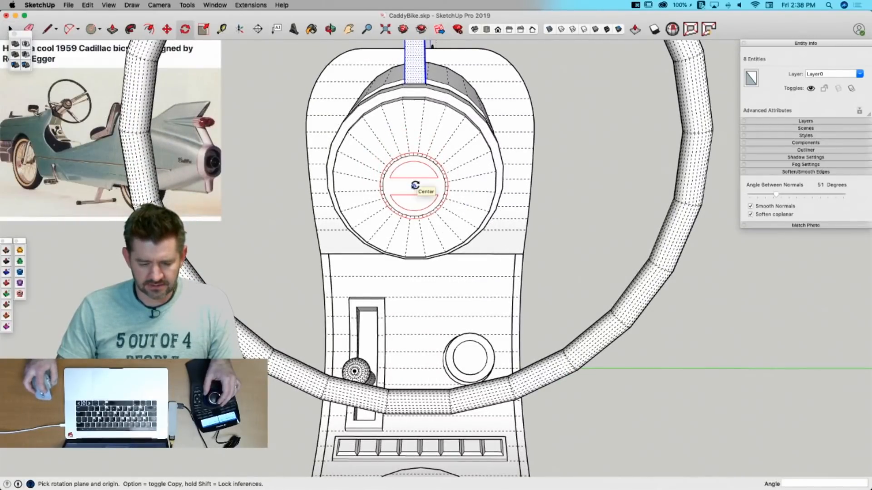
left_click(413, 99)
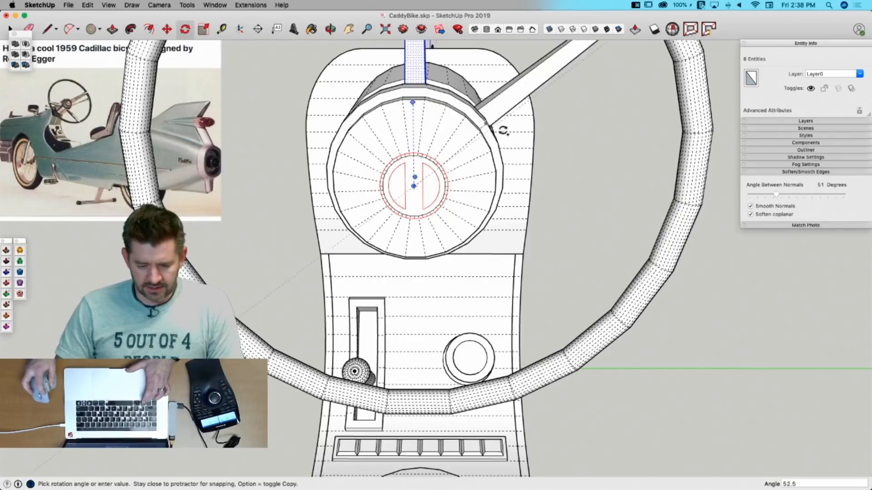
type("120")
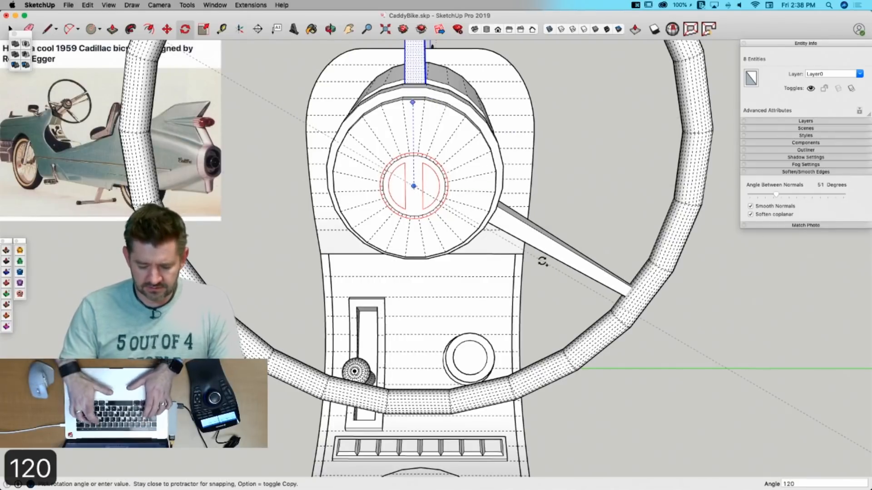
key("Return")
type("2")
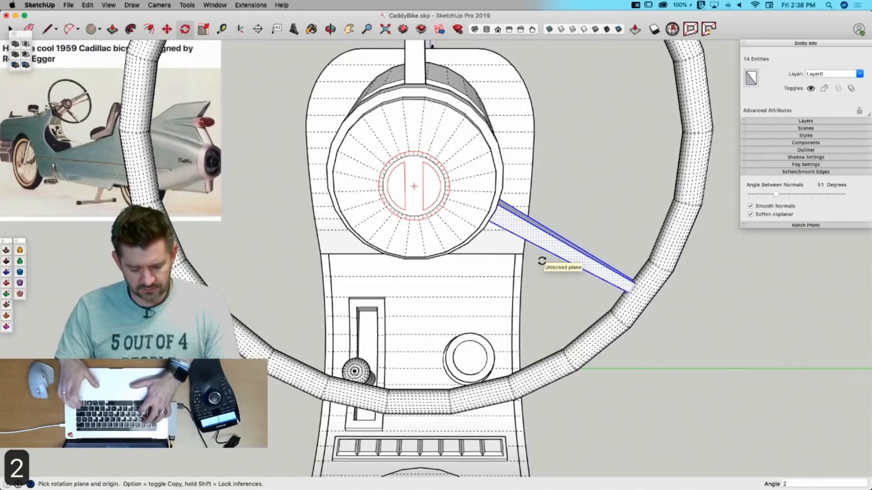
type("x")
key("Return")
key("space")
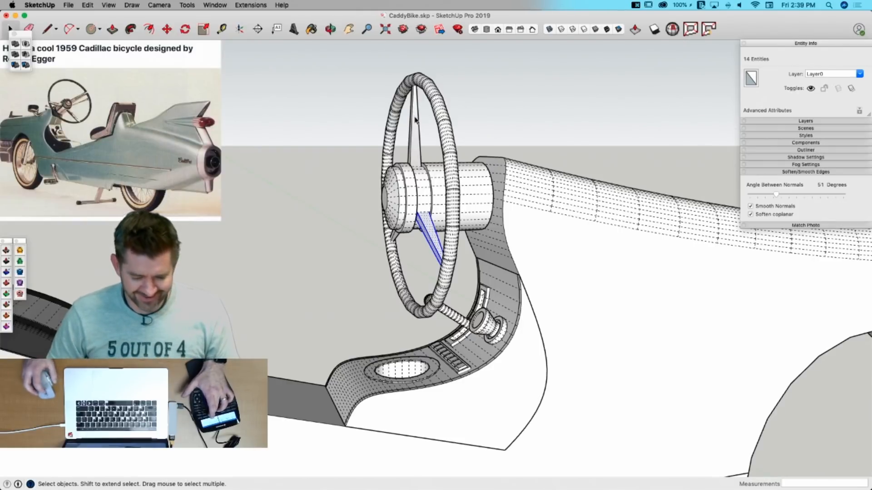
Step: Turn off hidden geometry and intersect the faces of all three spokes with the model
key("alt+h")
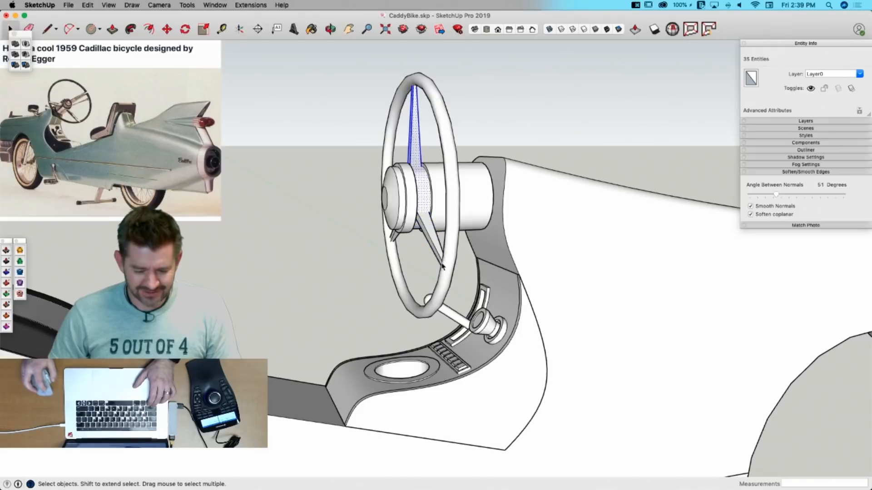
middle_click_drag(443, 266, 393, 251)
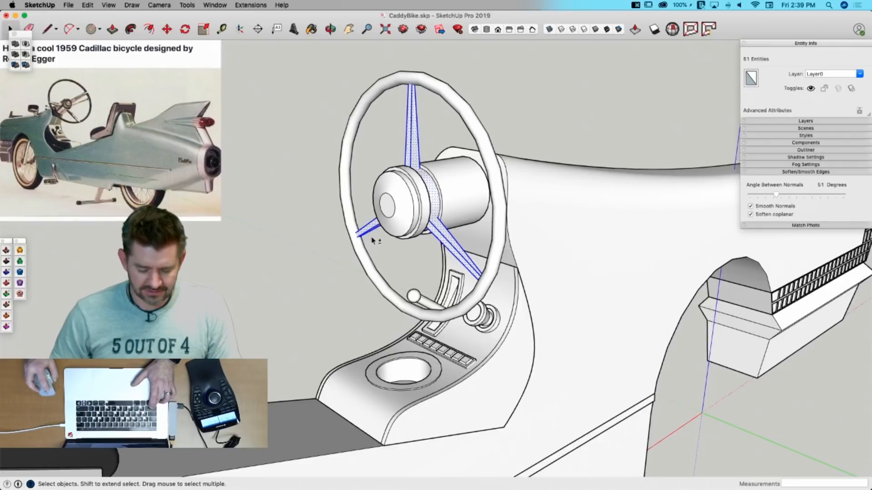
middle_click_drag(375, 232, 853, 278)
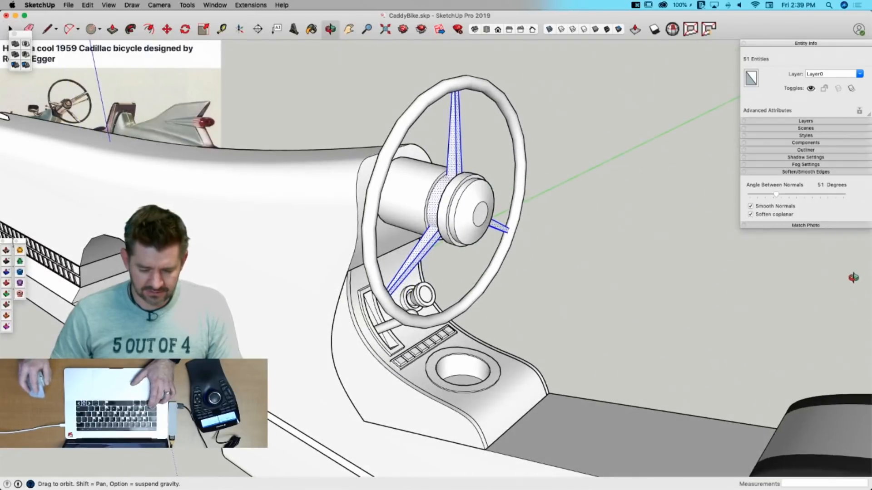
right_click(457, 145)
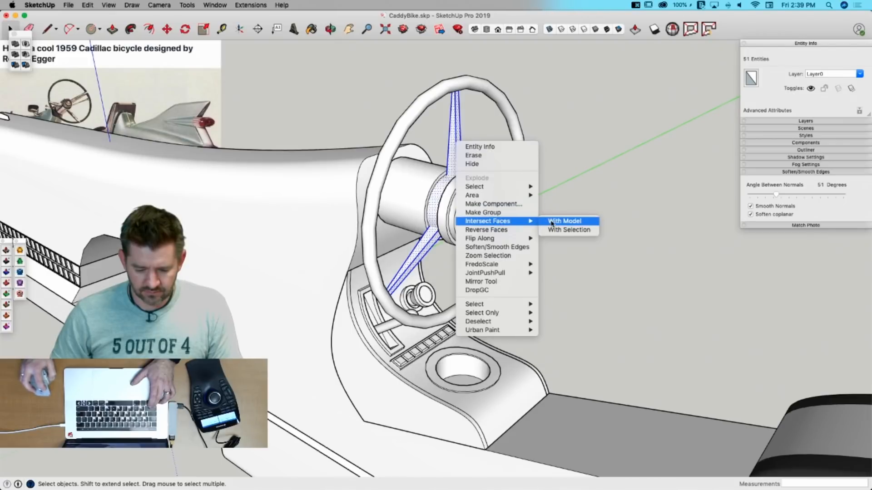
left_click(552, 223)
left_click(536, 239)
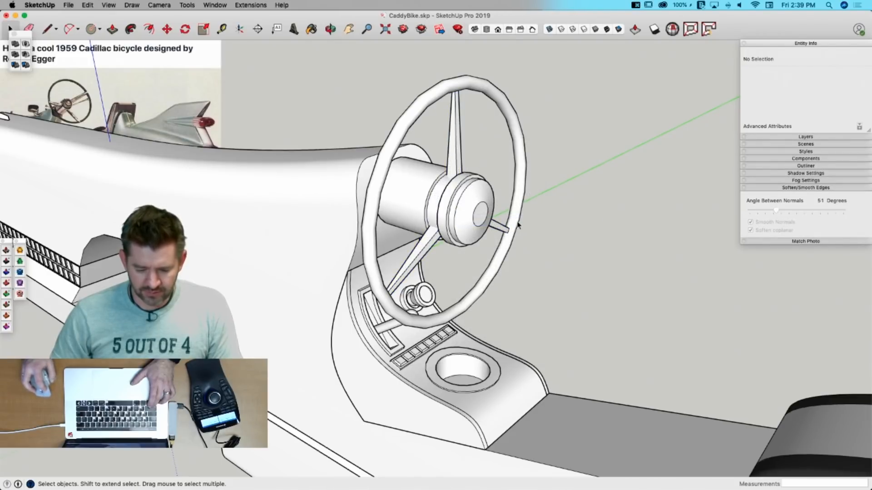
Step: Move the steering wheel rim about 2 5/16" away from the dash along the column's axis
left_click(518, 225)
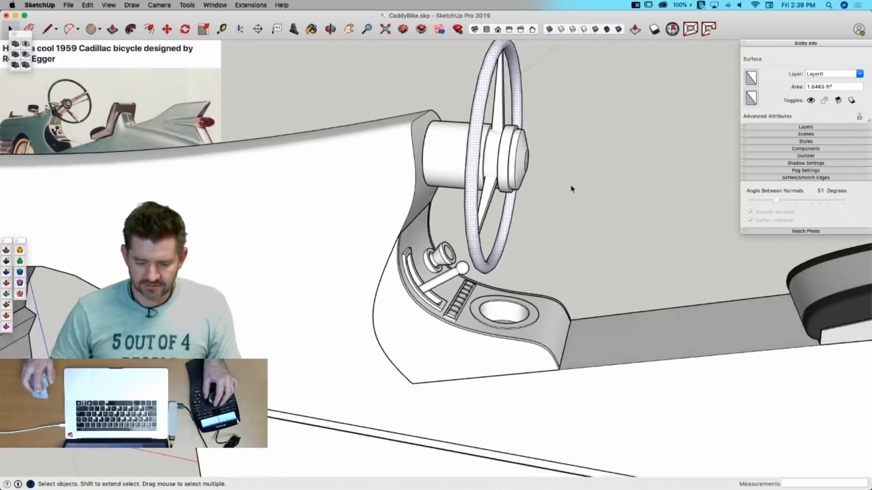
key("m")
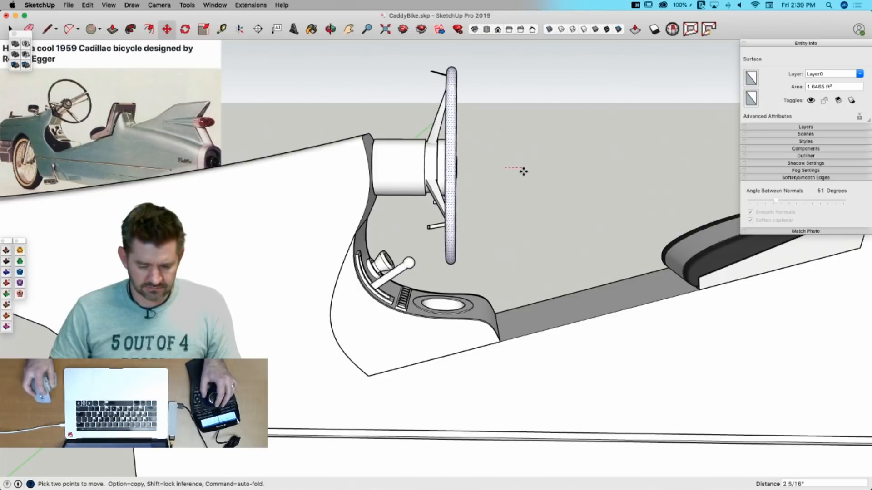
key("space")
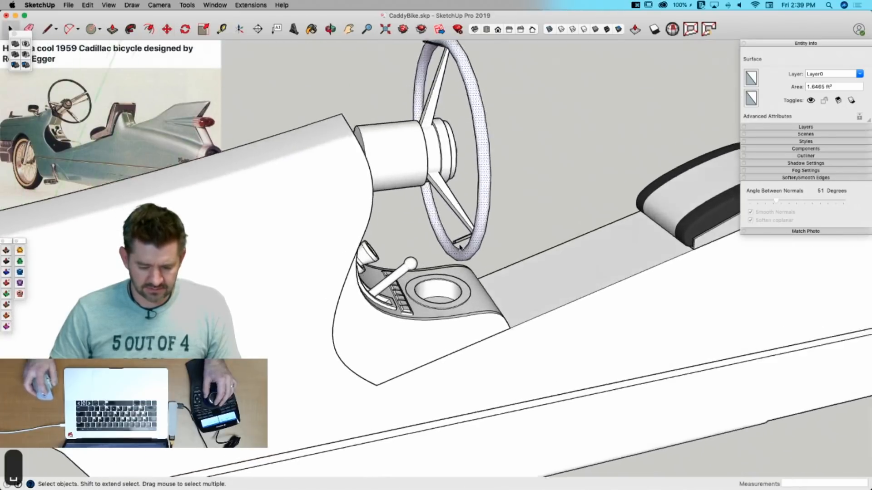
Step: Delete the three loose spoke-end remnants sticking out around the steering wheel rim
left_click(423, 205)
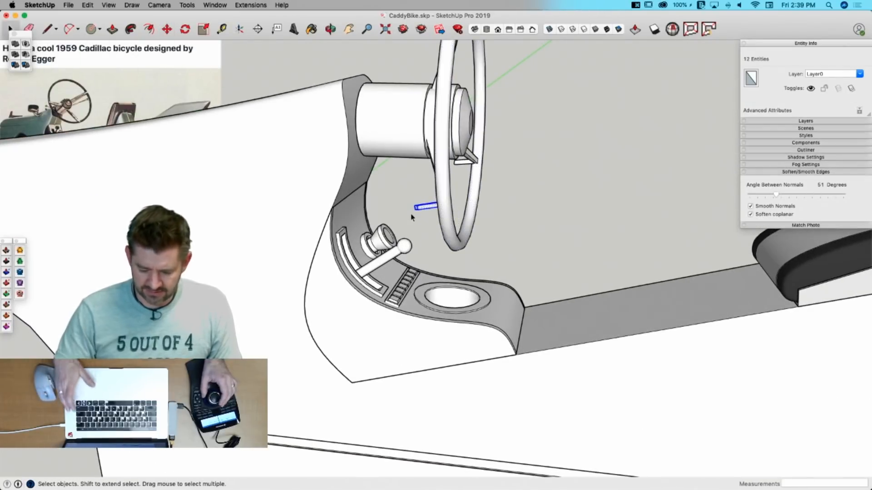
key("BackSpace")
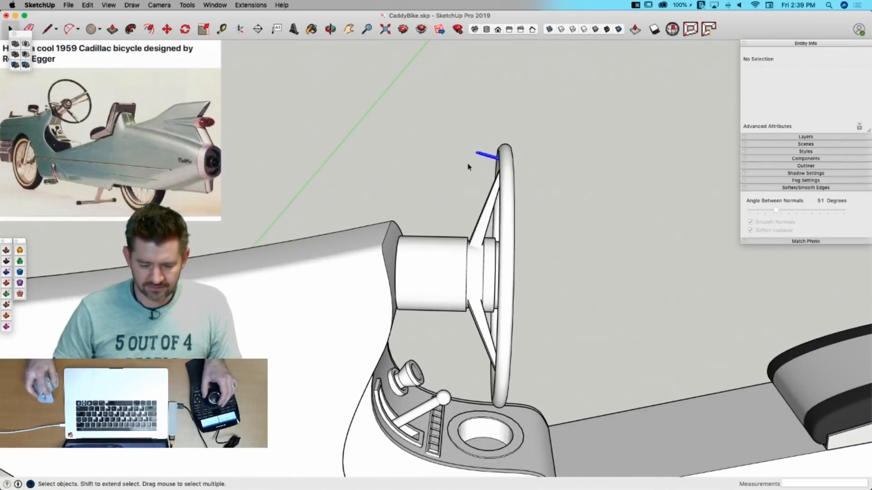
left_click(478, 155)
key("BackSpace")
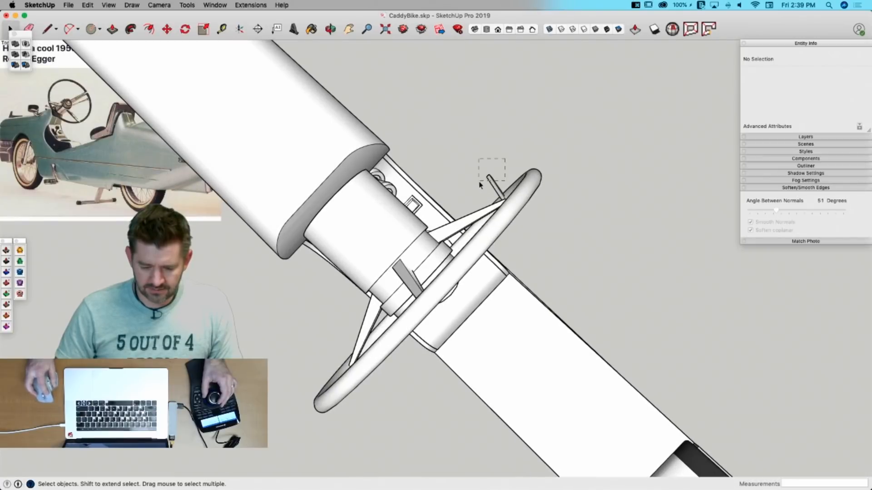
left_click_drag(480, 184, 481, 184)
key("BackSpace")
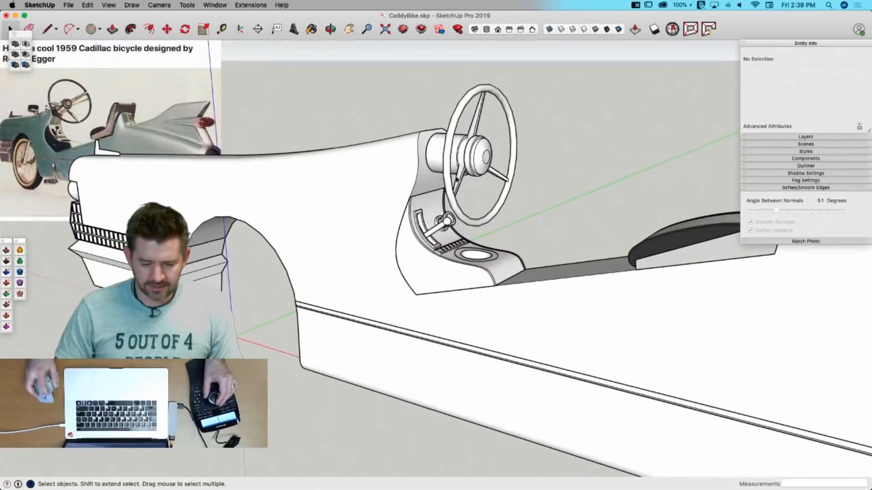
Step: Check which geometry is connected to the steering wheel and view the bicycle reference photos in Preview
triple_click(462, 159)
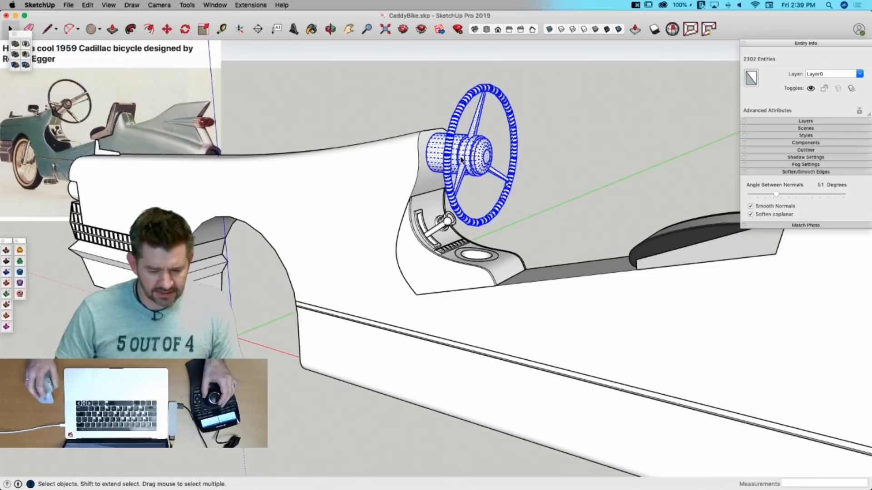
left_click(564, 160)
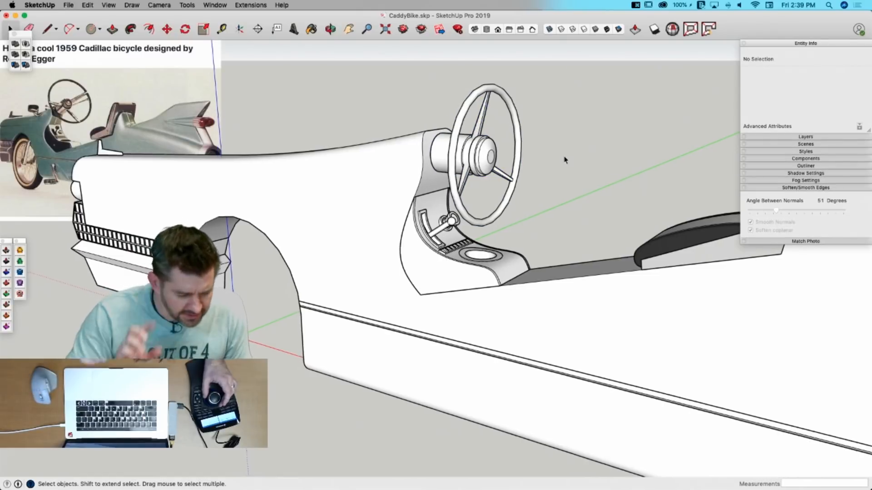
key("super+Tab")
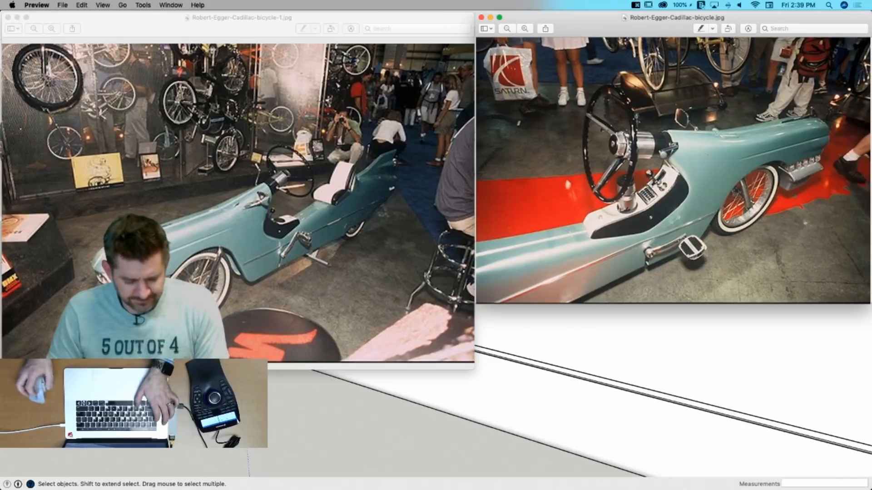
key("super+Tab")
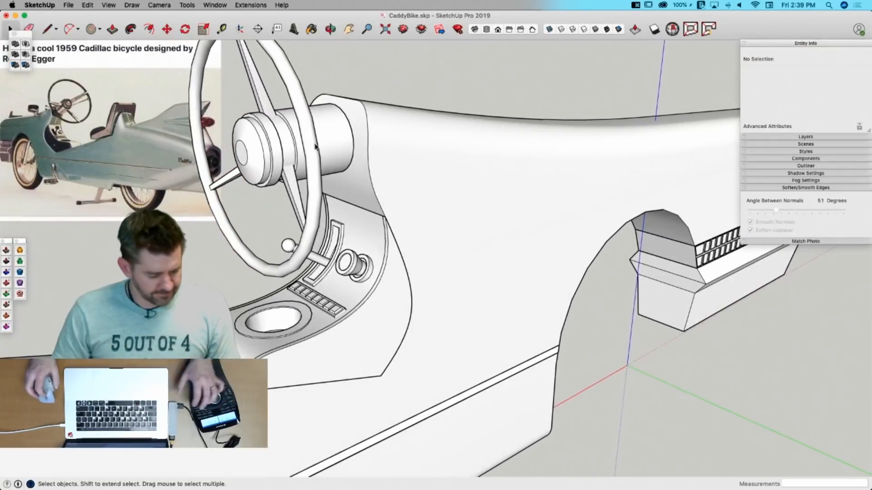
Step: Show hidden geometry and draw a circle of about 7/16" radius on a side facet of the column, erasing its guide line
key("alt+h")
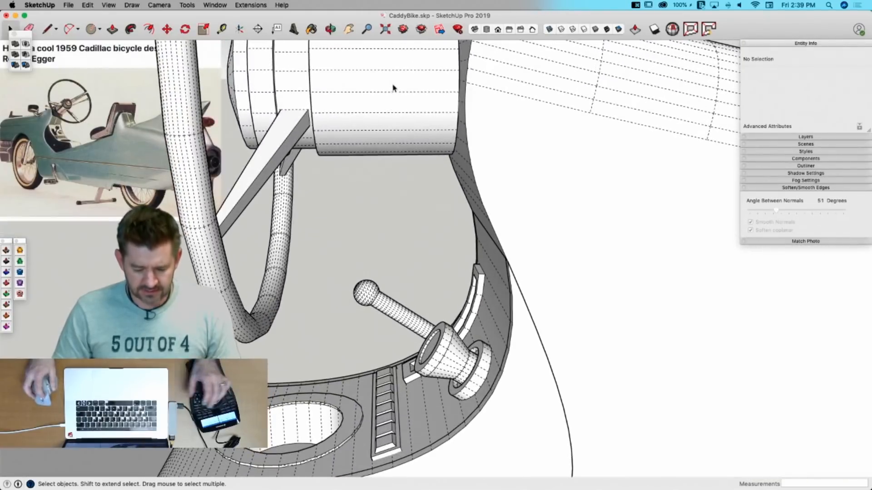
key("c")
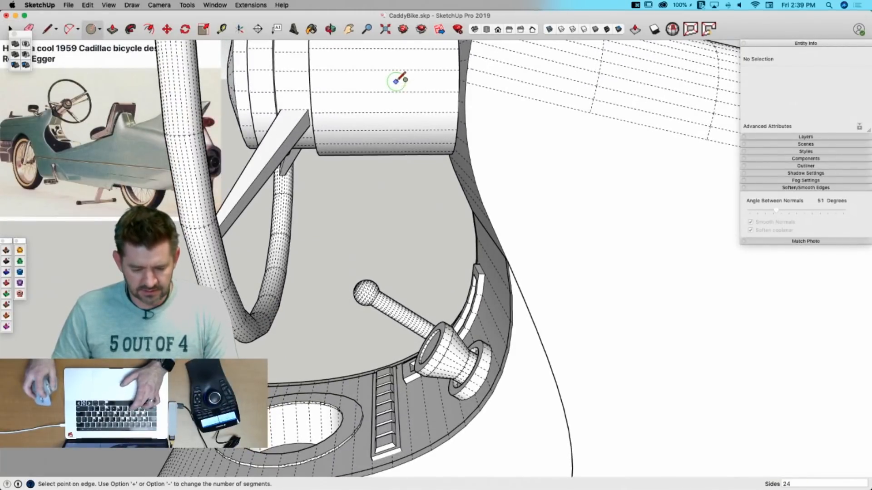
key("l")
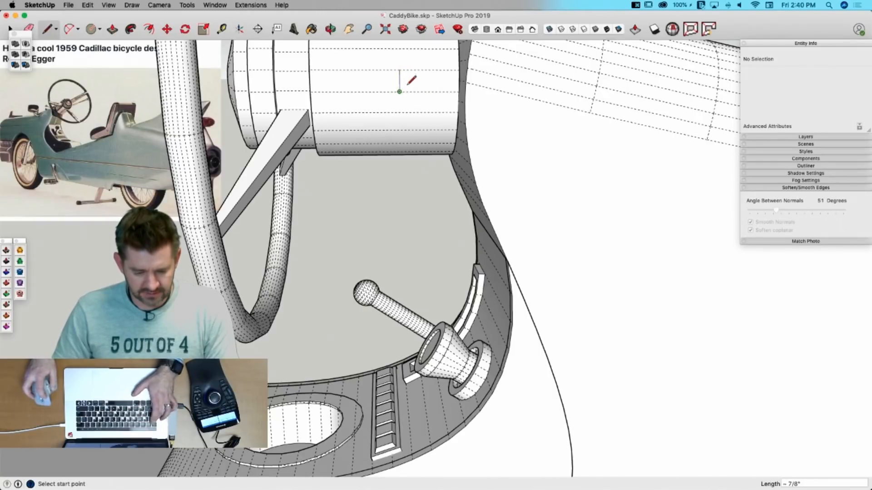
key("c")
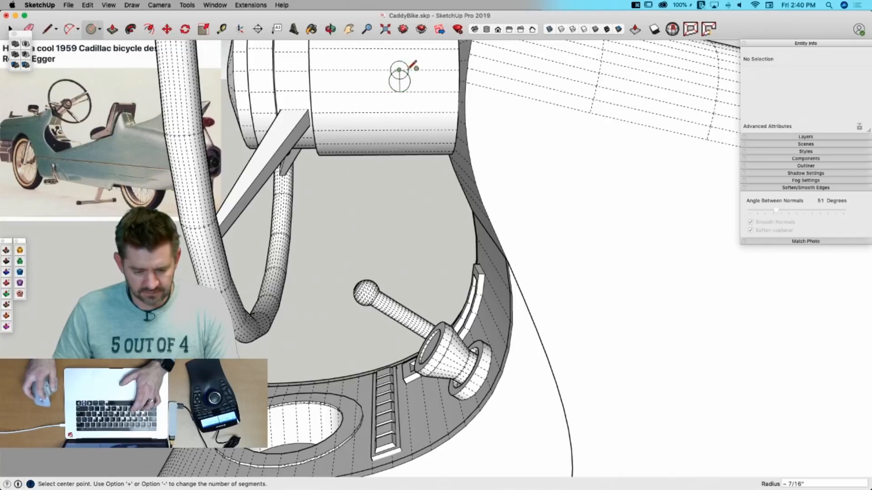
key("e")
left_click(400, 78)
Step: Push/Pull the circle on the column's side outward 8 13/16" to form a lever
key("p")
left_click(400, 84)
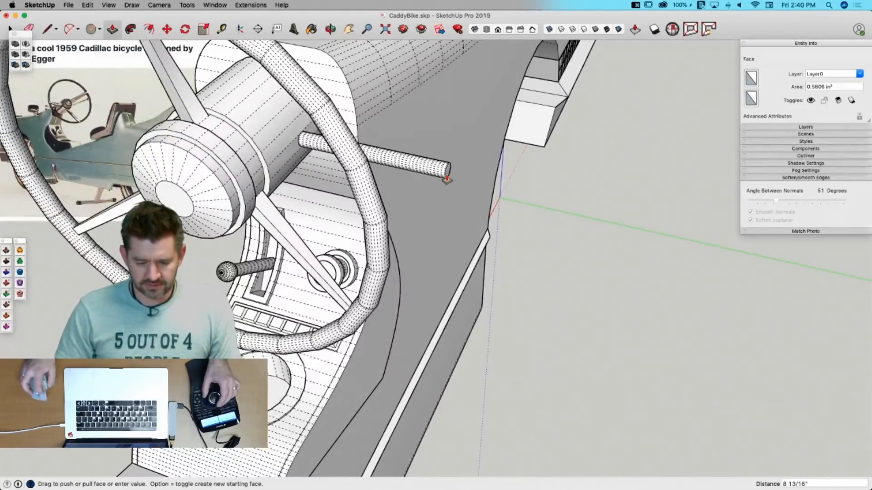
left_click(448, 180)
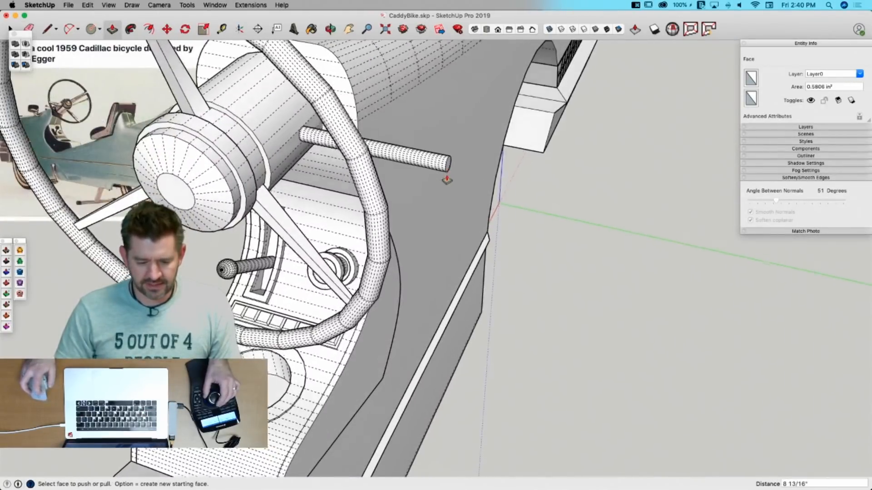
key("space")
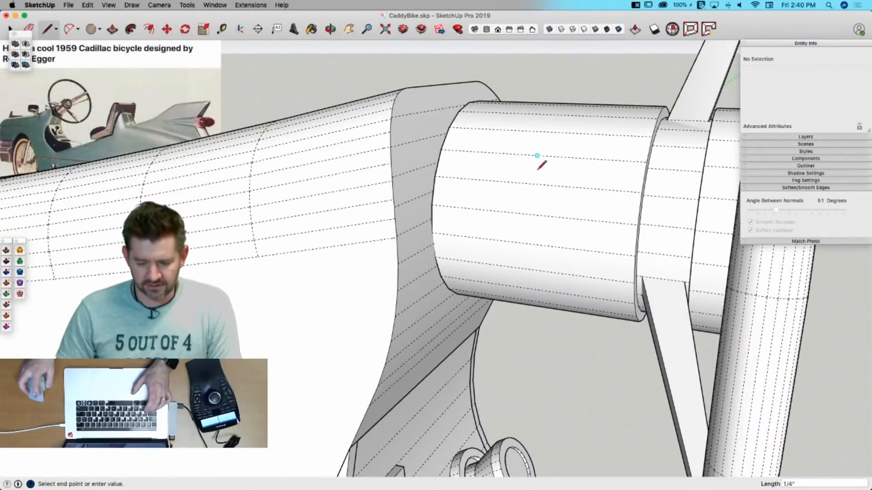
Step: Draw a small circle on the opposite side of the column and Push/Pull it outward 8 7/8" to form a second lever
key("c")
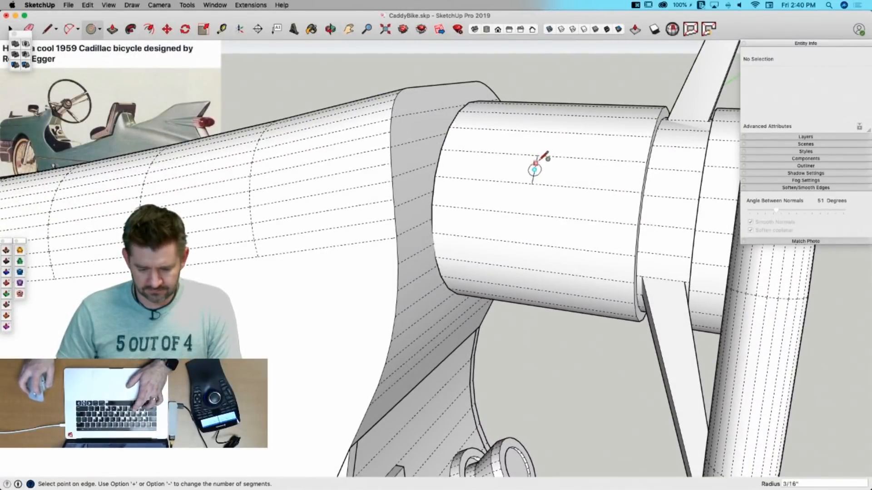
key("e")
key("p")
left_click(535, 169)
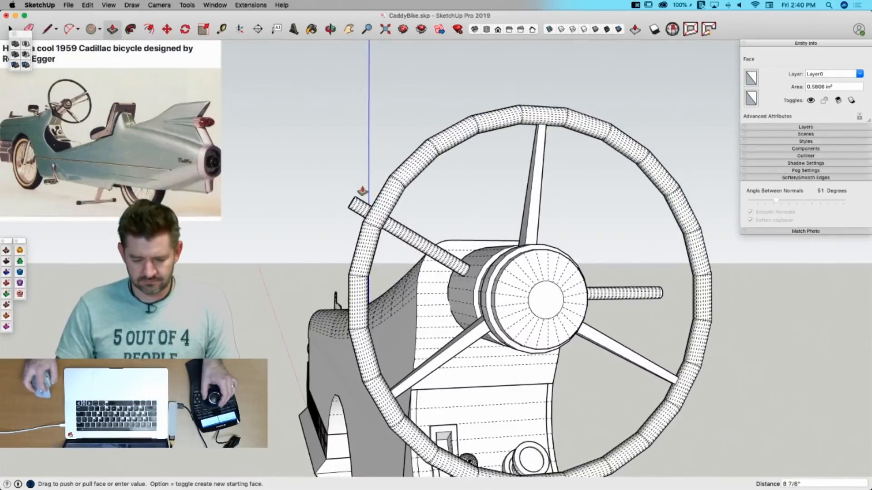
key("space")
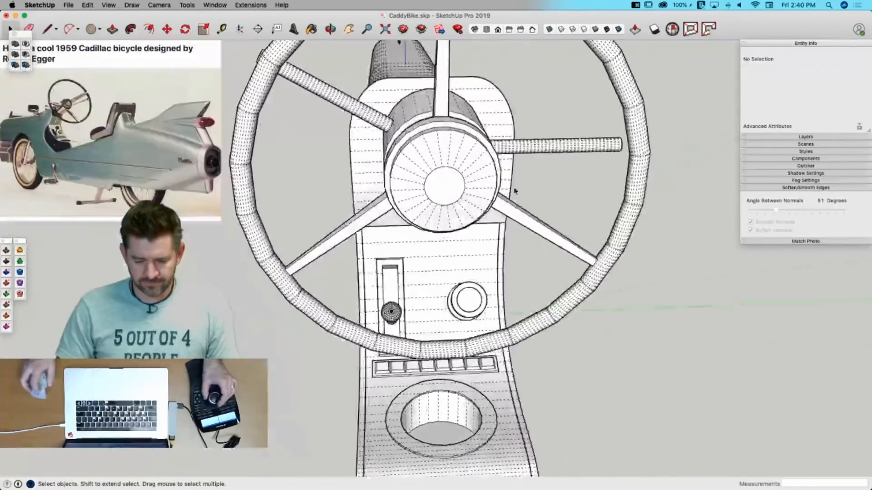
Step: Delete the second lever and its base circle, and undo the erasure that opened a gap in the column surface
middle_click_drag(515, 191, 493, 117)
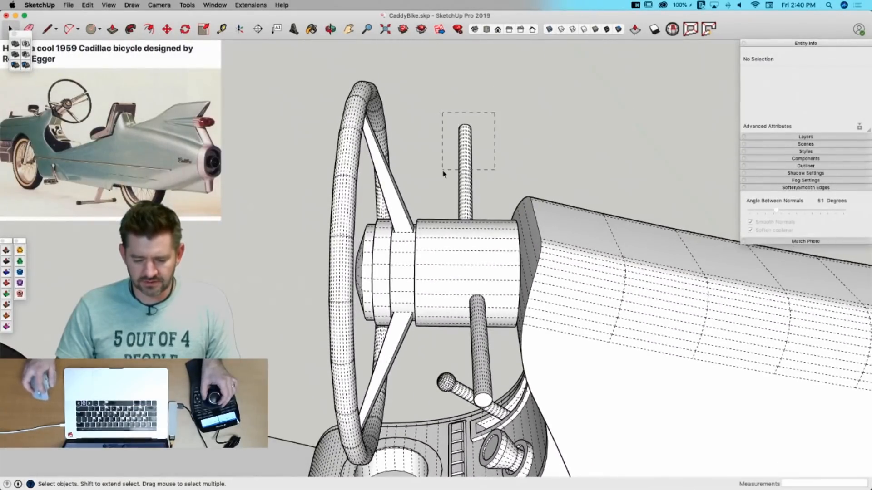
left_click_drag(444, 173, 443, 173)
key("BackSpace")
key("e")
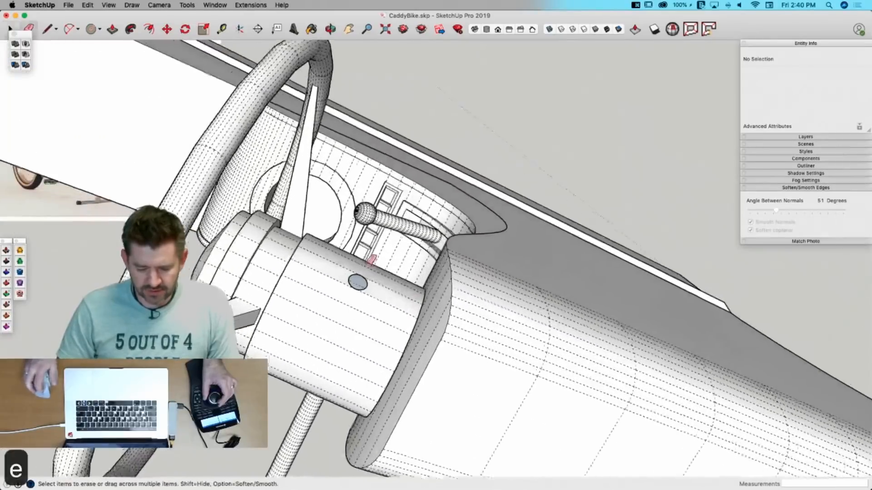
left_click_drag(350, 273, 351, 273)
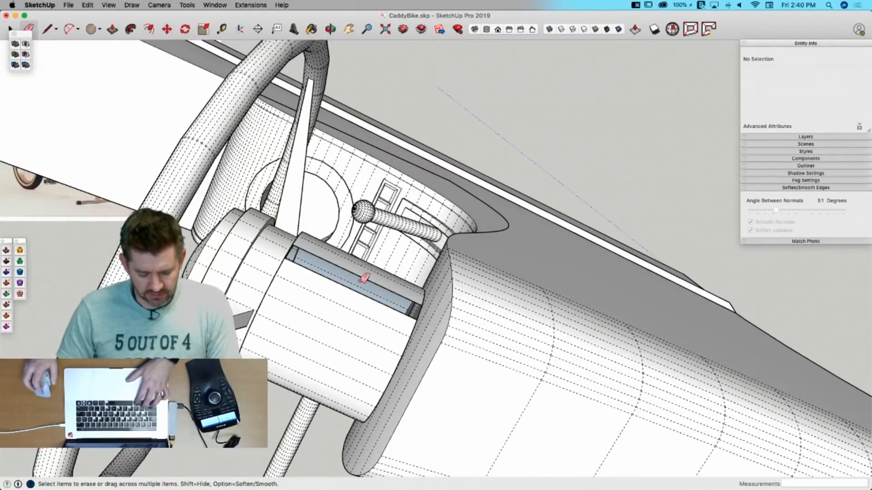
key("super+z")
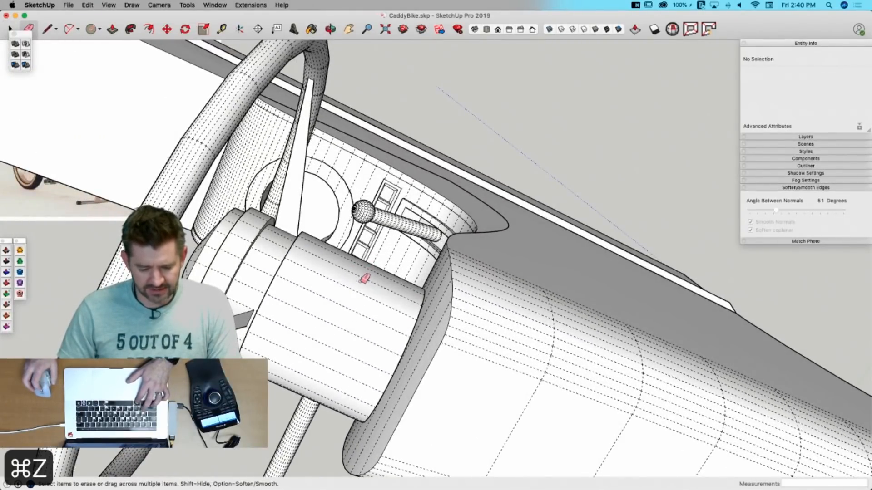
Step: Scale the end face of the remaining lever to 0.50 about its center to taper the lever
key("space")
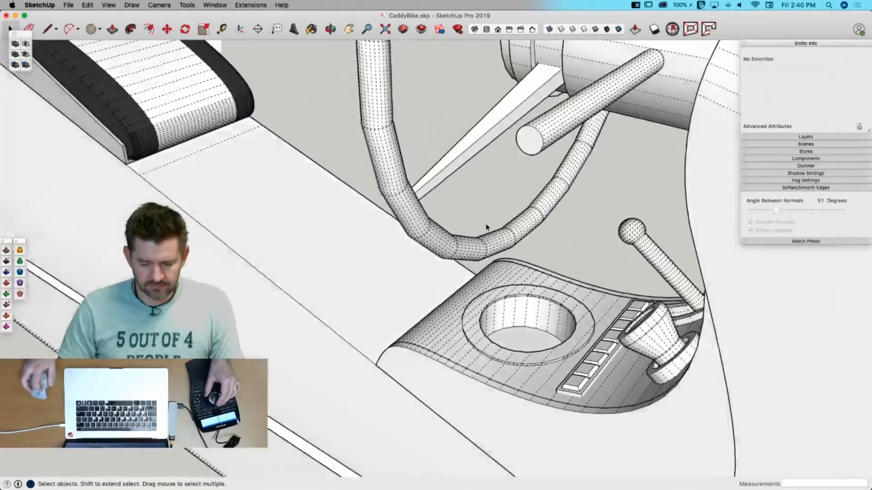
left_click(522, 167)
key("s")
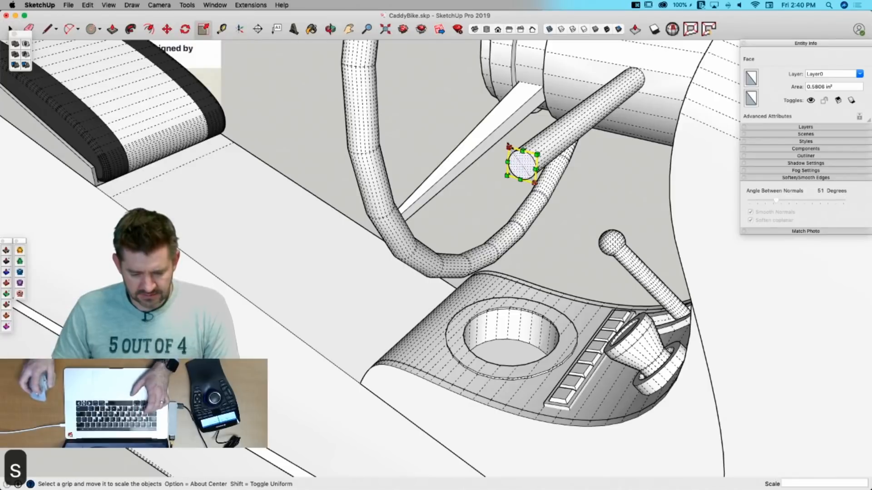
left_click_drag(508, 146, 516, 156)
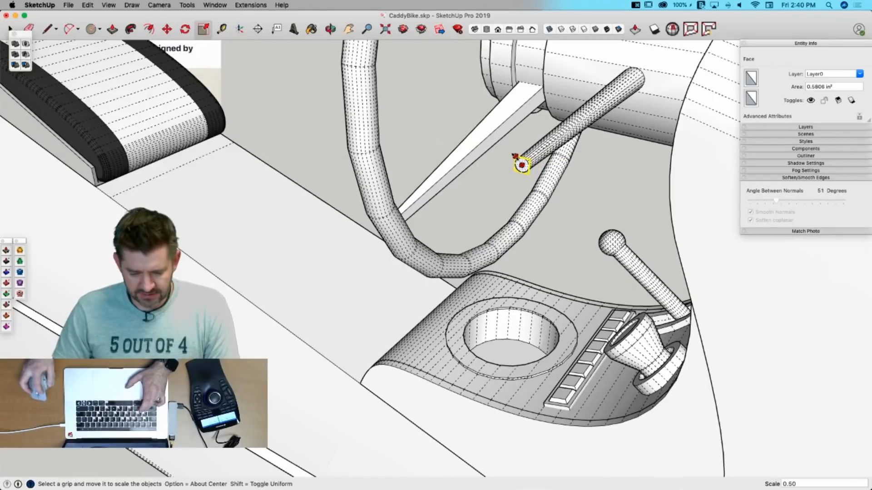
Step: Push/Pull the tapered lever end outward 3/8" and scale up its end face about the center to flare the tip
key("p")
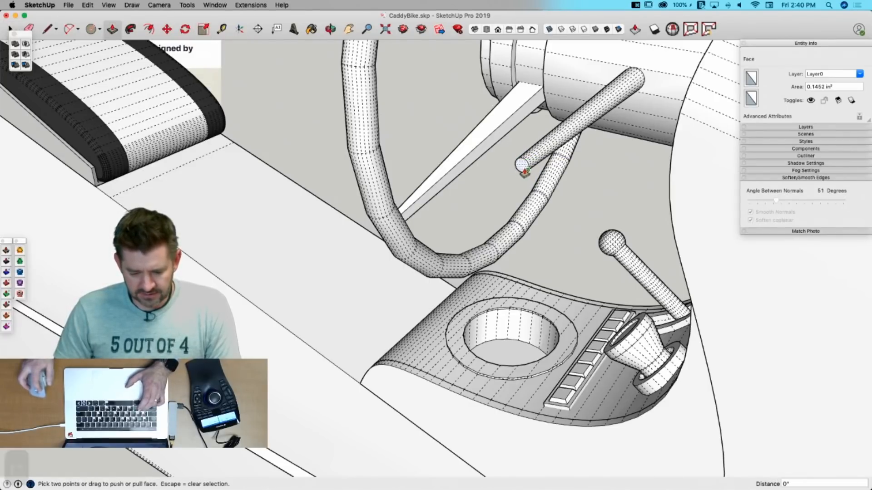
left_click(523, 166)
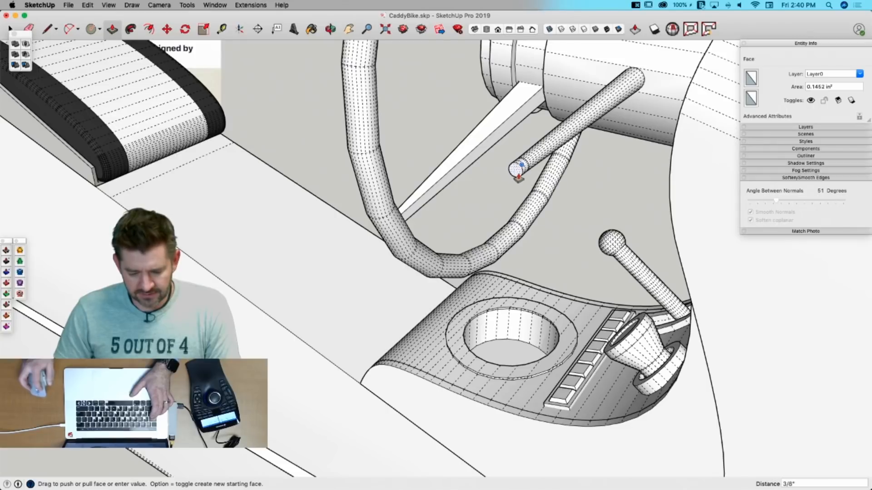
key("s")
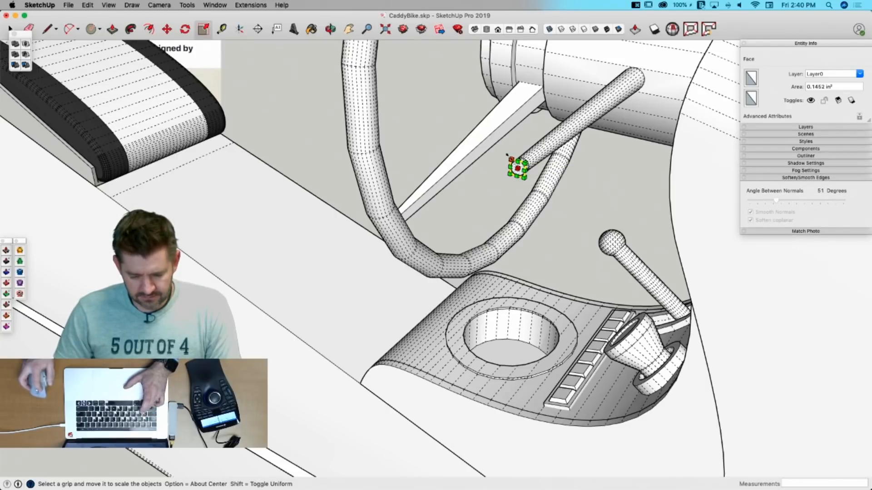
left_click(514, 160)
Step: Push/Pull the flared end face outward 11/16" to form a cylindrical knob on the lever
key("p")
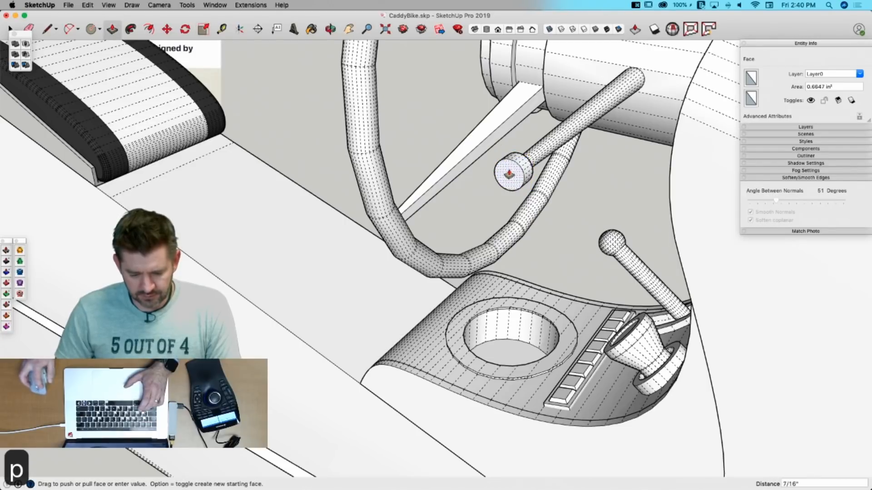
left_click(508, 175)
left_click(450, 123)
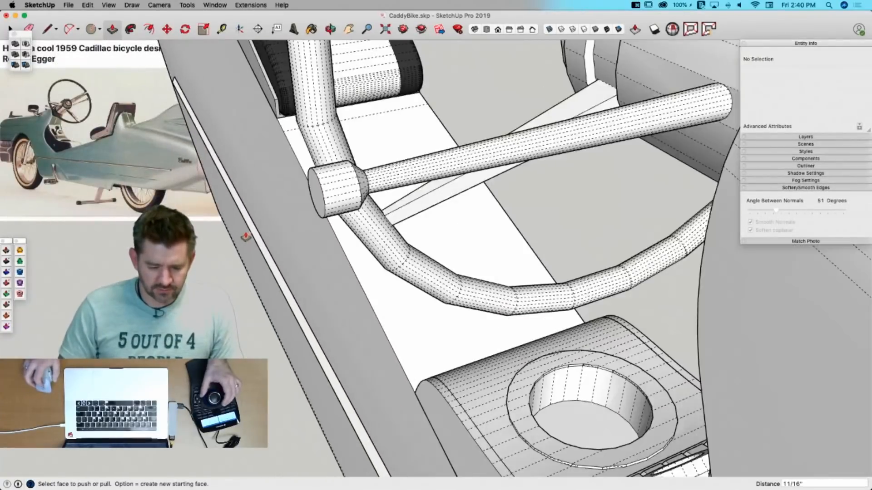
Step: Offset the knob's end face inward and move the inner circle outward about 3/8" to bevel the tip, then turn off hidden geometry
key("f")
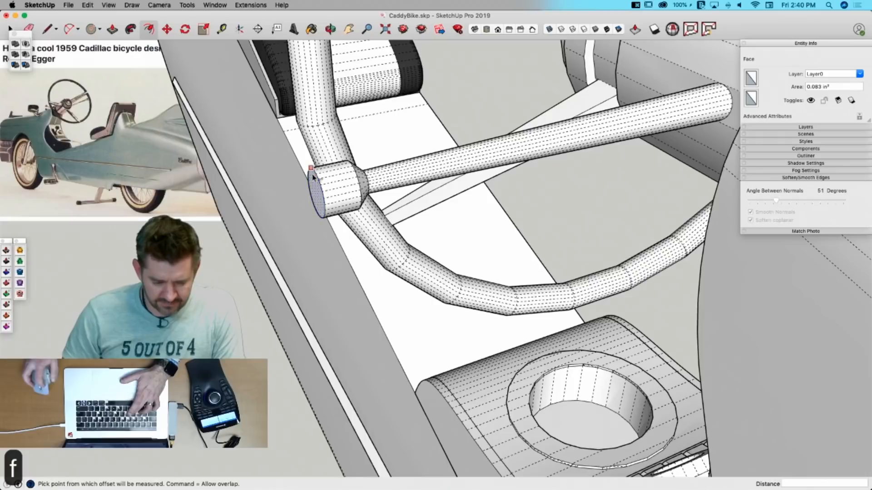
key("space")
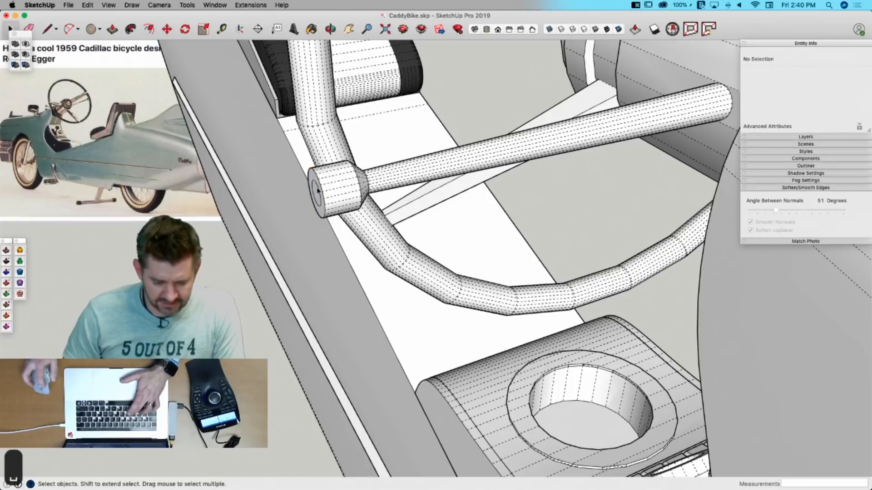
left_click(318, 193)
key("m")
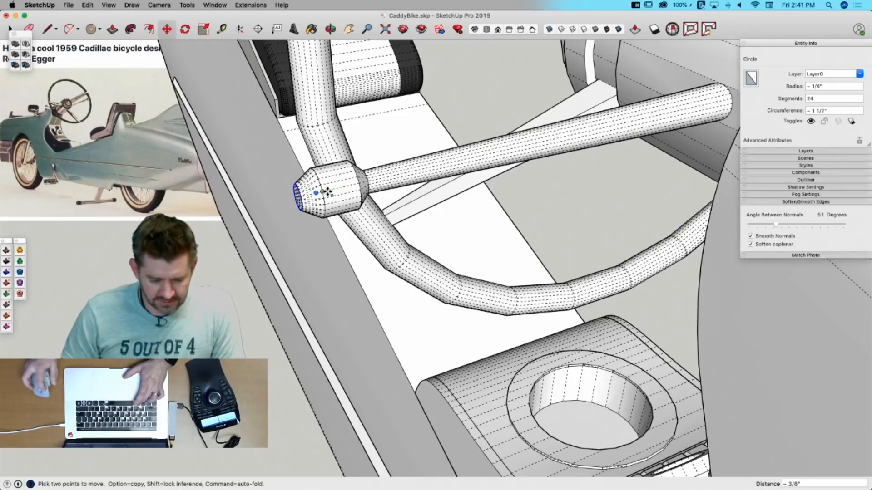
key("space")
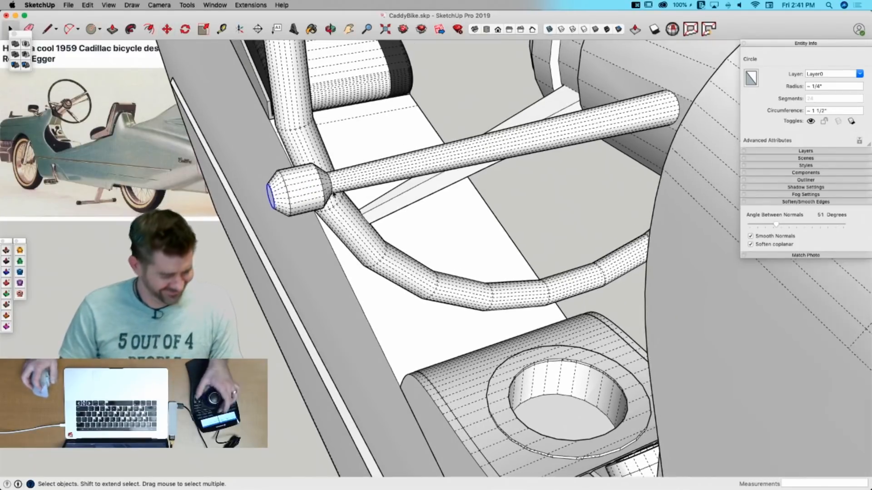
key("alt+h")
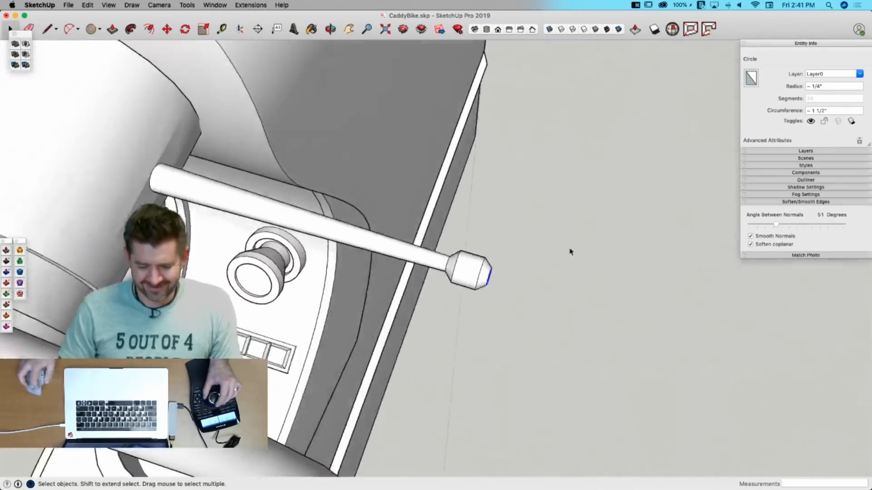
Step: Select the finished lever, save the model, and rotate a copy 135° around the column's center to the other side
left_click_drag(557, 221, 443, 297)
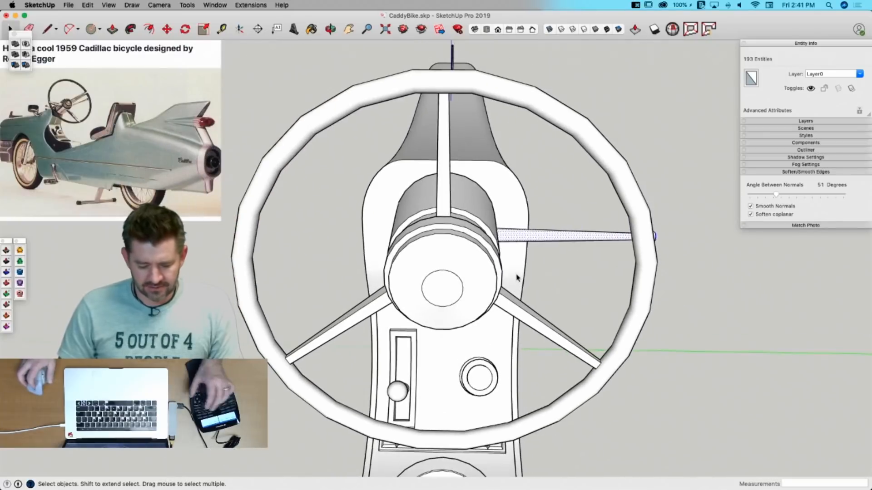
key("super+s")
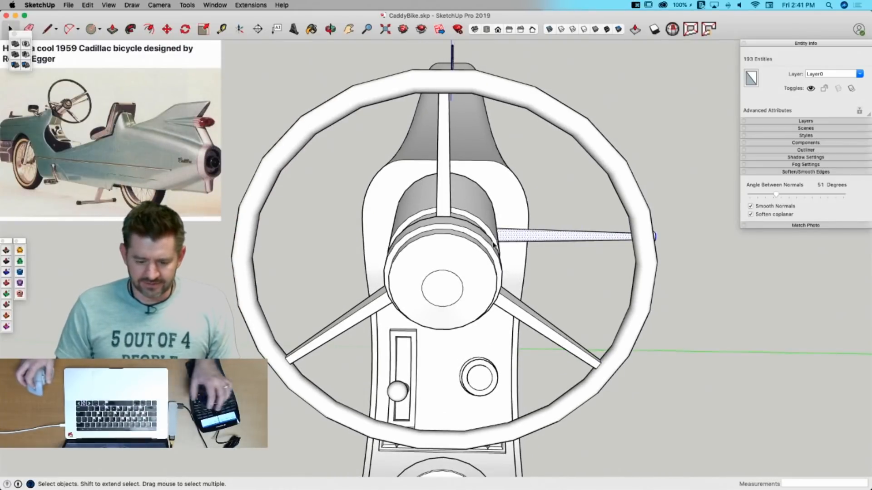
key("q")
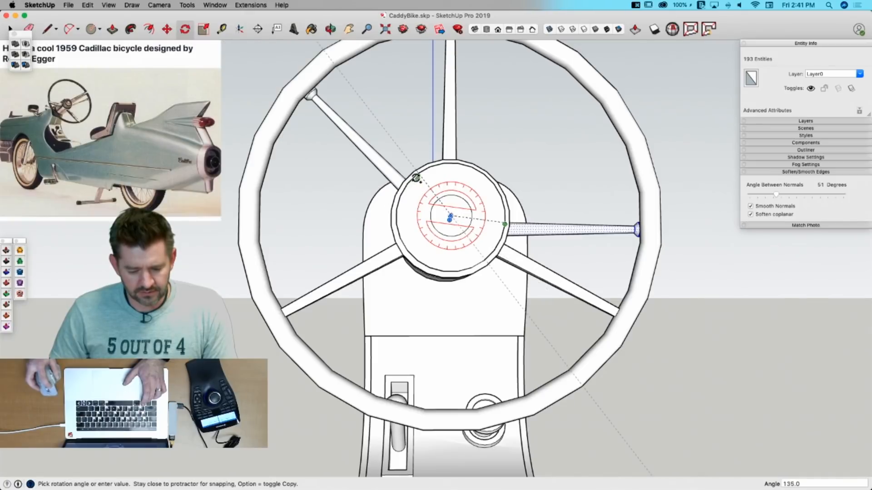
left_click(416, 175)
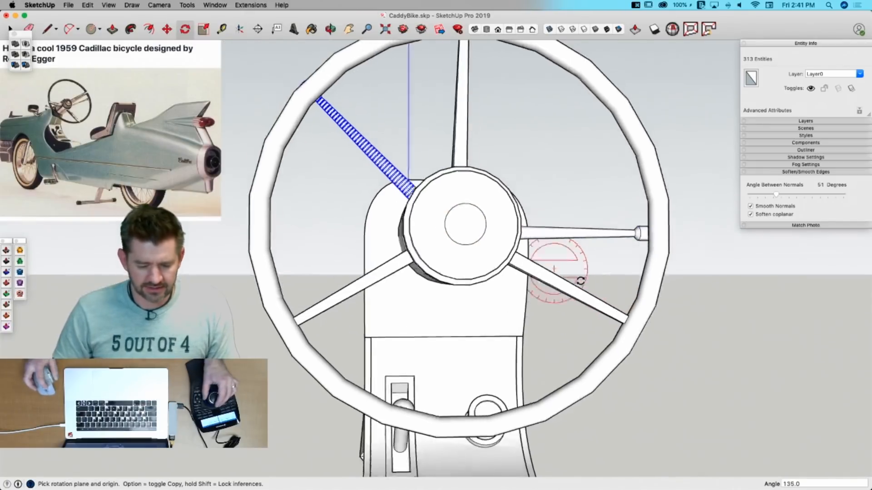
key("space")
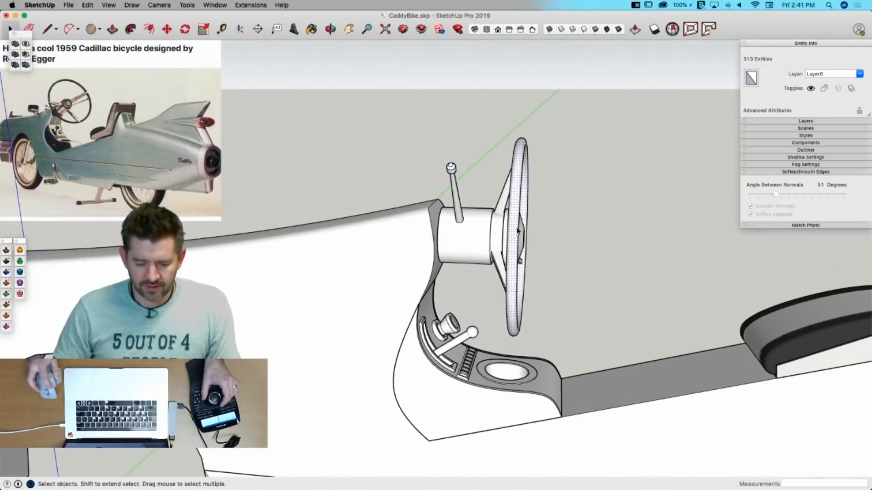
Step: Group the connected steering wheel, column and levers into one object
triple_click(518, 231)
right_click(518, 229)
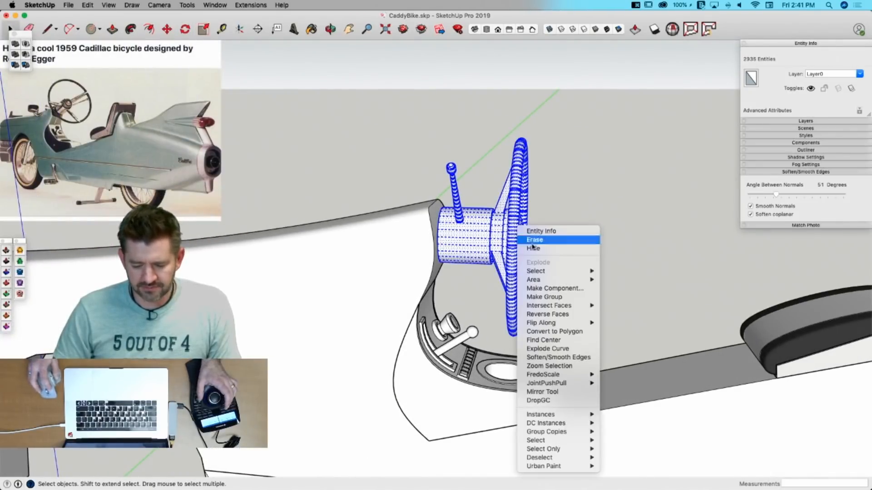
left_click(547, 297)
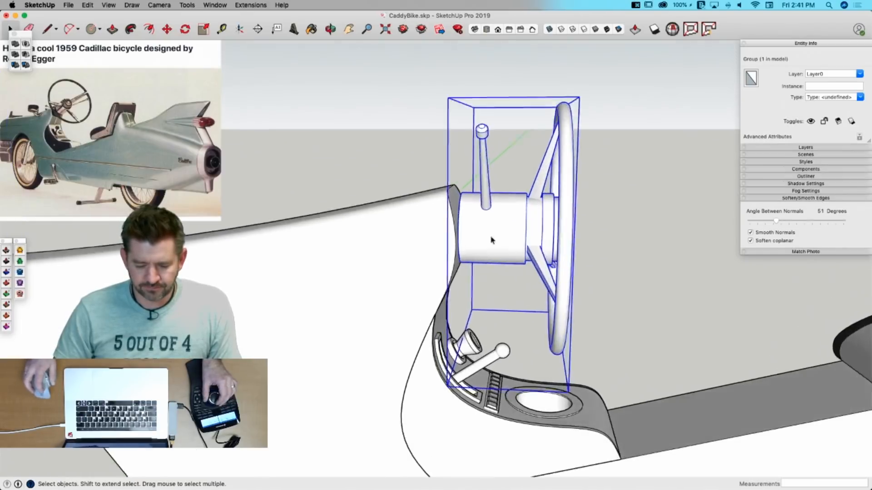
Step: Rotate the steering wheel group 15° about the base of the column to tilt the column upward toward the driver
key("q")
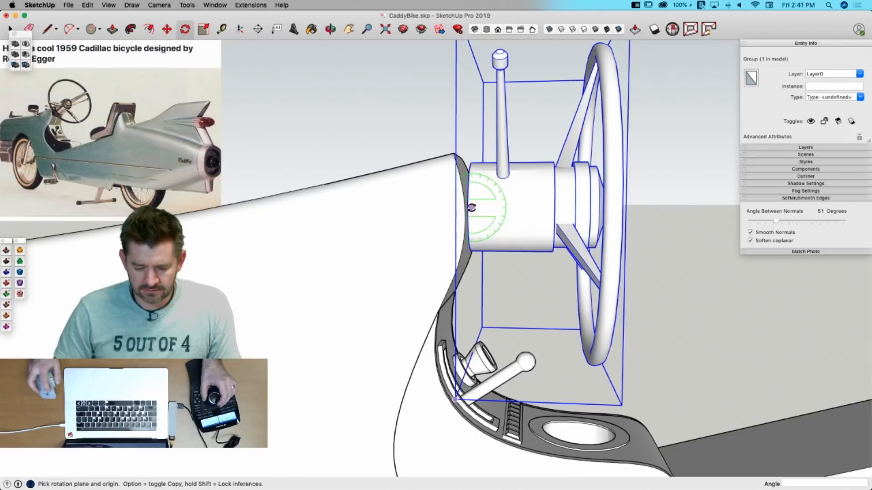
left_click(535, 208)
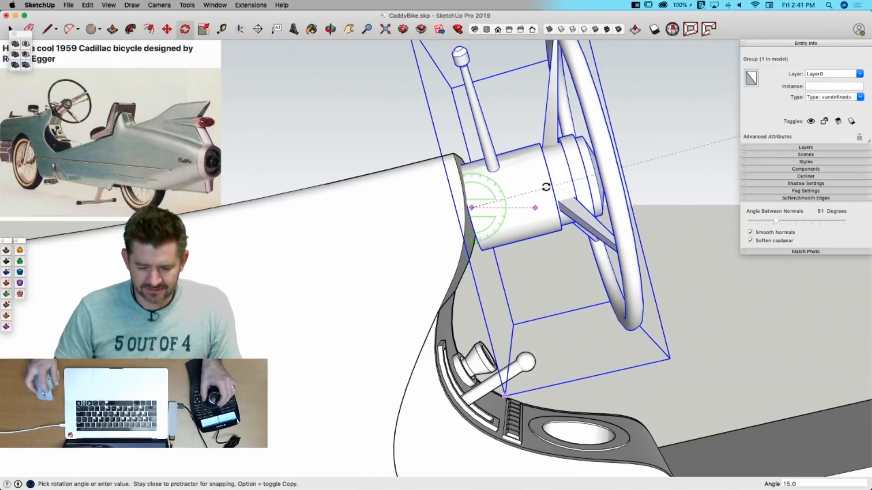
left_click(546, 187)
Step: Move the tilted steering wheel group 1 3/16" toward the body so the column base sinks into the console
key("m")
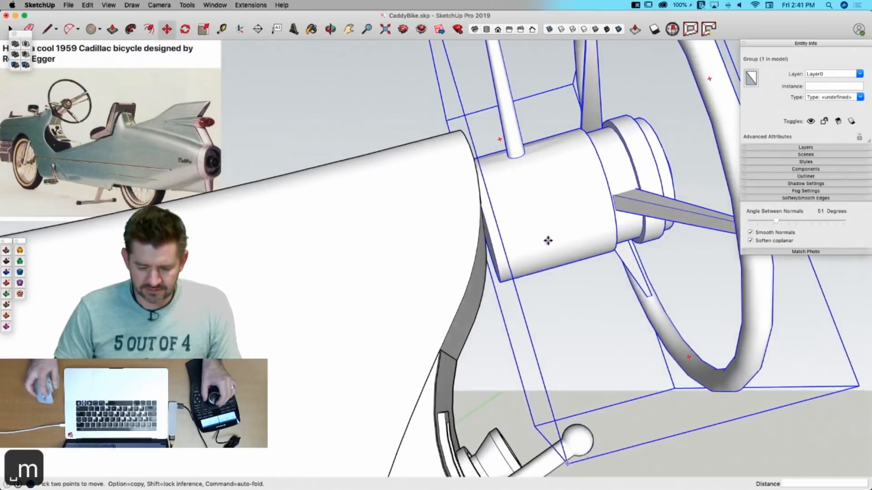
left_click(565, 216)
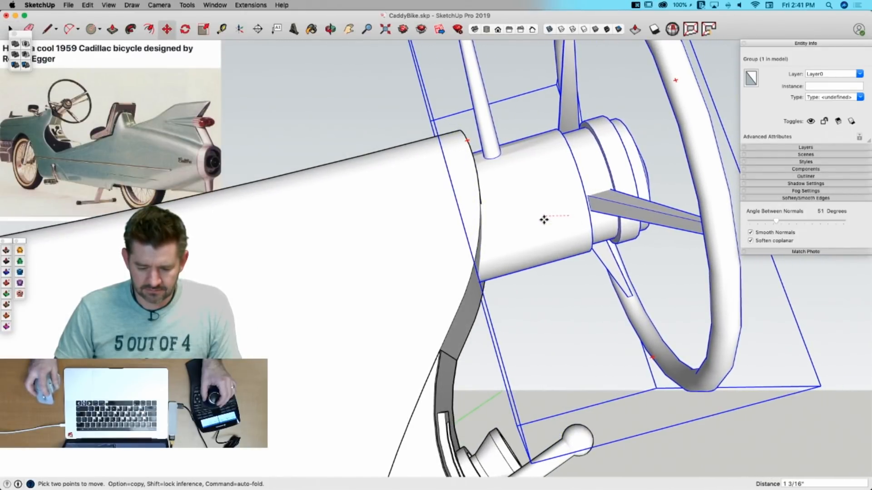
left_click(543, 219)
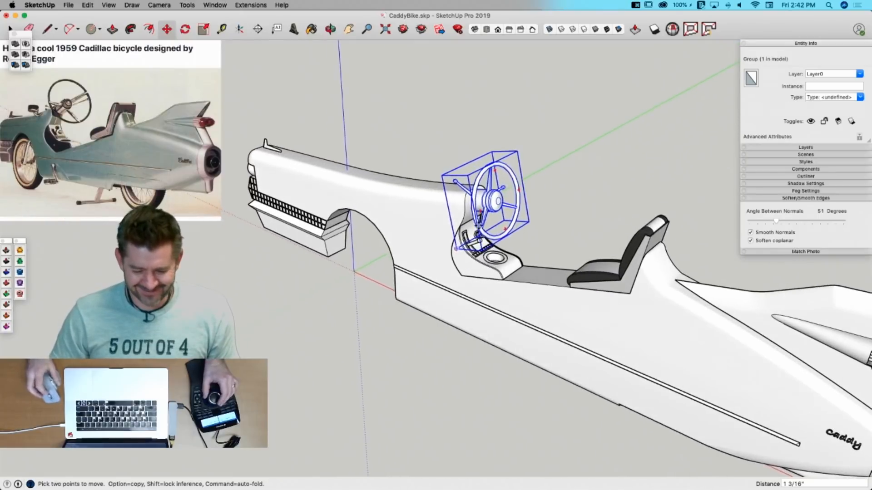
key("space")
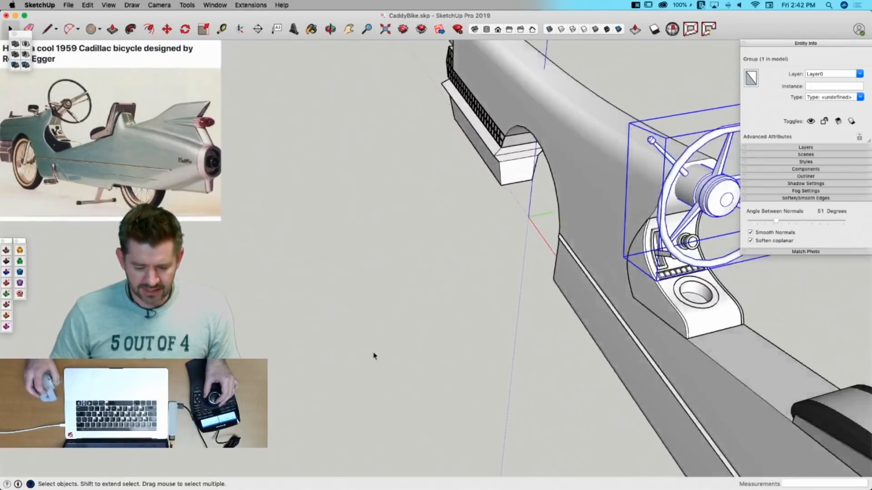
Step: Draw a rectangle about 5 11/16" by 7 1/16" on the ground beside the body and round its four corners
key("r")
left_click(405, 289)
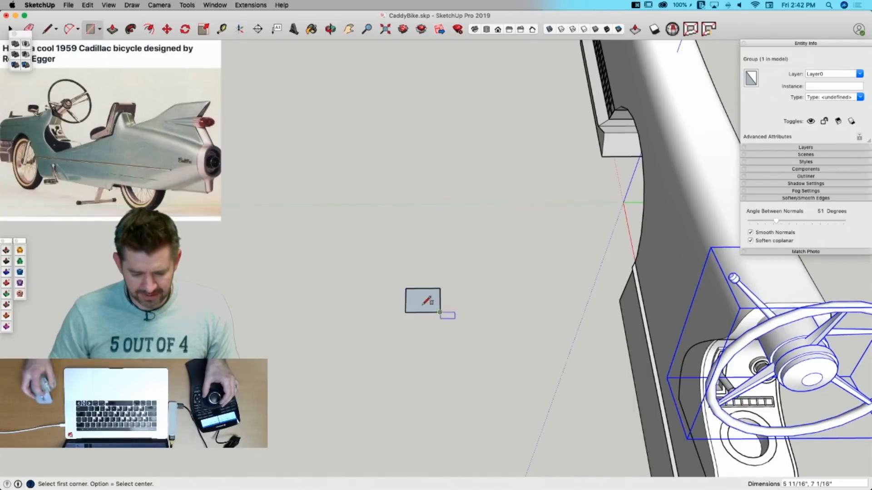
key("a")
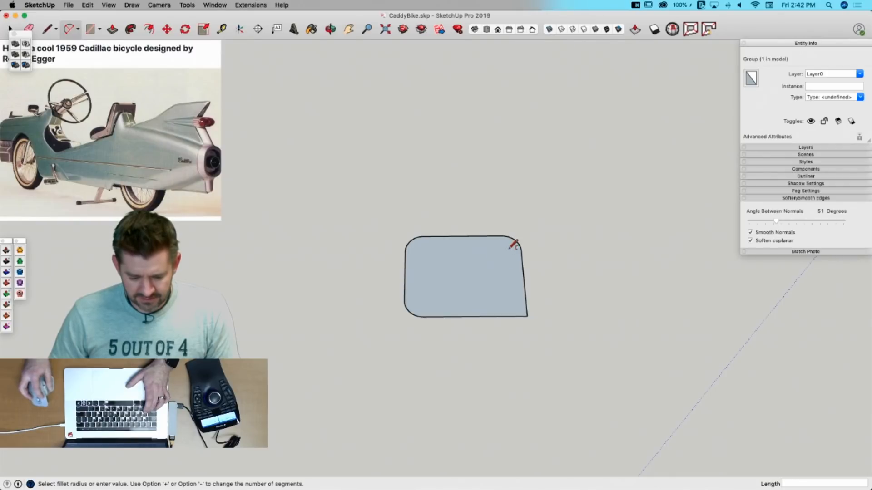
Step: Extrude the rounded rectangle upward about 1 15/16" into a block
key("space")
left_click(481, 284)
key("p")
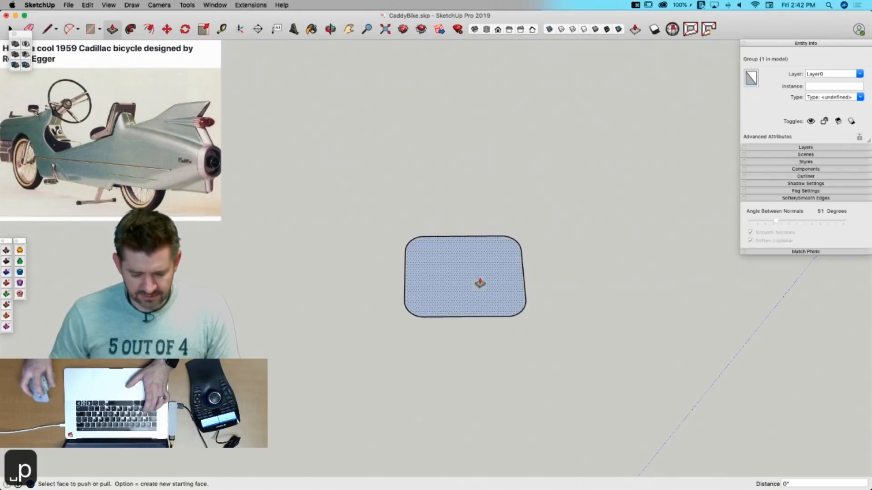
left_click(480, 284)
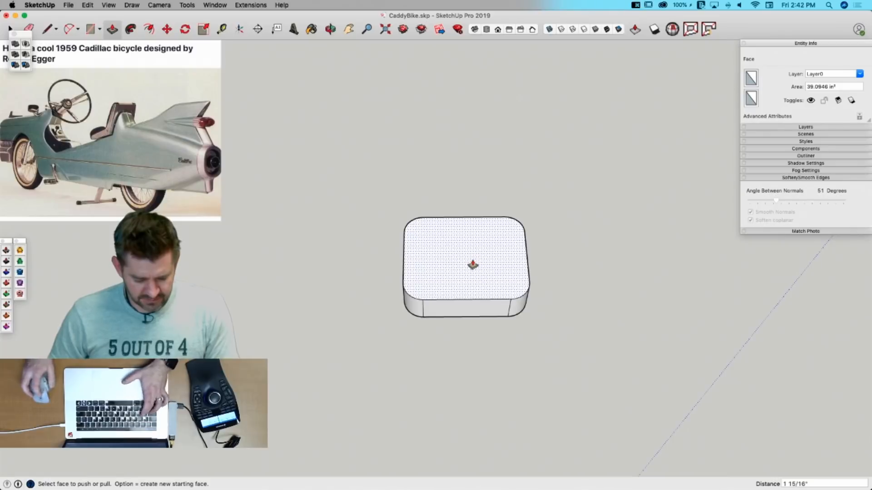
Step: Offset the block's top outline inward and push the inner face down about 3/8" to leave a raised rim
key("f")
left_click(418, 225)
left_click(435, 230)
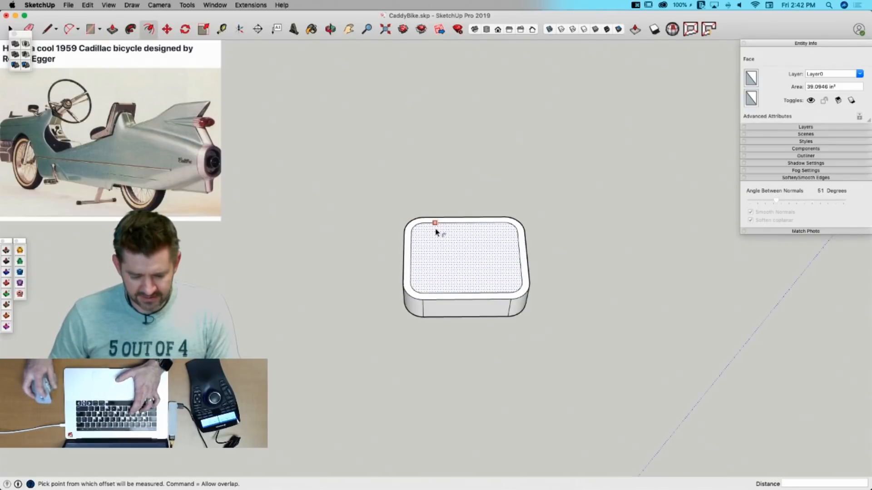
key("p")
left_click(438, 240)
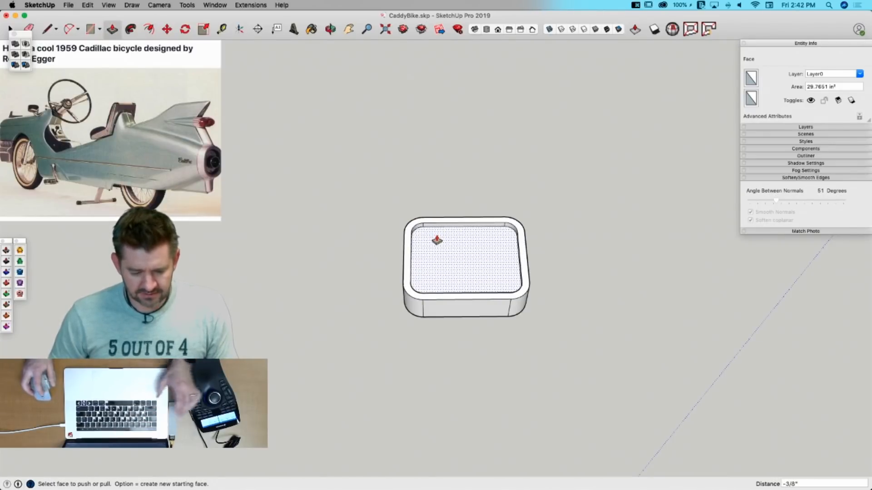
key("space")
Step: Scale the block's underside face uniformly about its center to 0.80 so the sides taper
scroll(479, 196, "up", 10)
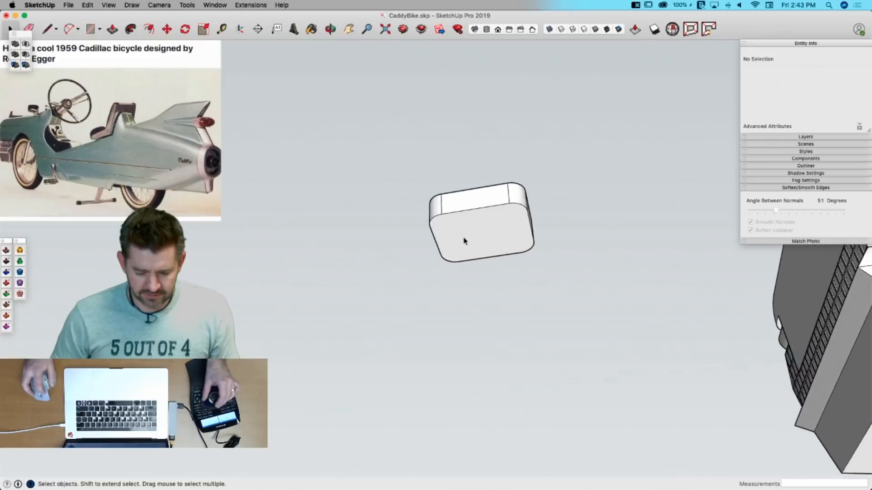
left_click(478, 236)
key("s")
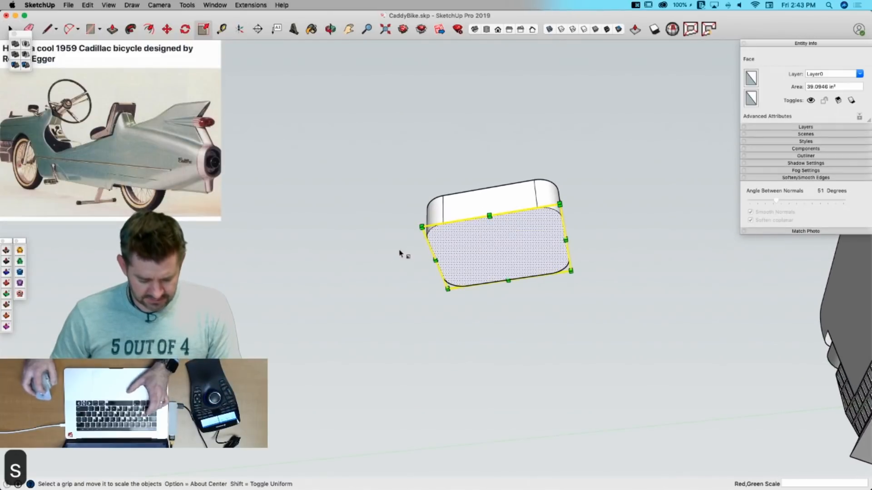
mouse_move(421, 227)
left_mouse_down("alt")
mouse_move(446, 234)
mouse_move(437, 231)
left_mouse_up("alt")
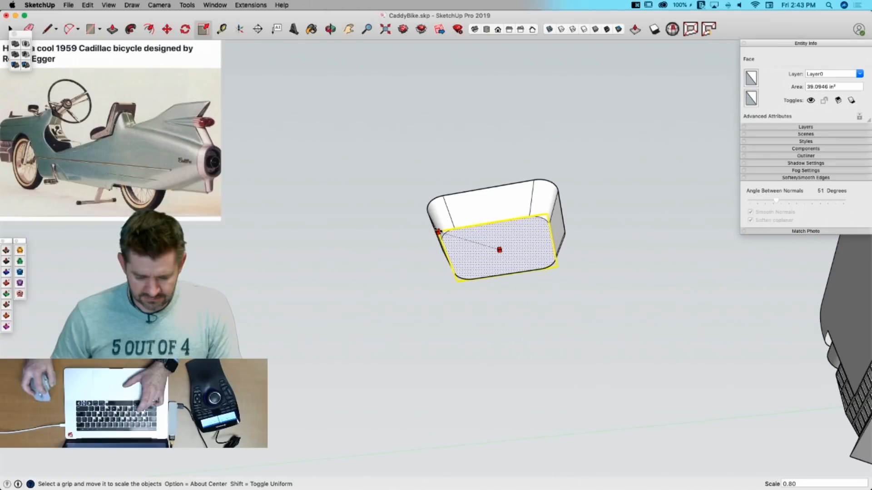
Step: Try to bevel the underside by offsetting its outline about 1 5/16" inward and moving the outer edges 1" up, and undo it
key("f")
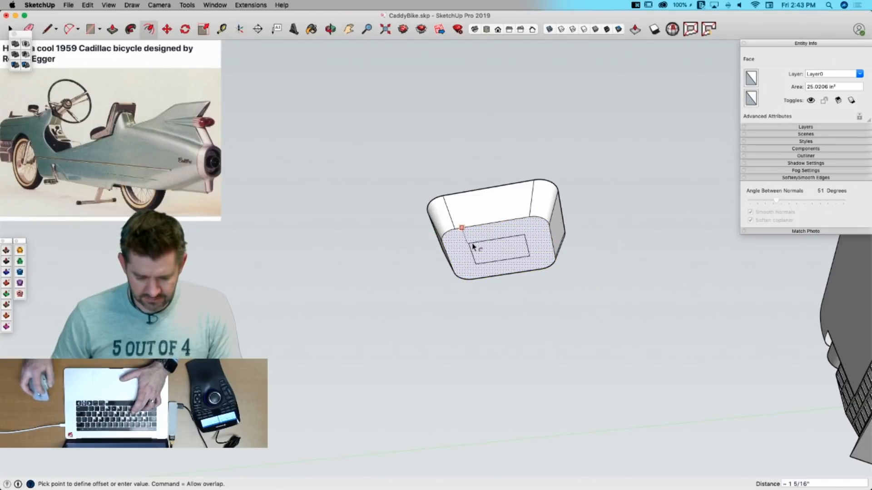
key("space")
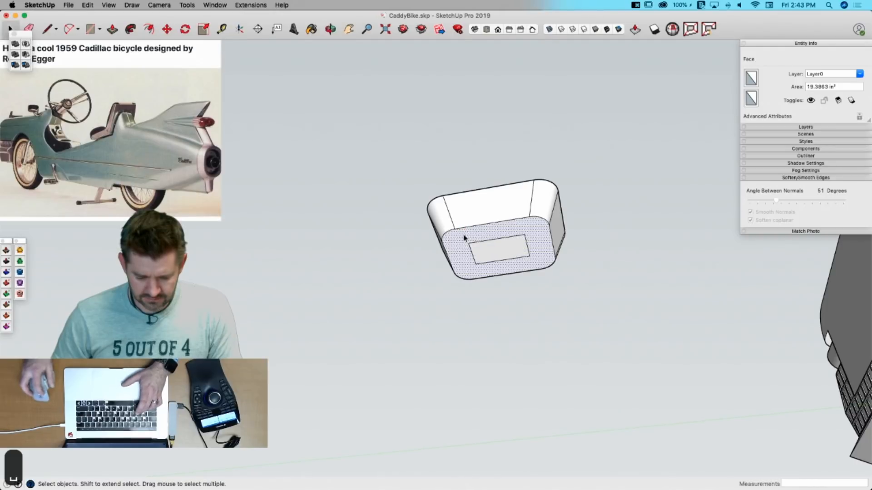
double_click(461, 238)
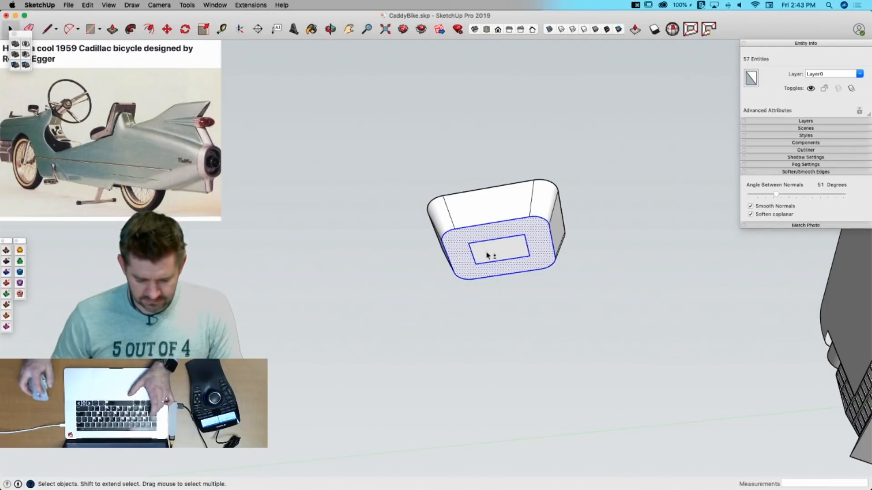
left_click(477, 238, "shift")
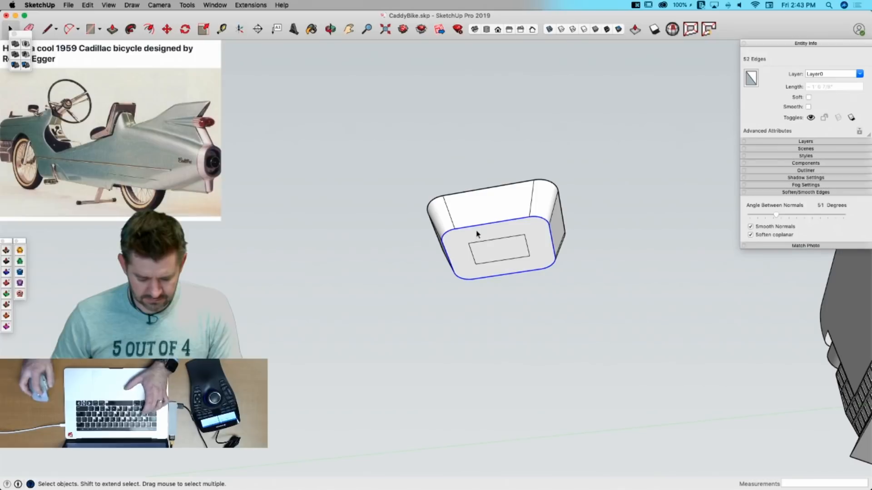
key("m")
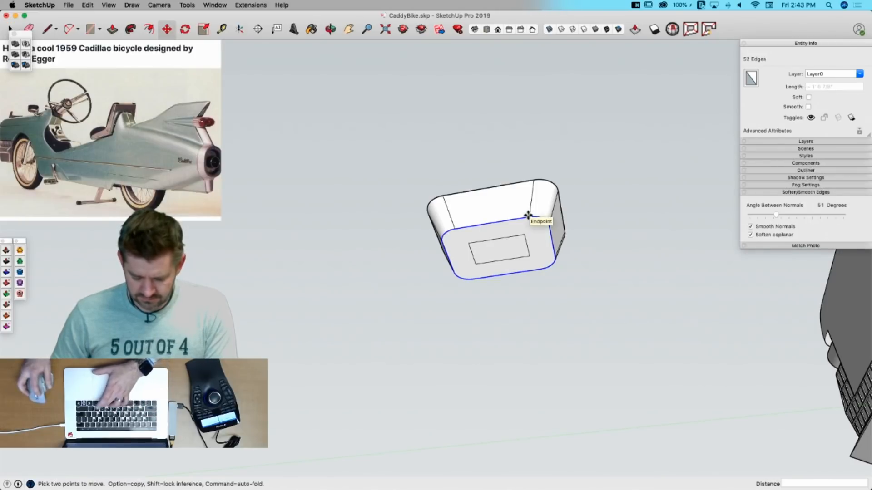
left_click(528, 215)
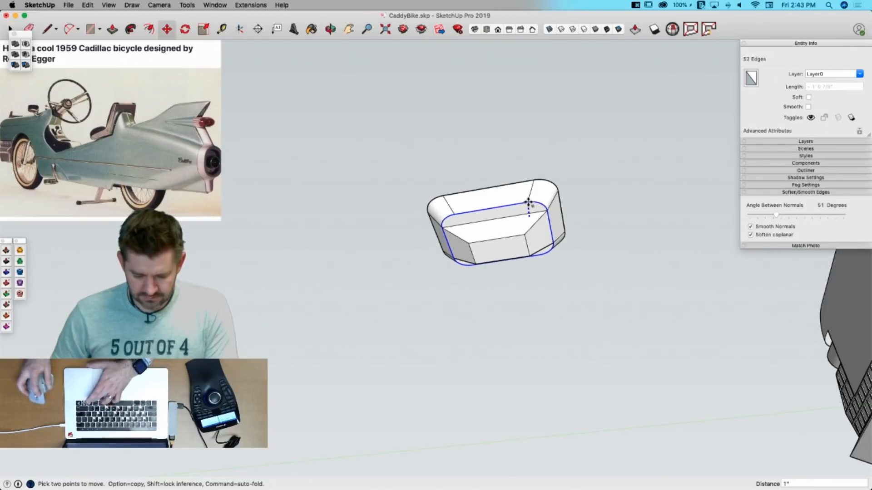
key("super+z")
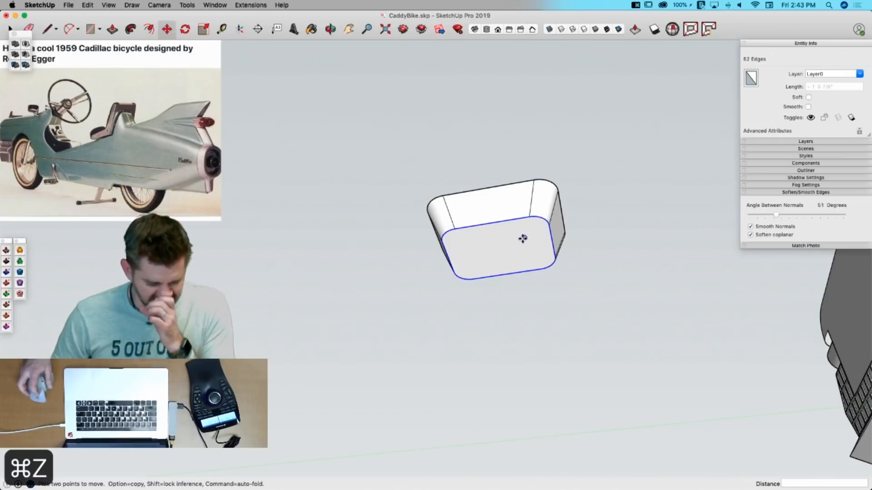
key("space")
Step: Select the whole tapered block and scale its height down to about 0.29
middle_click_drag(510, 237, 390, 117)
key("space")
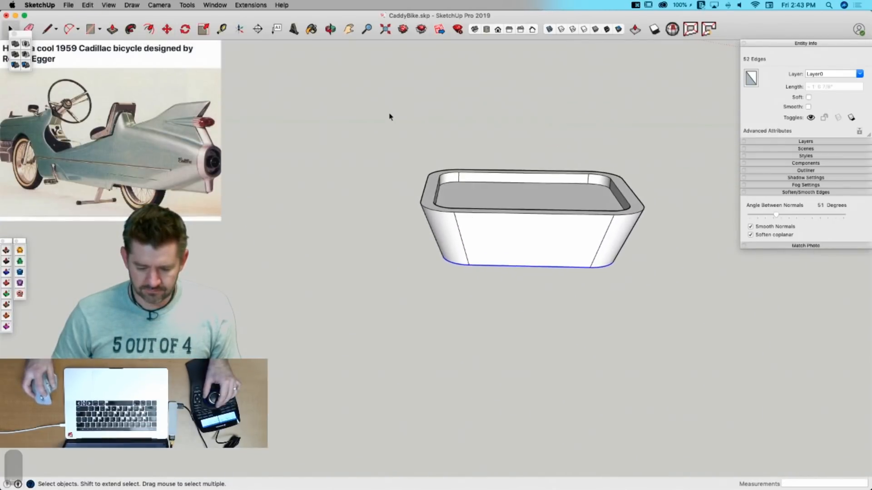
left_click_drag(390, 117, 672, 337)
middle_click_drag(672, 337, 591, 297)
middle_click_drag(516, 293, 480, 282)
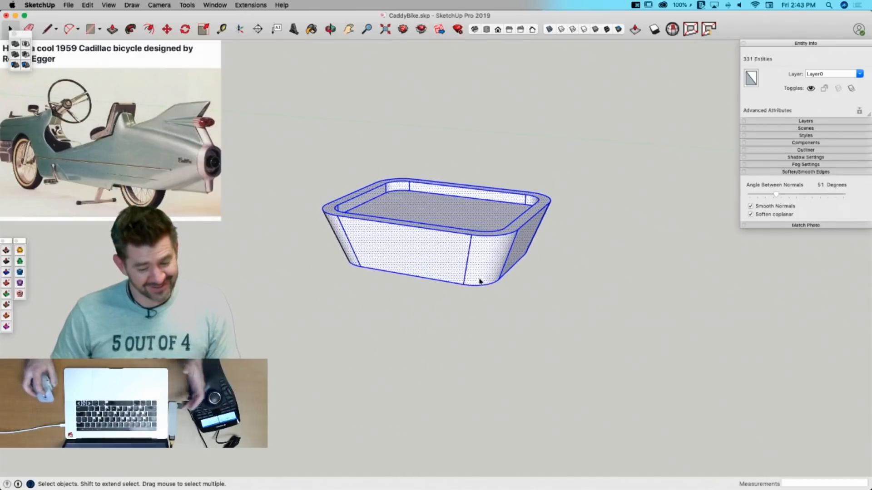
key("s")
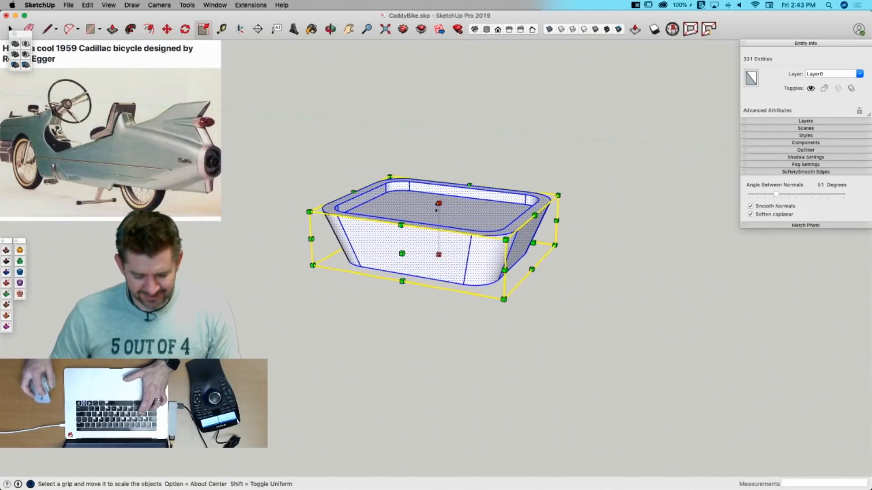
left_click_drag(437, 204, 438, 241)
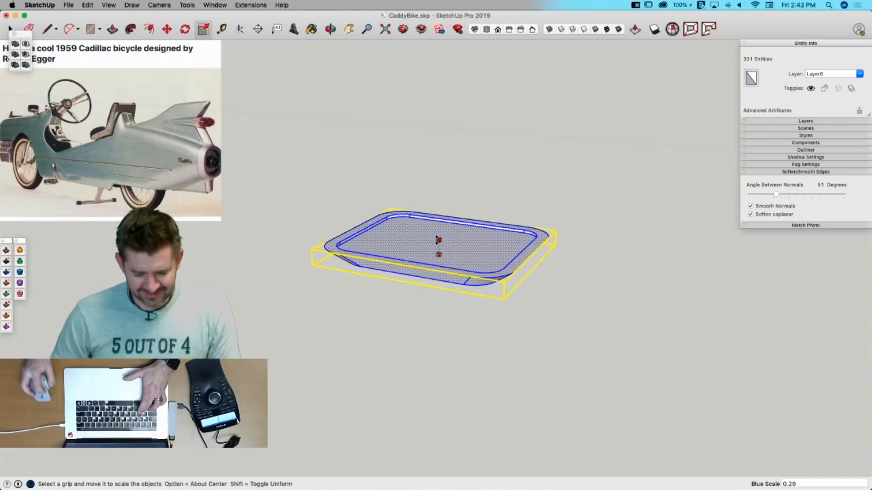
key("space")
Step: Draw a circle of about 3.9 in² at the center of the underside and extrude it outward into a round boss
mouse_move(584, 286)
middle_mouse_down()
mouse_move(500, 304)
mouse_move(464, 266)
mouse_move(494, 325)
mouse_move(535, 312)
mouse_move(510, 296)
mouse_move(523, 291)
mouse_move(481, 288)
mouse_move(456, 306)
middle_mouse_up()
key("l")
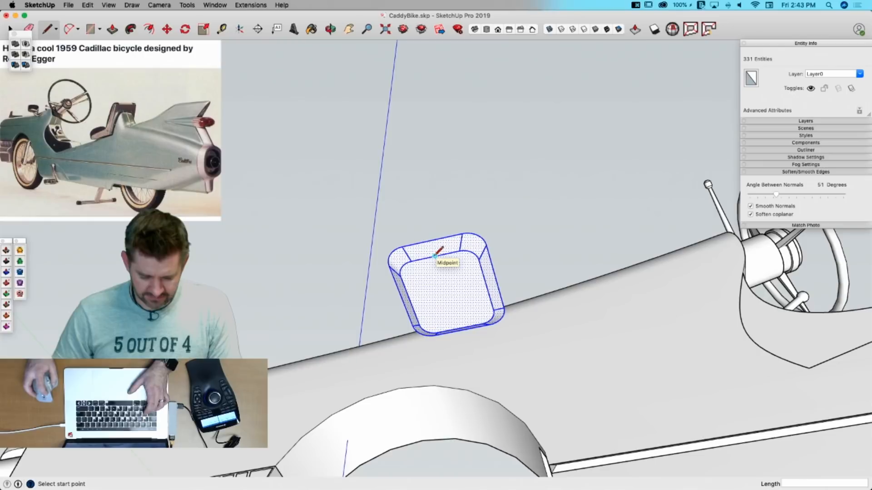
key("c")
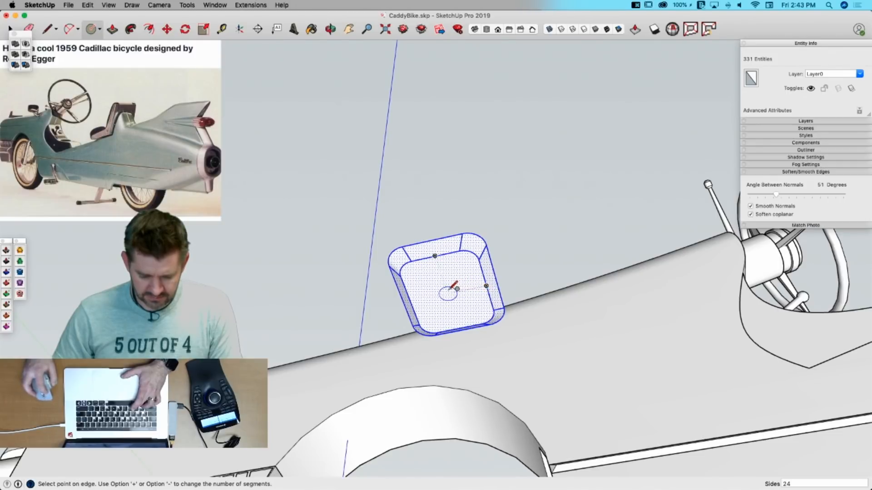
key("p")
left_click(448, 295)
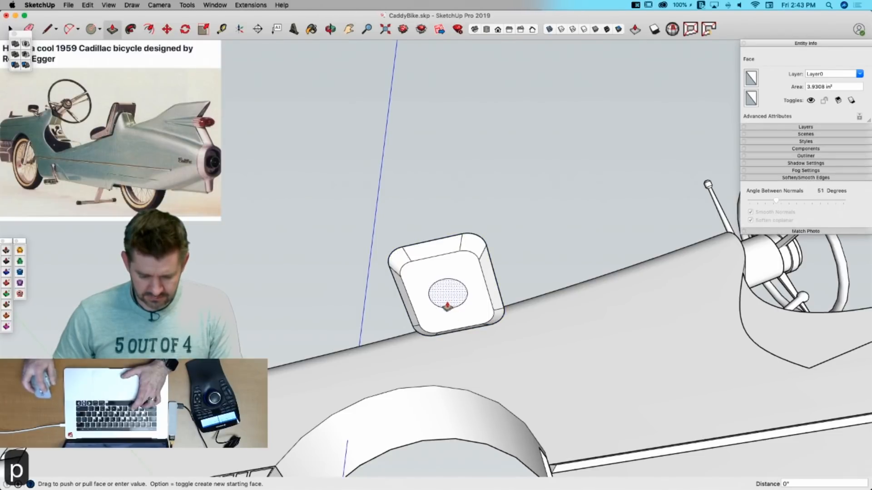
Step: Group the tapered housing together with its round boss
key("space")
triple_click(449, 301)
right_click(449, 299)
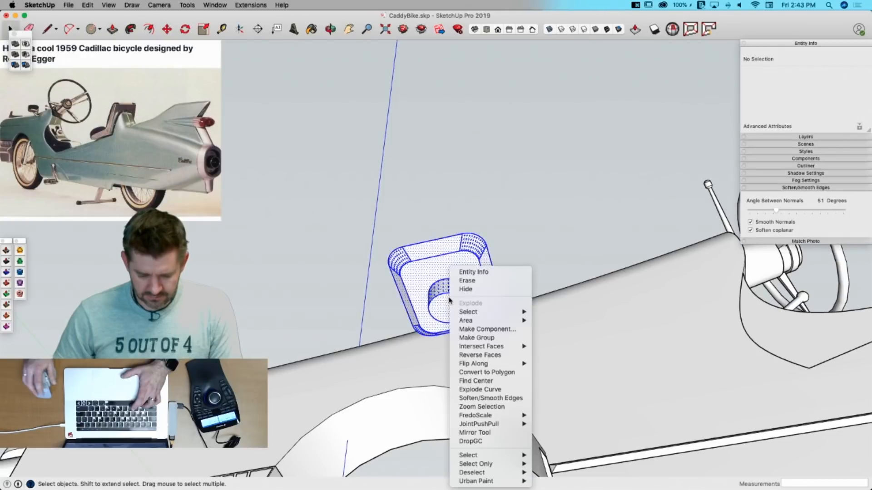
left_click(481, 338)
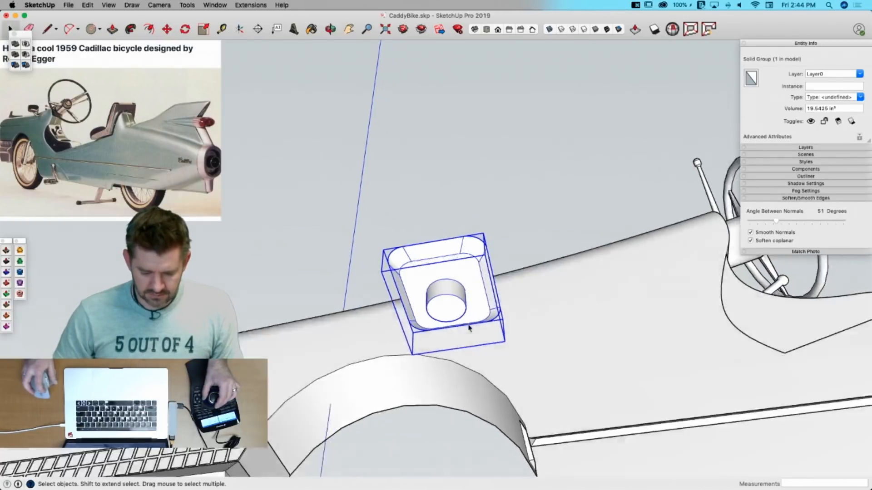
Step: Move the housing group about 2' 8 5/16" upward beside the body
key("m")
left_click(439, 297)
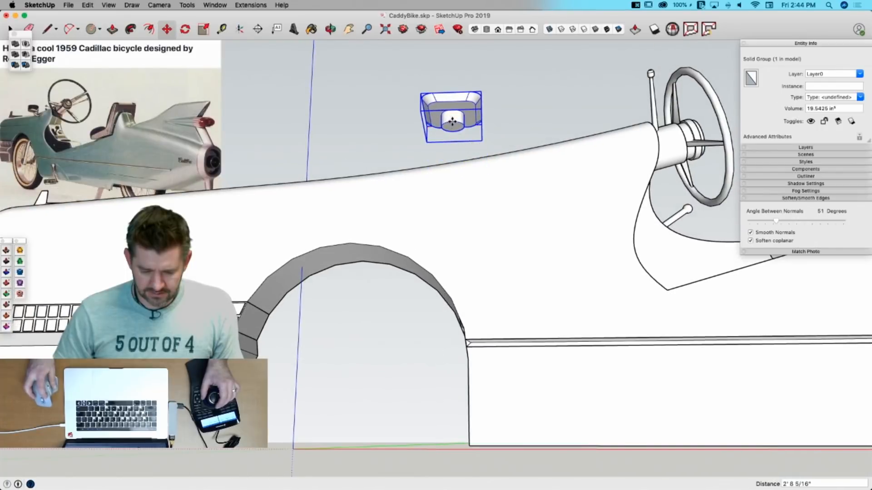
left_click(453, 121)
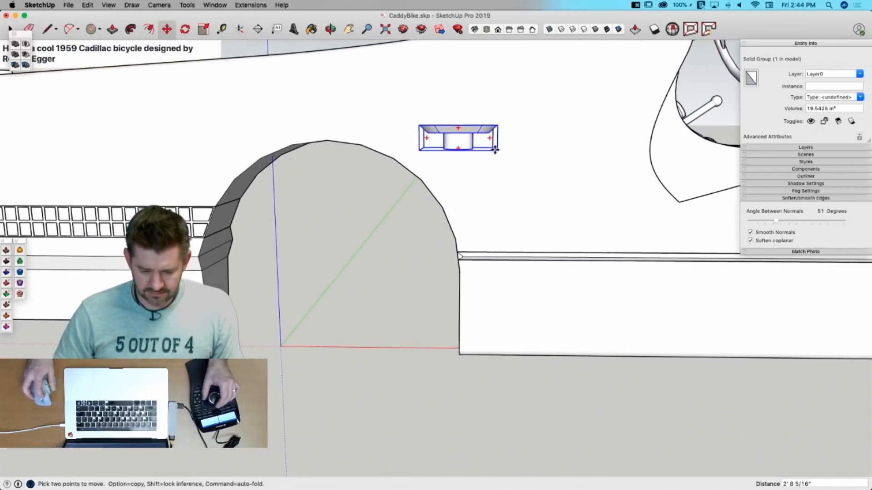
Step: Rotate the housing group about its center so it stands upright with the recessed face toward the rear
key("space")
key("m")
key("q")
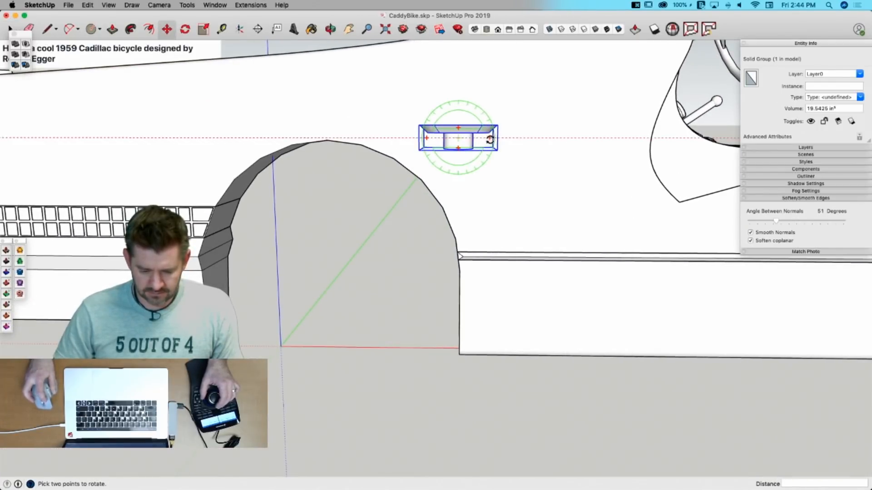
left_click(458, 137)
left_click(492, 137)
Step: Move the upright housing about 3' 1" back toward the steering wheel and position it beside the wheel's rim
key("m")
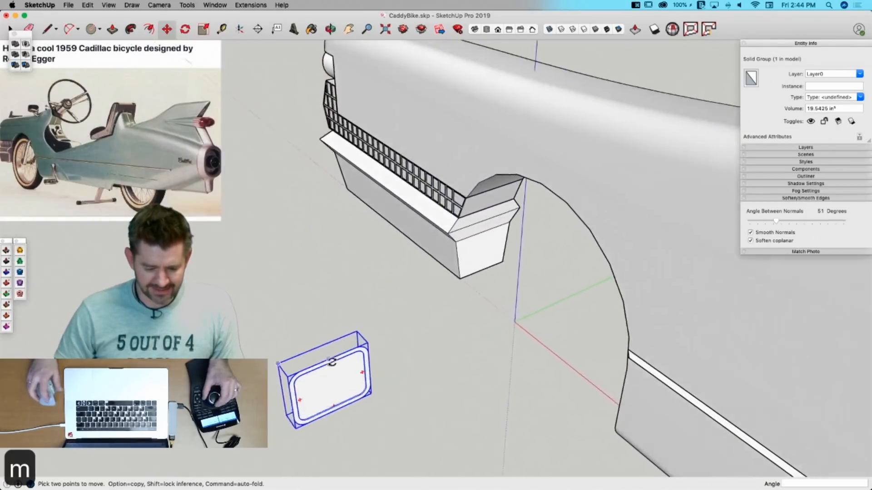
left_click(346, 382)
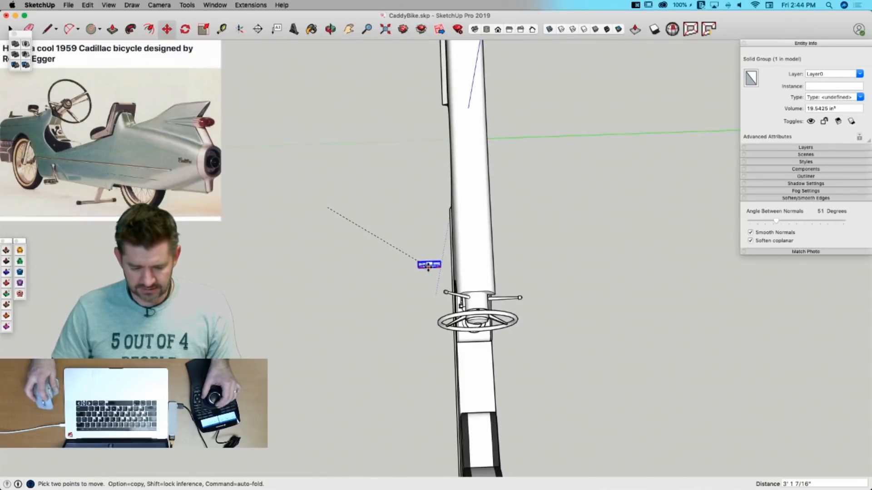
left_click(426, 267)
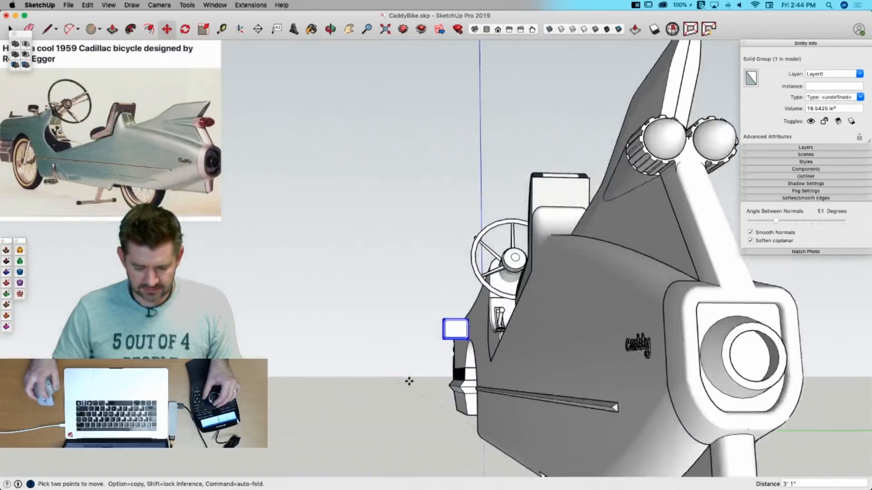
left_click(409, 382)
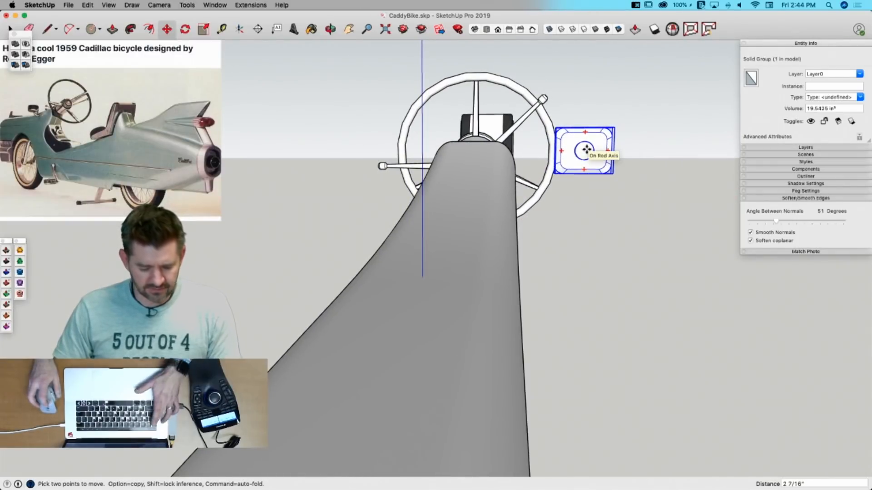
left_click(587, 149)
Step: Check the mirror in the reference photos and scale the end face of the housing's round boss to 0.50 about its center
key("super+Tab")
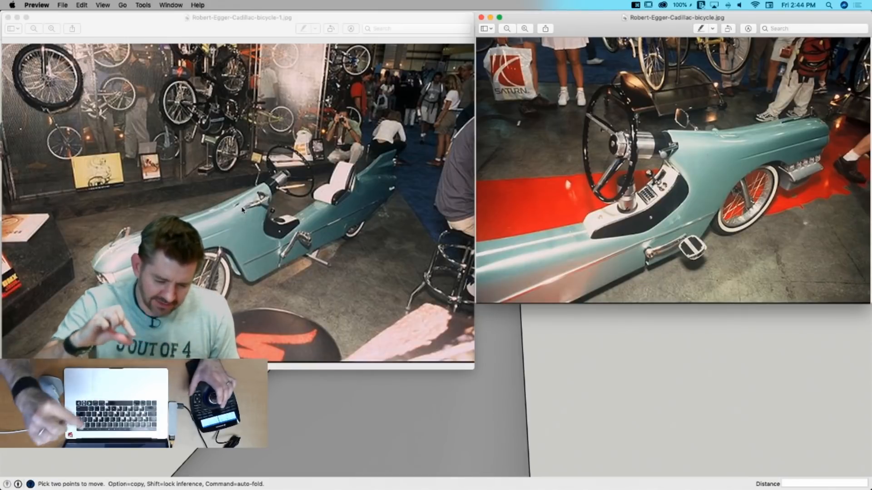
key("super+Tab")
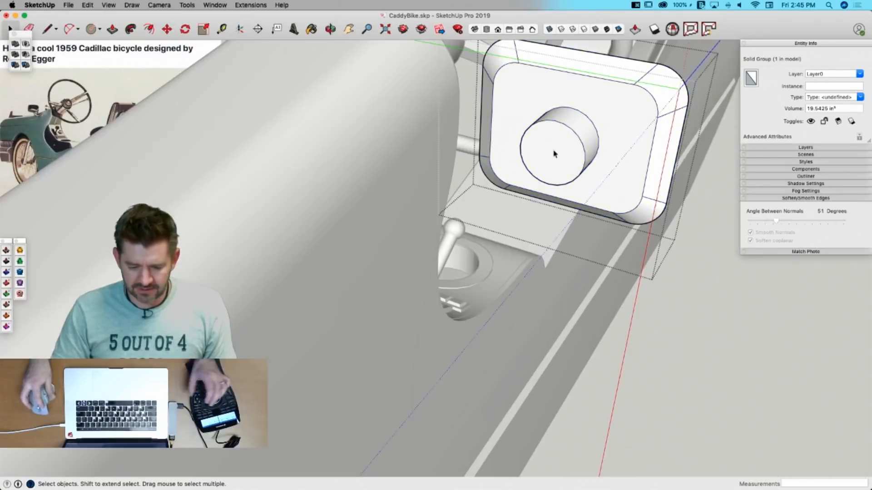
double_click(545, 148)
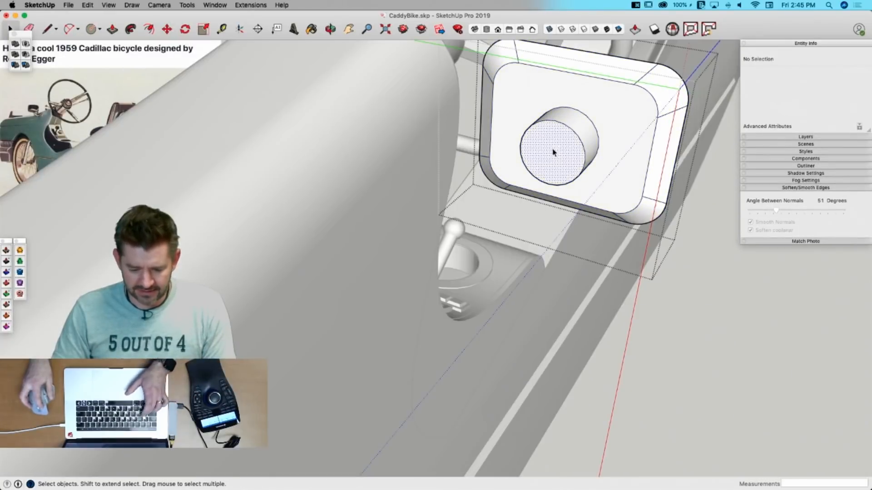
left_click(545, 148)
key("s")
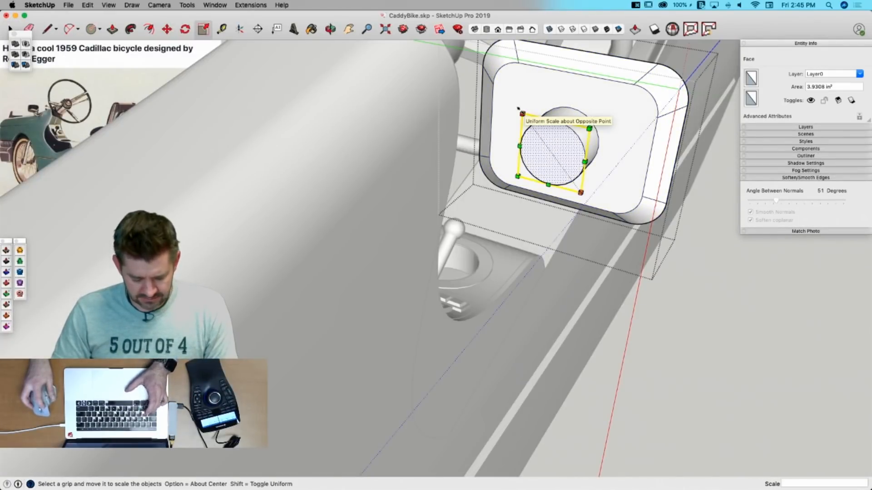
left_click_drag(522, 113, 531, 123, "alt")
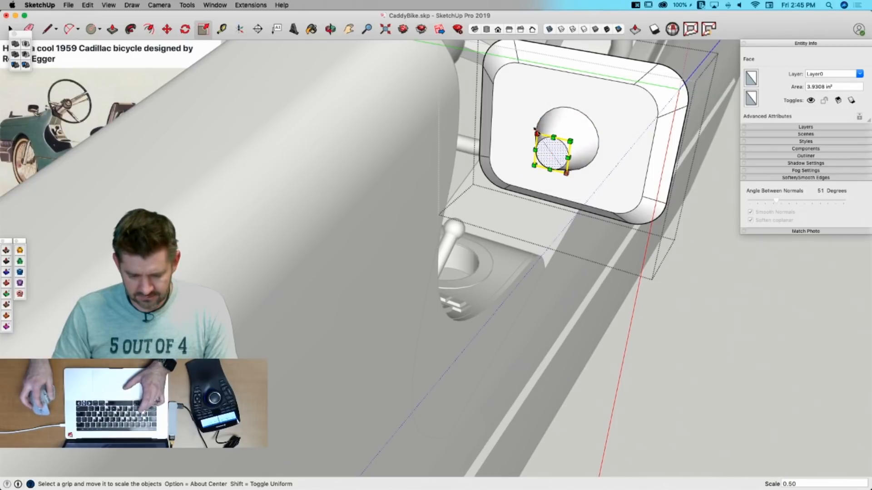
Step: Extrude the reduced boss face 3 1/4" outward to form a round mounting stem
key("p")
left_click_drag(556, 152, 502, 196)
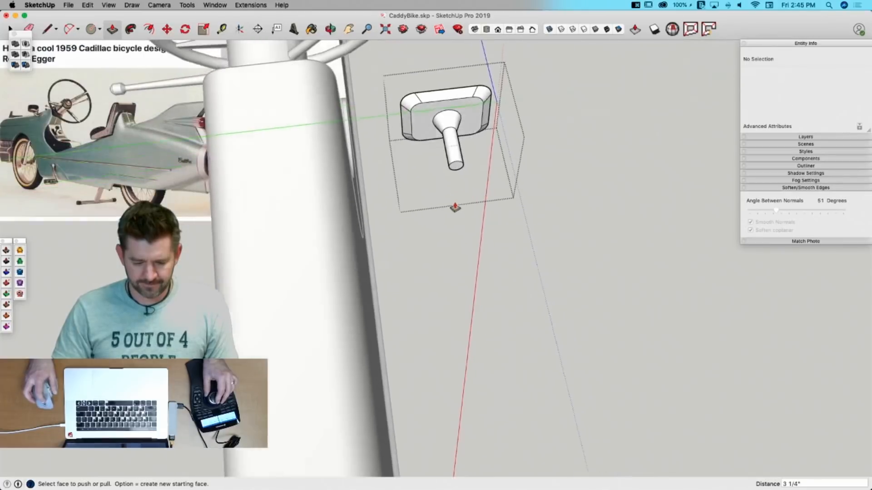
key("space")
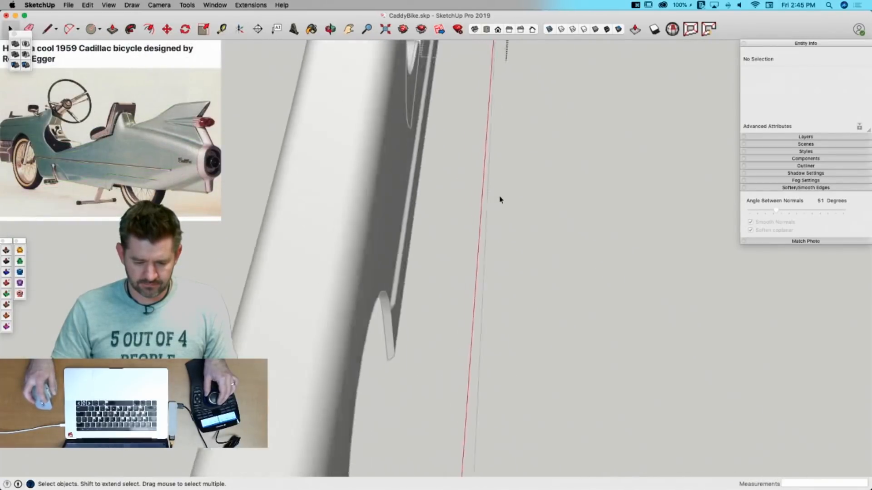
Step: Check the reference photos for the mirror's height and lower the mirror group about 4 3/4" beside the body
key("super+Tab")
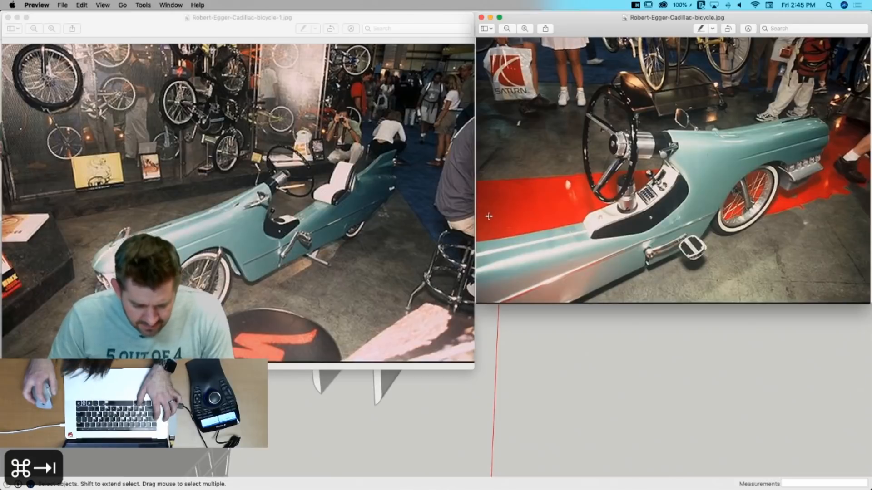
key("super+Tab")
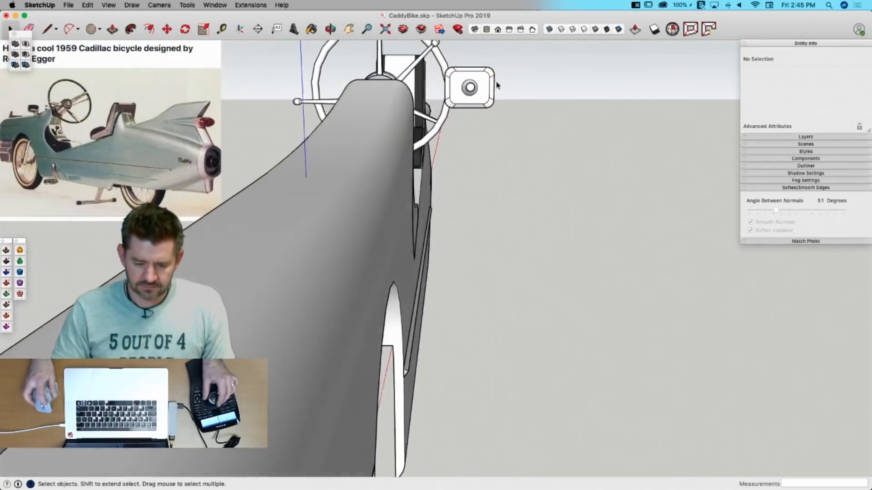
left_click(454, 100)
key("m")
left_click(519, 94)
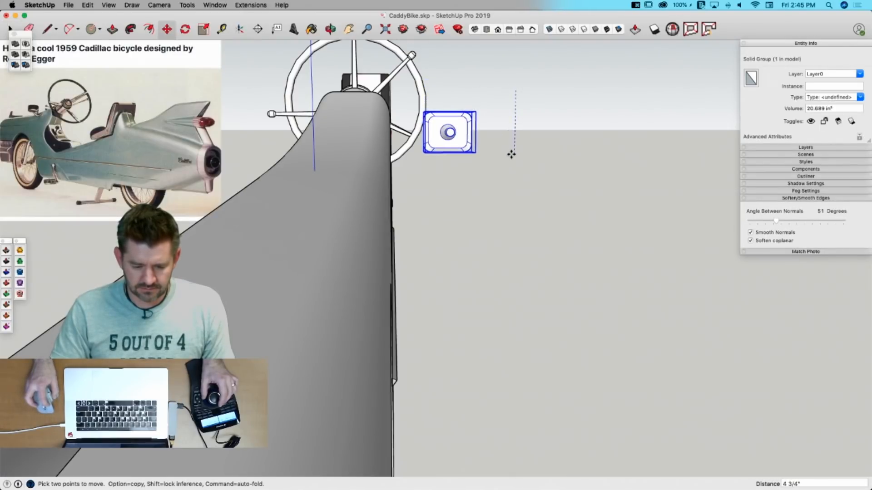
left_click(511, 154)
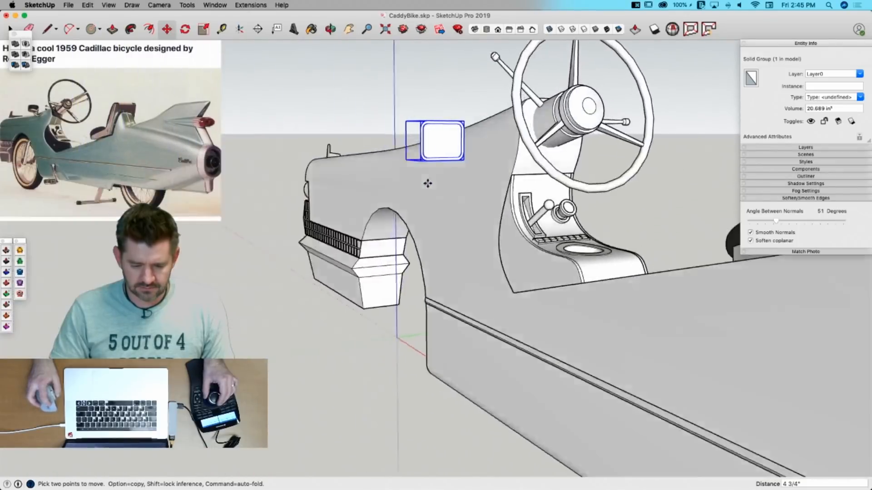
Step: Shift the mirror group sideways along the green axis to position it between the steering wheel rim and the body's flank
left_click(356, 244)
key("Left")
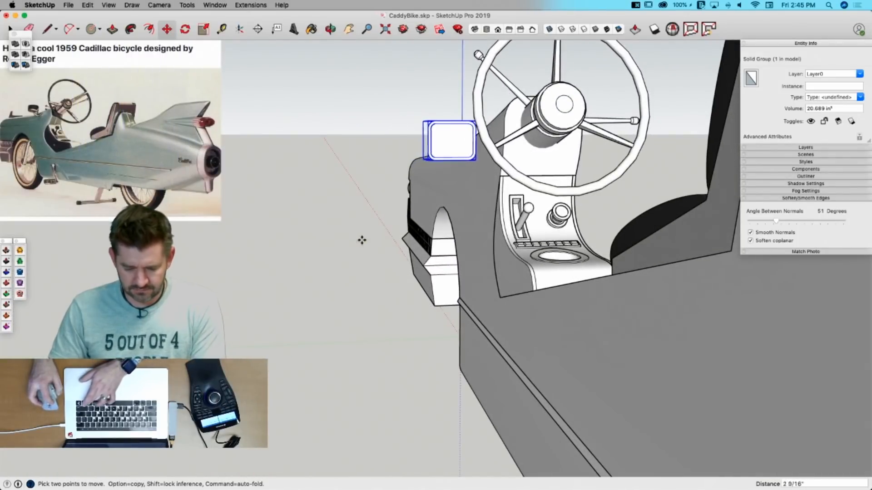
left_click(363, 240)
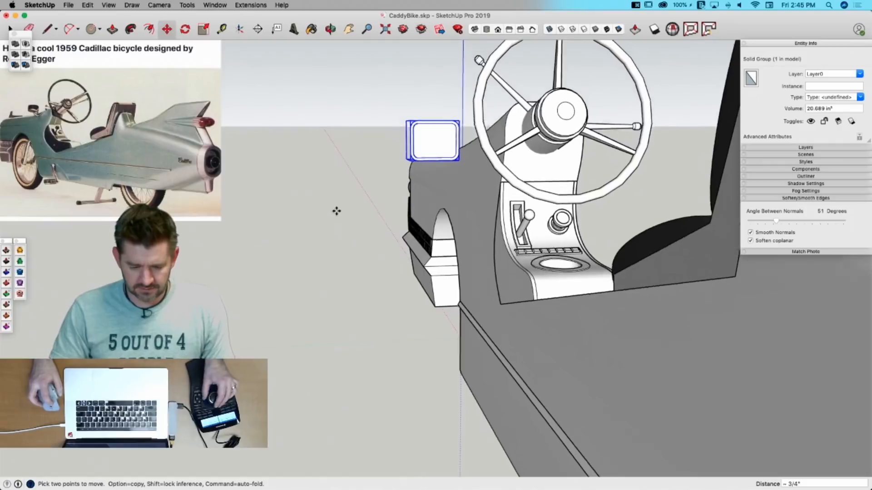
left_click(318, 243)
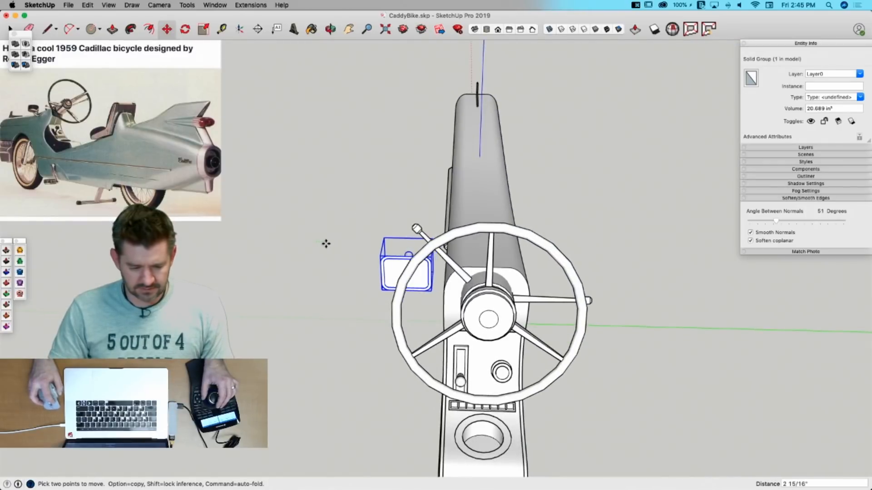
left_click(325, 245)
key("space")
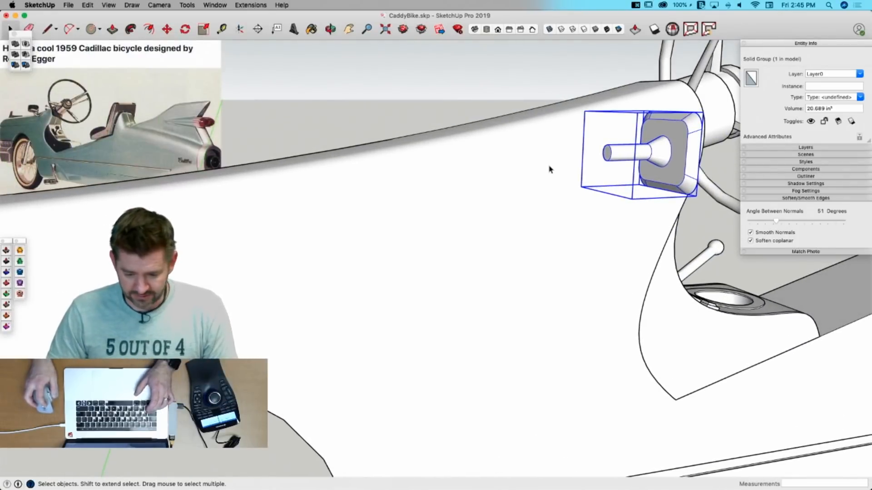
Step: Open the mirror group and extend the end of its stem by another 13/16" segment
key("l")
double_click(607, 153)
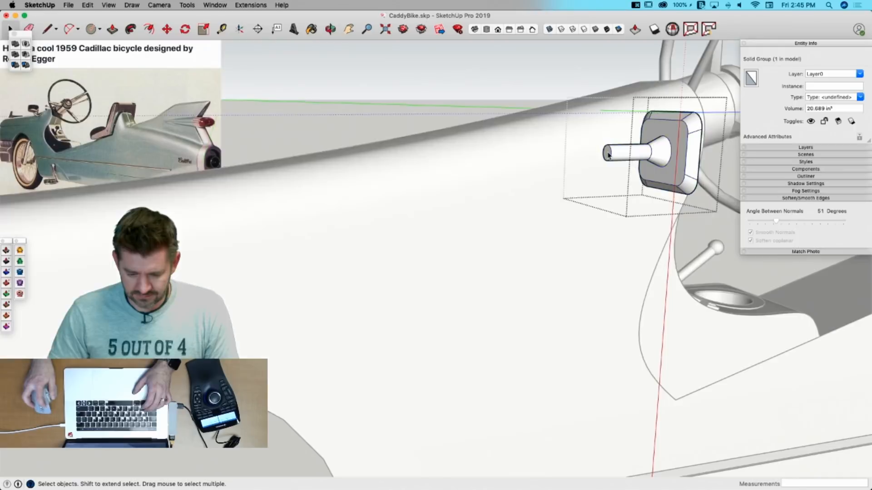
key("p")
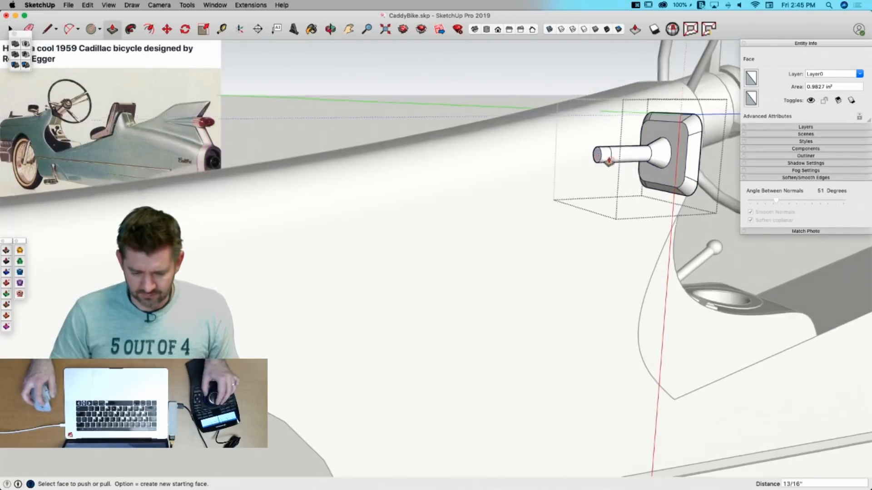
key("space")
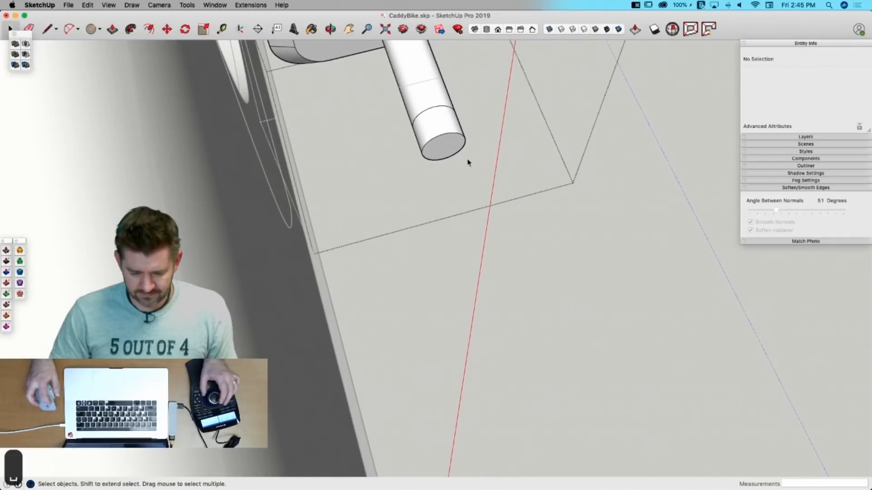
Step: Rotate the stem's end face 45 degrees about its edge endpoint, with the rotation locked to the red axis
left_click(449, 158)
key("q")
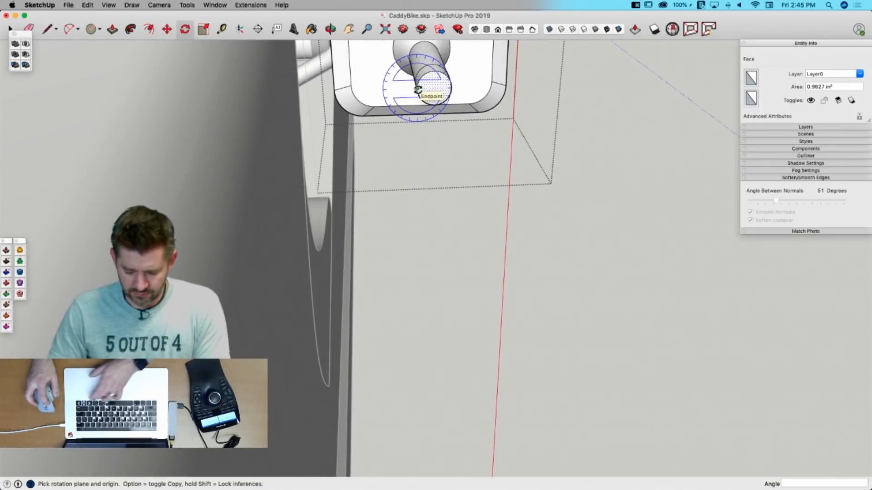
key("Right")
left_click(416, 89)
left_click(446, 89)
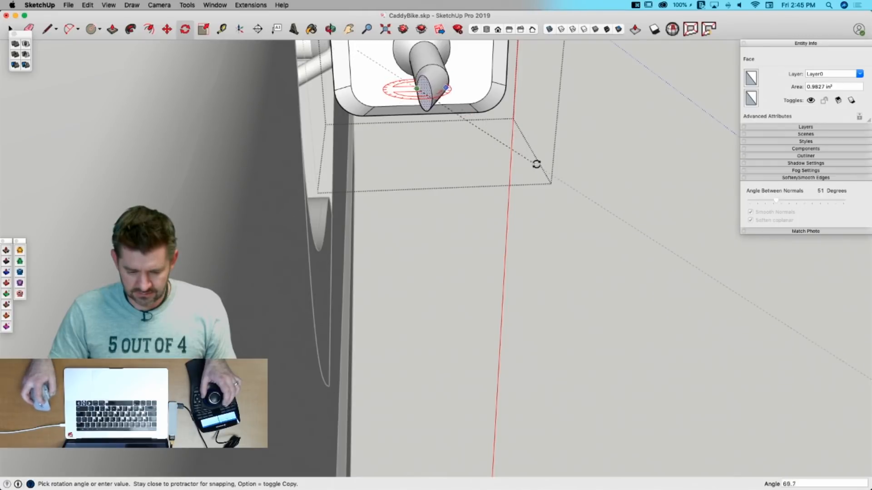
type("45")
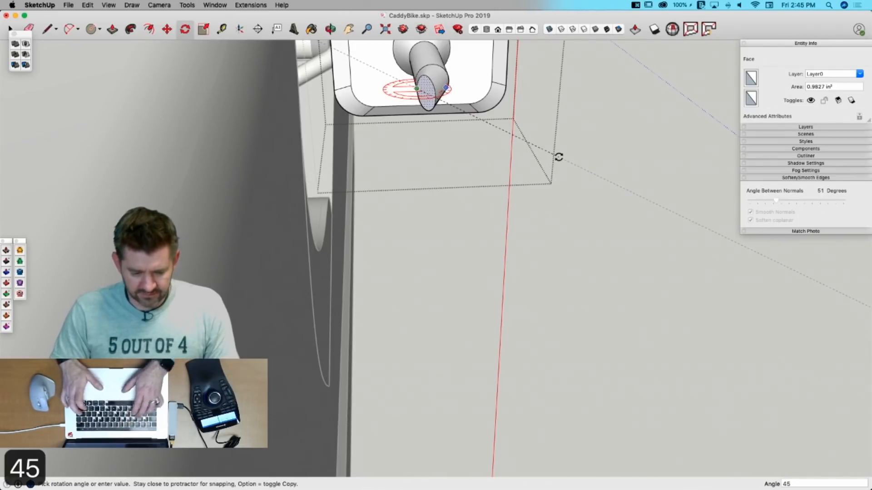
key("Return")
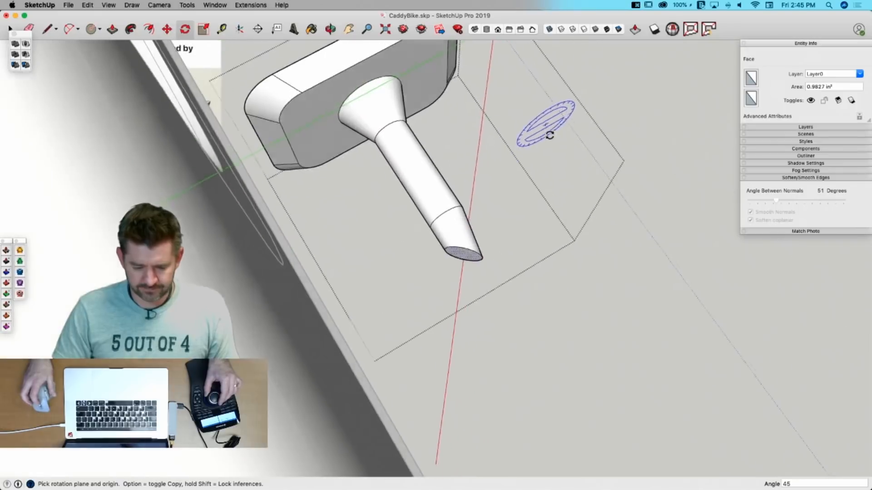
key("space")
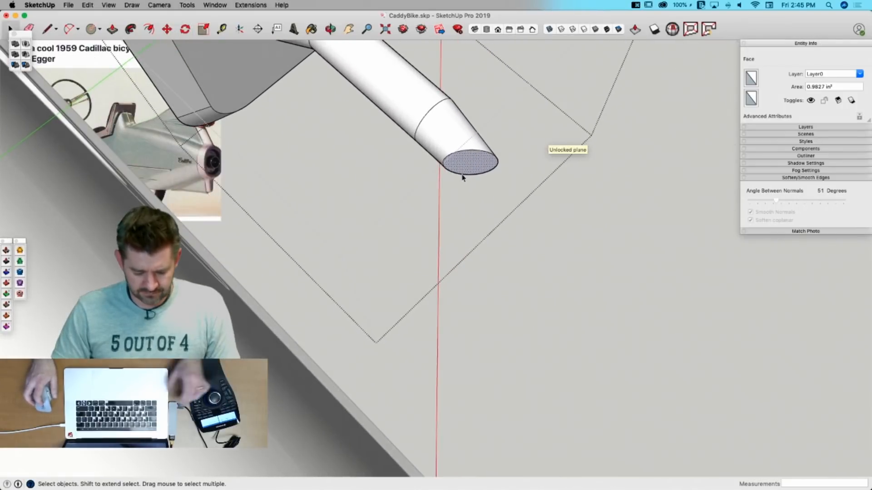
Step: Scale the angled end face to 1.41, 1.32 along green and blue and extrude it 7/8"
key("s")
left_click_drag(444, 163, 435, 167)
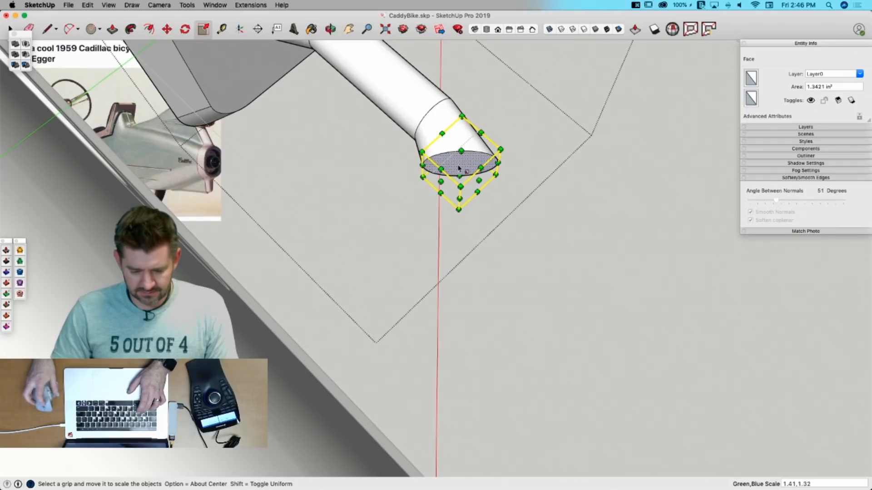
key("p")
left_click_drag(453, 182, 450, 216)
left_click(451, 212)
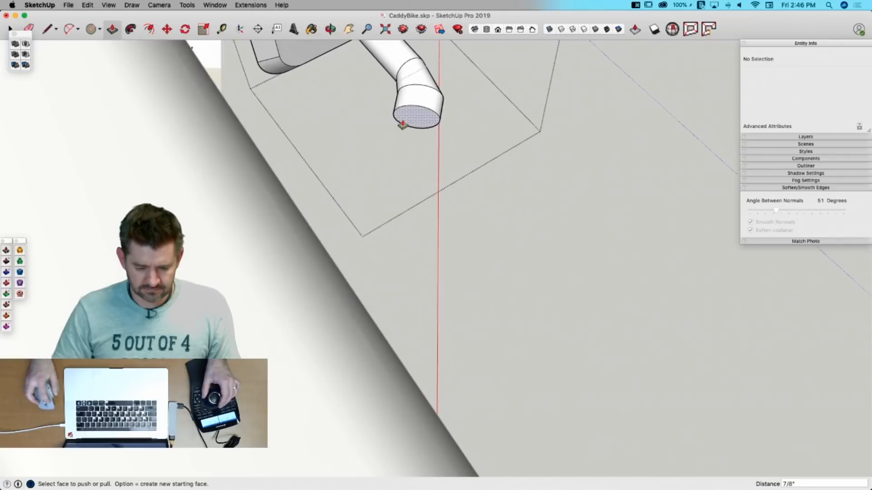
Step: Extrude the angled end face about 10 1/2" further so the arm runs into the bicycle body
left_click(409, 117)
left_click(346, 206)
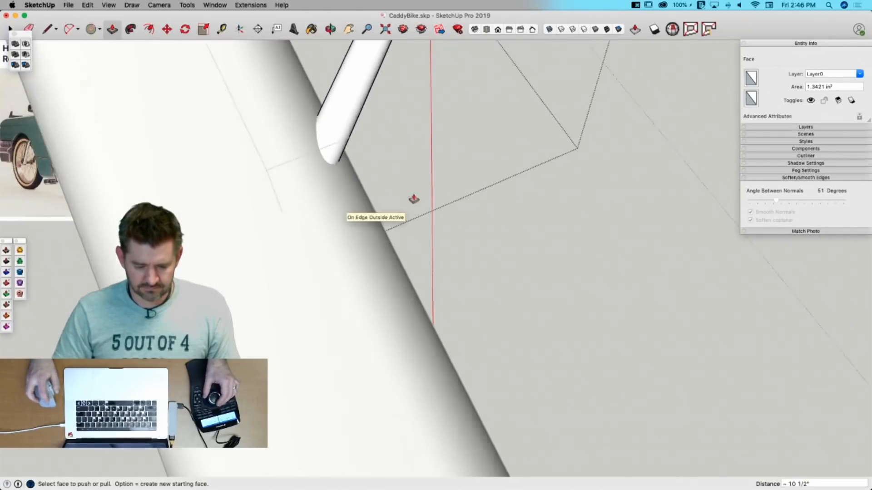
key("space")
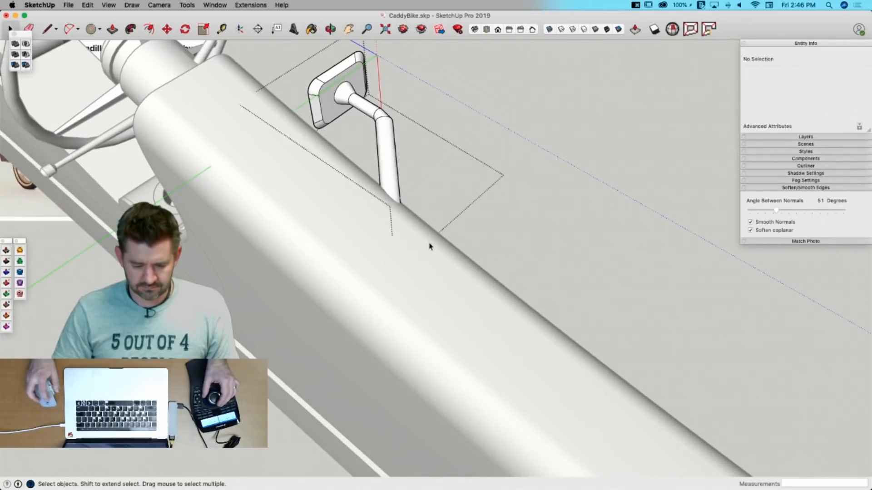
Step: Turn on X-ray display and stretch the arm's end face inside the body to 6.25 along the blue axis
key("super+a")
key("s")
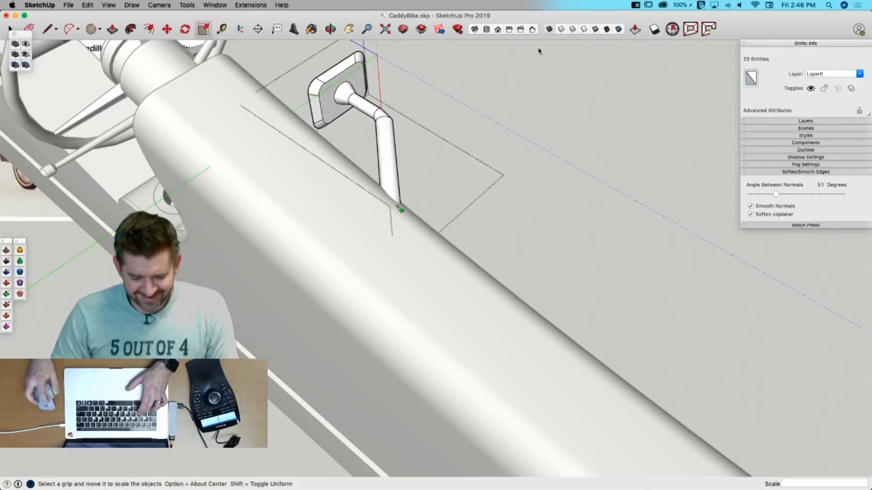
left_click(549, 30)
left_click_drag(398, 222, 446, 266)
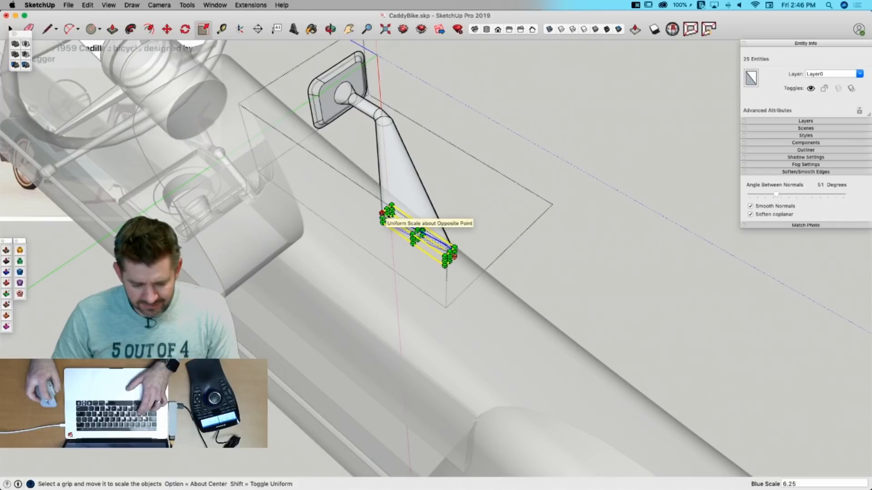
Step: Uniformly enlarge the arm's flared end inside the body, close the mirror group and turn X-ray display off
left_click_drag(386, 215, 358, 203)
key("space")
left_click(576, 210)
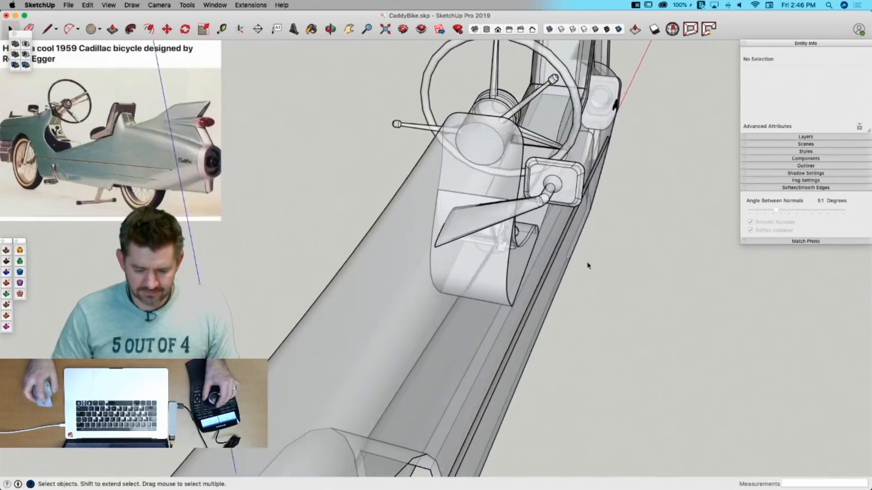
left_click(549, 29)
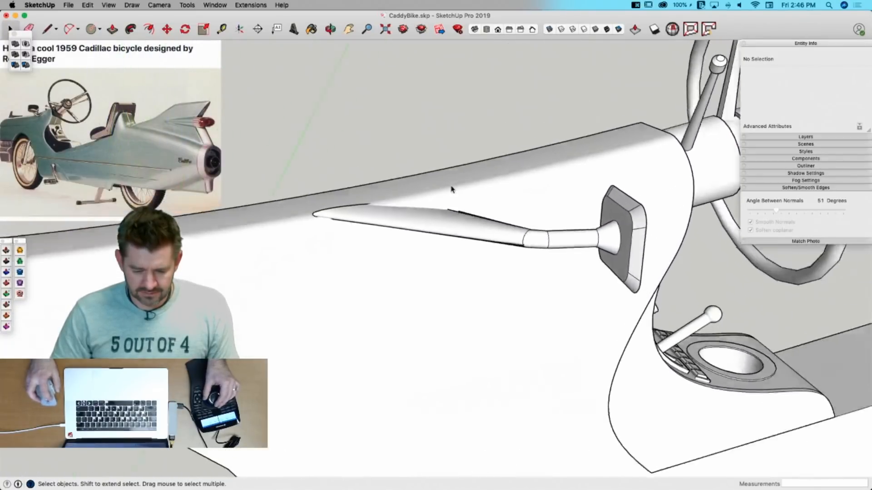
Step: Rotate the mirror group about its center so the arm tilts up along the slope of the body
left_click(470, 212)
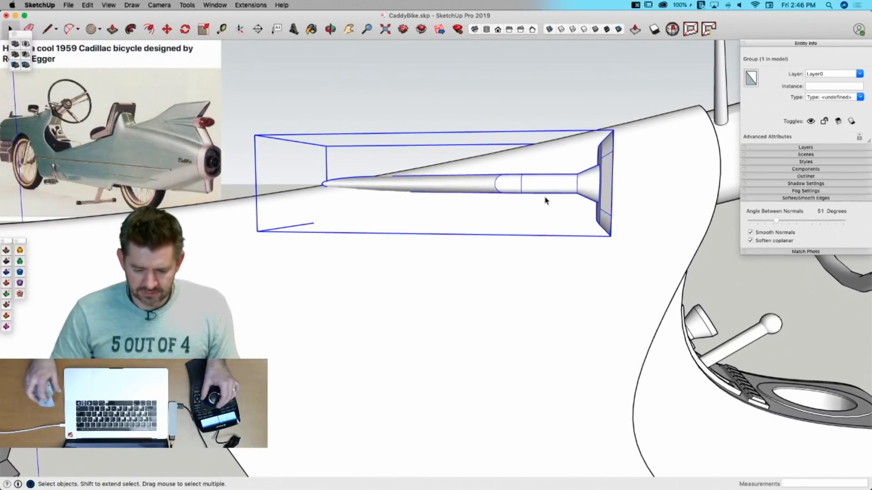
key("m")
left_click(576, 186)
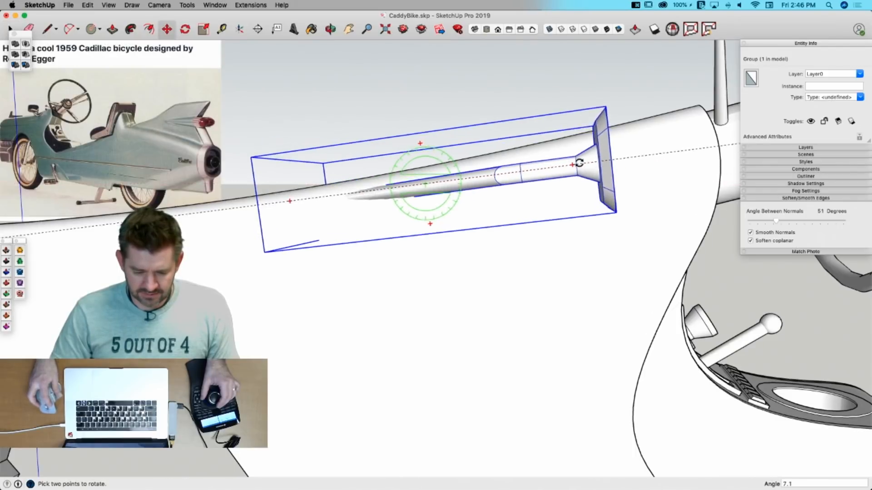
left_click(574, 151)
key("space")
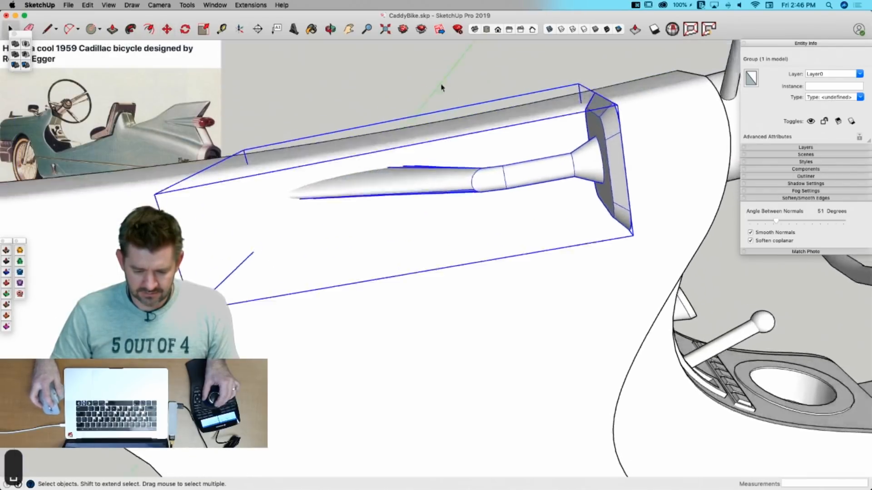
Step: Rotate the mirror head about its midpoint inside the mirror group so it stands upright, then close the group
left_click(442, 68)
double_click(593, 130)
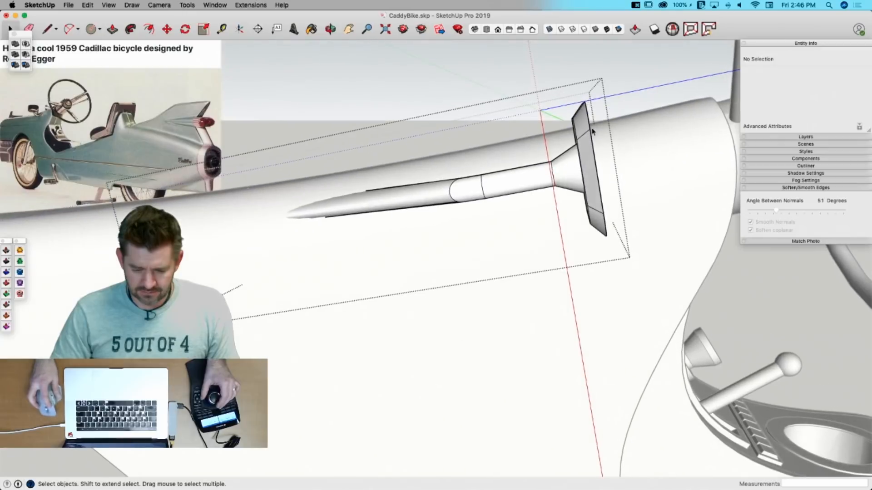
left_click_drag(630, 253, 633, 258)
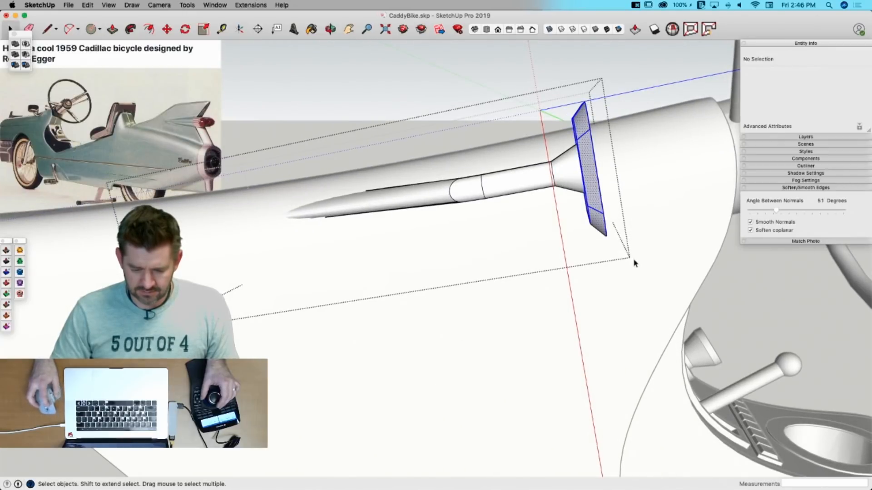
key("q")
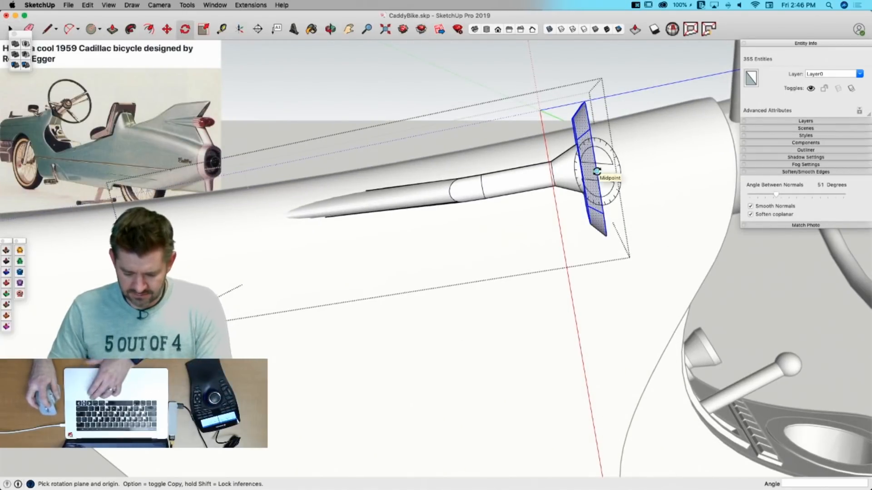
key("Left")
left_click(596, 171)
left_click(591, 135)
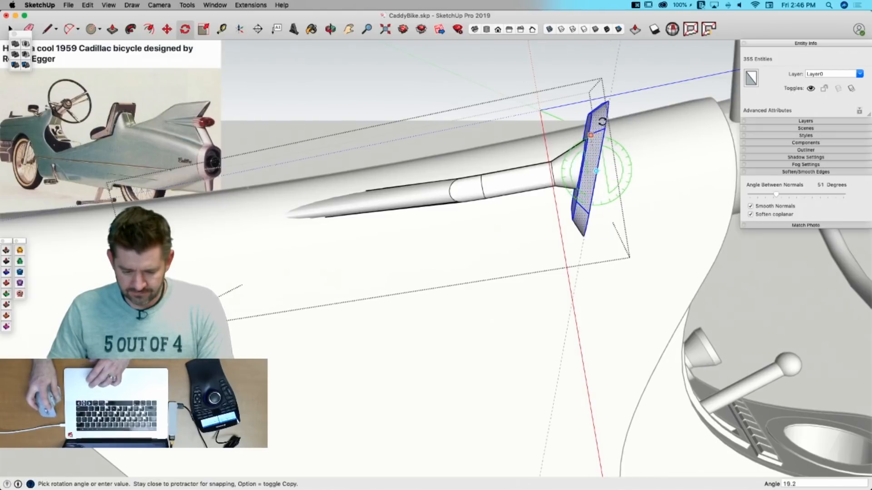
left_click(596, 116)
key("space")
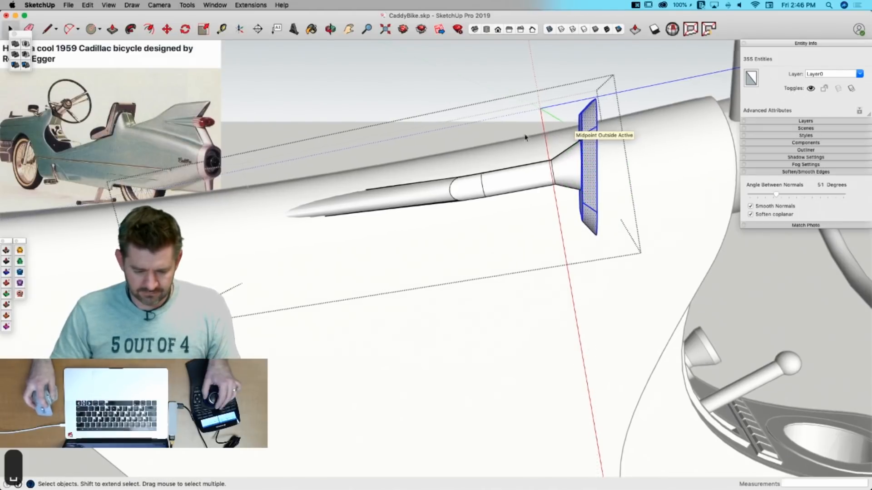
left_click(416, 80)
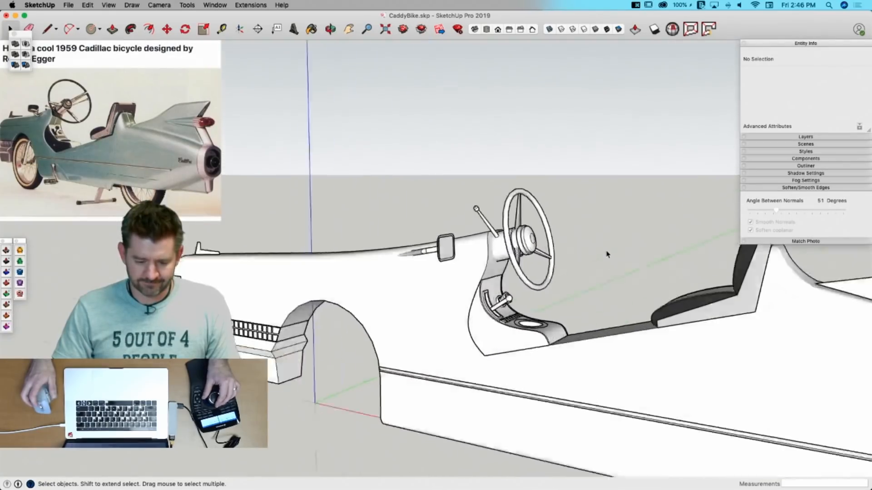
Step: Check the reference photos and move the arm's end inside the body about 2 13/16" along the blue axis toward the mirror
scroll(467, 290, "up", 3)
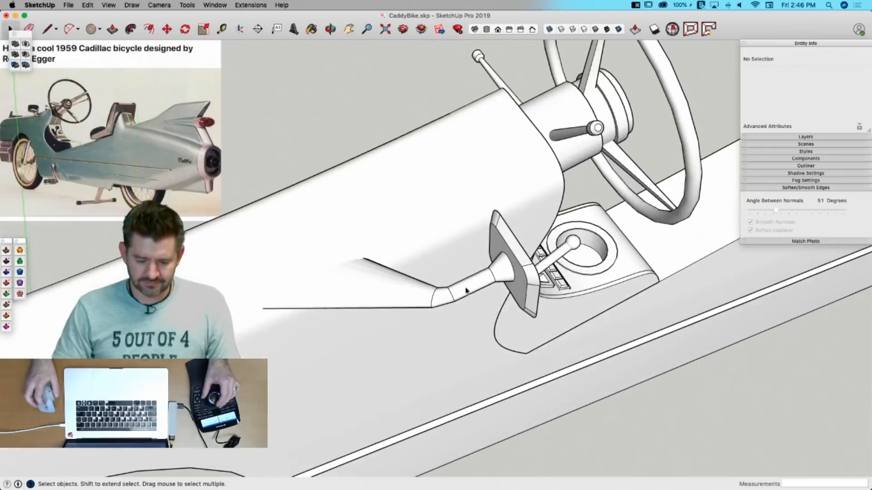
middle_click_drag(466, 290, 456, 250)
key("super+Tab")
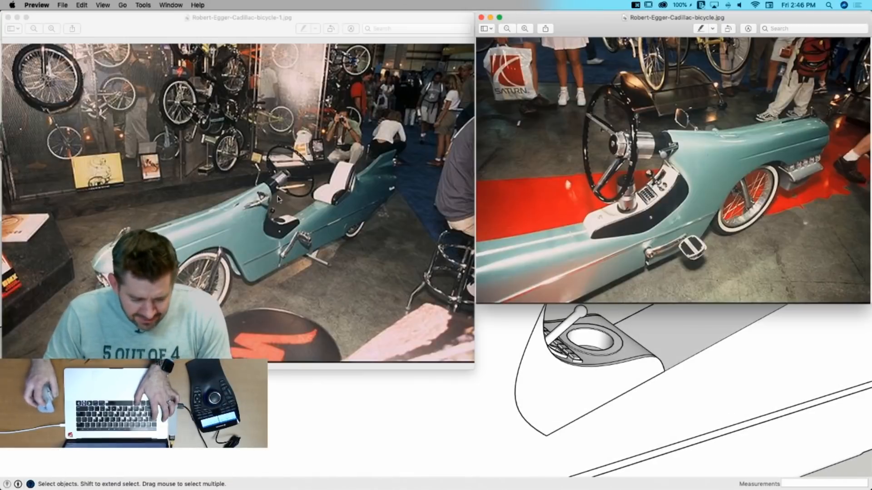
key("super+Tab")
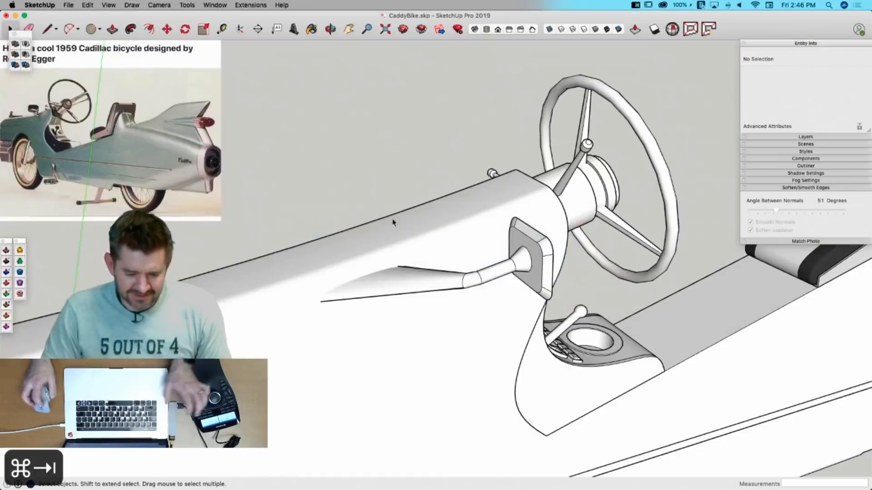
left_click(399, 287)
double_click(381, 312)
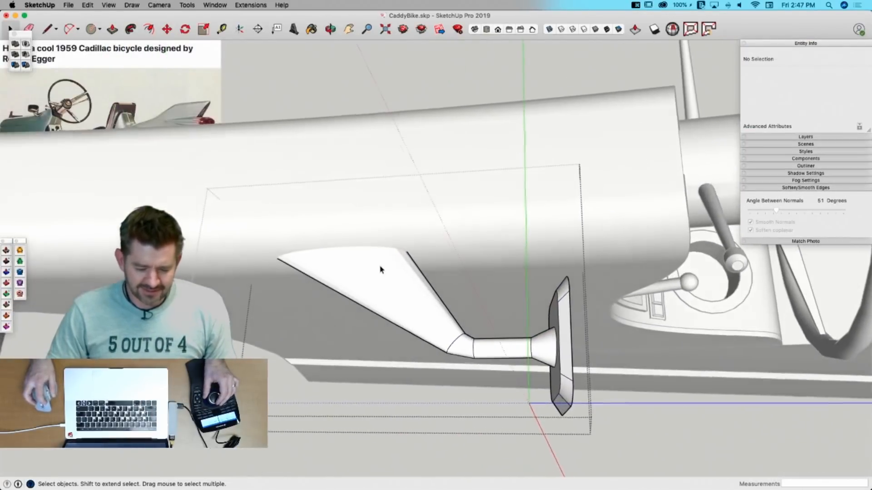
left_click(380, 271)
triple_click(381, 271)
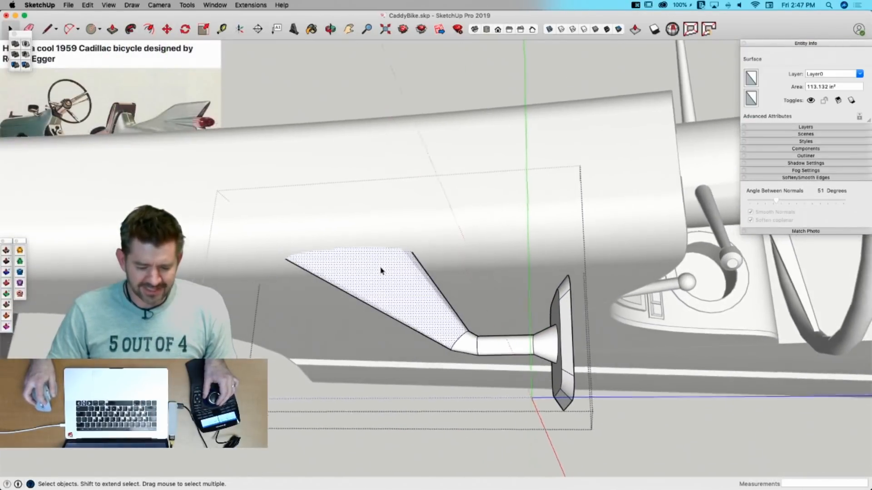
key("m")
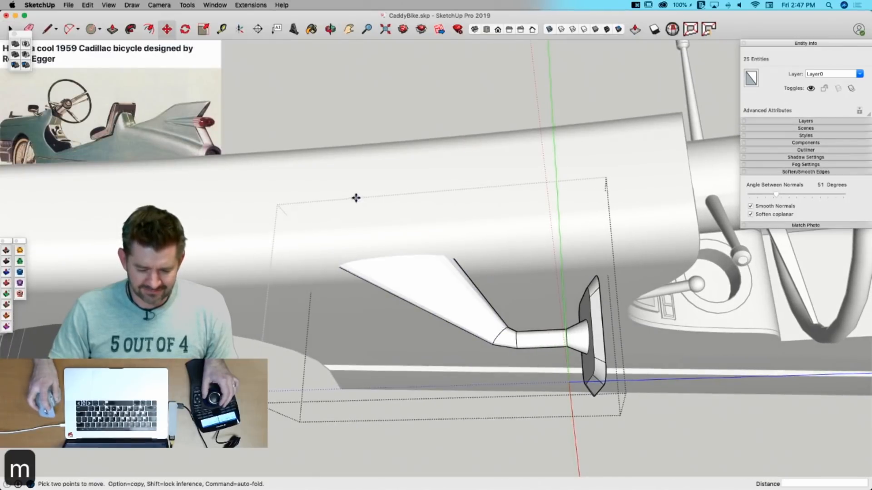
left_click(356, 197)
left_click(393, 194)
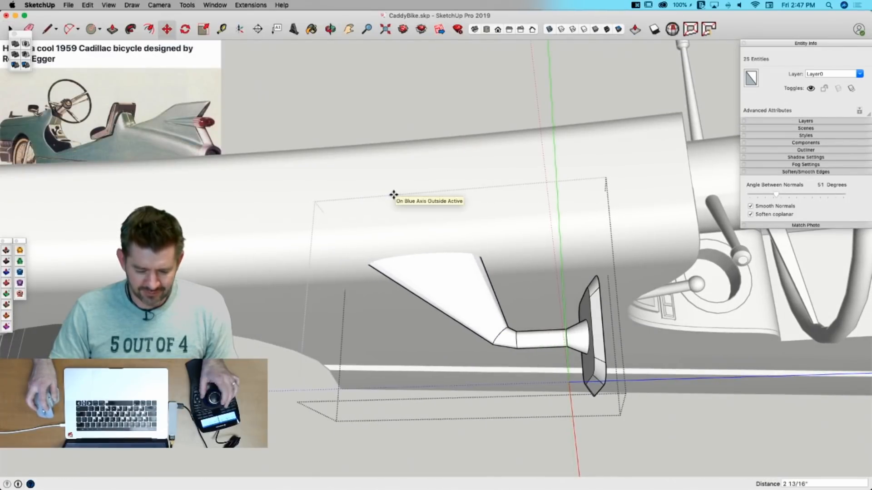
Step: With X-ray display on, scale down the arm's end inside the body, to about 0.86 along blue, and close the mirror group
key("s")
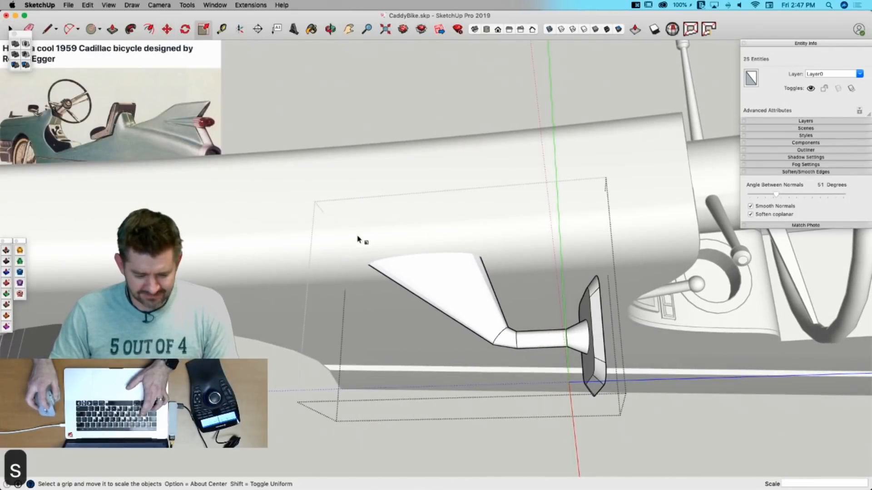
left_click(548, 30)
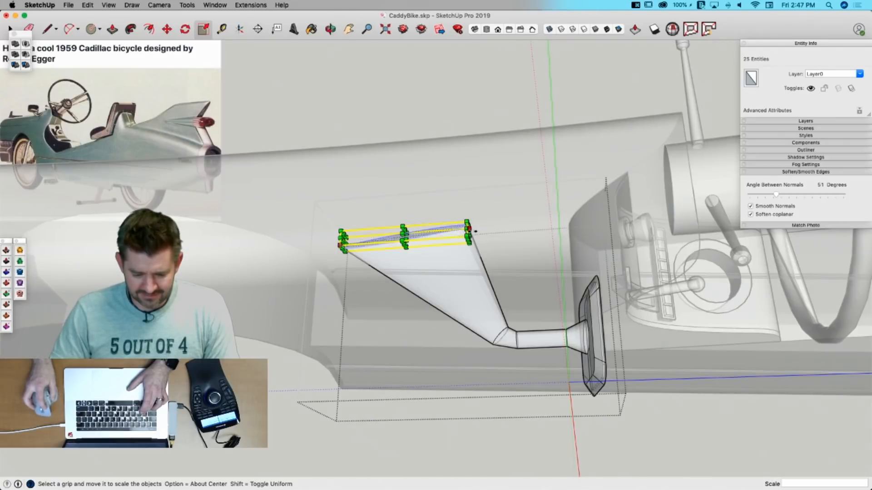
left_click(469, 229)
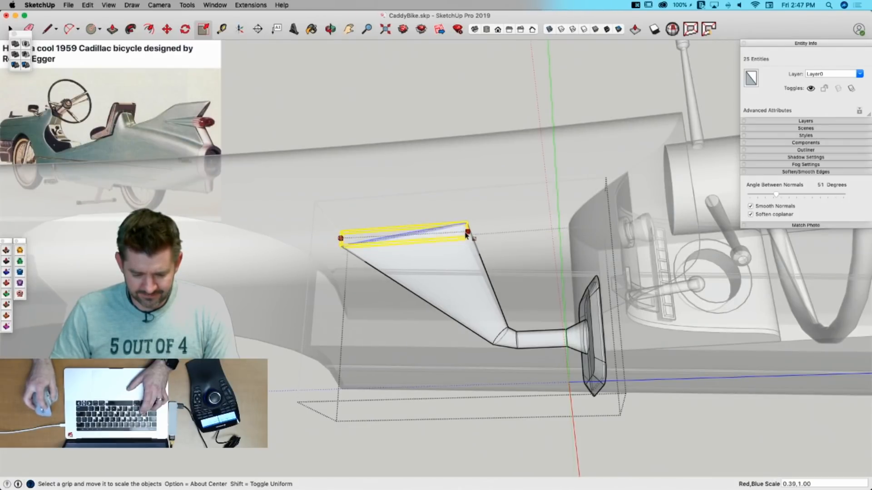
left_click(458, 235)
scroll(469, 235, "up", 5)
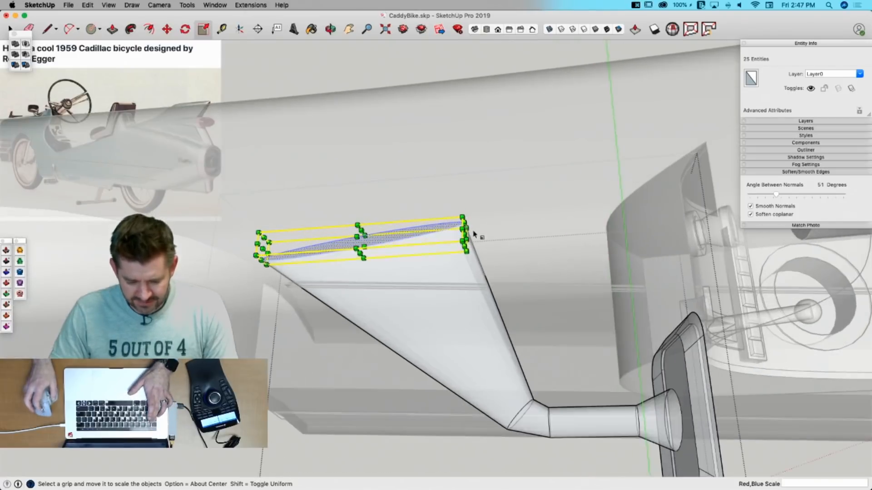
left_click(462, 234)
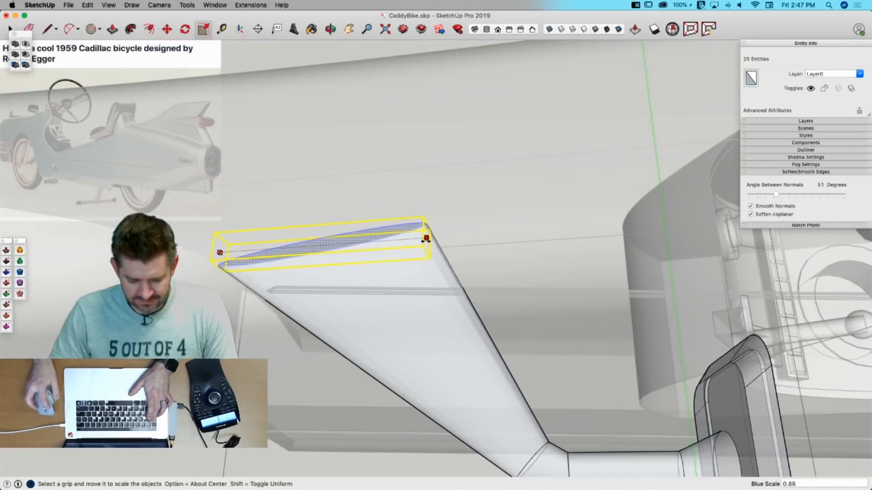
left_click(425, 236)
key("space")
left_click(321, 409)
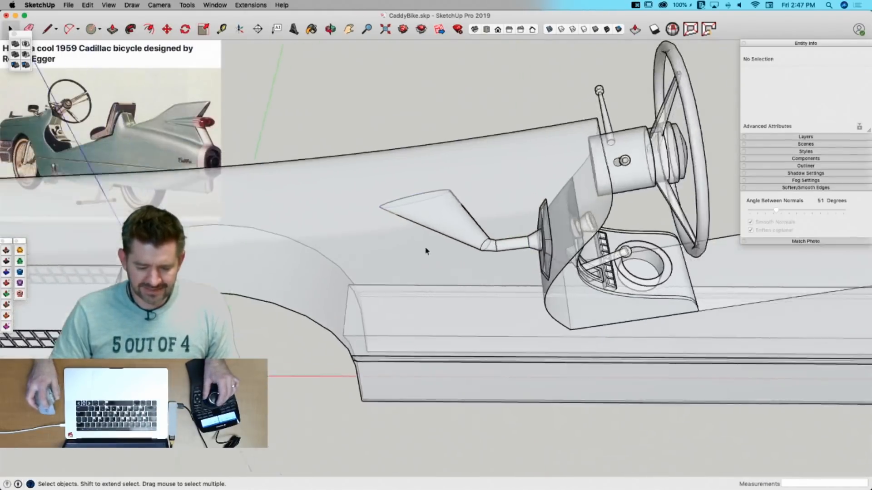
left_click(549, 29)
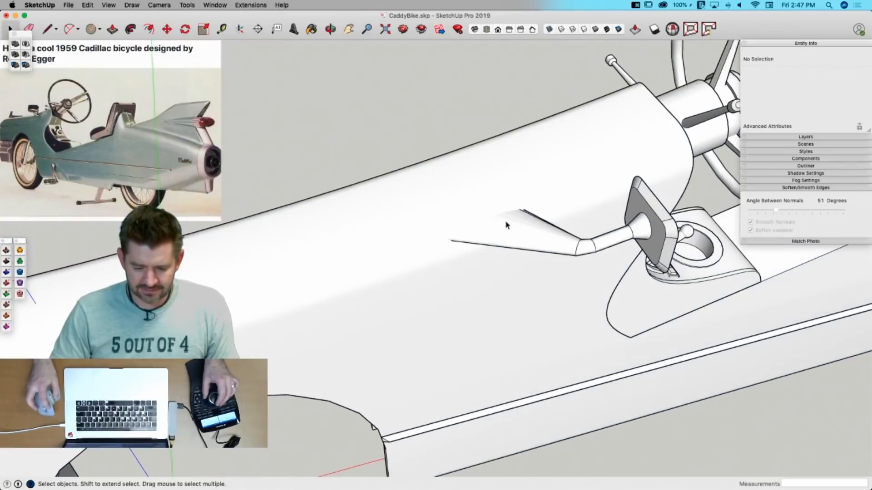
Step: Open the mirror group and intersect the flared arm surface with the model
left_click(506, 233)
double_click(516, 233)
left_click(517, 233)
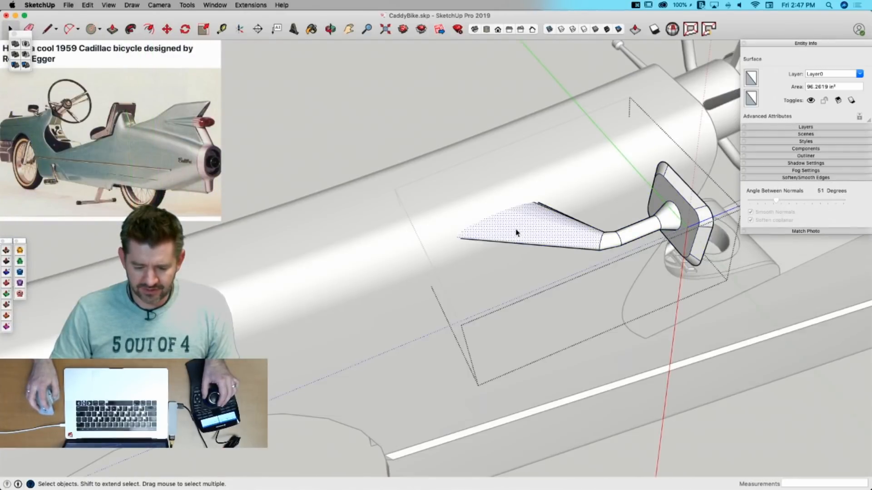
right_click(517, 232)
mouse_move(537, 285)
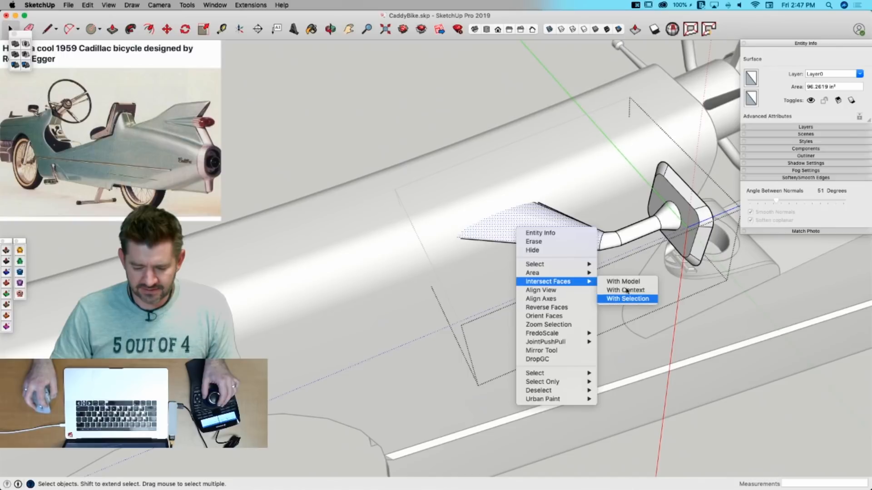
left_click(615, 282)
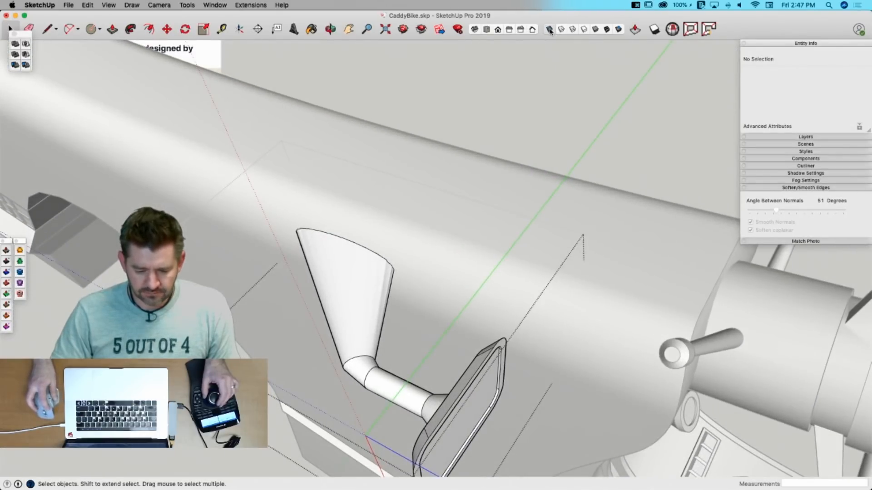
Step: Use X-ray display to delete the part of the arm inside the body, then close the mirror group and restore normal display
left_click(550, 31)
left_click_drag(506, 135, 317, 173)
key("BackSpace")
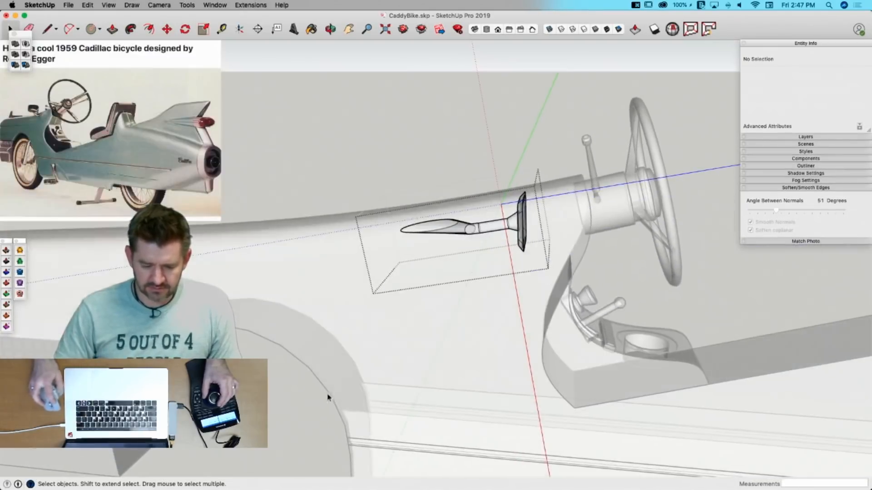
left_click(319, 418)
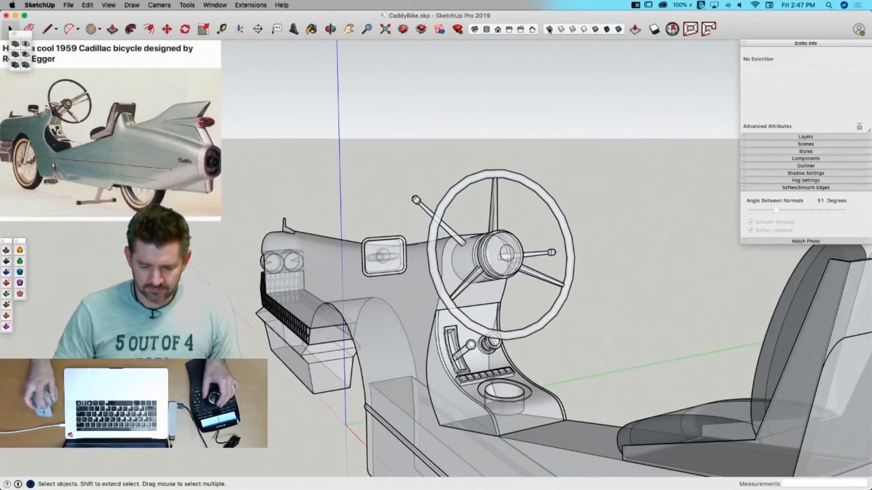
left_click(550, 29)
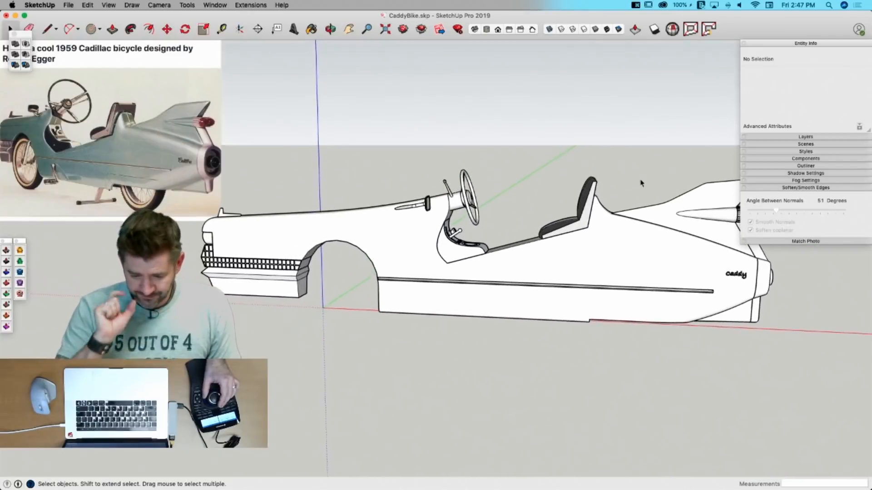
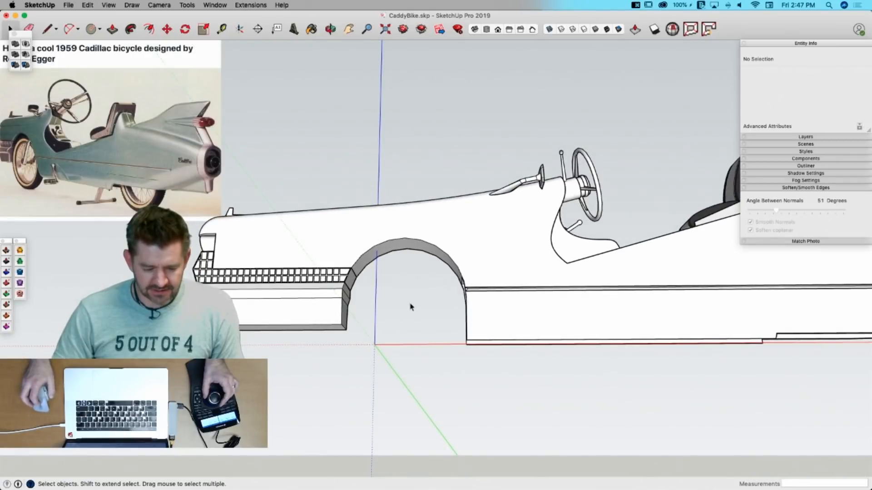
Step: Draw a vertical line about 3' 5/8" long down from the midpoint of the front wheel arch's top edge
key("l")
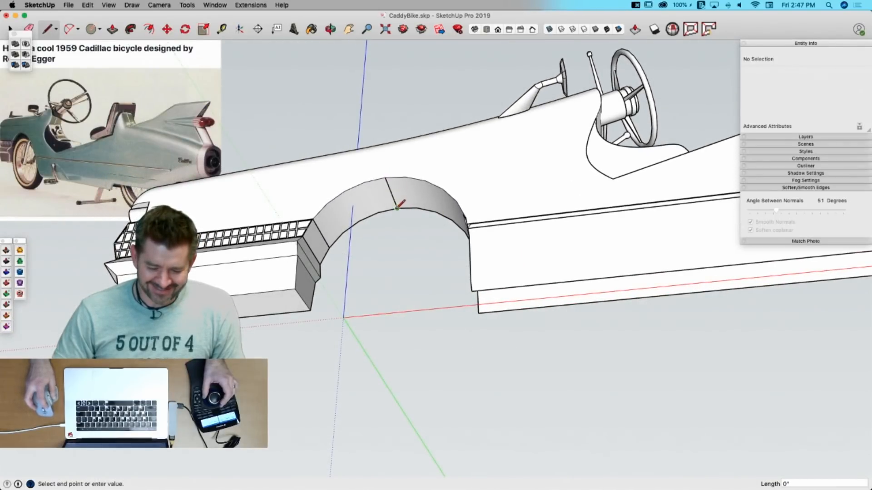
left_click(392, 193)
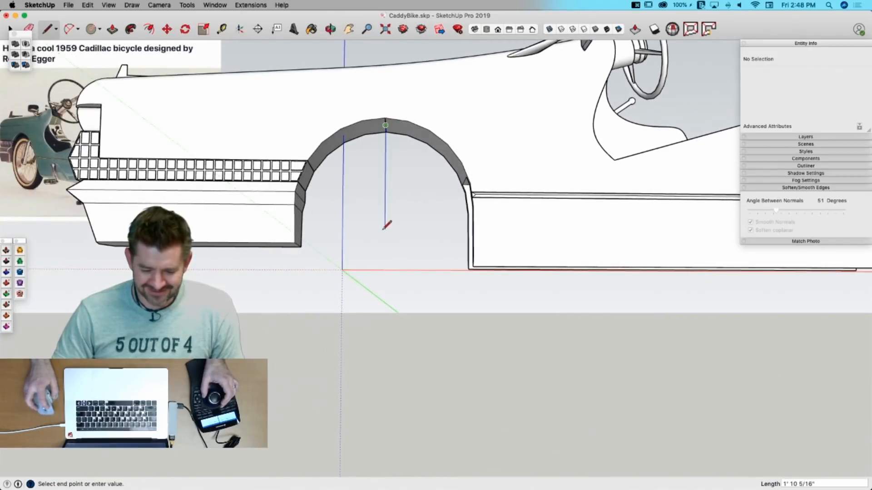
key("Escape")
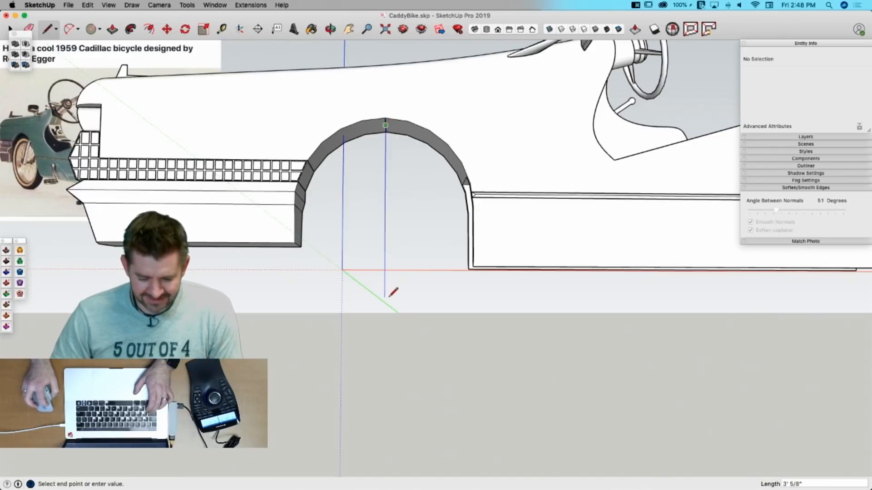
left_click(386, 297)
key("Escape")
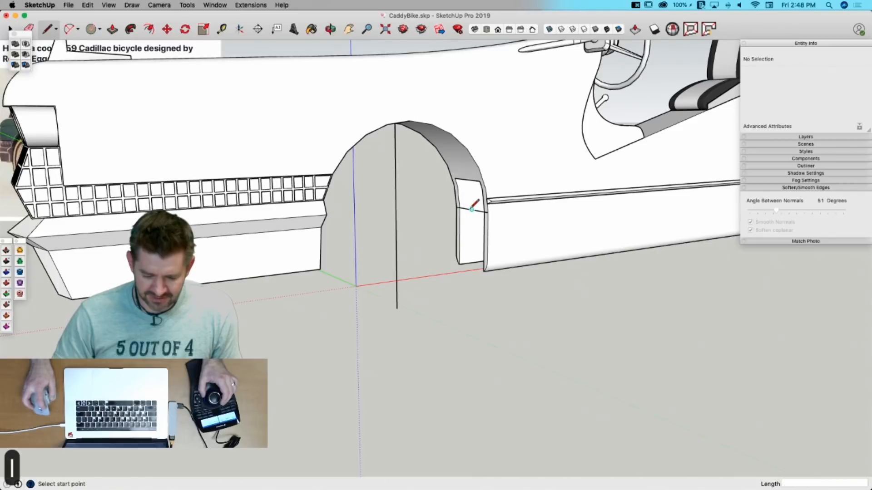
Step: Draw a line about 1' 6 1/16" long from the arch's rear side to the vertical line and erase the vertical line below it
left_click(472, 209)
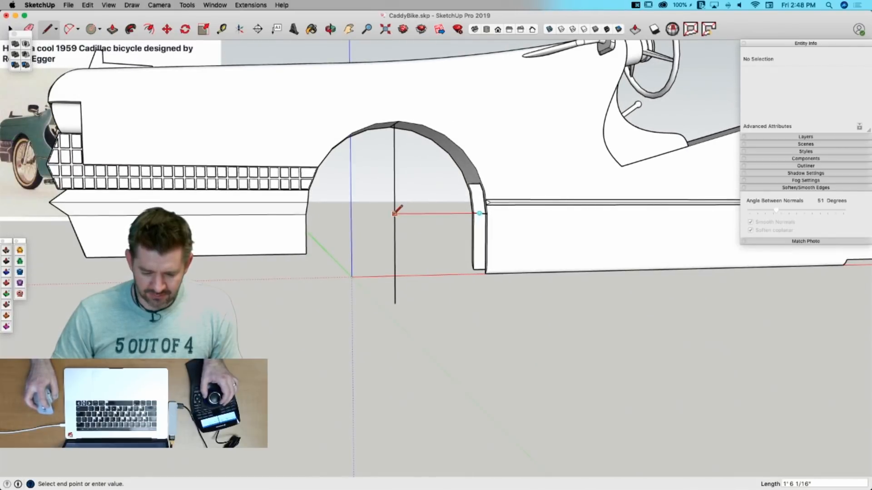
left_click(394, 213)
key("e")
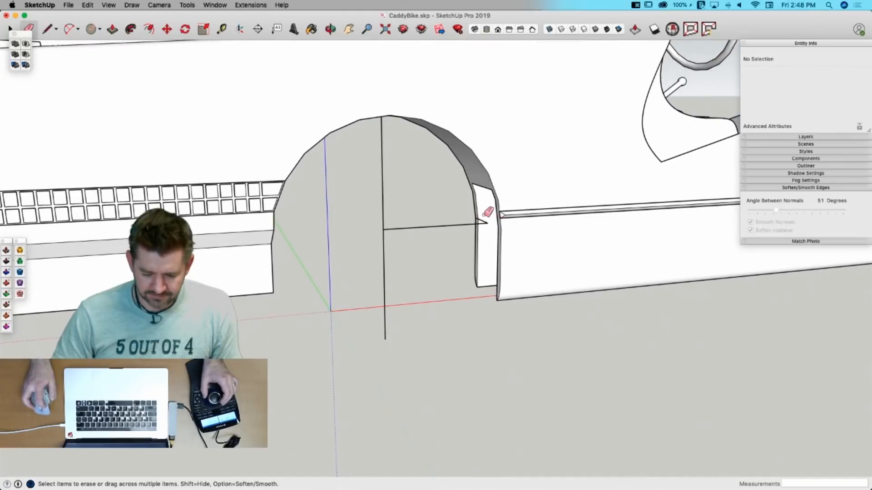
left_click(386, 284)
Step: Draw a wheel circle with a radius of about 1' 4 3/4" centred on the corner of the two layout lines
key("c")
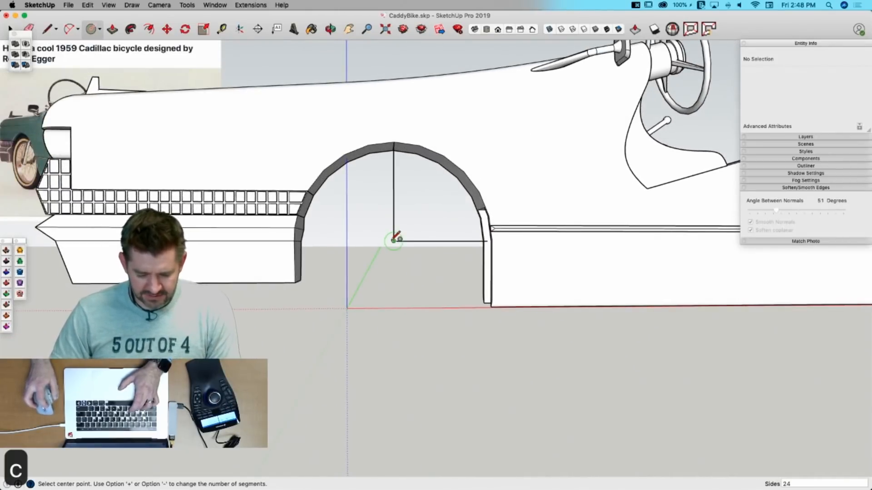
left_click(393, 241)
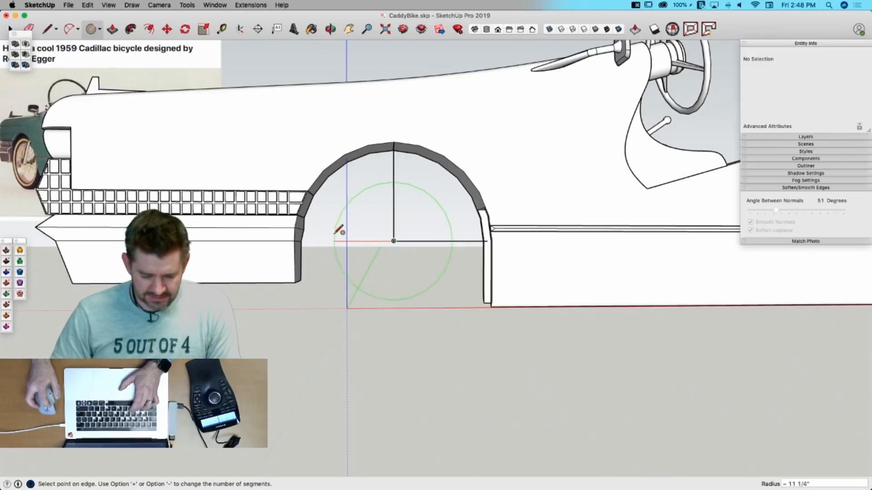
left_click(310, 241)
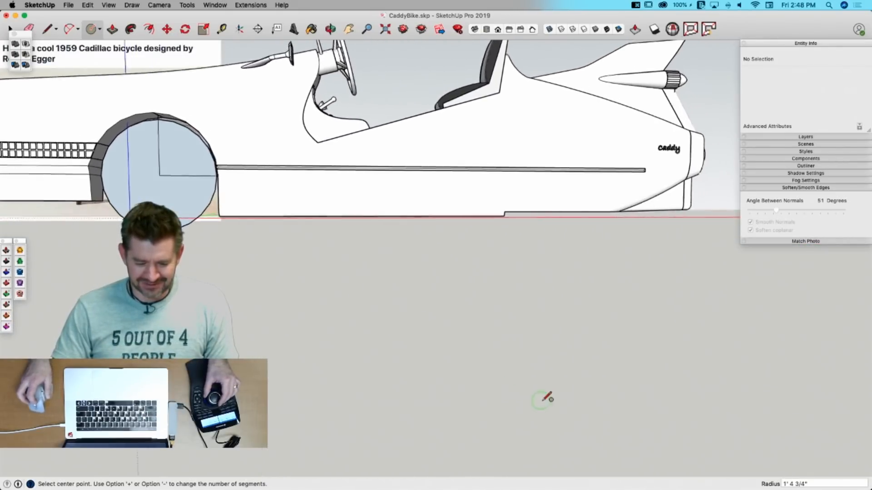
Step: Move both wheel circle faces down about 2 1/2" along the blue axis
key("space")
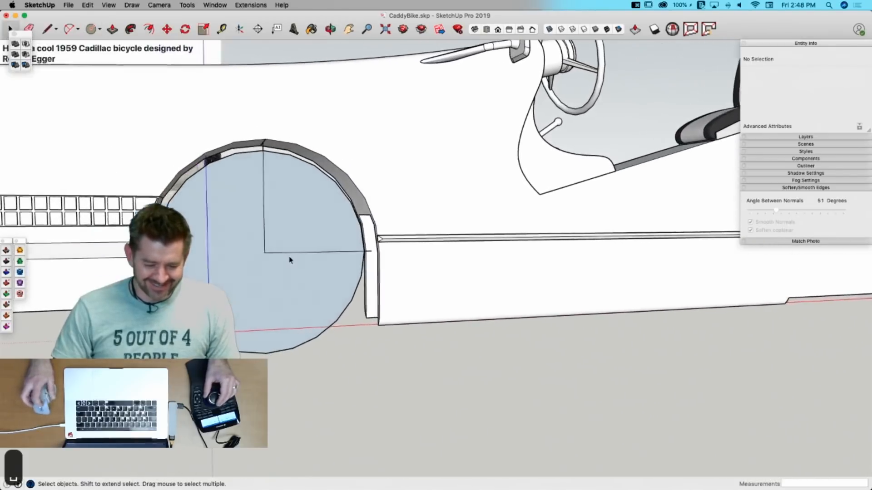
left_click(289, 246)
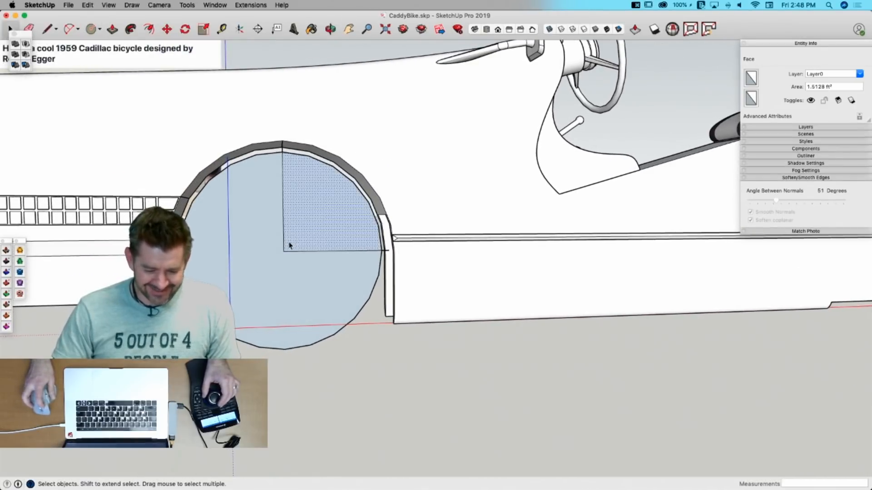
left_click(270, 266, "shift")
key("m")
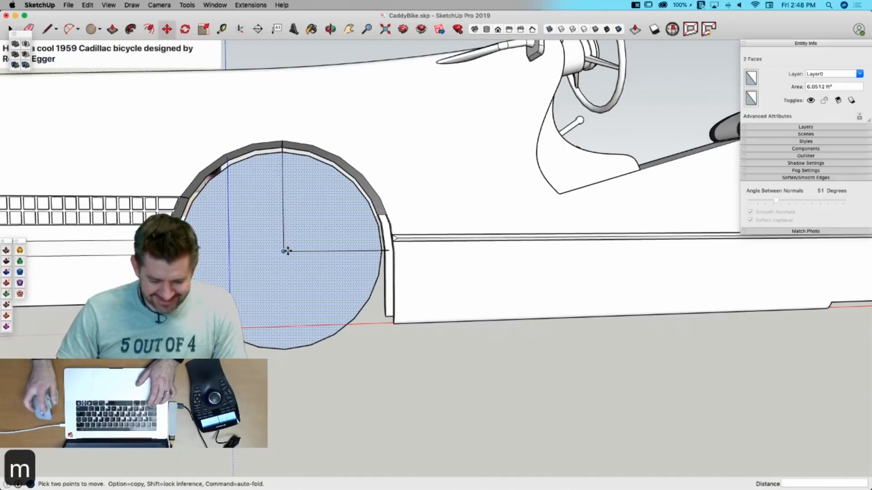
left_click(284, 250)
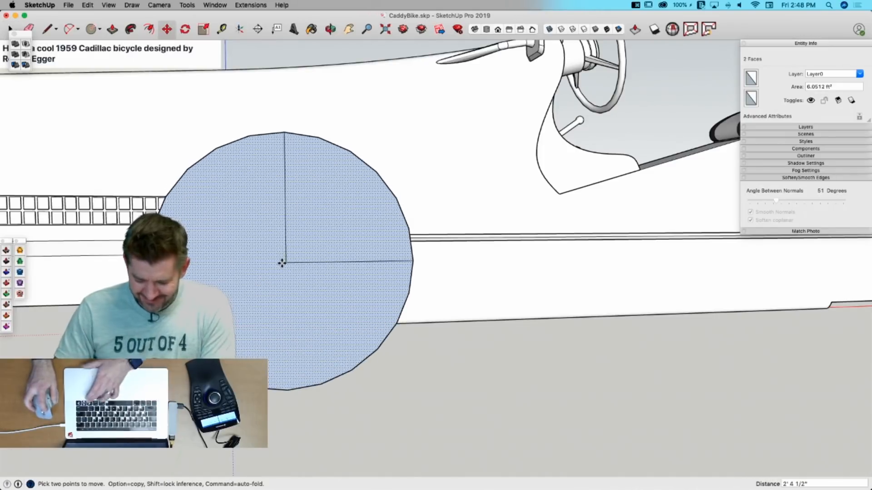
key("Up")
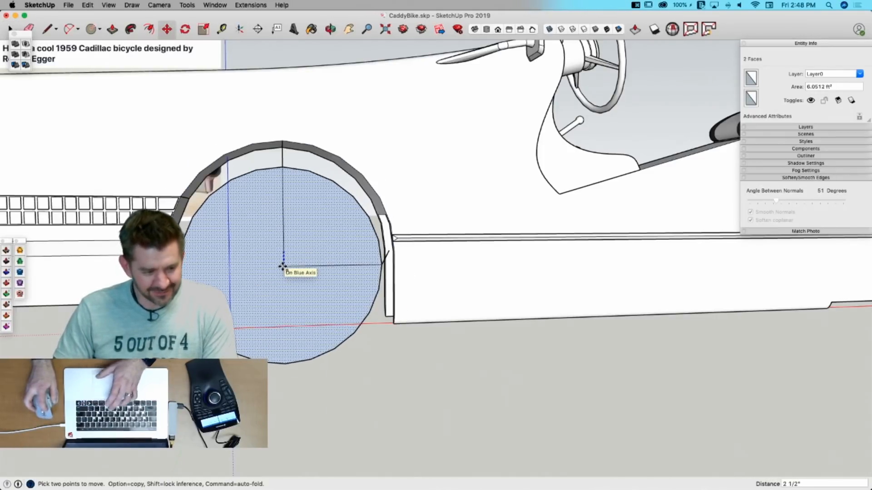
left_click(283, 266)
Step: Erase the vertical and horizontal layout lines in and around the wheel circle
key("e")
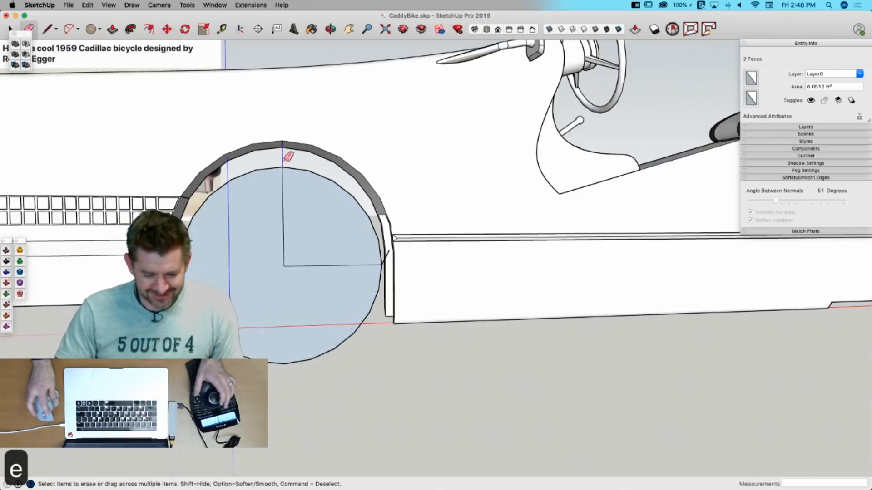
left_click(284, 160)
left_click(294, 154, "alt")
left_click(291, 219)
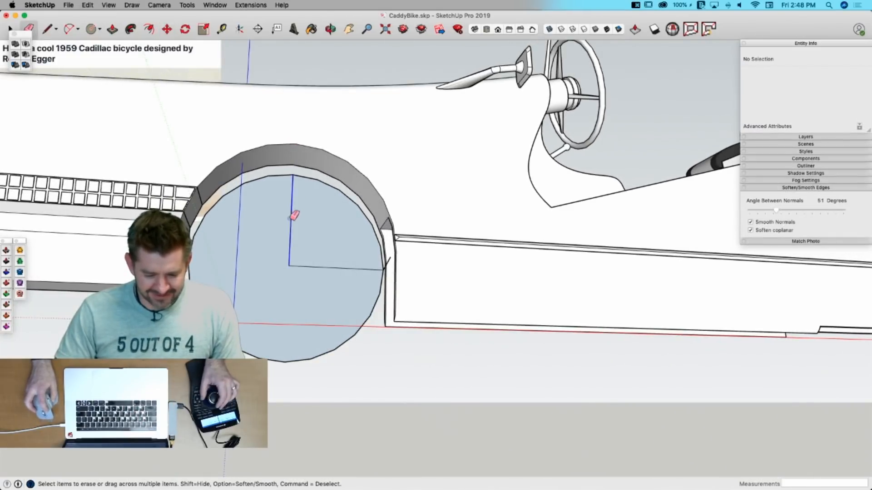
left_click(292, 217)
left_click(389, 262)
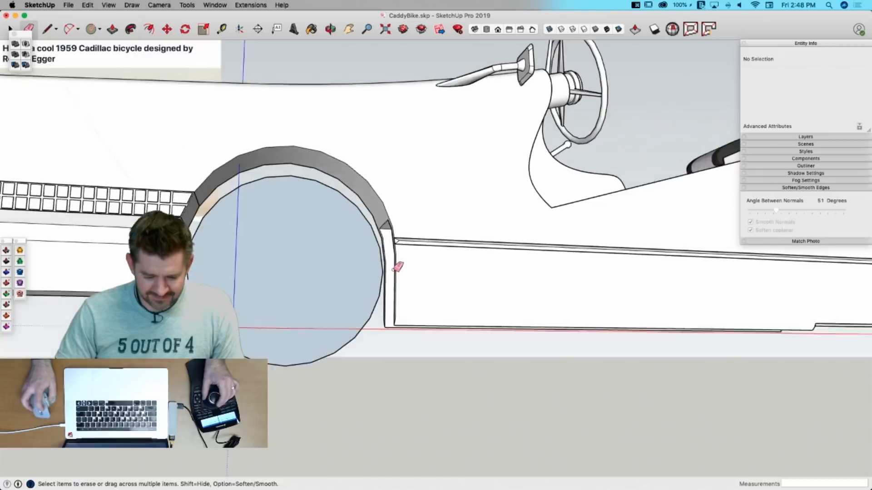
Step: Rotate the wheel face 7.5 degrees about its centre so a flat segment sits at the bottom
key("space")
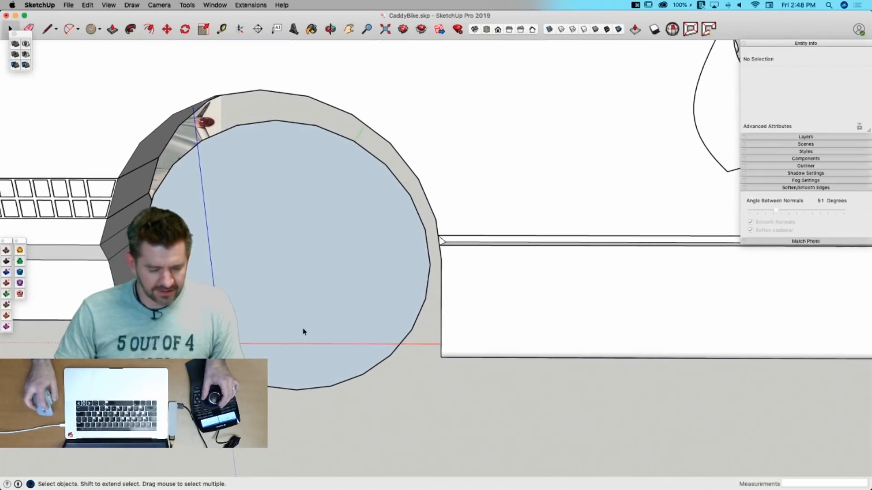
left_click(291, 307)
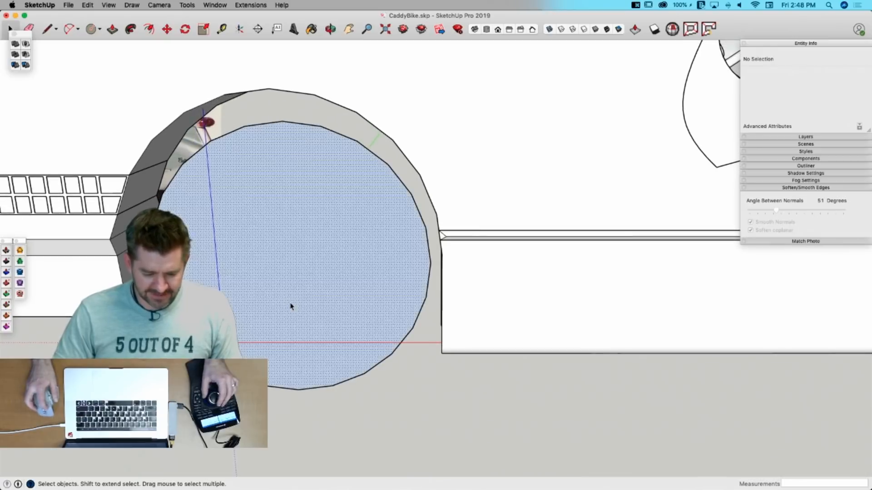
key("q")
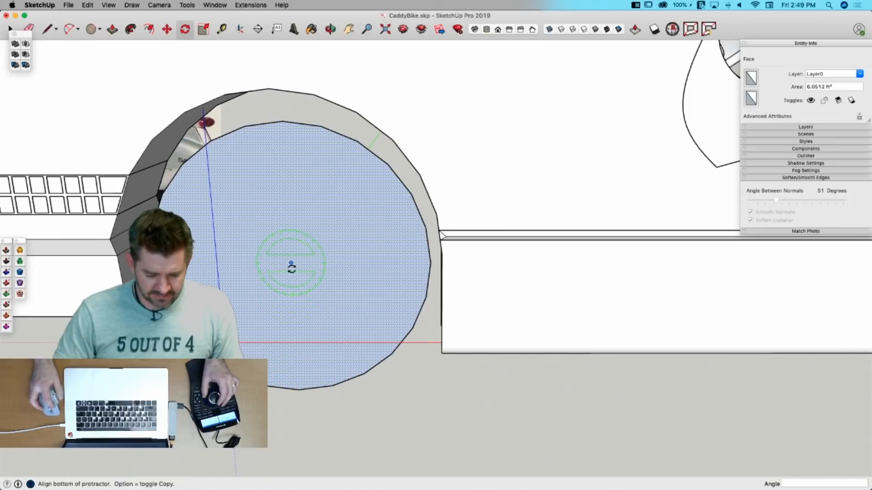
left_click(281, 388)
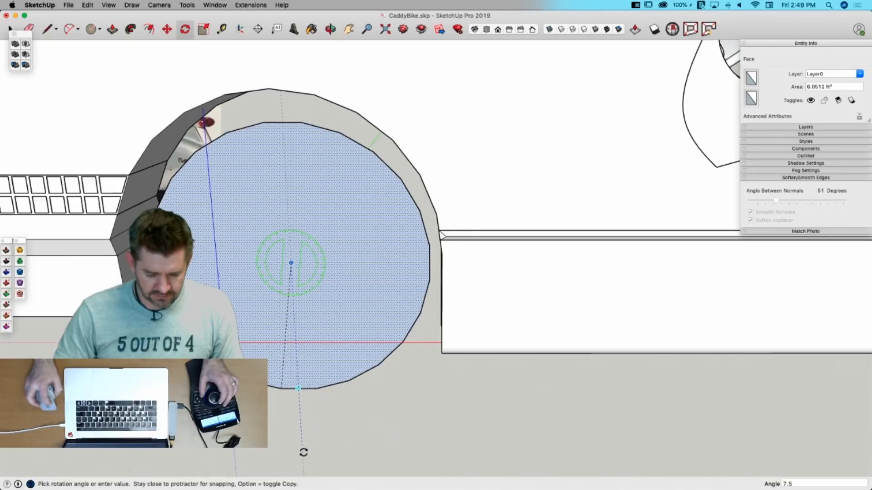
key("Escape")
key("space")
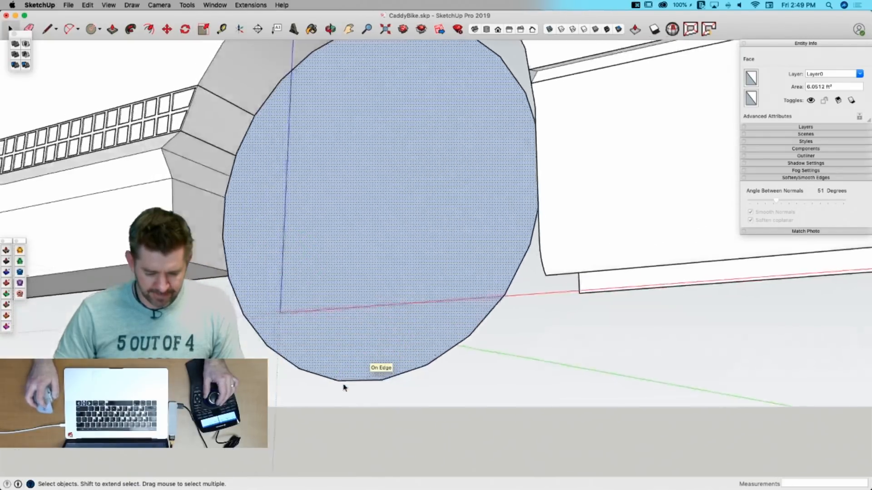
Step: Draw a vertical rectangular face about 2 1/4" wide and 1' 4 5/8" tall from the wheel's bottom edge to its centre
key("l")
left_click(349, 390)
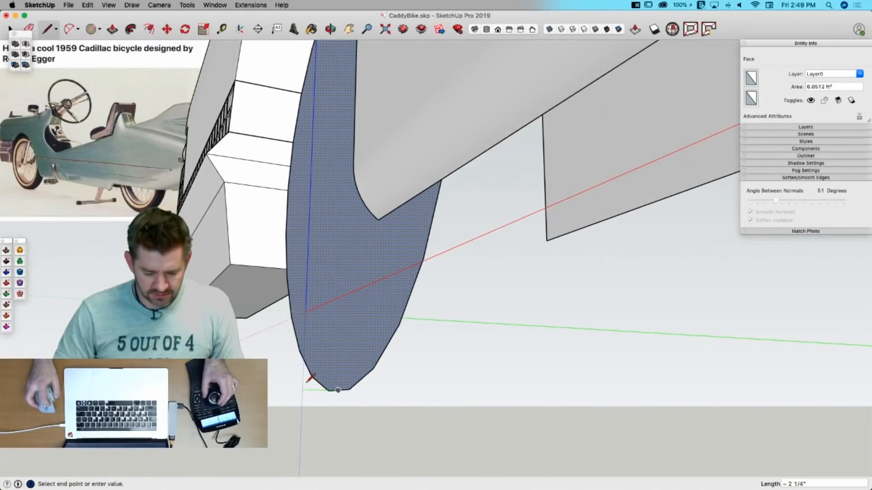
left_click(306, 383)
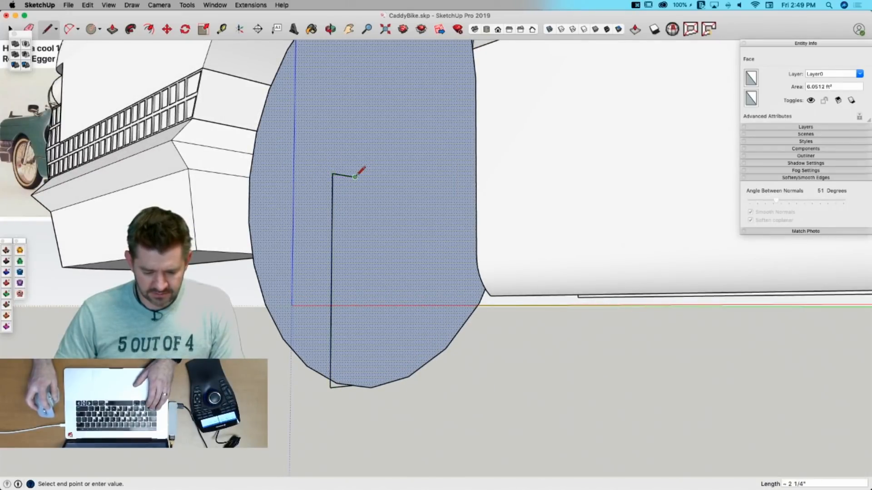
left_click(353, 387)
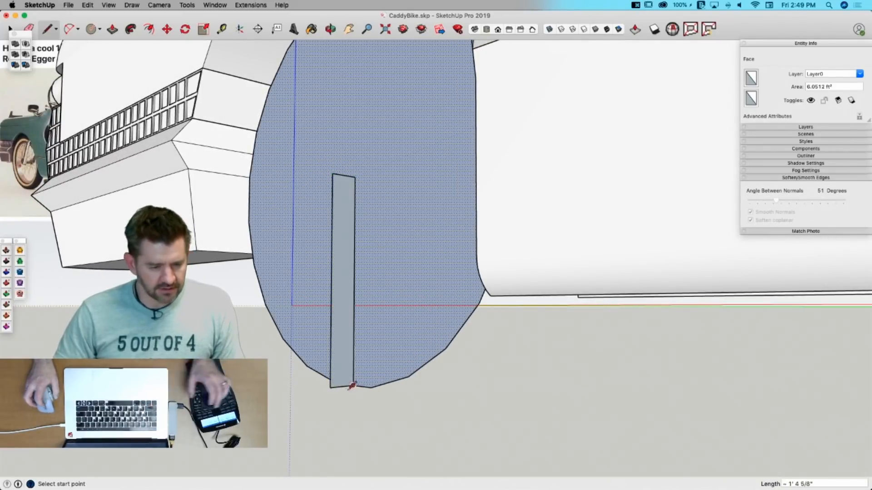
Step: Outline half a tire profile at the strip's lower end with a top line, a 3/16" slanted edge and an arc bulging 7/8"
scroll(386, 366, "up", 4)
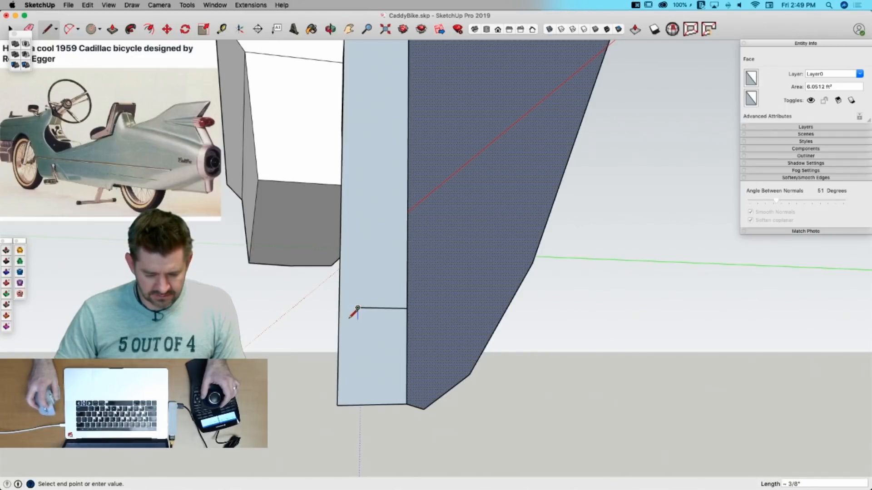
scroll(350, 317, "up", 3)
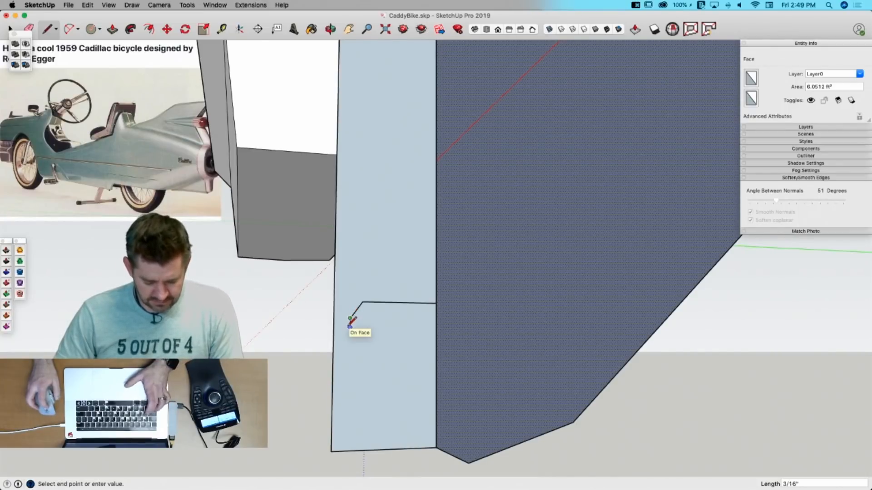
key("a")
left_click(351, 318)
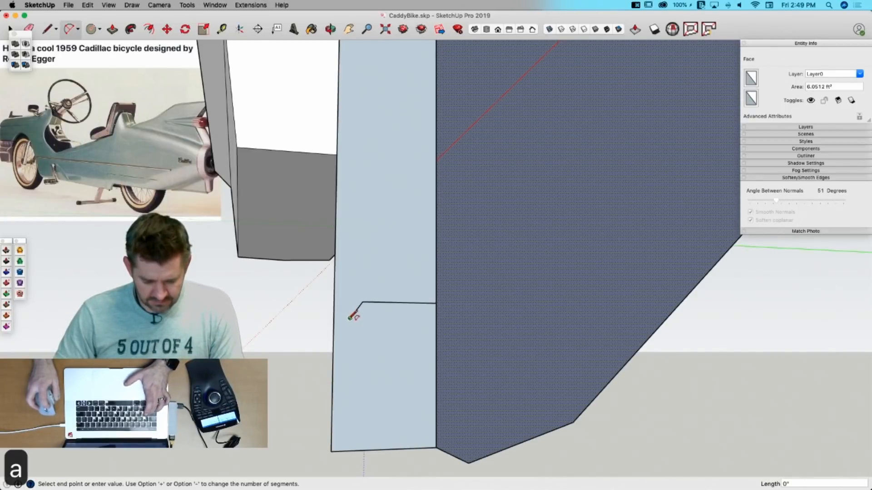
left_click(436, 448)
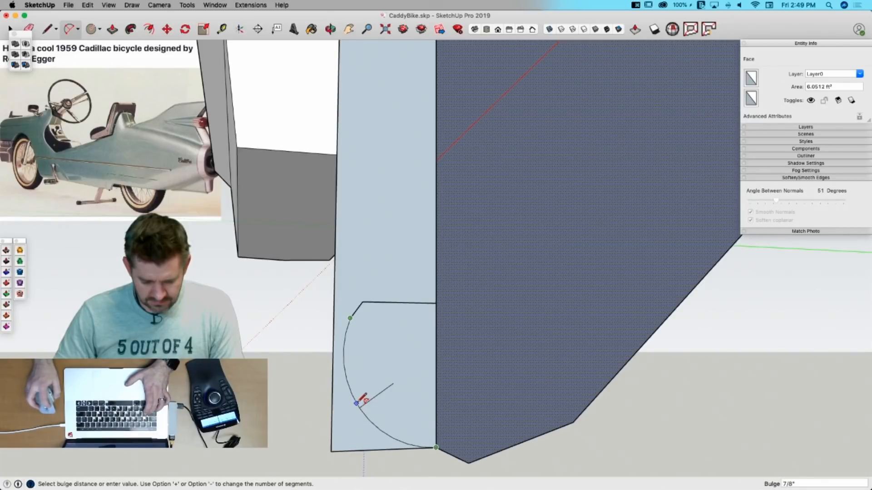
left_click(359, 402)
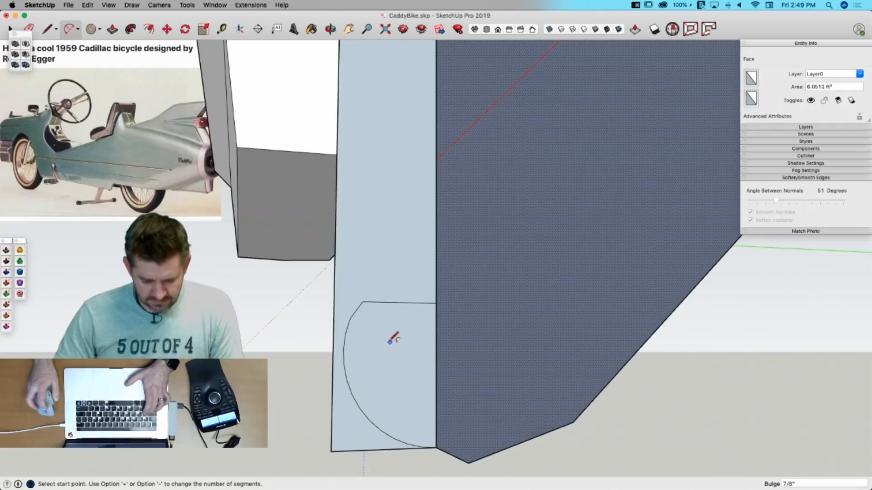
key("l")
left_click(350, 317)
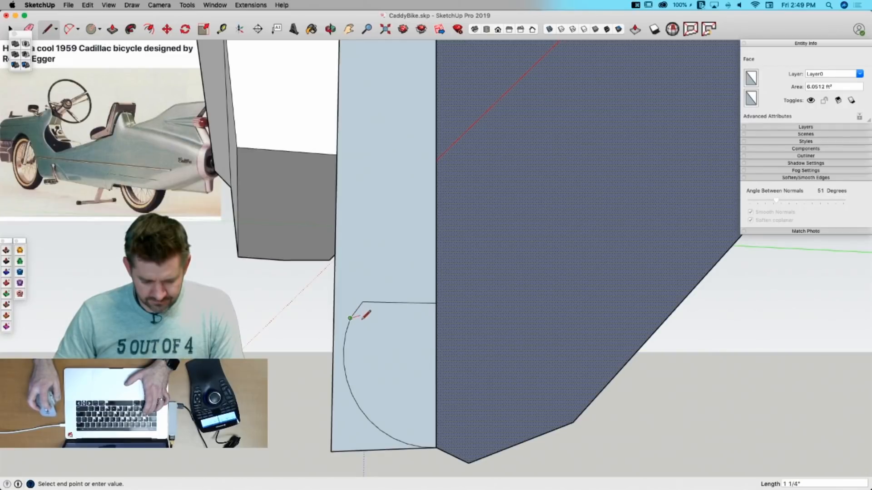
scroll(364, 318, "up", 4)
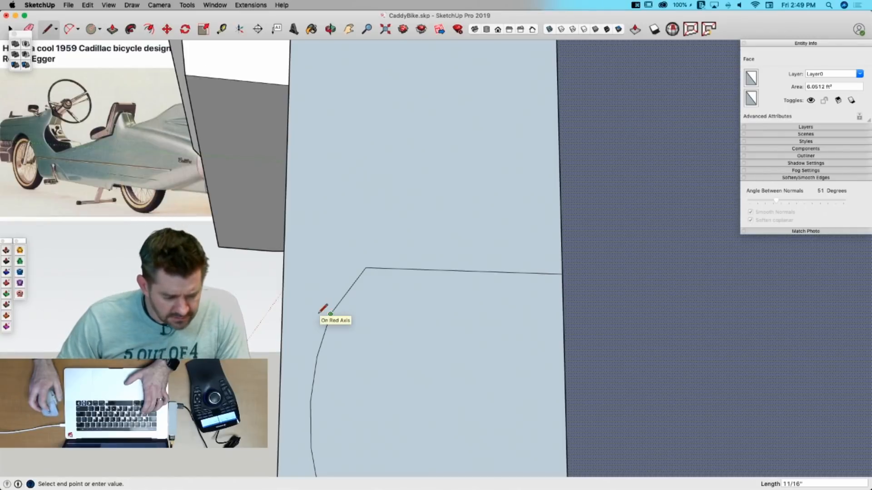
key("space")
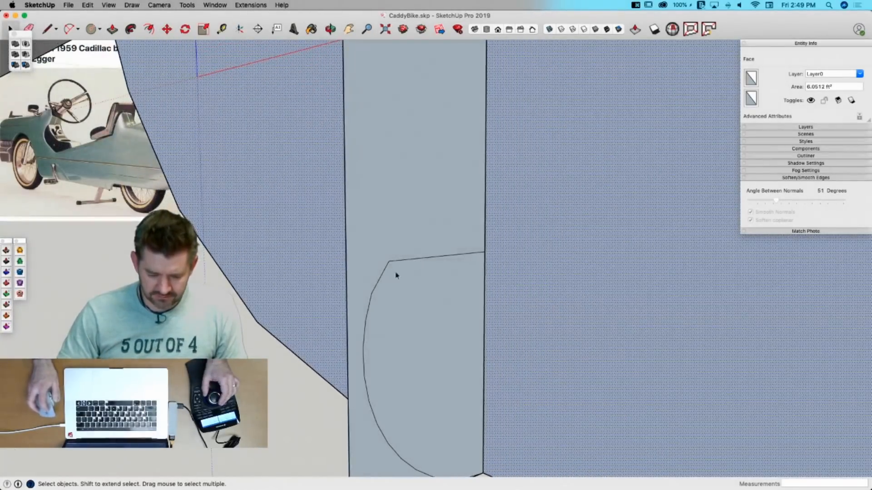
Step: Add a small raised step above the tire profile's top edge and erase the original edge beneath it
key("l")
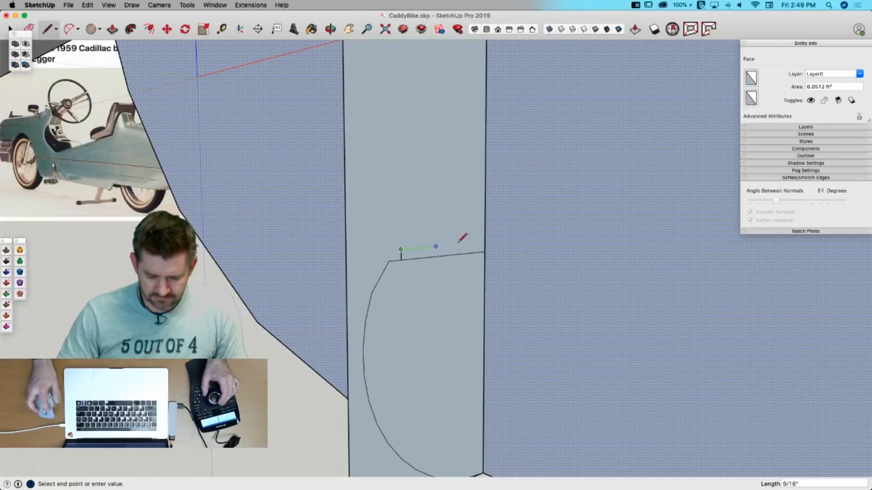
left_click(485, 242)
key("e")
left_click(461, 254)
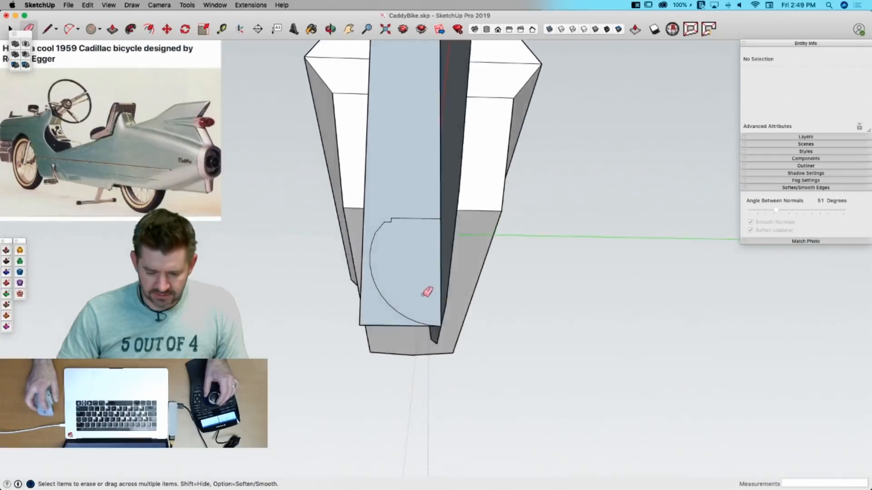
Step: Draw a T-shaped hub profile at the strip's upper end and erase the surplus edges between hub and tire profiles
key("space")
key("l")
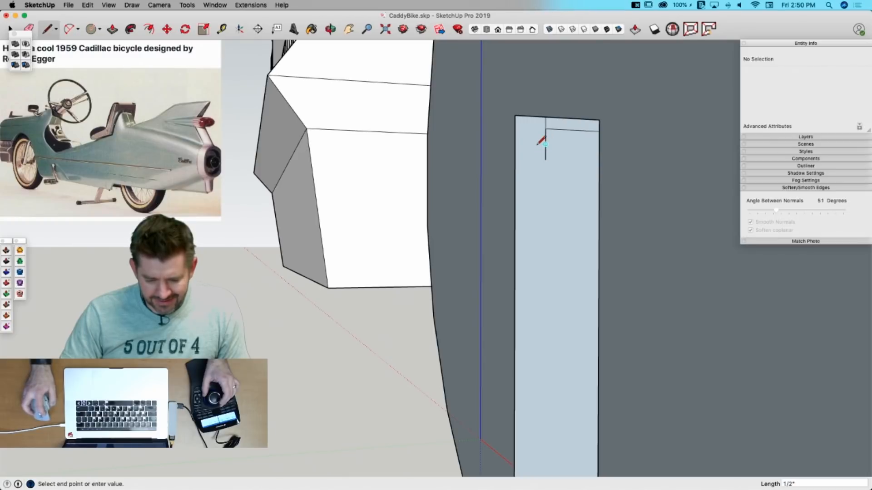
scroll(539, 141, "up", 2)
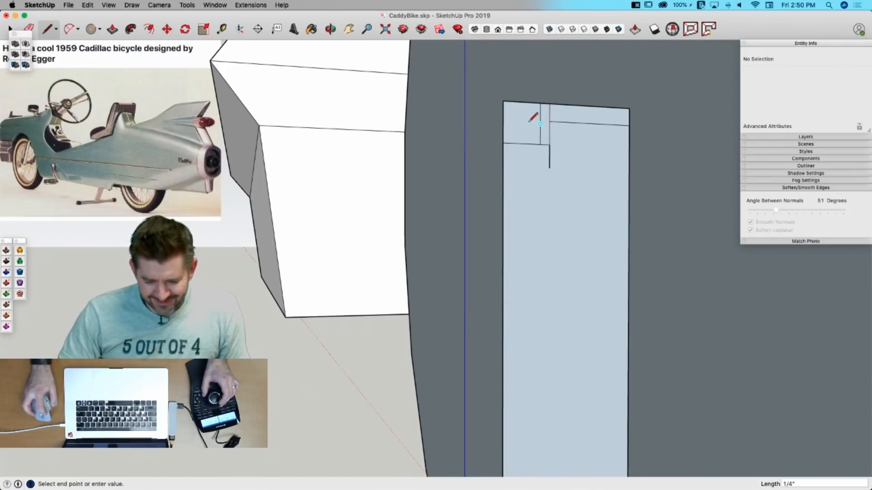
left_click(503, 121)
key("e")
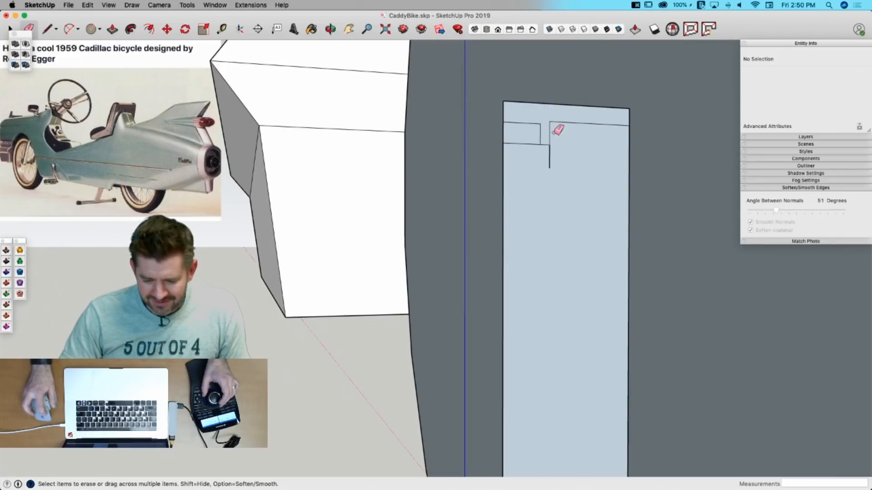
left_click(503, 158)
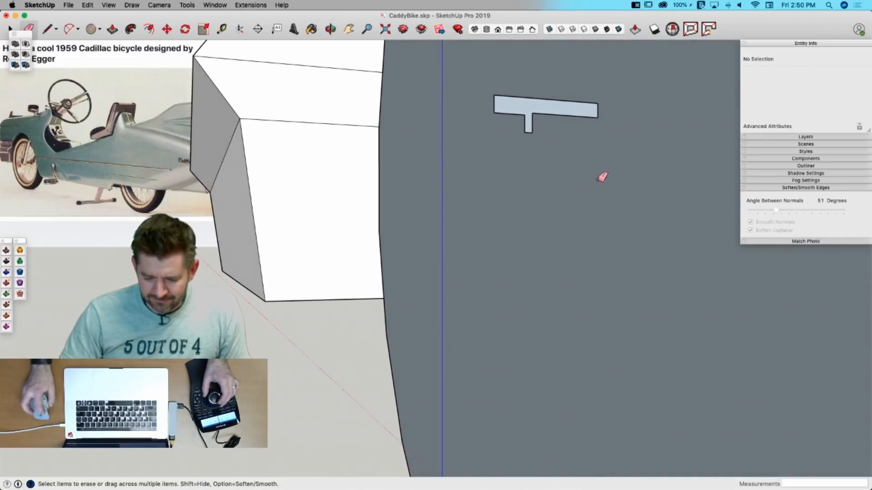
Step: Complete the tire profile with a copy rotated half a turn about its upper inner corner, and erase the edge between the halves
key("space")
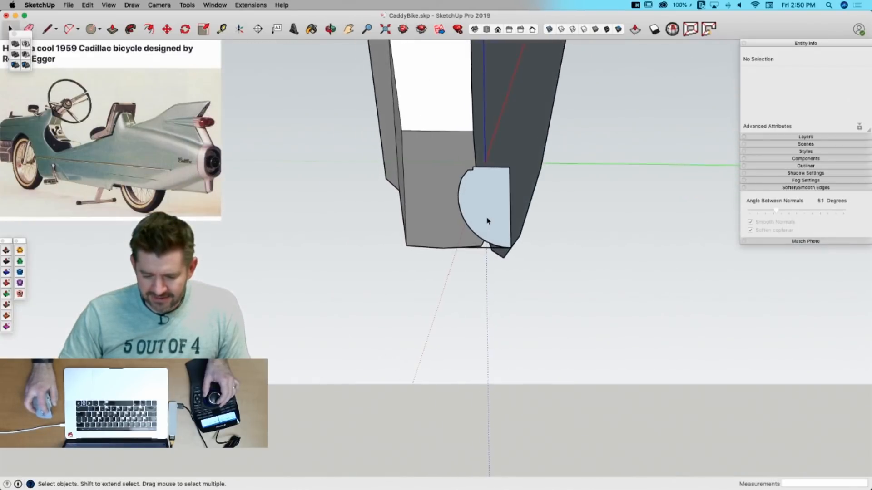
left_click(488, 221)
key("q")
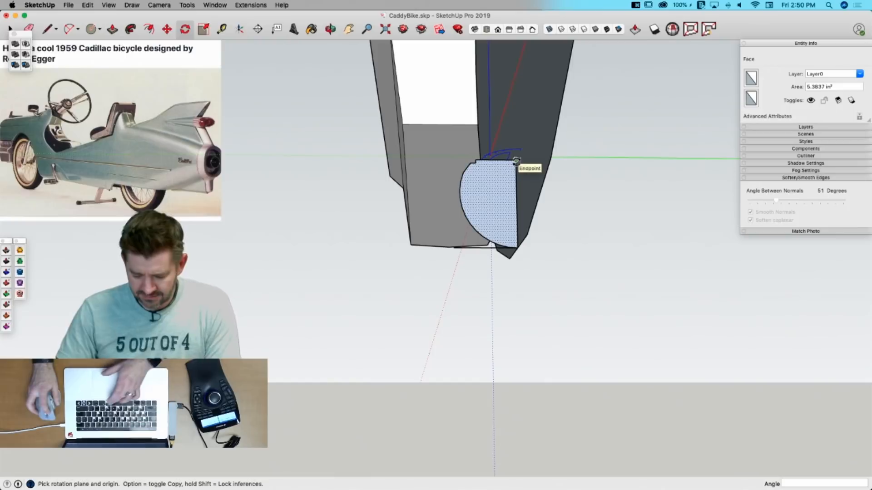
left_click(517, 161)
left_click(496, 160)
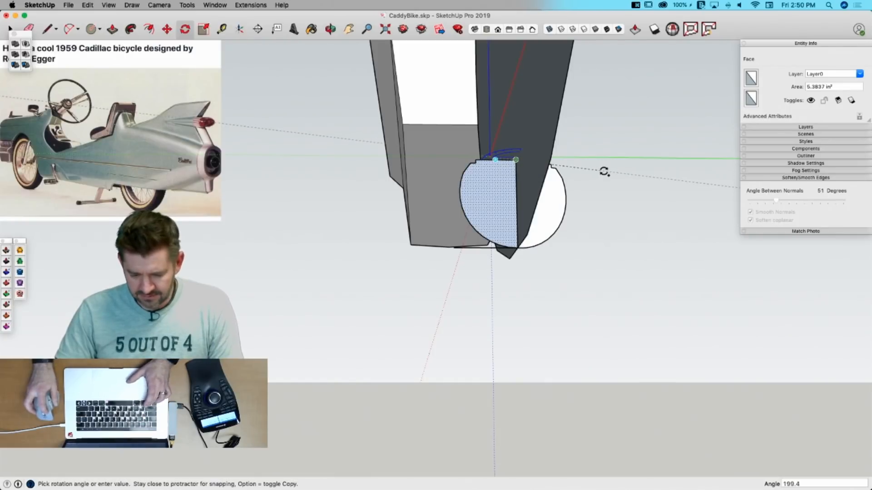
left_click(616, 159)
key("e")
left_click(541, 212)
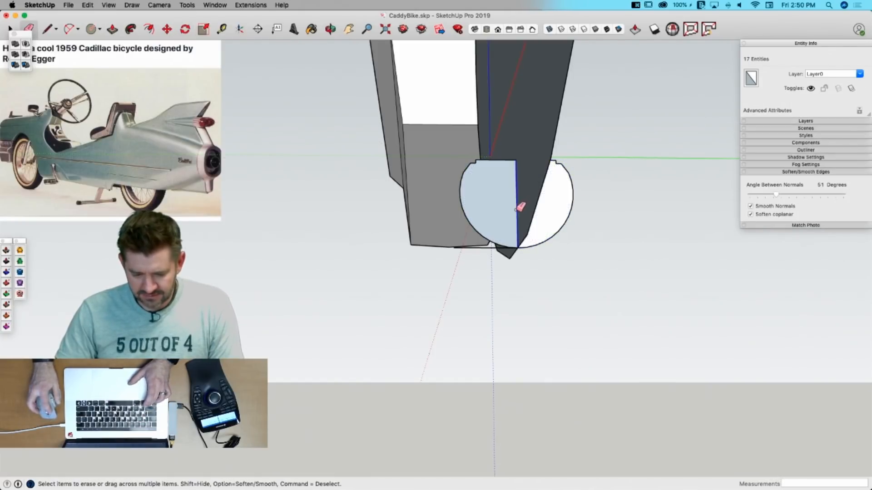
middle_click_drag(493, 247, 540, 270)
Step: Sweep the T-shaped hub profile around the wheel's circular face with Follow Me
key("space")
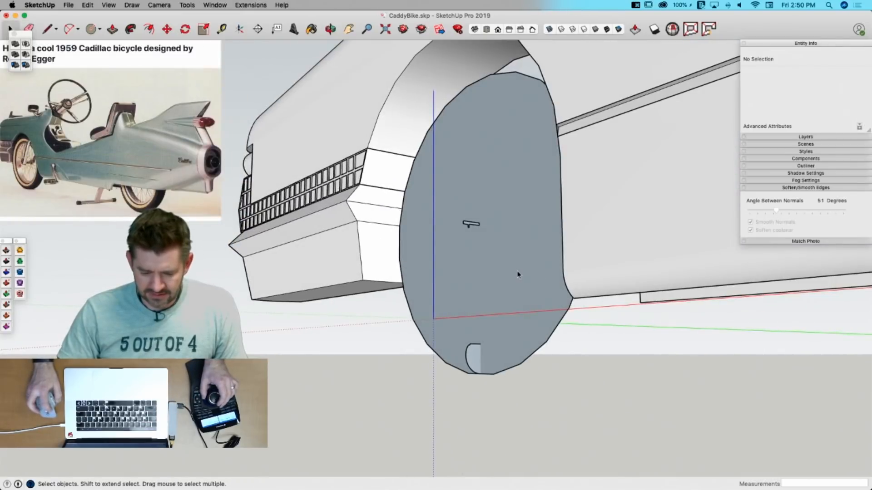
left_click(498, 261)
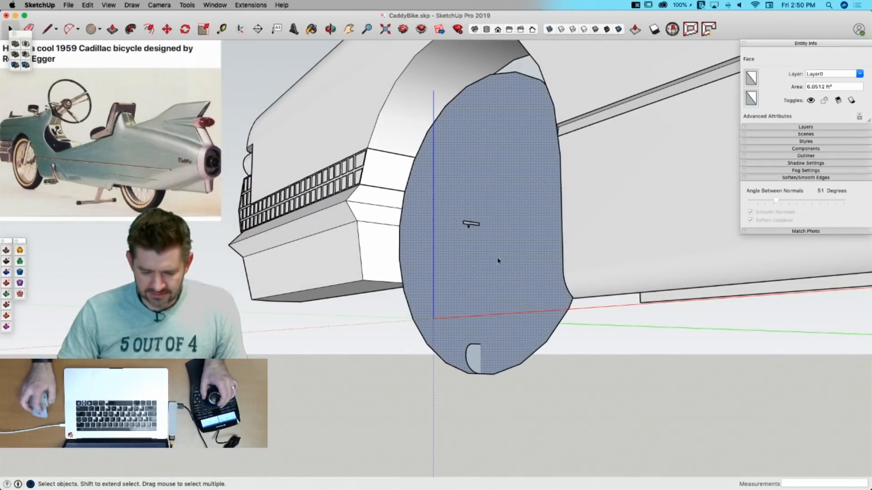
left_click(130, 29)
scroll(475, 227, "up", 3)
middle_click_drag(477, 226, 512, 259)
Step: Try to sweep the tire profile along the circle's edge with Follow Me and undo the sweep
left_click_drag(477, 374, 533, 393)
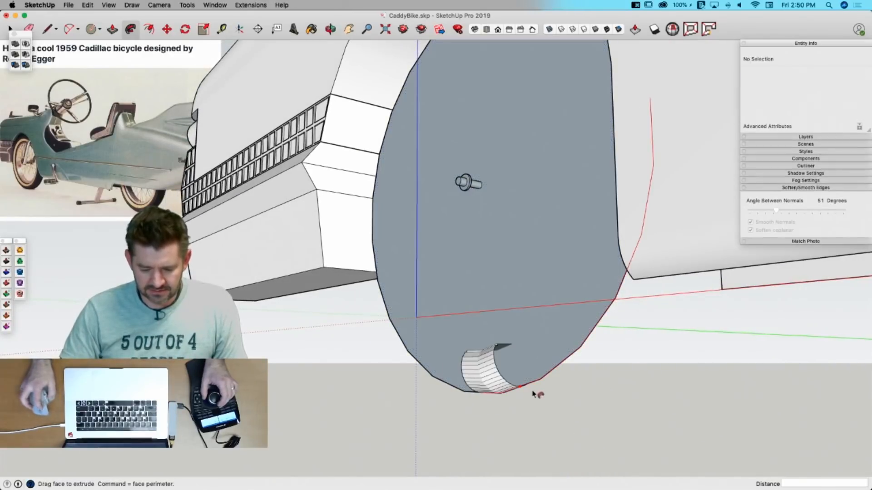
key("space")
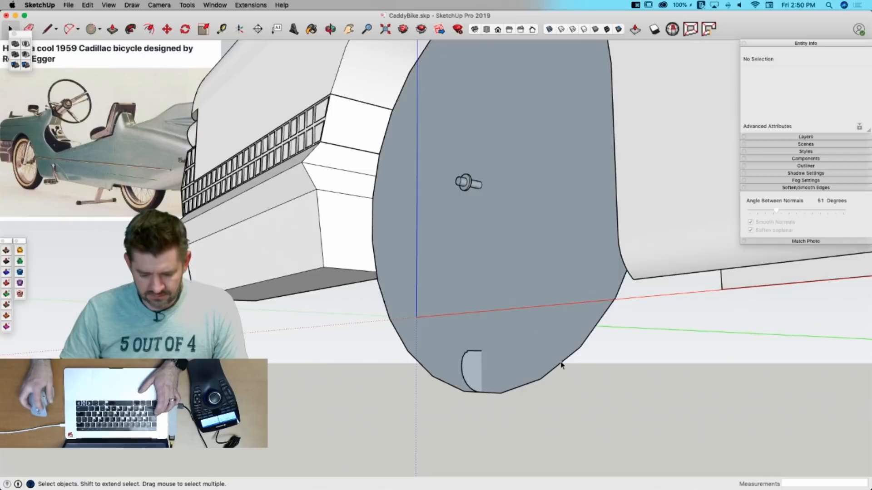
left_click(561, 363)
key("f")
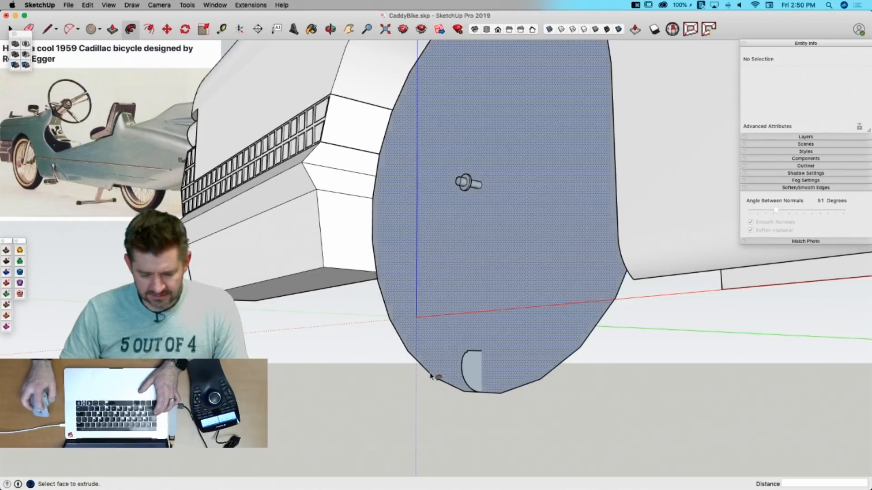
left_click(472, 376)
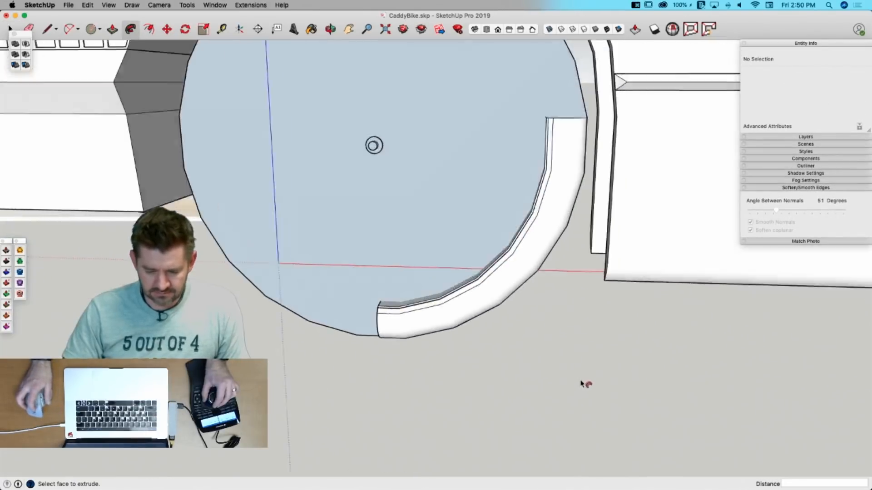
key("super+z")
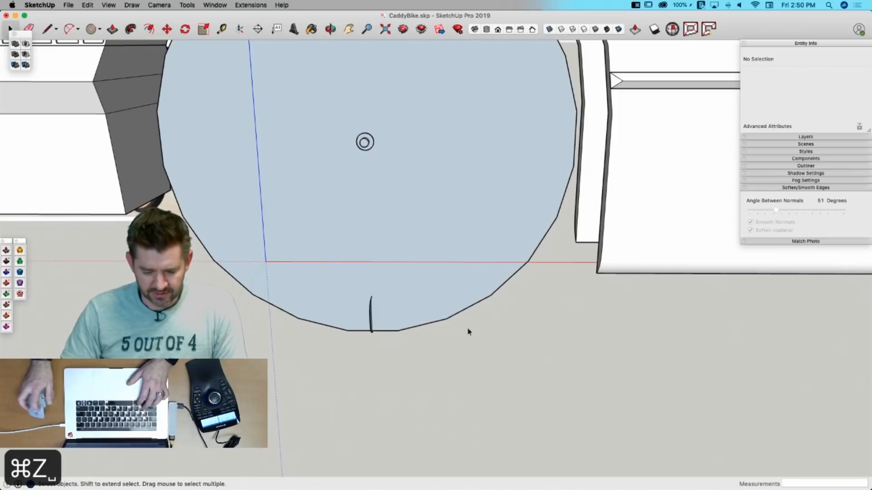
Step: Sweep the tire profile around the full circular face with Follow Me and delete the face inside the tire
left_click(414, 300)
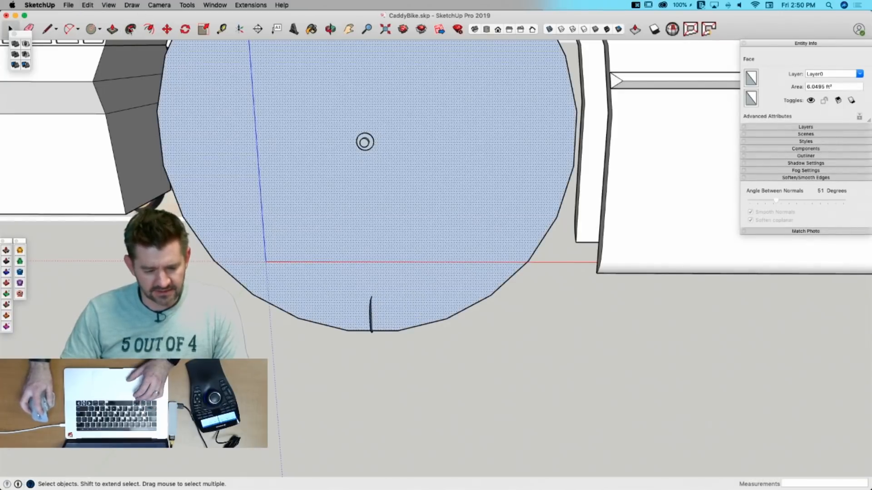
key("p")
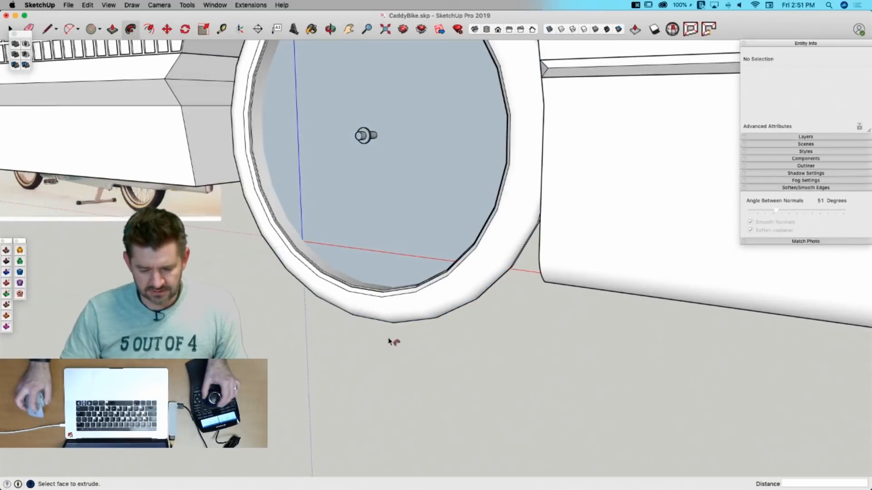
key("space")
left_click(420, 300)
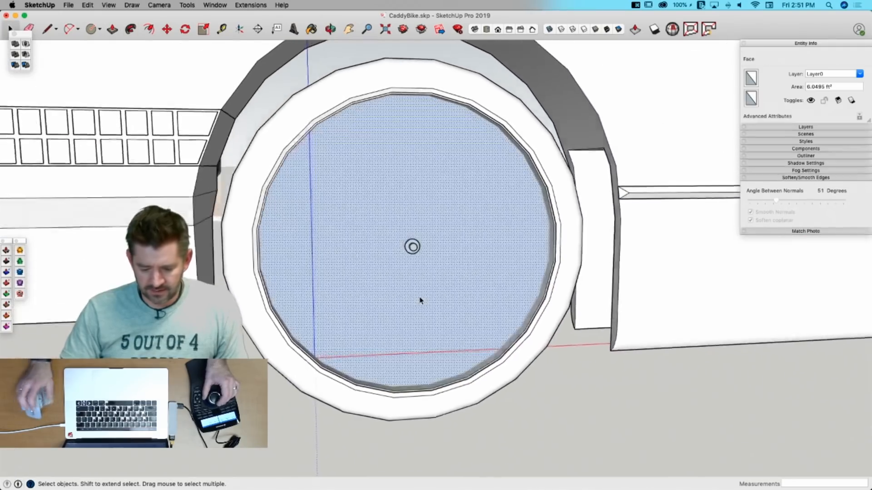
key("BackSpace")
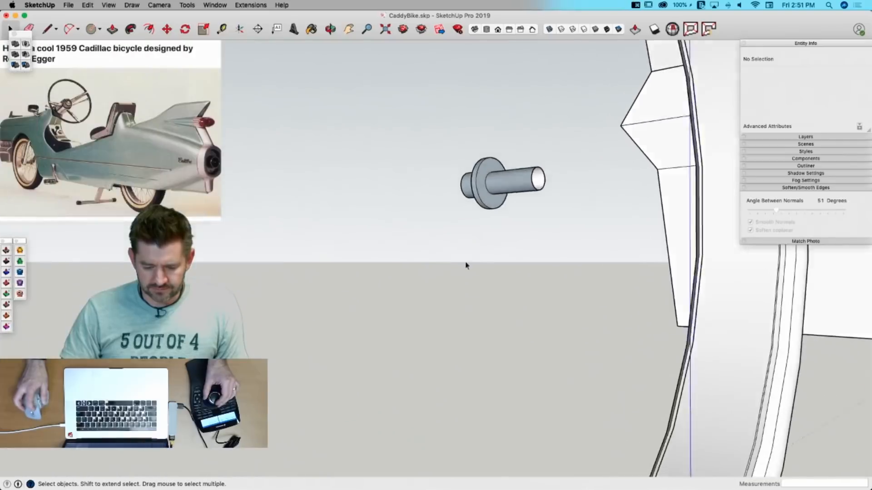
Step: Copy the entire revolved hub piece about 4 1/16" away from the original
left_click(470, 216)
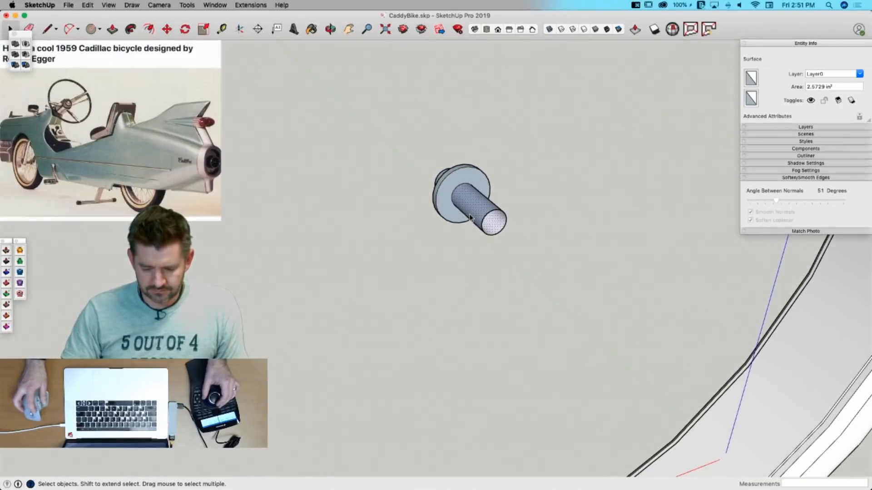
triple_click(470, 217)
key("m")
key("alt")
left_click(494, 272)
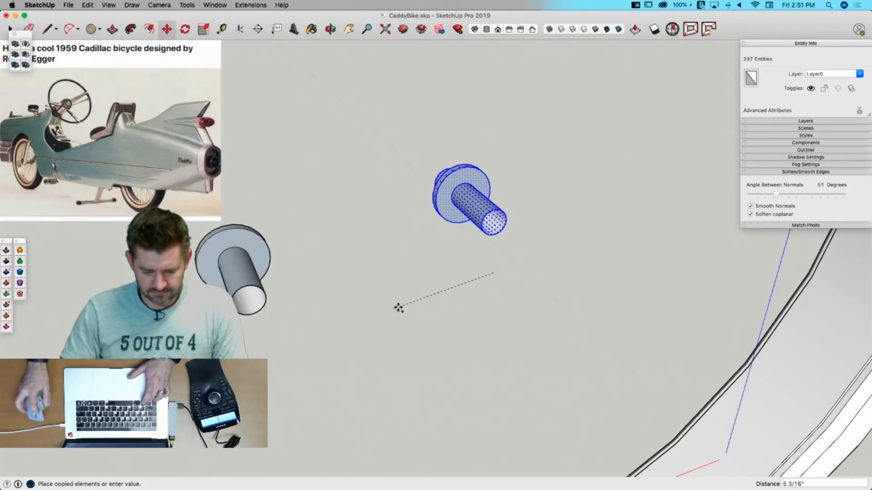
left_click(418, 298)
Step: Flip the hub copy along the red and green directions
right_click(299, 244)
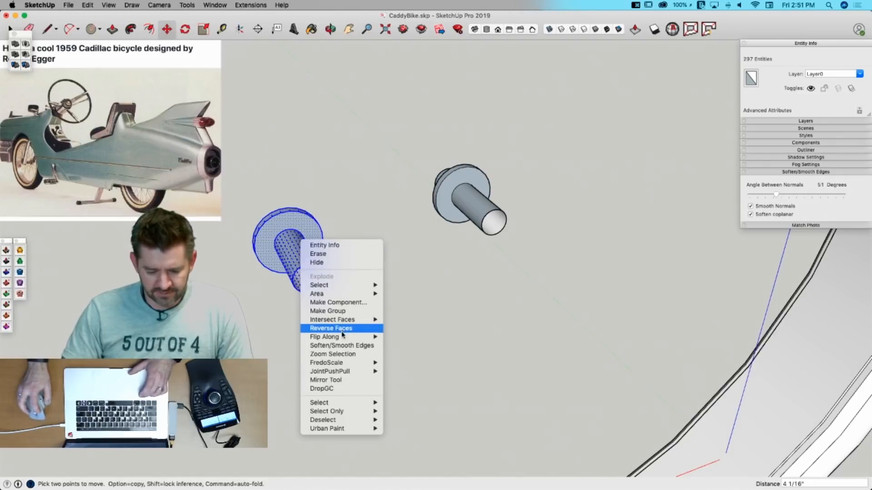
mouse_move(342, 338)
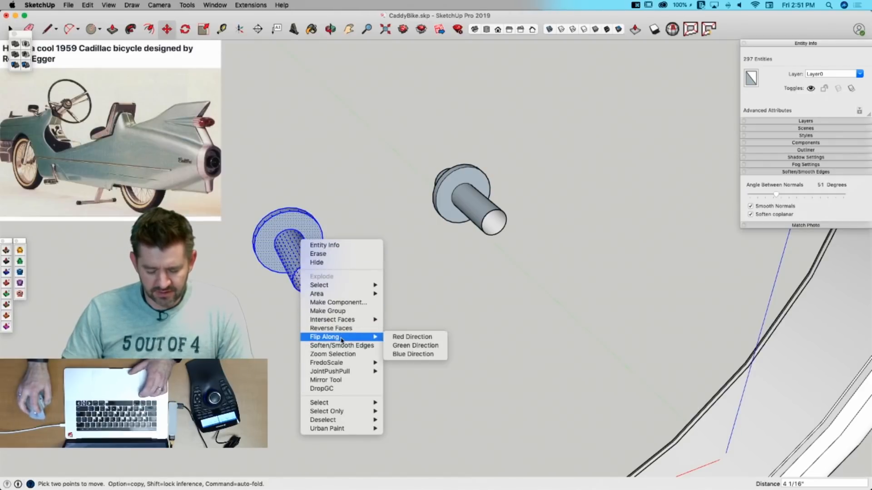
left_click(400, 337)
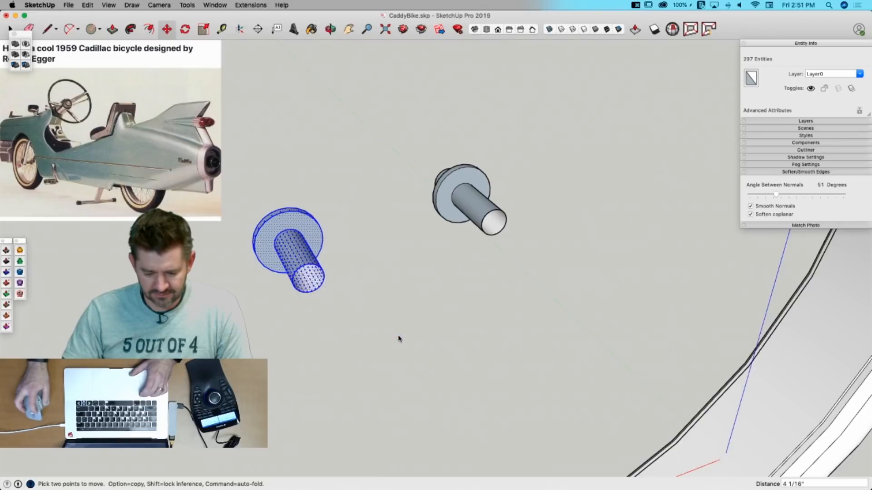
right_click(296, 257)
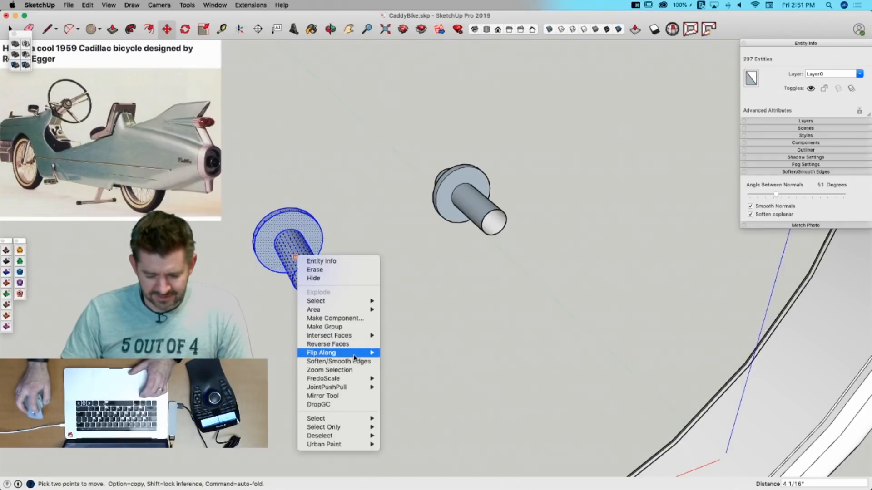
mouse_move(354, 356)
left_click(402, 363)
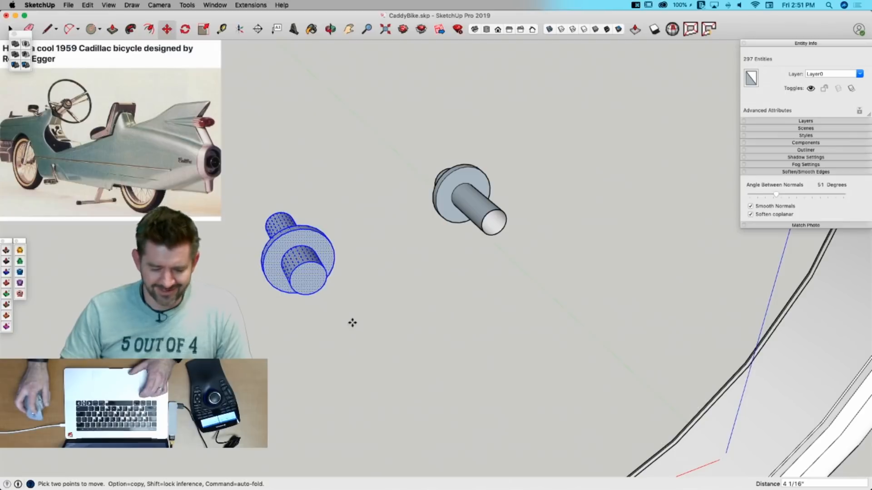
Step: Move the flipped copy onto the open end of the original hub piece and delete the seam where they join
key("m")
scroll(276, 207, "up", 6)
left_click(287, 235)
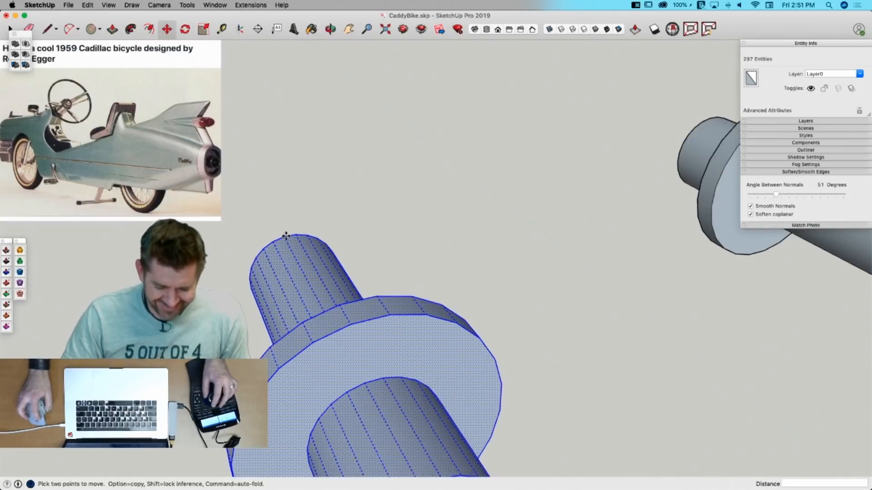
scroll(291, 234, "down", 5)
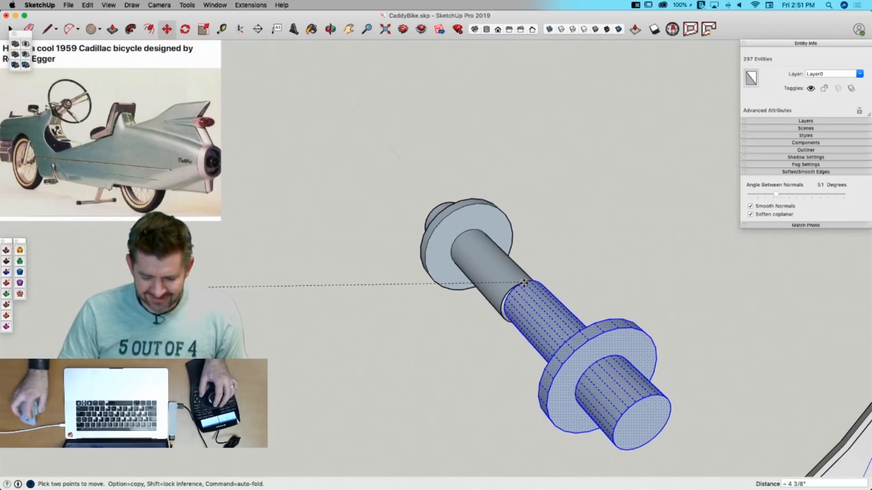
left_click(522, 286)
key("space")
left_click_drag(450, 203, 500, 305)
key("BackSpace")
Step: Reverse all the faces of the joined hub
scroll(502, 315, "down", 5)
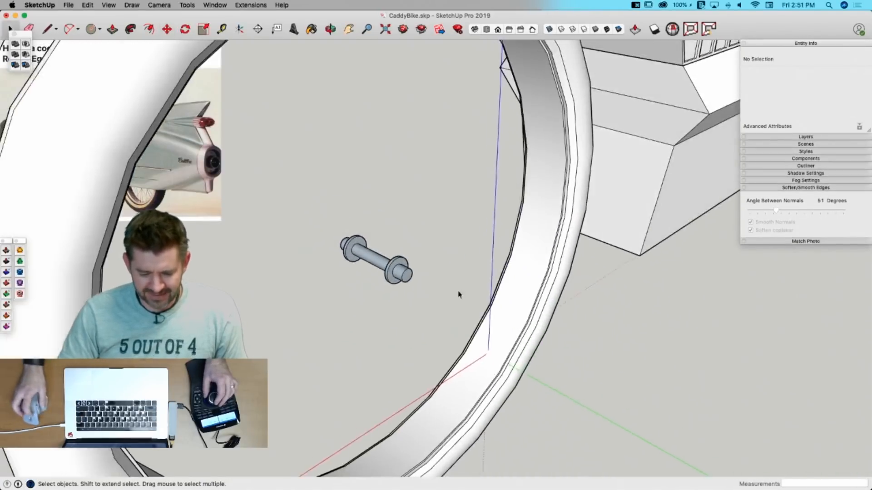
triple_click(392, 265)
right_click(393, 269)
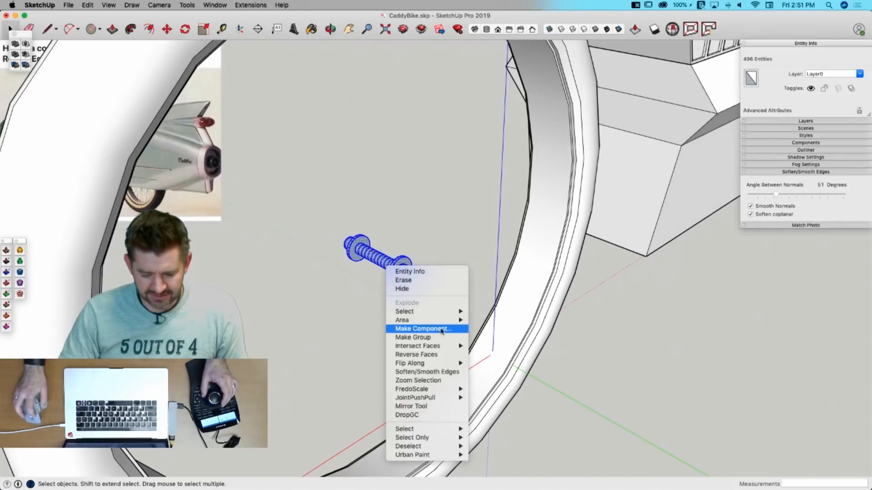
left_click(438, 355)
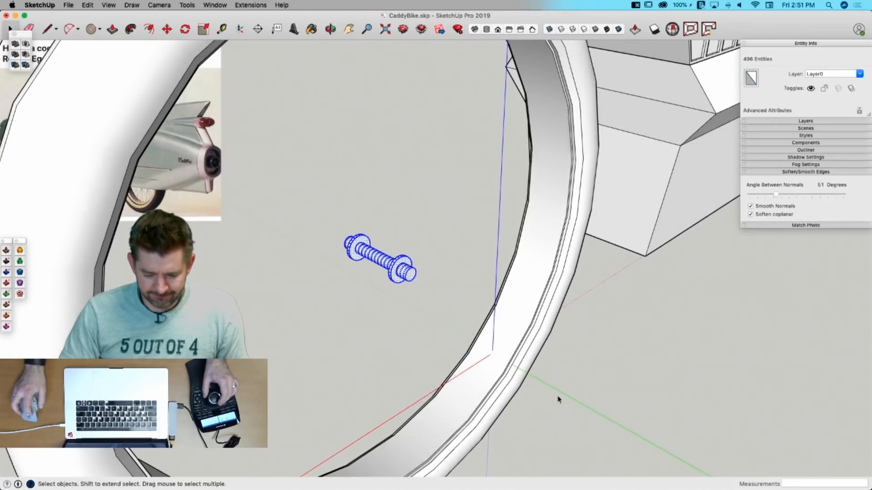
Step: Scale the whole hub by 2.00 along both the blue and red directions
left_click(346, 237)
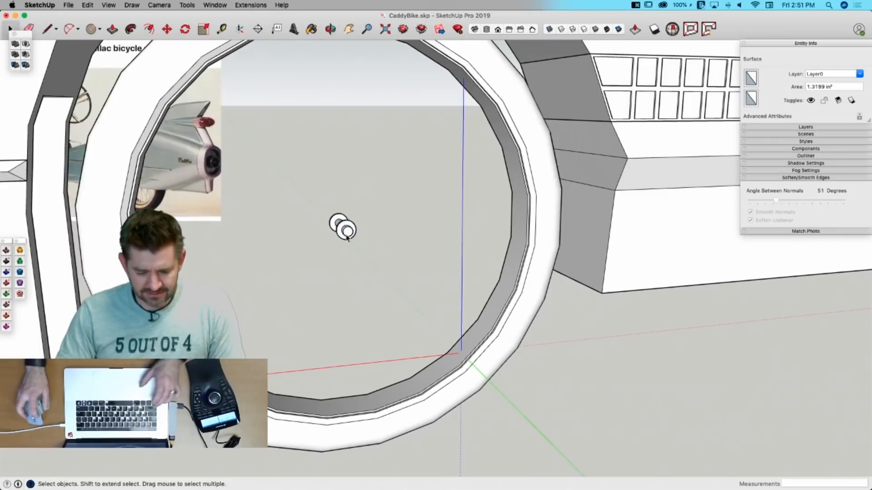
double_click(347, 235)
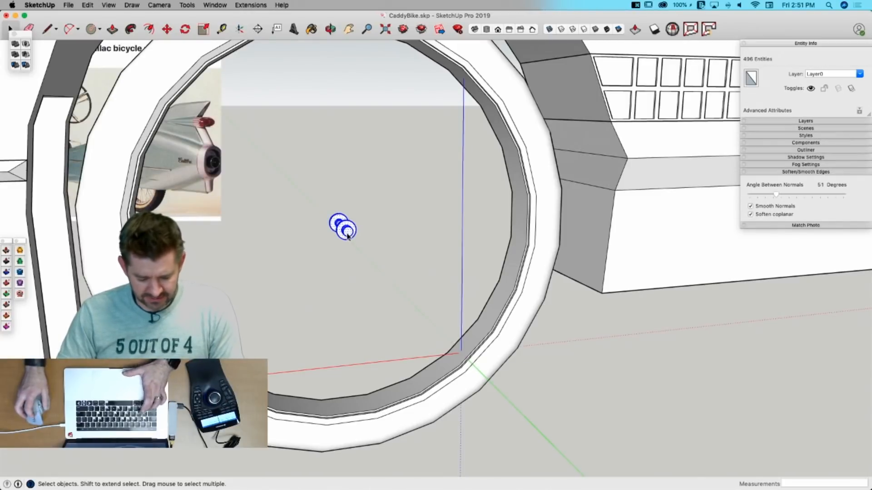
key("s")
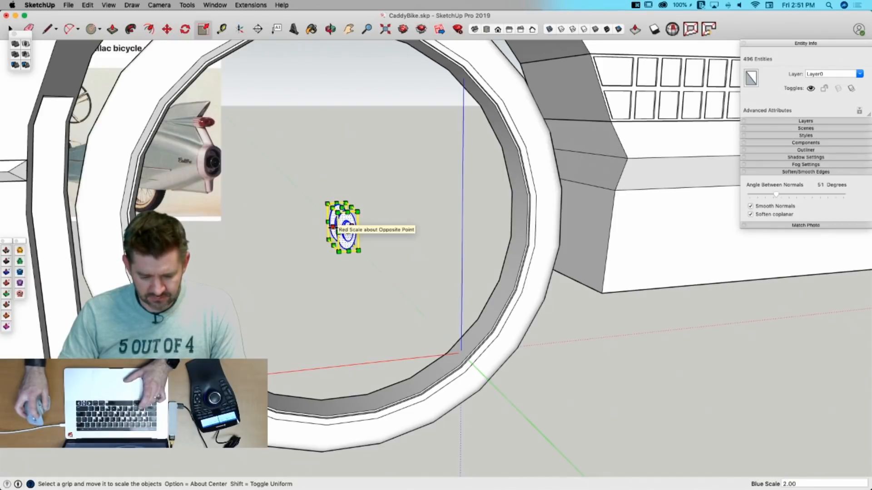
left_click_drag(333, 227, 326, 227)
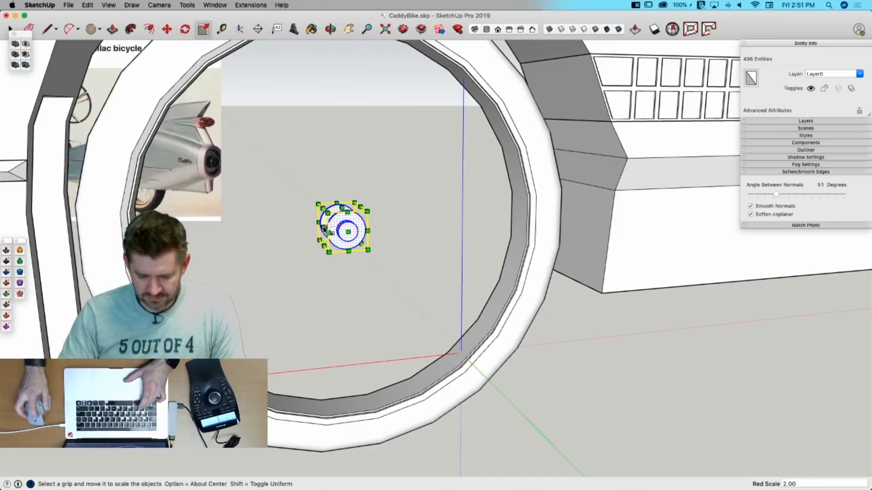
key("space")
left_click(379, 324)
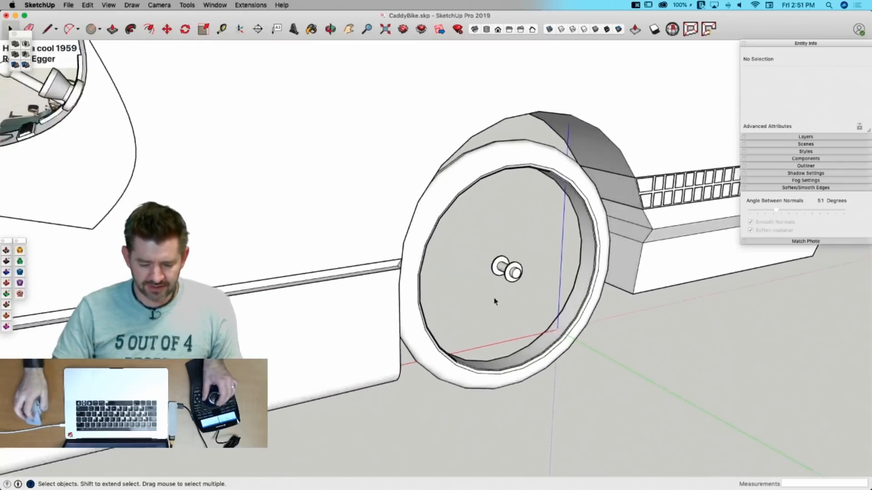
Step: Draw two spoke lines from one point on the hub flange to two points on the inner rim
key("l")
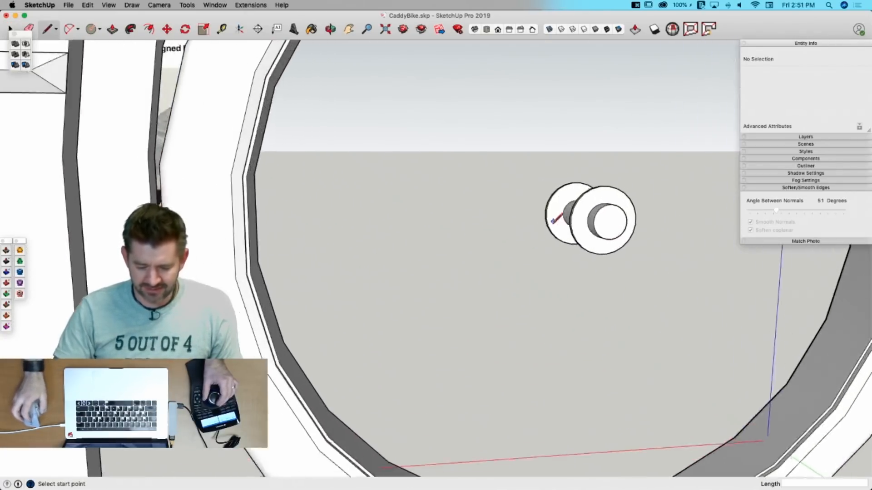
left_click(574, 232)
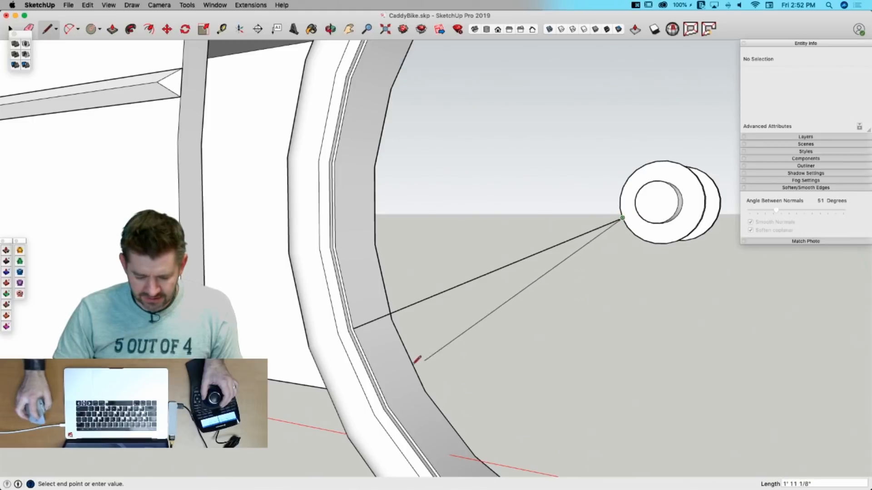
left_click(425, 391)
key("space")
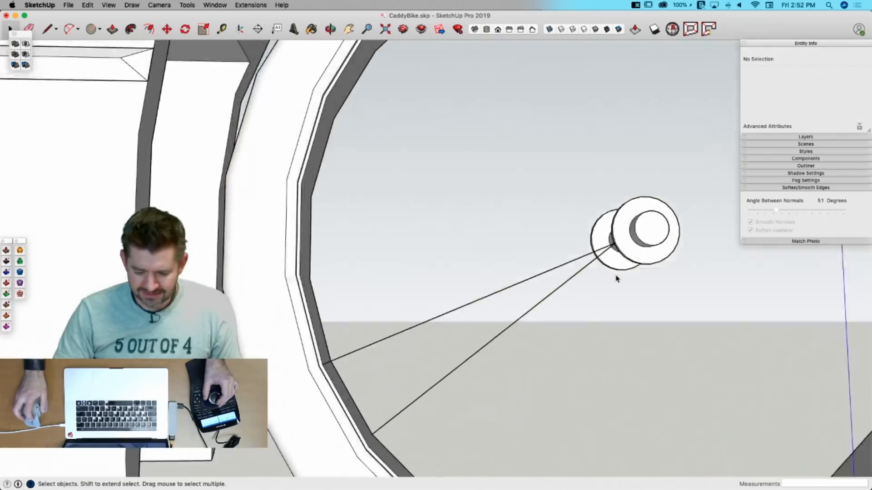
Step: Draw a connecting line from the far hub flange to the near one, continuing as a spoke to the rim's near edge
key("l")
left_click(613, 233)
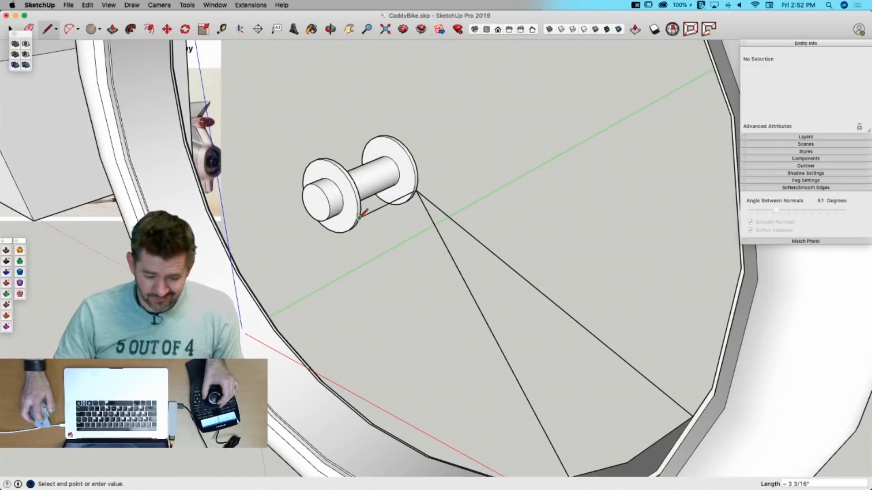
left_click(356, 220)
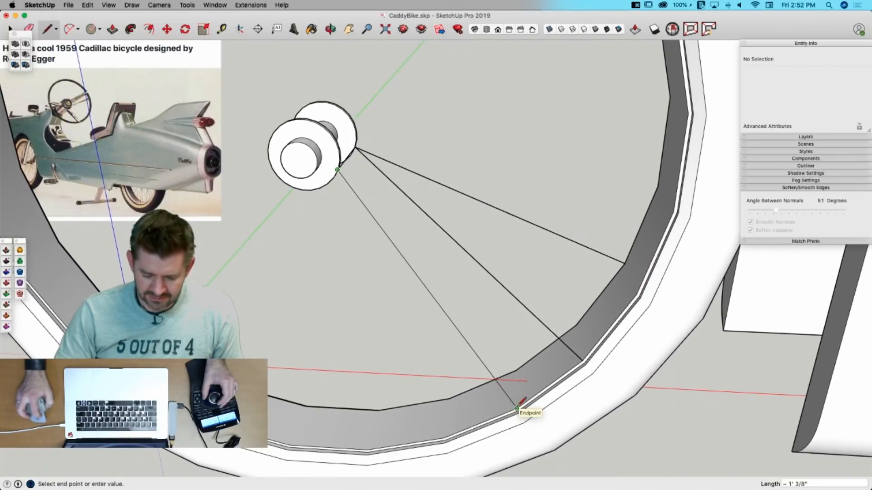
left_click(517, 408)
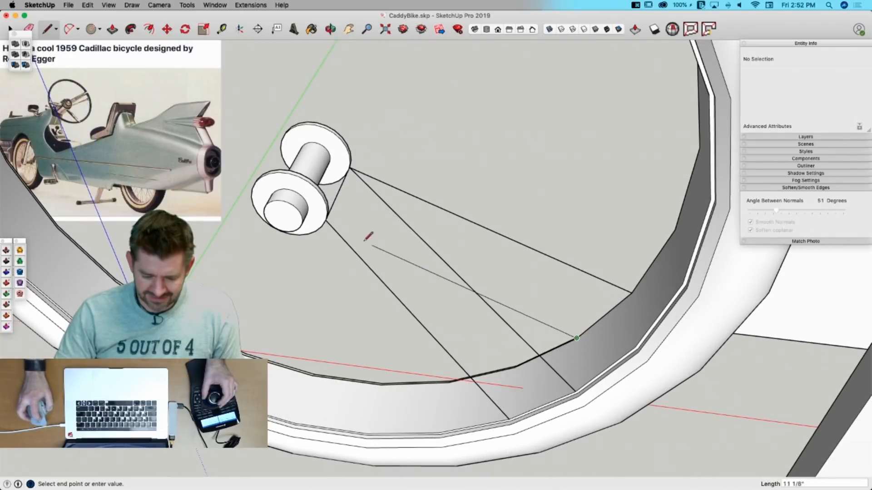
Step: Try a second spoke from the rim's far edge to the near hub flange, deleting the face that closes between the flanges
left_click(327, 220)
key("space")
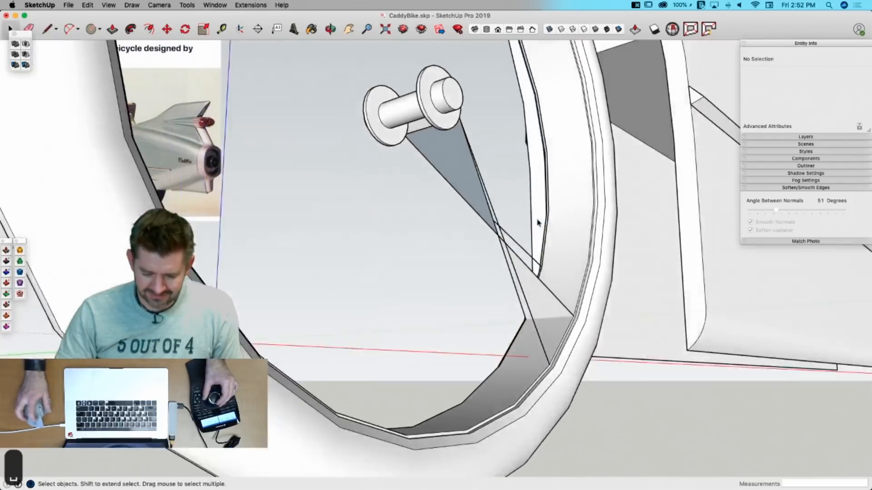
left_click(456, 177)
key("Delete")
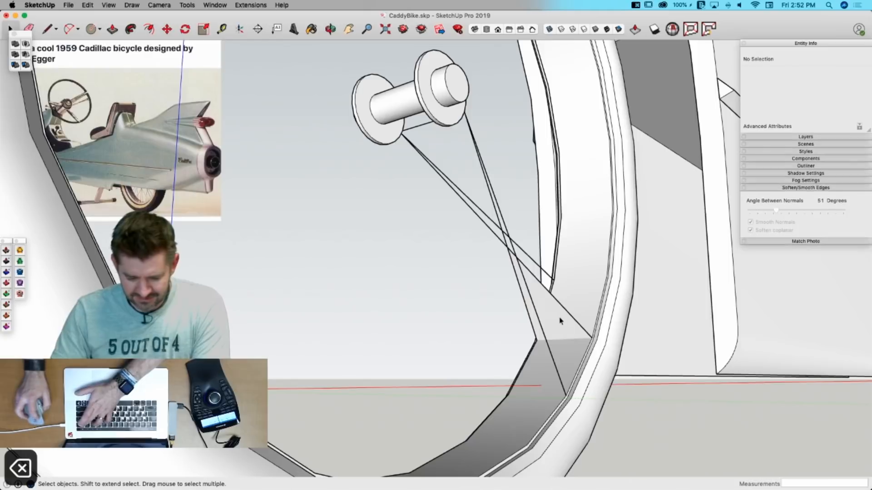
middle_click_drag(570, 305, 358, 389)
key("super+z")
key("super+z")
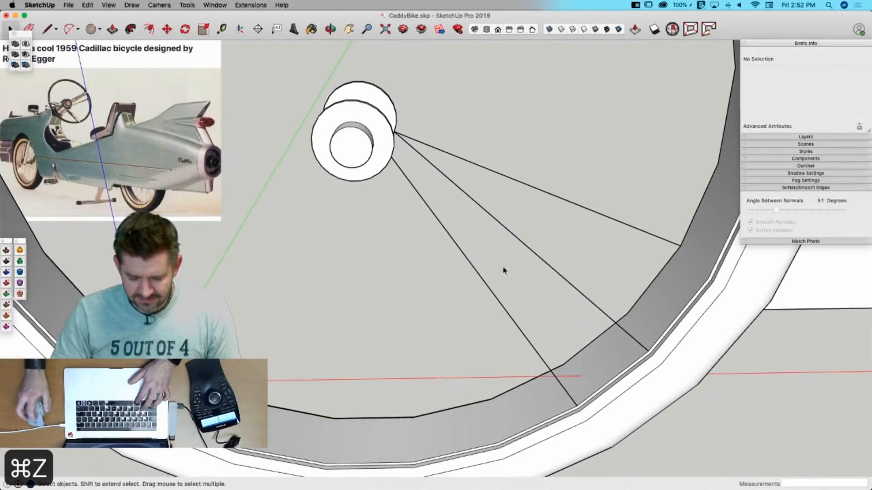
Step: Replace the near flange's spoke with one ending on the rim's far edge
key("l")
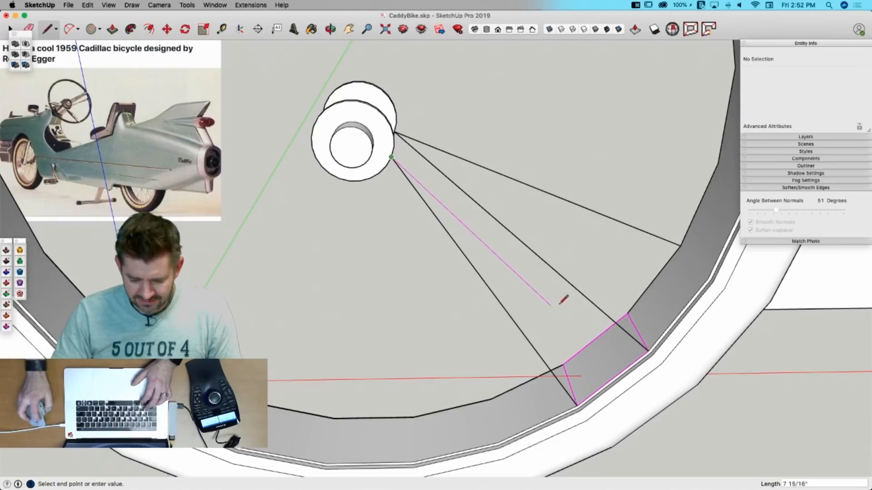
left_click(564, 365)
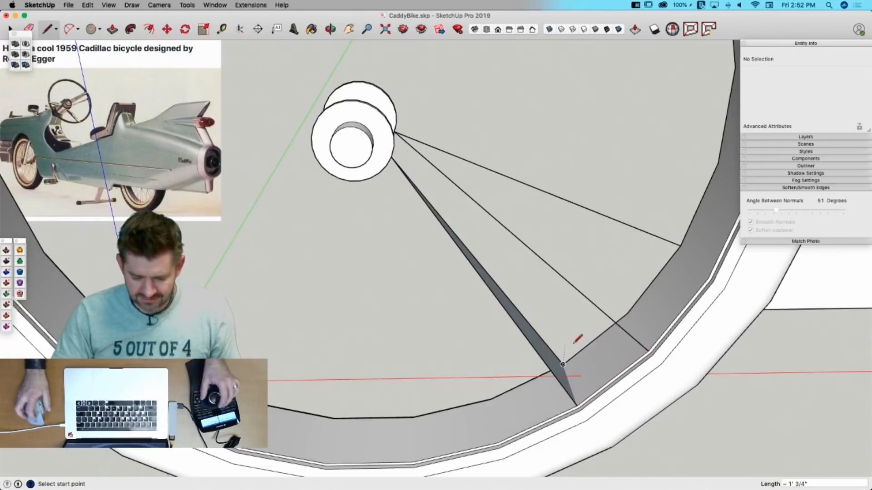
key("e")
left_click(515, 369)
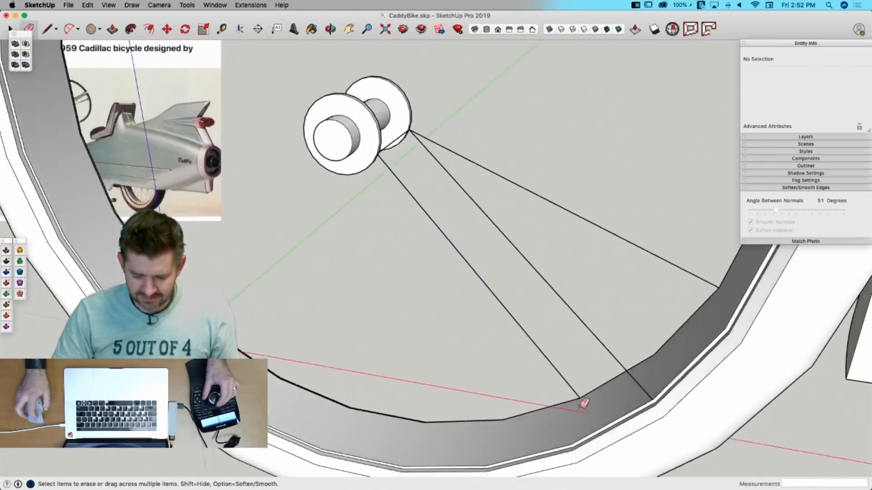
Step: Draw a second near-flange spoke from the shared endpoint on the rim's near edge and delete the face between the flanges
key("l")
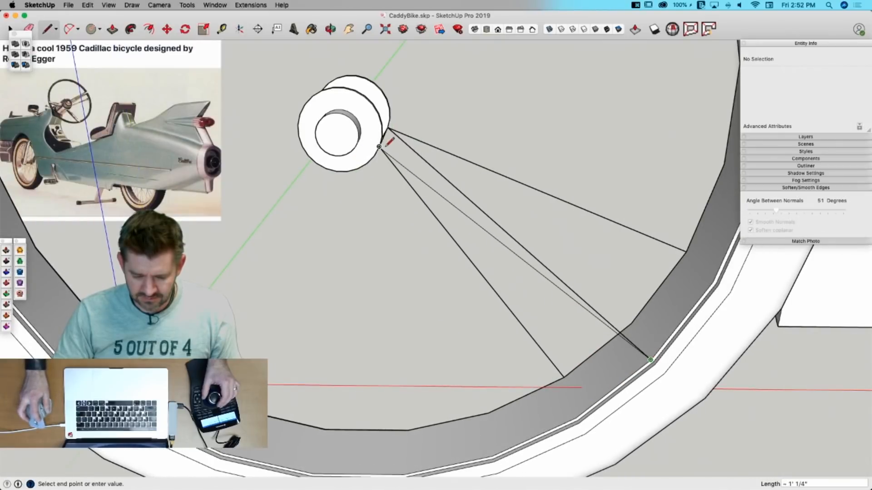
left_click(380, 147)
key("space")
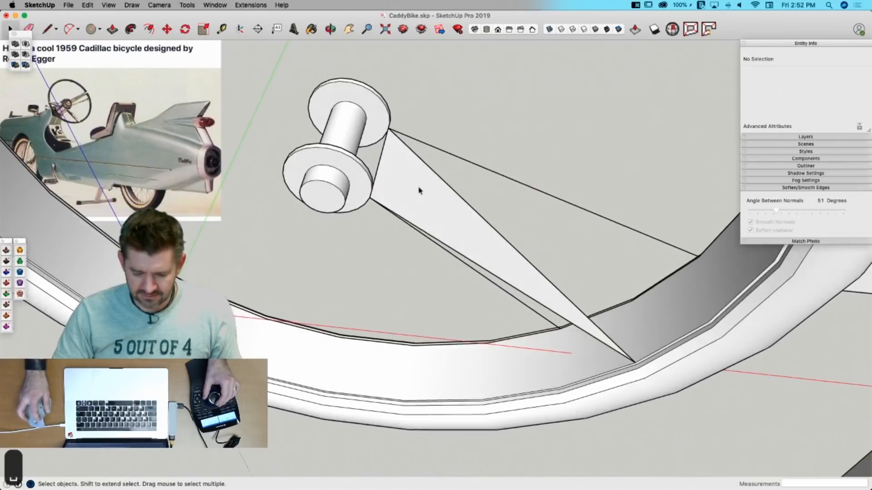
left_click(419, 188)
key("BackSpace")
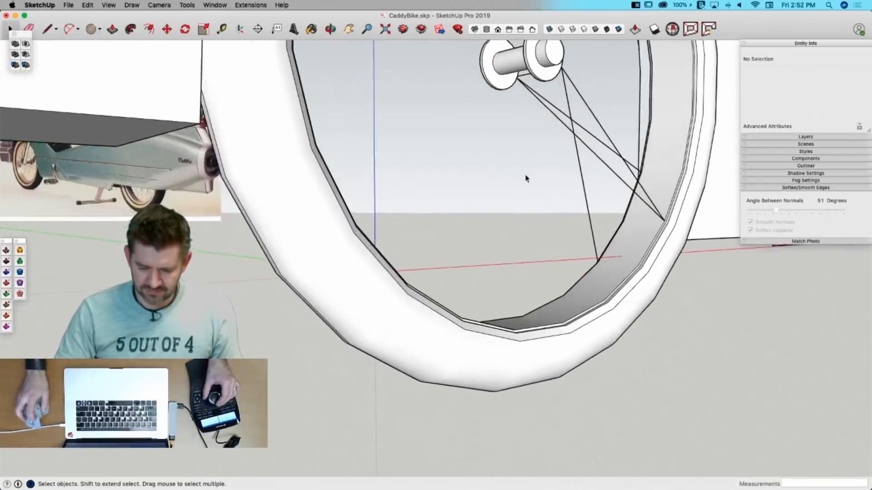
Step: Select the four spokes and draw a line about 1 5/16" long across the diameter of the hub's end face
left_click_drag(575, 102, 465, 213)
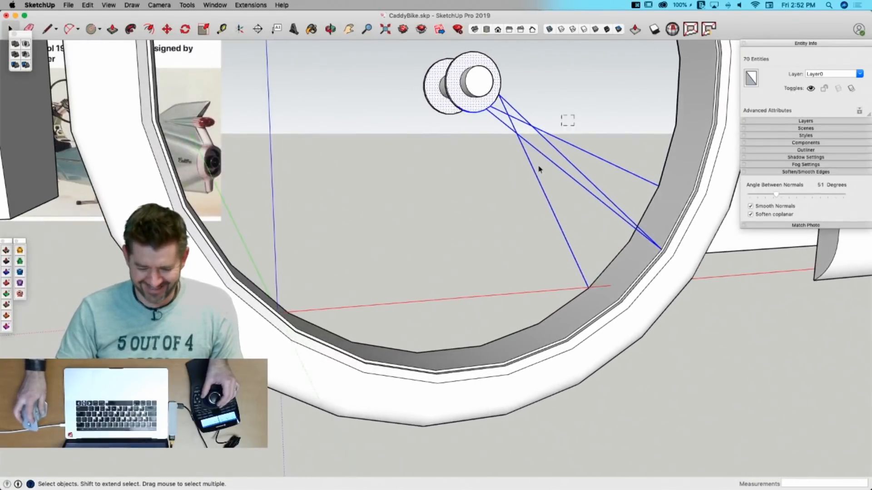
key("q")
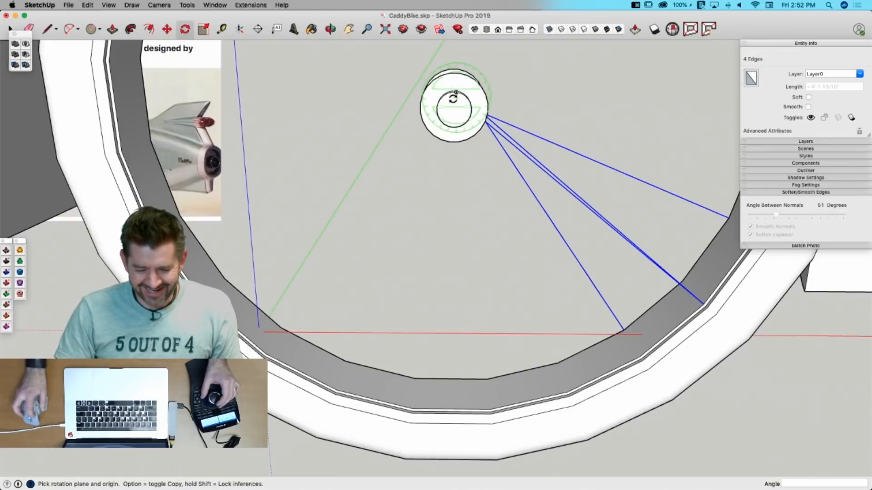
key("l")
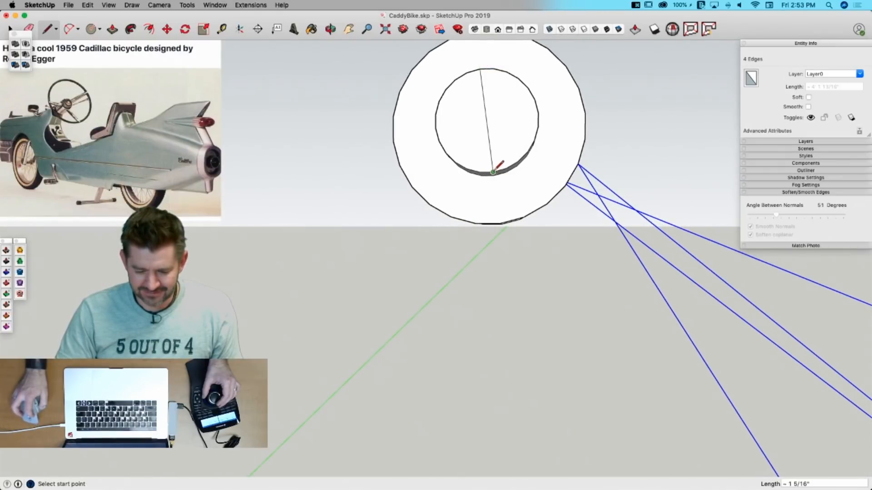
key("q")
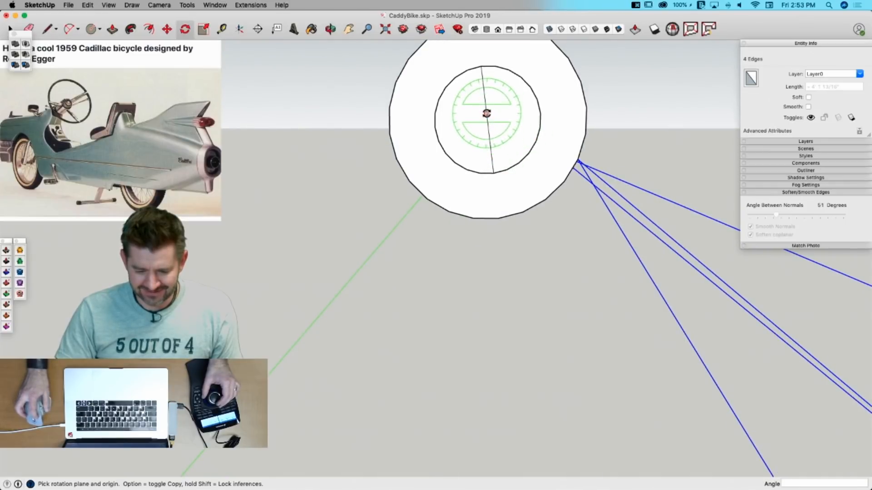
Step: Try copying the four spokes around the hub's center at 15 degrees with 23 copies
left_click(487, 117)
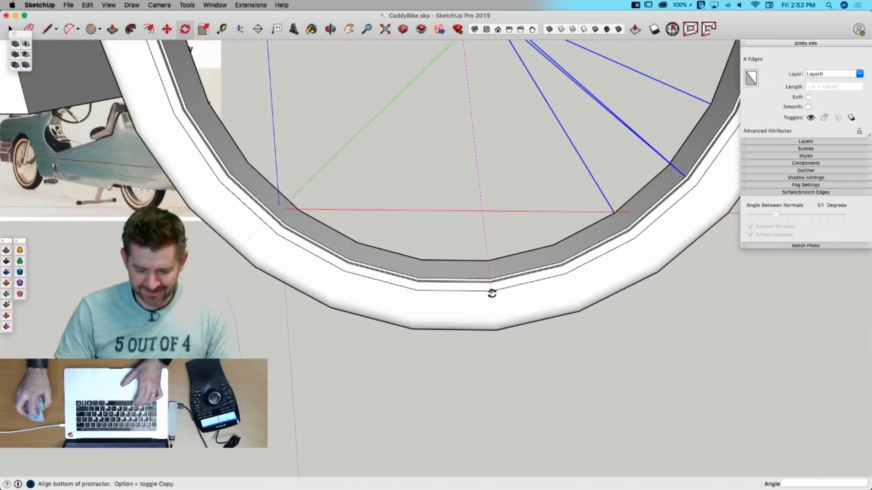
left_click(492, 292)
key("alt")
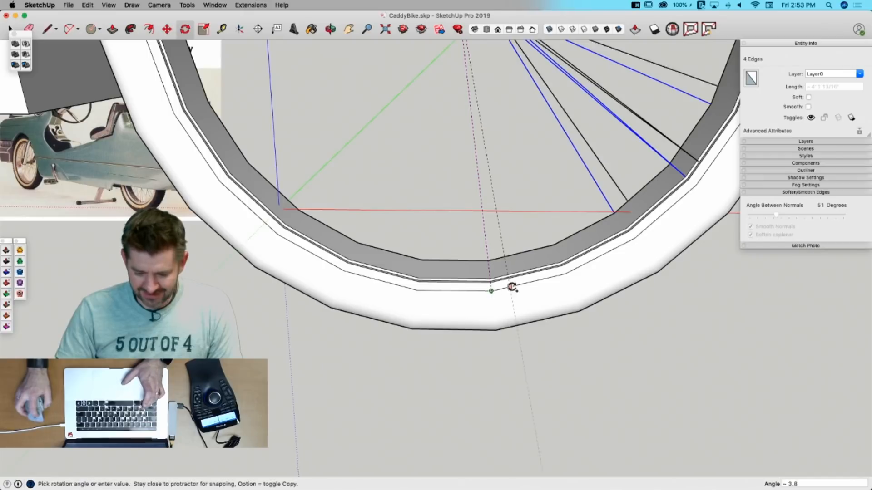
left_click(565, 272)
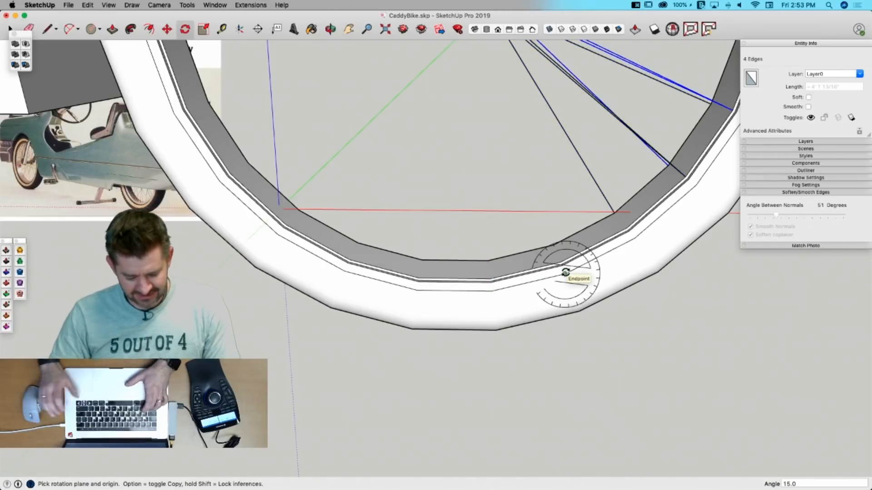
type("x")
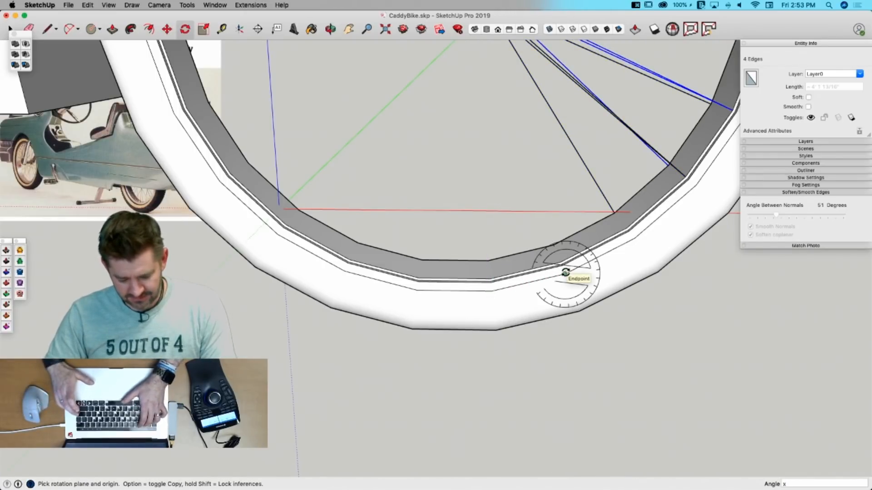
type("23")
key("Return")
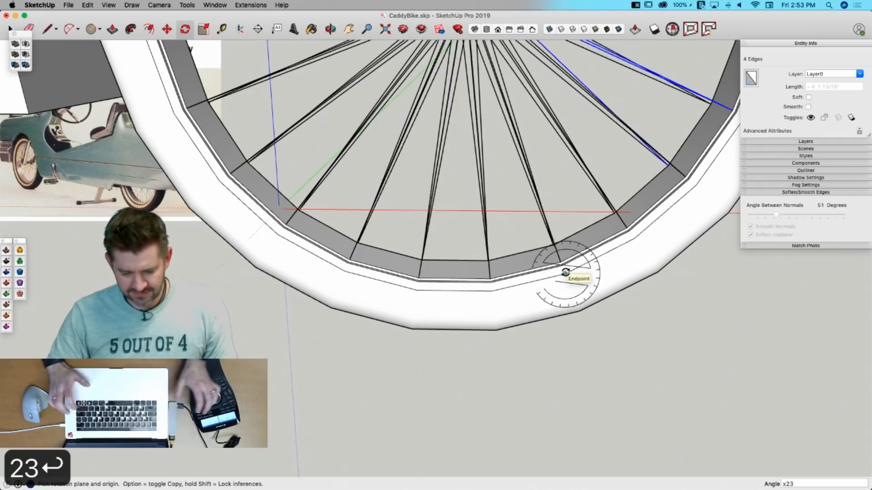
key("space")
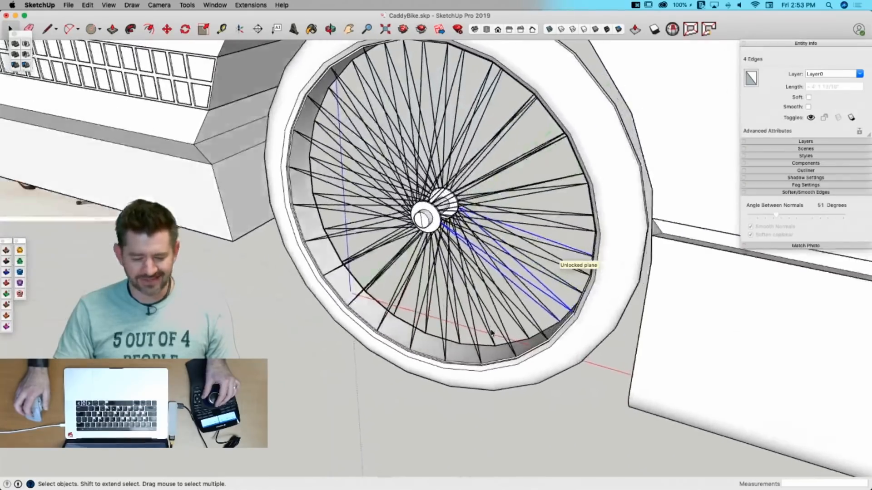
key("e")
left_click(462, 178)
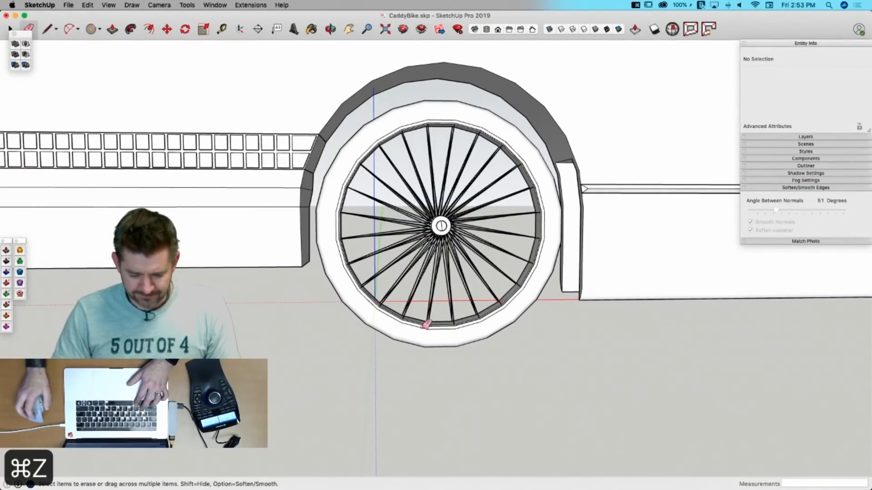
Step: Replace the near flange's two spokes with a single spoke to the next lower endpoint on the rim's near edge
scroll(498, 267, "up", 8)
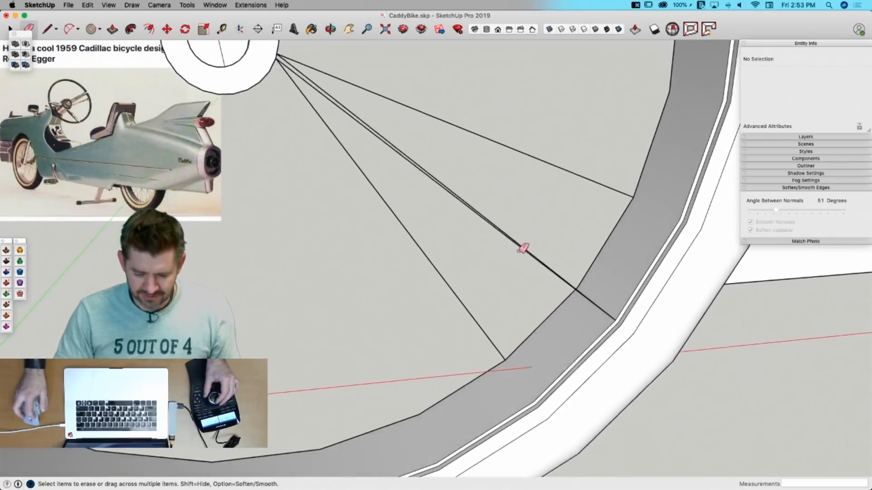
left_click(461, 204)
key("l")
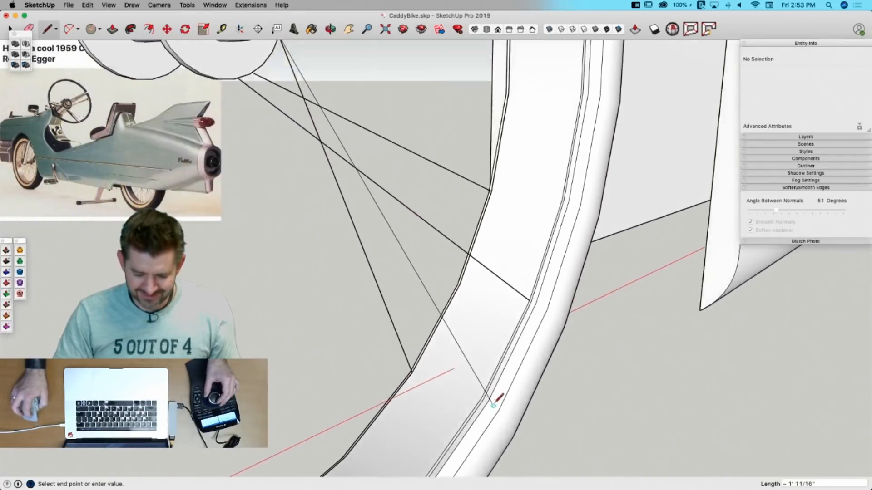
left_click(488, 401)
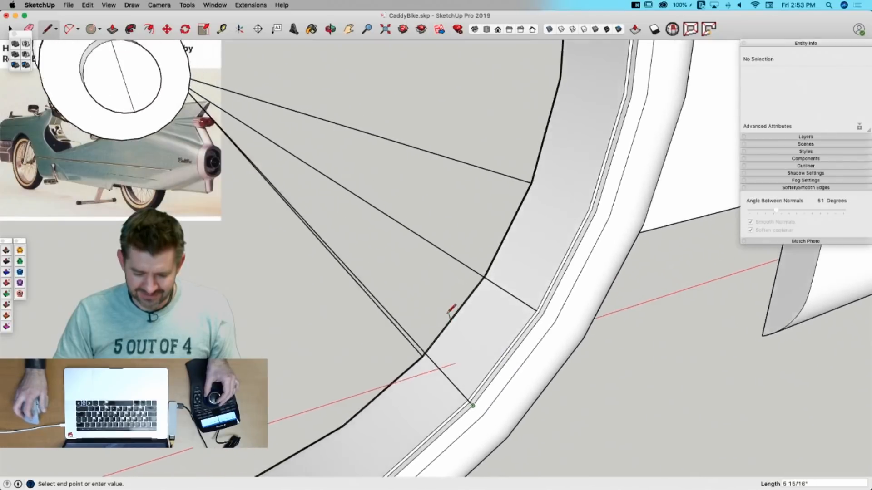
key("e")
key("space")
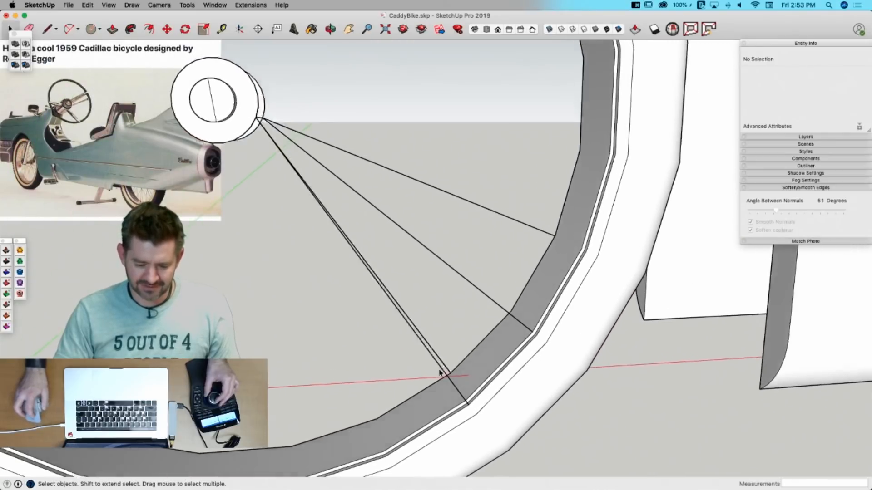
left_click(443, 341)
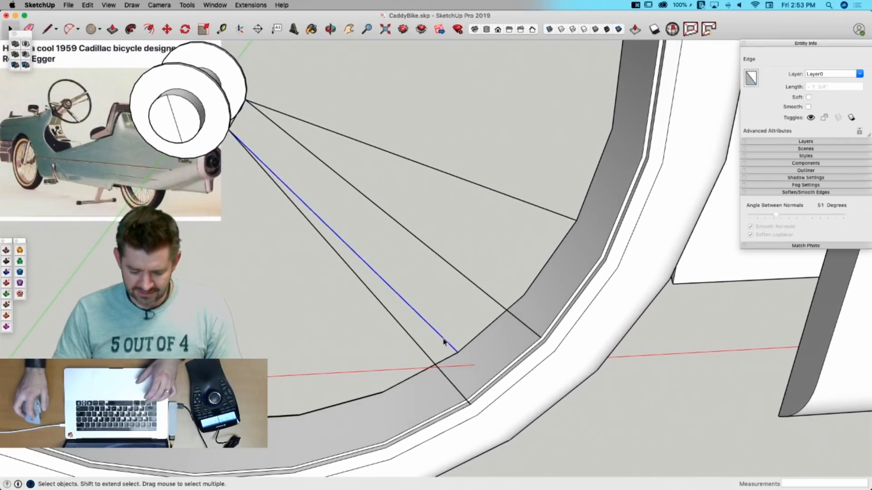
key("BackSpace")
Step: Try a near-flange spoke to the far-edge rim endpoint used by the far flange's upper spoke
key("l")
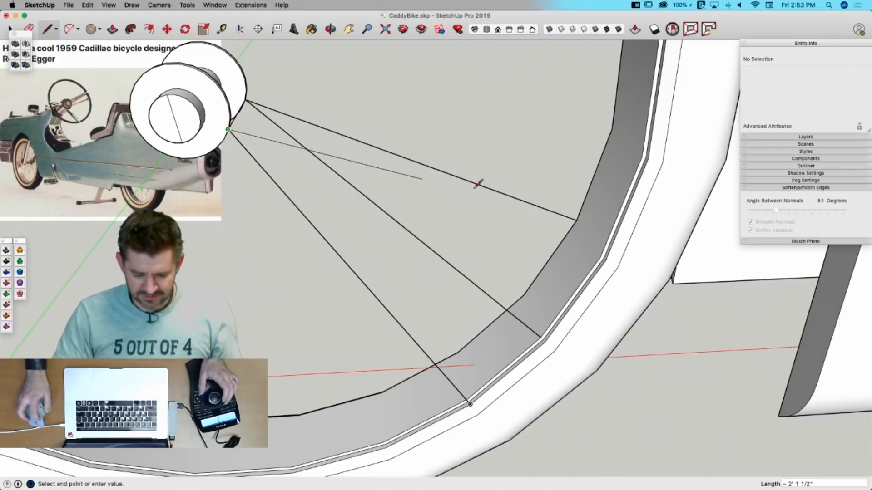
left_click(576, 220)
key("e")
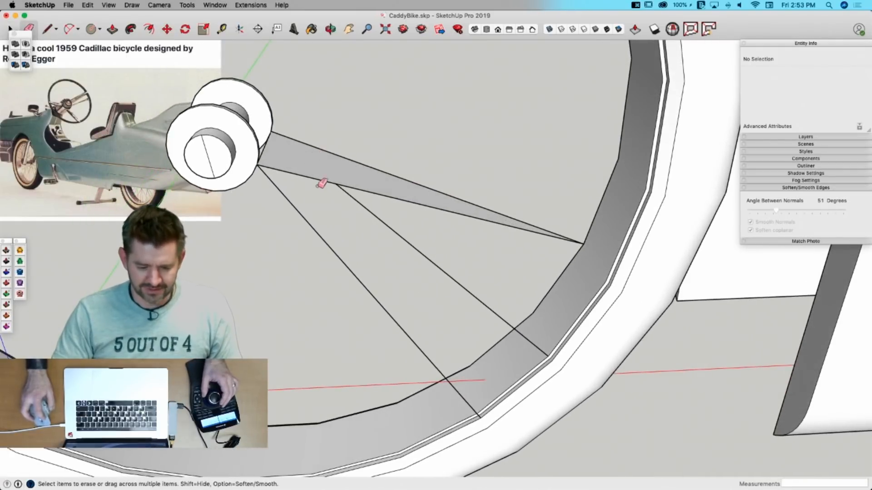
left_click(325, 182)
Step: Draw a near-flange spoke to a far-edge rim segment's midpoint and redraw the far flange's lower spoke to a near-edge segment's midpoint
key("l")
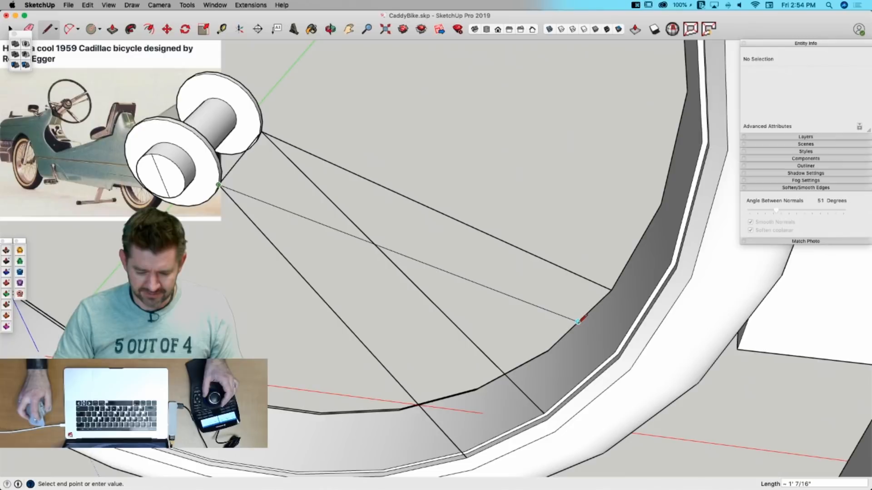
key("e")
left_click(435, 304)
key("l")
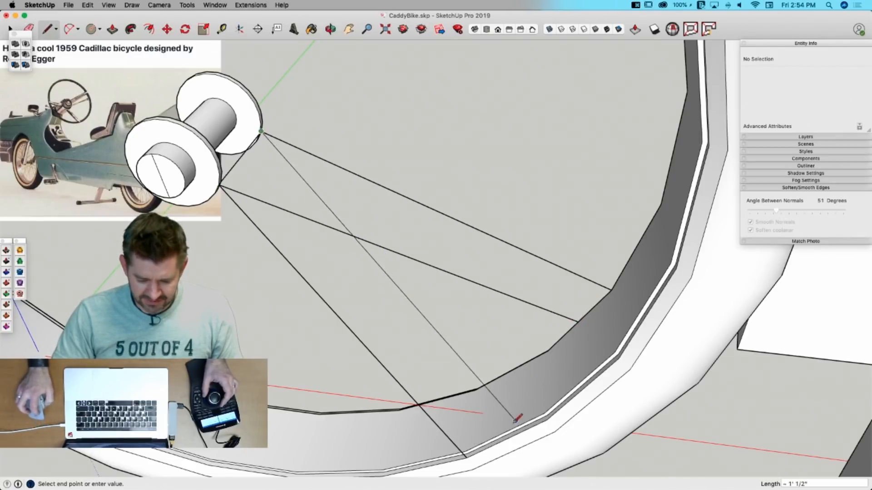
left_click(503, 433)
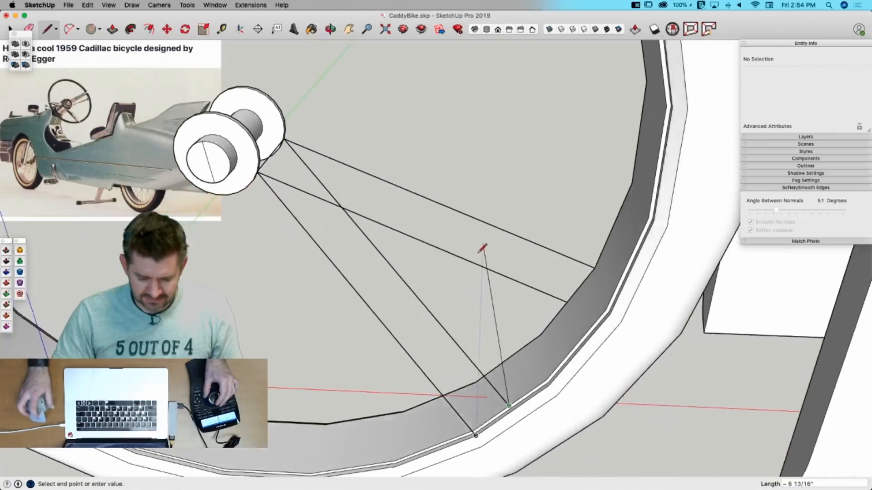
Step: Copy the four spokes around the hub's center at 15 degrees and array them as 23 copies to fill the front wheel
key("space")
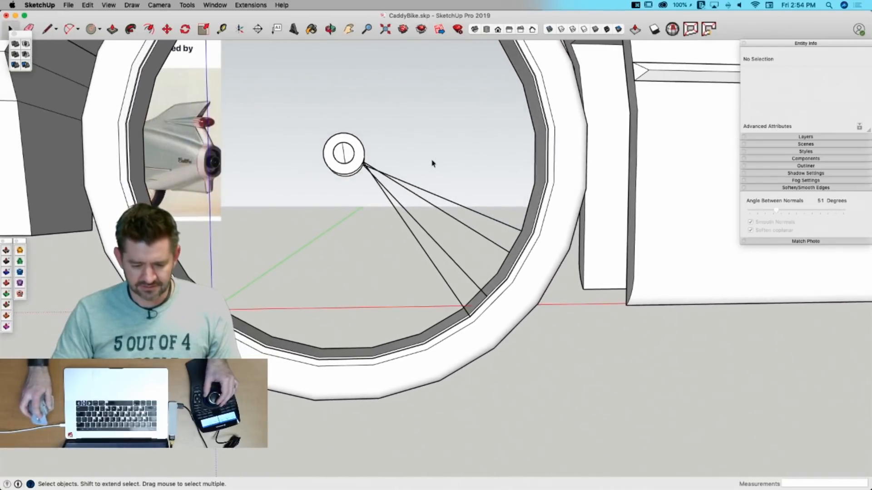
left_click_drag(394, 230, 394, 228)
key("q")
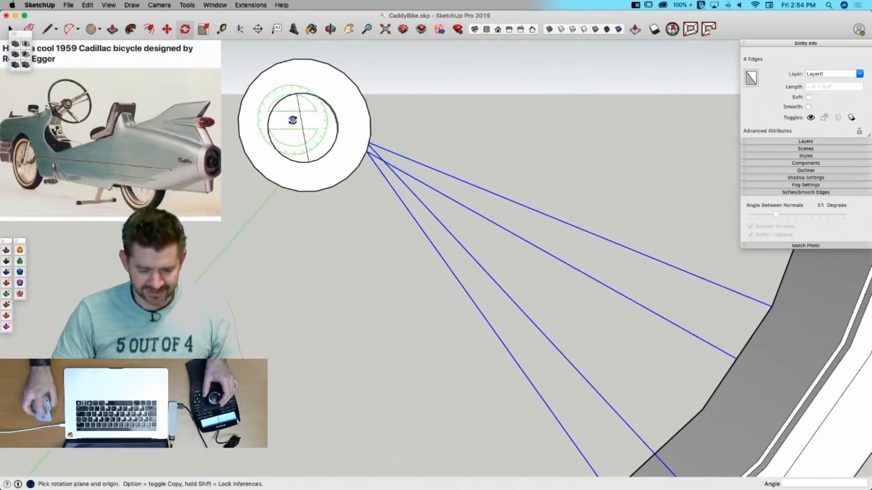
left_click(304, 130)
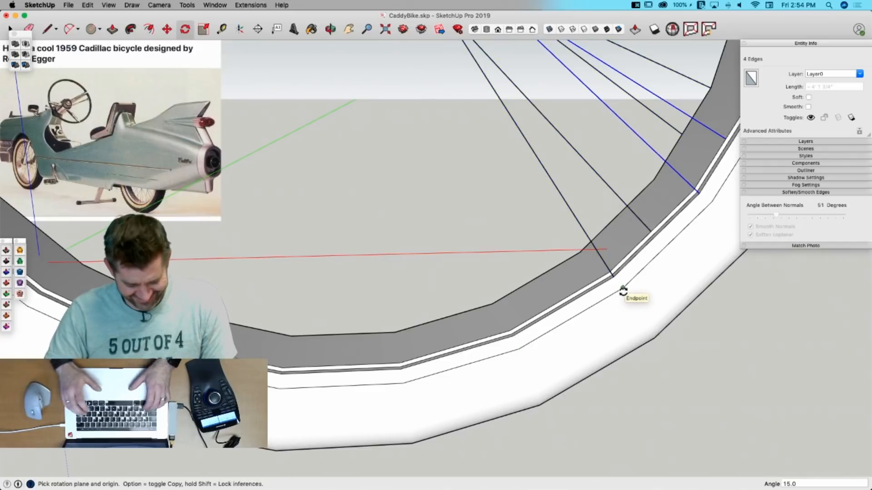
key("Return")
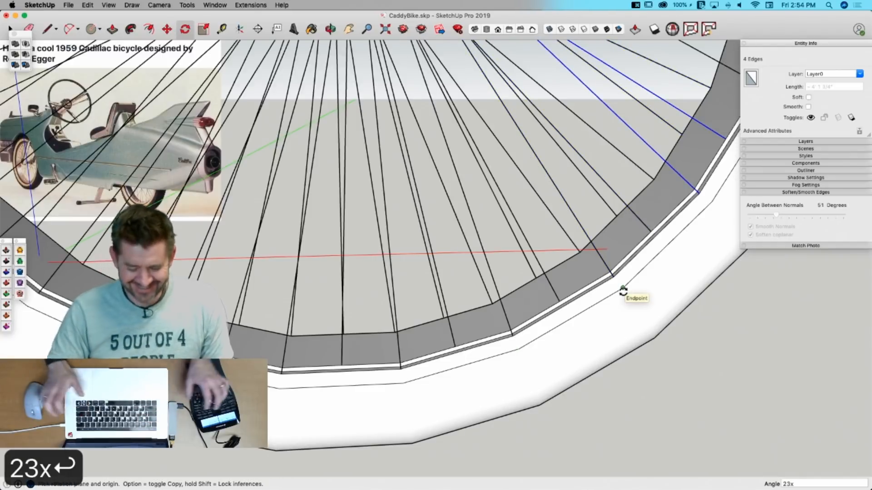
Step: Make the entire front wheel, including its tire, rim, hub and spokes, a component named Tire
key("space")
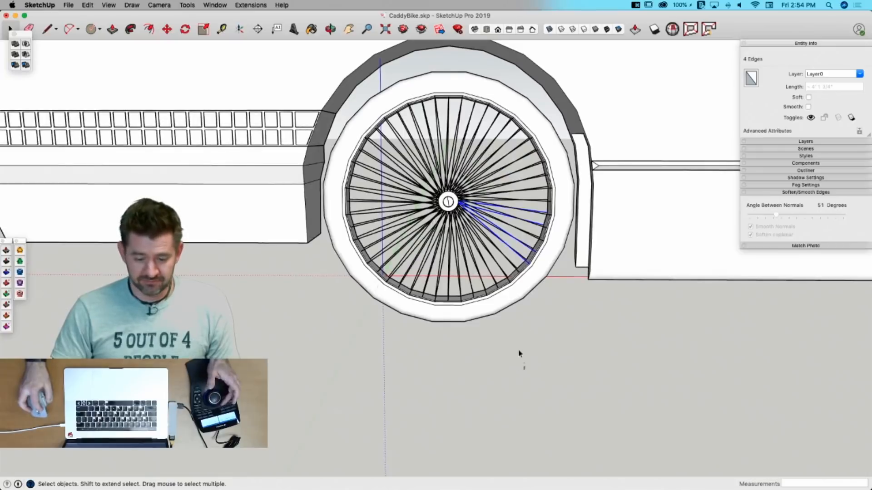
left_click_drag(380, 83, 380, 82)
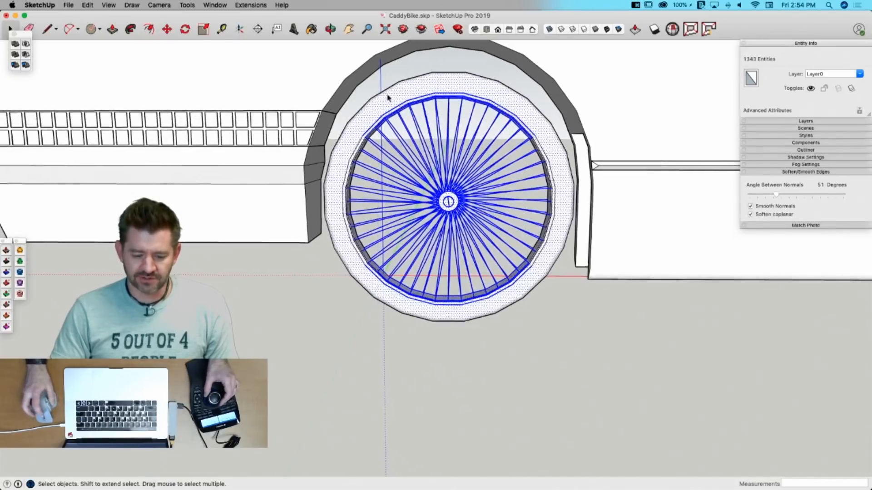
left_click(395, 120)
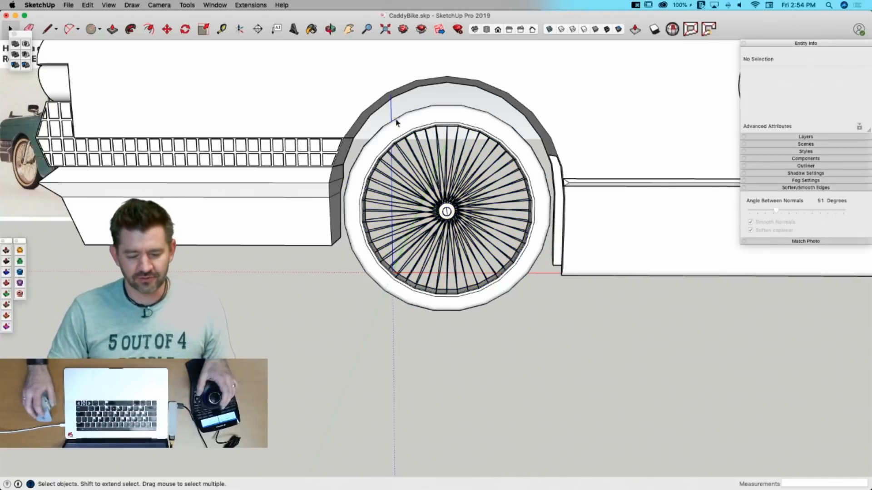
triple_click(412, 125)
right_click(413, 123)
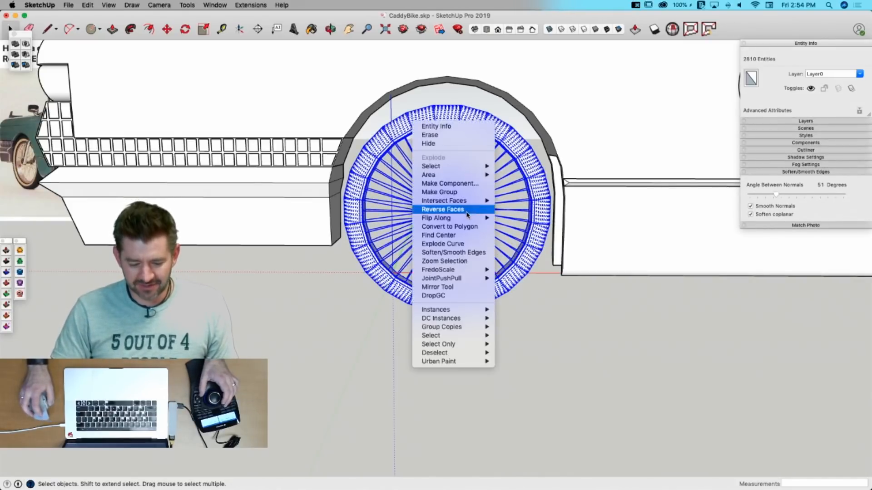
left_click(451, 183)
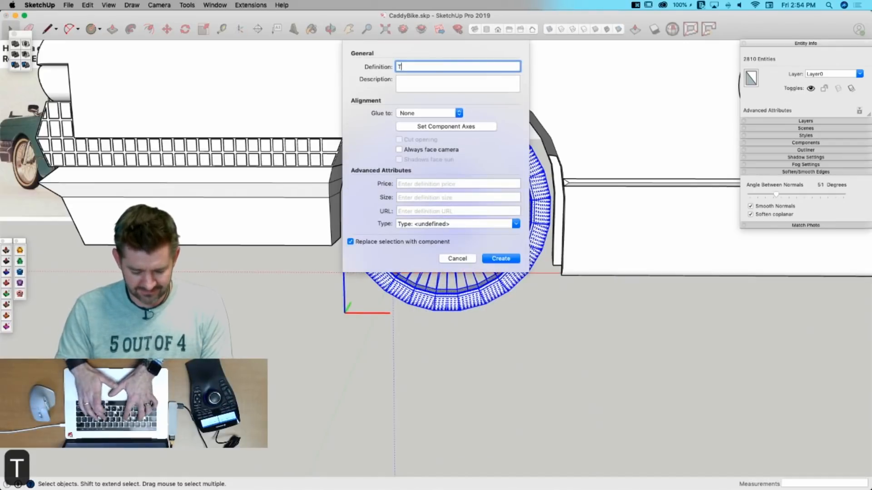
type("Tire")
key("Return")
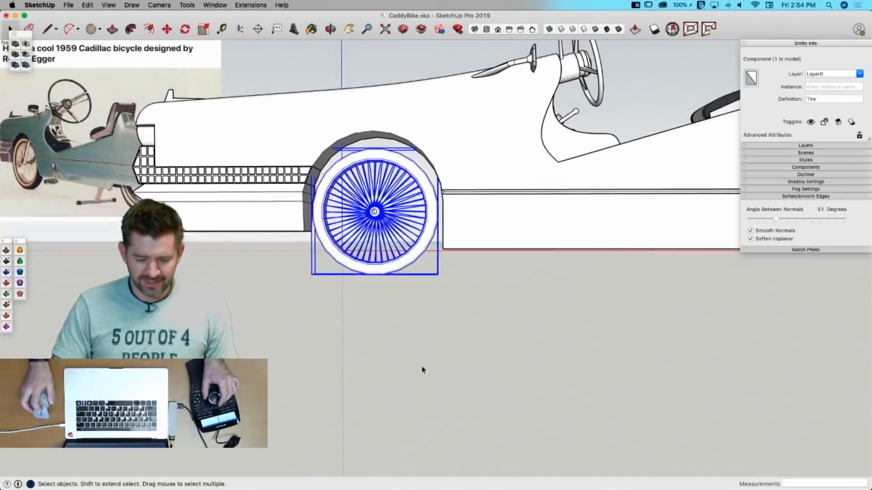
Step: Copy the front wheel component along the red axis toward the rear underside of the body
key("m")
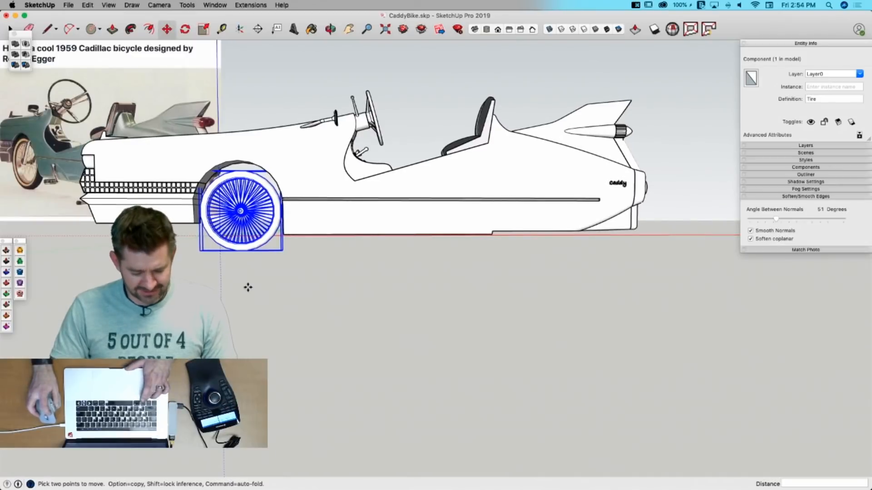
left_click(248, 287)
key("alt")
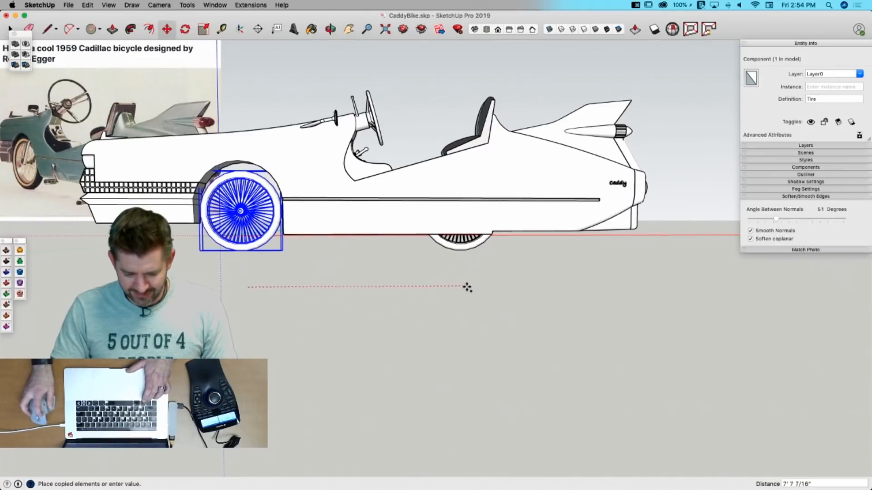
Step: Place a copy of the front tire at the rear wheel position
left_click(543, 286)
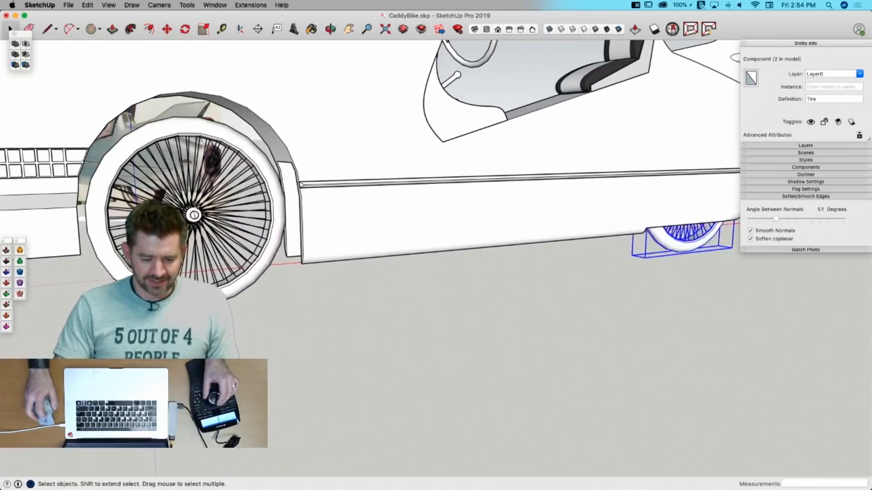
Step: Draw a fork guide line from the front hub's end up toward the fender and a circle of about 7/8 inch radius at its lower end
key("l")
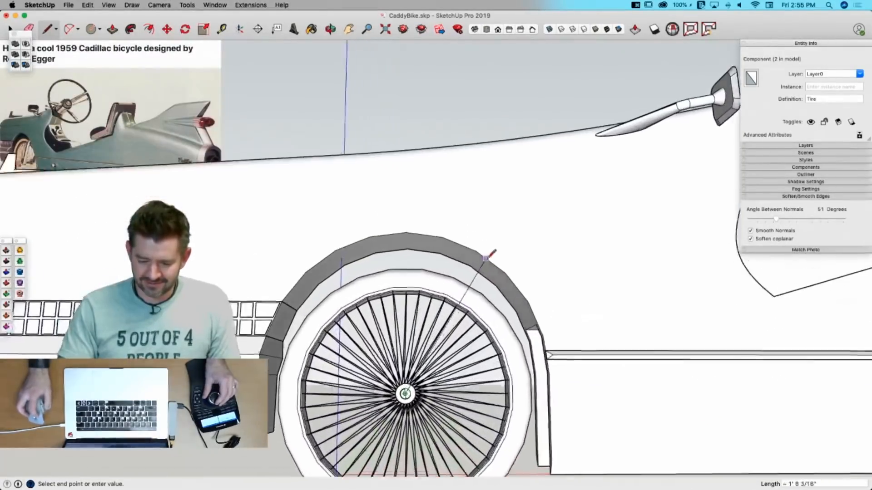
key("Escape")
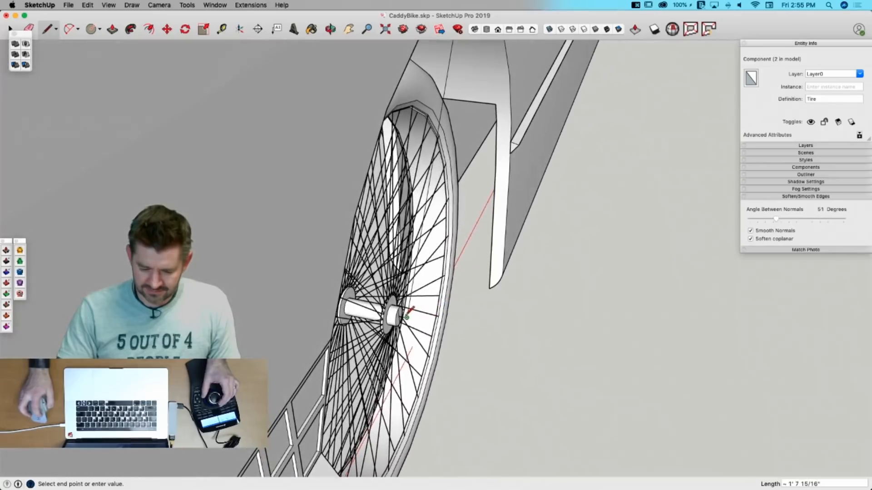
key("space")
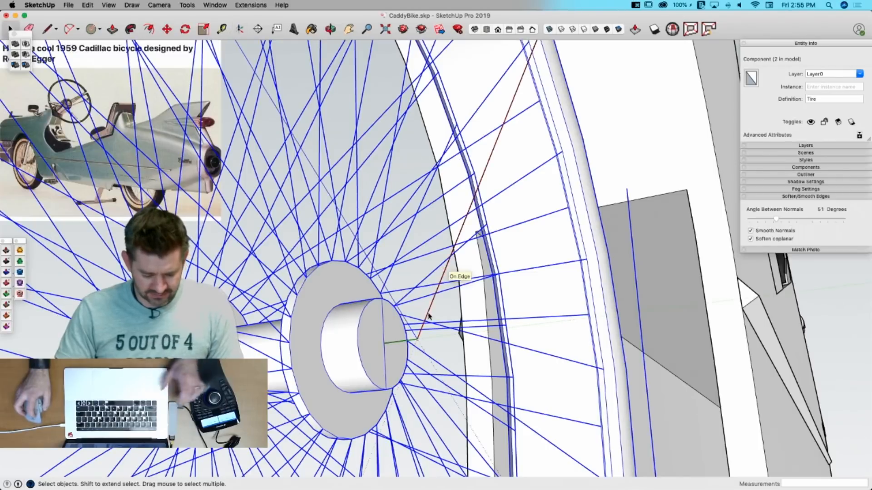
key("c")
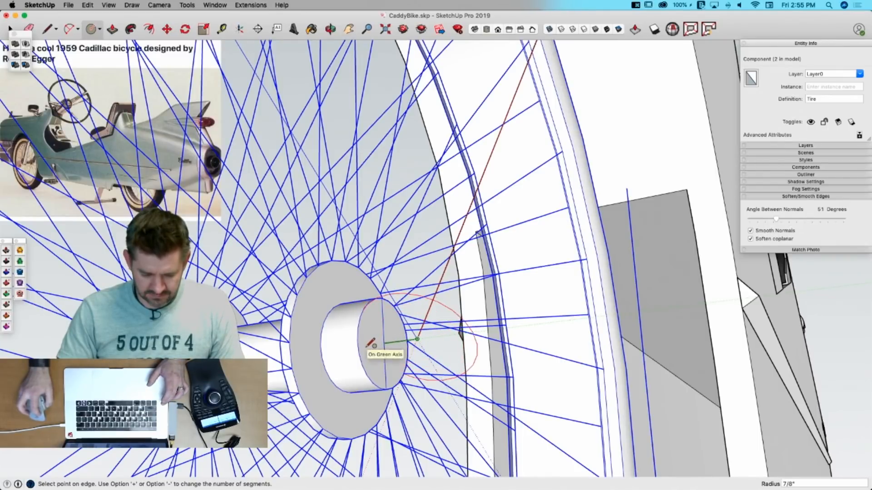
left_click(366, 344)
Step: Extrude the circle about 1 5/16 inches downward and about 2' 3 7/8" up toward the fender to form a fork tube
key("p")
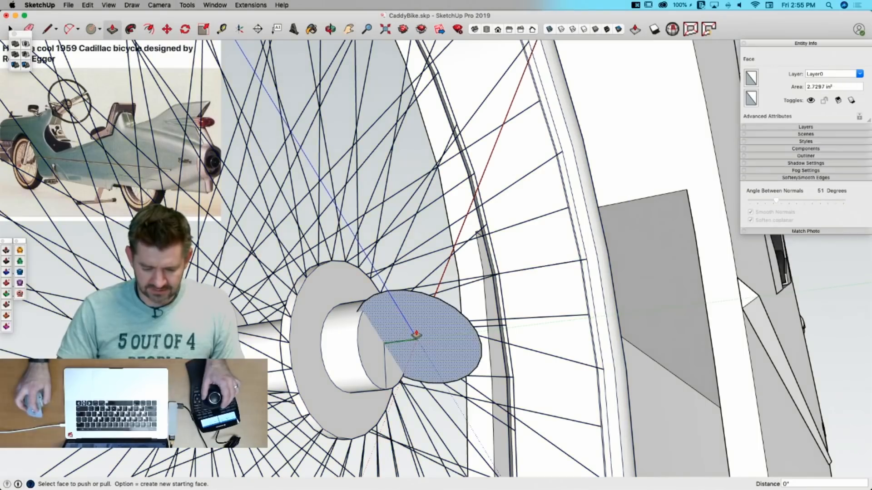
left_click(418, 331)
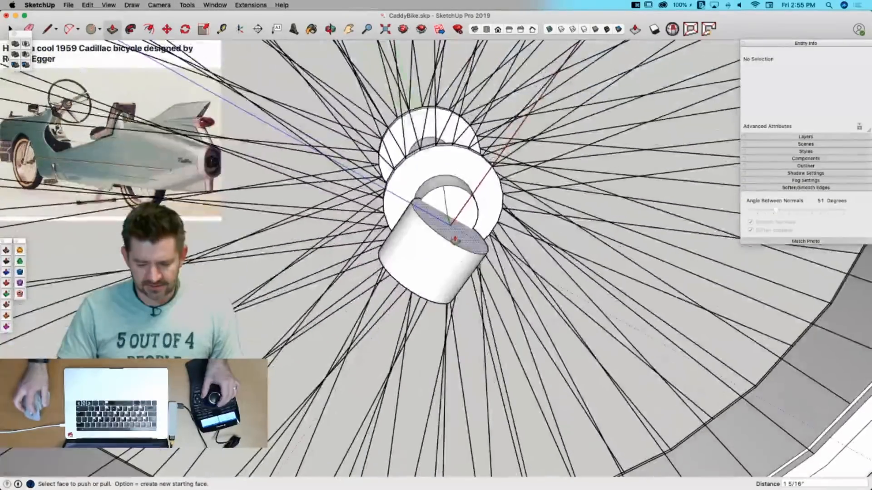
left_click(459, 236)
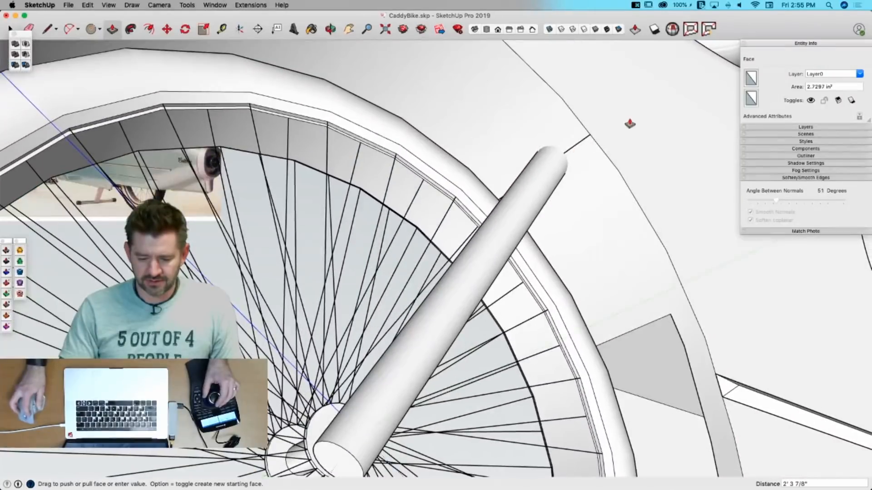
left_click(630, 123)
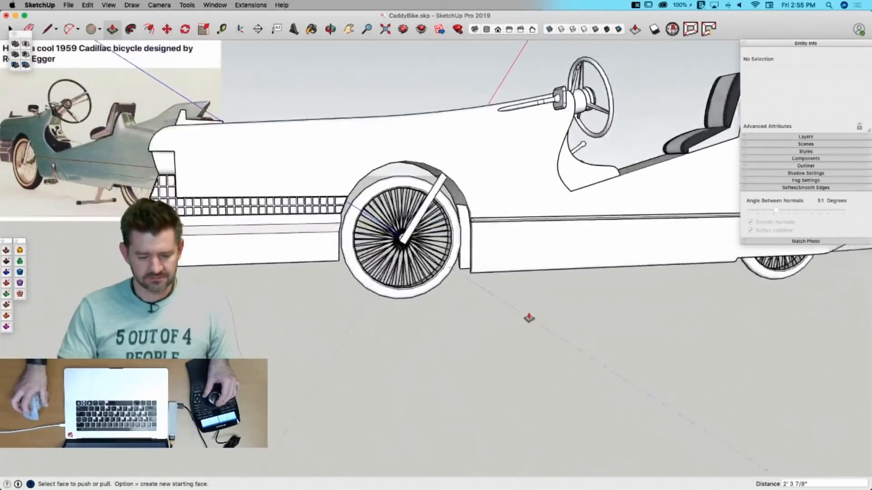
Step: Copy the fork tube about 6 1/4 inches across to the wheel's other side and shift the copy about 9/16 inch
key("space")
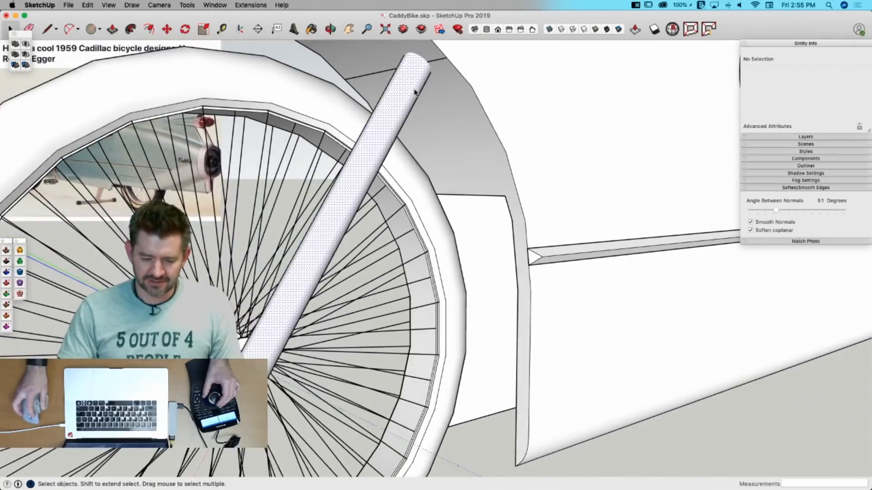
triple_click(415, 93)
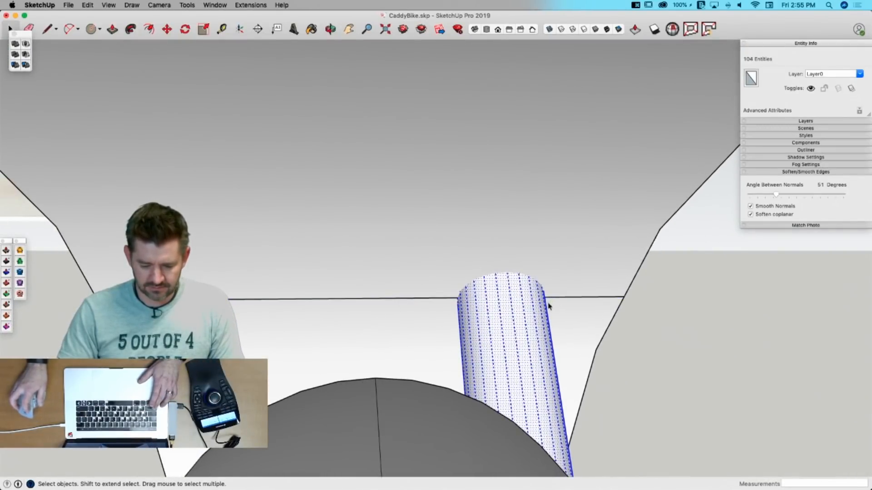
key("m")
key("alt")
left_click(547, 264)
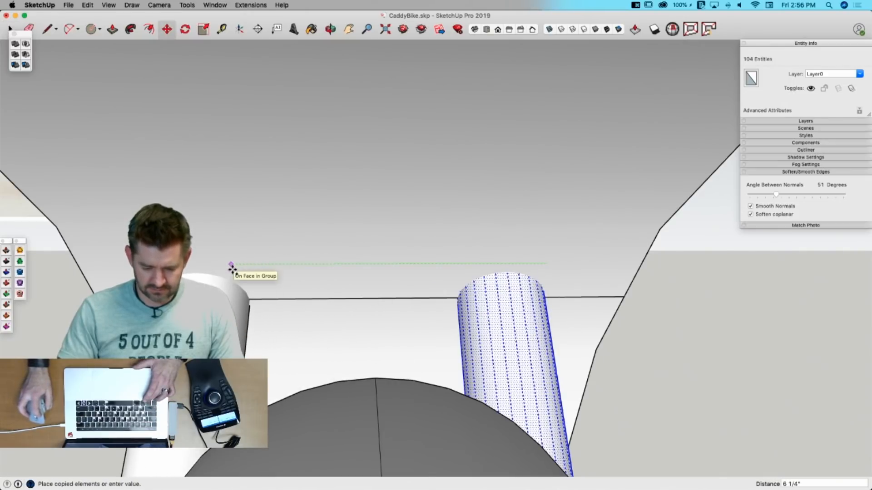
left_click(232, 270)
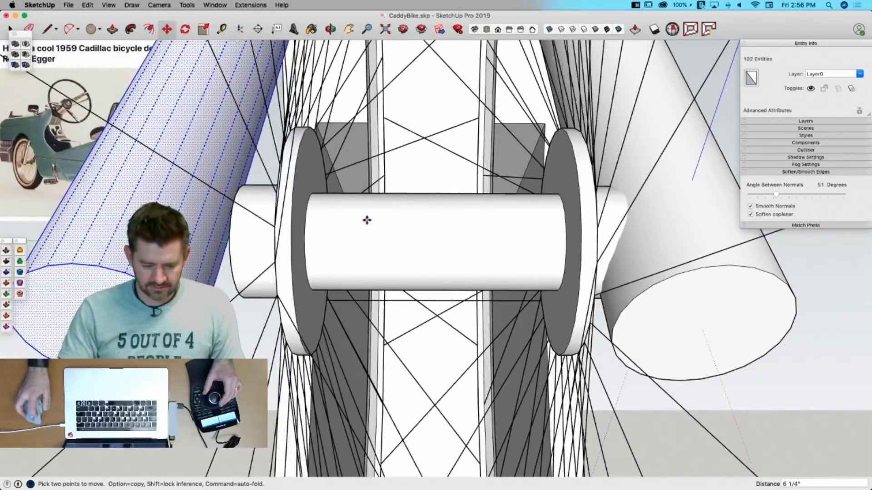
left_click(367, 221)
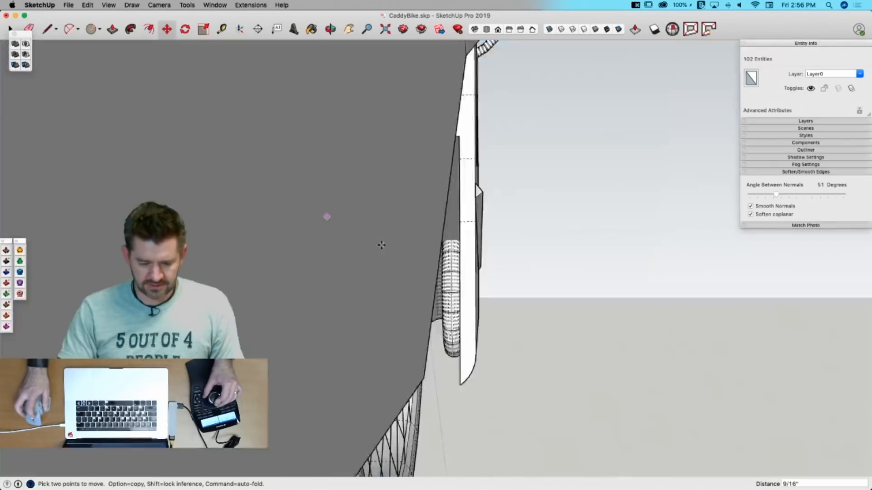
Step: Erase the stray edge at the upper end of the copied fork tube
key("space")
key("e")
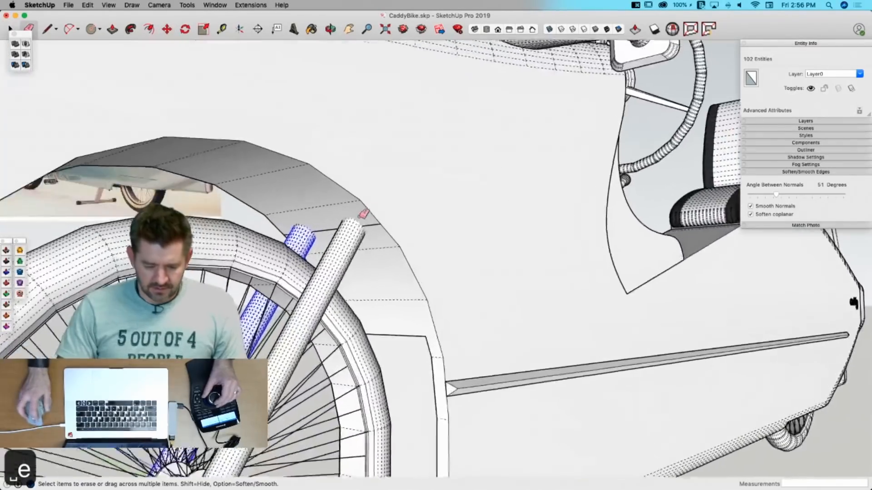
left_click_drag(294, 223, 290, 232)
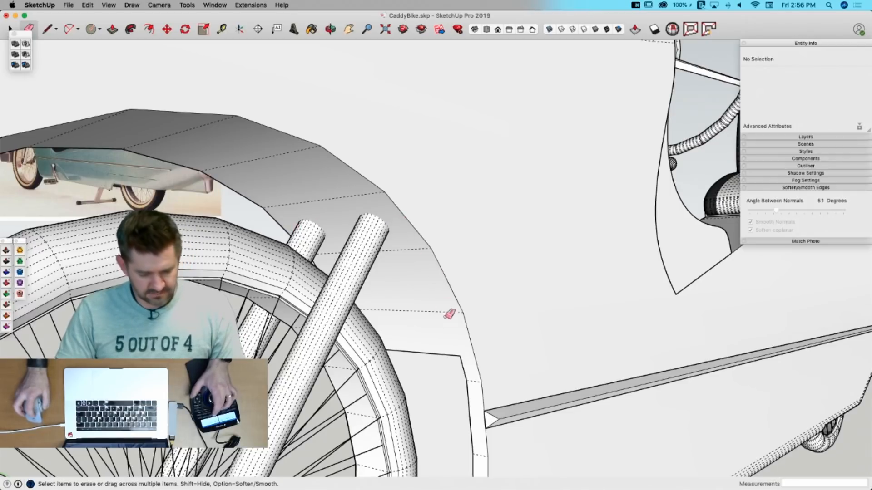
Step: Reset the drawing axes to their default position
key("space")
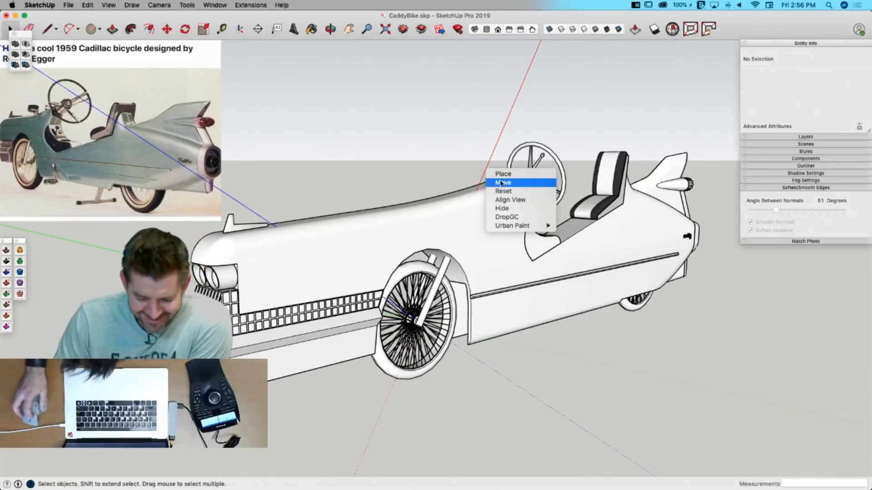
left_click(504, 192)
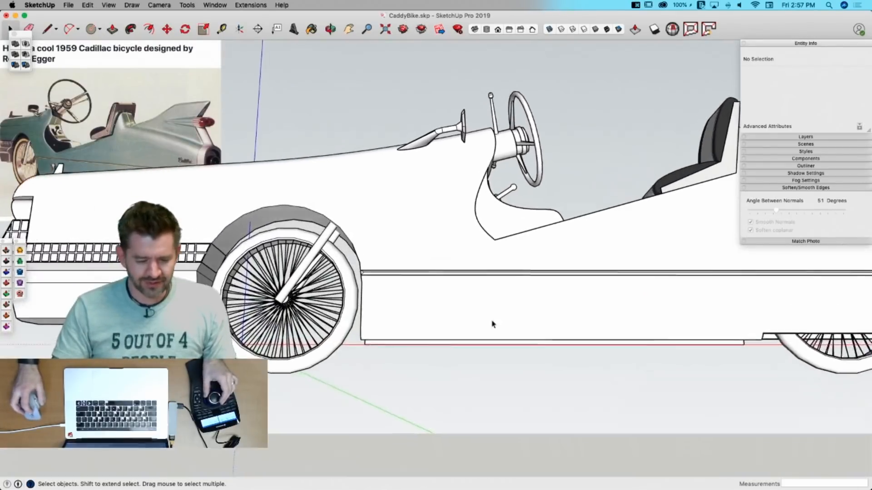
Step: Draw a guide line about 5 1/4 inches long on the lower side panel, add a small circle at its rear end and erase the line
key("l")
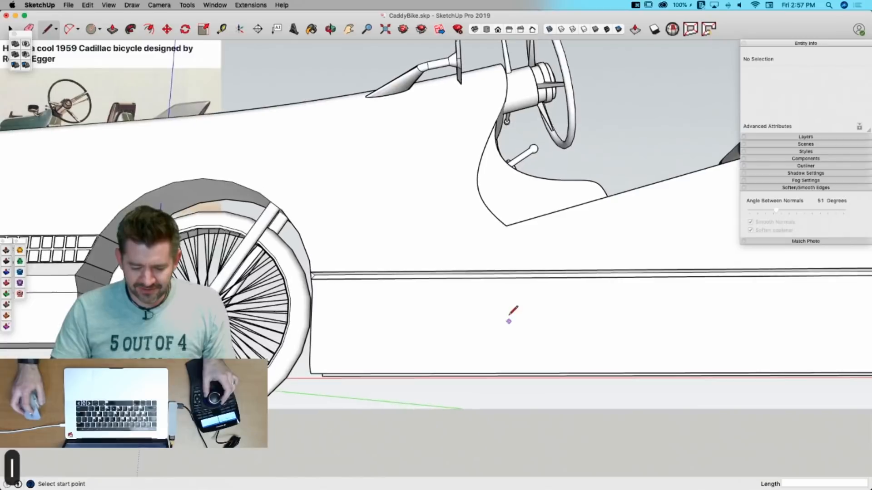
left_click(507, 323)
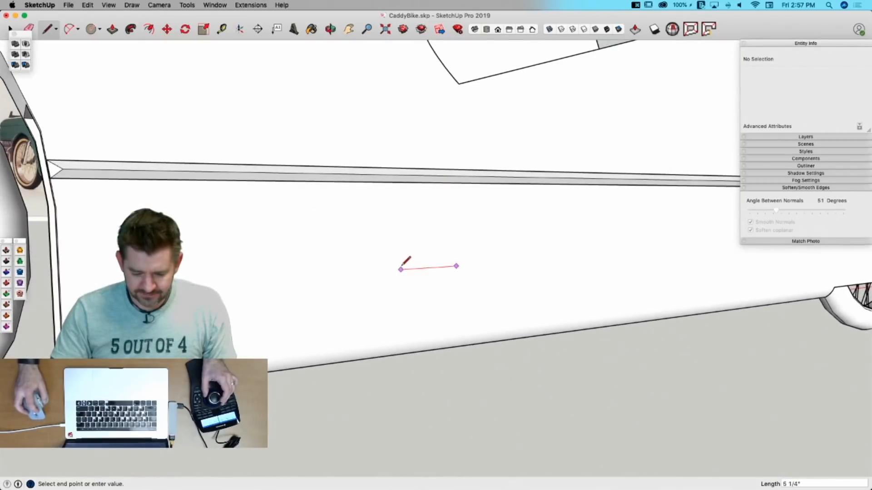
left_click(401, 269)
key("c")
left_click(458, 267)
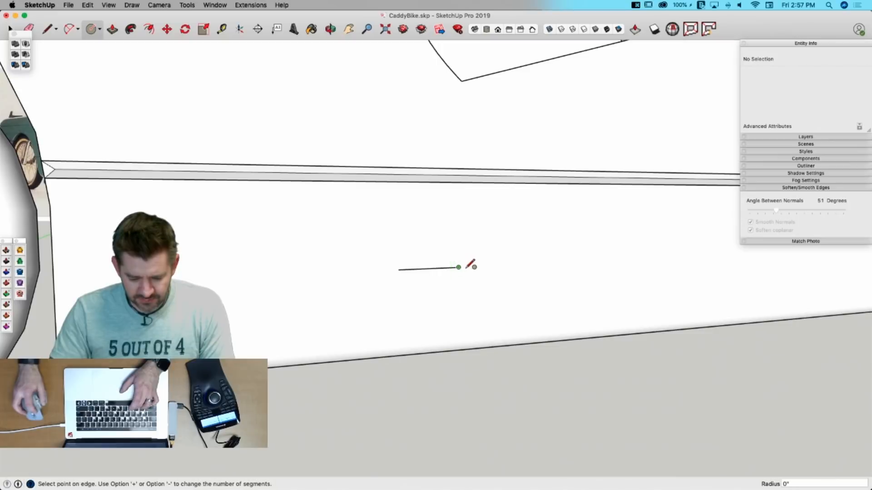
left_click(467, 267)
key("e")
left_click(455, 268)
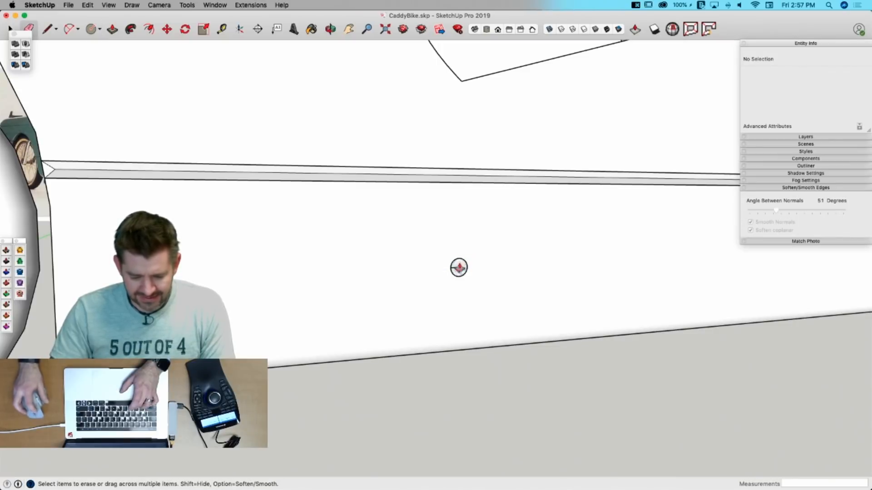
Step: Extrude the small circle about 1 5/16 inches out of the side panel to form a crank axle
key("p")
left_click(459, 276)
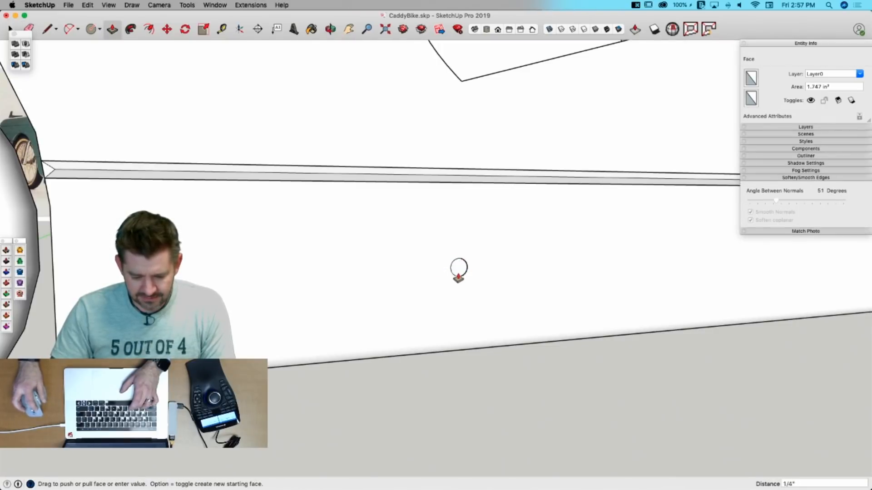
left_click(458, 272)
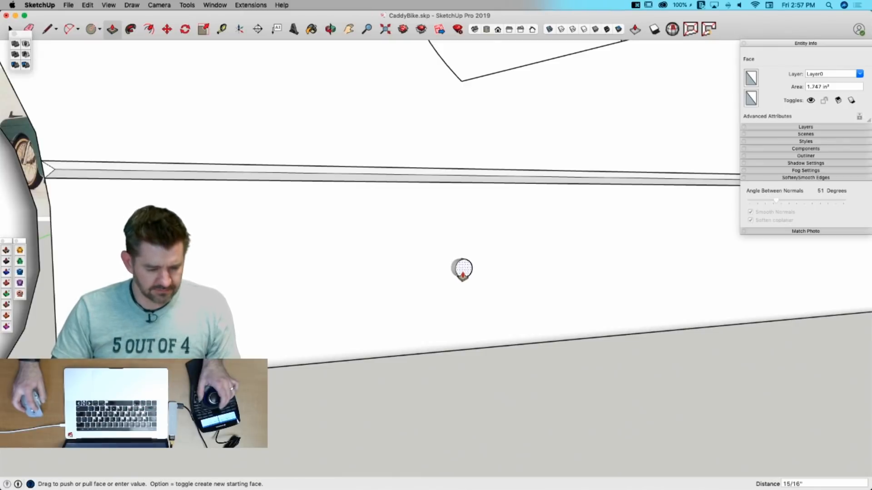
left_click(463, 269)
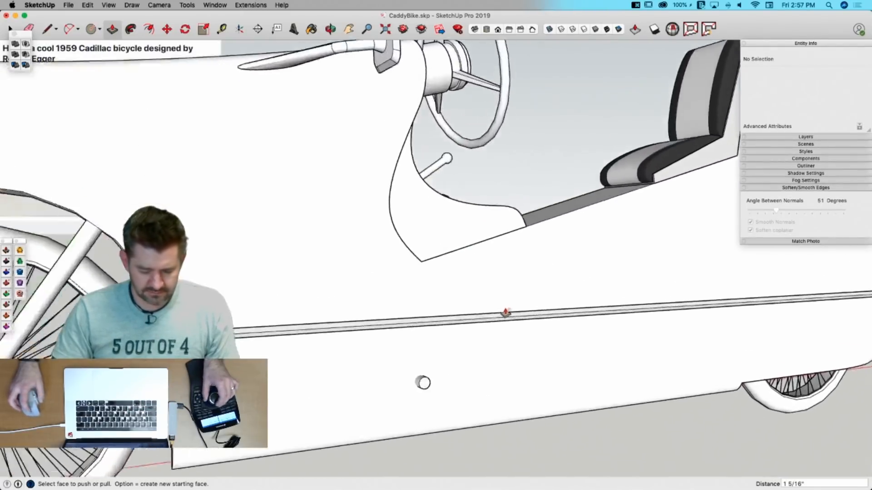
key("space")
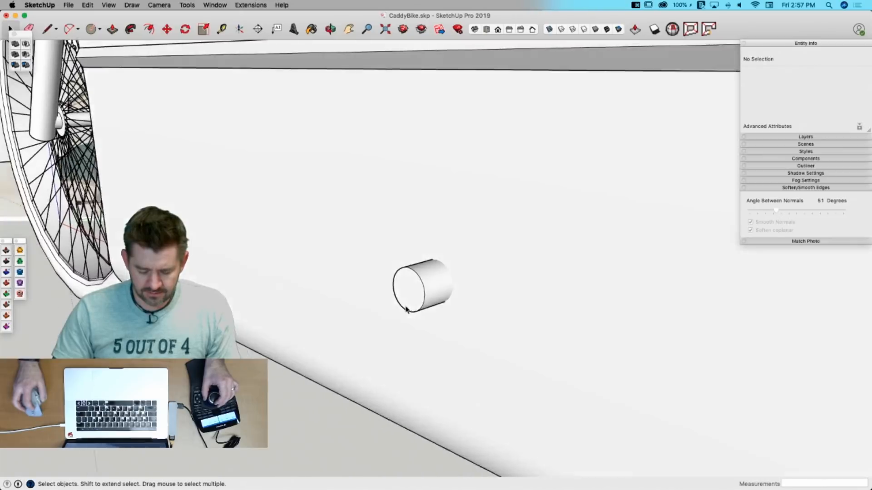
Step: Split the axle's end face in half with a line about 1 1/2 inches long across its diameter
key("l")
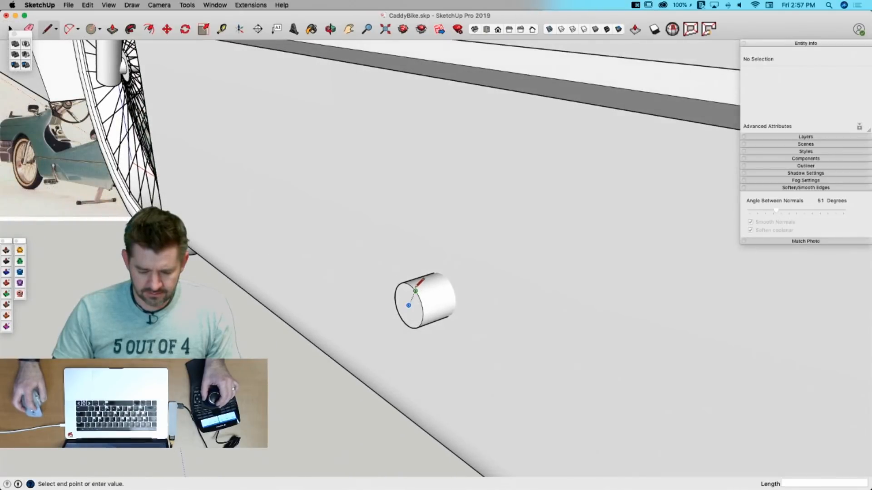
left_click(415, 291)
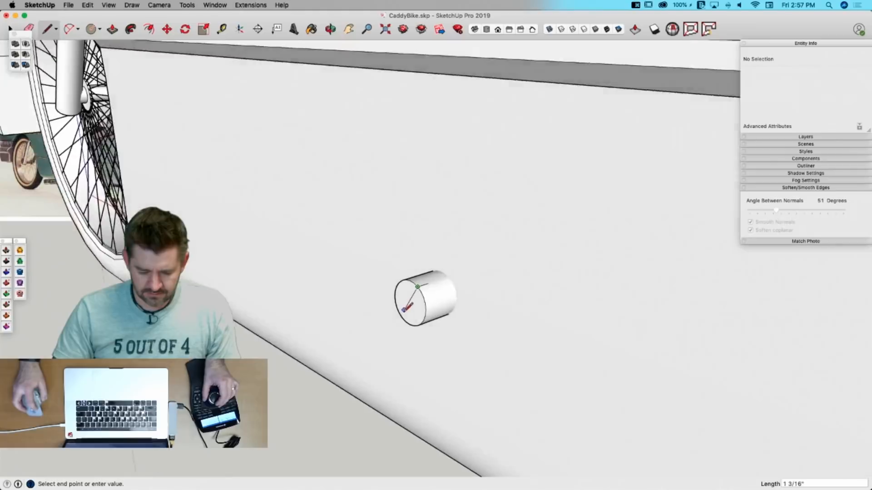
left_click(403, 317)
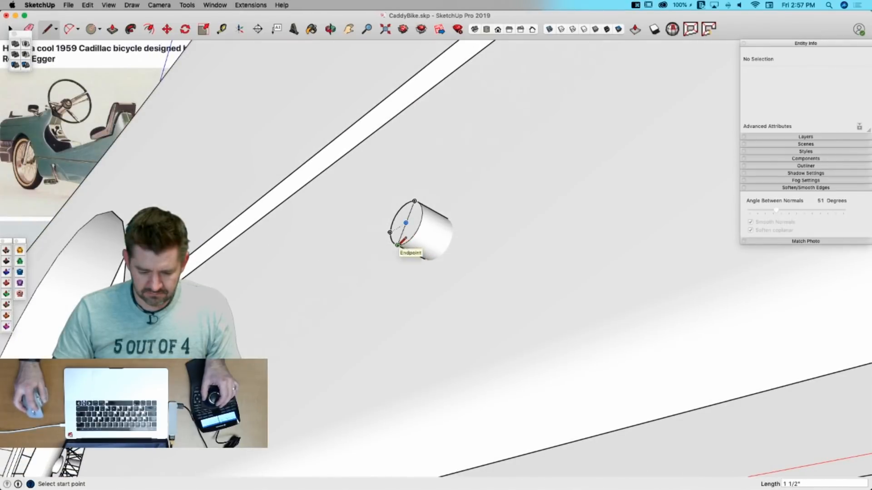
left_click(398, 245)
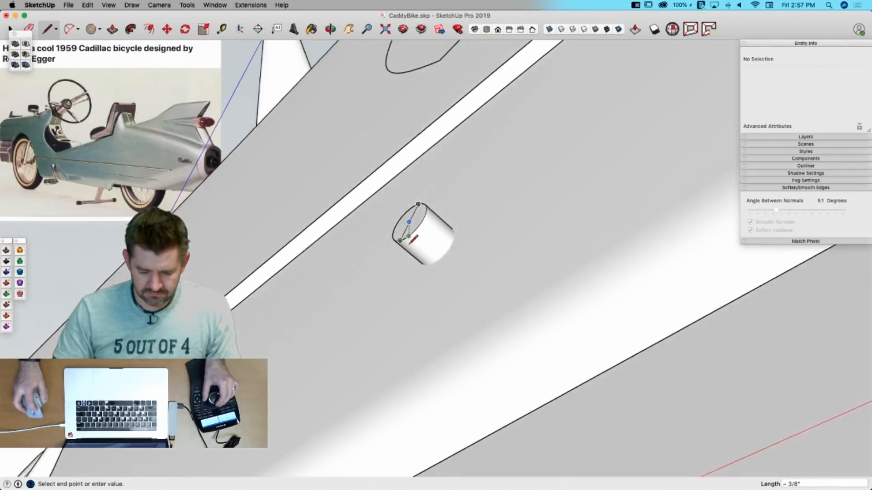
Step: Push one half of the axle's end face inward and extrude the resulting flat face about 8 11/16 inches into a crank arm
key("p")
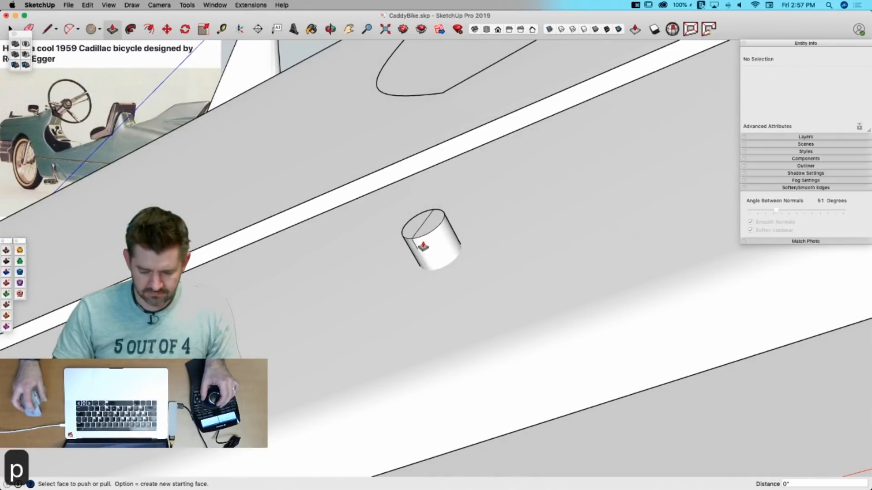
left_click(432, 229)
left_click(429, 237)
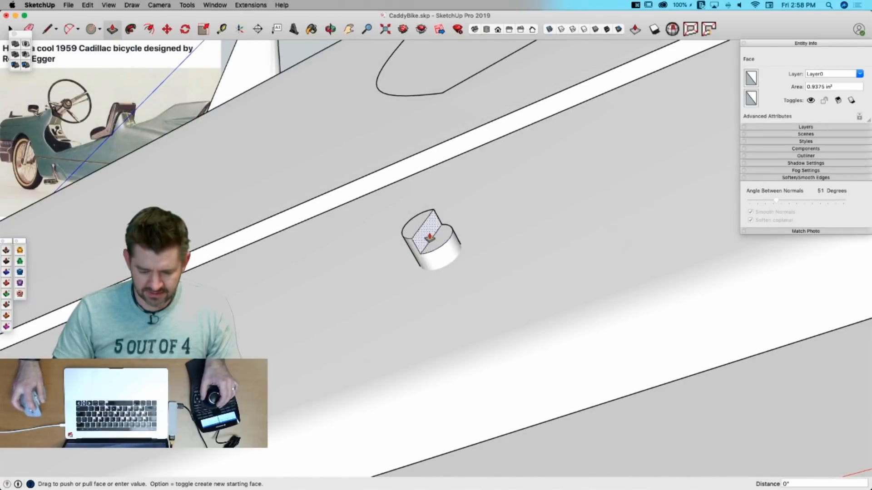
key("alt")
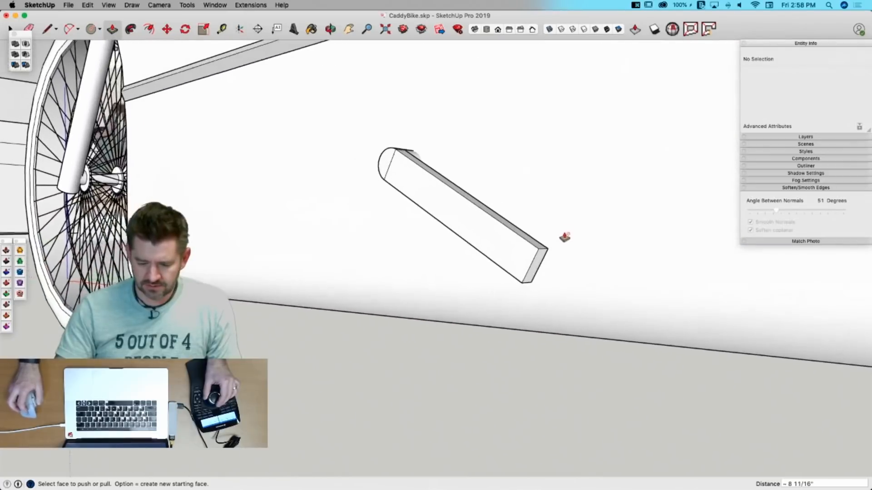
Step: Round the crank arm's free end with a circle extruded through its thickness, and erase the leftover dividing edges
key("c")
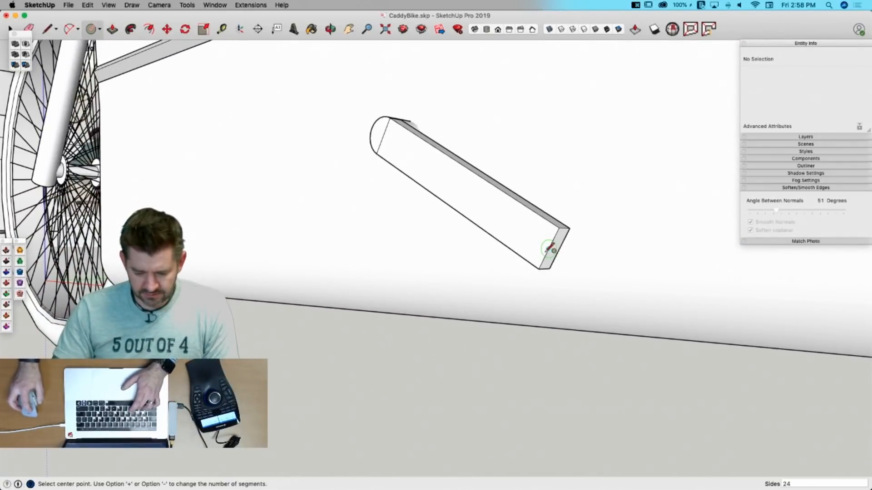
left_click(565, 226)
key("p")
mouse_move(563, 239)
left_mouse_down()
mouse_move(555, 245)
mouse_move(549, 225)
left_mouse_up()
key("e")
left_click(387, 131)
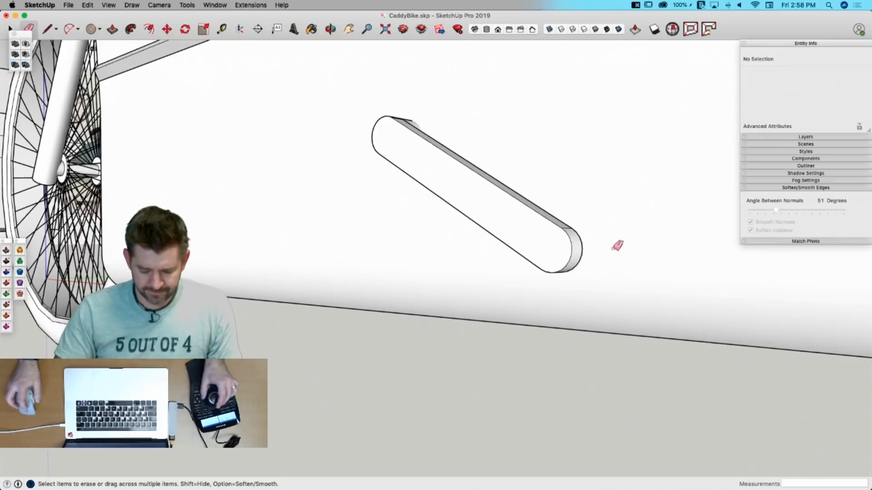
Step: Draw a circle of about 1/2 inch radius at the crank arm's free end and extrude it outward as a pedal axle
key("f")
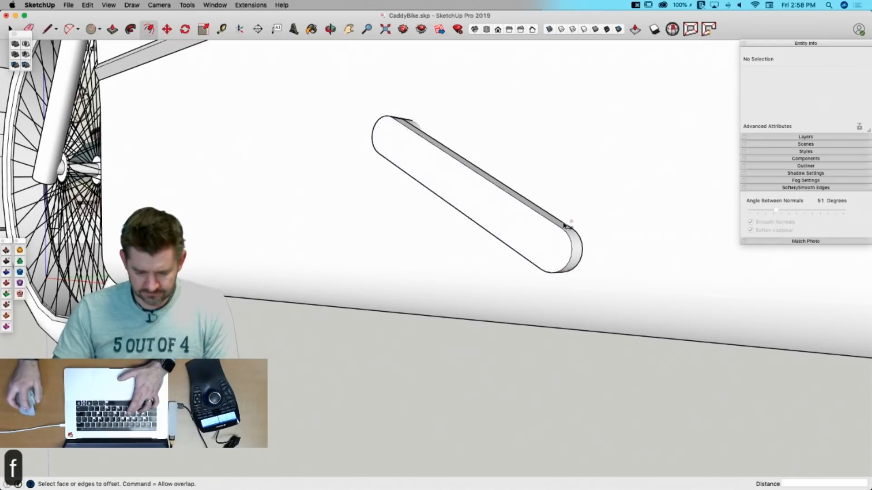
left_click(559, 232)
key("c")
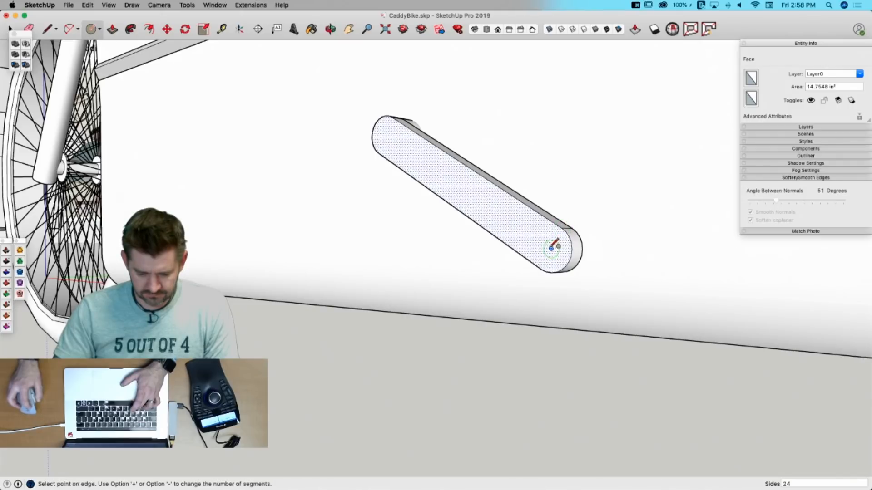
left_click(566, 249)
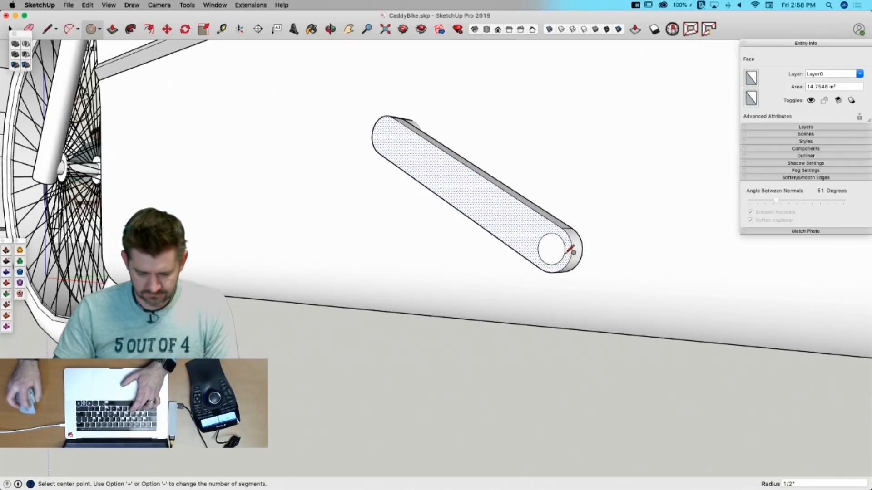
key("p")
left_click_drag(551, 251, 538, 256)
key("space")
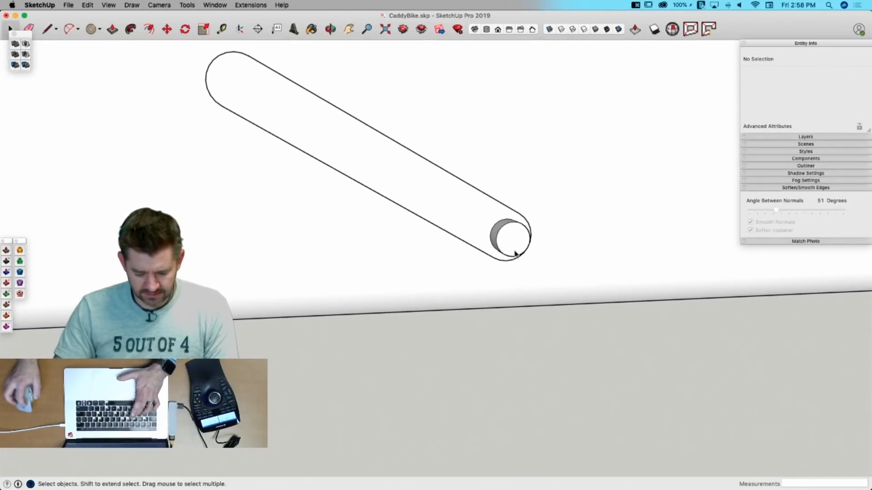
Step: Draw a rectangle about 3 3/4 by 15/16 inches centred on the pedal axle's end and extrude one side of it into half a pedal block
key("r")
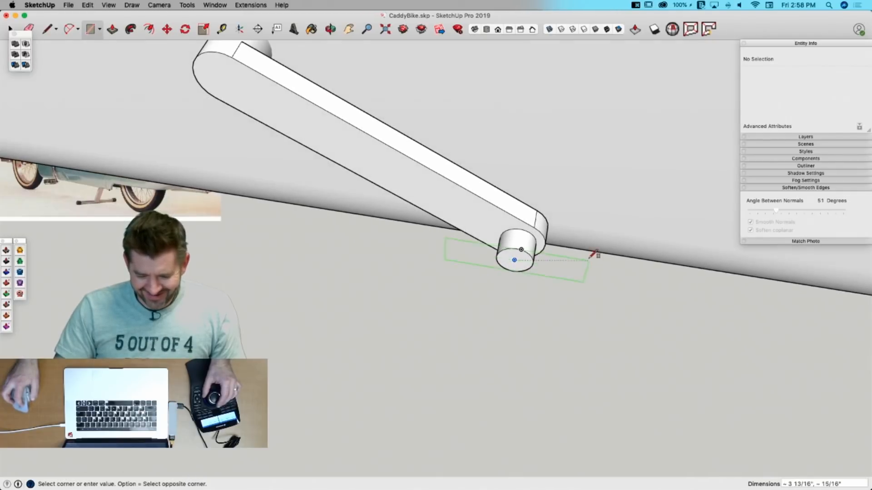
left_click(589, 261)
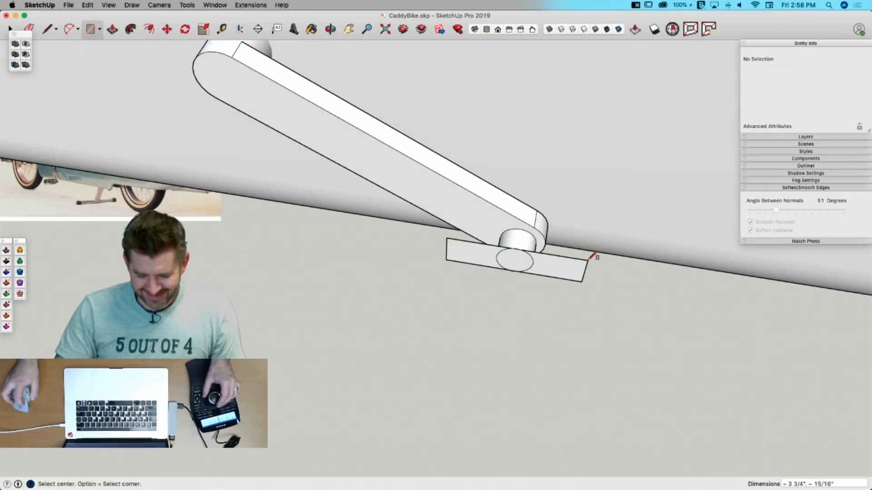
key("p")
left_click(478, 270)
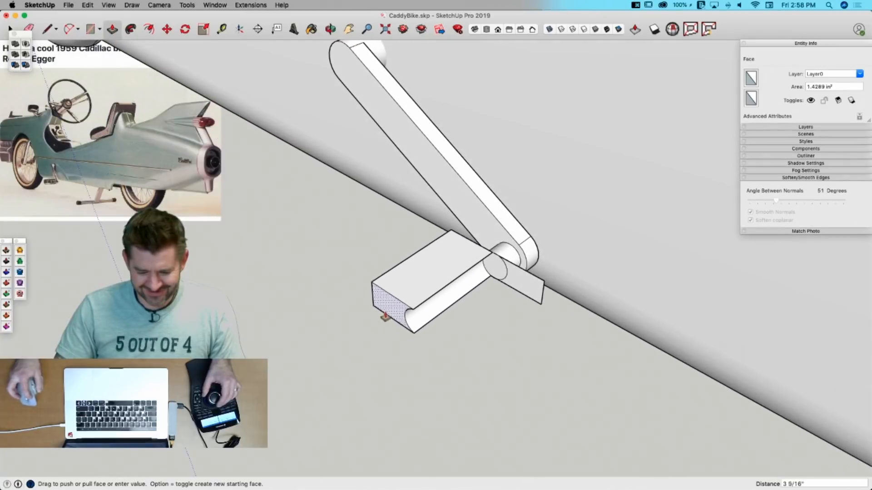
left_click(379, 318)
Step: Extrude the axle's end circle about 4 5/16 inches and the rectangle's other side about 3 15/16 inches, level with the first pedal half
left_click(494, 273)
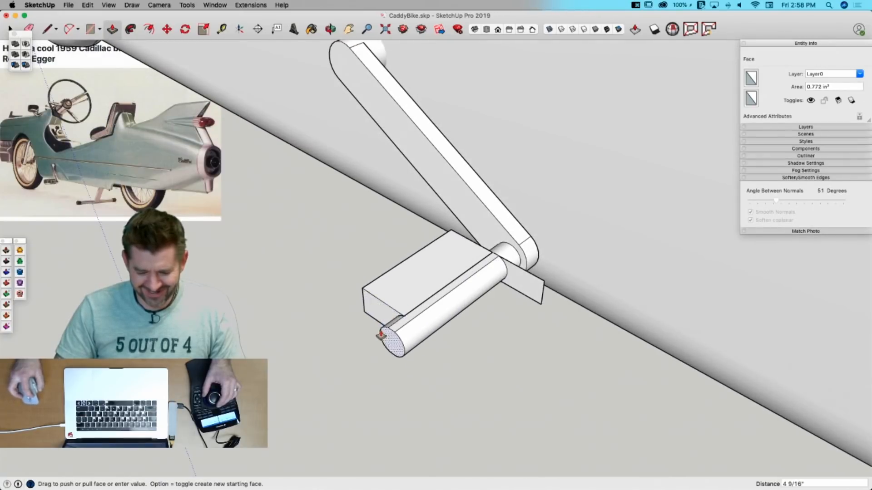
left_click(389, 328)
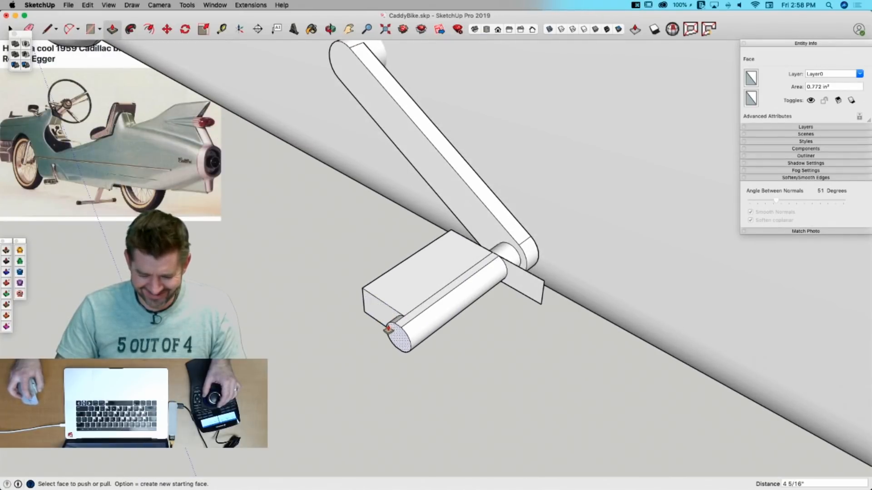
left_click(530, 287)
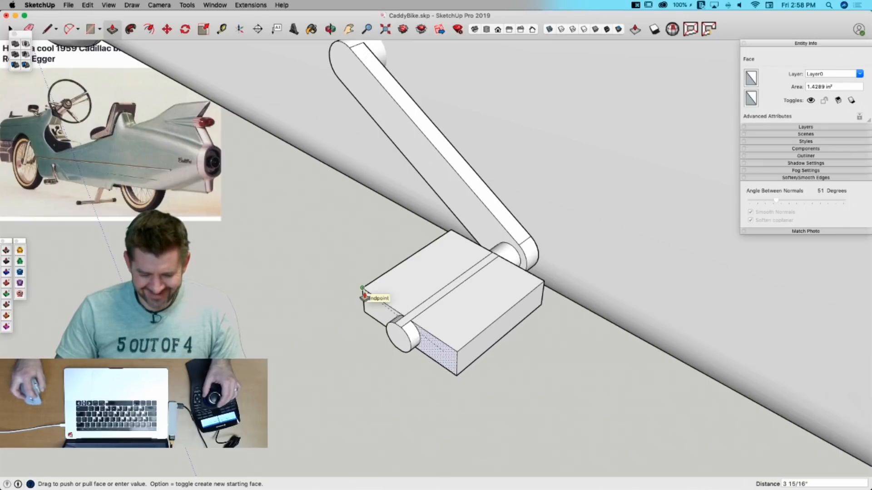
left_click(364, 294)
Step: Lengthen the pedal by moving its outer end, including the axle stub, about 13/16 inch outward along the green axis
key("space")
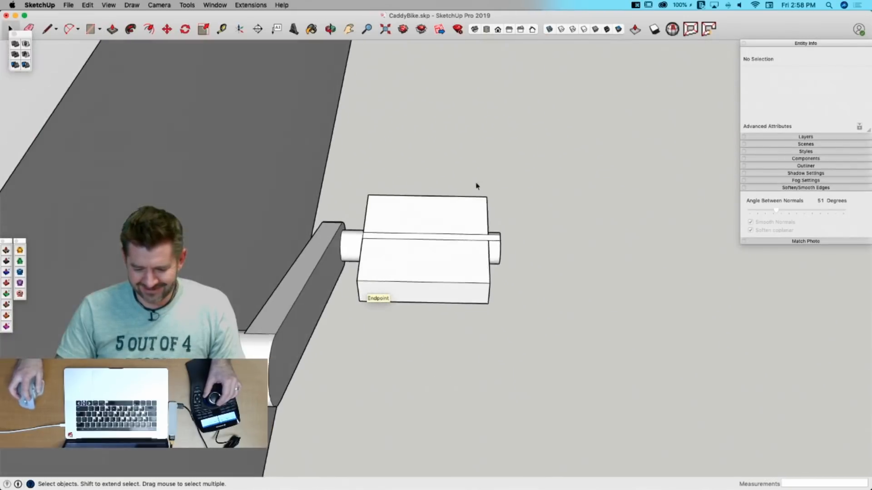
left_click_drag(445, 156, 526, 382)
key("m")
left_click(486, 320)
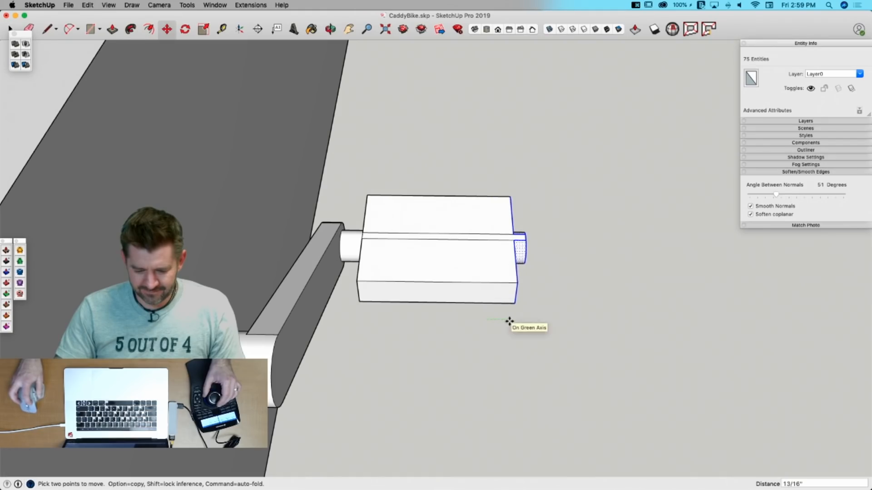
left_click(509, 322)
key("space")
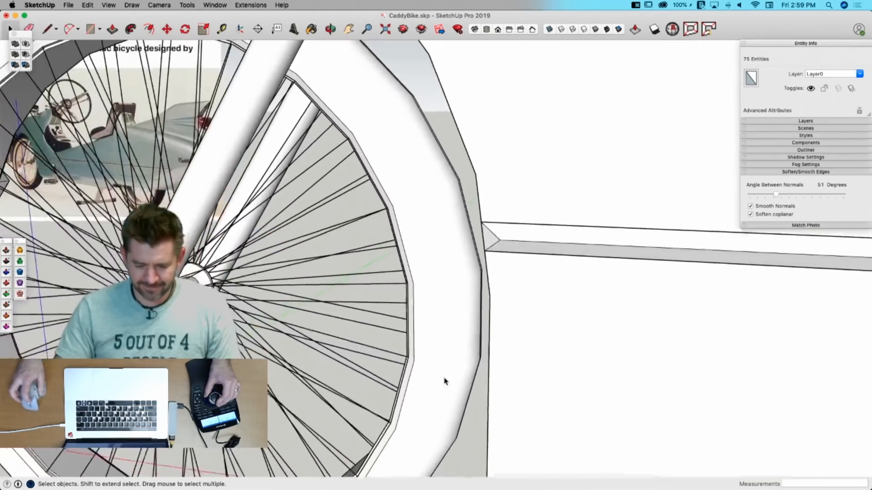
Step: Erase the seam edges across the pedal's broad faces and close the gap beside the axle near the crank arm with short lines
key("e")
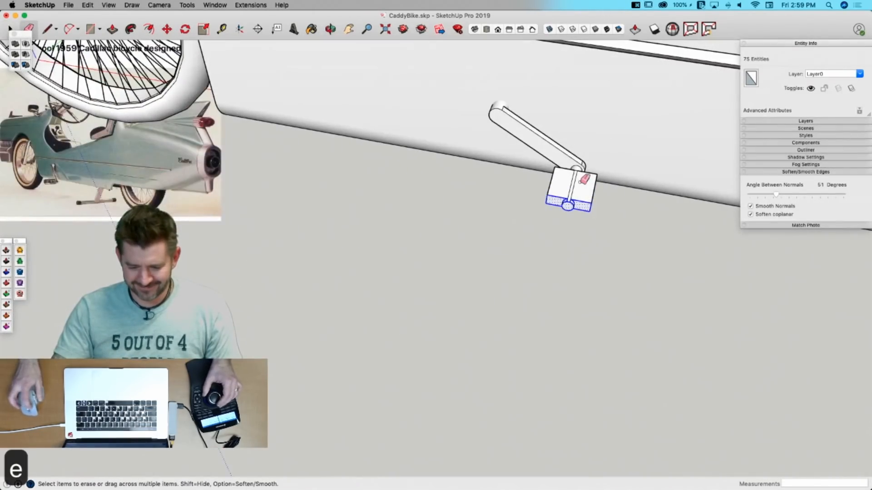
left_click_drag(581, 182, 567, 184)
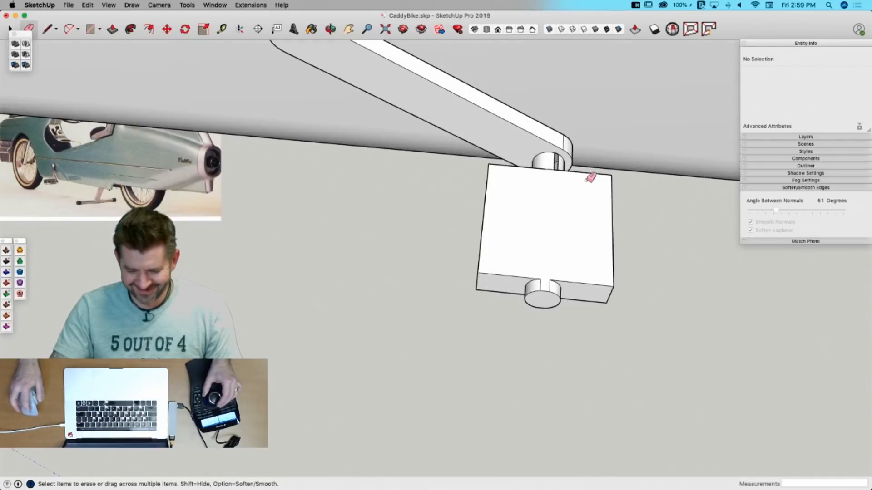
key("l")
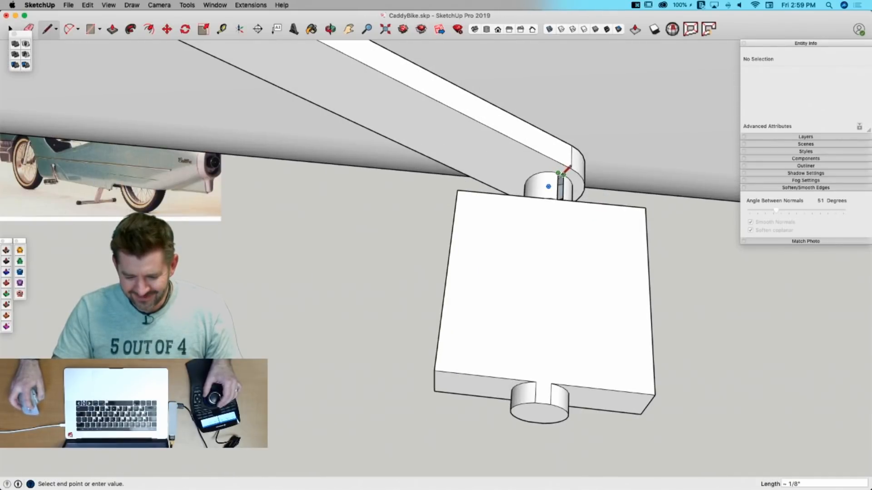
key("e")
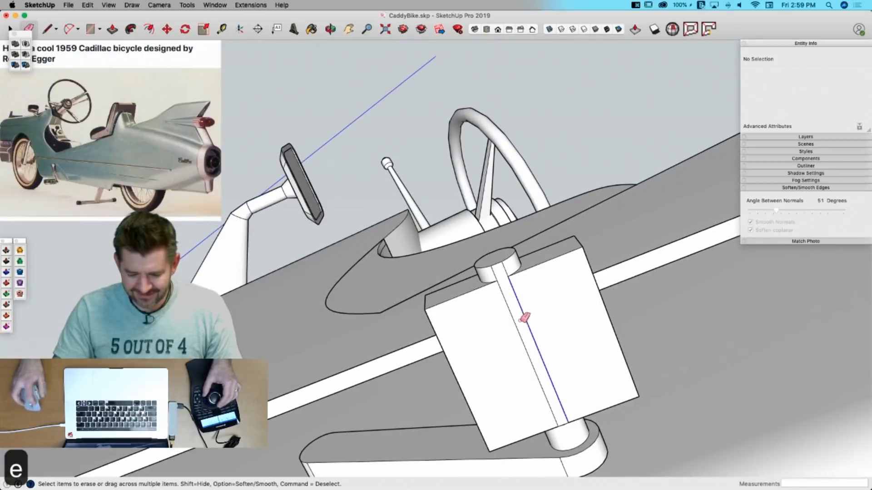
key("l")
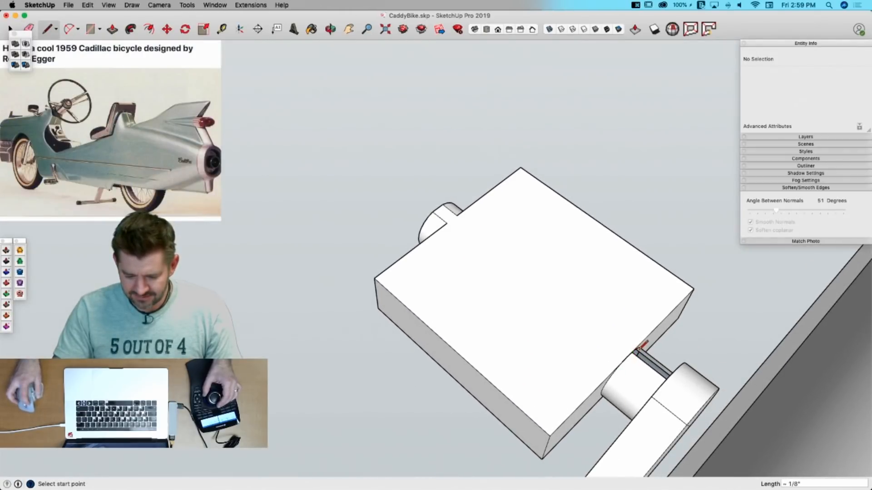
scroll(634, 358, "up", 8)
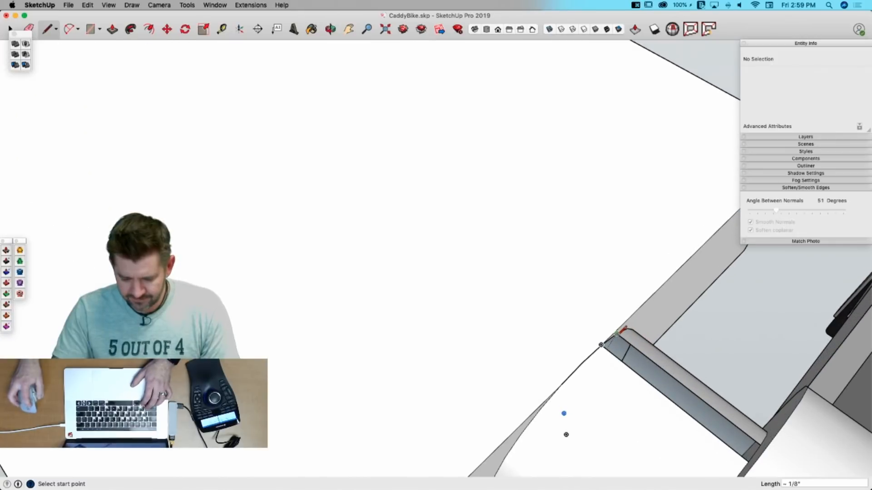
left_click(601, 345)
key("e")
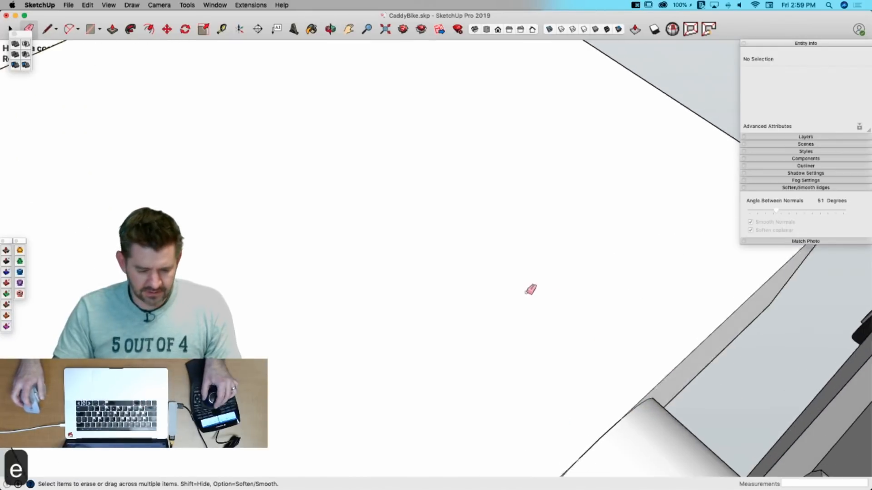
Step: Select all of the crank arm and pedal geometry and make it a group
key("space")
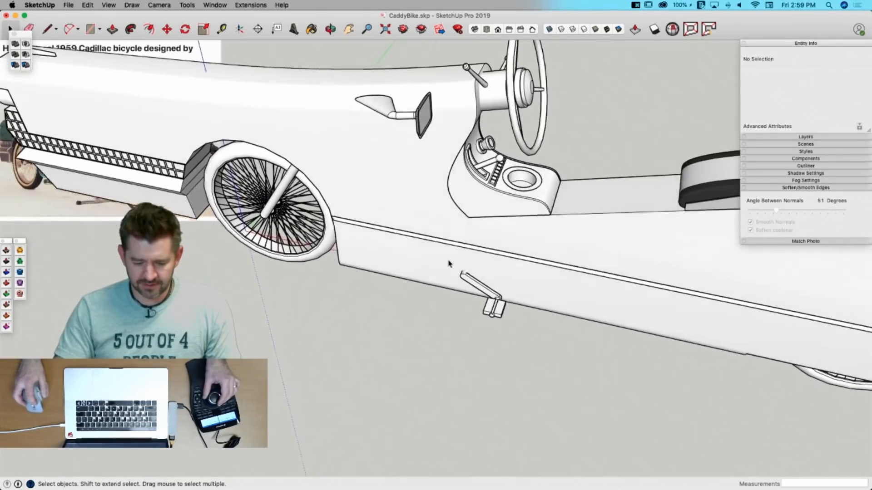
left_click_drag(444, 259, 516, 344)
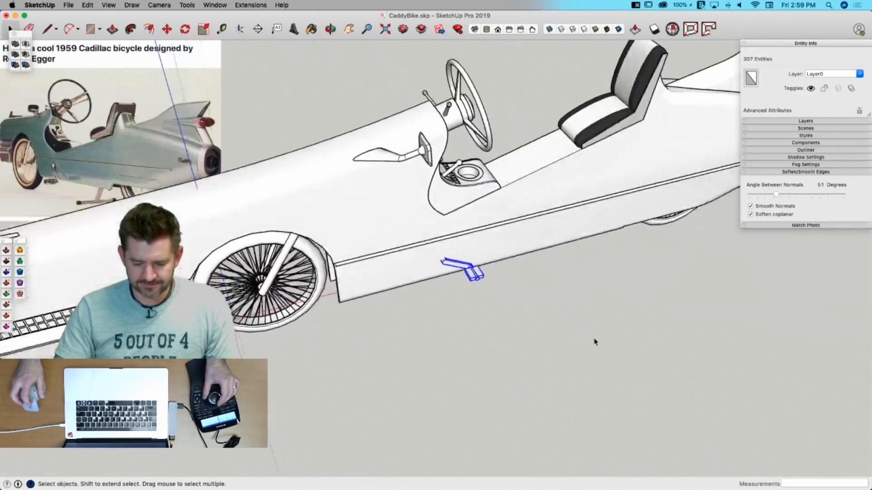
right_click(470, 268)
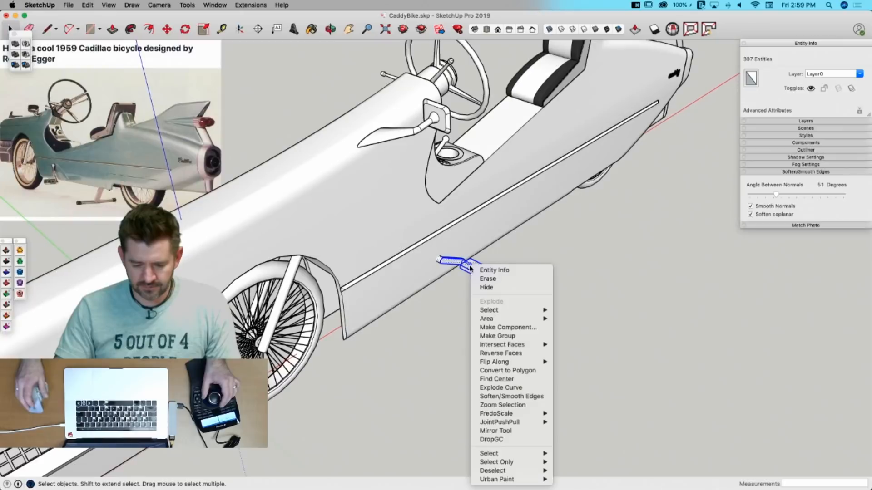
left_click(505, 337)
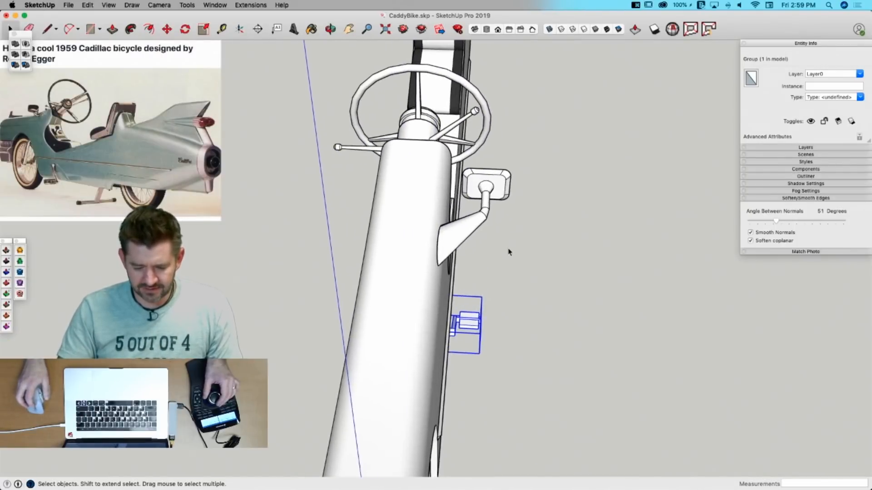
Step: Draw a small upright triangular face on the body's top centreline just ahead of the steering wheel as a mirror plane
key("l")
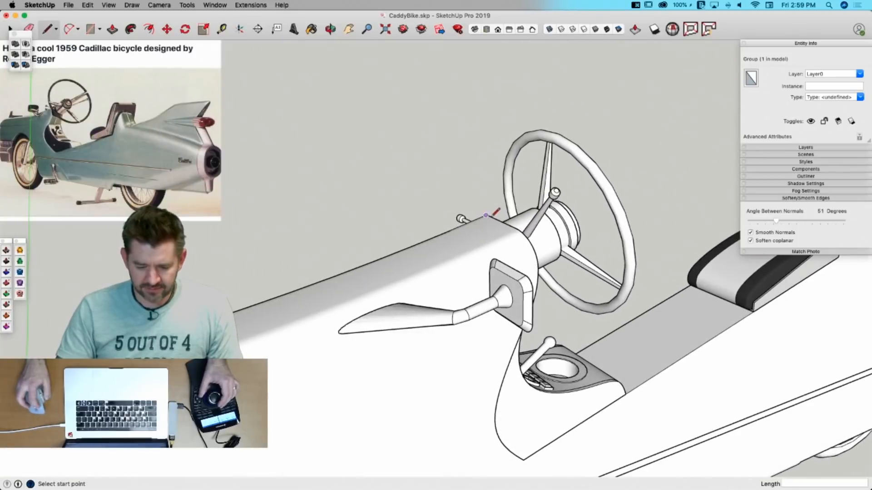
left_click(502, 221)
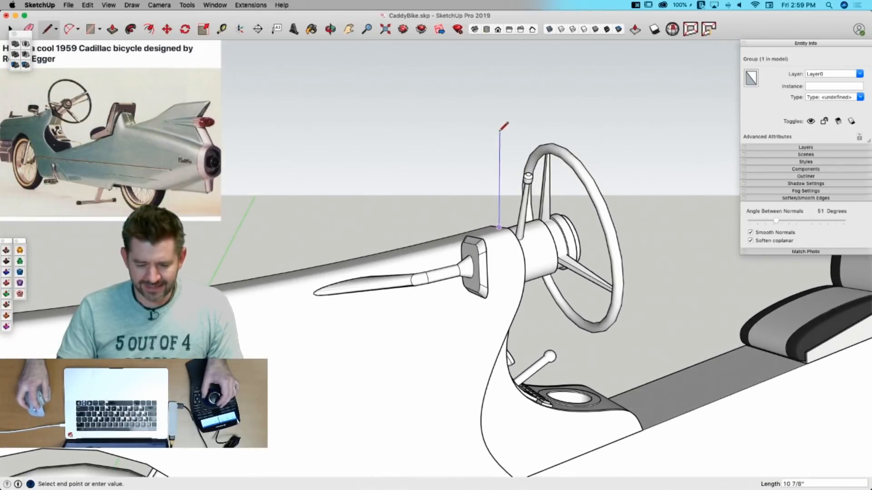
left_click(500, 158)
key("space")
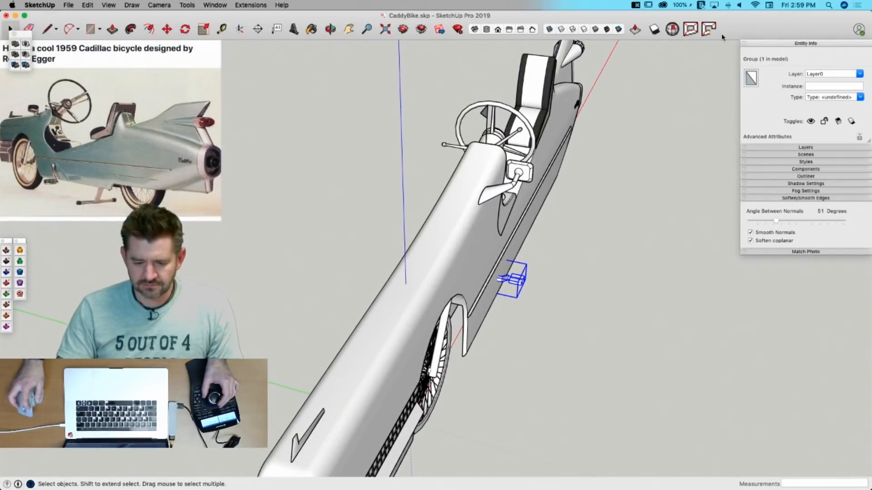
Step: Find the Curic Mirror extension and display its tool palette
left_click(251, 5)
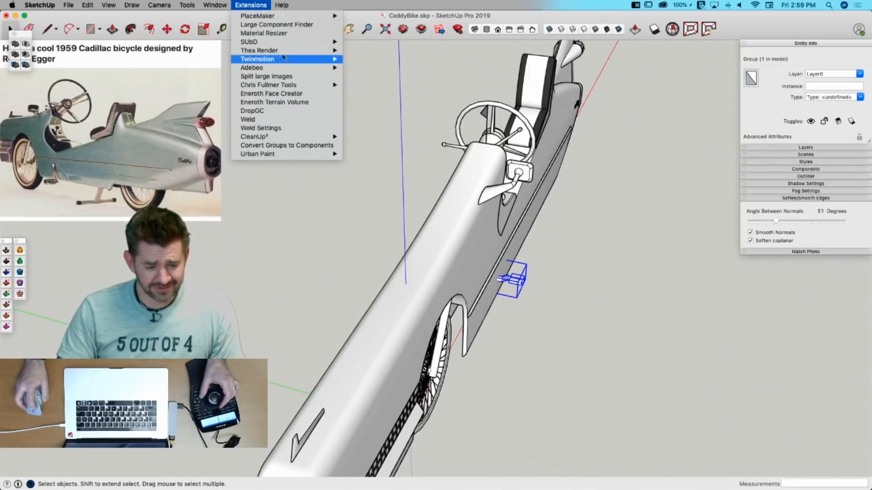
mouse_move(285, 54)
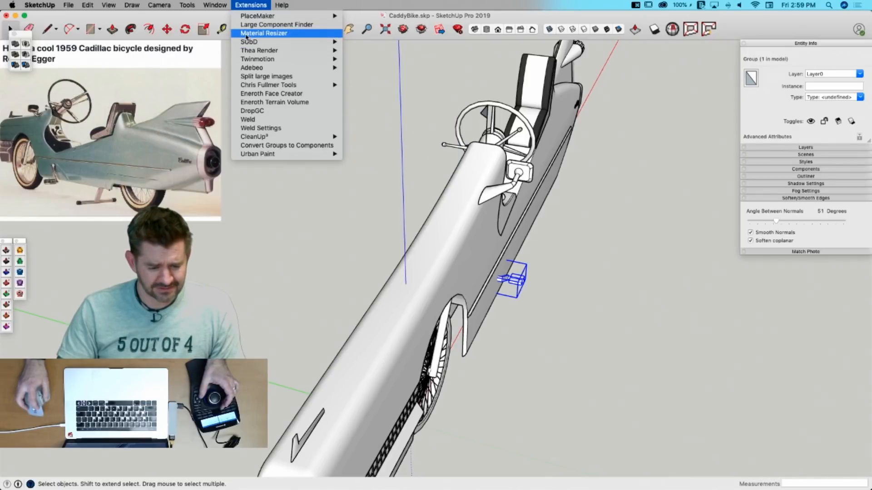
mouse_move(210, 9)
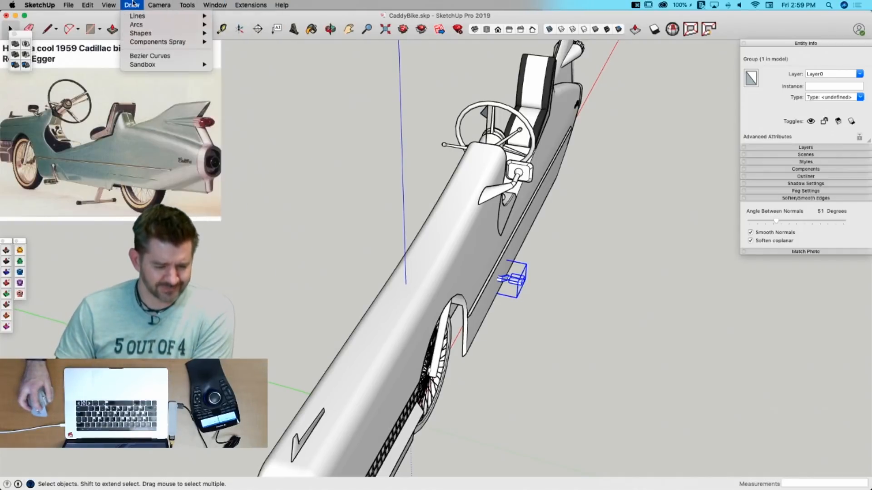
mouse_move(113, 6)
mouse_move(117, 44)
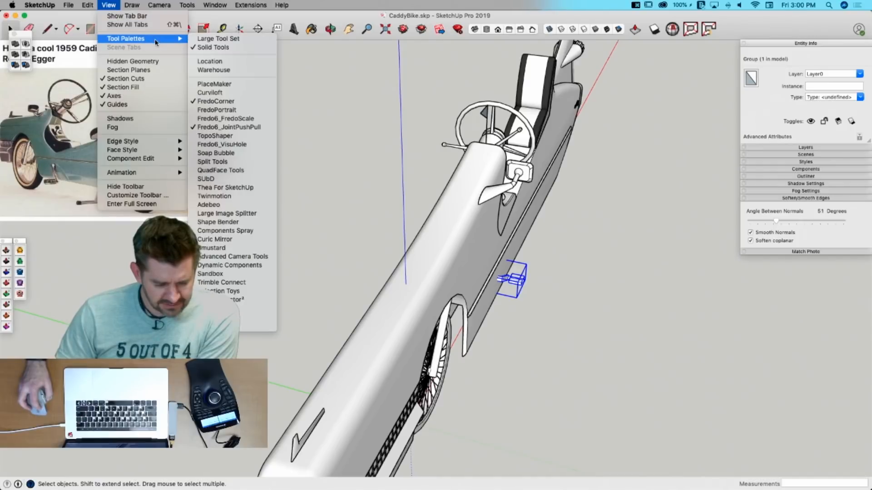
left_click(261, 238)
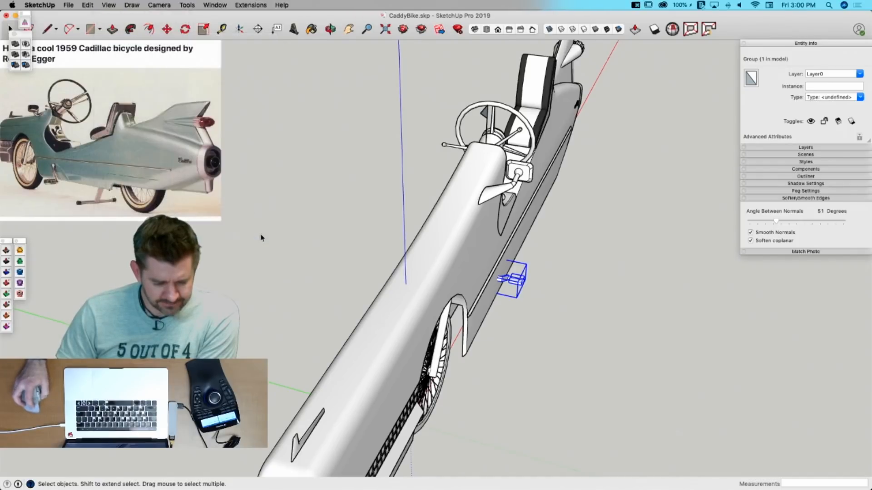
Step: Try to mirror the crank and pedal group across the upright triangular face with Curic Mirror, and undo the operation
left_click(25, 22)
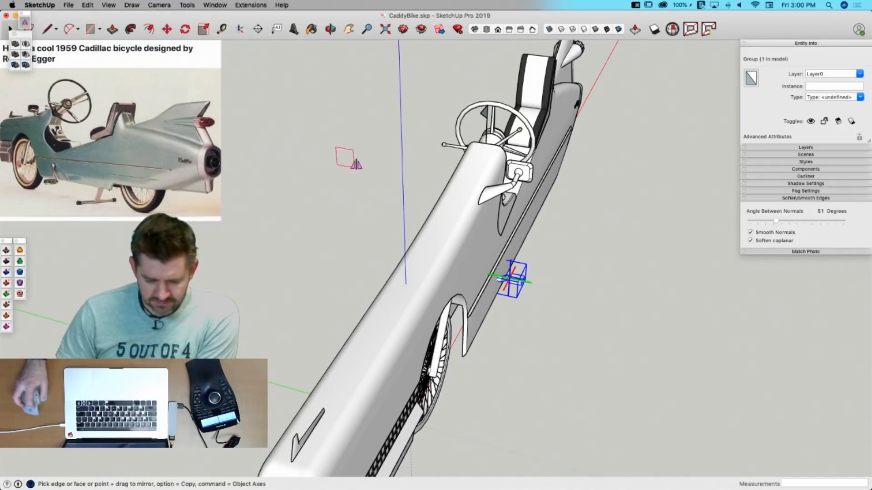
middle_click_drag(441, 132, 471, 141)
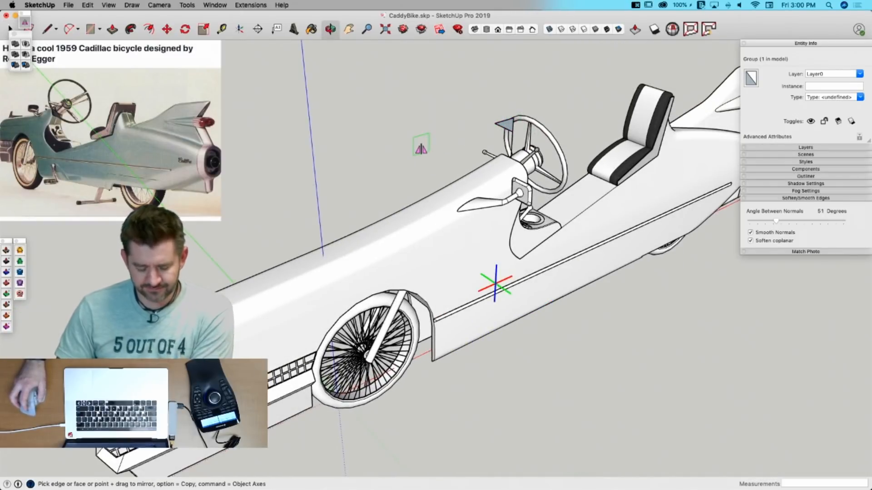
key("super+z")
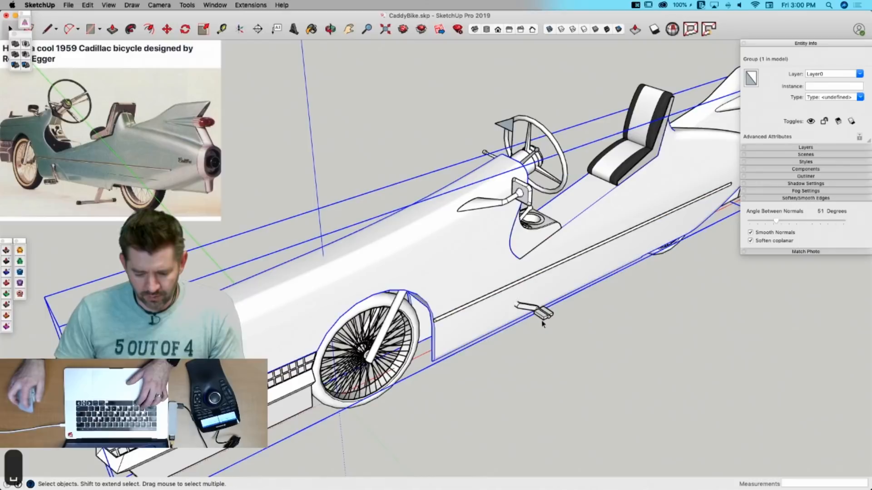
Step: Mirror a copy of the crank and pedal group across the upright triangular face to the opposite side of the body
left_click(545, 317)
left_click(25, 22)
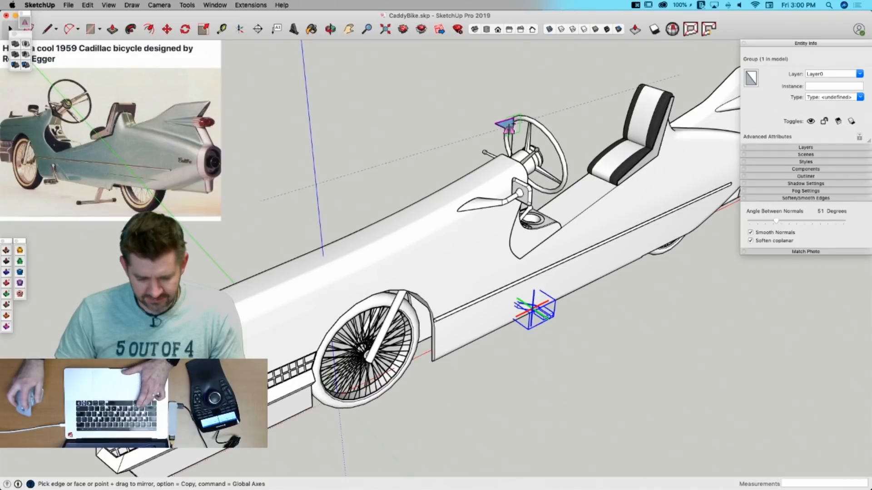
middle_click_drag(497, 291, 301, 253)
key("space")
Step: Rotate the mirrored crank and pedal group 180 degrees about the centre of the crank arm's rounded end
scroll(307, 241, "up", 5)
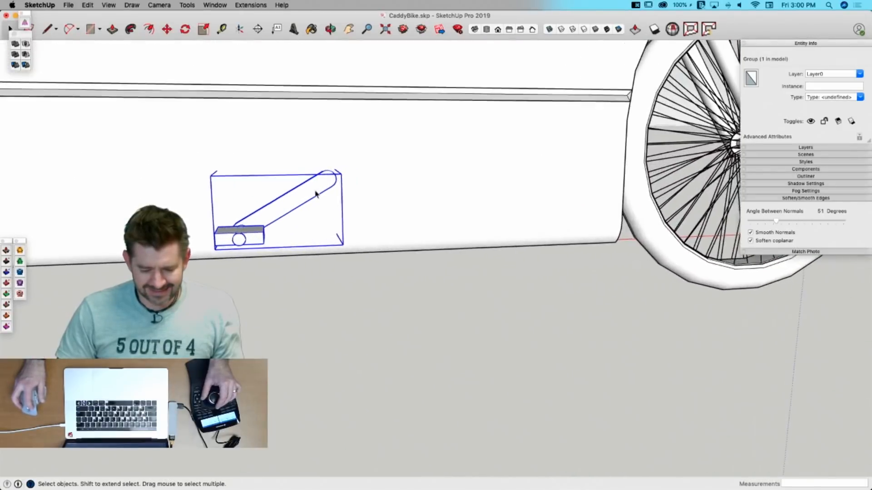
scroll(317, 194, "up", 5)
key("q")
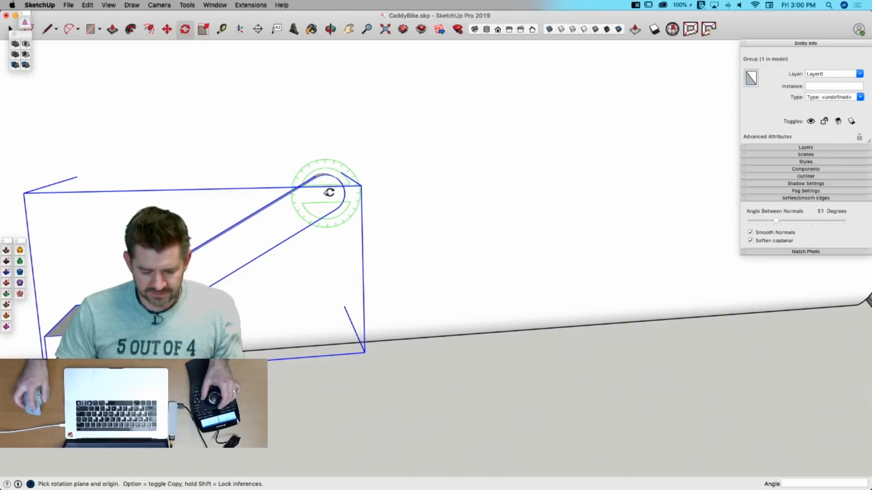
left_click(326, 194)
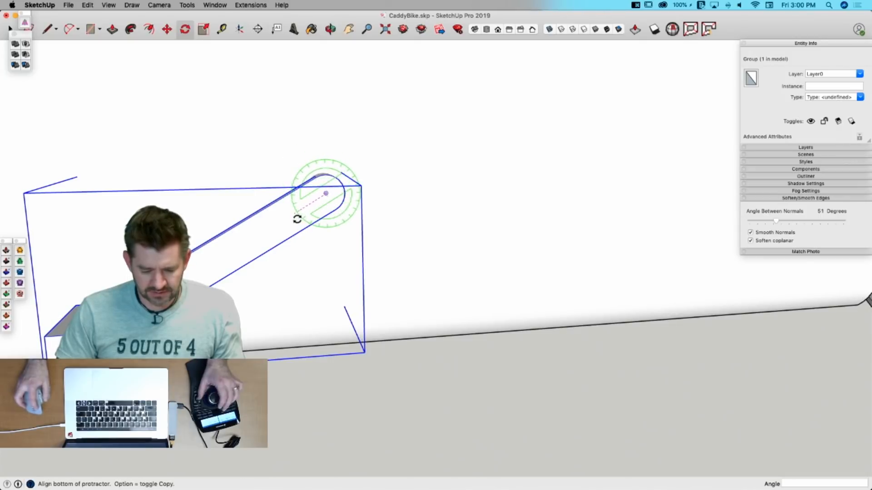
left_click(297, 219)
left_click(377, 166)
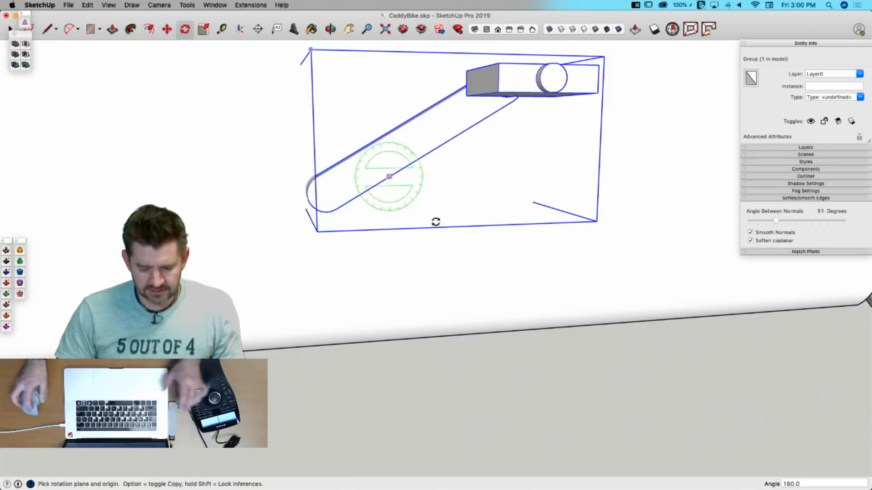
key("space")
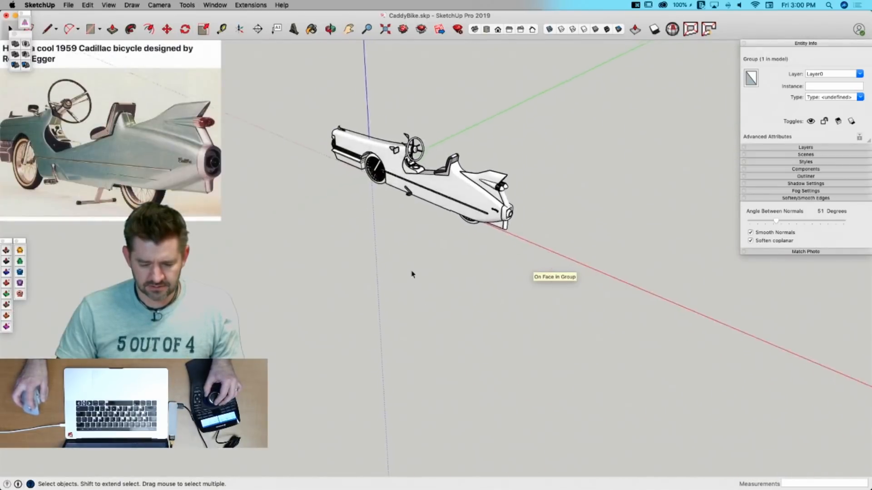
left_click(411, 273)
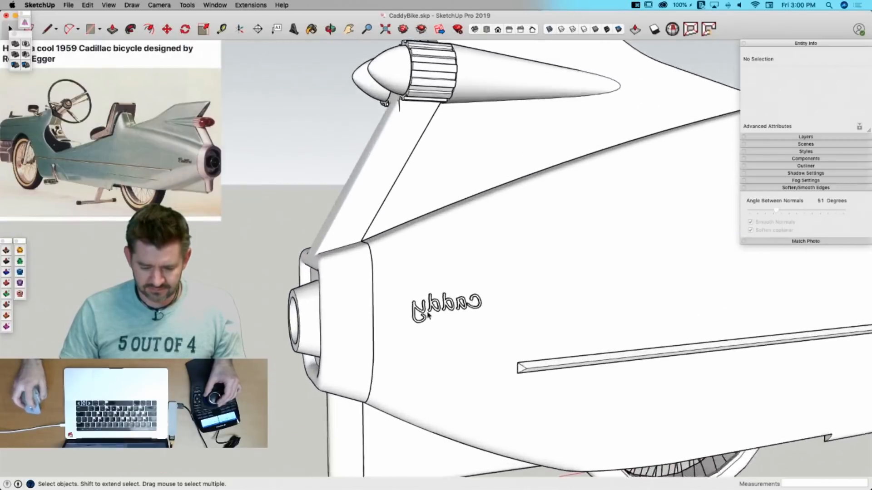
Step: Flip the backwards Caddy lettering beside the tail by scaling the component to -1.00 along the red axis
double_click(433, 318)
left_click(388, 316)
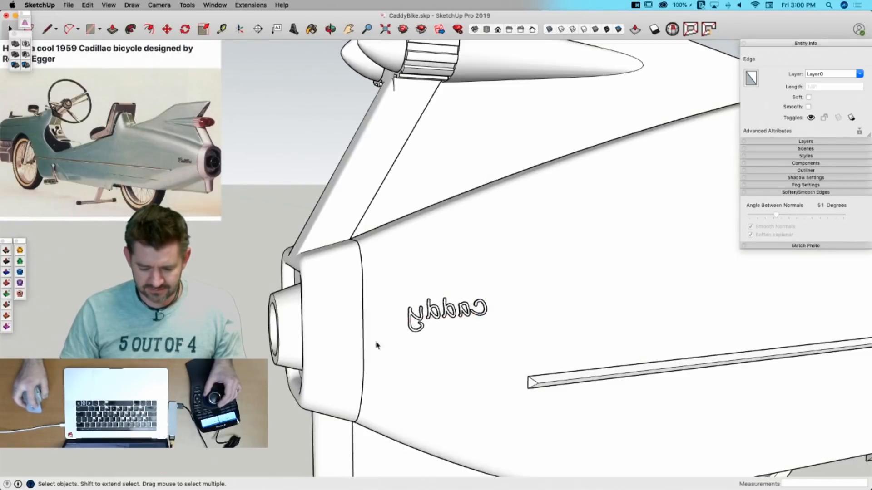
key("Escape")
left_click(434, 319)
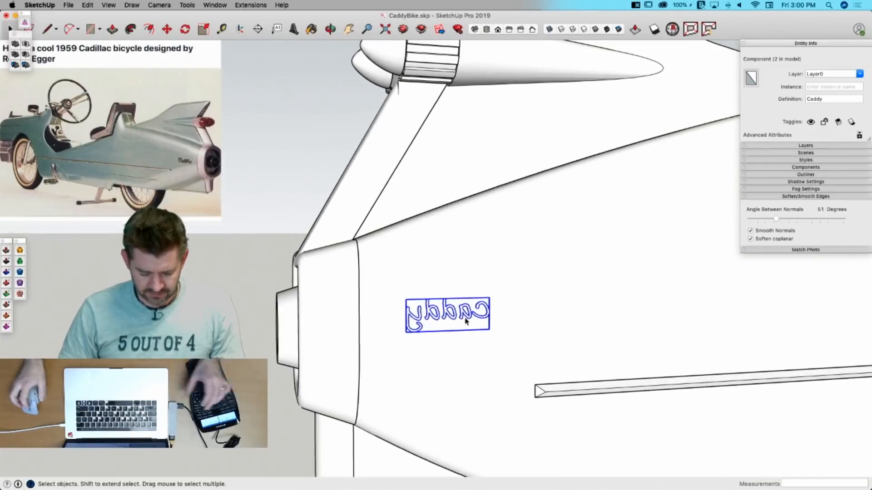
scroll(469, 324, "up", 3)
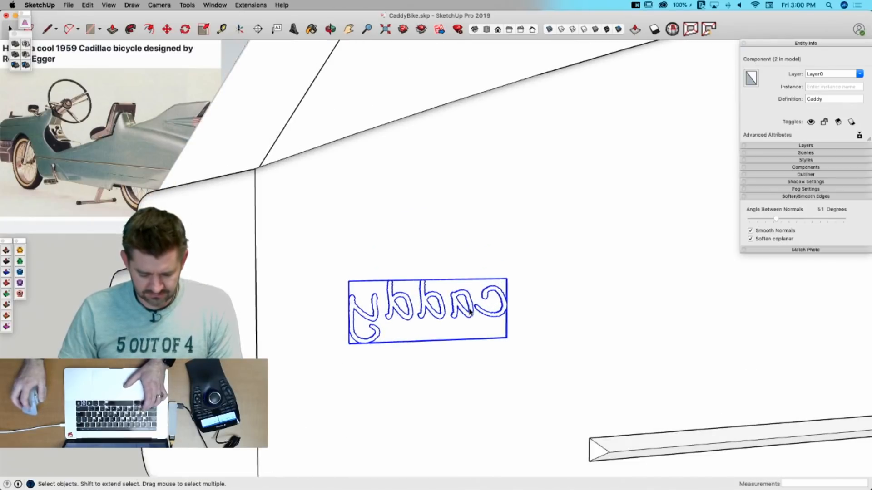
key("s")
scroll(508, 311, "up", 5)
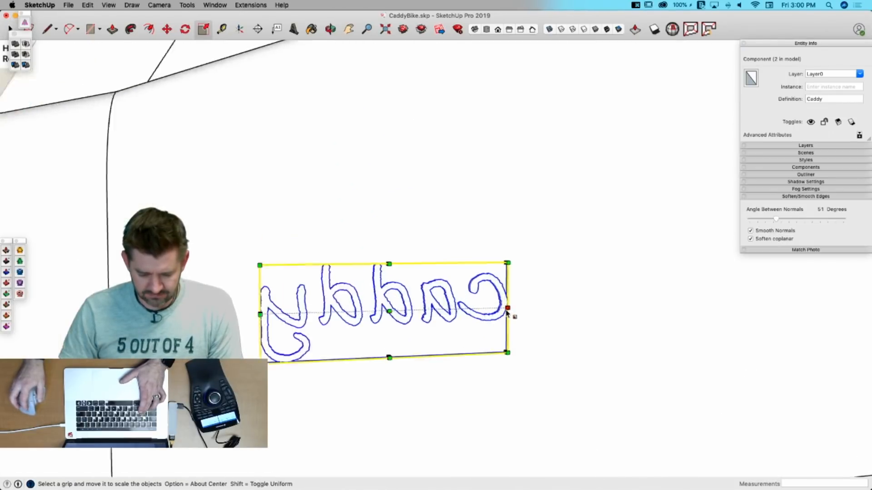
middle_click_drag(554, 325, 332, 319)
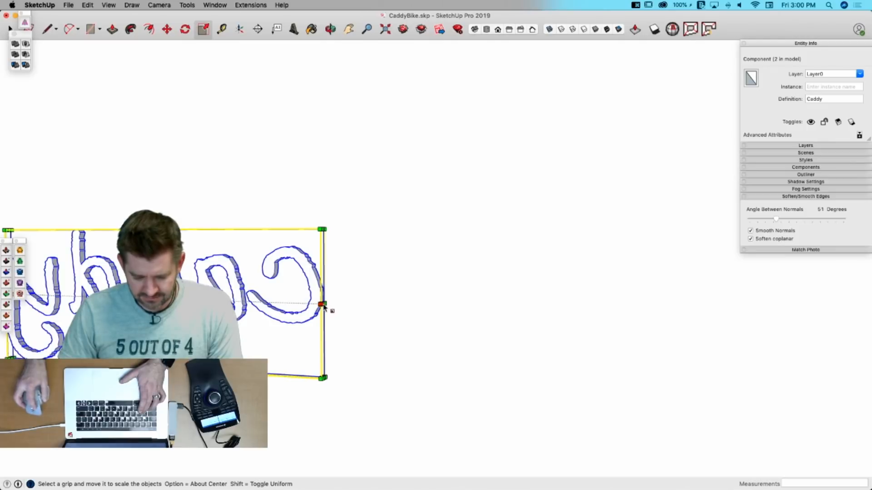
left_click(326, 306)
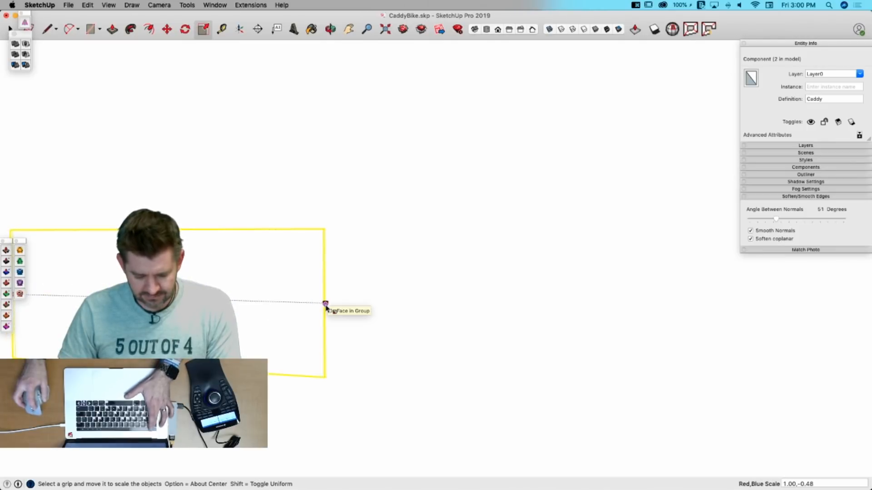
key("Escape")
left_click(326, 305)
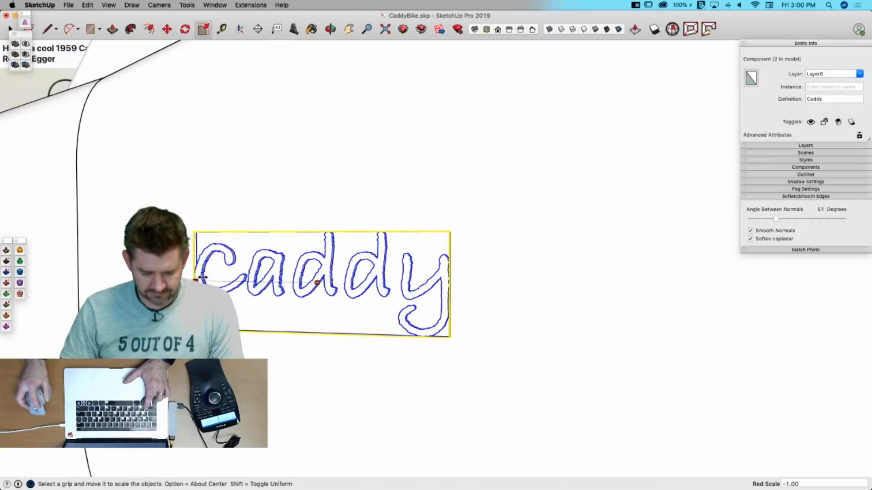
key("space")
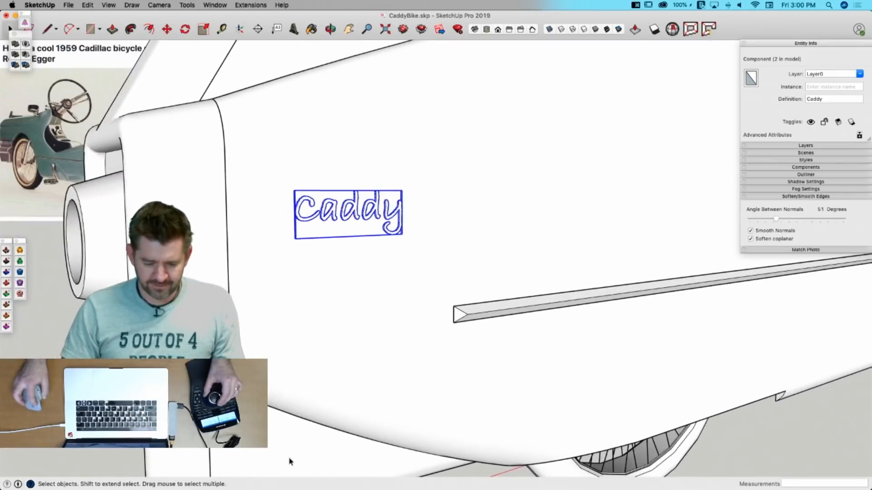
left_click(289, 462)
left_click(289, 461)
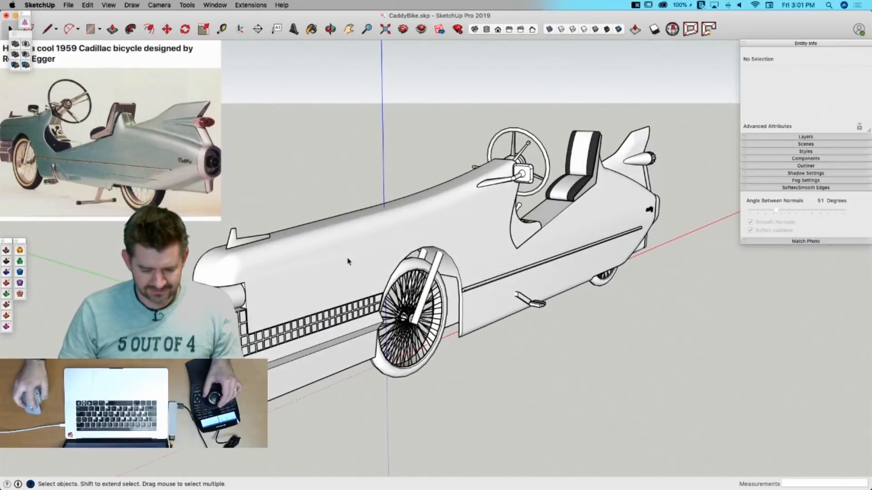
Step: Open the main body group, select all of its geometry and paint it with the Ice colour
double_click(348, 262)
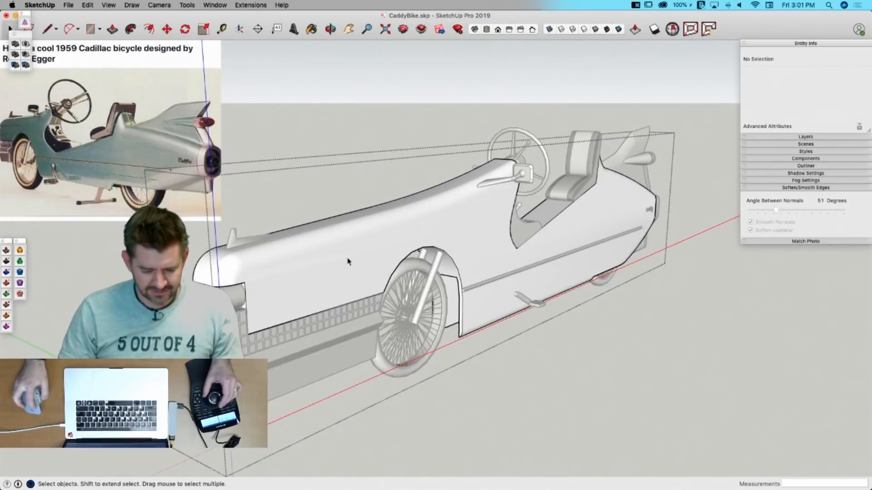
key("super+a")
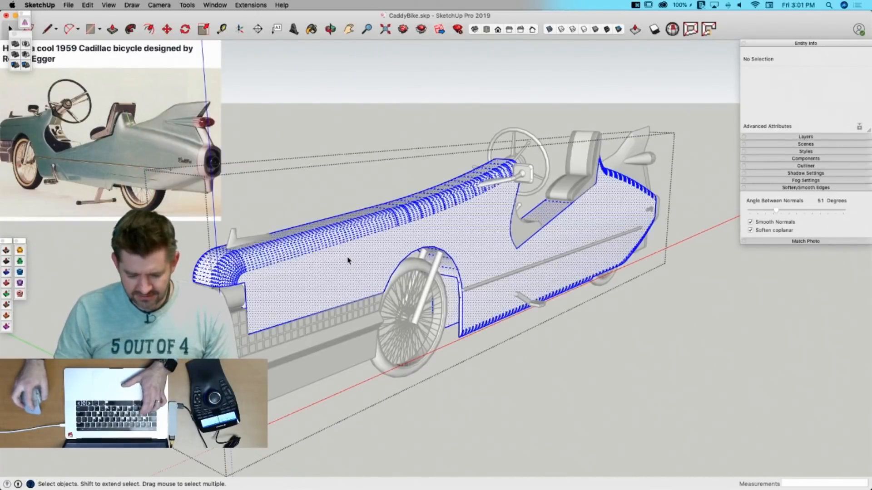
key("b")
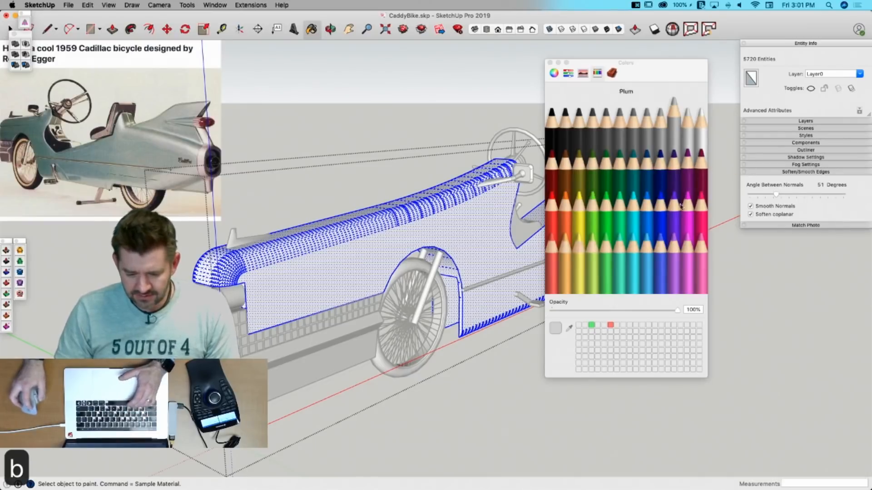
left_click(646, 236)
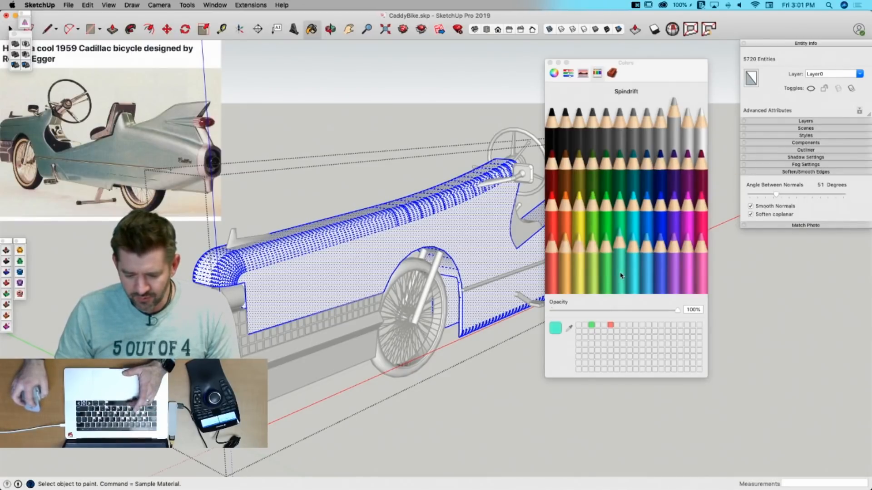
left_click(441, 222)
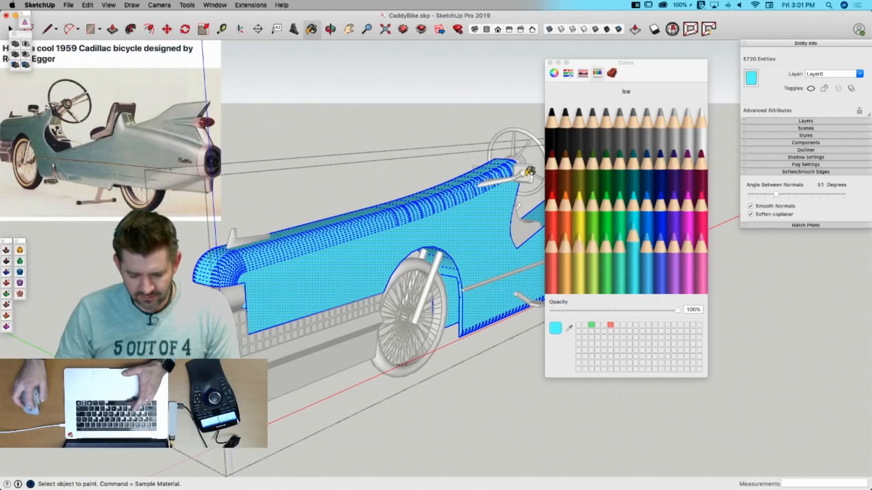
Step: Repaint the selected body geometry a very pale blue picked near the colour wheel's centre, and close the group
left_click(554, 74)
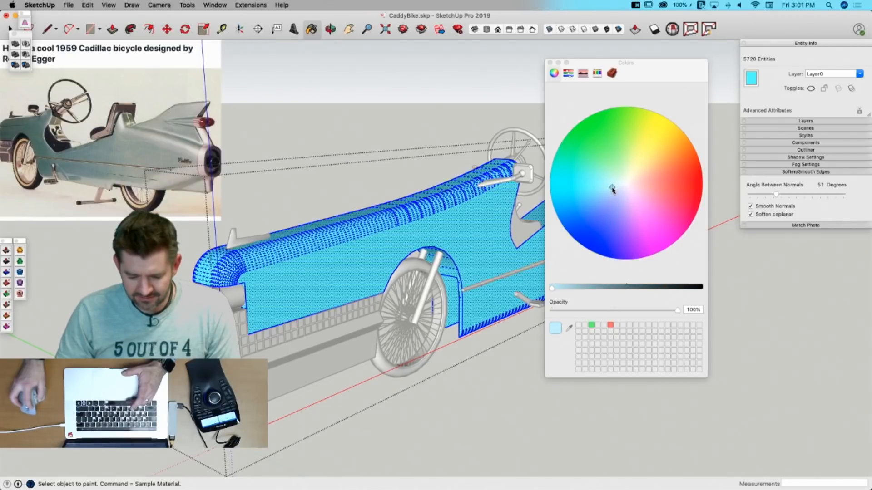
left_click(395, 252)
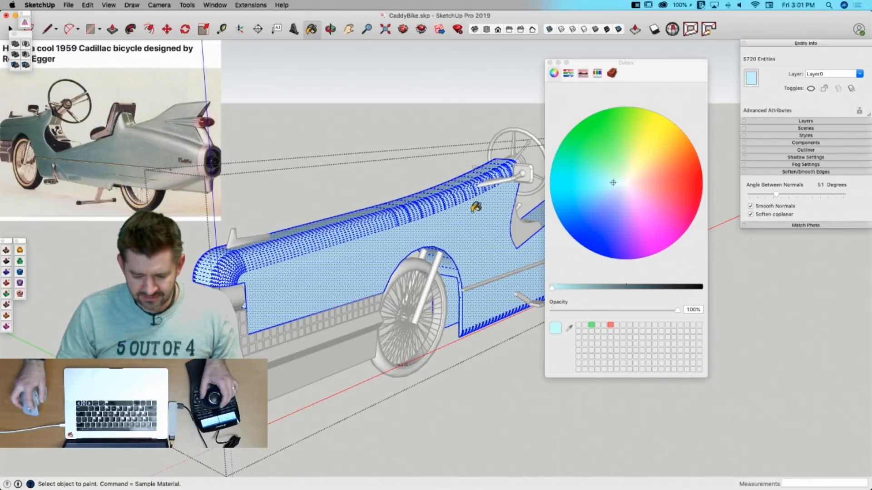
key("space")
left_click(399, 160)
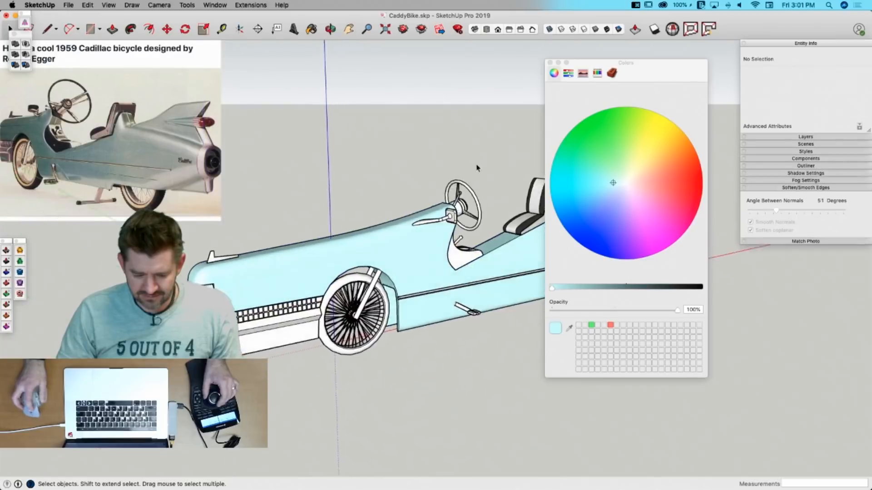
Step: Move the colour picker clear of the model, open the tail fin group, and try erasing at the fin's rear face, undoing it
left_click_drag(584, 64, 768, 139)
double_click(565, 190)
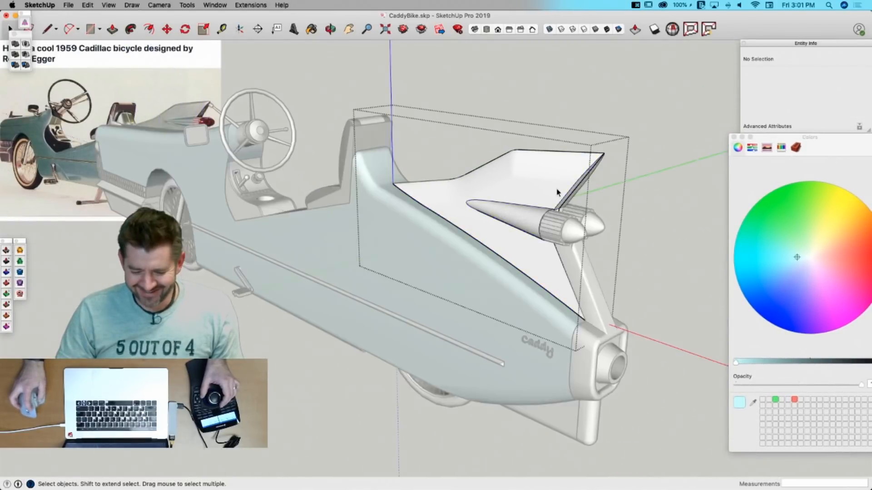
key("e")
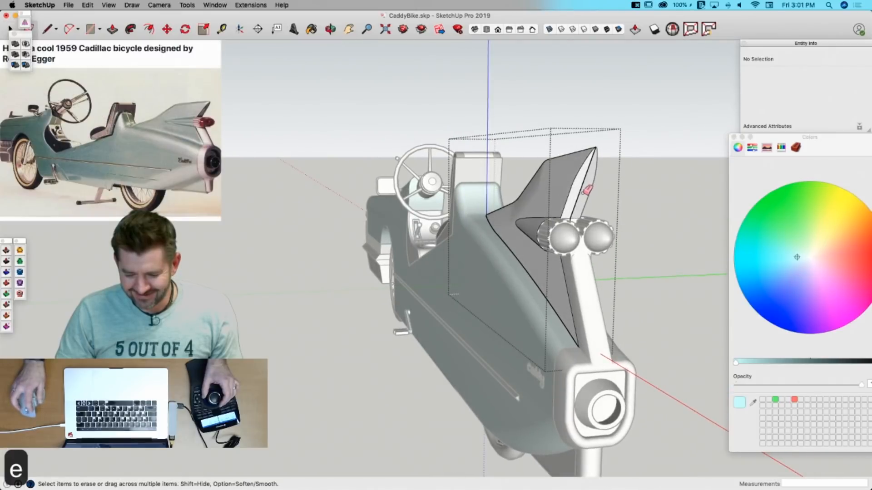
left_click(586, 192)
key("super+z")
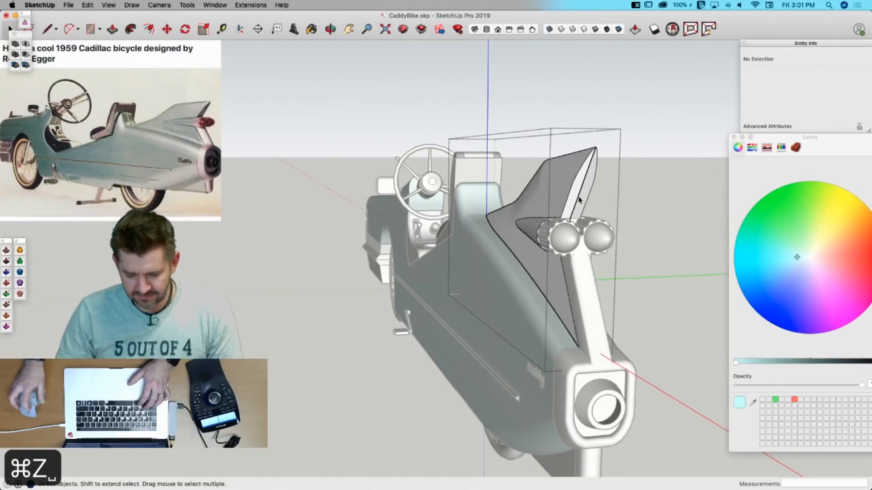
Step: Explode the OuterShell group inside the tail fin group, and undo a trial erase on the fin's rear face
left_click(588, 200)
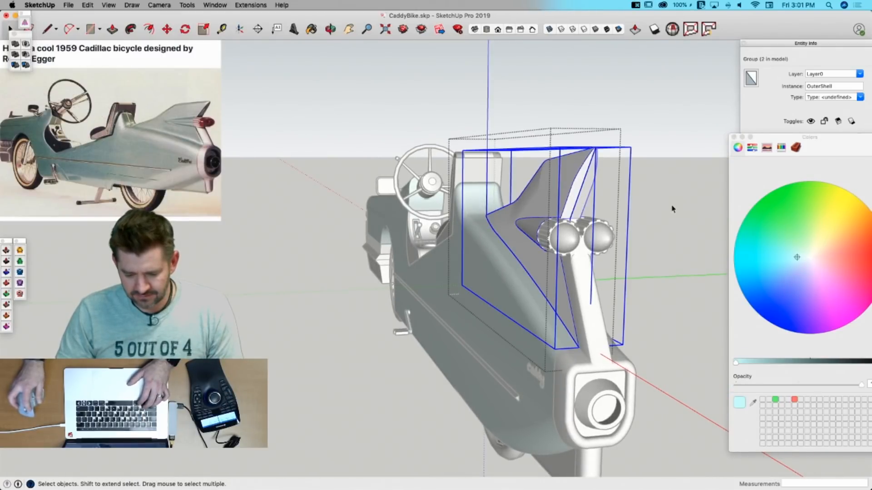
right_click(573, 179)
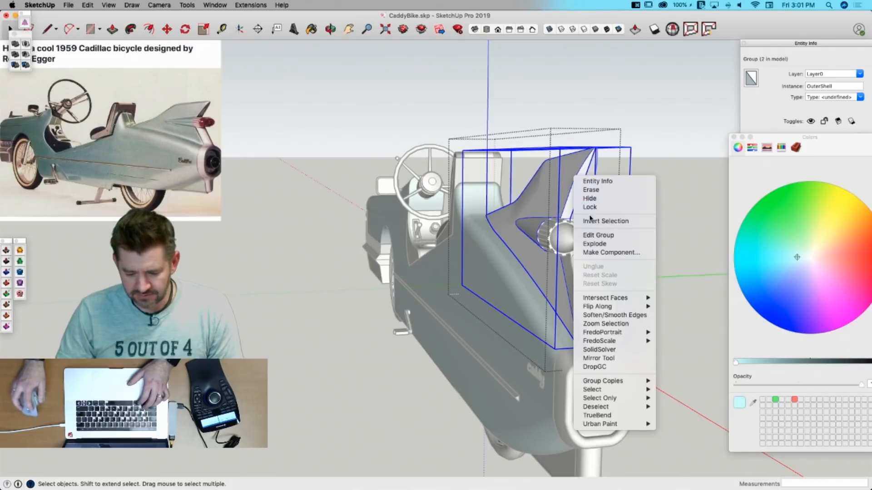
left_click(594, 244)
key("e")
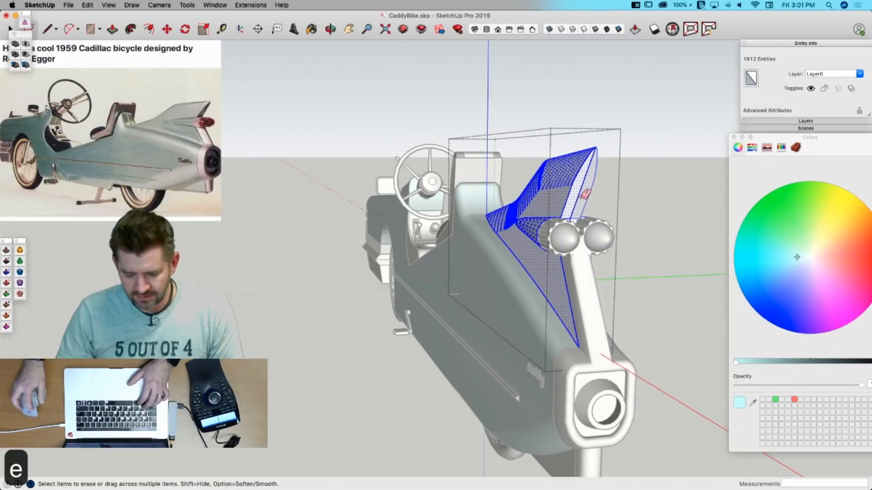
key("super+z")
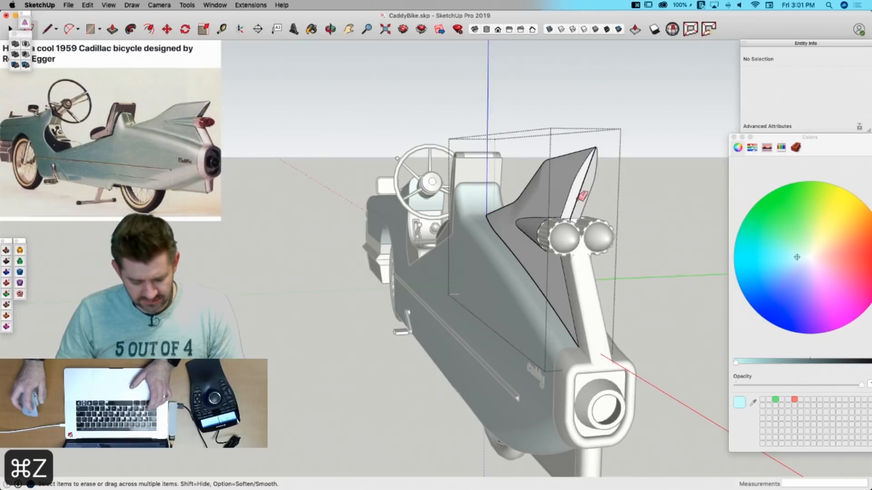
Step: Try to erase and soften the short centre edge between the tail lights below the fin, and undo the changes
scroll(586, 196, "up", 10)
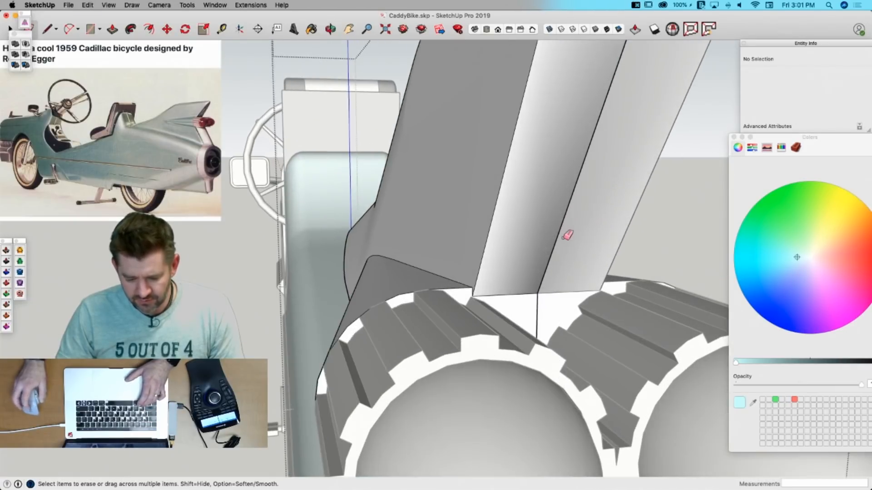
mouse_move(566, 236)
middle_mouse_down()
mouse_move(478, 244)
mouse_move(583, 306)
middle_mouse_up()
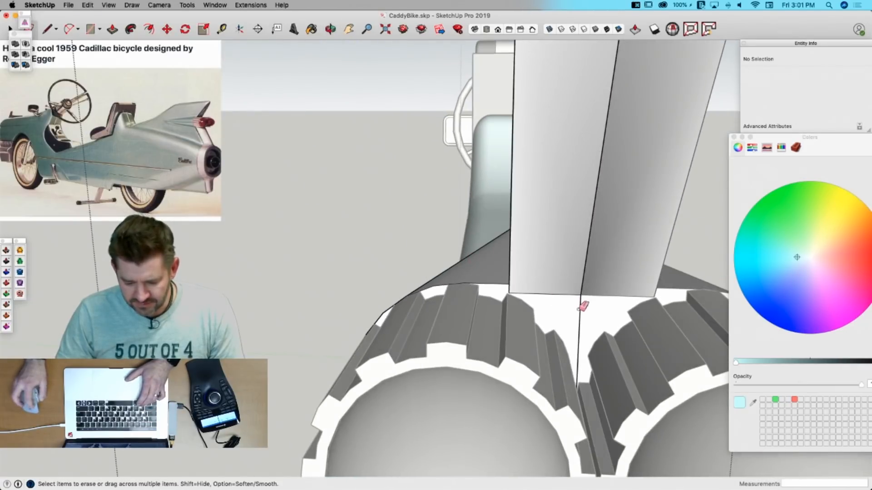
left_click(580, 311)
key("super+z")
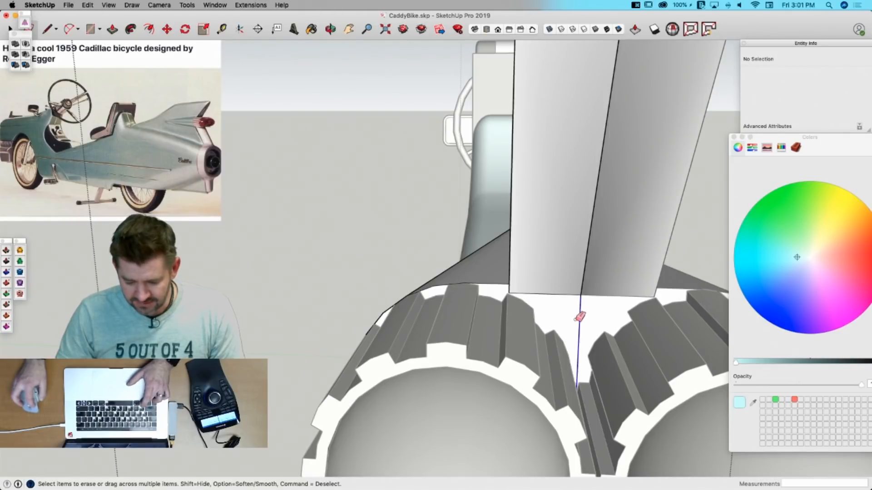
left_click(578, 319, "alt")
key("super+z")
key("super+z")
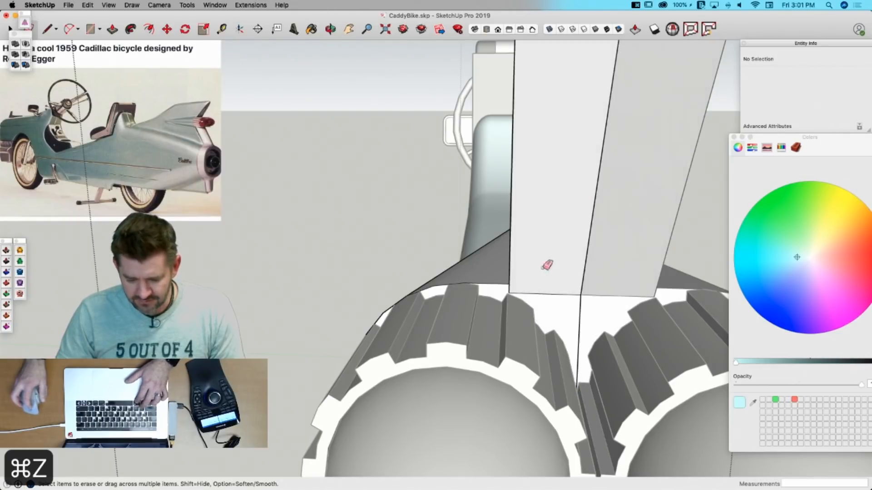
Step: Paint all the connected tail fin geometry with the current pale blue and close its group
key("space")
triple_click(357, 207)
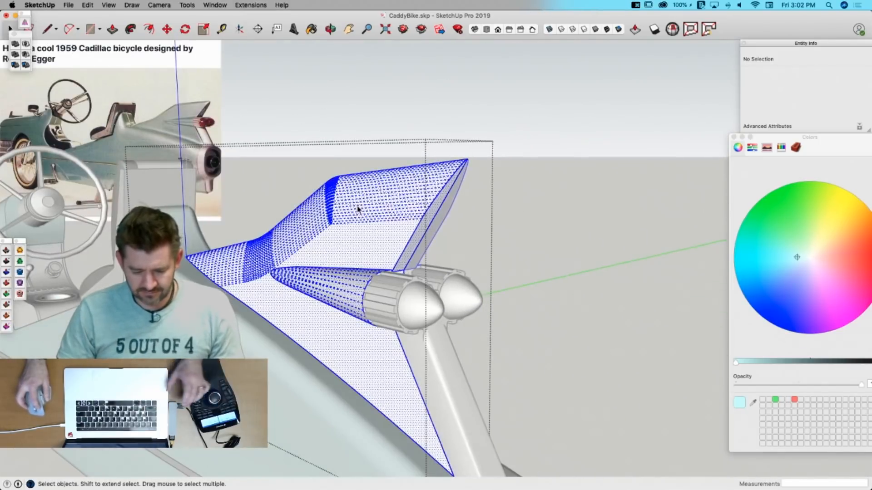
key("b")
left_click(375, 225)
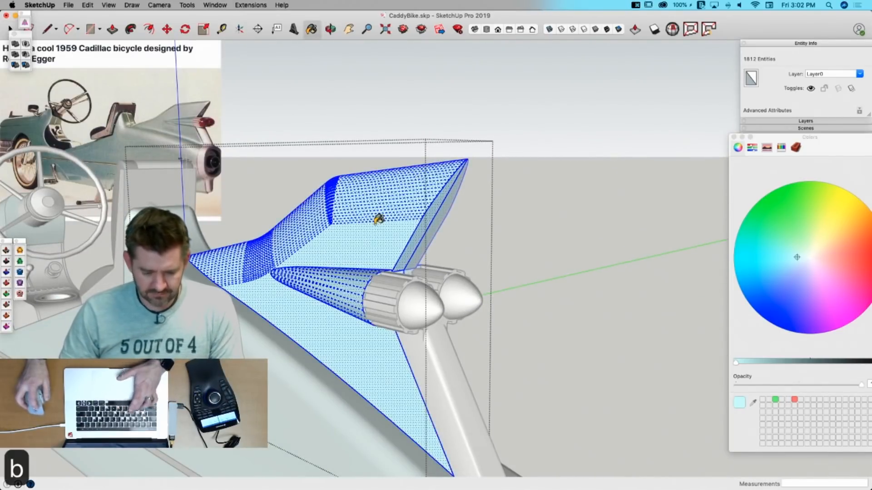
key("space")
left_click(560, 326)
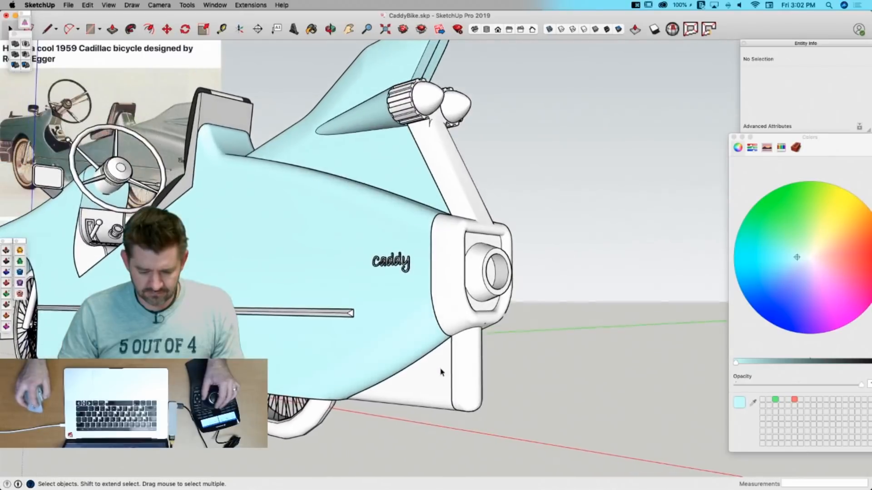
Step: Open the lower rear panel beneath the body, paint all its geometry pale blue, and close the group
double_click(440, 369)
triple_click(438, 375)
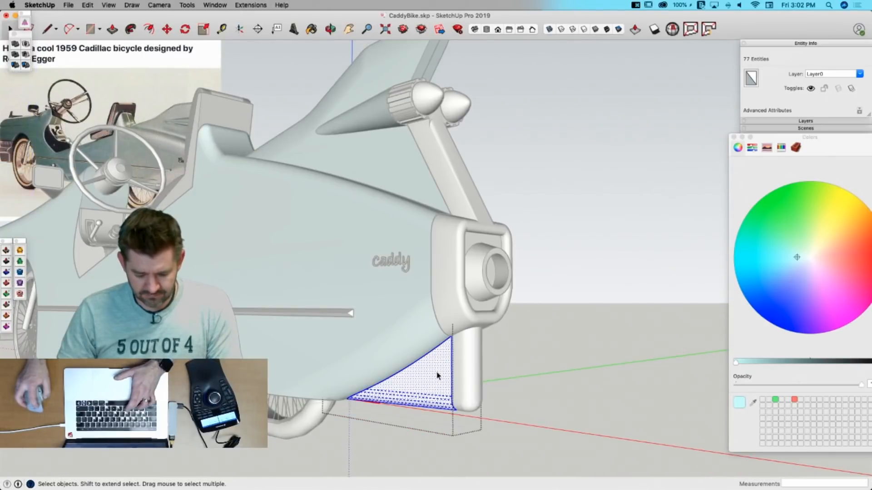
key("b")
left_click(442, 364)
key("space")
left_click(553, 328)
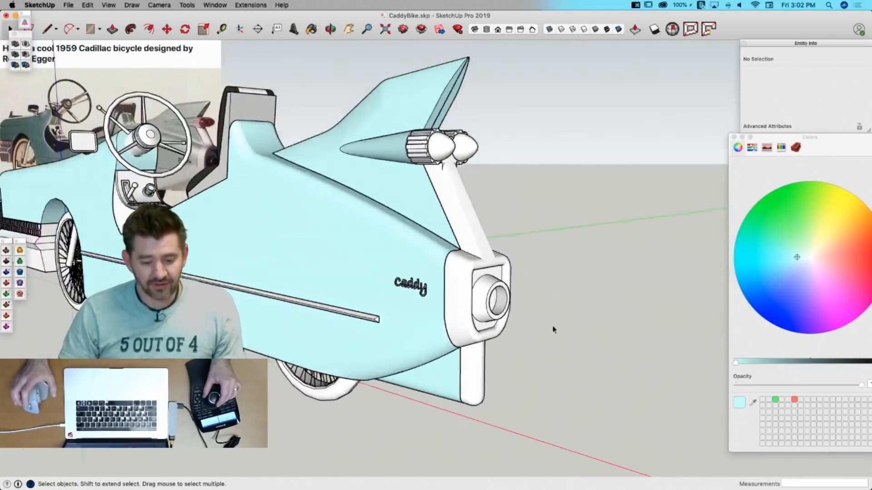
Step: Open the rear assembly holding the tail lights, arm and exhaust surround, and paint all its geometry with the Silver pencil colour
double_click(481, 253)
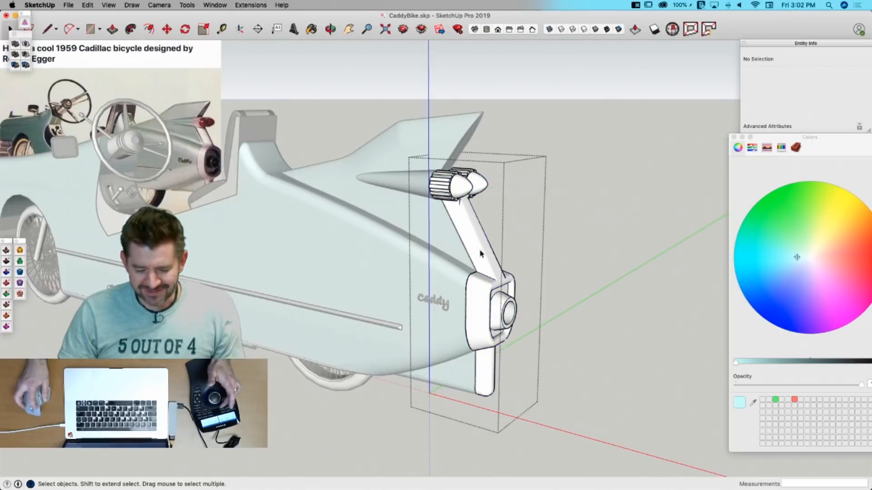
triple_click(480, 253)
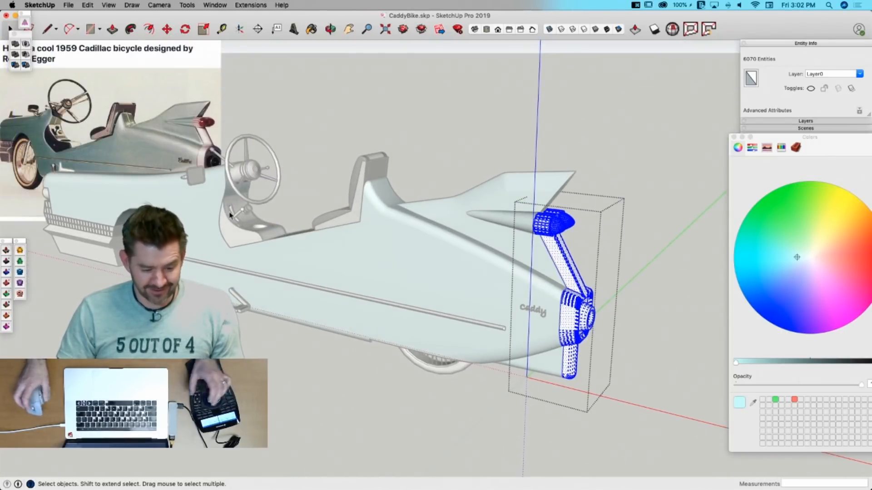
key("b")
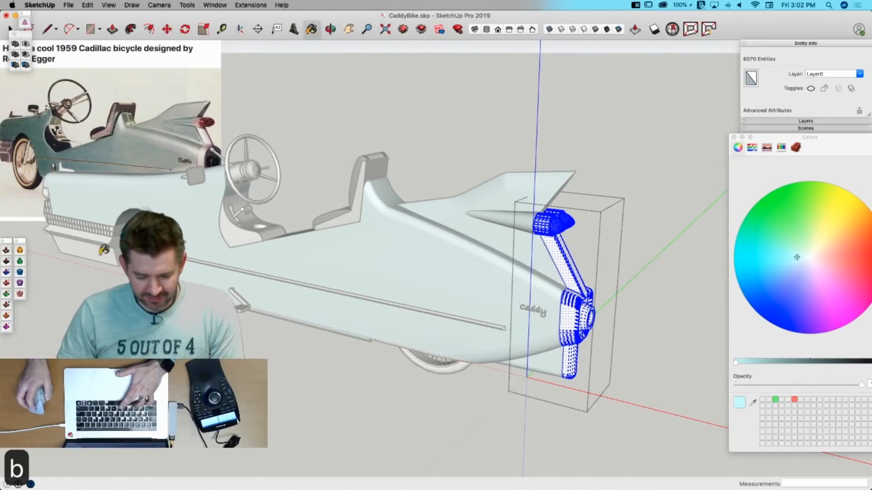
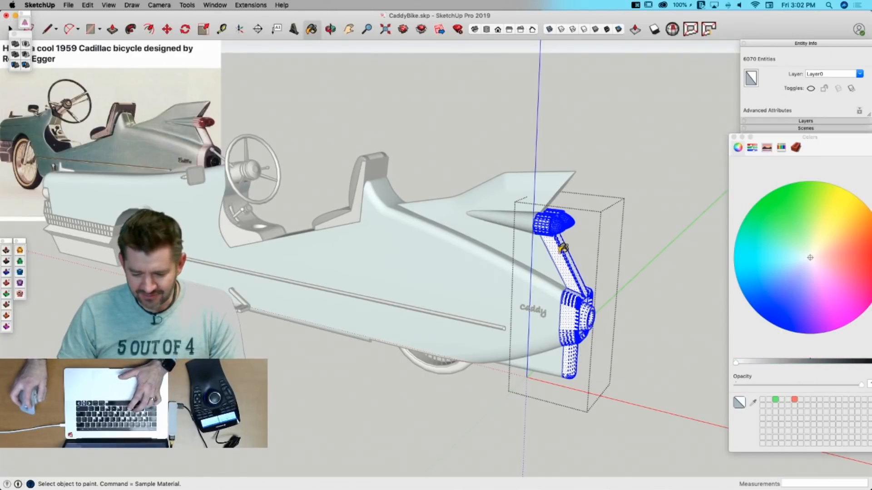
left_click(786, 149)
left_click_drag(833, 145, 789, 139)
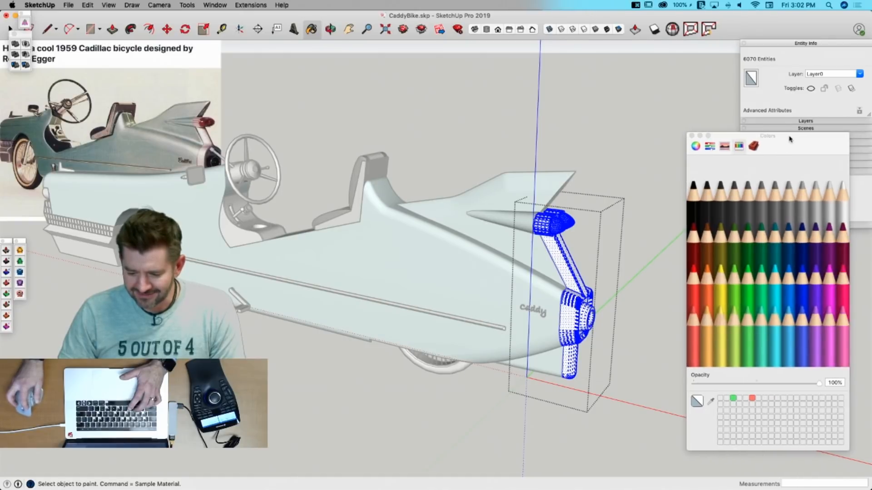
left_click(564, 253)
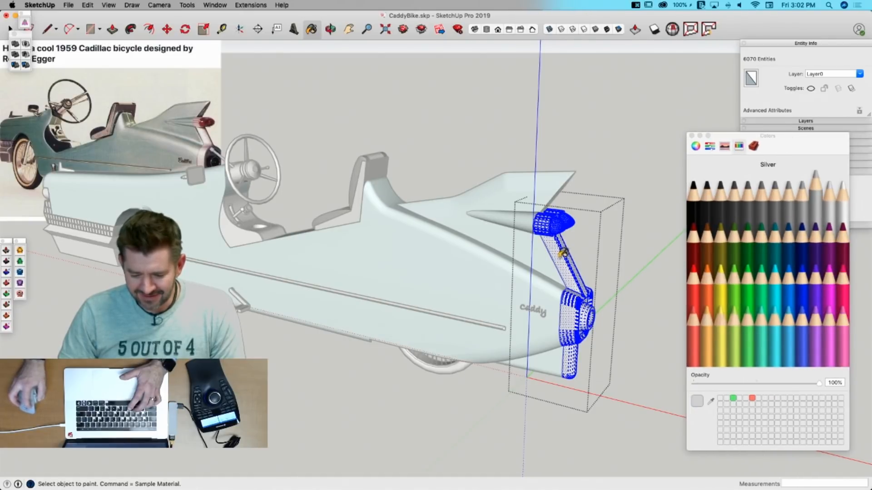
key("space")
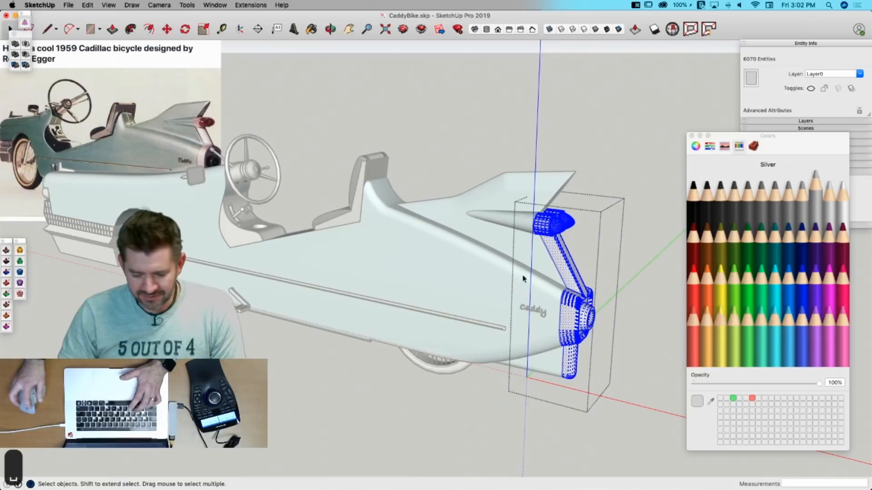
Step: Open the front bumper group, paint all its geometry Silver, and close the group
left_click(92, 243)
triple_click(93, 245)
key("b")
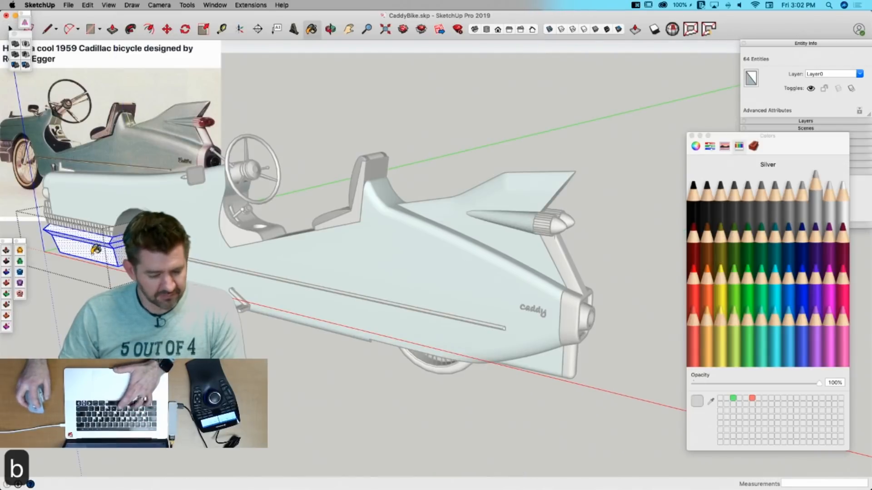
left_click(95, 250)
key("space")
left_click(578, 275)
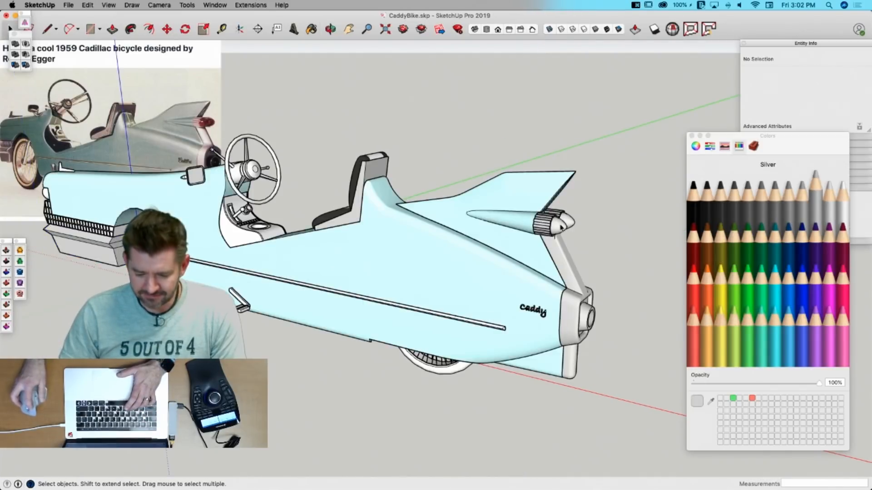
Step: Open the rear assembly, paint both tail light cones with the Maraschino red pencil colour, and close it
double_click(562, 228)
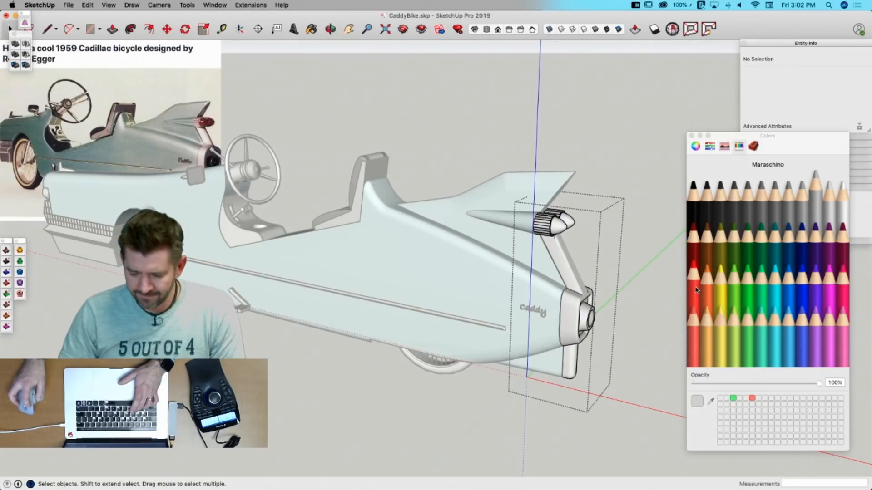
key("b")
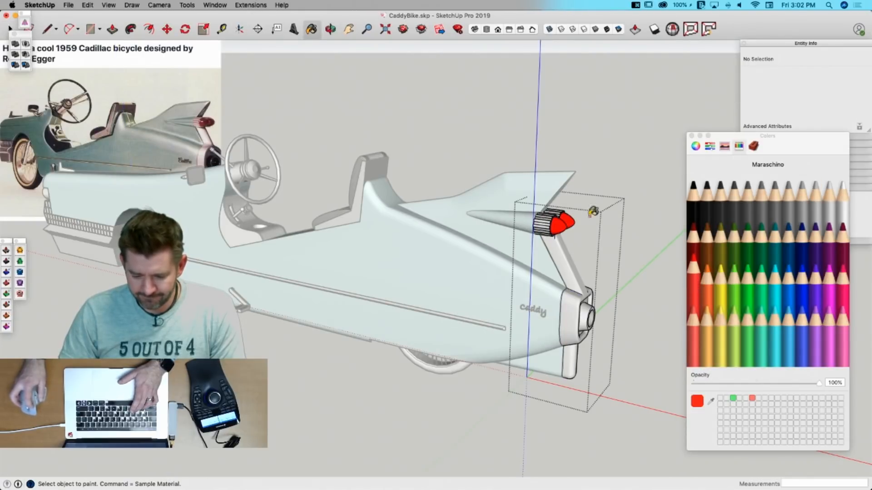
key("space")
left_click(623, 273)
Step: Open the "Caddy" lettering on the body side and paint all its geometry with the silver sampled from the rear surround
scroll(619, 326, "up", 2)
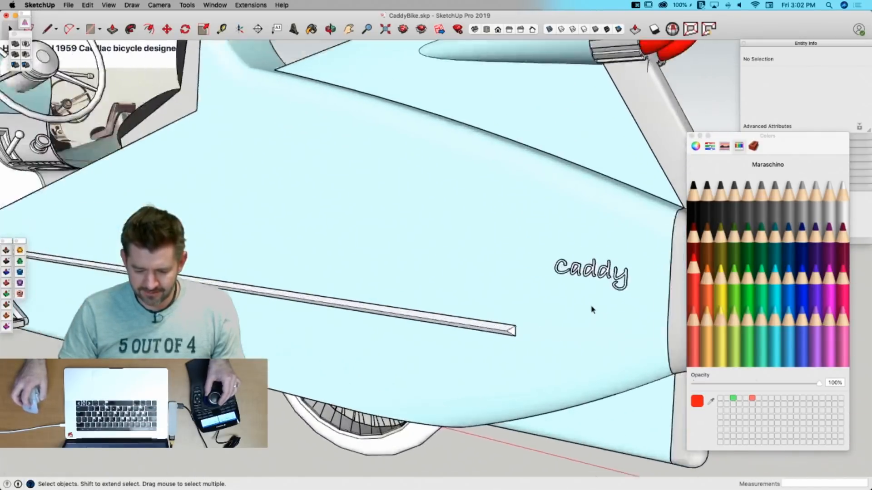
double_click(546, 262)
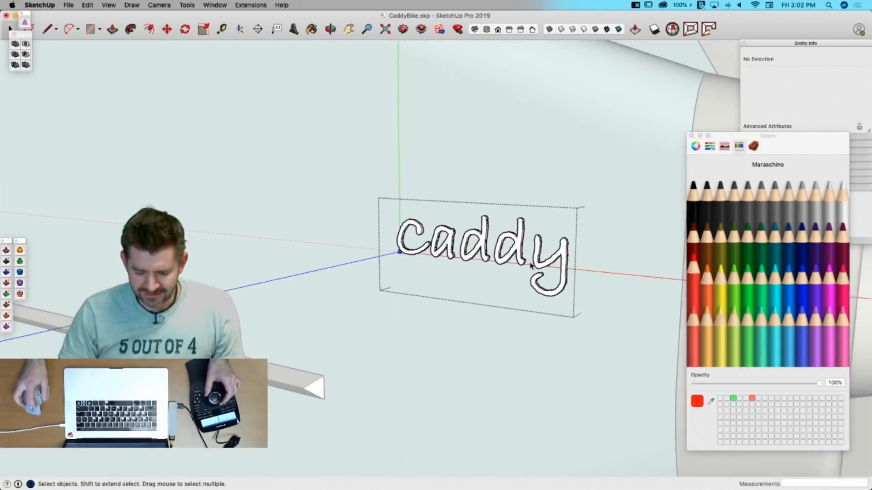
left_click(528, 268)
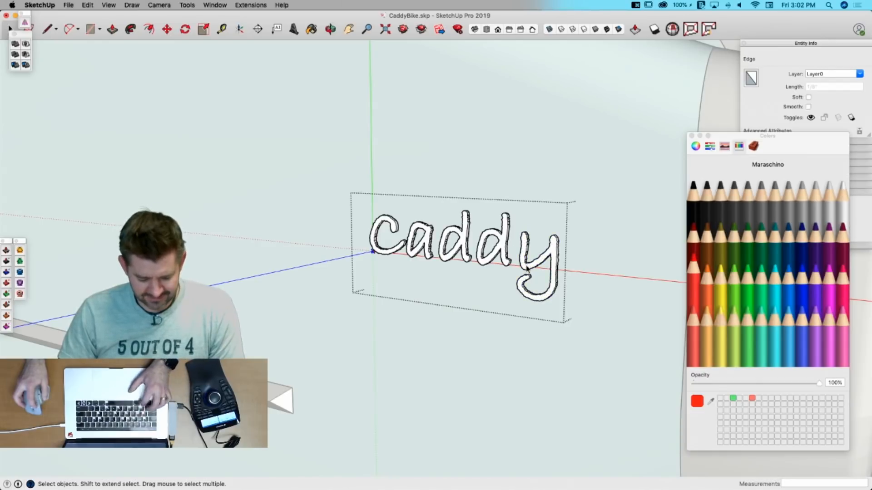
key("super+a")
key("b")
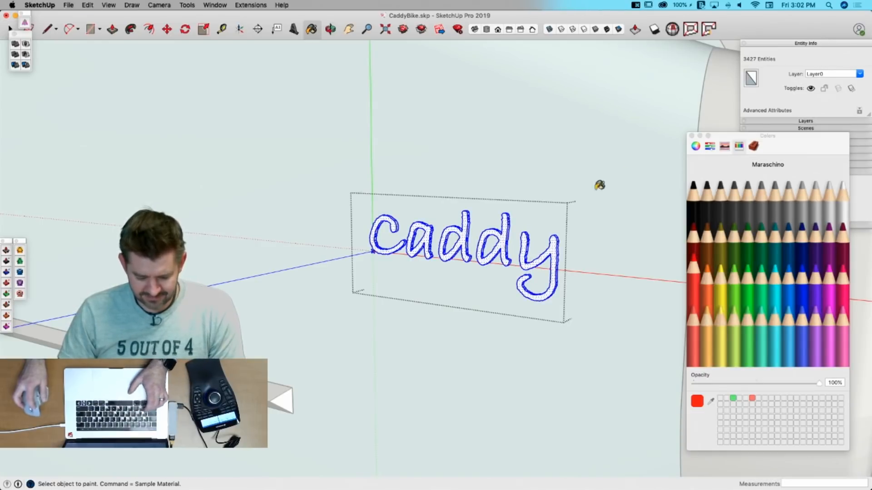
left_click(712, 106, "super")
left_click(525, 262)
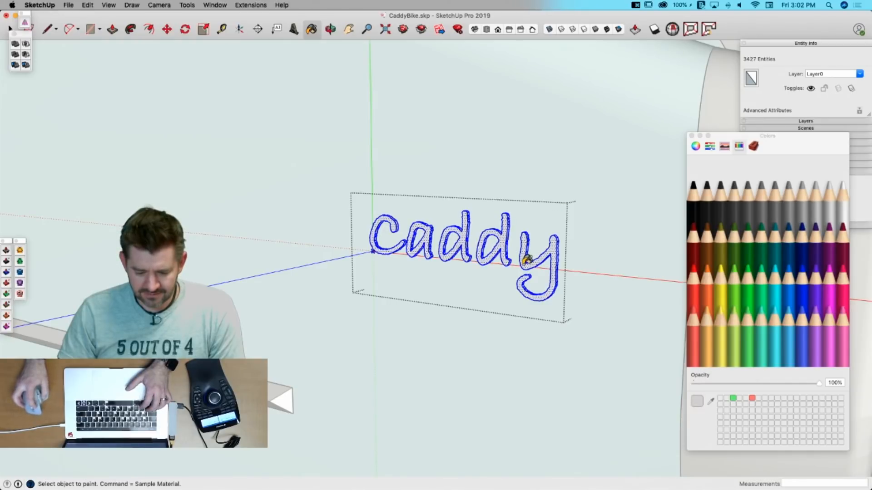
key("space")
Step: Paint all the geometry of the long side trim strip beside the lettering silver, and close its group
left_click(314, 372)
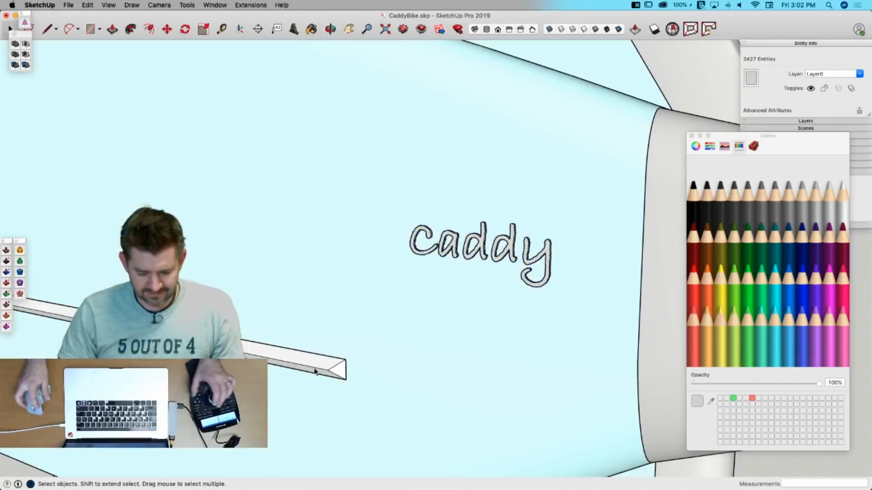
triple_click(314, 372)
key("b")
left_click(318, 363)
key("space")
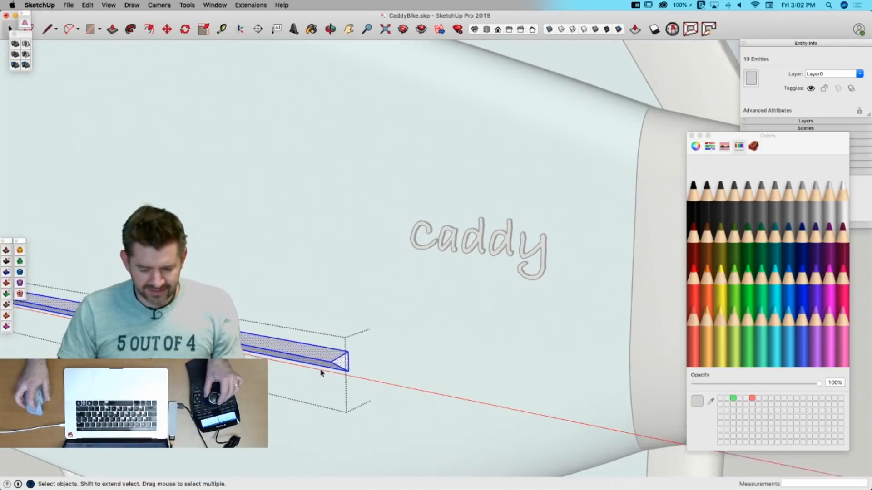
left_click(328, 461)
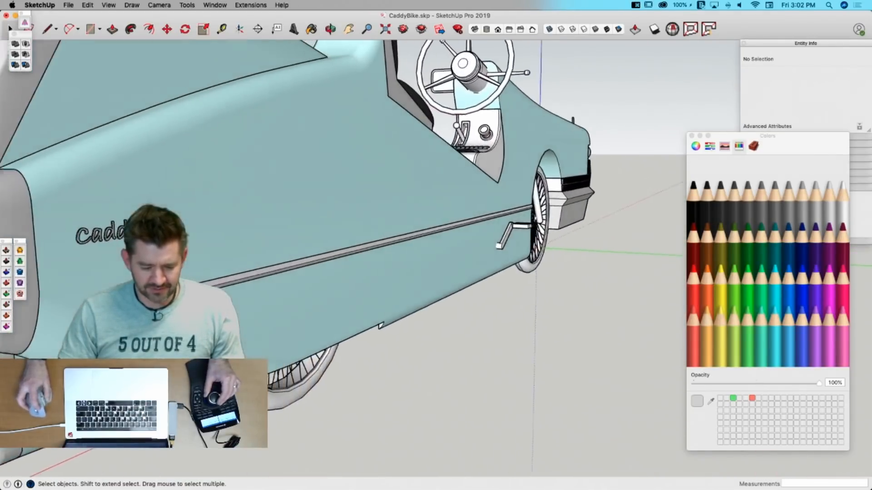
Step: Open the matching trim strip on the opposite side of the body and paint all its geometry silver
double_click(342, 254)
key("super+a")
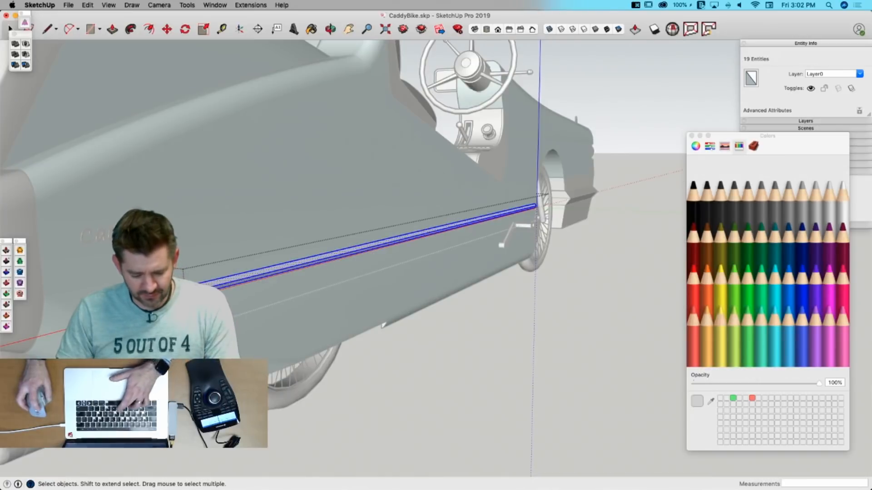
key("b")
left_click(341, 254)
key("space")
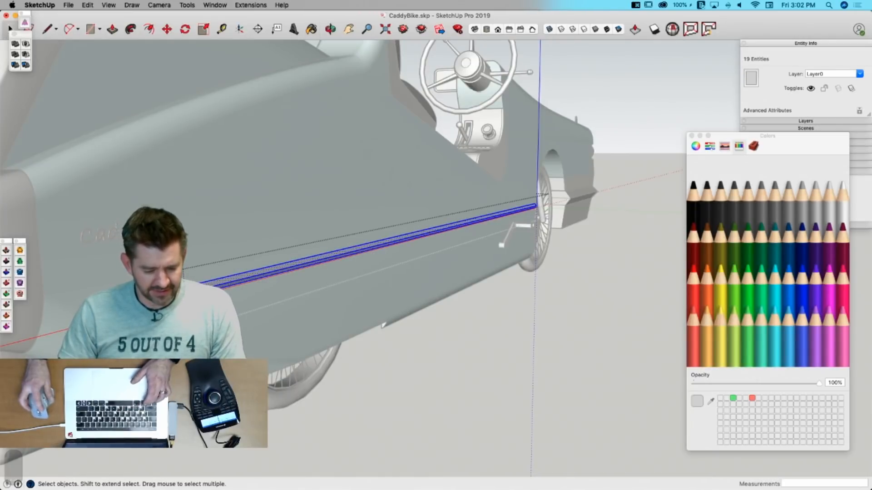
Step: Open the "Caddy" lettering on the opposite side, paint all its geometry silver, and close the group
left_click(86, 233)
double_click(86, 233)
key("super+a")
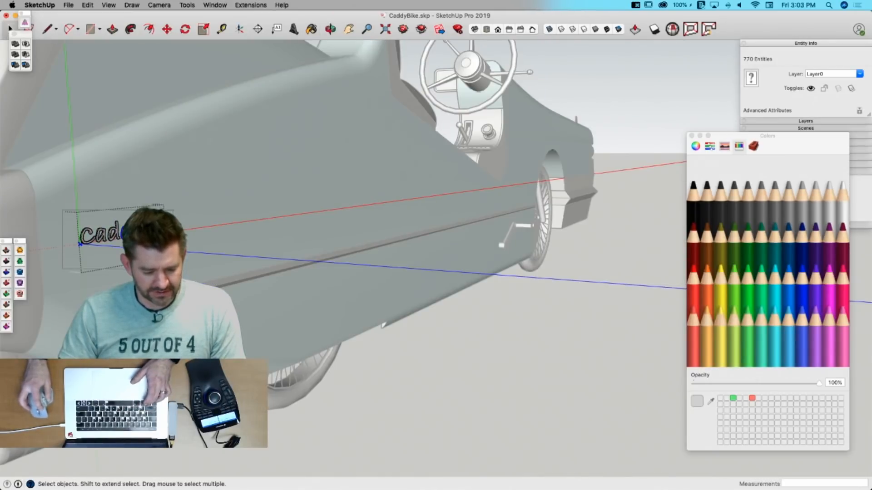
key("b")
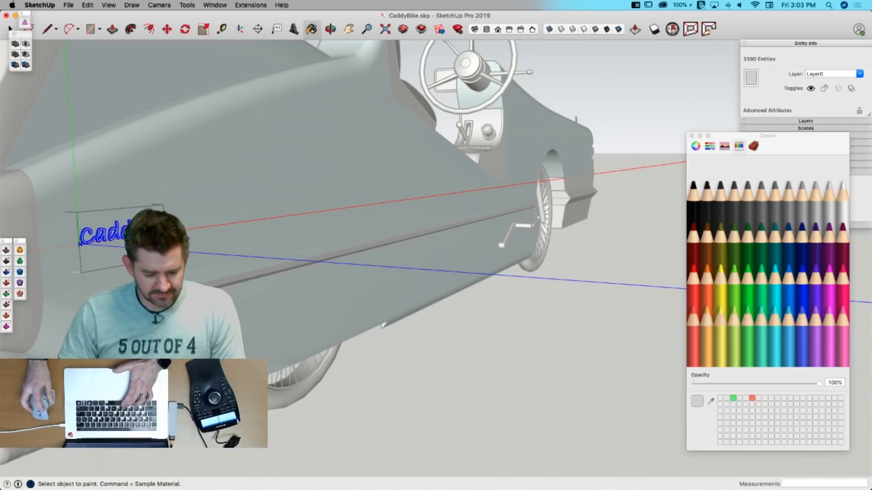
scroll(165, 232, "up", 5)
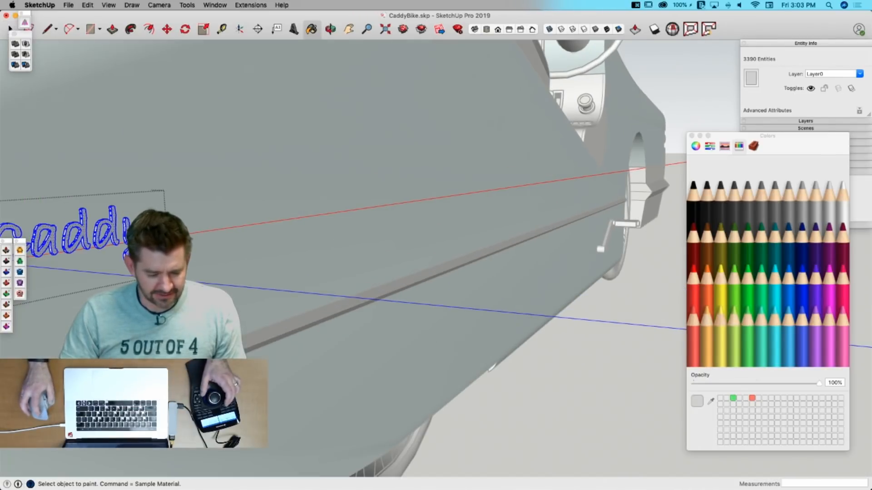
key("space")
left_click(432, 363)
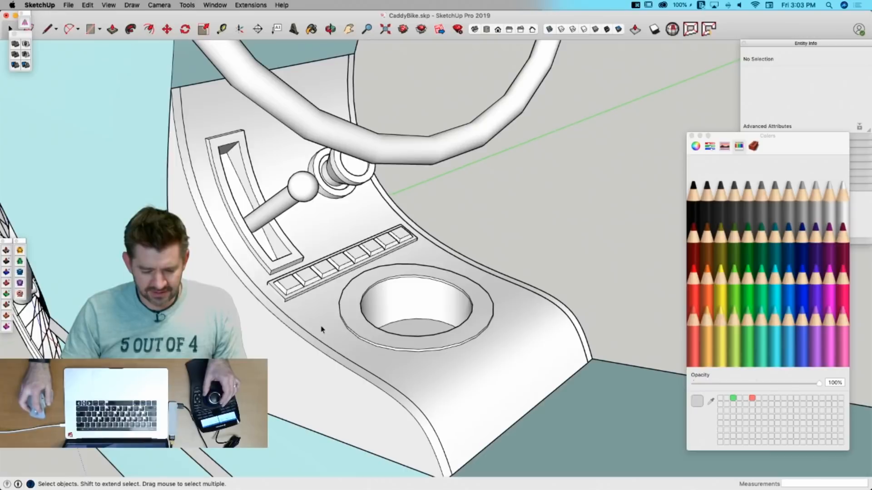
Step: Open the curved dashboard console and paint all its geometry with the Silver pencil colour
triple_click(322, 328)
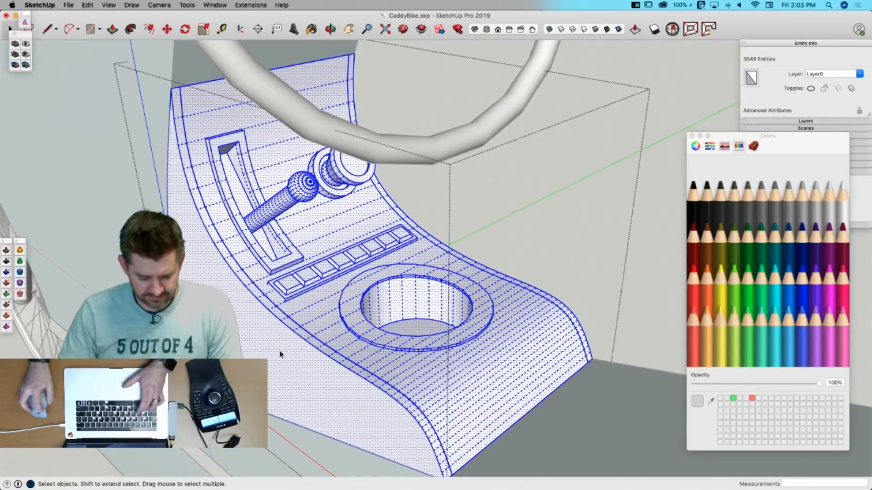
key("b")
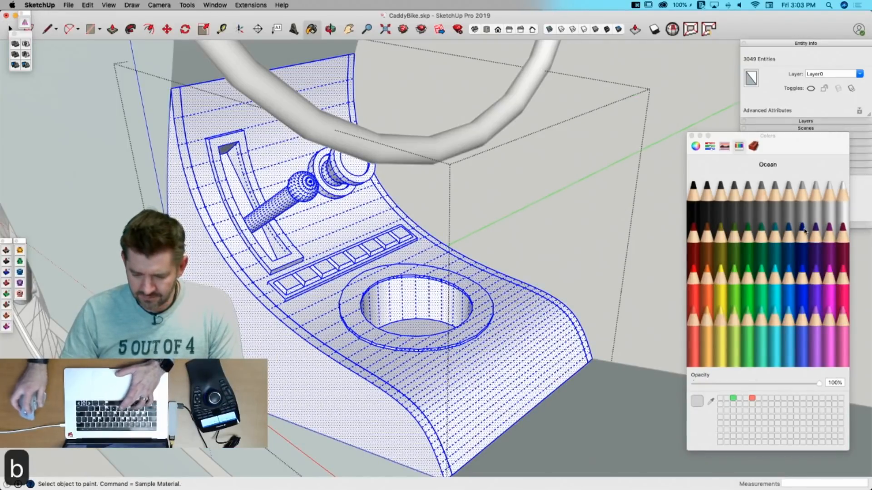
left_click(323, 305)
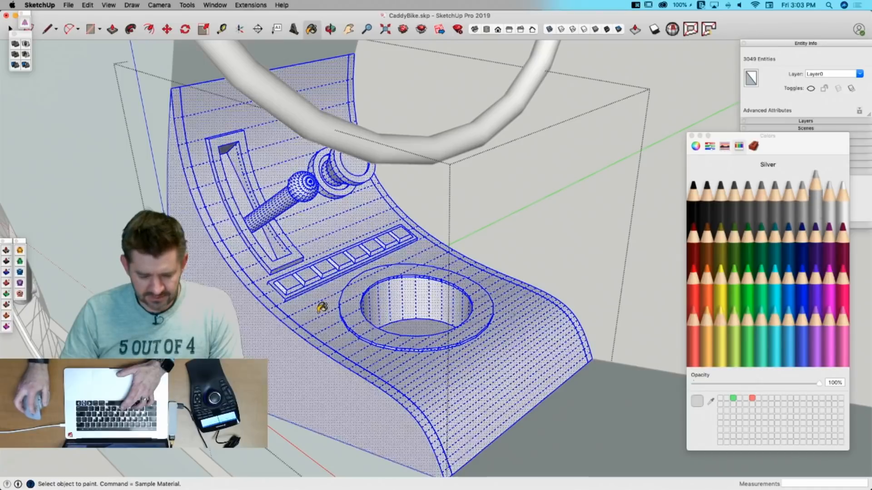
key("space")
Step: Paint the curved top surface of the dashboard console with the Tungsten pencil colour
left_click(691, 205)
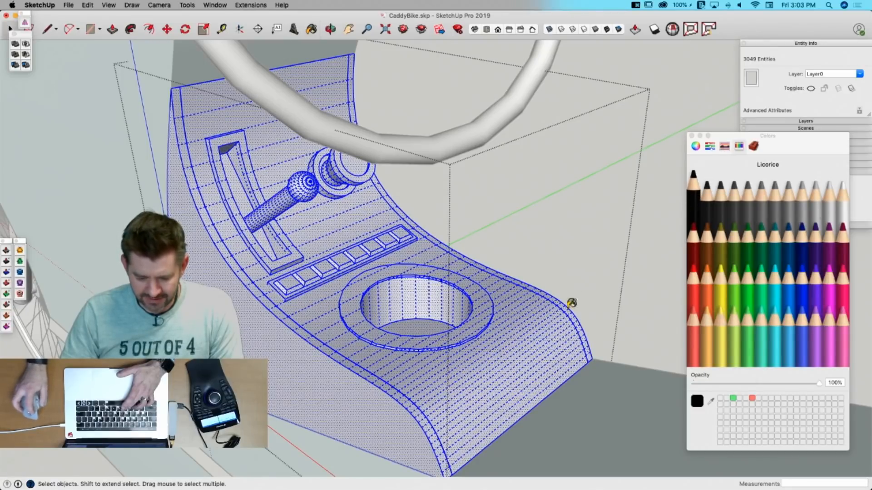
key("space")
left_click(583, 241)
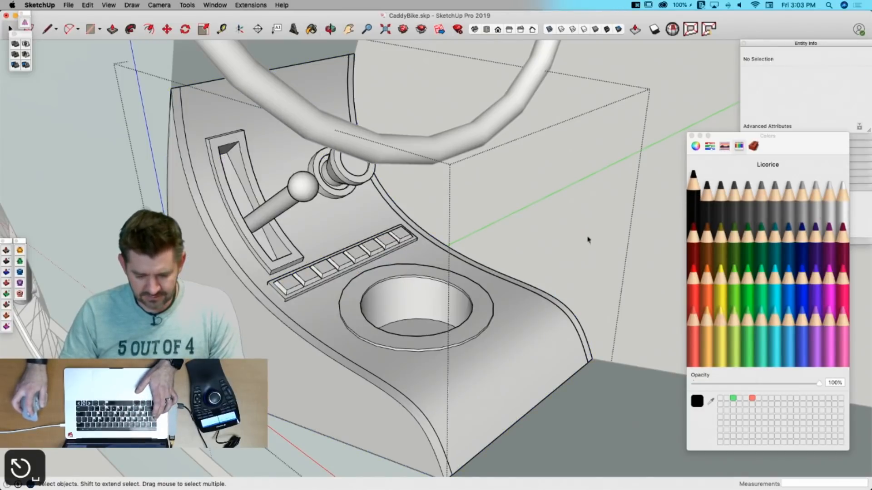
left_click(531, 325)
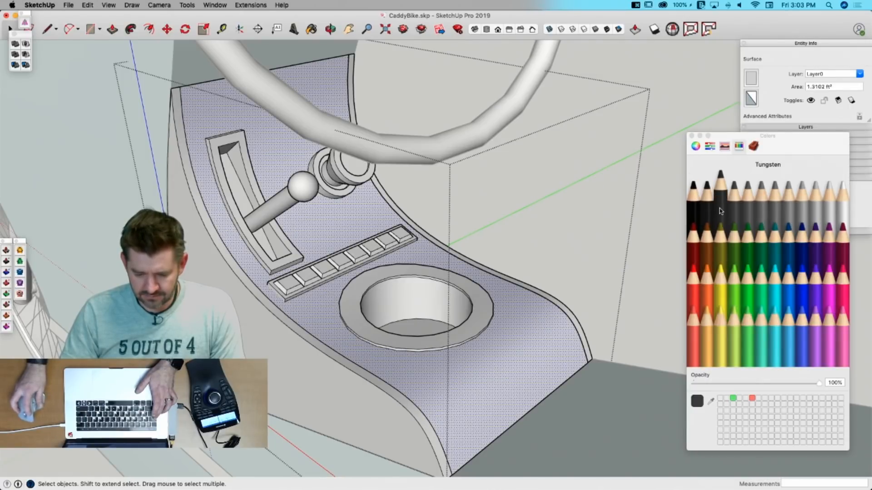
key("b")
left_click(518, 299)
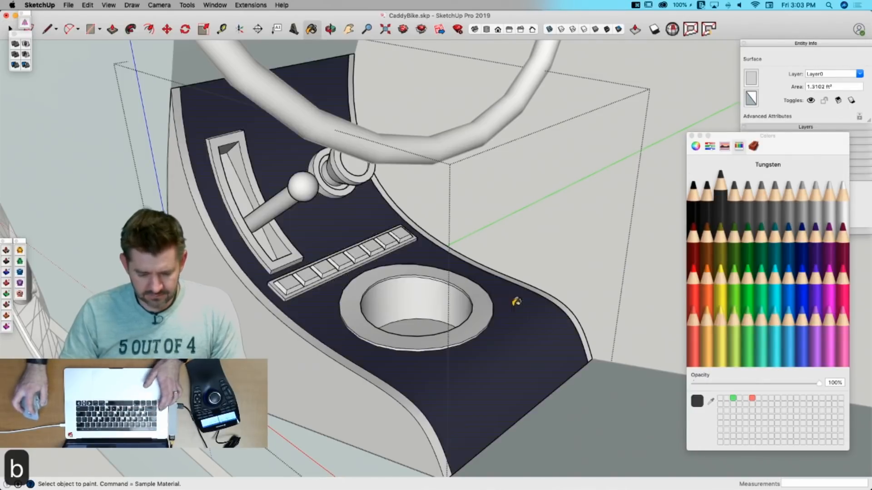
Step: Paint the inner wall and floor of the console's cup holder Tungsten
left_click(412, 291)
scroll(380, 287, "up", 3)
left_click(439, 369)
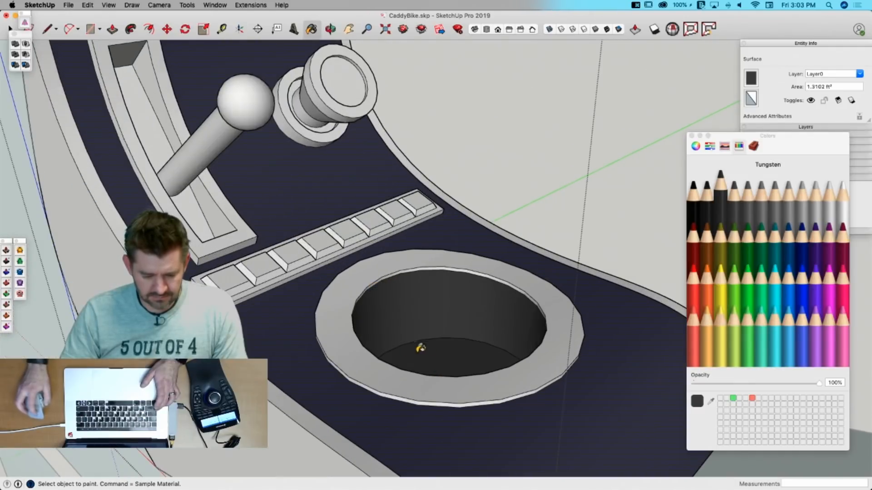
Step: Paint the inside of the shifter slot and the lever's ball knob Tungsten, and close the console group
left_click(203, 216)
left_click(225, 220)
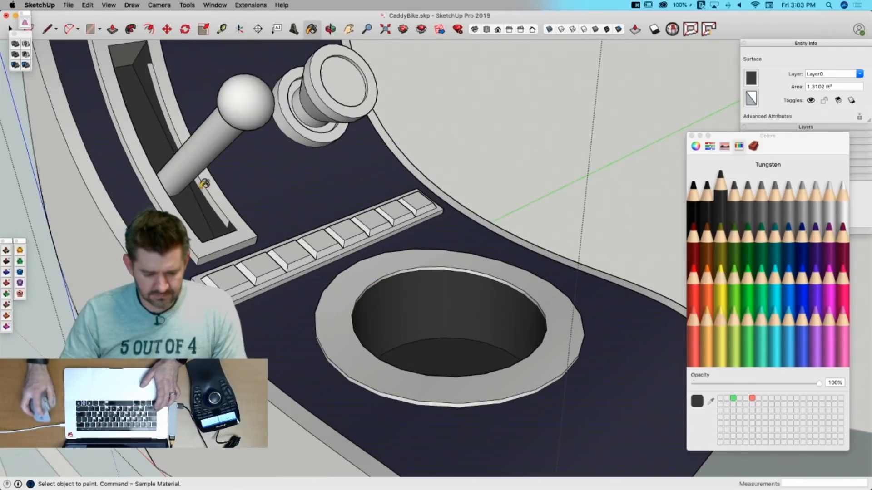
left_click(249, 94)
mouse_move(390, 214)
middle_mouse_down()
mouse_move(395, 190)
mouse_move(336, 189)
mouse_move(531, 318)
mouse_move(444, 208)
mouse_move(423, 146)
mouse_move(454, 202)
mouse_move(506, 242)
middle_mouse_up()
scroll(327, 190, "up", 3)
key("space")
left_click(536, 237)
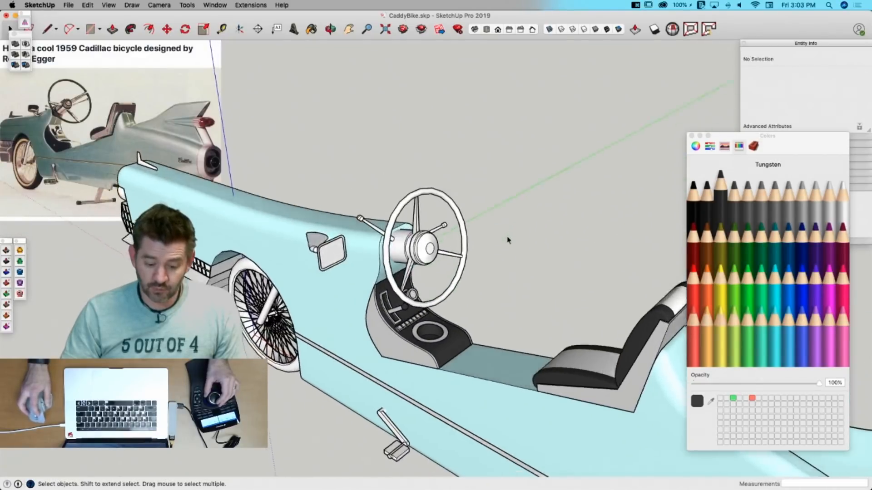
Step: Open the pedal and crank group below the side trim strip and paint all its geometry Silver
scroll(417, 376, "up", 3)
double_click(417, 376)
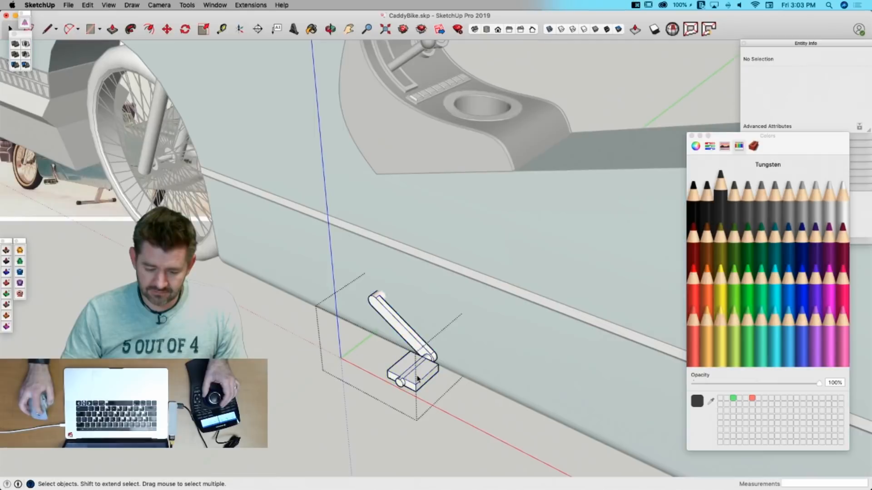
key("super+a")
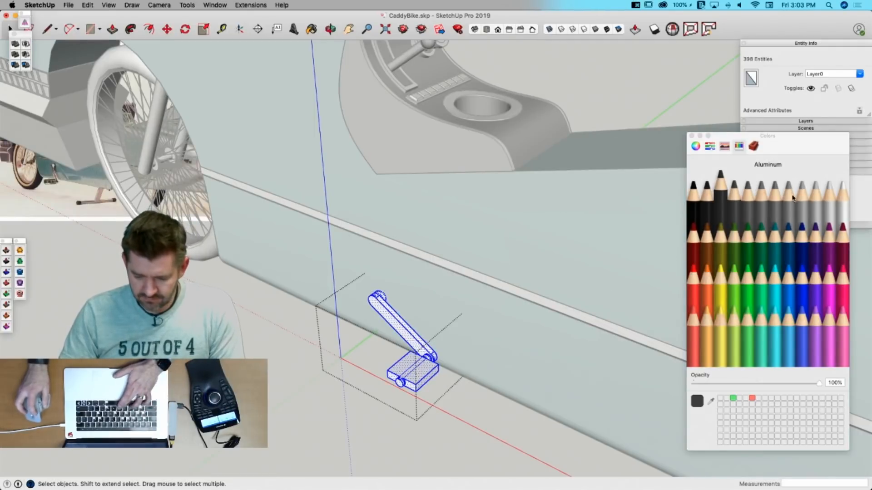
left_click(815, 191)
left_click(420, 341)
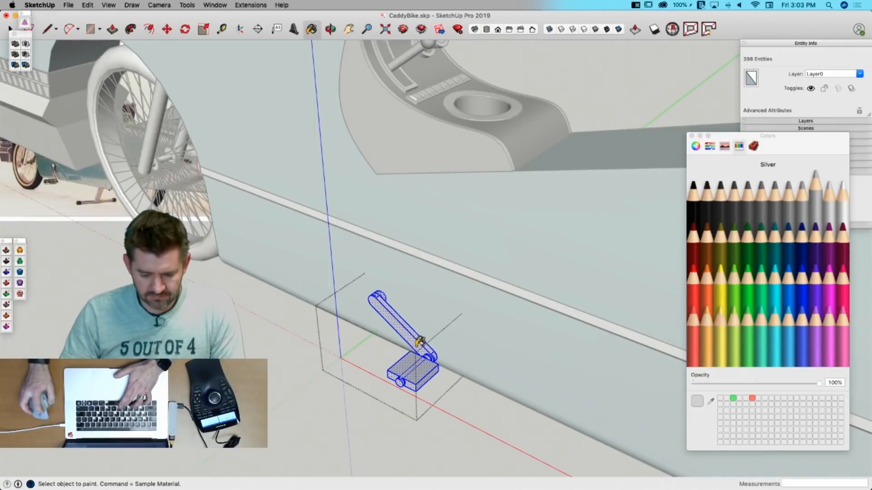
key("space")
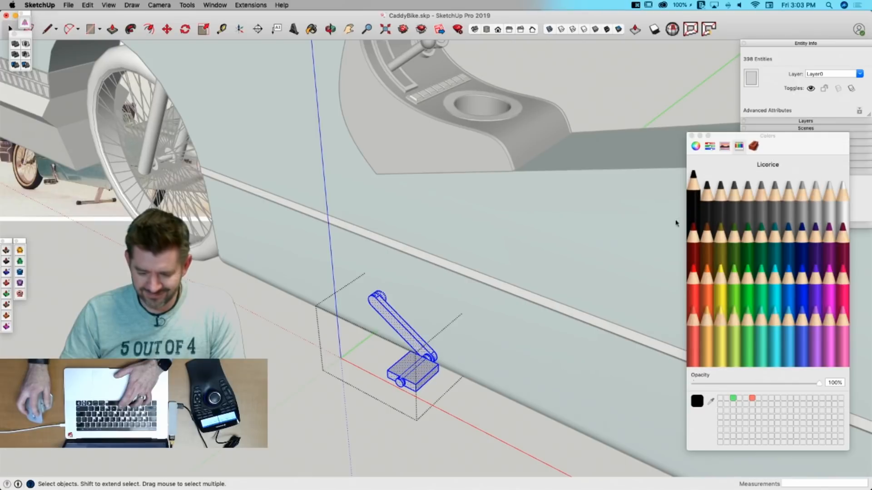
Step: Paint the faces of the rectangular pedal block Tungsten, leaving the crank arm and axle silver, and close the group
left_click(719, 213)
scroll(304, 423, "up", 5)
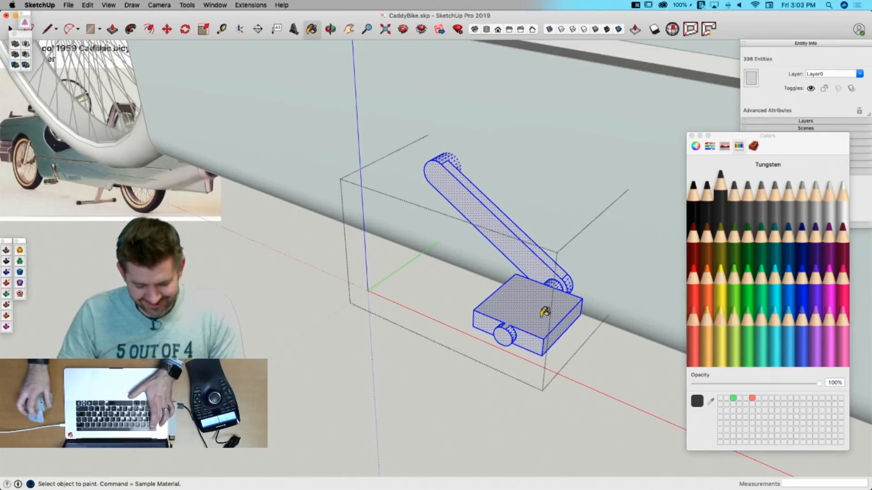
key("space")
left_click(532, 365)
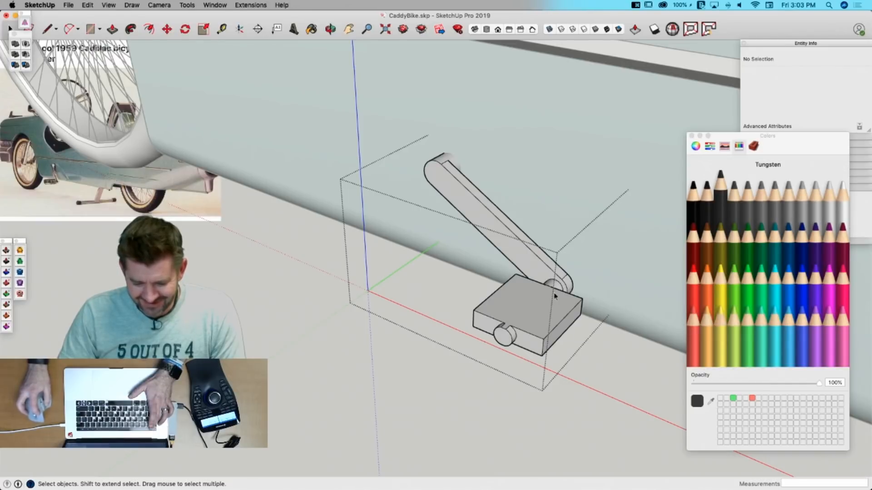
key("b")
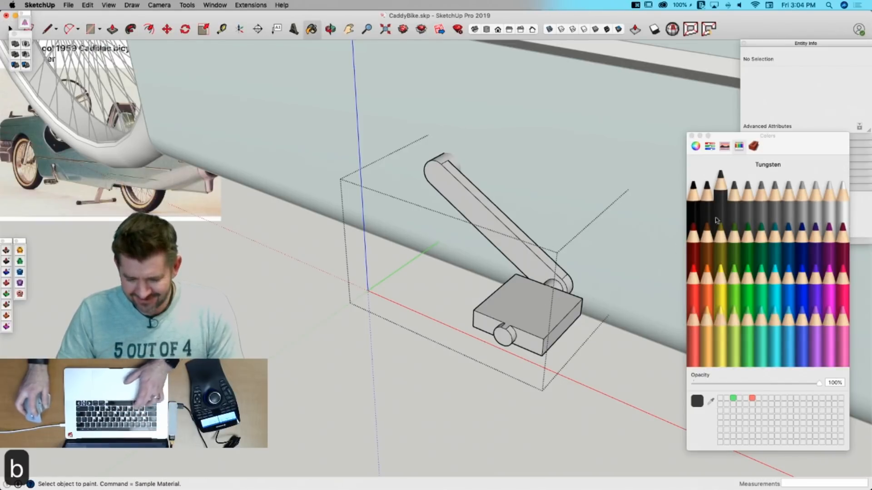
left_click(554, 306)
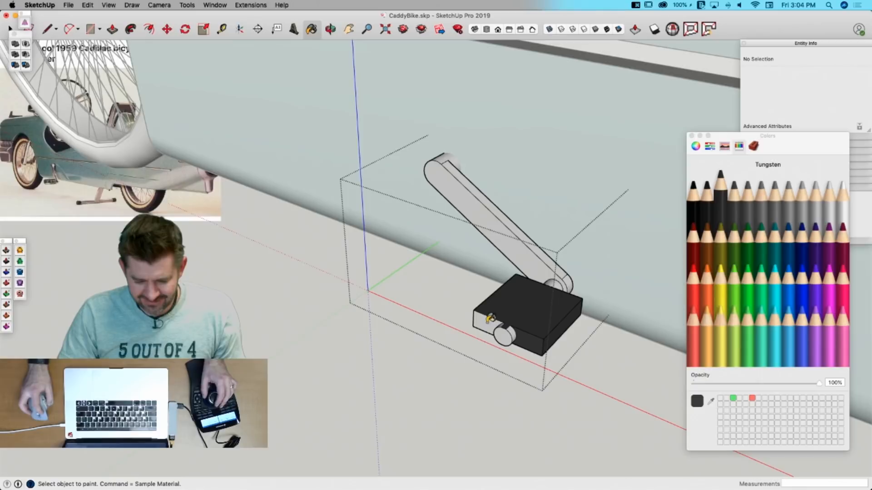
left_click(490, 319)
left_click(465, 264)
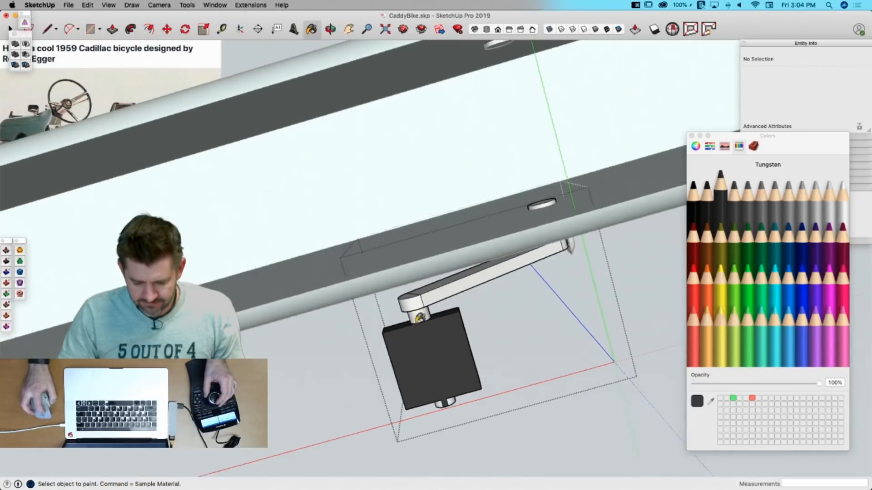
key("space")
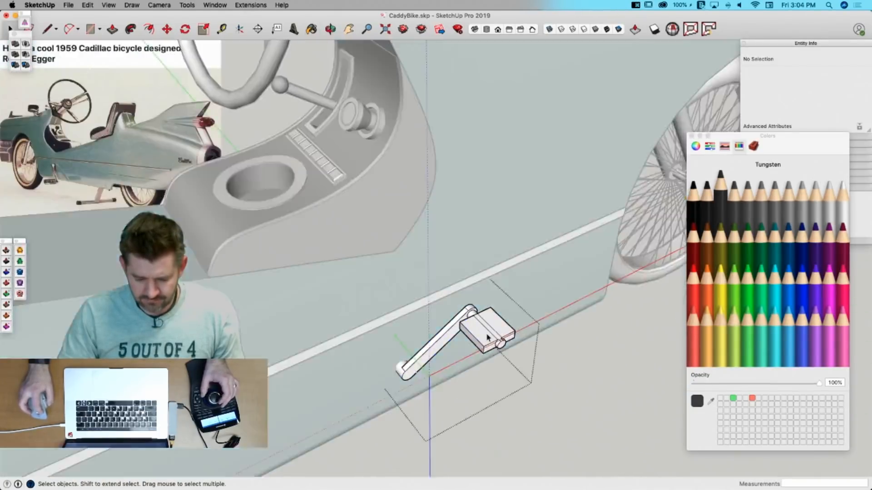
Step: Open the pedal and crank on the opposite side of the body, paint all its geometry Silver, and close the group
triple_click(487, 336)
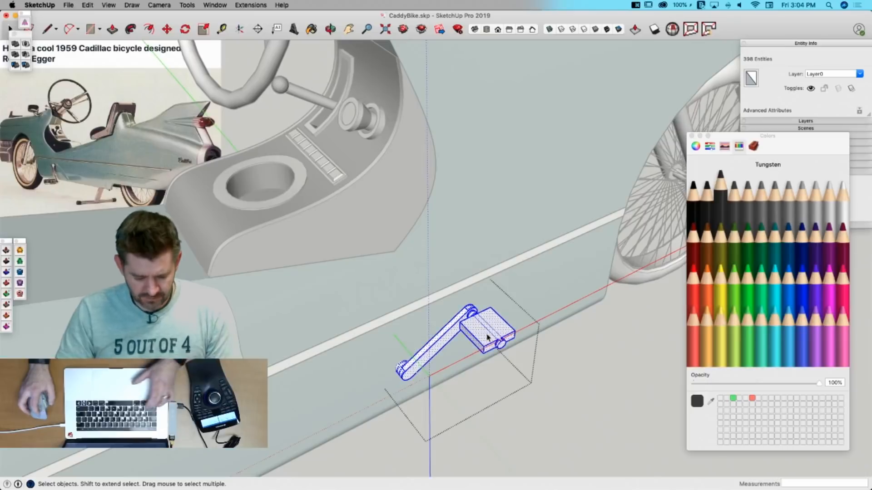
left_click(821, 205)
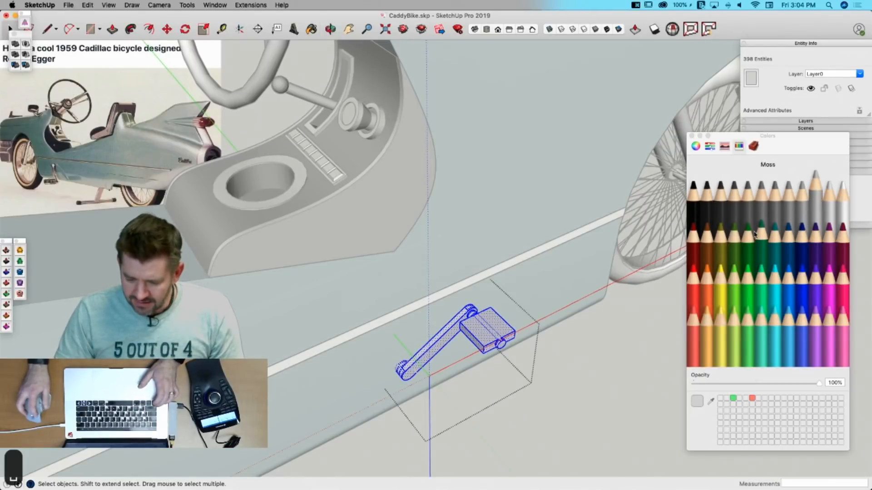
left_click(734, 212)
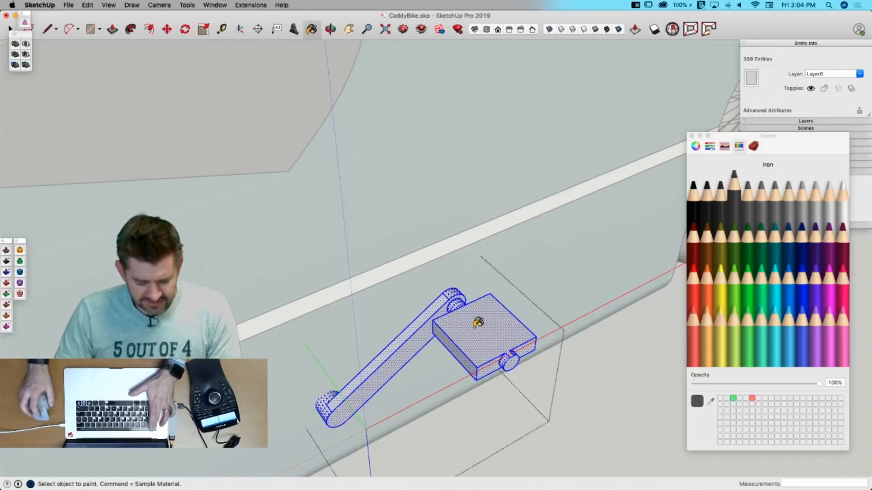
key("Escape")
key("space")
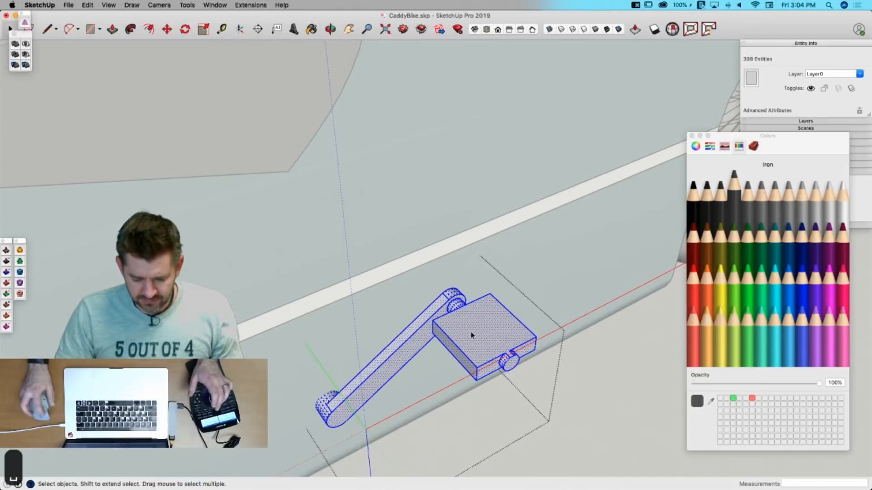
left_click(565, 378)
Step: Reopen the opposite pedal group, paint the faces of its pedal block with the Iron pencil colour, and close the group
left_click(507, 327)
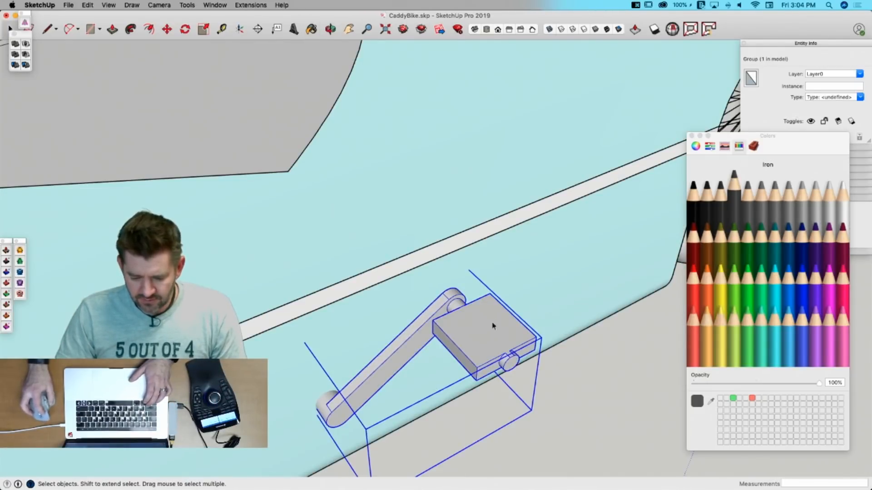
double_click(494, 327)
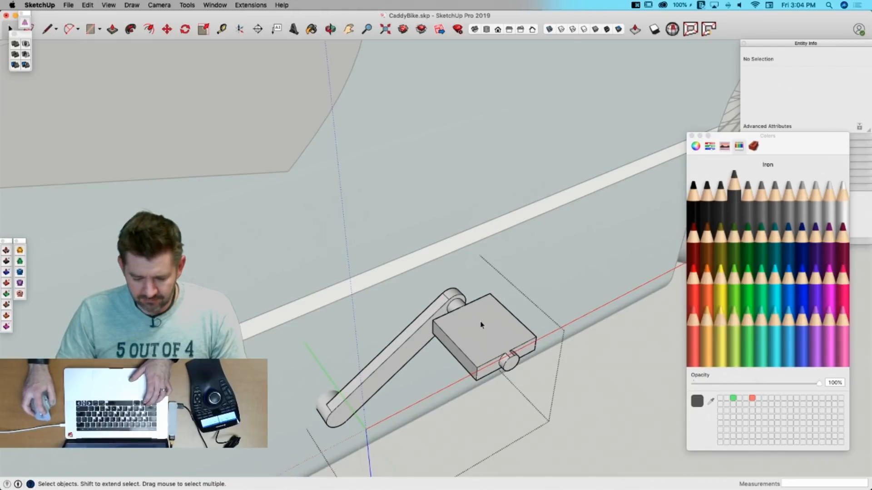
left_click(481, 325)
key("b")
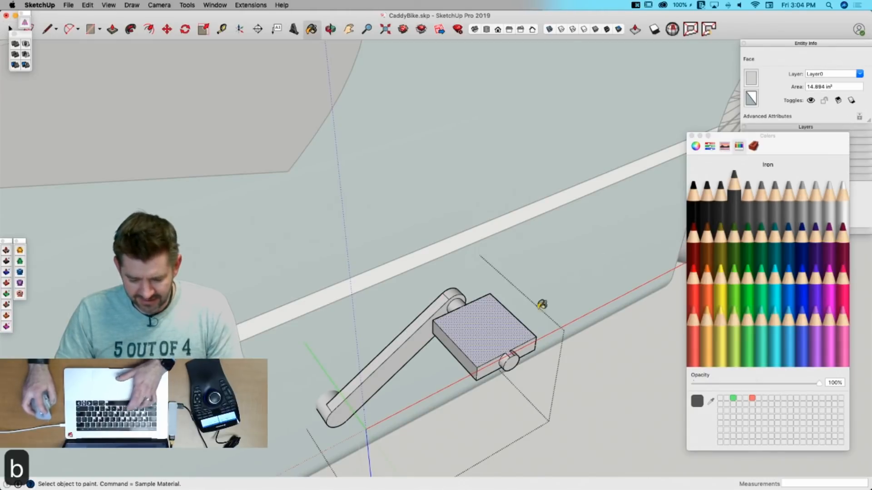
left_click(483, 353)
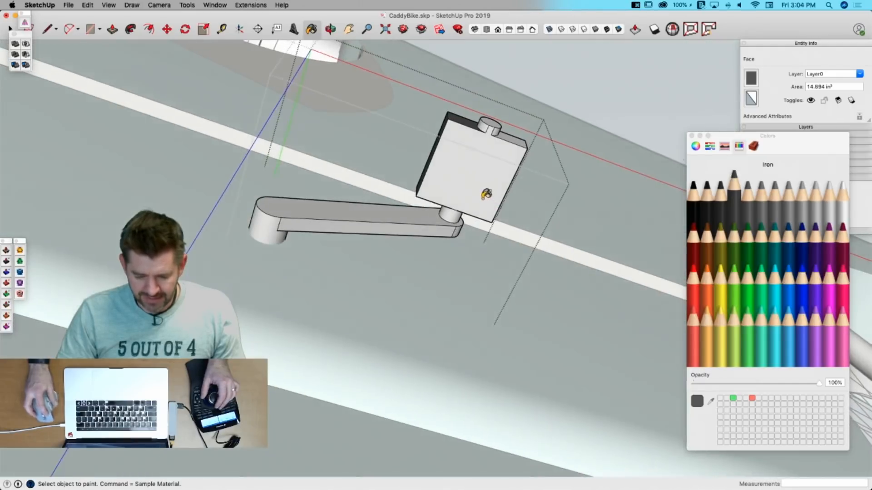
left_click(486, 194)
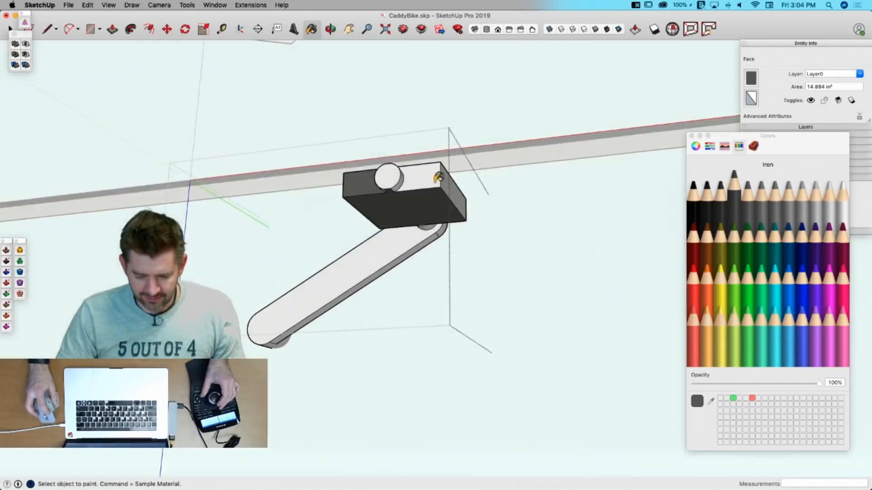
left_click(437, 178)
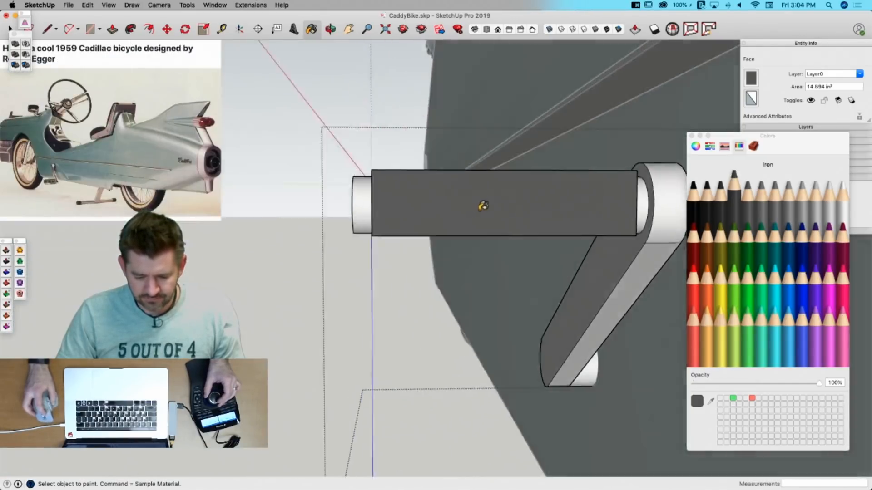
left_click(485, 205)
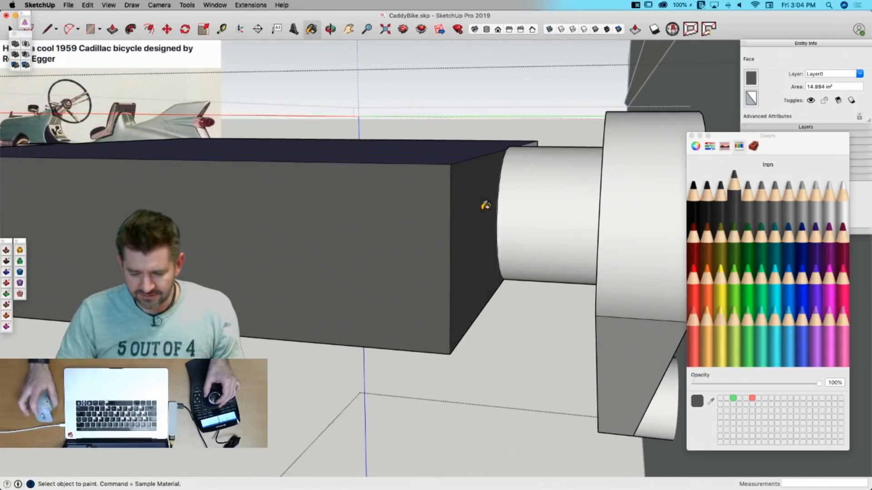
left_click(547, 81)
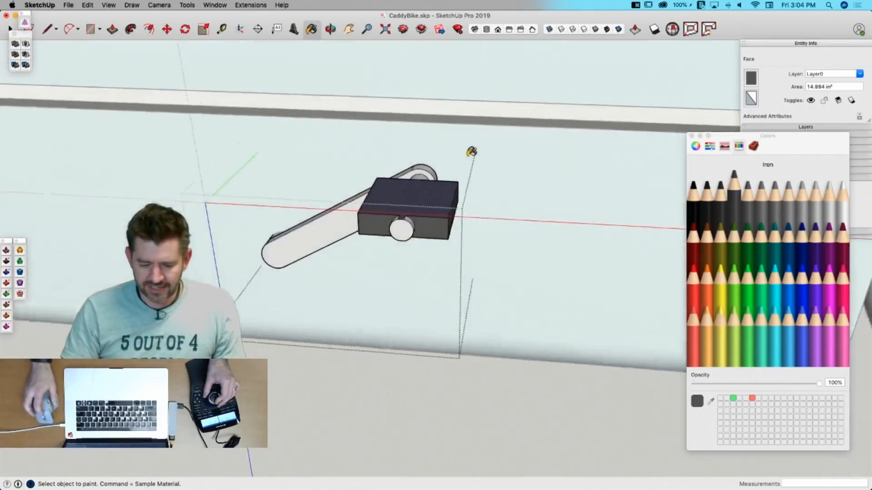
key("space")
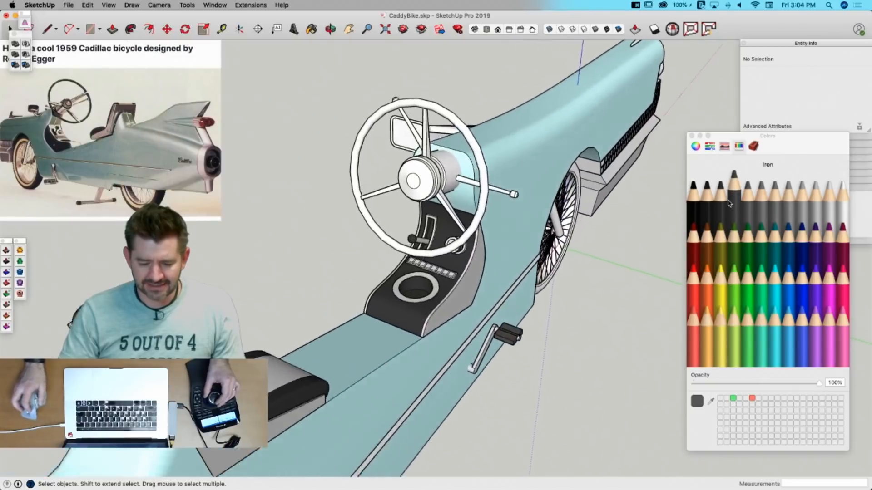
Step: Open the side mirror group, paint all its geometry Silver, and close the group
left_click(545, 229)
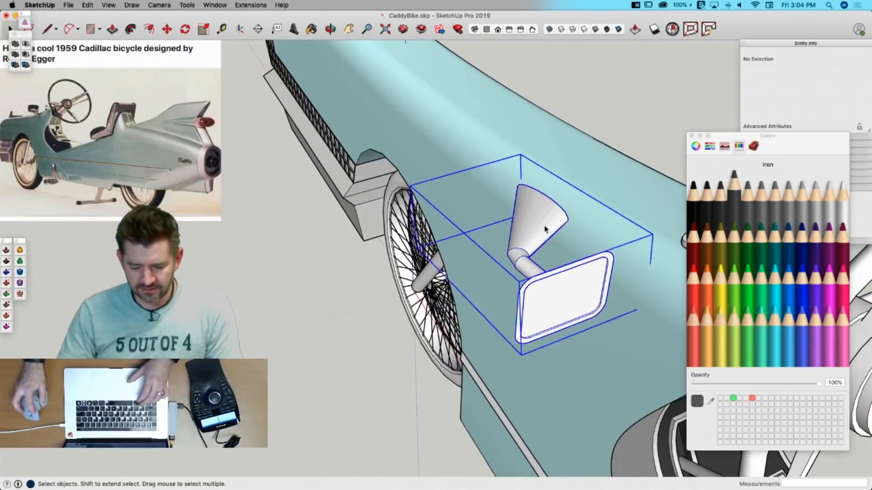
triple_click(545, 230)
left_click(816, 195)
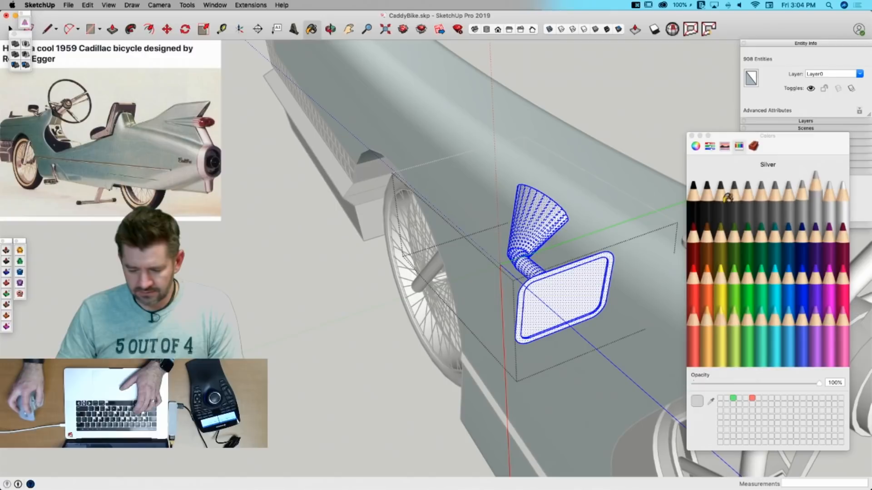
left_click(548, 213)
key("space")
left_click(352, 366)
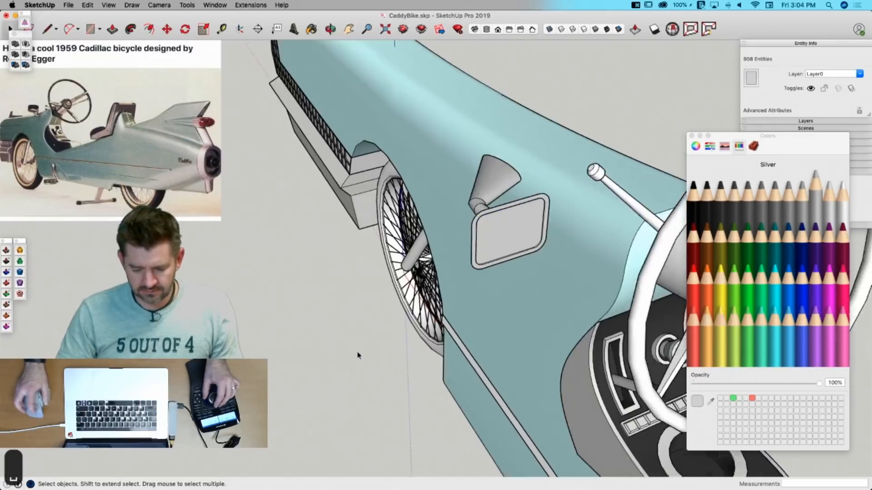
Step: Open the steering wheel group and paint all its geometry Silver
triple_click(470, 253)
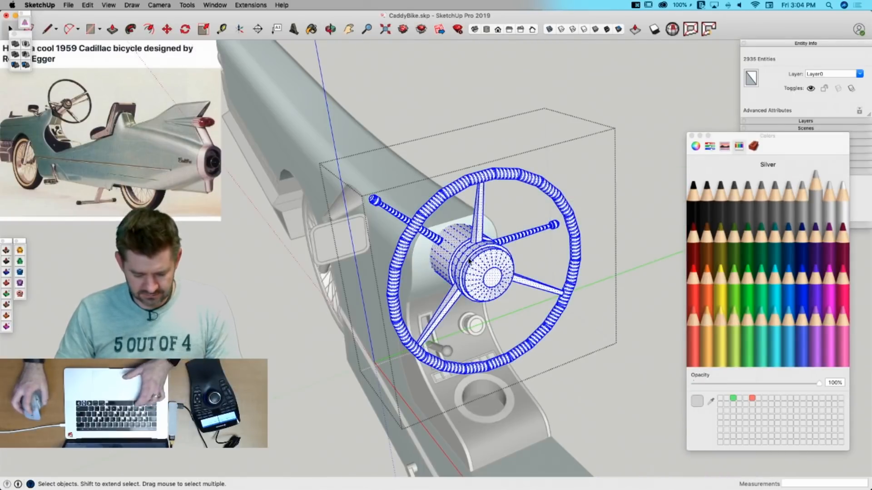
key("b")
left_click(476, 258)
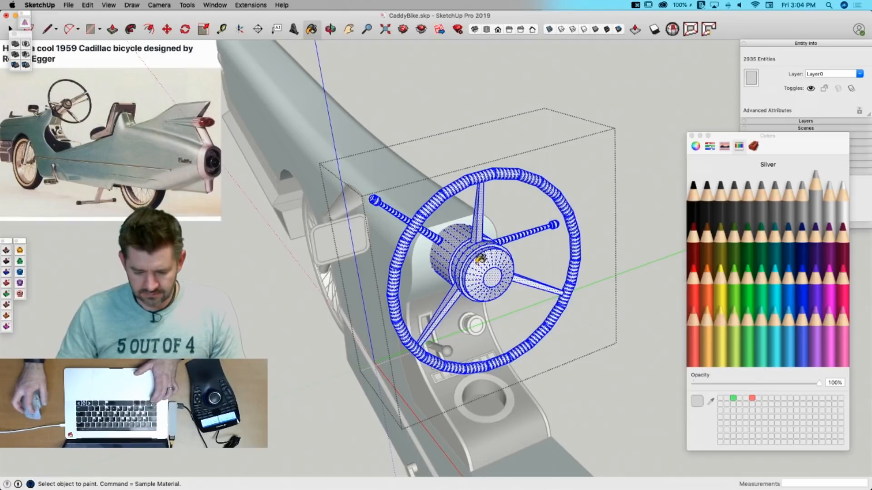
Step: Clear the selection and paint the steering wheel's rim with the Iron pencil colour
key("space")
left_click(600, 213)
left_click(703, 201)
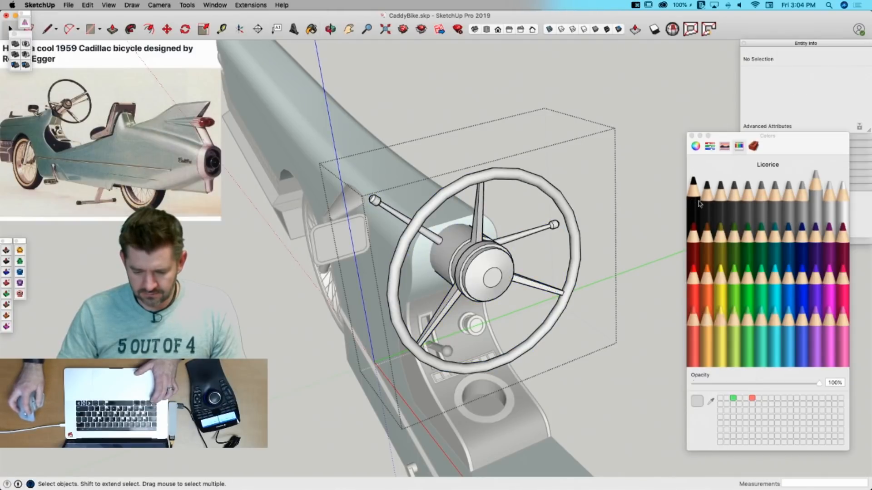
key("b")
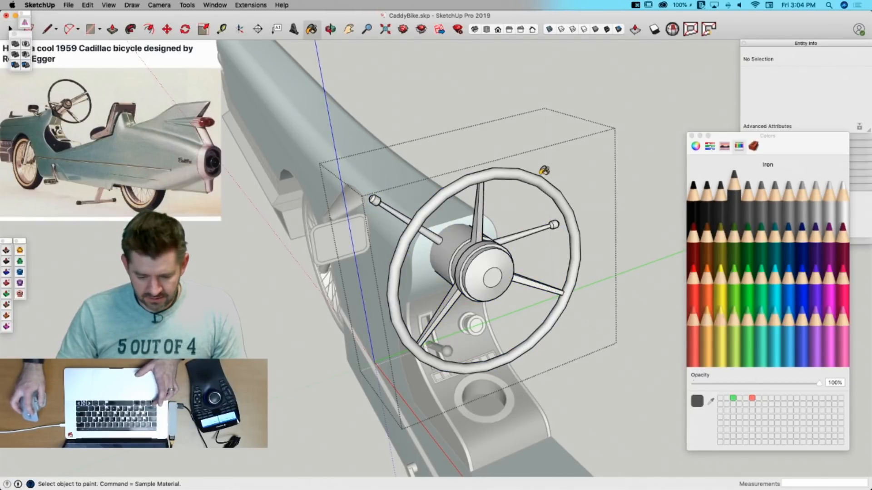
left_click(538, 173)
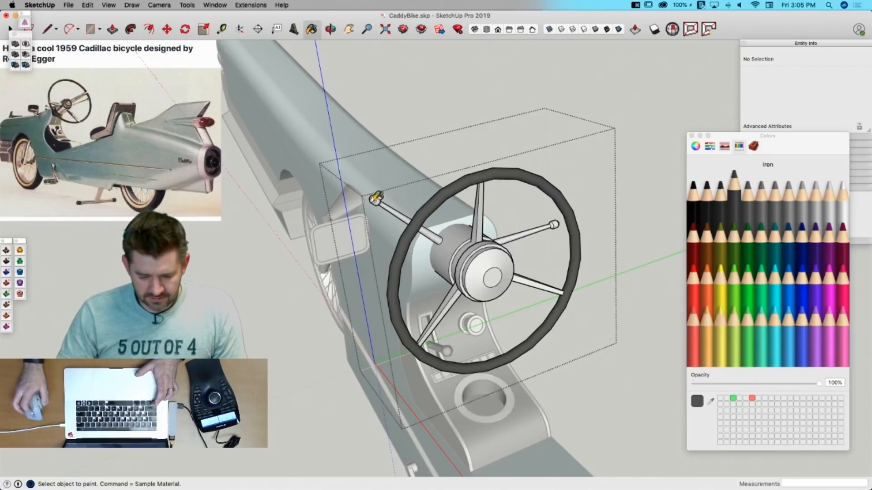
Step: Paint the end knobs of both steering column stalks with the Iron pencil colour
scroll(375, 198, "up", 5)
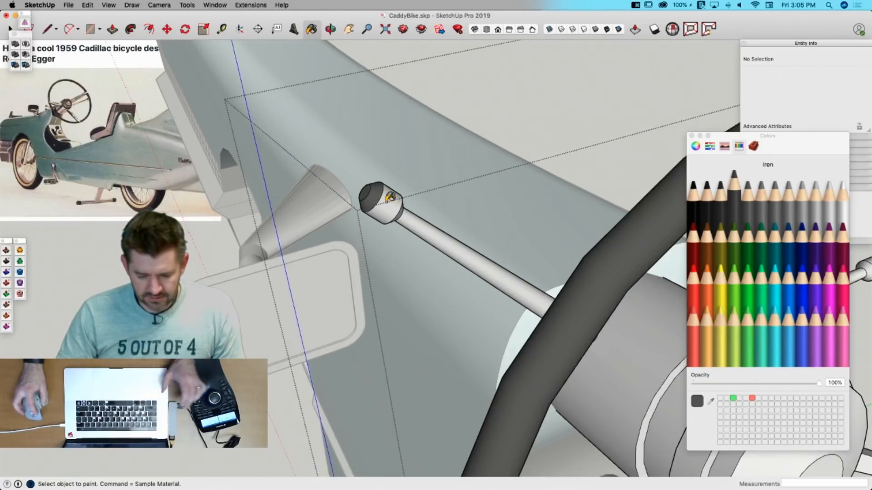
left_click(388, 199)
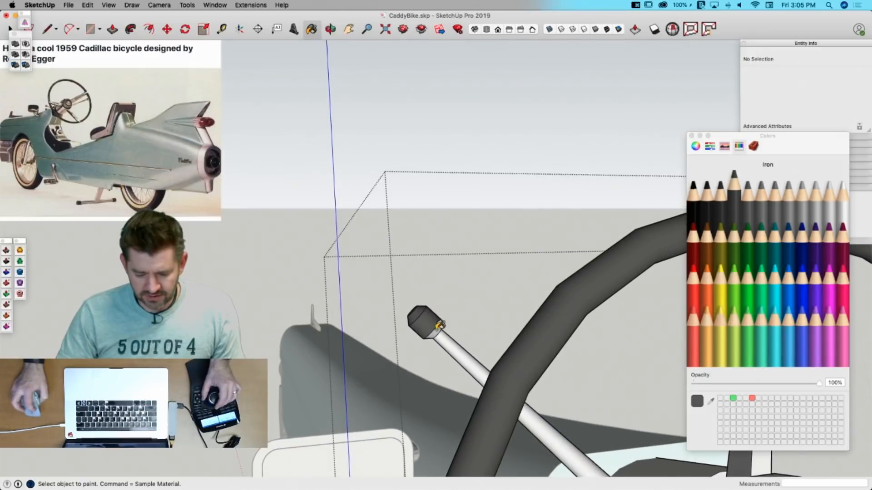
left_click(439, 325)
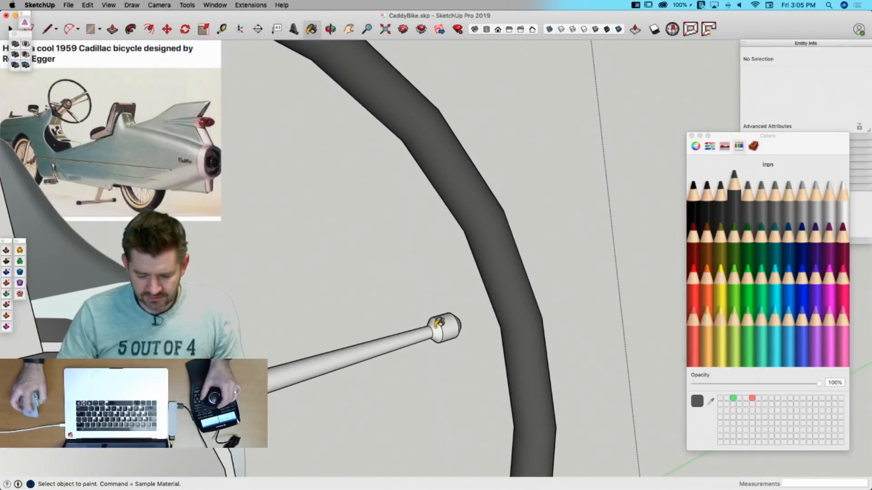
left_click(449, 324)
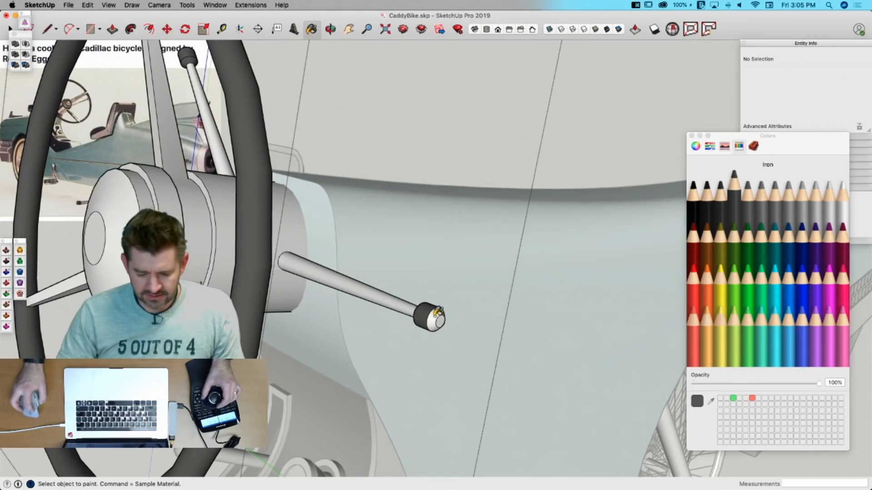
left_click(436, 314)
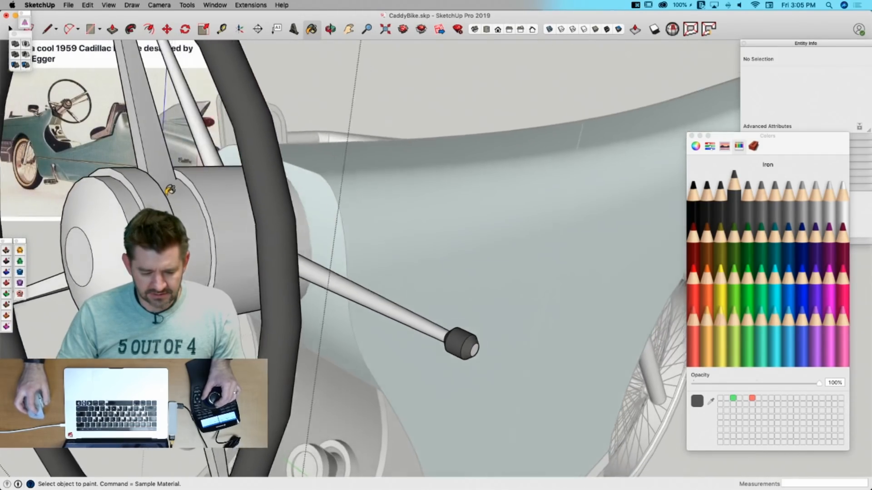
key("space")
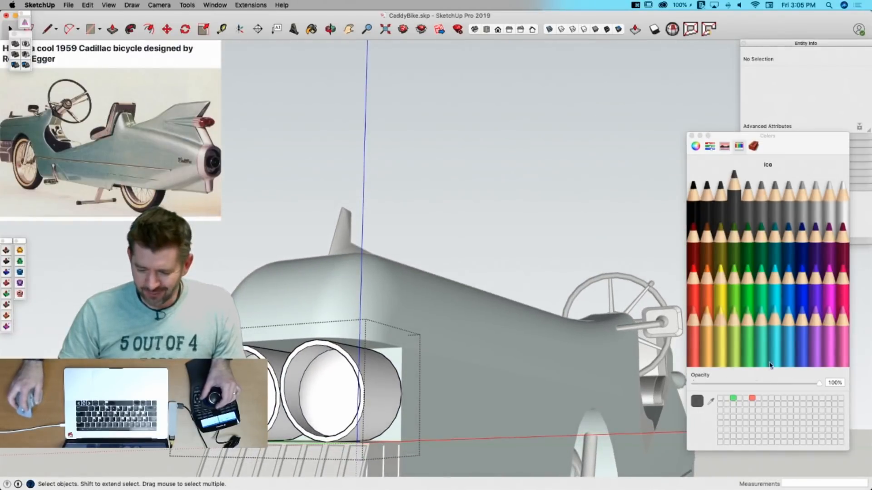
Step: Paint the headlight housing Silver inside the headlight group and close the group
left_click(811, 212)
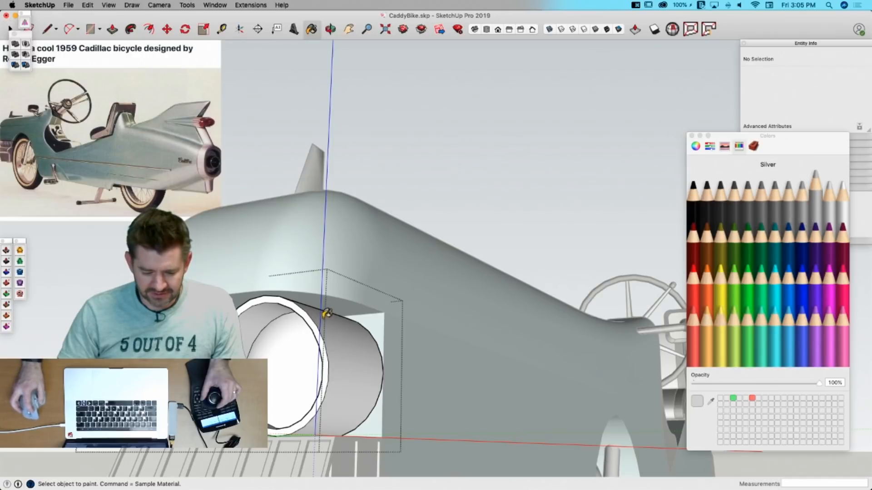
left_click(323, 319)
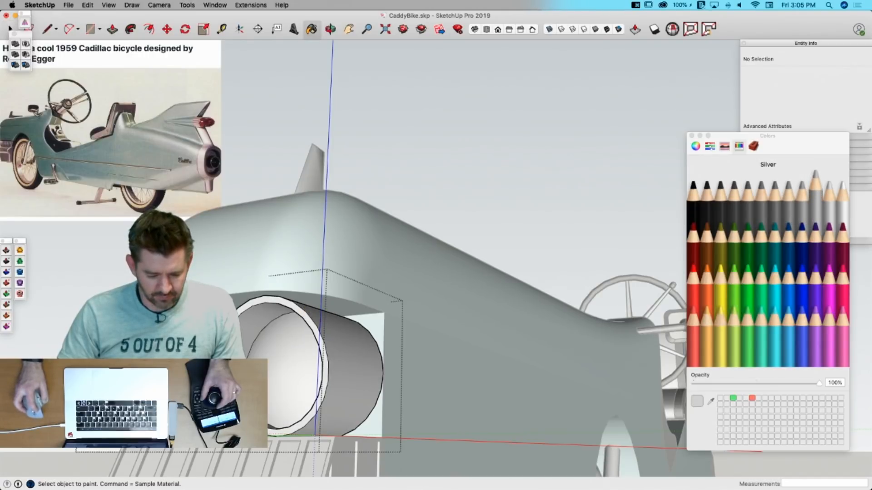
key("super+z")
key("space")
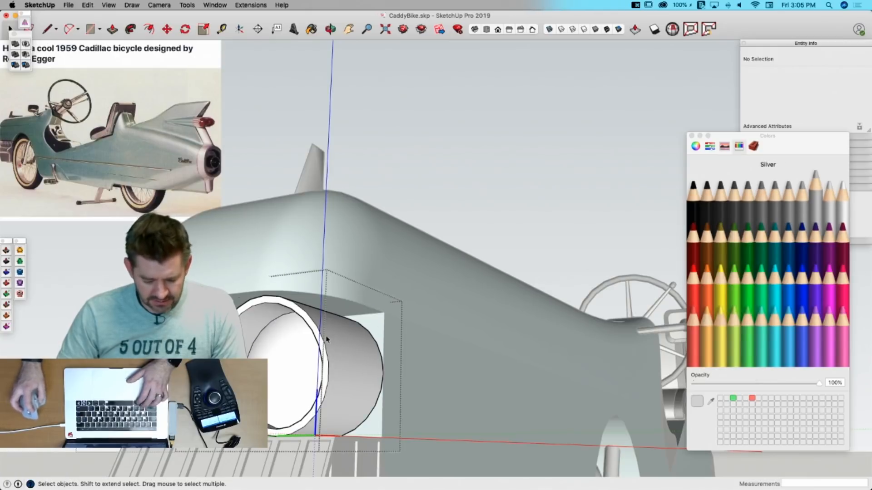
key("b")
left_click(340, 321)
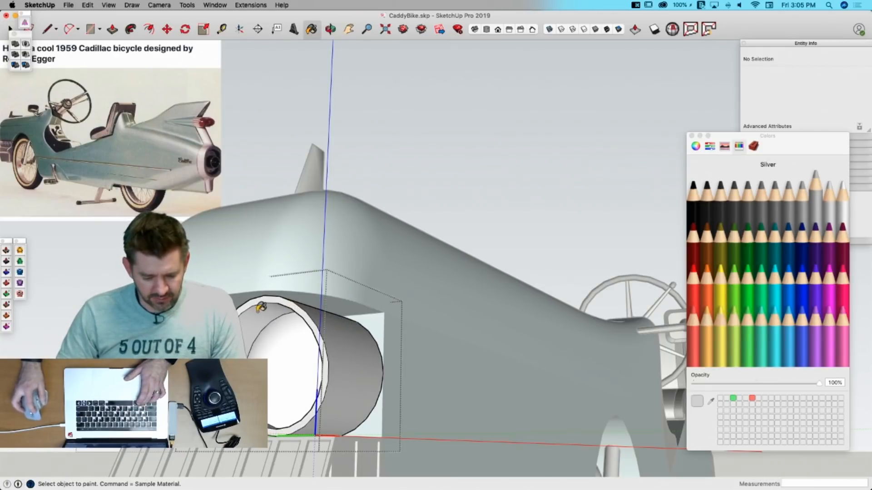
key("space")
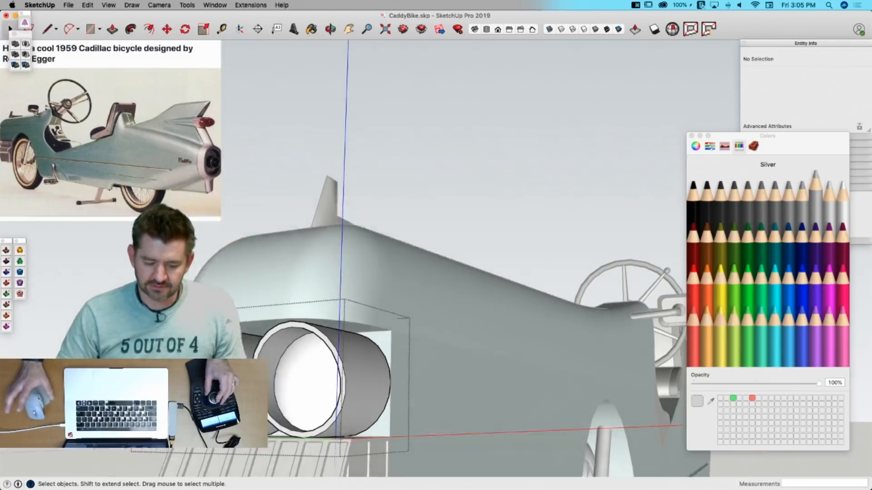
key("Escape")
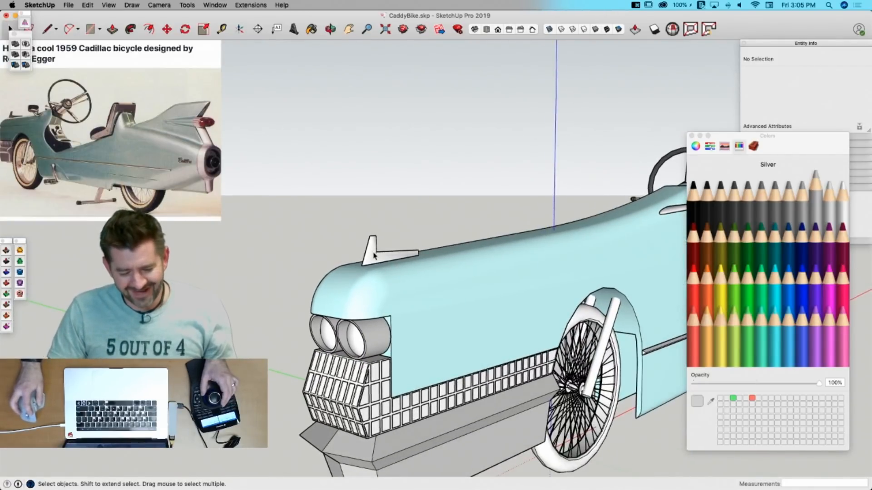
Step: Open the hood ornament group on the nose, paint all its geometry Silver, and close the group
triple_click(373, 256)
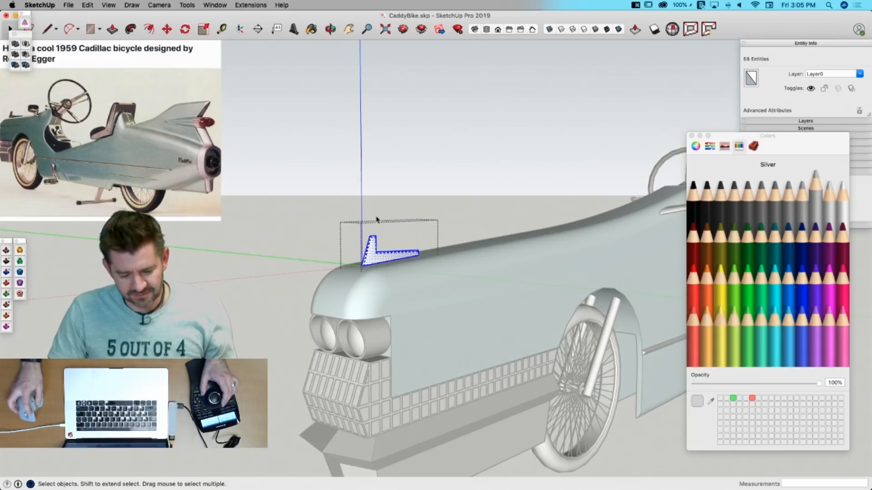
key("b")
left_click(378, 250)
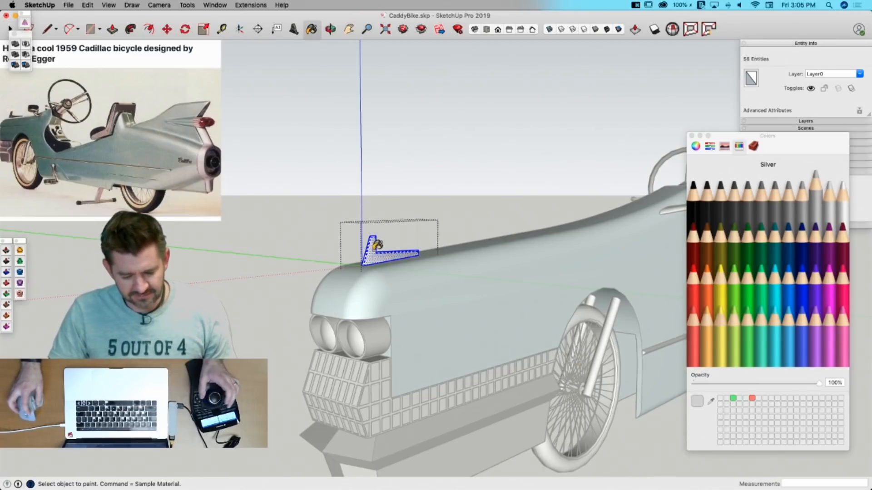
key("space")
left_click(386, 208)
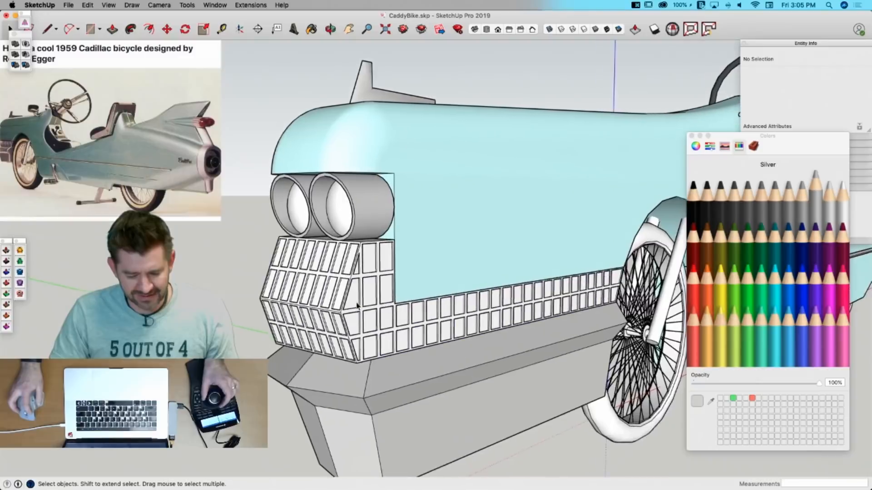
Step: Open the front grille group and paint all its geometry Silver
triple_click(356, 295)
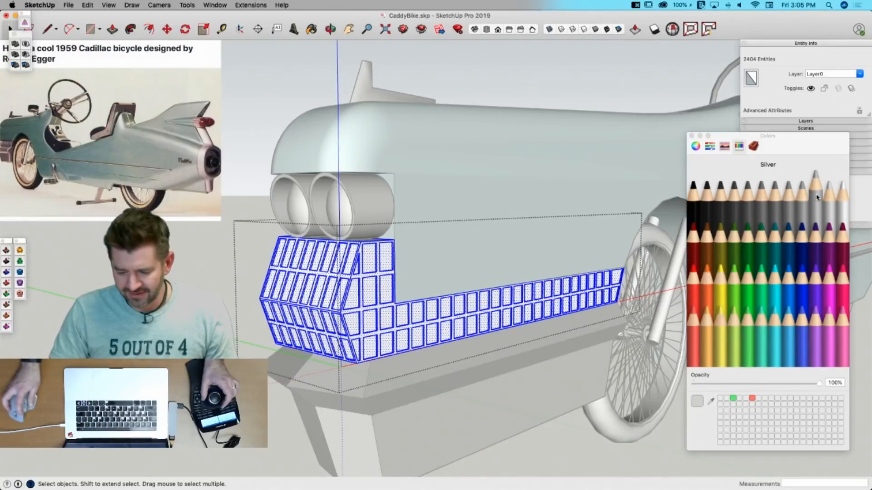
key("b")
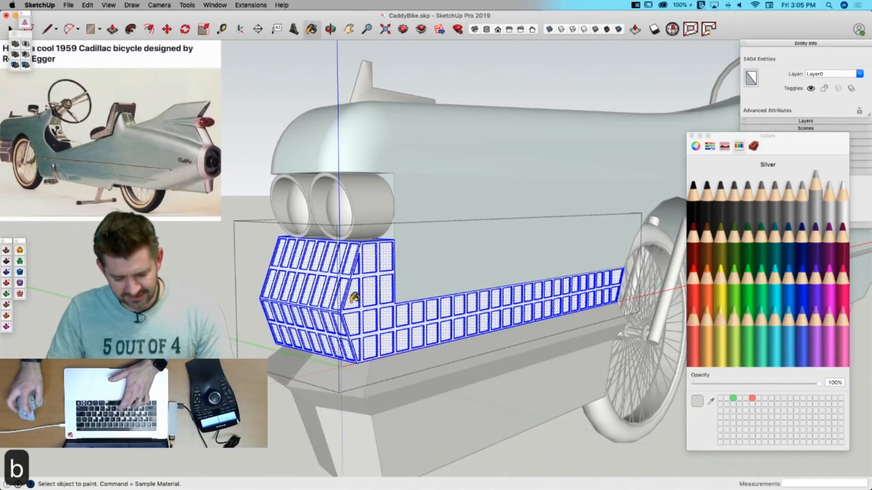
left_click(353, 304)
key("space")
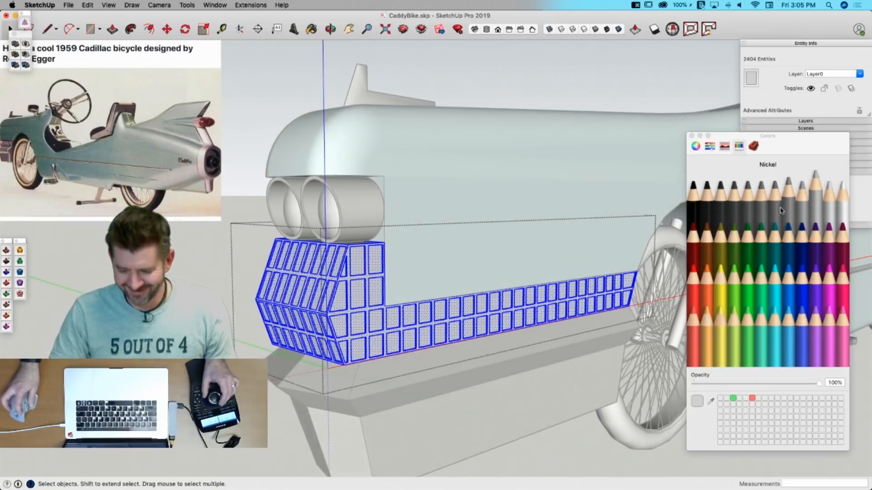
Step: Reopen the grille group and paint the recessed panels of its long side strip with the Nickel pencil colour
left_click(778, 209)
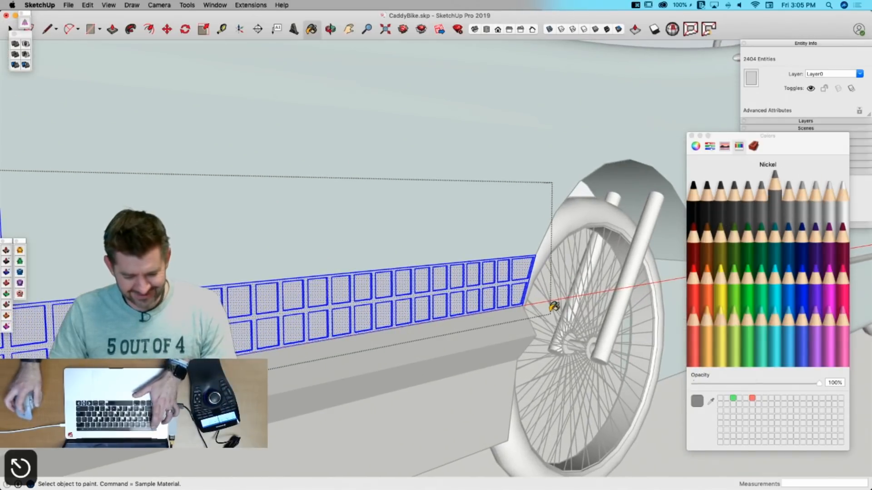
key("space")
left_click(652, 409)
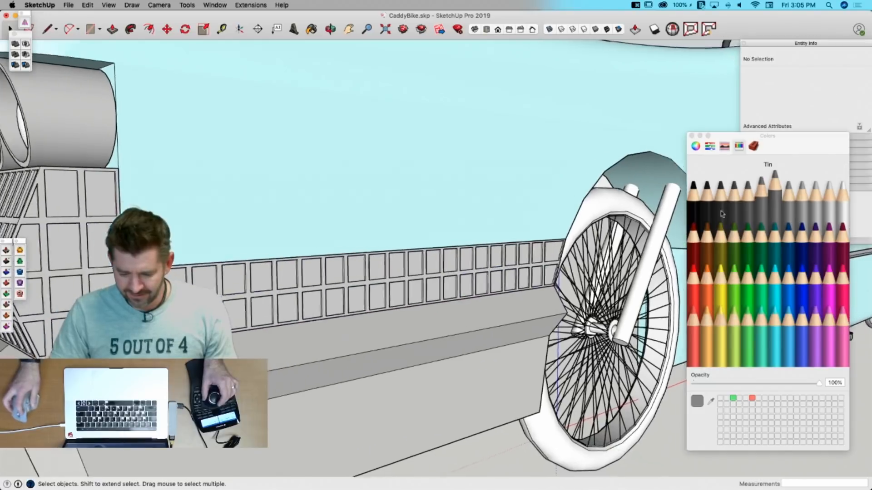
double_click(477, 298)
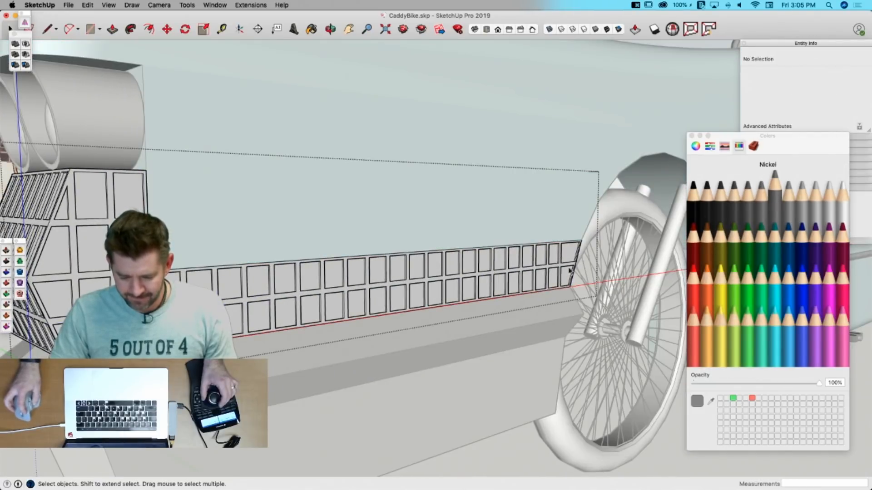
key("b")
left_click(568, 253)
left_click(567, 275)
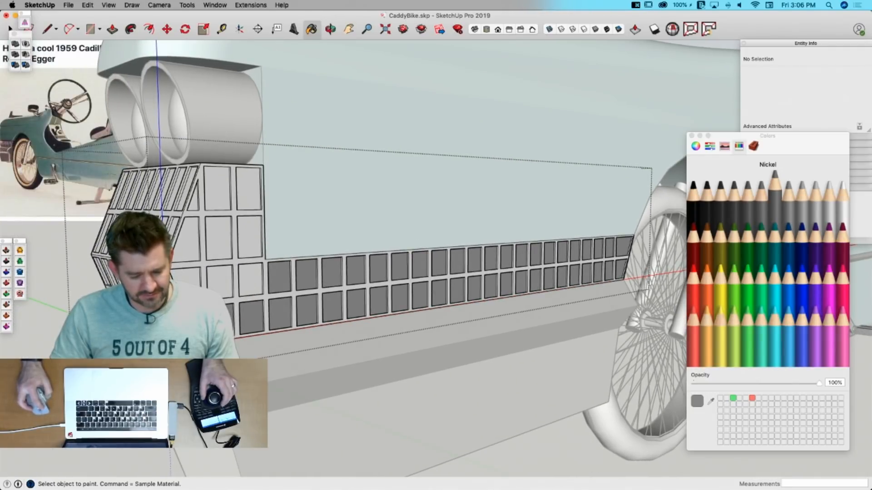
Step: Paint the recessed side panels of the taller grille section below the headlights Nickel
left_click(221, 236)
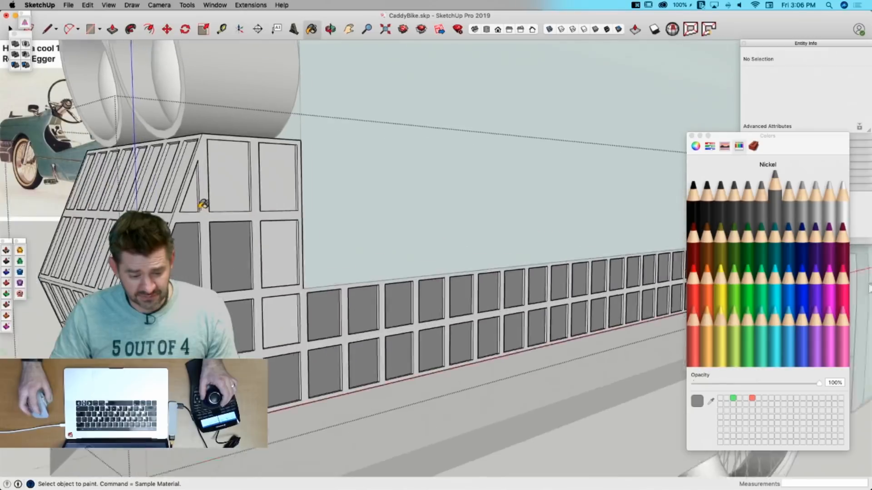
left_click(193, 200)
left_click(227, 181)
left_click(292, 168)
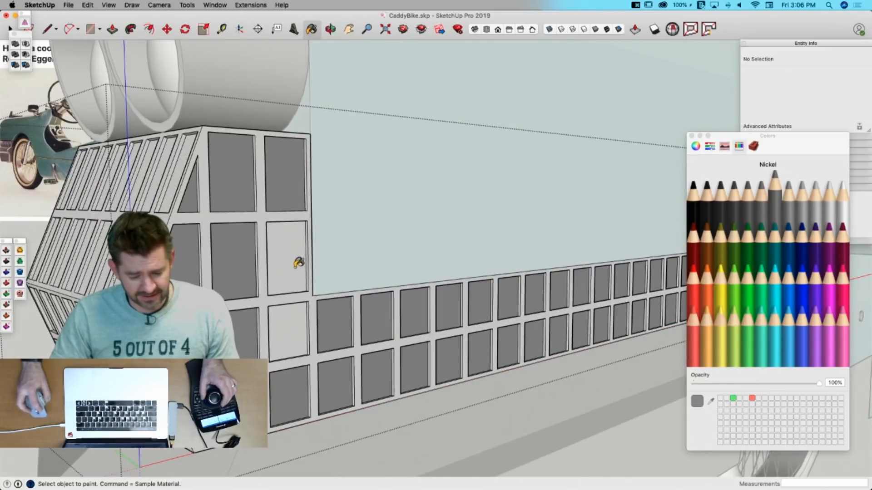
left_click(300, 260)
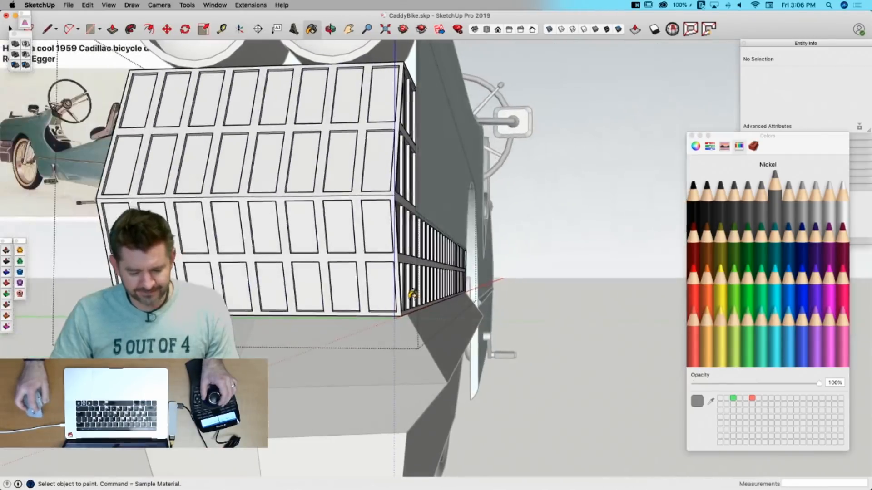
Step: Paint the recessed panels in the lowest row of the grille's front face Nickel
left_click(386, 281)
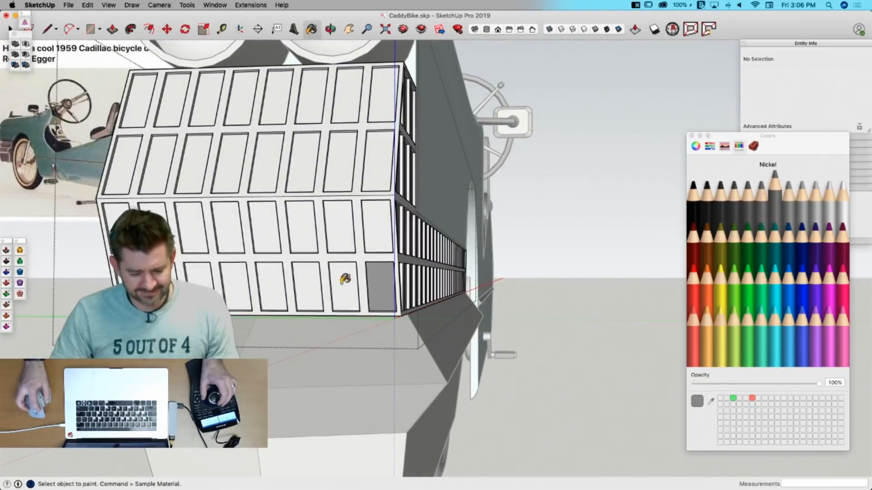
left_click(344, 279)
left_click(306, 280)
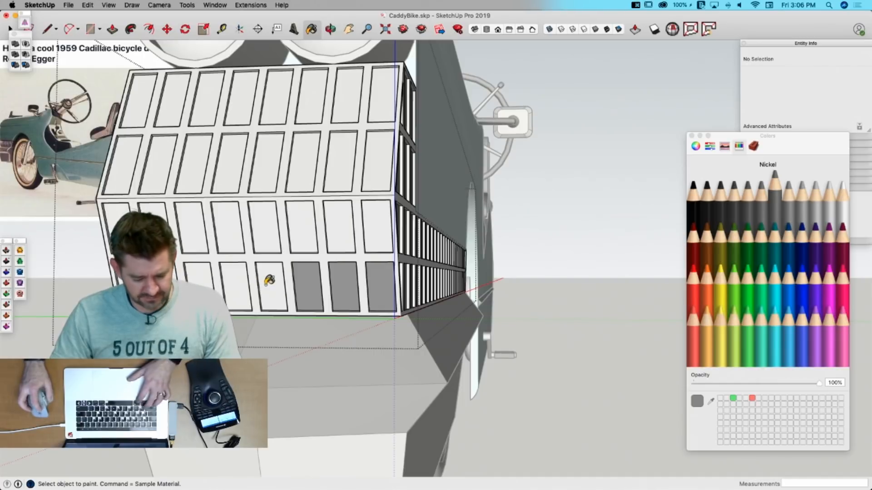
key("super+z")
left_click(270, 280)
left_click(235, 280)
left_click(204, 278)
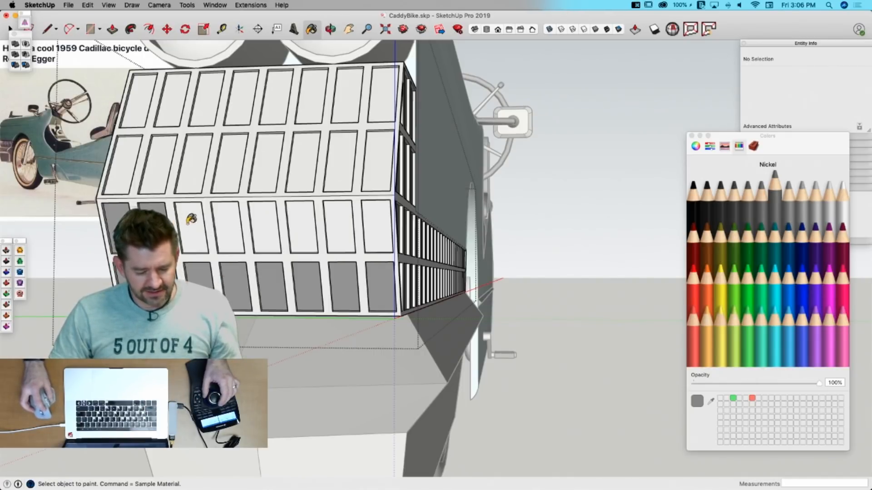
Step: Paint the recessed panels in the second row from the bottom of the grille's front Nickel
left_click(231, 218)
left_click(277, 224)
left_click(313, 226)
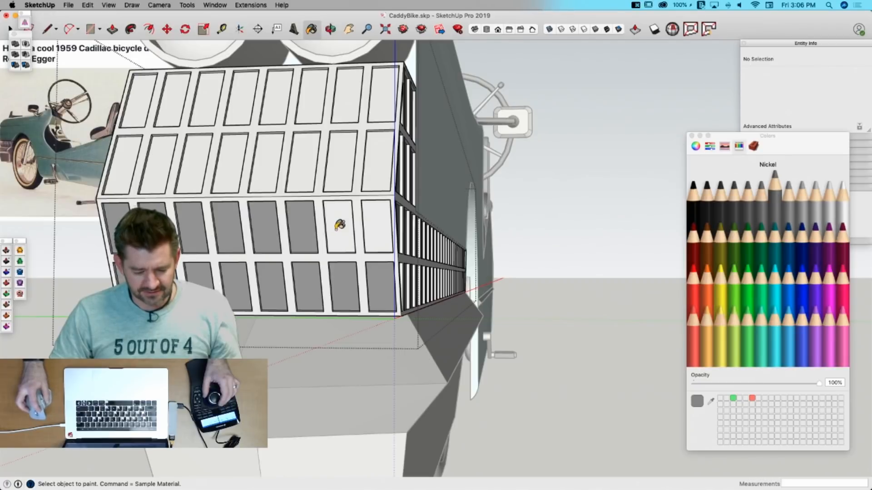
left_click(340, 225)
left_click(385, 223)
Step: Paint the recessed panels in the third row from the bottom of the grille's front Nickel
left_click(377, 169)
left_click(345, 166)
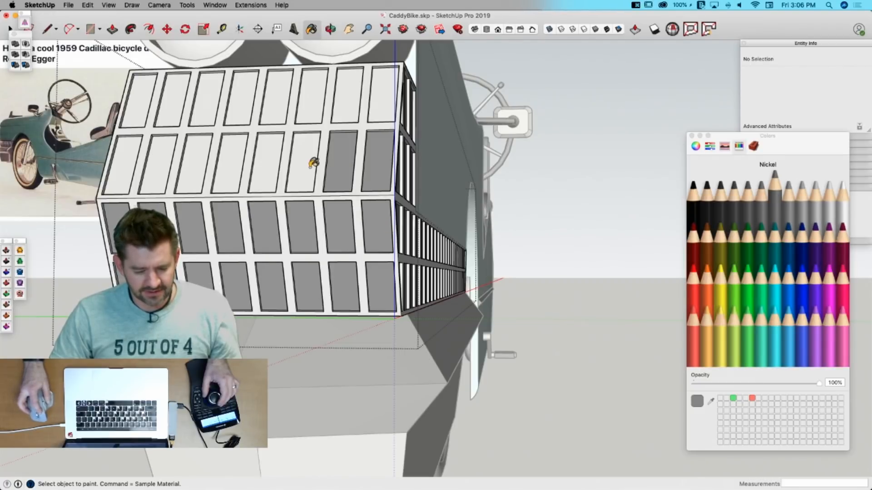
left_click(309, 163)
left_click(272, 160)
left_click(232, 160)
left_click(195, 159)
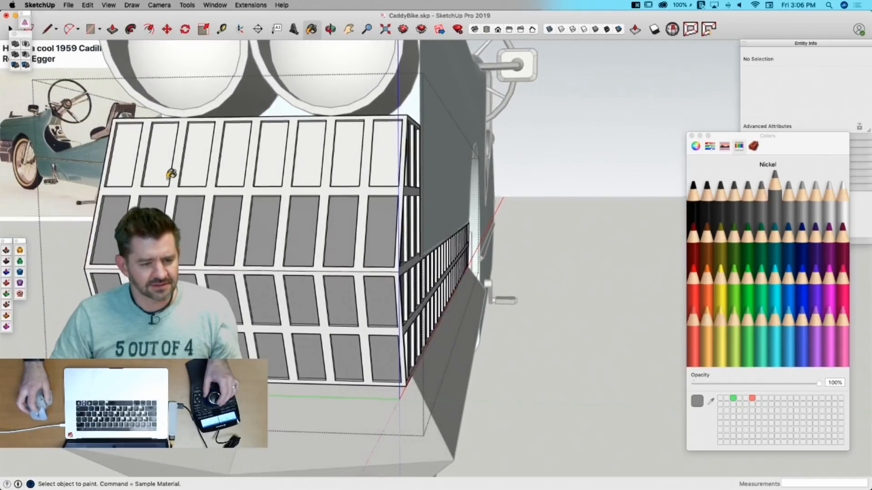
Step: Paint the recessed panels in the top row of the grille's front face Nickel
left_click(116, 153)
left_click(159, 154)
left_click(183, 150)
left_click(232, 145)
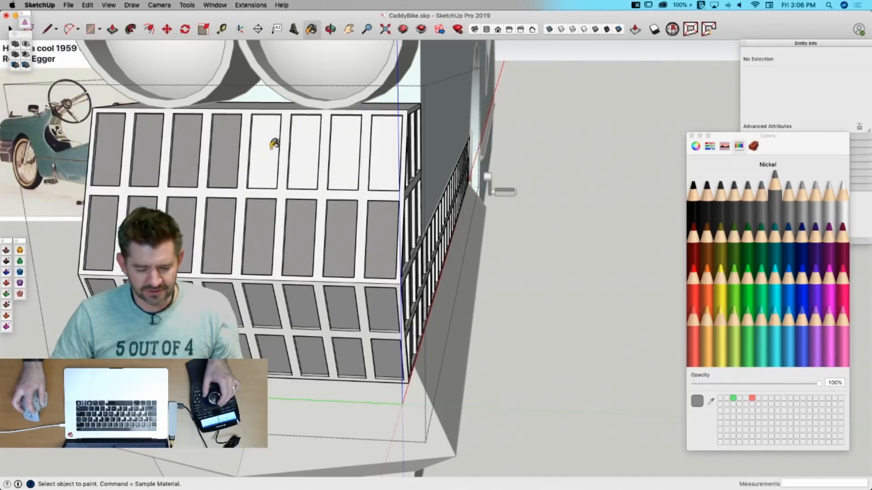
left_click(275, 146)
left_click(305, 144)
left_click(349, 147)
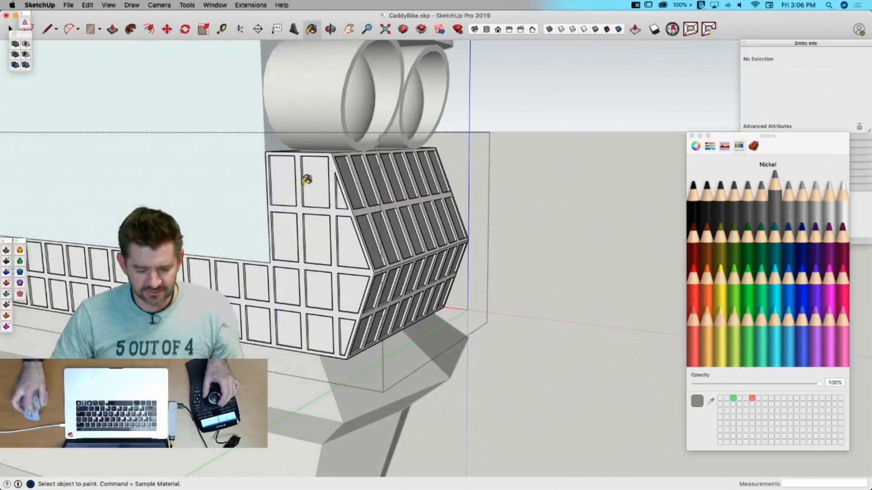
Step: Paint the recessed panels on the other side of the taller grille section Nickel, in all four rows
left_click(284, 179)
left_click(309, 183)
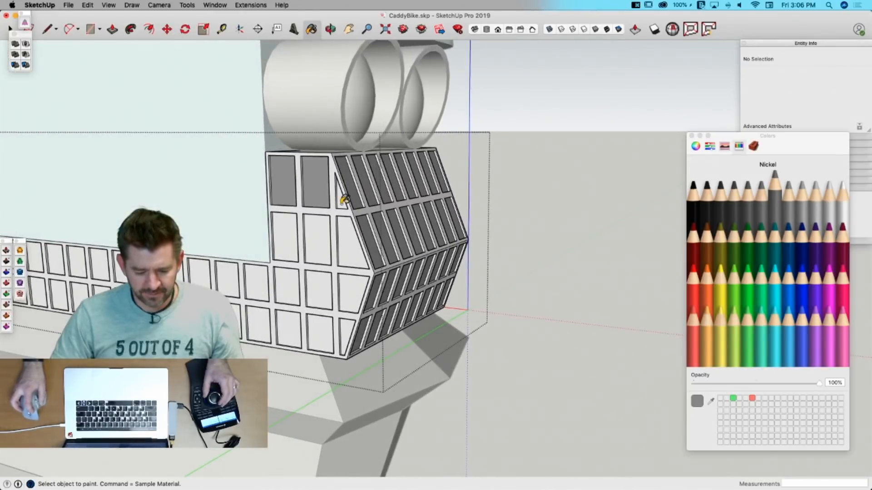
left_click(347, 233)
left_click(318, 231)
left_click(296, 256)
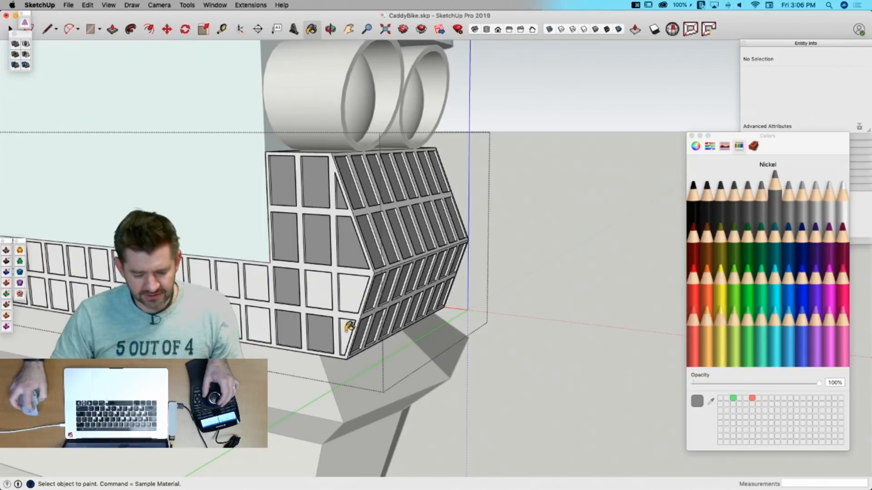
left_click(354, 297)
left_click(320, 288)
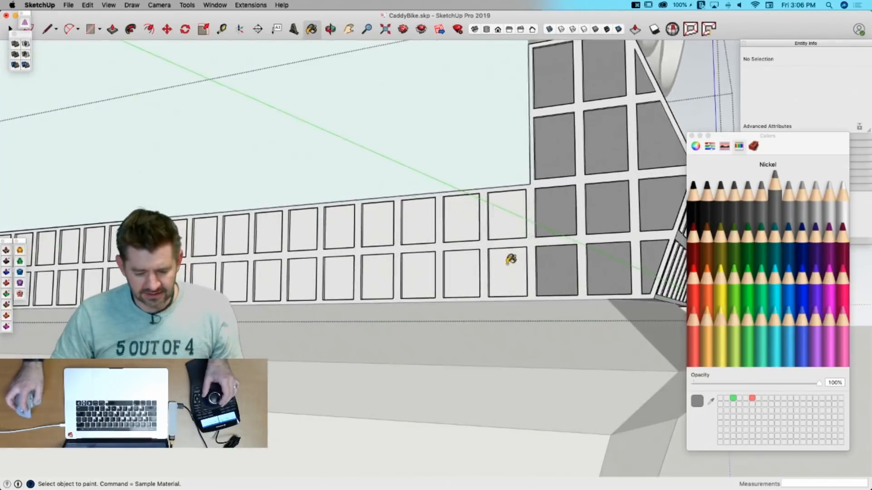
Step: Paint the front six columns of recessed panels in that side's long low grille strip Nickel
left_click(510, 258)
left_click(509, 226)
left_click(474, 223)
left_click(467, 274)
left_click(427, 274)
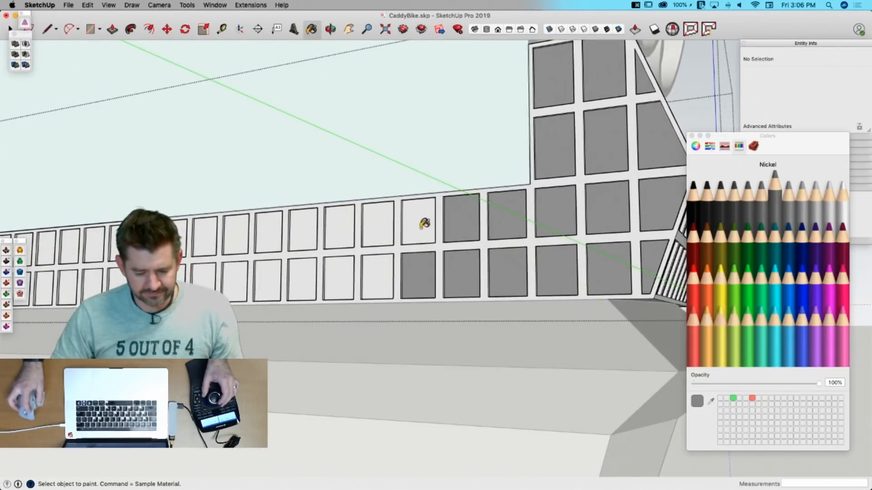
left_click(424, 224)
left_click(378, 223)
left_click(373, 268)
left_click(347, 274)
left_click(339, 236)
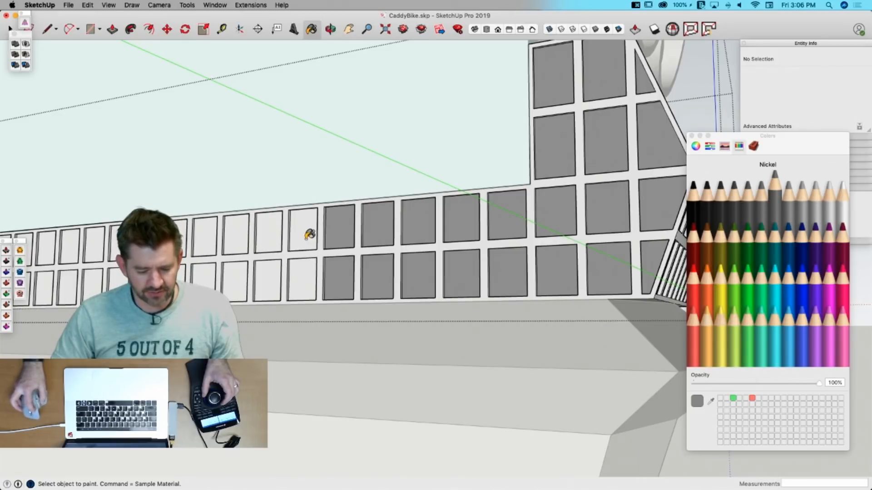
left_click(308, 234)
left_click(313, 275)
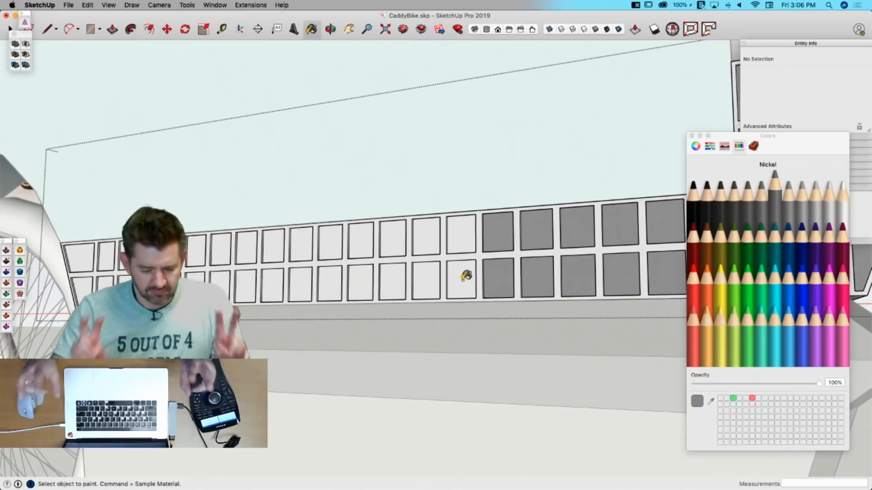
Step: Paint the remaining panel columns of the long side grille strip Nickel, back to the front wheel, and leave the grille group
left_click(467, 275)
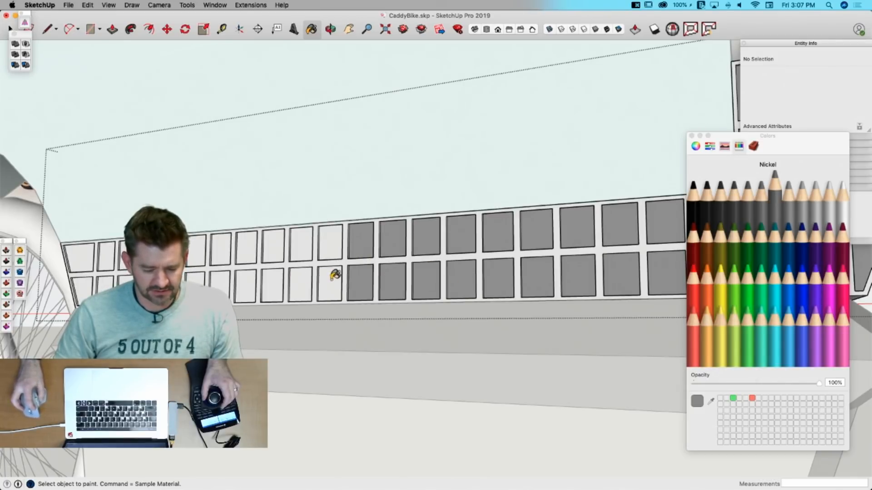
left_click(487, 282)
left_click(479, 254)
left_click(447, 252)
left_click(444, 288)
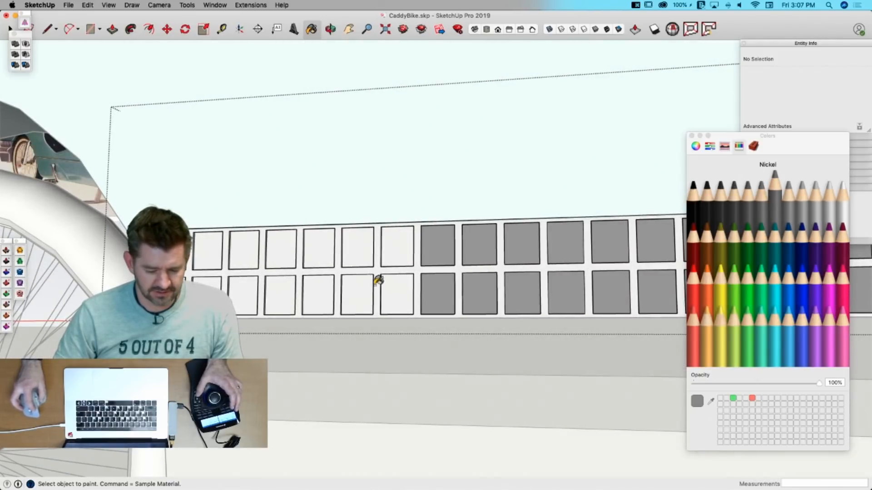
left_click(396, 285)
left_click(404, 252)
left_click(359, 247)
left_click(366, 287)
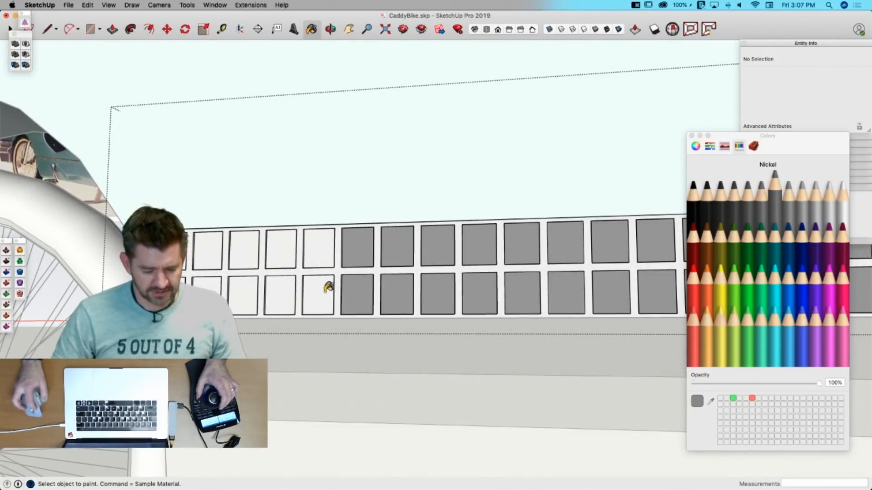
left_click(323, 287)
left_click(315, 251)
left_click(284, 258)
left_click(274, 290)
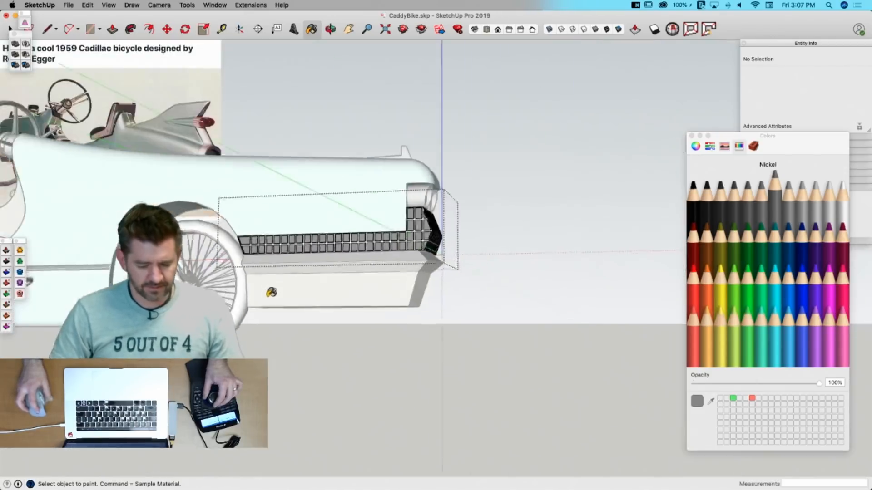
key("space")
left_click(379, 358)
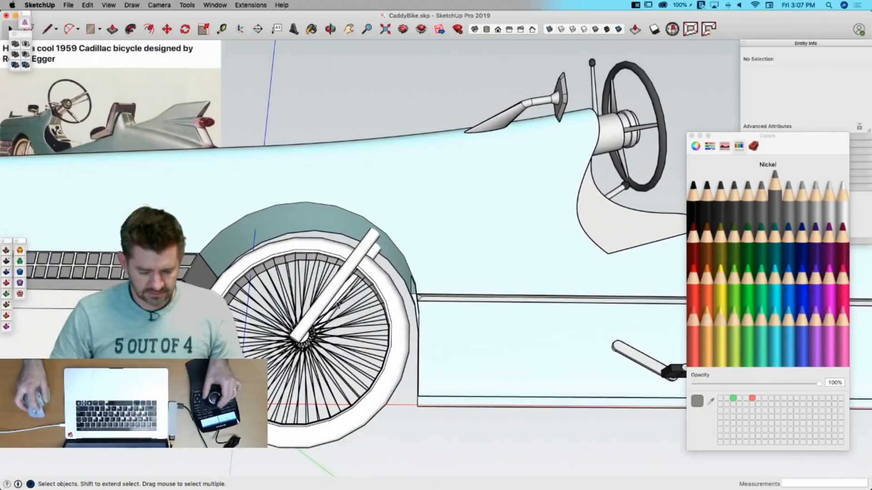
Step: Paint both fork tubes of the front wheel Silver
triple_click(329, 300)
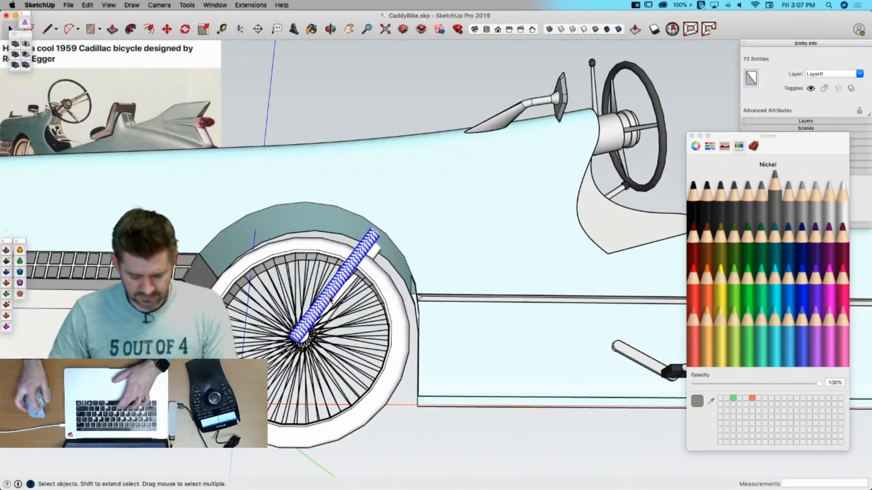
left_click(813, 213)
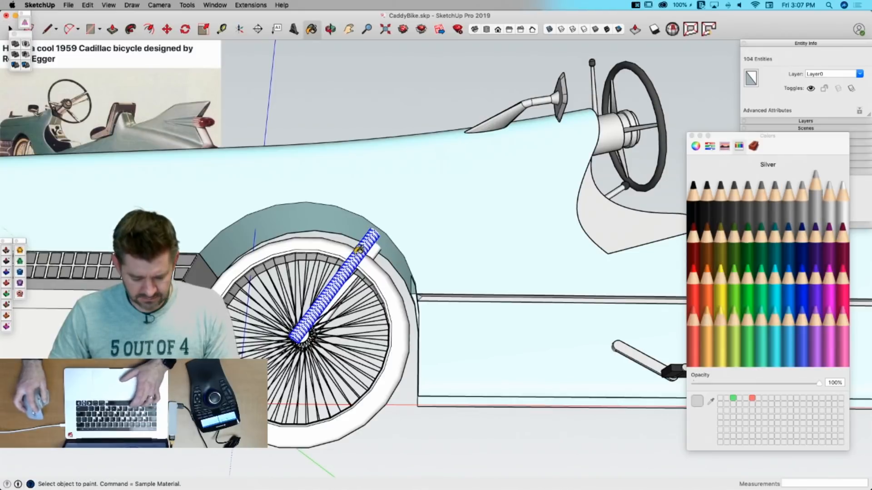
left_click(354, 255)
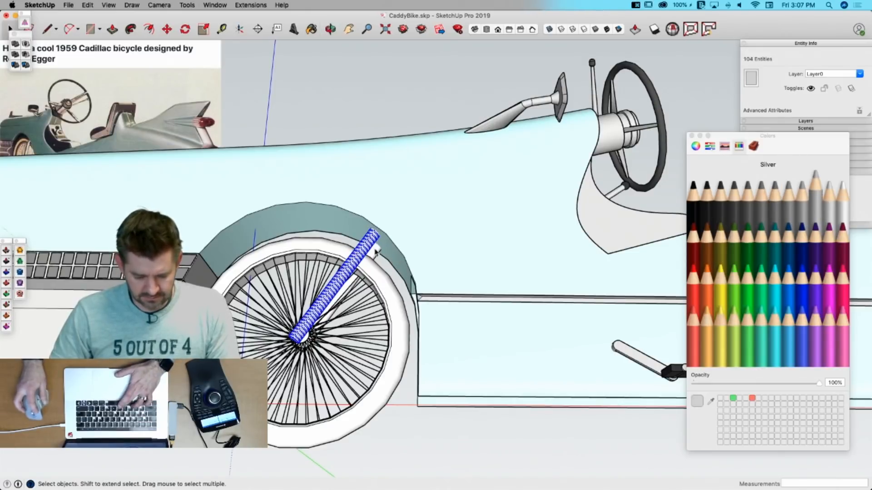
triple_click(375, 253)
key("b")
left_click(375, 252)
key("space")
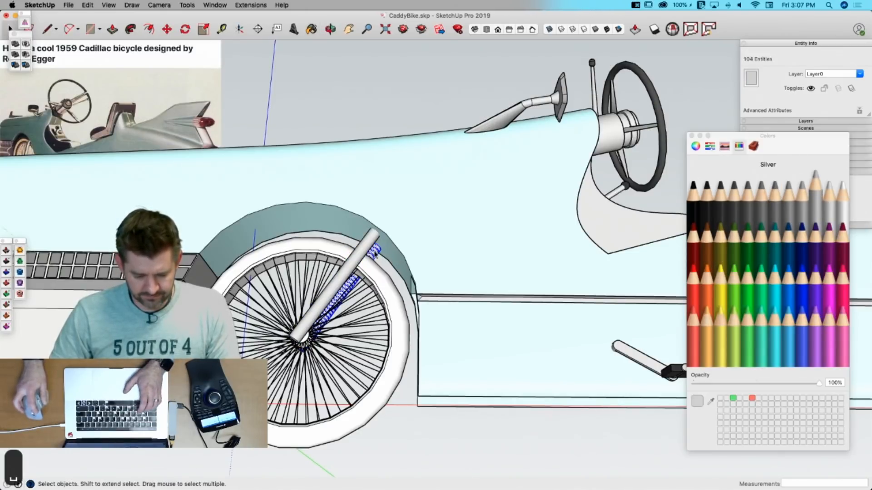
Step: Group the two front fork tubes
right_click(373, 251)
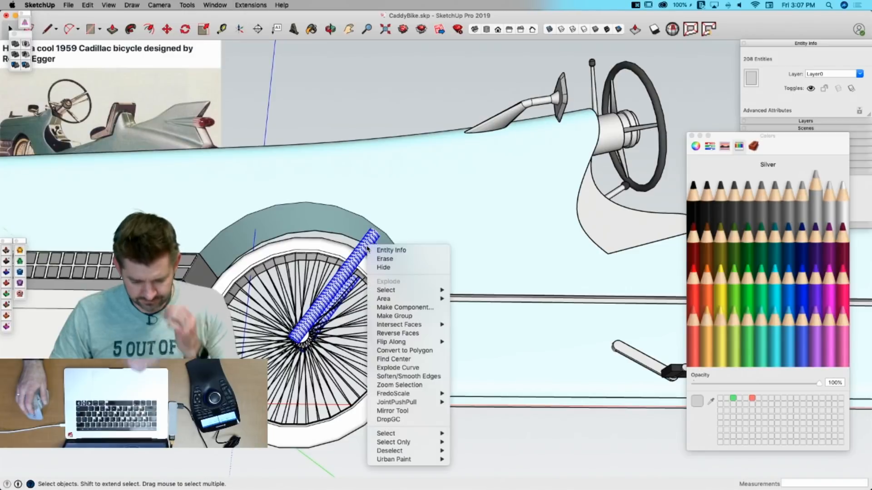
left_click(406, 317)
key("g")
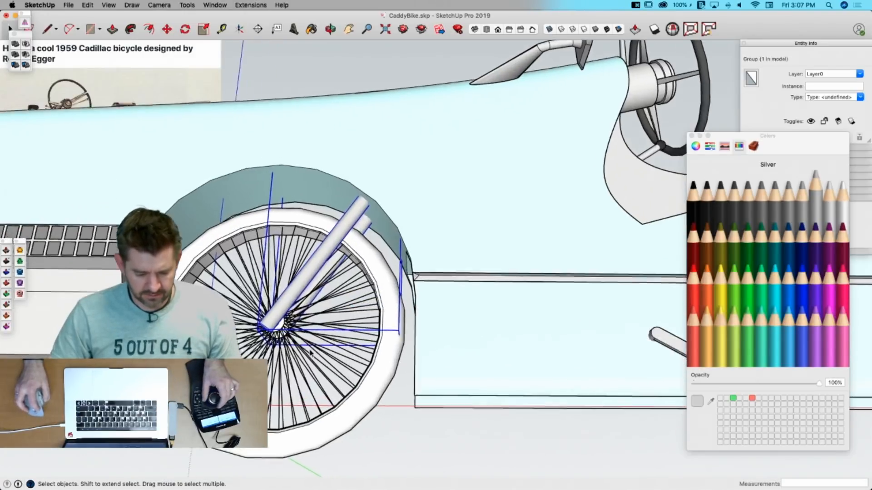
left_click(402, 406)
Step: Open the front wheel for editing and paint its hub and the narrow band beside the rim Silver
double_click(374, 385)
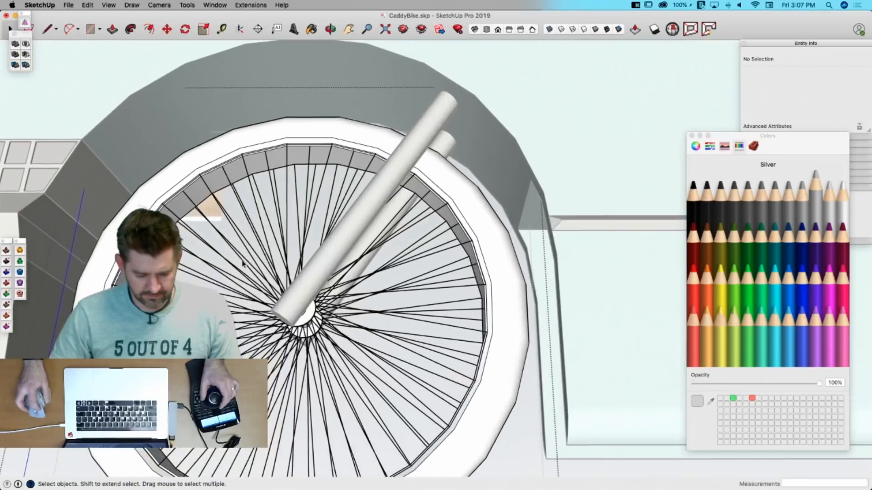
triple_click(312, 319)
key("b")
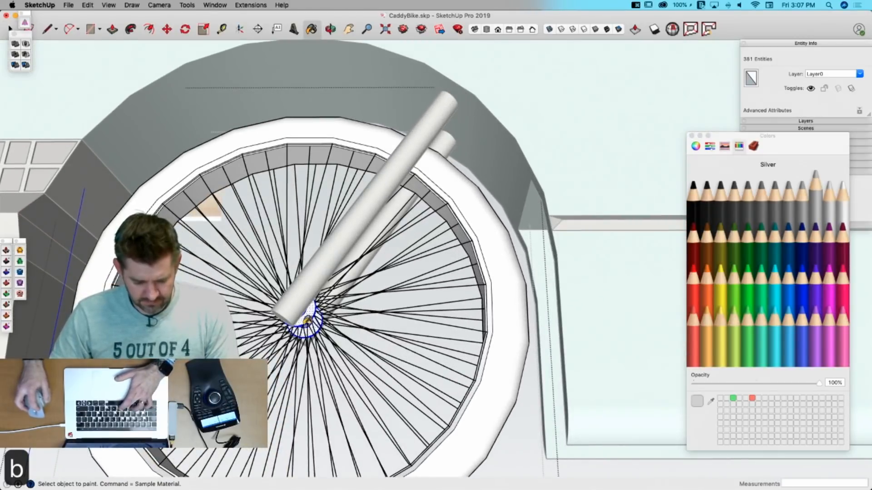
scroll(184, 202, "up", 6)
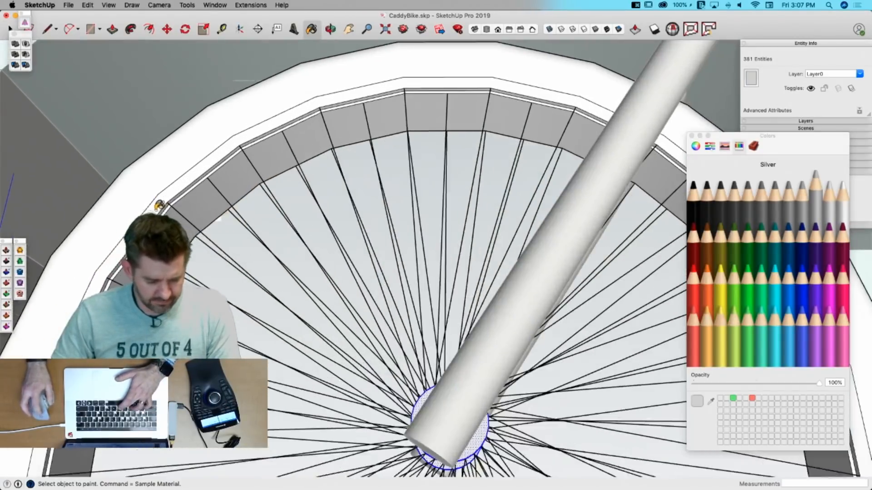
scroll(164, 214, "up", 3)
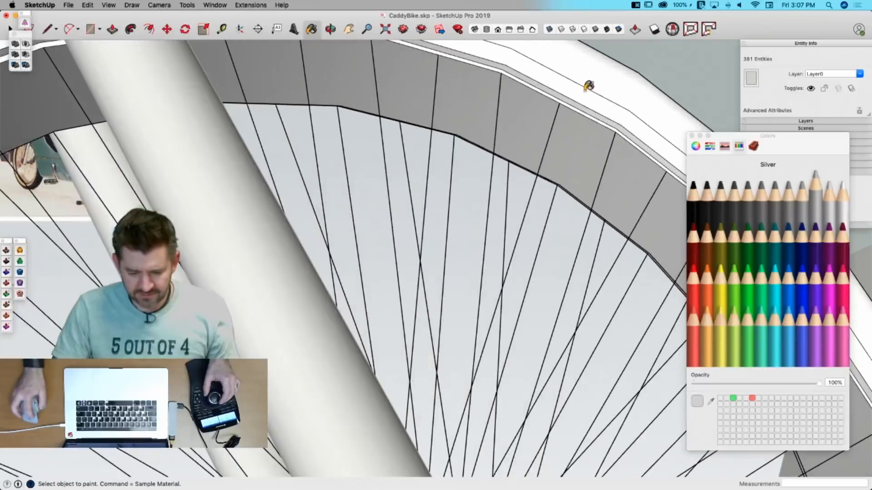
left_click(580, 105)
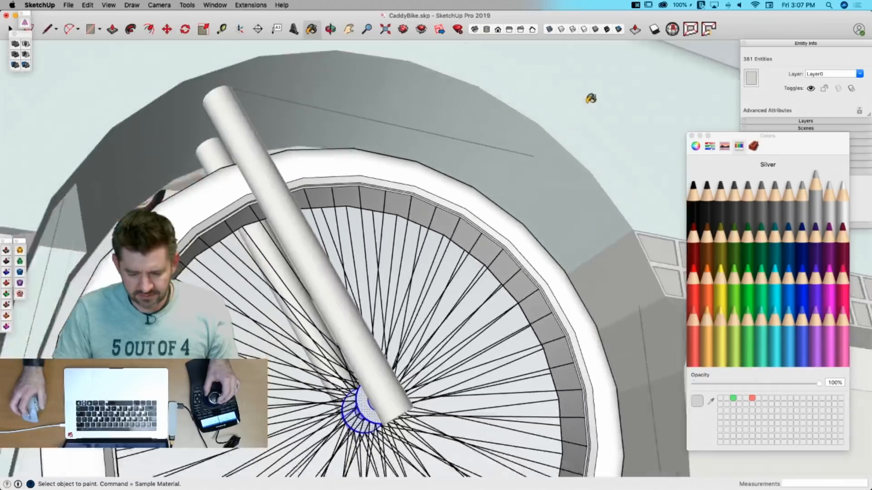
Step: Try to paint the front wheel's tyre Iron
left_click(744, 207)
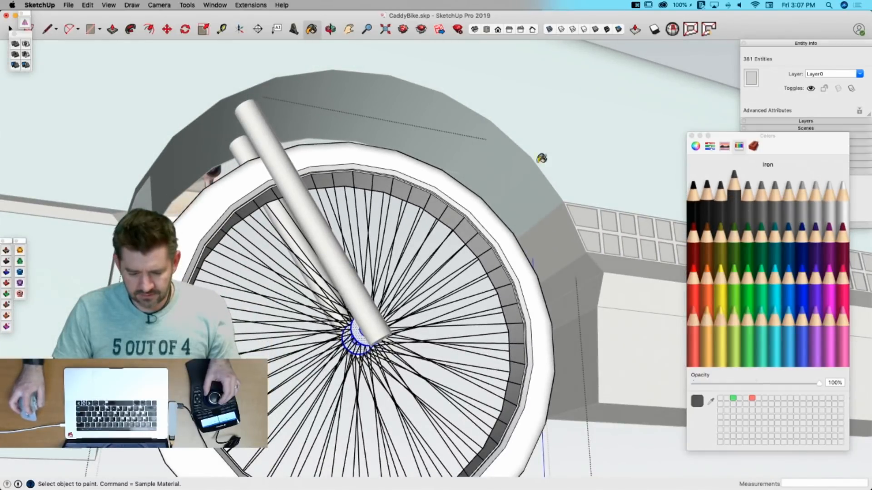
left_click(422, 169)
key("space")
left_click(459, 279)
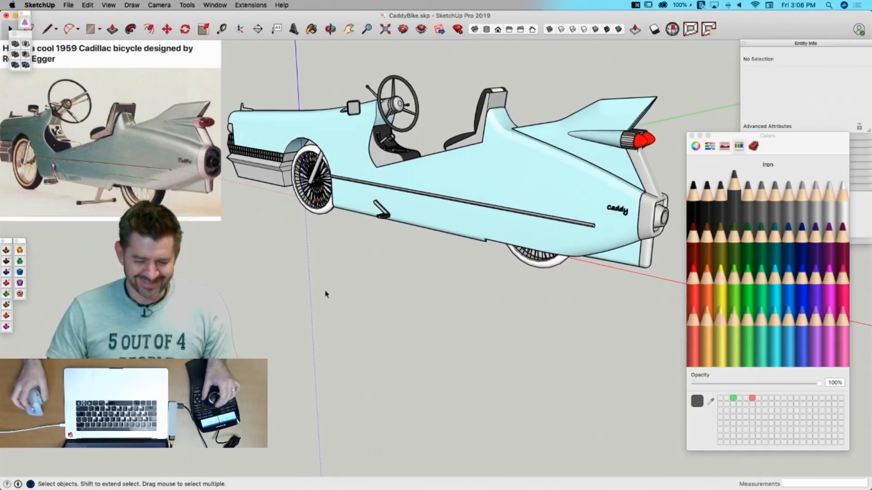
Step: Close the colour picker and collapse the expanded inspector panels for an unobstructed view of the model
left_click(692, 136)
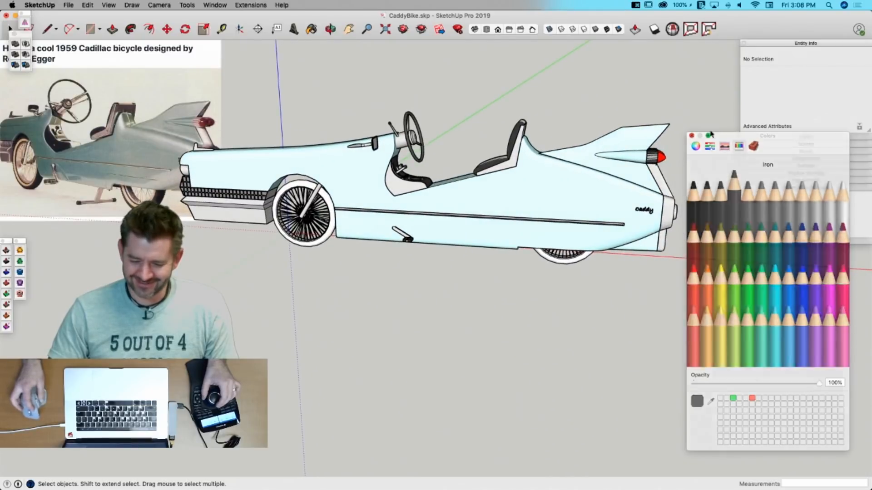
left_click(814, 44)
left_click(797, 102)
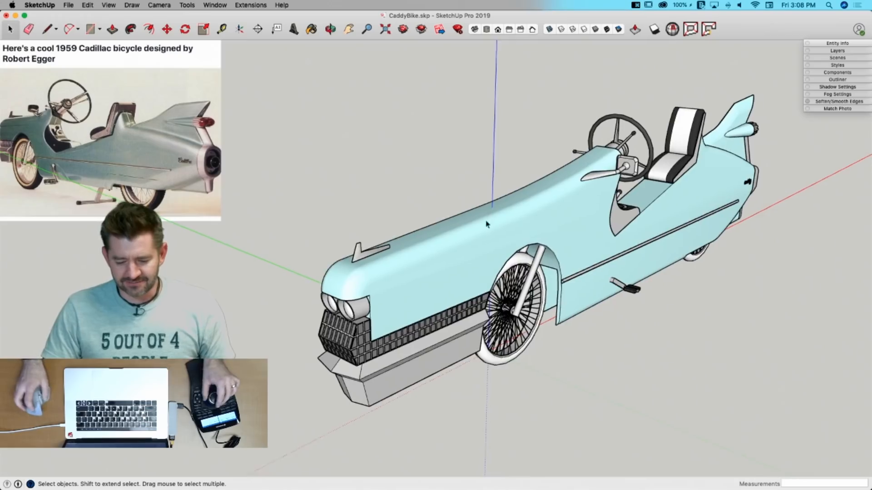
Step: Open the front wheel for editing and paint its tyre Iron
left_click(473, 222)
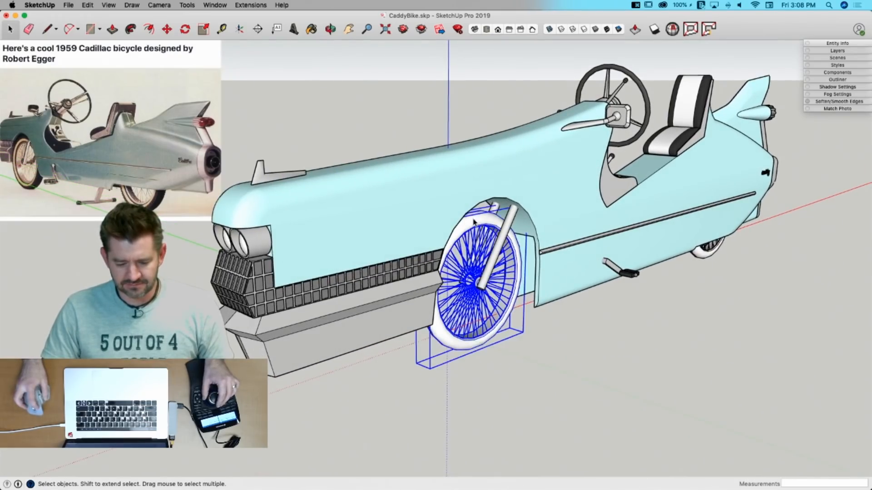
double_click(473, 221)
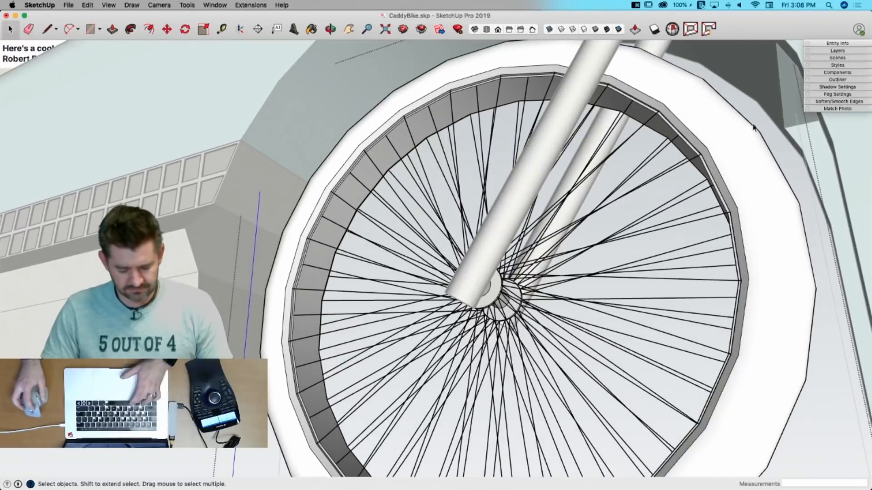
key("b")
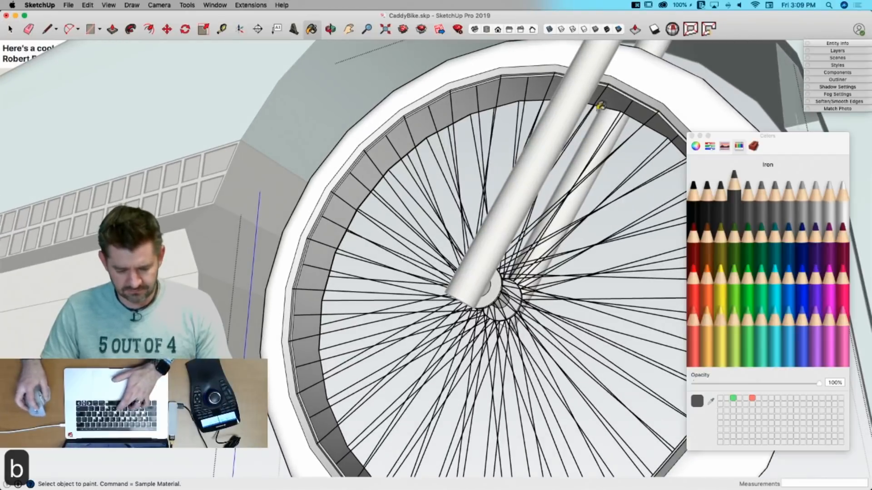
left_click(817, 200)
scroll(439, 105, "up", 3)
scroll(439, 105, "up", 2)
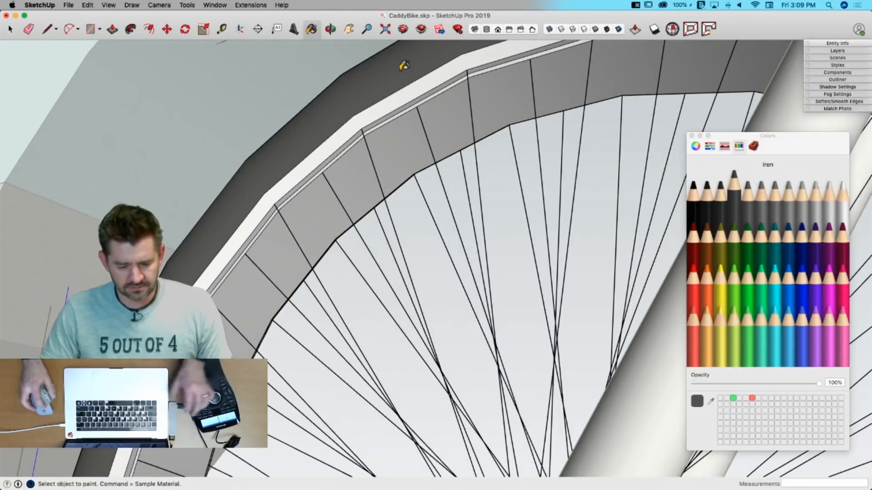
key("space")
scroll(452, 249, "down", 10)
scroll(452, 249, "down", 10)
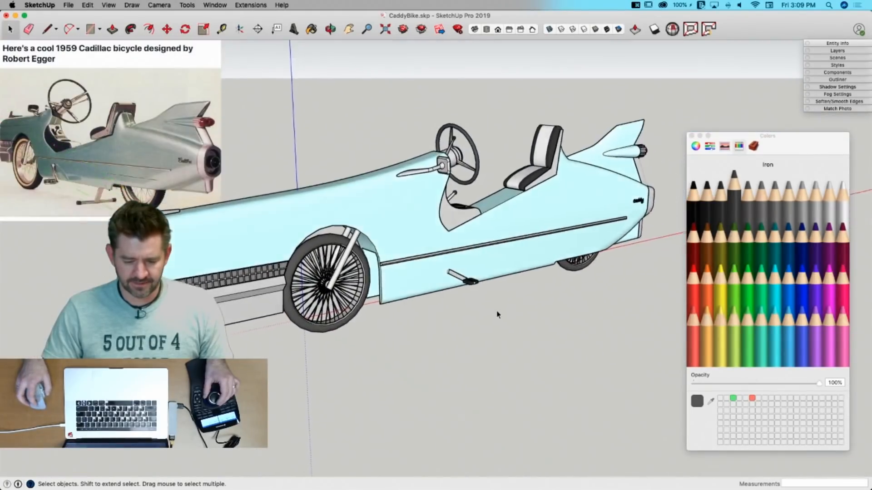
Step: Close the colour picker and save the model
left_click(692, 137)
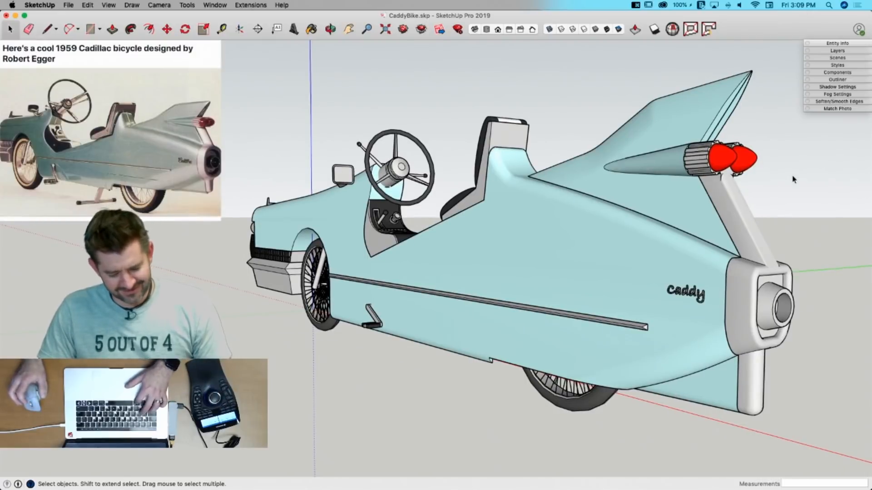
key("super+s")
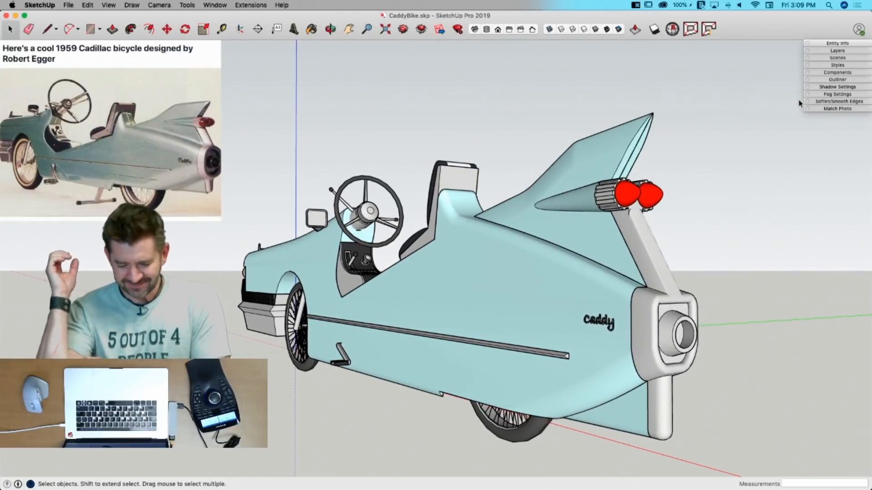
Step: Remove the Watermark1 reference image from the model's style, collapse the style settings, and save the model
left_click(838, 65)
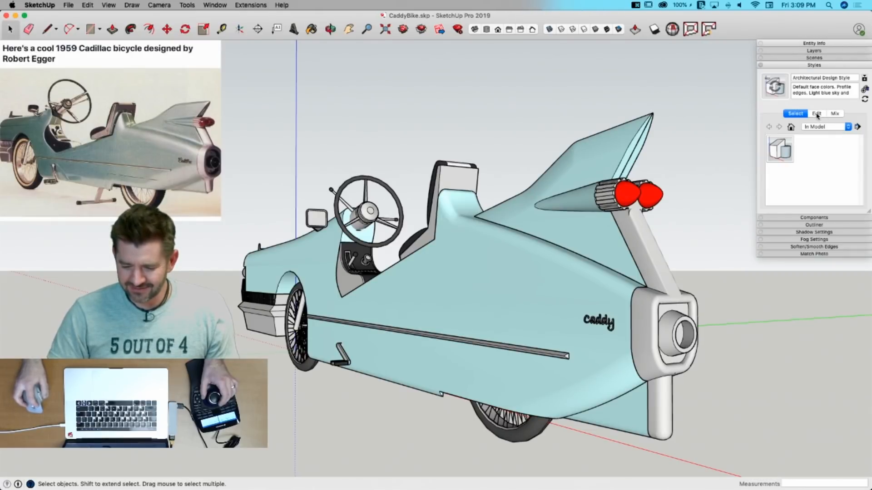
left_click(816, 114)
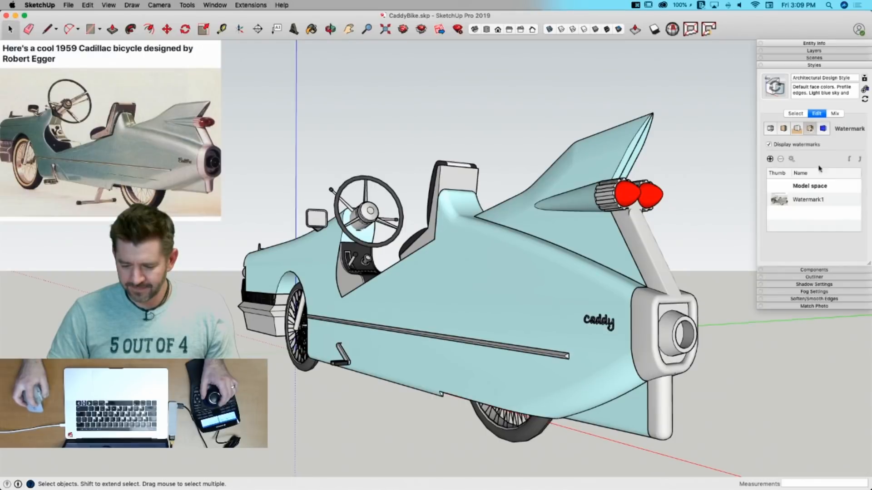
left_click(780, 159)
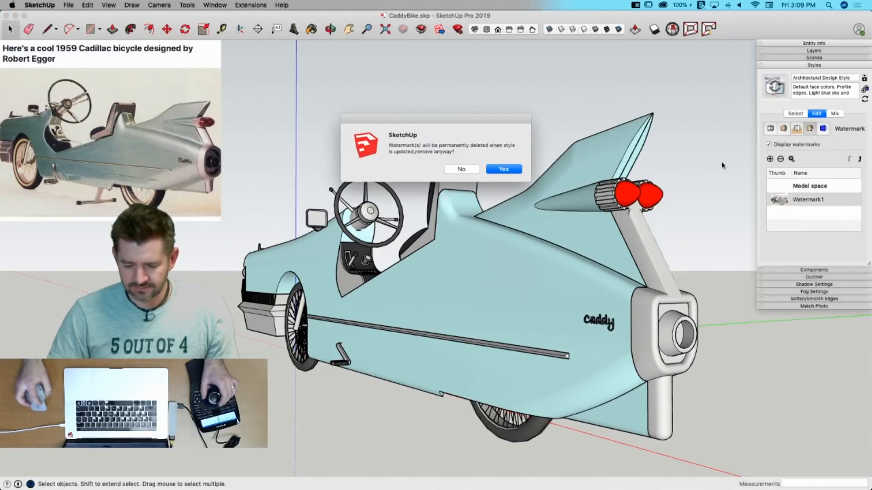
left_click(509, 173)
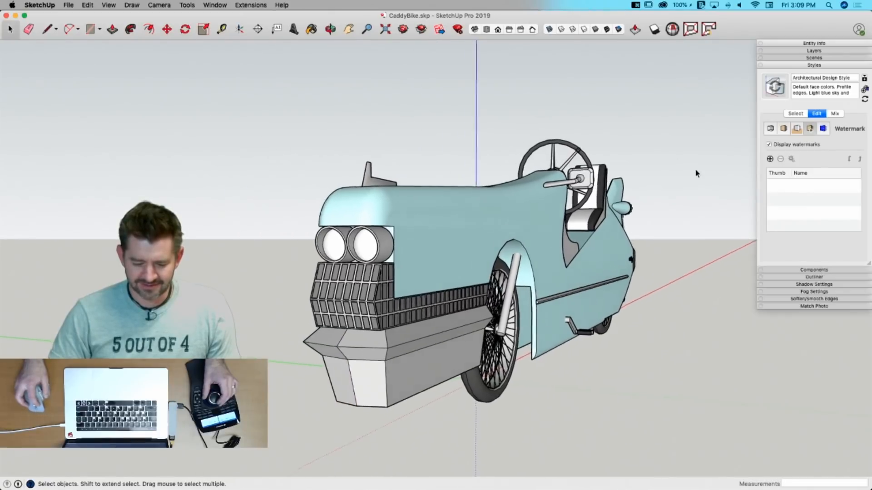
left_click(797, 66)
key("super+s")
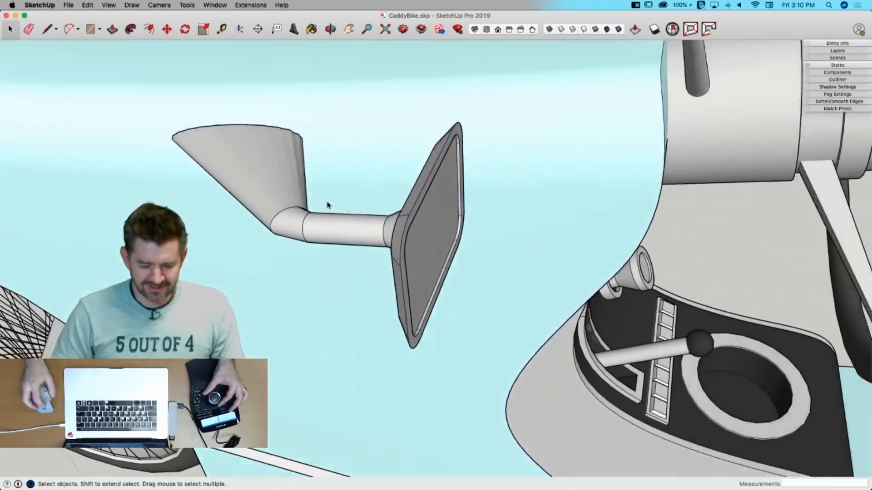
Step: Draw a vertical construction line about 7 in down from the mirror arm, erasing the stray triangle drawn beside it
key("l")
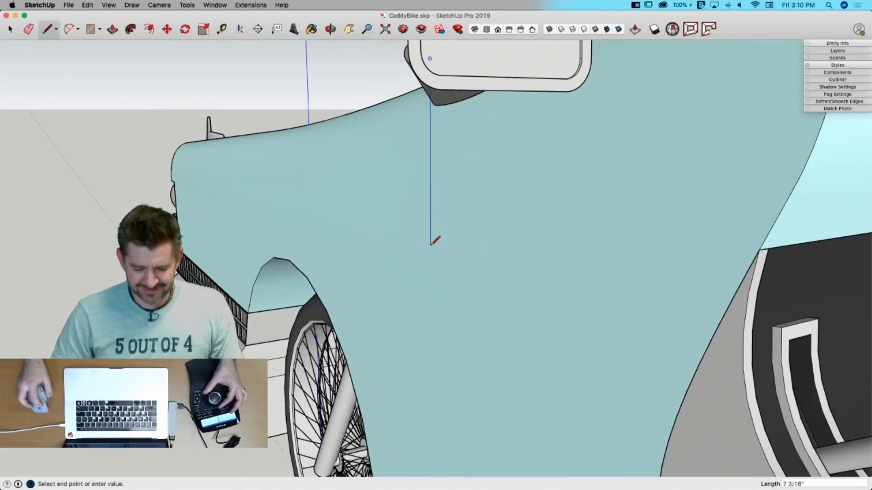
left_click(431, 253)
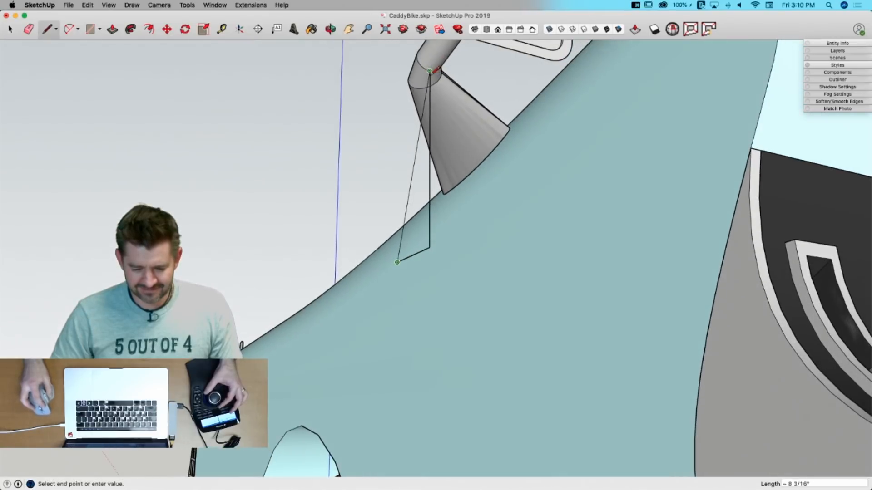
left_click(401, 254)
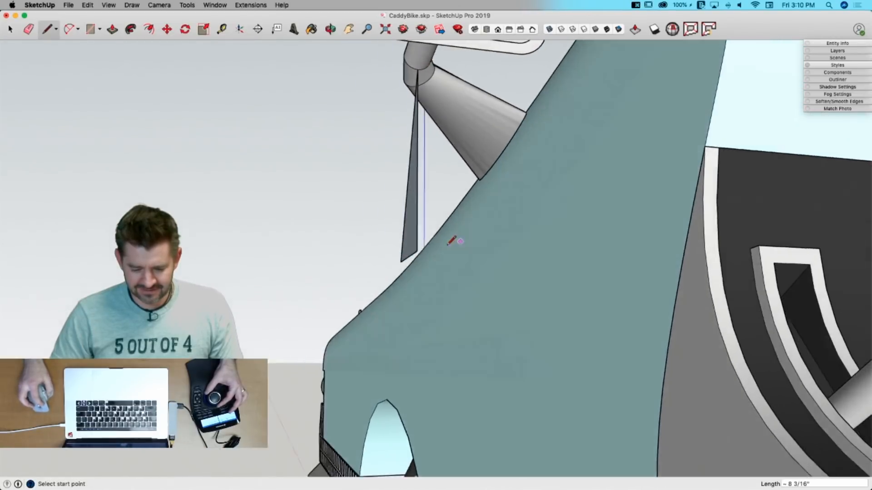
key("e")
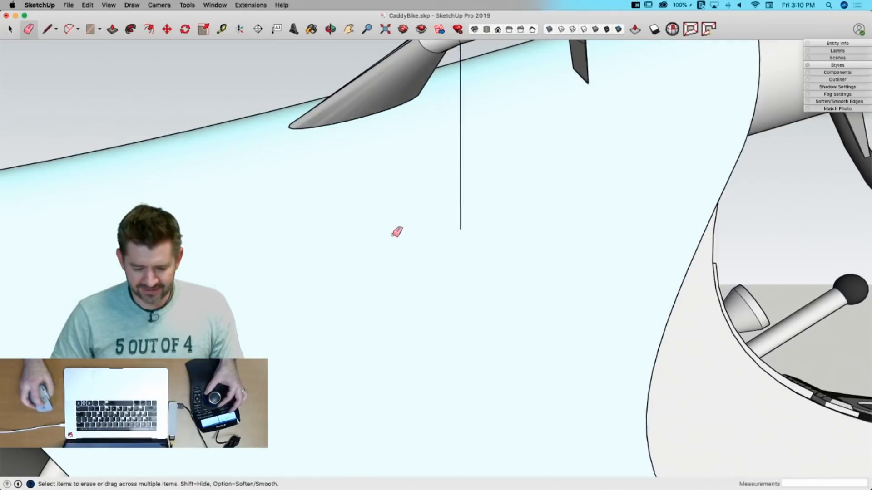
Step: Draw two strings diverging down from the mirror arm, about 5 1/8 and 4 5/16 in long, and erase the construction lines
key("l")
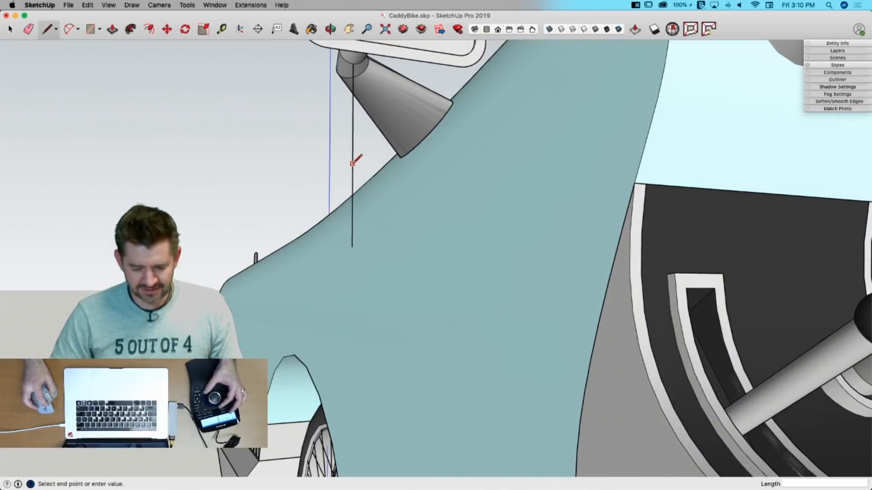
left_click(327, 162)
key("l")
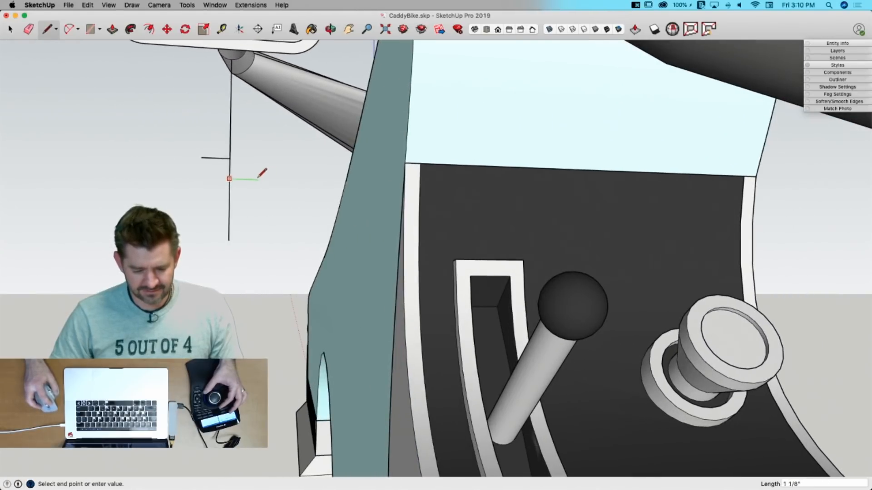
left_click(258, 179)
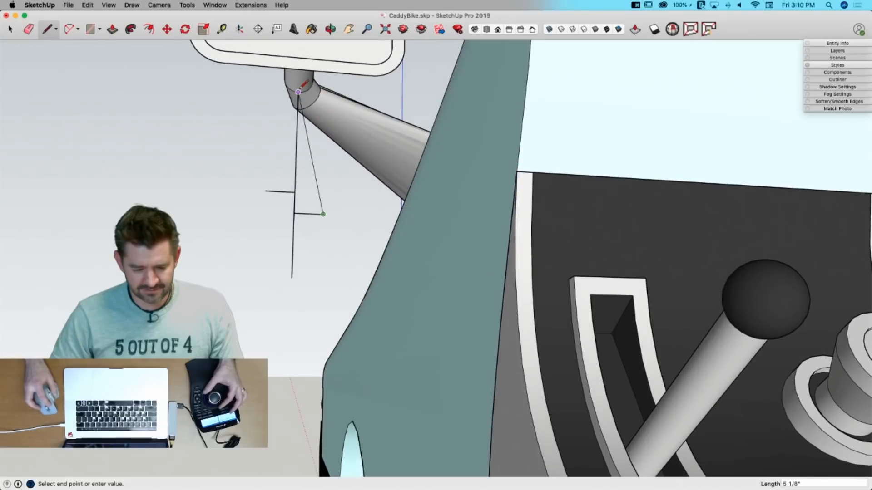
left_click(298, 91)
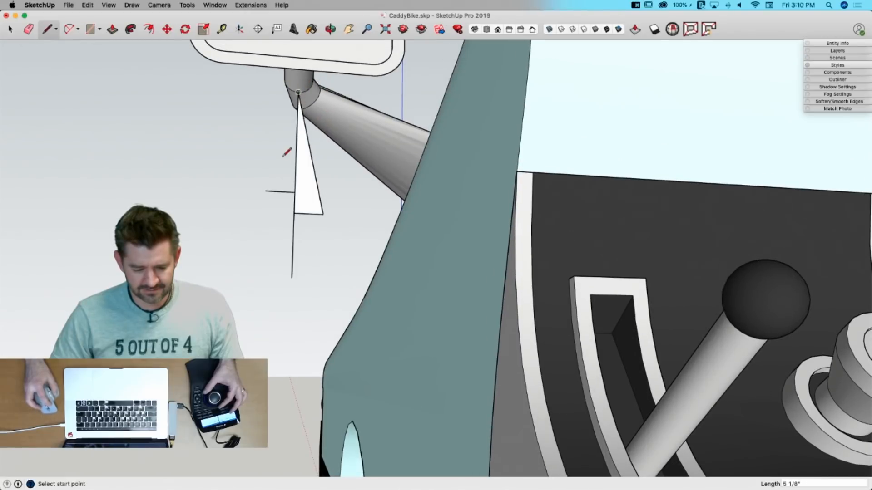
left_click(298, 93)
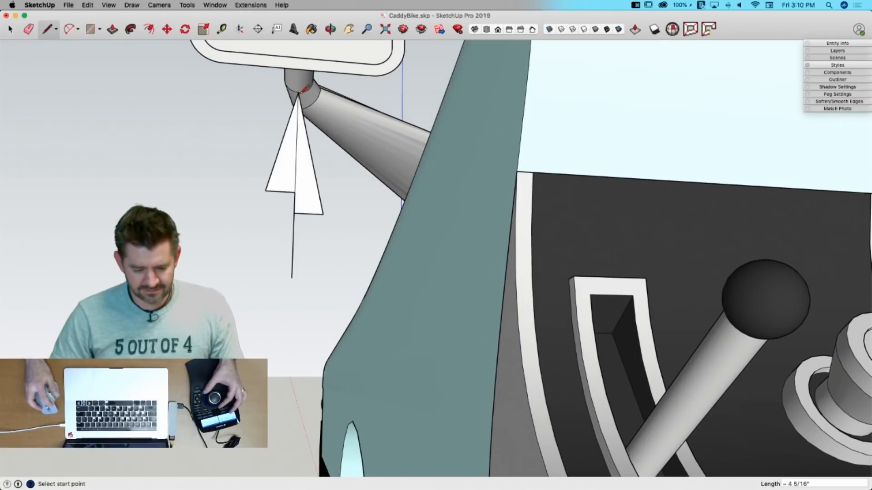
key("e")
left_click_drag(298, 179, 292, 238)
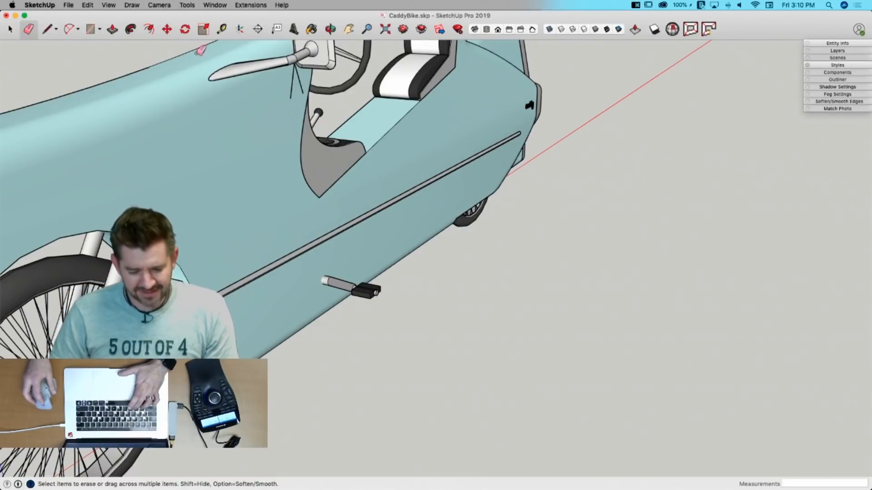
key("c")
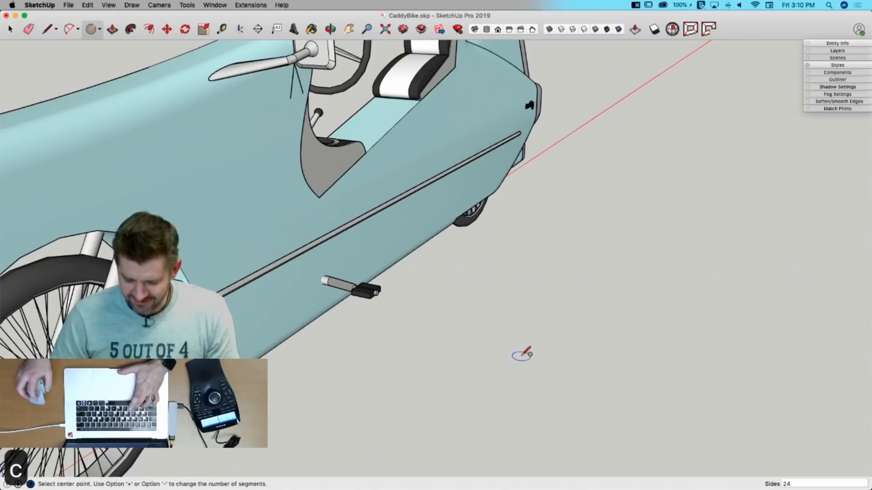
key("r")
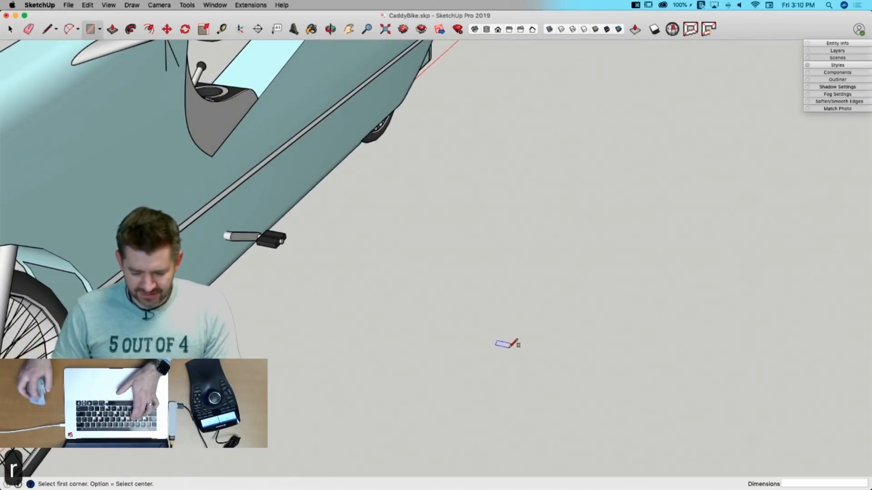
left_click(507, 346)
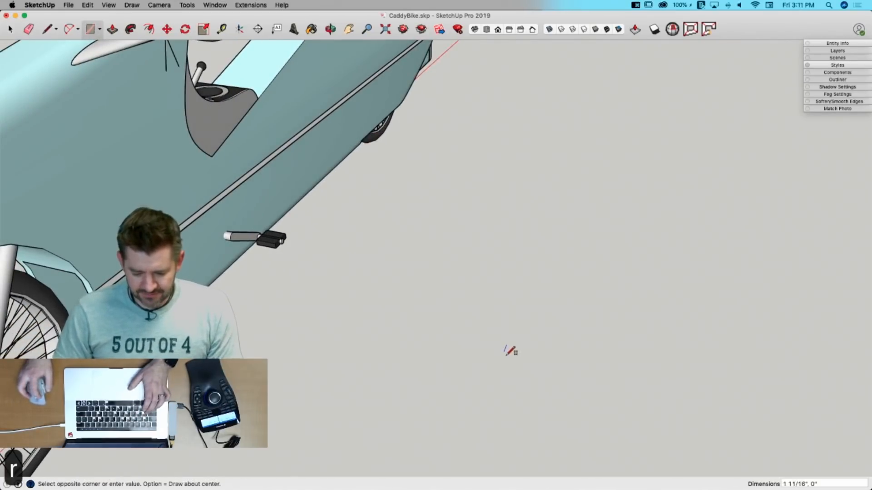
left_click(540, 334)
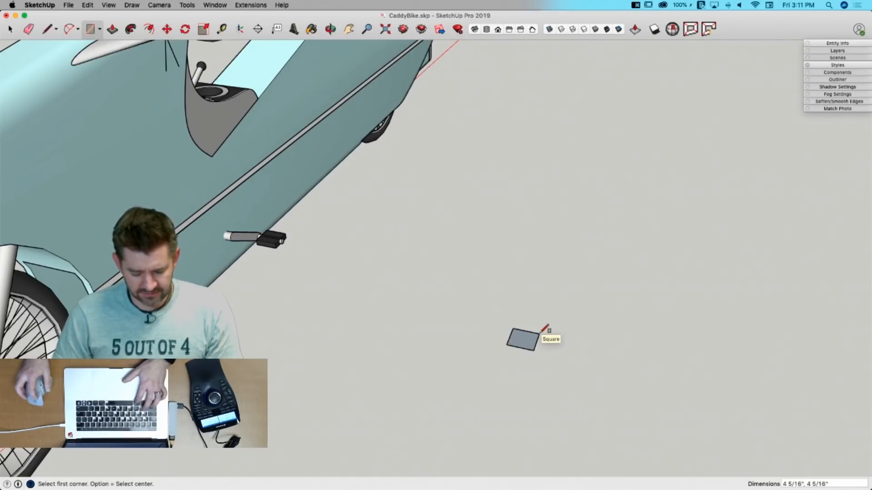
key("super+z")
Step: Draw a 6 by 6 in square on the ground beside the bike
left_click(515, 334)
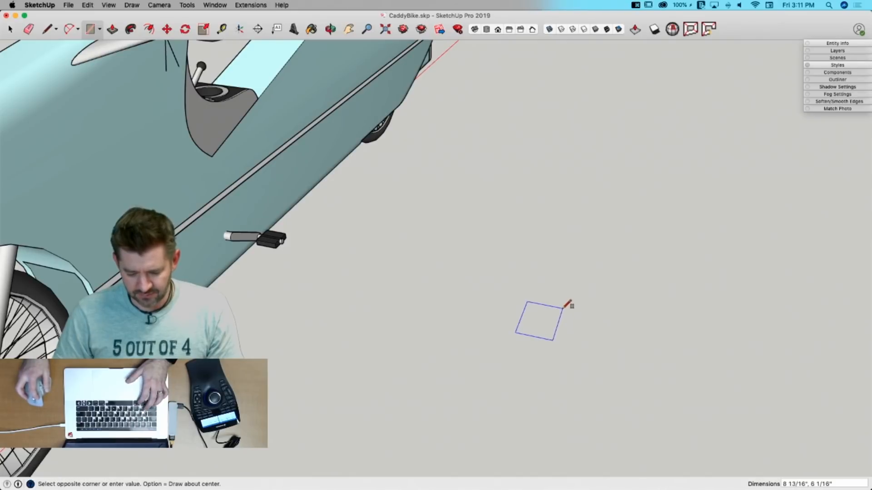
type("6")
key("Return")
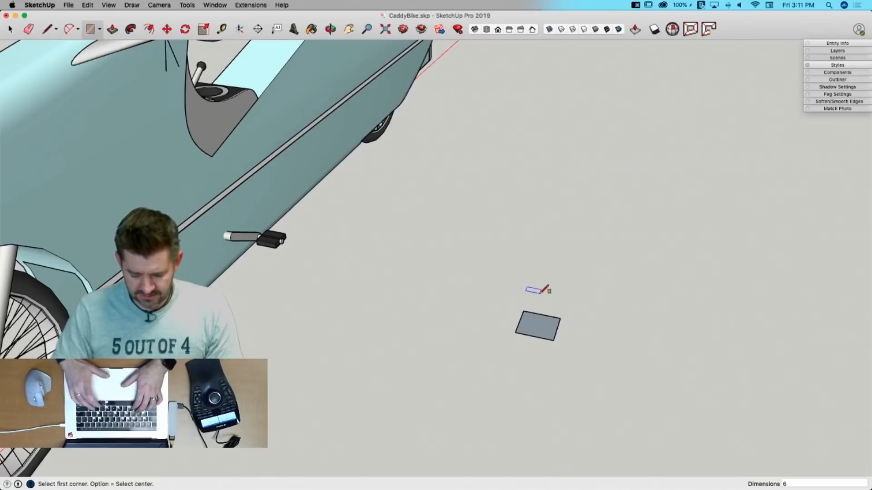
key("BackSpace")
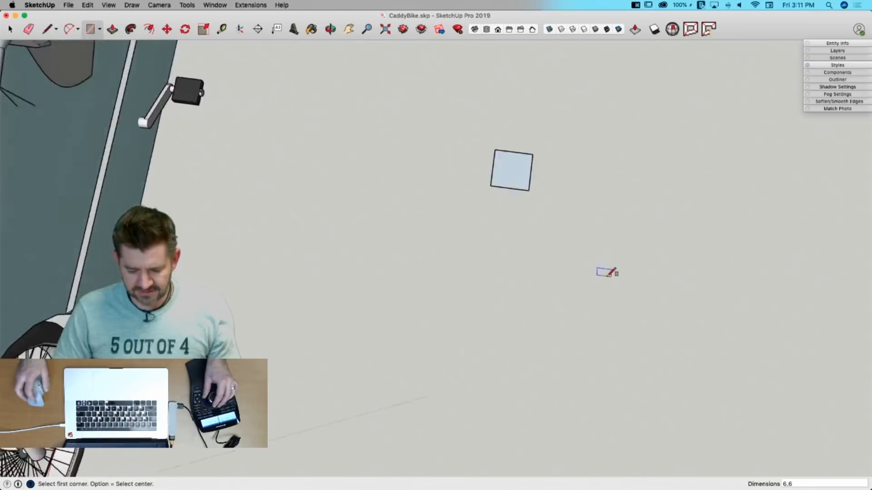
Step: Extrude the ground square 6 in upward with Push/Pull to form a cube
key("p")
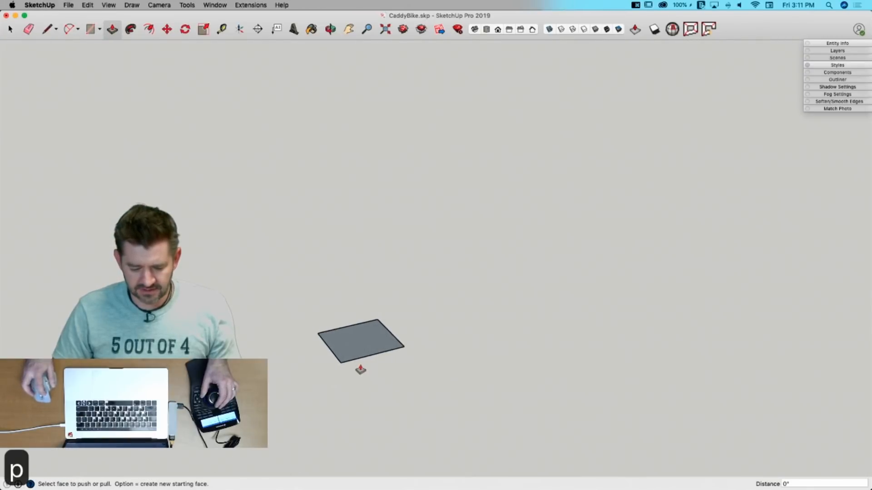
left_click(358, 361)
left_click(354, 304)
type("6")
key("Return")
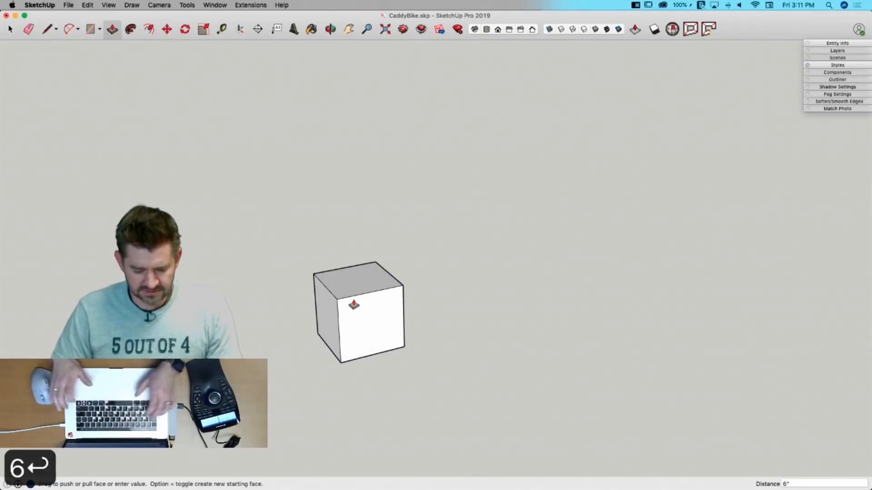
Step: Select the whole cube with all its faces and edges and make it a group
key("space")
triple_click(488, 319)
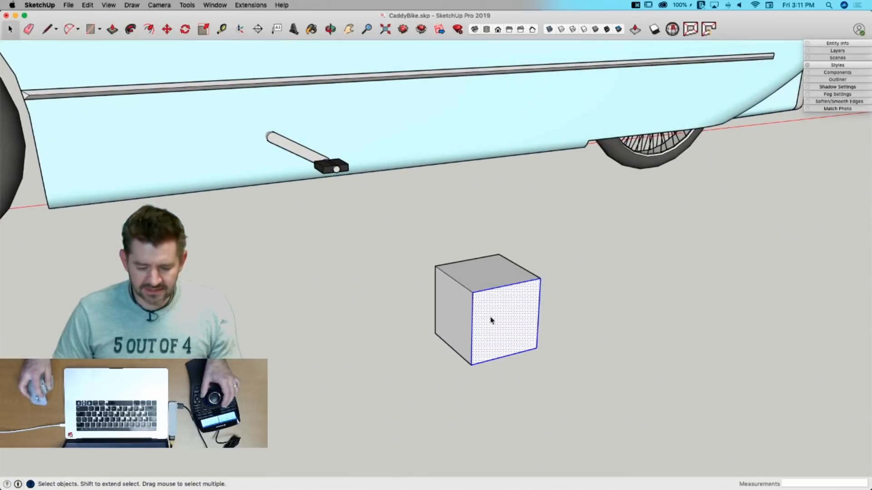
right_click(491, 293)
left_click(534, 365)
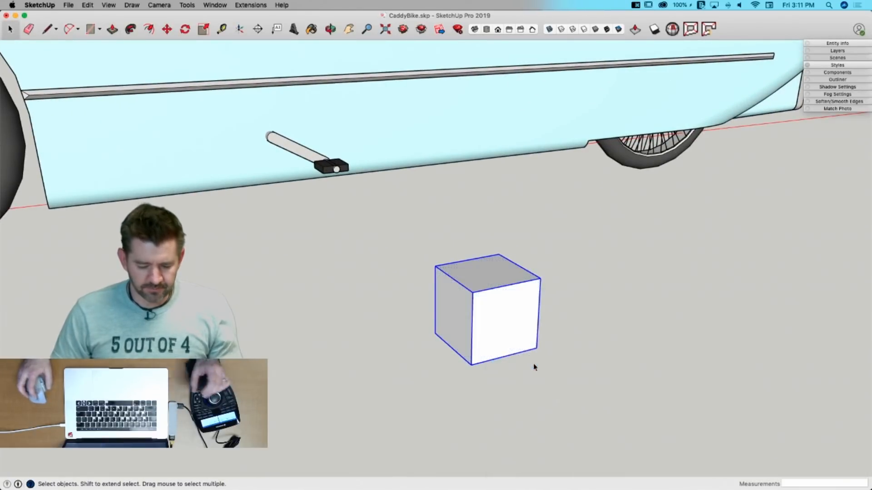
Step: Open the cube group for editing and subdivide its geometry into a rounded shape
double_click(507, 313)
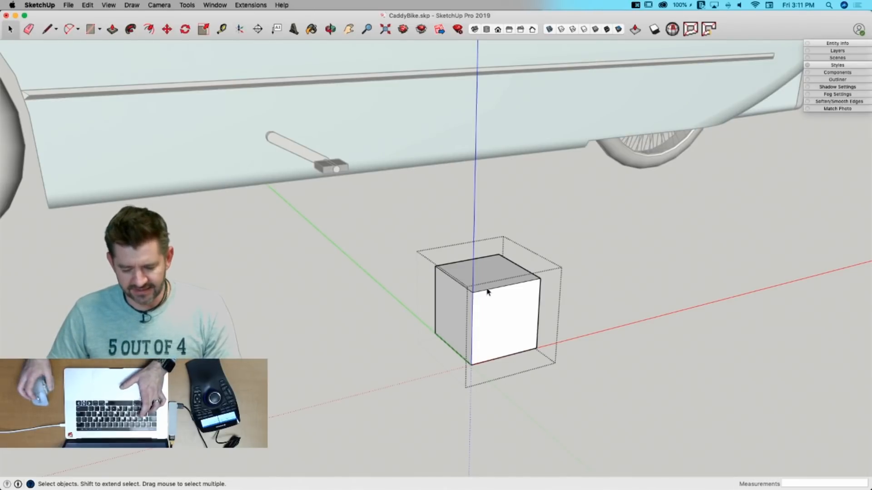
key("s")
key("space")
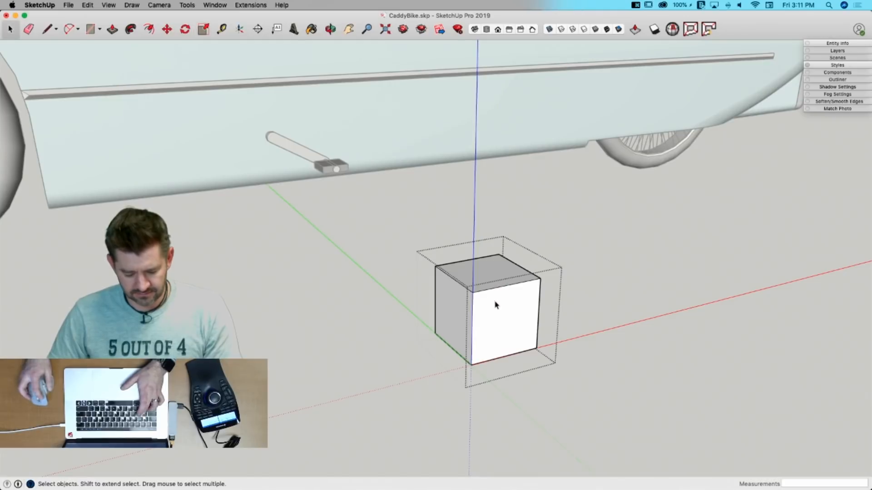
key("u")
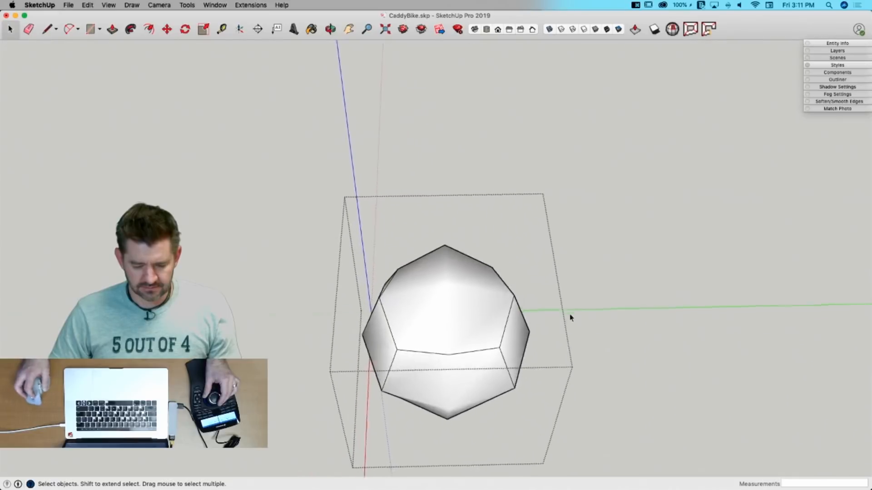
Step: Display the SUbD tool palette clear of the inspector panels and increase the cube's subdivision by two levels
left_click(216, 6)
mouse_move(107, 6)
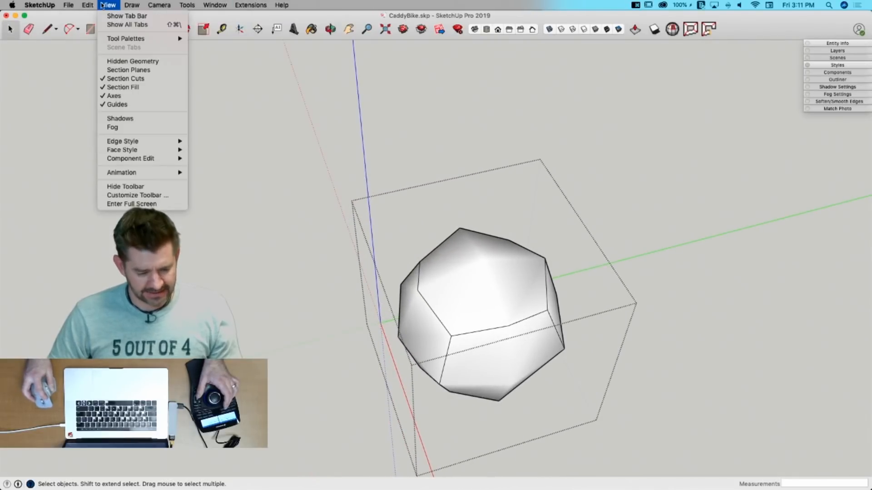
mouse_move(113, 40)
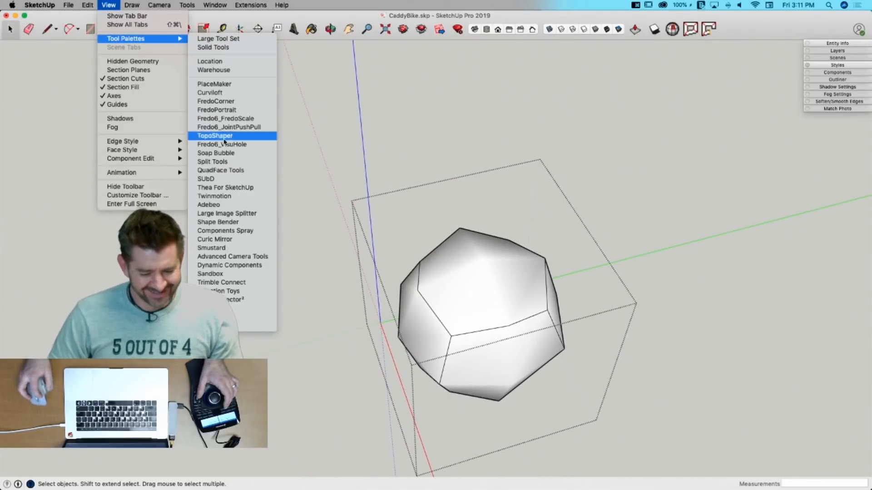
left_click(206, 179)
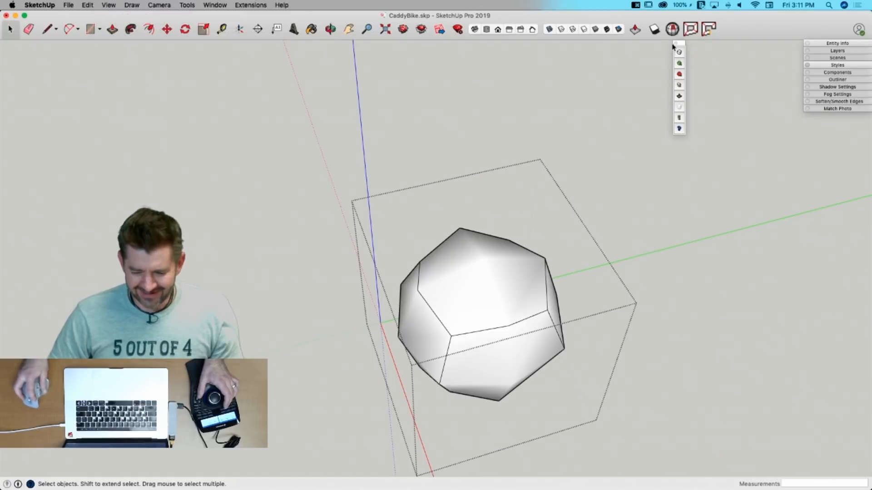
left_click_drag(673, 45, 26, 45)
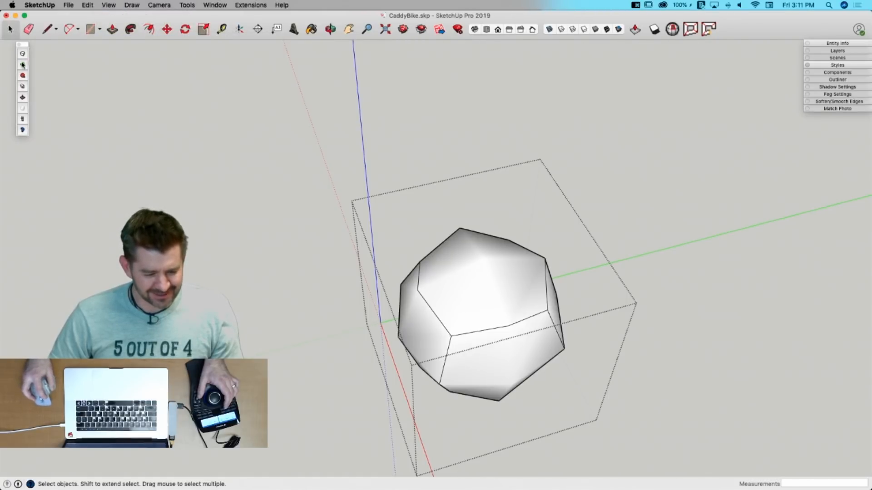
left_click(23, 65)
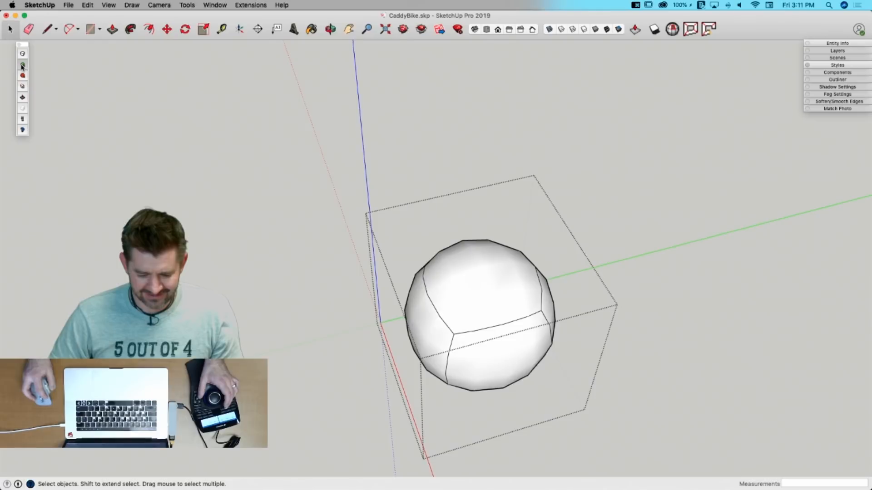
left_click(22, 67)
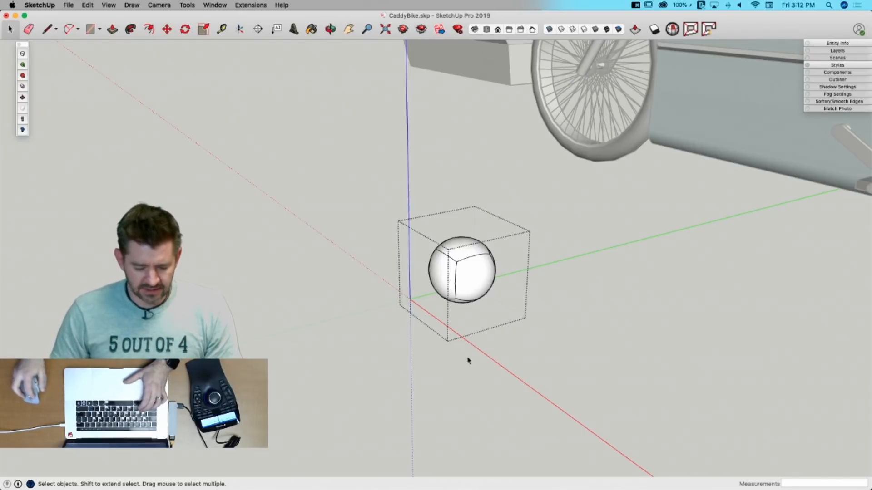
Step: Leave the group and place a copy of the subdivided sphere about 10 13/16 in away along the green axis
left_click(503, 357)
left_click(471, 298)
key("m")
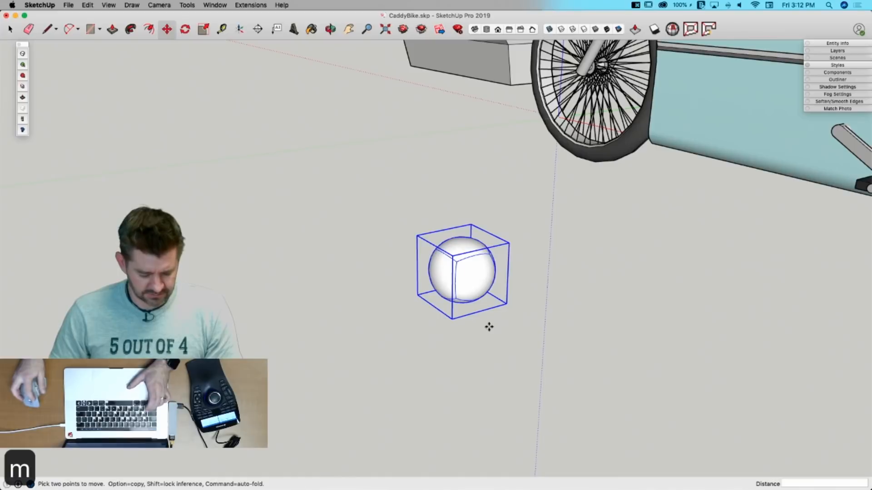
left_click(489, 327)
key("alt")
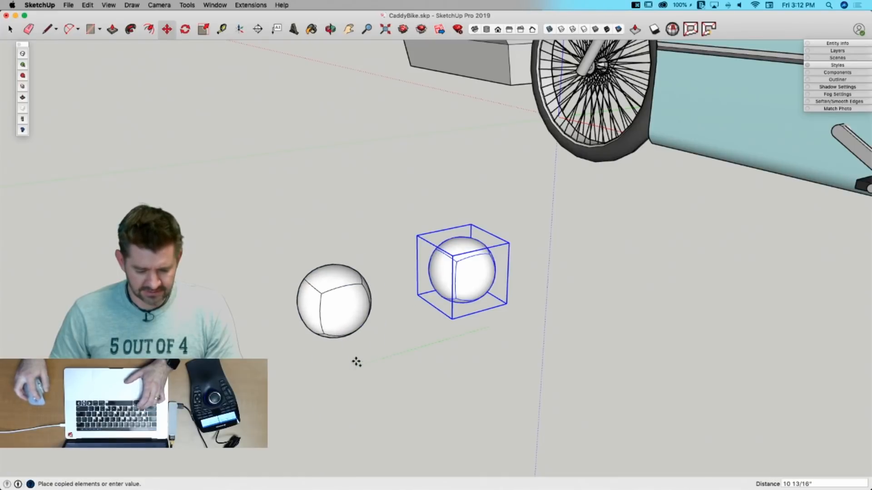
left_click(358, 338)
Step: Switch off the subdivision on both spheres so they are plain cubes, and open the copied cube for editing
key("u")
key("space")
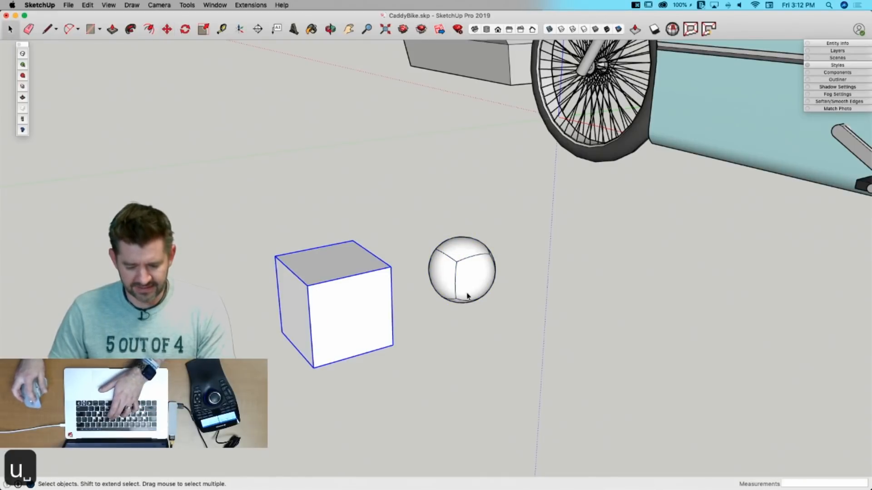
left_click(464, 293)
key("u")
left_click(443, 384)
left_click(369, 333)
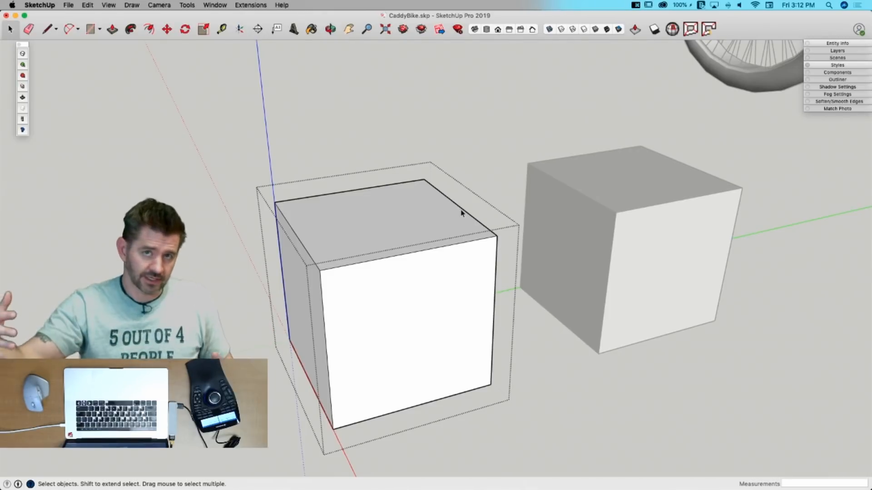
Step: Offset the borders of the copied cube's top face inward and repeat the same offset on its side faces
middle_click_drag(405, 197, 379, 246)
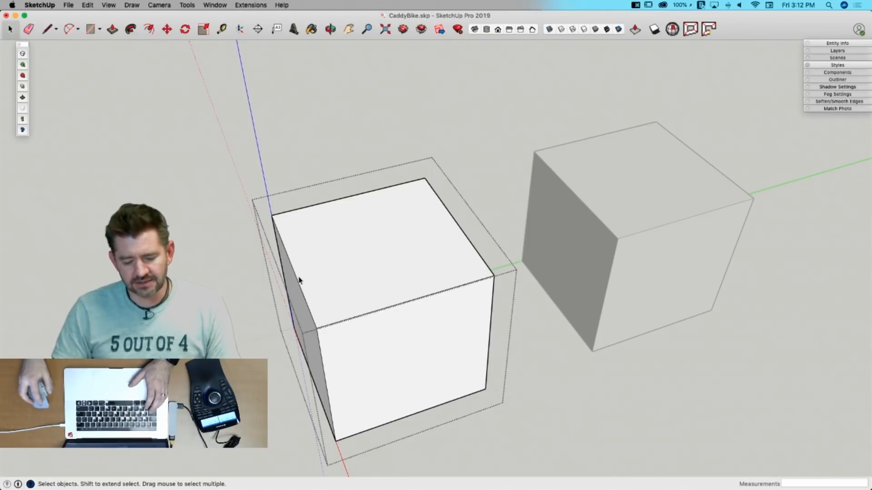
key("f")
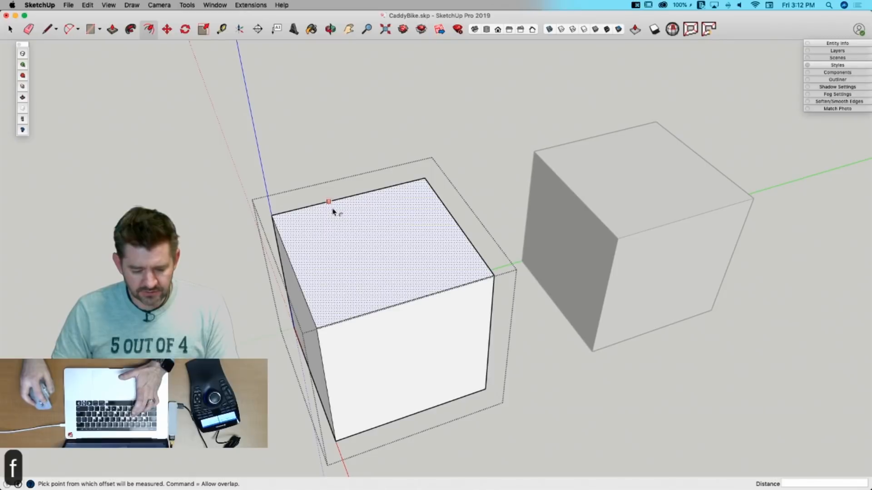
left_click(330, 202)
left_click(336, 220)
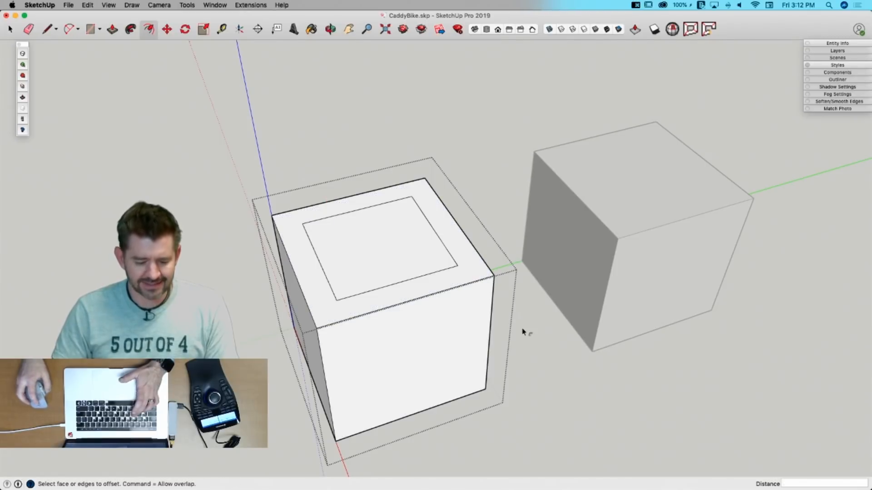
double_click(401, 333)
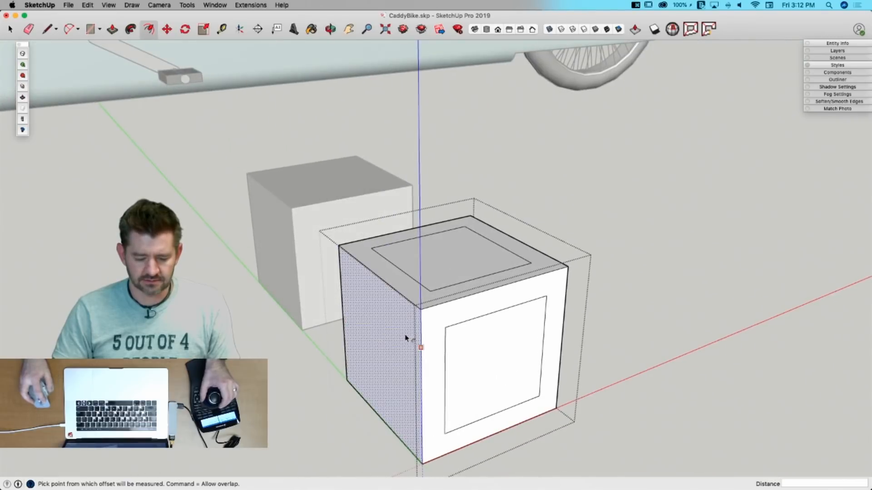
double_click(395, 335)
Step: Inset the bottom face about 7/8 in, matching the side faces' inset, and repeat the offset on the remaining side face
double_click(408, 341)
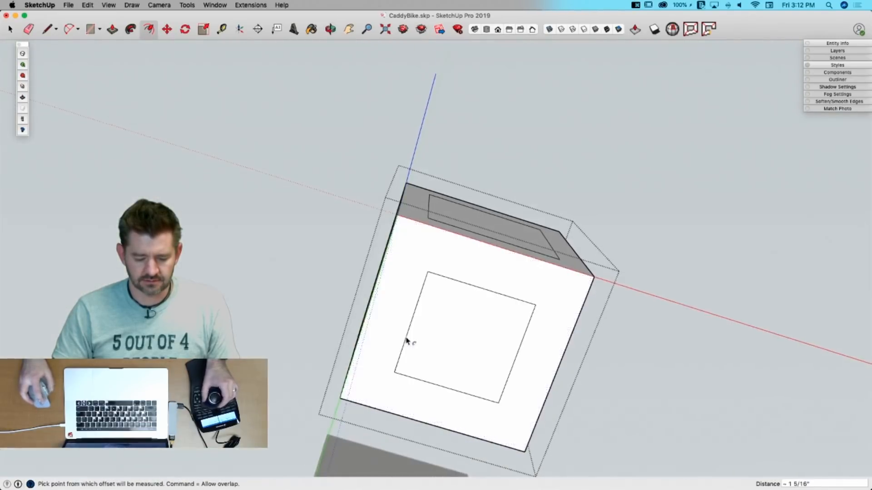
key("super+z")
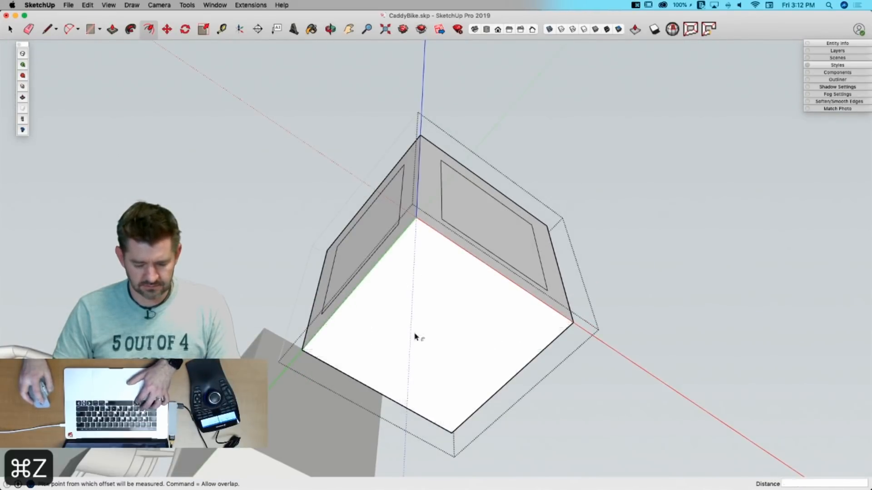
left_click(373, 269)
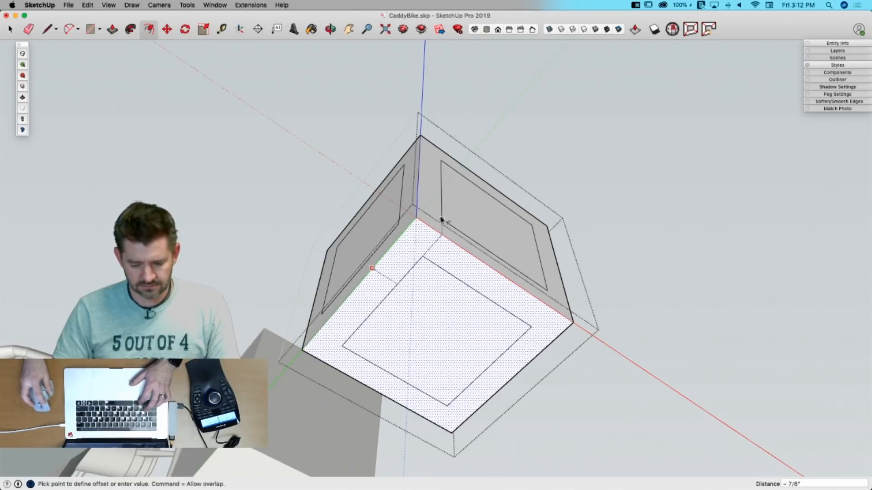
left_click(441, 220)
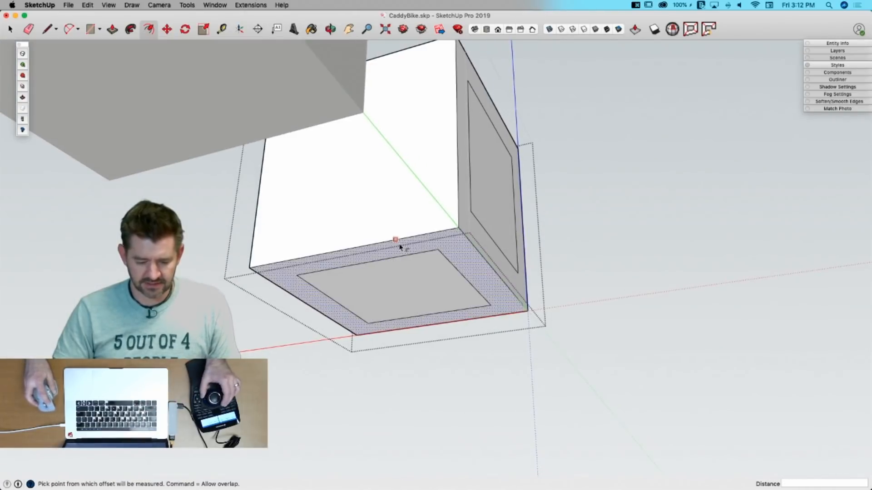
double_click(399, 233)
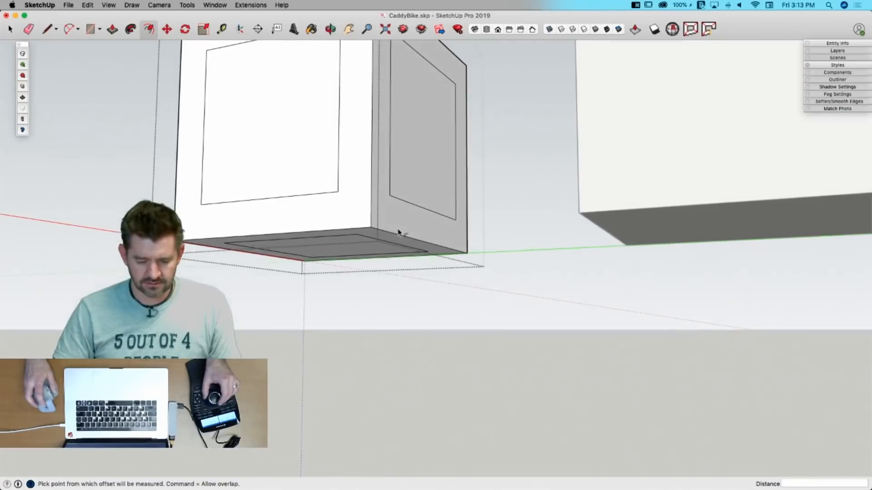
key("space")
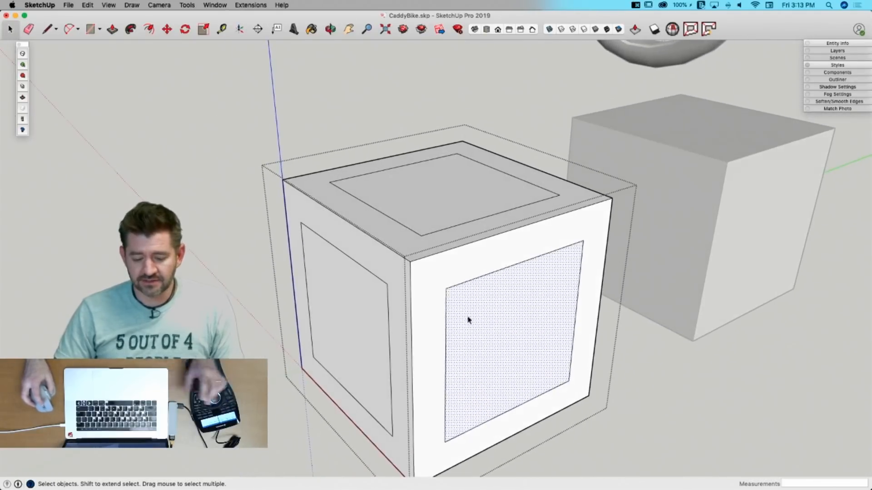
Step: Try to draw a square about 7/8 in wide at the front face's corner between the outer edge and the inset
middle_click_drag(448, 332, 466, 343)
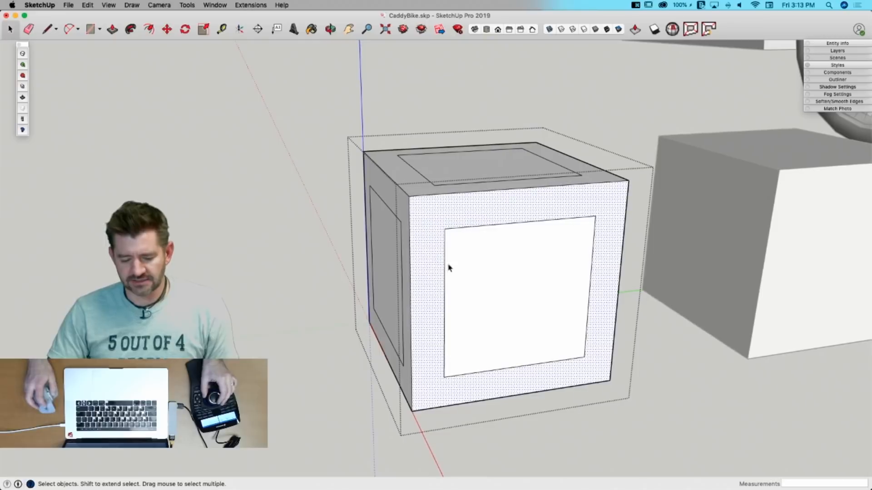
key("l")
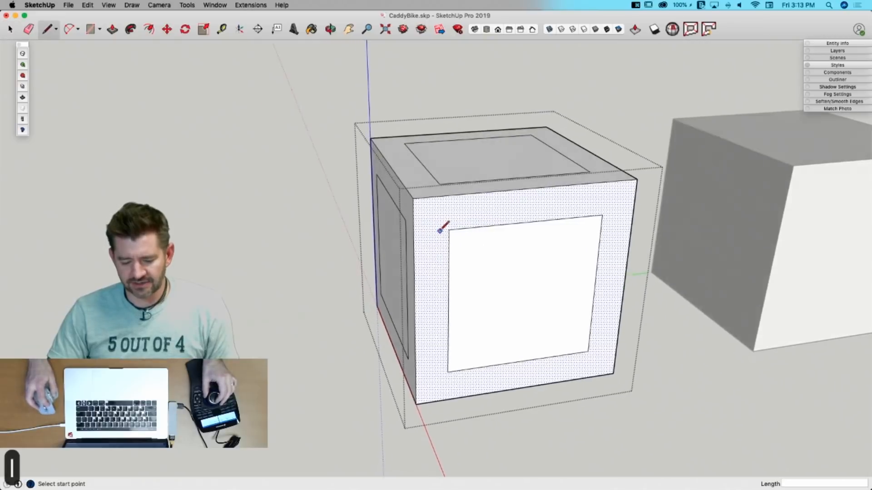
key("r")
left_click(413, 198)
left_click(449, 230)
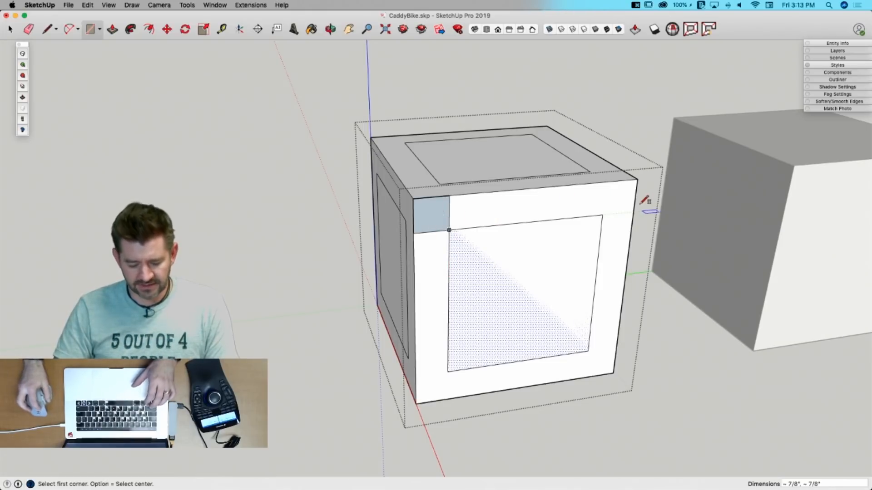
key("super+z")
Step: Draw diagonal lines joining each outer corner of the front face to the matching corner of its inset square
key("l")
left_click(413, 199)
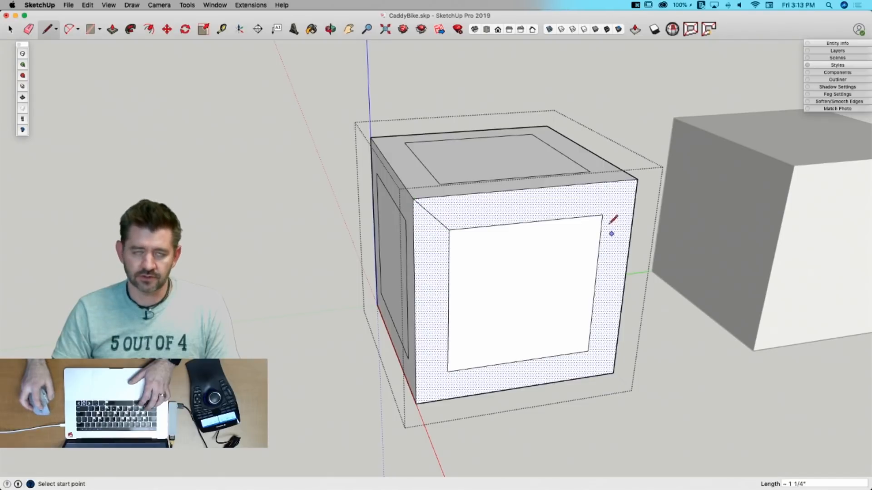
left_click(638, 180)
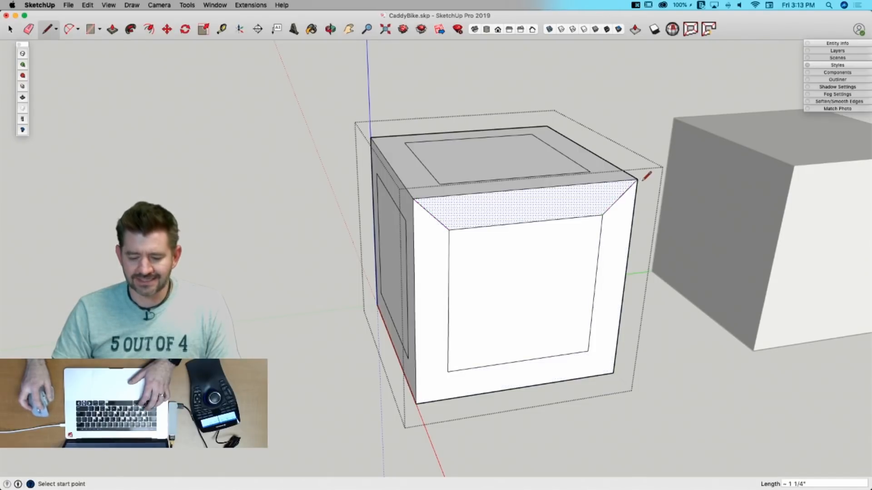
left_click(437, 338)
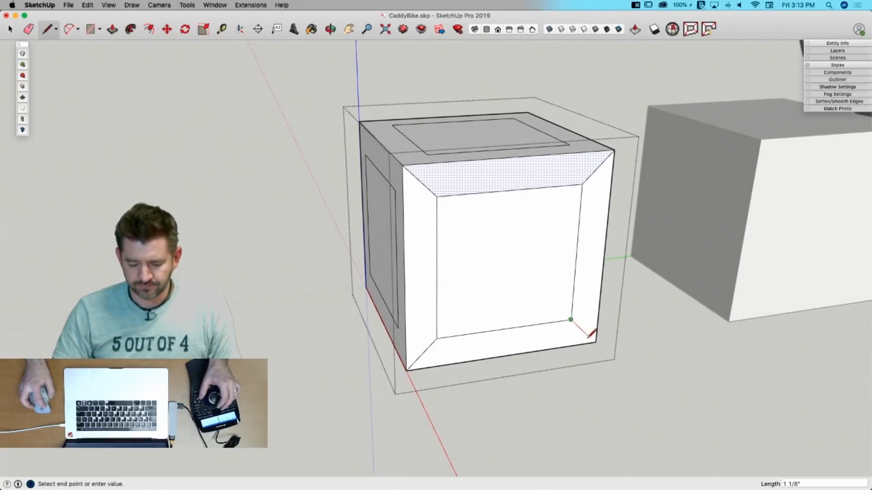
key("space")
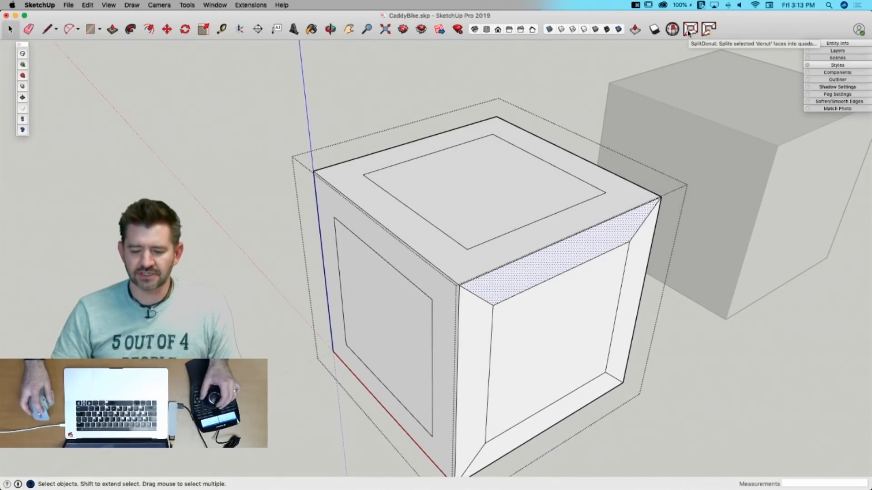
Step: Split the ring-shaped border faces on the cube's other sides into quads with SplitDonut
left_click(628, 196)
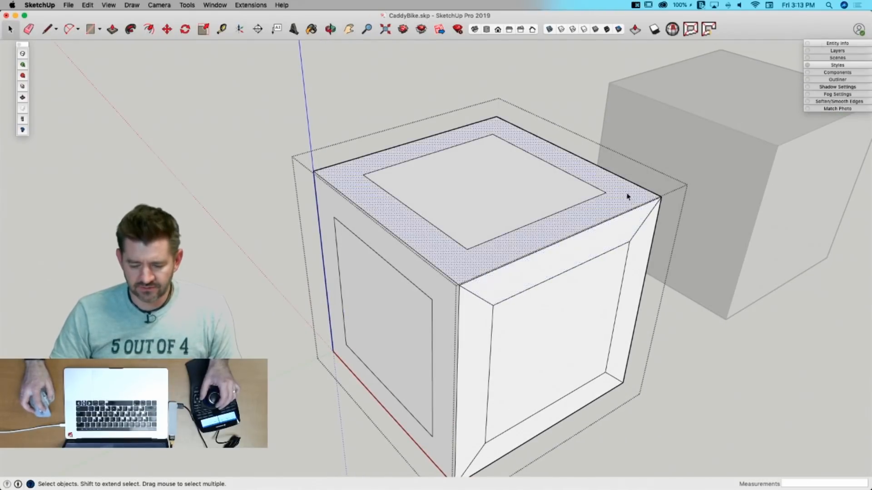
left_click(687, 31)
left_click(447, 275)
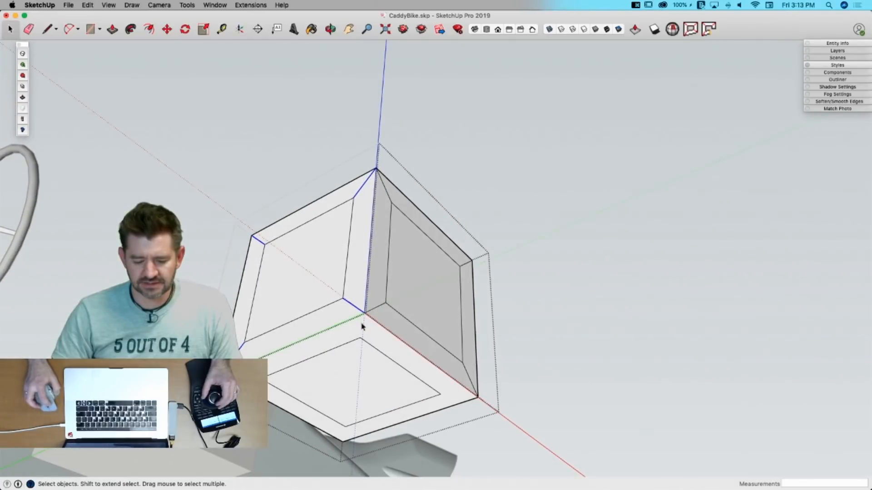
left_click(363, 325)
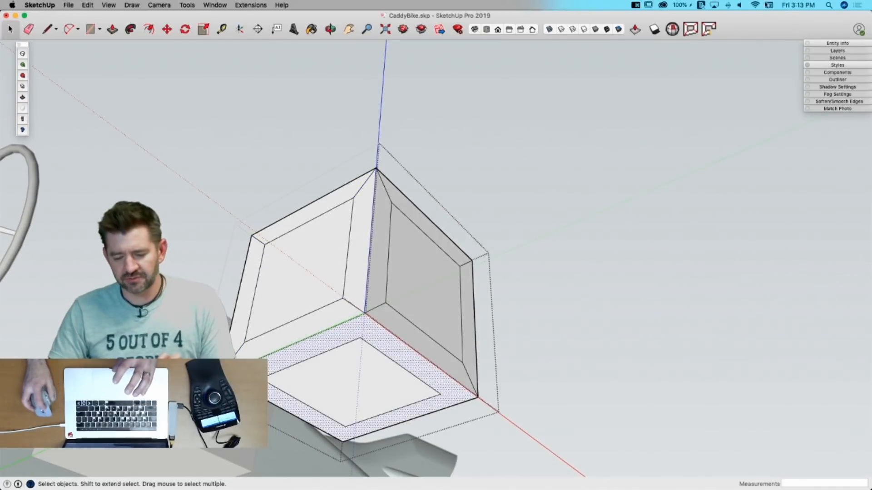
left_click(690, 31)
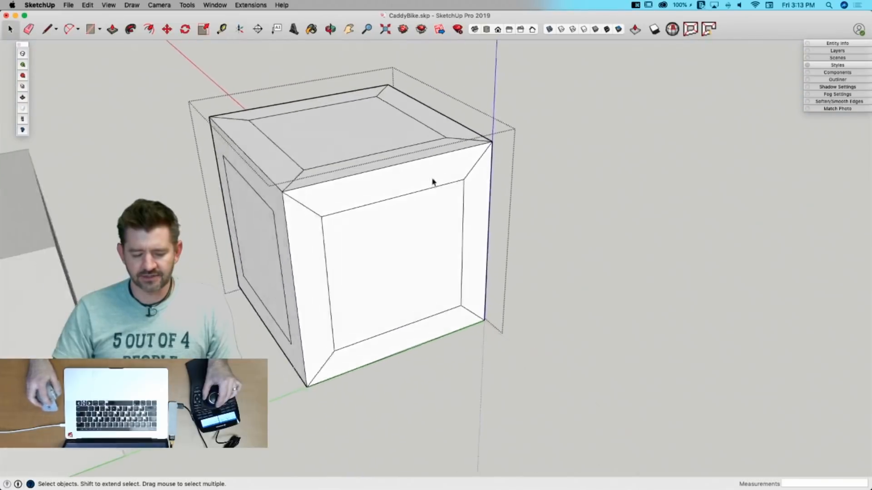
left_click(324, 186)
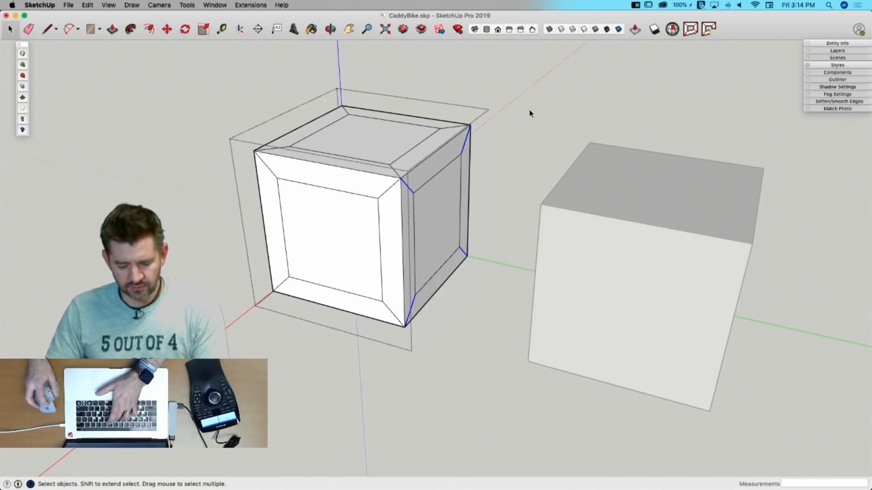
Step: Subdivide the inset cube into a rounded die shape and hide its edges briefly to inspect the smooth surface
key("u")
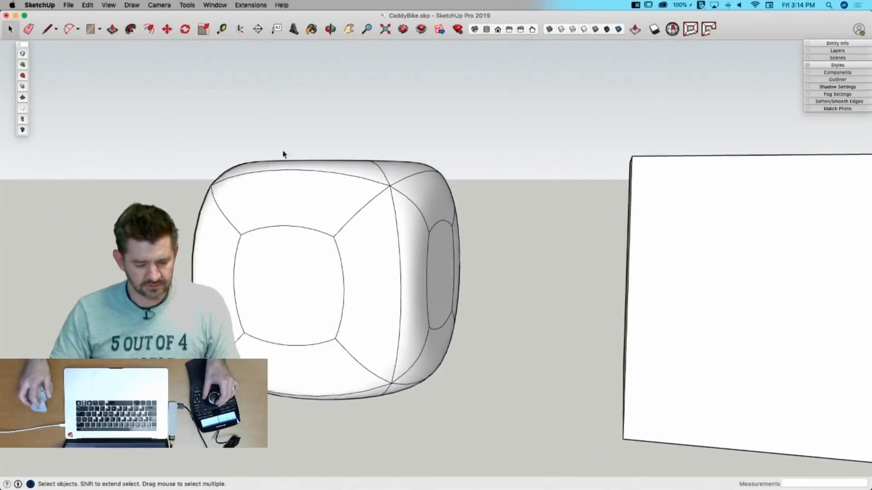
left_click(290, 289)
left_click(22, 119)
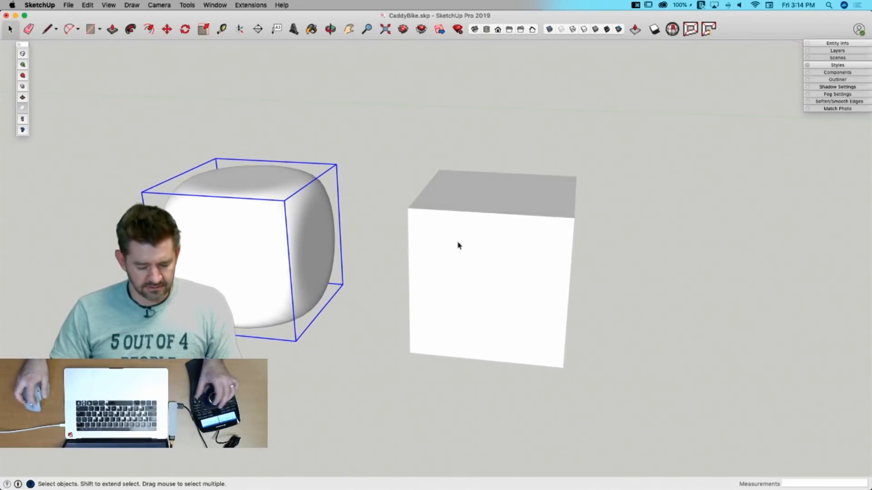
left_click(22, 110)
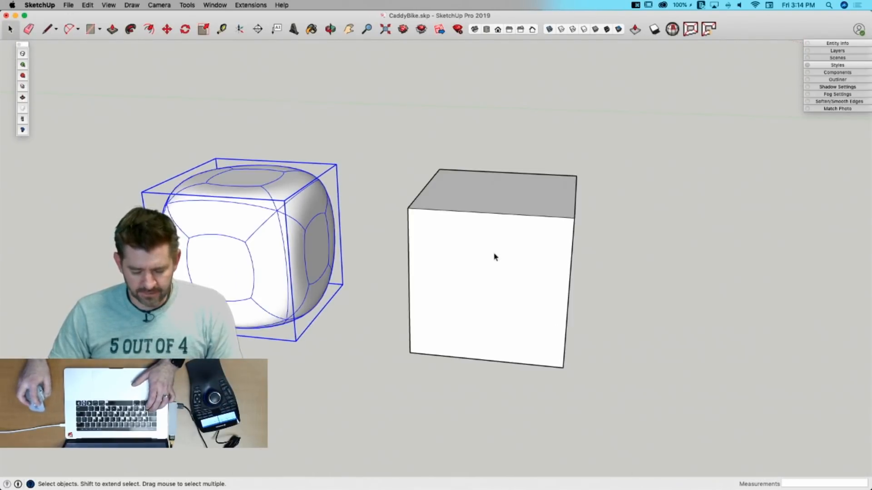
Step: Open the plain cube for editing and toggle its subdivision on and off
left_click(493, 254)
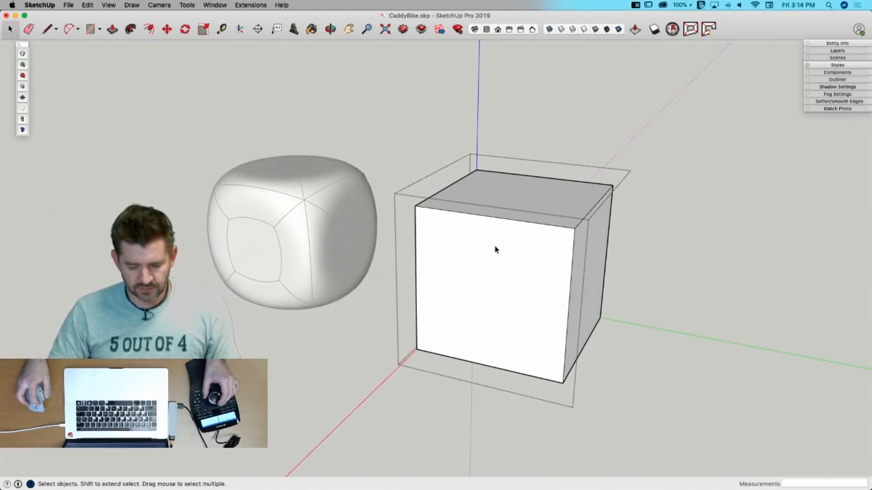
left_click(495, 249)
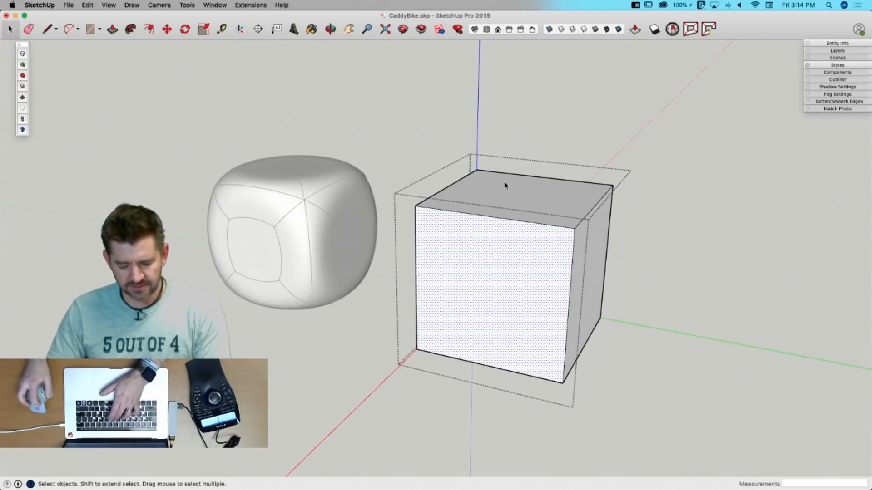
key("u")
key("u")
Step: Crease all of the plain cube's edges to a sharpness of 1.00 and switch on its subdivision
triple_click(496, 236)
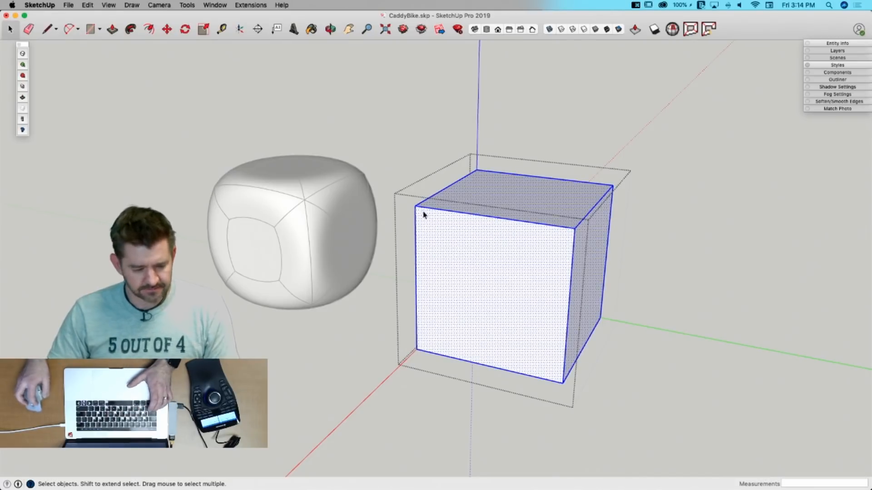
left_click(23, 86)
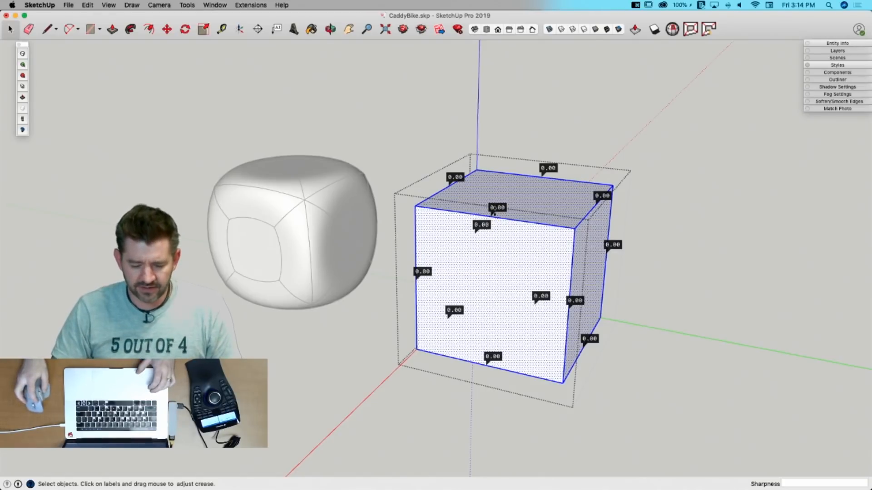
left_click_drag(495, 209, 495, 208)
left_click_drag(482, 119, 474, 123)
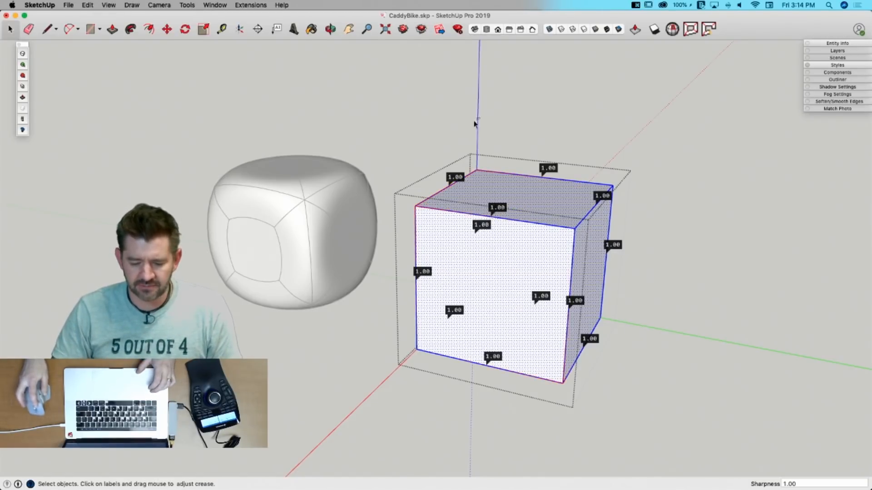
left_click(22, 55)
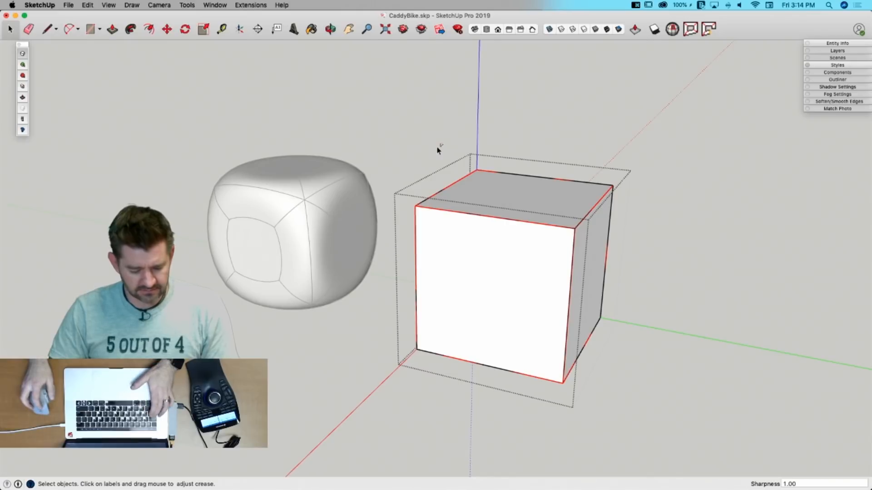
Step: Lower the crease sharpness of all of the plain cube's edges to about 0.46
mouse_move(478, 219)
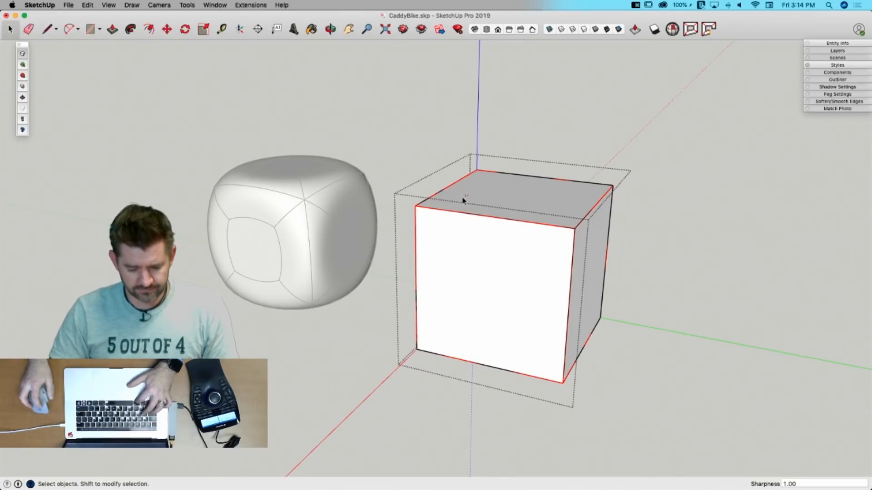
key("super+a")
left_click_drag(497, 207, 501, 238)
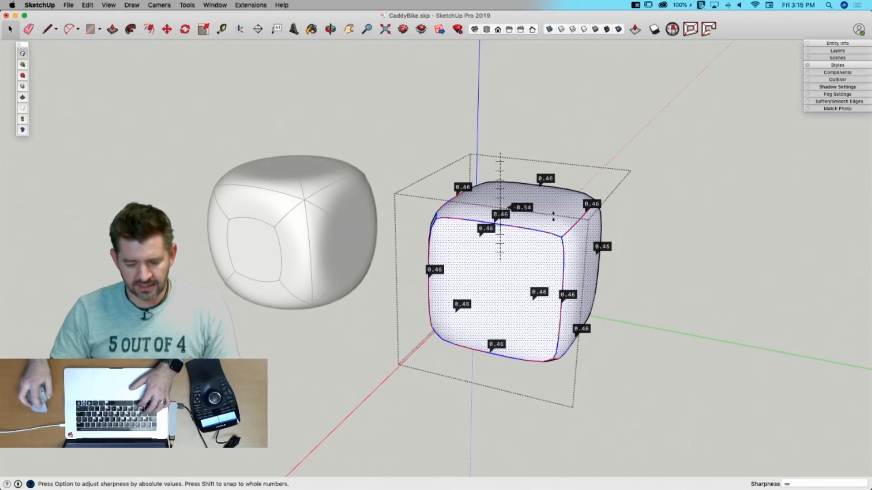
left_click(649, 202)
key("space")
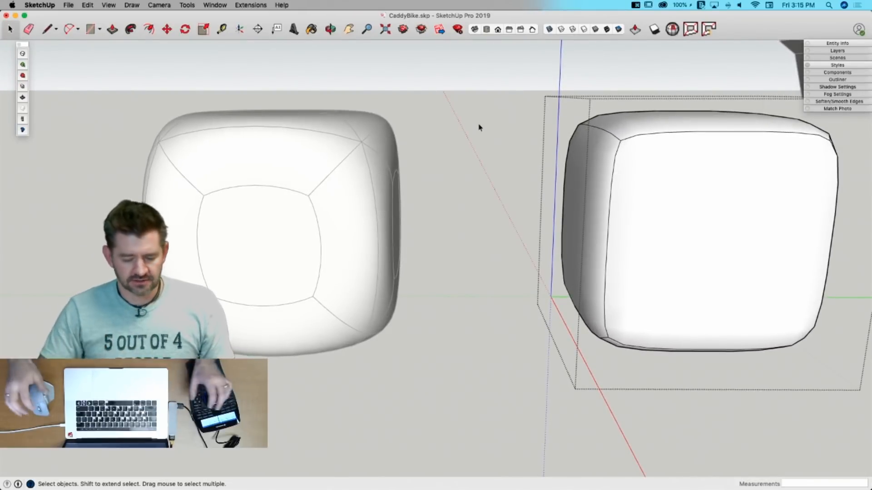
Step: Hide the edges to inspect both dice, and undo the plain cube's last crease change
left_click(22, 109)
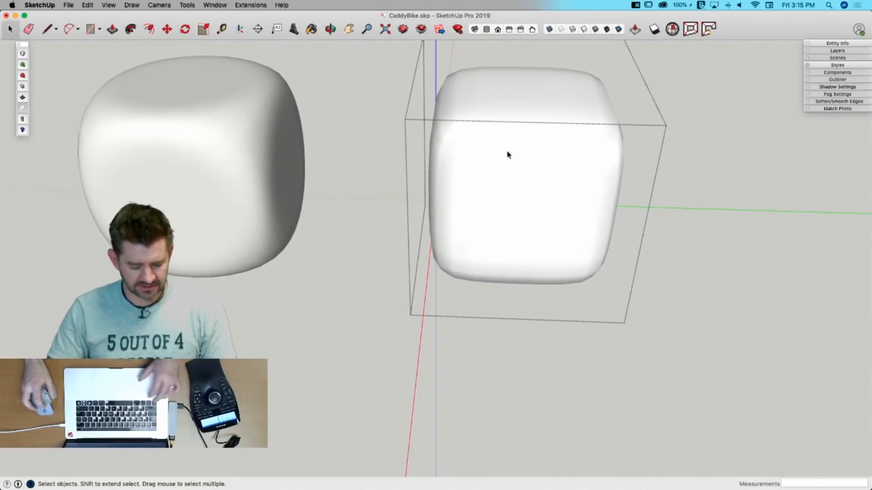
left_click(511, 140)
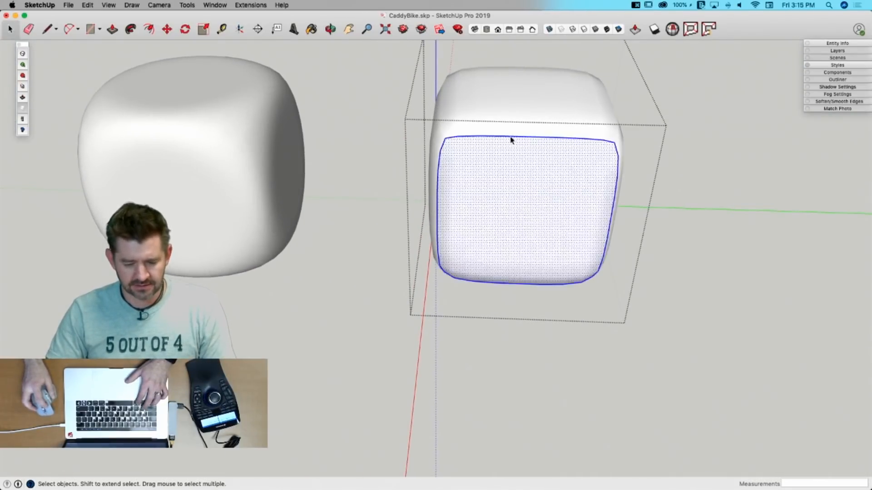
key("super+z")
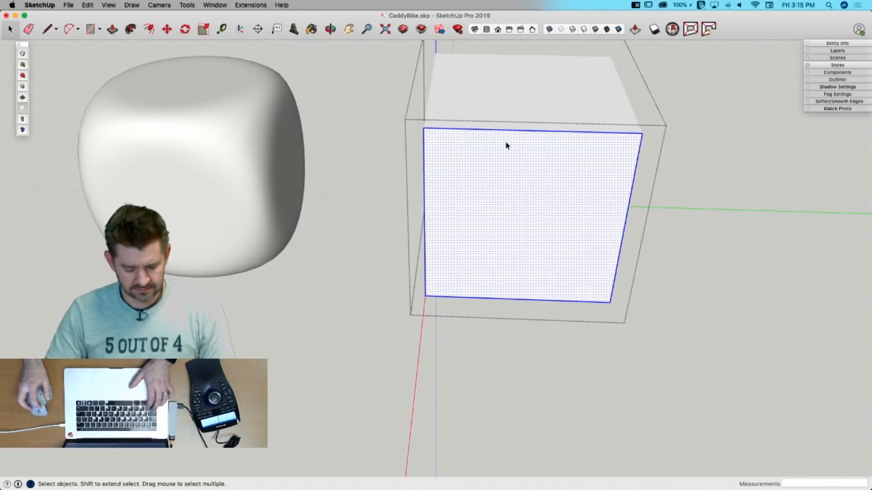
key("super+a")
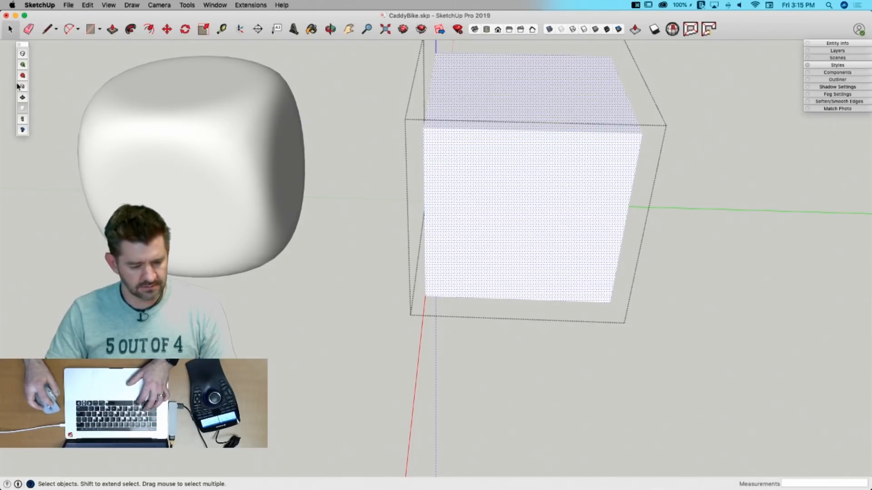
left_click(23, 87)
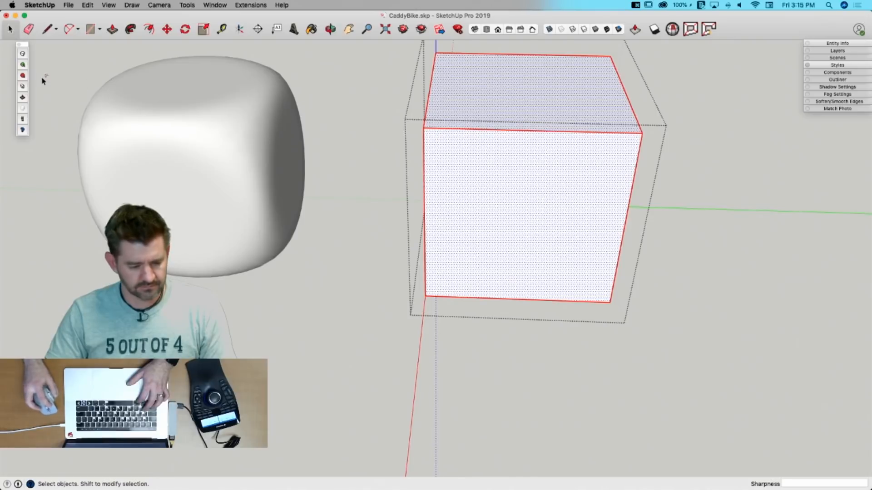
left_click(539, 132)
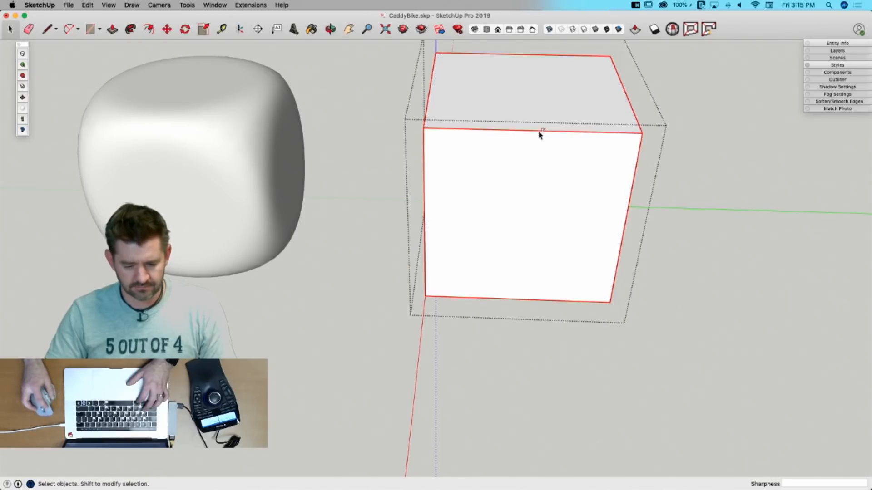
Step: Show the edges again, set the crease sharpness of all of the plain cube's edges to 0.40, and leave its editing context
left_click(22, 98)
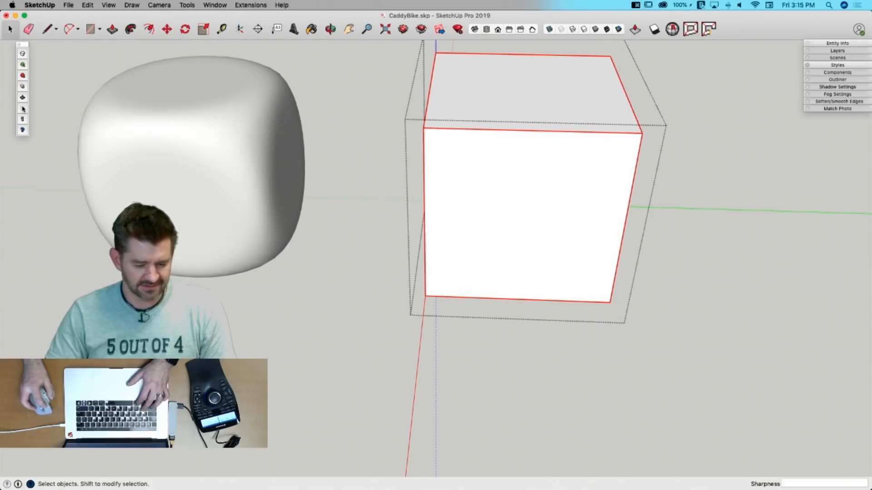
triple_click(508, 159)
left_click(22, 86)
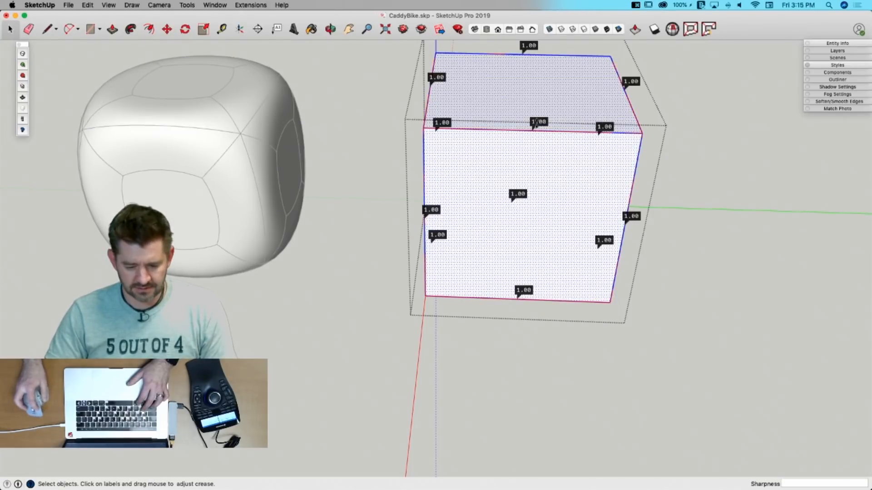
left_click_drag(536, 121, 537, 161)
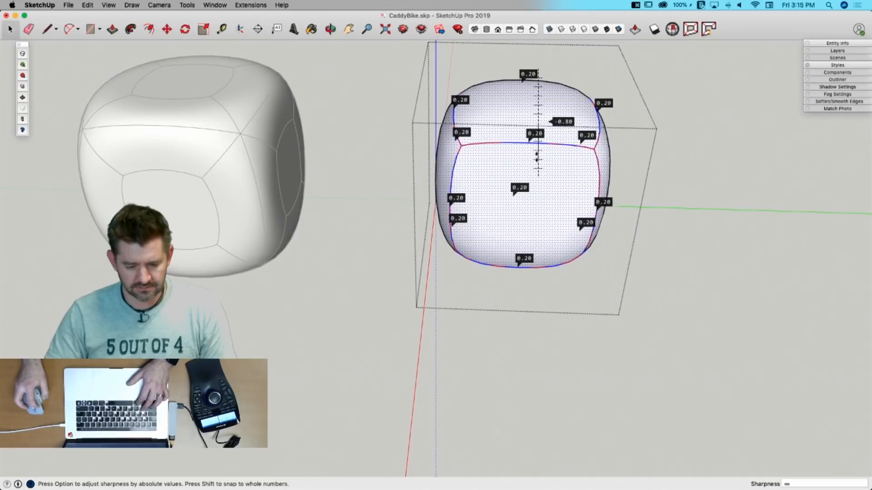
left_click_drag(537, 154, 538, 152)
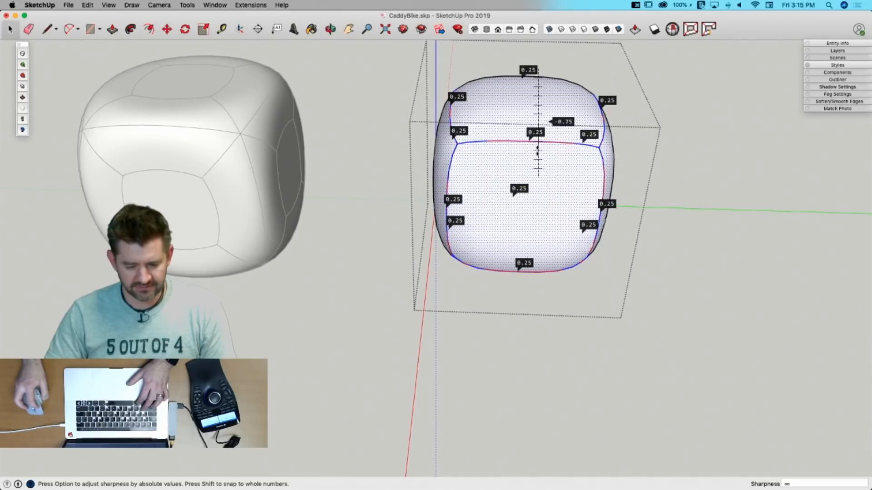
left_click_drag(651, 205, 659, 211)
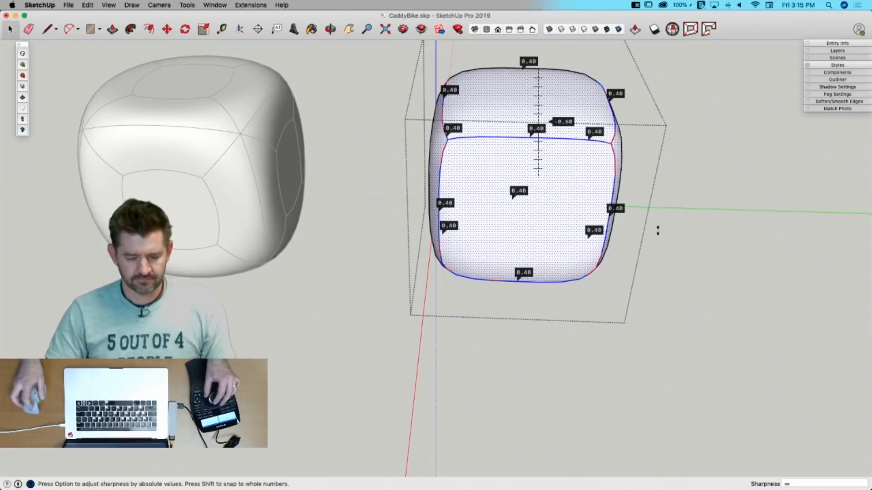
key("space")
left_click(657, 241)
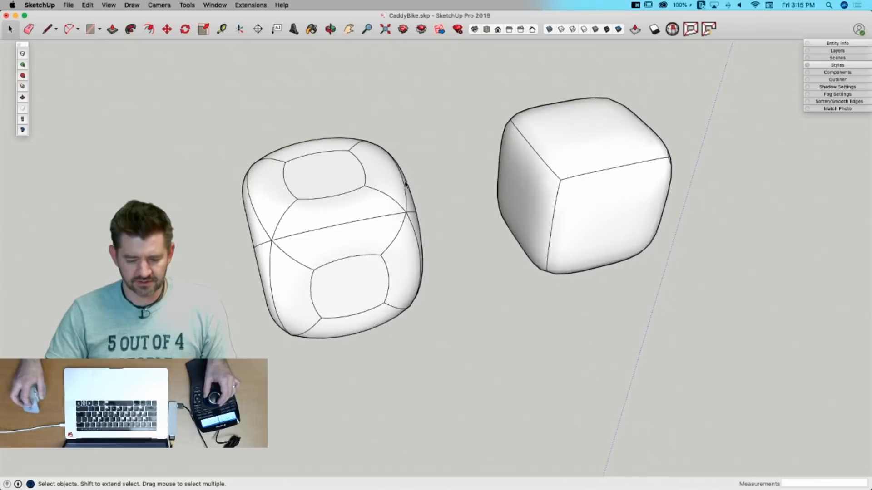
Step: Hide the edges briefly to compare both rounded dice, and turn off subdivision on the two cubes
left_click(22, 109)
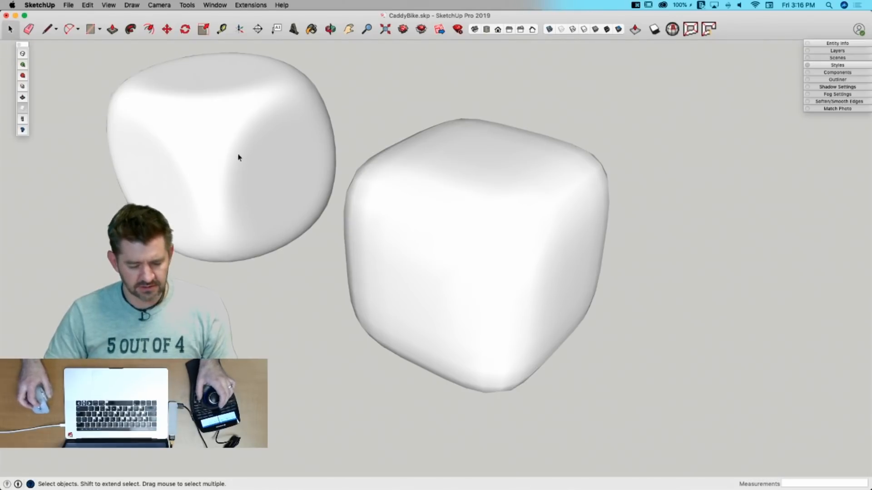
left_click(23, 108)
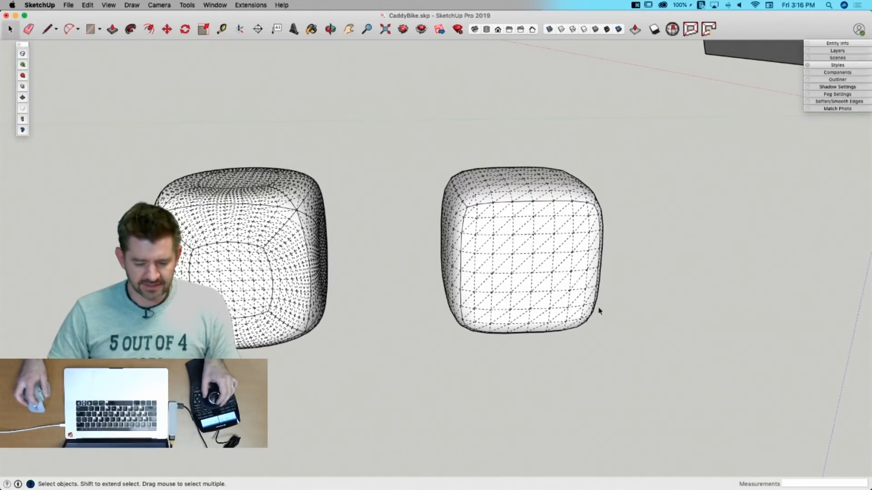
left_click(550, 287)
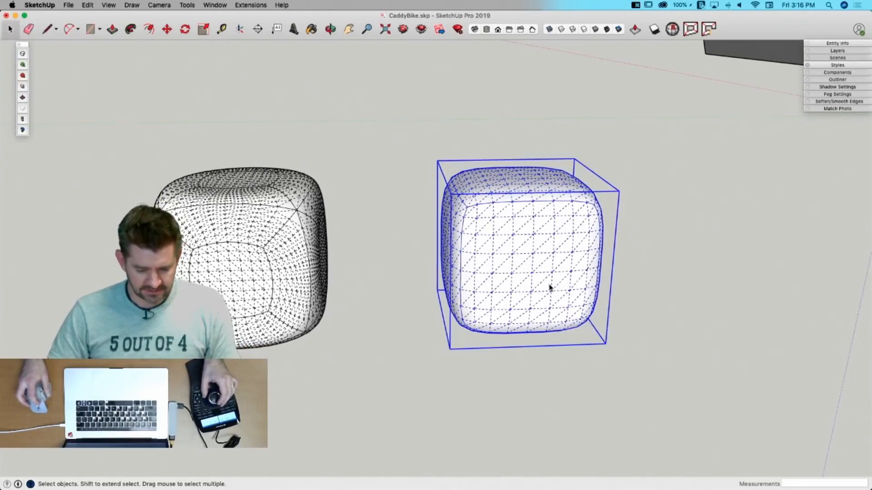
left_click(240, 255, "shift")
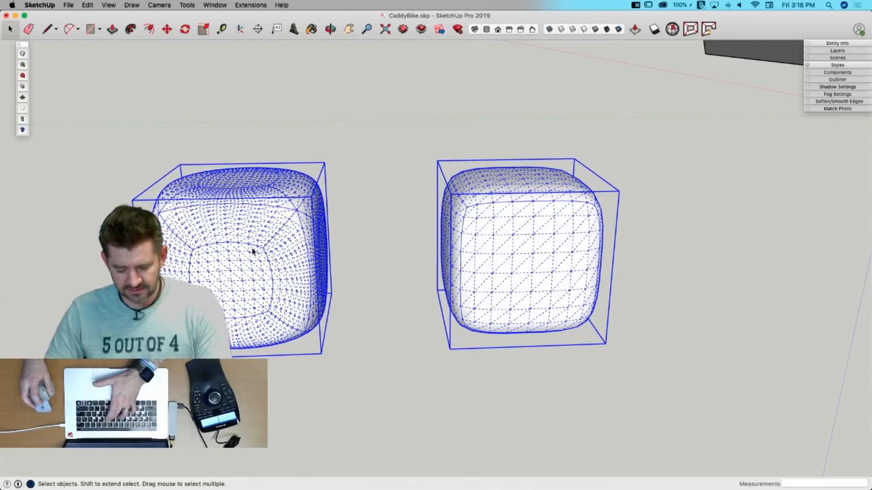
key("u")
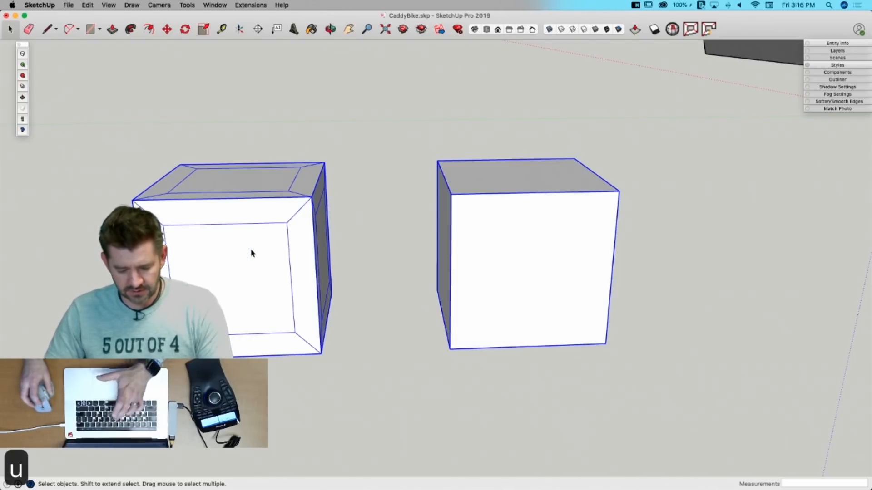
left_click(396, 297)
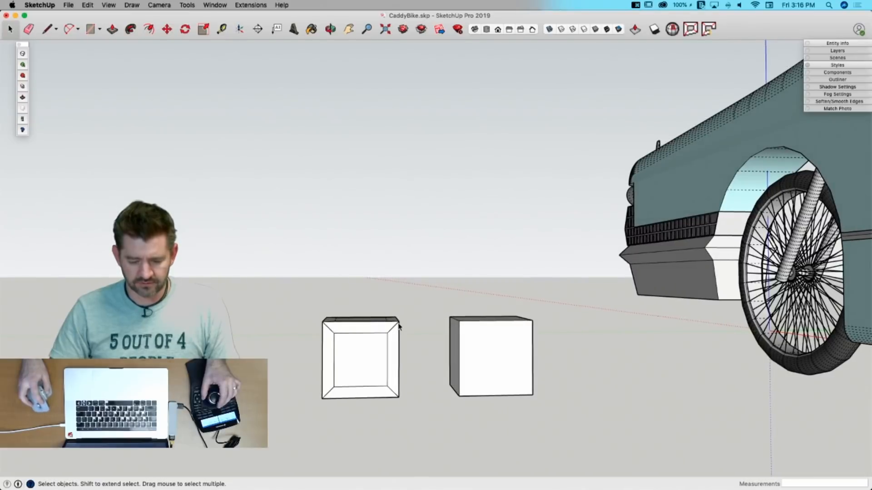
Step: Move the inset cube by its top face's center to the lower end of one string hanging from the mirror
scroll(397, 328, "up", 6)
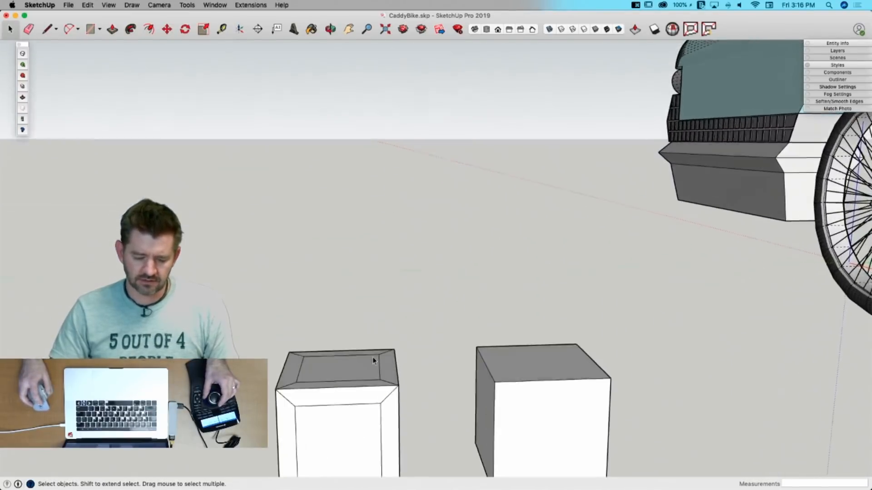
left_click(379, 379)
key("m")
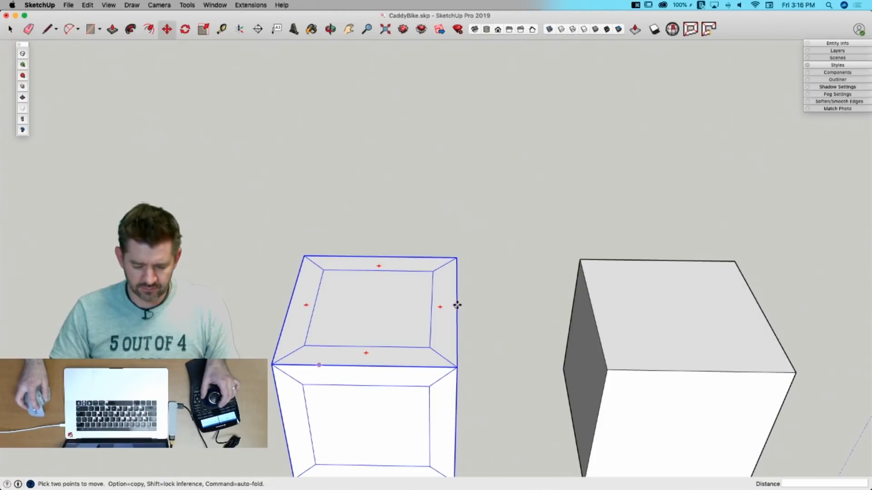
left_click(373, 304)
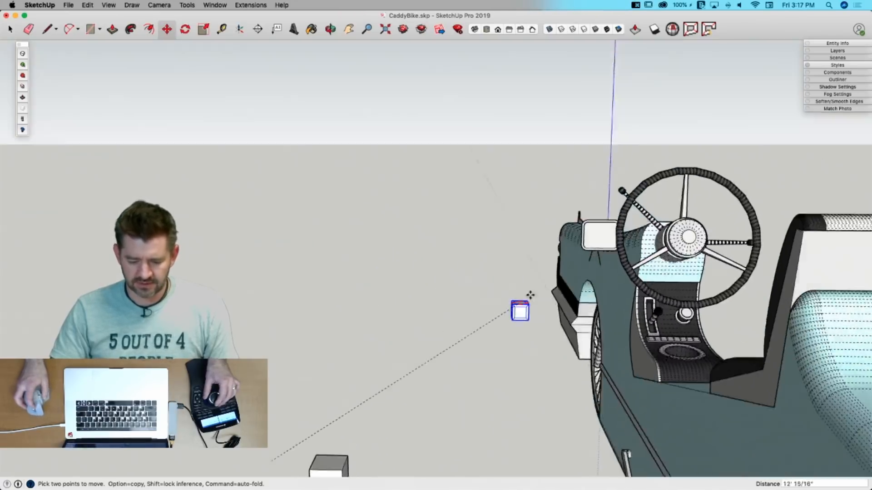
scroll(587, 324, "up", 5)
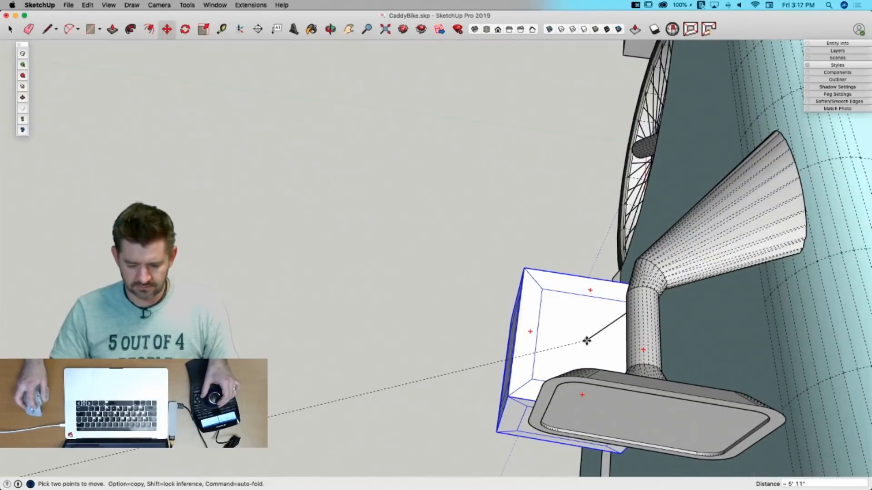
left_click(586, 341)
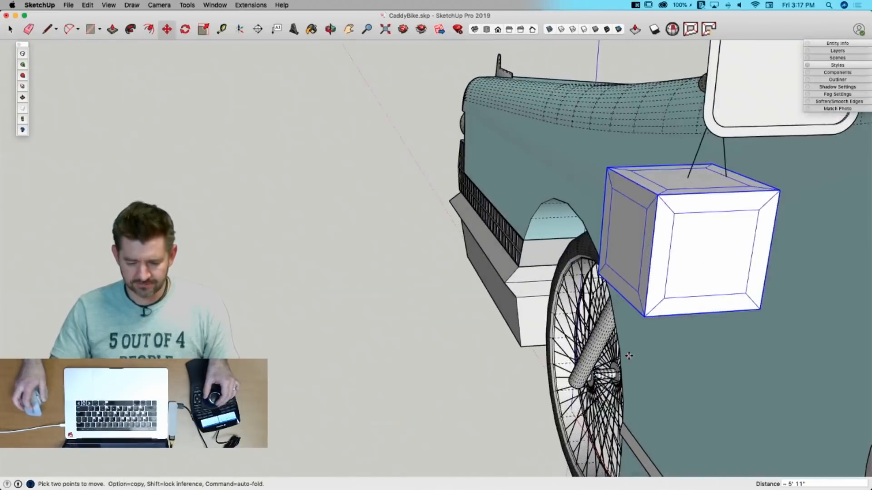
Step: Scale the inset cube uniformly by 0.5 and move its top face's center back to the string's end
key("s")
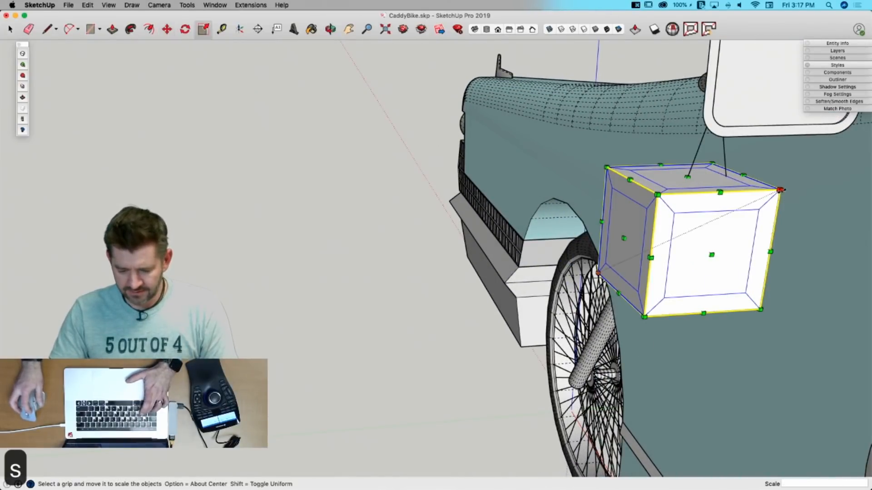
left_click_drag(780, 190, 697, 228)
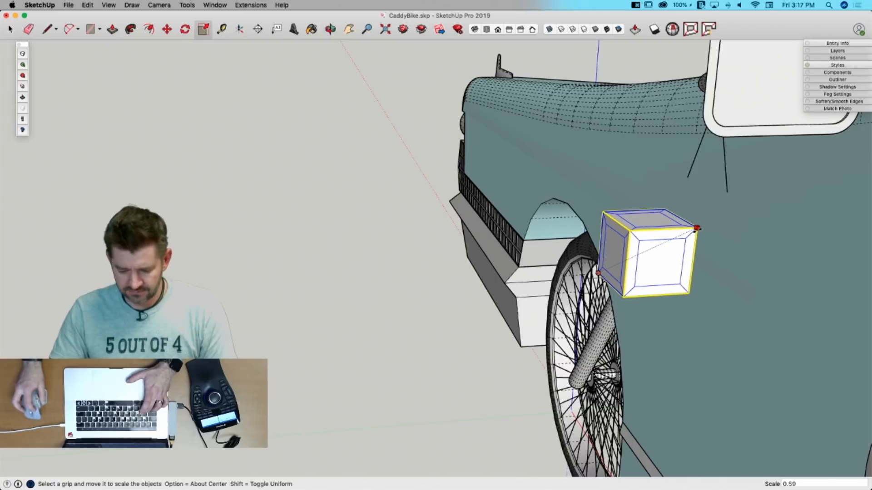
type(".5")
key("Return")
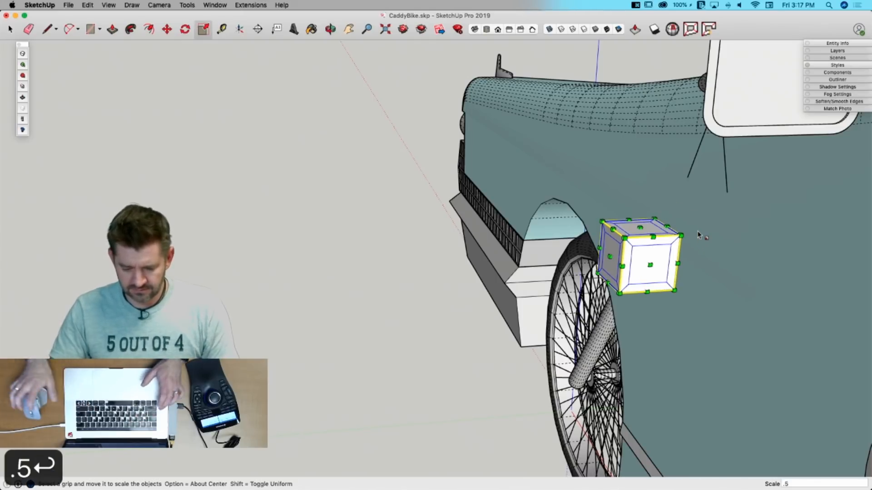
key("m")
scroll(652, 224, "up", 2)
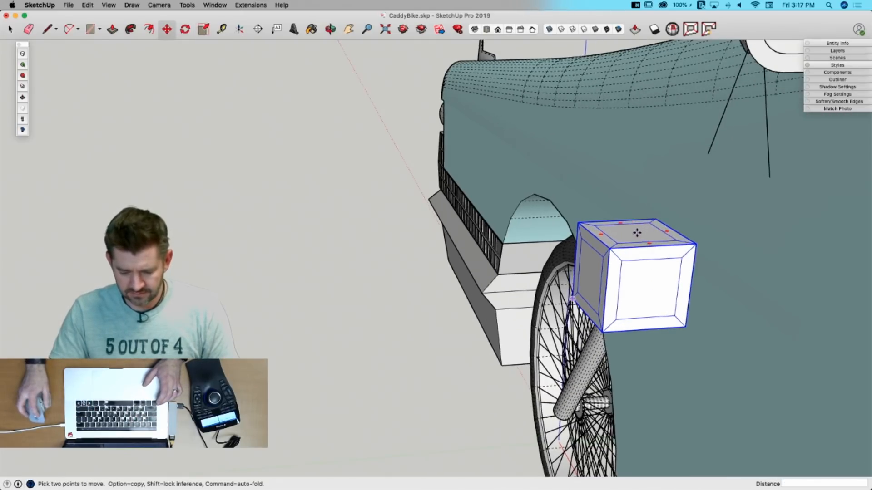
left_click(636, 233)
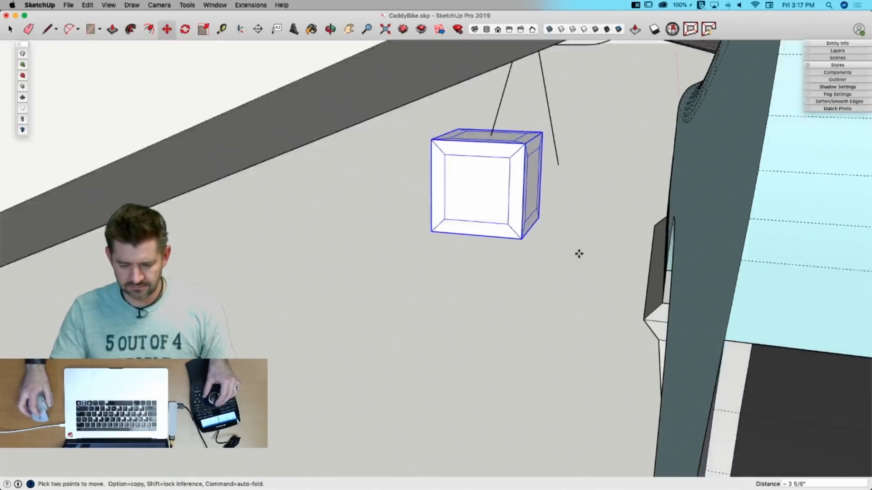
Step: Move the plain cube by its top face's center to the other string's lower end and scale it uniformly by 0.5
key("space")
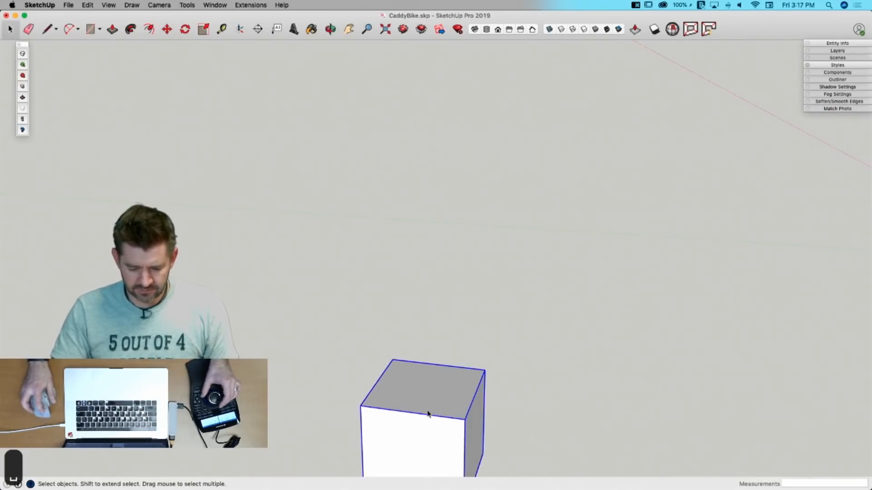
key("m")
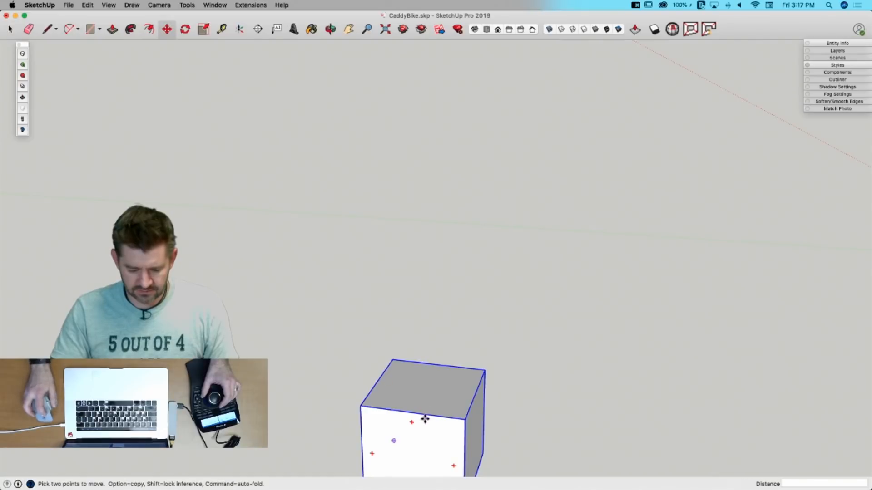
left_click(427, 387)
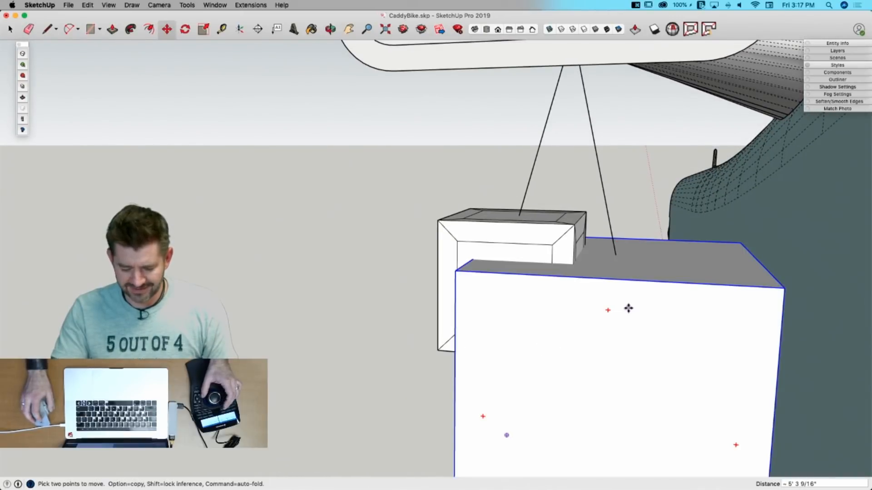
key("s")
left_click_drag(741, 242, 710, 268)
type(".5")
key("Return")
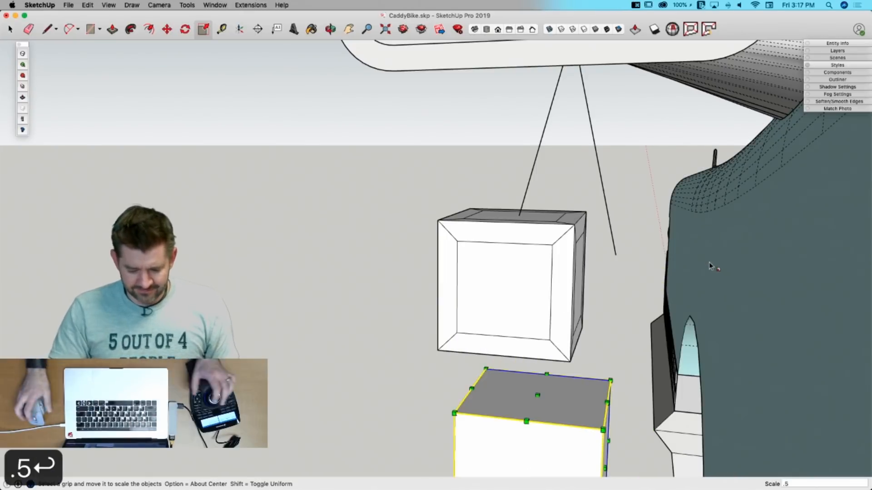
Step: Move the scaled plain cube by its top face's center back to the free string's lower end
key("m")
left_click(538, 396)
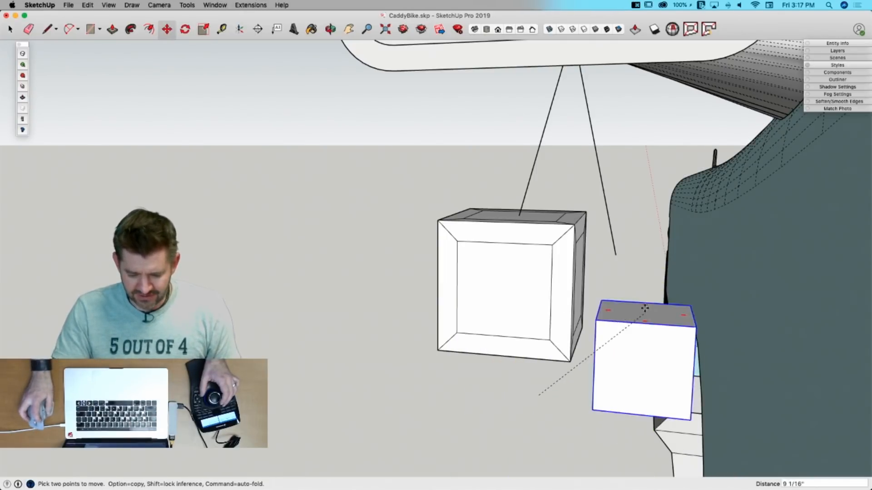
left_click(616, 257)
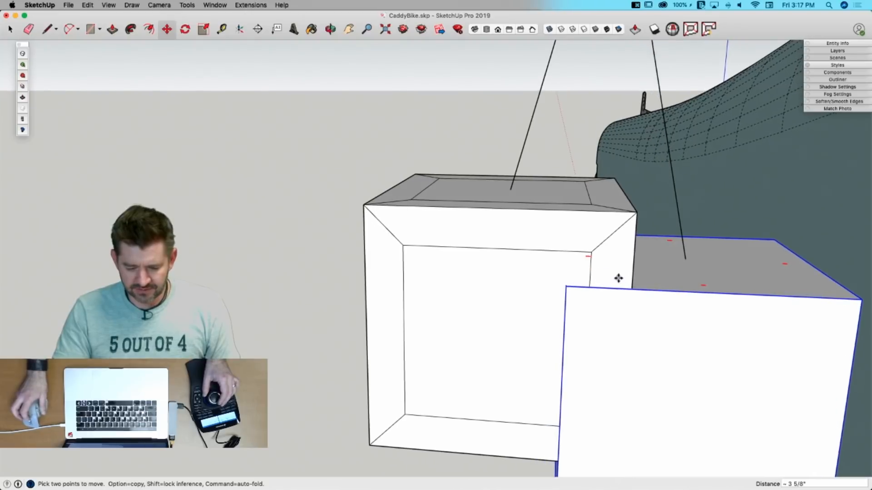
Step: Rotate the inset cube 15 degrees around the red axis about its string's lower end
key("q")
key("space")
left_click(529, 248)
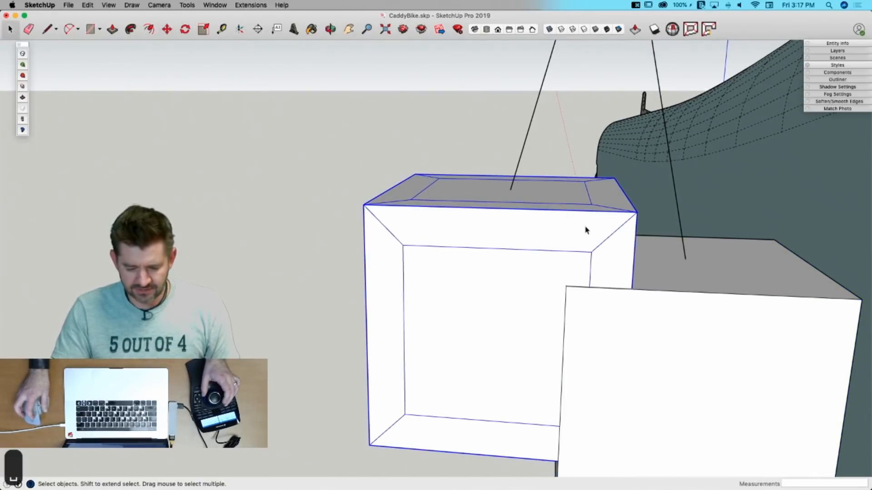
key("q")
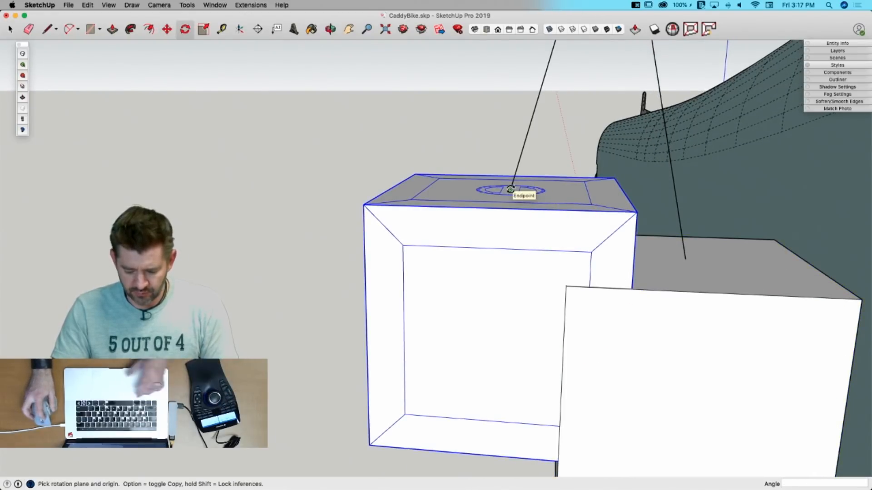
key("Left")
key("Right")
left_click(511, 189)
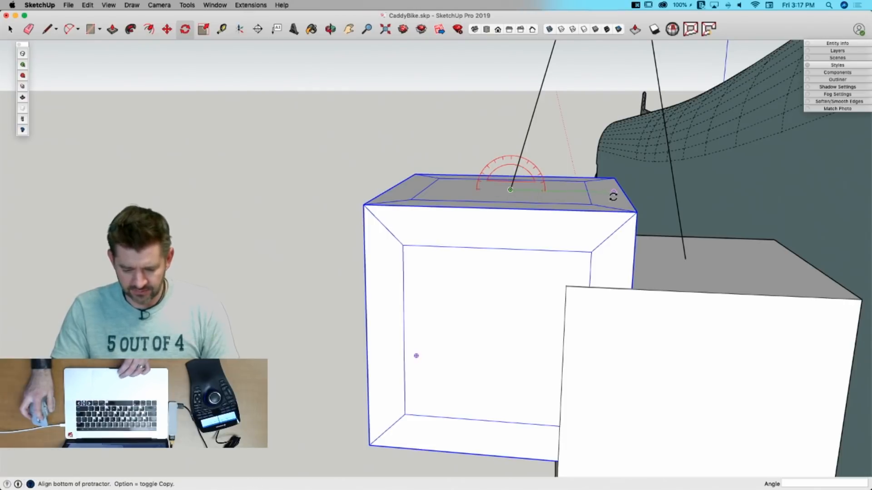
left_click(613, 193)
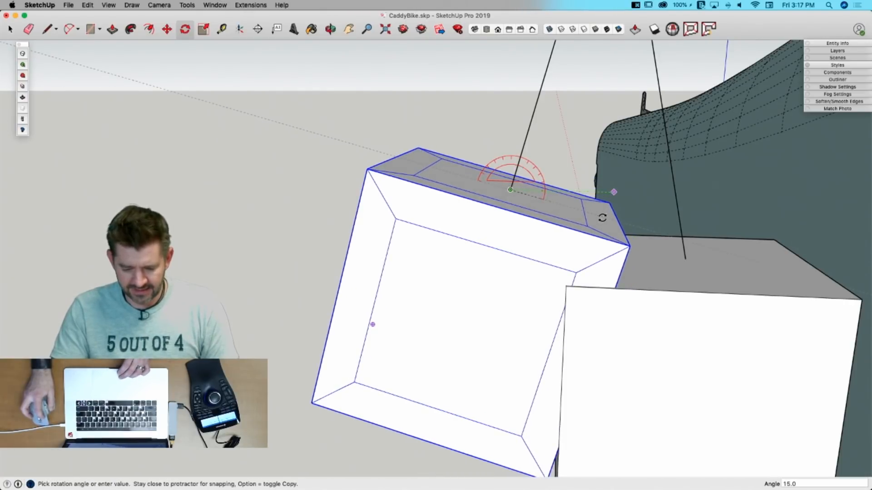
key("space")
Step: Rotate the plain cube about 37 degrees around the red axis about its string's end, tilting it opposite to the inset cube
left_click(667, 267)
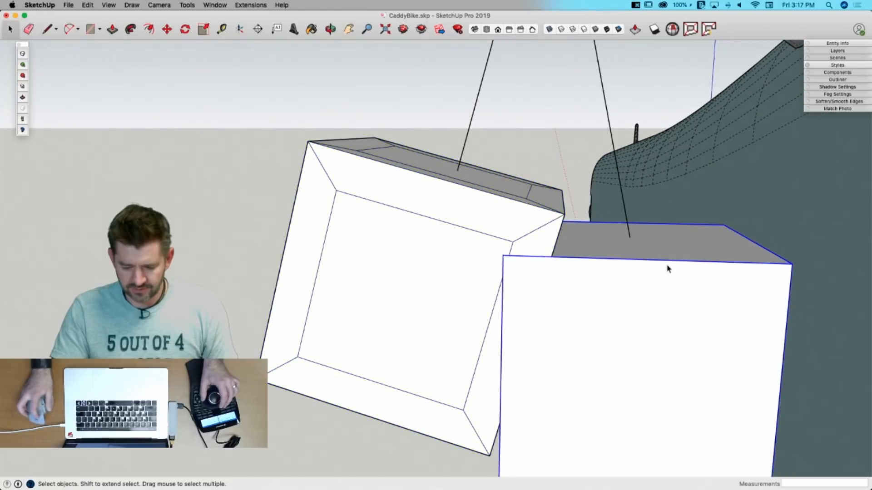
key("q")
key("Right")
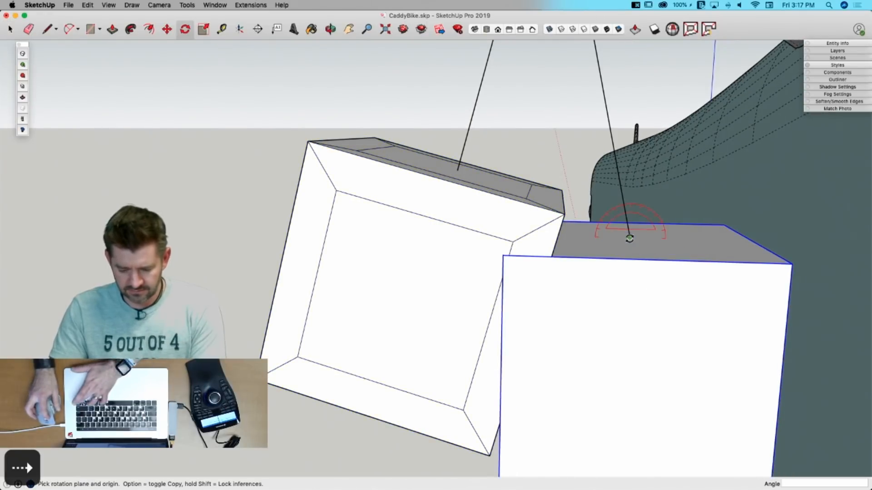
left_click(545, 331)
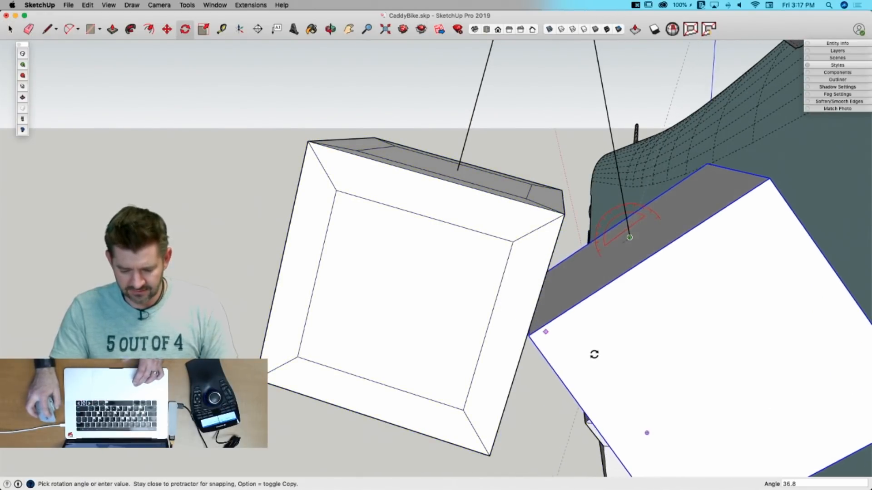
left_click(593, 346)
key("space")
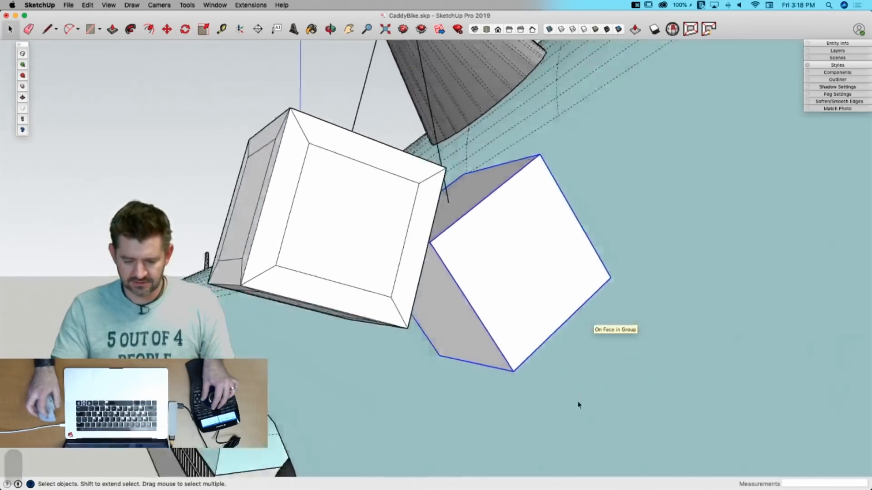
Step: Turn subdivision on for both the plain cube and the inset cube
key("space")
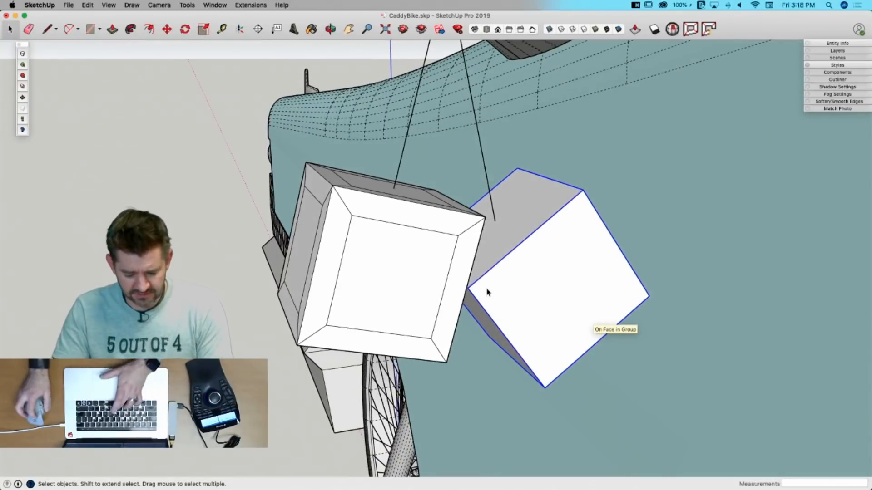
key("u")
left_click(415, 298)
key("u")
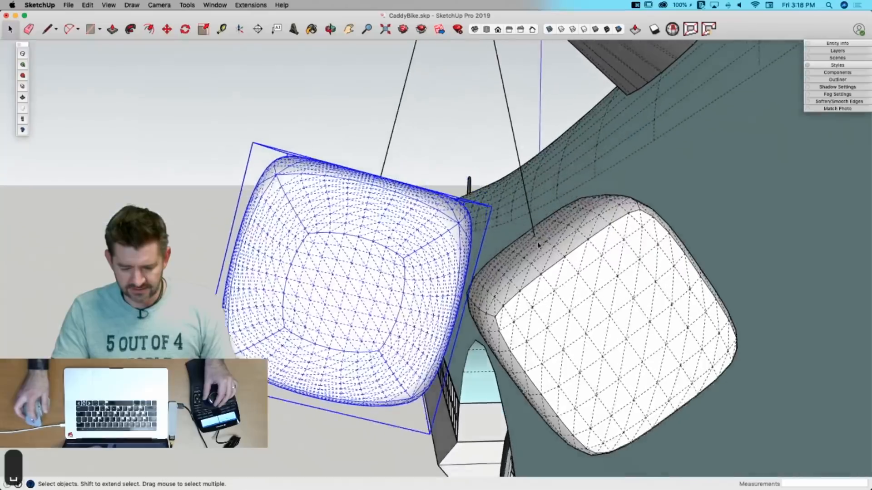
Step: Rotate the rounded plain die 15 degrees back toward level about its string's lower end
left_click(538, 245)
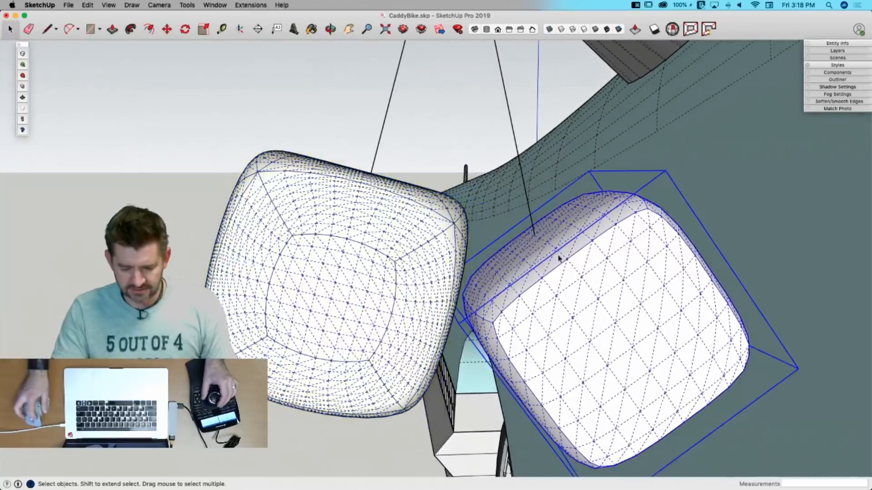
key("q")
left_click(549, 231)
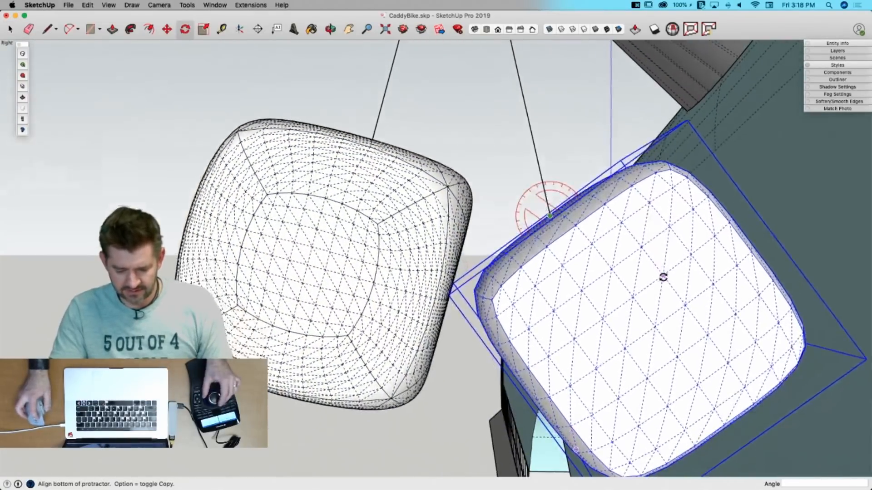
left_click(665, 279)
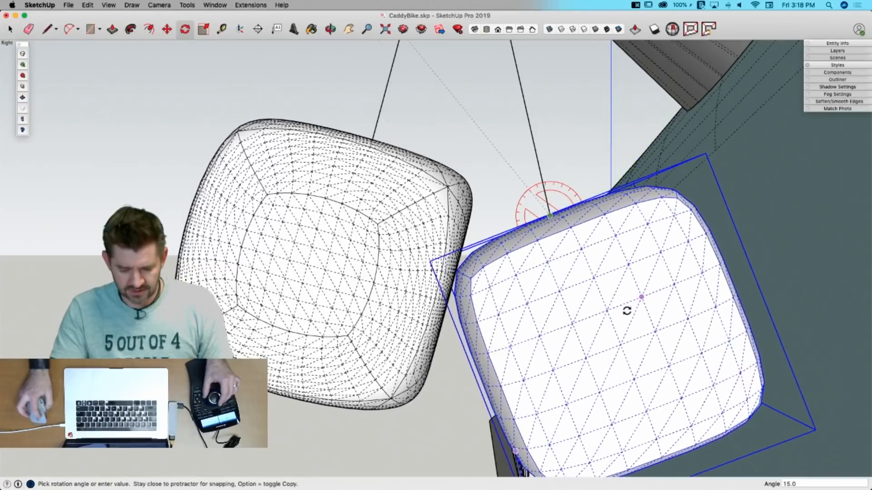
left_click(627, 307)
key("space")
left_click(291, 416)
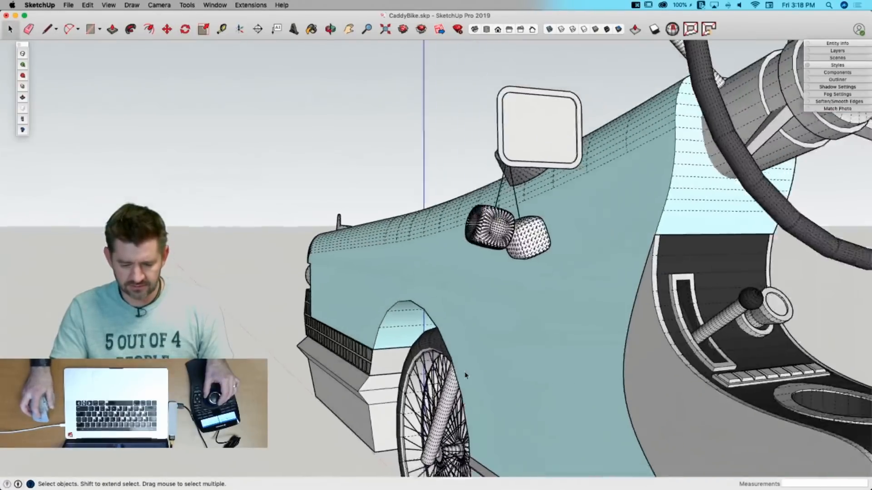
Step: Turn off hidden geometry and paint all faces inside the inset die's group light pink
key("alt+h")
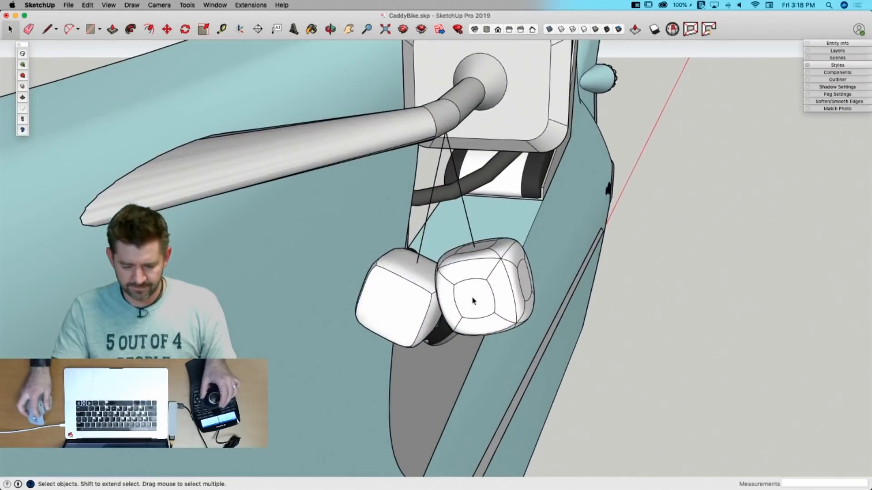
triple_click(473, 301)
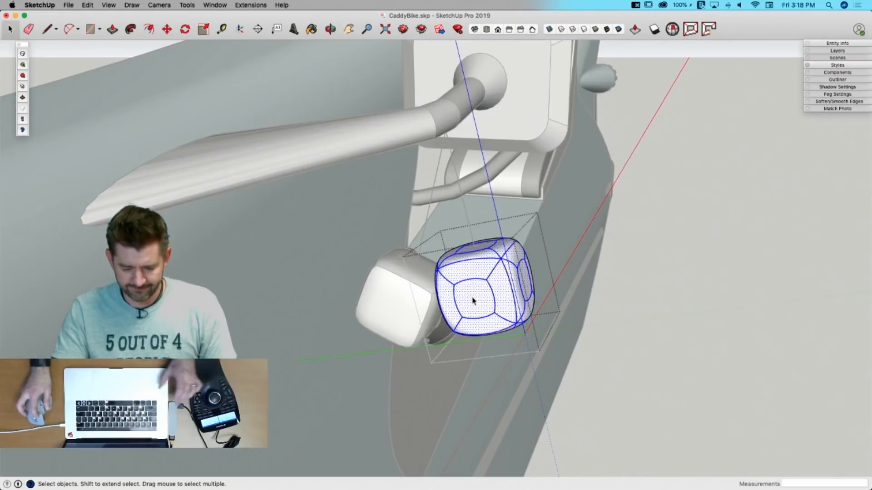
key("b")
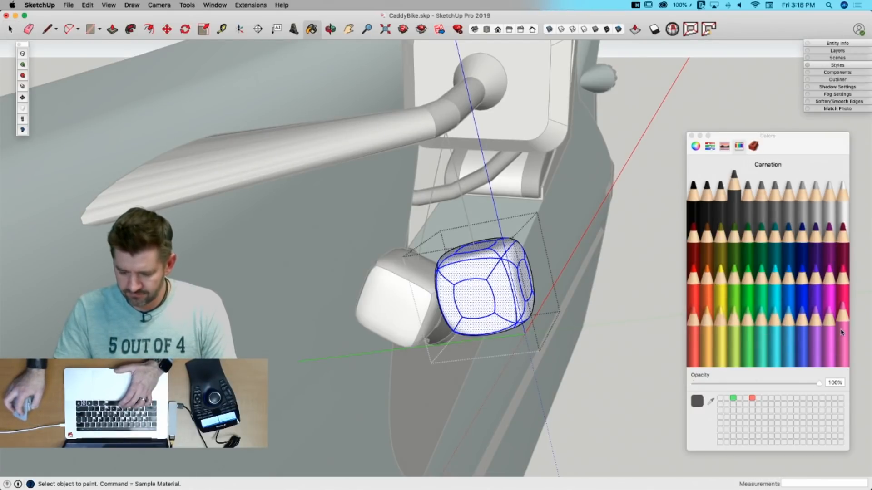
left_click(695, 146)
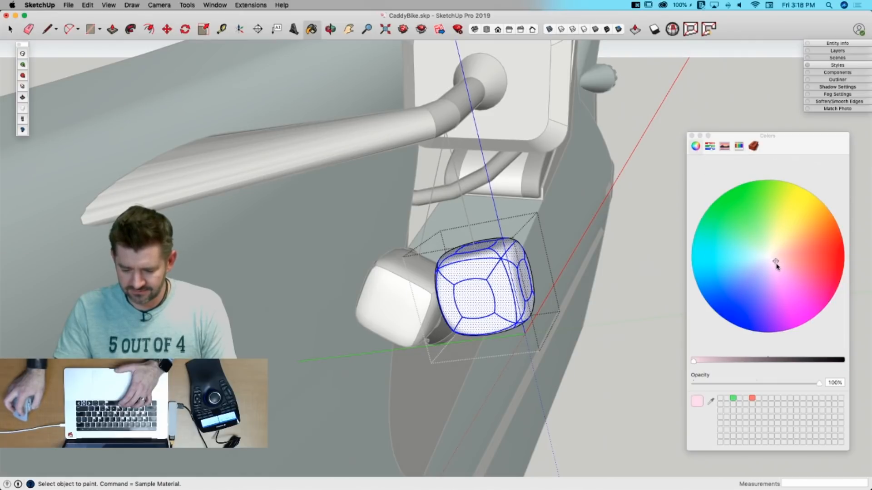
left_click(507, 291)
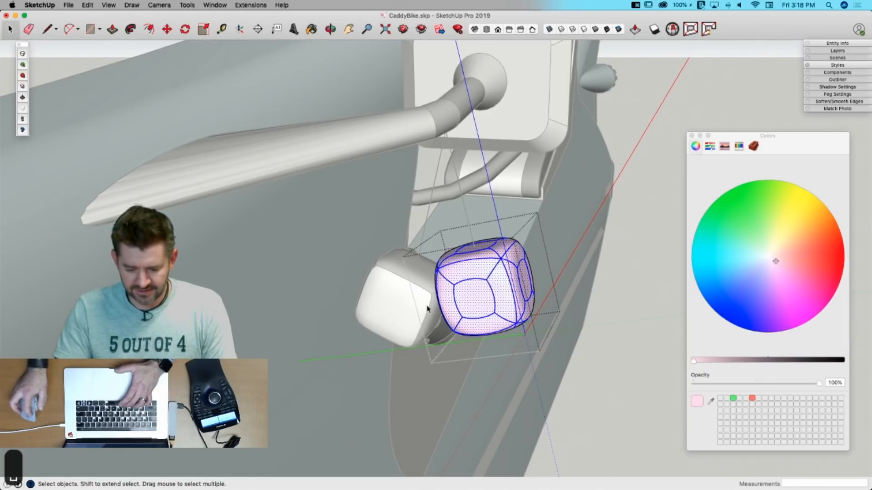
Step: Paint all faces inside the plain die's group the same light pink and leave the group
double_click(408, 312)
key("super+a")
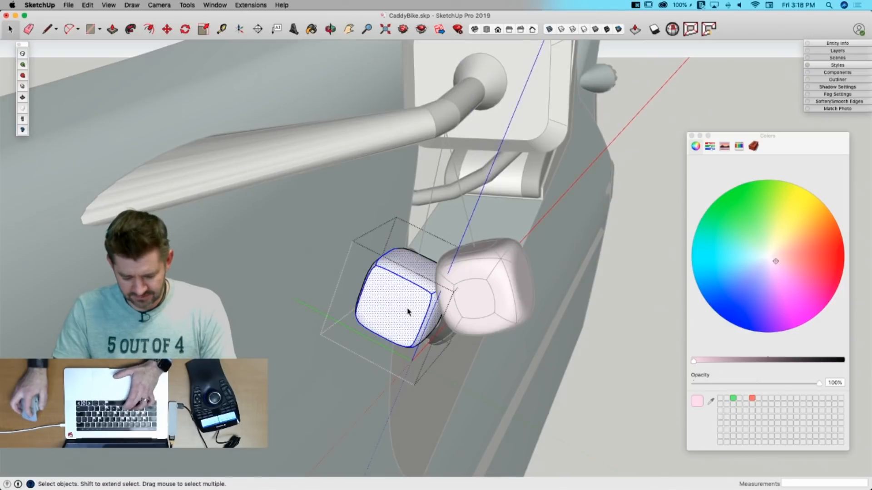
key("b")
left_click(408, 312)
key("space")
left_click(609, 338)
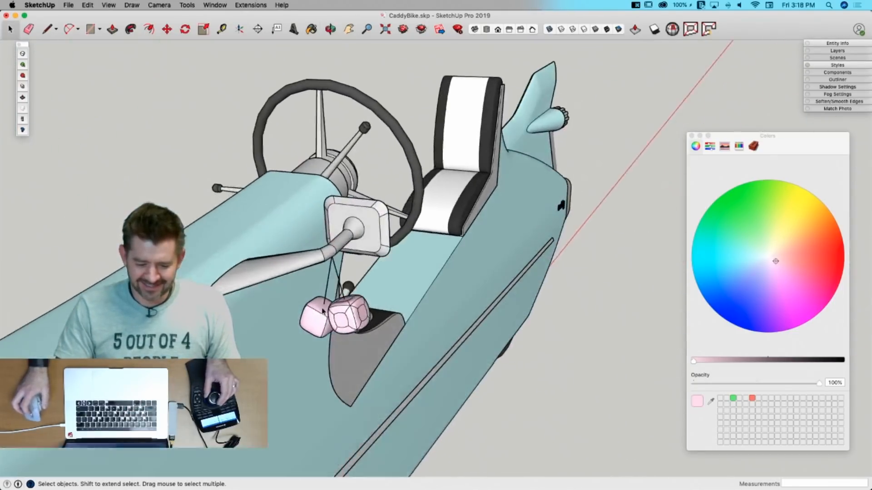
Step: Open the inset die to examine all its geometry selected, with the color picker closed, and leave the group
left_click(341, 327)
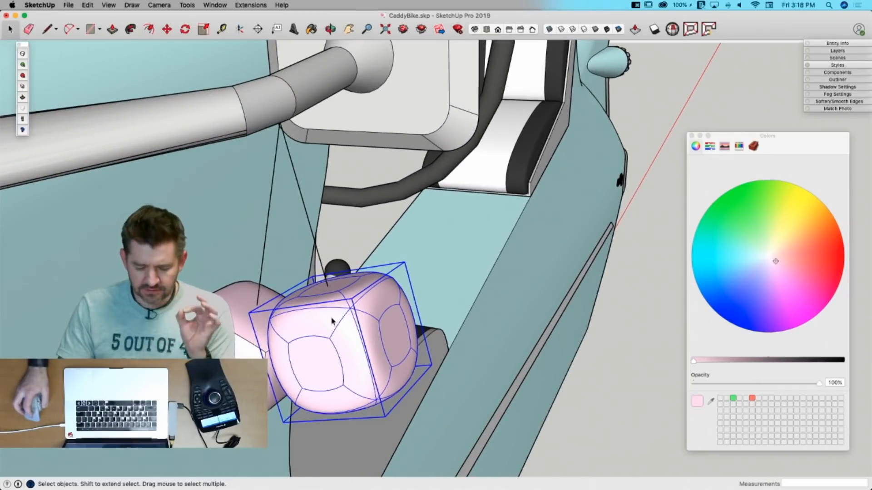
double_click(331, 329)
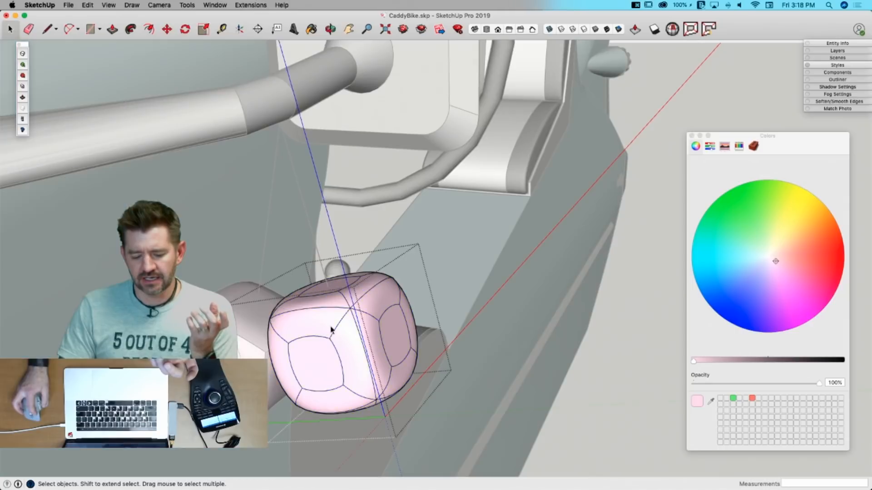
key("super+a")
left_click(692, 136)
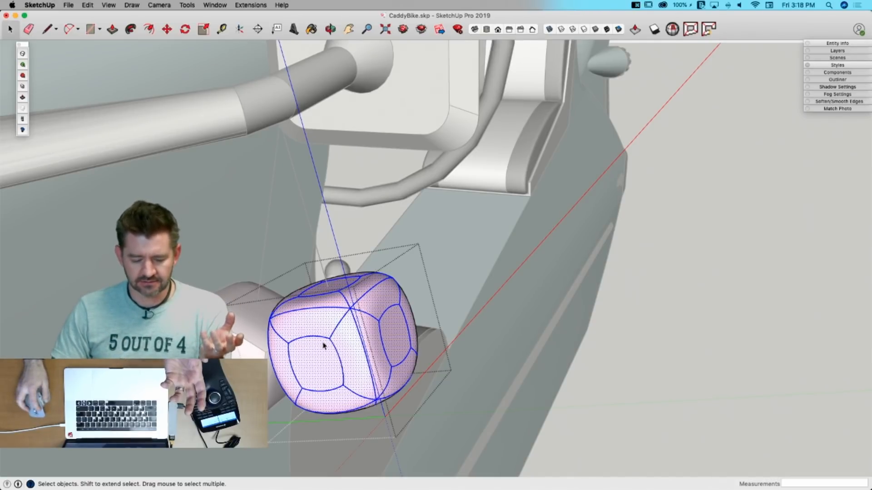
left_click(686, 403)
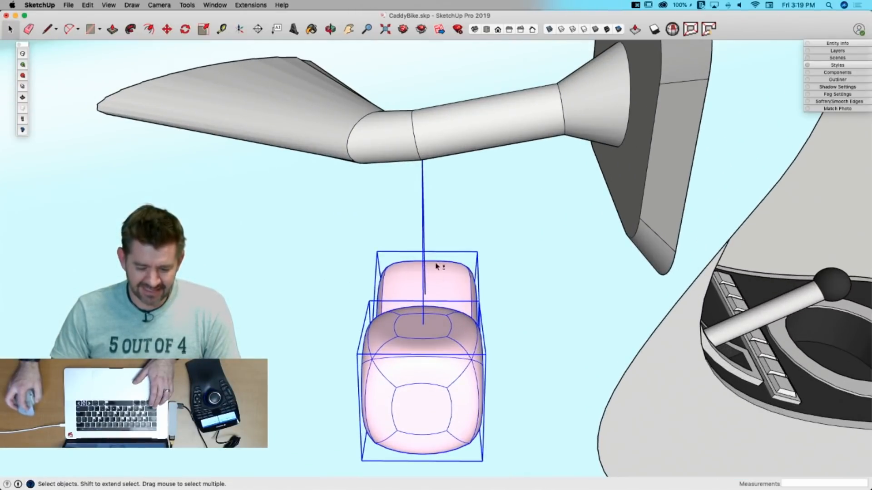
Step: Rotate both dice and their strings about 34.5 degrees around the vertical axis at the strings' shared upper end, and save the model
key("q")
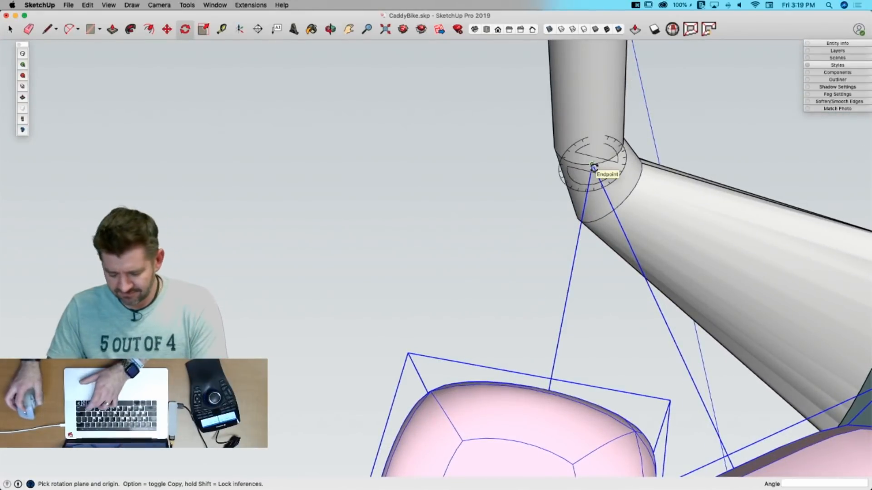
key("Up")
left_click(594, 168)
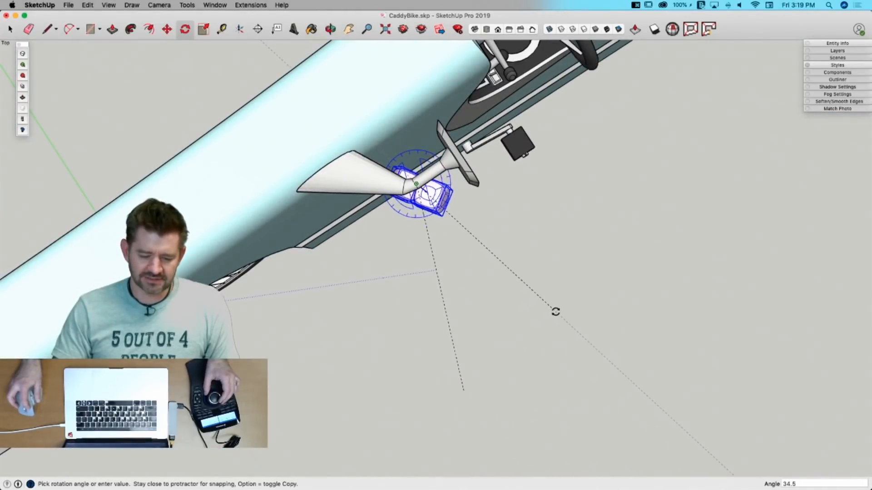
left_click(556, 311)
key("space")
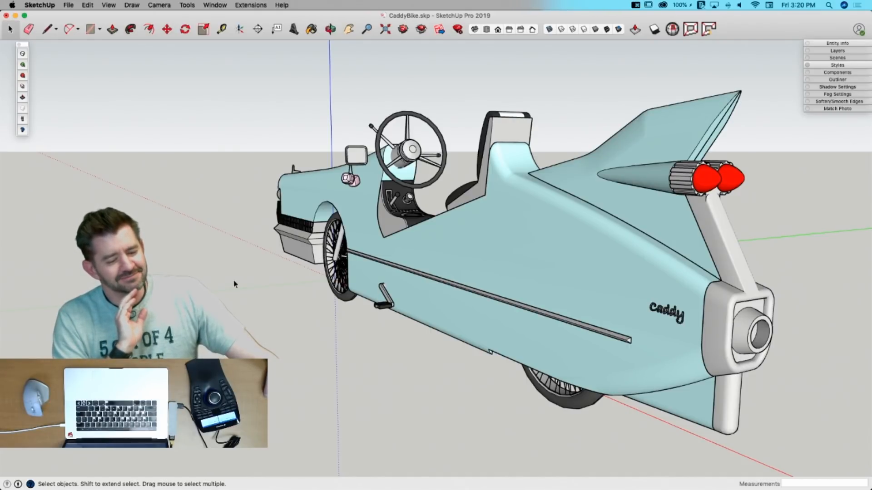
key("super+s")
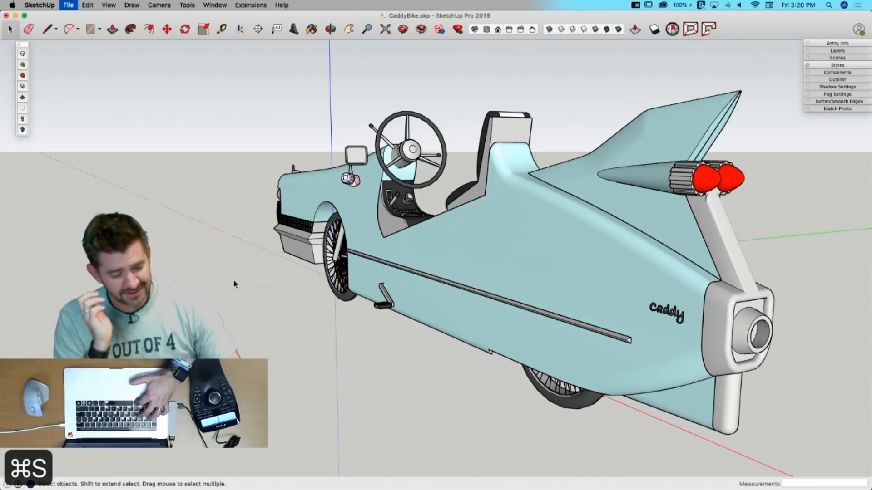